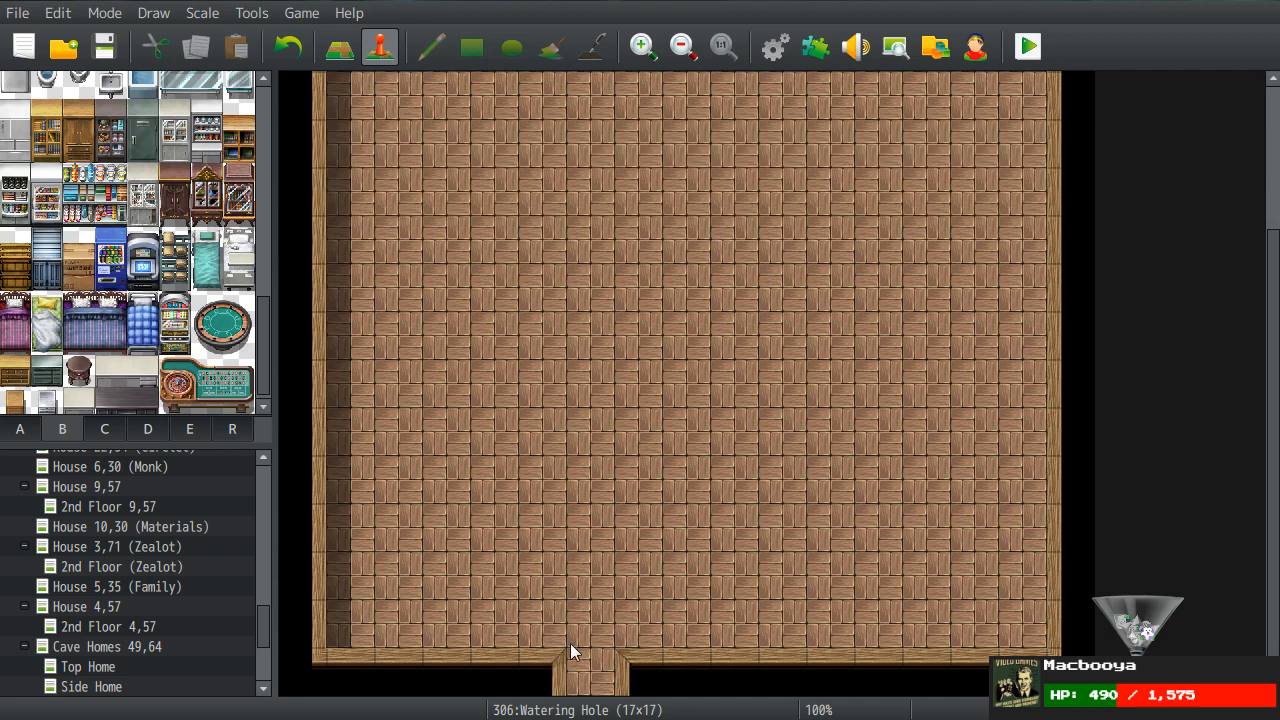
- Create an event on the bottom entrance tile of the Watering Hole map with the trigger set to Player Touch
{"action": "double_click", "coordinate": [582, 660]}
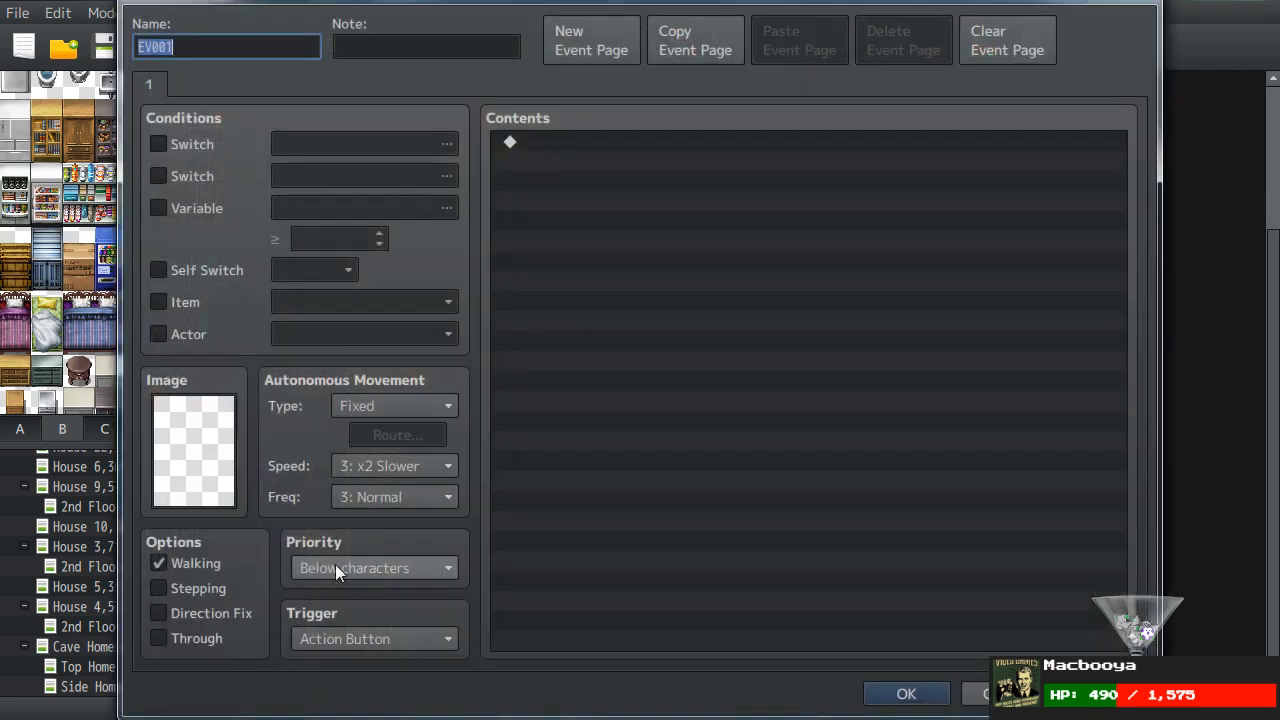
{"action": "left_click", "coordinate": [318, 640]}
{"action": "left_click", "coordinate": [330, 687]}
- Add a Transfer Player command to Tarracina (70,51) to the entrance event and save the event
{"action": "double_click", "coordinate": [790, 390]}
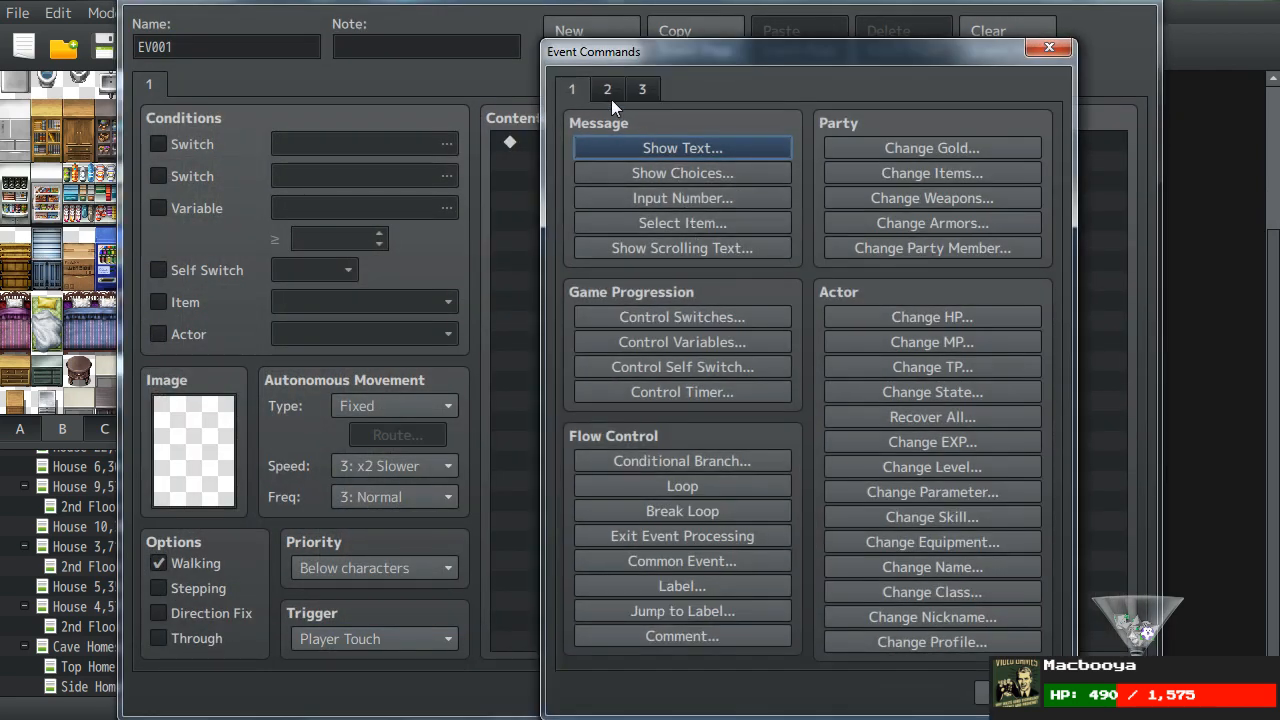
{"action": "left_click", "coordinate": [607, 90]}
{"action": "left_click", "coordinate": [613, 147]}
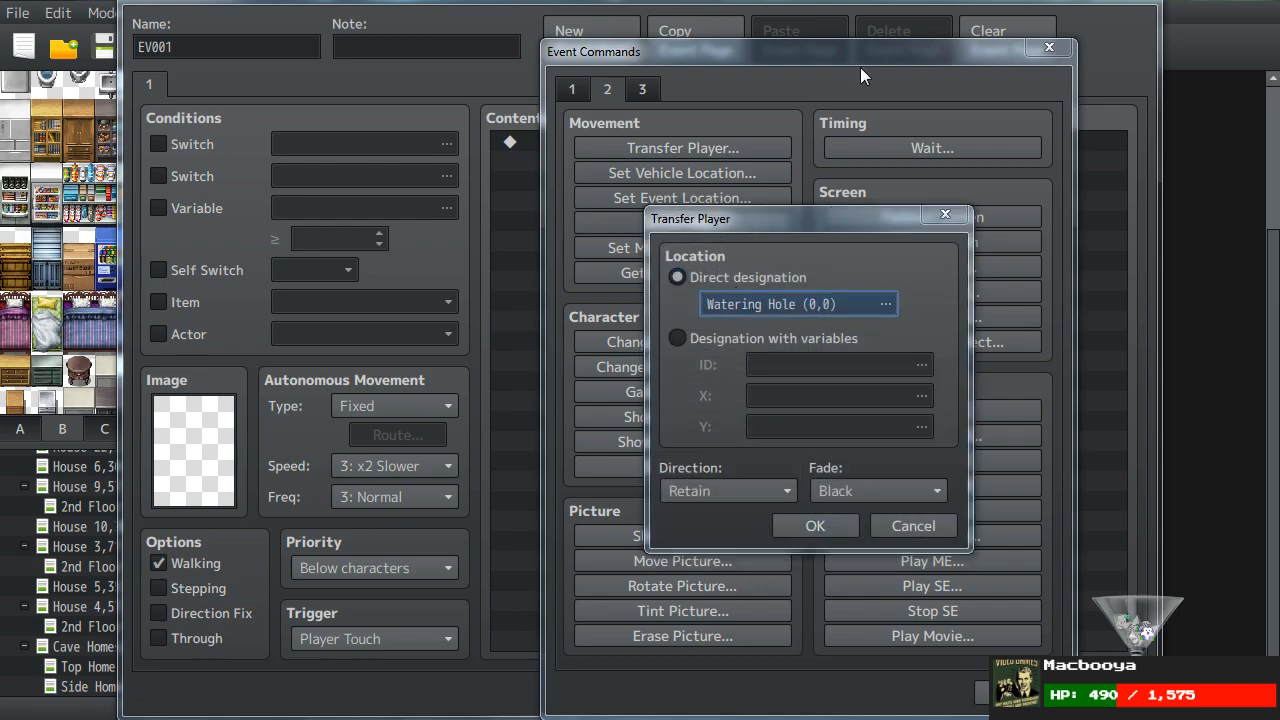
{"action": "left_click", "coordinate": [745, 303]}
{"action": "scroll", "coordinate": [376, 584], "scroll_direction": "up", "scroll_amount": 2}
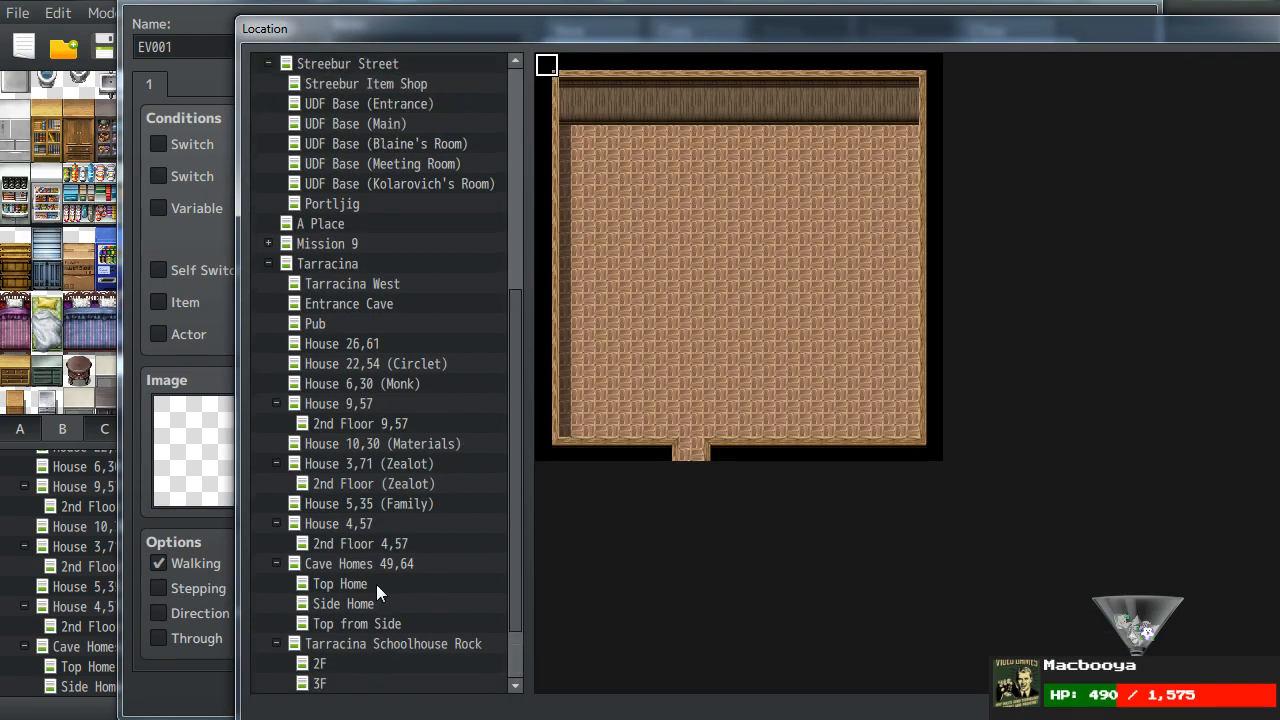
{"action": "left_click", "coordinate": [346, 266]}
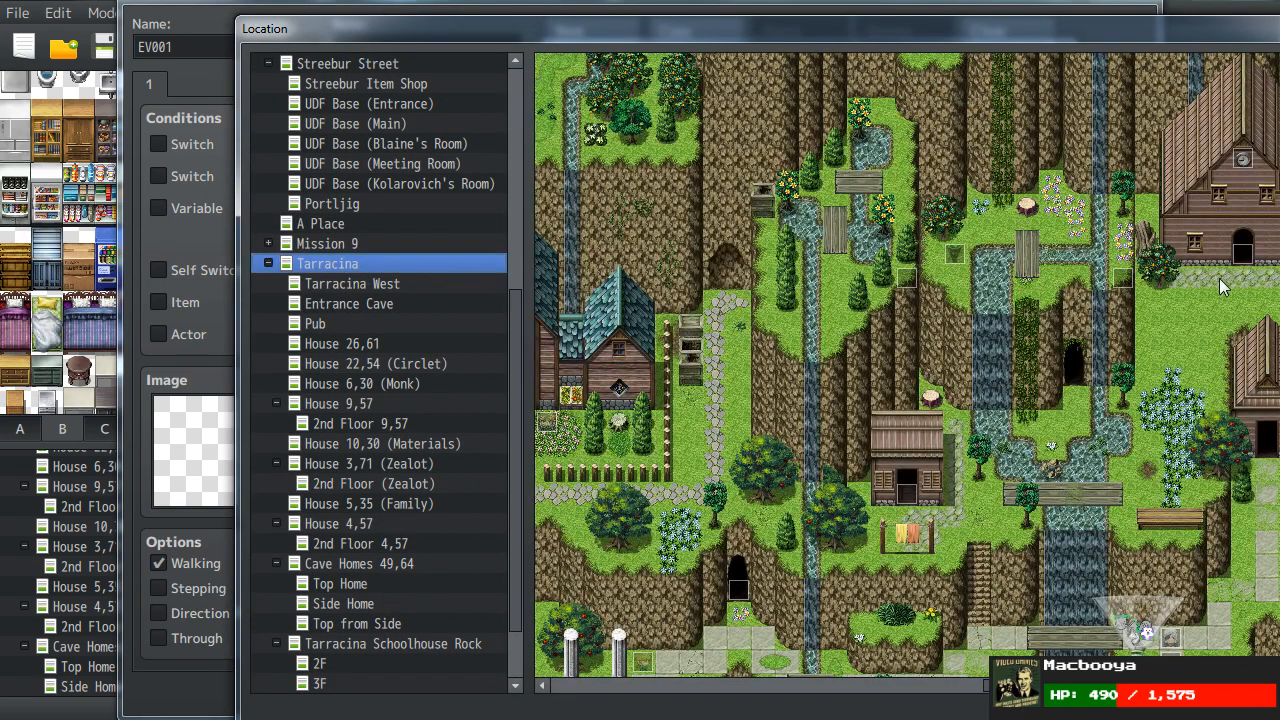
{"action": "double_click", "coordinate": [869, 574]}
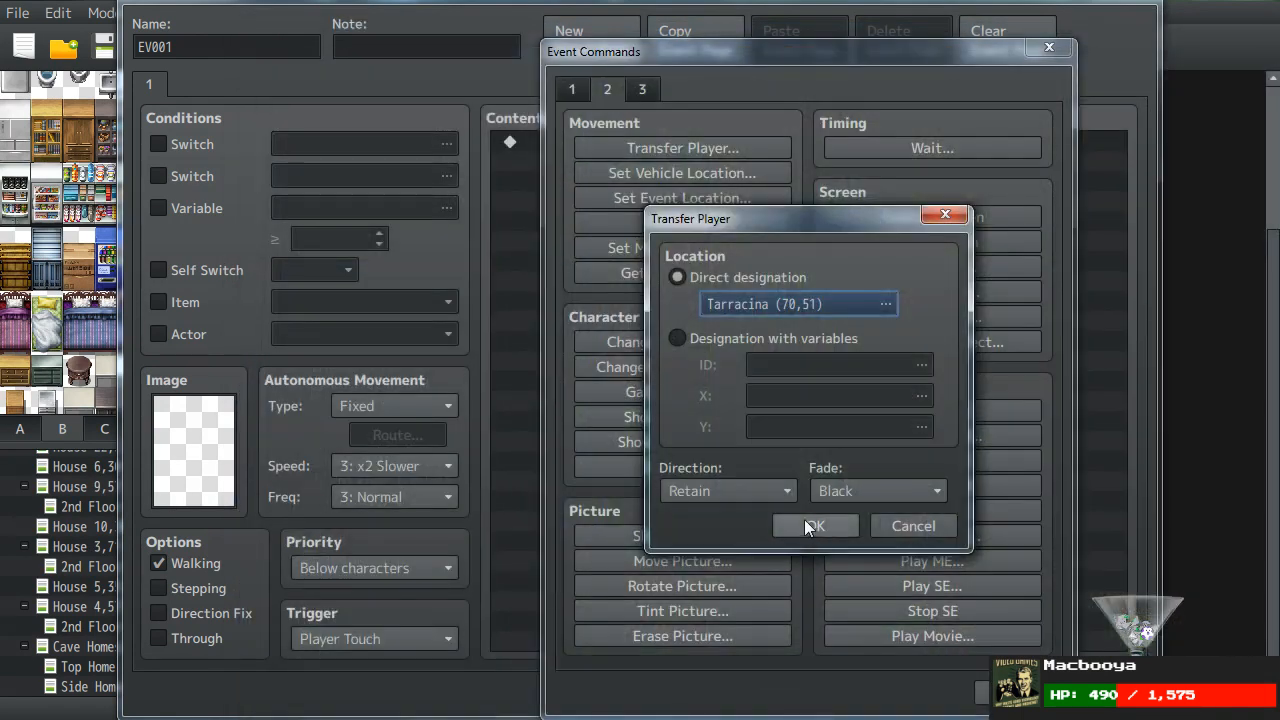
{"action": "left_click", "coordinate": [814, 522]}
{"action": "left_click", "coordinate": [889, 695]}
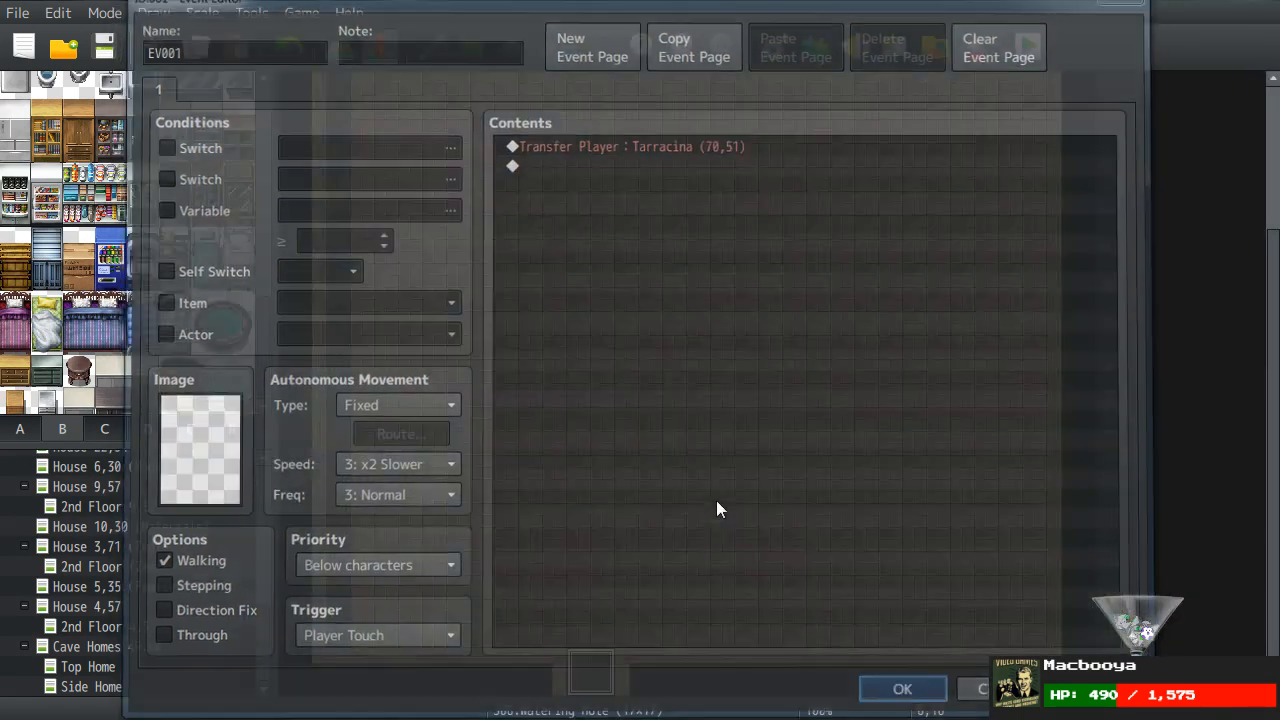
- Open the Tarracina map and inspect the existing transfer event at the schoolhouse door
{"action": "scroll", "coordinate": [107, 618], "scroll_direction": "up", "scroll_amount": 4}
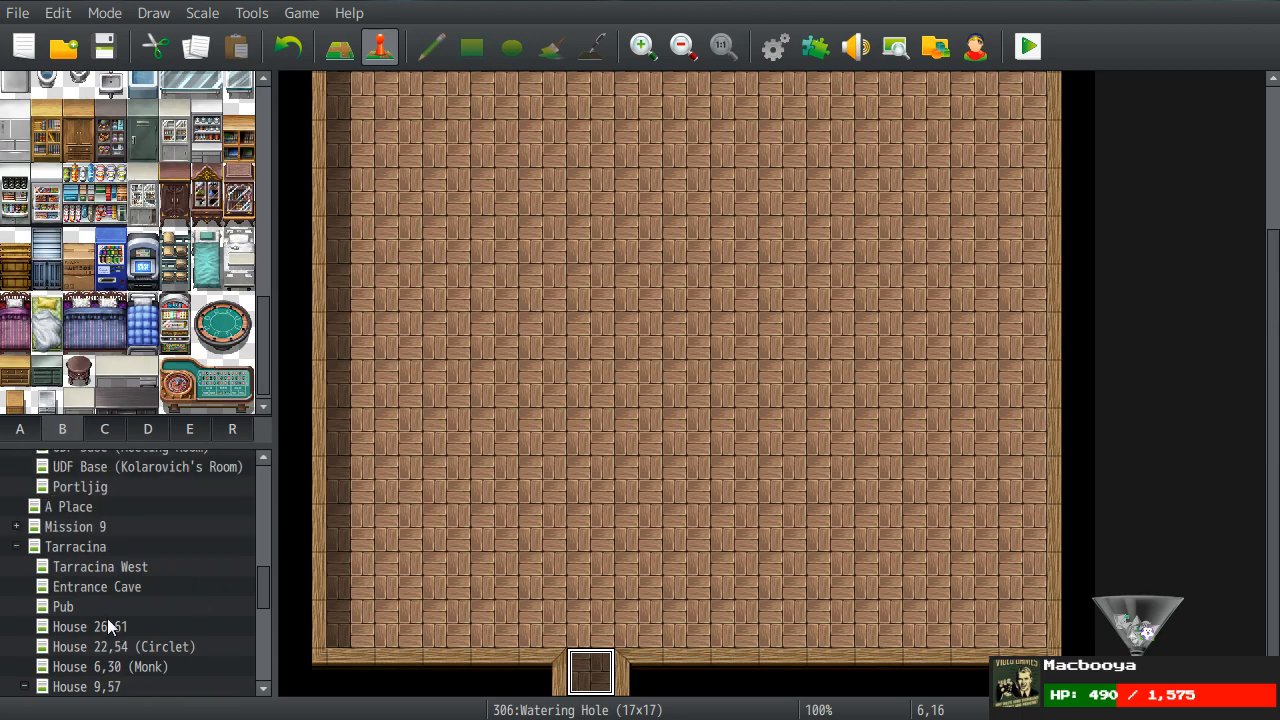
{"action": "left_click", "coordinate": [78, 567]}
{"action": "middle_click_drag", "start_coordinate": [528, 332], "coordinate": [963, 337]}
{"action": "middle_click_drag", "start_coordinate": [880, 394], "coordinate": [1055, 222]}
{"action": "double_click", "coordinate": [1055, 231]}
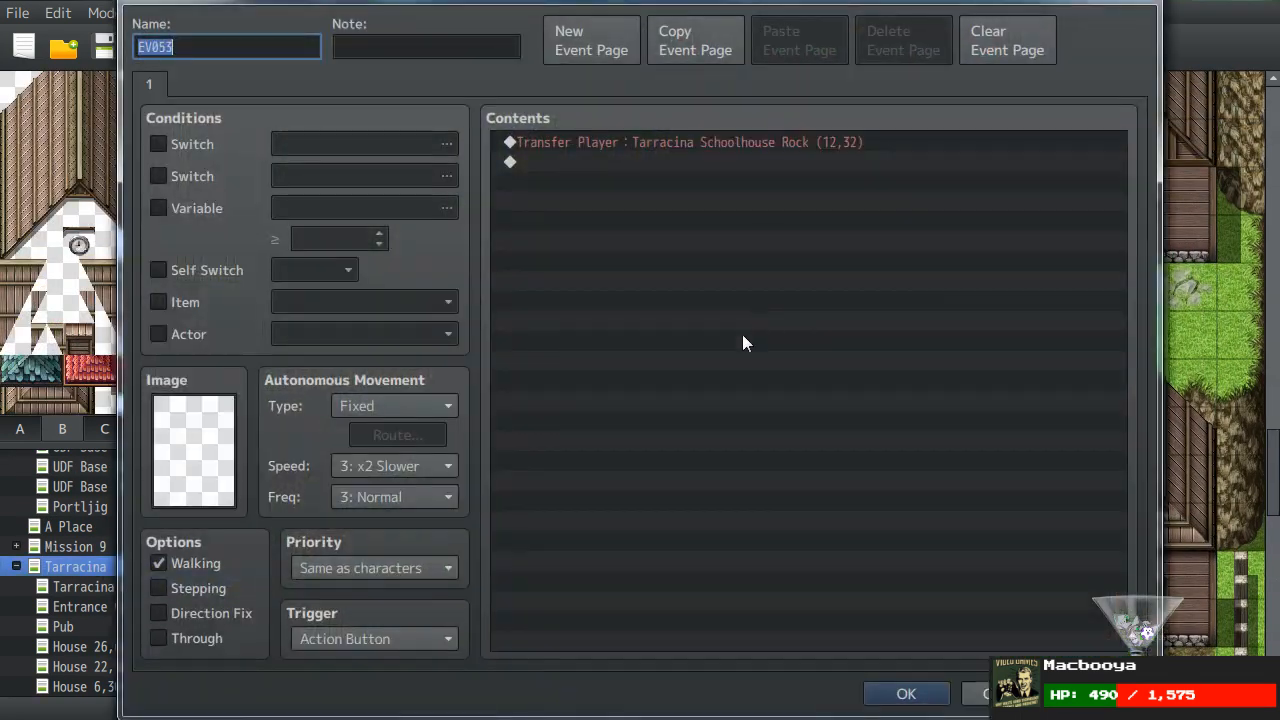
{"action": "key", "text": "Escape"}
- Create an event in the doorway of the house beside the apple tree, with priority Same as characters
{"action": "scroll", "coordinate": [1086, 416], "scroll_direction": "down", "scroll_amount": 4}
{"action": "double_click", "coordinate": [1097, 446]}
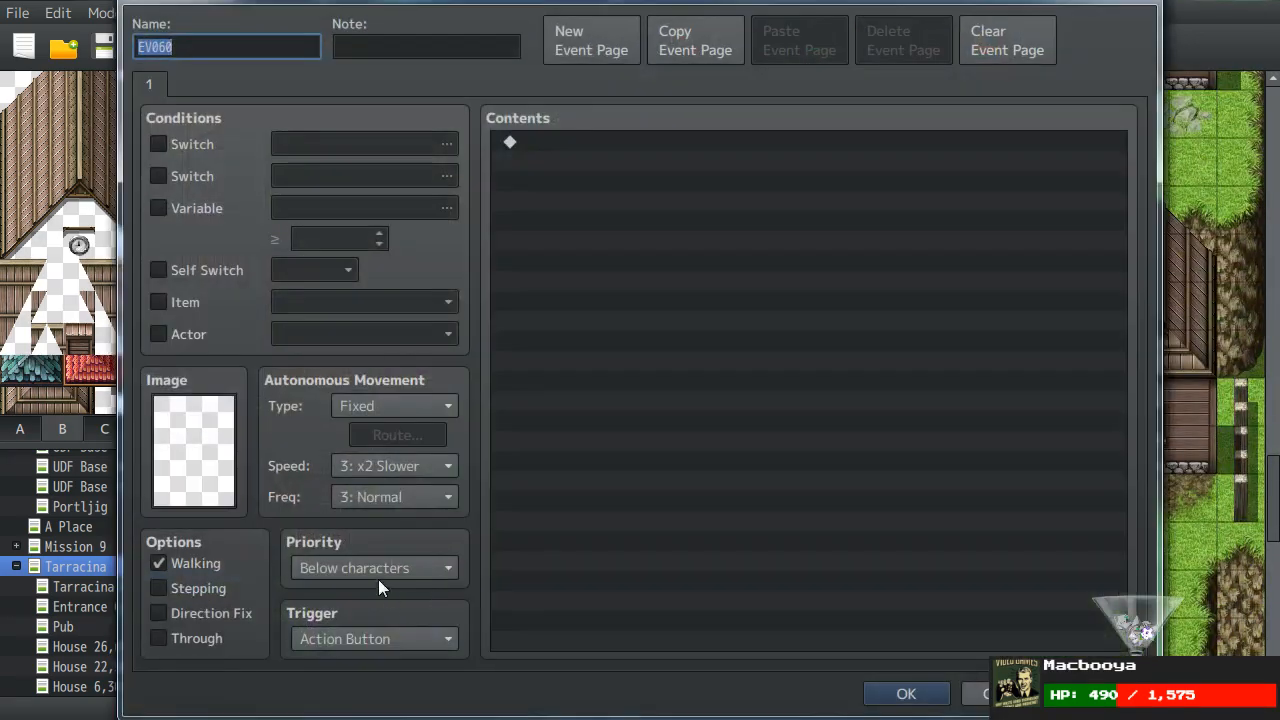
{"action": "left_click", "coordinate": [378, 578]}
{"action": "left_click", "coordinate": [362, 610]}
- Add a Transfer Player command to Watering Hole (6,15) to the house door event and save the event
{"action": "double_click", "coordinate": [790, 398]}
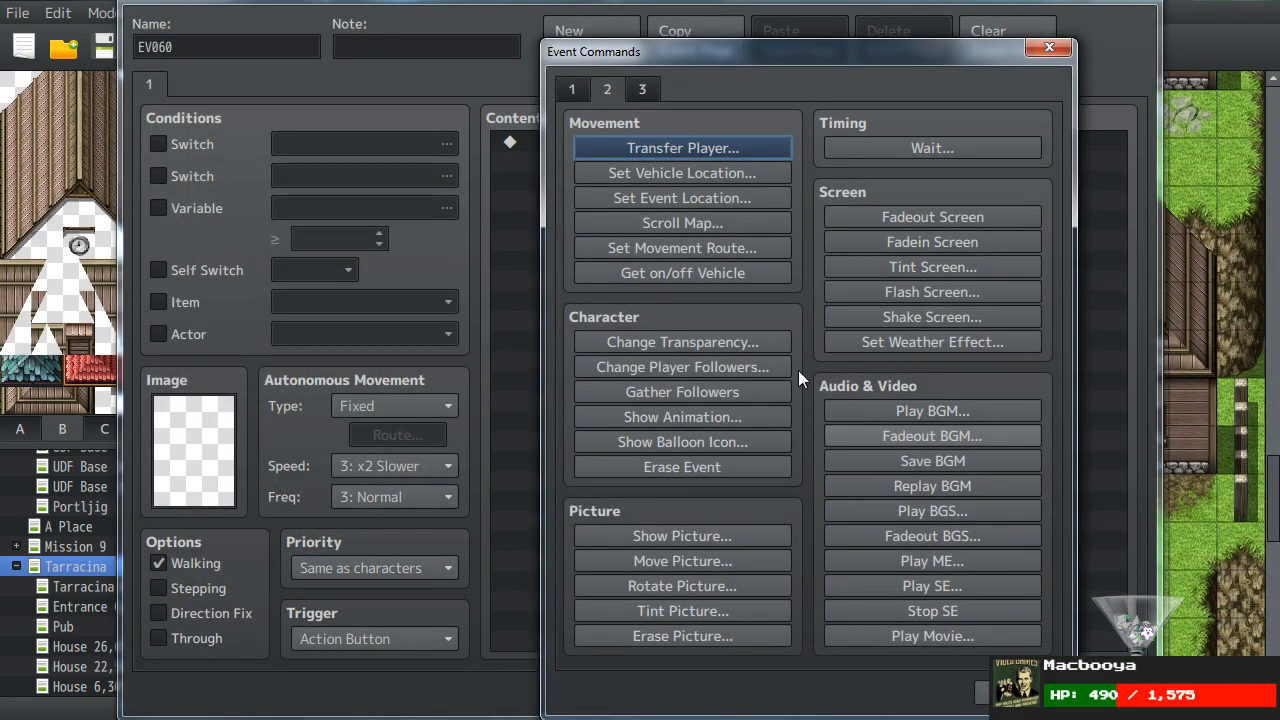
{"action": "left_click", "coordinate": [613, 146]}
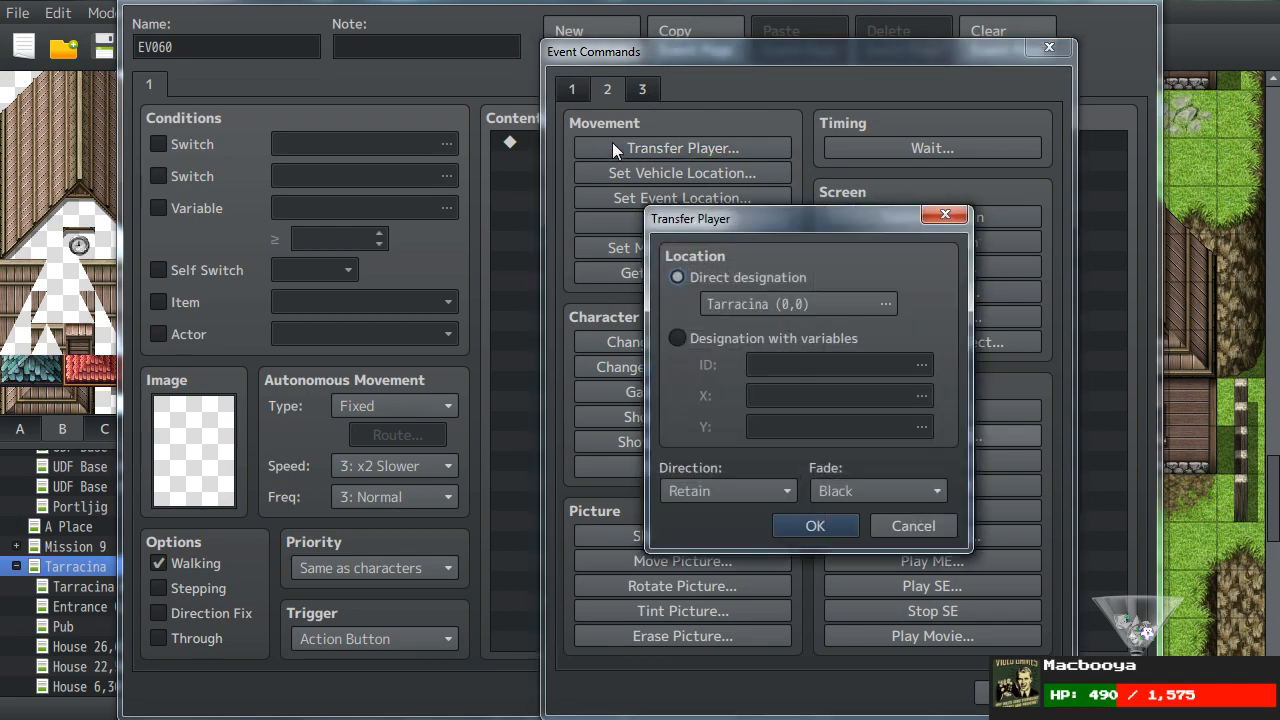
{"action": "left_click", "coordinate": [710, 304]}
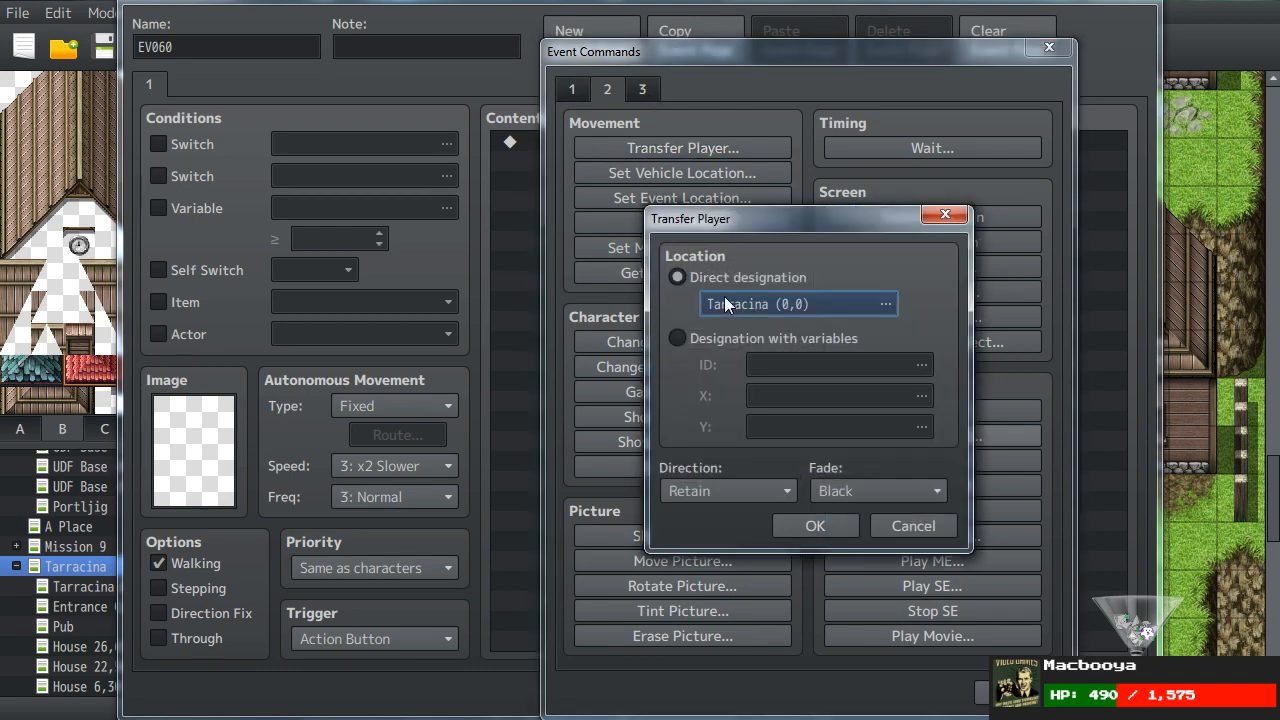
{"action": "double_click", "coordinate": [709, 317]}
{"action": "scroll", "coordinate": [400, 564], "scroll_direction": "down", "scroll_amount": 8}
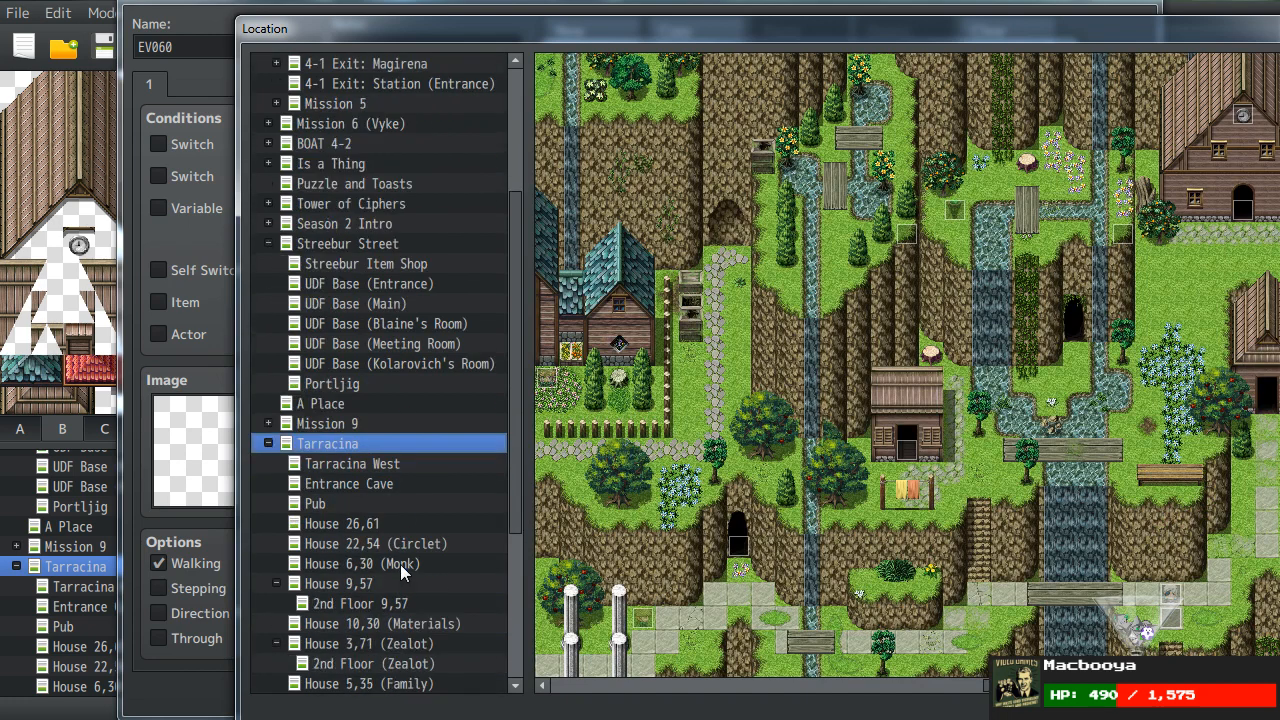
{"action": "left_click", "coordinate": [350, 683]}
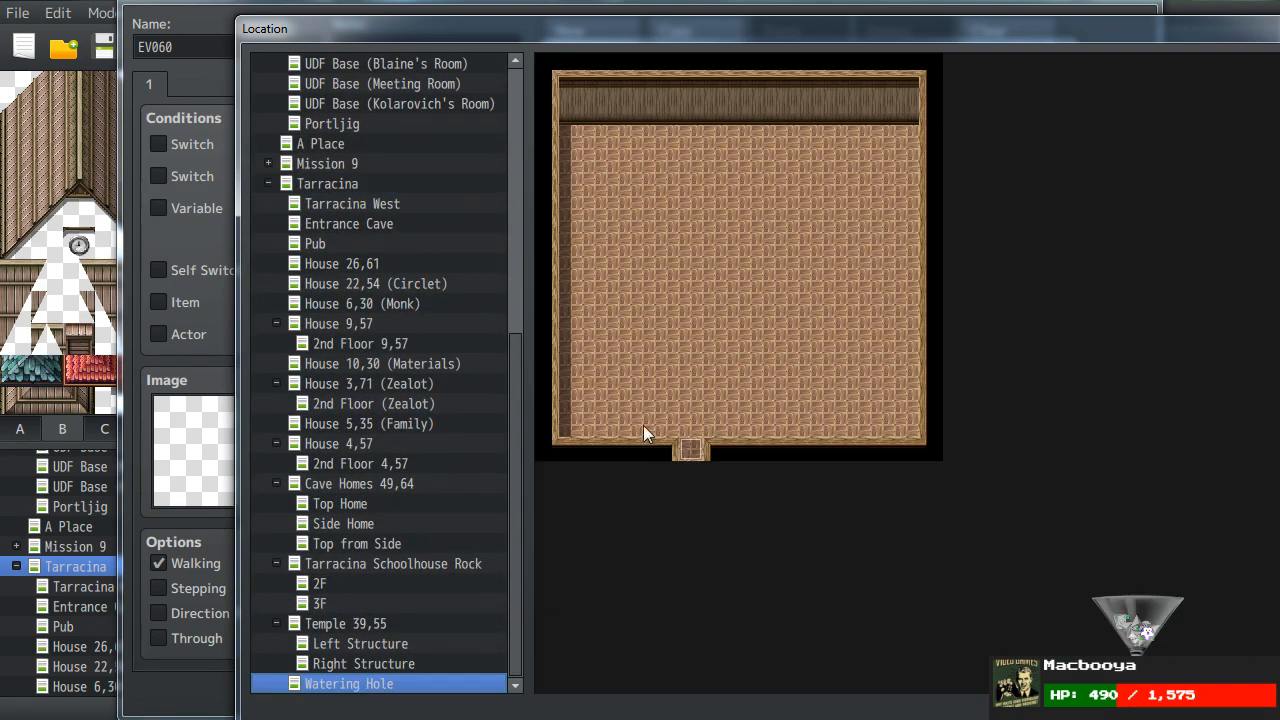
{"action": "double_click", "coordinate": [689, 428]}
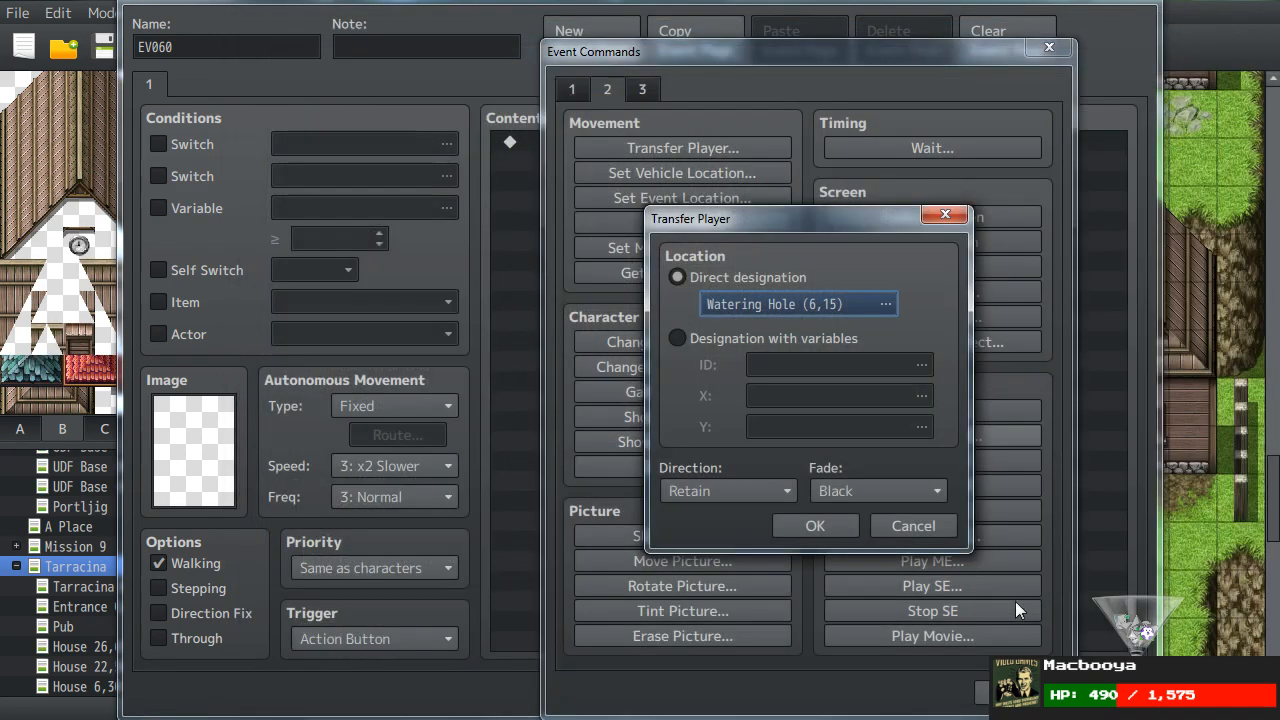
{"action": "left_click", "coordinate": [815, 526]}
{"action": "left_click", "coordinate": [906, 689]}
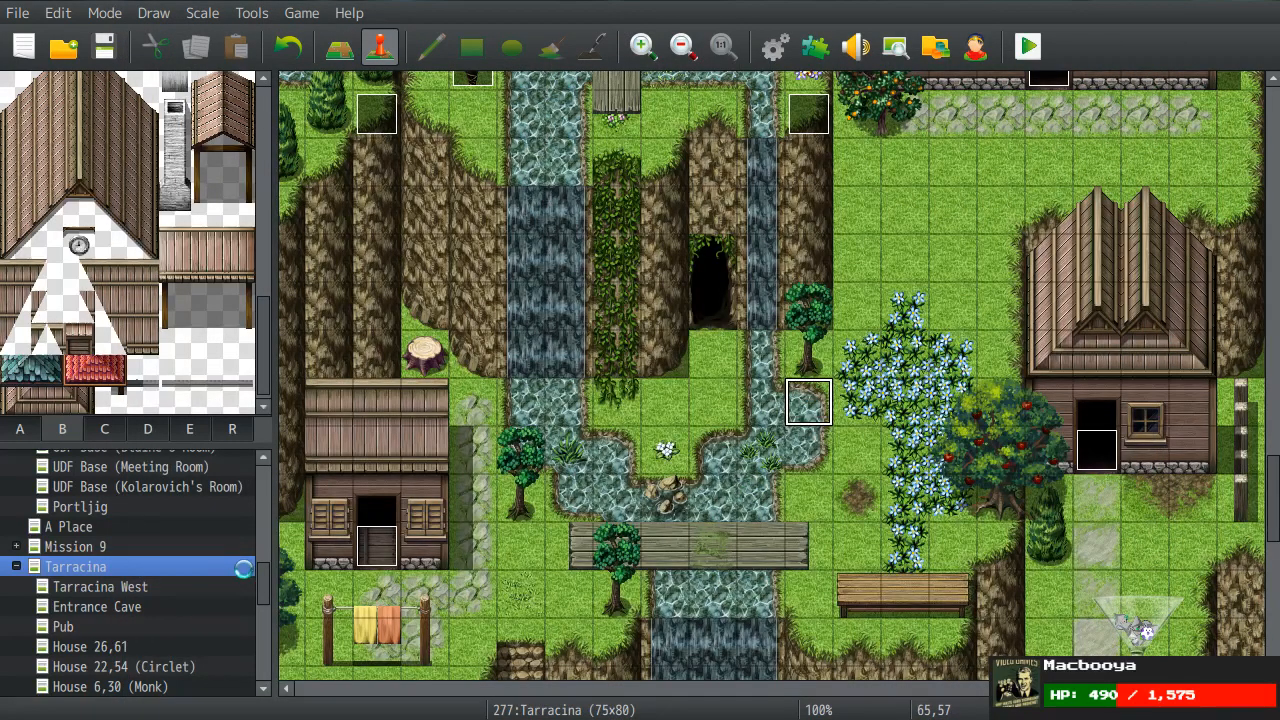
- Return to the Watering Hole map and bring up the Tarracina Home / Shop tileset in the database
{"action": "left_click_drag", "start_coordinate": [260, 572], "coordinate": [264, 647]}
{"action": "left_click", "coordinate": [123, 688]}
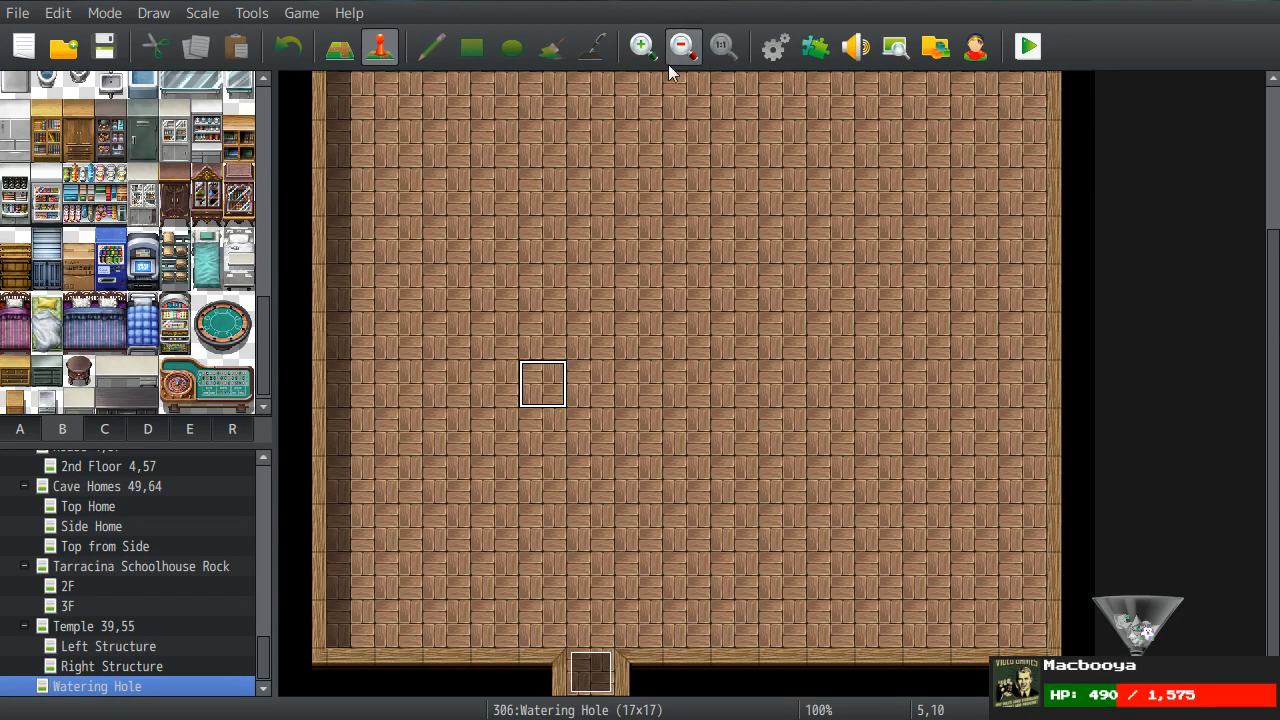
{"action": "left_click", "coordinate": [775, 47]}
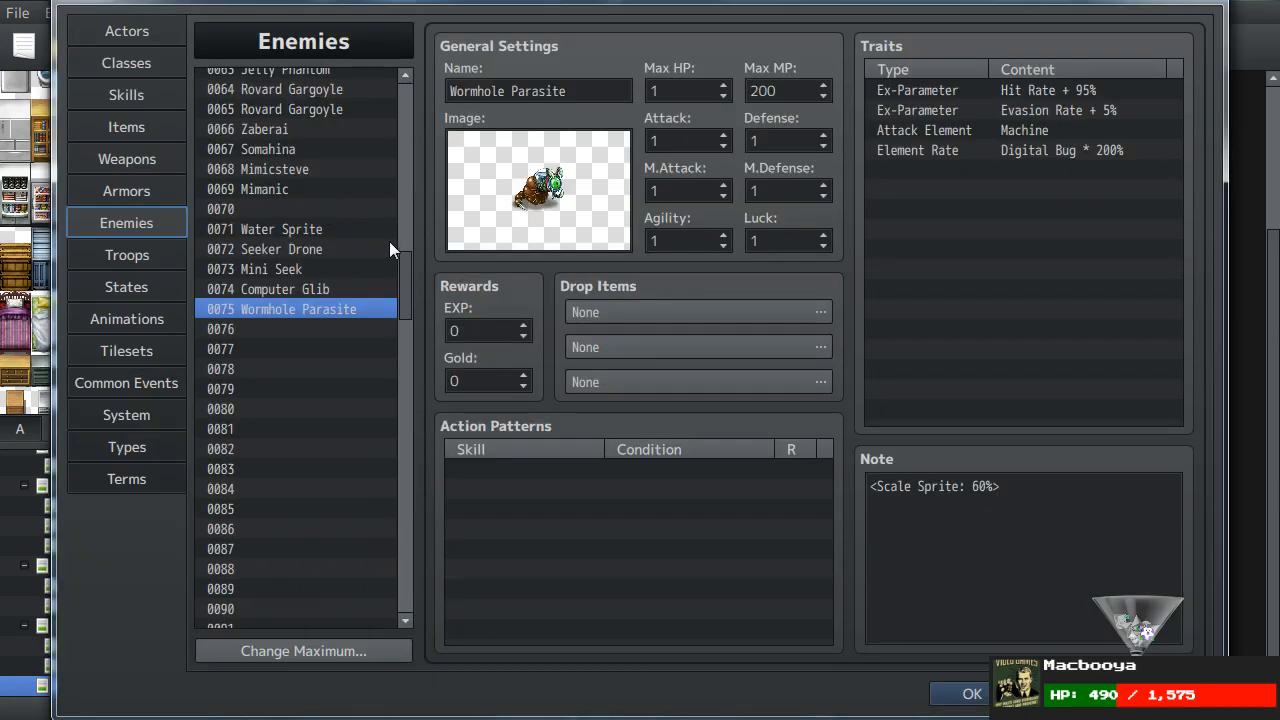
{"action": "left_click", "coordinate": [112, 351]}
{"action": "left_click_drag", "start_coordinate": [396, 183], "coordinate": [385, 548]}
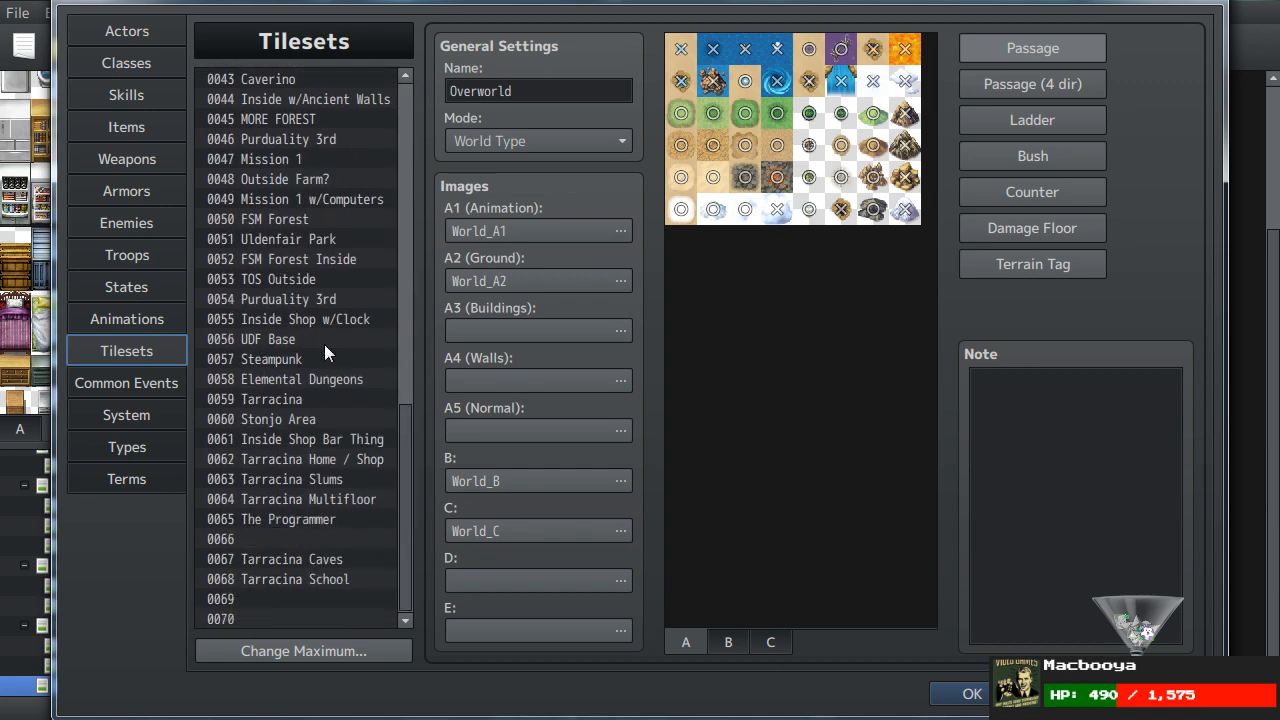
{"action": "left_click", "coordinate": [275, 460]}
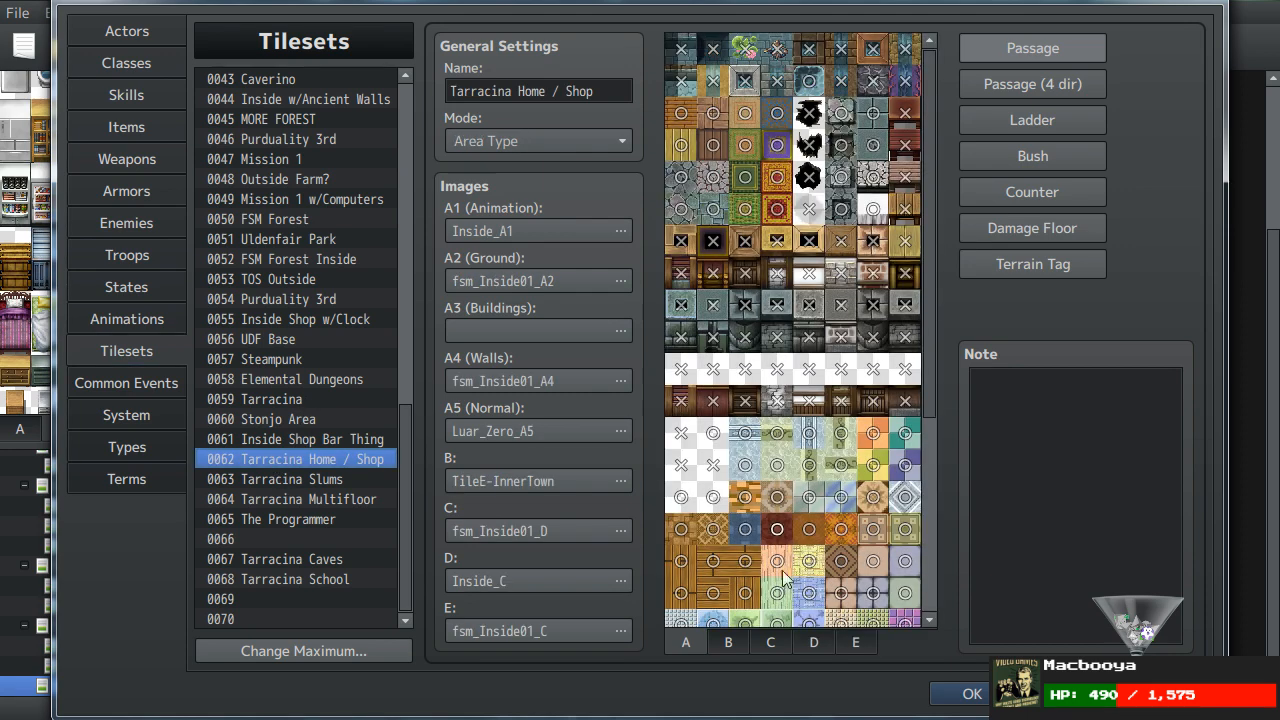
- Look through the A to E tile pages of the Tarracina Home / Shop tileset for suitable furnishings
{"action": "left_click", "coordinate": [726, 645]}
{"action": "left_click", "coordinate": [766, 644]}
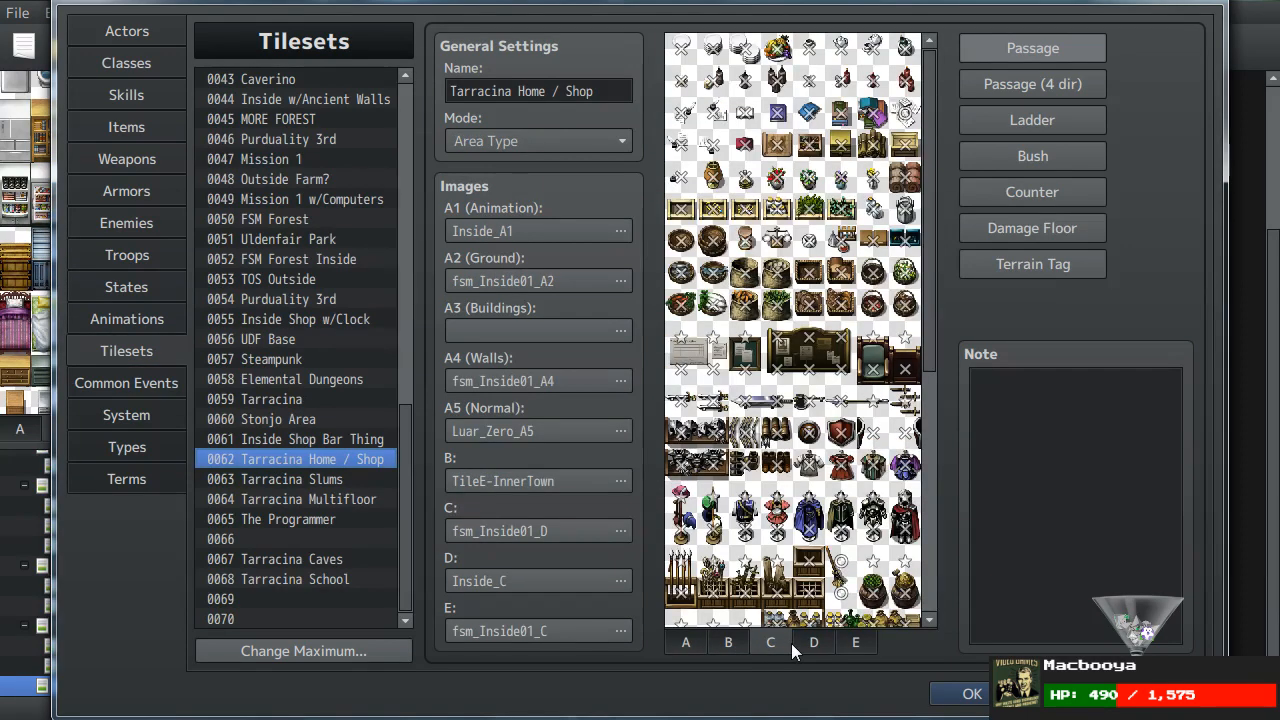
{"action": "left_click", "coordinate": [810, 643]}
{"action": "left_click", "coordinate": [856, 642]}
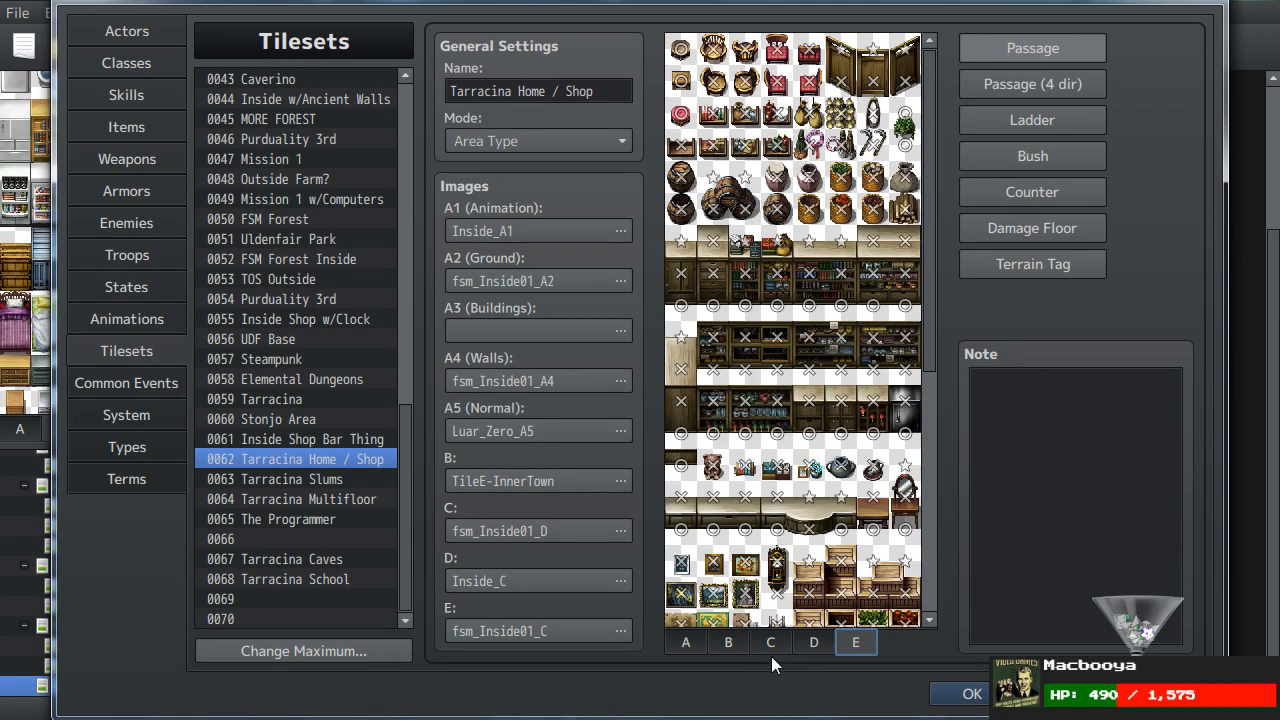
{"action": "left_click", "coordinate": [814, 644]}
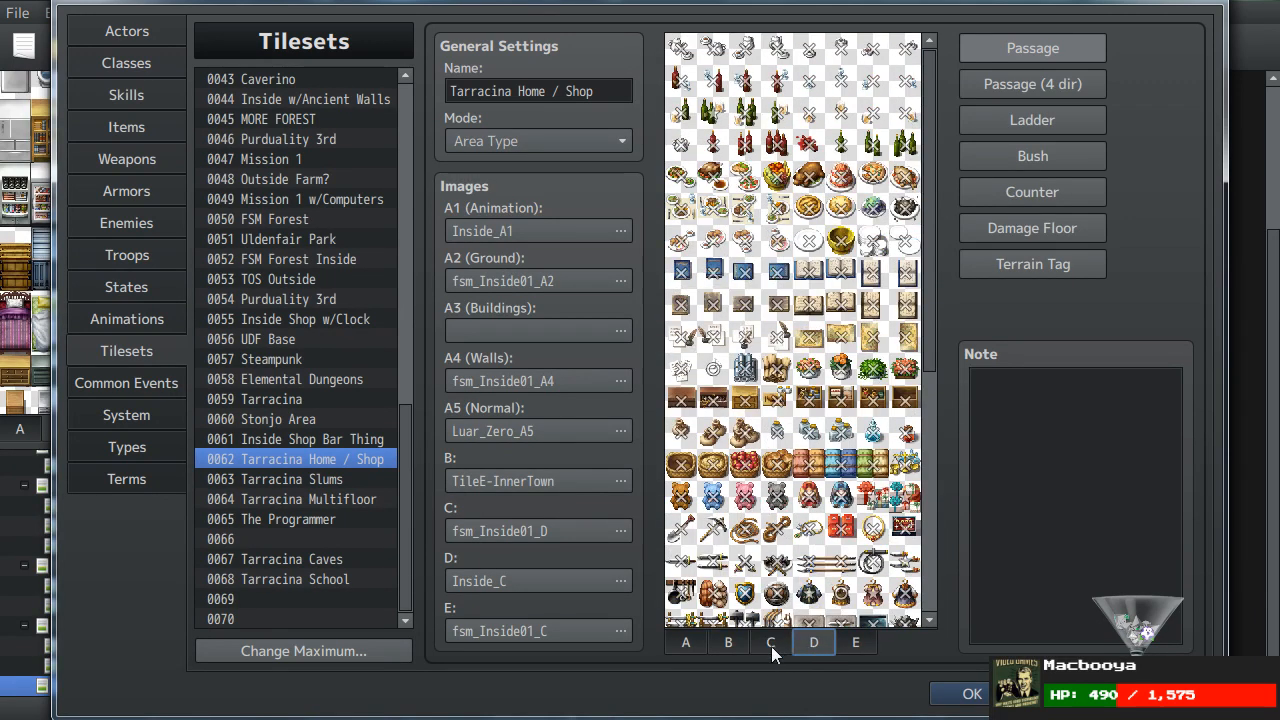
{"action": "left_click", "coordinate": [771, 646]}
{"action": "left_click", "coordinate": [731, 647]}
{"action": "scroll", "coordinate": [778, 424], "scroll_direction": "down", "scroll_amount": 5}
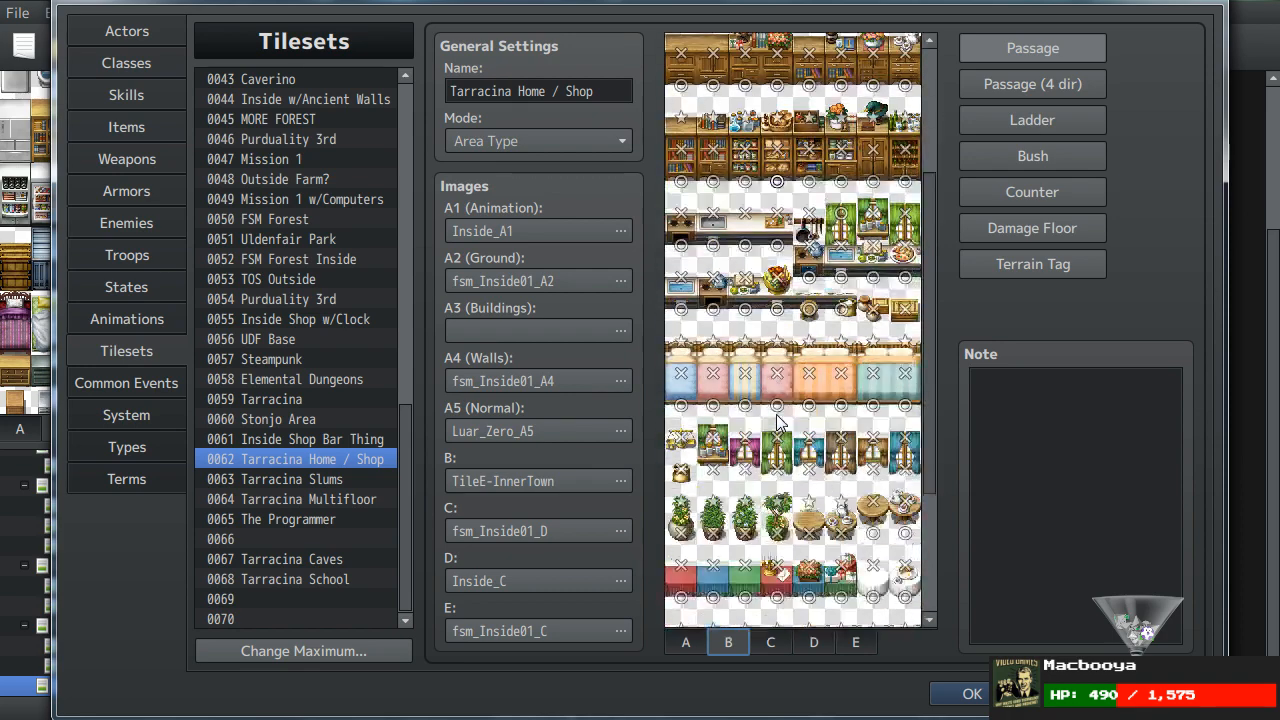
{"action": "left_click", "coordinate": [686, 644]}
{"action": "scroll", "coordinate": [776, 474], "scroll_direction": "down", "scroll_amount": 8}
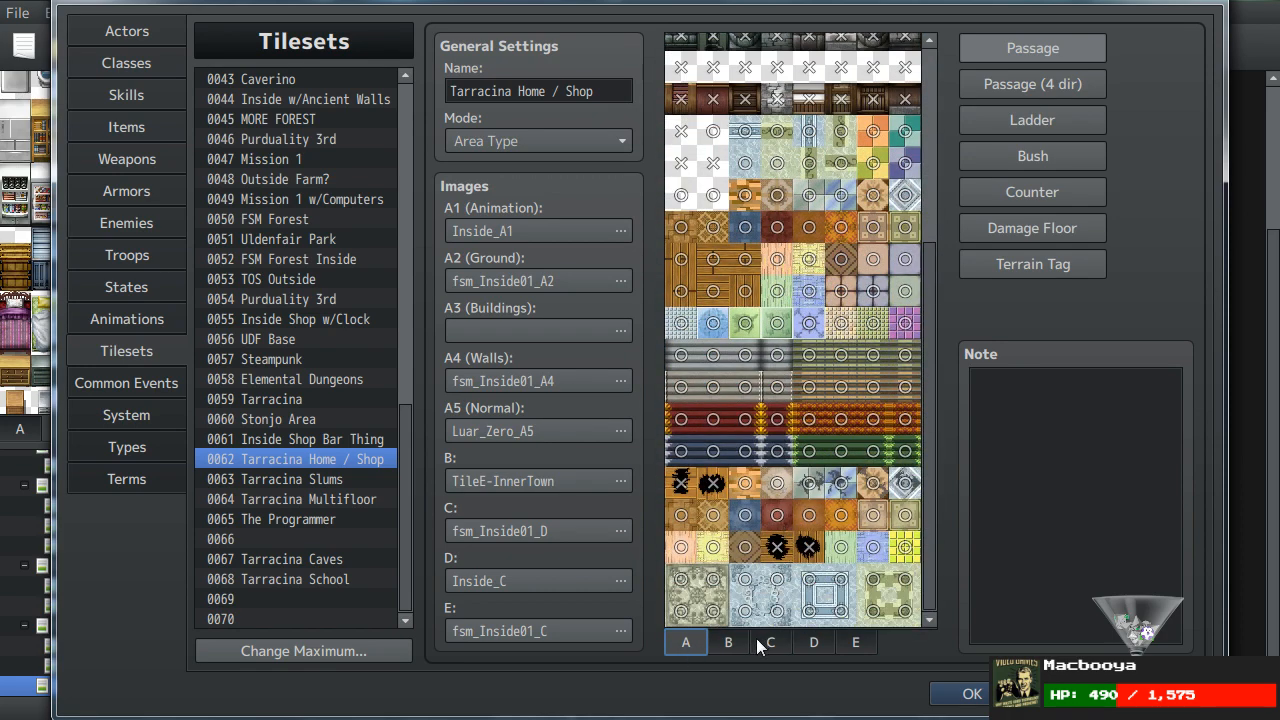
{"action": "left_click", "coordinate": [758, 641]}
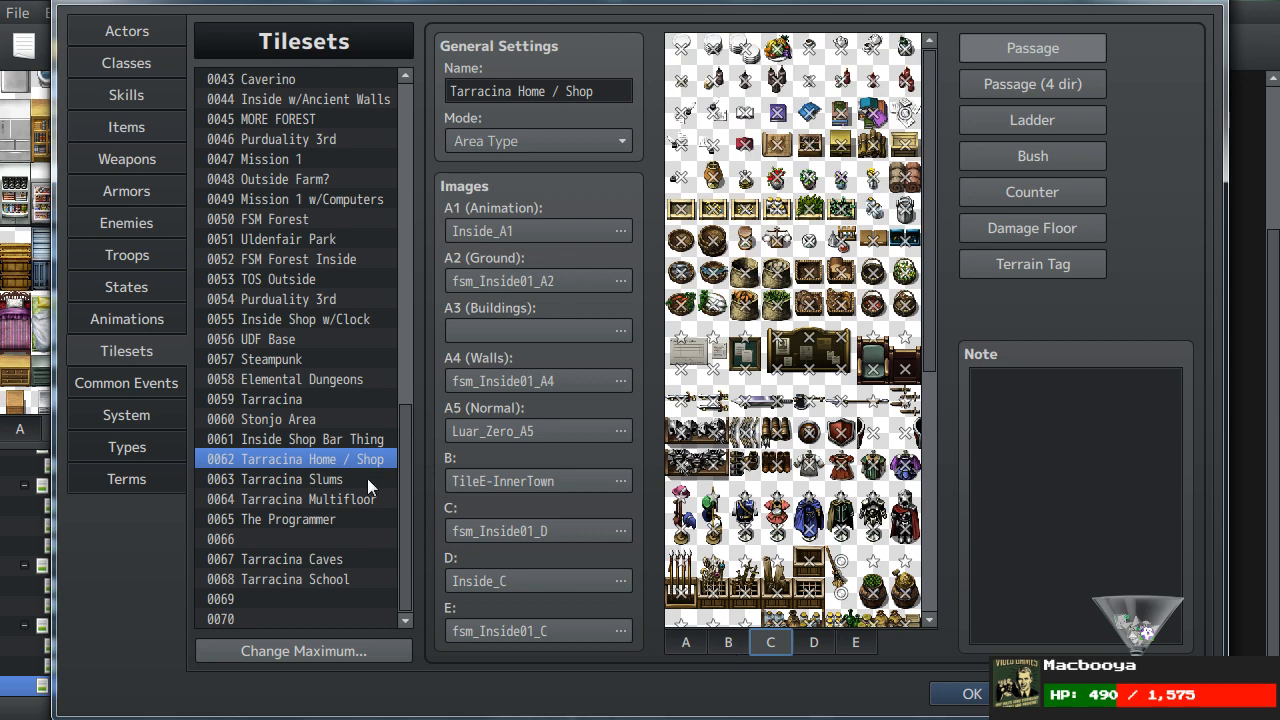
- Examine the B and D tile pages of the Inside Shop Bar Thing tileset for comparison
{"action": "left_click", "coordinate": [280, 436]}
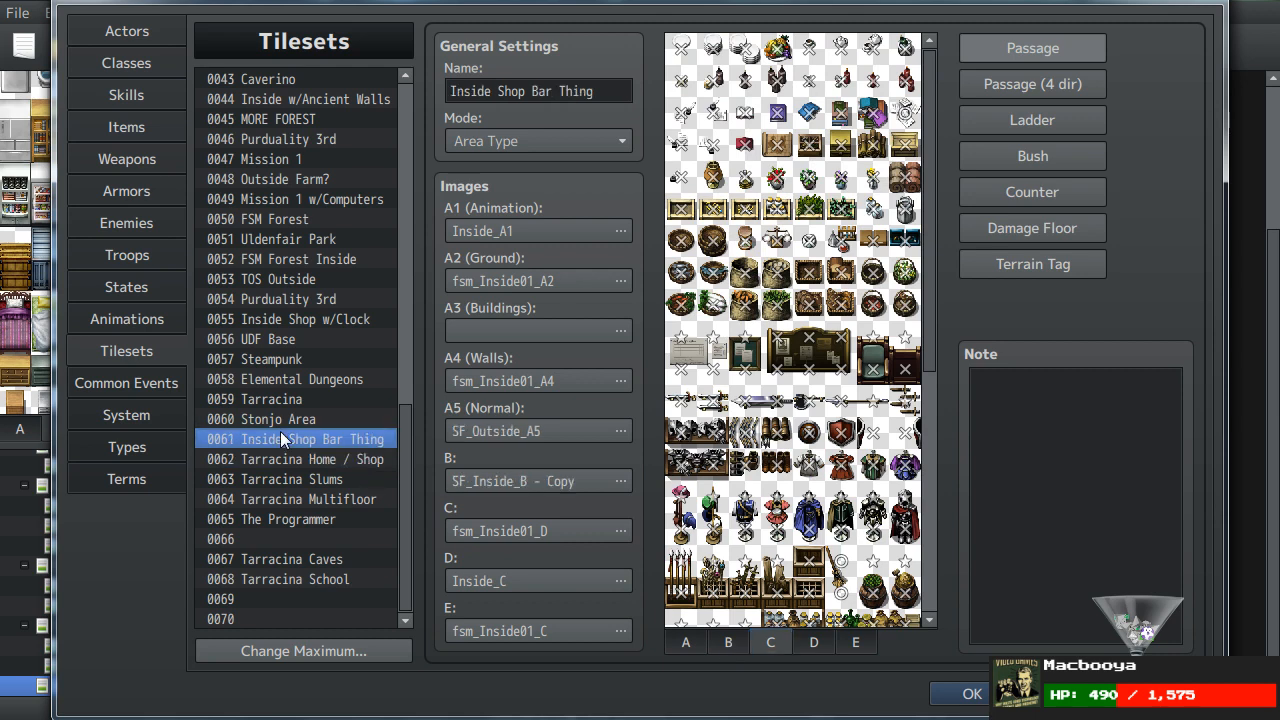
{"action": "left_click", "coordinate": [722, 640]}
{"action": "left_click", "coordinate": [810, 643]}
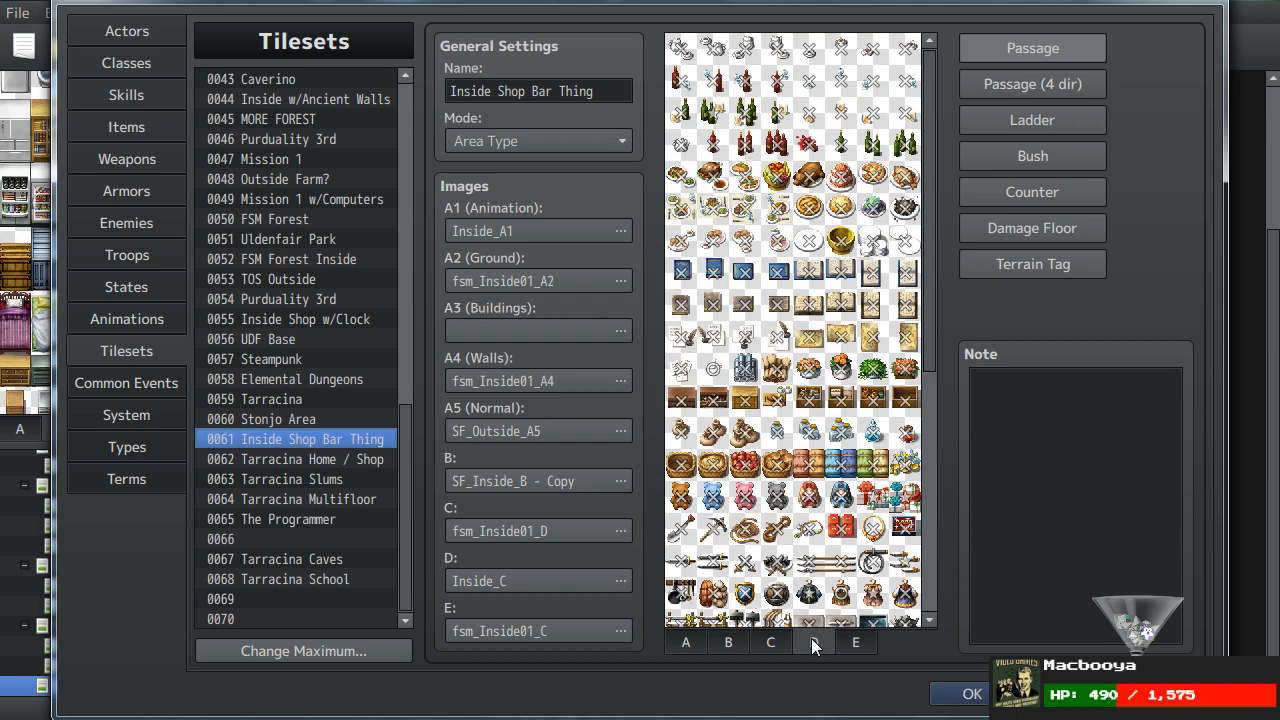
{"action": "scroll", "coordinate": [876, 322], "scroll_direction": "down", "scroll_amount": 5}
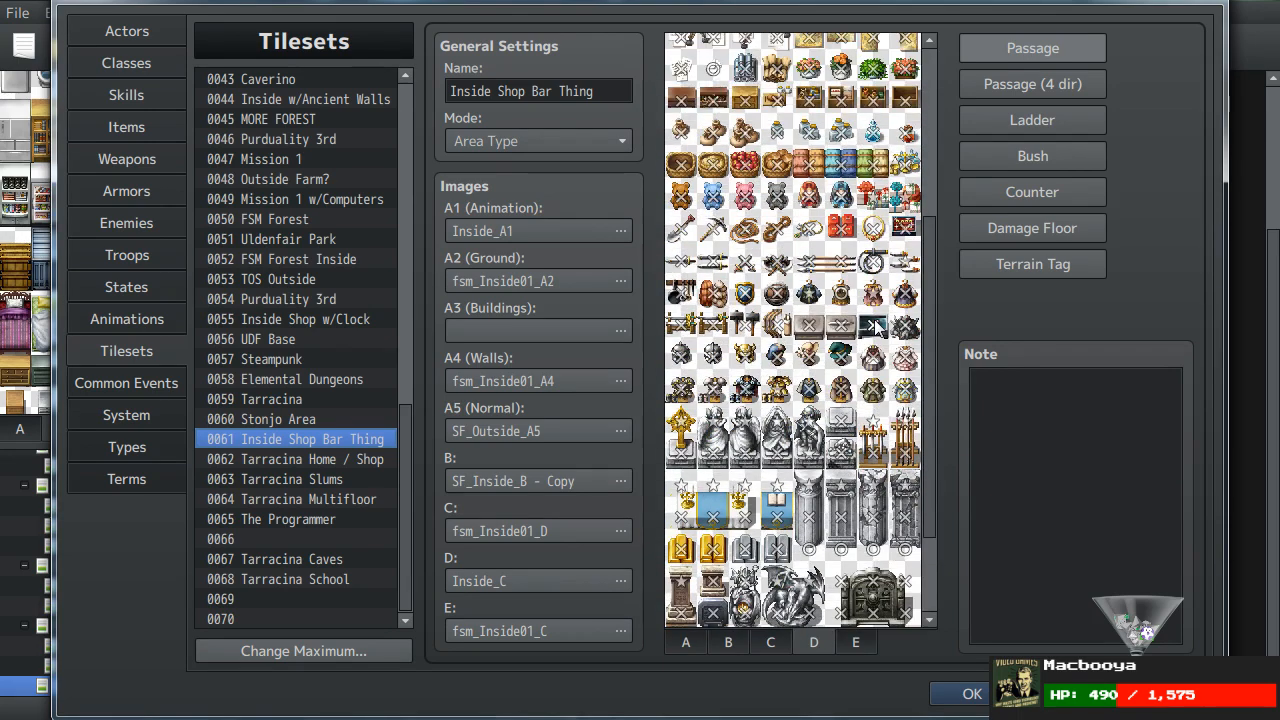
{"action": "scroll", "coordinate": [877, 325], "scroll_direction": "up", "scroll_amount": 5}
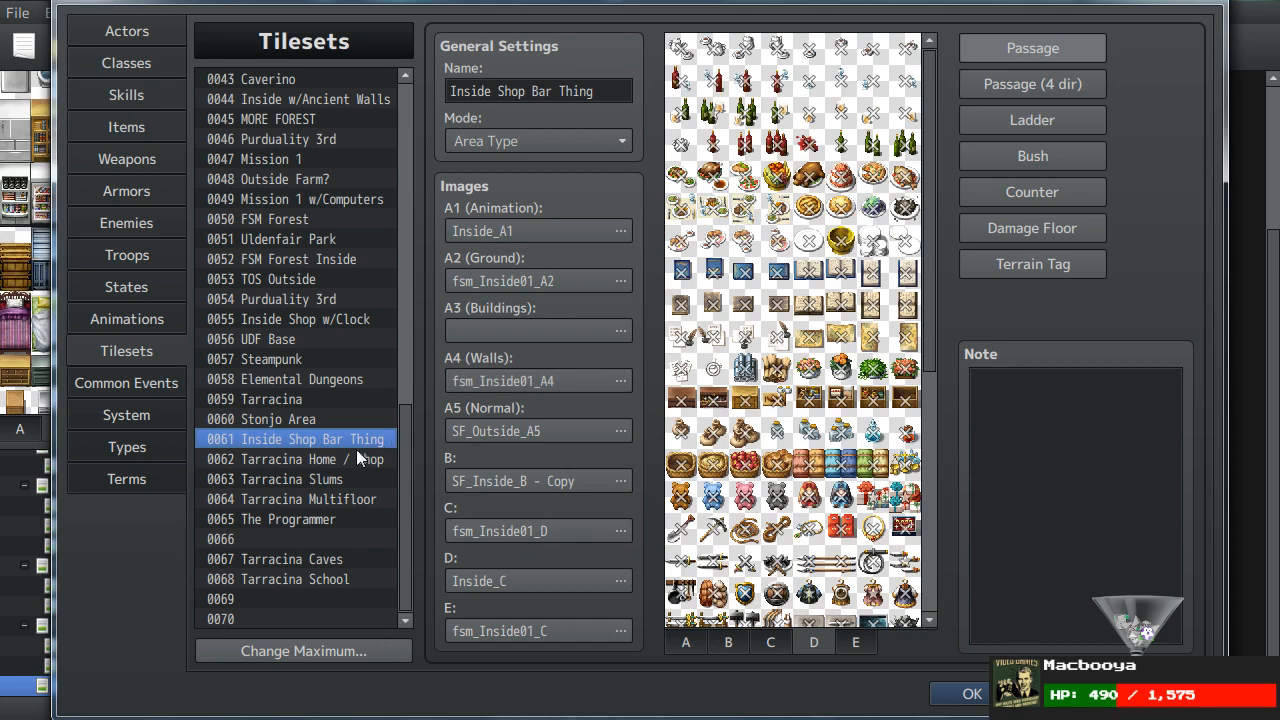
- Recheck the D tile page of the Tarracina Home / Shop tileset and close the database
{"action": "left_click", "coordinate": [361, 455]}
{"action": "scroll", "coordinate": [826, 375], "scroll_direction": "down", "scroll_amount": 6}
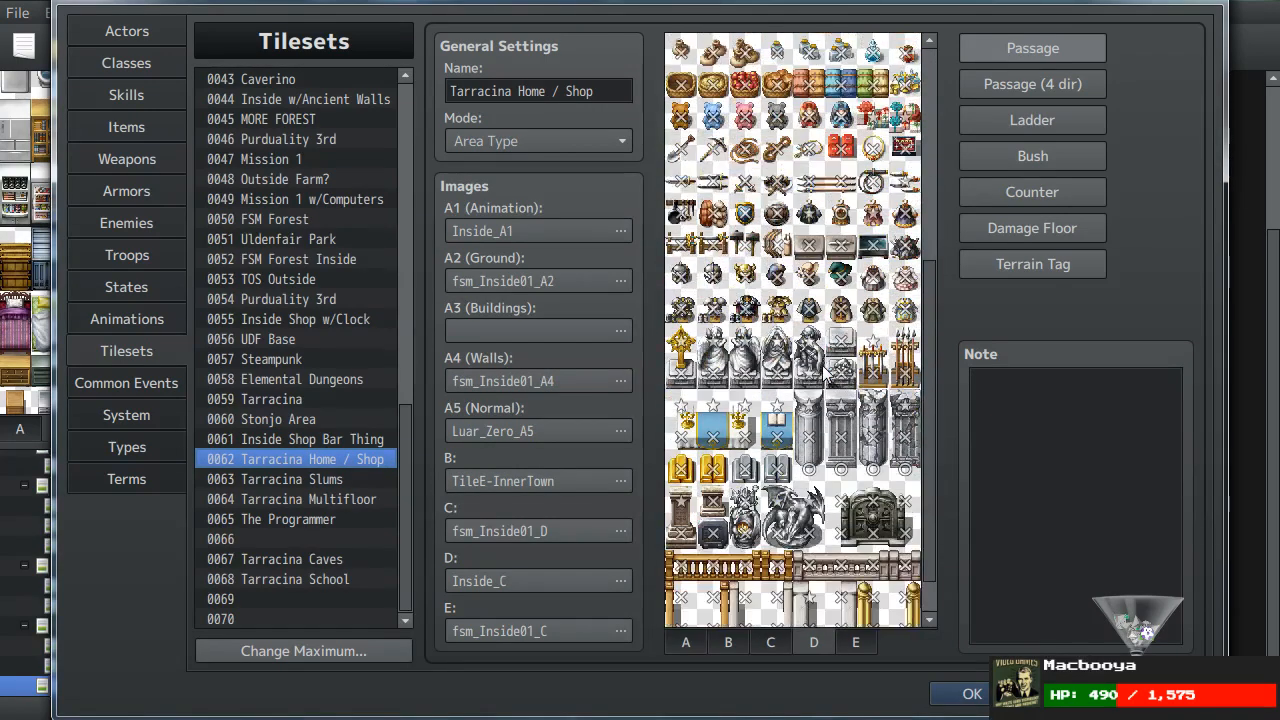
{"action": "scroll", "coordinate": [826, 374], "scroll_direction": "up", "scroll_amount": 5}
{"action": "scroll", "coordinate": [826, 374], "scroll_direction": "down", "scroll_amount": 4}
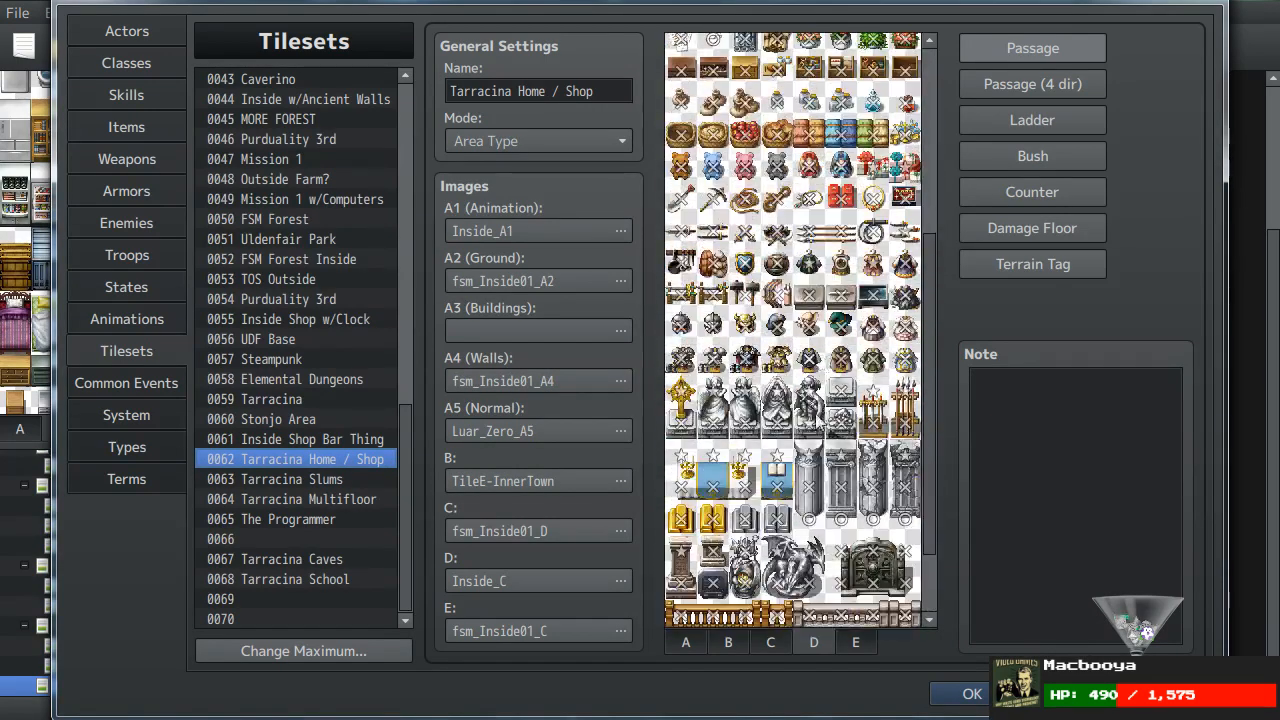
{"action": "left_click", "coordinate": [962, 694]}
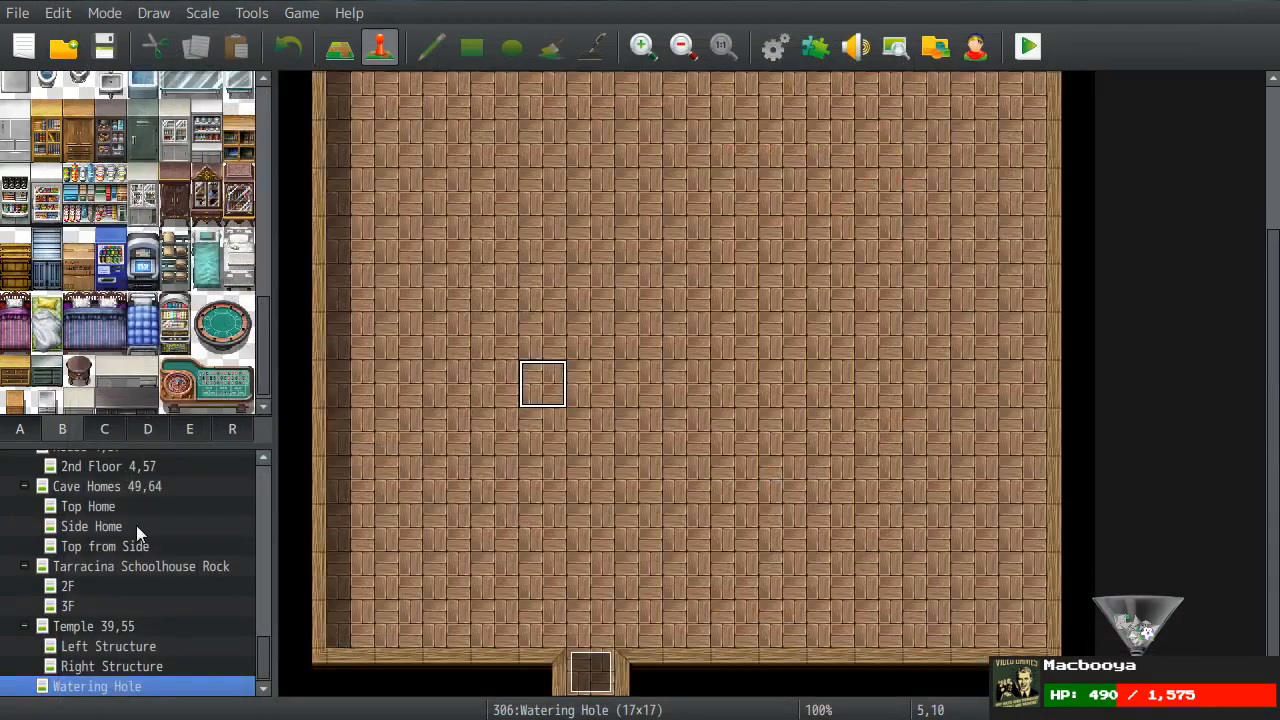
- Change the Watering Hole map's tileset to 0062 Tarracina Home / Shop in its map properties
{"action": "right_click", "coordinate": [118, 686]}
{"action": "left_click", "coordinate": [133, 621]}
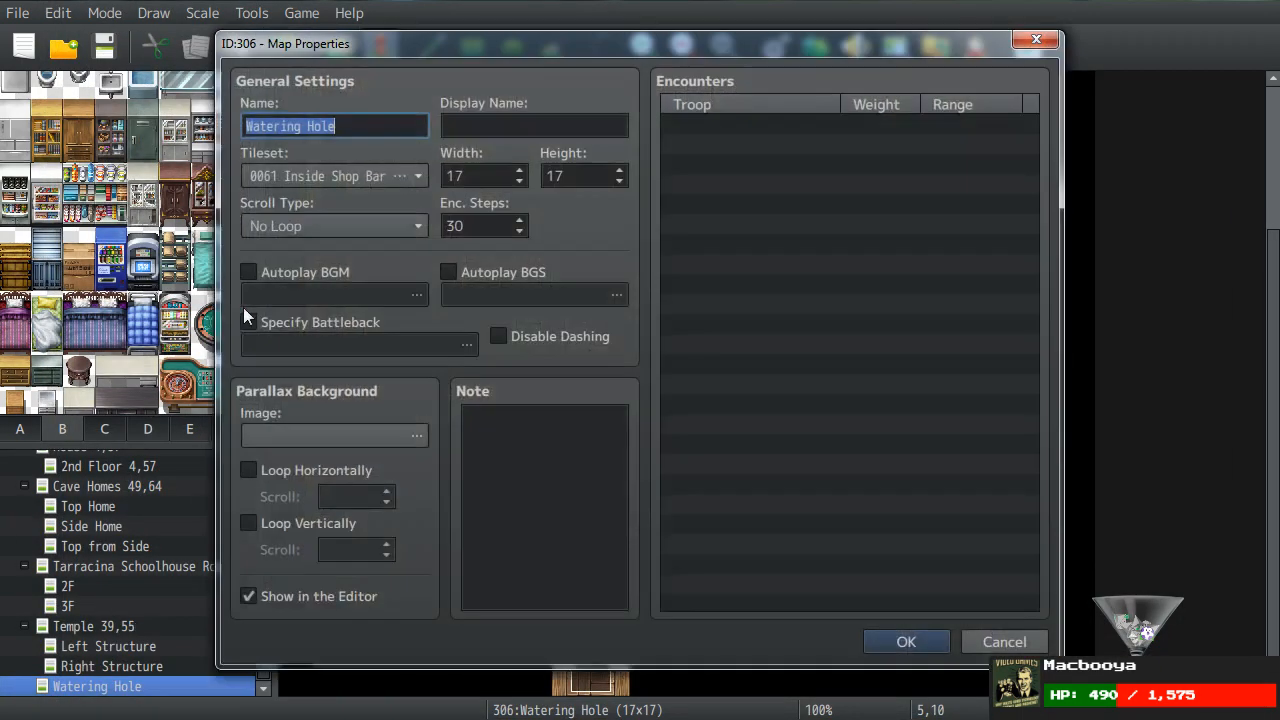
{"action": "left_click", "coordinate": [327, 174]}
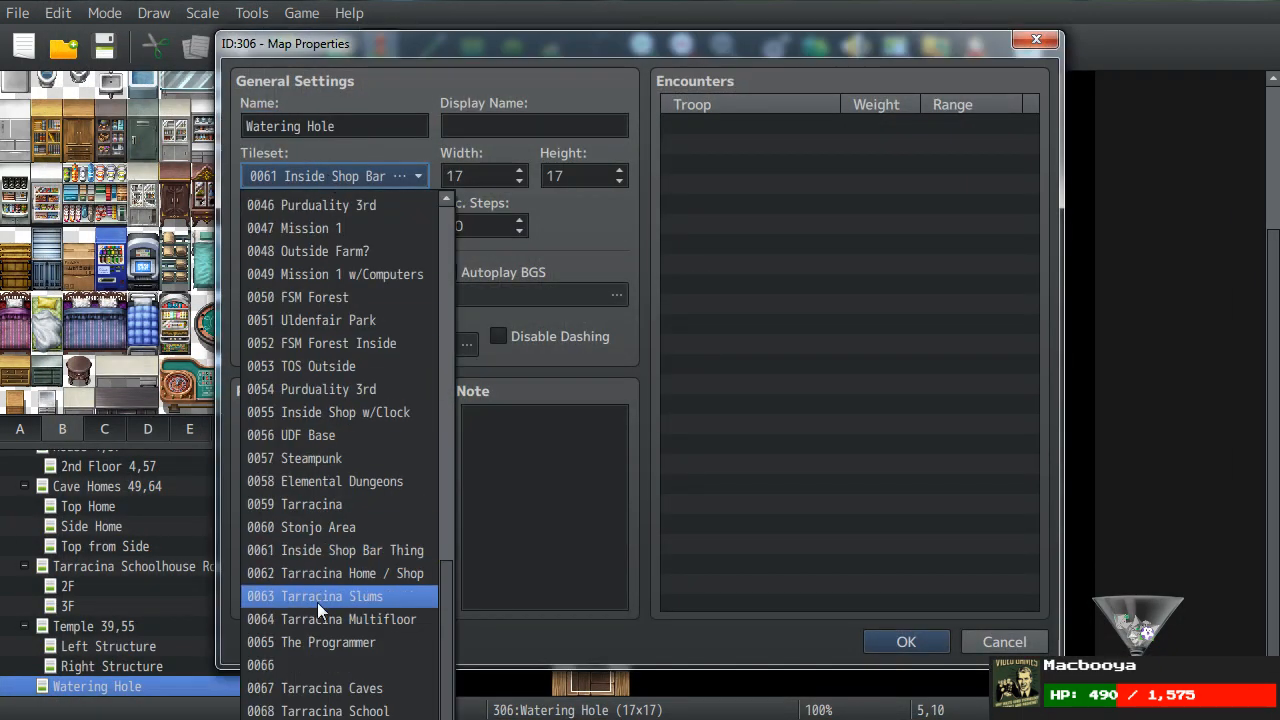
{"action": "left_click", "coordinate": [434, 574]}
{"action": "left_click", "coordinate": [869, 643]}
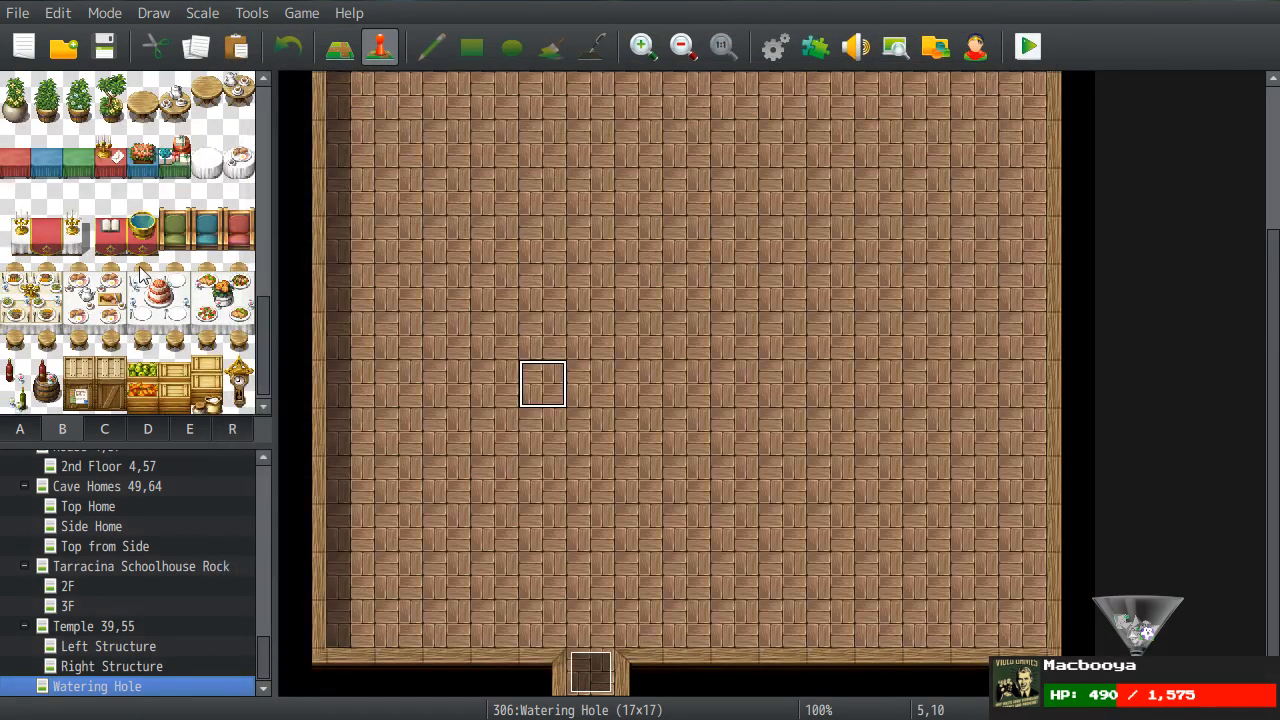
- Switch to map editing and try placing the four-seat dining table with the gold centrepiece near the room's left wall, then undo it
{"action": "scroll", "coordinate": [55, 366], "scroll_direction": "up", "scroll_amount": 3}
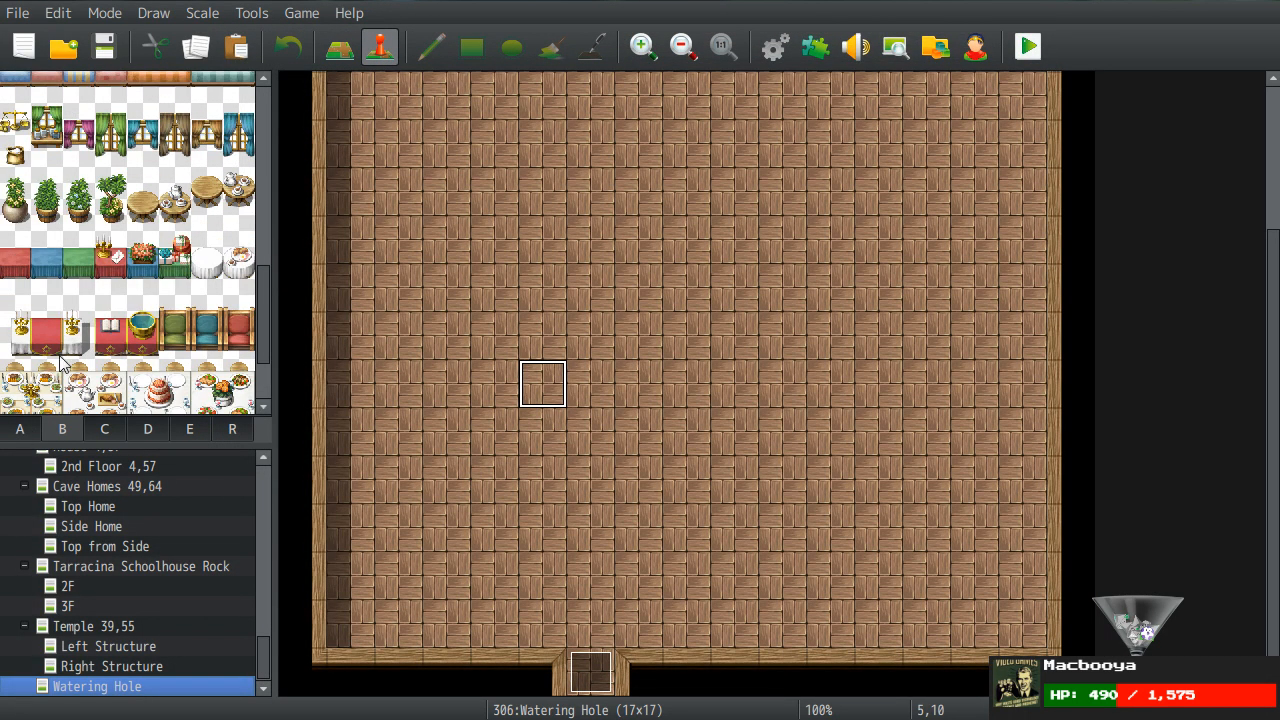
{"action": "scroll", "coordinate": [68, 364], "scroll_direction": "down", "scroll_amount": 1}
{"action": "left_click_drag", "start_coordinate": [30, 336], "coordinate": [50, 405]}
{"action": "left_click", "coordinate": [335, 52]}
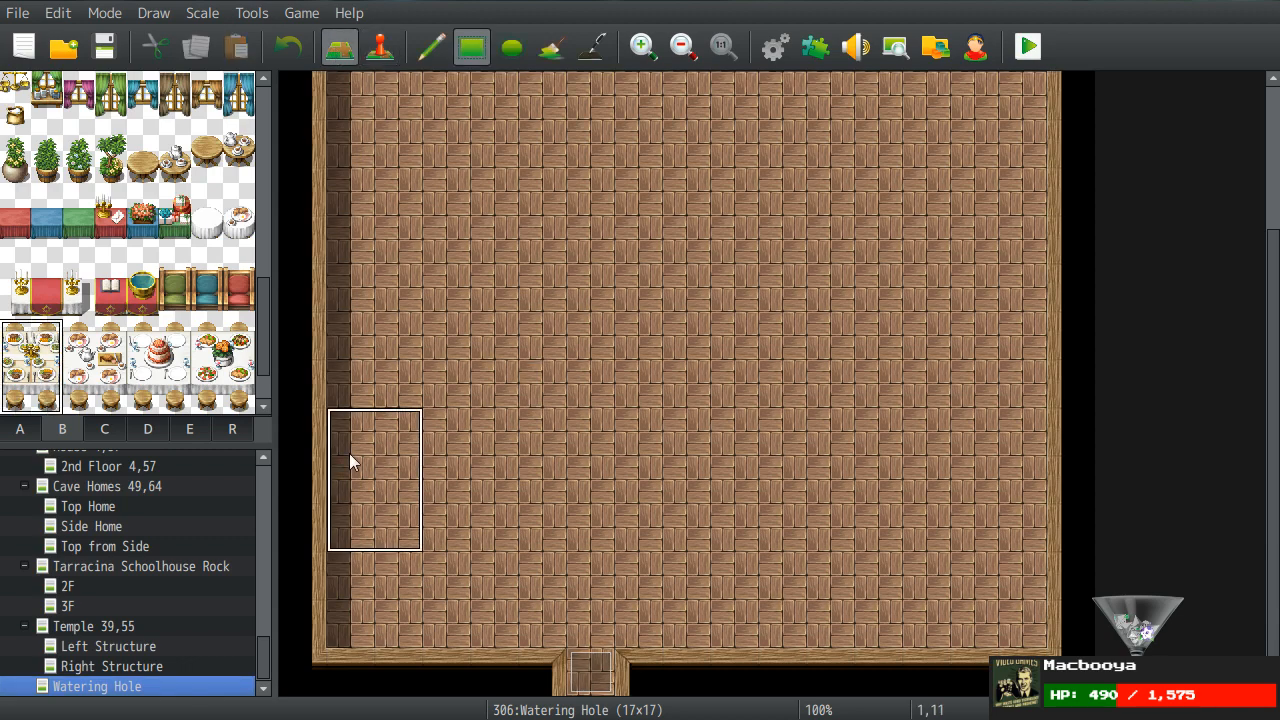
{"action": "left_click", "coordinate": [397, 408]}
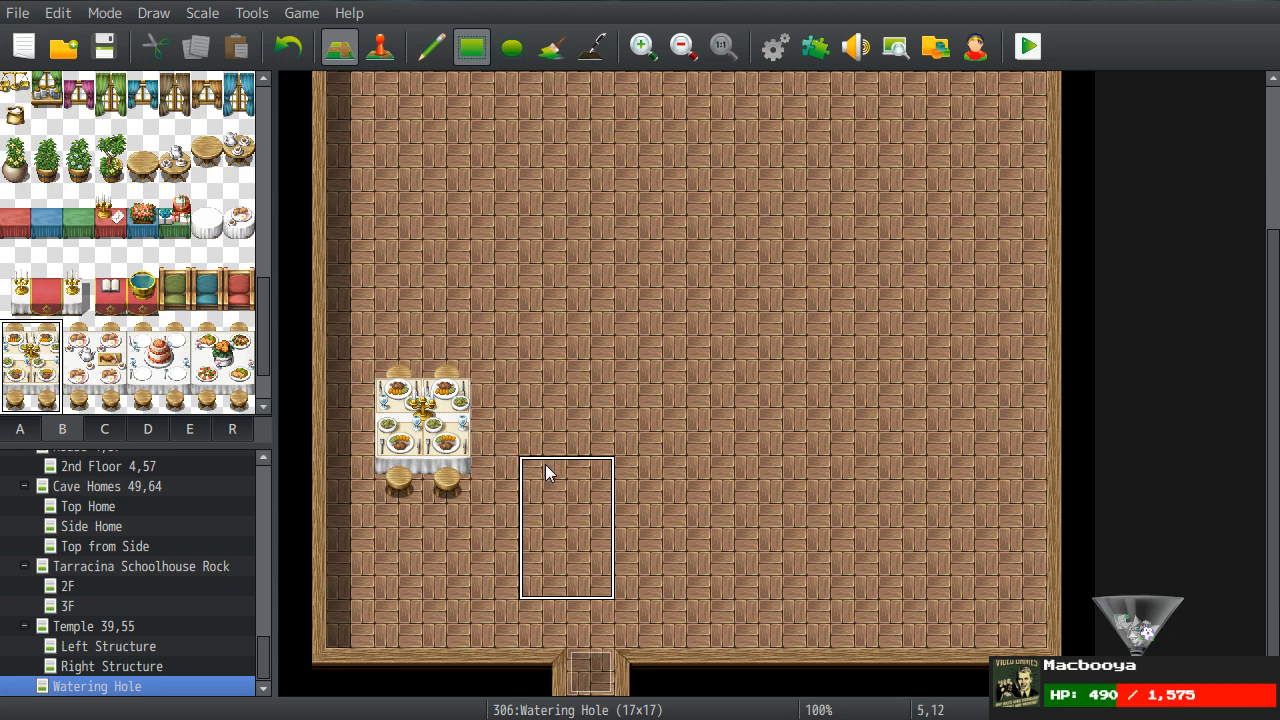
{"action": "key", "text": "ctrl+z"}
- Build a horizontal wooden partition from the left wall to column 7, with its ceiling on row 11 and a two-tile wall face below
{"action": "right_click", "coordinate": [335, 340]}
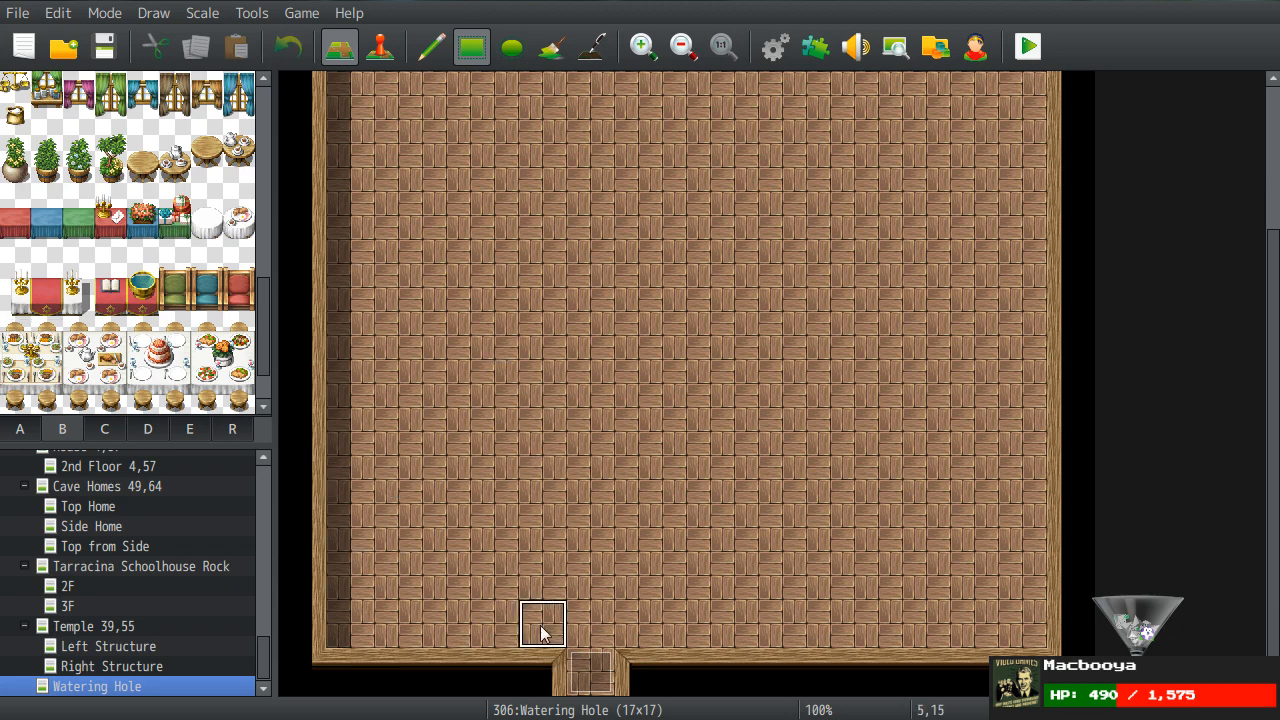
{"action": "left_click", "coordinate": [350, 490]}
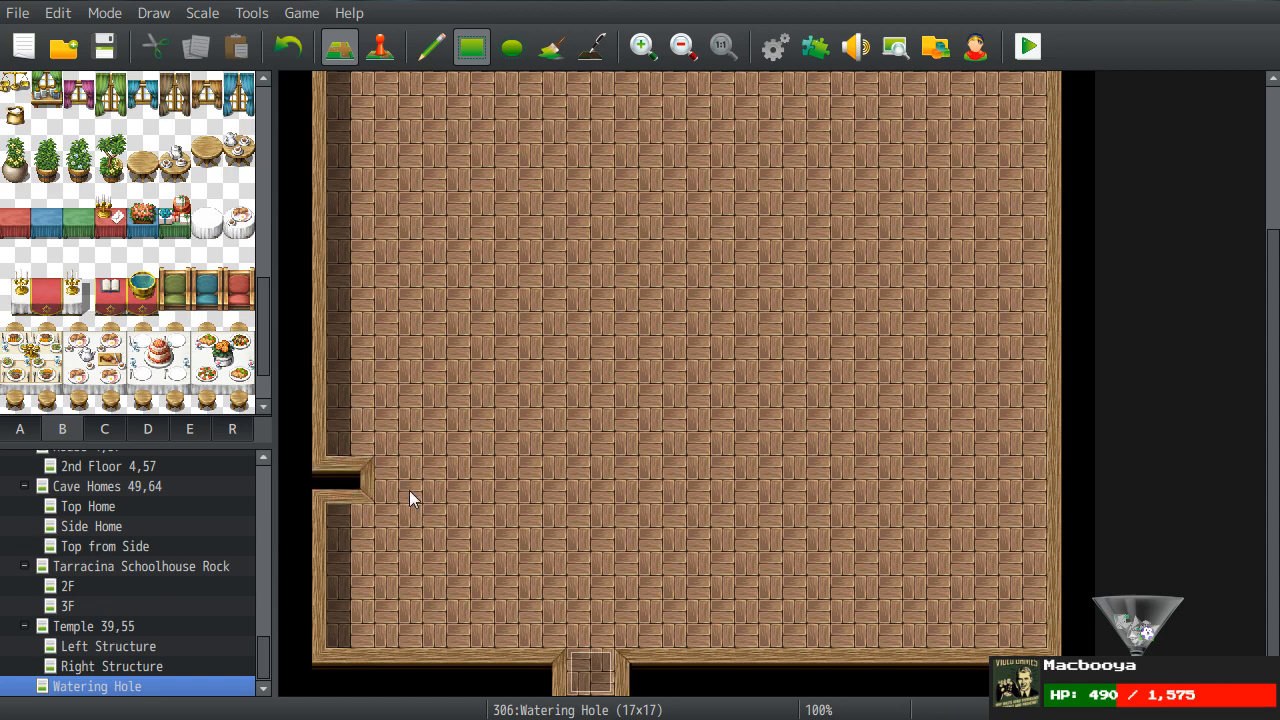
{"action": "key", "text": "ctrl+z"}
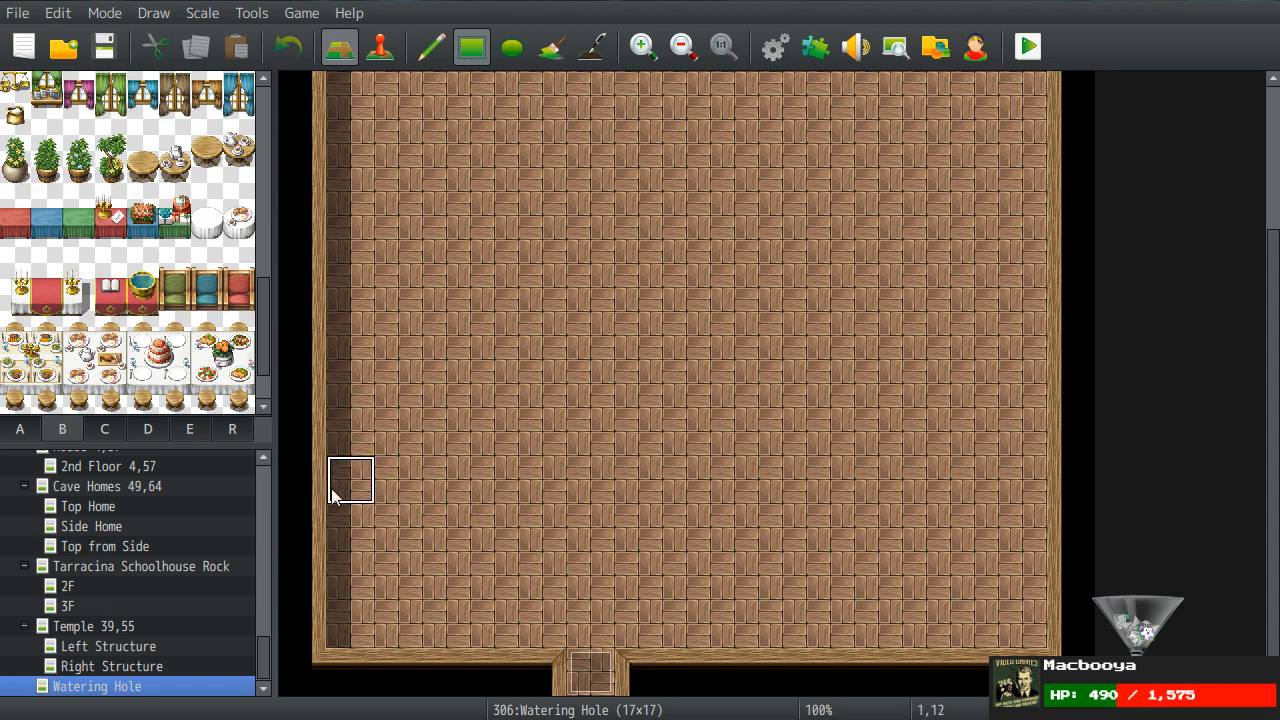
{"action": "left_click", "coordinate": [350, 432]}
{"action": "left_click_drag", "start_coordinate": [479, 442], "coordinate": [640, 445]}
{"action": "middle_click_drag", "start_coordinate": [448, 311], "coordinate": [471, 136]}
{"action": "mouse_move", "coordinate": [481, 193]}
{"action": "middle_mouse_down"}
{"action": "mouse_move", "coordinate": [471, 390]}
{"action": "mouse_move", "coordinate": [403, 477]}
{"action": "middle_mouse_up"}
{"action": "left_click_drag", "start_coordinate": [403, 477], "coordinate": [626, 529]}
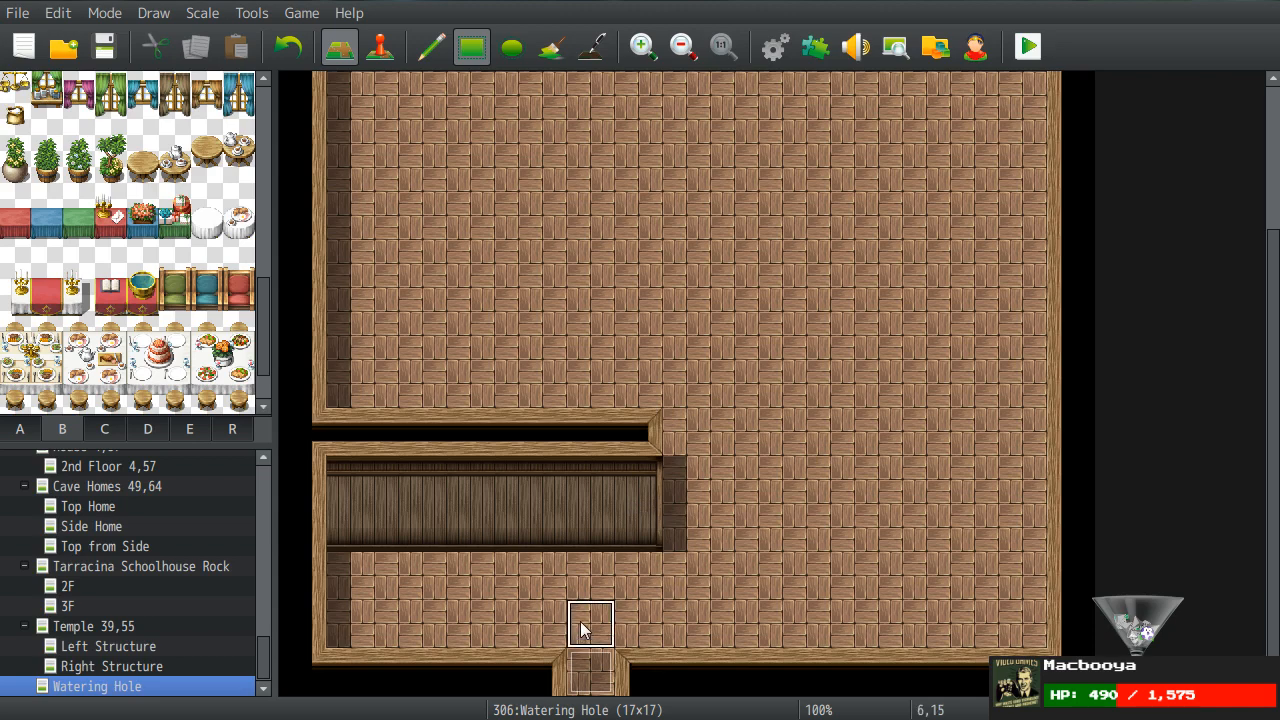
- Shift the partition wall up one row so its ceiling sits on row 10, and extend it to column 8
{"action": "left_click_drag", "start_coordinate": [635, 522], "coordinate": [441, 393]}
{"action": "right_click_drag", "start_coordinate": [441, 393], "coordinate": [347, 437]}
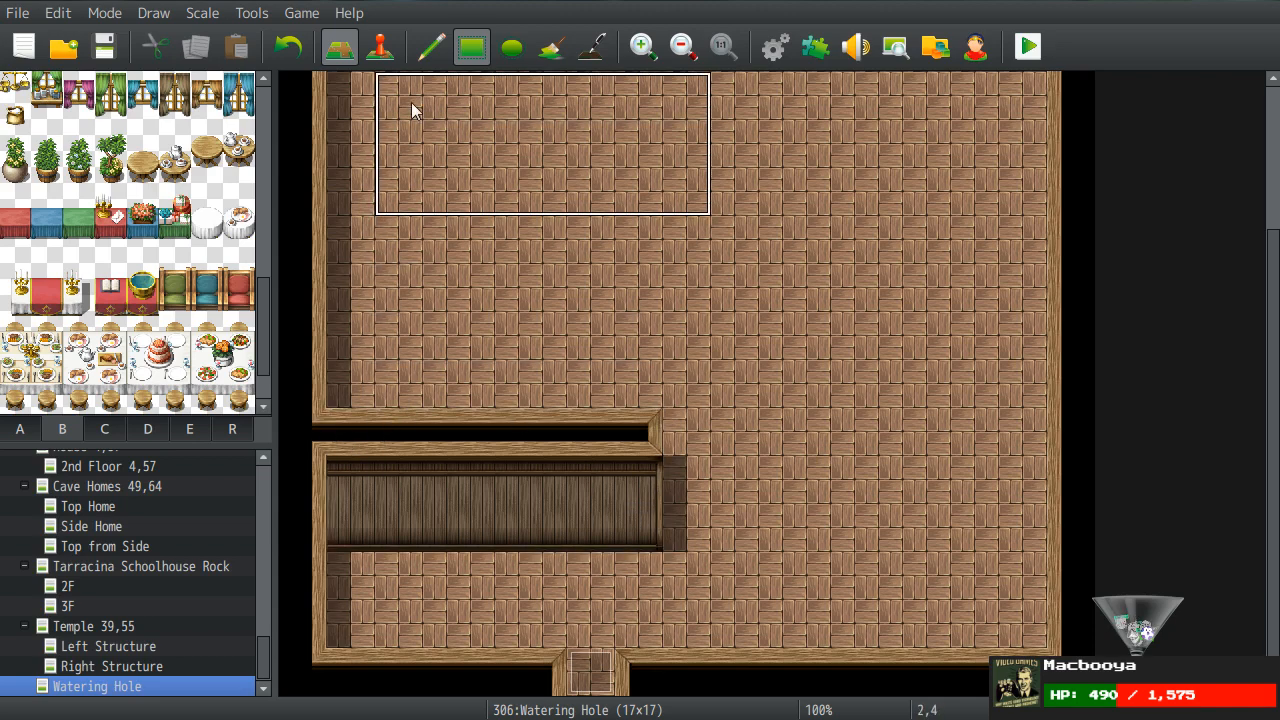
{"action": "left_click", "coordinate": [431, 47]}
{"action": "left_click", "coordinate": [356, 385]}
{"action": "right_click", "coordinate": [590, 527]}
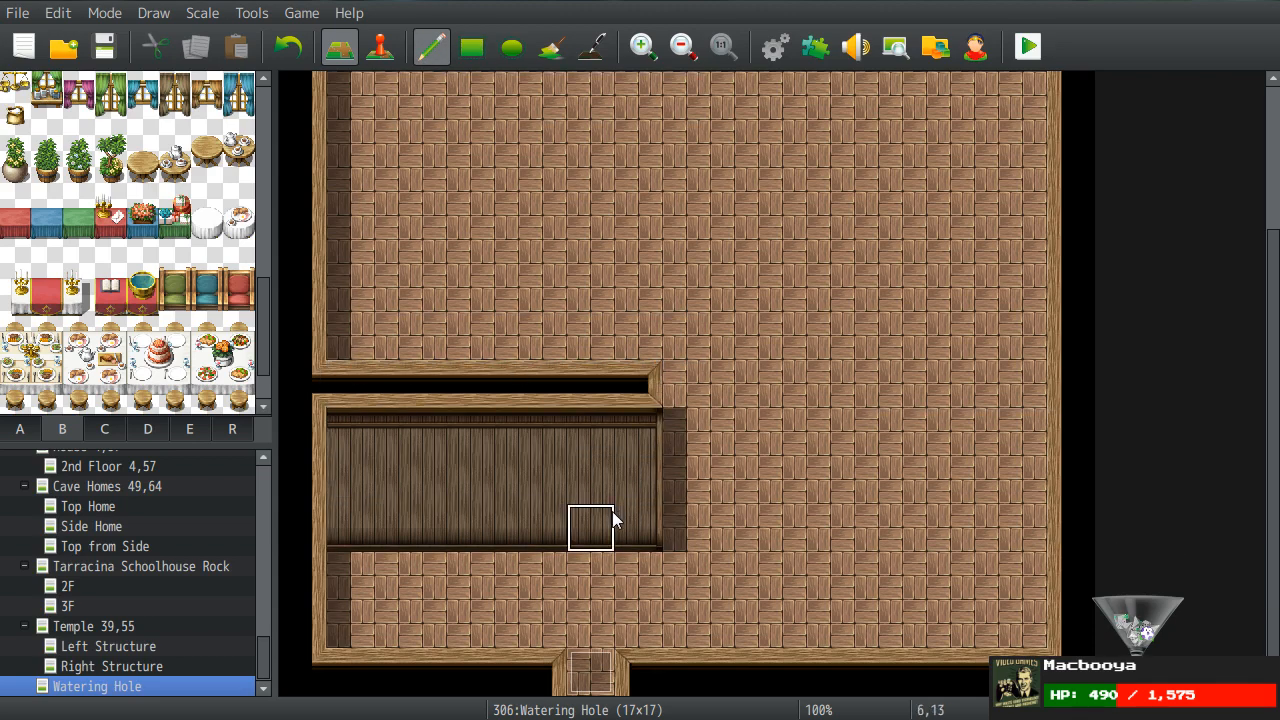
{"action": "mouse_move", "coordinate": [352, 528]}
{"action": "left_mouse_down"}
{"action": "mouse_move", "coordinate": [437, 546]}
{"action": "mouse_move", "coordinate": [672, 550]}
{"action": "left_mouse_up"}
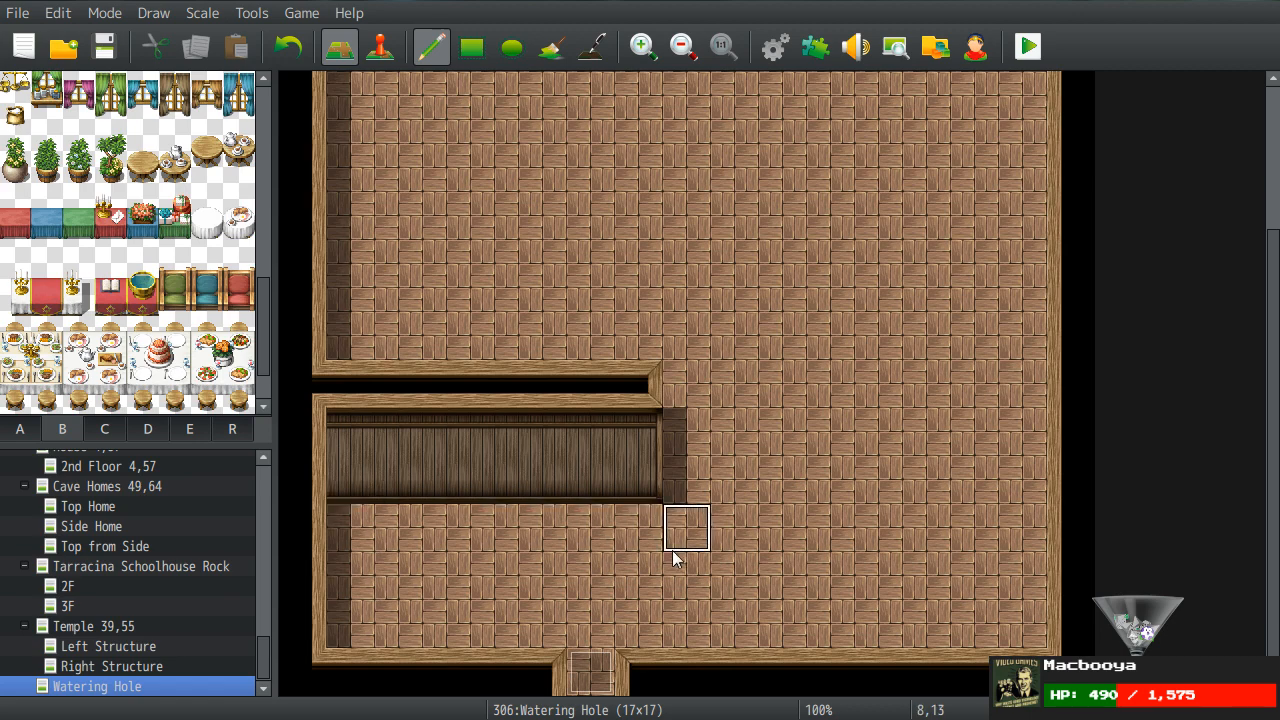
{"action": "left_click", "coordinate": [296, 393]}
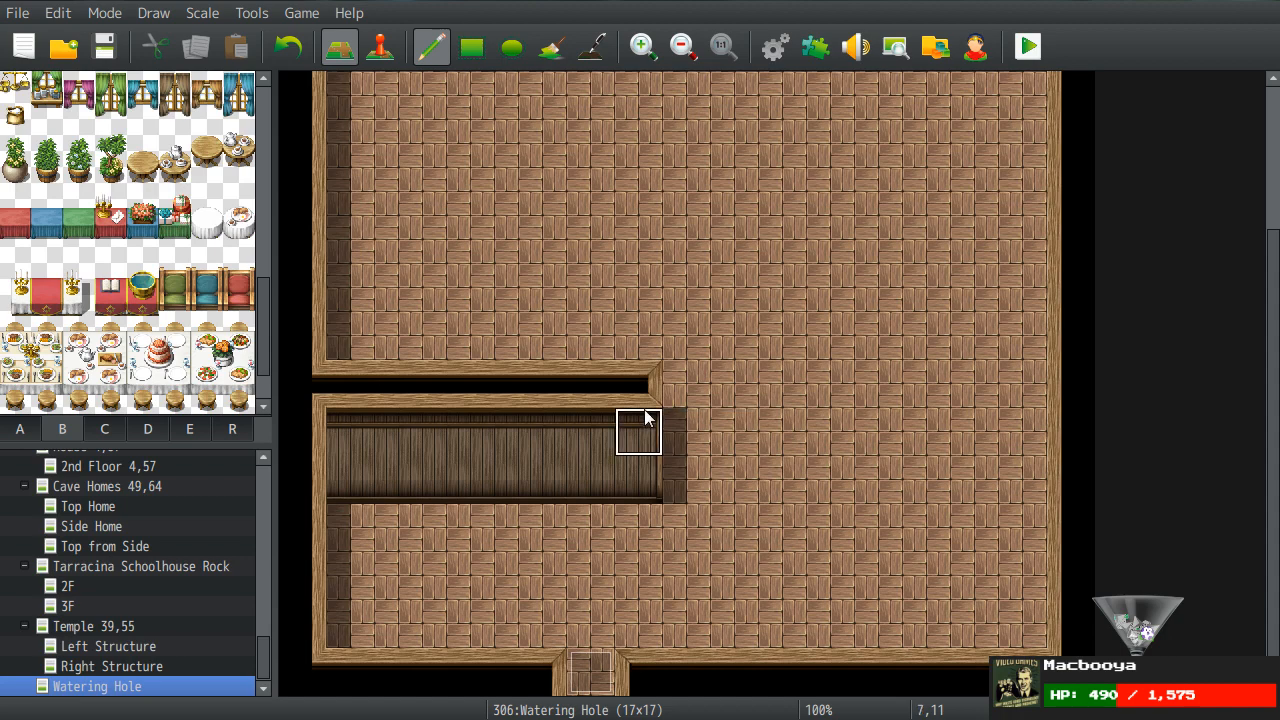
{"action": "left_click", "coordinate": [668, 478]}
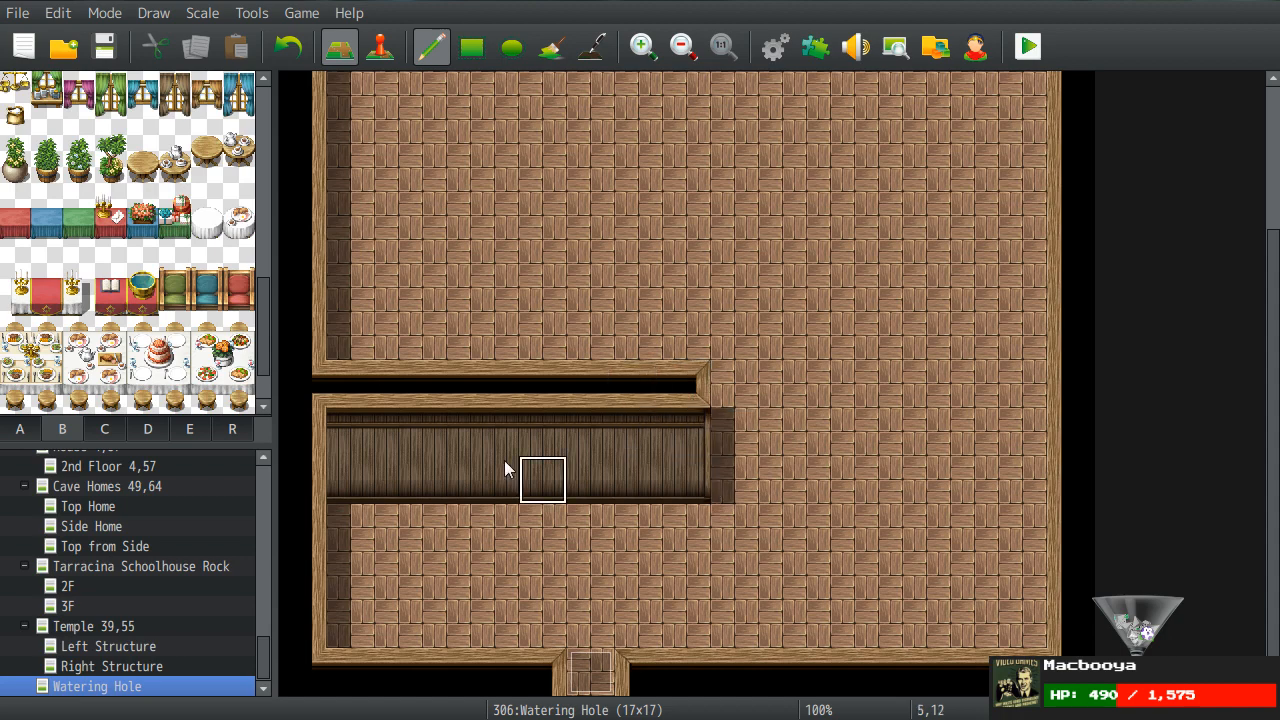
- Try a two-tile-long red table from the A tiles below the partition in column 7, then undo it
{"action": "left_click", "coordinate": [18, 428]}
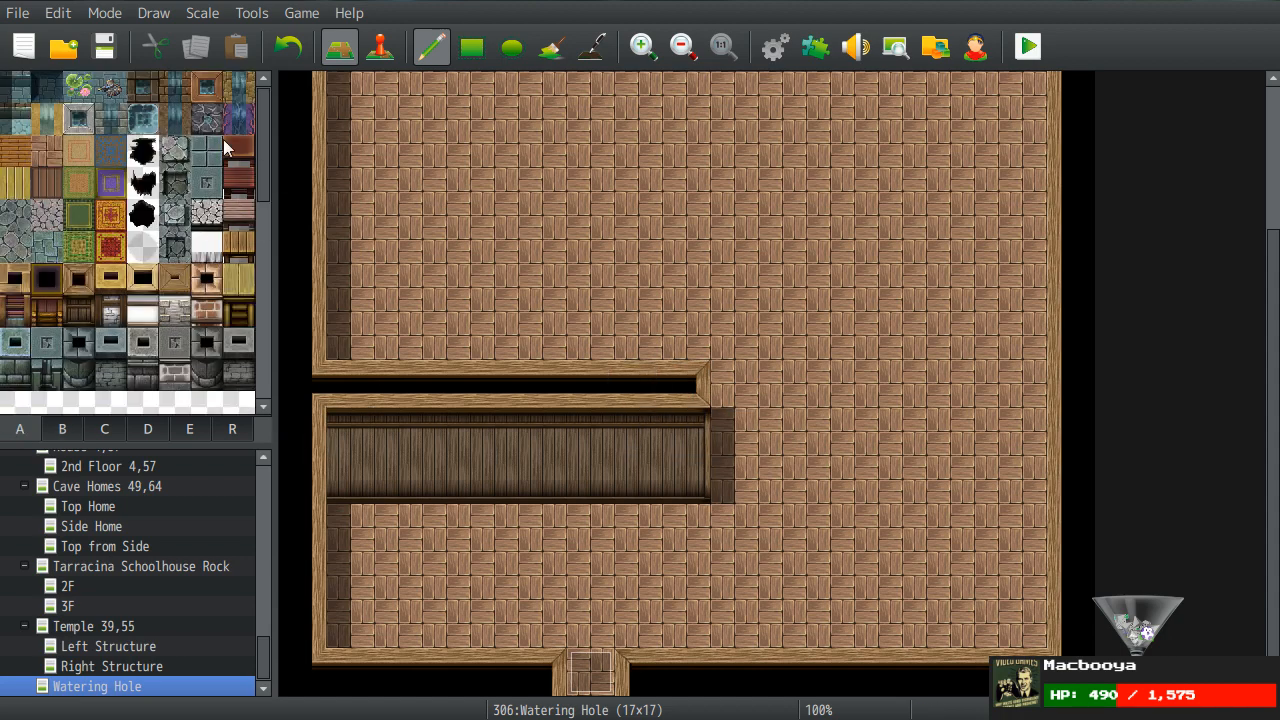
{"action": "left_click", "coordinate": [633, 532]}
{"action": "left_click", "coordinate": [641, 592]}
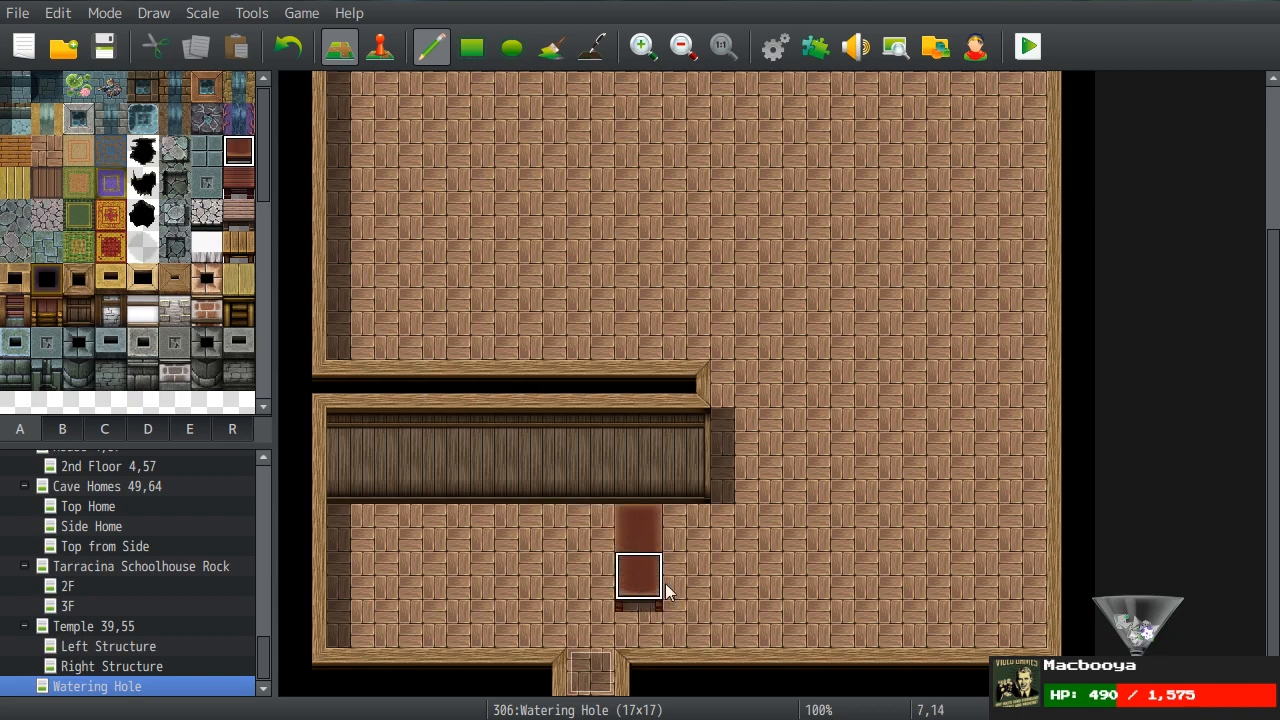
{"action": "key", "text": "ctrl+z"}
{"action": "key", "text": "ctrl+z"}
- Place a two-tile-long light wooden plank table in column 8, just right of the entrance
{"action": "left_click", "coordinate": [238, 246]}
{"action": "left_click", "coordinate": [719, 576]}
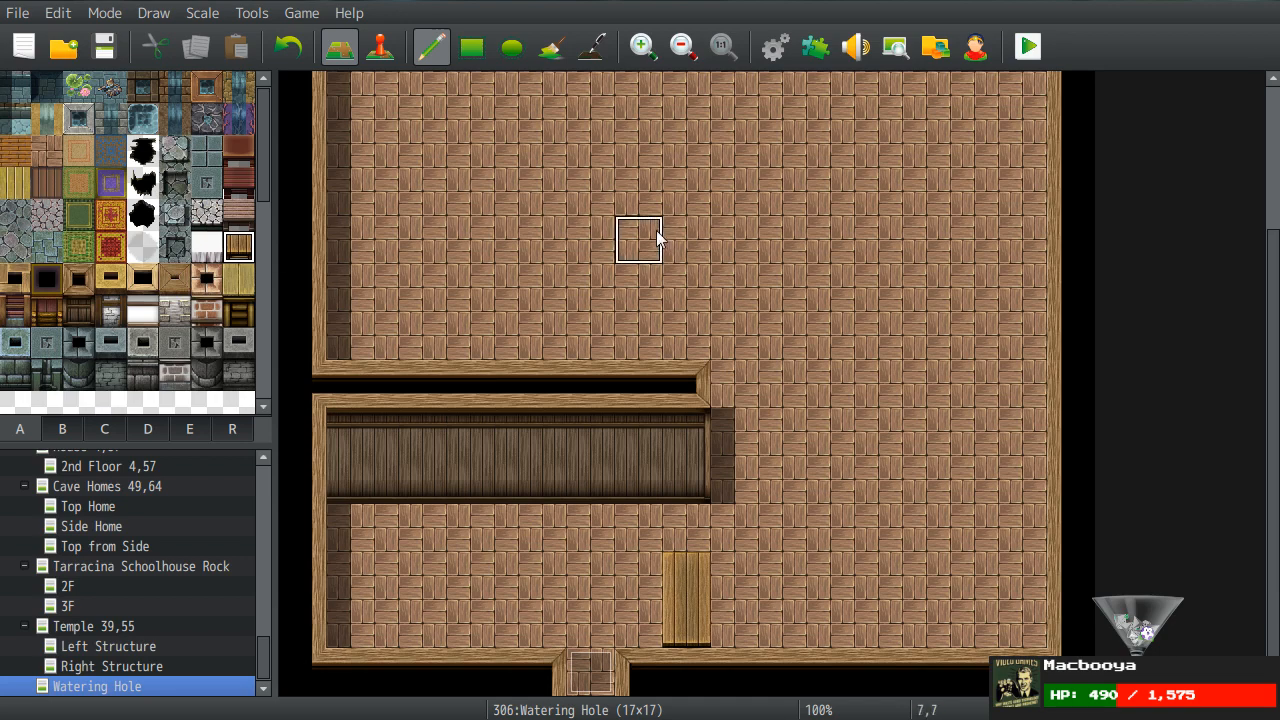
- Try placing the dining table with the gold centrepiece against the left wall above the partition, then undo it
{"action": "middle_click", "coordinate": [729, 425]}
{"action": "middle_click", "coordinate": [736, 303]}
{"action": "scroll", "coordinate": [739, 345], "scroll_direction": "down", "scroll_amount": 1}
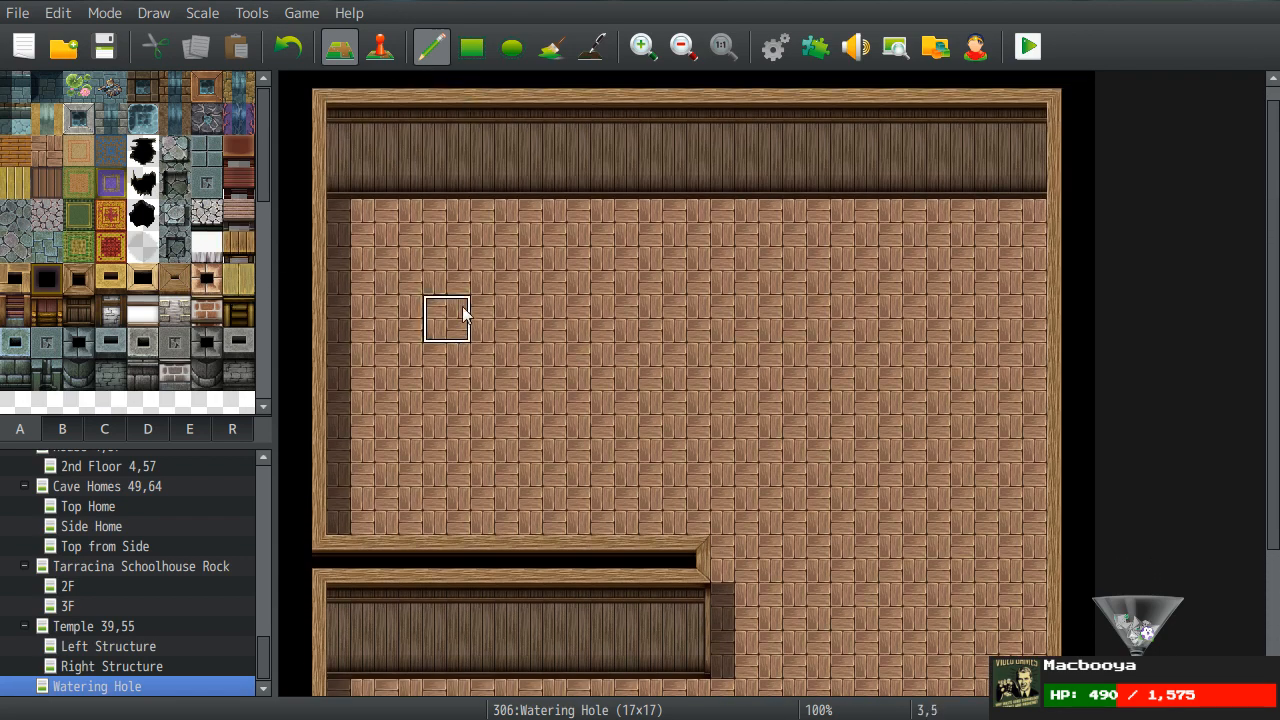
{"action": "middle_click", "coordinate": [457, 337]}
{"action": "middle_click", "coordinate": [440, 398]}
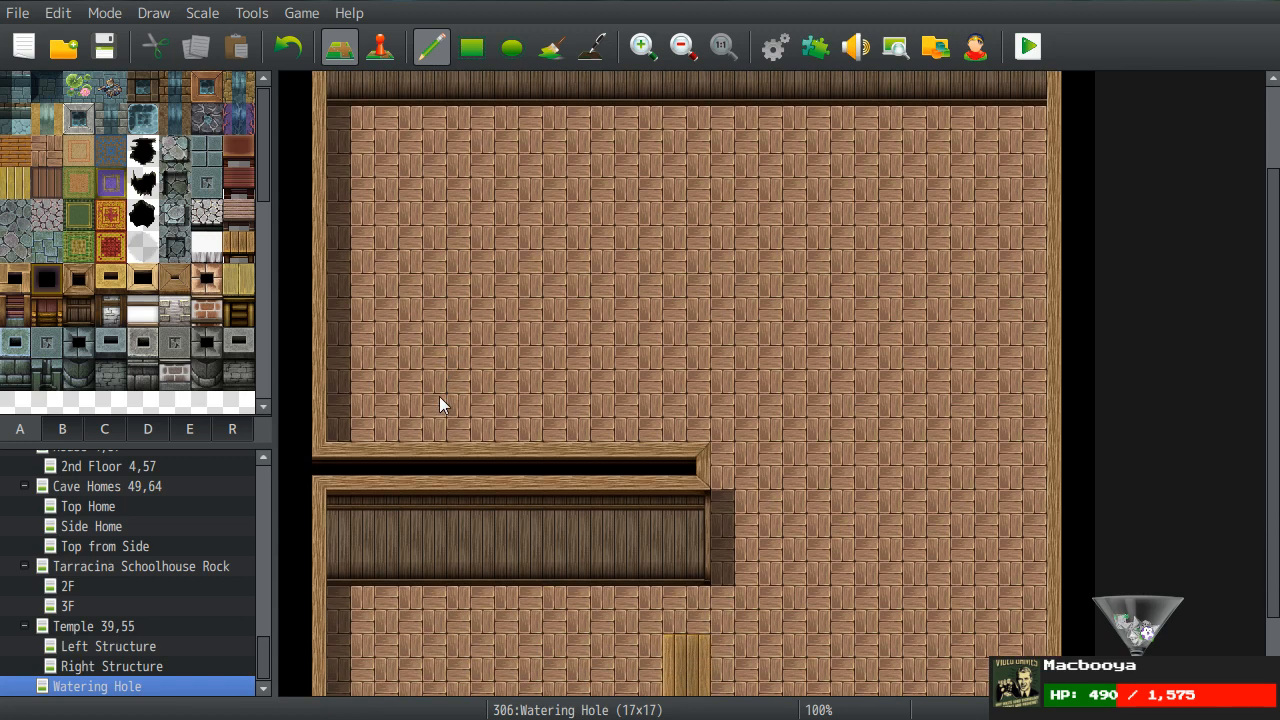
{"action": "middle_click", "coordinate": [506, 409]}
{"action": "middle_click", "coordinate": [545, 313]}
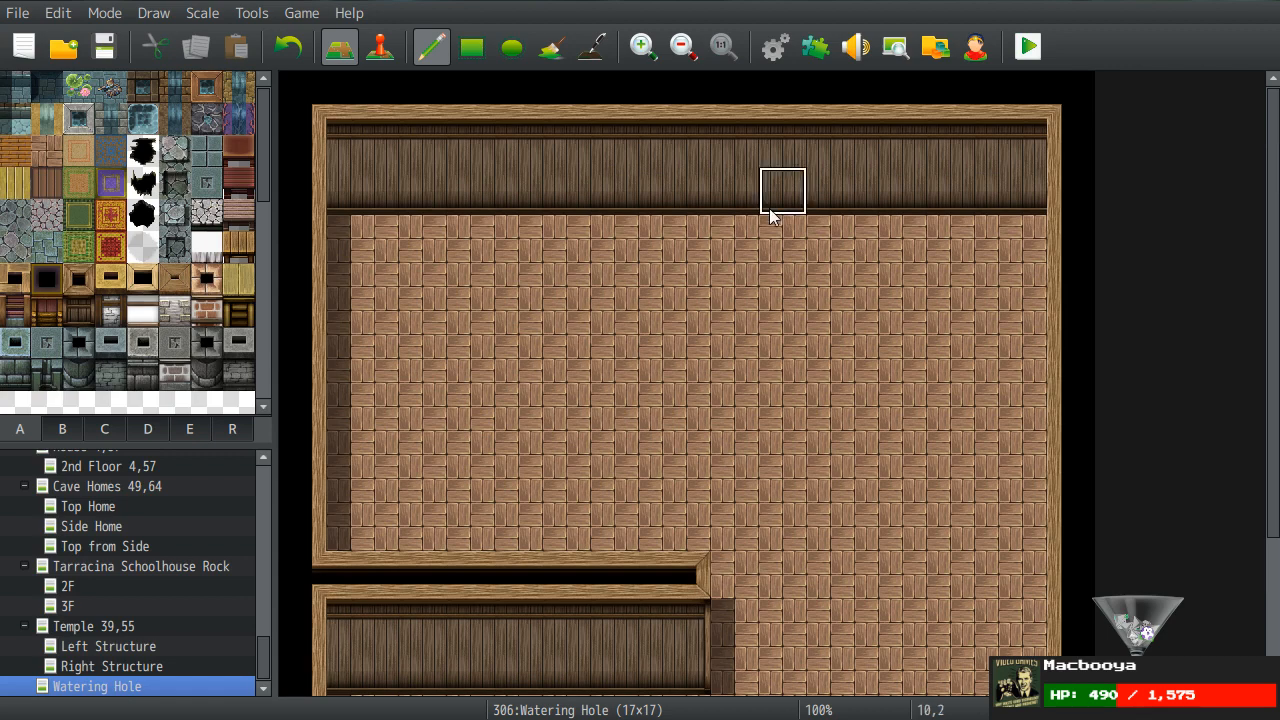
{"action": "left_click", "coordinate": [56, 431]}
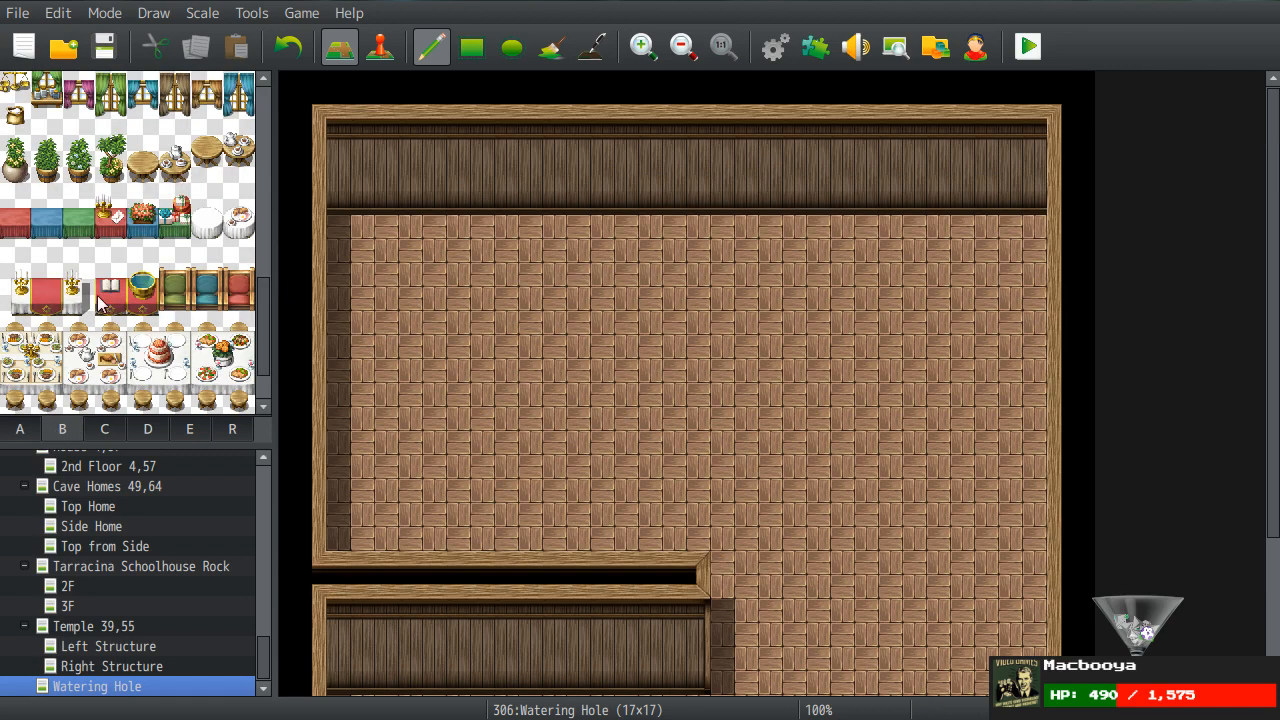
{"action": "left_click_drag", "start_coordinate": [20, 330], "coordinate": [45, 398]}
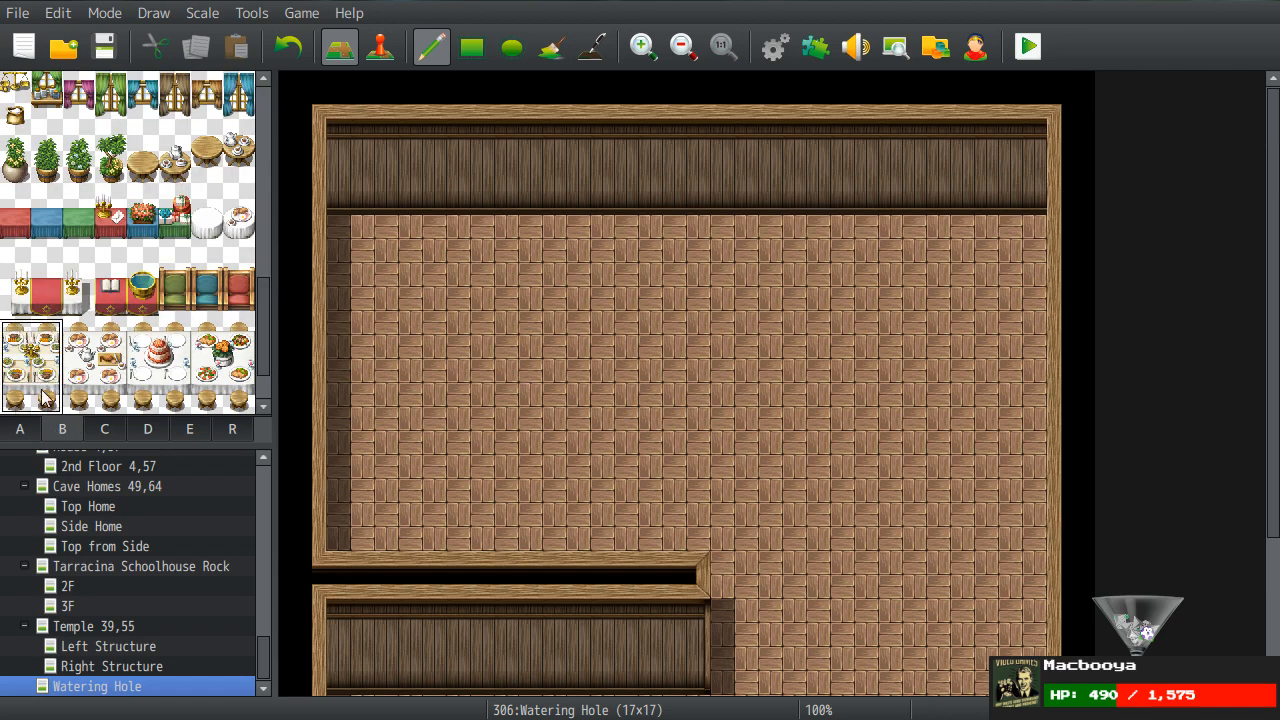
{"action": "left_click", "coordinate": [373, 410]}
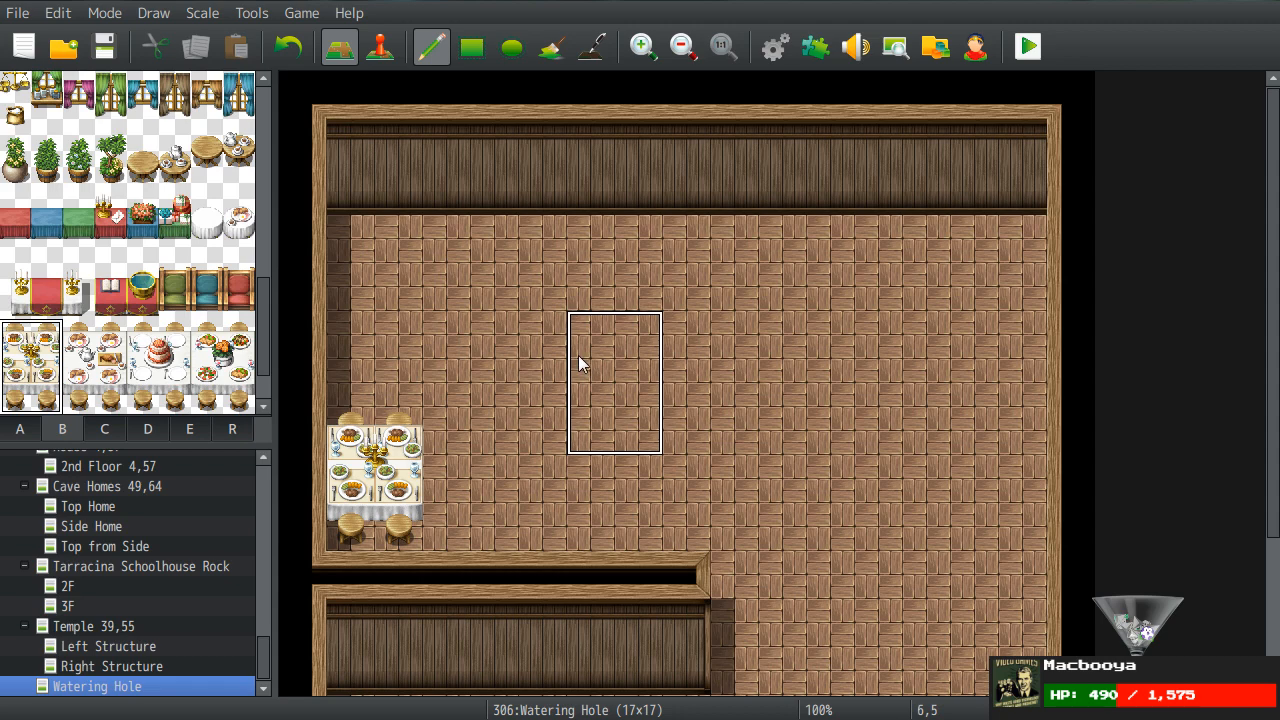
{"action": "key", "text": "ctrl+z"}
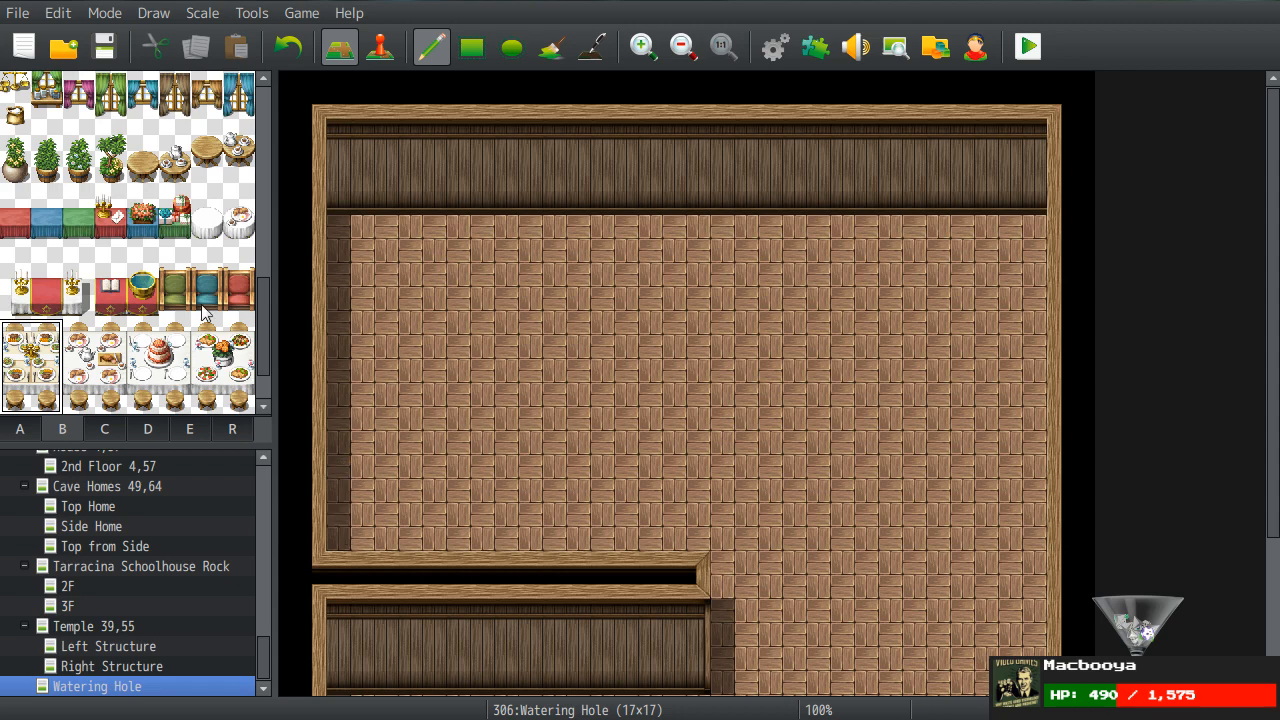
- Look through the B and C tile pages for furnishings suited to the dining area
{"action": "scroll", "coordinate": [203, 312], "scroll_direction": "up", "scroll_amount": 5}
{"action": "scroll", "coordinate": [193, 290], "scroll_direction": "up", "scroll_amount": 5}
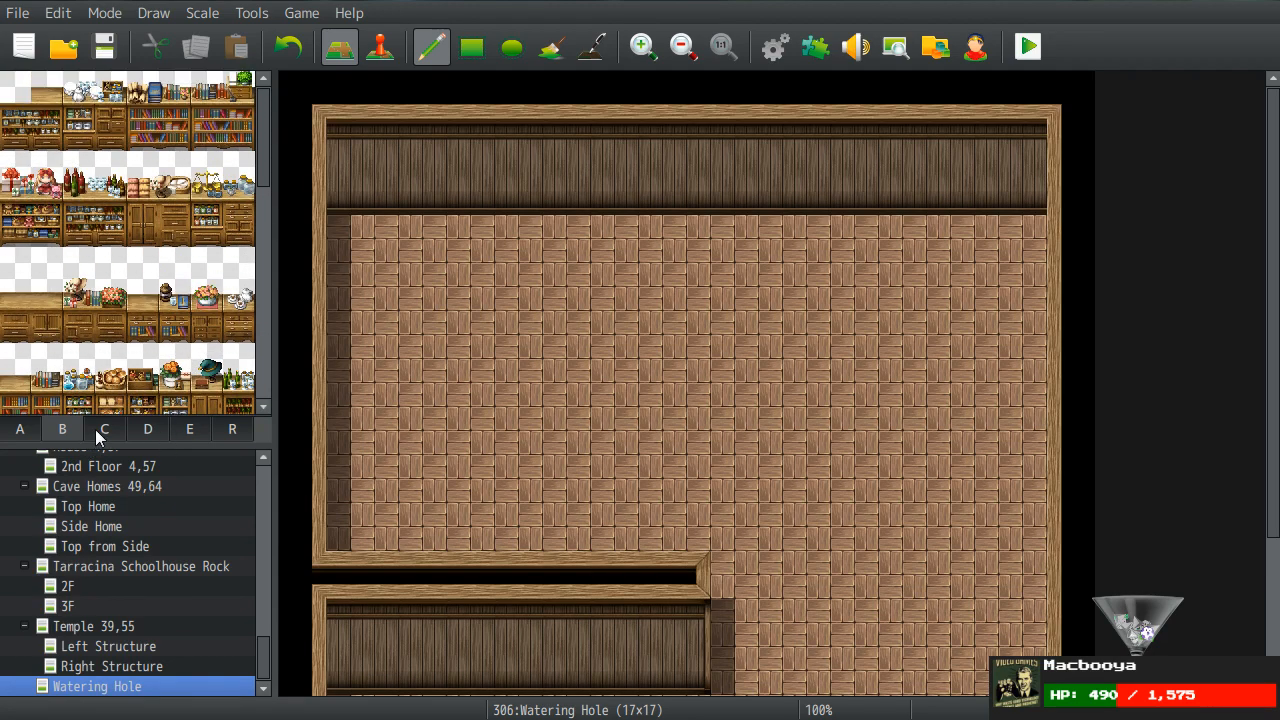
{"action": "scroll", "coordinate": [113, 340], "scroll_direction": "down", "scroll_amount": 10}
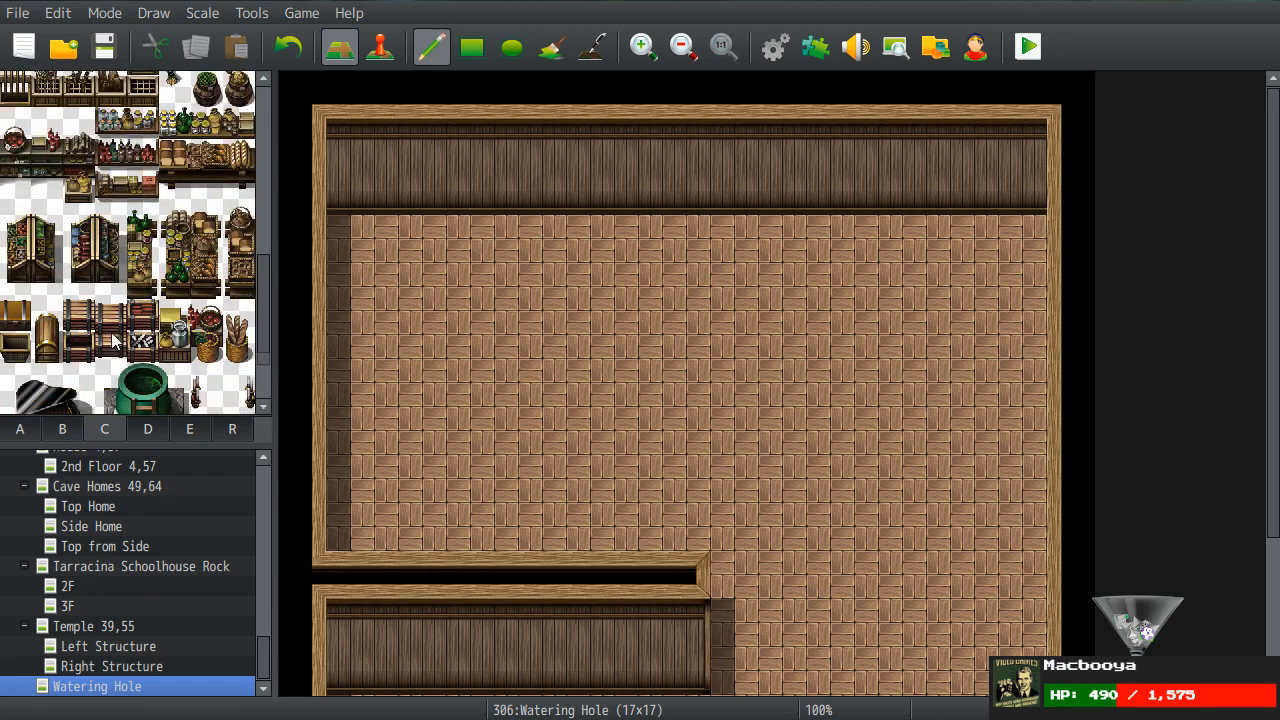
{"action": "scroll", "coordinate": [113, 340], "scroll_direction": "down", "scroll_amount": 4}
{"action": "left_click", "coordinate": [62, 428]}
{"action": "scroll", "coordinate": [156, 310], "scroll_direction": "down", "scroll_amount": 12}
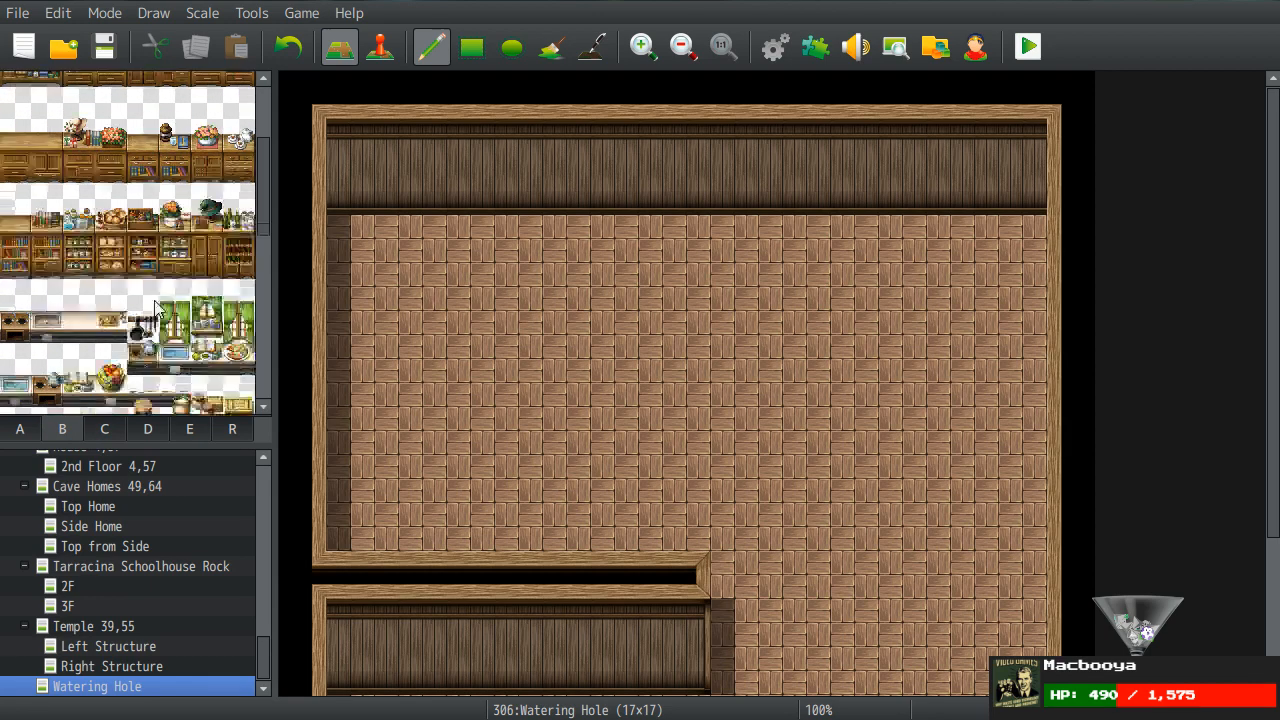
{"action": "scroll", "coordinate": [157, 310], "scroll_direction": "down", "scroll_amount": 6}
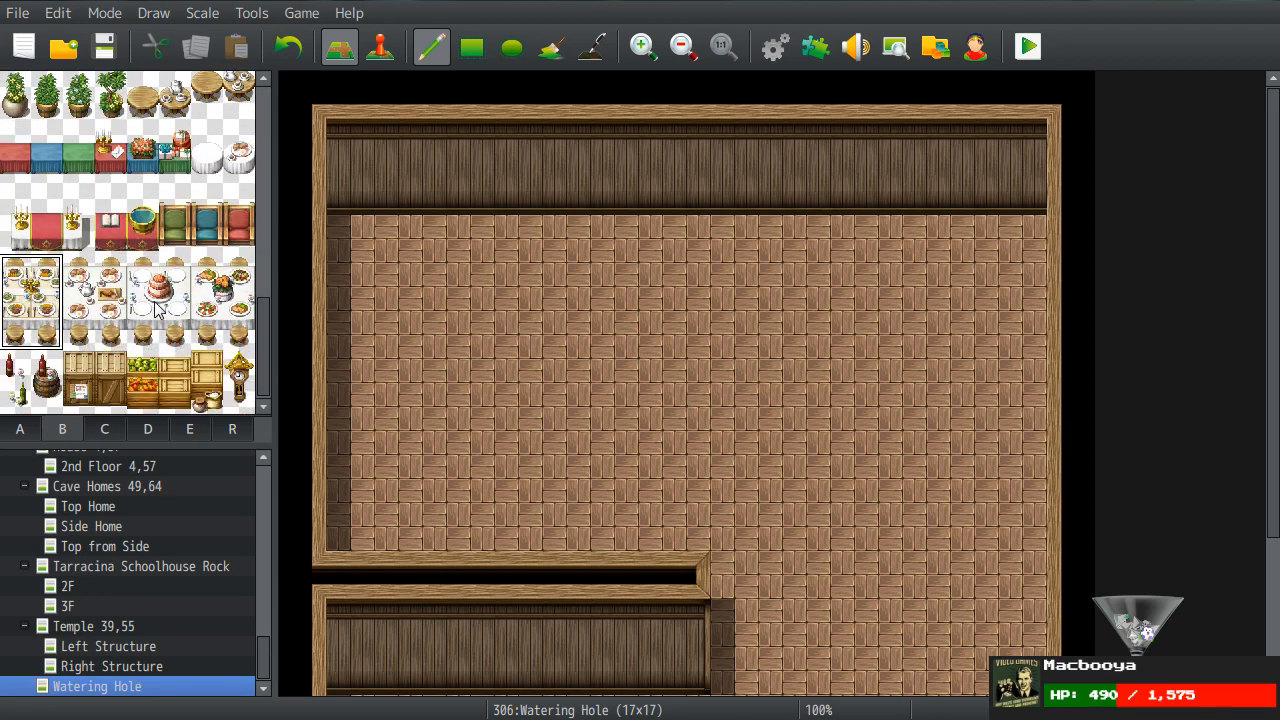
- Line up three differently set four-seat dining tables above the partition, starting at columns 1, 4 and 7 on row 7
{"action": "right_click", "coordinate": [615, 362]}
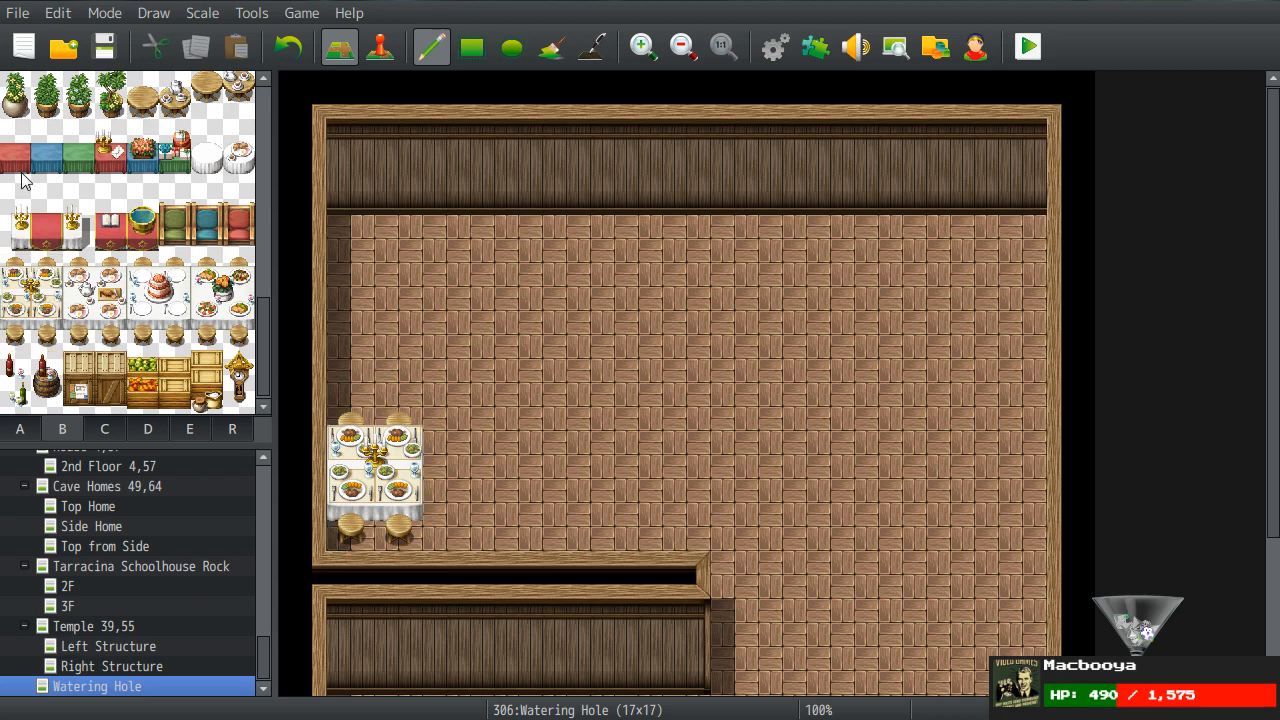
{"action": "left_click_drag", "start_coordinate": [200, 250], "coordinate": [238, 335]}
{"action": "left_click", "coordinate": [220, 265]}
{"action": "left_click", "coordinate": [493, 435]}
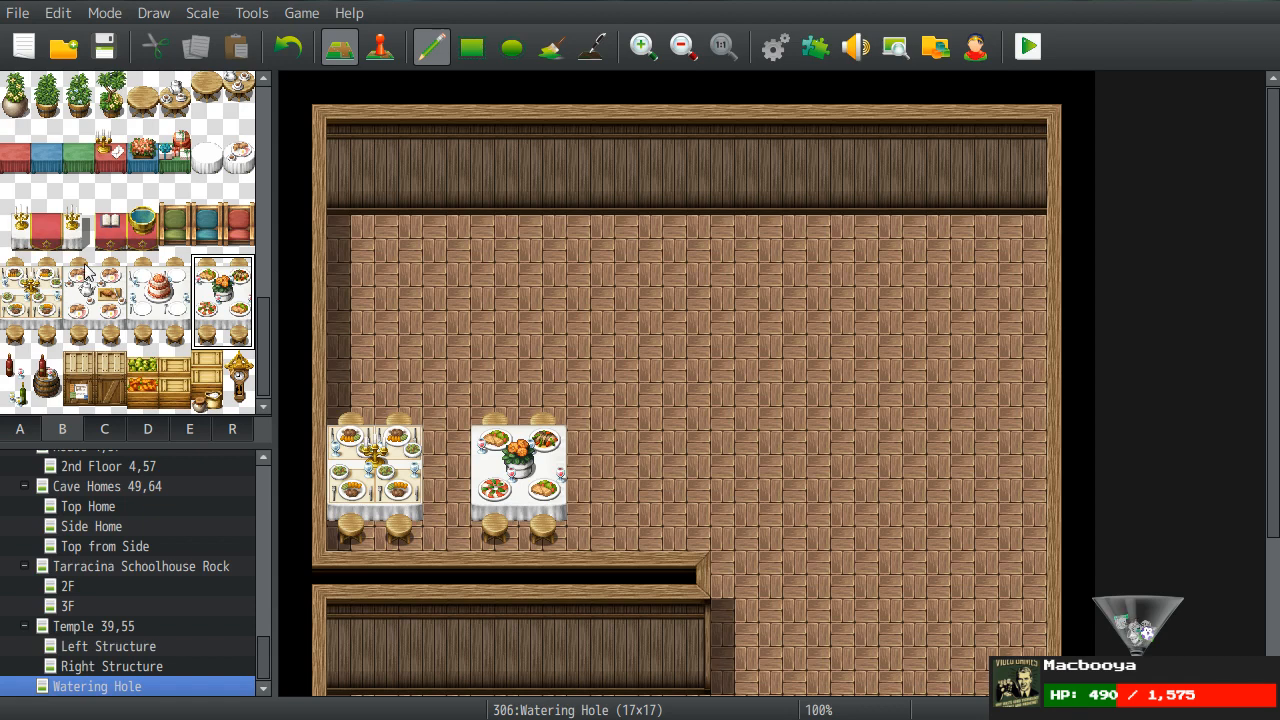
{"action": "left_click_drag", "start_coordinate": [80, 270], "coordinate": [110, 335]}
{"action": "left_click", "coordinate": [651, 430]}
{"action": "right_click", "coordinate": [852, 315]}
- Look through the B, C and D tile pages for furnishings suited to the bar area
{"action": "scroll", "coordinate": [110, 325], "scroll_direction": "up", "scroll_amount": 5}
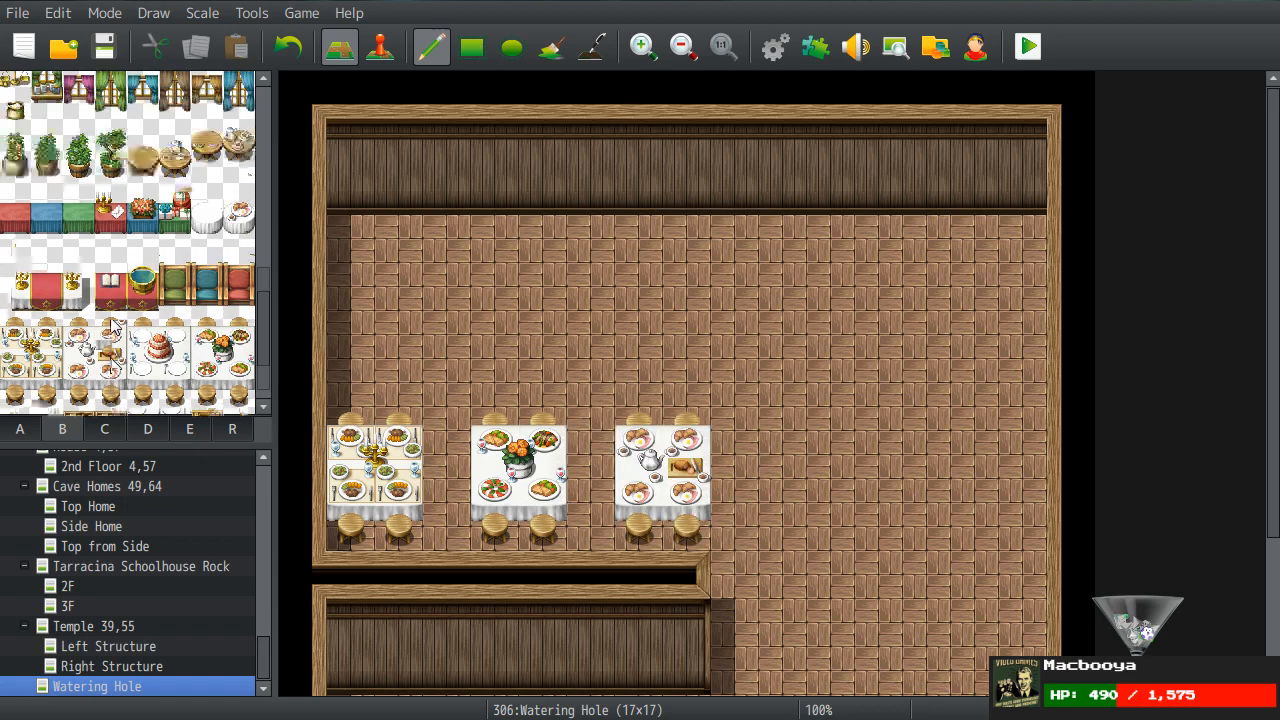
{"action": "scroll", "coordinate": [110, 325], "scroll_direction": "up", "scroll_amount": 5}
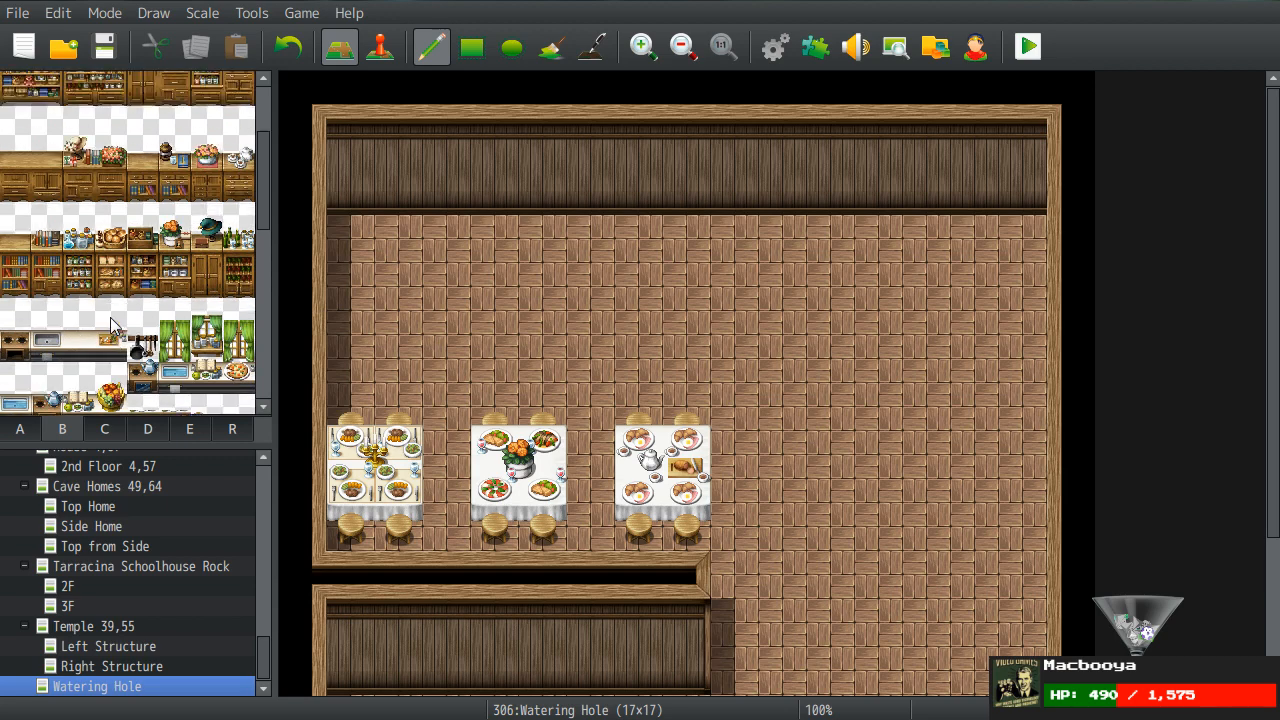
{"action": "left_click", "coordinate": [28, 434]}
{"action": "left_click", "coordinate": [104, 428]}
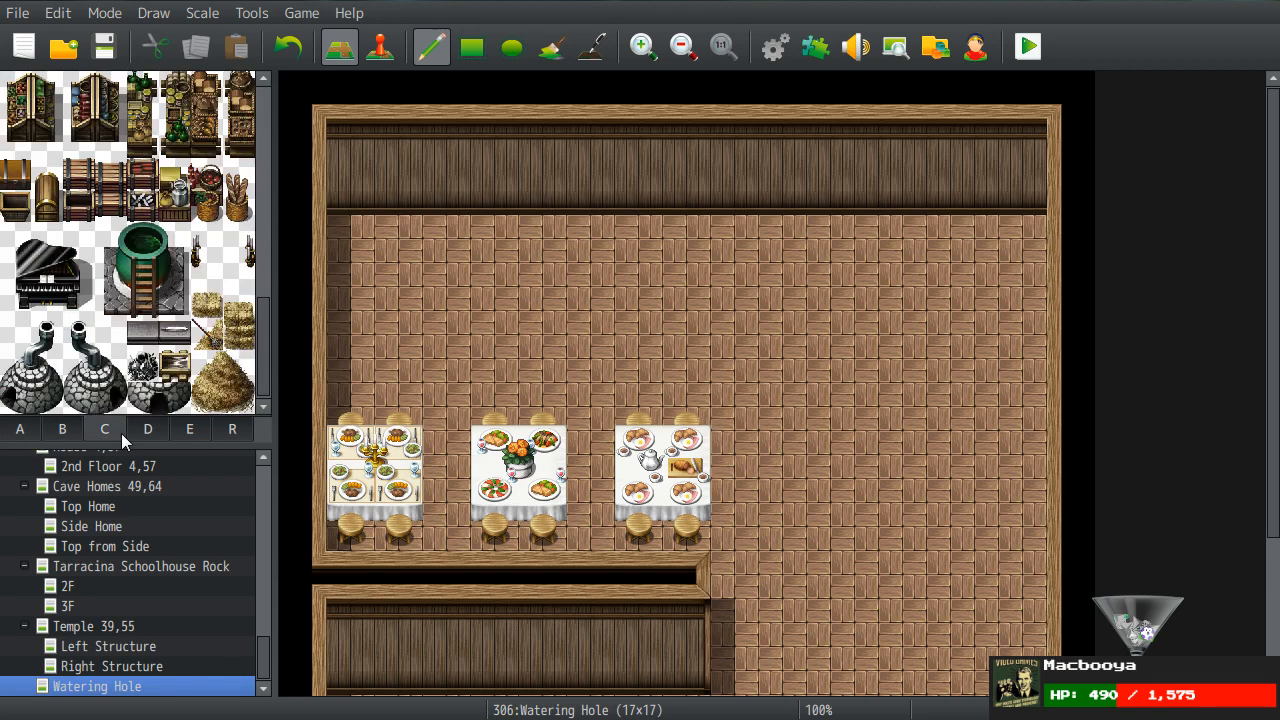
{"action": "scroll", "coordinate": [128, 360], "scroll_direction": "down", "scroll_amount": 5}
{"action": "scroll", "coordinate": [128, 342], "scroll_direction": "up", "scroll_amount": 3}
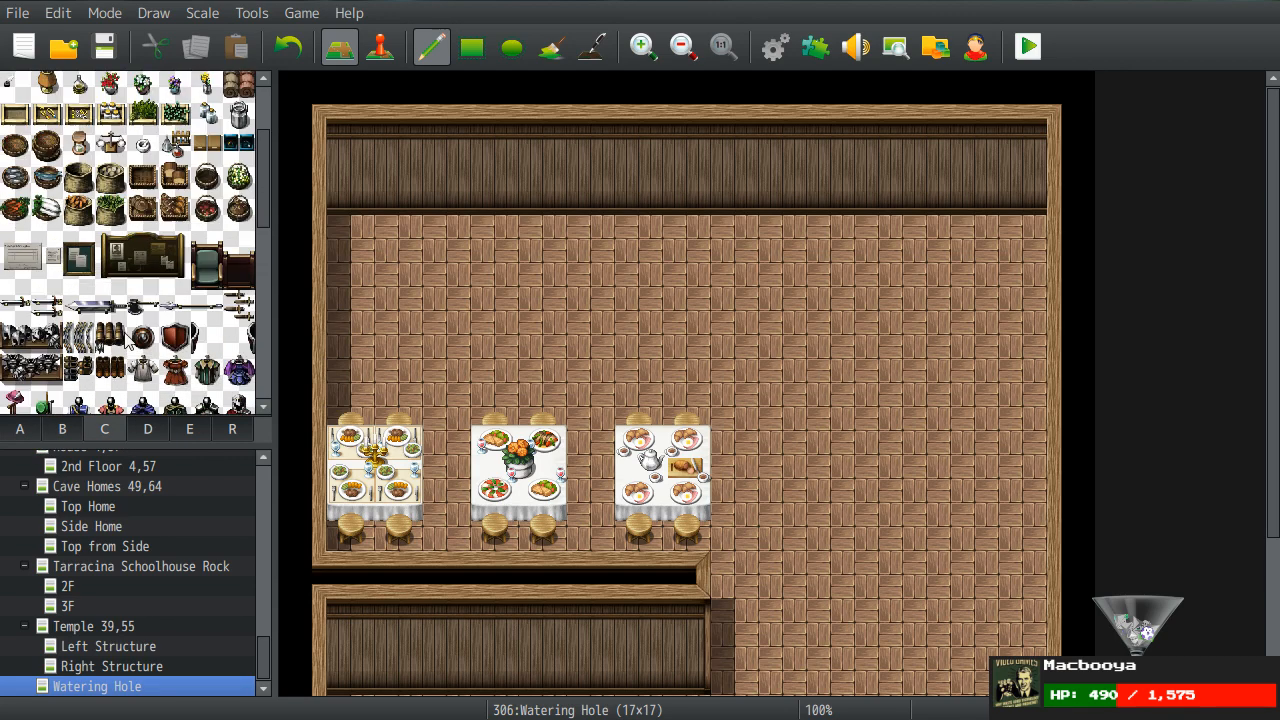
{"action": "left_click", "coordinate": [150, 430]}
{"action": "scroll", "coordinate": [175, 333], "scroll_direction": "up", "scroll_amount": 3}
{"action": "scroll", "coordinate": [175, 333], "scroll_direction": "down", "scroll_amount": 3}
- Build a stepped plank bar counter covering columns 11 to 15 on row 5 and columns 9 and 10 on row 4
{"action": "left_click", "coordinate": [19, 428]}
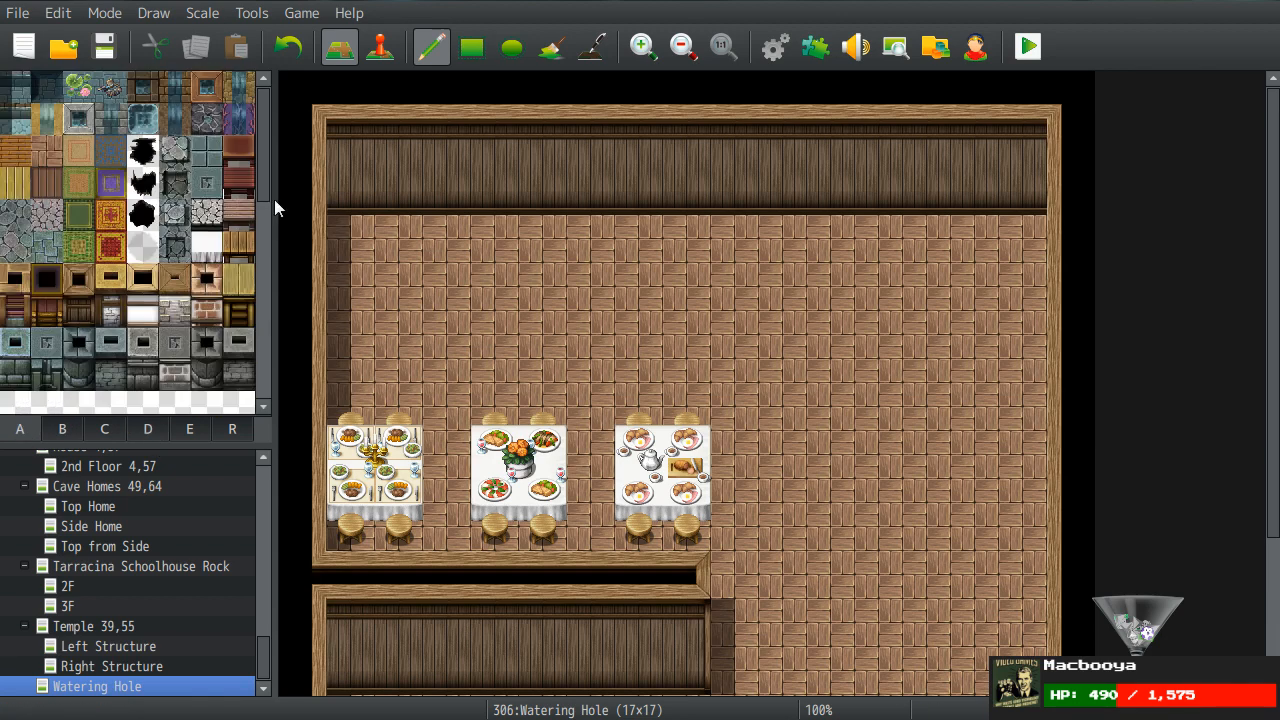
{"action": "left_click", "coordinate": [240, 244]}
{"action": "left_click_drag", "start_coordinate": [1002, 326], "coordinate": [831, 354]}
{"action": "left_click", "coordinate": [771, 305]}
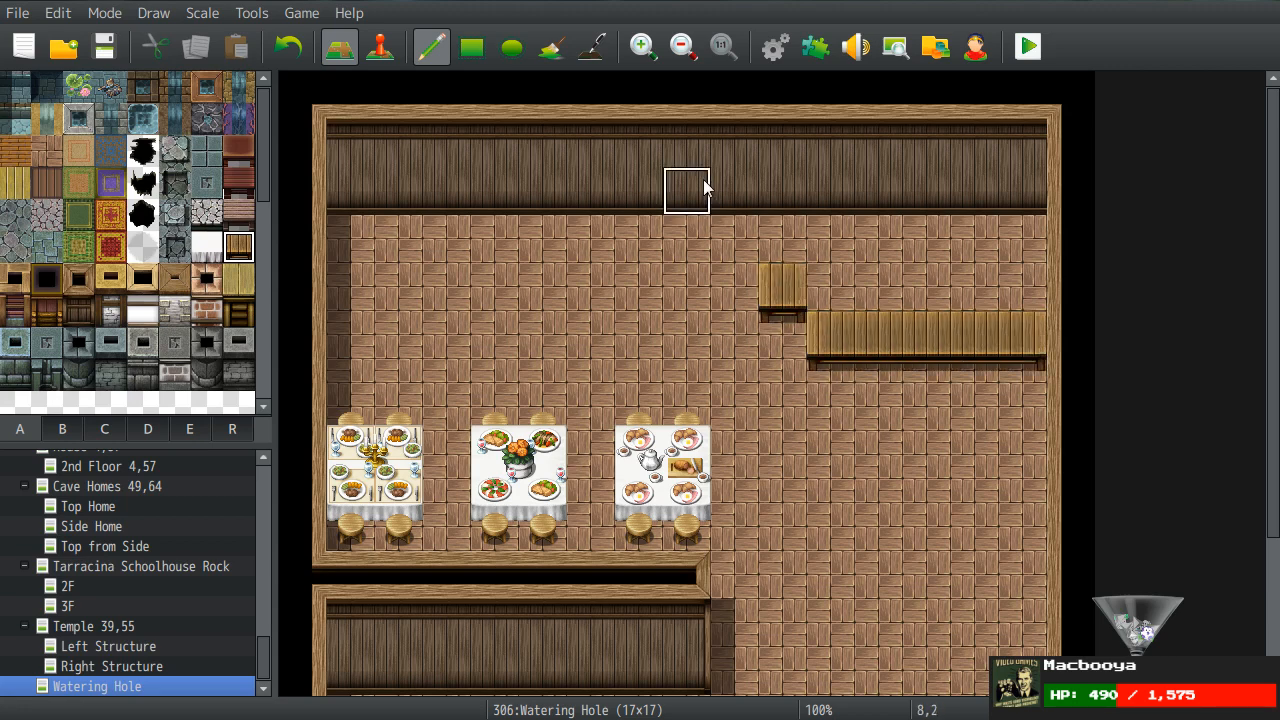
{"action": "left_click", "coordinate": [717, 272]}
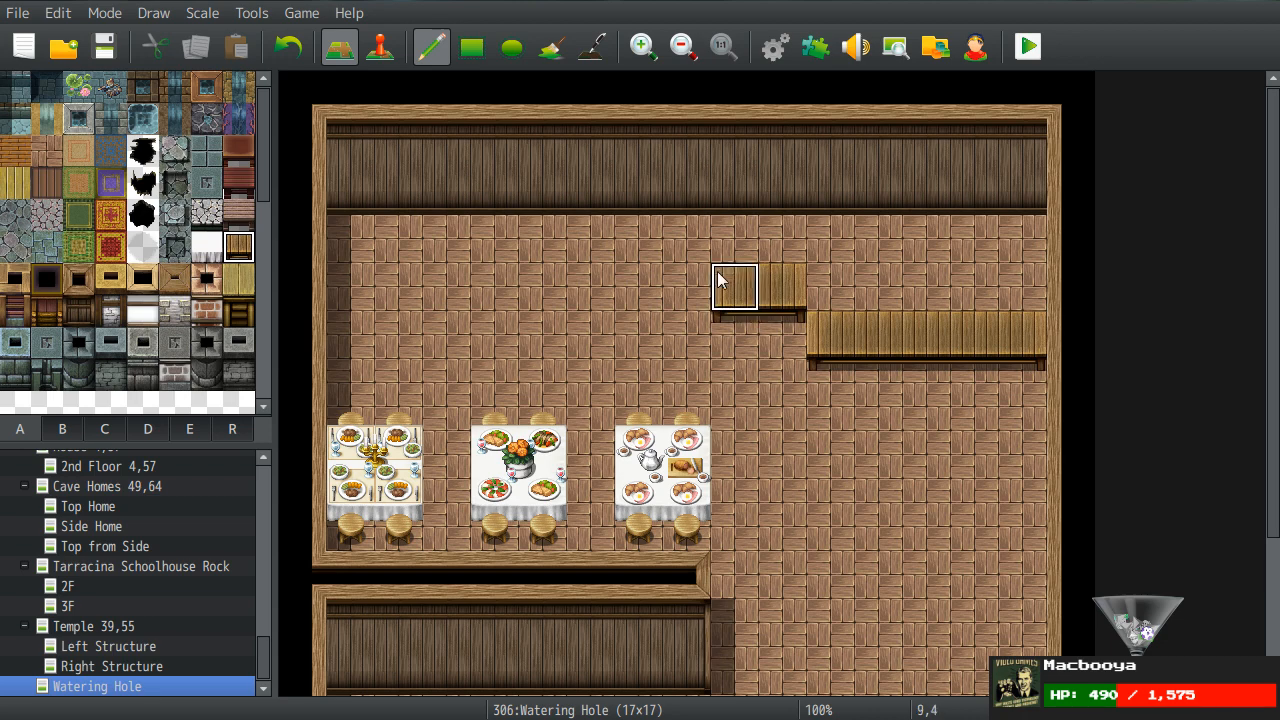
- Place round wooden stools below the bar counter at columns 11, 13 and 15 on row 6 and columns 9 and 10 on row 5
{"action": "left_click", "coordinate": [100, 430]}
{"action": "left_click", "coordinate": [148, 430]}
{"action": "left_click", "coordinate": [192, 430]}
{"action": "scroll", "coordinate": [170, 311], "scroll_direction": "down", "scroll_amount": 5}
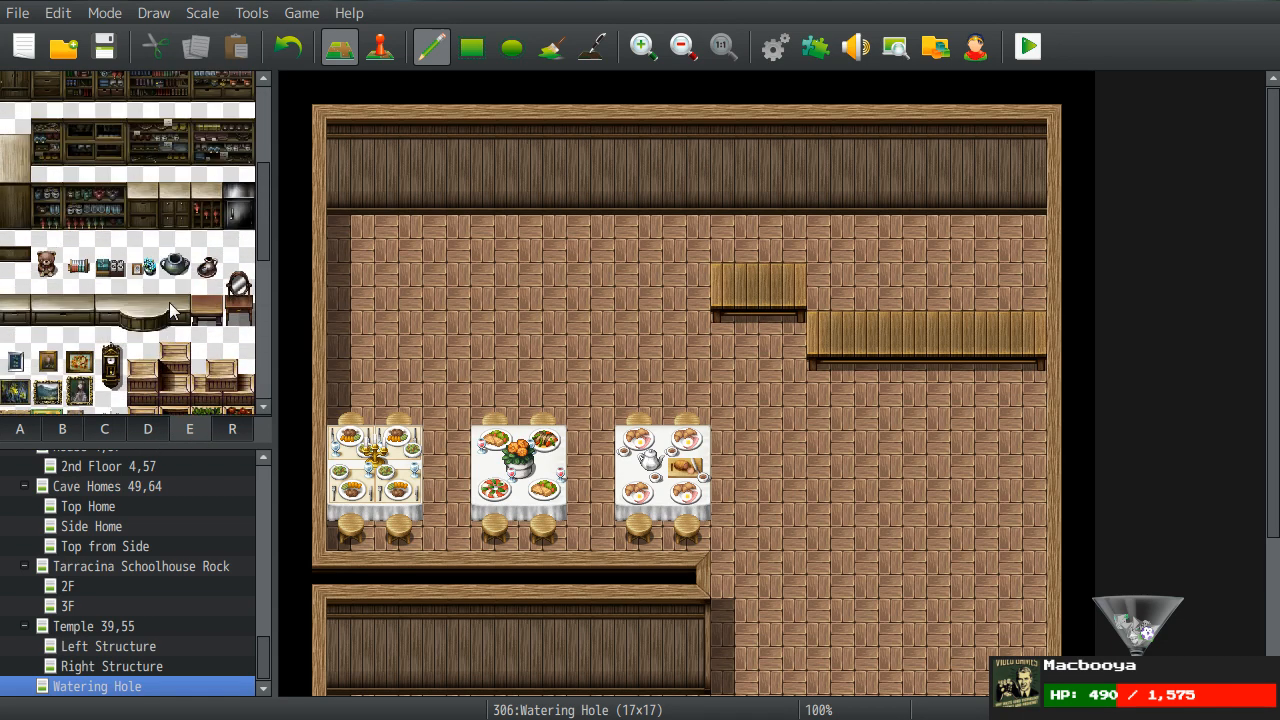
{"action": "scroll", "coordinate": [170, 311], "scroll_direction": "up", "scroll_amount": 4}
{"action": "left_click", "coordinate": [14, 88]}
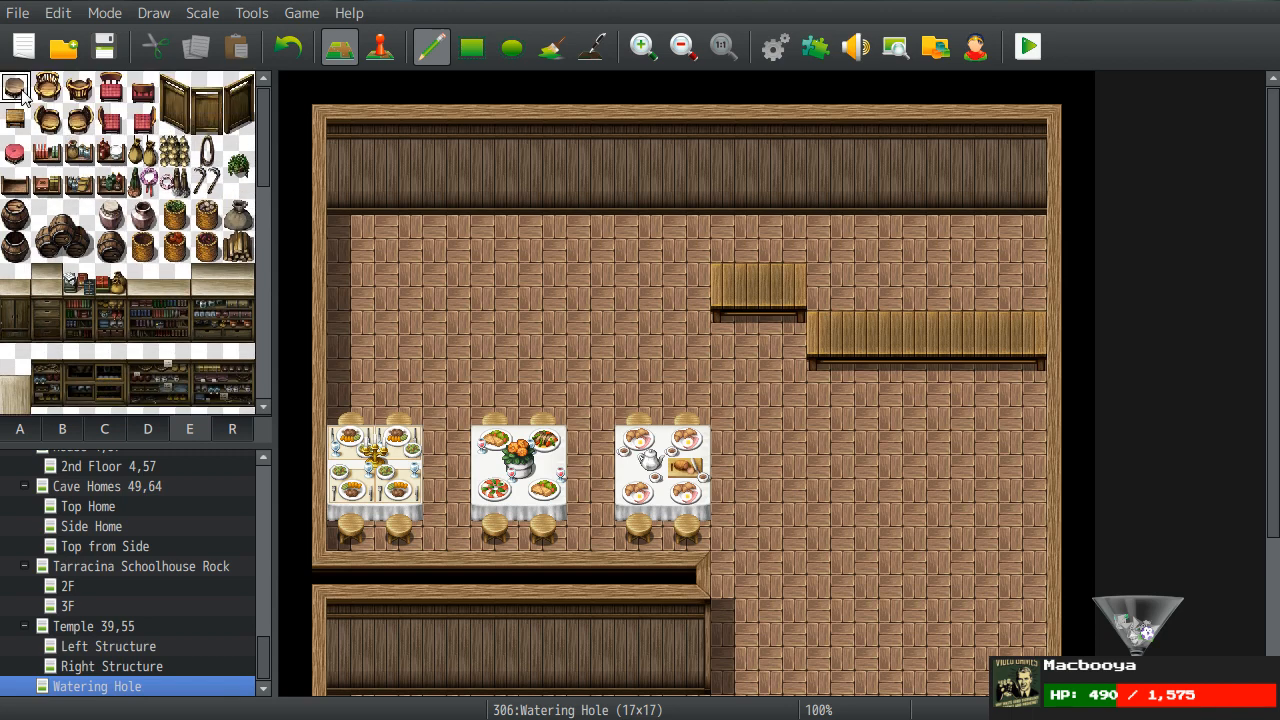
{"action": "left_click", "coordinate": [1004, 390]}
{"action": "left_click", "coordinate": [928, 396]}
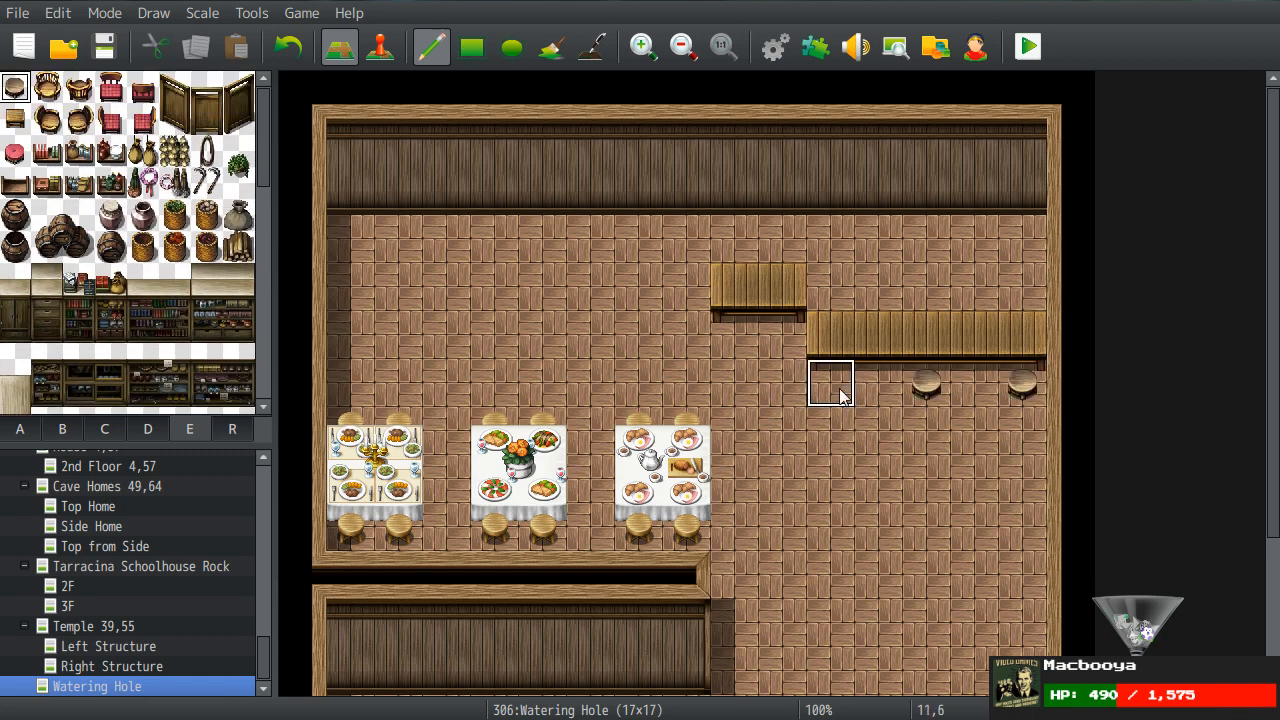
{"action": "left_click", "coordinate": [830, 385]}
{"action": "left_click", "coordinate": [765, 345]}
{"action": "left_click", "coordinate": [735, 340]}
{"action": "right_click", "coordinate": [870, 485]}
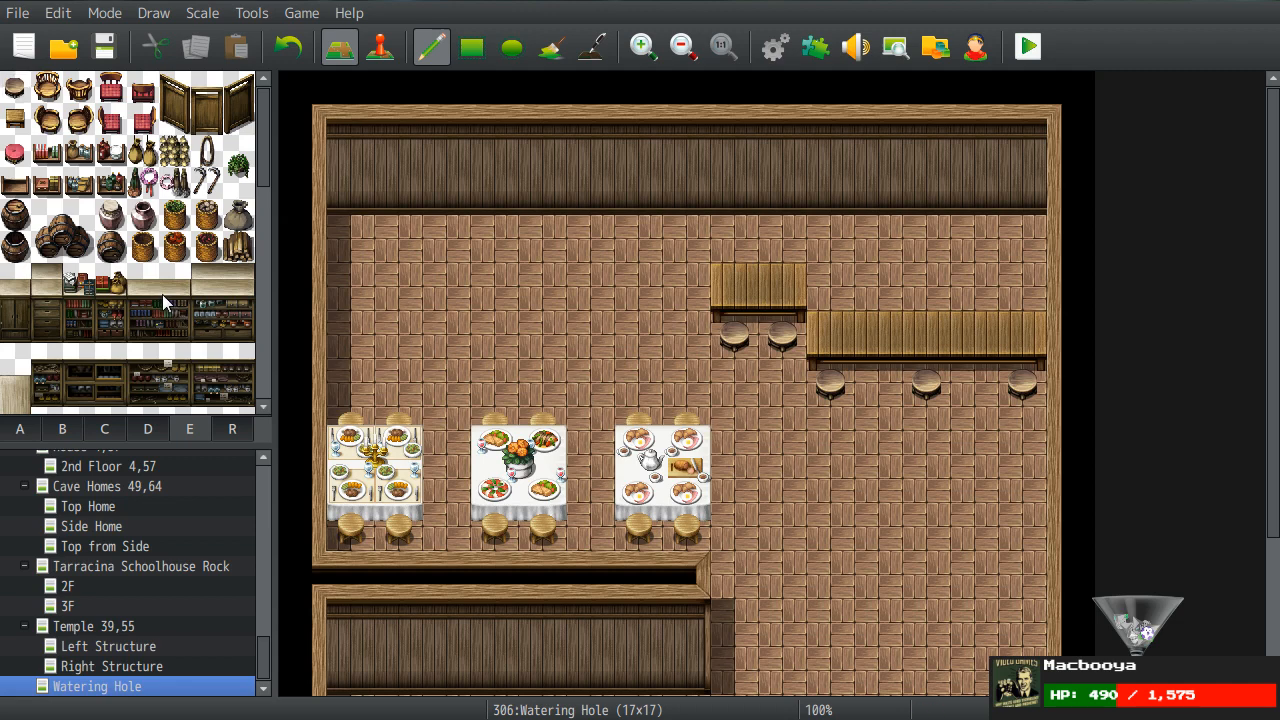
- Place the two-tile-wide dish shelf against the back wall behind the bar at columns 14 and 15, starting on row 2
{"action": "scroll", "coordinate": [185, 315], "scroll_direction": "down", "scroll_amount": 2}
{"action": "left_click", "coordinate": [208, 204]}
{"action": "left_click", "coordinate": [15, 205]}
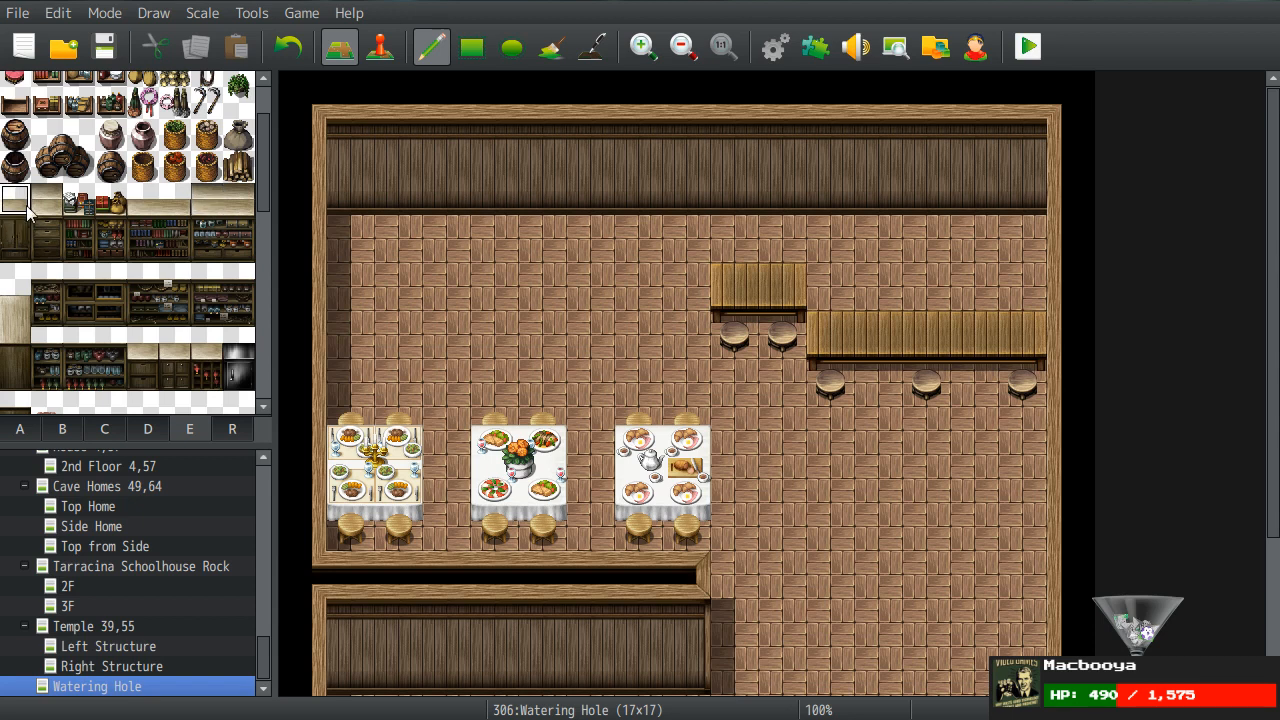
{"action": "left_click", "coordinate": [210, 230]}
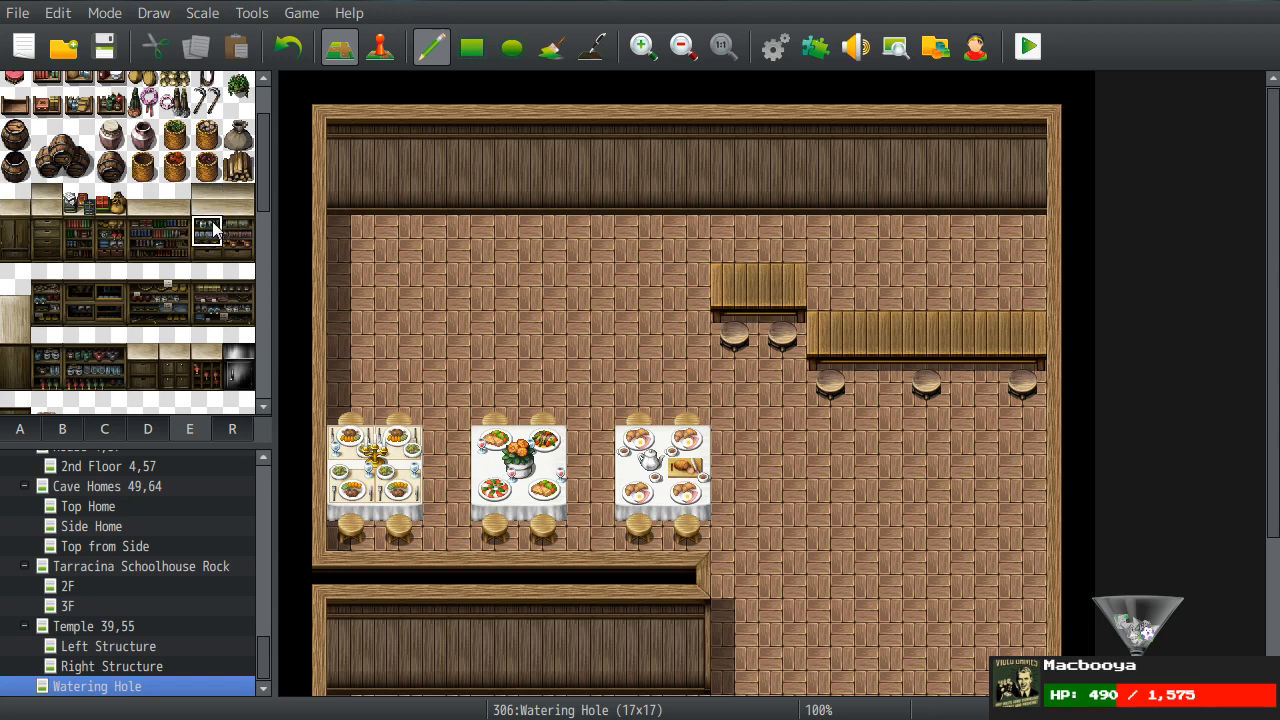
{"action": "left_click_drag", "start_coordinate": [213, 229], "coordinate": [240, 262]}
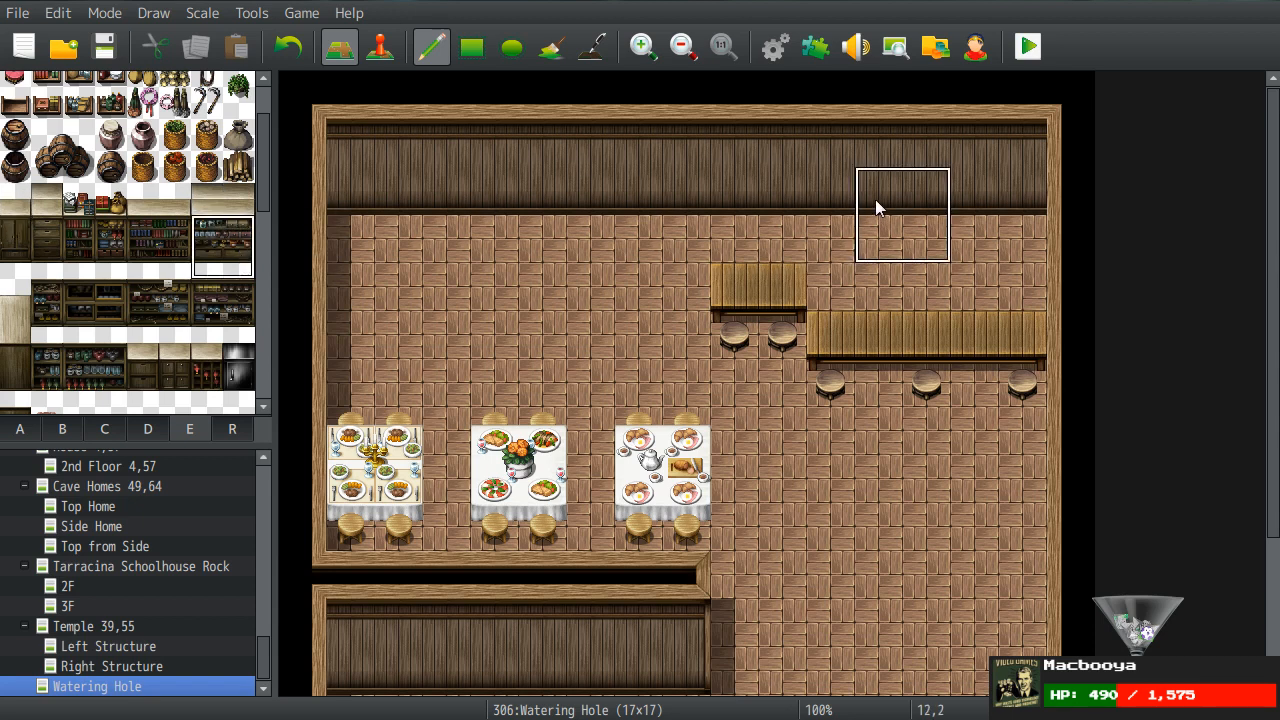
{"action": "left_click", "coordinate": [962, 205]}
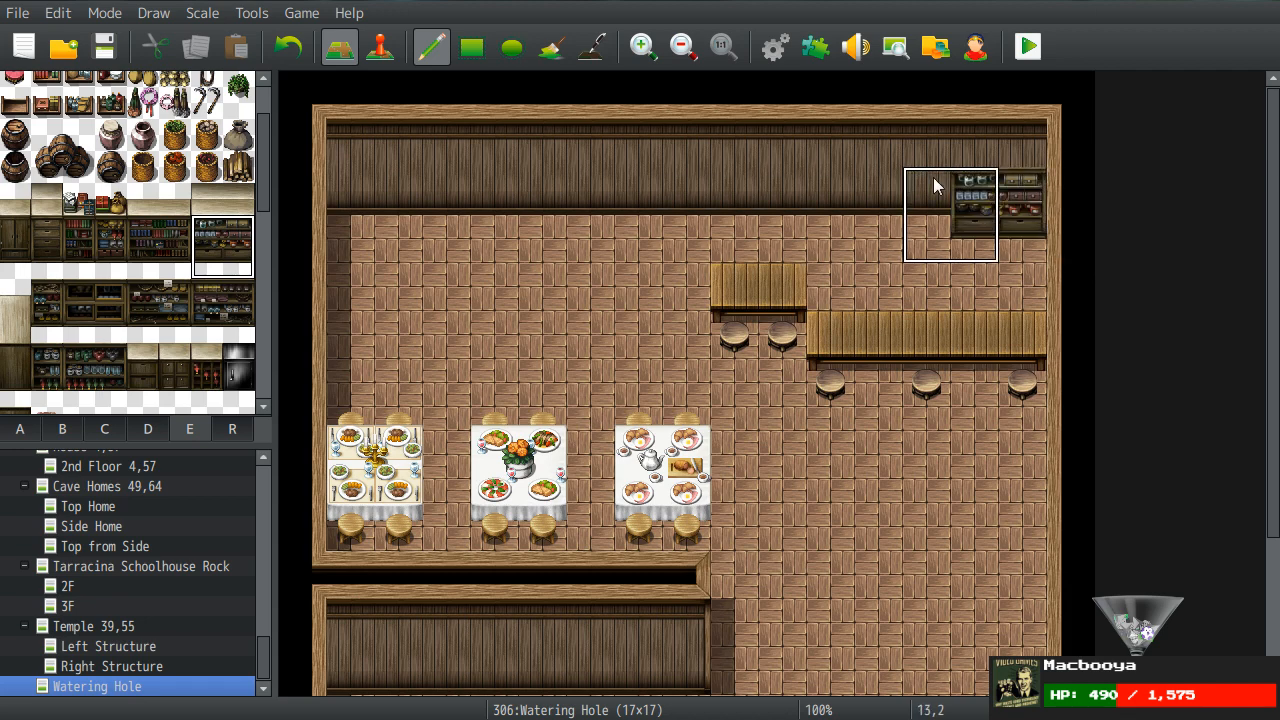
{"action": "left_click", "coordinate": [15, 199]}
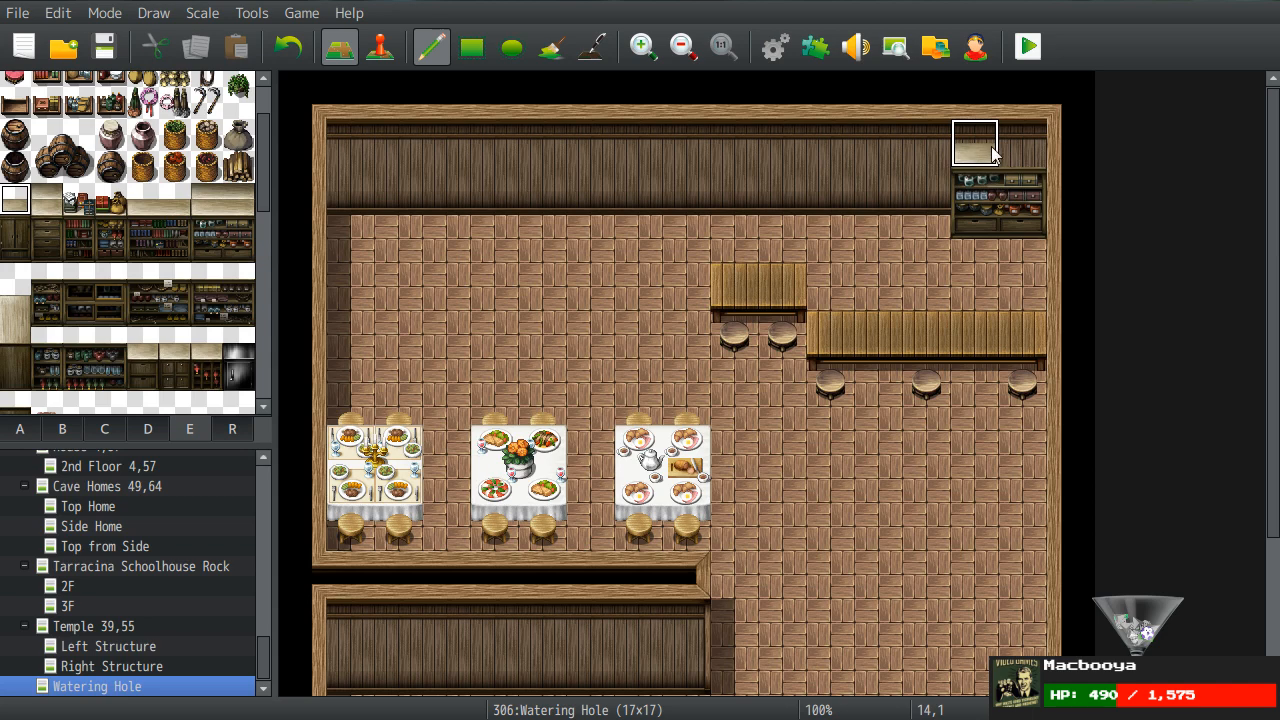
{"action": "left_click_drag", "start_coordinate": [970, 150], "coordinate": [1020, 150]}
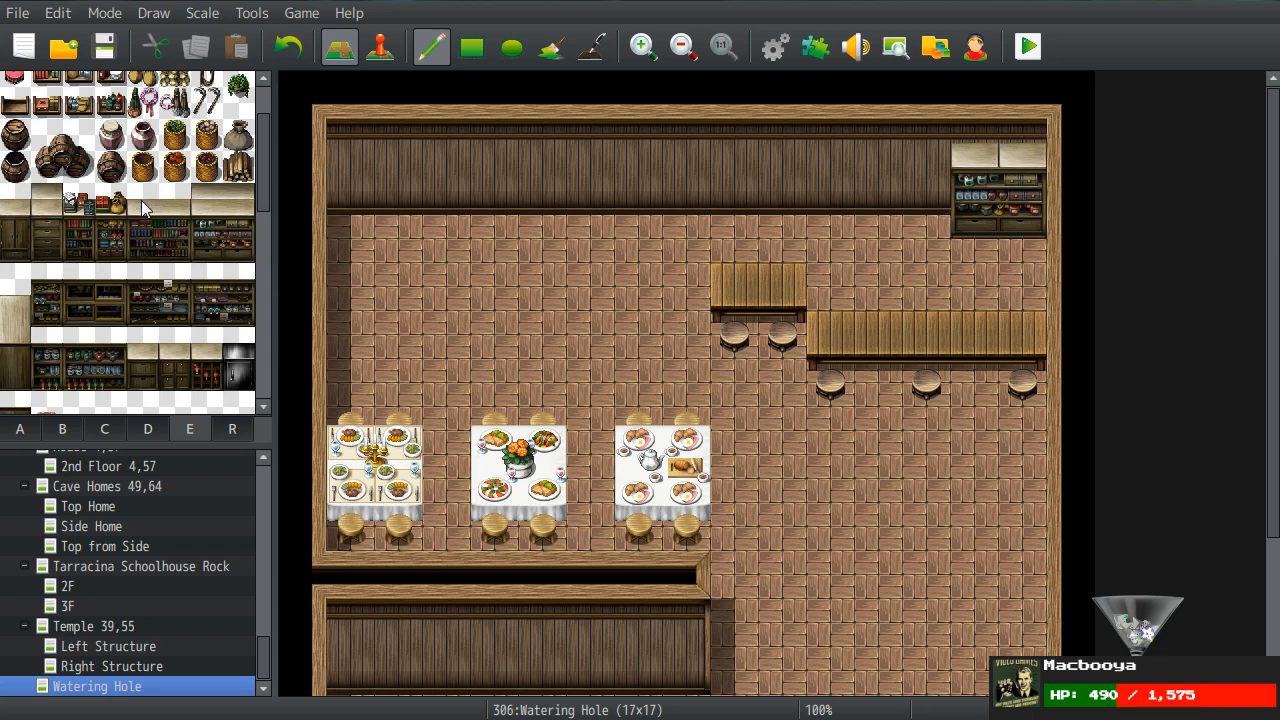
{"action": "key", "text": "ctrl+z"}
- Cap the dish shelf behind the bar with a seamless light cabinet top at columns 14 and 15 on row 1
{"action": "left_click_drag", "start_coordinate": [141, 200], "coordinate": [168, 209]}
{"action": "left_click", "coordinate": [967, 144]}
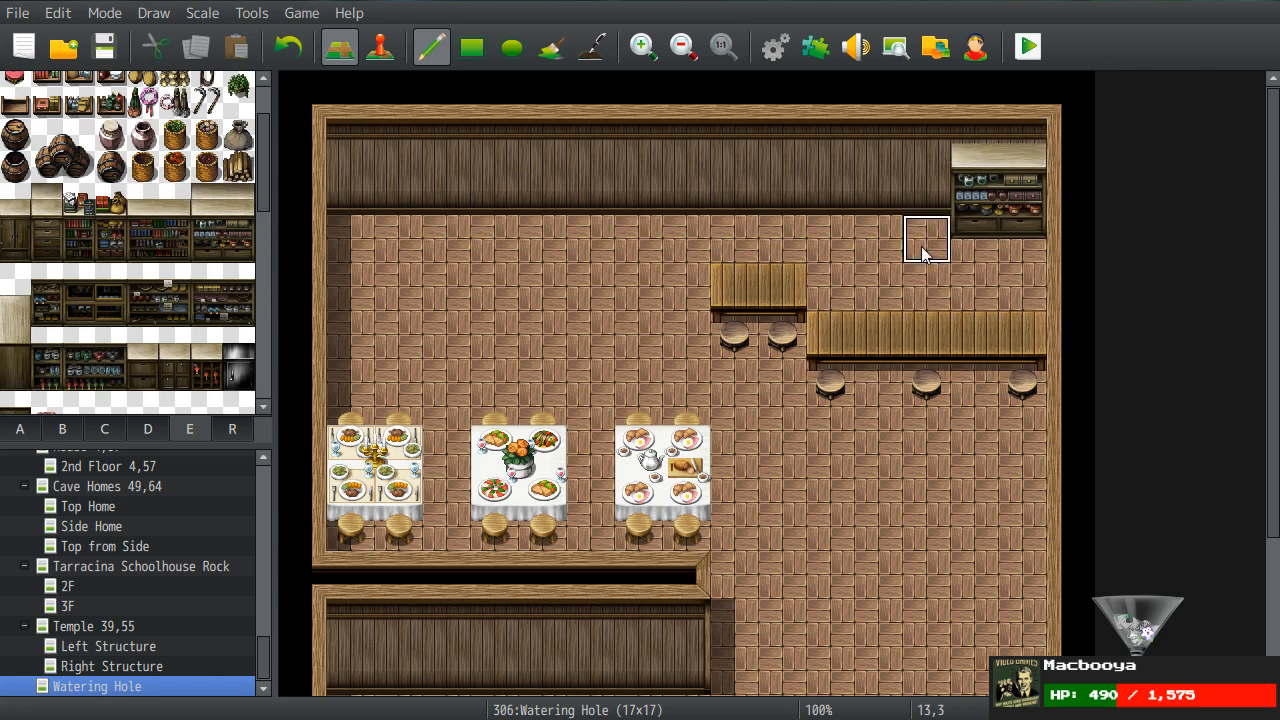
- Examine the map's entrance area and search the E, D and C tile pages for furnishings that suit it
{"action": "scroll", "coordinate": [643, 321], "scroll_direction": "down", "scroll_amount": 1}
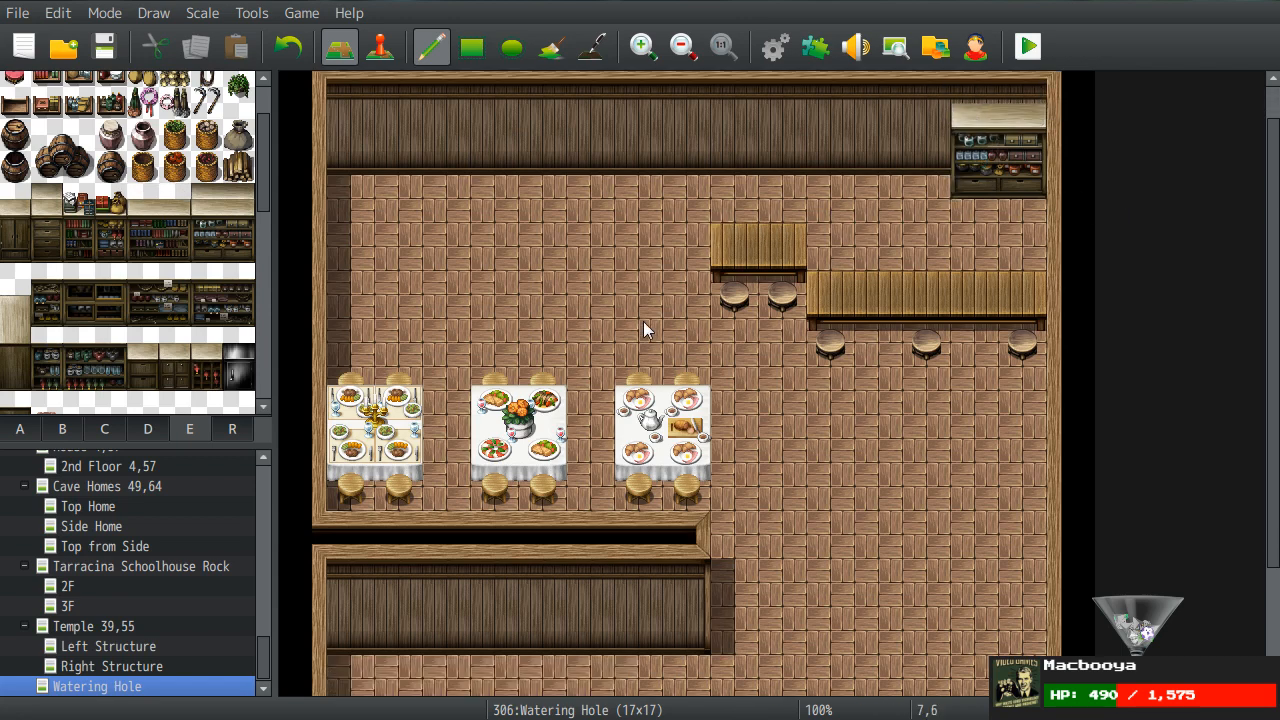
{"action": "scroll", "coordinate": [643, 330], "scroll_direction": "down", "scroll_amount": 4}
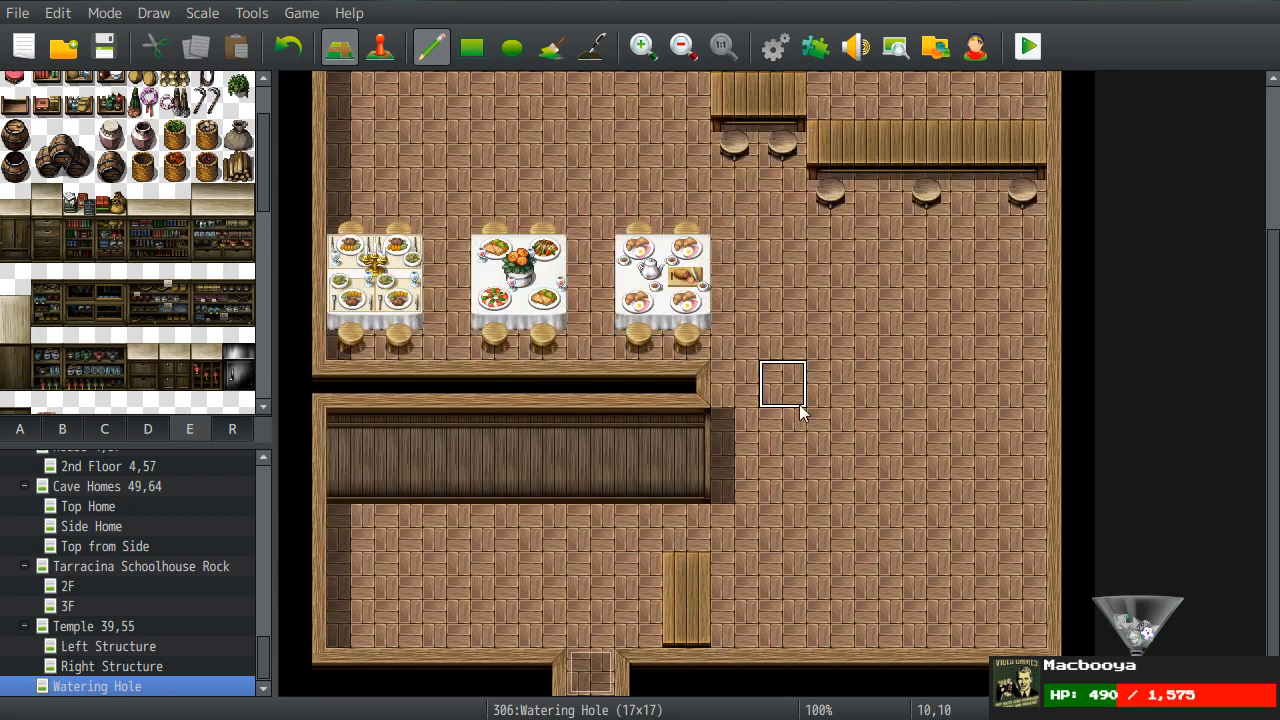
{"action": "scroll", "coordinate": [80, 317], "scroll_direction": "down", "scroll_amount": 6}
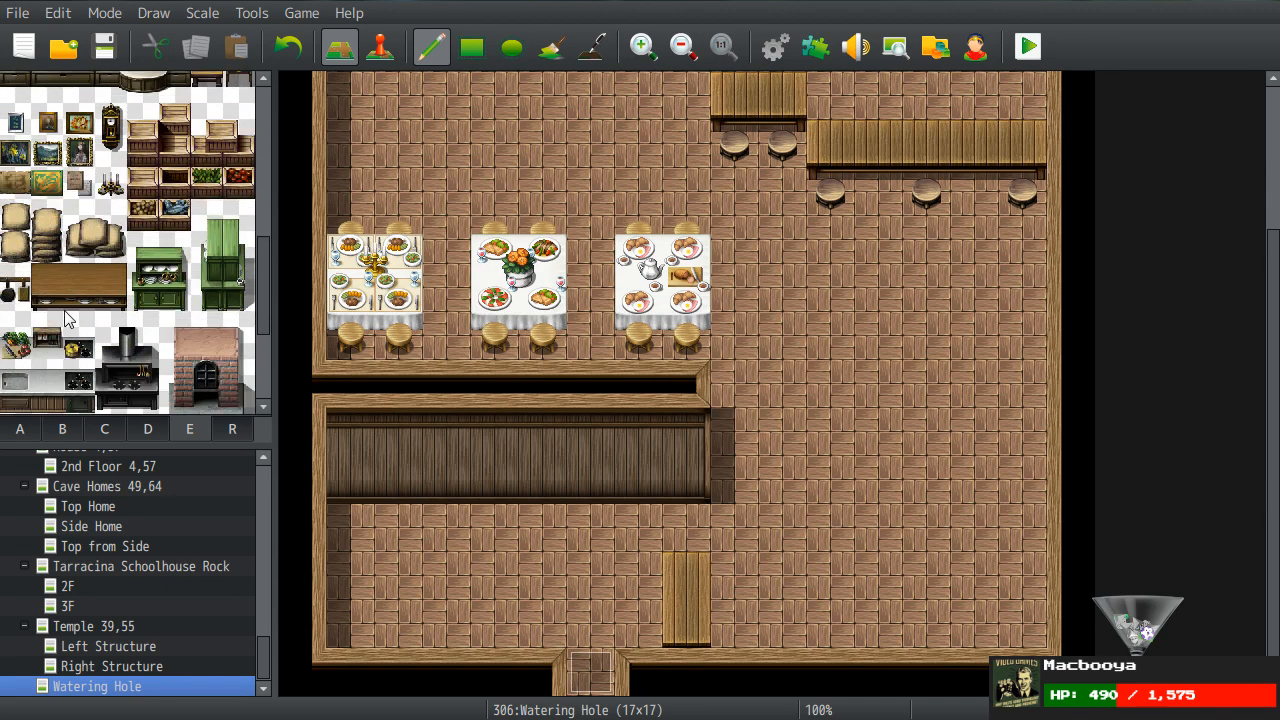
{"action": "scroll", "coordinate": [65, 317], "scroll_direction": "down", "scroll_amount": 1}
{"action": "left_click", "coordinate": [147, 428]}
{"action": "scroll", "coordinate": [88, 287], "scroll_direction": "down", "scroll_amount": 5}
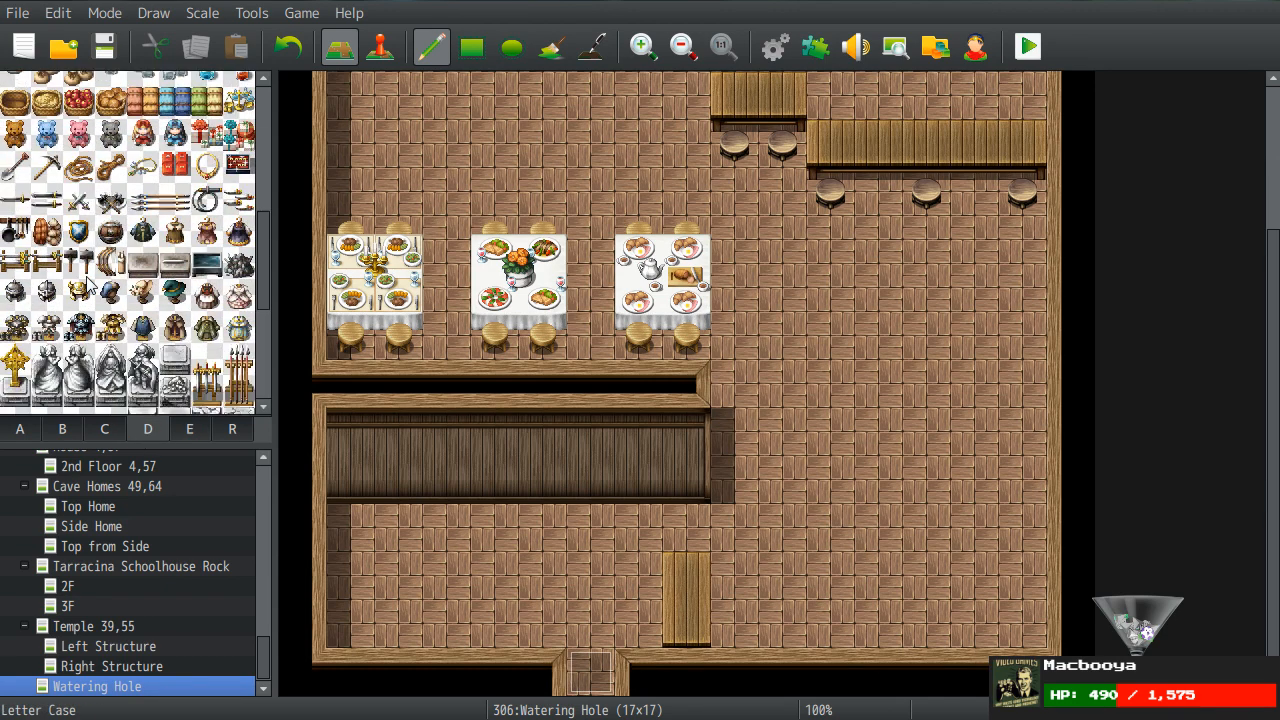
{"action": "scroll", "coordinate": [88, 287], "scroll_direction": "up", "scroll_amount": 10}
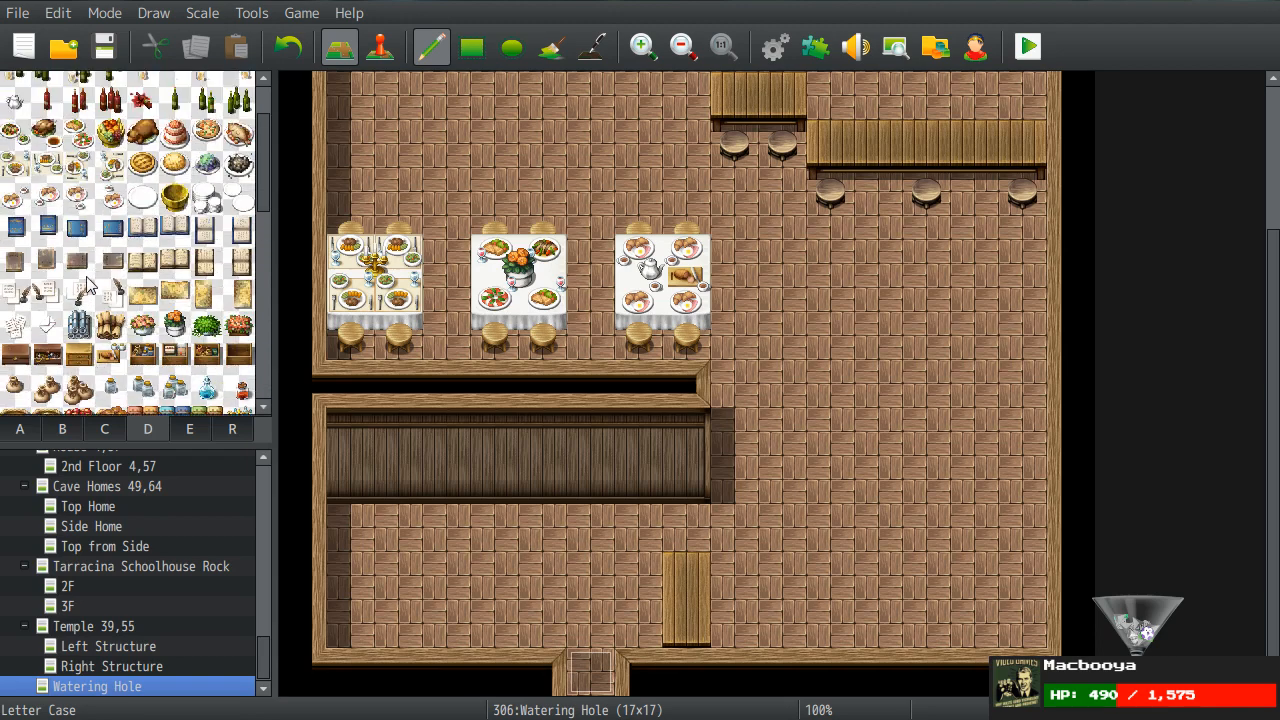
{"action": "left_click", "coordinate": [112, 432]}
{"action": "scroll", "coordinate": [62, 318], "scroll_direction": "down", "scroll_amount": 5}
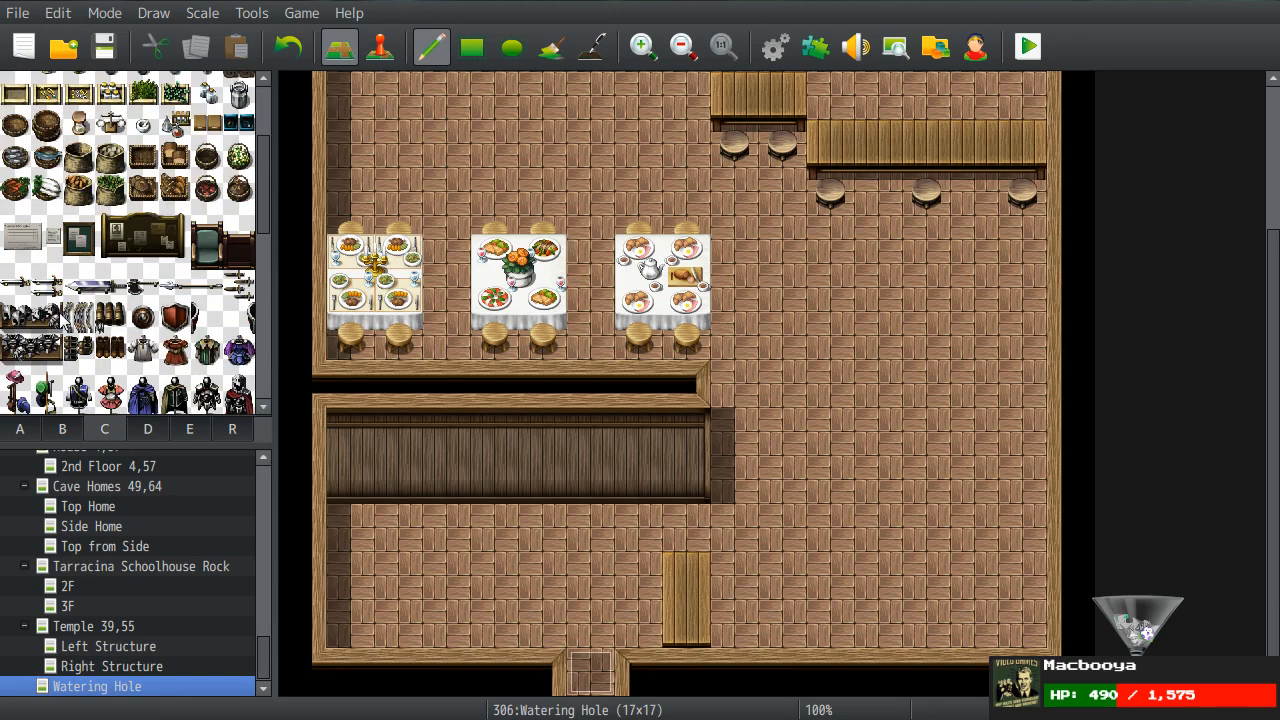
{"action": "scroll", "coordinate": [62, 318], "scroll_direction": "down", "scroll_amount": 6}
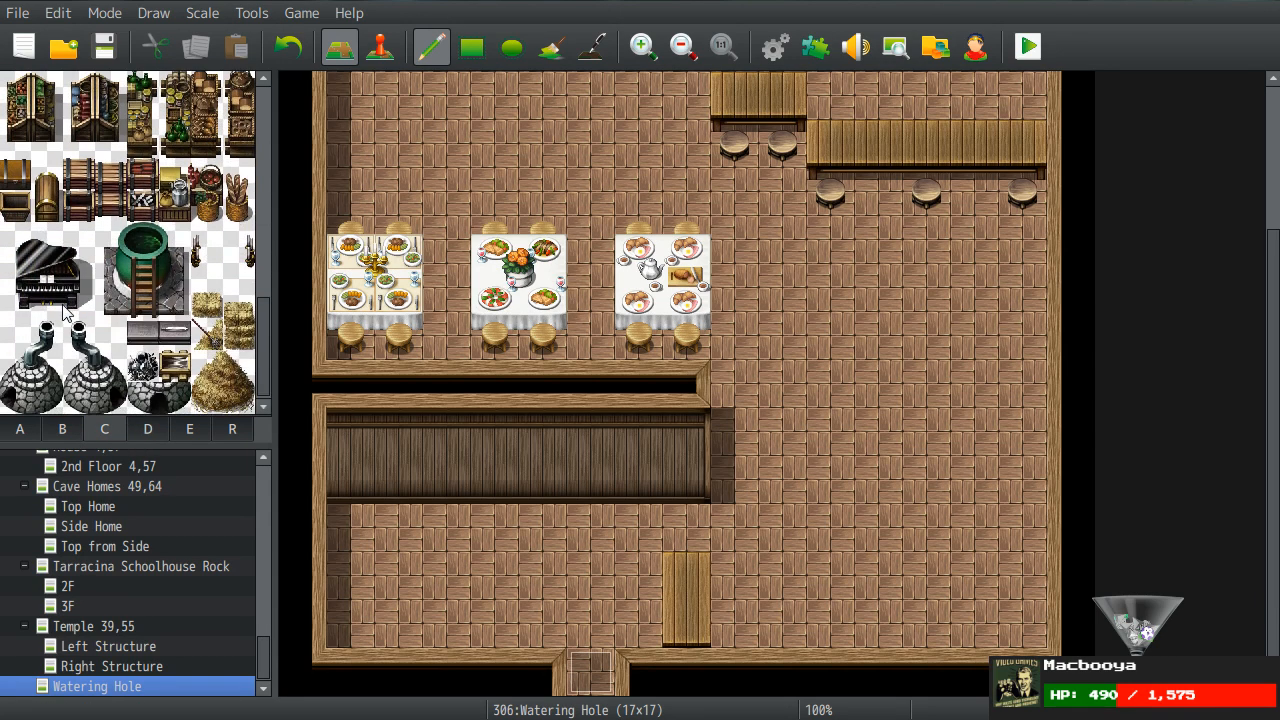
{"action": "scroll", "coordinate": [65, 313], "scroll_direction": "up", "scroll_amount": 5}
{"action": "scroll", "coordinate": [66, 313], "scroll_direction": "up", "scroll_amount": 5}
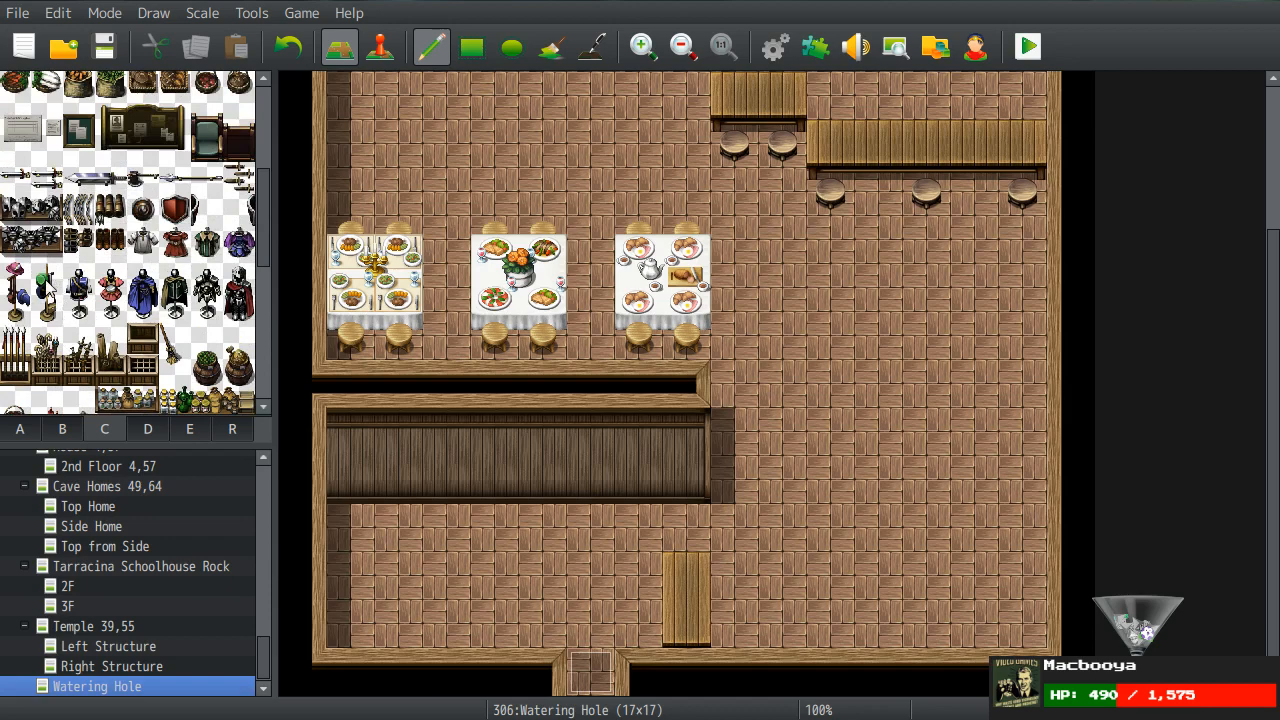
- Place the two hat and coat stands below the partition wall at columns 1 and 2, rows 12 and 13
{"action": "left_click_drag", "start_coordinate": [18, 278], "coordinate": [46, 308]}
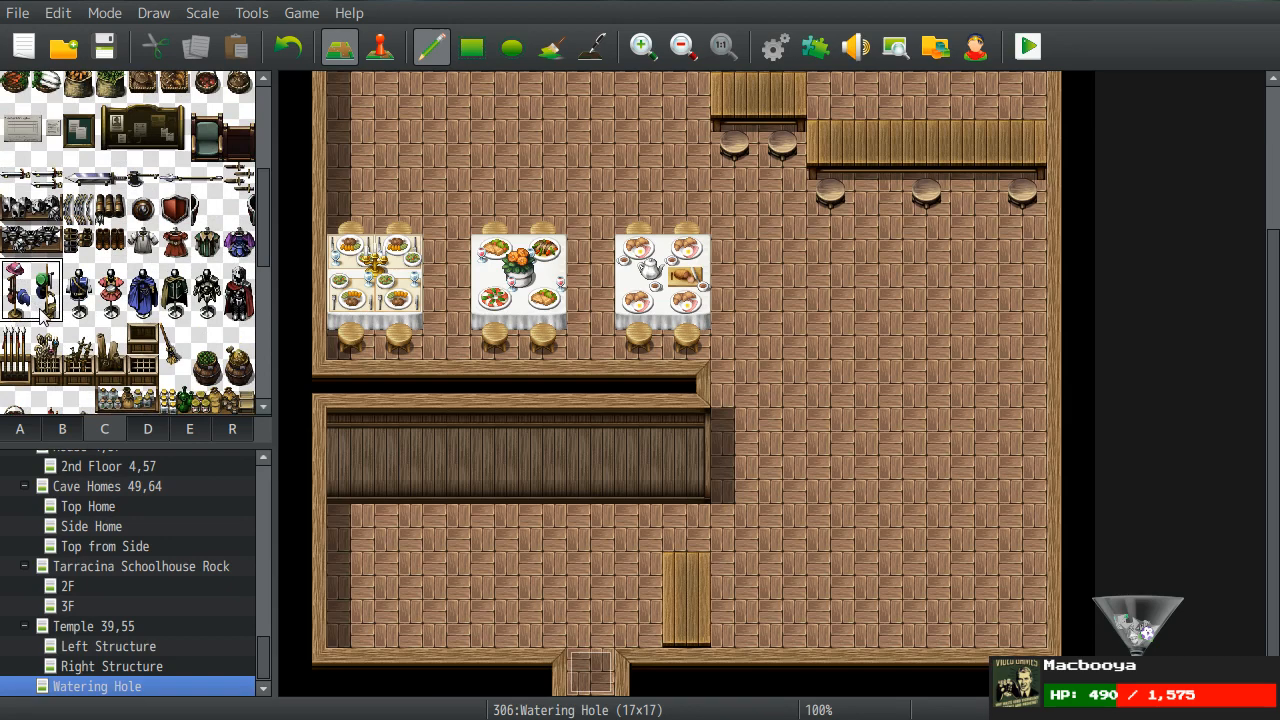
{"action": "left_click", "coordinate": [366, 460]}
{"action": "right_click", "coordinate": [574, 517]}
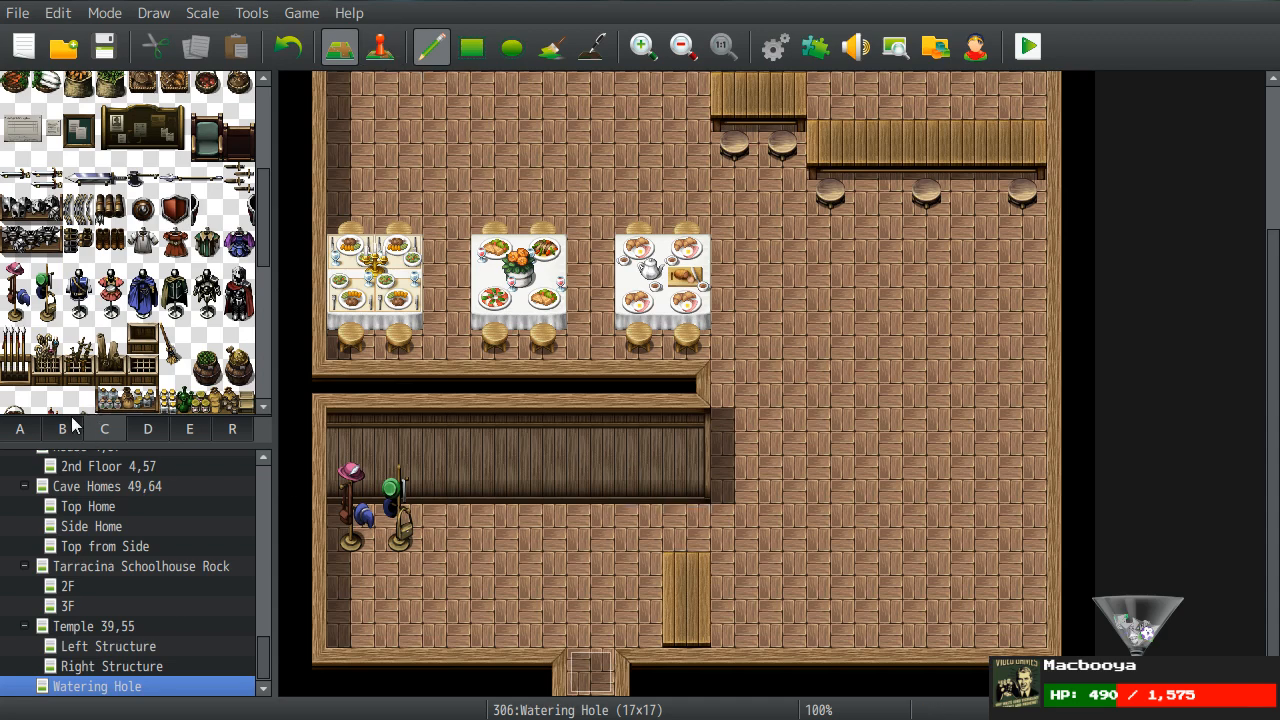
- Place two back-facing round wooden armchairs beside the entrance at columns 4 and 5 on row 15
{"action": "left_click", "coordinate": [104, 430]}
{"action": "left_click", "coordinate": [147, 430]}
{"action": "left_click", "coordinate": [189, 430]}
{"action": "scroll", "coordinate": [104, 258], "scroll_direction": "down", "scroll_amount": 3}
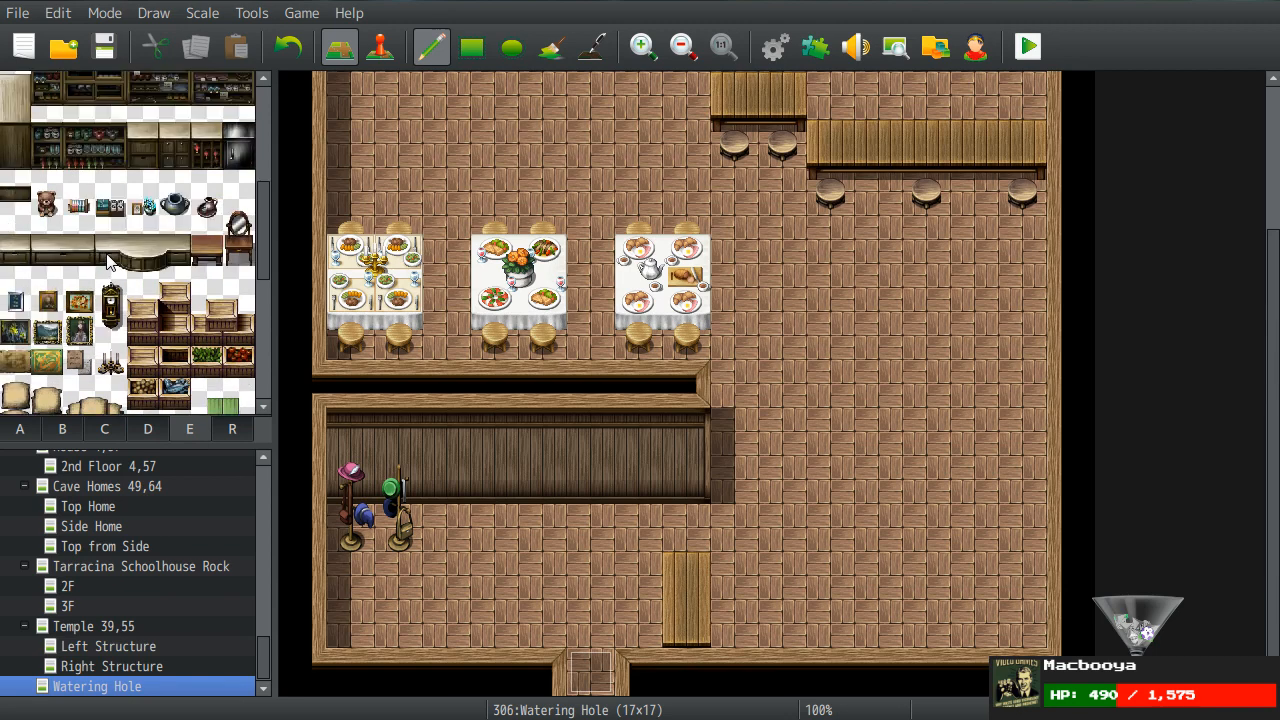
{"action": "scroll", "coordinate": [107, 262], "scroll_direction": "up", "scroll_amount": 3}
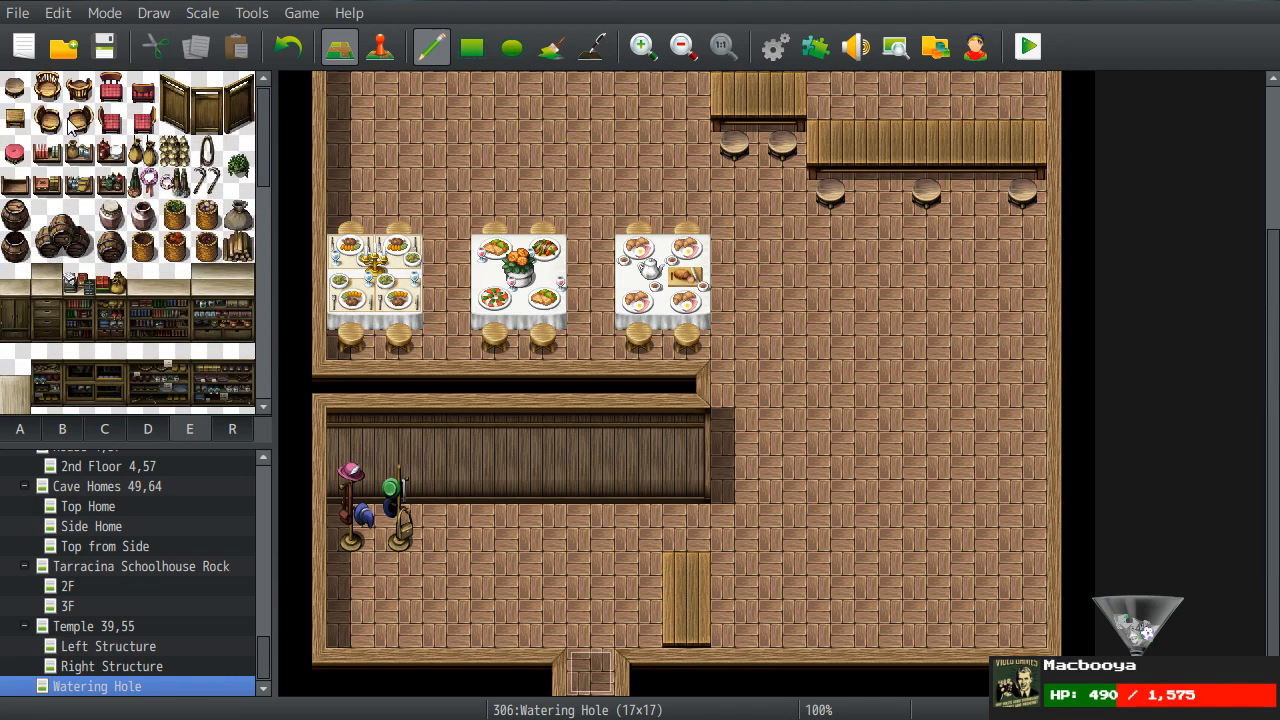
{"action": "left_click", "coordinate": [78, 88]}
{"action": "left_click", "coordinate": [543, 625]}
{"action": "left_click", "coordinate": [495, 625]}
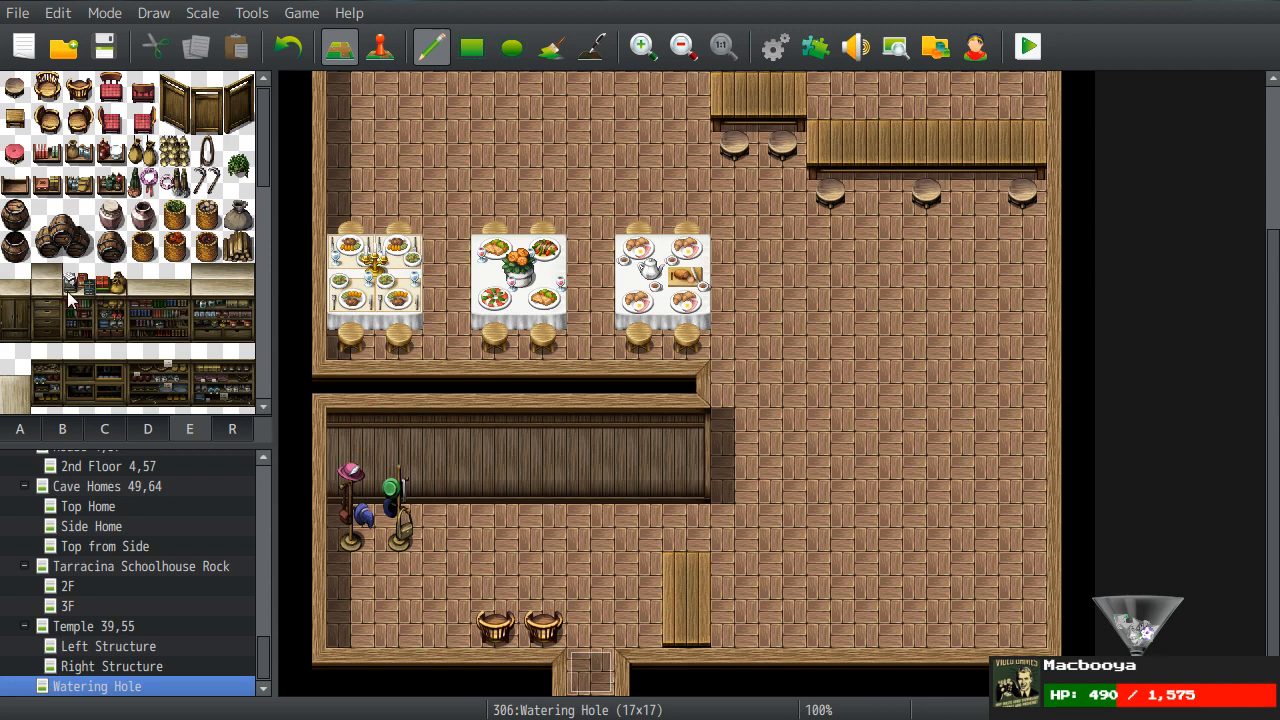
- Place the three-tile-long light-topped side cabinet along the room's left wall at column 1, starting on row 13
{"action": "scroll", "coordinate": [30, 355], "scroll_direction": "down", "scroll_amount": 3}
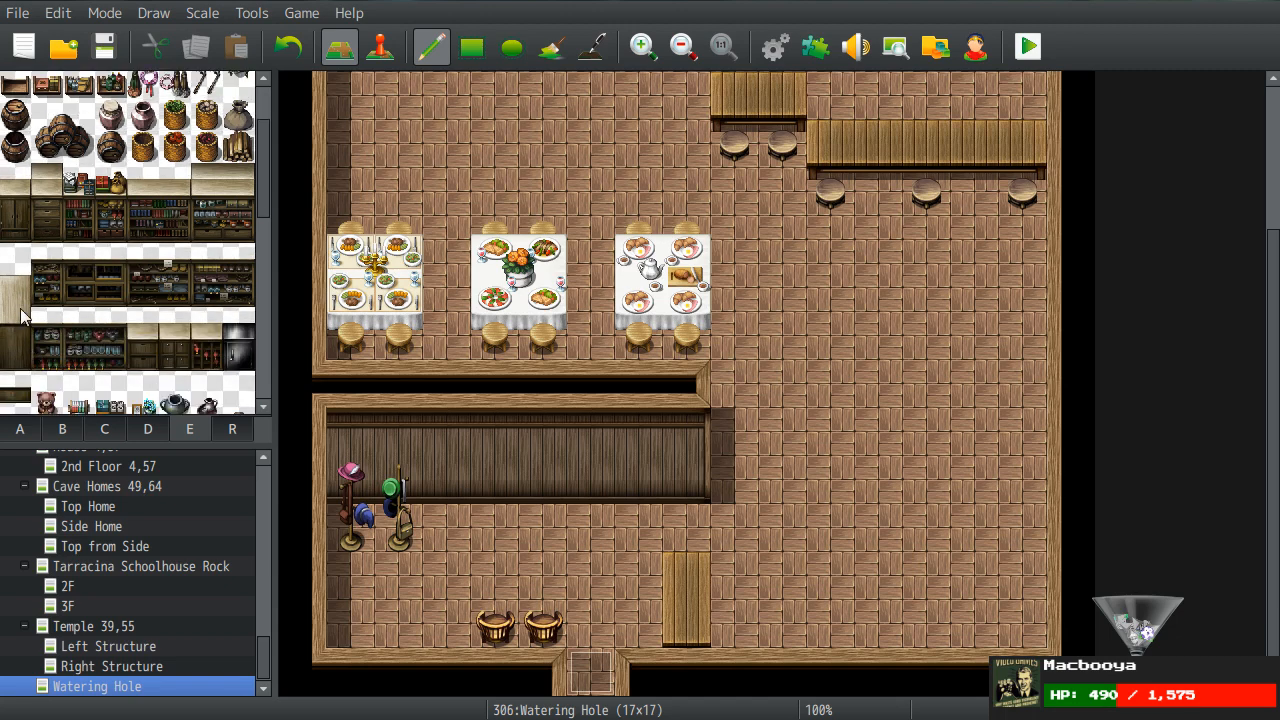
{"action": "left_click_drag", "start_coordinate": [15, 272], "coordinate": [18, 368]}
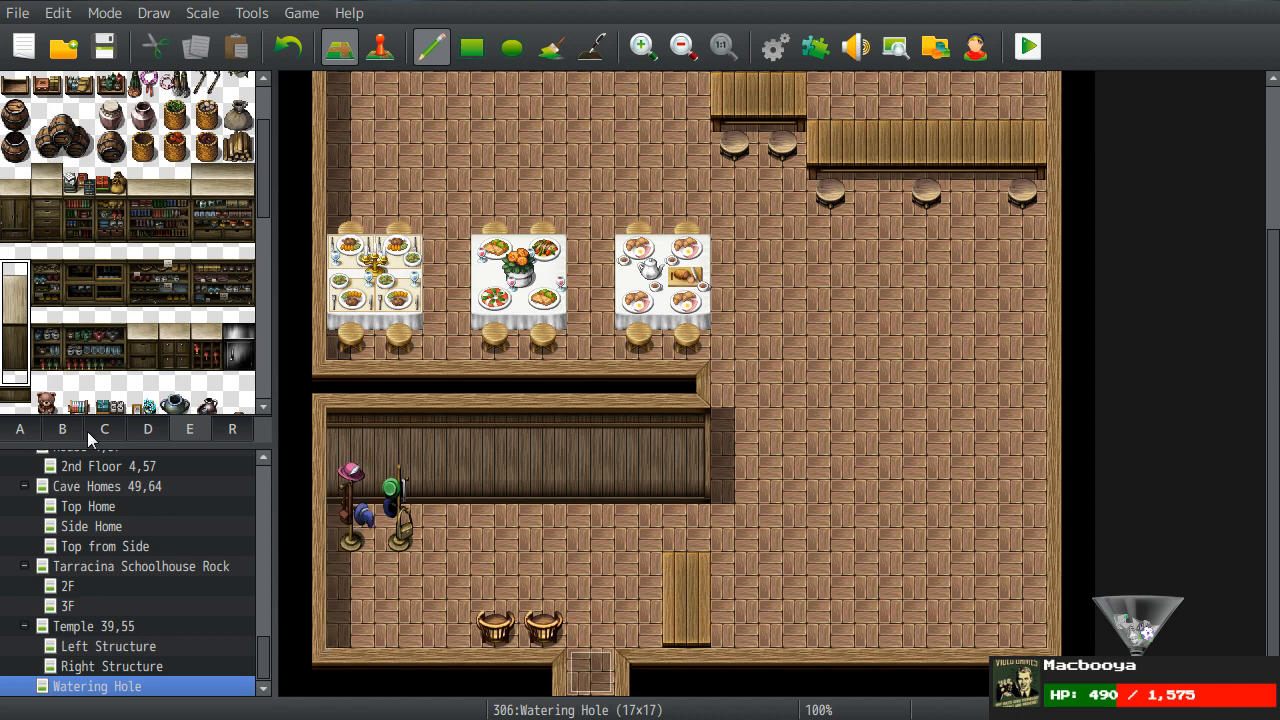
{"action": "left_click_drag", "start_coordinate": [21, 337], "coordinate": [19, 280]}
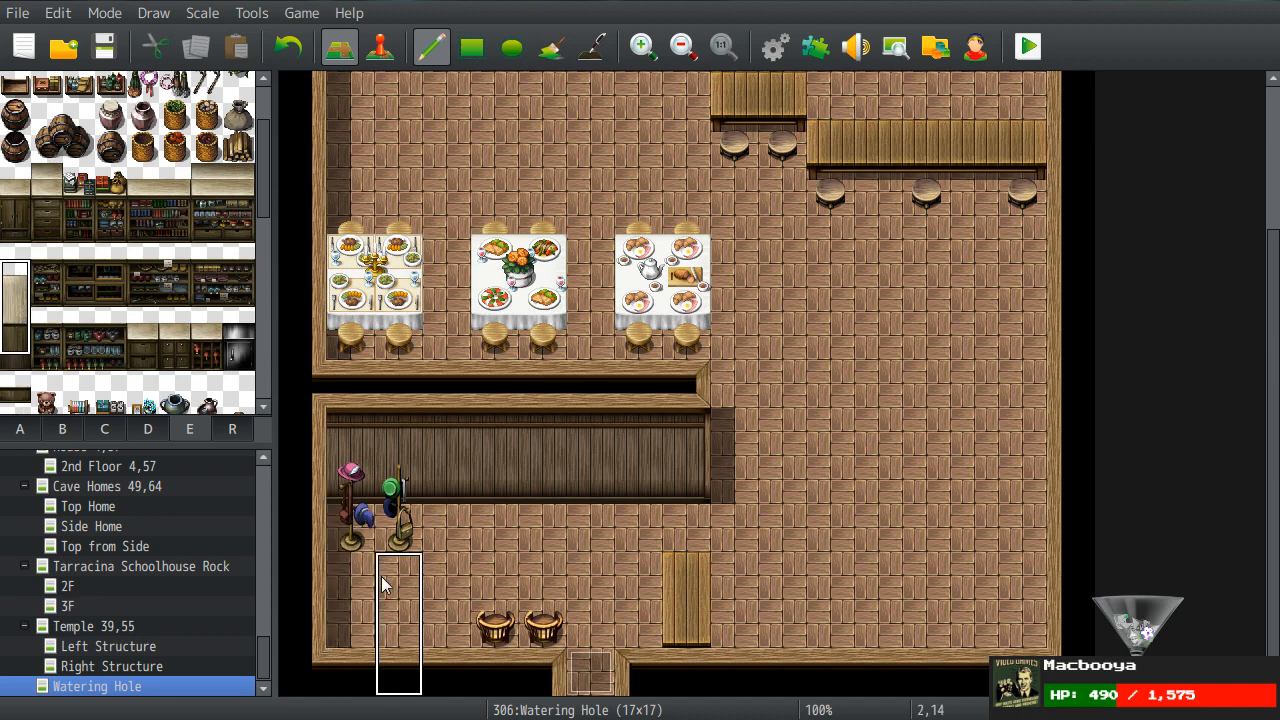
{"action": "left_click", "coordinate": [333, 545]}
{"action": "right_click", "coordinate": [494, 525]}
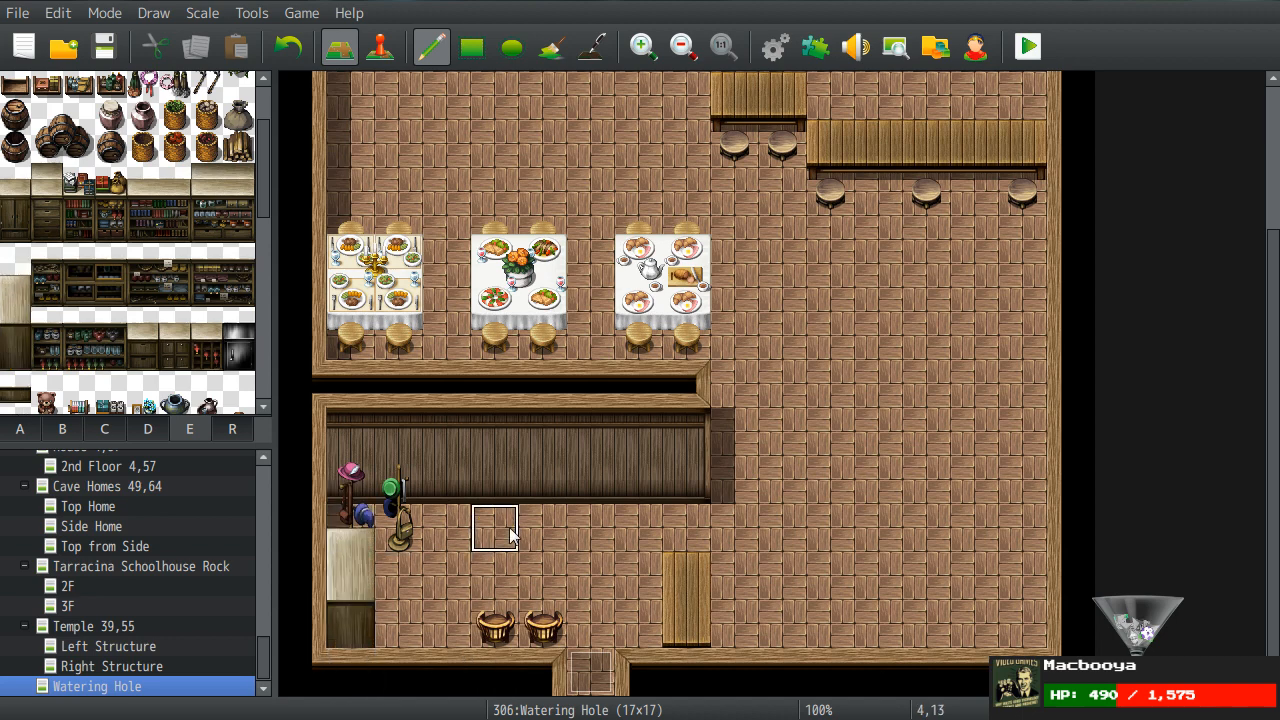
- Undo the side cabinet placement and move the two hat and coat stands to columns 3 and 4, rows 12 and 13
{"action": "key", "text": "ctrl+z"}
{"action": "right_click_drag", "start_coordinate": [371, 470], "coordinate": [405, 525]}
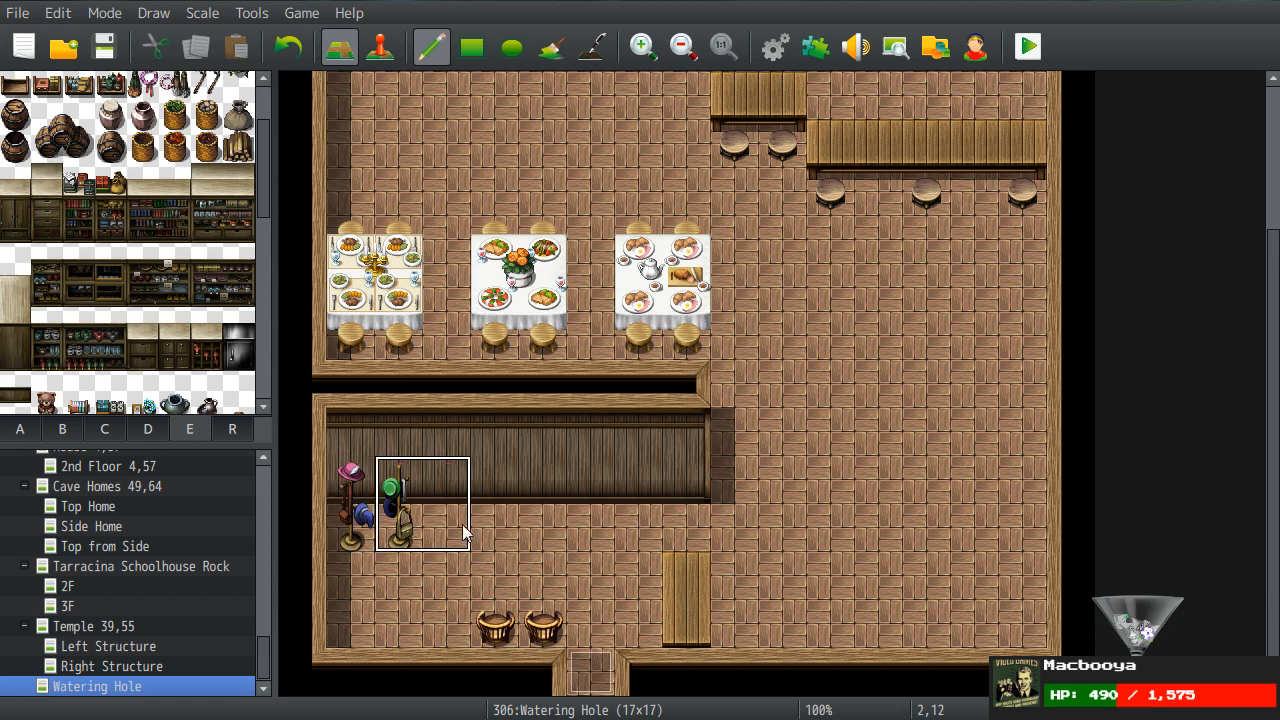
{"action": "left_click", "coordinate": [490, 525]}
{"action": "right_click", "coordinate": [398, 545]}
{"action": "left_click", "coordinate": [398, 440]}
{"action": "left_click_drag", "start_coordinate": [14, 306], "coordinate": [14, 372]}
{"action": "left_click", "coordinate": [346, 538]}
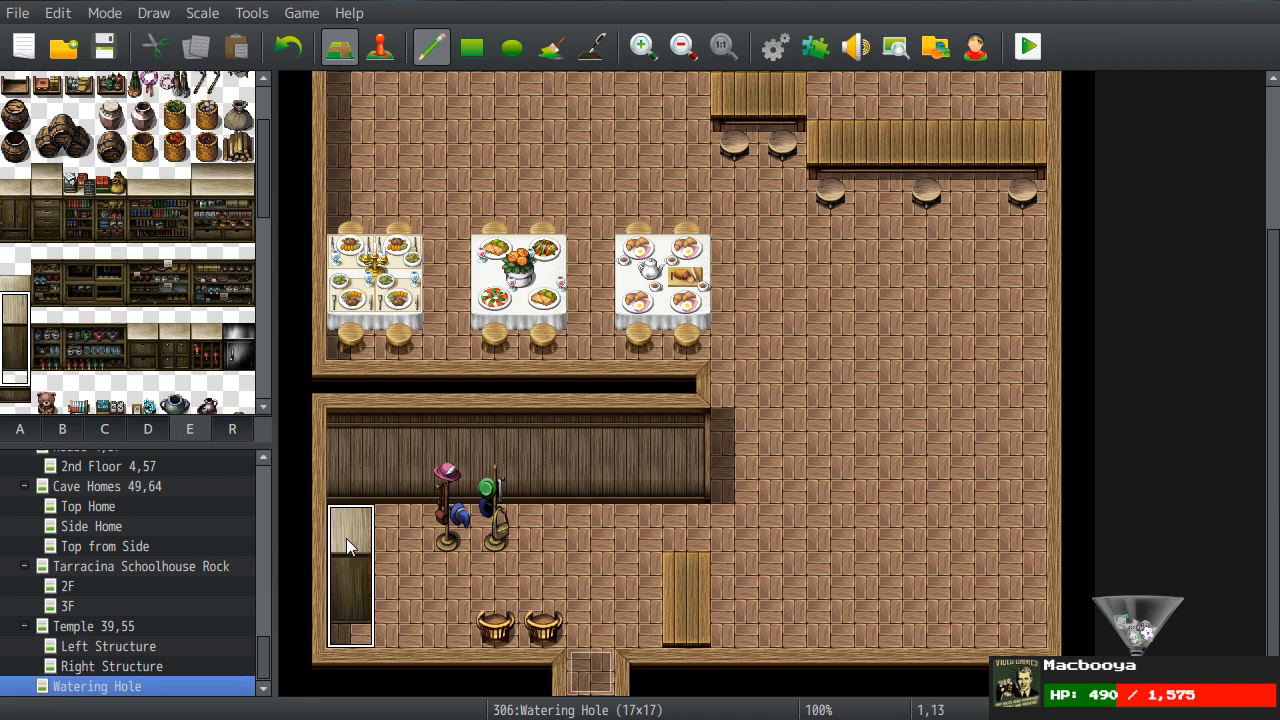
{"action": "left_click_drag", "start_coordinate": [14, 272], "coordinate": [18, 318]}
{"action": "left_click", "coordinate": [345, 570]}
{"action": "key", "text": "ctrl+z"}
{"action": "left_click", "coordinate": [349, 540]}
{"action": "key", "text": "ctrl+z"}
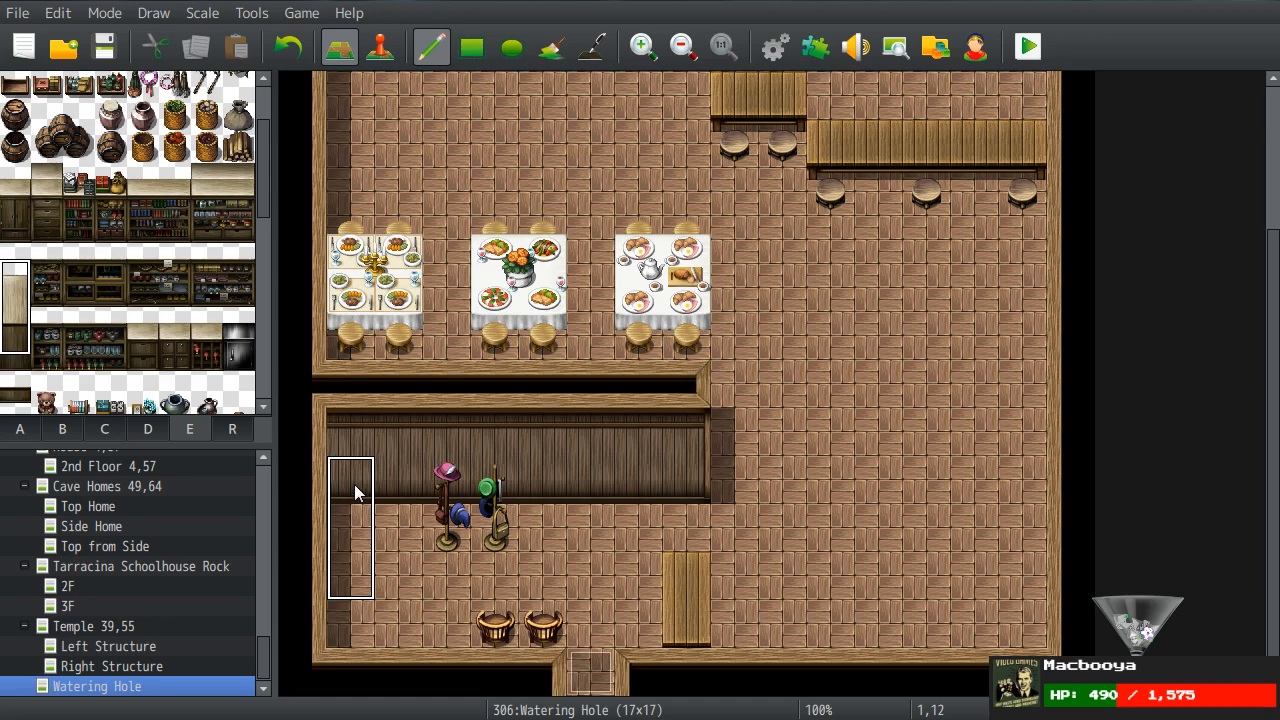
- Place the light-topped side cabinet along the entrance area's left wall at column 1, spanning rows 12 to 15
{"action": "left_click", "coordinate": [354, 484]}
{"action": "left_click", "coordinate": [24, 370]}
{"action": "left_click", "coordinate": [346, 614]}
{"action": "right_click", "coordinate": [446, 480]}
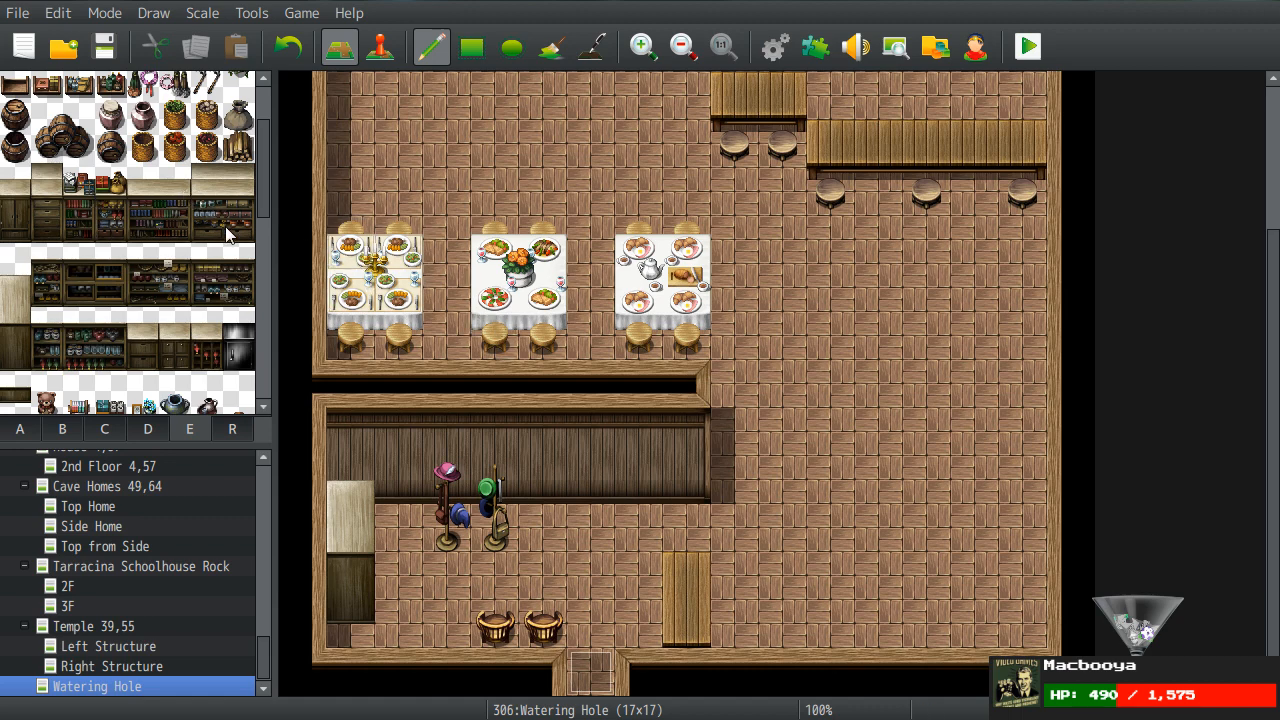
- Examine the dining and entrance areas and search the A, B, D and E tile pages for further furnishings
{"action": "middle_click_drag", "start_coordinate": [546, 463], "coordinate": [537, 410]}
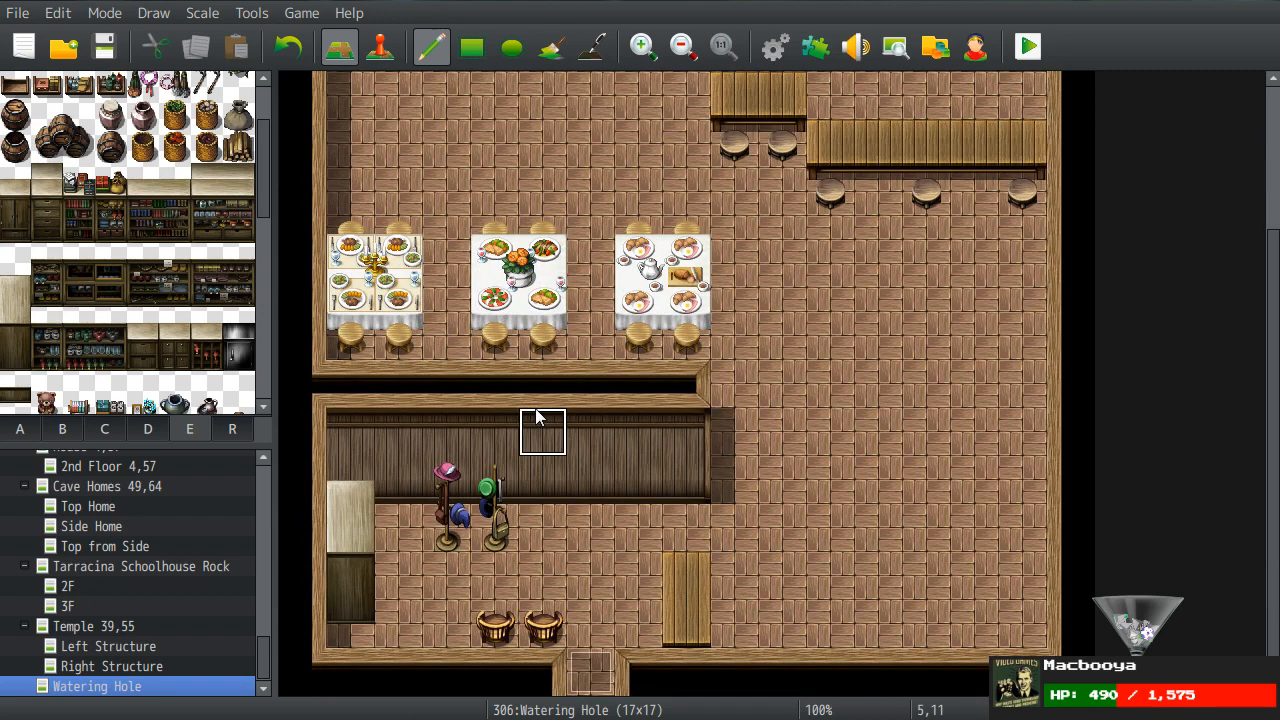
{"action": "scroll", "coordinate": [537, 418], "scroll_direction": "up", "scroll_amount": 2}
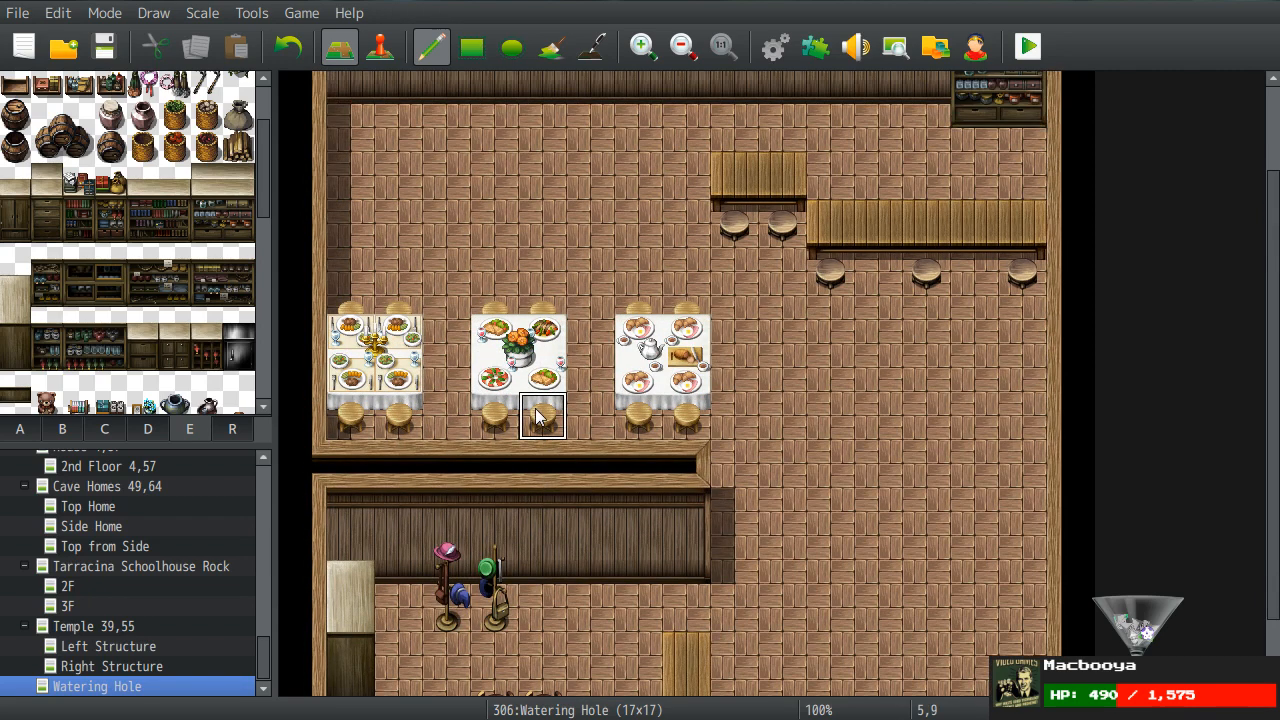
{"action": "left_click", "coordinate": [19, 428]}
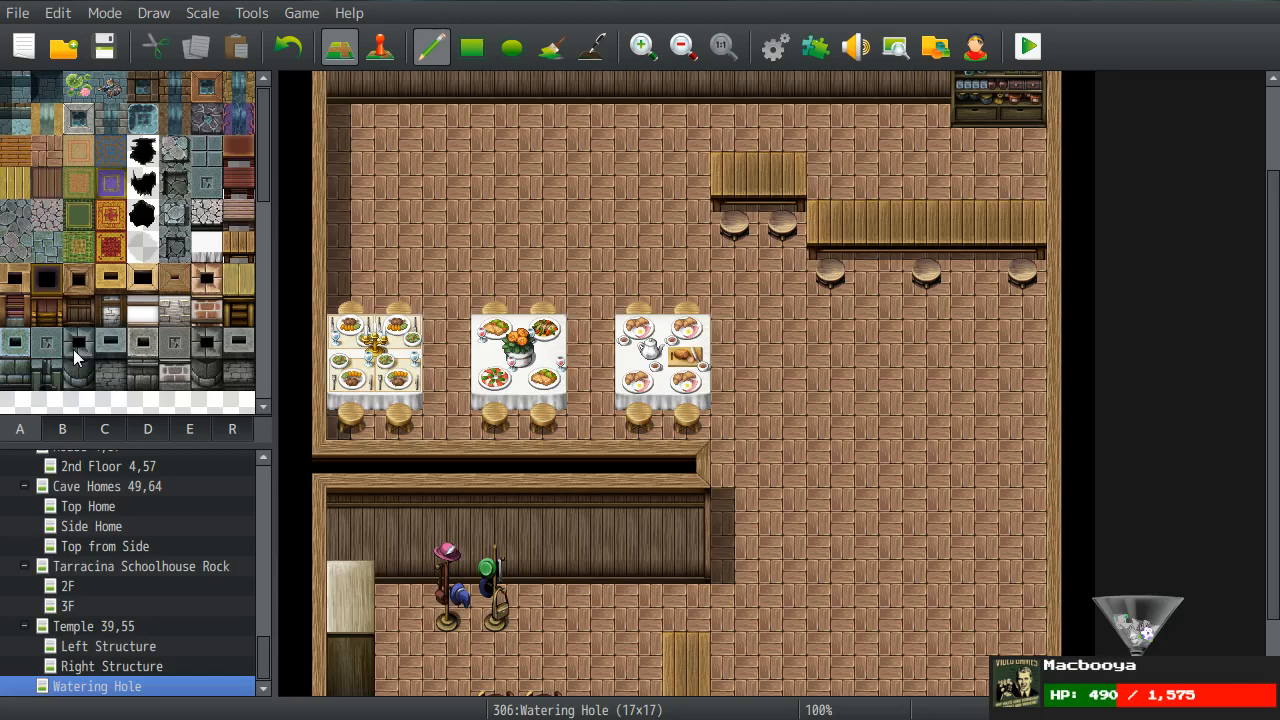
{"action": "left_click", "coordinate": [240, 247]}
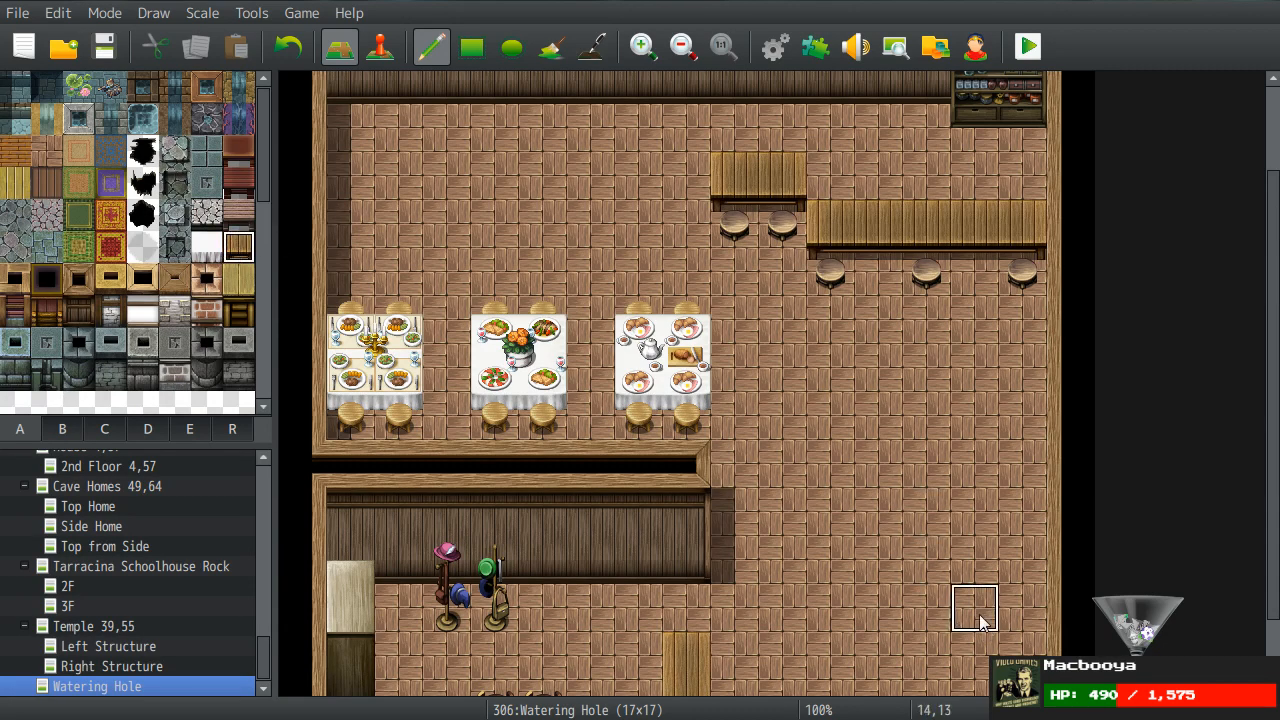
{"action": "scroll", "coordinate": [979, 614], "scroll_direction": "down", "scroll_amount": 2}
{"action": "left_click", "coordinate": [62, 430]}
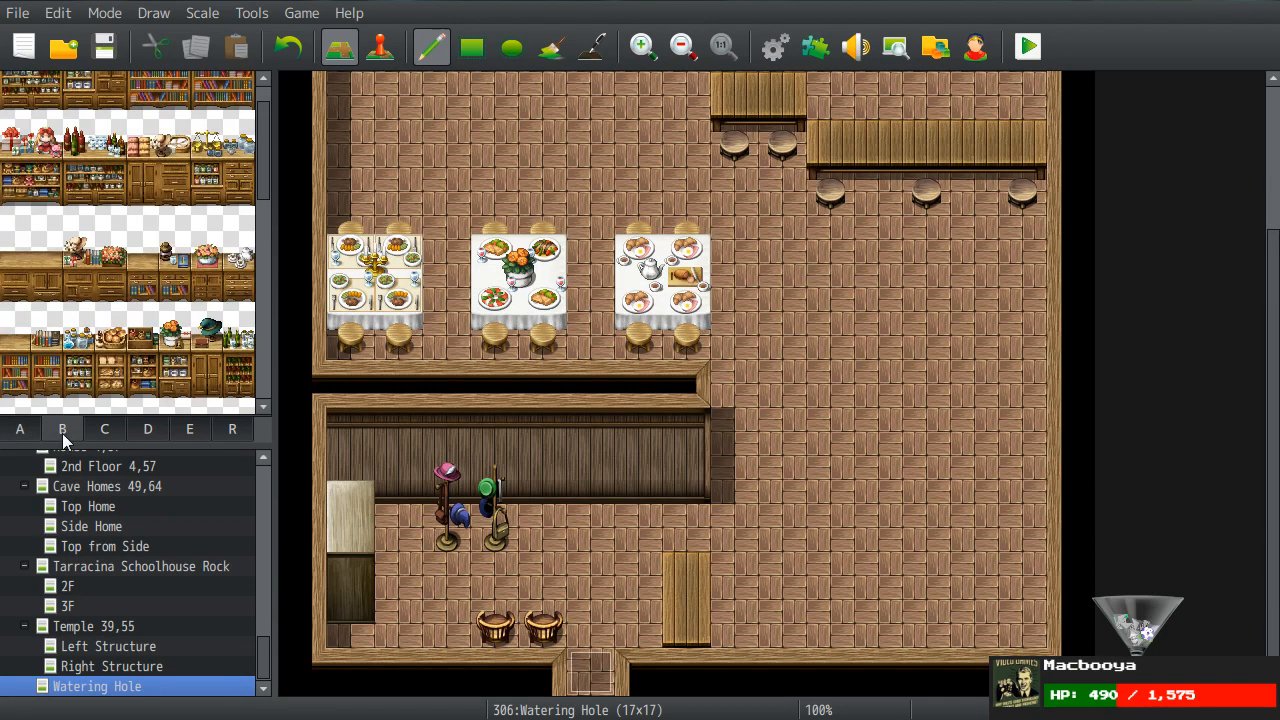
{"action": "left_click", "coordinate": [89, 434]}
{"action": "left_click", "coordinate": [148, 430]}
{"action": "scroll", "coordinate": [110, 284], "scroll_direction": "down", "scroll_amount": 3}
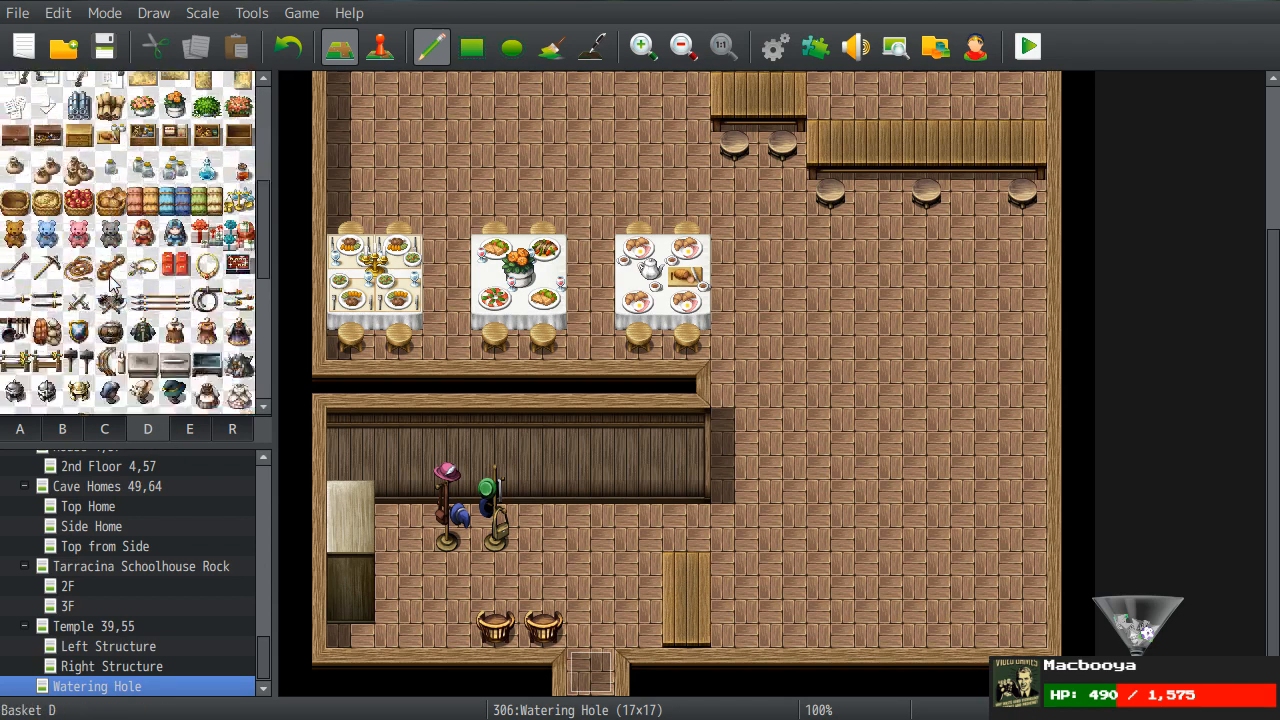
{"action": "scroll", "coordinate": [110, 284], "scroll_direction": "down", "scroll_amount": 5}
{"action": "scroll", "coordinate": [110, 284], "scroll_direction": "up", "scroll_amount": 6}
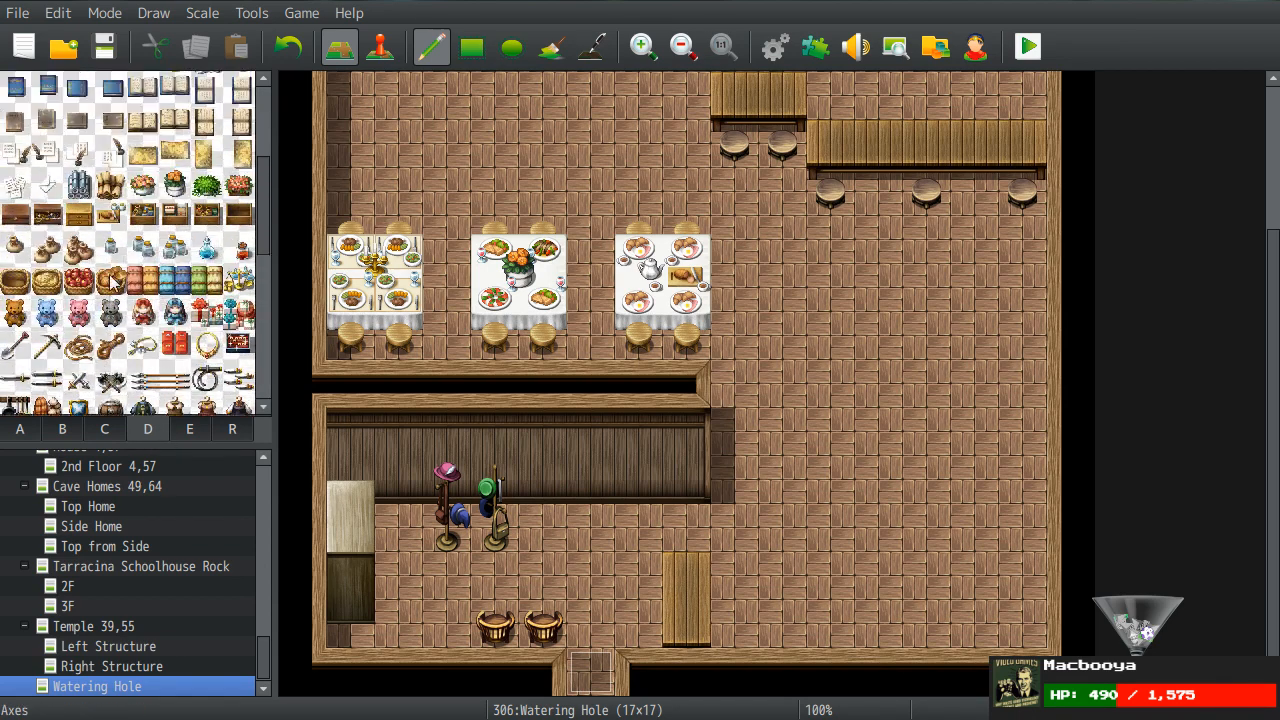
{"action": "scroll", "coordinate": [112, 283], "scroll_direction": "up", "scroll_amount": 2}
{"action": "left_click", "coordinate": [190, 431]}
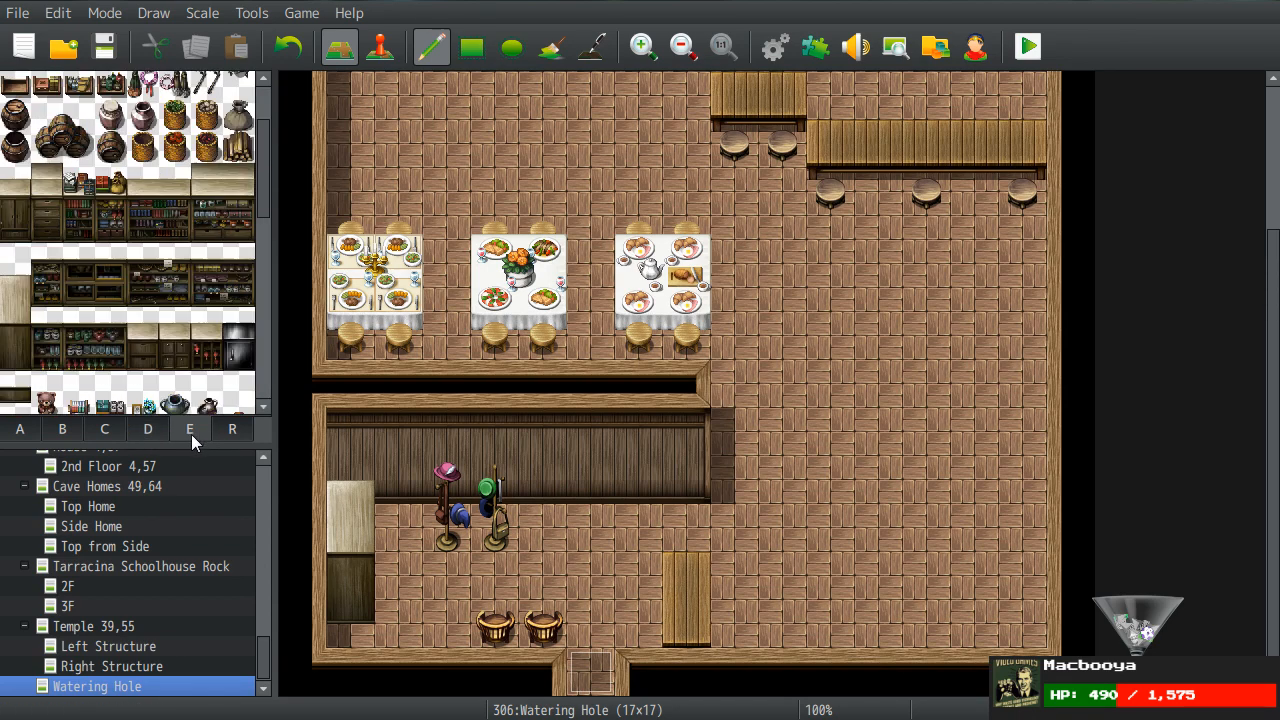
{"action": "scroll", "coordinate": [150, 380], "scroll_direction": "down", "scroll_amount": 5}
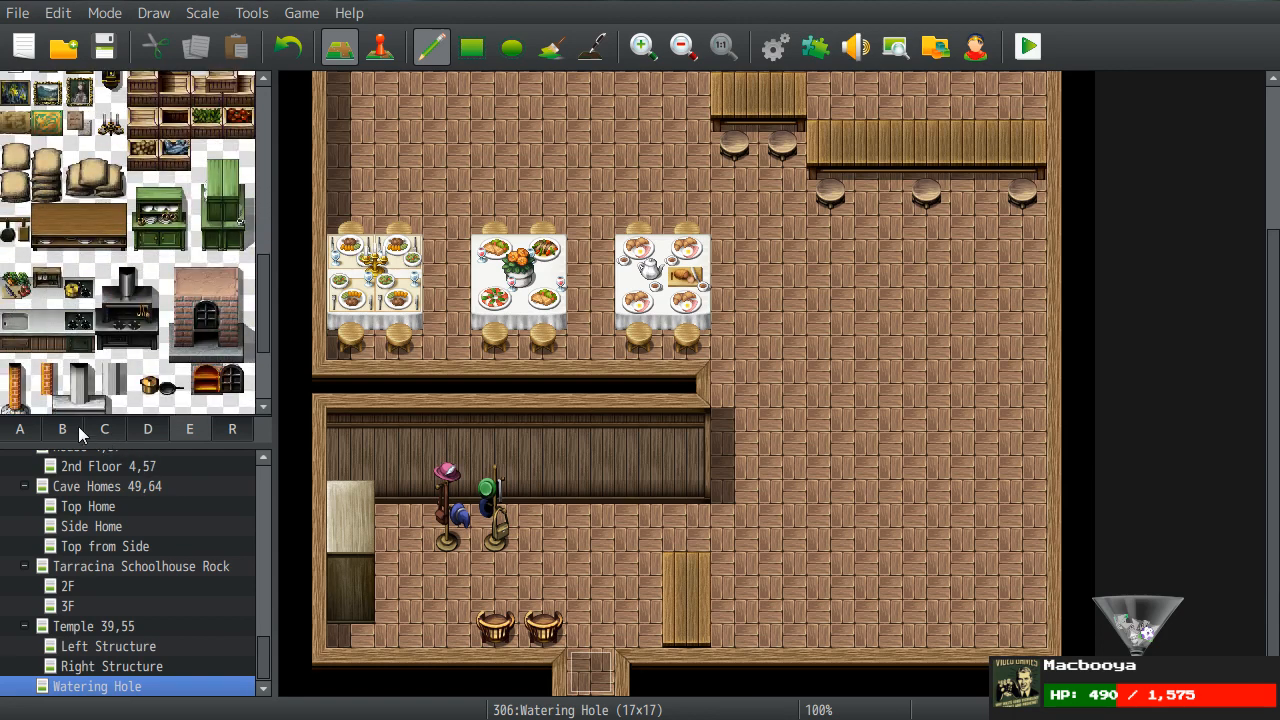
{"action": "left_click", "coordinate": [79, 428]}
{"action": "scroll", "coordinate": [80, 400], "scroll_direction": "down", "scroll_amount": 8}
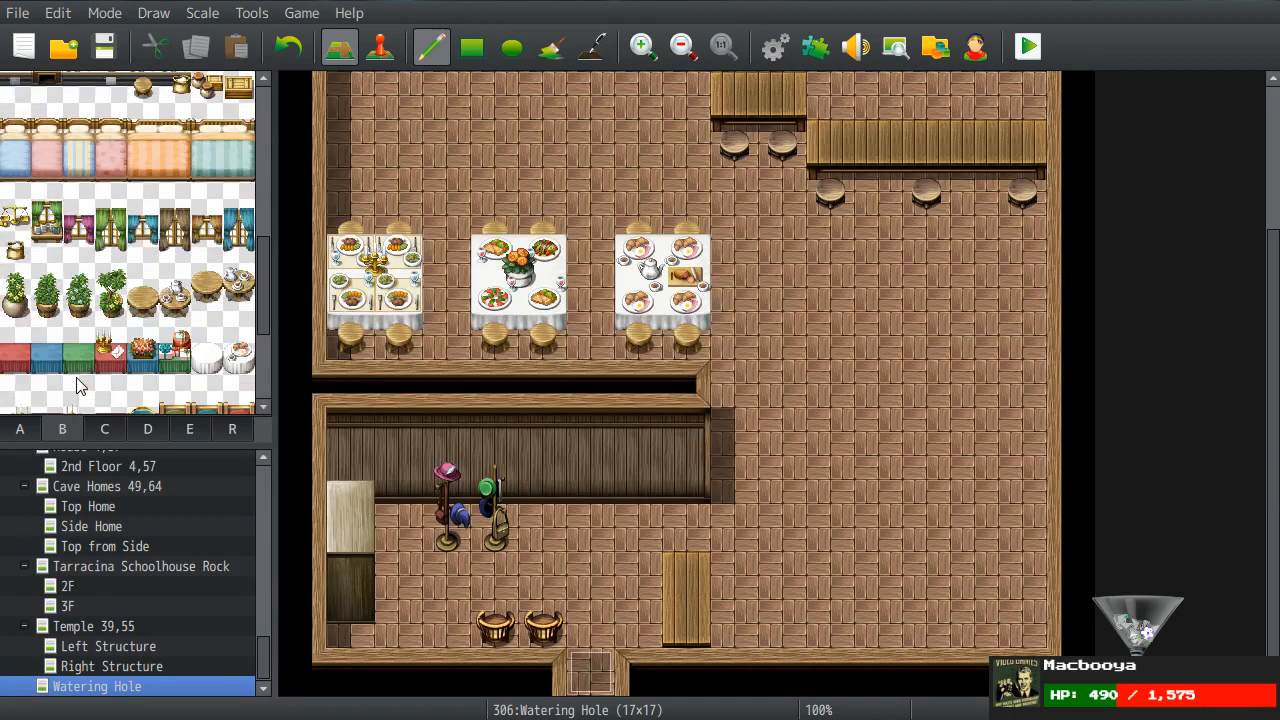
{"action": "left_click_drag", "start_coordinate": [205, 142], "coordinate": [205, 168]}
{"action": "left_click", "coordinate": [988, 535]}
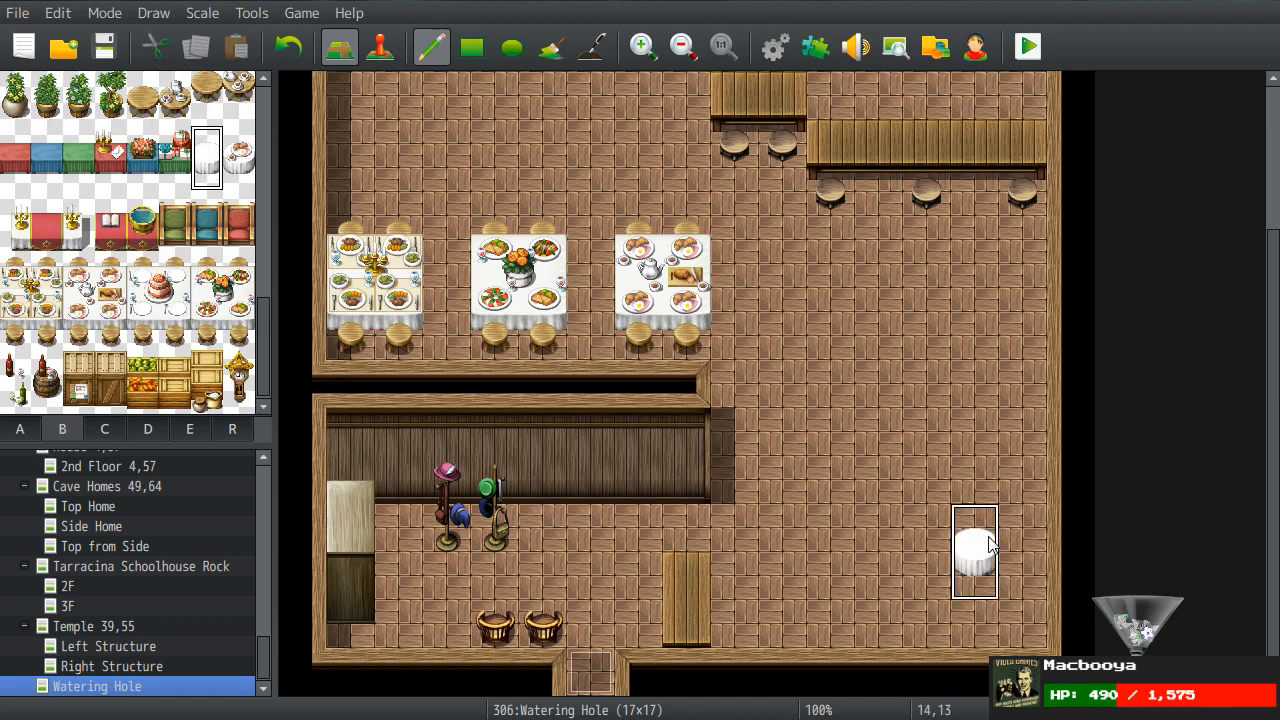
{"action": "key", "text": "ctrl+z"}
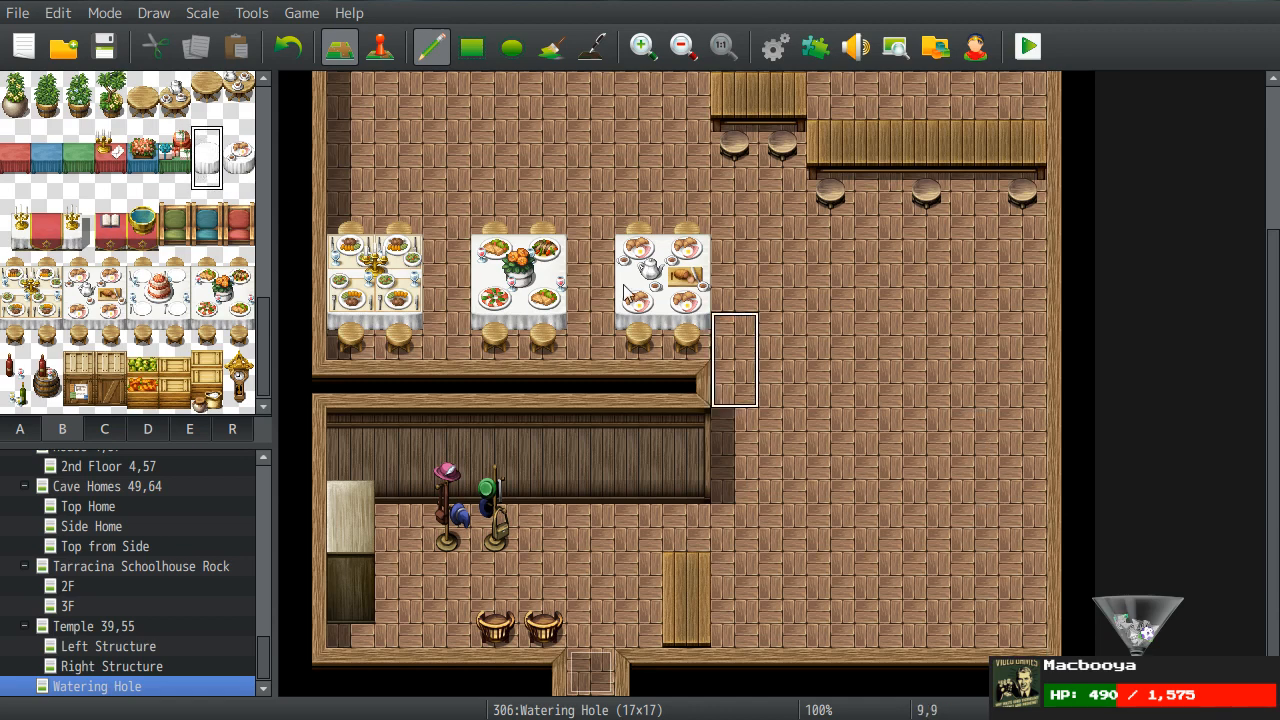
- Draw an interior wall down column 10 from row 10 to row 12 and along row 10 to the room's right wall
{"action": "scroll", "coordinate": [186, 240], "scroll_direction": "up", "scroll_amount": 15}
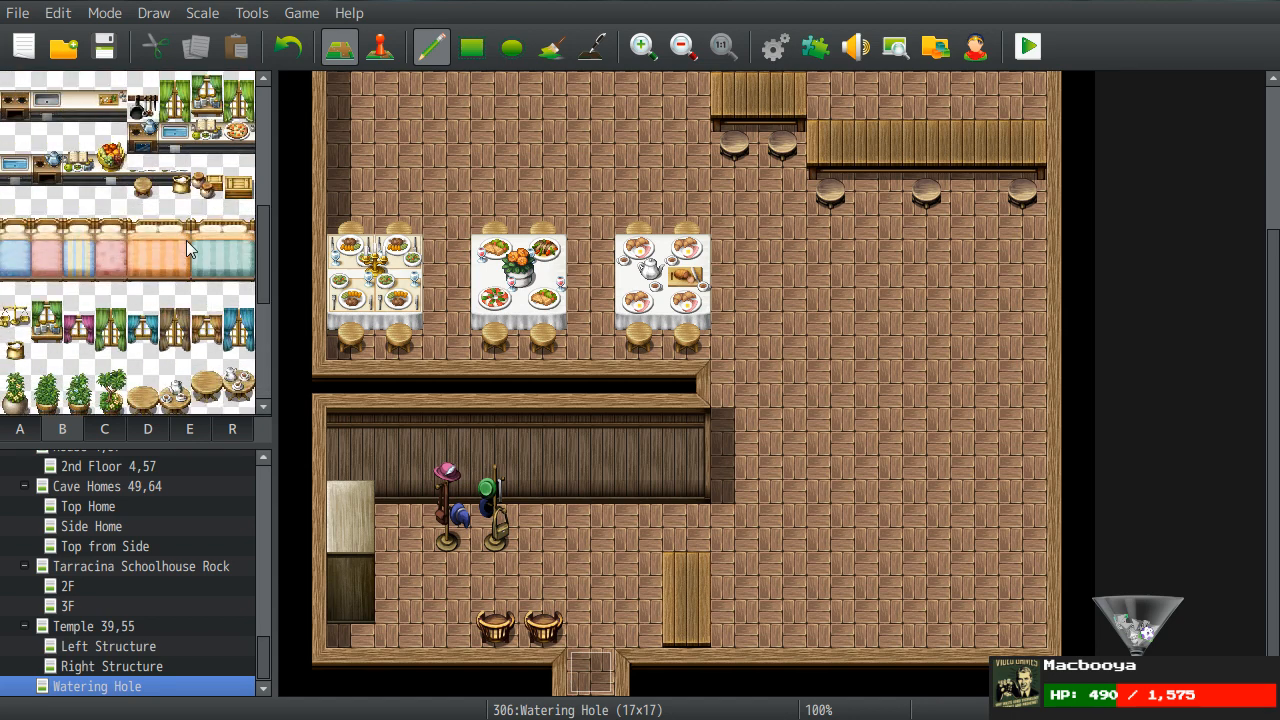
{"action": "scroll", "coordinate": [186, 247], "scroll_direction": "down", "scroll_amount": 2}
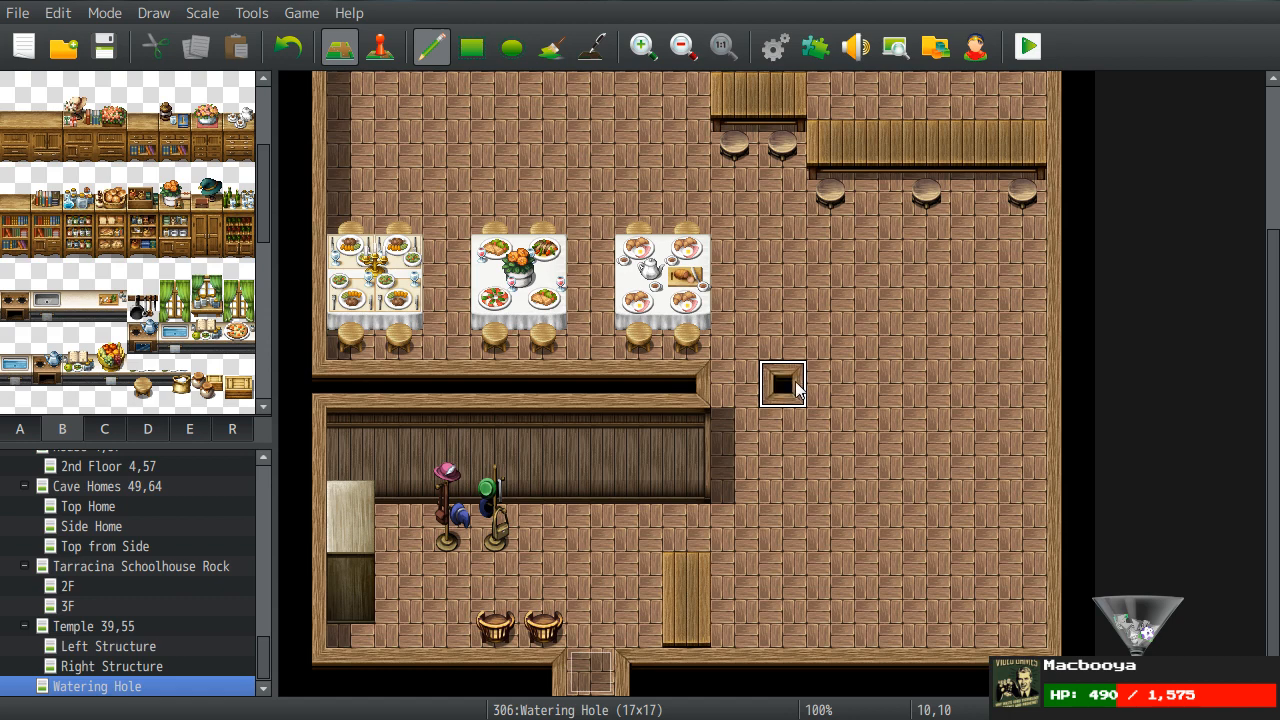
{"action": "left_click_drag", "start_coordinate": [795, 381], "coordinate": [795, 430]}
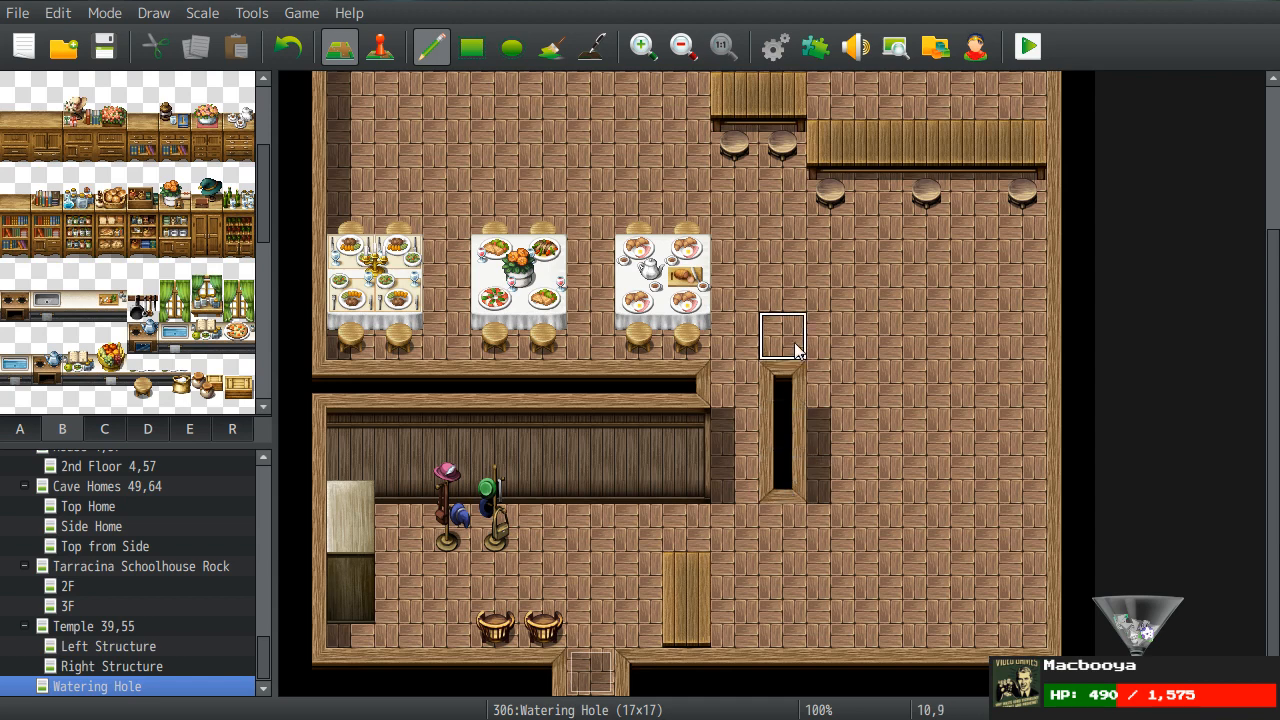
{"action": "left_click", "coordinate": [831, 384]}
{"action": "left_click_drag", "start_coordinate": [929, 380], "coordinate": [1022, 392]}
- Add dark wood wall faces below the new walls at column 10, rows 13 and 14, and columns 11 to 15, rows 11 and 12
{"action": "mouse_move", "coordinate": [886, 420]}
{"action": "middle_mouse_down"}
{"action": "mouse_move", "coordinate": [863, 389]}
{"action": "mouse_move", "coordinate": [854, 337]}
{"action": "mouse_move", "coordinate": [856, 419]}
{"action": "middle_mouse_up"}
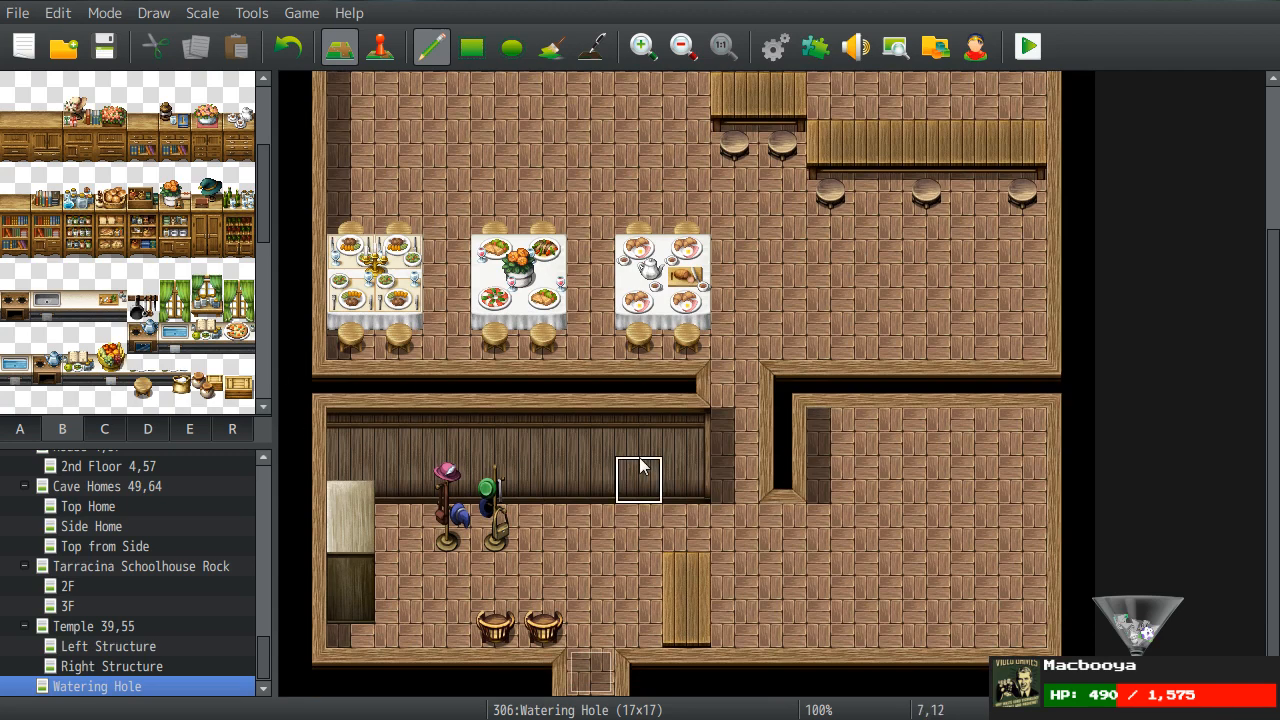
{"action": "left_click_drag", "start_coordinate": [785, 530], "coordinate": [771, 566]}
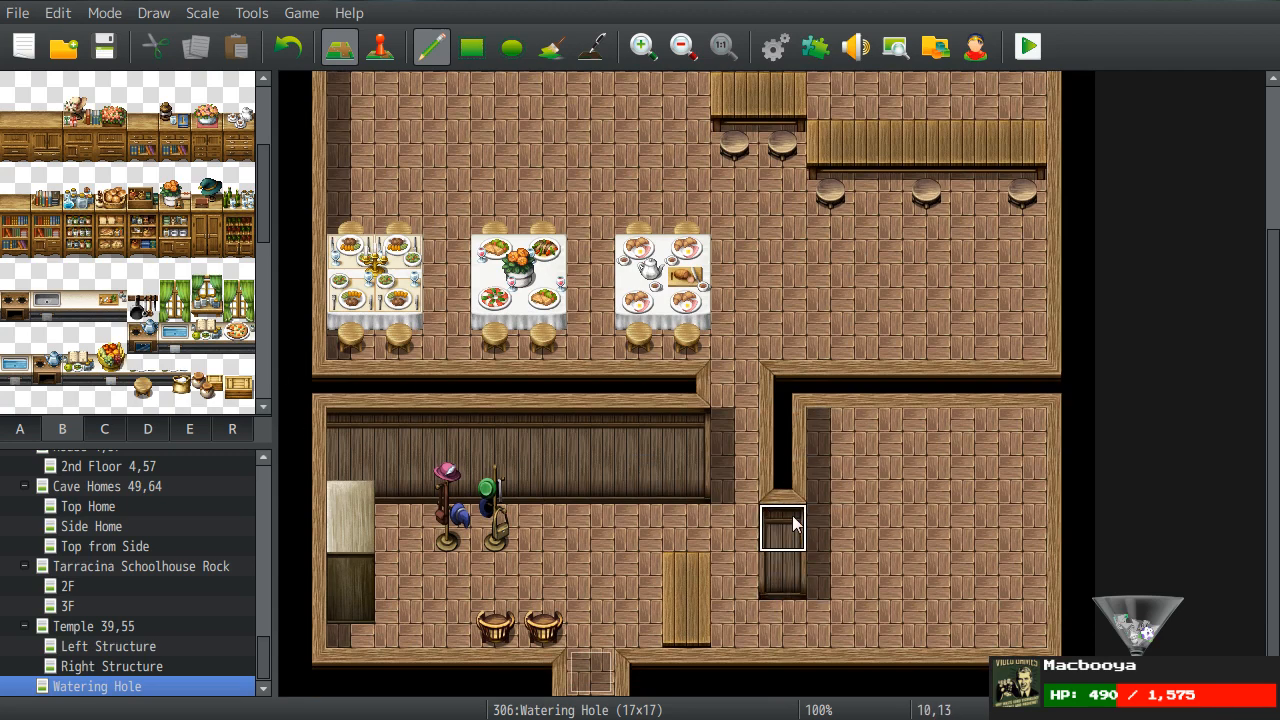
{"action": "mouse_move", "coordinate": [842, 438]}
{"action": "left_mouse_down"}
{"action": "mouse_move", "coordinate": [1034, 430]}
{"action": "mouse_move", "coordinate": [994, 466]}
{"action": "mouse_move", "coordinate": [803, 468]}
{"action": "mouse_move", "coordinate": [1040, 482]}
{"action": "mouse_move", "coordinate": [974, 432]}
{"action": "mouse_move", "coordinate": [832, 432]}
{"action": "left_mouse_up"}
{"action": "key", "text": "ctrl+z"}
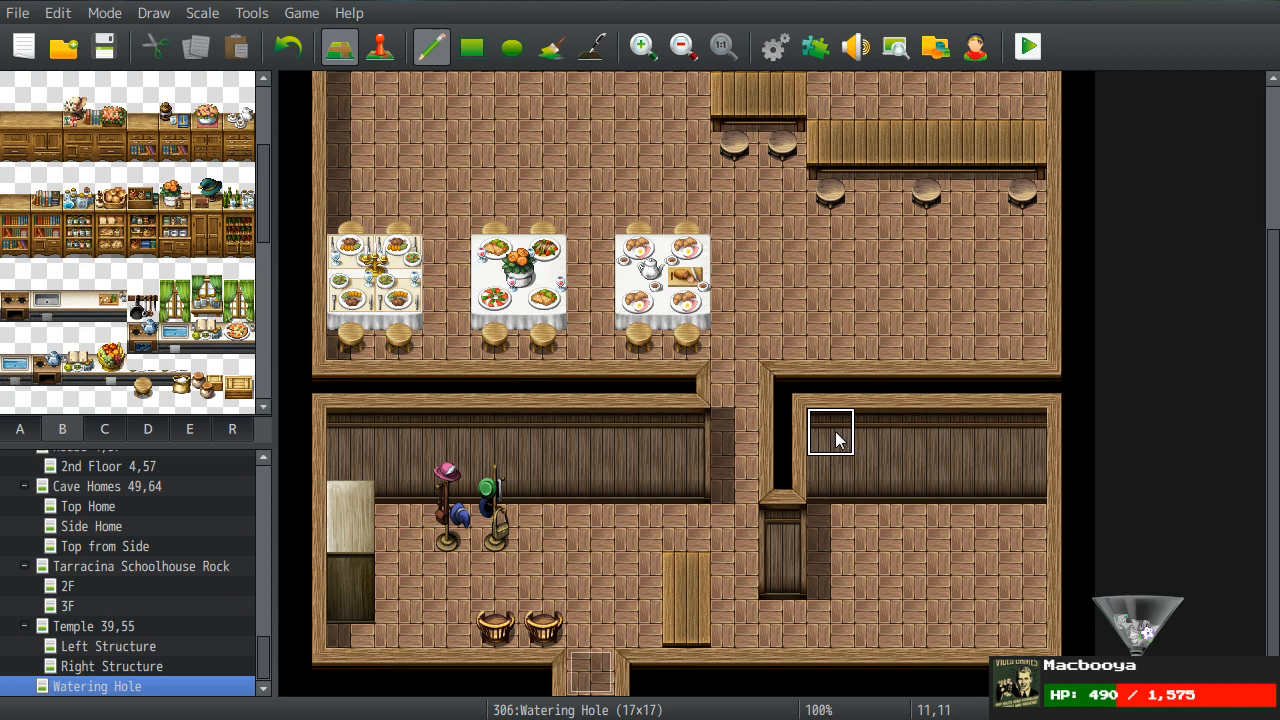
{"action": "right_click_drag", "start_coordinate": [788, 384], "coordinate": [815, 405]}
{"action": "right_click", "coordinate": [997, 568]}
{"action": "right_click", "coordinate": [811, 400]}
- Place the four-tile kitchen counter with stove and sink at columns 11 to 14, rows 12 and 13, and the blue water basin unit at column 15
{"action": "left_click", "coordinate": [26, 311]}
{"action": "left_click_drag", "start_coordinate": [22, 297], "coordinate": [120, 328]}
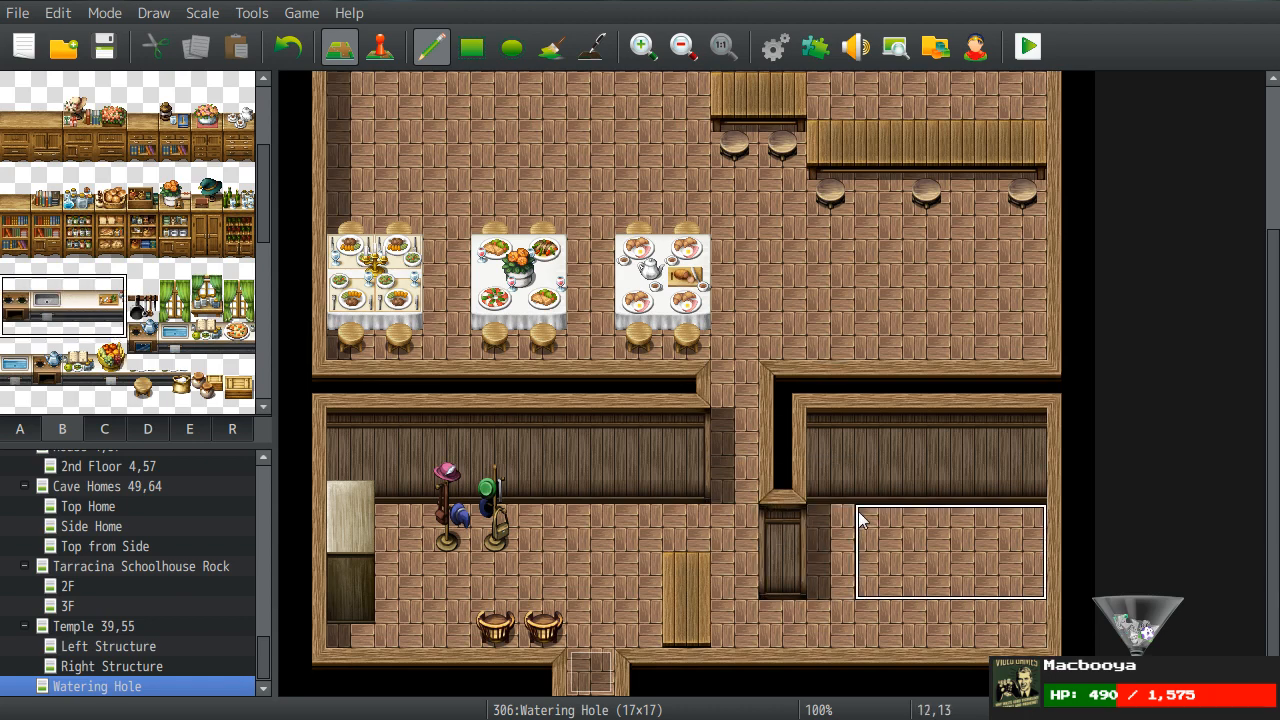
{"action": "left_click", "coordinate": [830, 482]}
{"action": "right_click", "coordinate": [826, 574]}
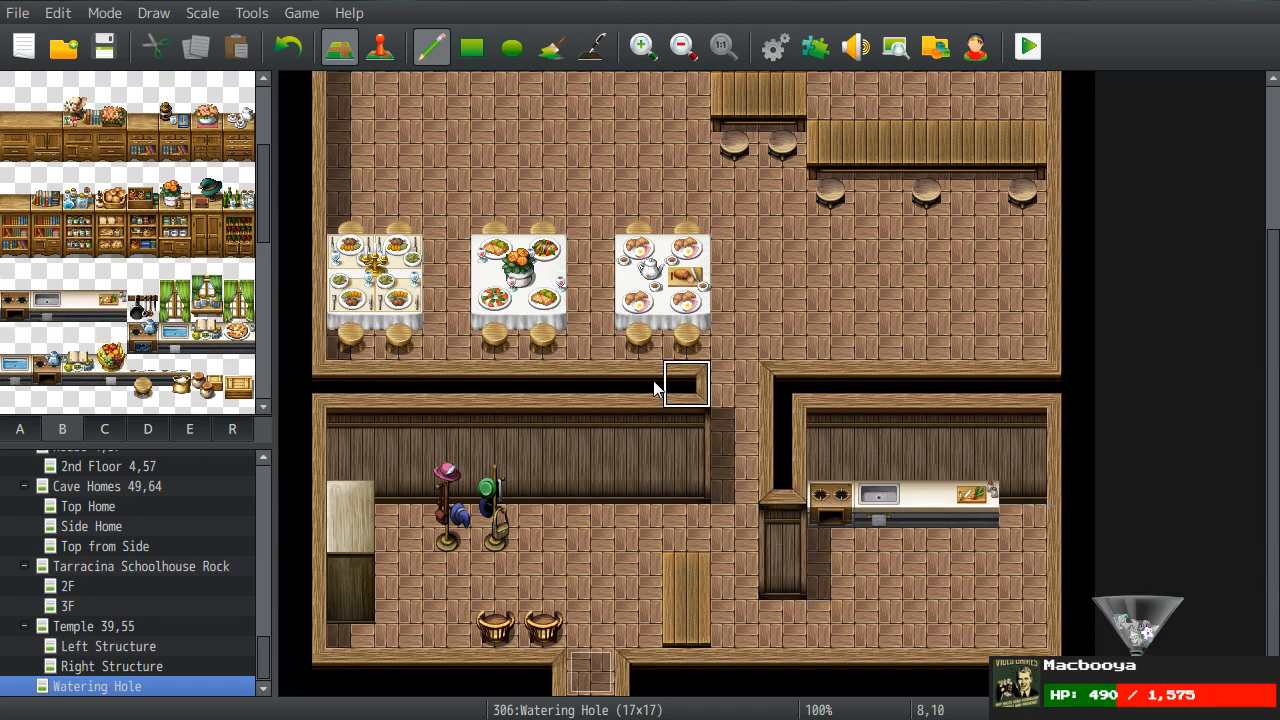
{"action": "scroll", "coordinate": [186, 247], "scroll_direction": "down", "scroll_amount": 1}
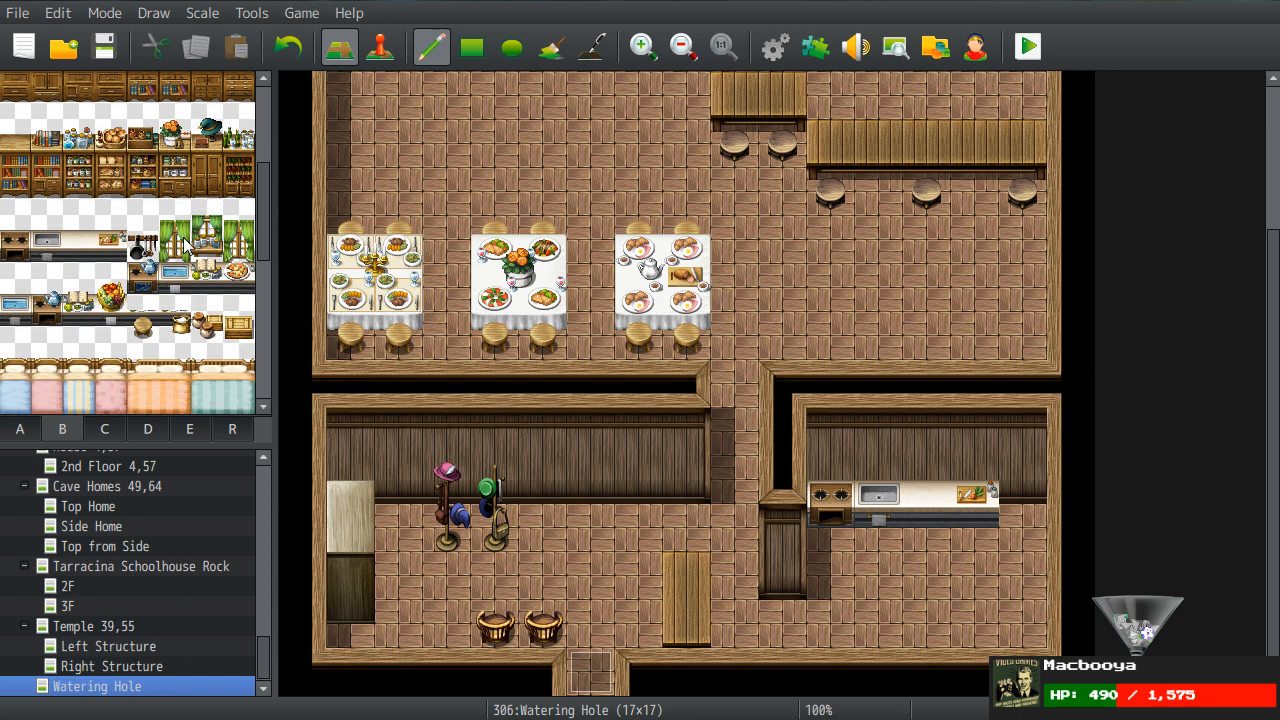
{"action": "scroll", "coordinate": [108, 240], "scroll_direction": "down", "scroll_amount": 1}
{"action": "left_click_drag", "start_coordinate": [18, 255], "coordinate": [18, 288]}
{"action": "left_click", "coordinate": [1022, 478]}
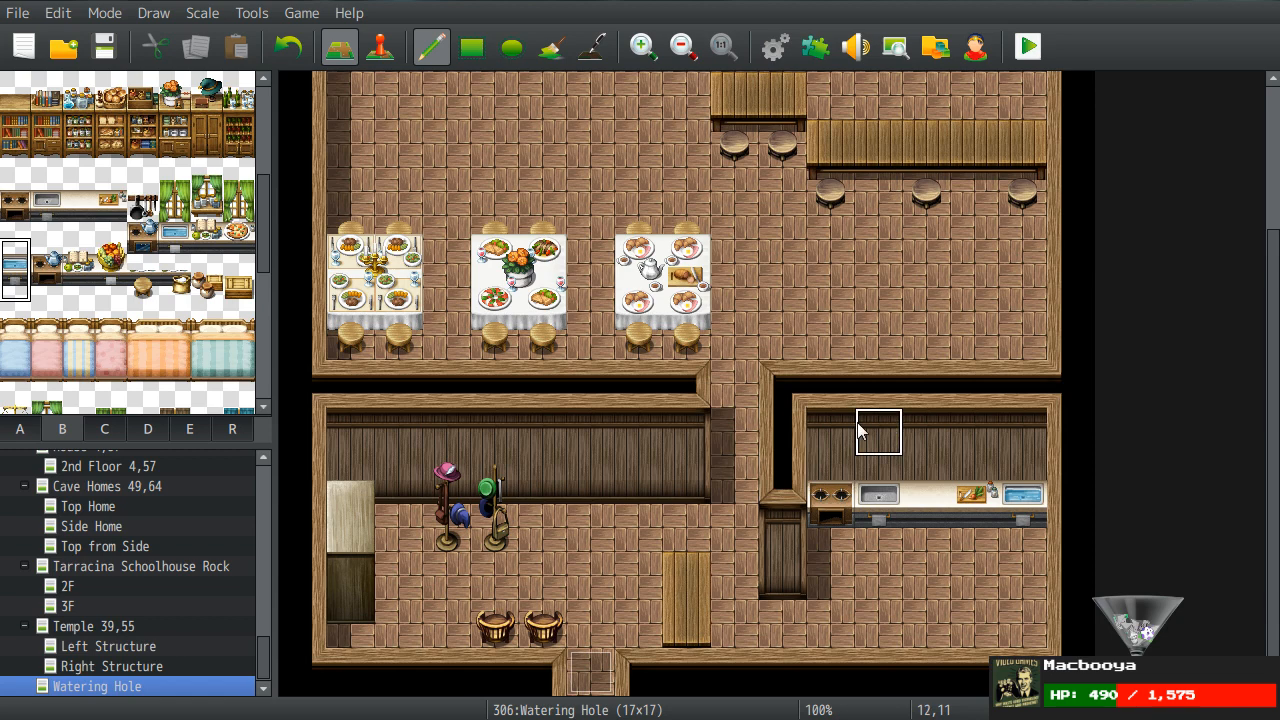
- Place two leafy potted plants below the entrance area's partition wall at columns 2 and 6, rows 12 and 13
{"action": "scroll", "coordinate": [88, 253], "scroll_direction": "down", "scroll_amount": 3}
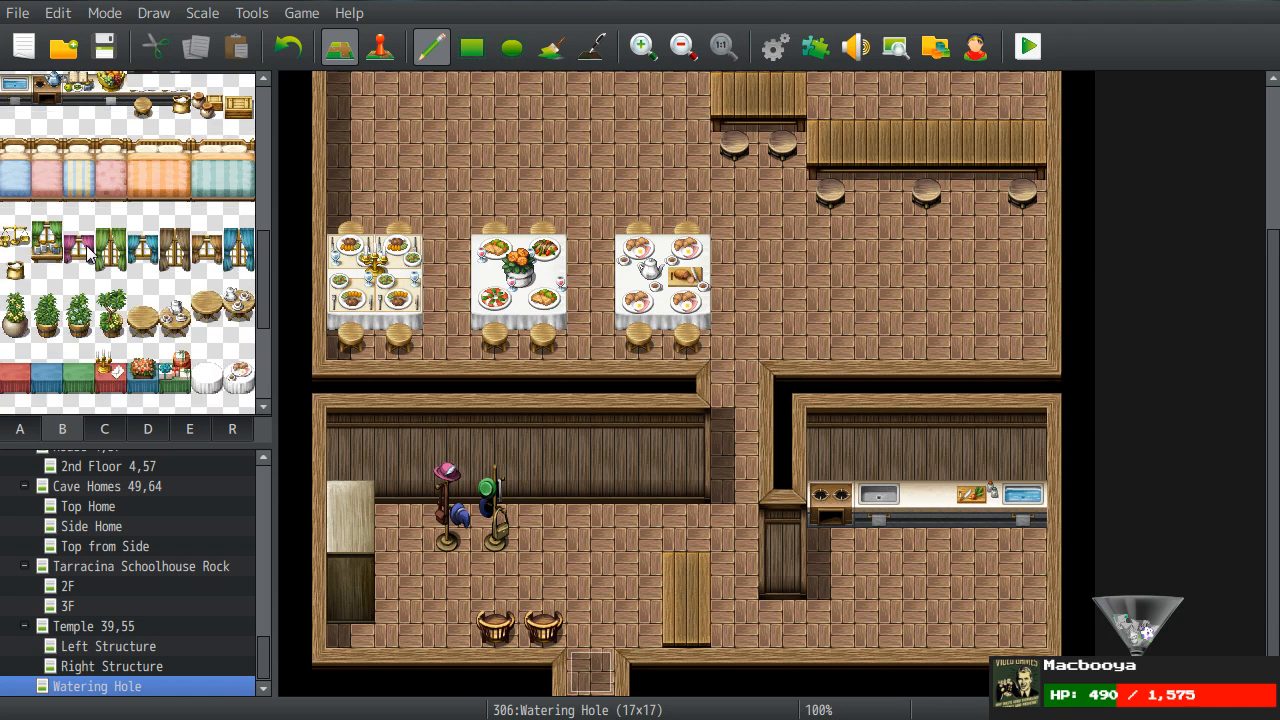
{"action": "scroll", "coordinate": [88, 253], "scroll_direction": "down", "scroll_amount": 4}
{"action": "scroll", "coordinate": [88, 253], "scroll_direction": "up", "scroll_amount": 10}
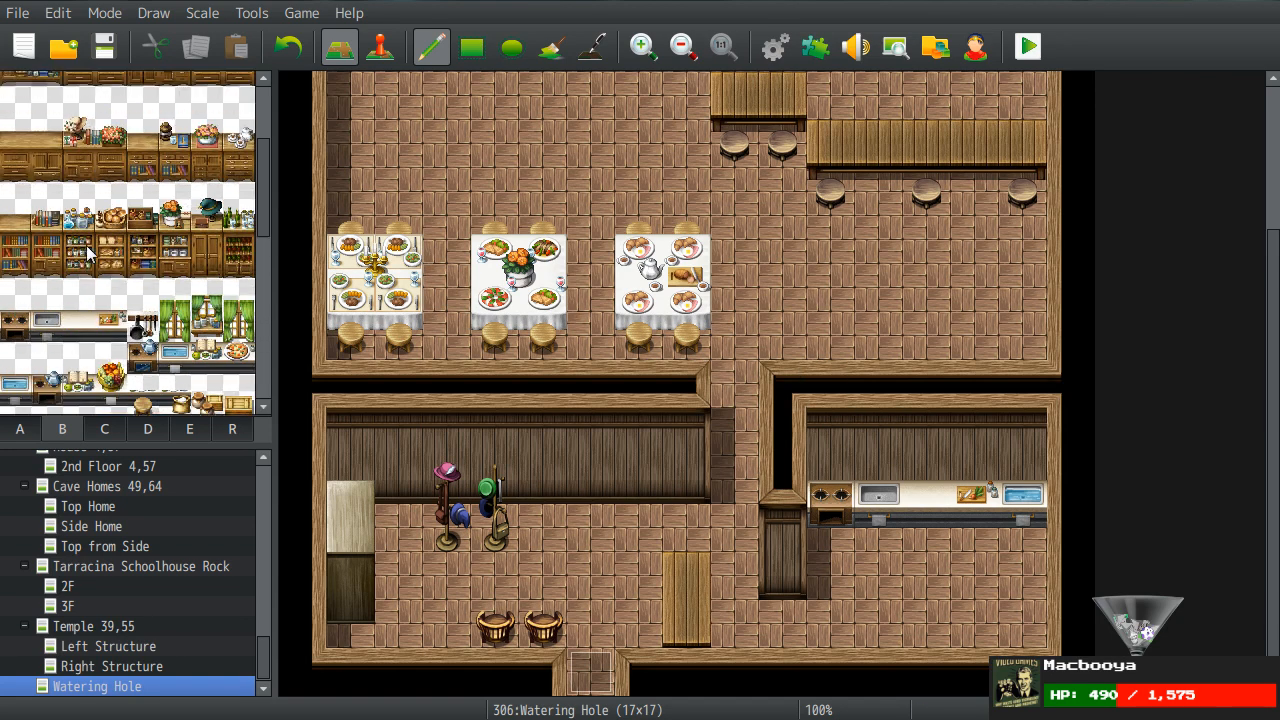
{"action": "scroll", "coordinate": [88, 253], "scroll_direction": "up", "scroll_amount": 3}
{"action": "left_click", "coordinate": [356, 496]}
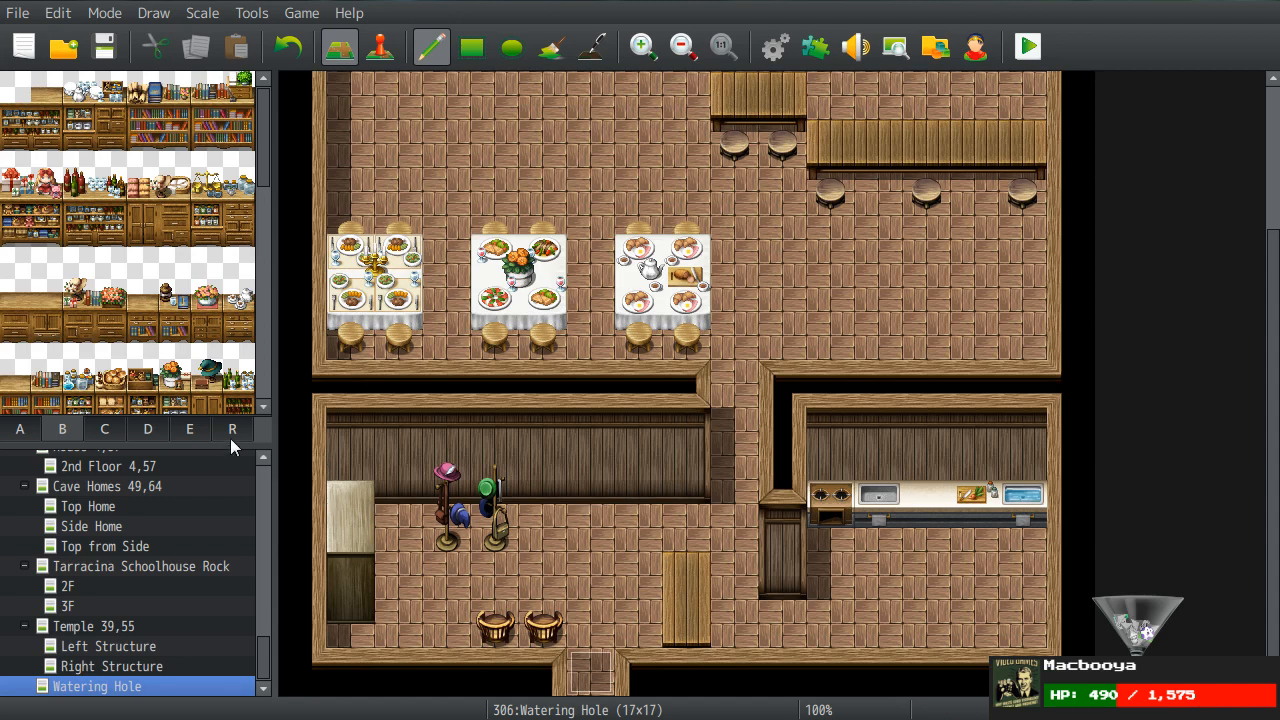
{"action": "scroll", "coordinate": [59, 276], "scroll_direction": "down", "scroll_amount": 10}
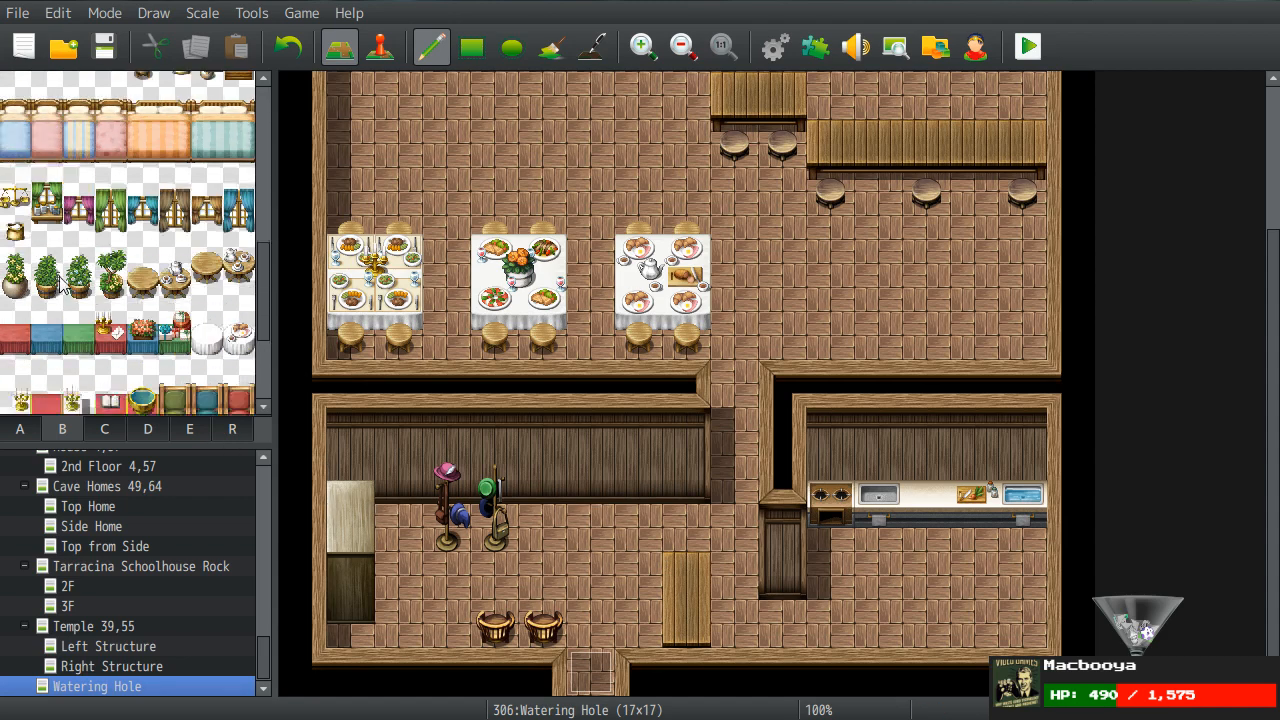
{"action": "left_click", "coordinate": [78, 152]}
{"action": "left_click", "coordinate": [412, 474]}
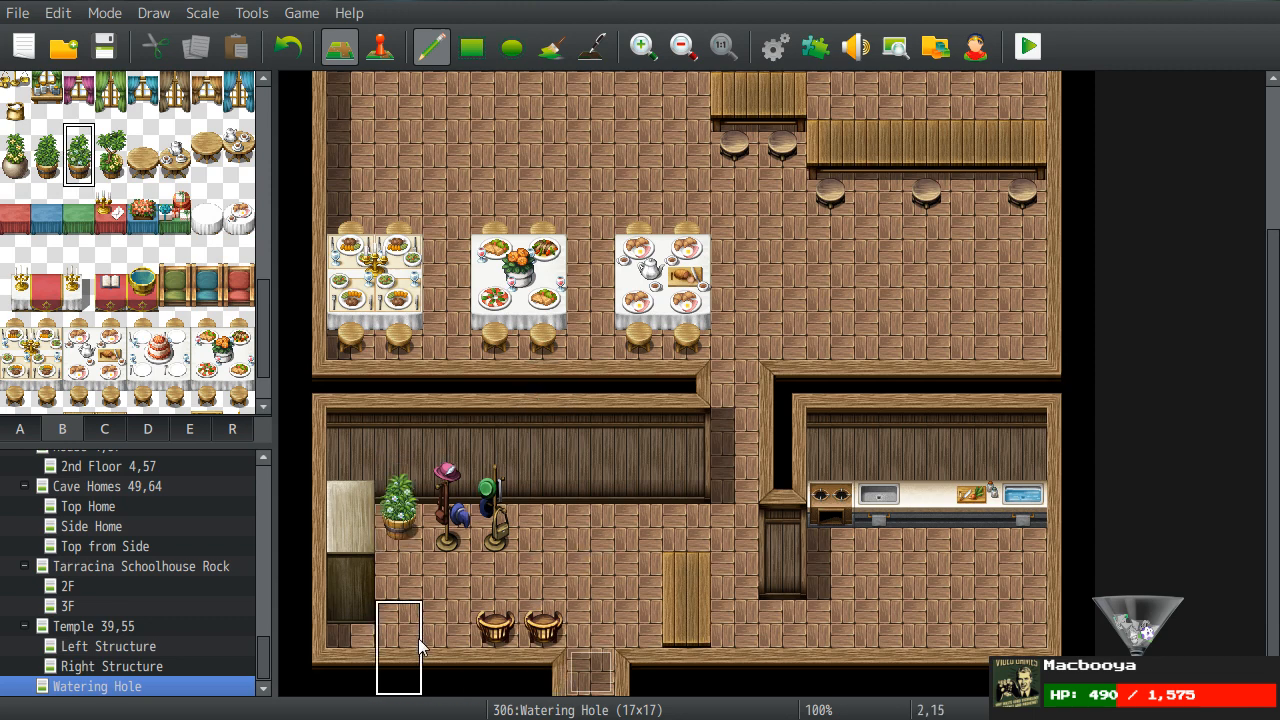
{"action": "left_click", "coordinate": [432, 567]}
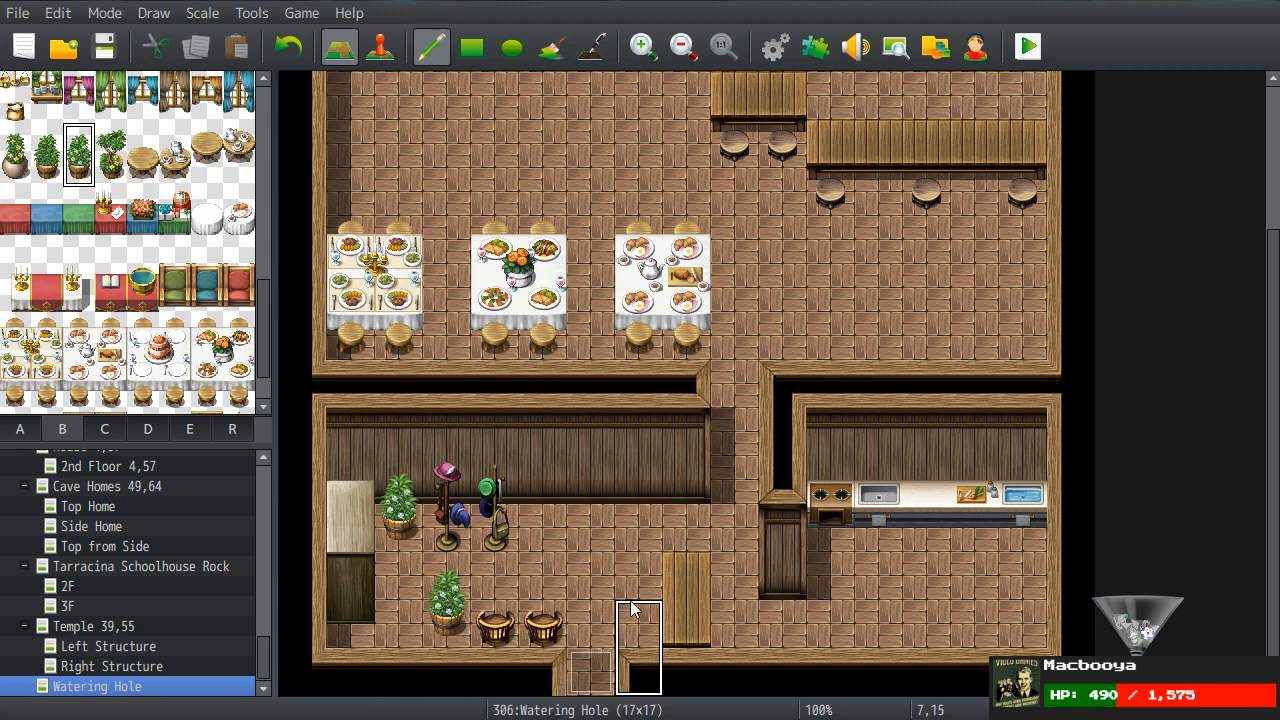
{"action": "key", "text": "ctrl+z"}
{"action": "left_click", "coordinate": [604, 475]}
{"action": "right_click", "coordinate": [549, 343]}
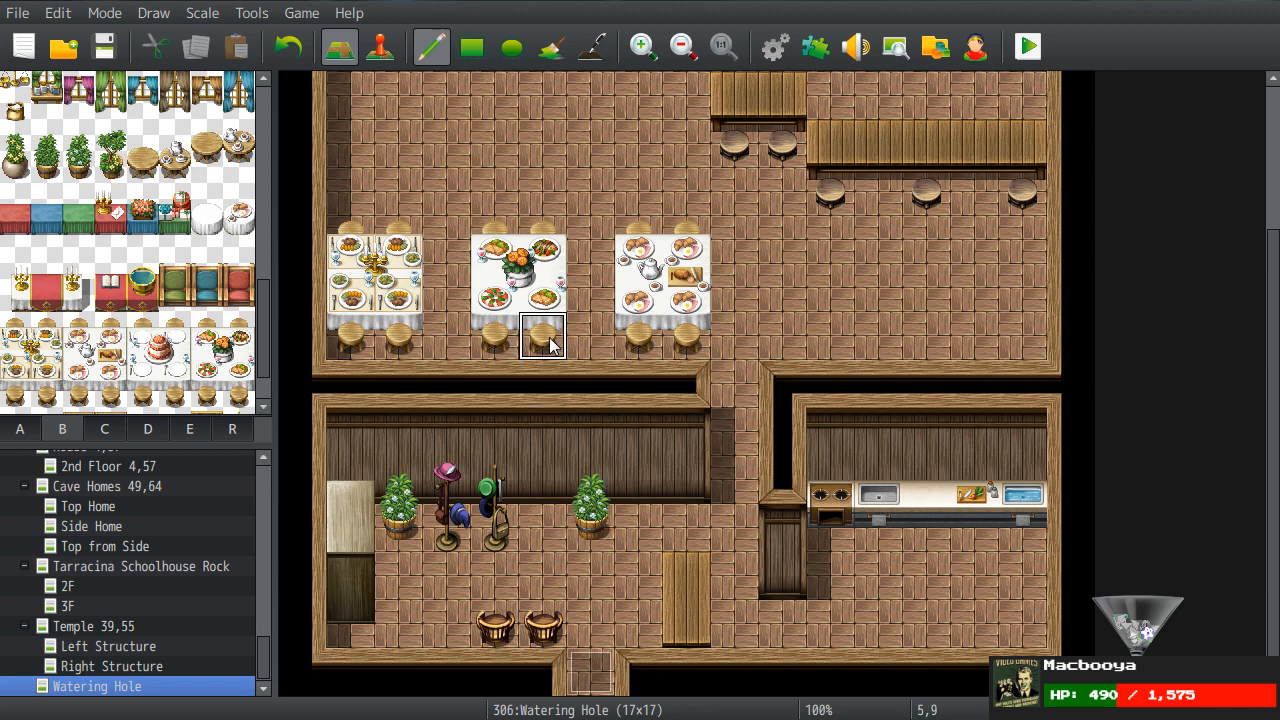
- Place the stacked wooden crates with sacks in the kitchen's lower-right corner at column 15, rows 14 and 15
{"action": "scroll", "coordinate": [152, 260], "scroll_direction": "down", "scroll_amount": 1}
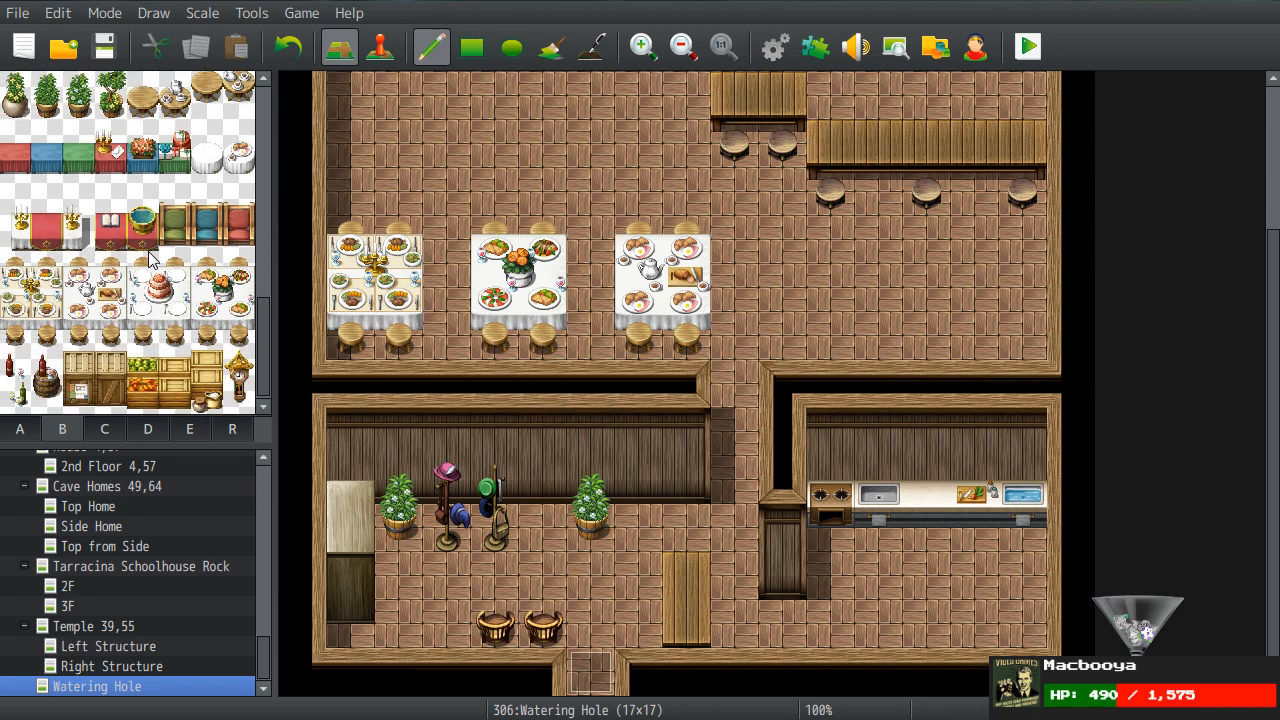
{"action": "left_click_drag", "start_coordinate": [210, 370], "coordinate": [210, 395]}
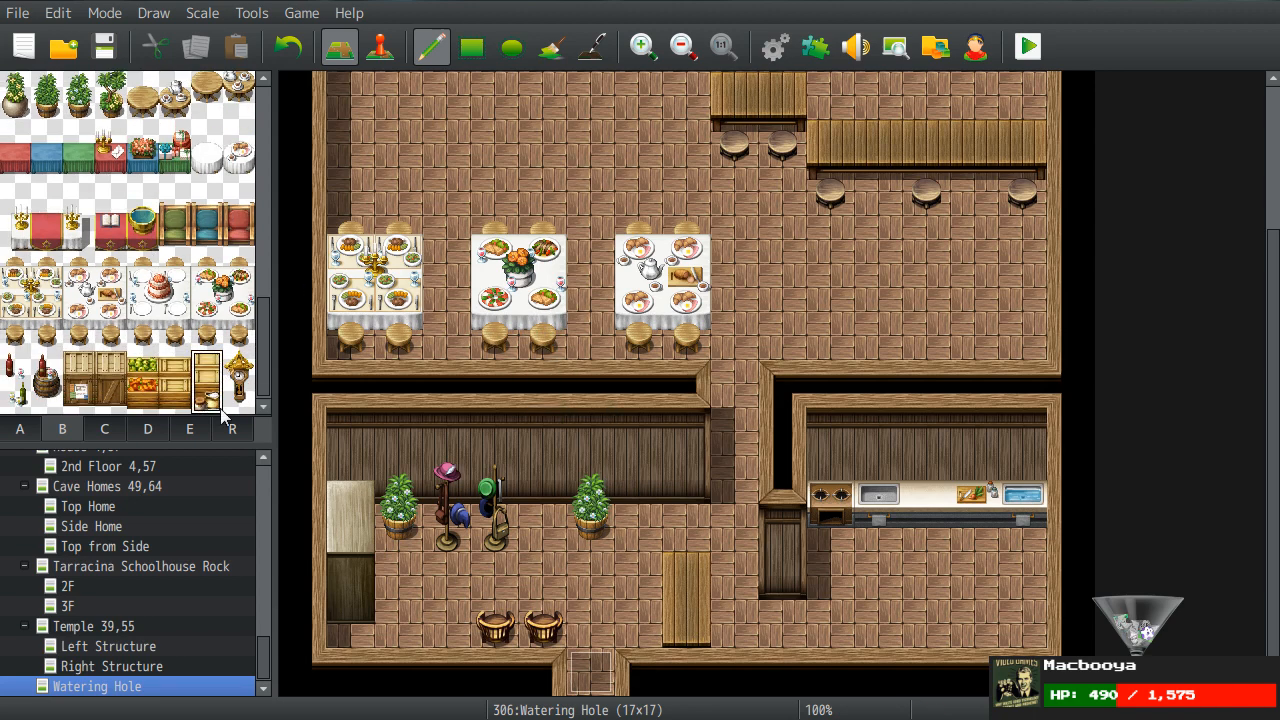
{"action": "left_click", "coordinate": [1022, 575]}
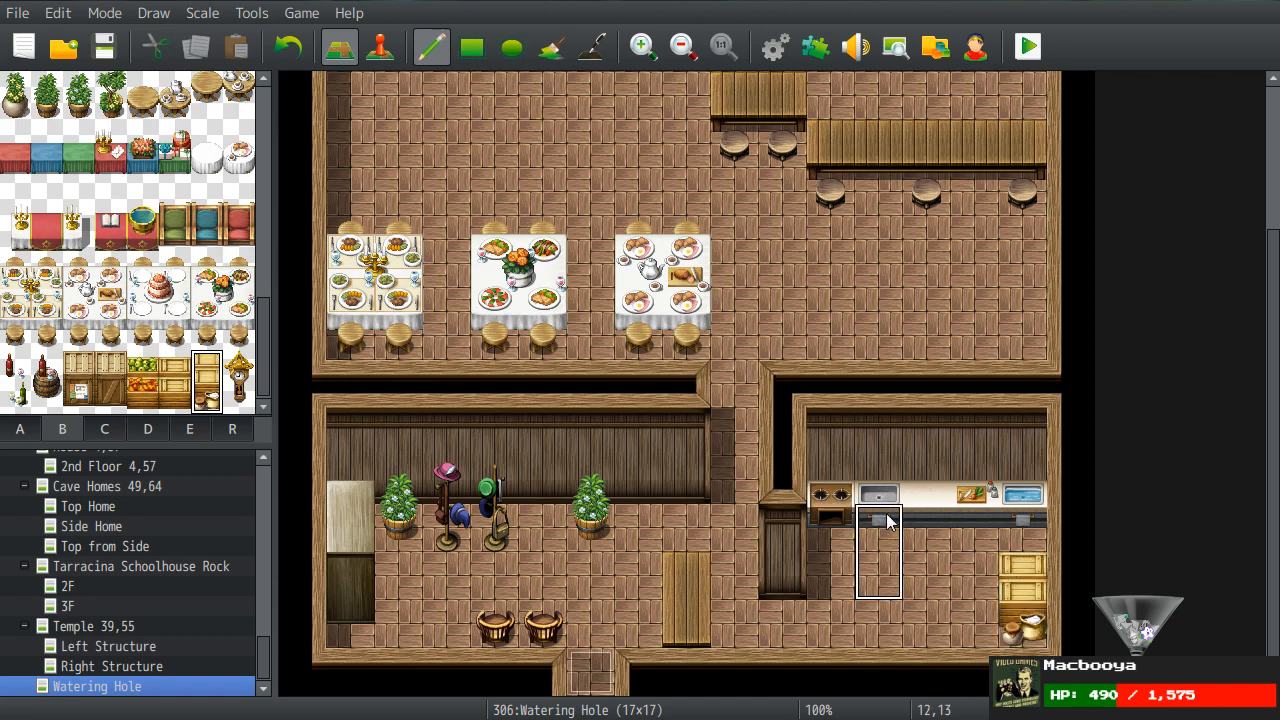
{"action": "right_click", "coordinate": [868, 478]}
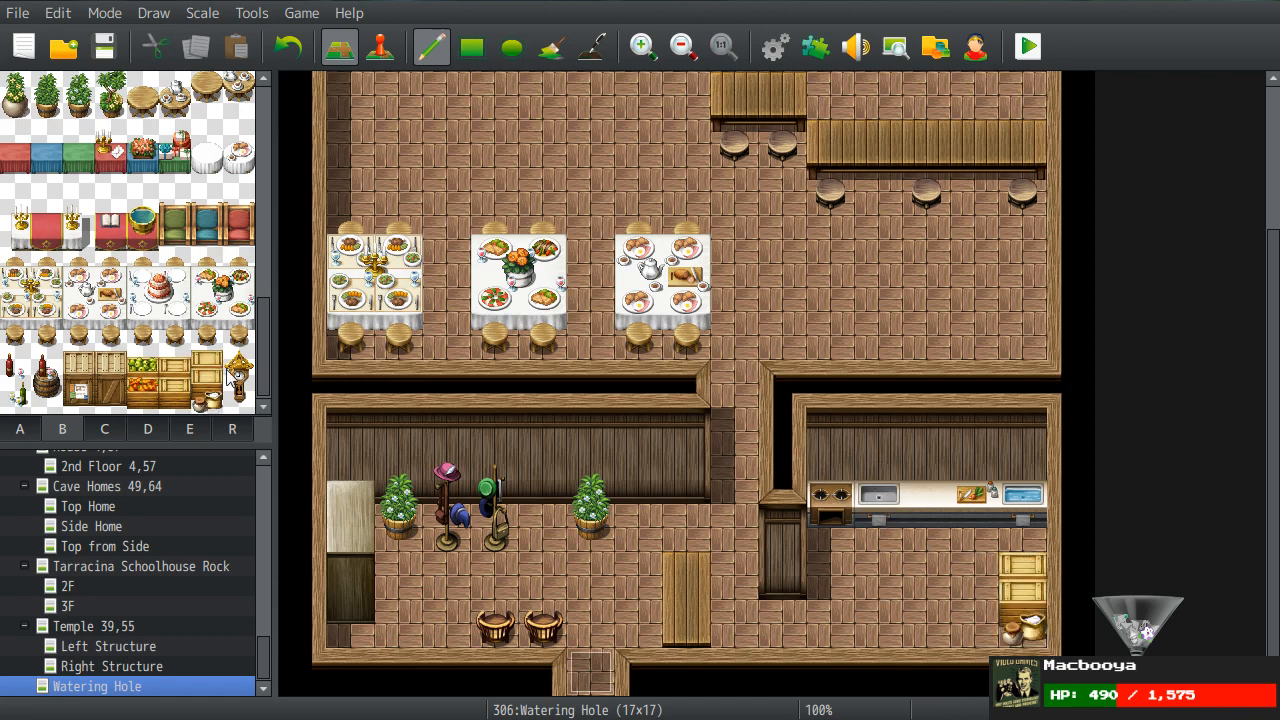
- Place a fruit platter on the long bar counter at column 12, row 5
{"action": "scroll", "coordinate": [112, 368], "scroll_direction": "up", "scroll_amount": 5}
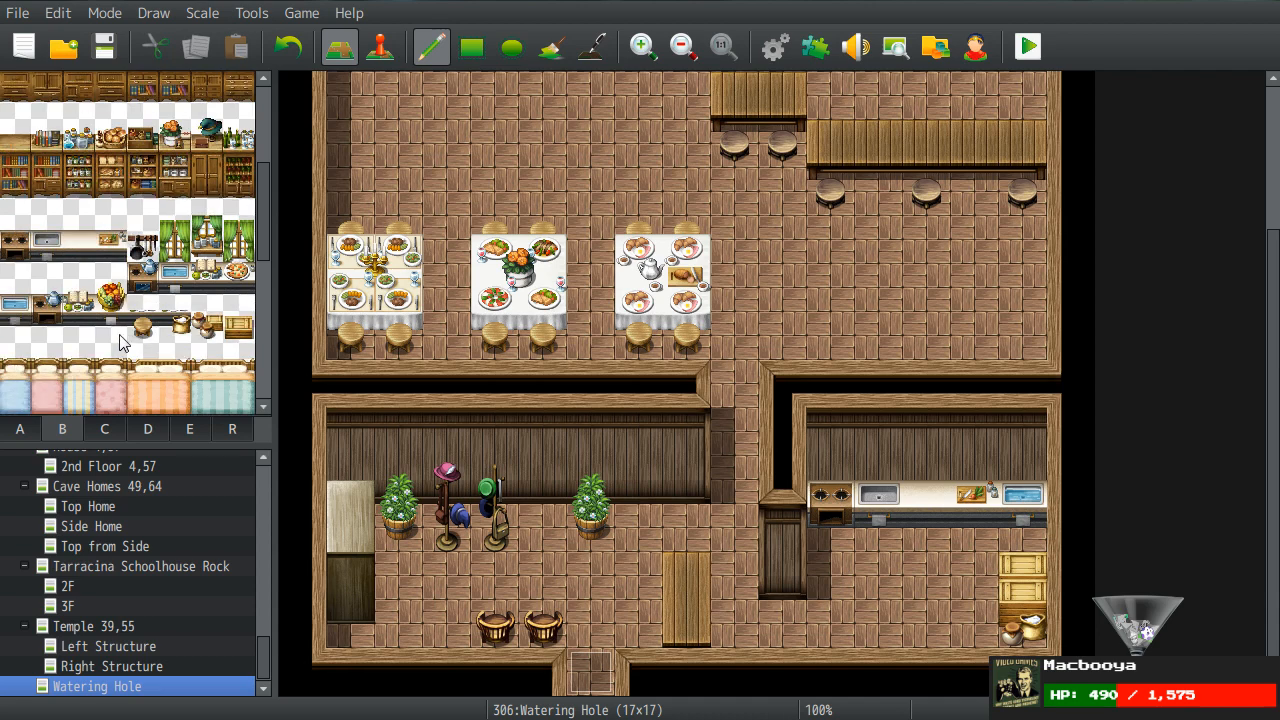
{"action": "scroll", "coordinate": [113, 340], "scroll_direction": "up", "scroll_amount": 3}
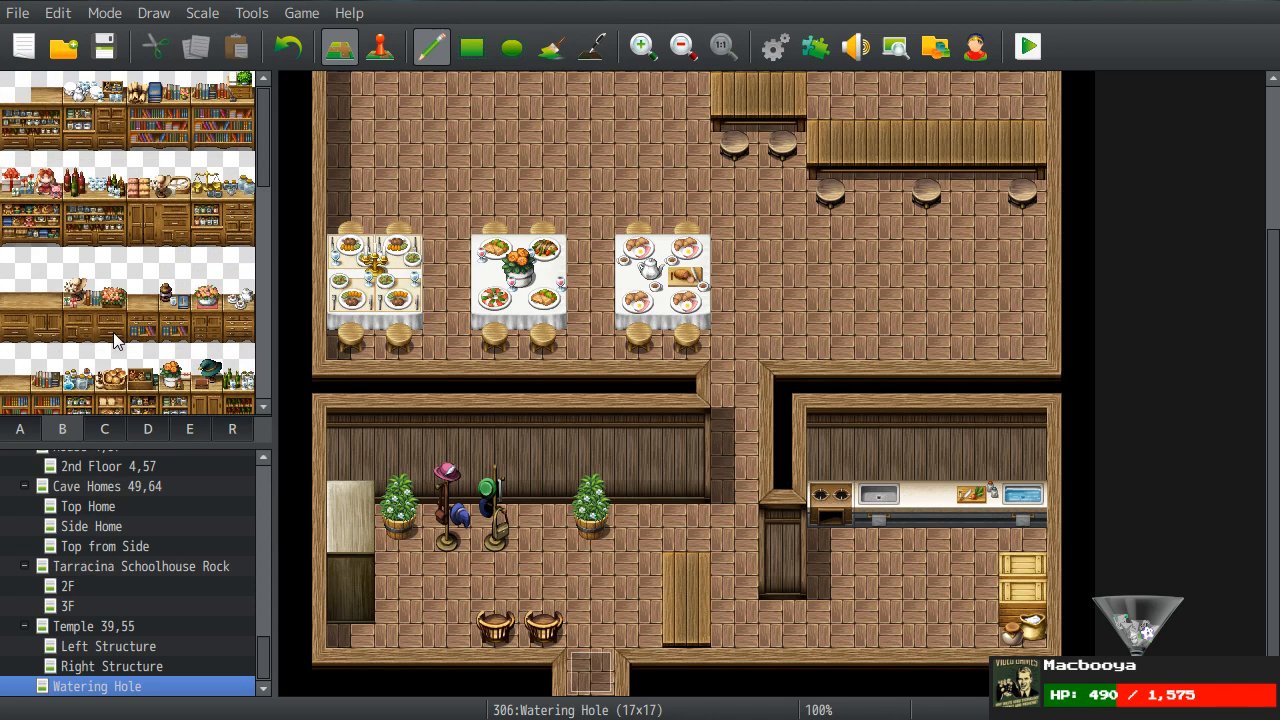
{"action": "left_click", "coordinate": [106, 430]}
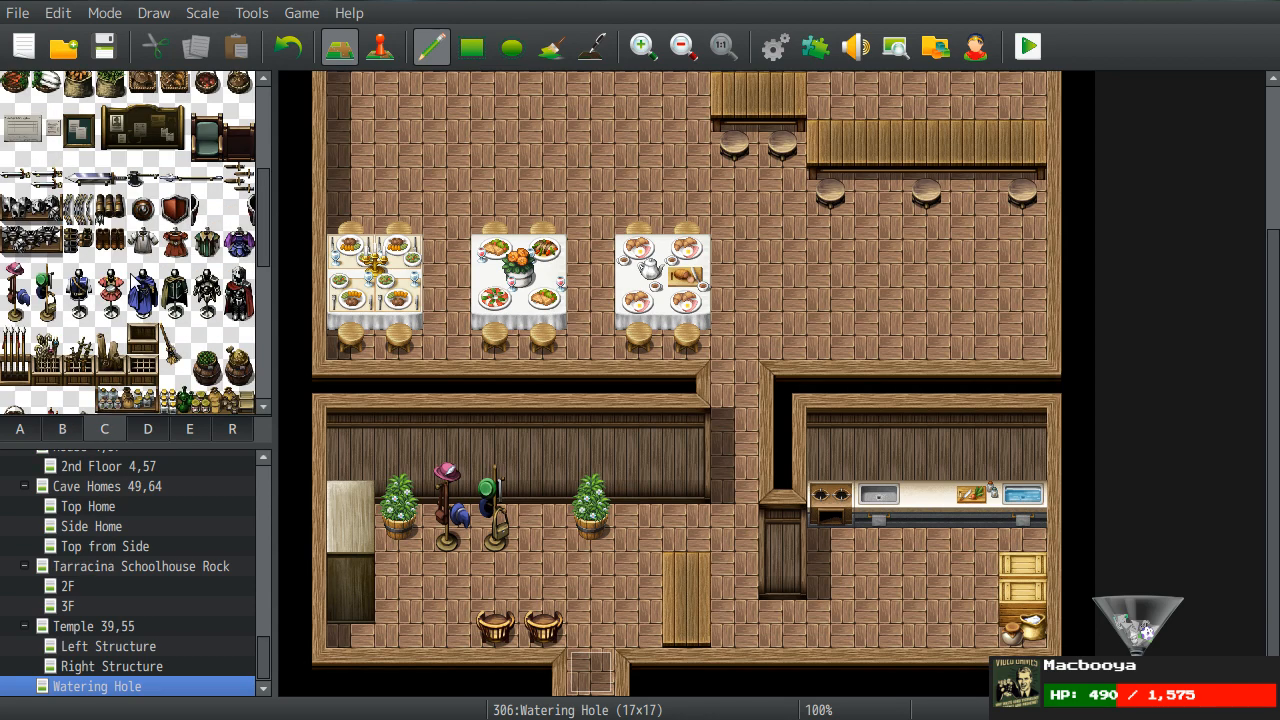
{"action": "scroll", "coordinate": [135, 281], "scroll_direction": "up", "scroll_amount": 6}
{"action": "scroll", "coordinate": [135, 281], "scroll_direction": "down", "scroll_amount": 2}
{"action": "scroll", "coordinate": [135, 281], "scroll_direction": "up", "scroll_amount": 2}
{"action": "left_click", "coordinate": [111, 88]}
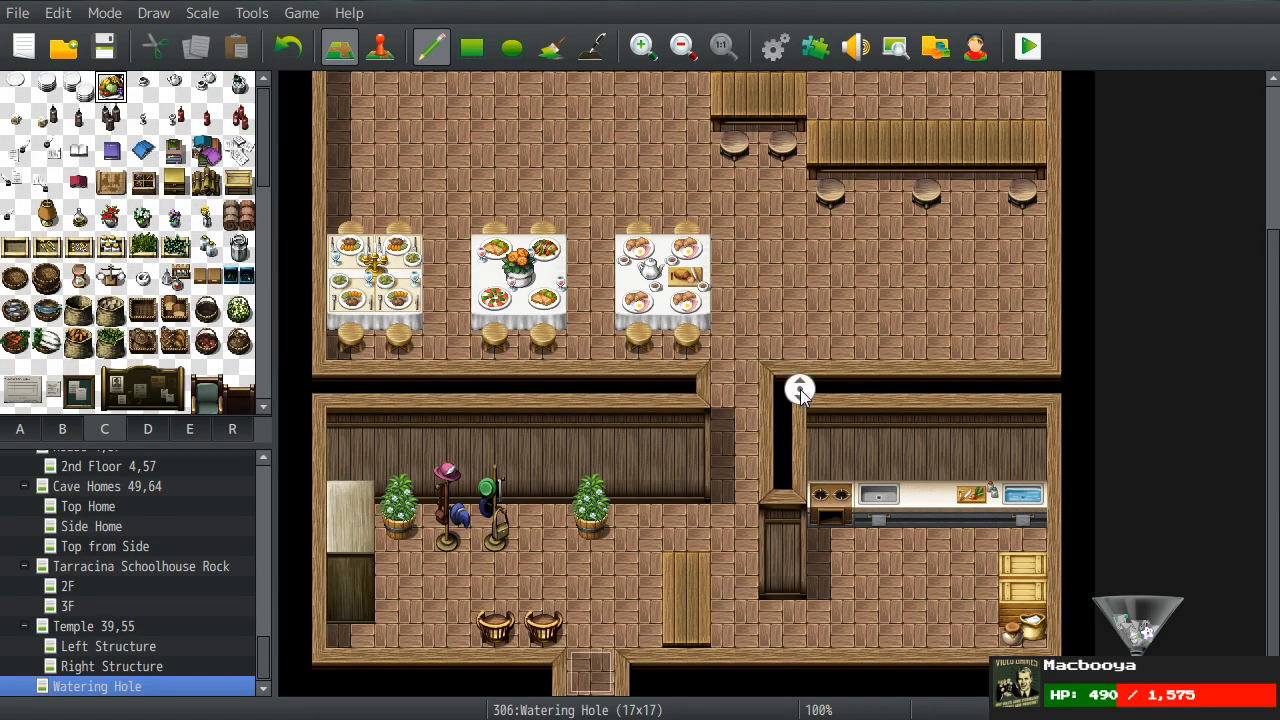
{"action": "scroll", "coordinate": [797, 386], "scroll_direction": "up", "scroll_amount": 3}
{"action": "left_click", "coordinate": [878, 288]}
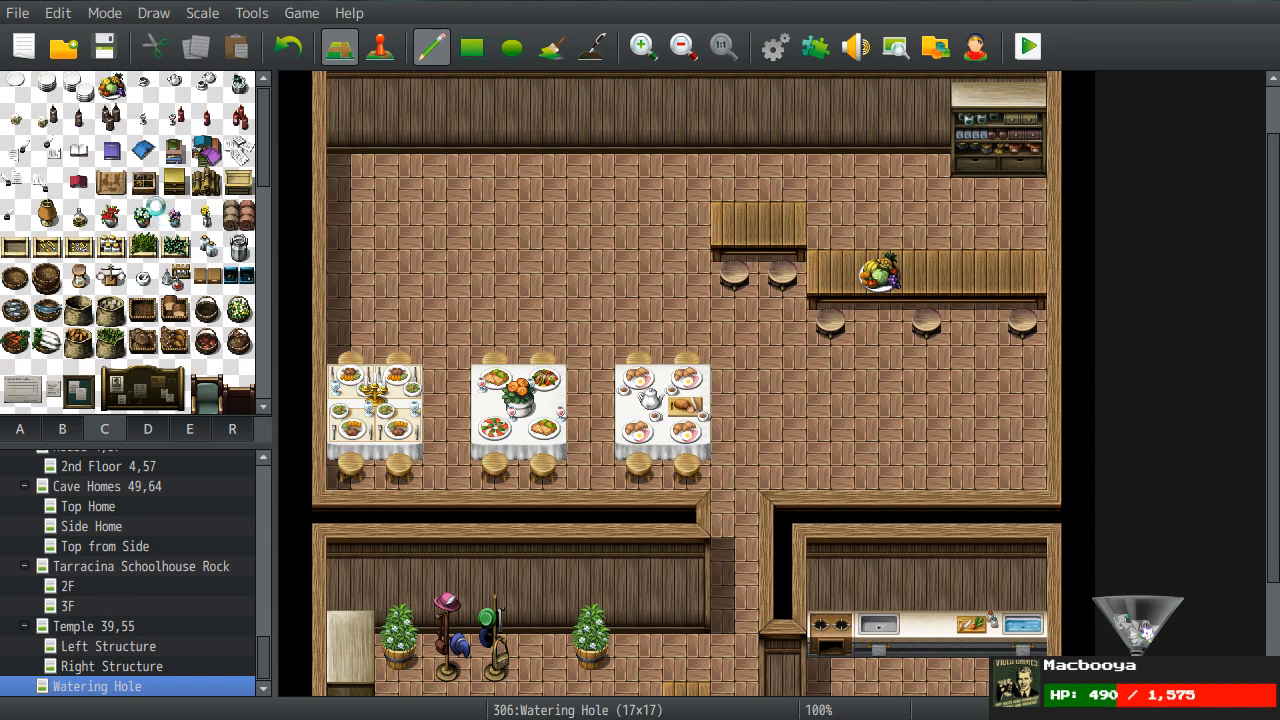
- Hang the large and small paper notices on the wall behind the bar at columns 12 and 13, rows 1 and 2
{"action": "scroll", "coordinate": [90, 232], "scroll_direction": "down", "scroll_amount": 3}
{"action": "scroll", "coordinate": [88, 240], "scroll_direction": "down", "scroll_amount": 3}
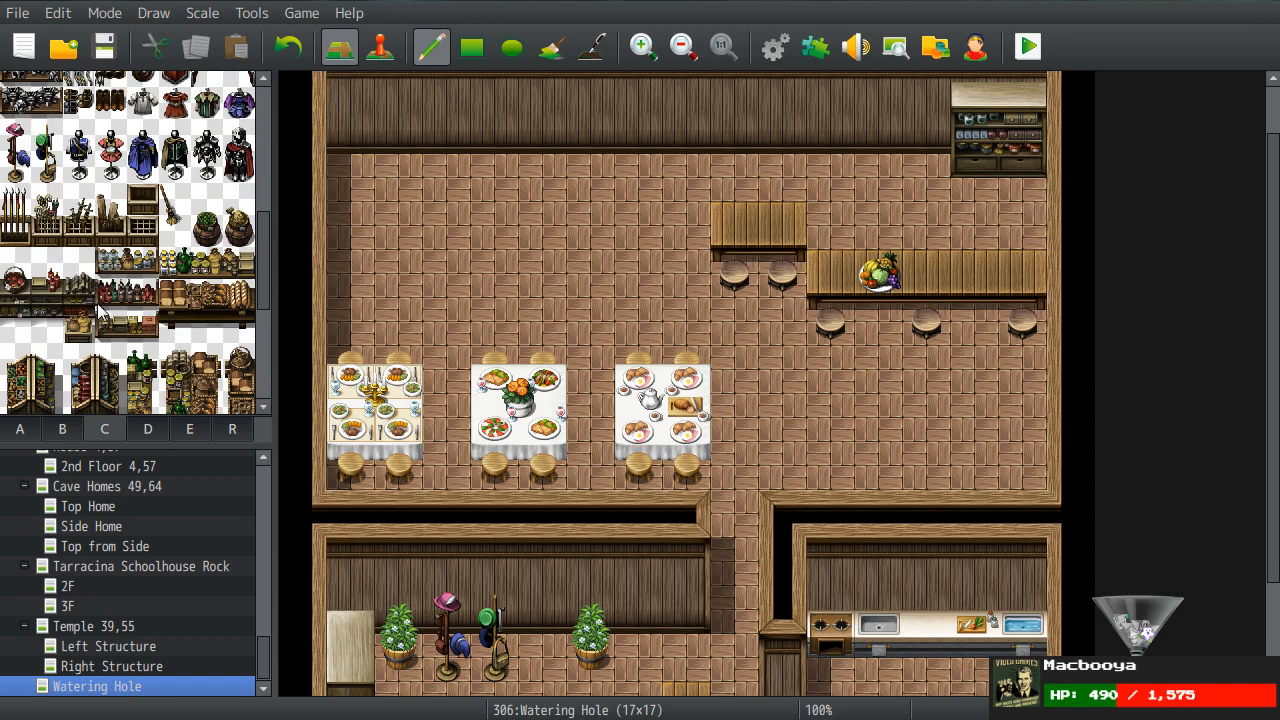
{"action": "scroll", "coordinate": [98, 260], "scroll_direction": "up", "scroll_amount": 4}
{"action": "left_click_drag", "start_coordinate": [20, 240], "coordinate": [55, 265]}
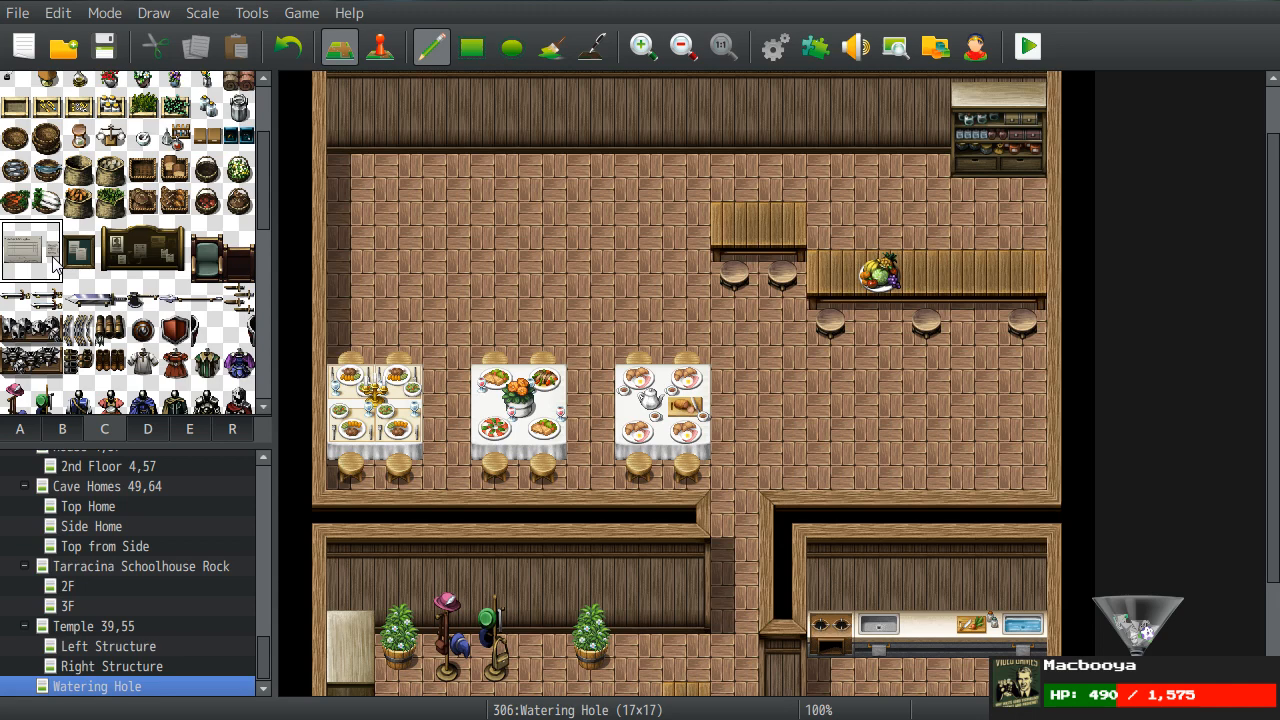
{"action": "left_click", "coordinate": [883, 96]}
{"action": "right_click", "coordinate": [793, 235]}
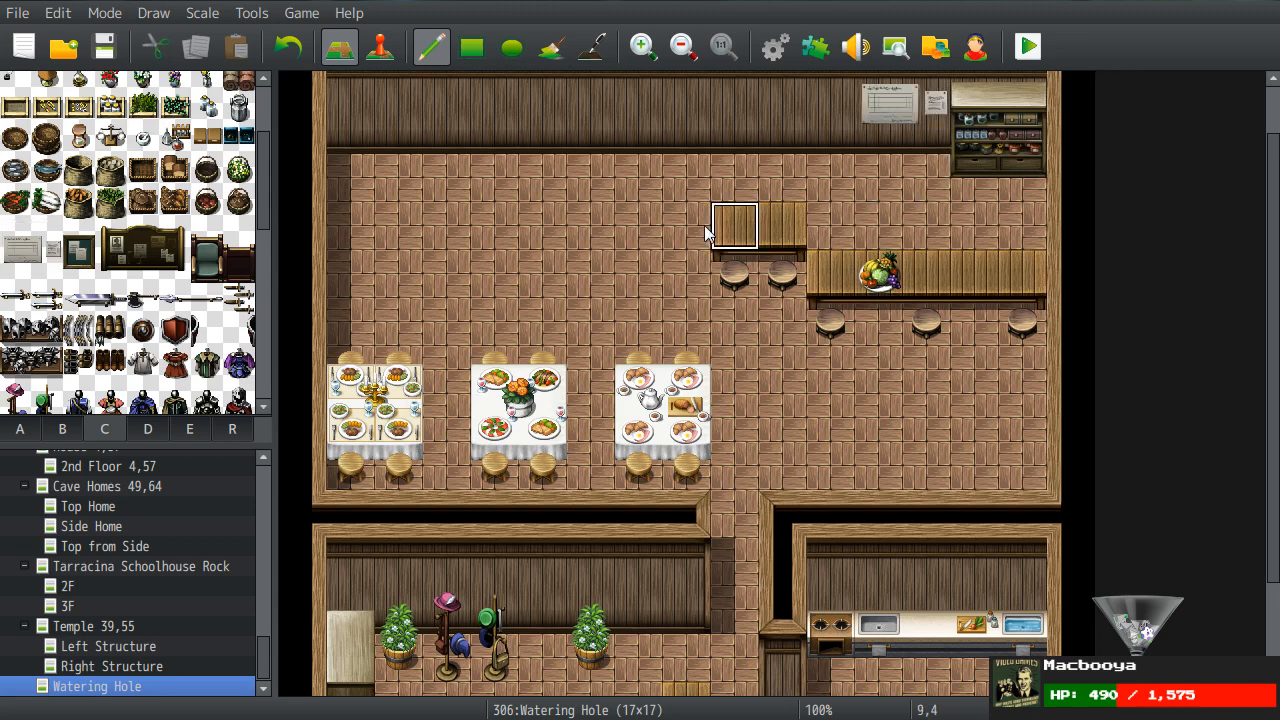
- Place the two-tile-wide wooden sideboard with bottles and crockery against the wall behind the bar at columns 11 and 12, rows 1 to 3
{"action": "scroll", "coordinate": [155, 322], "scroll_direction": "up", "scroll_amount": 3}
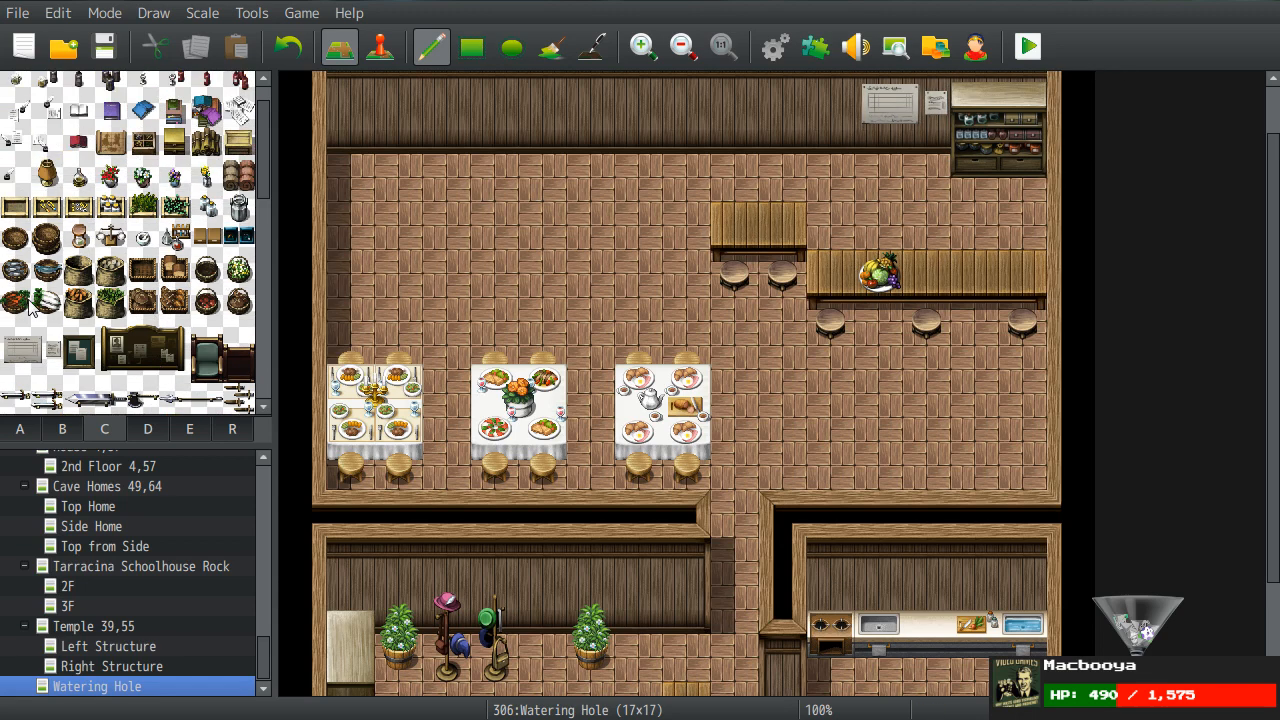
{"action": "scroll", "coordinate": [55, 287], "scroll_direction": "down", "scroll_amount": 8}
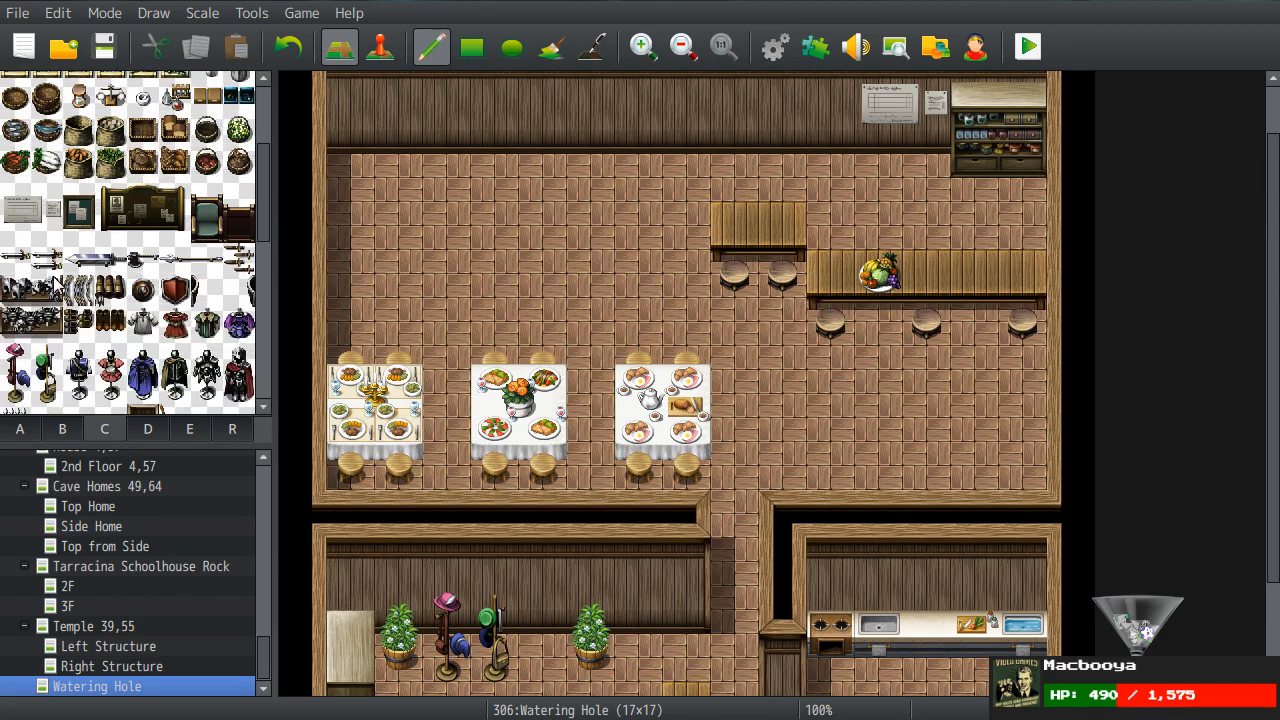
{"action": "scroll", "coordinate": [55, 287], "scroll_direction": "up", "scroll_amount": 10}
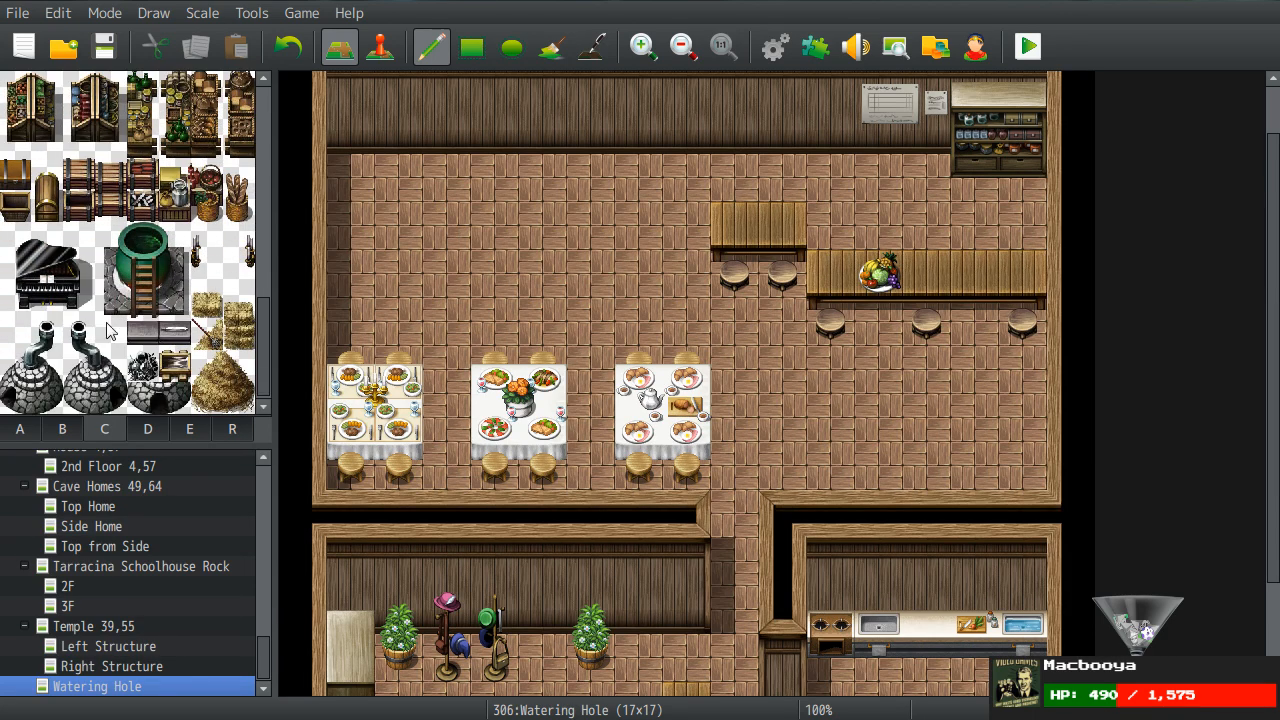
{"action": "scroll", "coordinate": [157, 318], "scroll_direction": "up", "scroll_amount": 3}
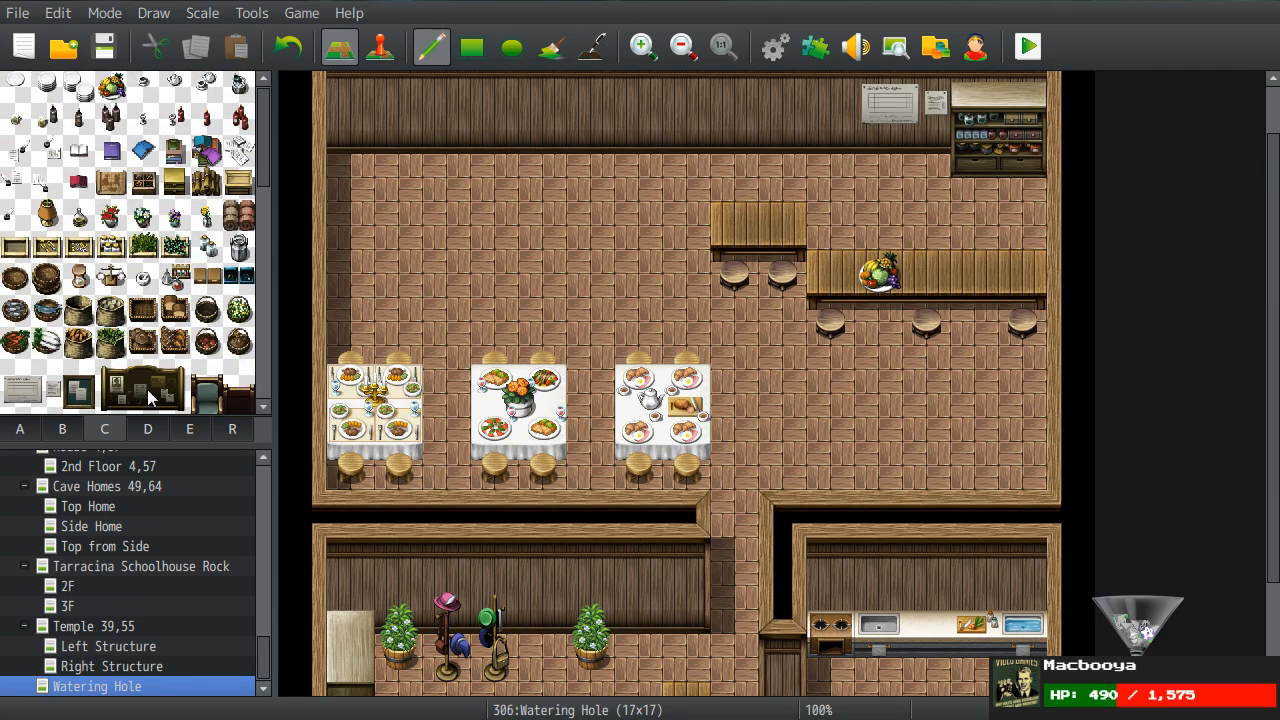
{"action": "left_click", "coordinate": [140, 428]}
{"action": "scroll", "coordinate": [147, 343], "scroll_direction": "down", "scroll_amount": 8}
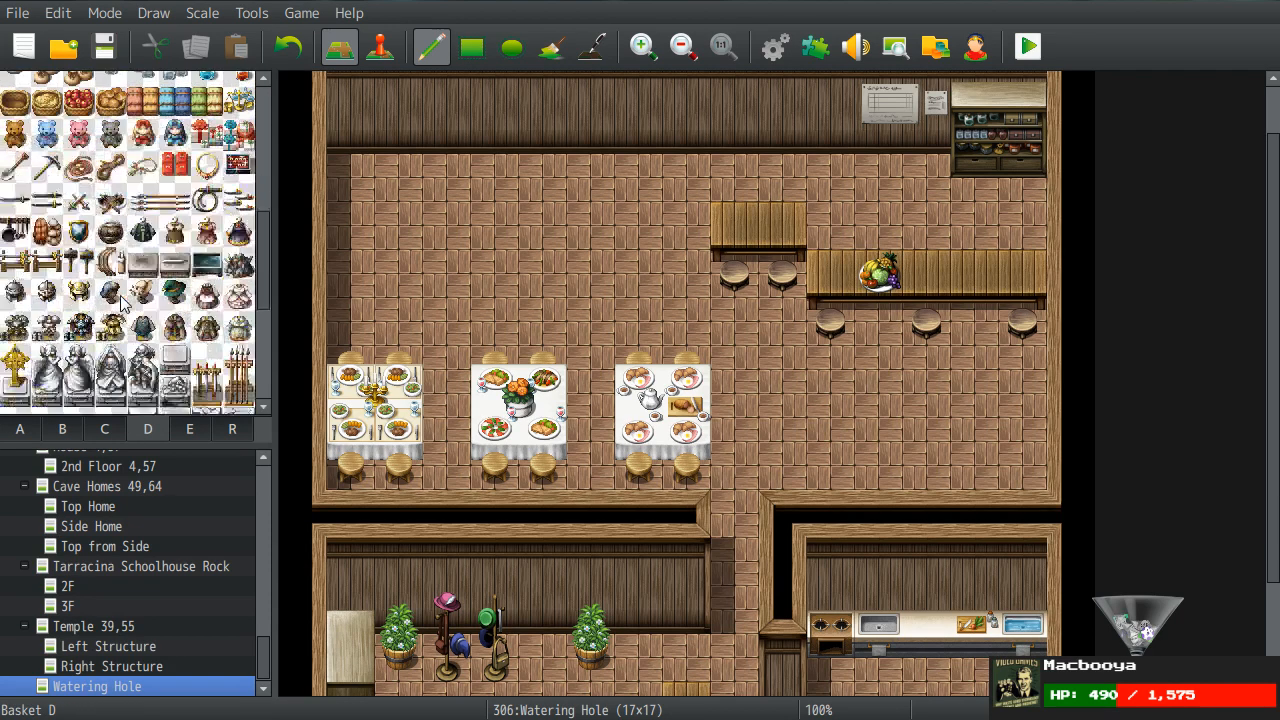
{"action": "left_click", "coordinate": [66, 427]}
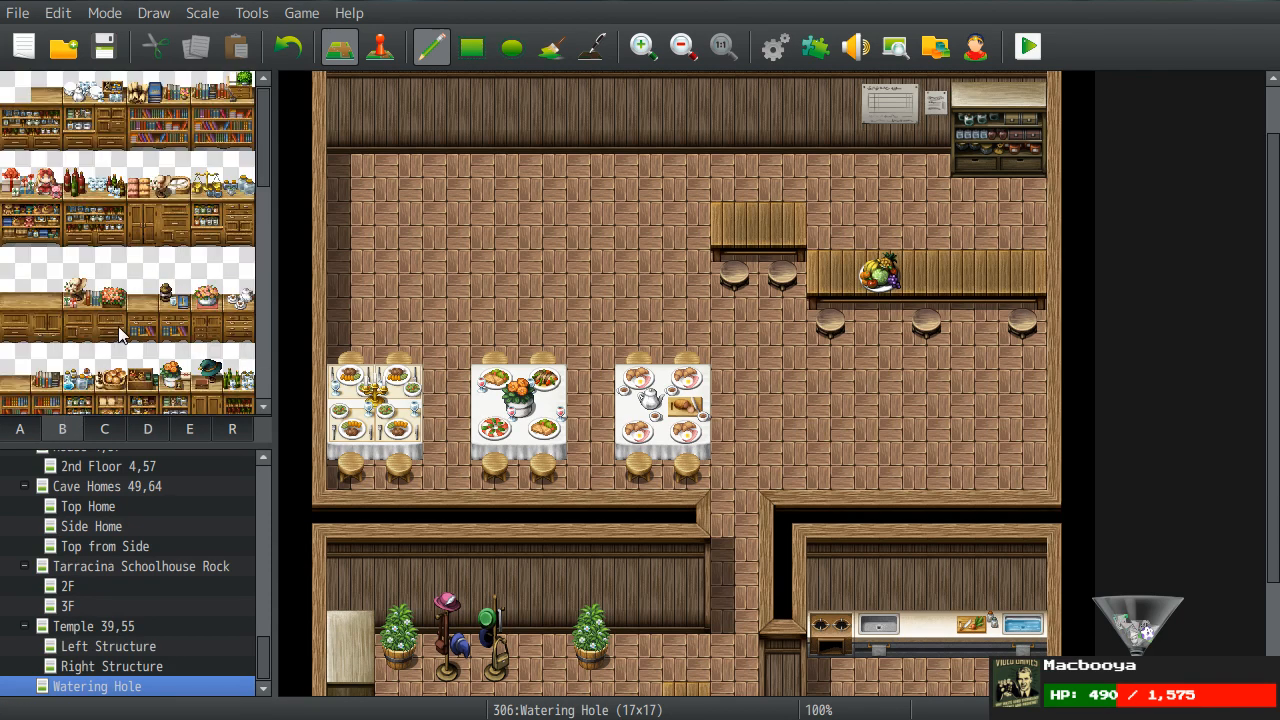
{"action": "left_click_drag", "start_coordinate": [80, 185], "coordinate": [110, 245]}
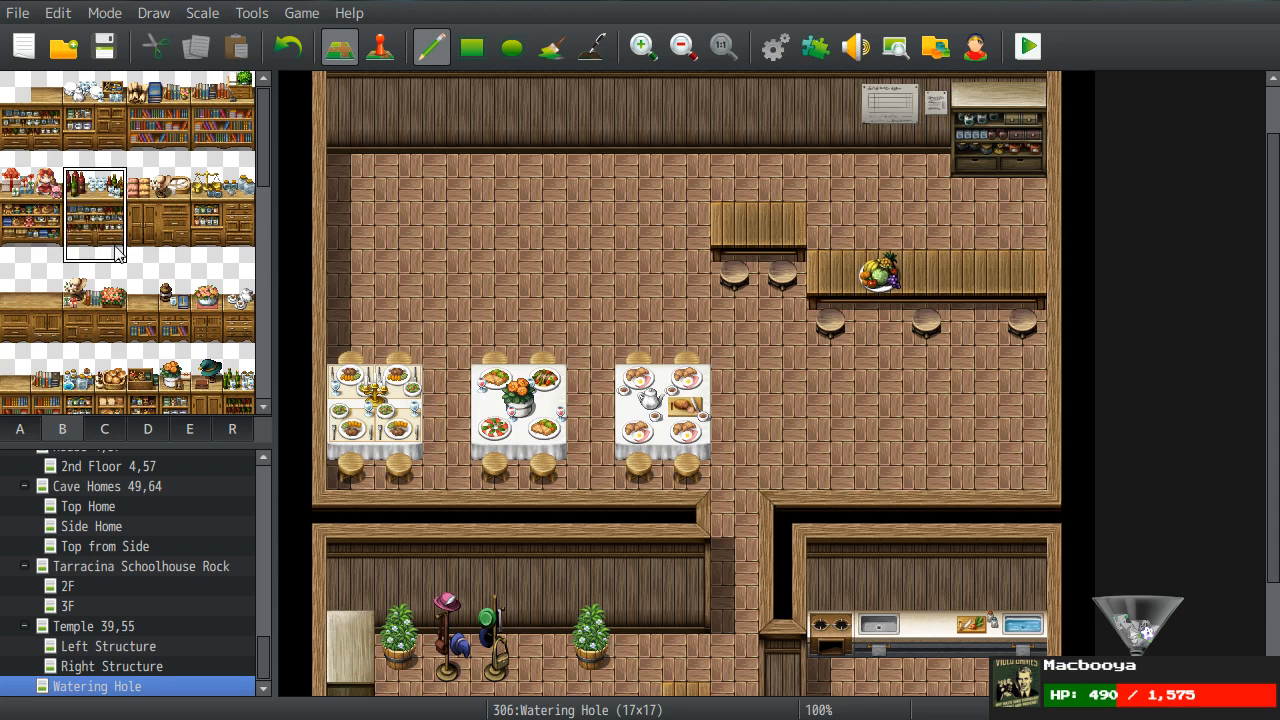
{"action": "left_click", "coordinate": [842, 90]}
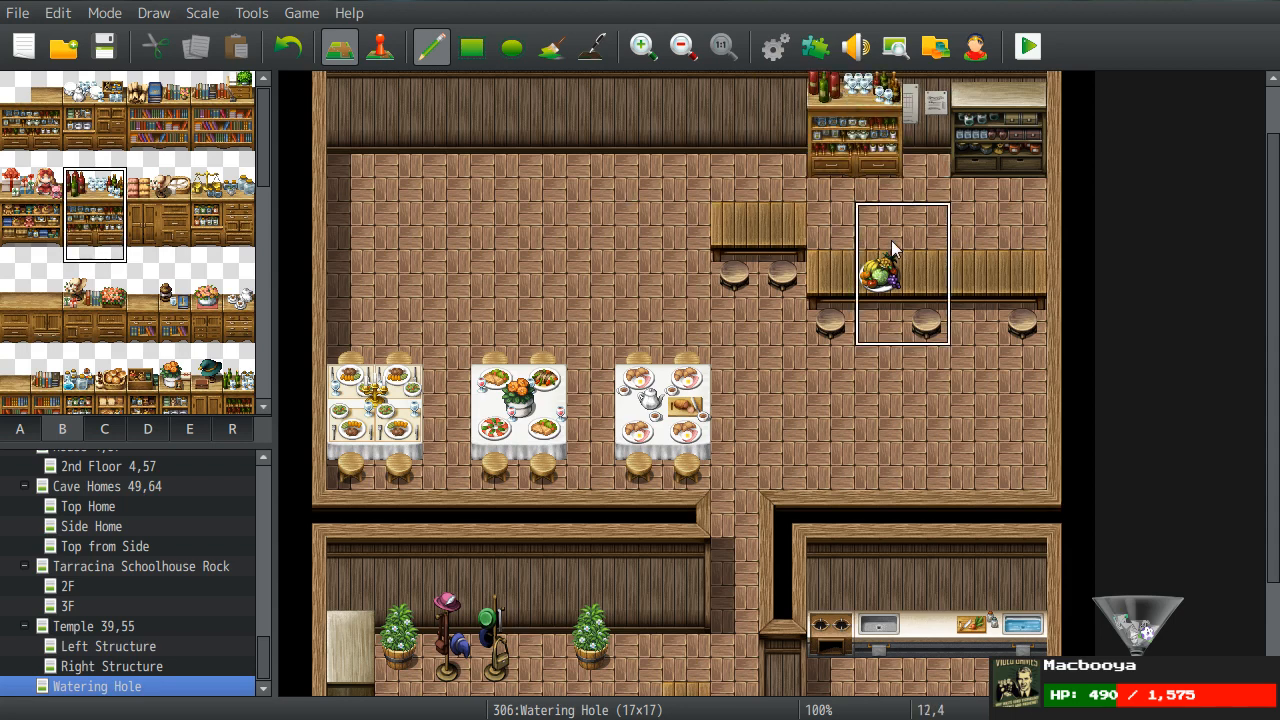
{"action": "right_click", "coordinate": [893, 250]}
{"action": "scroll", "coordinate": [727, 310], "scroll_direction": "up", "scroll_amount": 2}
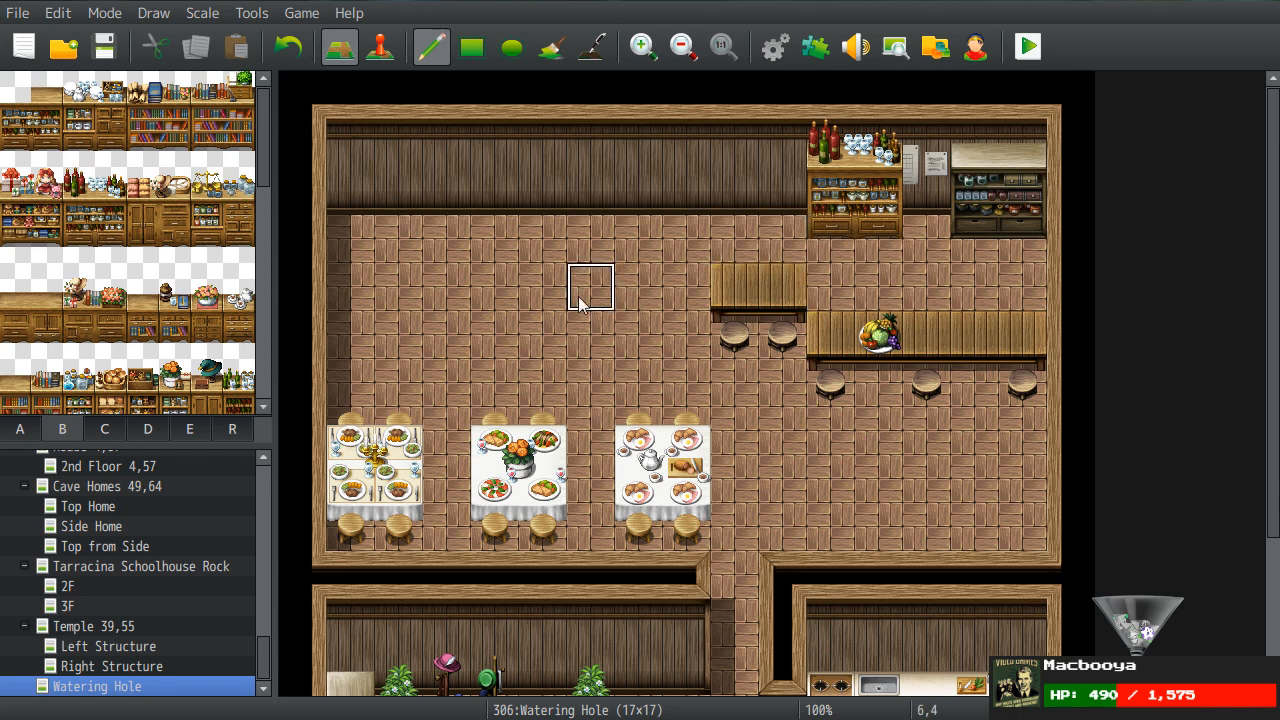
- Look through tilesets A to E for further furnishings for the dining room
{"action": "left_click", "coordinate": [38, 426]}
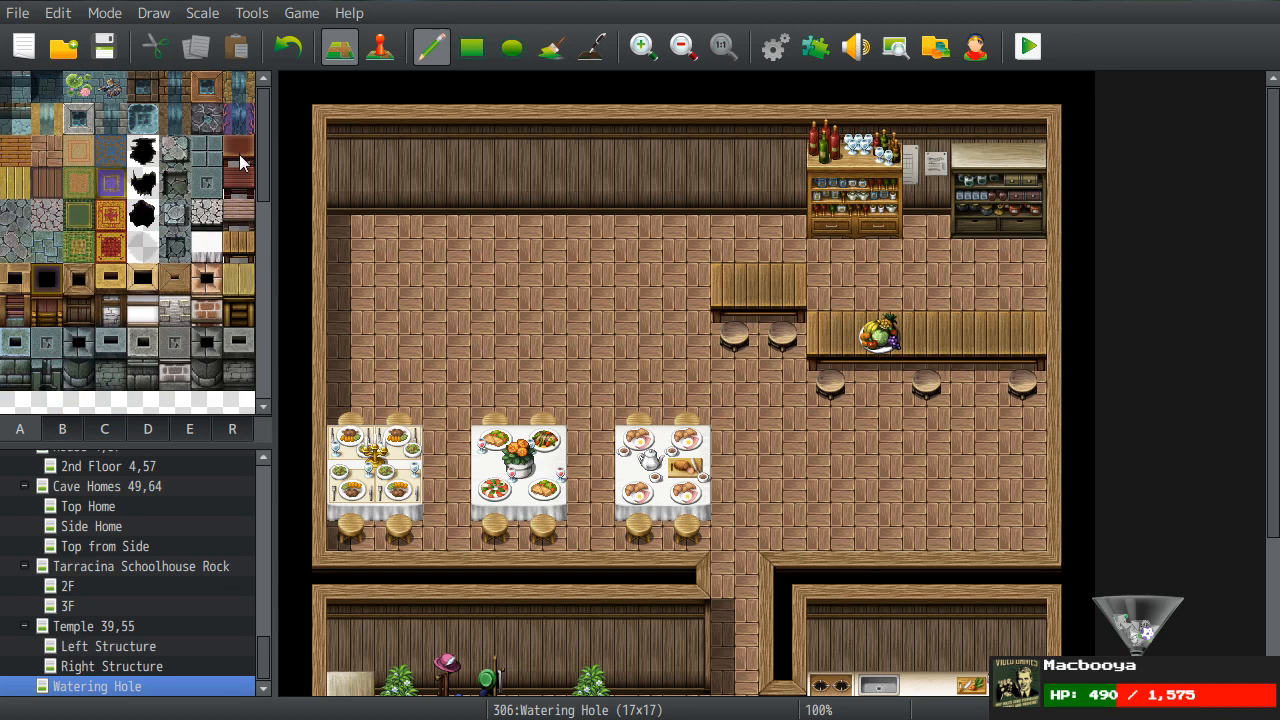
{"action": "left_click", "coordinate": [62, 430]}
{"action": "scroll", "coordinate": [122, 302], "scroll_direction": "down", "scroll_amount": 15}
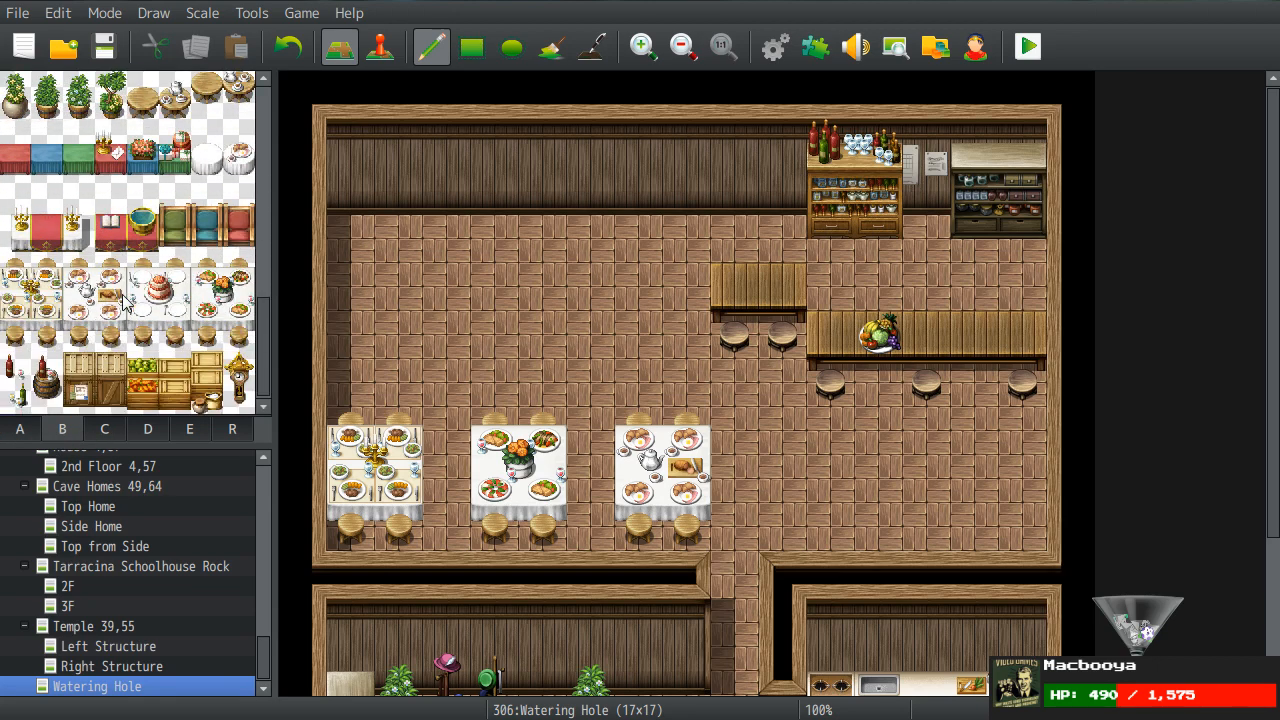
{"action": "left_click", "coordinate": [104, 430]}
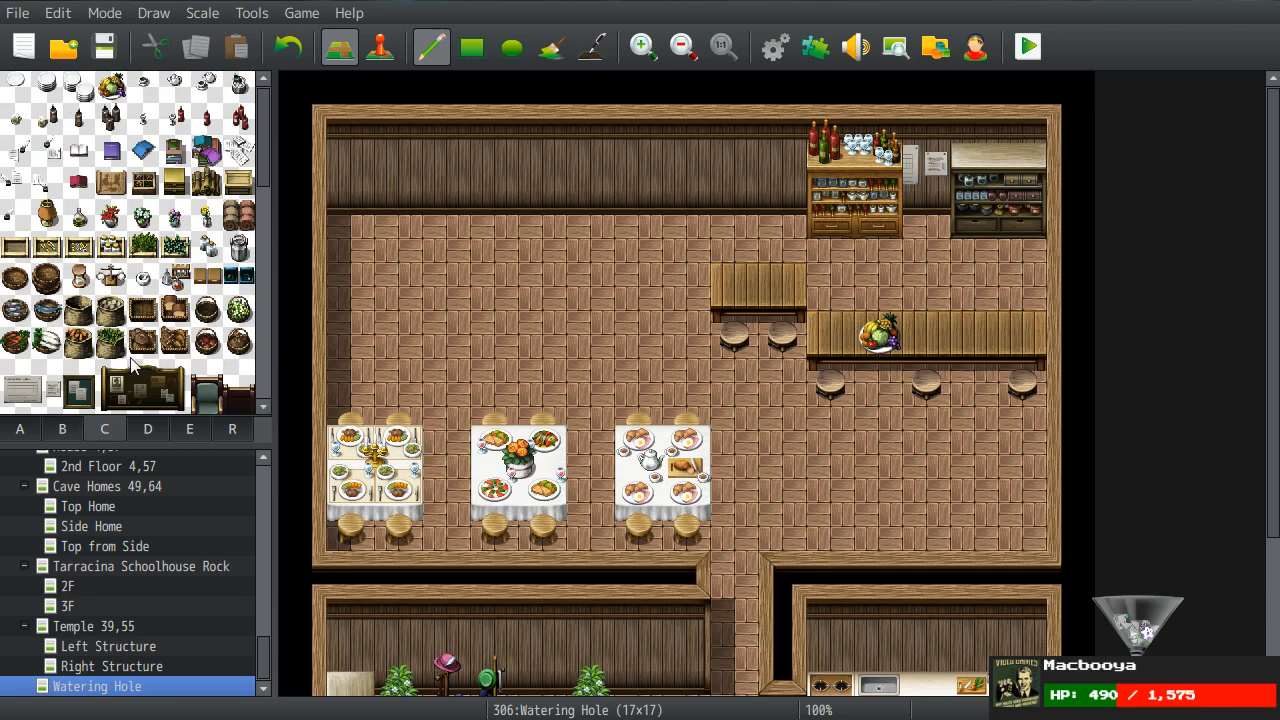
{"action": "scroll", "coordinate": [132, 365], "scroll_direction": "down", "scroll_amount": 5}
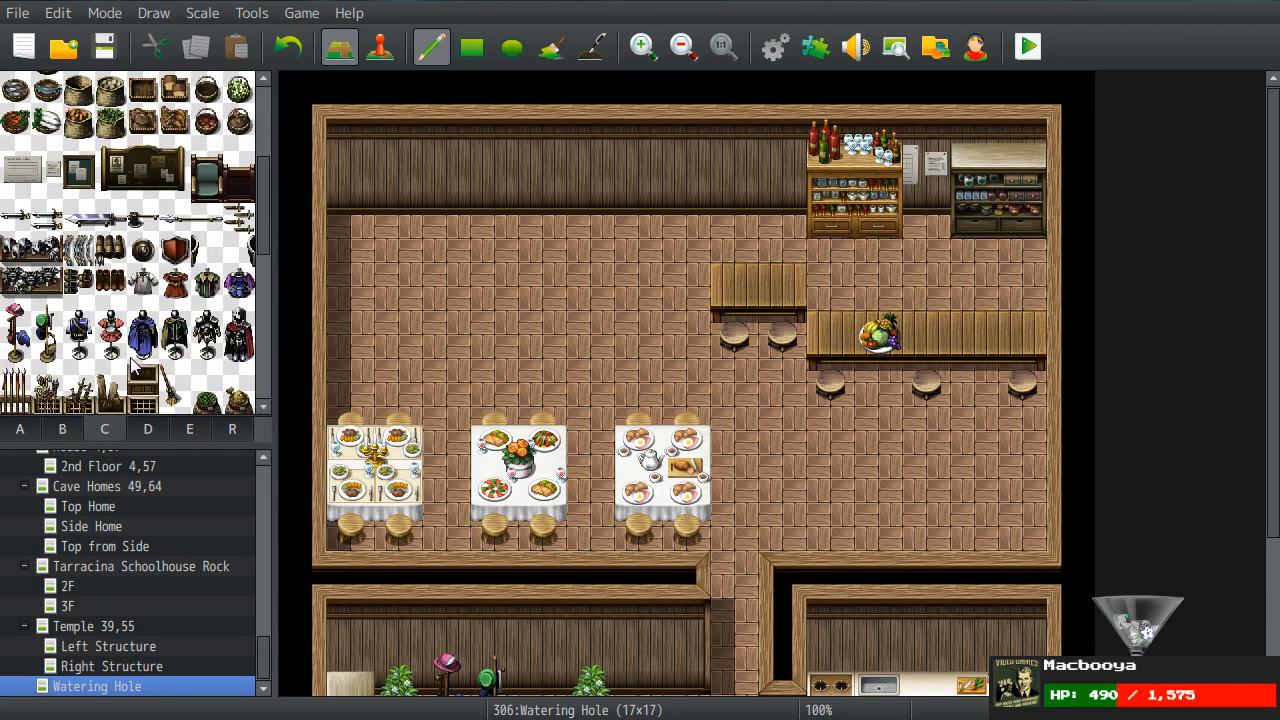
{"action": "scroll", "coordinate": [132, 366], "scroll_direction": "down", "scroll_amount": 3}
{"action": "scroll", "coordinate": [131, 222], "scroll_direction": "down", "scroll_amount": 3}
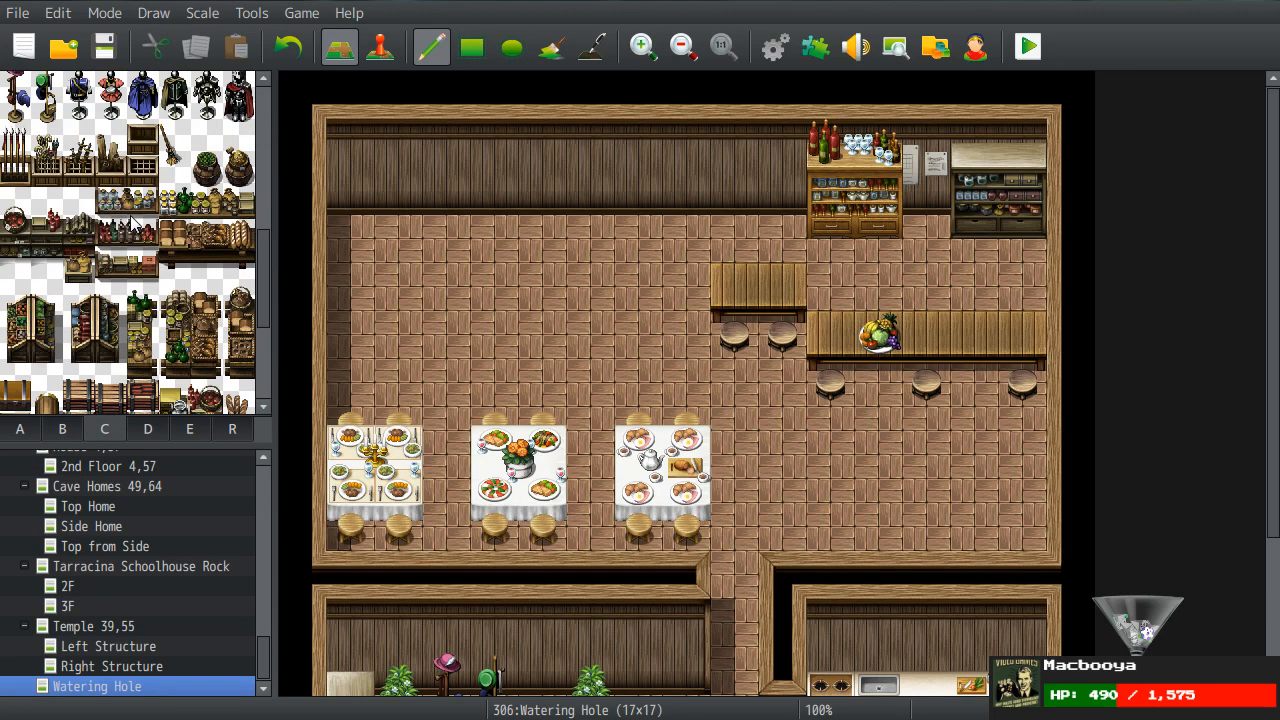
{"action": "scroll", "coordinate": [131, 222], "scroll_direction": "down", "scroll_amount": 5}
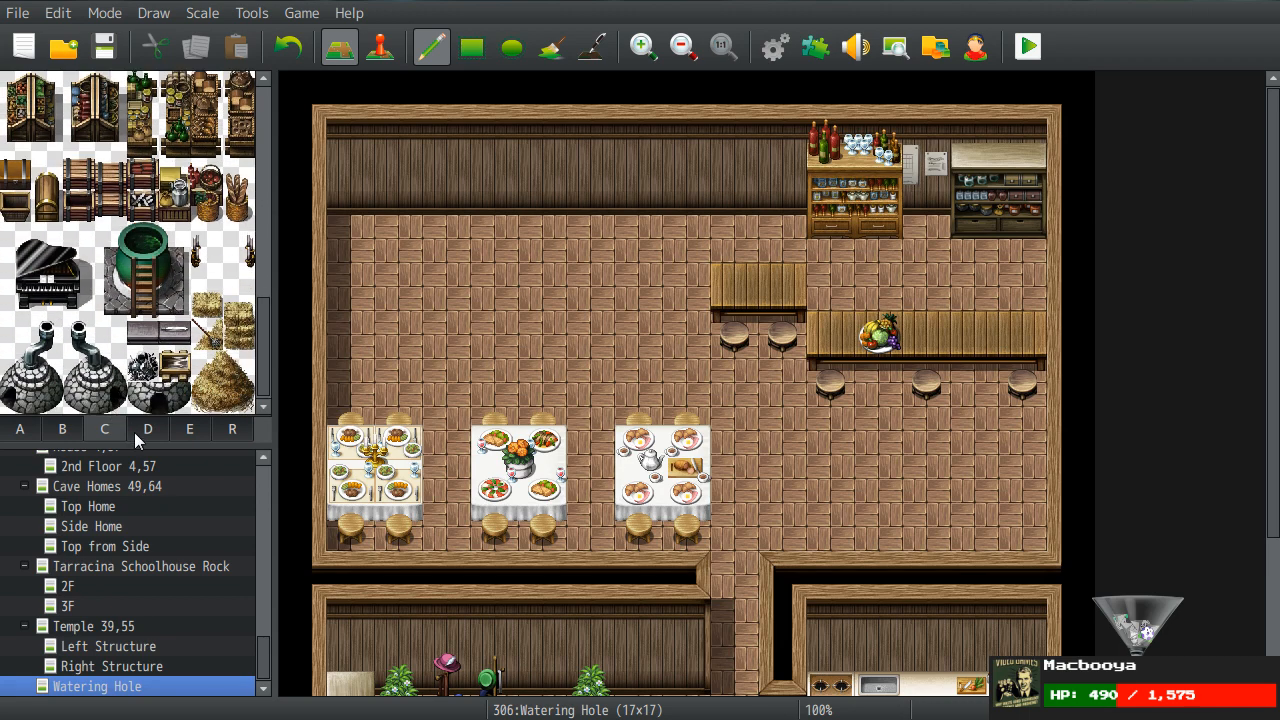
{"action": "scroll", "coordinate": [165, 316], "scroll_direction": "up", "scroll_amount": 10}
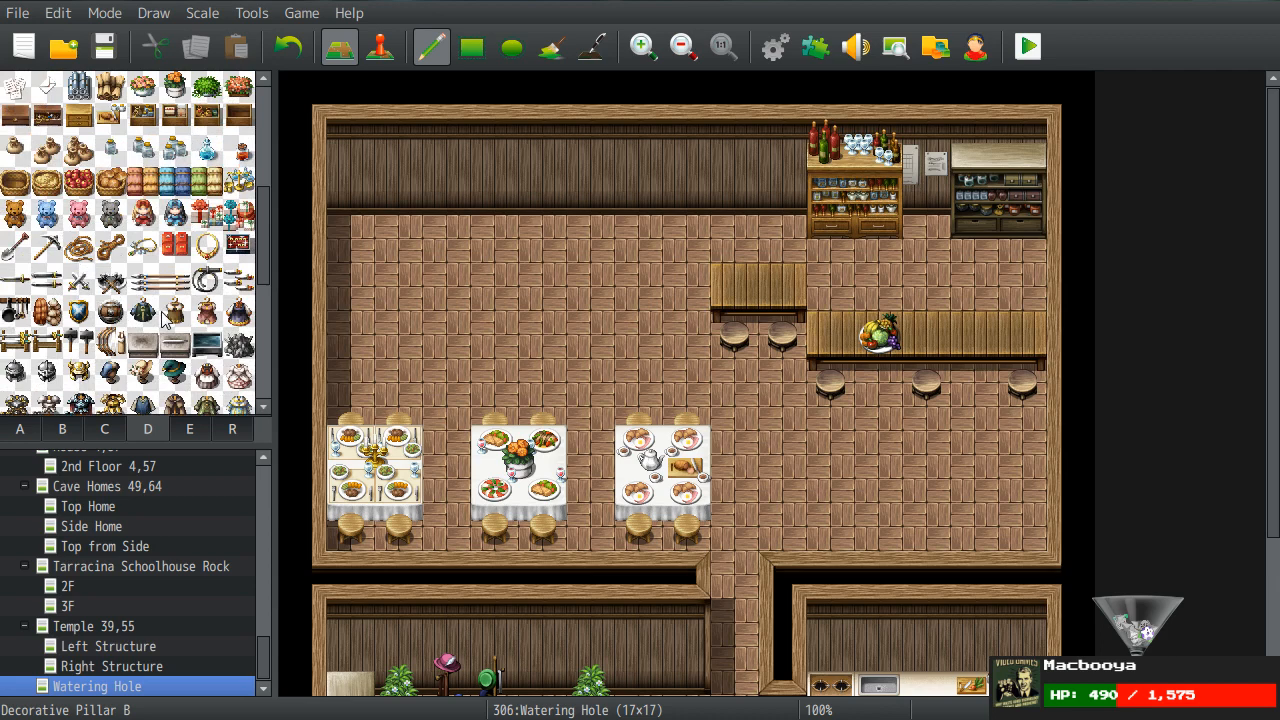
{"action": "scroll", "coordinate": [165, 316], "scroll_direction": "up", "scroll_amount": 5}
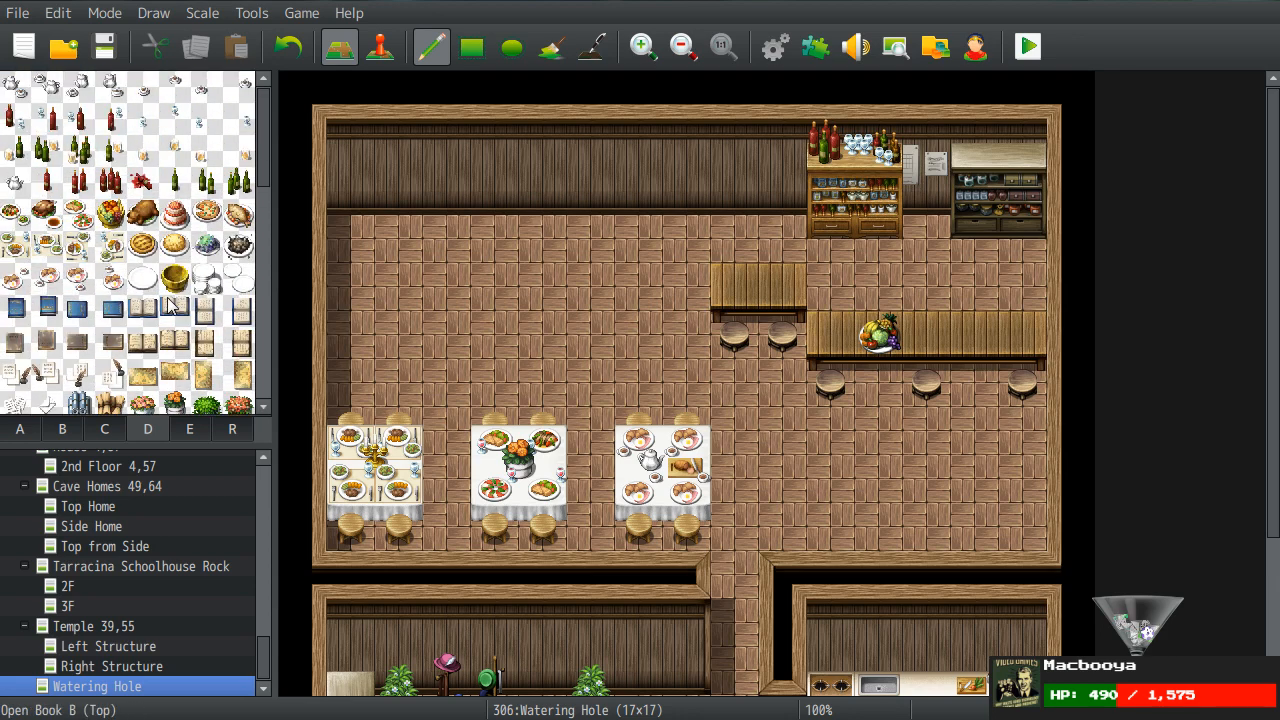
{"action": "scroll", "coordinate": [172, 306], "scroll_direction": "down", "scroll_amount": 10}
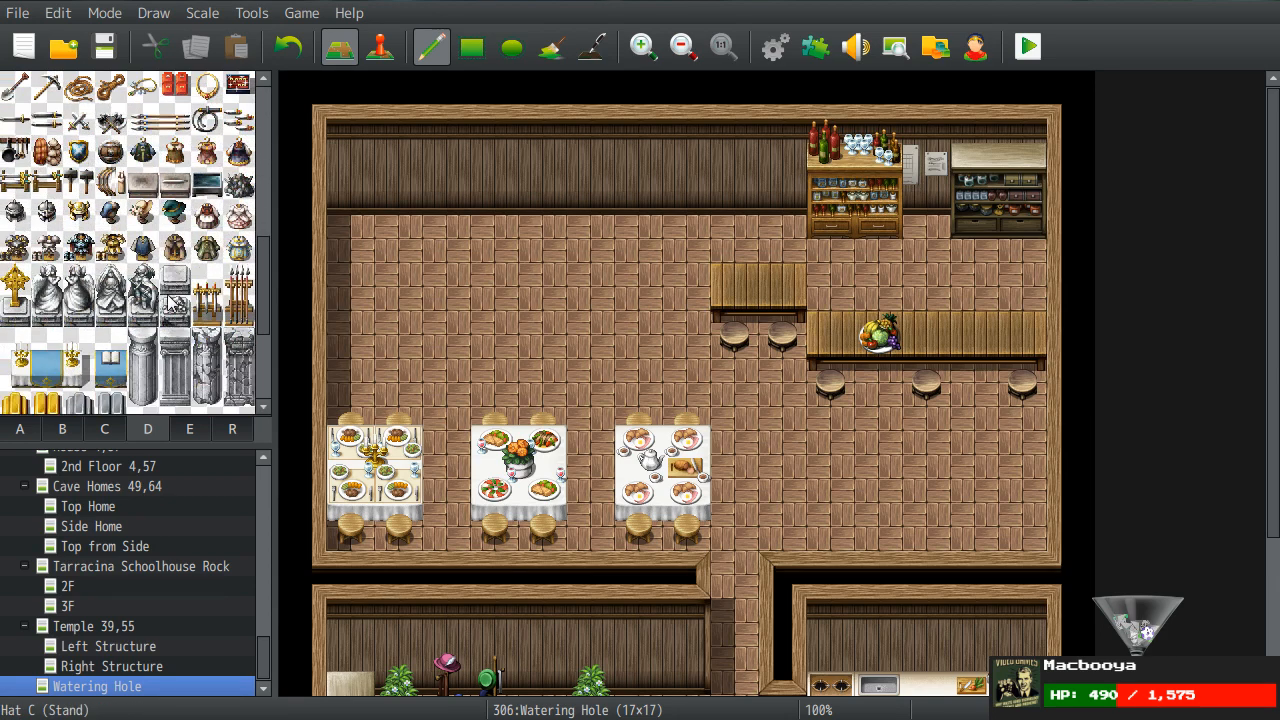
{"action": "scroll", "coordinate": [172, 306], "scroll_direction": "down", "scroll_amount": 5}
{"action": "left_click", "coordinate": [180, 432]}
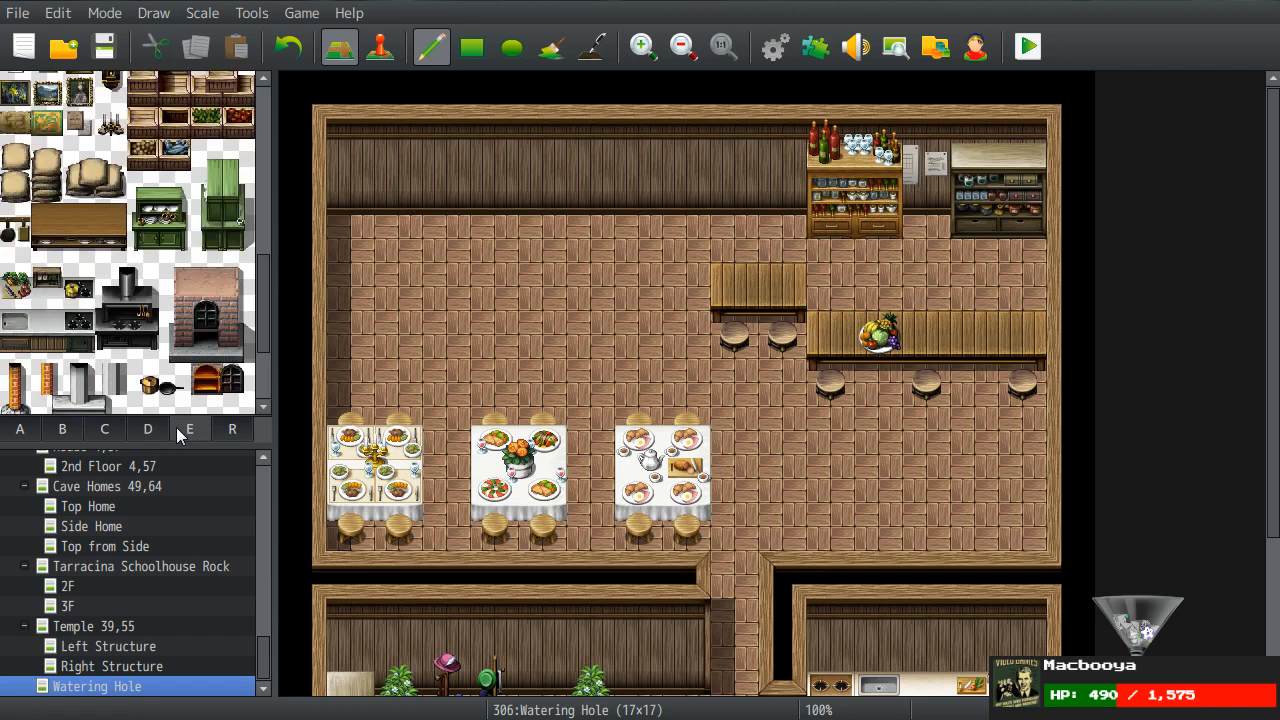
{"action": "scroll", "coordinate": [141, 301], "scroll_direction": "up", "scroll_amount": 10}
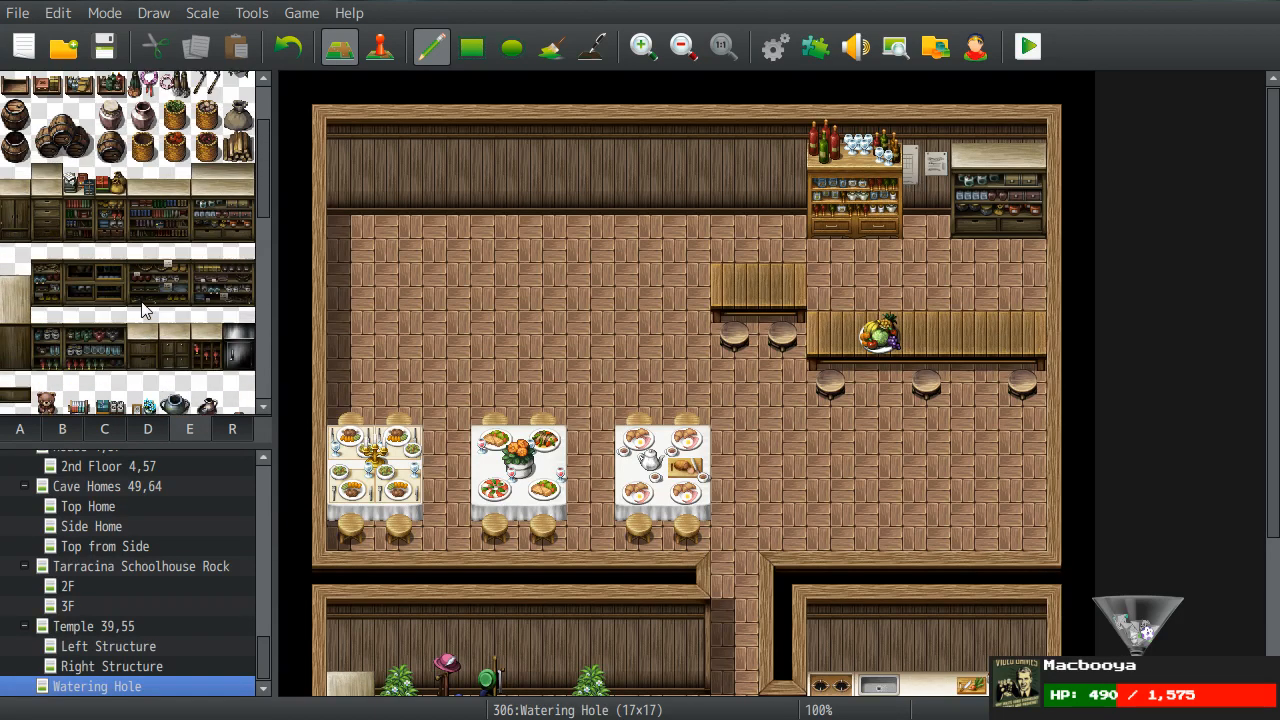
{"action": "scroll", "coordinate": [141, 301], "scroll_direction": "up", "scroll_amount": 2}
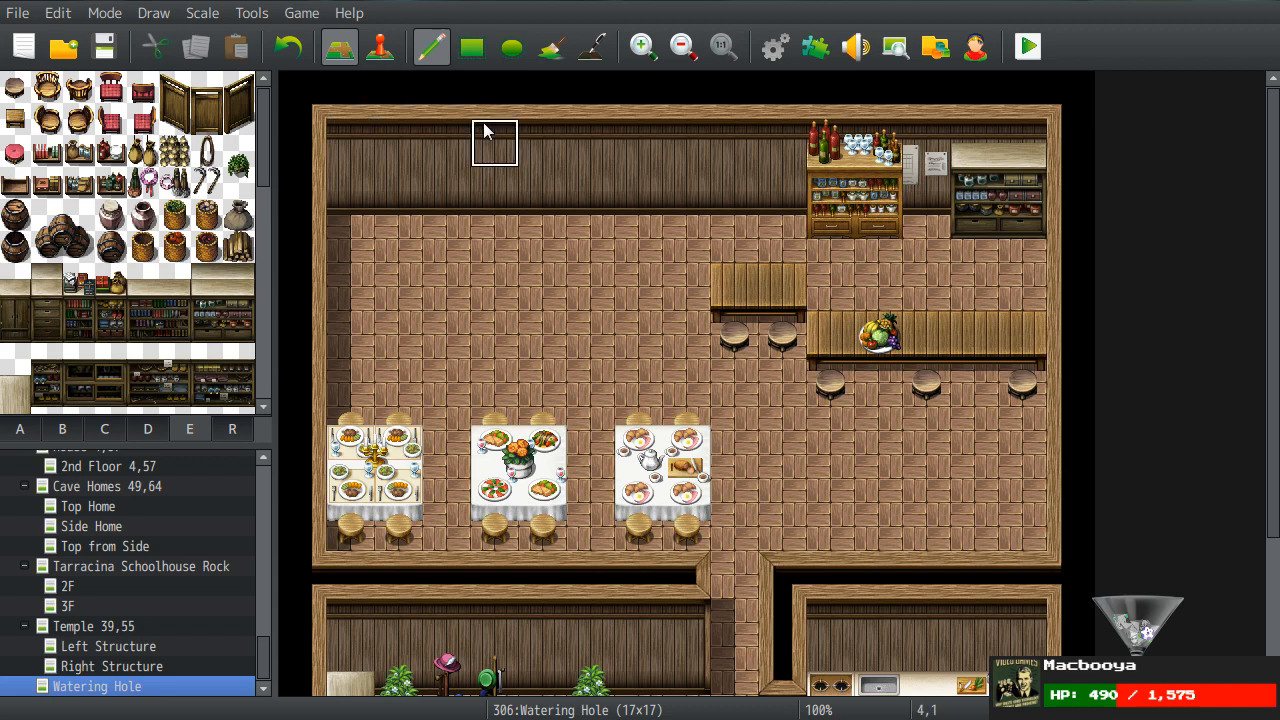
- Wall off the dining room's upper-left corner at columns 1 to 4, rows 1 to 3, with dark wood wall faces on rows 4 and 5
{"action": "left_click_drag", "start_coordinate": [483, 122], "coordinate": [497, 277]}
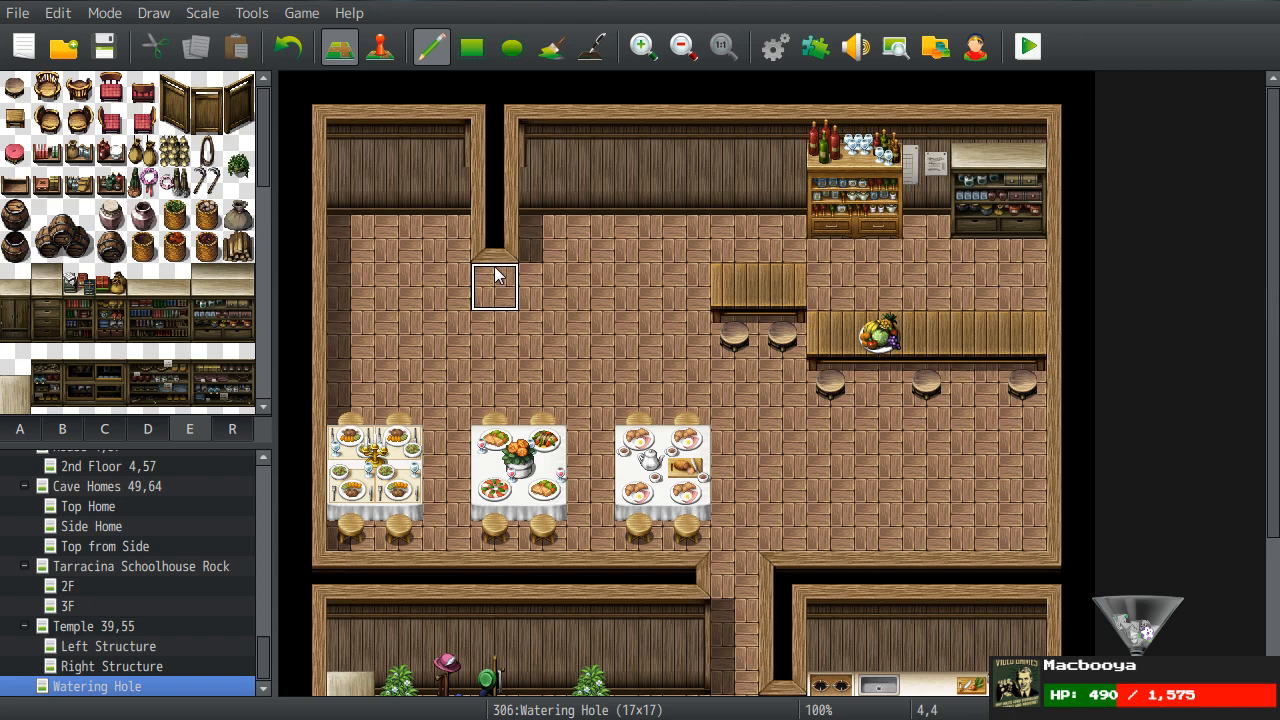
{"action": "left_click", "coordinate": [495, 288]}
{"action": "mouse_move", "coordinate": [505, 338]}
{"action": "left_mouse_down"}
{"action": "mouse_move", "coordinate": [429, 337]}
{"action": "mouse_move", "coordinate": [451, 282]}
{"action": "mouse_move", "coordinate": [346, 334]}
{"action": "mouse_move", "coordinate": [393, 330]}
{"action": "left_mouse_up"}
{"action": "mouse_move", "coordinate": [455, 240]}
{"action": "left_mouse_down"}
{"action": "mouse_move", "coordinate": [472, 235]}
{"action": "mouse_move", "coordinate": [450, 195]}
{"action": "mouse_move", "coordinate": [350, 145]}
{"action": "mouse_move", "coordinate": [398, 222]}
{"action": "mouse_move", "coordinate": [349, 237]}
{"action": "left_mouse_up"}
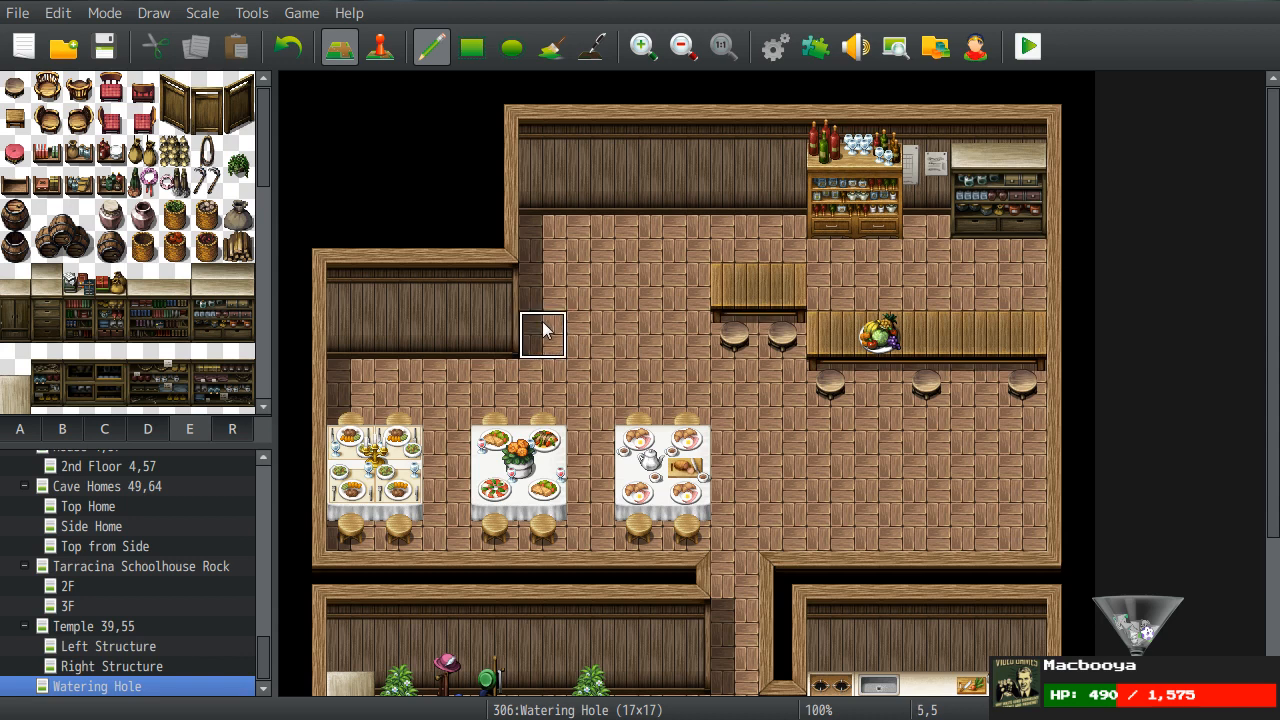
- Add a two-tile wooden counter at columns 5 and 6, row 4, with a round stool below each tile on row 5
{"action": "left_click", "coordinate": [544, 287]}
{"action": "left_click", "coordinate": [640, 287]}
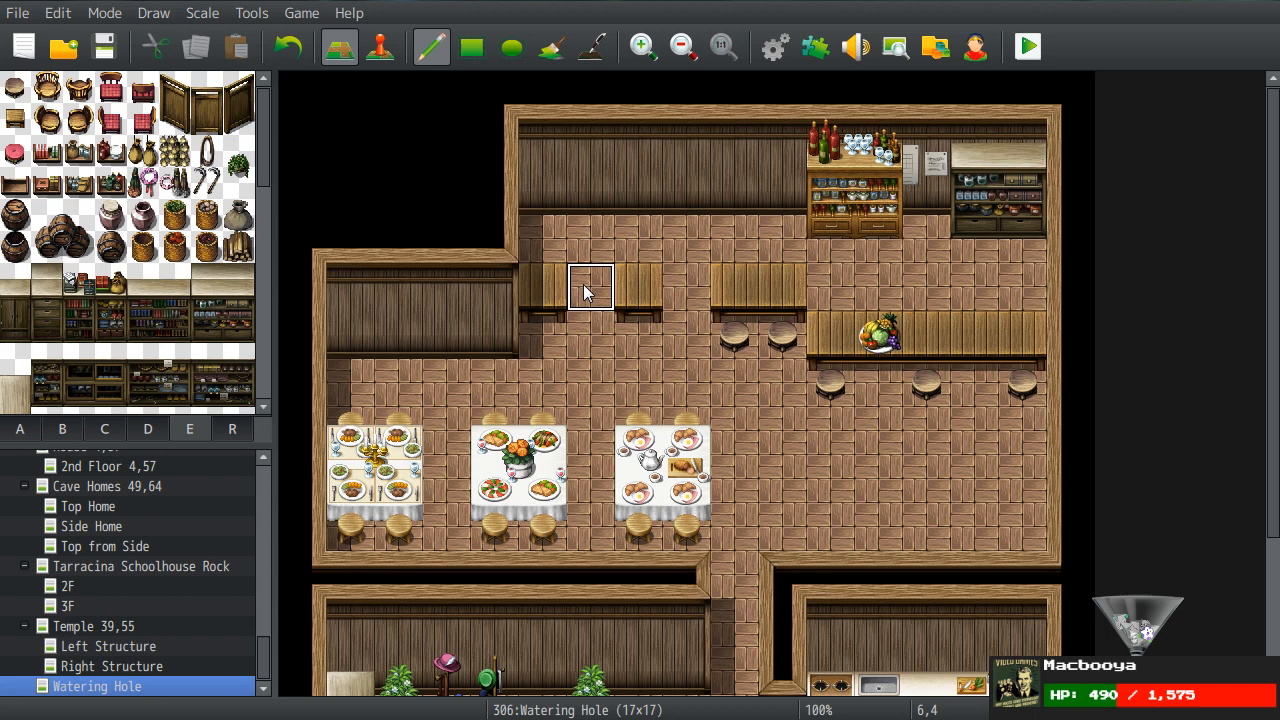
{"action": "left_click", "coordinate": [585, 291]}
{"action": "left_click", "coordinate": [592, 336]}
{"action": "left_click", "coordinate": [544, 336]}
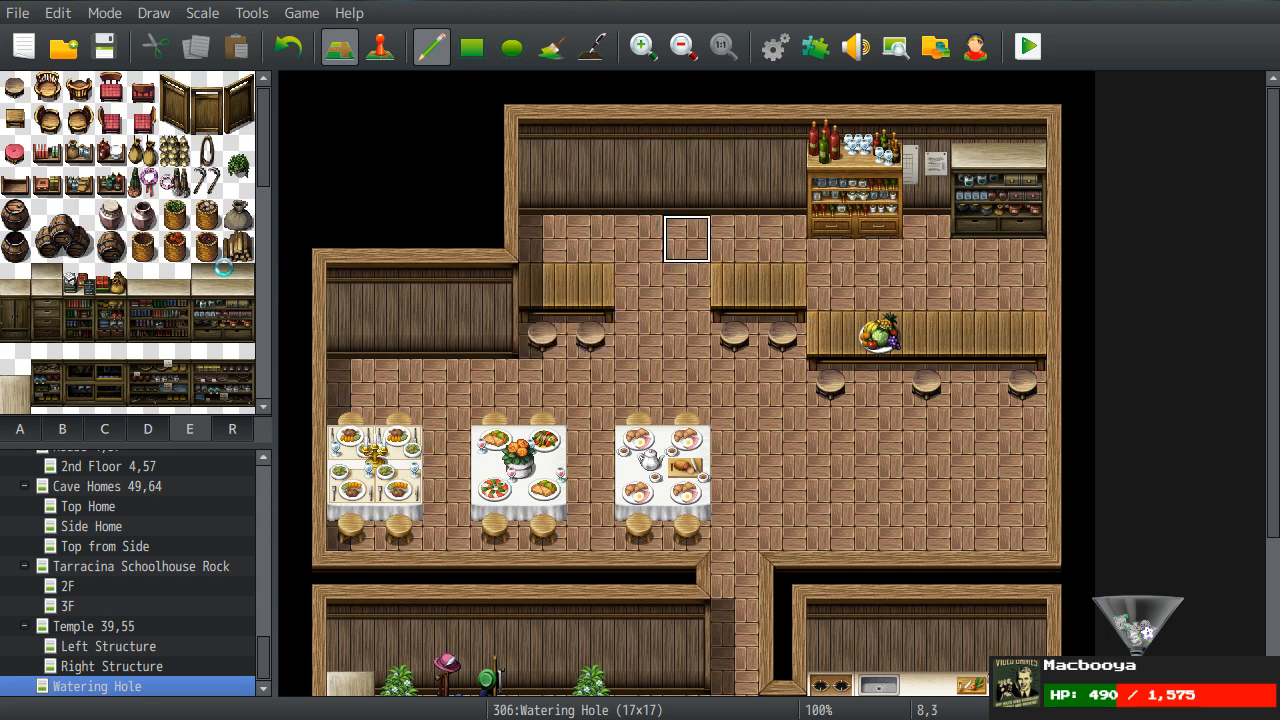
- Create an event on the wall at column 2, row 5, with Same as characters priority and the brown double-door image from !Door1
{"action": "left_click", "coordinate": [380, 47]}
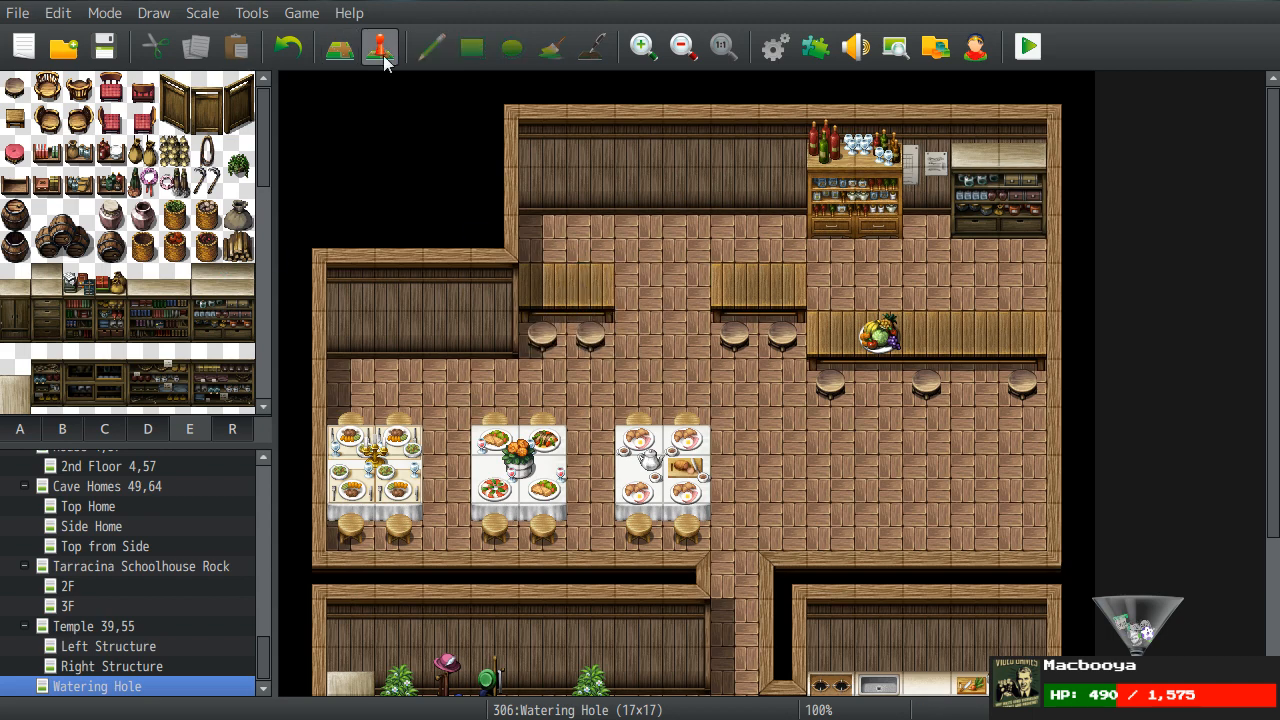
{"action": "double_click", "coordinate": [401, 325]}
{"action": "left_click", "coordinate": [310, 567]}
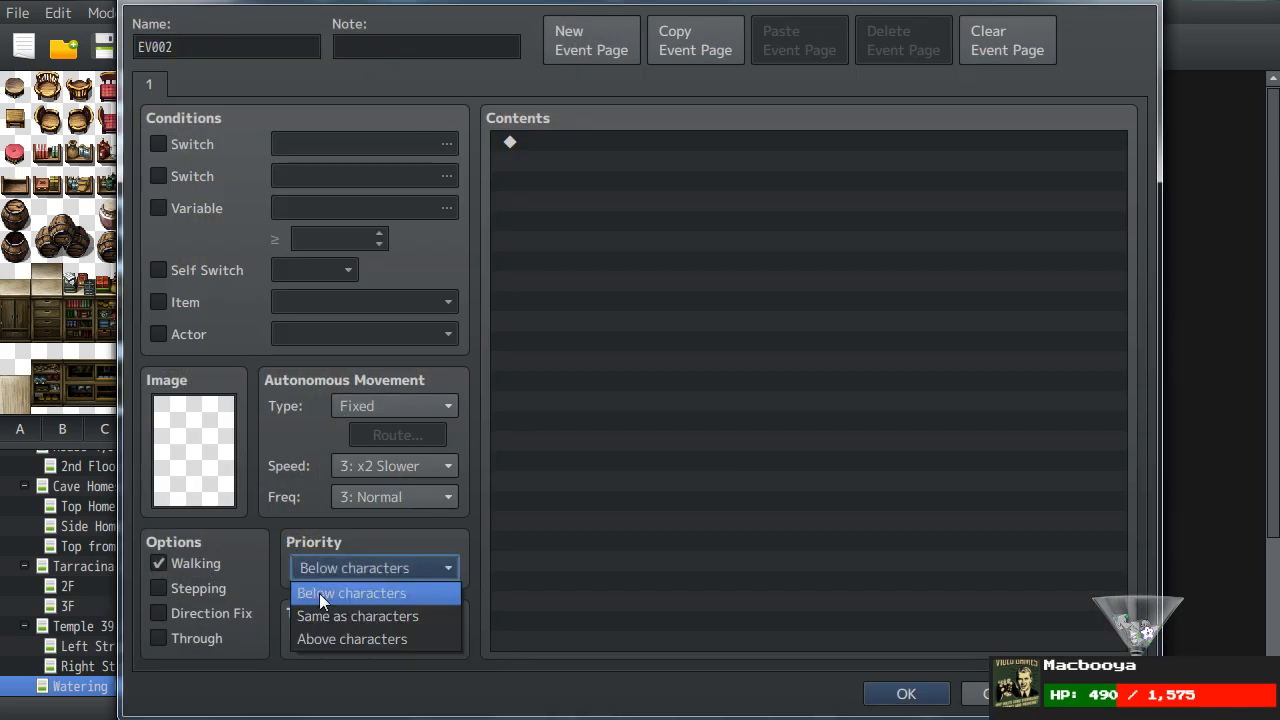
{"action": "left_click", "coordinate": [330, 616]}
{"action": "double_click", "coordinate": [193, 450]}
{"action": "left_click_drag", "start_coordinate": [481, 167], "coordinate": [485, 400]}
{"action": "scroll", "coordinate": [436, 398], "scroll_direction": "down", "scroll_amount": 4}
{"action": "left_click", "coordinate": [406, 395]}
{"action": "left_click", "coordinate": [377, 378]}
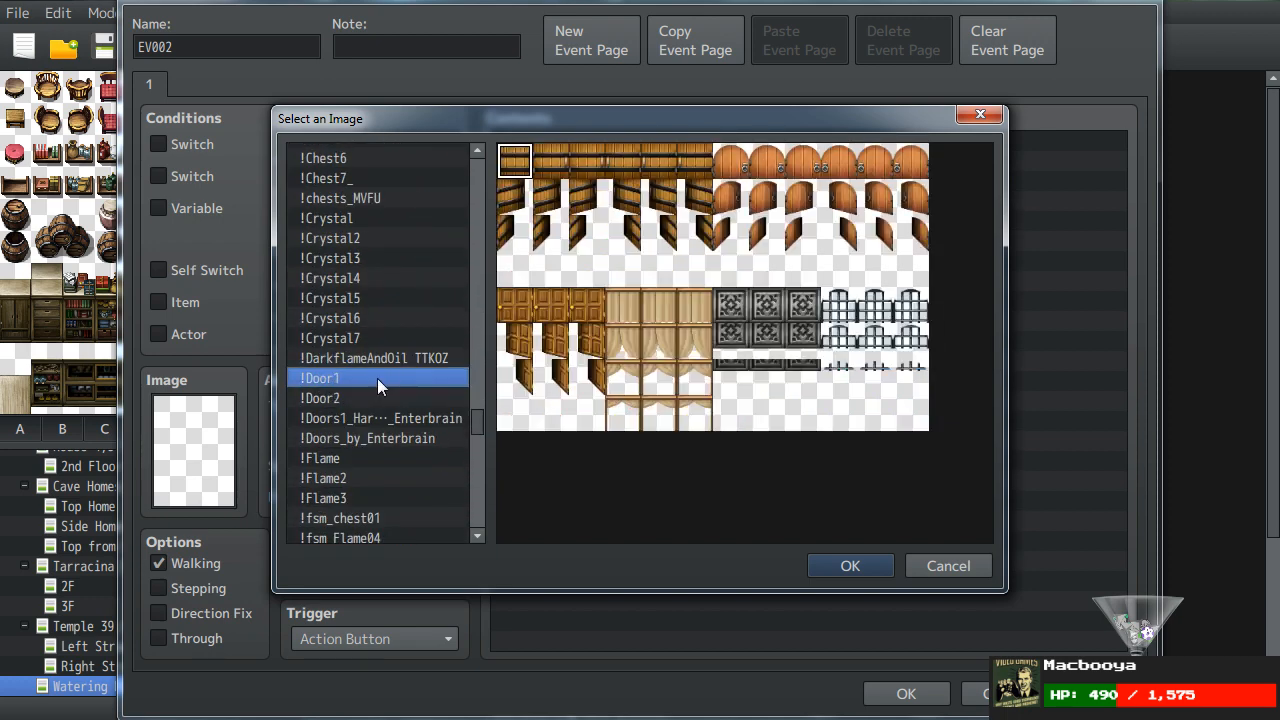
{"action": "double_click", "coordinate": [571, 334]}
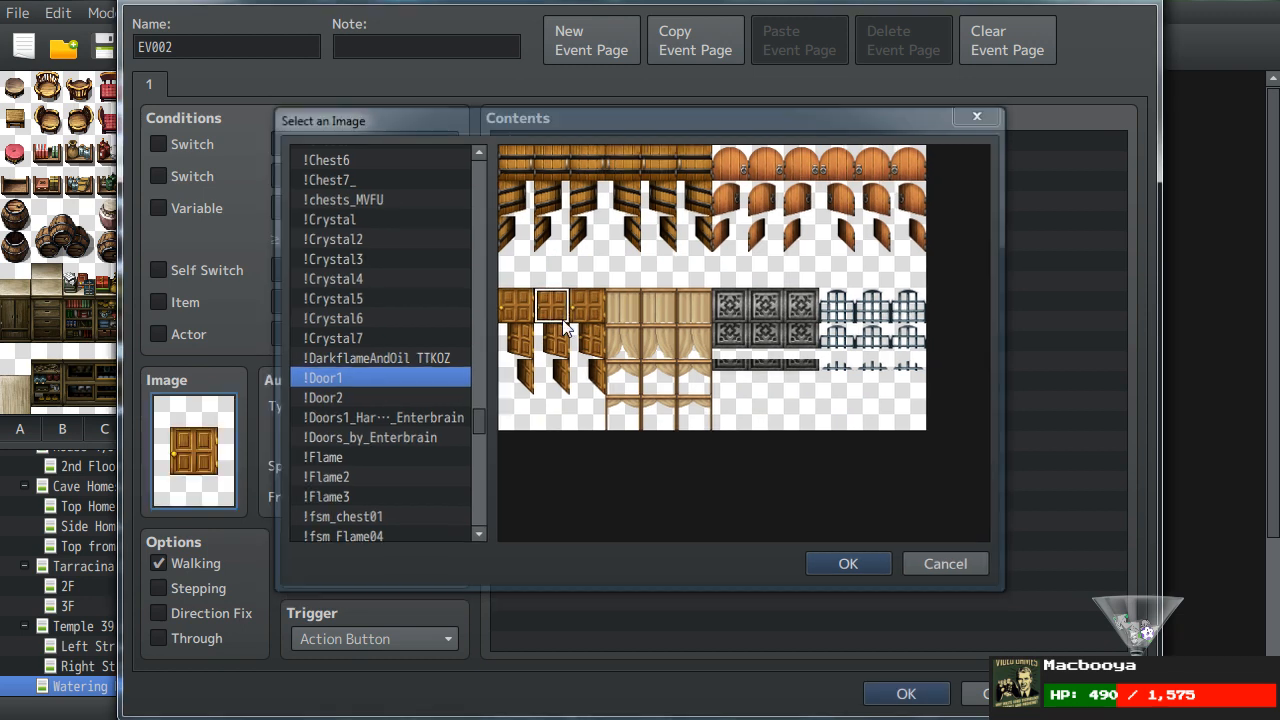
- Give the door event a Show Text message starting "Must be an of" and enable Direction Fix
{"action": "double_click", "coordinate": [723, 486]}
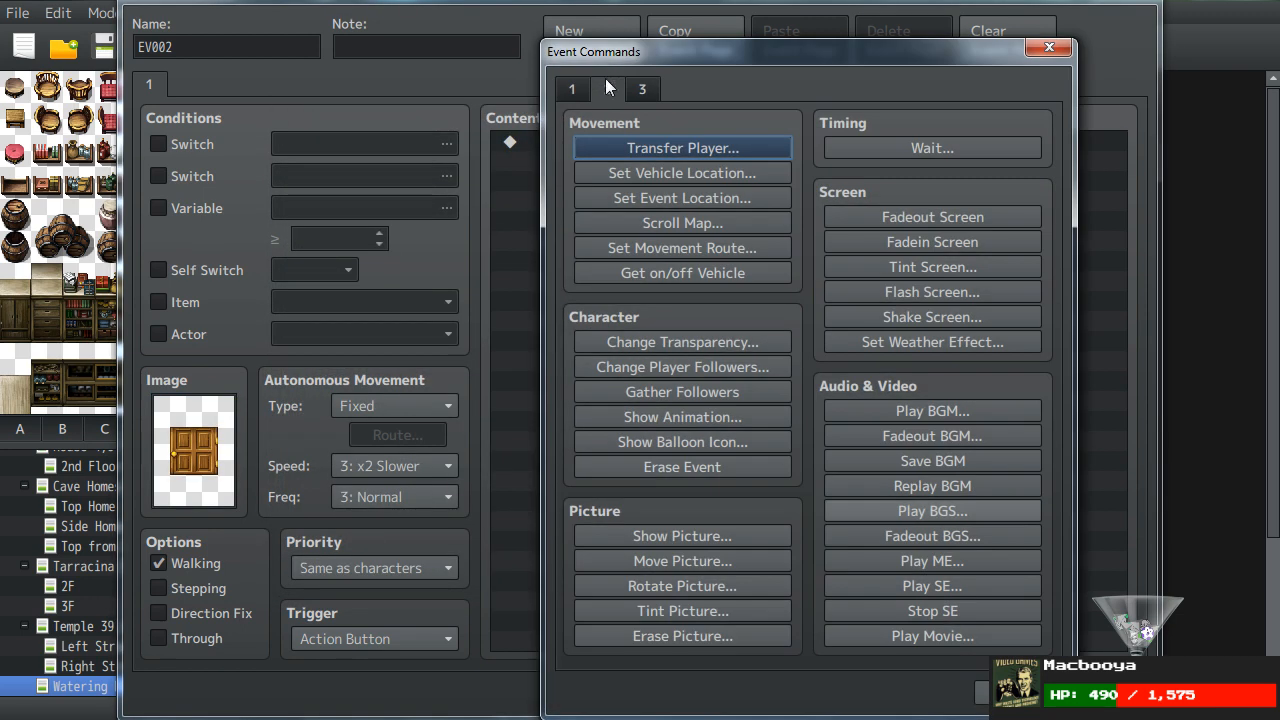
{"action": "left_click", "coordinate": [592, 154]}
{"action": "type", "text": "Must be an of"}
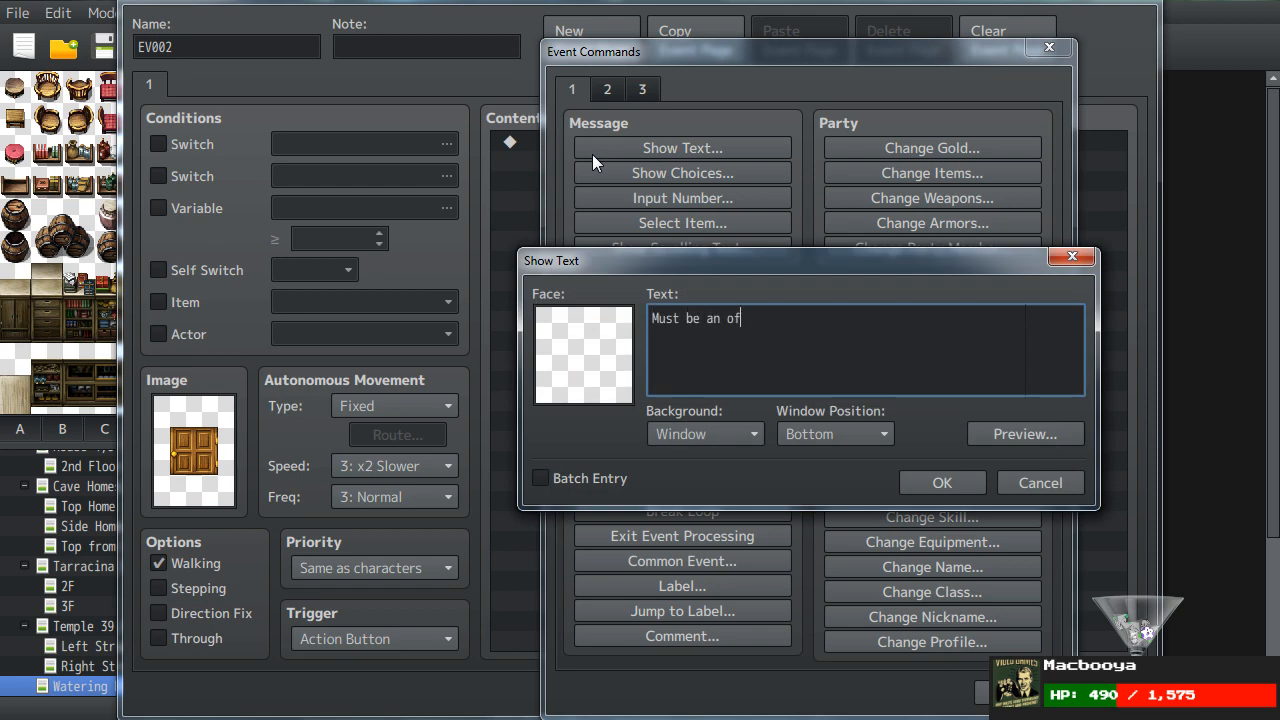
{"action": "left_click", "coordinate": [927, 486]}
{"action": "left_click", "coordinate": [222, 613]}
{"action": "left_click", "coordinate": [893, 695]}
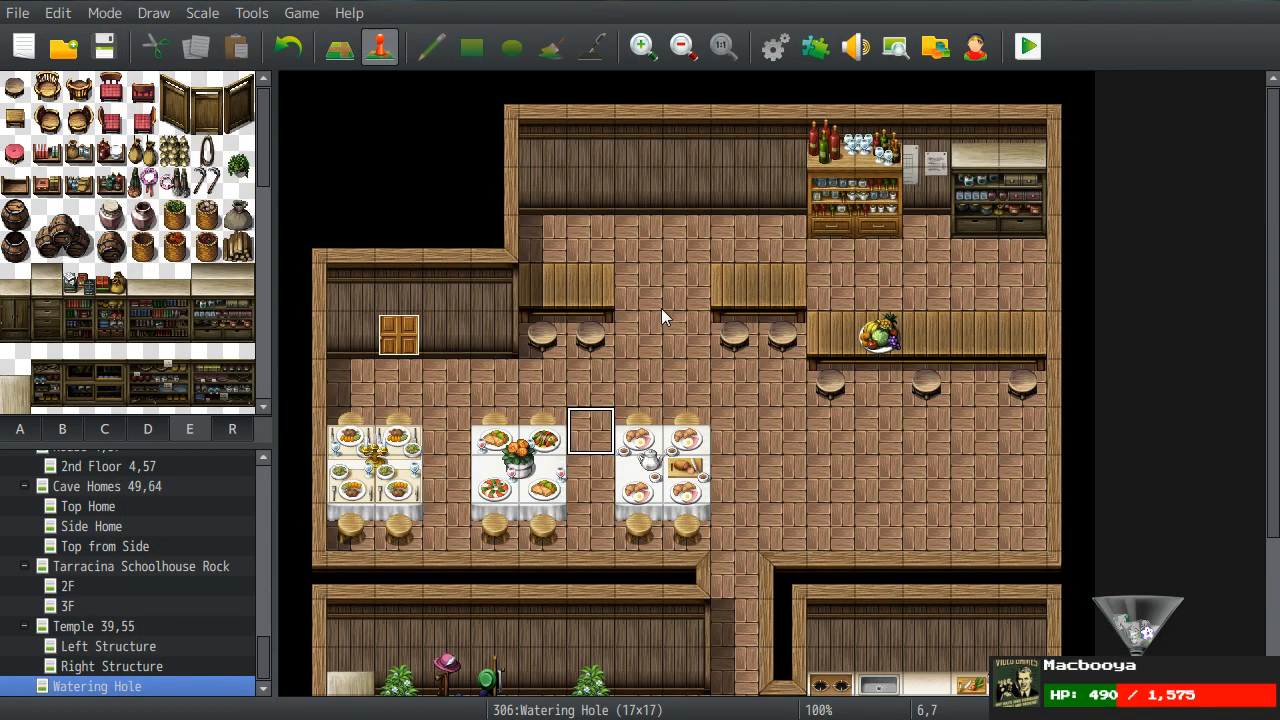
- Hang bottle-and-plate shelves on the back wall at columns 6 and 10, row 2, and a jar shelf at column 9, row 2
{"action": "scroll", "coordinate": [766, 370], "scroll_direction": "down", "scroll_amount": 5}
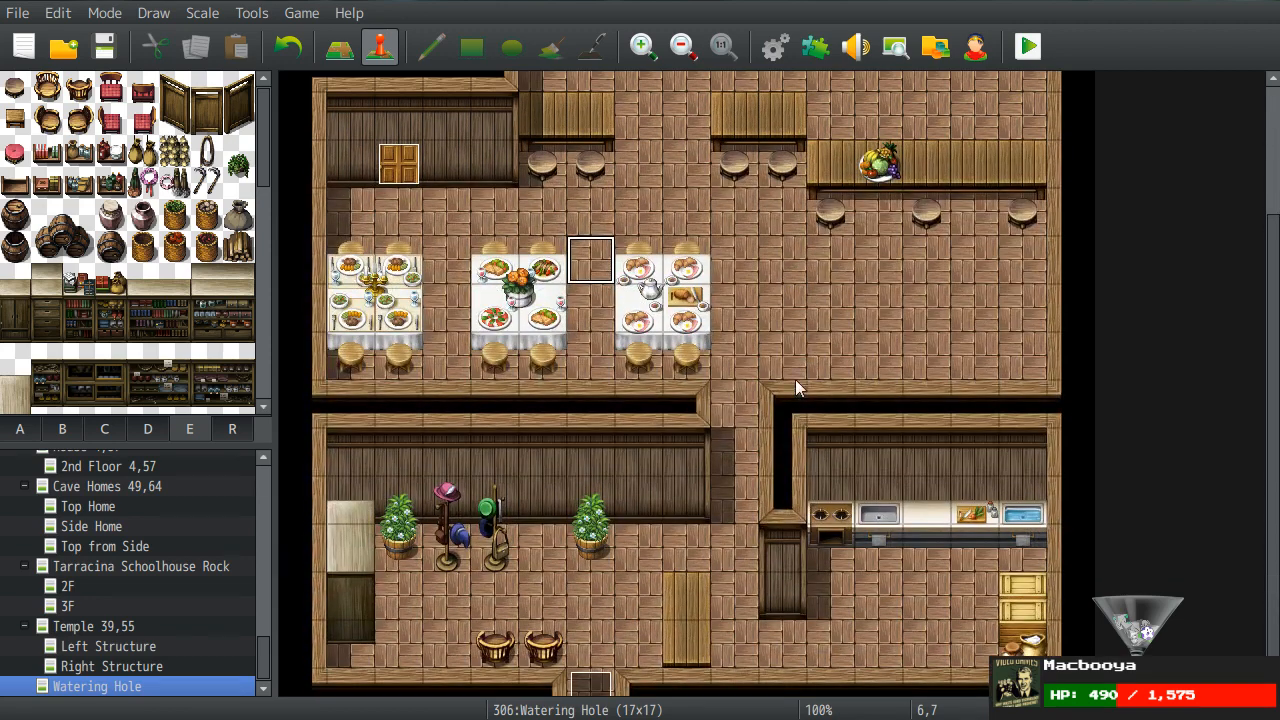
{"action": "scroll", "coordinate": [835, 347], "scroll_direction": "down", "scroll_amount": 1}
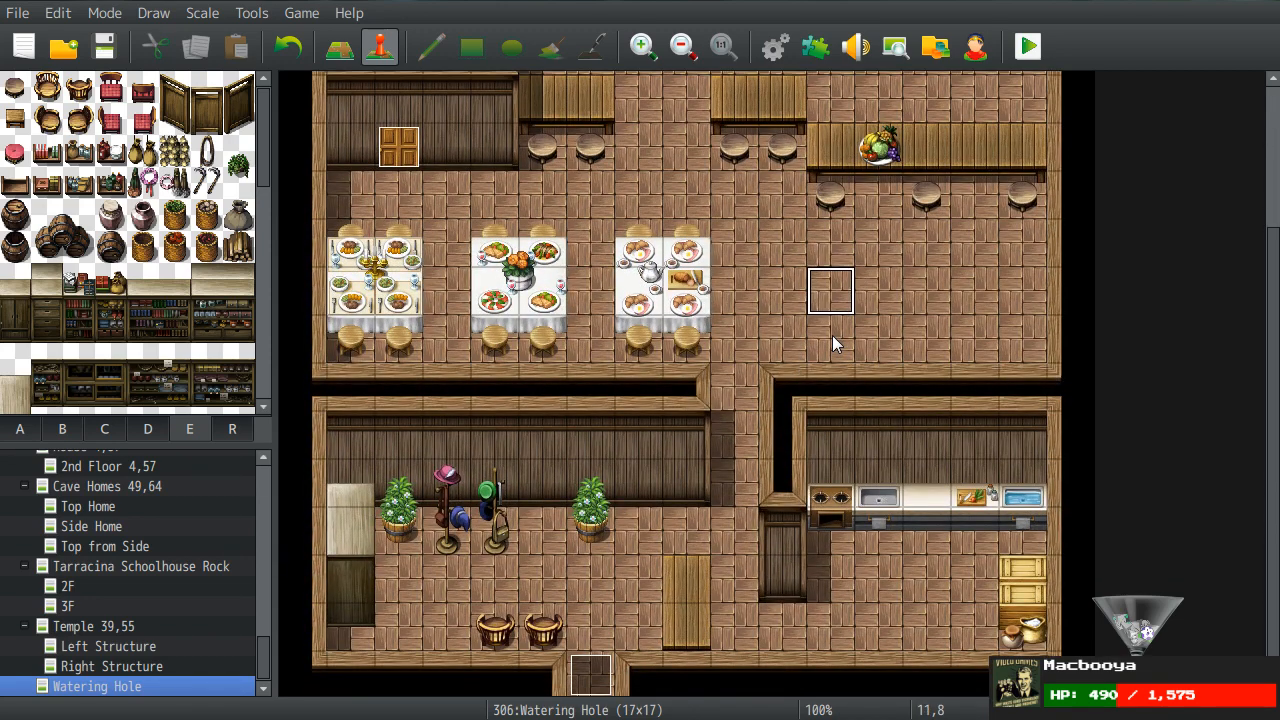
{"action": "left_click", "coordinate": [152, 250]}
{"action": "left_click", "coordinate": [340, 46]}
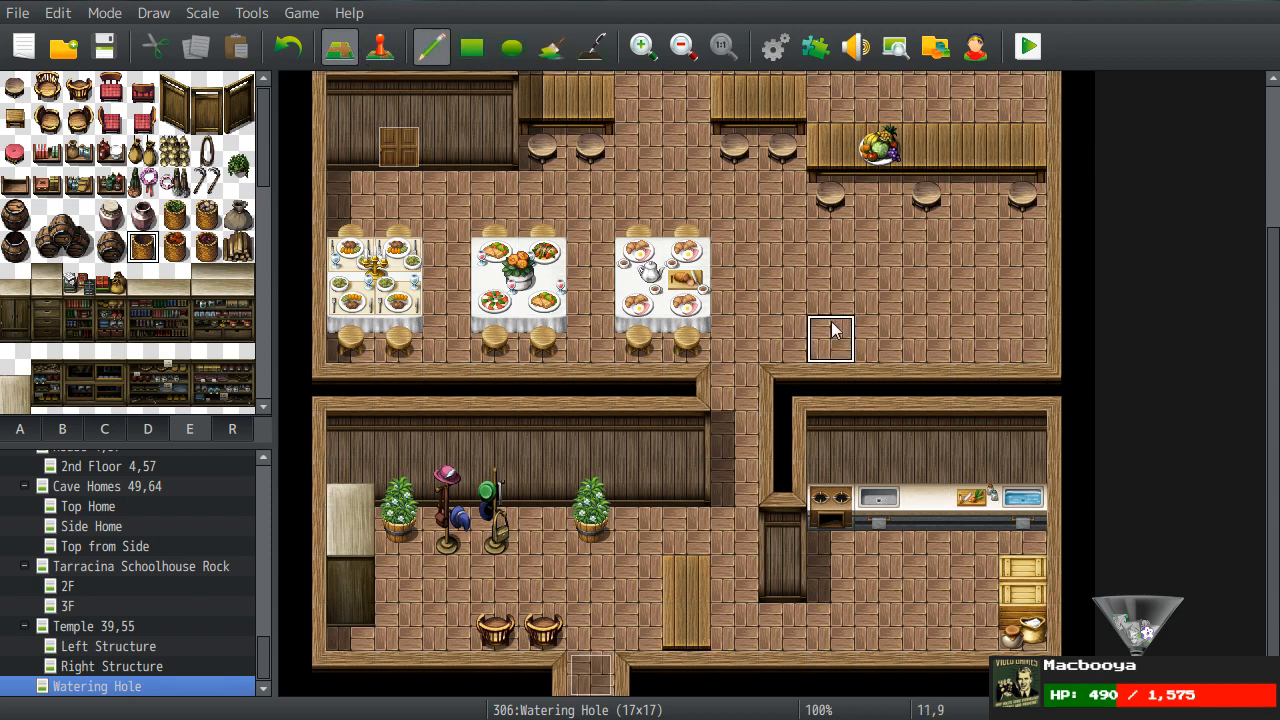
{"action": "scroll", "coordinate": [833, 333], "scroll_direction": "up", "scroll_amount": 3}
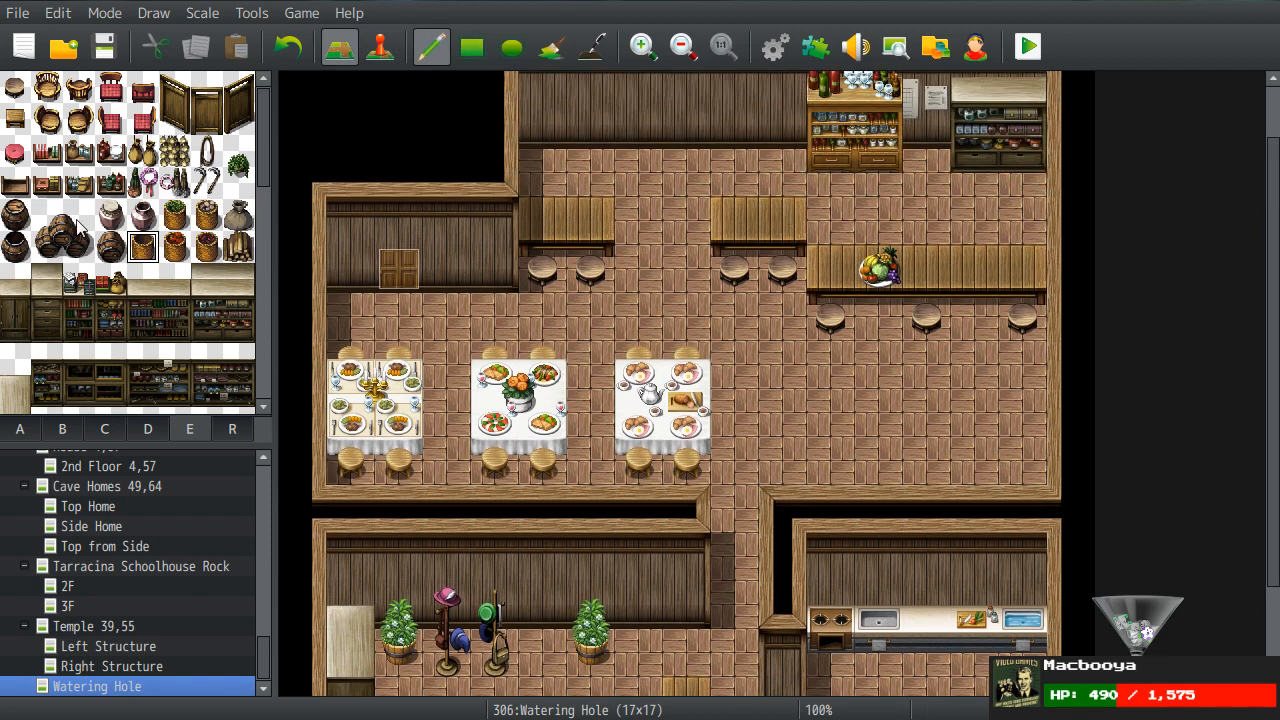
{"action": "left_click", "coordinate": [110, 148]}
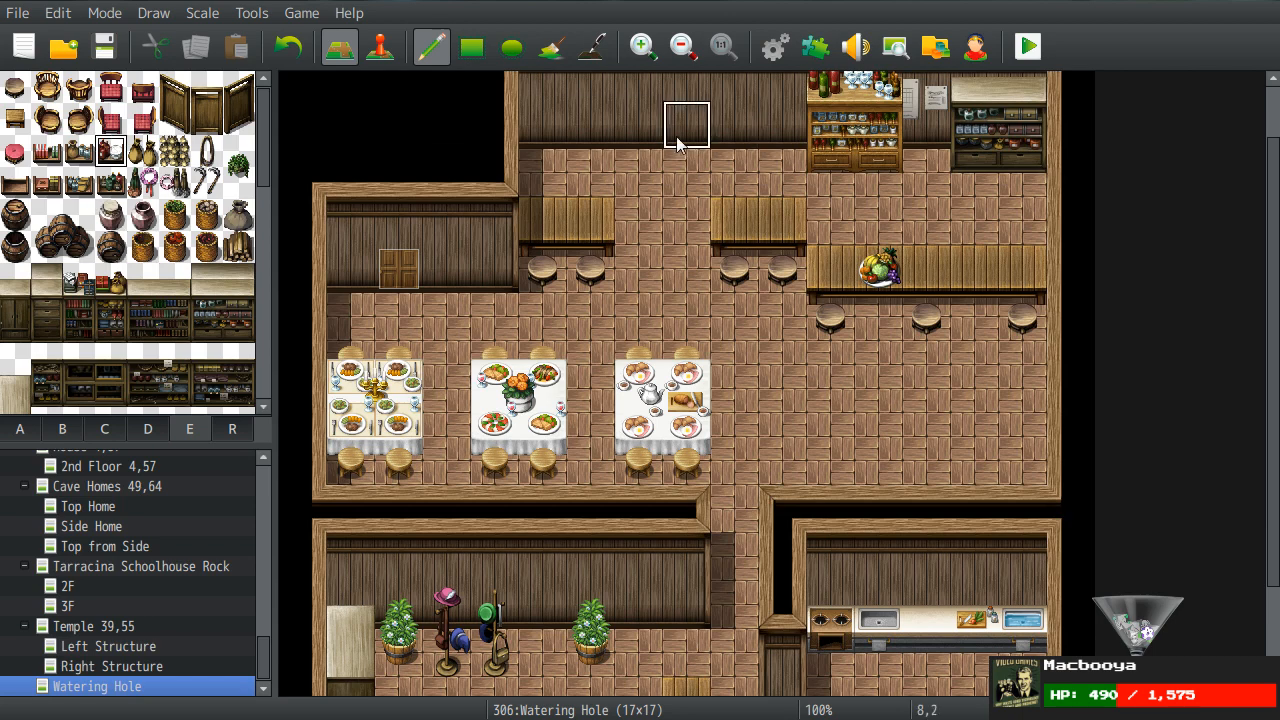
{"action": "left_click", "coordinate": [590, 125]}
{"action": "scroll", "coordinate": [744, 216], "scroll_direction": "up", "scroll_amount": 2}
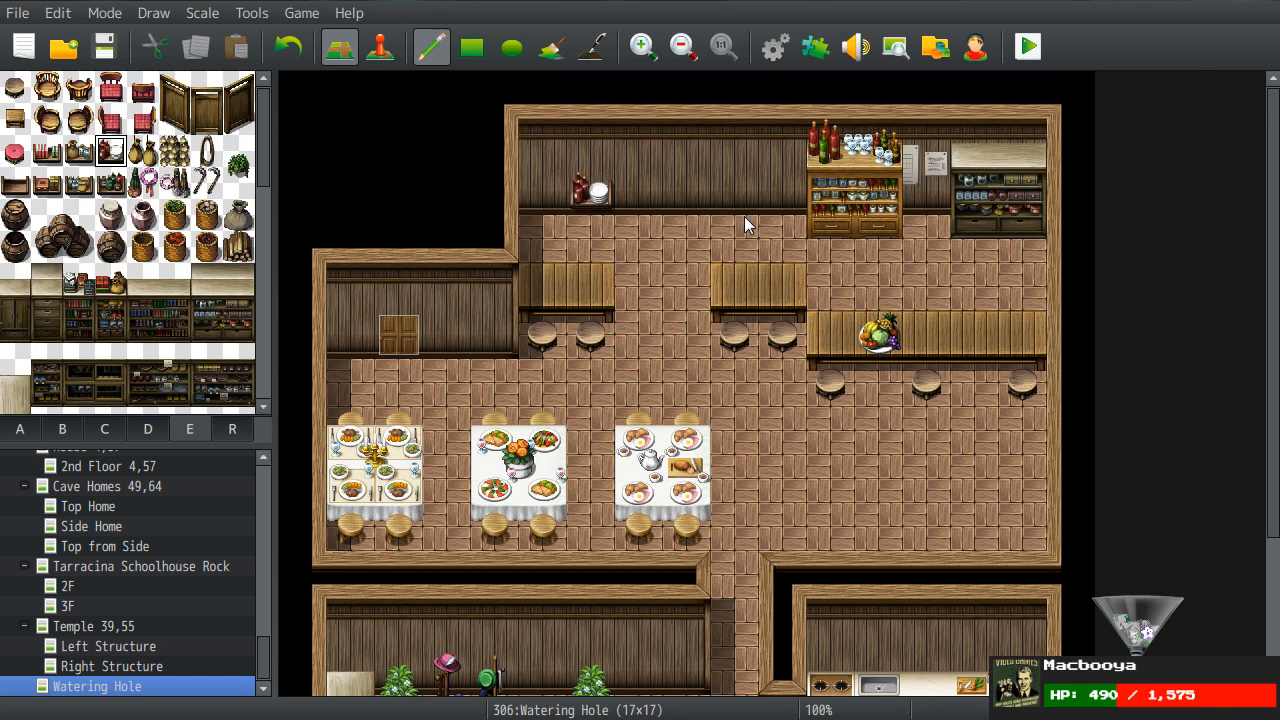
{"action": "left_click", "coordinate": [784, 190]}
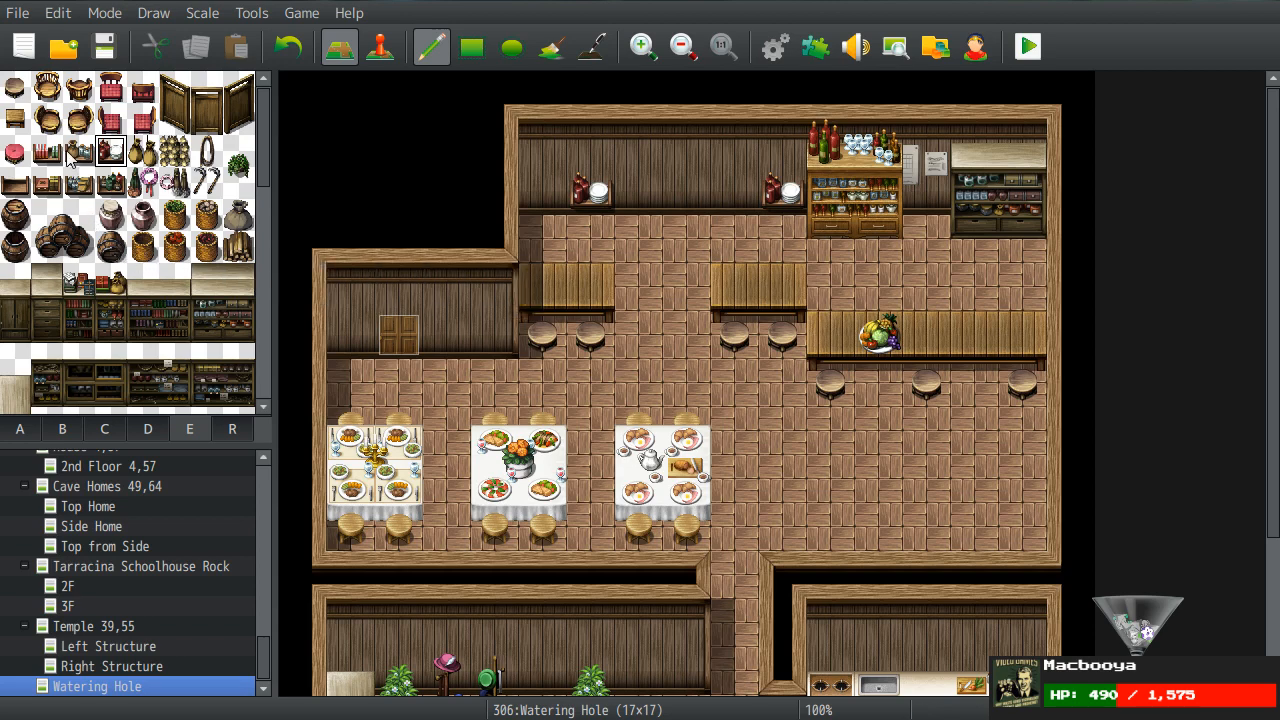
{"action": "left_click", "coordinate": [78, 151]}
{"action": "left_click", "coordinate": [735, 191]}
- Browse the background music tracks in the sound test as far as the Exploration track
{"action": "left_click", "coordinate": [855, 46]}
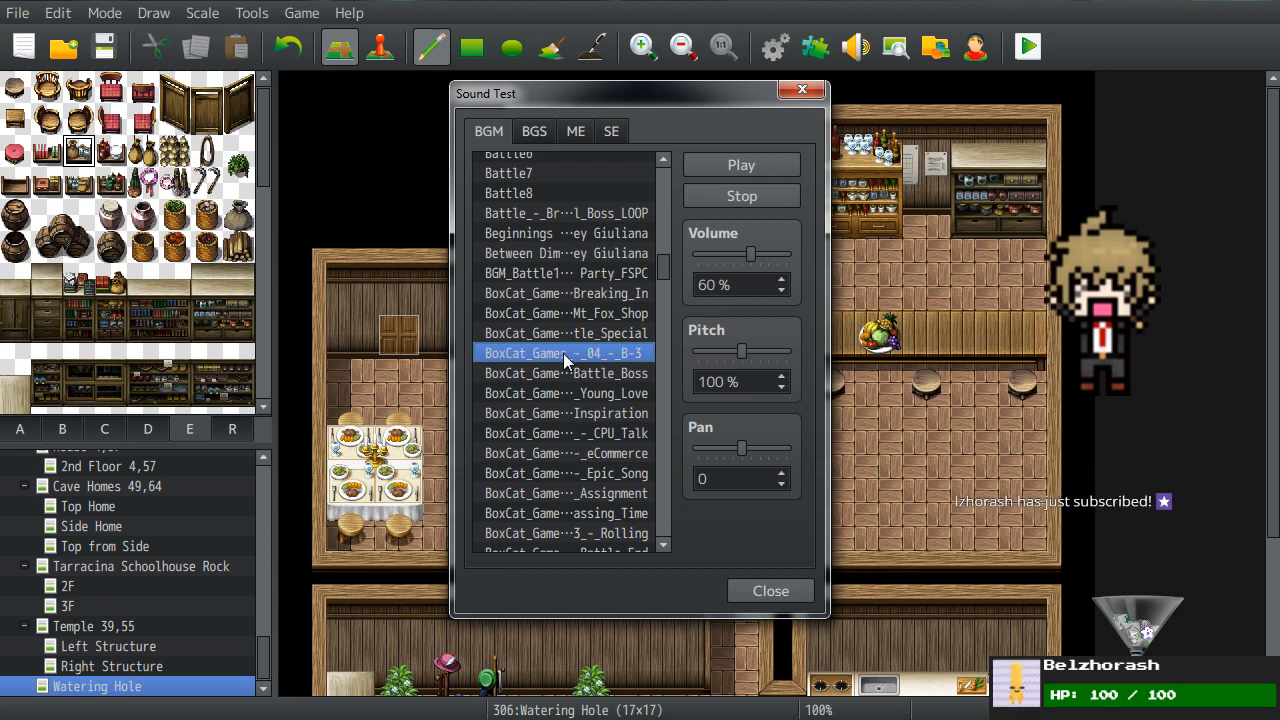
{"action": "scroll", "coordinate": [548, 305], "scroll_direction": "down", "scroll_amount": 6}
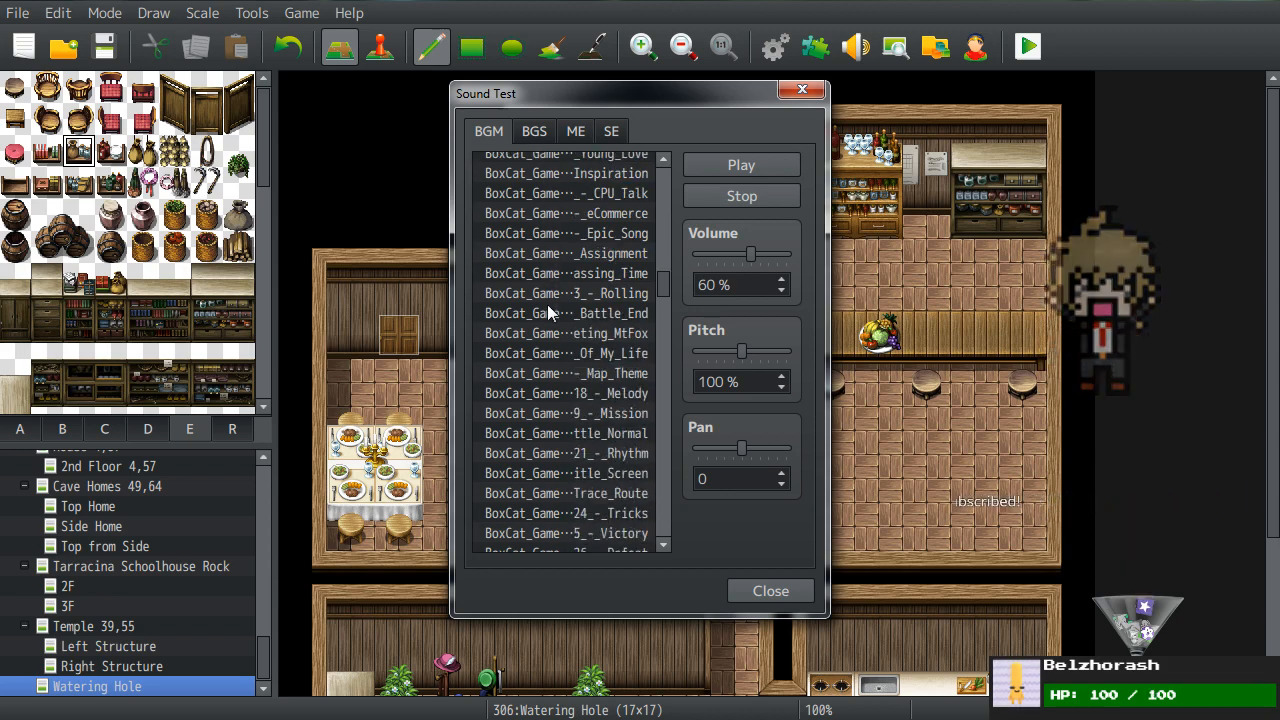
{"action": "scroll", "coordinate": [547, 312], "scroll_direction": "down", "scroll_amount": 5}
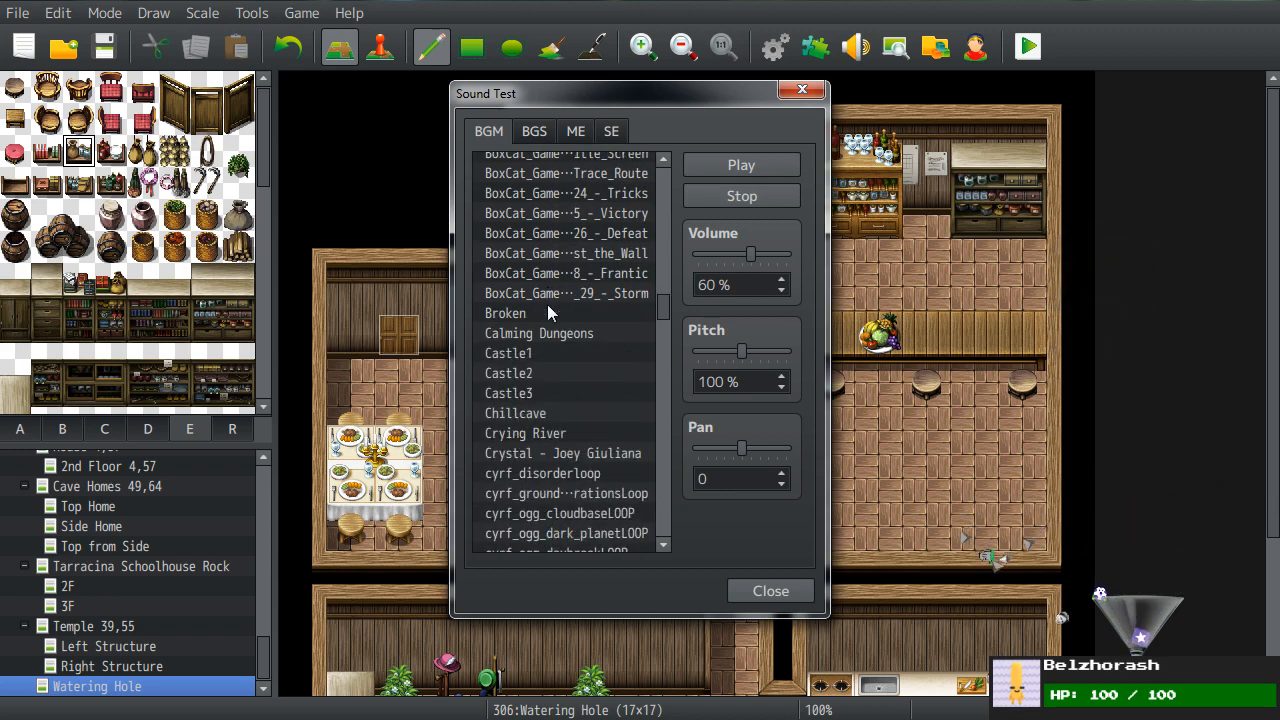
{"action": "scroll", "coordinate": [548, 305], "scroll_direction": "down", "scroll_amount": 2}
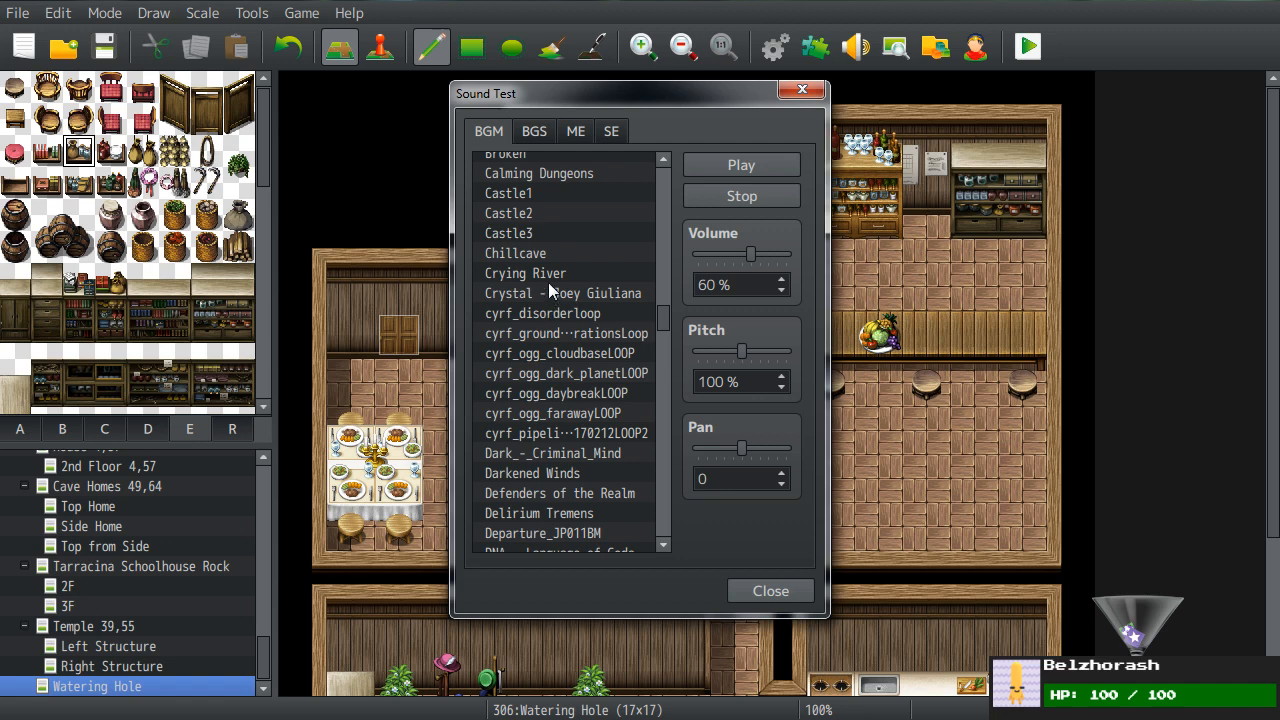
{"action": "scroll", "coordinate": [548, 290], "scroll_direction": "down", "scroll_amount": 1}
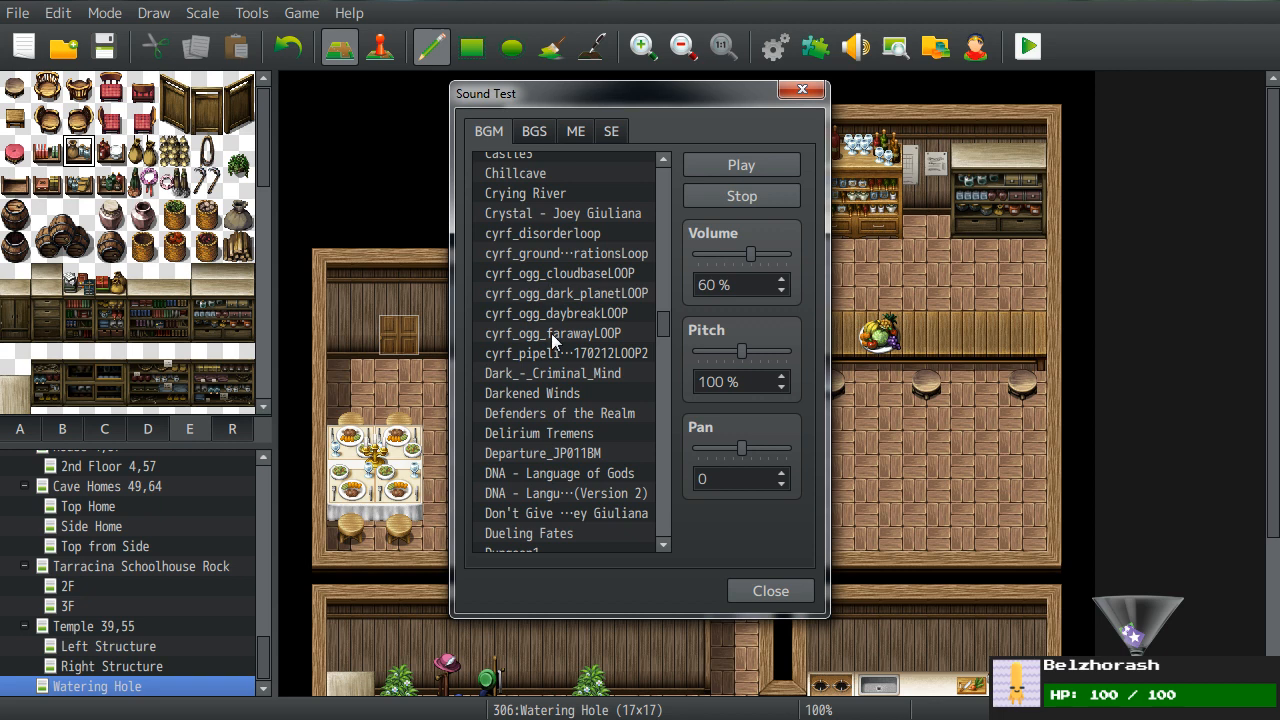
{"action": "scroll", "coordinate": [552, 362], "scroll_direction": "down", "scroll_amount": 2}
{"action": "scroll", "coordinate": [552, 362], "scroll_direction": "up", "scroll_amount": 3}
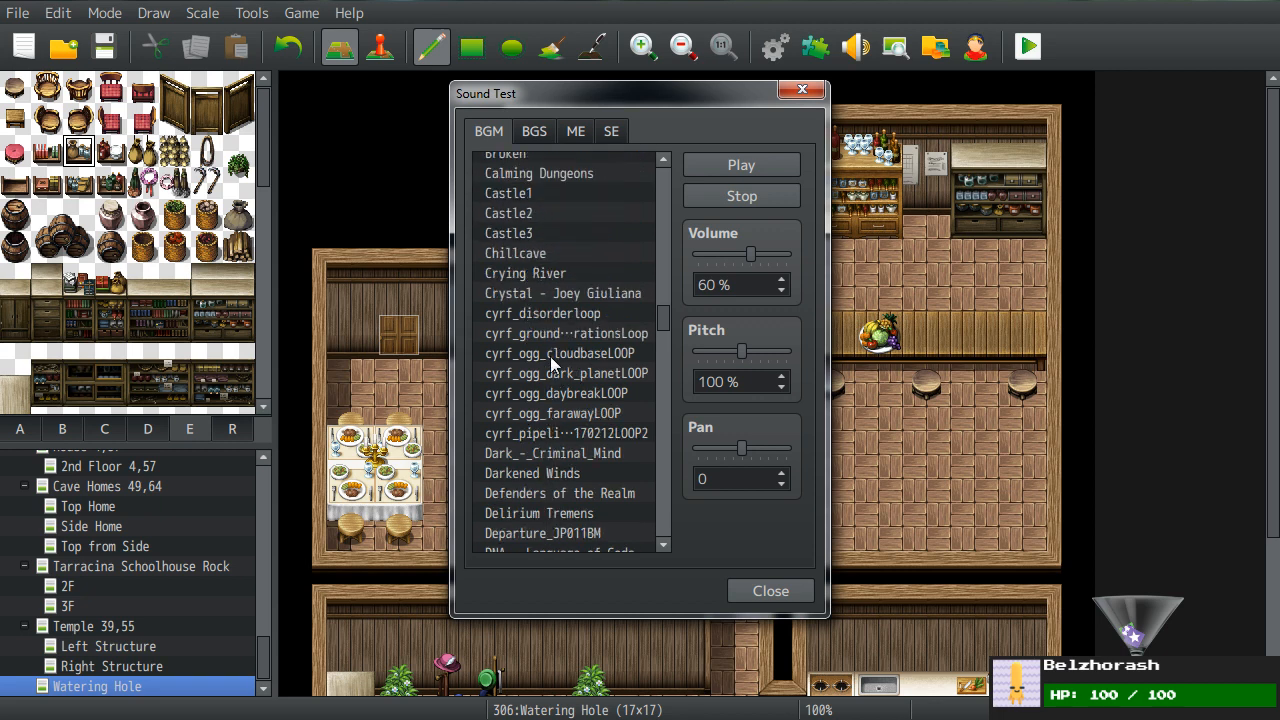
{"action": "mouse_move", "coordinate": [660, 338]}
{"action": "left_mouse_down"}
{"action": "mouse_move", "coordinate": [663, 265]}
{"action": "mouse_move", "coordinate": [664, 350]}
{"action": "left_mouse_up"}
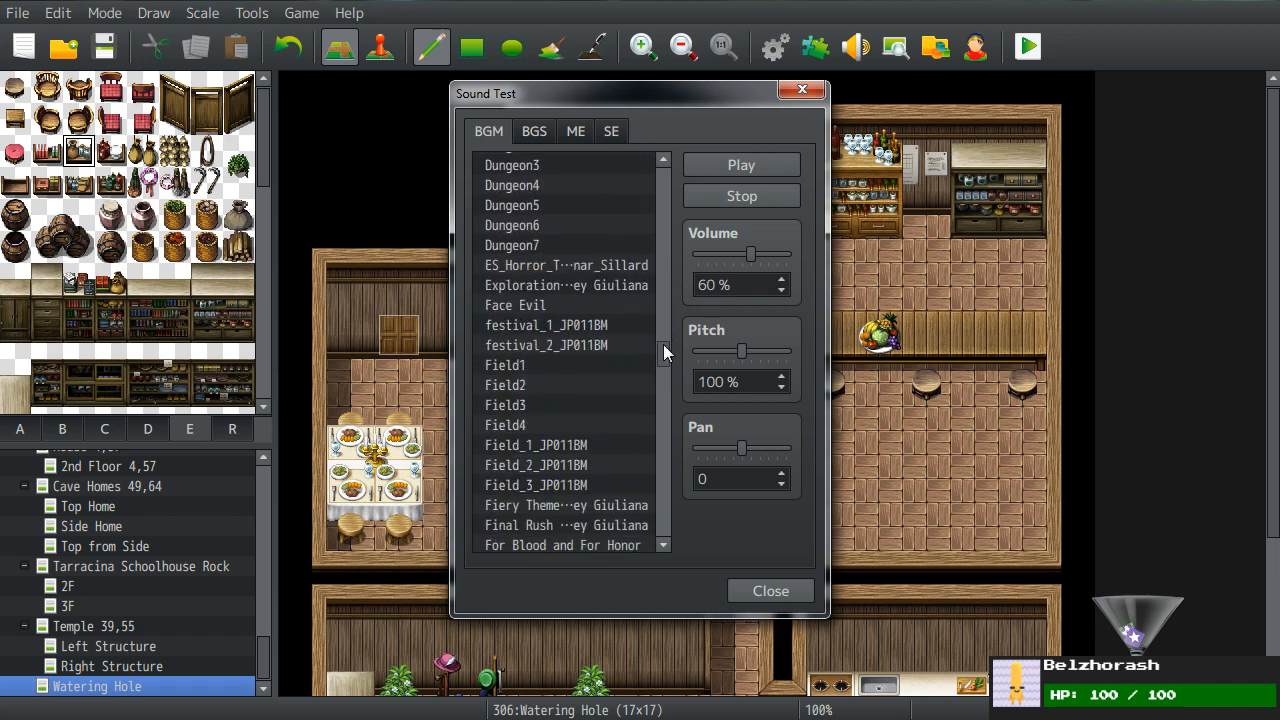
{"action": "left_click", "coordinate": [612, 285]}
{"action": "left_click", "coordinate": [806, 93]}
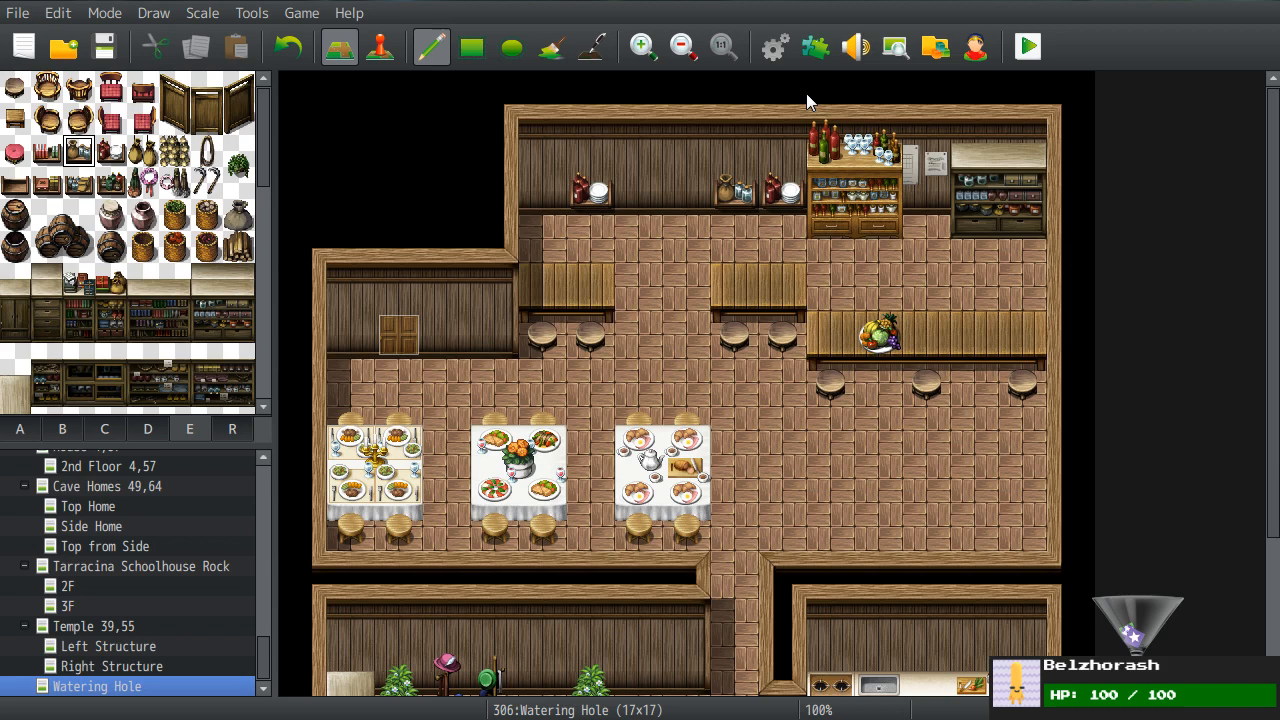
- Try an empty wicker basket behind the bar at column 13, row 3
{"action": "middle_click_drag", "start_coordinate": [722, 370], "coordinate": [737, 366]}
{"action": "left_click", "coordinate": [143, 248]}
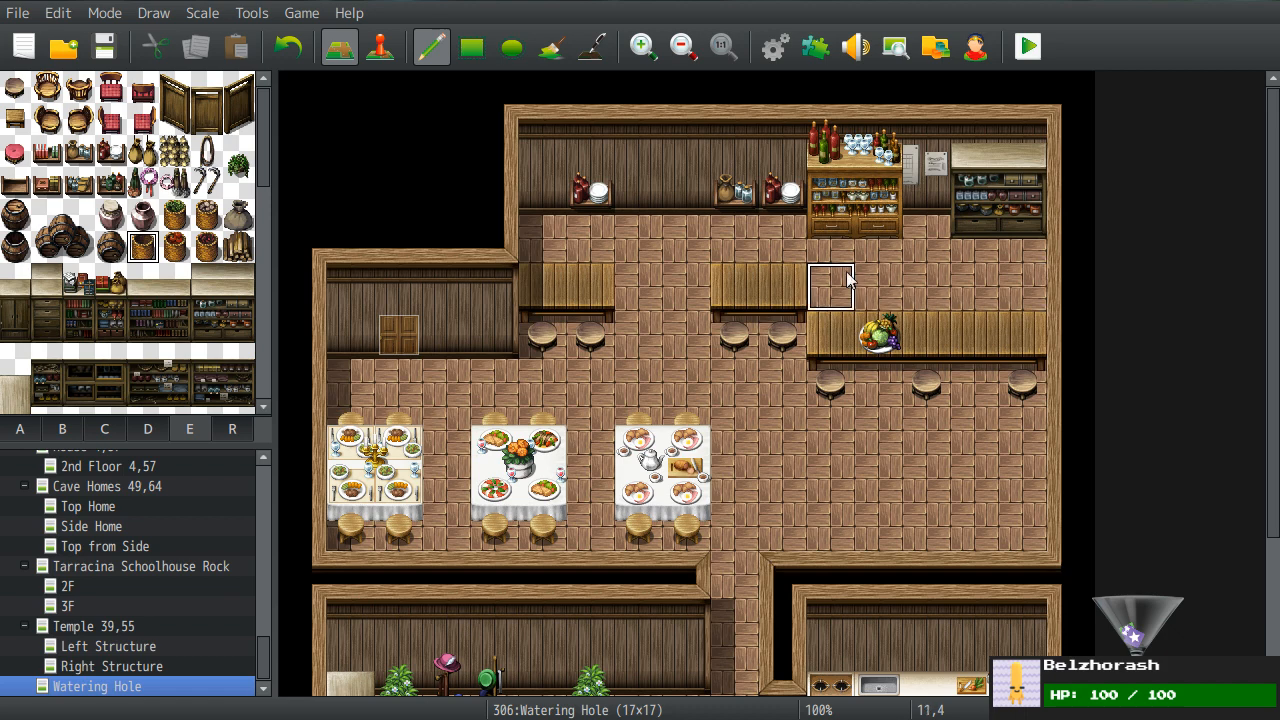
{"action": "left_click", "coordinate": [932, 248]}
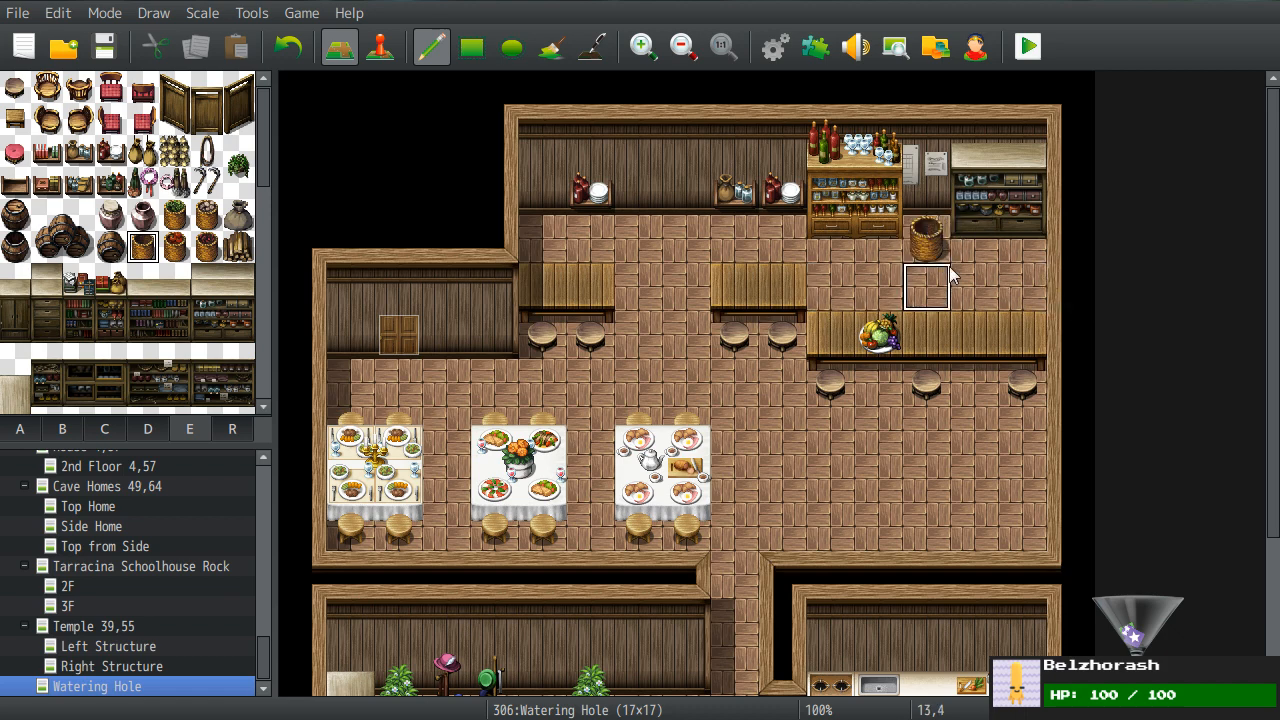
{"action": "key", "text": "ctrl+z"}
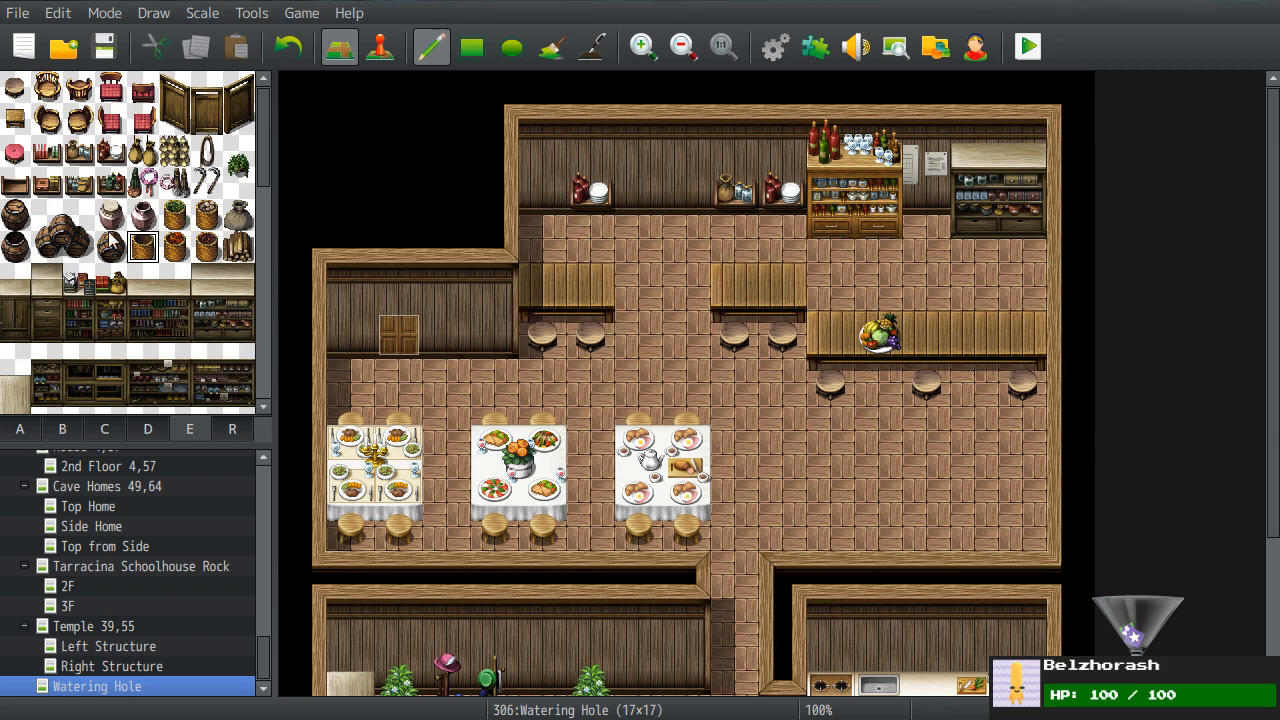
- Place the two-tile-wide dark cupboard with stocked shelves in the dining room at columns 14 and 15, rows 7 to 9
{"action": "scroll", "coordinate": [100, 242], "scroll_direction": "down", "scroll_amount": 5}
{"action": "scroll", "coordinate": [100, 242], "scroll_direction": "up", "scroll_amount": 4}
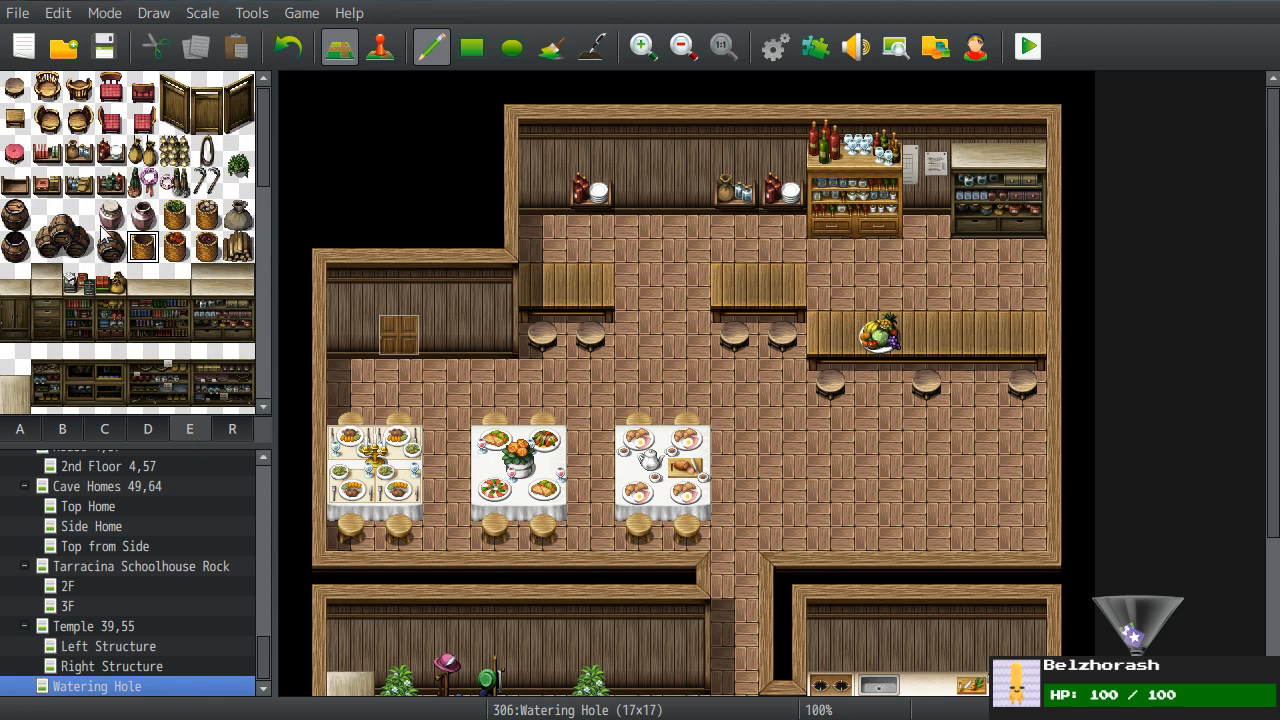
{"action": "left_click", "coordinate": [20, 184]}
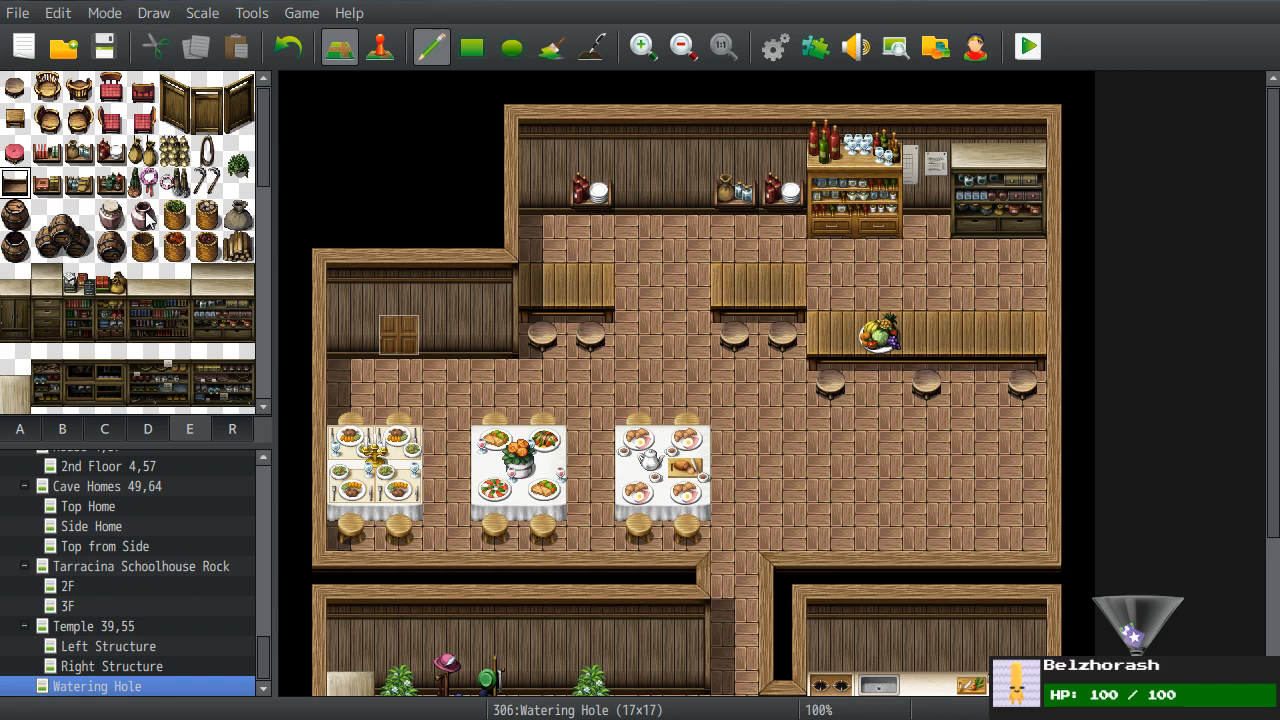
{"action": "scroll", "coordinate": [148, 218], "scroll_direction": "down", "scroll_amount": 5}
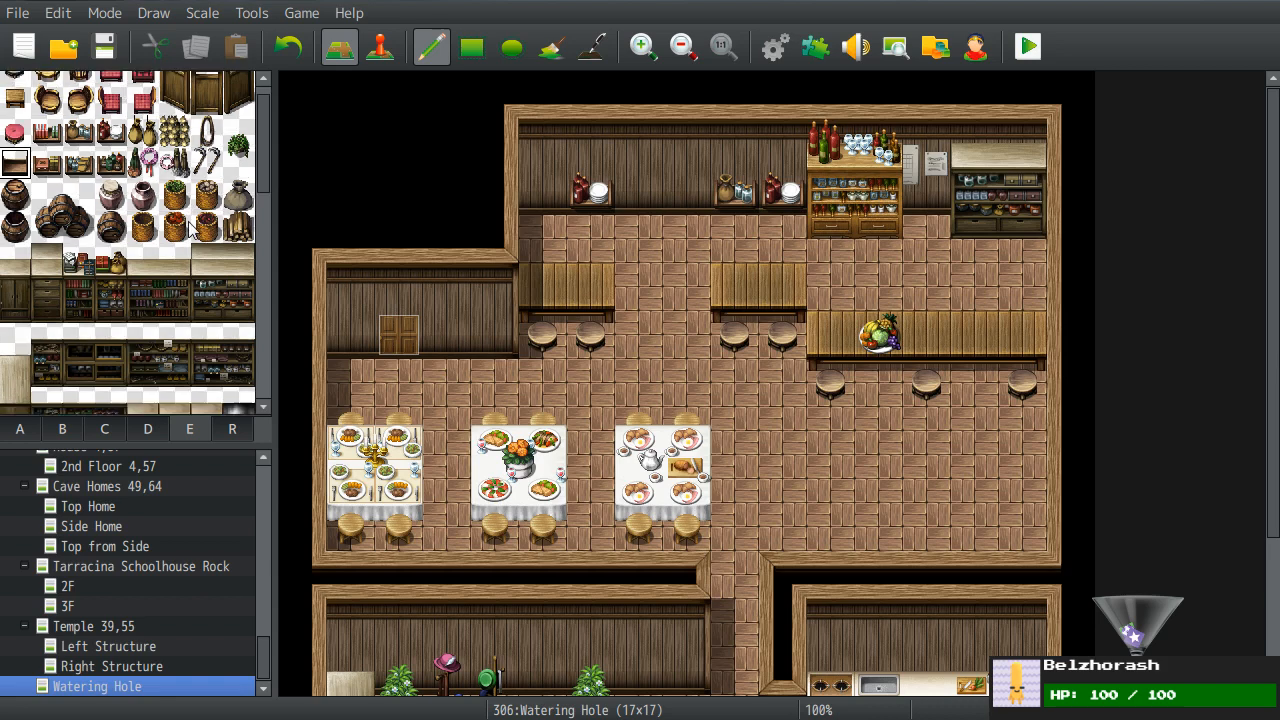
{"action": "left_click", "coordinate": [50, 215]}
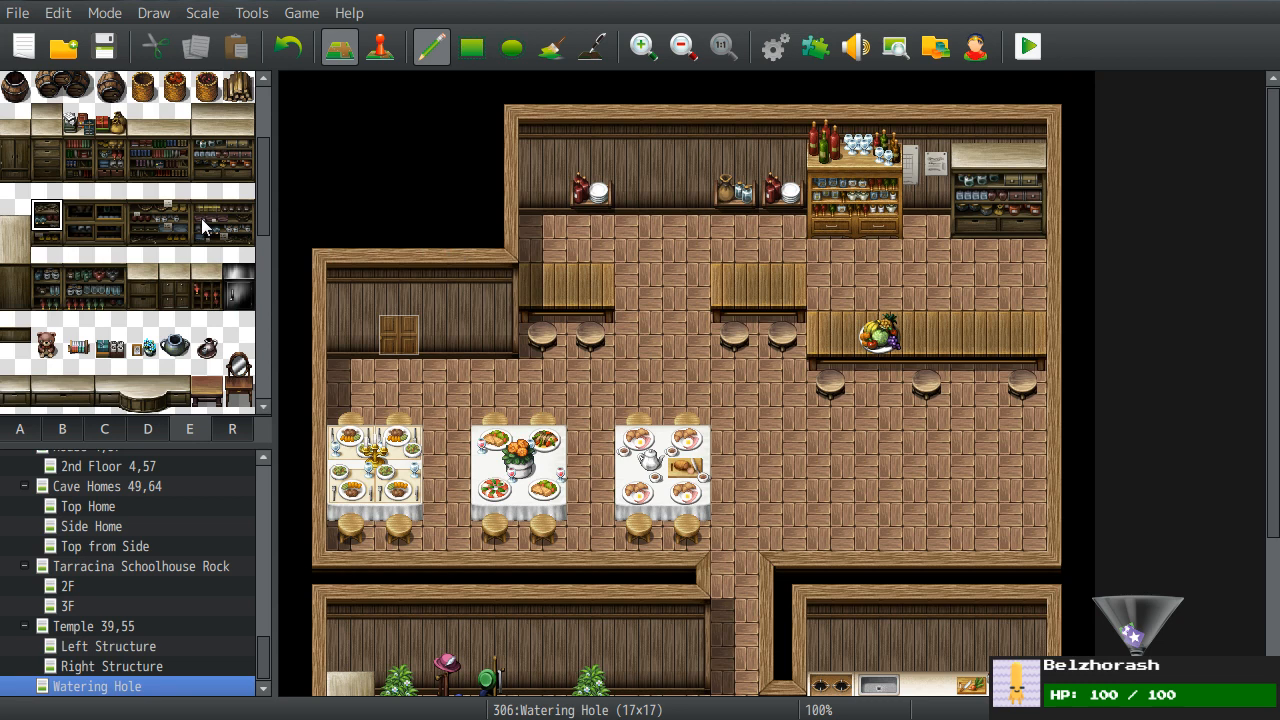
{"action": "left_click_drag", "start_coordinate": [205, 114], "coordinate": [245, 185]}
{"action": "left_click", "coordinate": [975, 430]}
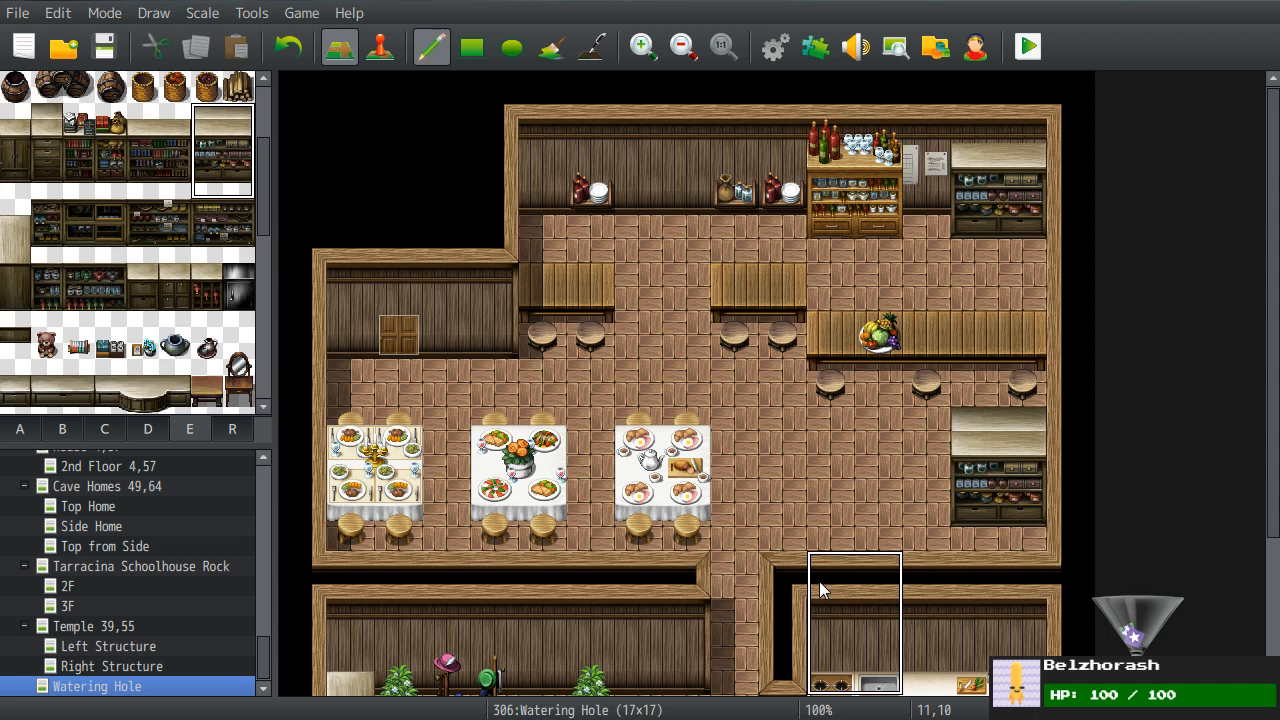
{"action": "right_click", "coordinate": [990, 444]}
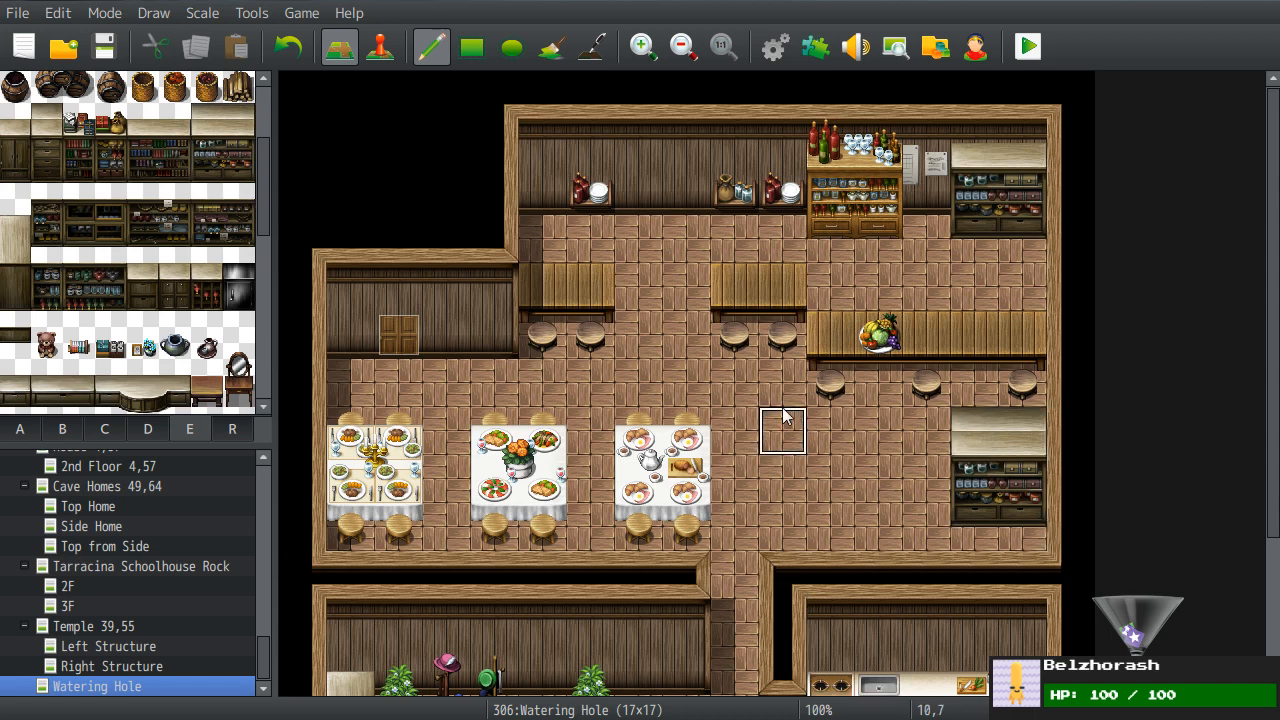
- Move the bar counter at columns 13 to 15 up to row 4 with its stools on row 5, and add a stool at column 12, row 6
{"action": "right_click_drag", "start_coordinate": [919, 353], "coordinate": [1011, 373]}
{"action": "left_click", "coordinate": [1008, 353]}
{"action": "right_click", "coordinate": [954, 379]}
{"action": "left_click", "coordinate": [948, 379]}
{"action": "left_click", "coordinate": [1022, 383]}
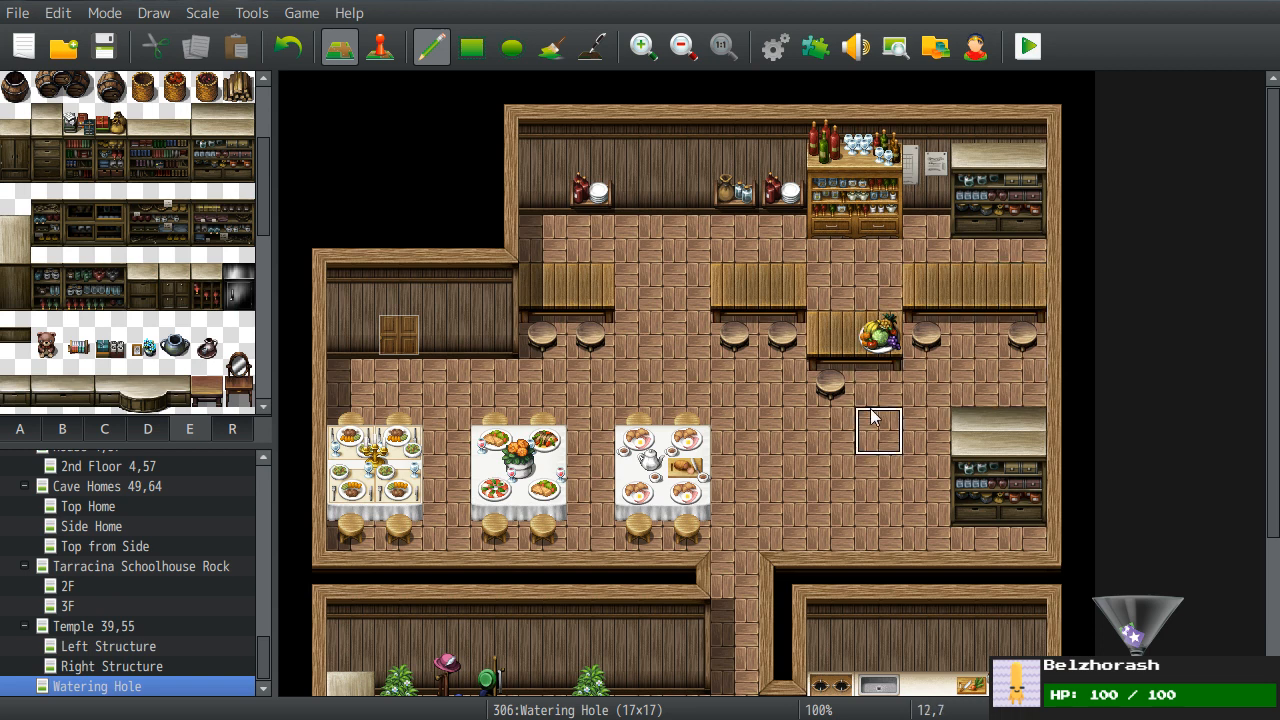
{"action": "left_click", "coordinate": [878, 390]}
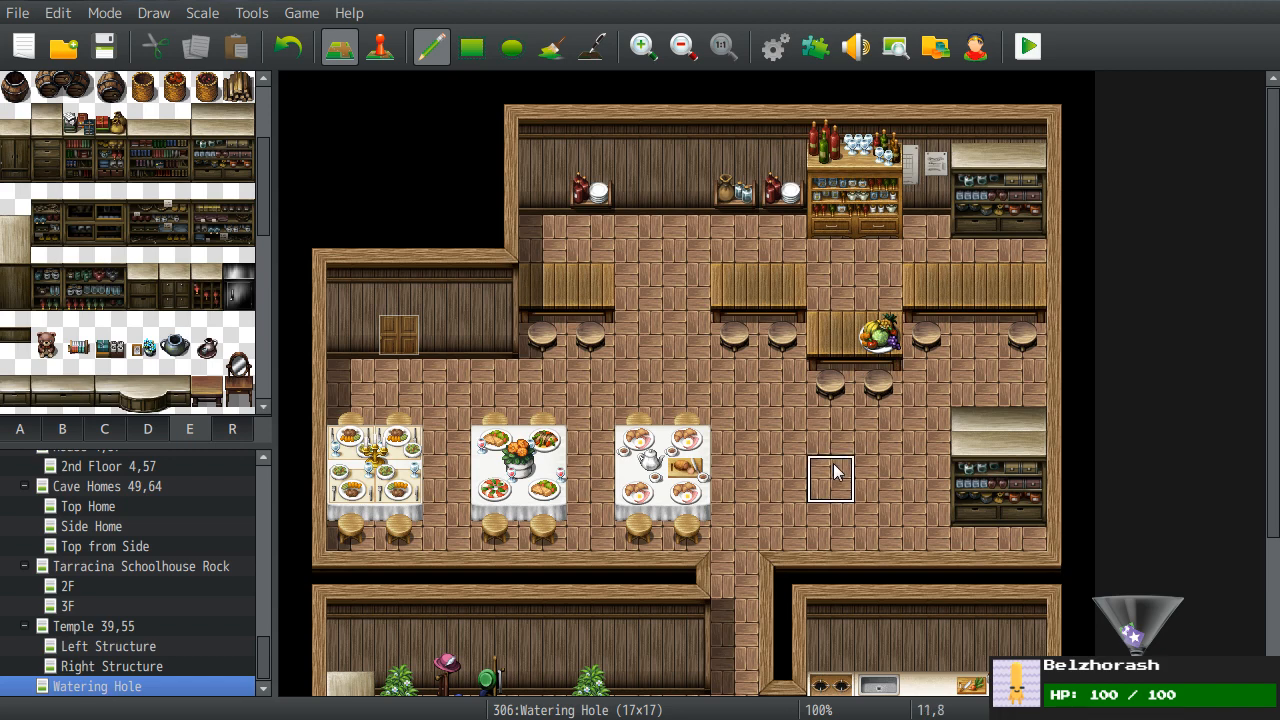
- Replace the fruit basket on the bar counter at column 12, row 5 with a cluster of red bottles
{"action": "right_click", "coordinate": [845, 353]}
{"action": "left_click", "coordinate": [867, 345]}
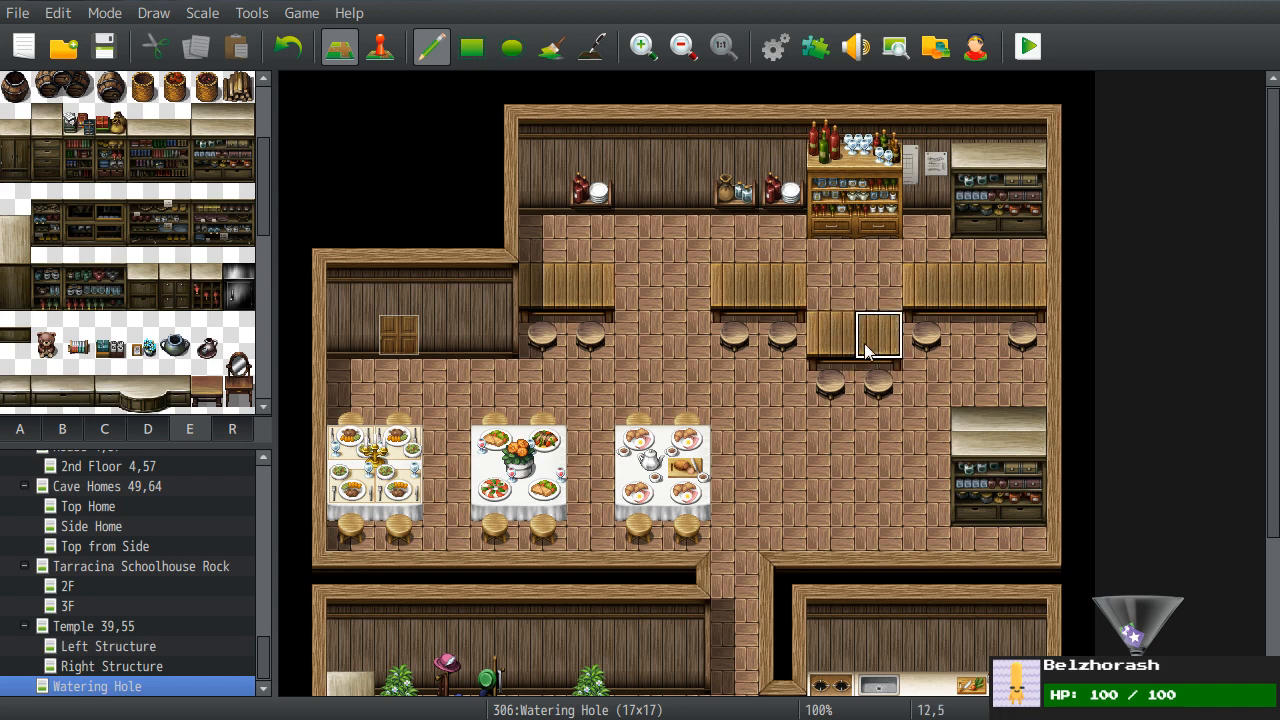
{"action": "left_click", "coordinate": [148, 428]}
{"action": "scroll", "coordinate": [90, 333], "scroll_direction": "down", "scroll_amount": 10}
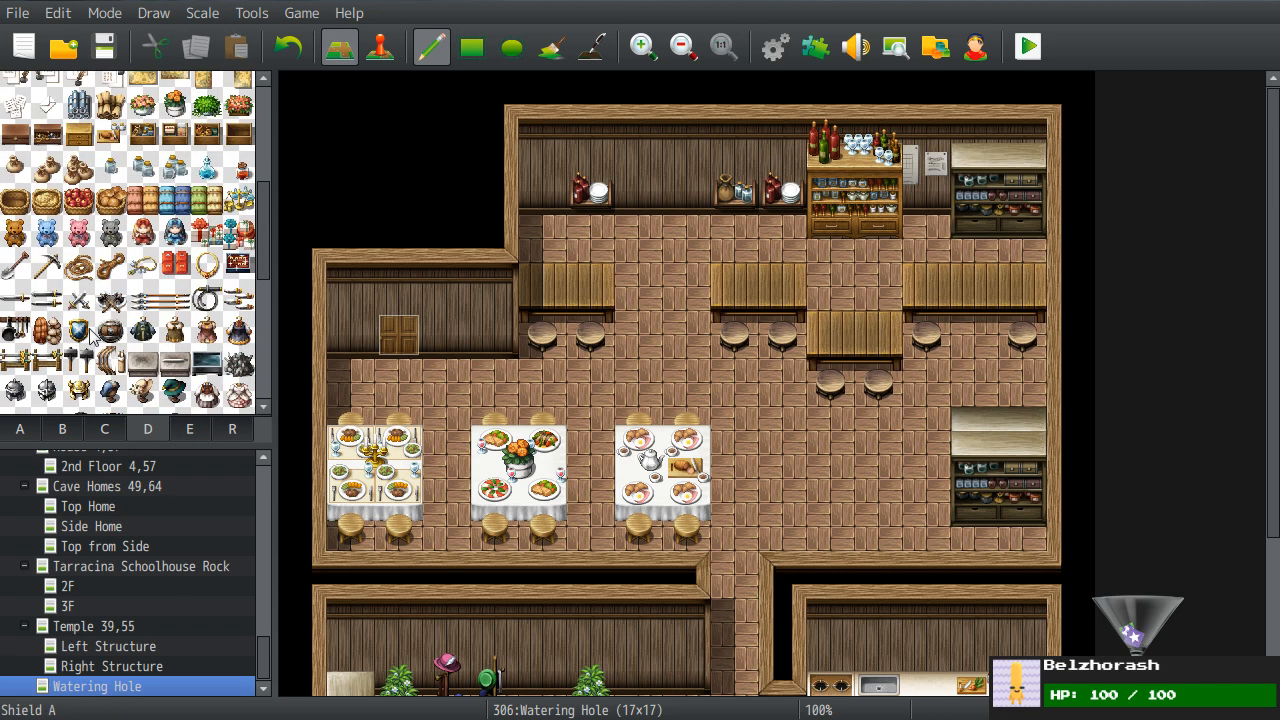
{"action": "scroll", "coordinate": [90, 333], "scroll_direction": "up", "scroll_amount": 1}
{"action": "left_click", "coordinate": [110, 181]}
{"action": "left_click", "coordinate": [867, 340]}
- Place green ale bottles with a pint mug on the bar counters at columns 15 and 5, row 4, and Pint Mug B (Top) at column 6
{"action": "left_click", "coordinate": [79, 150]}
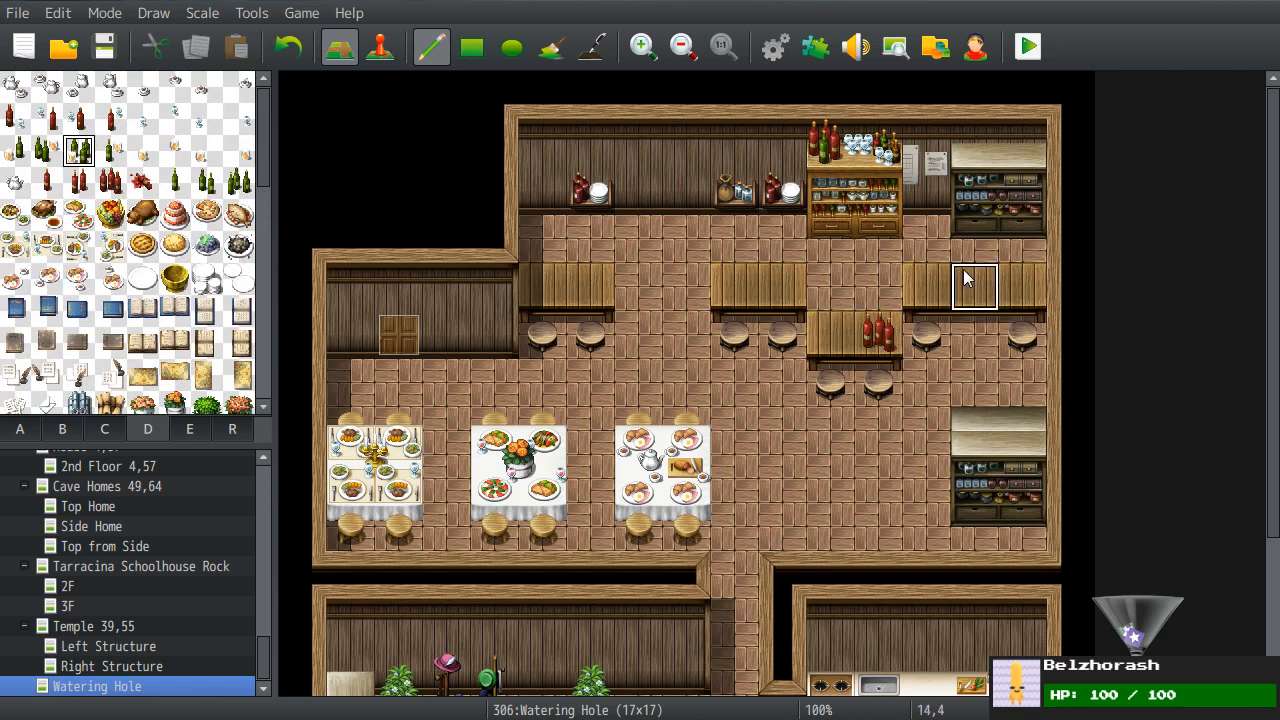
{"action": "left_click", "coordinate": [1008, 284]}
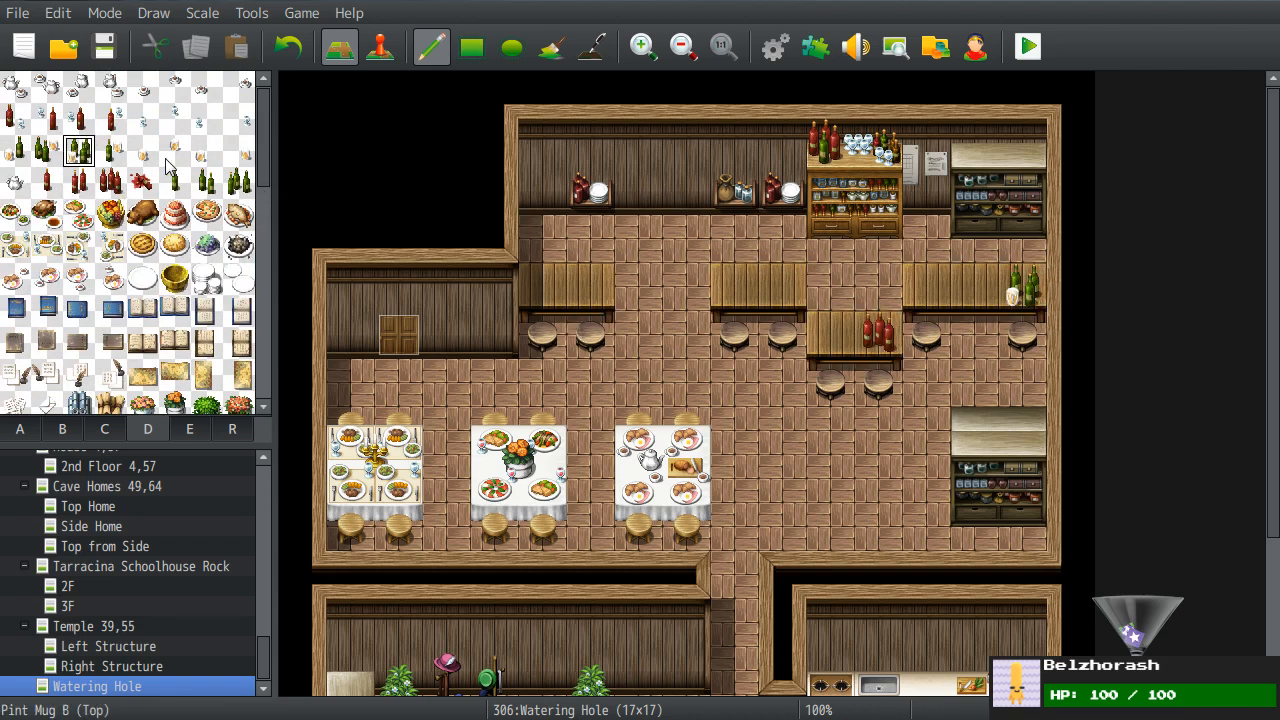
{"action": "left_click", "coordinate": [175, 151]}
{"action": "left_click", "coordinate": [590, 285]}
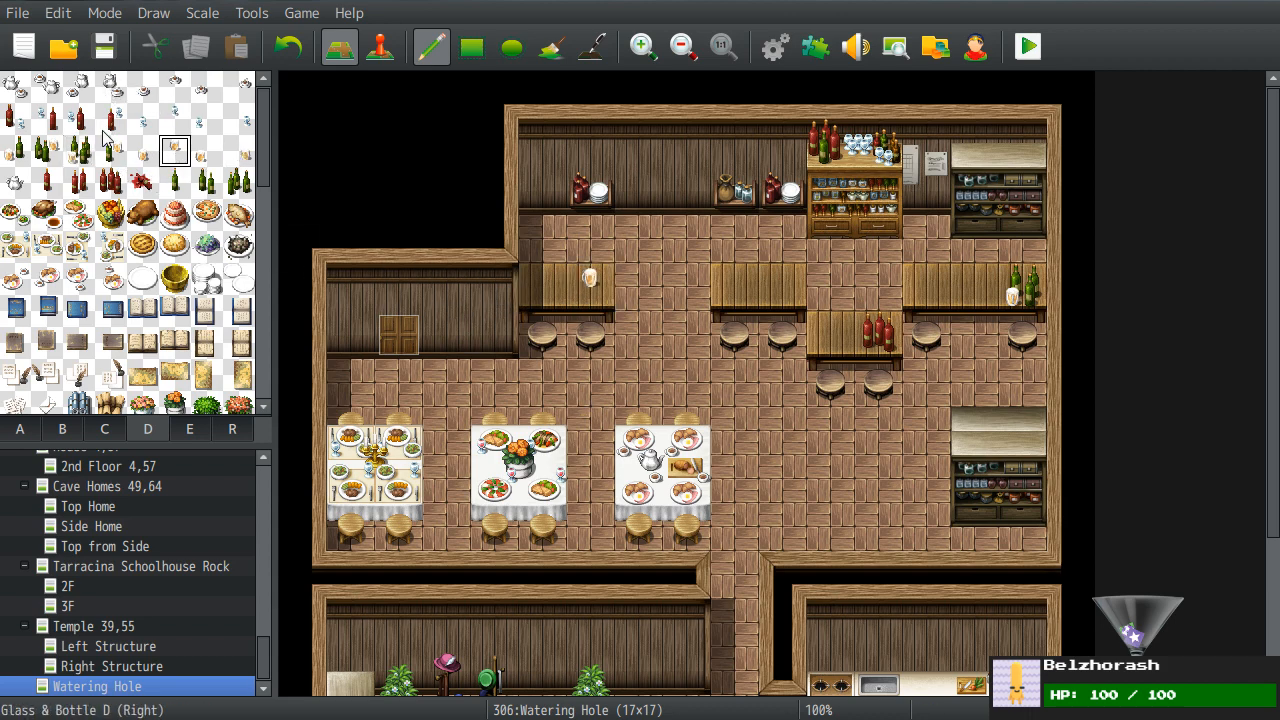
{"action": "left_click", "coordinate": [47, 150]}
{"action": "left_click", "coordinate": [543, 285]}
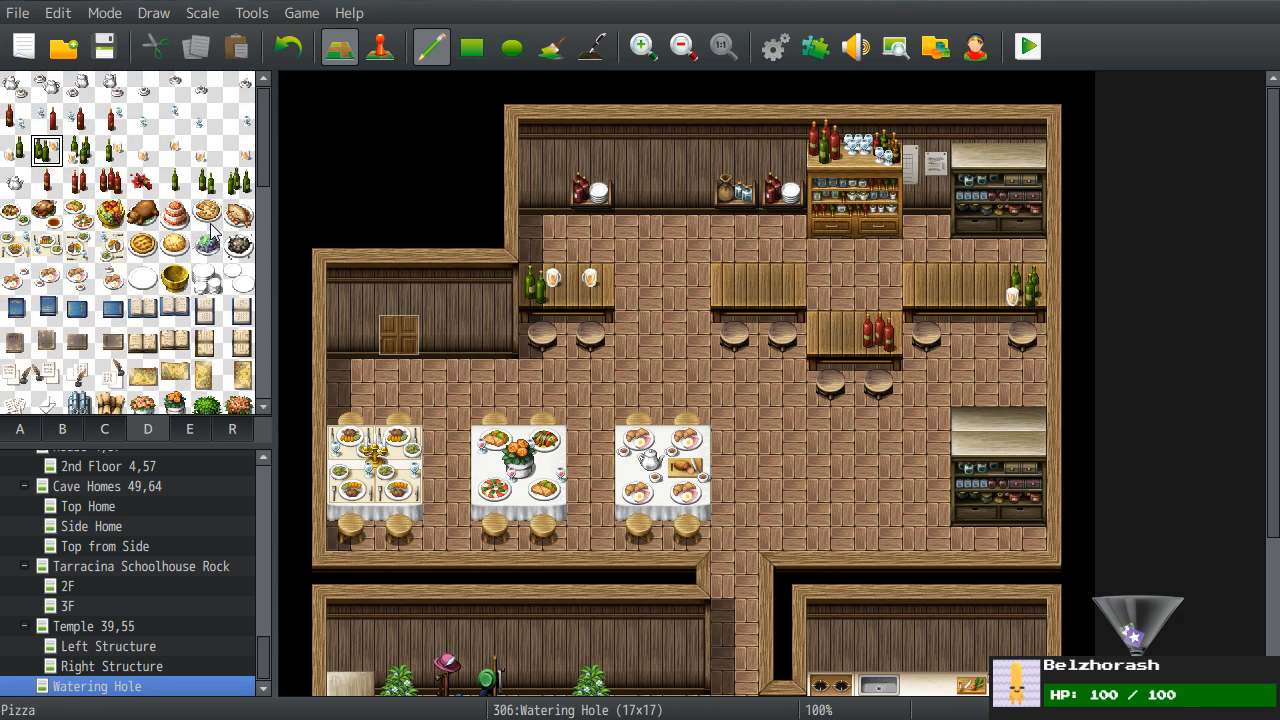
- Place the stacks of white plates on the kitchen counter at column 13, row 12, between the sink and cutting board
{"action": "scroll", "coordinate": [543, 336], "scroll_direction": "down", "scroll_amount": 4}
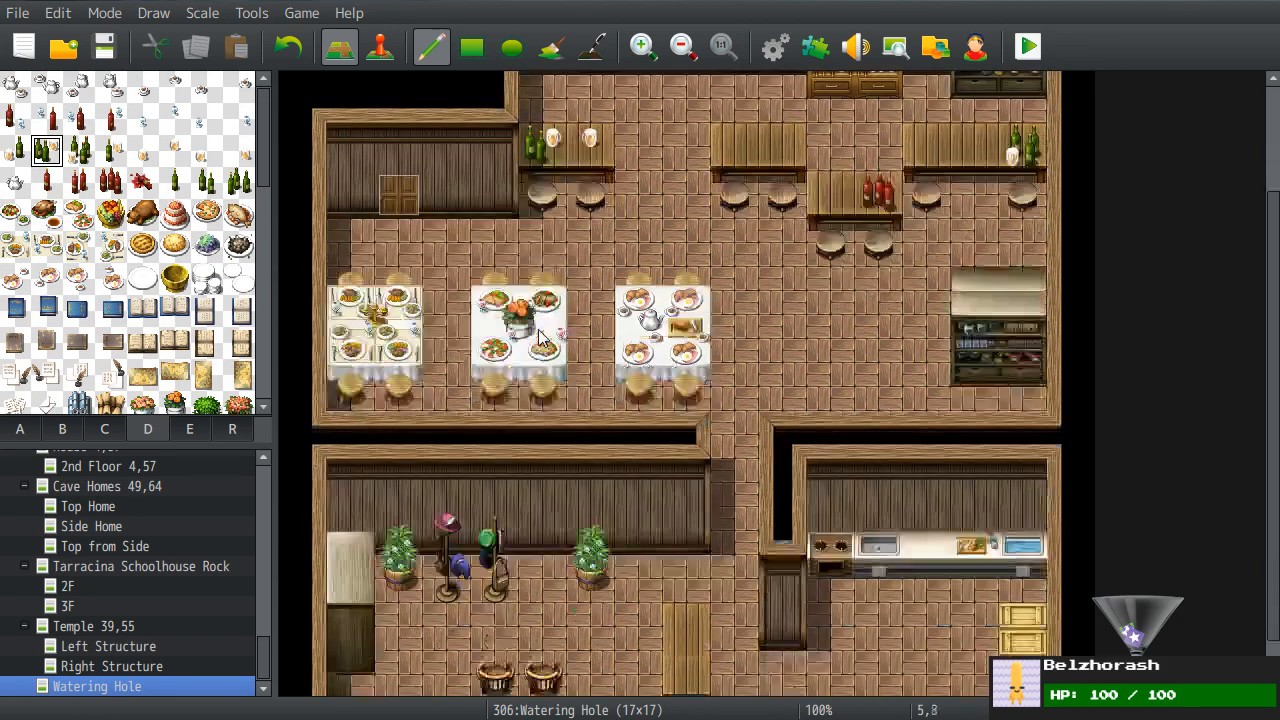
{"action": "left_click", "coordinate": [205, 281]}
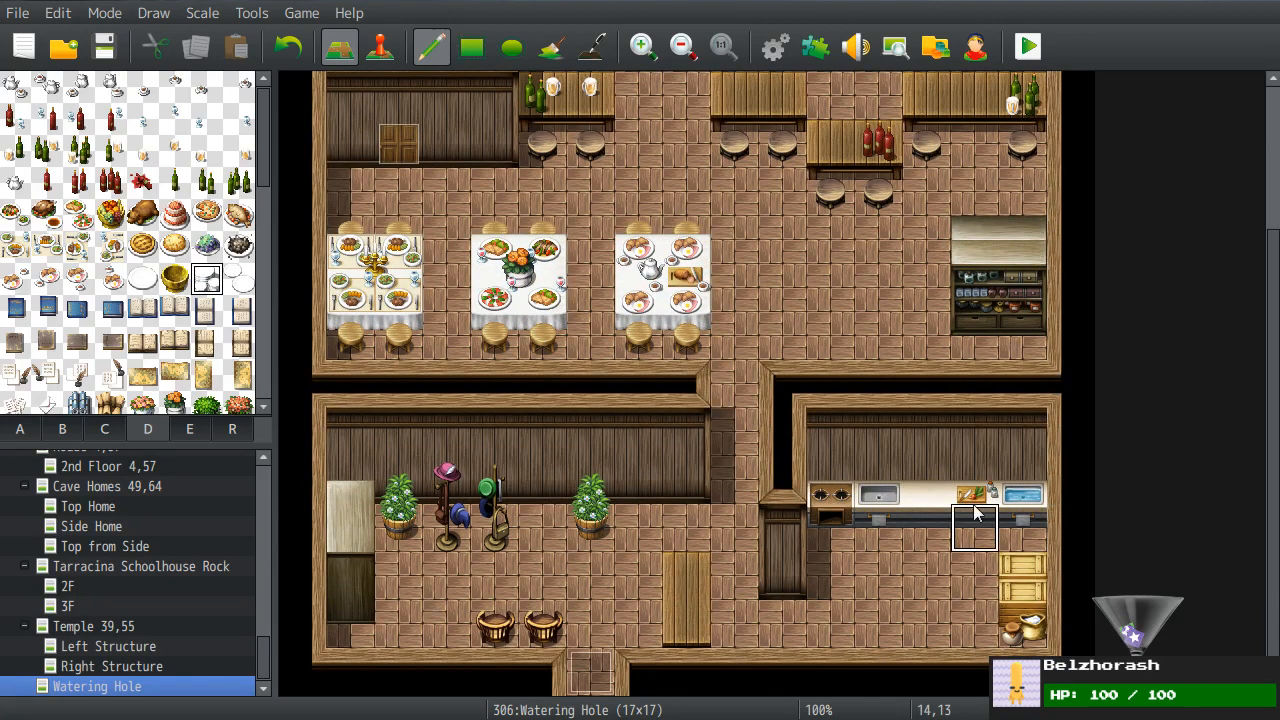
{"action": "left_click", "coordinate": [927, 480]}
{"action": "right_click", "coordinate": [936, 590]}
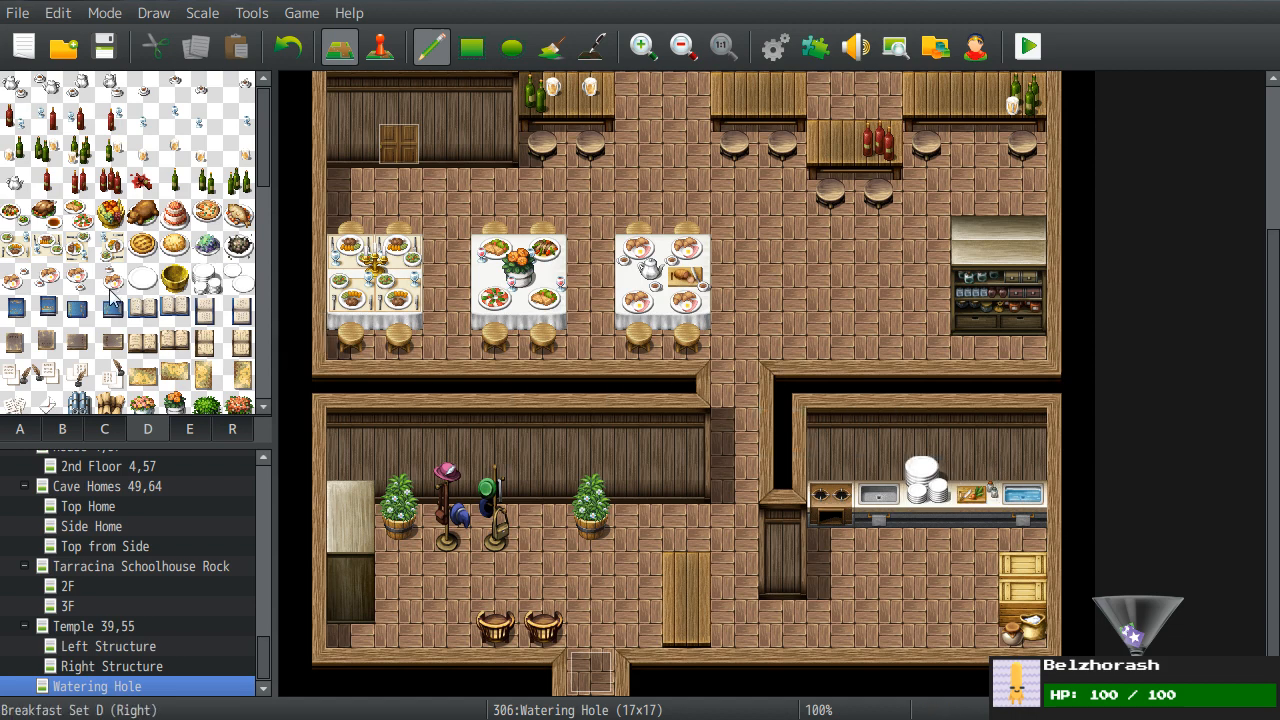
- Try a medicine bottle on the middle dining table at column 4, row 8
{"action": "scroll", "coordinate": [113, 297], "scroll_direction": "down", "scroll_amount": 3}
{"action": "scroll", "coordinate": [113, 297], "scroll_direction": "down", "scroll_amount": 2}
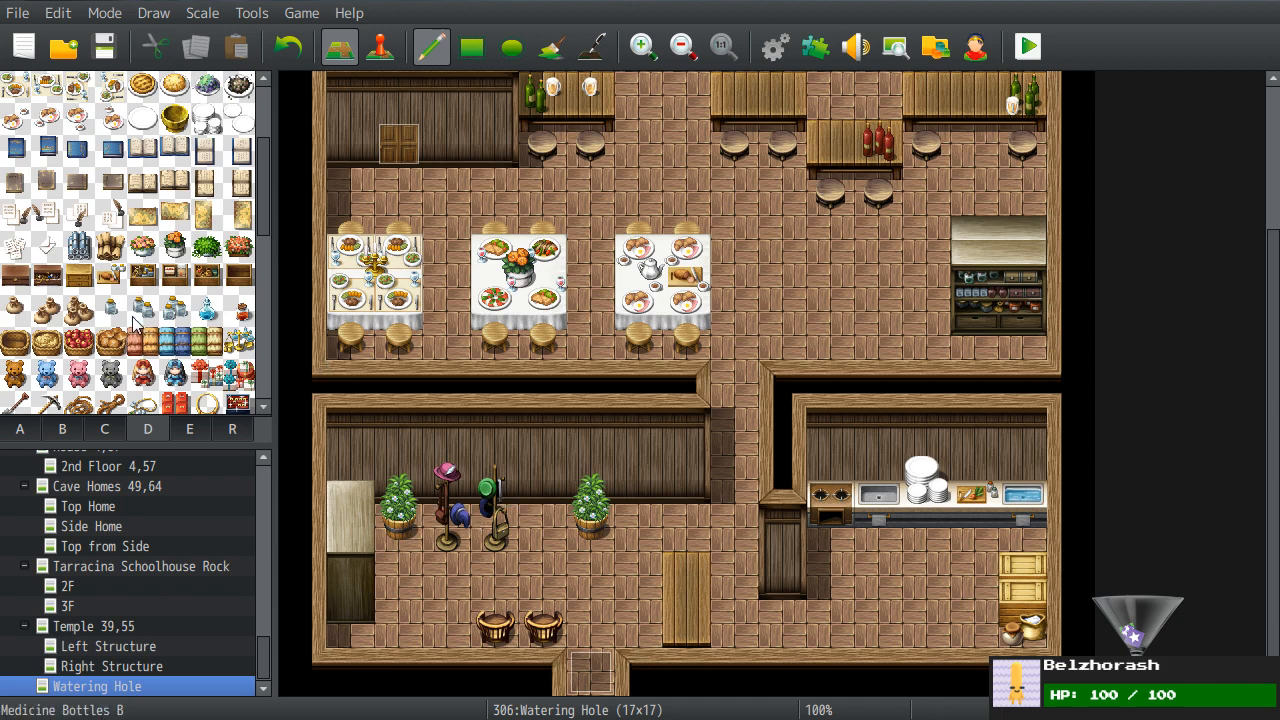
{"action": "left_click", "coordinate": [110, 310]}
{"action": "left_click", "coordinate": [496, 288]}
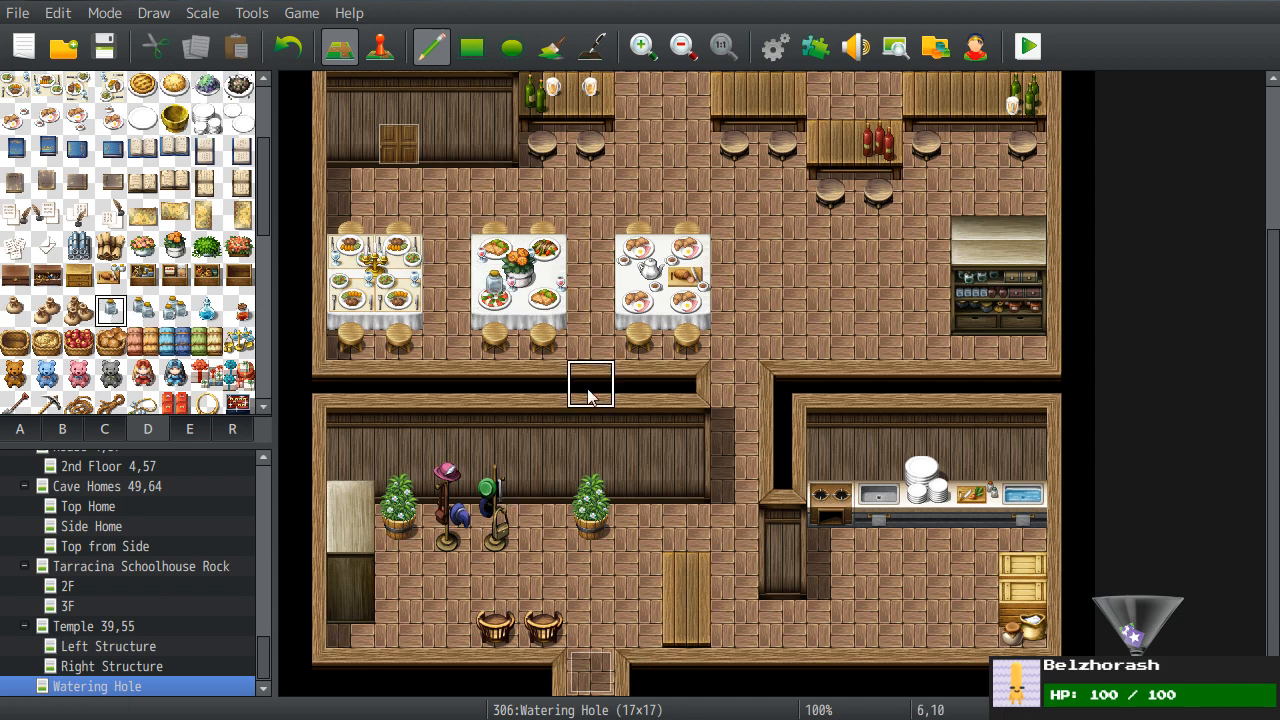
{"action": "scroll", "coordinate": [765, 397], "scroll_direction": "up", "scroll_amount": 2}
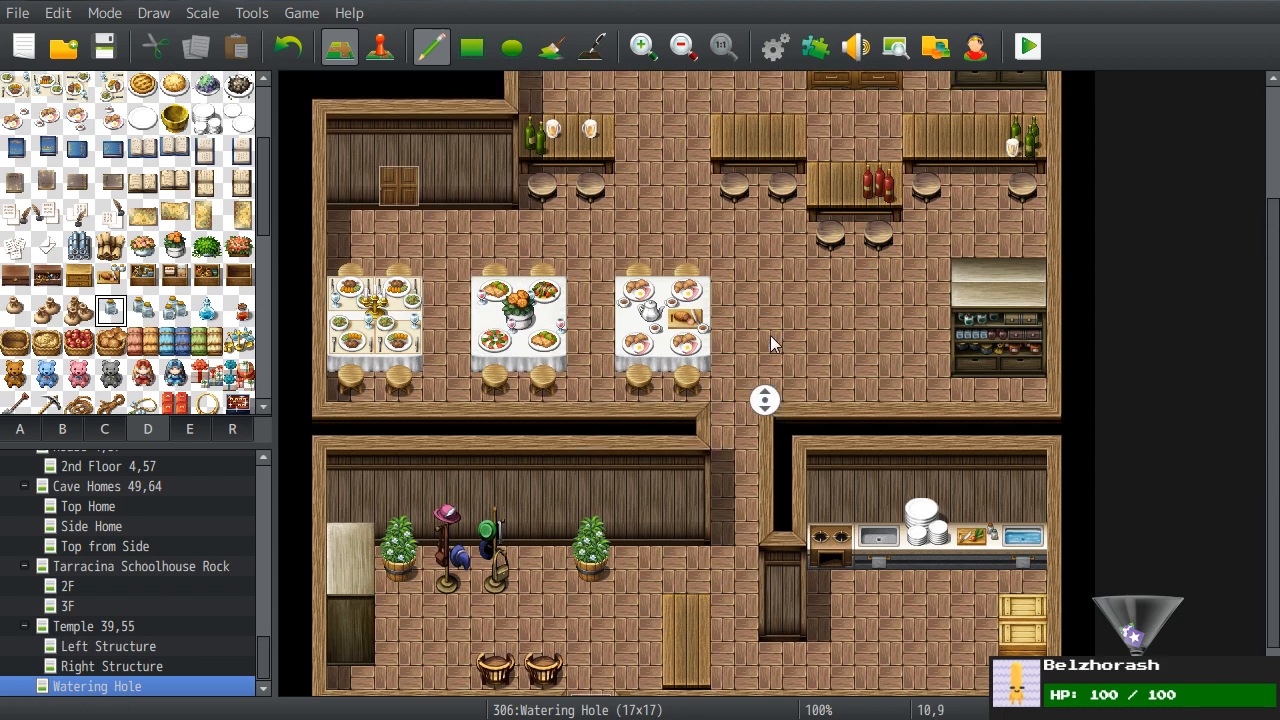
- Try the closed dark-brown box on the bar counter at column 9, row 4
{"action": "scroll", "coordinate": [150, 300], "scroll_direction": "down", "scroll_amount": 15}
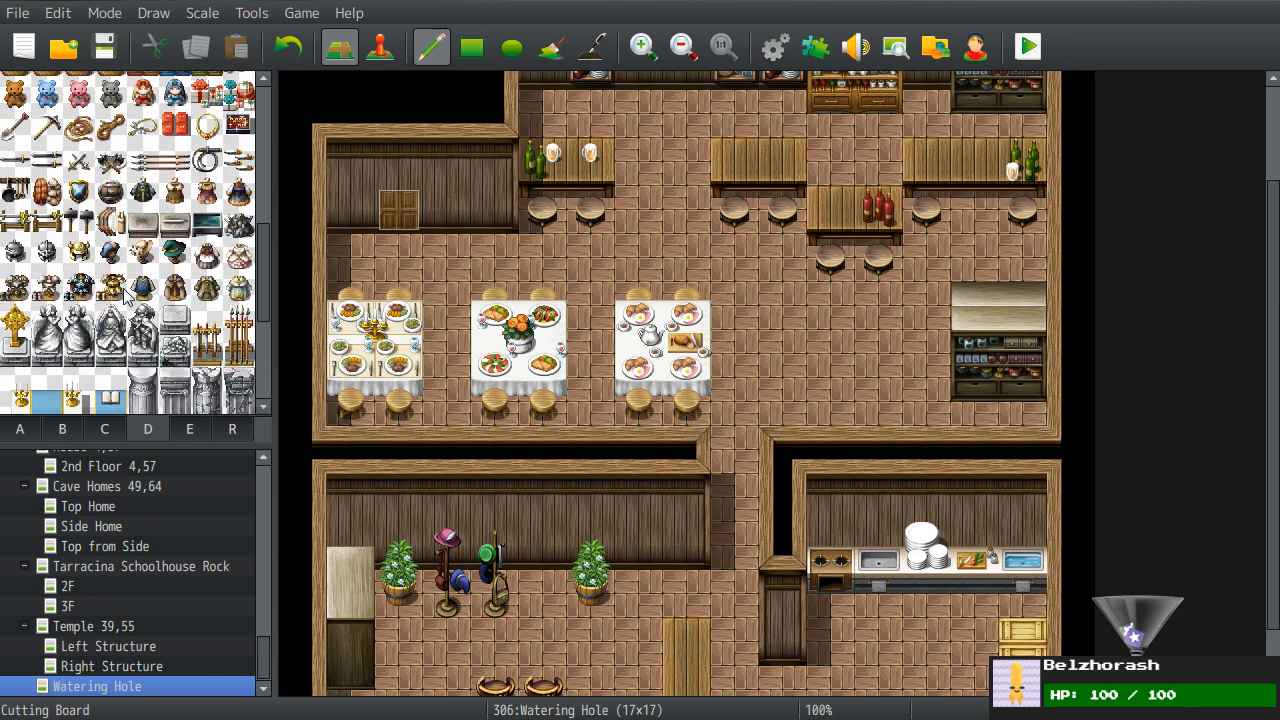
{"action": "scroll", "coordinate": [124, 300], "scroll_direction": "up", "scroll_amount": 14}
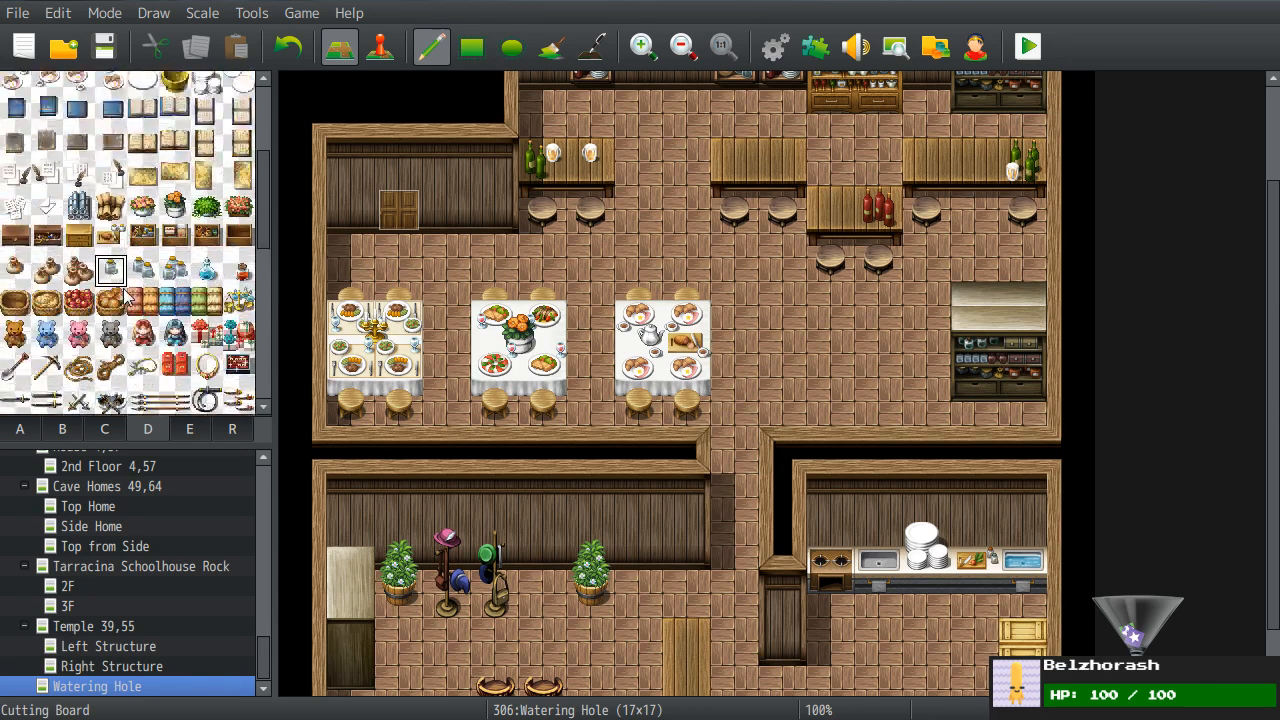
{"action": "left_click", "coordinate": [142, 350]}
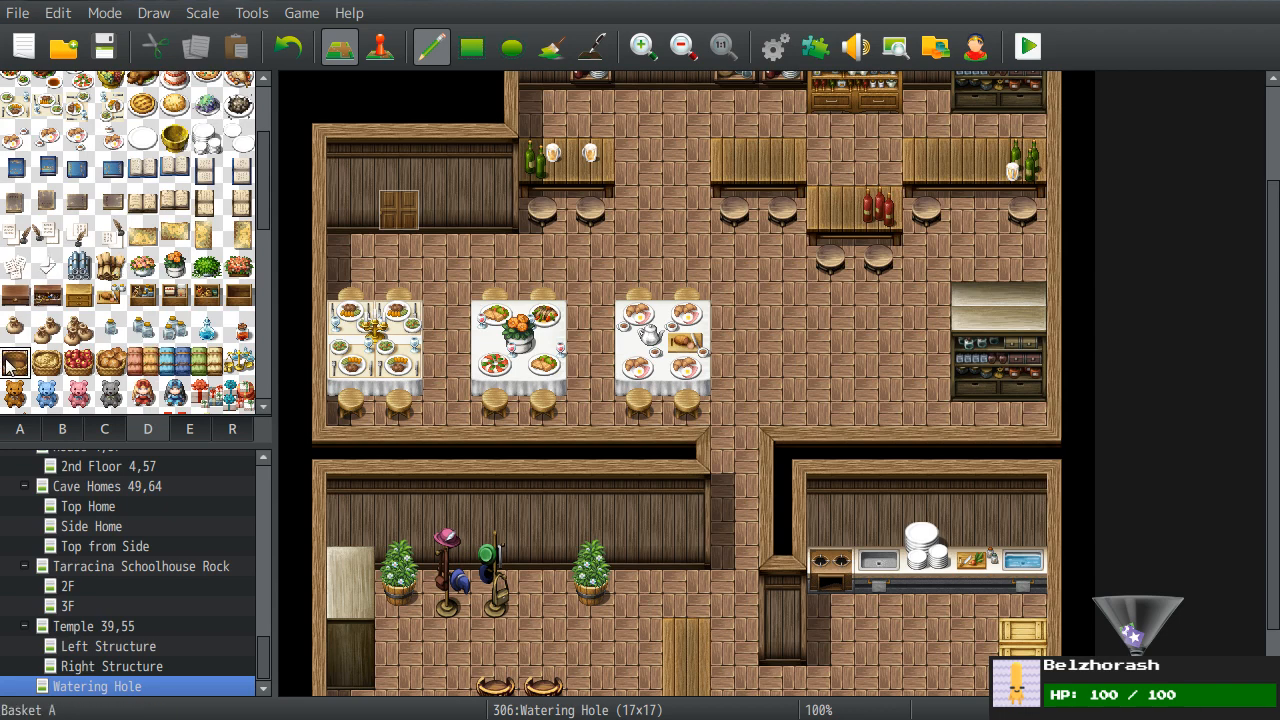
{"action": "left_click", "coordinate": [17, 298]}
{"action": "middle_click", "coordinate": [684, 425]}
{"action": "left_click", "coordinate": [735, 282]}
{"action": "key", "text": "ctrl+z"}
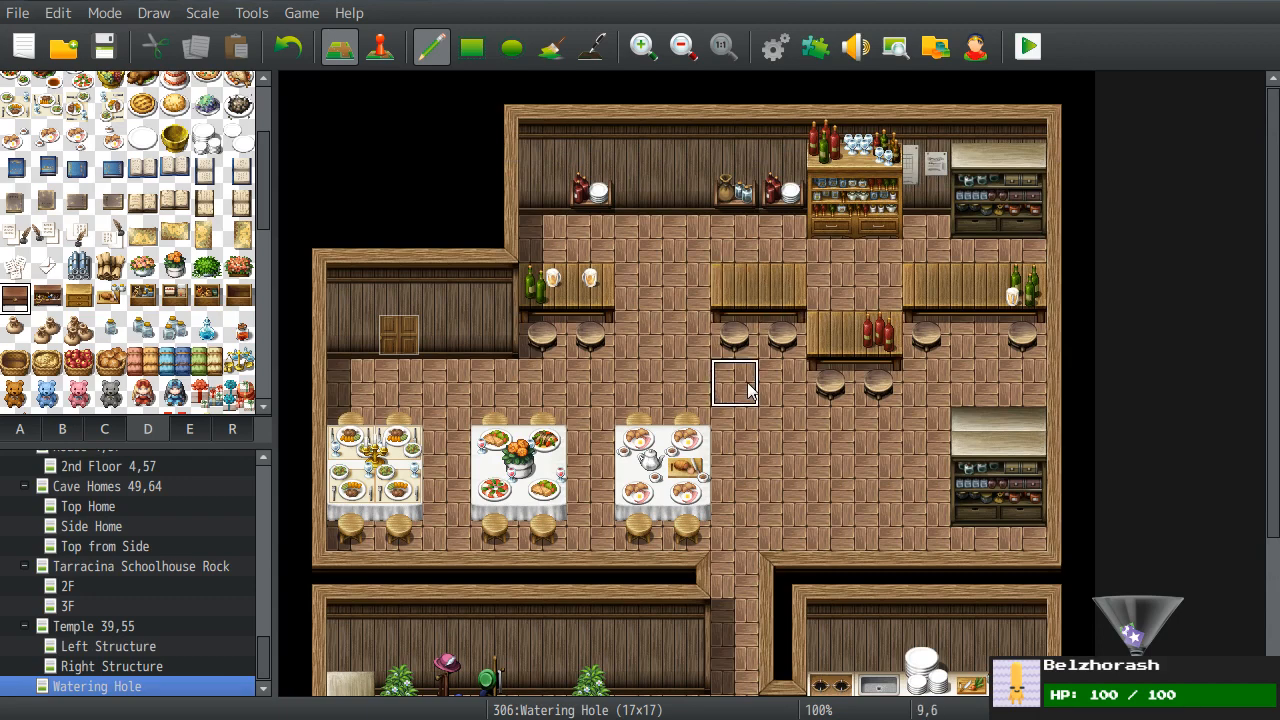
- Try a single red bottle on the bar counter at column 11, row 5
{"action": "scroll", "coordinate": [212, 285], "scroll_direction": "down", "scroll_amount": 10}
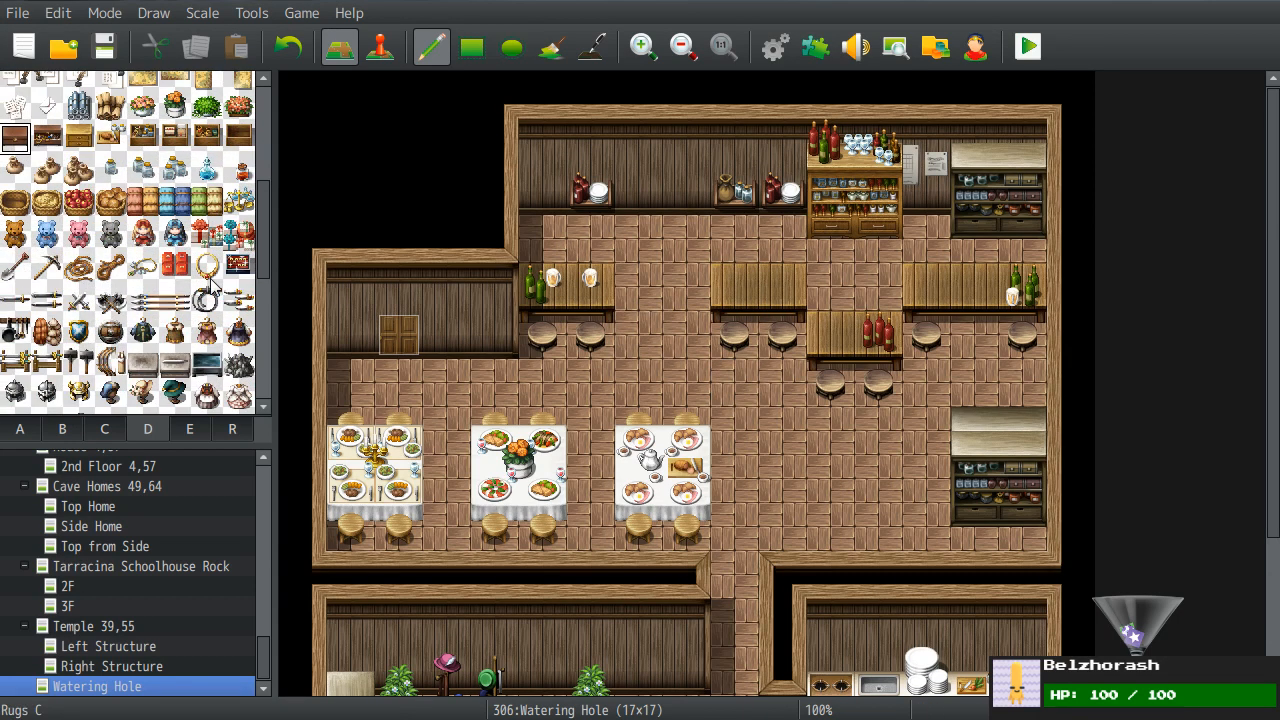
{"action": "scroll", "coordinate": [211, 280], "scroll_direction": "up", "scroll_amount": 10}
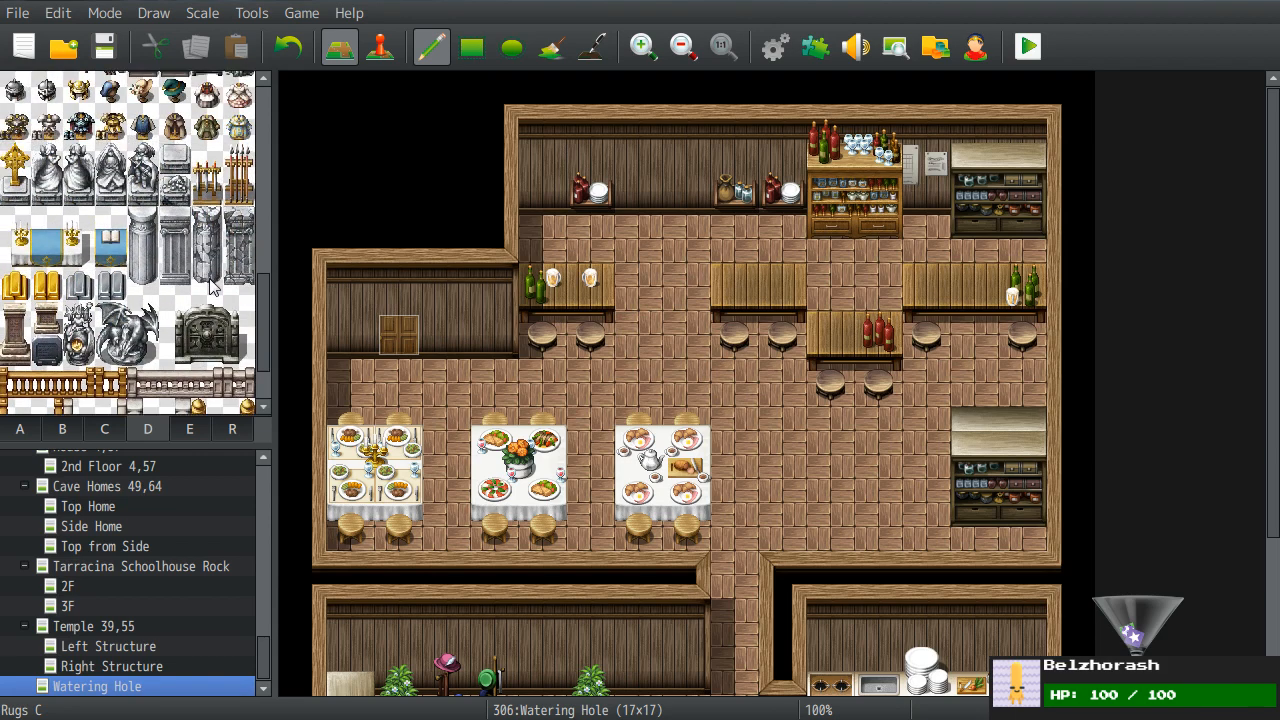
{"action": "scroll", "coordinate": [208, 270], "scroll_direction": "up", "scroll_amount": 5}
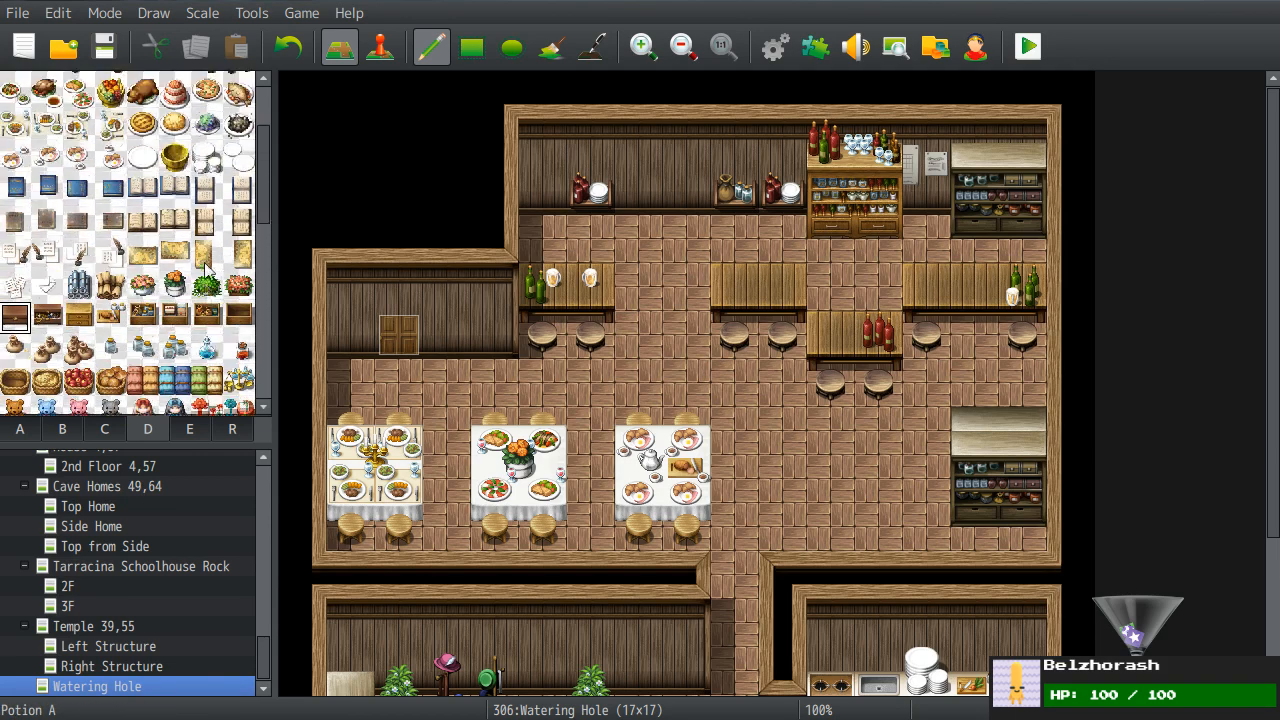
{"action": "left_click", "coordinate": [207, 256]}
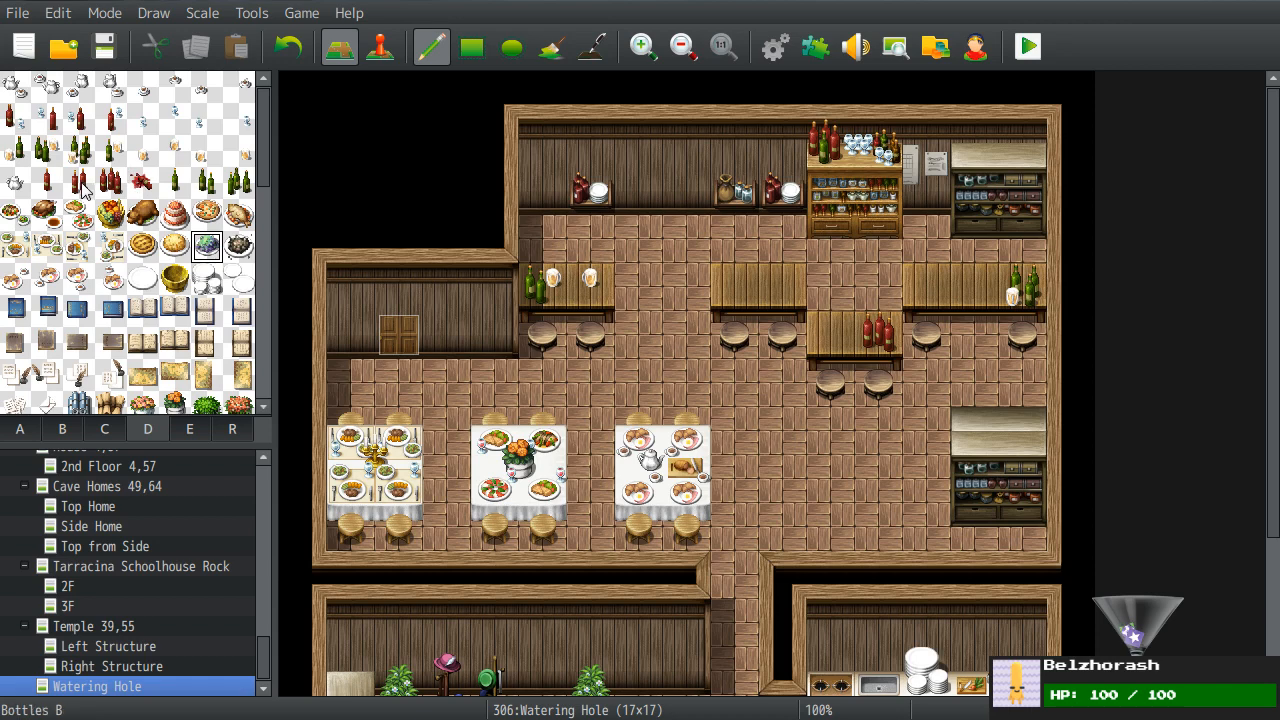
{"action": "left_click", "coordinate": [46, 182]}
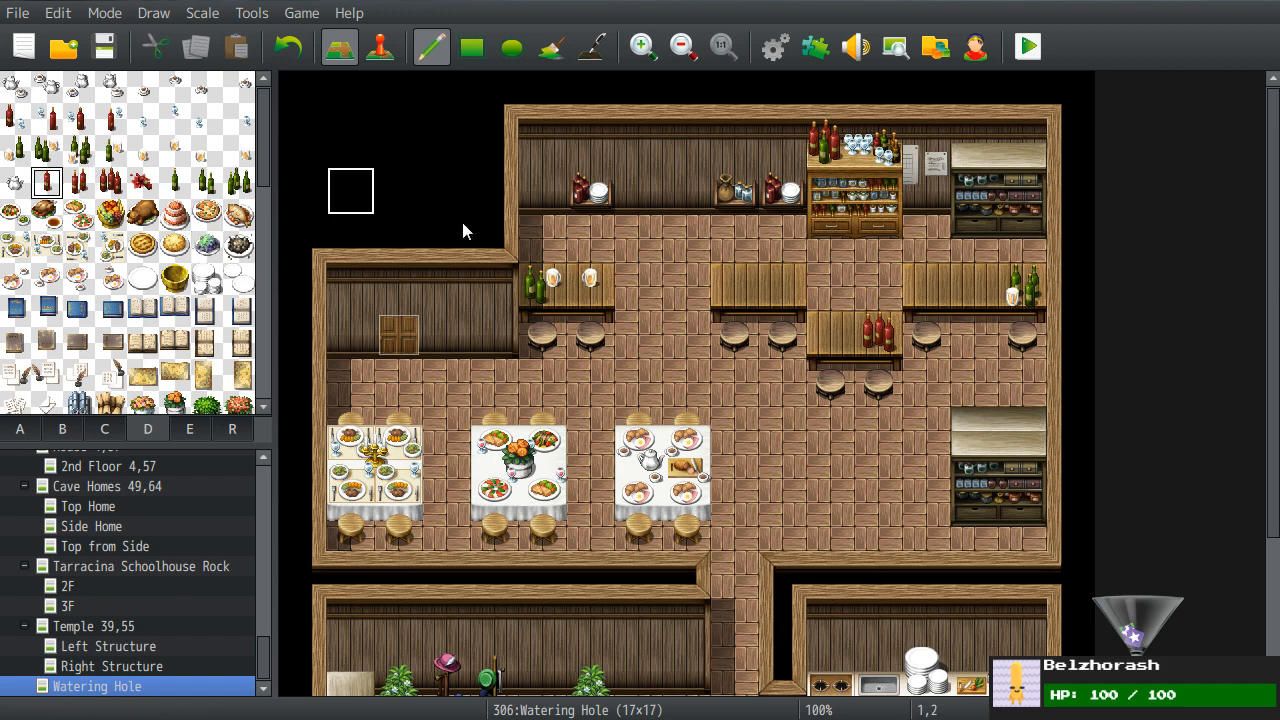
{"action": "left_click", "coordinate": [830, 334]}
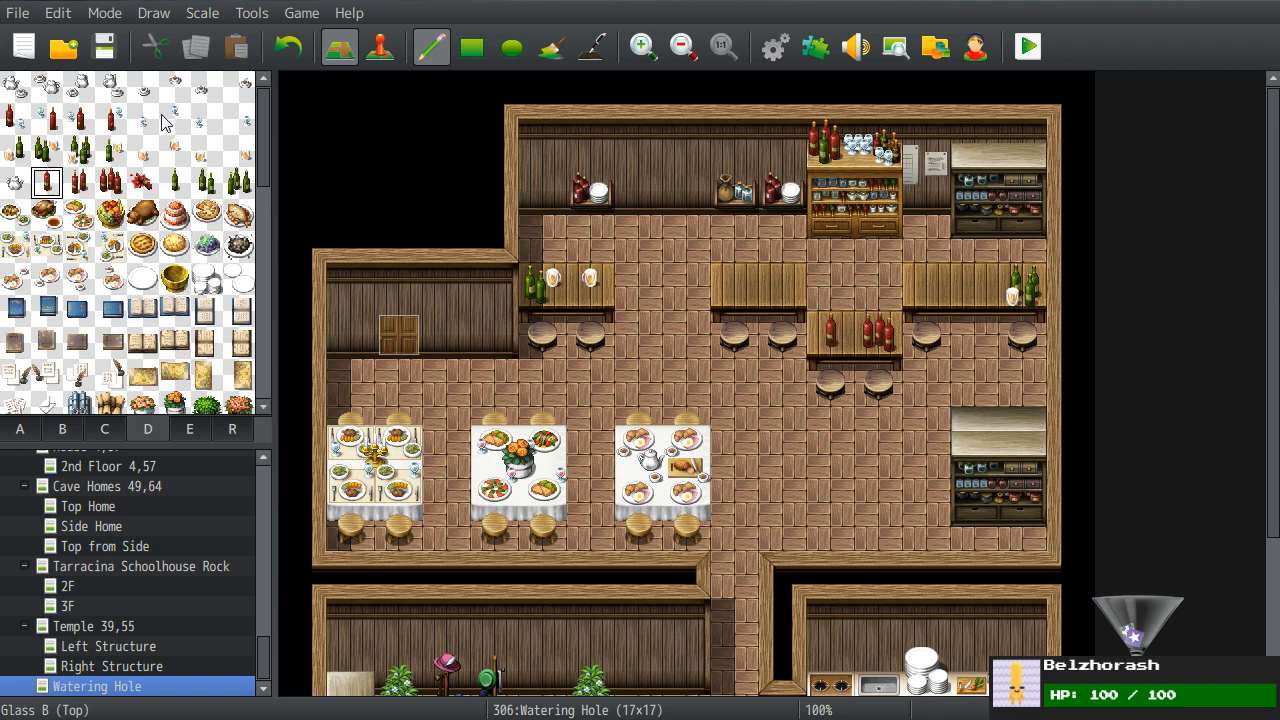
{"action": "key", "text": "ctrl+z"}
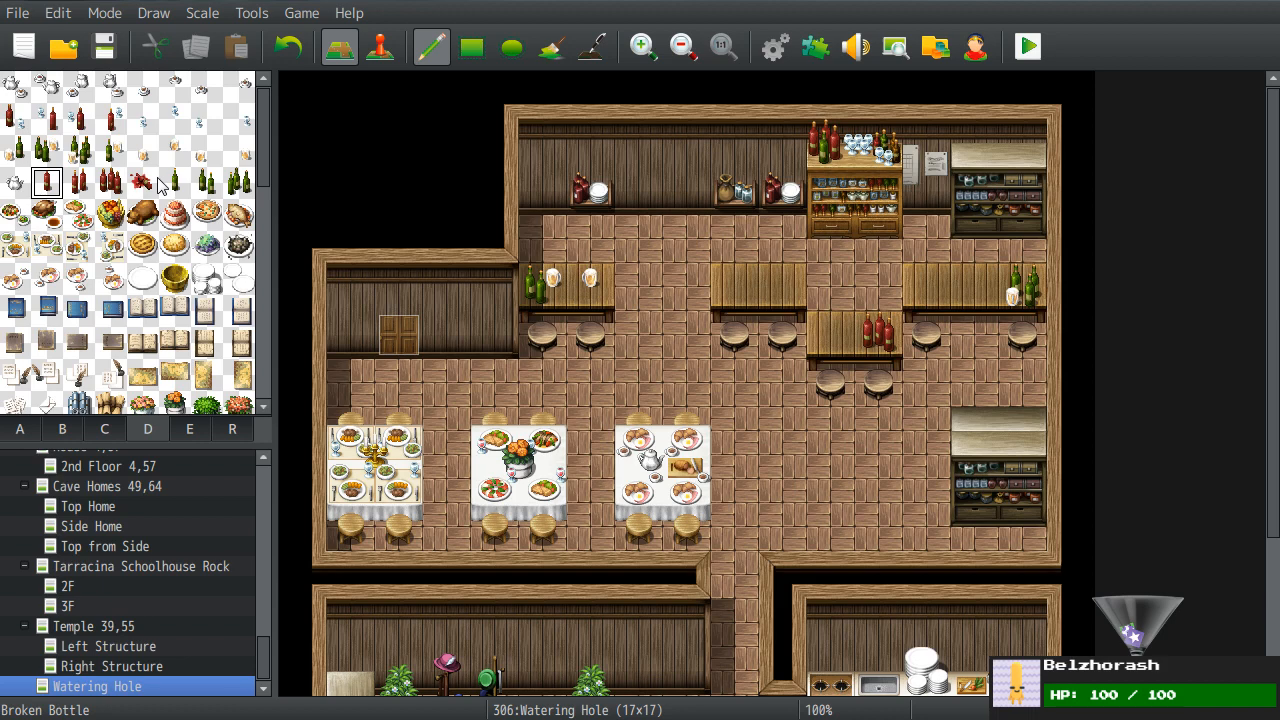
- Place two glasses on the bar counter at column 13, row 4, using the left-side glass tile and Glass B (Top)
{"action": "left_click", "coordinate": [206, 118]}
{"action": "left_click", "coordinate": [926, 288]}
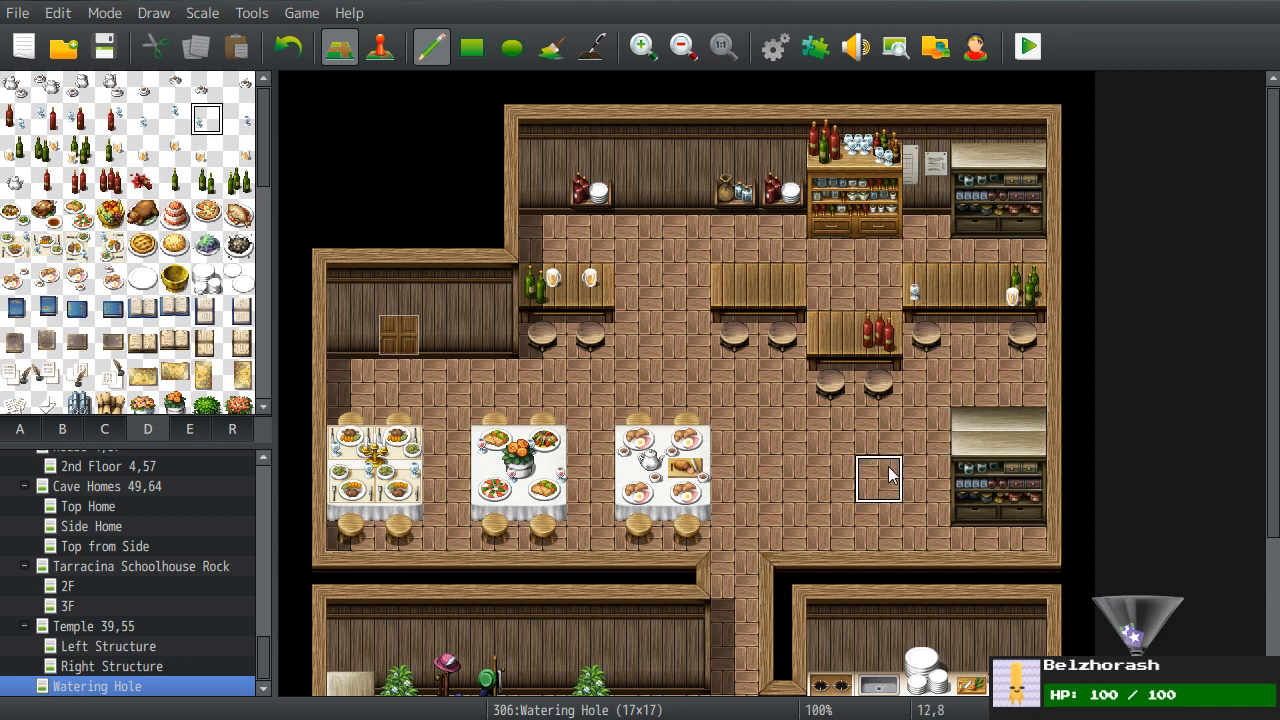
{"action": "left_click", "coordinate": [174, 118]}
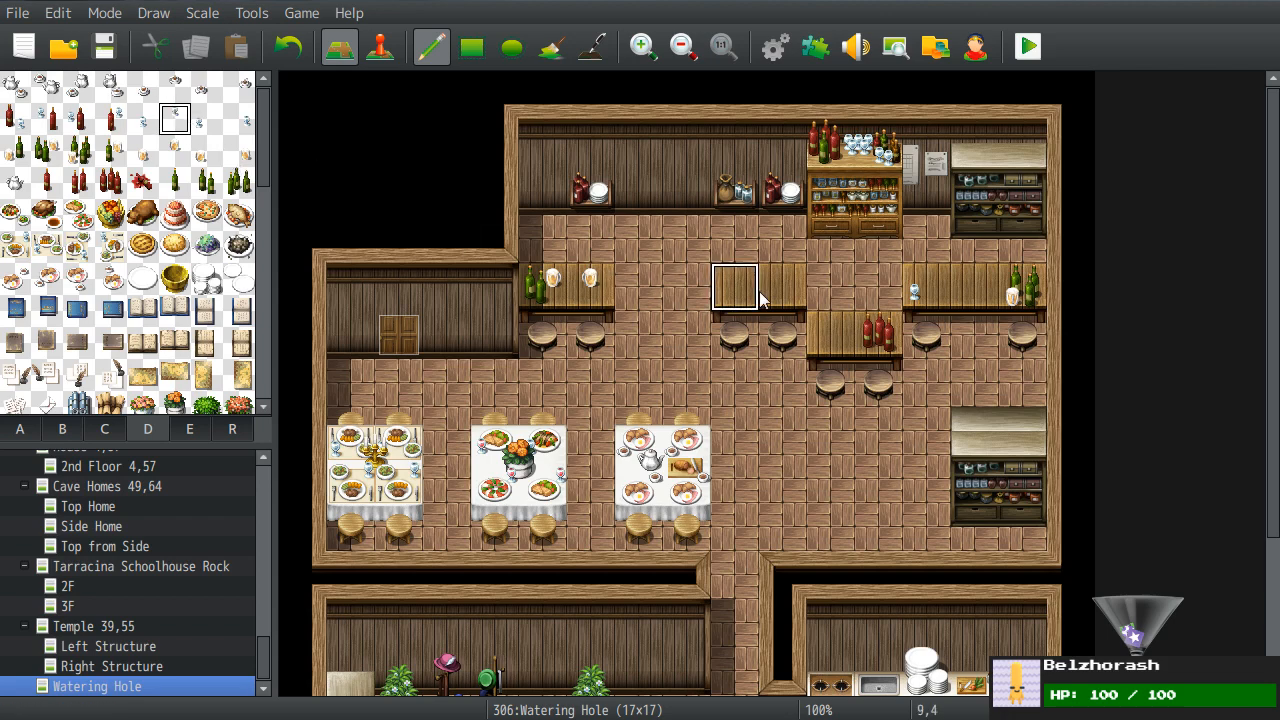
{"action": "left_click", "coordinate": [918, 290]}
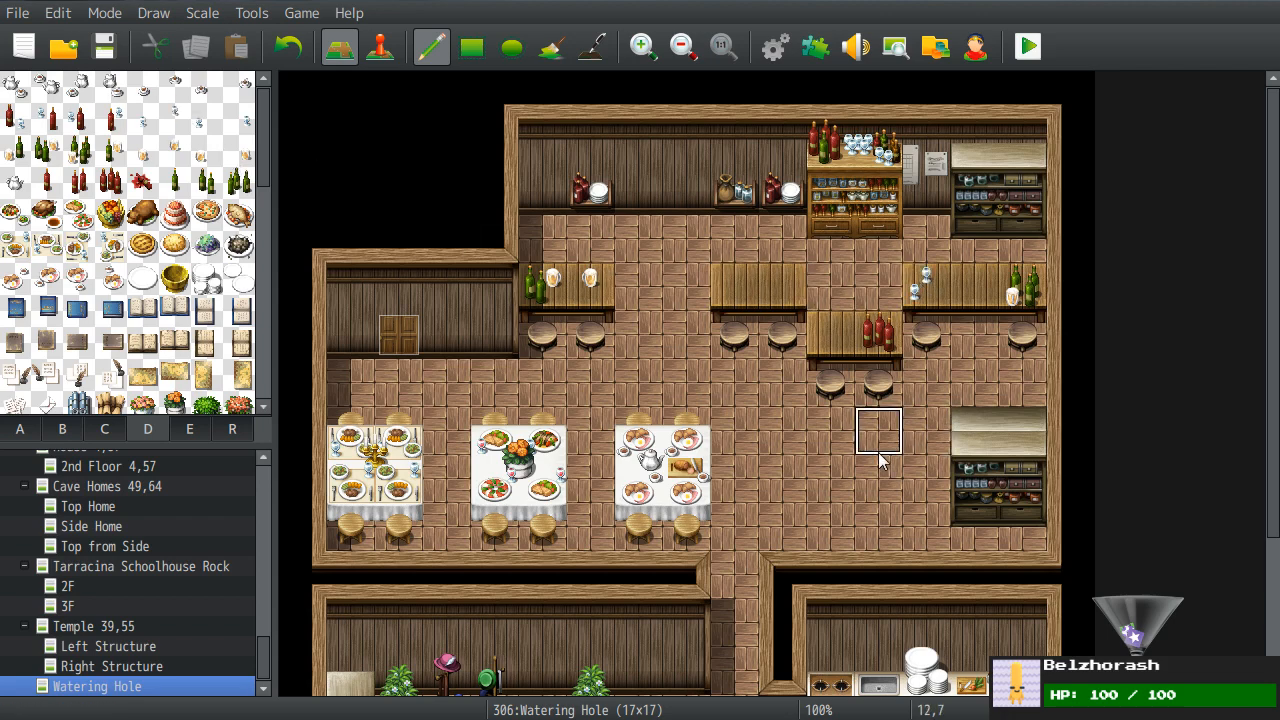
{"action": "left_click", "coordinate": [206, 152]}
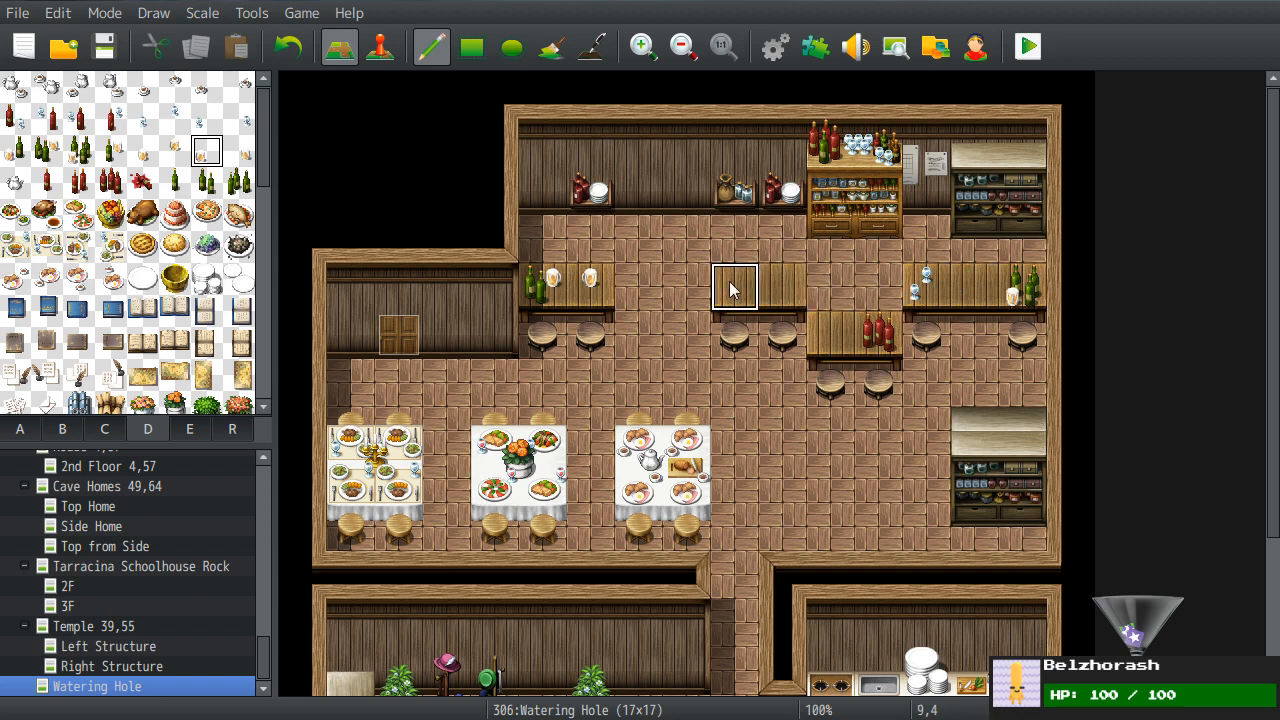
{"action": "left_click", "coordinate": [118, 148]}
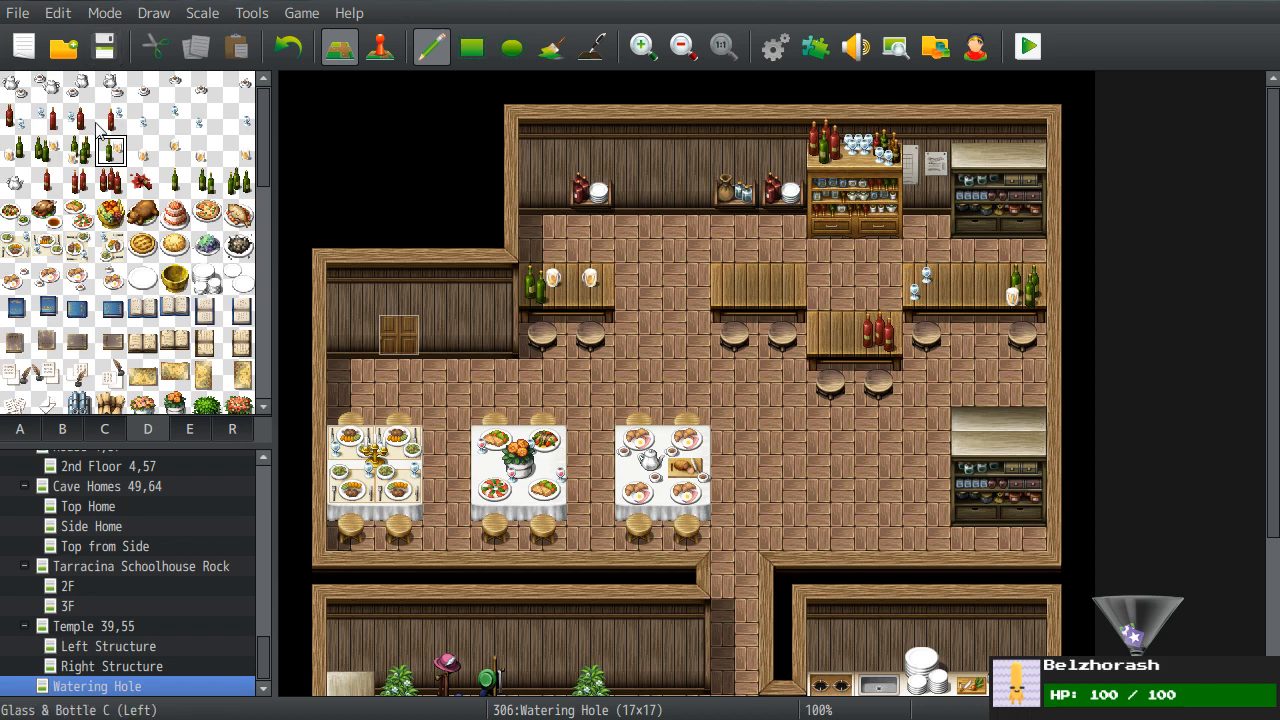
- Hang the pans and utensils over the kitchen's blue basin at column 15, row 12, after trying column 12, rows 11 and 12, and column 15, row 11
{"action": "scroll", "coordinate": [95, 155], "scroll_direction": "down", "scroll_amount": 5}
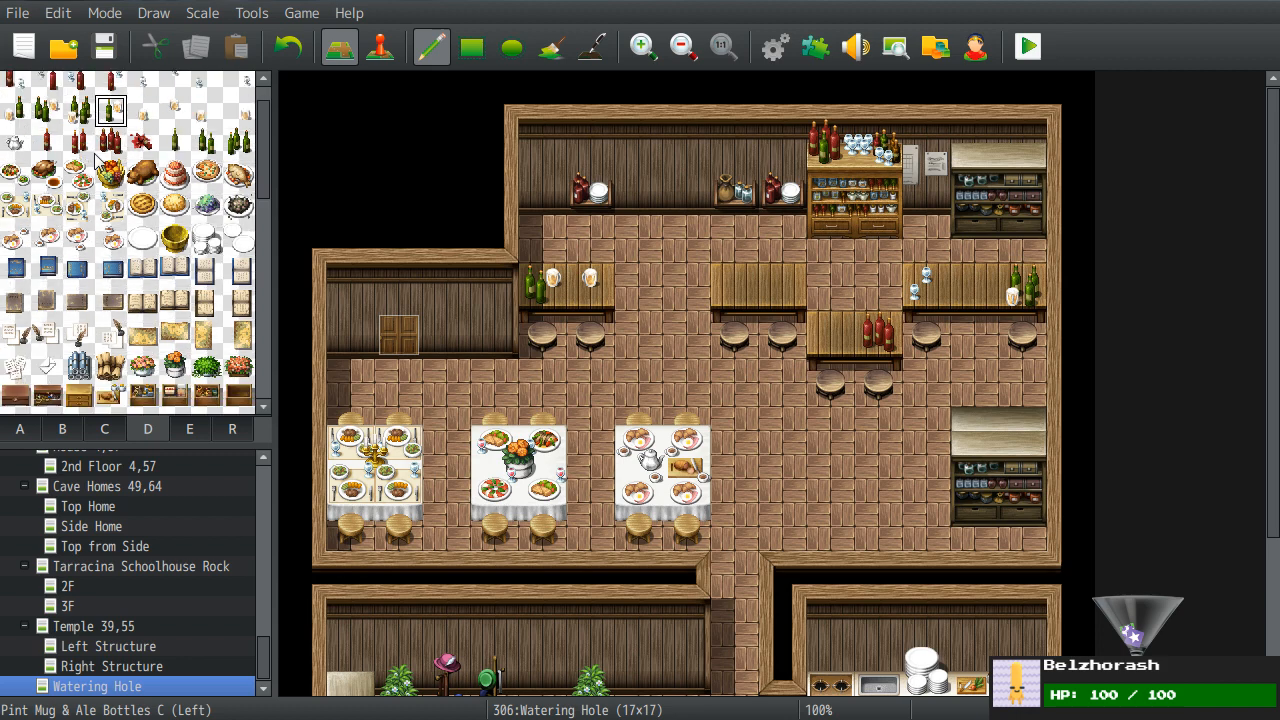
{"action": "scroll", "coordinate": [95, 160], "scroll_direction": "down", "scroll_amount": 8}
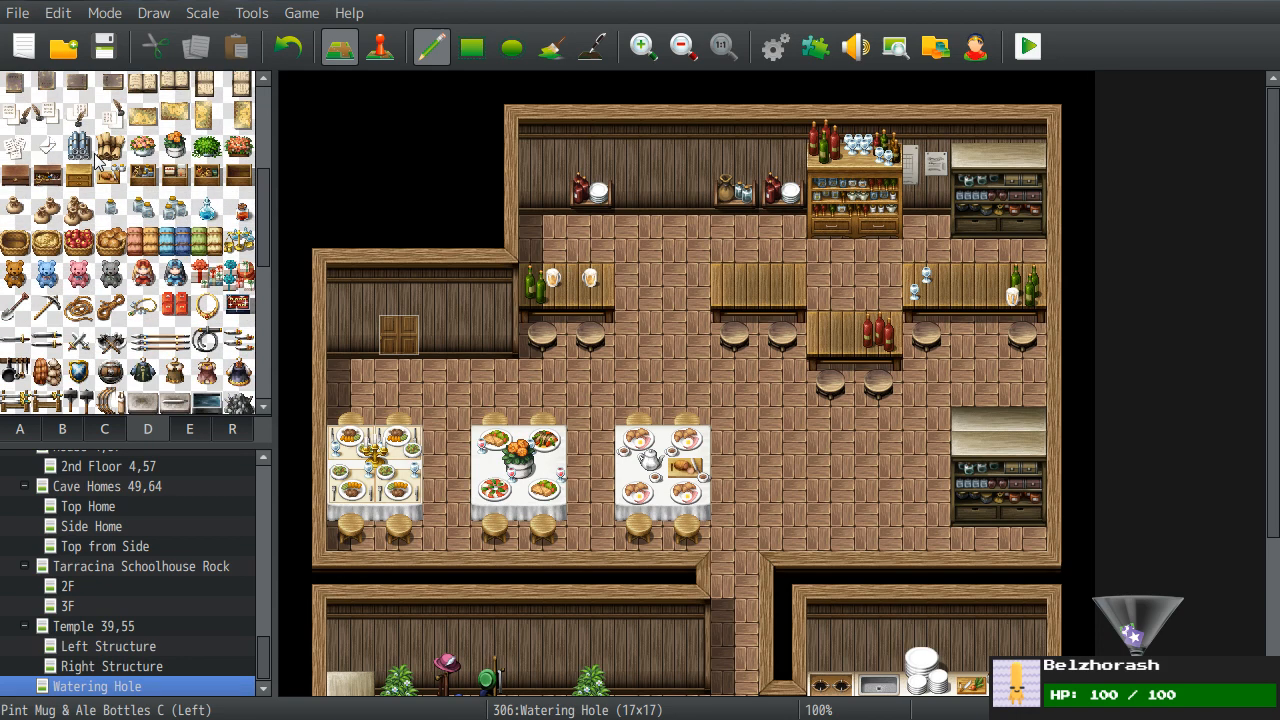
{"action": "scroll", "coordinate": [100, 190], "scroll_direction": "up", "scroll_amount": 7}
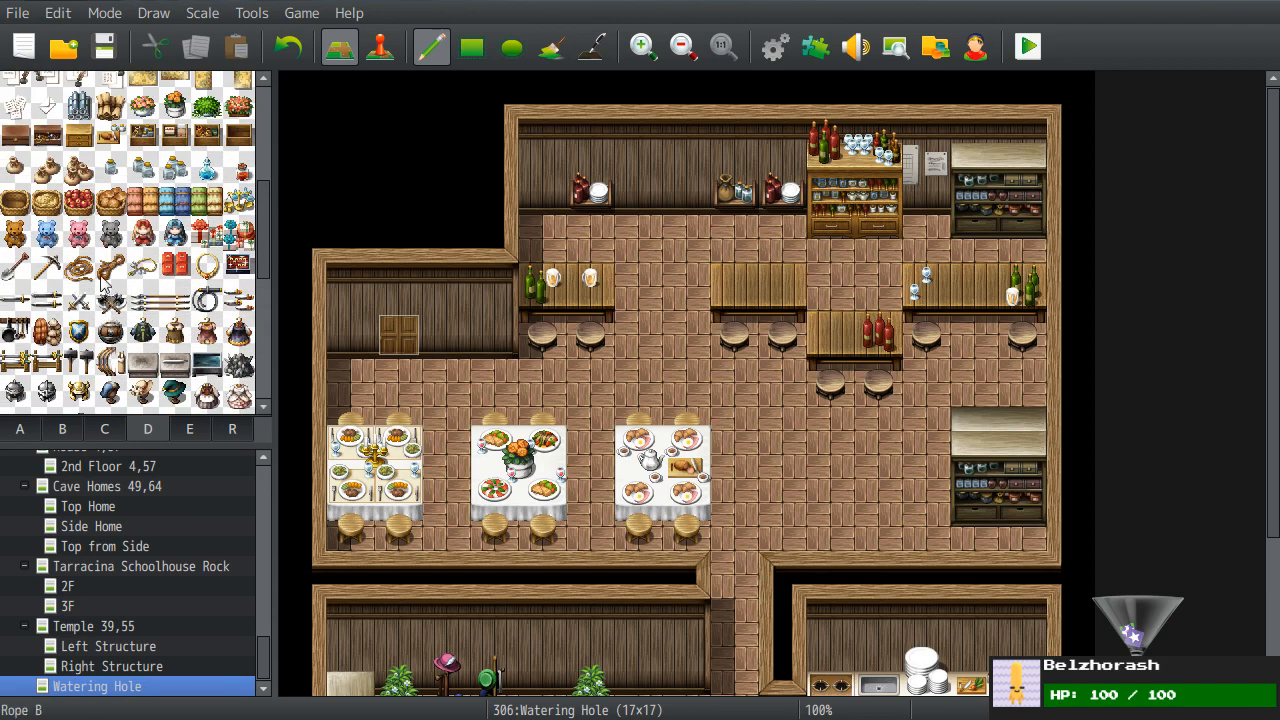
{"action": "left_click", "coordinate": [17, 338]}
{"action": "middle_click", "coordinate": [867, 233]}
{"action": "left_click", "coordinate": [878, 430]}
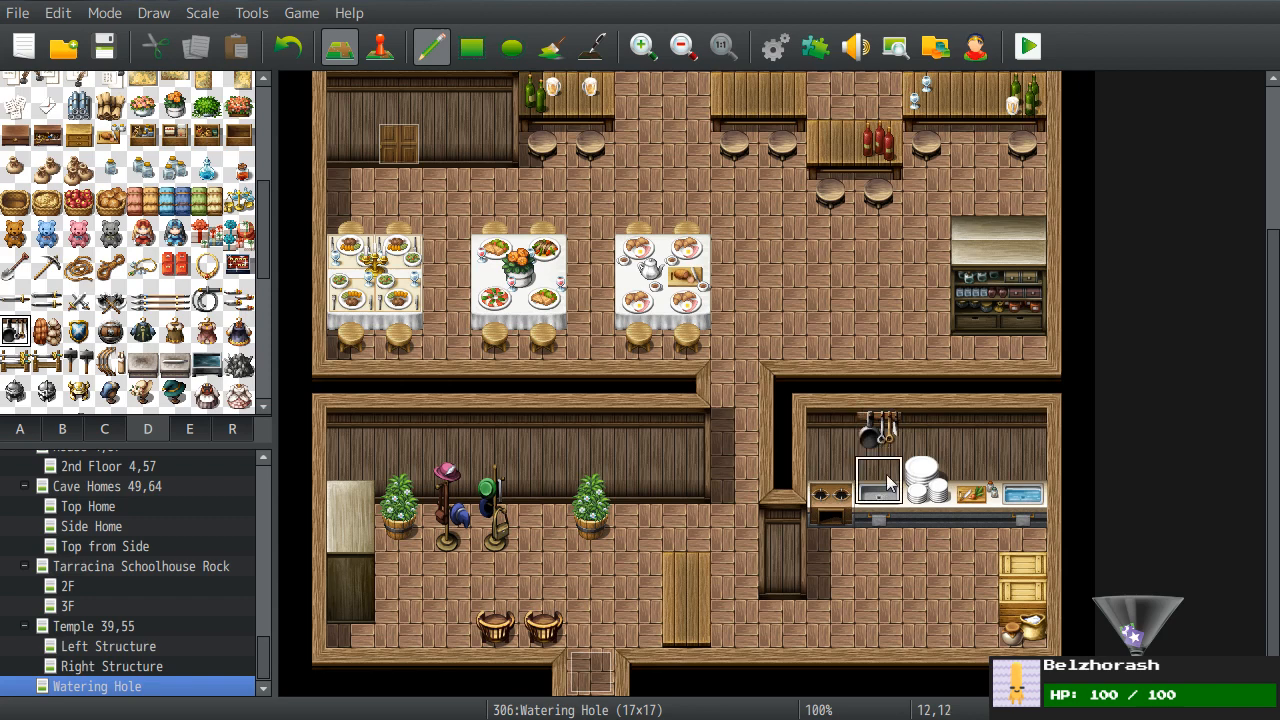
{"action": "key", "text": "ctrl+z"}
{"action": "left_click", "coordinate": [889, 483]}
{"action": "key", "text": "ctrl+z"}
{"action": "left_click", "coordinate": [1022, 430]}
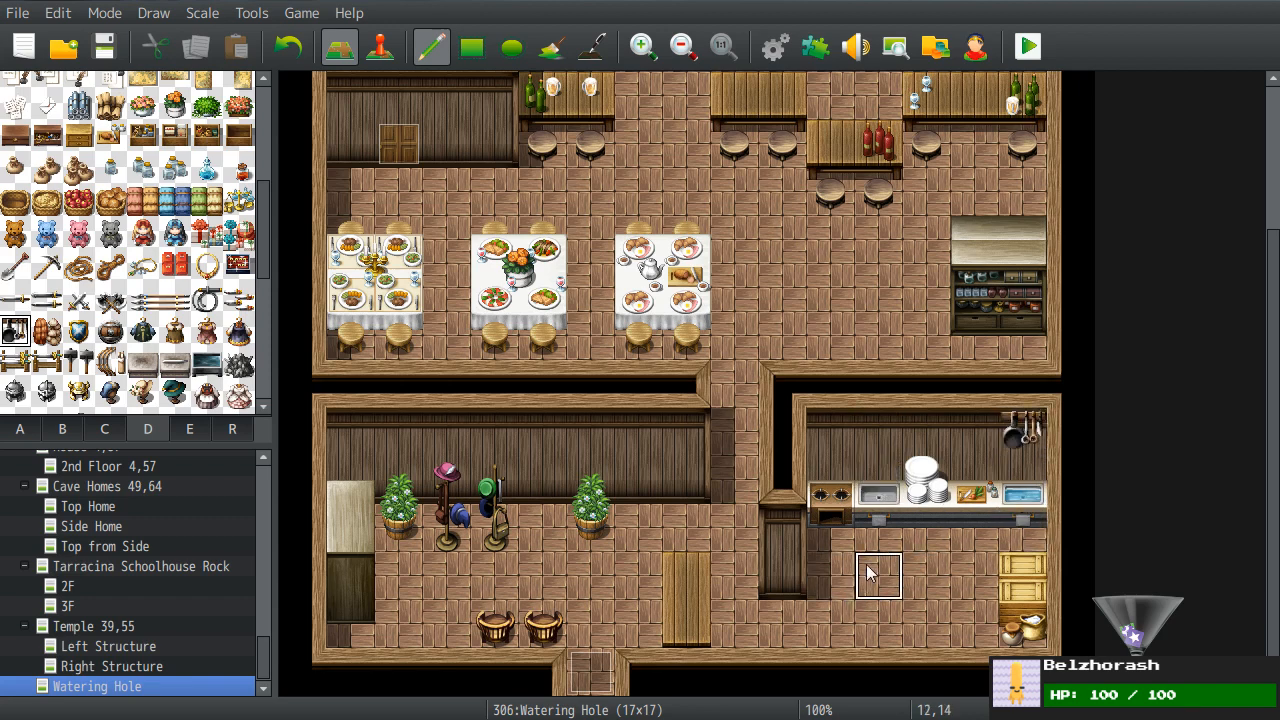
{"action": "key", "text": "ctrl+z"}
{"action": "scroll", "coordinate": [125, 218], "scroll_direction": "down", "scroll_amount": 3}
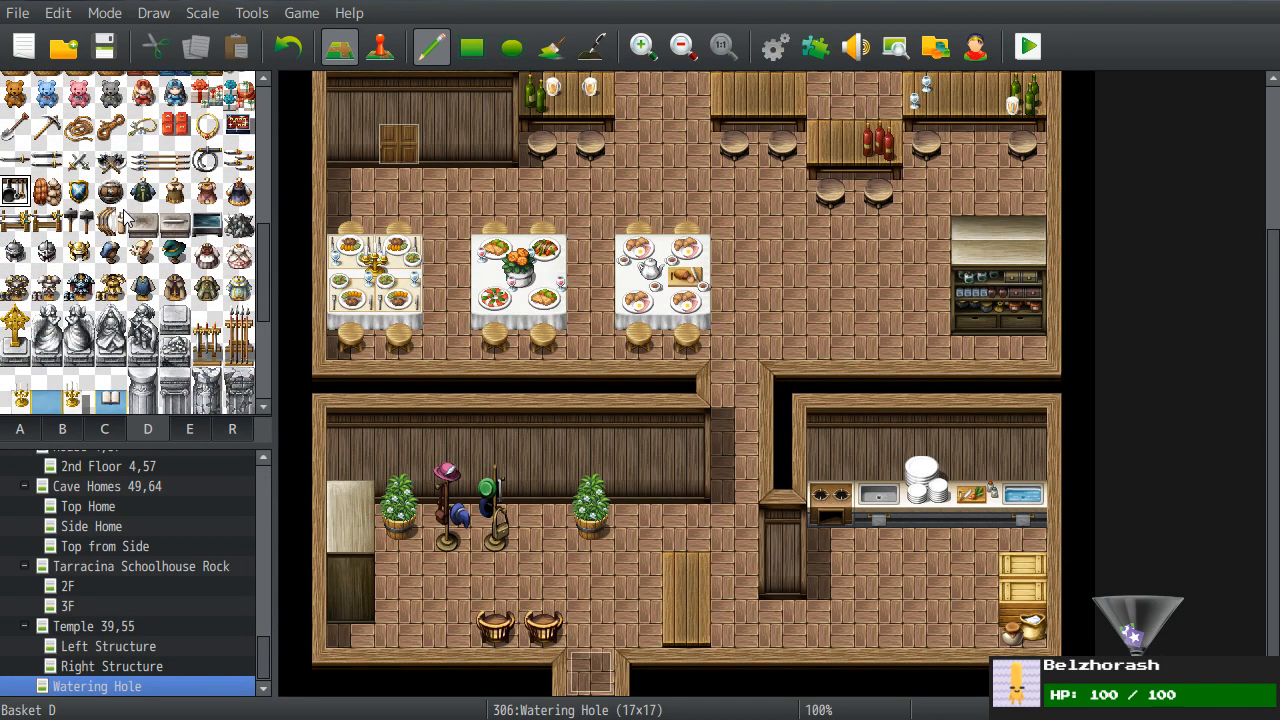
{"action": "left_click", "coordinate": [1022, 480]}
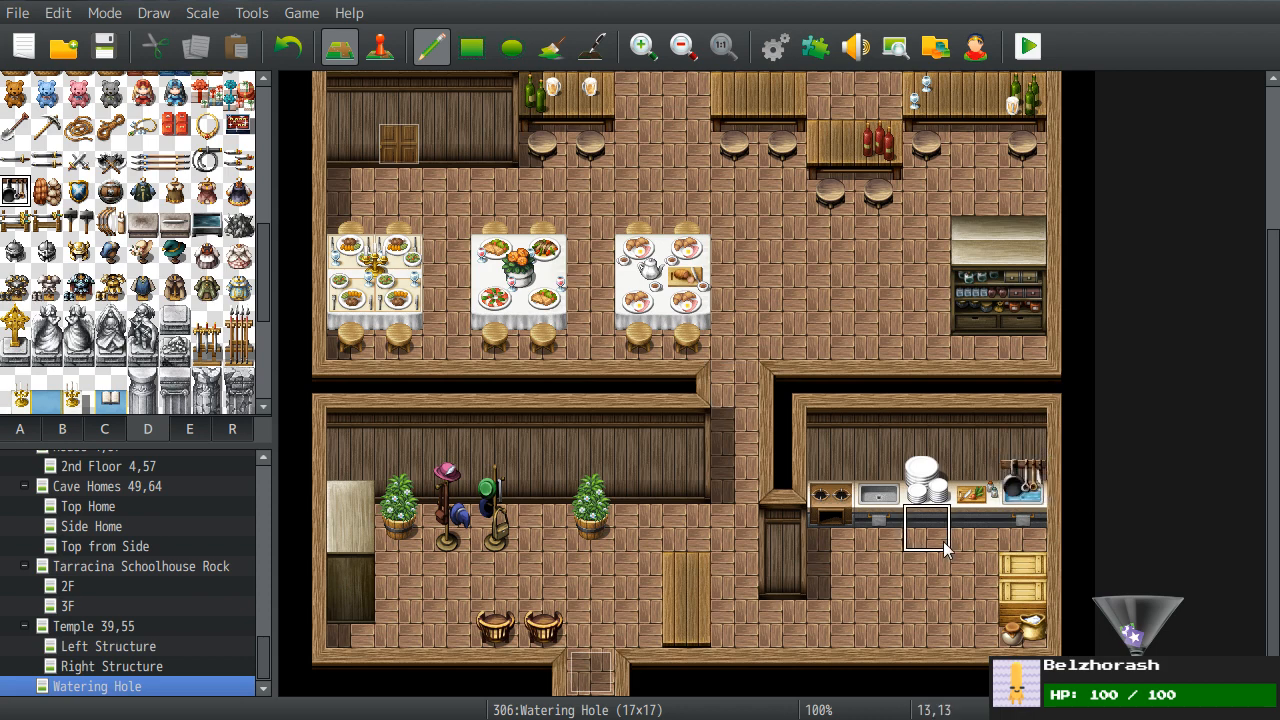
- Undo the pans over the blue basin, try them on the kitchen's partition wall at column 10, row 14, undo that, and save
{"action": "key", "text": "ctrl+z"}
{"action": "left_click", "coordinate": [782, 575]}
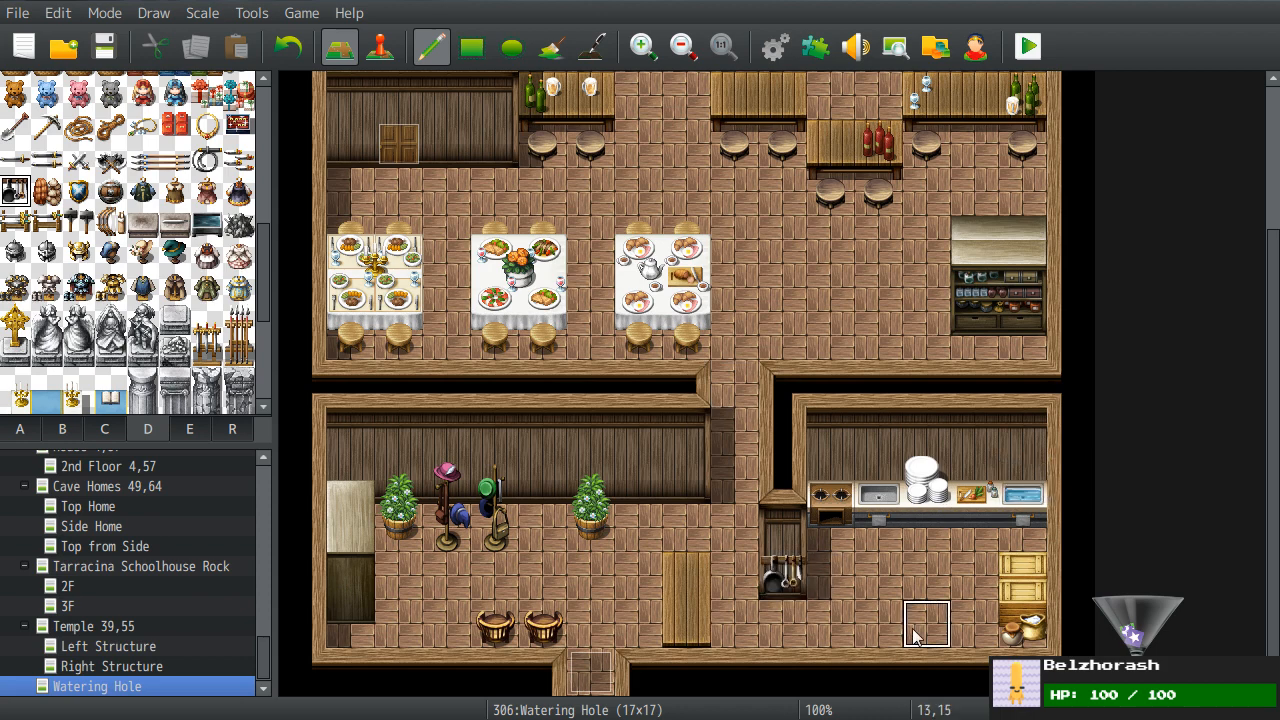
{"action": "key", "text": "ctrl+z"}
{"action": "key", "text": "ctrl+s"}
- Try a single wooden table tile on the kitchen floor at column 13, row 15
{"action": "scroll", "coordinate": [135, 272], "scroll_direction": "down", "scroll_amount": 5}
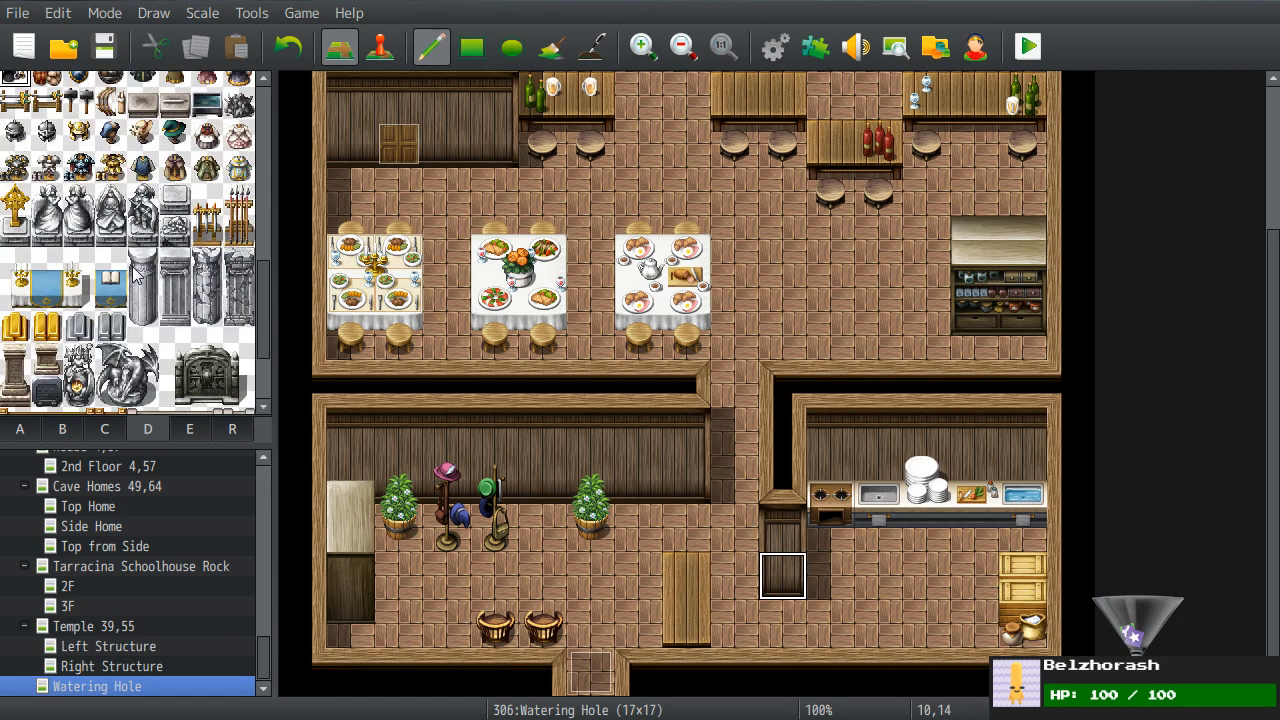
{"action": "scroll", "coordinate": [138, 268], "scroll_direction": "up", "scroll_amount": 3}
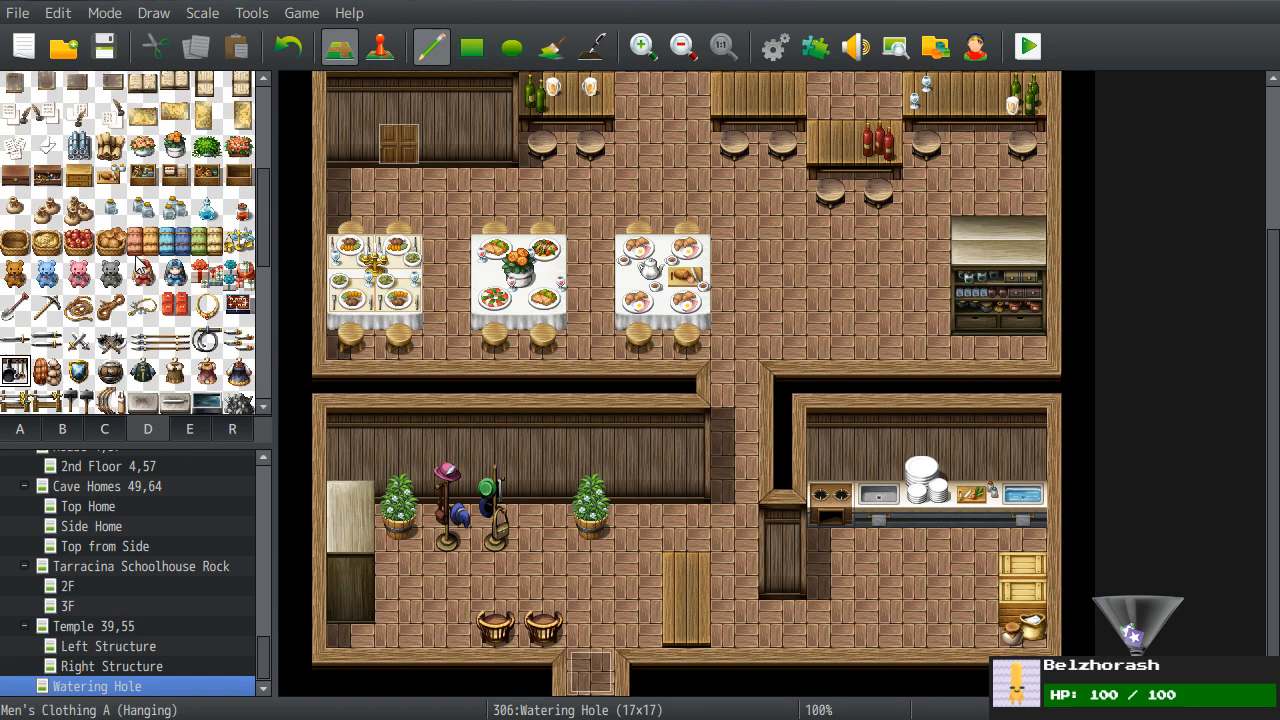
{"action": "left_click", "coordinate": [6, 437]}
{"action": "left_click", "coordinate": [248, 251]}
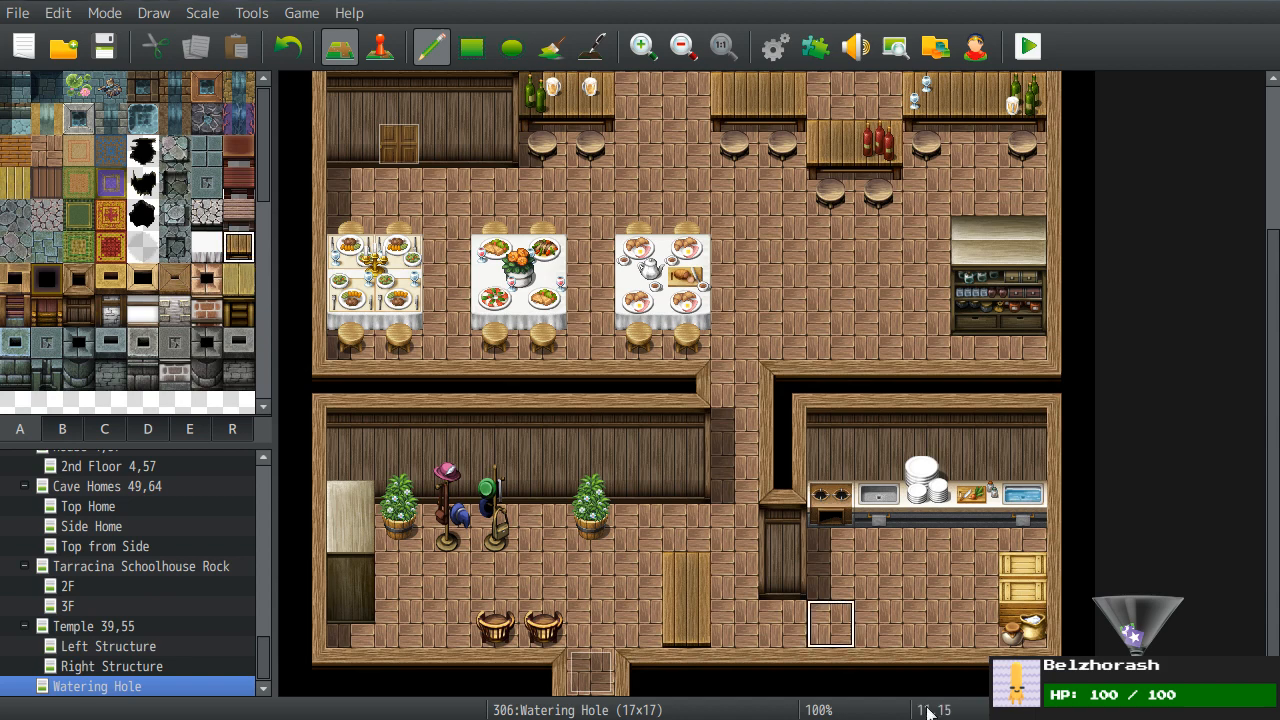
{"action": "left_click", "coordinate": [926, 622]}
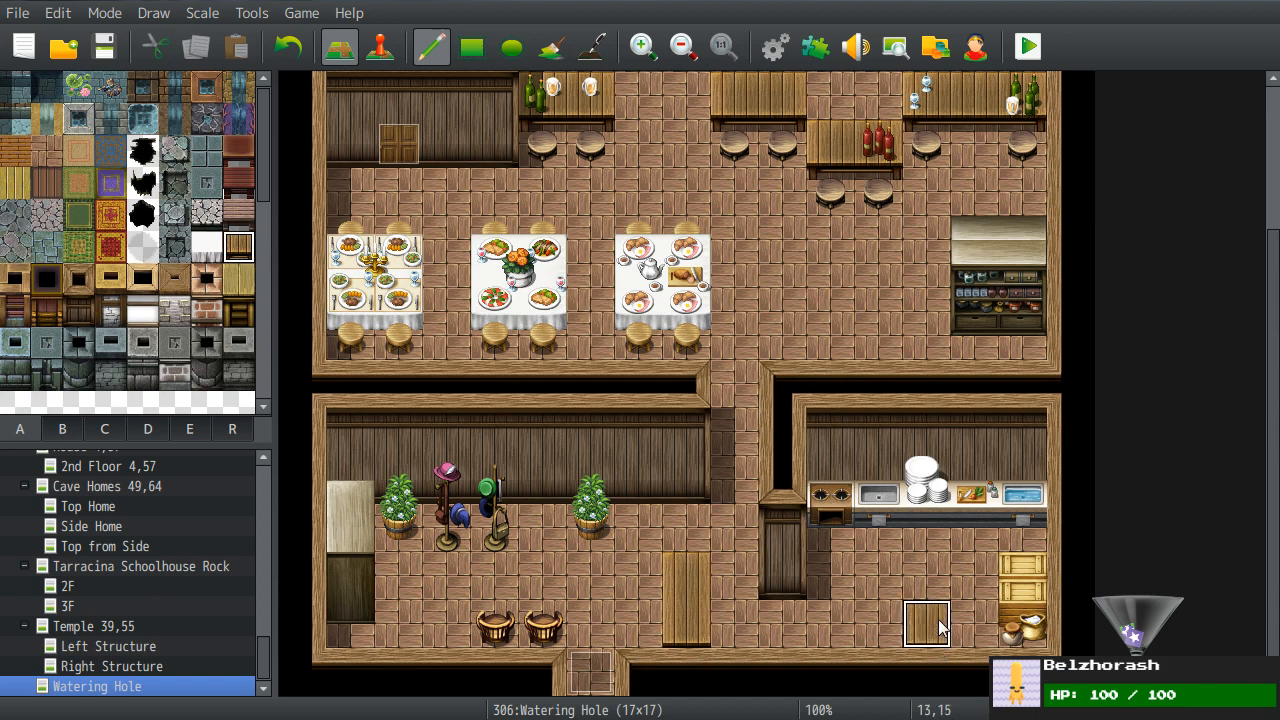
{"action": "left_click", "coordinate": [142, 250]}
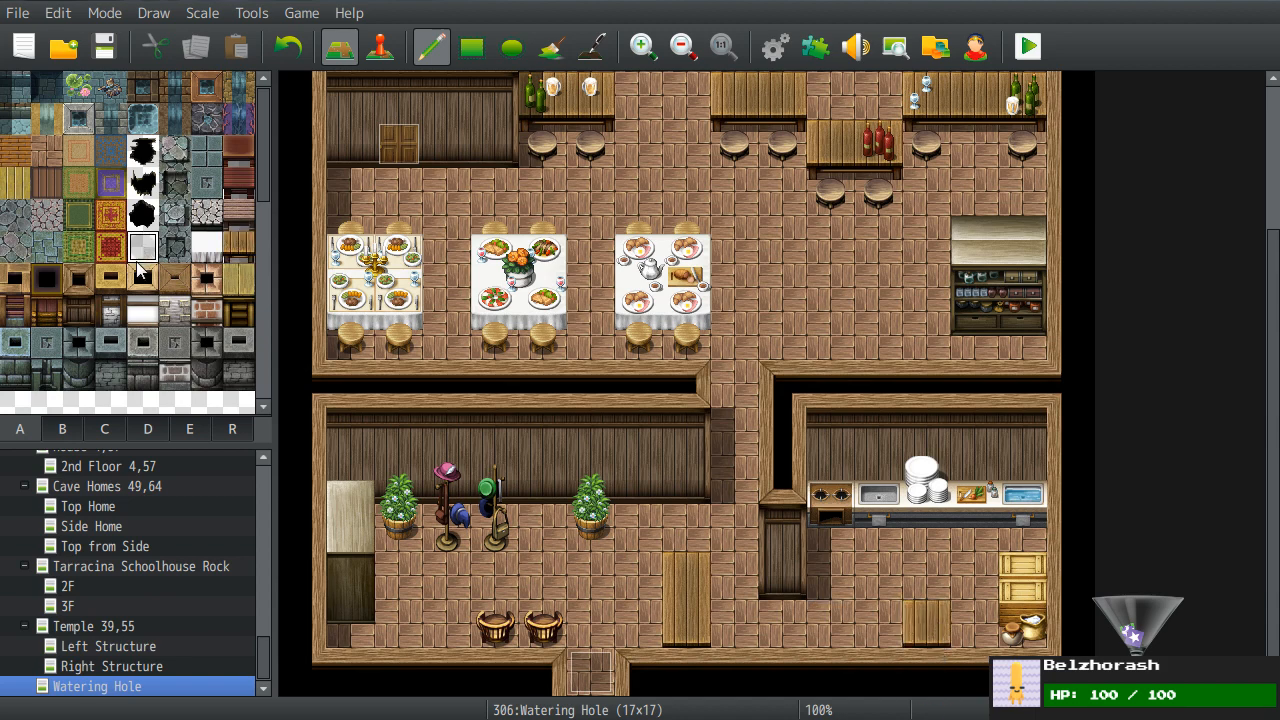
{"action": "key", "text": "ctrl+z"}
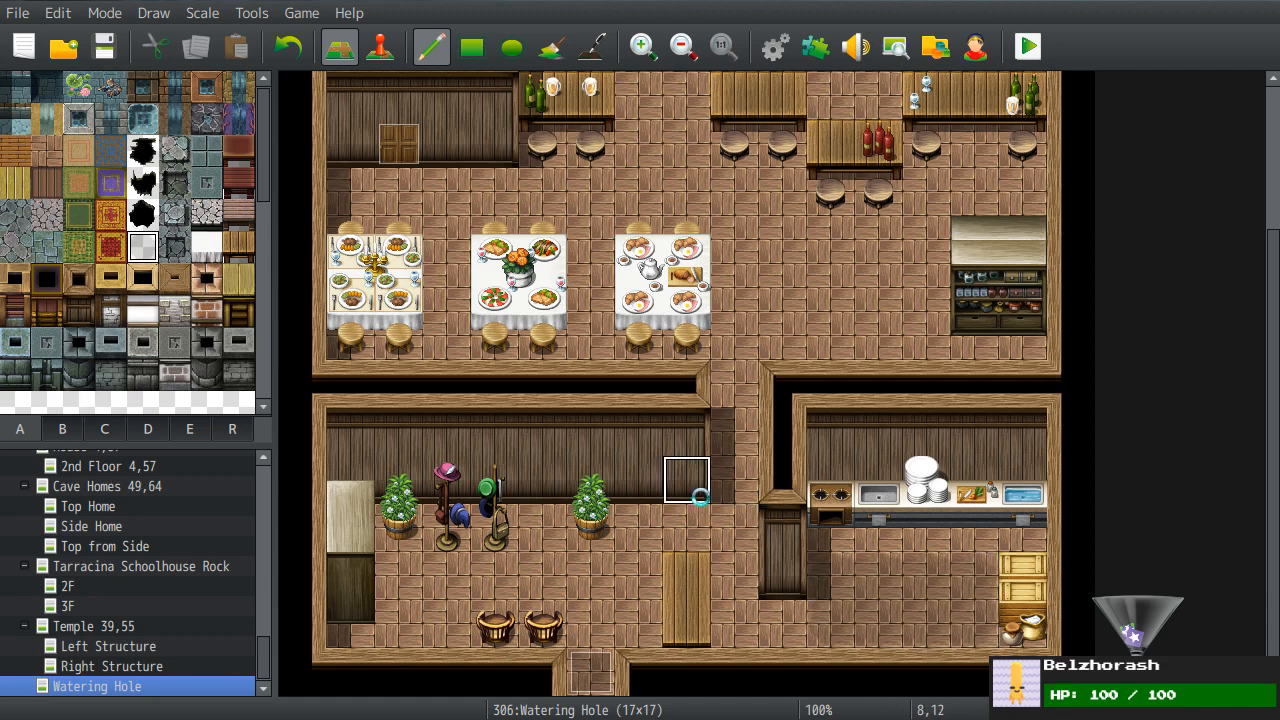
- Place the two-tile shelf of jars on the wall behind the bar at columns 7–8, row 2
{"action": "scroll", "coordinate": [697, 494], "scroll_direction": "up", "scroll_amount": 3}
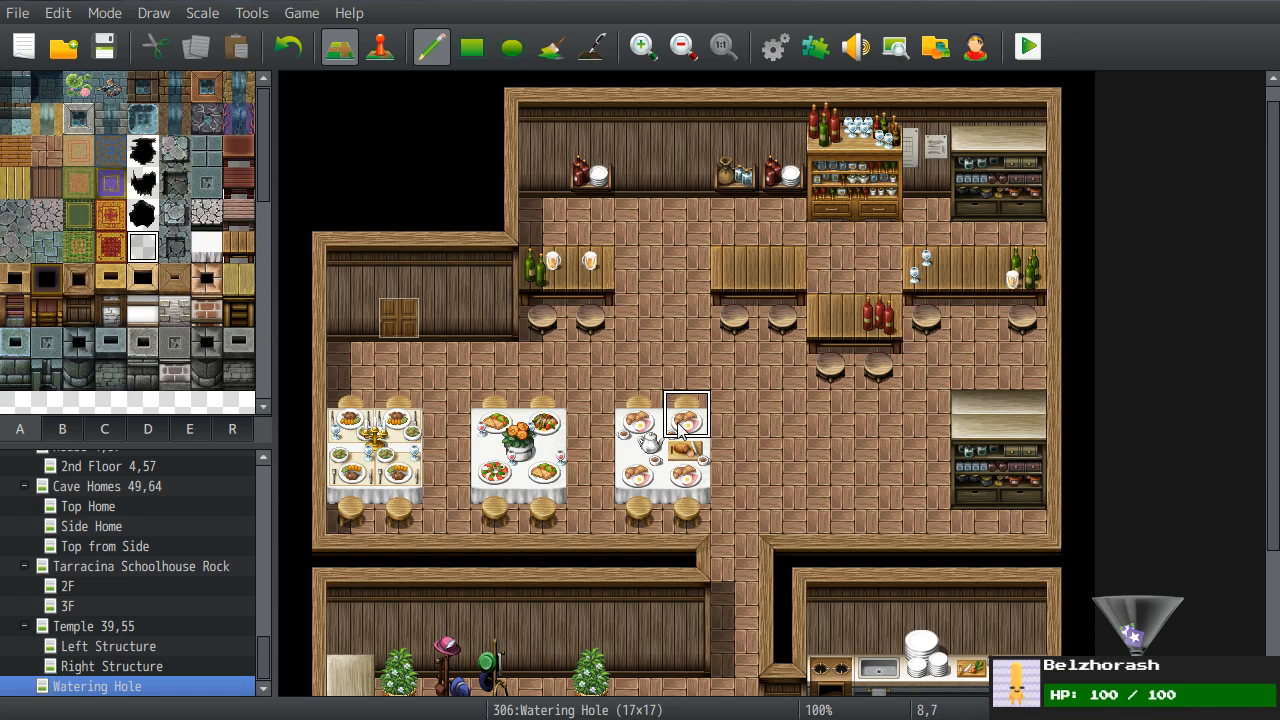
{"action": "scroll", "coordinate": [124, 256], "scroll_direction": "down", "scroll_amount": 5}
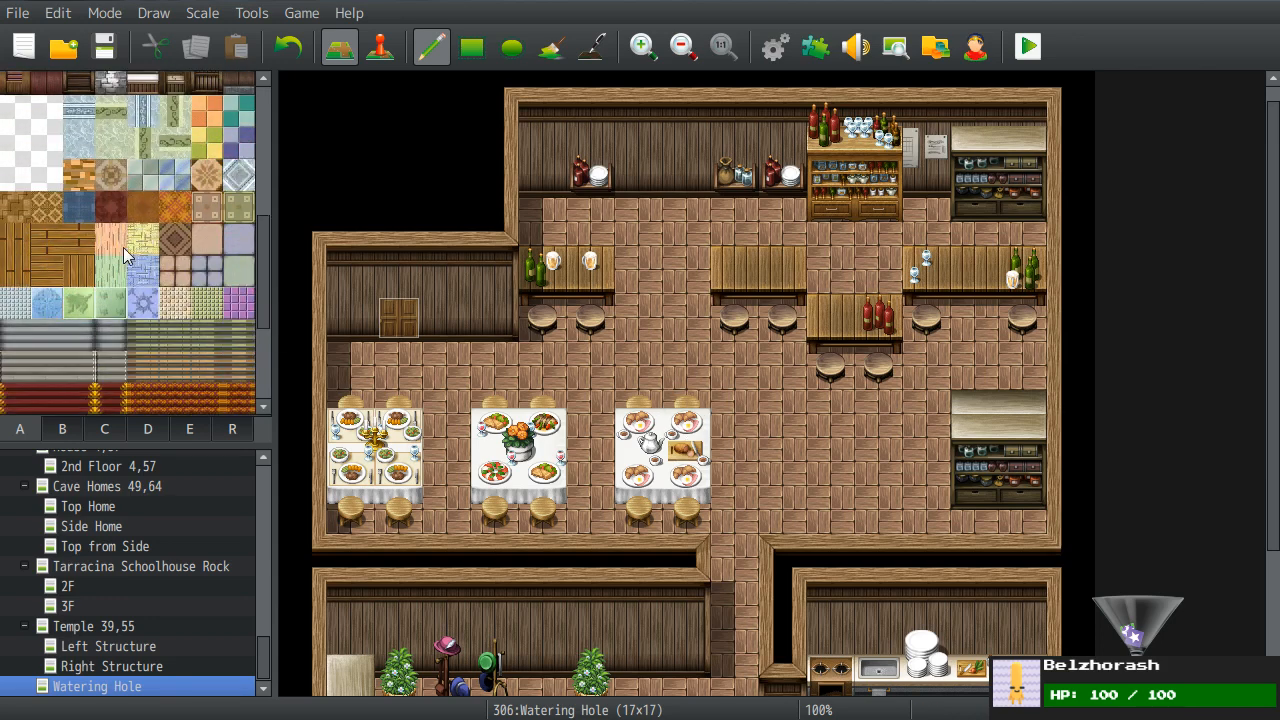
{"action": "scroll", "coordinate": [124, 256], "scroll_direction": "down", "scroll_amount": 5}
{"action": "left_click", "coordinate": [102, 428]}
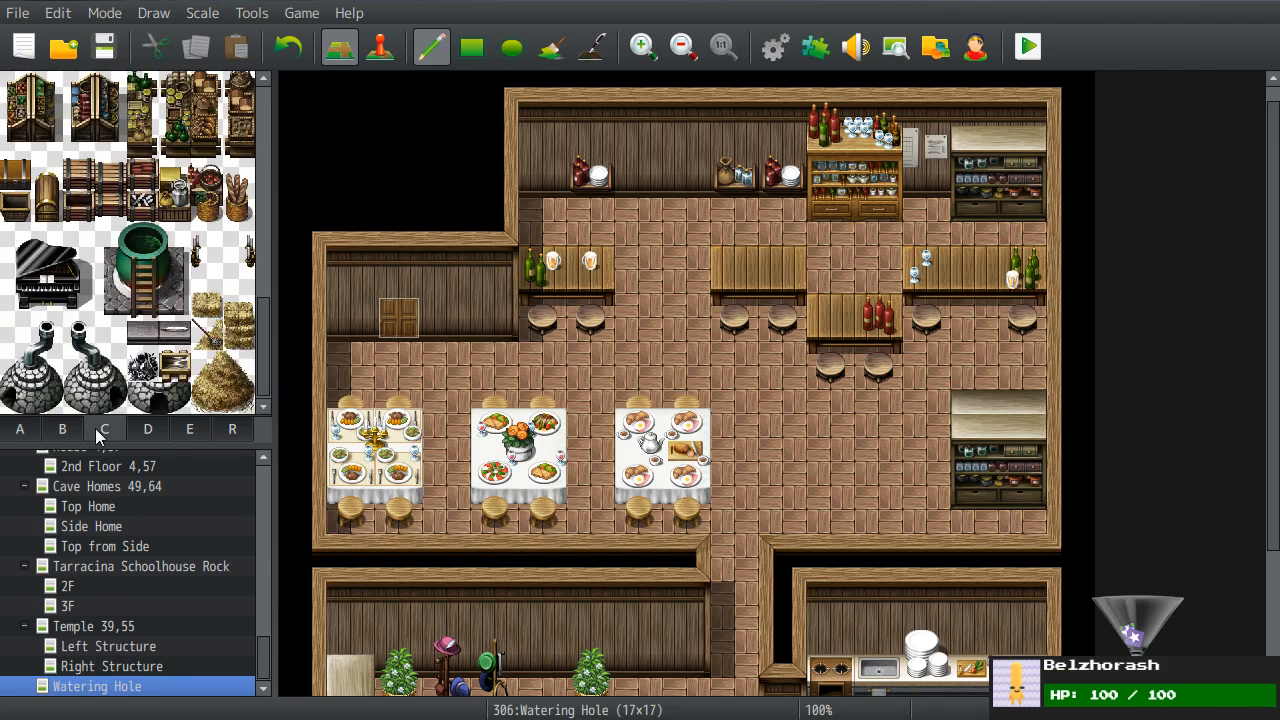
{"action": "scroll", "coordinate": [117, 360], "scroll_direction": "up", "scroll_amount": 2}
{"action": "scroll", "coordinate": [117, 360], "scroll_direction": "up", "scroll_amount": 4}
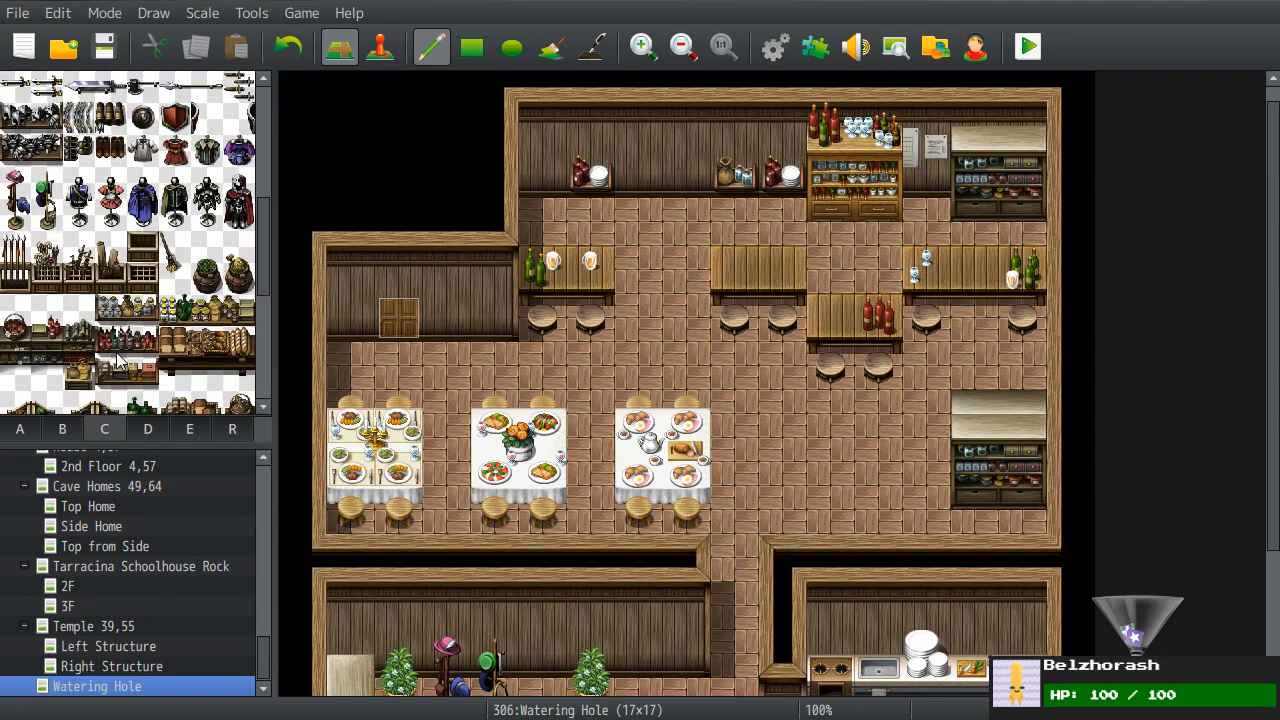
{"action": "scroll", "coordinate": [117, 358], "scroll_direction": "down", "scroll_amount": 1}
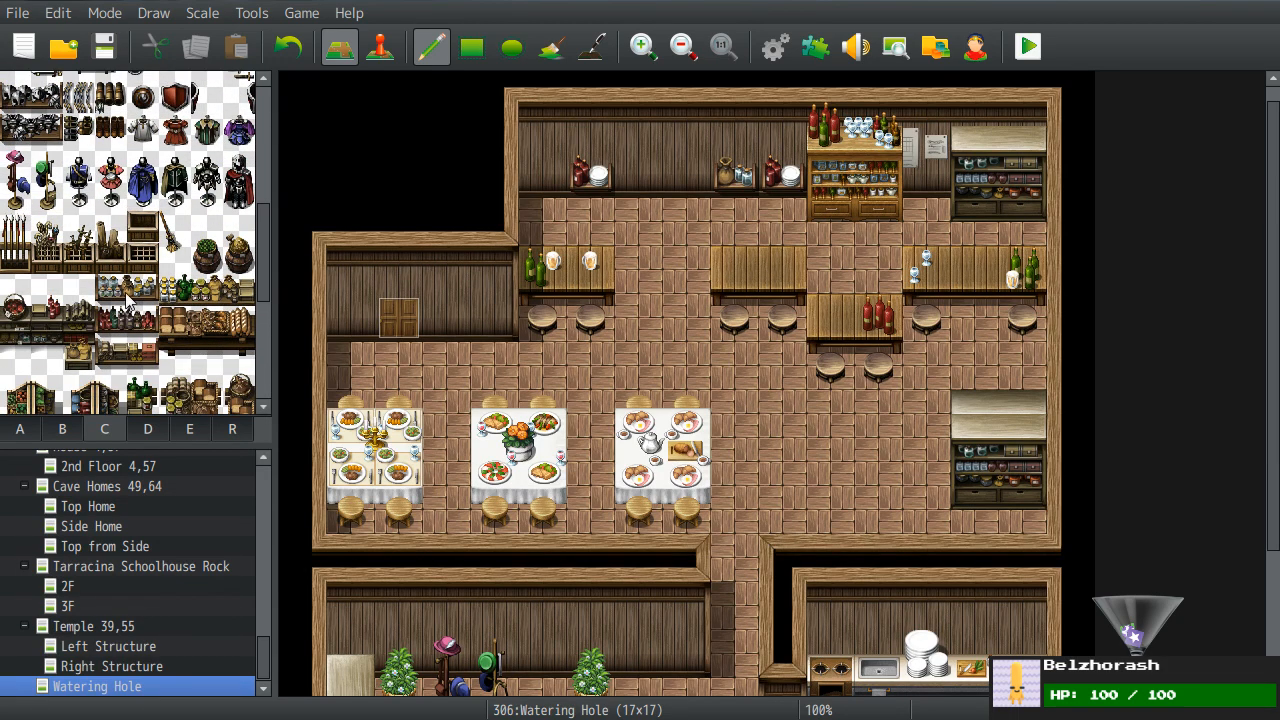
{"action": "left_click_drag", "start_coordinate": [114, 289], "coordinate": [137, 292]}
{"action": "scroll", "coordinate": [668, 390], "scroll_direction": "down", "scroll_amount": 3}
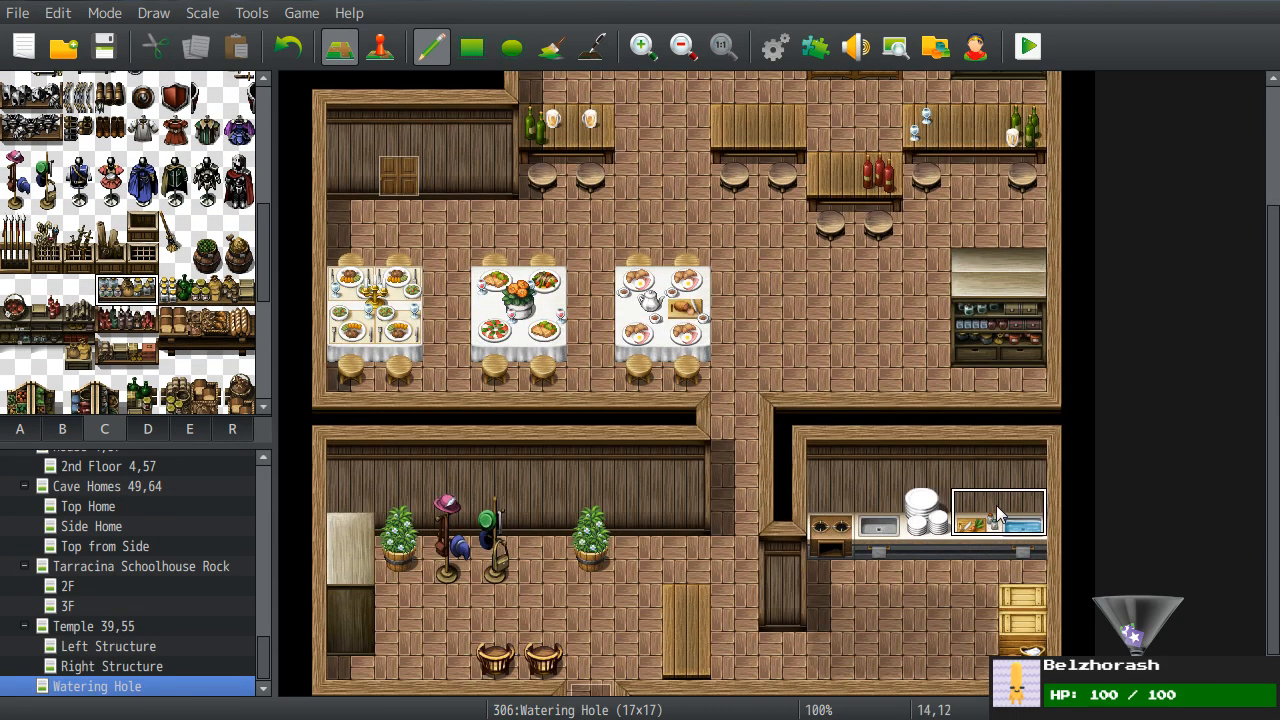
{"action": "scroll", "coordinate": [675, 462], "scroll_direction": "up", "scroll_amount": 3}
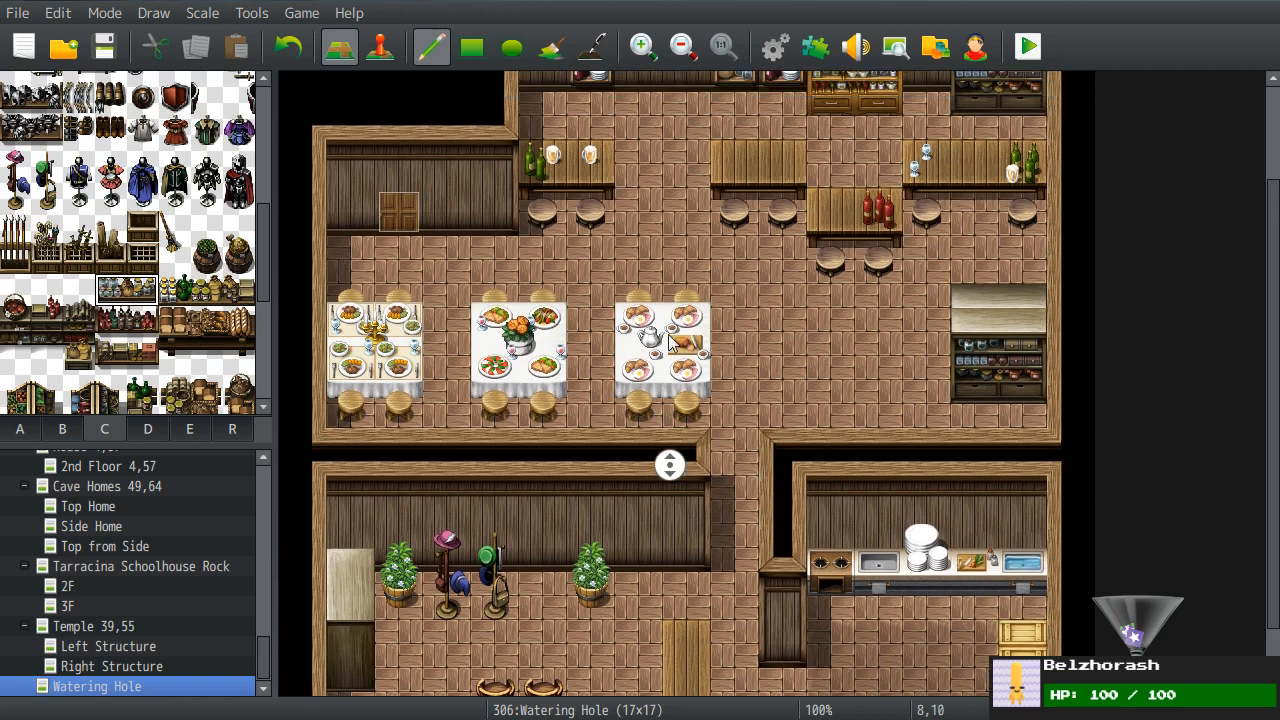
{"action": "left_click", "coordinate": [640, 158]}
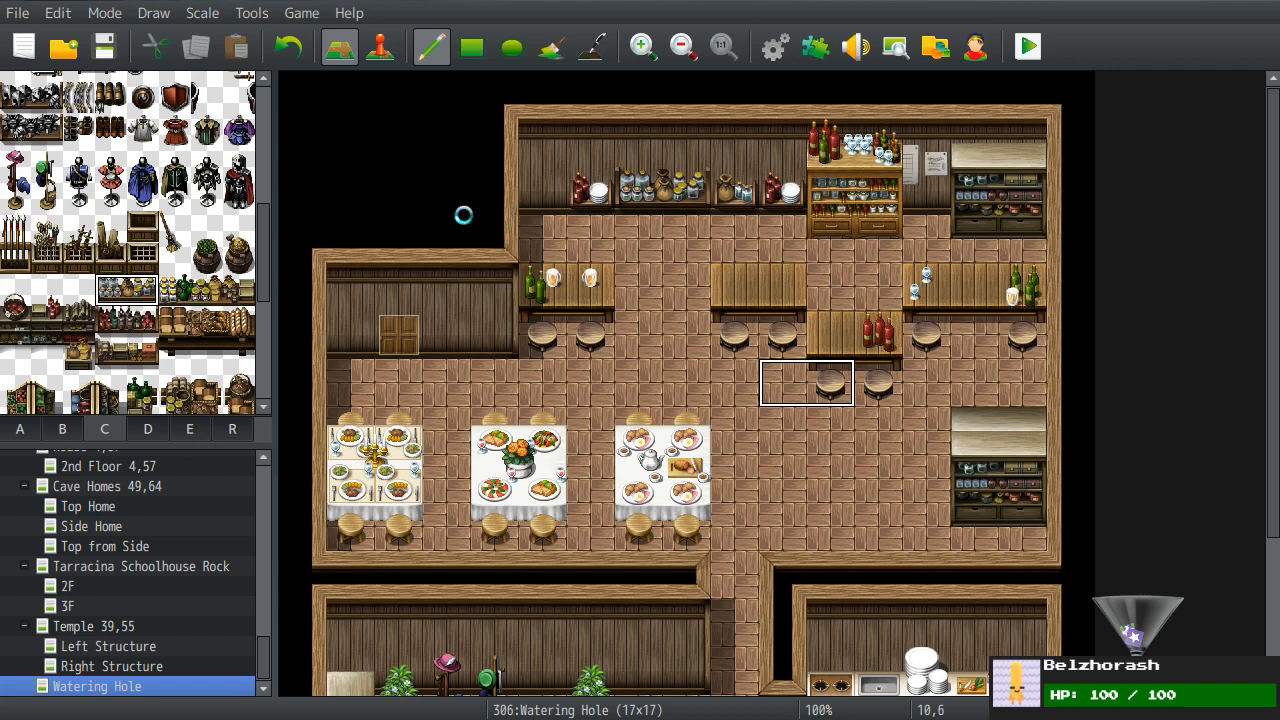
- Hang the framed green notice board on the wall behind the bar at column 5, rows 1–2
{"action": "scroll", "coordinate": [148, 193], "scroll_direction": "up", "scroll_amount": 5}
{"action": "scroll", "coordinate": [148, 193], "scroll_direction": "up", "scroll_amount": 2}
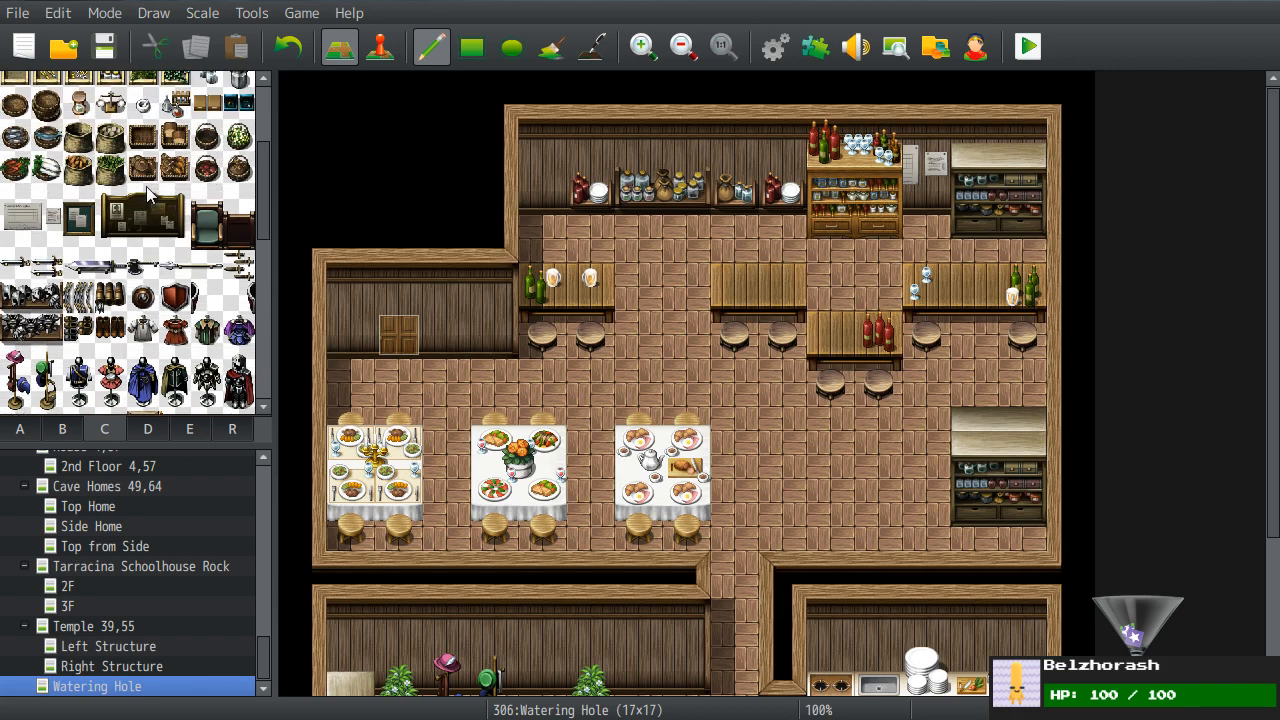
{"action": "left_click_drag", "start_coordinate": [80, 214], "coordinate": [80, 230]}
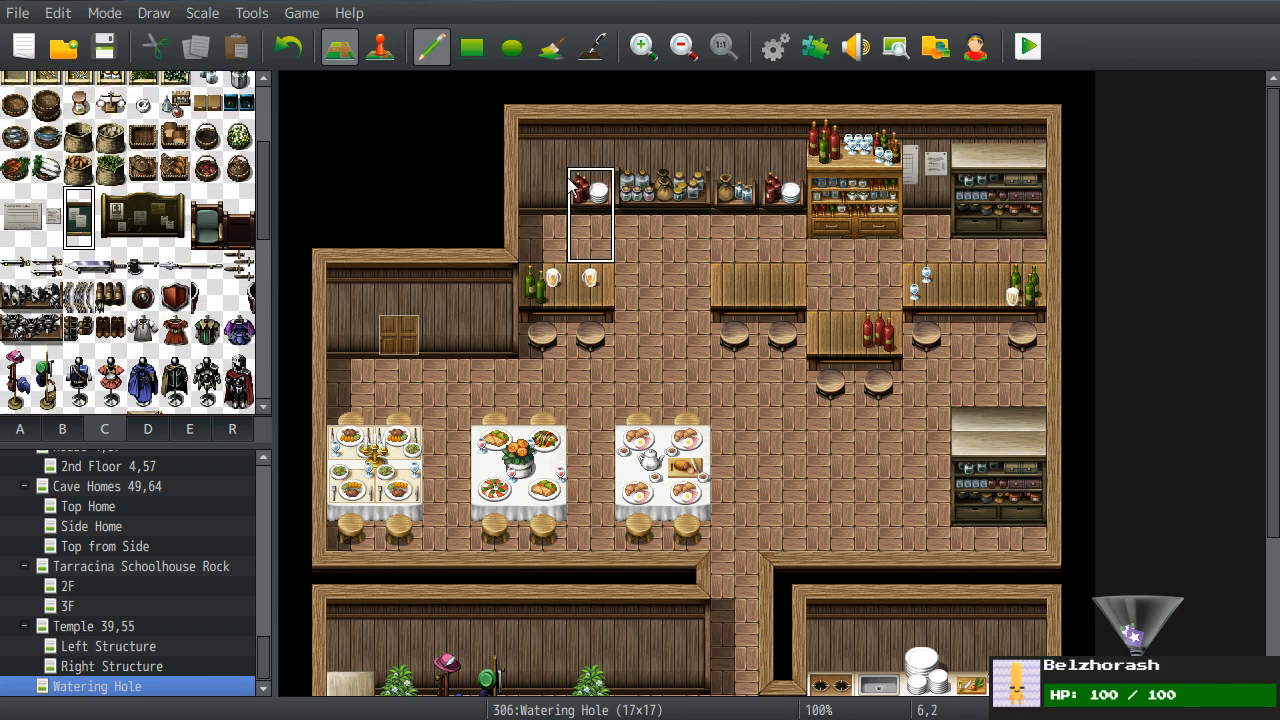
{"action": "left_click", "coordinate": [541, 160]}
{"action": "right_click", "coordinate": [671, 285]}
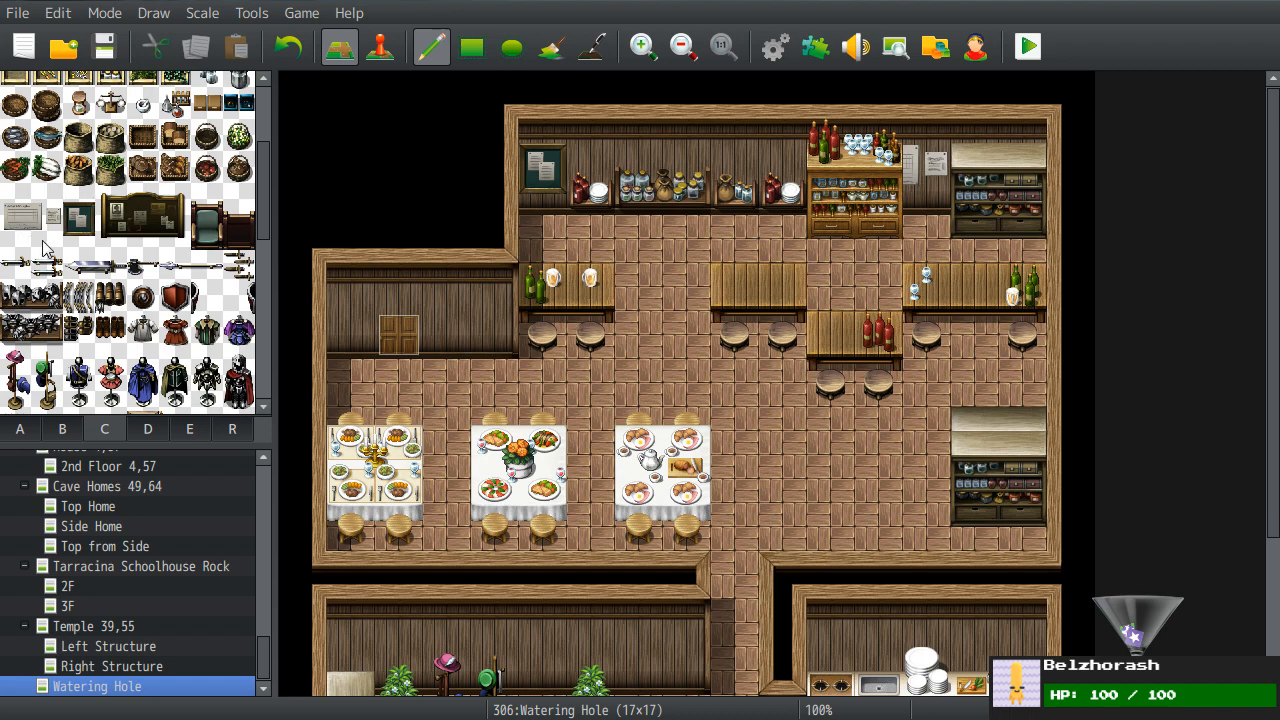
- Place the vase of yellow flowers on the bar counter at column 9, row 4
{"action": "scroll", "coordinate": [72, 255], "scroll_direction": "up", "scroll_amount": 4}
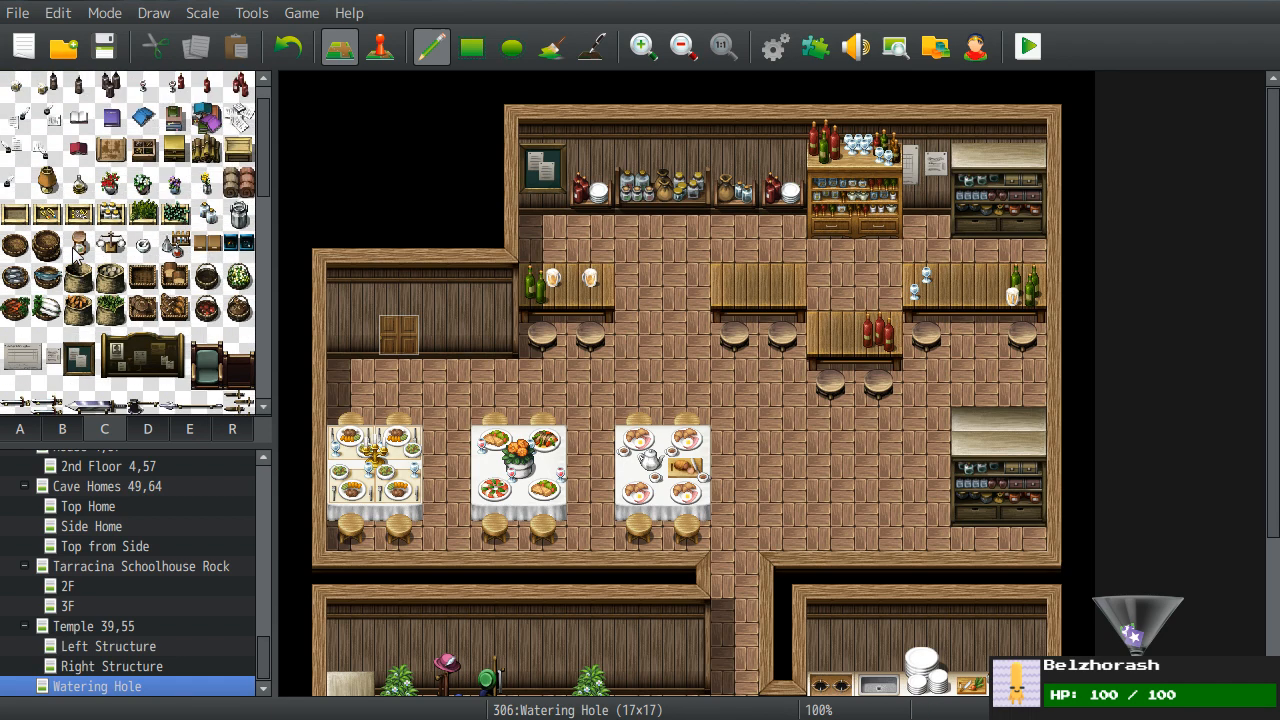
{"action": "scroll", "coordinate": [76, 253], "scroll_direction": "up", "scroll_amount": 1}
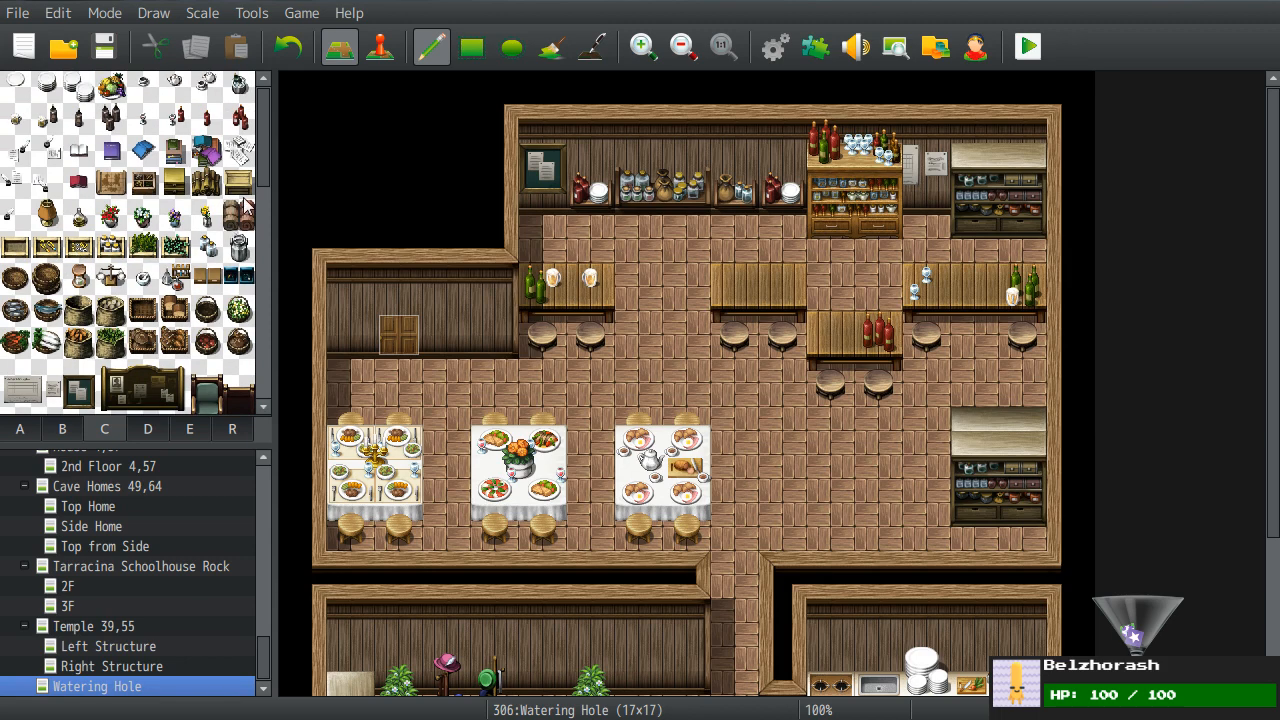
{"action": "left_click", "coordinate": [206, 218]}
{"action": "left_click", "coordinate": [742, 292]}
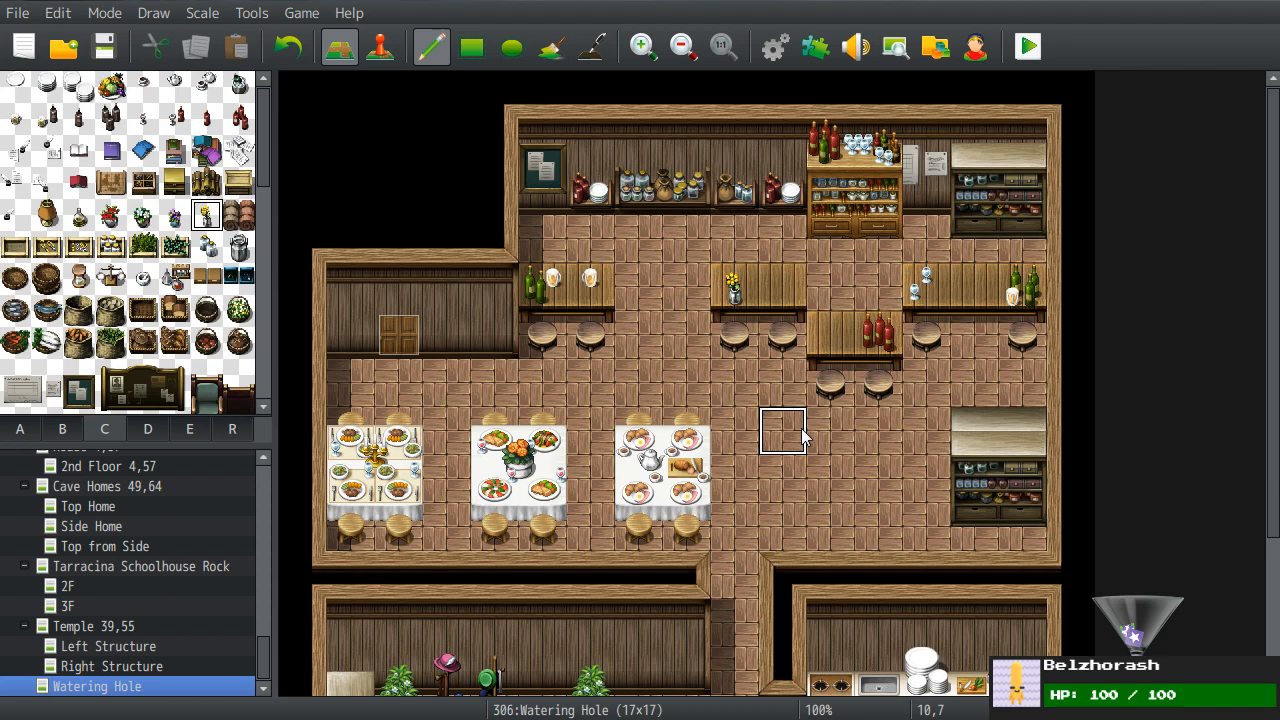
{"action": "left_click", "coordinate": [110, 215]}
{"action": "left_click", "coordinate": [48, 214]}
{"action": "scroll", "coordinate": [63, 204], "scroll_direction": "down", "scroll_amount": 2}
{"action": "scroll", "coordinate": [63, 204], "scroll_direction": "up", "scroll_amount": 2}
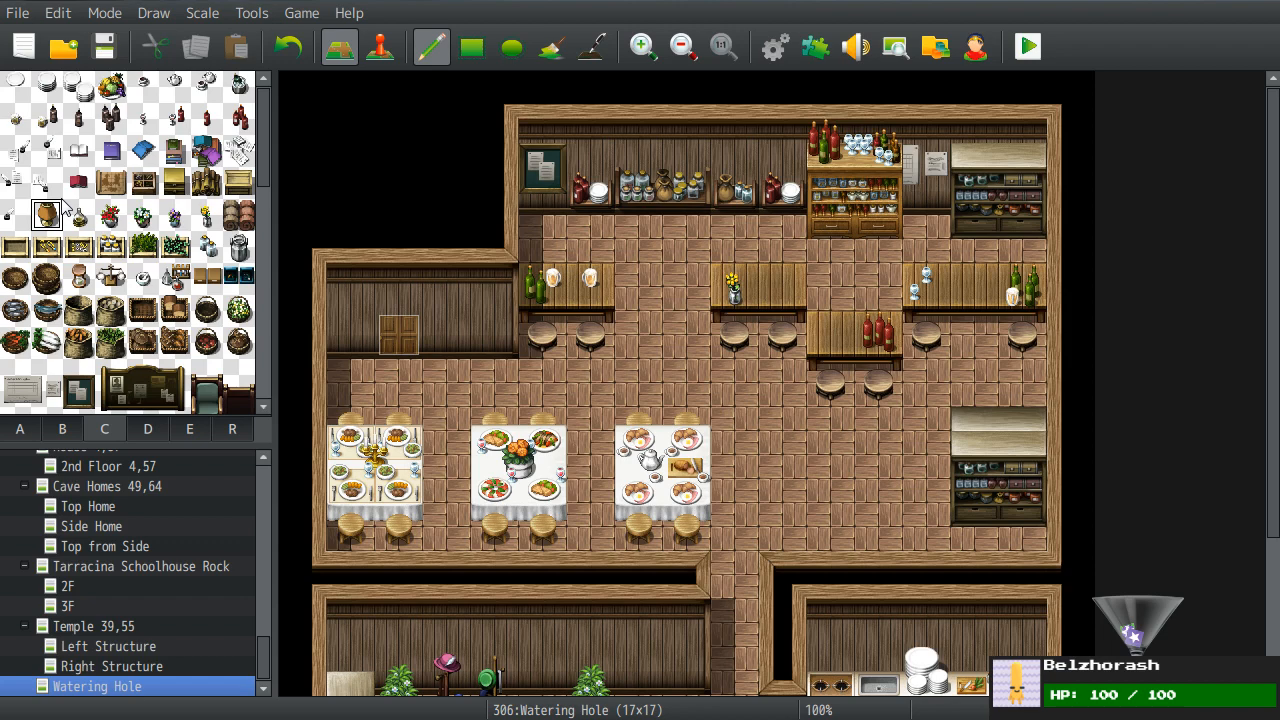
{"action": "scroll", "coordinate": [66, 200], "scroll_direction": "down", "scroll_amount": 2}
{"action": "scroll", "coordinate": [66, 200], "scroll_direction": "up", "scroll_amount": 2}
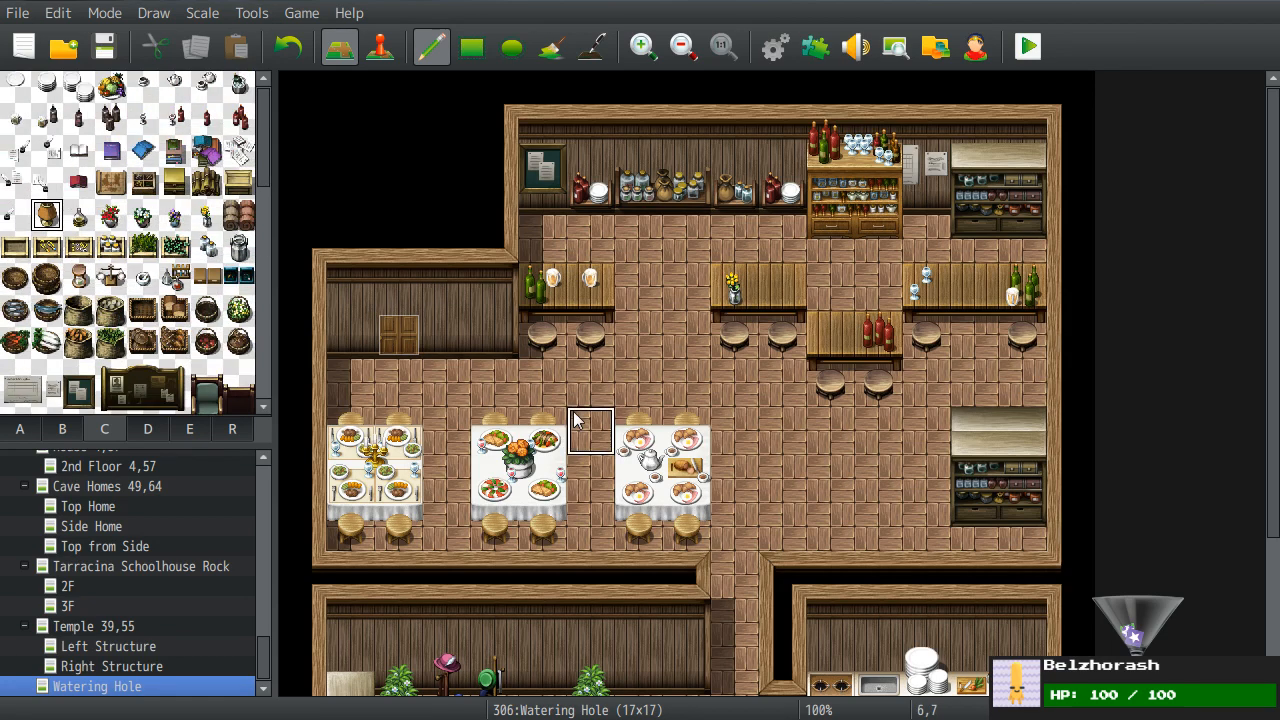
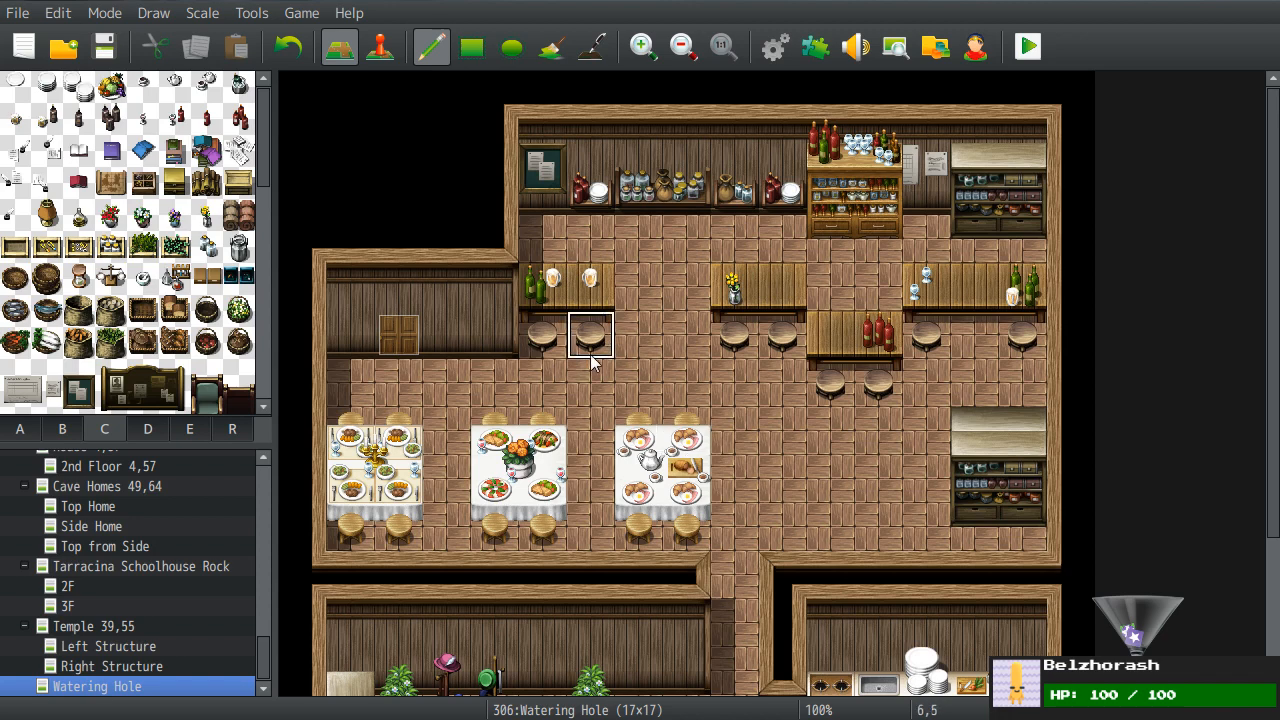
- Hang the framed green notice board on the entrance waiting area's wall at column 5, rows 11–12
{"action": "scroll", "coordinate": [591, 358], "scroll_direction": "down", "scroll_amount": 5}
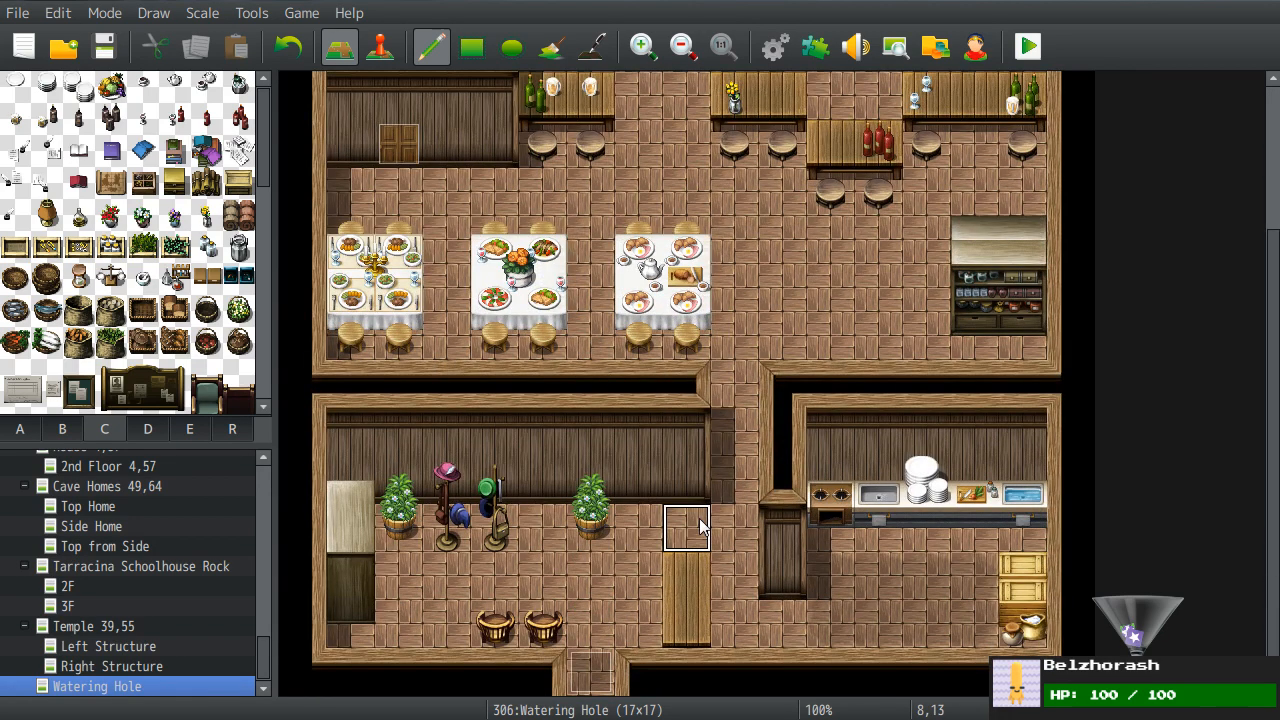
{"action": "scroll", "coordinate": [717, 428], "scroll_direction": "up", "scroll_amount": 2}
{"action": "scroll", "coordinate": [716, 469], "scroll_direction": "down", "scroll_amount": 1}
{"action": "scroll", "coordinate": [143, 297], "scroll_direction": "down", "scroll_amount": 2}
{"action": "scroll", "coordinate": [143, 297], "scroll_direction": "down", "scroll_amount": 2}
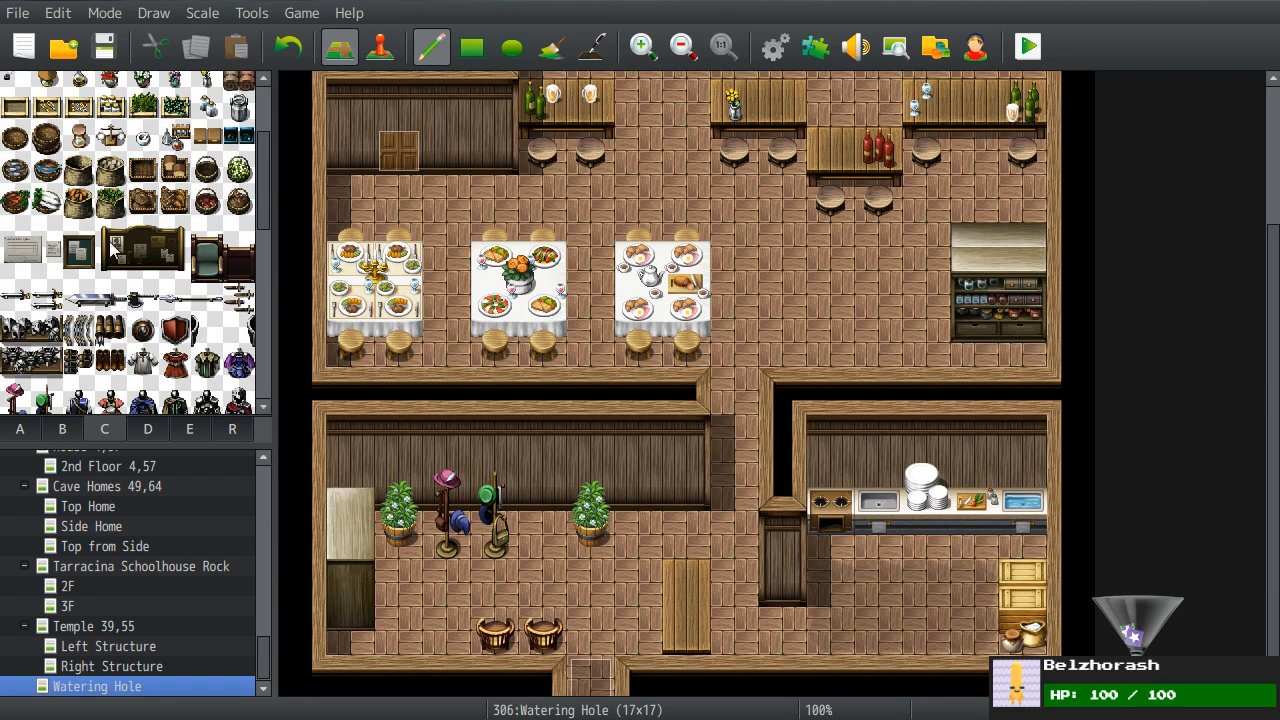
{"action": "left_click_drag", "start_coordinate": [88, 244], "coordinate": [87, 268]}
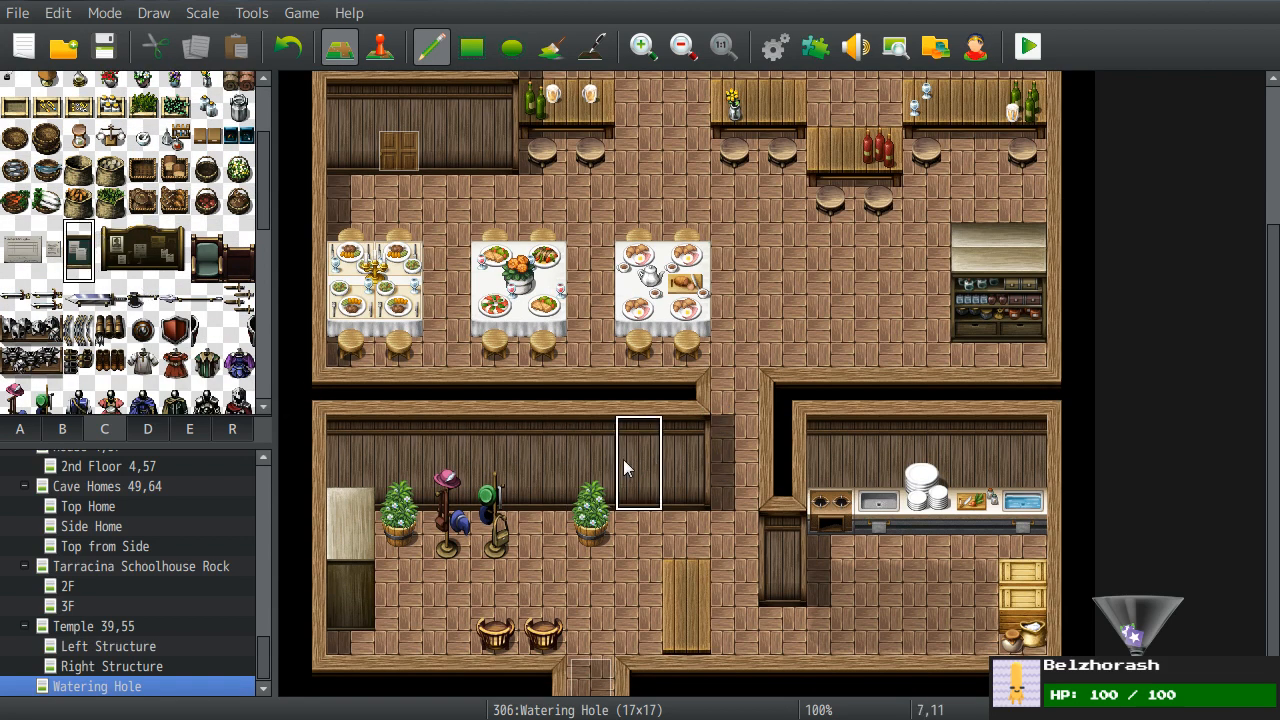
{"action": "left_click", "coordinate": [543, 465]}
- Place the papers with a quill on the waiting area's wooden table at column 8, row 14
{"action": "scroll", "coordinate": [757, 435], "scroll_direction": "up", "scroll_amount": 2}
{"action": "scroll", "coordinate": [757, 430], "scroll_direction": "down", "scroll_amount": 1}
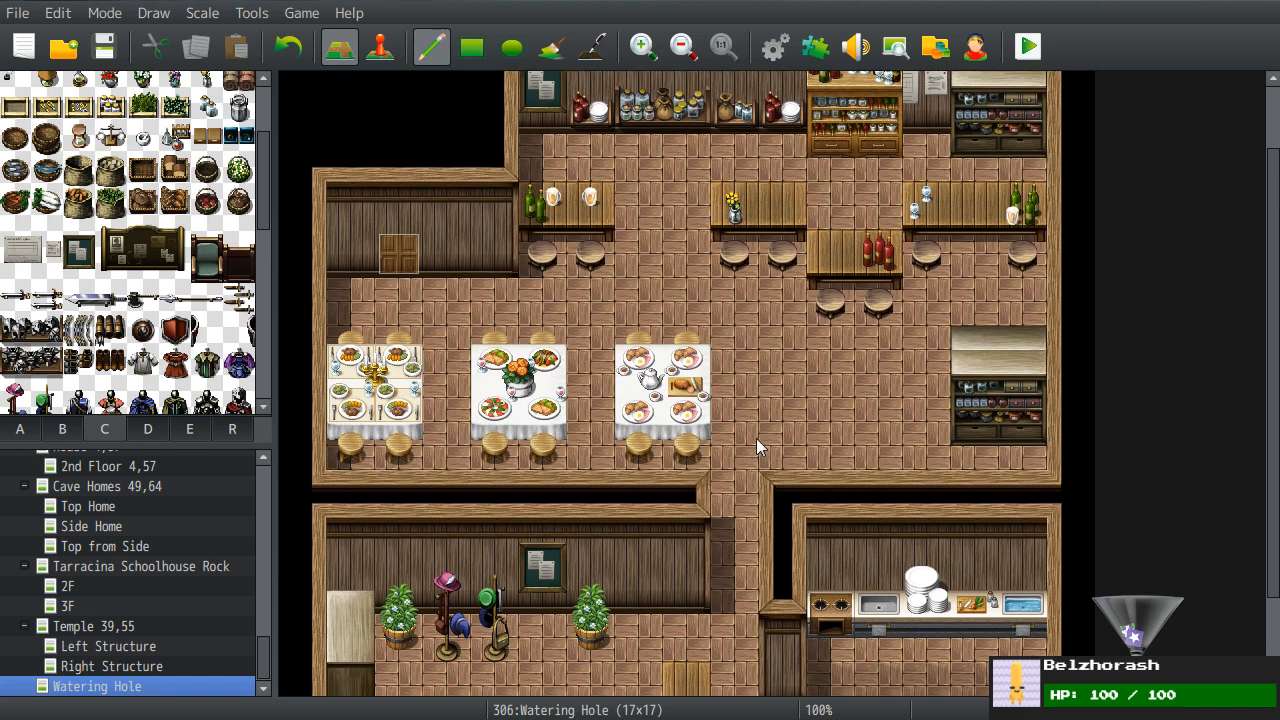
{"action": "scroll", "coordinate": [197, 262], "scroll_direction": "up", "scroll_amount": 3}
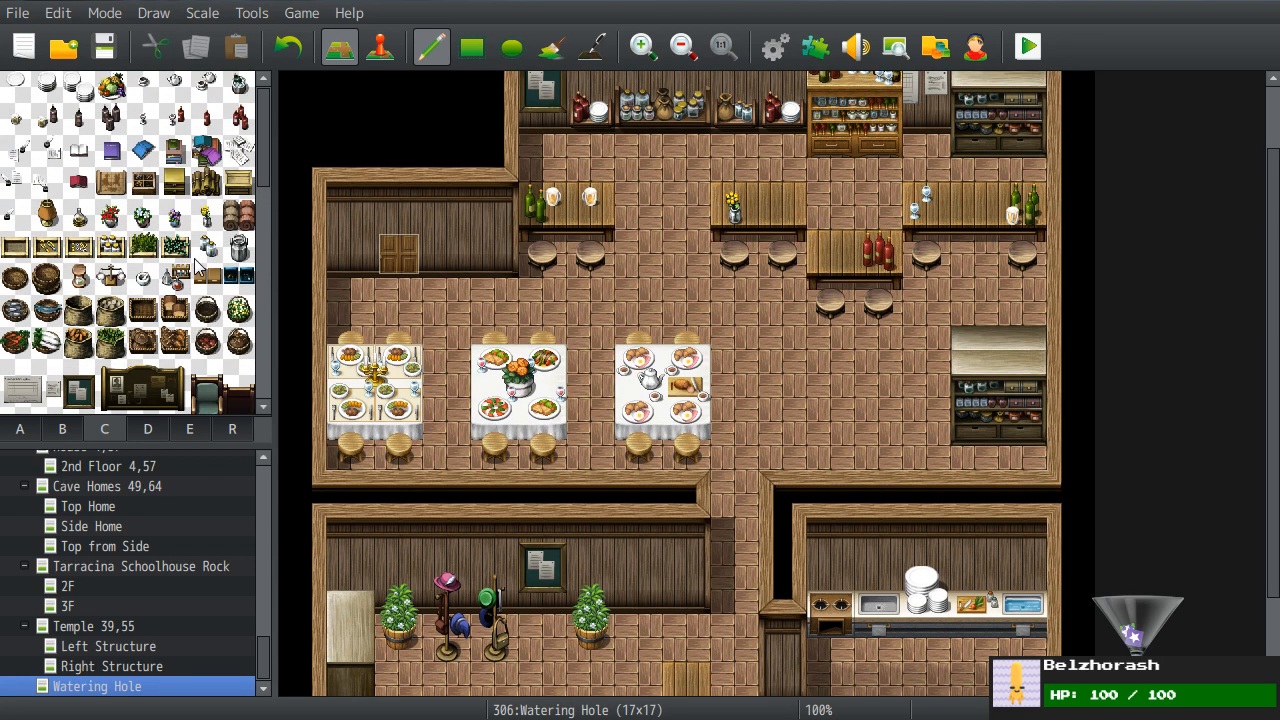
{"action": "left_click", "coordinate": [157, 430]}
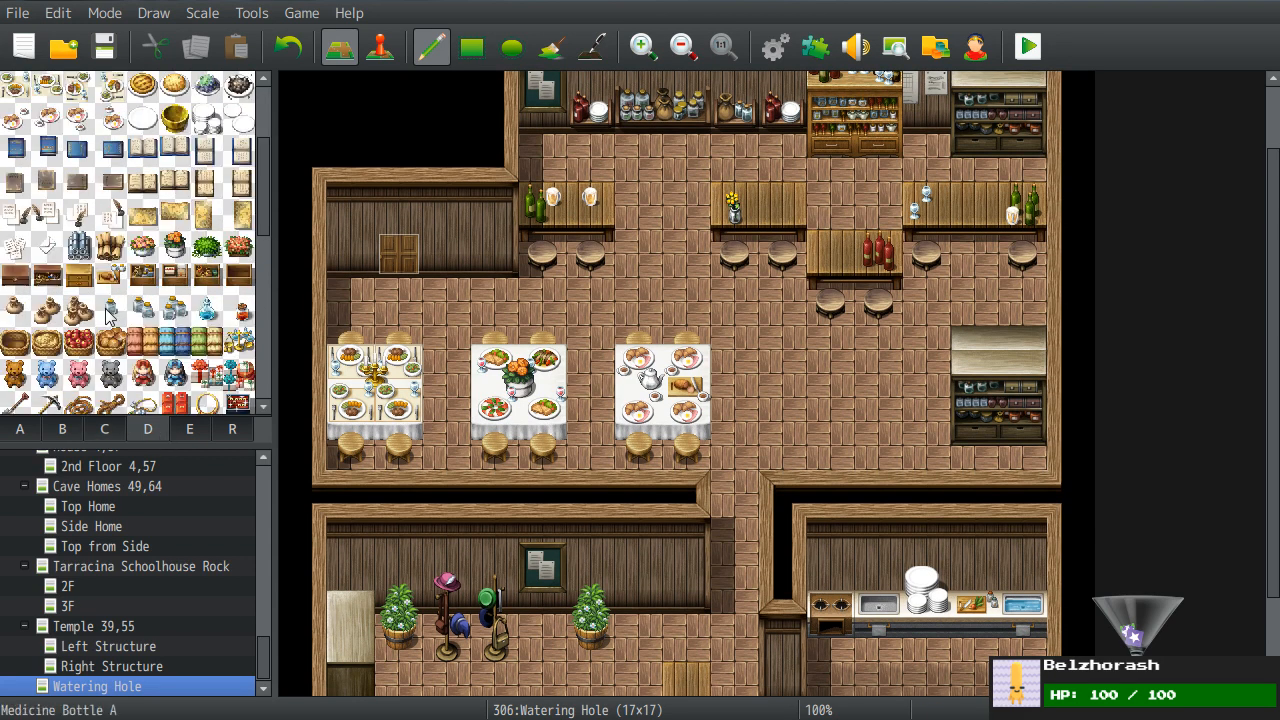
{"action": "left_click", "coordinate": [110, 215]}
{"action": "scroll", "coordinate": [526, 286], "scroll_direction": "down", "scroll_amount": 2}
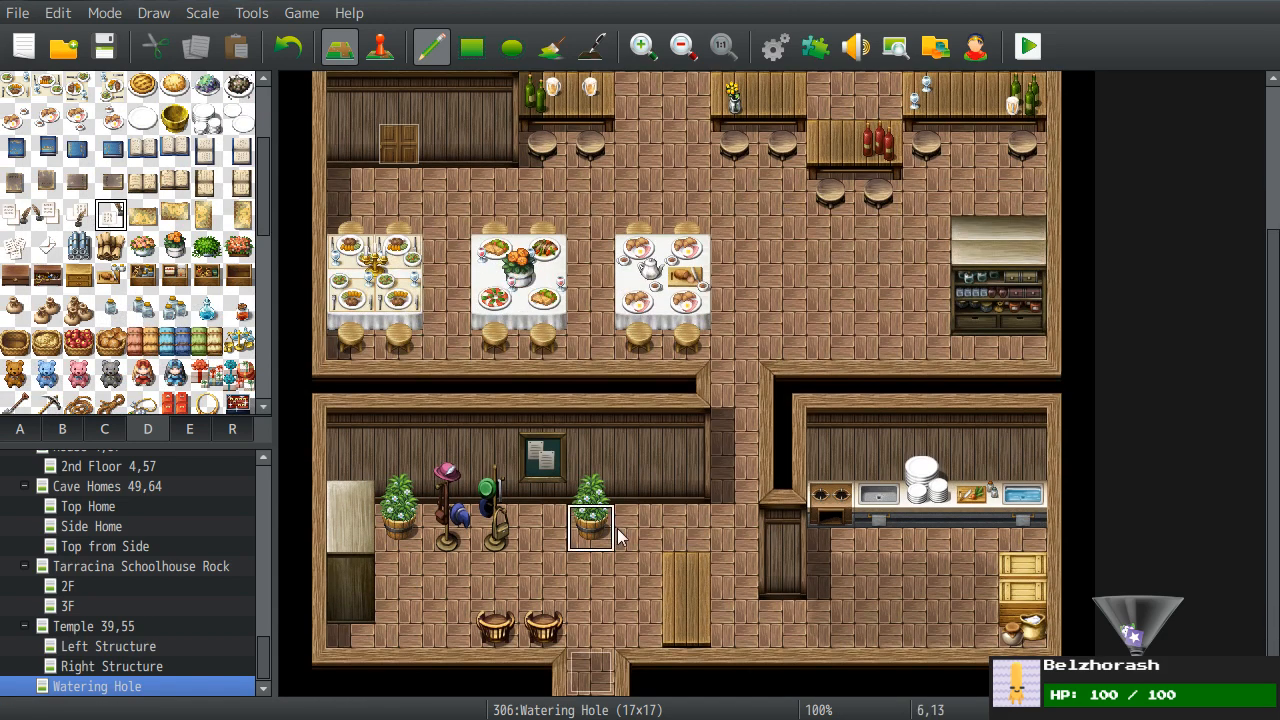
{"action": "key", "text": "ctrl+z"}
{"action": "left_click", "coordinate": [683, 587]}
- Move the wooden table with its papers from column 8 to column 7, rows 14–15, and remove the potted plant at column 6
{"action": "right_click_drag", "start_coordinate": [680, 535], "coordinate": [679, 605]}
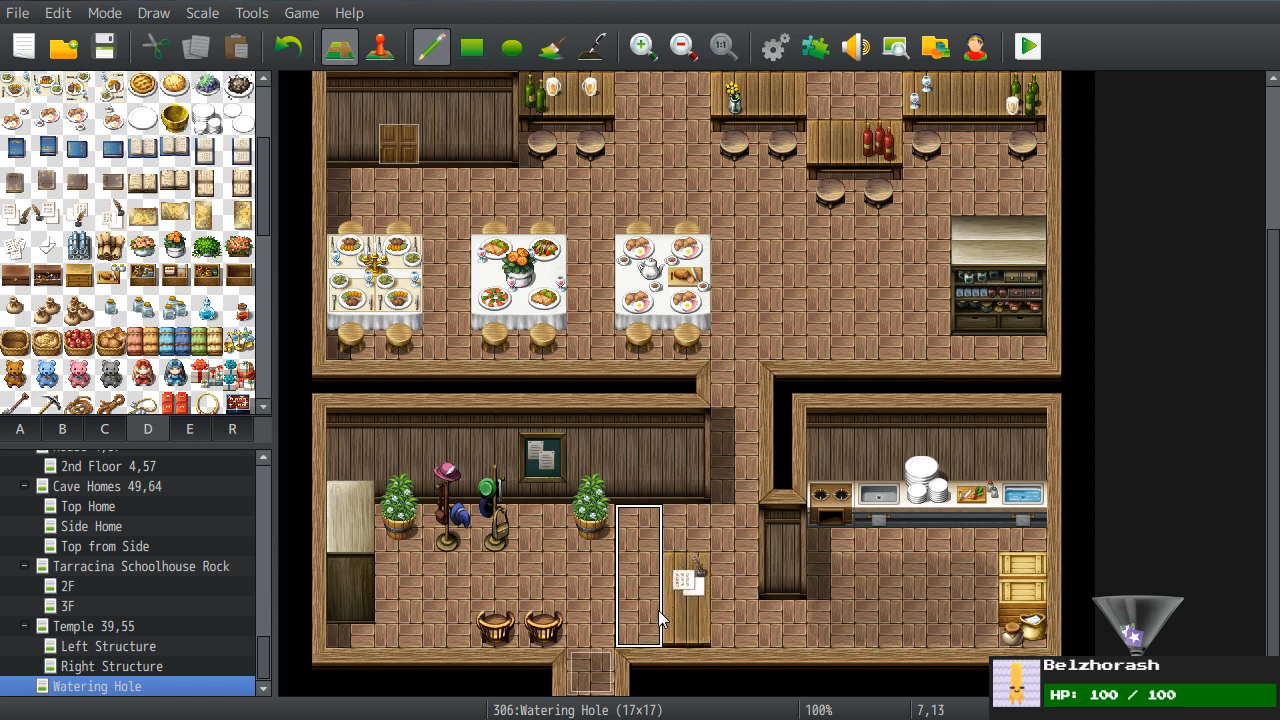
{"action": "left_click", "coordinate": [656, 606]}
{"action": "left_click", "coordinate": [590, 525]}
{"action": "left_click", "coordinate": [594, 494]}
{"action": "right_click_drag", "start_coordinate": [405, 528], "coordinate": [408, 499]}
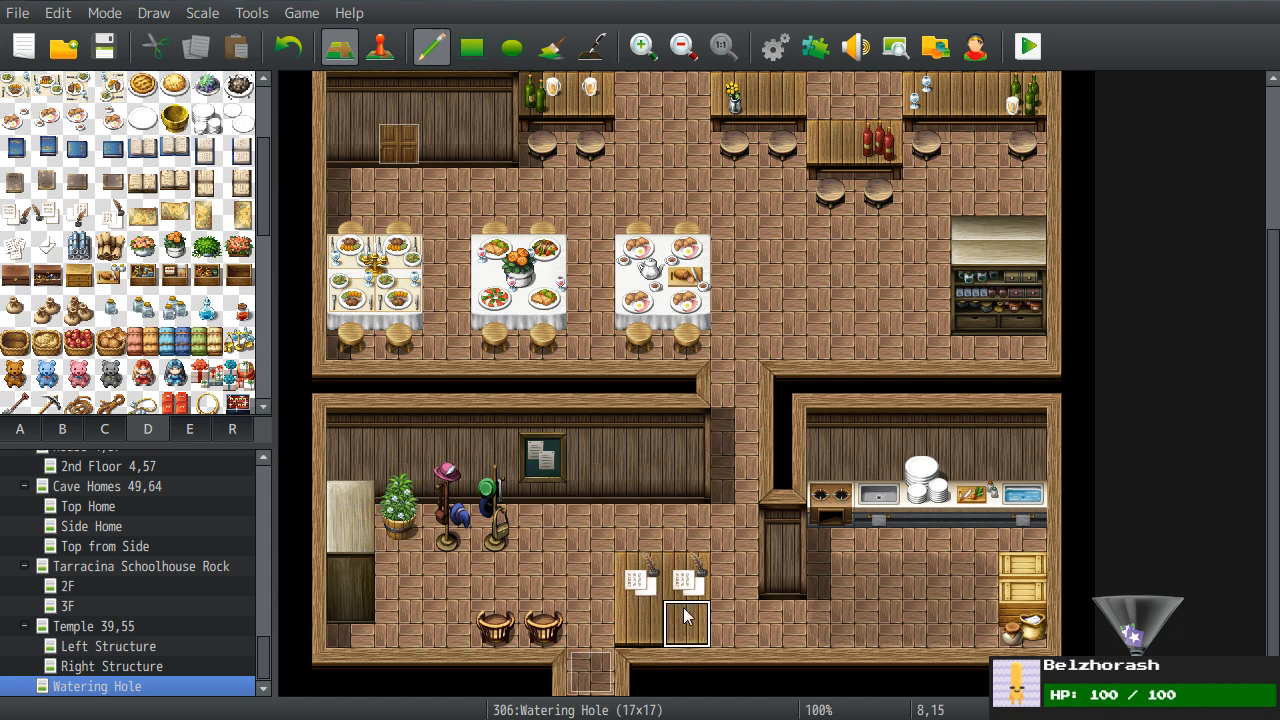
{"action": "left_click_drag", "start_coordinate": [697, 628], "coordinate": [690, 585]}
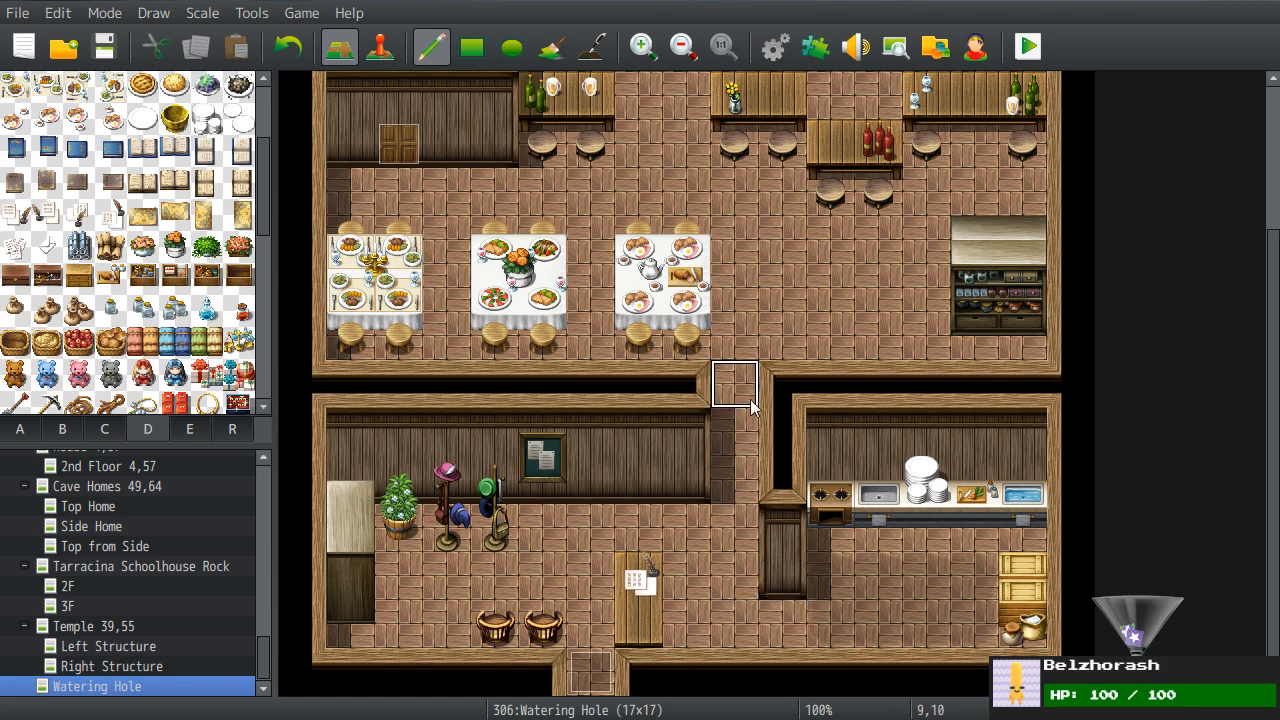
{"action": "middle_click", "coordinate": [776, 484]}
{"action": "middle_click", "coordinate": [739, 364]}
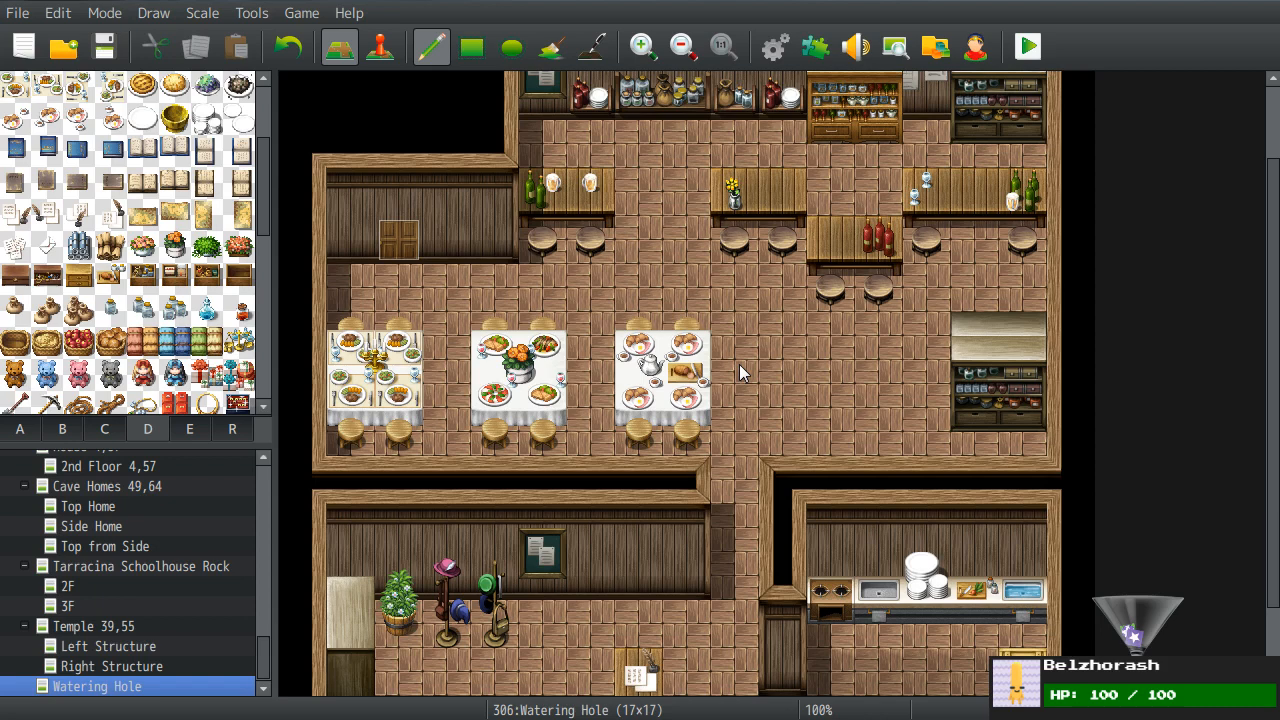
- Look over the furnished Watering Hole interior from the bar down to the entrance waiting area and kitchen
{"action": "scroll", "coordinate": [739, 364], "scroll_direction": "up", "scroll_amount": 2}
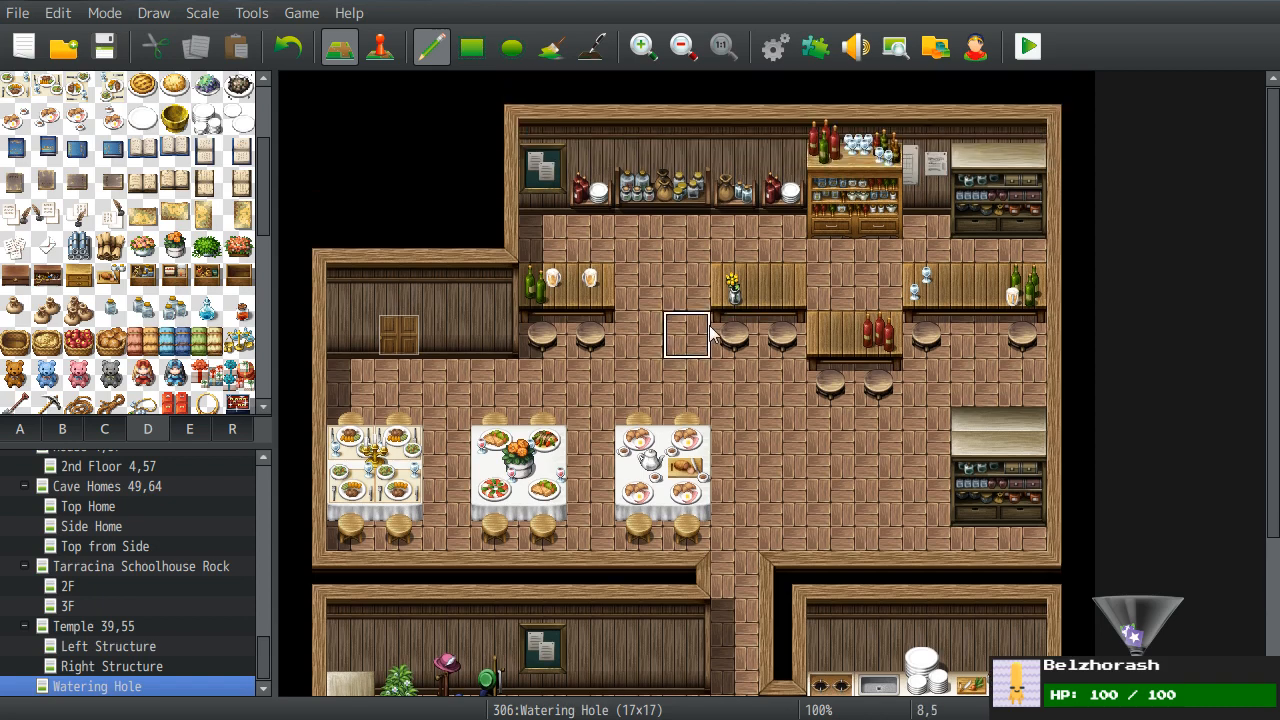
{"action": "scroll", "coordinate": [711, 332], "scroll_direction": "down", "scroll_amount": 1}
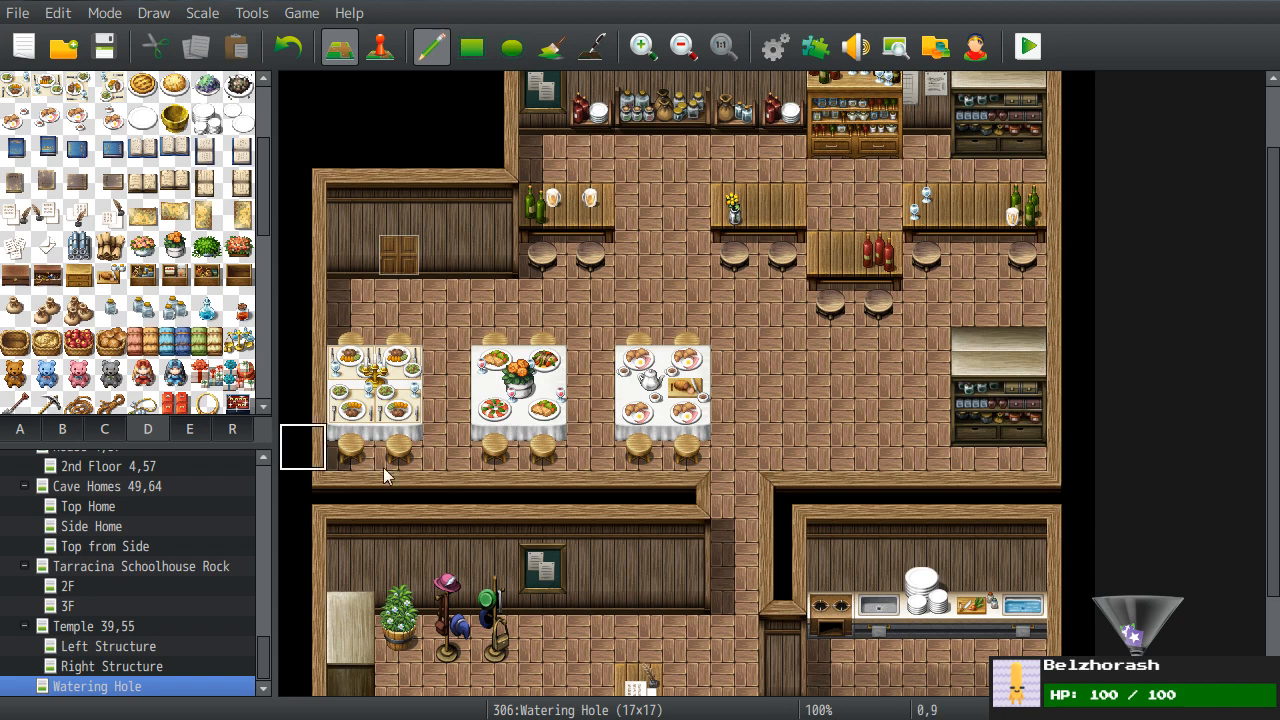
{"action": "scroll", "coordinate": [145, 626], "scroll_direction": "up", "scroll_amount": 1}
{"action": "scroll", "coordinate": [758, 514], "scroll_direction": "down", "scroll_amount": 2}
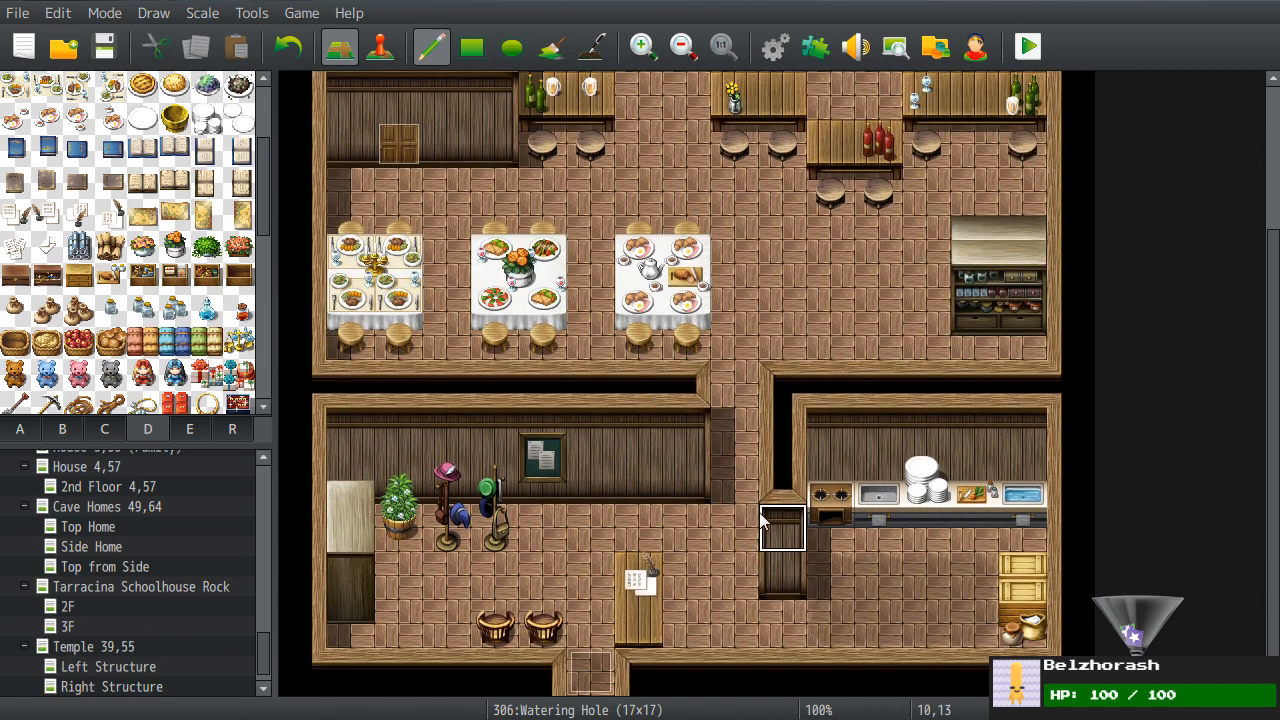
- Open the Tarracina map and examine the temple's exterior and the bar building southwest of it
{"action": "scroll", "coordinate": [168, 536], "scroll_direction": "up", "scroll_amount": 3}
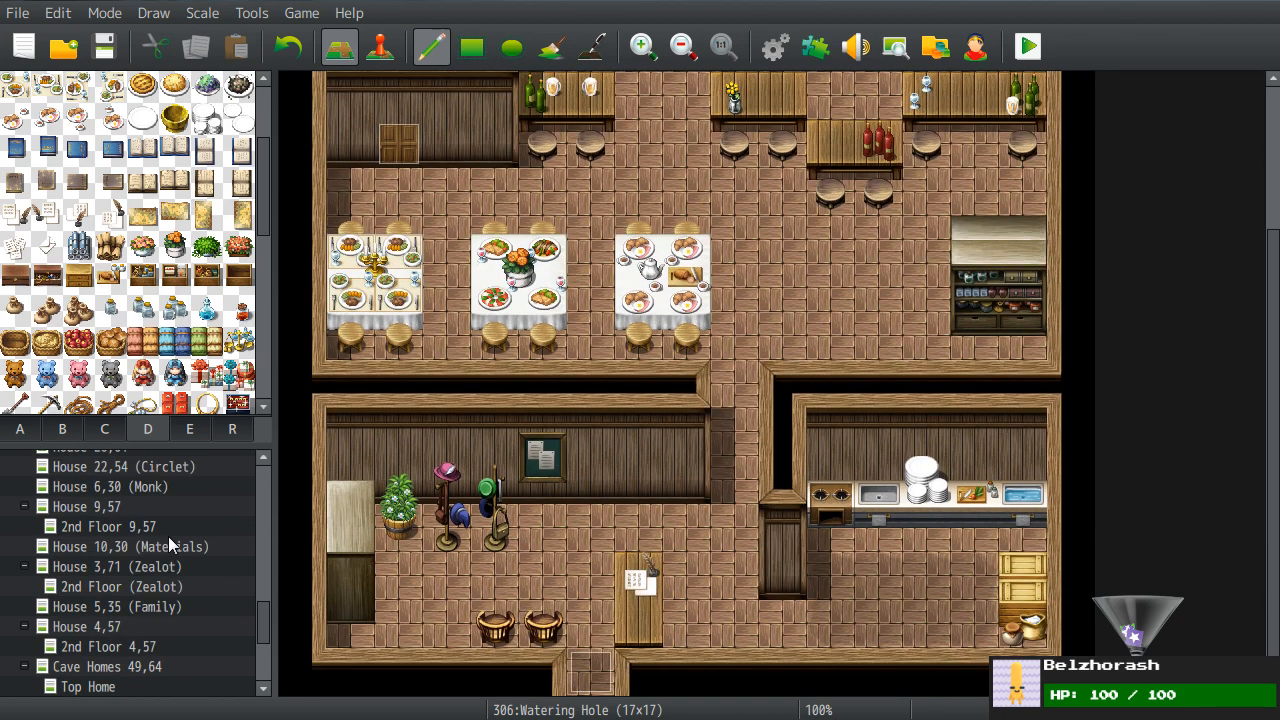
{"action": "scroll", "coordinate": [168, 536], "scroll_direction": "up", "scroll_amount": 3}
{"action": "left_click", "coordinate": [157, 534]}
{"action": "scroll", "coordinate": [705, 550], "scroll_direction": "down", "scroll_amount": 6}
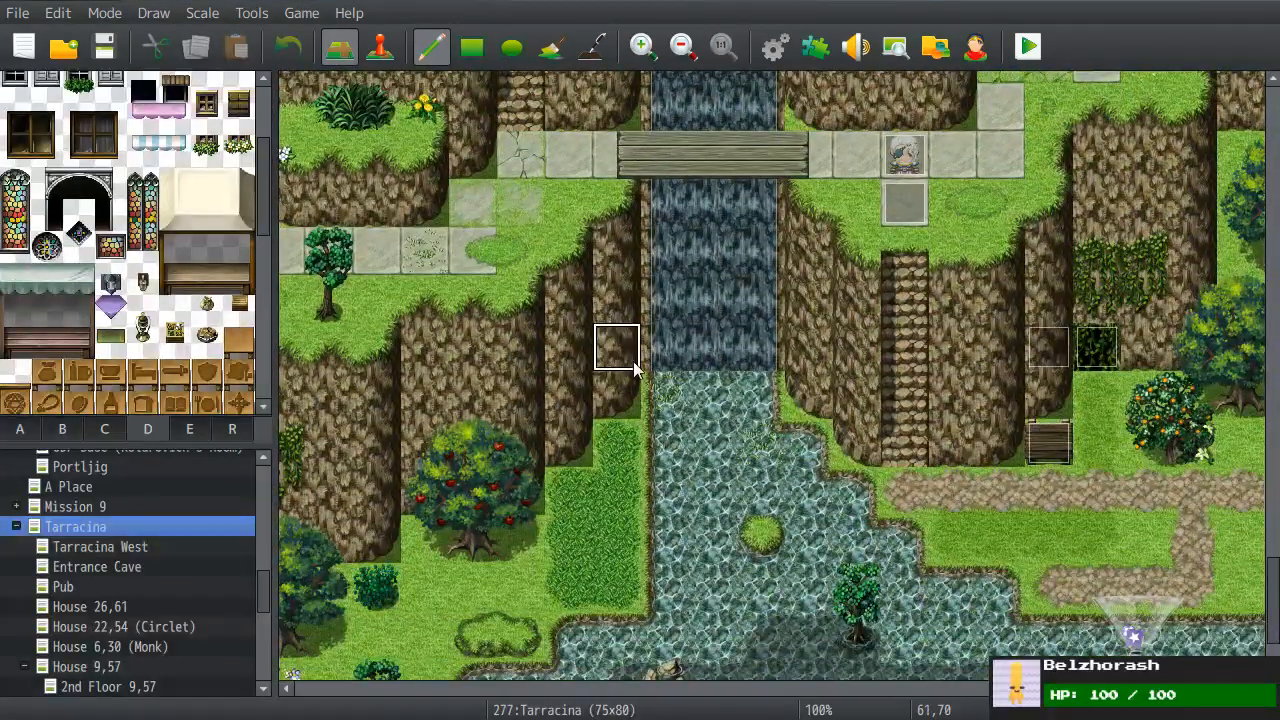
{"action": "middle_click_drag", "start_coordinate": [735, 520], "coordinate": [748, 385]}
{"action": "middle_click_drag", "start_coordinate": [920, 397], "coordinate": [880, 462]}
{"action": "middle_click_drag", "start_coordinate": [808, 510], "coordinate": [857, 371]}
{"action": "middle_click_drag", "start_coordinate": [863, 417], "coordinate": [868, 490]}
{"action": "middle_click_drag", "start_coordinate": [871, 478], "coordinate": [600, 500]}
{"action": "middle_click_drag", "start_coordinate": [640, 426], "coordinate": [708, 542]}
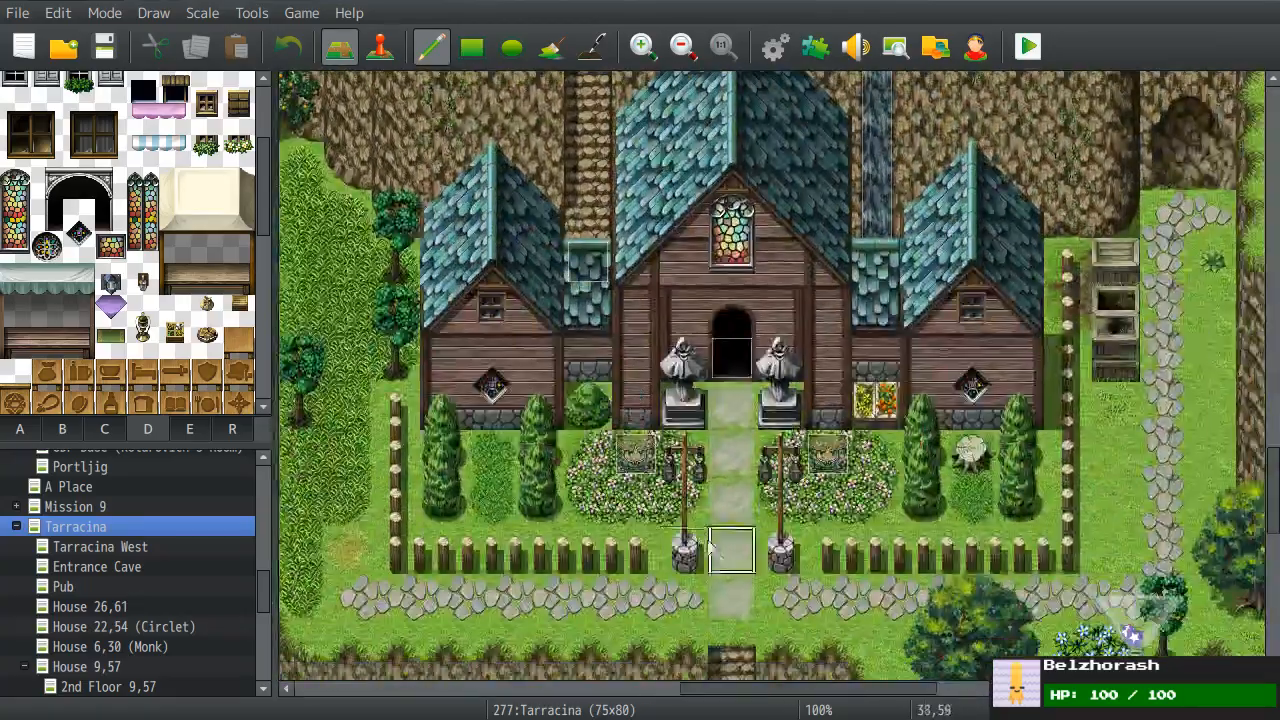
{"action": "scroll", "coordinate": [175, 606], "scroll_direction": "down", "scroll_amount": 5}
{"action": "middle_click_drag", "start_coordinate": [611, 457], "coordinate": [448, 556]}
{"action": "middle_click_drag", "start_coordinate": [703, 460], "coordinate": [465, 645]}
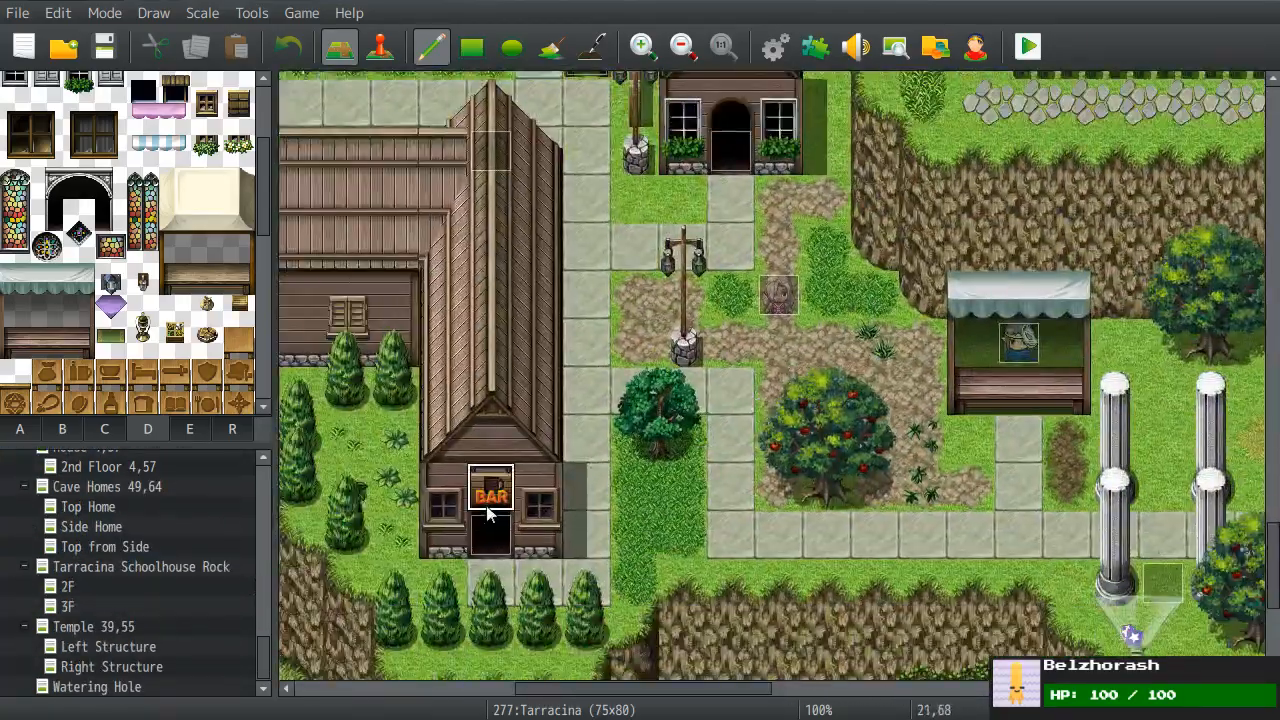
{"action": "middle_click_drag", "start_coordinate": [488, 513], "coordinate": [365, 613]}
- Inspect the Right Structure and Left Structure maps and the main Temple 39,55 interior they connect to
{"action": "left_click", "coordinate": [108, 645]}
{"action": "left_click", "coordinate": [105, 667]}
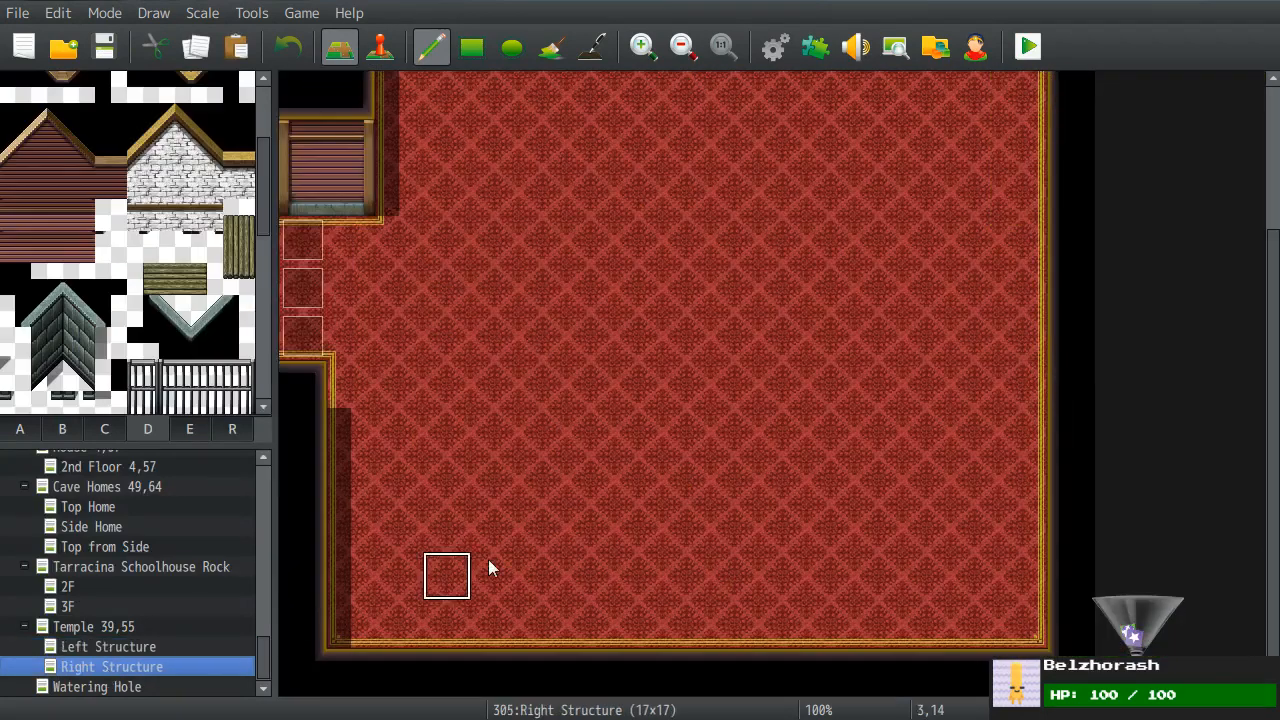
{"action": "scroll", "coordinate": [490, 555], "scroll_direction": "up", "scroll_amount": 3}
{"action": "scroll", "coordinate": [515, 400], "scroll_direction": "down", "scroll_amount": 2}
{"action": "left_click", "coordinate": [152, 648]}
{"action": "scroll", "coordinate": [616, 322], "scroll_direction": "up", "scroll_amount": 2}
{"action": "scroll", "coordinate": [677, 531], "scroll_direction": "down", "scroll_amount": 2}
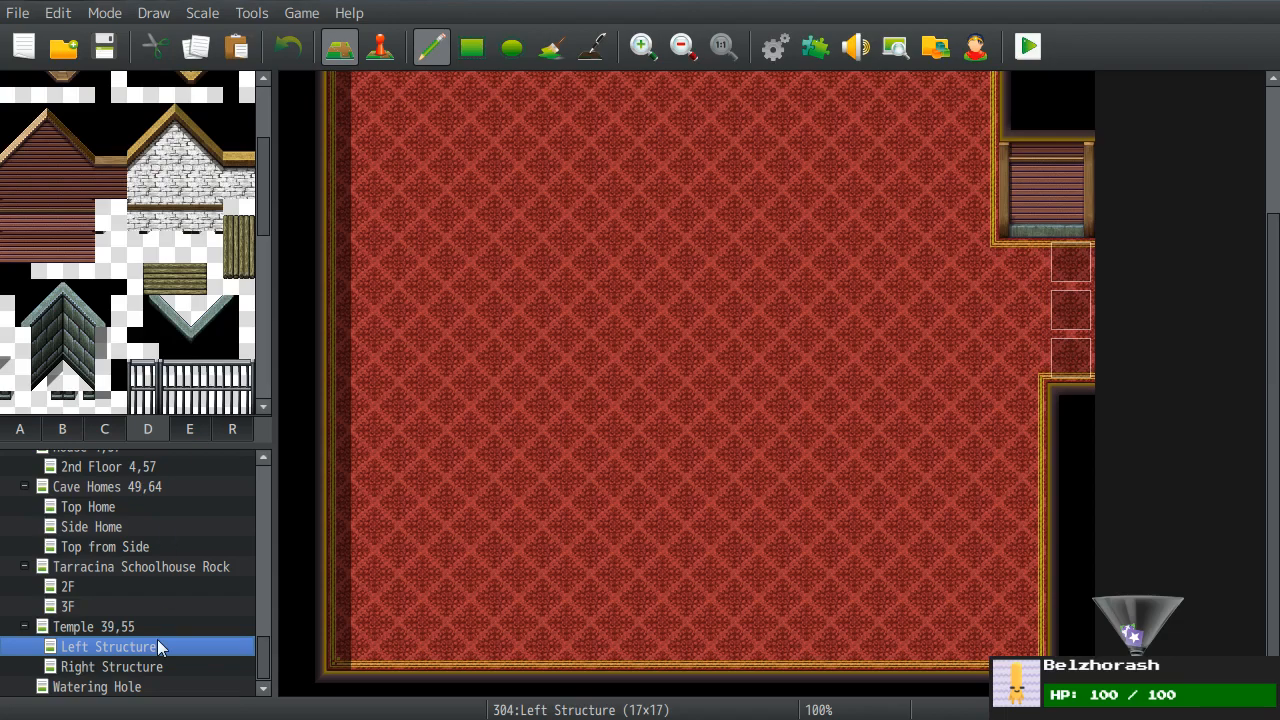
{"action": "left_click", "coordinate": [100, 626]}
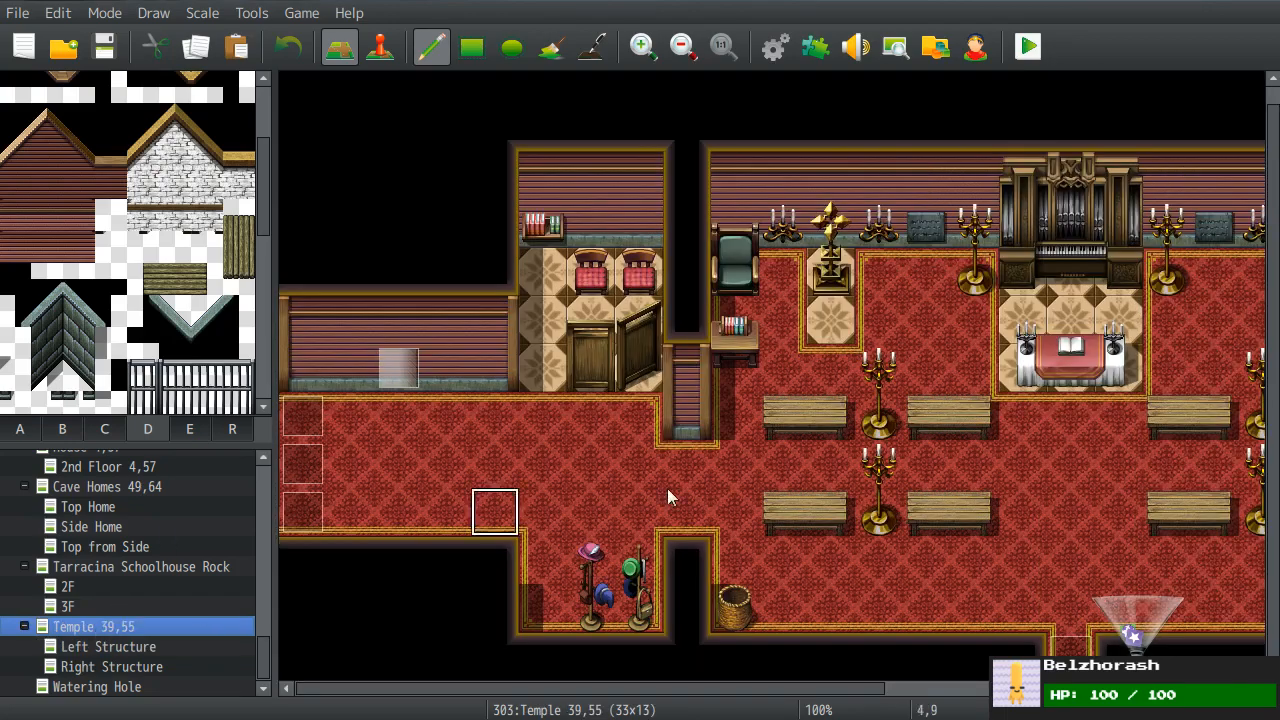
- Reopen the Tarracina map and examine the temple's side wings and the waterfall behind them
{"action": "scroll", "coordinate": [135, 550], "scroll_direction": "up", "scroll_amount": 10}
{"action": "left_click", "coordinate": [121, 542]}
{"action": "middle_click", "coordinate": [887, 408]}
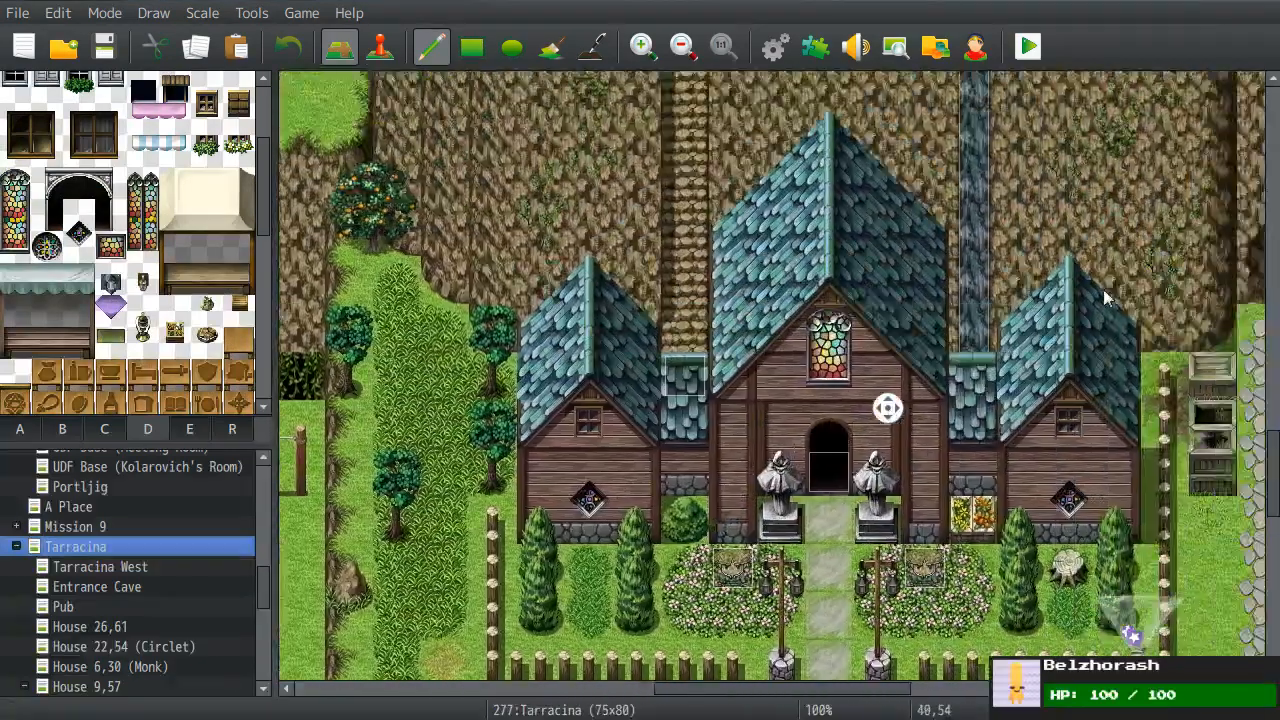
{"action": "middle_click", "coordinate": [1105, 298]}
{"action": "scroll", "coordinate": [58, 668], "scroll_direction": "down", "scroll_amount": 6}
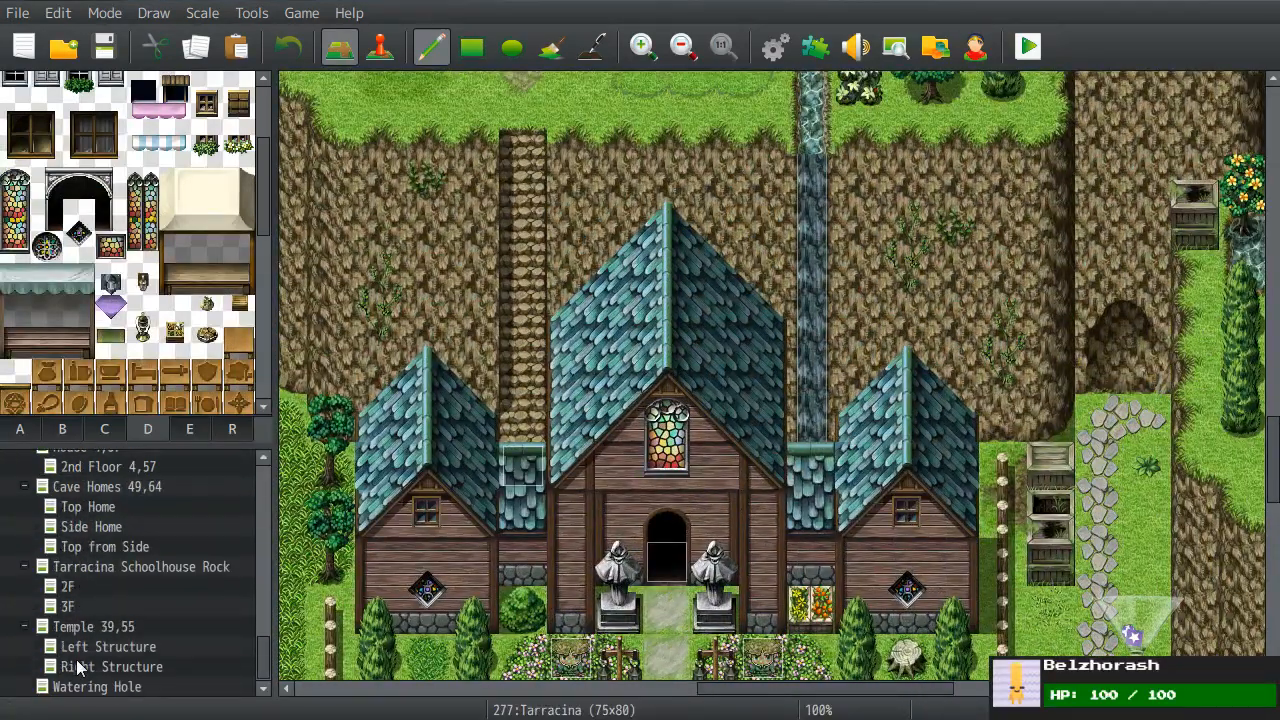
- On the Left Structure map, try a 10-by-2-tile sunken blue-brick channel near the north wall and undo it
{"action": "left_click", "coordinate": [100, 646]}
{"action": "scroll", "coordinate": [714, 483], "scroll_direction": "up", "scroll_amount": 2}
{"action": "left_click", "coordinate": [20, 433]}
{"action": "scroll", "coordinate": [62, 342], "scroll_direction": "up", "scroll_amount": 5}
{"action": "scroll", "coordinate": [62, 342], "scroll_direction": "up", "scroll_amount": 4}
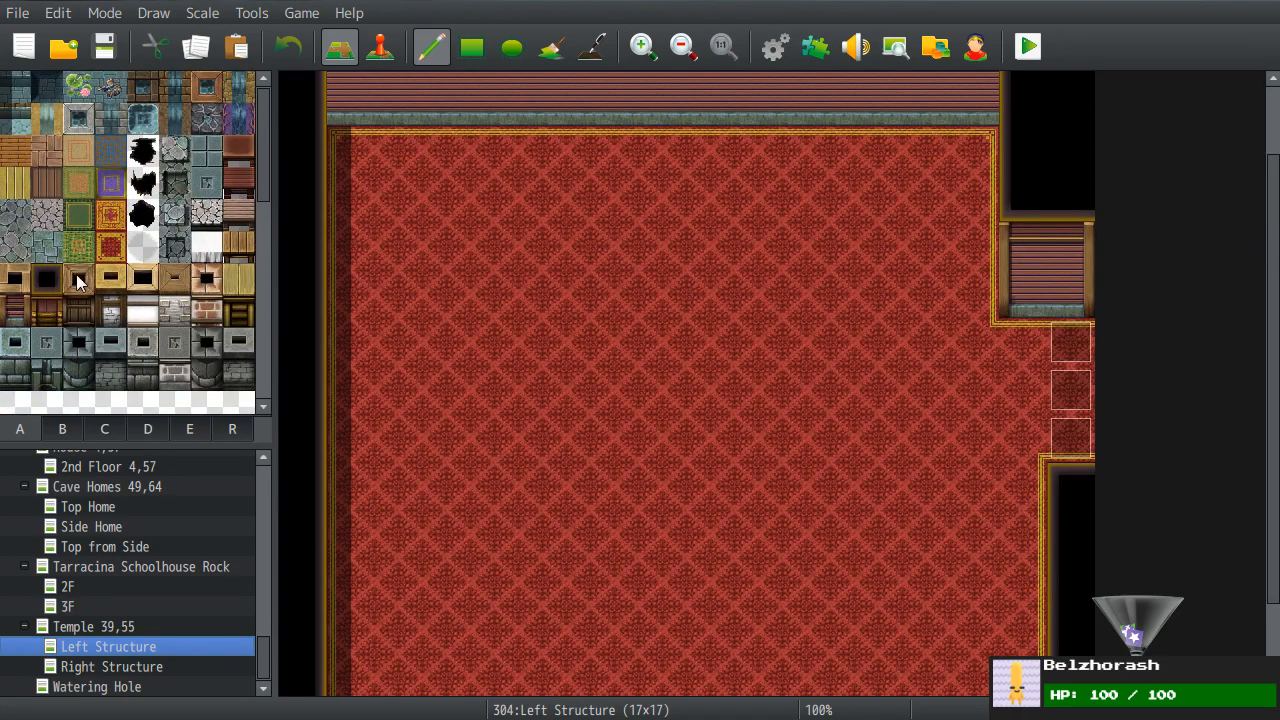
{"action": "left_click", "coordinate": [22, 90]}
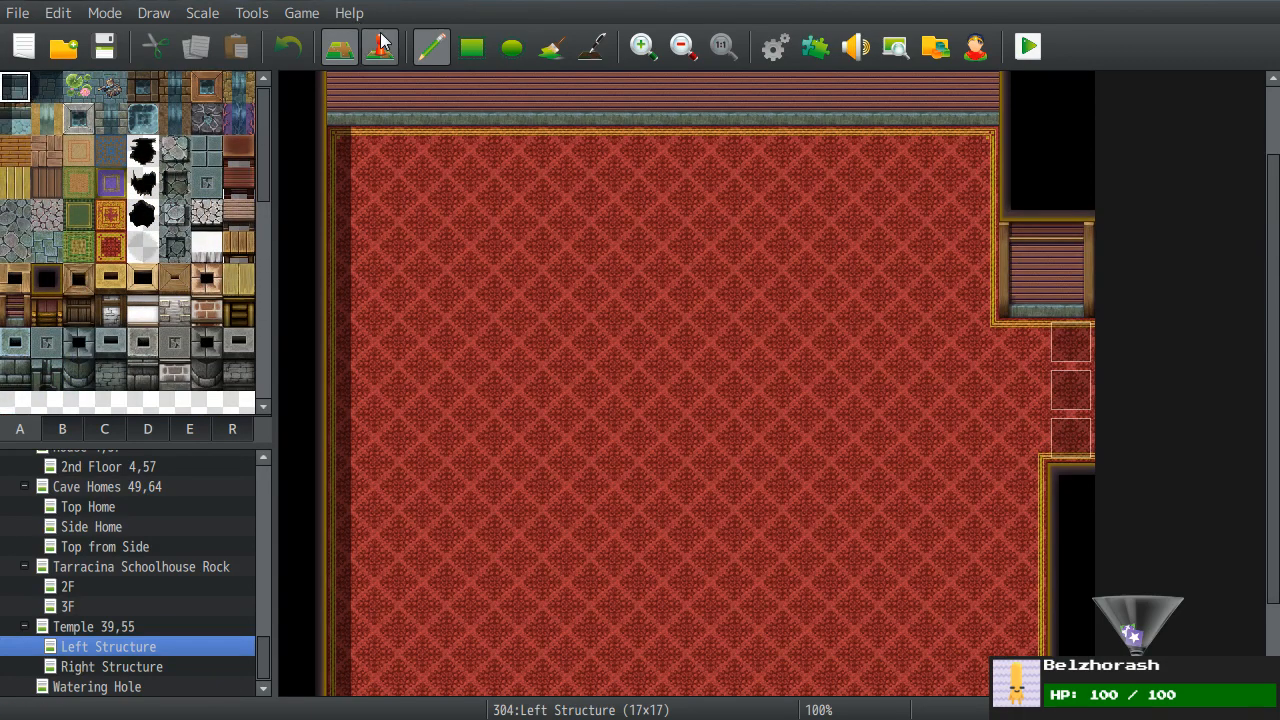
{"action": "left_click", "coordinate": [466, 48]}
{"action": "left_click_drag", "start_coordinate": [448, 198], "coordinate": [887, 225]}
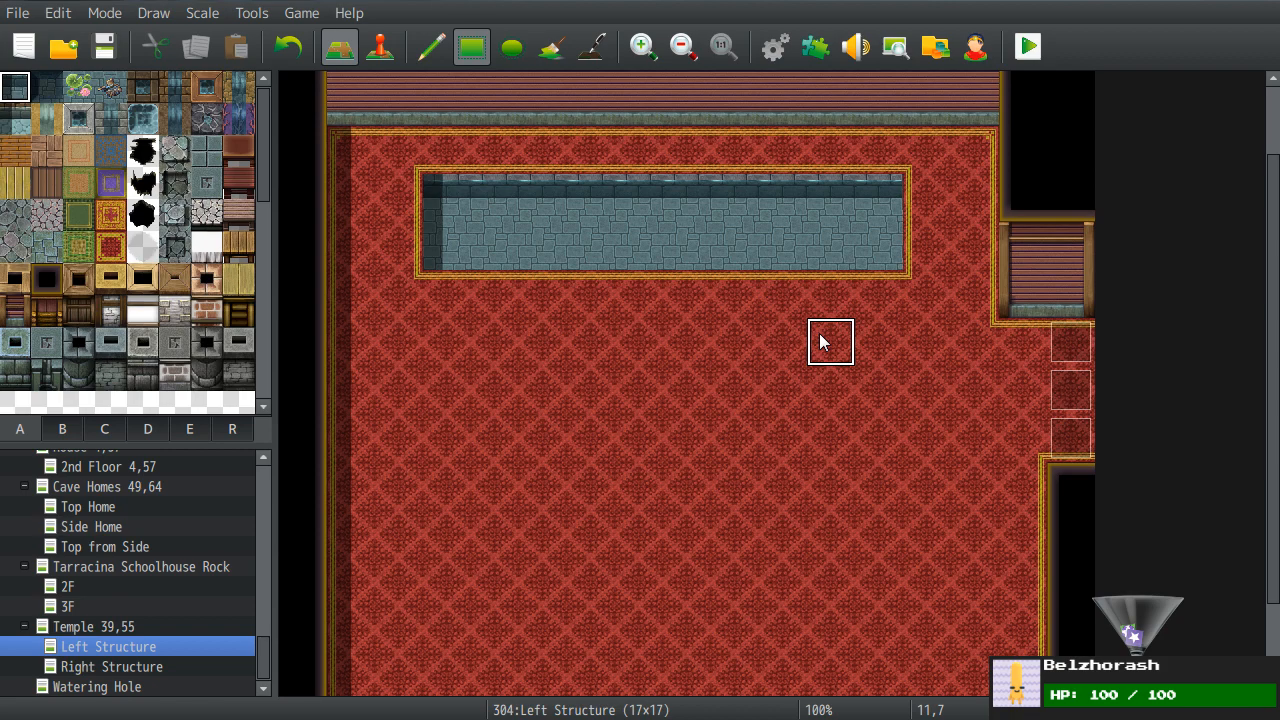
{"action": "key", "text": "ctrl+z"}
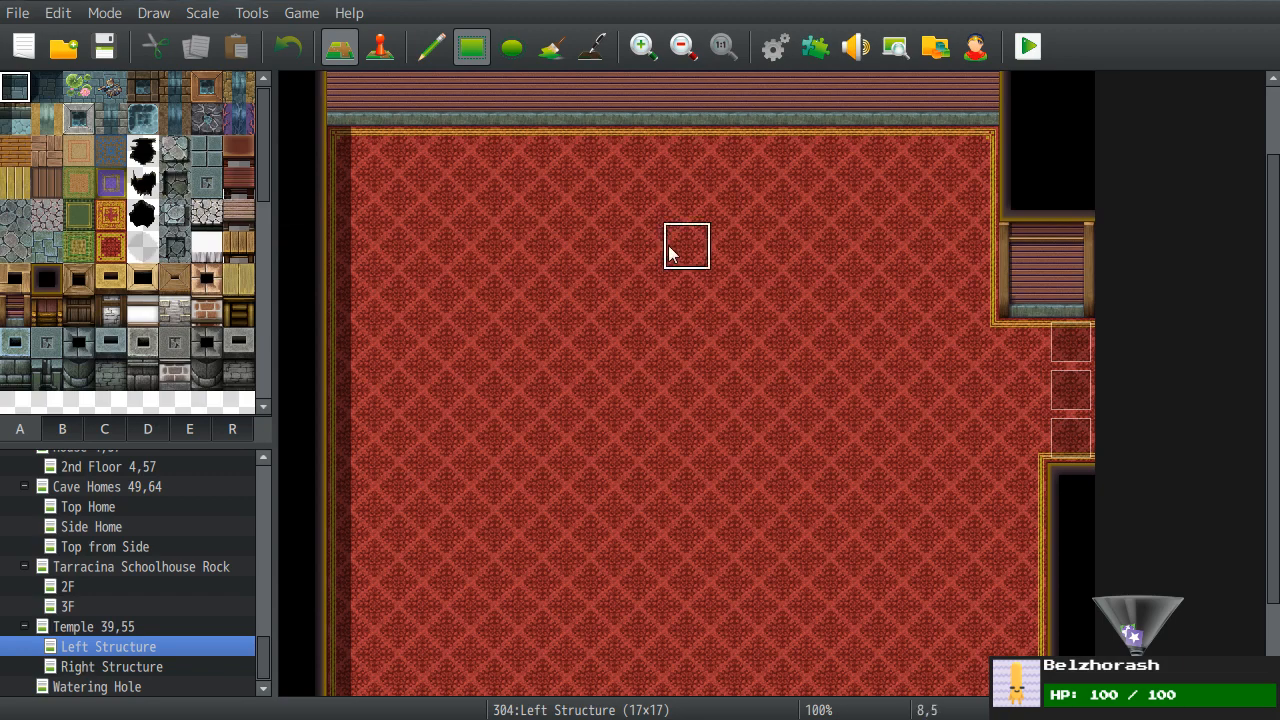
- Browse the floor tiles and try a 6-by-4-tile sunken pale-cobble basin in the middle of the carpet, undoing it
{"action": "scroll", "coordinate": [645, 230], "scroll_direction": "up", "scroll_amount": 2}
{"action": "scroll", "coordinate": [110, 207], "scroll_direction": "down", "scroll_amount": 10}
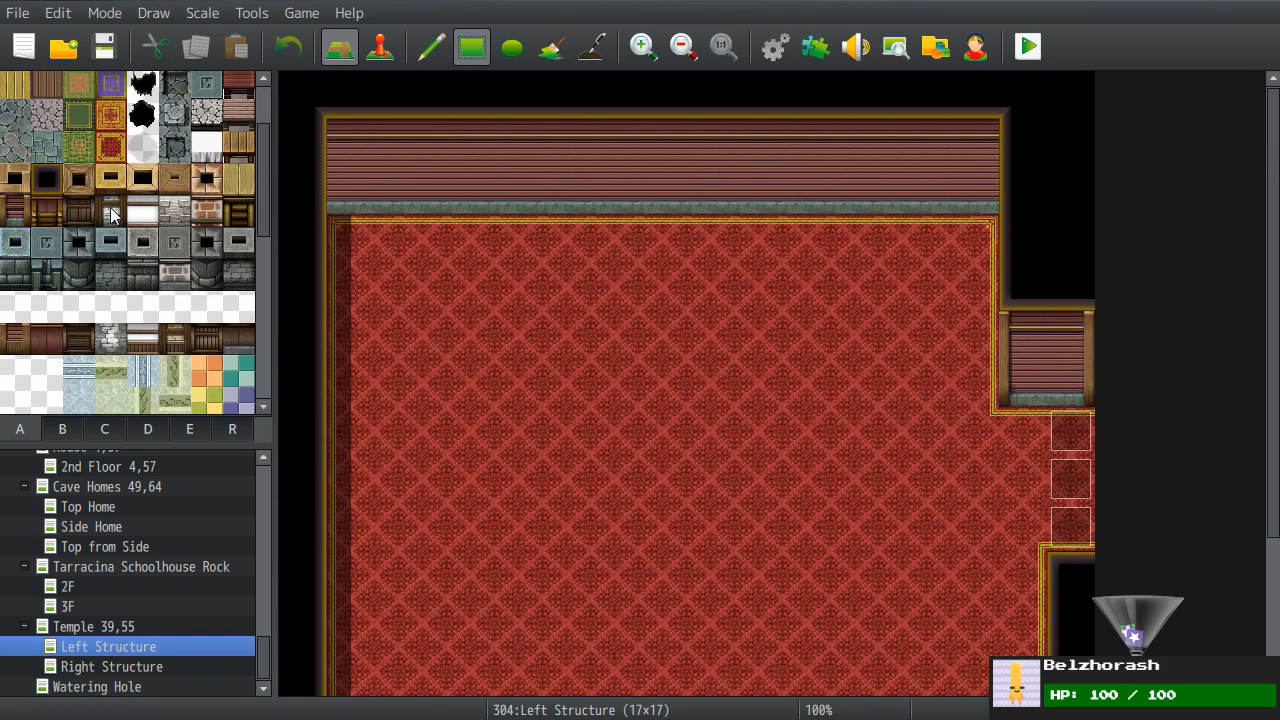
{"action": "scroll", "coordinate": [110, 207], "scroll_direction": "up", "scroll_amount": 1}
{"action": "scroll", "coordinate": [110, 207], "scroll_direction": "down", "scroll_amount": 1}
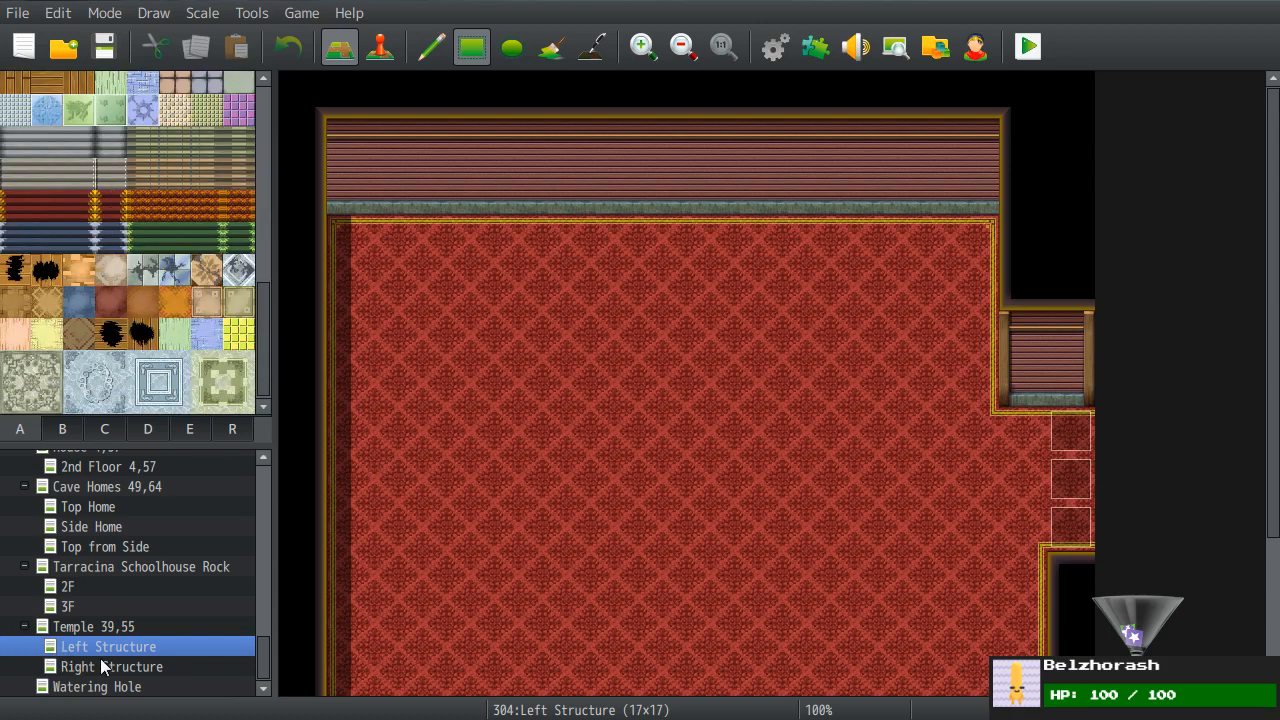
{"action": "scroll", "coordinate": [190, 271], "scroll_direction": "up", "scroll_amount": 10}
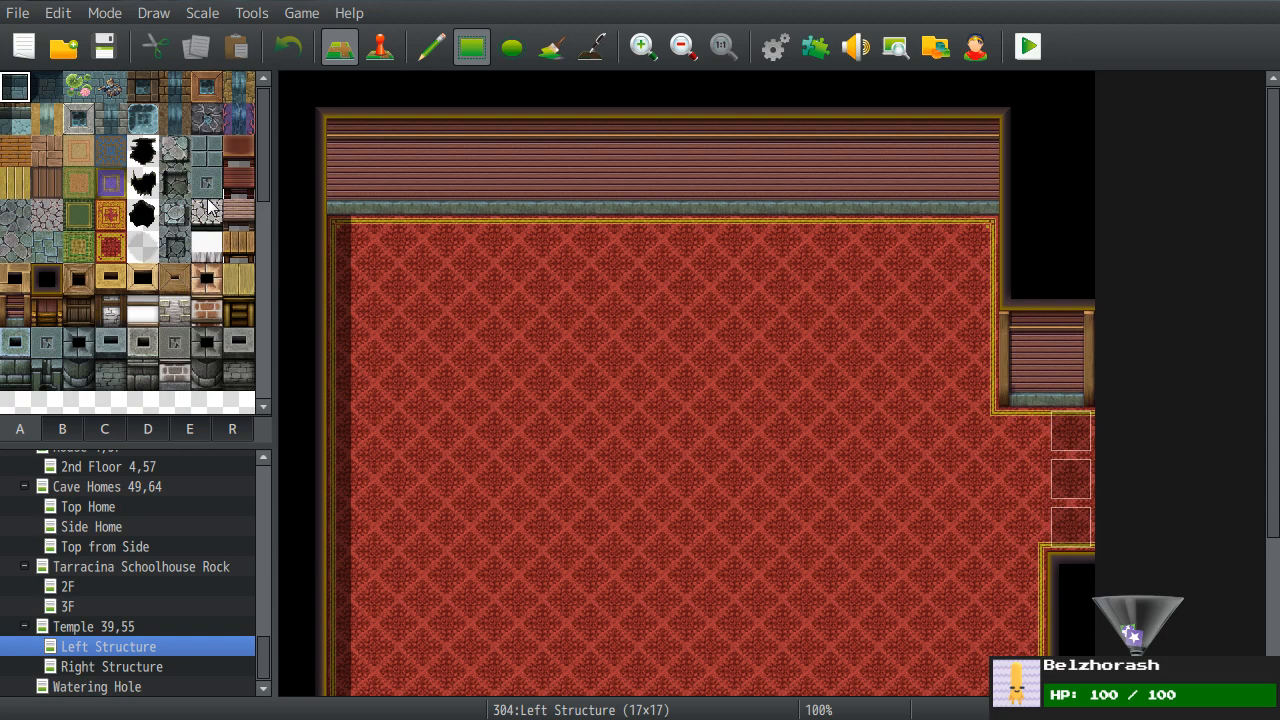
{"action": "left_click", "coordinate": [28, 122]}
{"action": "left_click_drag", "start_coordinate": [543, 429], "coordinate": [785, 511]}
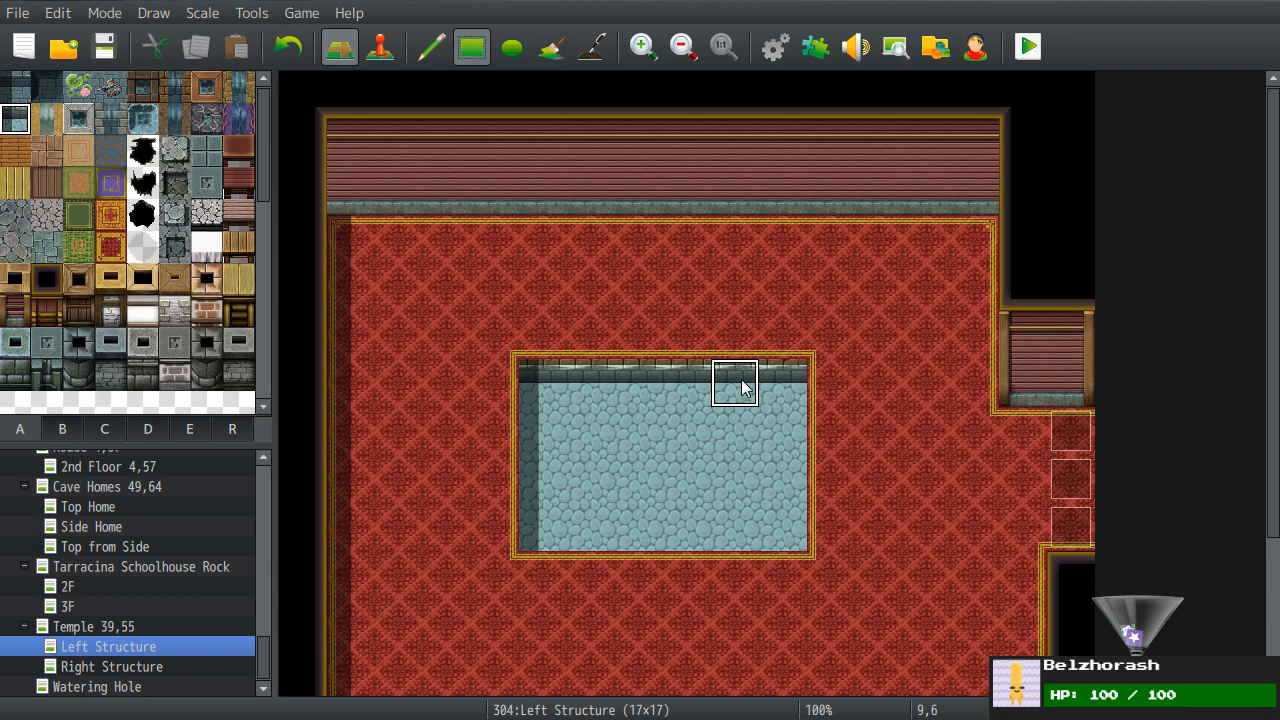
{"action": "key", "text": "ctrl+z"}
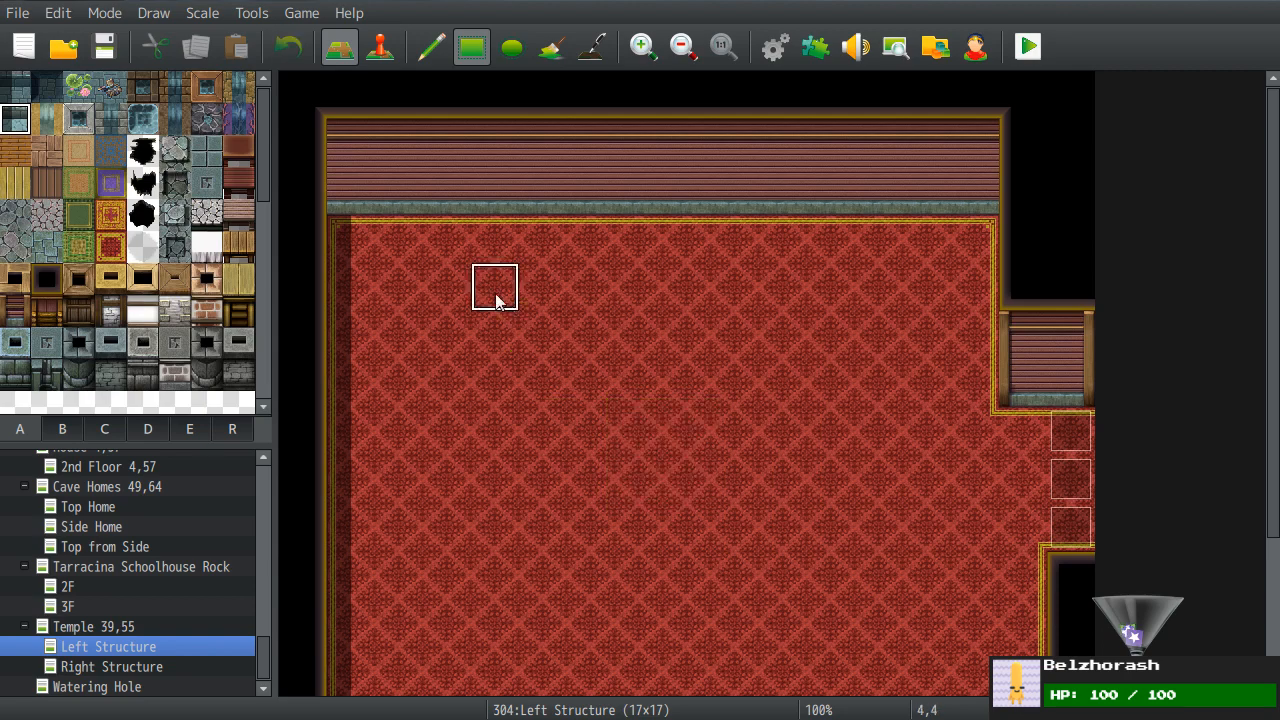
- Try a 10-by-5-tile sunken basin and a Deep Canal rectangle in the carpeted room, undoing both
{"action": "left_click_drag", "start_coordinate": [431, 293], "coordinate": [873, 461]}
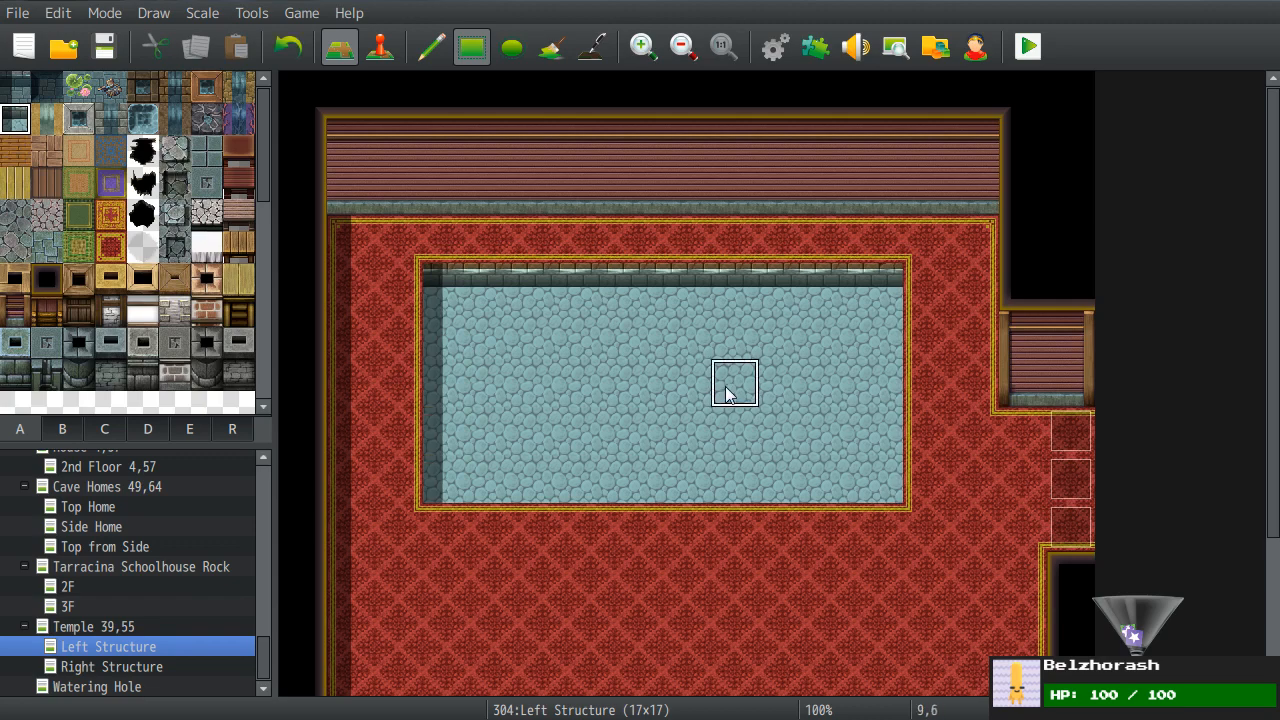
{"action": "key", "text": "ctrl+z"}
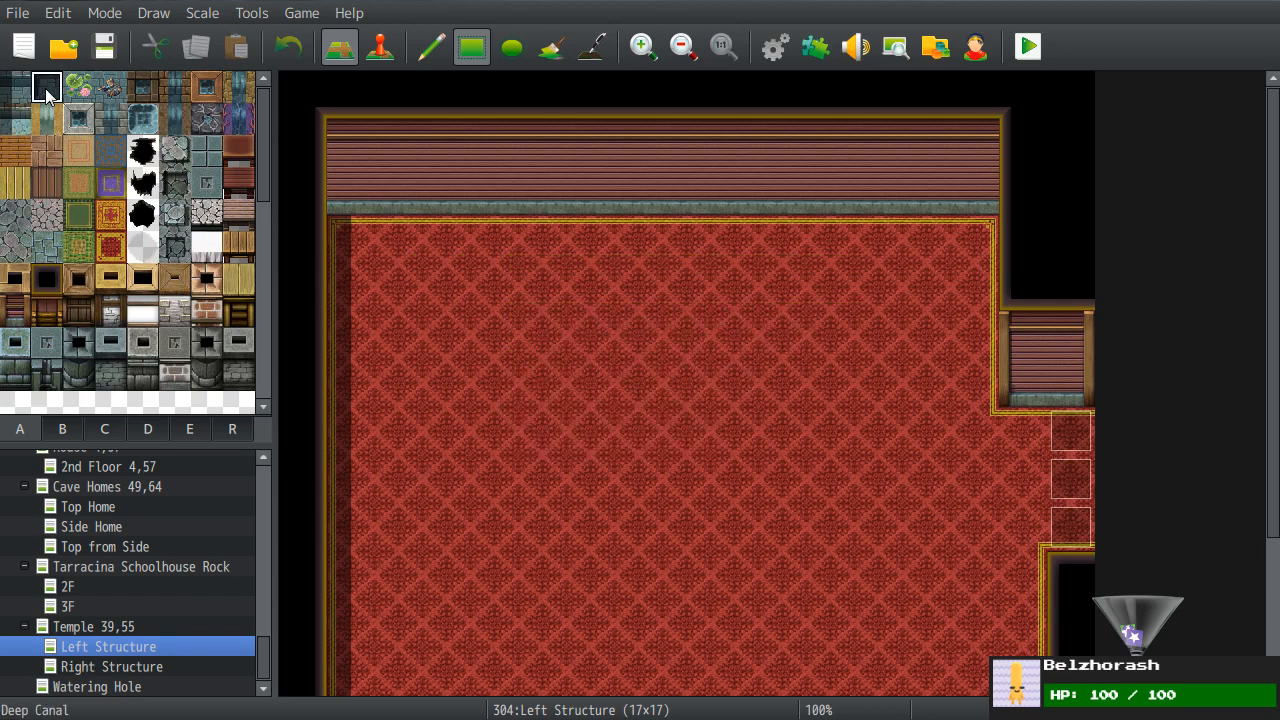
{"action": "left_click_drag", "start_coordinate": [498, 322], "coordinate": [866, 517]}
{"action": "key", "text": "ctrl+z"}
- Try a waterfall section in the middle of the Left Structure's north wall and undo it
{"action": "left_click", "coordinate": [111, 117]}
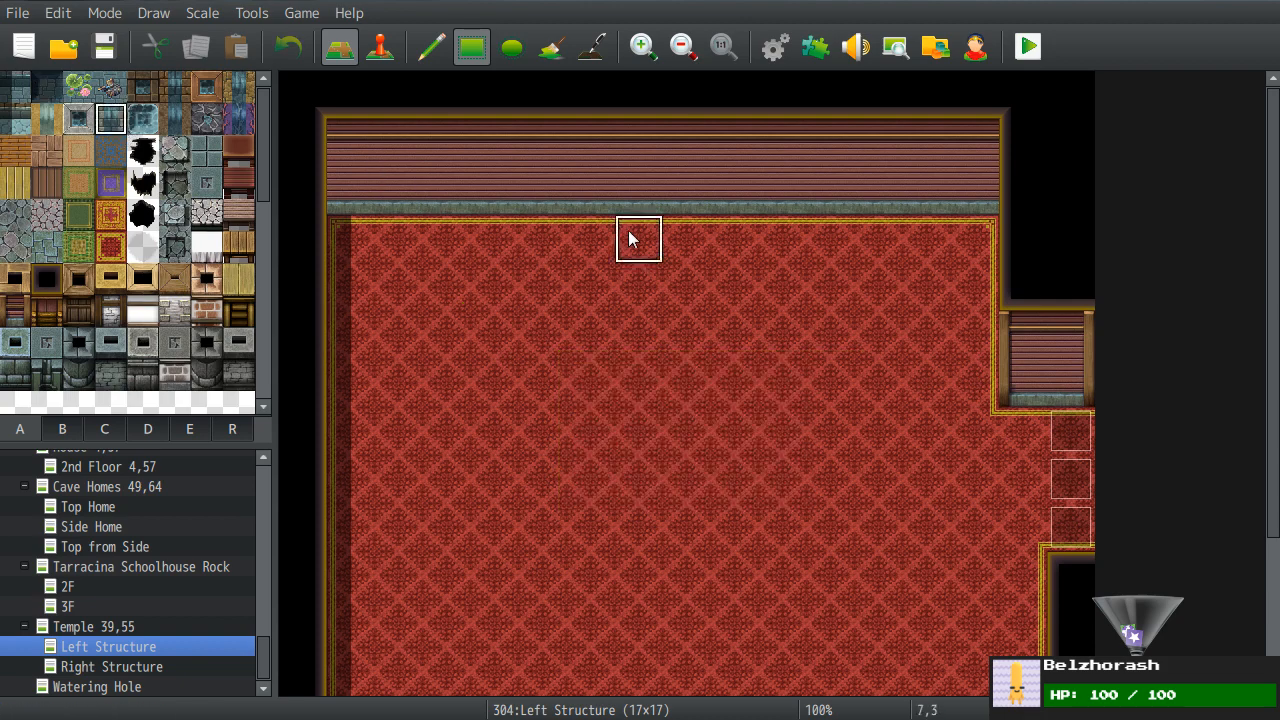
{"action": "left_click", "coordinate": [636, 187]}
{"action": "left_click_drag", "start_coordinate": [636, 187], "coordinate": [718, 205]}
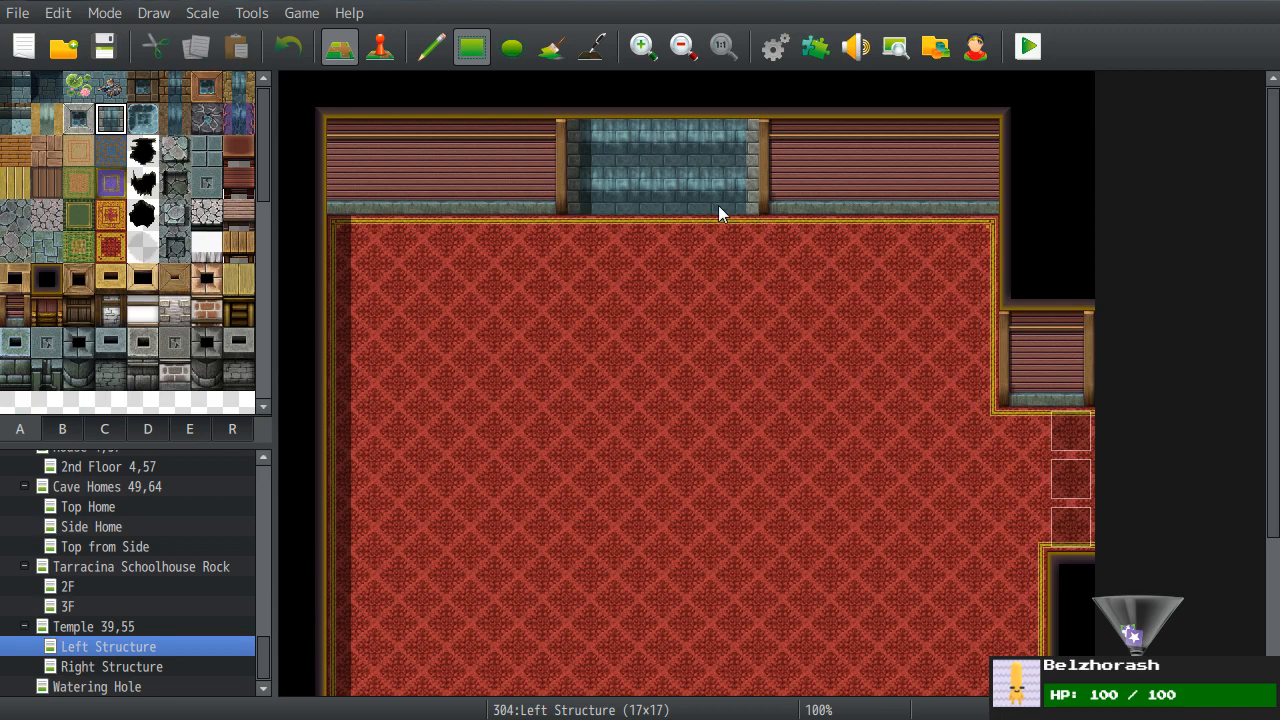
{"action": "left_click_drag", "start_coordinate": [718, 205], "coordinate": [718, 205]}
{"action": "key", "text": "ctrl+z"}
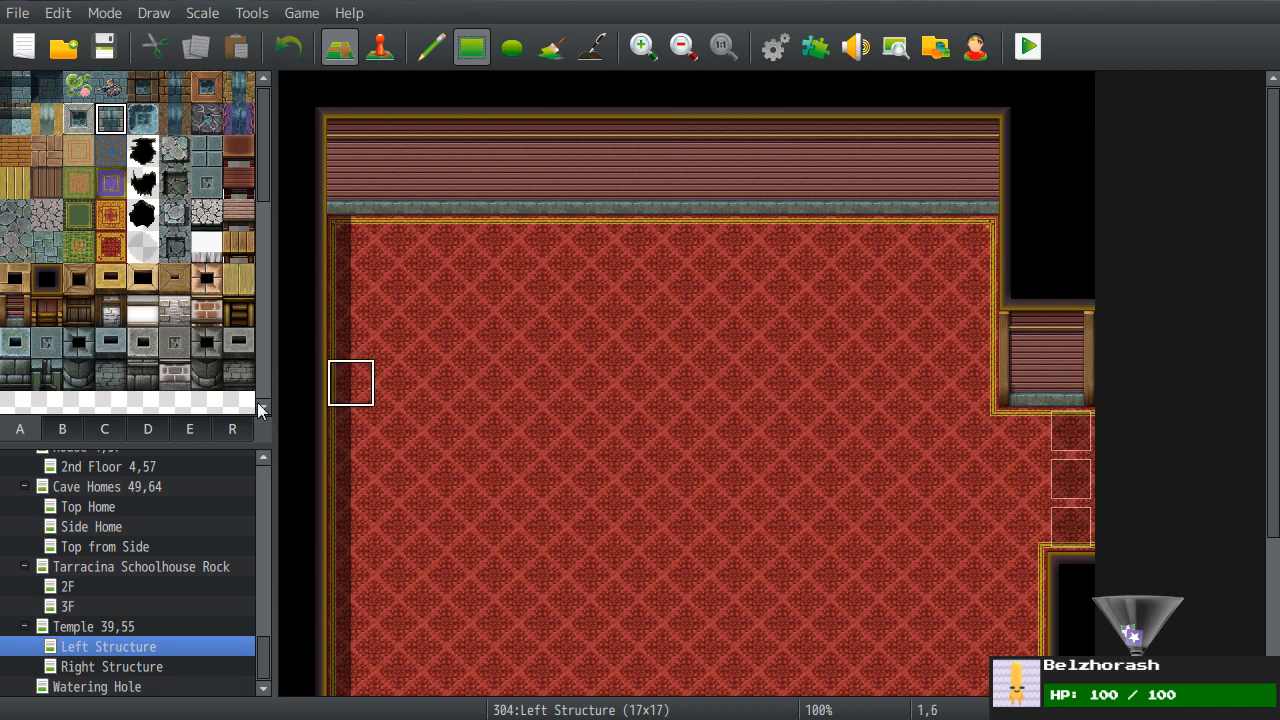
- On the Tarracina map, branch the stream behind the temple to column 45 and run it down the cliff as a waterfall to row 52
{"action": "left_click", "coordinate": [106, 667]}
{"action": "scroll", "coordinate": [98, 566], "scroll_direction": "up", "scroll_amount": 5}
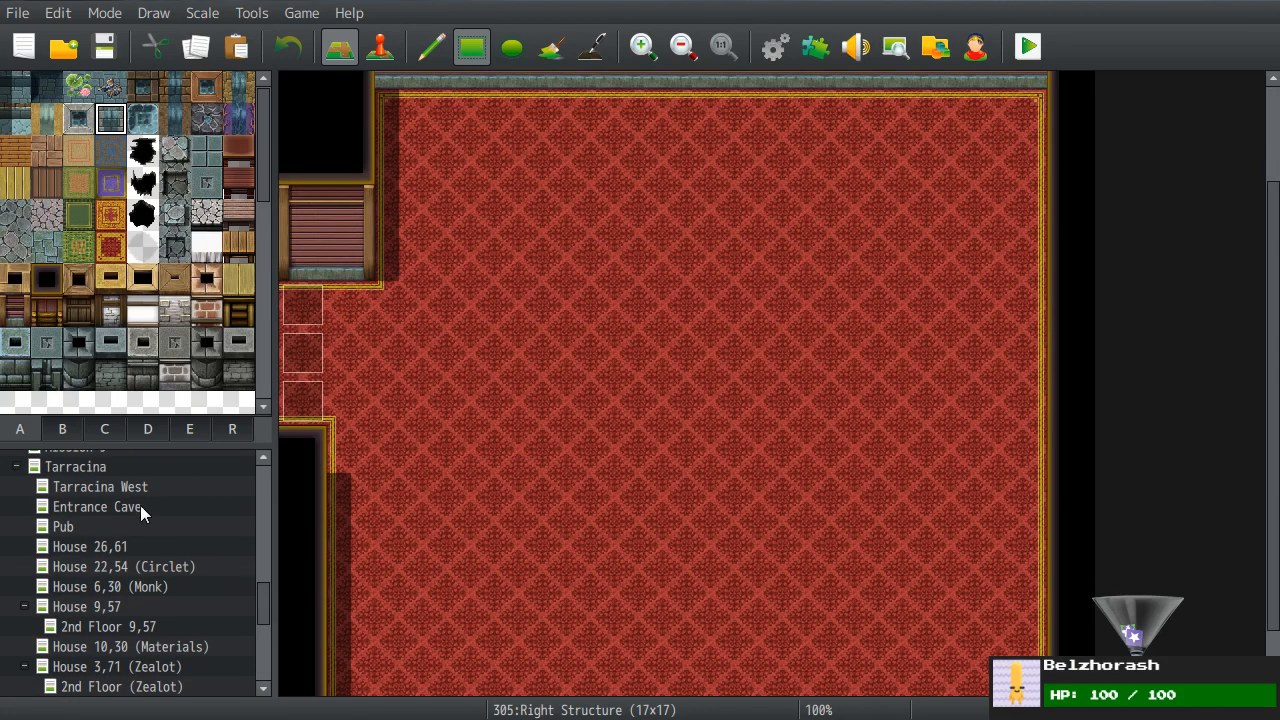
{"action": "left_click", "coordinate": [68, 507]}
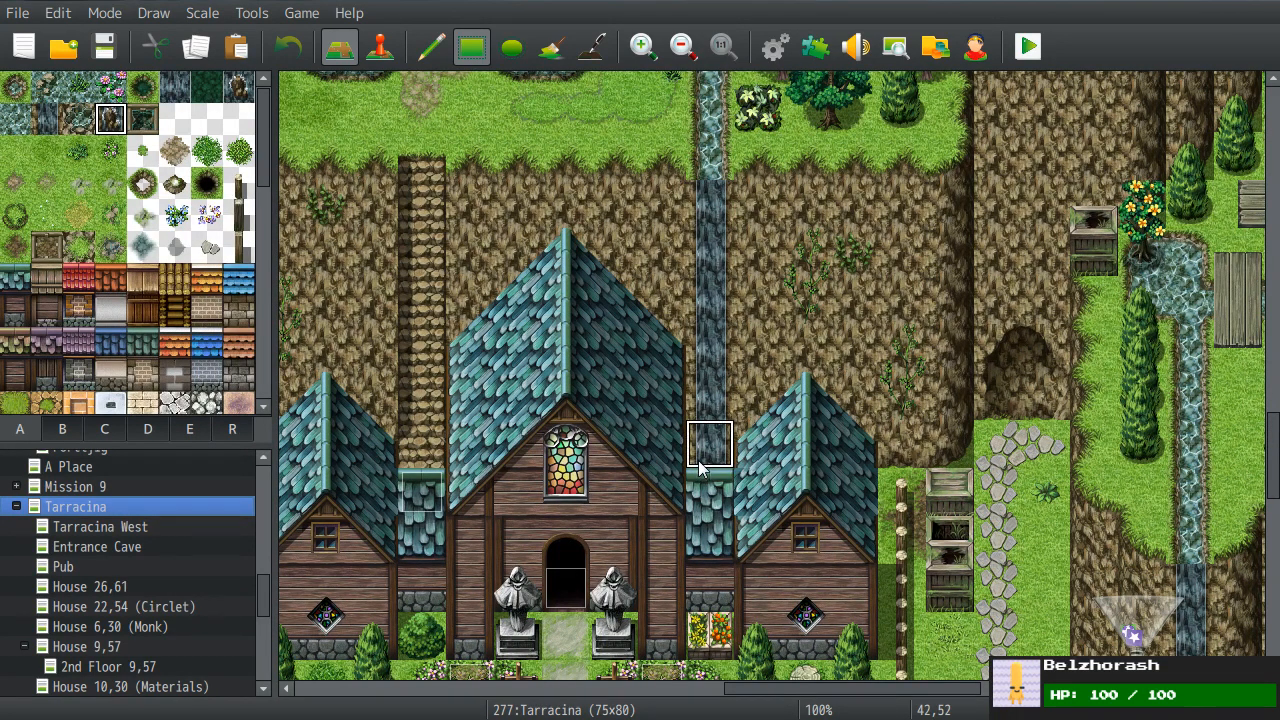
{"action": "scroll", "coordinate": [763, 409], "scroll_direction": "up", "scroll_amount": 3}
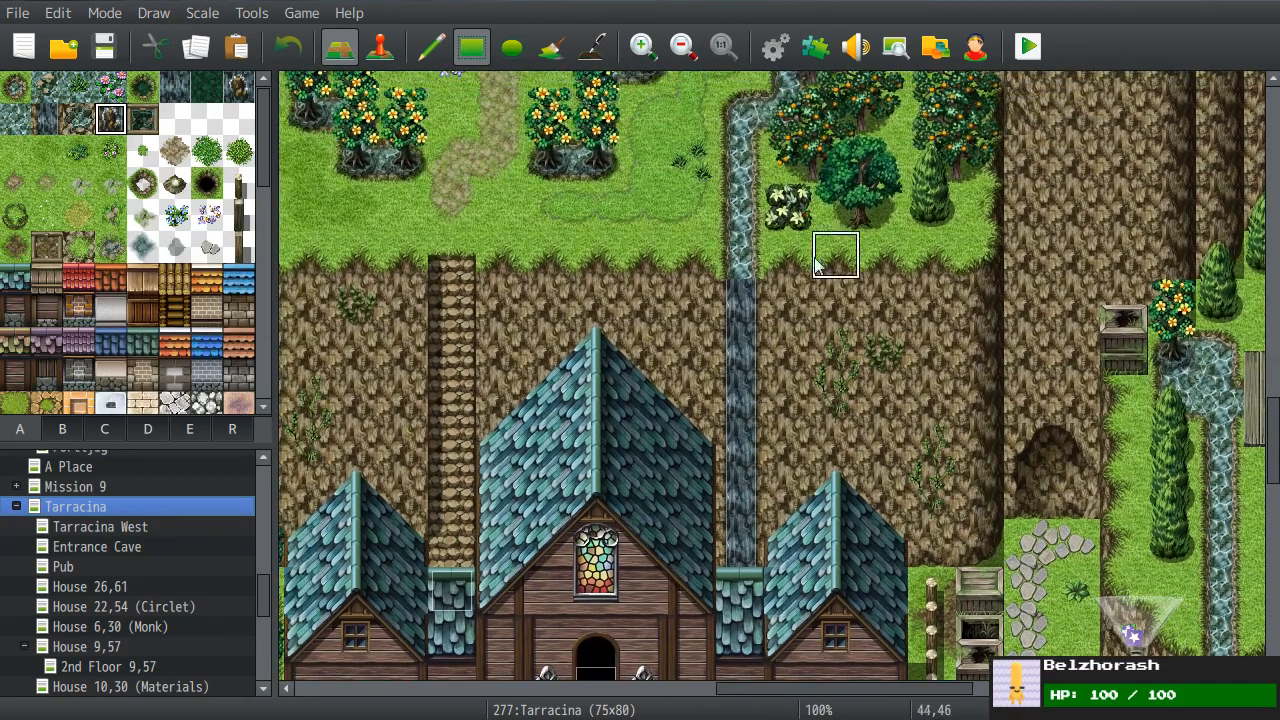
{"action": "middle_click_drag", "start_coordinate": [831, 360], "coordinate": [786, 426]}
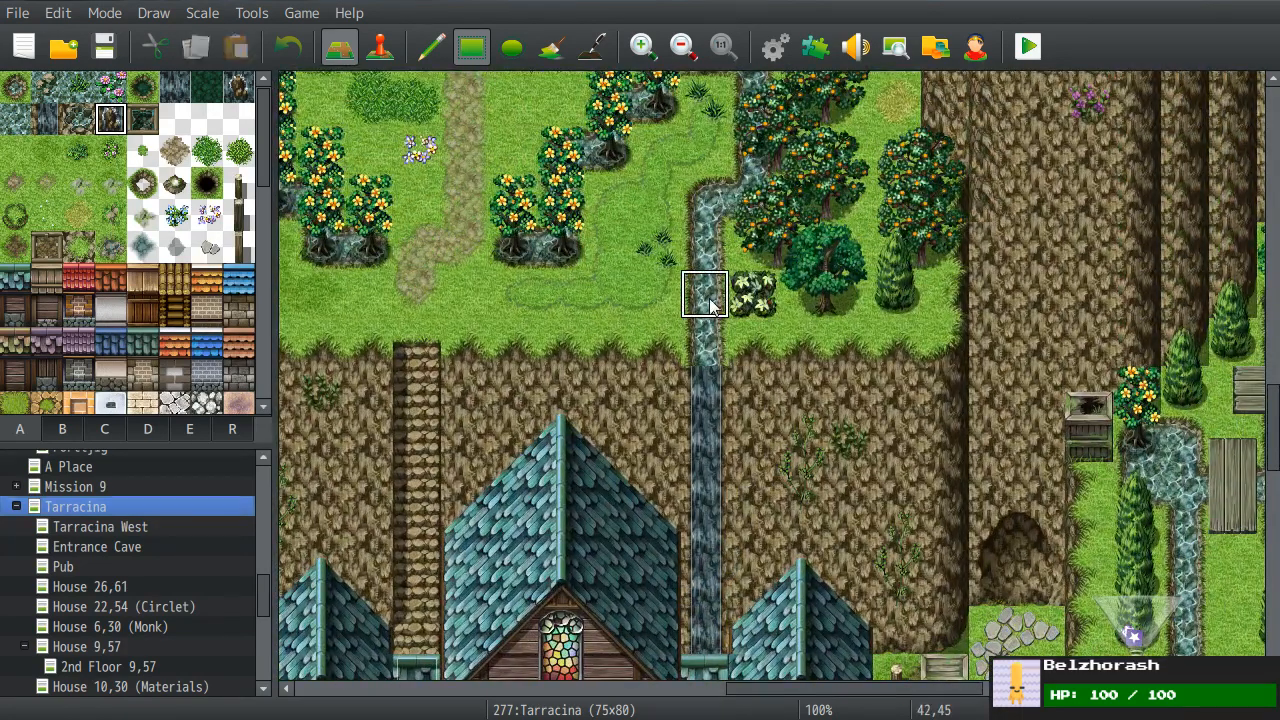
{"action": "mouse_move", "coordinate": [830, 212]}
{"action": "left_mouse_down"}
{"action": "mouse_move", "coordinate": [790, 205]}
{"action": "mouse_move", "coordinate": [840, 210]}
{"action": "mouse_move", "coordinate": [846, 330]}
{"action": "left_mouse_up"}
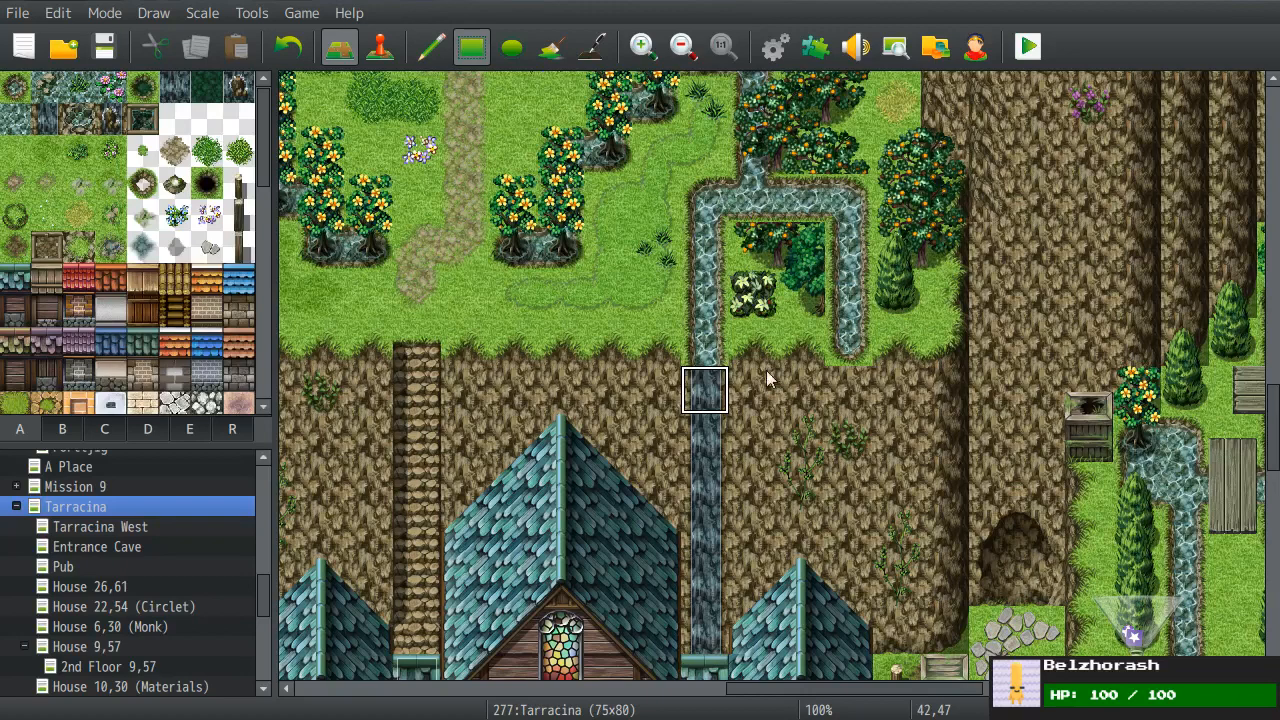
{"action": "scroll", "coordinate": [848, 351], "scroll_direction": "down", "scroll_amount": 2}
{"action": "mouse_move", "coordinate": [848, 270]}
{"action": "left_mouse_down"}
{"action": "mouse_move", "coordinate": [848, 478]}
{"action": "mouse_move", "coordinate": [820, 488]}
{"action": "mouse_move", "coordinate": [850, 498]}
{"action": "left_mouse_up"}
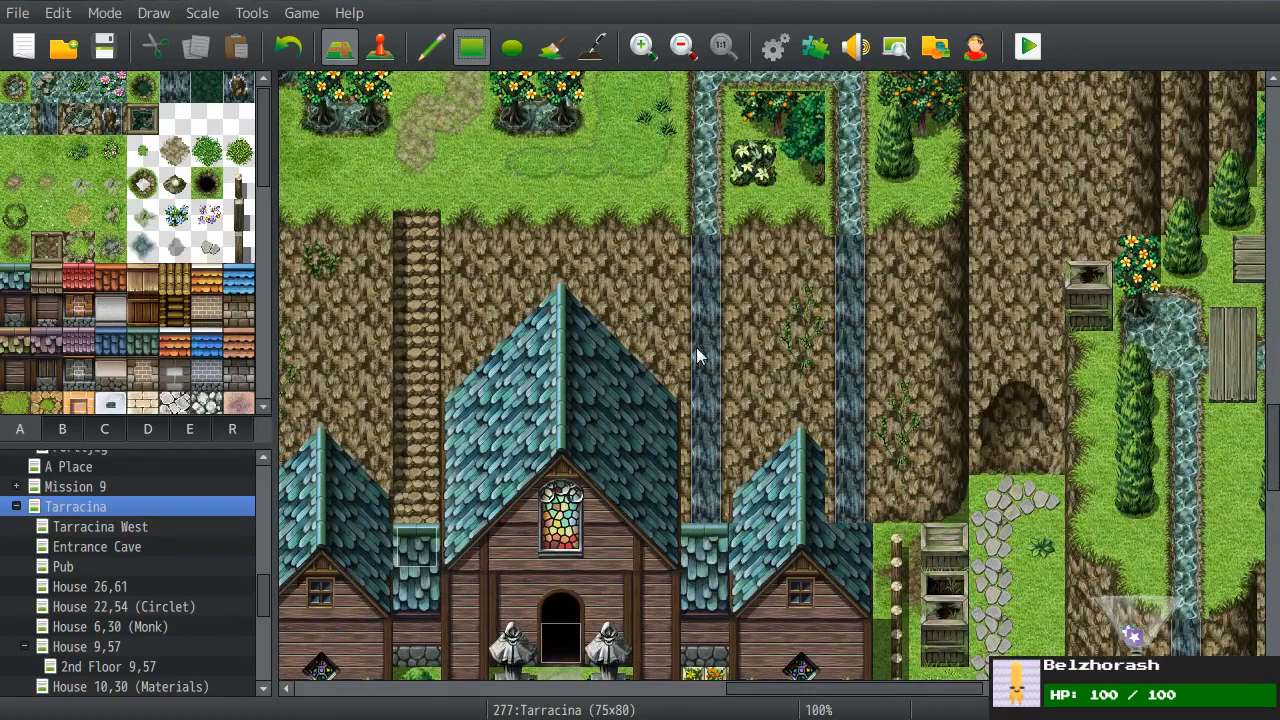
- Cover the new waterfall's base at column 45 with the teal roof's right-edge tiles on the temple's east wing
{"action": "left_click", "coordinate": [105, 430]}
{"action": "scroll", "coordinate": [76, 367], "scroll_direction": "down", "scroll_amount": 6}
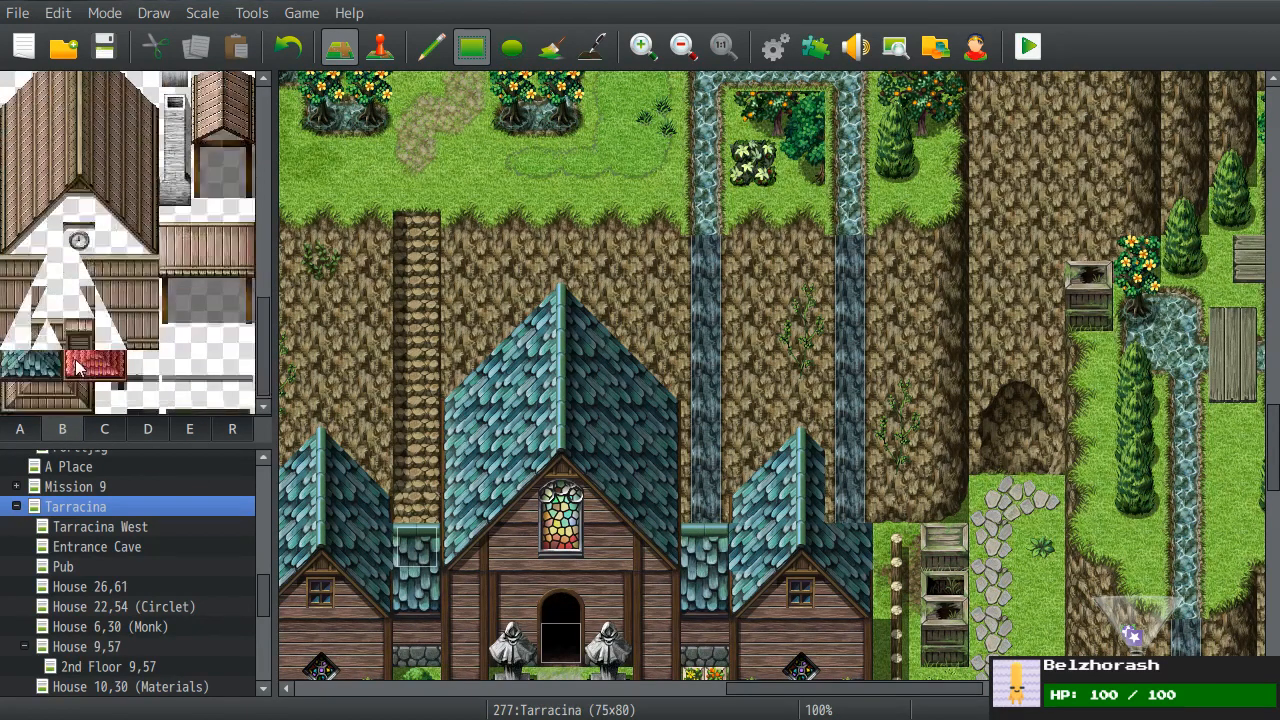
{"action": "scroll", "coordinate": [105, 357], "scroll_direction": "down", "scroll_amount": 10}
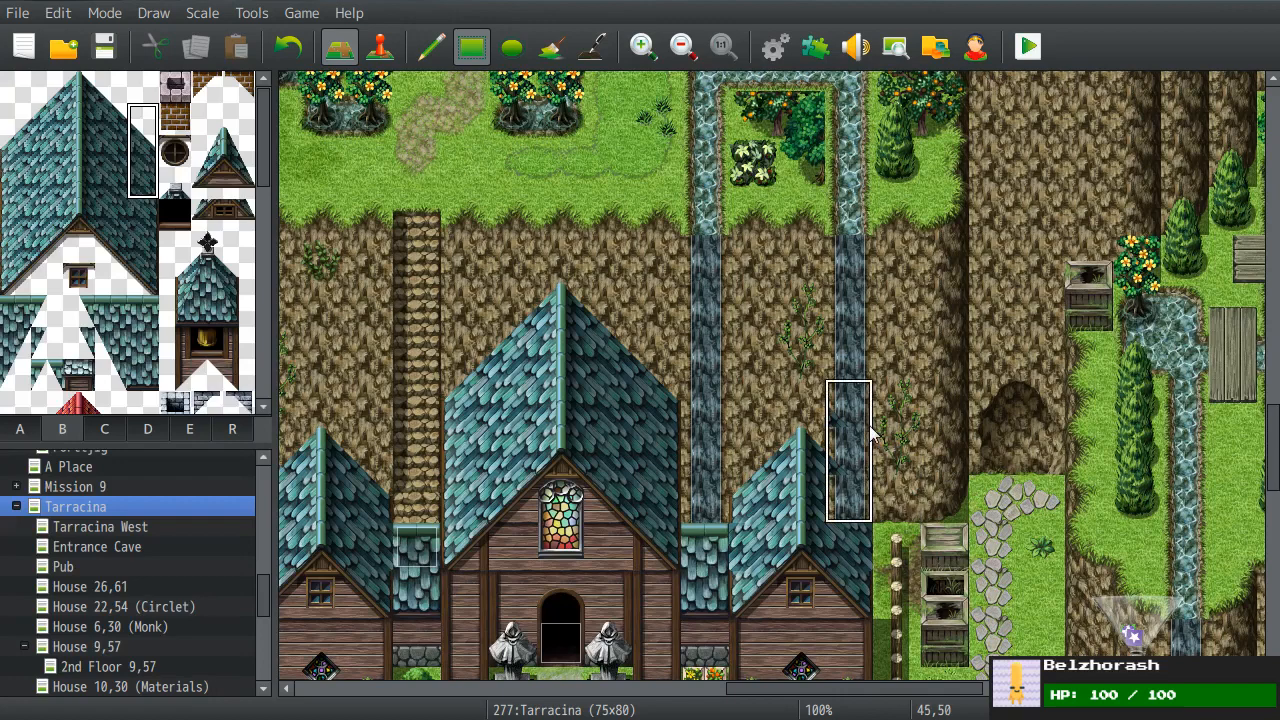
{"action": "left_click", "coordinate": [431, 47]}
{"action": "left_click", "coordinate": [143, 150]}
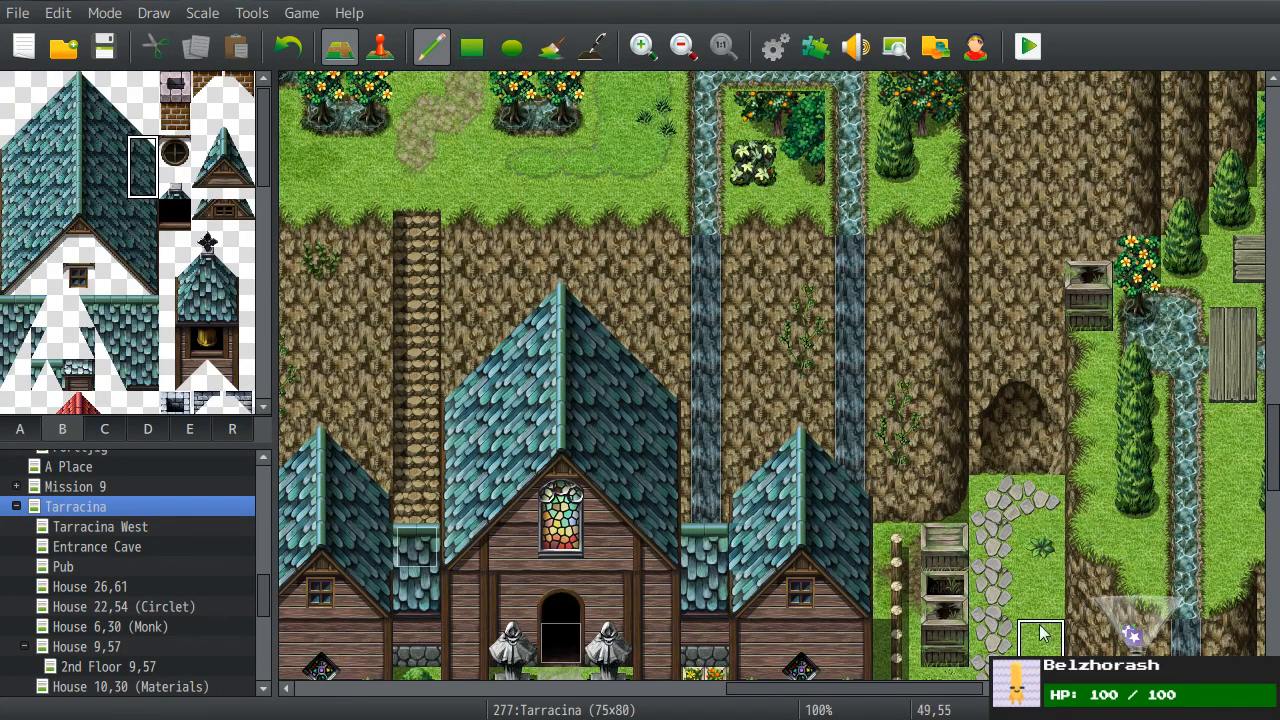
- Clear the trees from the grass patch enclosed by the two stream branches behind the temple
{"action": "middle_click_drag", "start_coordinate": [716, 309], "coordinate": [640, 405]}
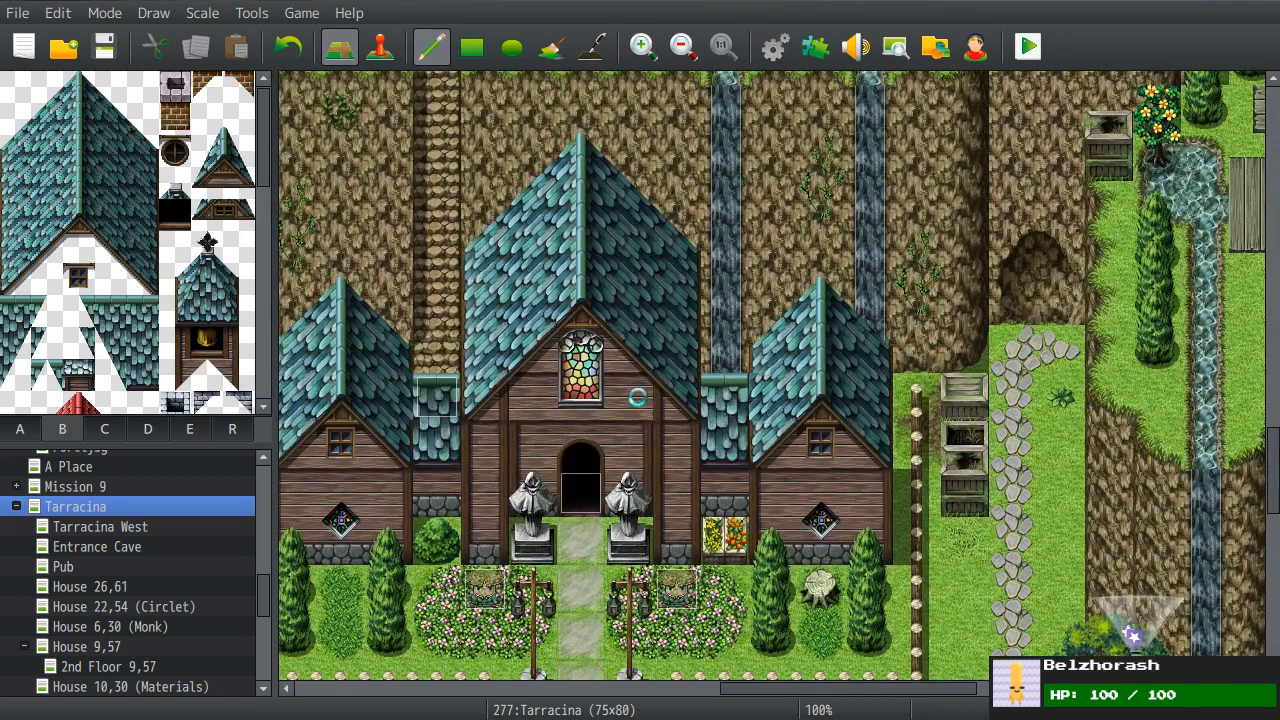
{"action": "middle_click_drag", "start_coordinate": [844, 416], "coordinate": [792, 420]}
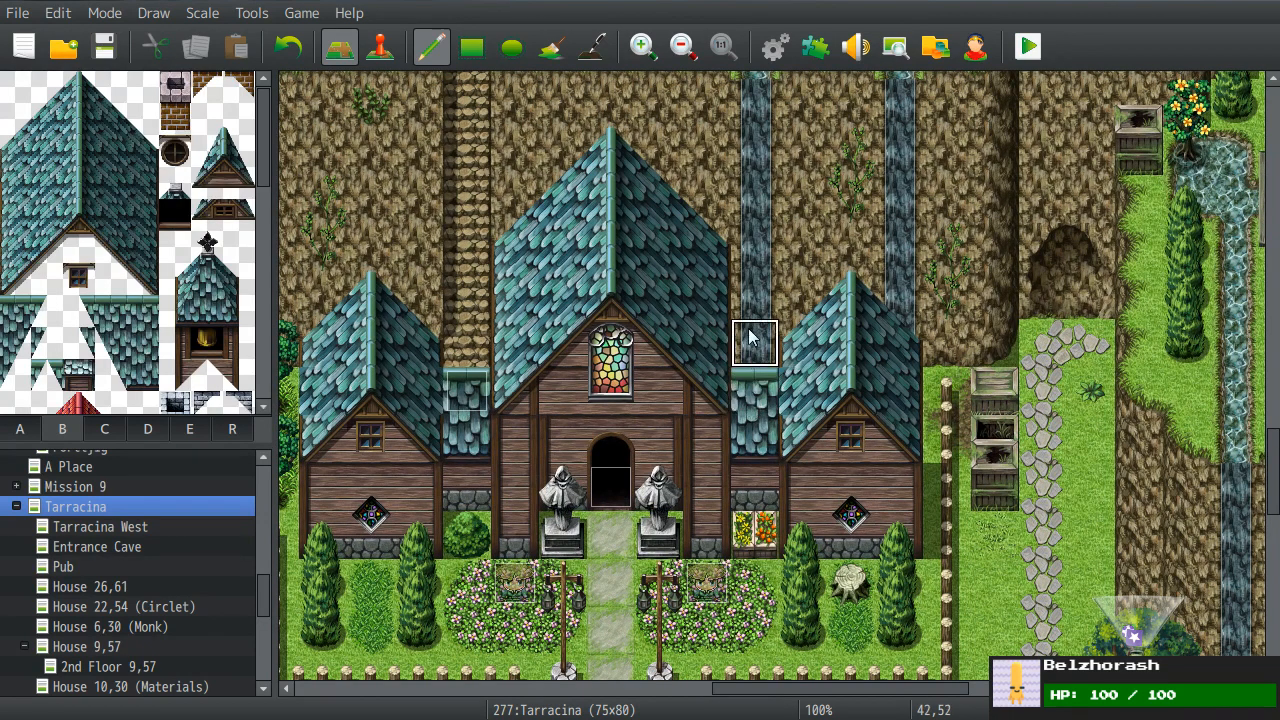
{"action": "middle_click_drag", "start_coordinate": [752, 345], "coordinate": [817, 296]}
{"action": "middle_click_drag", "start_coordinate": [857, 408], "coordinate": [843, 385]}
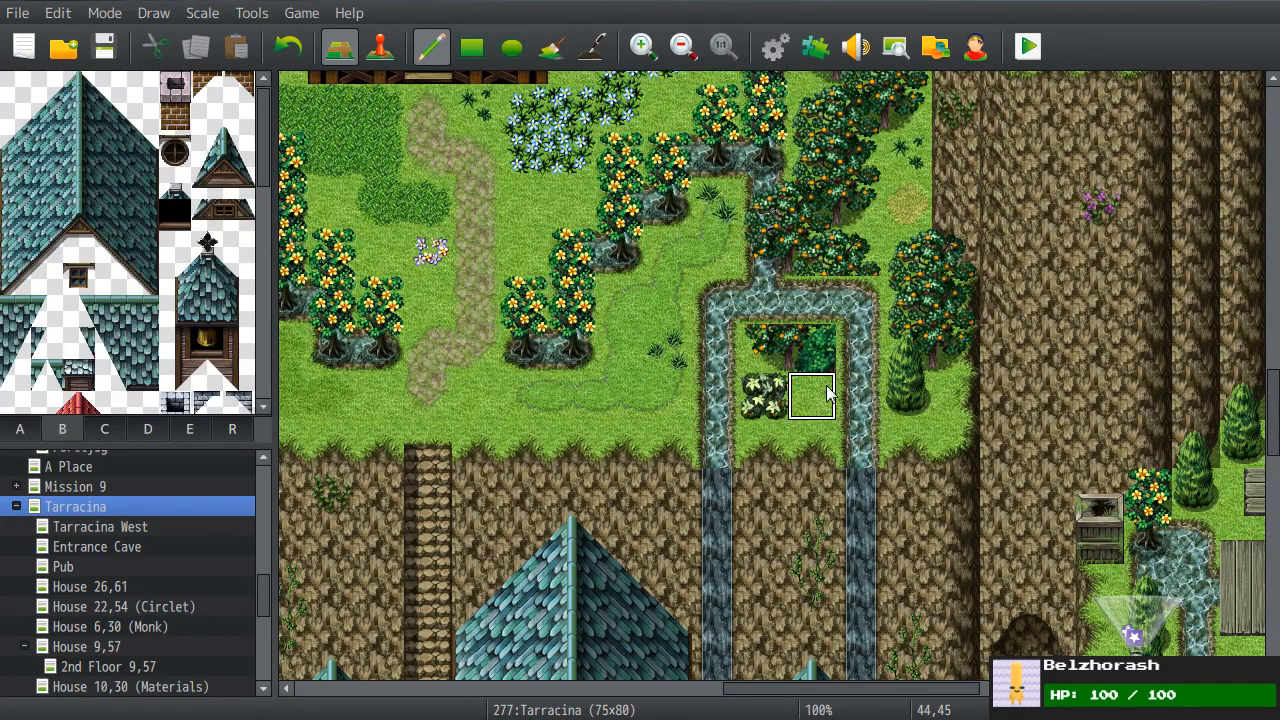
{"action": "left_click", "coordinate": [813, 318]}
{"action": "key", "text": "ctrl+z"}
{"action": "mouse_move", "coordinate": [814, 346]}
{"action": "left_mouse_down"}
{"action": "mouse_move", "coordinate": [760, 345]}
{"action": "mouse_move", "coordinate": [770, 340]}
{"action": "left_mouse_up"}
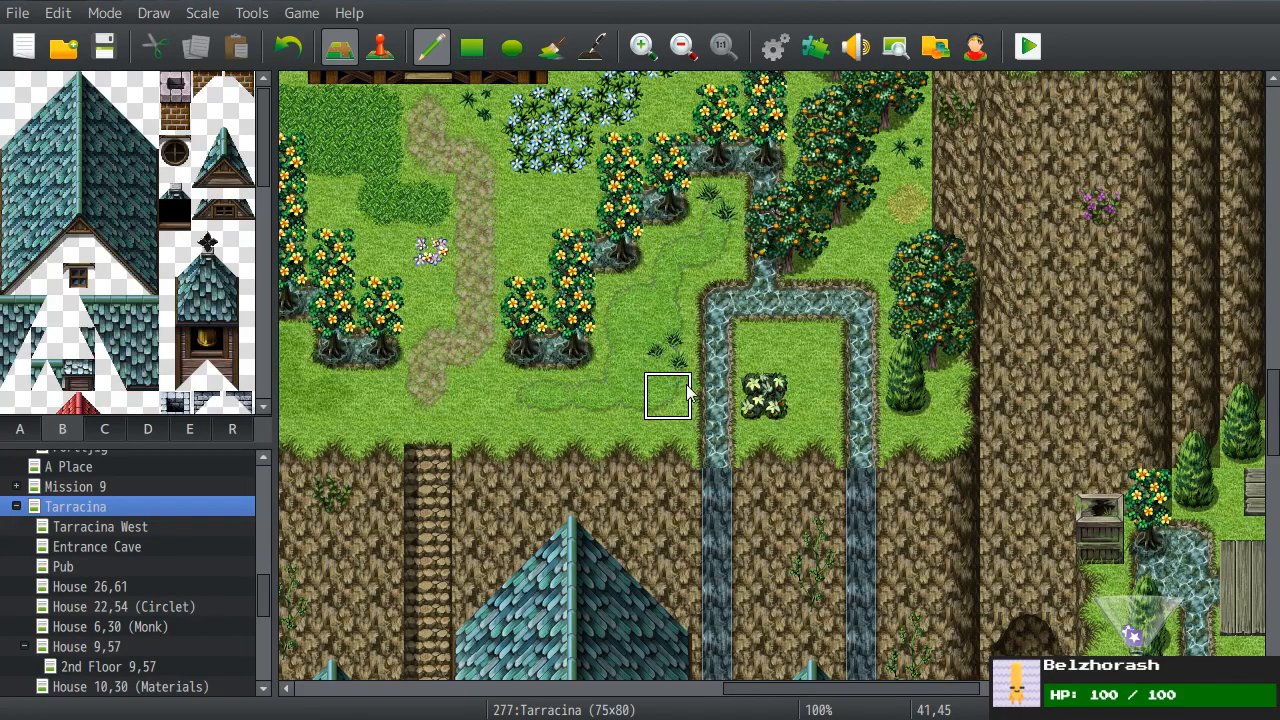
- Plant a conifer at column 44 in the grass patch, just below the stream's horizontal section
{"action": "left_click", "coordinate": [100, 428]}
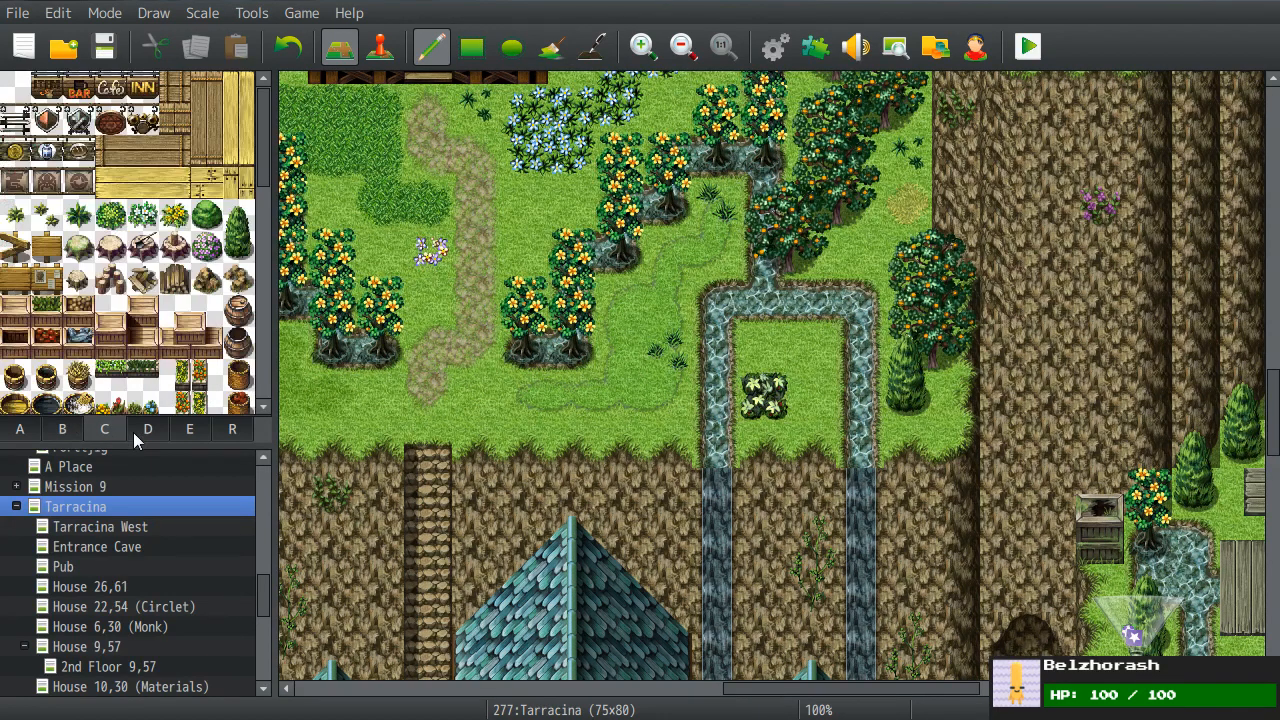
{"action": "left_click", "coordinate": [147, 428]}
{"action": "left_click", "coordinate": [115, 428]}
{"action": "left_click", "coordinate": [826, 316]}
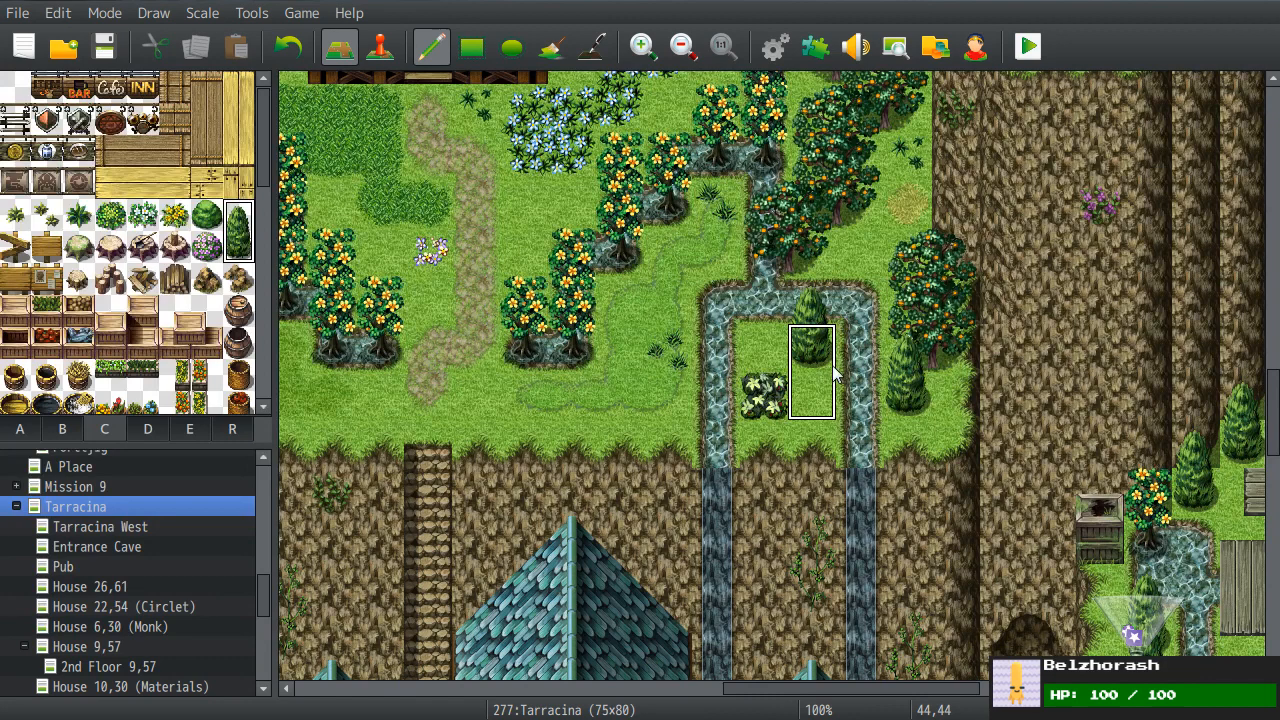
- Replace the white-flowered plant between the stream branches with the round yellow-green flowering bush
{"action": "right_click", "coordinate": [830, 403]}
{"action": "left_click", "coordinate": [768, 400]}
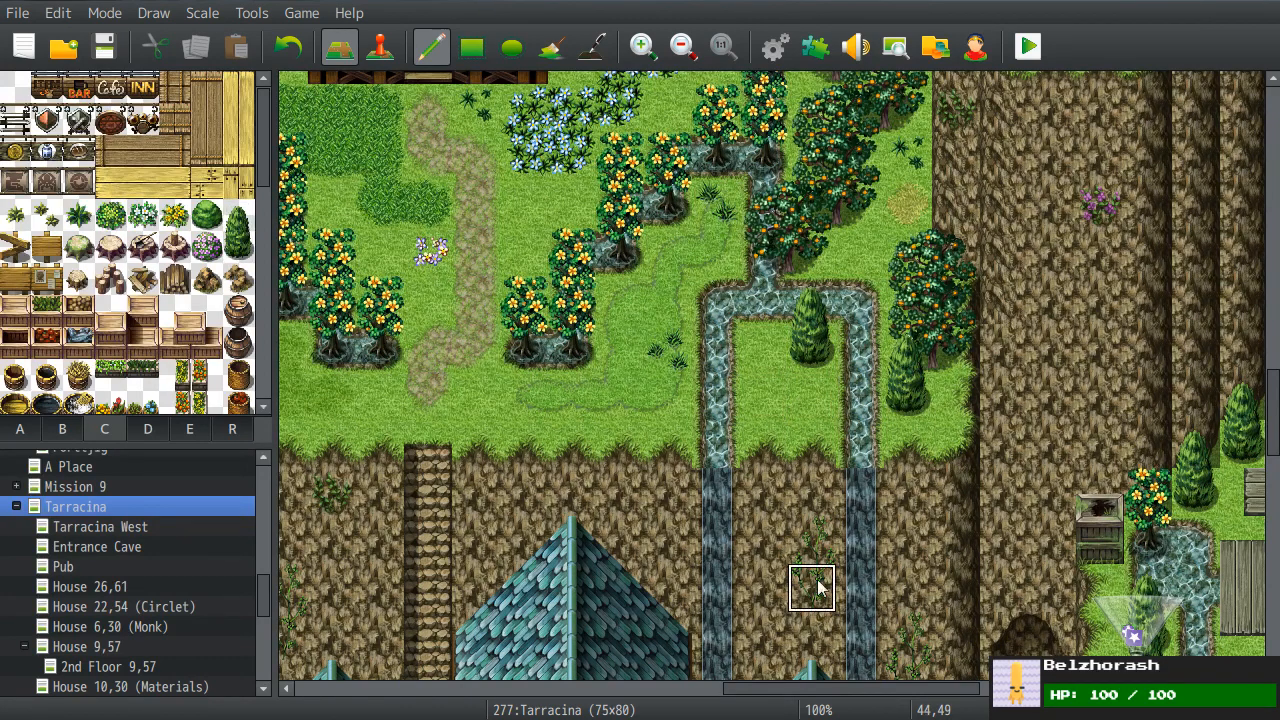
{"action": "left_click", "coordinate": [120, 224]}
{"action": "left_click", "coordinate": [758, 409]}
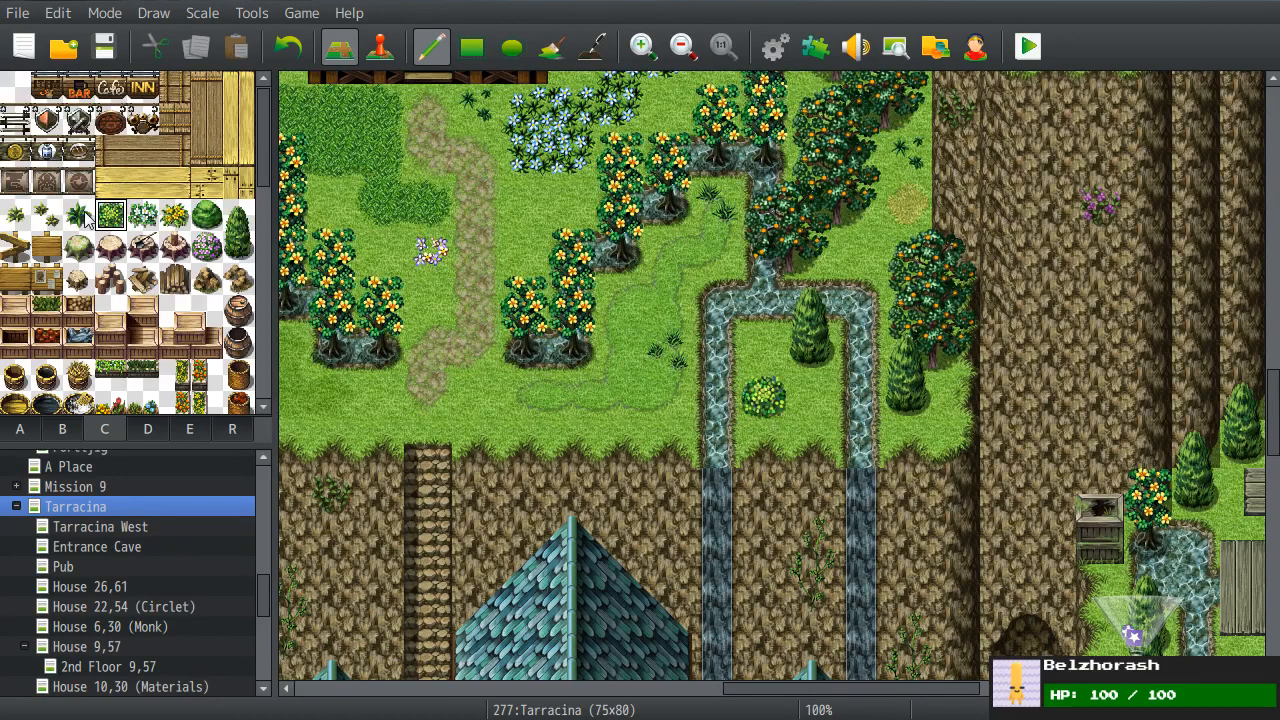
- Scatter the two small brown weed tiles around the bush and conifer between the stream branches
{"action": "left_click", "coordinate": [53, 217]}
{"action": "left_click", "coordinate": [744, 360]}
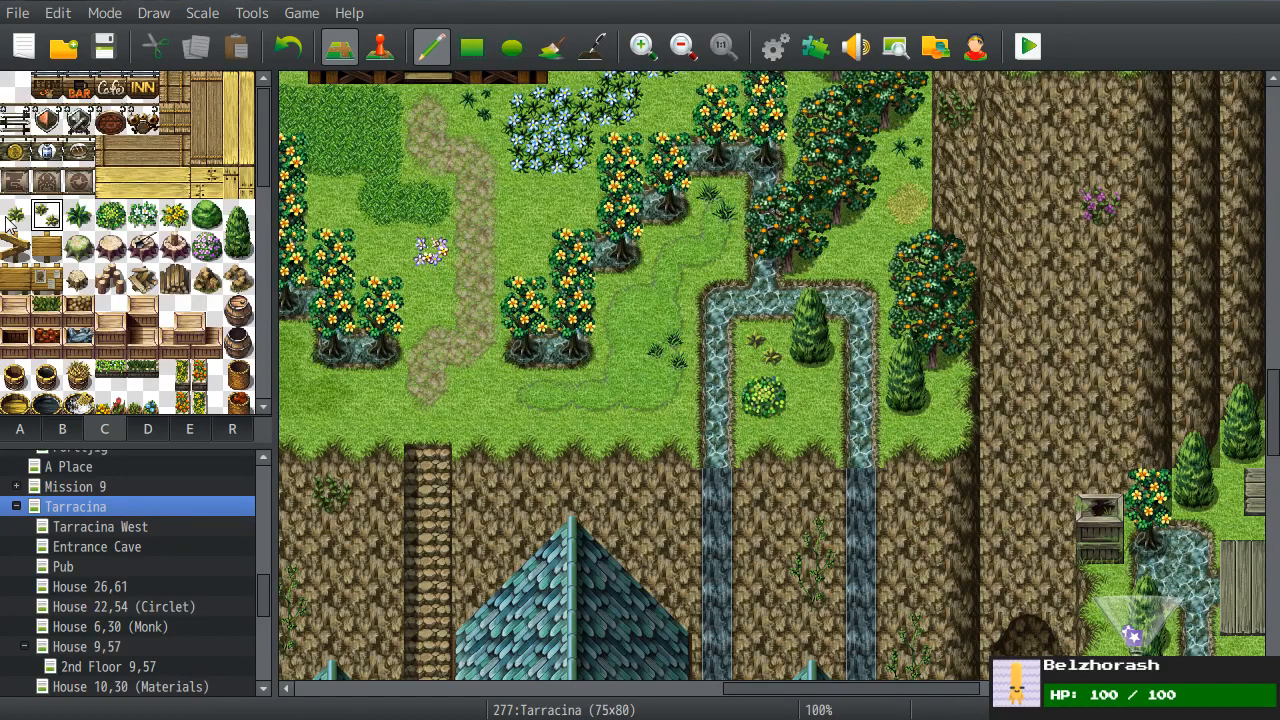
{"action": "left_click", "coordinate": [806, 415]}
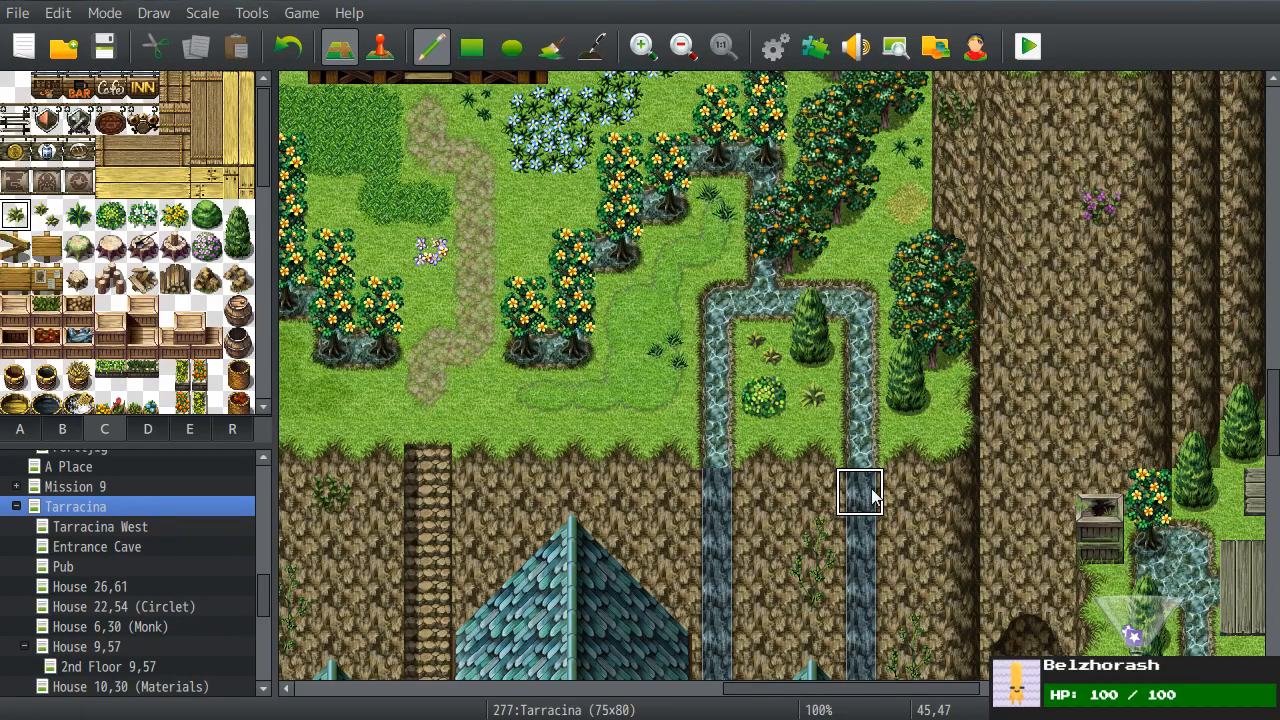
- Place the round flowering bush just east of the narrow stream, above the conifer southwest of the pillared walkway
{"action": "middle_click_drag", "start_coordinate": [714, 329], "coordinate": [440, 172]}
{"action": "middle_click_drag", "start_coordinate": [554, 369], "coordinate": [798, 168]}
{"action": "mouse_move", "coordinate": [808, 482]}
{"action": "middle_mouse_down"}
{"action": "mouse_move", "coordinate": [524, 270]}
{"action": "mouse_move", "coordinate": [538, 281]}
{"action": "mouse_move", "coordinate": [686, 222]}
{"action": "middle_mouse_up"}
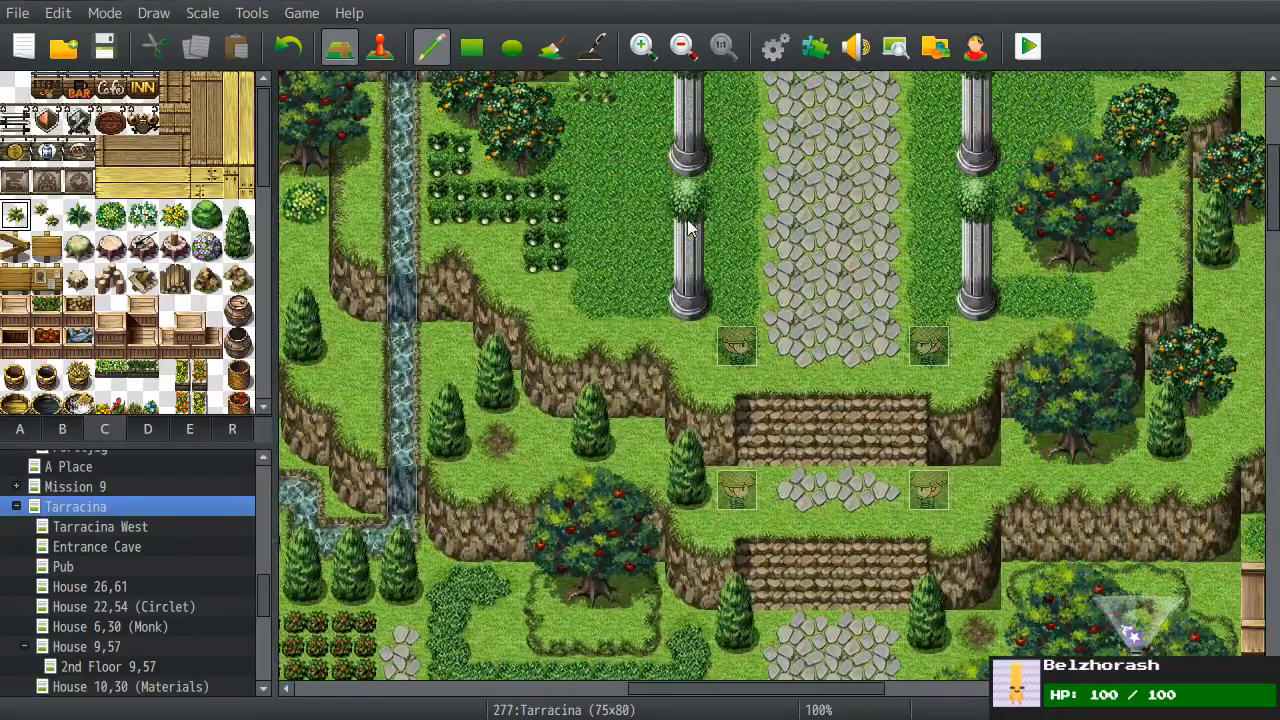
{"action": "left_click", "coordinate": [117, 208]}
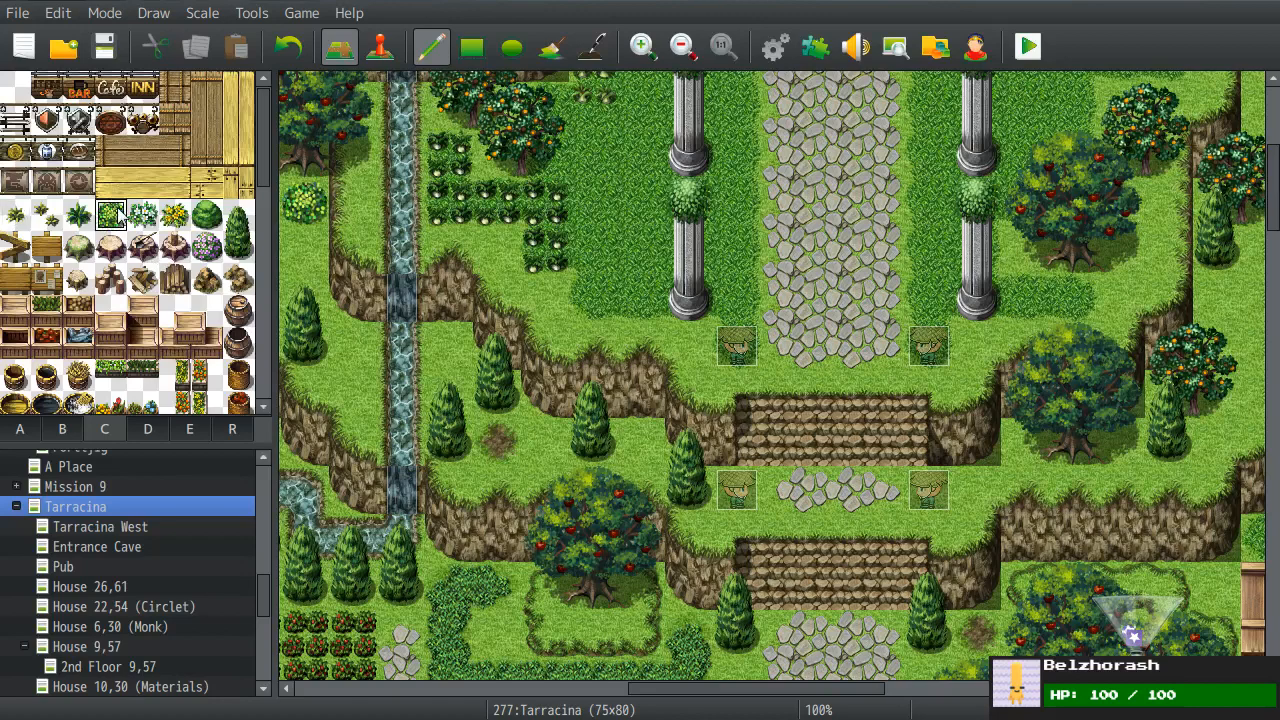
{"action": "left_click", "coordinate": [448, 346]}
- Add a yellow flower tile to the grass farther west of the narrow stream
{"action": "middle_click_drag", "start_coordinate": [740, 348], "coordinate": [547, 355]}
{"action": "left_click", "coordinate": [170, 218]}
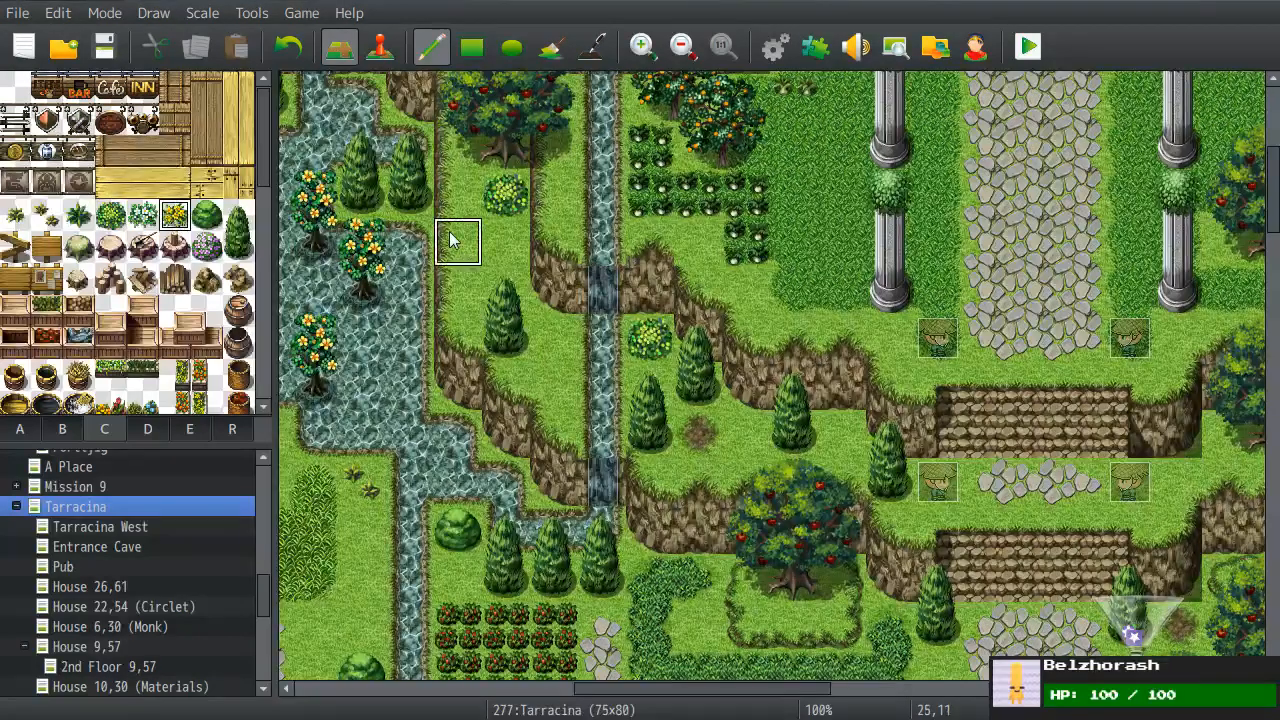
{"action": "middle_click_drag", "start_coordinate": [703, 310], "coordinate": [550, 452]}
{"action": "mouse_move", "coordinate": [560, 317]}
{"action": "middle_mouse_down"}
{"action": "mouse_move", "coordinate": [529, 371]}
{"action": "mouse_move", "coordinate": [430, 440]}
{"action": "mouse_move", "coordinate": [443, 303]}
{"action": "middle_mouse_up"}
{"action": "left_click", "coordinate": [640, 320]}
{"action": "middle_click_drag", "start_coordinate": [686, 254], "coordinate": [800, 356]}
{"action": "middle_click_drag", "start_coordinate": [590, 269], "coordinate": [727, 472]}
{"action": "mouse_move", "coordinate": [663, 346]}
{"action": "middle_mouse_down"}
{"action": "mouse_move", "coordinate": [680, 455]}
{"action": "mouse_move", "coordinate": [700, 476]}
{"action": "middle_mouse_up"}
{"action": "mouse_move", "coordinate": [648, 337]}
{"action": "middle_mouse_down"}
{"action": "mouse_move", "coordinate": [685, 436]}
{"action": "mouse_move", "coordinate": [737, 506]}
{"action": "middle_mouse_up"}
{"action": "middle_click_drag", "start_coordinate": [785, 355], "coordinate": [800, 440]}
{"action": "mouse_move", "coordinate": [774, 298]}
{"action": "middle_mouse_down"}
{"action": "mouse_move", "coordinate": [702, 394]}
{"action": "mouse_move", "coordinate": [680, 393]}
{"action": "middle_mouse_up"}
{"action": "middle_click_drag", "start_coordinate": [654, 351], "coordinate": [706, 508]}
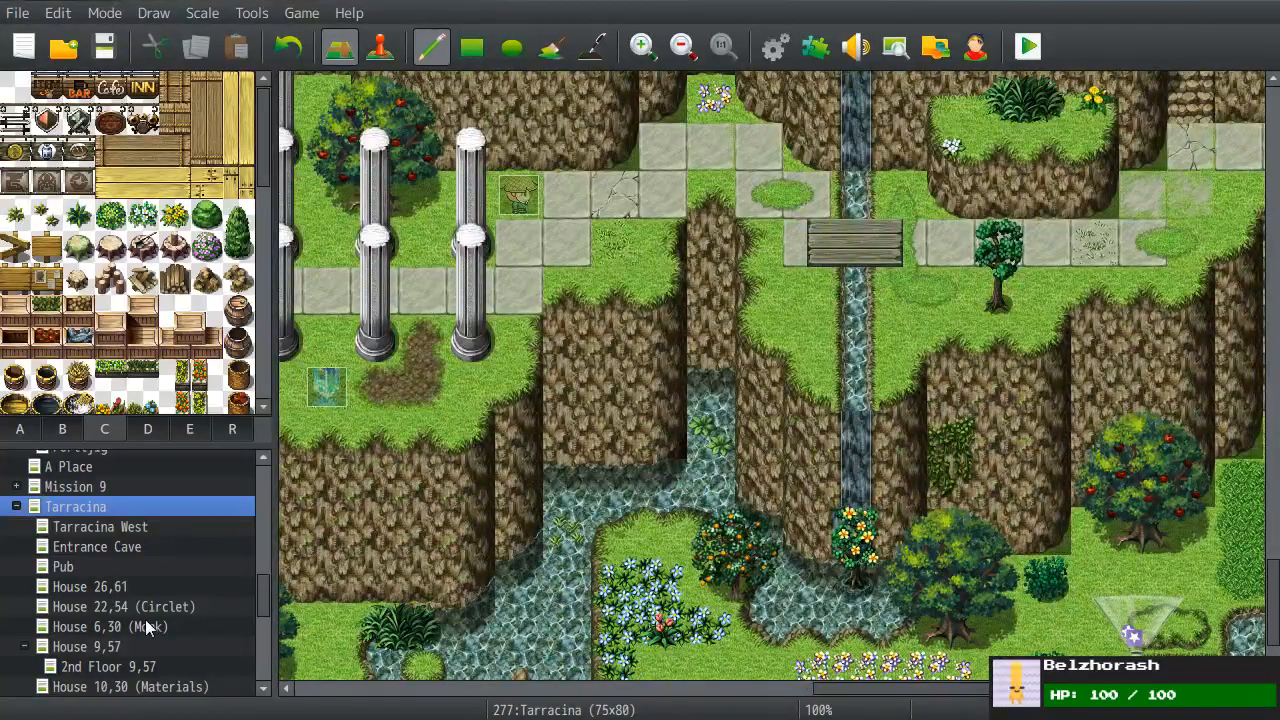
- On the temple's Right Structure map, paint a two-tile-wide Waterfall D (Stone Wall) section into the north wall at columns 12 and 13
{"action": "scroll", "coordinate": [120, 562], "scroll_direction": "down", "scroll_amount": 5}
{"action": "left_click", "coordinate": [100, 666]}
{"action": "middle_click_drag", "start_coordinate": [682, 448], "coordinate": [848, 240]}
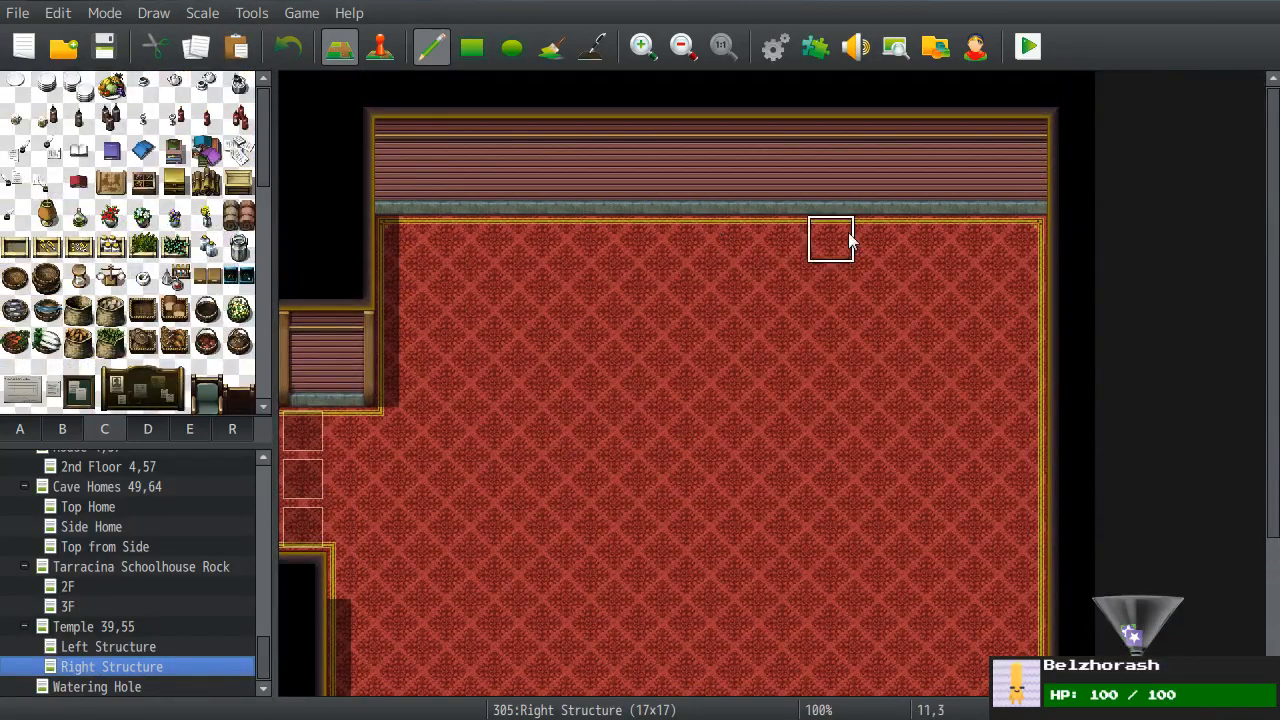
{"action": "scroll", "coordinate": [69, 347], "scroll_direction": "up", "scroll_amount": 3}
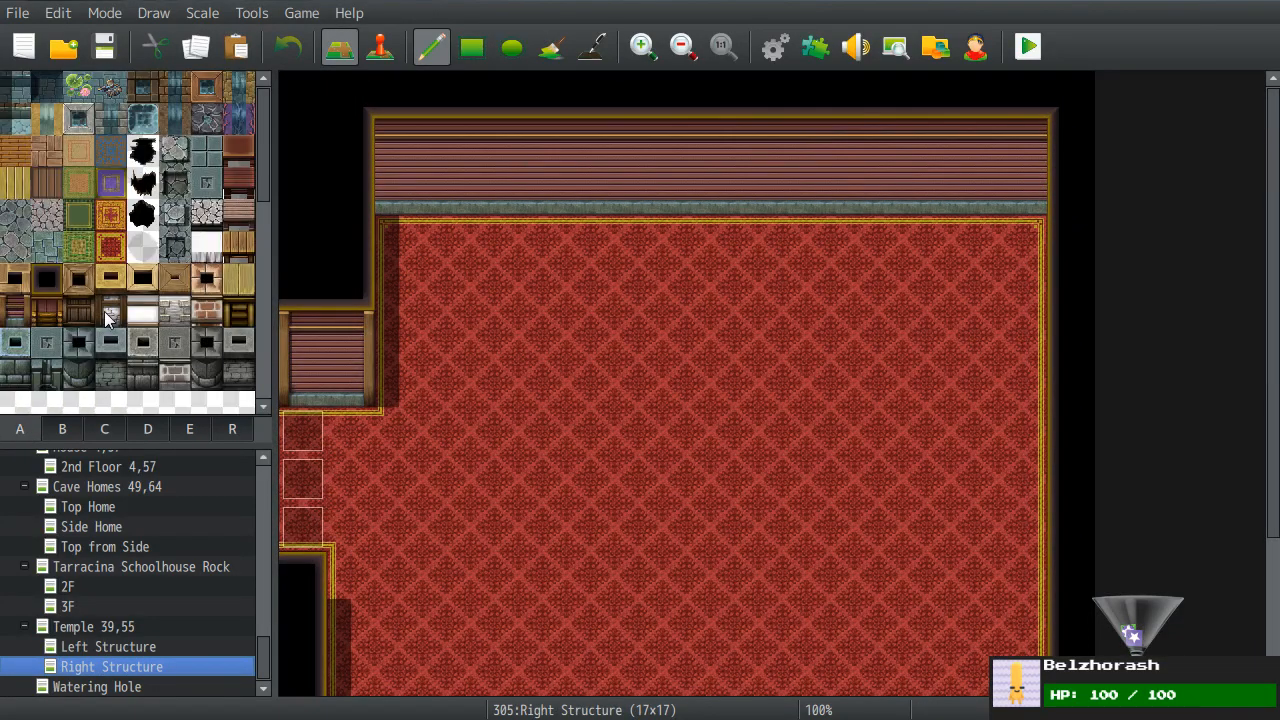
{"action": "scroll", "coordinate": [104, 311], "scroll_direction": "down", "scroll_amount": 4}
{"action": "scroll", "coordinate": [92, 248], "scroll_direction": "up", "scroll_amount": 4}
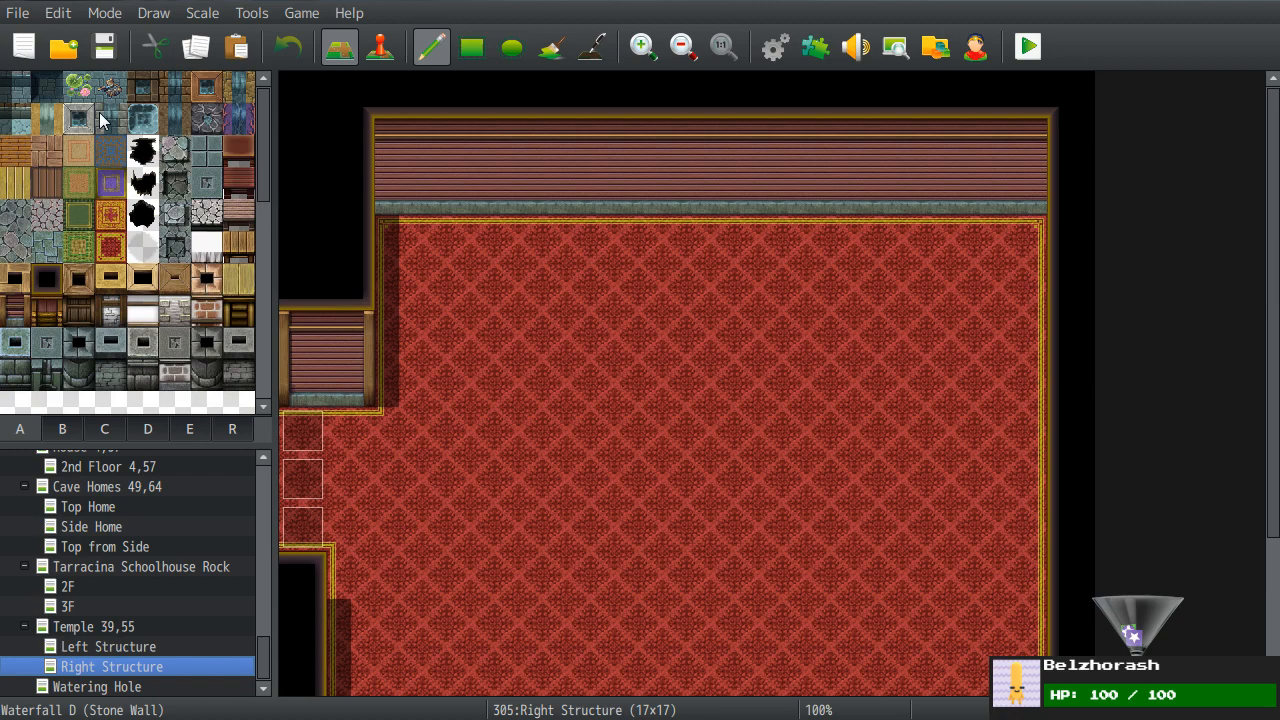
{"action": "left_click", "coordinate": [100, 116]}
{"action": "mouse_move", "coordinate": [920, 140]}
{"action": "left_mouse_down"}
{"action": "mouse_move", "coordinate": [862, 192]}
{"action": "mouse_move", "coordinate": [909, 191]}
{"action": "mouse_move", "coordinate": [928, 165]}
{"action": "left_mouse_up"}
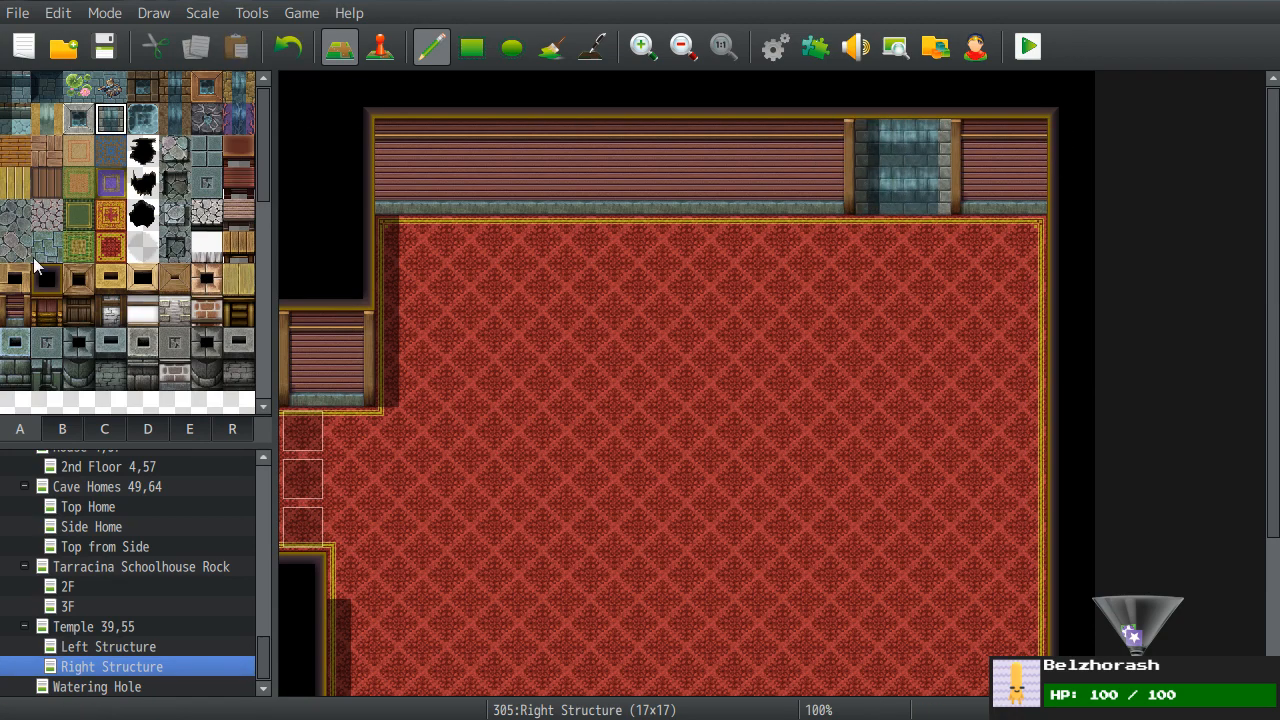
- Try white brick, gray stone and dark stone wall sections directly west of the waterfall, undoing each
{"action": "left_click", "coordinate": [174, 374]}
{"action": "left_click", "coordinate": [819, 153]}
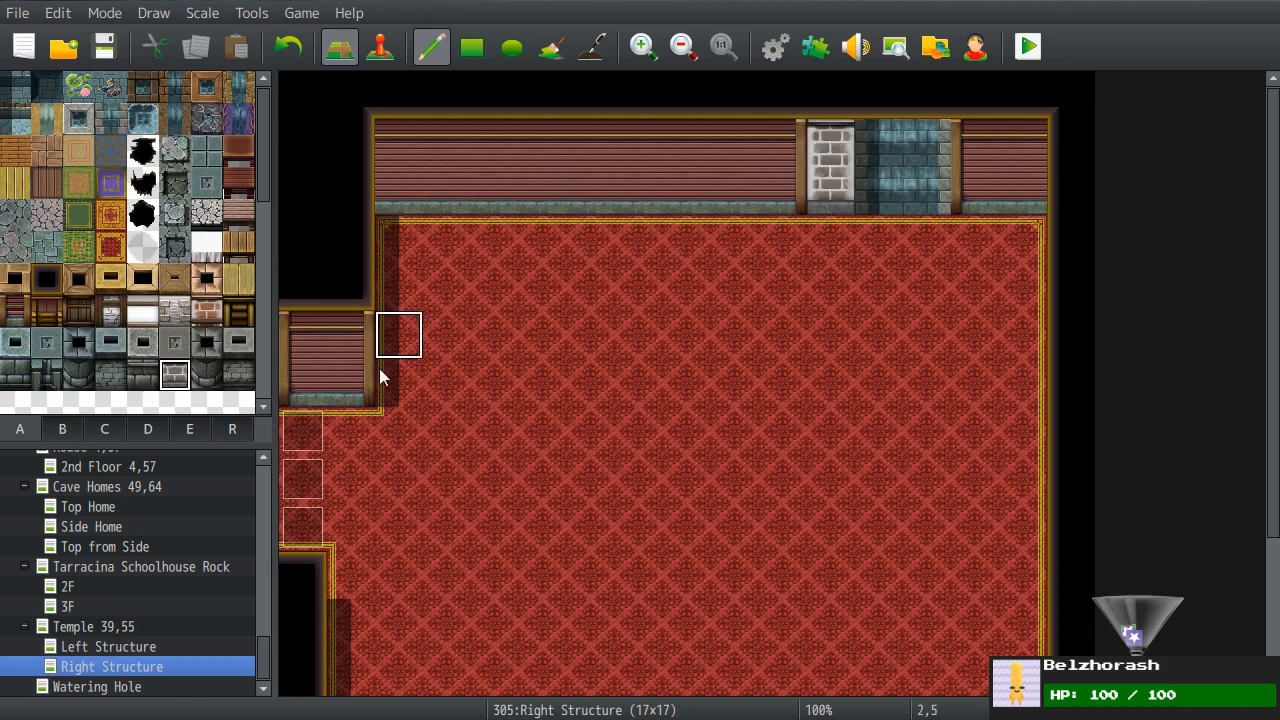
{"action": "key", "text": "ctrl+z"}
{"action": "left_click", "coordinate": [239, 374]}
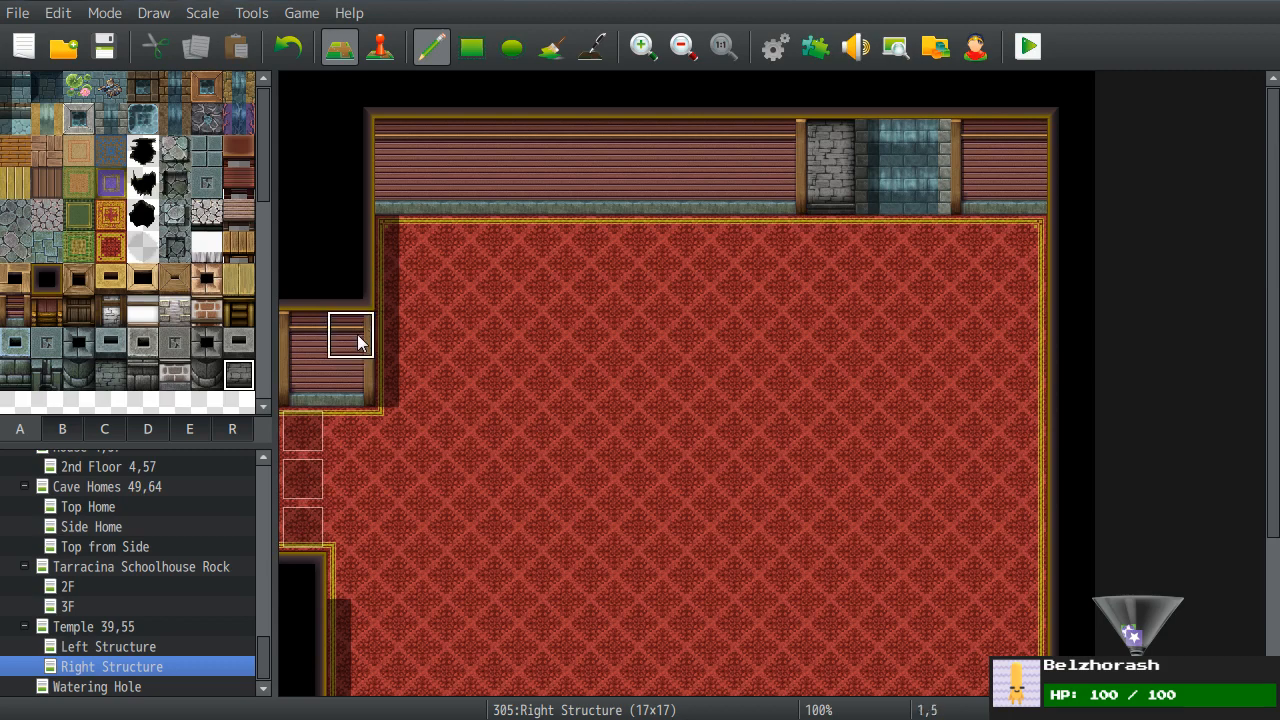
{"action": "key", "text": "ctrl+z"}
{"action": "left_click", "coordinate": [143, 374]}
{"action": "left_click", "coordinate": [813, 152]}
{"action": "key", "text": "ctrl+z"}
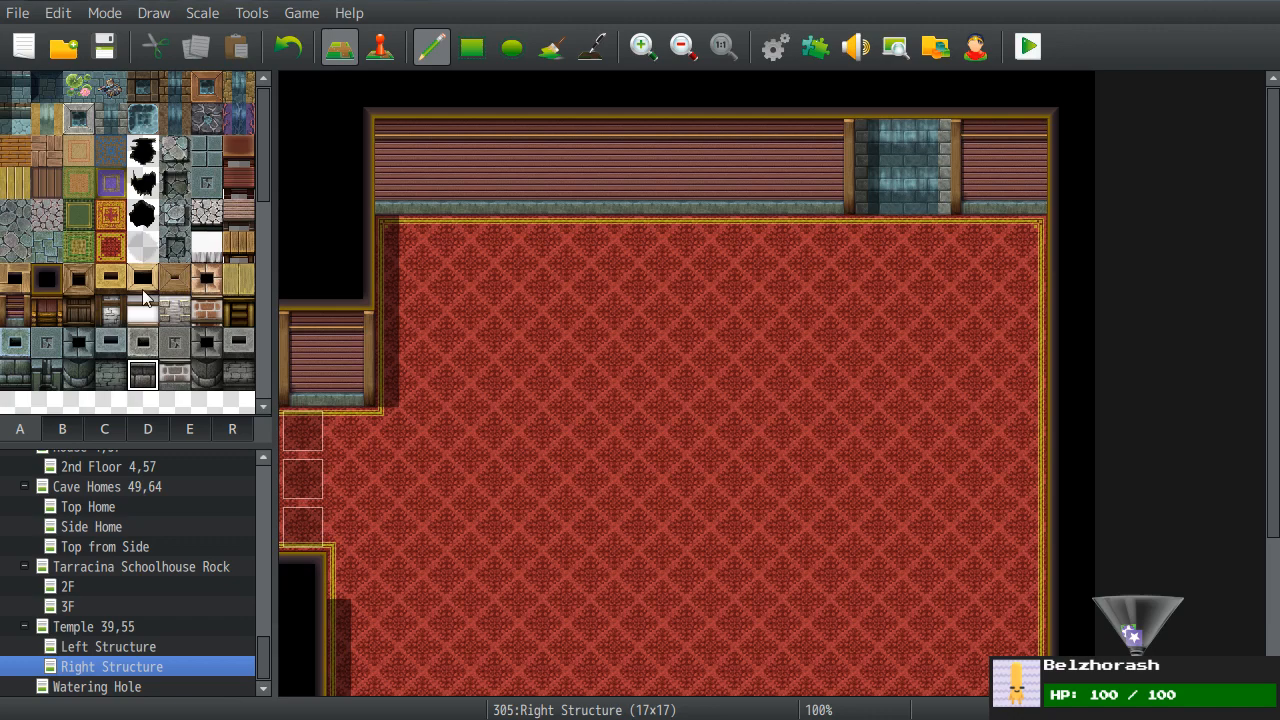
{"action": "left_click", "coordinate": [42, 364]}
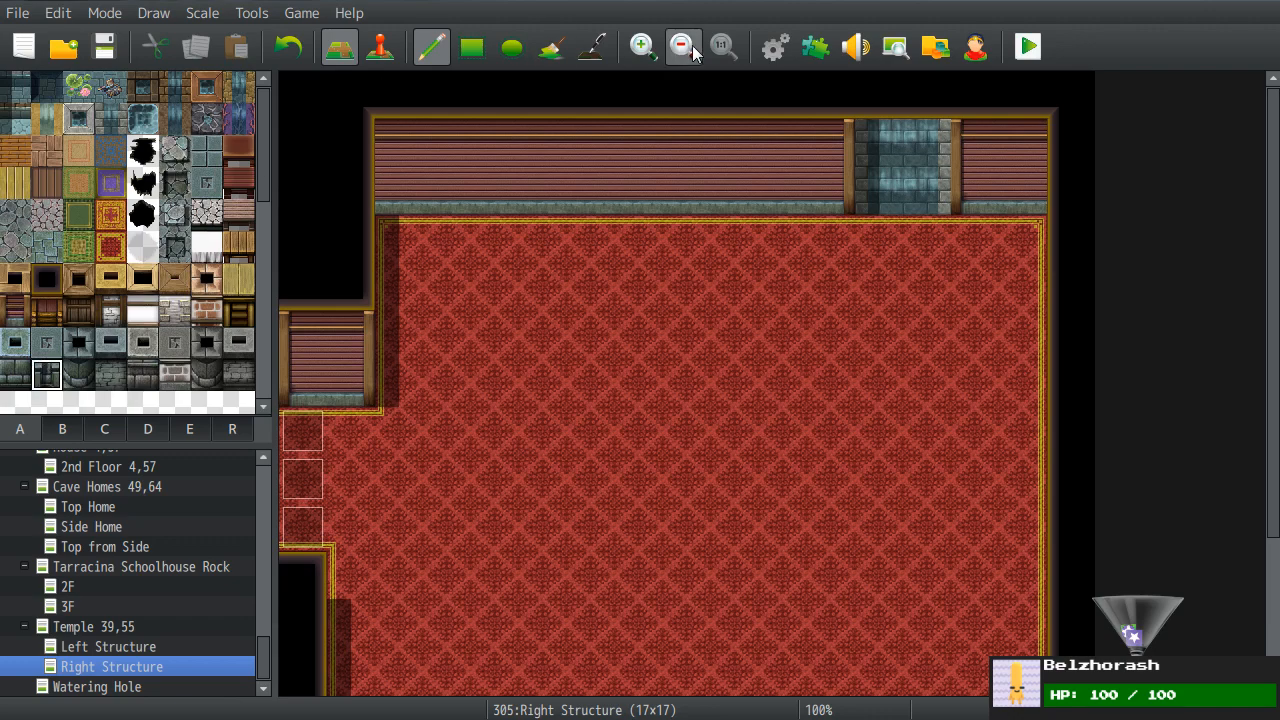
- Check the Tilesets database and close it, and open the Right Structure's map properties
{"action": "left_click", "coordinate": [775, 47]}
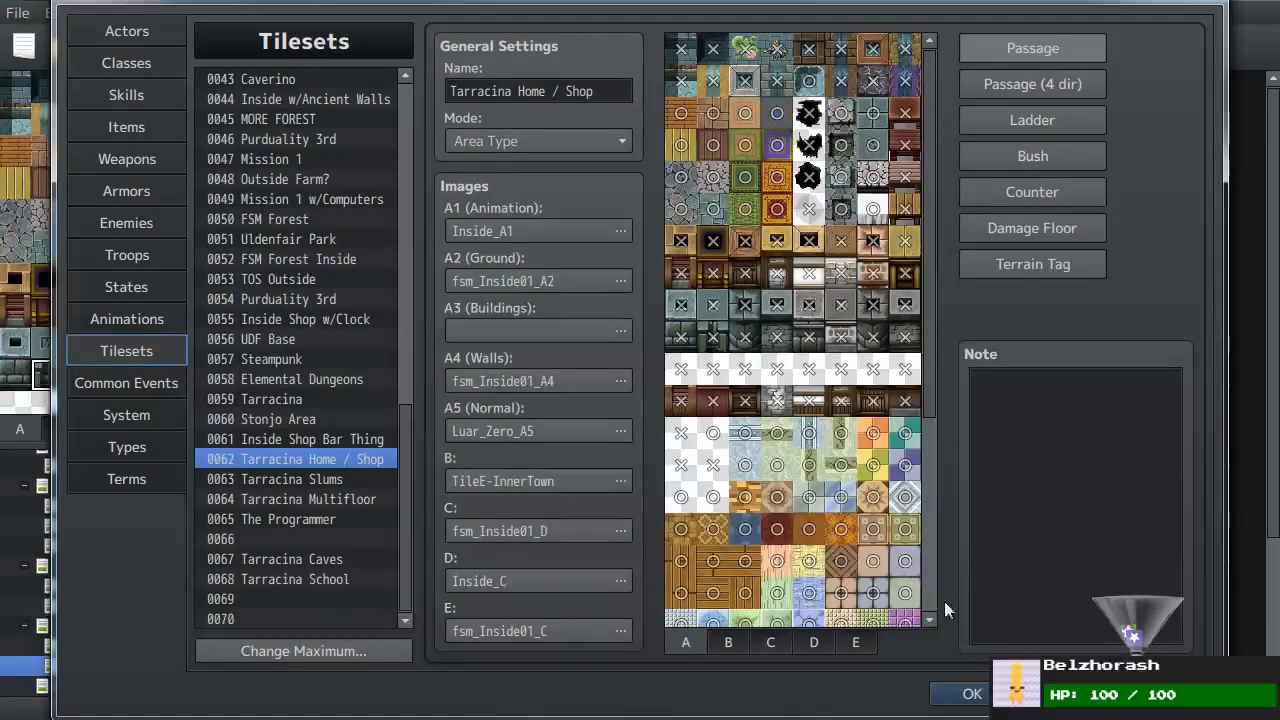
{"action": "left_click", "coordinate": [1073, 693]}
{"action": "right_click", "coordinate": [93, 665]}
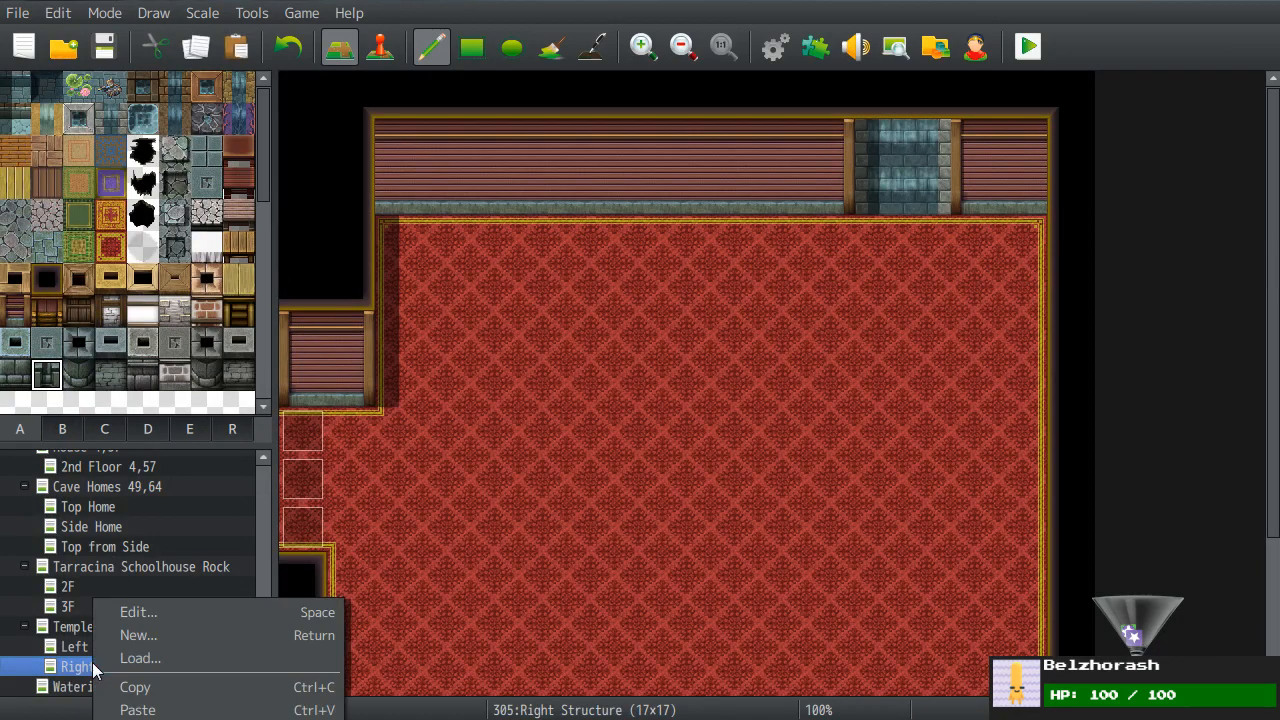
{"action": "left_click", "coordinate": [130, 612]}
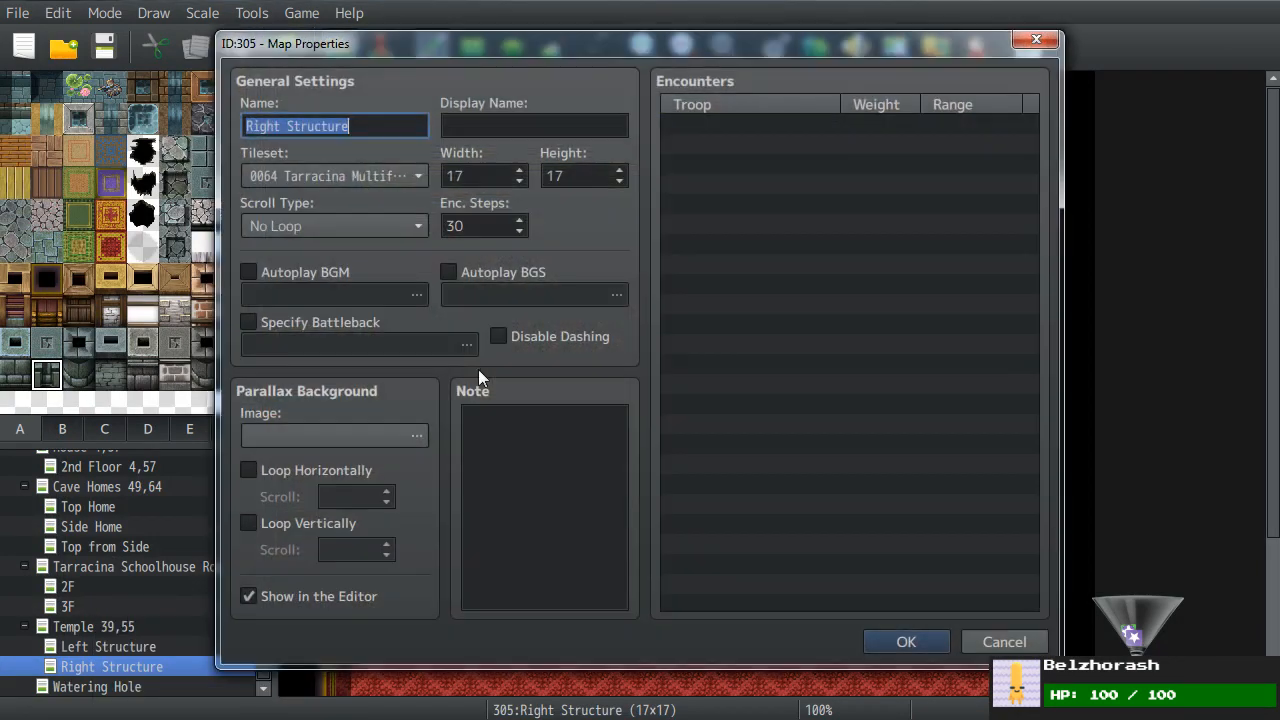
- Dismiss the map properties unchanged and open tileset 0064 Tarracina Multifloor in the database
{"action": "left_click", "coordinate": [985, 642]}
{"action": "left_click", "coordinate": [783, 52]}
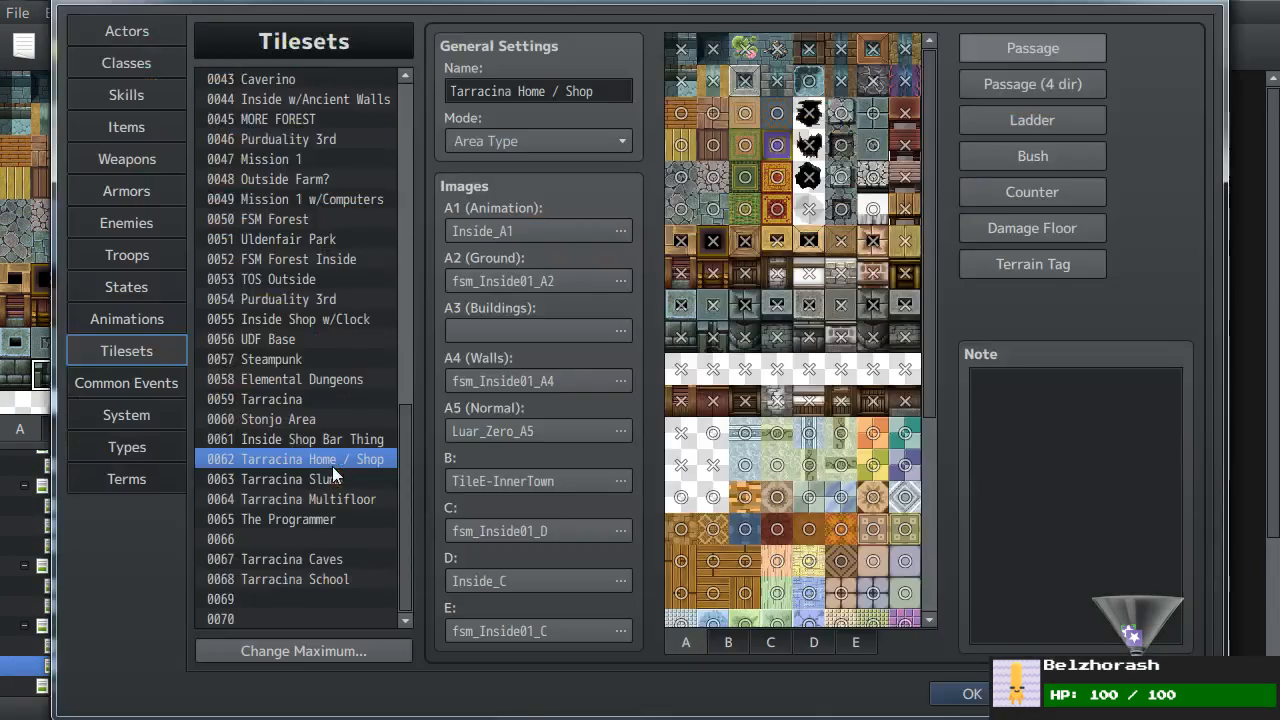
{"action": "left_click", "coordinate": [230, 499]}
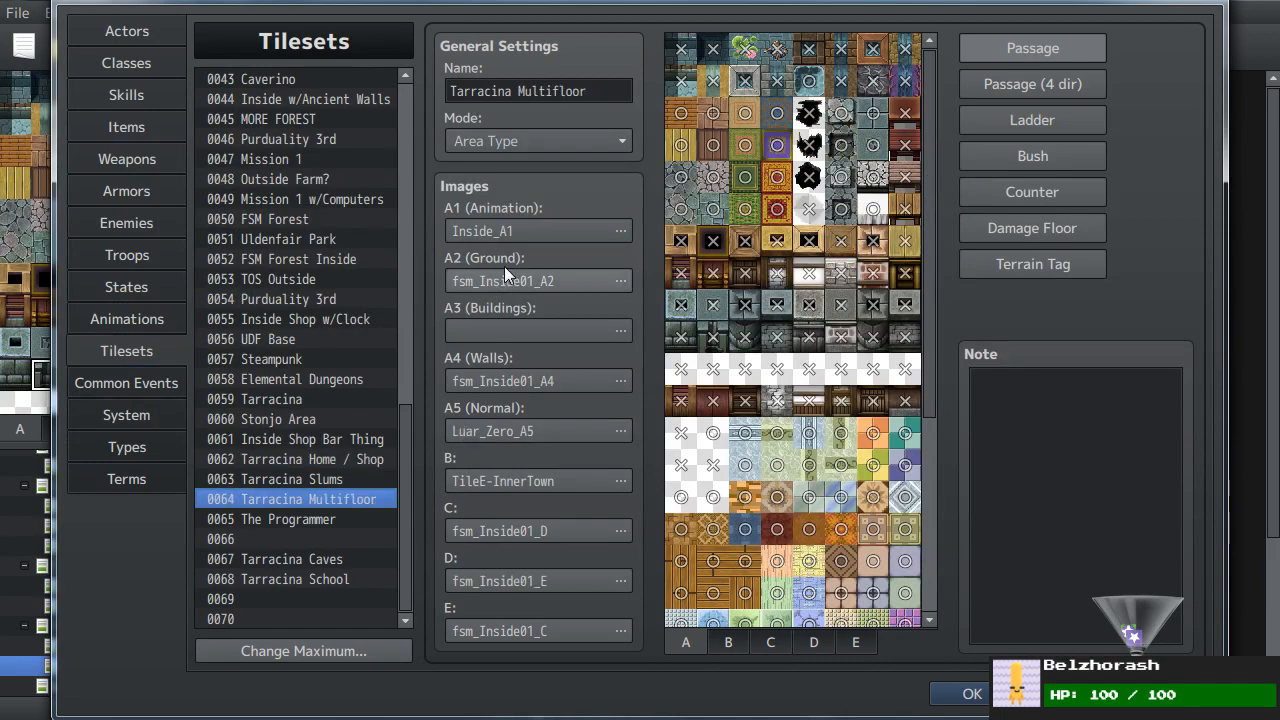
- Examine the images assigned to A2 (Ground), A4 (Walls) and A1 (Animation) of the Tarracina Multifloor tileset
{"action": "left_click", "coordinate": [531, 285]}
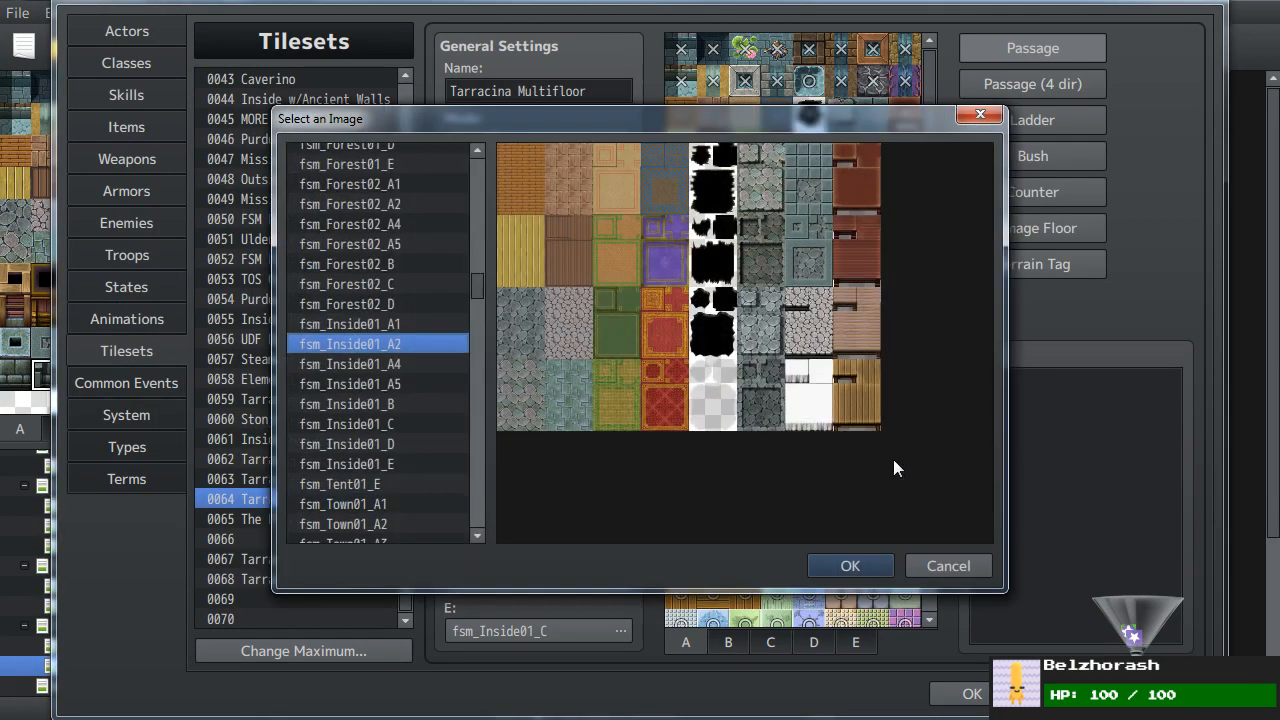
{"action": "left_click", "coordinate": [977, 566]}
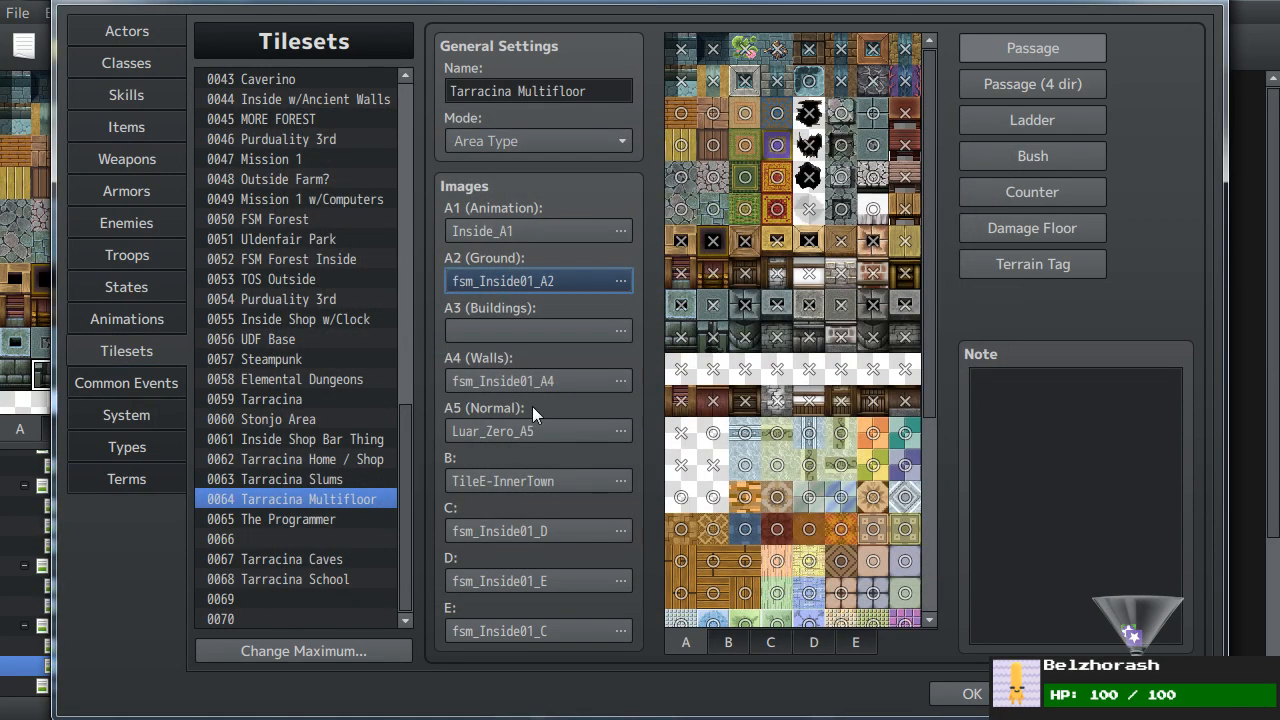
{"action": "left_click", "coordinate": [498, 387]}
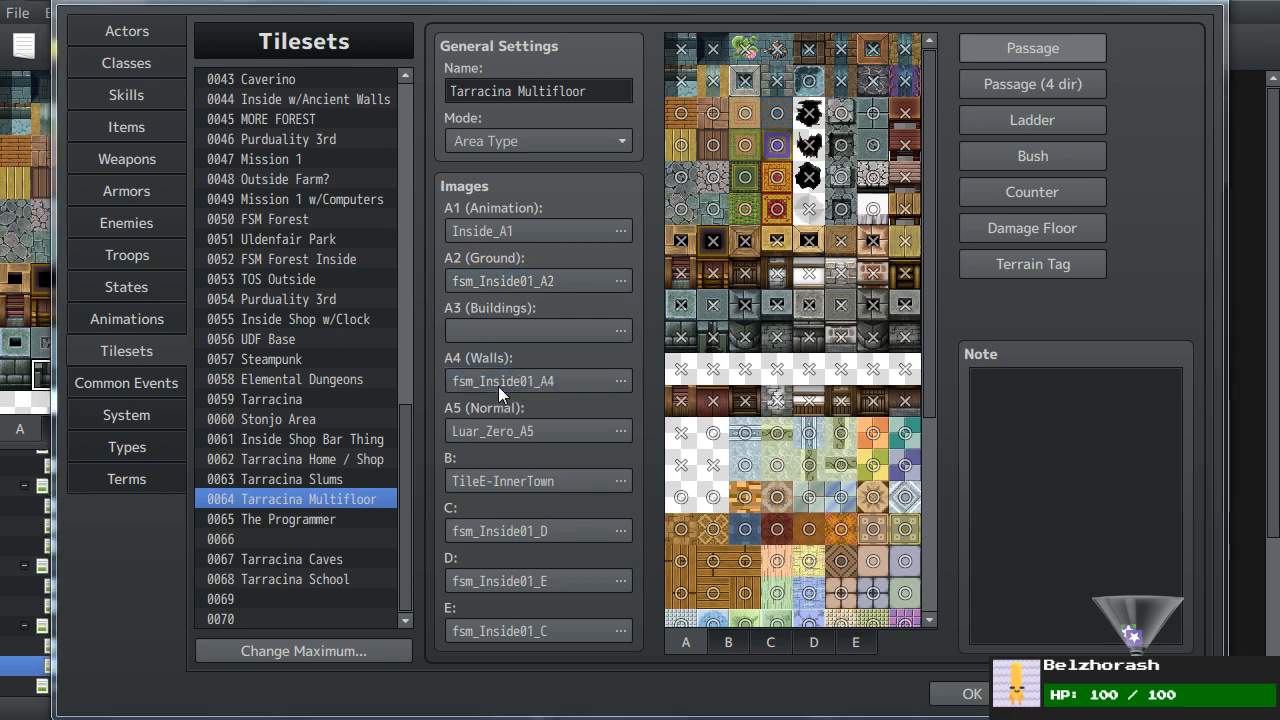
{"action": "left_click", "coordinate": [967, 564]}
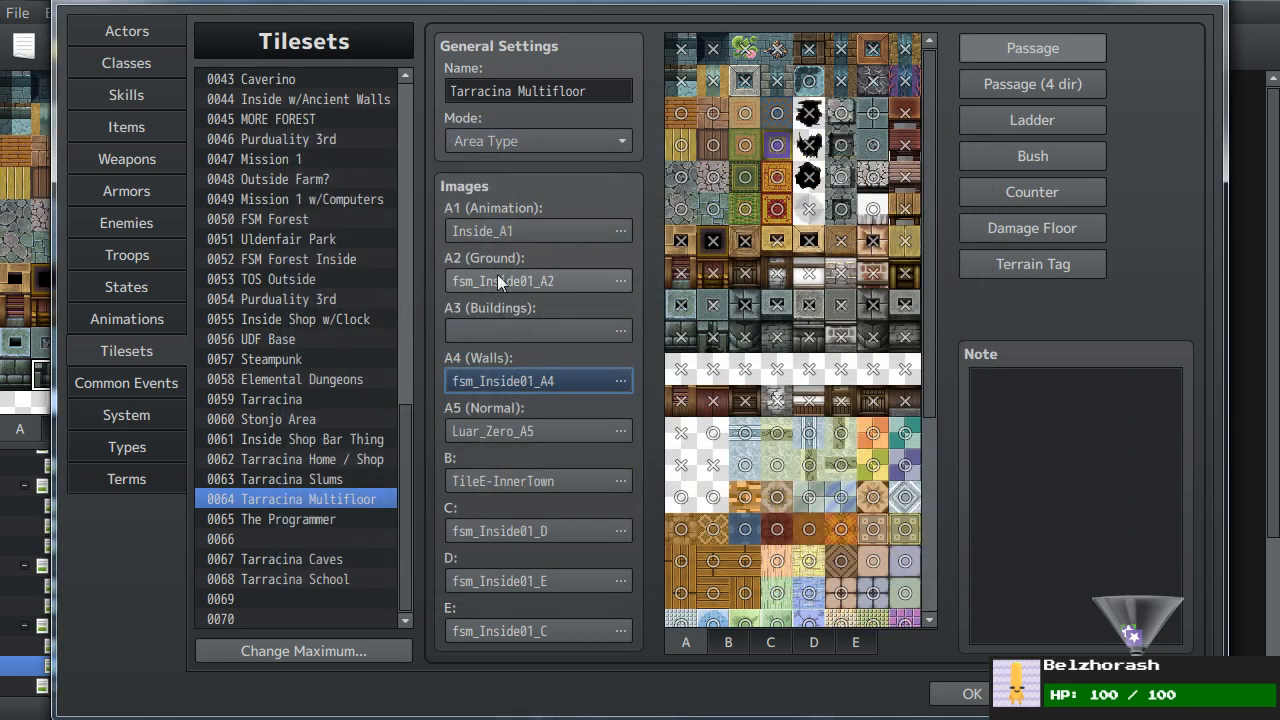
{"action": "left_click", "coordinate": [486, 236]}
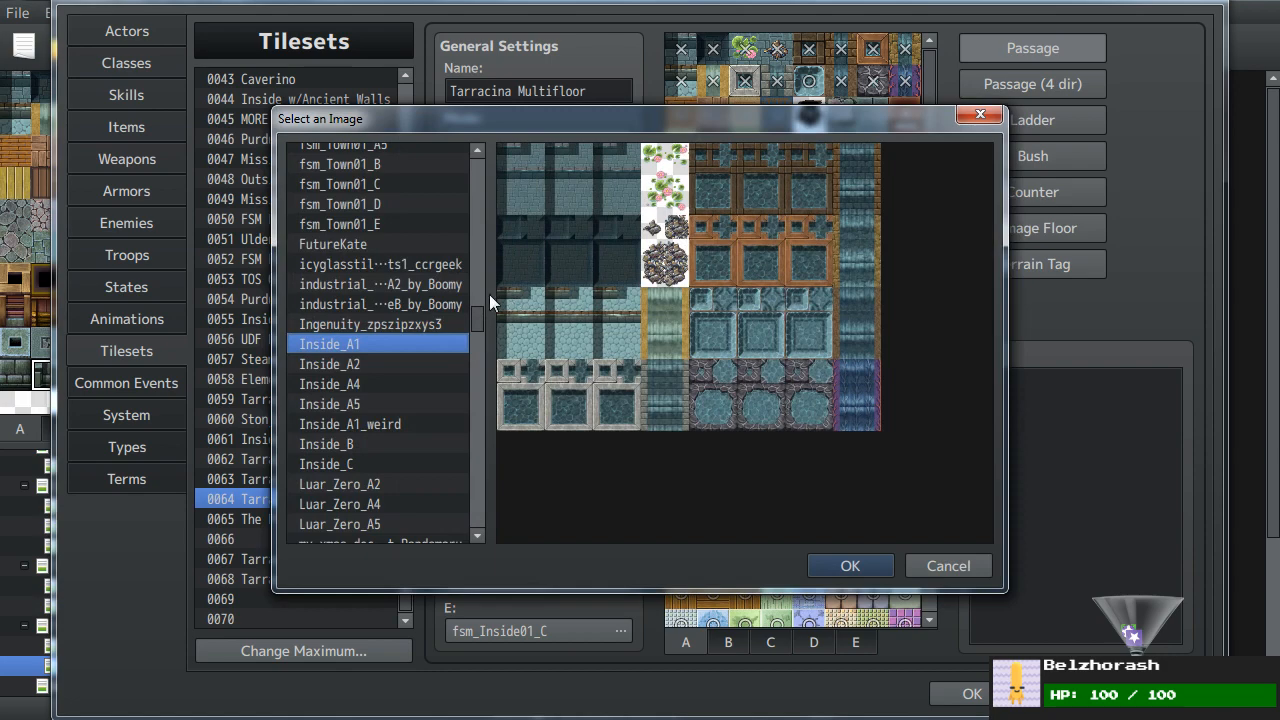
{"action": "left_click", "coordinate": [946, 562]}
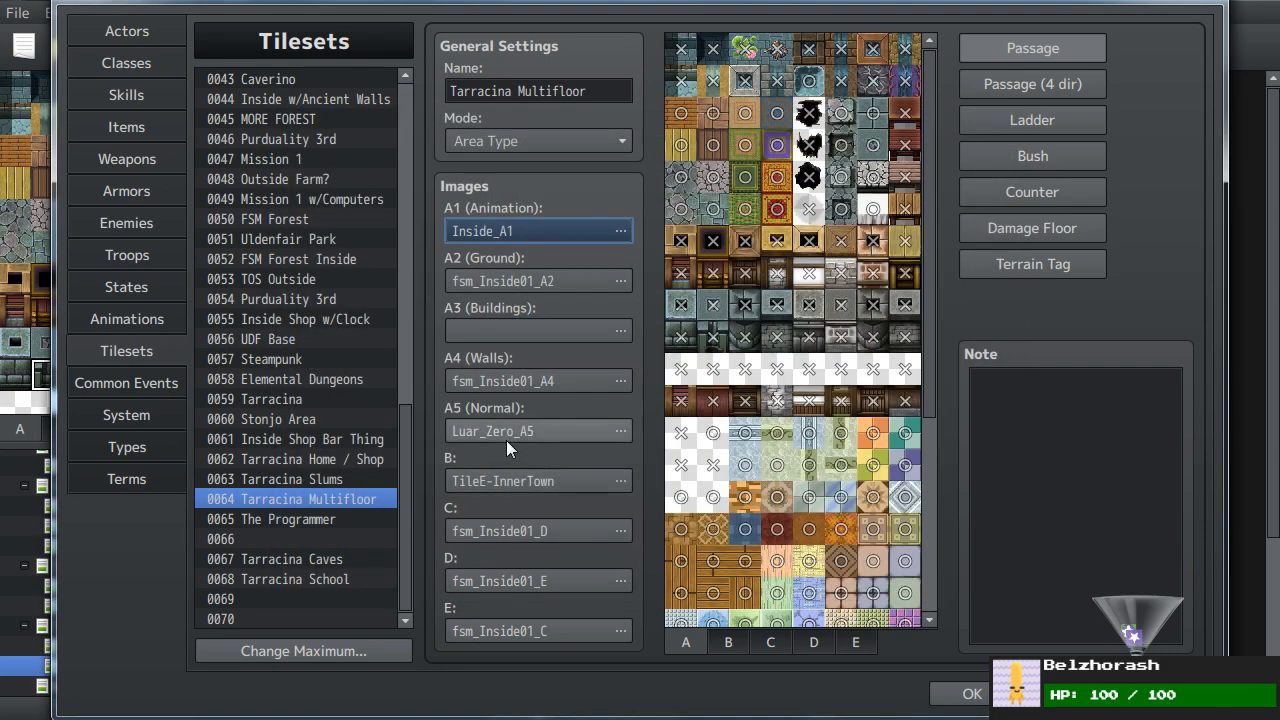
- Set the tileset's A1 (Animation) image to fsm_Inside01_A1 and save the database changes
{"action": "double_click", "coordinate": [499, 236]}
{"action": "left_click_drag", "start_coordinate": [478, 322], "coordinate": [488, 288]}
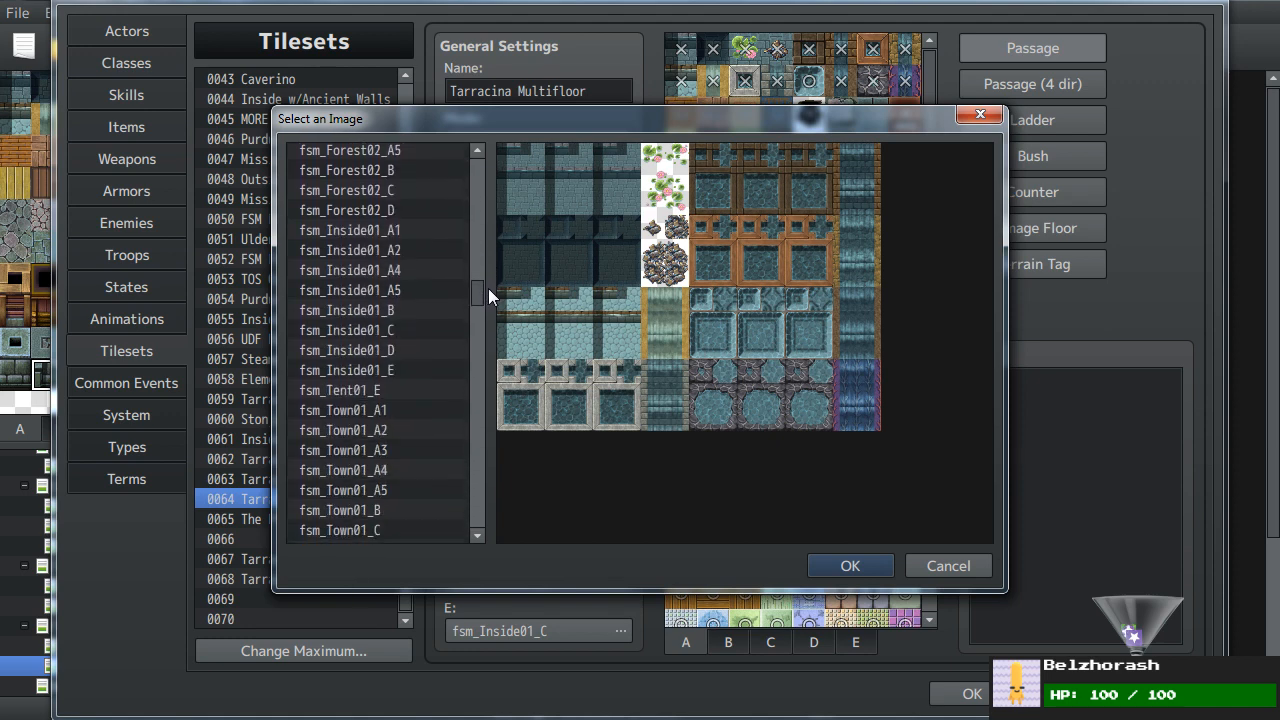
{"action": "left_click", "coordinate": [393, 232]}
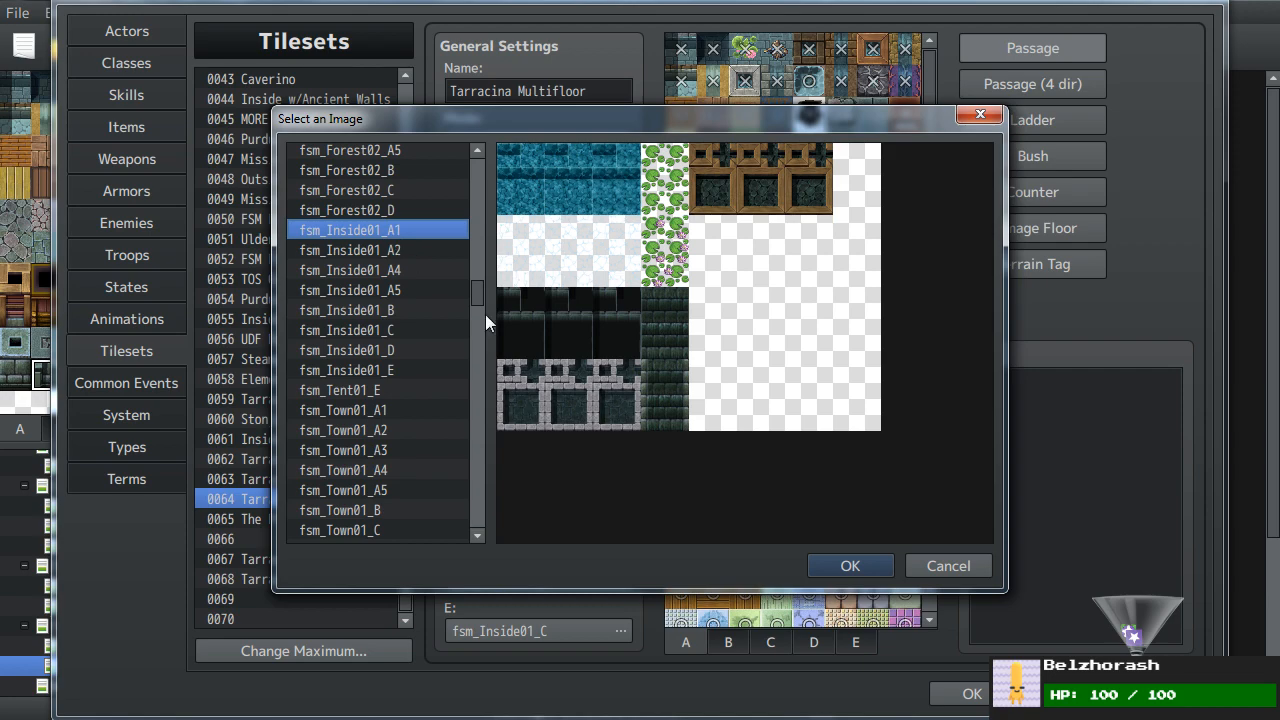
{"action": "left_click", "coordinate": [837, 568]}
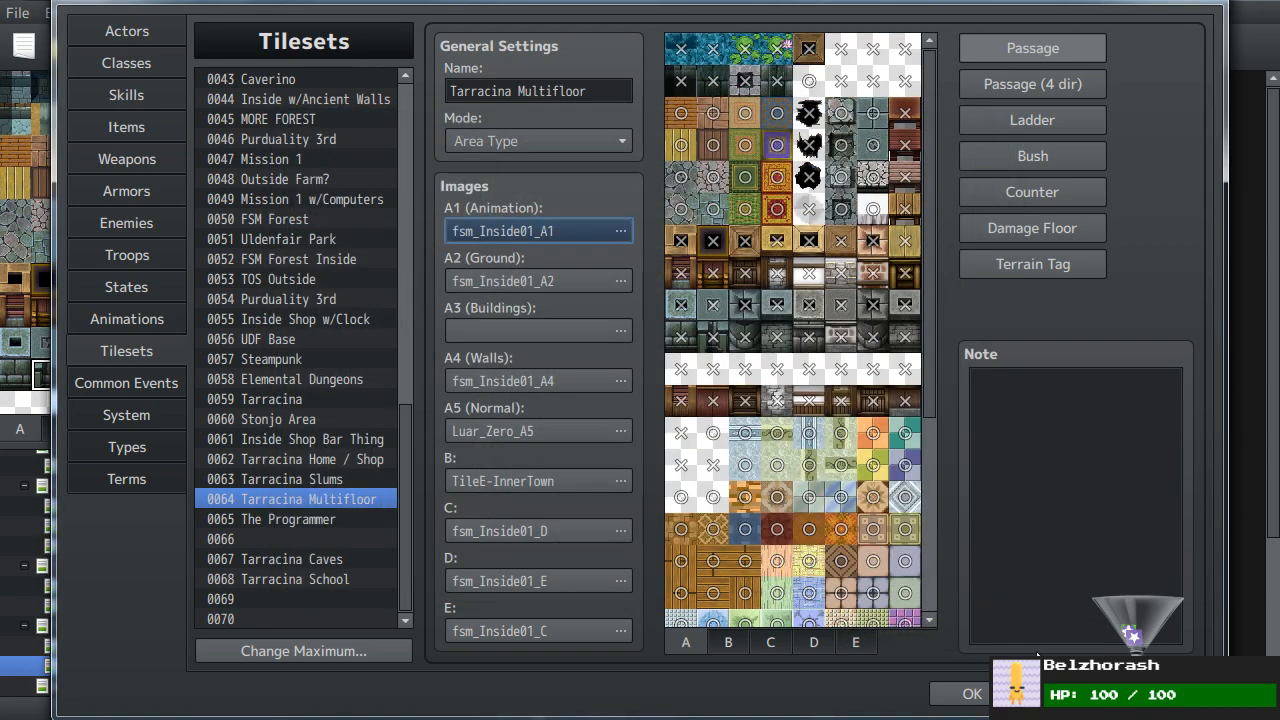
{"action": "left_click", "coordinate": [968, 693]}
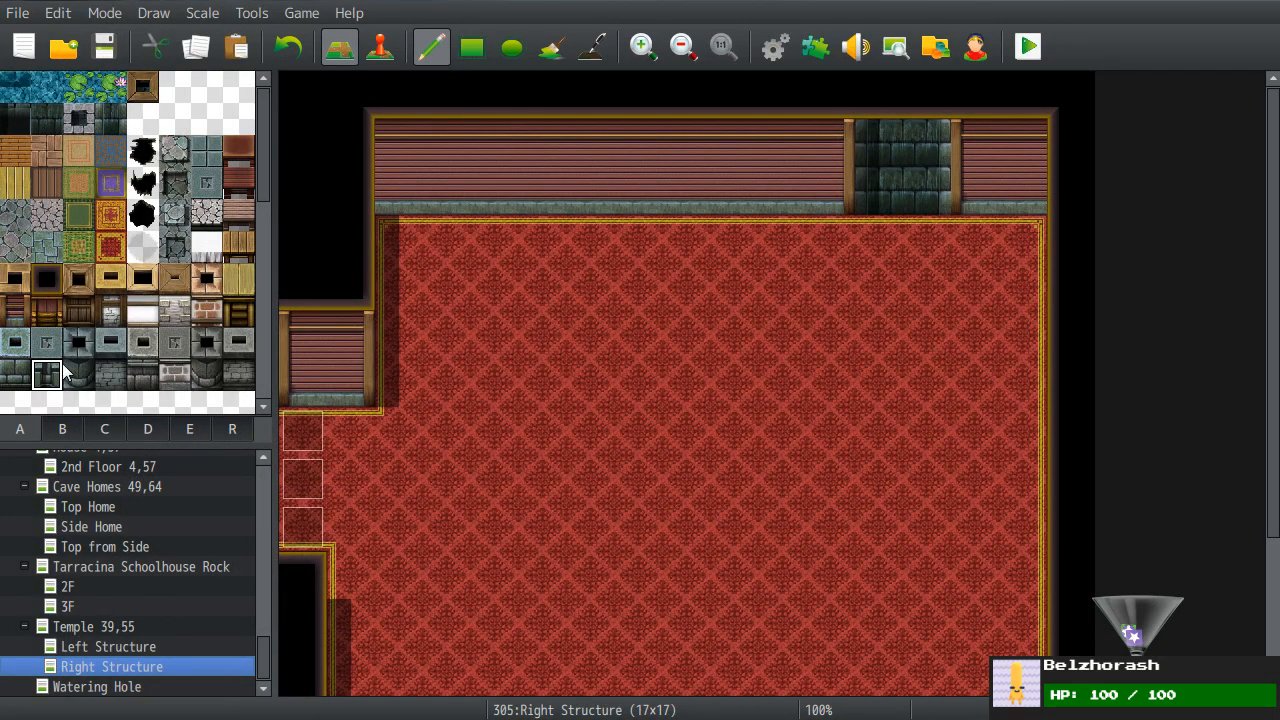
- Replace the wooden planks of the room's back wall with grey stone brick on both sides of the dark recess
{"action": "left_click", "coordinate": [20, 372]}
{"action": "left_click", "coordinate": [829, 143]}
{"action": "left_click", "coordinate": [829, 190]}
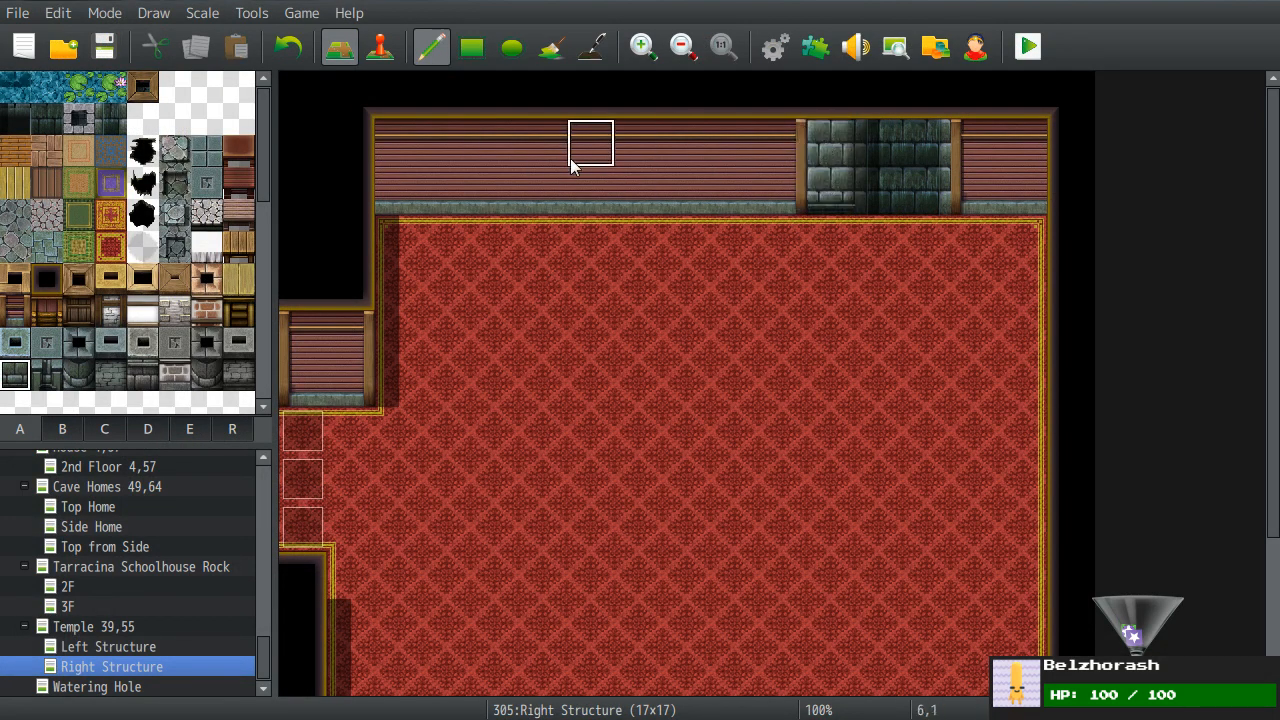
{"action": "mouse_move", "coordinate": [785, 181]}
{"action": "left_mouse_down"}
{"action": "mouse_move", "coordinate": [446, 188]}
{"action": "mouse_move", "coordinate": [503, 147]}
{"action": "mouse_move", "coordinate": [785, 145]}
{"action": "mouse_move", "coordinate": [1025, 190]}
{"action": "mouse_move", "coordinate": [980, 145]}
{"action": "mouse_move", "coordinate": [993, 192]}
{"action": "mouse_move", "coordinate": [1022, 148]}
{"action": "left_mouse_up"}
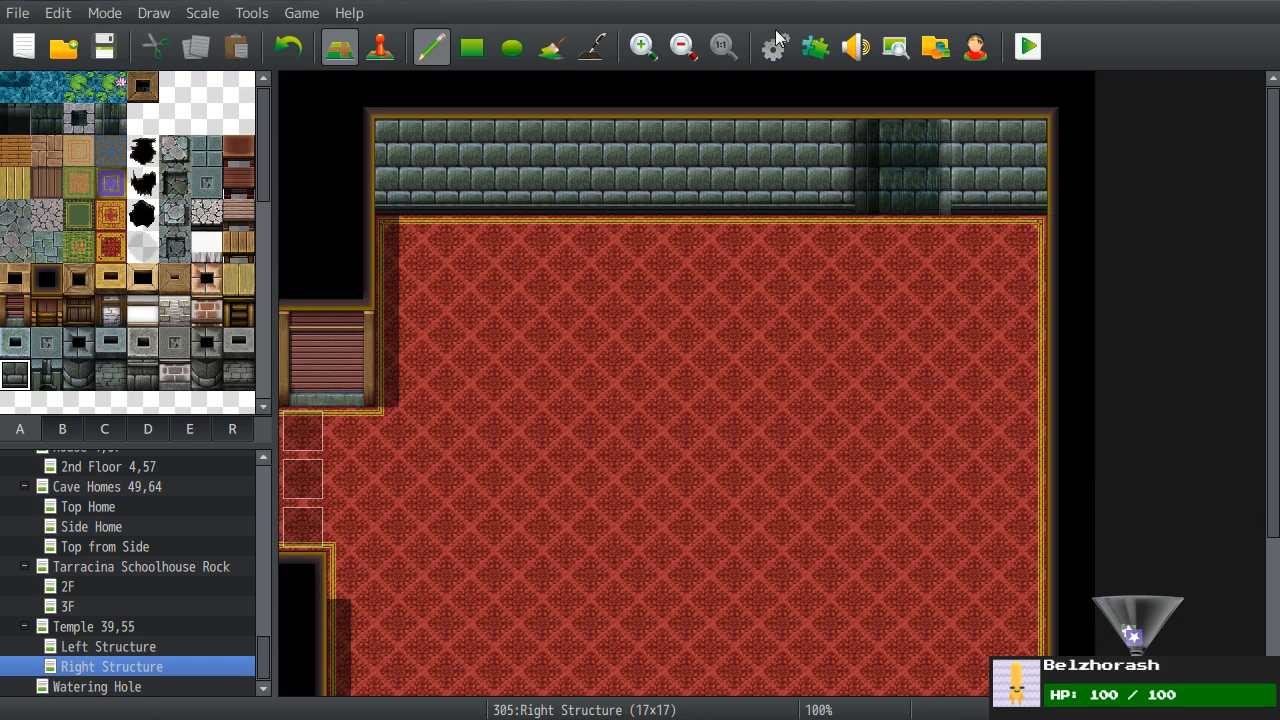
- Paint a diagonal pool of blue water across the carpet, from the dark wall recess down toward the room's lower left
{"action": "left_click", "coordinate": [62, 428]}
{"action": "left_click", "coordinate": [104, 428]}
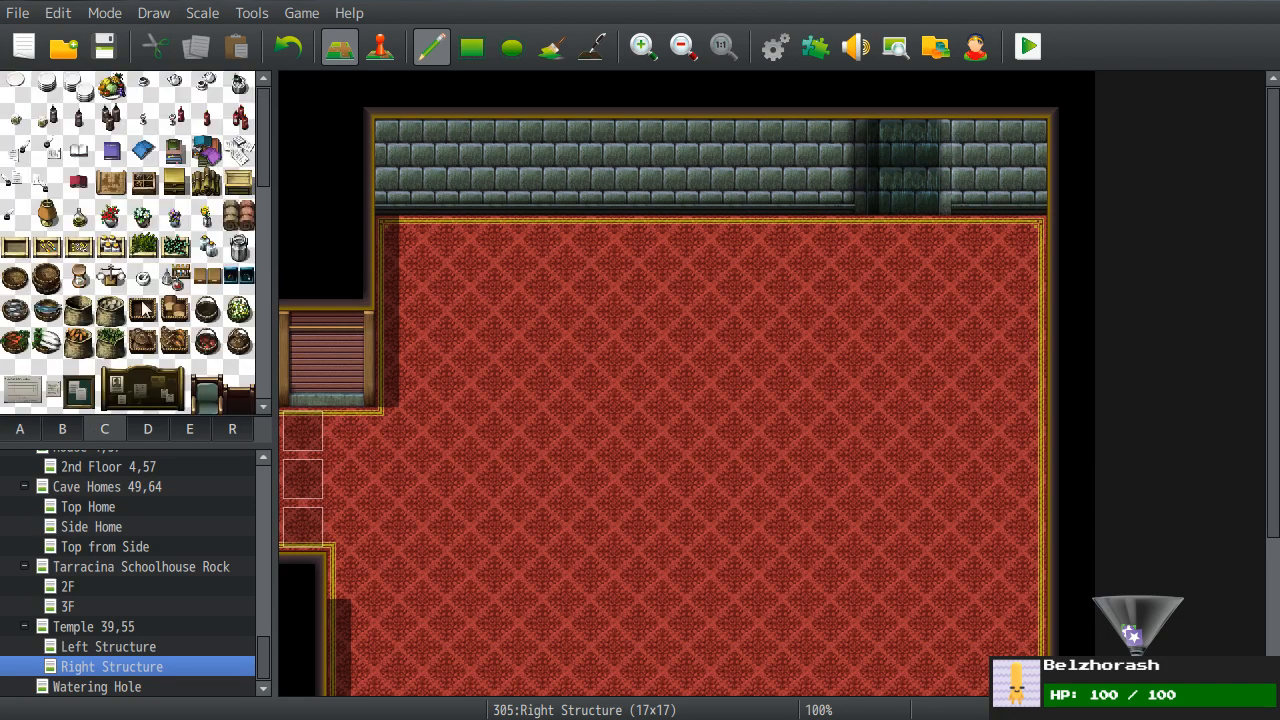
{"action": "left_click", "coordinate": [19, 428]}
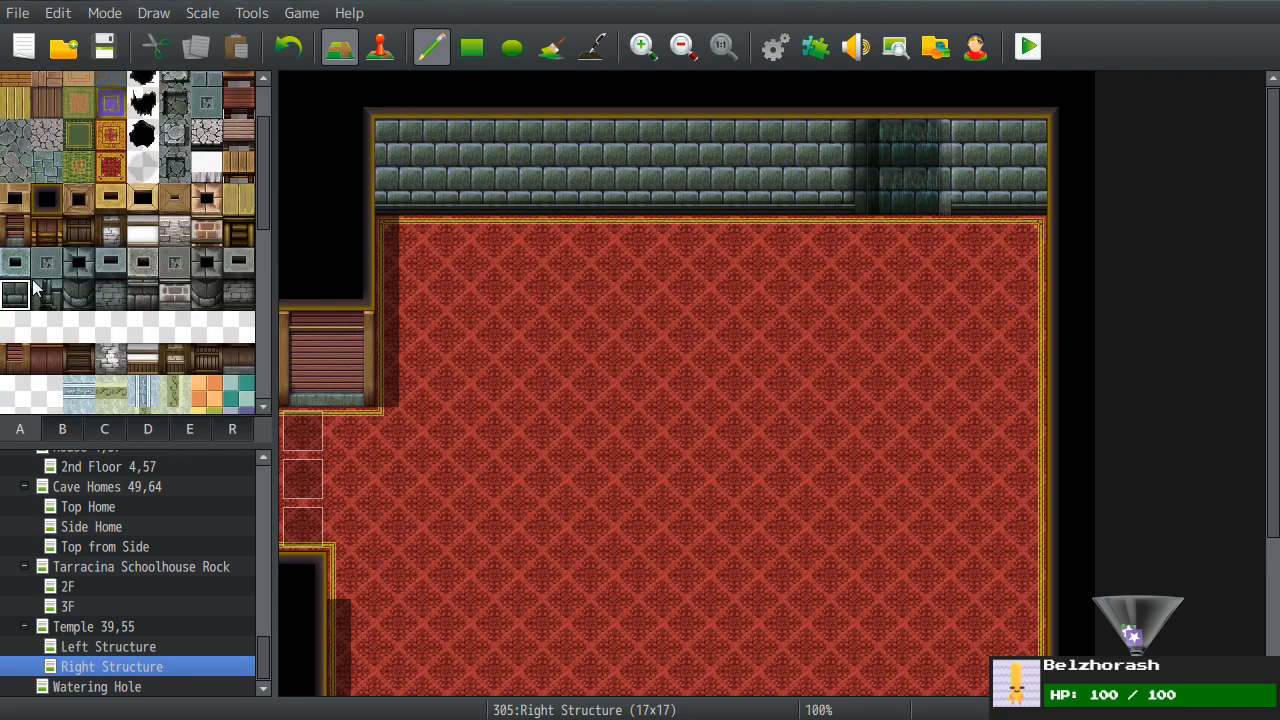
{"action": "scroll", "coordinate": [40, 290], "scroll_direction": "up", "scroll_amount": 2}
{"action": "left_click", "coordinate": [15, 87]}
{"action": "mouse_move", "coordinate": [938, 254]}
{"action": "left_mouse_down"}
{"action": "mouse_move", "coordinate": [886, 251]}
{"action": "mouse_move", "coordinate": [946, 305]}
{"action": "mouse_move", "coordinate": [840, 336]}
{"action": "mouse_move", "coordinate": [732, 336]}
{"action": "mouse_move", "coordinate": [730, 366]}
{"action": "mouse_move", "coordinate": [824, 382]}
{"action": "mouse_move", "coordinate": [743, 425]}
{"action": "left_mouse_up"}
{"action": "middle_click_drag", "start_coordinate": [741, 418], "coordinate": [756, 490]}
{"action": "mouse_move", "coordinate": [702, 325]}
{"action": "left_mouse_down"}
{"action": "mouse_move", "coordinate": [681, 372]}
{"action": "mouse_move", "coordinate": [689, 429]}
{"action": "mouse_move", "coordinate": [731, 429]}
{"action": "mouse_move", "coordinate": [677, 391]}
{"action": "mouse_move", "coordinate": [645, 428]}
{"action": "left_mouse_up"}
{"action": "scroll", "coordinate": [654, 534], "scroll_direction": "down", "scroll_amount": 2}
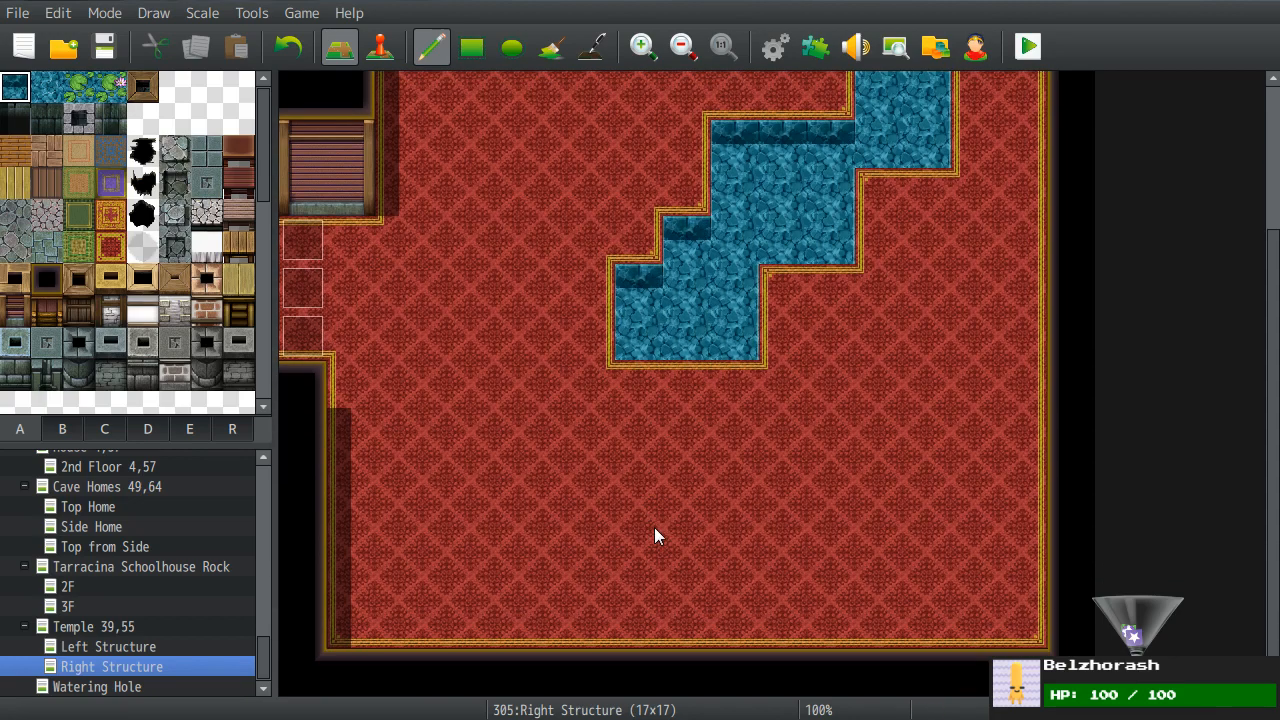
{"action": "mouse_move", "coordinate": [734, 386]}
{"action": "left_mouse_down"}
{"action": "mouse_move", "coordinate": [626, 400]}
{"action": "mouse_move", "coordinate": [580, 374]}
{"action": "mouse_move", "coordinate": [574, 354]}
{"action": "mouse_move", "coordinate": [548, 357]}
{"action": "mouse_move", "coordinate": [543, 429]}
{"action": "mouse_move", "coordinate": [591, 431]}
{"action": "mouse_move", "coordinate": [614, 394]}
{"action": "left_mouse_up"}
{"action": "scroll", "coordinate": [697, 287], "scroll_direction": "up", "scroll_amount": 2}
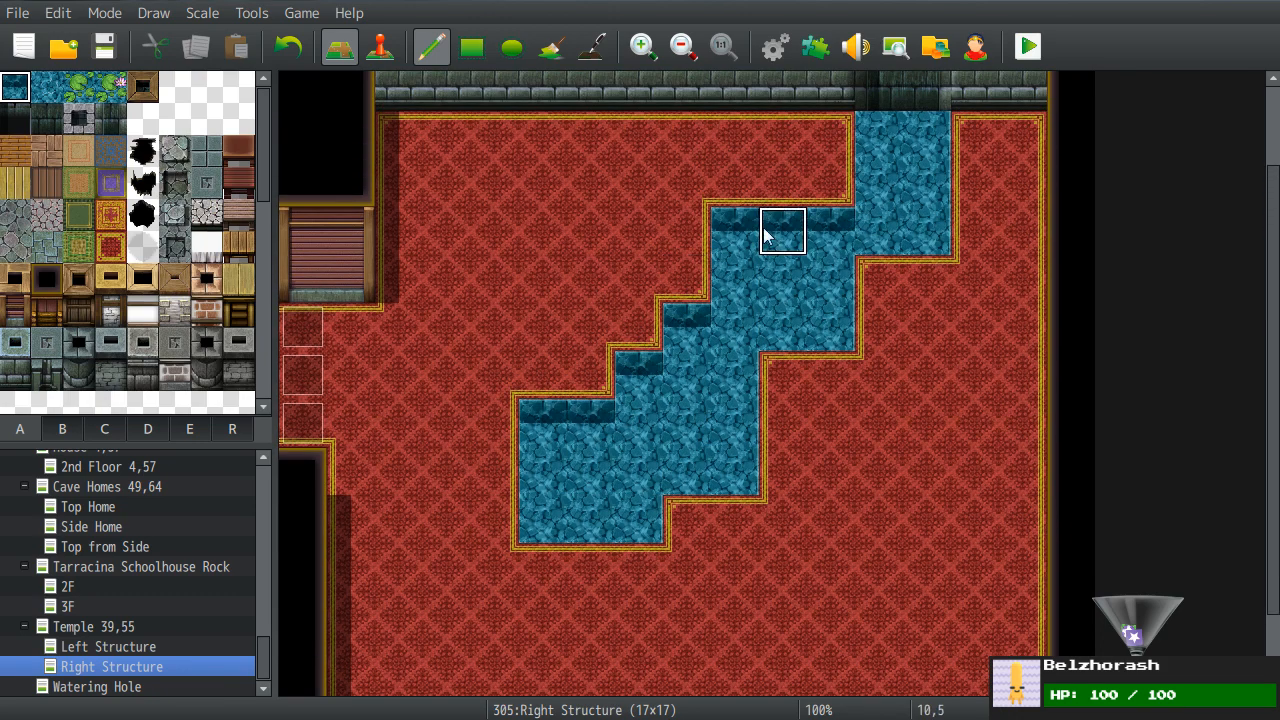
- Even out the pool's banks into regular diagonal steps, restoring carpet on the upper bank and adding water along the lower bank
{"action": "right_click", "coordinate": [735, 191]}
{"action": "left_click", "coordinate": [735, 232]}
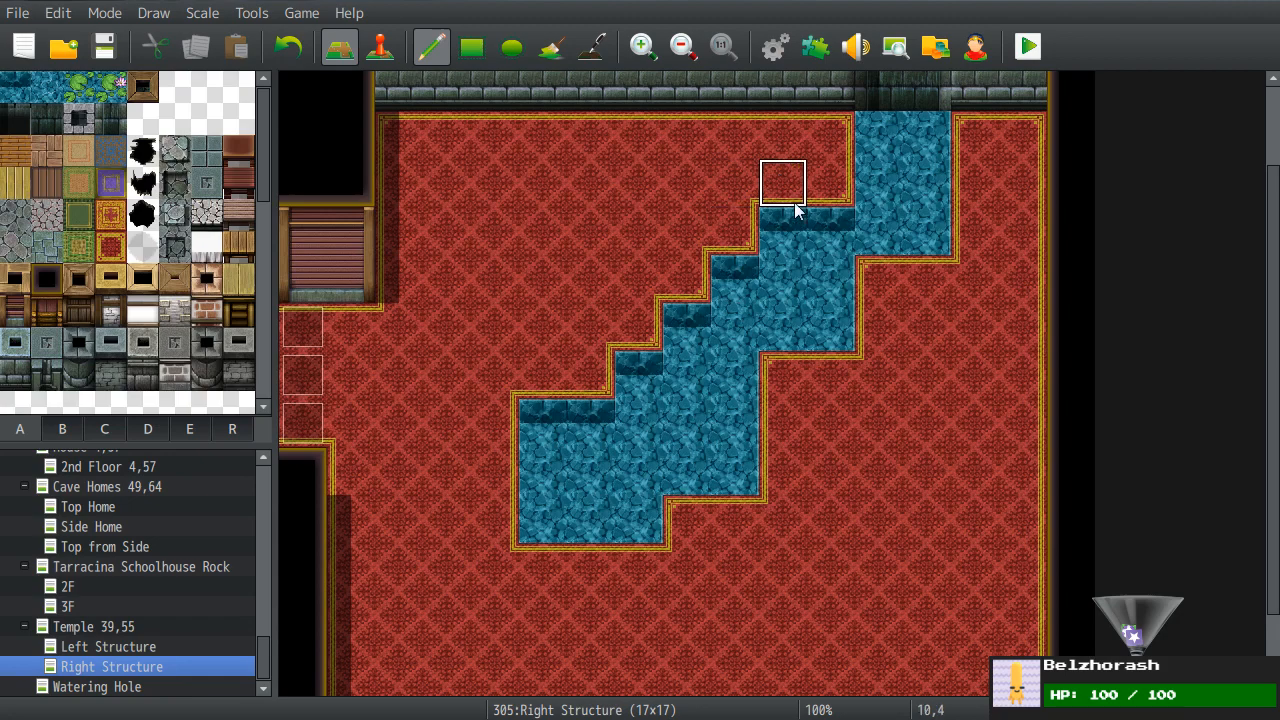
{"action": "right_click", "coordinate": [834, 295]}
{"action": "left_click", "coordinate": [886, 285]}
{"action": "left_click", "coordinate": [911, 276]}
{"action": "left_click", "coordinate": [889, 335]}
{"action": "left_click", "coordinate": [795, 382]}
{"action": "left_click", "coordinate": [840, 382]}
{"action": "left_click", "coordinate": [785, 422]}
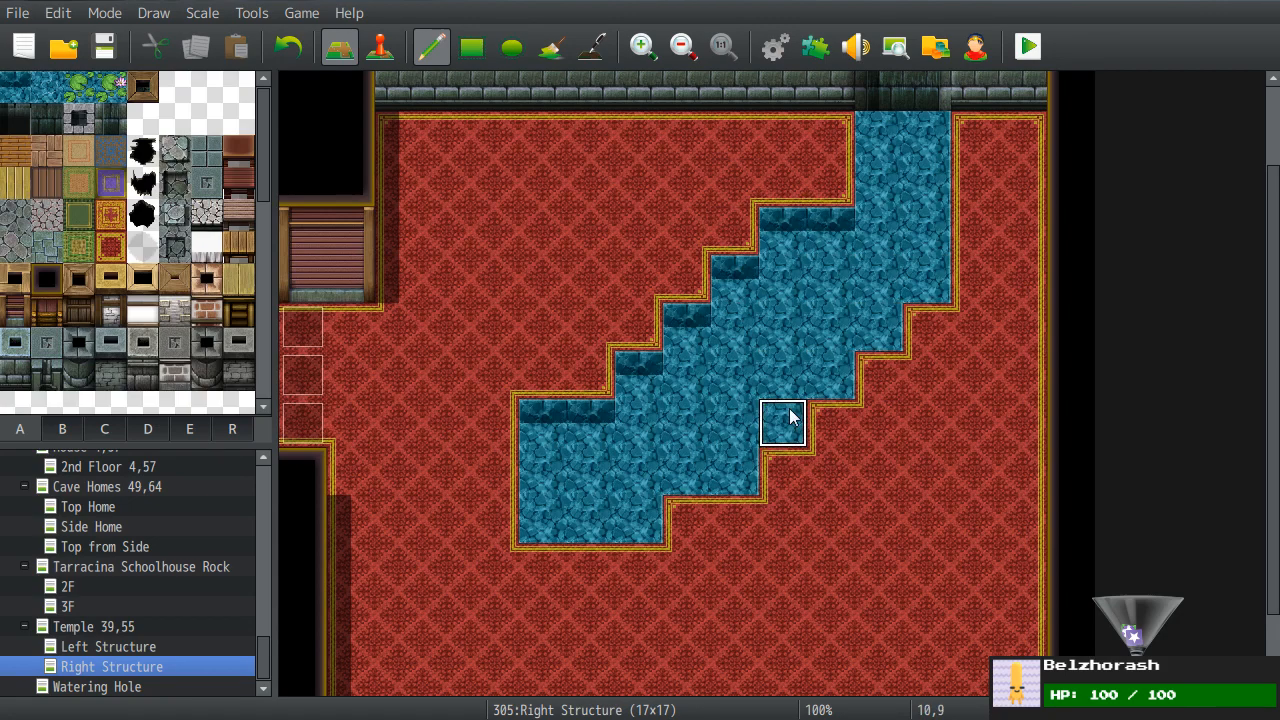
{"action": "left_click", "coordinate": [688, 518]}
{"action": "middle_click_drag", "start_coordinate": [736, 371], "coordinate": [767, 542]}
{"action": "left_click", "coordinate": [649, 525]}
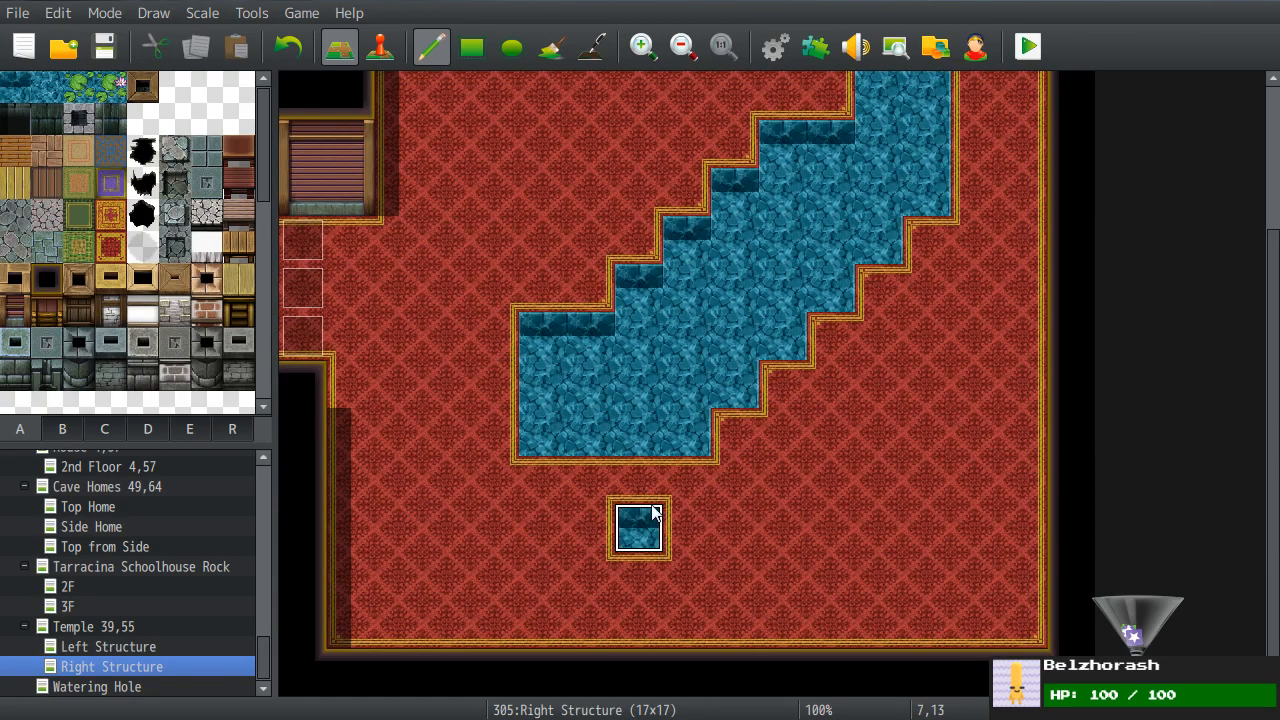
{"action": "key", "text": "ctrl+z"}
{"action": "middle_click_drag", "start_coordinate": [680, 425], "coordinate": [682, 322]}
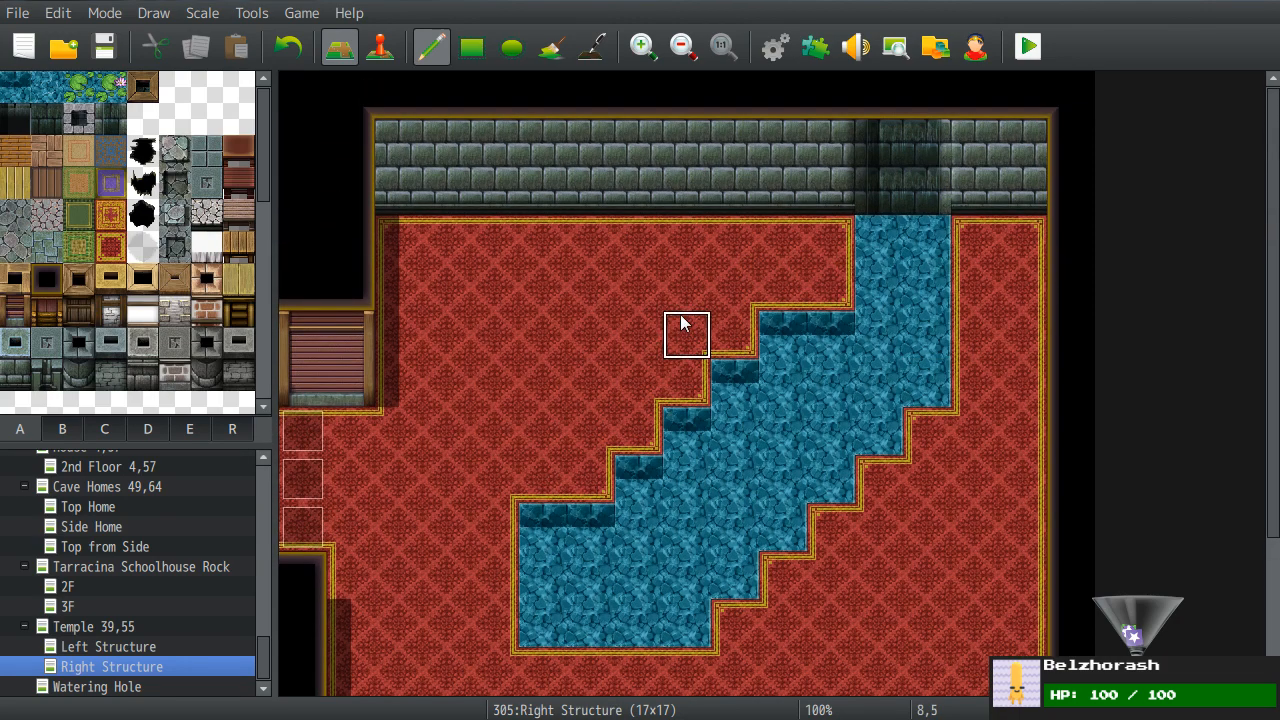
- Browse the object tile sets and bring up the furniture set containing the wooden folding screen
{"action": "left_click", "coordinate": [104, 436]}
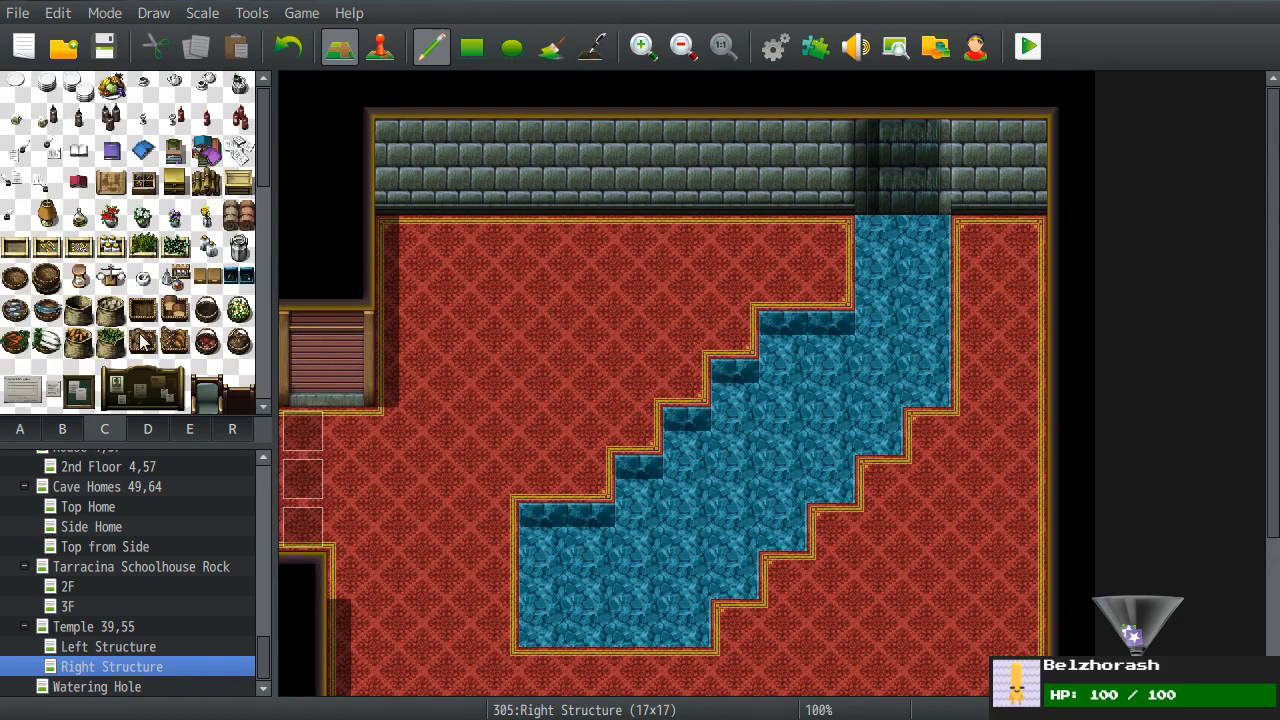
{"action": "left_click", "coordinate": [166, 432]}
{"action": "left_click", "coordinate": [189, 430]}
{"action": "scroll", "coordinate": [161, 362], "scroll_direction": "up", "scroll_amount": 2}
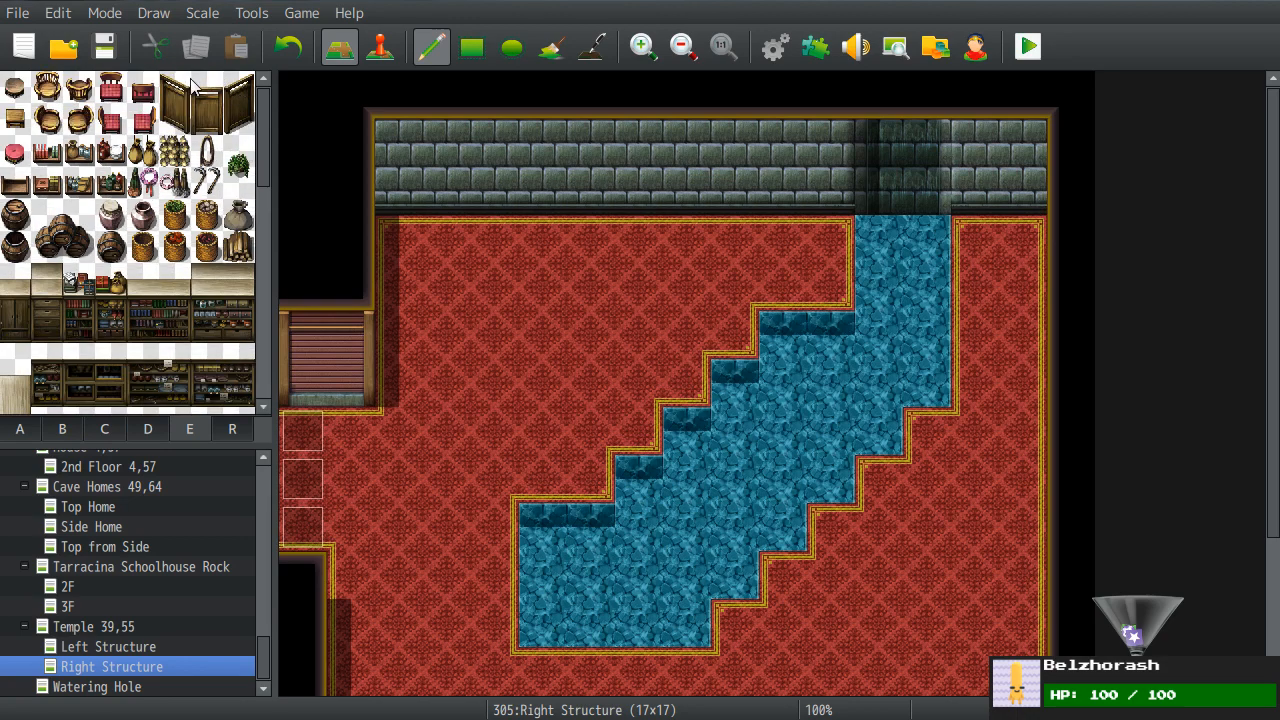
{"action": "left_click_drag", "start_coordinate": [176, 88], "coordinate": [238, 120]}
{"action": "left_click", "coordinate": [404, 228]}
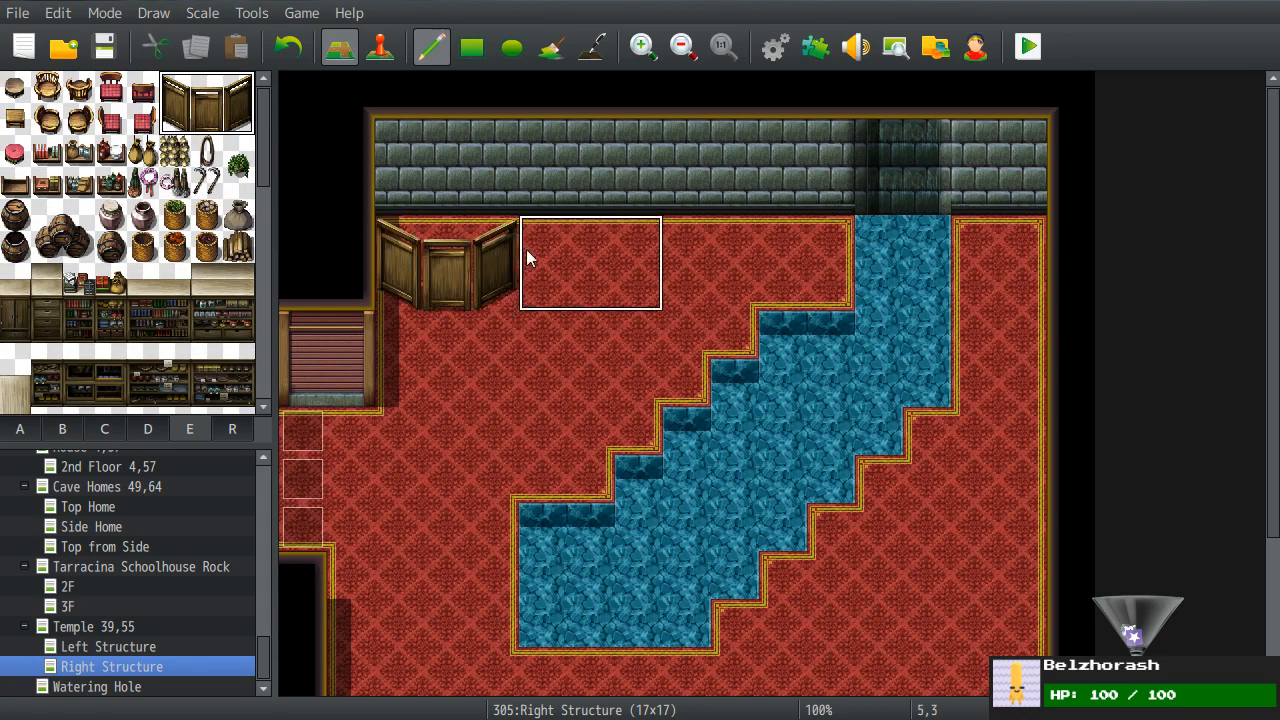
{"action": "scroll", "coordinate": [574, 521], "scroll_direction": "down", "scroll_amount": 4}
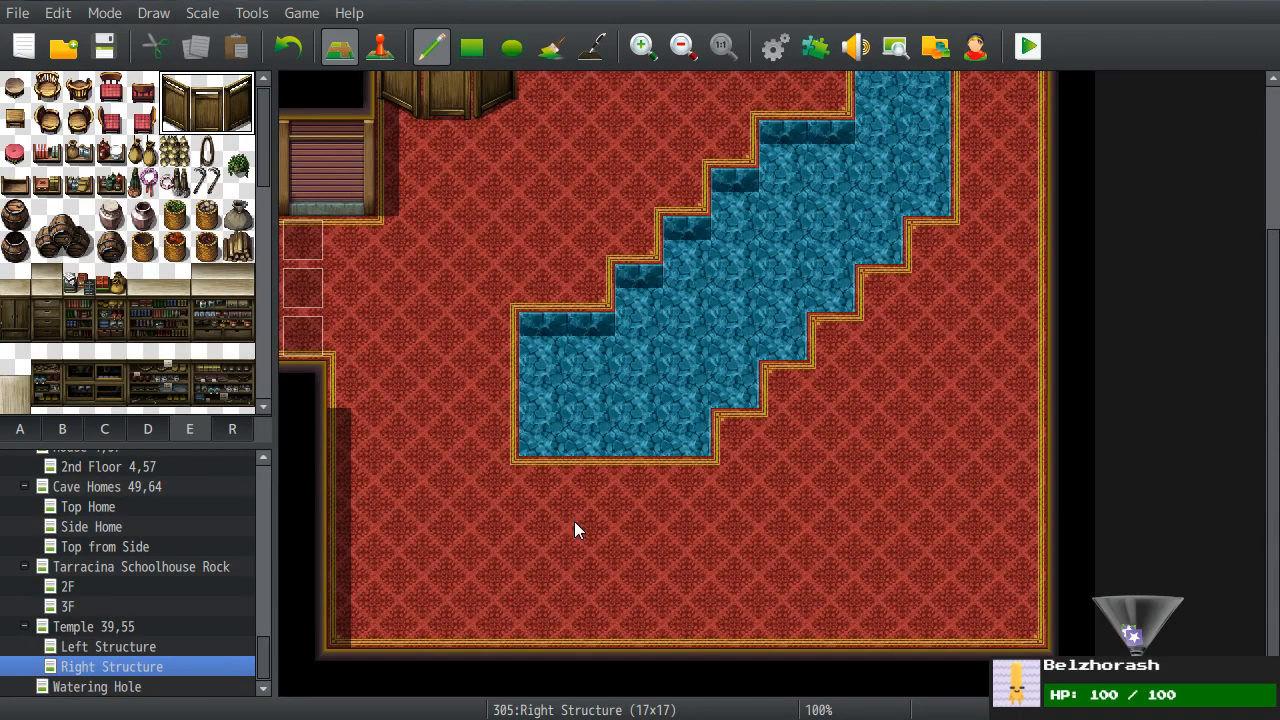
{"action": "scroll", "coordinate": [574, 521], "scroll_direction": "up", "scroll_amount": 4}
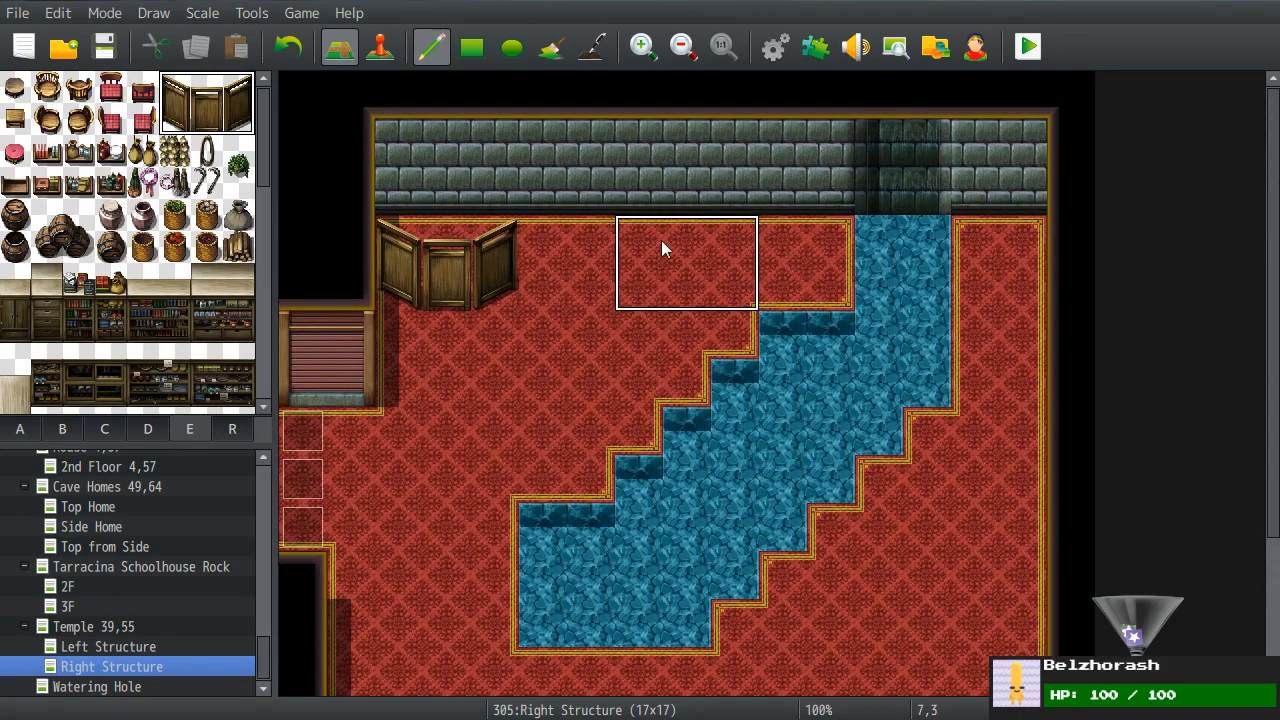
{"action": "left_click", "coordinate": [756, 250]}
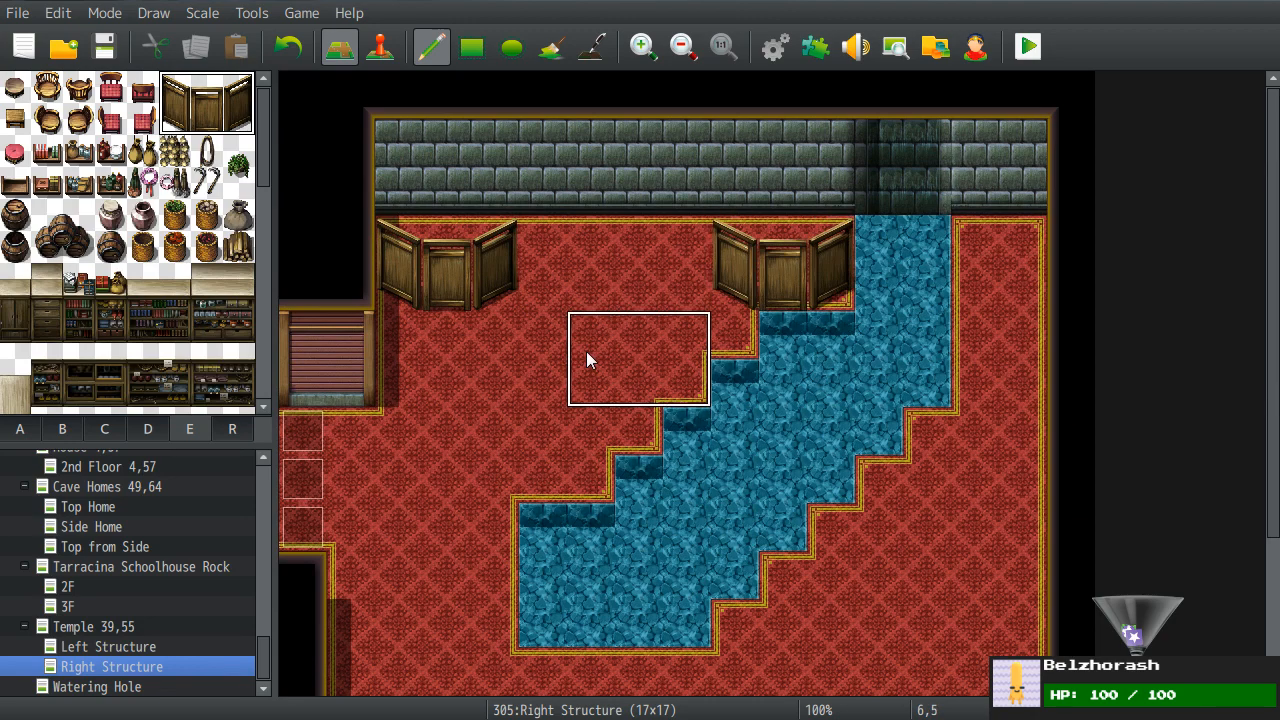
{"action": "key", "text": "ctrl+z"}
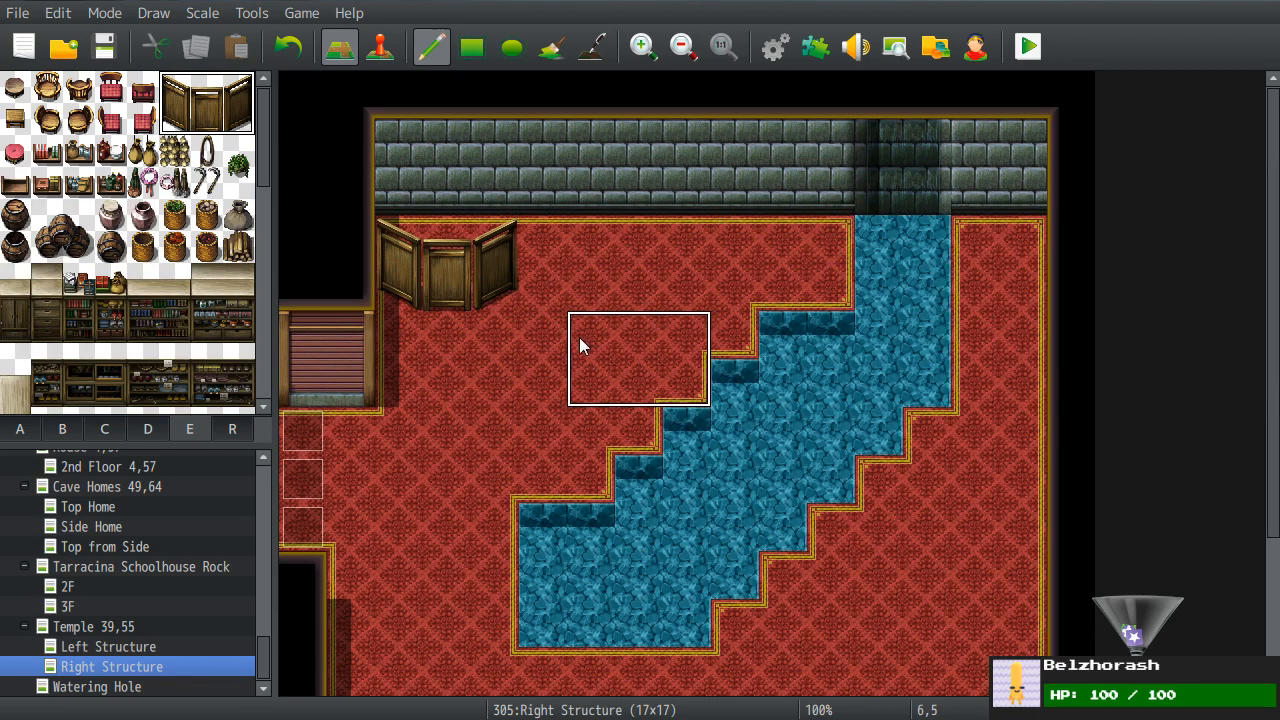
{"action": "key", "text": "ctrl+z"}
- Place the folding screen's left two panels in the carpet's upper-left corner and its right two panels beside the water at the back wall
{"action": "left_click_drag", "start_coordinate": [168, 82], "coordinate": [212, 126]}
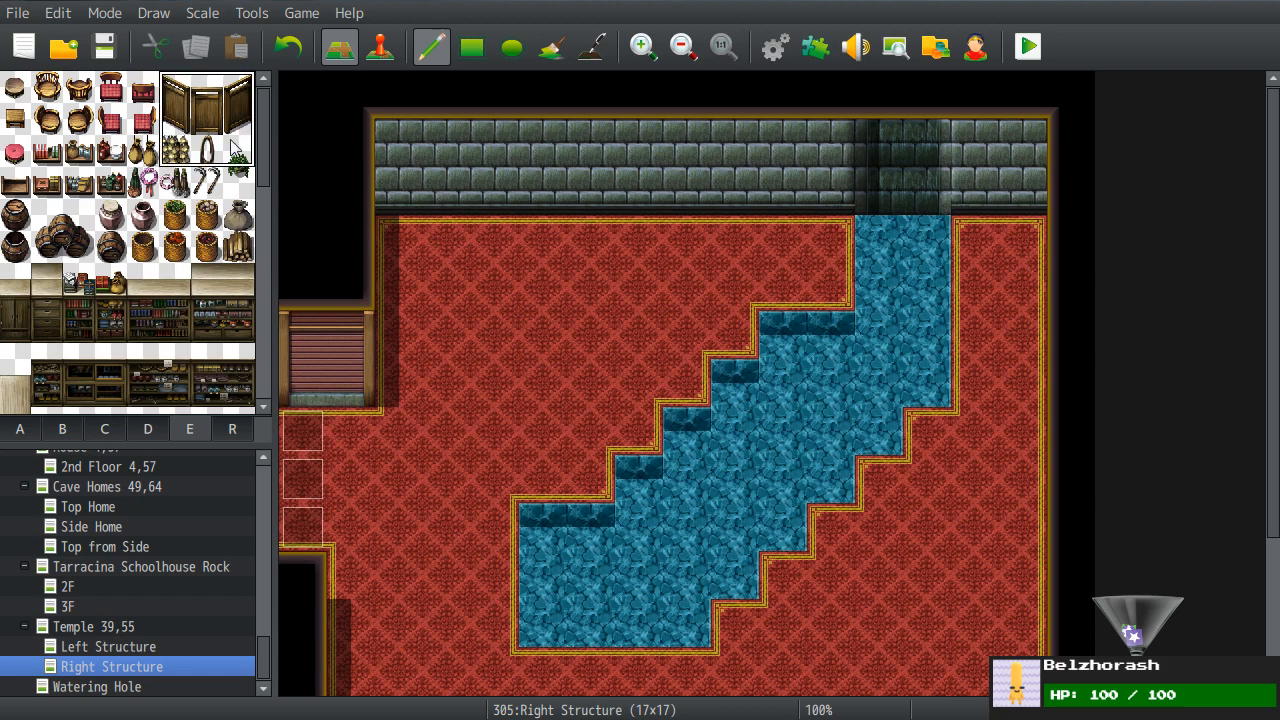
{"action": "left_click", "coordinate": [412, 240]}
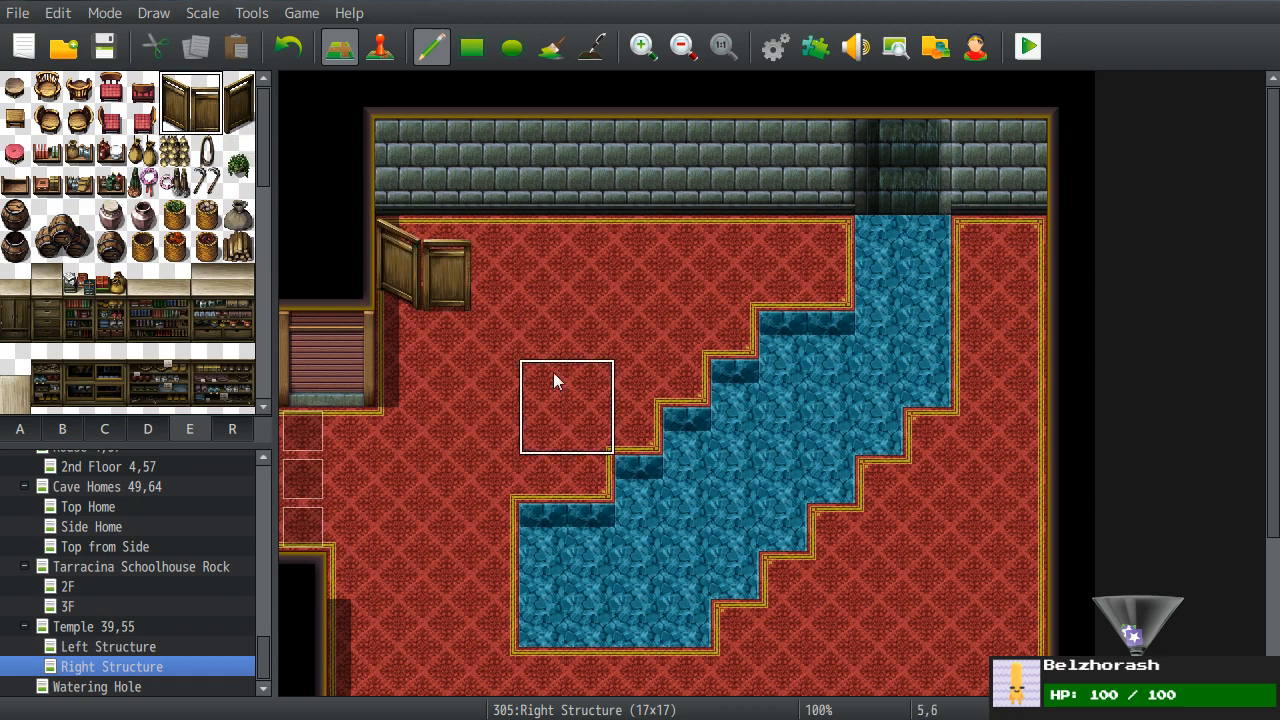
{"action": "left_click", "coordinate": [203, 84]}
{"action": "left_click", "coordinate": [755, 229]}
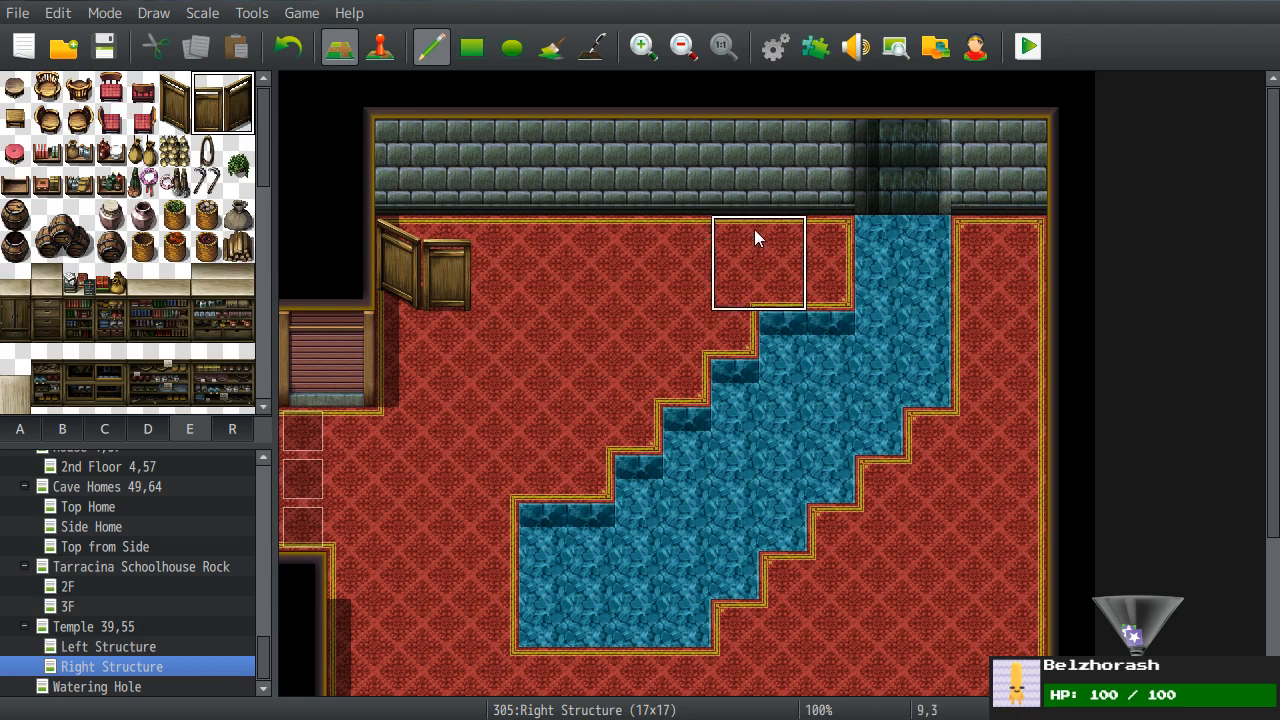
{"action": "key", "text": "ctrl+z"}
{"action": "left_click", "coordinate": [768, 231]}
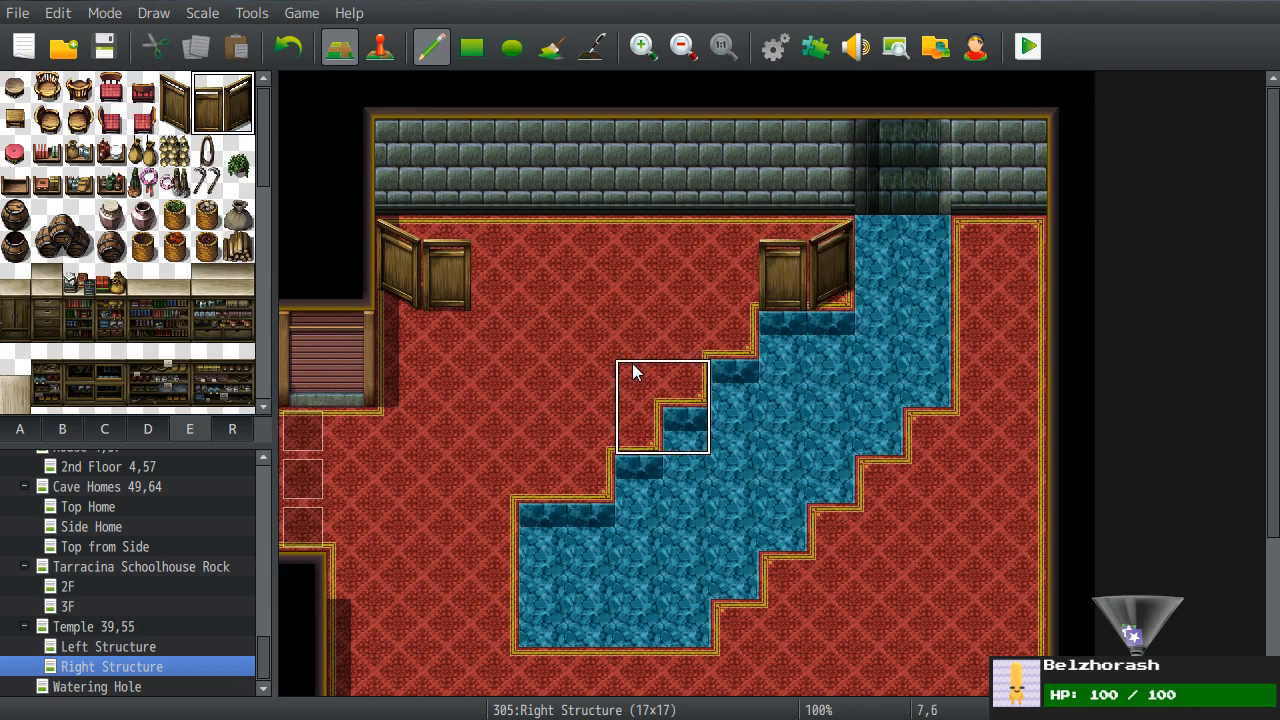
{"action": "right_click", "coordinate": [549, 378]}
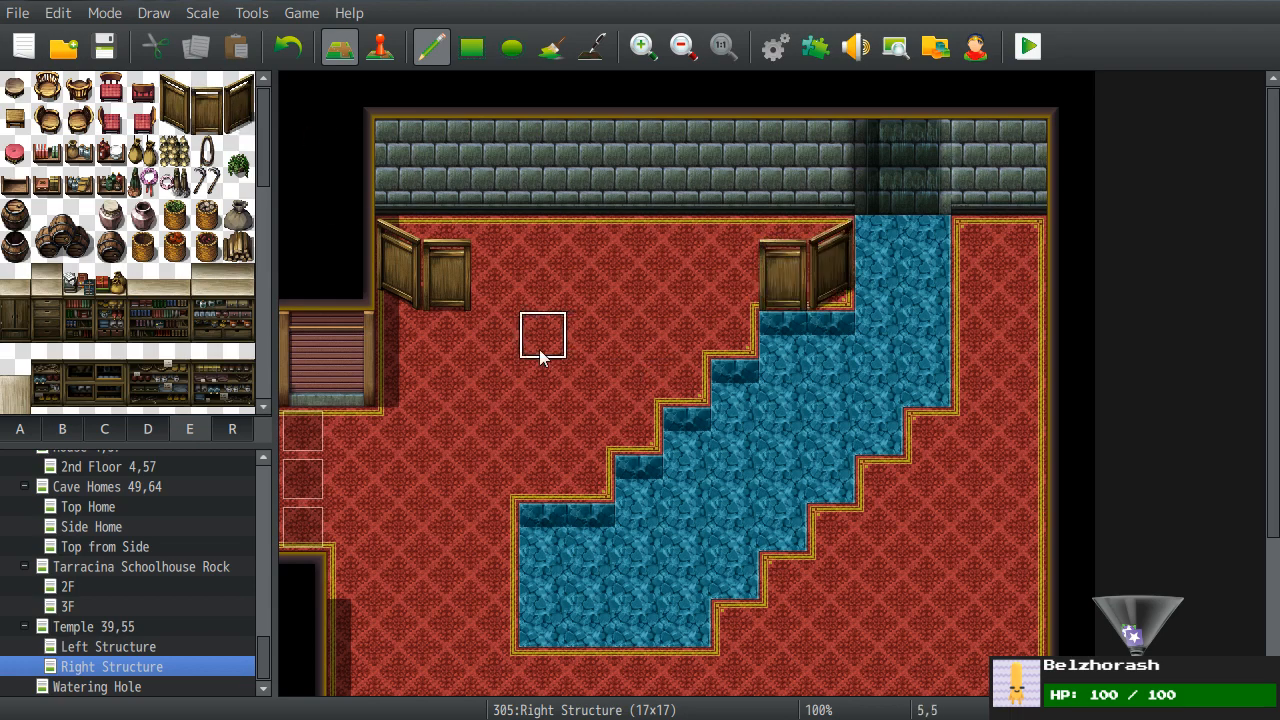
{"action": "scroll", "coordinate": [486, 460], "scroll_direction": "down", "scroll_amount": 3}
{"action": "scroll", "coordinate": [507, 334], "scroll_direction": "up", "scroll_amount": 2}
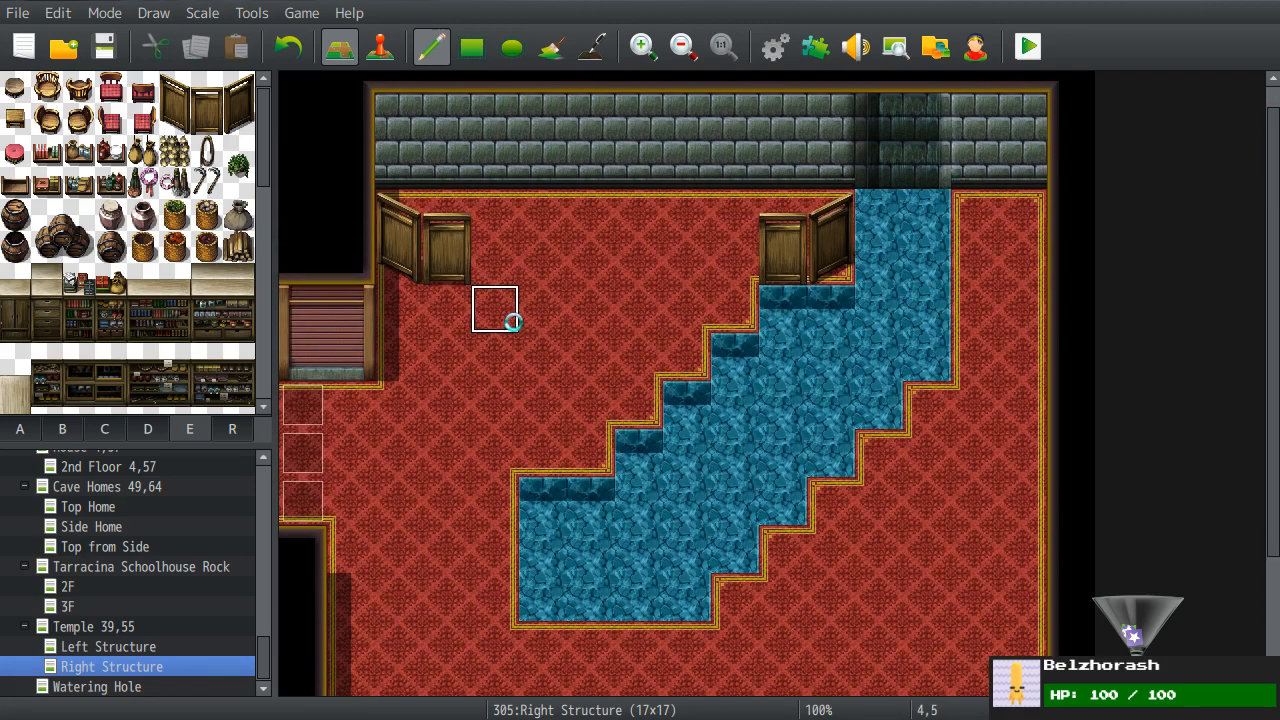
- Browse the furniture, building, small-object and shelf tile sets for more decorations to place in the room
{"action": "scroll", "coordinate": [180, 282], "scroll_direction": "down", "scroll_amount": 5}
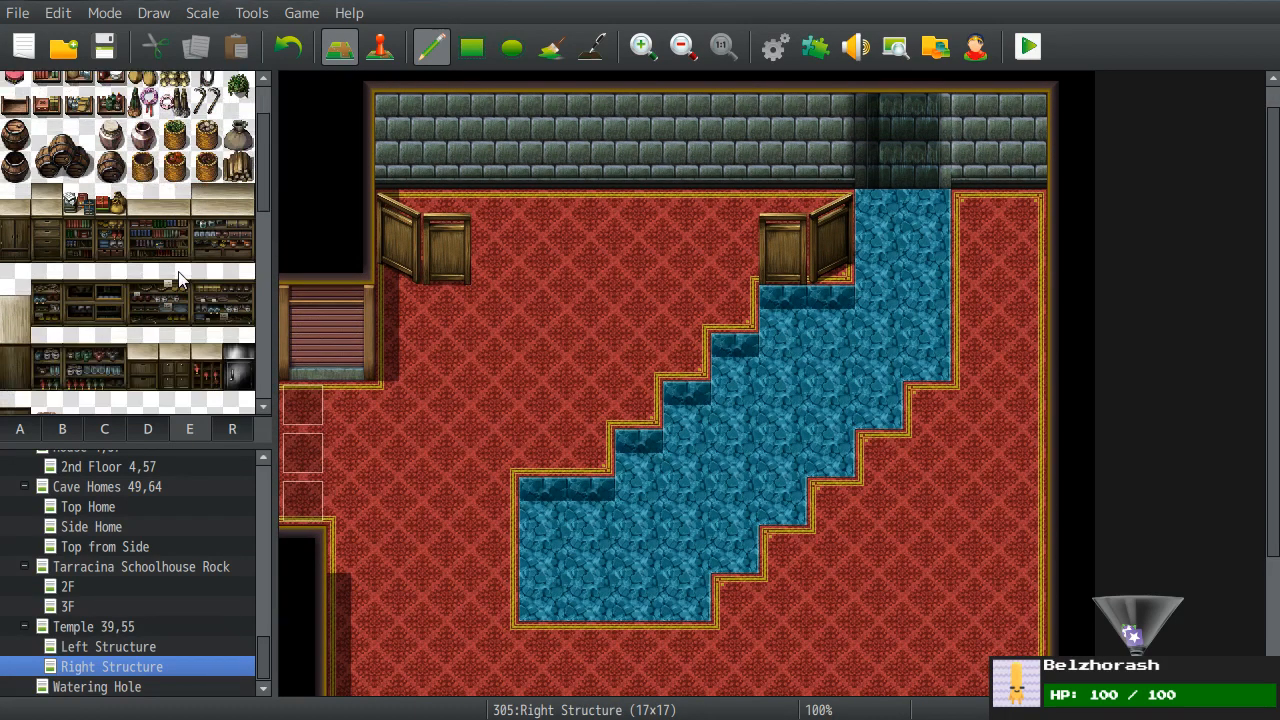
{"action": "scroll", "coordinate": [180, 282], "scroll_direction": "down", "scroll_amount": 3}
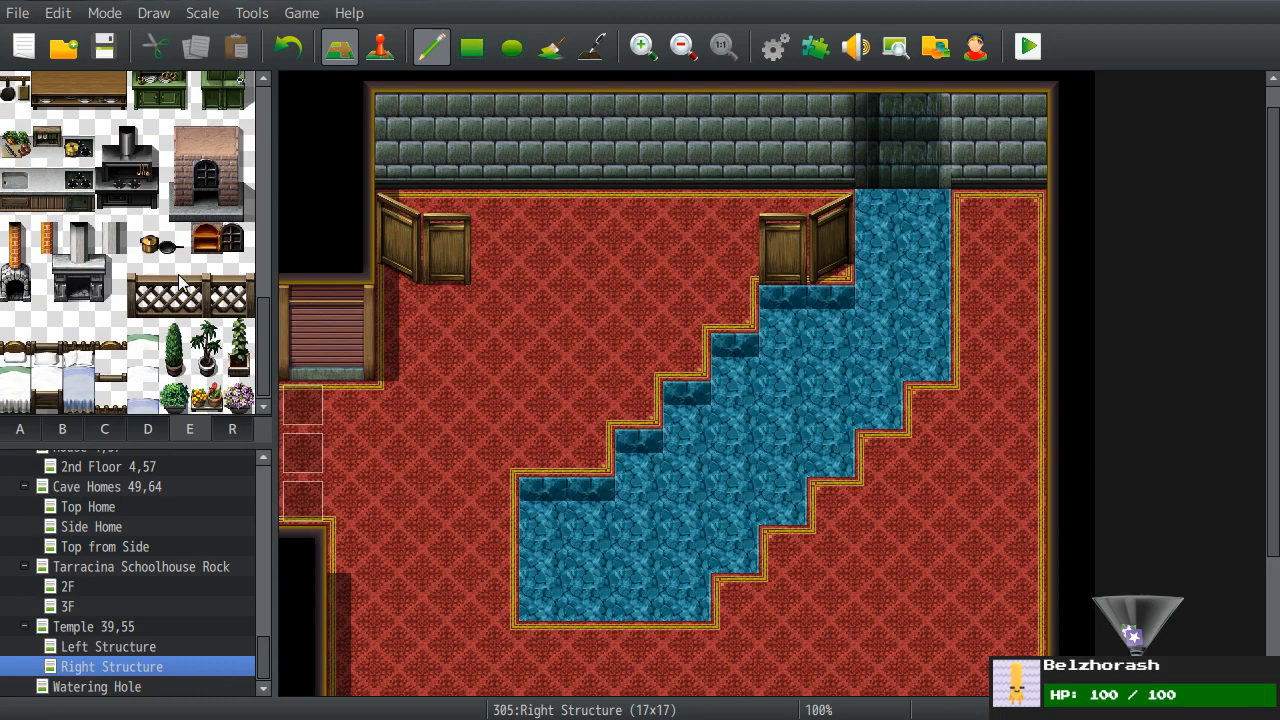
{"action": "left_click", "coordinate": [152, 430]}
{"action": "scroll", "coordinate": [140, 330], "scroll_direction": "up", "scroll_amount": 4}
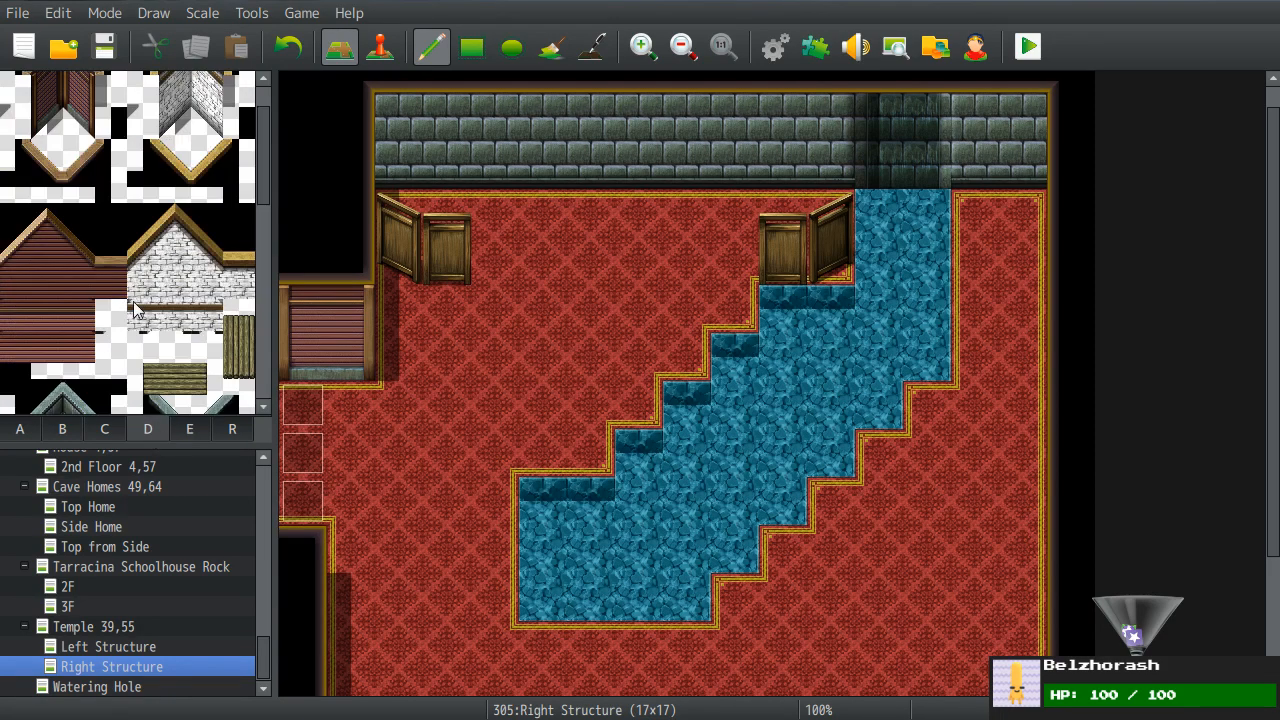
{"action": "left_click", "coordinate": [106, 428]}
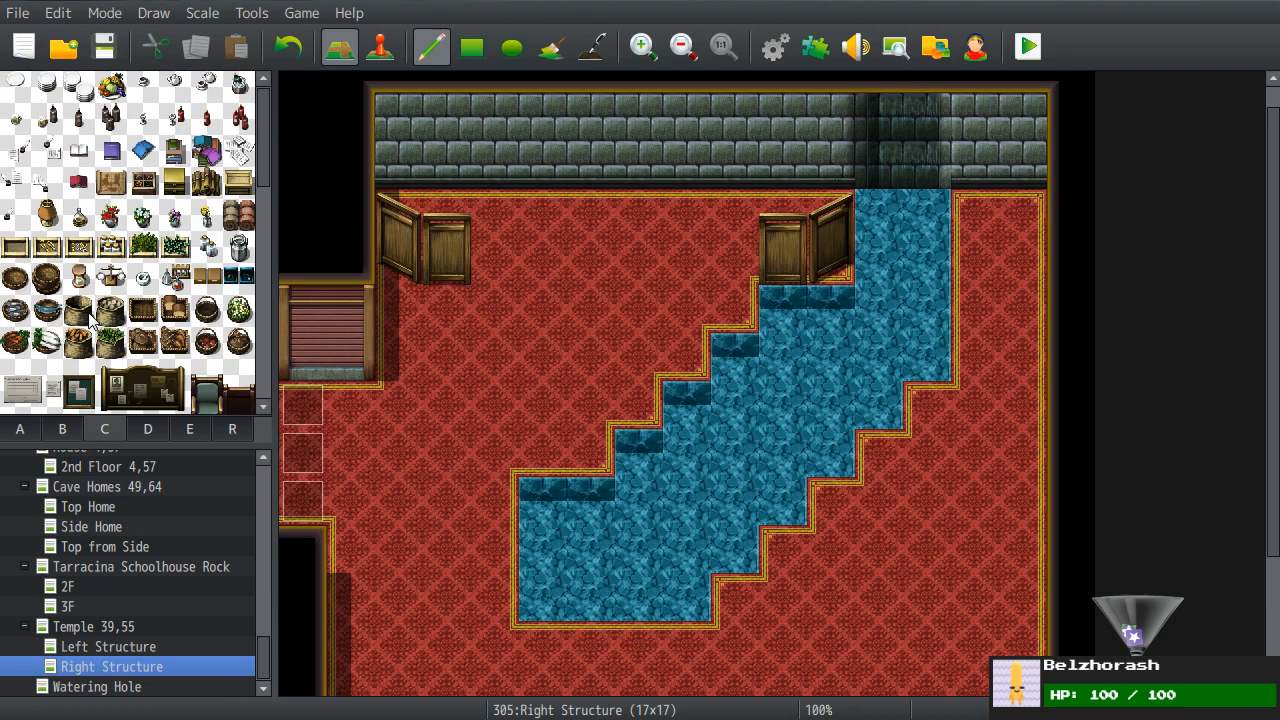
{"action": "left_click", "coordinate": [56, 430]}
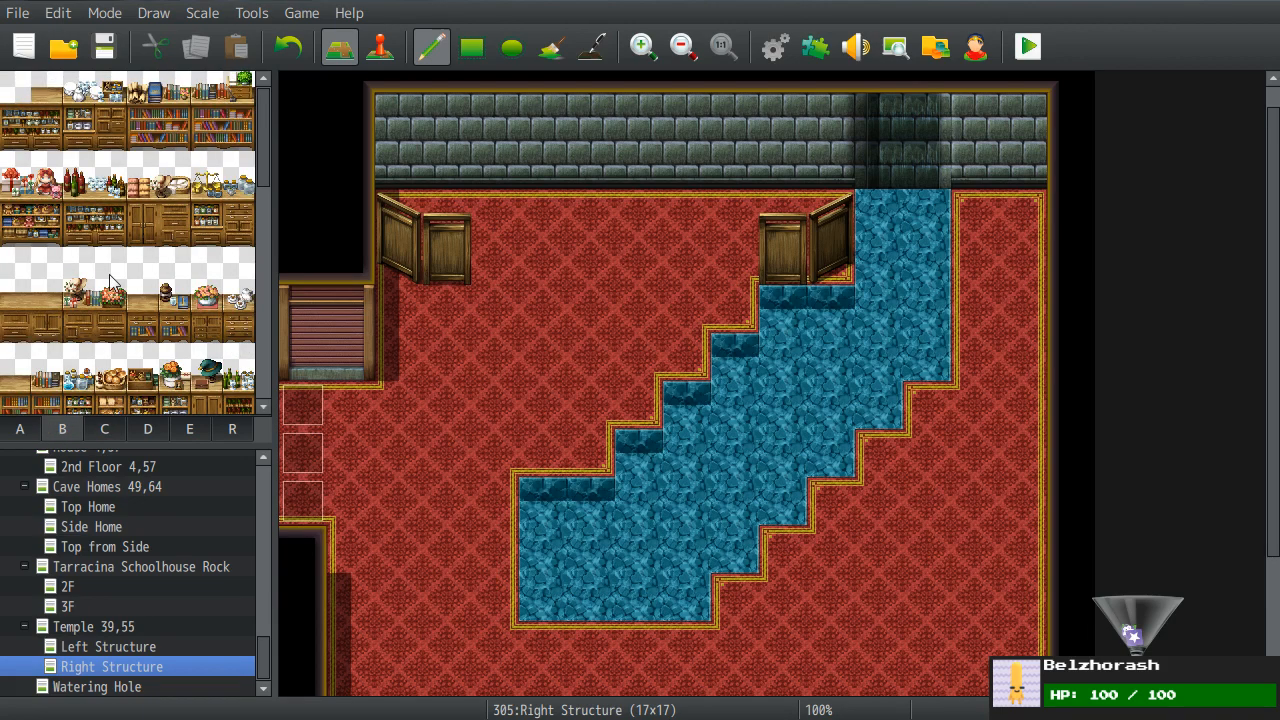
{"action": "scroll", "coordinate": [112, 284], "scroll_direction": "down", "scroll_amount": 10}
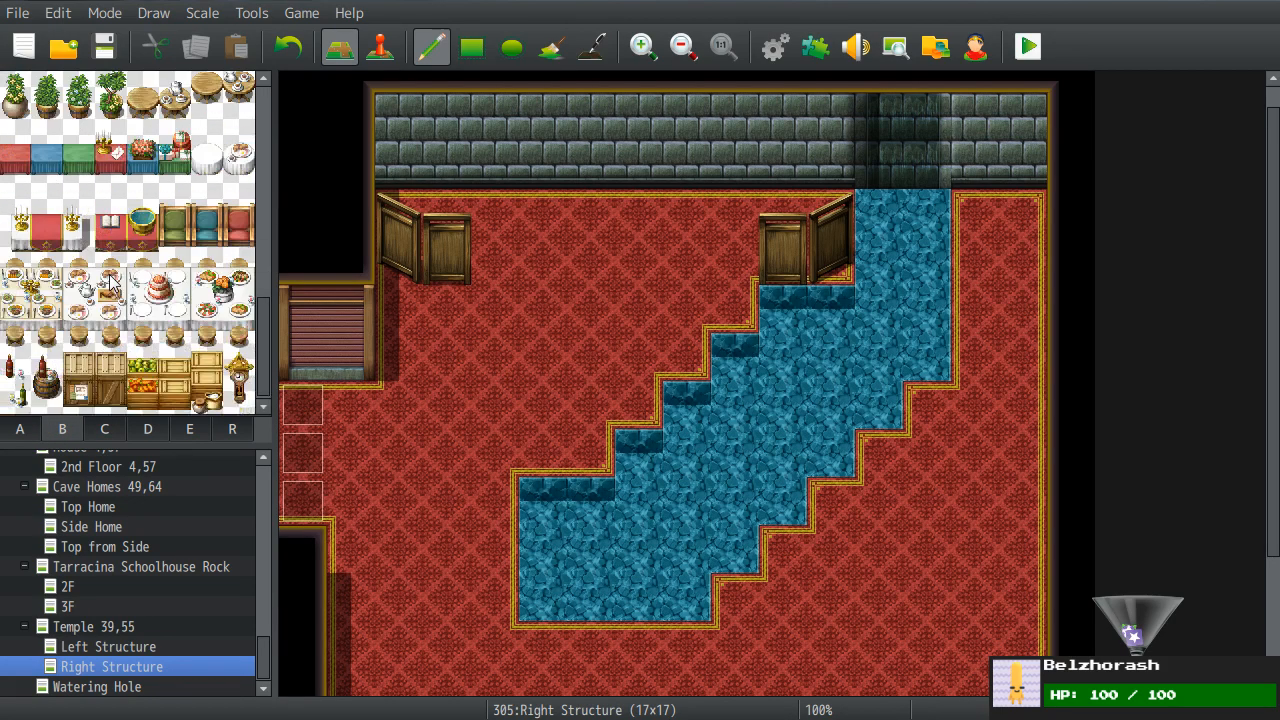
{"action": "scroll", "coordinate": [112, 284], "scroll_direction": "up", "scroll_amount": 2}
{"action": "left_click", "coordinate": [129, 428]}
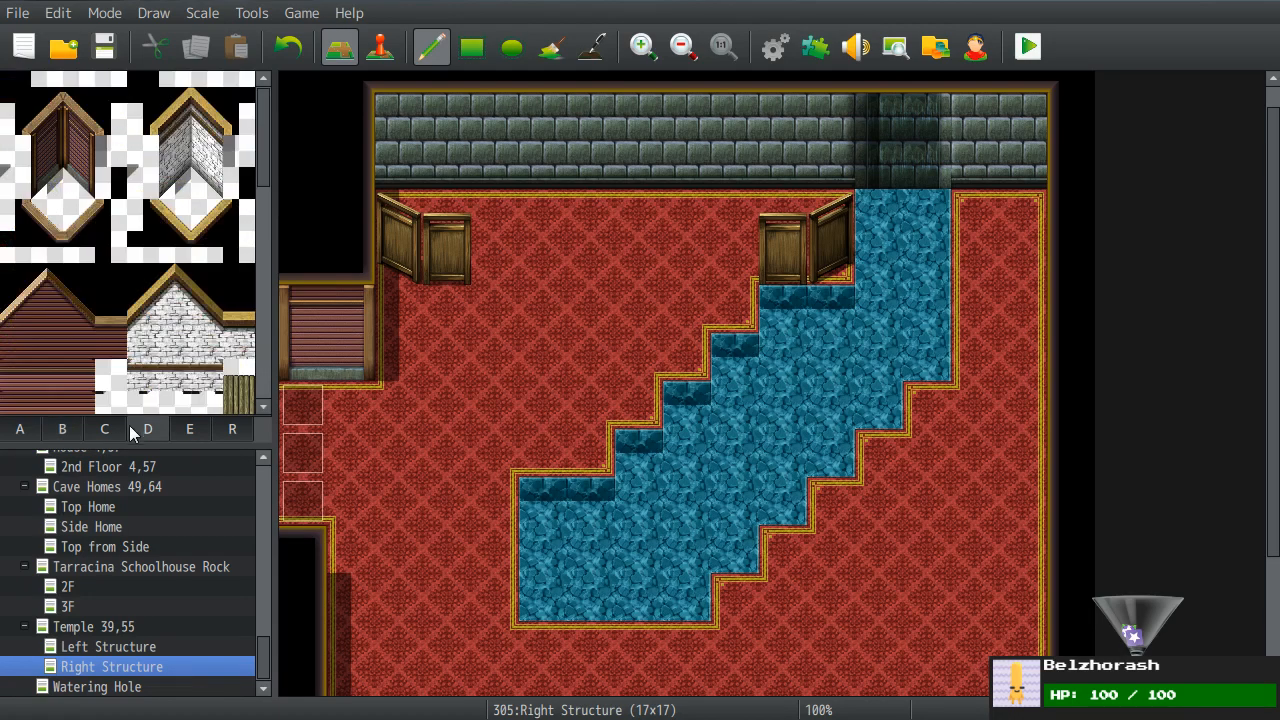
{"action": "left_click", "coordinate": [106, 428]}
- Look through the background music in the Sound Test, select the Soundorbis DriveLOOP11 track, and close the window
{"action": "left_click", "coordinate": [856, 46]}
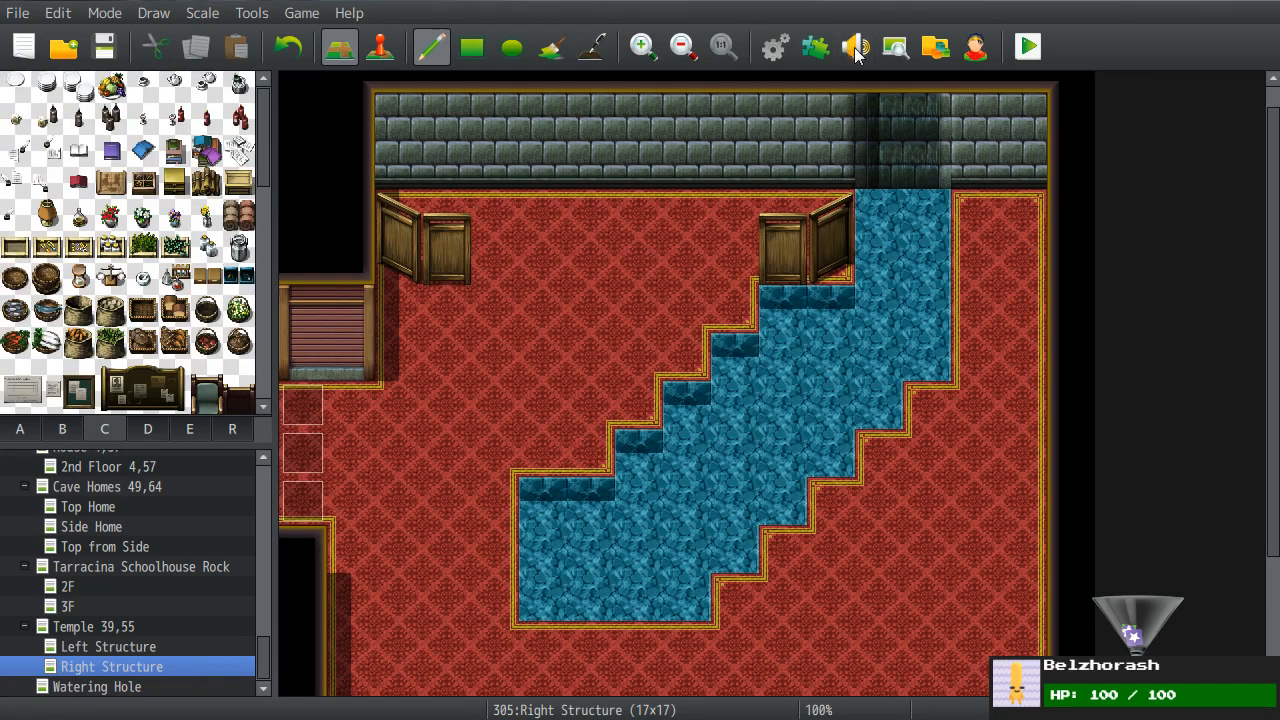
{"action": "scroll", "coordinate": [615, 356], "scroll_direction": "down", "scroll_amount": 2}
{"action": "scroll", "coordinate": [615, 356], "scroll_direction": "down", "scroll_amount": 15}
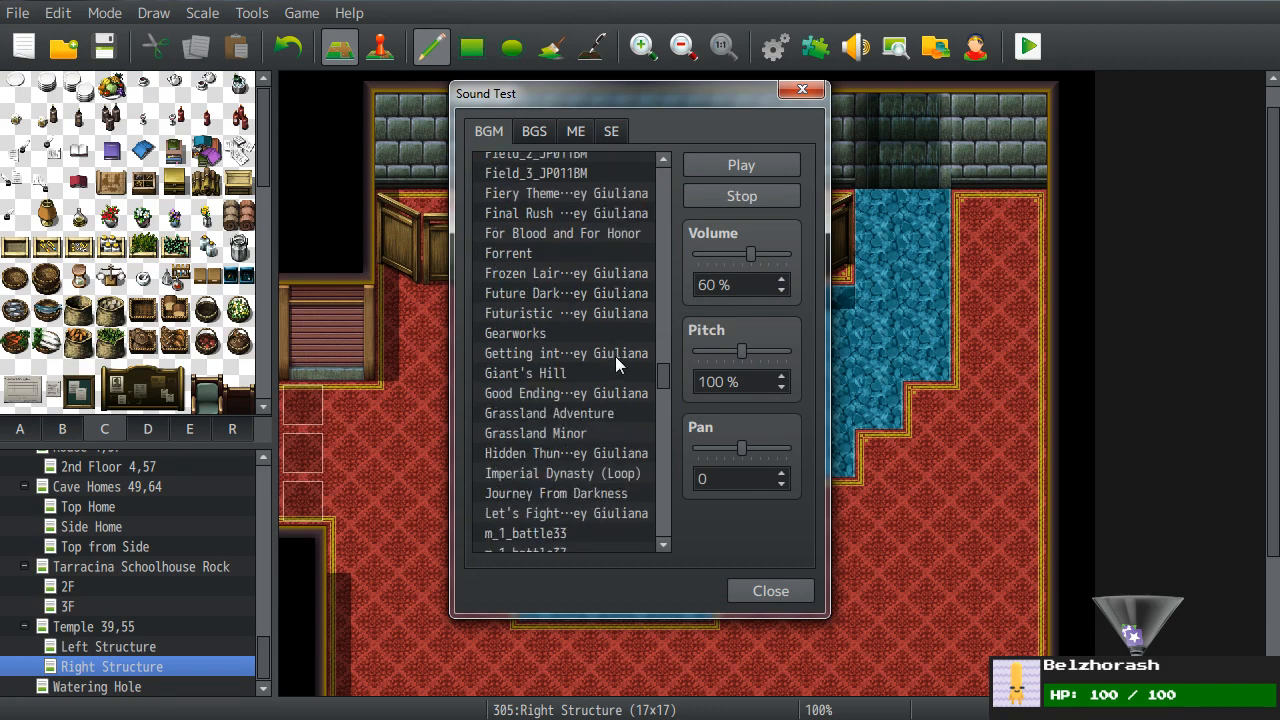
{"action": "scroll", "coordinate": [615, 358], "scroll_direction": "down", "scroll_amount": 14}
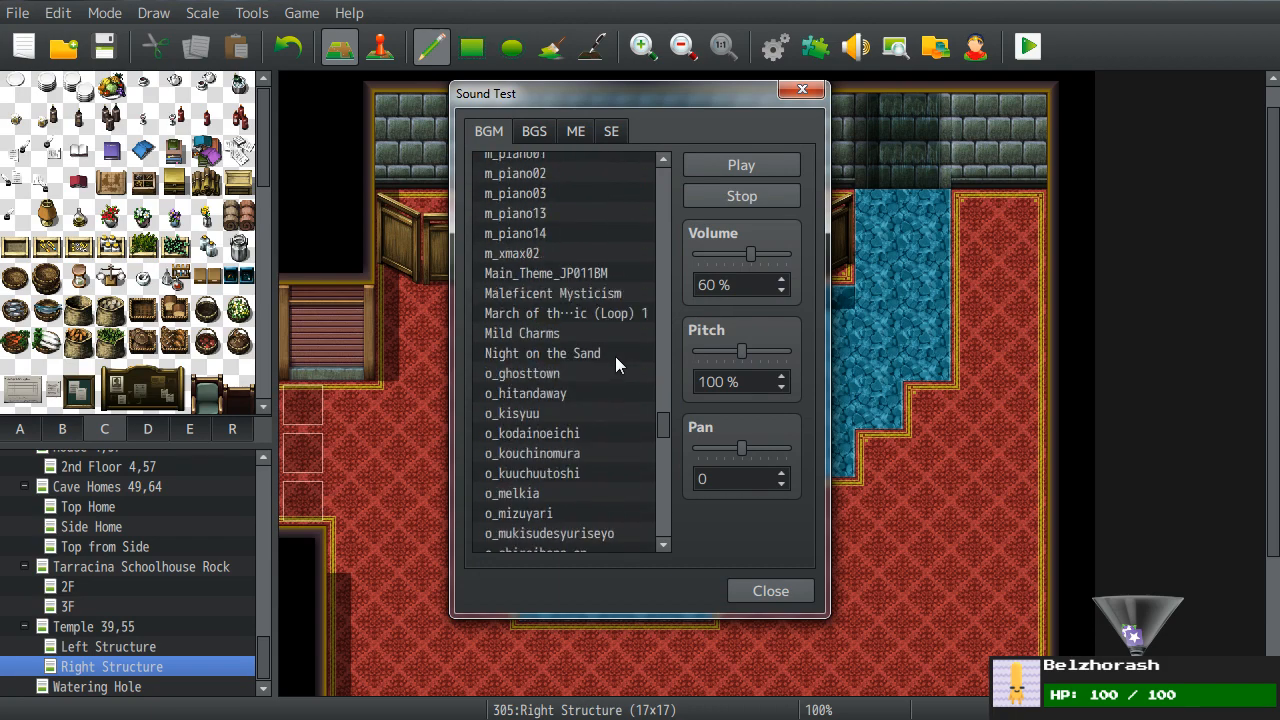
{"action": "scroll", "coordinate": [615, 356], "scroll_direction": "down", "scroll_amount": 4}
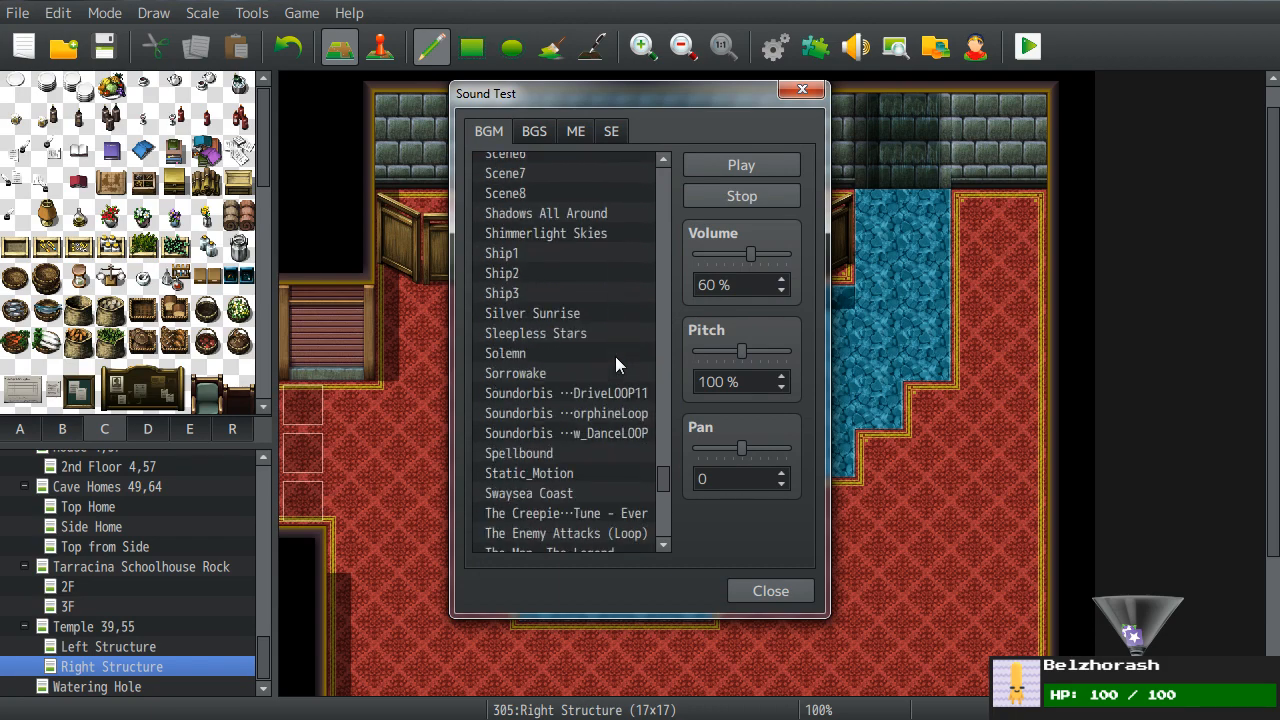
{"action": "left_click", "coordinate": [642, 278]}
{"action": "left_click", "coordinate": [801, 91]}
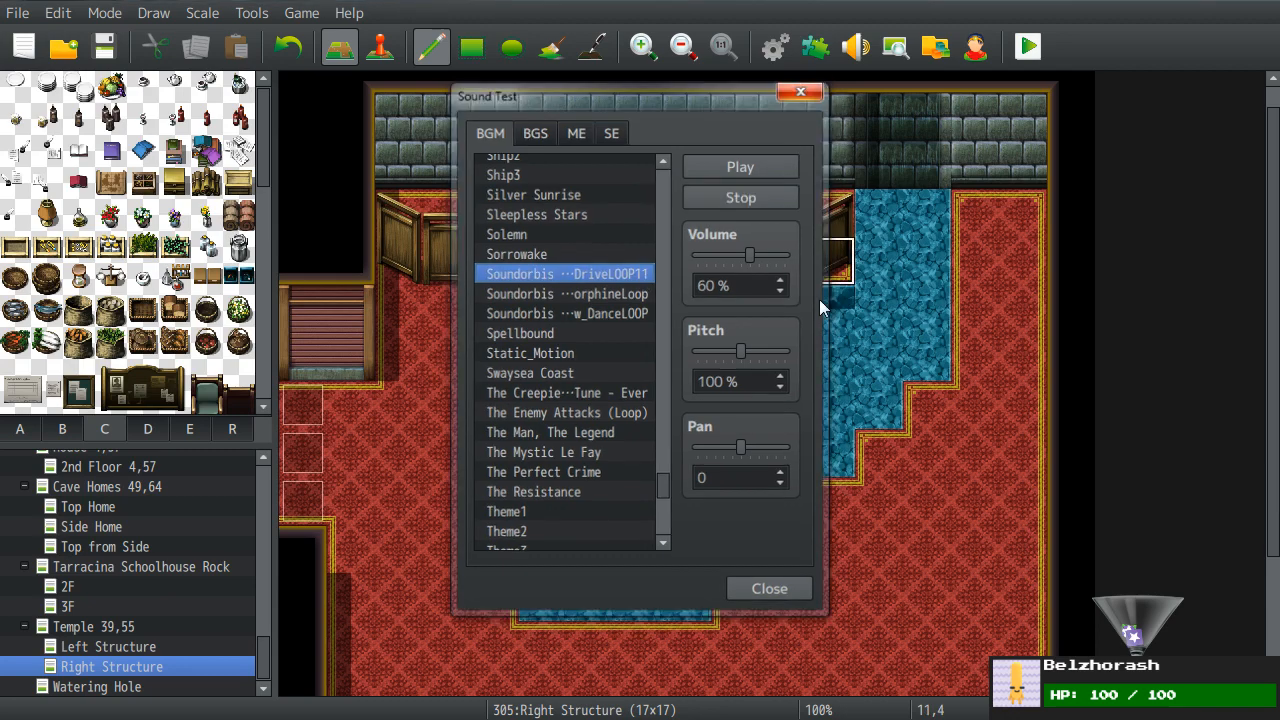
- Place the pair of rolled cloth bundles on the carpet beside the stairs, just below the upper-left folding screen
{"action": "scroll", "coordinate": [750, 363], "scroll_direction": "down", "scroll_amount": 2}
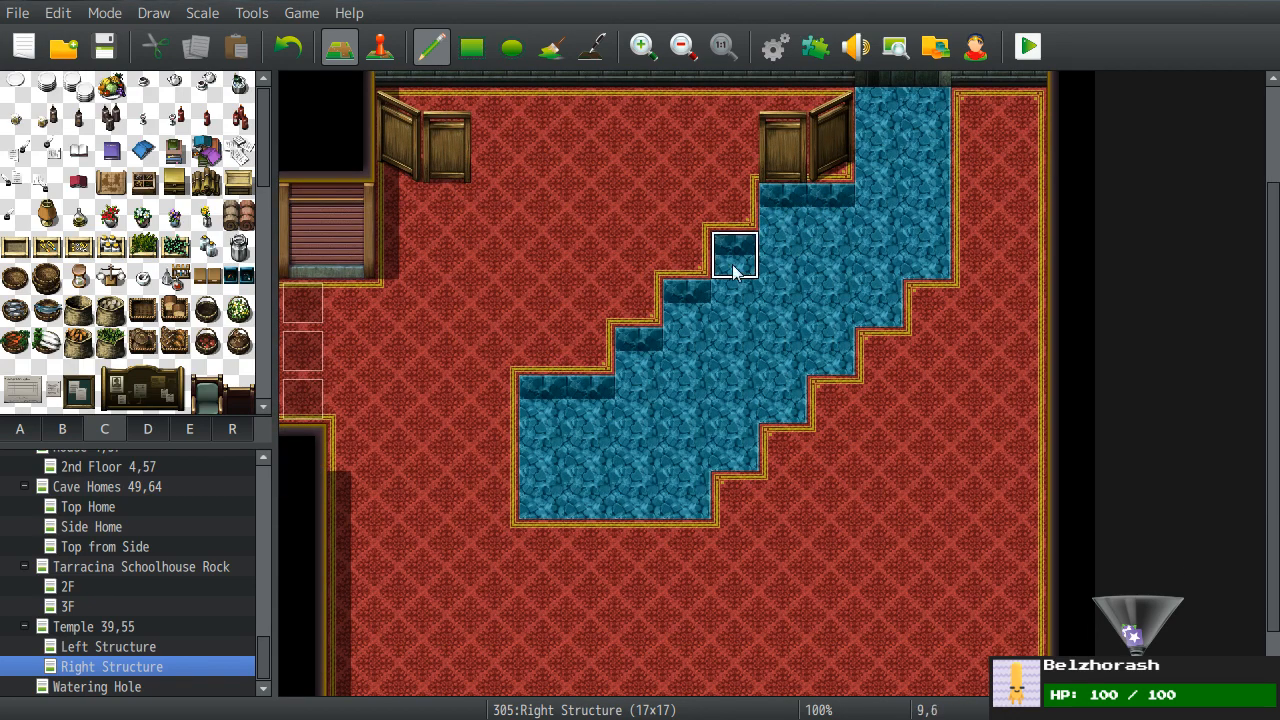
{"action": "scroll", "coordinate": [650, 370], "scroll_direction": "up", "scroll_amount": 2}
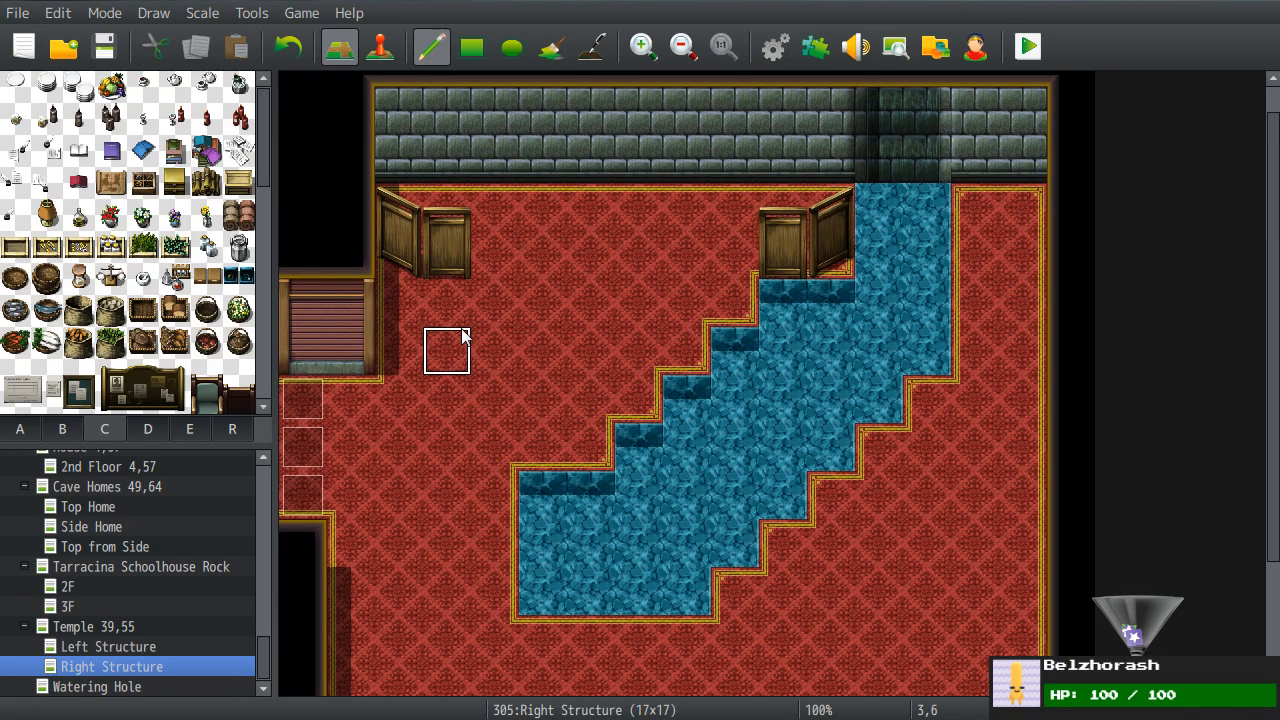
{"action": "scroll", "coordinate": [168, 233], "scroll_direction": "down", "scroll_amount": 2}
{"action": "scroll", "coordinate": [168, 233], "scroll_direction": "up", "scroll_amount": 2}
{"action": "left_click", "coordinate": [246, 222]}
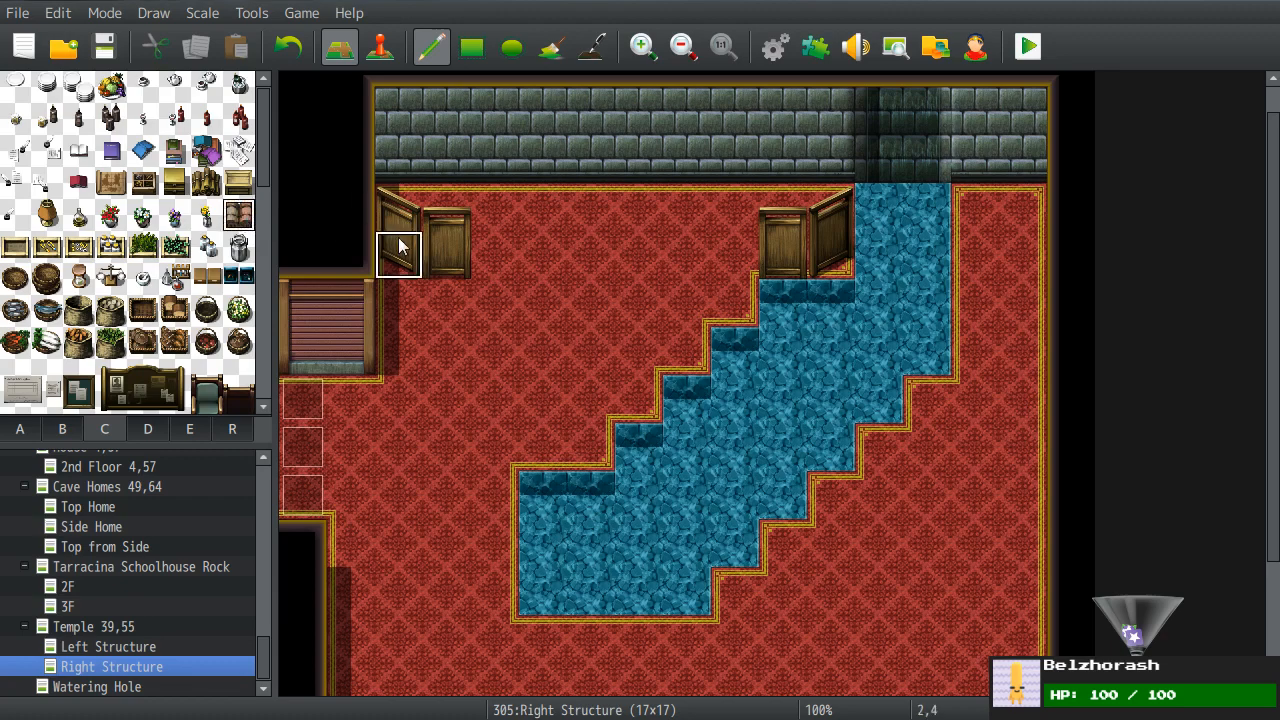
{"action": "left_click", "coordinate": [400, 300]}
- Browse the other tile sets and bring back the furniture set containing the wooden folding screen
{"action": "scroll", "coordinate": [460, 451], "scroll_direction": "down", "scroll_amount": 3}
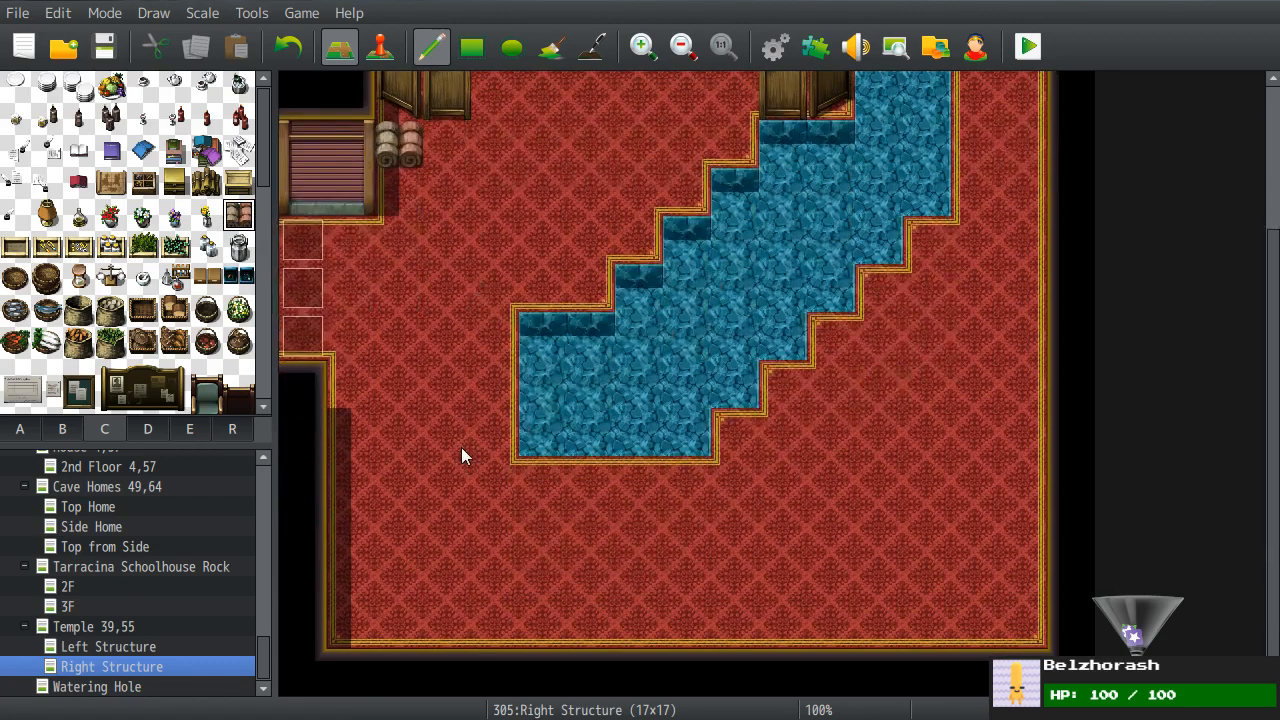
{"action": "left_click", "coordinate": [60, 430]}
{"action": "left_click", "coordinate": [28, 430]}
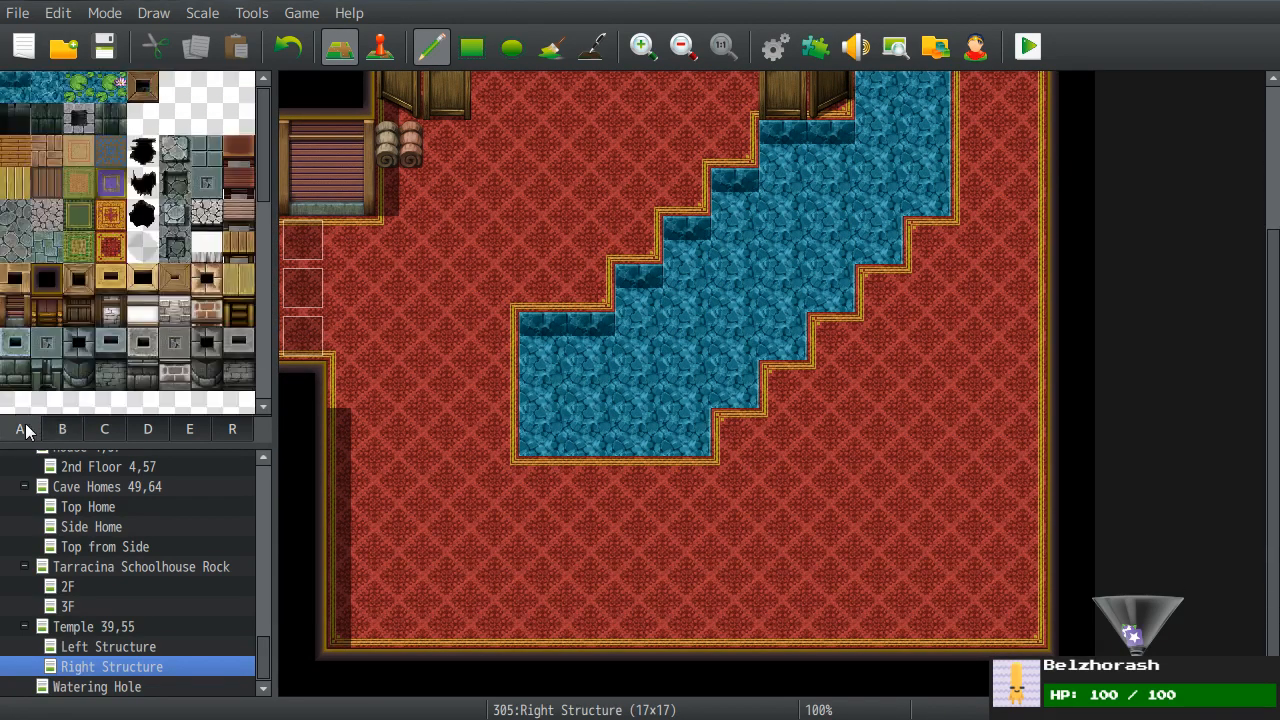
{"action": "left_click", "coordinate": [145, 432]}
{"action": "left_click", "coordinate": [195, 427]}
{"action": "scroll", "coordinate": [109, 335], "scroll_direction": "up", "scroll_amount": 7}
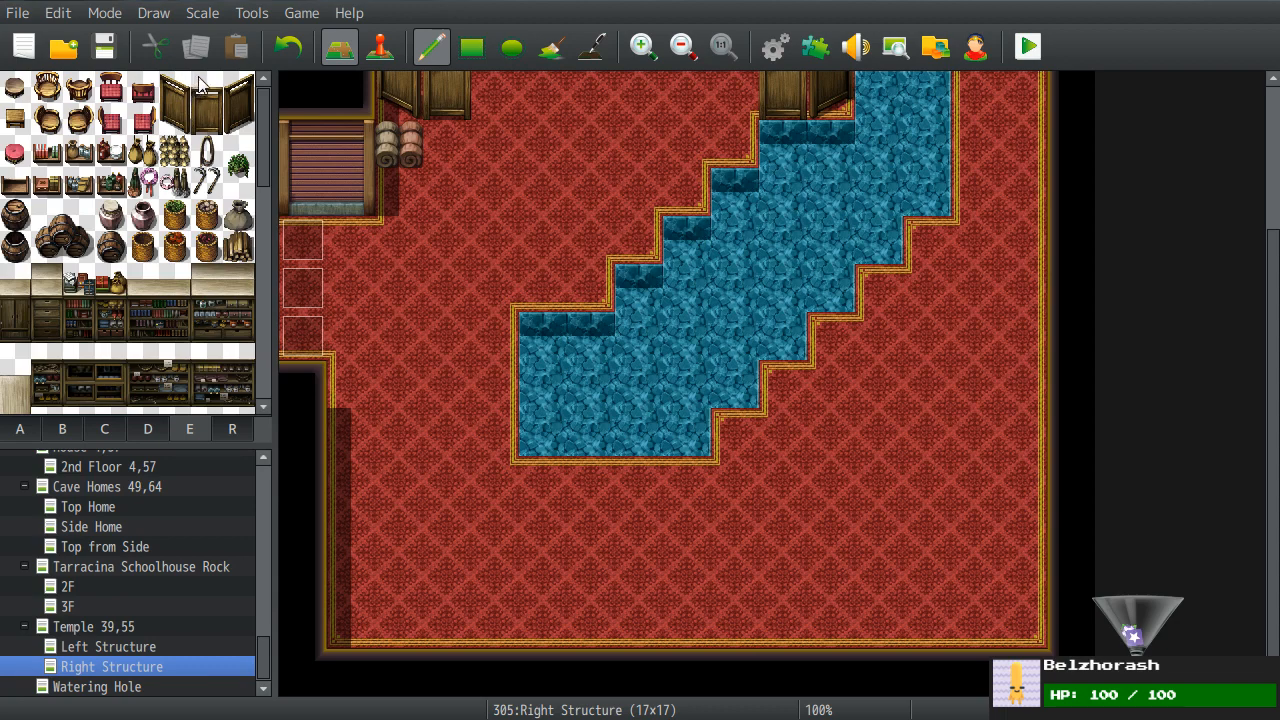
{"action": "scroll", "coordinate": [461, 287], "scroll_direction": "up", "scroll_amount": 3}
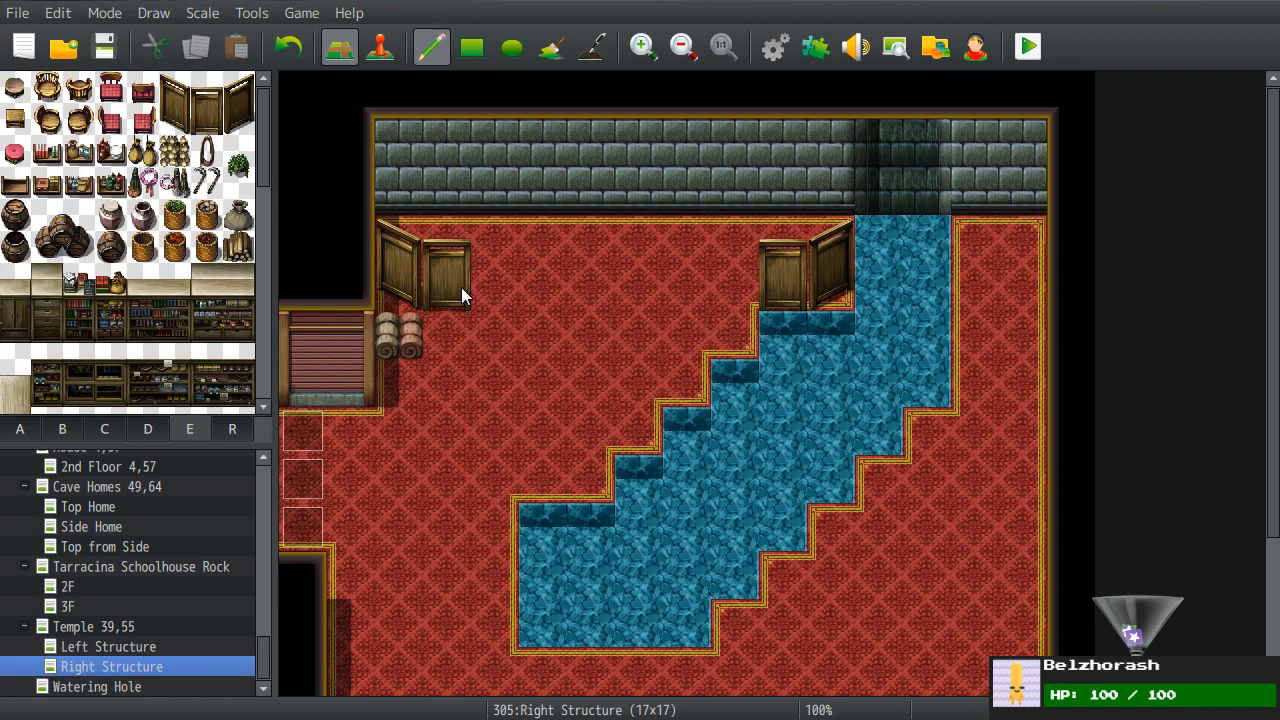
- Place two flat middle panels of the folding screen side by side near the room's lower-left corner and two near its lower-right corner
{"action": "left_click", "coordinate": [208, 95]}
{"action": "scroll", "coordinate": [489, 523], "scroll_direction": "down", "scroll_amount": 2}
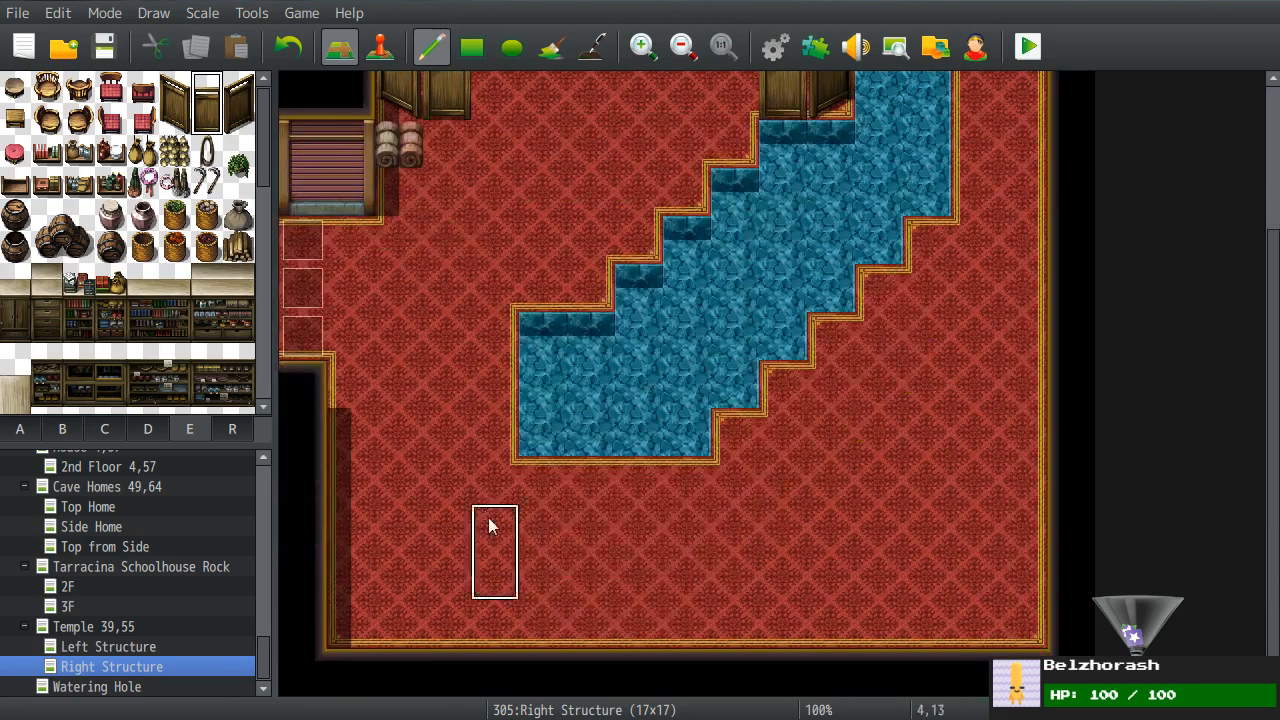
{"action": "left_click", "coordinate": [350, 520]}
{"action": "left_click", "coordinate": [399, 520]}
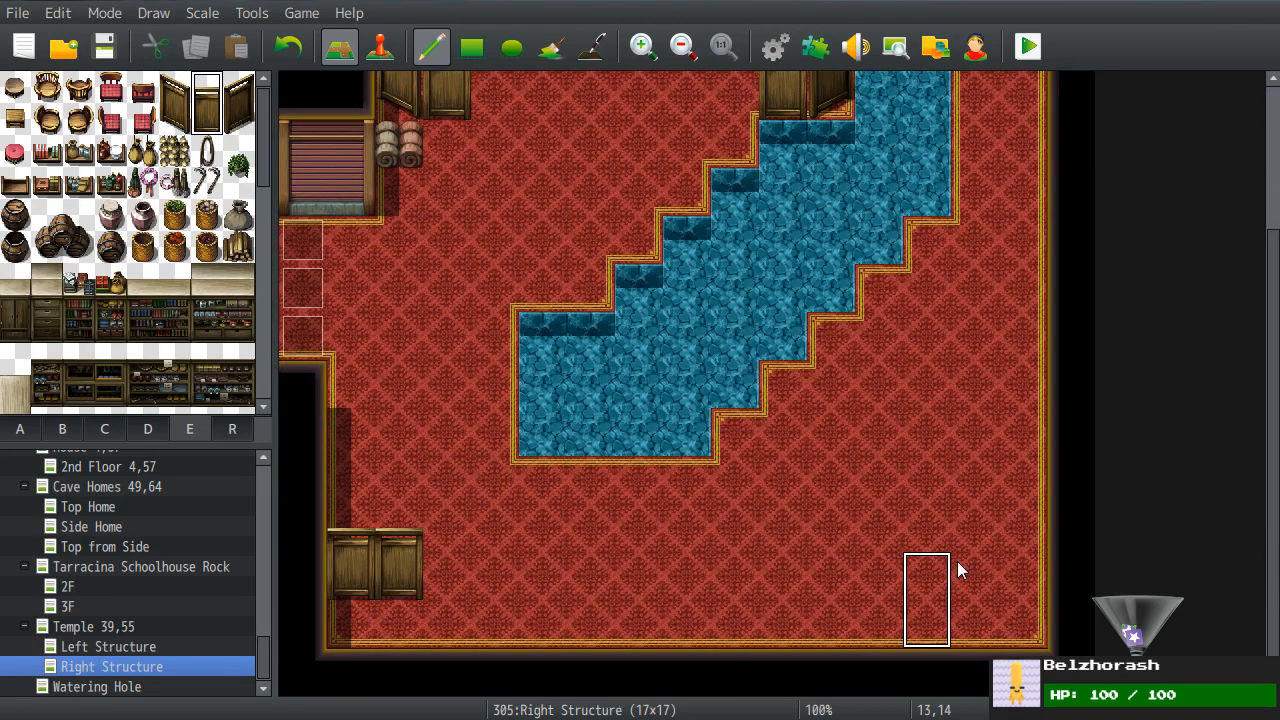
{"action": "left_click", "coordinate": [975, 525]}
{"action": "left_click", "coordinate": [1023, 525]}
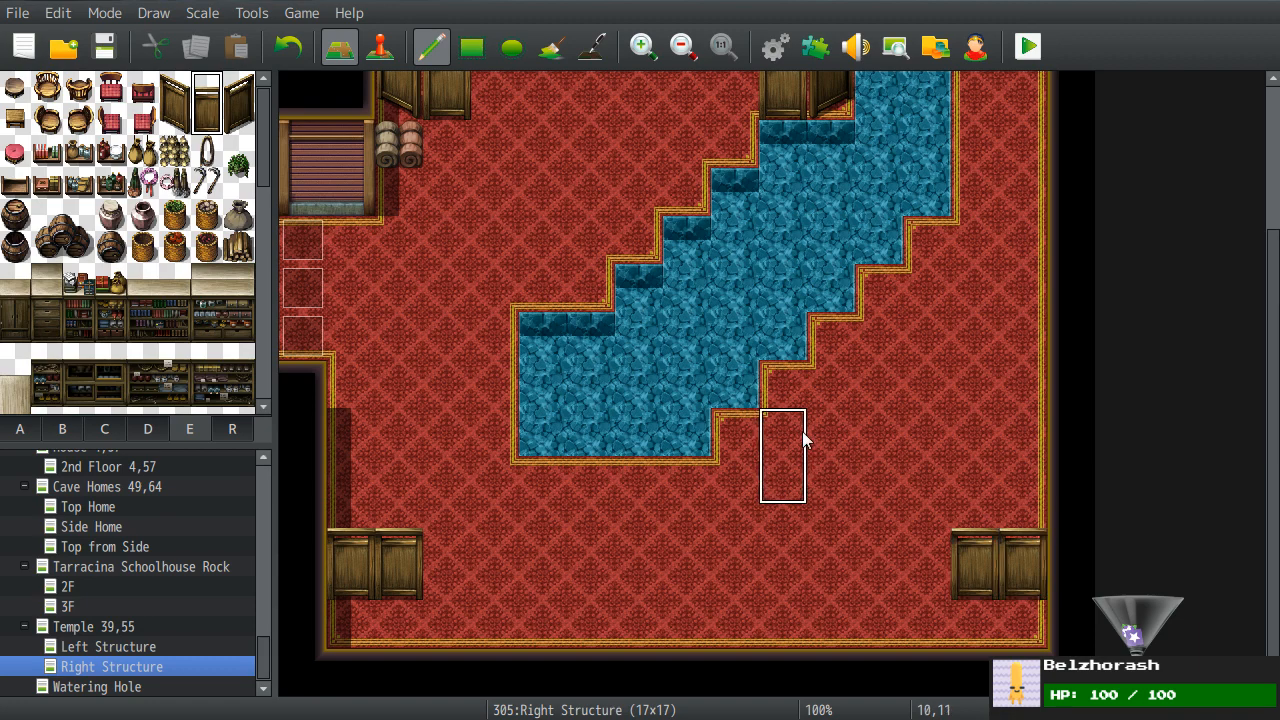
{"action": "left_click", "coordinate": [240, 104]}
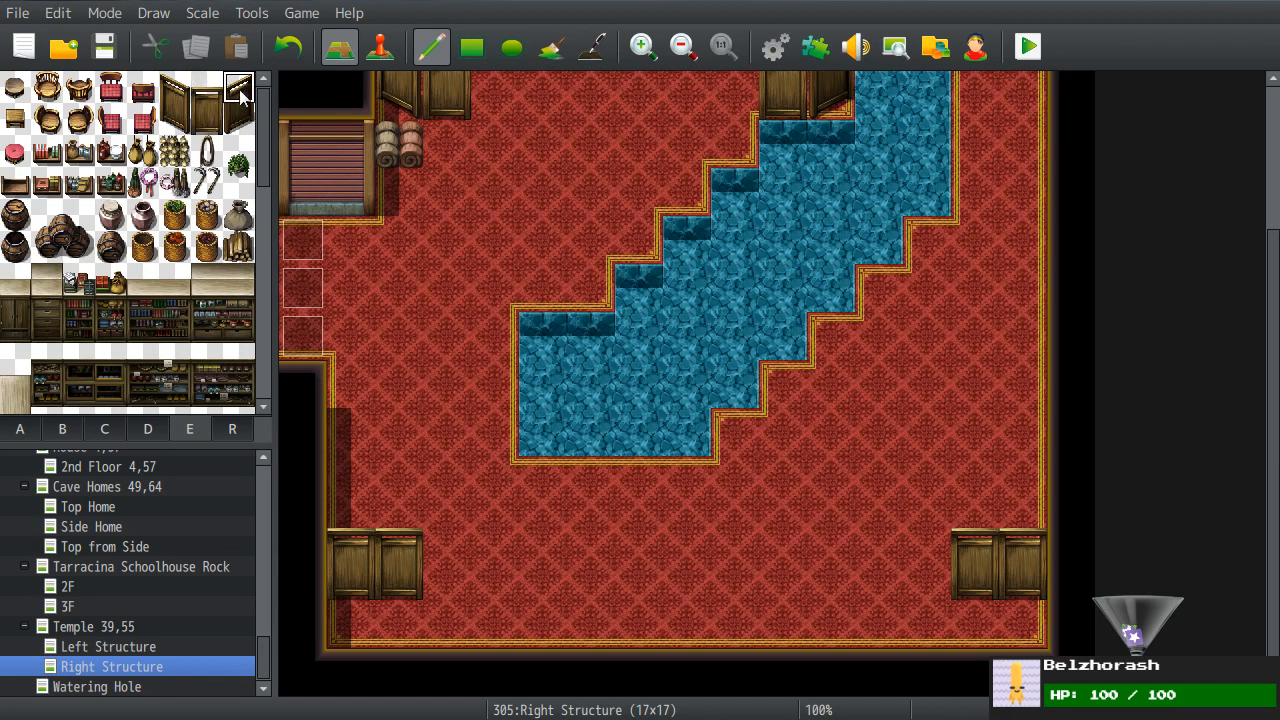
{"action": "left_click", "coordinate": [926, 596]}
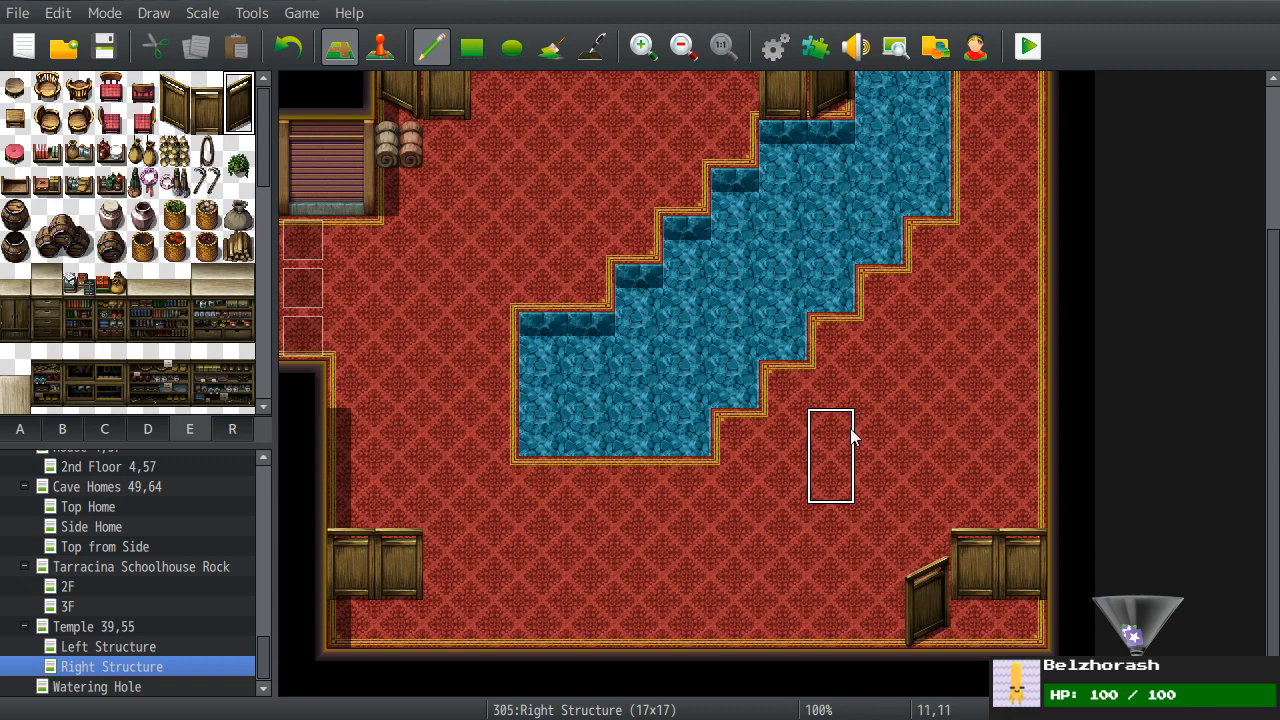
{"action": "key", "text": "ctrl+z"}
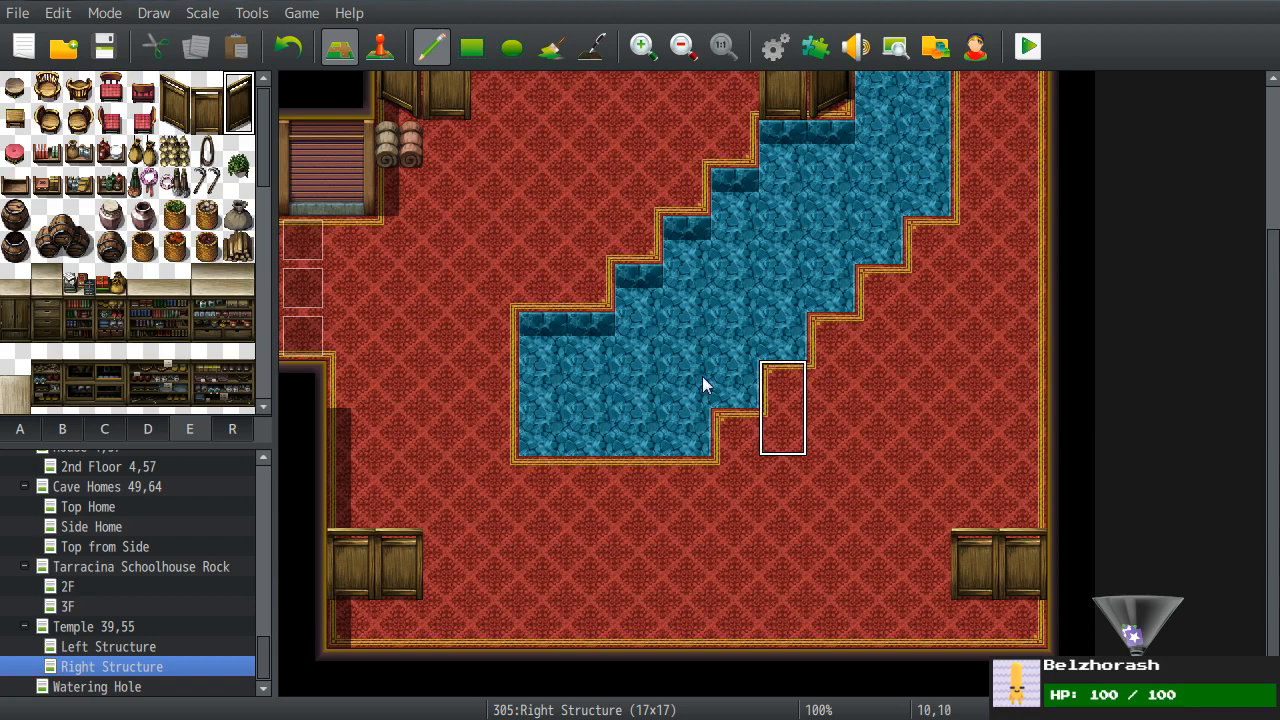
- Extend two narrow partitions two tiles up from the room's bottom wall, each one tile inward from a corner screen pair
{"action": "scroll", "coordinate": [170, 400], "scroll_direction": "down", "scroll_amount": 3}
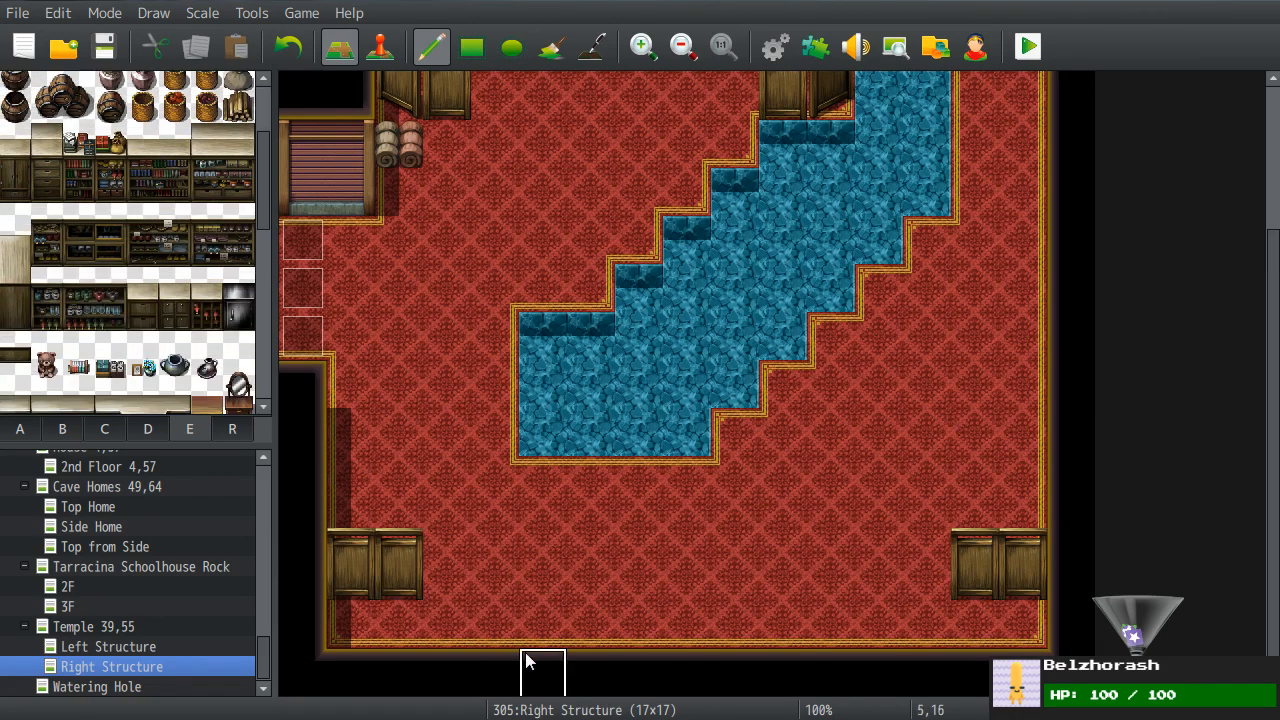
{"action": "left_click", "coordinate": [510, 623]}
{"action": "left_click", "coordinate": [510, 585]}
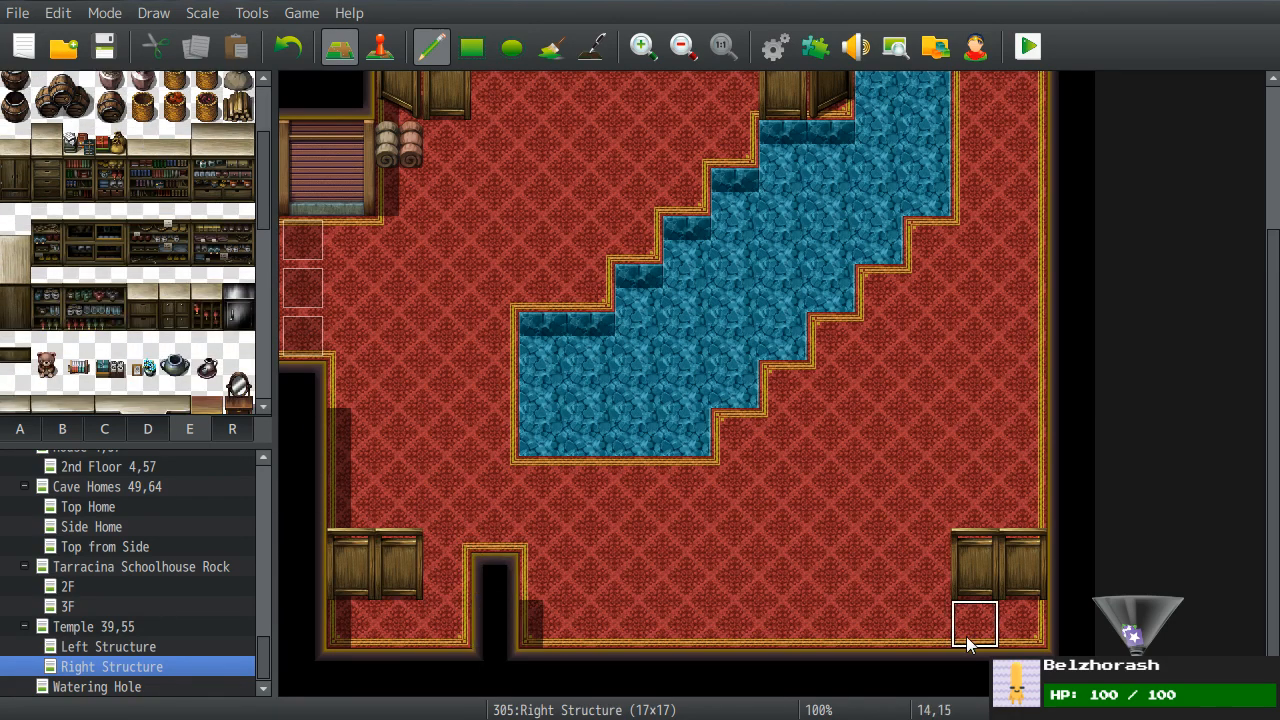
{"action": "left_click", "coordinate": [880, 624]}
{"action": "left_click", "coordinate": [880, 576]}
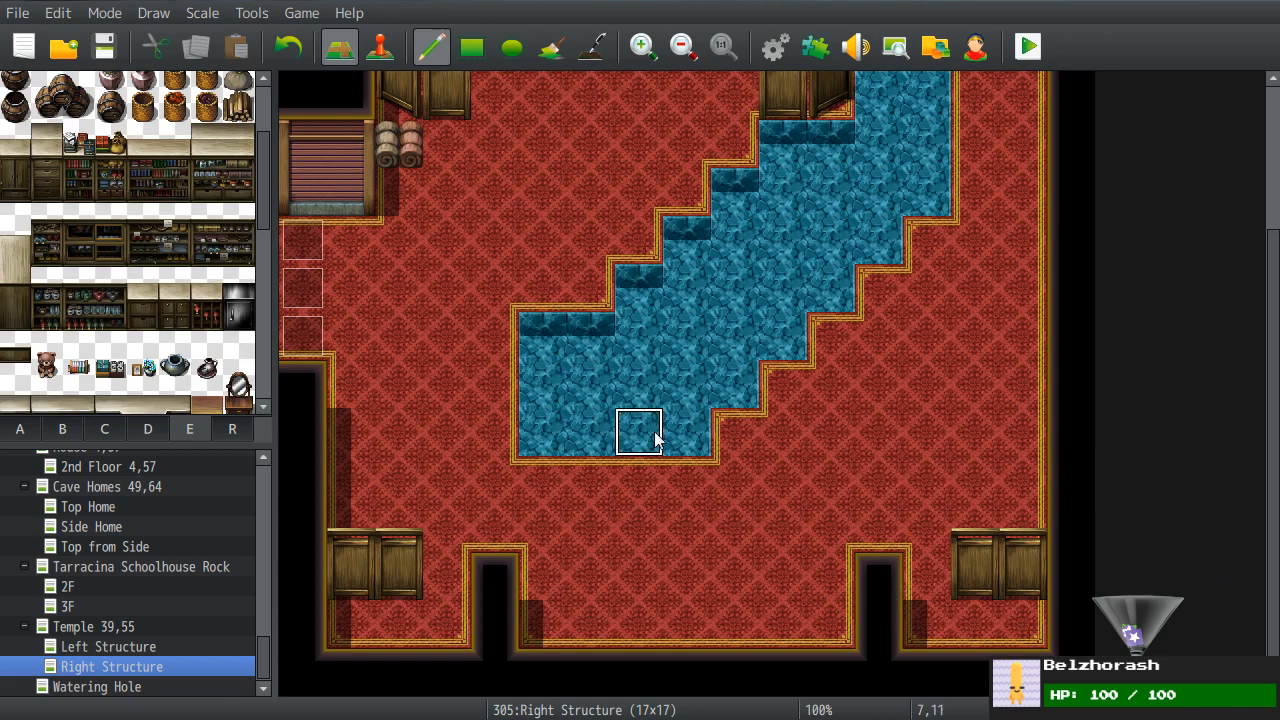
- Place a two-panel screen along the inner side of each partition, and add a third two-tile-high partition between them
{"action": "right_click_drag", "start_coordinate": [413, 548], "coordinate": [414, 567]}
{"action": "left_click_drag", "start_coordinate": [562, 570], "coordinate": [603, 564]}
{"action": "left_click_drag", "start_coordinate": [814, 575], "coordinate": [794, 569]}
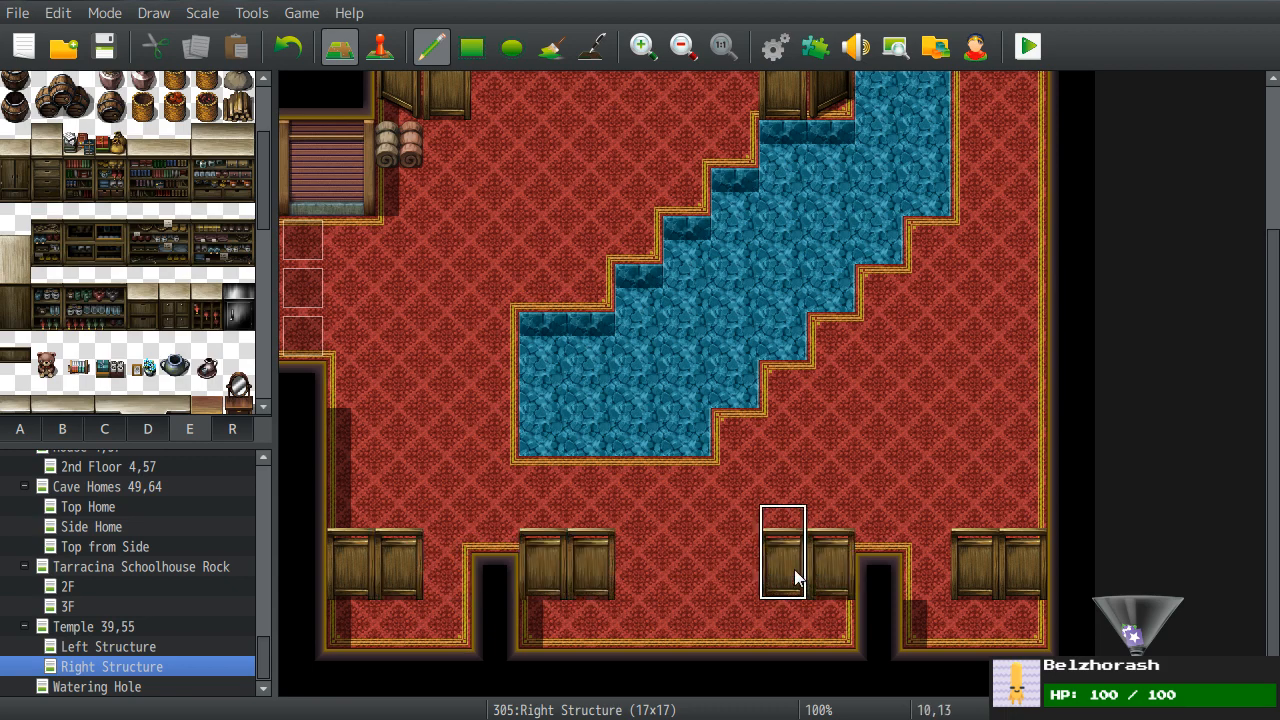
{"action": "left_click_drag", "start_coordinate": [692, 640], "coordinate": [686, 576]}
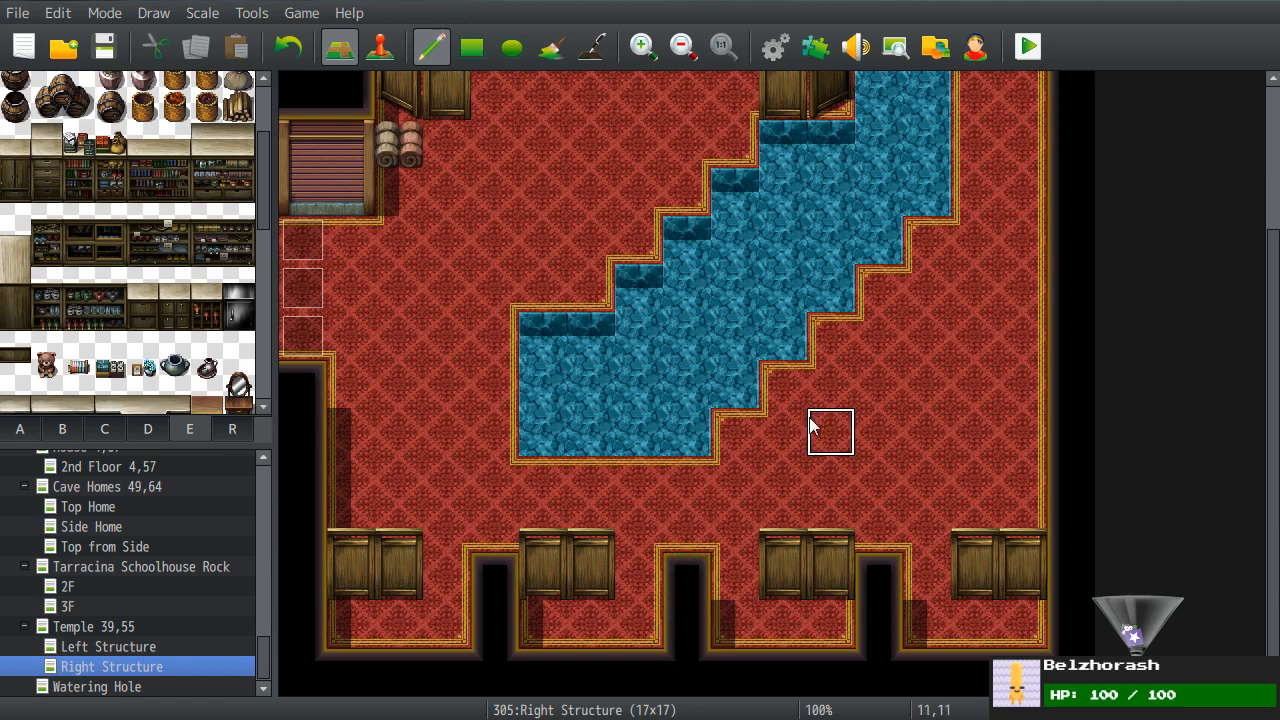
{"action": "scroll", "coordinate": [842, 355], "scroll_direction": "up", "scroll_amount": 4}
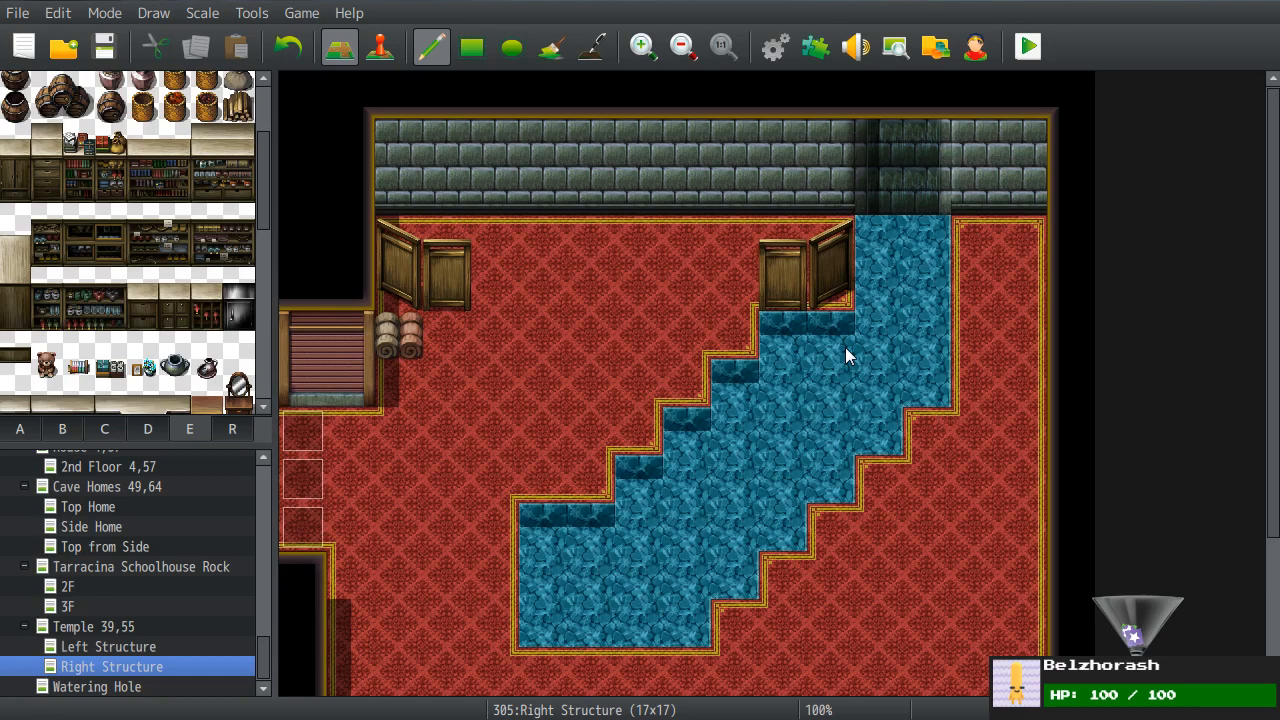
{"action": "scroll", "coordinate": [440, 365], "scroll_direction": "down", "scroll_amount": 4}
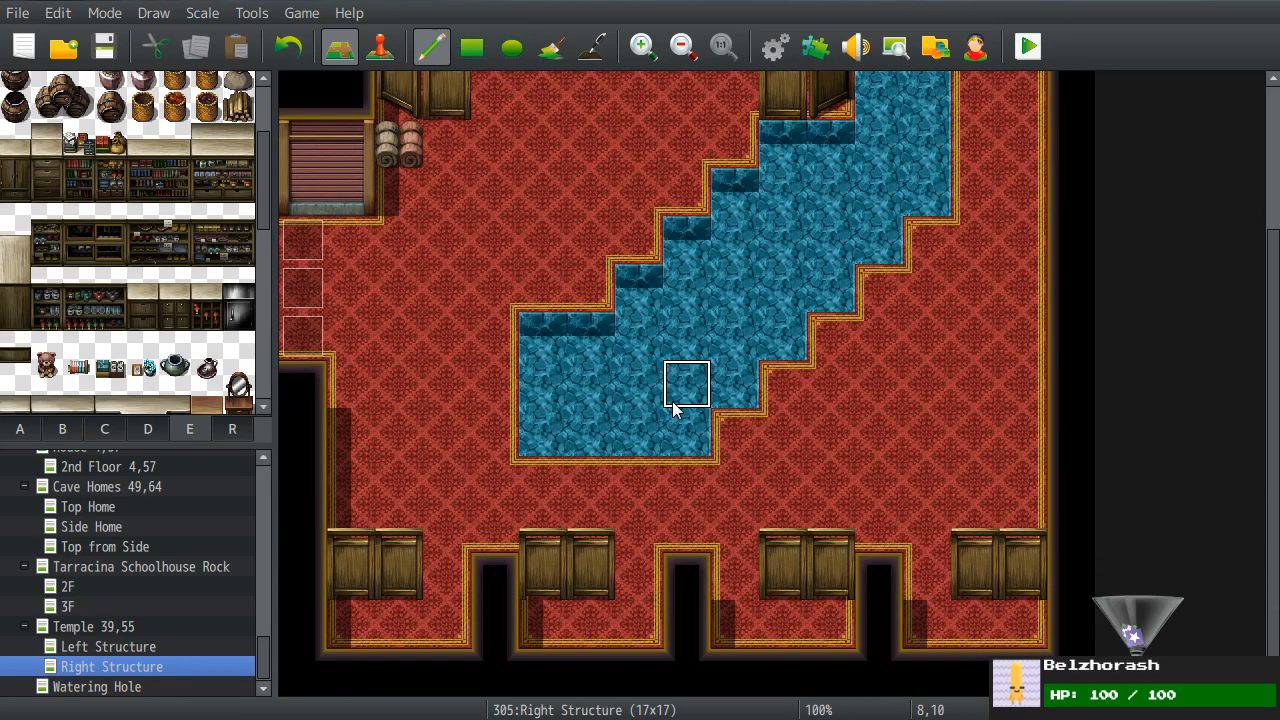
{"action": "scroll", "coordinate": [697, 521], "scroll_direction": "up", "scroll_amount": 3}
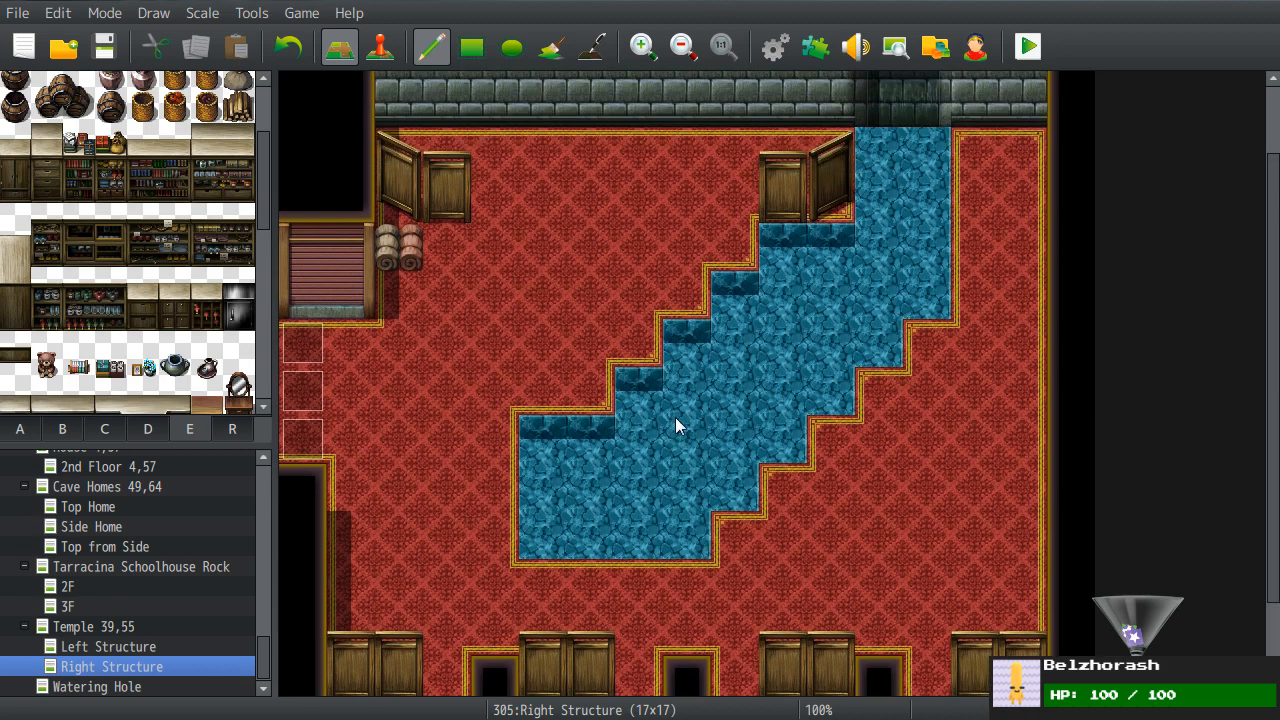
{"action": "scroll", "coordinate": [663, 371], "scroll_direction": "down", "scroll_amount": 2}
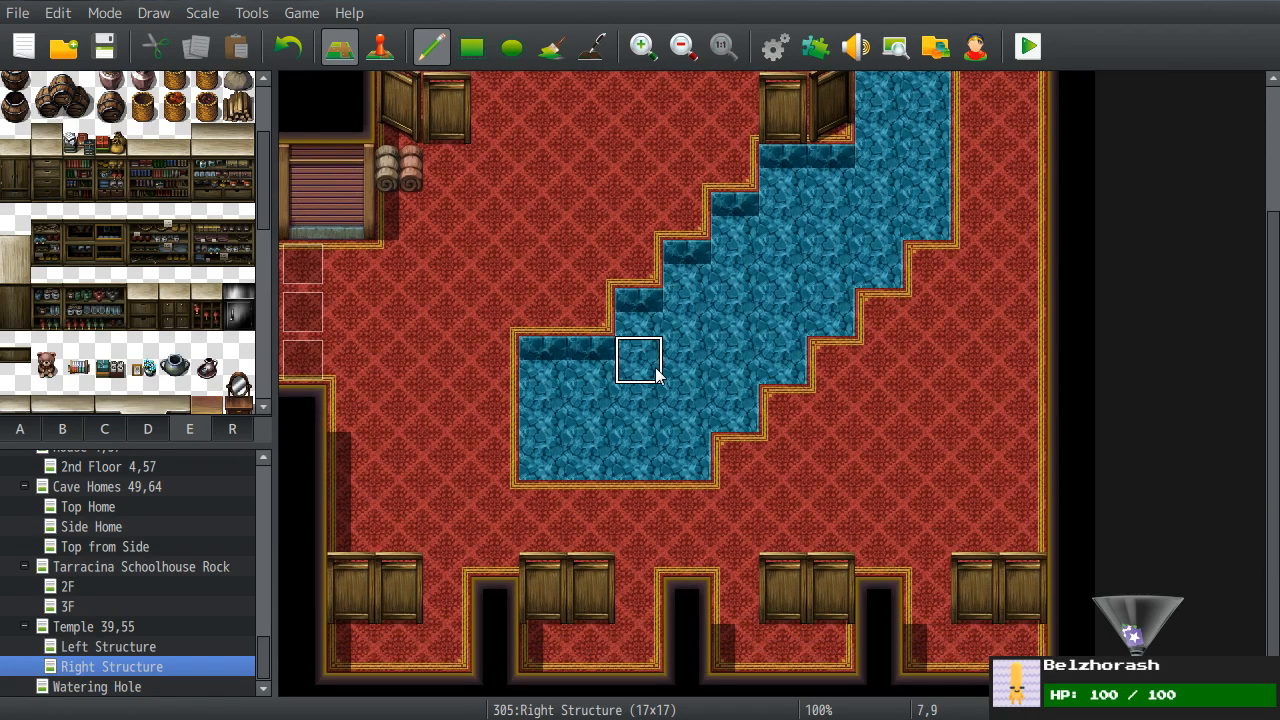
{"action": "mouse_move", "coordinate": [621, 460]}
{"action": "middle_mouse_down"}
{"action": "mouse_move", "coordinate": [637, 357]}
{"action": "mouse_move", "coordinate": [638, 396]}
{"action": "mouse_move", "coordinate": [633, 328]}
{"action": "middle_mouse_up"}
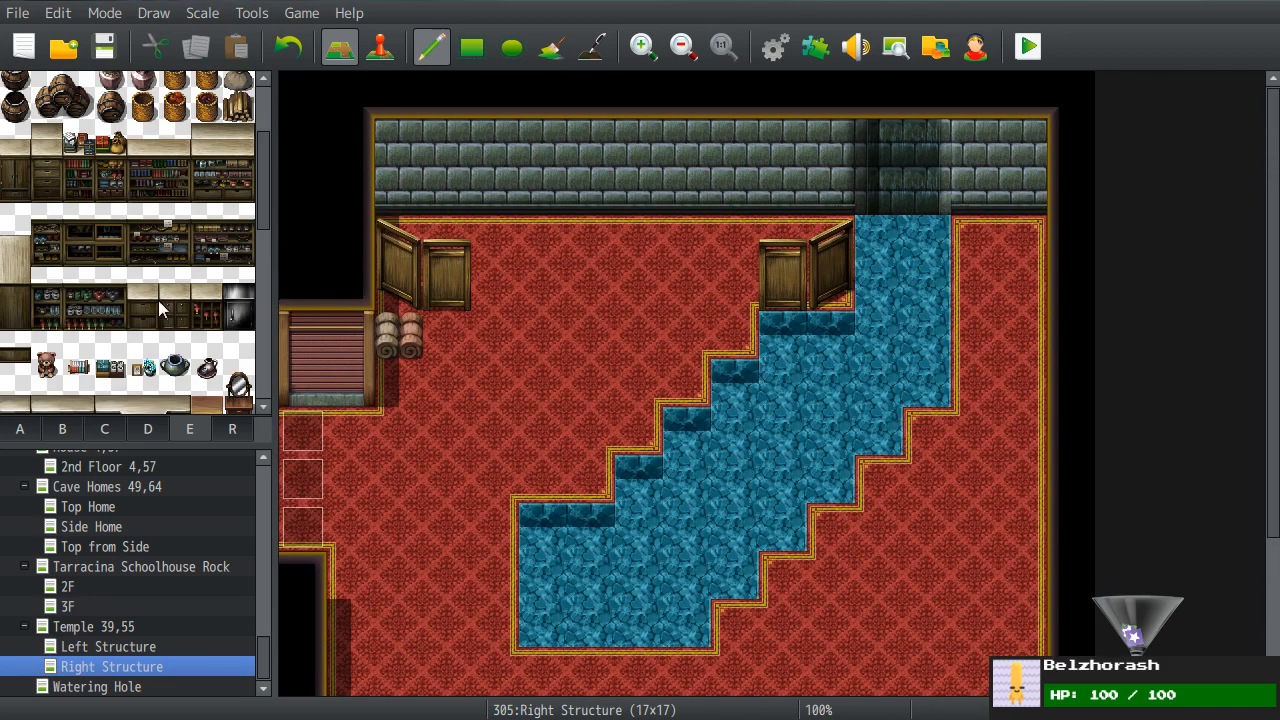
{"action": "scroll", "coordinate": [160, 308], "scroll_direction": "down", "scroll_amount": 1}
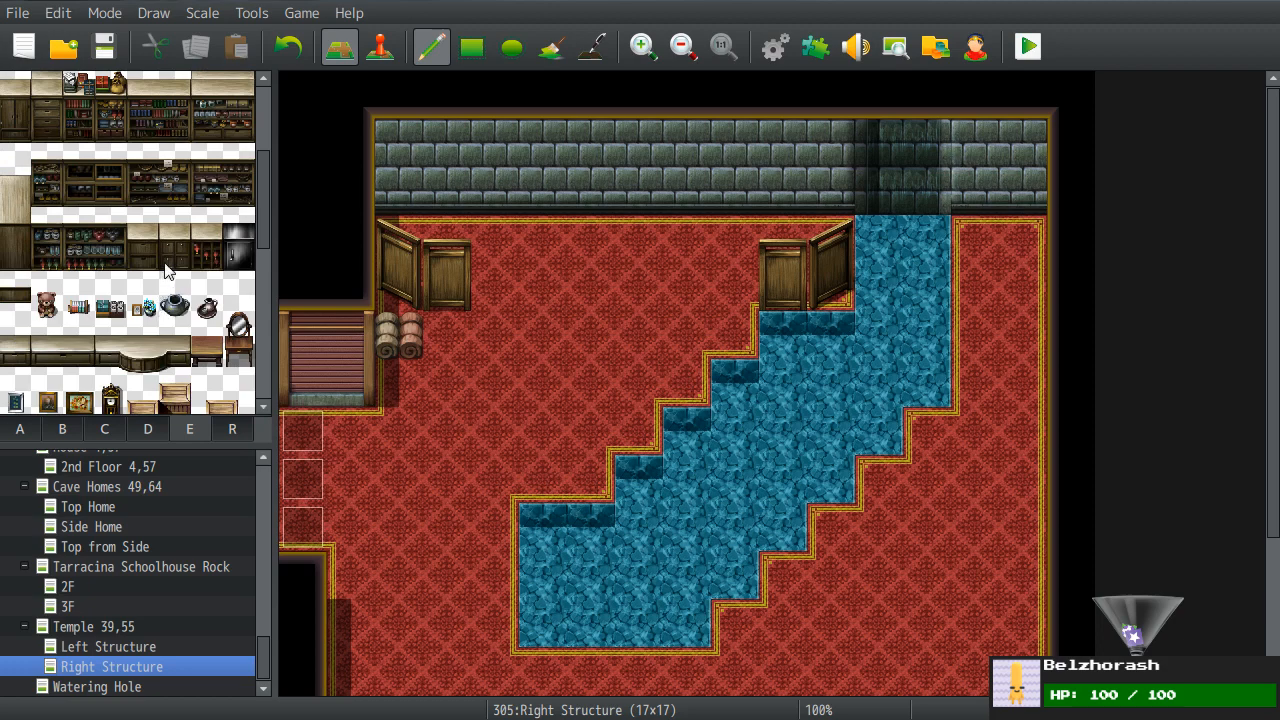
{"action": "left_click_drag", "start_coordinate": [180, 234], "coordinate": [180, 265]}
{"action": "left_click", "coordinate": [535, 190]}
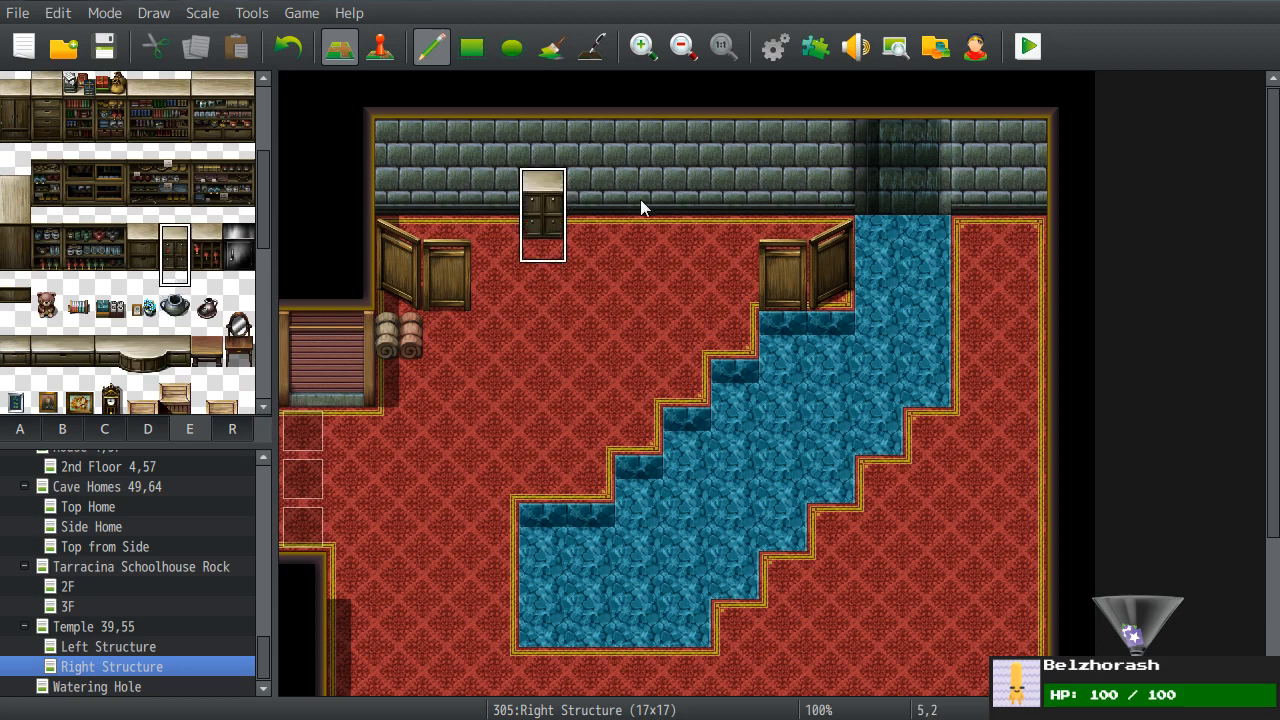
{"action": "left_click", "coordinate": [684, 198]}
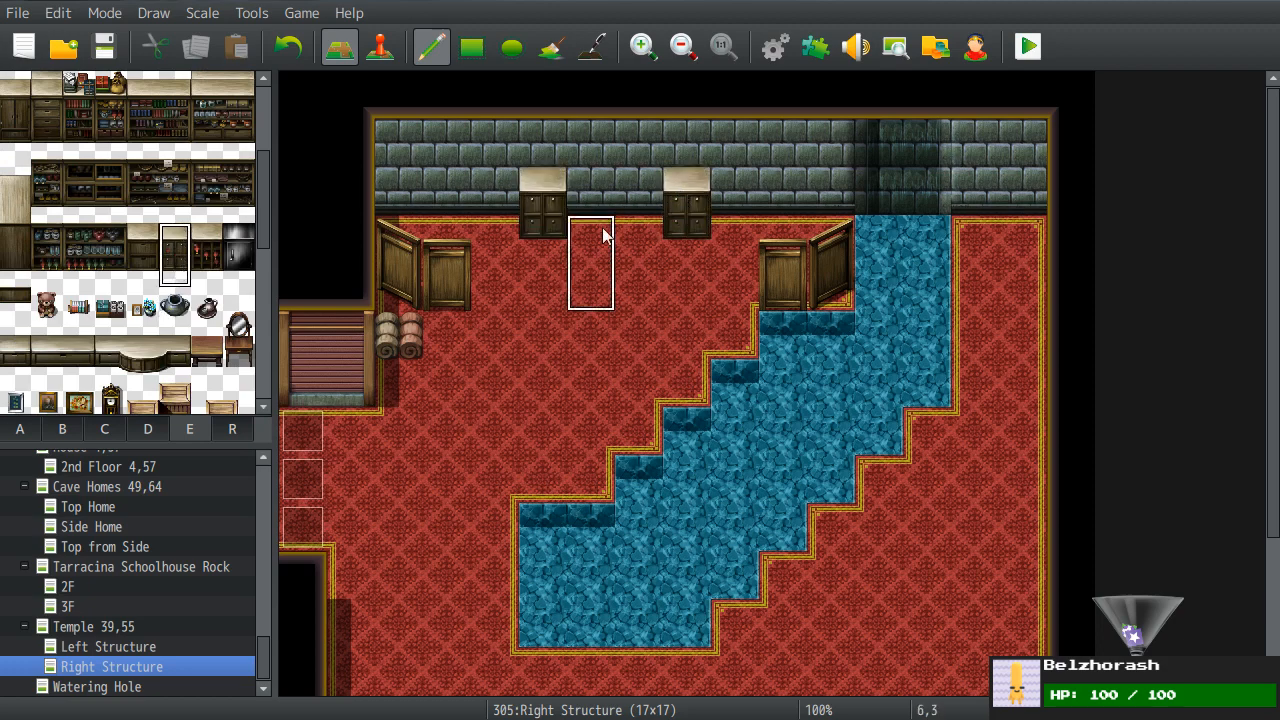
{"action": "left_click_drag", "start_coordinate": [612, 197], "coordinate": [640, 198]}
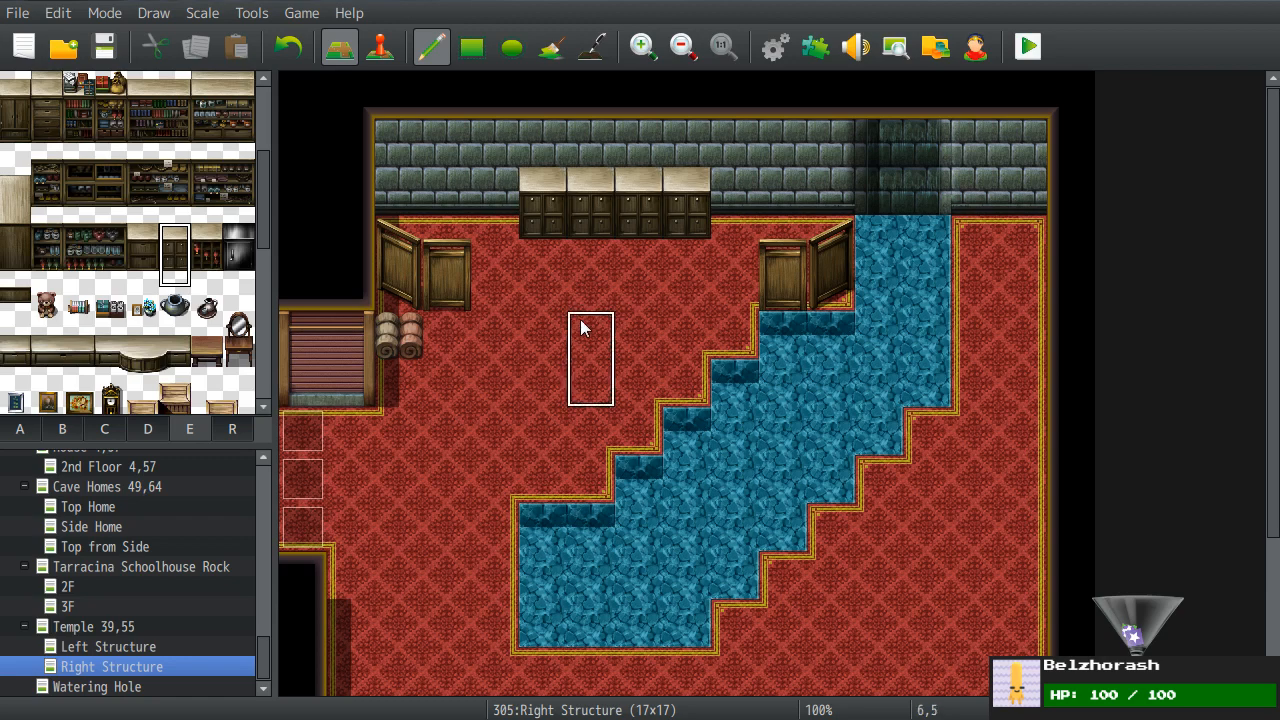
{"action": "key", "text": "ctrl+z"}
{"action": "key", "text": "ctrl+z"}
{"action": "key", "text": "ctrl+z"}
{"action": "key", "text": "ctrl+z"}
- Place a row of four wooden drawer cabinets against the stone back wall between the two folding screens, and save the project
{"action": "left_click", "coordinate": [143, 258]}
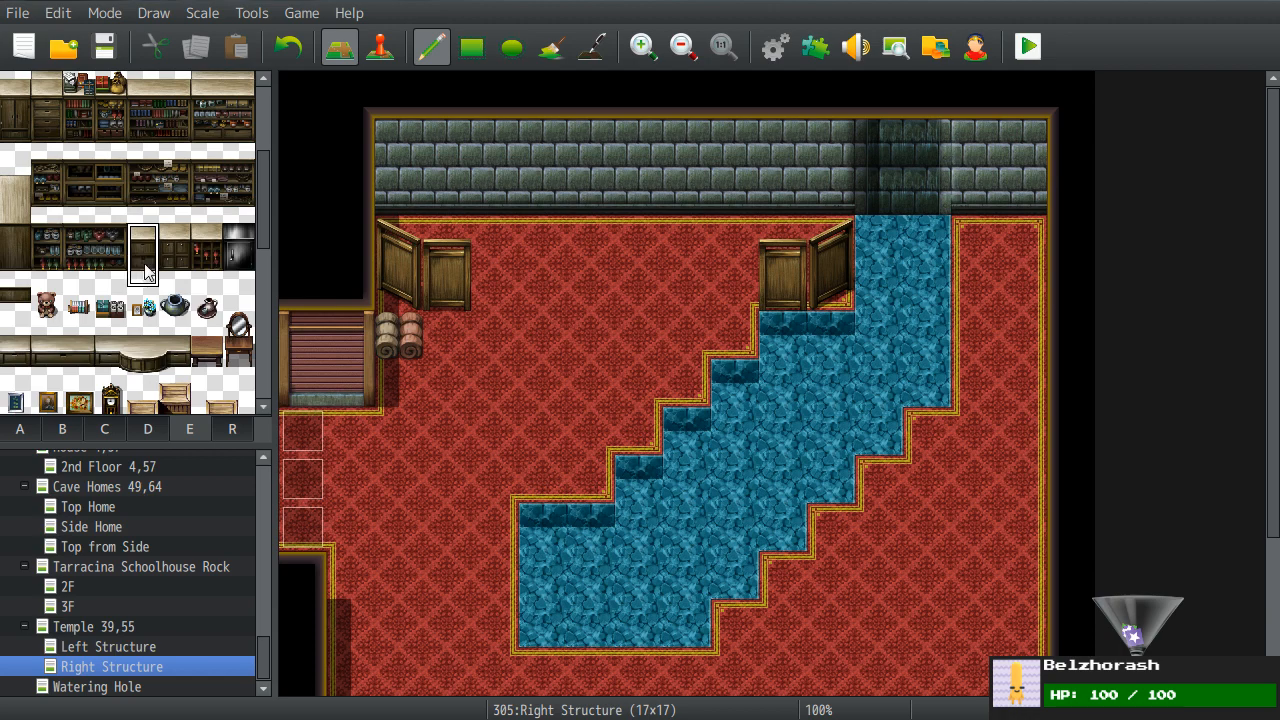
{"action": "left_click_drag", "start_coordinate": [563, 208], "coordinate": [686, 204]}
{"action": "right_click", "coordinate": [639, 306]}
{"action": "key", "text": "ctrl+s"}
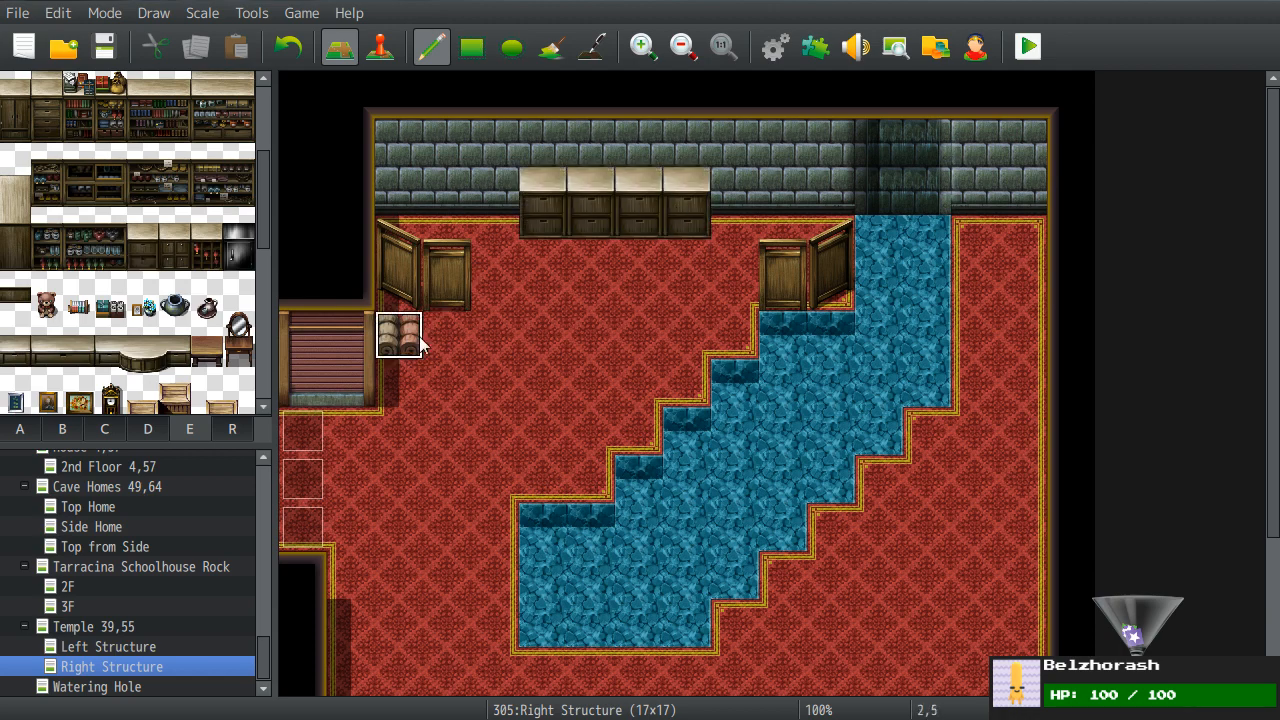
{"action": "left_click", "coordinate": [147, 429]}
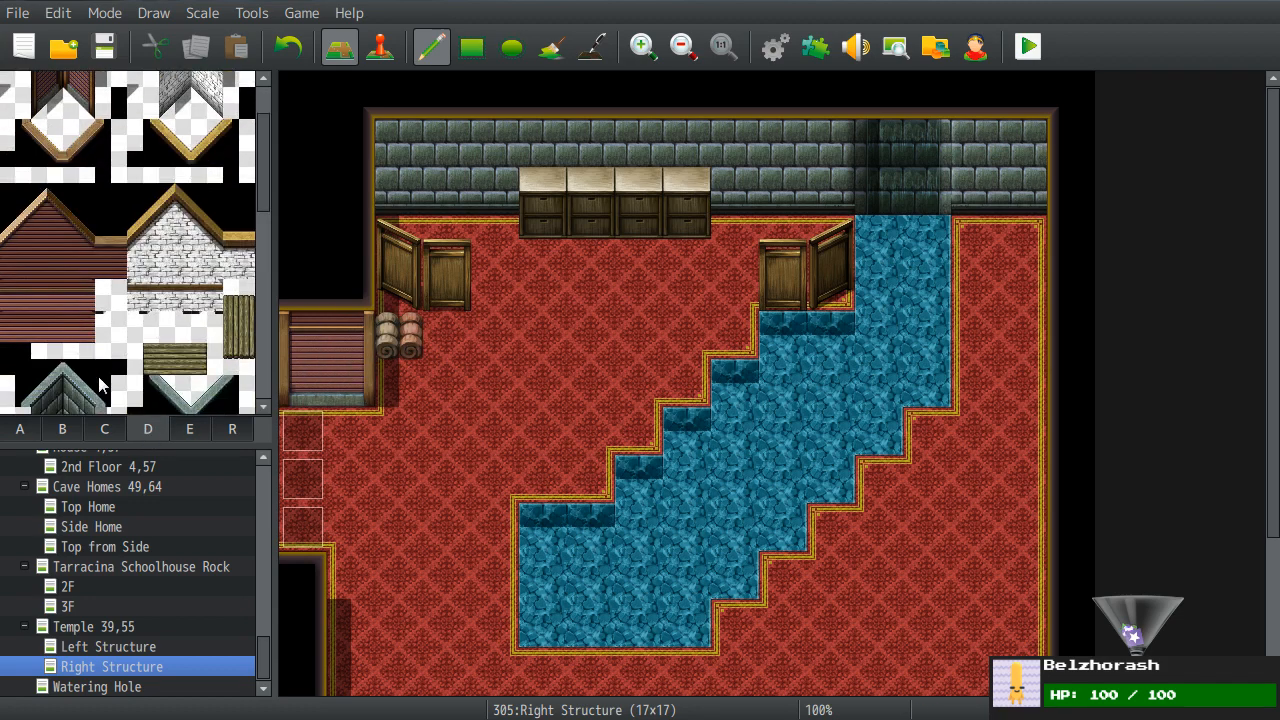
{"action": "left_click", "coordinate": [102, 429]}
{"action": "scroll", "coordinate": [176, 222], "scroll_direction": "down", "scroll_amount": 3}
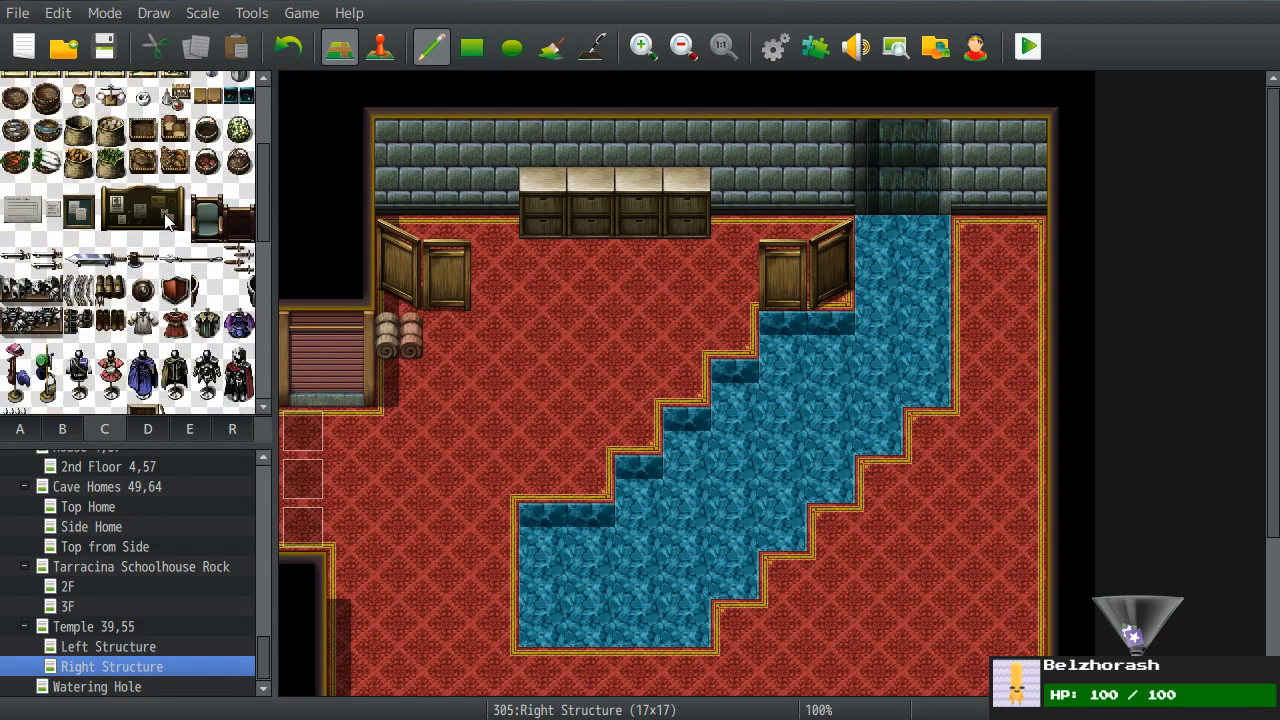
{"action": "scroll", "coordinate": [172, 222], "scroll_direction": "down", "scroll_amount": 10}
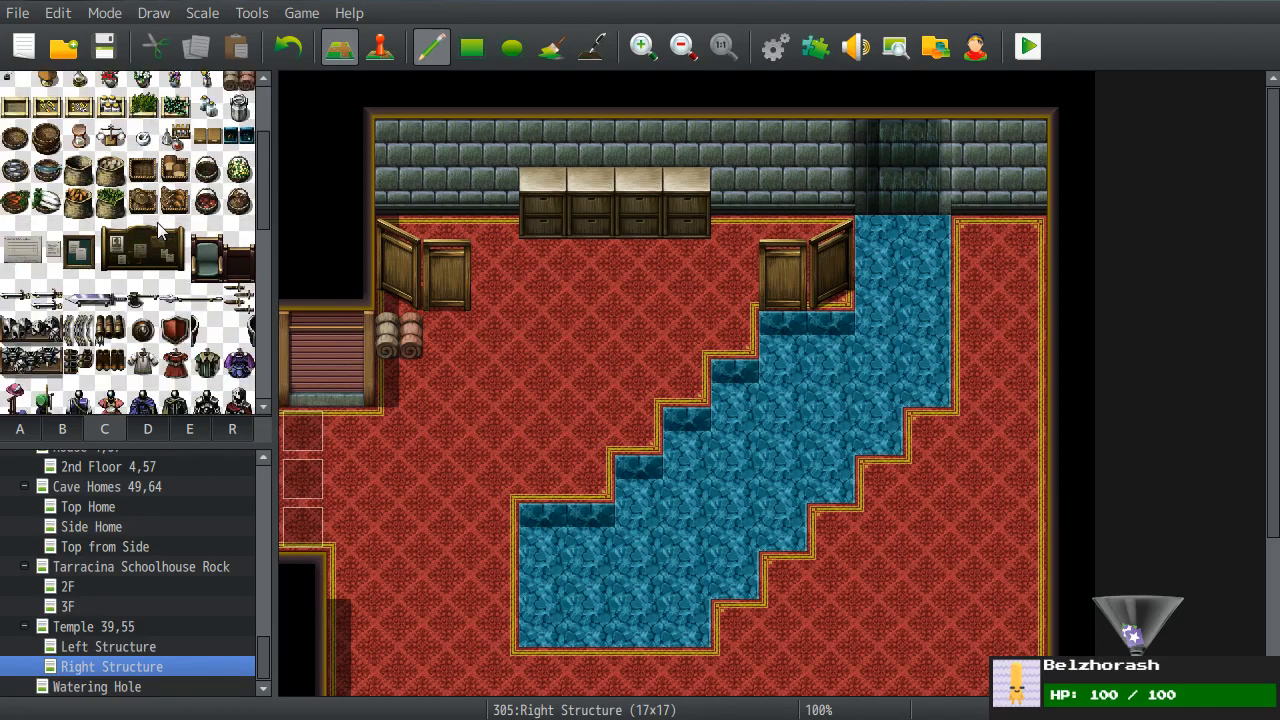
{"action": "scroll", "coordinate": [157, 229], "scroll_direction": "down", "scroll_amount": 3}
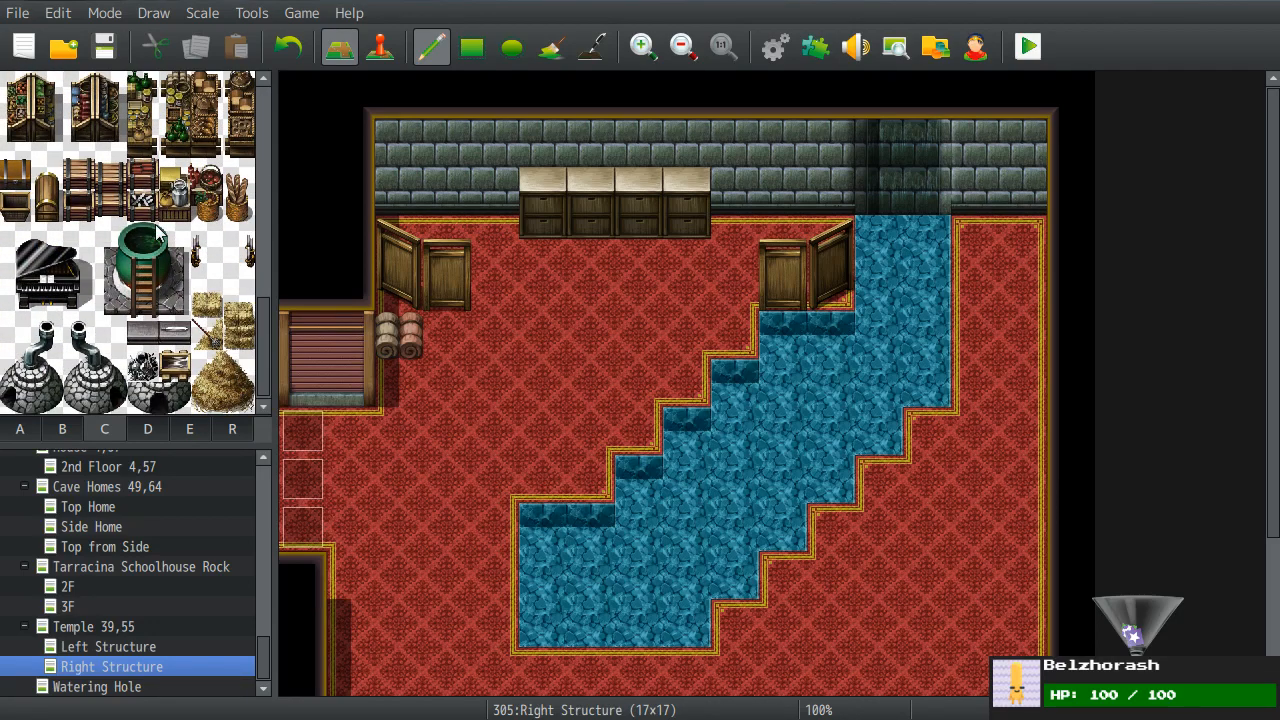
{"action": "left_click", "coordinate": [76, 428]}
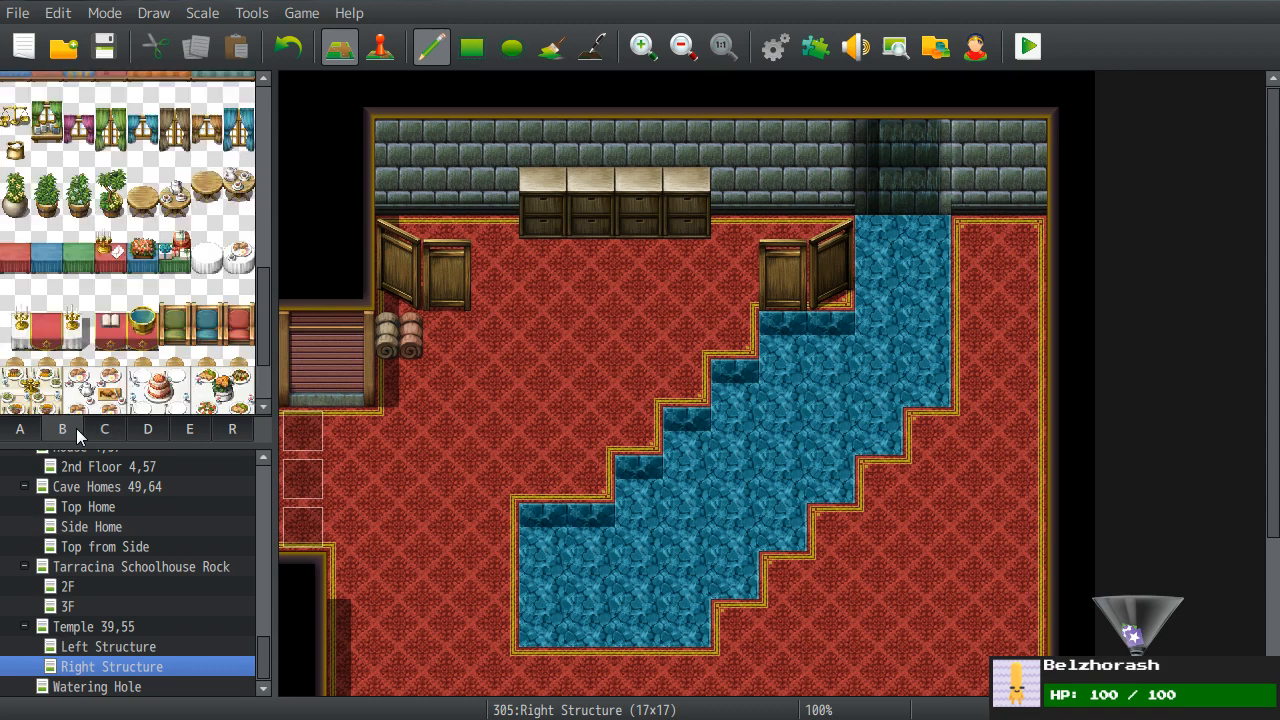
{"action": "left_click_drag", "start_coordinate": [82, 183], "coordinate": [82, 210]}
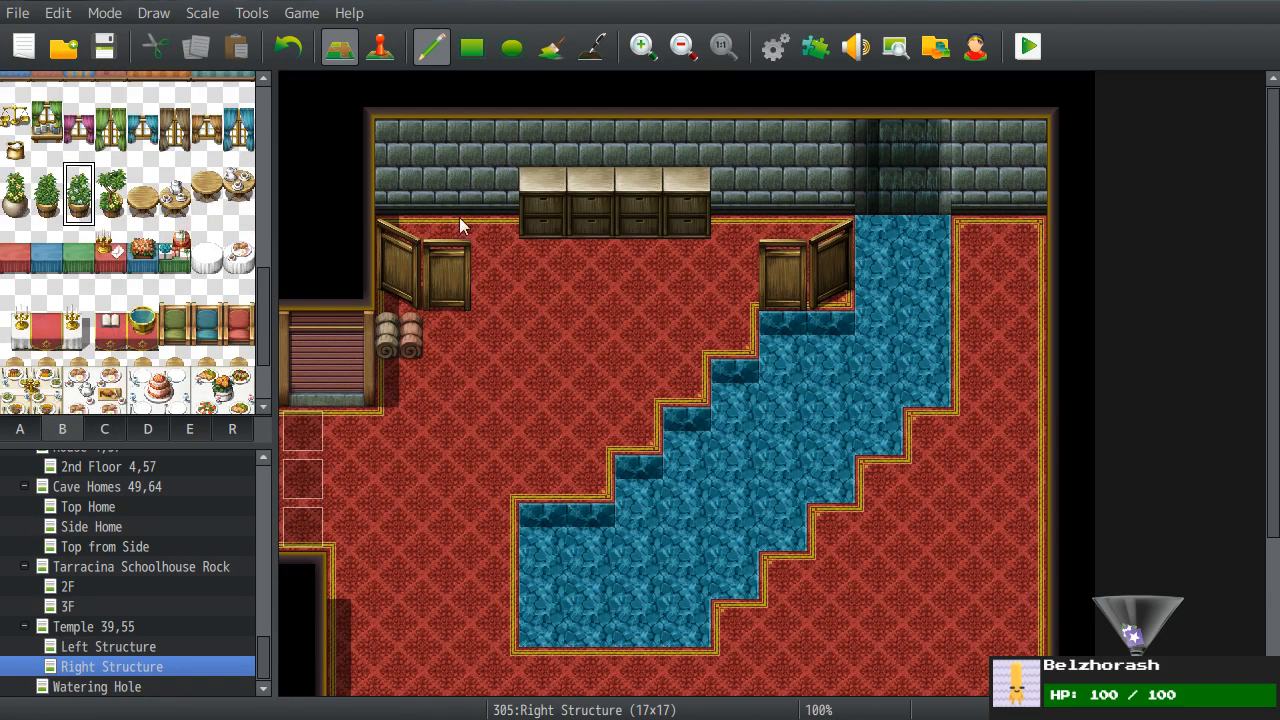
{"action": "left_click", "coordinate": [986, 196]}
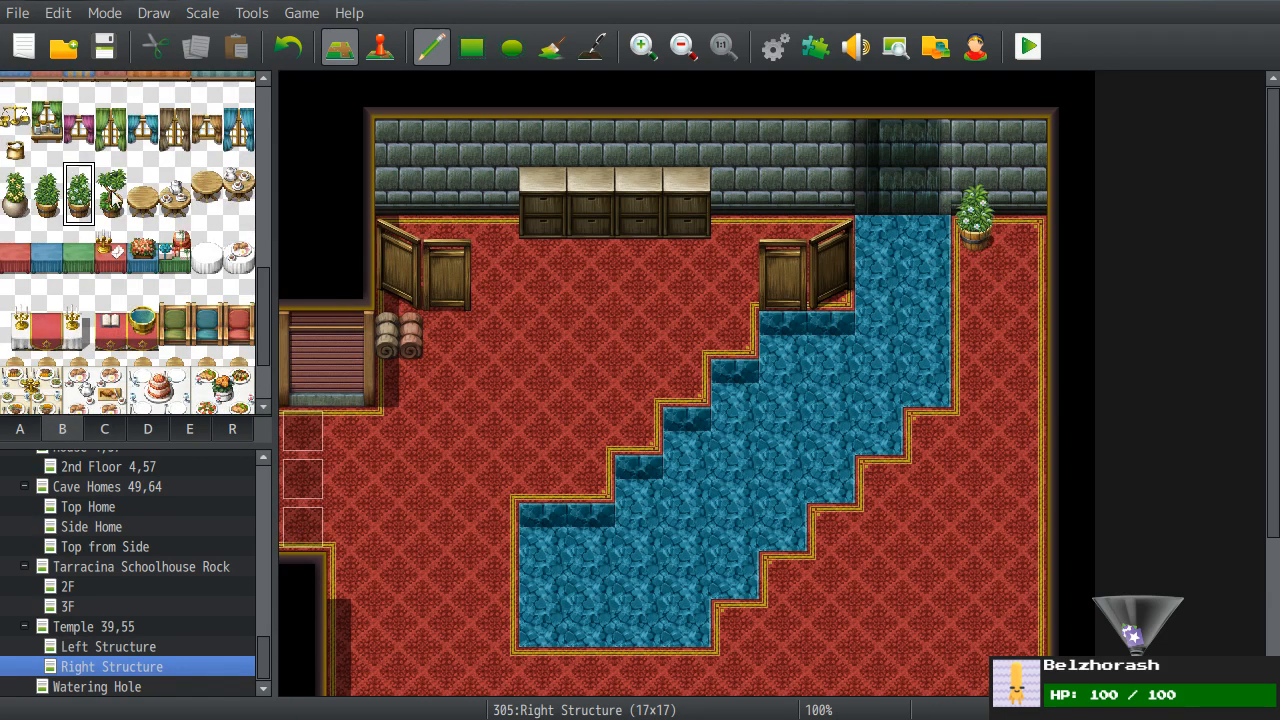
{"action": "left_click_drag", "start_coordinate": [14, 178], "coordinate": [18, 210]}
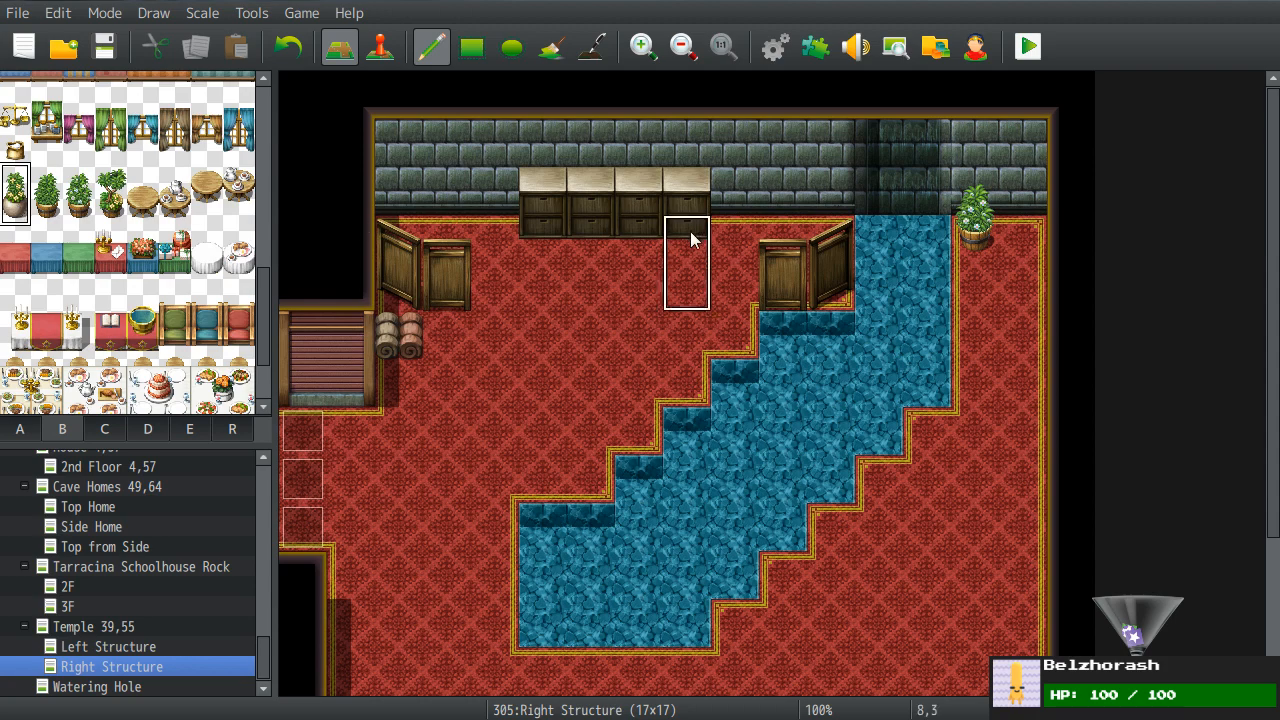
{"action": "key", "text": "ctrl+z"}
- Look through the B, C, D and E tile sets for plants and other decorations suited to the bathing room
{"action": "scroll", "coordinate": [127, 297], "scroll_direction": "down", "scroll_amount": 3}
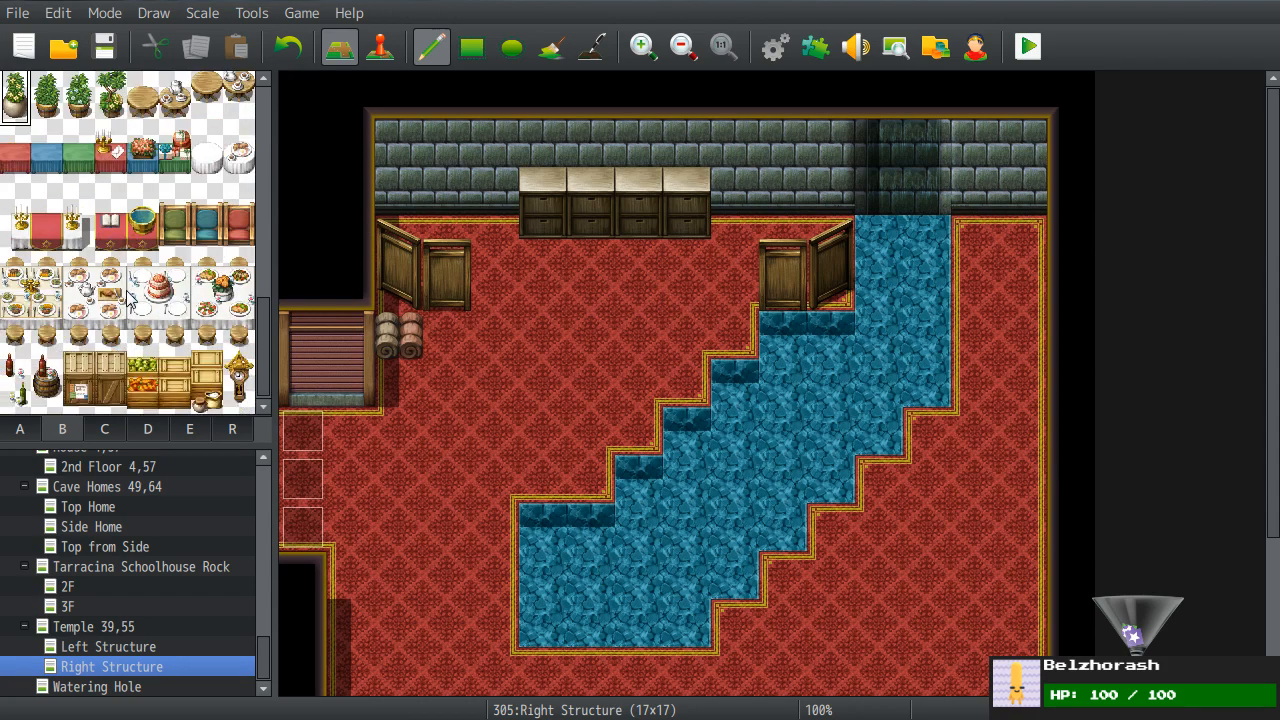
{"action": "scroll", "coordinate": [125, 290], "scroll_direction": "up", "scroll_amount": 10}
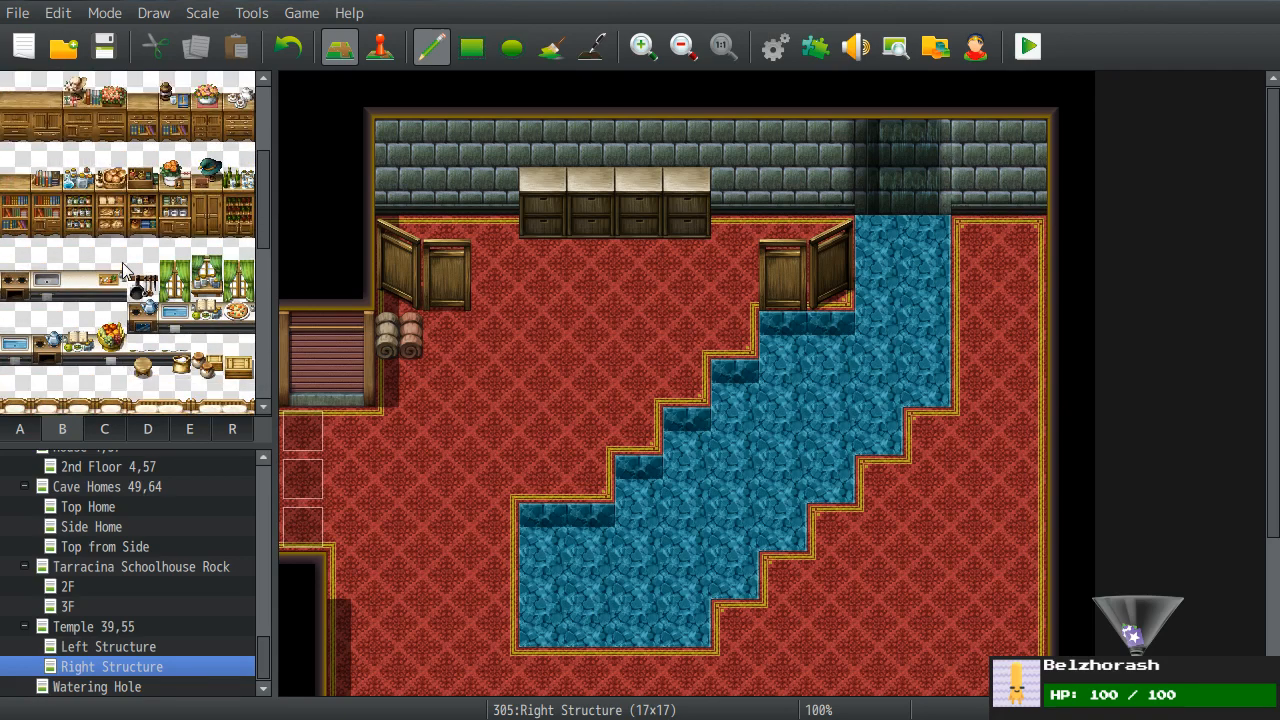
{"action": "scroll", "coordinate": [122, 268], "scroll_direction": "up", "scroll_amount": 5}
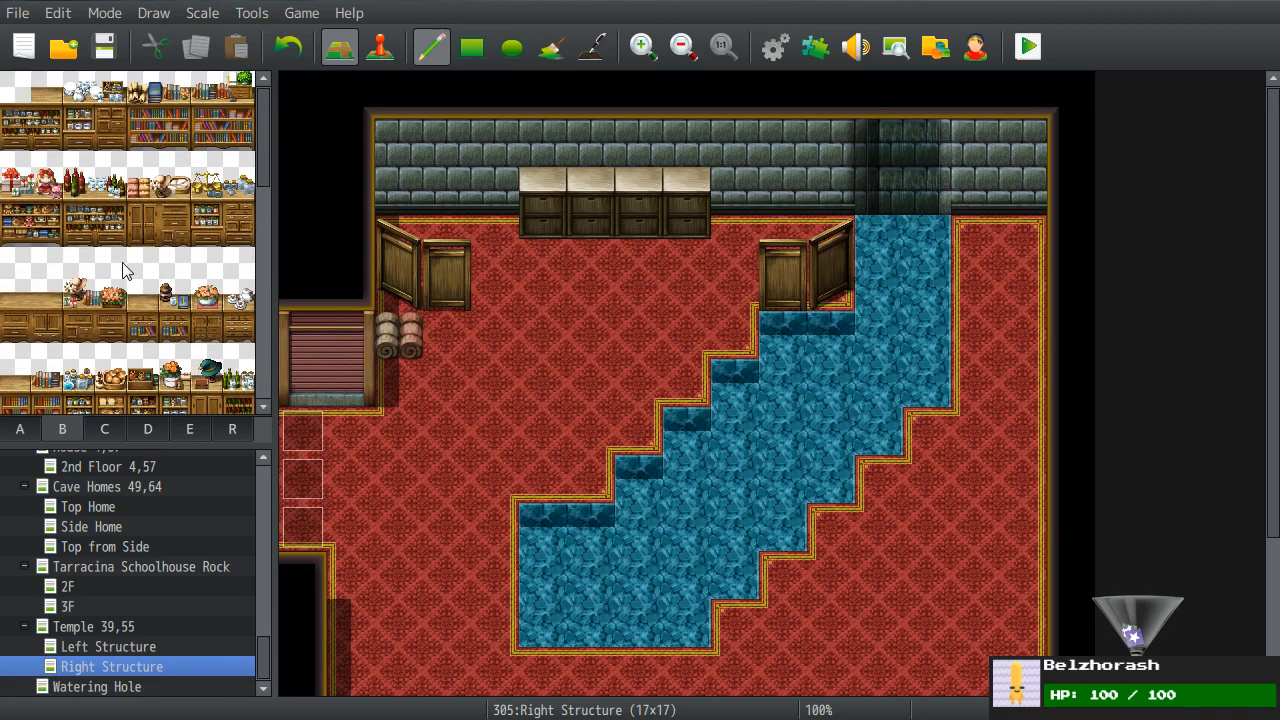
{"action": "scroll", "coordinate": [122, 268], "scroll_direction": "up", "scroll_amount": 2}
{"action": "scroll", "coordinate": [122, 268], "scroll_direction": "down", "scroll_amount": 12}
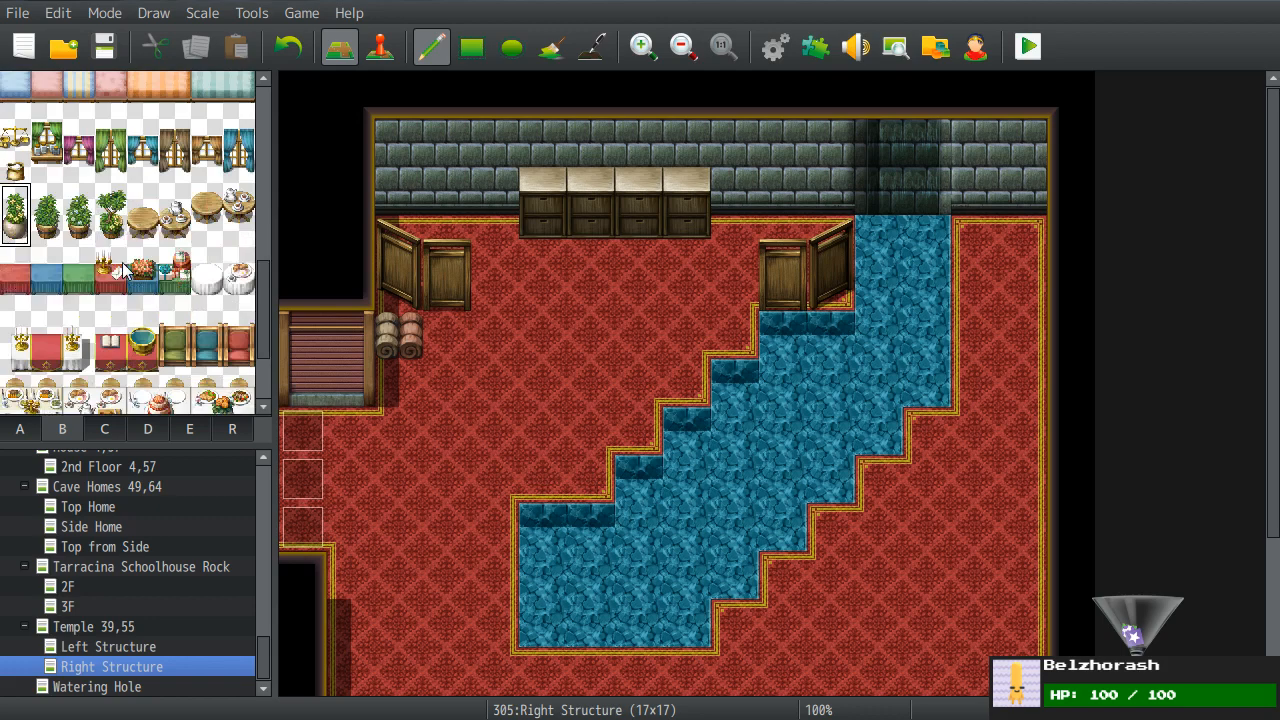
{"action": "scroll", "coordinate": [122, 268], "scroll_direction": "down", "scroll_amount": 3}
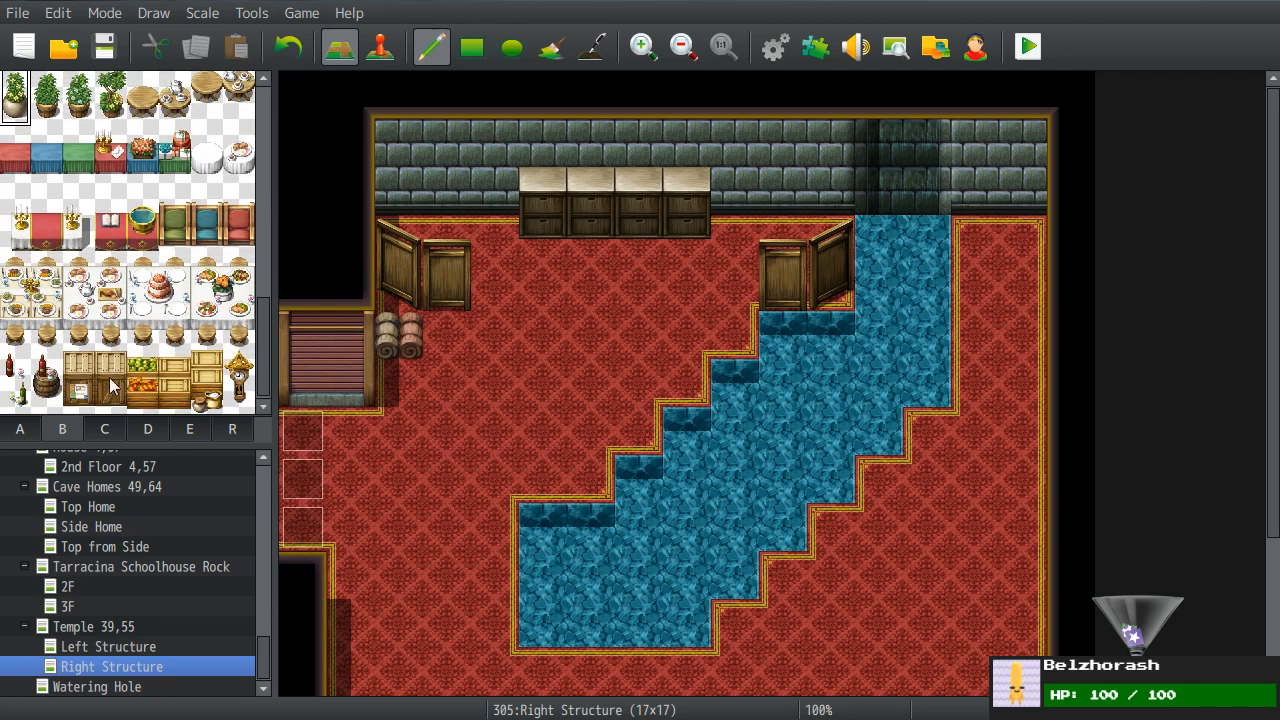
{"action": "left_click", "coordinate": [108, 429]}
{"action": "scroll", "coordinate": [112, 350], "scroll_direction": "up", "scroll_amount": 8}
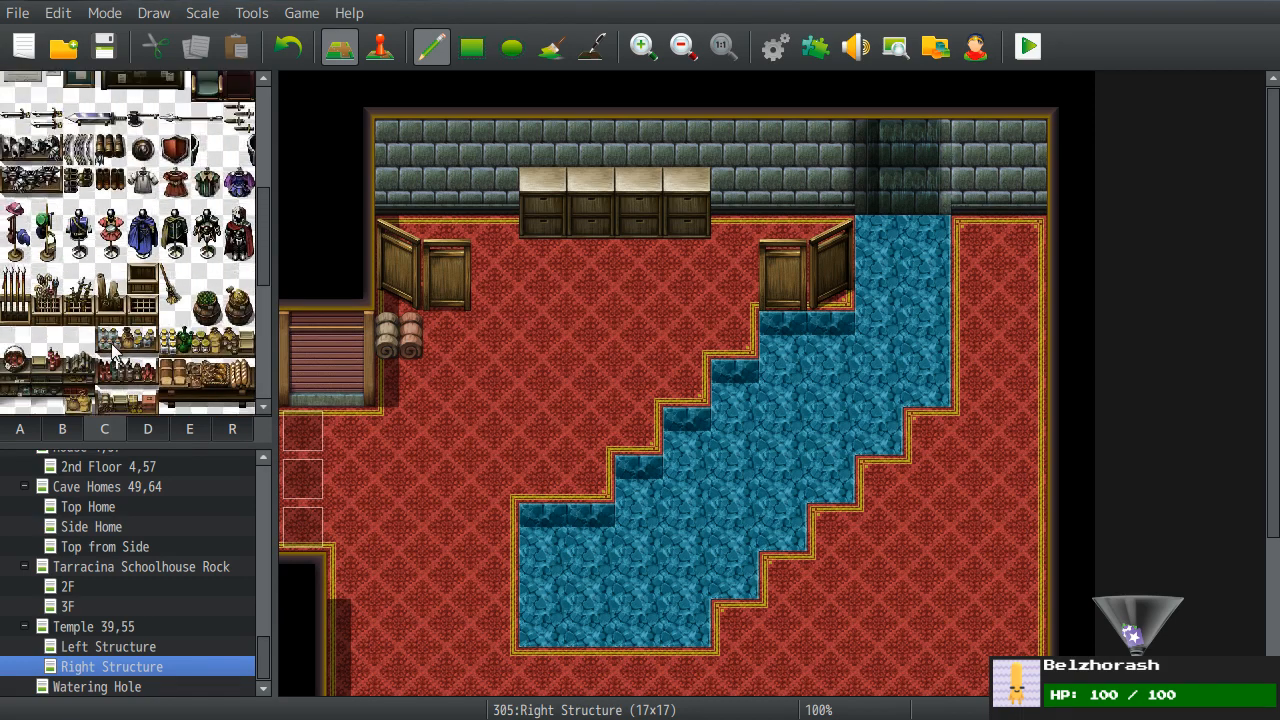
{"action": "scroll", "coordinate": [113, 347], "scroll_direction": "up", "scroll_amount": 7}
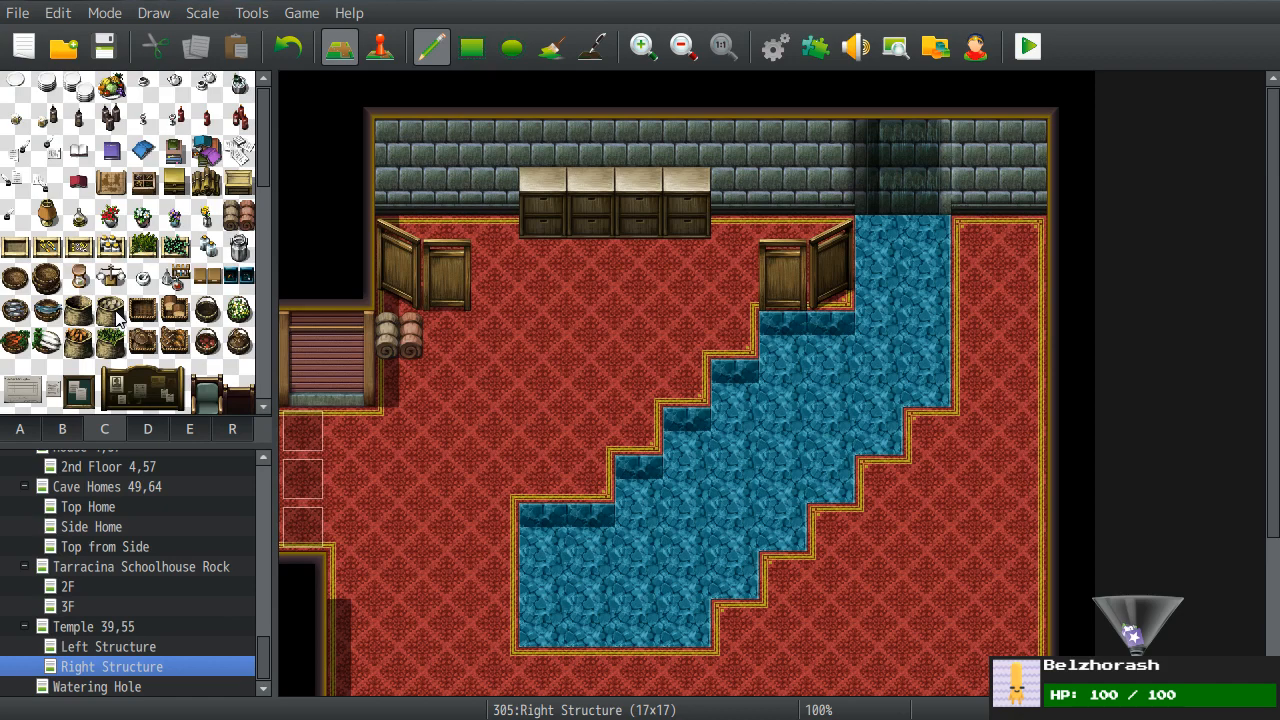
{"action": "left_click", "coordinate": [150, 429]}
{"action": "scroll", "coordinate": [113, 286], "scroll_direction": "up", "scroll_amount": 1}
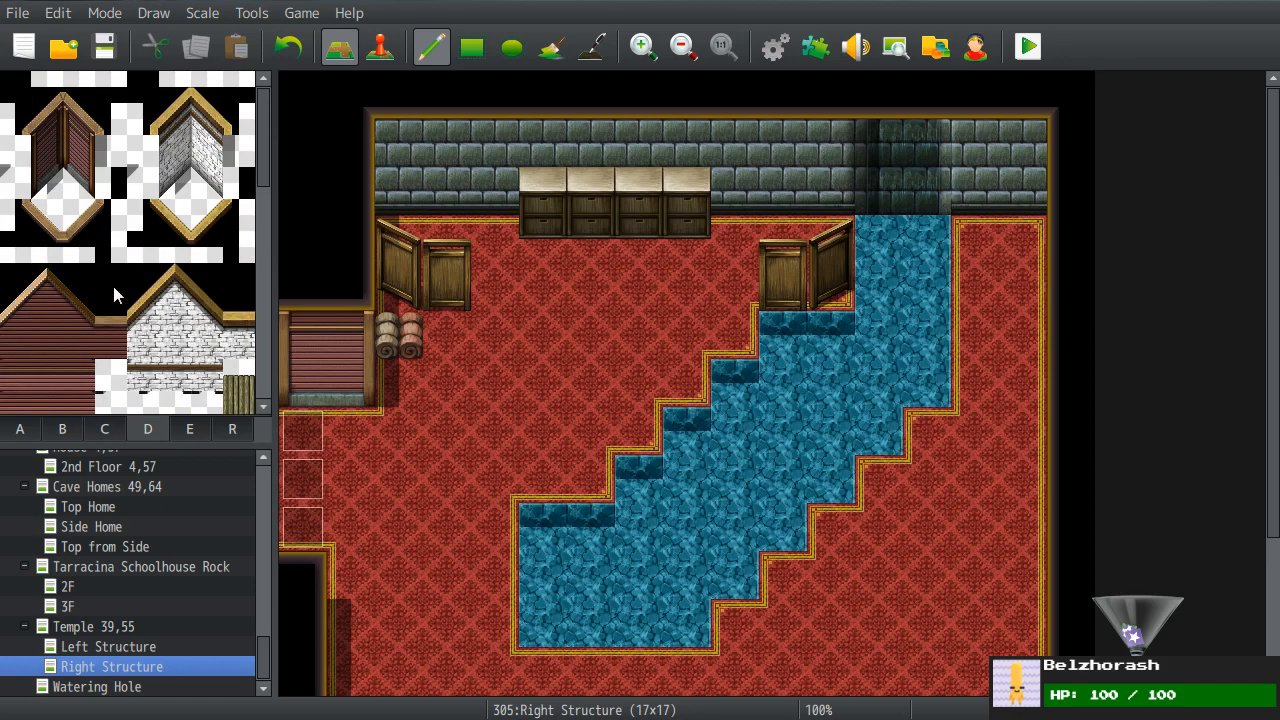
{"action": "left_click", "coordinate": [189, 429]}
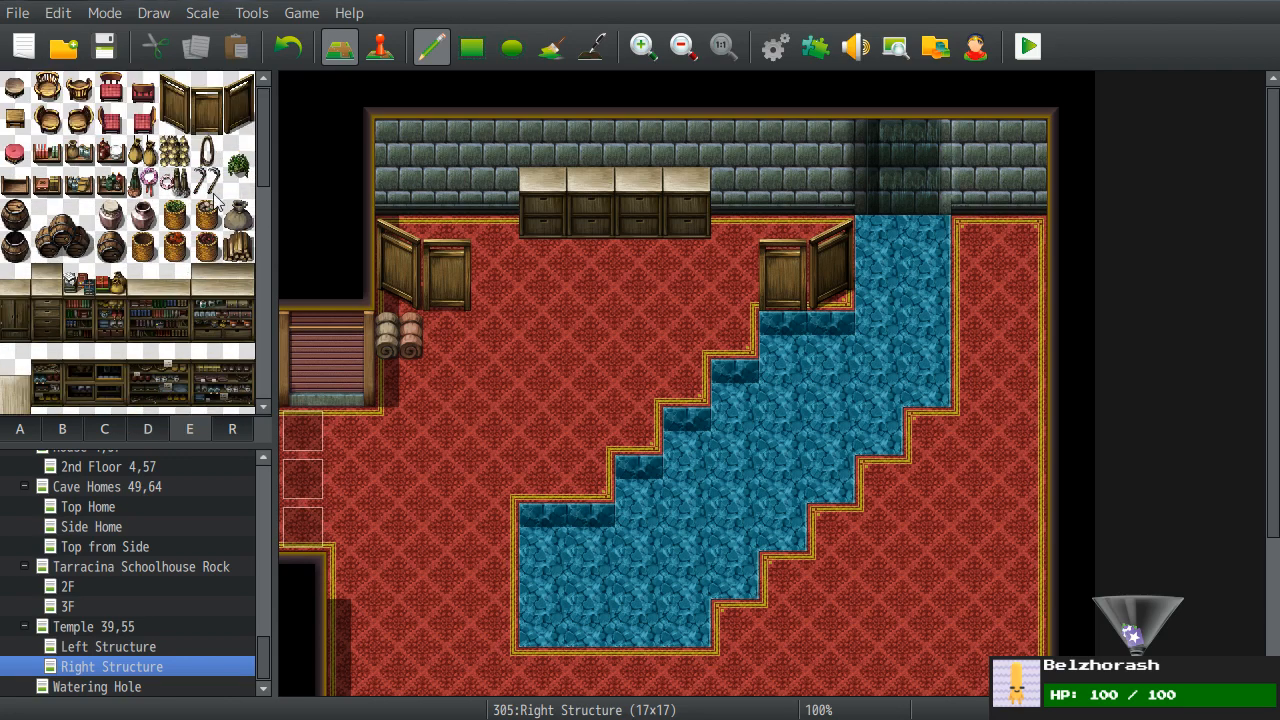
{"action": "left_click_drag", "start_coordinate": [238, 150], "coordinate": [238, 185]}
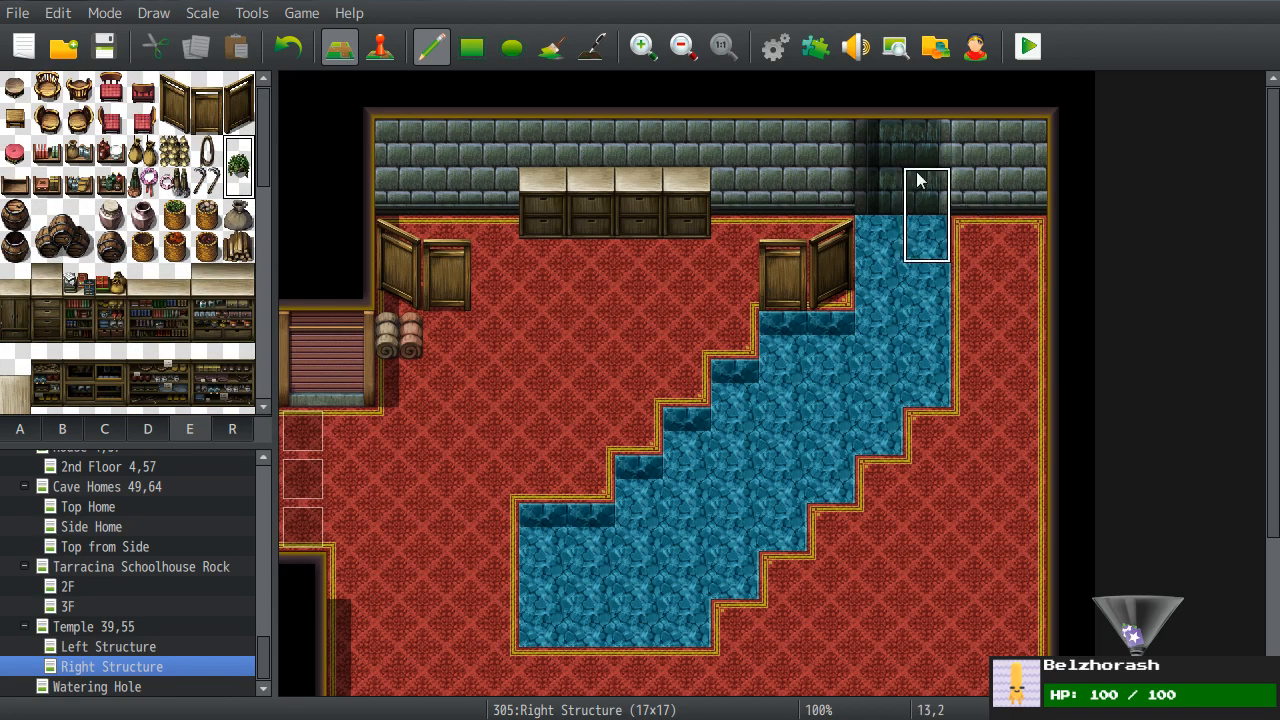
{"action": "scroll", "coordinate": [167, 222], "scroll_direction": "down", "scroll_amount": 4}
{"action": "scroll", "coordinate": [167, 222], "scroll_direction": "down", "scroll_amount": 3}
{"action": "scroll", "coordinate": [167, 222], "scroll_direction": "down", "scroll_amount": 5}
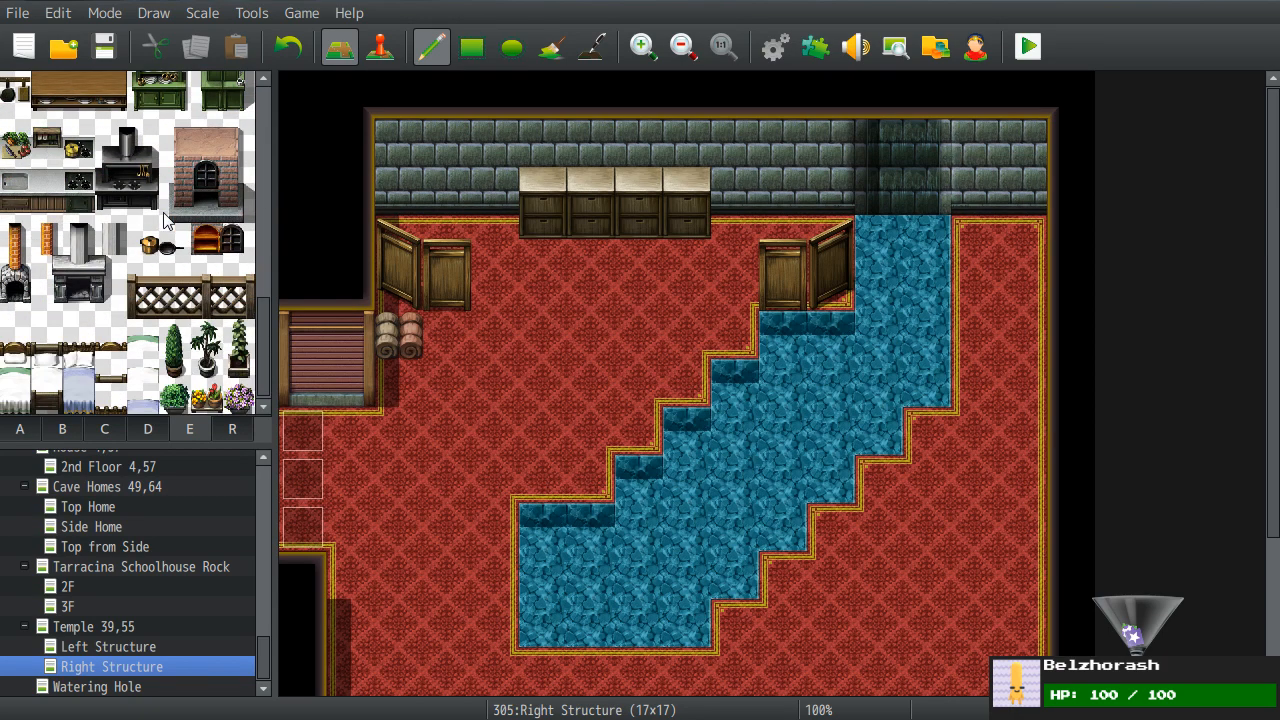
{"action": "left_click", "coordinate": [175, 398]}
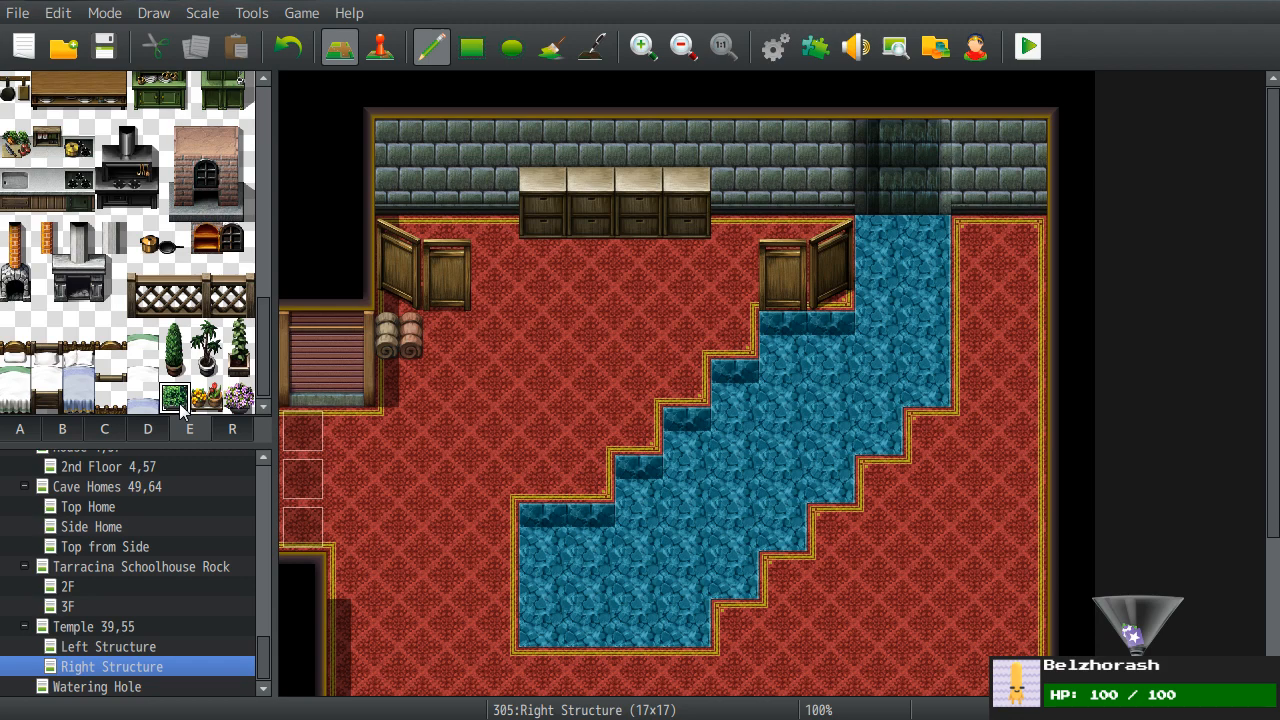
{"action": "left_click_drag", "start_coordinate": [240, 382], "coordinate": [240, 338]}
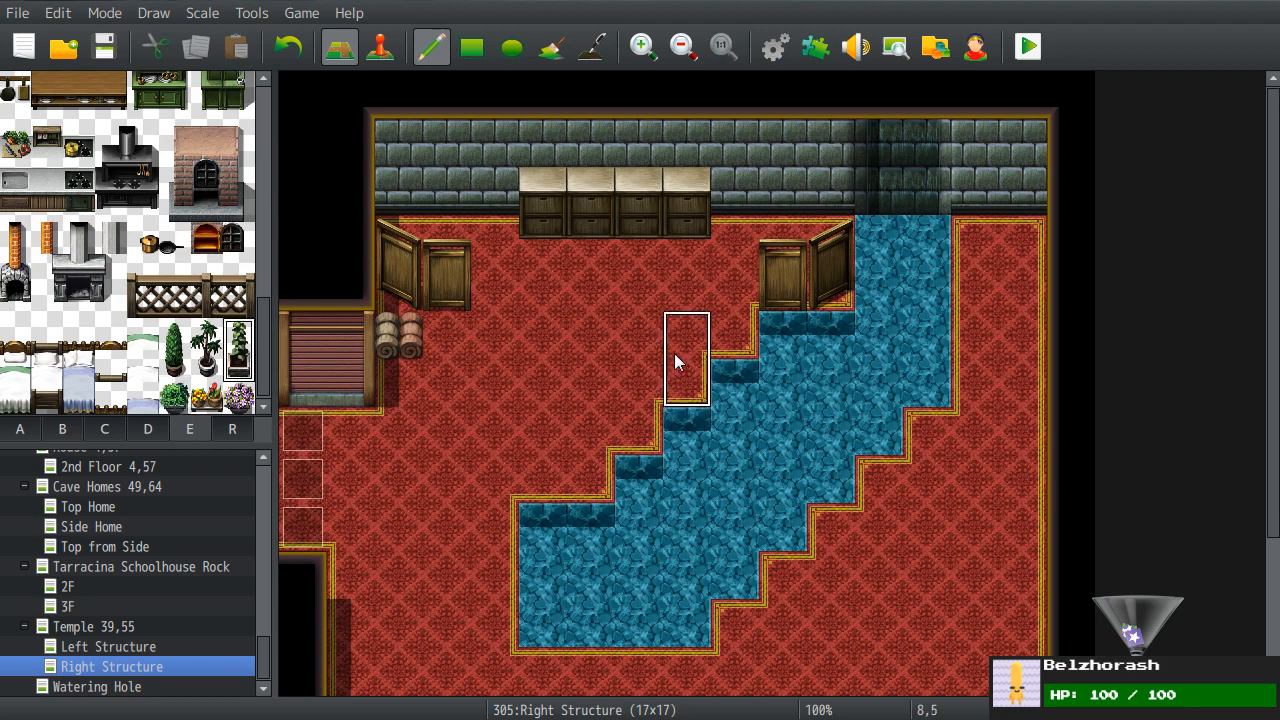
{"action": "left_click", "coordinate": [640, 358]}
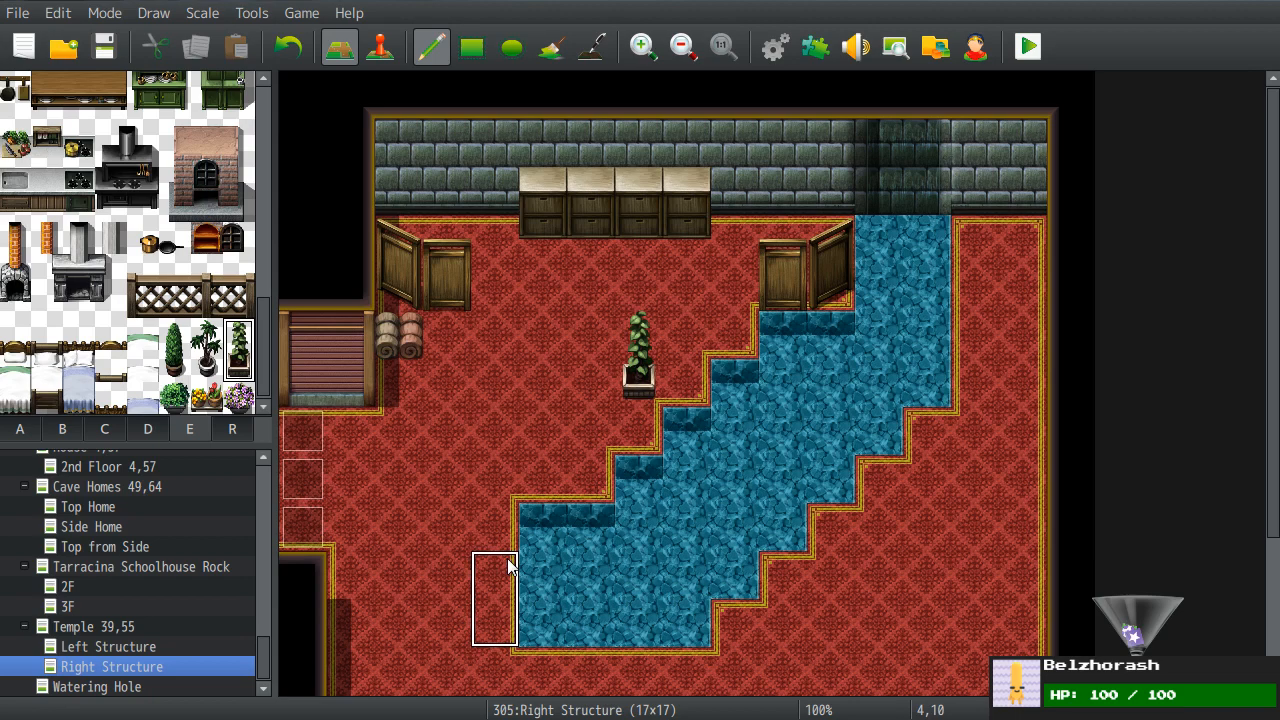
{"action": "left_click", "coordinate": [851, 187]}
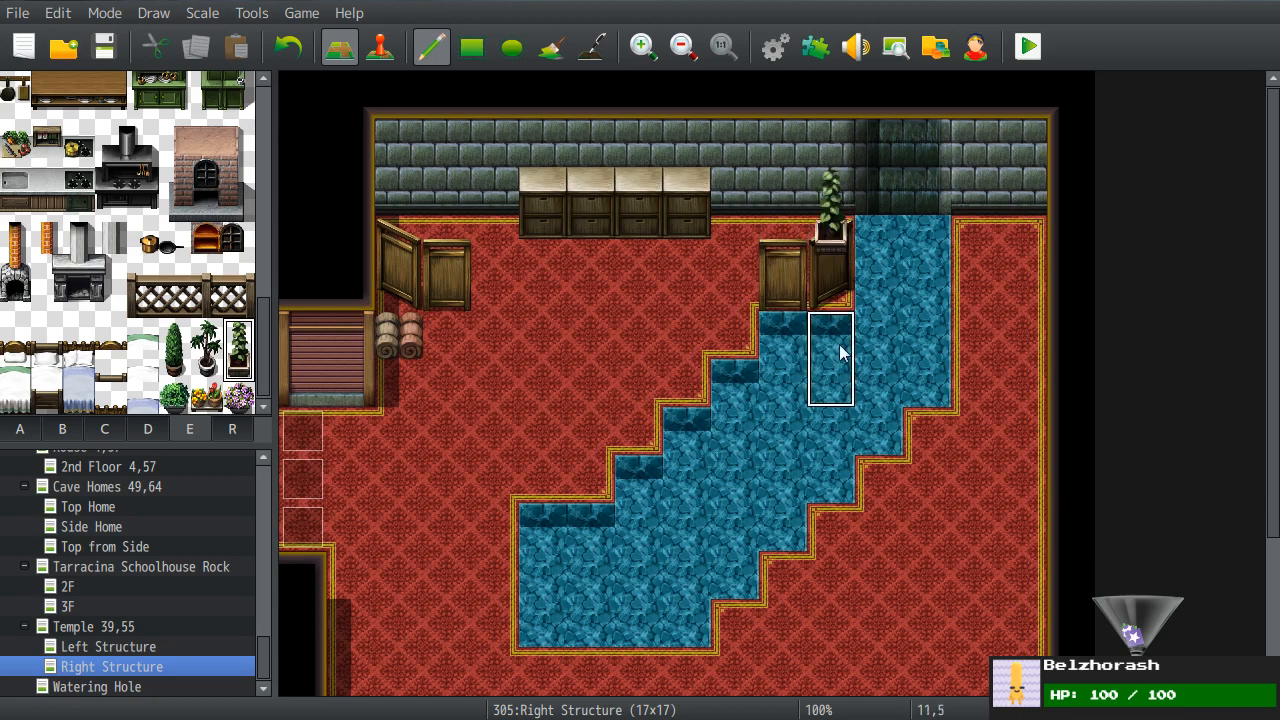
{"action": "key", "text": "ctrl+z"}
{"action": "left_click", "coordinate": [935, 200]}
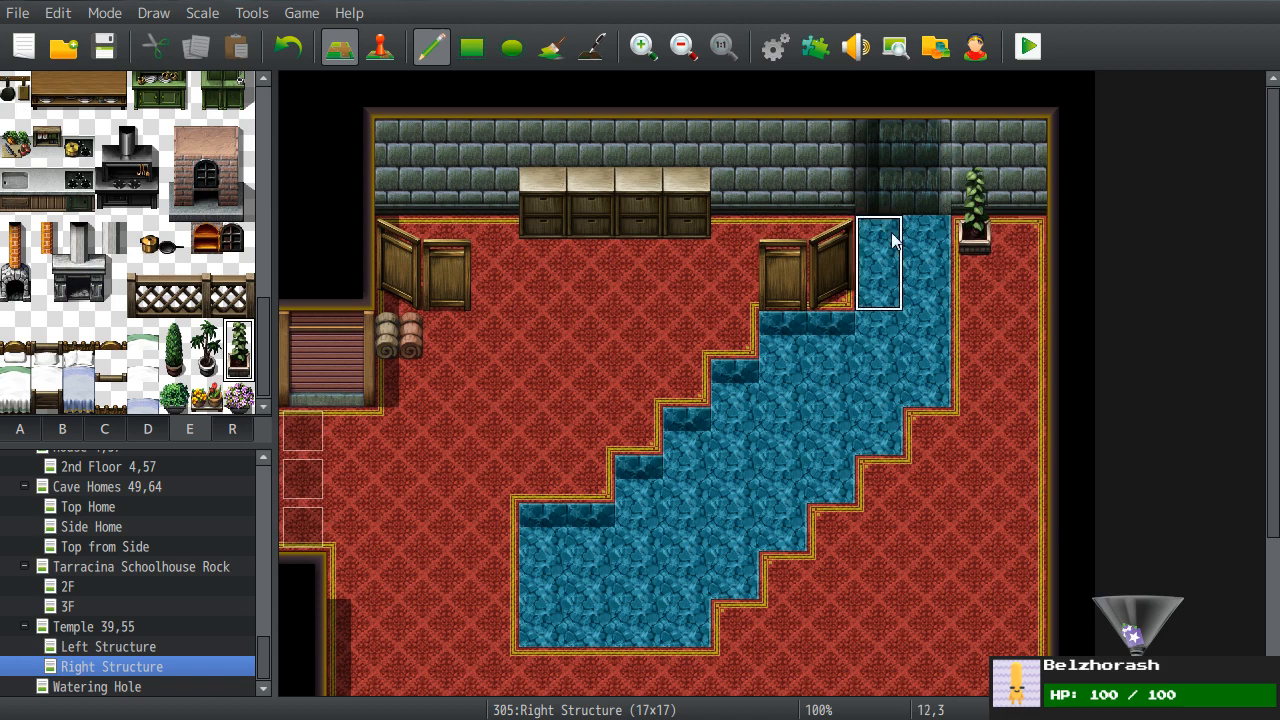
- Place the two-tile potted palm against the stone back wall, just right of the pool's upper end
{"action": "left_click", "coordinate": [206, 350]}
{"action": "left_click", "coordinate": [447, 335]}
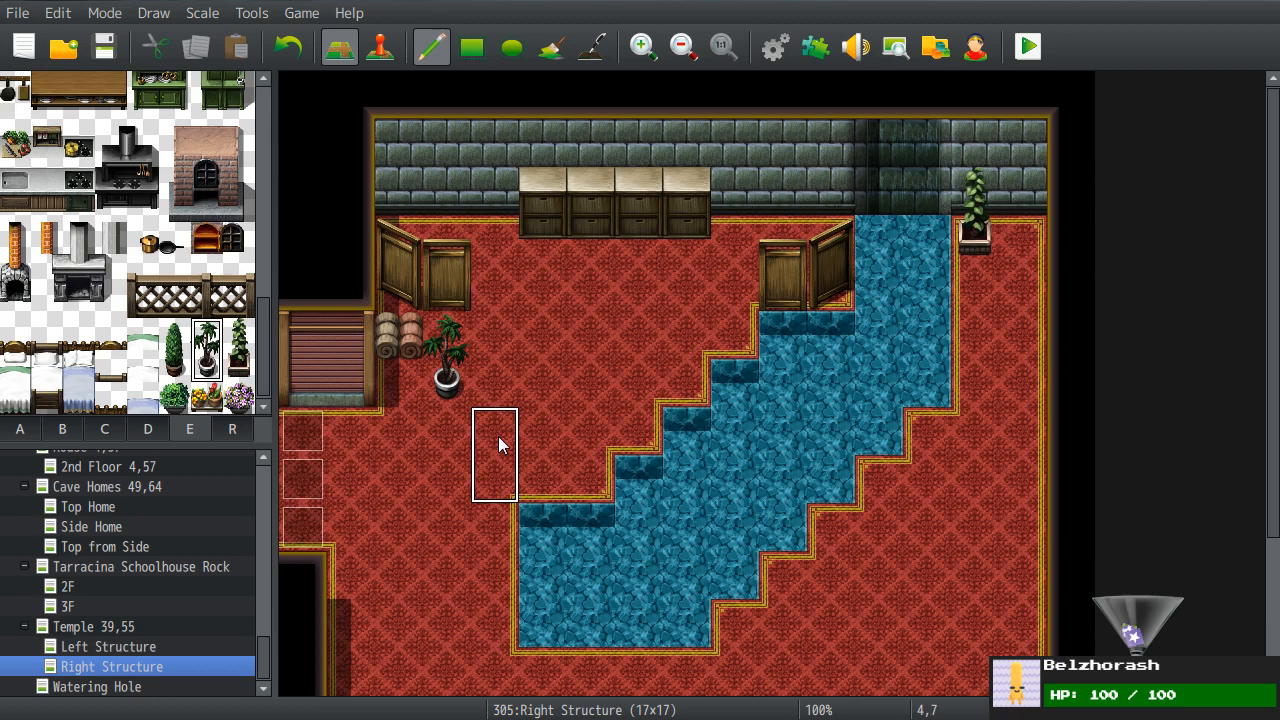
{"action": "key", "text": "ctrl+z"}
{"action": "key", "text": "ctrl+z"}
{"action": "left_click", "coordinate": [971, 198]}
{"action": "scroll", "coordinate": [112, 275], "scroll_direction": "up", "scroll_amount": 8}
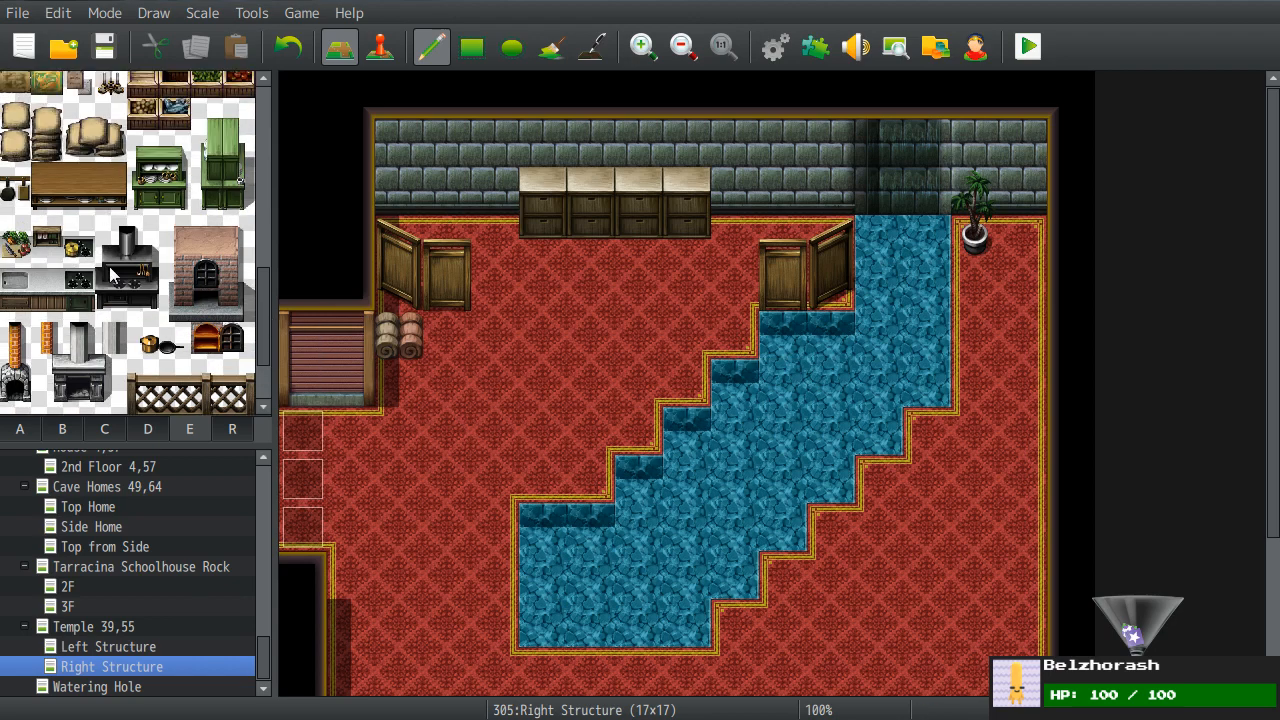
{"action": "scroll", "coordinate": [112, 275], "scroll_direction": "up", "scroll_amount": 6}
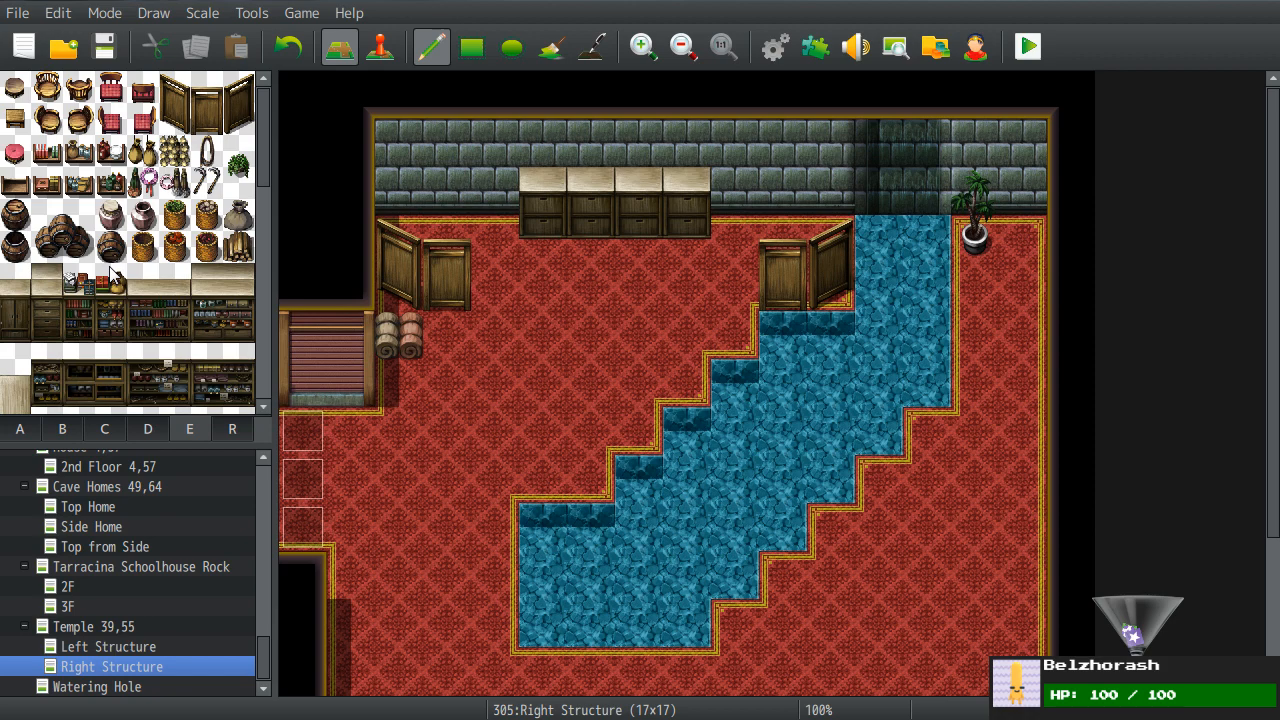
{"action": "scroll", "coordinate": [112, 275], "scroll_direction": "down", "scroll_amount": 5}
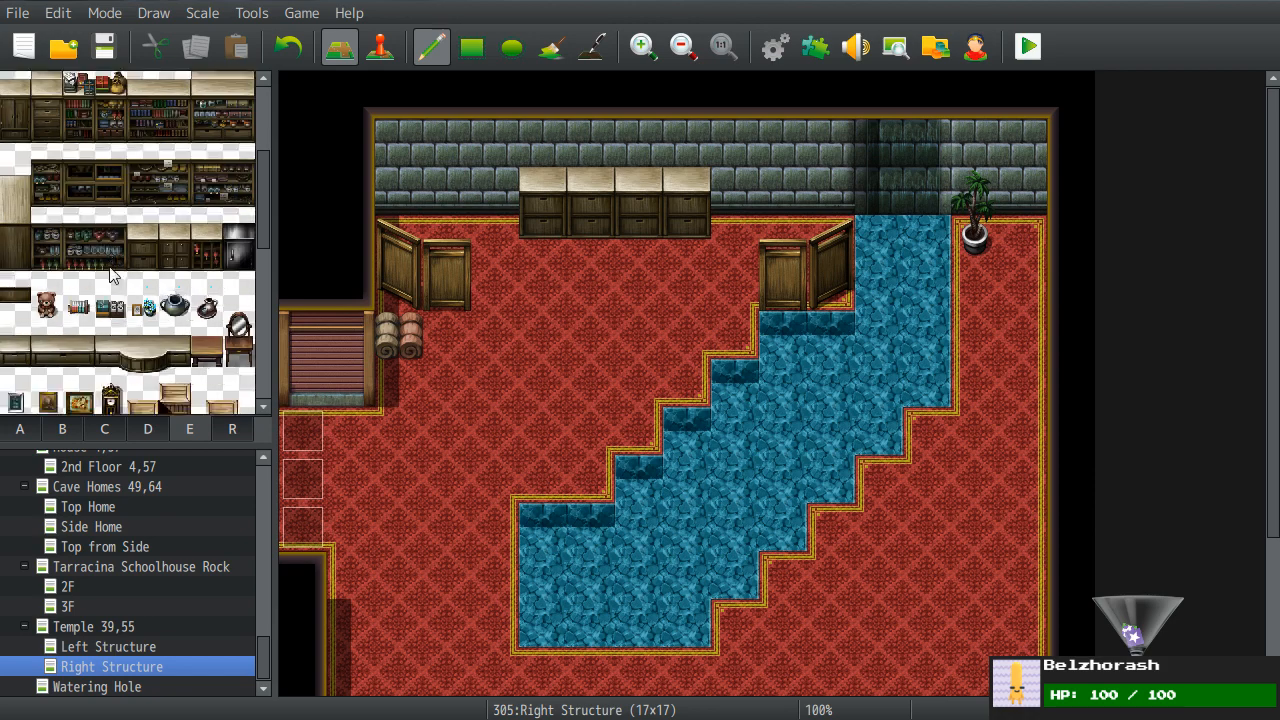
{"action": "scroll", "coordinate": [110, 270], "scroll_direction": "up", "scroll_amount": 5}
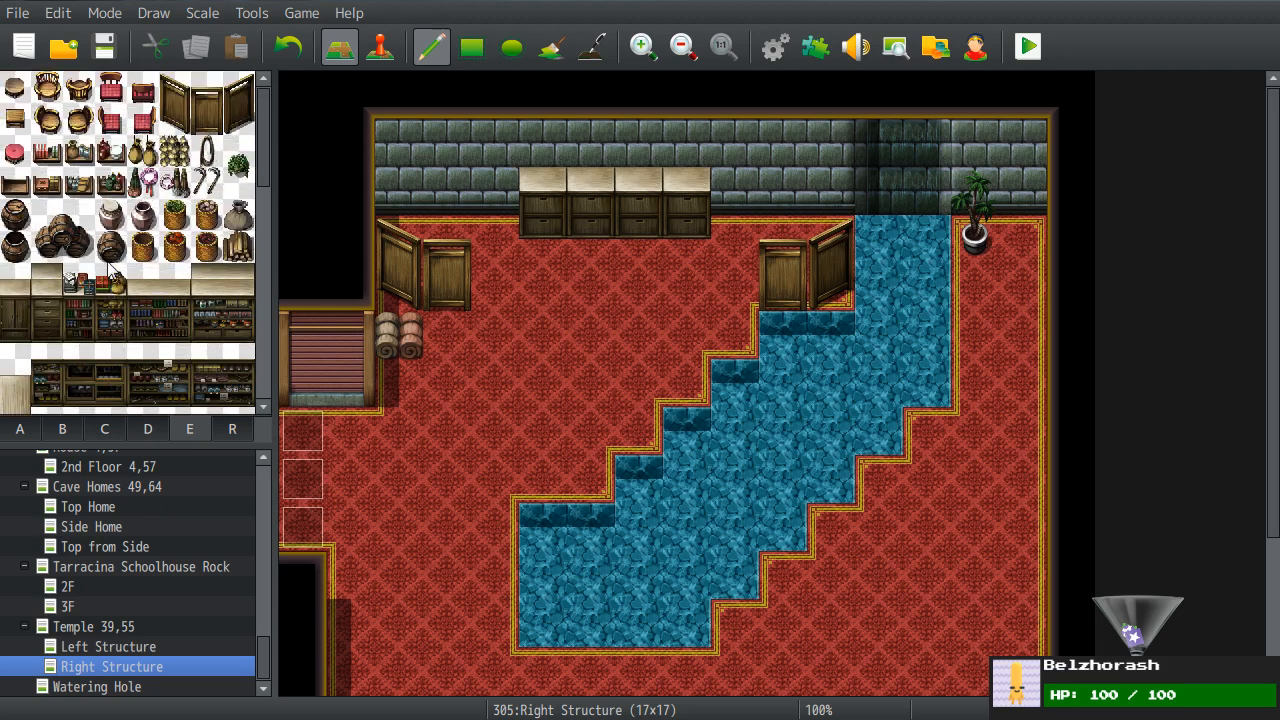
{"action": "left_click", "coordinate": [146, 121]}
{"action": "middle_click_drag", "start_coordinate": [815, 504], "coordinate": [815, 657]}
{"action": "middle_click_drag", "start_coordinate": [1011, 412], "coordinate": [1007, 342]}
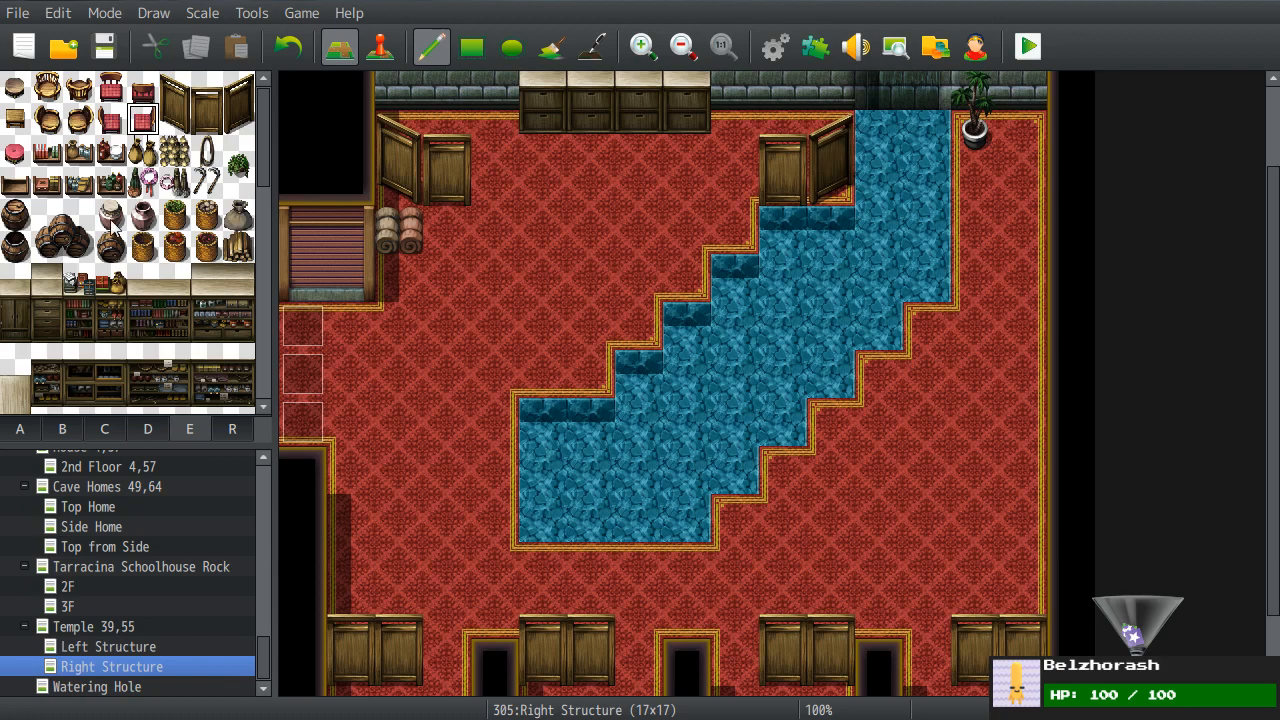
{"action": "scroll", "coordinate": [560, 330], "scroll_direction": "up", "scroll_amount": 2}
{"action": "scroll", "coordinate": [655, 307], "scroll_direction": "down", "scroll_amount": 3}
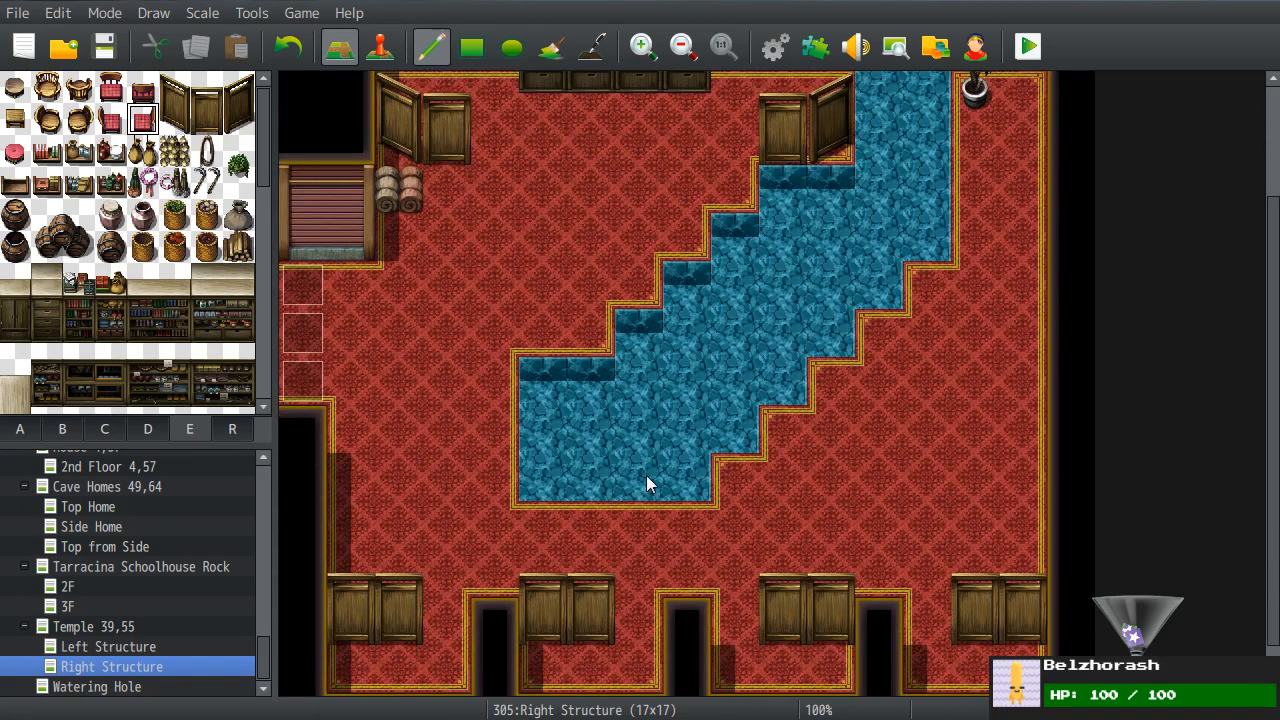
- Try a three-tile strip of grey stone floor along the pool's left edge, and undo it
{"action": "left_click", "coordinate": [25, 428]}
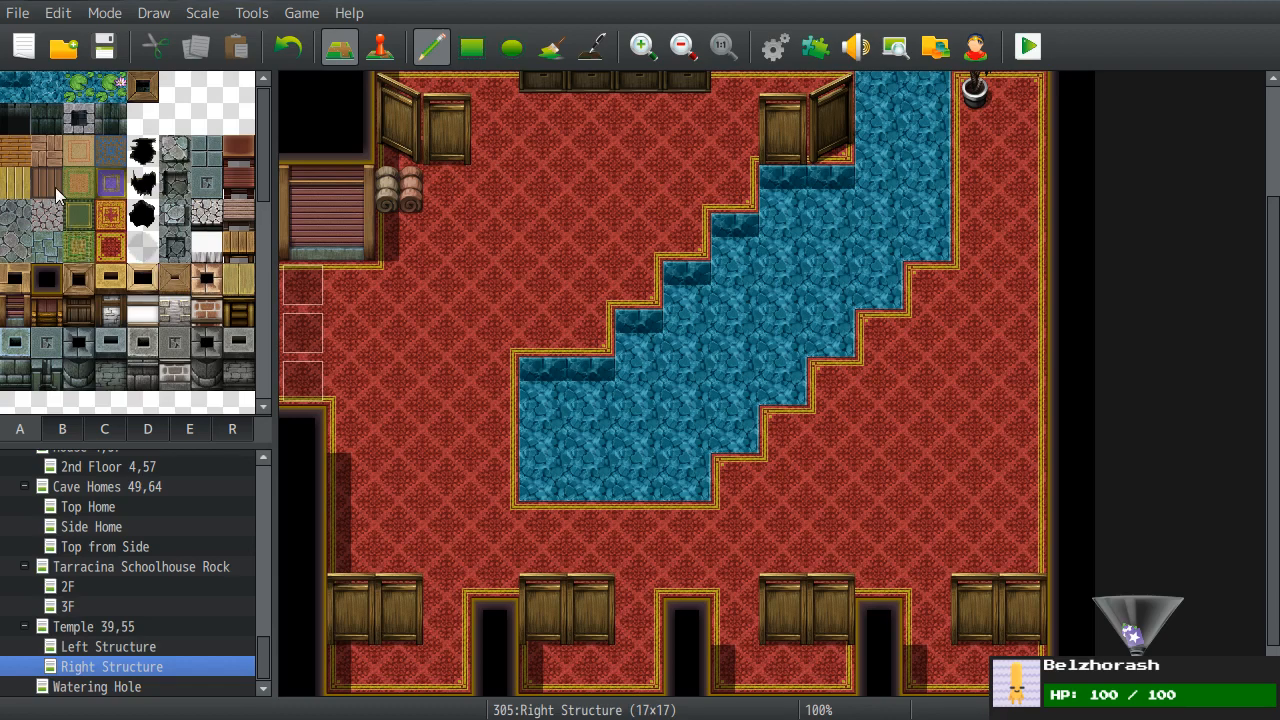
{"action": "left_click", "coordinate": [15, 215]}
{"action": "left_click_drag", "start_coordinate": [494, 477], "coordinate": [486, 380]}
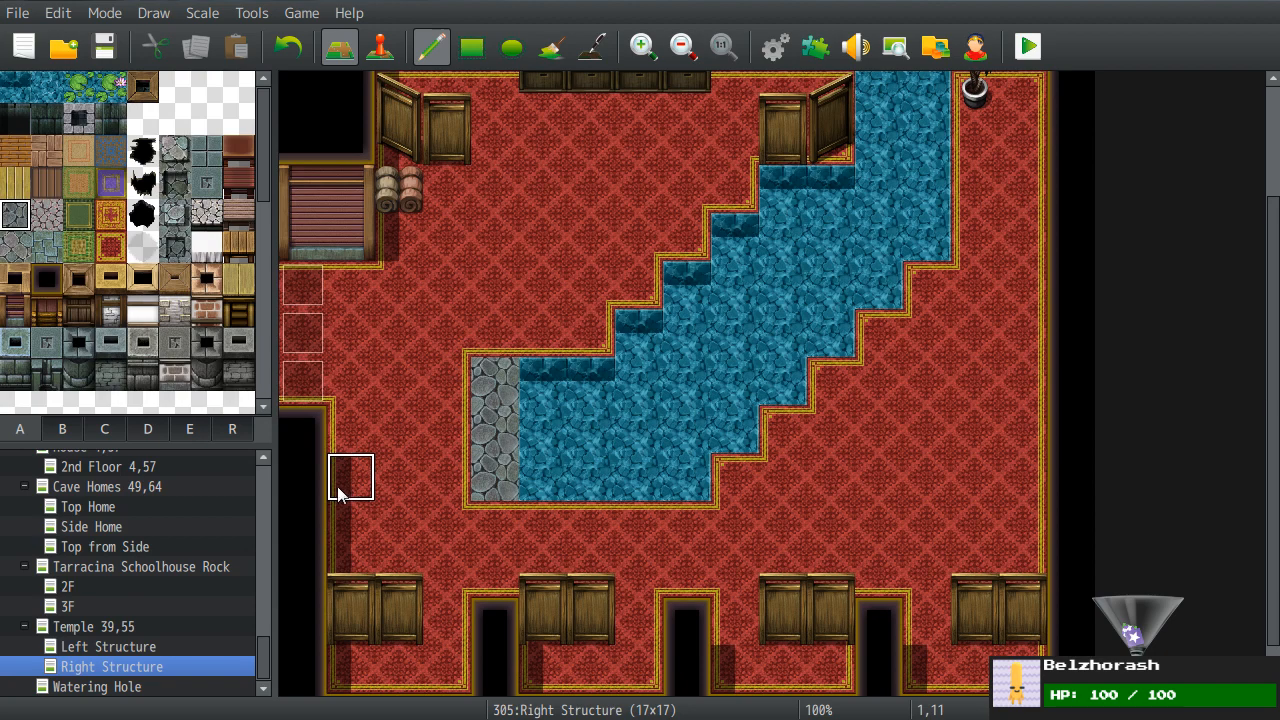
{"action": "key", "text": "ctrl+z"}
{"action": "key", "text": "ctrl+z"}
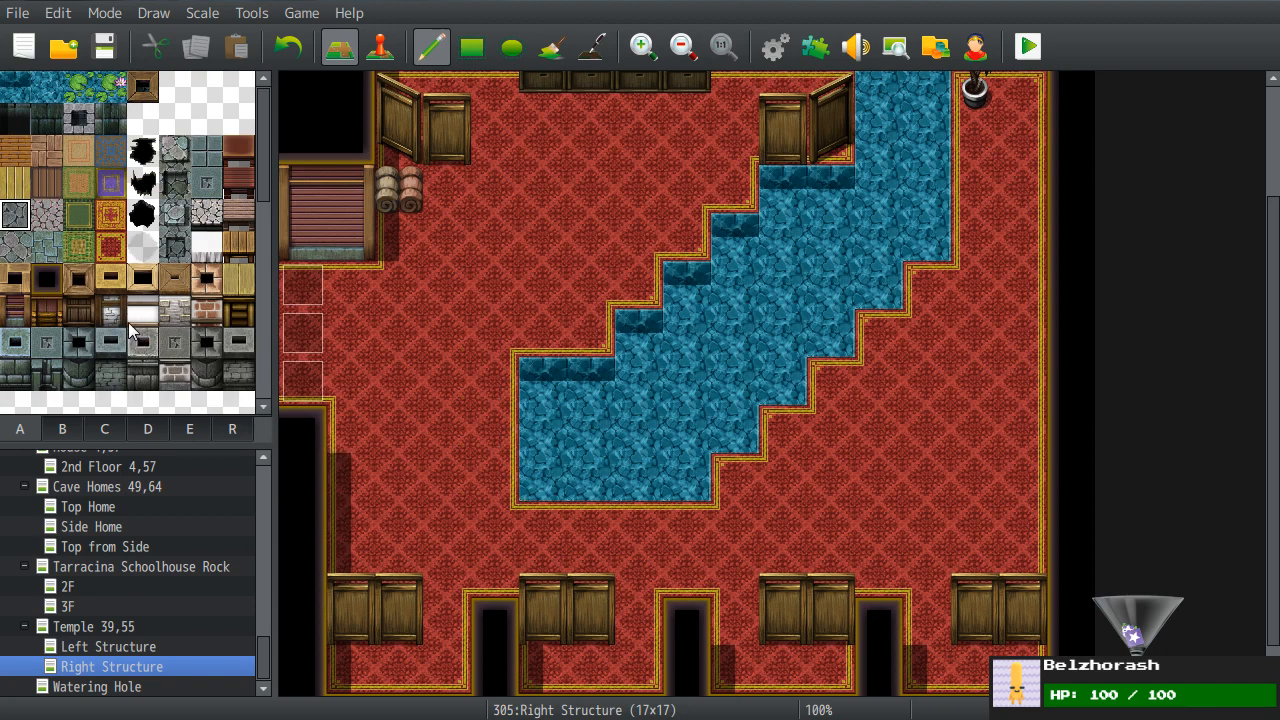
- Try the tan basket-weave floor along the pool's stepped upper-left edge, and undo it
{"action": "left_click", "coordinate": [10, 249]}
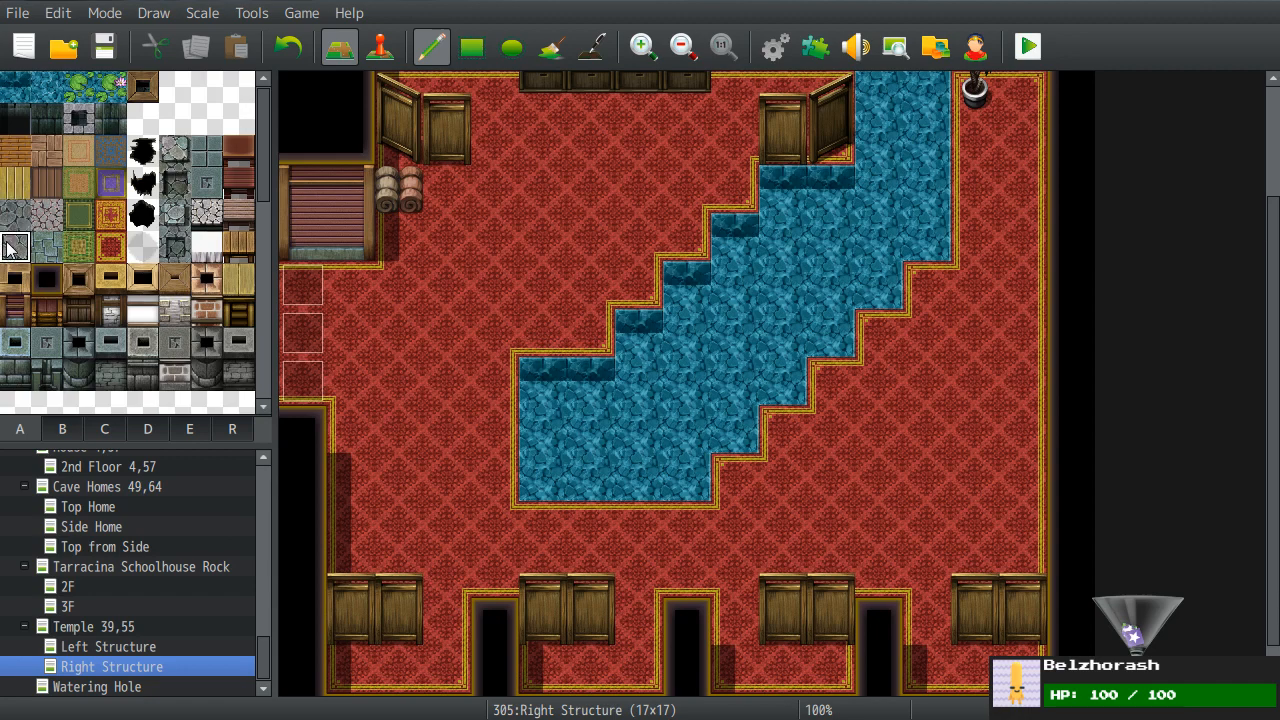
{"action": "left_click", "coordinate": [48, 152]}
{"action": "mouse_move", "coordinate": [545, 280]}
{"action": "left_mouse_down"}
{"action": "mouse_move", "coordinate": [560, 305]}
{"action": "mouse_move", "coordinate": [529, 334]}
{"action": "mouse_move", "coordinate": [686, 189]}
{"action": "mouse_move", "coordinate": [731, 189]}
{"action": "mouse_move", "coordinate": [737, 157]}
{"action": "mouse_move", "coordinate": [689, 229]}
{"action": "left_mouse_up"}
{"action": "scroll", "coordinate": [731, 101], "scroll_direction": "up", "scroll_amount": 3}
{"action": "middle_click", "coordinate": [731, 101]}
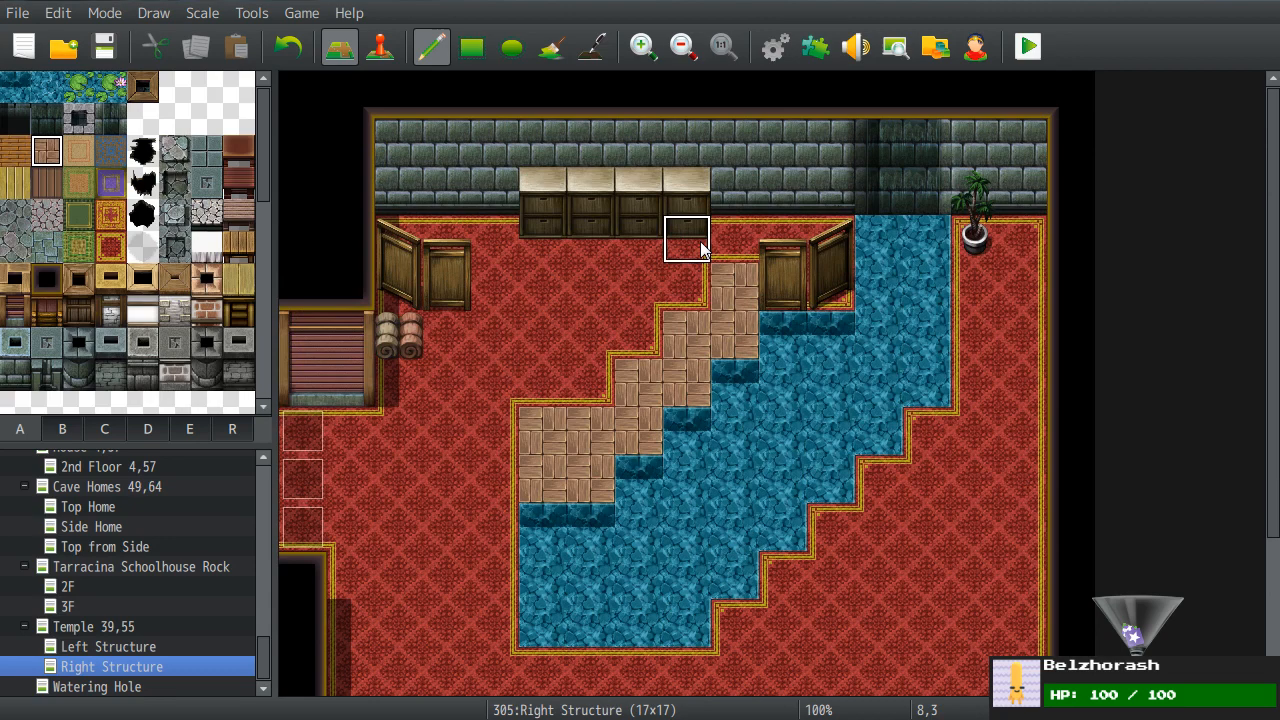
{"action": "key", "text": "ctrl+z"}
{"action": "key", "text": "ctrl+z"}
{"action": "key", "text": "ctrl+z"}
{"action": "key", "text": "ctrl+z"}
{"action": "key", "text": "ctrl+z"}
{"action": "key", "text": "ctrl+z"}
{"action": "key", "text": "ctrl+z"}
{"action": "key", "text": "ctrl+z"}
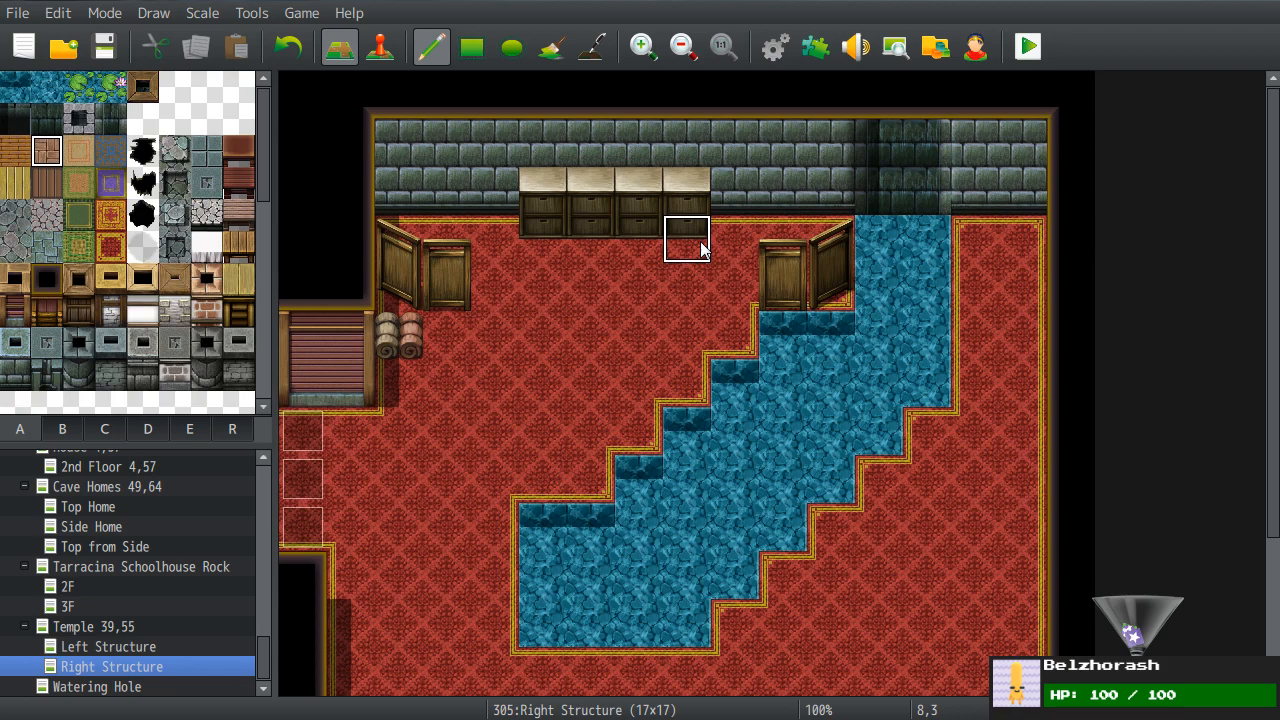
- Try a small patch of the light raised cobblestone on the carpet between the cabinets and the pool, and undo it
{"action": "middle_click", "coordinate": [670, 264]}
{"action": "middle_click", "coordinate": [672, 424]}
{"action": "middle_click_drag", "start_coordinate": [677, 360], "coordinate": [687, 295]}
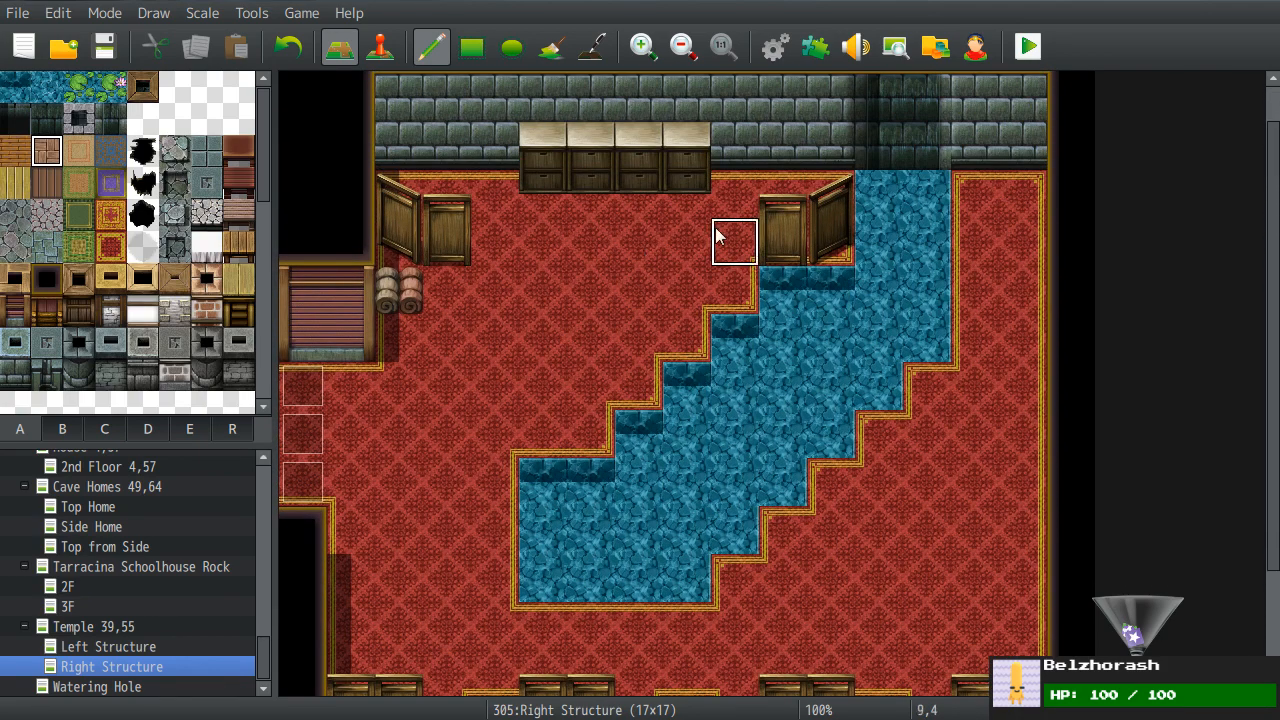
{"action": "left_click", "coordinate": [207, 214]}
{"action": "mouse_move", "coordinate": [590, 318]}
{"action": "left_mouse_down"}
{"action": "mouse_move", "coordinate": [545, 360]}
{"action": "mouse_move", "coordinate": [587, 326]}
{"action": "left_mouse_up"}
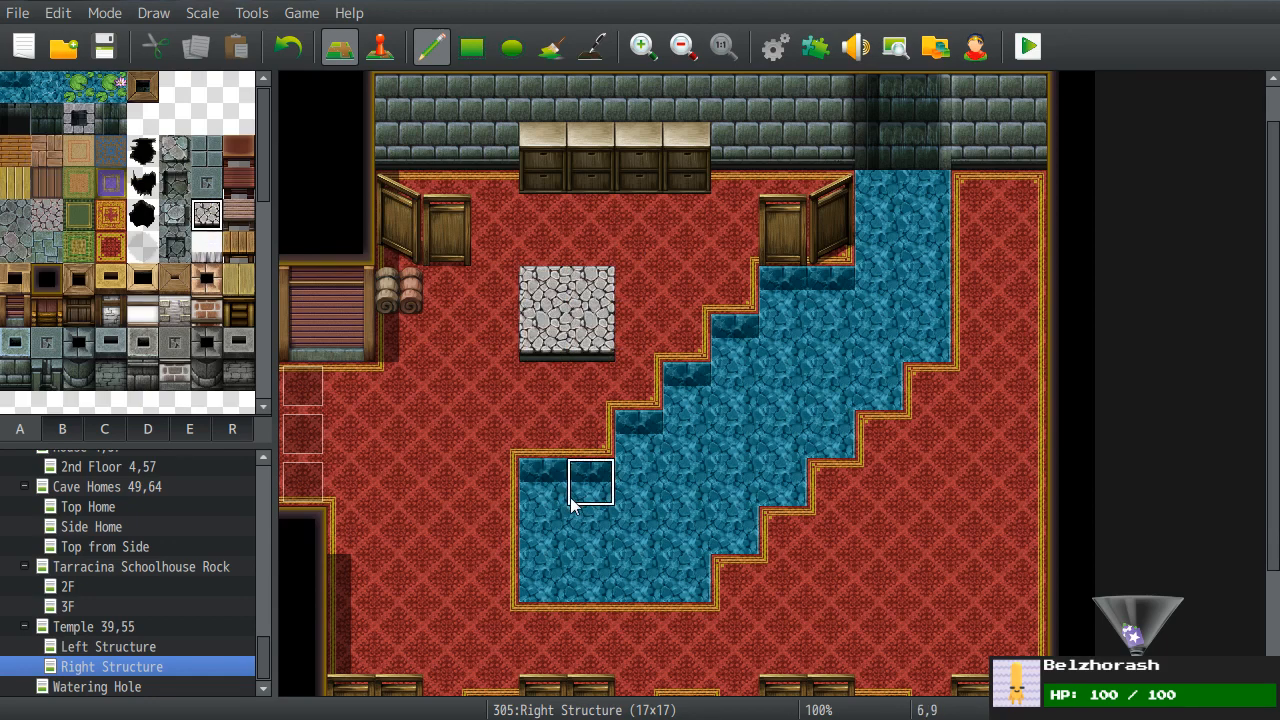
{"action": "key", "text": "ctrl+z"}
- Flood-fill the room's red carpet with the grey stone floor that has a block border
{"action": "left_click", "coordinate": [209, 151]}
{"action": "mouse_move", "coordinate": [545, 285]}
{"action": "left_mouse_down"}
{"action": "mouse_move", "coordinate": [551, 386]}
{"action": "mouse_move", "coordinate": [437, 374]}
{"action": "left_mouse_up"}
{"action": "key", "text": "ctrl+z"}
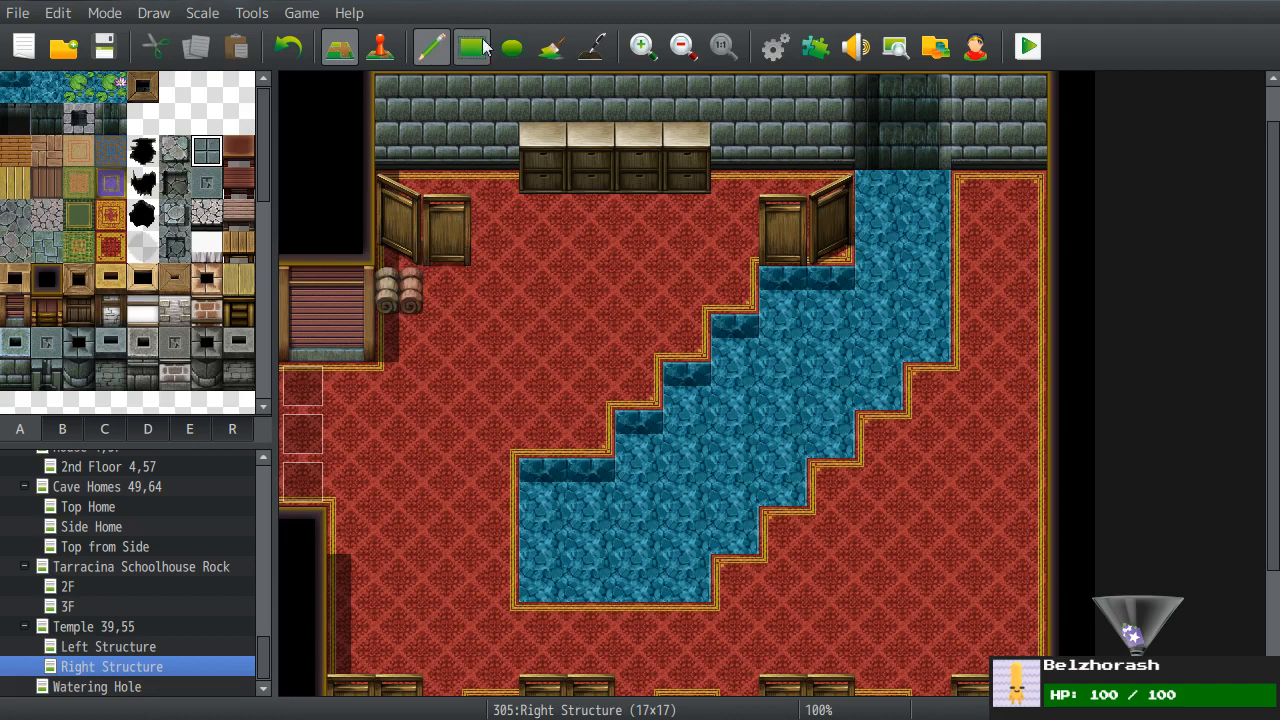
{"action": "left_click", "coordinate": [551, 46]}
{"action": "left_click", "coordinate": [506, 337]}
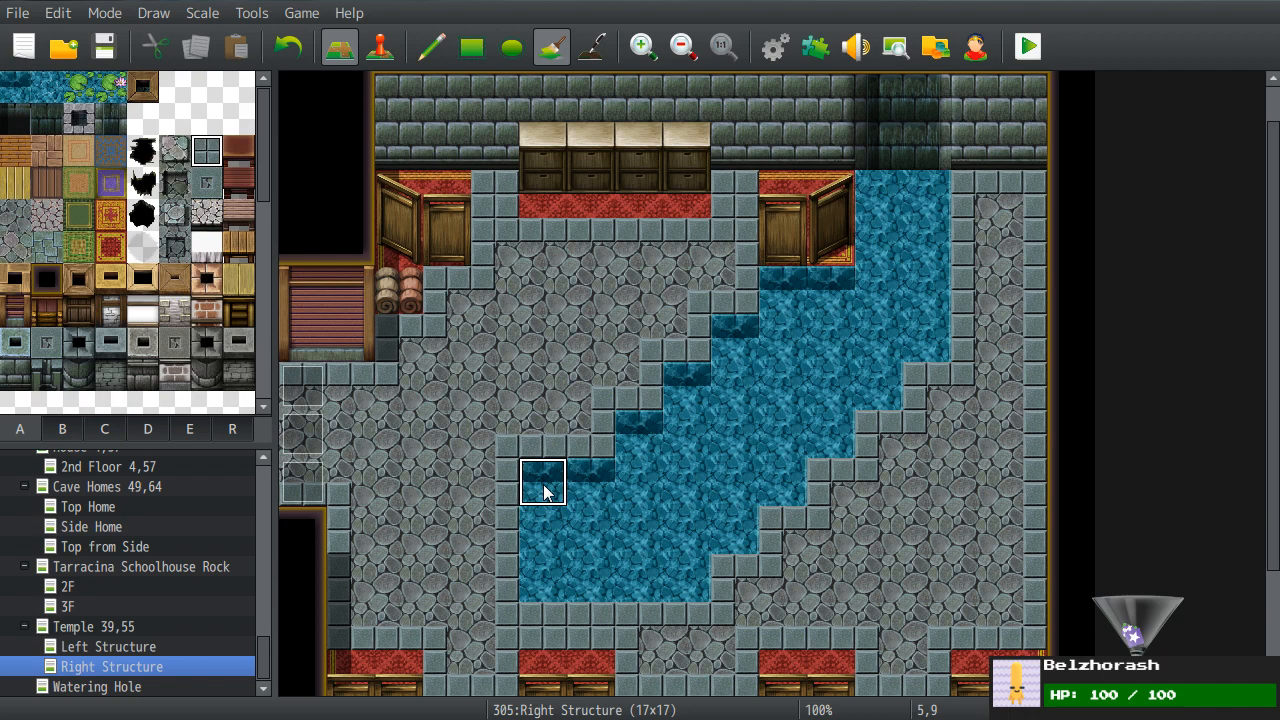
- Repaint the room's left entrance area with the red gold-trimmed carpet, two tiles wide and three high
{"action": "left_click", "coordinate": [108, 256]}
{"action": "left_click", "coordinate": [333, 406]}
{"action": "key", "text": "ctrl+z"}
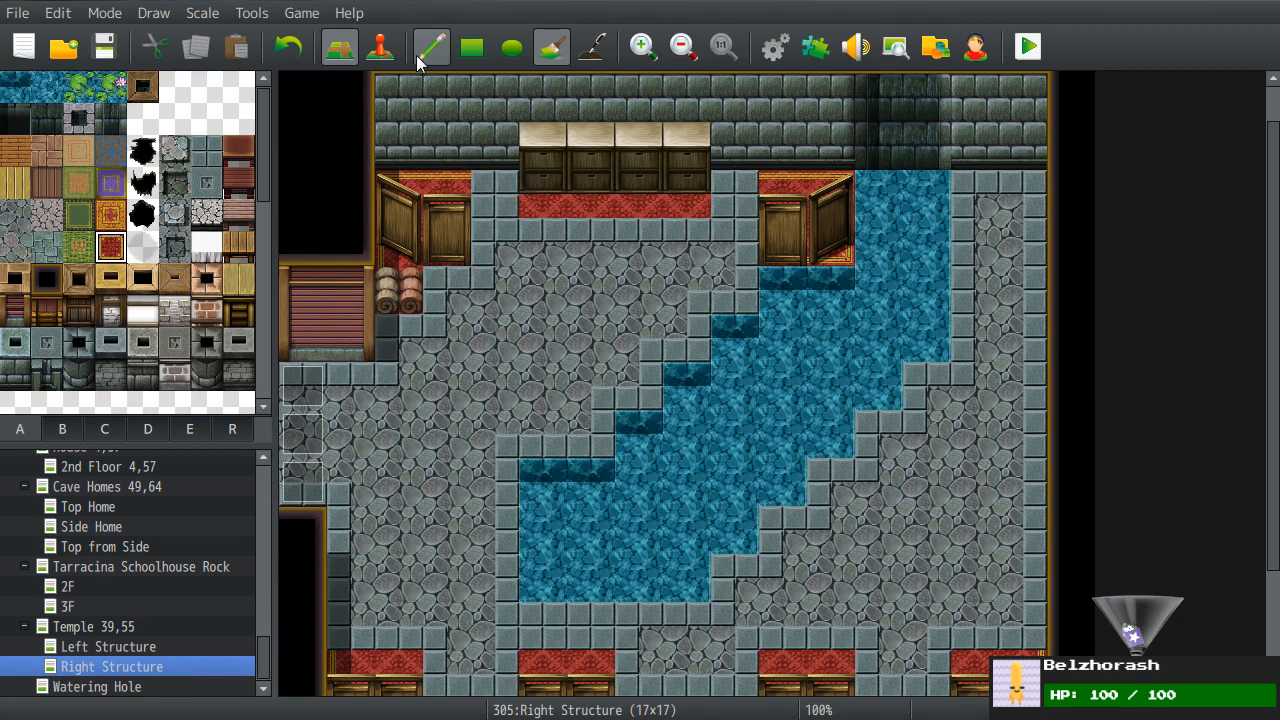
{"action": "left_click", "coordinate": [433, 44]}
{"action": "mouse_move", "coordinate": [318, 402]}
{"action": "left_mouse_down"}
{"action": "mouse_move", "coordinate": [321, 458]}
{"action": "mouse_move", "coordinate": [355, 397]}
{"action": "left_mouse_up"}
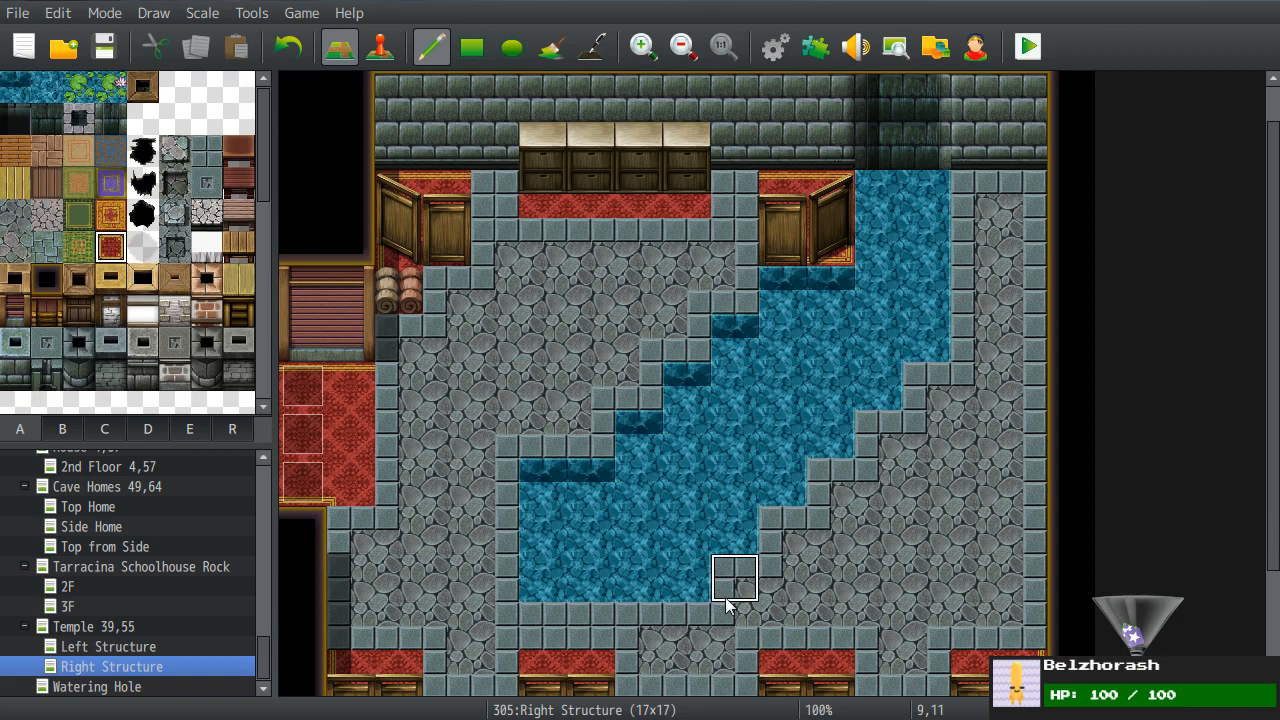
- Paint the grey stone floor over the lower cabinet fronts and both folding screens along the back wall
{"action": "left_click_drag", "start_coordinate": [543, 194], "coordinate": [686, 194]}
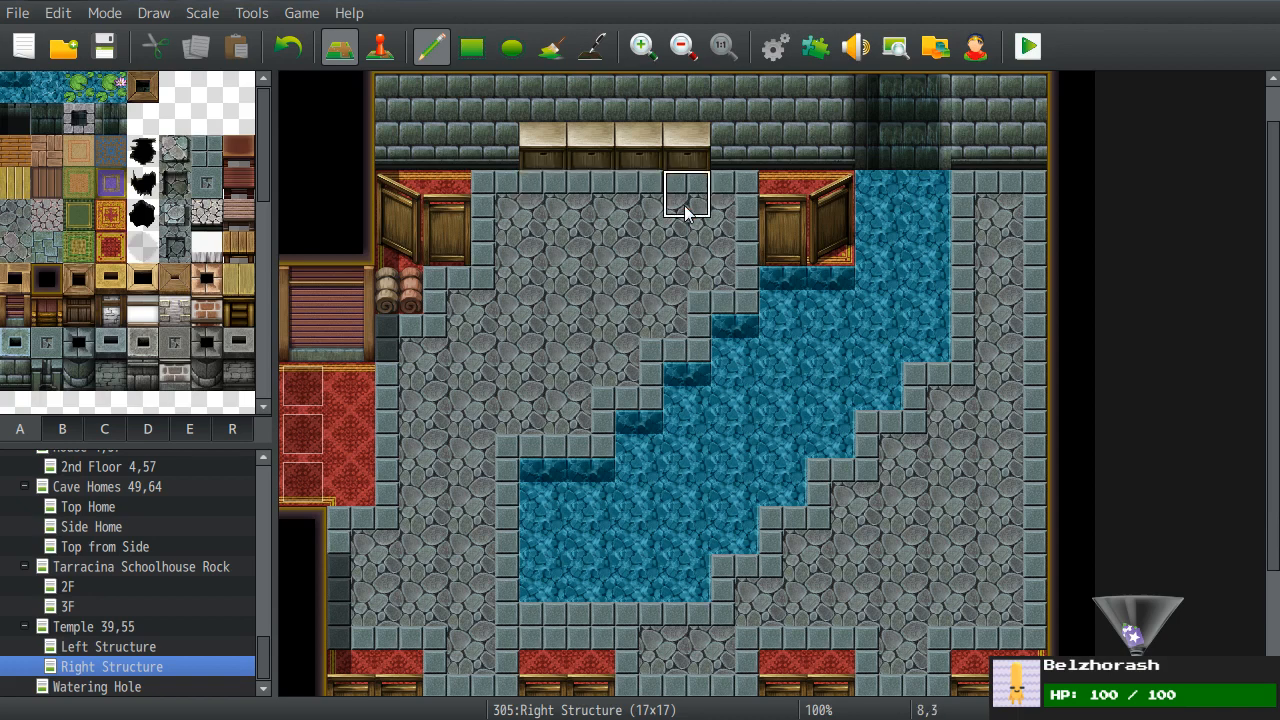
{"action": "mouse_move", "coordinate": [780, 205]}
{"action": "left_mouse_down"}
{"action": "mouse_move", "coordinate": [829, 240]}
{"action": "mouse_move", "coordinate": [820, 200]}
{"action": "left_mouse_up"}
{"action": "mouse_move", "coordinate": [447, 213]}
{"action": "left_mouse_down"}
{"action": "mouse_move", "coordinate": [400, 234]}
{"action": "mouse_move", "coordinate": [443, 243]}
{"action": "left_mouse_up"}
- Cover the carpet and wooden partitions at the four lower stalls with rectangles of the grey stone floor
{"action": "scroll", "coordinate": [430, 420], "scroll_direction": "down", "scroll_amount": 3}
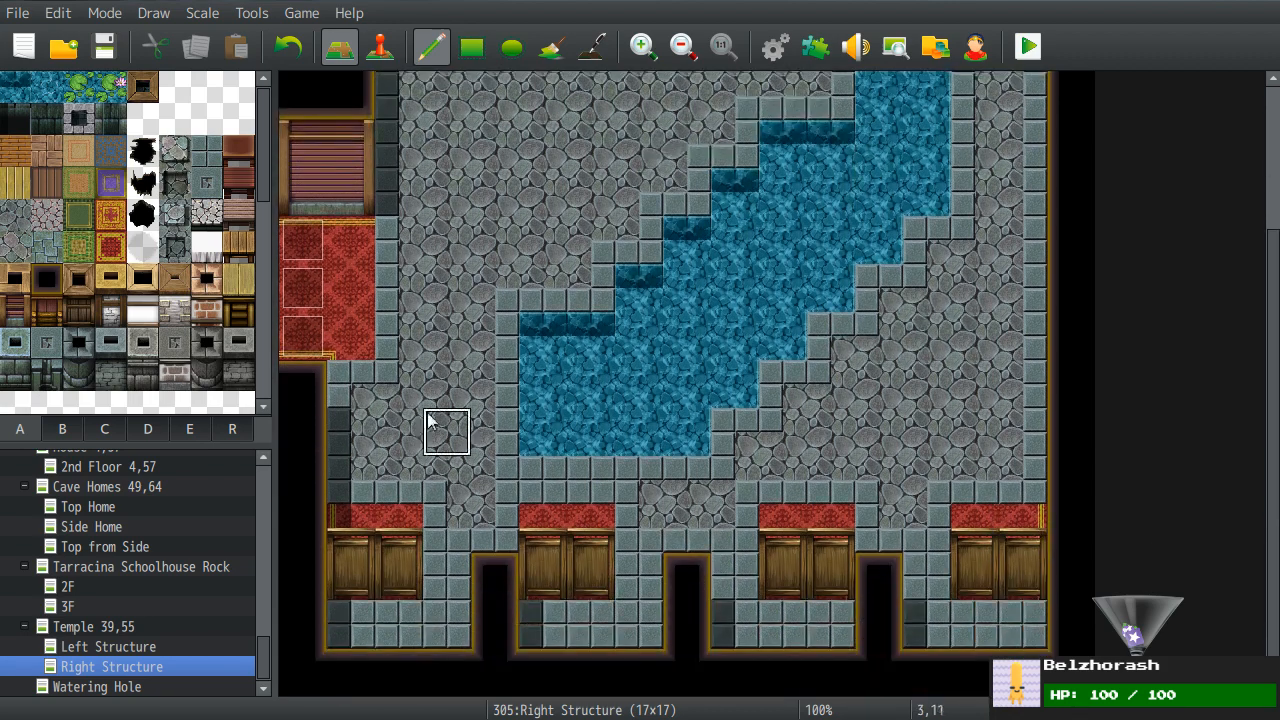
{"action": "left_click", "coordinate": [471, 47]}
{"action": "mouse_move", "coordinate": [420, 462]}
{"action": "left_mouse_down"}
{"action": "mouse_move", "coordinate": [409, 509]}
{"action": "mouse_move", "coordinate": [350, 571]}
{"action": "left_mouse_up"}
{"action": "left_click_drag", "start_coordinate": [530, 522], "coordinate": [581, 577]}
{"action": "left_click_drag", "start_coordinate": [762, 524], "coordinate": [823, 573]}
{"action": "left_click_drag", "start_coordinate": [958, 527], "coordinate": [1005, 586]}
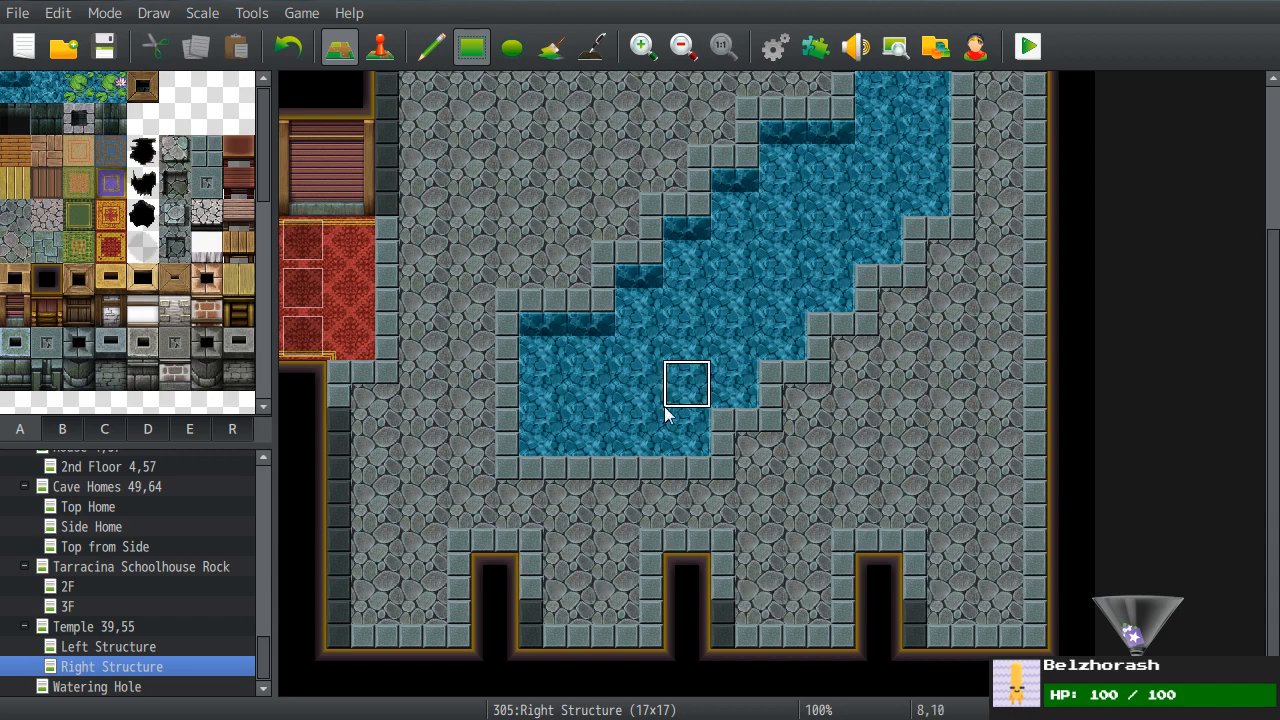
- Place two-panel folding screens below the back wall, one in the left corner and one beside the pool's upper end
{"action": "scroll", "coordinate": [686, 450], "scroll_direction": "up", "scroll_amount": 3}
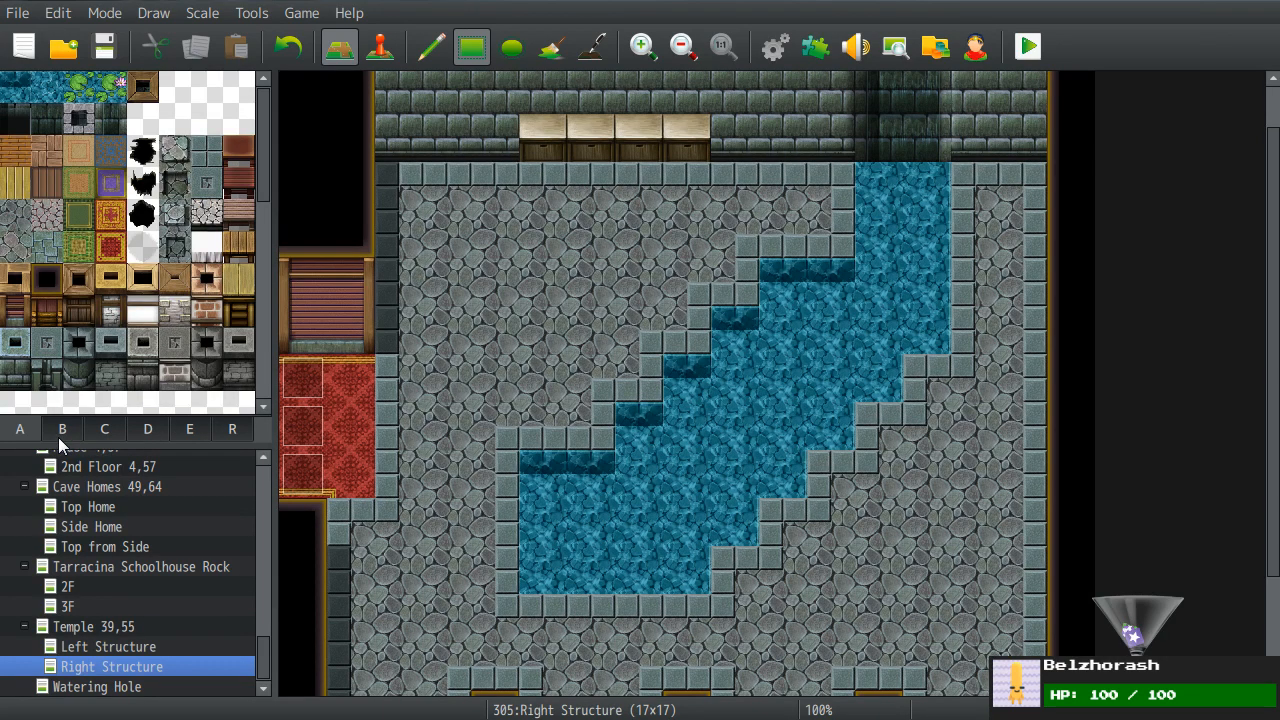
{"action": "left_click", "coordinate": [188, 428]}
{"action": "left_click", "coordinate": [140, 428]}
{"action": "left_click", "coordinate": [200, 425]}
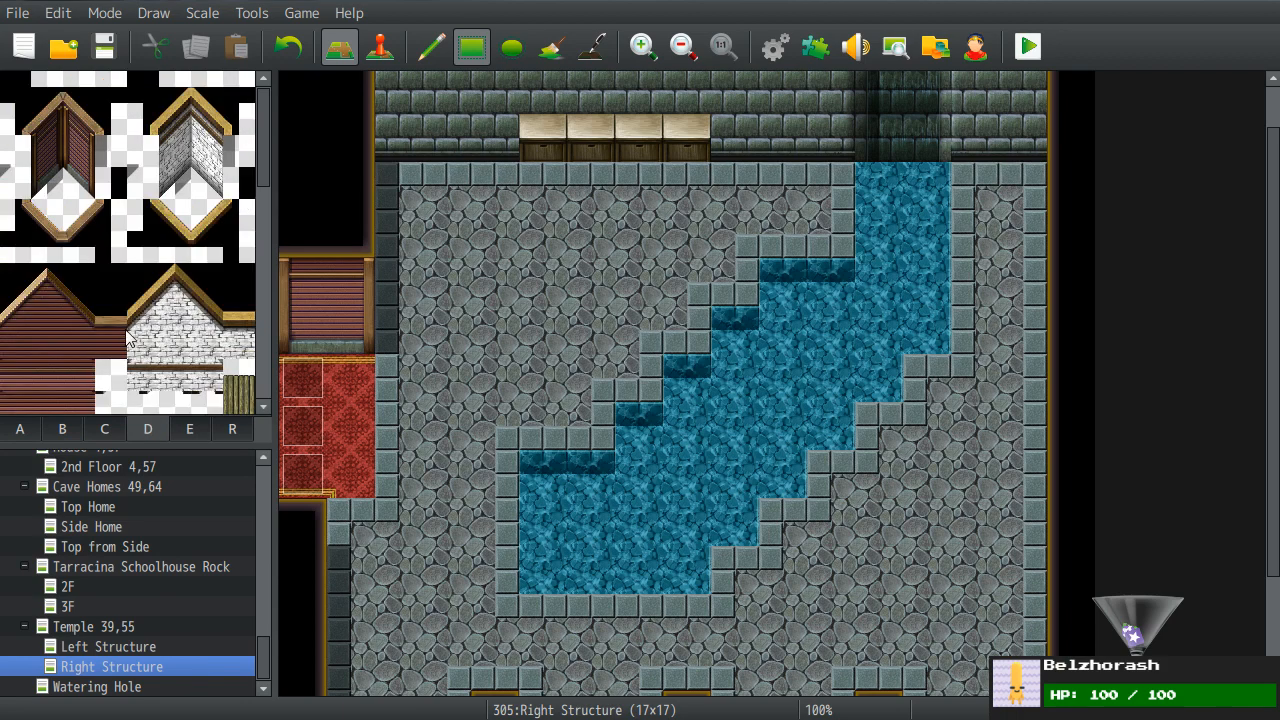
{"action": "scroll", "coordinate": [127, 340], "scroll_direction": "down", "scroll_amount": 10}
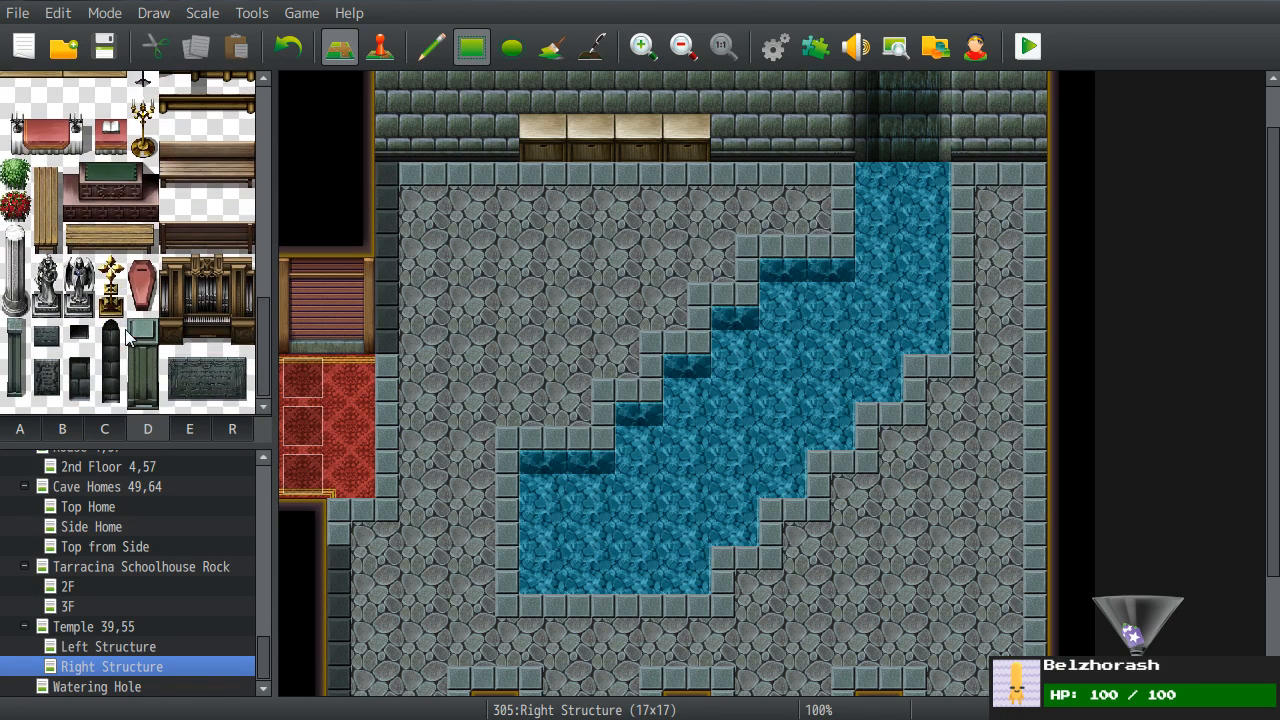
{"action": "left_click", "coordinate": [190, 430]}
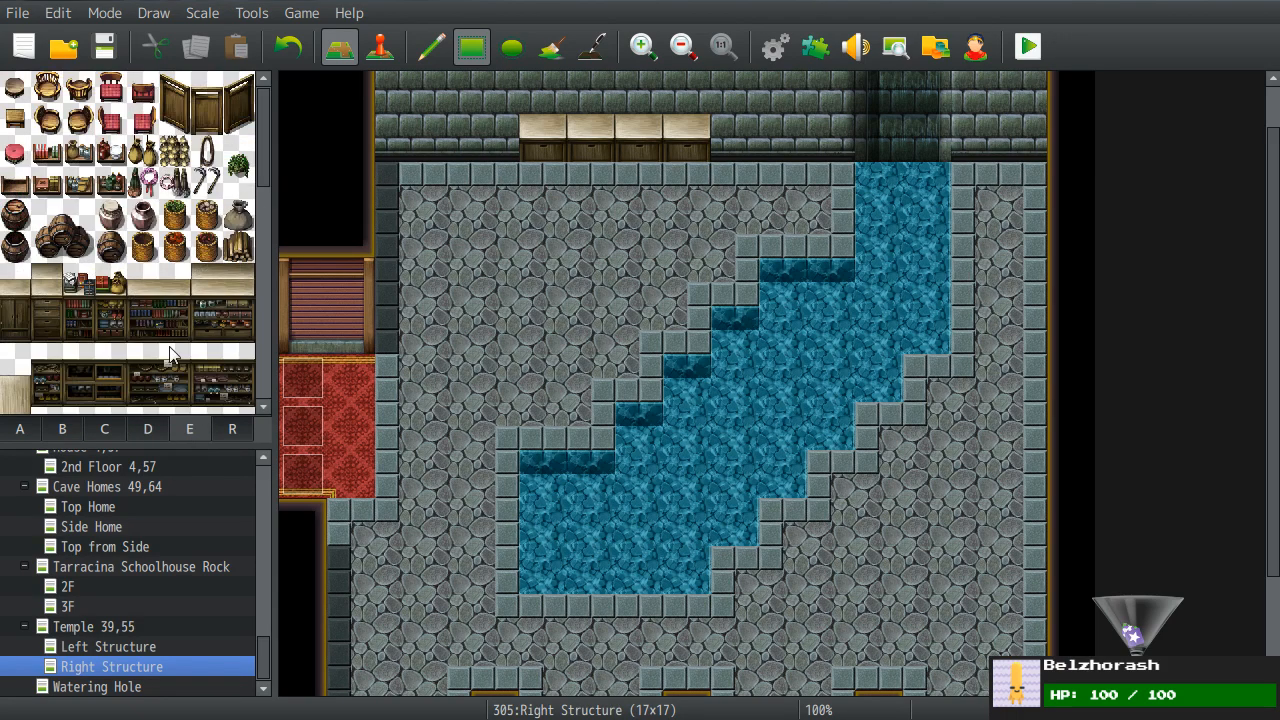
{"action": "left_click_drag", "start_coordinate": [178, 92], "coordinate": [197, 122]}
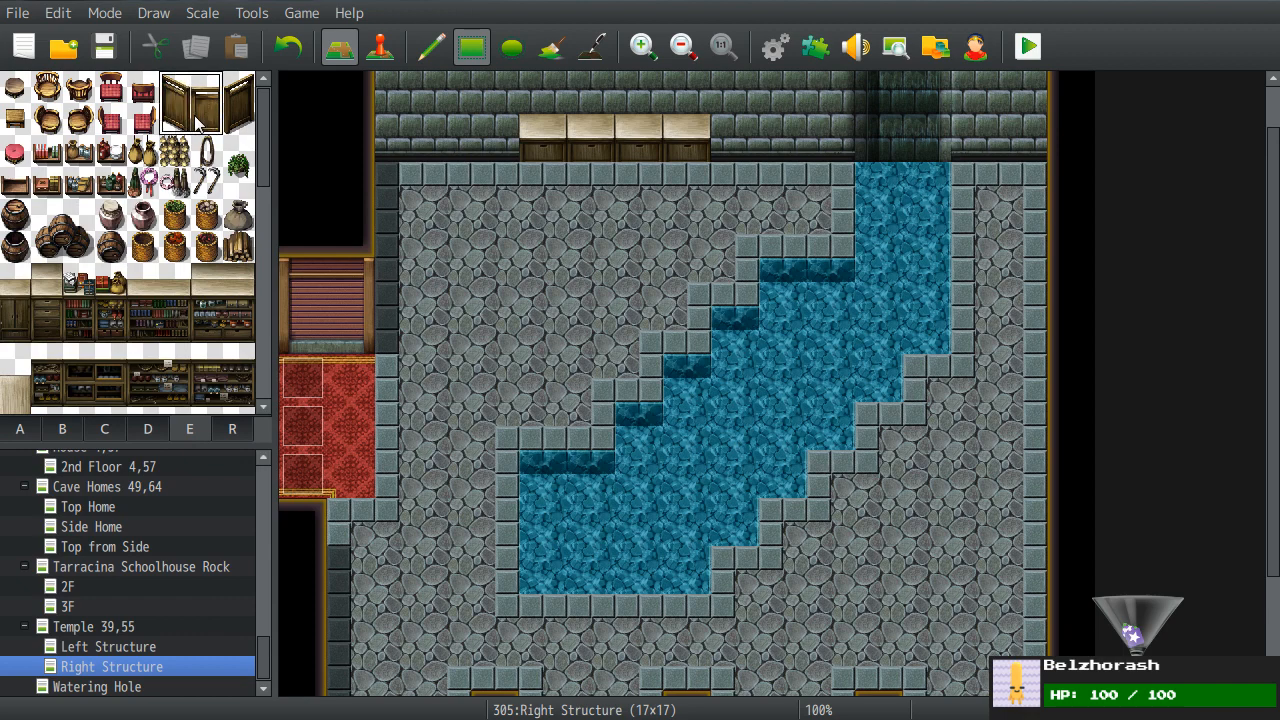
{"action": "left_click", "coordinate": [391, 196]}
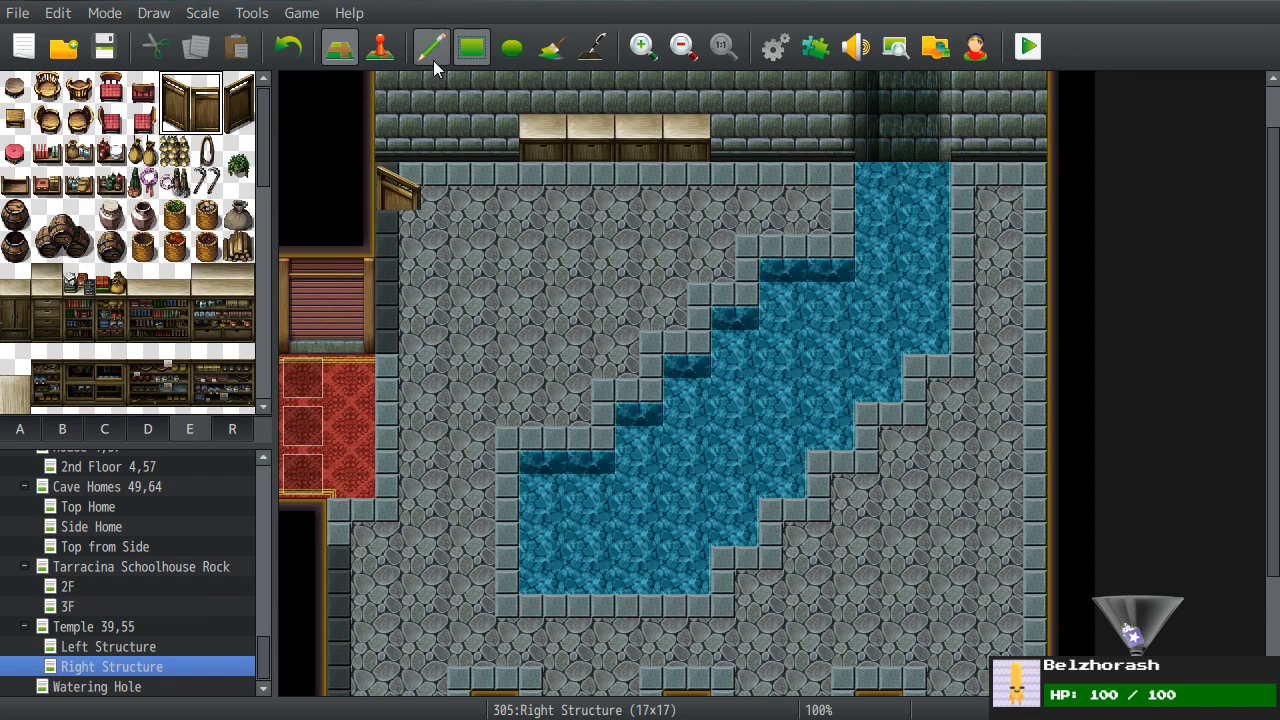
{"action": "left_click", "coordinate": [433, 60]}
{"action": "left_click", "coordinate": [385, 195]}
{"action": "left_click_drag", "start_coordinate": [207, 88], "coordinate": [241, 124]}
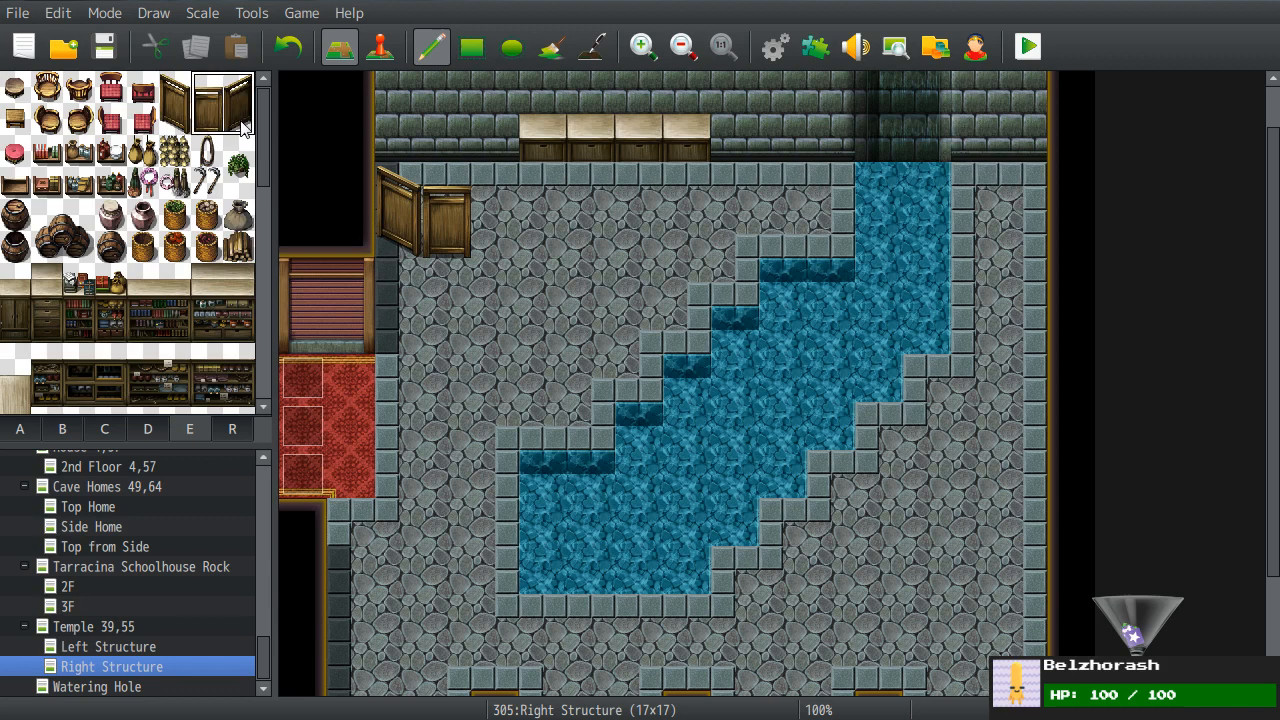
{"action": "left_click", "coordinate": [762, 192]}
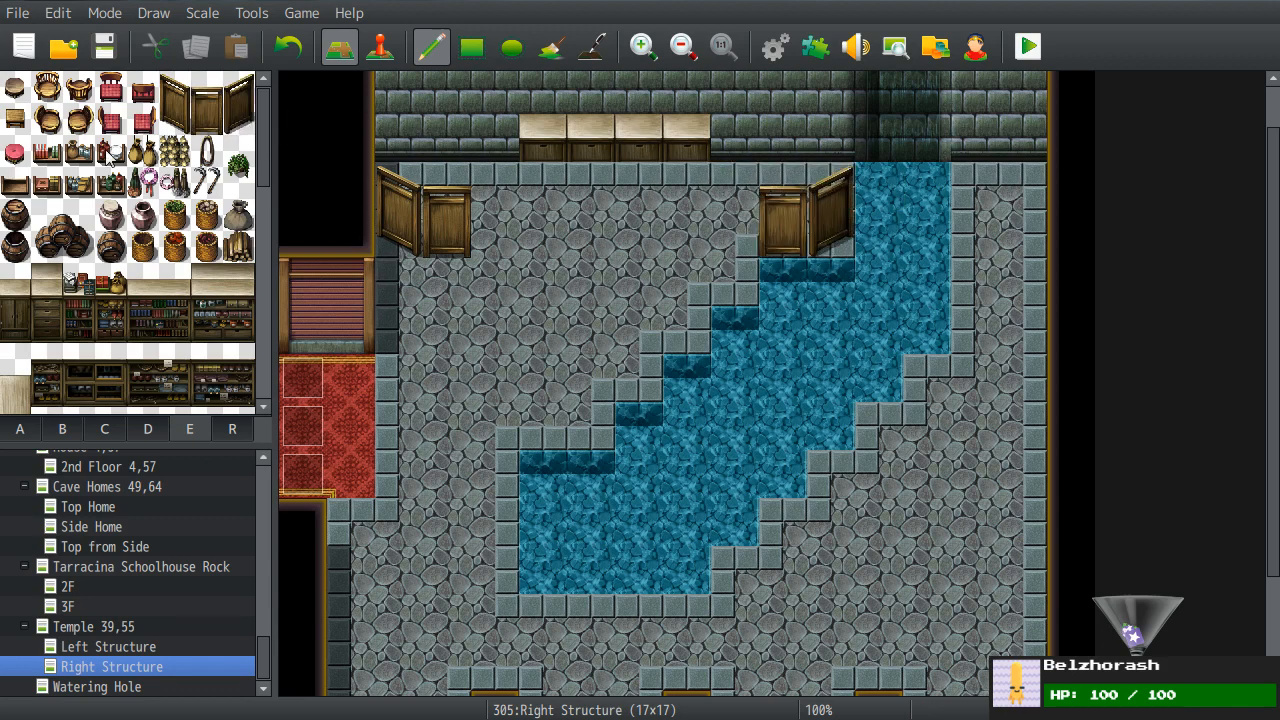
- Place the wooden drawer fronts beneath the four cabinet tops against the back wall
{"action": "scroll", "coordinate": [170, 185], "scroll_direction": "down", "scroll_amount": 1}
{"action": "scroll", "coordinate": [170, 185], "scroll_direction": "up", "scroll_amount": 1}
{"action": "scroll", "coordinate": [200, 210], "scroll_direction": "down", "scroll_amount": 4}
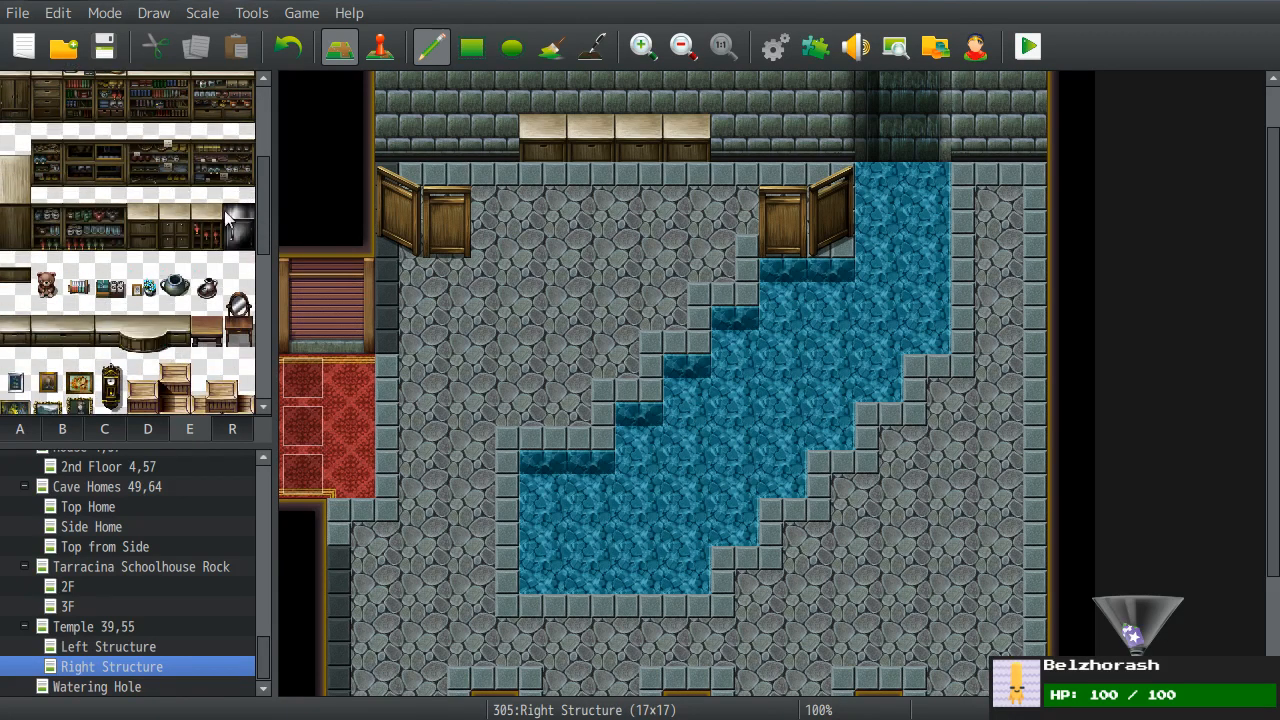
{"action": "scroll", "coordinate": [747, 517], "scroll_direction": "down", "scroll_amount": 3}
{"action": "scroll", "coordinate": [643, 471], "scroll_direction": "up", "scroll_amount": 4}
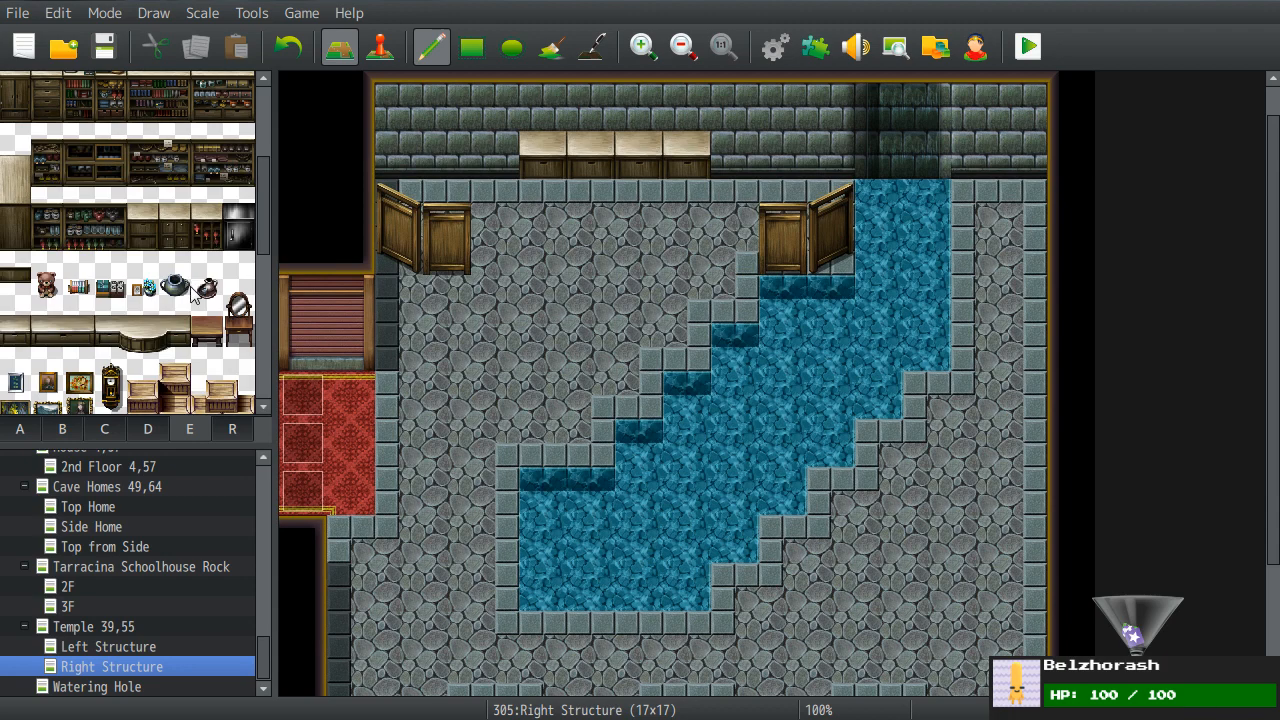
{"action": "scroll", "coordinate": [166, 300], "scroll_direction": "down", "scroll_amount": 1}
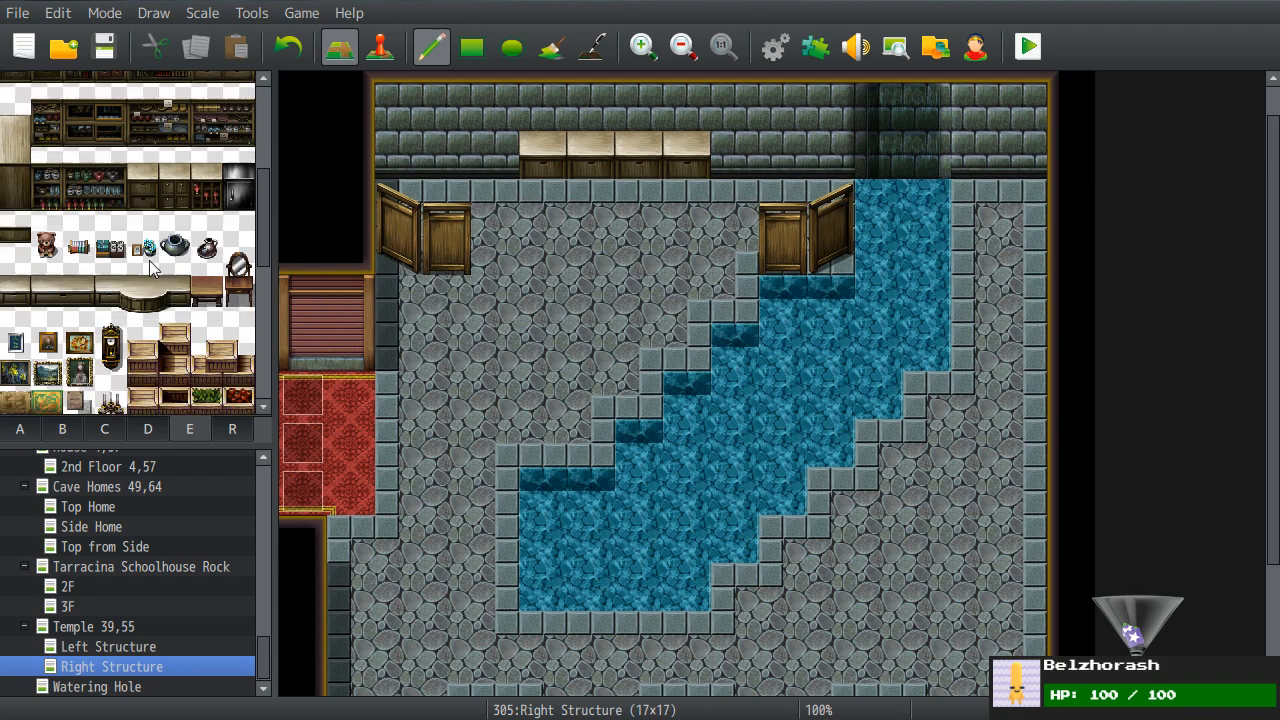
{"action": "left_click", "coordinate": [145, 211]}
{"action": "mouse_move", "coordinate": [590, 205]}
{"action": "left_mouse_down"}
{"action": "mouse_move", "coordinate": [543, 205]}
{"action": "mouse_move", "coordinate": [686, 205]}
{"action": "left_mouse_up"}
- Place a two-tile-wide wooden partition across the front of each of the two left stalls
{"action": "scroll", "coordinate": [22, 302], "scroll_direction": "down", "scroll_amount": 3}
{"action": "scroll", "coordinate": [22, 302], "scroll_direction": "down", "scroll_amount": 10}
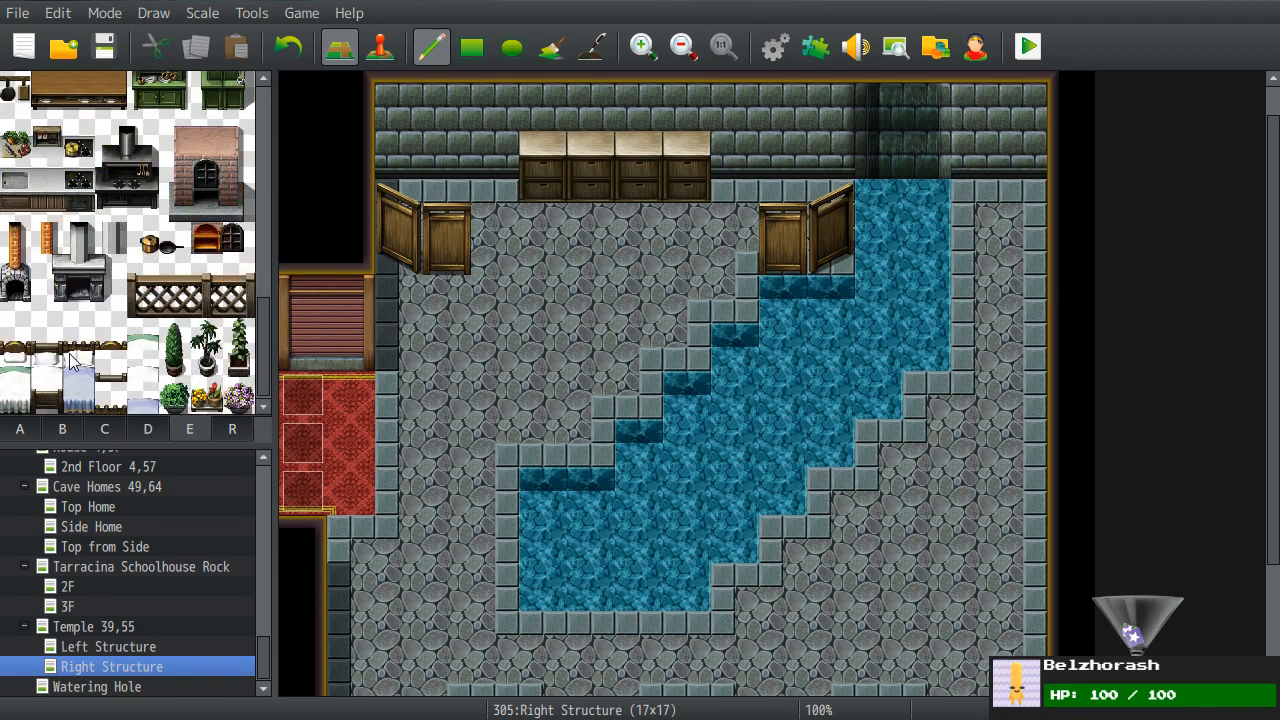
{"action": "scroll", "coordinate": [125, 387], "scroll_direction": "up", "scroll_amount": 6}
{"action": "scroll", "coordinate": [125, 378], "scroll_direction": "up", "scroll_amount": 5}
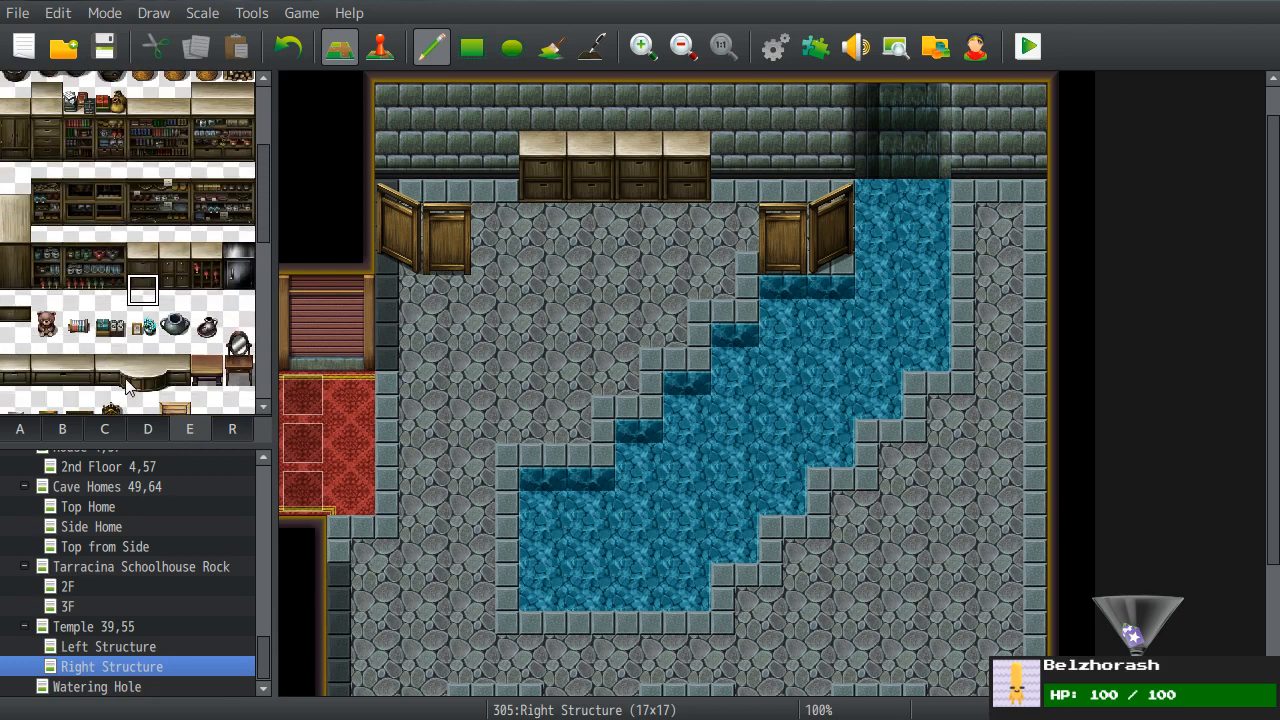
{"action": "left_click_drag", "start_coordinate": [222, 86], "coordinate": [212, 118]}
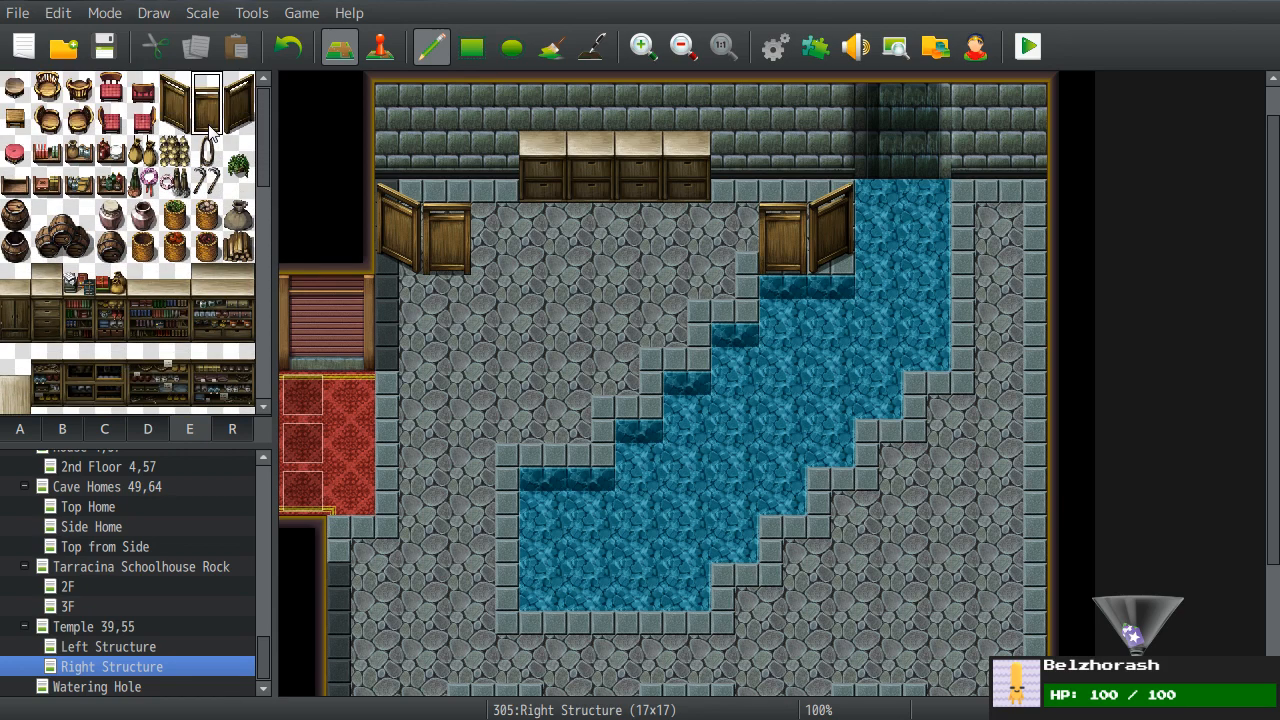
{"action": "scroll", "coordinate": [457, 511], "scroll_direction": "down", "scroll_amount": 5}
{"action": "left_click_drag", "start_coordinate": [360, 534], "coordinate": [395, 534]}
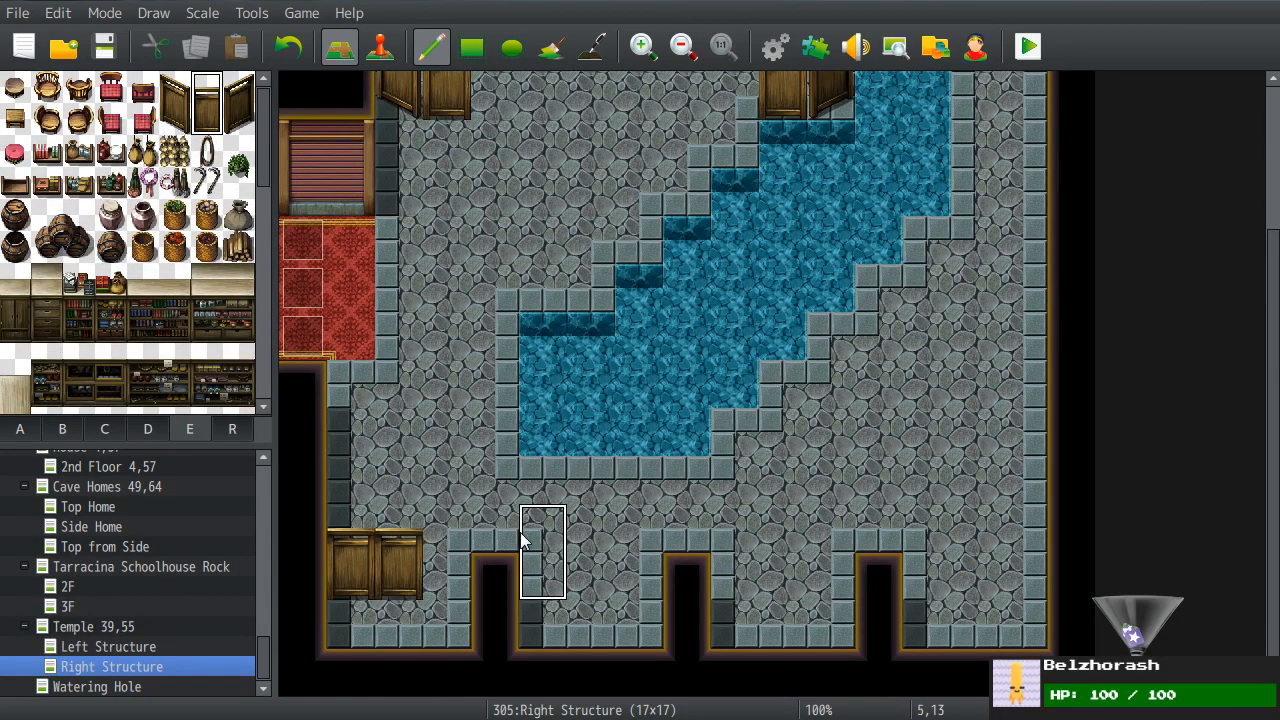
{"action": "left_click", "coordinate": [548, 540]}
{"action": "left_click", "coordinate": [598, 540]}
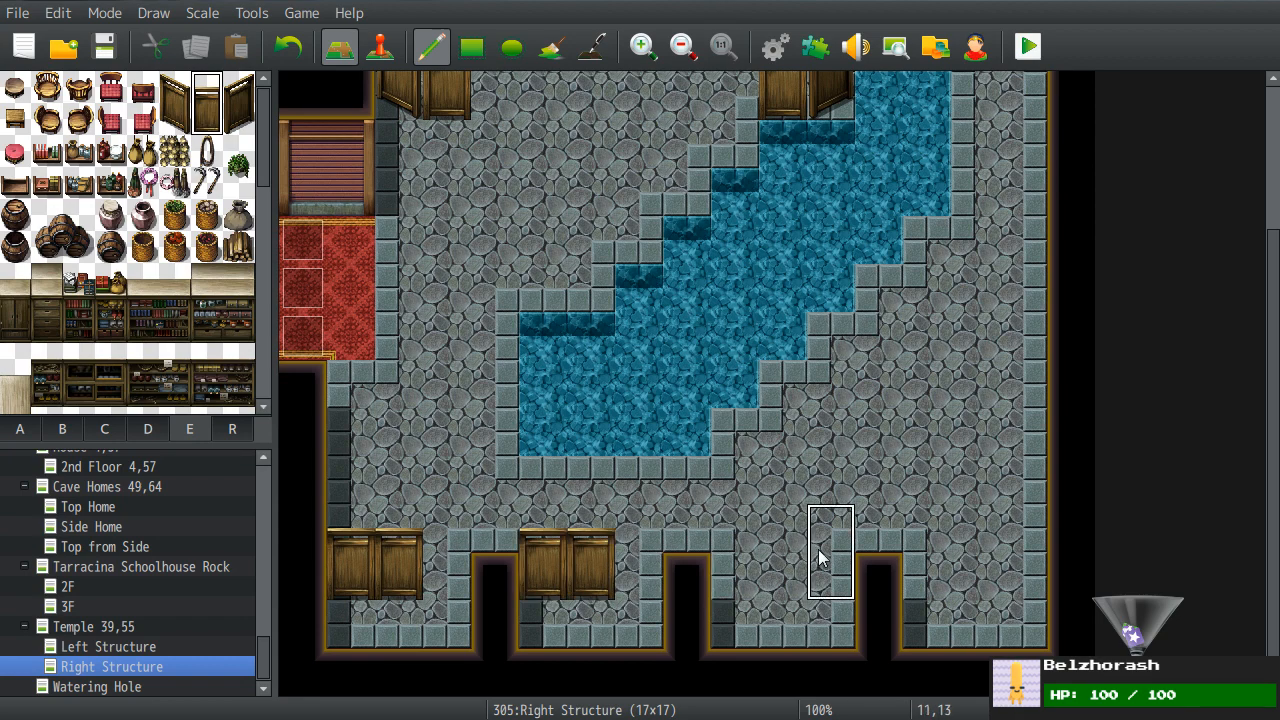
- Place a two-tile-wide wooden partition across each of the two right stalls, and save the project
{"action": "left_click", "coordinate": [818, 548]}
{"action": "left_click", "coordinate": [775, 543]}
{"action": "left_click", "coordinate": [1001, 530]}
{"action": "left_click", "coordinate": [977, 528]}
{"action": "right_click", "coordinate": [893, 424]}
{"action": "key", "text": "ctrl+s"}
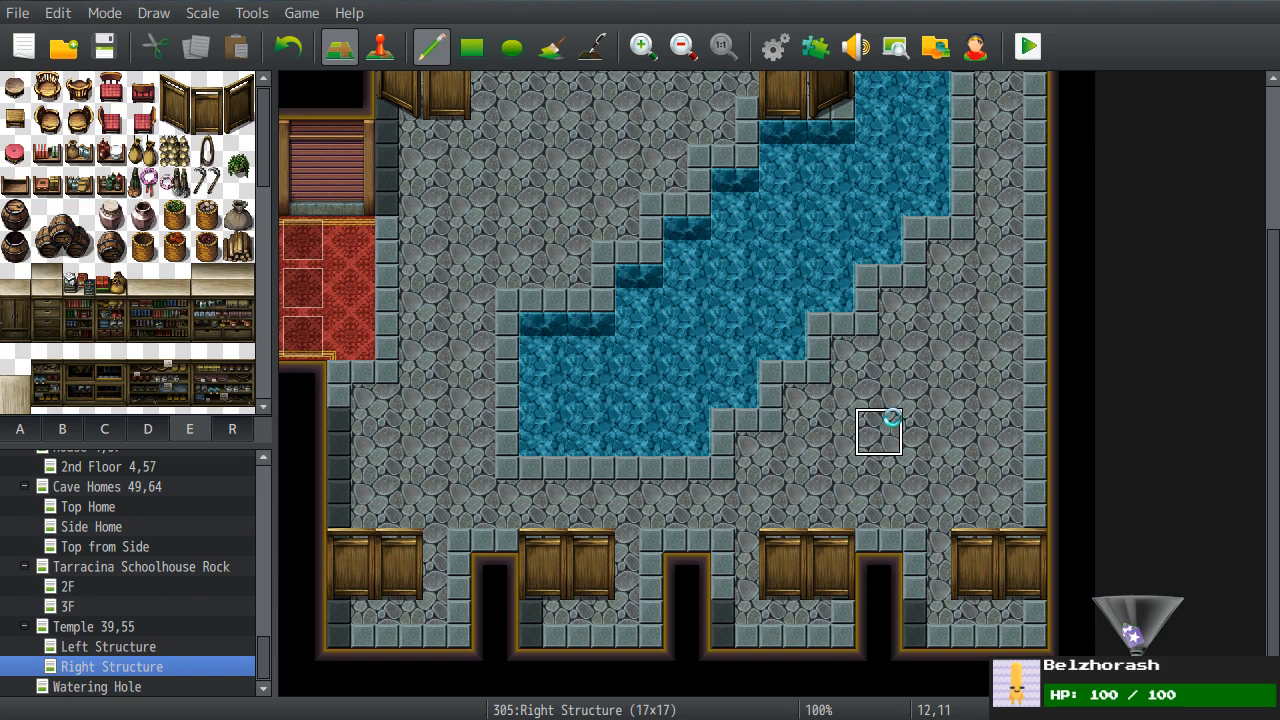
{"action": "scroll", "coordinate": [892, 420], "scroll_direction": "up", "scroll_amount": 5}
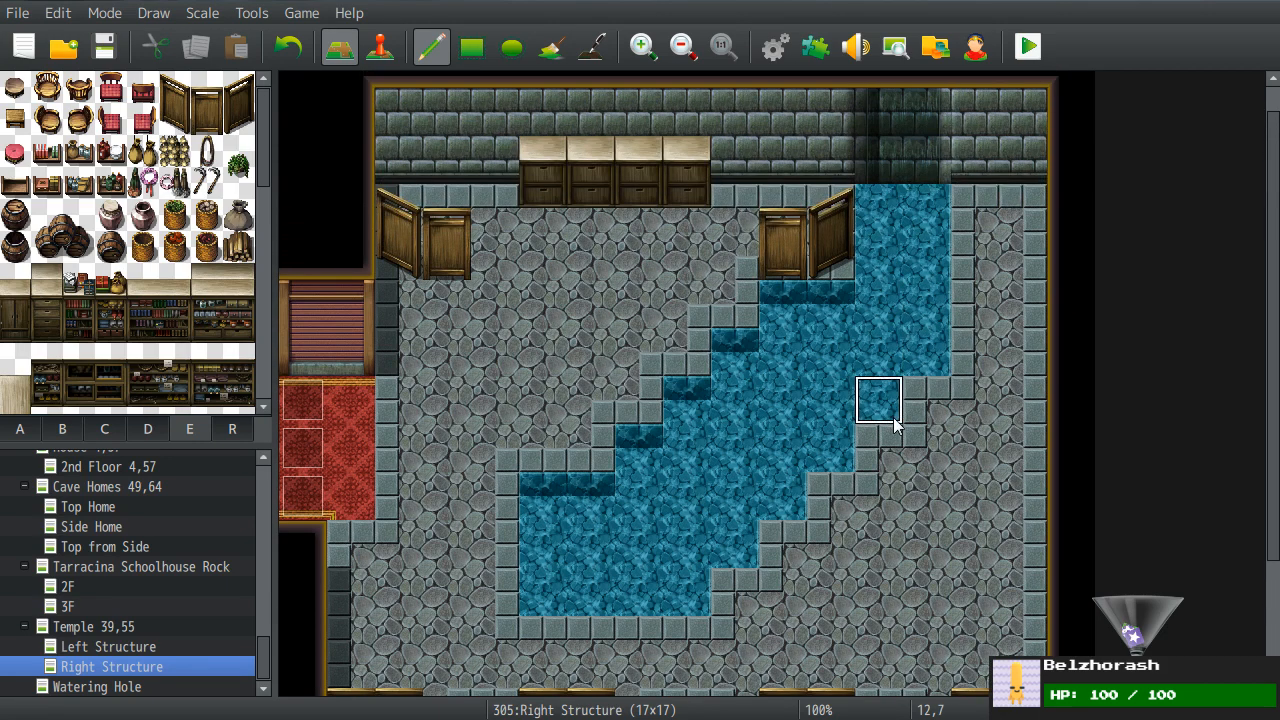
- Place two dark stone channel tiles above the back wall, directly over the shaded section where the pool begins
{"action": "scroll", "coordinate": [897, 403], "scroll_direction": "up", "scroll_amount": 1}
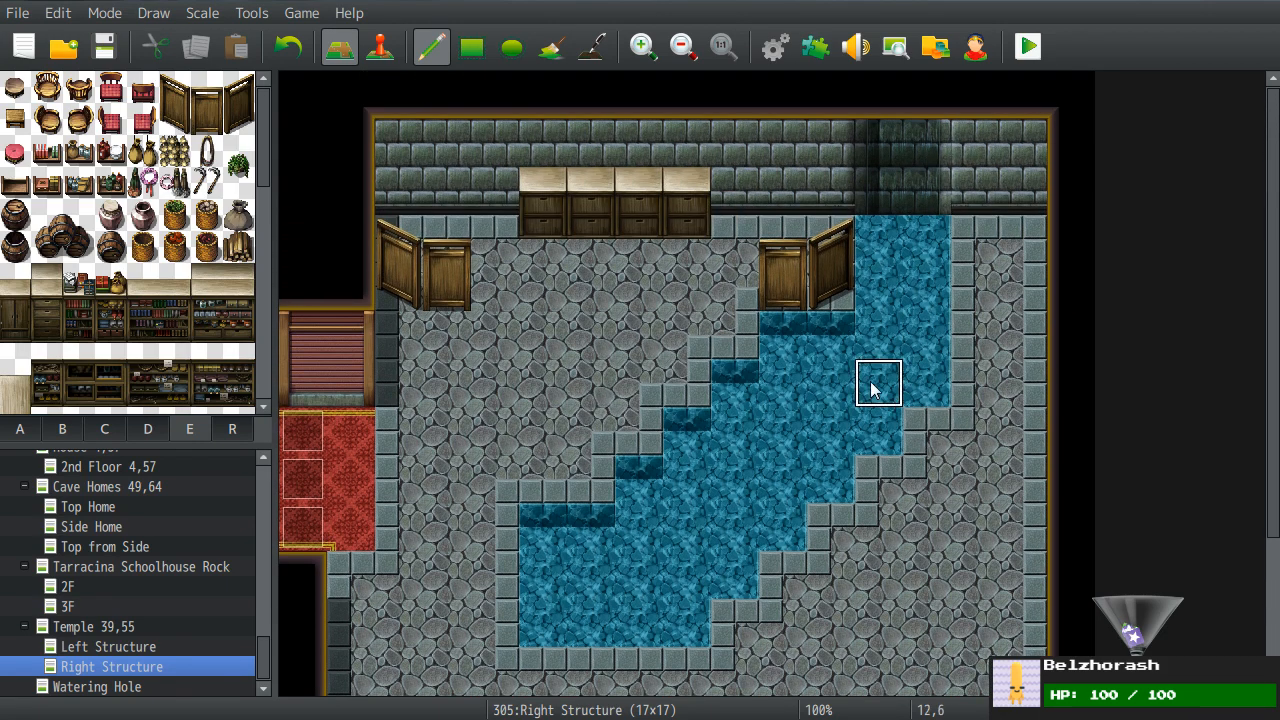
{"action": "left_click", "coordinate": [19, 429]}
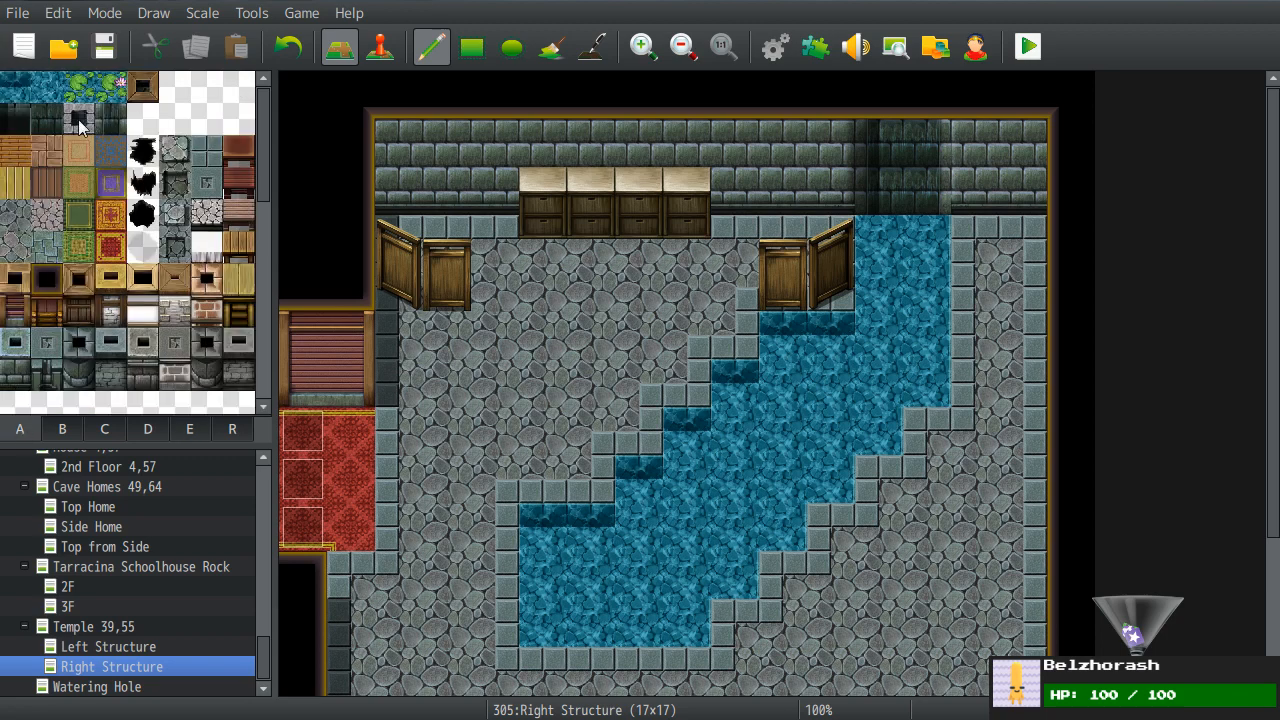
{"action": "left_click", "coordinate": [79, 120]}
{"action": "left_click_drag", "start_coordinate": [985, 95], "coordinate": [745, 92]}
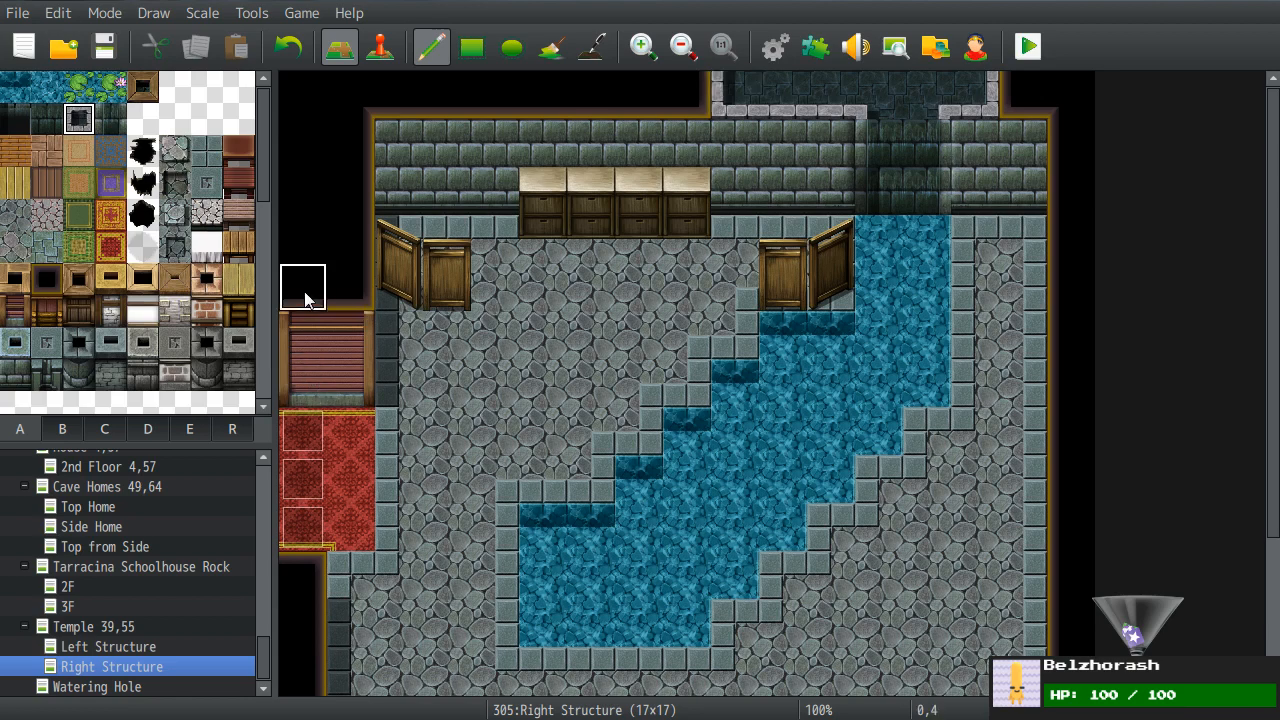
{"action": "key", "text": "ctrl+z"}
{"action": "left_click_drag", "start_coordinate": [898, 112], "coordinate": [946, 106]}
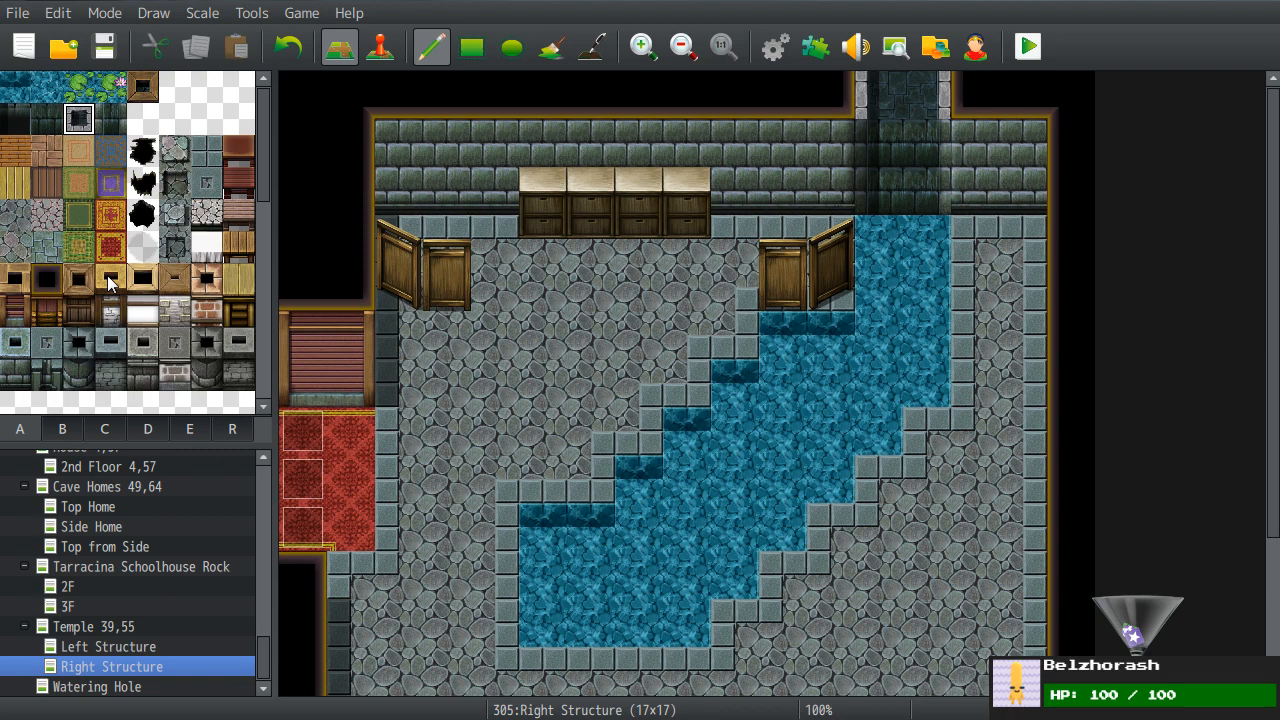
- Try a small patch of pale cobblestone tile on the open floor between the folding screens
{"action": "left_click", "coordinate": [206, 150]}
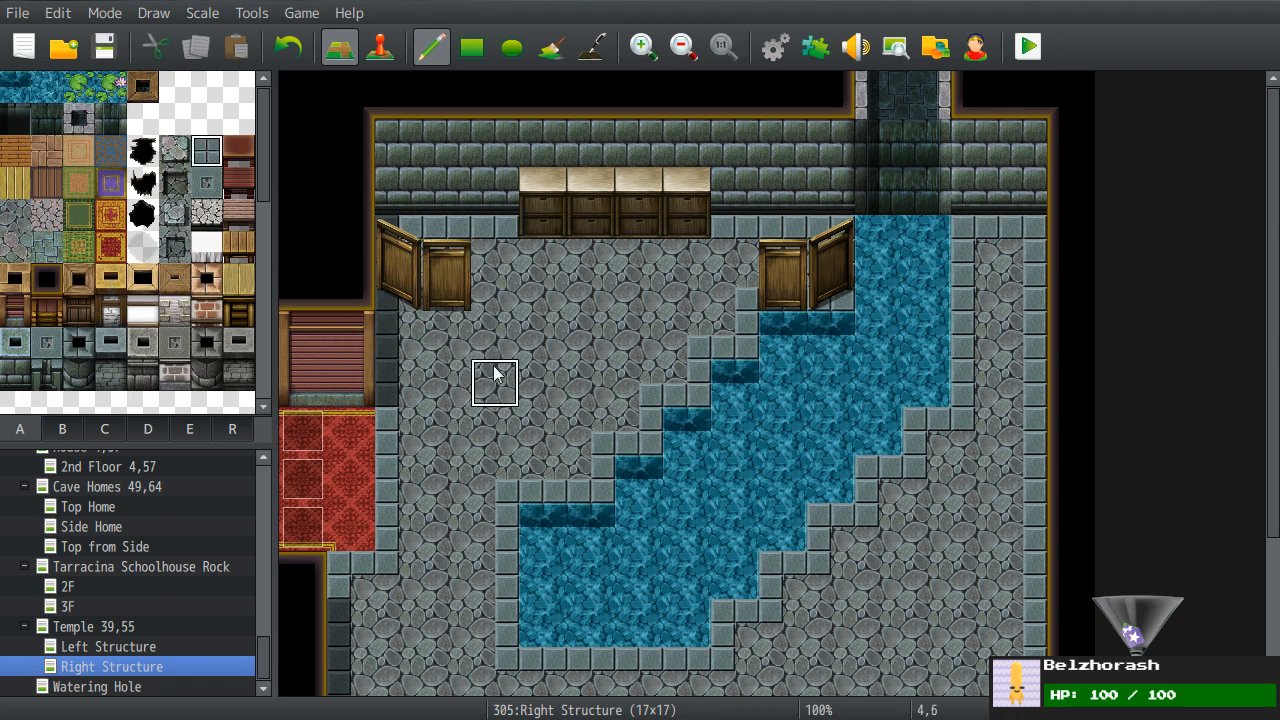
{"action": "left_click", "coordinate": [183, 163]}
{"action": "mouse_move", "coordinate": [491, 329]}
{"action": "left_mouse_down"}
{"action": "mouse_move", "coordinate": [525, 425]}
{"action": "mouse_move", "coordinate": [557, 371]}
{"action": "left_mouse_up"}
{"action": "key", "text": "ctrl+z"}
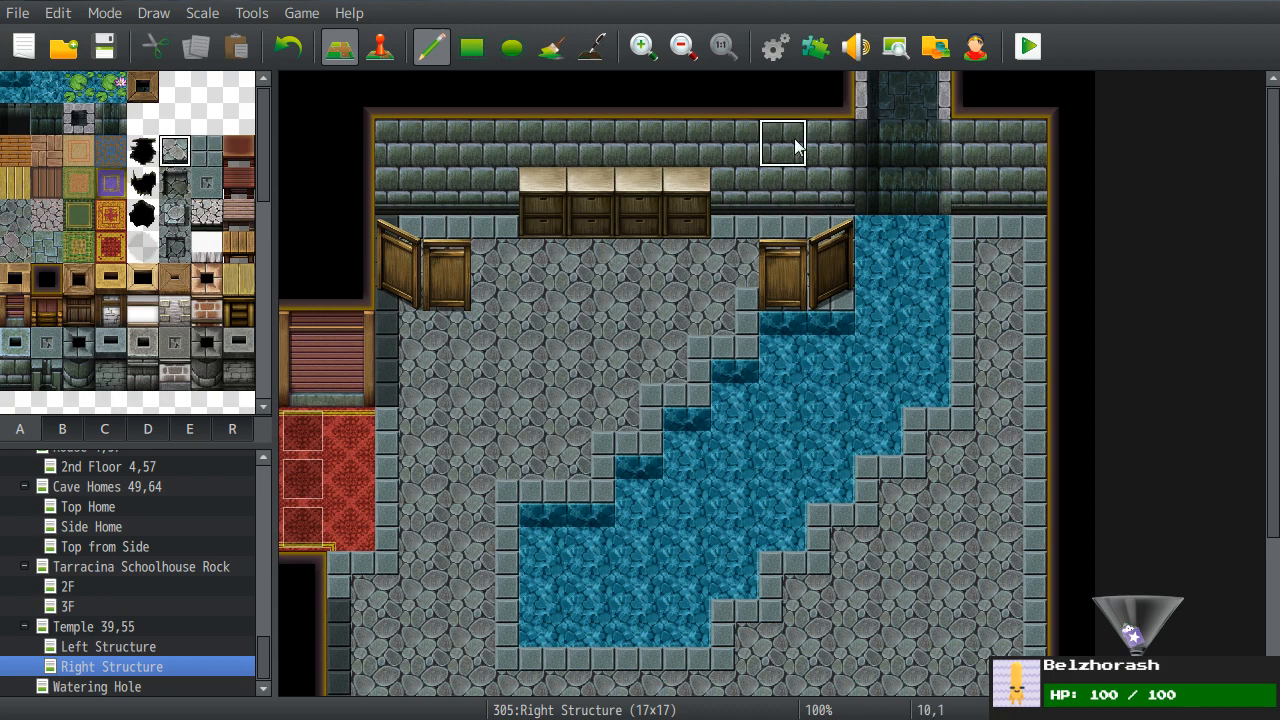
- Try filling the black areas outside the room's walls with the pale cobblestone tile
{"action": "left_click", "coordinate": [548, 48]}
{"action": "left_click", "coordinate": [586, 92]}
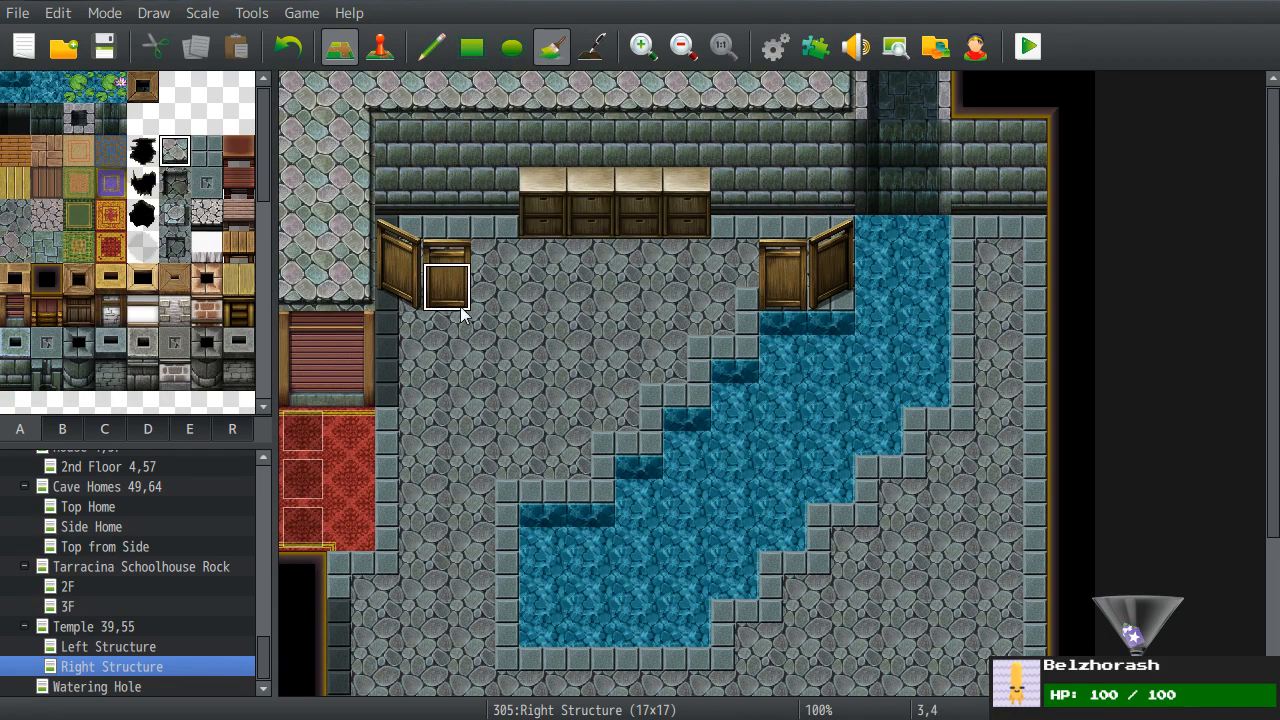
{"action": "key", "text": "ctrl+z"}
{"action": "left_click", "coordinate": [1022, 96]}
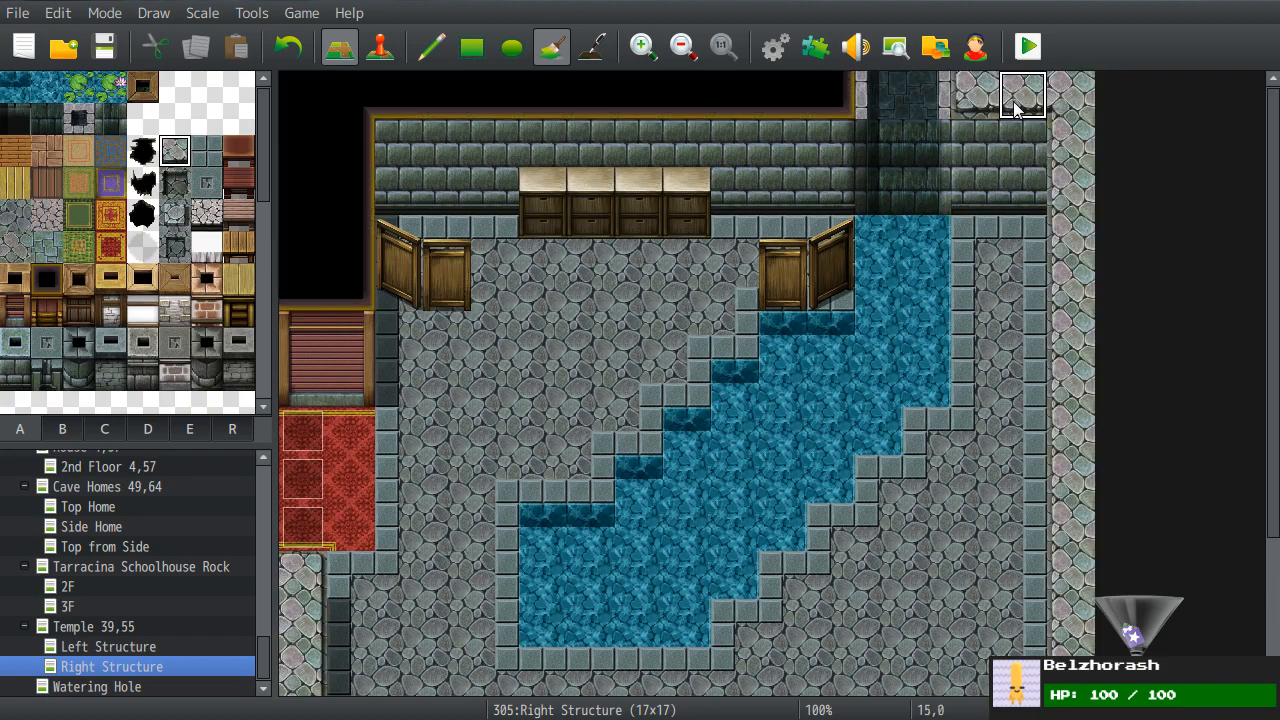
{"action": "key", "text": "ctrl+z"}
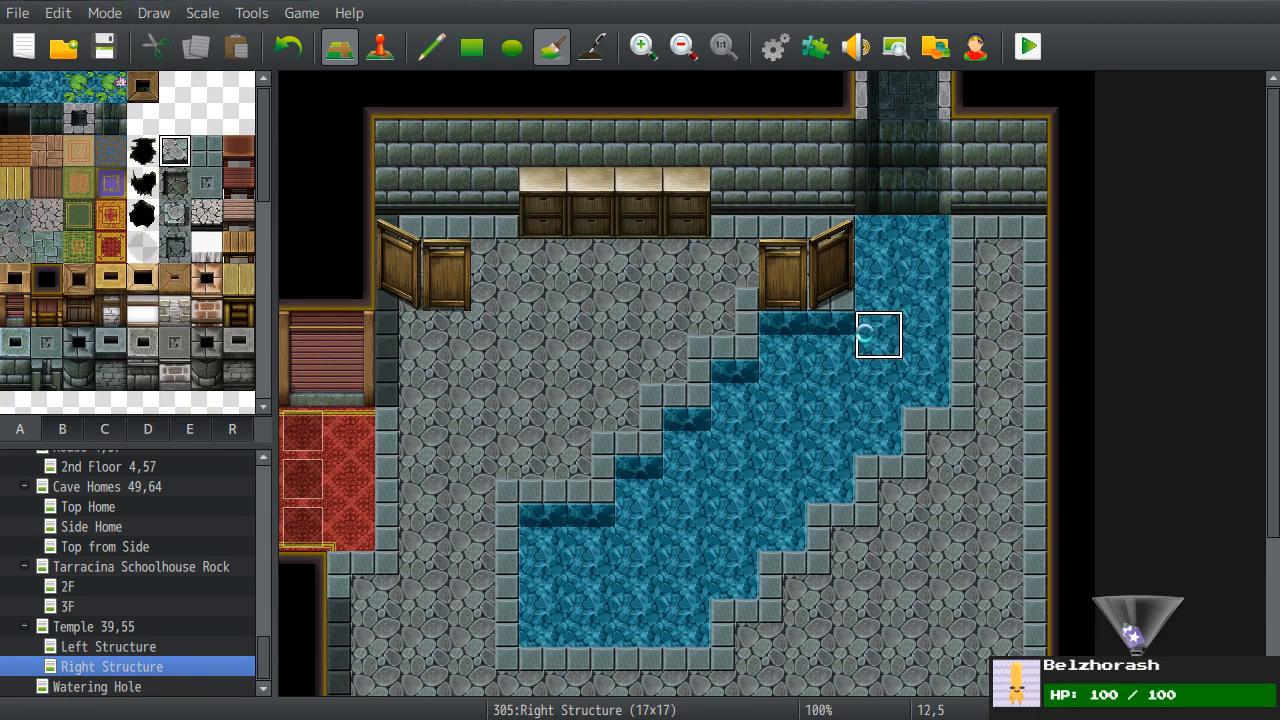
- Choose the pale green checkered floor tile and try it as a fill across the room's whole stone floor
{"action": "scroll", "coordinate": [201, 200], "scroll_direction": "down", "scroll_amount": 5}
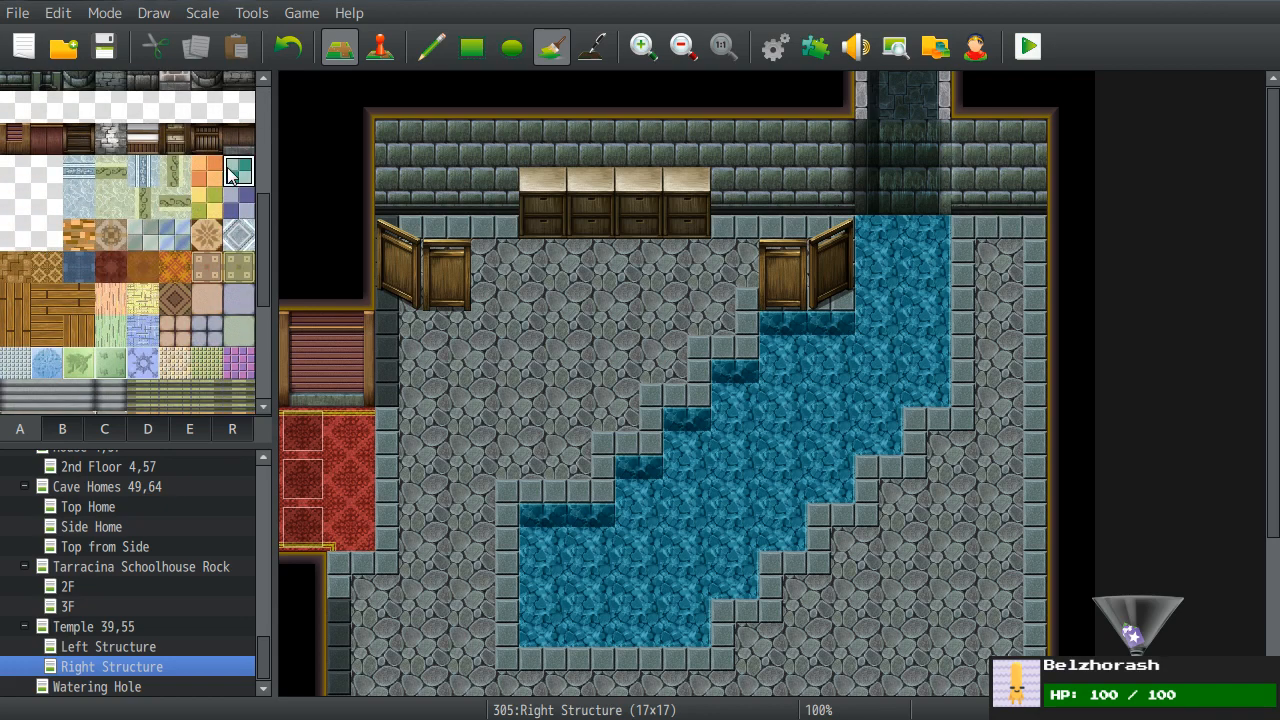
{"action": "scroll", "coordinate": [188, 203], "scroll_direction": "down", "scroll_amount": 3}
{"action": "scroll", "coordinate": [188, 203], "scroll_direction": "up", "scroll_amount": 8}
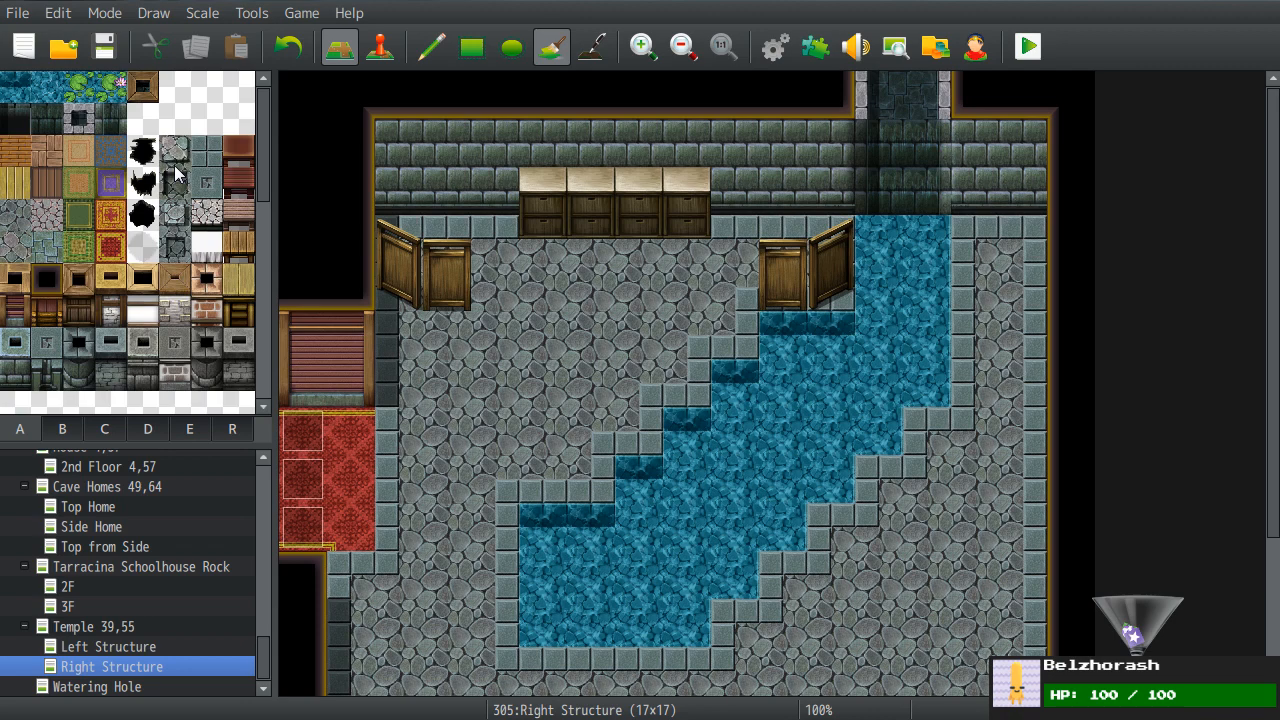
{"action": "scroll", "coordinate": [175, 173], "scroll_direction": "down", "scroll_amount": 3}
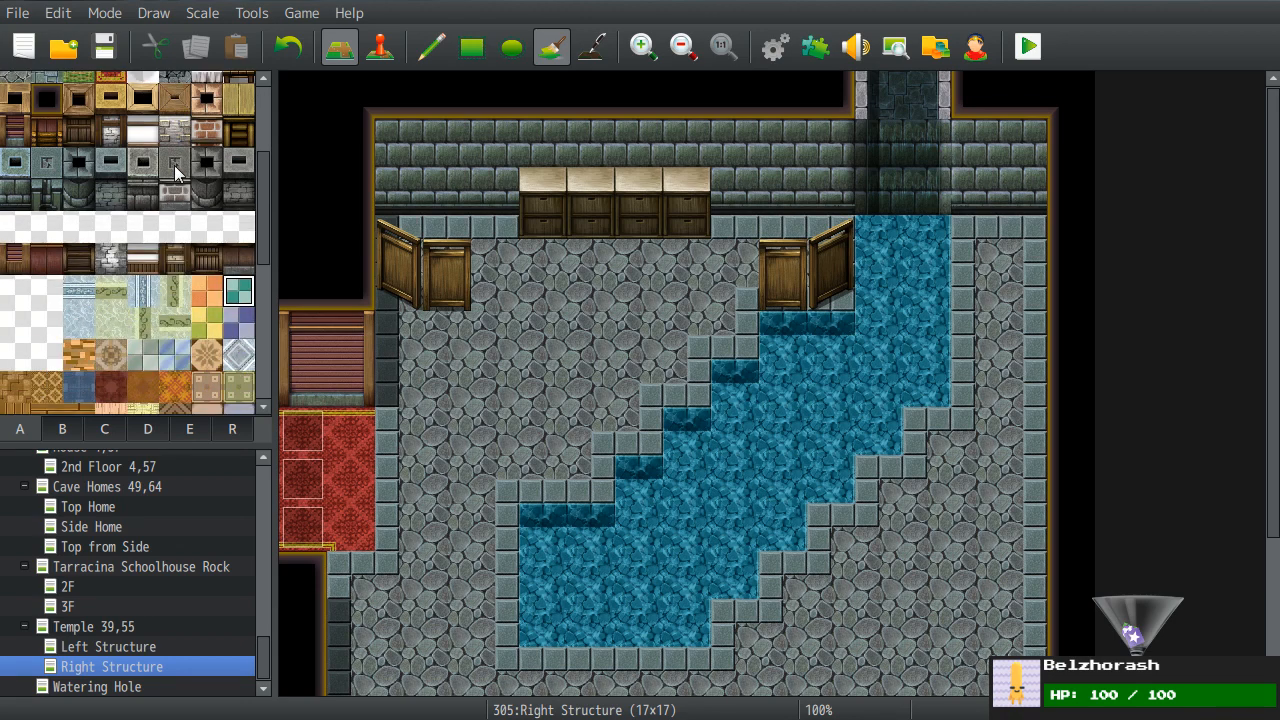
{"action": "scroll", "coordinate": [175, 173], "scroll_direction": "down", "scroll_amount": 3}
{"action": "left_click", "coordinate": [143, 215]}
{"action": "scroll", "coordinate": [486, 177], "scroll_direction": "down", "scroll_amount": 4}
{"action": "left_click", "coordinate": [443, 618]}
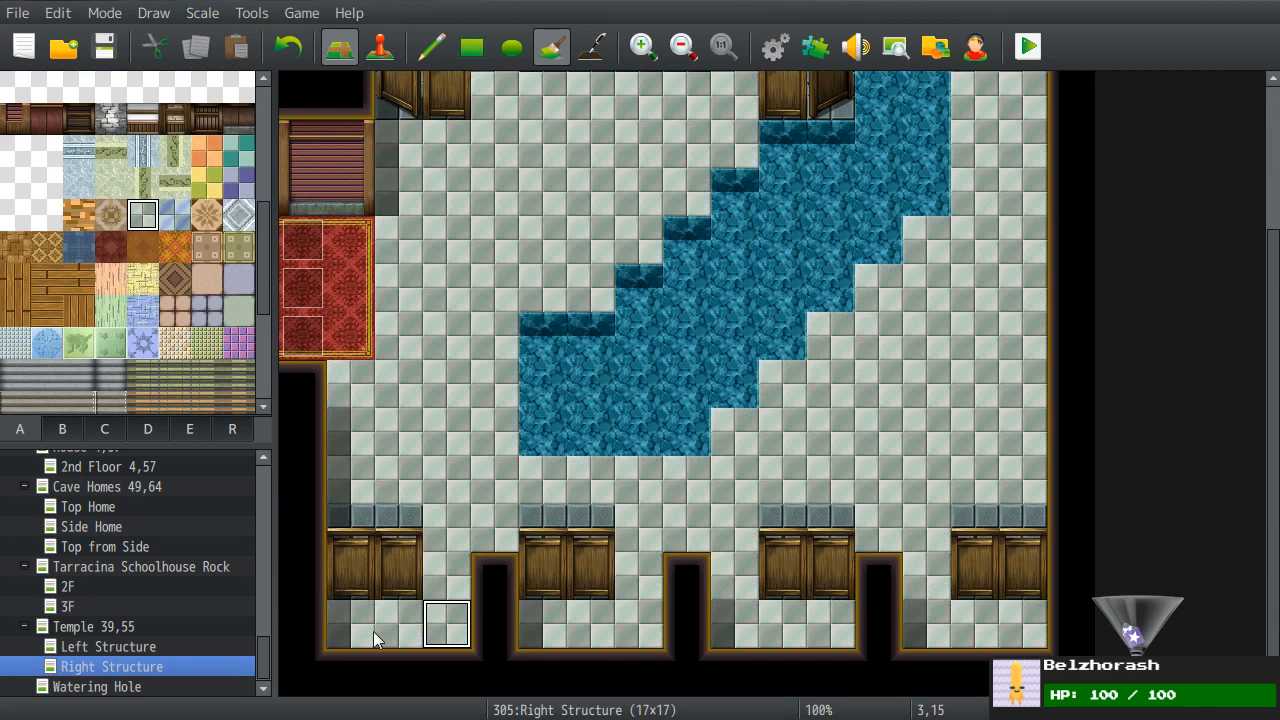
{"action": "key", "text": "ctrl+z"}
- Paint the back row of floor in all four stalls with the pale green checkered tile
{"action": "left_click", "coordinate": [436, 52]}
{"action": "left_click", "coordinate": [431, 617]}
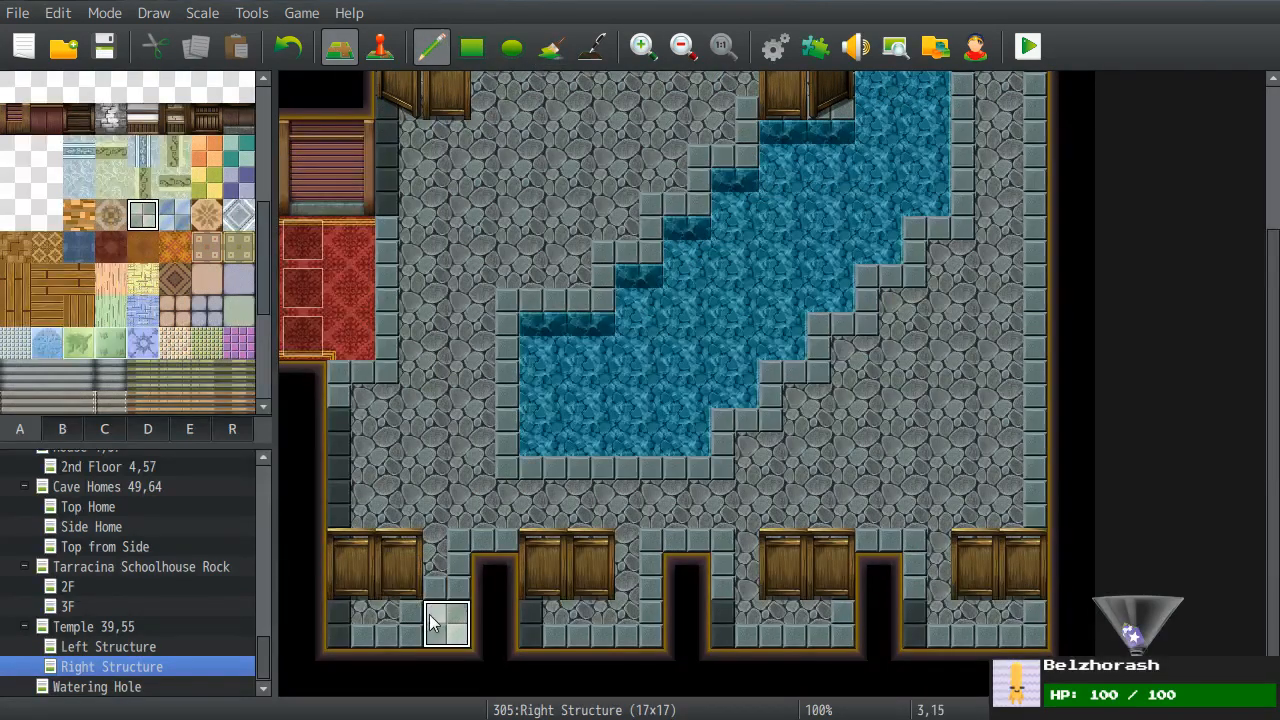
{"action": "left_click_drag", "start_coordinate": [431, 622], "coordinate": [352, 624]}
{"action": "left_click_drag", "start_coordinate": [543, 628], "coordinate": [618, 648]}
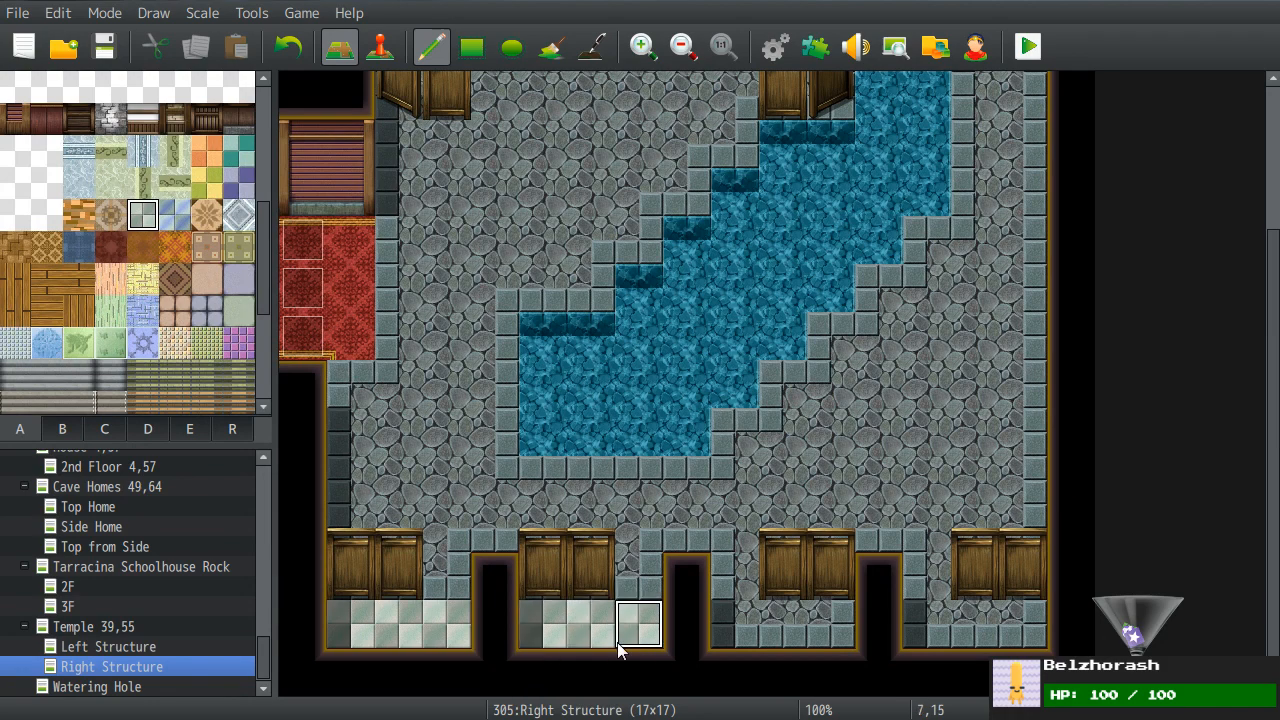
{"action": "left_click_drag", "start_coordinate": [822, 632], "coordinate": [742, 628]}
{"action": "left_click", "coordinate": [971, 610]}
{"action": "mouse_move", "coordinate": [971, 617]}
{"action": "left_mouse_down"}
{"action": "mouse_move", "coordinate": [1026, 620]}
{"action": "mouse_move", "coordinate": [926, 615]}
{"action": "left_mouse_up"}
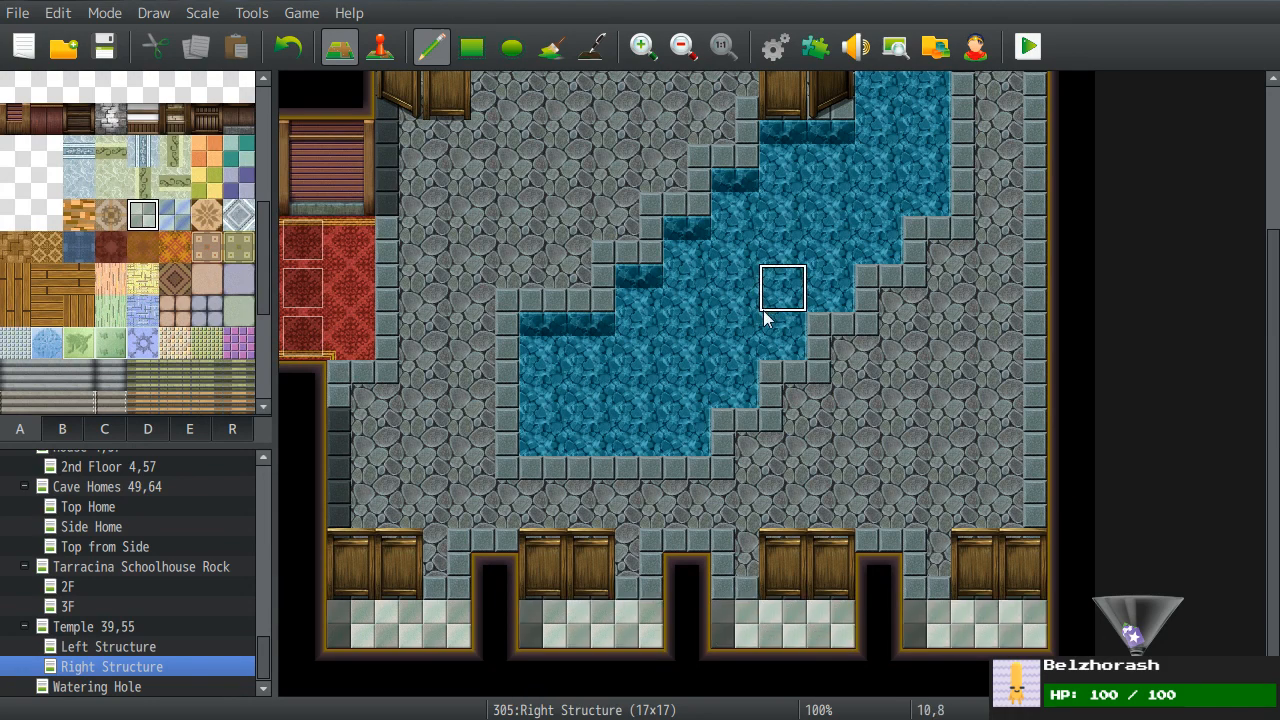
- Try a patch of green leaf-patterned floor tile, two tiles wide and three high, below the cabinets
{"action": "scroll", "coordinate": [765, 318], "scroll_direction": "up", "scroll_amount": 4}
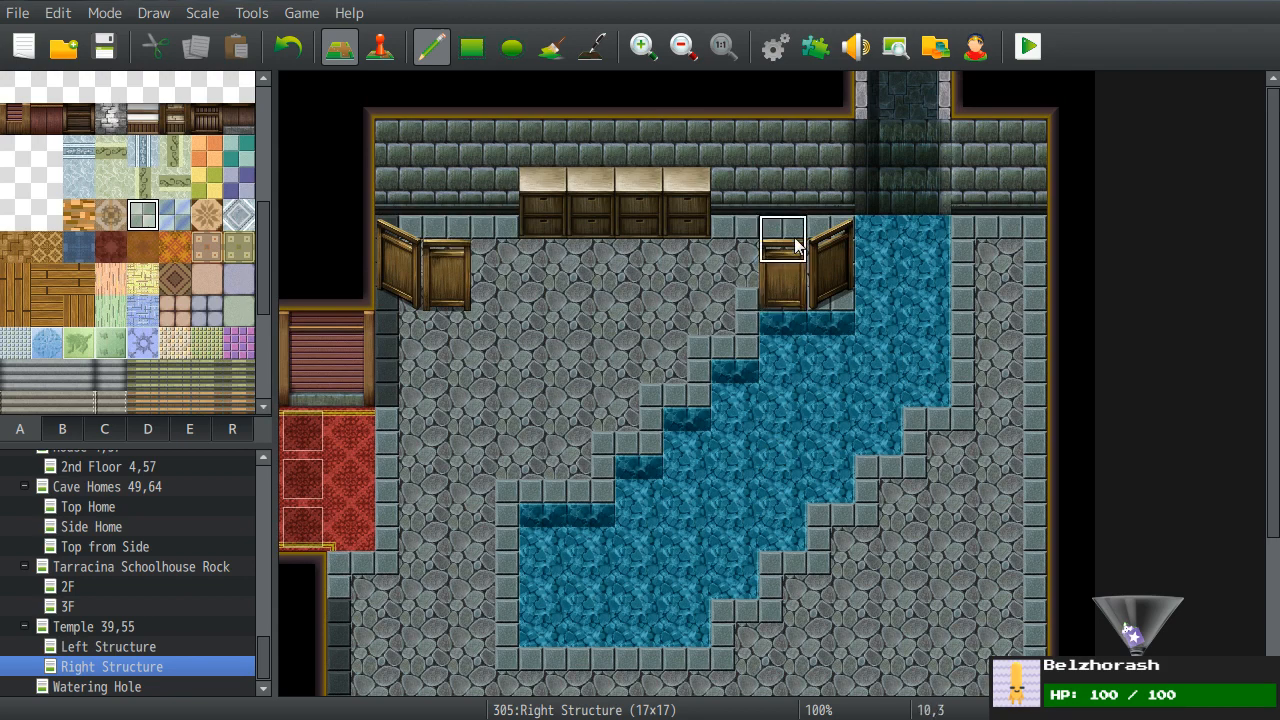
{"action": "scroll", "coordinate": [700, 420], "scroll_direction": "down", "scroll_amount": 4}
{"action": "scroll", "coordinate": [708, 440], "scroll_direction": "up", "scroll_amount": 4}
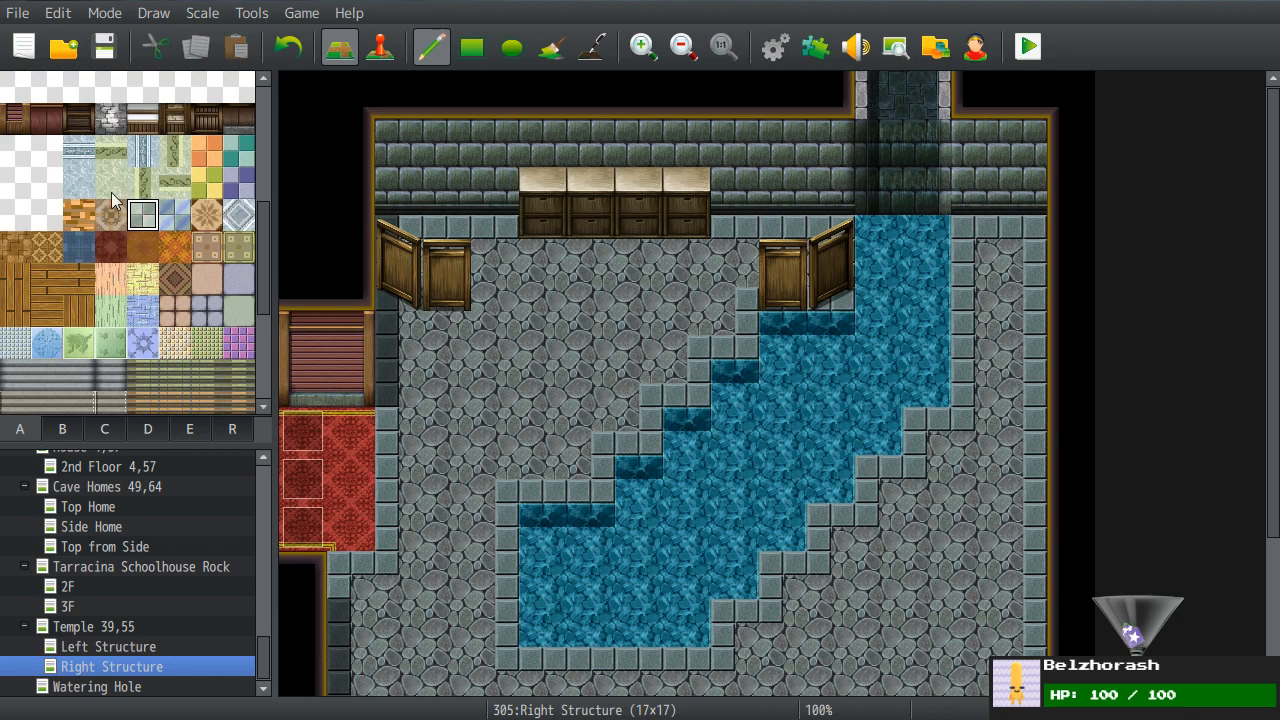
{"action": "scroll", "coordinate": [111, 194], "scroll_direction": "down", "scroll_amount": 4}
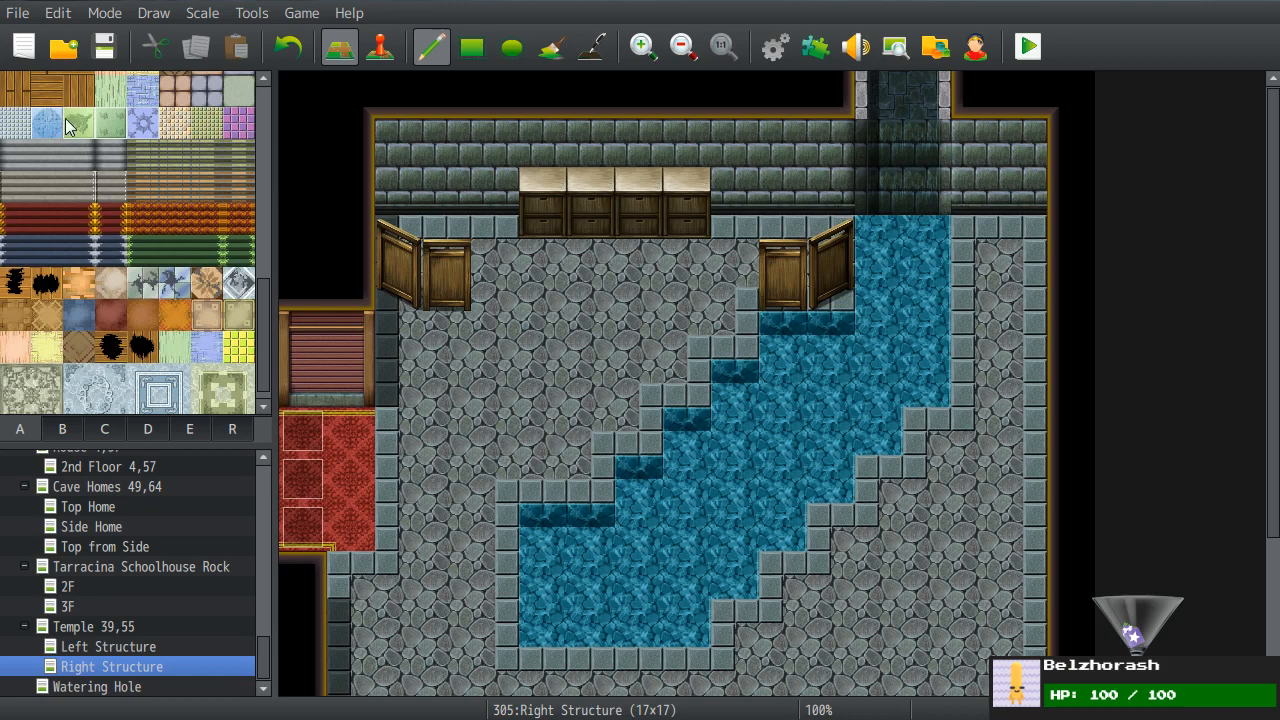
{"action": "left_click", "coordinate": [79, 122]}
{"action": "mouse_move", "coordinate": [540, 285]}
{"action": "left_mouse_down"}
{"action": "mouse_move", "coordinate": [540, 380]}
{"action": "mouse_move", "coordinate": [575, 292]}
{"action": "left_mouse_up"}
{"action": "left_click", "coordinate": [588, 382]}
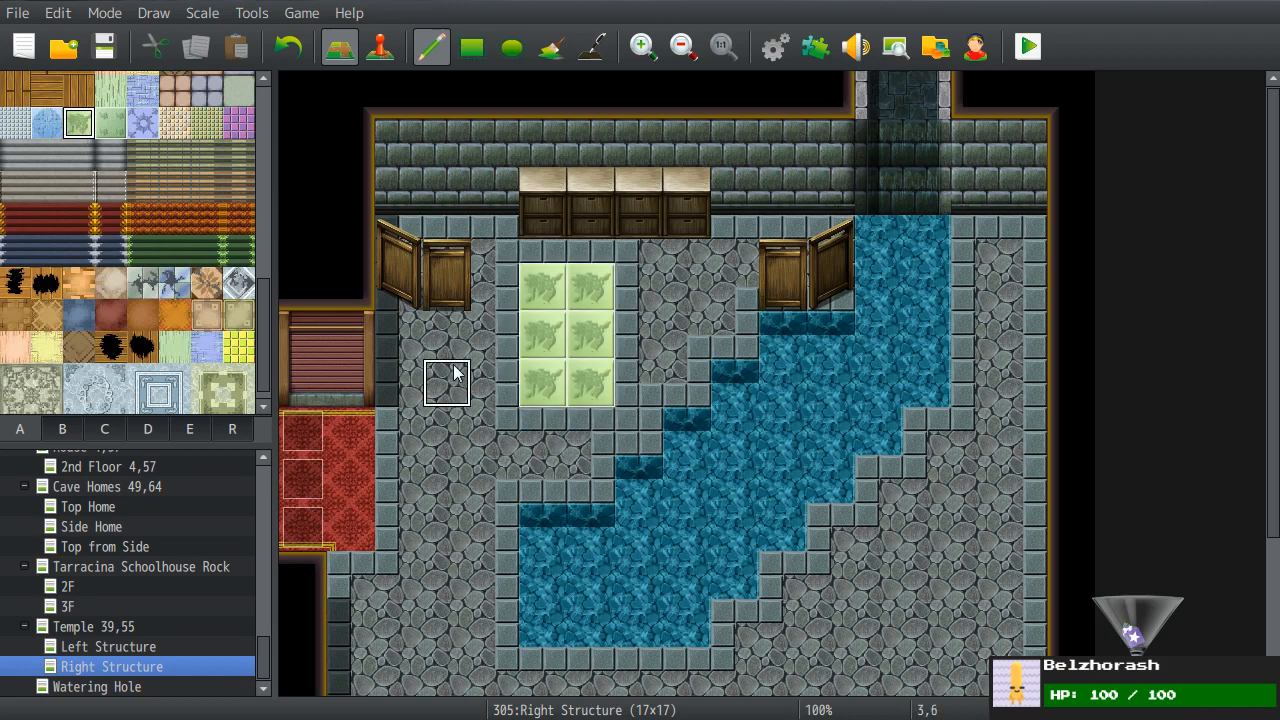
{"action": "key", "text": "ctrl+z"}
- Look through the remaining floor tiles and the B and D tile sheets for suitable bathhouse decorations
{"action": "scroll", "coordinate": [208, 278], "scroll_direction": "up", "scroll_amount": 2}
{"action": "scroll", "coordinate": [208, 278], "scroll_direction": "down", "scroll_amount": 1}
{"action": "scroll", "coordinate": [208, 278], "scroll_direction": "up", "scroll_amount": 3}
{"action": "scroll", "coordinate": [208, 278], "scroll_direction": "down", "scroll_amount": 4}
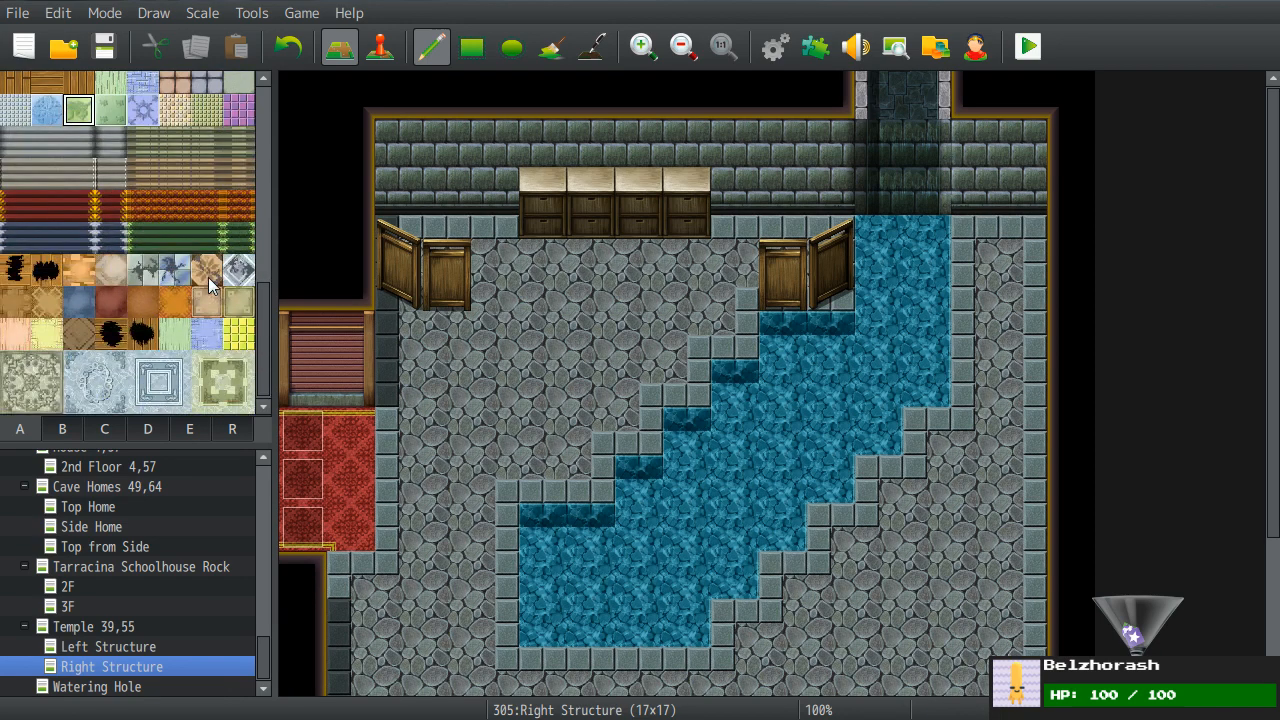
{"action": "scroll", "coordinate": [449, 481], "scroll_direction": "down", "scroll_amount": 4}
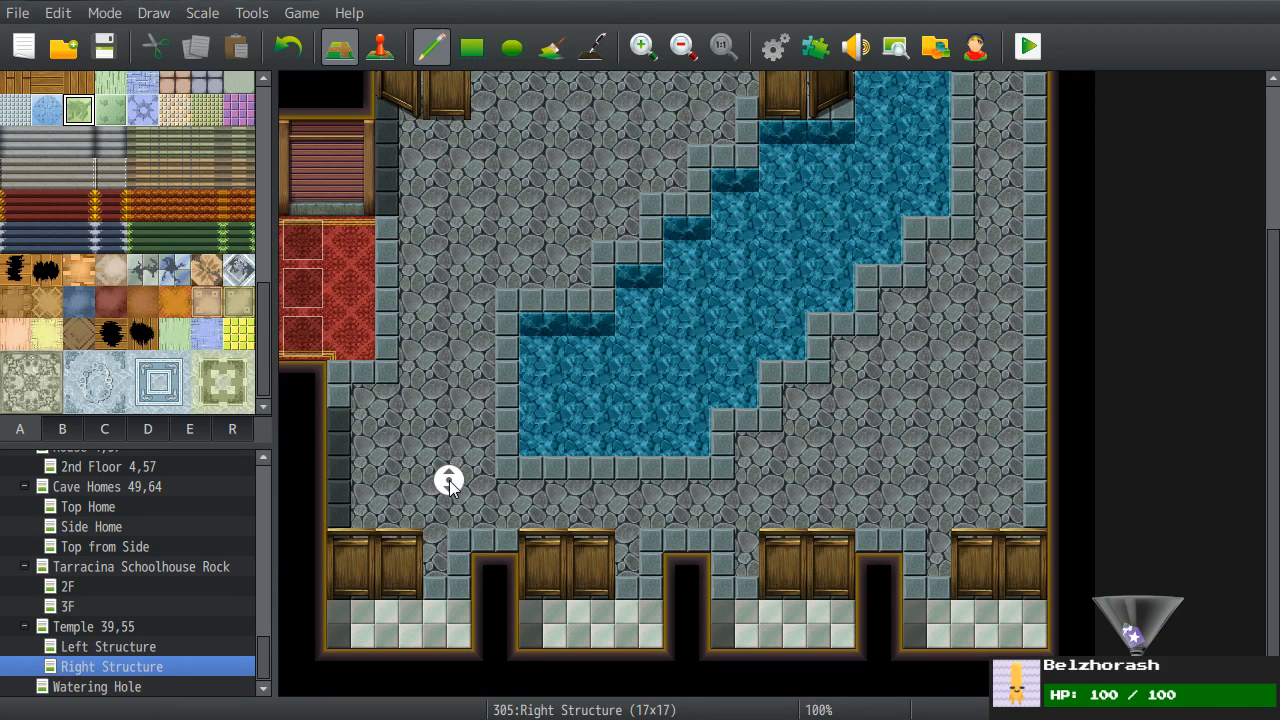
{"action": "scroll", "coordinate": [449, 480], "scroll_direction": "up", "scroll_amount": 4}
{"action": "left_click", "coordinate": [61, 429]}
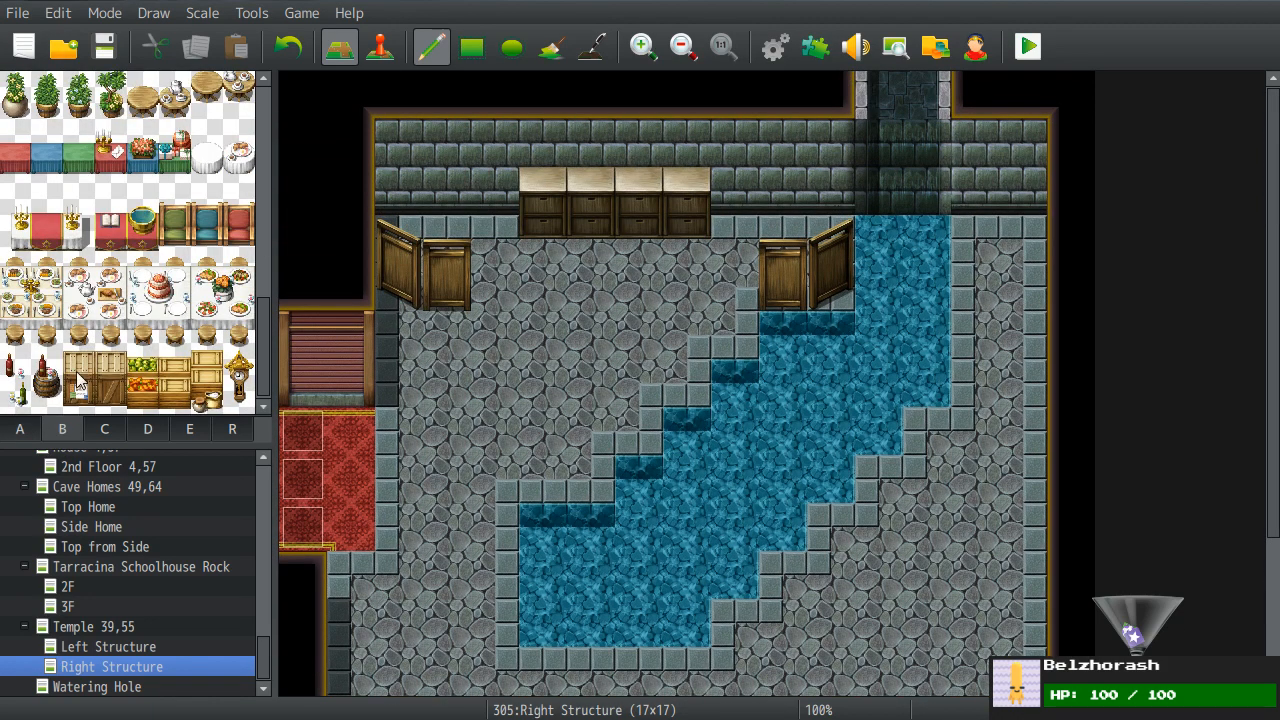
{"action": "scroll", "coordinate": [78, 380], "scroll_direction": "up", "scroll_amount": 5}
{"action": "scroll", "coordinate": [78, 380], "scroll_direction": "up", "scroll_amount": 4}
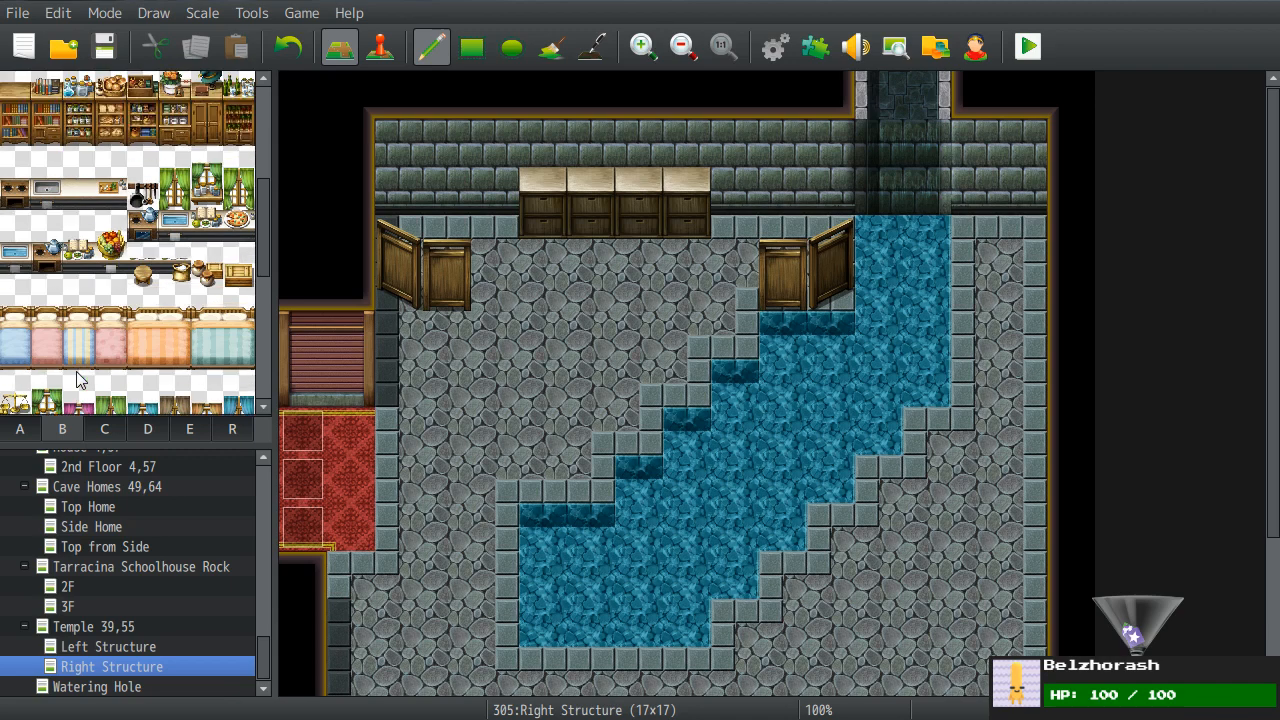
{"action": "left_click", "coordinate": [148, 429]}
{"action": "scroll", "coordinate": [98, 310], "scroll_direction": "up", "scroll_amount": 6}
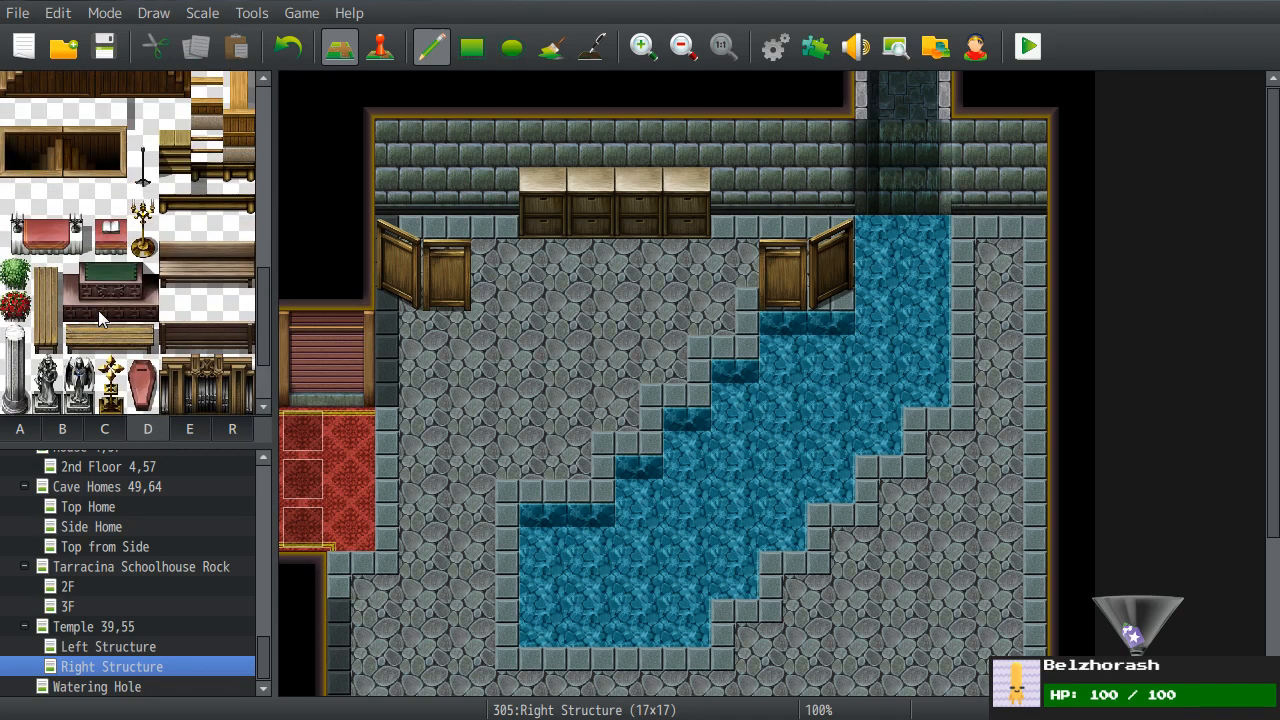
- Duplicate the Tarracina Multifloor tileset into the empty slot 0066 of the database
{"action": "left_click", "coordinate": [772, 54]}
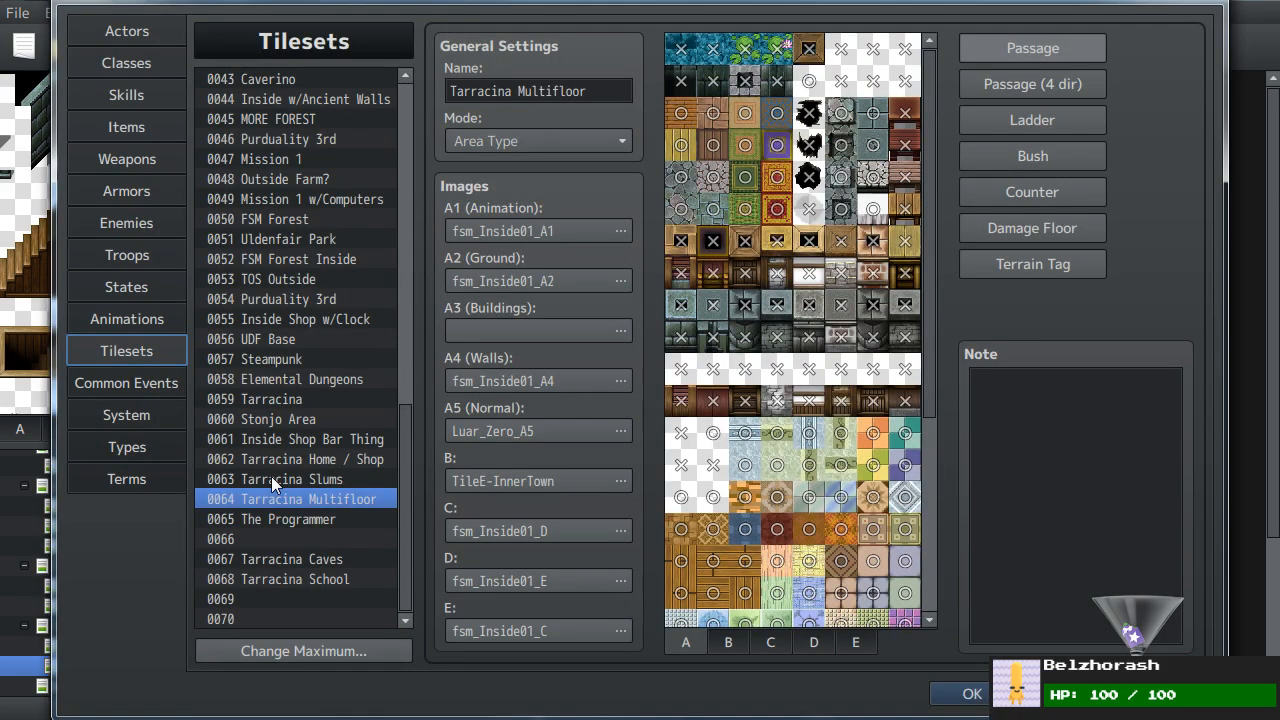
{"action": "left_click", "coordinate": [264, 547]}
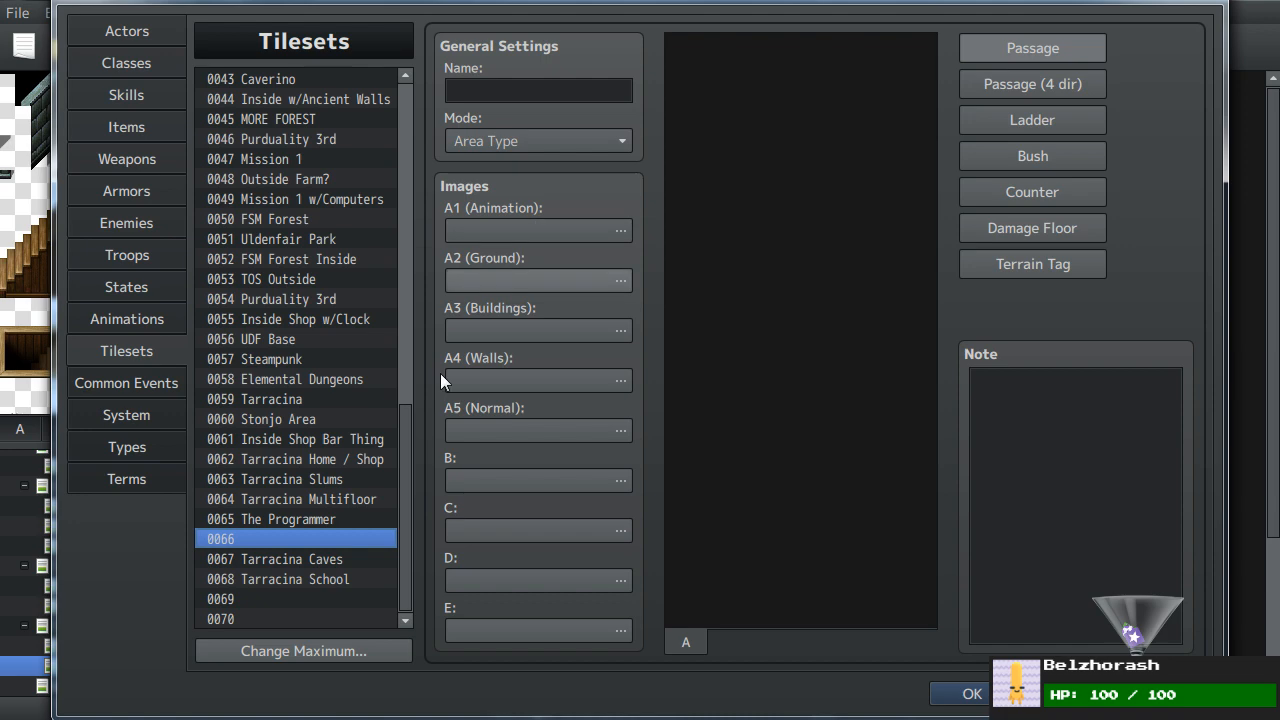
{"action": "left_click", "coordinate": [282, 503]}
{"action": "left_click", "coordinate": [263, 544]}
{"action": "key", "text": "ctrl+v"}
- Rename the duplicated tileset in slot 0066 as Tarracina Bathhouse
{"action": "left_click", "coordinate": [591, 97]}
{"action": "left_click", "coordinate": [592, 97]}
{"action": "key", "text": "BackSpace"}
{"action": "key", "text": "BackSpace"}
{"action": "key", "text": "BackSpace"}
{"action": "key", "text": "BackSpace"}
{"action": "key", "text": "BackSpace"}
{"action": "key", "text": "BackSpace"}
{"action": "key", "text": "BackSpace"}
{"action": "key", "text": "BackSpace"}
{"action": "key", "text": "BackSpace"}
{"action": "key", "text": "BackSpace"}
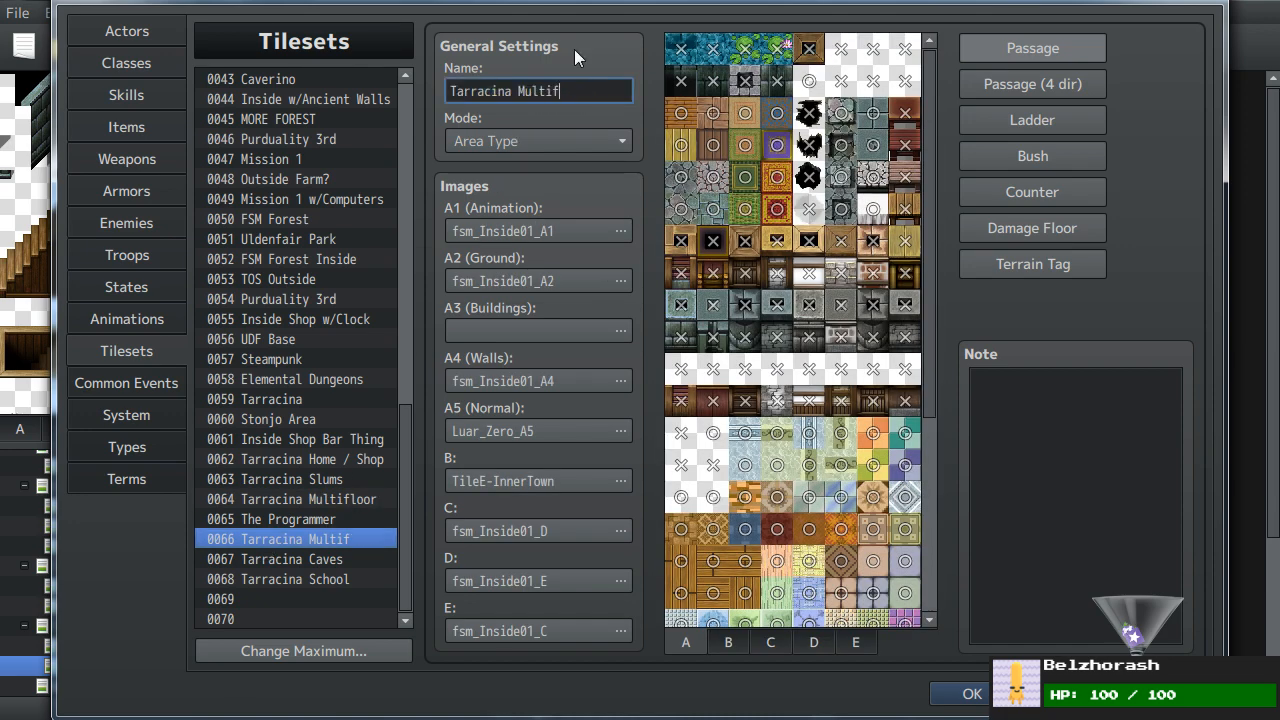
{"action": "type", "text": "Bathhouse"}
- Browse the fsm_Inside01, fsm_Tent01 and fsm_Town01 sheets as candidates for the Tarracina Bathhouse tileset's D image
{"action": "left_click", "coordinate": [812, 642]}
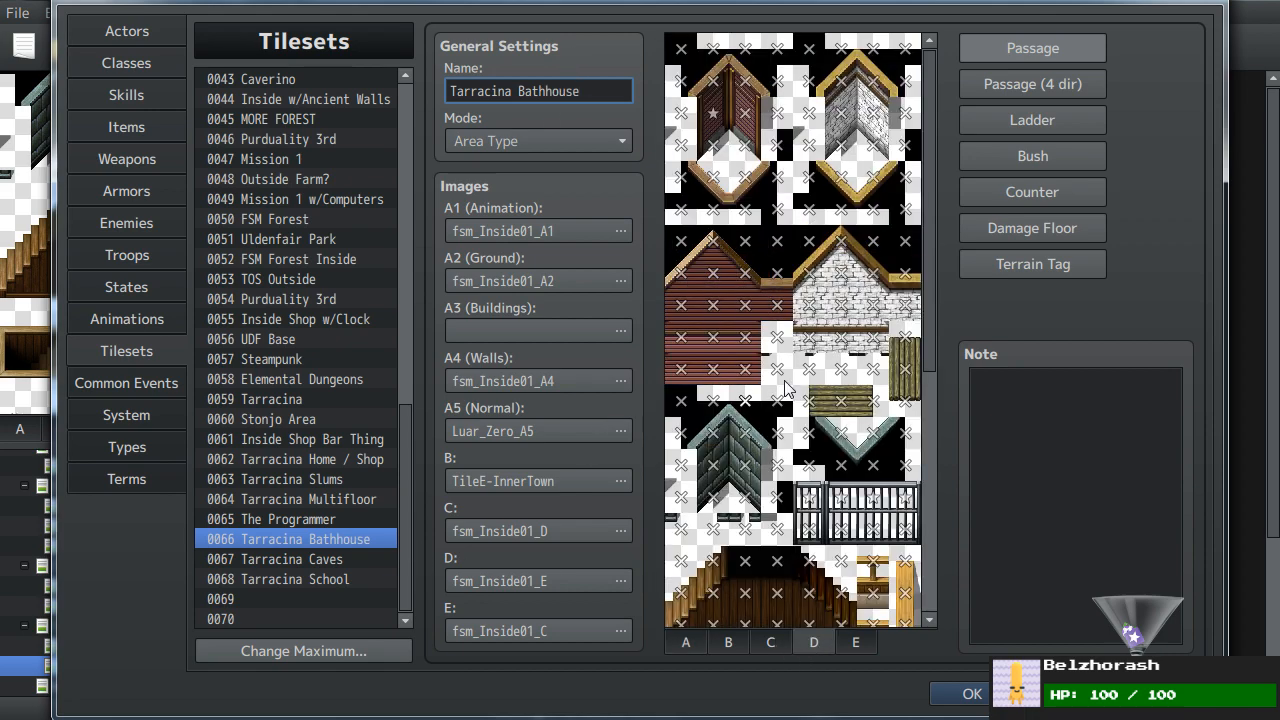
{"action": "scroll", "coordinate": [790, 330], "scroll_direction": "down", "scroll_amount": 5}
{"action": "double_click", "coordinate": [560, 581]}
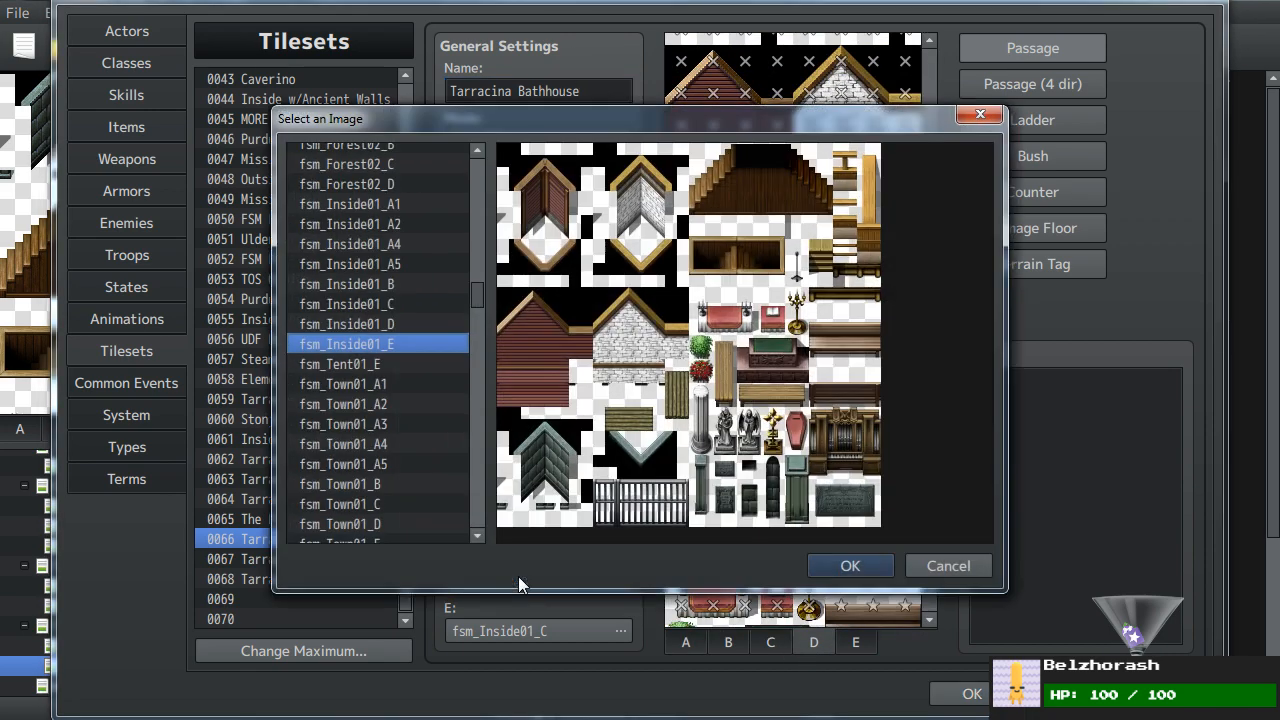
{"action": "left_click", "coordinate": [395, 326]}
{"action": "left_click", "coordinate": [395, 311]}
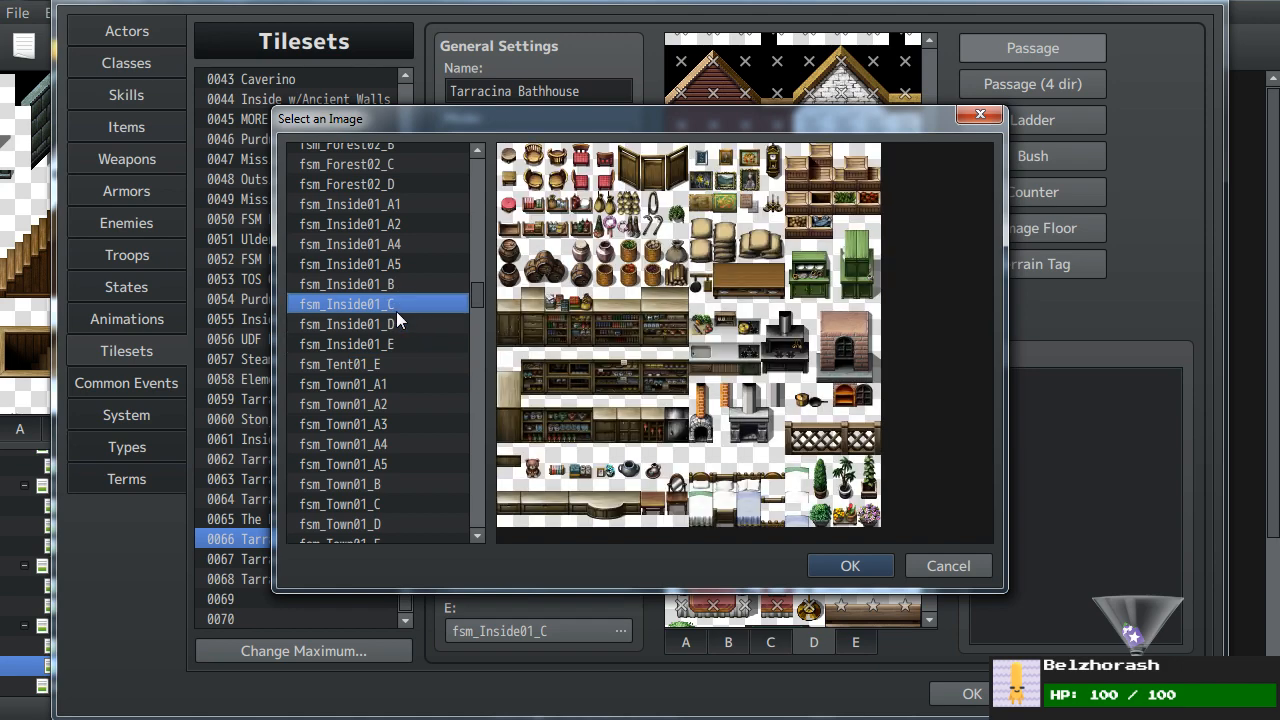
{"action": "left_click", "coordinate": [393, 283]}
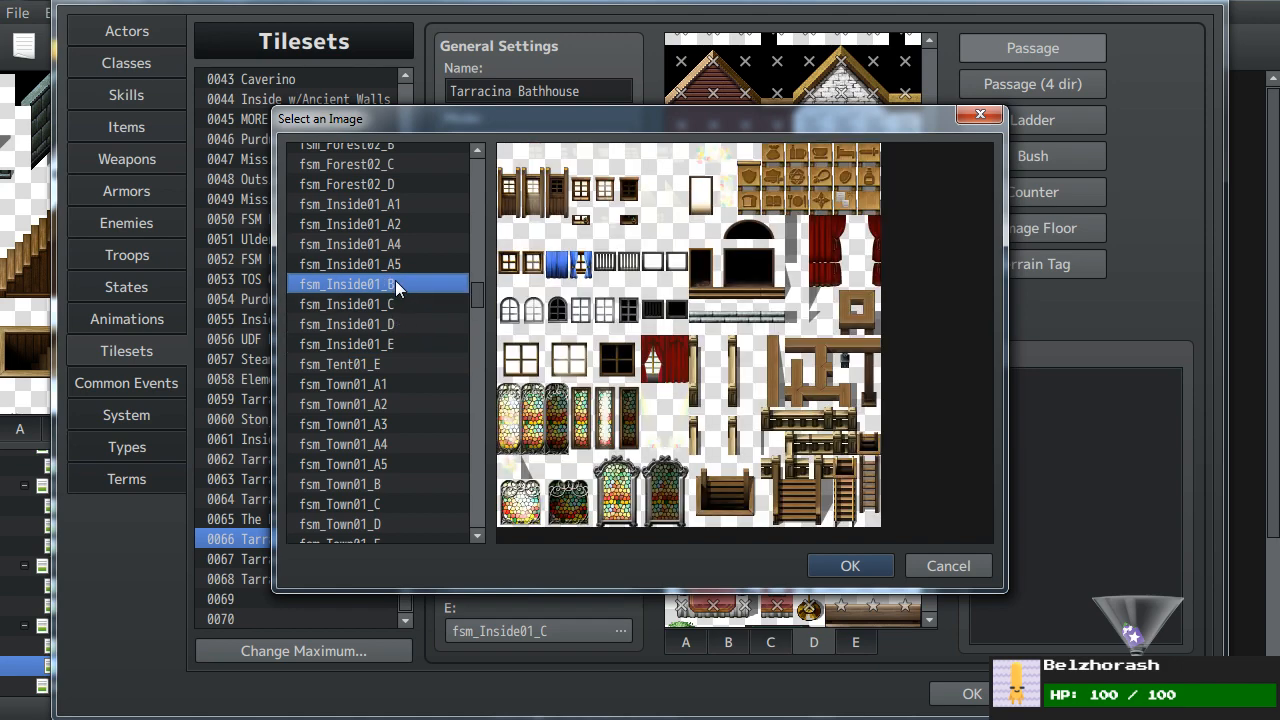
{"action": "left_click", "coordinate": [414, 382]}
{"action": "left_click", "coordinate": [408, 366]}
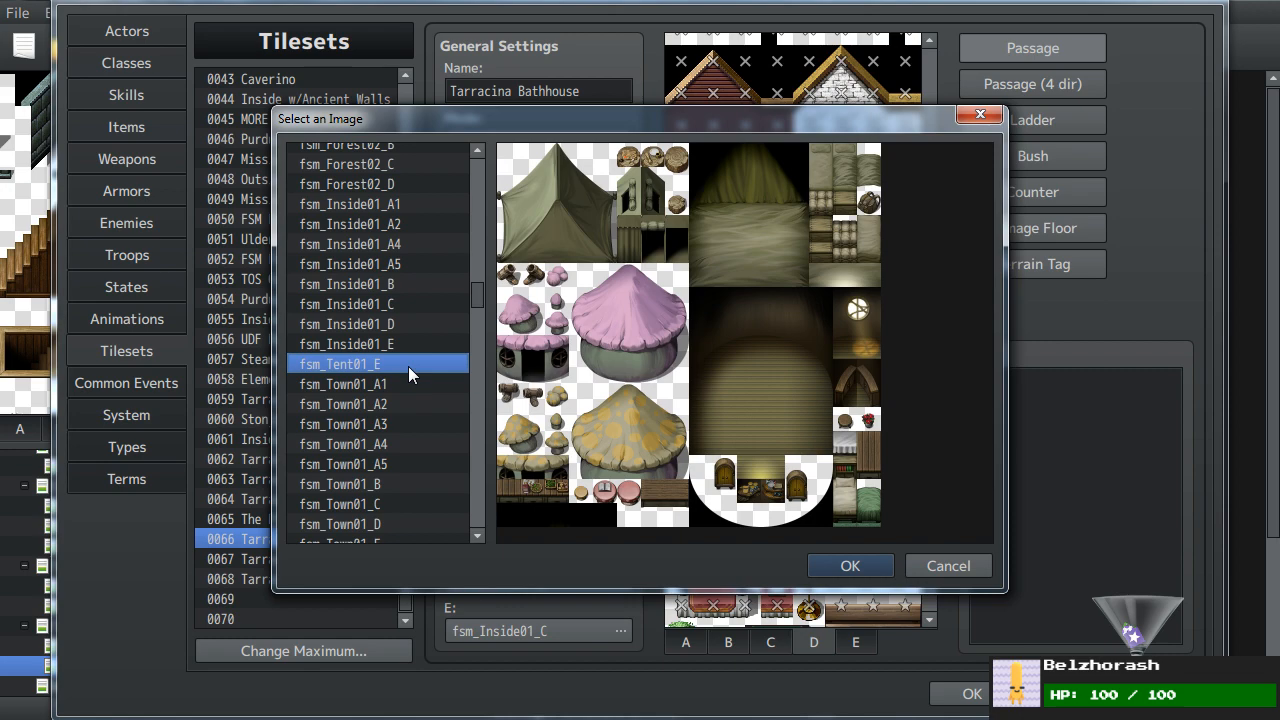
{"action": "scroll", "coordinate": [408, 366], "scroll_direction": "down", "scroll_amount": 4}
{"action": "left_click", "coordinate": [408, 366]}
{"action": "left_click", "coordinate": [399, 379]}
{"action": "scroll", "coordinate": [399, 379], "scroll_direction": "down", "scroll_amount": 2}
{"action": "left_click", "coordinate": [399, 379]}
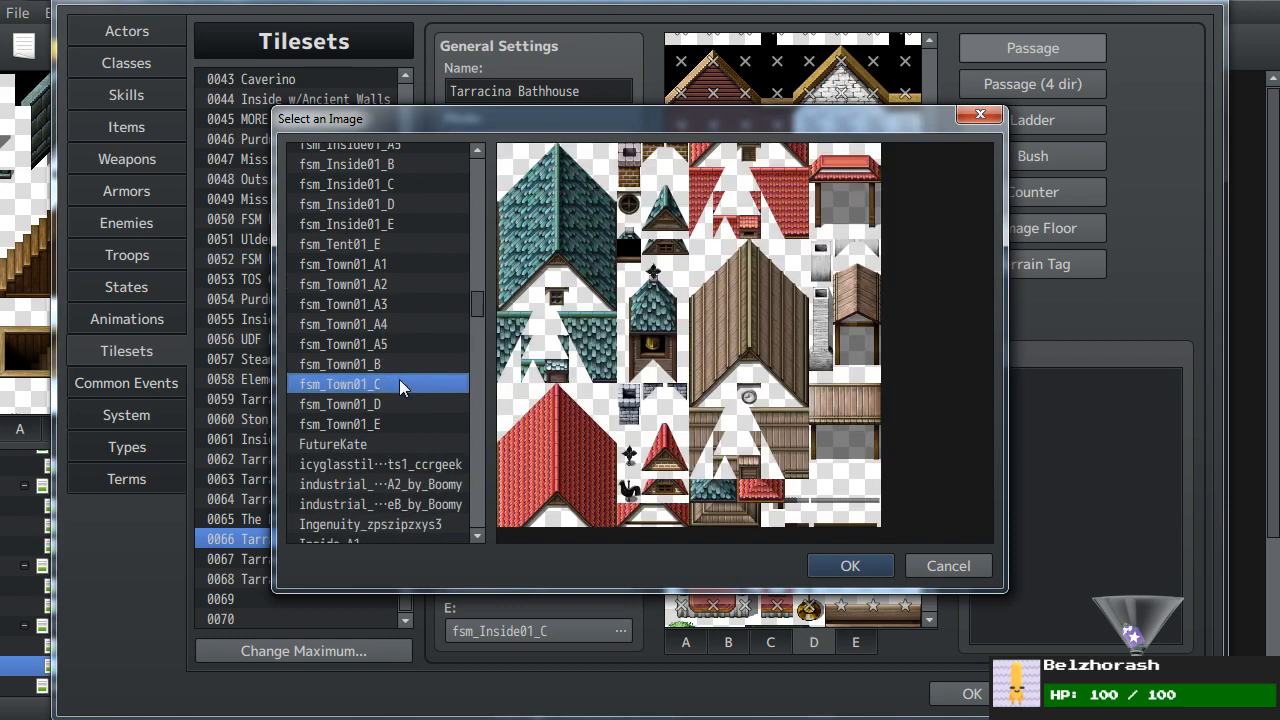
{"action": "left_click", "coordinate": [395, 366]}
{"action": "left_click", "coordinate": [397, 404]}
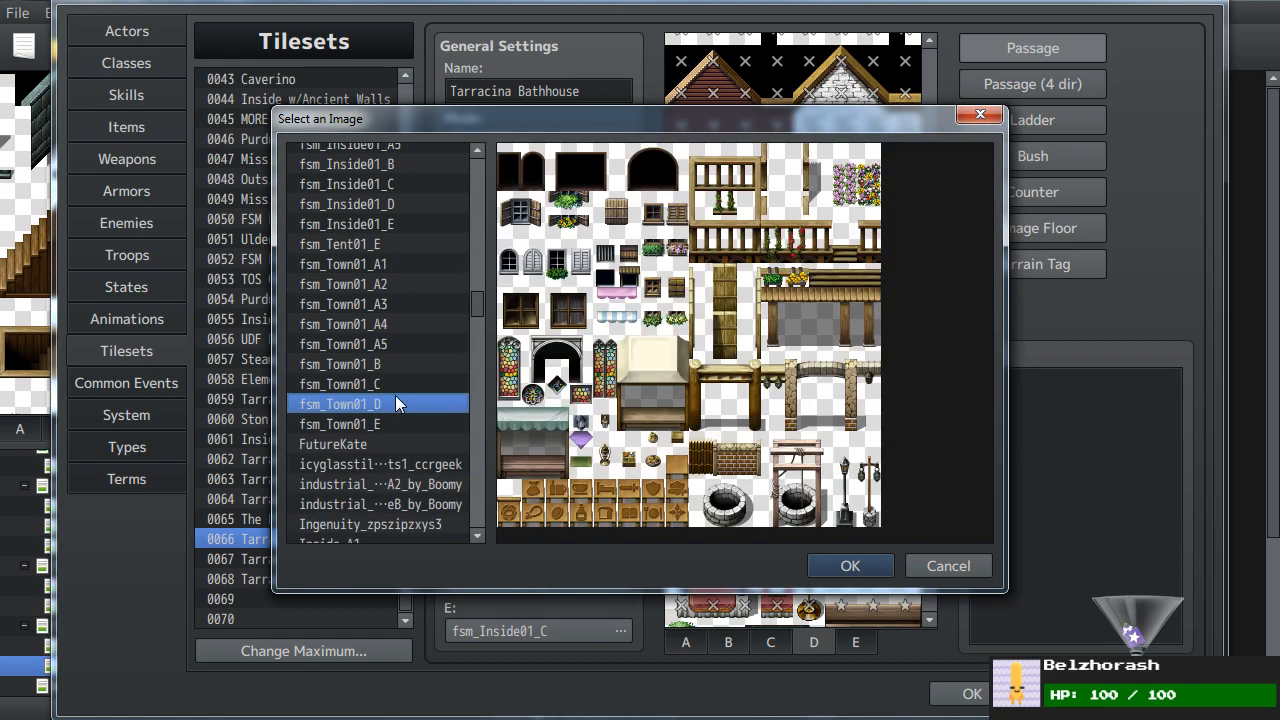
{"action": "left_click", "coordinate": [377, 425]}
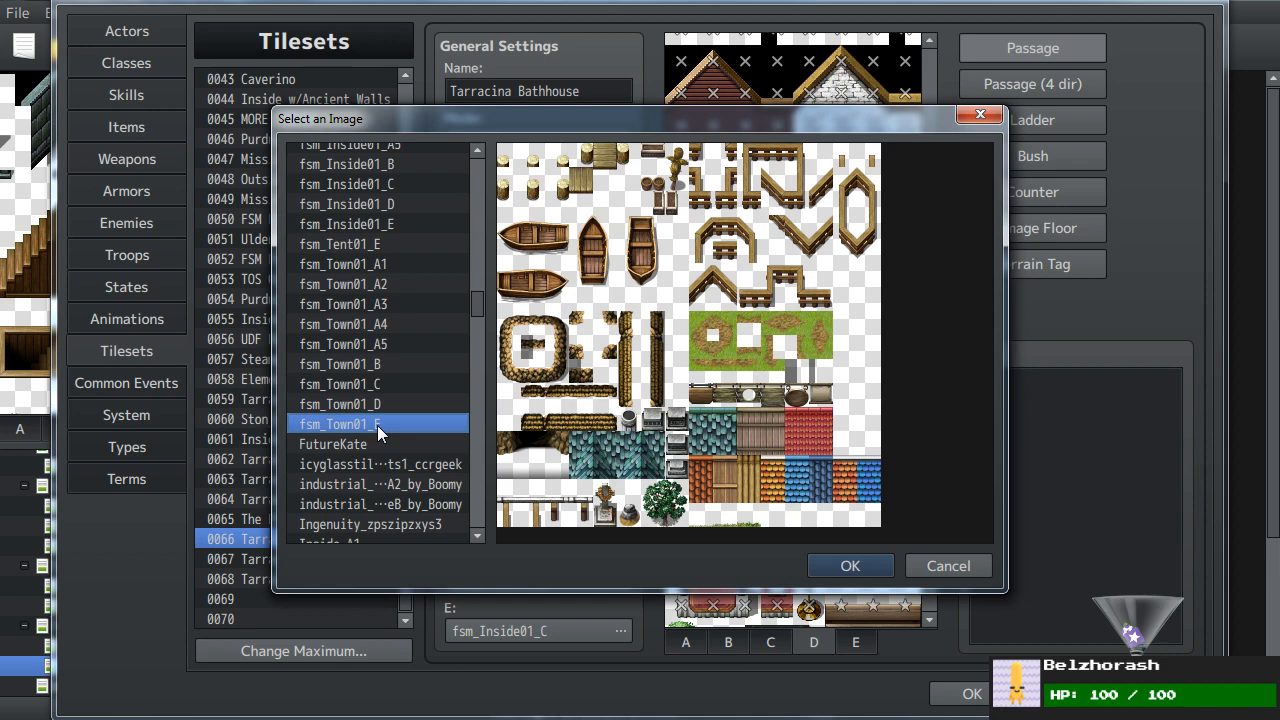
{"action": "left_click", "coordinate": [347, 383]}
- Preview the Luar_Zero and PandaMaru sheets, including the noble interior, Nippon and nature ones, for bathhouse decorations
{"action": "scroll", "coordinate": [347, 383], "scroll_direction": "down", "scroll_amount": 5}
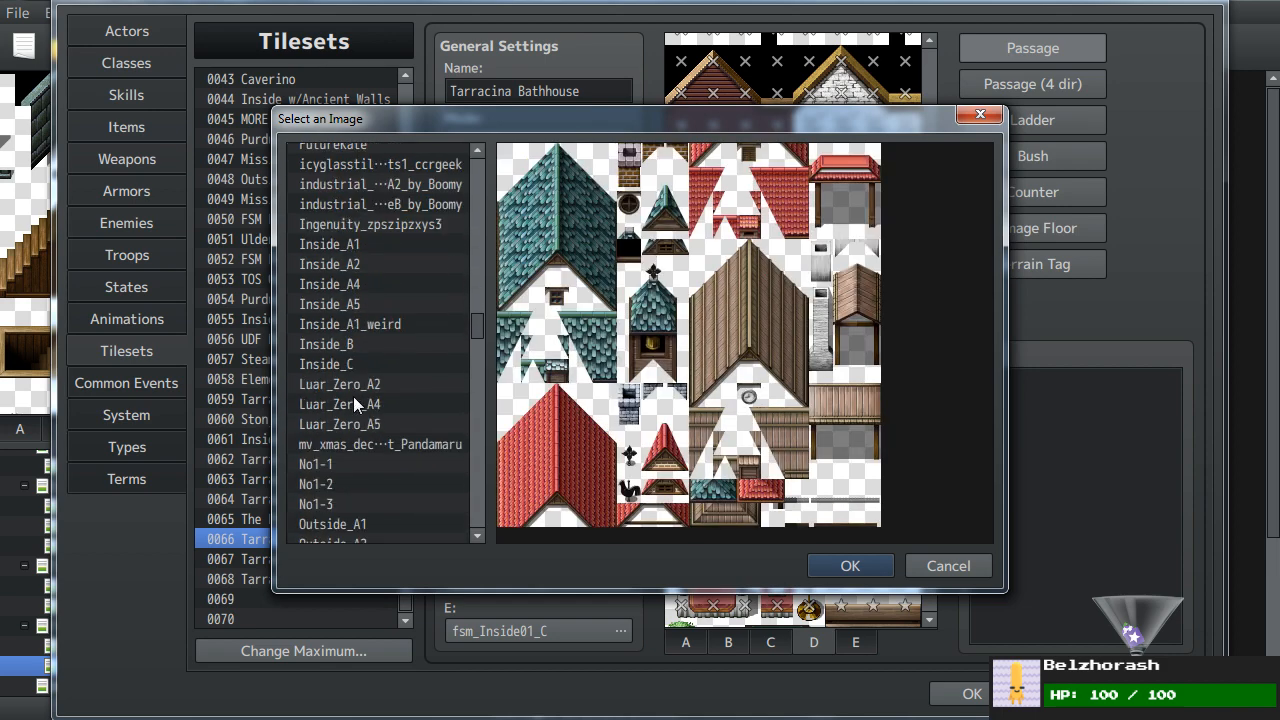
{"action": "left_click", "coordinate": [356, 404]}
{"action": "left_click", "coordinate": [356, 418]}
{"action": "scroll", "coordinate": [357, 424], "scroll_direction": "down", "scroll_amount": 3}
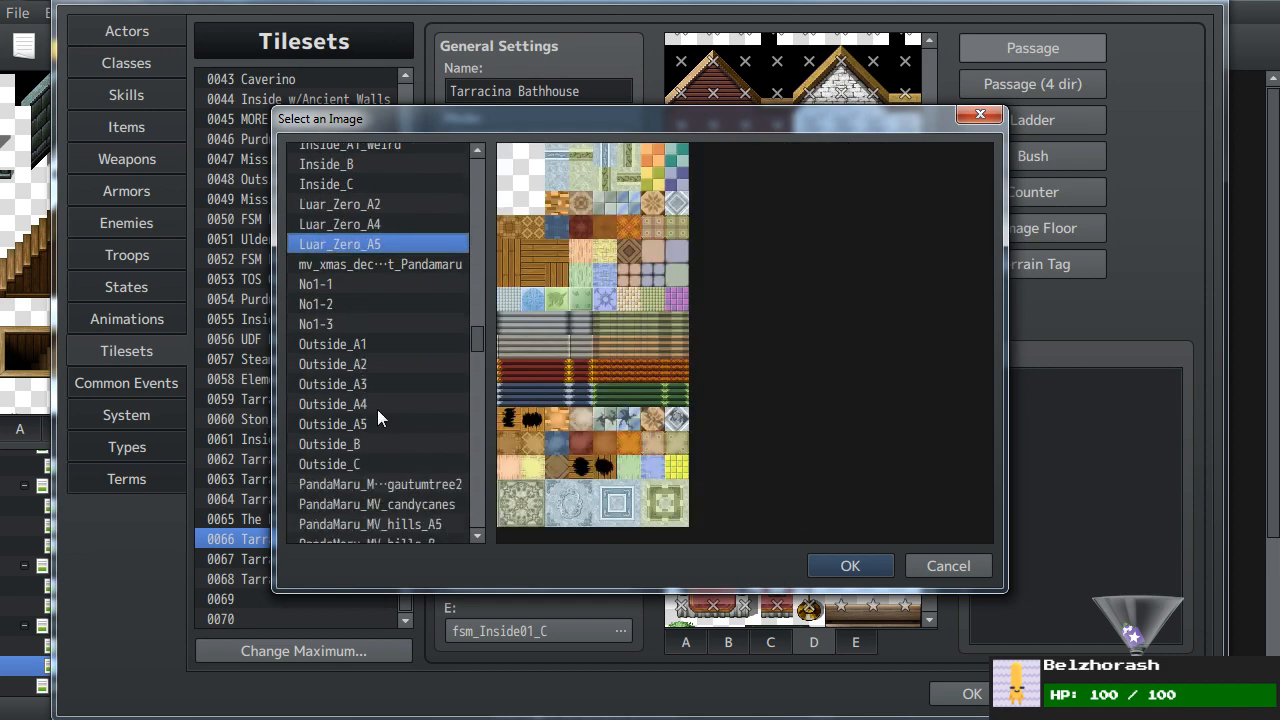
{"action": "scroll", "coordinate": [371, 404], "scroll_direction": "down", "scroll_amount": 7}
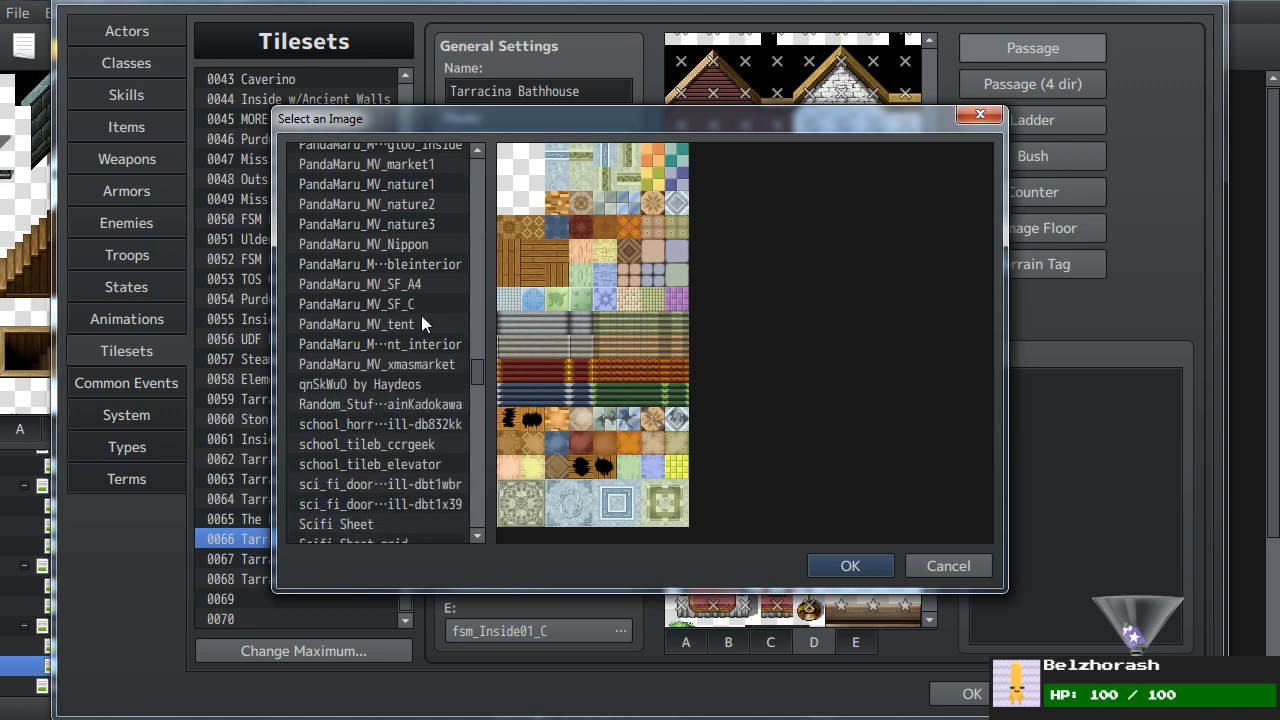
{"action": "left_click", "coordinate": [423, 323]}
{"action": "left_click", "coordinate": [418, 303]}
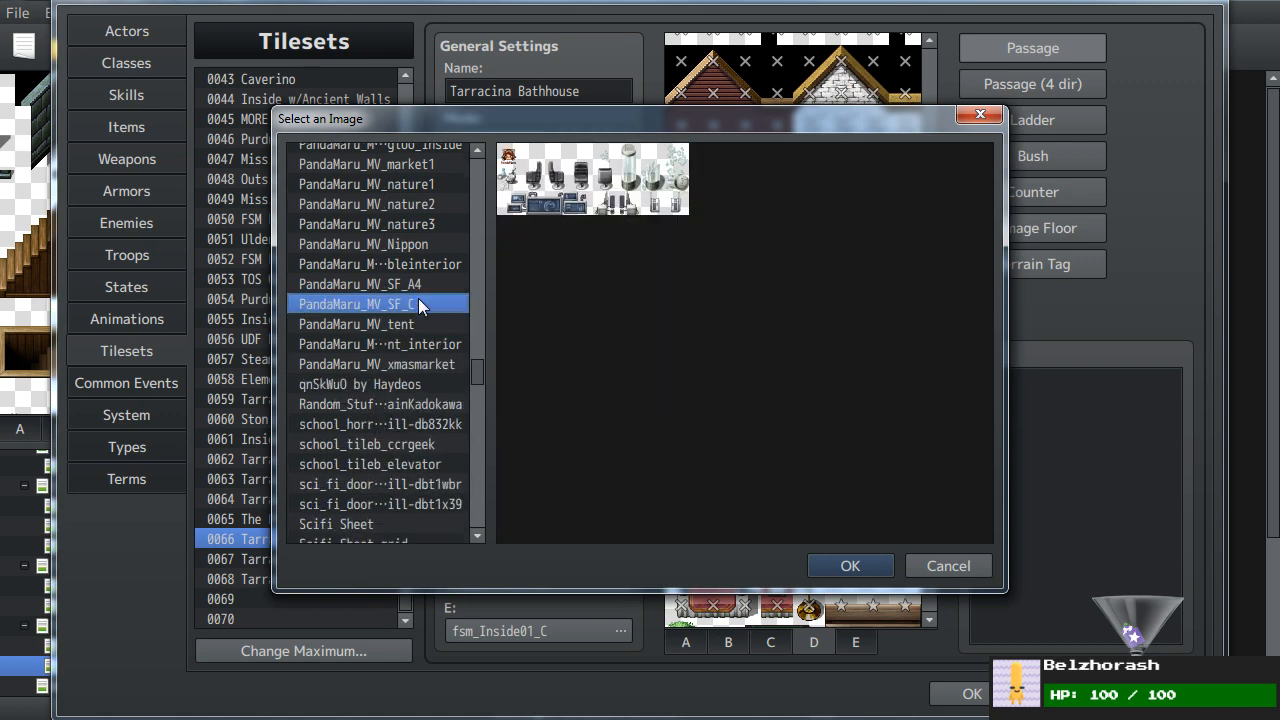
{"action": "left_click", "coordinate": [410, 286]}
{"action": "left_click", "coordinate": [406, 264]}
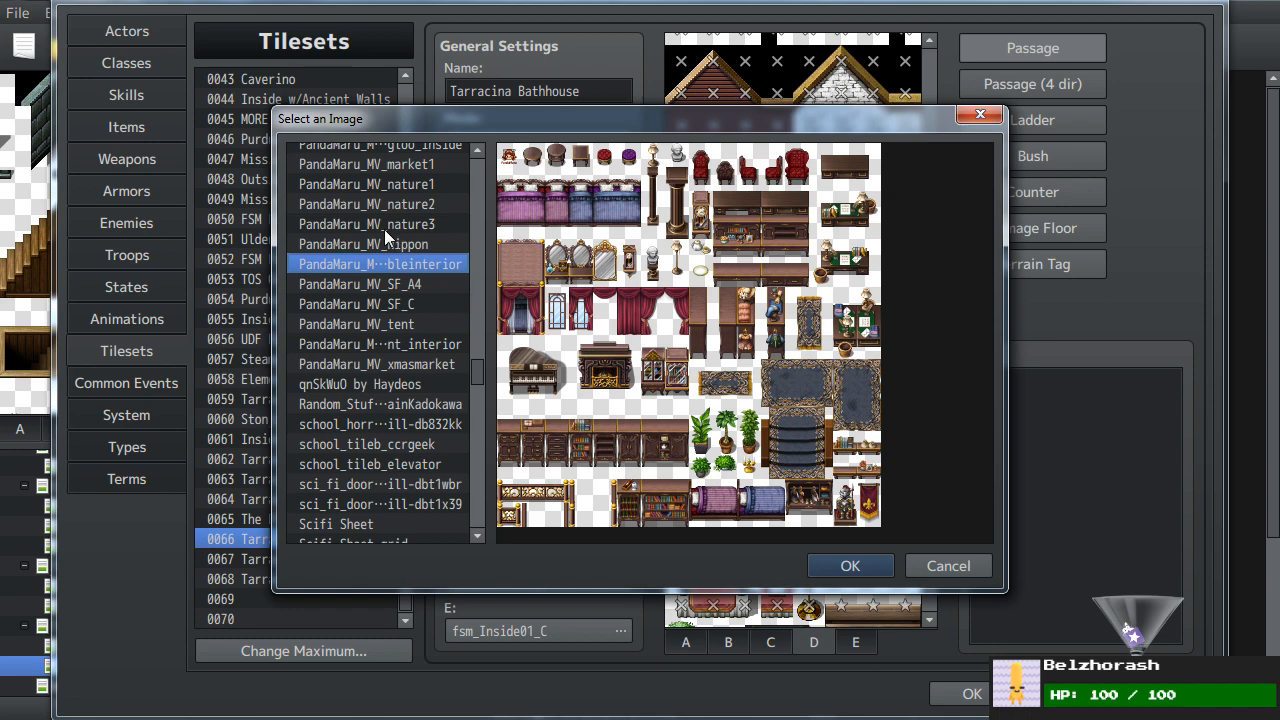
{"action": "left_click", "coordinate": [384, 229]}
{"action": "left_click", "coordinate": [369, 246]}
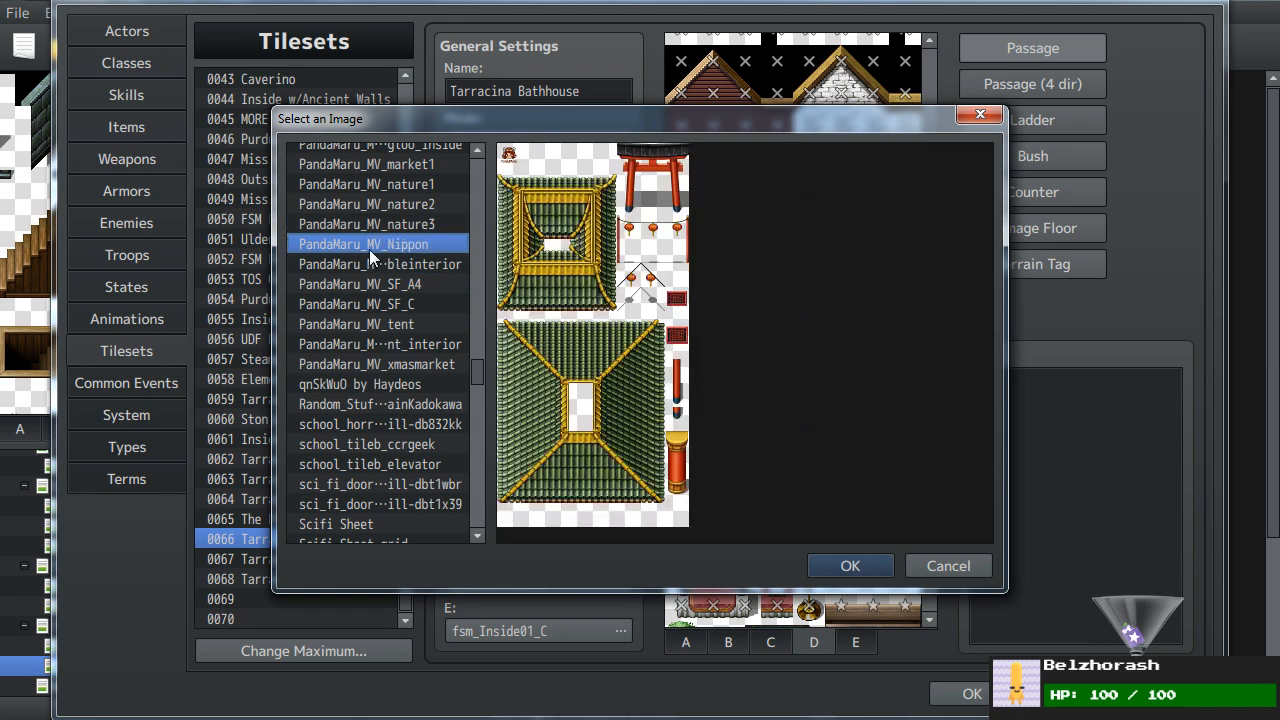
{"action": "left_click", "coordinate": [361, 269]}
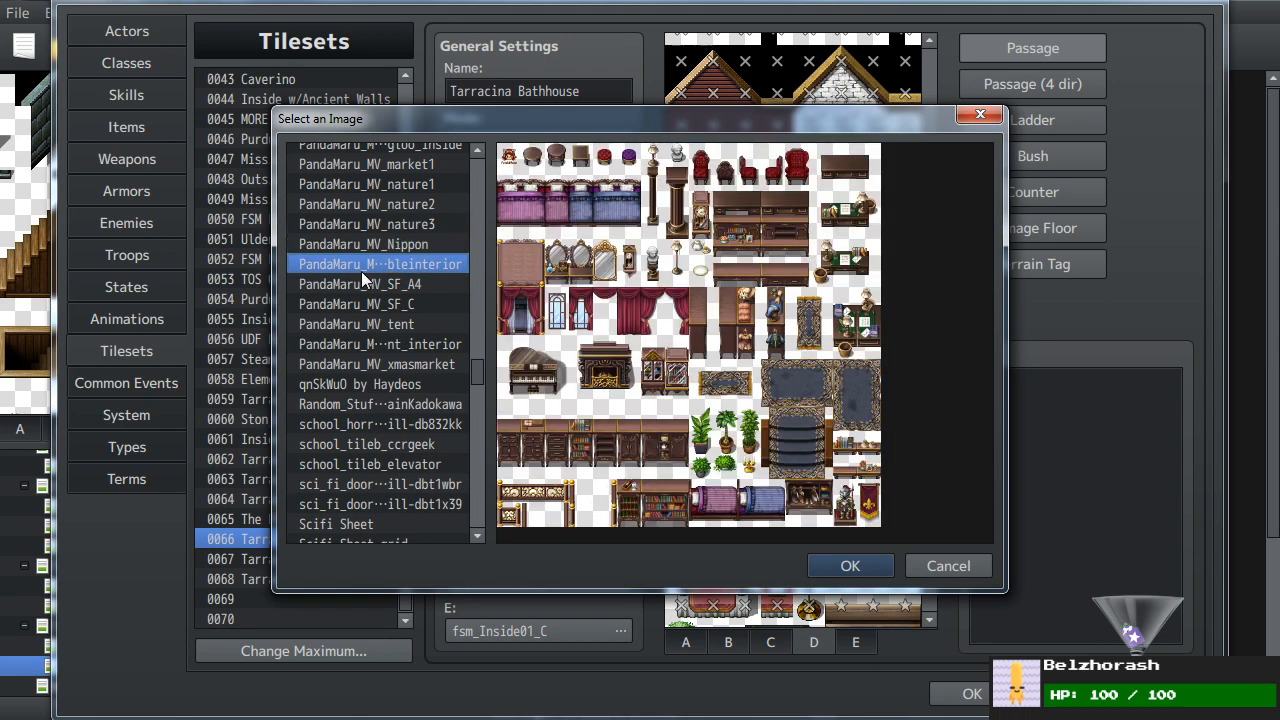
{"action": "left_click", "coordinate": [348, 324]}
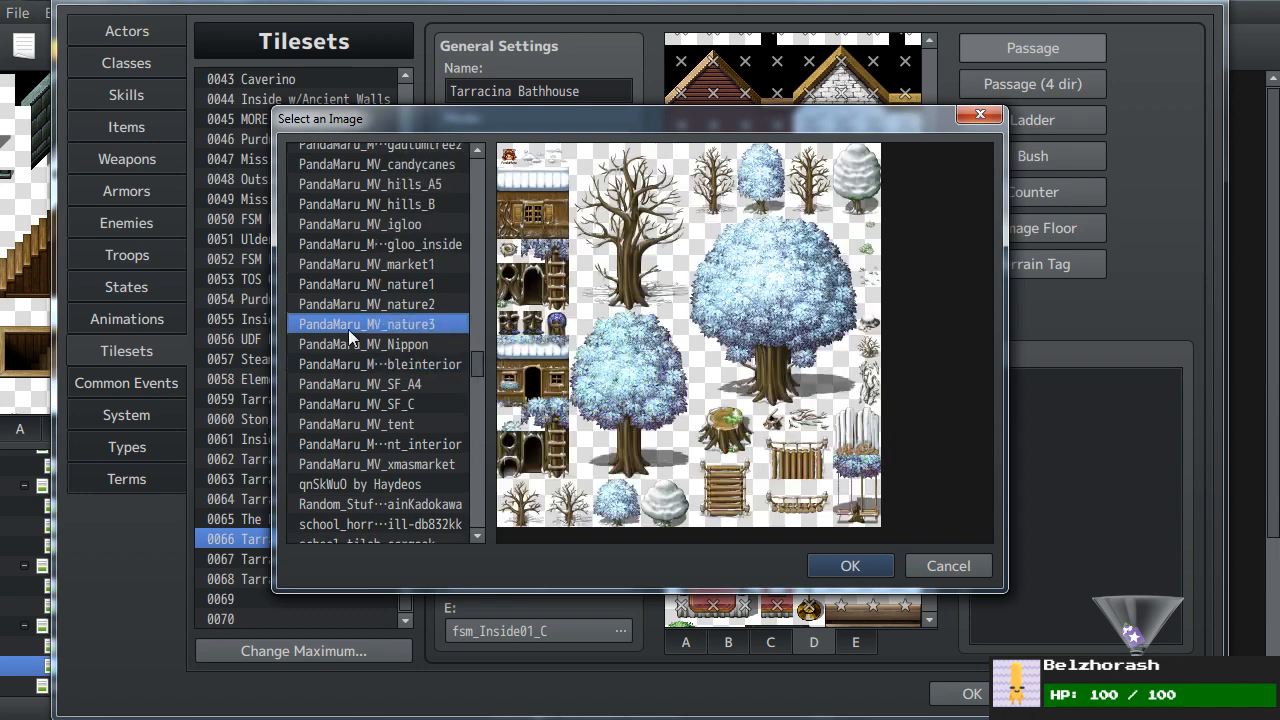
{"action": "left_click", "coordinate": [347, 302]}
{"action": "left_click", "coordinate": [353, 283]}
{"action": "scroll", "coordinate": [355, 283], "scroll_direction": "down", "scroll_amount": 4}
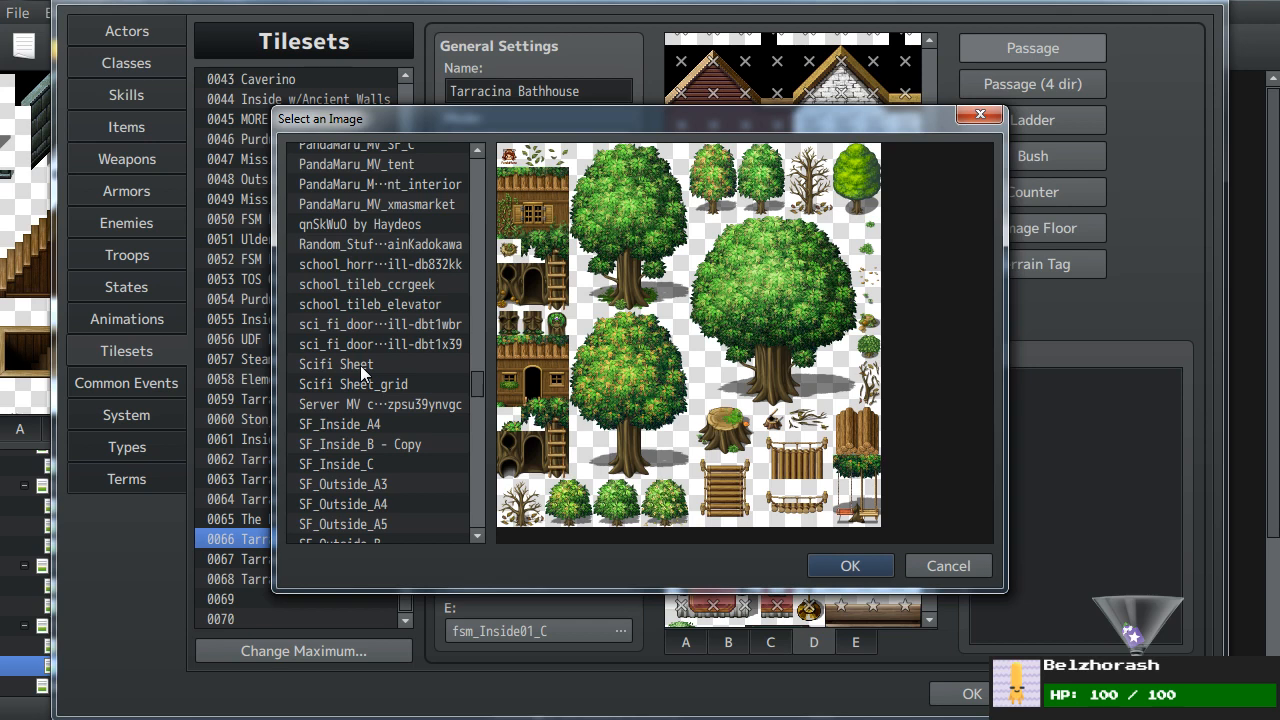
- Examine the steampnk_B and steampnk_C sheets and look through the names of the remaining Sturmfels and Tile sheets
{"action": "scroll", "coordinate": [360, 365], "scroll_direction": "down", "scroll_amount": 5}
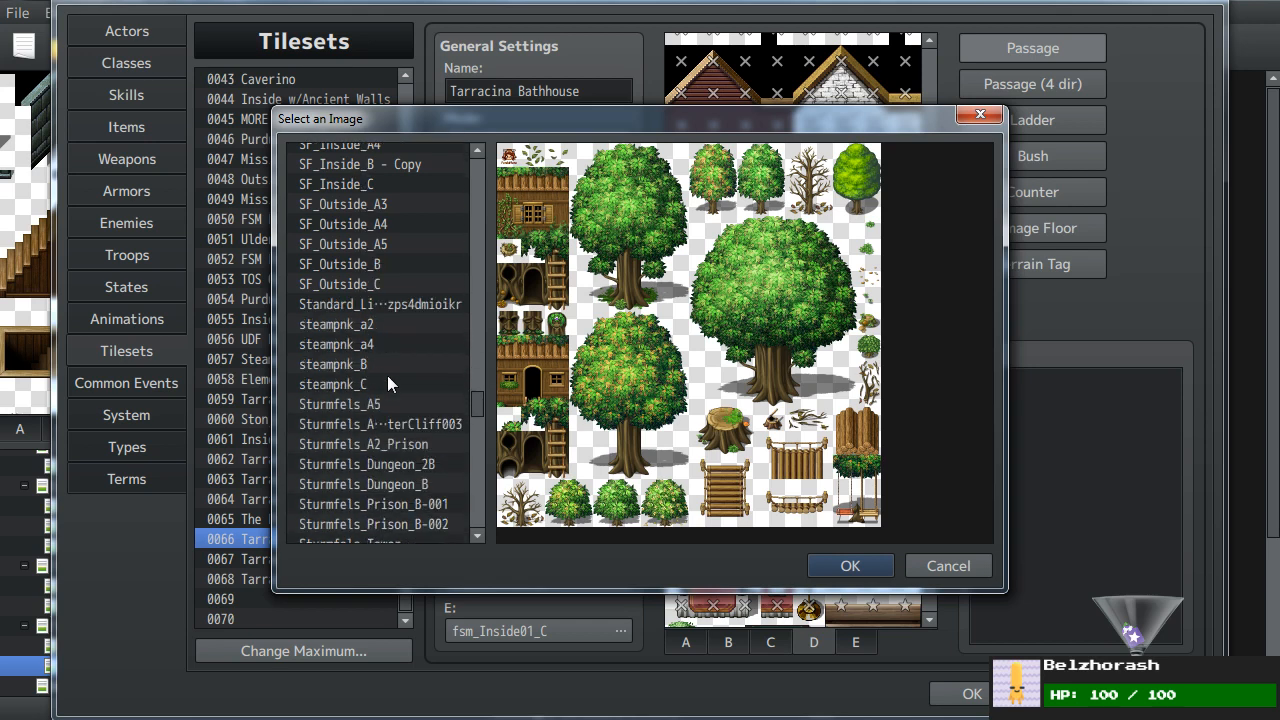
{"action": "scroll", "coordinate": [387, 375], "scroll_direction": "down", "scroll_amount": 1}
{"action": "left_click", "coordinate": [375, 330]}
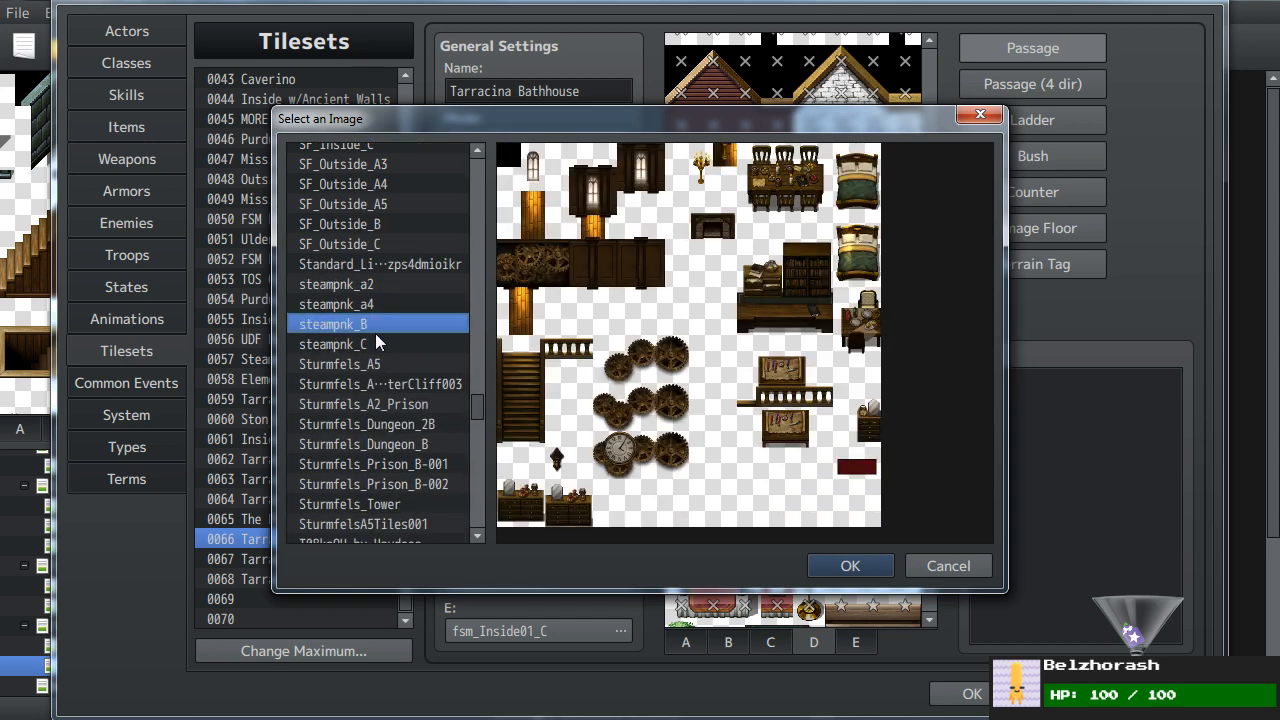
{"action": "left_click", "coordinate": [377, 343]}
{"action": "left_click", "coordinate": [376, 323]}
{"action": "scroll", "coordinate": [376, 318], "scroll_direction": "down", "scroll_amount": 2}
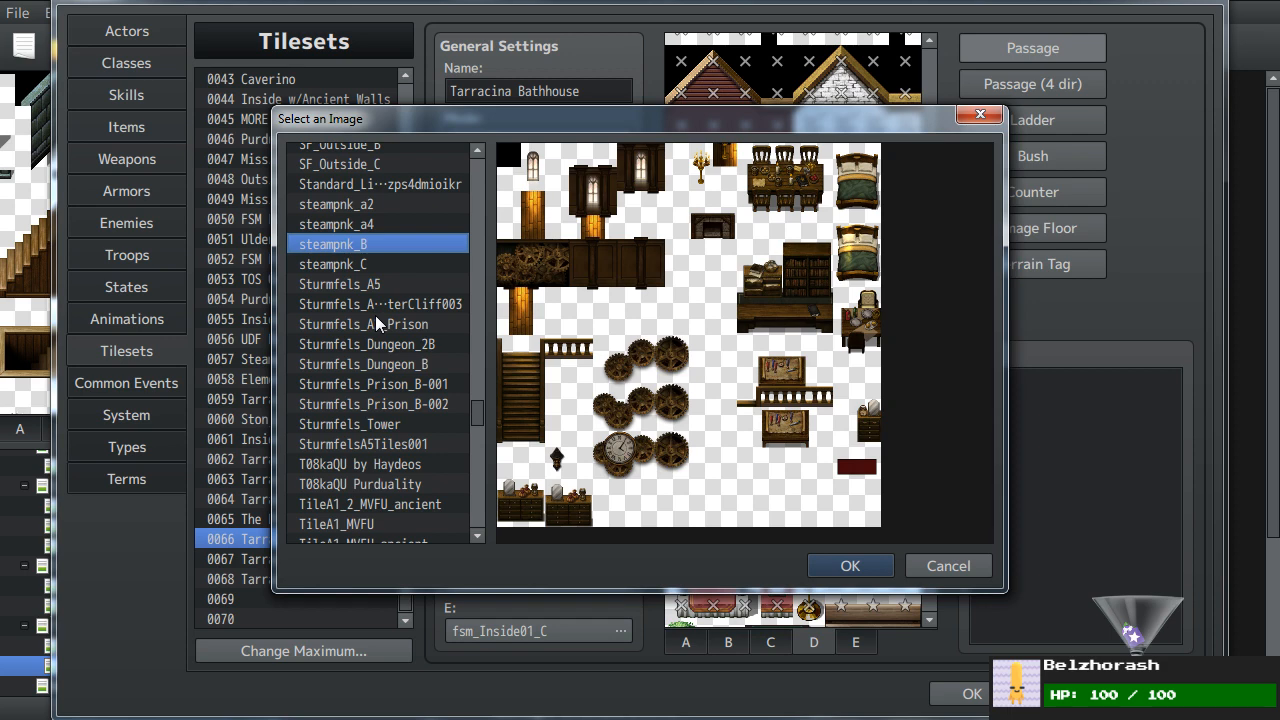
{"action": "scroll", "coordinate": [376, 292], "scroll_direction": "down", "scroll_amount": 5}
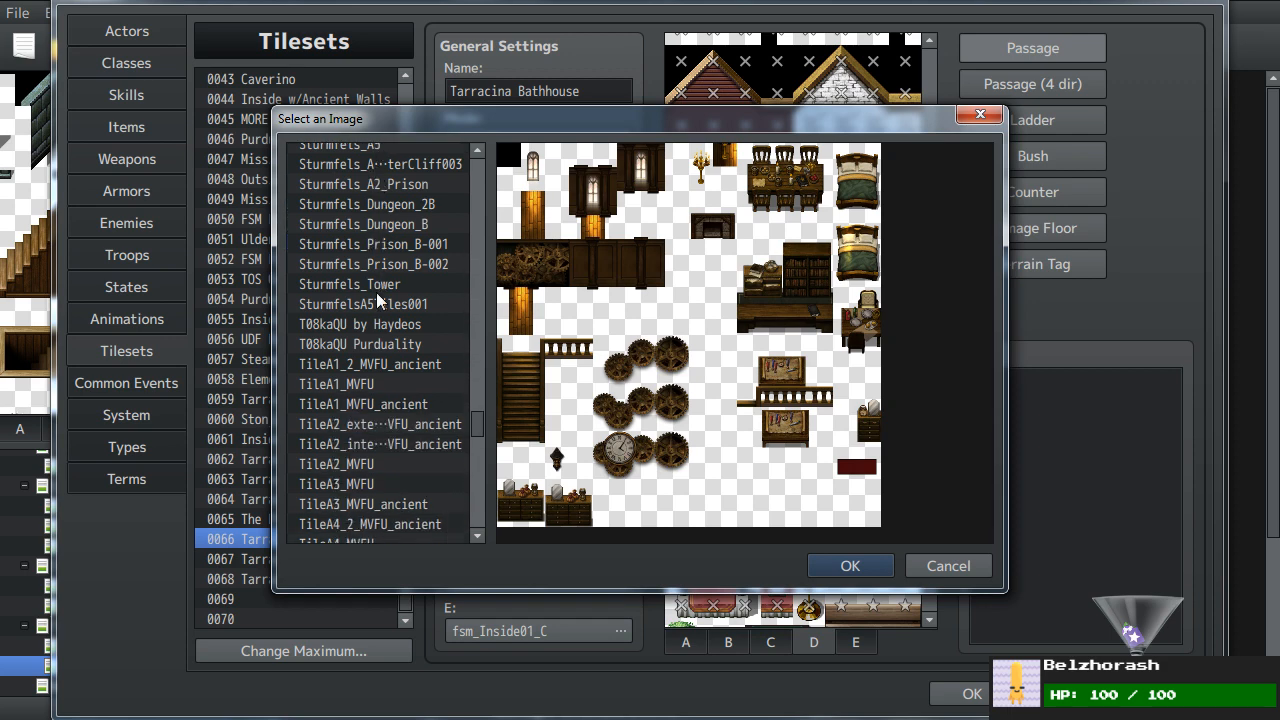
{"action": "scroll", "coordinate": [360, 350], "scroll_direction": "down", "scroll_amount": 7}
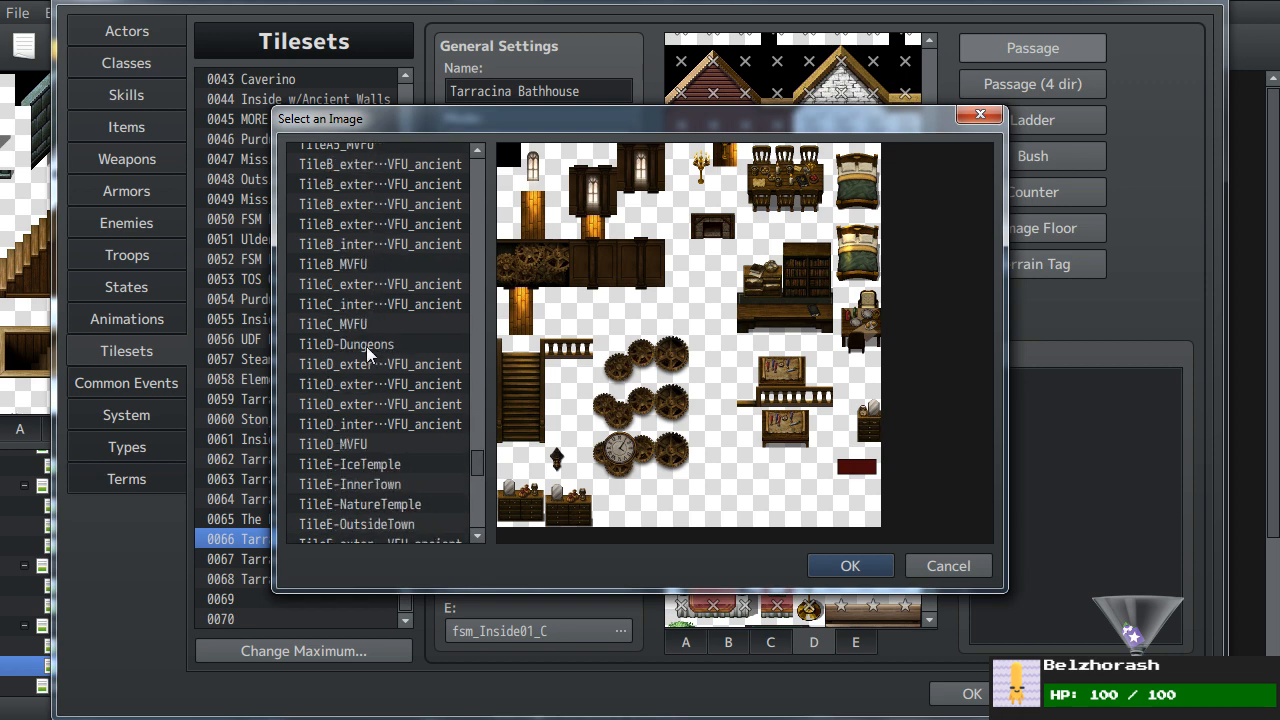
{"action": "scroll", "coordinate": [366, 346], "scroll_direction": "down", "scroll_amount": 5}
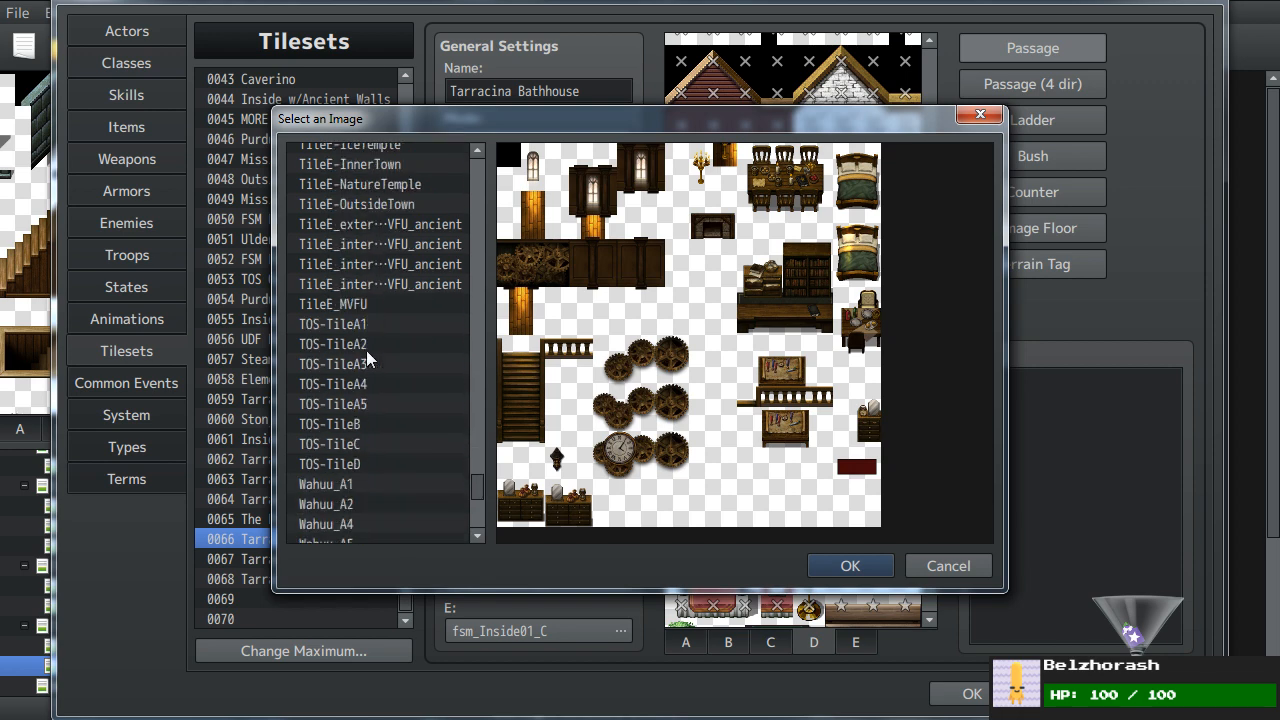
- Preview the TOS-Tile and Wahuu sheets for Japanese-style bath furnishings
{"action": "left_click", "coordinate": [354, 389]}
{"action": "left_click", "coordinate": [361, 368]}
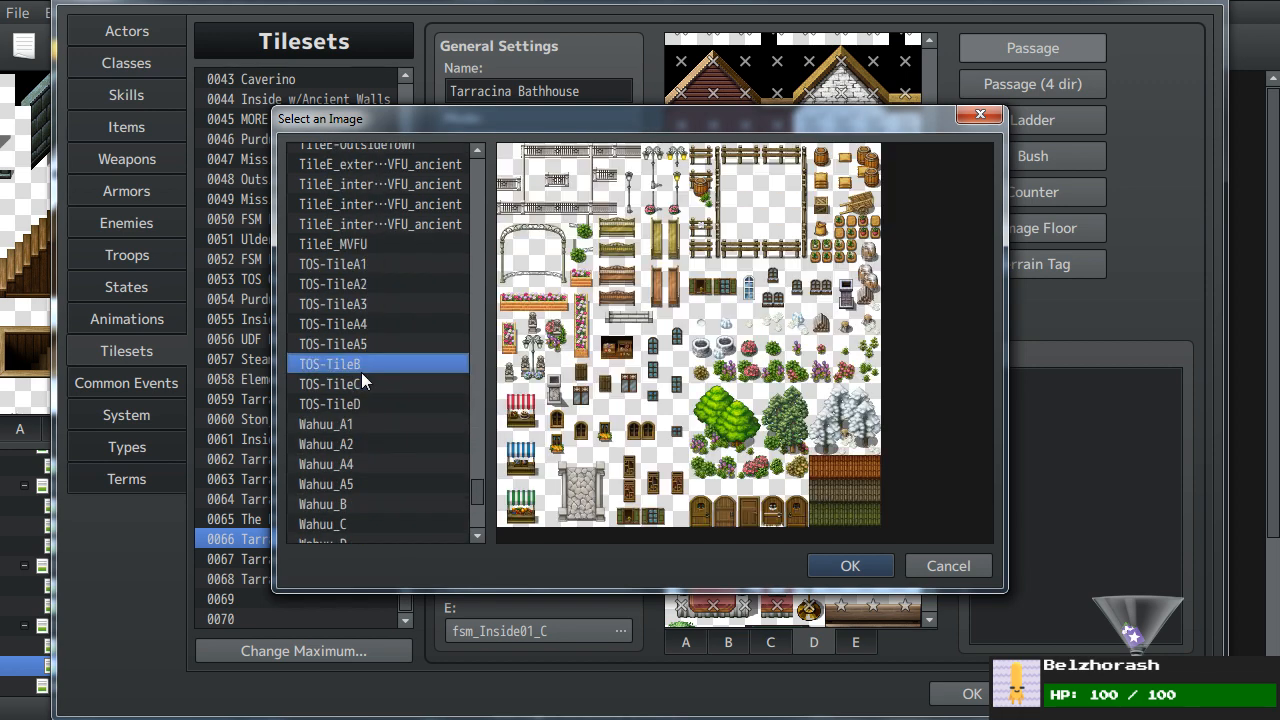
{"action": "left_click", "coordinate": [368, 346]}
{"action": "scroll", "coordinate": [368, 350], "scroll_direction": "down", "scroll_amount": 2}
{"action": "left_click", "coordinate": [365, 368]}
{"action": "left_click", "coordinate": [362, 390]}
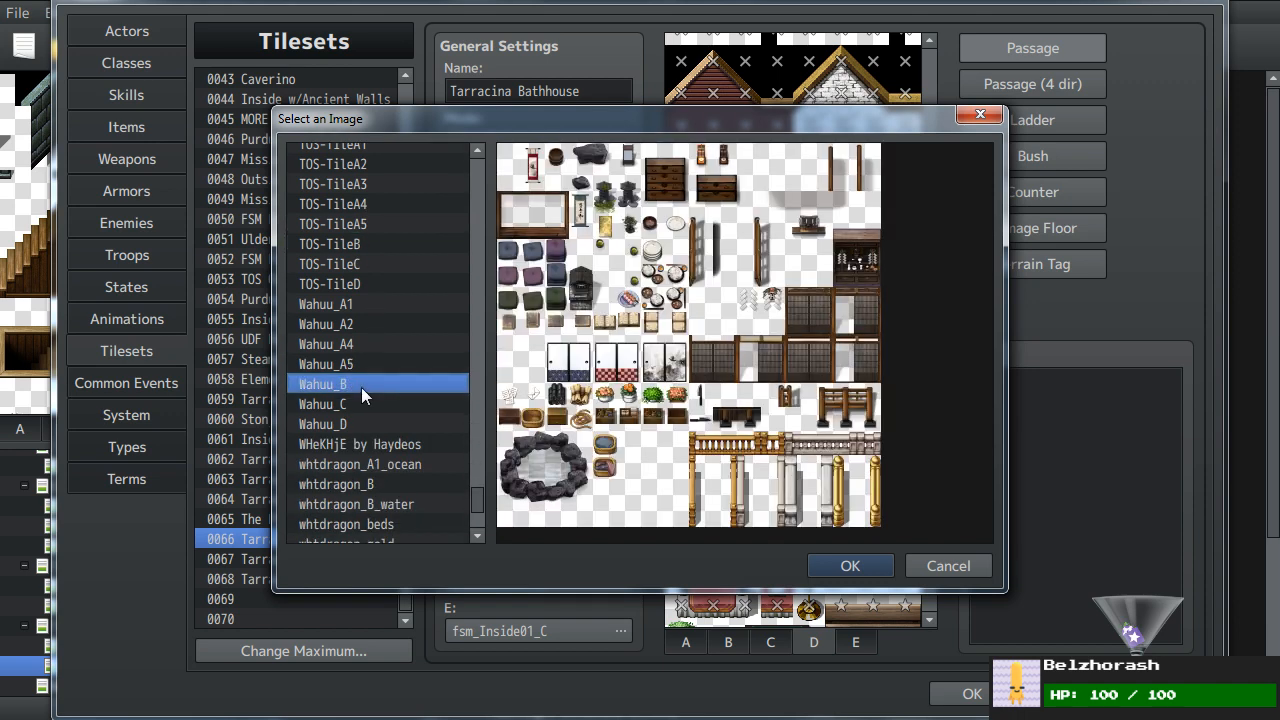
{"action": "left_click", "coordinate": [342, 404]}
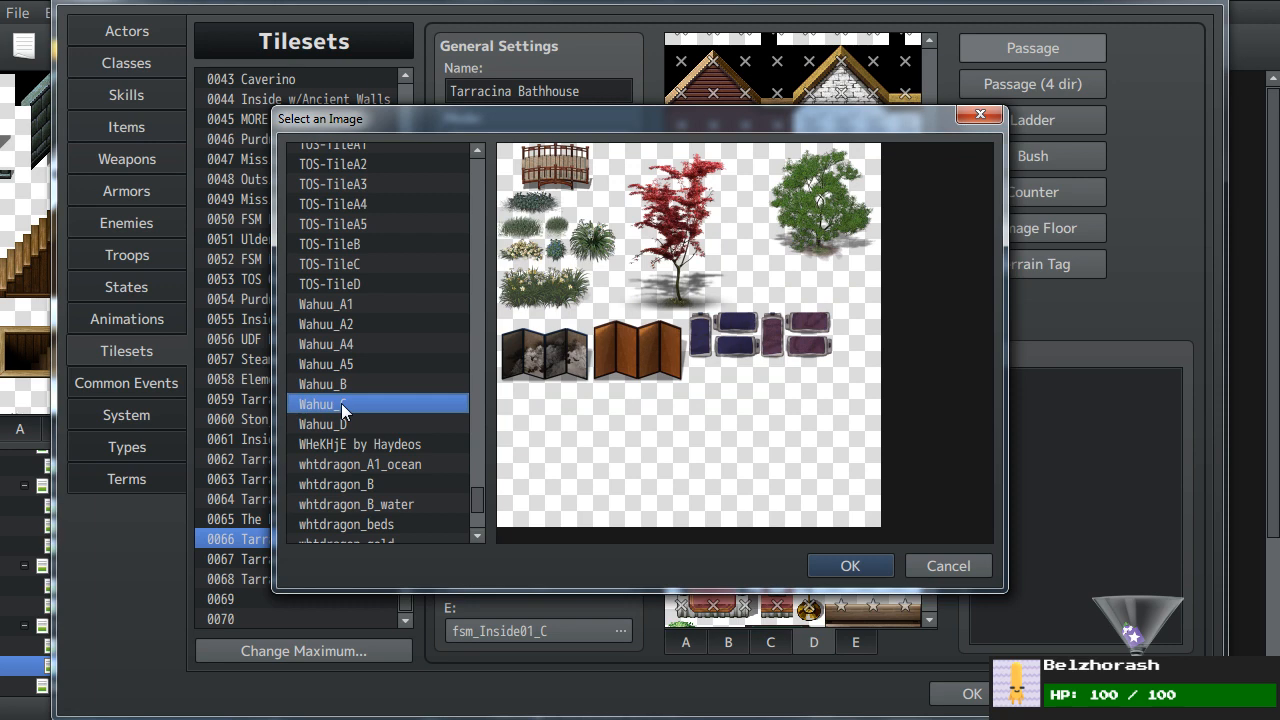
- Compare Wahuu_B with Wahuu_C and assign Wahuu_B as the tileset's D image
{"action": "left_click", "coordinate": [345, 386]}
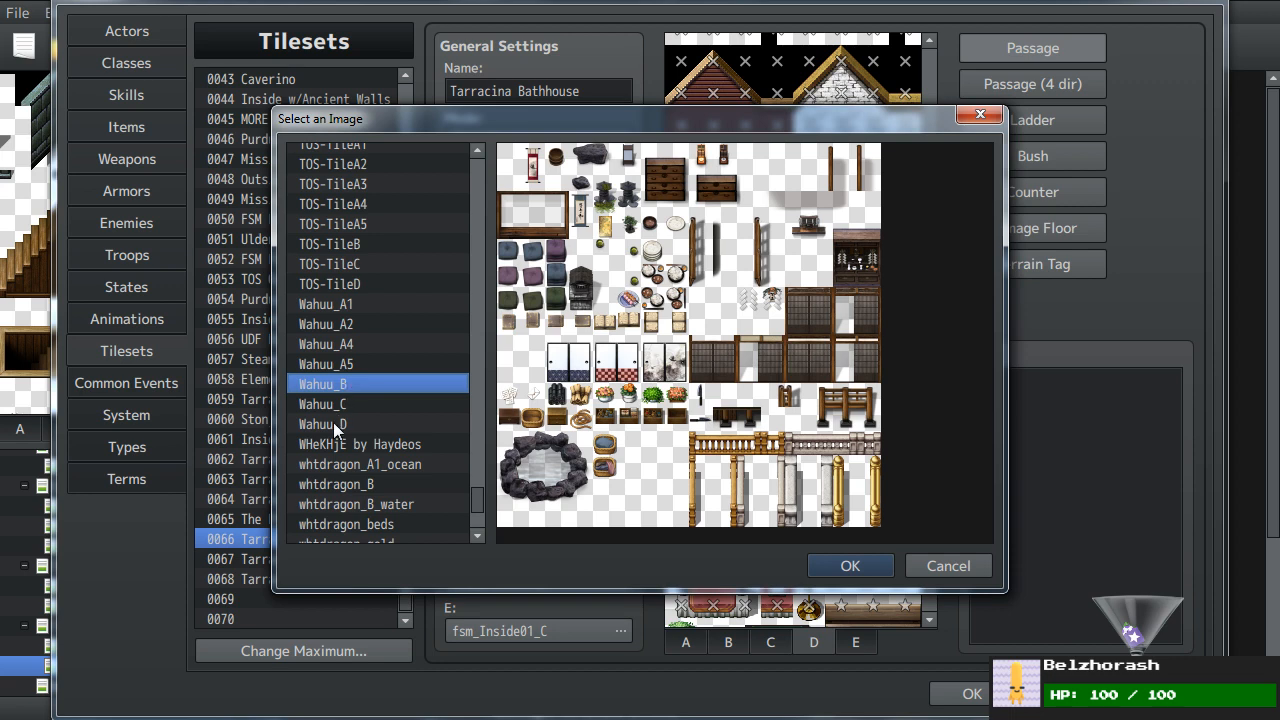
{"action": "left_click", "coordinate": [332, 423]}
{"action": "left_click", "coordinate": [332, 404]}
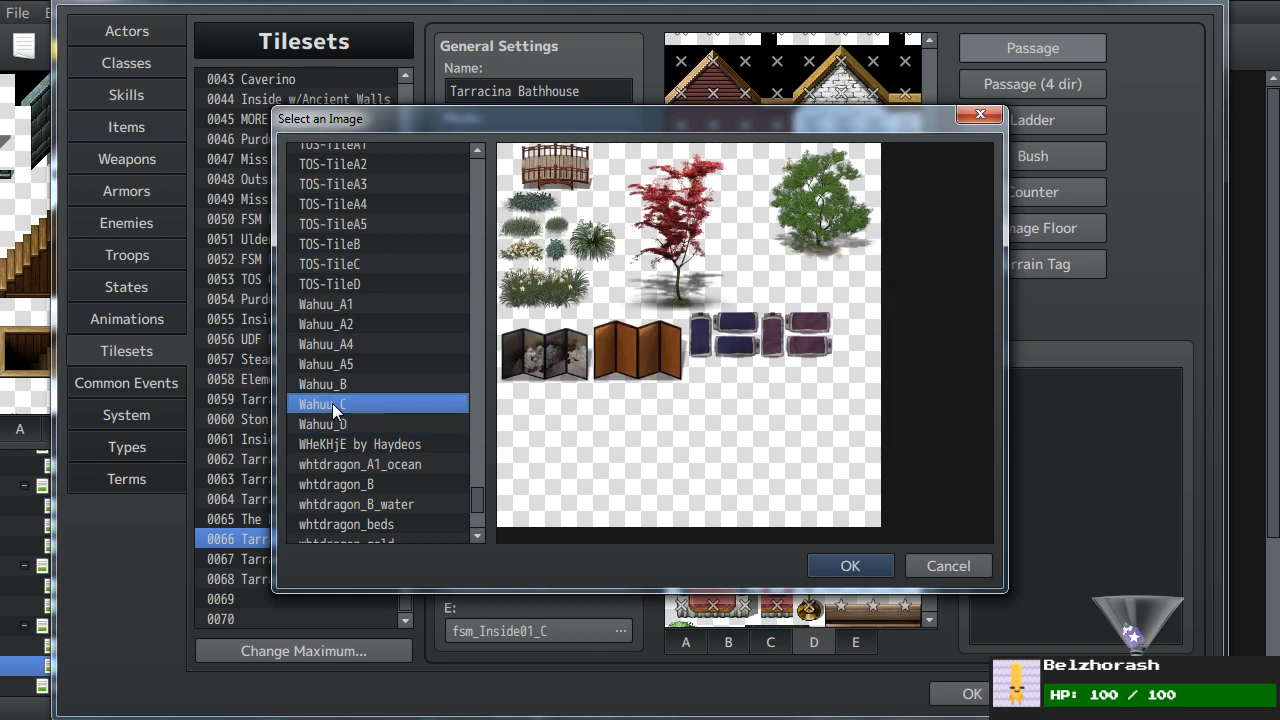
{"action": "left_click", "coordinate": [336, 386]}
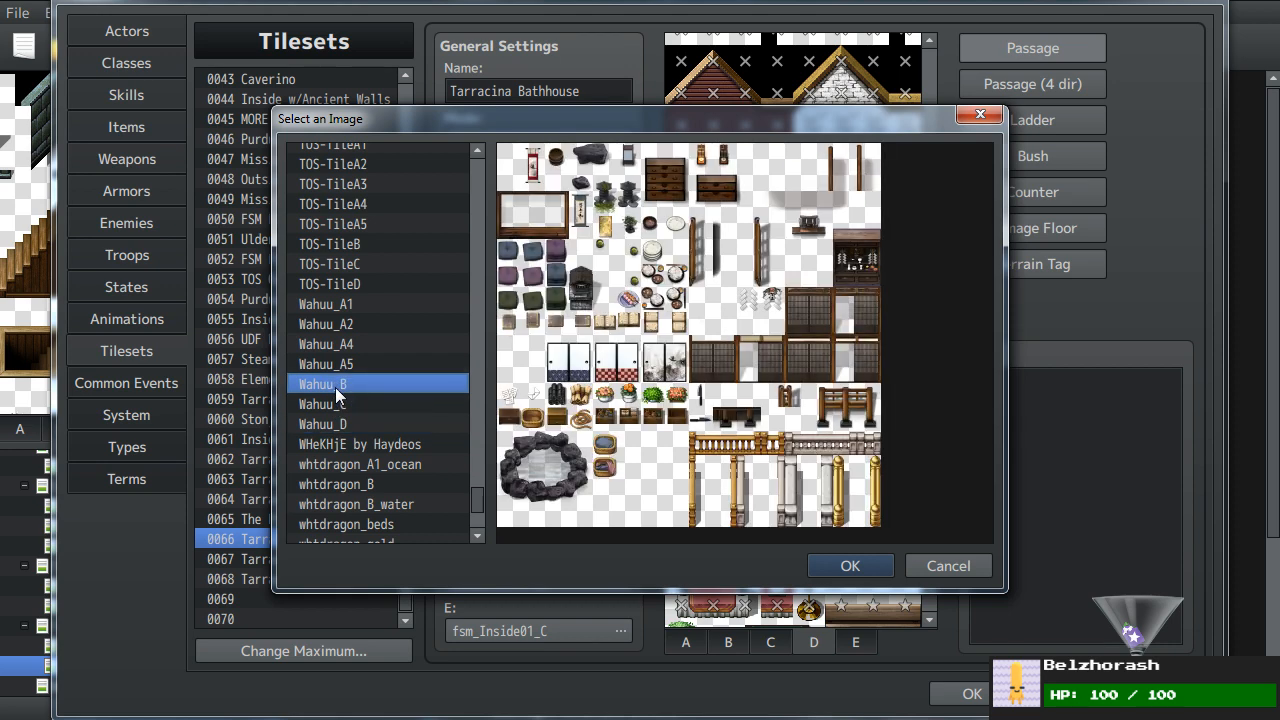
{"action": "left_click_drag", "start_coordinate": [540, 137], "coordinate": [0, 10]}
{"action": "left_click", "coordinate": [270, 445]}
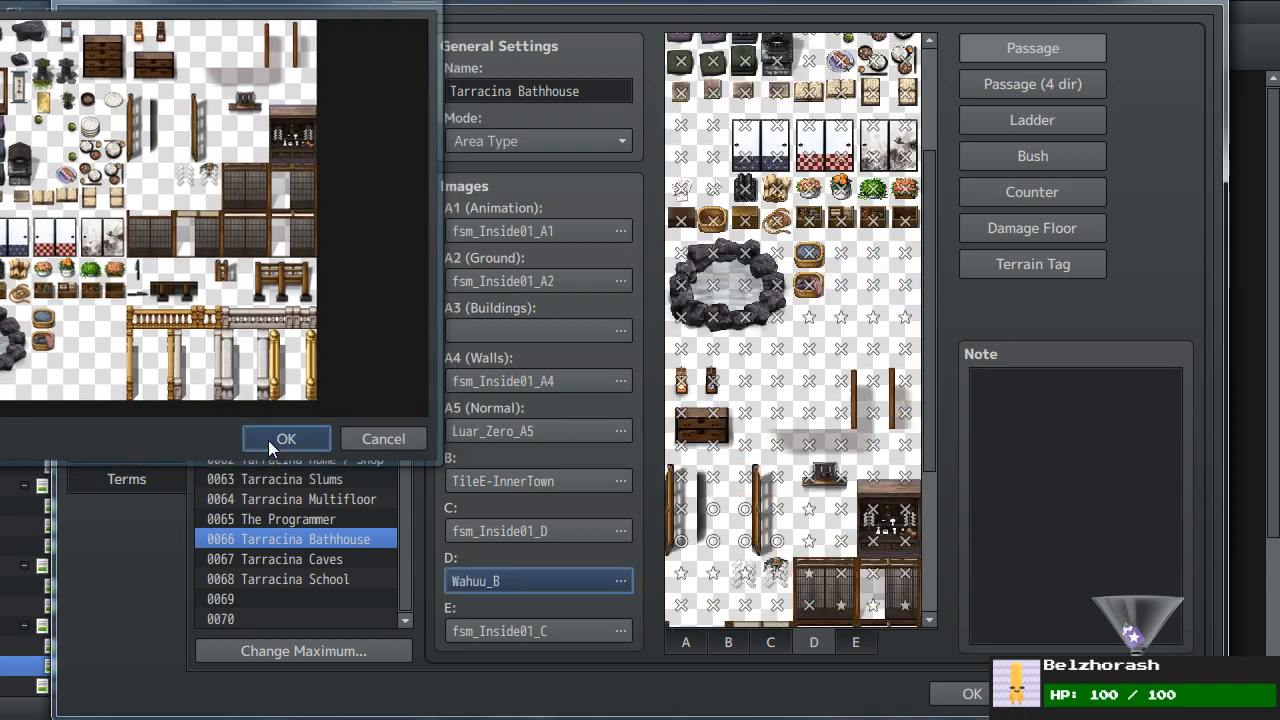
- Make the three floor cushions in the uppermost cushion row of the D sheet passable
{"action": "scroll", "coordinate": [755, 490], "scroll_direction": "up", "scroll_amount": 3}
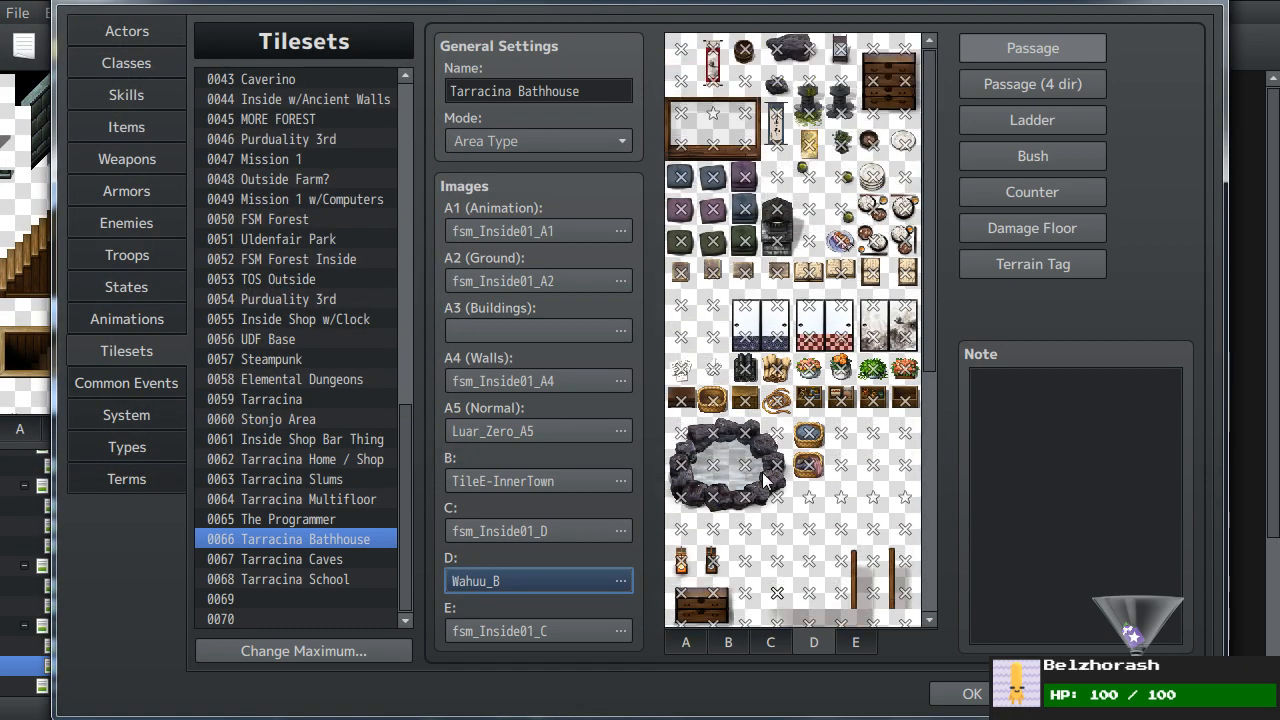
{"action": "left_click", "coordinate": [681, 177]}
{"action": "left_click", "coordinate": [712, 177]}
{"action": "left_click", "coordinate": [745, 177]}
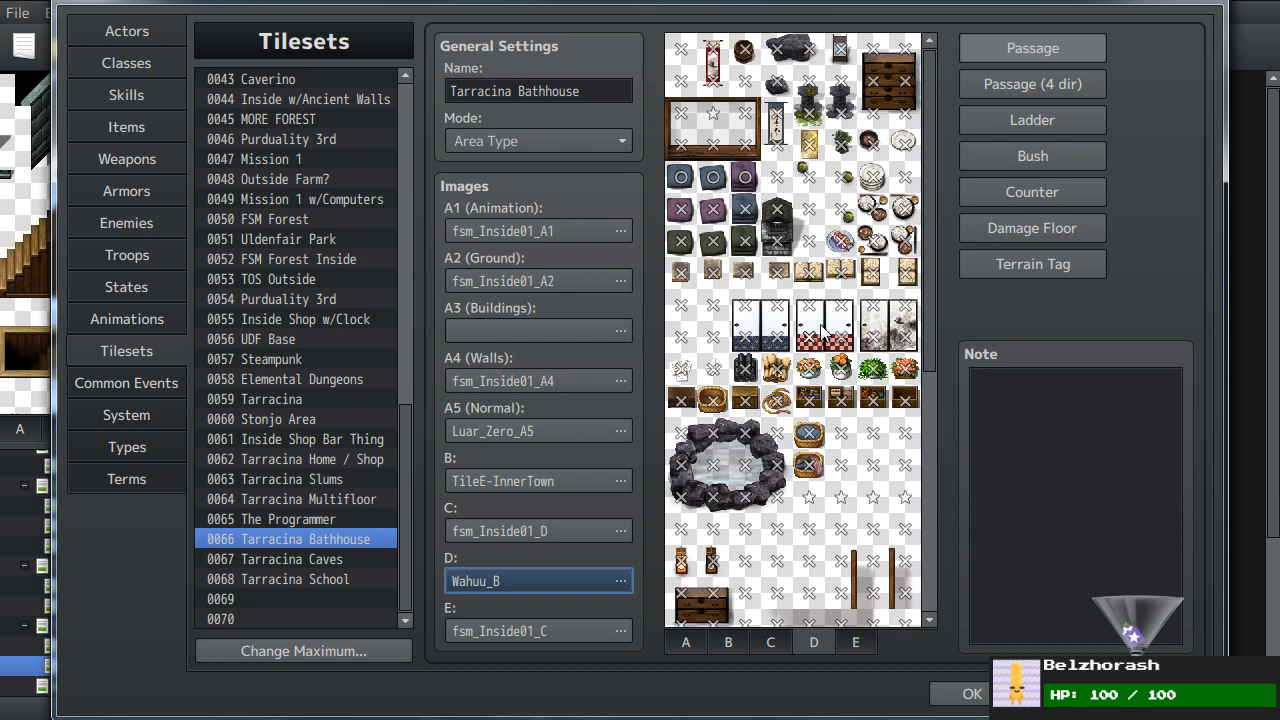
- Review the rest of the D sheet, and preview Wahuu_C and Wahuu_D as possible D images
{"action": "scroll", "coordinate": [822, 340], "scroll_direction": "down", "scroll_amount": 3}
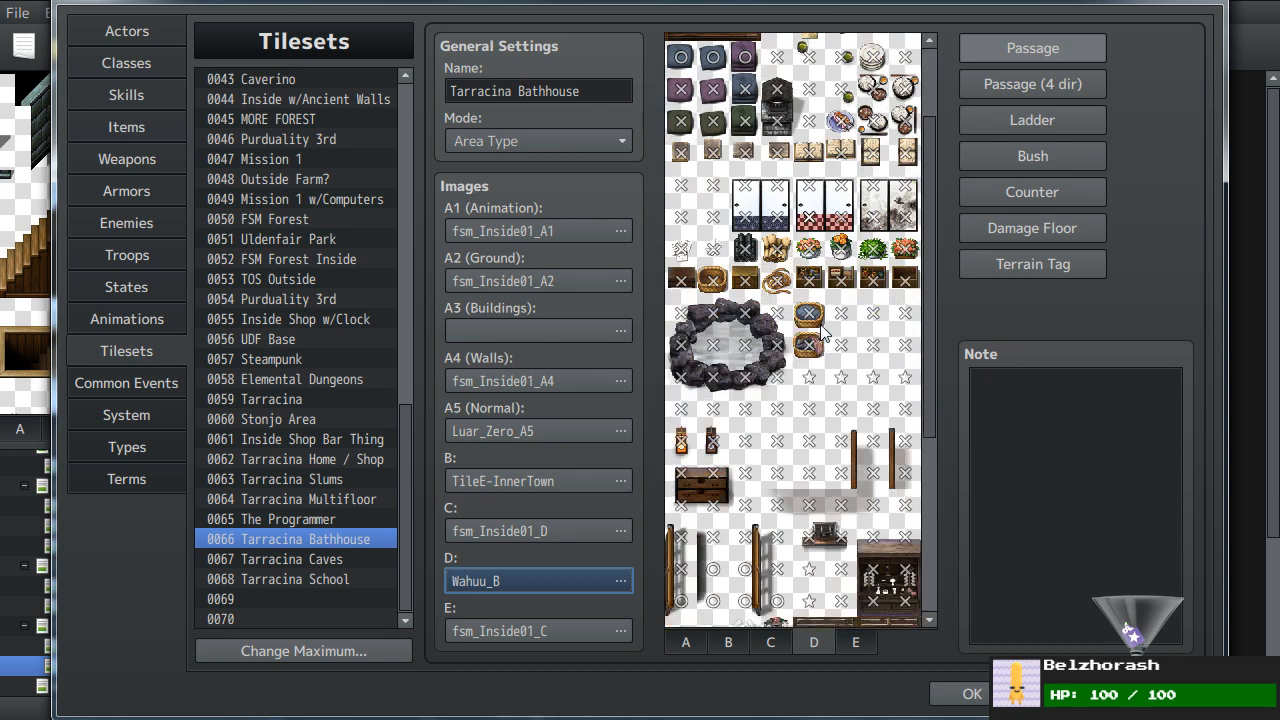
{"action": "scroll", "coordinate": [822, 340], "scroll_direction": "down", "scroll_amount": 3}
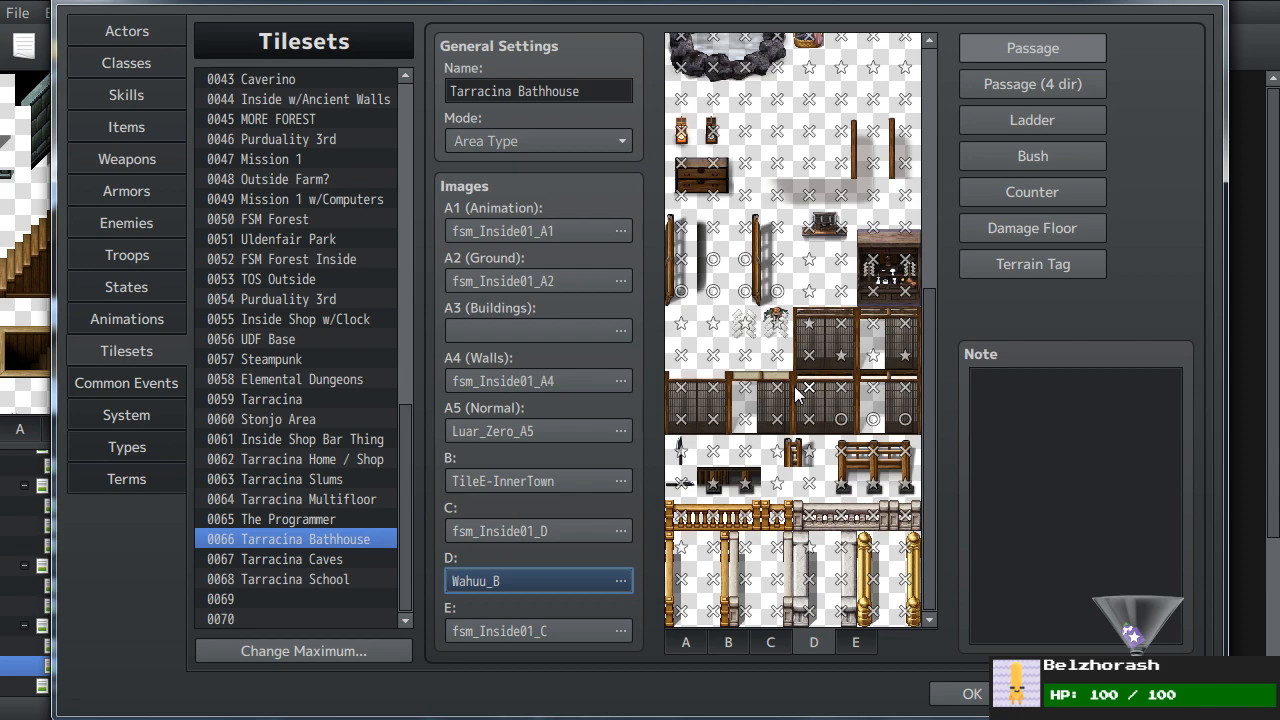
{"action": "left_click_drag", "start_coordinate": [814, 2], "coordinate": [846, 2]}
{"action": "left_click", "coordinate": [615, 583]}
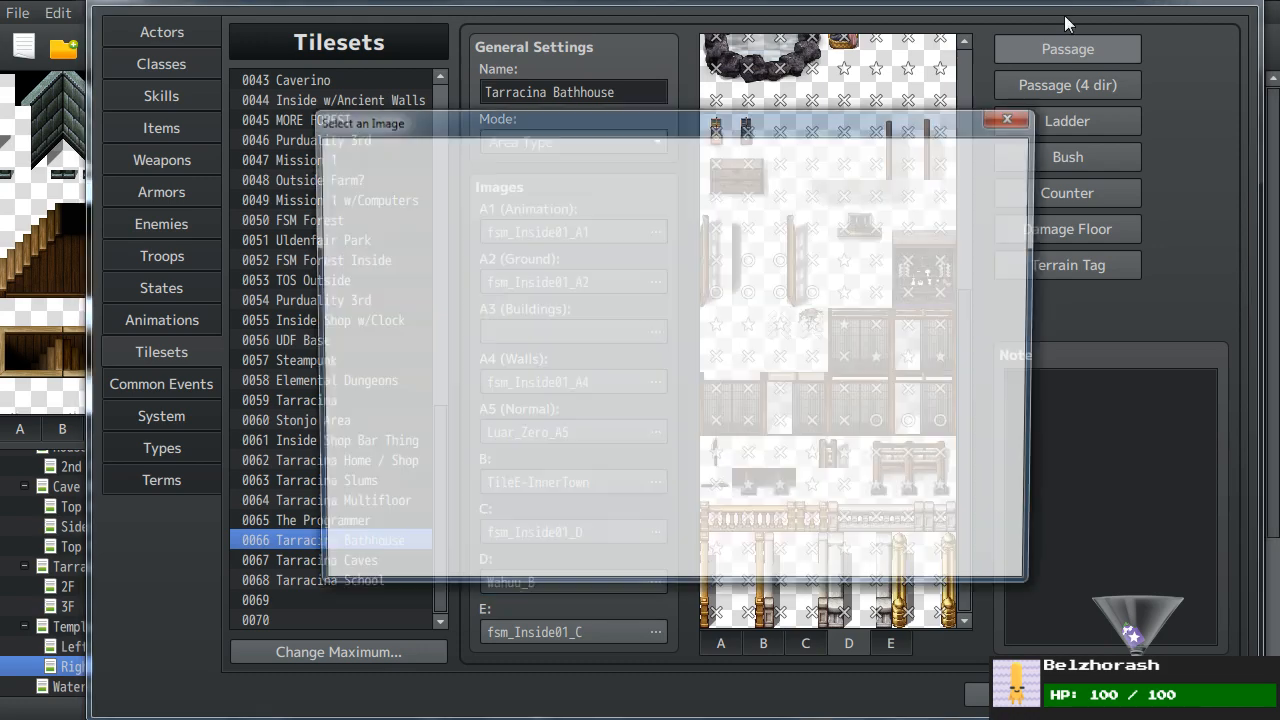
{"action": "scroll", "coordinate": [462, 400], "scroll_direction": "down", "scroll_amount": 3}
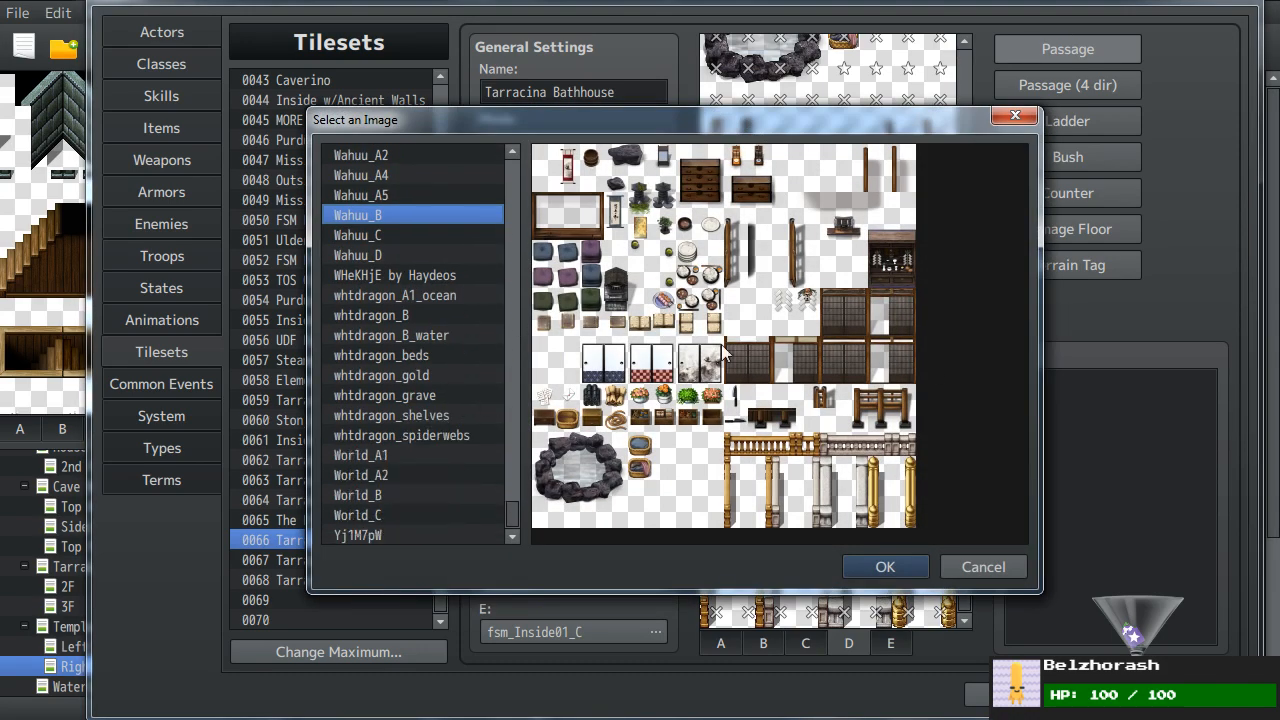
{"action": "left_click", "coordinate": [370, 237]}
{"action": "left_click", "coordinate": [371, 256]}
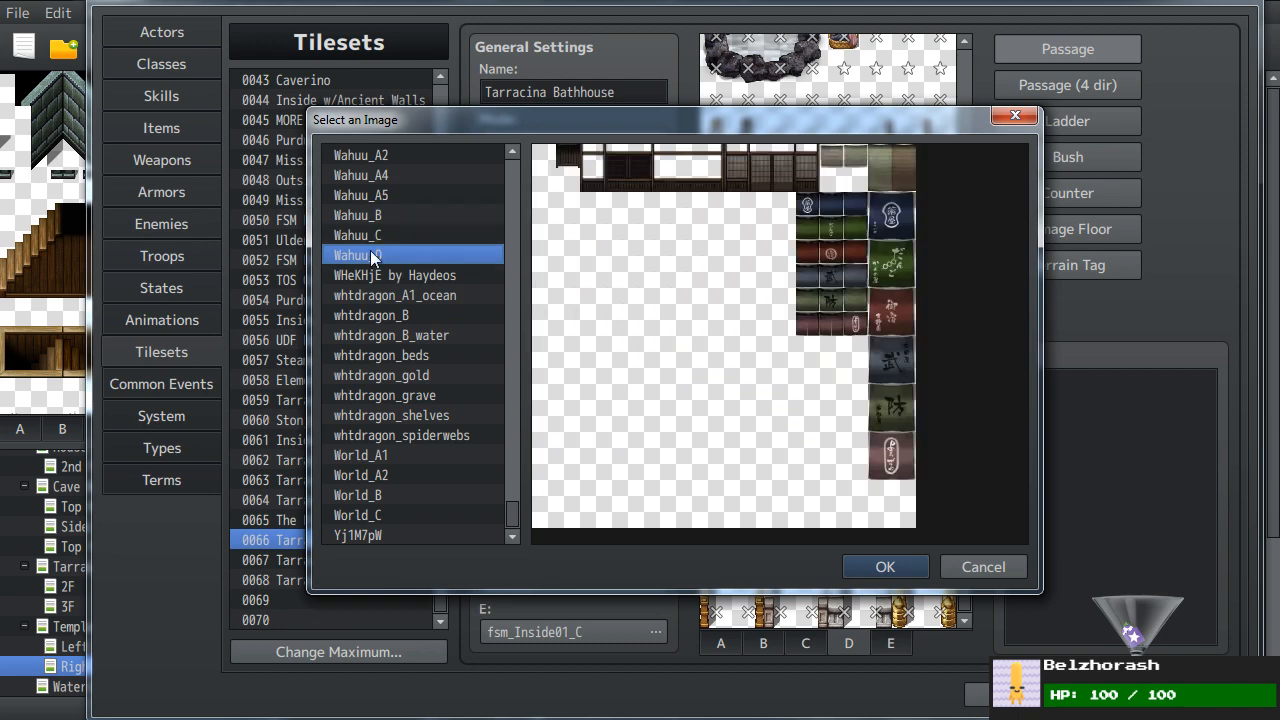
- Preview the whtdragon water, beds, gold, grave and shelves sheets for bathhouse furnishings
{"action": "left_click", "coordinate": [373, 329]}
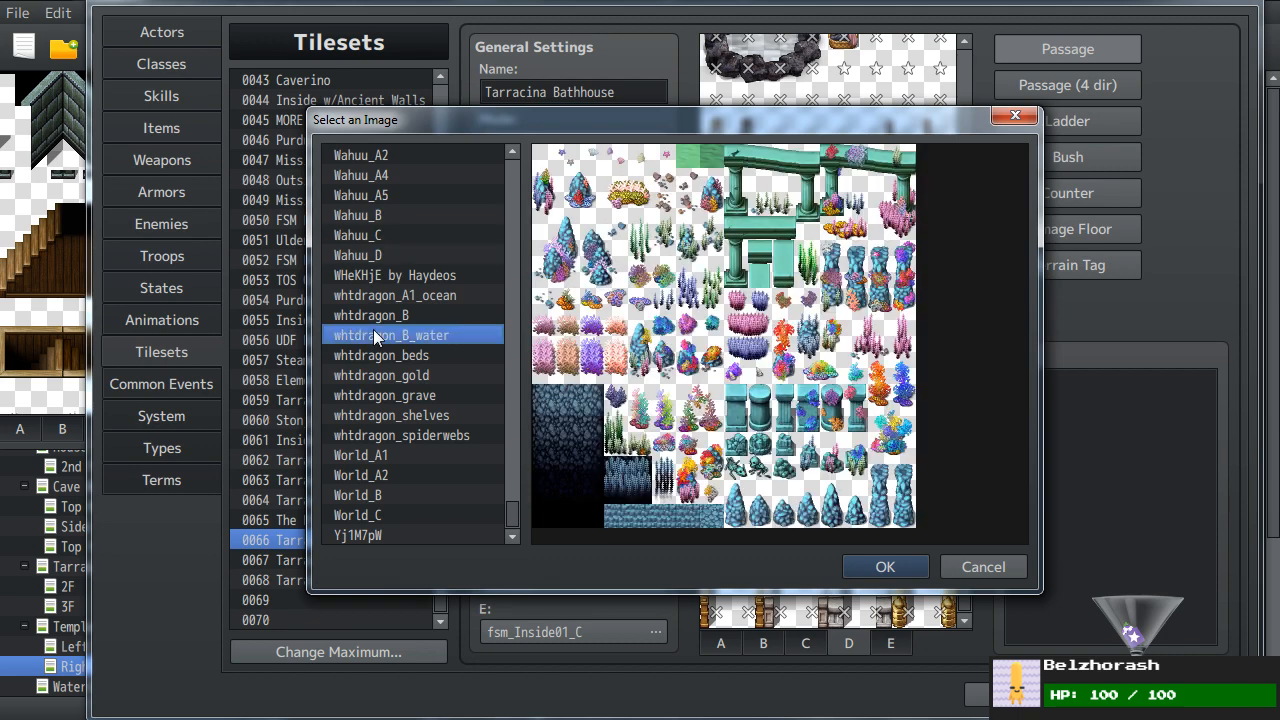
{"action": "left_click", "coordinate": [373, 352]}
{"action": "left_click", "coordinate": [375, 377]}
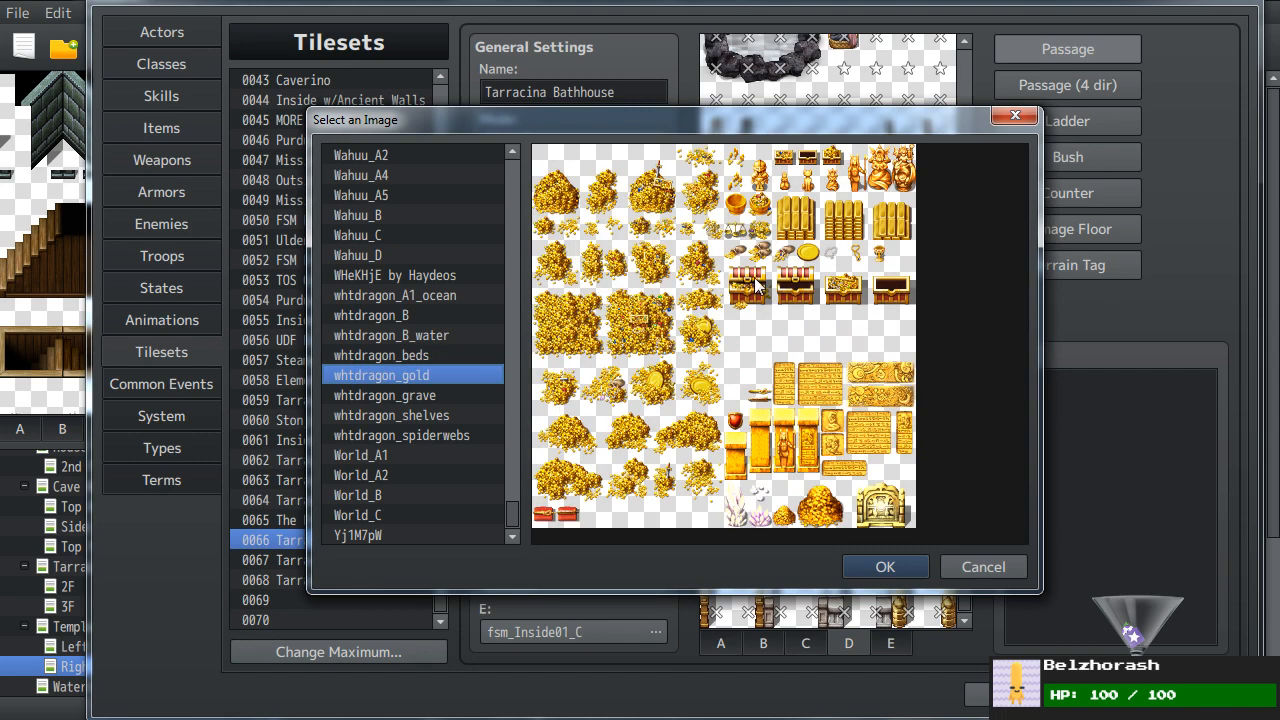
{"action": "left_click", "coordinate": [413, 396]}
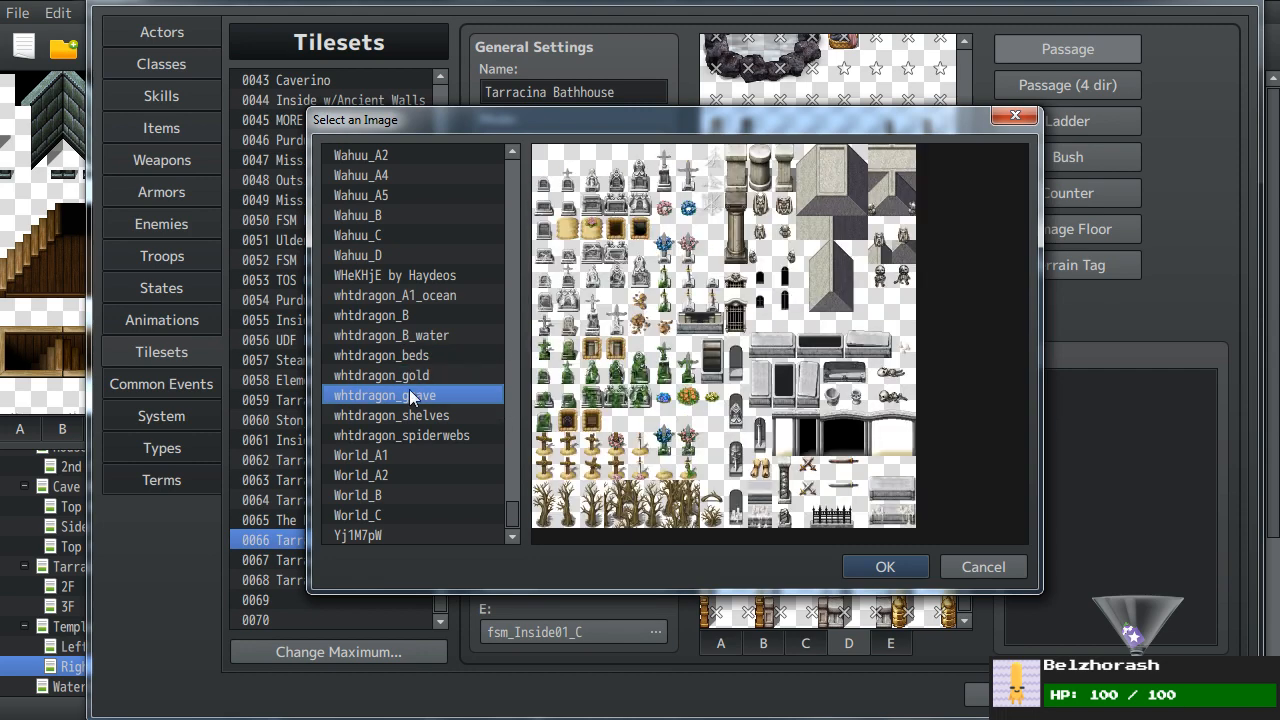
{"action": "left_click", "coordinate": [405, 417]}
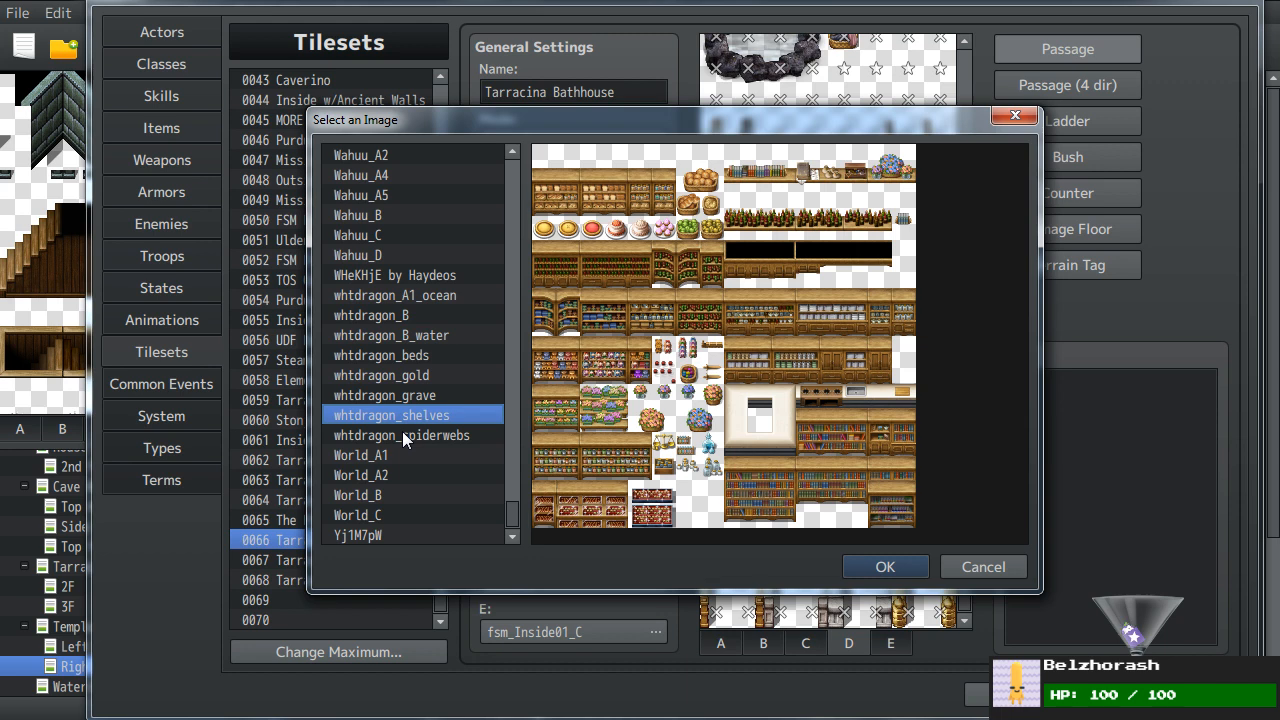
- Compare the Sturmfels_Dungeon_B and Sturmfels_Dungeon_2B sheets
{"action": "scroll", "coordinate": [404, 440], "scroll_direction": "up", "scroll_amount": 10}
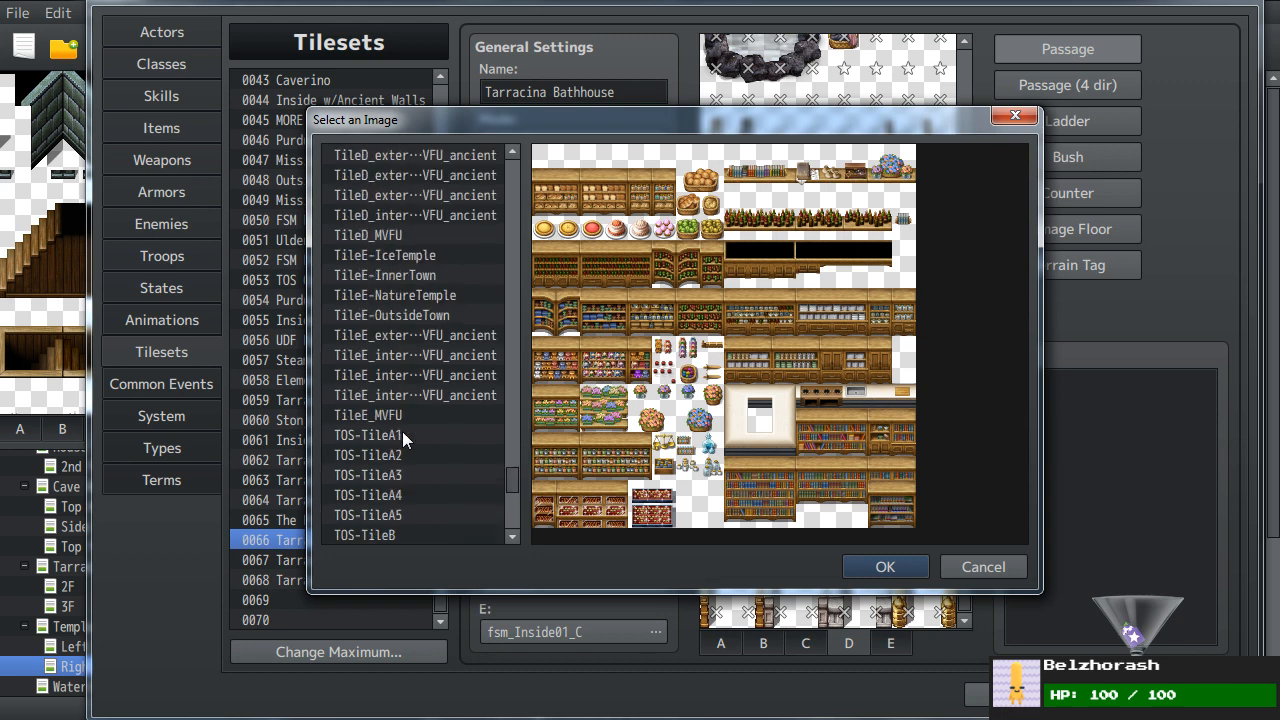
{"action": "scroll", "coordinate": [404, 440], "scroll_direction": "up", "scroll_amount": 13}
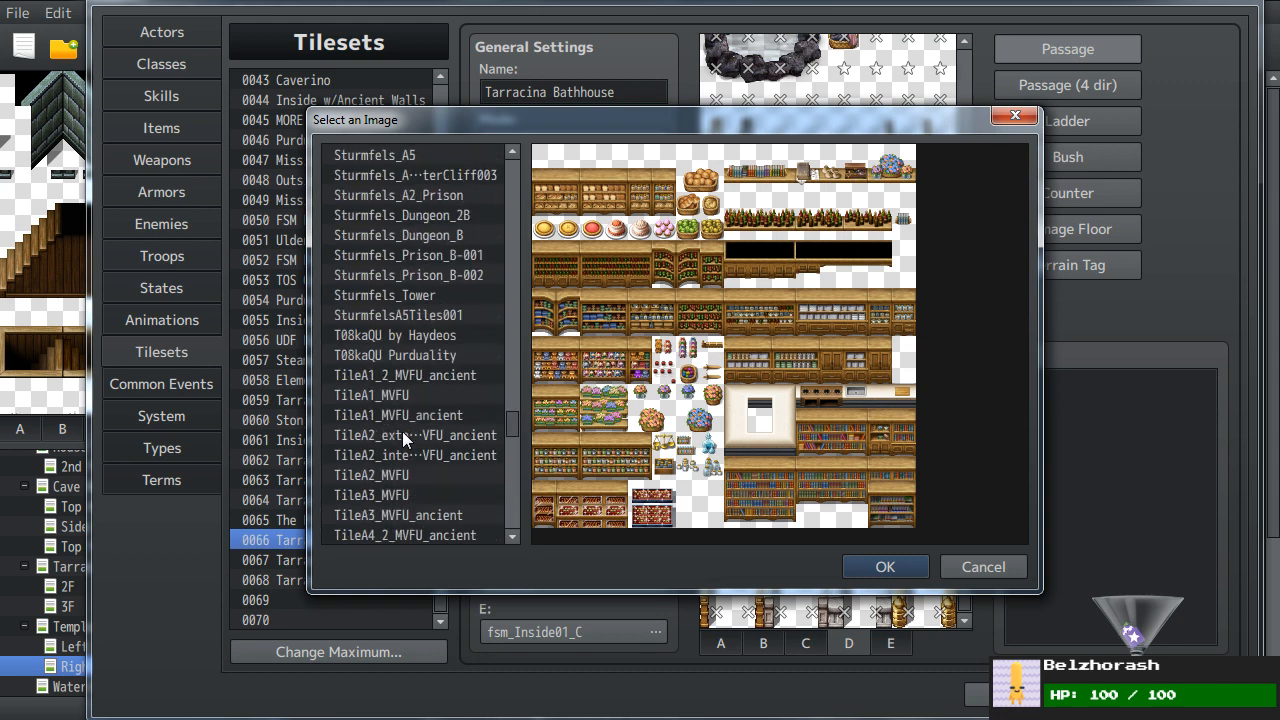
{"action": "left_click", "coordinate": [404, 440]}
{"action": "left_click", "coordinate": [402, 421]}
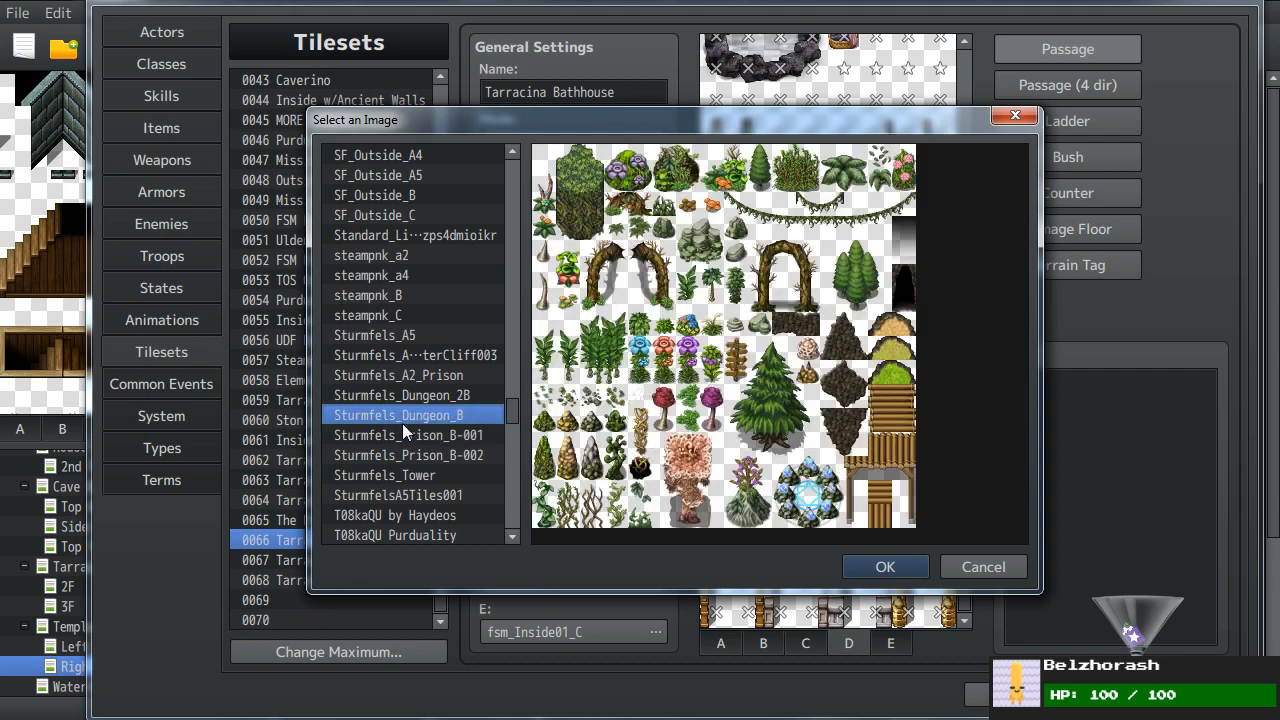
{"action": "left_click", "coordinate": [411, 401]}
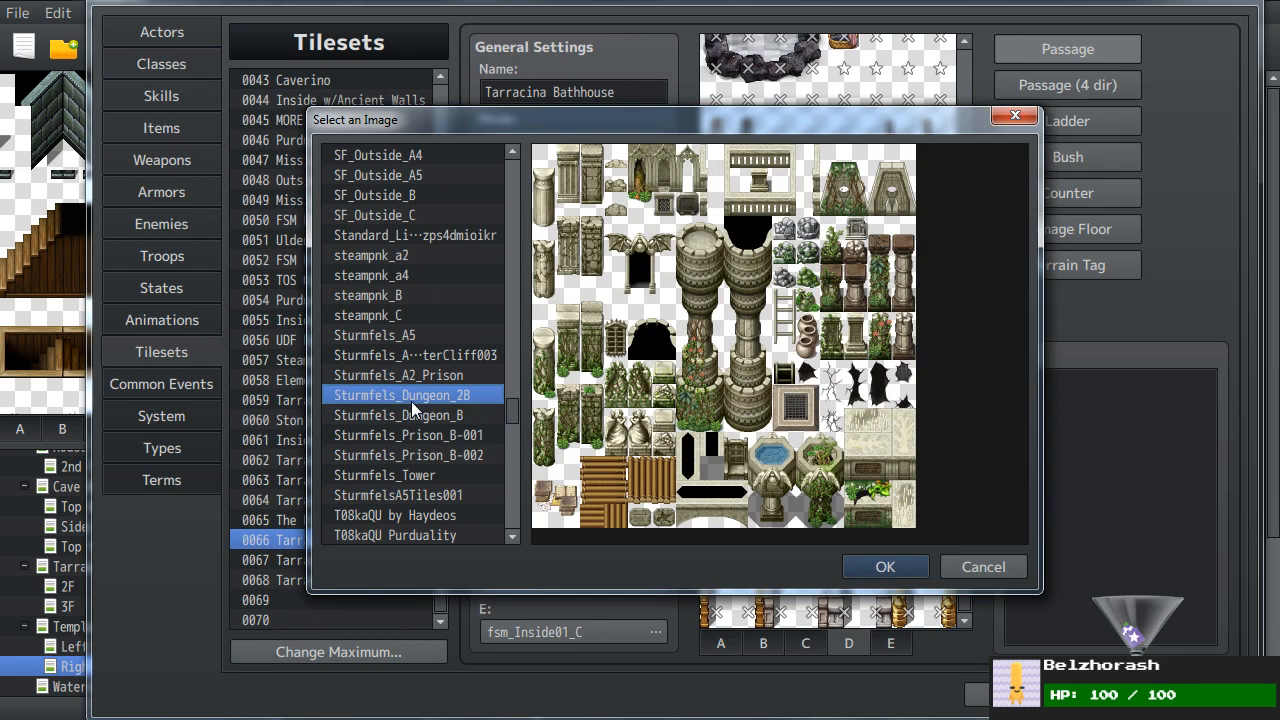
{"action": "left_click", "coordinate": [409, 412]}
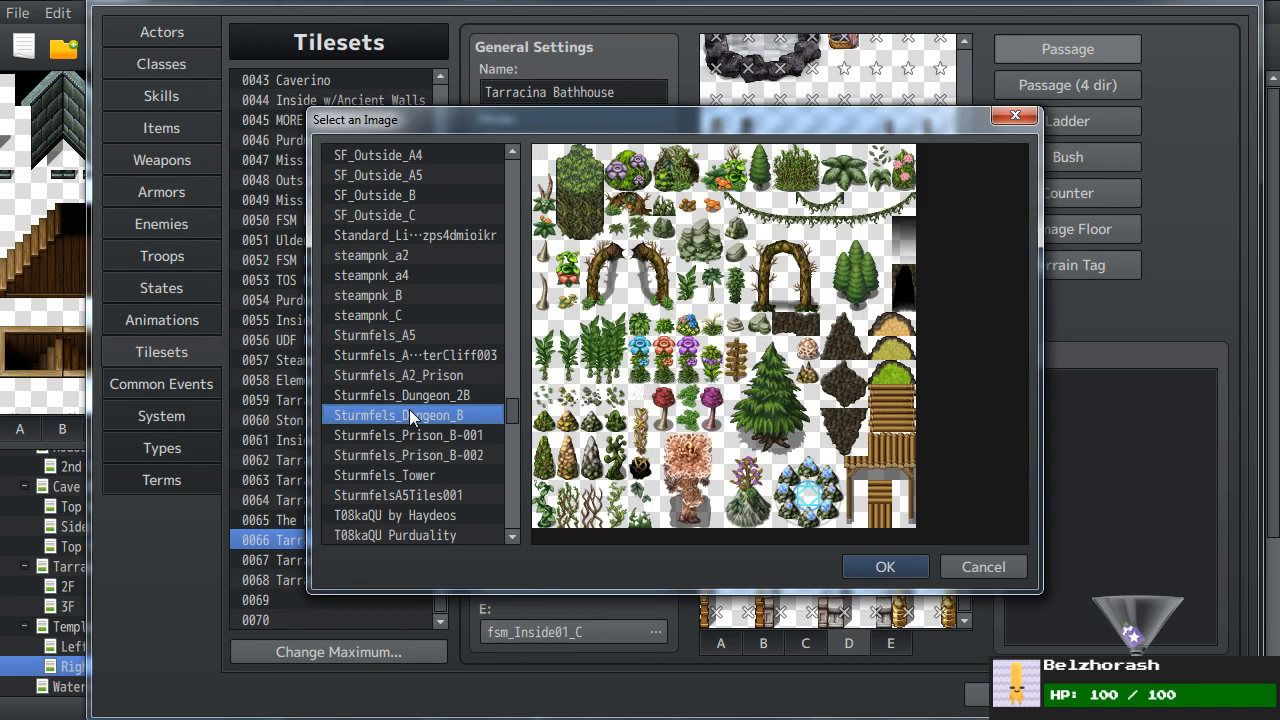
- Preview the fr_DarkTower, fr_desert_set, fr_Enchanted_Outside_B-E and fr_SkyPalace sheets for usable bath tiles
{"action": "scroll", "coordinate": [409, 409], "scroll_direction": "up", "scroll_amount": 9}
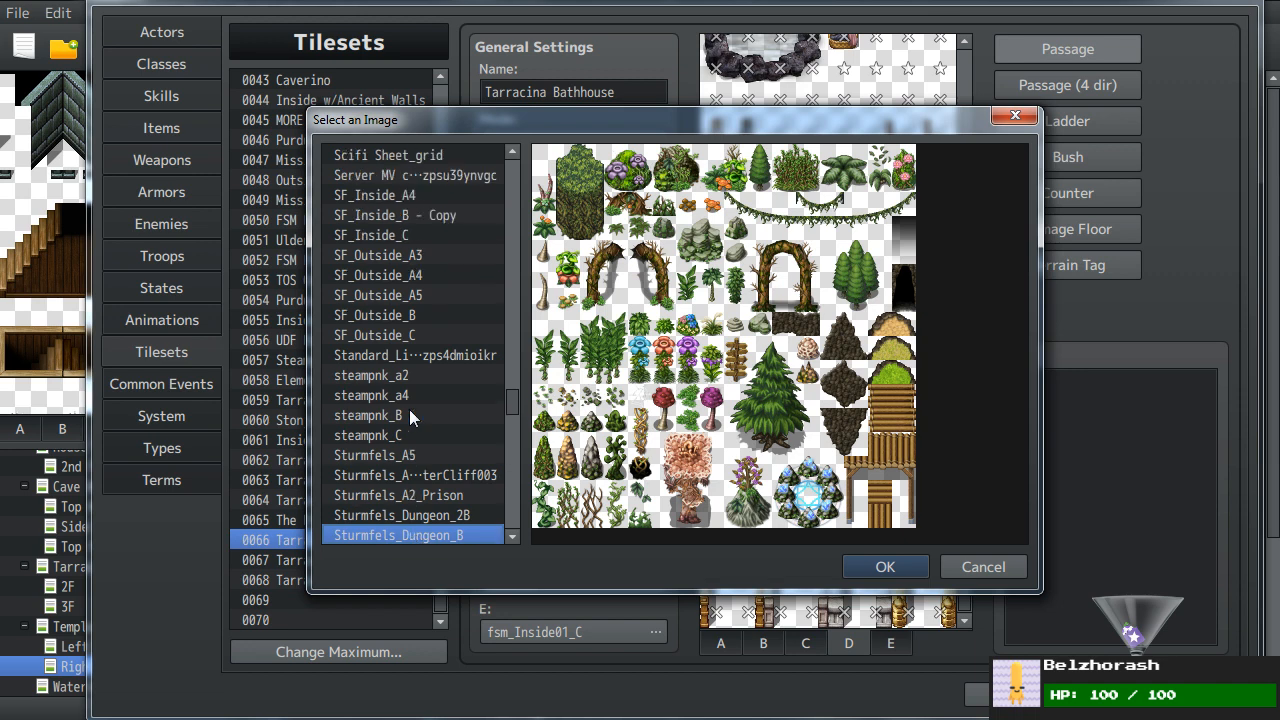
{"action": "scroll", "coordinate": [409, 409], "scroll_direction": "up", "scroll_amount": 18}
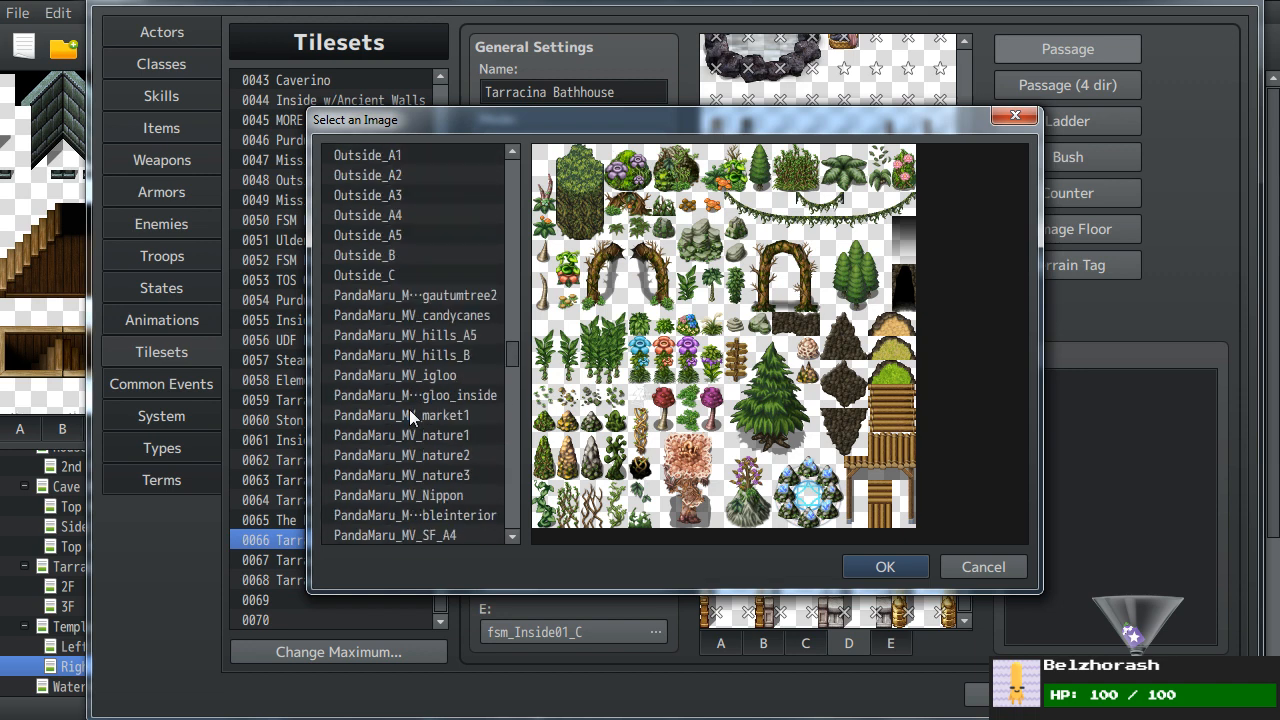
{"action": "scroll", "coordinate": [409, 409], "scroll_direction": "up", "scroll_amount": 15}
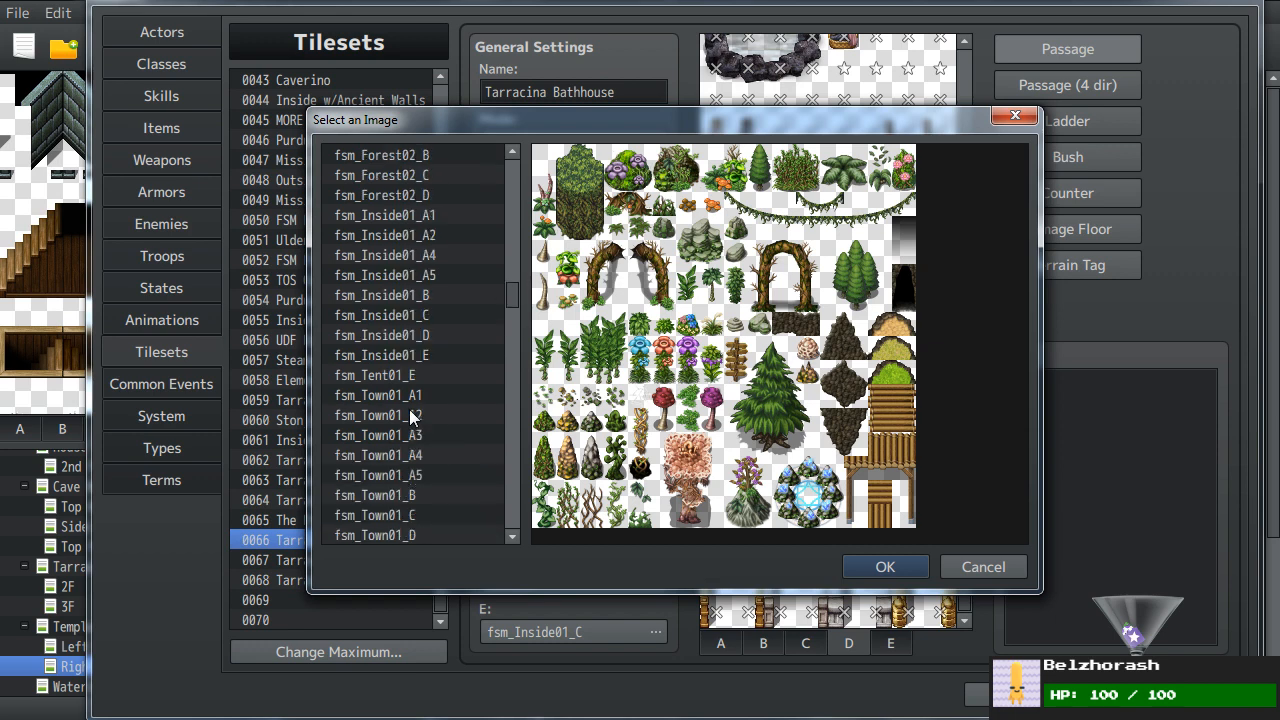
{"action": "scroll", "coordinate": [409, 409], "scroll_direction": "up", "scroll_amount": 1}
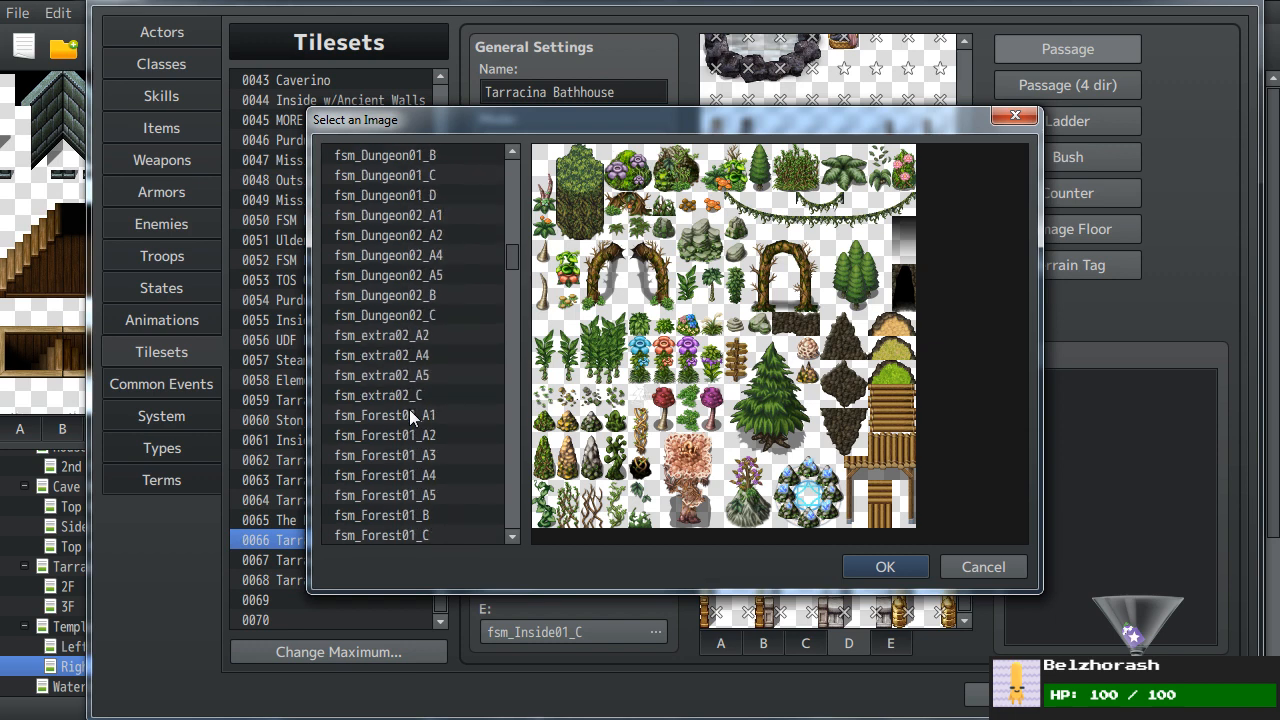
{"action": "scroll", "coordinate": [409, 409], "scroll_direction": "up", "scroll_amount": 5}
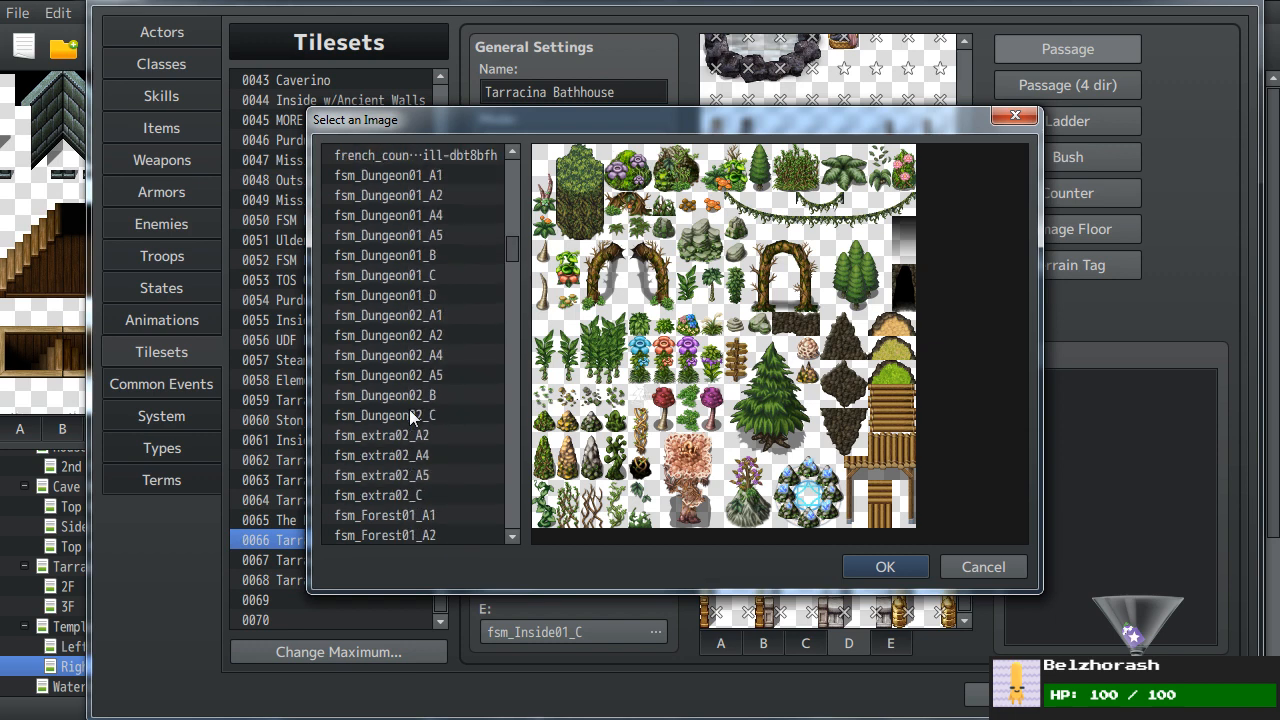
{"action": "scroll", "coordinate": [409, 409], "scroll_direction": "up", "scroll_amount": 1}
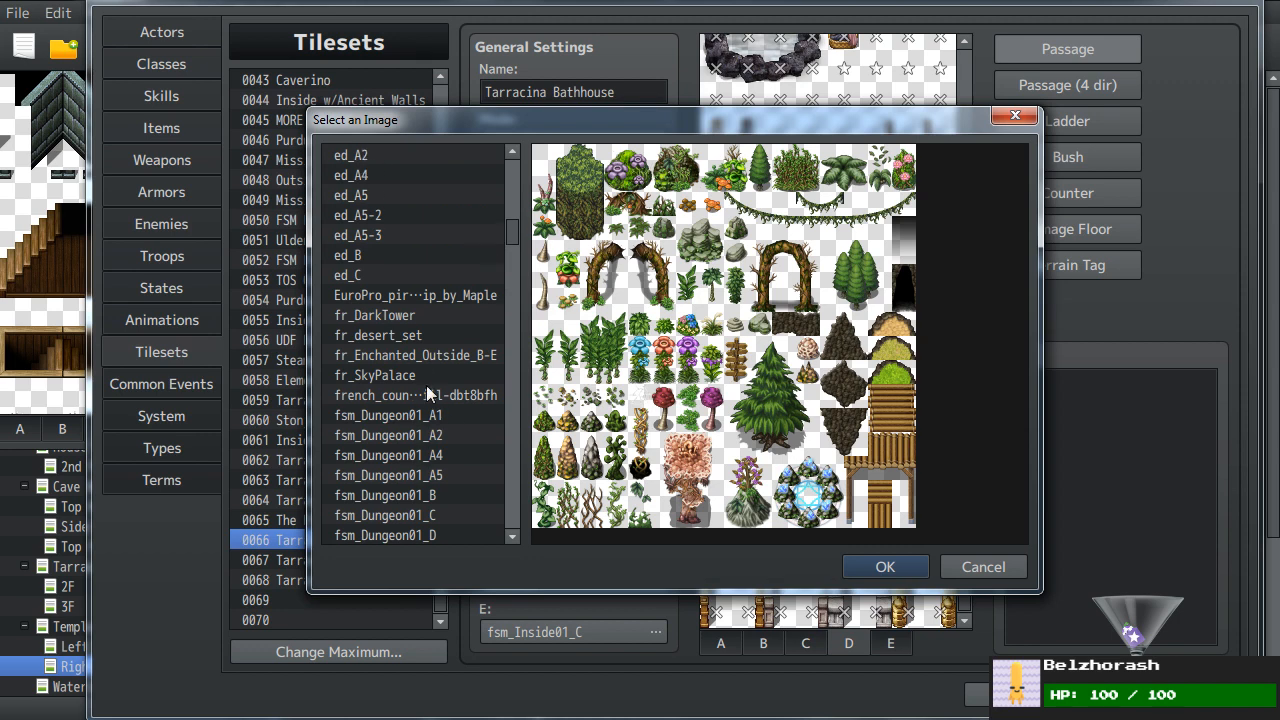
{"action": "left_click", "coordinate": [409, 317]}
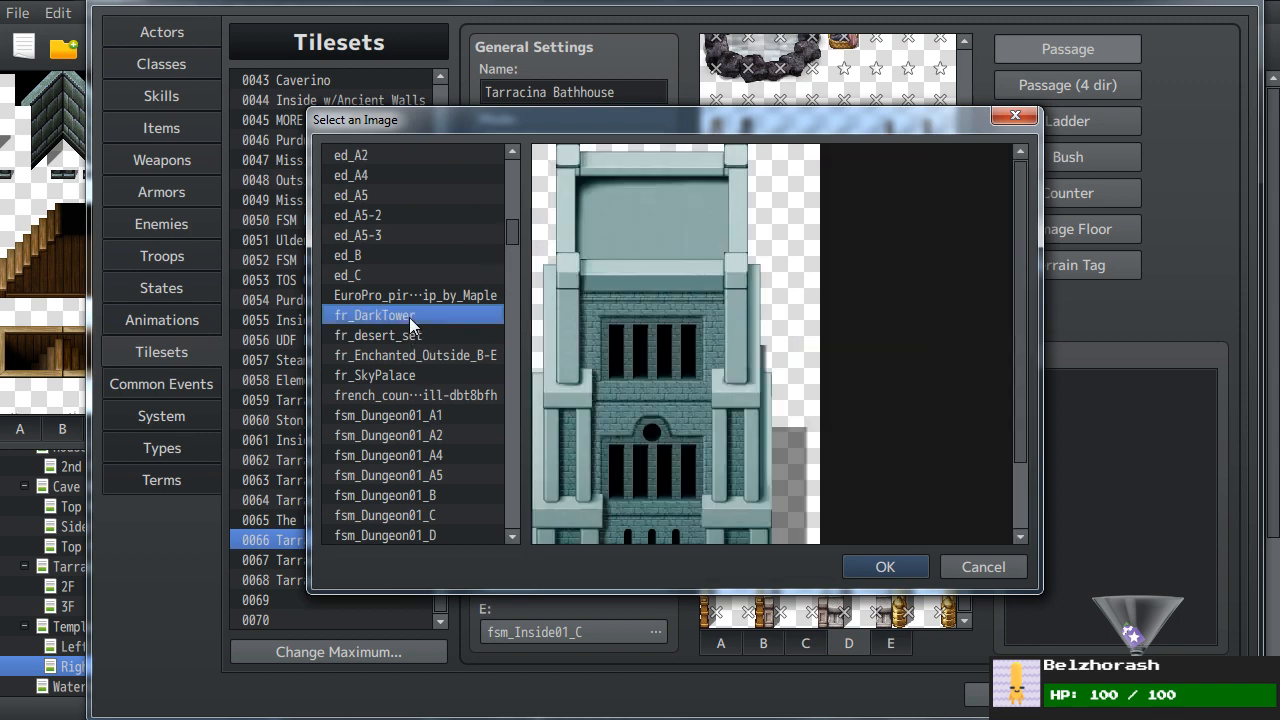
{"action": "left_click", "coordinate": [399, 337]}
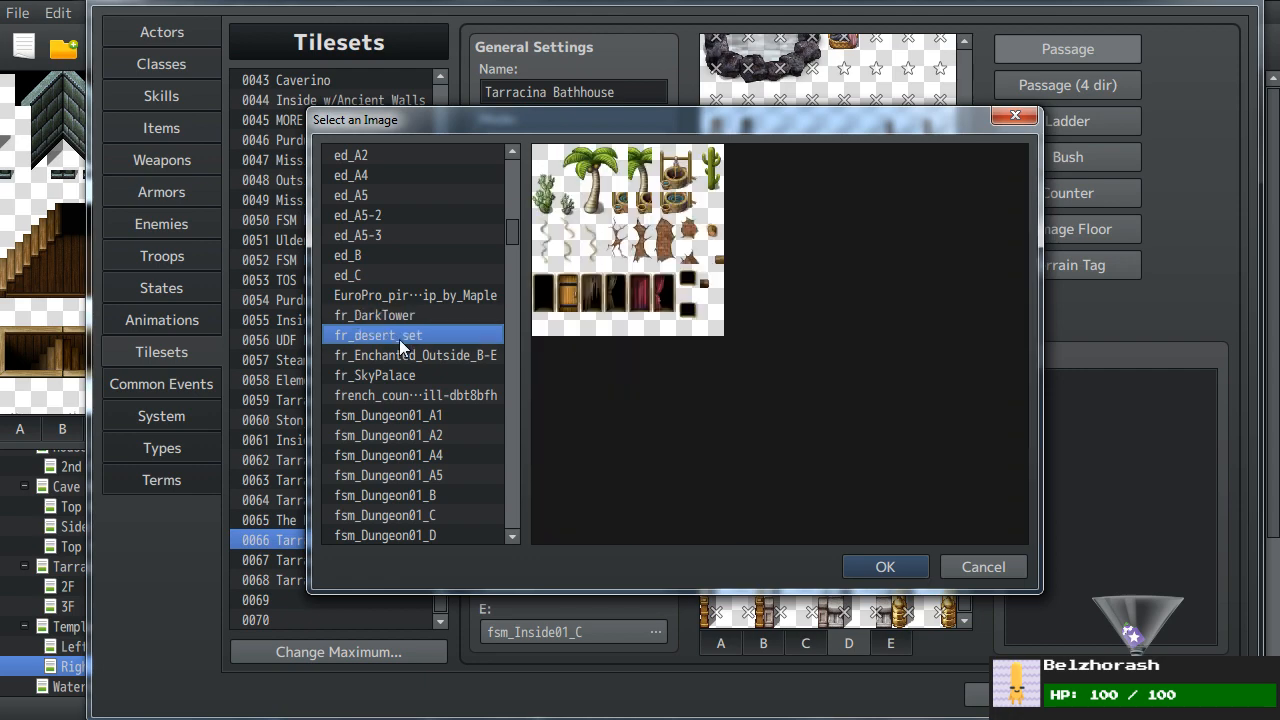
{"action": "left_click", "coordinate": [398, 352]}
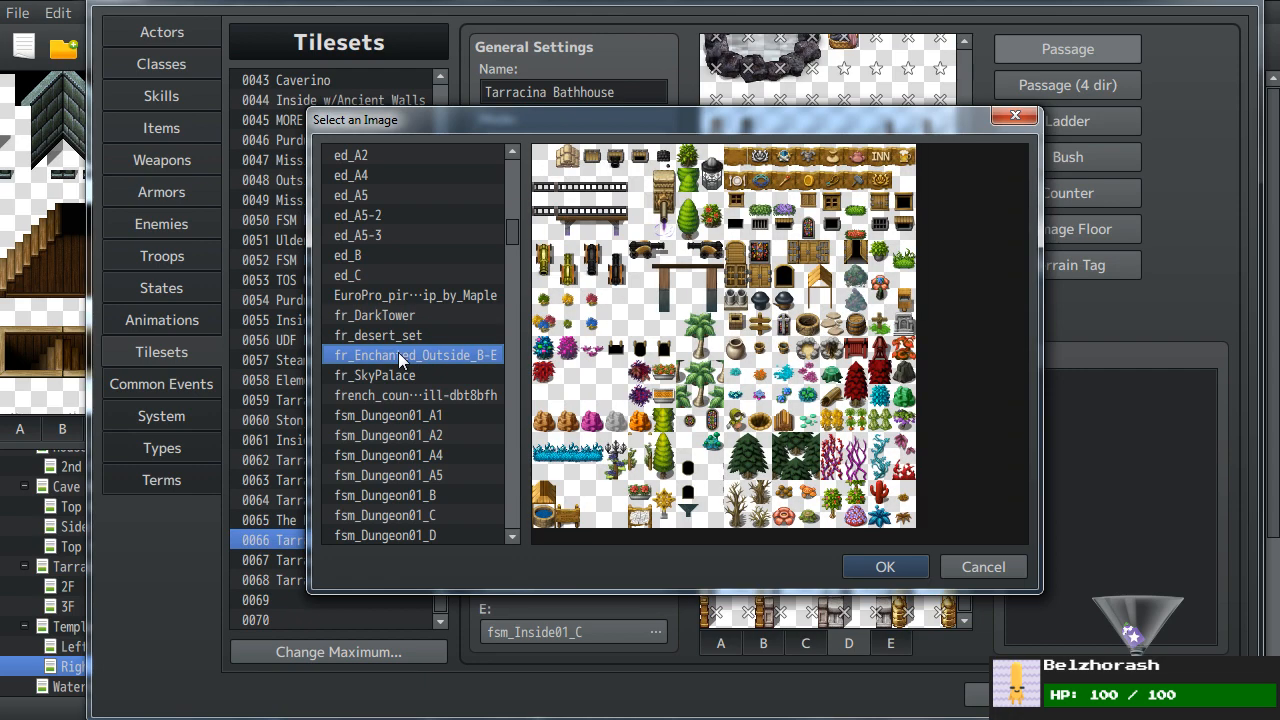
{"action": "left_click", "coordinate": [385, 373]}
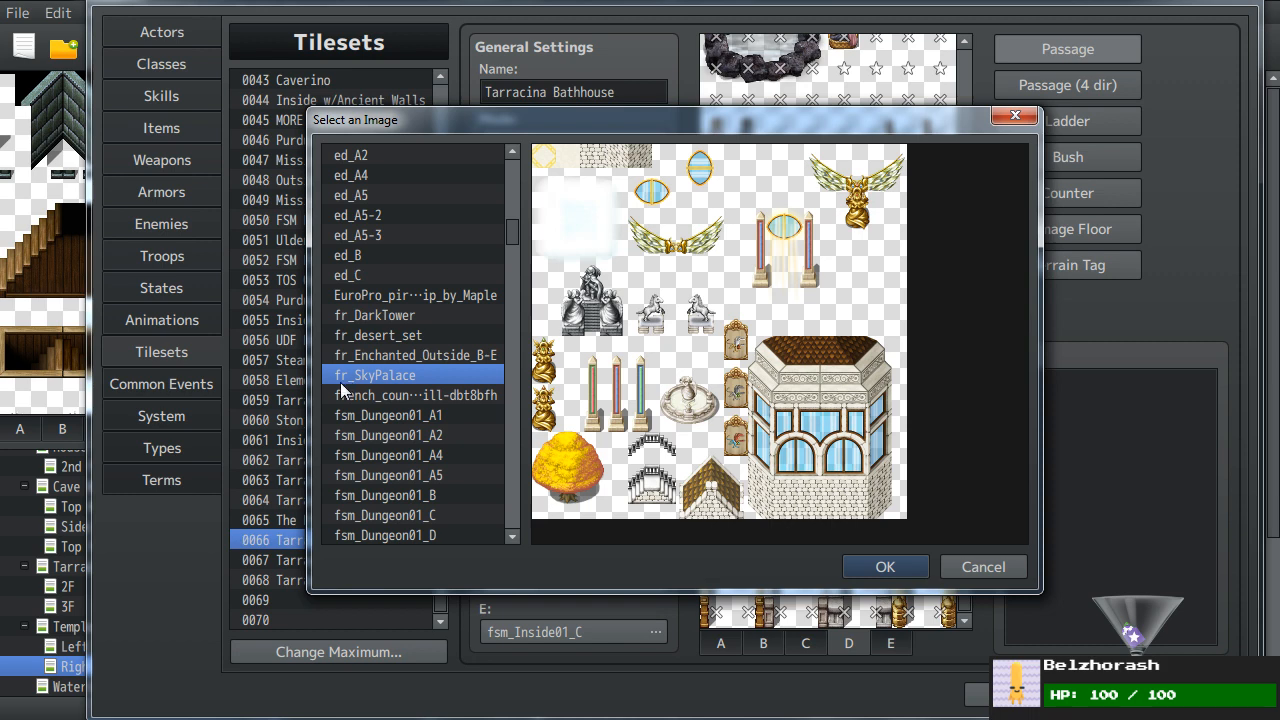
{"action": "left_click", "coordinate": [362, 356]}
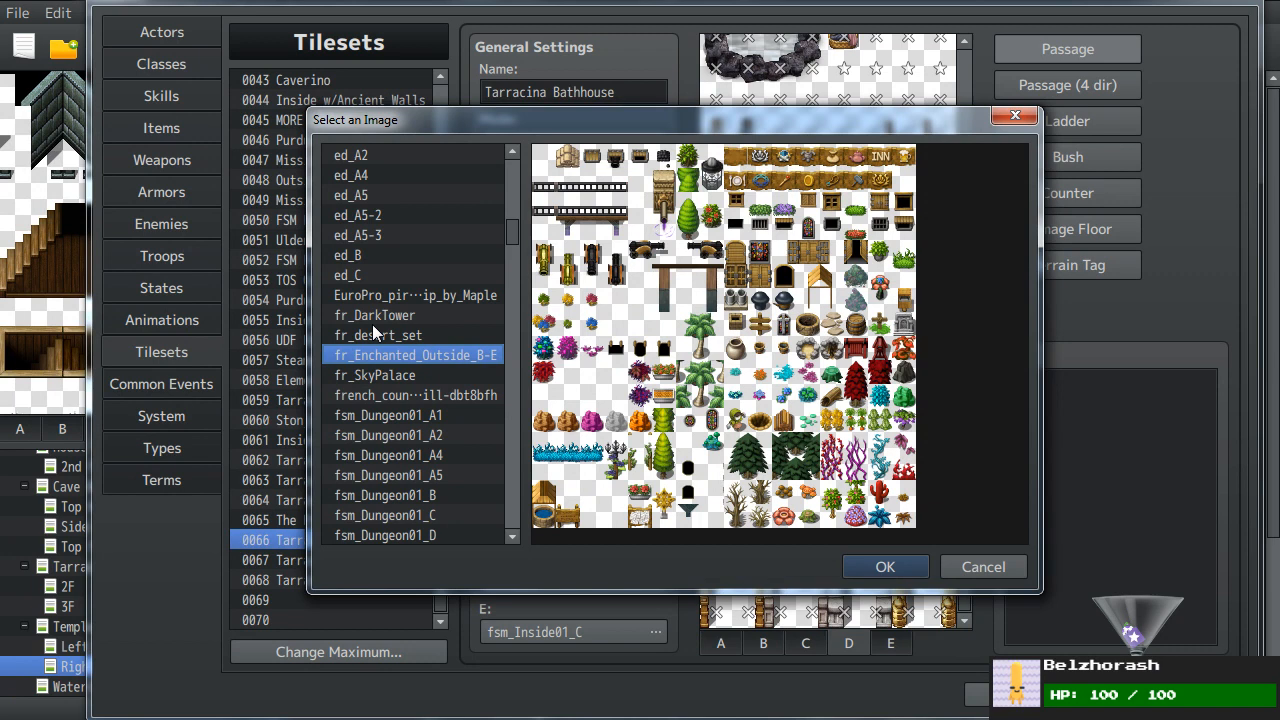
{"action": "left_click", "coordinate": [372, 330]}
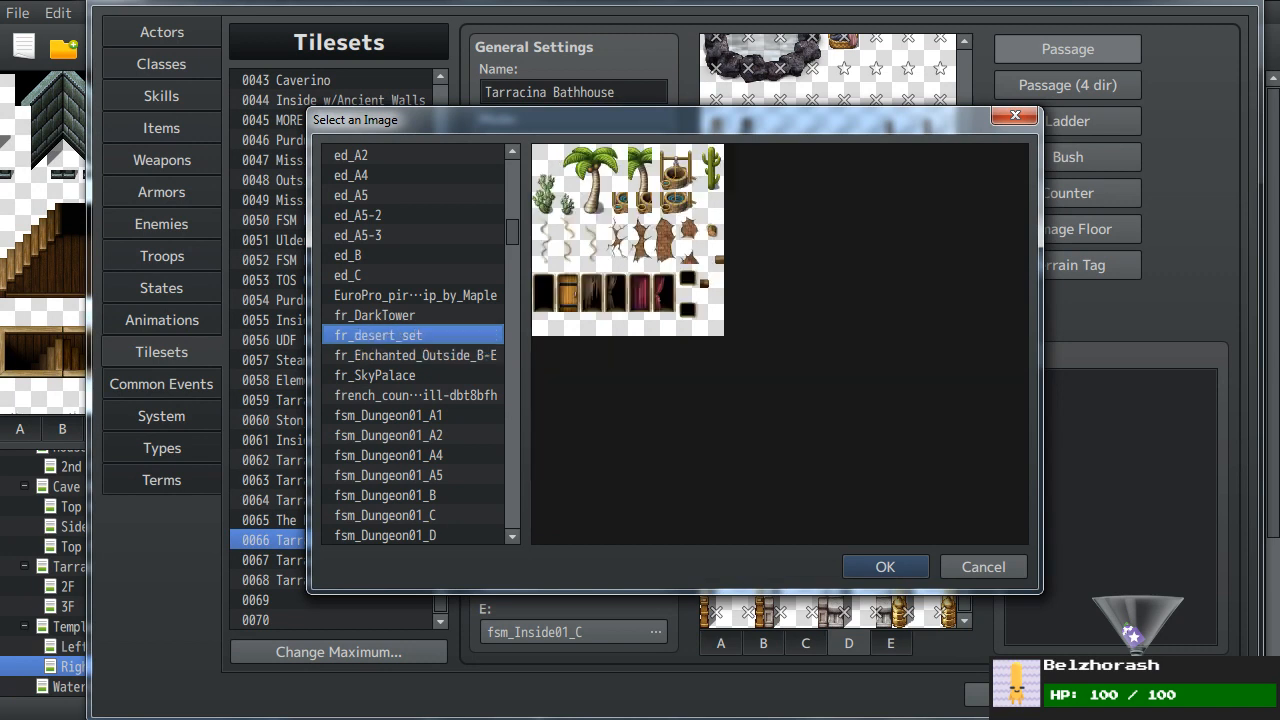
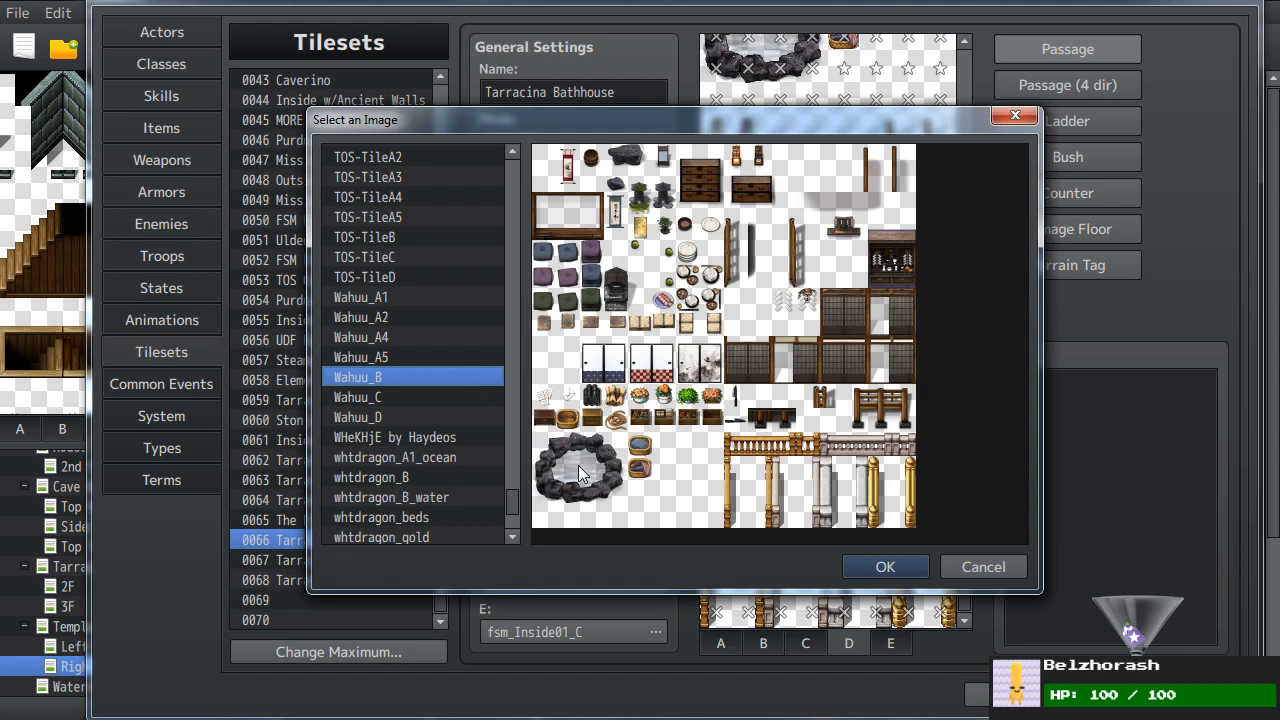
- Keep Wahuu_B as the bathhouse tileset's D image and save the database changes
{"action": "left_click", "coordinate": [868, 566]}
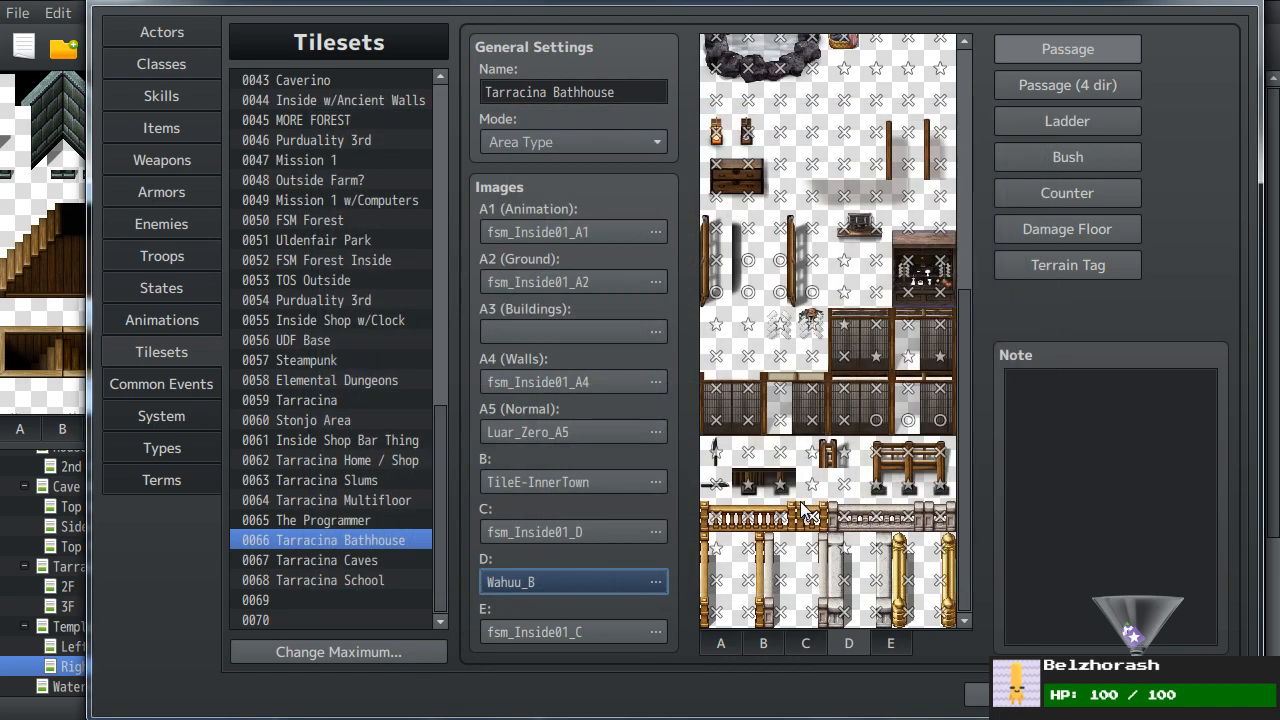
{"action": "left_click", "coordinate": [975, 693]}
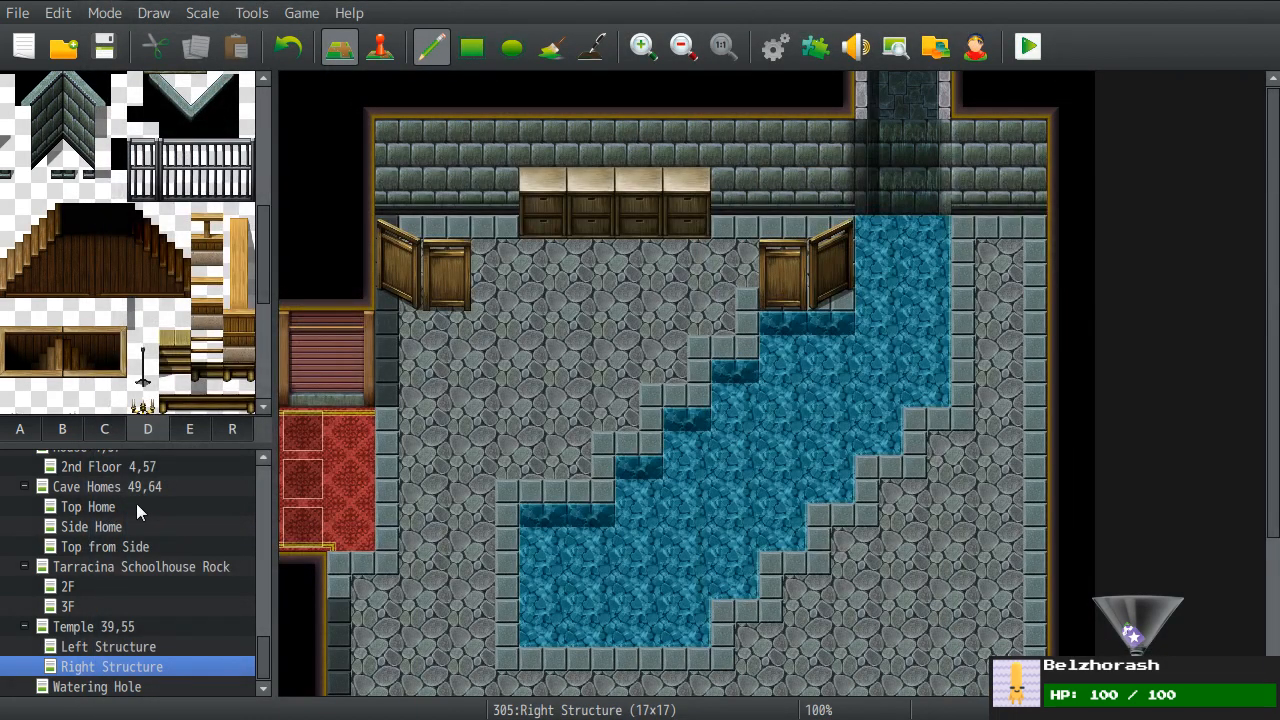
{"action": "scroll", "coordinate": [106, 296], "scroll_direction": "down", "scroll_amount": 3}
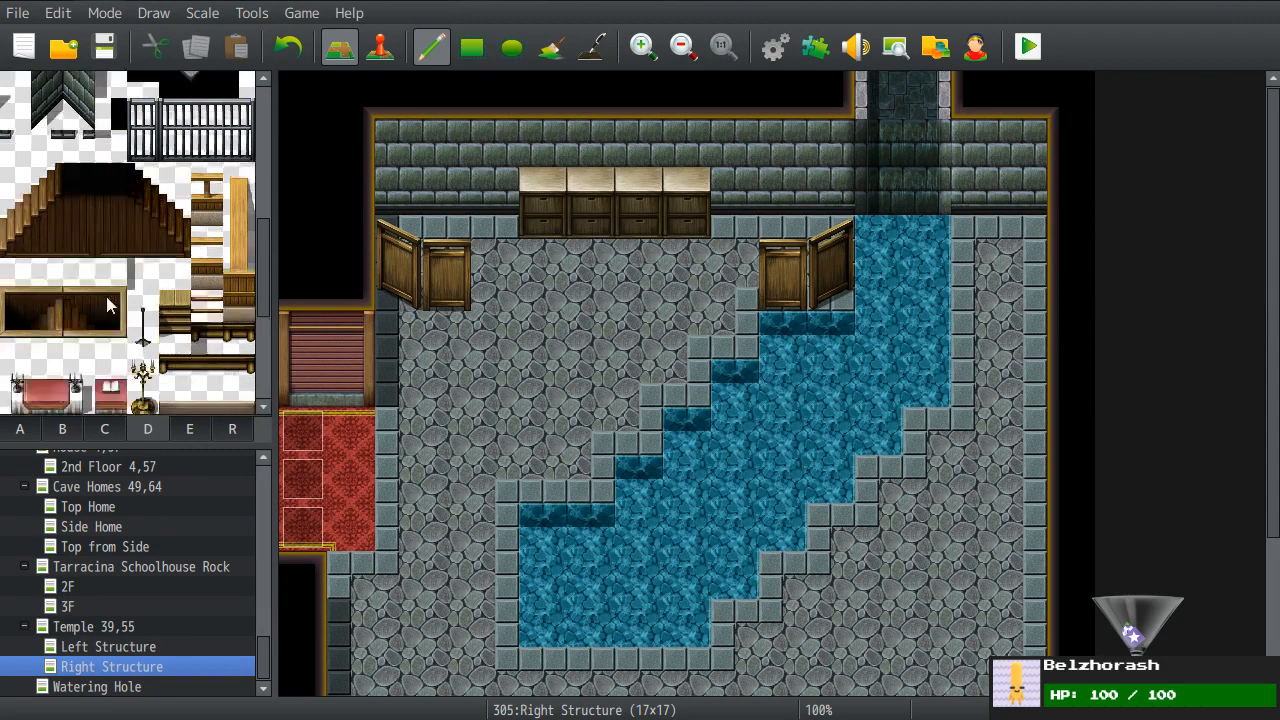
- Set the Right Structure map's tileset to 0066 Tarracina Bathhouse in its map properties
{"action": "right_click", "coordinate": [110, 668]}
{"action": "left_click", "coordinate": [146, 618]}
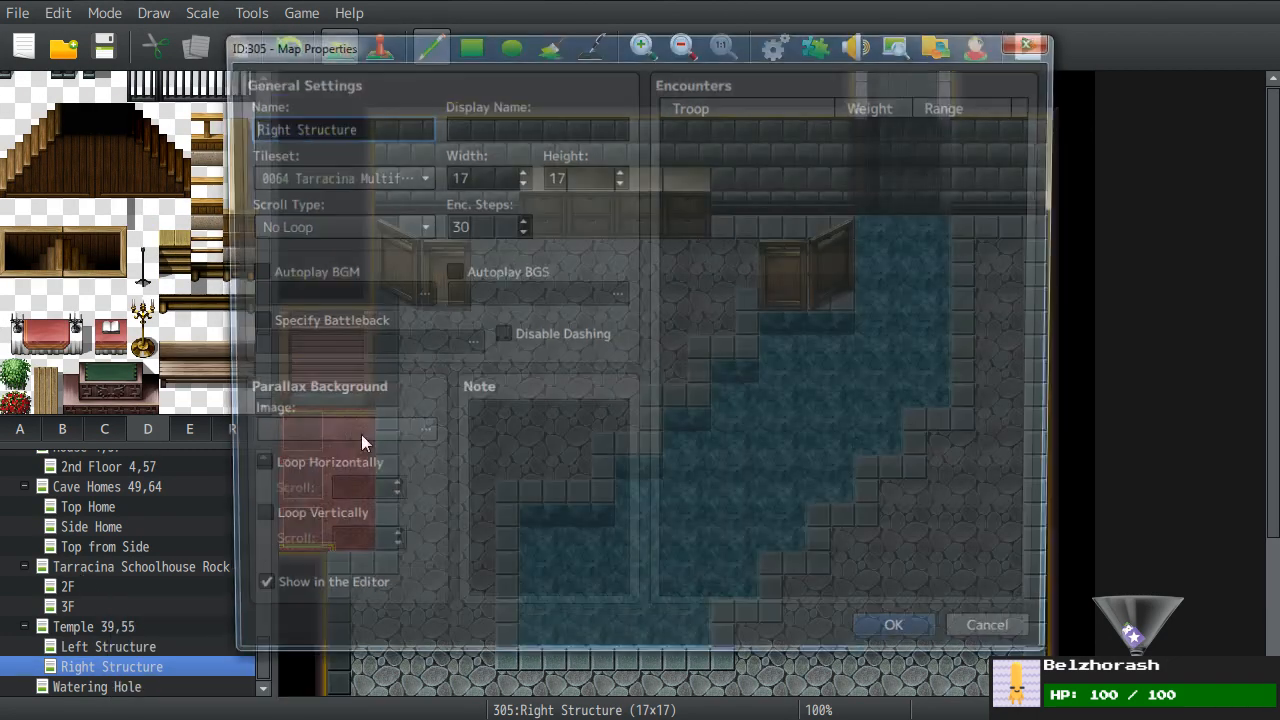
{"action": "left_click", "coordinate": [301, 175]}
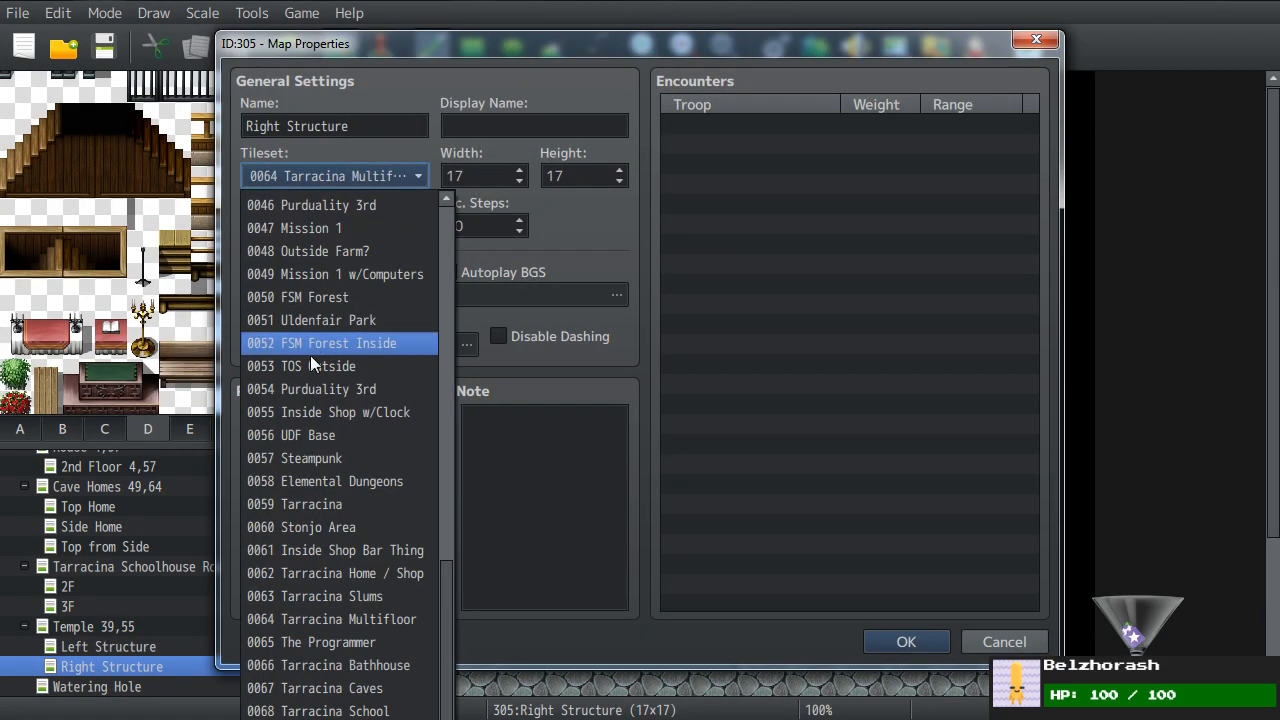
{"action": "left_click", "coordinate": [289, 664]}
{"action": "left_click", "coordinate": [900, 642]}
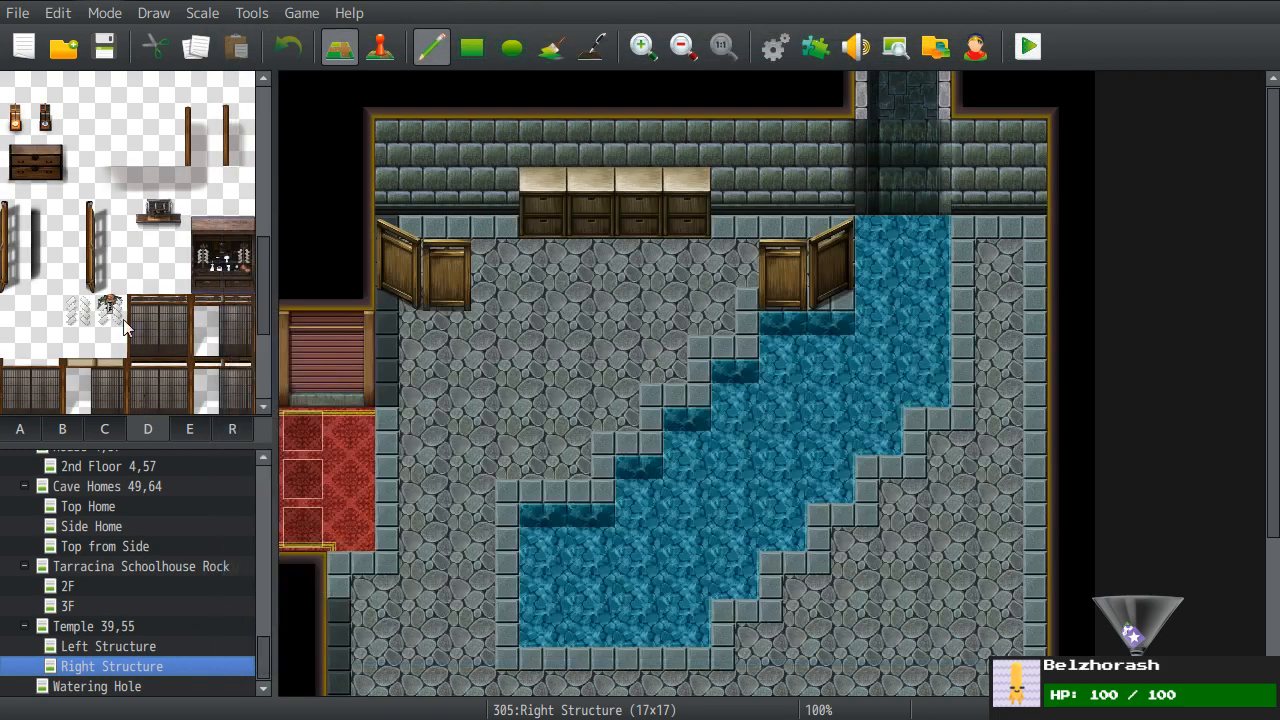
- Try placing the rock-ringed pool from the D sheet over the map's water, and undo the placement
{"action": "mouse_move", "coordinate": [10, 186]}
{"action": "left_mouse_down"}
{"action": "mouse_move", "coordinate": [100, 262]}
{"action": "mouse_move", "coordinate": [120, 262]}
{"action": "left_mouse_up"}
{"action": "left_click_drag", "start_coordinate": [606, 458], "coordinate": [712, 518]}
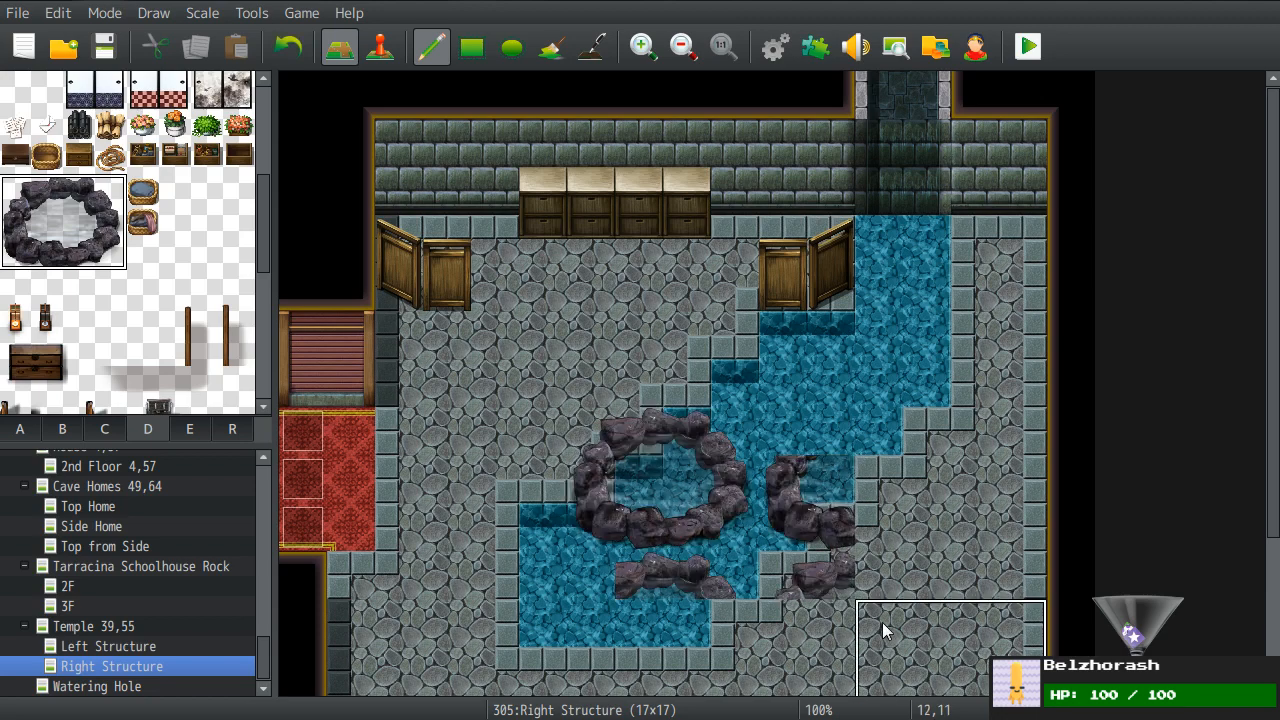
{"action": "key", "text": "ctrl+z"}
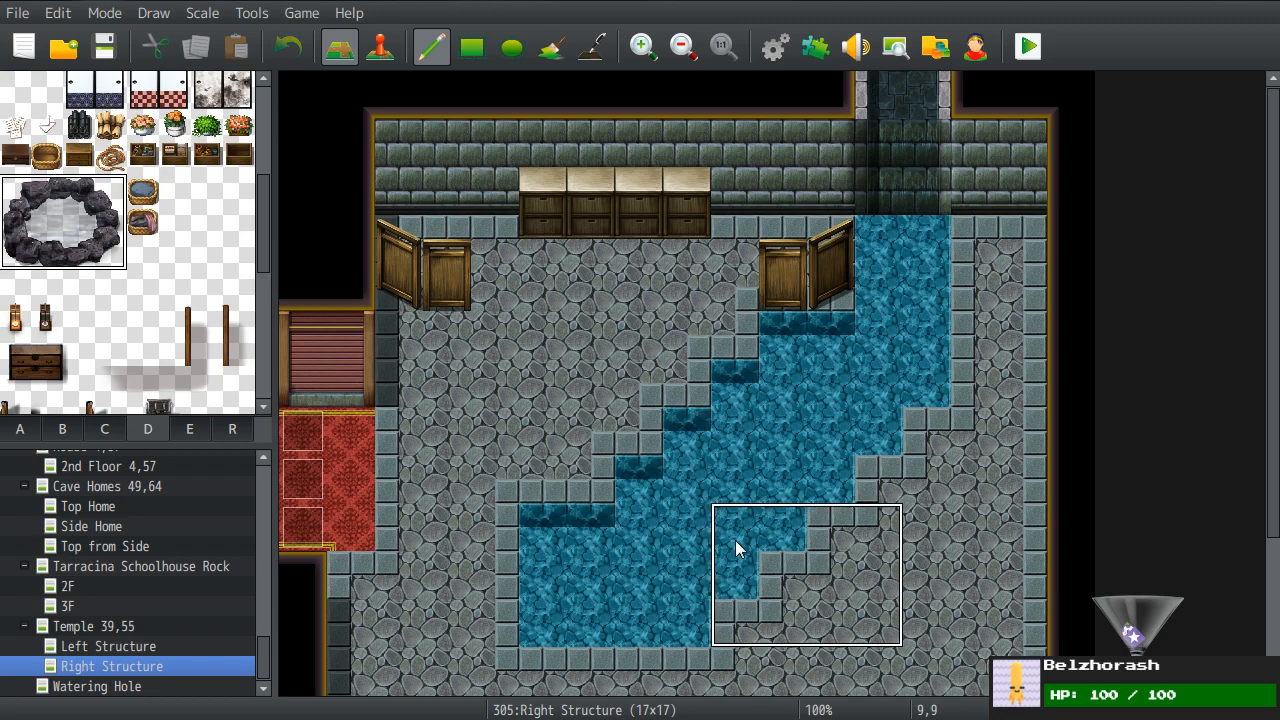
- Try the rock-ringed pool in the middle of the water channel twice, undoing each placement
{"action": "left_click", "coordinate": [700, 418]}
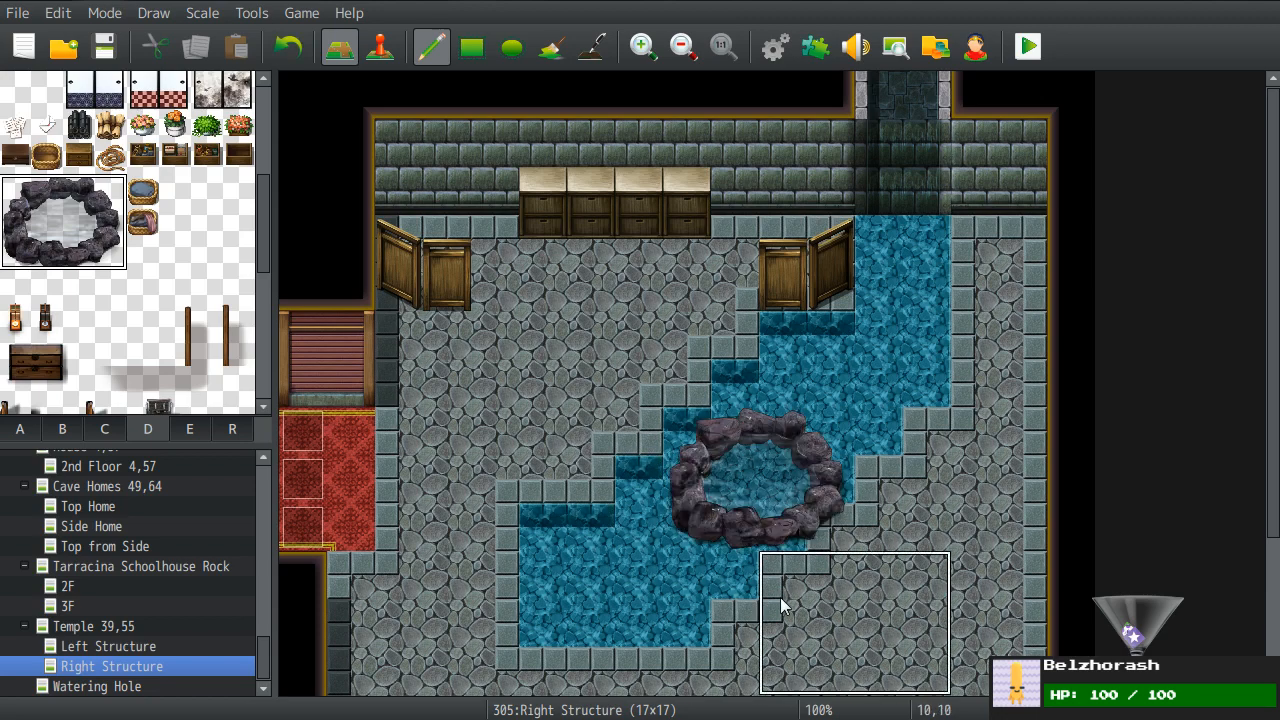
{"action": "key", "text": "ctrl+z"}
{"action": "left_click", "coordinate": [695, 414]}
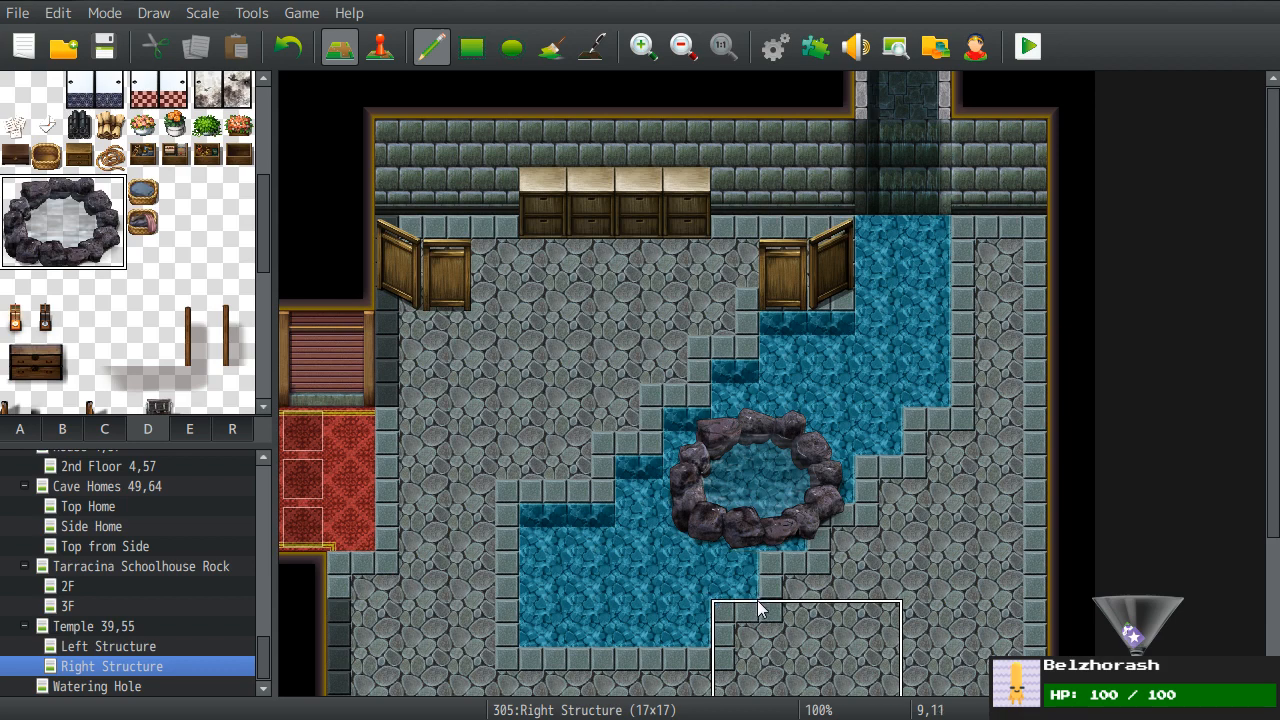
{"action": "key", "text": "ctrl+z"}
- Browse the upper part of the D sheet and pick the two-tile stone lantern
{"action": "scroll", "coordinate": [95, 205], "scroll_direction": "up", "scroll_amount": 1}
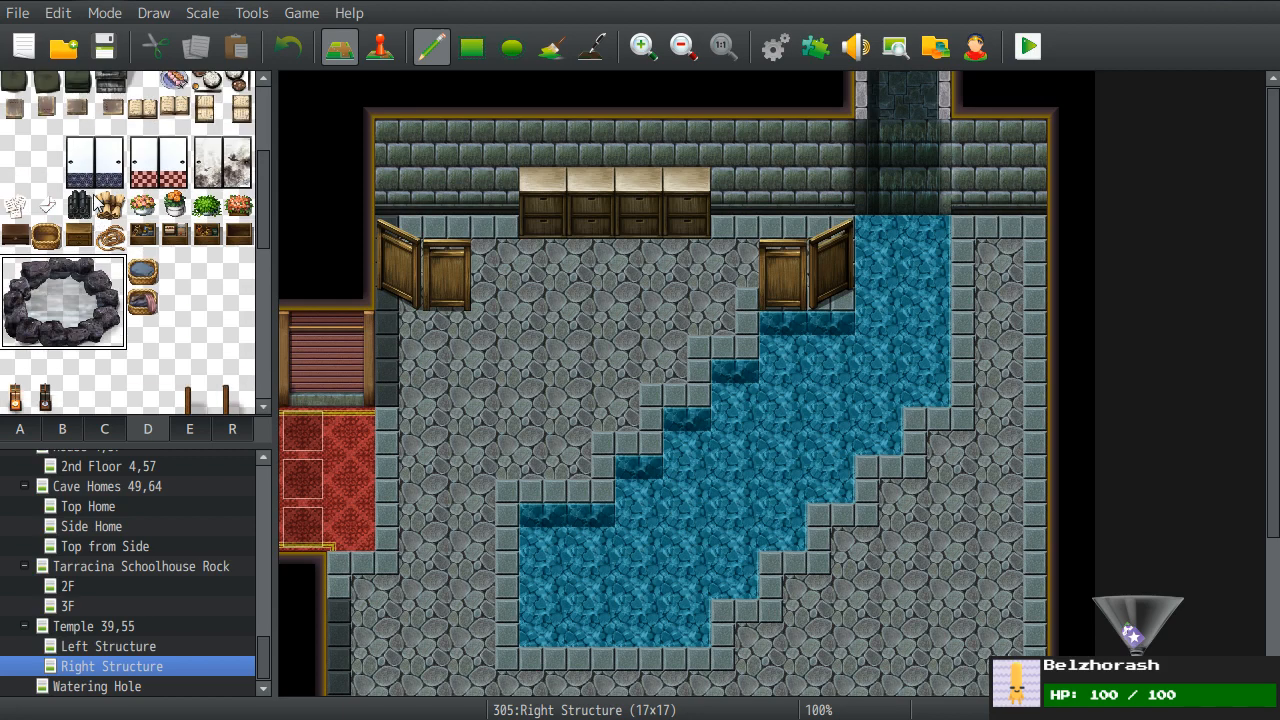
{"action": "scroll", "coordinate": [96, 203], "scroll_direction": "up", "scroll_amount": 1}
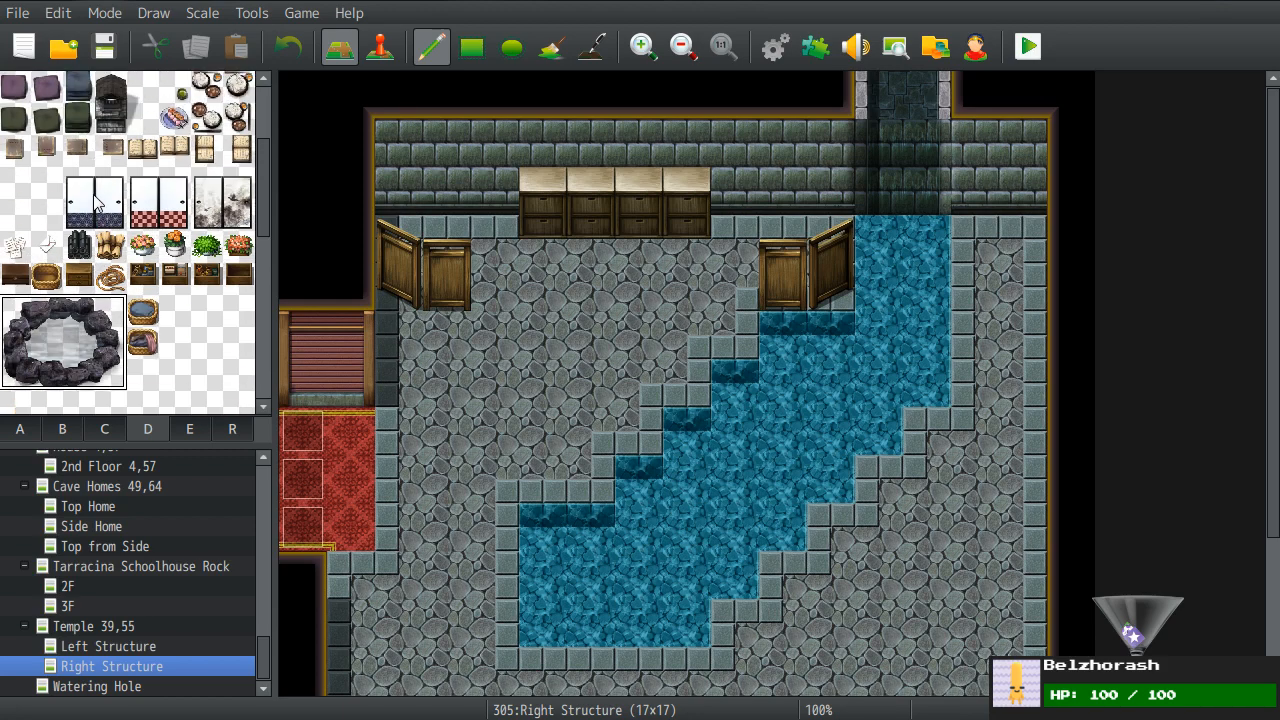
{"action": "scroll", "coordinate": [95, 203], "scroll_direction": "up", "scroll_amount": 1}
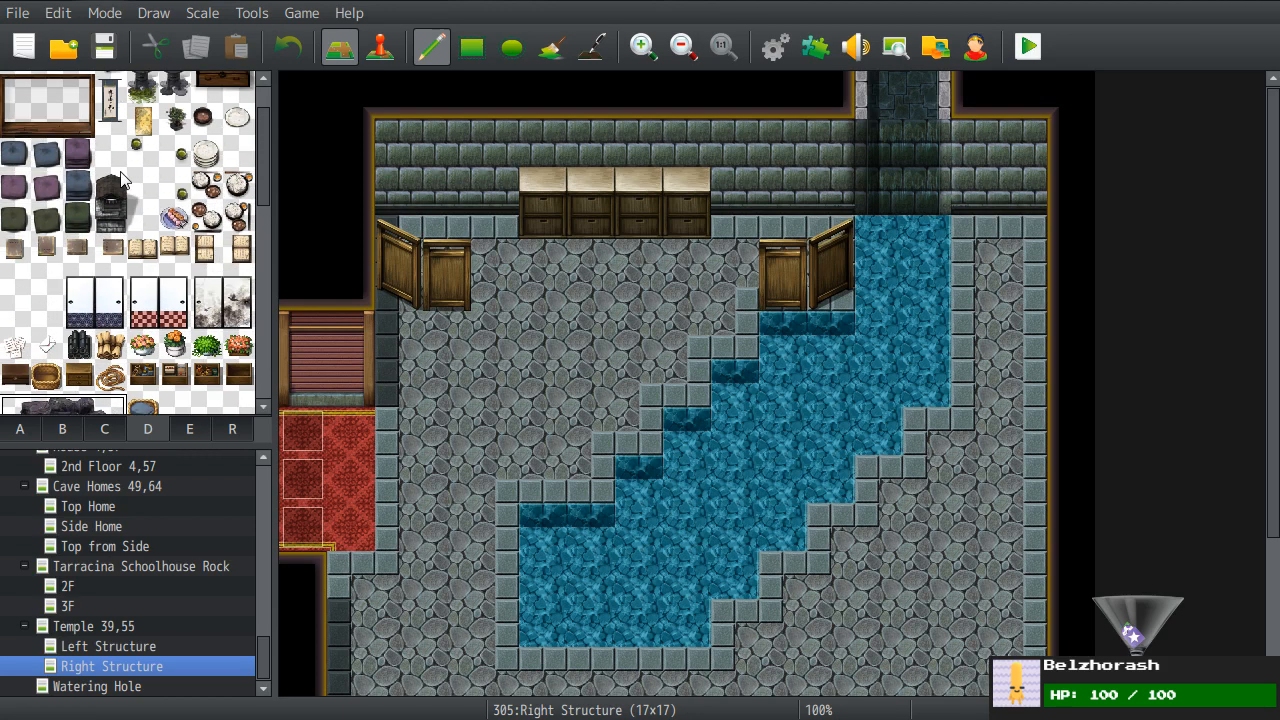
{"action": "scroll", "coordinate": [120, 178], "scroll_direction": "up", "scroll_amount": 1}
{"action": "left_click_drag", "start_coordinate": [176, 118], "coordinate": [180, 145]}
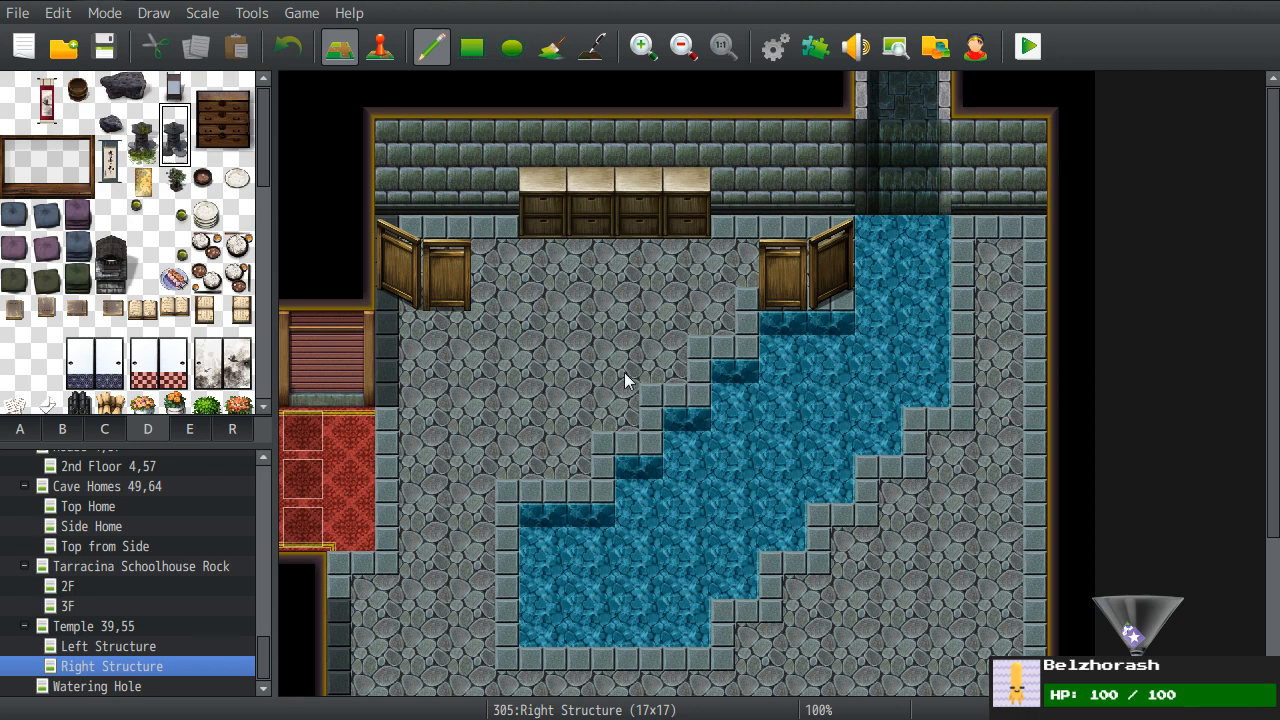
- In the Tarracina Bathhouse tileset's D sheet, make all tiles of the rock-ringed pool passable
{"action": "key", "text": "F9"}
{"action": "left_click", "coordinate": [813, 642]}
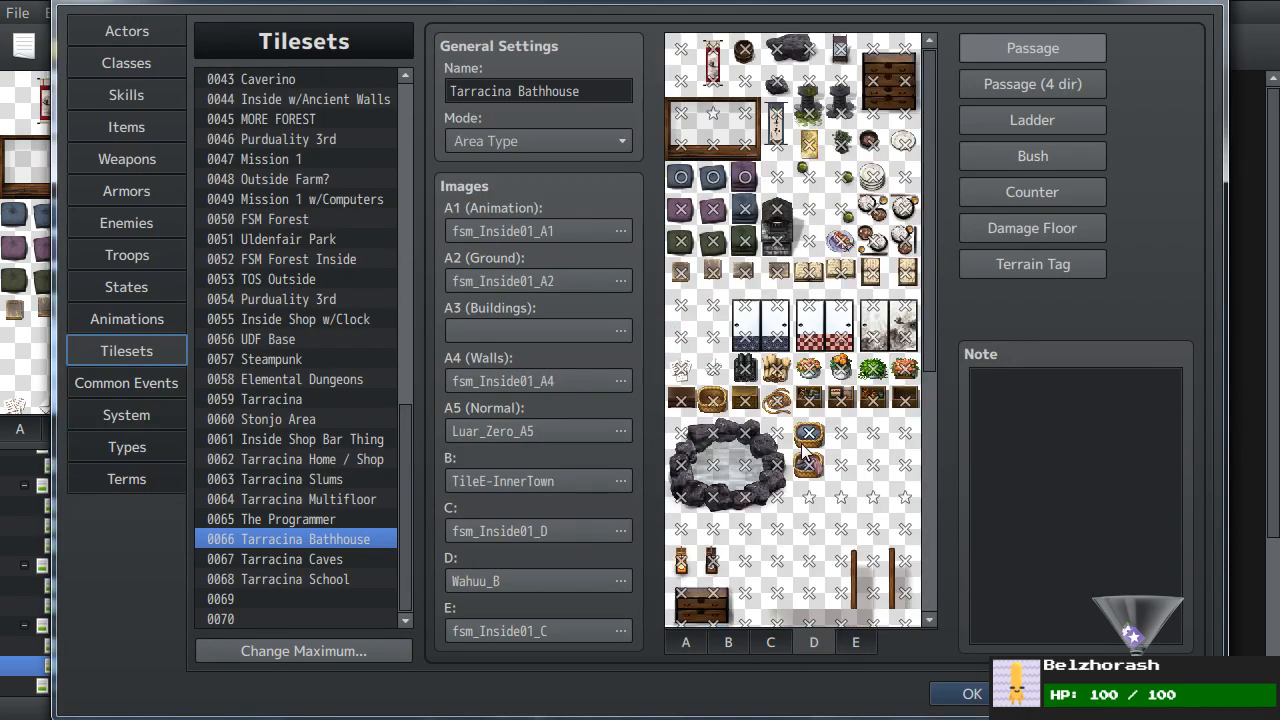
{"action": "left_click", "coordinate": [771, 493]}
{"action": "left_click_drag", "start_coordinate": [770, 494], "coordinate": [684, 494]}
{"action": "mouse_move", "coordinate": [687, 446]}
{"action": "left_mouse_down"}
{"action": "mouse_move", "coordinate": [780, 438]}
{"action": "mouse_move", "coordinate": [778, 470]}
{"action": "mouse_move", "coordinate": [716, 467]}
{"action": "left_mouse_up"}
{"action": "left_click", "coordinate": [716, 467]}
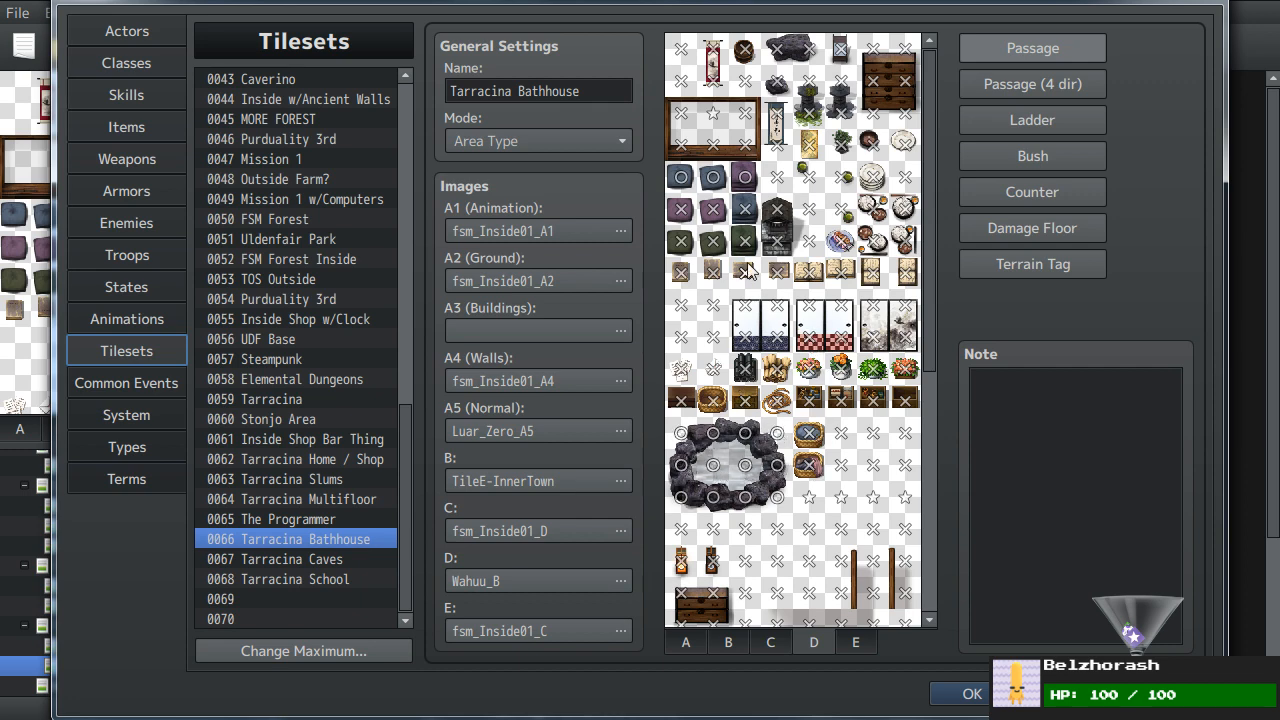
- On the D sheet, block the top-row cushions, star the wooden frame's upper row and the drawer cabinet's top, and open the cabinet's bottom row
{"action": "left_click_drag", "start_coordinate": [713, 178], "coordinate": [684, 186]}
{"action": "left_click", "coordinate": [679, 115]}
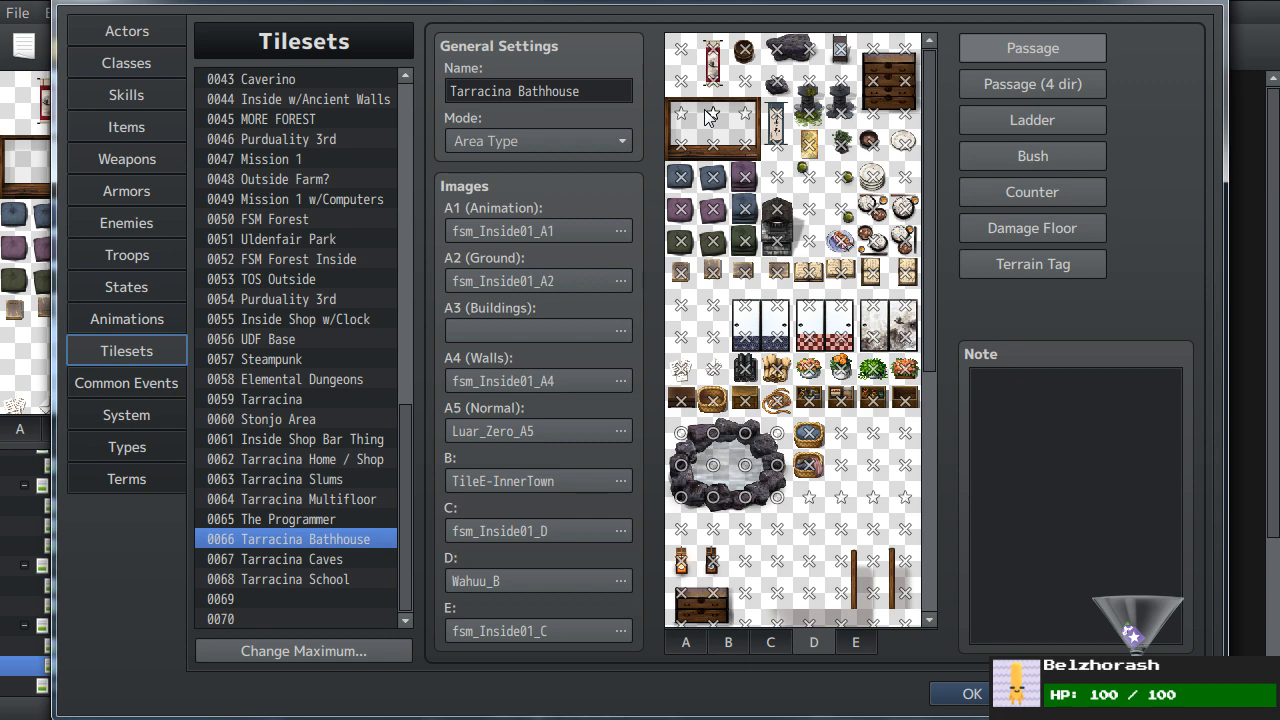
{"action": "double_click", "coordinate": [880, 107]}
{"action": "double_click", "coordinate": [901, 113]}
{"action": "left_click", "coordinate": [902, 56]}
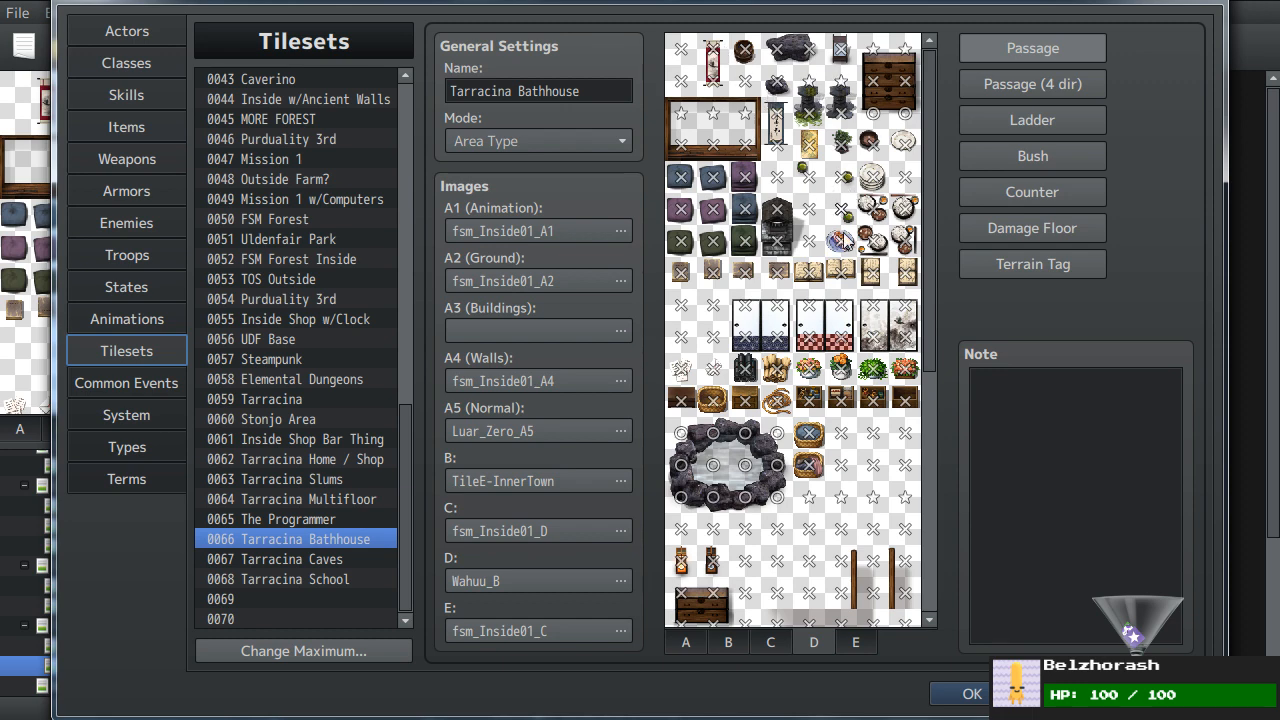
- Set star passage along the upper lattice screens' top row, open their doorway tile and block the tile beside it
{"action": "scroll", "coordinate": [855, 258], "scroll_direction": "down", "scroll_amount": 5}
{"action": "scroll", "coordinate": [857, 258], "scroll_direction": "down", "scroll_amount": 5}
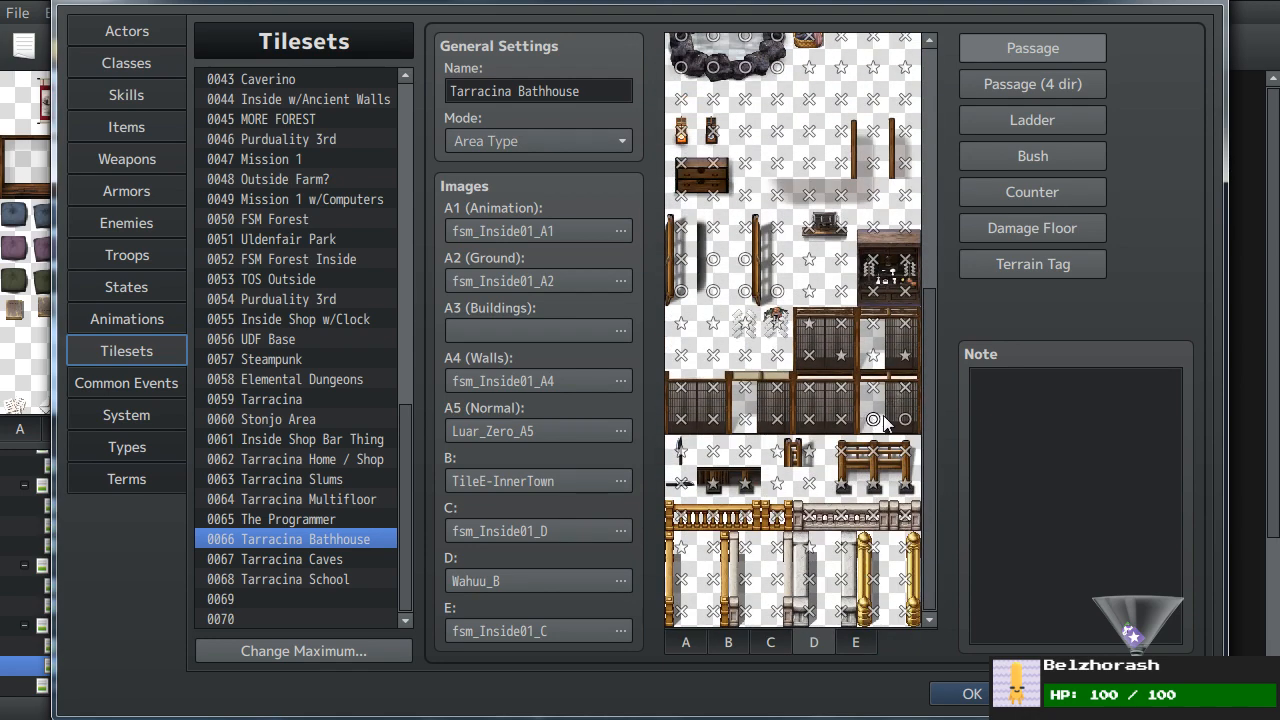
{"action": "left_click_drag", "start_coordinate": [875, 355], "coordinate": [906, 359]}
{"action": "left_click", "coordinate": [905, 357]}
{"action": "left_click_drag", "start_coordinate": [841, 326], "coordinate": [905, 326]}
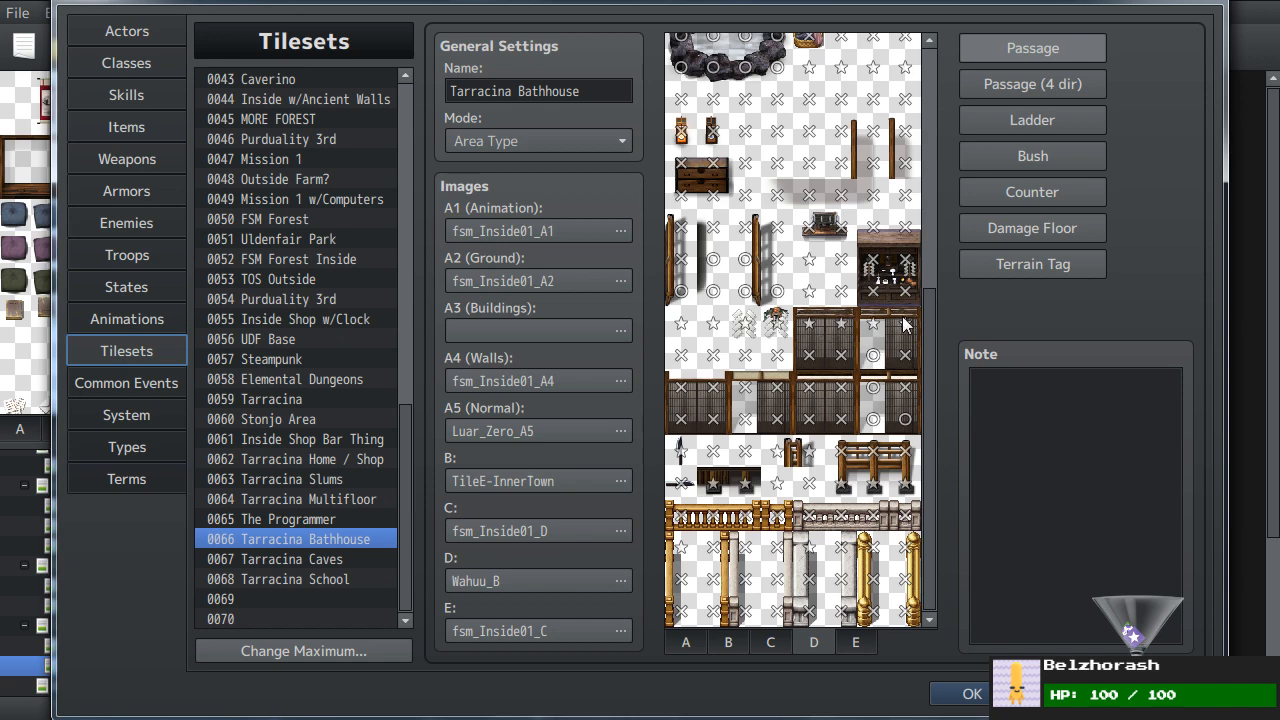
- Set star passage along the top row of the lower lattice screens on the D sheet
{"action": "left_click", "coordinate": [873, 392]}
{"action": "left_click", "coordinate": [905, 392]}
{"action": "left_click", "coordinate": [843, 395]}
{"action": "left_click_drag", "start_coordinate": [845, 397], "coordinate": [695, 392]}
- Make the base tiles of the dark low bench and the wooden rack impassable, and accept the database changes
{"action": "left_click", "coordinate": [742, 480]}
{"action": "left_click", "coordinate": [714, 484]}
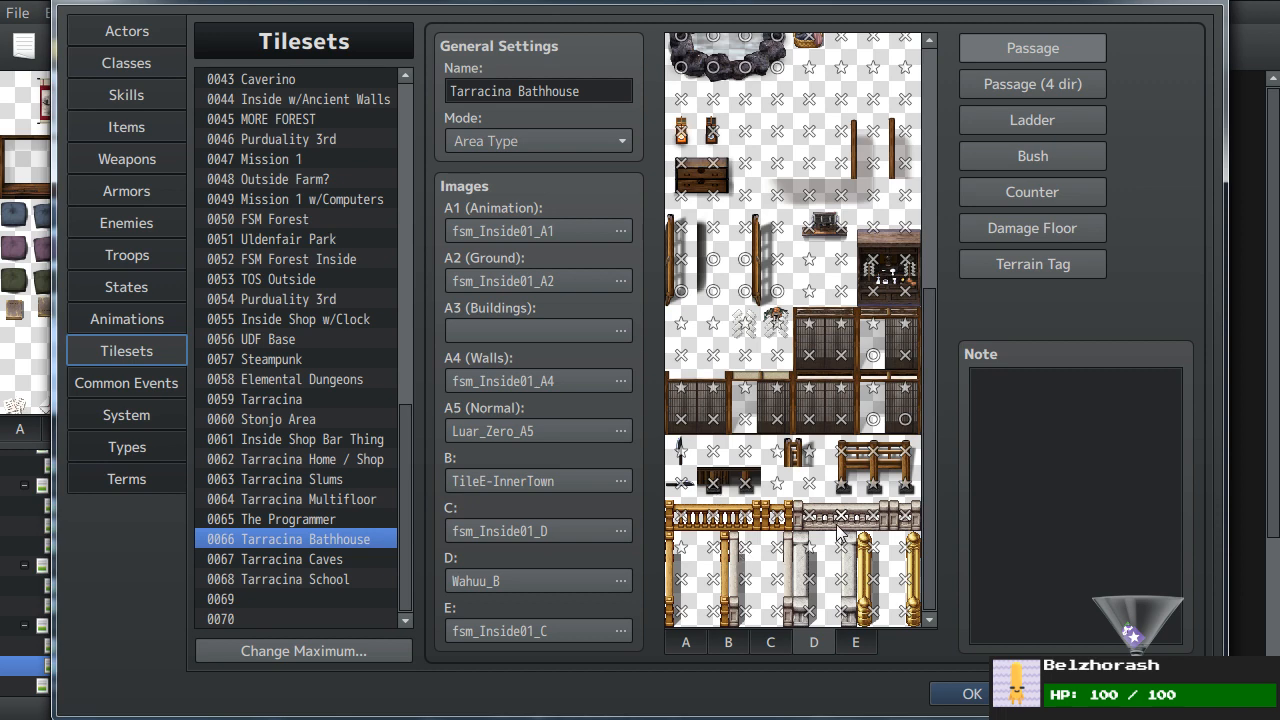
{"action": "left_click", "coordinate": [853, 490]}
{"action": "left_click", "coordinate": [853, 485]}
{"action": "scroll", "coordinate": [750, 380], "scroll_direction": "up", "scroll_amount": 3}
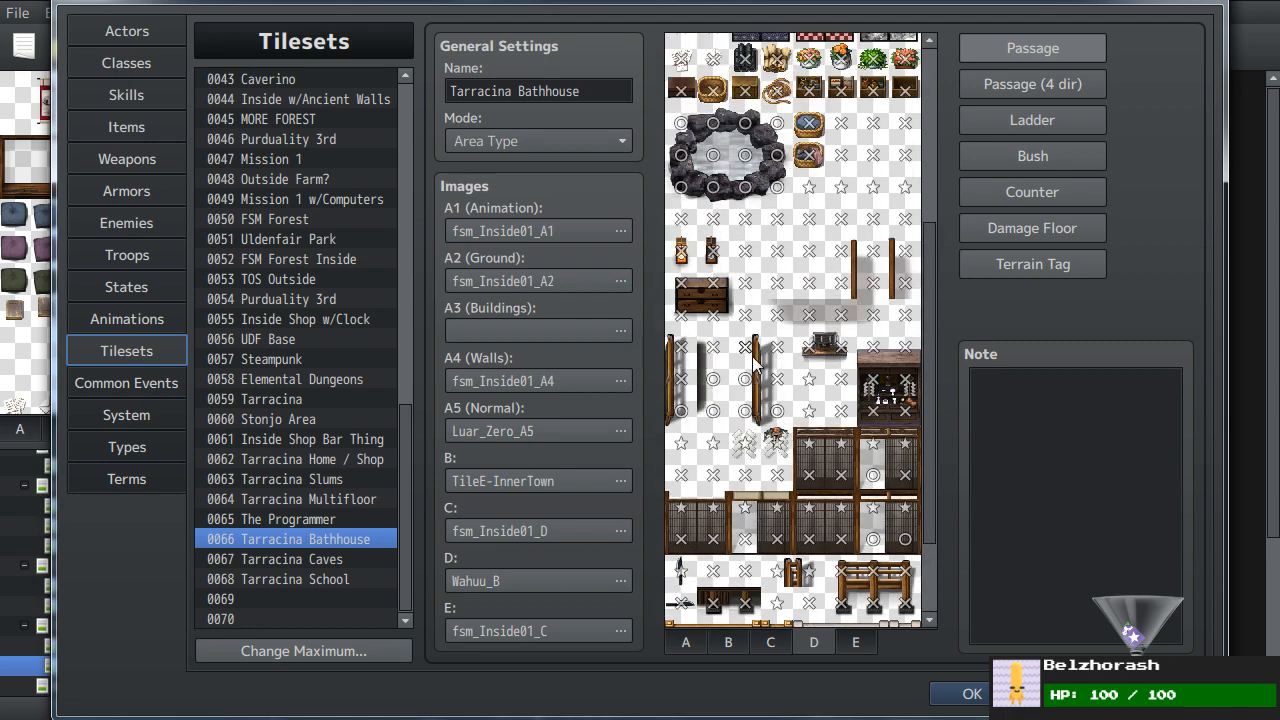
{"action": "left_click", "coordinate": [972, 693]}
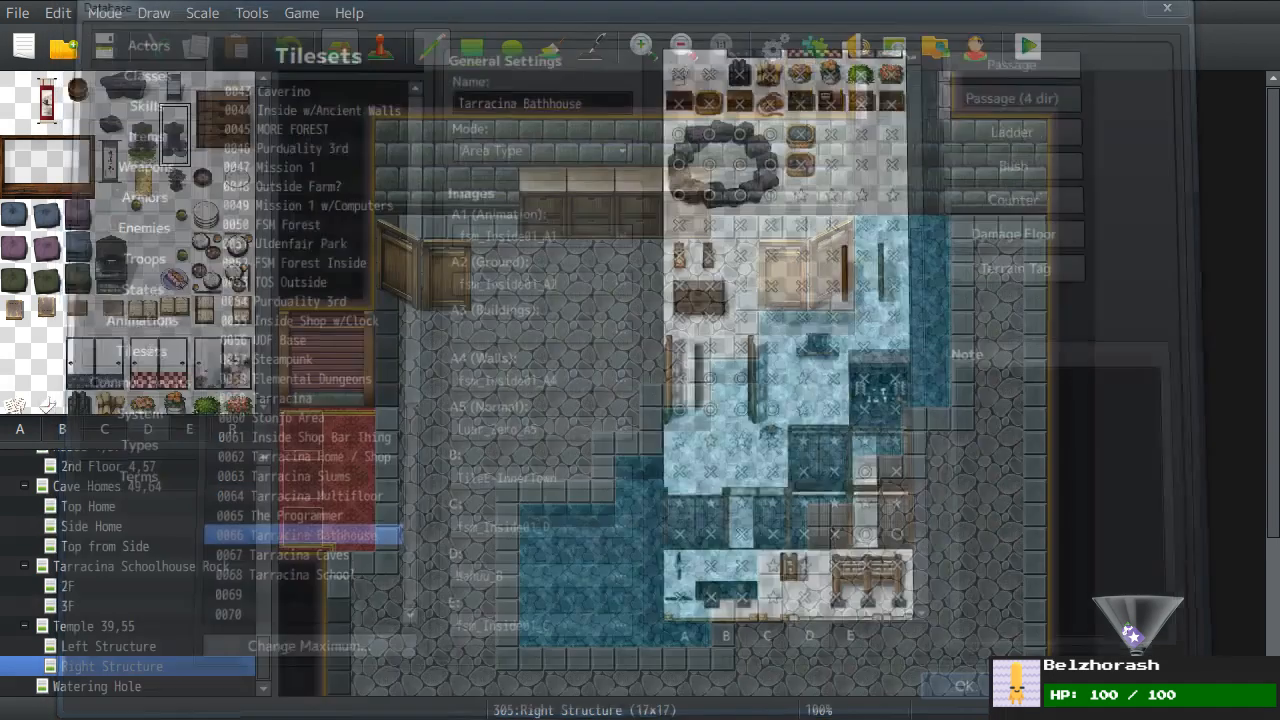
- Try laying the pool's two-tile upper rock edge as a horizontal row across the water, and undo it
{"action": "scroll", "coordinate": [129, 279], "scroll_direction": "down", "scroll_amount": 8}
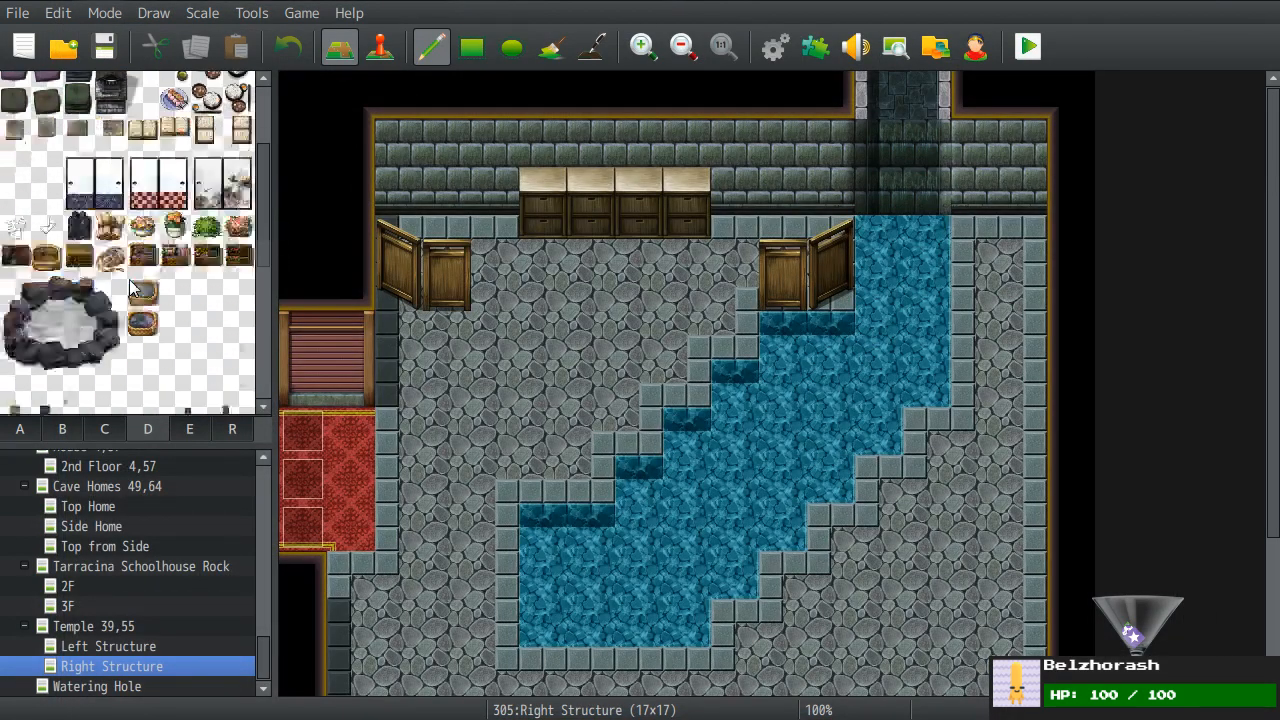
{"action": "left_click_drag", "start_coordinate": [45, 150], "coordinate": [76, 152]}
{"action": "left_click", "coordinate": [735, 432]}
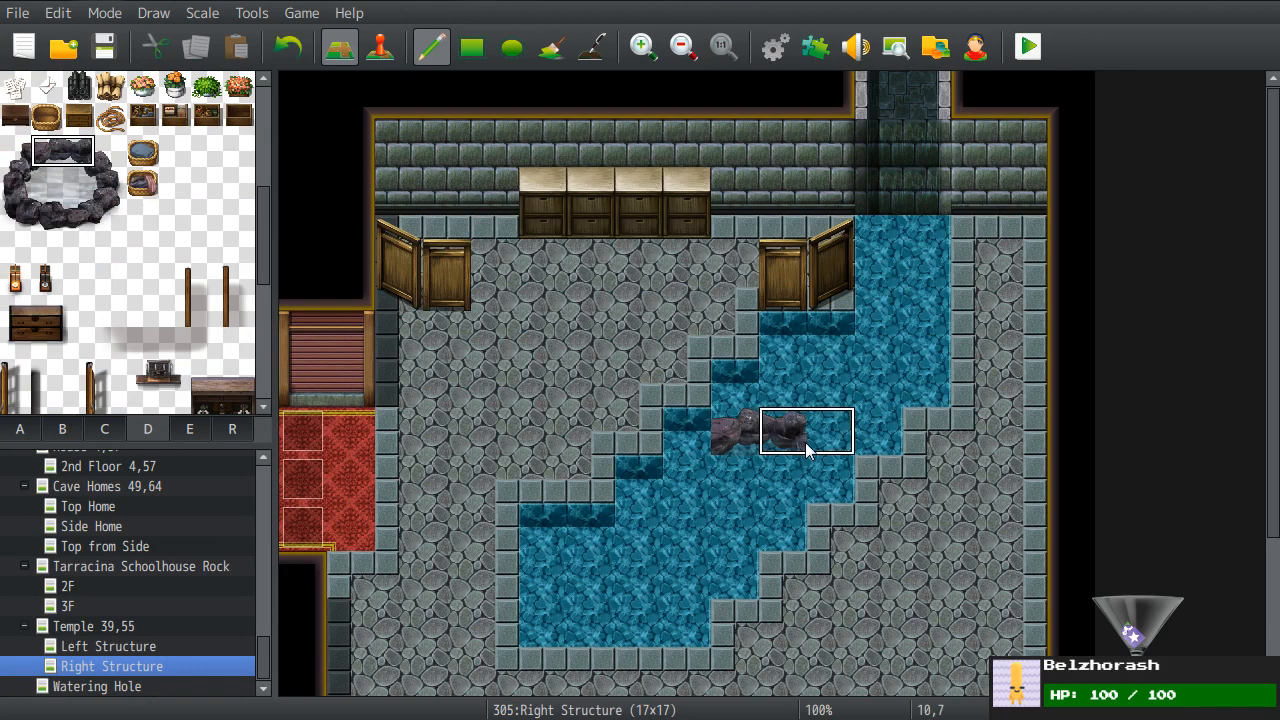
{"action": "left_click", "coordinate": [812, 450]}
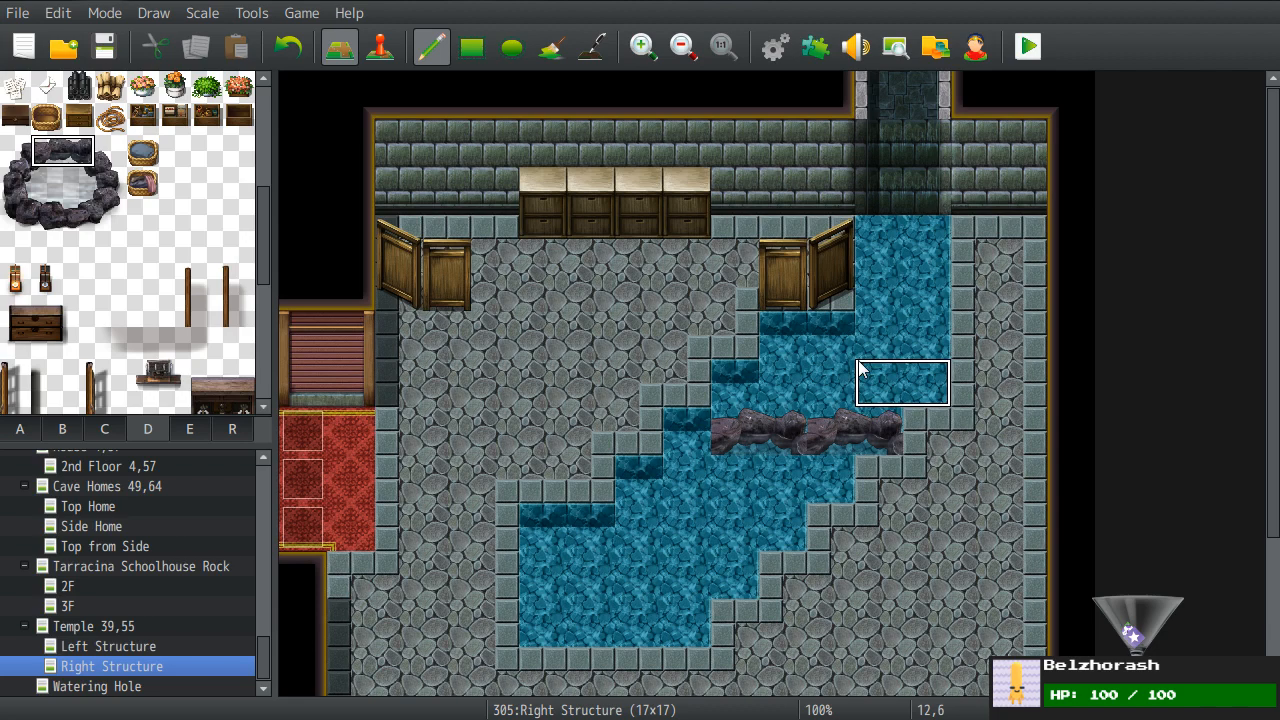
{"action": "key", "text": "ctrl+z"}
{"action": "key", "text": "ctrl+z"}
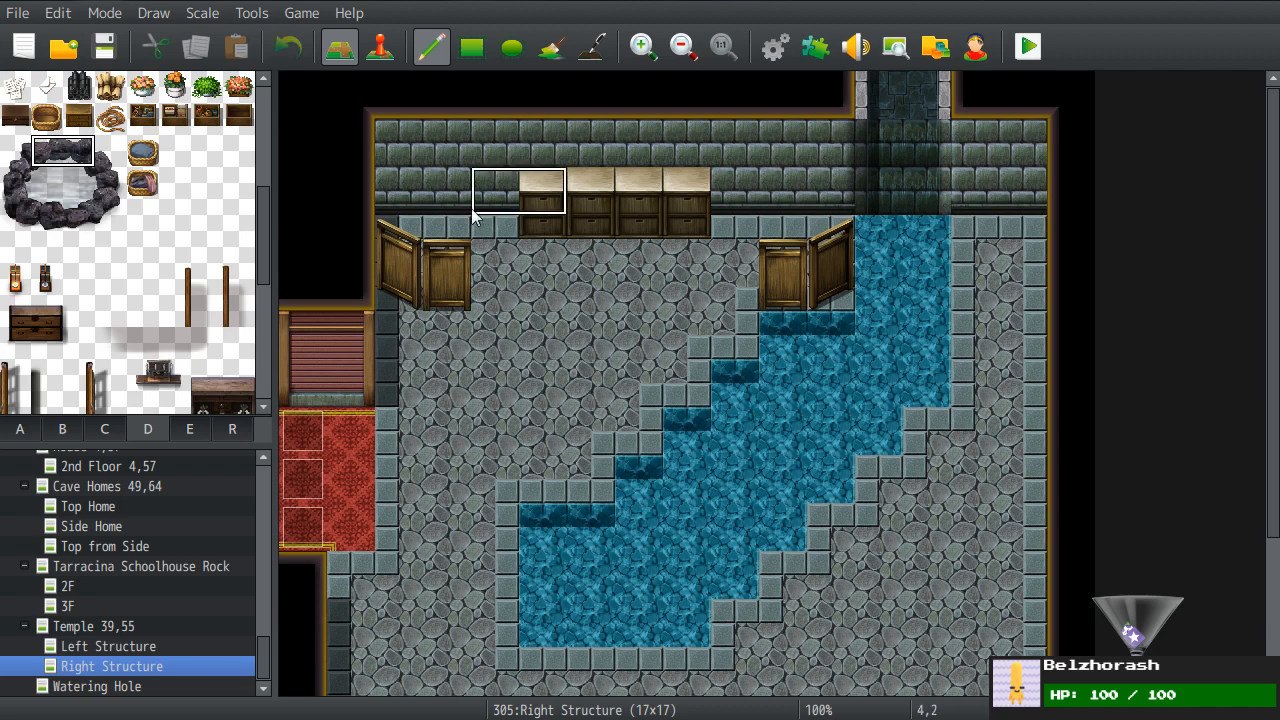
- Try single upper-edge rock tiles along the water's stepped upper bank, and undo them
{"action": "left_click", "coordinate": [72, 156]}
{"action": "left_click", "coordinate": [674, 415]}
{"action": "left_click", "coordinate": [47, 152]}
{"action": "left_click", "coordinate": [697, 428]}
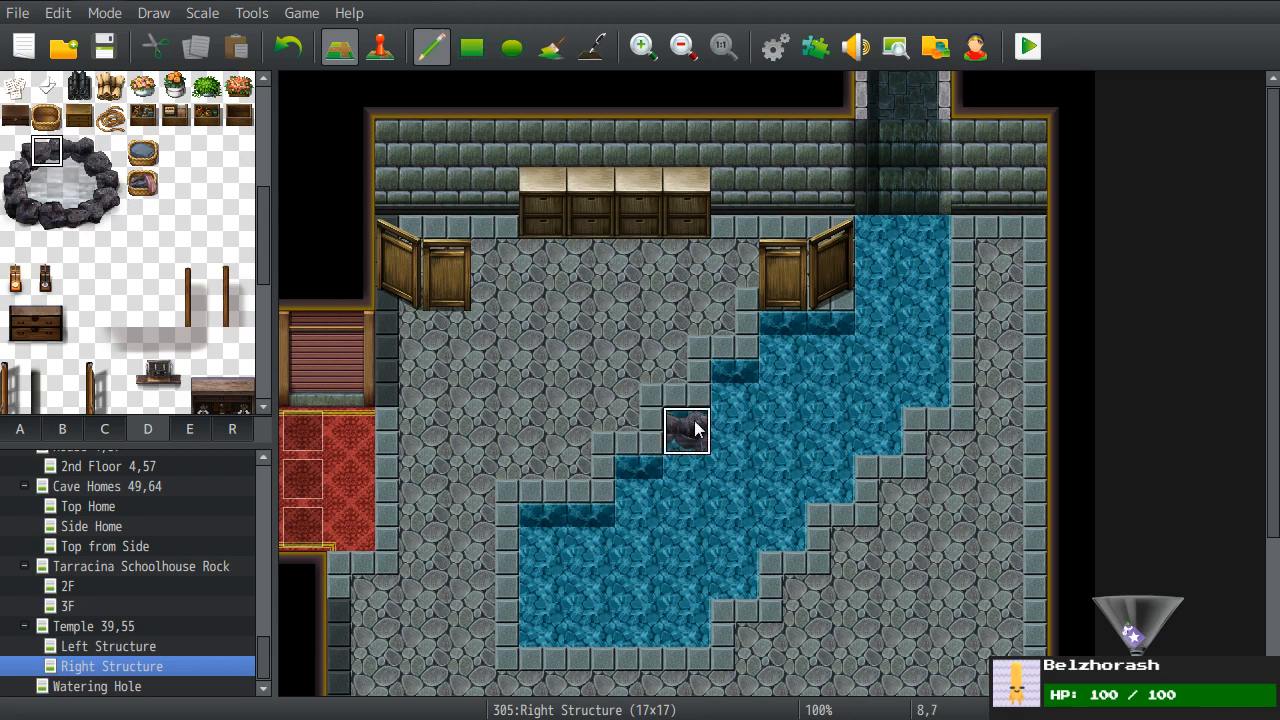
{"action": "left_click", "coordinate": [735, 430]}
{"action": "key", "text": "ctrl+z"}
{"action": "key", "text": "ctrl+z"}
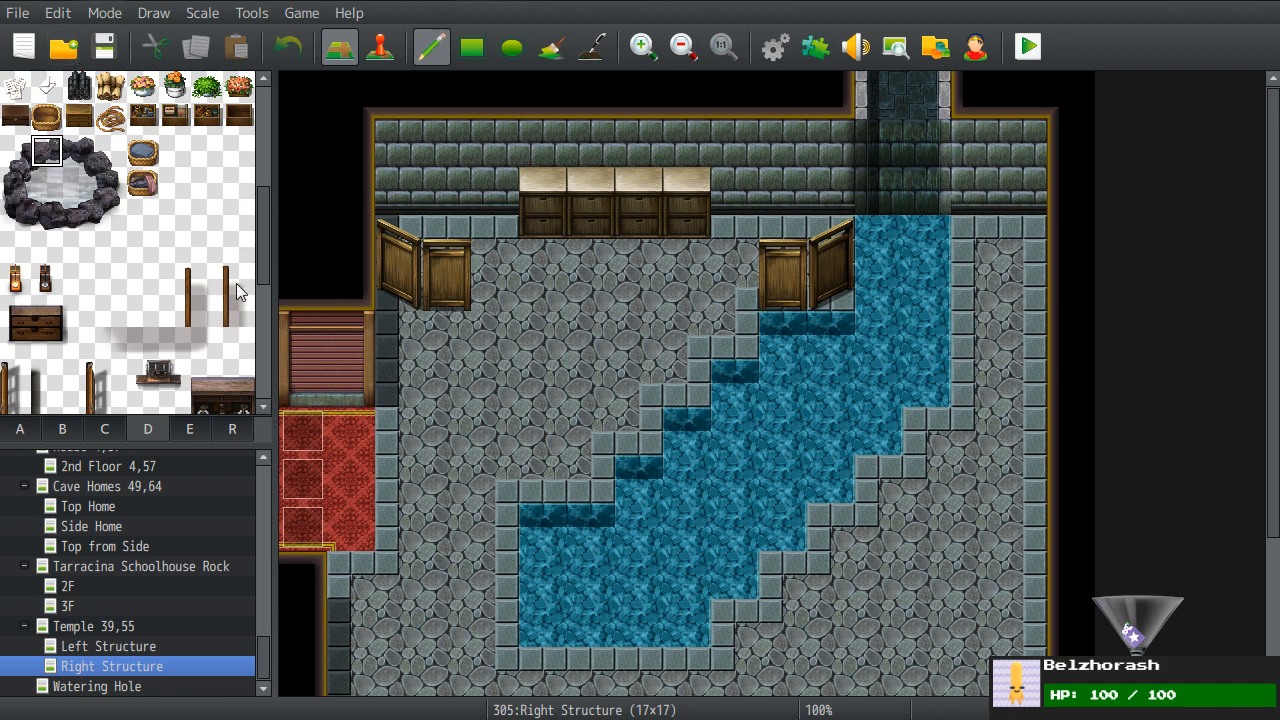
- Try a vertical column of the pool's right-edge rock tile through the water, and undo it
{"action": "scroll", "coordinate": [200, 285], "scroll_direction": "up", "scroll_amount": 5}
{"action": "scroll", "coordinate": [183, 285], "scroll_direction": "down", "scroll_amount": 2}
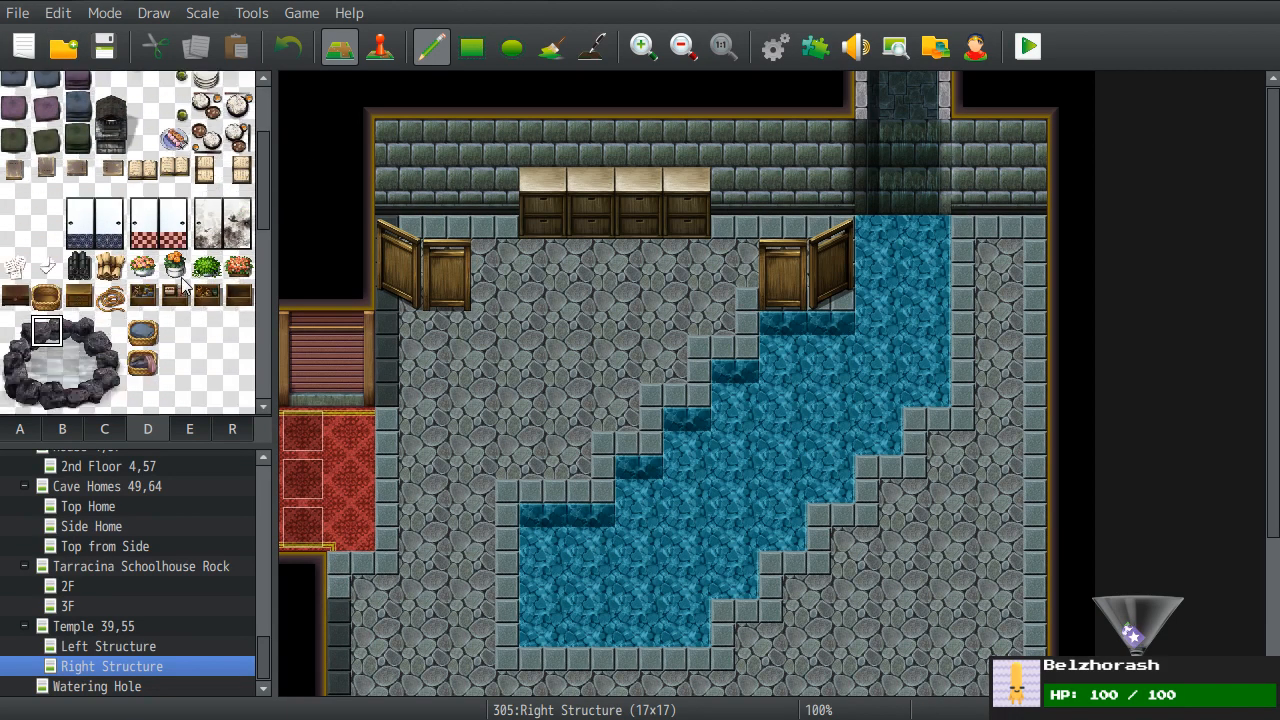
{"action": "left_click", "coordinate": [113, 364]}
{"action": "left_click_drag", "start_coordinate": [724, 390], "coordinate": [735, 590]}
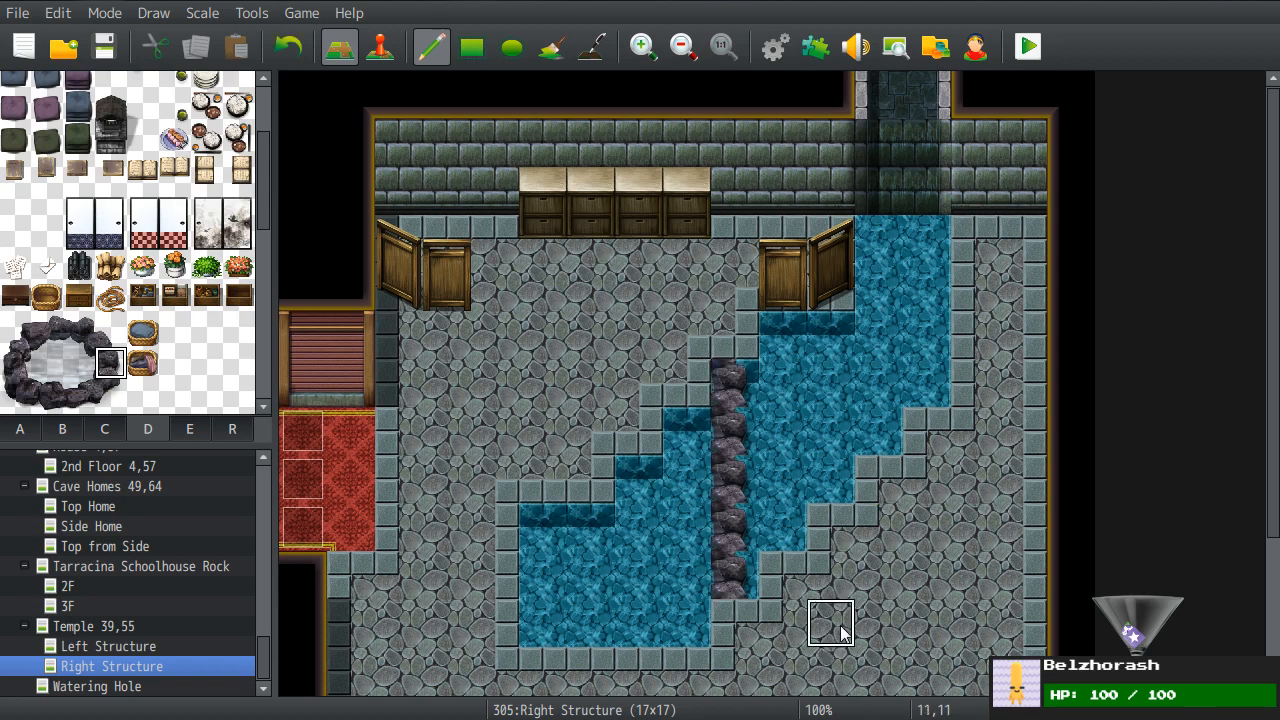
{"action": "key", "text": "ctrl+z"}
- Try a vertical line of the same rock tile on the stone floor above the water, and undo it
{"action": "left_click_drag", "start_coordinate": [540, 332], "coordinate": [533, 400]}
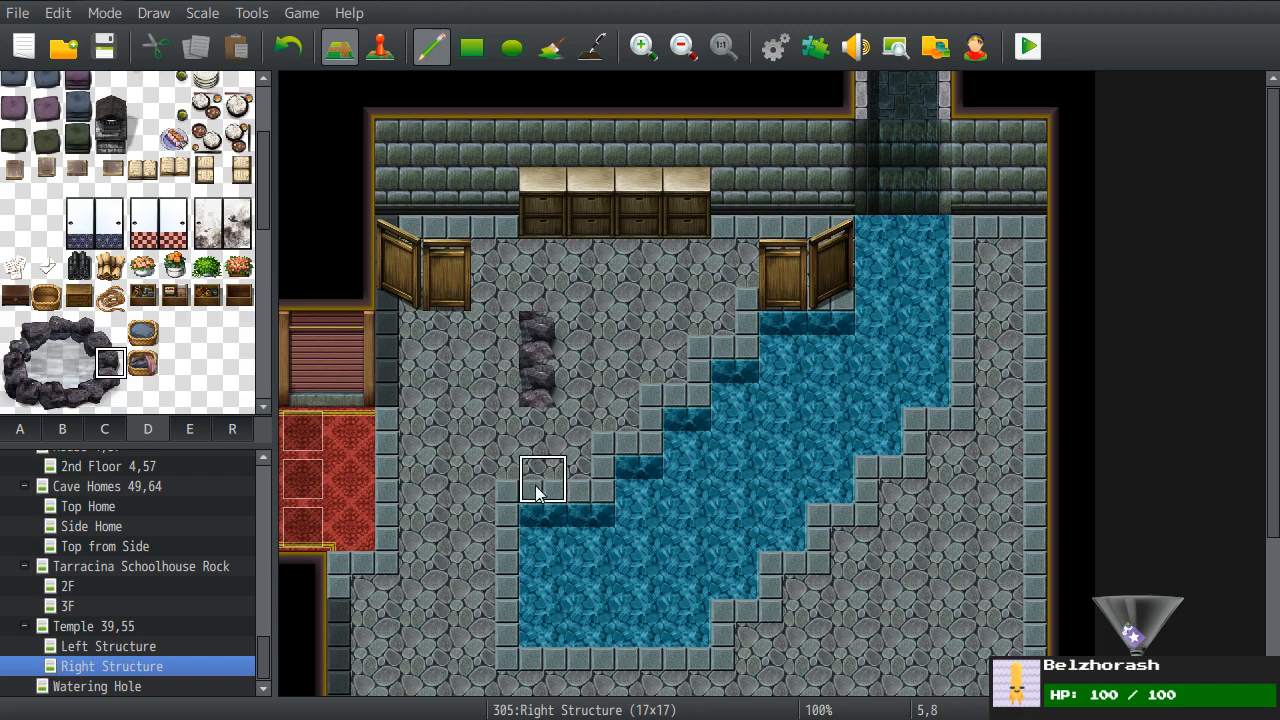
{"action": "left_click", "coordinate": [540, 430]}
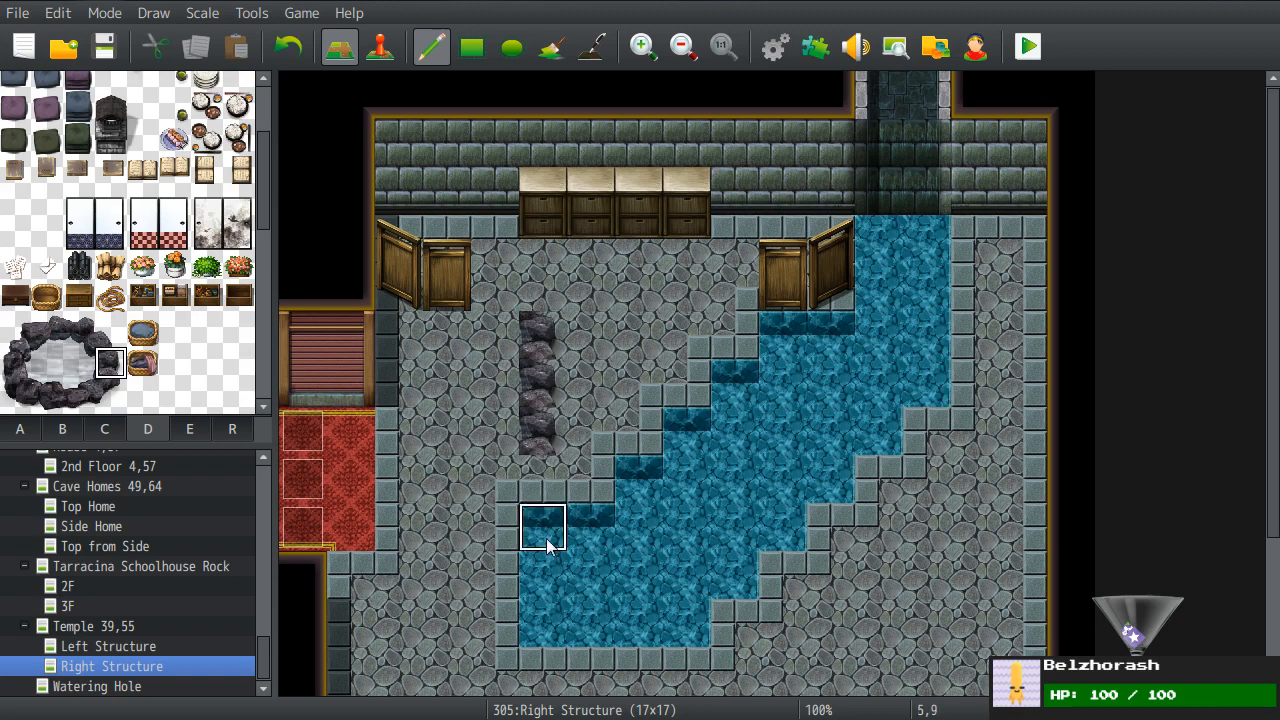
{"action": "key", "text": "ctrl+z"}
{"action": "key", "text": "ctrl+z"}
{"action": "key", "text": "ctrl+z"}
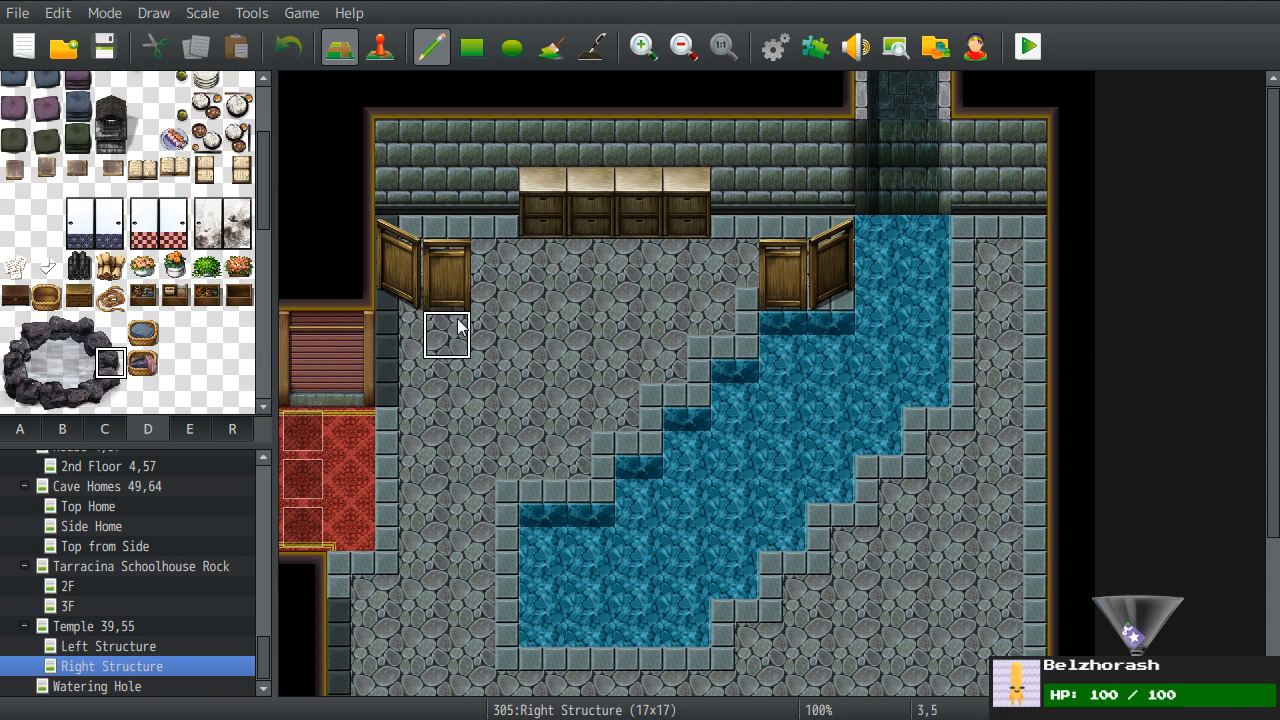
- Look through the D sheet again and reselect both tiles of the stone lantern
{"action": "scroll", "coordinate": [86, 212], "scroll_direction": "down", "scroll_amount": 2}
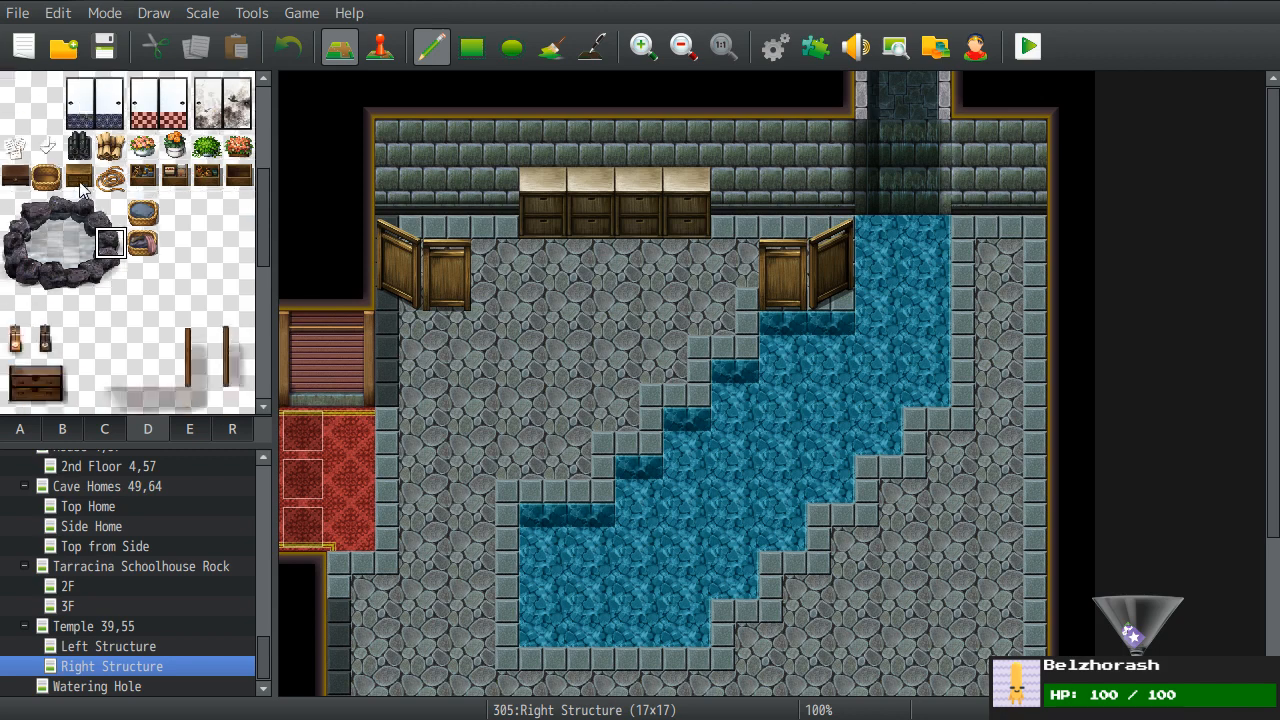
{"action": "scroll", "coordinate": [130, 185], "scroll_direction": "up", "scroll_amount": 4}
{"action": "left_click", "coordinate": [175, 151]}
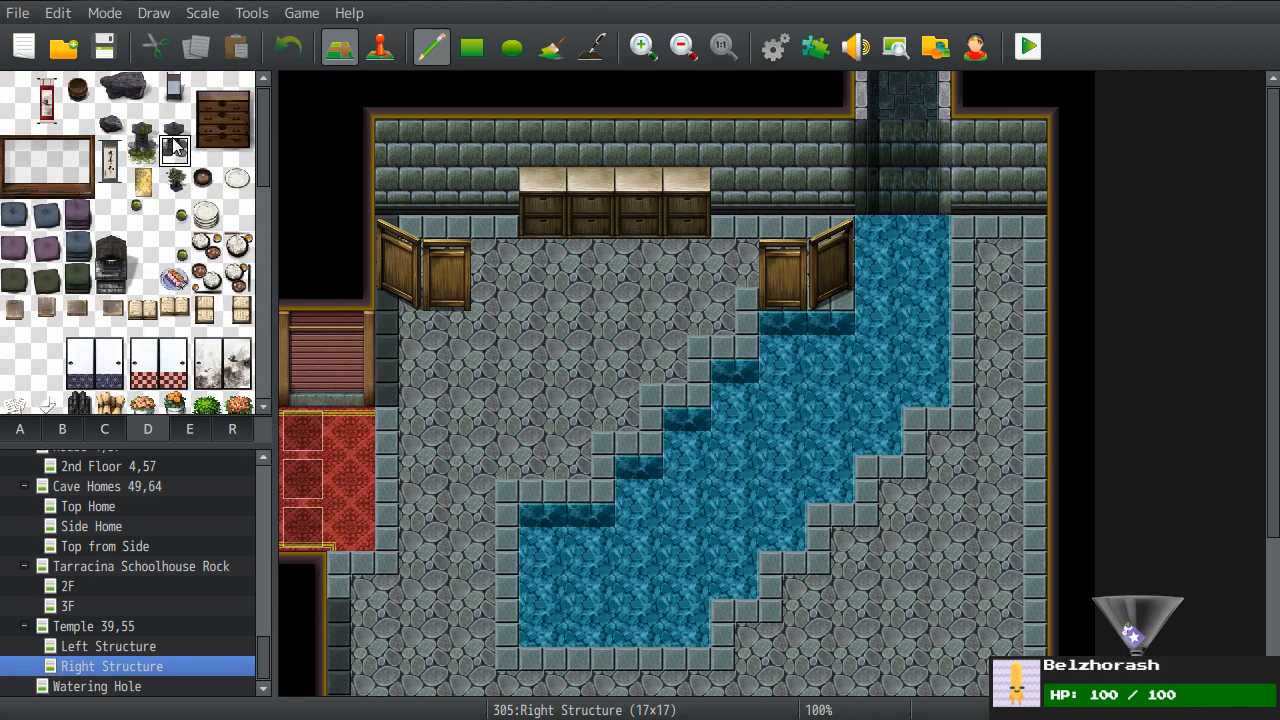
{"action": "left_click_drag", "start_coordinate": [173, 132], "coordinate": [178, 146]}
- Open the Tarracina map and examine the temple's exterior around its right wing and the nearby waterfalls
{"action": "scroll", "coordinate": [99, 557], "scroll_direction": "up", "scroll_amount": 6}
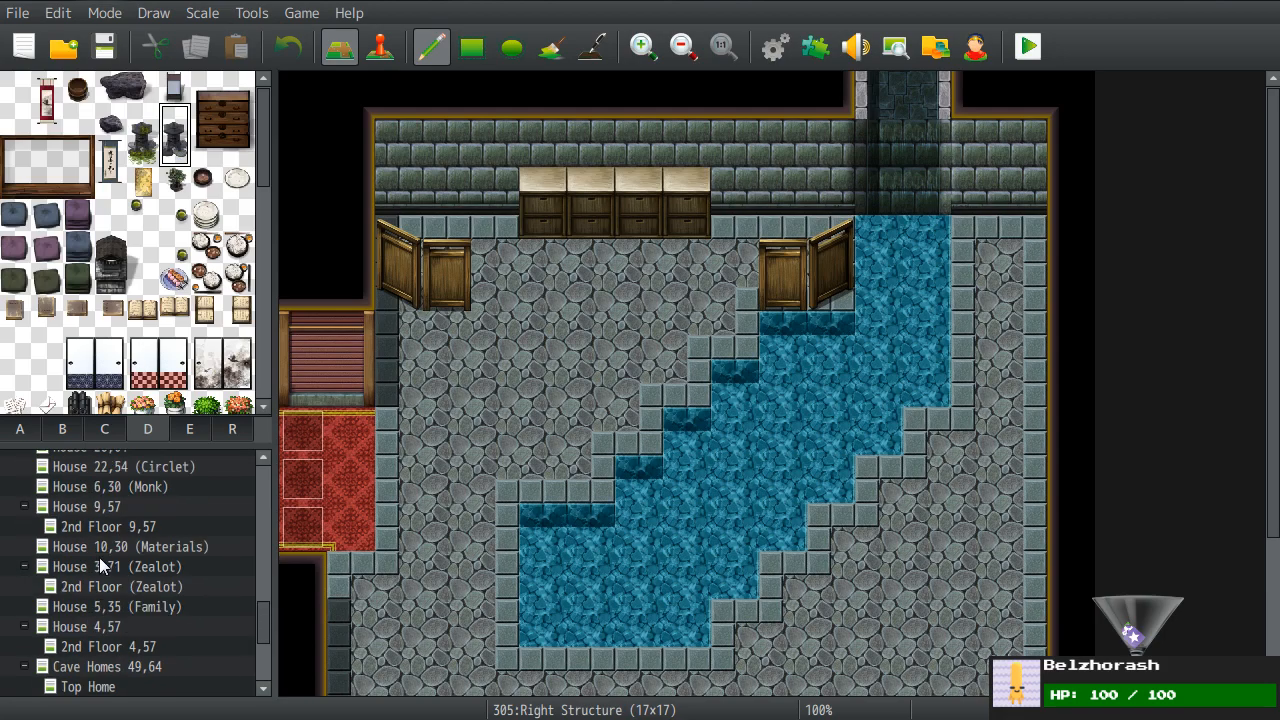
{"action": "left_click", "coordinate": [84, 520]}
{"action": "middle_click_drag", "start_coordinate": [473, 212], "coordinate": [370, 22]}
{"action": "middle_click_drag", "start_coordinate": [720, 355], "coordinate": [419, 300]}
{"action": "middle_click_drag", "start_coordinate": [419, 415], "coordinate": [820, 332]}
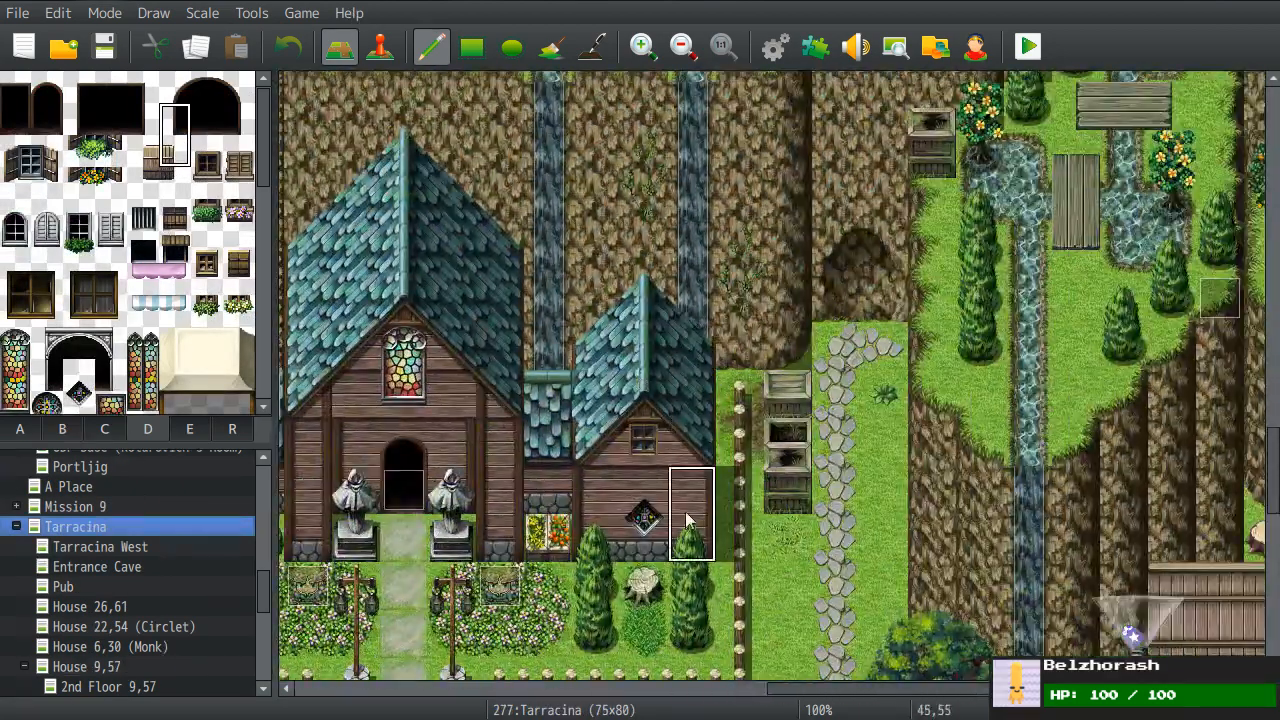
{"action": "middle_click_drag", "start_coordinate": [633, 408], "coordinate": [596, 489]}
{"action": "right_click", "coordinate": [732, 399]}
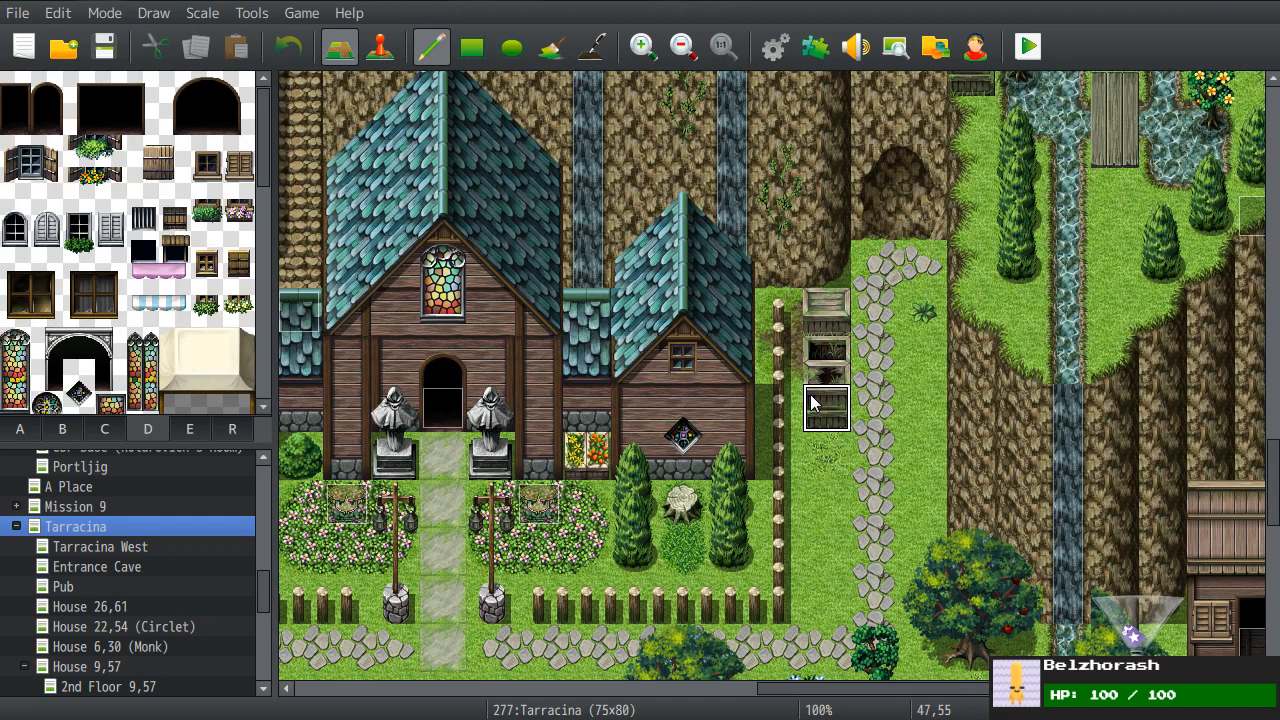
- Look through the Tarracina map's B, C and E tile sheets for outdoor decoration tiles
{"action": "scroll", "coordinate": [140, 608], "scroll_direction": "down", "scroll_amount": 4}
{"action": "scroll", "coordinate": [139, 608], "scroll_direction": "down", "scroll_amount": 2}
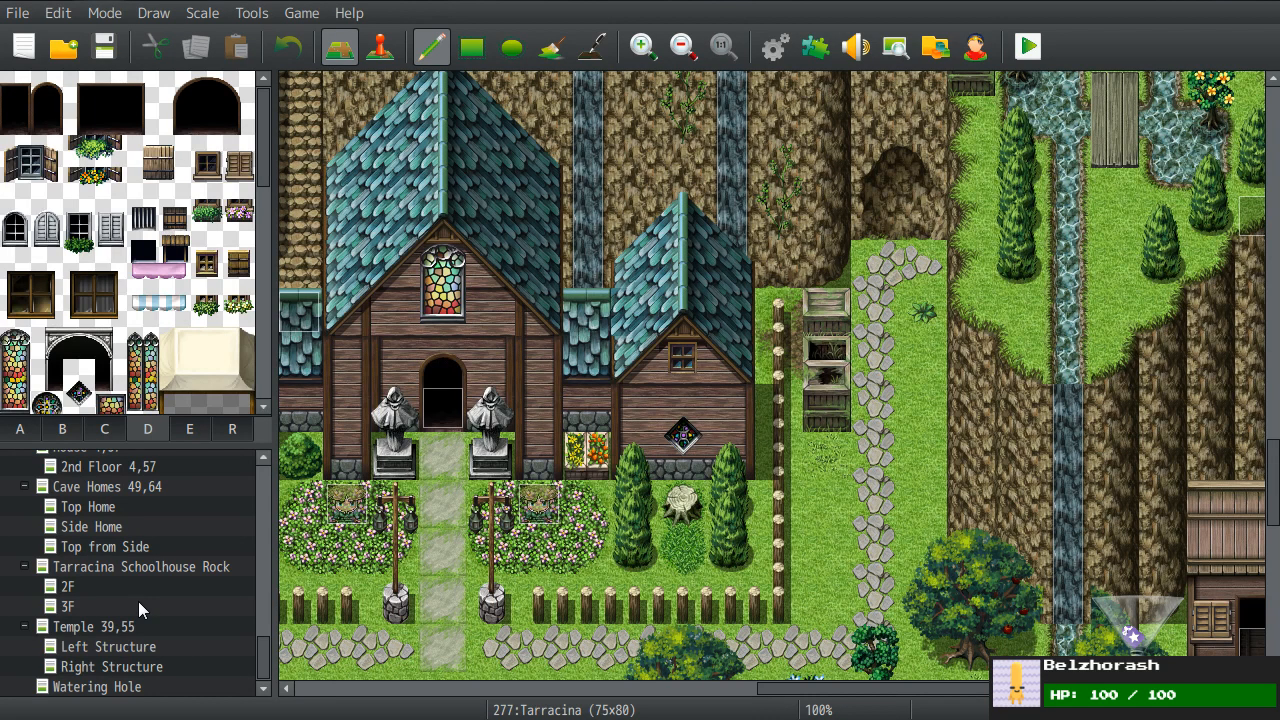
{"action": "scroll", "coordinate": [138, 598], "scroll_direction": "up", "scroll_amount": 3}
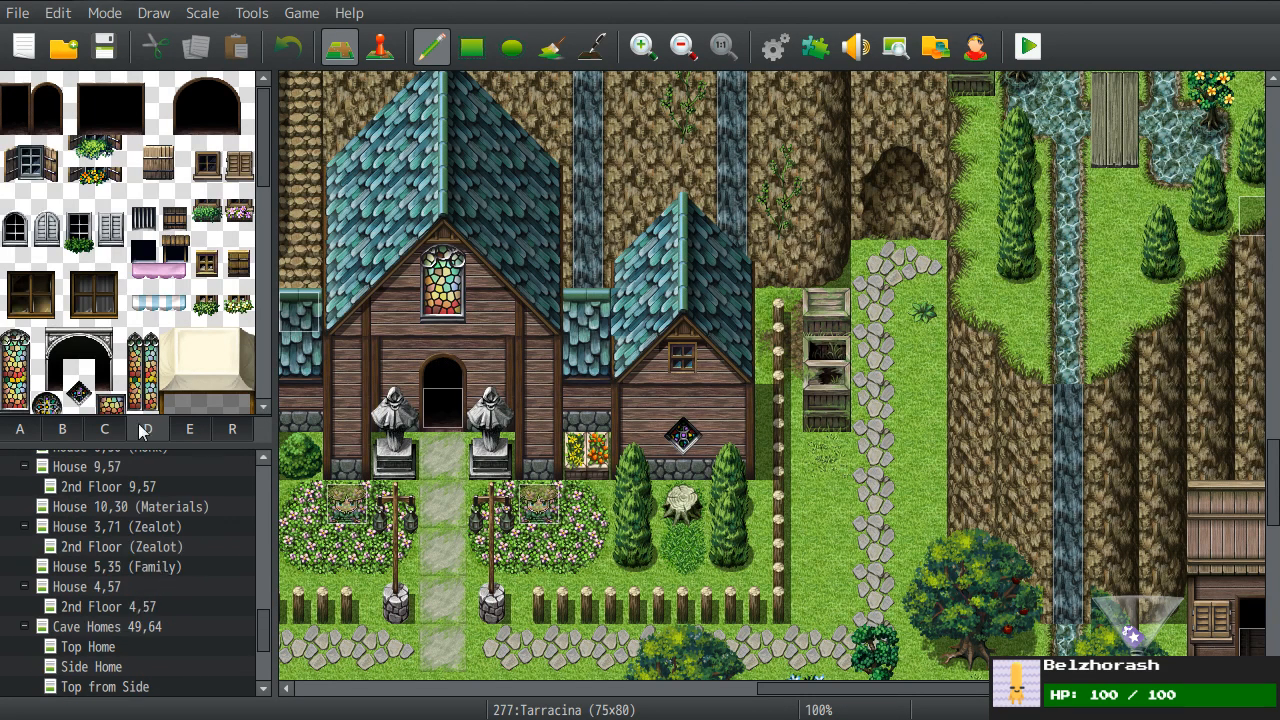
{"action": "scroll", "coordinate": [60, 290], "scroll_direction": "down", "scroll_amount": 5}
{"action": "left_click", "coordinate": [62, 429]}
{"action": "scroll", "coordinate": [48, 332], "scroll_direction": "down", "scroll_amount": 3}
{"action": "scroll", "coordinate": [48, 332], "scroll_direction": "down", "scroll_amount": 3}
{"action": "left_click", "coordinate": [104, 429]}
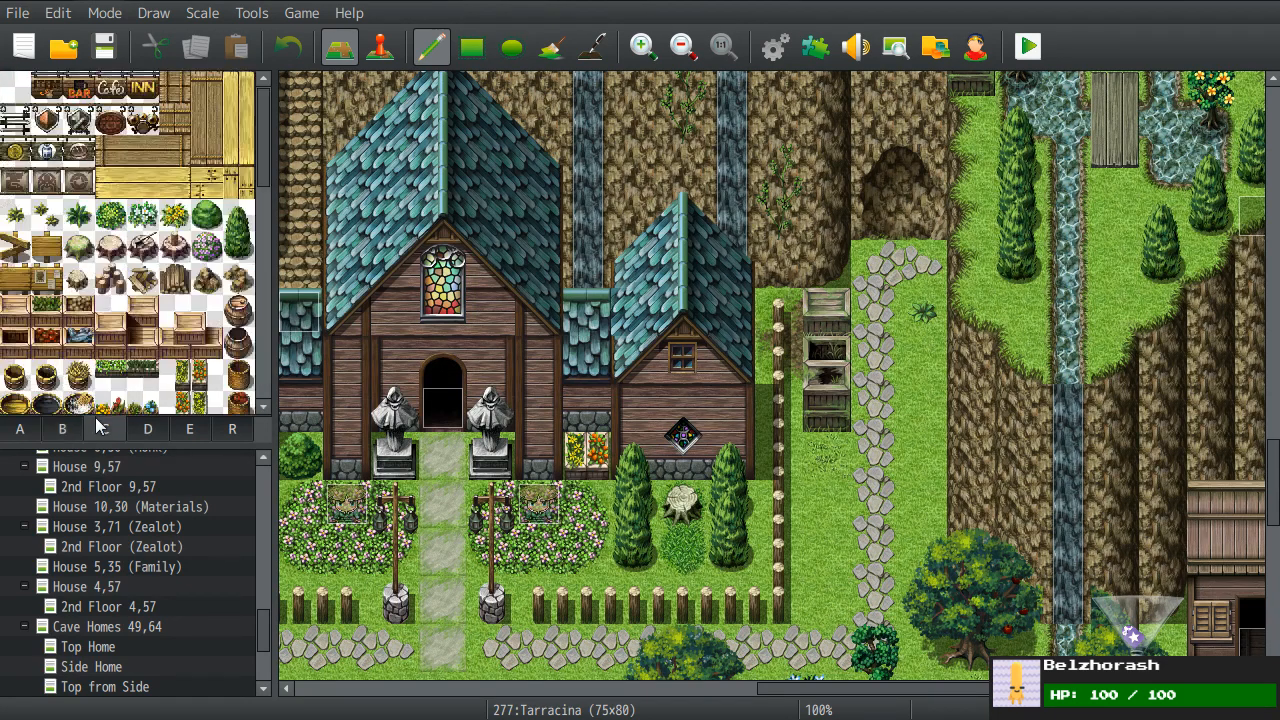
{"action": "scroll", "coordinate": [100, 308], "scroll_direction": "down", "scroll_amount": 2}
{"action": "scroll", "coordinate": [100, 308], "scroll_direction": "down", "scroll_amount": 5}
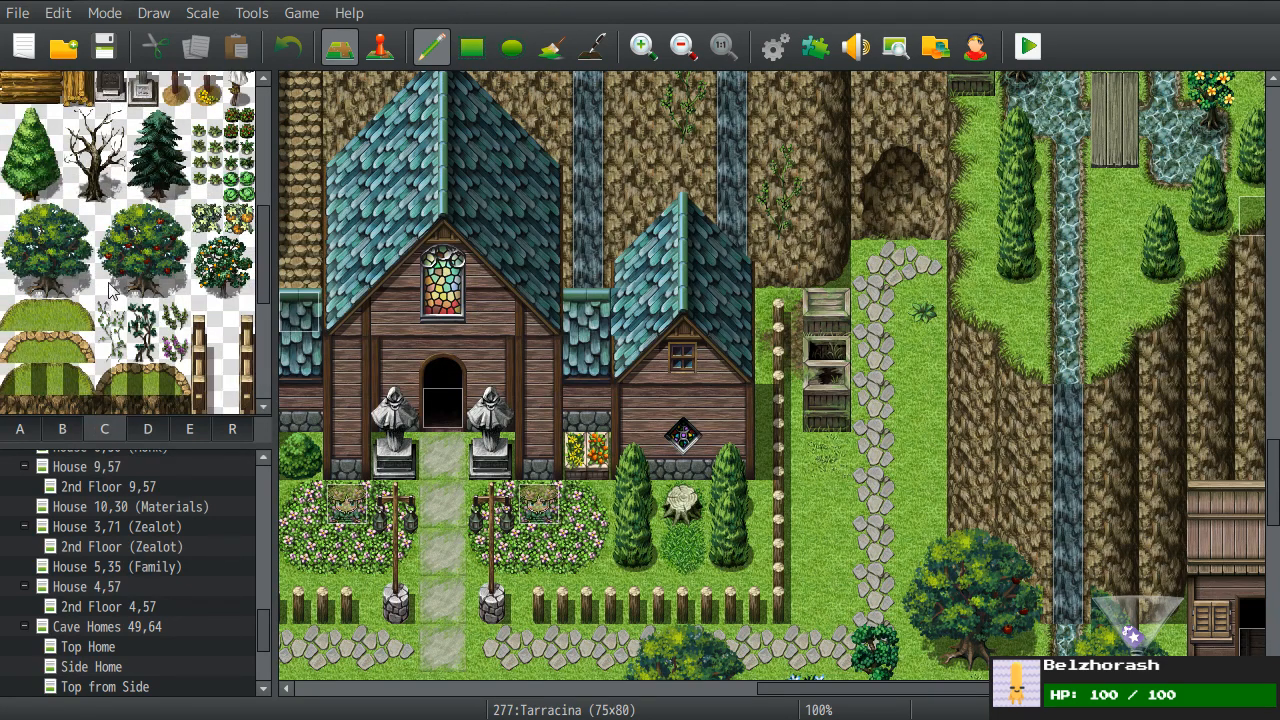
{"action": "left_click_drag", "start_coordinate": [55, 113], "coordinate": [38, 195]}
{"action": "scroll", "coordinate": [130, 250], "scroll_direction": "down", "scroll_amount": 10}
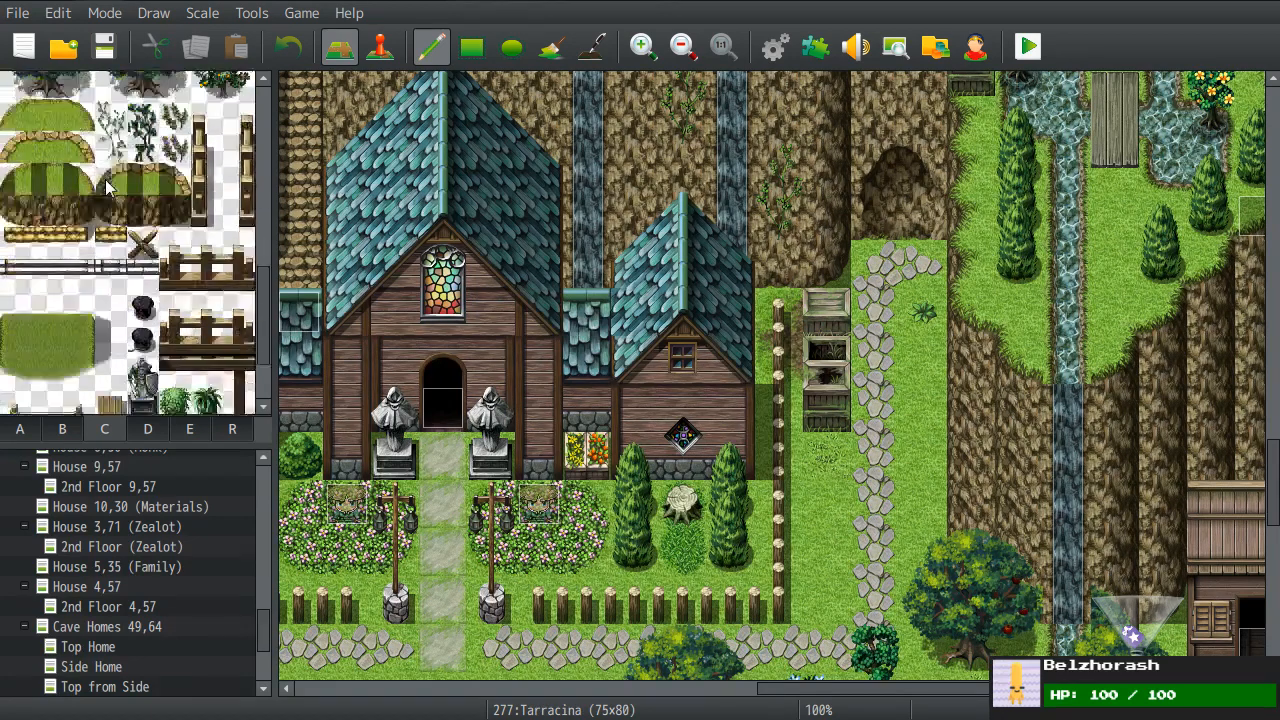
{"action": "left_click", "coordinate": [190, 429]}
{"action": "scroll", "coordinate": [72, 332], "scroll_direction": "down", "scroll_amount": 3}
{"action": "scroll", "coordinate": [72, 332], "scroll_direction": "down", "scroll_amount": 10}
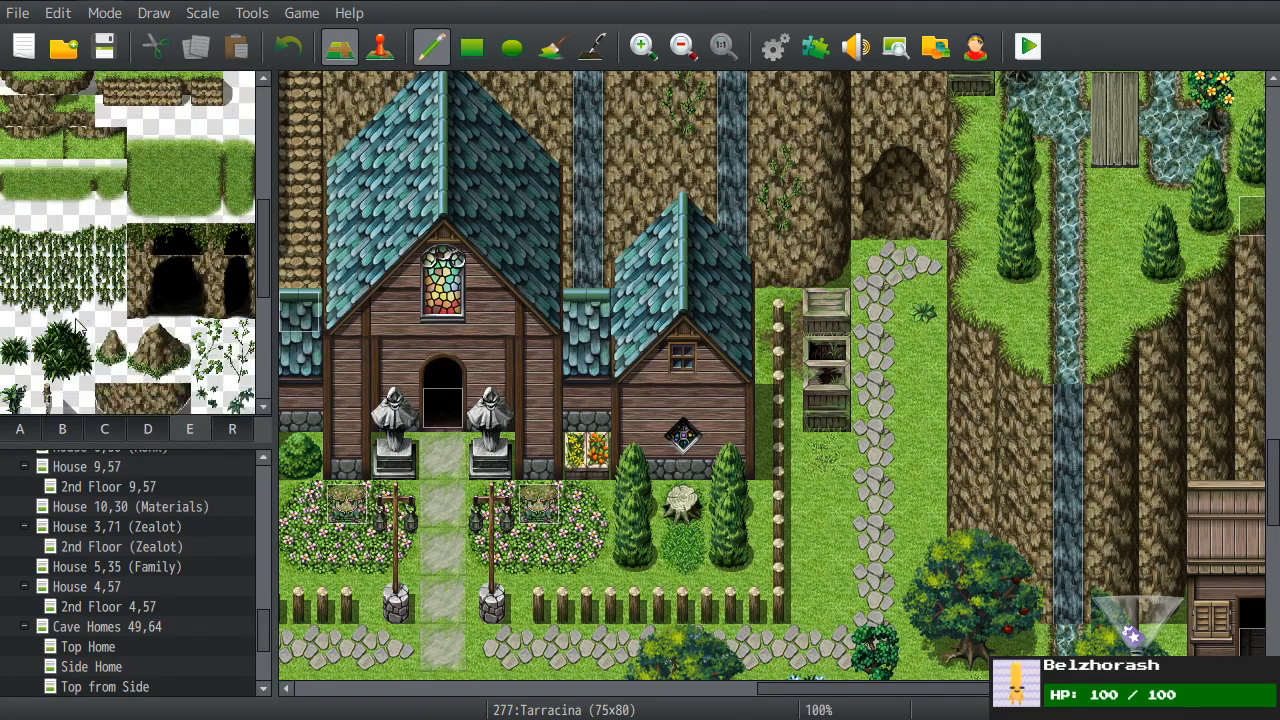
{"action": "scroll", "coordinate": [78, 325], "scroll_direction": "up", "scroll_amount": 10}
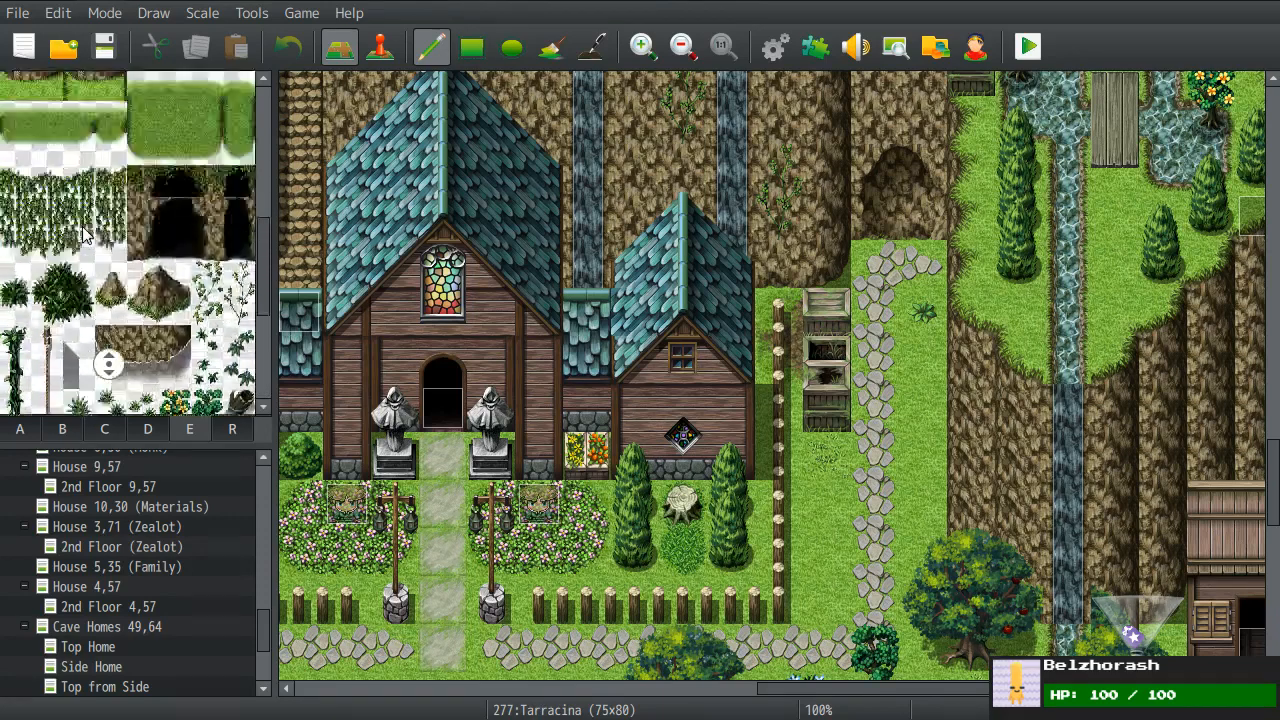
- Examine the Tarracina Bathhouse tileset's C sheet in the database
{"action": "left_click", "coordinate": [775, 46]}
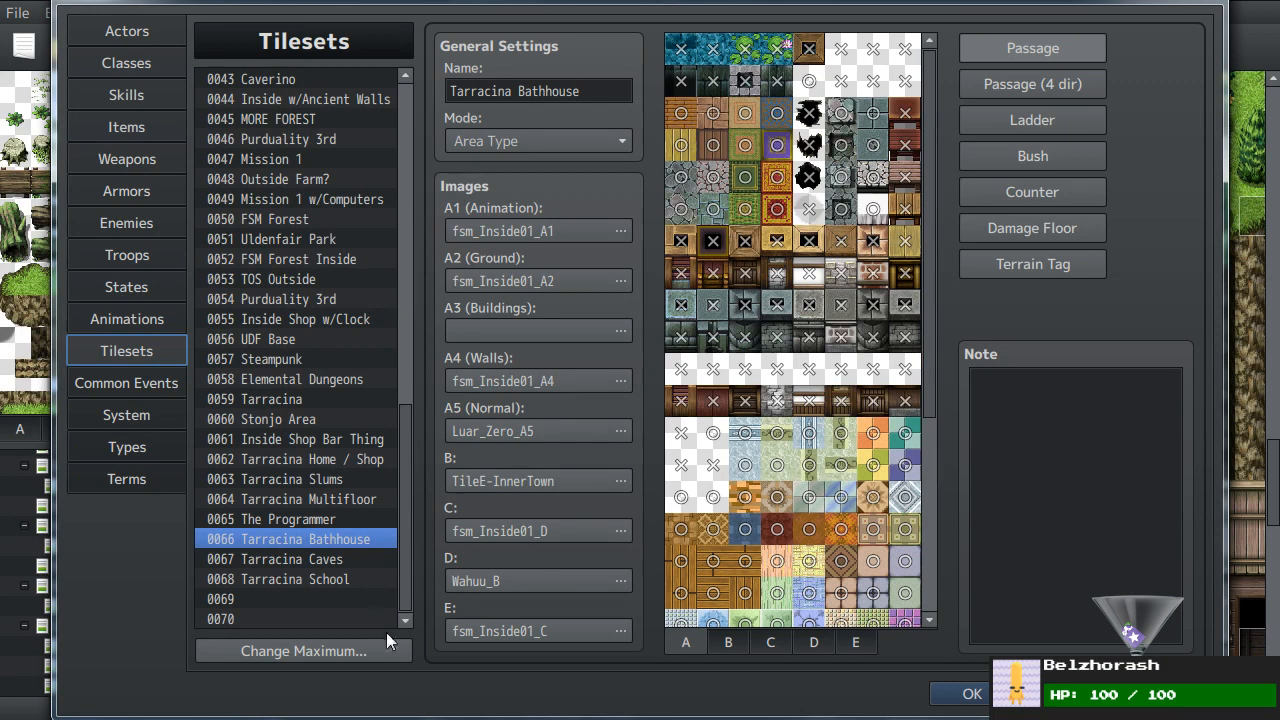
{"action": "left_click", "coordinate": [778, 641]}
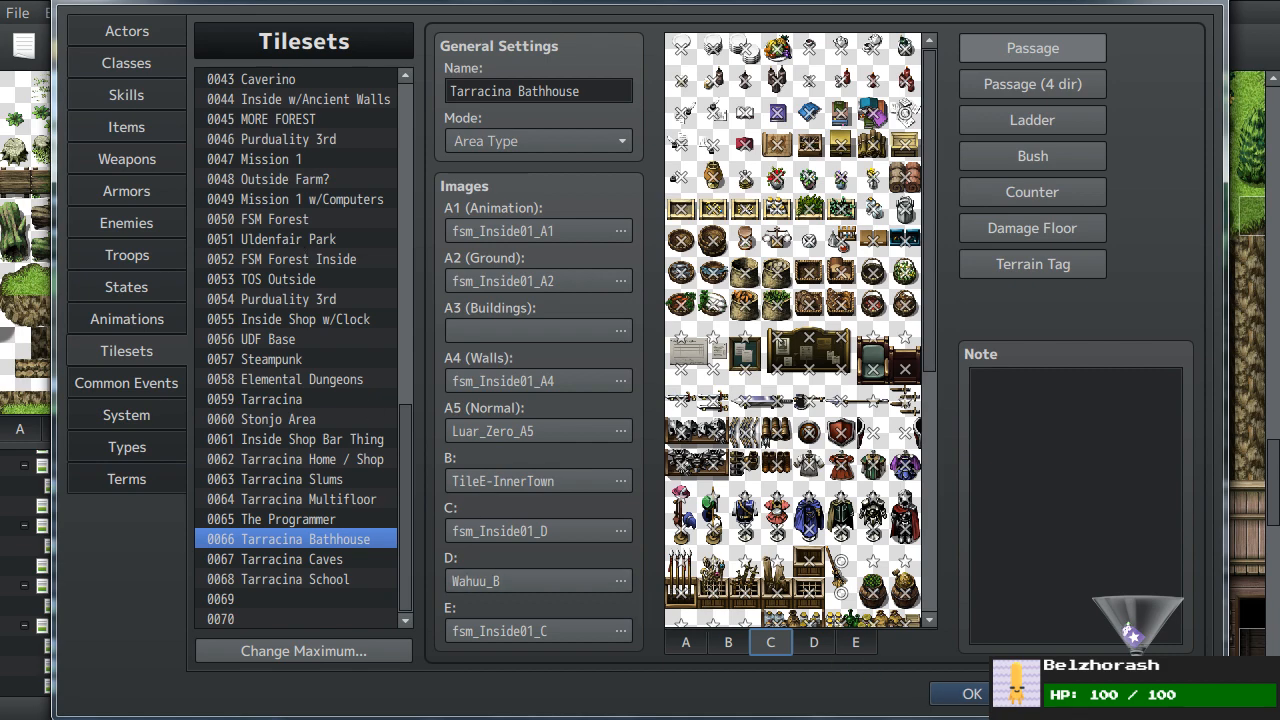
{"action": "left_click", "coordinate": [970, 693]}
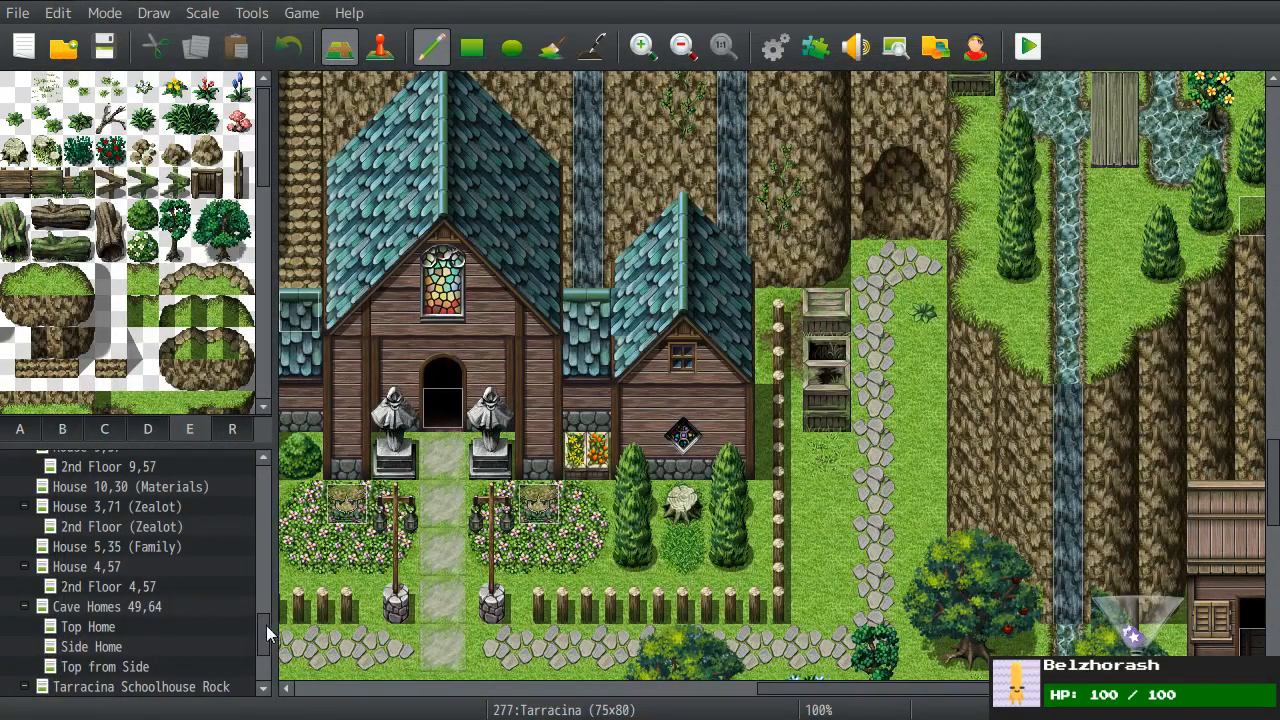
- Reopen the temple's Right Structure map and look over the furniture tiles on its E sheet
{"action": "scroll", "coordinate": [268, 635], "scroll_direction": "down", "scroll_amount": 2}
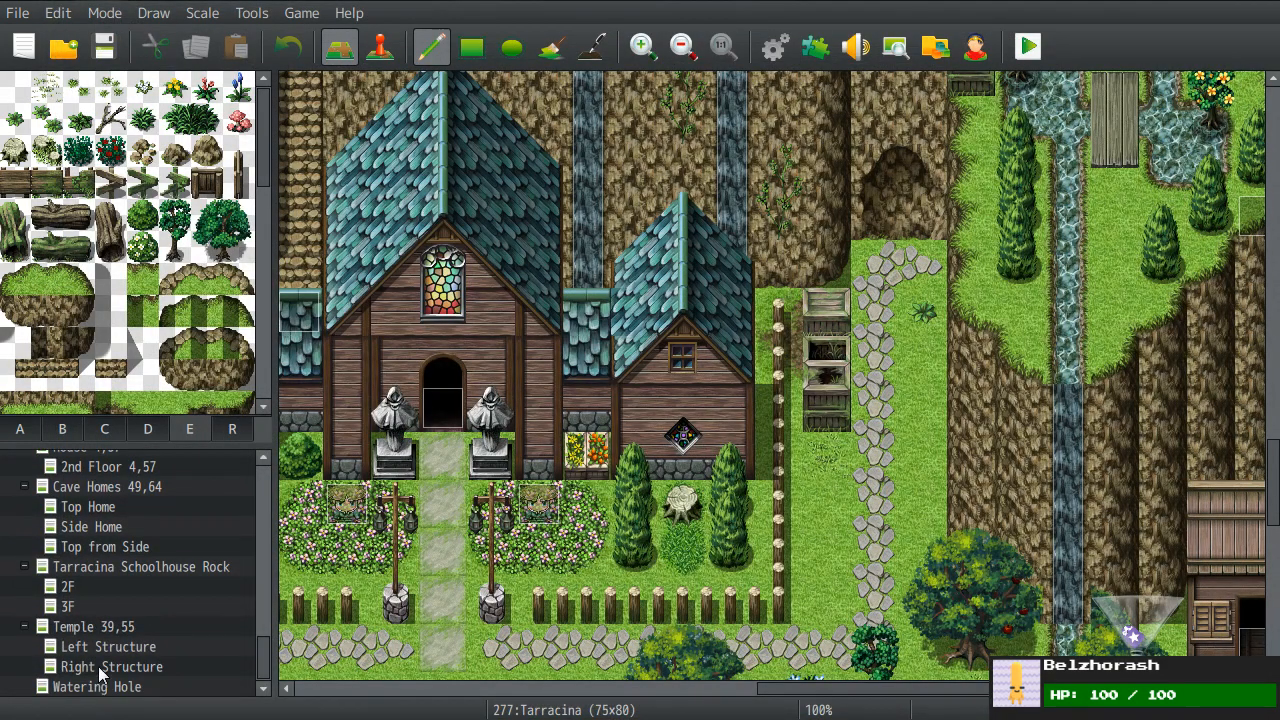
{"action": "left_click", "coordinate": [100, 673]}
{"action": "middle_click_drag", "start_coordinate": [634, 402], "coordinate": [676, 350]}
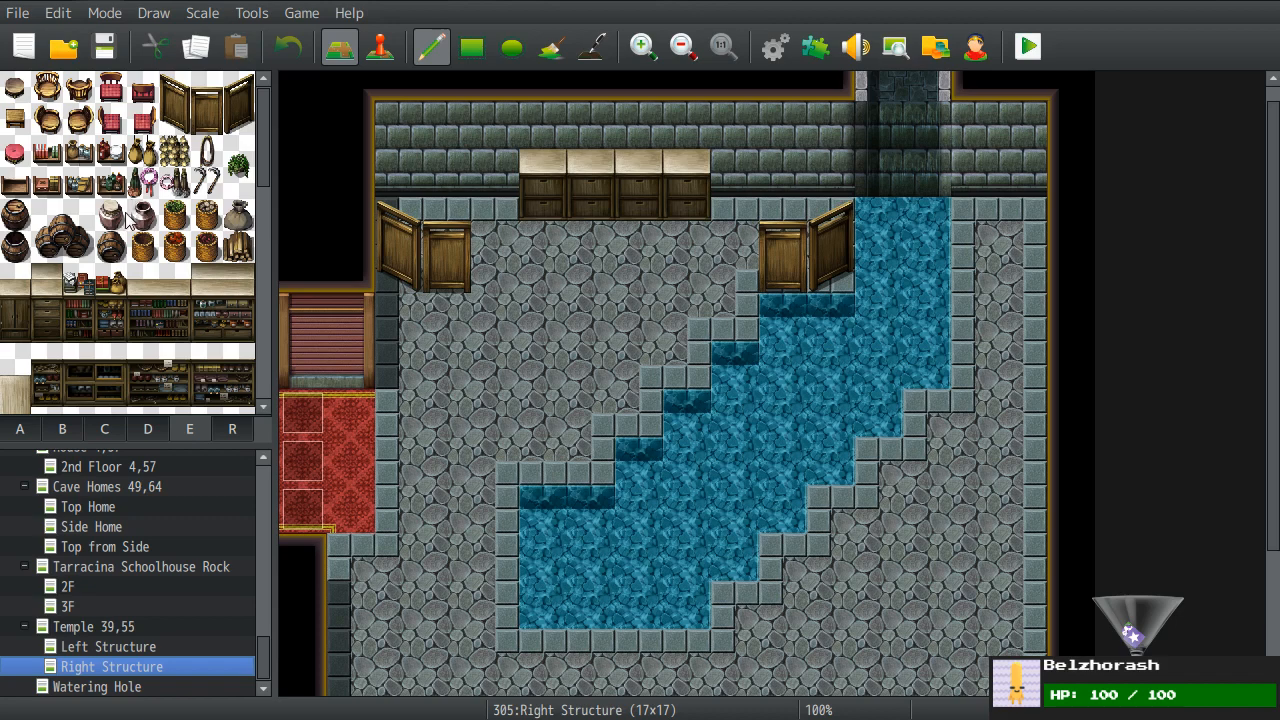
{"action": "scroll", "coordinate": [128, 240], "scroll_direction": "down", "scroll_amount": 3}
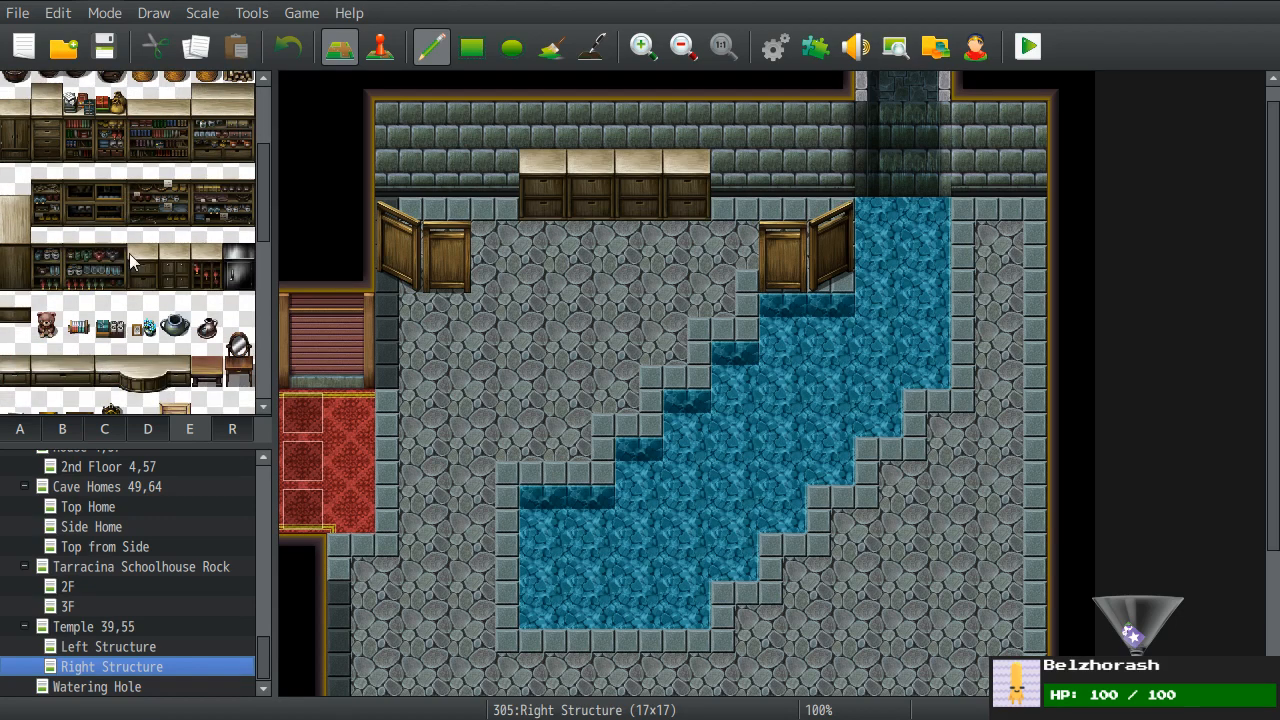
- Place four two-tile stone lanterns from the D sheet on the stone floor along the pool's stepped upper-left edge
{"action": "left_click", "coordinate": [148, 428]}
{"action": "scroll", "coordinate": [120, 280], "scroll_direction": "up", "scroll_amount": 5}
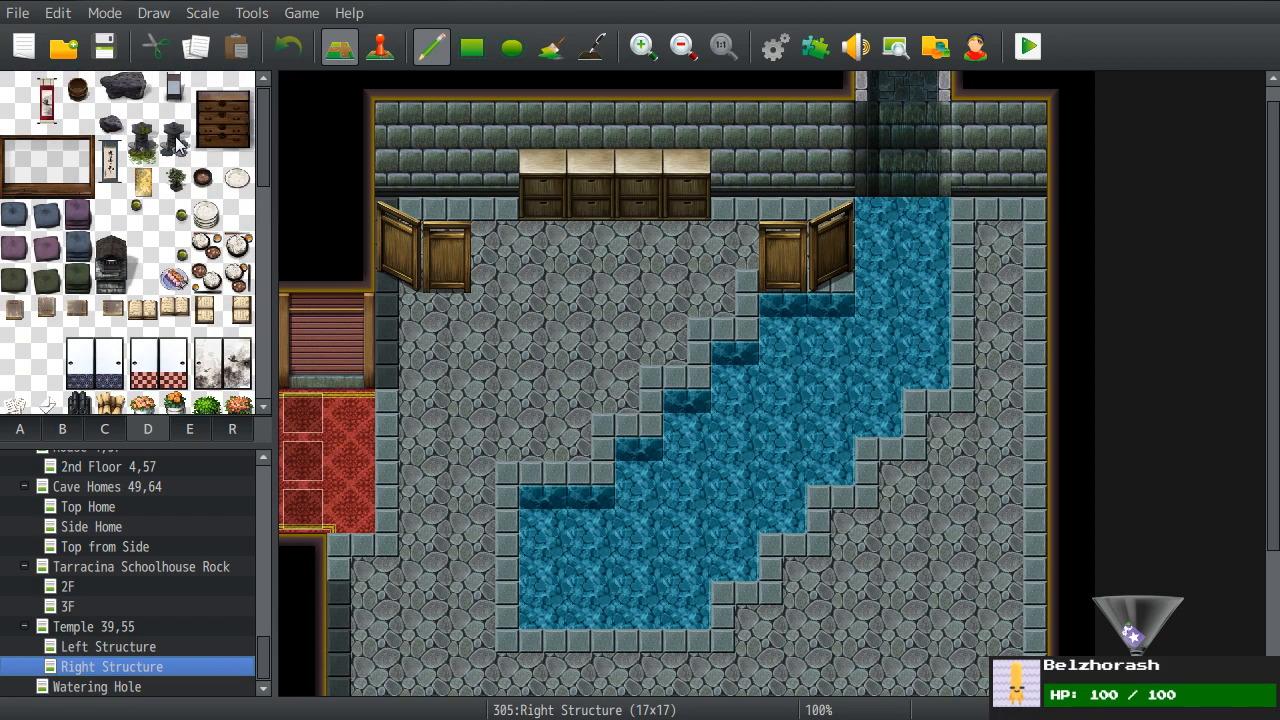
{"action": "left_click_drag", "start_coordinate": [175, 118], "coordinate": [175, 150]}
{"action": "left_click", "coordinate": [695, 325]}
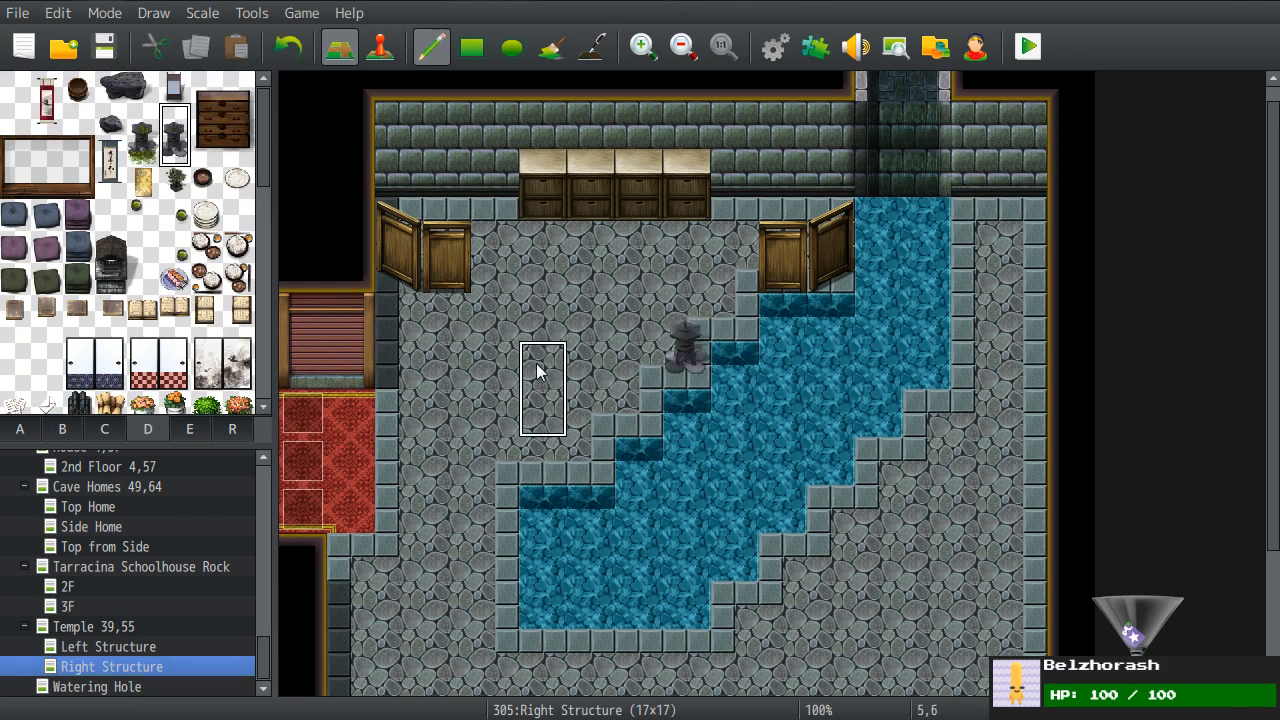
{"action": "key", "text": "ctrl+z"}
{"action": "left_click", "coordinate": [632, 338]}
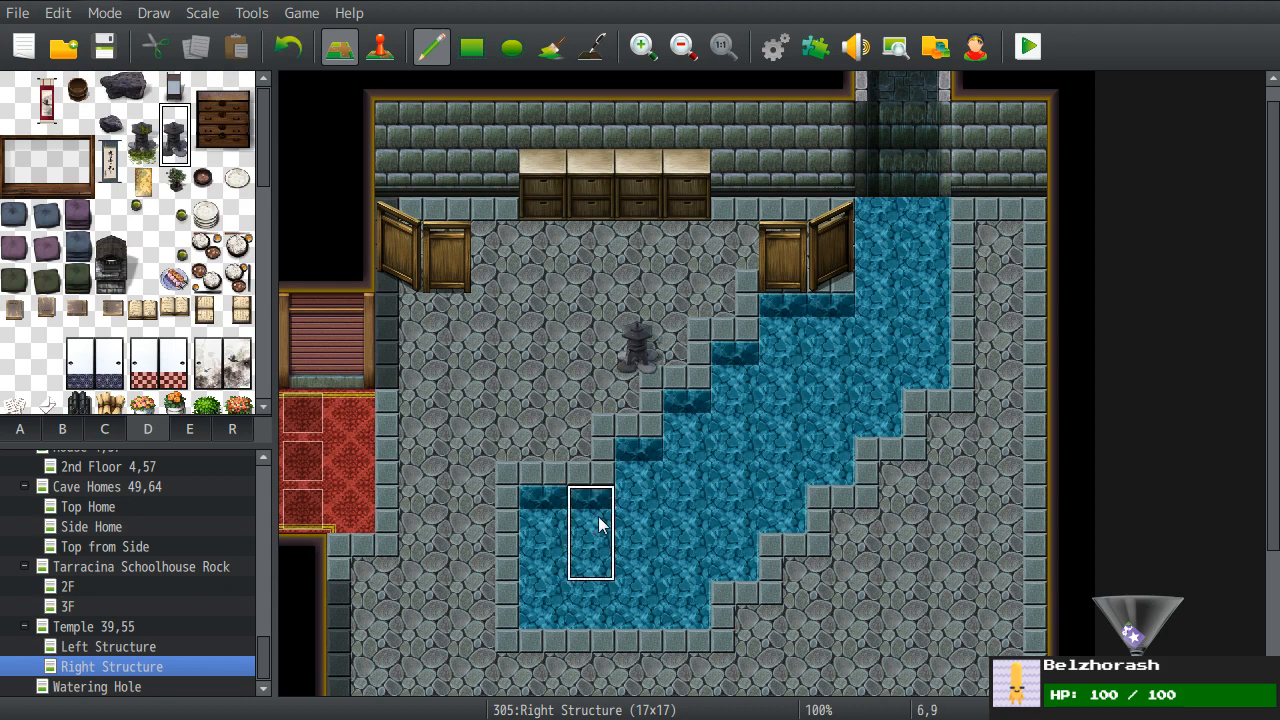
{"action": "left_click", "coordinate": [590, 385]}
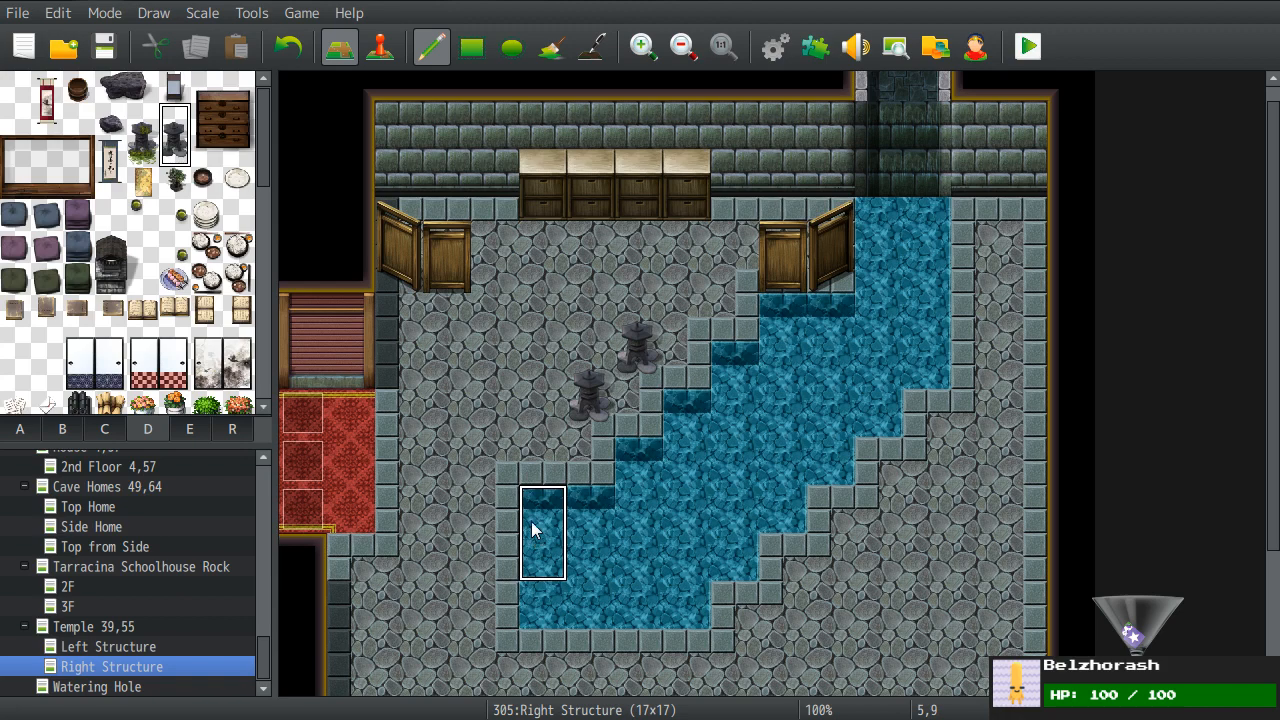
{"action": "left_click", "coordinate": [494, 437]}
{"action": "left_click", "coordinate": [686, 296]}
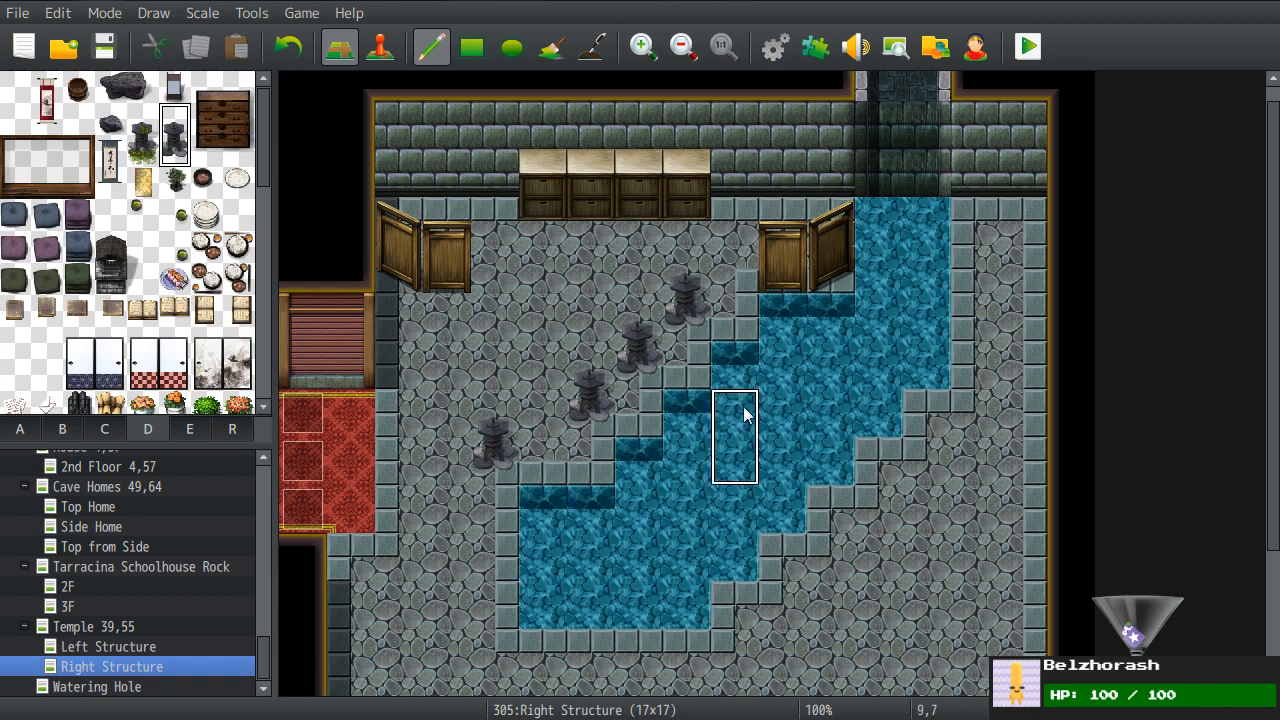
- Place six more stone lanterns diagonally along the pool's stepped lower-right edge
{"action": "left_click", "coordinate": [922, 432]}
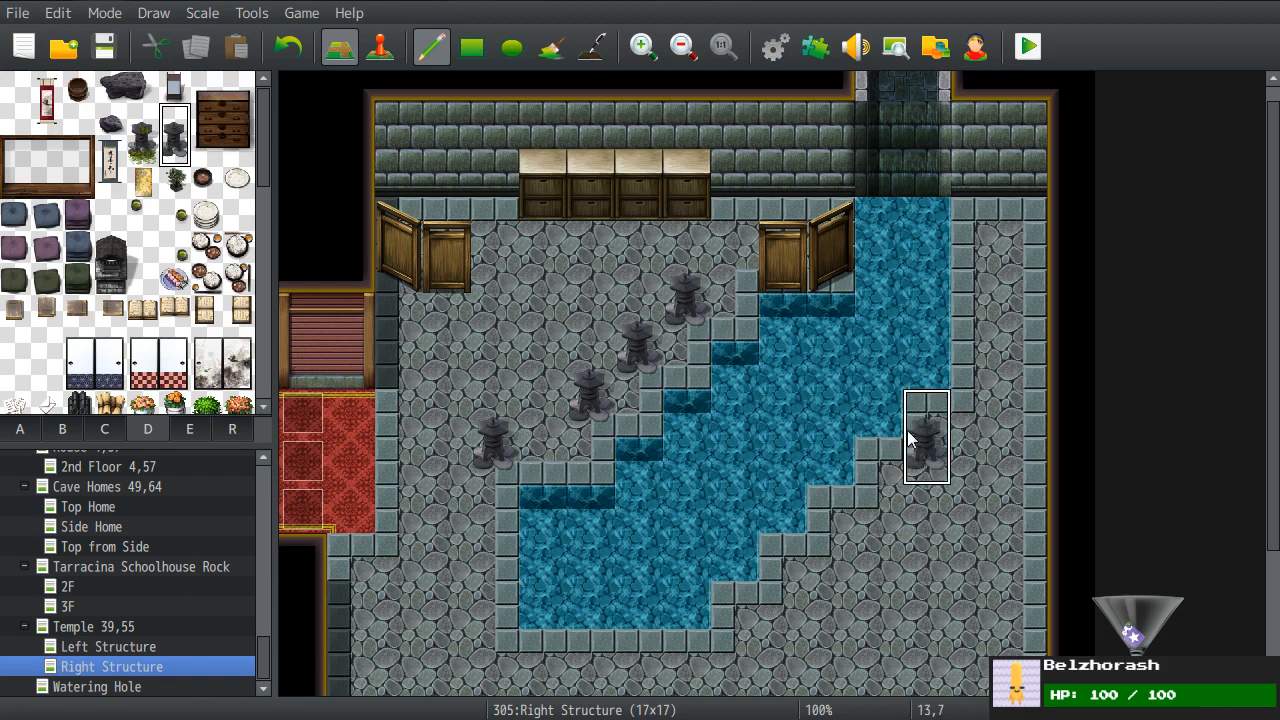
{"action": "left_click", "coordinate": [880, 510]}
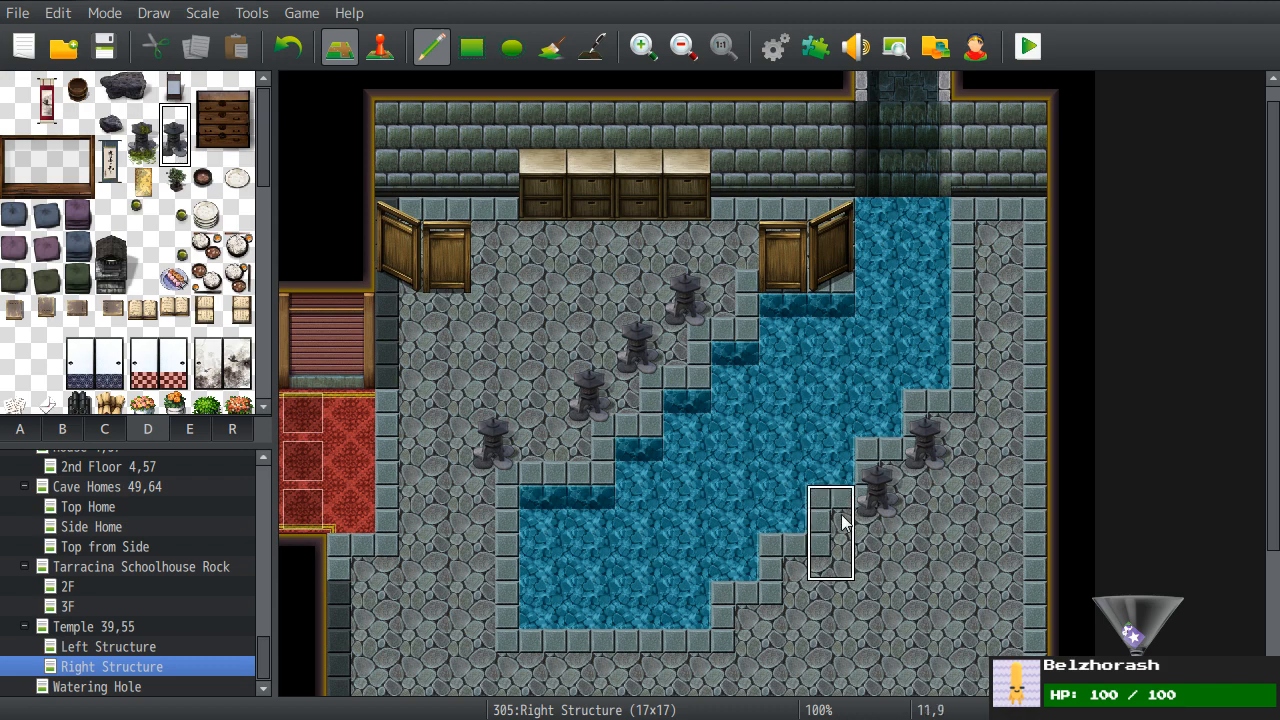
{"action": "left_click", "coordinate": [830, 550]}
{"action": "left_click", "coordinate": [786, 585]}
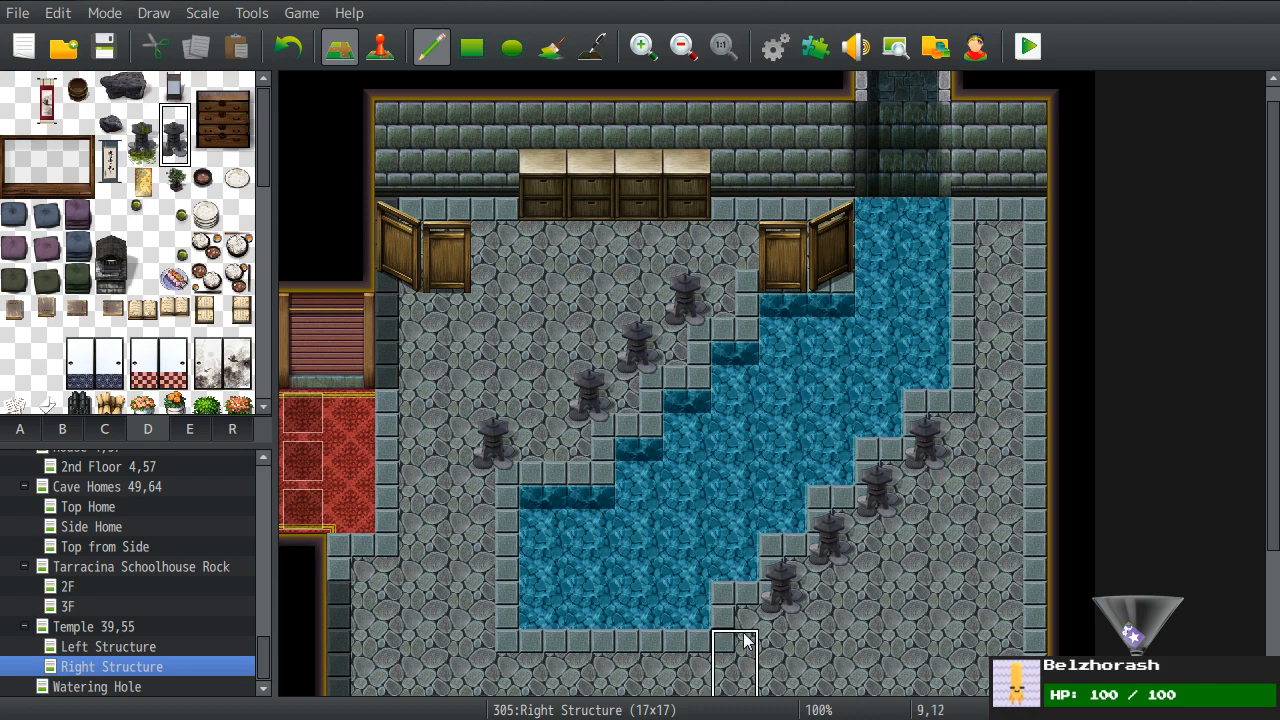
{"action": "left_click", "coordinate": [745, 641]}
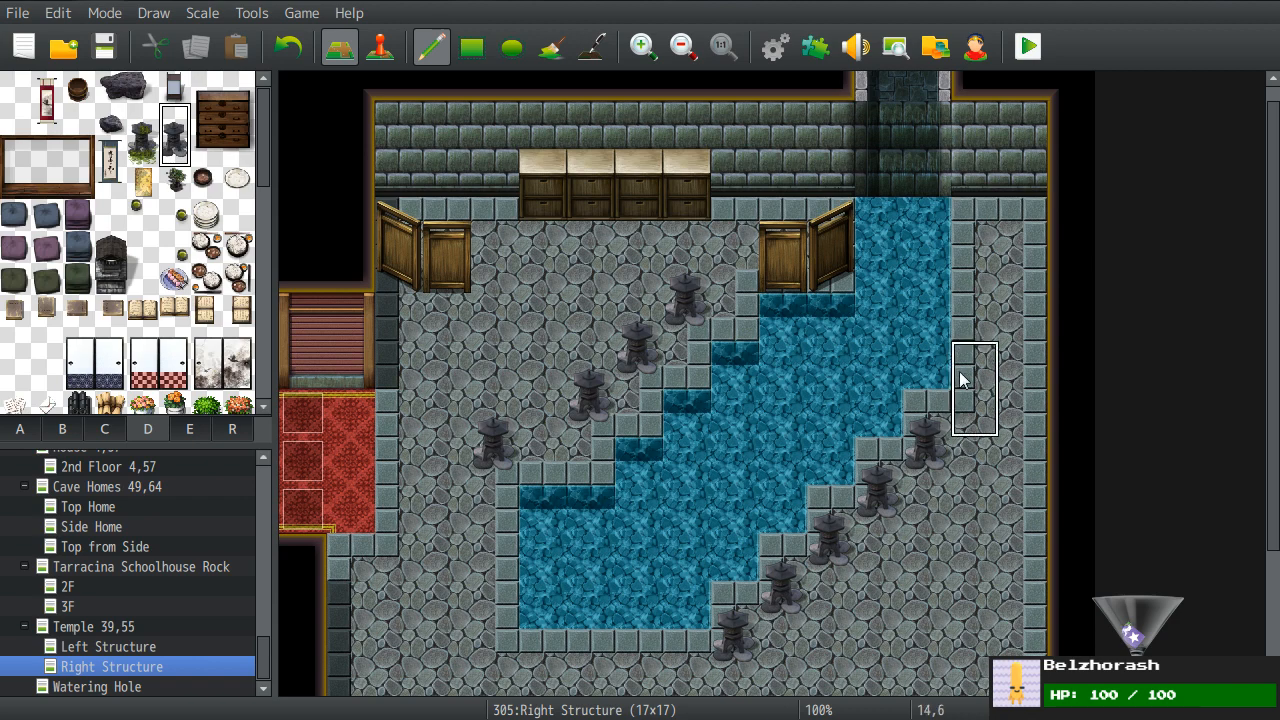
{"action": "left_click", "coordinate": [970, 410]}
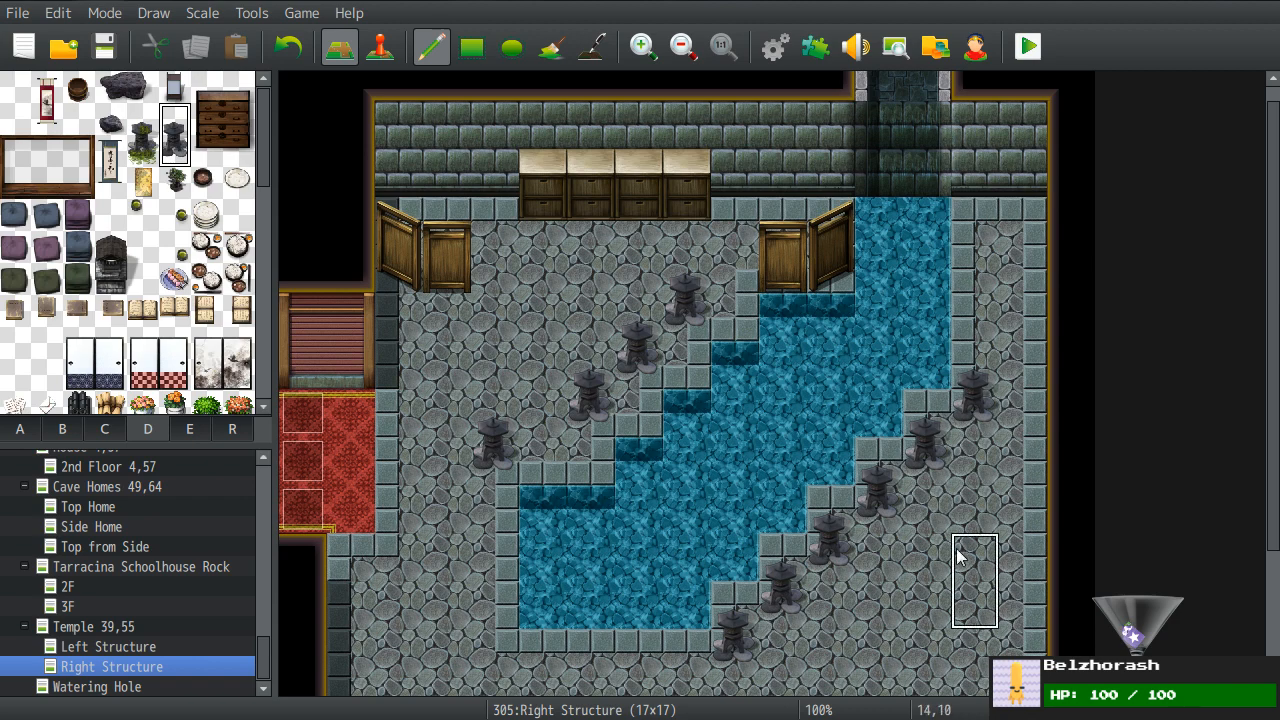
- Look through the D sheet for further bathhouse furnishings
{"action": "right_click", "coordinate": [791, 404]}
{"action": "scroll", "coordinate": [750, 390], "scroll_direction": "down", "scroll_amount": 3}
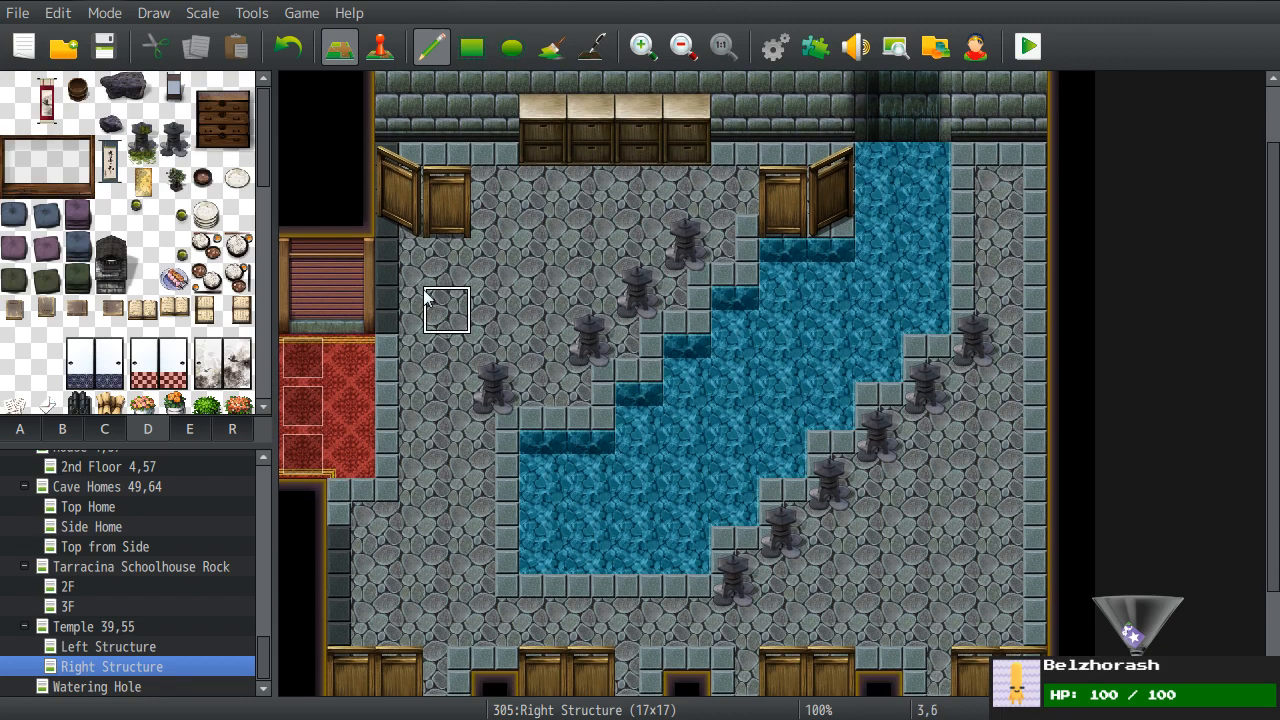
{"action": "scroll", "coordinate": [133, 224], "scroll_direction": "down", "scroll_amount": 5}
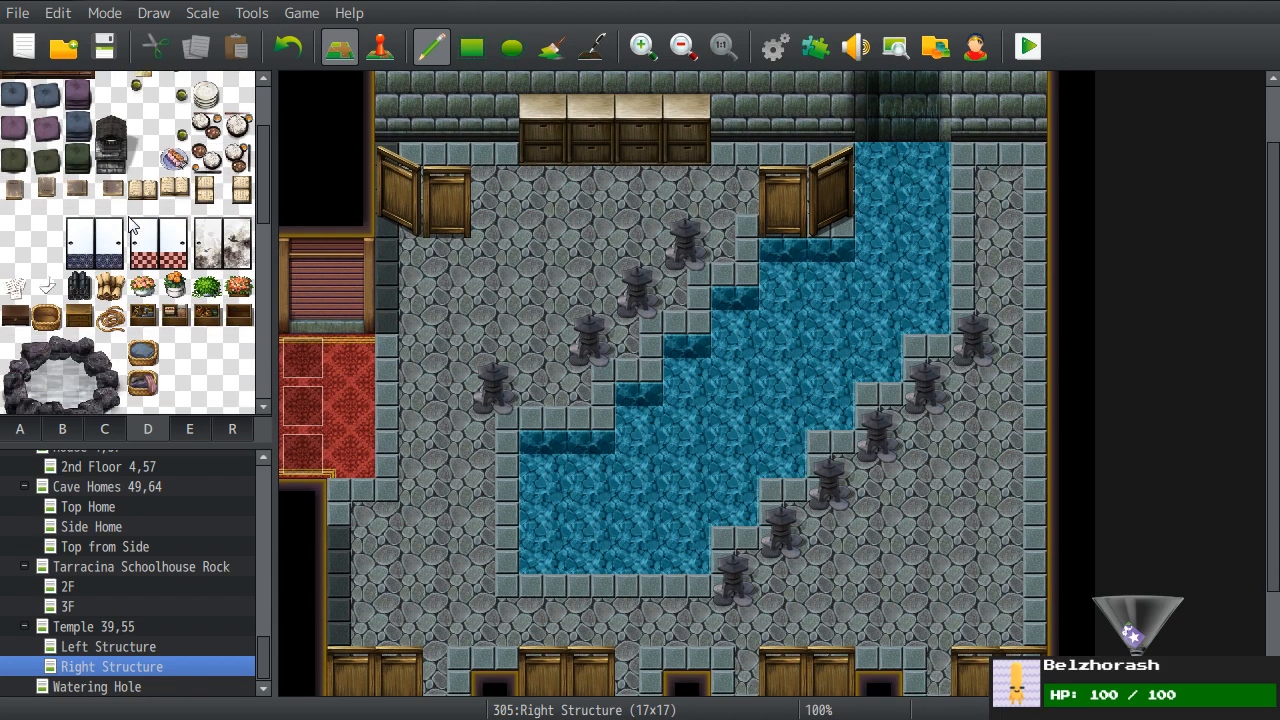
{"action": "scroll", "coordinate": [128, 222], "scroll_direction": "down", "scroll_amount": 3}
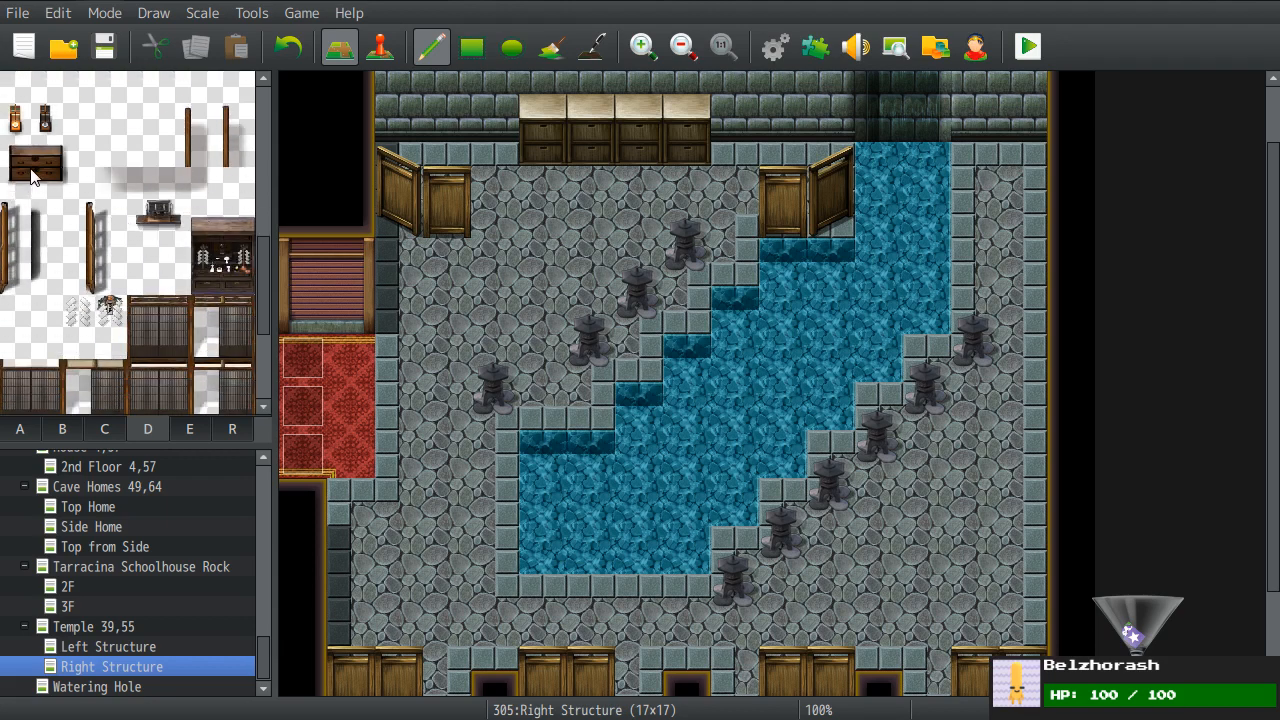
{"action": "scroll", "coordinate": [535, 330], "scroll_direction": "up", "scroll_amount": 1}
{"action": "scroll", "coordinate": [156, 212], "scroll_direction": "down", "scroll_amount": 1}
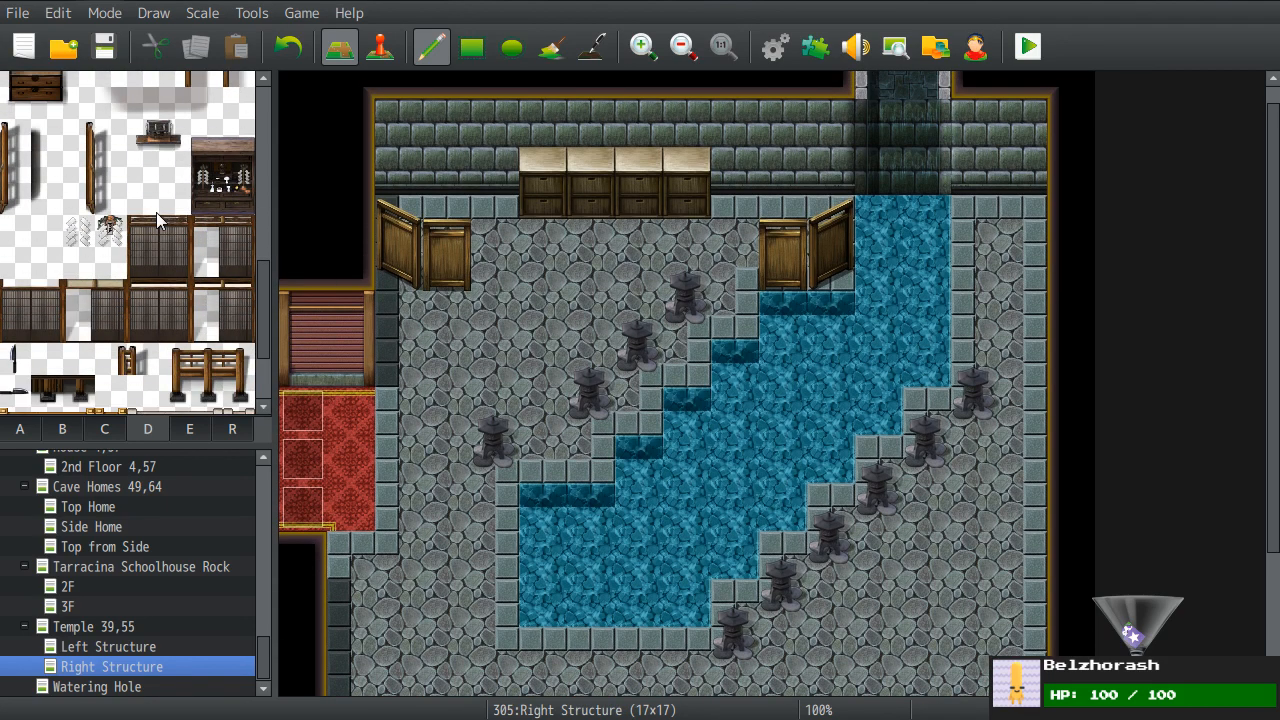
{"action": "scroll", "coordinate": [156, 213], "scroll_direction": "down", "scroll_amount": 2}
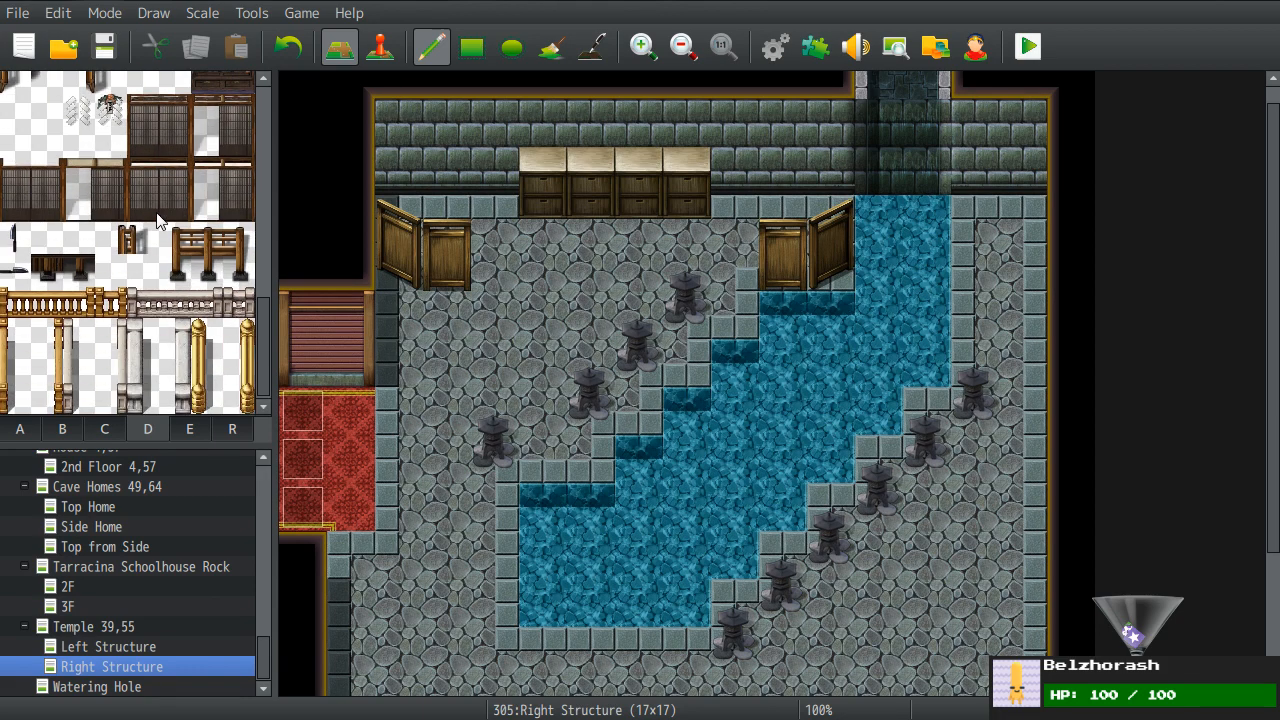
{"action": "scroll", "coordinate": [156, 220], "scroll_direction": "up", "scroll_amount": 3}
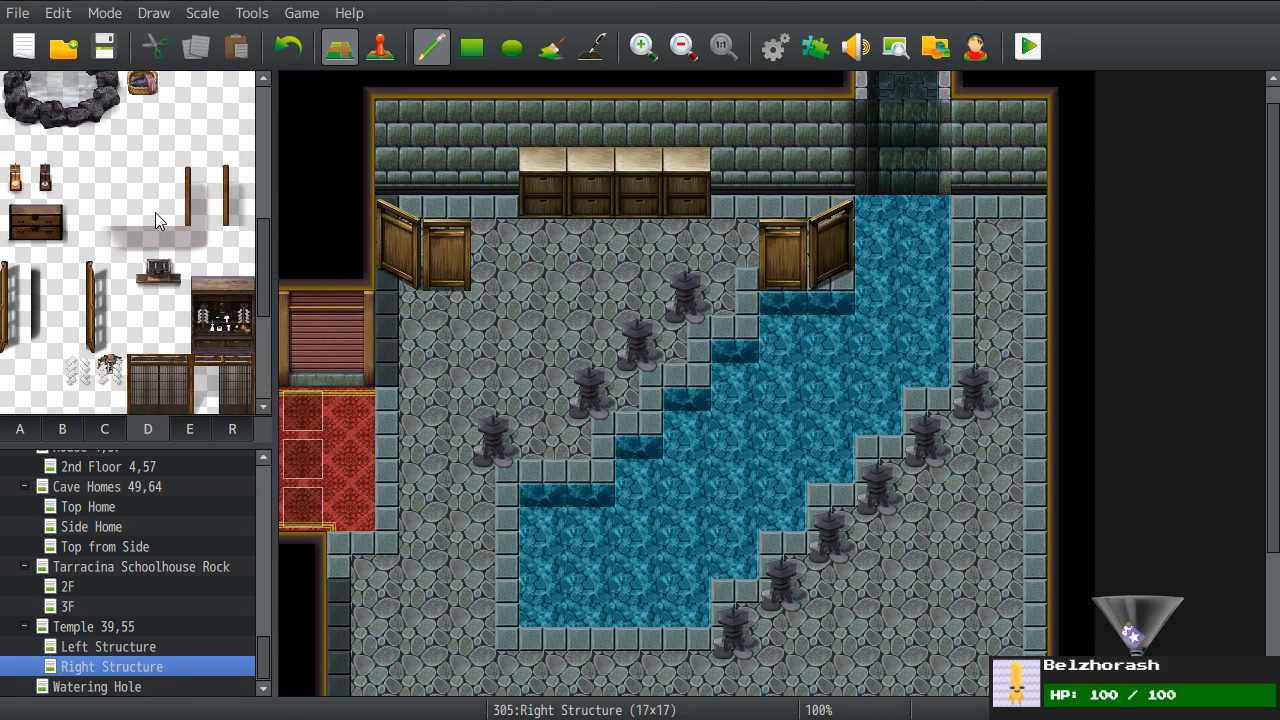
{"action": "scroll", "coordinate": [155, 212], "scroll_direction": "up", "scroll_amount": 2}
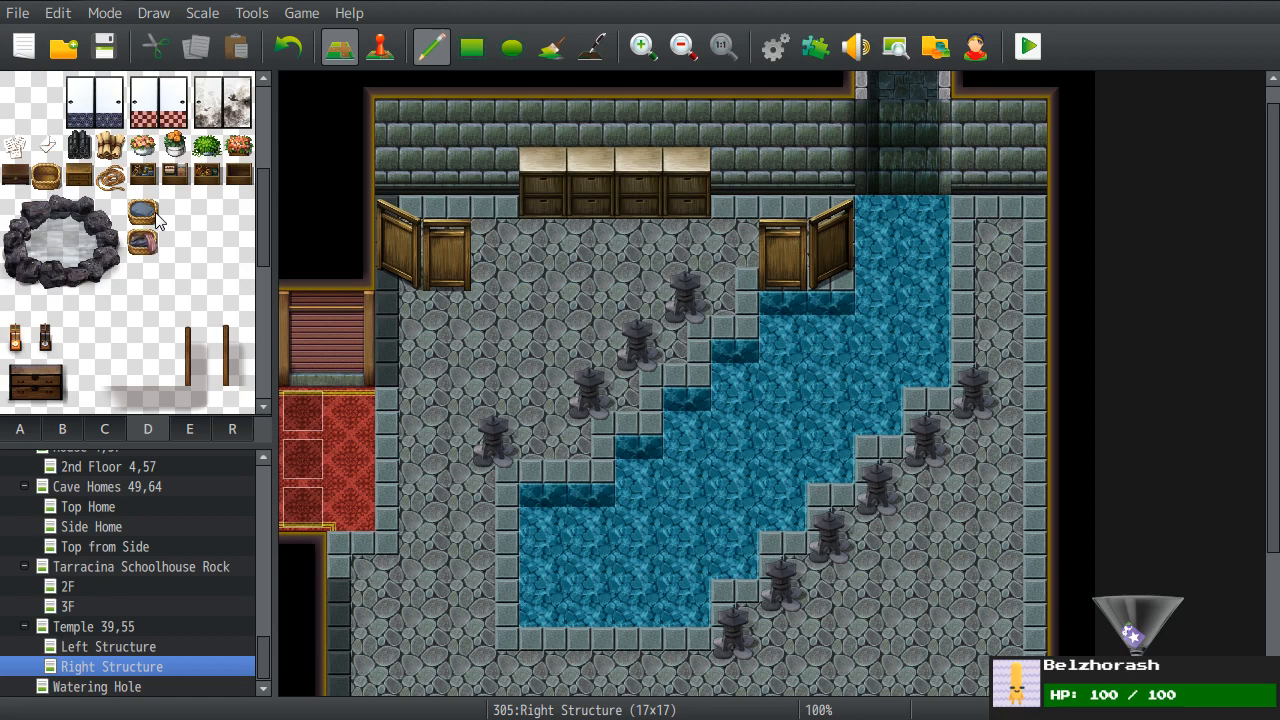
{"action": "scroll", "coordinate": [156, 218], "scroll_direction": "up", "scroll_amount": 2}
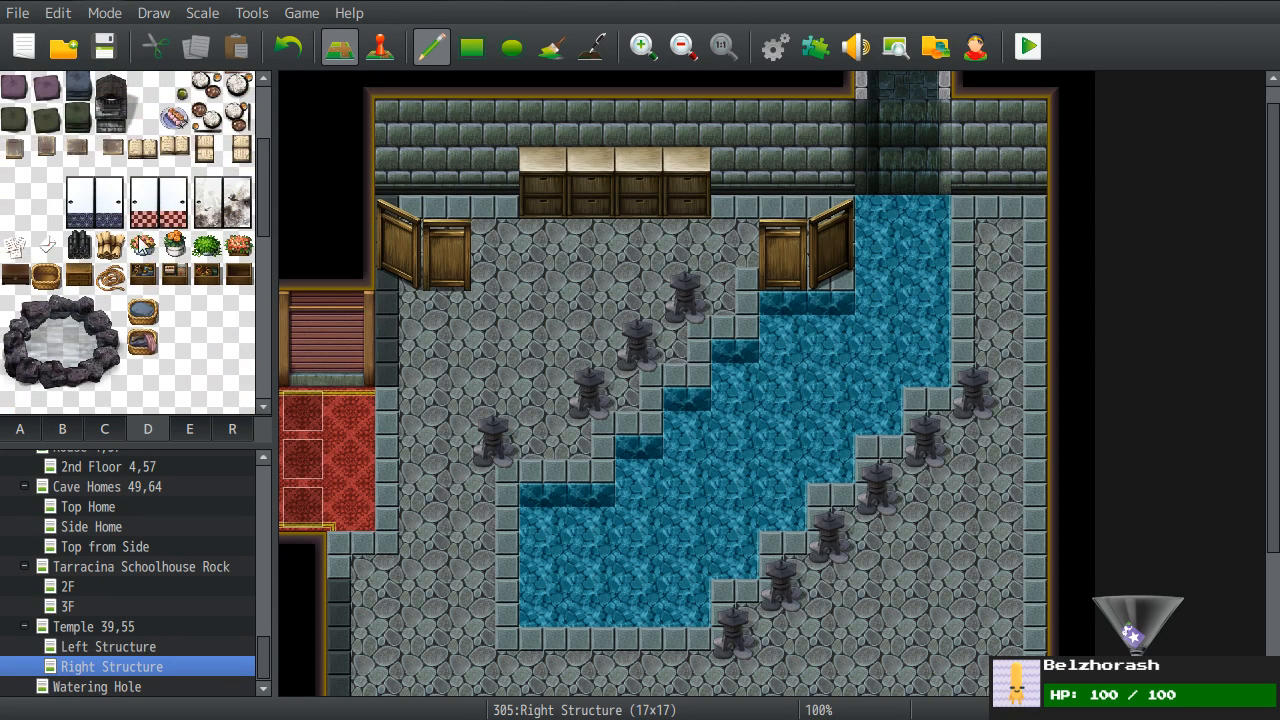
- Place wicker baskets beside the entrance stairs and in the first and third tiled stalls along the bottom wall
{"action": "left_click", "coordinate": [46, 279]}
{"action": "left_click", "coordinate": [398, 360]}
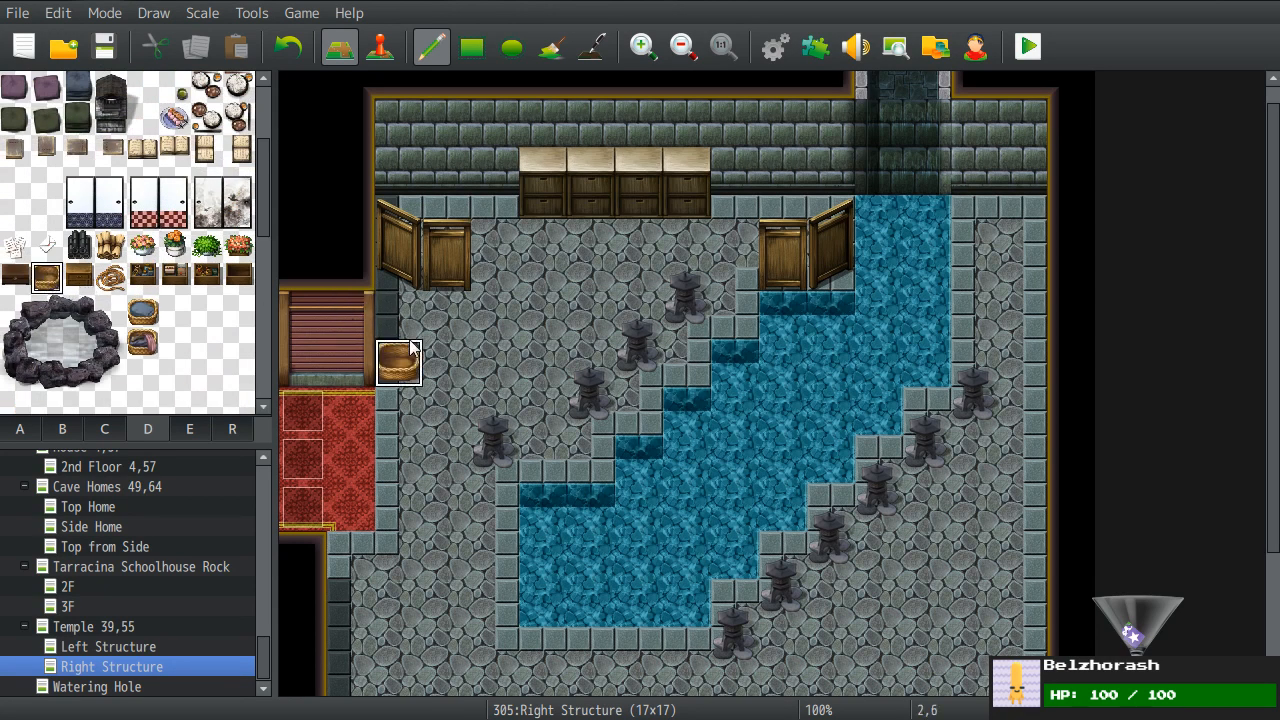
{"action": "scroll", "coordinate": [338, 340], "scroll_direction": "down", "scroll_amount": 3}
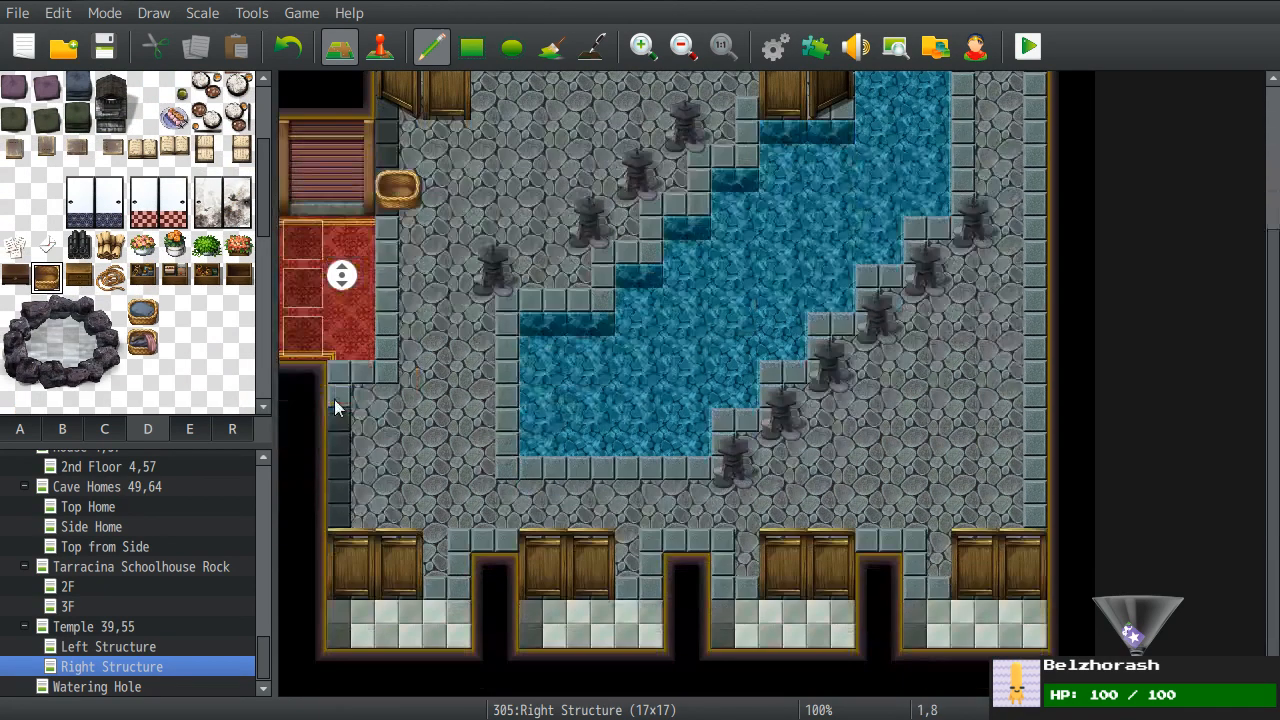
{"action": "left_click", "coordinate": [350, 623]}
{"action": "left_click", "coordinate": [830, 622]}
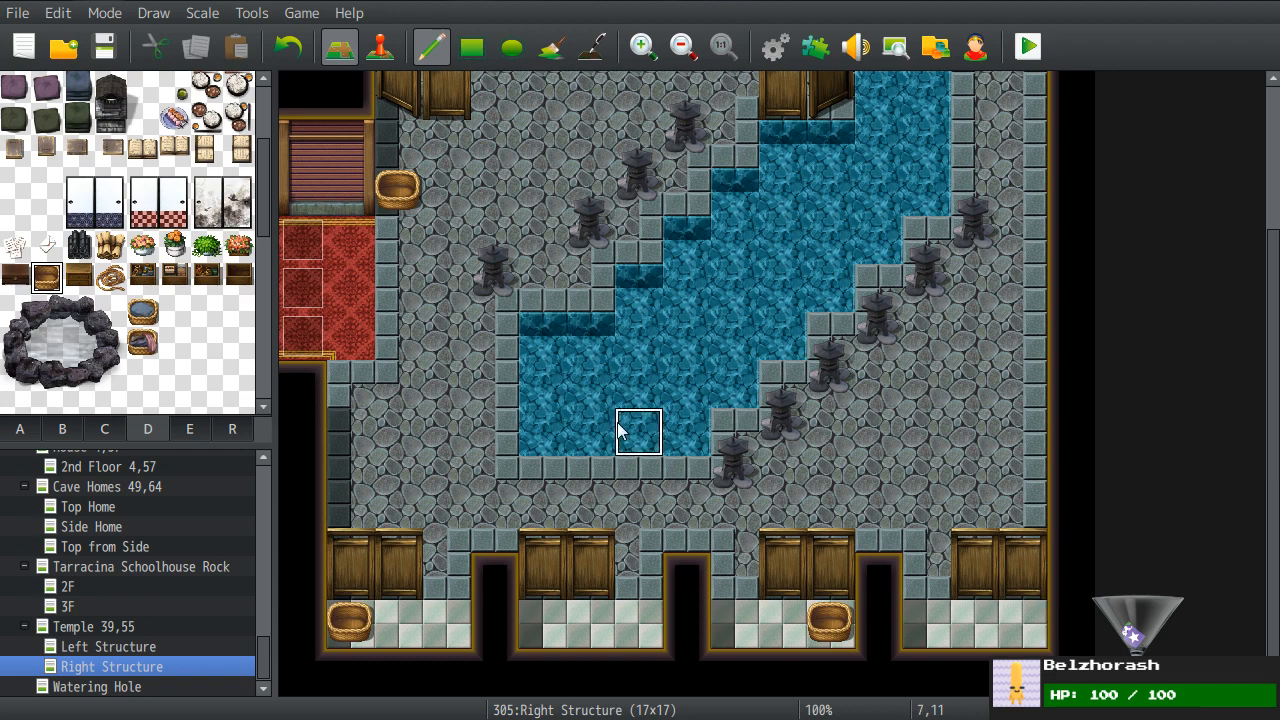
{"action": "scroll", "coordinate": [617, 430], "scroll_direction": "up", "scroll_amount": 4}
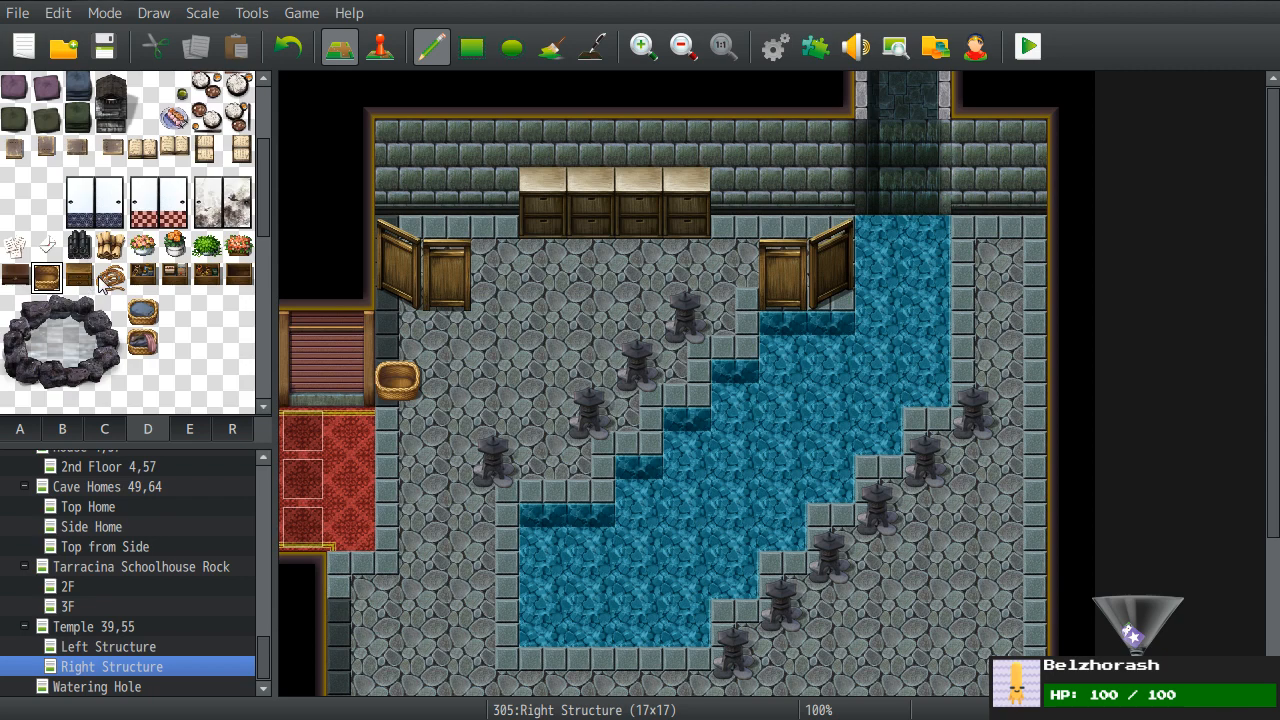
- Hang leafy green plants from the D sheet on the back wall, one on each side of the water channel
{"action": "left_click", "coordinate": [206, 245]}
{"action": "left_click", "coordinate": [801, 158]}
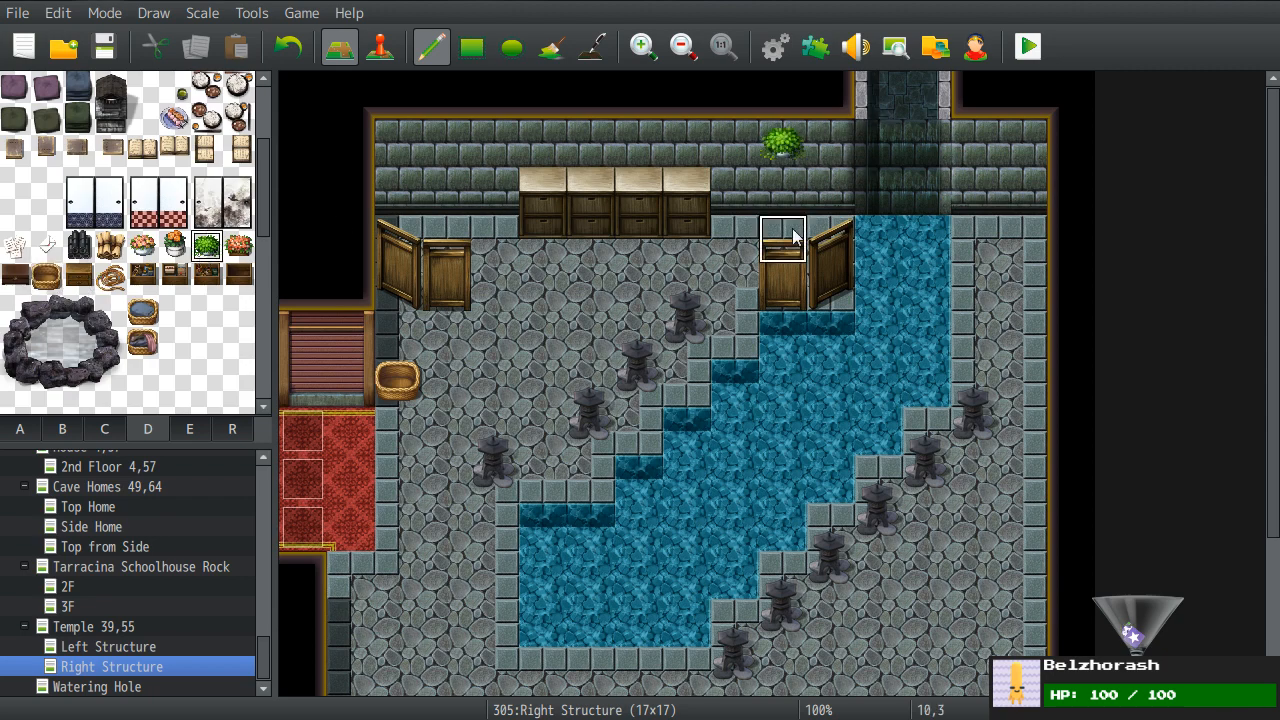
{"action": "left_click", "coordinate": [1022, 145]}
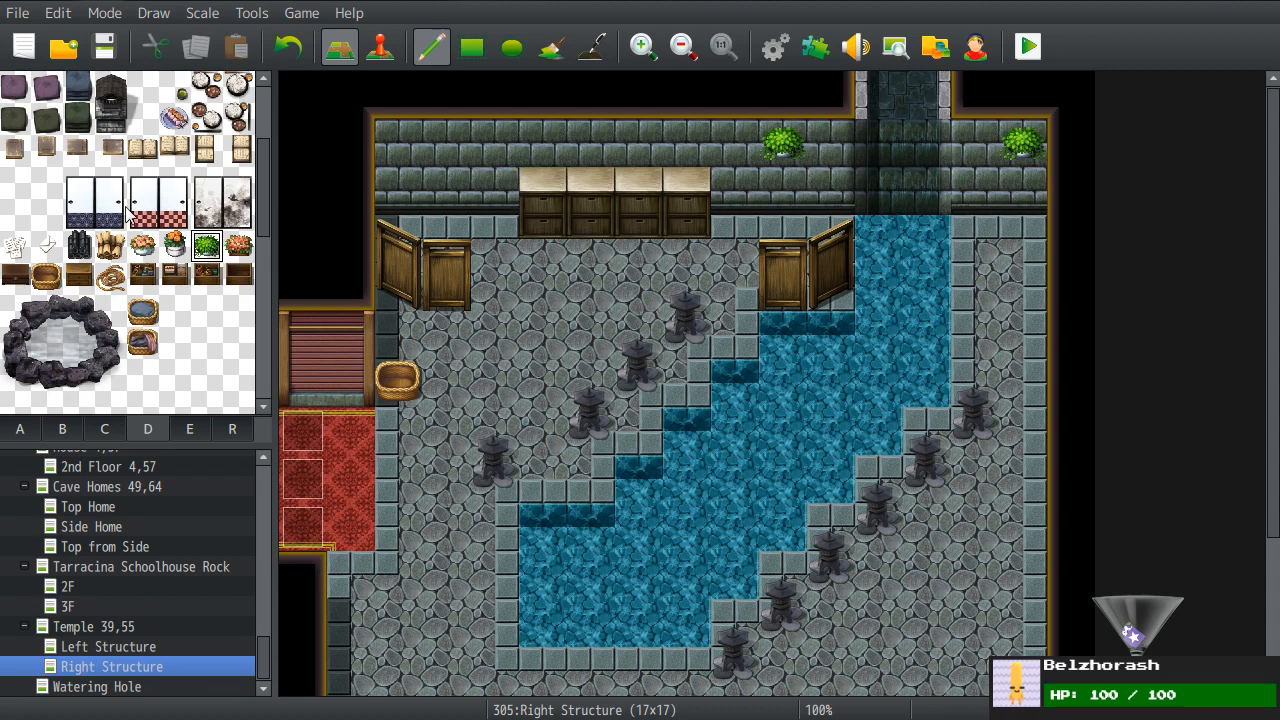
- Place two-tile potted palms from the E sheet at the upper and lower corners of the red-carpeted entrance
{"action": "scroll", "coordinate": [128, 212], "scroll_direction": "down", "scroll_amount": 8}
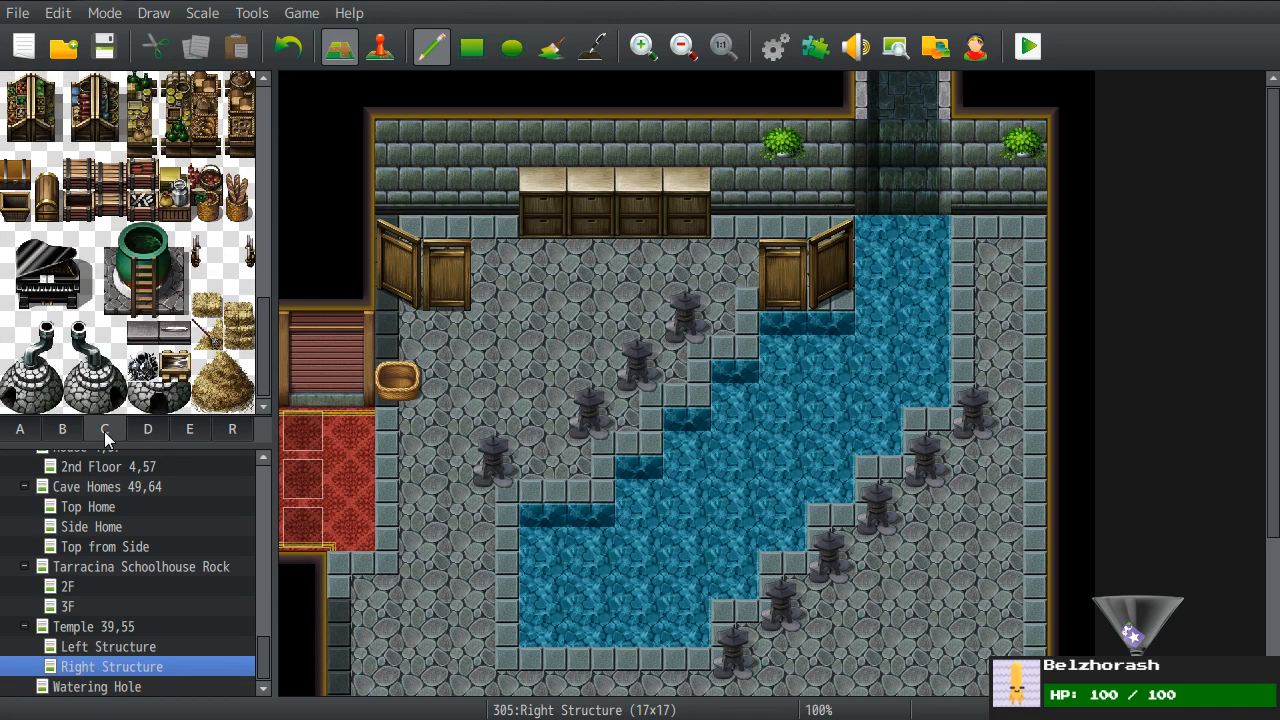
{"action": "left_click", "coordinate": [200, 433]}
{"action": "scroll", "coordinate": [110, 333], "scroll_direction": "down", "scroll_amount": 3}
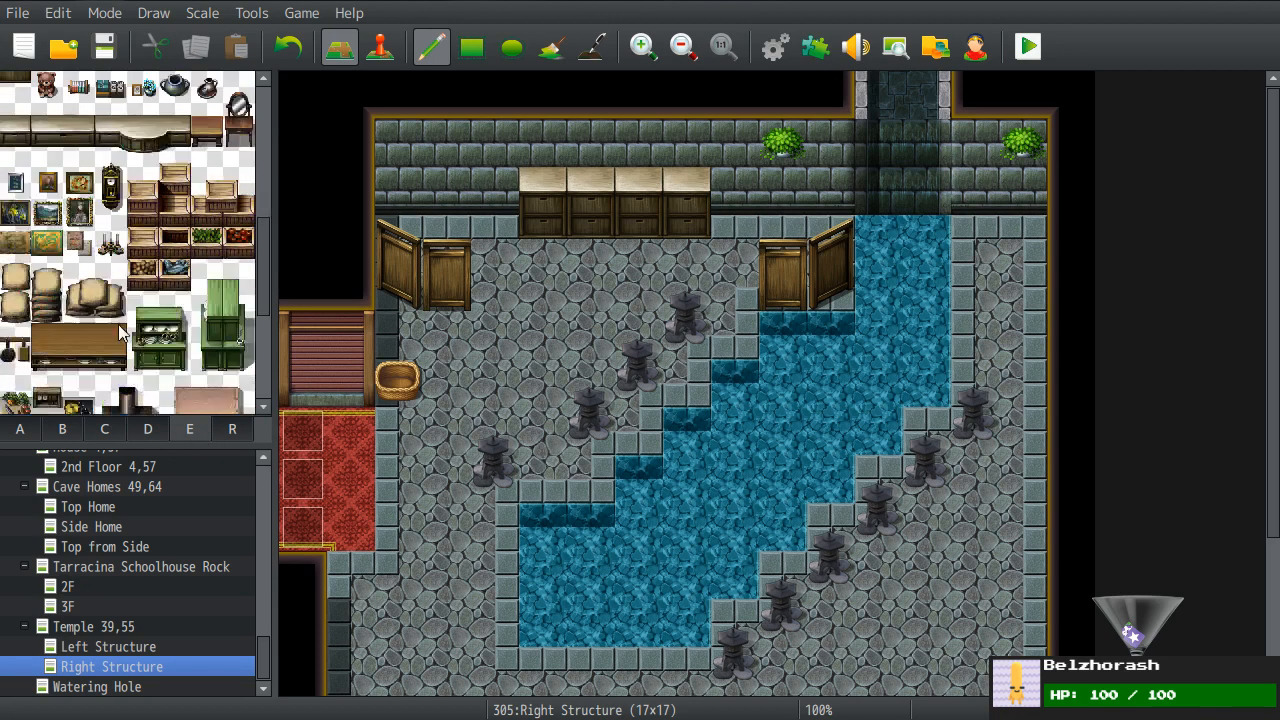
{"action": "scroll", "coordinate": [120, 333], "scroll_direction": "down", "scroll_amount": 5}
{"action": "left_click", "coordinate": [207, 350]}
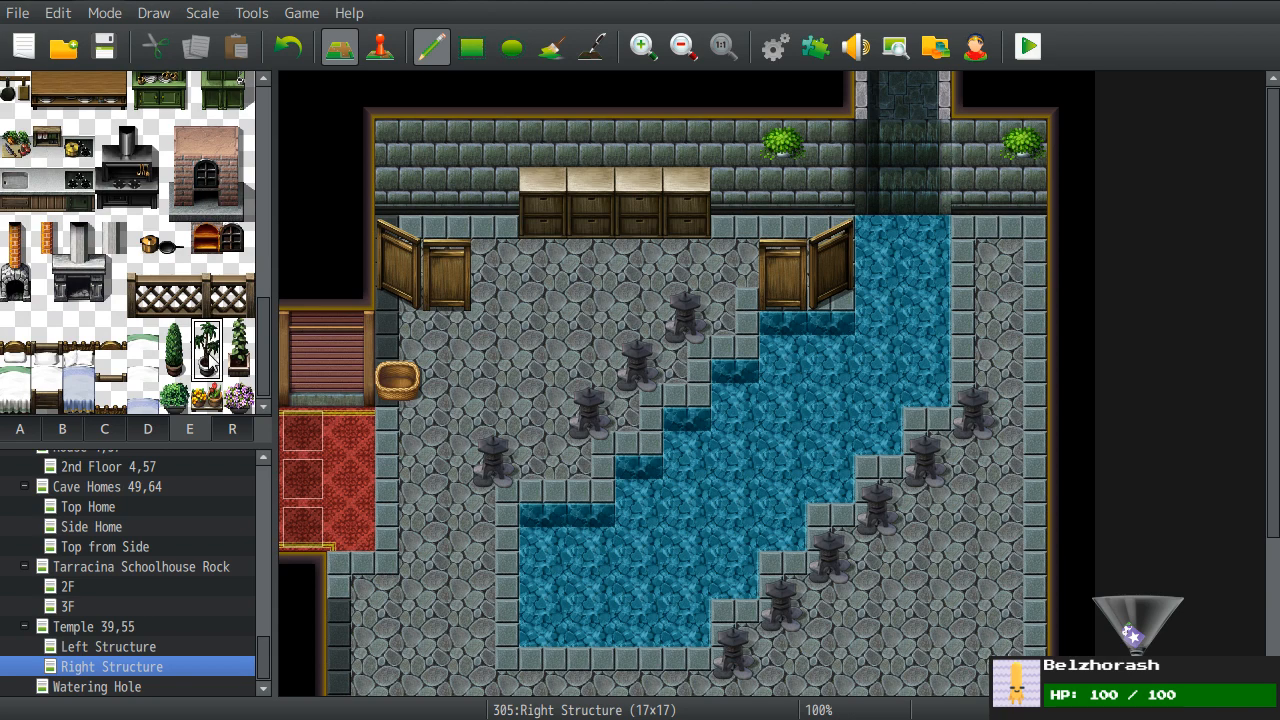
{"action": "scroll", "coordinate": [458, 400], "scroll_direction": "down", "scroll_amount": 5}
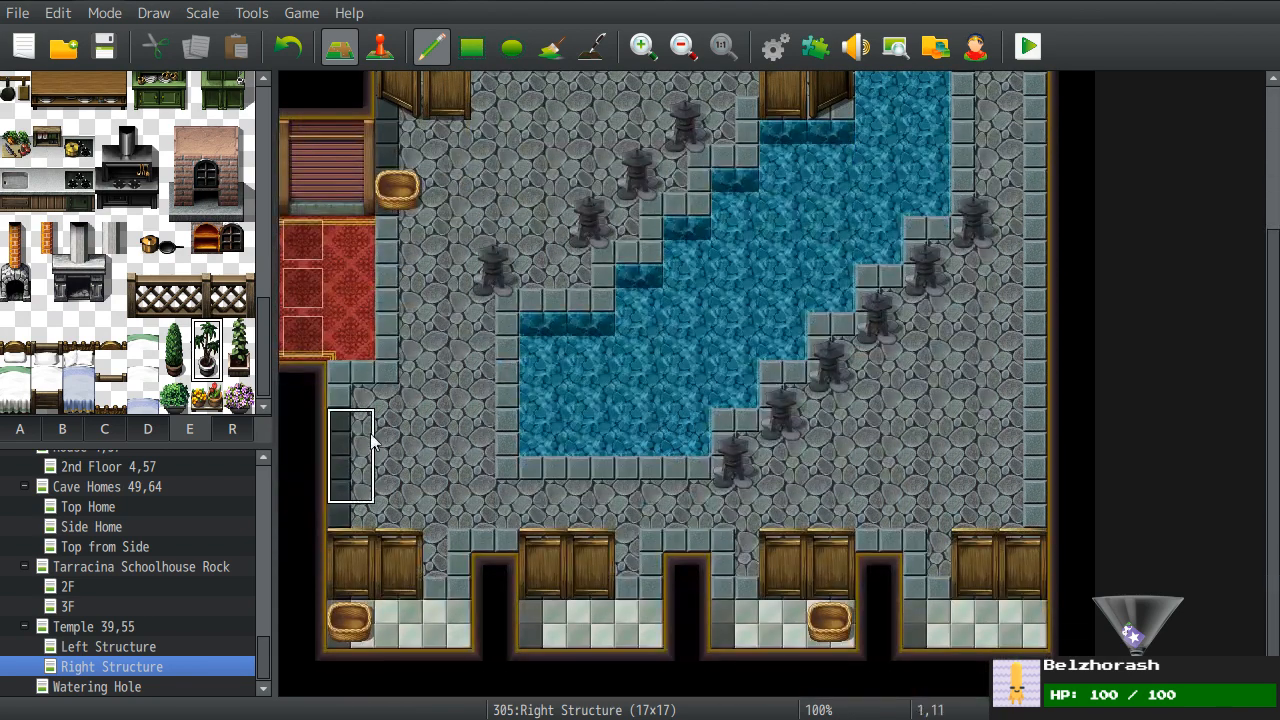
{"action": "left_click", "coordinate": [352, 346]}
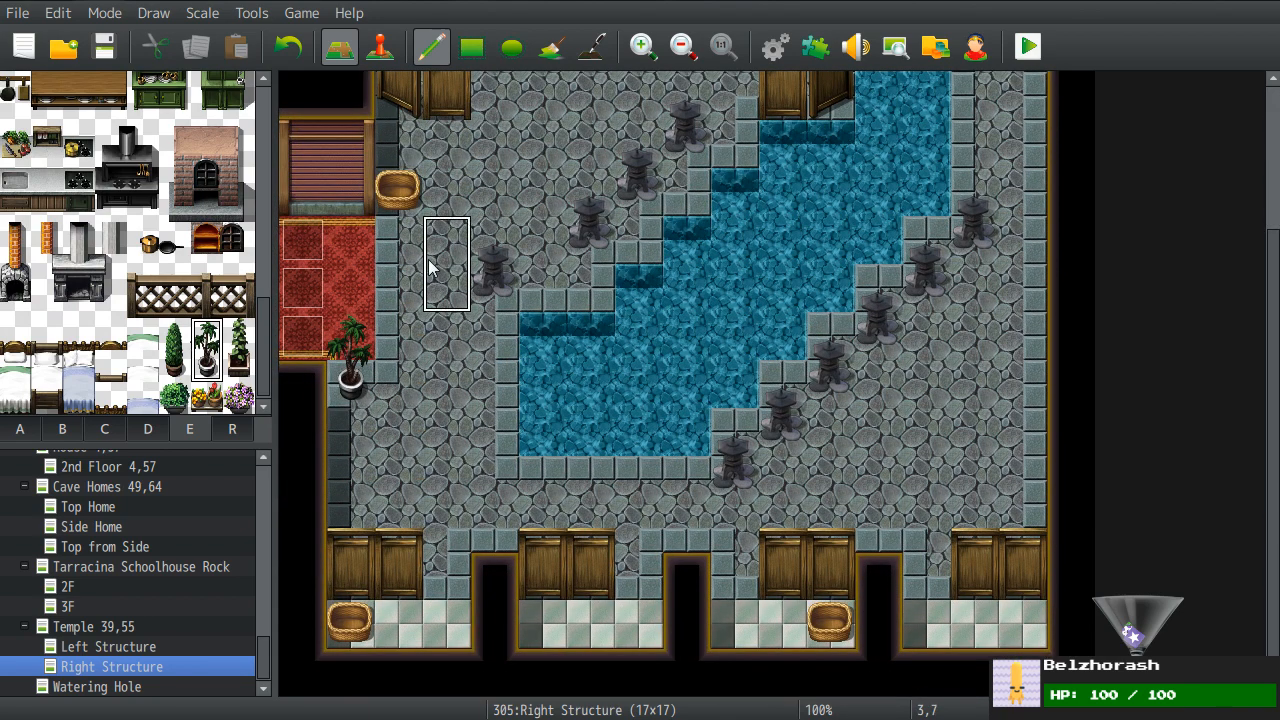
{"action": "left_click", "coordinate": [400, 205]}
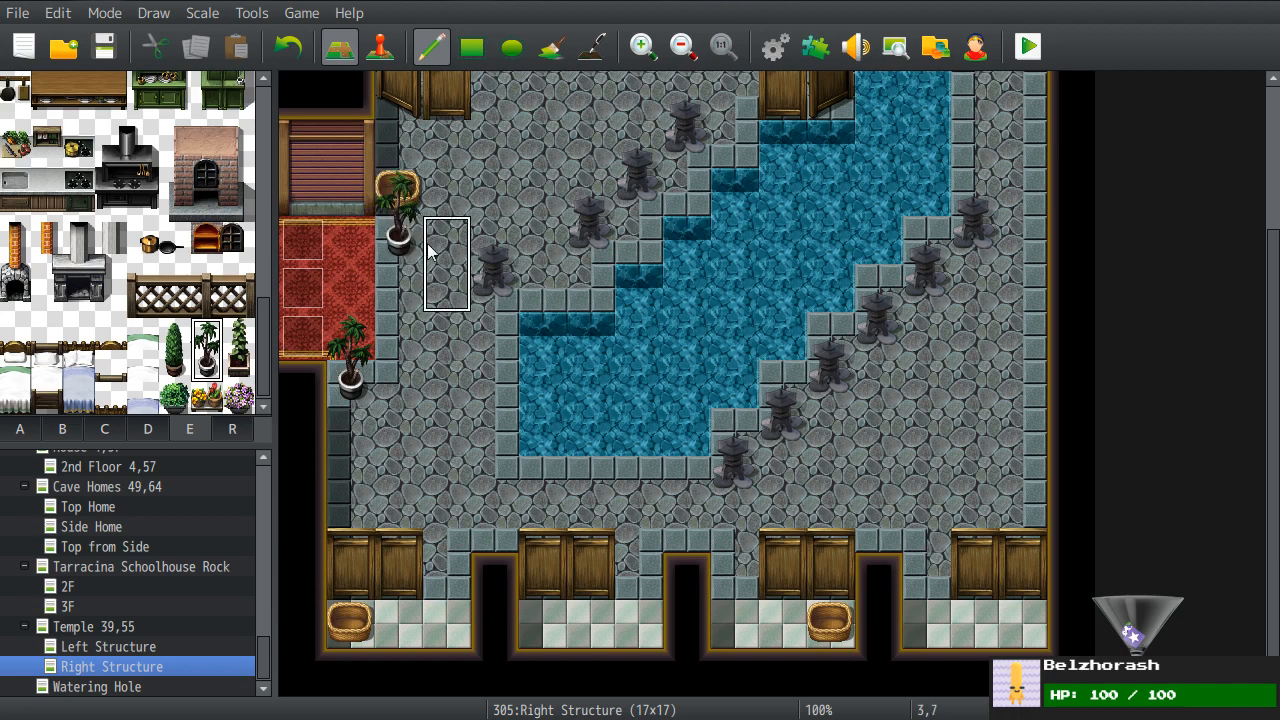
- Place potted palms beside the water channel at the back wall and on the first and third dividers between the tiled stalls
{"action": "scroll", "coordinate": [689, 429], "scroll_direction": "up", "scroll_amount": 4}
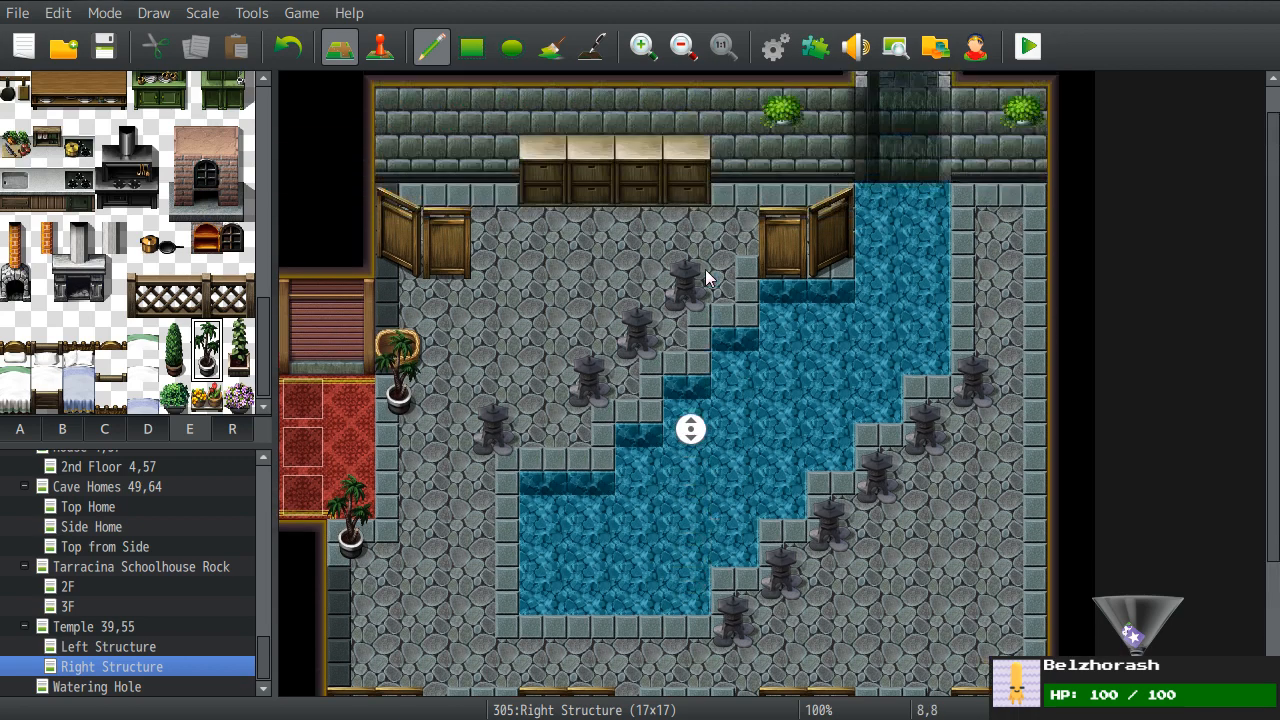
{"action": "left_click", "coordinate": [862, 475]}
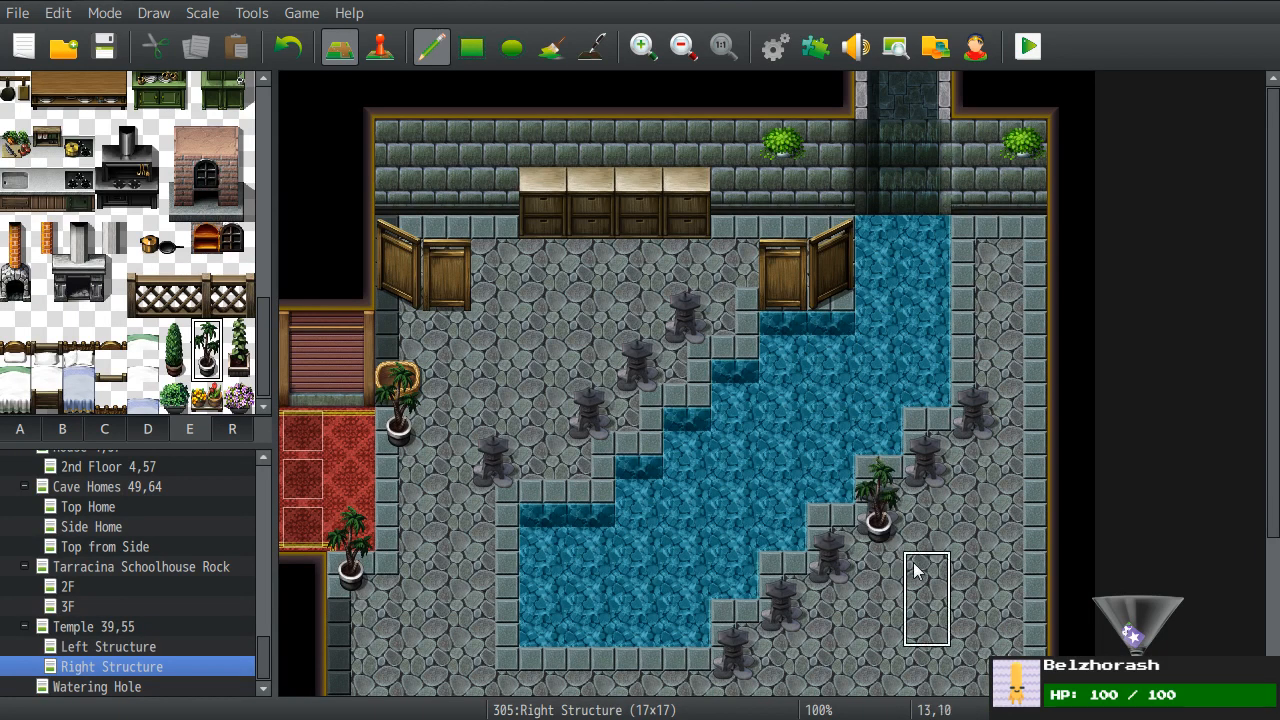
{"action": "key", "text": "ctrl+z"}
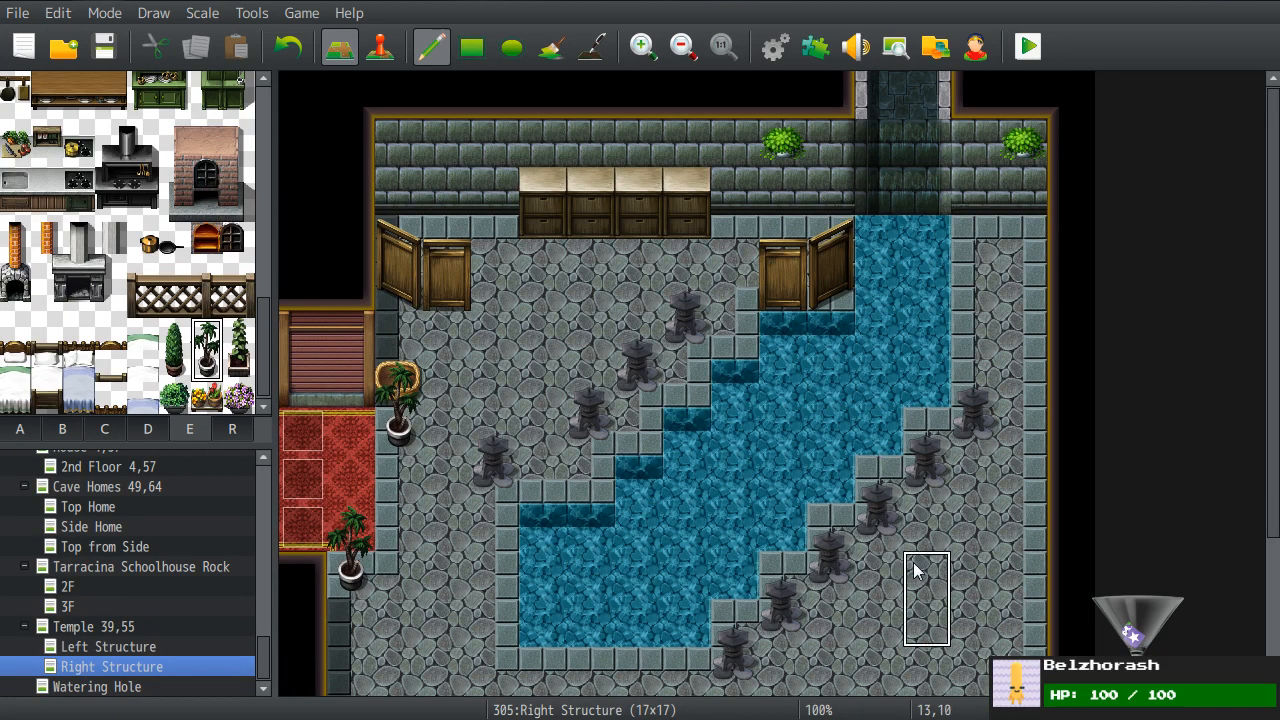
{"action": "left_click", "coordinate": [971, 198]}
{"action": "scroll", "coordinate": [557, 290], "scroll_direction": "down", "scroll_amount": 4}
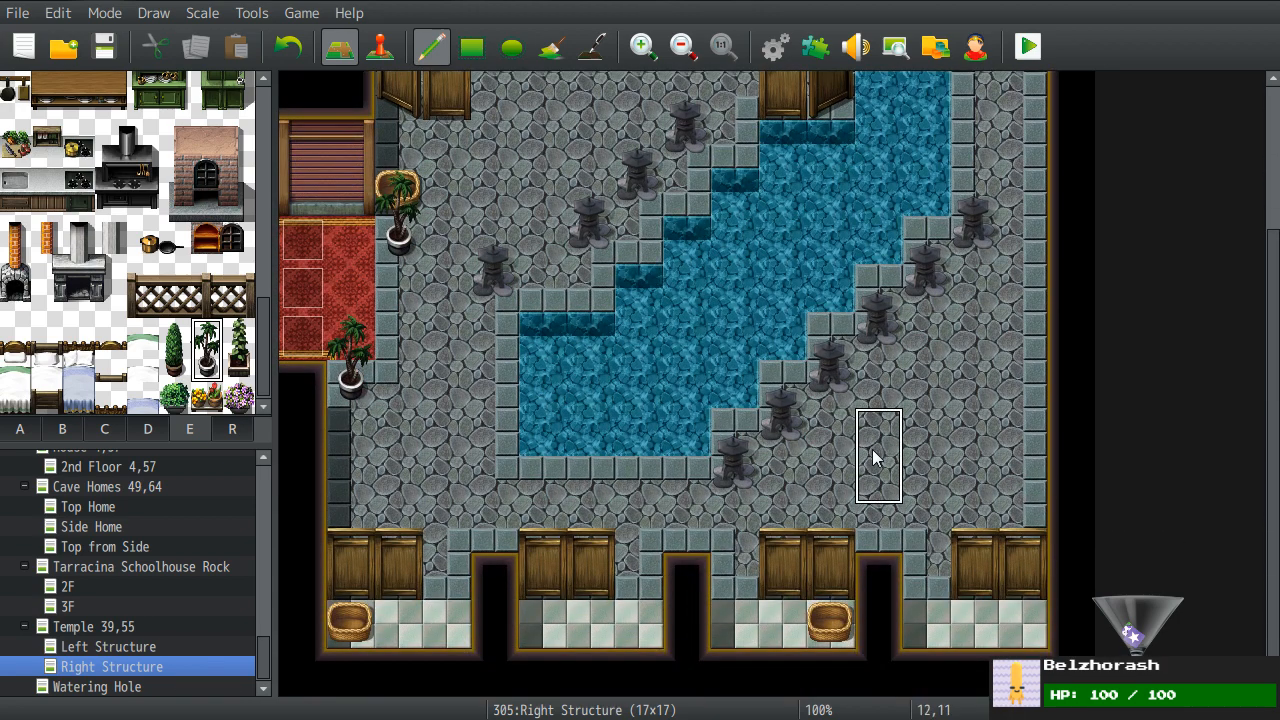
{"action": "left_click", "coordinate": [876, 500]}
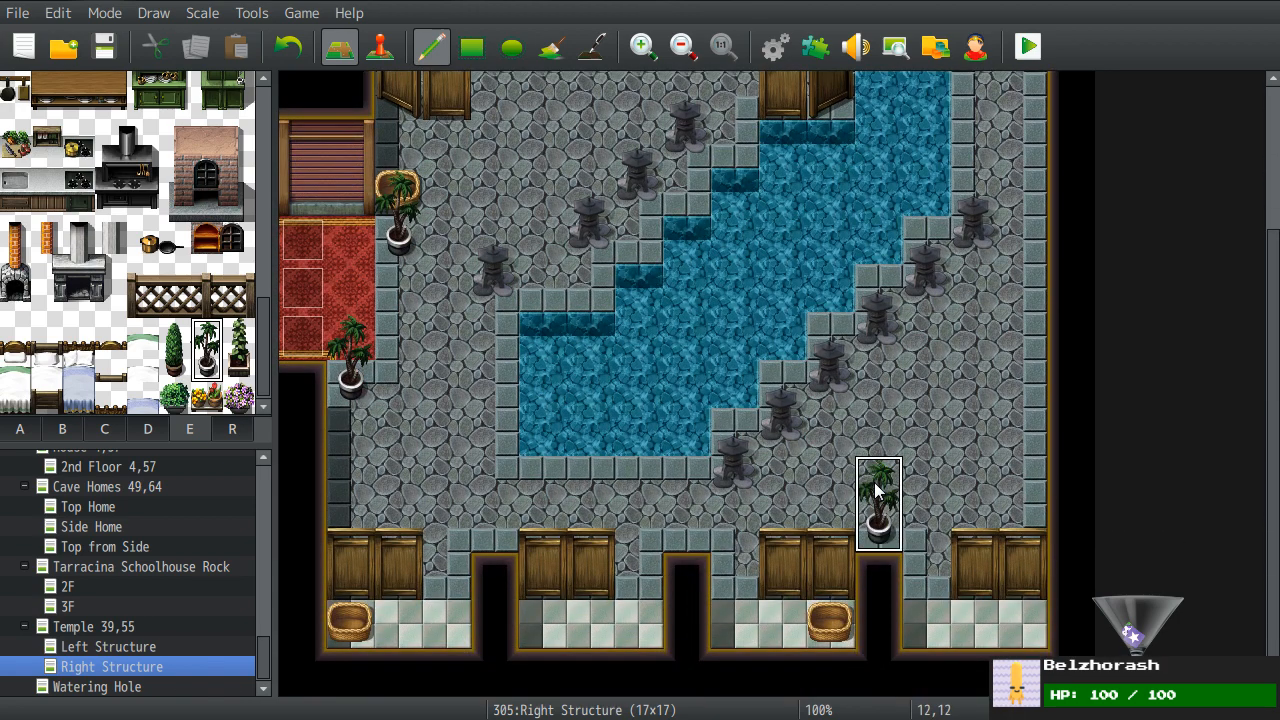
{"action": "left_click", "coordinate": [505, 493]}
- Look over the bathhouse from the back wall to the tiled stalls to judge the decoration so far
{"action": "middle_click", "coordinate": [617, 435]}
{"action": "middle_click", "coordinate": [625, 380]}
{"action": "left_click", "coordinate": [638, 355]}
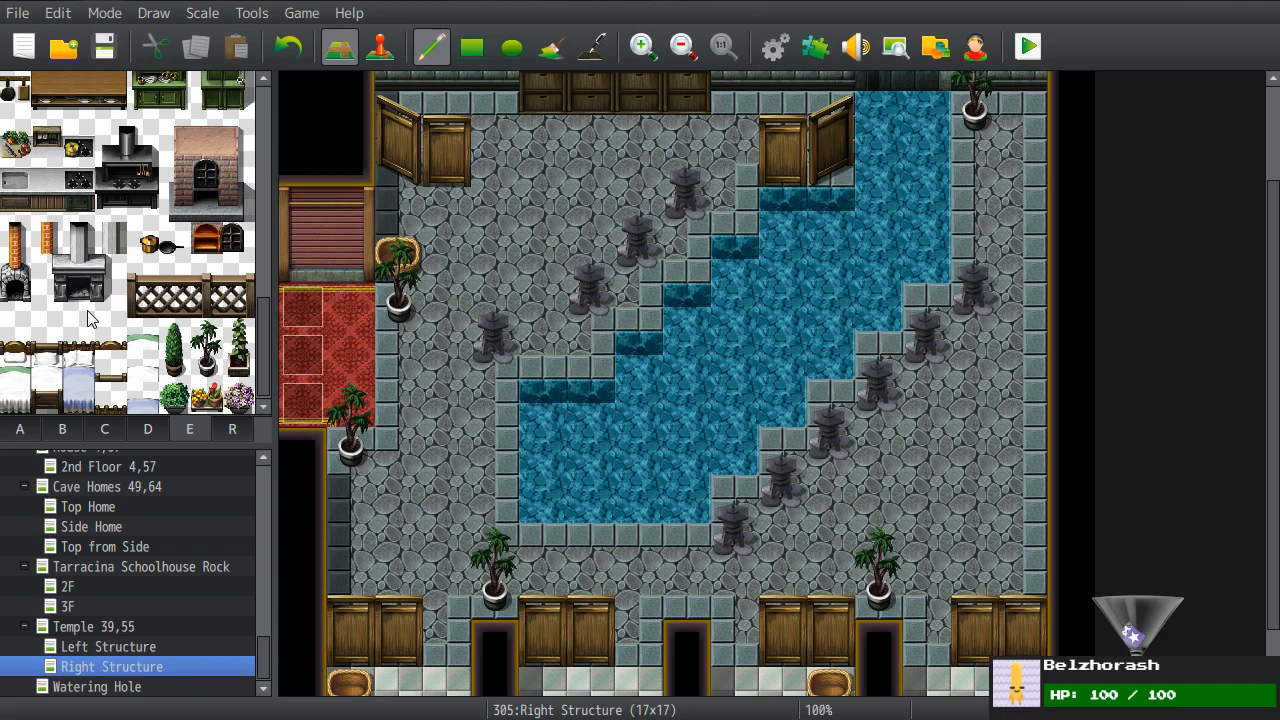
{"action": "scroll", "coordinate": [649, 403], "scroll_direction": "up", "scroll_amount": 2}
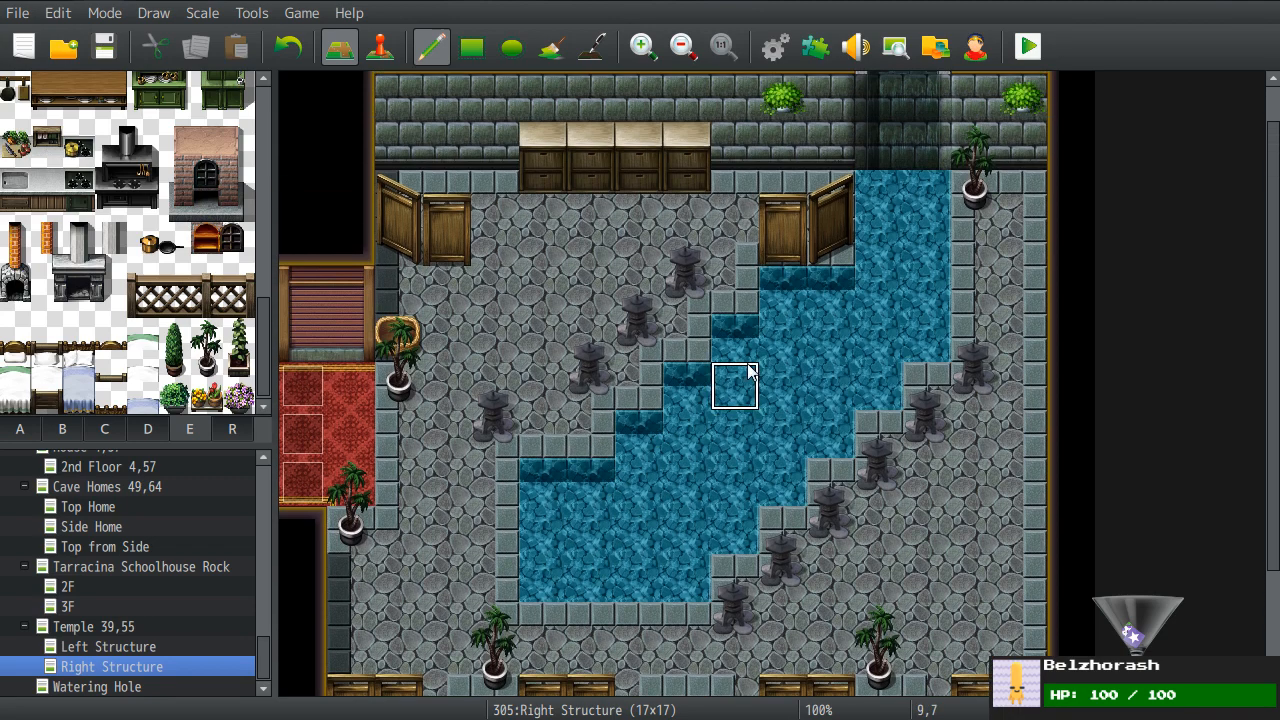
{"action": "scroll", "coordinate": [746, 366], "scroll_direction": "up", "scroll_amount": 1}
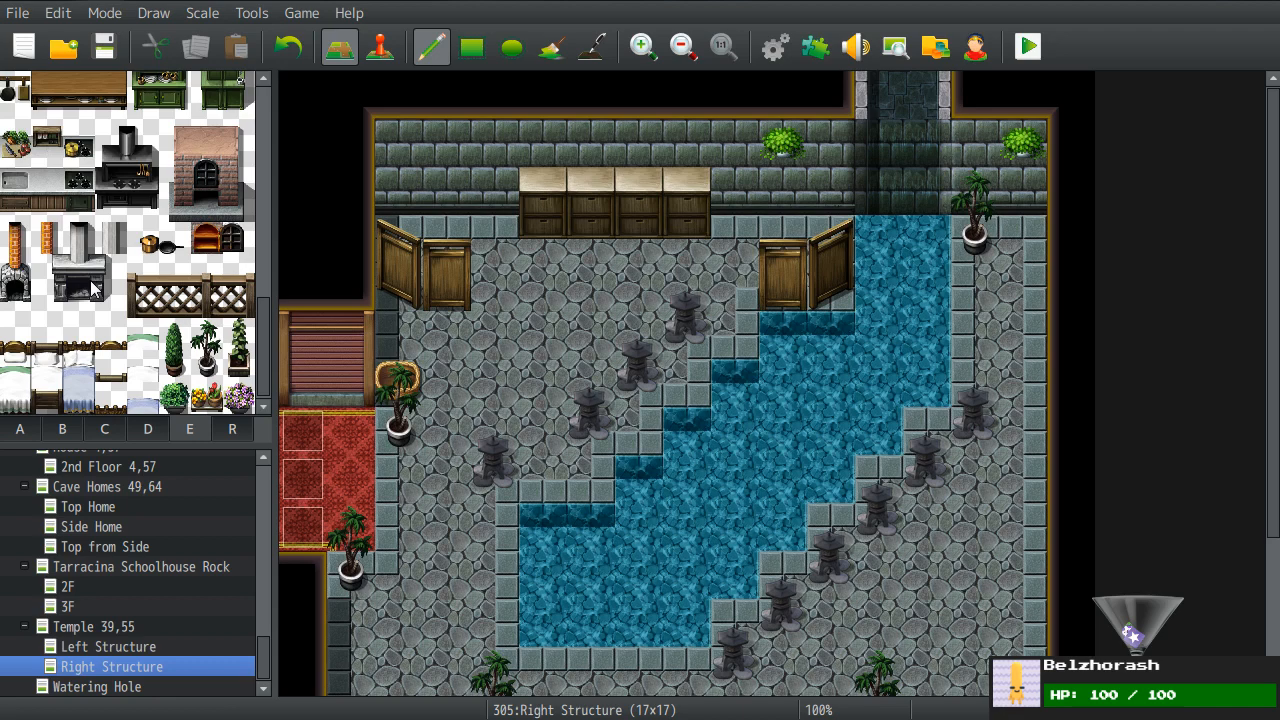
{"action": "scroll", "coordinate": [628, 490], "scroll_direction": "down", "scroll_amount": 4}
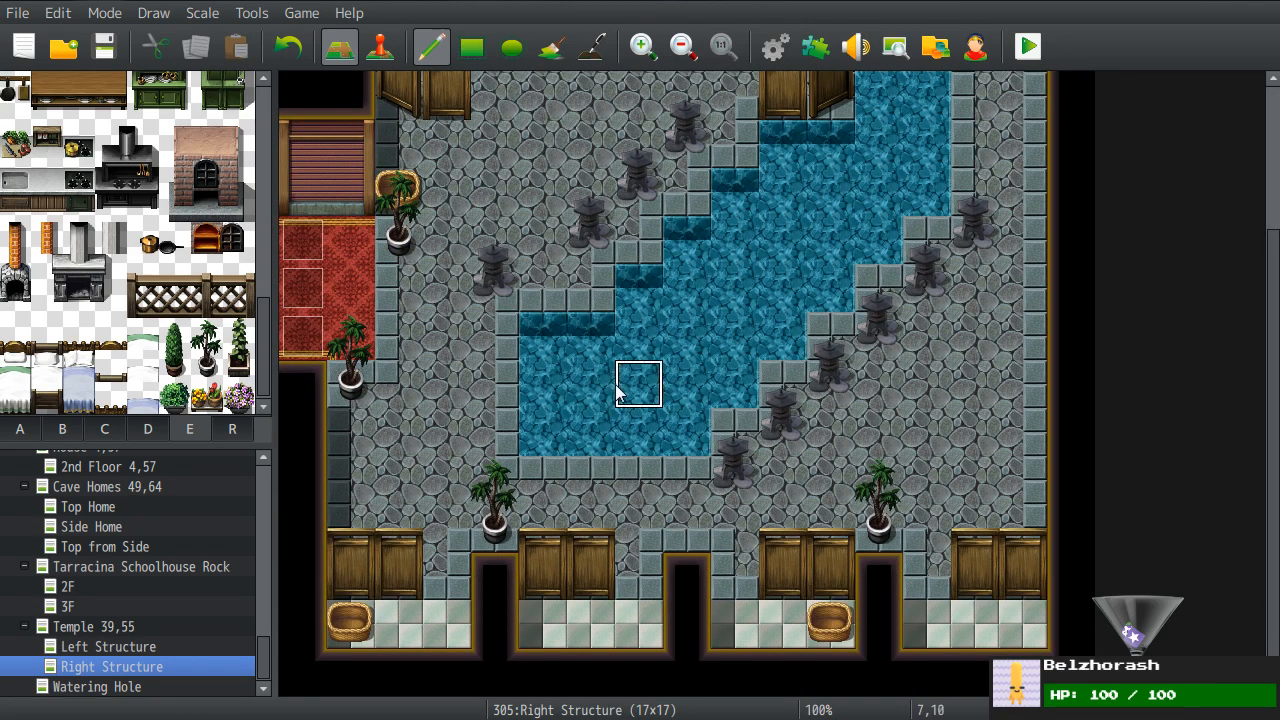
{"action": "scroll", "coordinate": [646, 357], "scroll_direction": "up", "scroll_amount": 1}
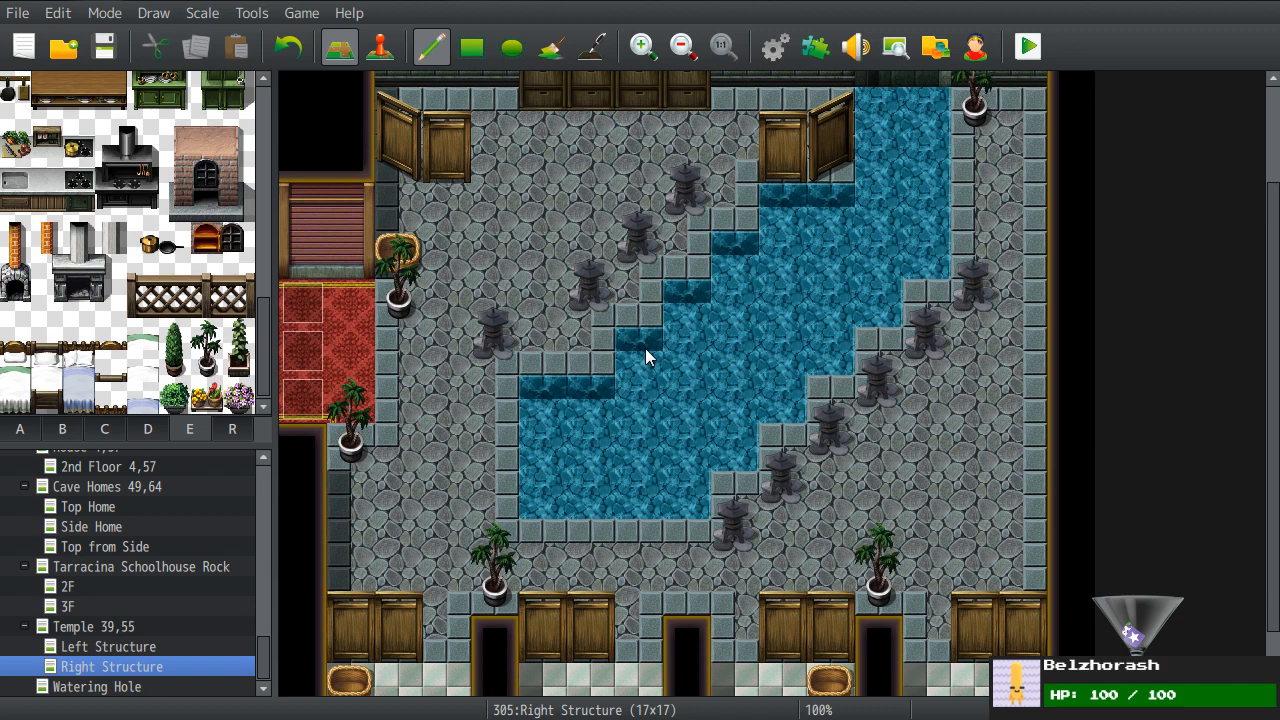
{"action": "scroll", "coordinate": [690, 360], "scroll_direction": "up", "scroll_amount": 2}
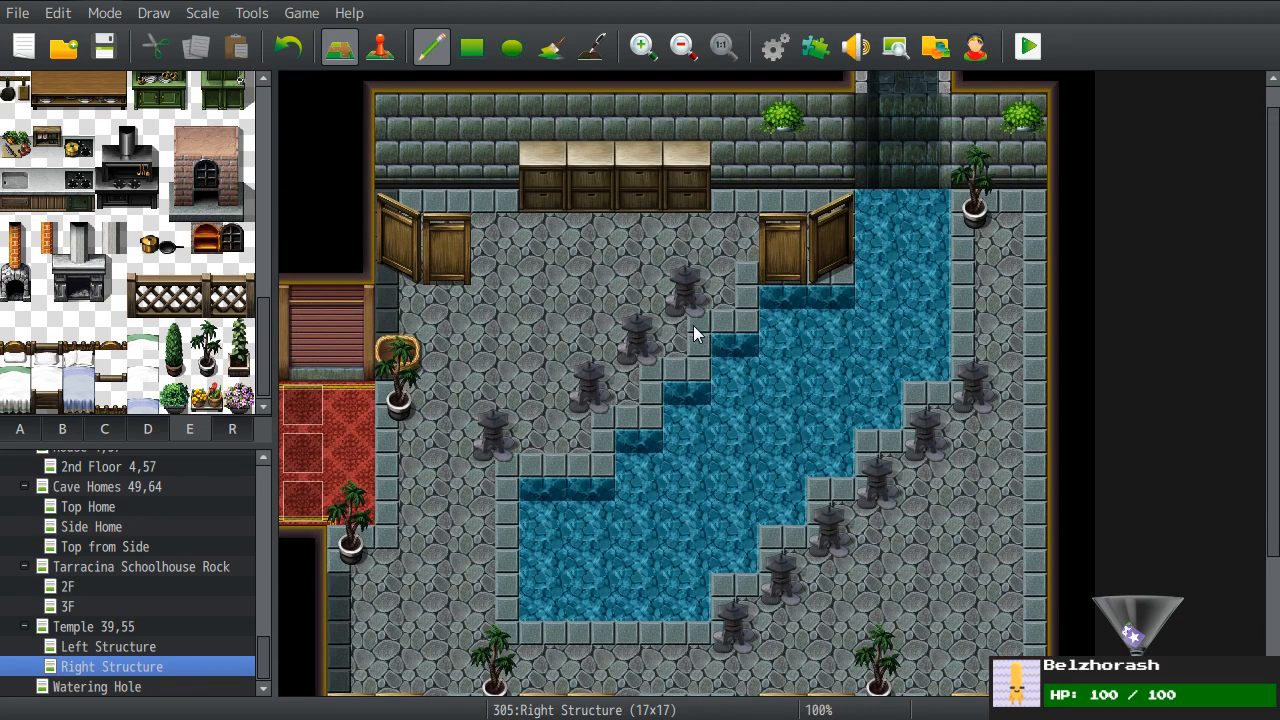
{"action": "scroll", "coordinate": [676, 438], "scroll_direction": "down", "scroll_amount": 1}
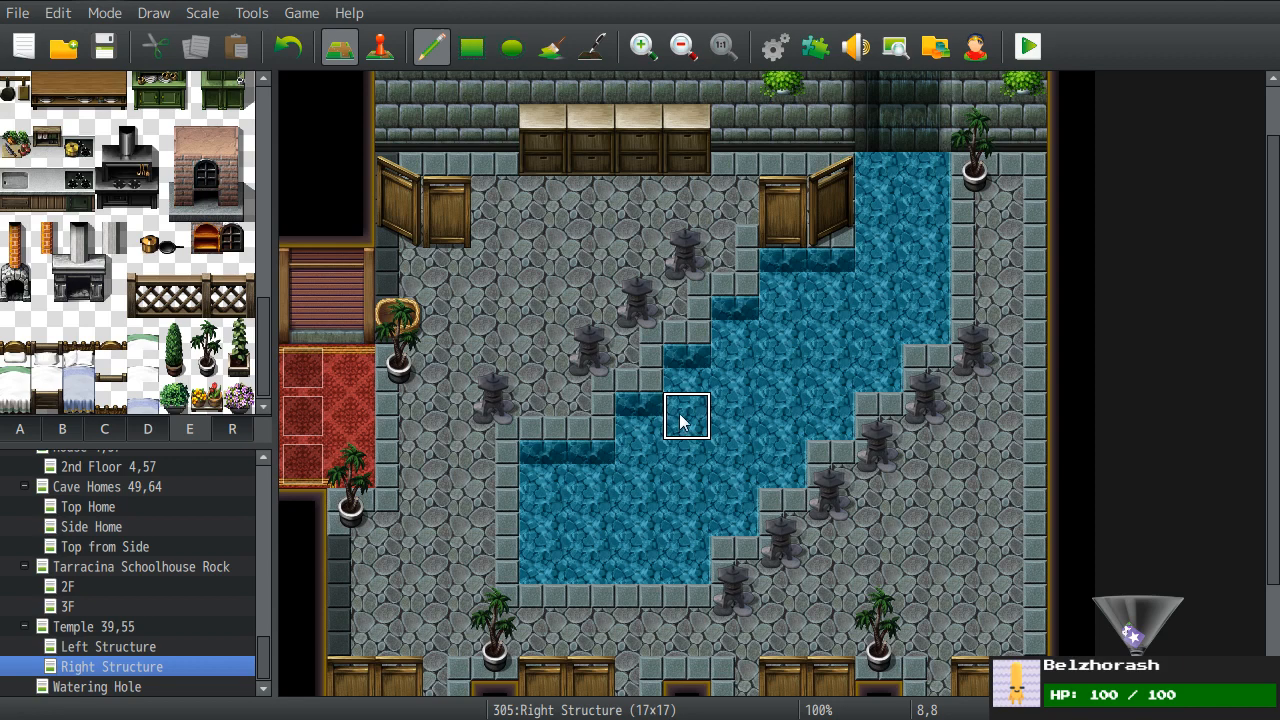
- Look through the B, C, D and E sheets for more furniture that suits the bathhouse
{"action": "left_click", "coordinate": [100, 428]}
{"action": "left_click", "coordinate": [62, 429]}
{"action": "scroll", "coordinate": [66, 362], "scroll_direction": "down", "scroll_amount": 5}
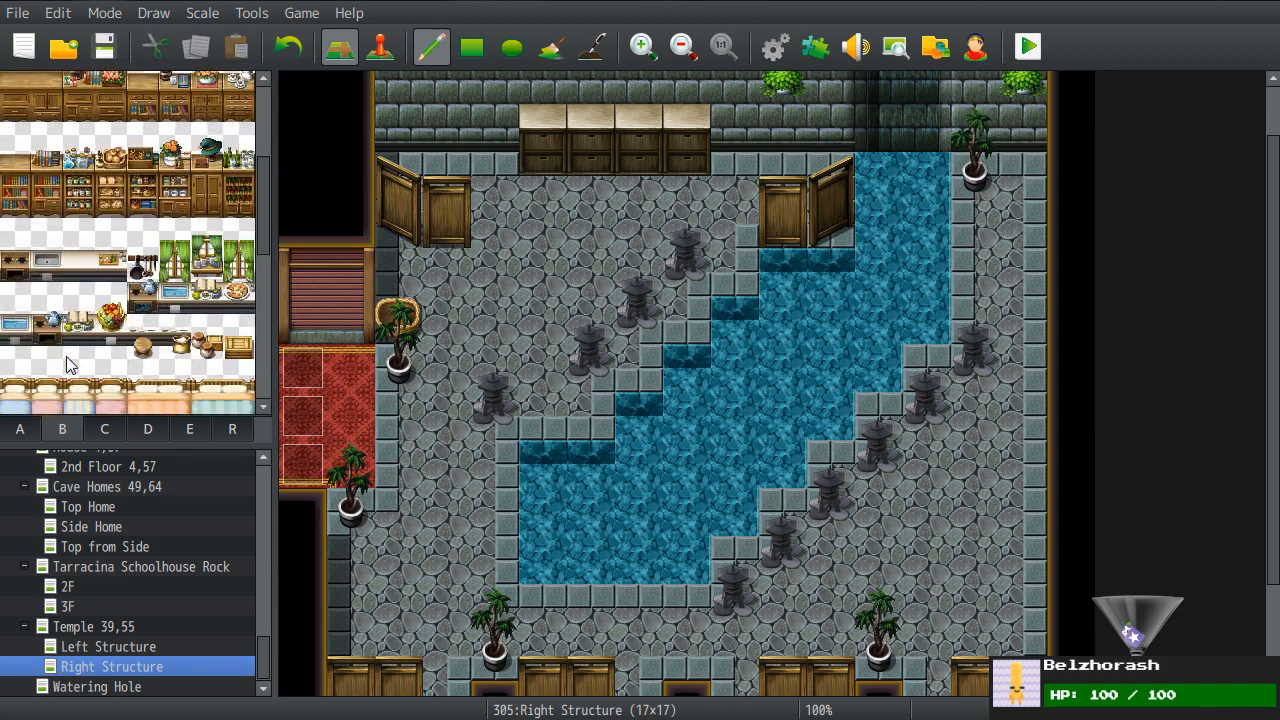
{"action": "scroll", "coordinate": [67, 357], "scroll_direction": "up", "scroll_amount": 3}
{"action": "left_click", "coordinate": [102, 430]}
{"action": "scroll", "coordinate": [136, 252], "scroll_direction": "up", "scroll_amount": 3}
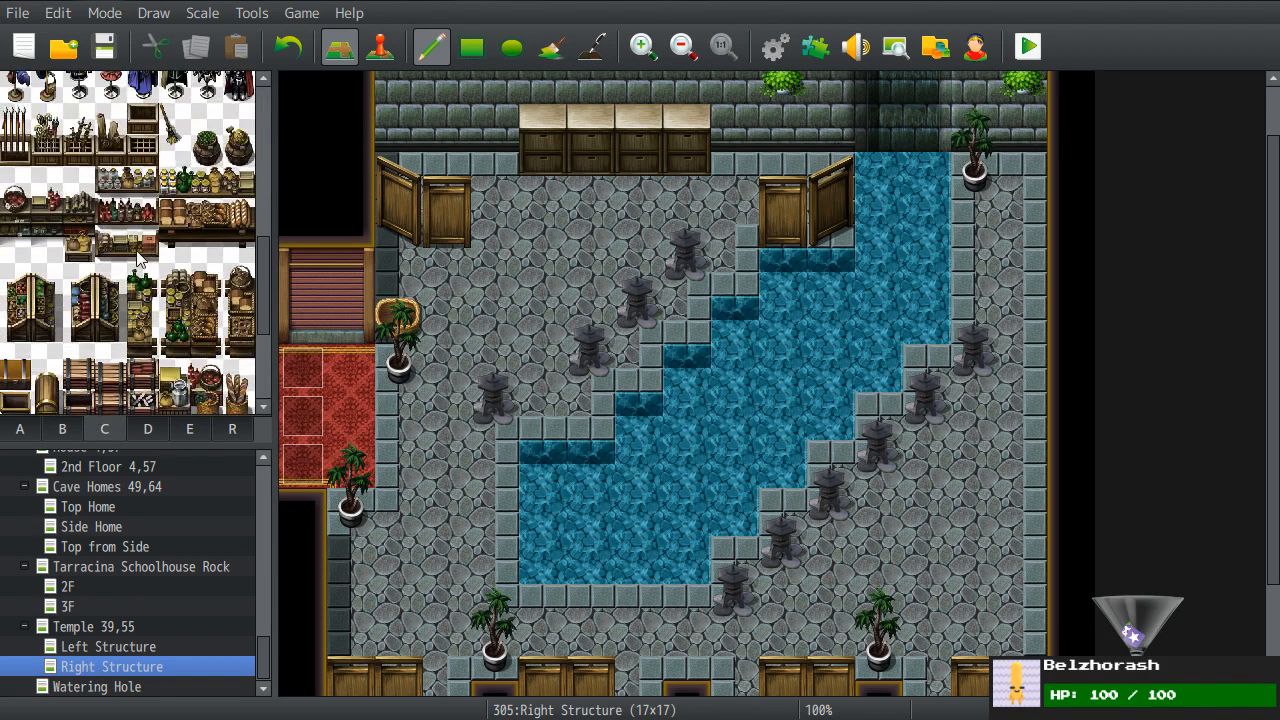
{"action": "scroll", "coordinate": [140, 256], "scroll_direction": "up", "scroll_amount": 6}
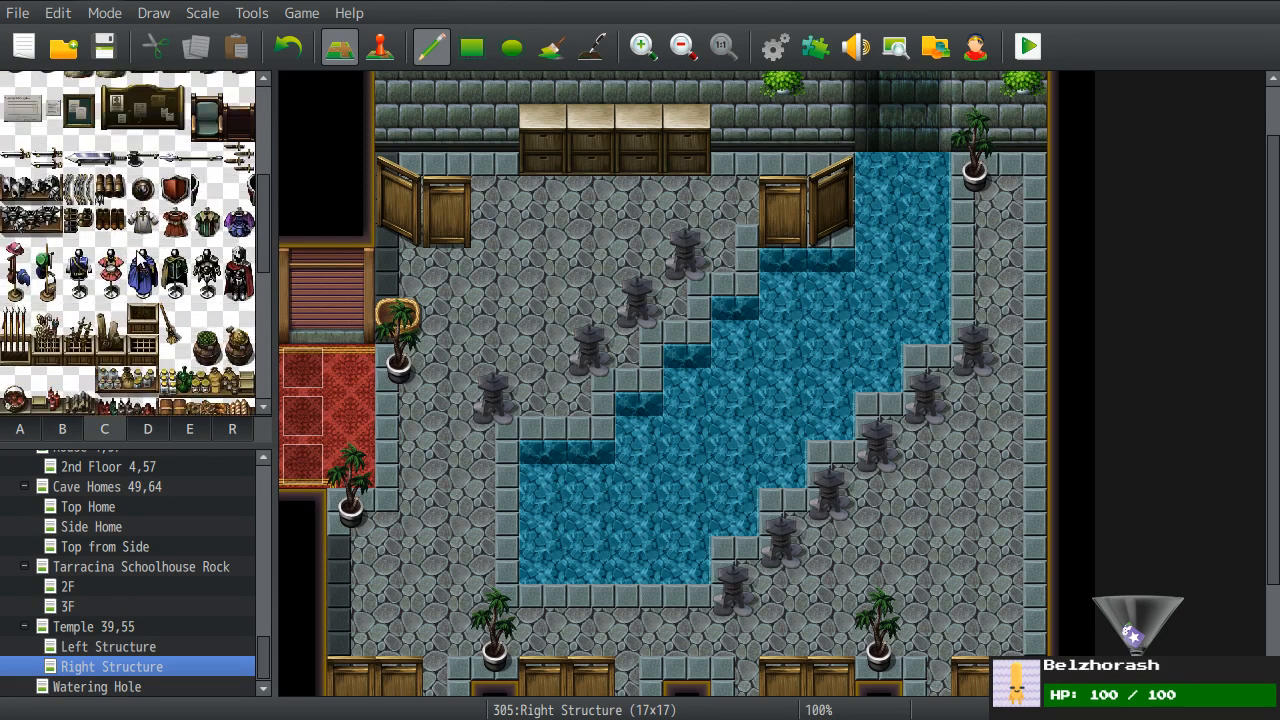
{"action": "left_click", "coordinate": [147, 426]}
{"action": "scroll", "coordinate": [134, 328], "scroll_direction": "up", "scroll_amount": 3}
{"action": "left_click", "coordinate": [181, 430]}
{"action": "scroll", "coordinate": [145, 344], "scroll_direction": "up", "scroll_amount": 1}
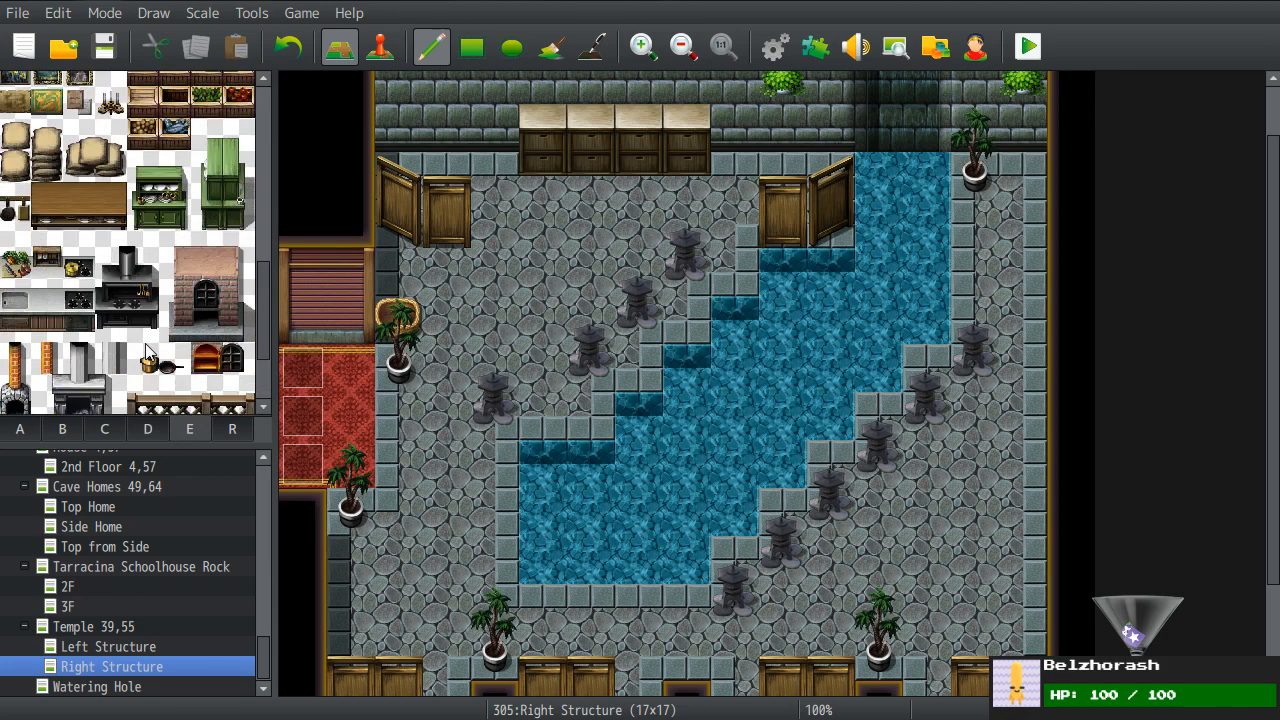
- Build a narrow three-tile wooden cabinet from the E sheet beside the entrance stairs, covering the wicker basket there
{"action": "scroll", "coordinate": [140, 348], "scroll_direction": "up", "scroll_amount": 5}
{"action": "left_click", "coordinate": [16, 256]}
{"action": "left_click", "coordinate": [398, 238]}
{"action": "left_click", "coordinate": [15, 290]}
{"action": "left_click", "coordinate": [15, 318]}
{"action": "left_click", "coordinate": [398, 272]}
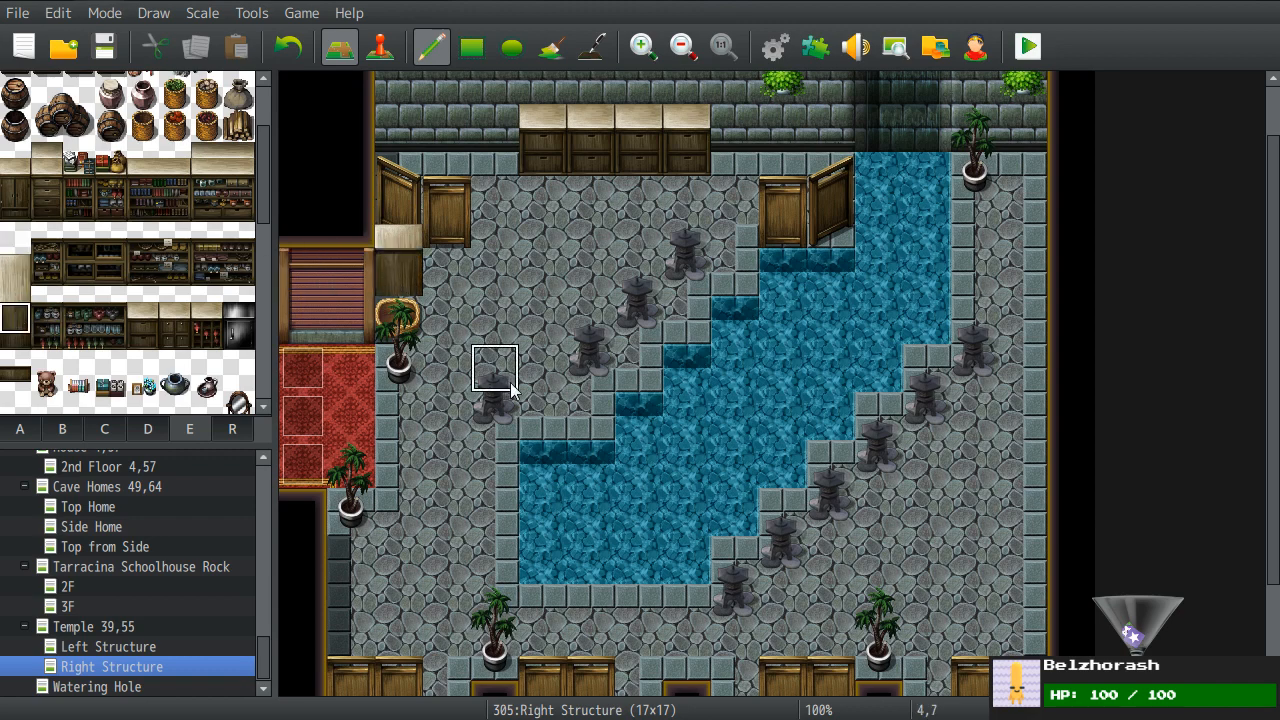
{"action": "left_click", "coordinate": [15, 349]}
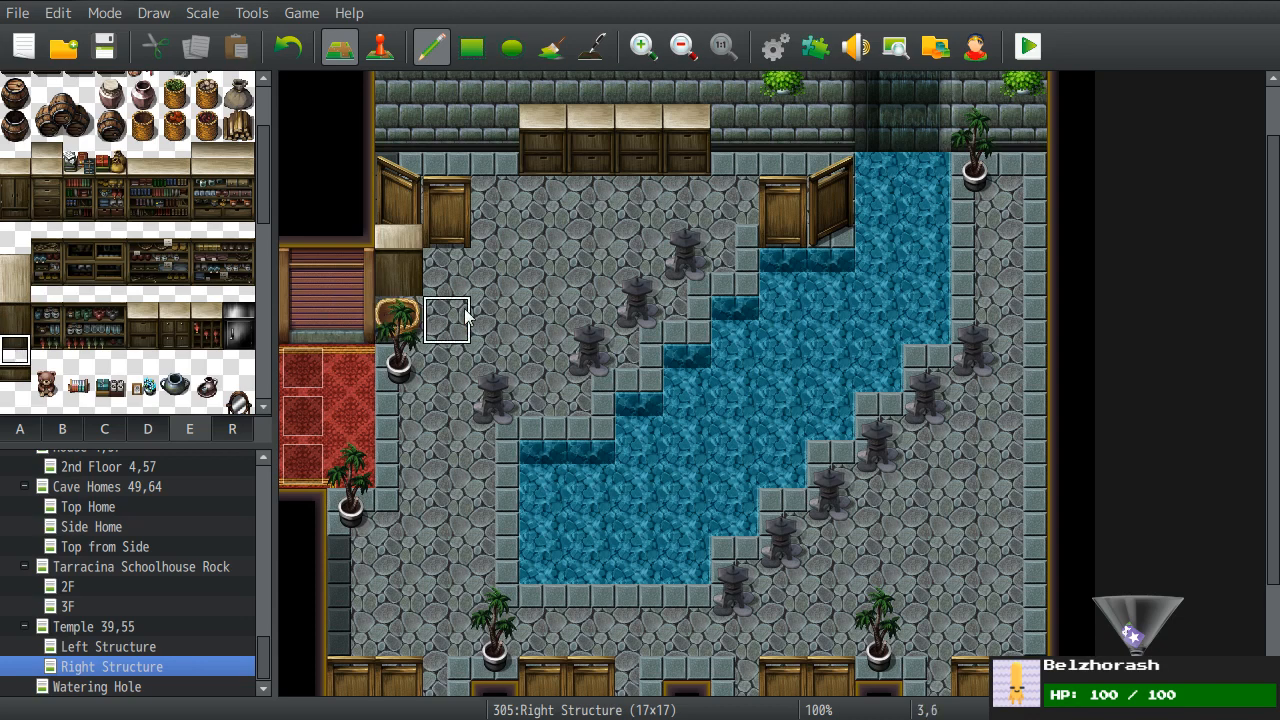
{"action": "left_click", "coordinate": [398, 318]}
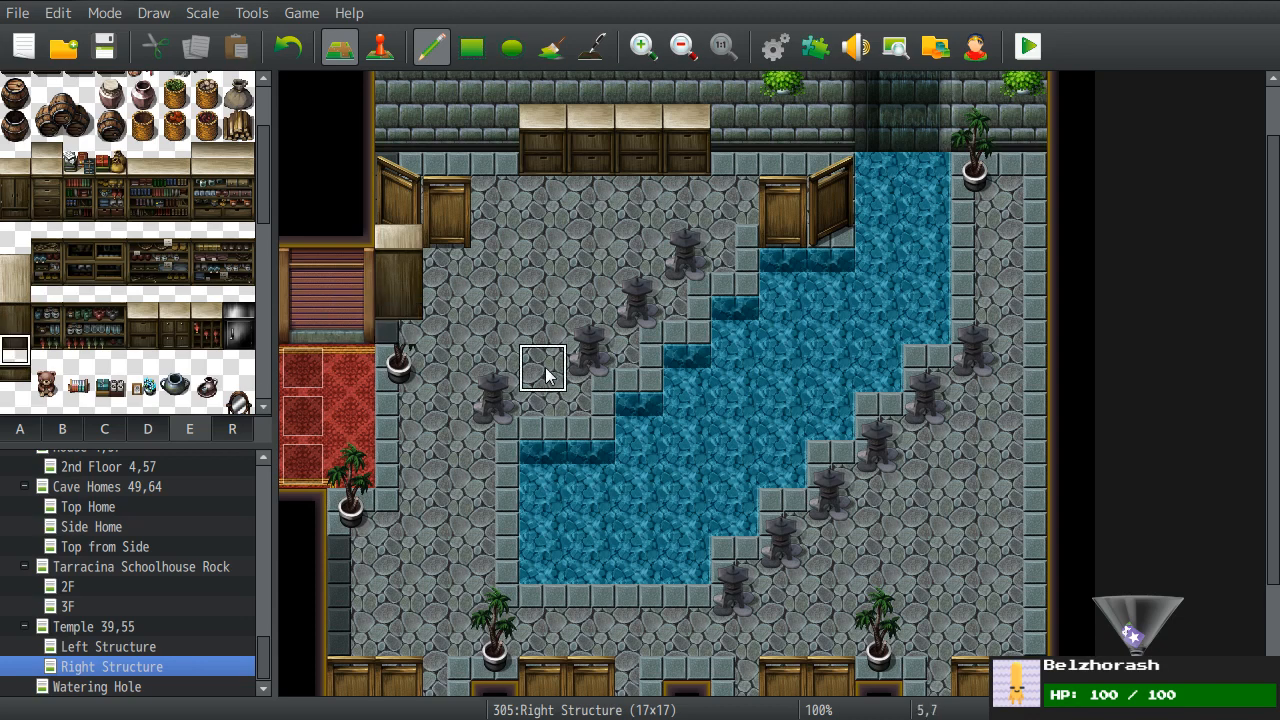
- Put the palm's leafy top back over the cabinet's lowest tile, above the pot at the entrance
{"action": "scroll", "coordinate": [140, 375], "scroll_direction": "up", "scroll_amount": 5}
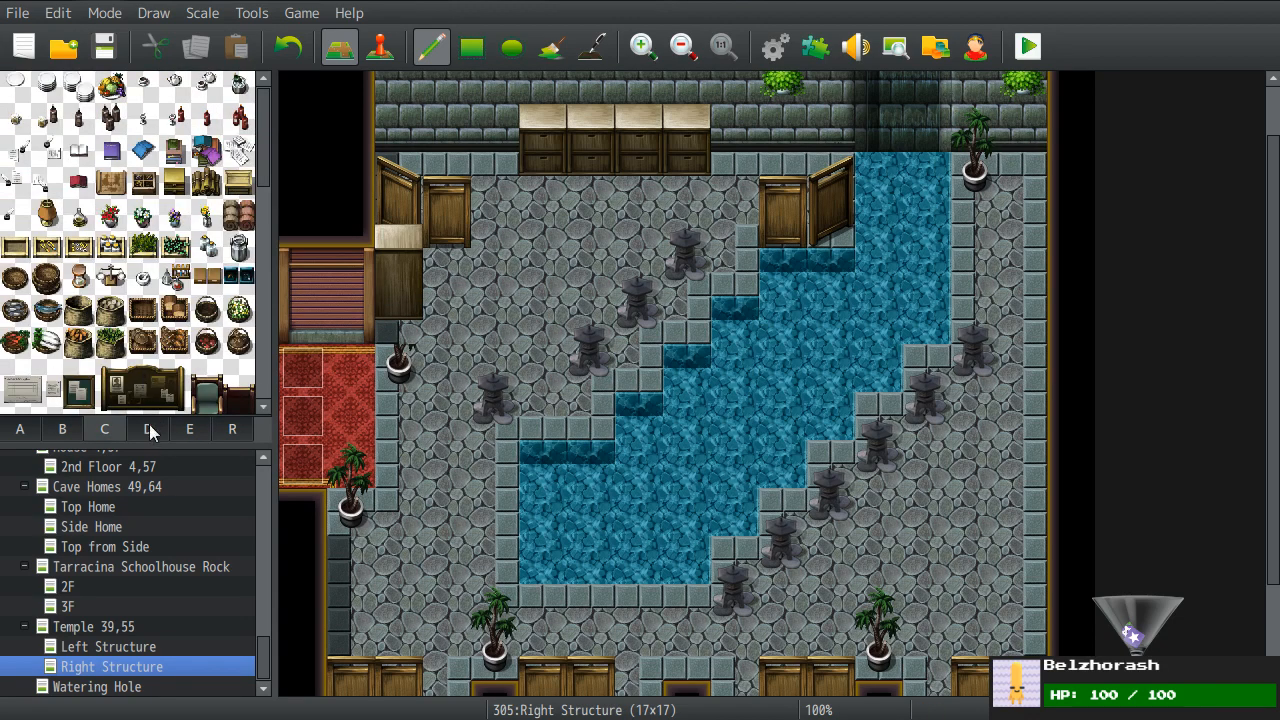
{"action": "scroll", "coordinate": [160, 372], "scroll_direction": "down", "scroll_amount": 10}
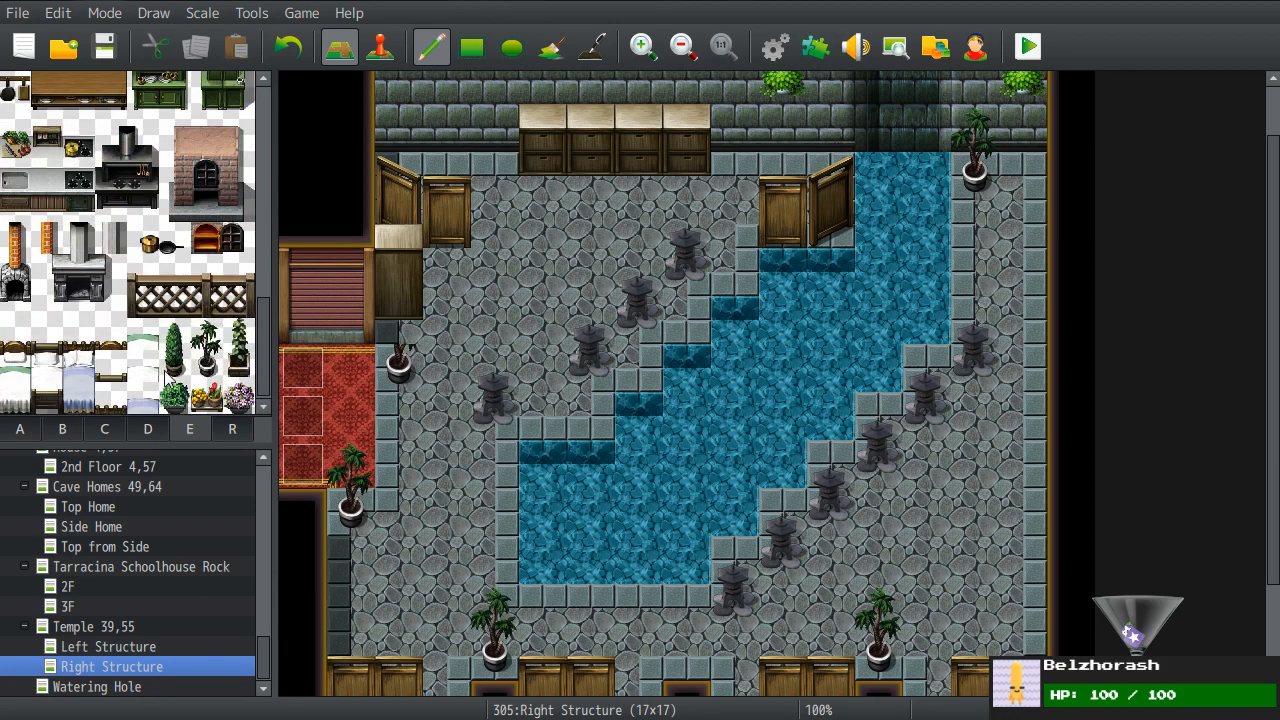
{"action": "left_click", "coordinate": [206, 335]}
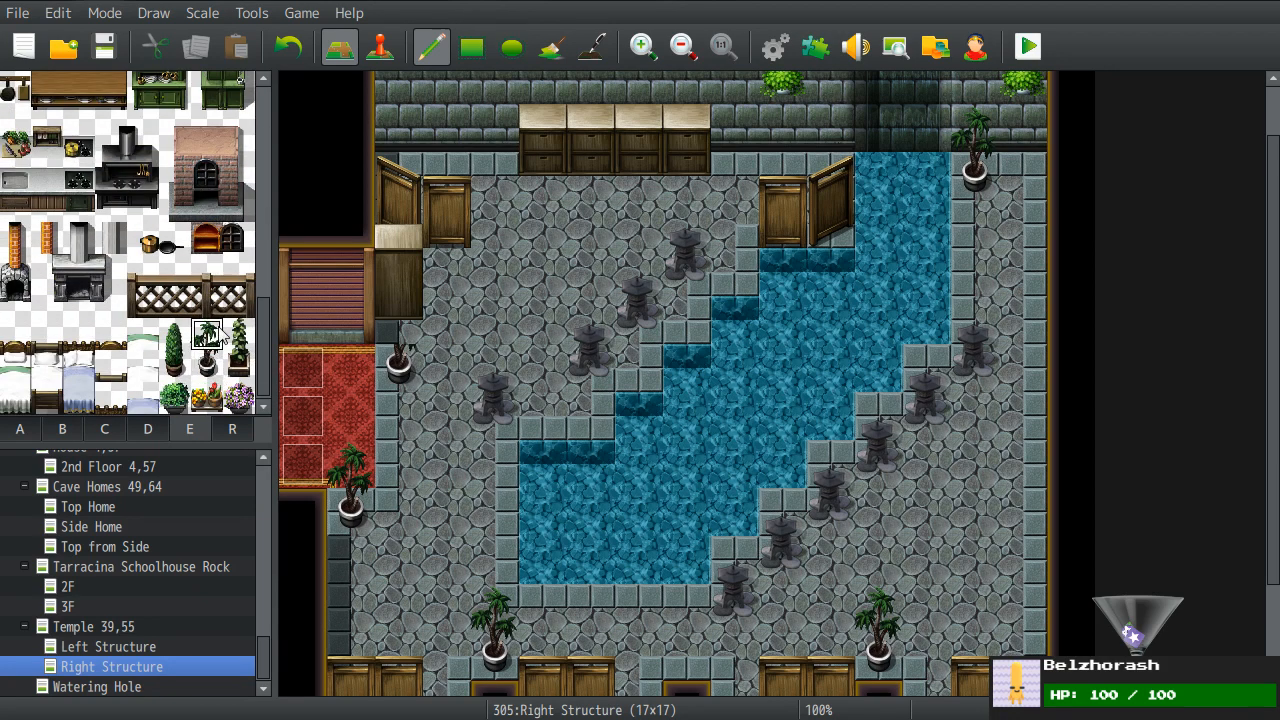
{"action": "left_click", "coordinate": [398, 320]}
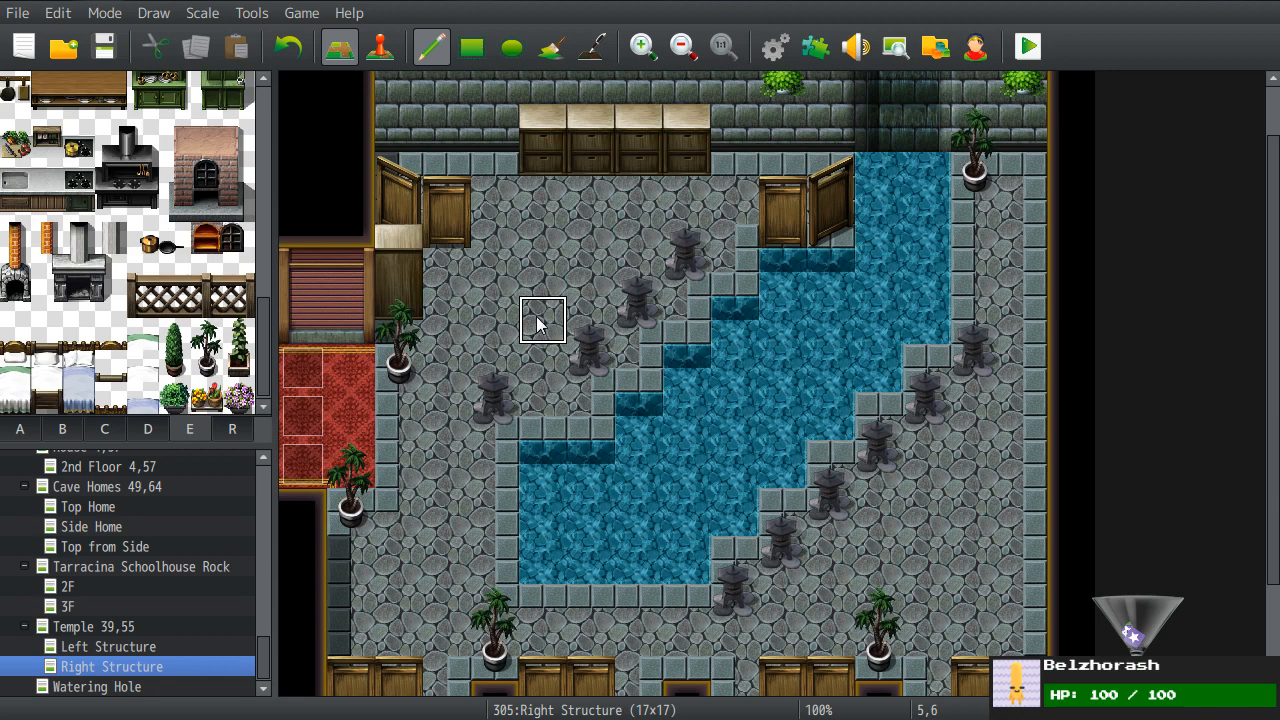
{"action": "scroll", "coordinate": [537, 323], "scroll_direction": "down", "scroll_amount": 1}
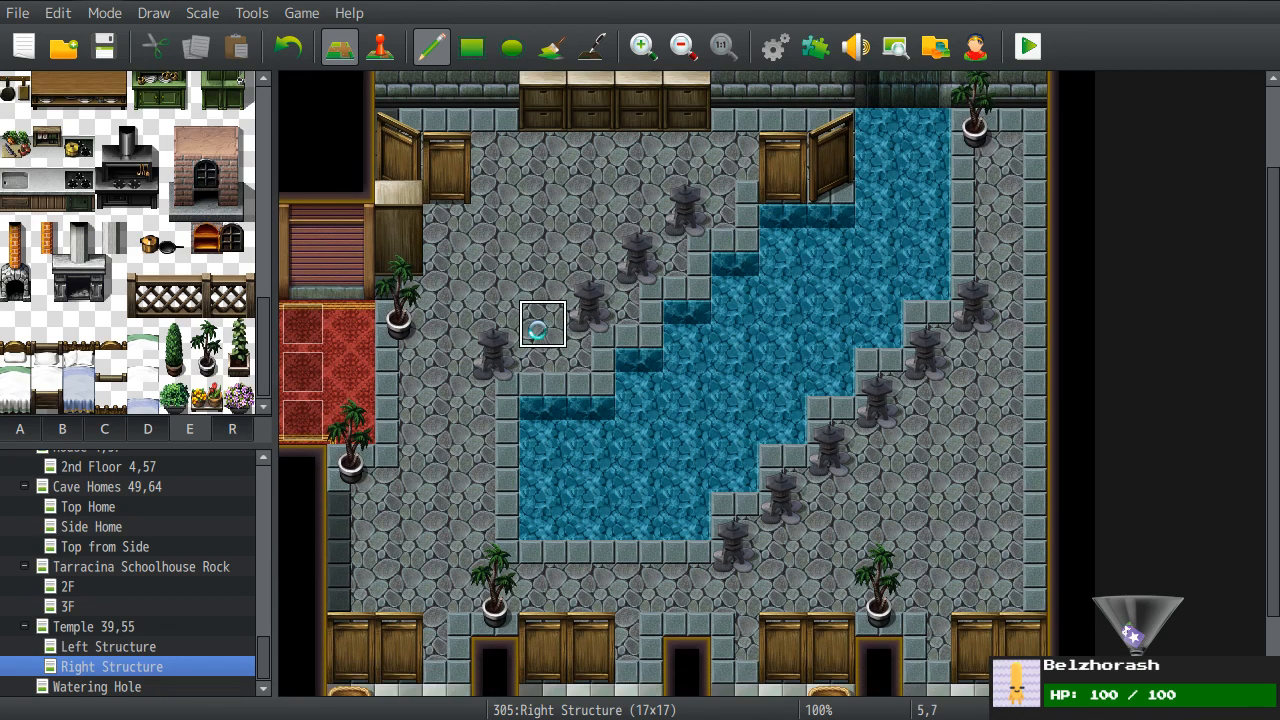
- Place an empty wicker basket on the upper tile of each angled wooden screen beside the stairs and the pool
{"action": "scroll", "coordinate": [650, 360], "scroll_direction": "up", "scroll_amount": 1}
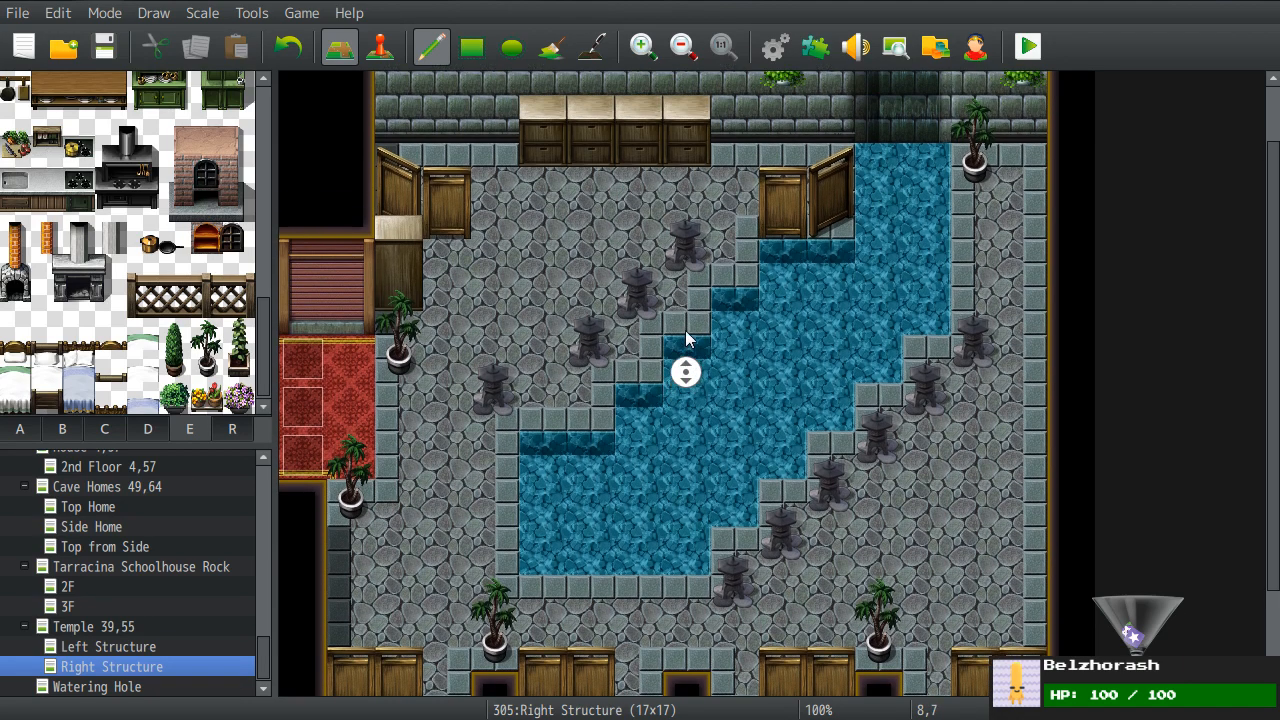
{"action": "left_click", "coordinate": [104, 429]}
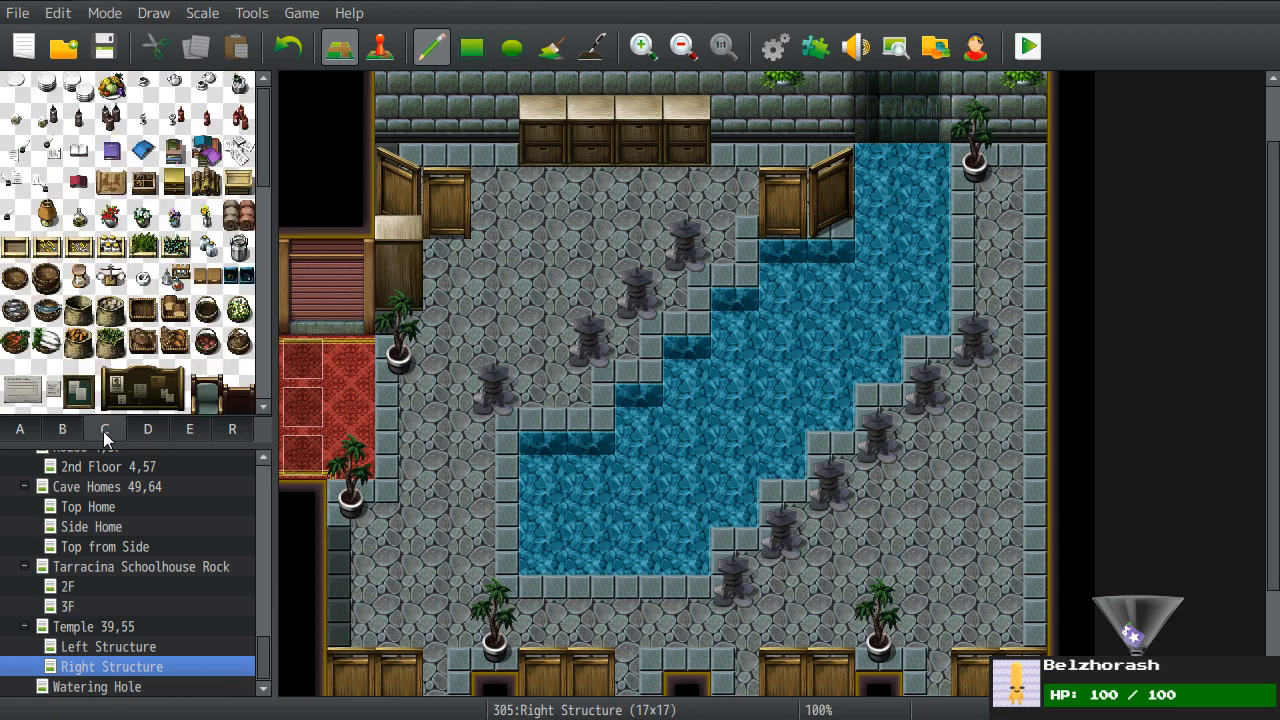
{"action": "scroll", "coordinate": [92, 345], "scroll_direction": "down", "scroll_amount": 3}
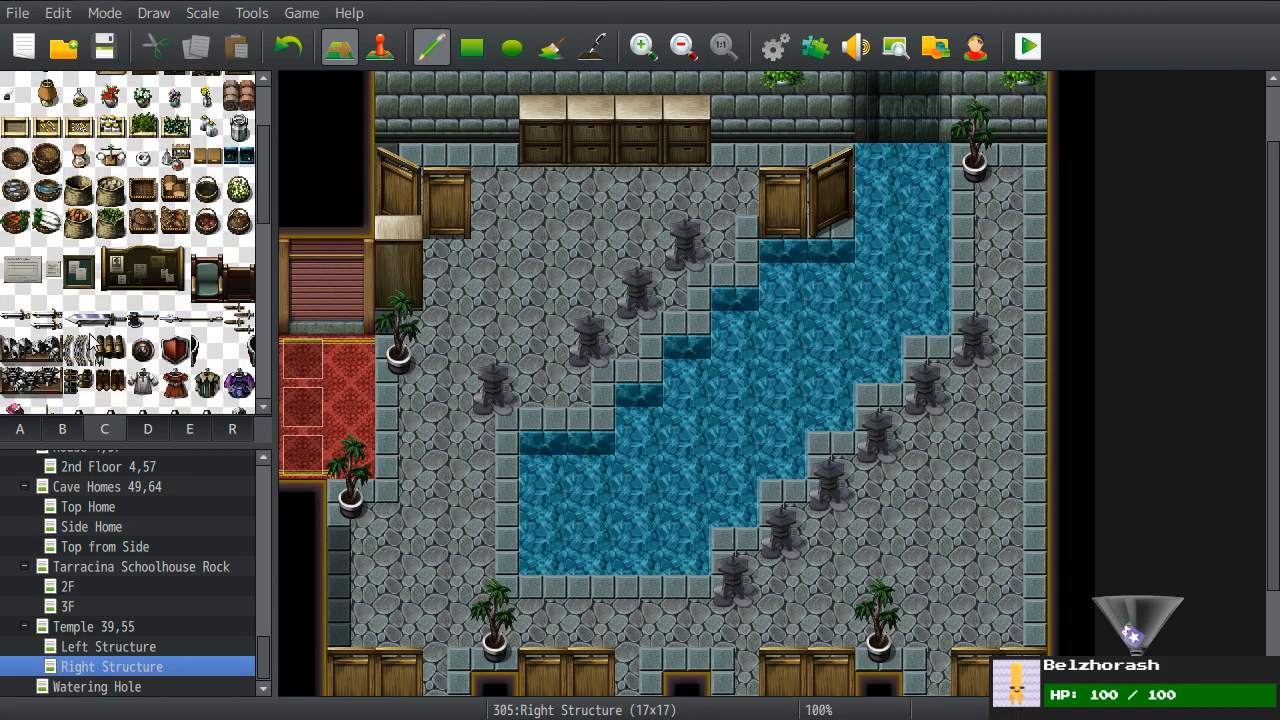
{"action": "scroll", "coordinate": [92, 342], "scroll_direction": "up", "scroll_amount": 3}
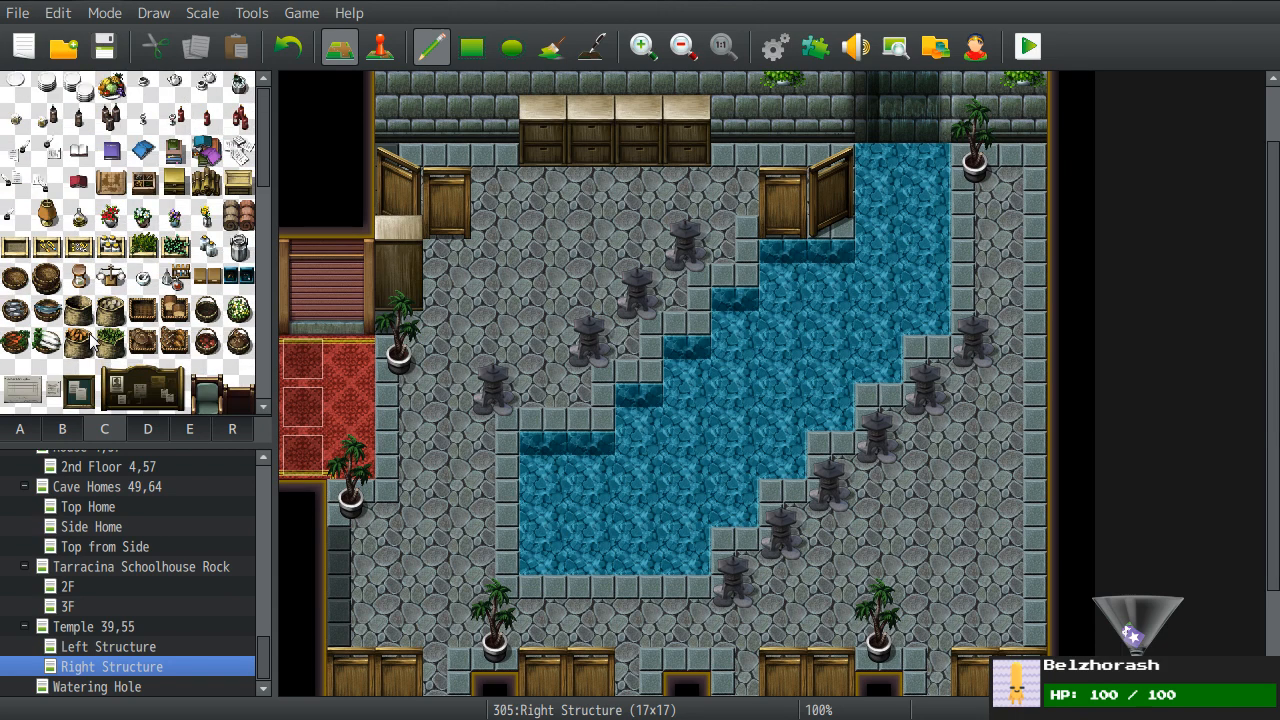
{"action": "left_click", "coordinate": [142, 312]}
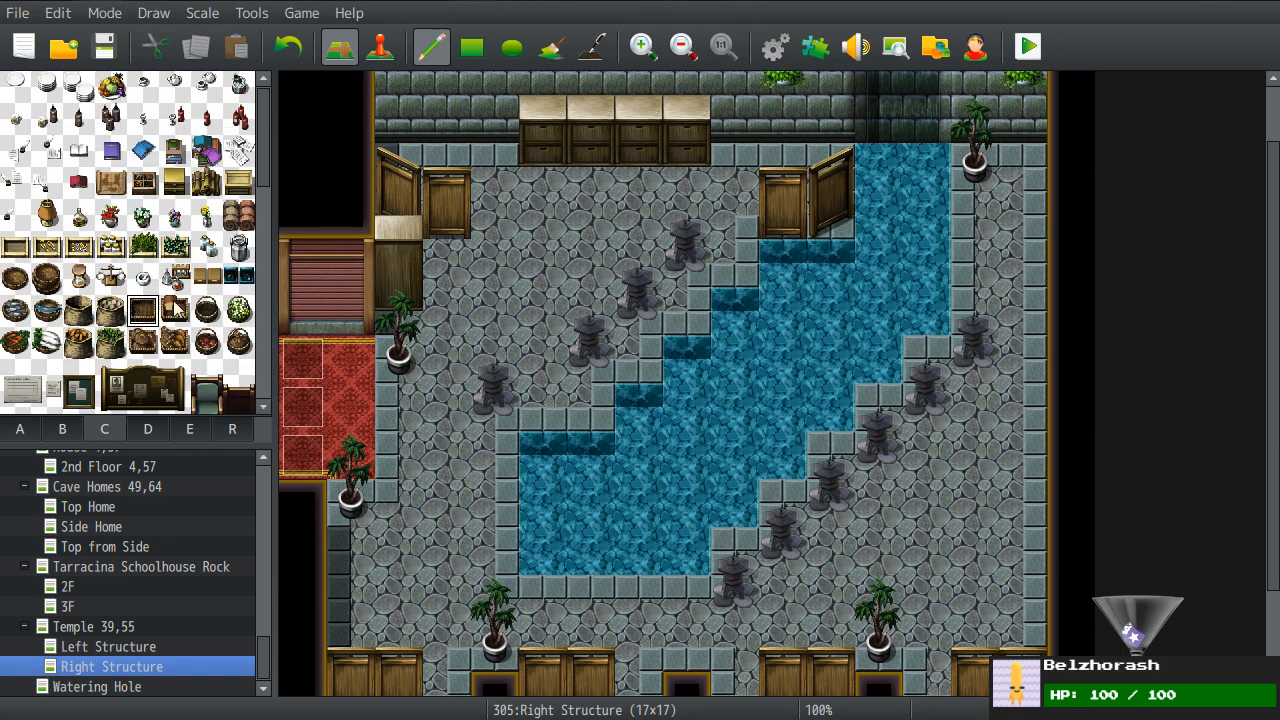
{"action": "left_click", "coordinate": [835, 166]}
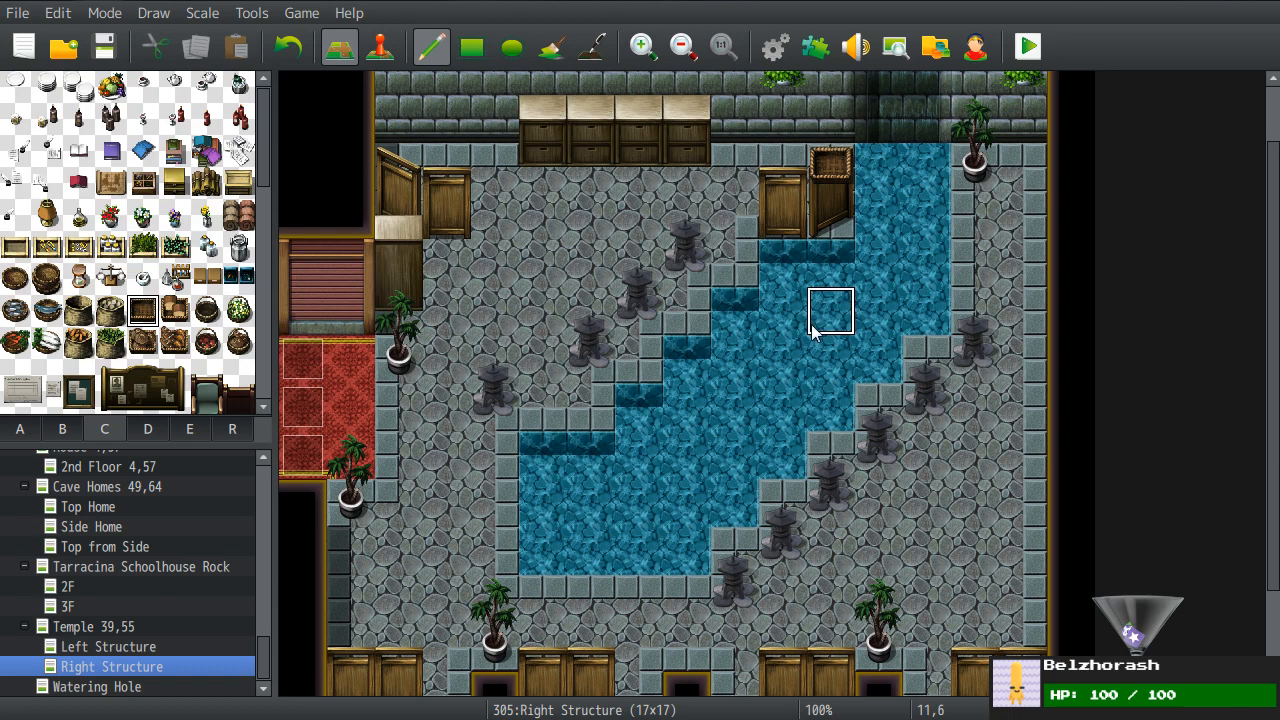
{"action": "left_click", "coordinate": [398, 166]}
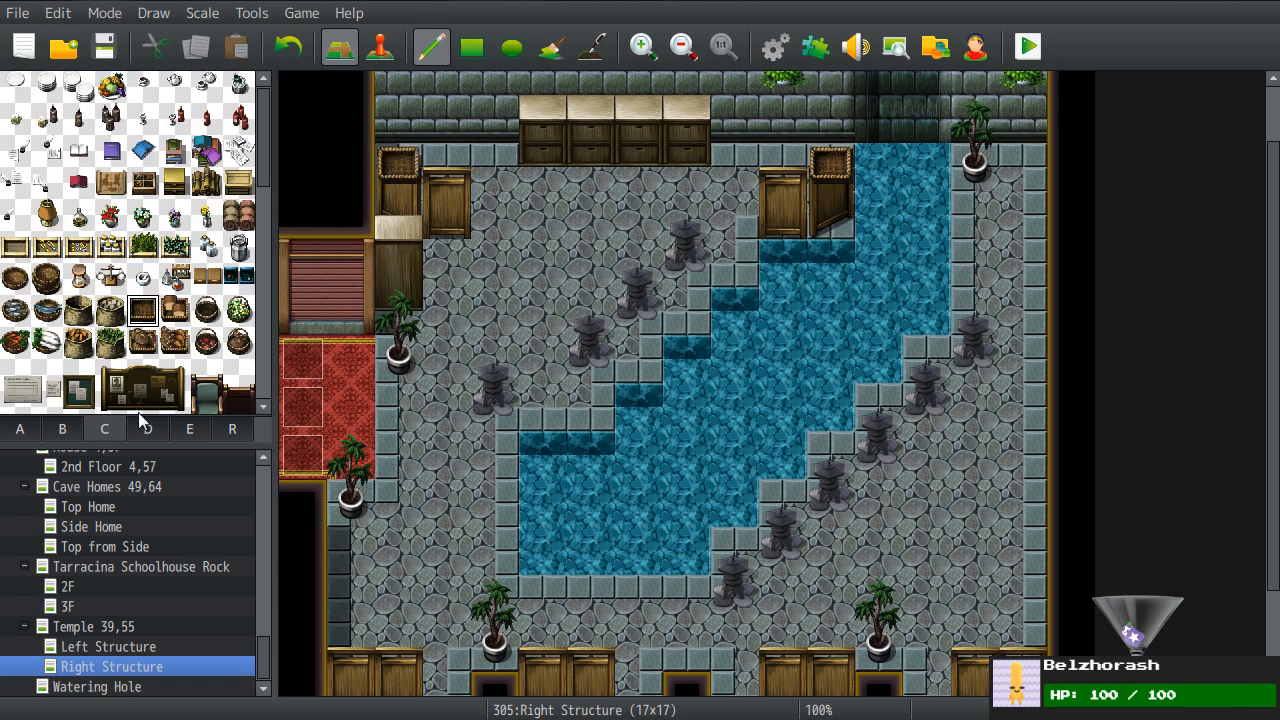
- Redraw the upper tiles of the two angled wooden screens over the baskets so the baskets sit behind them
{"action": "scroll", "coordinate": [130, 338], "scroll_direction": "down", "scroll_amount": 5}
{"action": "scroll", "coordinate": [133, 338], "scroll_direction": "up", "scroll_amount": 10}
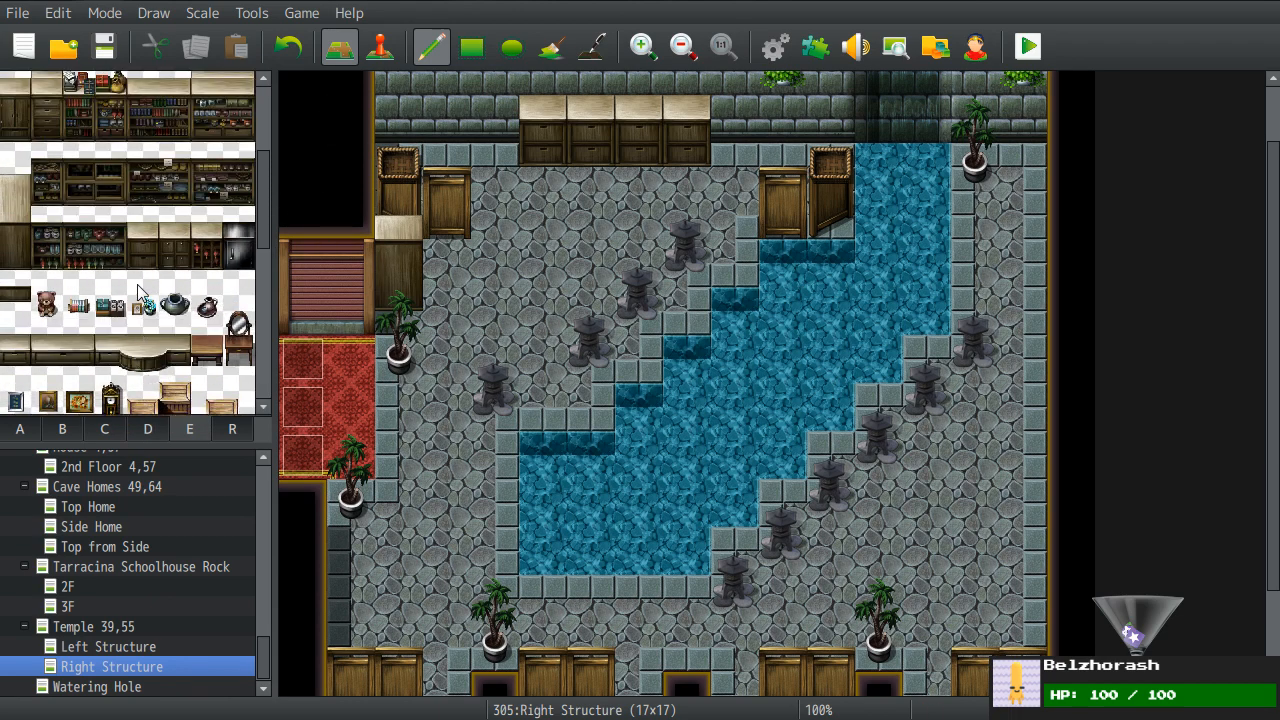
{"action": "left_click", "coordinate": [174, 88]}
{"action": "left_click", "coordinate": [398, 170]}
{"action": "left_click", "coordinate": [238, 88]}
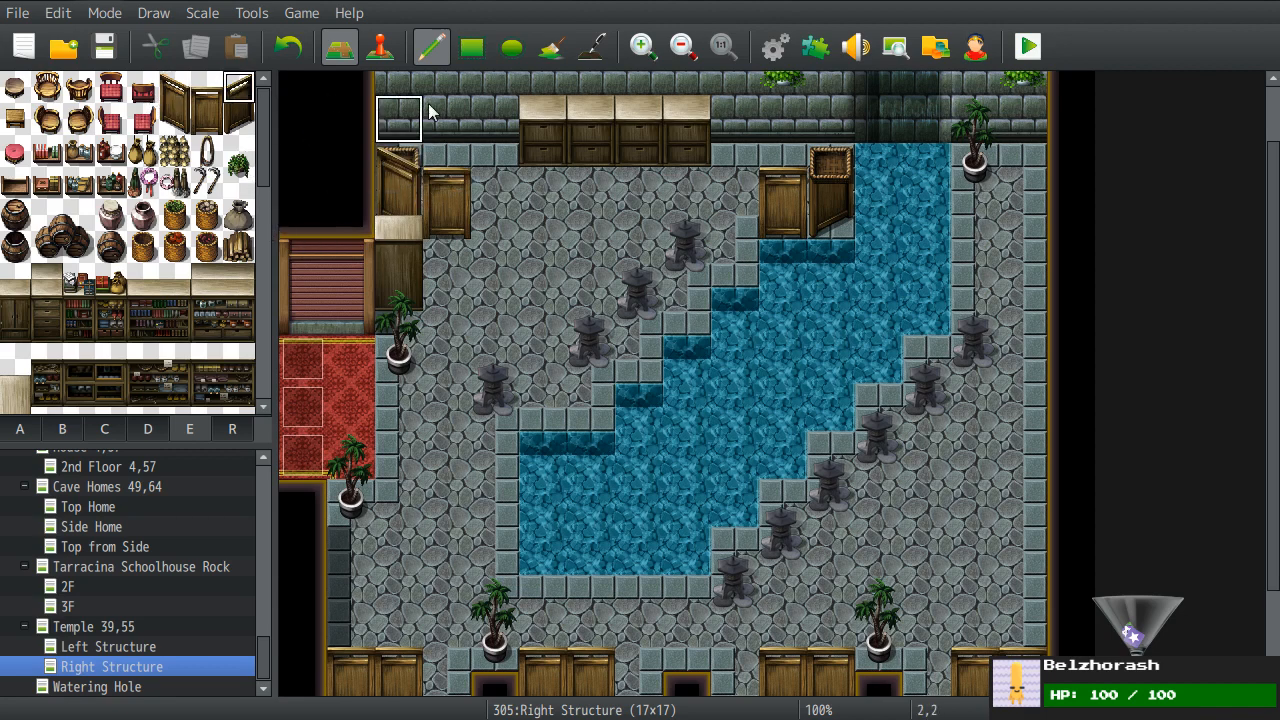
{"action": "left_click", "coordinate": [815, 156]}
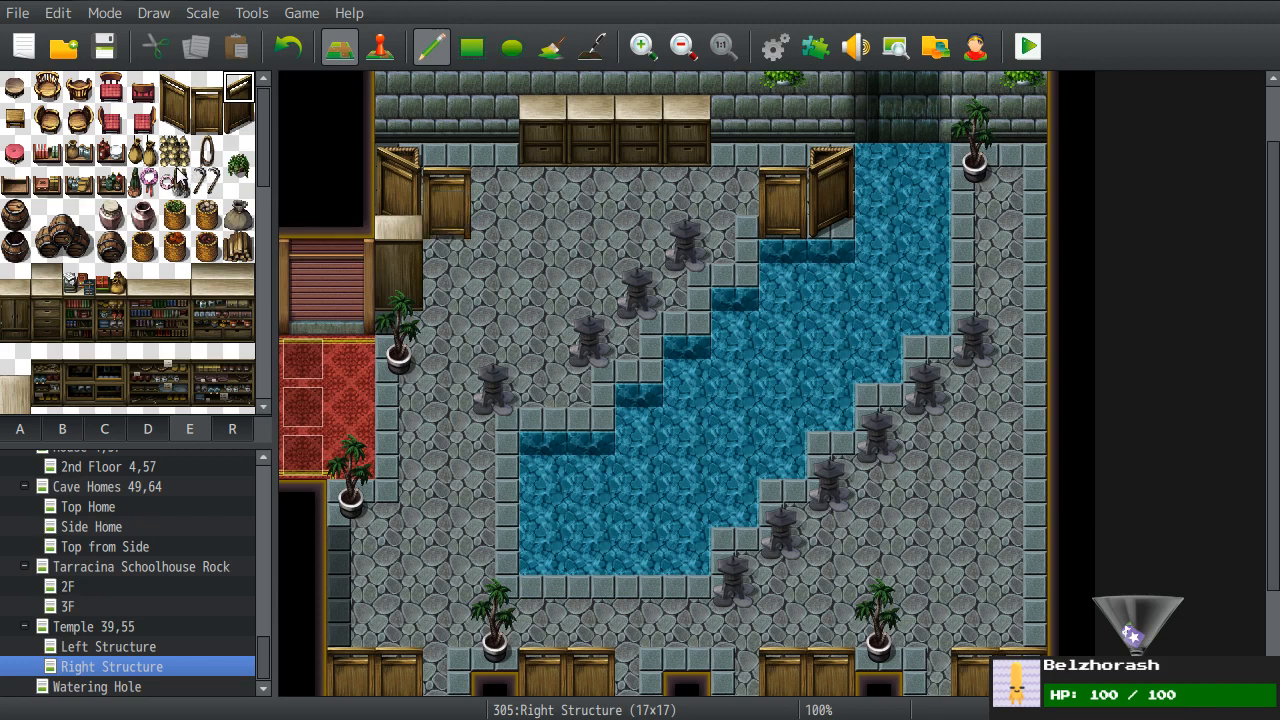
{"action": "left_click", "coordinate": [205, 150]}
{"action": "scroll", "coordinate": [480, 190], "scroll_direction": "up", "scroll_amount": 1}
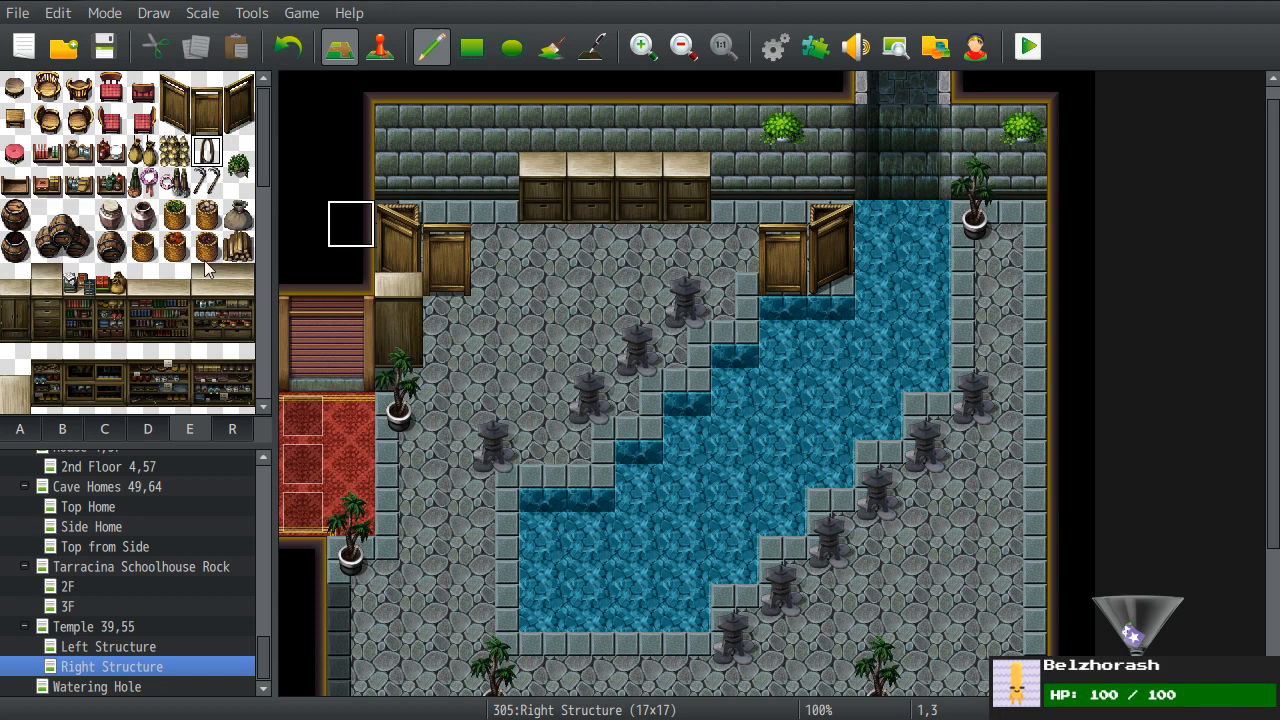
{"action": "left_click", "coordinate": [142, 182]}
{"action": "left_click", "coordinate": [480, 175]}
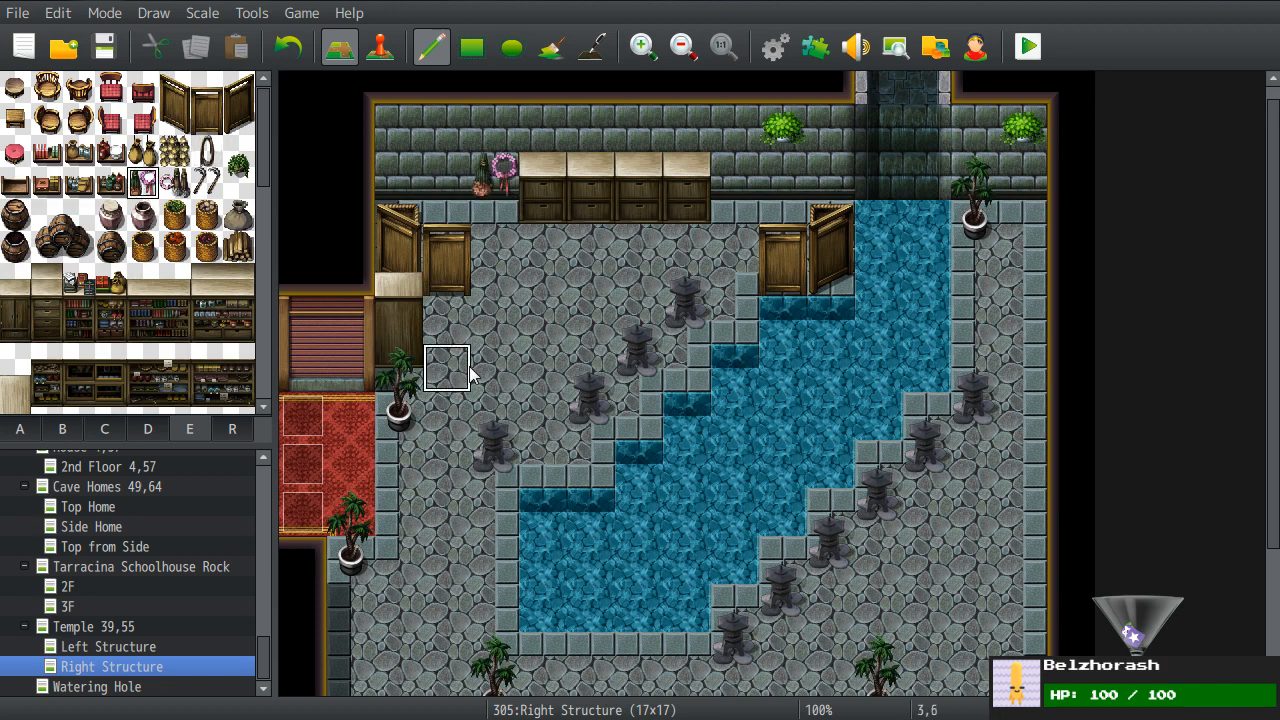
{"action": "key", "text": "ctrl+z"}
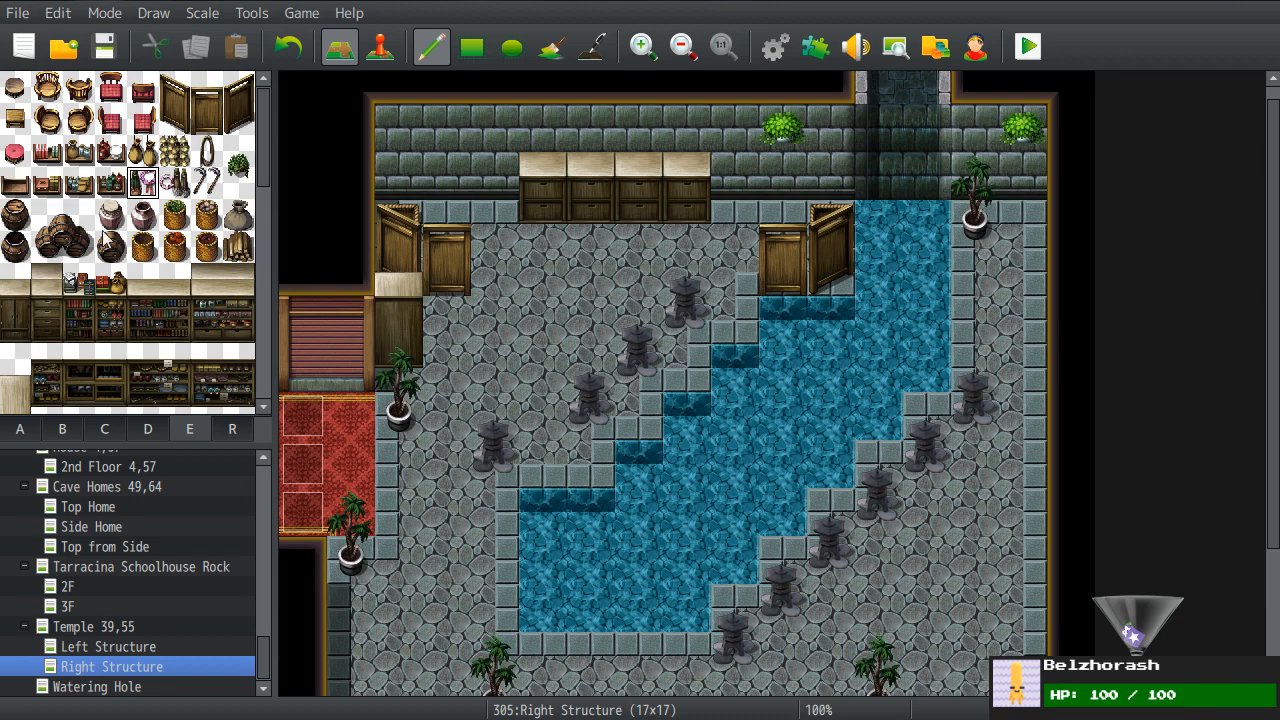
- Place an empty wooden shelf on the back wall on each side of the row of cabinets
{"action": "left_click", "coordinate": [14, 182]}
{"action": "left_click", "coordinate": [448, 178]}
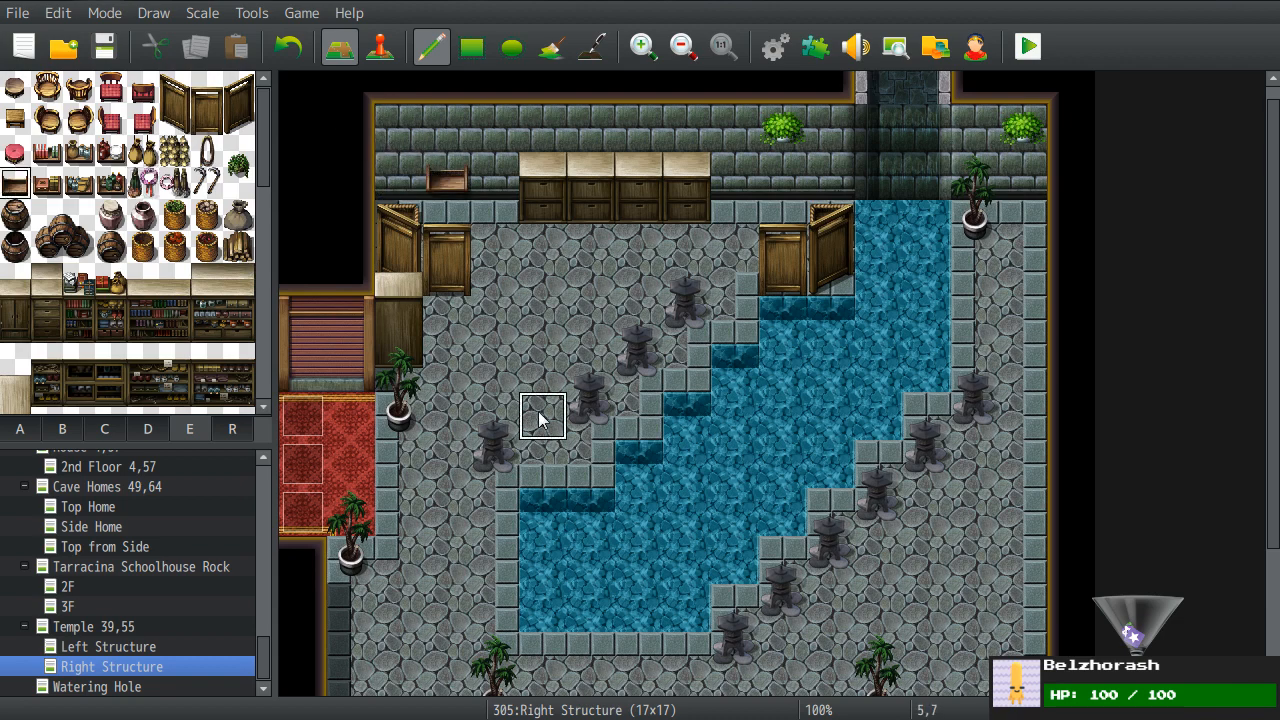
{"action": "left_click", "coordinate": [783, 185]}
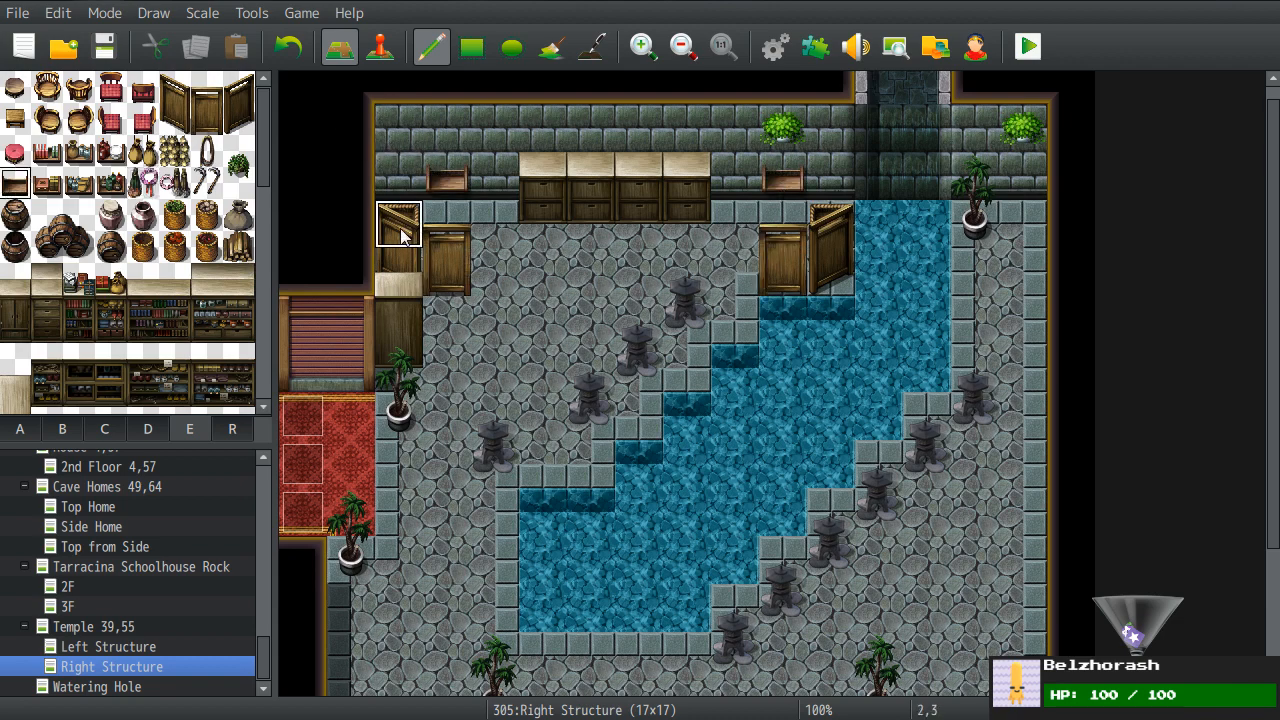
{"action": "scroll", "coordinate": [665, 380], "scroll_direction": "down", "scroll_amount": 3}
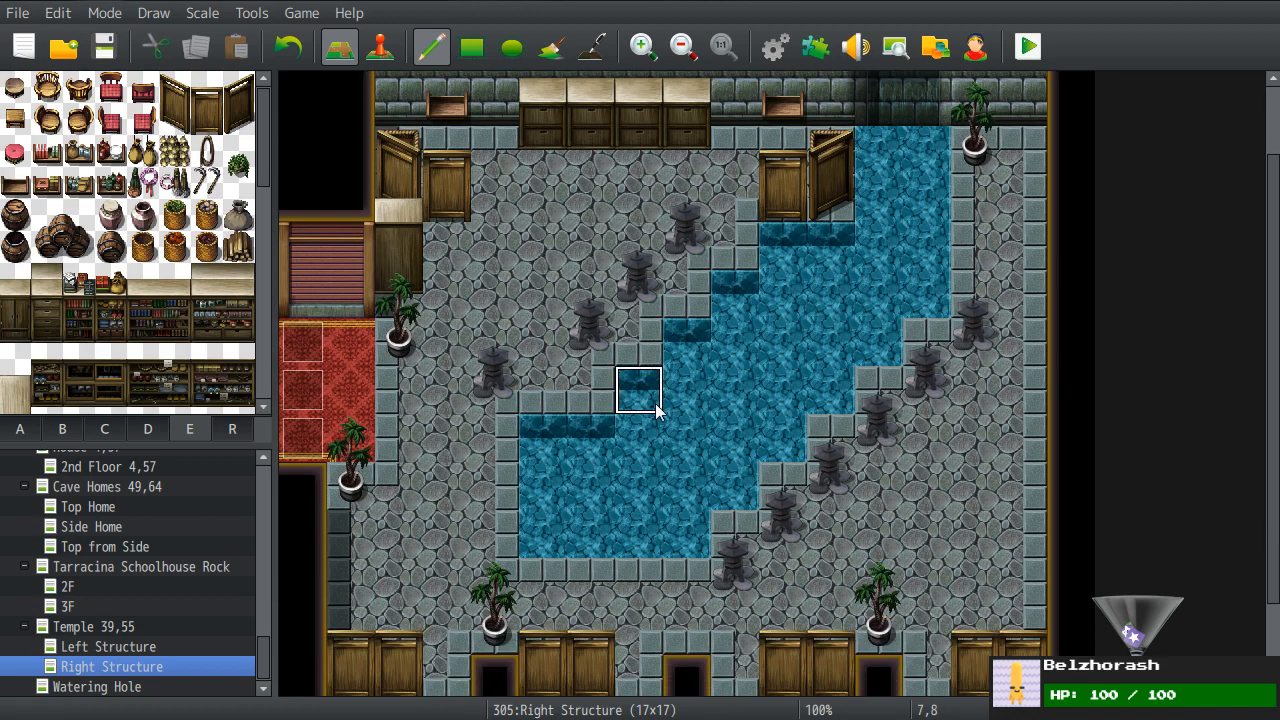
{"action": "scroll", "coordinate": [667, 450], "scroll_direction": "down", "scroll_amount": 3}
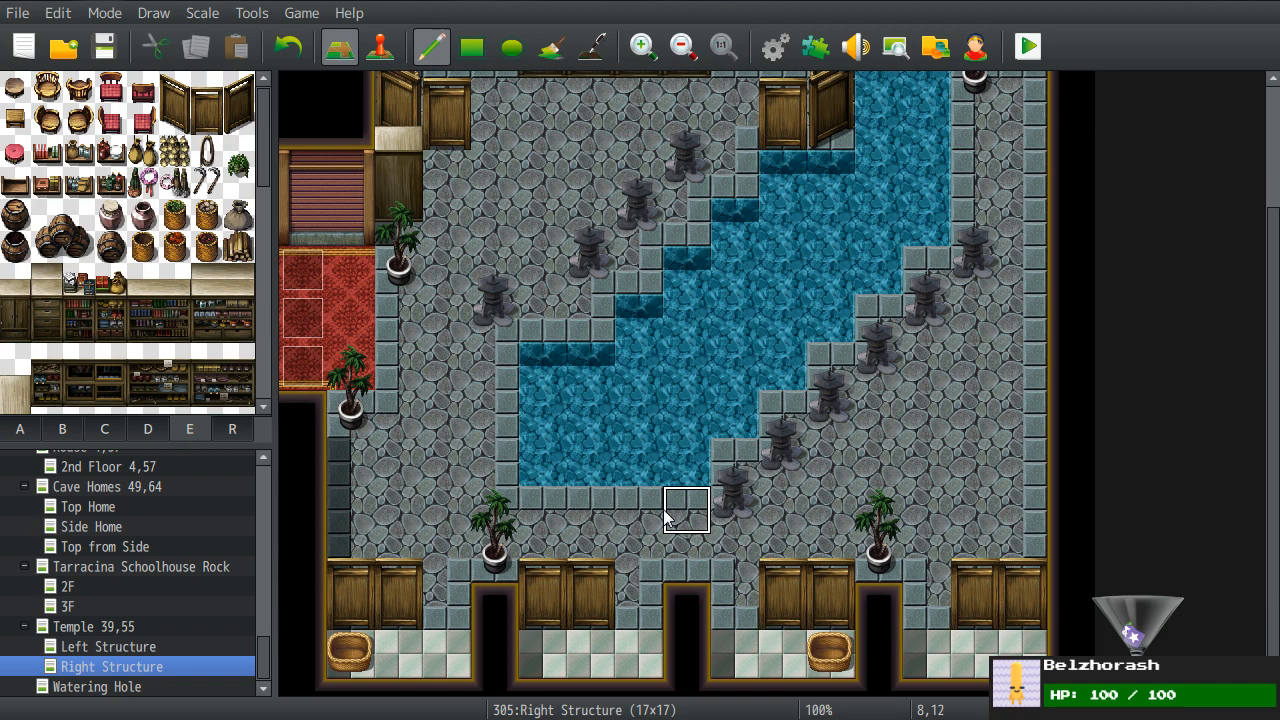
{"action": "left_click", "coordinate": [20, 430]}
{"action": "scroll", "coordinate": [67, 330], "scroll_direction": "down", "scroll_amount": 5}
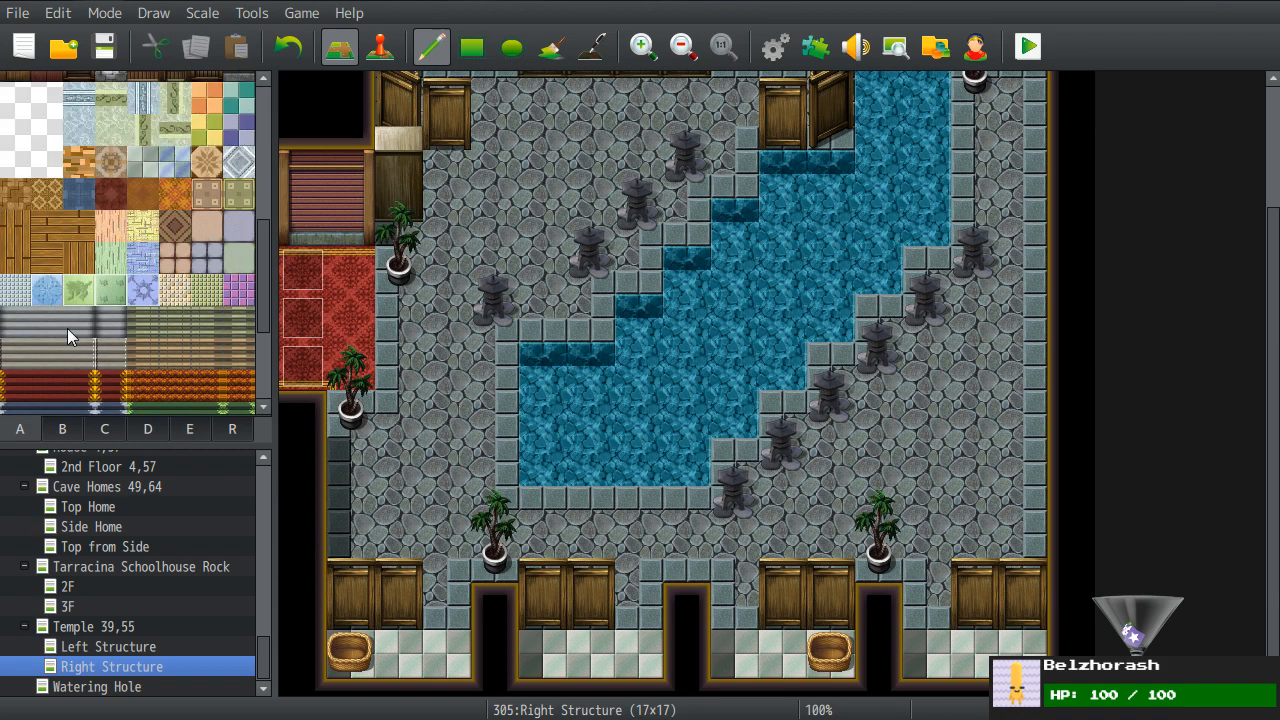
{"action": "scroll", "coordinate": [67, 328], "scroll_direction": "up", "scroll_amount": 2}
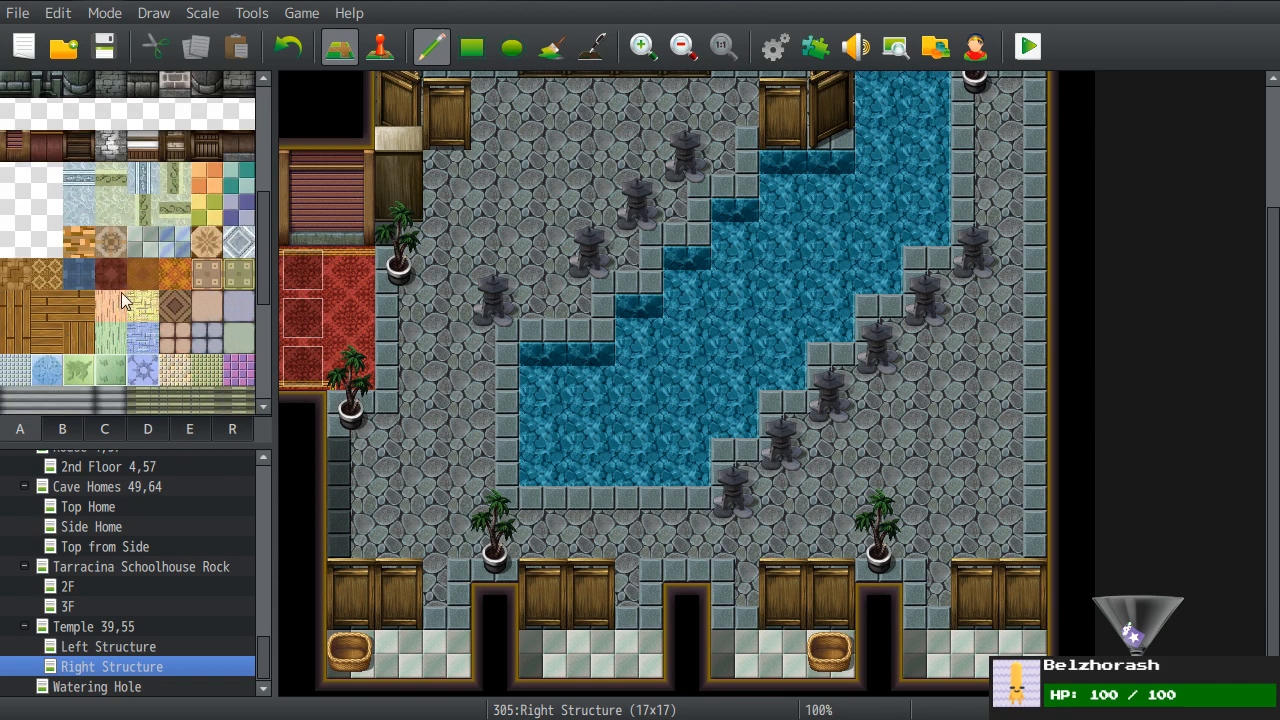
{"action": "left_click", "coordinate": [237, 180]}
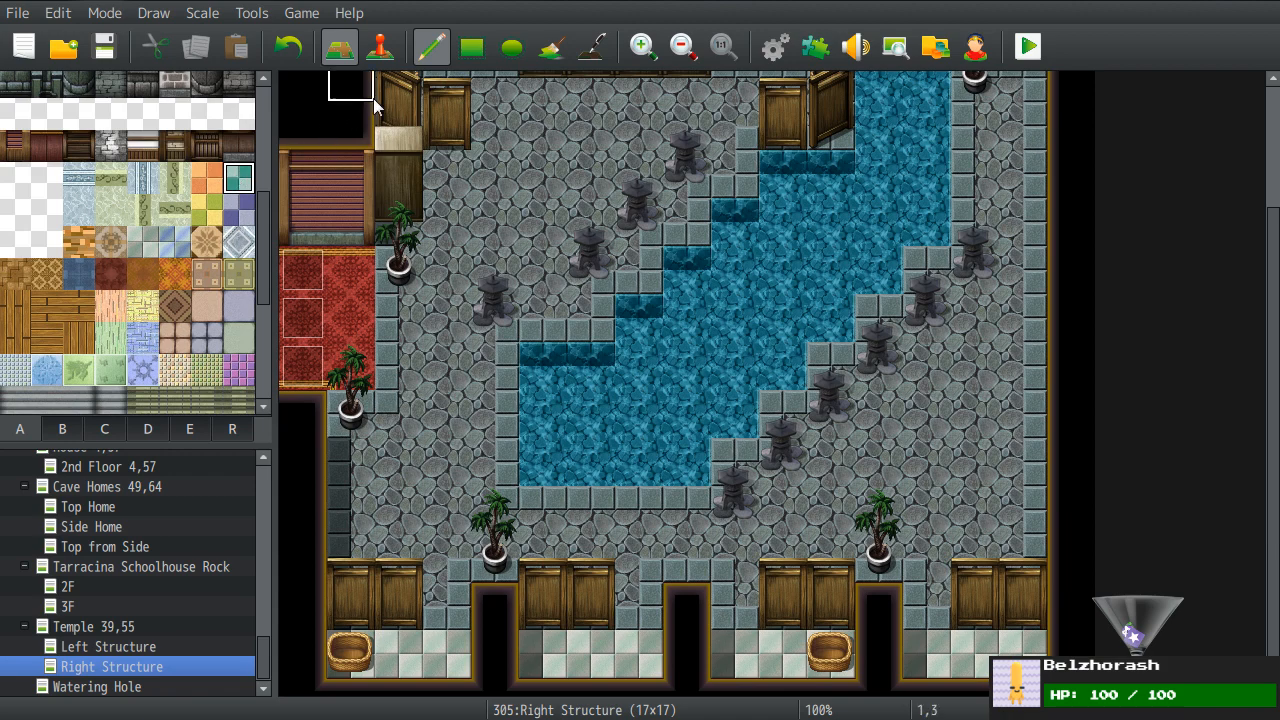
{"action": "left_click", "coordinate": [551, 46]}
{"action": "left_click", "coordinate": [617, 672]}
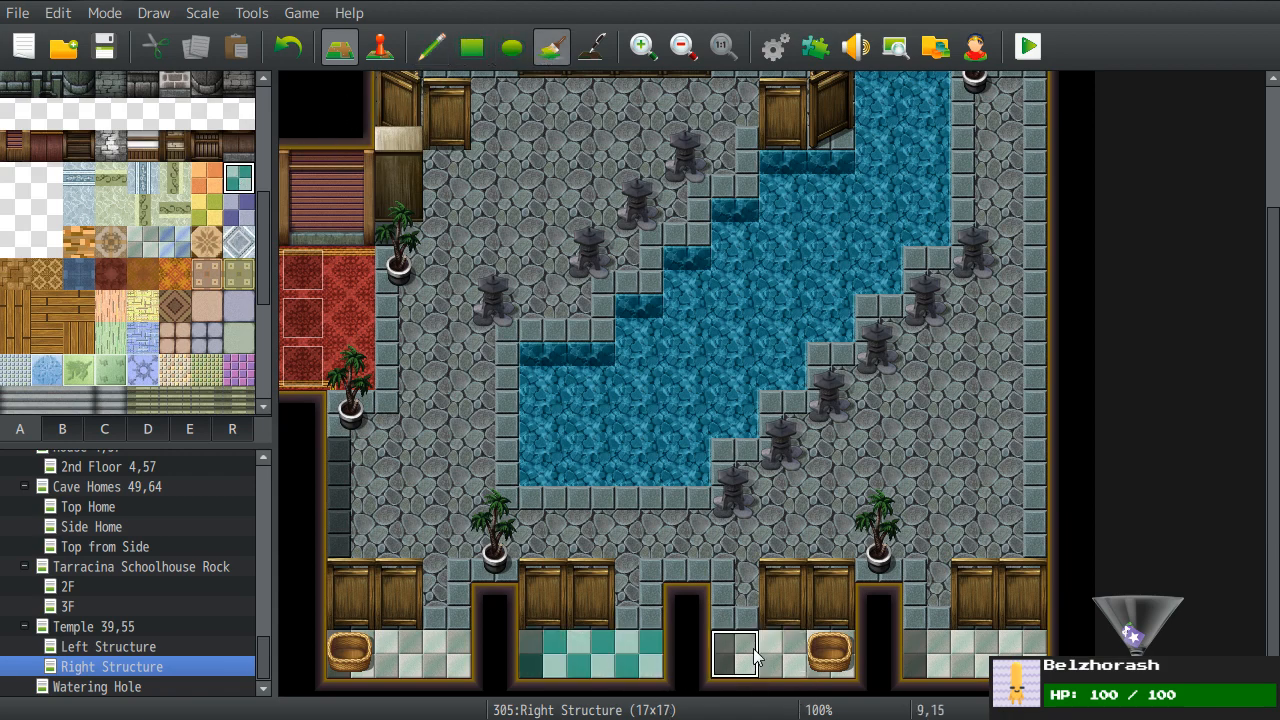
{"action": "key", "text": "ctrl+z"}
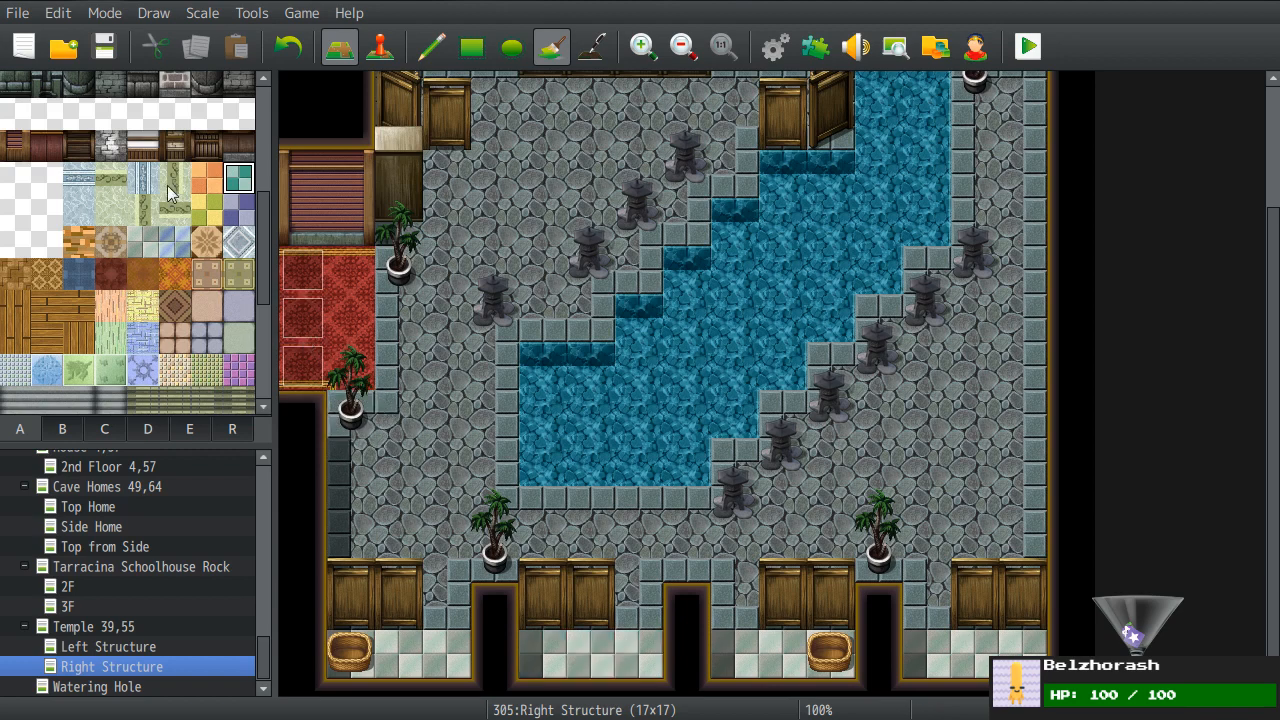
{"action": "left_click", "coordinate": [237, 211]}
{"action": "left_click", "coordinate": [590, 605]}
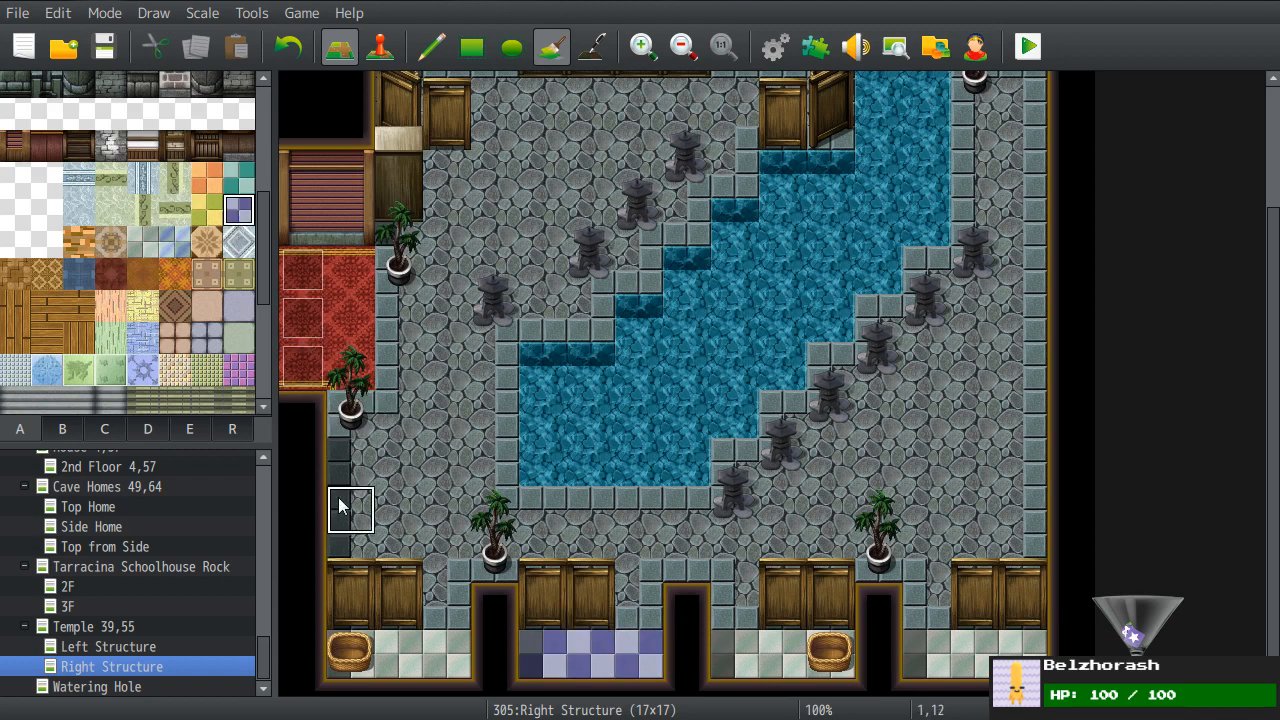
{"action": "key", "text": "ctrl+z"}
{"action": "left_click", "coordinate": [206, 177]}
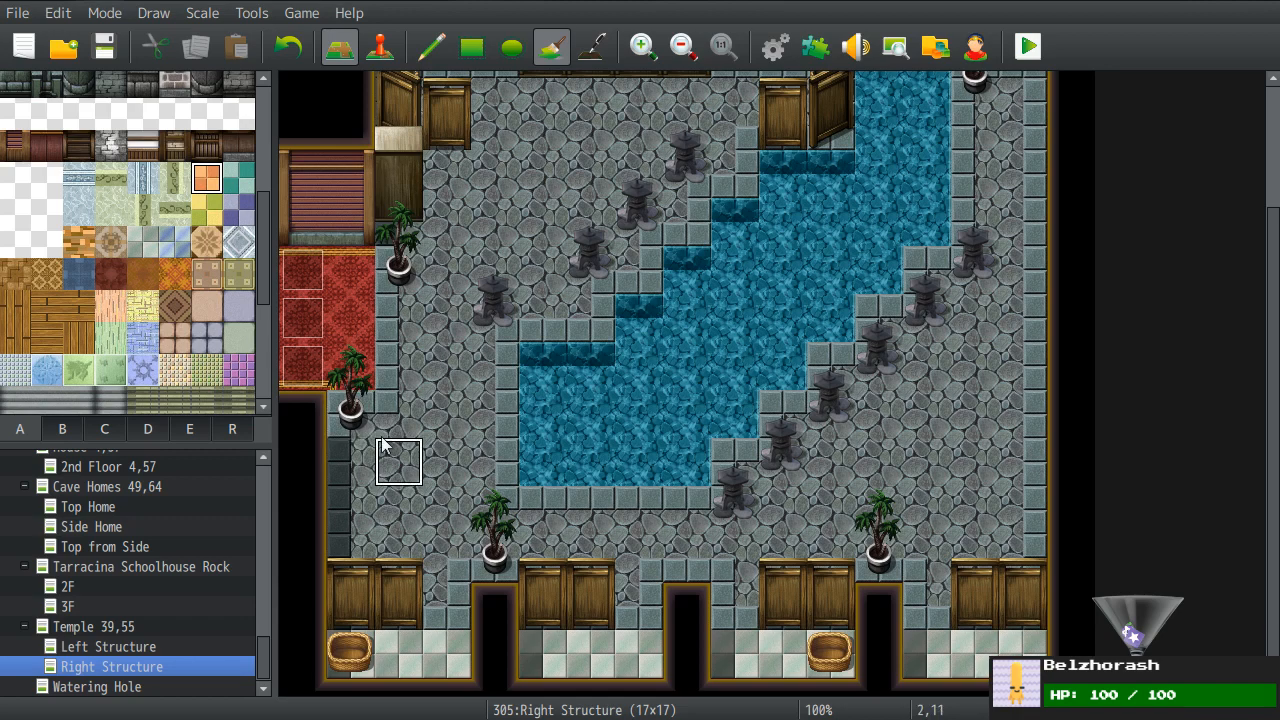
{"action": "left_click", "coordinate": [600, 660]}
{"action": "key", "text": "ctrl+z"}
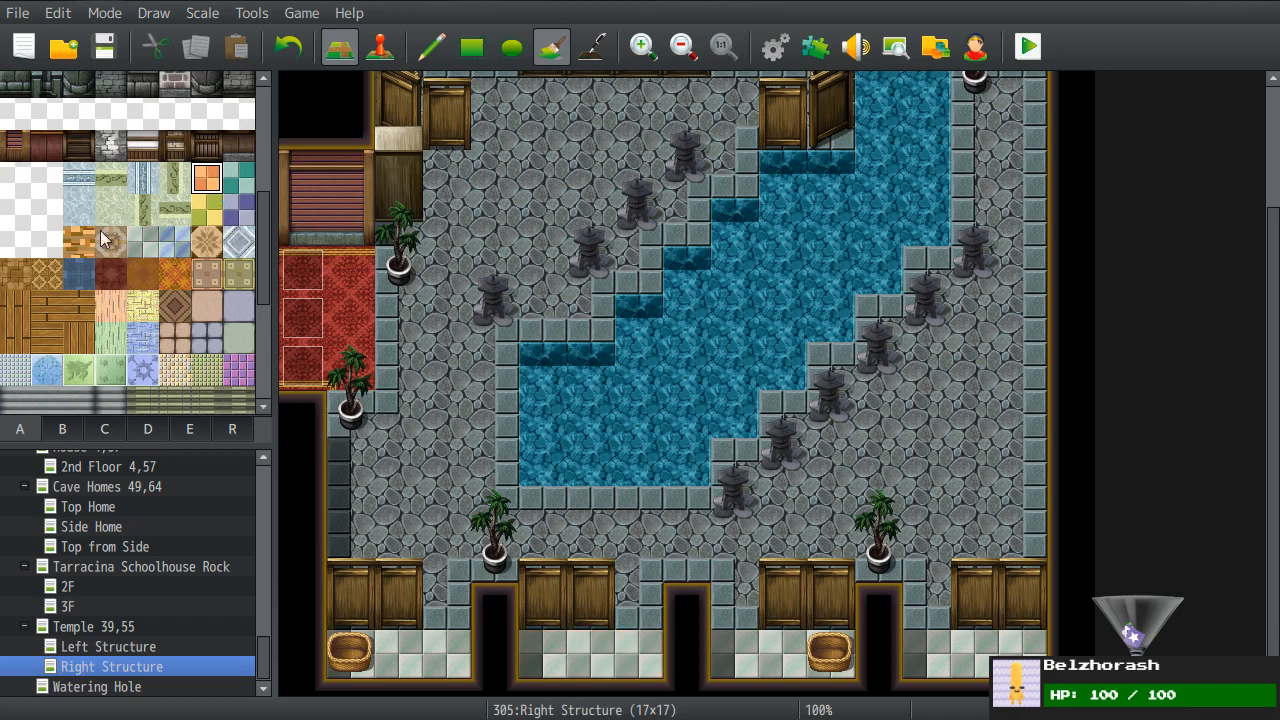
{"action": "scroll", "coordinate": [86, 246], "scroll_direction": "down", "scroll_amount": 3}
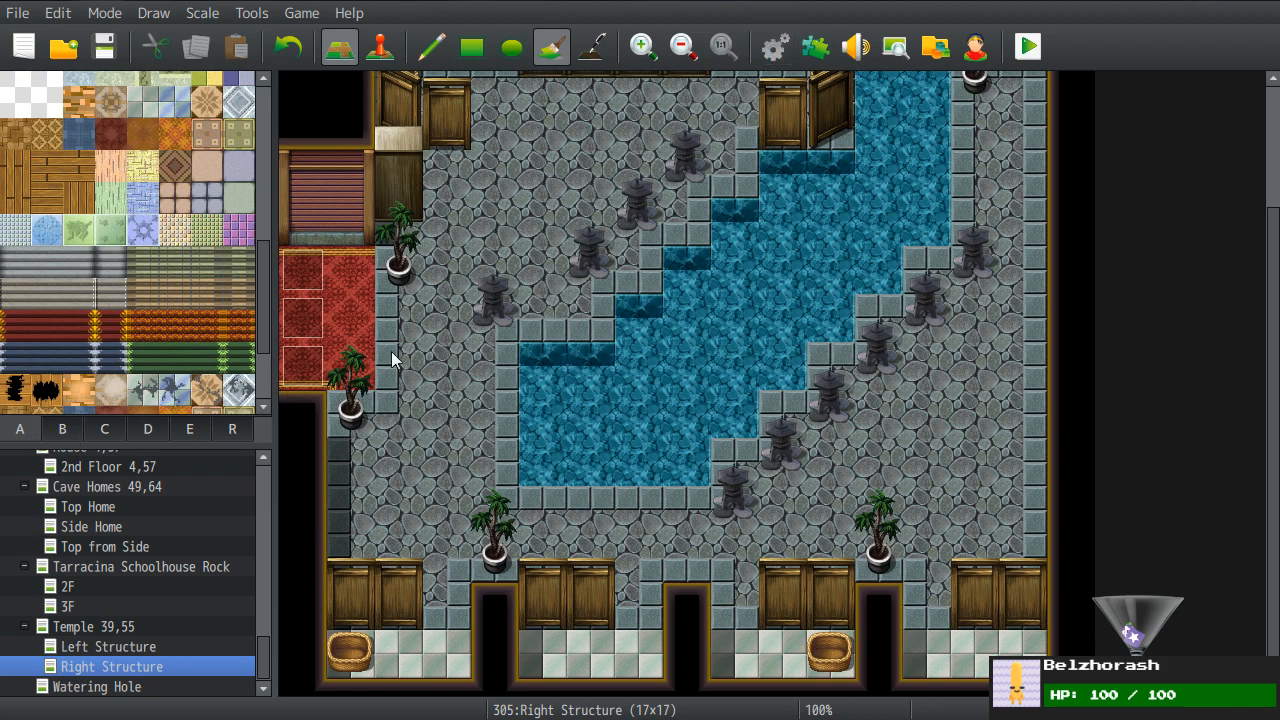
- Name tileset 0066 "Tarracina Bath House" in the database and apply the change
{"action": "key", "text": "F9"}
{"action": "triple_click", "coordinate": [540, 95]}
{"action": "left_click", "coordinate": [551, 91]}
{"action": "key", "text": "BackSpace"}
{"action": "type", "text": "House"}
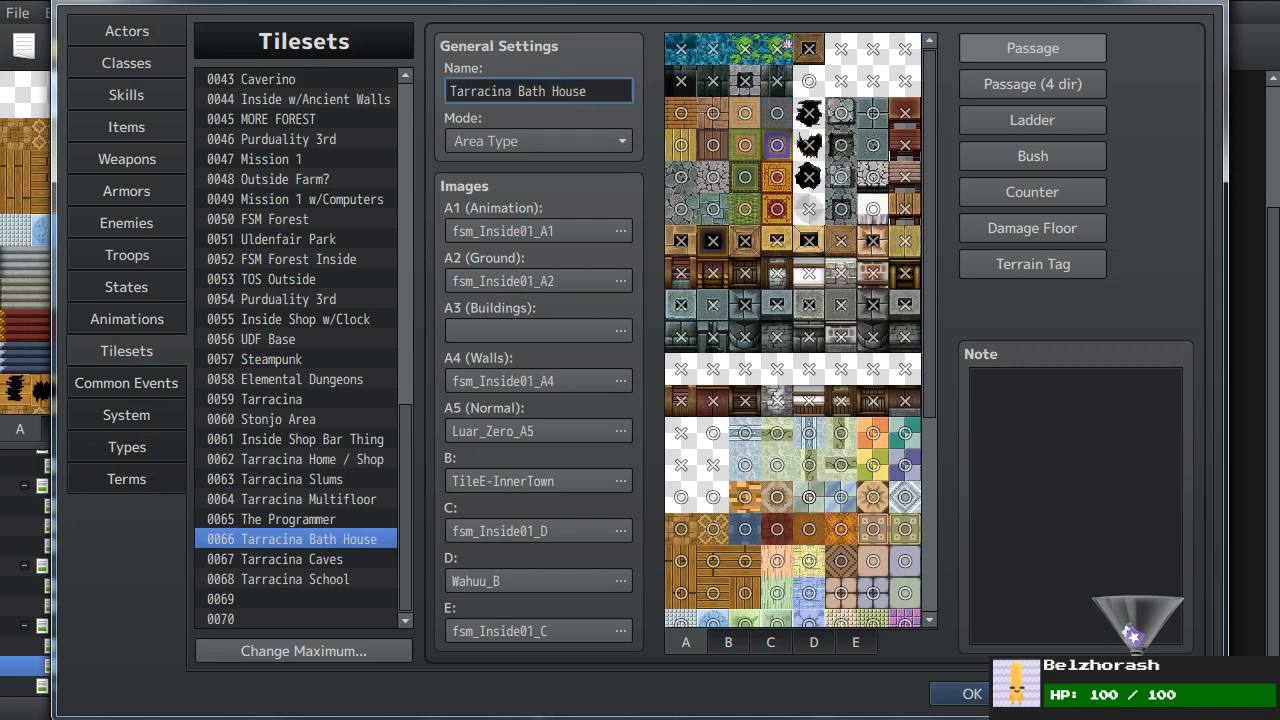
{"action": "left_click", "coordinate": [1158, 693]}
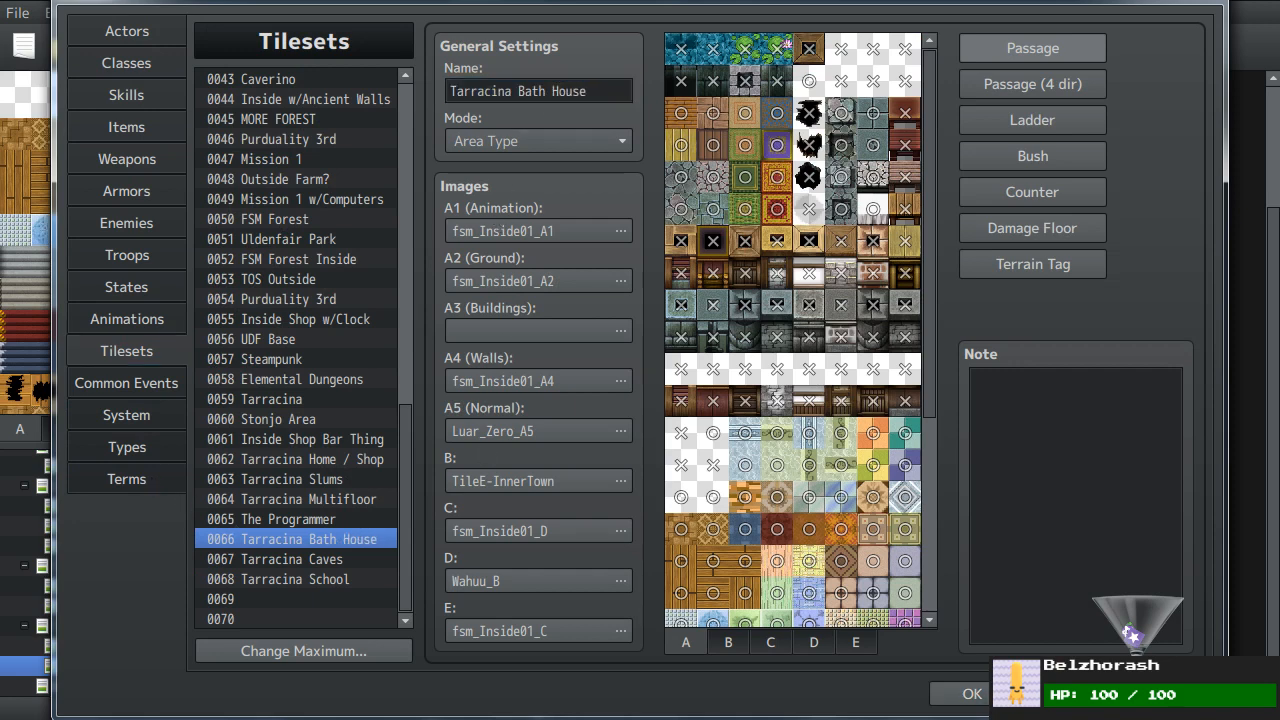
- Examine the furniture and decoration tiles in set B of the bath house tileset, and close the database
{"action": "left_click", "coordinate": [727, 645]}
{"action": "scroll", "coordinate": [812, 600], "scroll_direction": "down", "scroll_amount": 5}
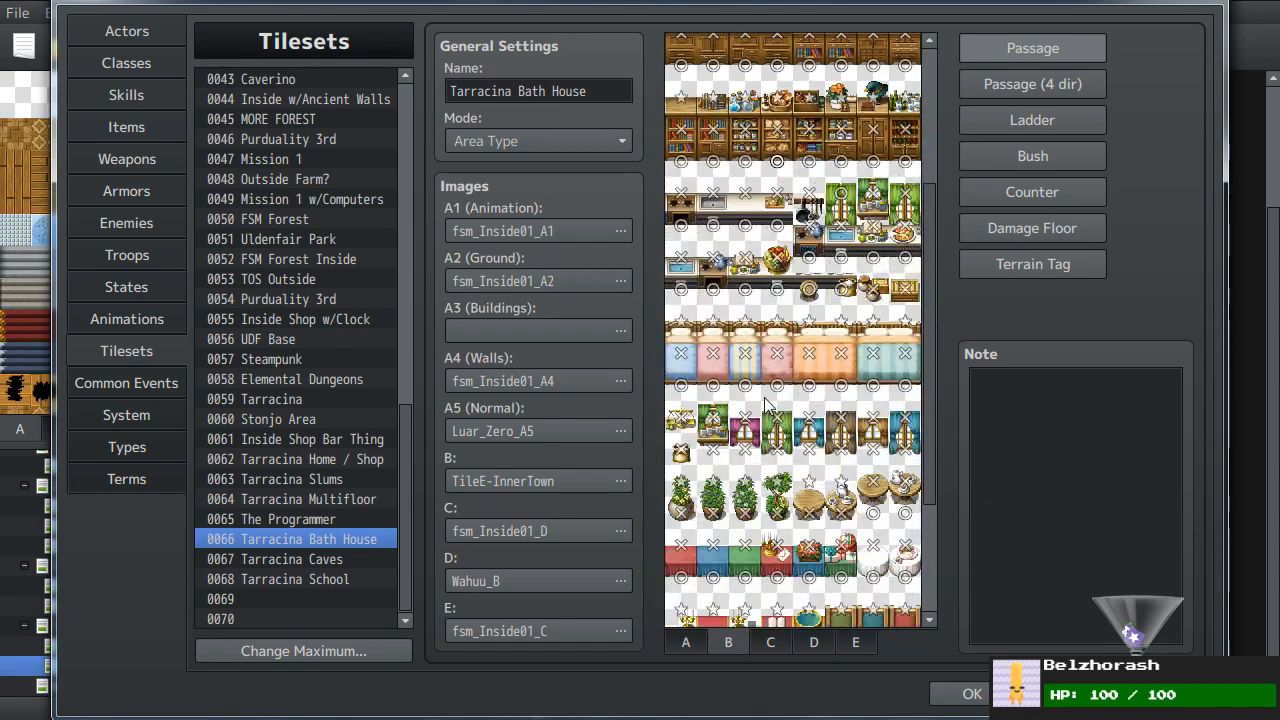
{"action": "middle_click", "coordinate": [853, 450]}
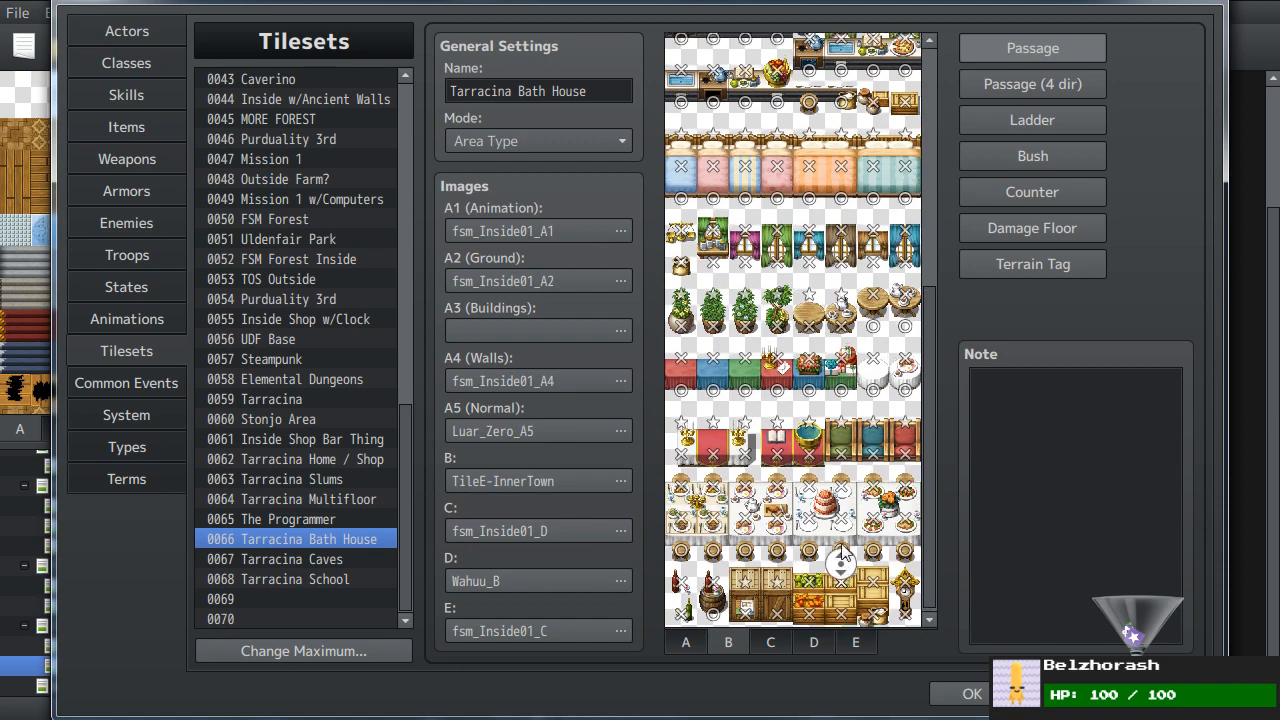
{"action": "middle_click", "coordinate": [853, 310]}
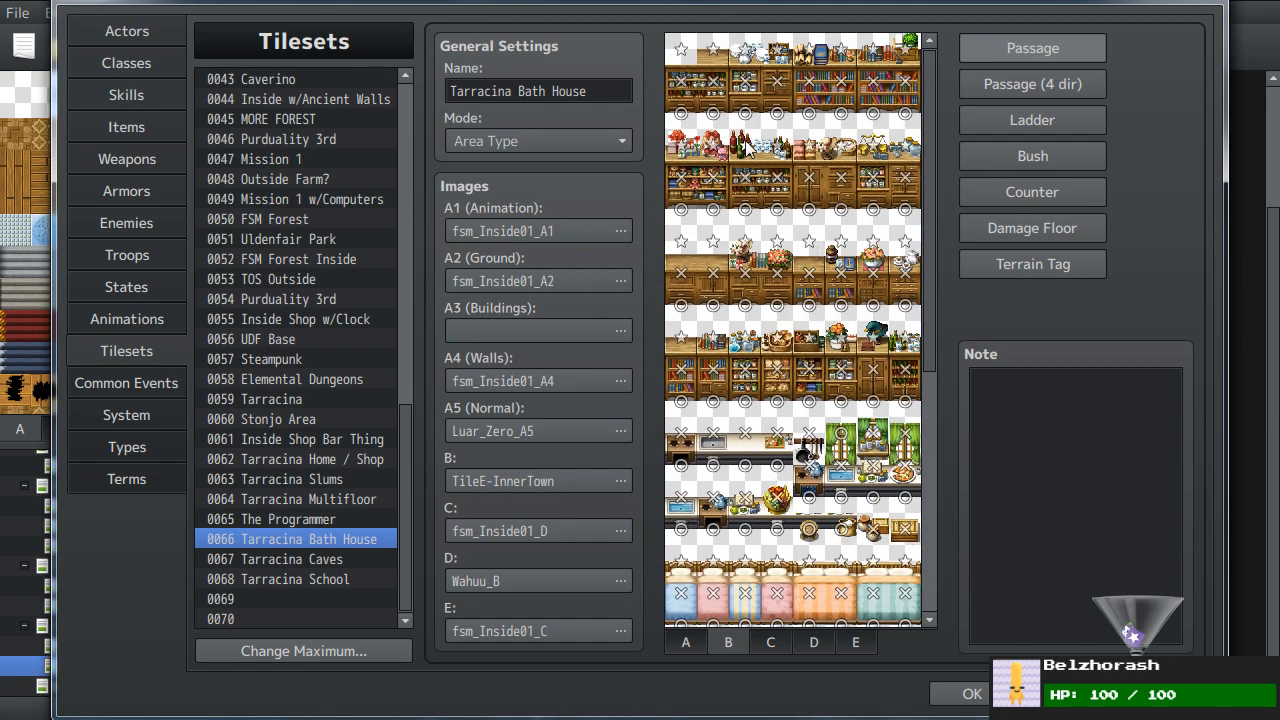
{"action": "scroll", "coordinate": [812, 320], "scroll_direction": "down", "scroll_amount": 2}
{"action": "left_click", "coordinate": [966, 694]}
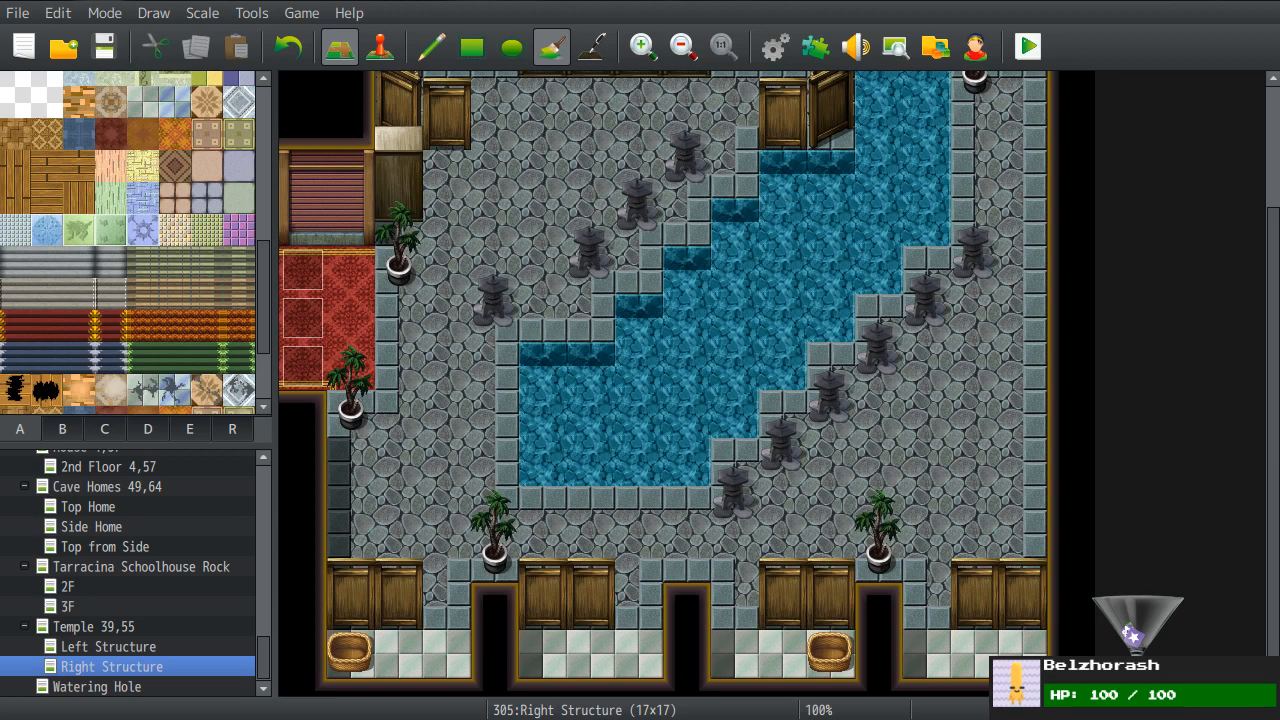
- Open the Tarracina West map and look over the temple building's exterior
{"action": "scroll", "coordinate": [173, 577], "scroll_direction": "up", "scroll_amount": 8}
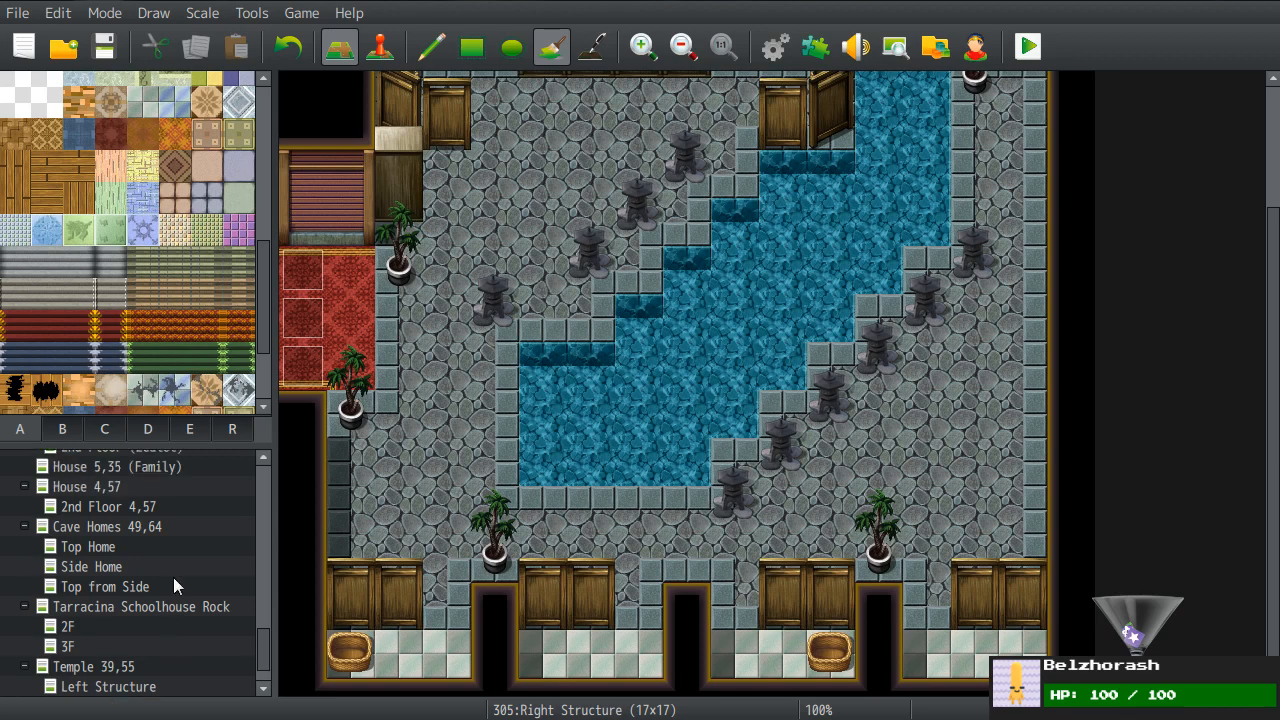
{"action": "left_click", "coordinate": [92, 566]}
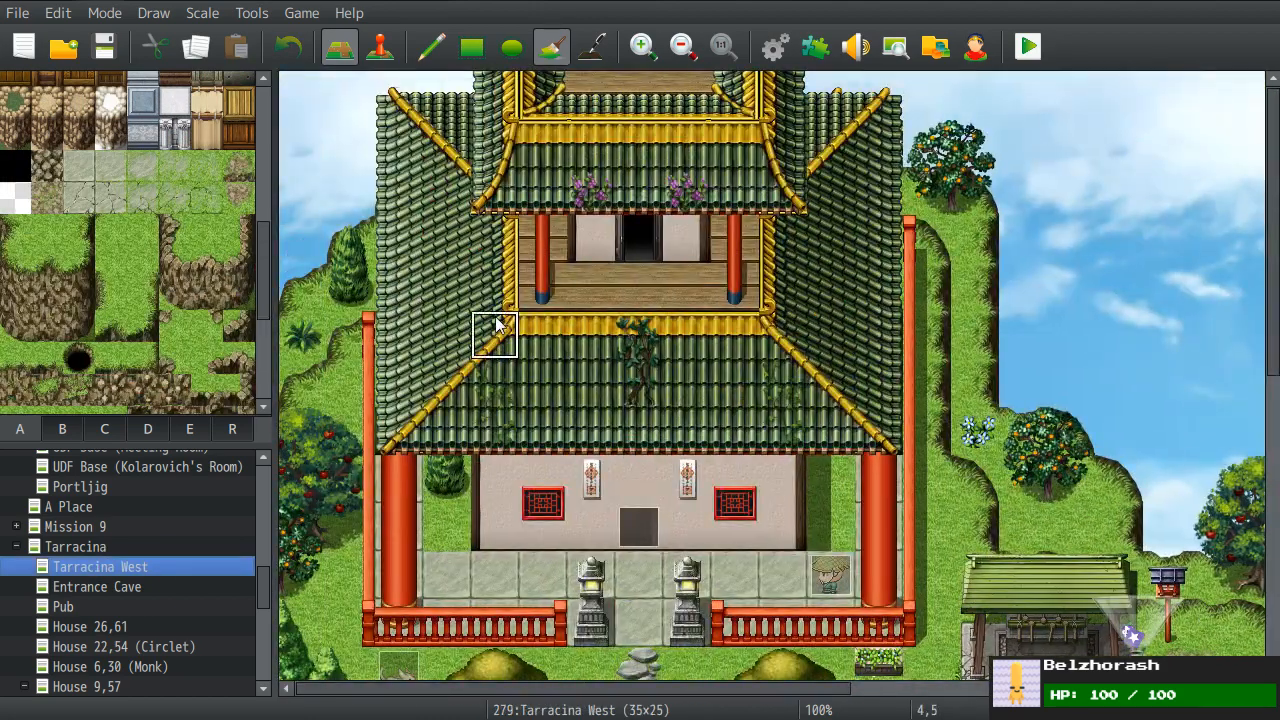
{"action": "scroll", "coordinate": [497, 375], "scroll_direction": "down", "scroll_amount": 2}
{"action": "scroll", "coordinate": [497, 375], "scroll_direction": "up", "scroll_amount": 2}
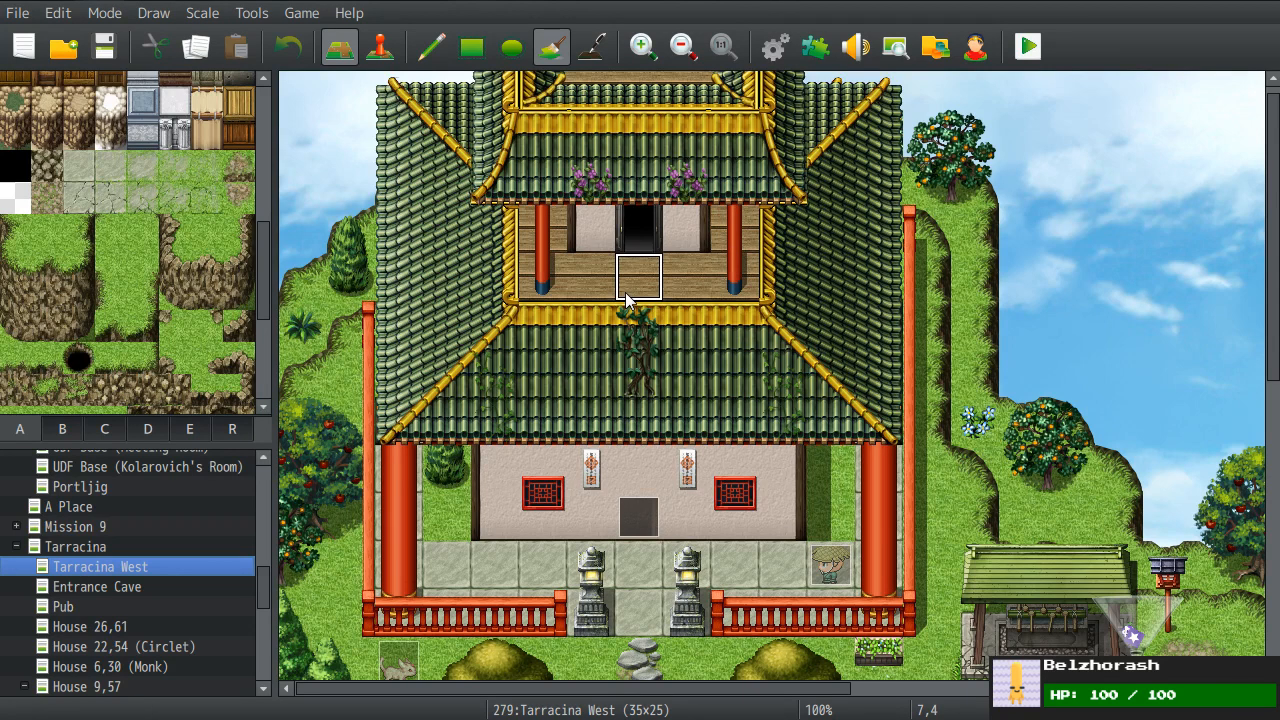
- Look over the temple's front and the surrounding grounds on the Tarracina West map
{"action": "middle_click_drag", "start_coordinate": [452, 316], "coordinate": [549, 341]}
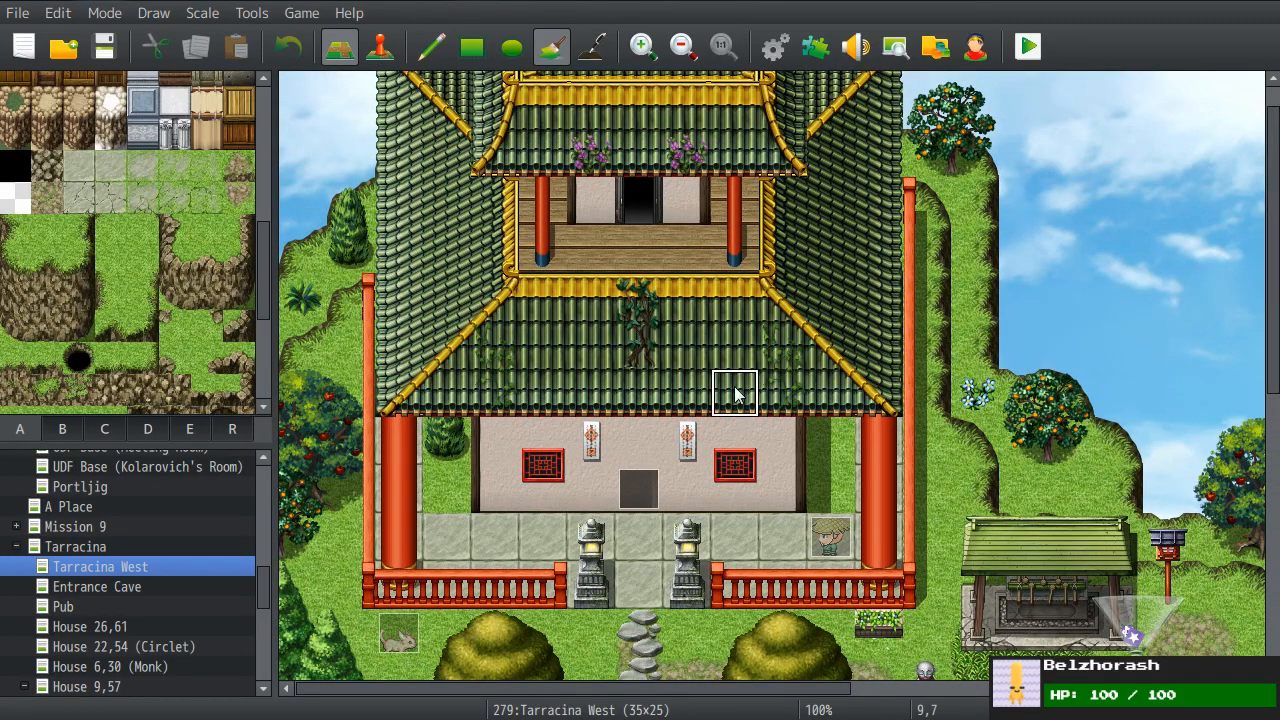
{"action": "scroll", "coordinate": [709, 316], "scroll_direction": "up", "scroll_amount": 1}
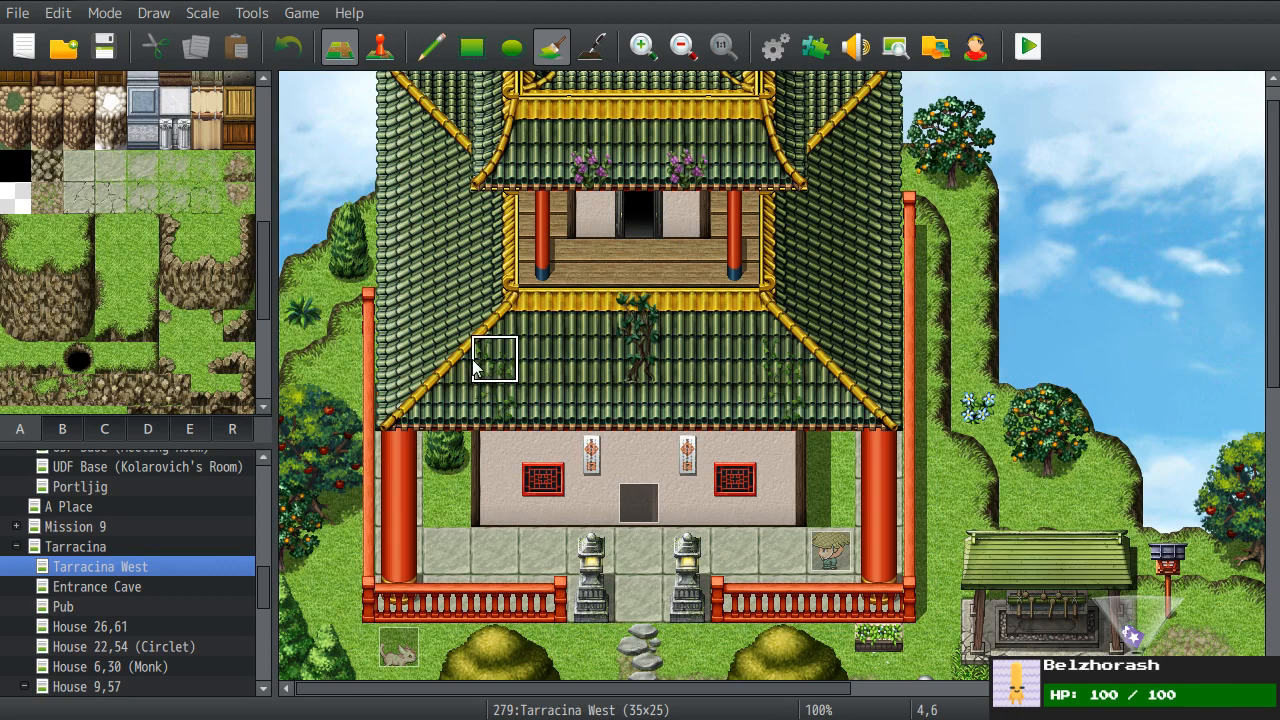
{"action": "middle_click_drag", "start_coordinate": [494, 357], "coordinate": [586, 591]}
- Open the Watering Hole map and look over its dining room, bar and kitchen
{"action": "scroll", "coordinate": [96, 600], "scroll_direction": "down", "scroll_amount": 5}
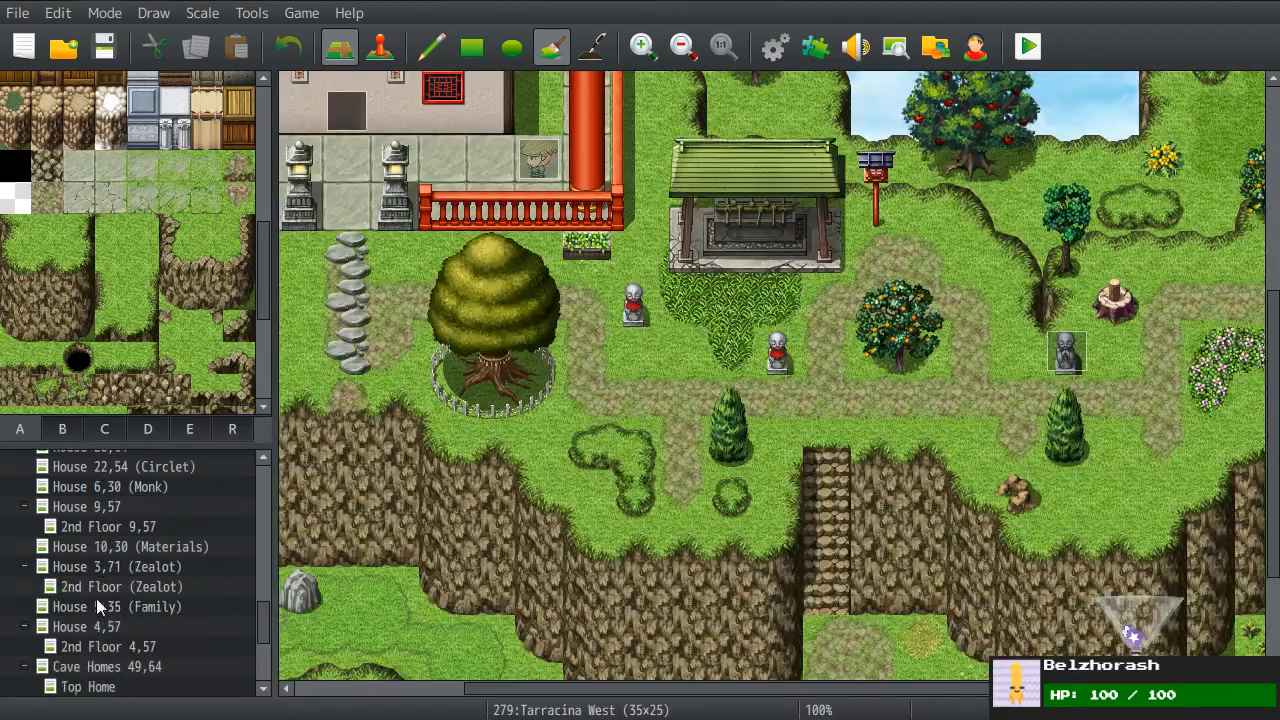
{"action": "left_click", "coordinate": [90, 687]}
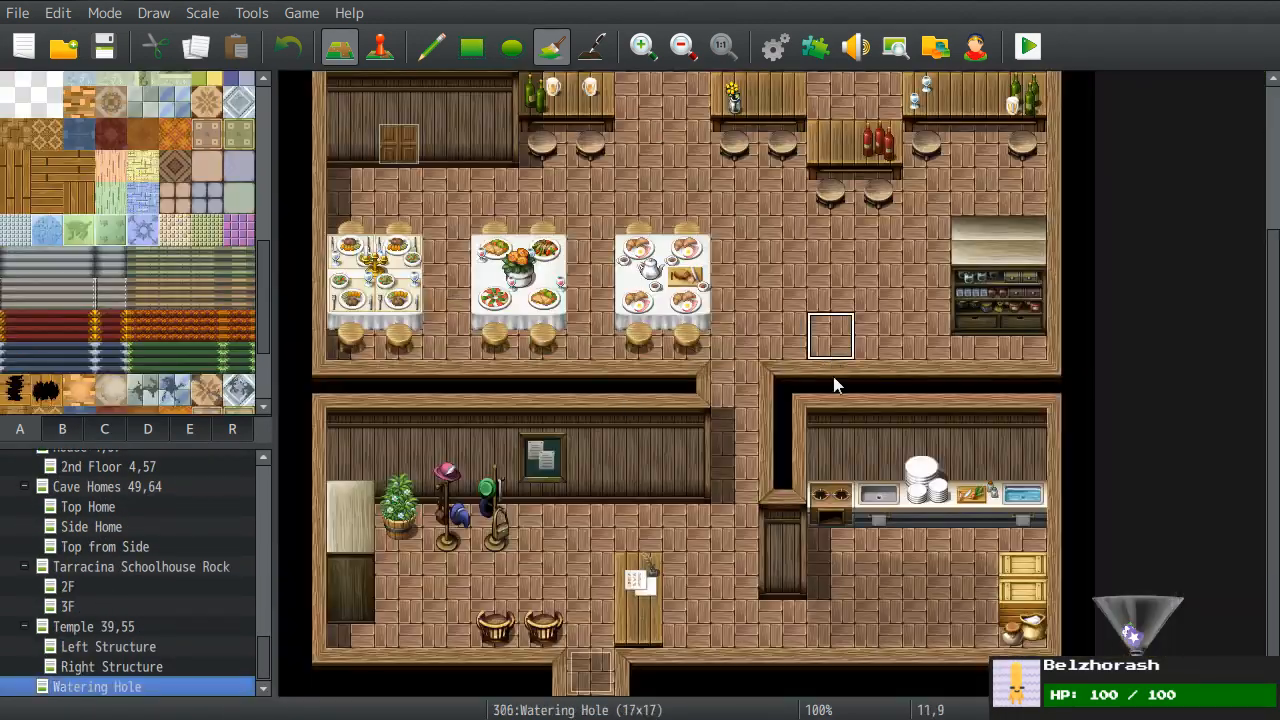
{"action": "scroll", "coordinate": [800, 360], "scroll_direction": "up", "scroll_amount": 1}
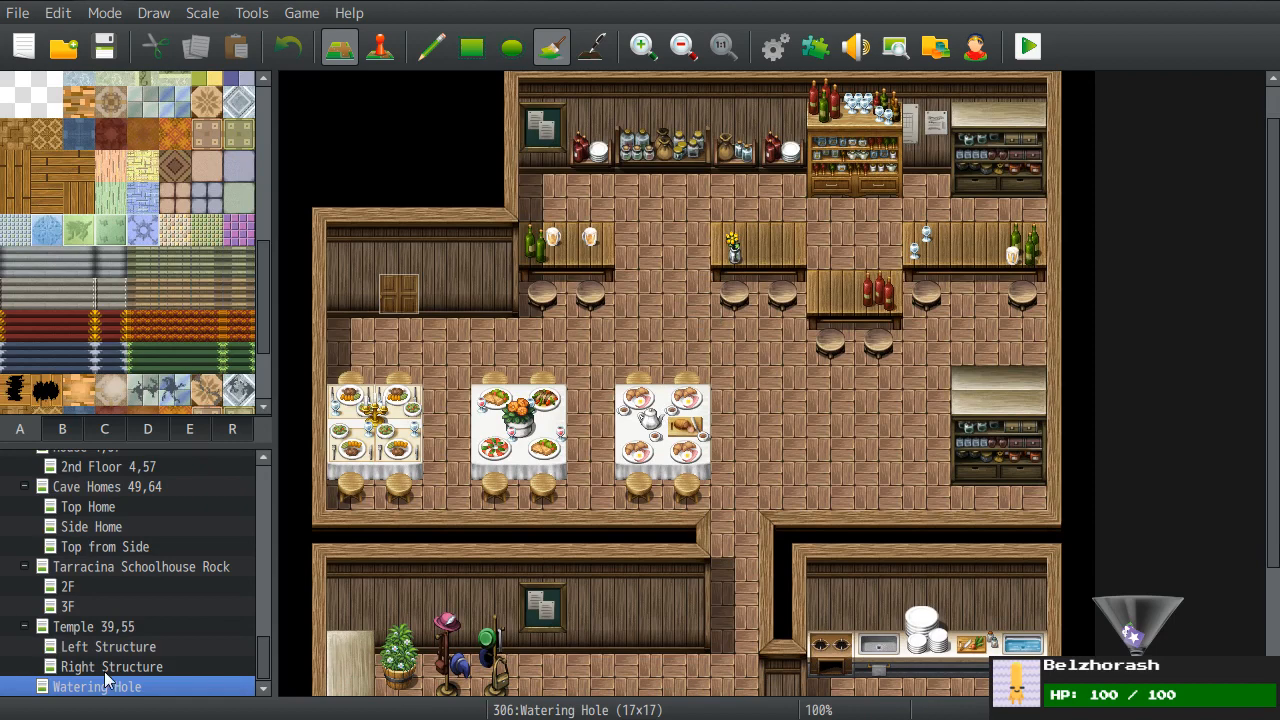
- Review the bath house pool in the Right Structure map and return to the Watering Hole map
{"action": "left_click", "coordinate": [105, 666]}
{"action": "scroll", "coordinate": [630, 351], "scroll_direction": "up", "scroll_amount": 1}
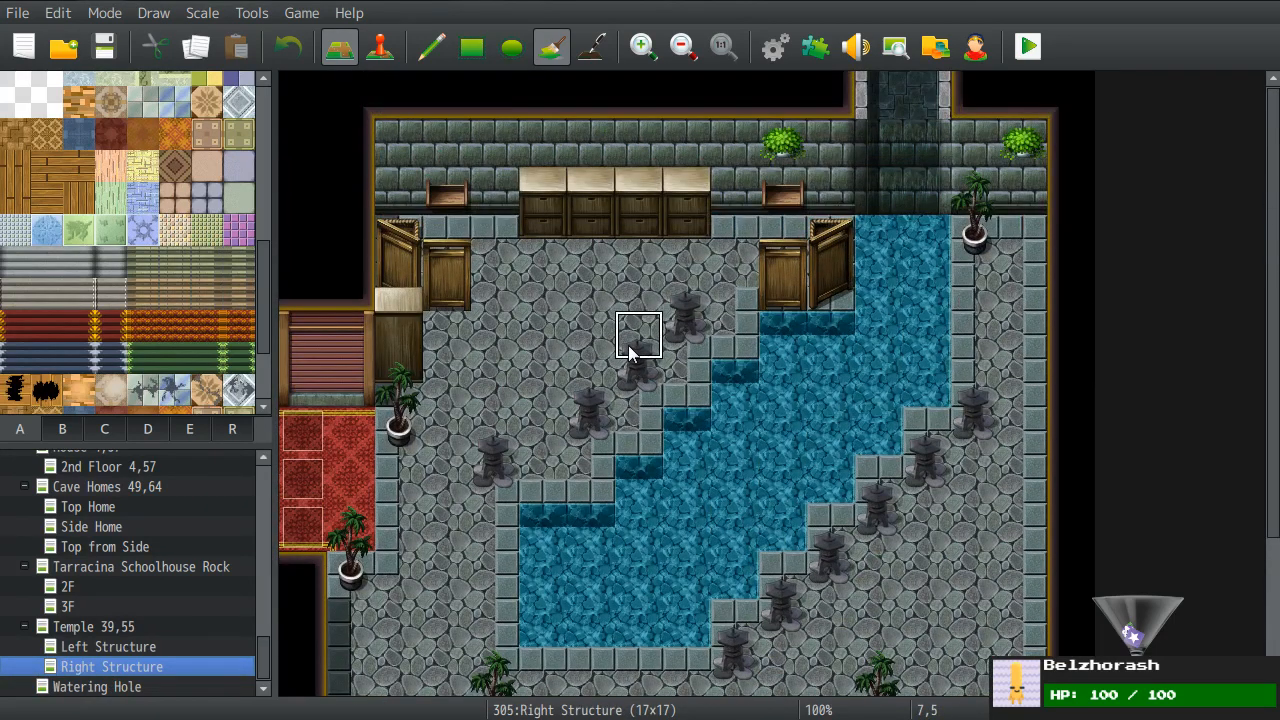
{"action": "scroll", "coordinate": [686, 466], "scroll_direction": "down", "scroll_amount": 4}
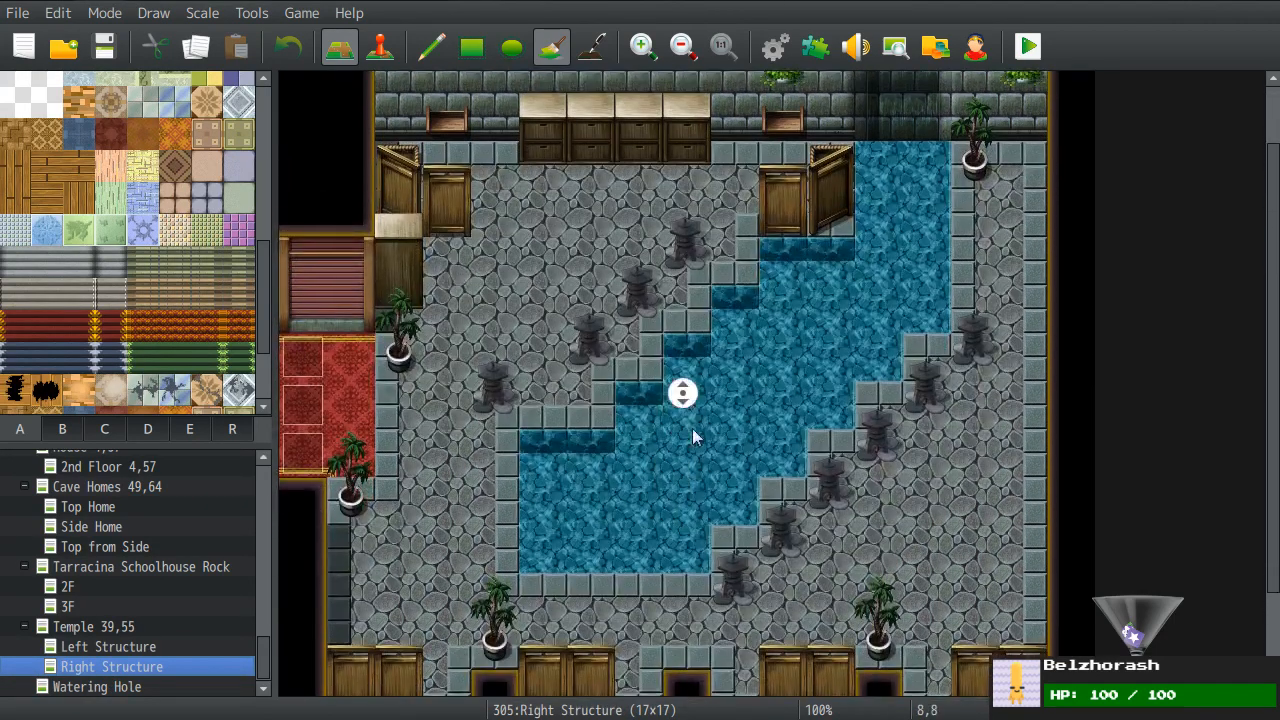
{"action": "scroll", "coordinate": [780, 420], "scroll_direction": "up", "scroll_amount": 1}
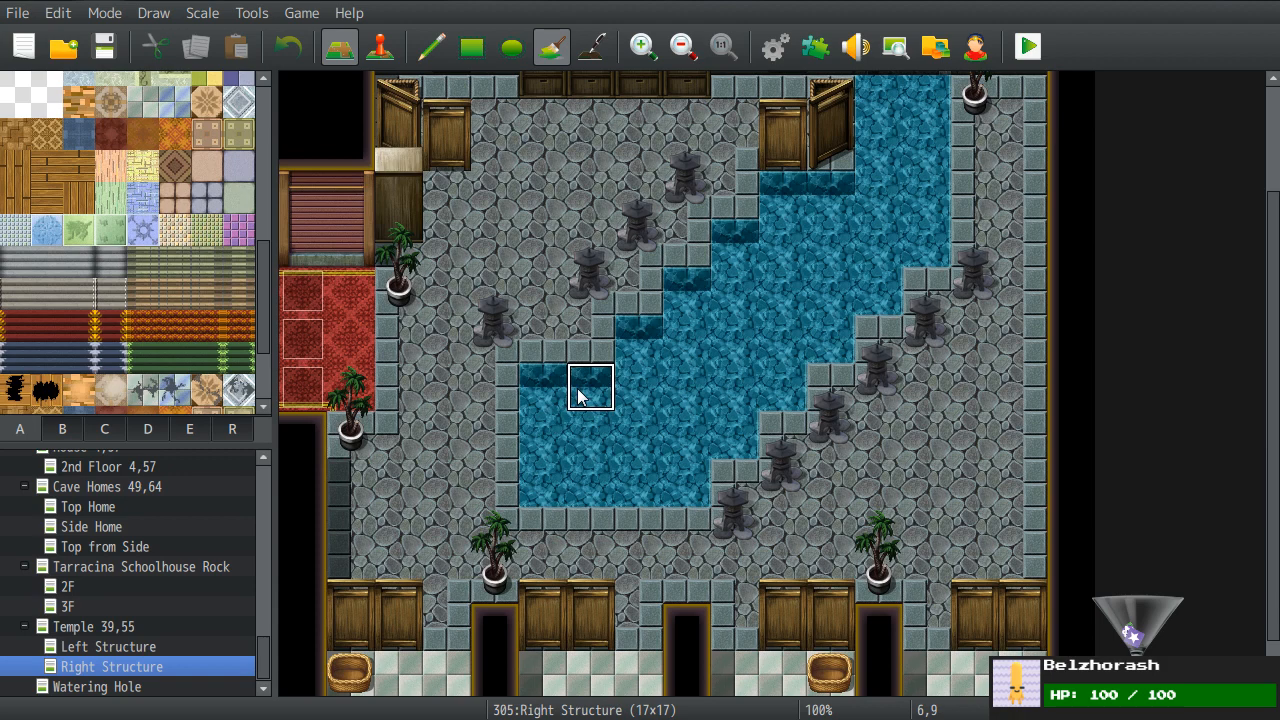
{"action": "scroll", "coordinate": [169, 358], "scroll_direction": "down", "scroll_amount": 3}
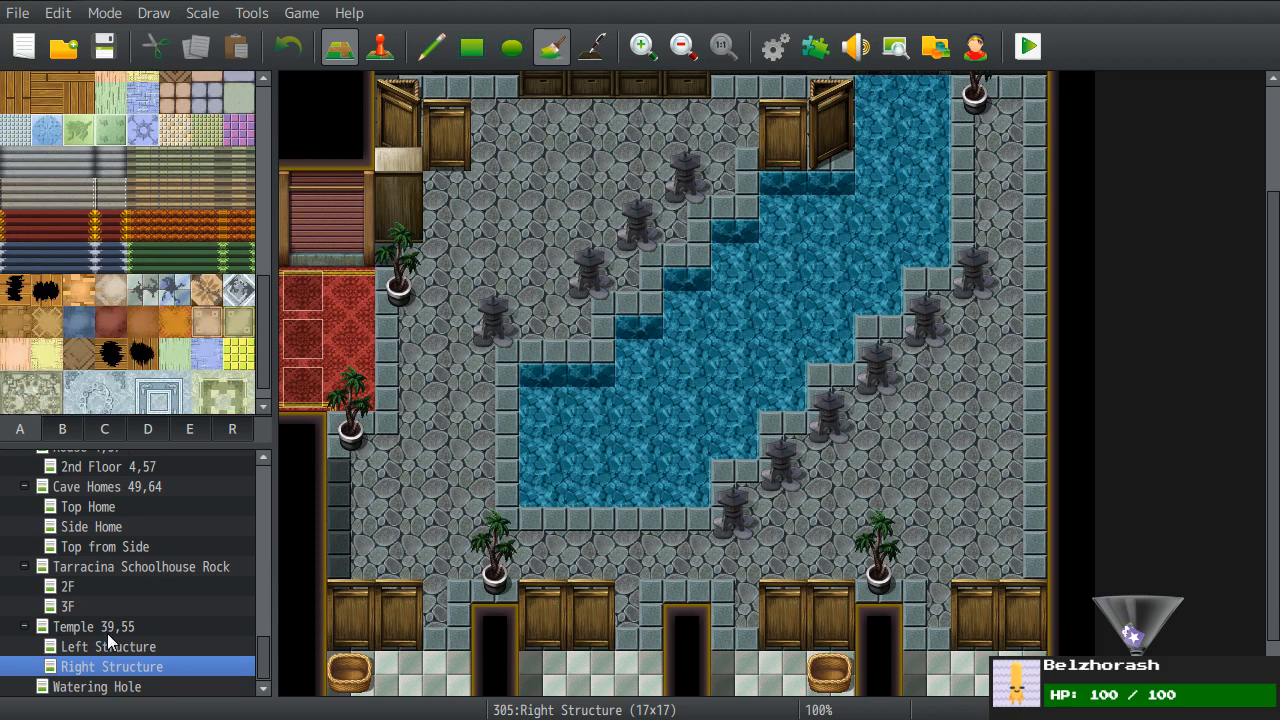
{"action": "left_click", "coordinate": [95, 688]}
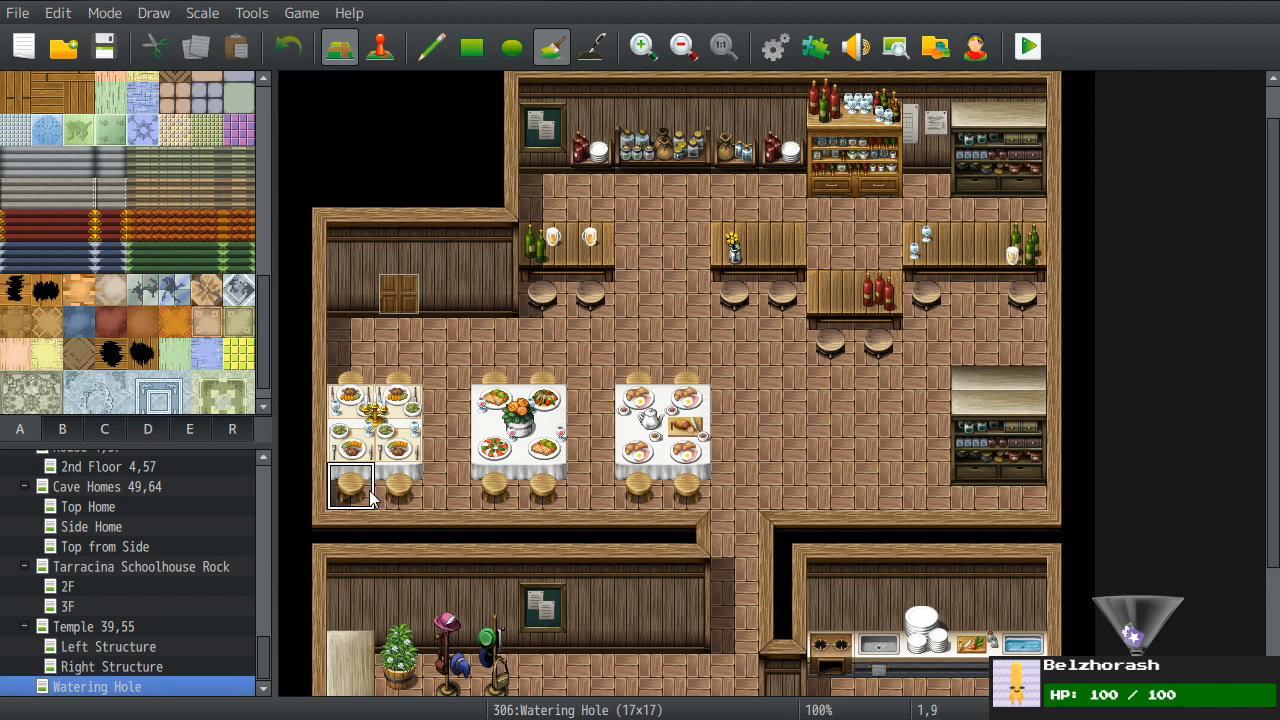
{"action": "scroll", "coordinate": [730, 380], "scroll_direction": "down", "scroll_amount": 1}
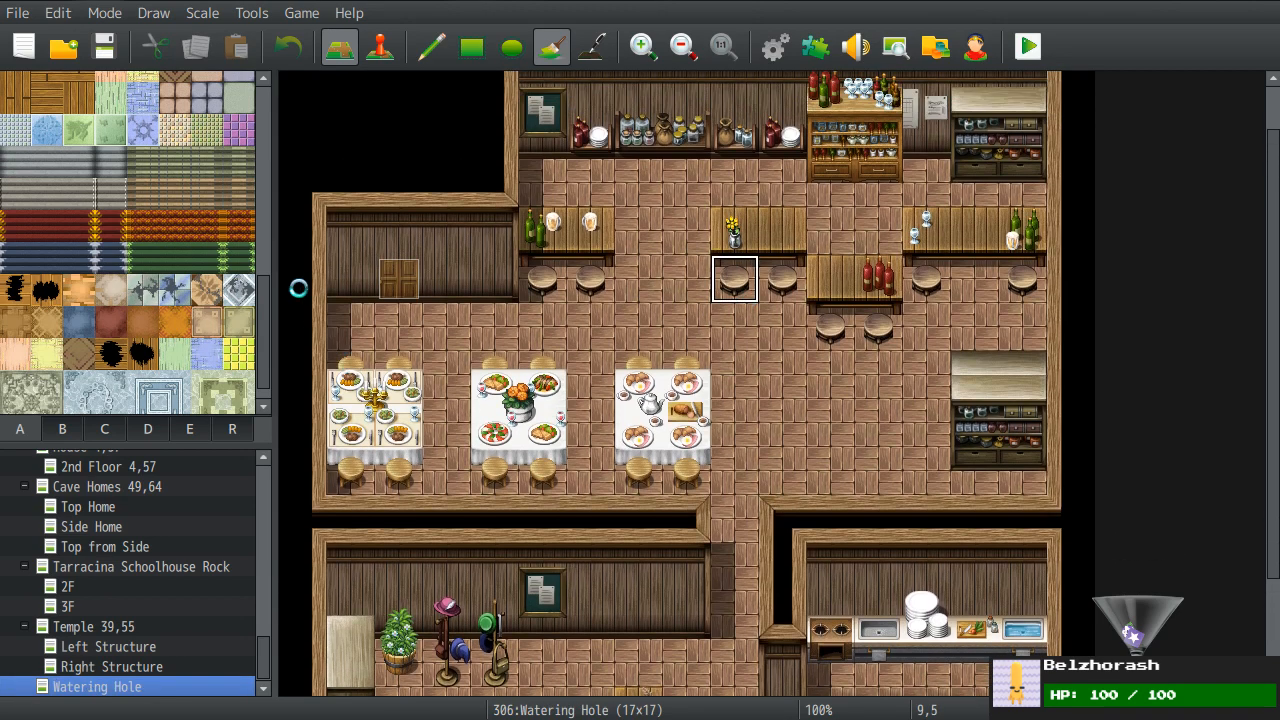
- Open the database's items and examine the synthesis ingredients of the Violet Crystal Ball and Orange Crystal Ball
{"action": "left_click", "coordinate": [762, 40]}
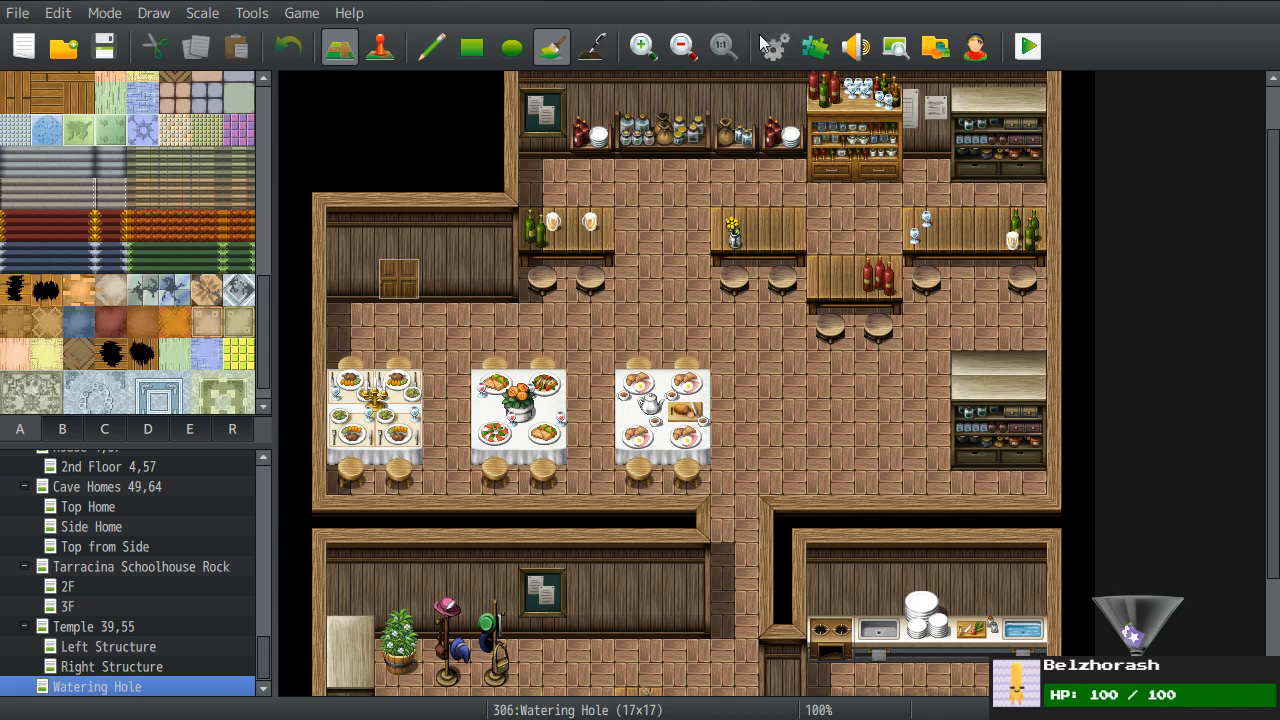
{"action": "left_click", "coordinate": [160, 136]}
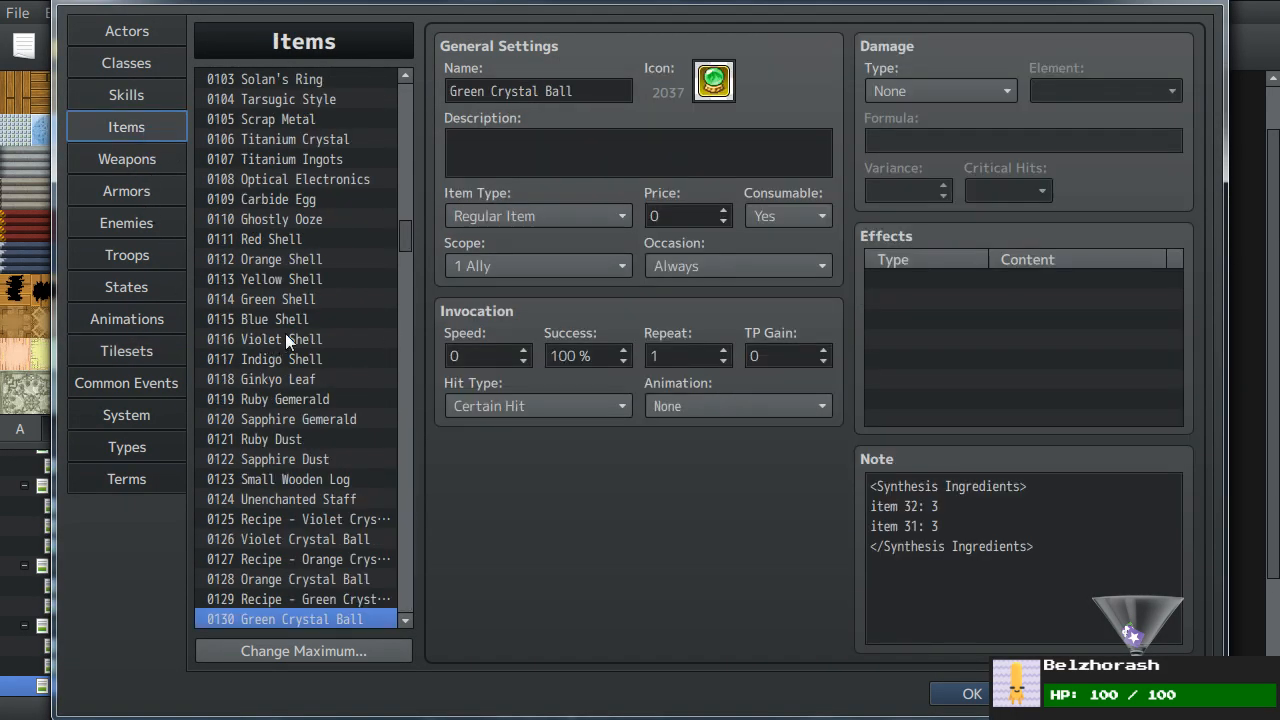
{"action": "scroll", "coordinate": [285, 333], "scroll_direction": "down", "scroll_amount": 3}
{"action": "left_click", "coordinate": [290, 341]}
{"action": "left_click", "coordinate": [287, 360]}
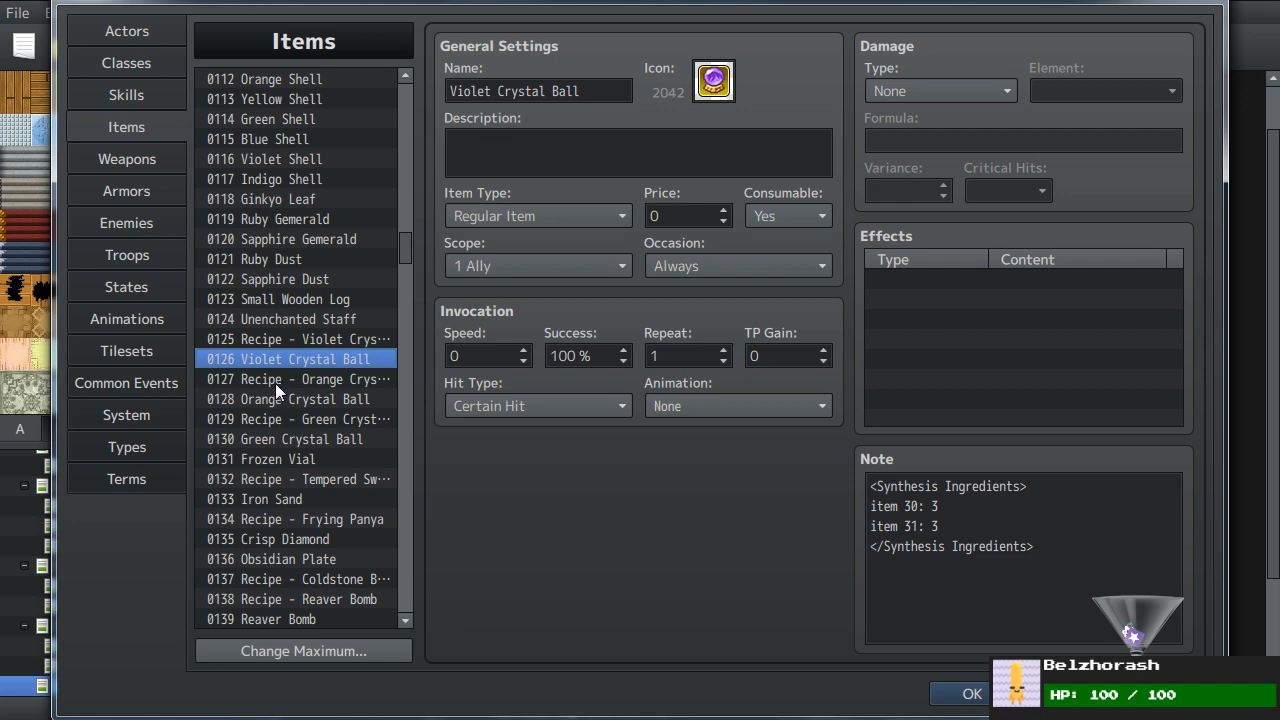
{"action": "left_click", "coordinate": [275, 381]}
{"action": "left_click", "coordinate": [274, 398]}
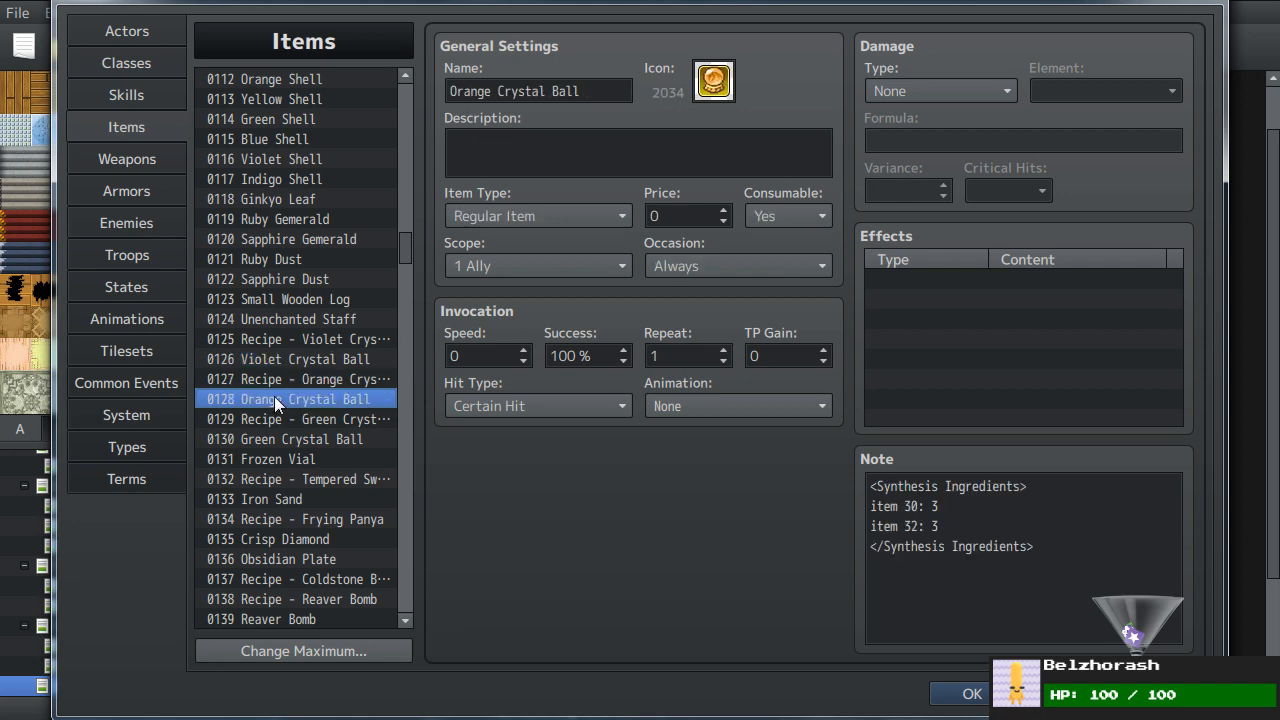
- Examine the Power Gem, Sonic Gem and Luck Gem items used as ingredients, and close the database
{"action": "scroll", "coordinate": [366, 402], "scroll_direction": "up", "scroll_amount": 5}
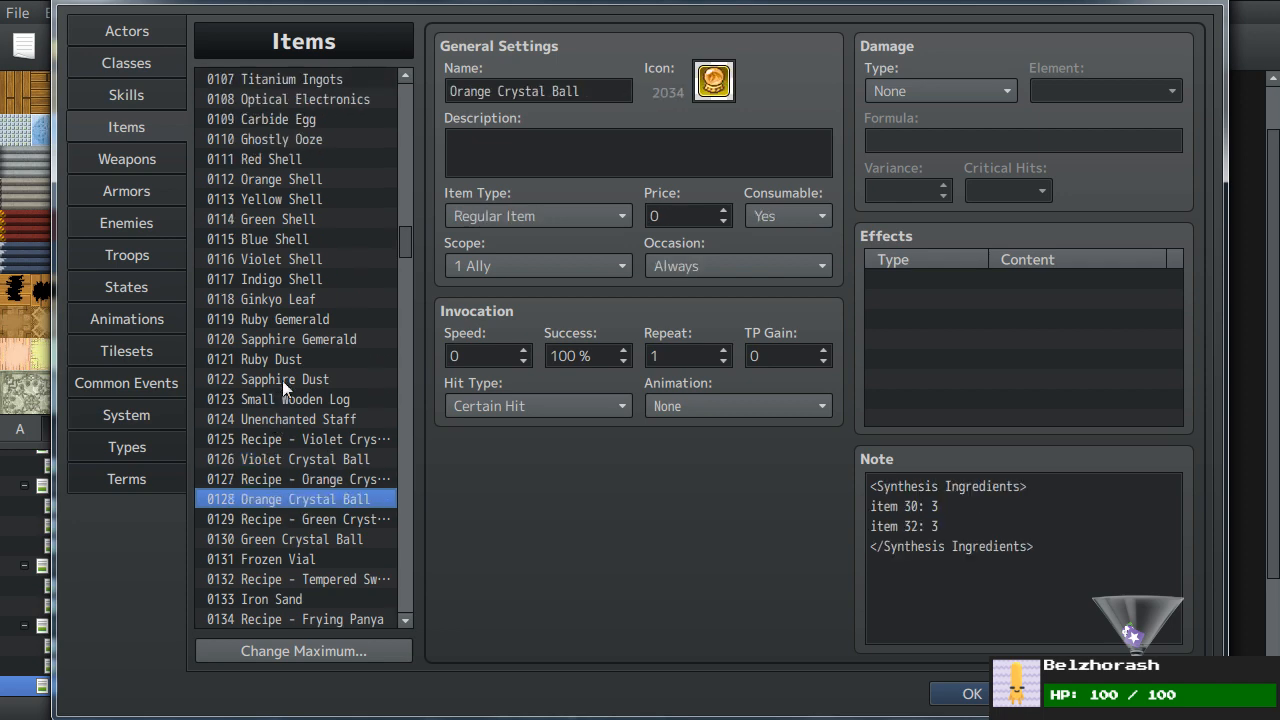
{"action": "left_click_drag", "start_coordinate": [410, 240], "coordinate": [422, 129]}
{"action": "left_click", "coordinate": [290, 222]}
{"action": "left_click", "coordinate": [278, 242]}
{"action": "left_click", "coordinate": [274, 262]}
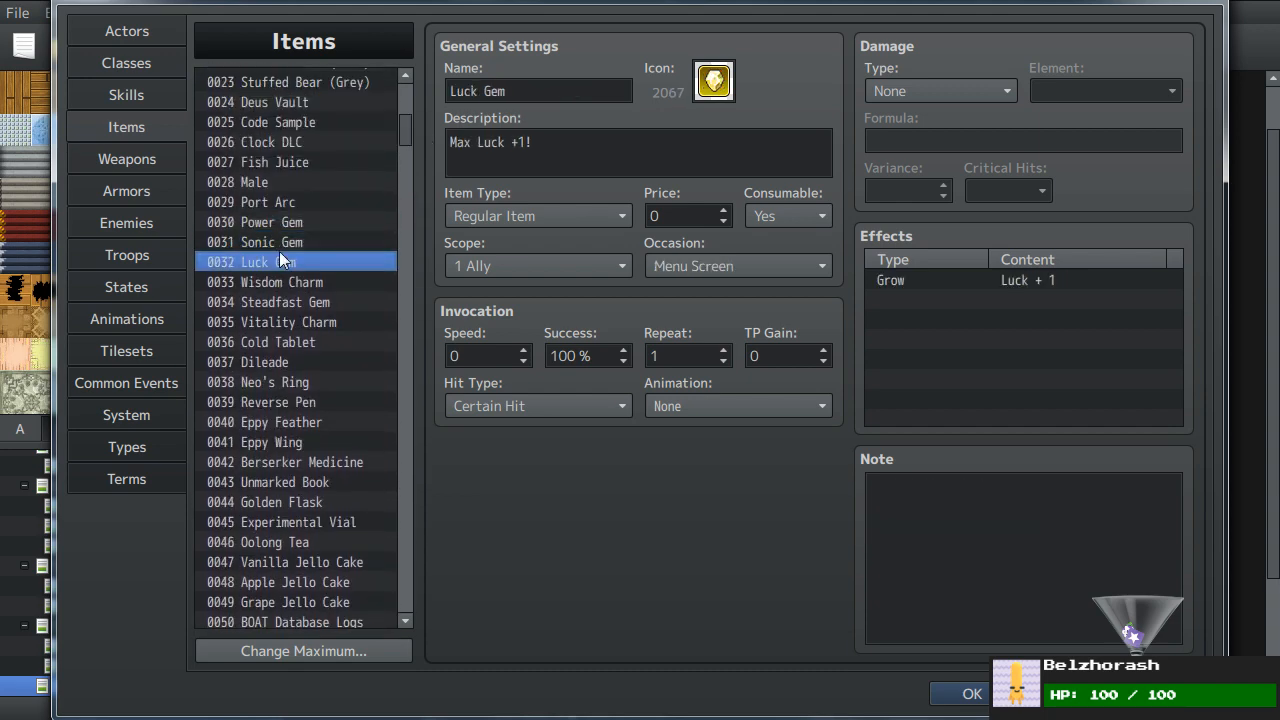
{"action": "left_click", "coordinate": [283, 243]}
{"action": "left_click", "coordinate": [289, 222]}
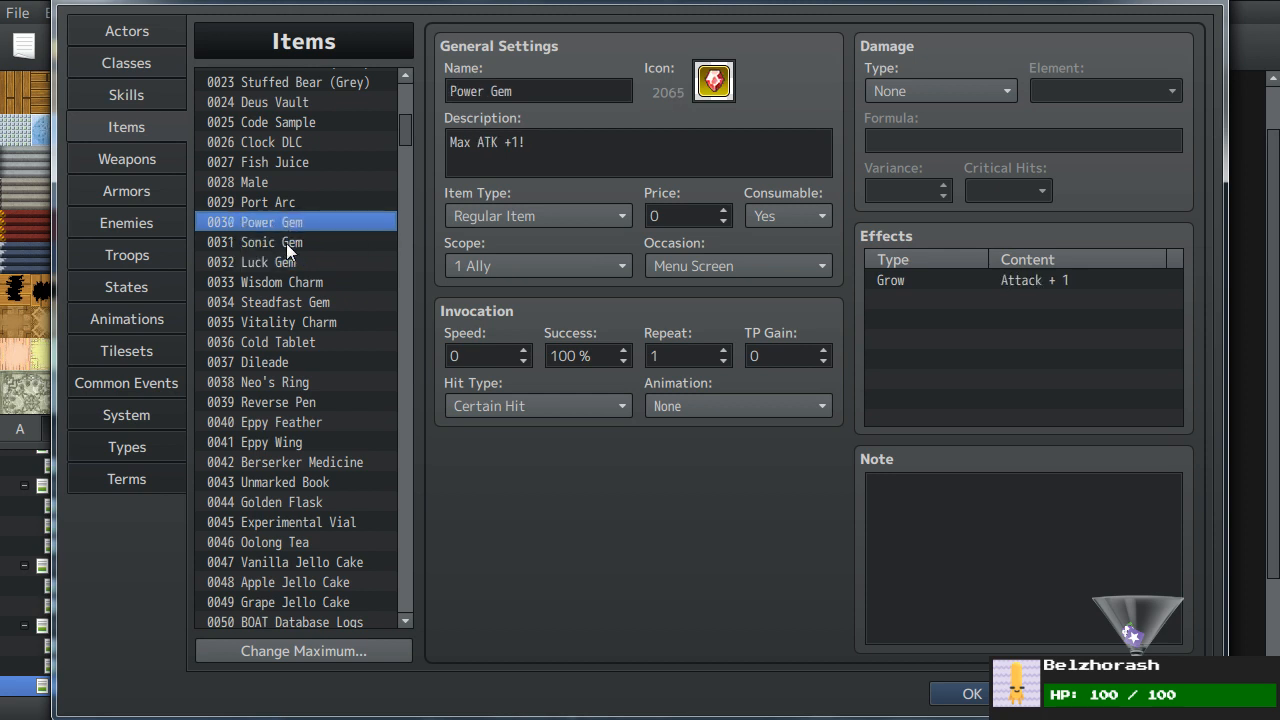
{"action": "left_click", "coordinate": [972, 693]}
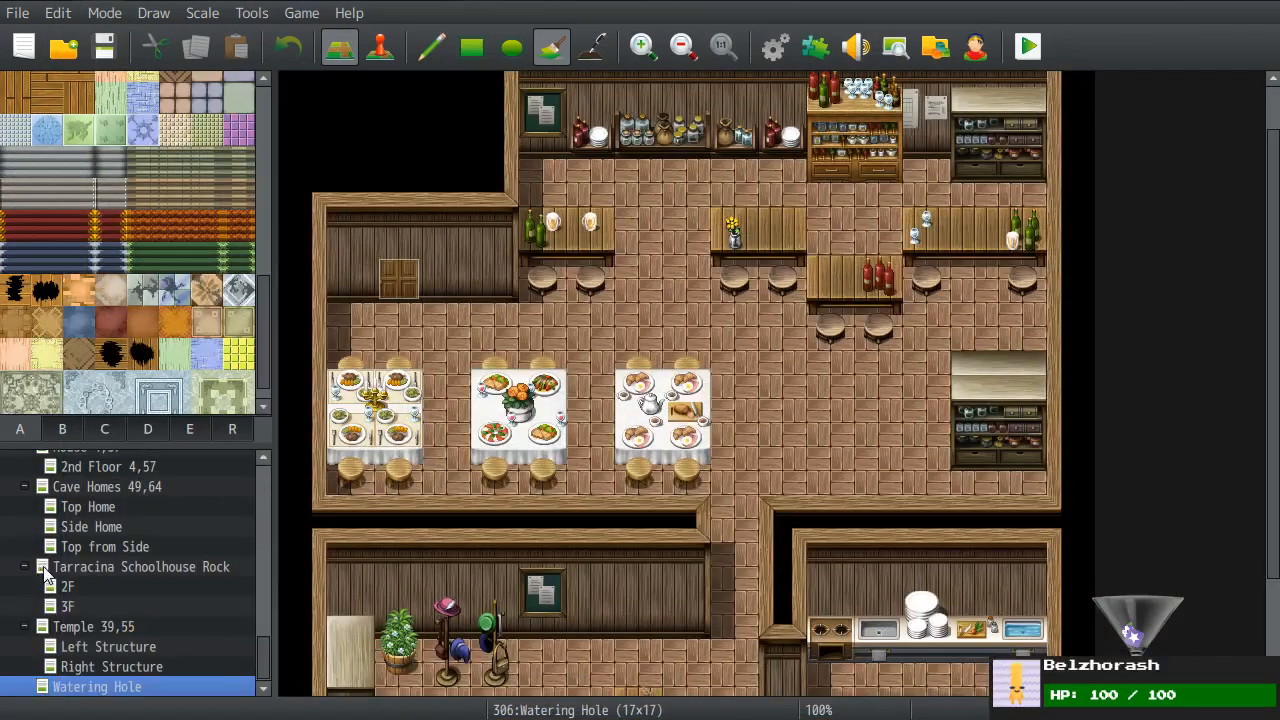
- Open the G-3F English Offices map under Mission 9 and switch to event editing
{"action": "left_click_drag", "start_coordinate": [268, 658], "coordinate": [267, 576]}
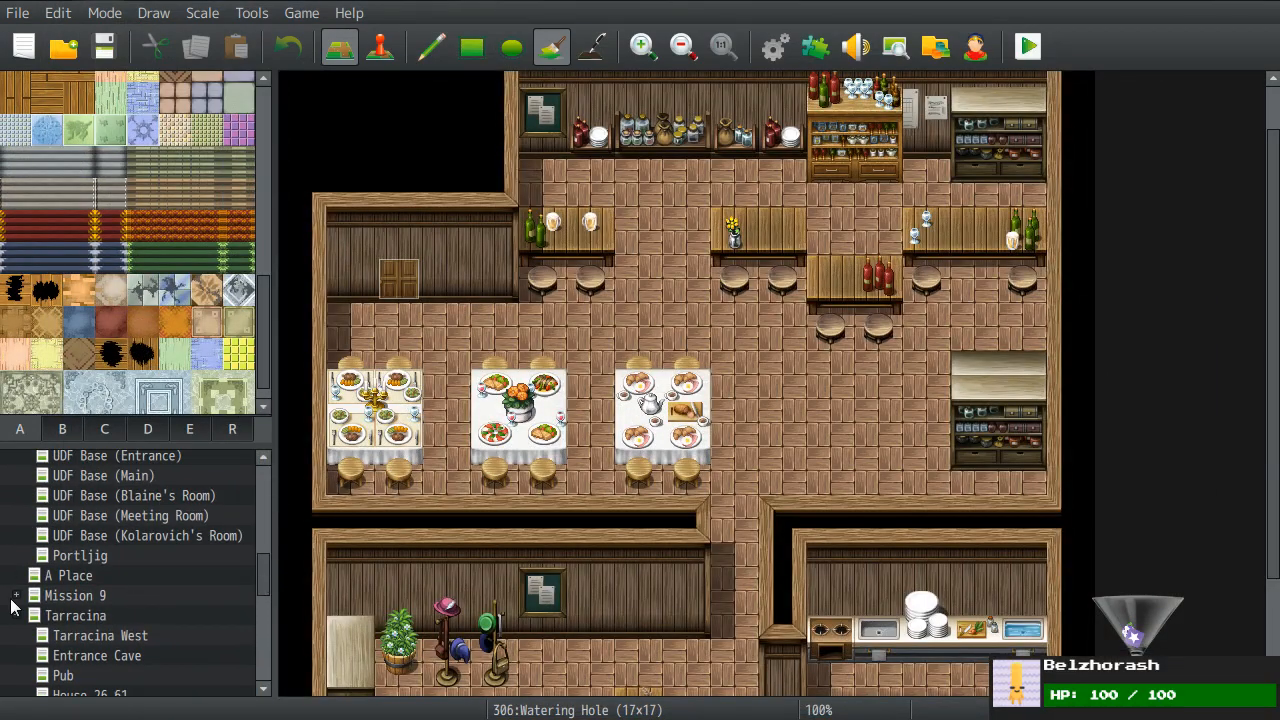
{"action": "left_click", "coordinate": [219, 594]}
{"action": "scroll", "coordinate": [219, 592], "scroll_direction": "down", "scroll_amount": 1}
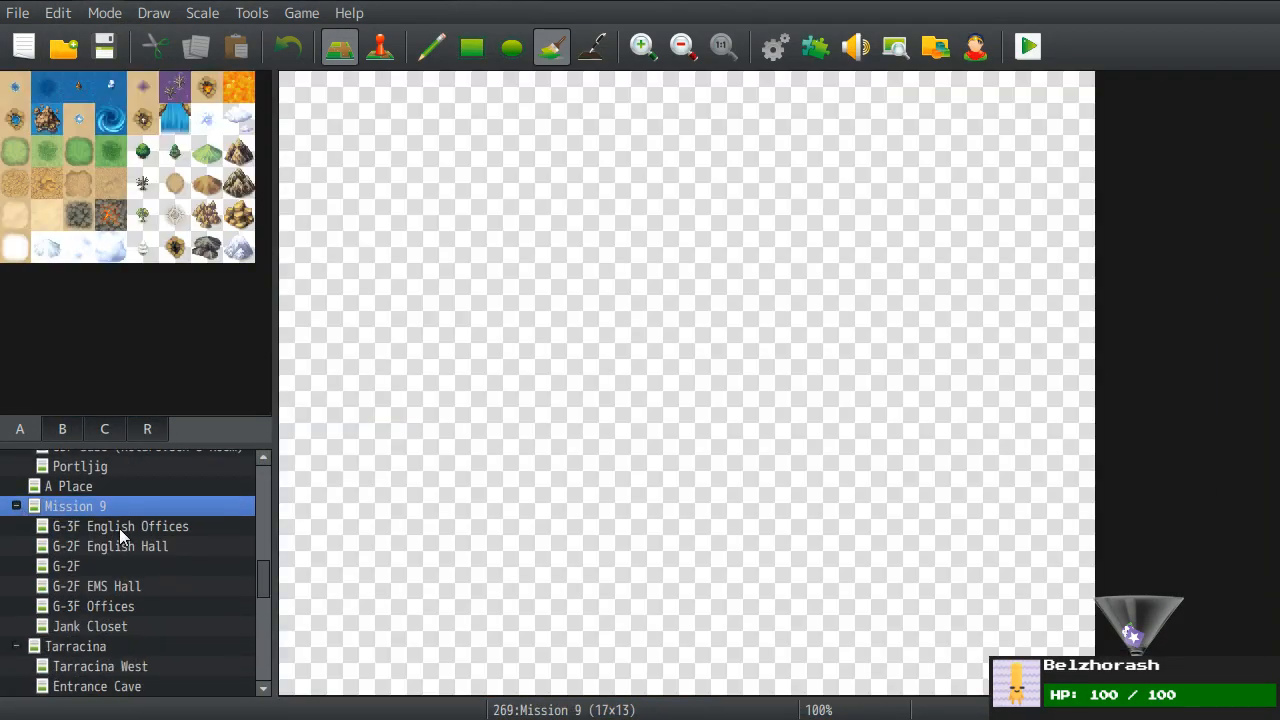
{"action": "left_click", "coordinate": [119, 528]}
{"action": "middle_click_drag", "start_coordinate": [918, 266], "coordinate": [919, 263]}
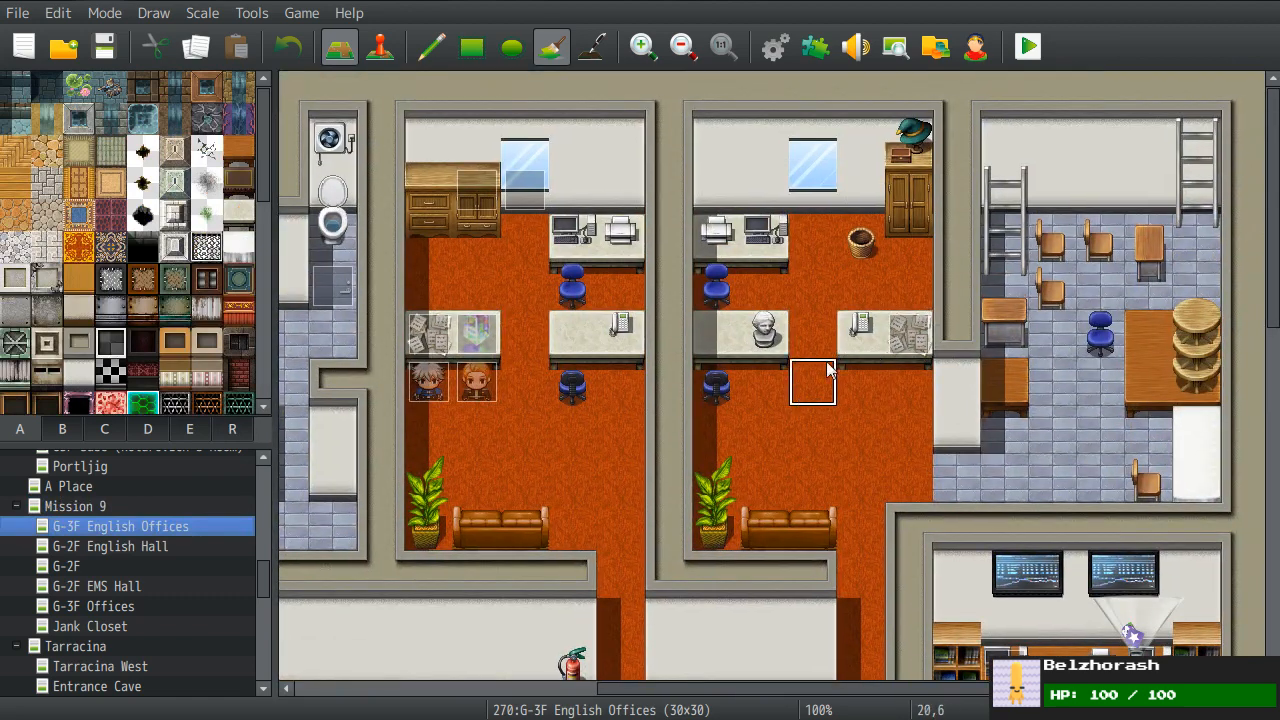
{"action": "left_click", "coordinate": [390, 36]}
{"action": "middle_click_drag", "start_coordinate": [608, 366], "coordinate": [712, 413]}
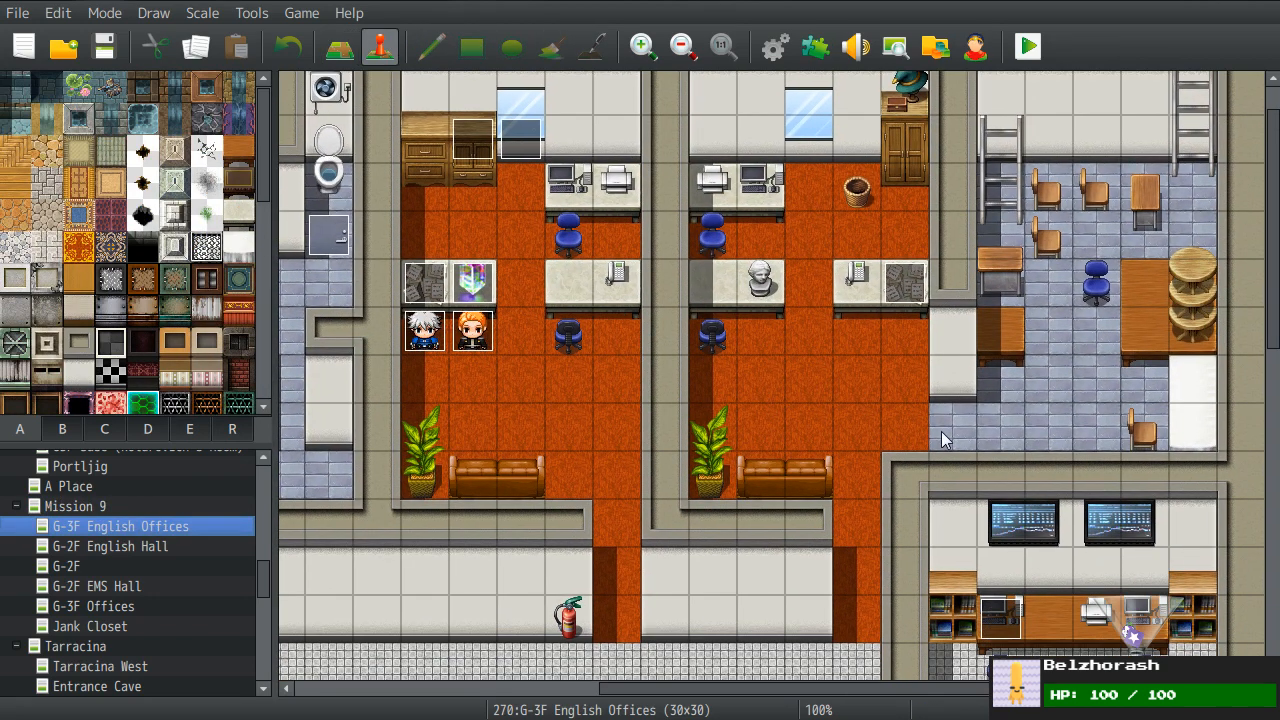
{"action": "left_click", "coordinate": [941, 431]}
{"action": "left_click", "coordinate": [861, 378]}
{"action": "middle_click_drag", "start_coordinate": [861, 380], "coordinate": [1029, 267]}
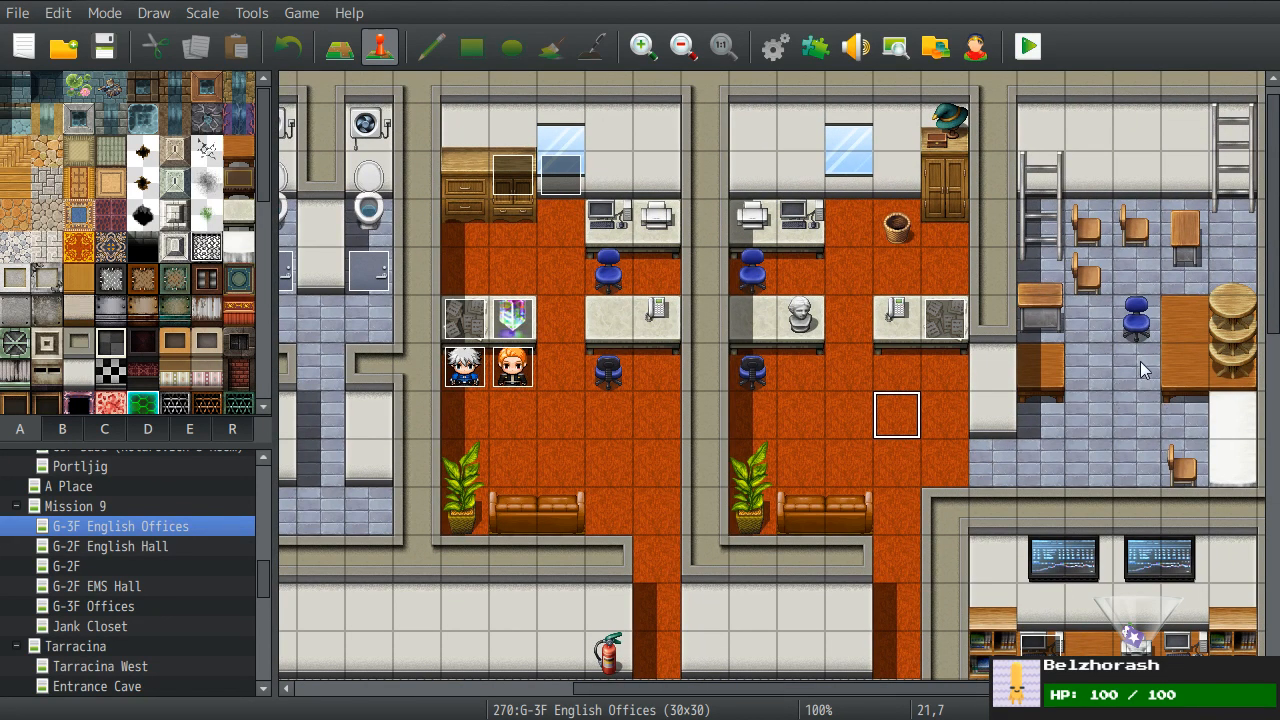
{"action": "key", "text": "Return"}
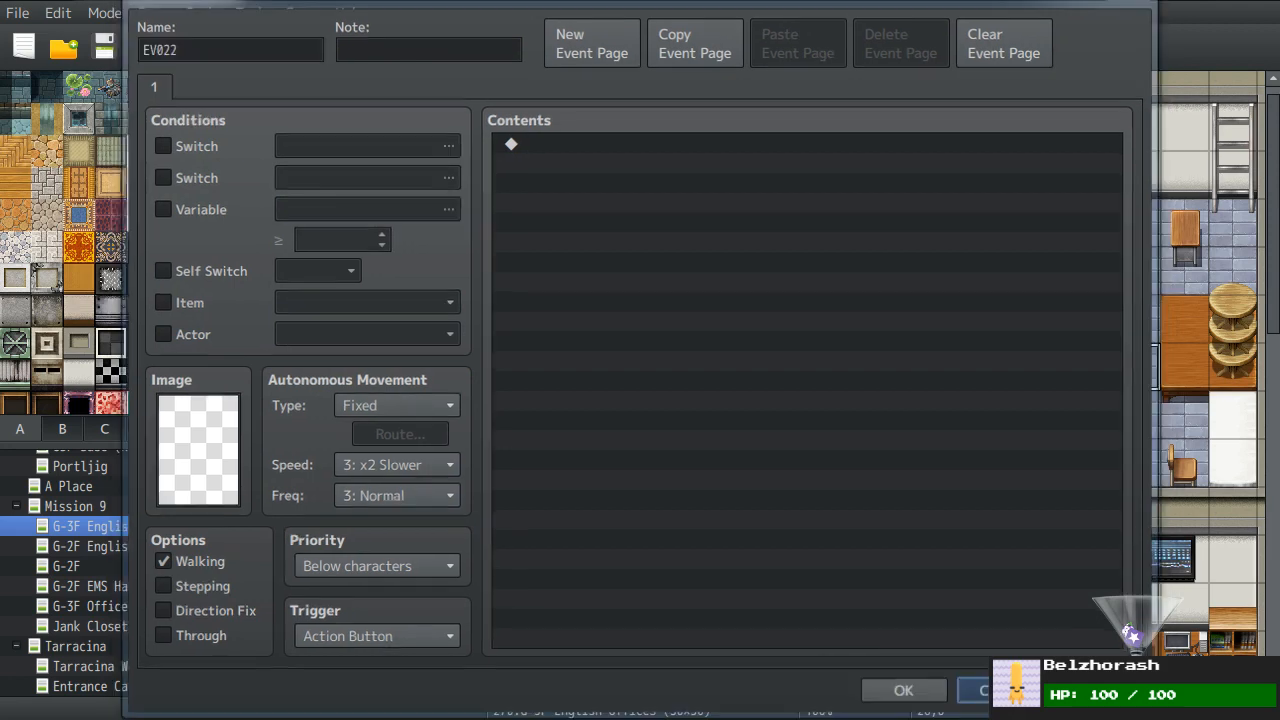
{"action": "key", "text": "Escape"}
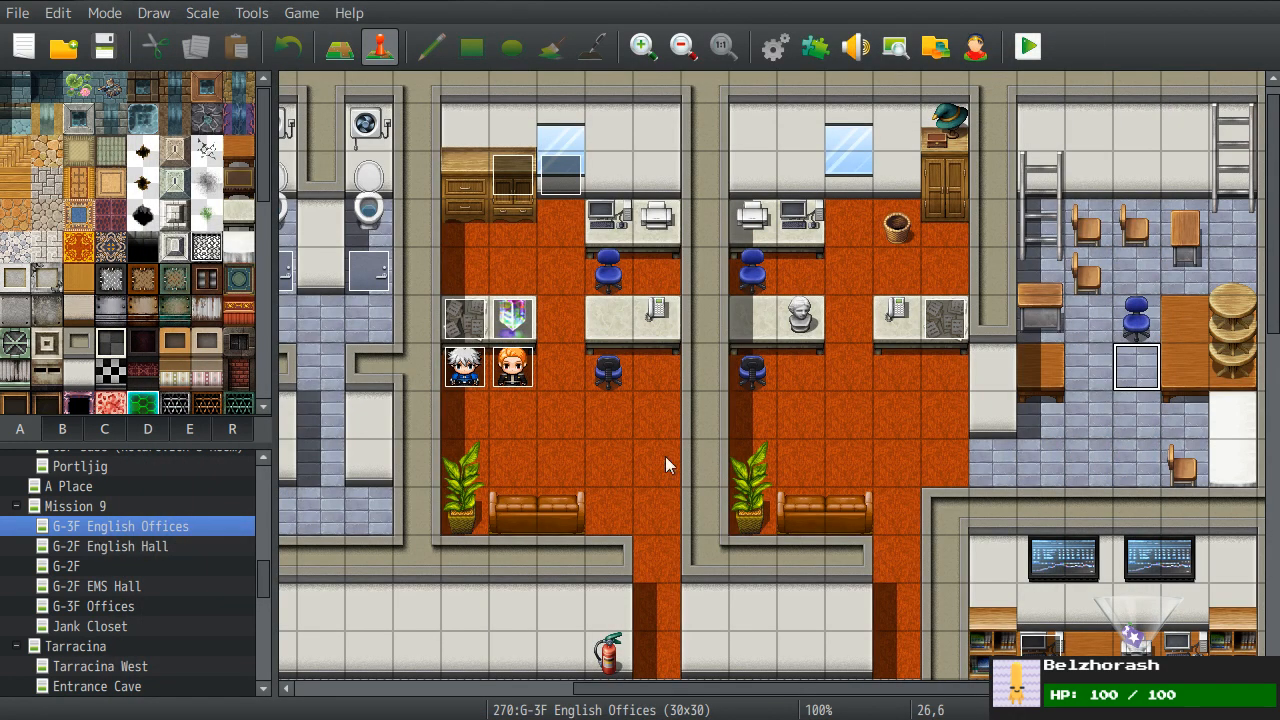
{"action": "right_click", "coordinate": [1129, 359]}
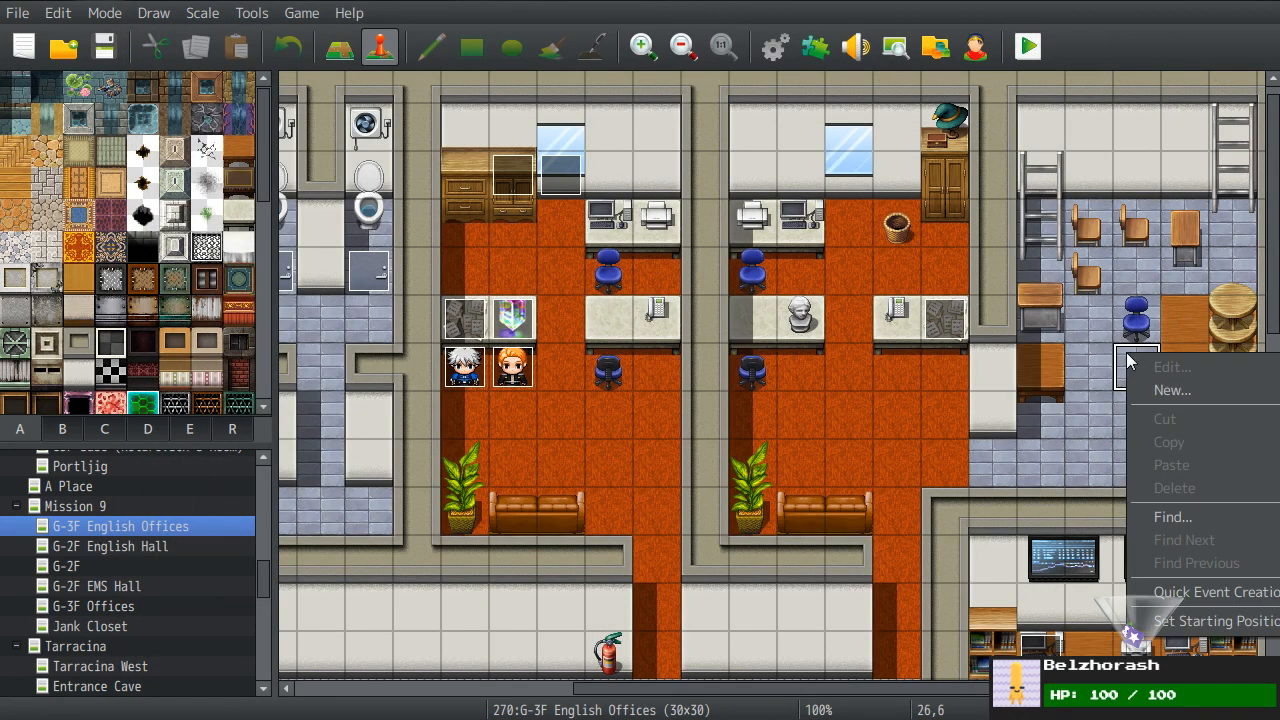
{"action": "key", "text": "Escape"}
- Start a quick treasure event on the floor tile below the storage room's blue chair, containing the item 0040 Eppy Feather
{"action": "right_click", "coordinate": [1147, 378]}
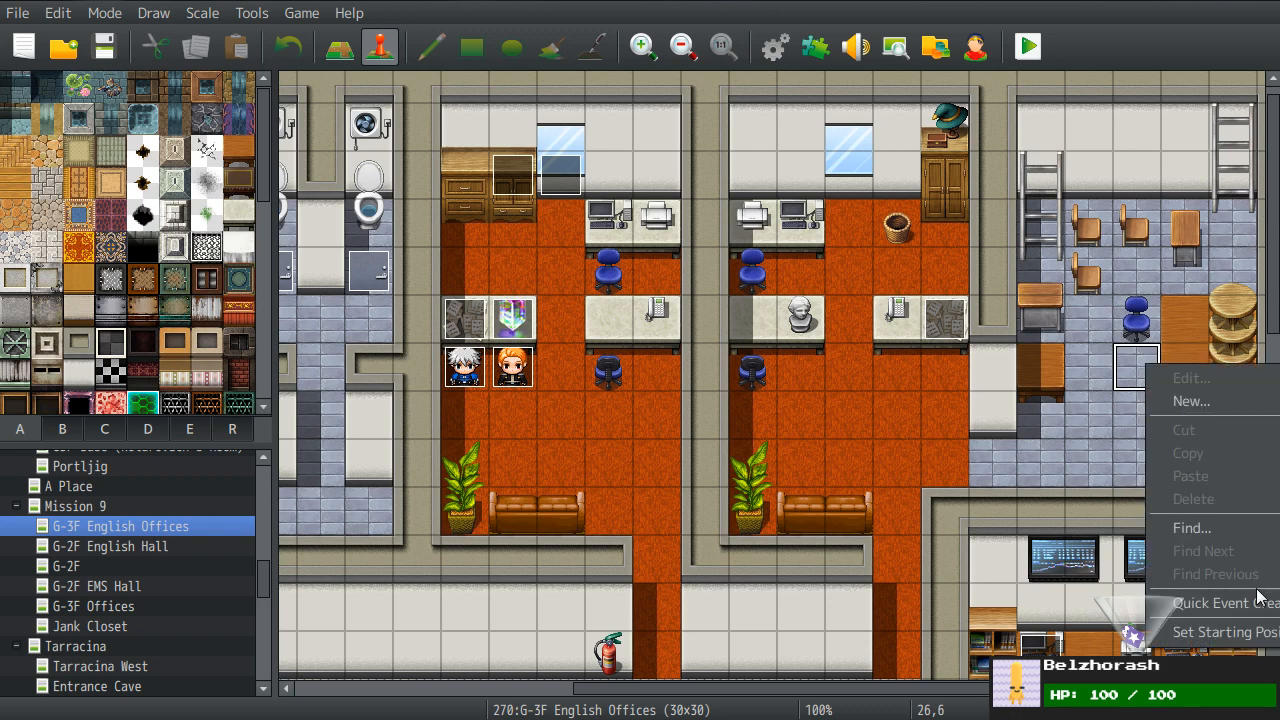
{"action": "left_click", "coordinate": [1279, 649]}
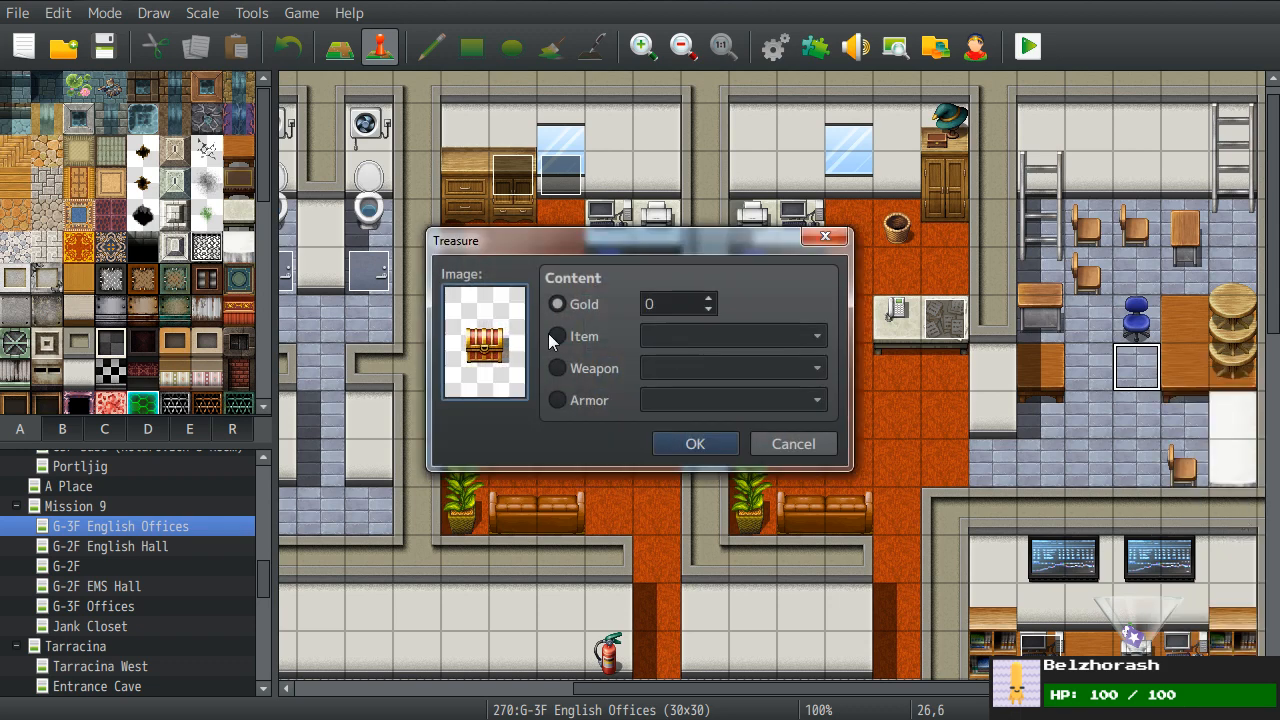
{"action": "left_click", "coordinate": [611, 338]}
{"action": "left_click", "coordinate": [727, 338]}
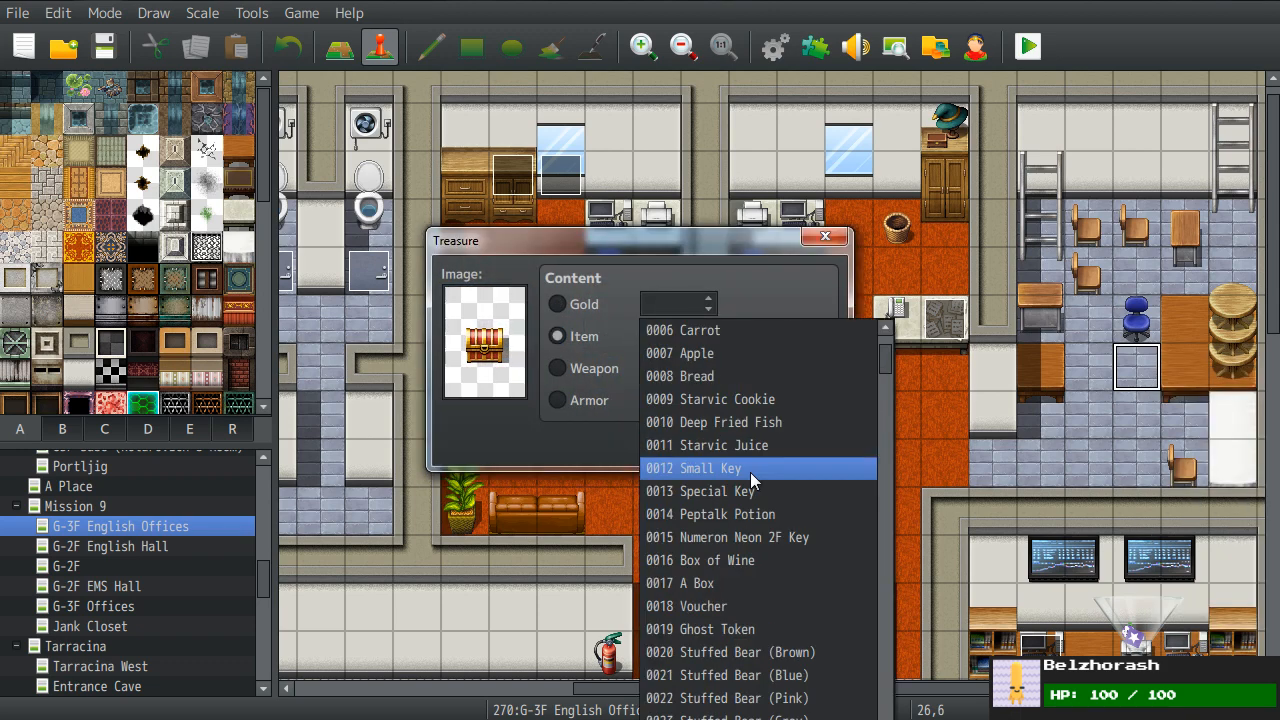
{"action": "scroll", "coordinate": [750, 472], "scroll_direction": "down", "scroll_amount": 8}
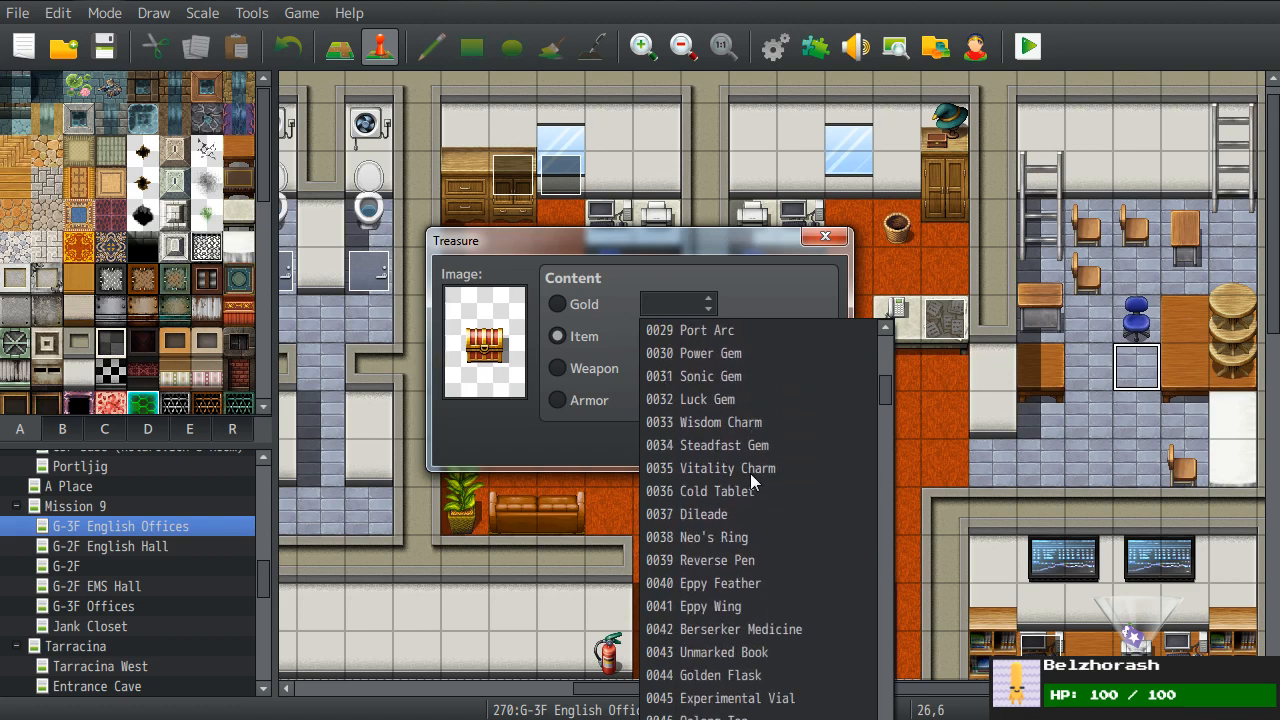
{"action": "left_click", "coordinate": [710, 583]}
- Give the treasure a grey chest image from the !Chest2 sheet and create the event
{"action": "double_click", "coordinate": [512, 325]}
{"action": "left_click", "coordinate": [370, 366]}
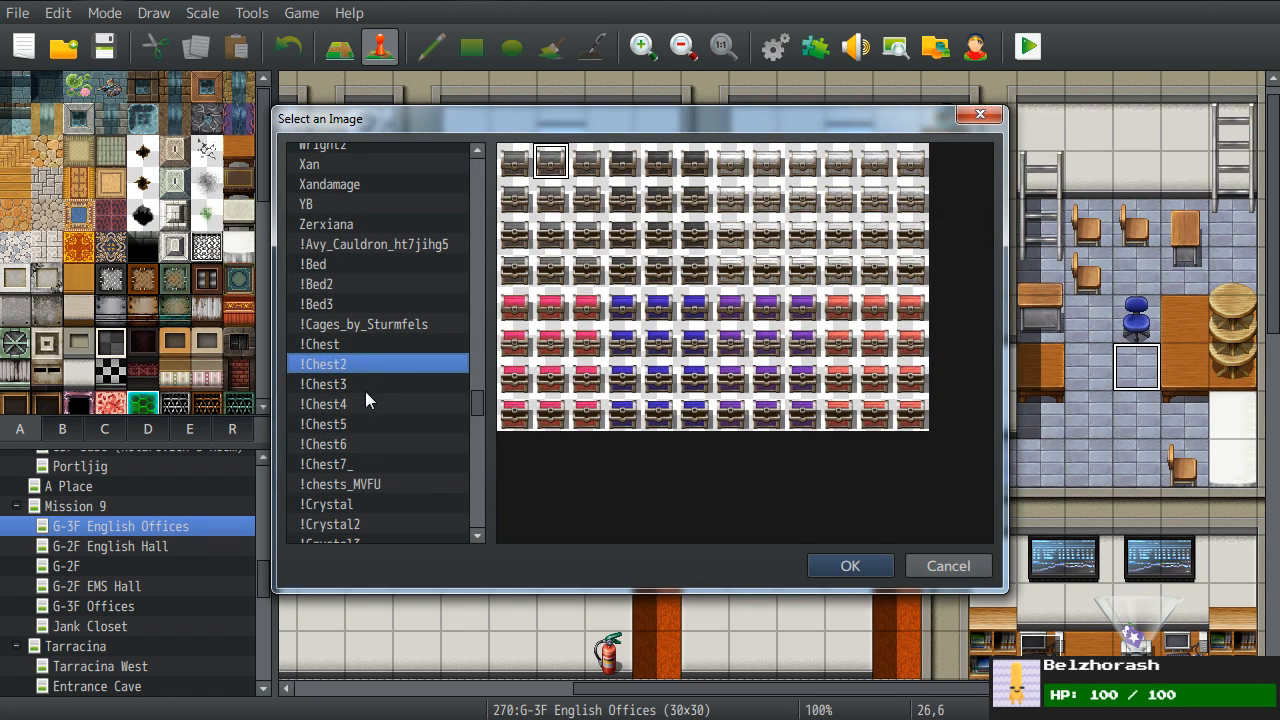
{"action": "double_click", "coordinate": [773, 163]}
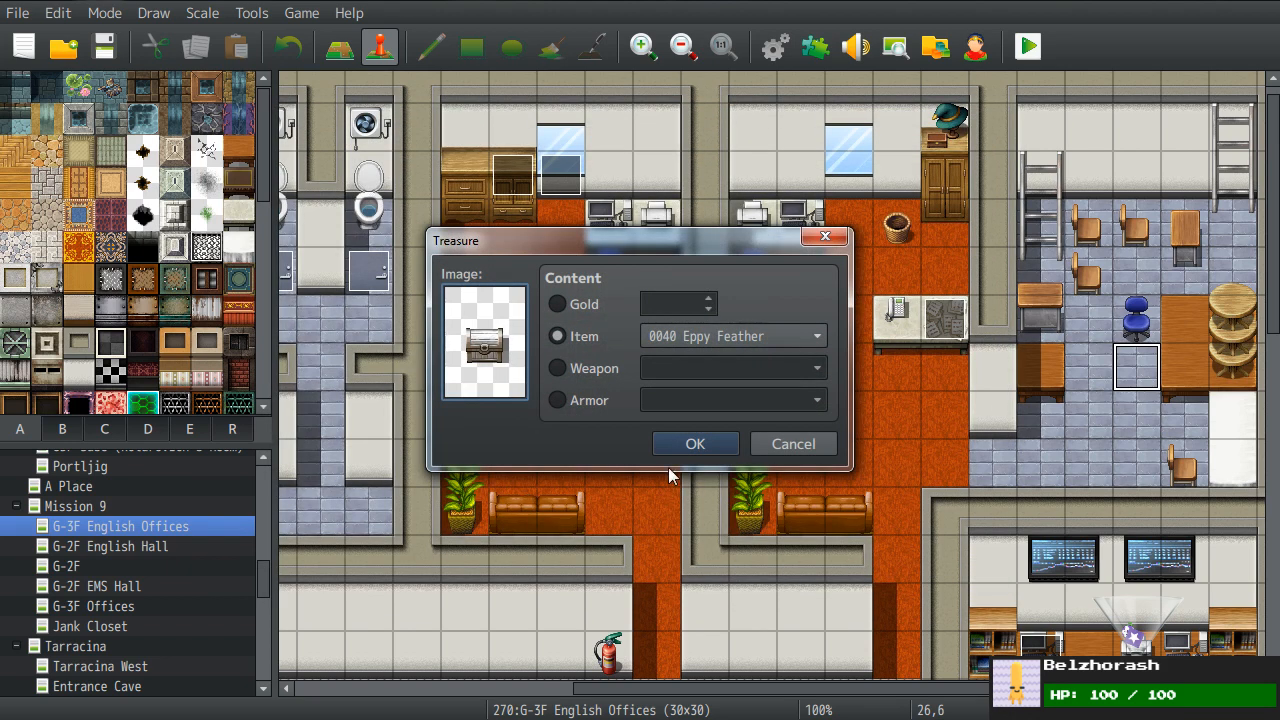
{"action": "left_click", "coordinate": [695, 444]}
- Open the new chest event and change its found-item message to "\c[17]Found an Eppy Feather!", previewing the text
{"action": "double_click", "coordinate": [1136, 368]}
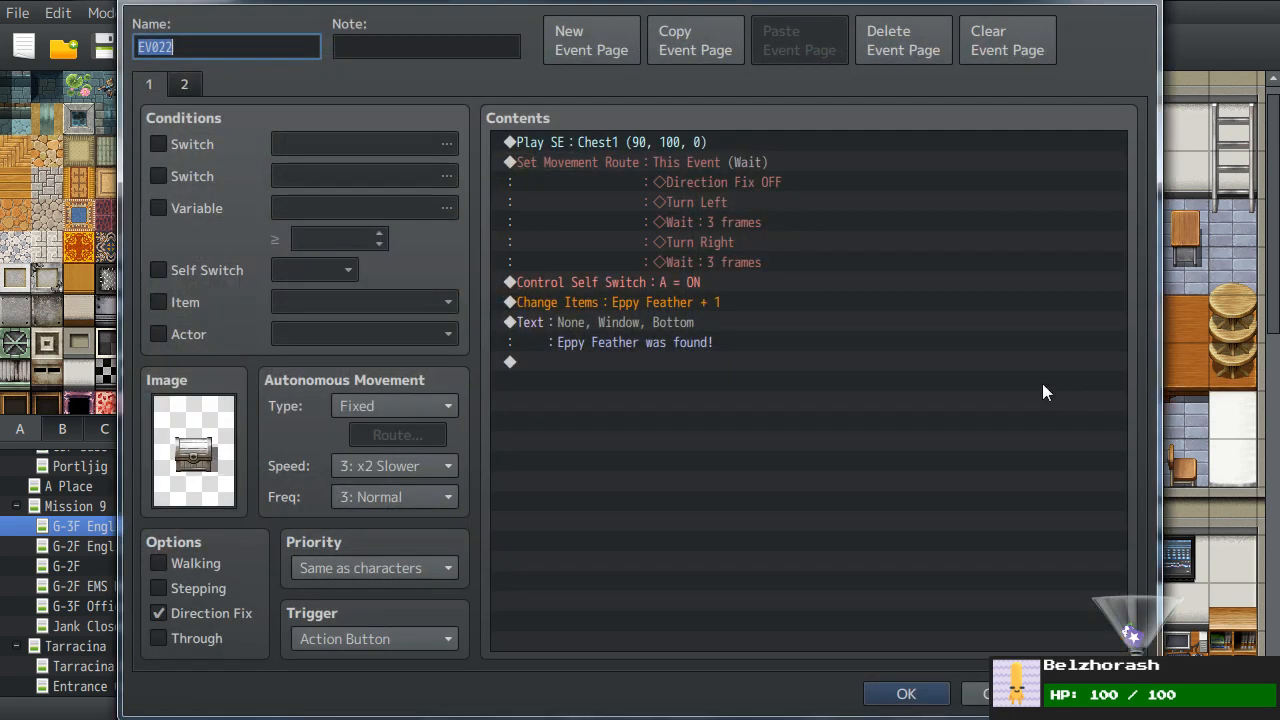
{"action": "double_click", "coordinate": [646, 325]}
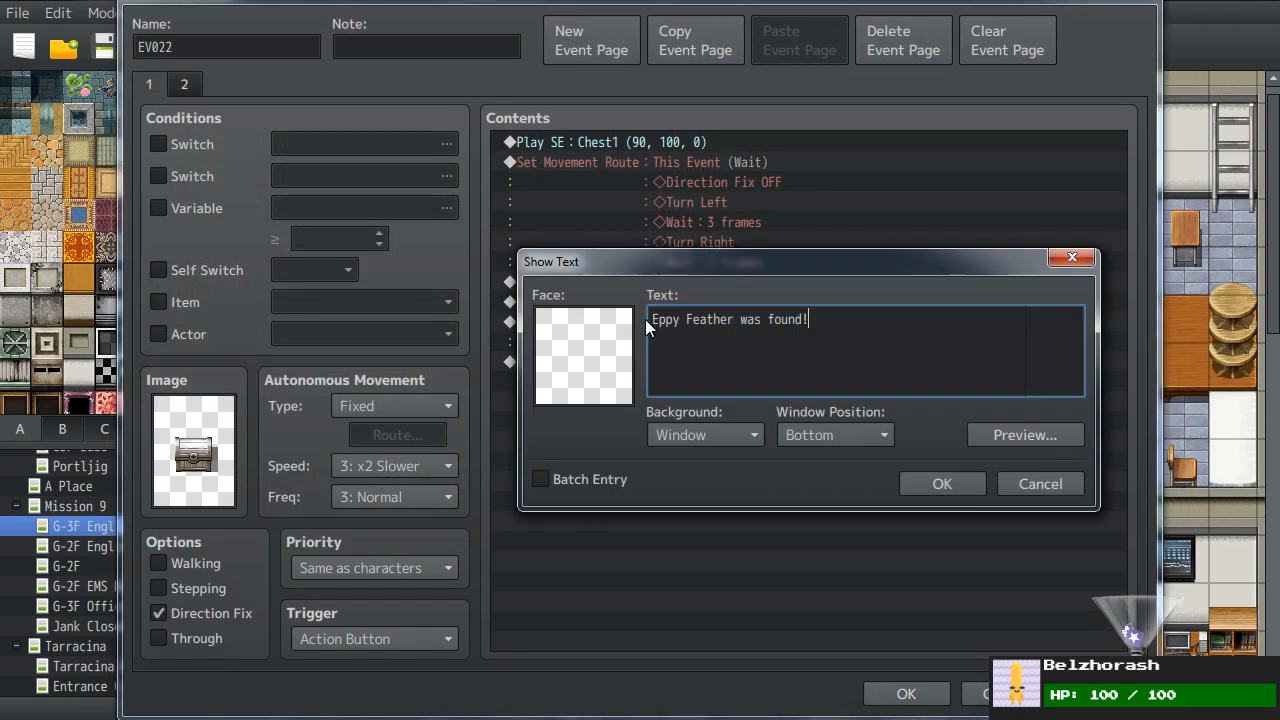
{"action": "key", "text": "BackSpace"}
{"action": "type", "text": "\\c[17]Found an Epy"}
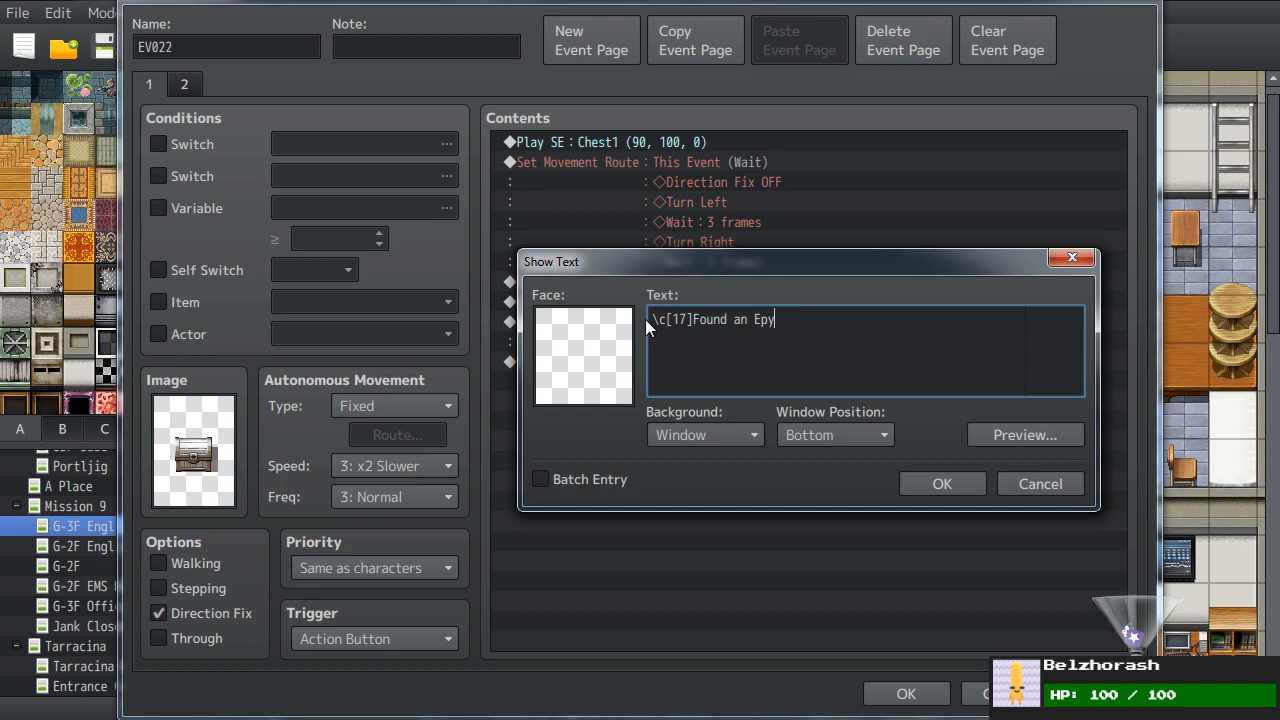
{"action": "key", "text": "BackSpace"}
{"action": "type", "text": "py FEather"}
{"action": "key", "text": "BackSpace"}
{"action": "key", "text": "BackSpace"}
{"action": "key", "text": "BackSpace"}
{"action": "type", "text": "ther!"}
{"action": "left_click", "coordinate": [1024, 434]}
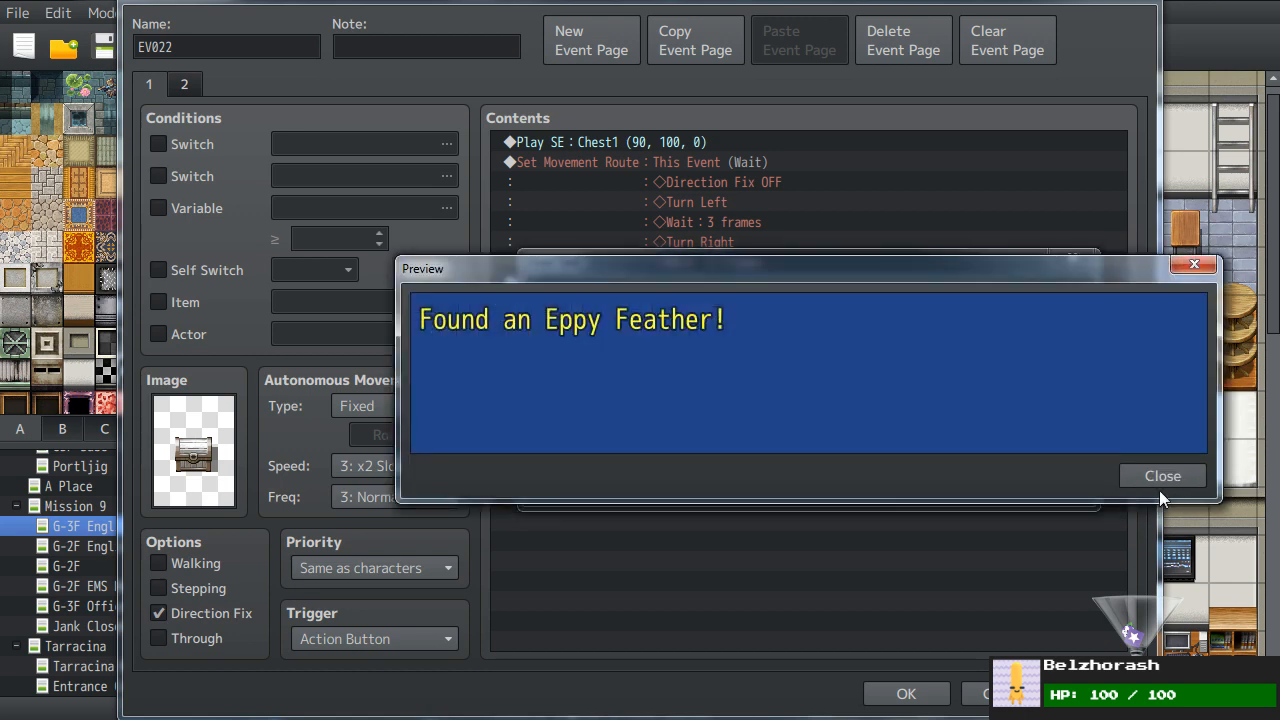
{"action": "left_click", "coordinate": [1151, 474]}
{"action": "left_click", "coordinate": [940, 483]}
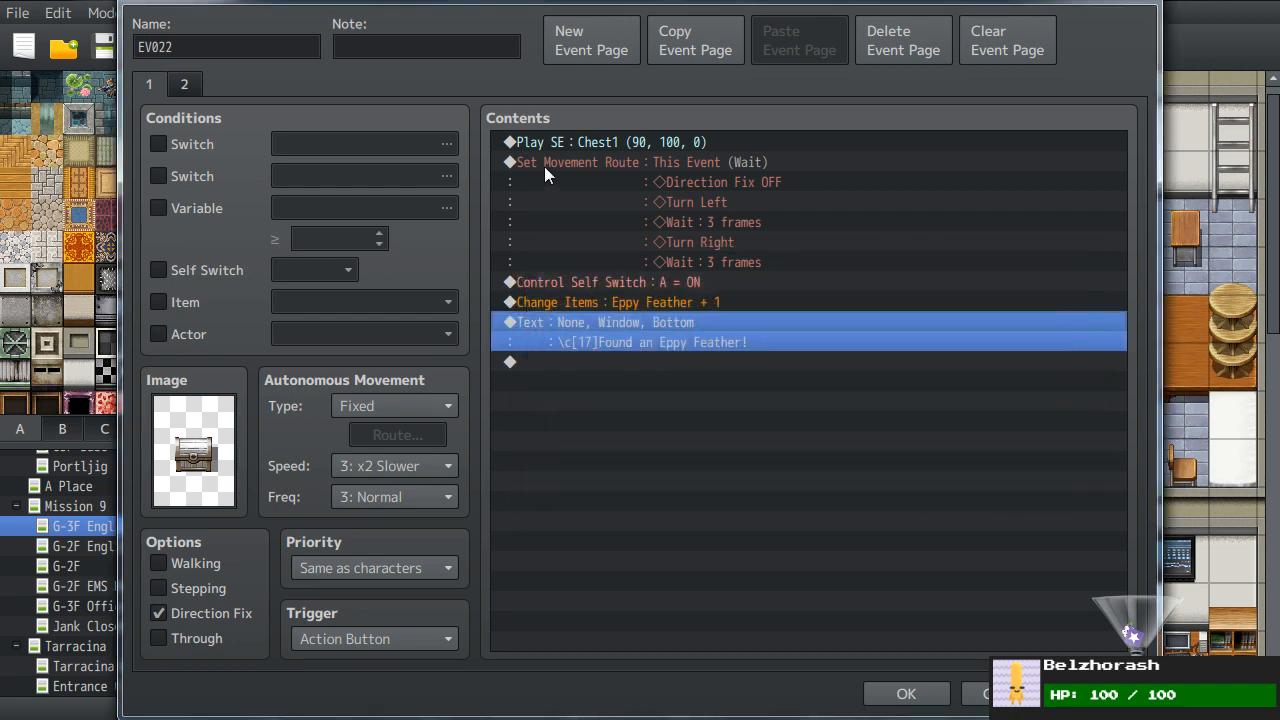
- Insert a Play SE command with the Item1 sound at 90% volume before the chest's Change Items command
{"action": "double_click", "coordinate": [597, 300]}
{"action": "left_click", "coordinate": [612, 91]}
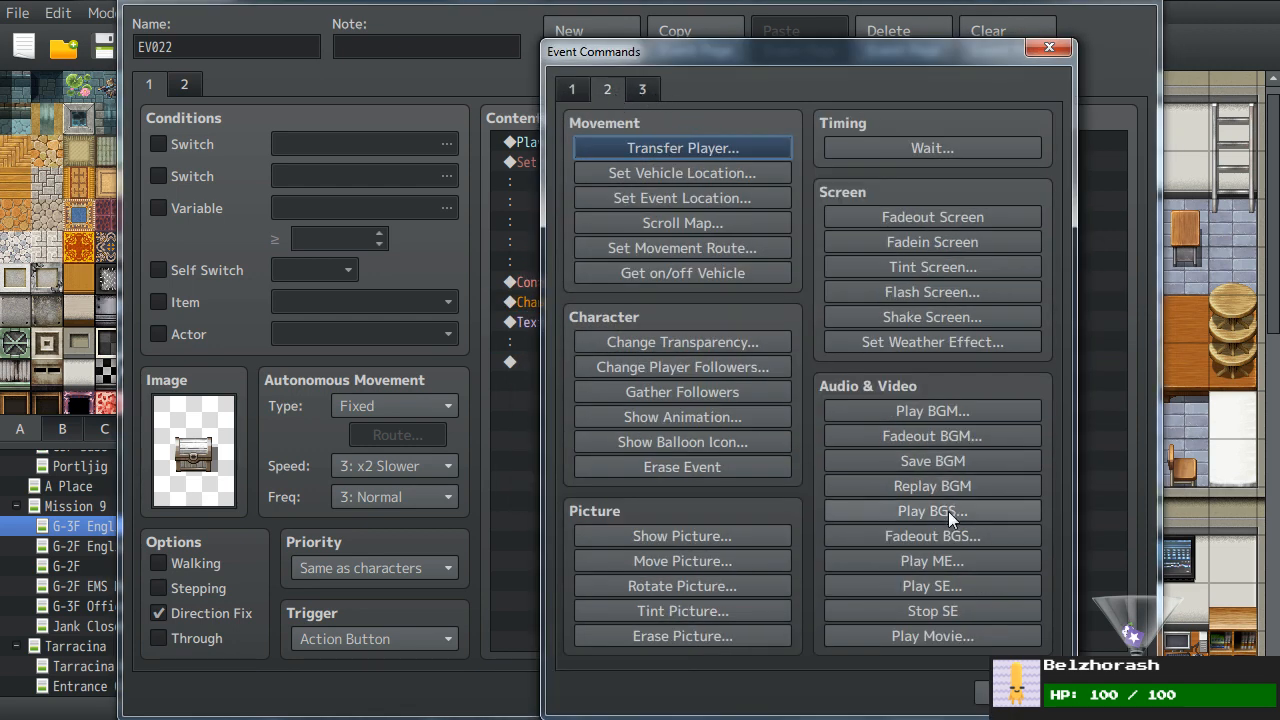
{"action": "left_click", "coordinate": [937, 584]}
{"action": "key", "text": "i"}
{"action": "scroll", "coordinate": [758, 499], "scroll_direction": "down", "scroll_amount": 5}
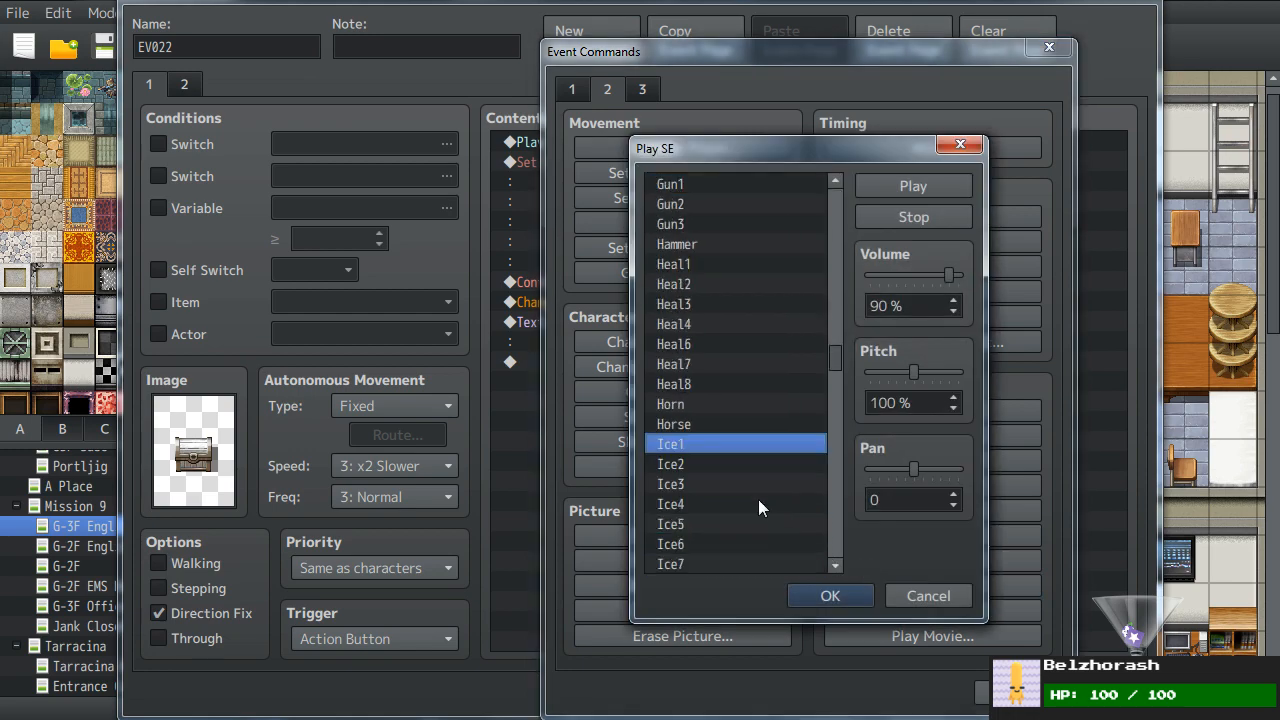
{"action": "left_click", "coordinate": [687, 504]}
{"action": "left_click", "coordinate": [683, 486]}
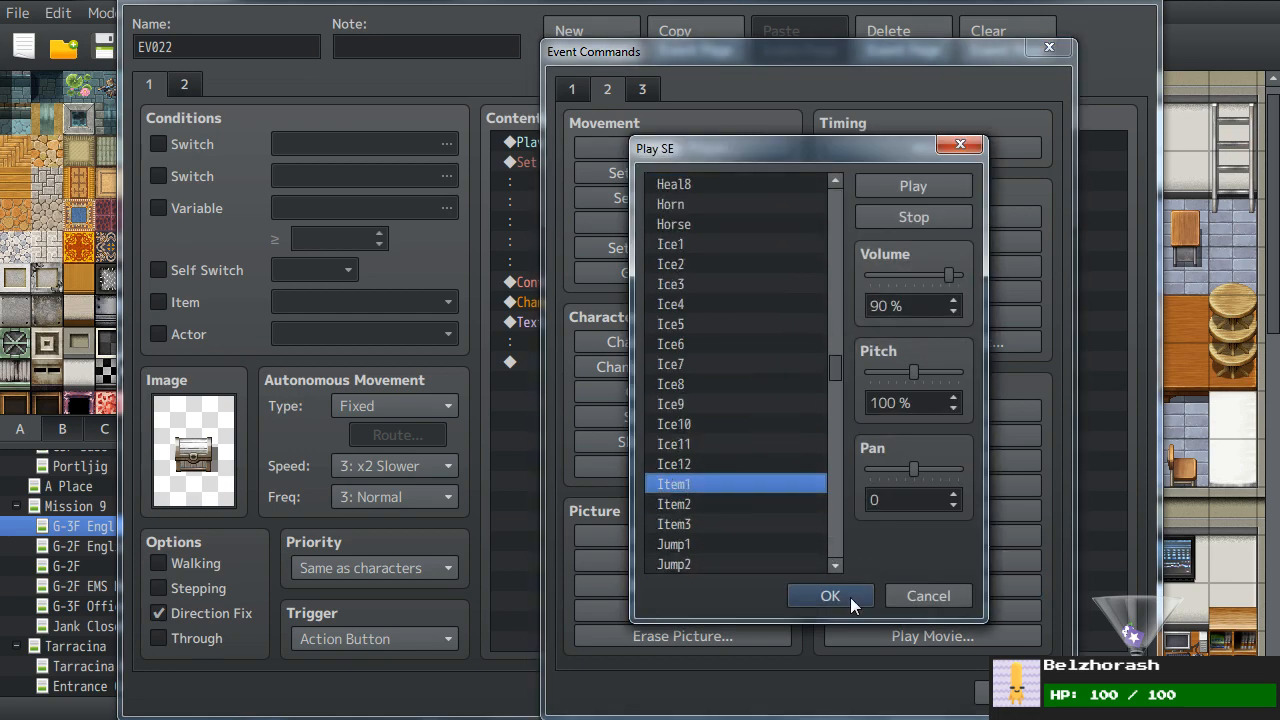
{"action": "left_click", "coordinate": [849, 597]}
{"action": "key", "text": "Down"}
{"action": "key", "text": "Down"}
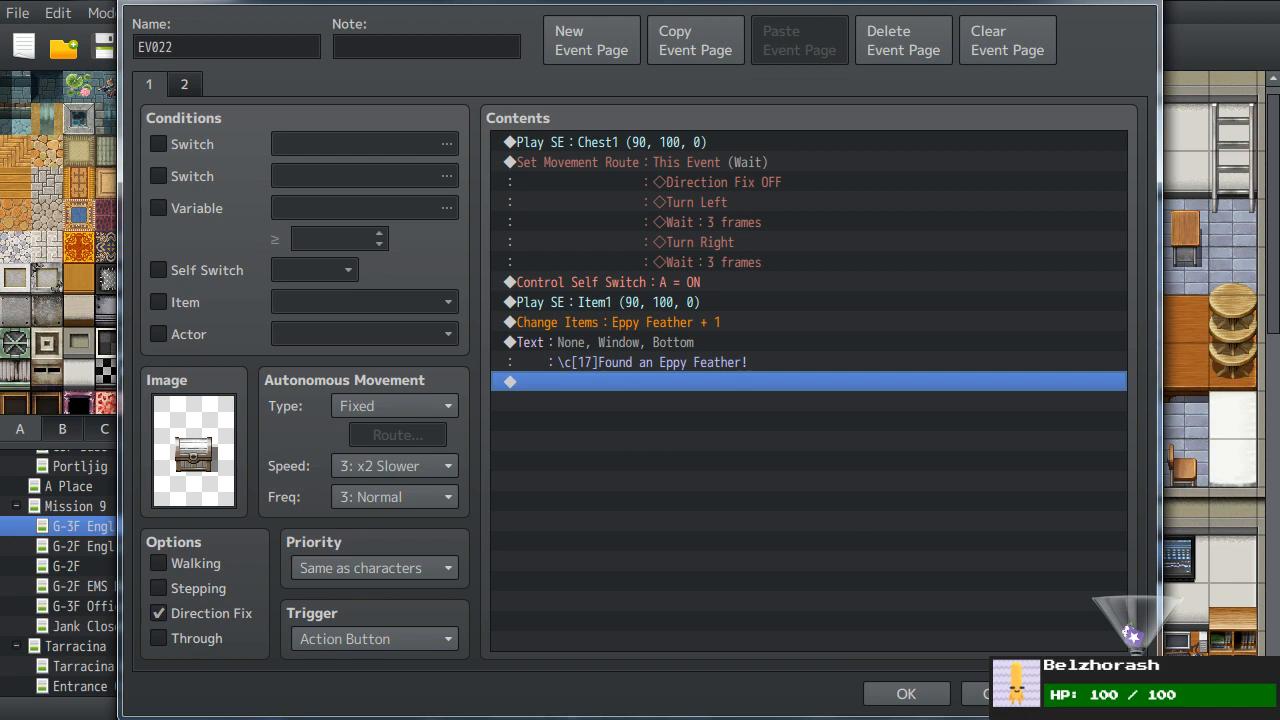
- Check the chest event's second page and accept the event's changes
{"action": "left_click", "coordinate": [906, 693]}
{"action": "left_click", "coordinate": [172, 84]}
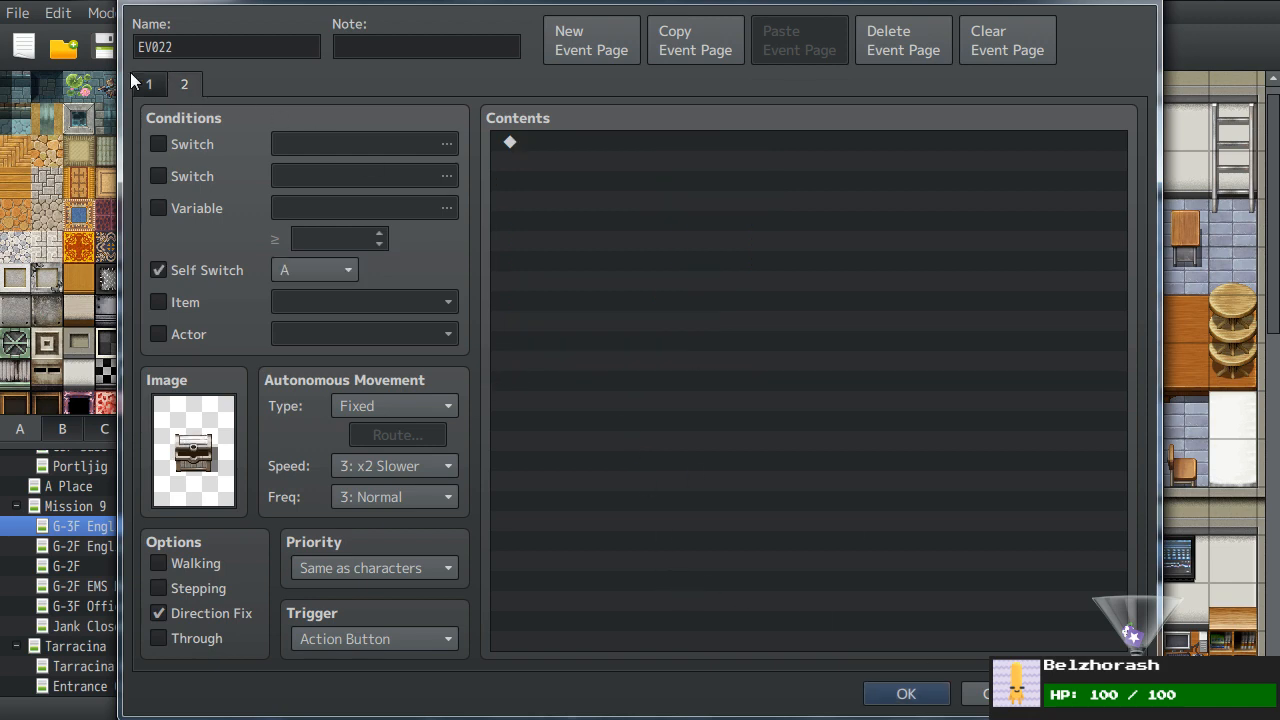
{"action": "left_click", "coordinate": [148, 84]}
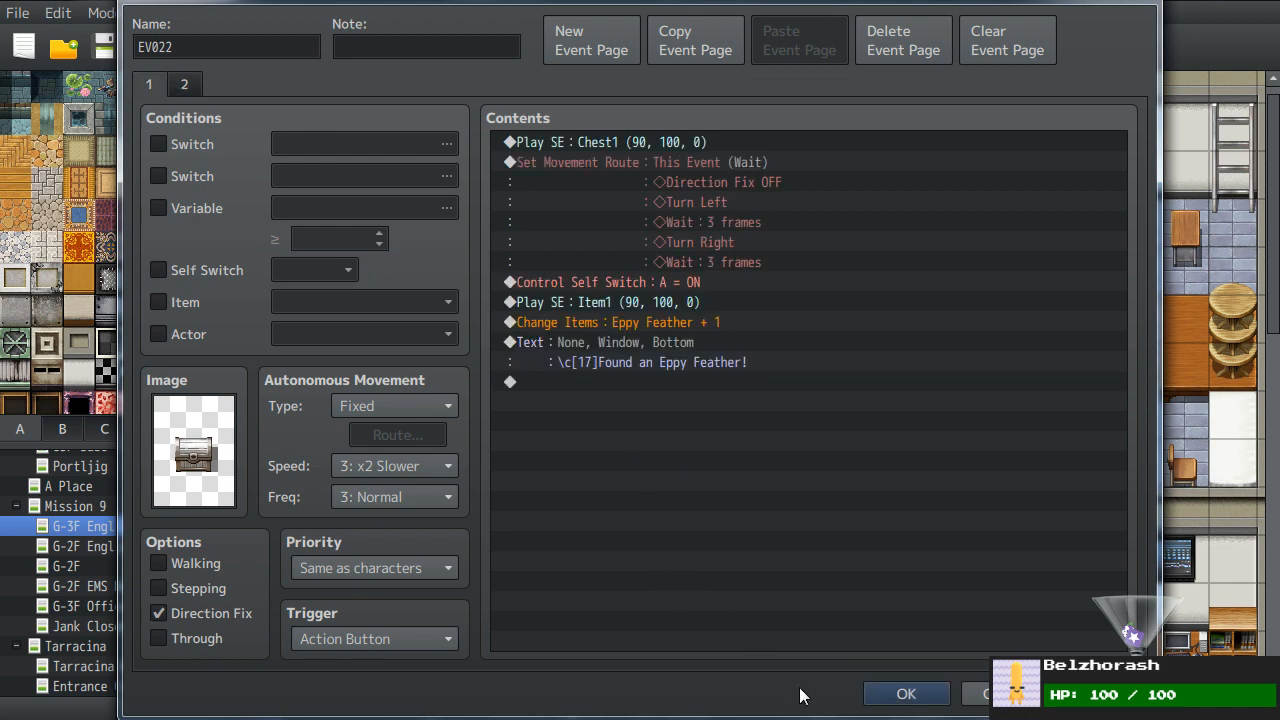
{"action": "left_click", "coordinate": [886, 690]}
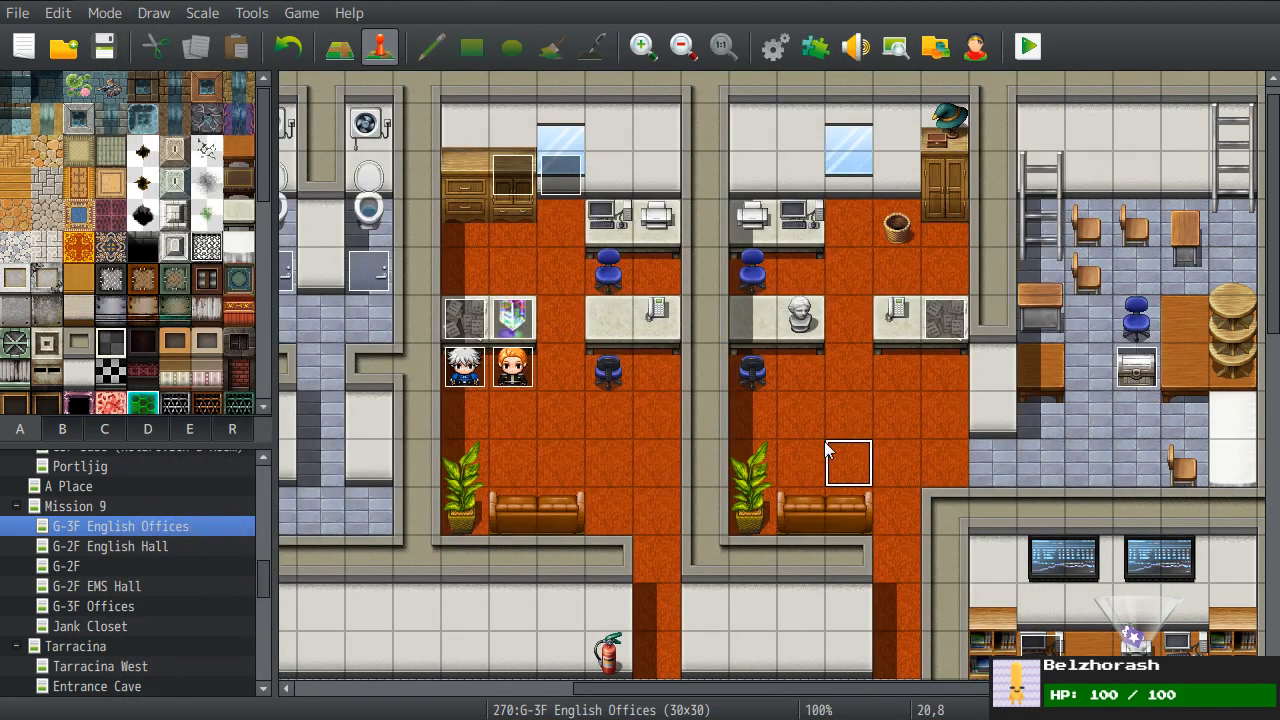
{"action": "right_click", "coordinate": [864, 409]}
{"action": "left_click", "coordinate": [822, 368]}
{"action": "double_click", "coordinate": [883, 369]}
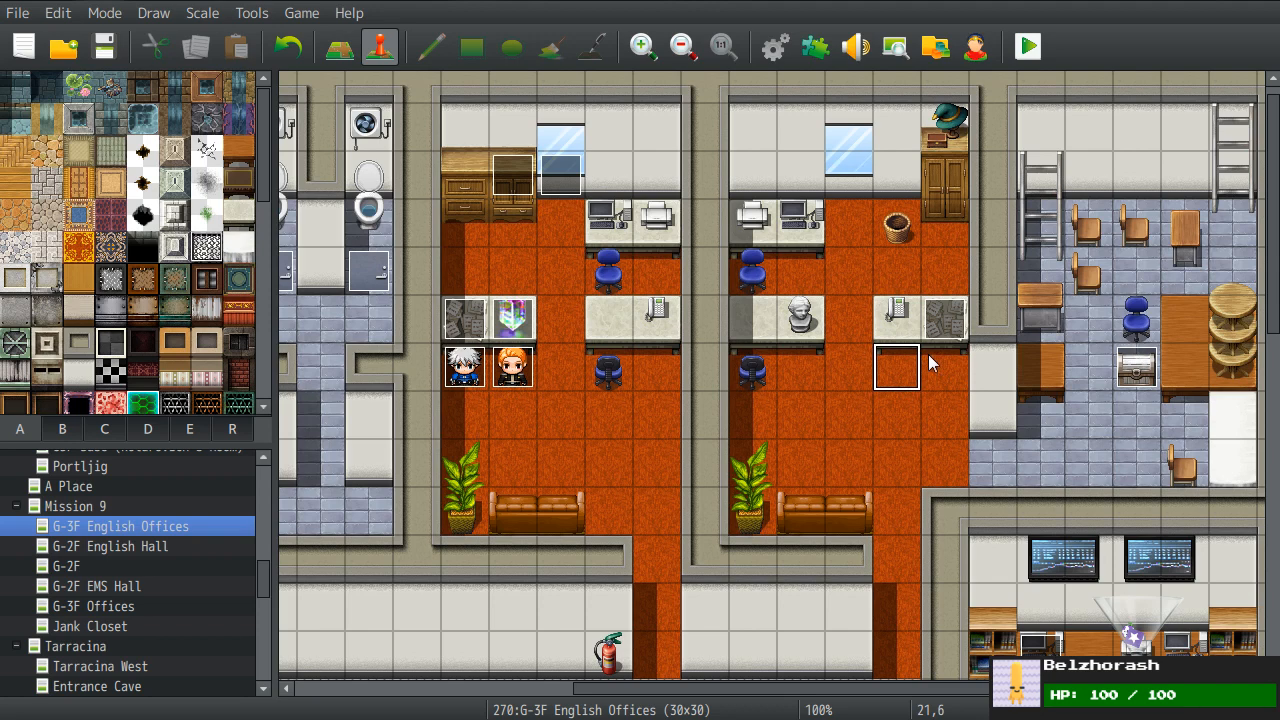
{"action": "left_click", "coordinate": [1140, 368]}
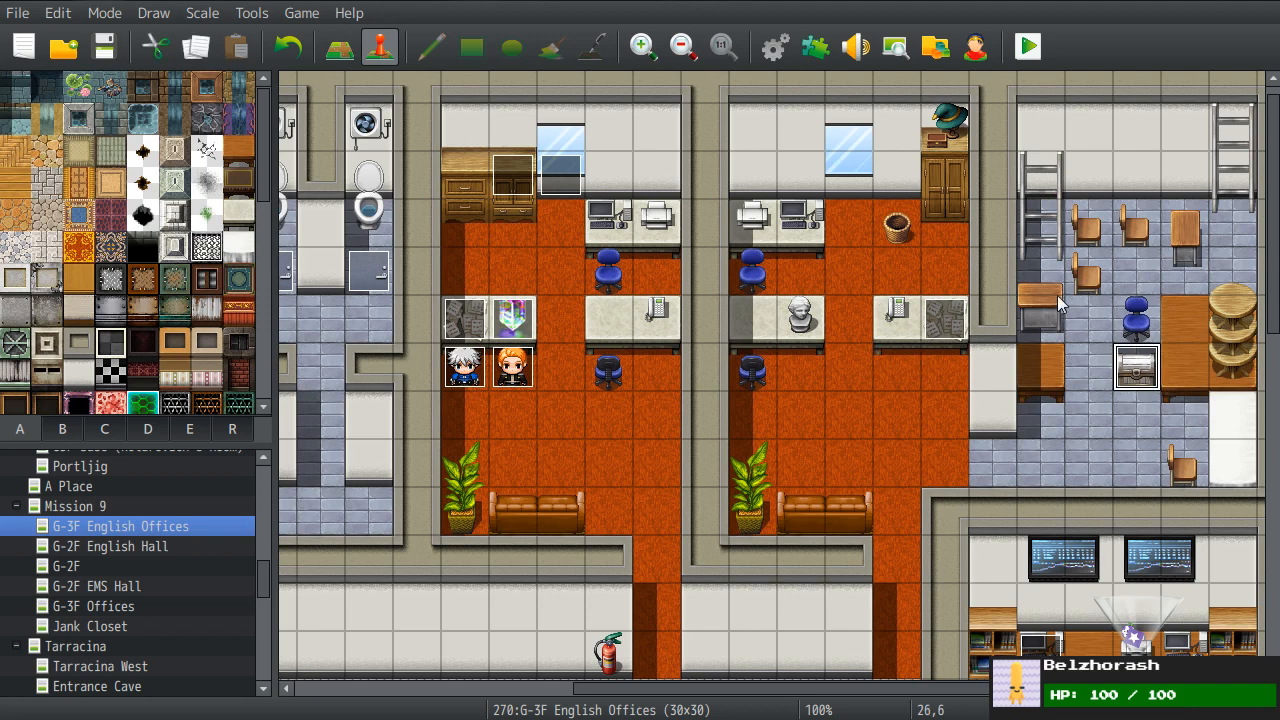
- Look through the background music in the sound test, select The Mystic Le Fay, and close the sound test
{"action": "left_click", "coordinate": [855, 46]}
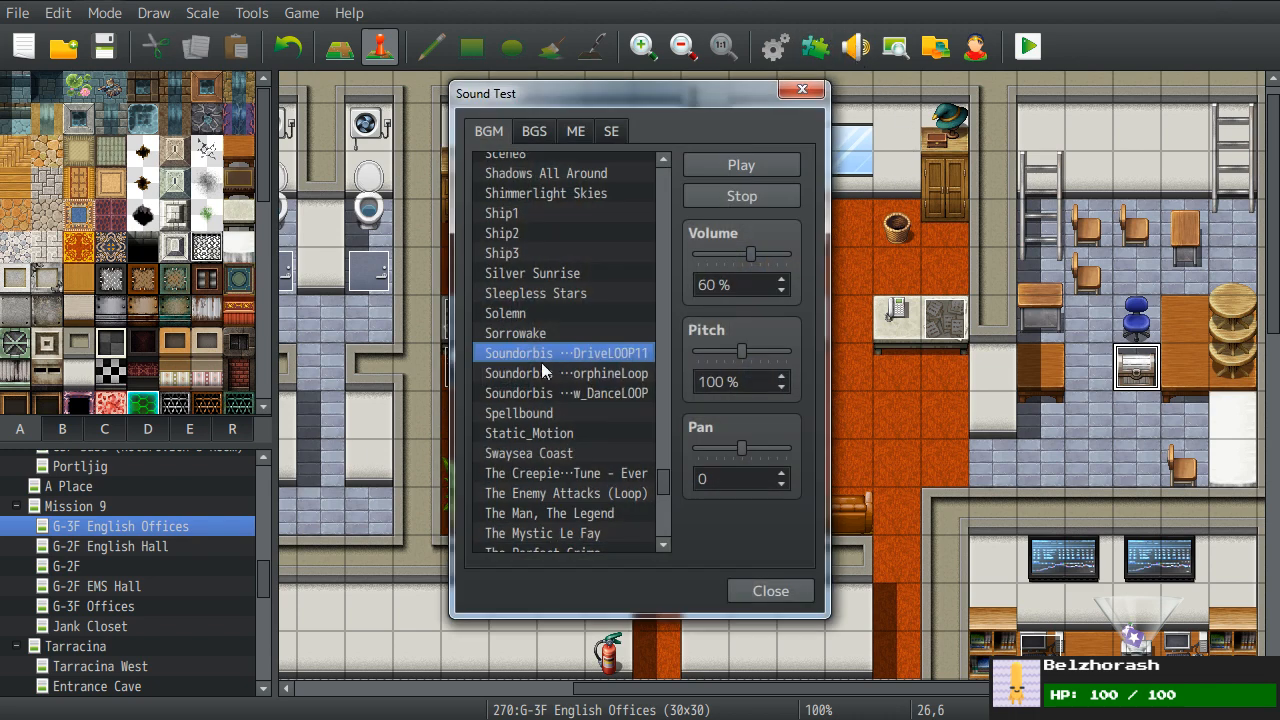
{"action": "scroll", "coordinate": [542, 388], "scroll_direction": "down", "scroll_amount": 2}
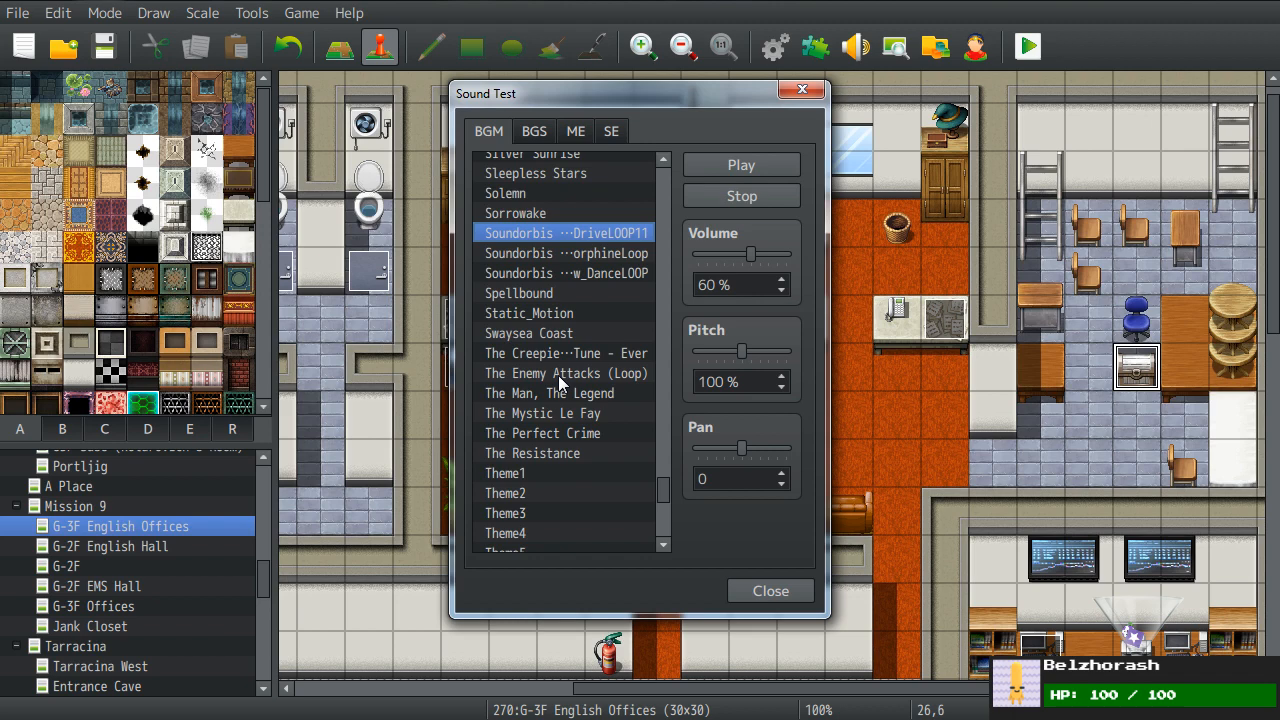
{"action": "scroll", "coordinate": [558, 375], "scroll_direction": "down", "scroll_amount": 1}
{"action": "left_click", "coordinate": [556, 395]}
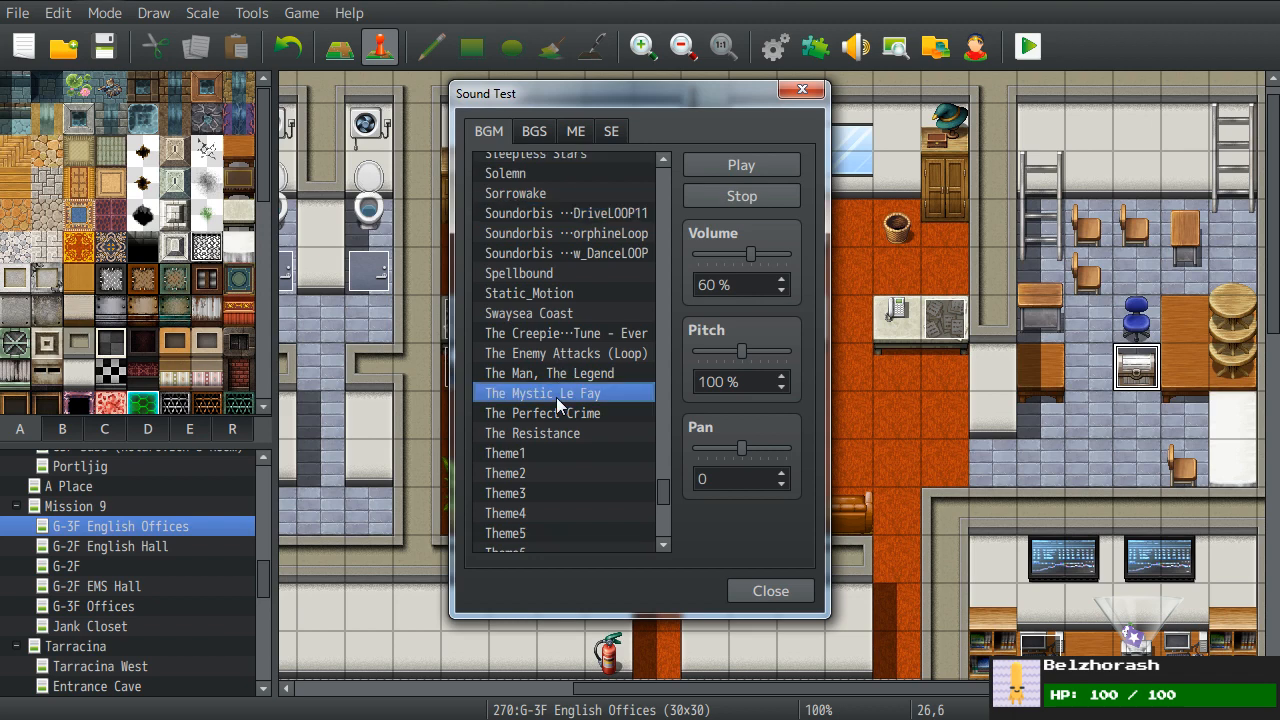
{"action": "left_click", "coordinate": [802, 89]}
{"action": "middle_click_drag", "start_coordinate": [851, 418], "coordinate": [793, 496]}
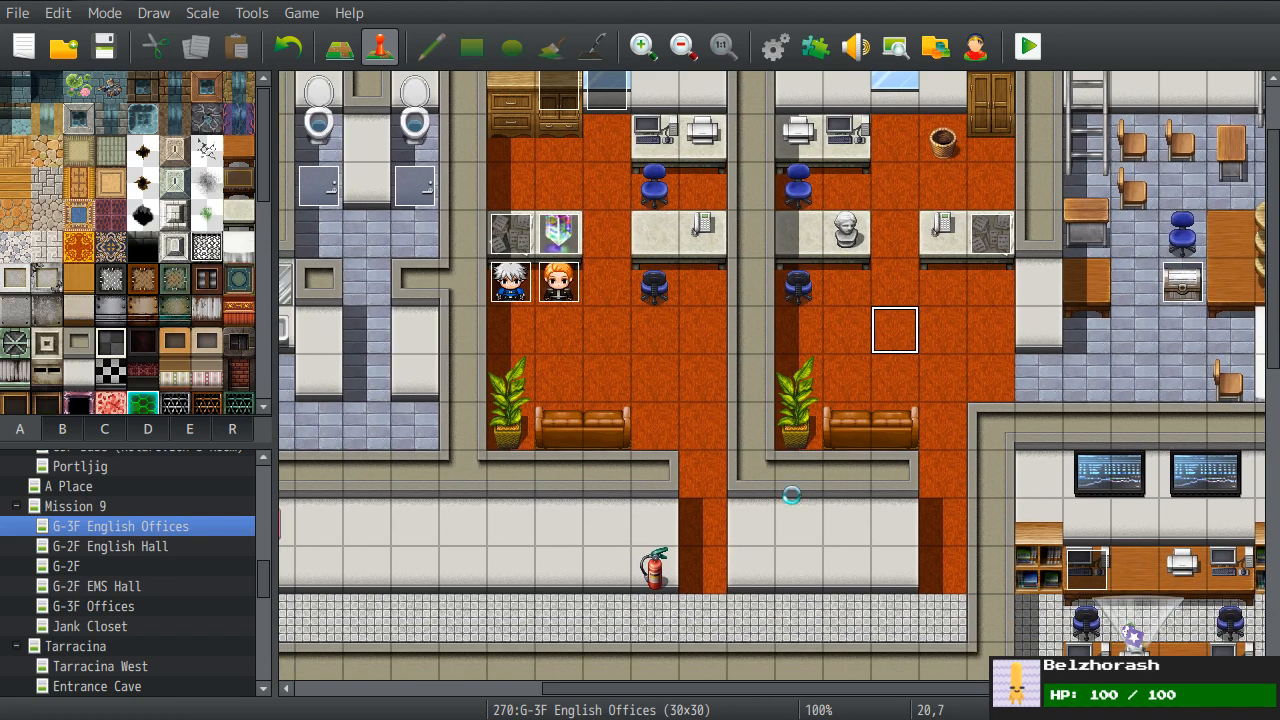
{"action": "middle_click_drag", "start_coordinate": [686, 363], "coordinate": [561, 486]}
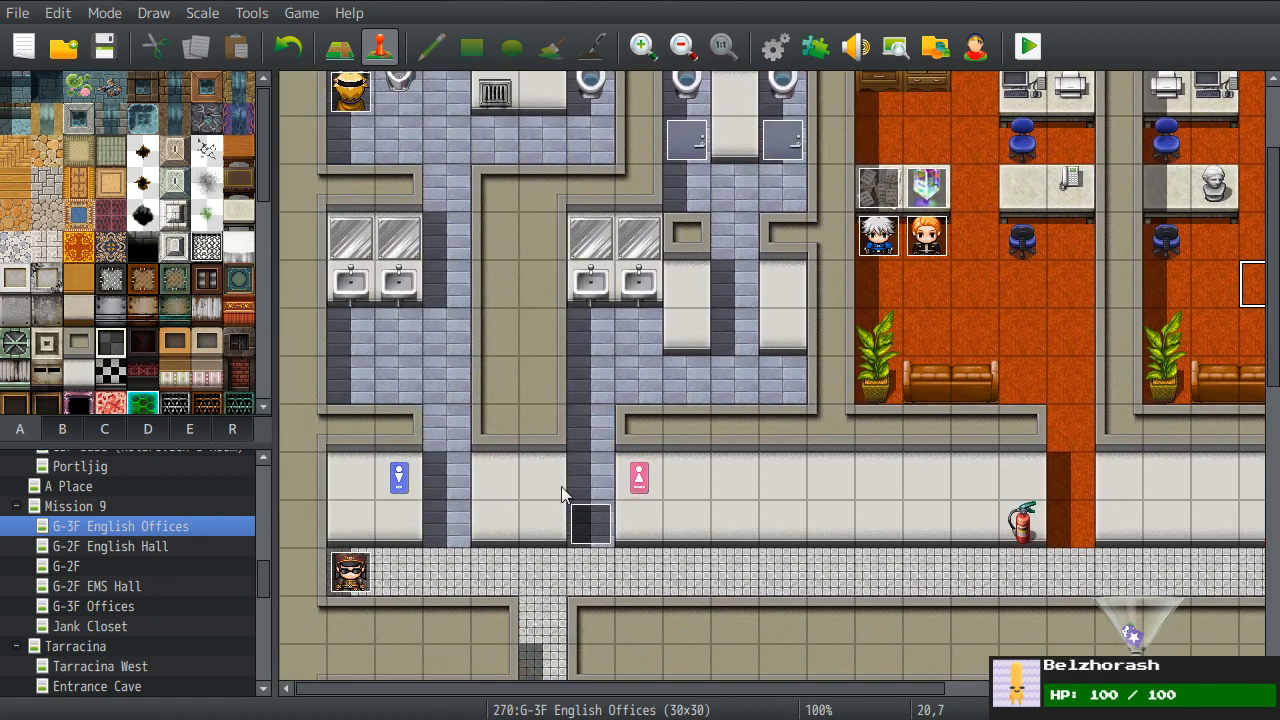
{"action": "scroll", "coordinate": [418, 380], "scroll_direction": "up", "scroll_amount": 3}
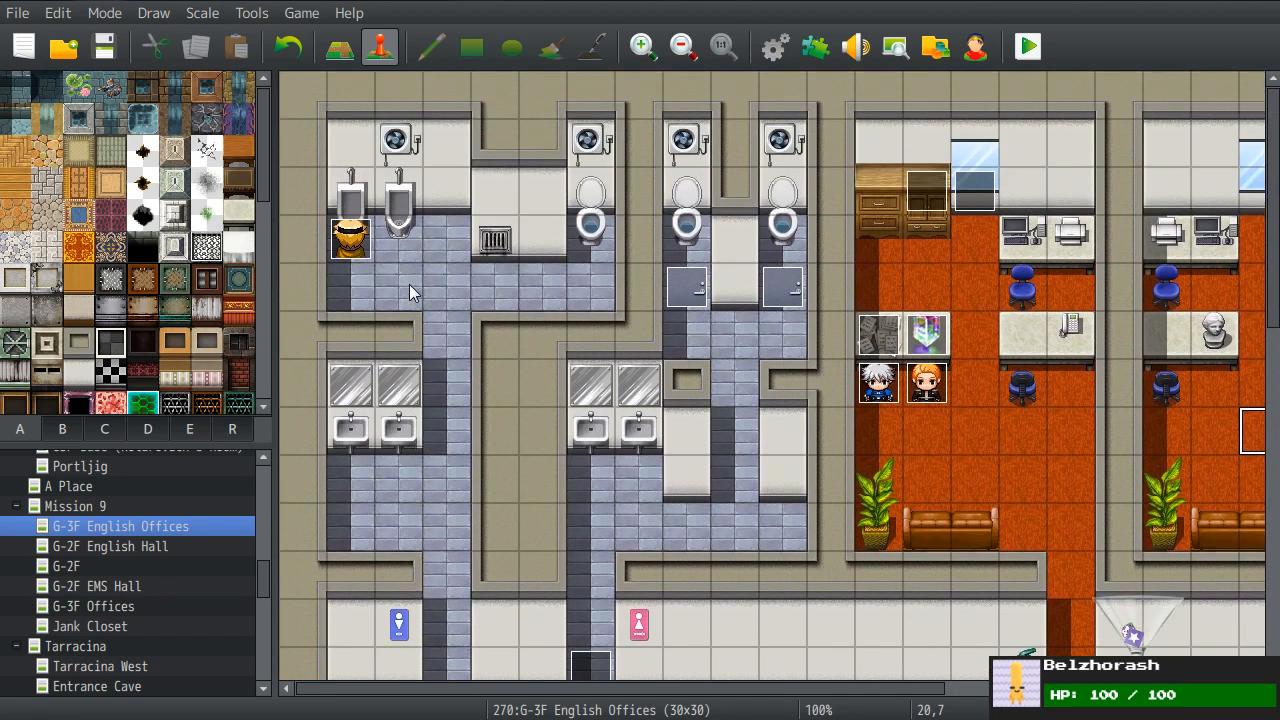
- Collapse the Mission 9 map group and open the Tarracina map
{"action": "double_click", "coordinate": [110, 506]}
{"action": "scroll", "coordinate": [123, 533], "scroll_direction": "down", "scroll_amount": 5}
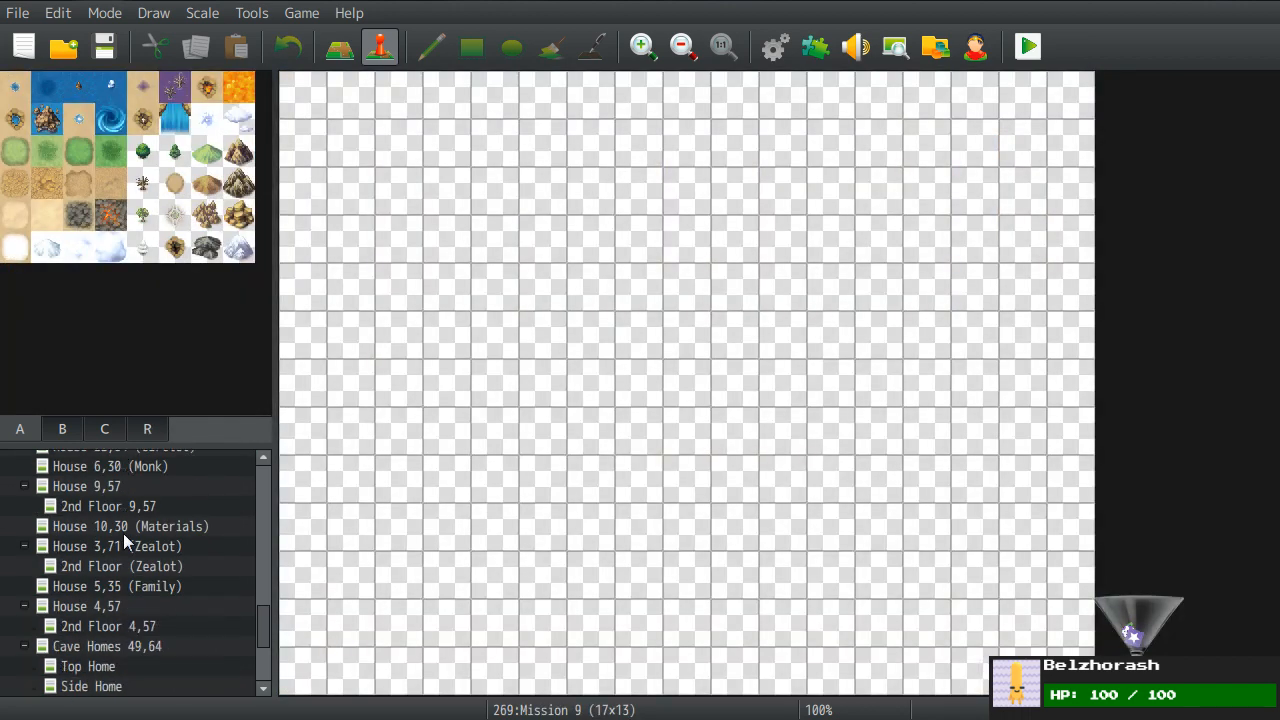
{"action": "scroll", "coordinate": [123, 533], "scroll_direction": "up", "scroll_amount": 4}
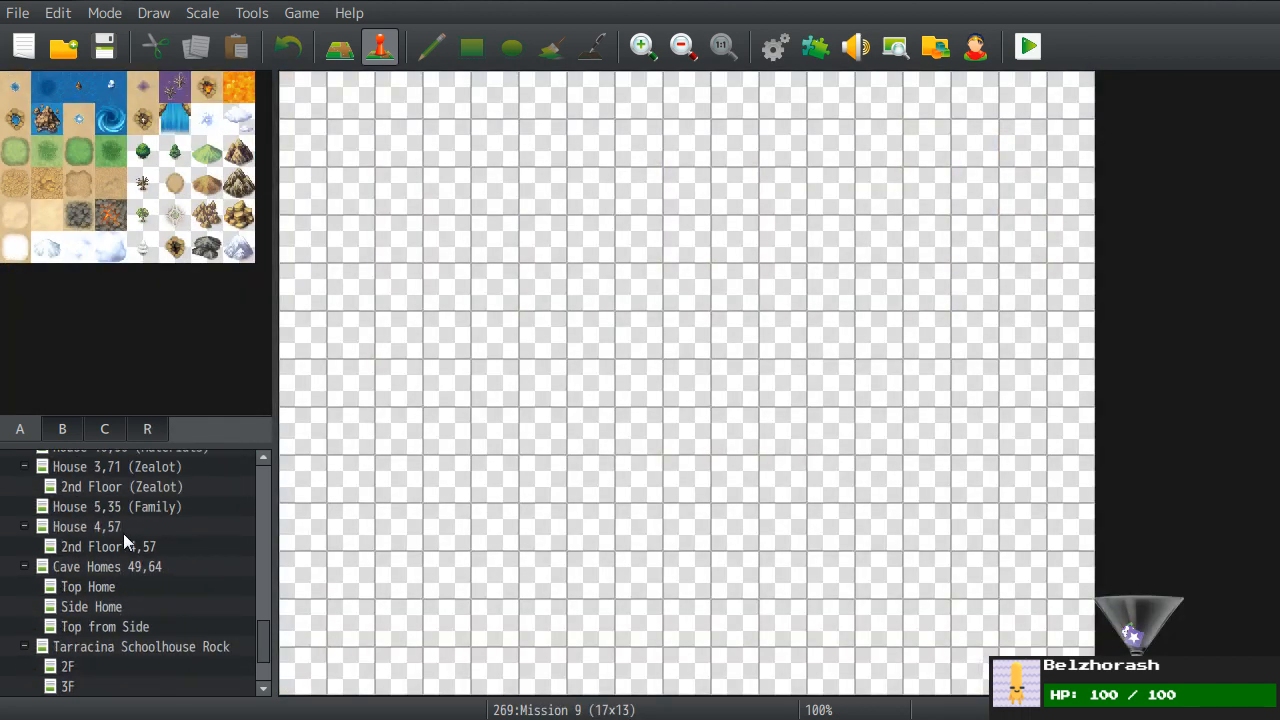
{"action": "scroll", "coordinate": [159, 523], "scroll_direction": "down", "scroll_amount": 1}
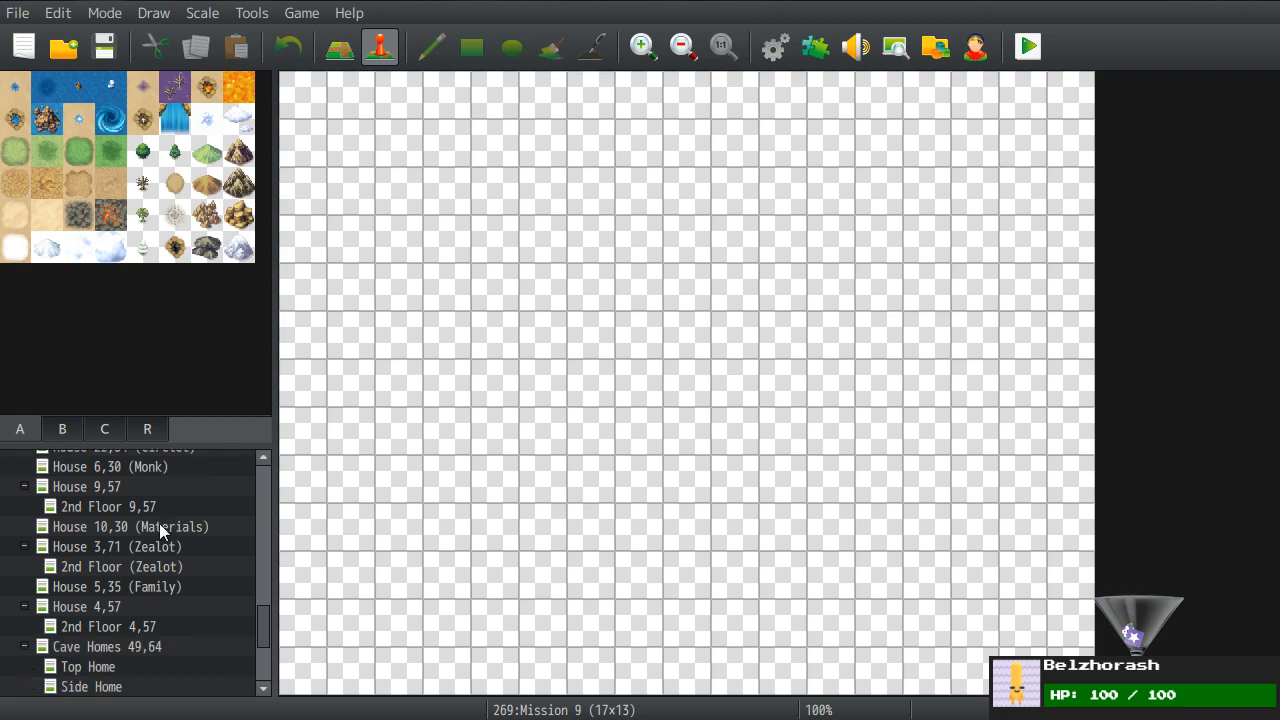
{"action": "scroll", "coordinate": [154, 523], "scroll_direction": "up", "scroll_amount": 3}
{"action": "left_click", "coordinate": [110, 527]}
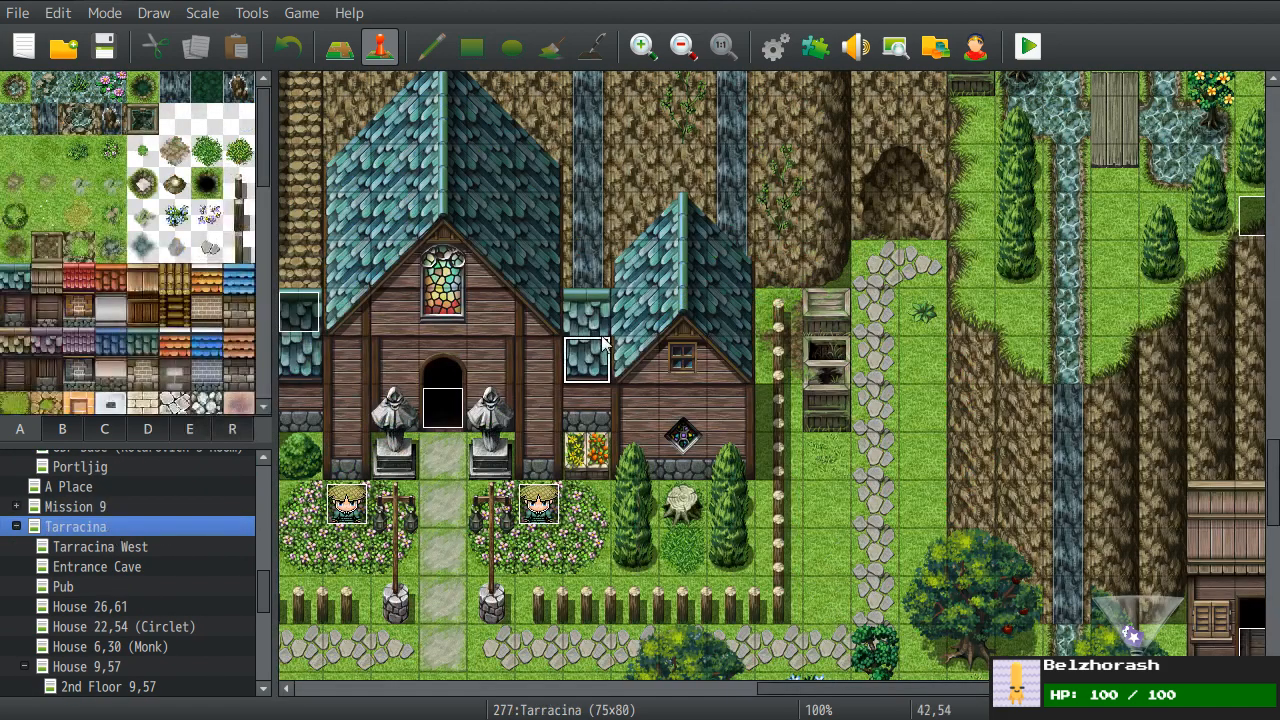
- Open the item database and examine the Vanilla, Apple and Grape Jello Cakes and Emperor's Glorious Fire
{"action": "left_click", "coordinate": [775, 47]}
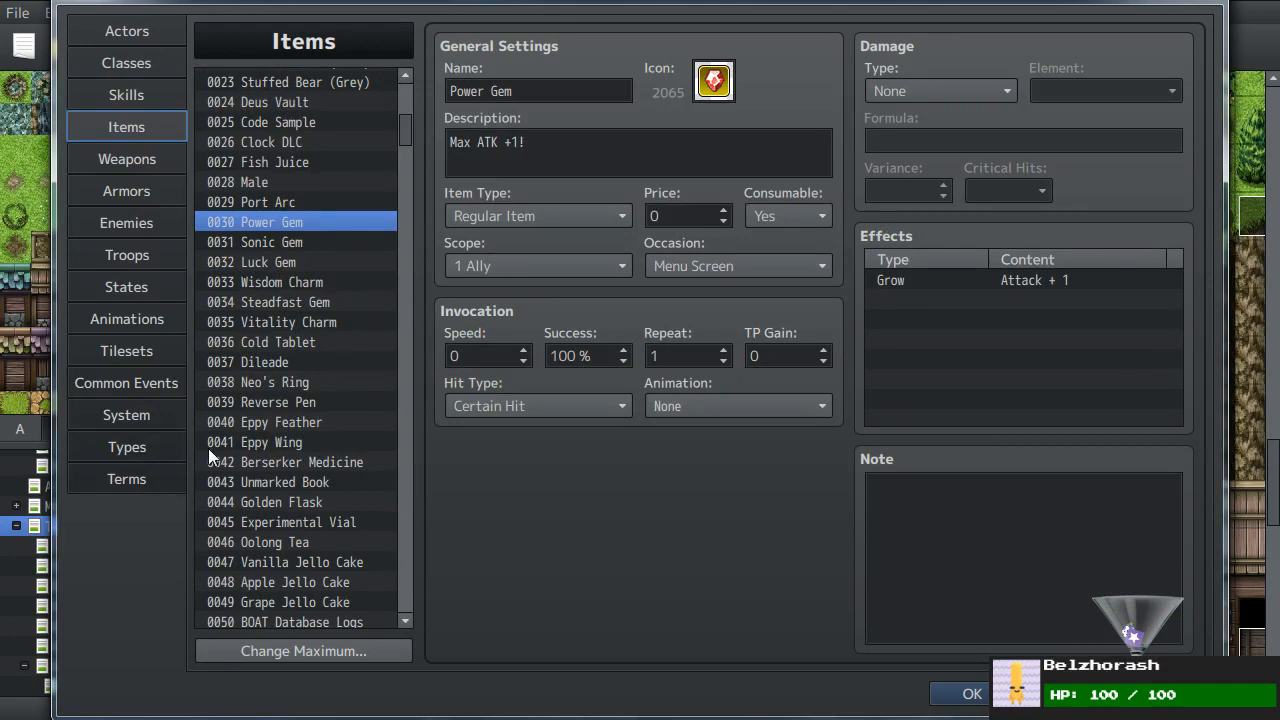
{"action": "scroll", "coordinate": [245, 472], "scroll_direction": "down", "scroll_amount": 1}
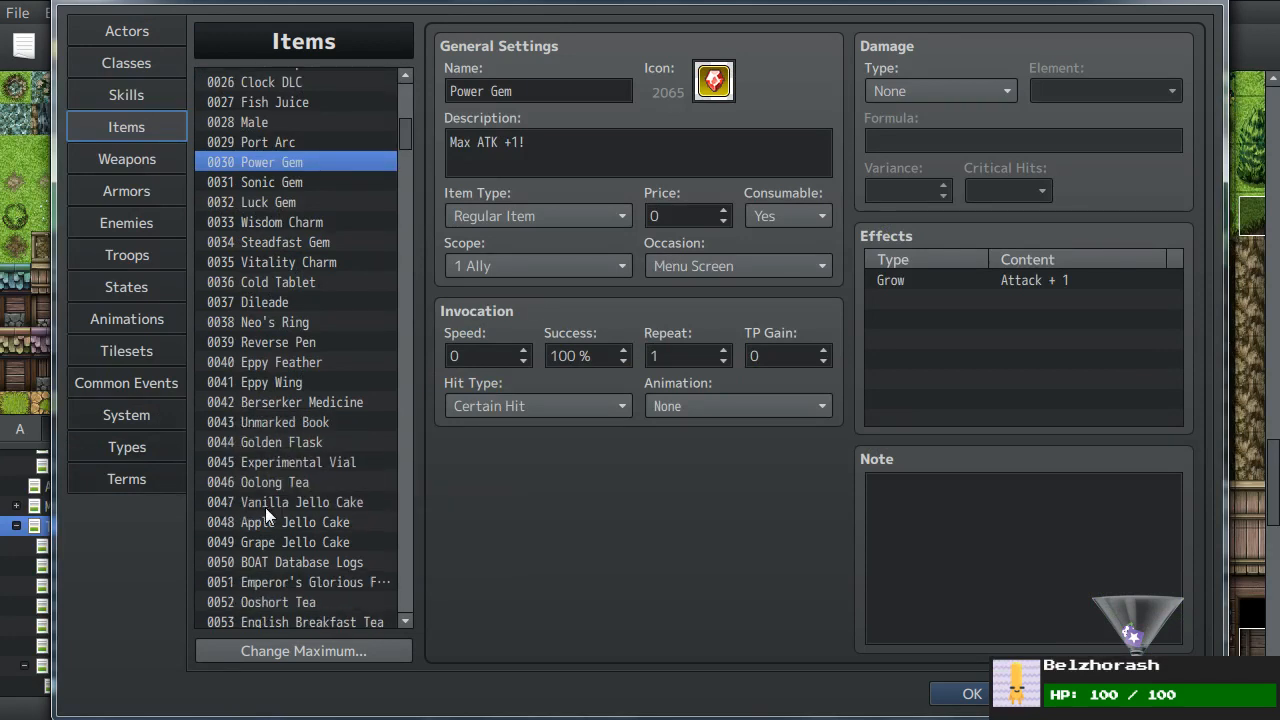
{"action": "left_click", "coordinate": [265, 507]}
{"action": "left_click", "coordinate": [274, 523]}
{"action": "left_click", "coordinate": [279, 542]}
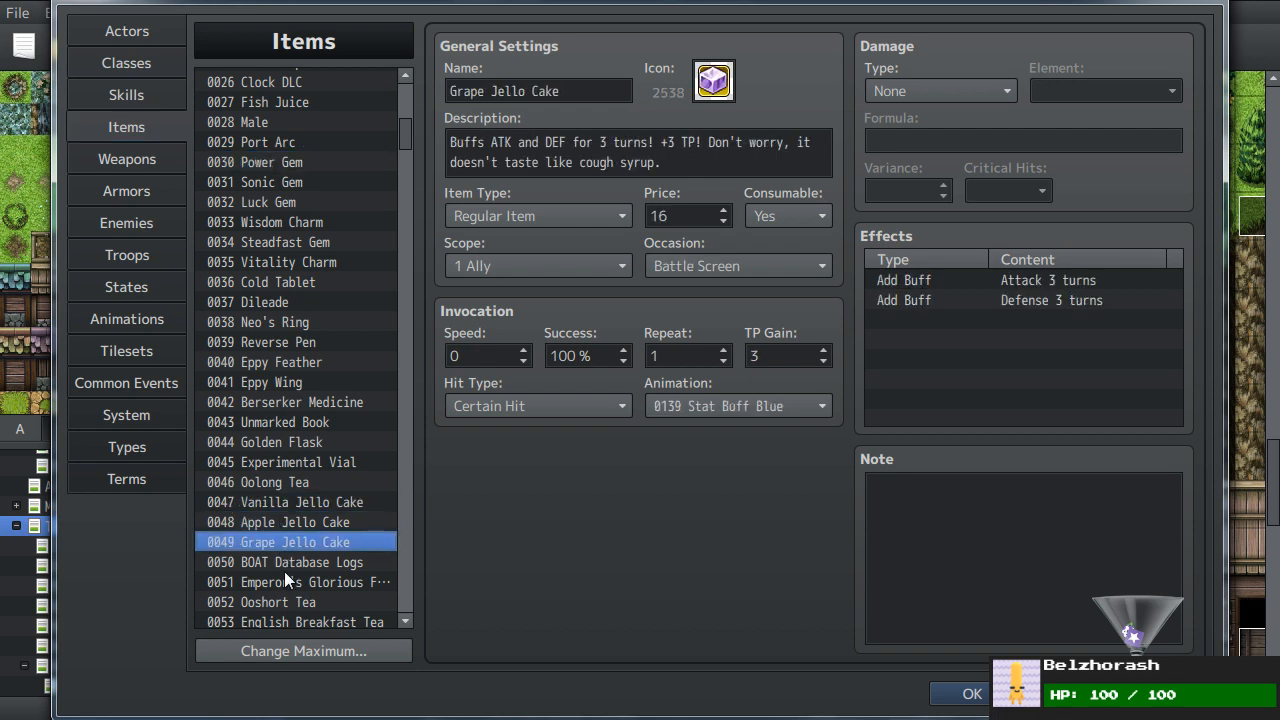
{"action": "left_click", "coordinate": [284, 576]}
{"action": "scroll", "coordinate": [266, 482], "scroll_direction": "down", "scroll_amount": 1}
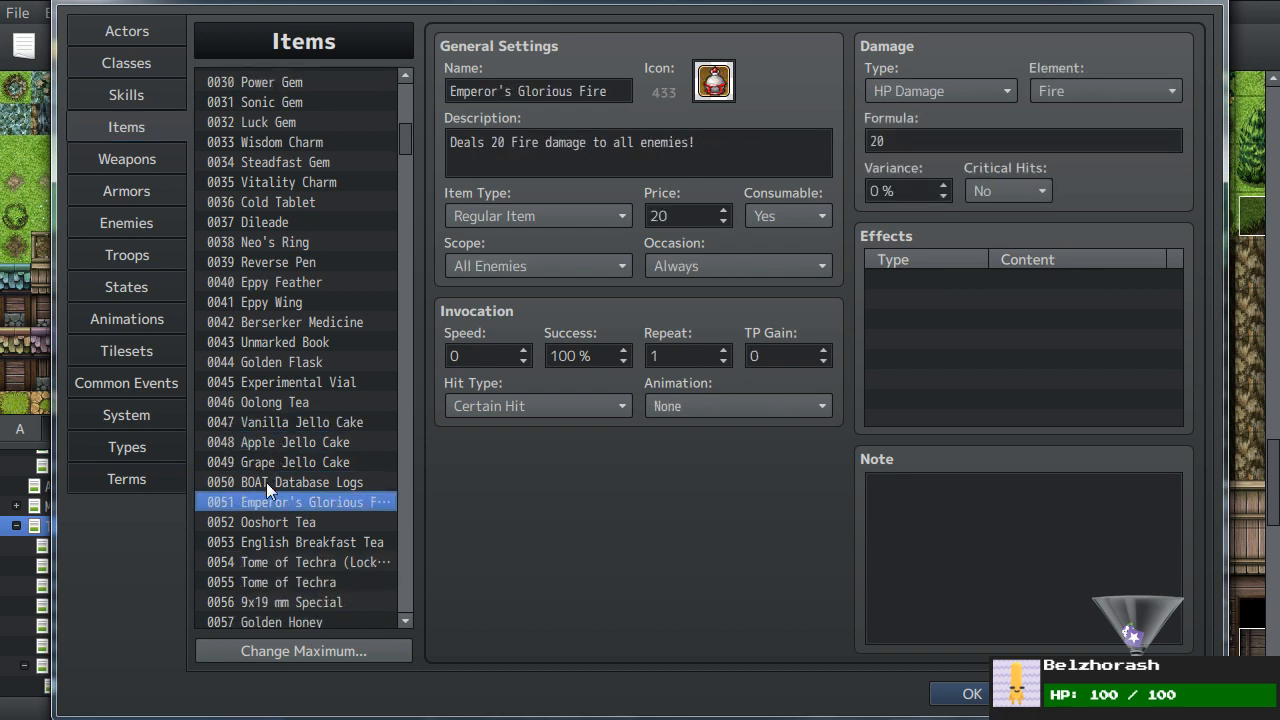
{"action": "scroll", "coordinate": [263, 480], "scroll_direction": "down", "scroll_amount": 1}
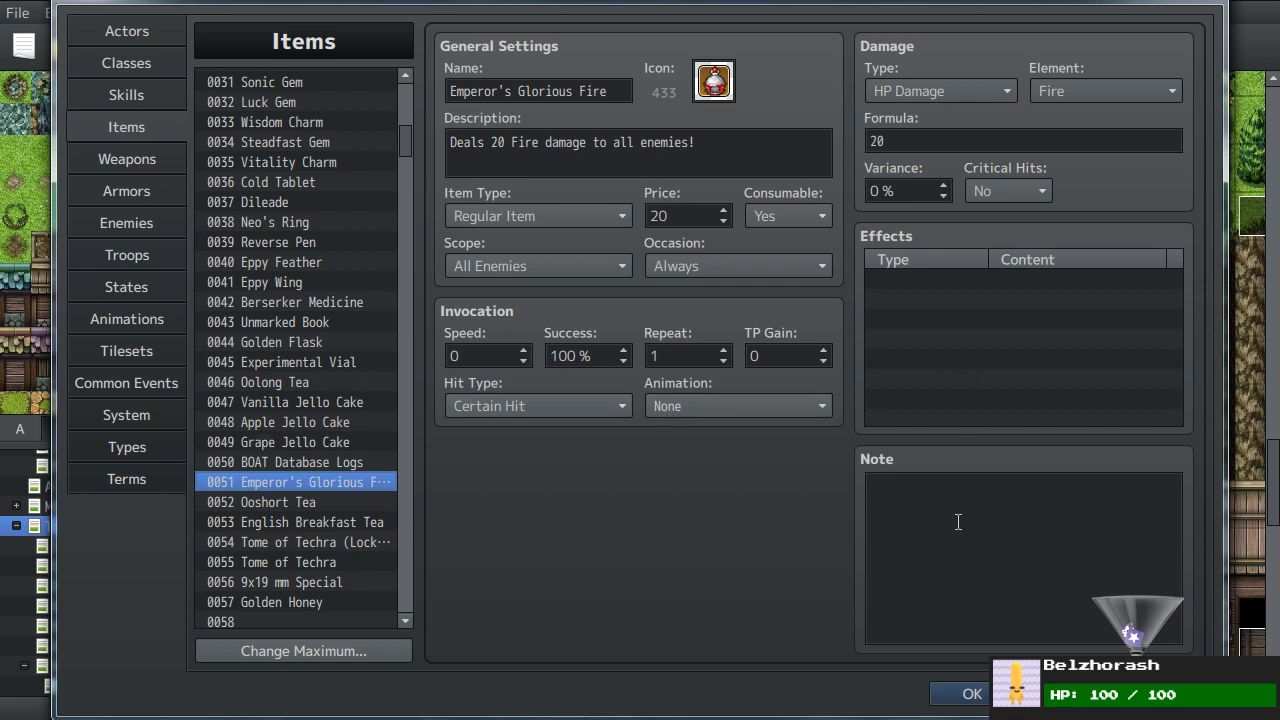
{"action": "left_click", "coordinate": [981, 476]}
{"action": "left_click", "coordinate": [928, 363]}
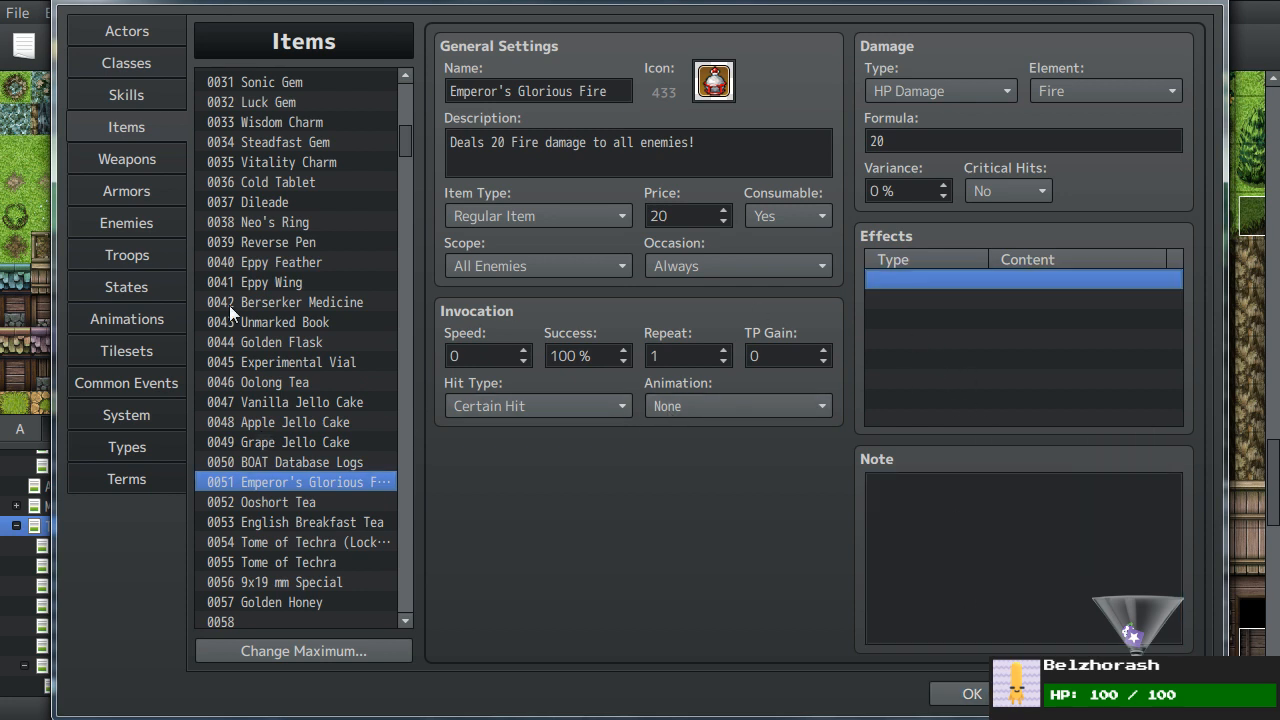
- Examine the Neo's Ring item and read through the item list down to the CRAFTING section
{"action": "scroll", "coordinate": [229, 305], "scroll_direction": "down", "scroll_amount": 1}
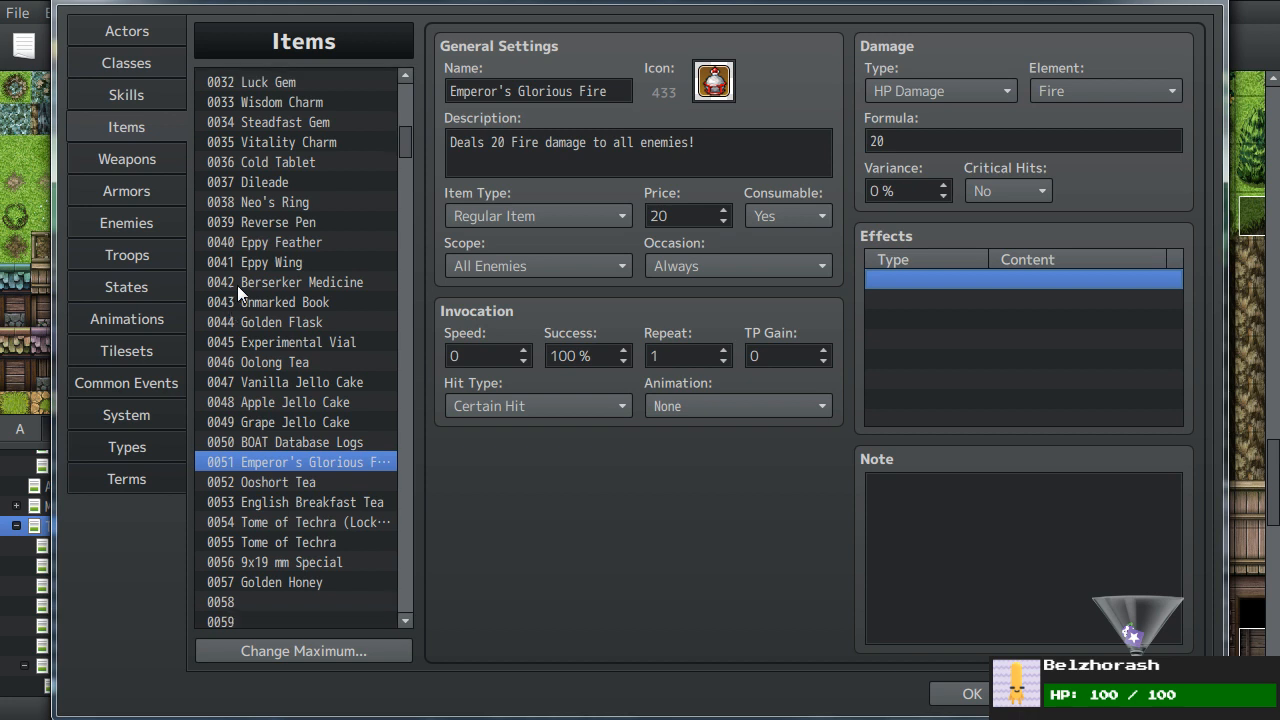
{"action": "left_click", "coordinate": [297, 203]}
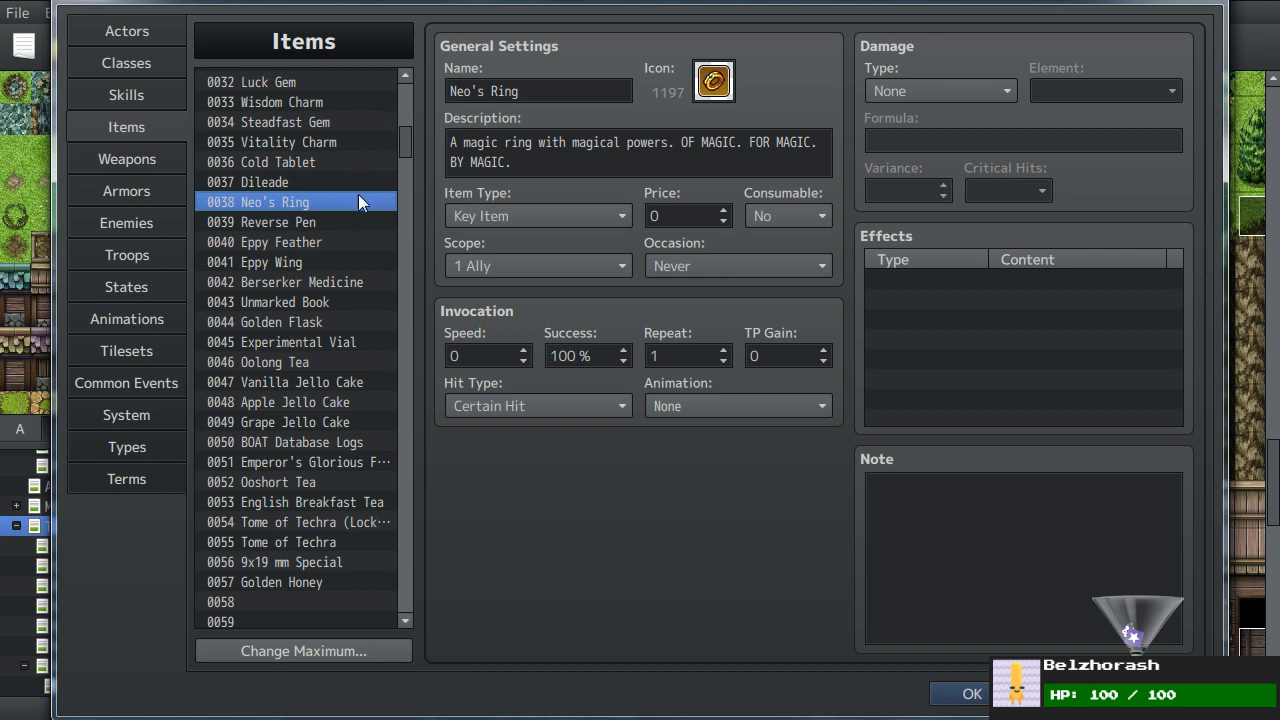
{"action": "scroll", "coordinate": [358, 194], "scroll_direction": "down", "scroll_amount": 2}
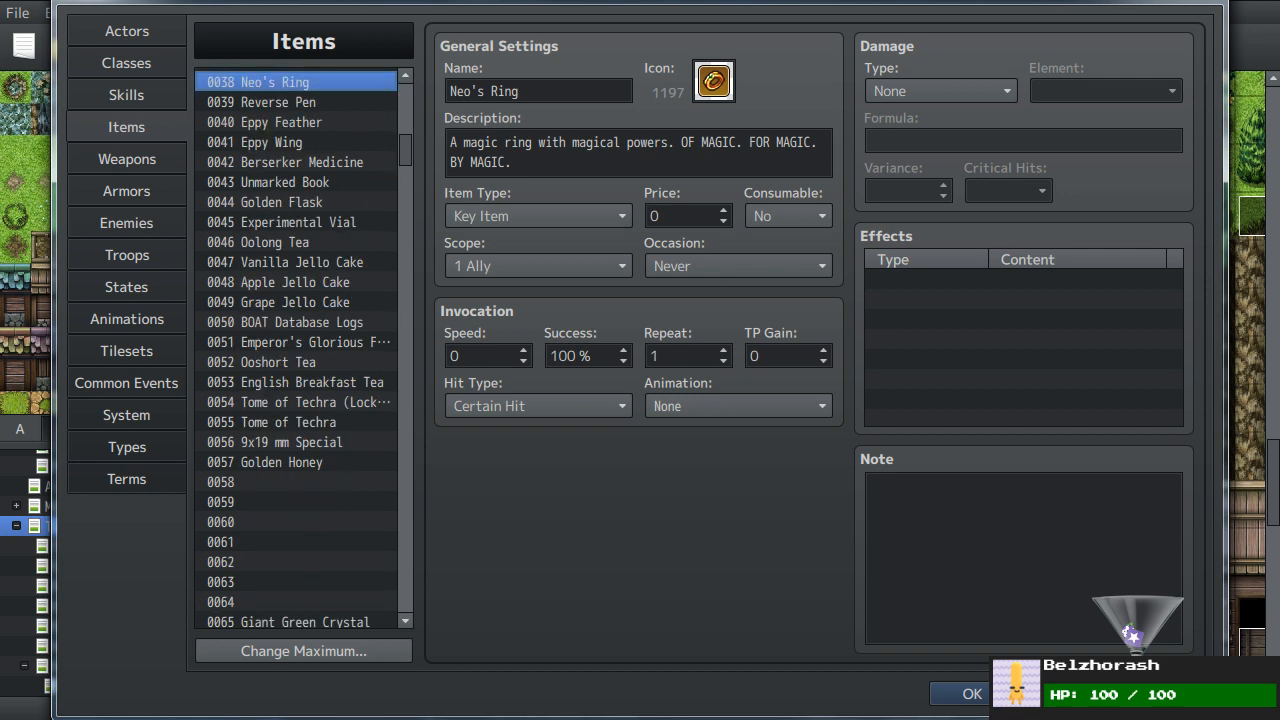
{"action": "scroll", "coordinate": [379, 467], "scroll_direction": "down", "scroll_amount": 9}
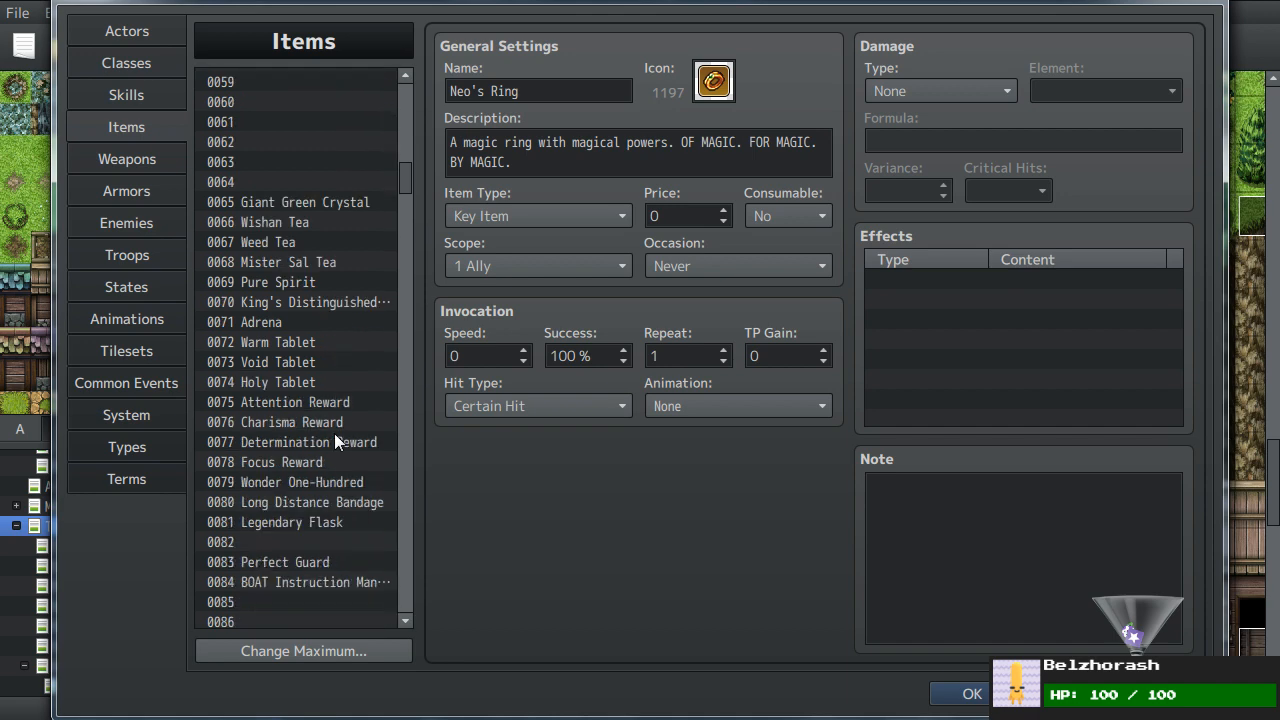
{"action": "scroll", "coordinate": [334, 442], "scroll_direction": "down", "scroll_amount": 2}
{"action": "scroll", "coordinate": [335, 440], "scroll_direction": "down", "scroll_amount": 9}
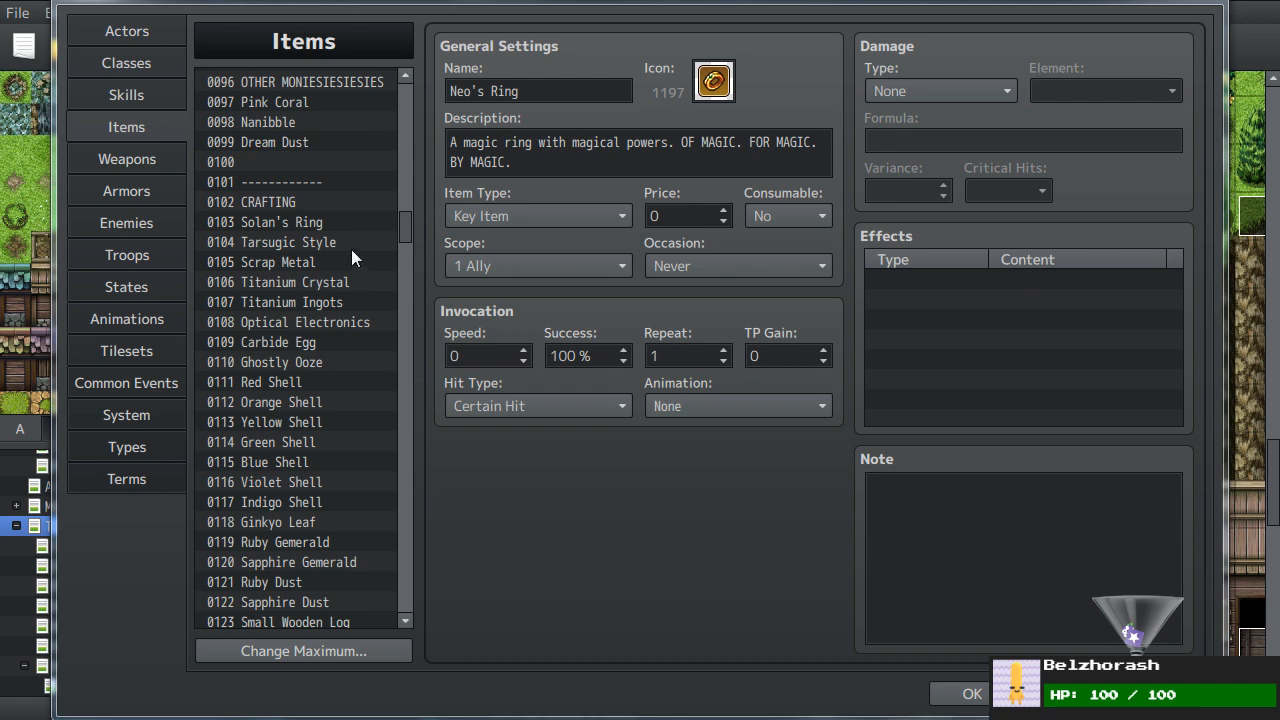
- Copy the Molotov item's Add State Scathe 100% effect into the Molotov Rotary item's effects
{"action": "left_click_drag", "start_coordinate": [409, 220], "coordinate": [397, 517]}
{"action": "left_click", "coordinate": [295, 344]}
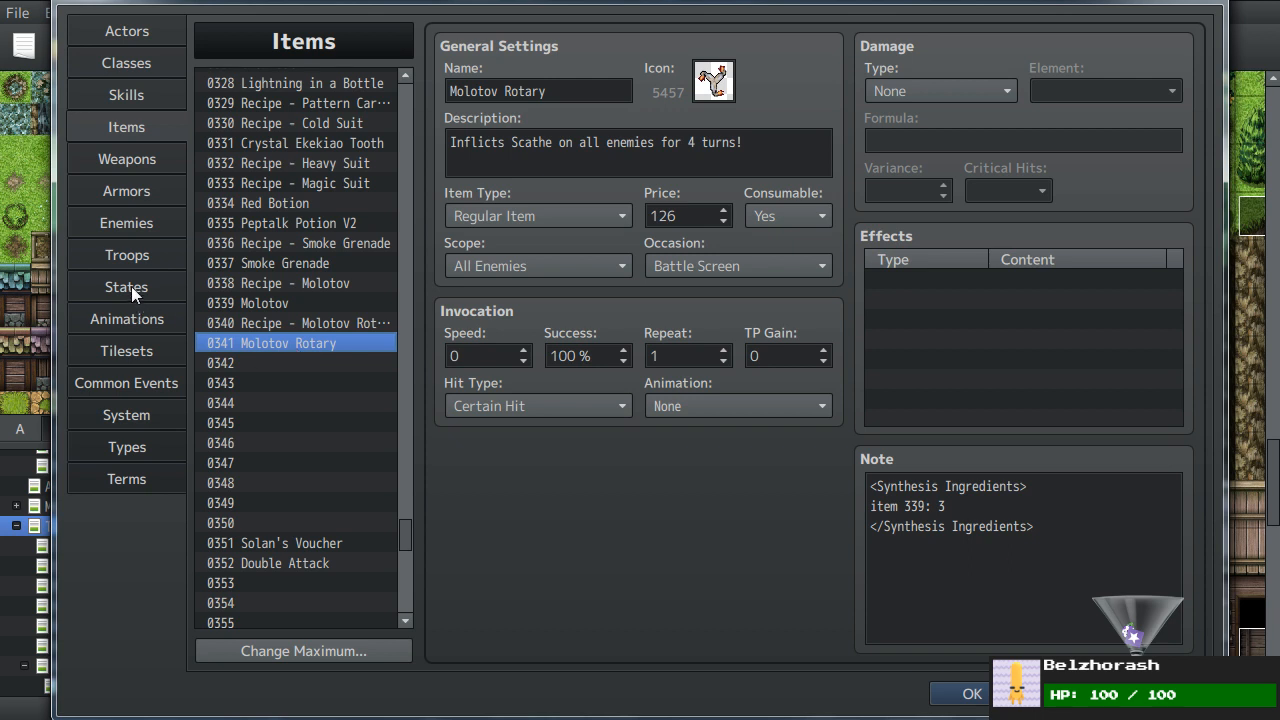
{"action": "left_click", "coordinate": [246, 301]}
{"action": "left_click", "coordinate": [918, 282]}
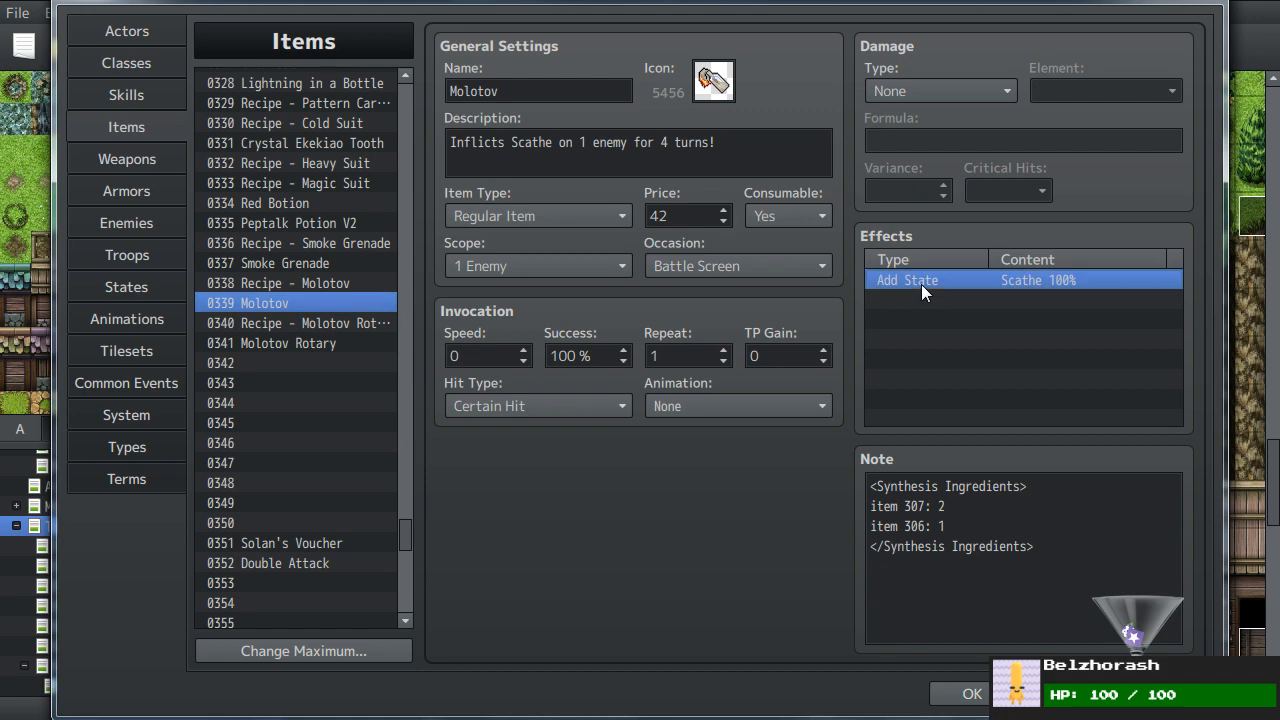
{"action": "left_click", "coordinate": [283, 342]}
{"action": "left_click", "coordinate": [978, 358]}
{"action": "key", "text": "ctrl+v"}
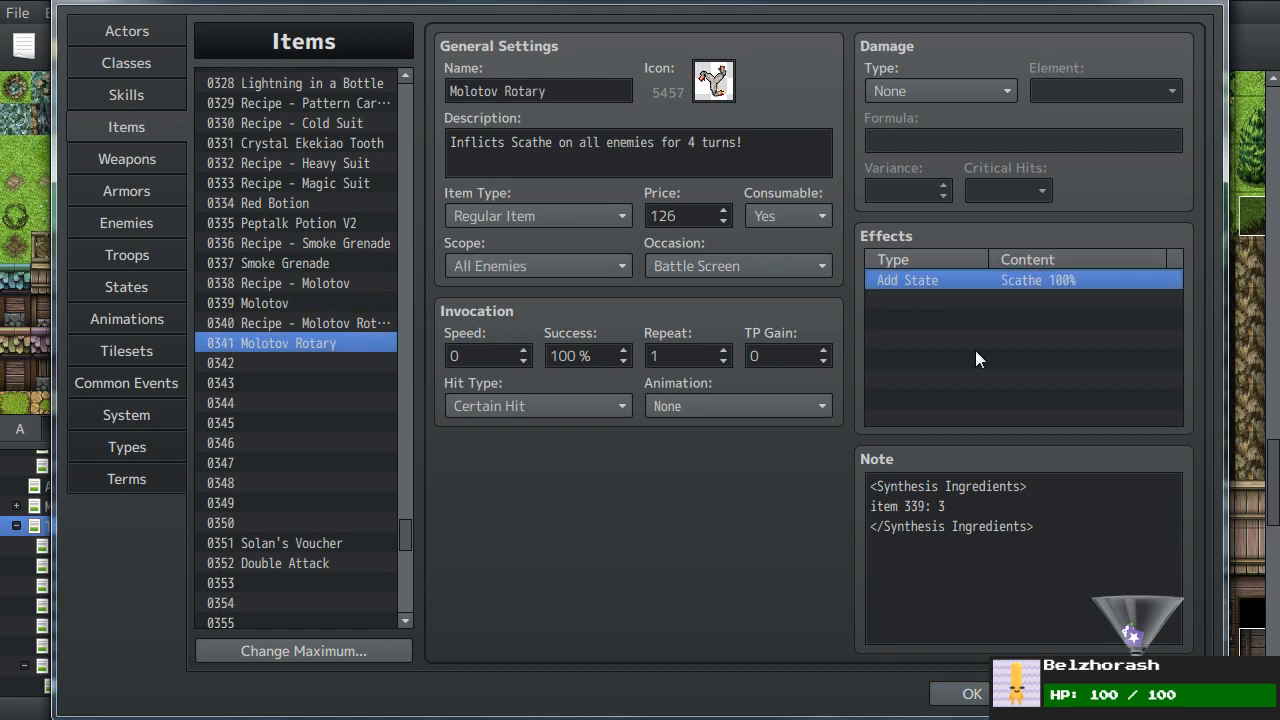
- Examine the Scathe state's duration and traits, return to the Molotov Rotary item, and save the database changes
{"action": "left_click", "coordinate": [118, 290]}
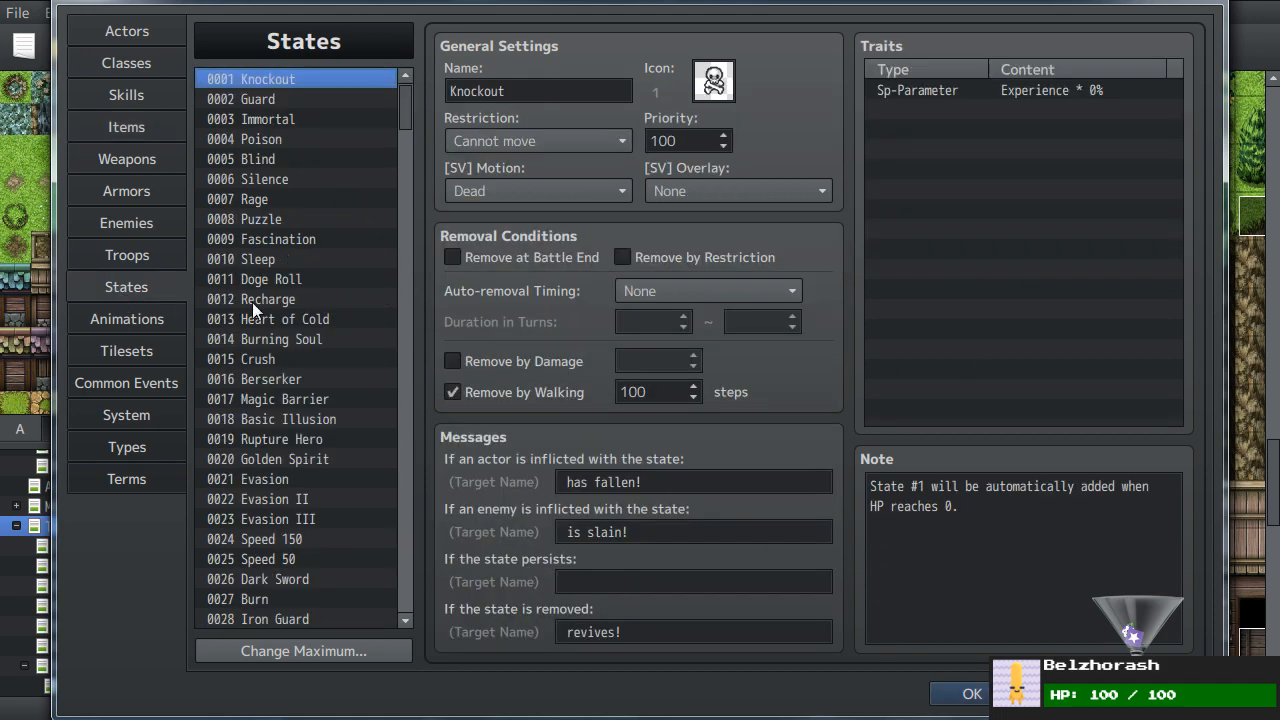
{"action": "left_click_drag", "start_coordinate": [406, 125], "coordinate": [405, 408]}
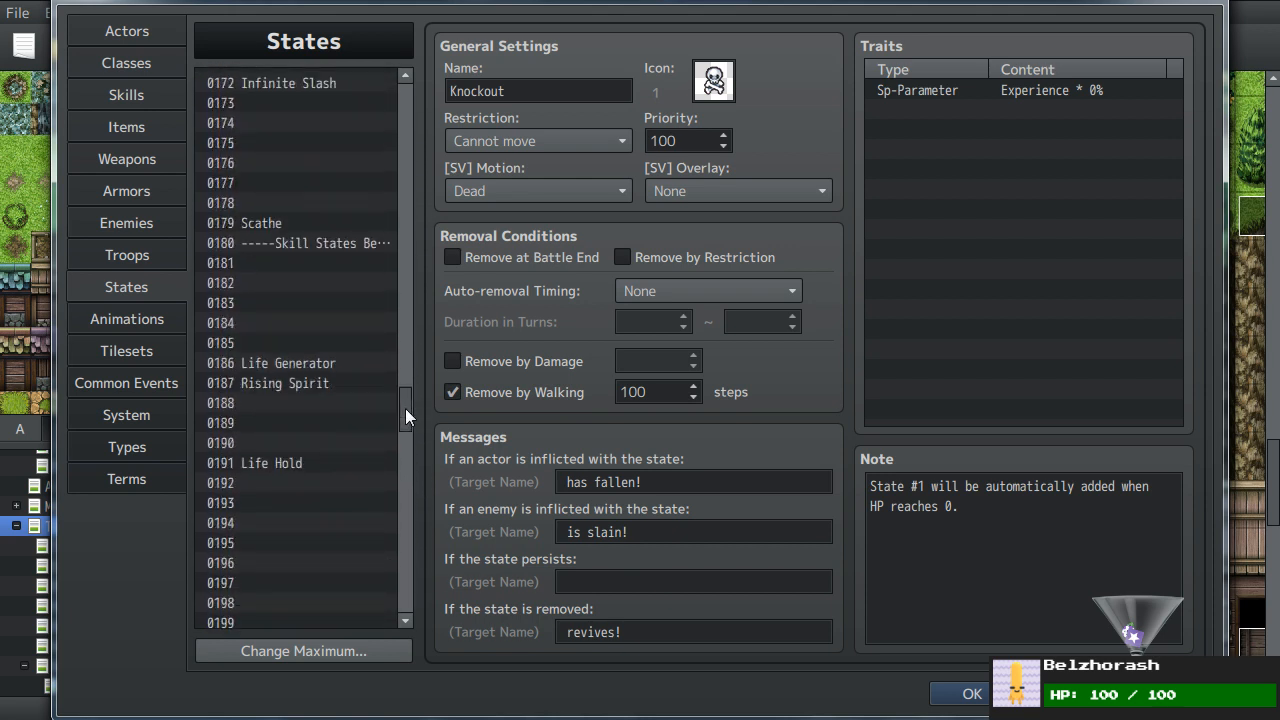
{"action": "left_click", "coordinate": [265, 227]}
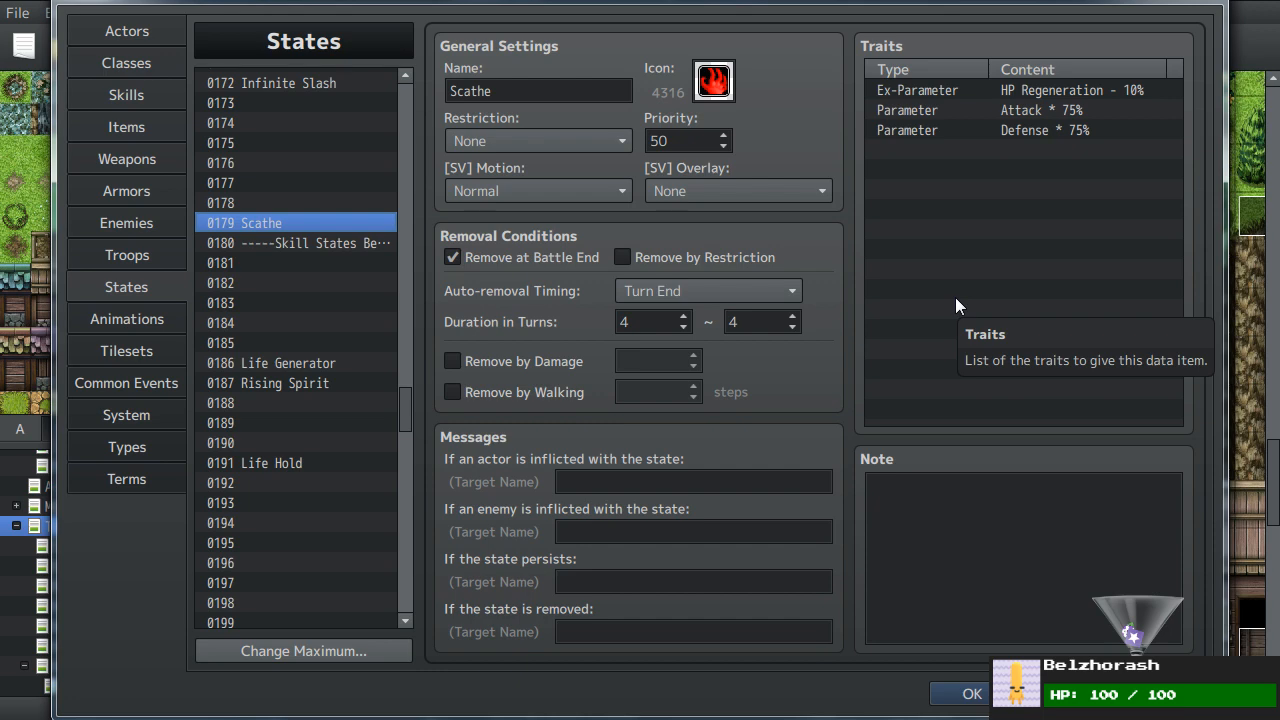
{"action": "left_click", "coordinate": [119, 97]}
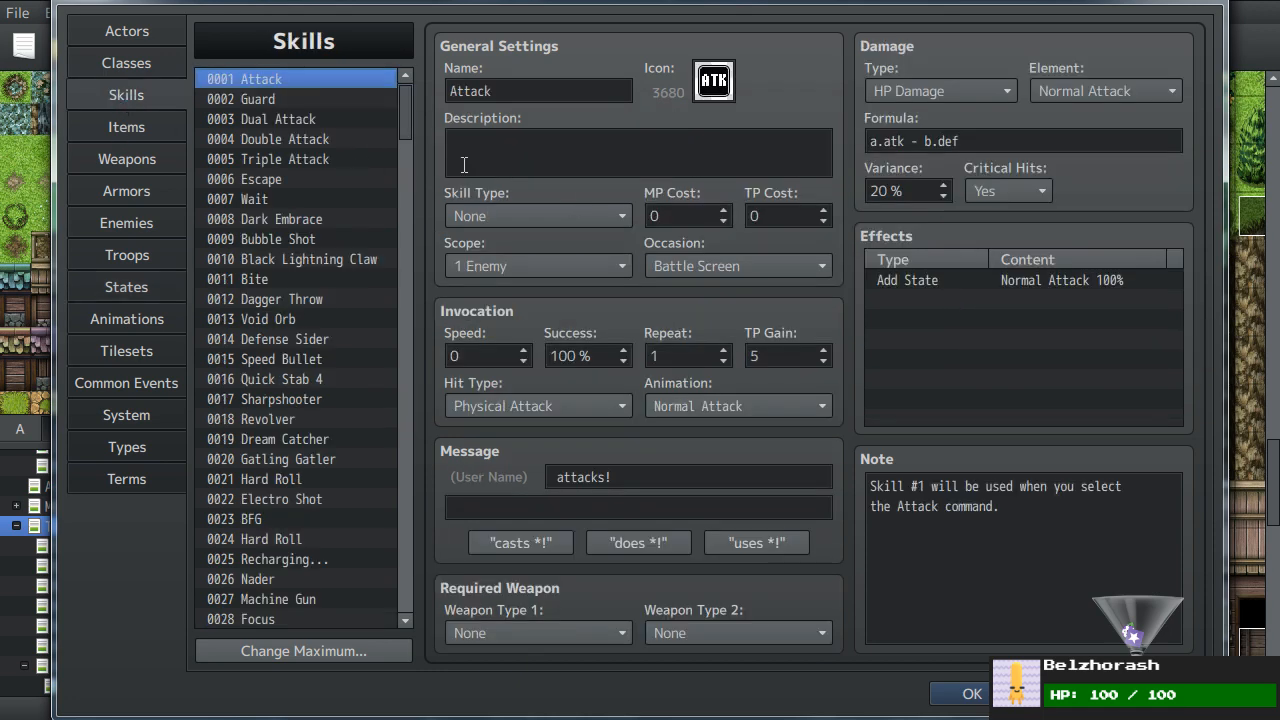
{"action": "left_click", "coordinate": [100, 127]}
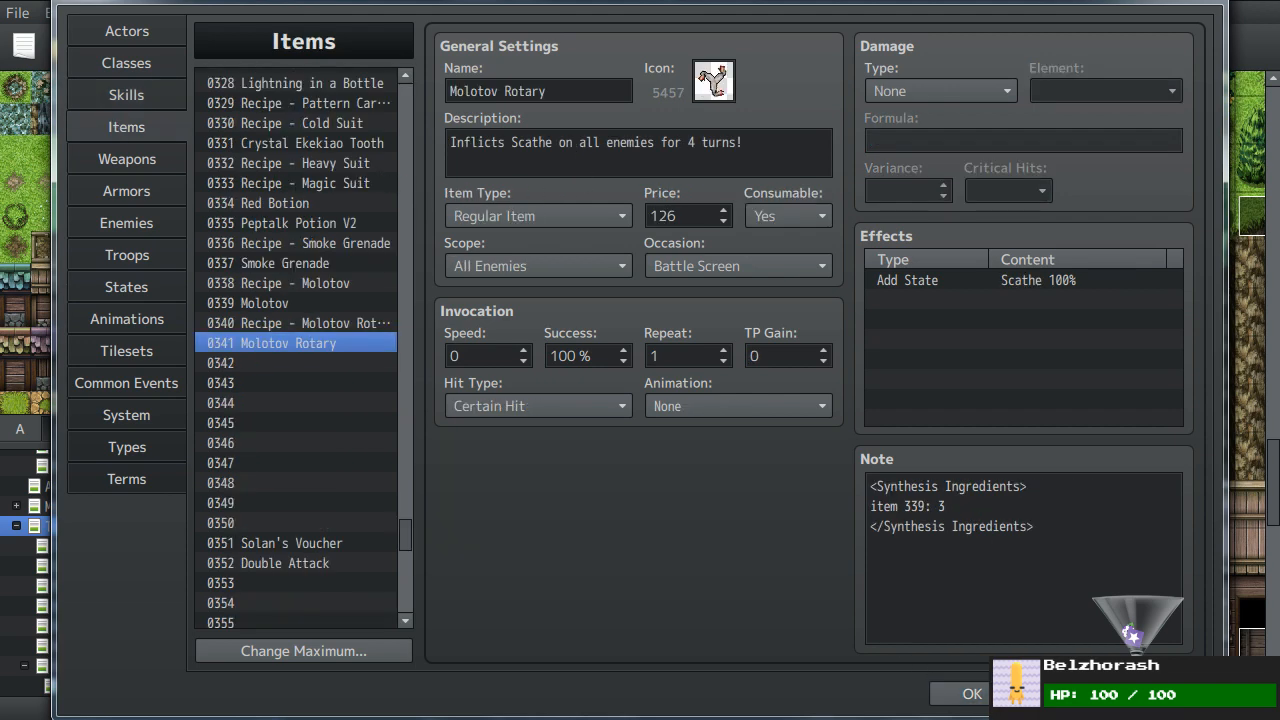
{"action": "left_click", "coordinate": [968, 694]}
- Reopen the database and read the States Tutorial Book common event around its Poison / Burn / Scathe entry
{"action": "left_click", "coordinate": [775, 46]}
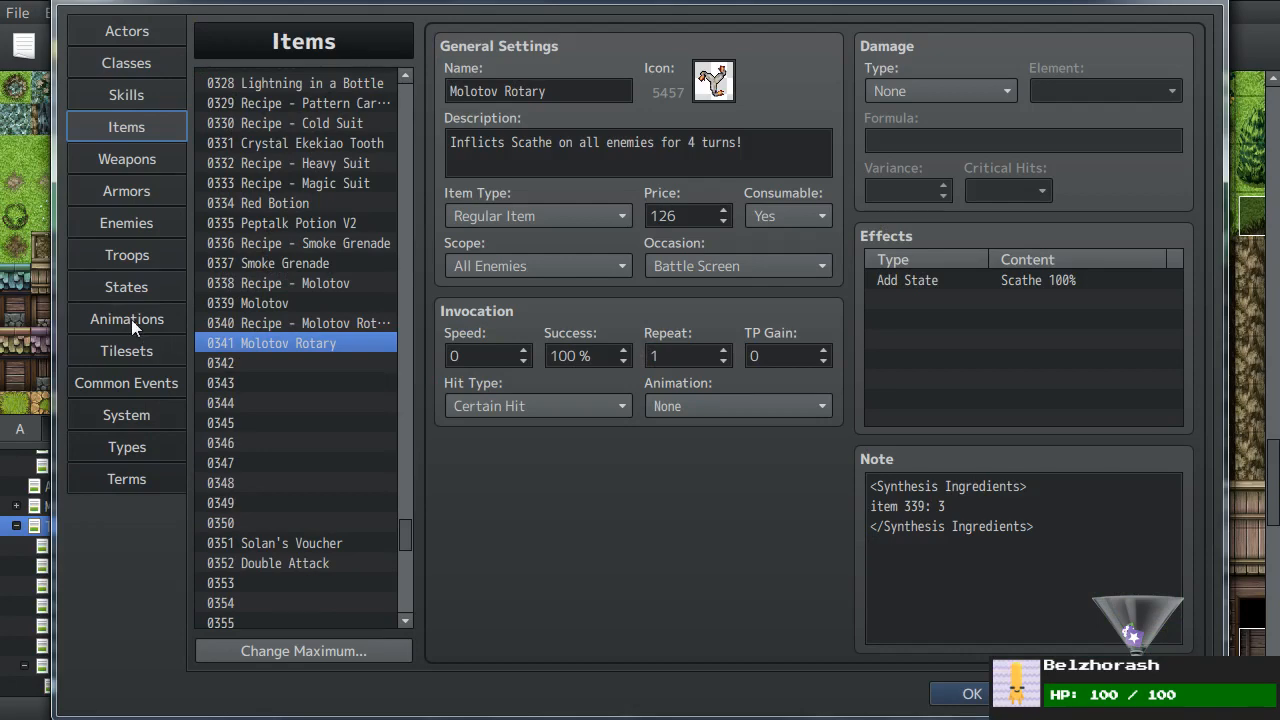
{"action": "left_click", "coordinate": [127, 382]}
{"action": "scroll", "coordinate": [288, 310], "scroll_direction": "down", "scroll_amount": 3}
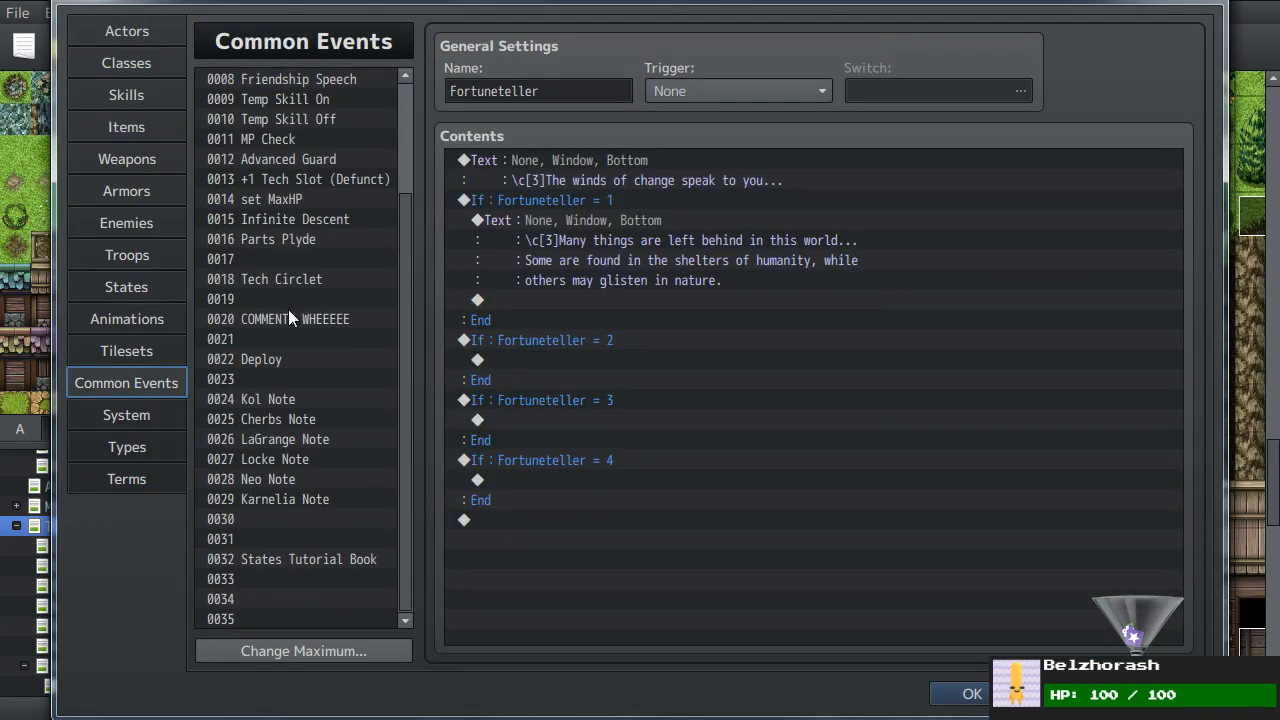
{"action": "left_click", "coordinate": [308, 558]}
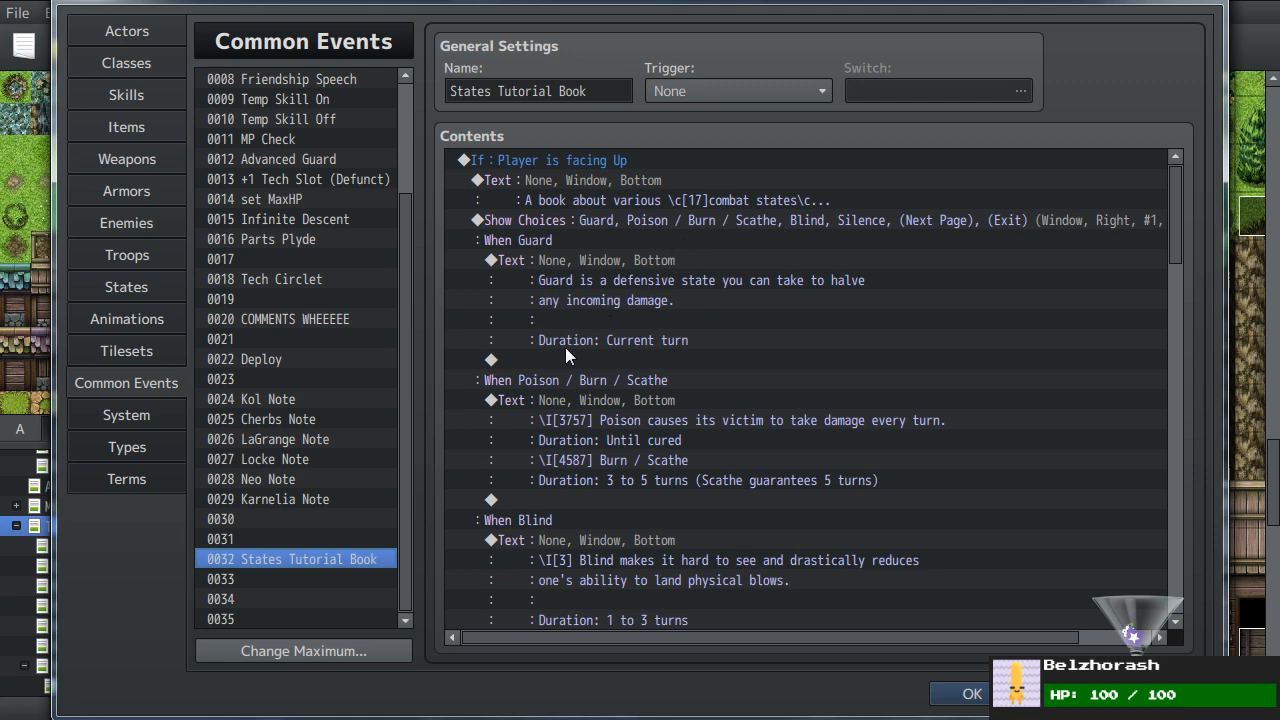
{"action": "scroll", "coordinate": [565, 254], "scroll_direction": "down", "scroll_amount": 8}
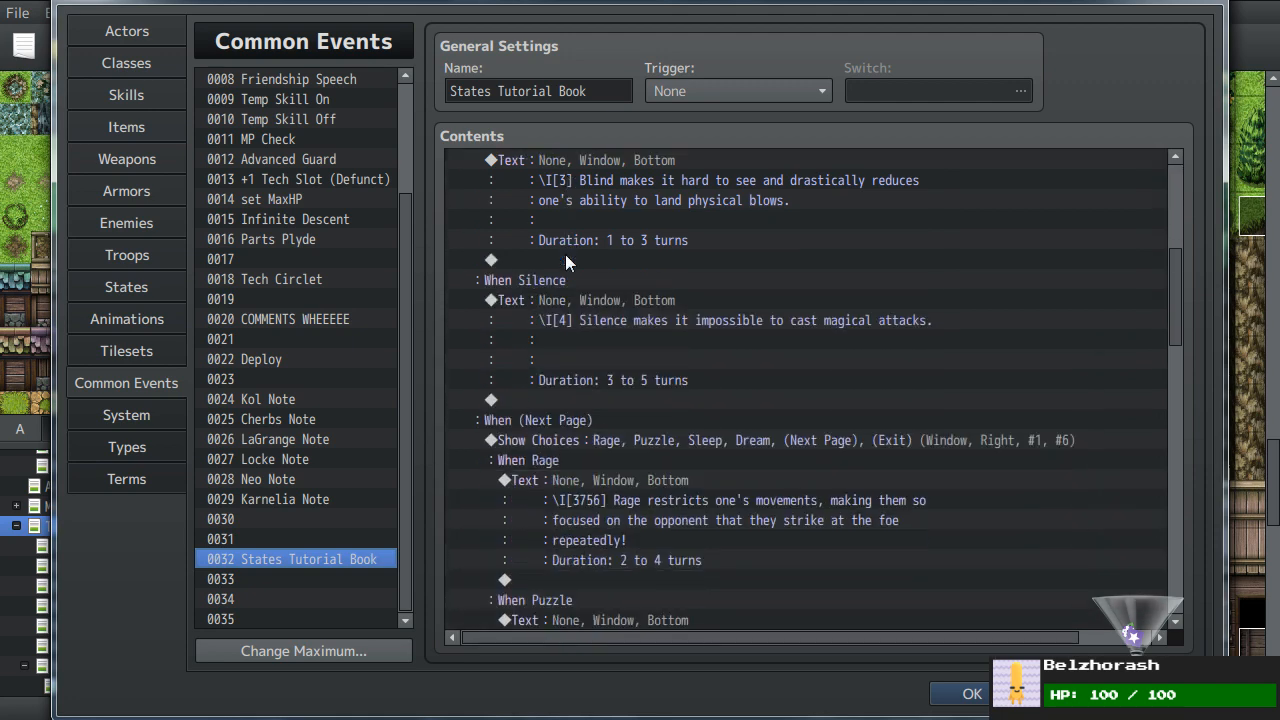
{"action": "scroll", "coordinate": [565, 254], "scroll_direction": "up", "scroll_amount": 5}
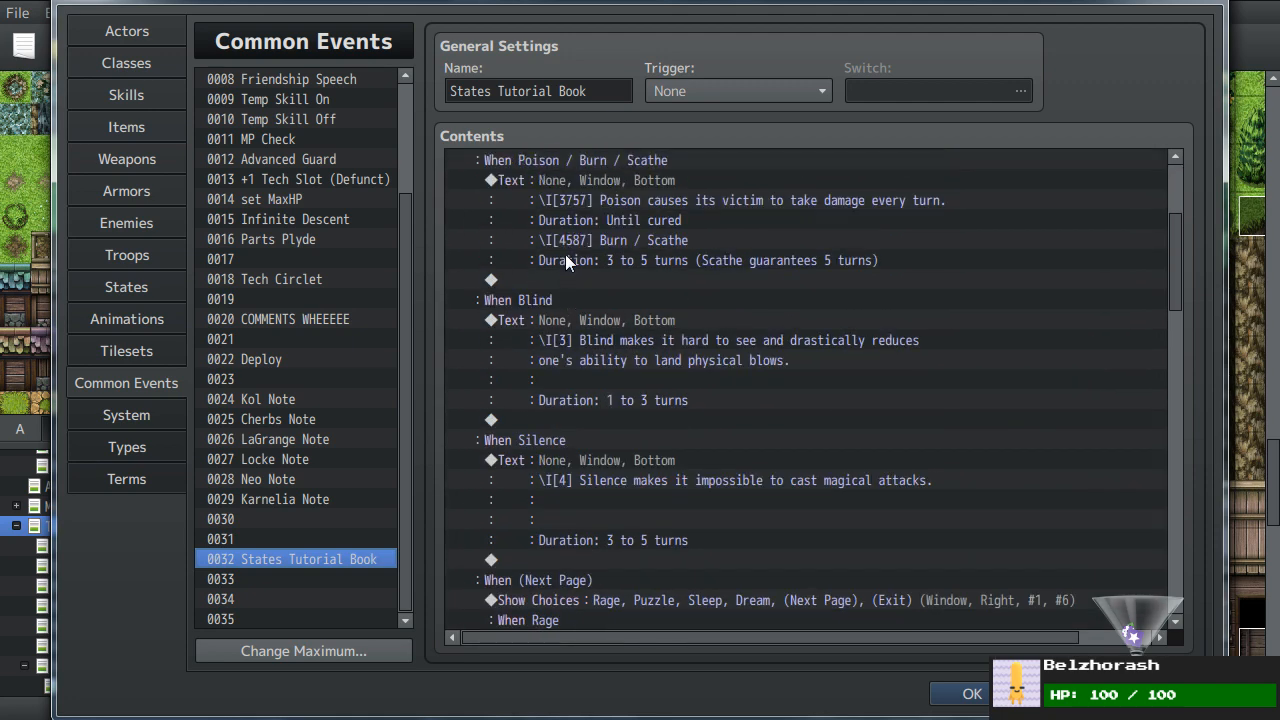
{"action": "scroll", "coordinate": [565, 254], "scroll_direction": "up", "scroll_amount": 3}
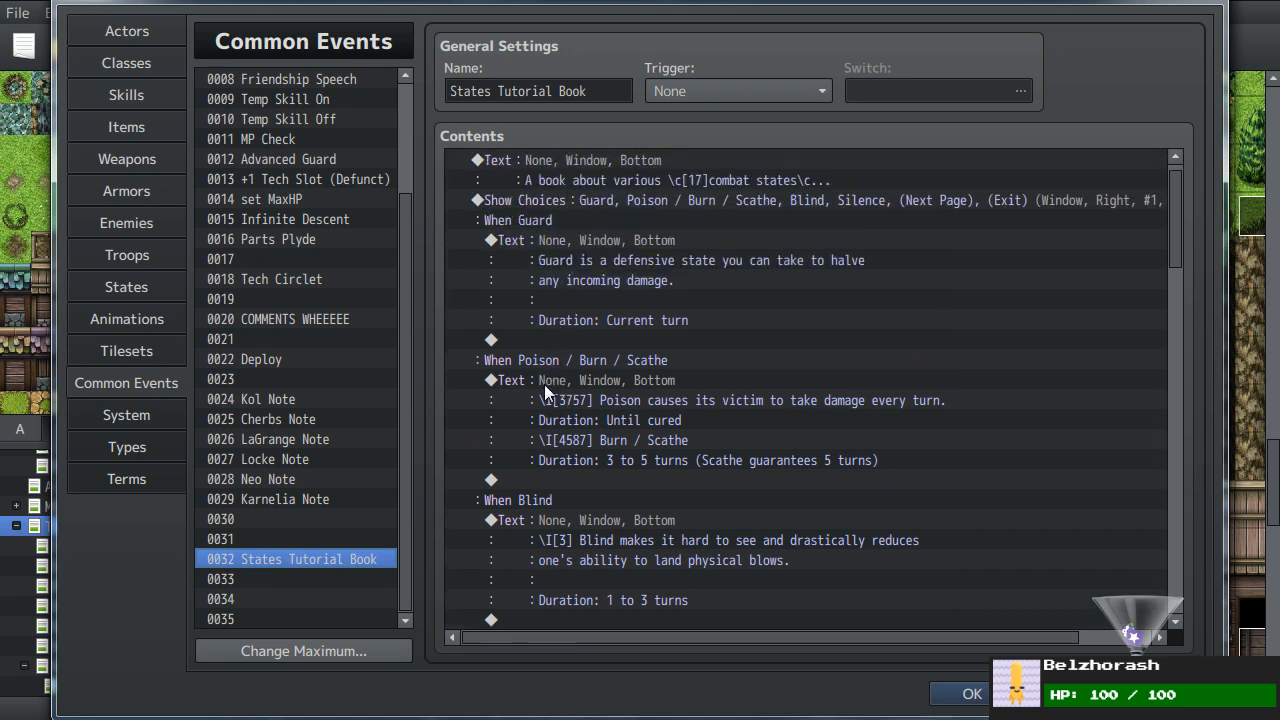
- In the Poison / Burn / Scathe text, reword the third line to "\I[4587] Burn also deals damage per turn."
{"action": "double_click", "coordinate": [544, 384]}
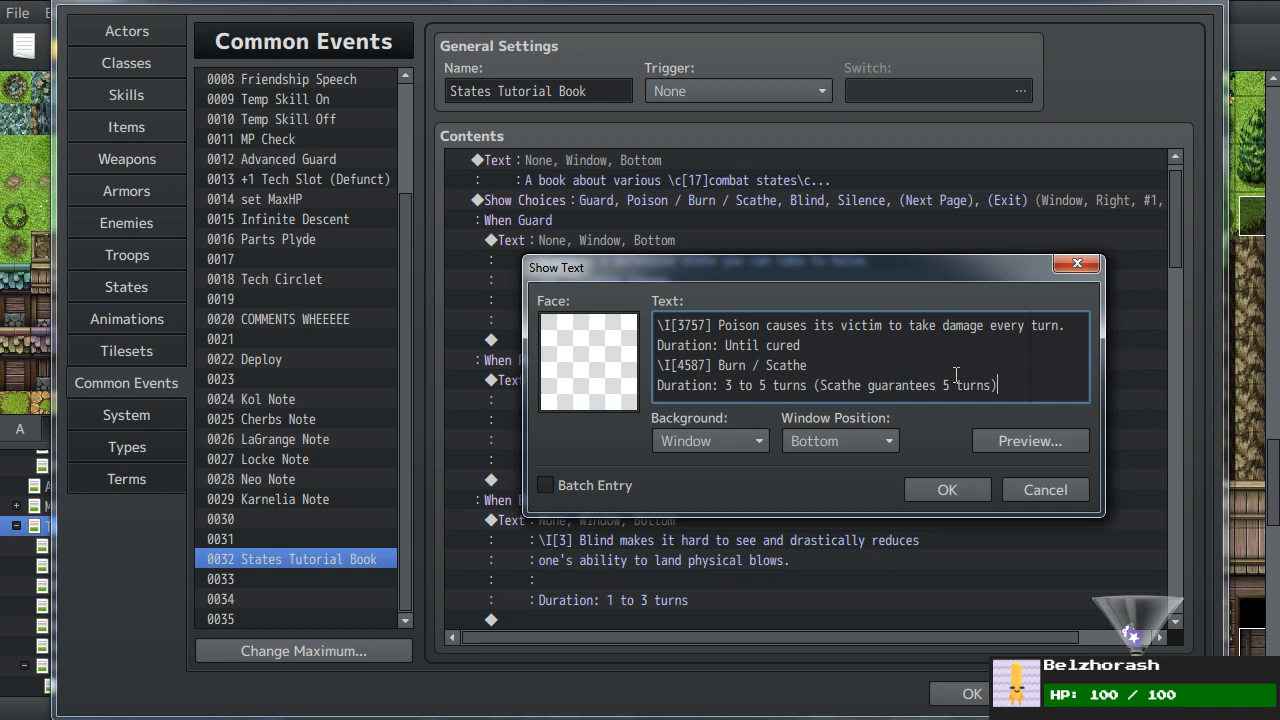
{"action": "left_click", "coordinate": [856, 368]}
{"action": "key", "text": "BackSpace"}
{"action": "key", "text": "BackSpace"}
{"action": "key", "text": "BackSpace"}
{"action": "key", "text": "BackSpace"}
{"action": "key", "text": "BackSpace"}
{"action": "key", "text": "BackSpace"}
{"action": "key", "text": "BackSpace"}
{"action": "key", "text": "BackSpace"}
{"action": "key", "text": "BackSpace"}
{"action": "type", "text": "also deals damage per turn."}
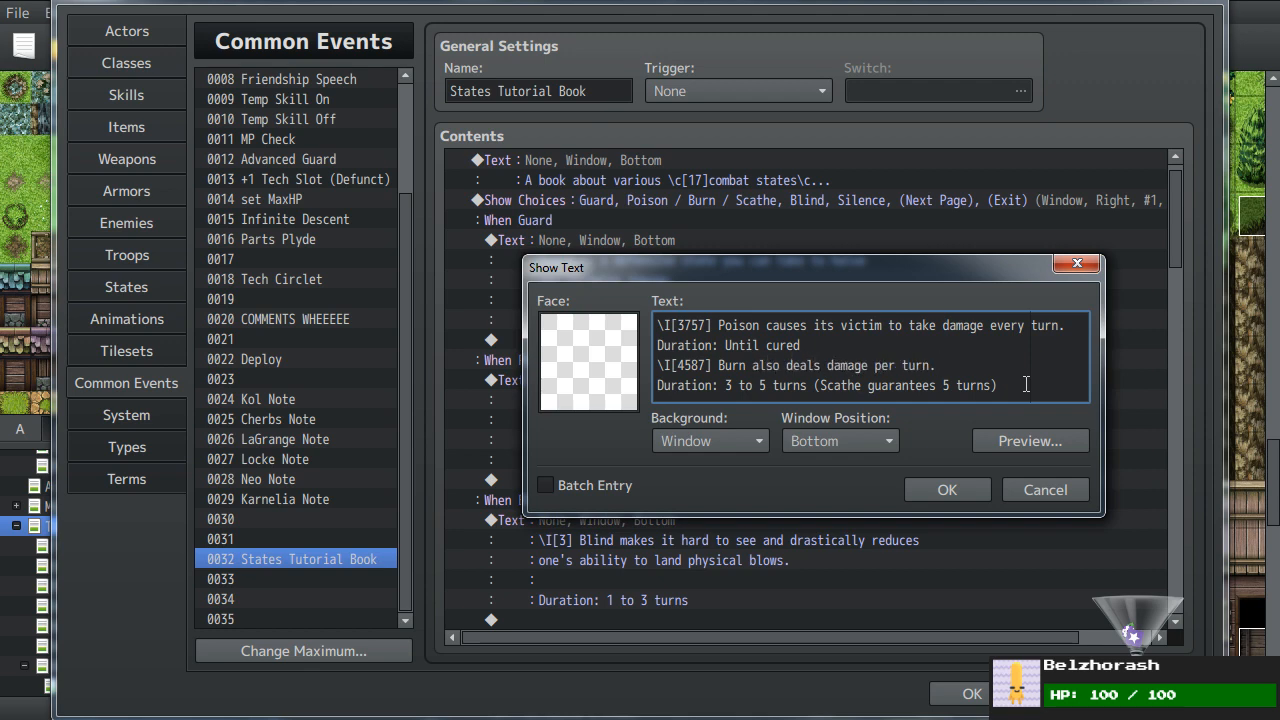
- Remove the Scathe remark in parentheses from the Burn duration line and save the text
{"action": "left_click_drag", "start_coordinate": [998, 385], "coordinate": [808, 385]}
{"action": "key", "text": "BackSpace"}
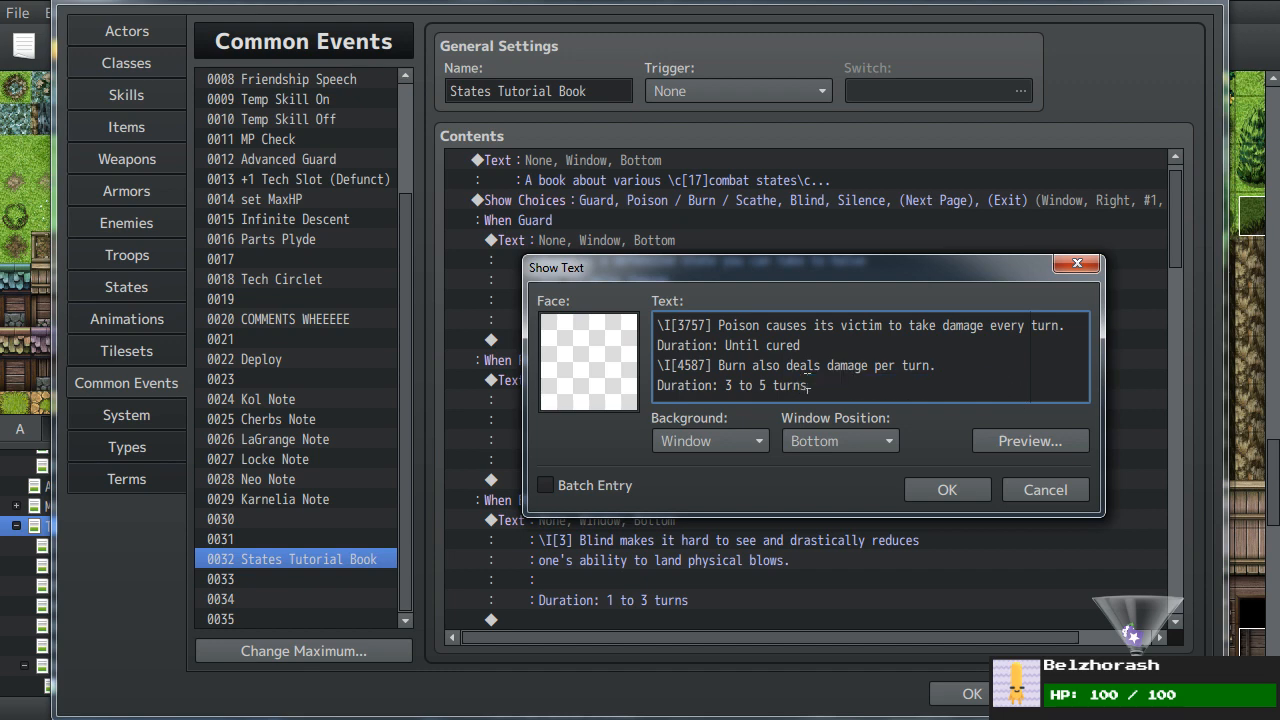
{"action": "key", "text": "ctrl+a"}
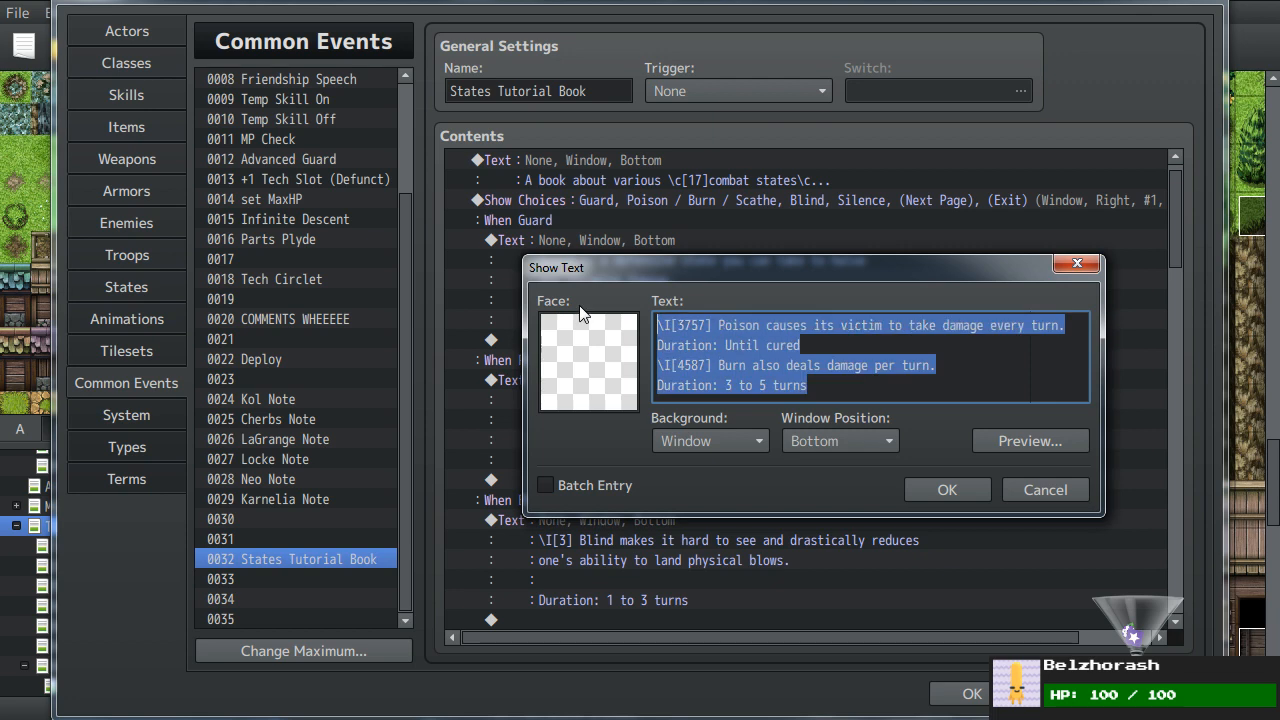
{"action": "left_click", "coordinate": [945, 489]}
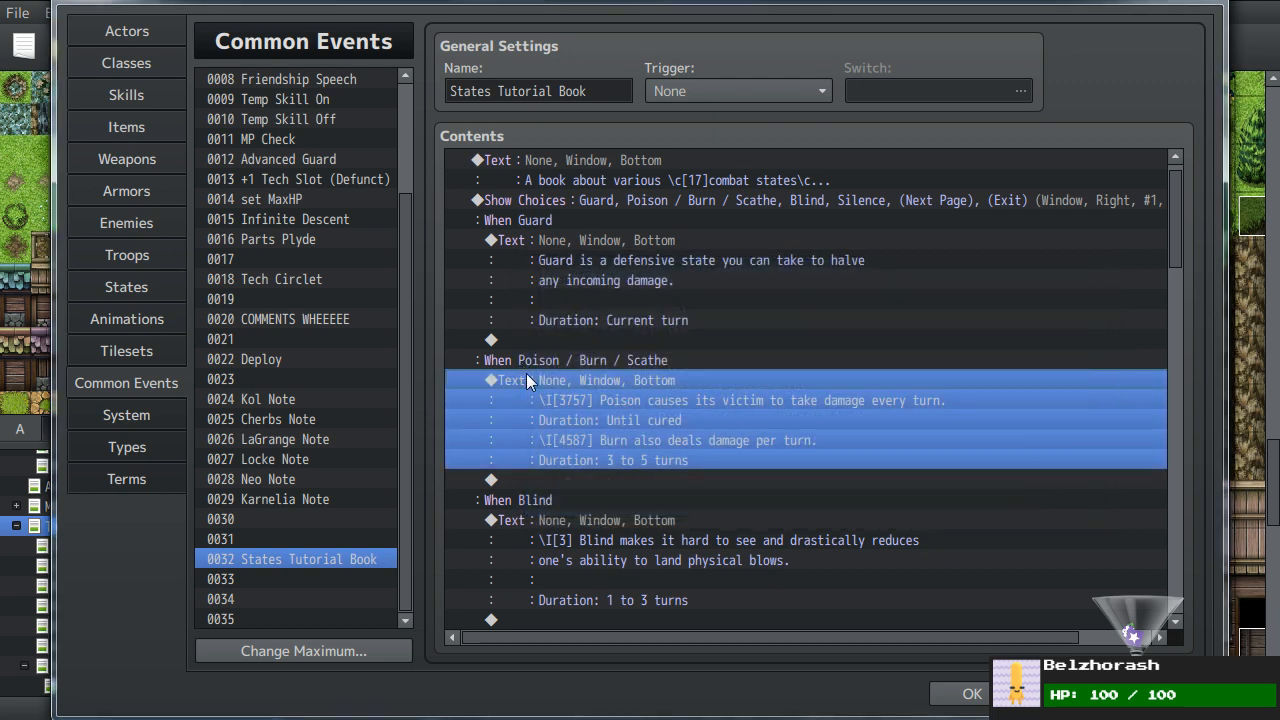
- Paste a copy of the Poison and Burn text command beneath the original and replace its Poison sentence with "Scathe"
{"action": "key", "text": "ctrl+v"}
{"action": "double_click", "coordinate": [636, 484]}
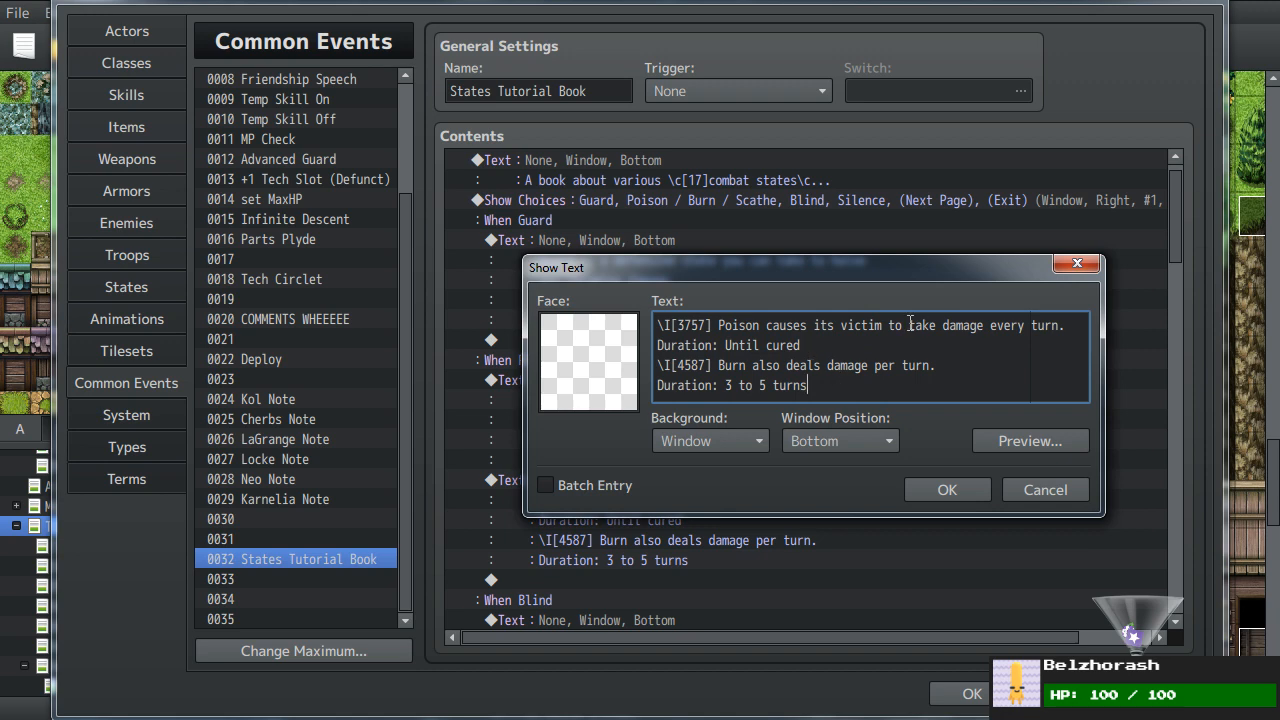
{"action": "left_click_drag", "start_coordinate": [1067, 325], "coordinate": [718, 325]}
{"action": "type", "text": "Scathe"}
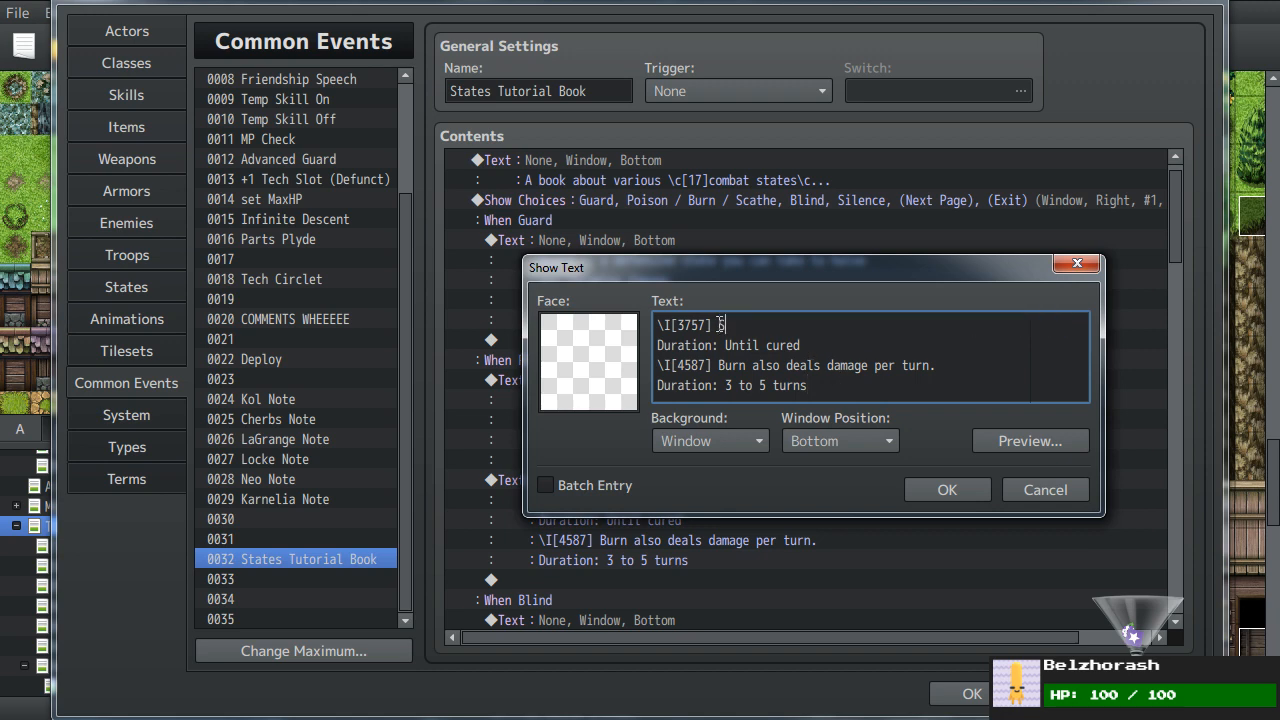
- Delete the Burn lines from the copied text, change the remaining duration to "4 turns", and save it
{"action": "left_click_drag", "start_coordinate": [852, 390], "coordinate": [564, 364]}
{"action": "key", "text": "BackSpace"}
{"action": "key", "text": "BackSpace"}
{"action": "key", "text": "BackSpace"}
{"action": "key", "text": "BackSpace"}
{"action": "key", "text": "BackSpace"}
{"action": "key", "text": "BackSpace"}
{"action": "key", "text": "BackSpace"}
{"action": "key", "text": "BackSpace"}
{"action": "key", "text": "BackSpace"}
{"action": "key", "text": "BackSpace"}
{"action": "key", "text": "BackSpace"}
{"action": "key", "text": "BackSpace"}
{"action": "key", "text": "BackSpace"}
{"action": "type", "text": "4 turns"}
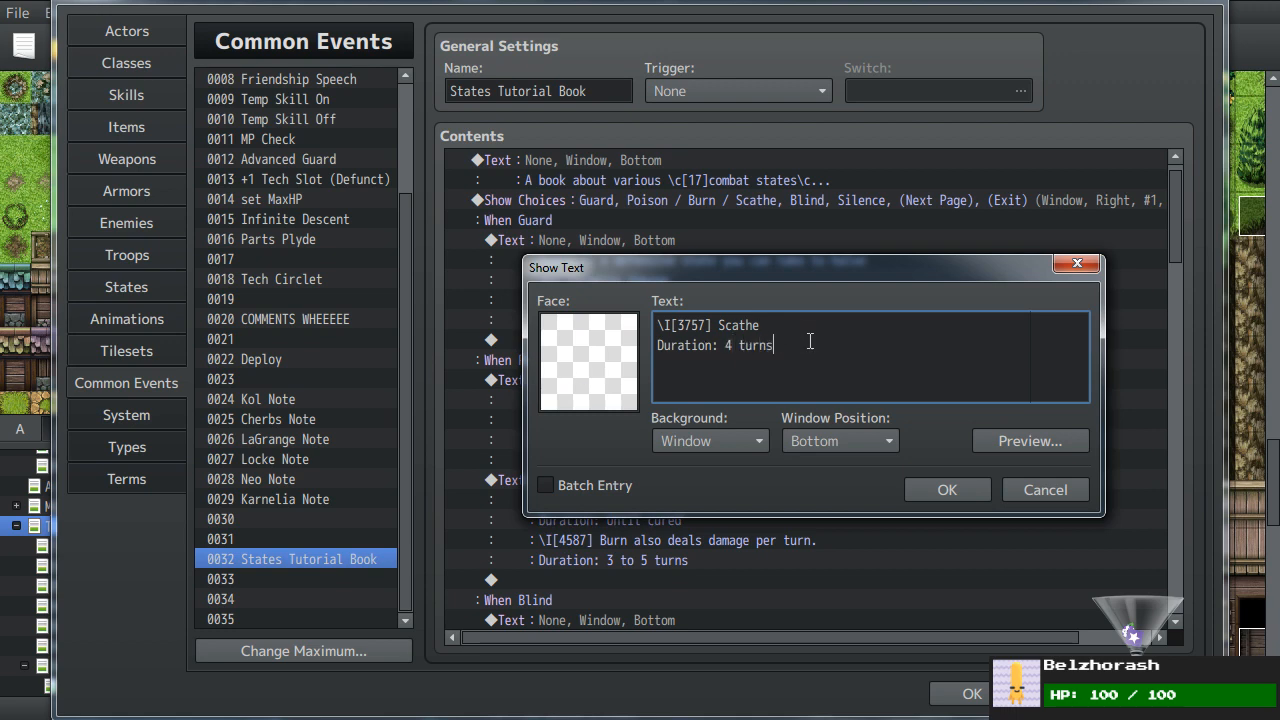
{"action": "left_click_drag", "start_coordinate": [804, 277], "coordinate": [786, 250]}
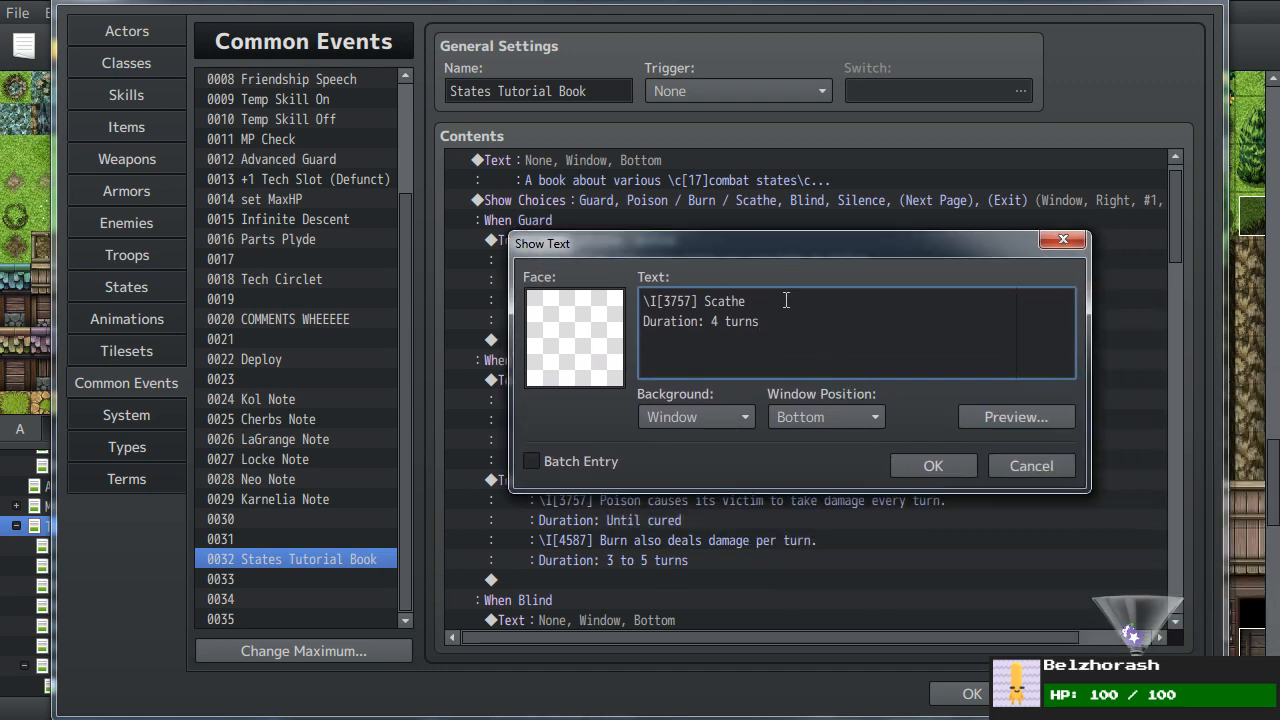
{"action": "left_click", "coordinate": [960, 465]}
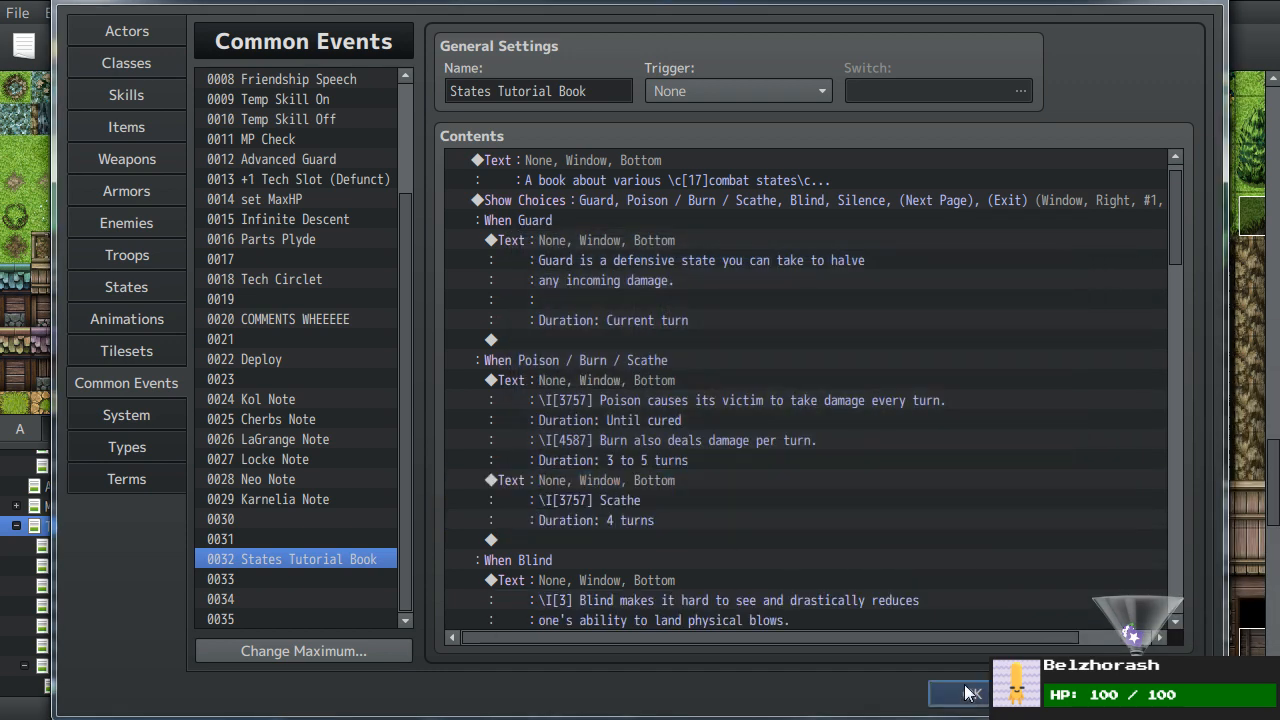
- Look up the Scathe state's icon number and change the Scathe text's first line to "\I[4316] Scathe not only deals damage, but also"
{"action": "left_click", "coordinate": [128, 284]}
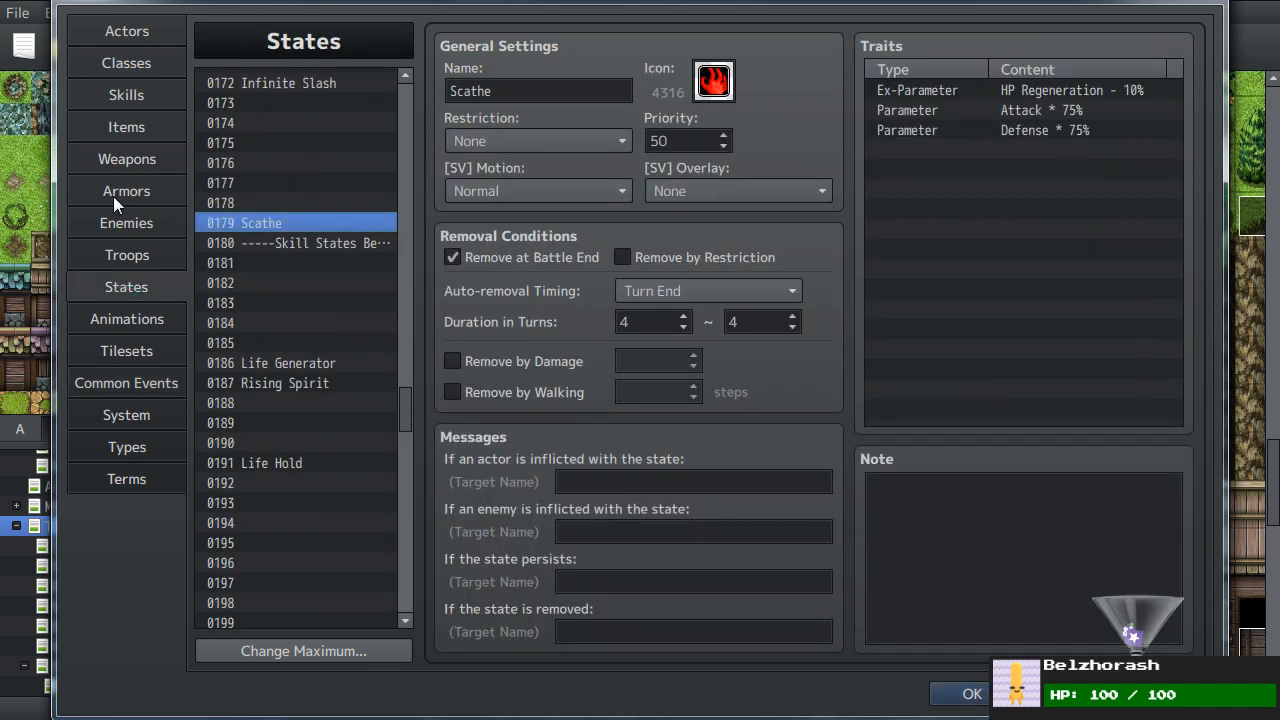
{"action": "left_click", "coordinate": [96, 380]}
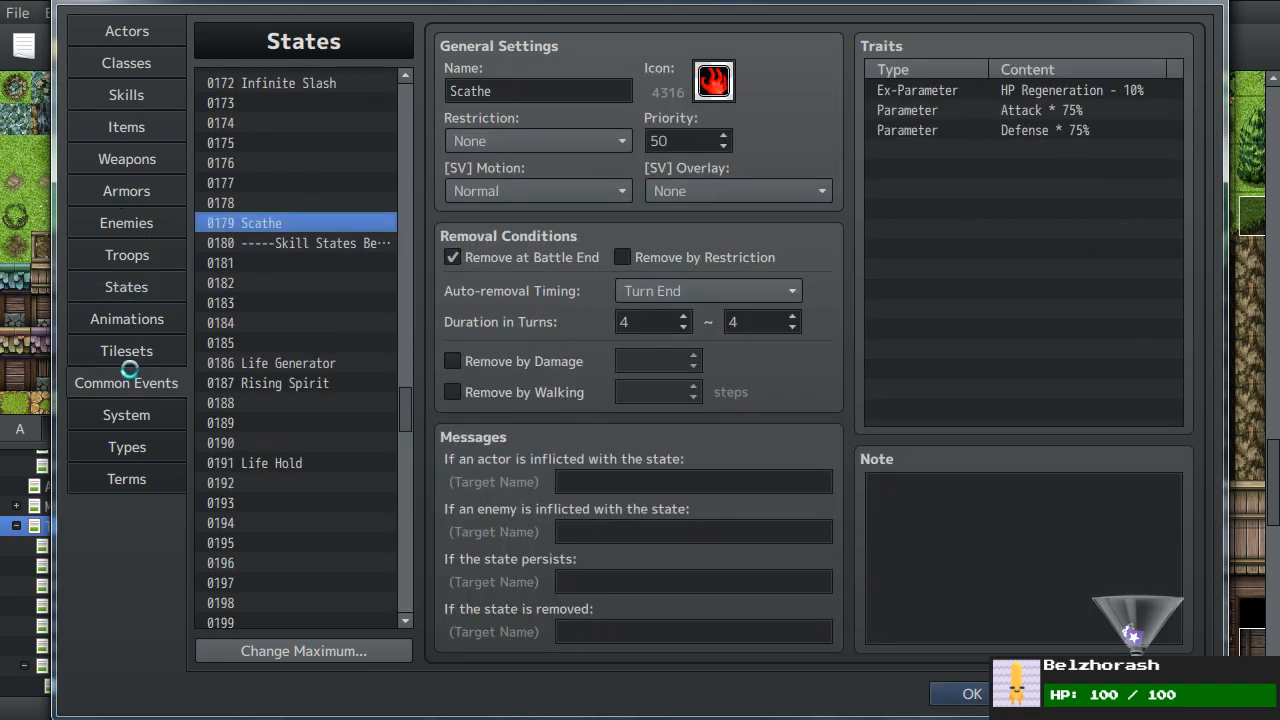
{"action": "double_click", "coordinate": [572, 493]}
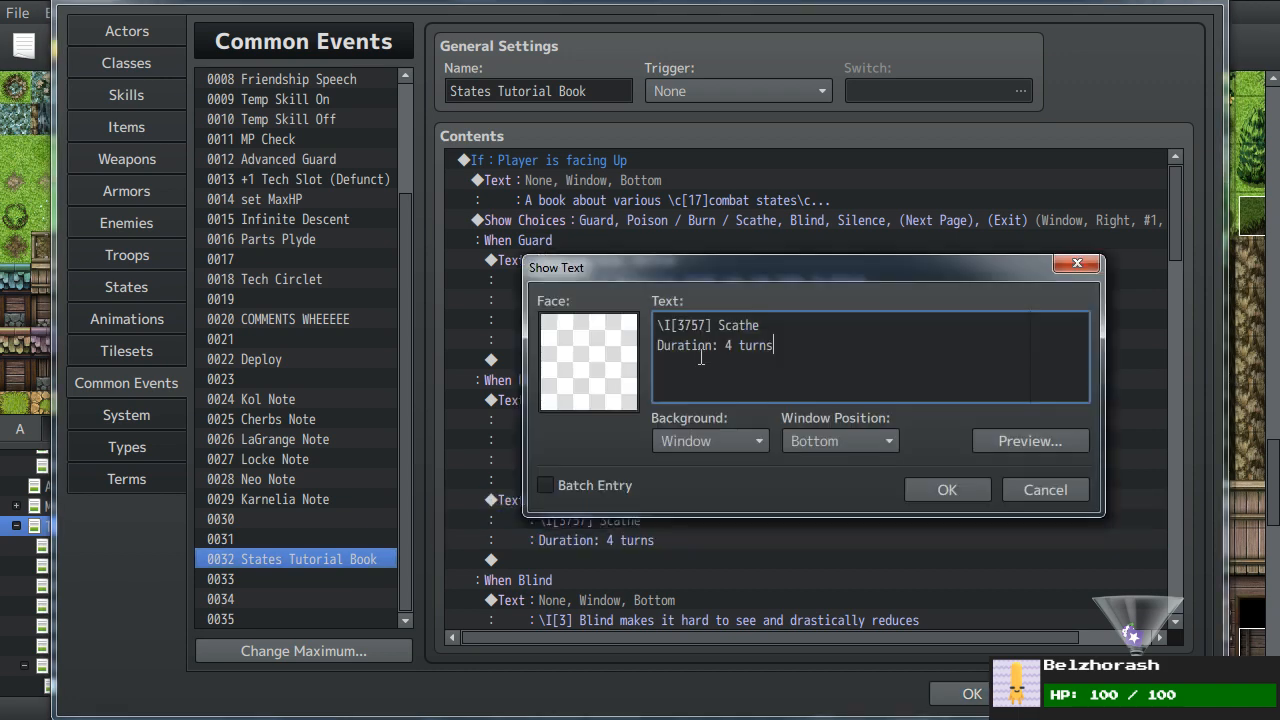
{"action": "left_click", "coordinate": [708, 325]}
{"action": "key", "text": "BackSpace"}
{"action": "key", "text": "BackSpace"}
{"action": "key", "text": "BackSpace"}
{"action": "key", "text": "BackSpace"}
{"action": "type", "text": "4316] Scathe not only deals damage, but also"}
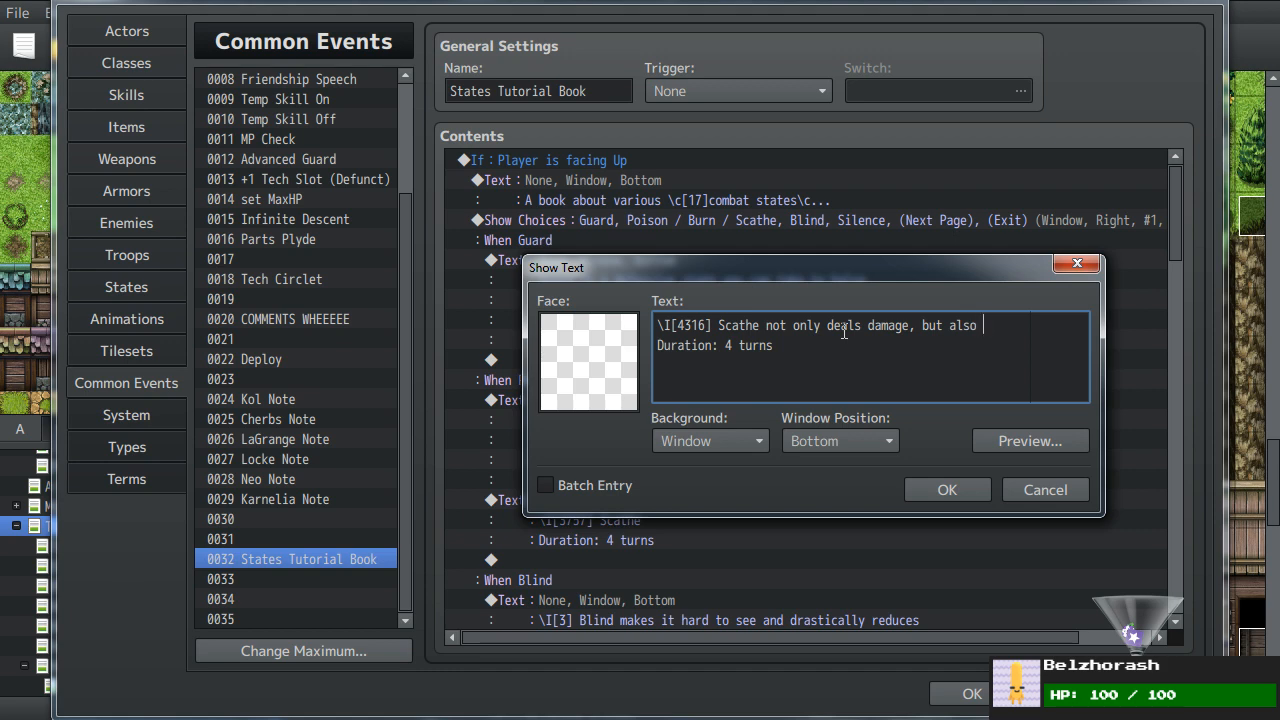
- End the Scathe line with "decreases", preview its fit, insert an empty line above the duration, and save the text
{"action": "type", "text": "decreases"}
{"action": "left_click", "coordinate": [1038, 440]}
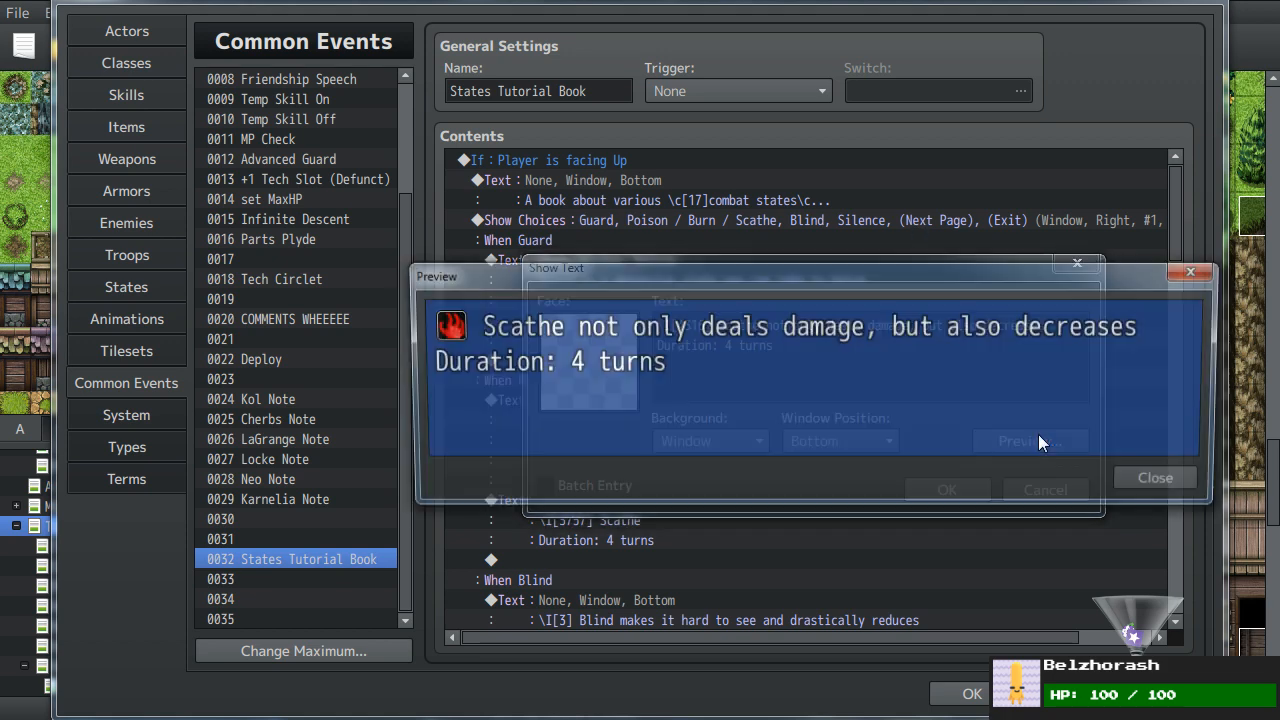
{"action": "left_click", "coordinate": [1168, 481]}
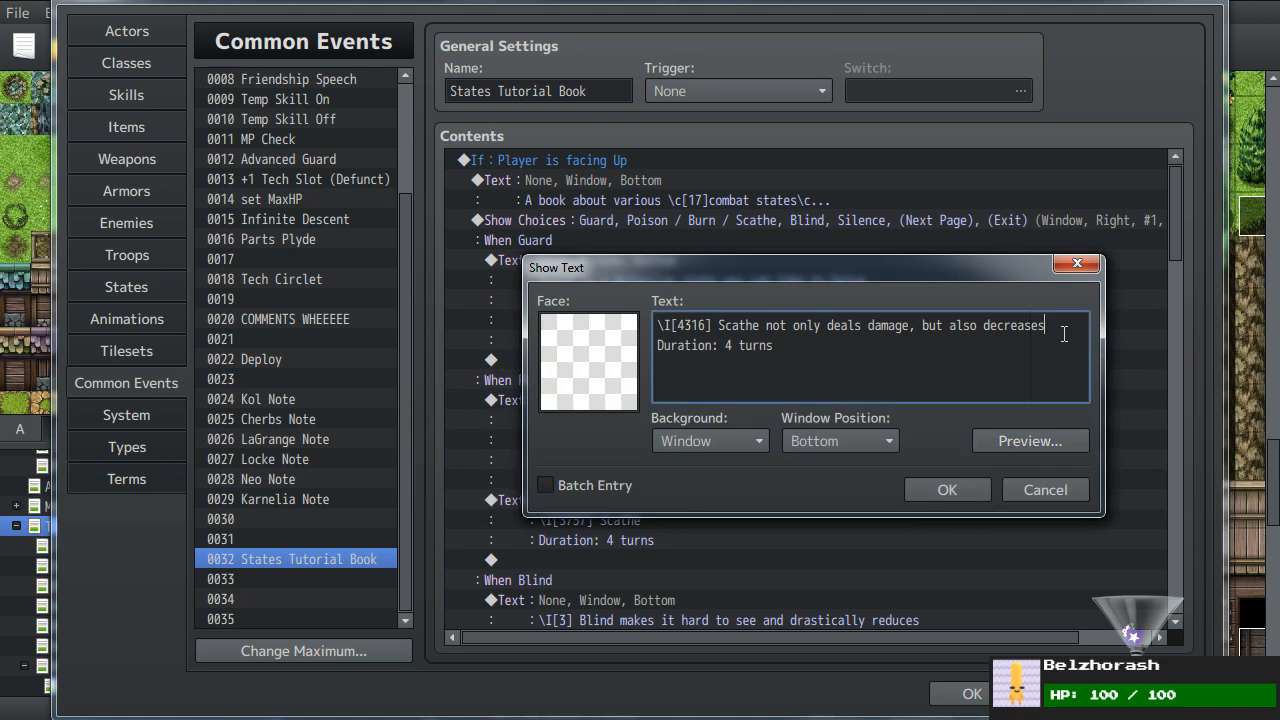
{"action": "key", "text": "Return"}
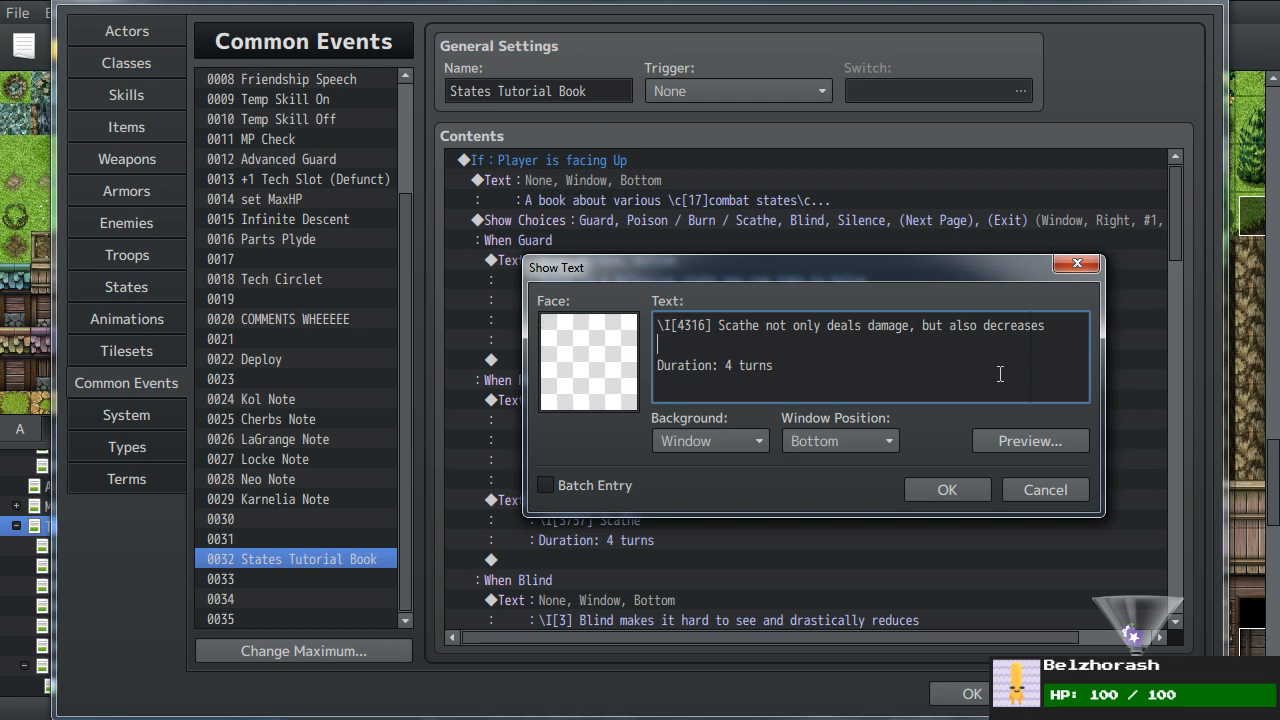
{"action": "left_click", "coordinate": [942, 494]}
- Check the Scathe state's parameter traits, fill the Scathe text's empty second line with "ATK and DEF by 25%!", and save it
{"action": "left_click", "coordinate": [124, 289]}
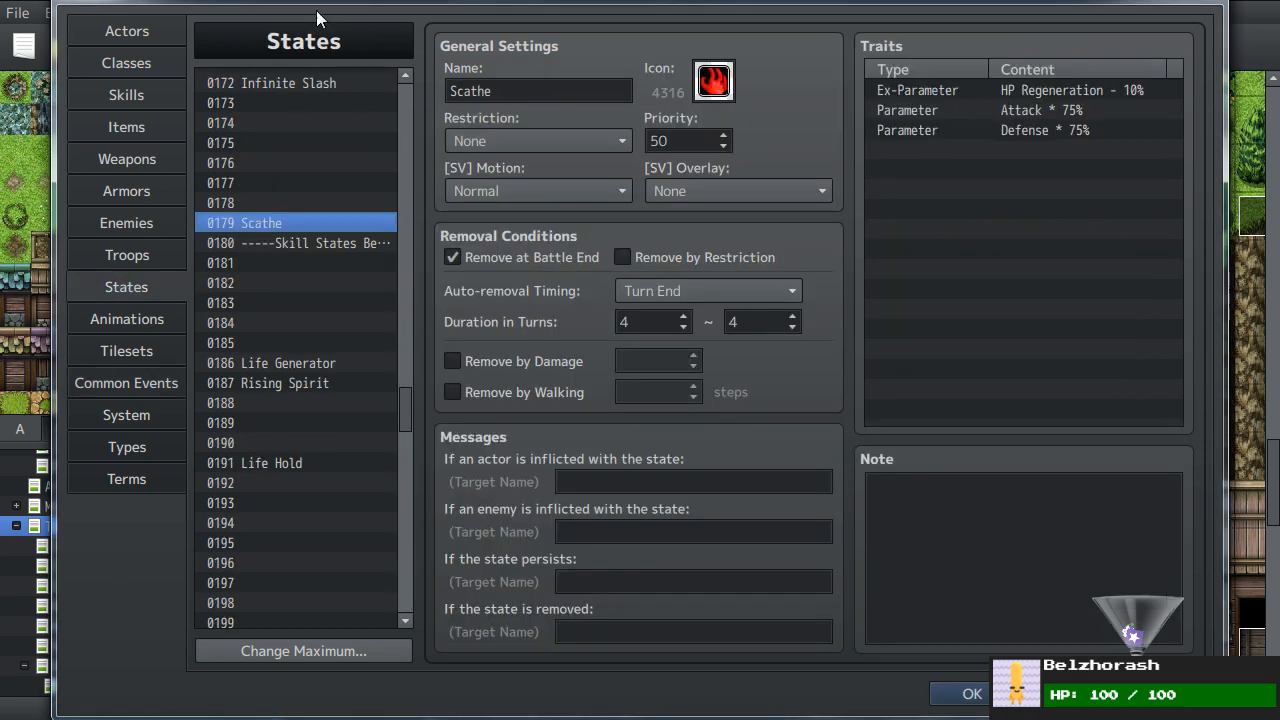
{"action": "left_click", "coordinate": [118, 380]}
{"action": "double_click", "coordinate": [620, 495]}
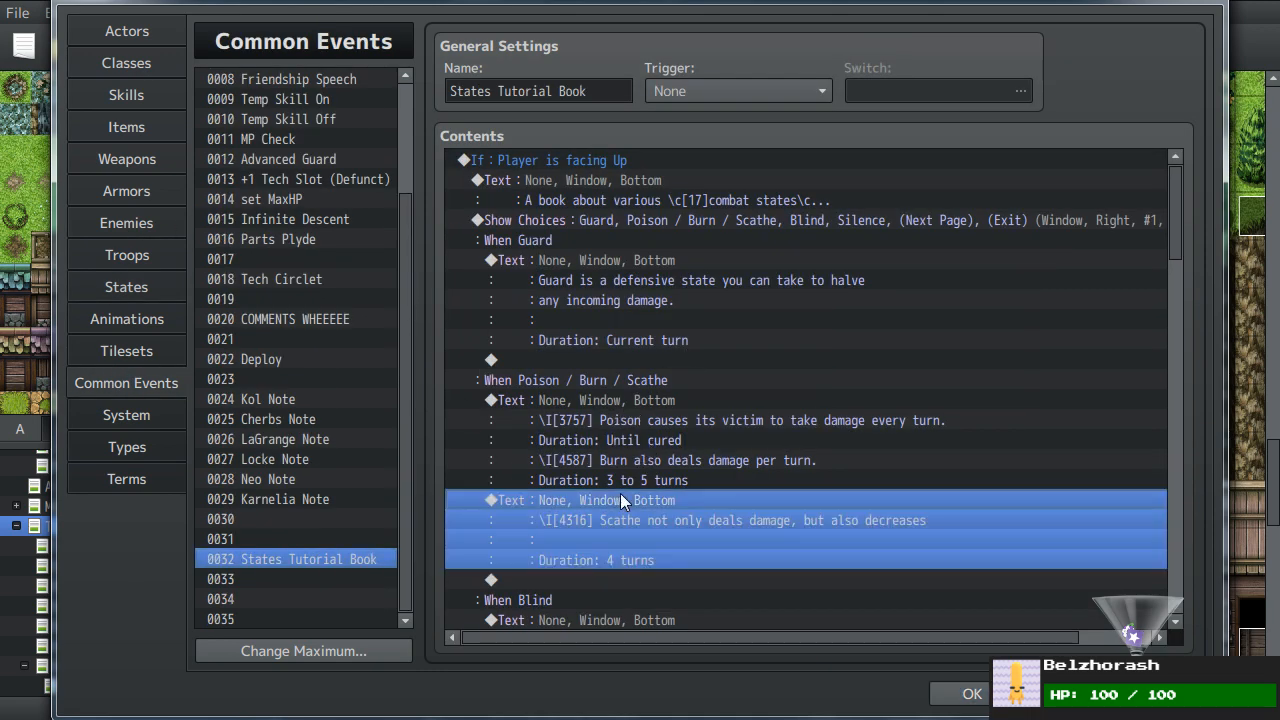
{"action": "type", "text": "ATK "}
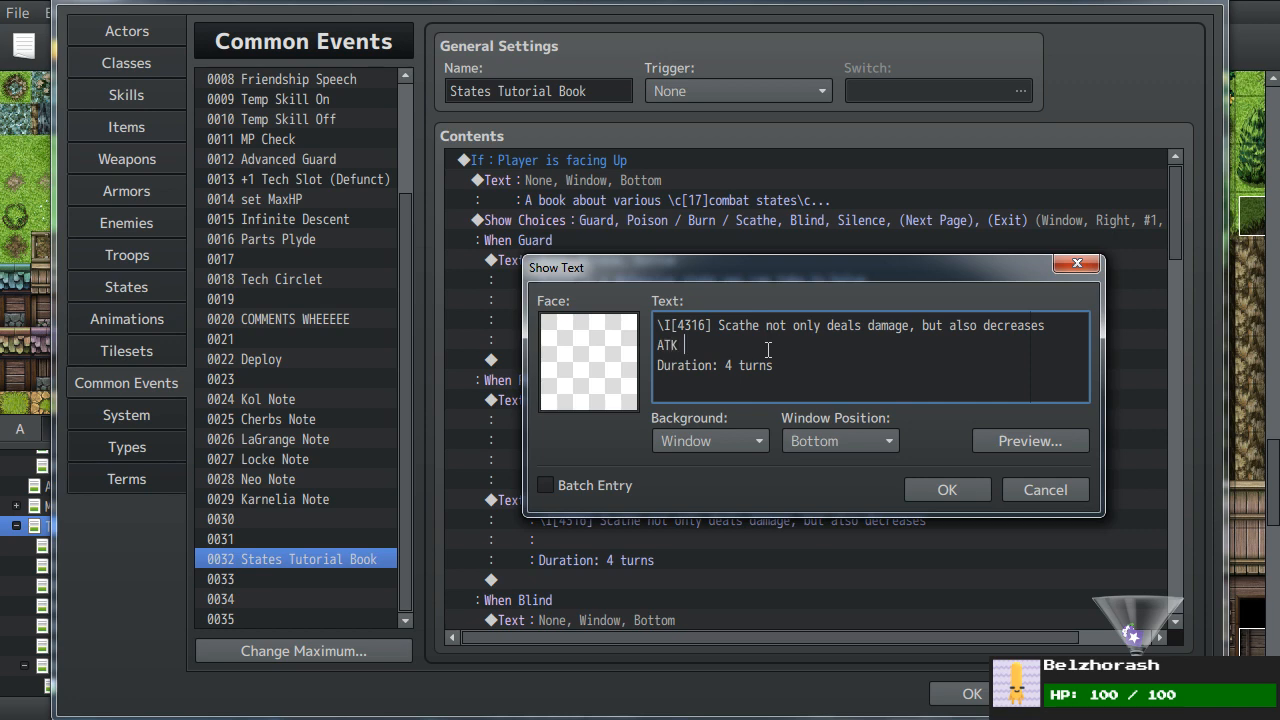
{"action": "type", "text": "and DEF by 25%!"}
{"action": "left_click", "coordinate": [924, 487]}
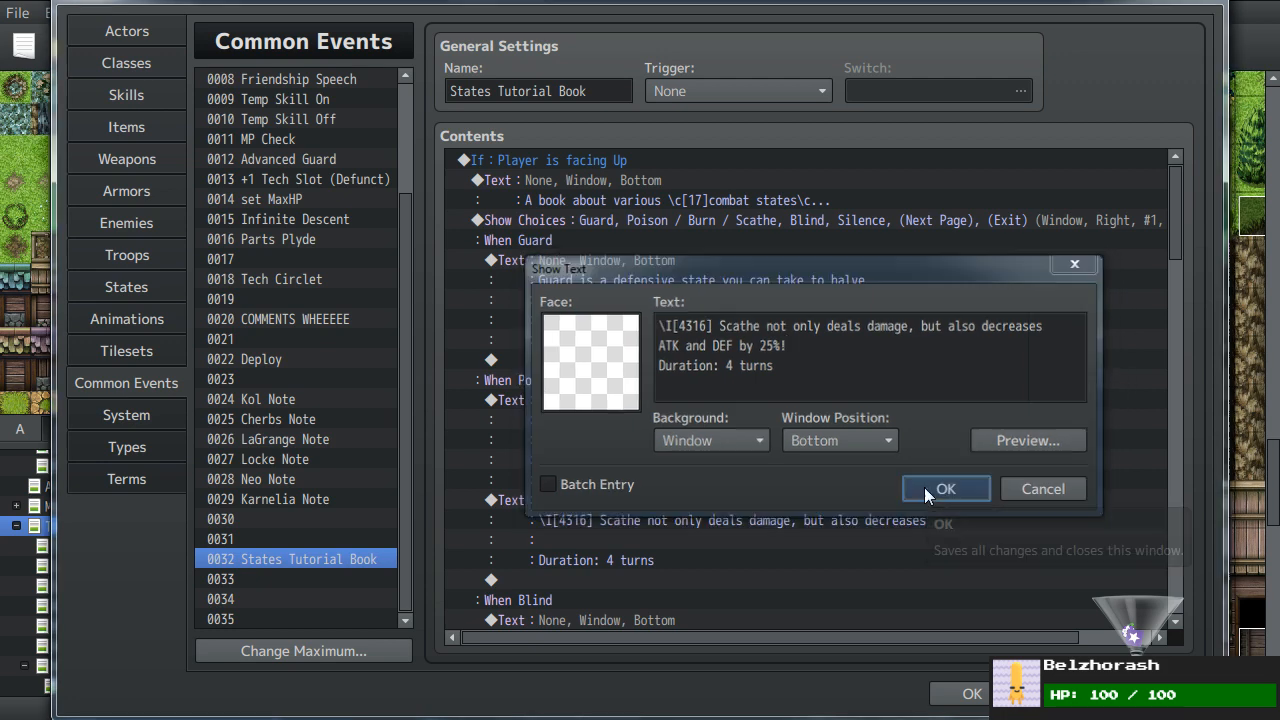
- Check the finished Scathe text in the States Tutorial Book event, apply the changes, and close the database
{"action": "scroll", "coordinate": [790, 460], "scroll_direction": "down", "scroll_amount": 2}
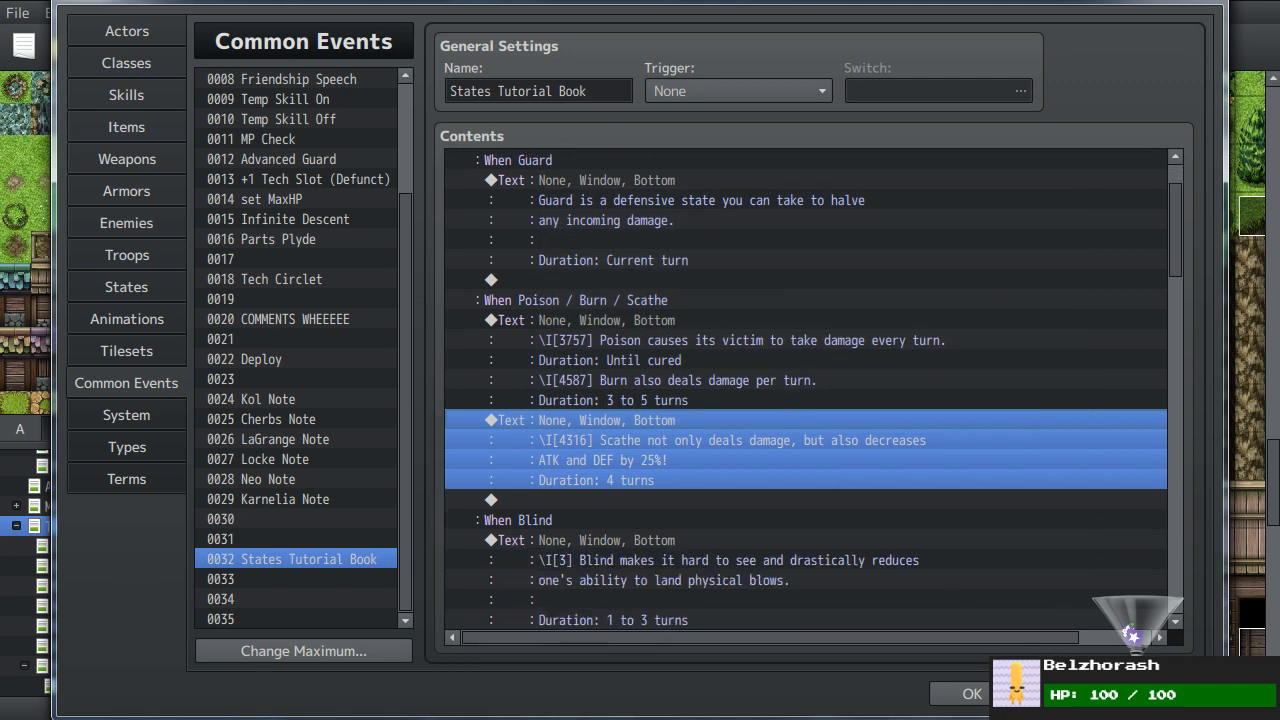
{"action": "left_click", "coordinate": [1163, 693]}
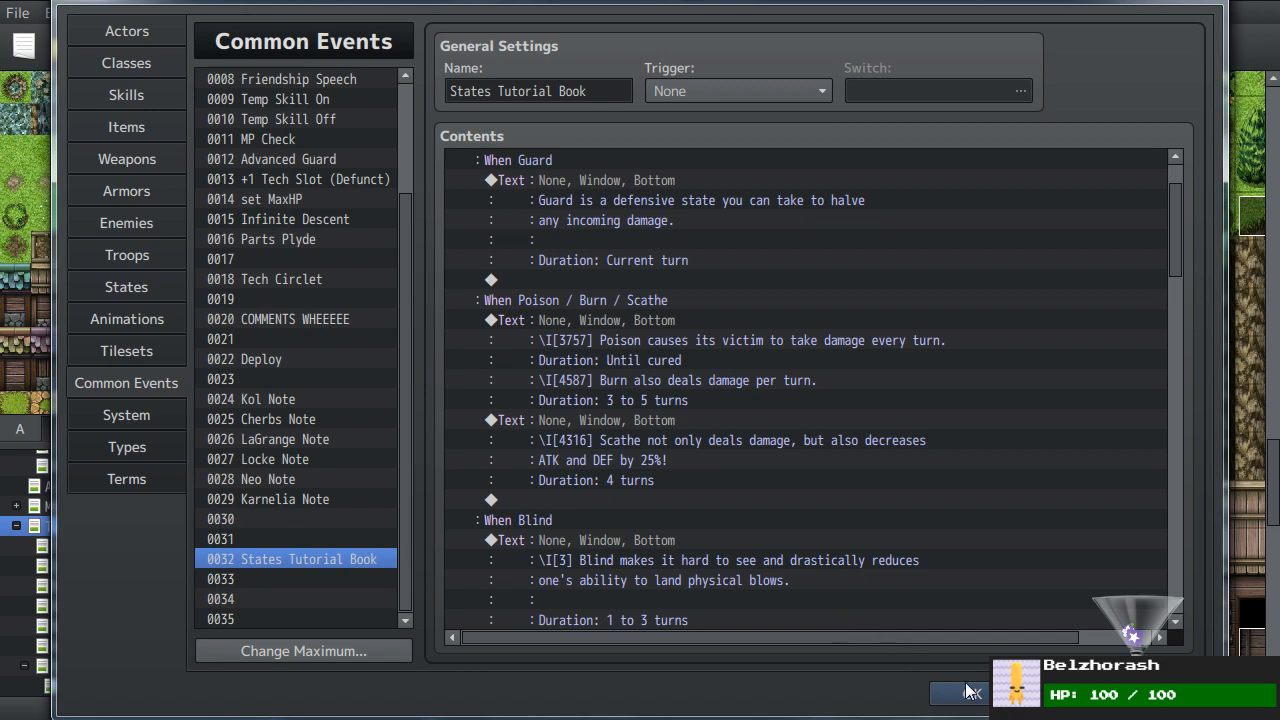
{"action": "left_click", "coordinate": [968, 690]}
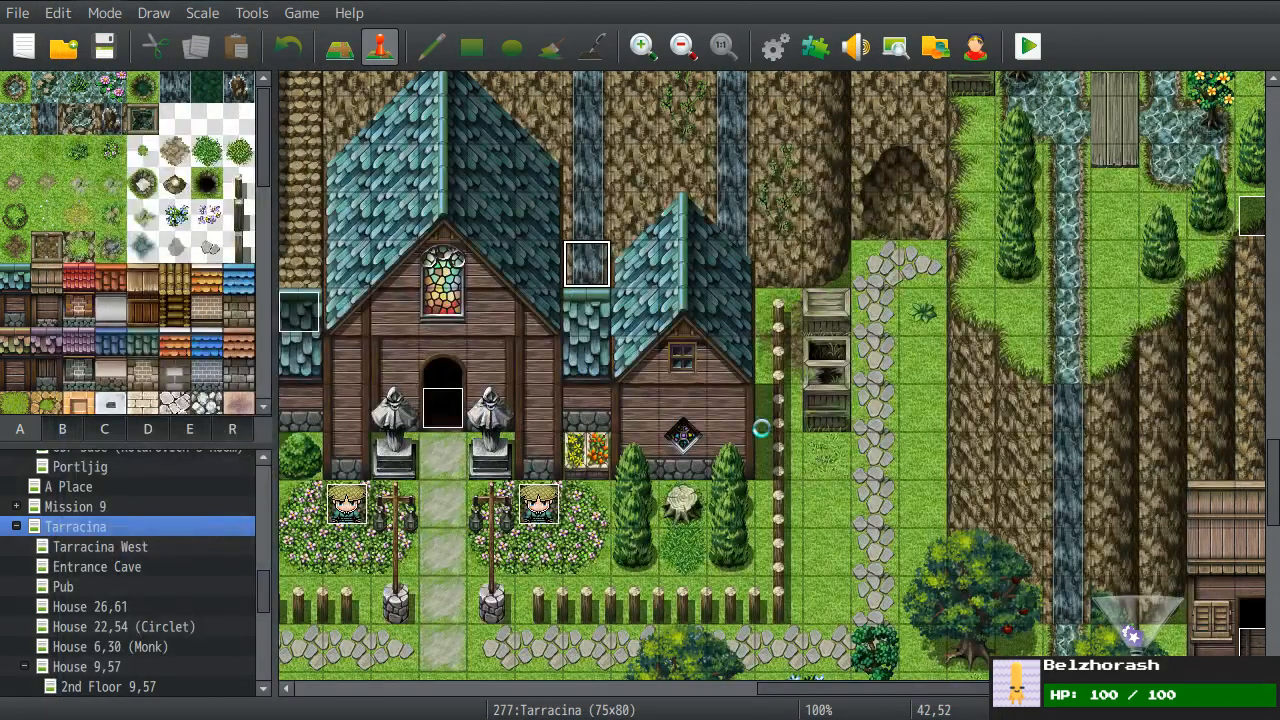
- Reopen the database's common events and clear the empty Tutorial Book event in slot 0006
{"action": "left_click", "coordinate": [776, 47]}
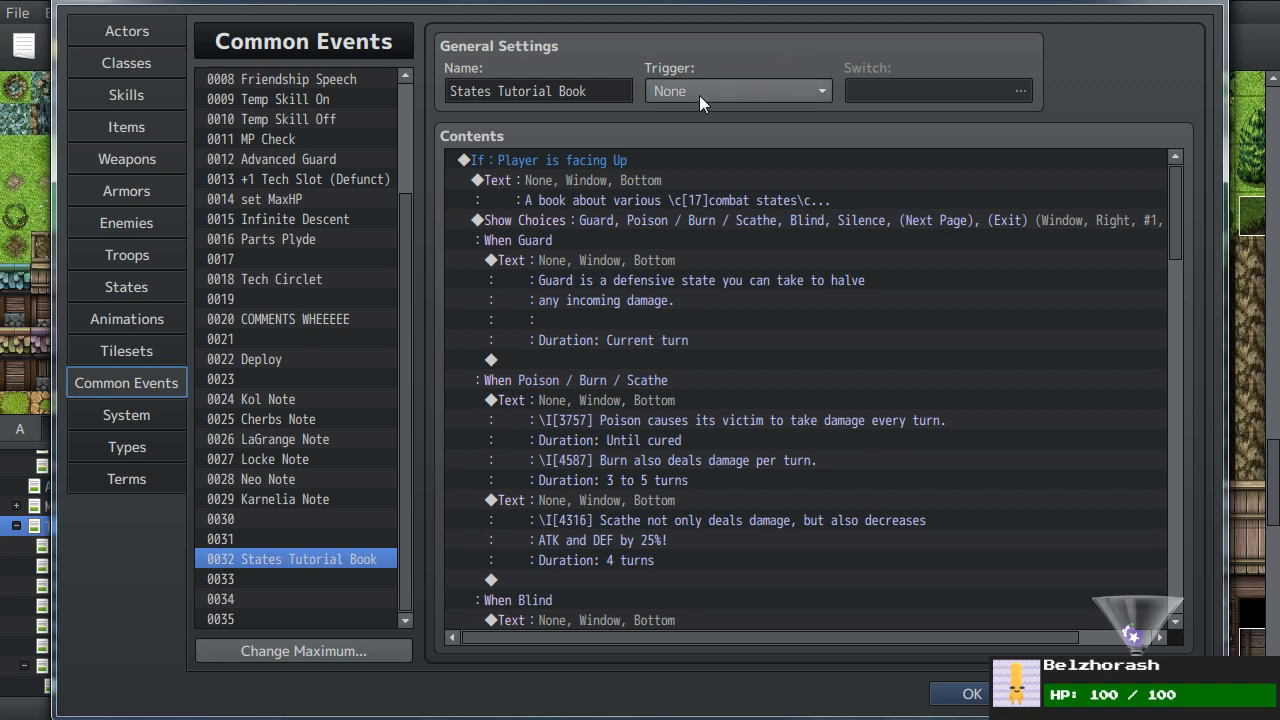
{"action": "left_click", "coordinate": [226, 281]}
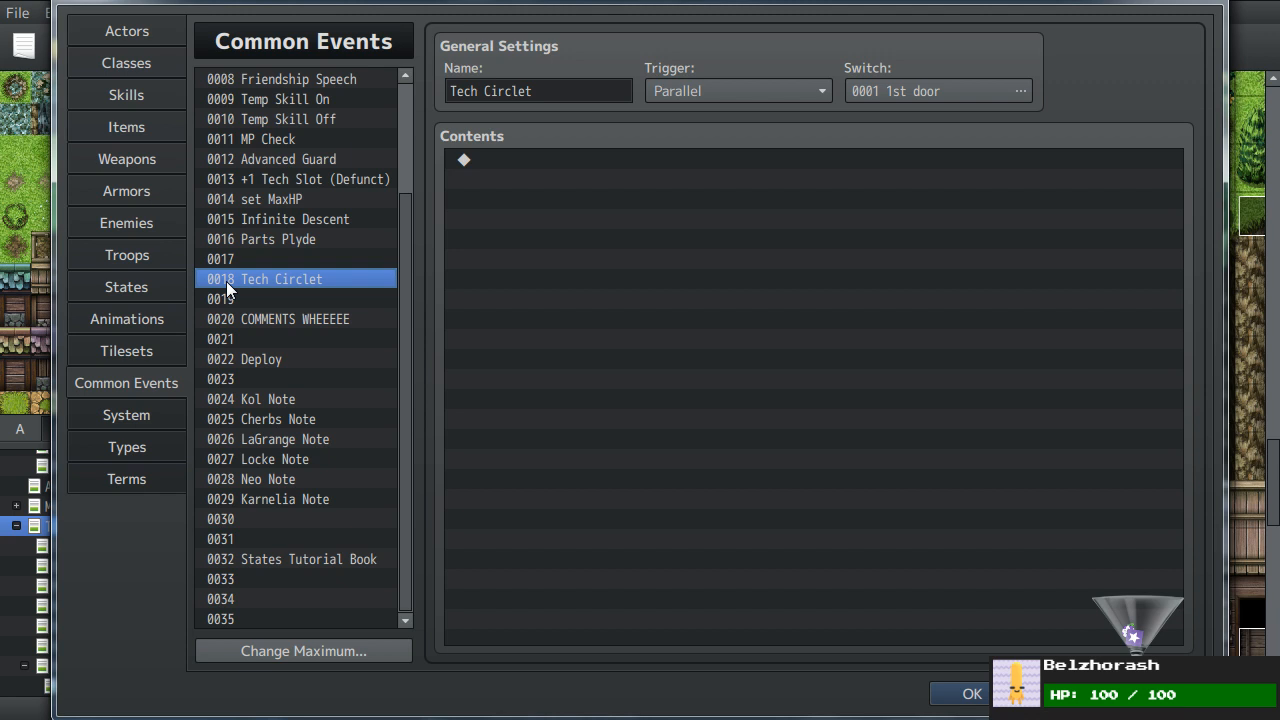
{"action": "scroll", "coordinate": [226, 281], "scroll_direction": "up", "scroll_amount": 3}
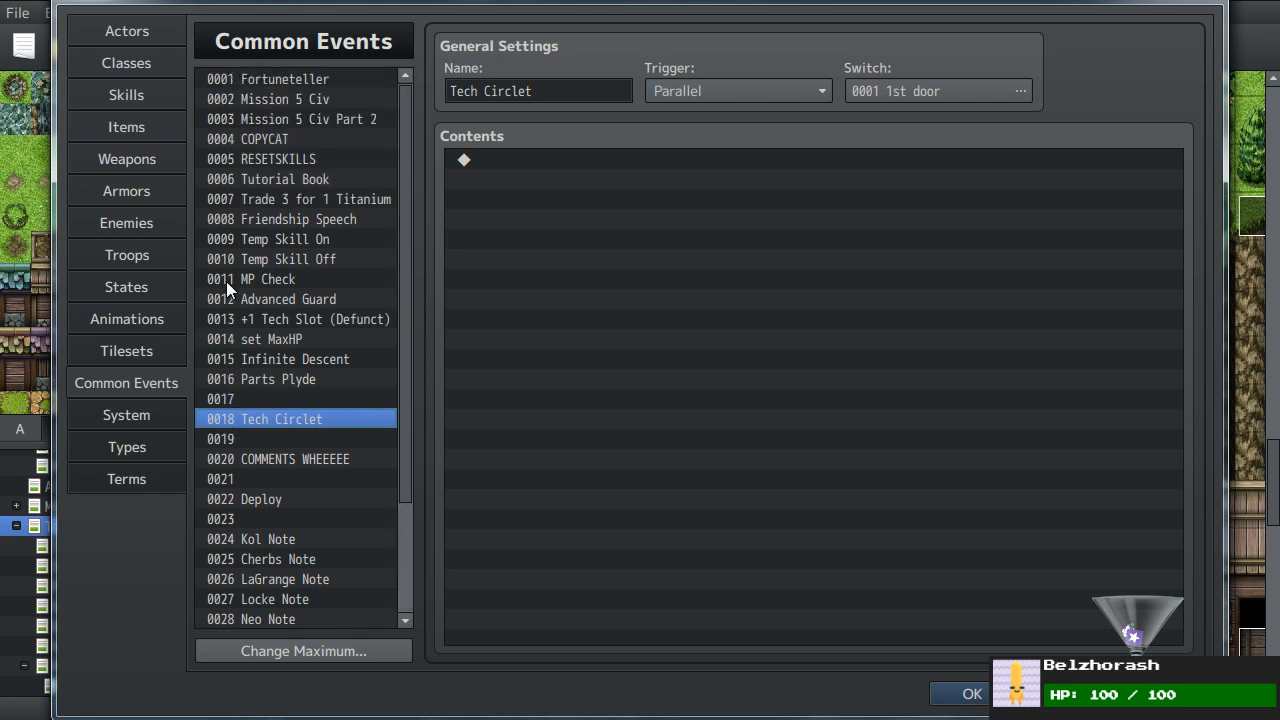
{"action": "left_click", "coordinate": [254, 183]}
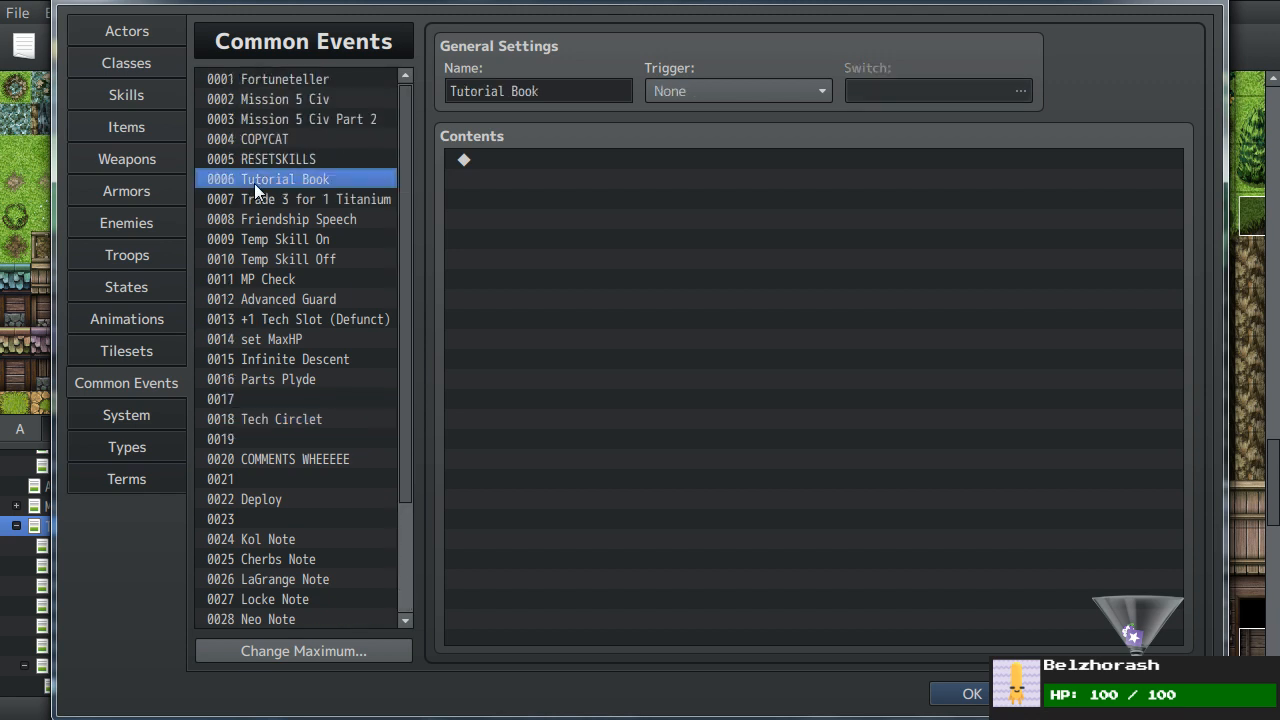
{"action": "key", "text": "Delete"}
- Examine the contents of the Trade 3 for 1 Titanium, Friendship Speech, MP Check, Advanced Guard and Infinite Descent common events
{"action": "left_click", "coordinate": [271, 199]}
{"action": "left_click", "coordinate": [272, 215]}
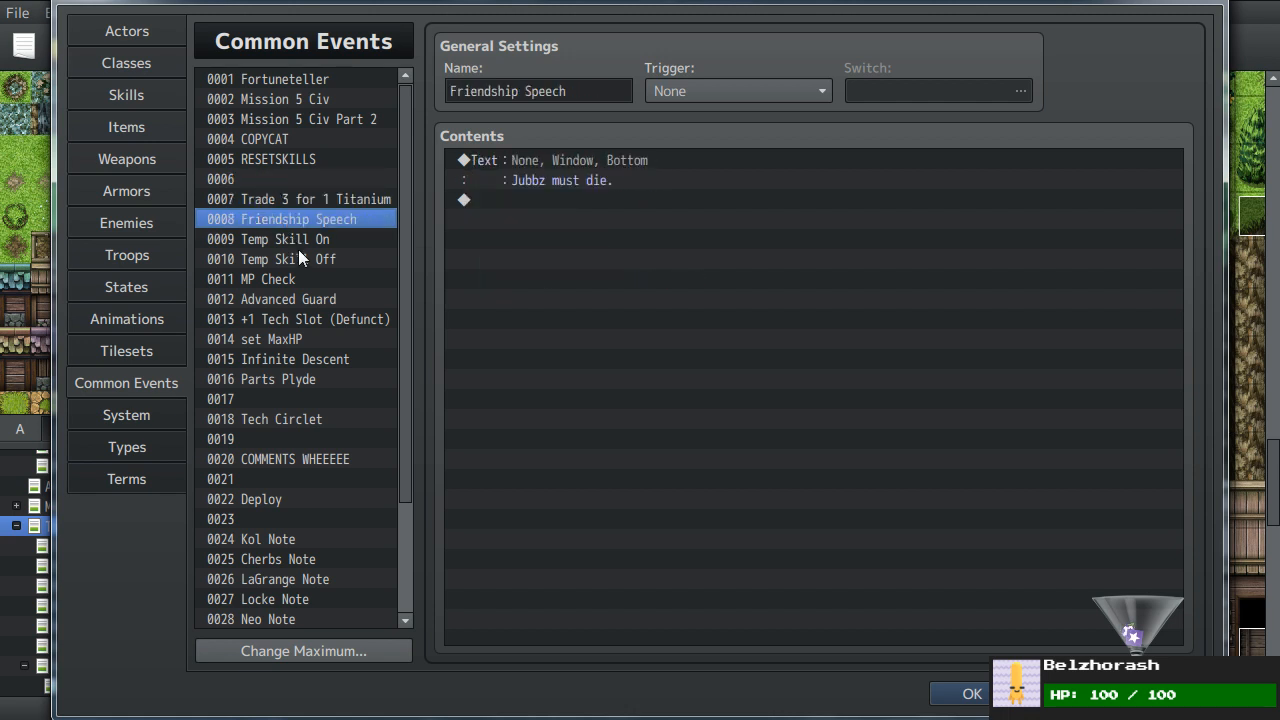
{"action": "left_click", "coordinate": [539, 161]}
{"action": "left_click", "coordinate": [555, 200]}
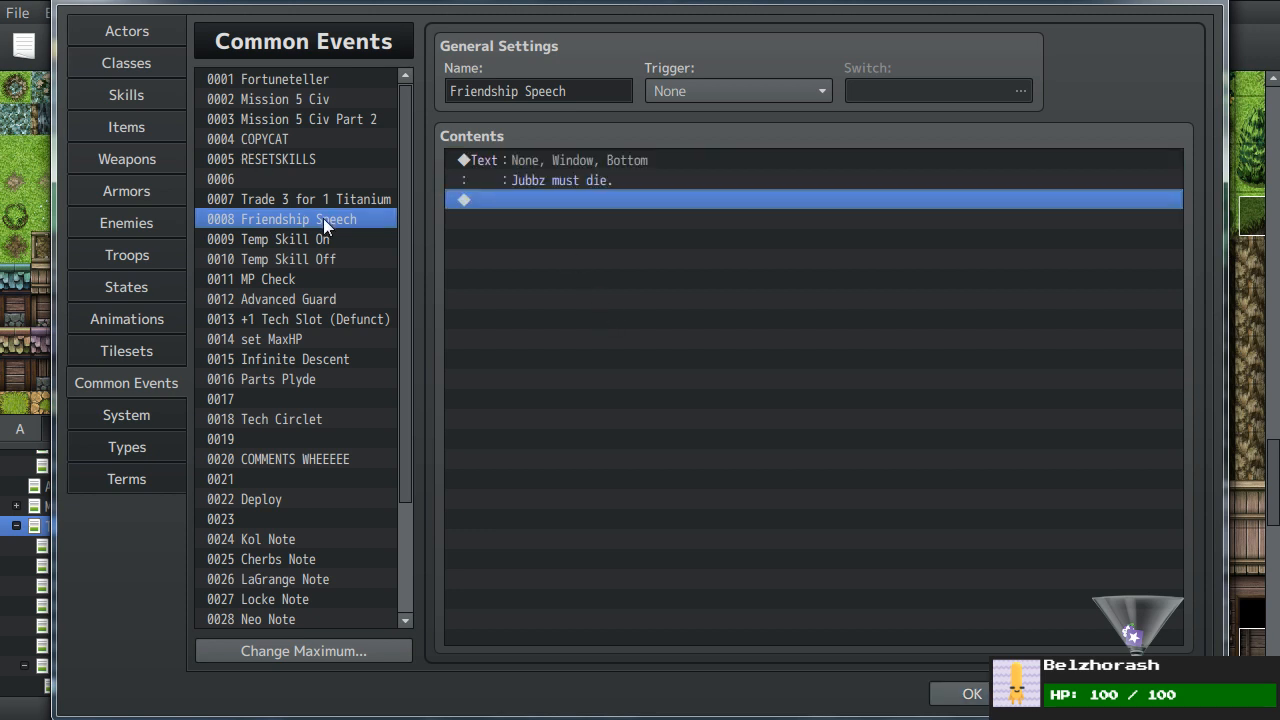
{"action": "left_click", "coordinate": [314, 279]}
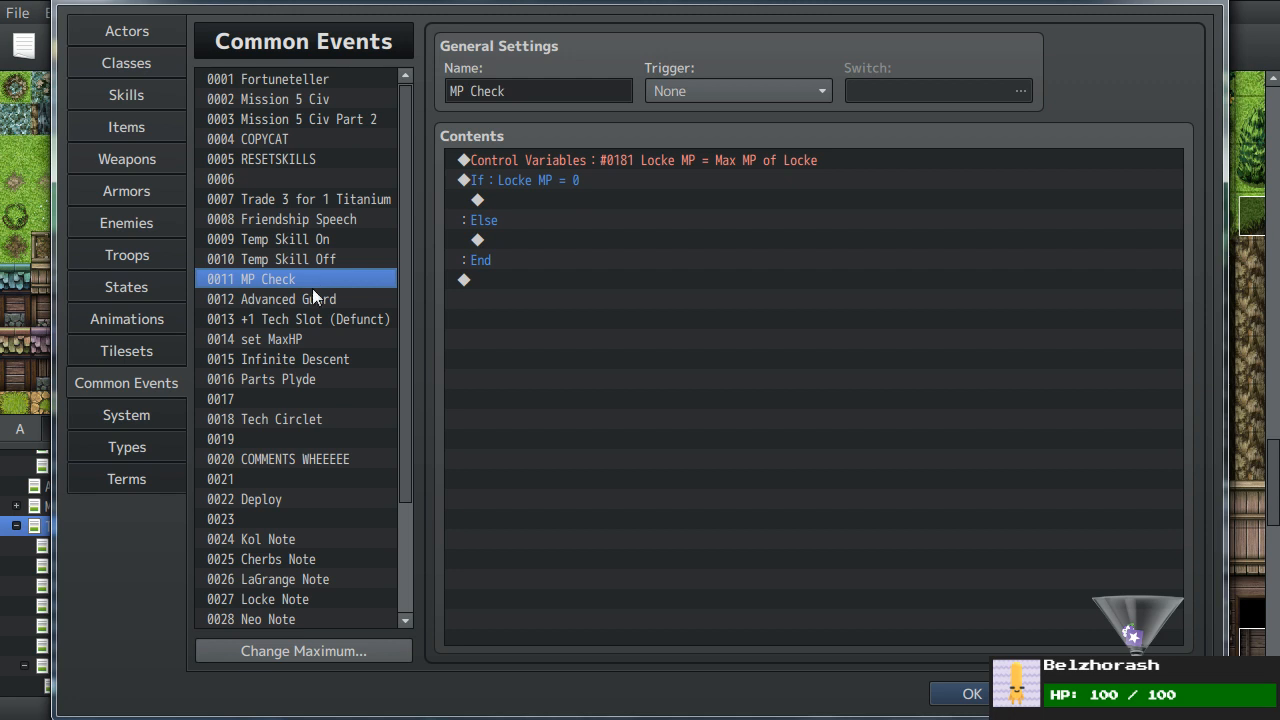
{"action": "left_click", "coordinate": [311, 297]}
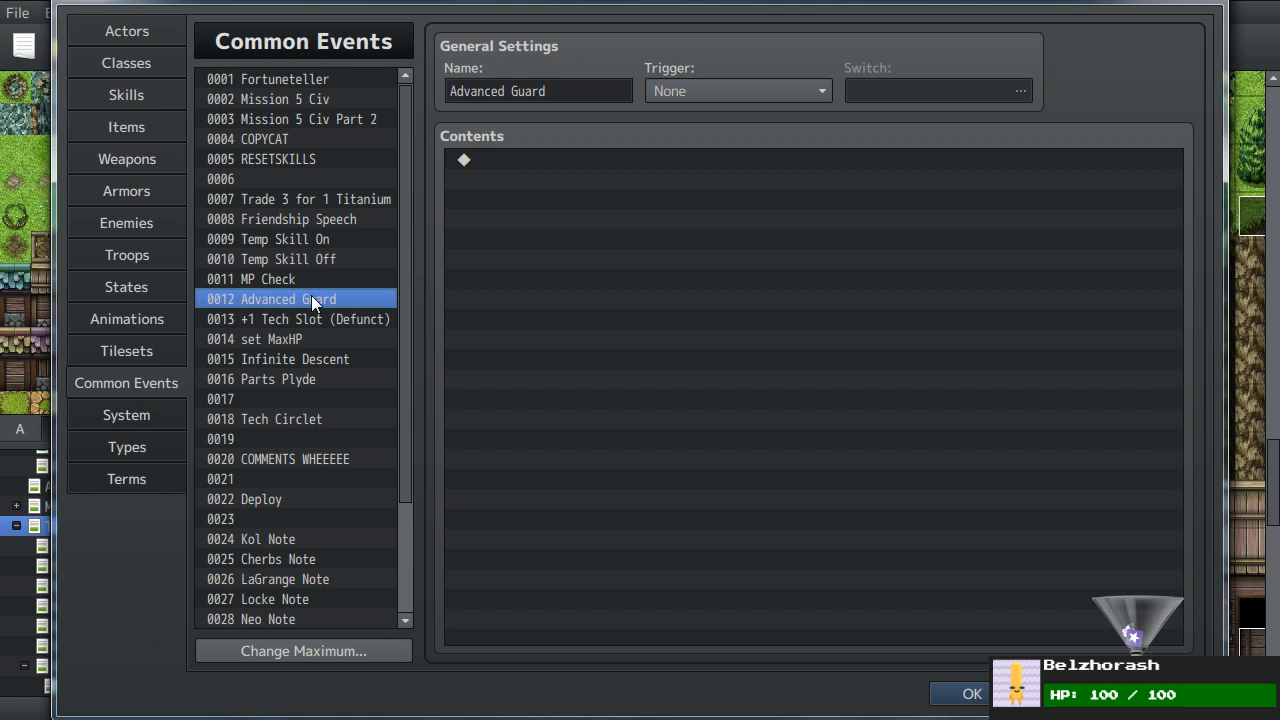
{"action": "left_click", "coordinate": [548, 290]}
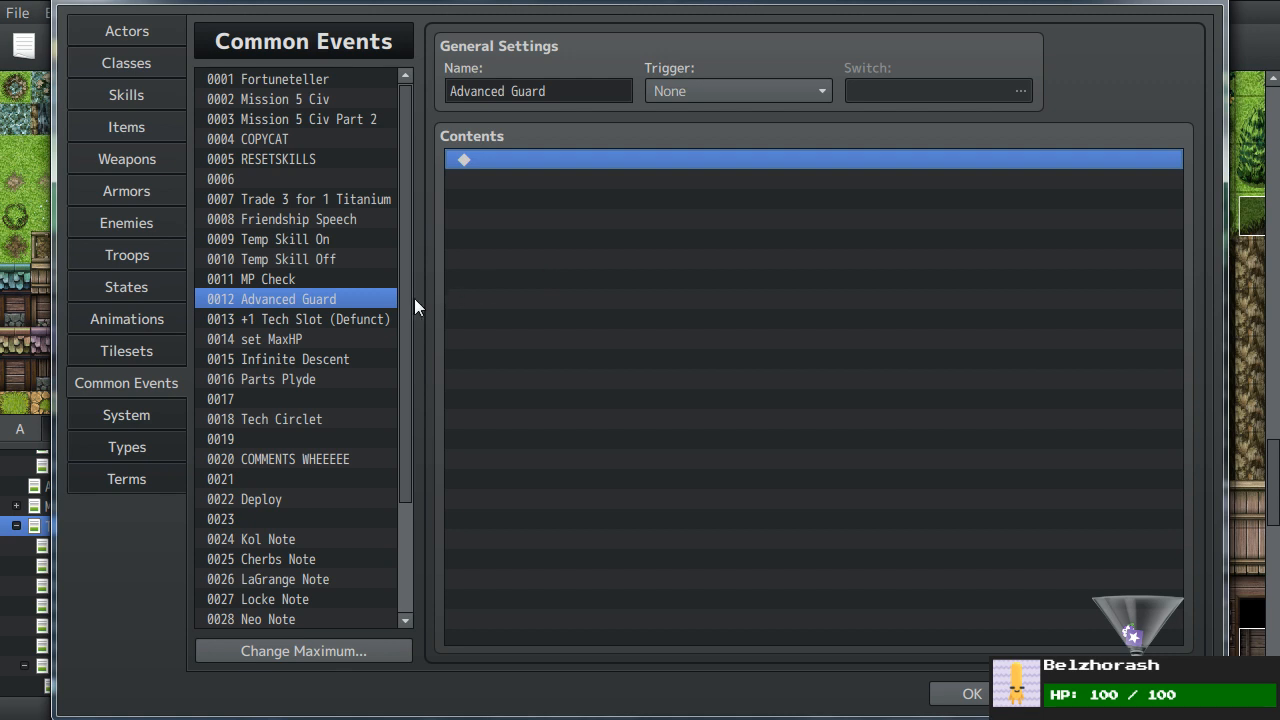
{"action": "left_click", "coordinate": [270, 357]}
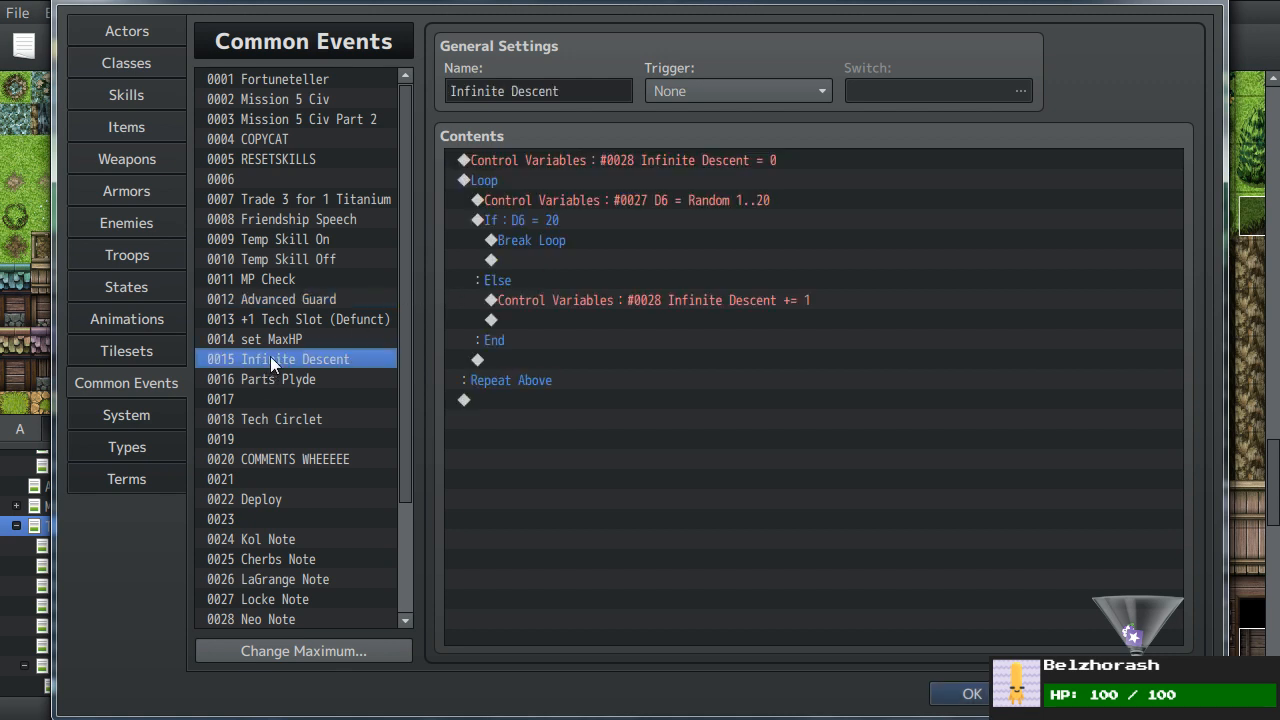
- Clear the empty Tech Circlet common event in slot 0018
{"action": "left_click", "coordinate": [297, 420]}
{"action": "key", "text": "Delete"}
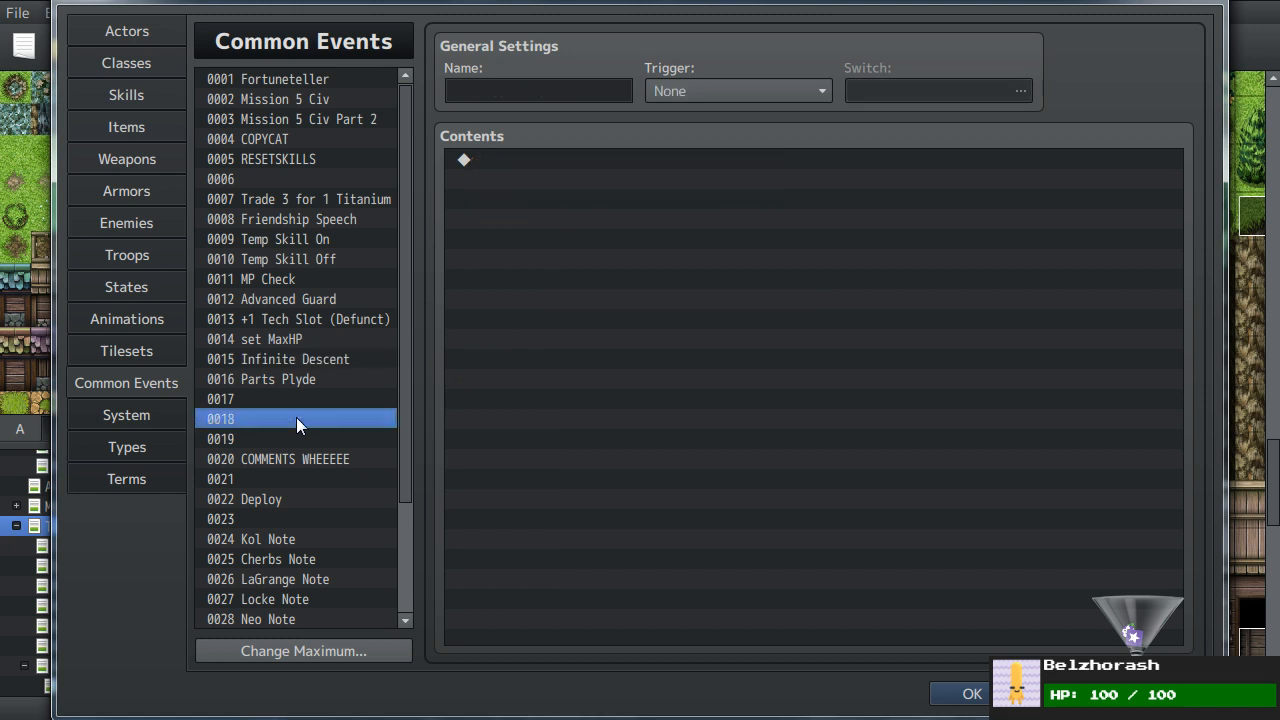
- Examine the commands in the COMMENTS WHEEEEE, both Mission 5 Civ, Fortuneteller and set MaxHP common events
{"action": "left_click", "coordinate": [300, 458]}
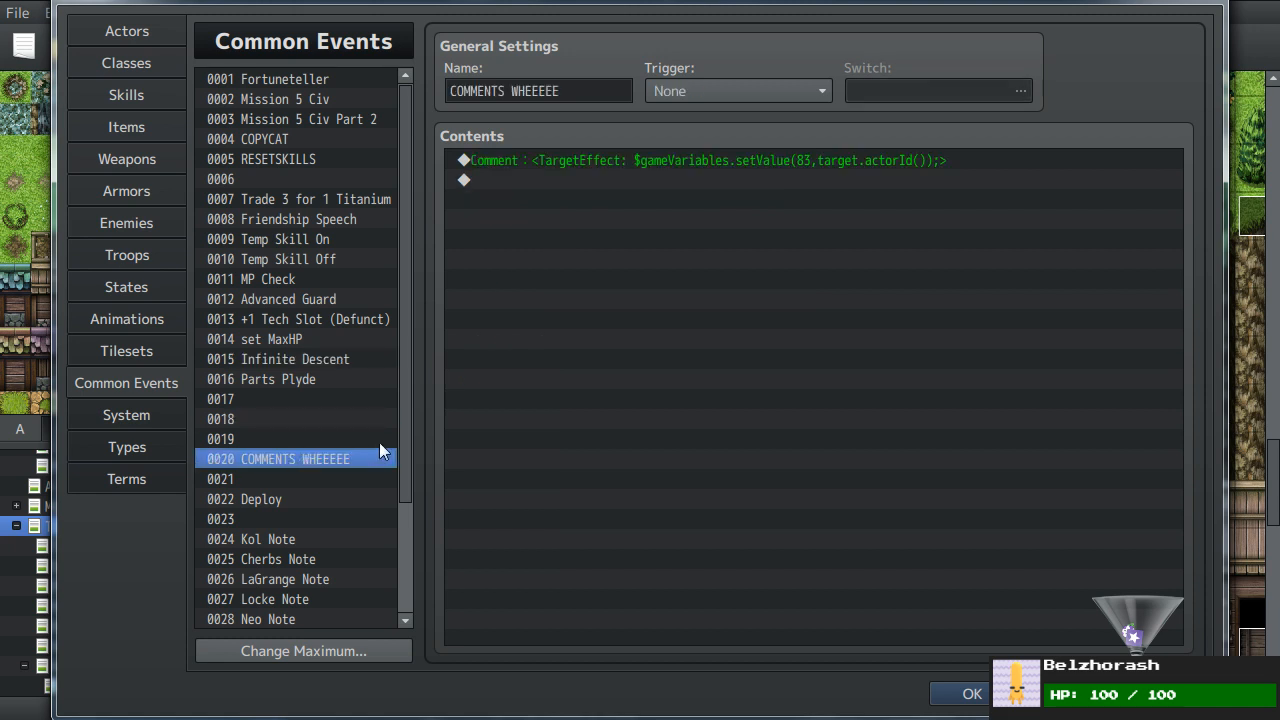
{"action": "left_click", "coordinate": [752, 165]}
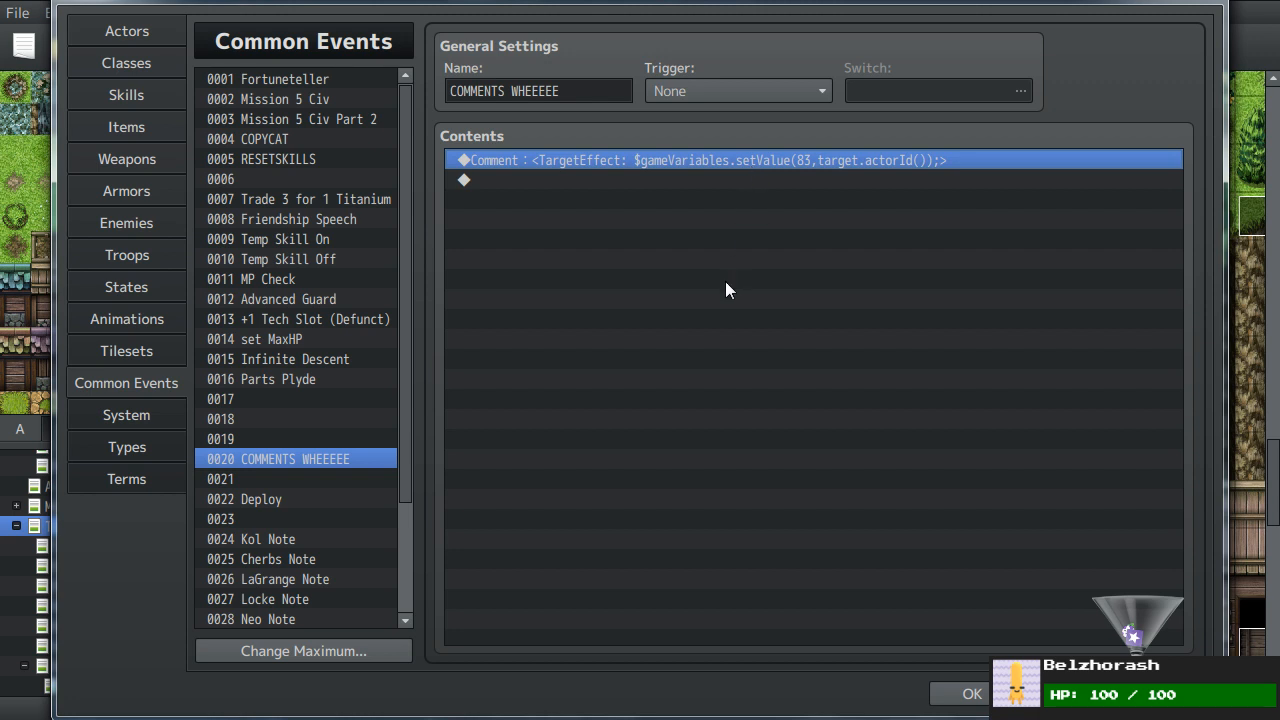
{"action": "key", "text": "Down"}
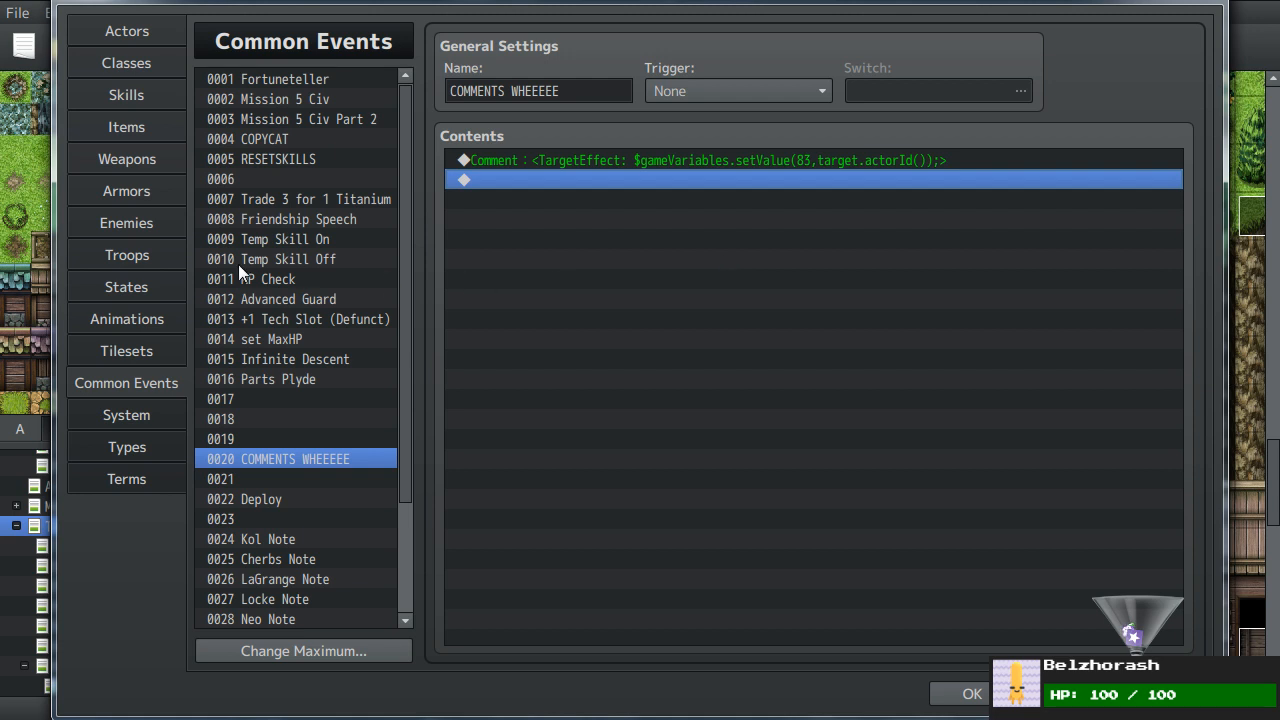
{"action": "left_click", "coordinate": [280, 101]}
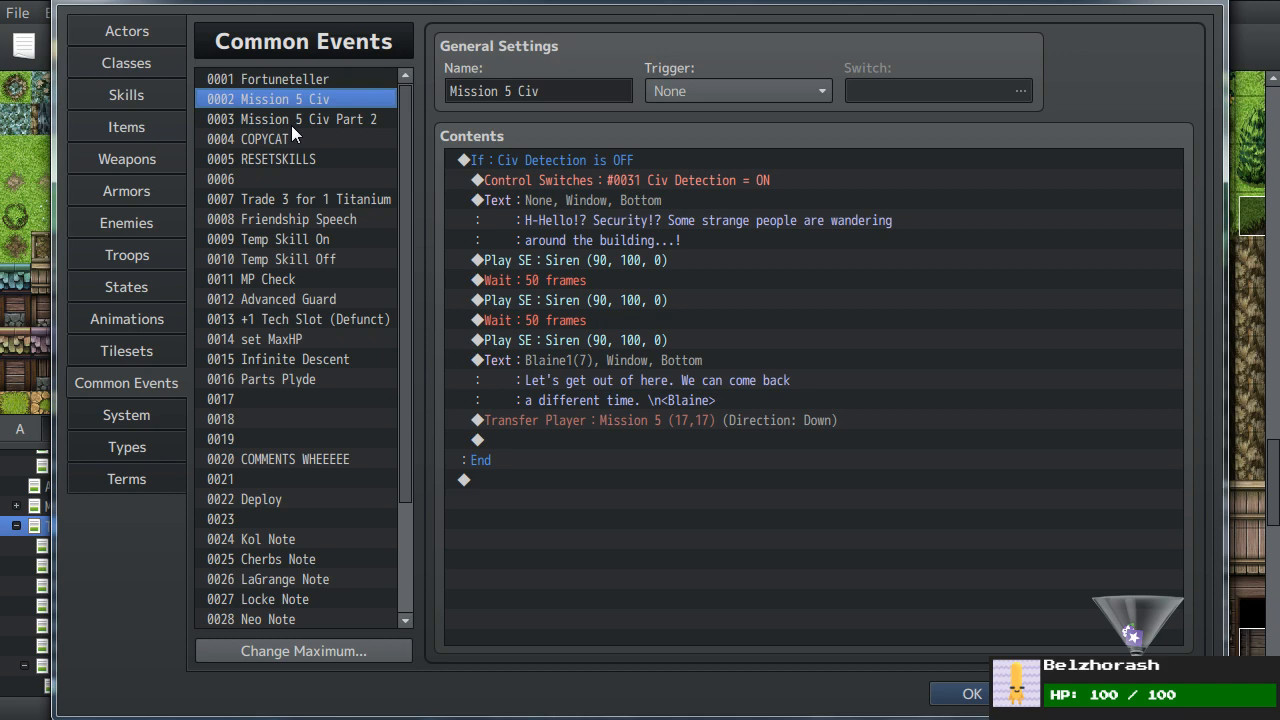
{"action": "left_click", "coordinate": [289, 121]}
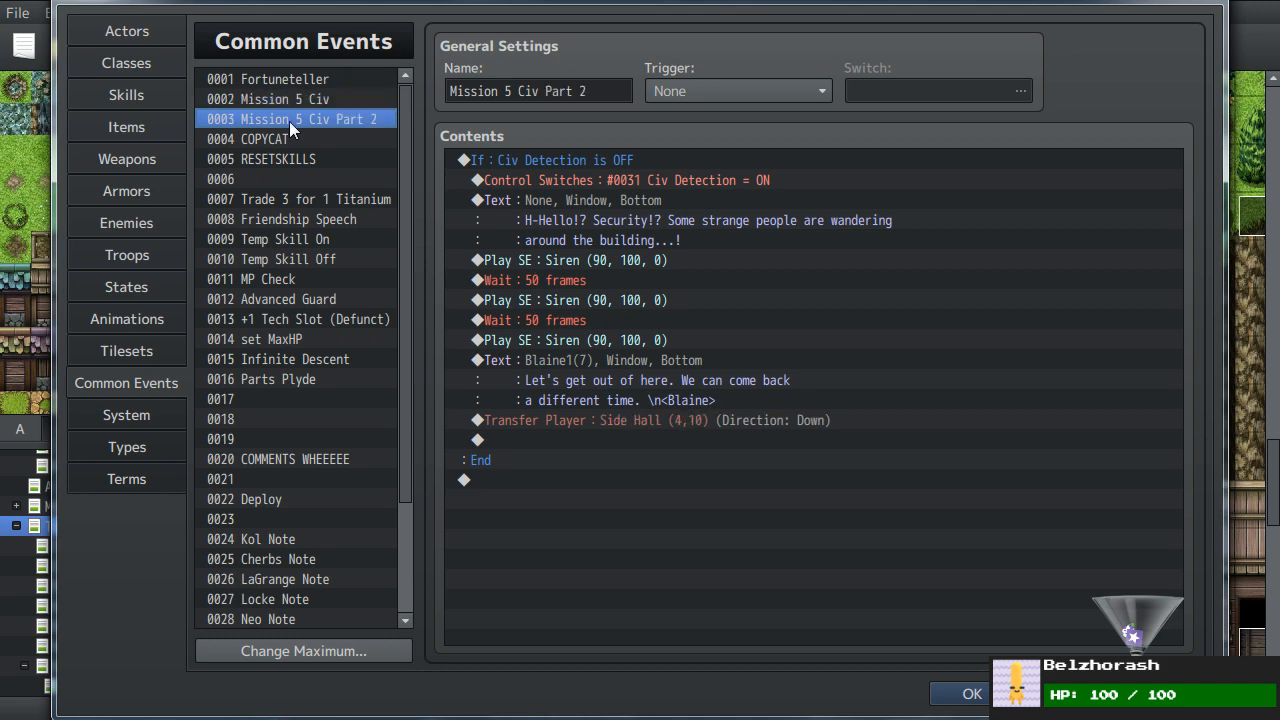
{"action": "left_click", "coordinate": [287, 80]}
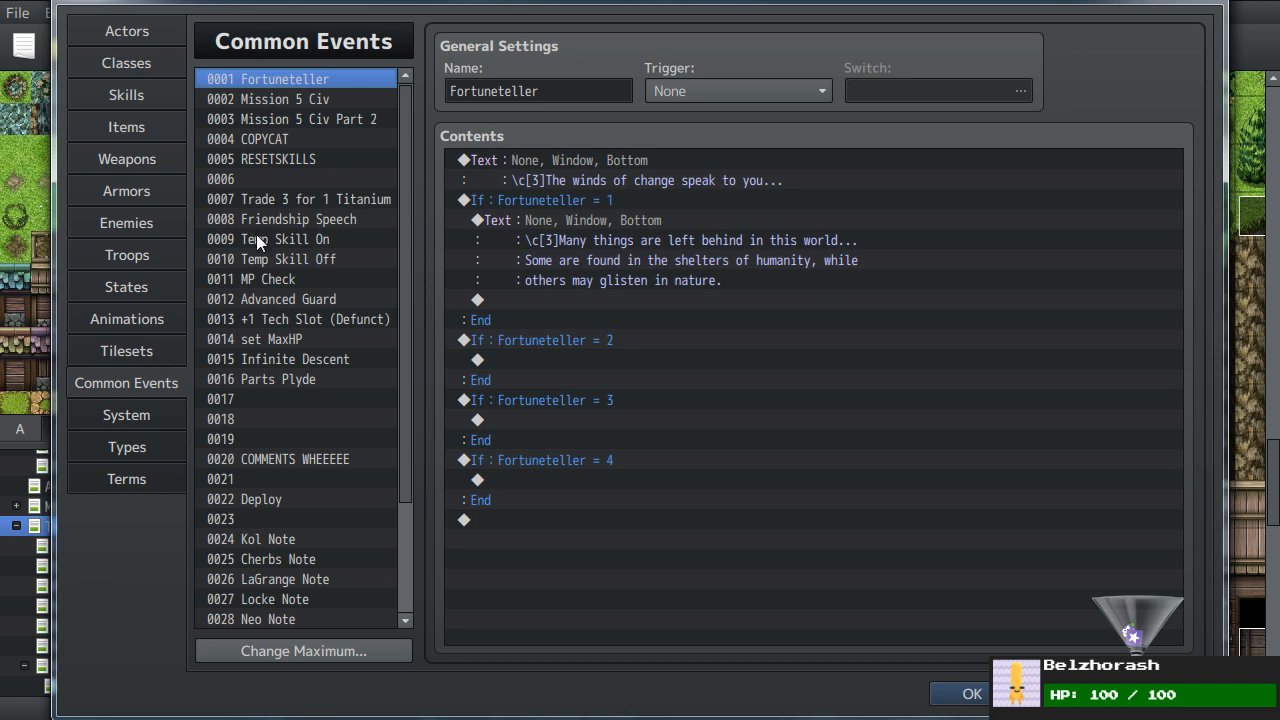
{"action": "left_click", "coordinate": [299, 342]}
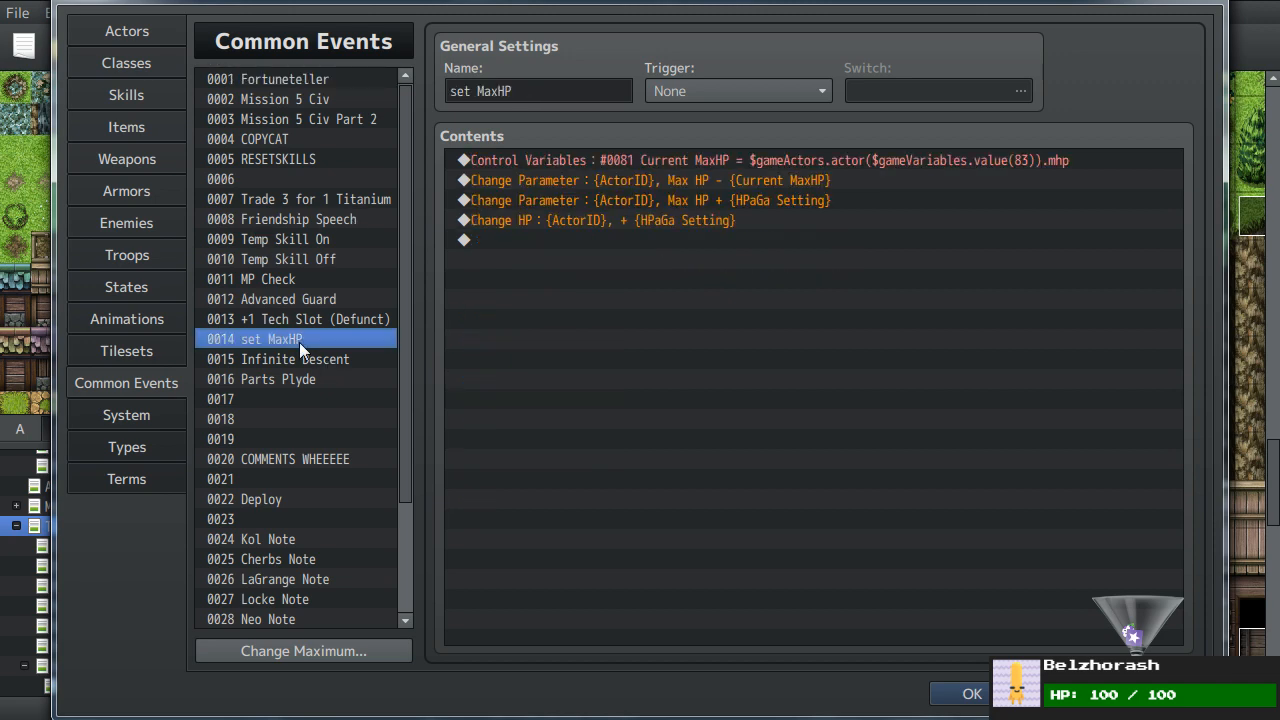
- Read through the +1 Tech Slot (Defunct) common event's branches for each party member
{"action": "left_click", "coordinate": [306, 319]}
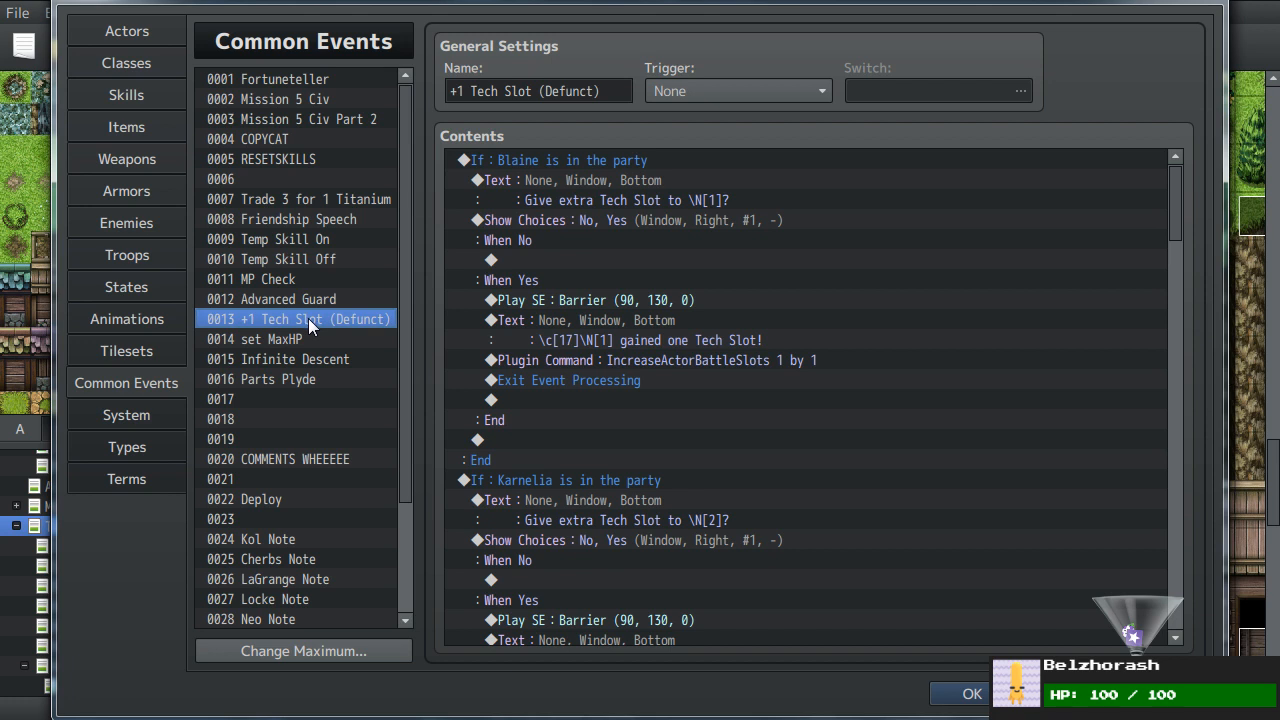
{"action": "scroll", "coordinate": [640, 453], "scroll_direction": "down", "scroll_amount": 10}
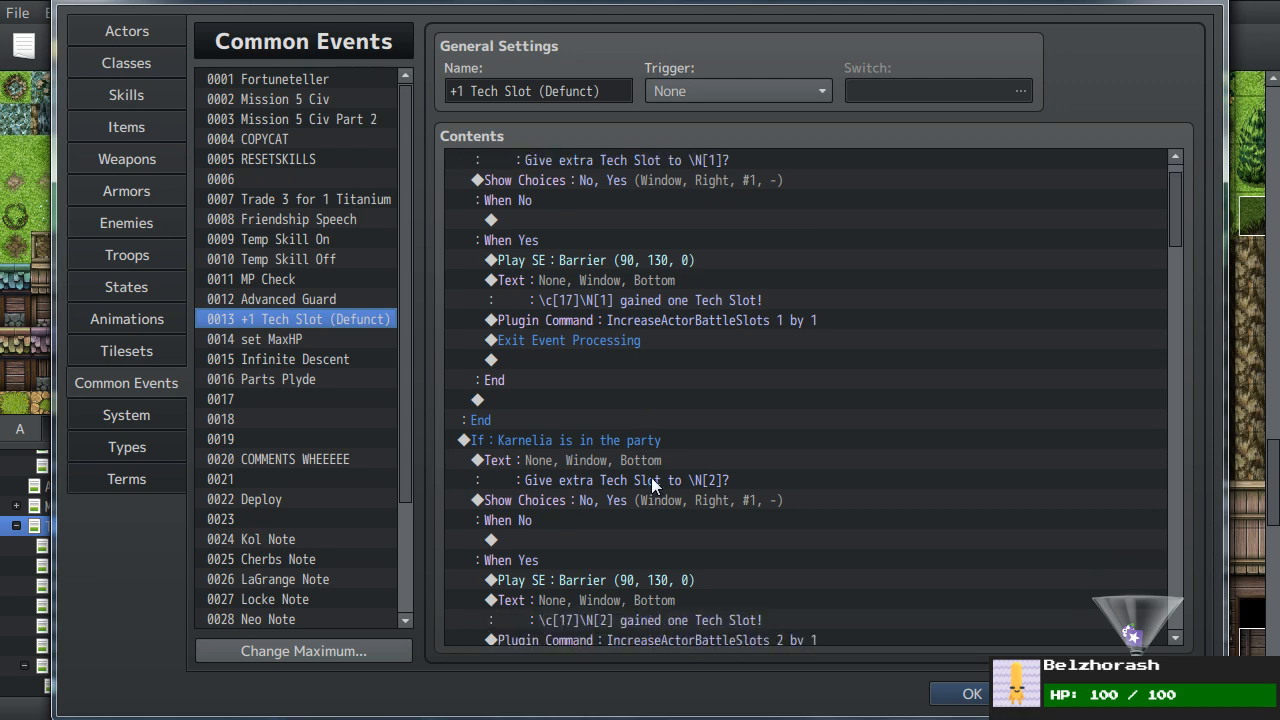
{"action": "scroll", "coordinate": [655, 487], "scroll_direction": "down", "scroll_amount": 3}
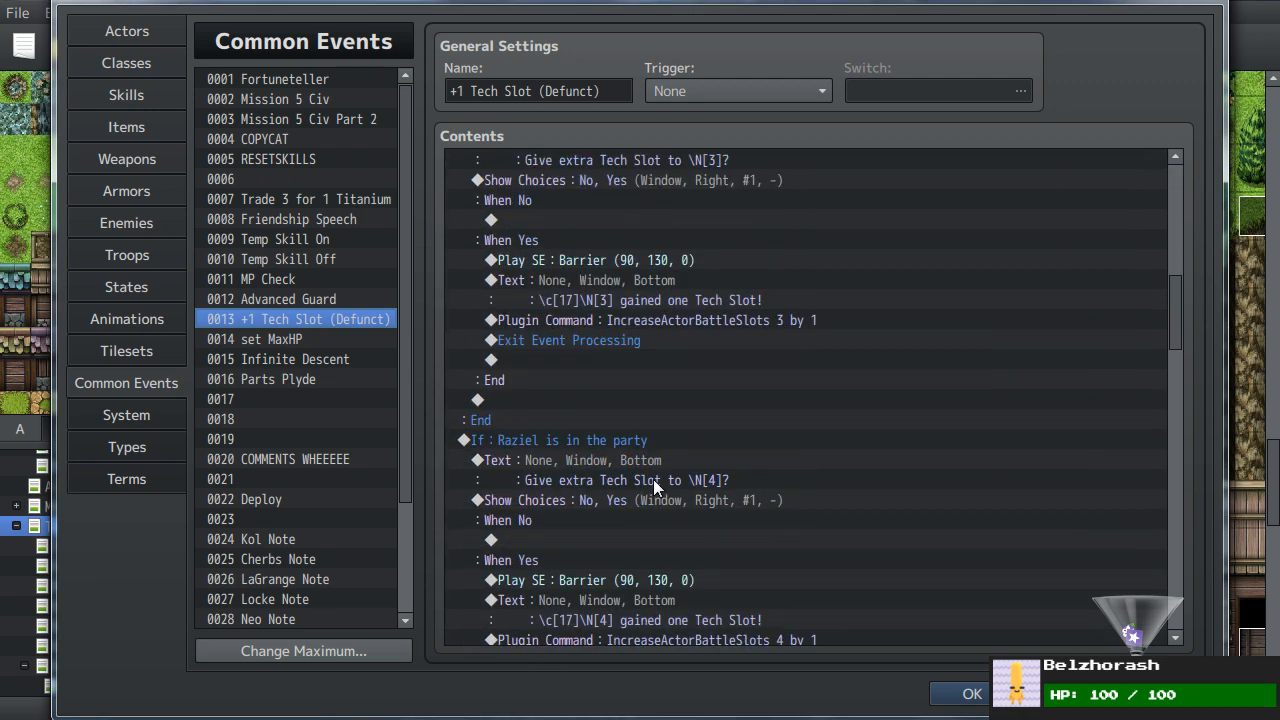
{"action": "scroll", "coordinate": [655, 487], "scroll_direction": "down", "scroll_amount": 3}
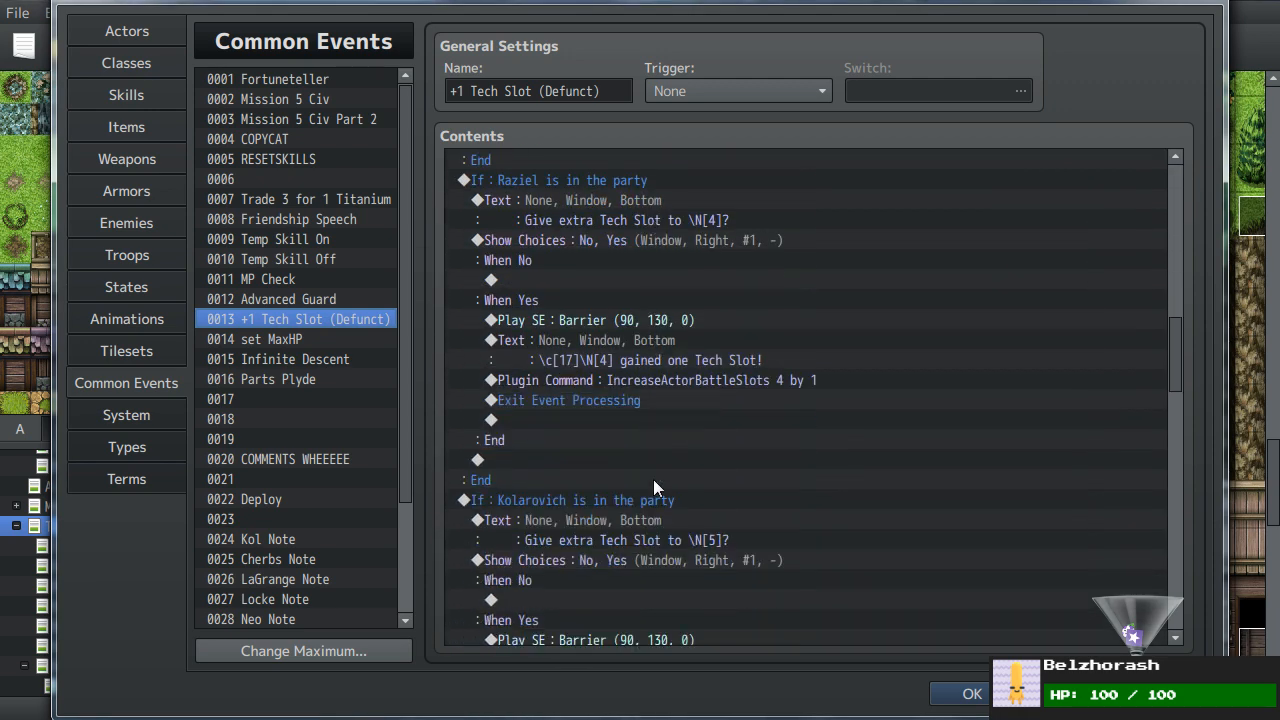
{"action": "scroll", "coordinate": [653, 479], "scroll_direction": "down", "scroll_amount": 8}
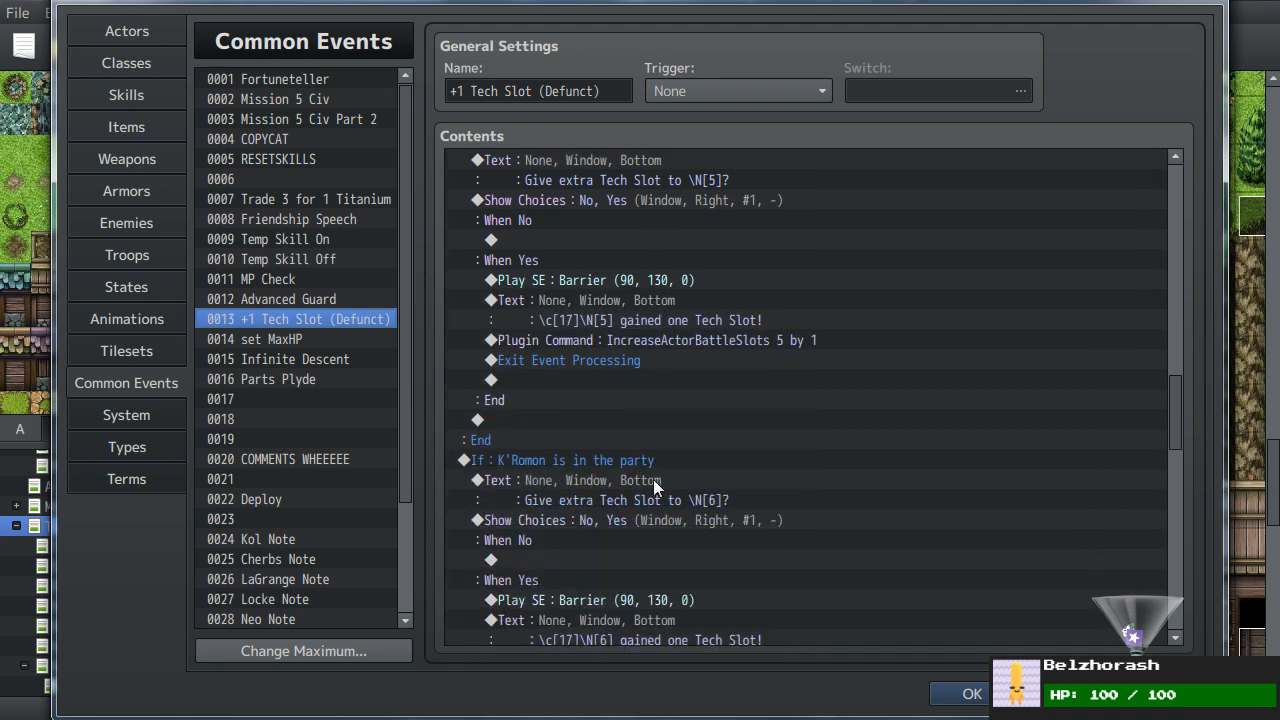
{"action": "scroll", "coordinate": [653, 479], "scroll_direction": "down", "scroll_amount": 5}
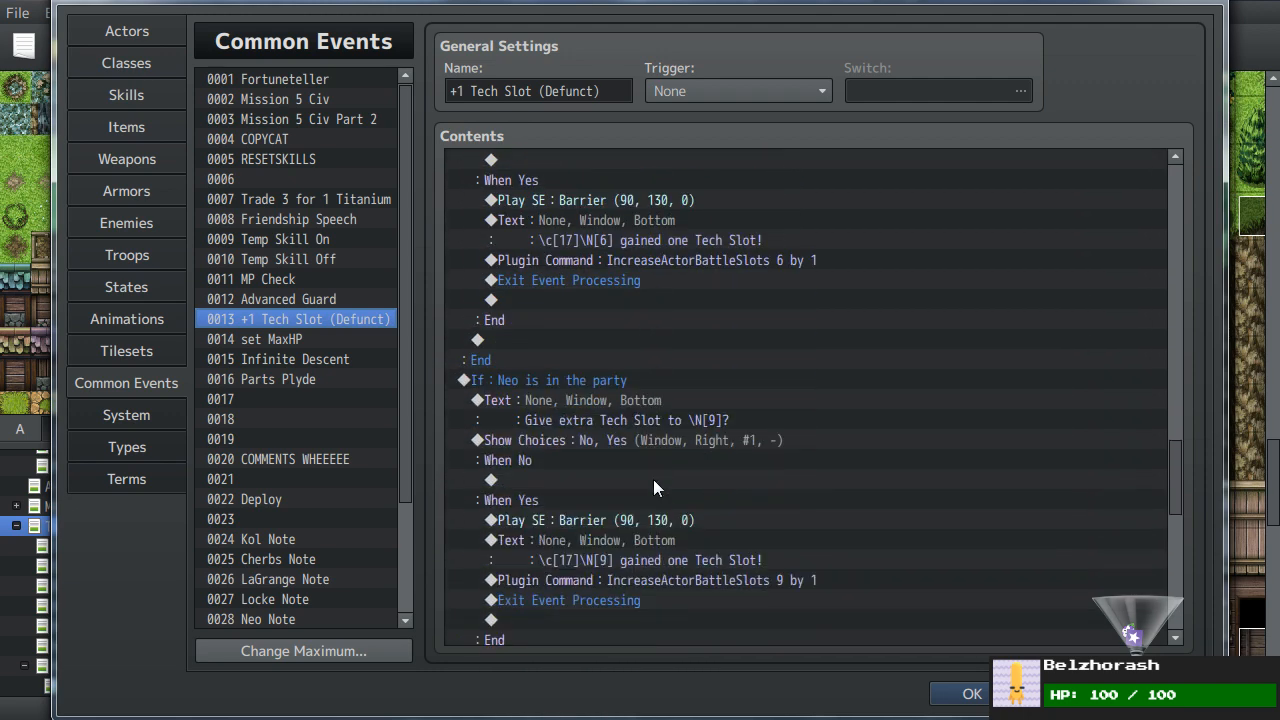
{"action": "scroll", "coordinate": [653, 479], "scroll_direction": "down", "scroll_amount": 1}
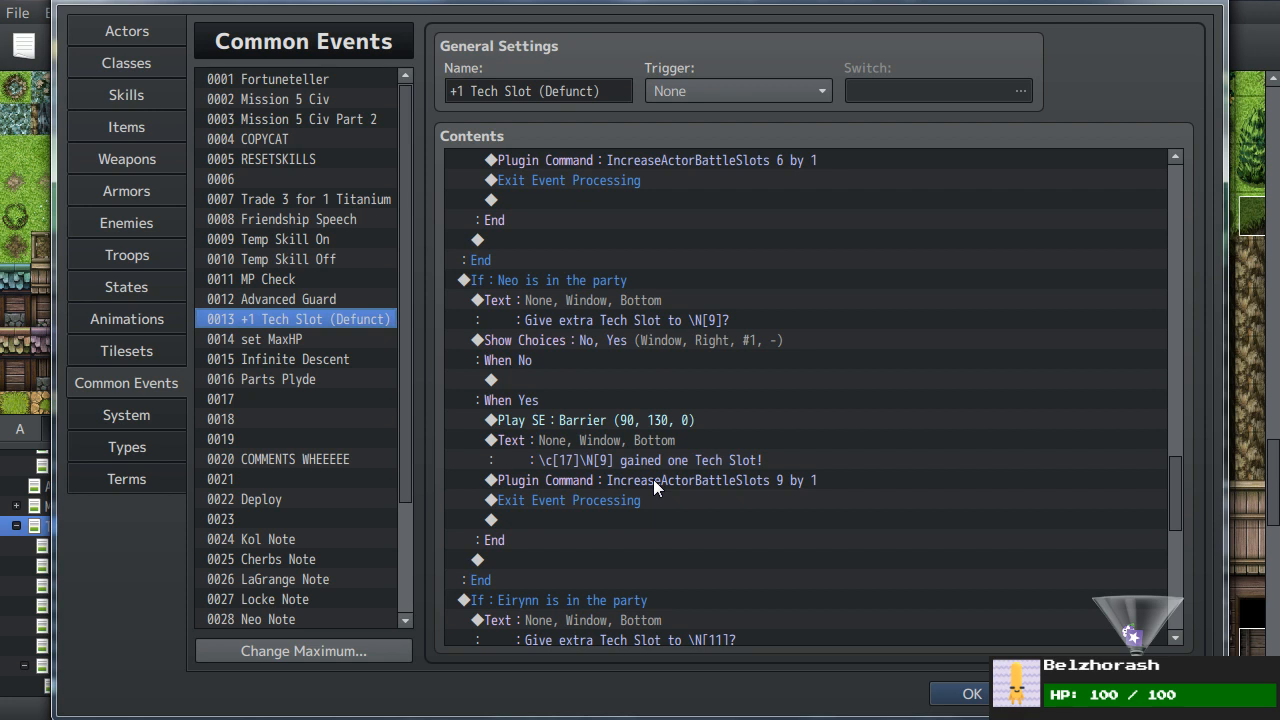
{"action": "scroll", "coordinate": [653, 479], "scroll_direction": "down", "scroll_amount": 14}
{"action": "scroll", "coordinate": [653, 479], "scroll_direction": "down", "scroll_amount": 5}
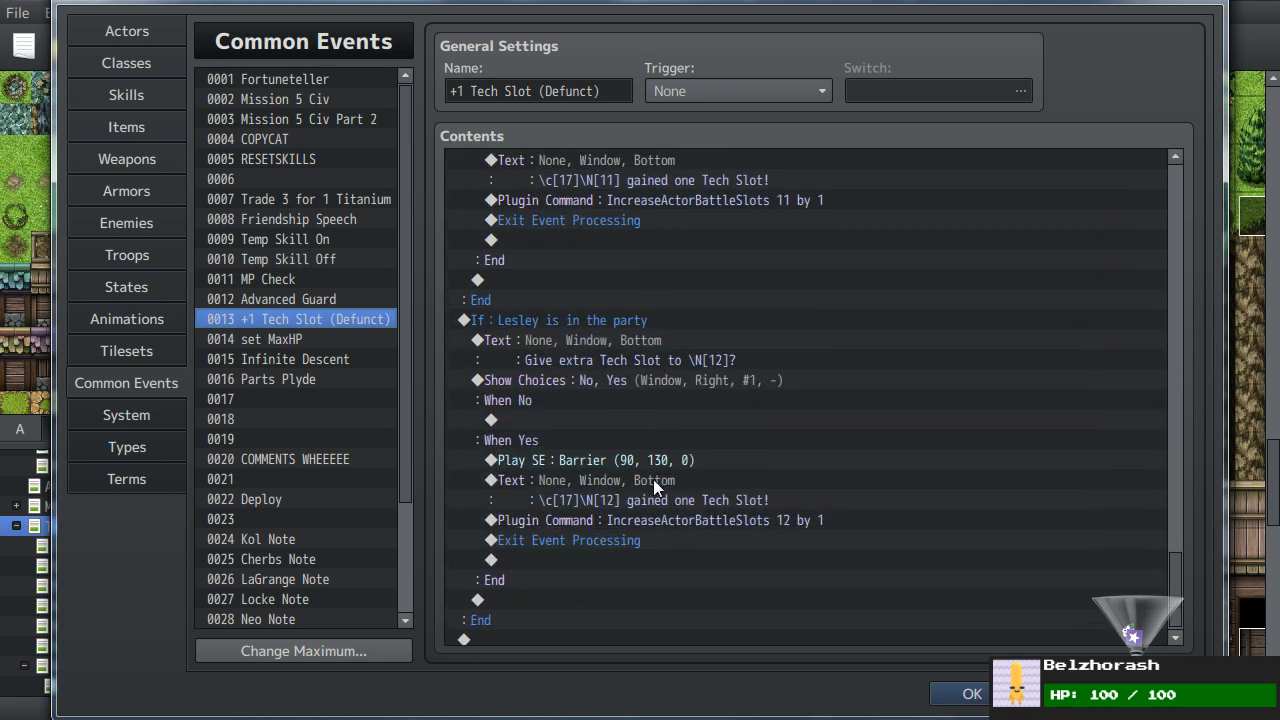
{"action": "scroll", "coordinate": [653, 479], "scroll_direction": "down", "scroll_amount": 1}
{"action": "scroll", "coordinate": [653, 479], "scroll_direction": "up", "scroll_amount": 4}
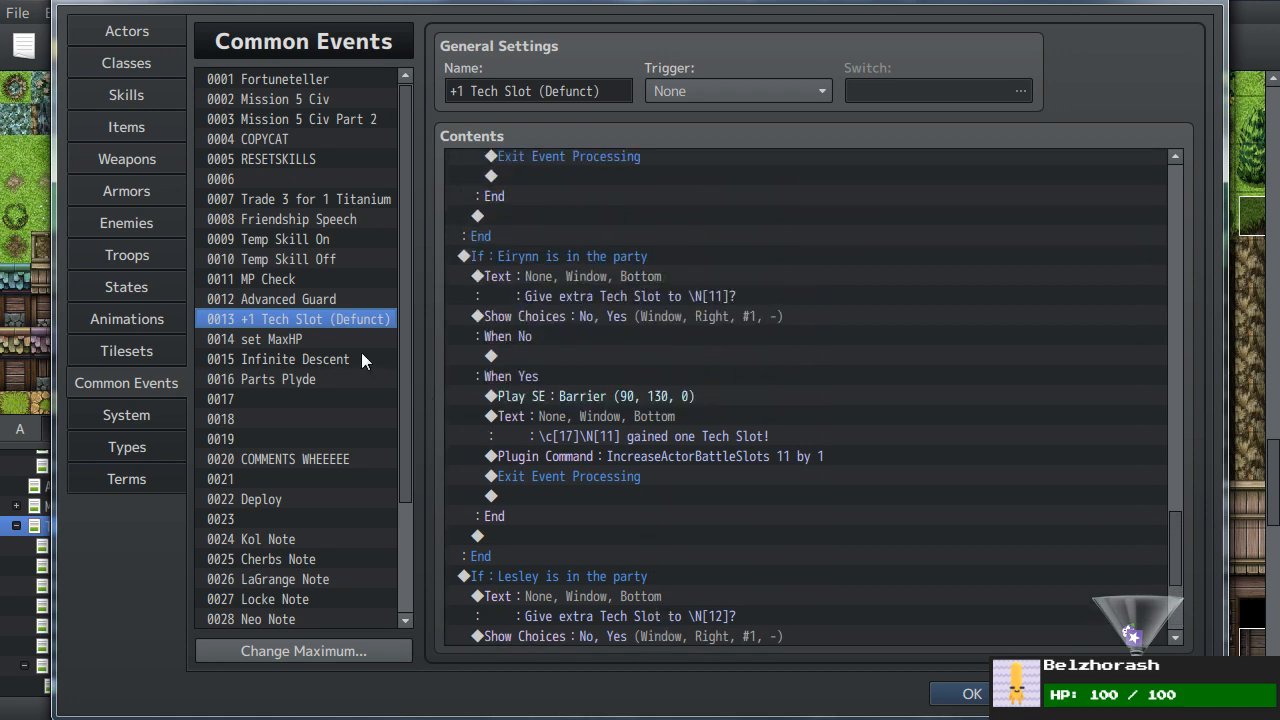
- Review the Deploy event and the character note events from Kol Note to Karnelia Note, and close the database with its changes saved
{"action": "left_click", "coordinate": [290, 499]}
{"action": "scroll", "coordinate": [286, 500], "scroll_direction": "down", "scroll_amount": 3}
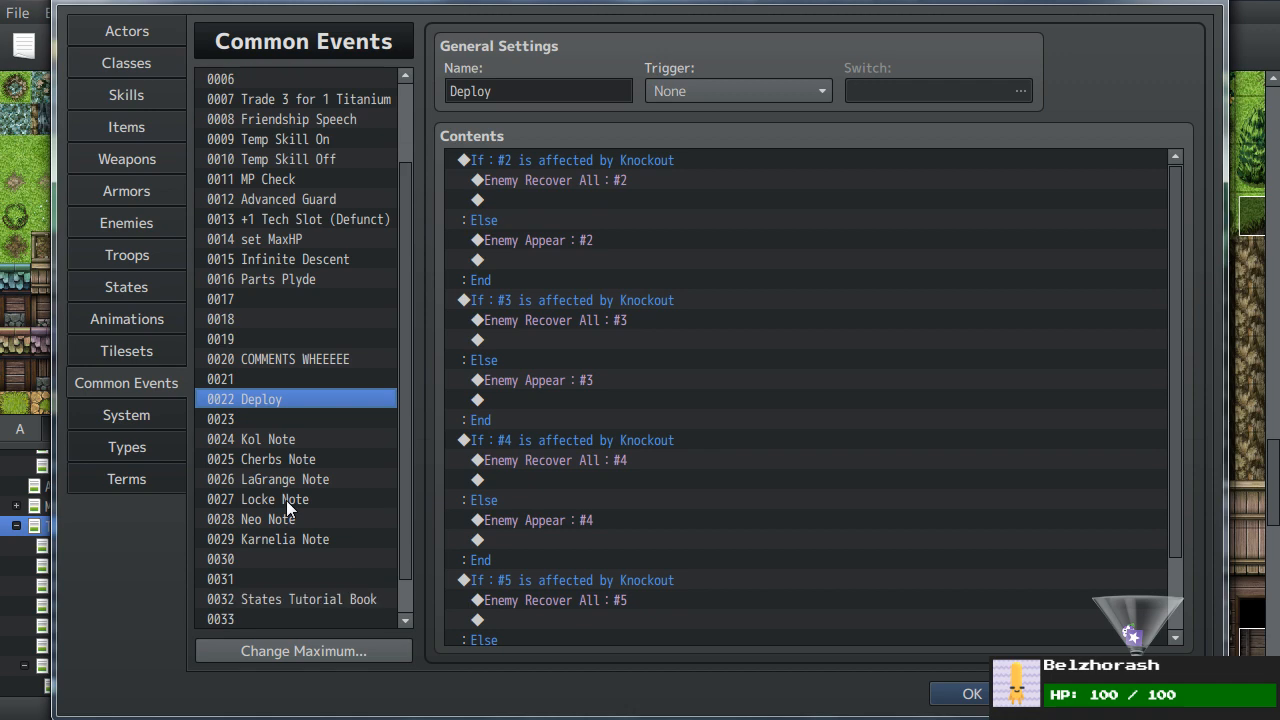
{"action": "left_click", "coordinate": [262, 407]}
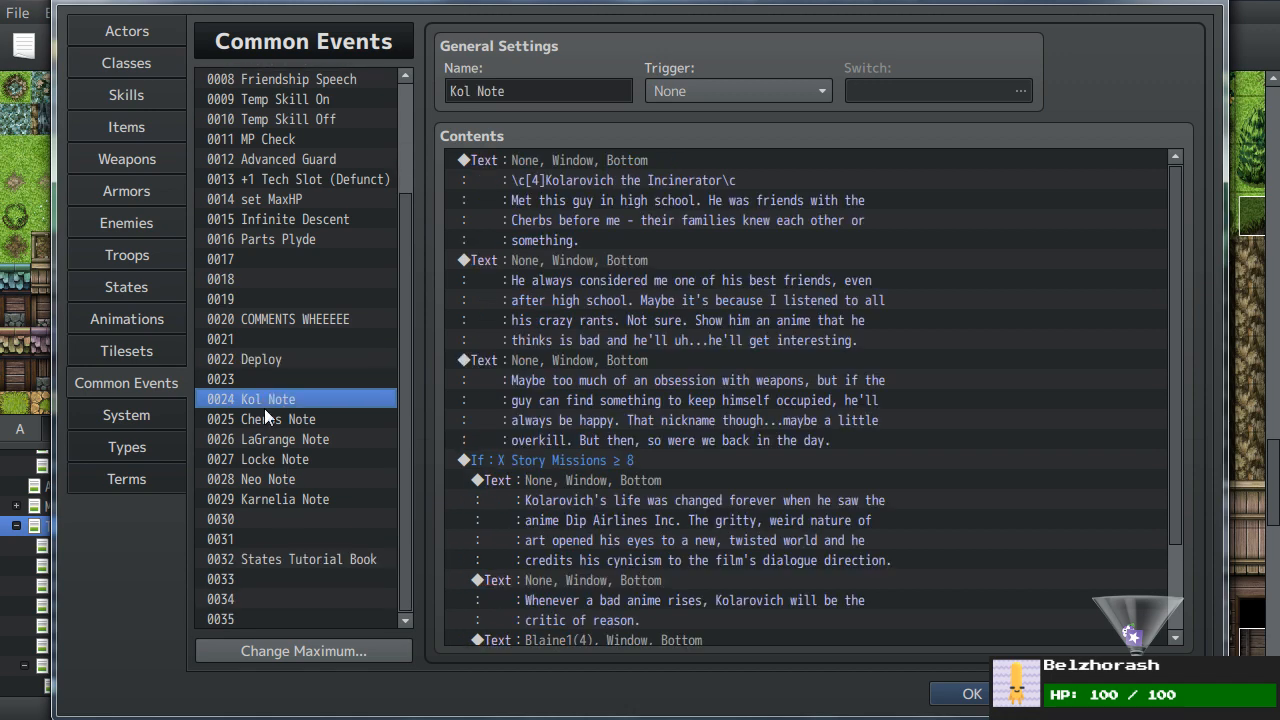
{"action": "left_click", "coordinate": [266, 420]}
{"action": "left_click", "coordinate": [268, 444]}
{"action": "left_click", "coordinate": [273, 465]}
{"action": "left_click", "coordinate": [278, 481]}
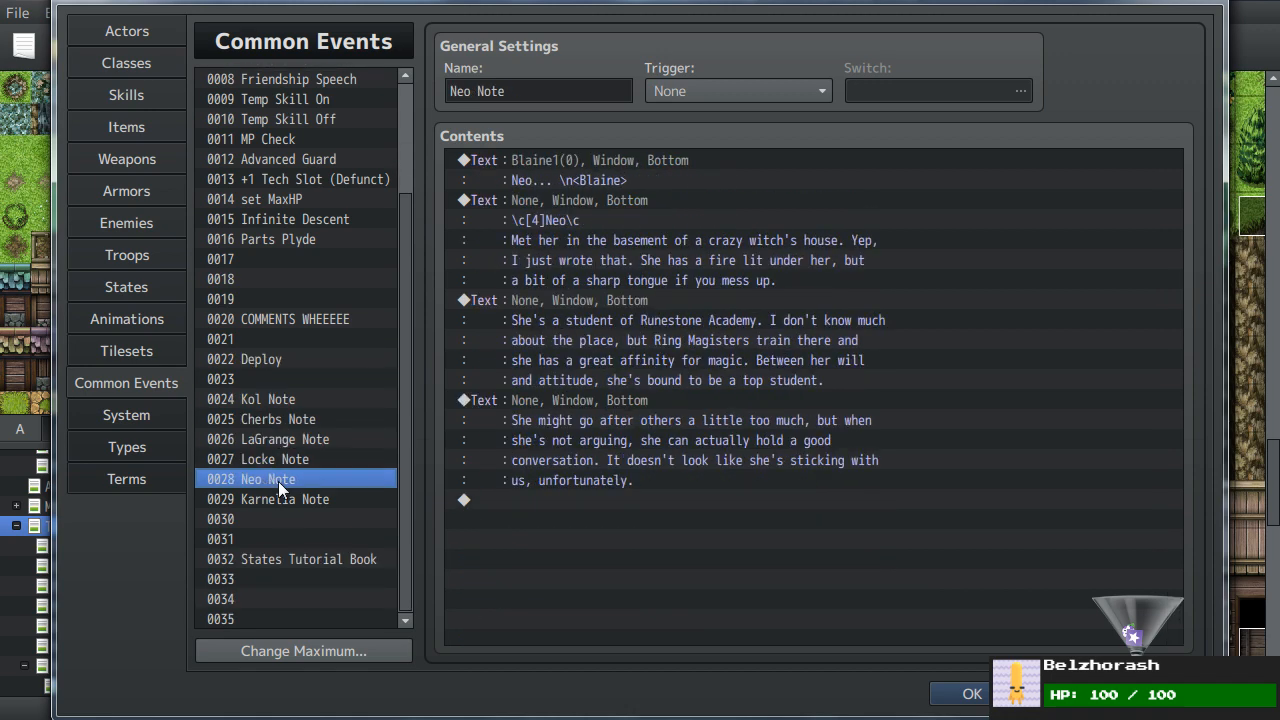
{"action": "left_click", "coordinate": [278, 502]}
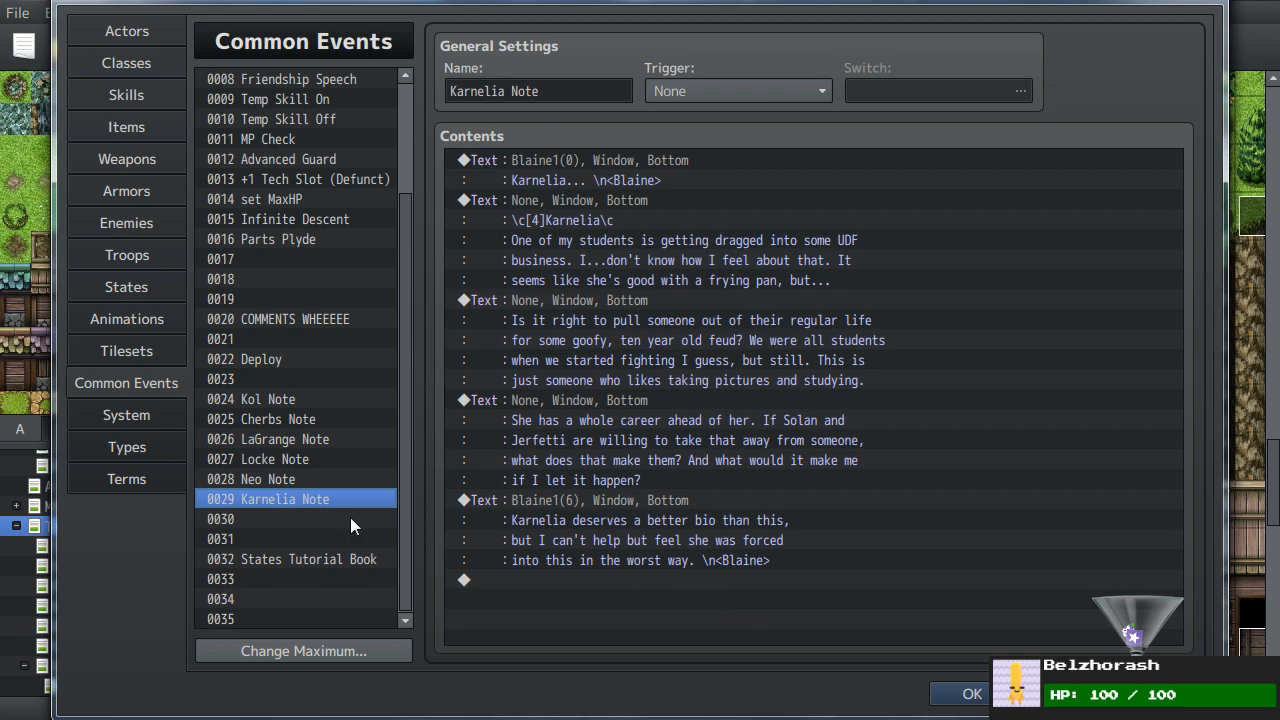
{"action": "left_click", "coordinate": [964, 694]}
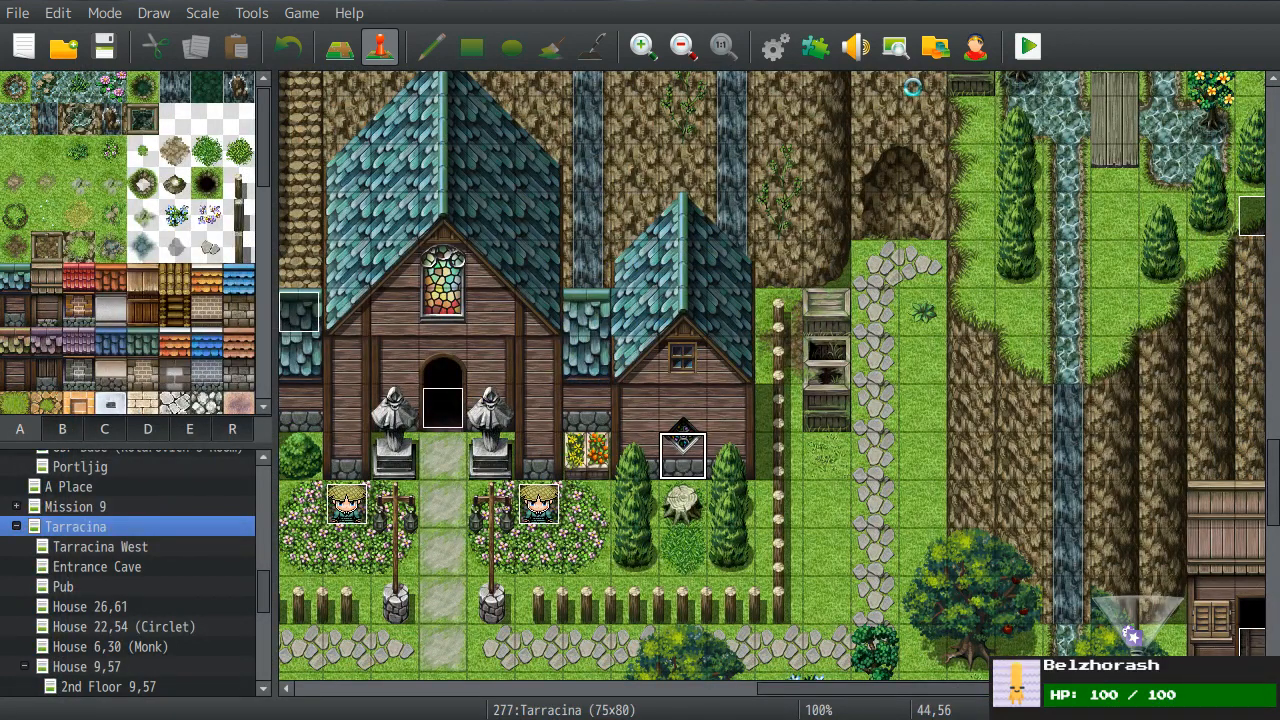
- Reopen the database and bring up the Chaos Pendant entry among the armors
{"action": "left_click", "coordinate": [776, 46]}
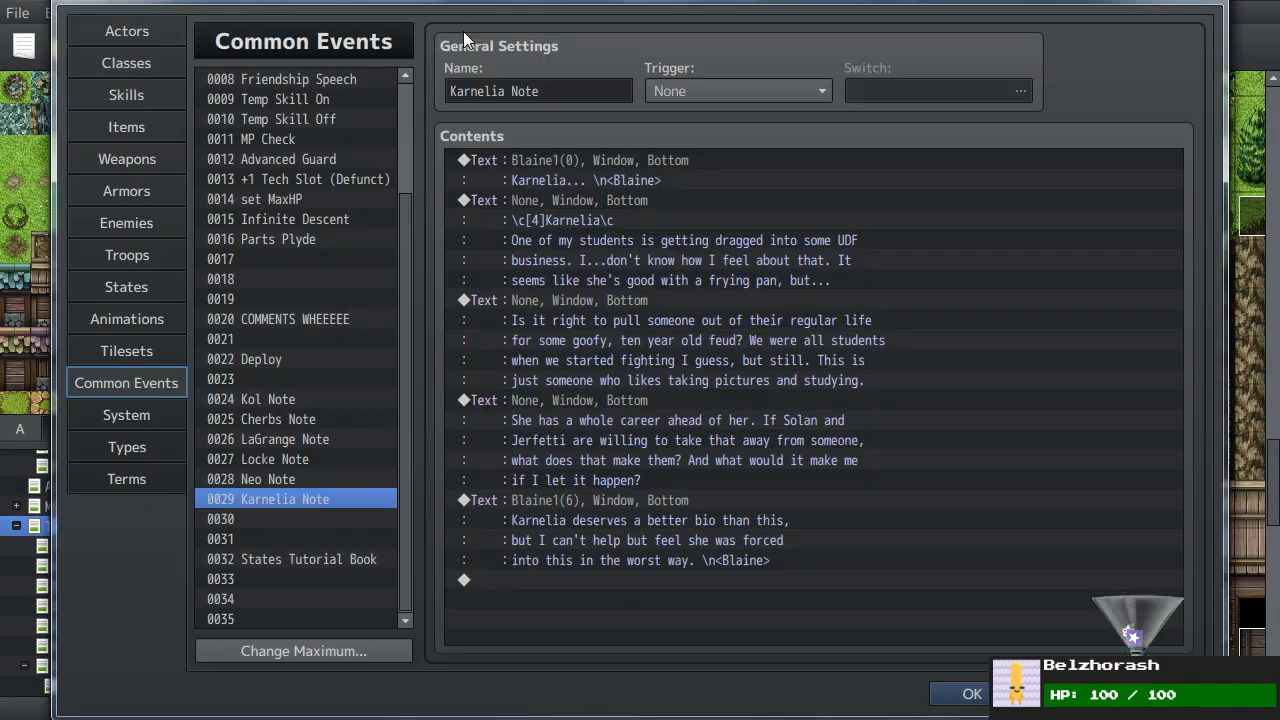
{"action": "left_click", "coordinate": [150, 282]}
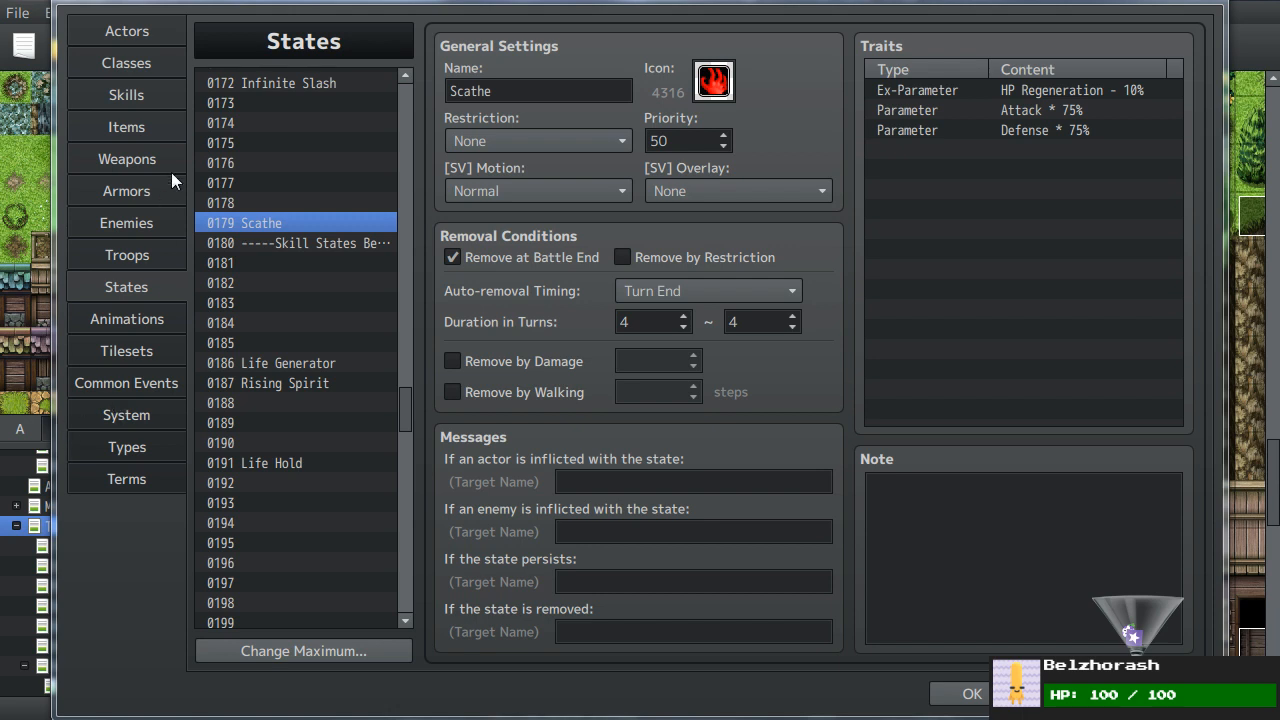
{"action": "left_click", "coordinate": [121, 187]}
{"action": "scroll", "coordinate": [292, 319], "scroll_direction": "down", "scroll_amount": 3}
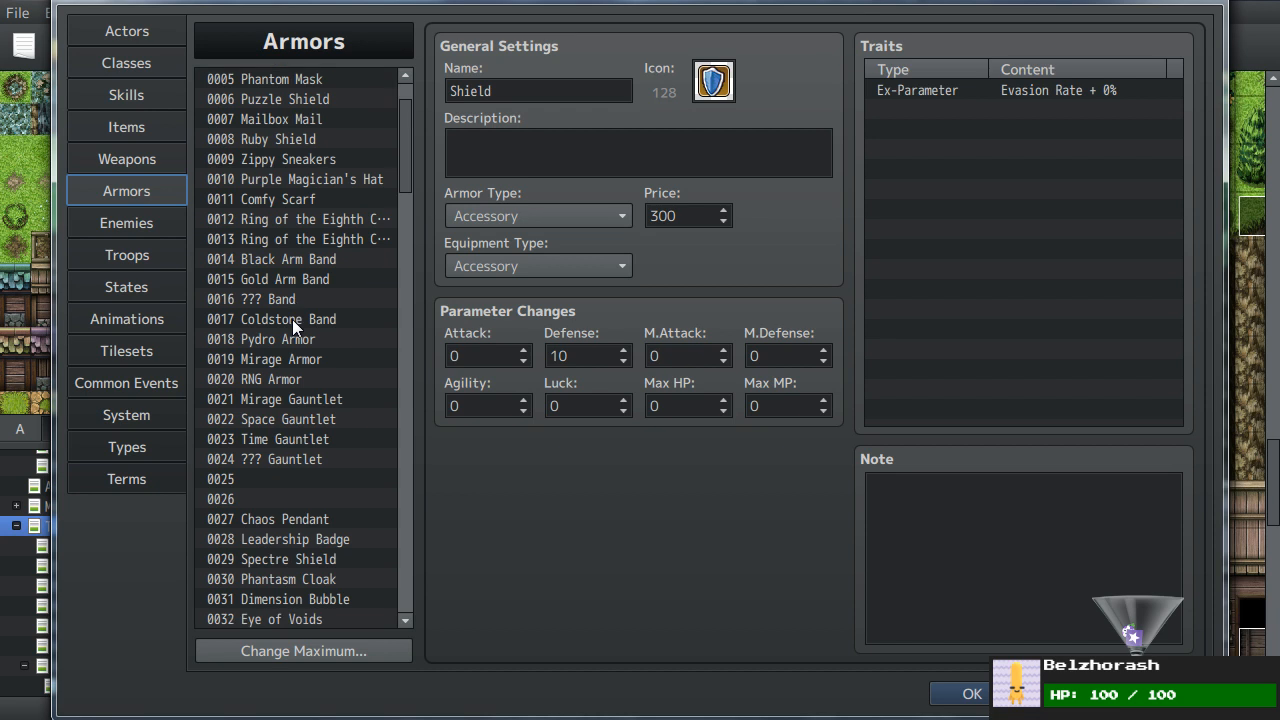
{"action": "left_click", "coordinate": [300, 399]}
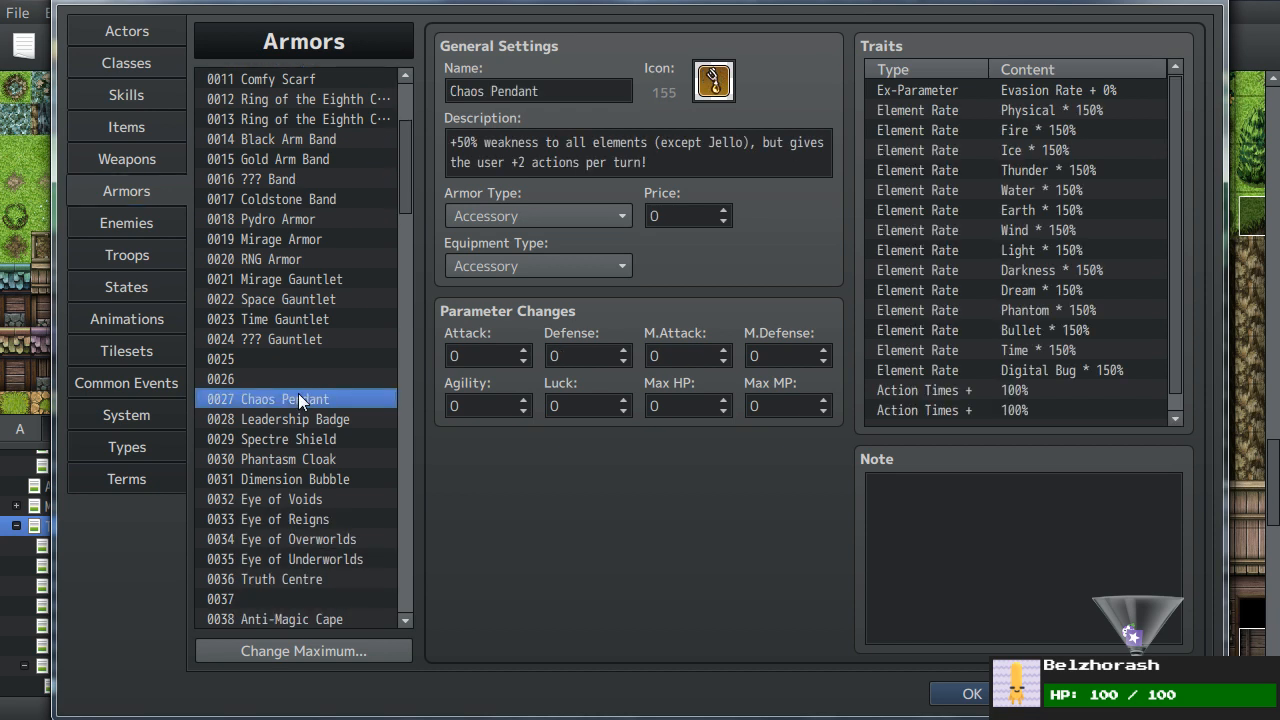
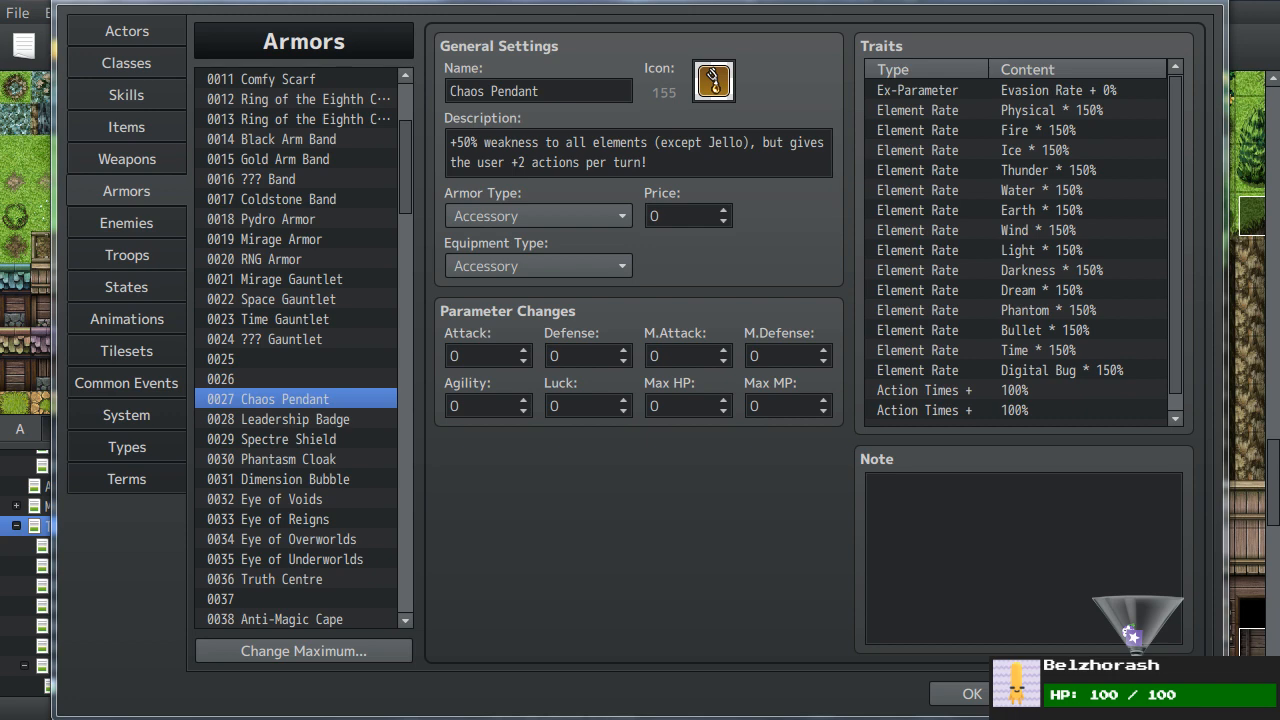
- Examine the Chaos Pendant's description together with its Element Rate and Action Times traits
{"action": "triple_click", "coordinate": [526, 150]}
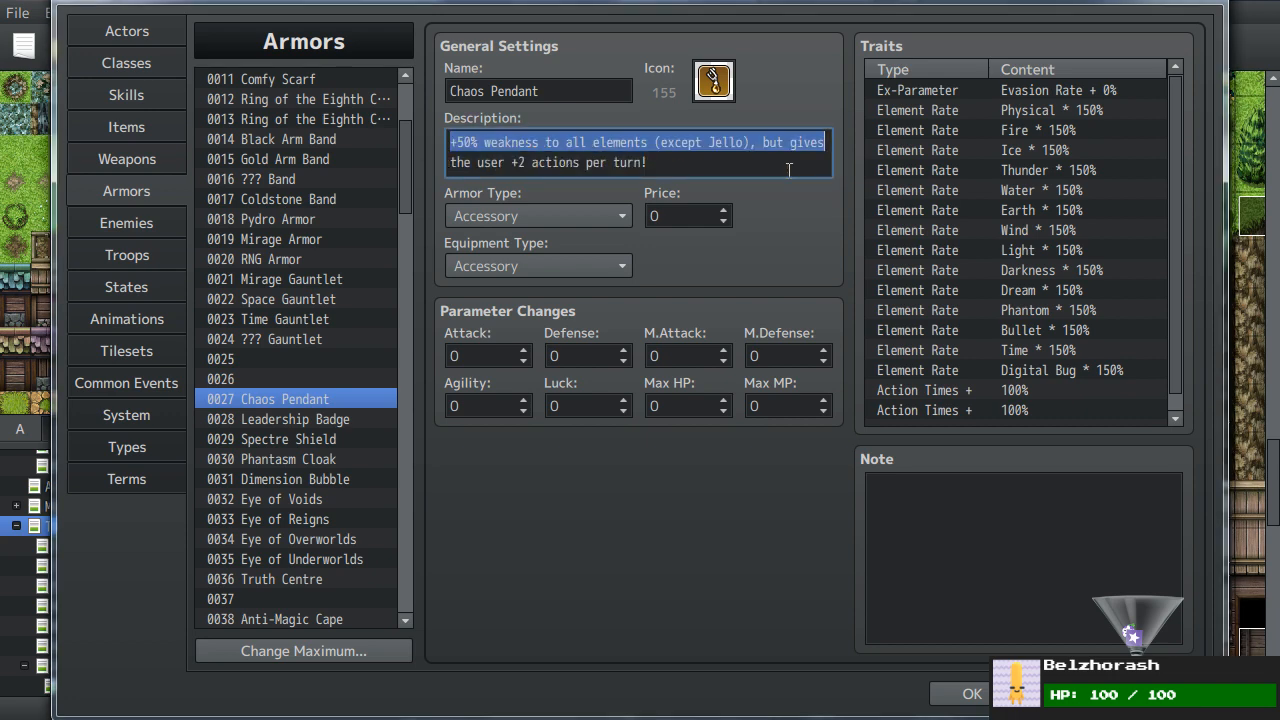
{"action": "left_click_drag", "start_coordinate": [1052, 206], "coordinate": [968, 172]}
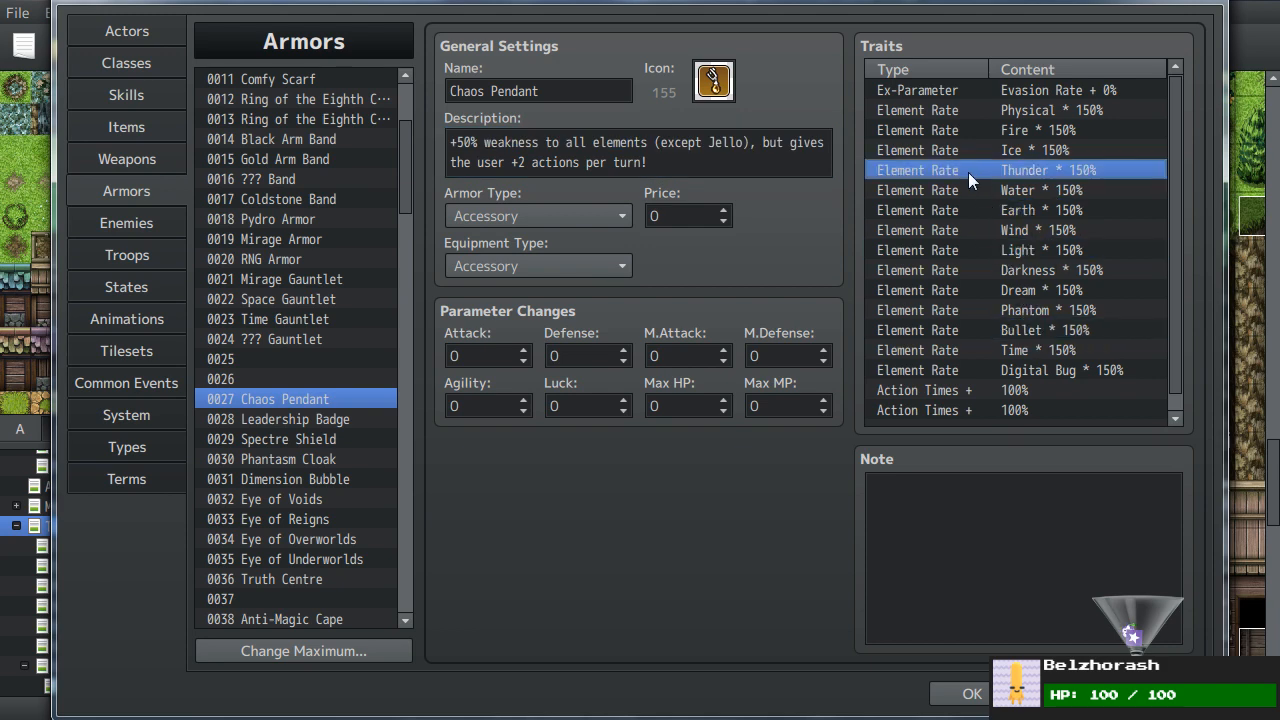
{"action": "mouse_move", "coordinate": [1031, 394]}
{"action": "left_mouse_down"}
{"action": "mouse_move", "coordinate": [1028, 406]}
{"action": "mouse_move", "coordinate": [1037, 381]}
{"action": "left_mouse_up"}
{"action": "scroll", "coordinate": [1037, 381], "scroll_direction": "up", "scroll_amount": 1}
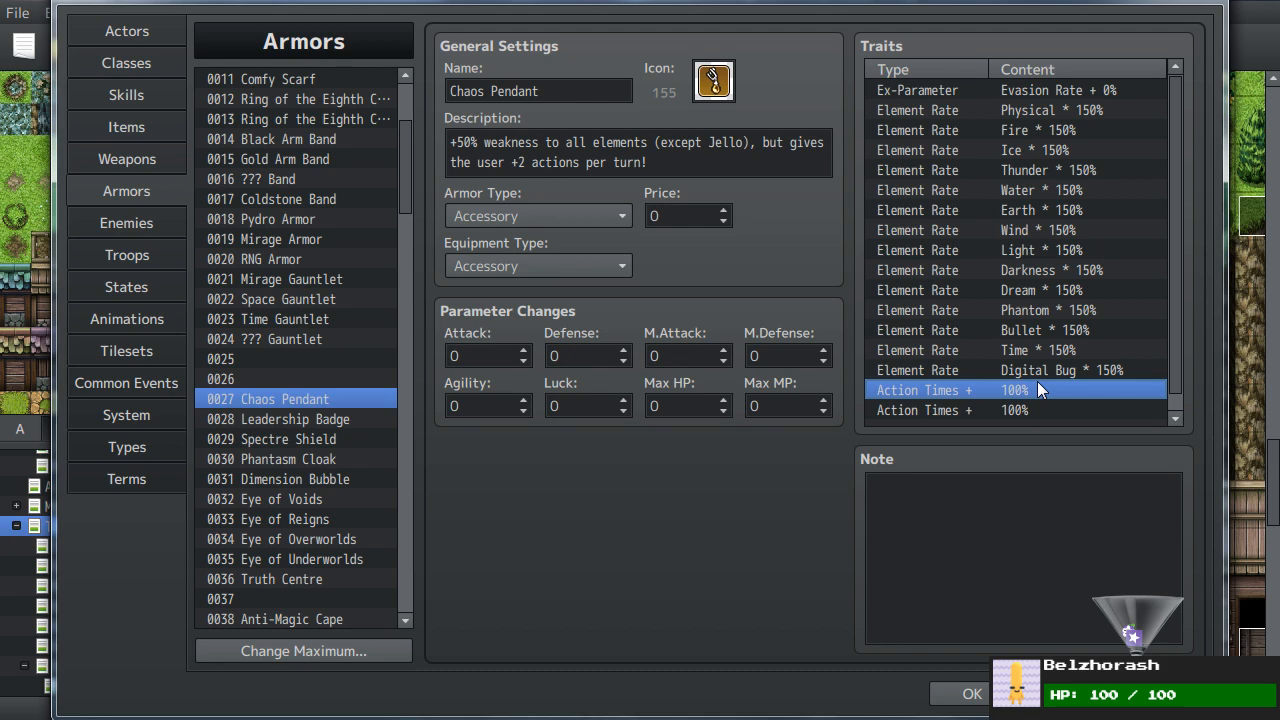
{"action": "left_click", "coordinate": [1027, 303]}
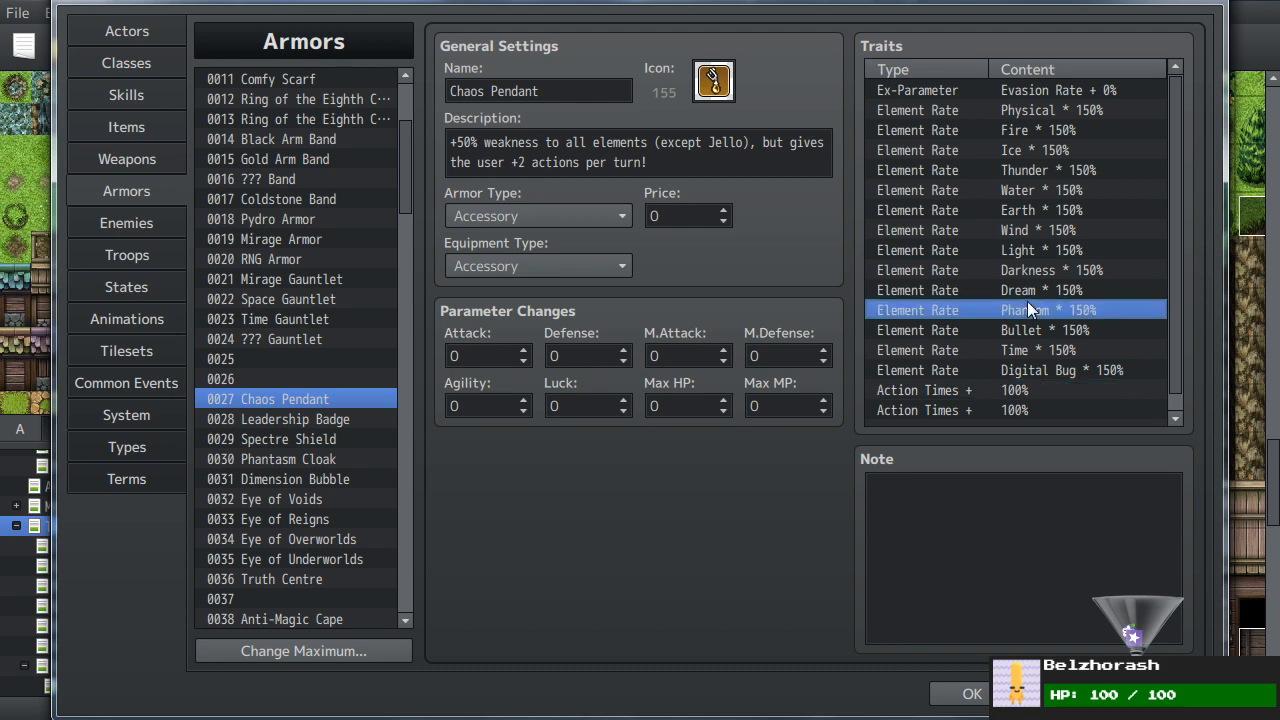
{"action": "left_click", "coordinate": [1018, 270]}
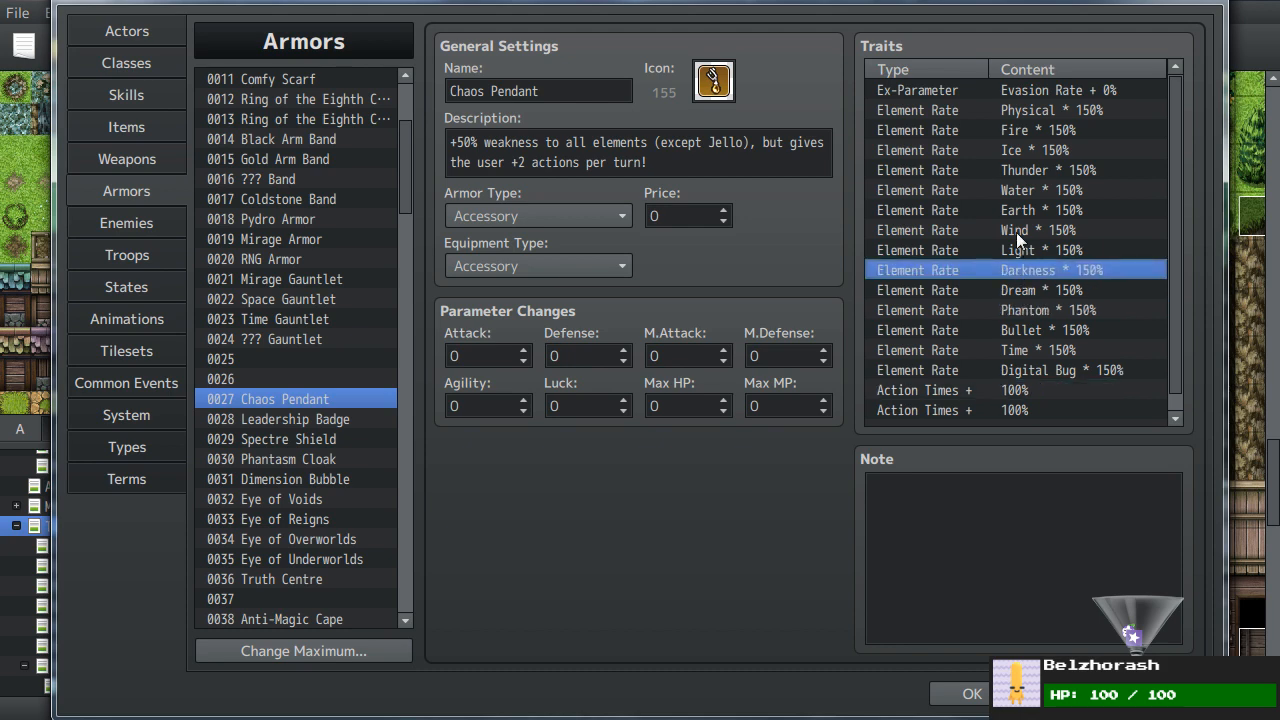
{"action": "left_click", "coordinate": [1010, 114]}
{"action": "left_click", "coordinate": [1002, 230]}
{"action": "left_click", "coordinate": [1012, 330]}
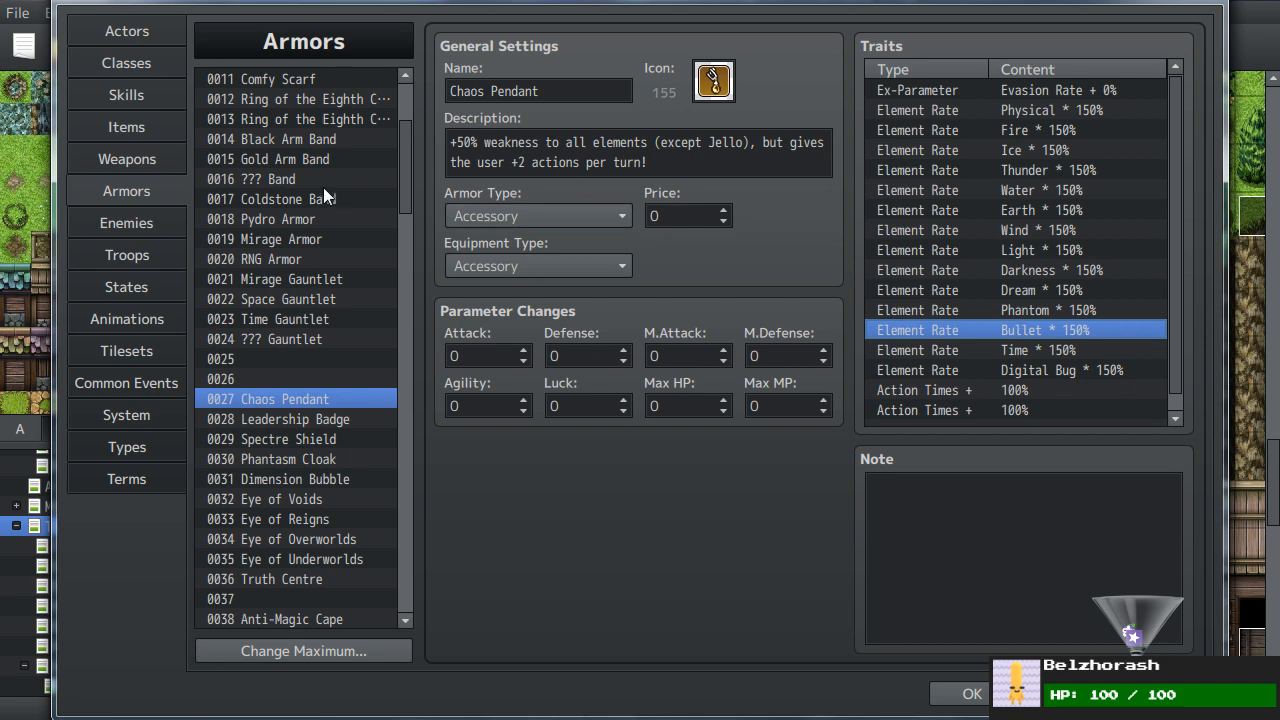
- Look through the armor list and review the Anti-Magic Cape's description, parameters and traits
{"action": "scroll", "coordinate": [323, 188], "scroll_direction": "up", "scroll_amount": 3}
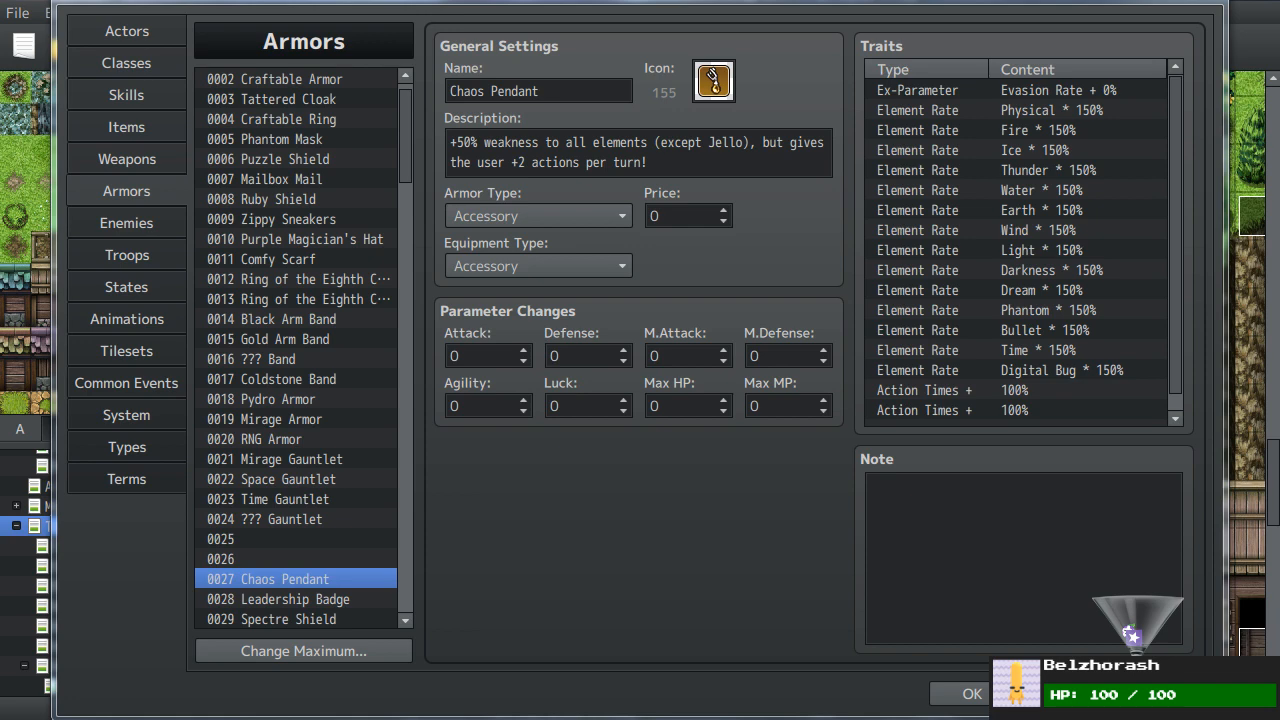
{"action": "left_click", "coordinate": [758, 536]}
{"action": "scroll", "coordinate": [1068, 305], "scroll_direction": "down", "scroll_amount": 1}
{"action": "scroll", "coordinate": [1069, 305], "scroll_direction": "up", "scroll_amount": 1}
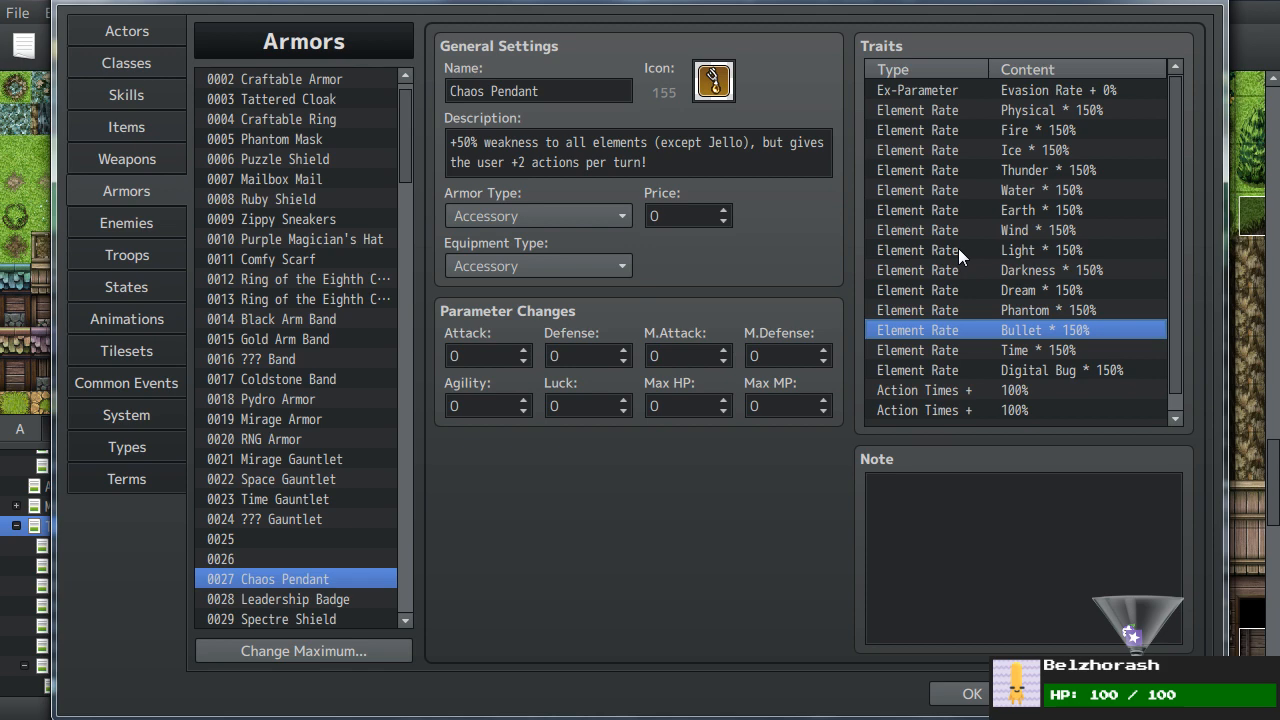
{"action": "scroll", "coordinate": [376, 318], "scroll_direction": "up", "scroll_amount": 1}
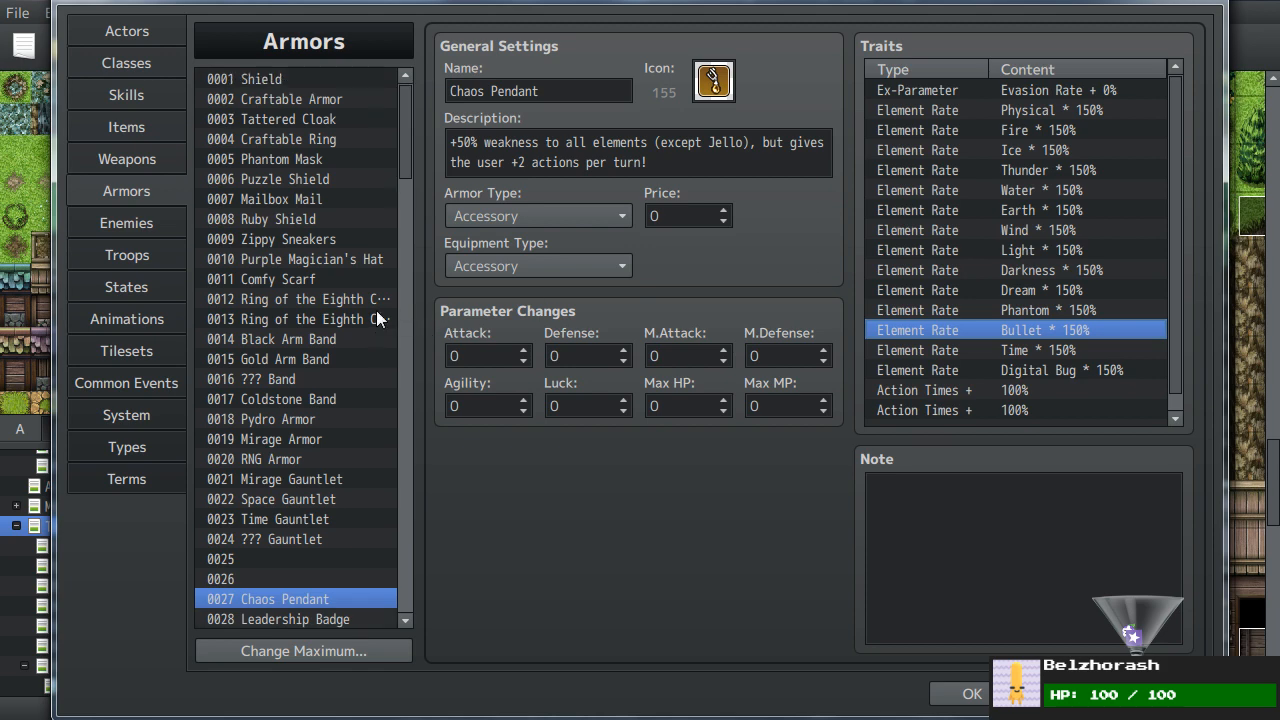
{"action": "scroll", "coordinate": [407, 156], "scroll_direction": "down", "scroll_amount": 1}
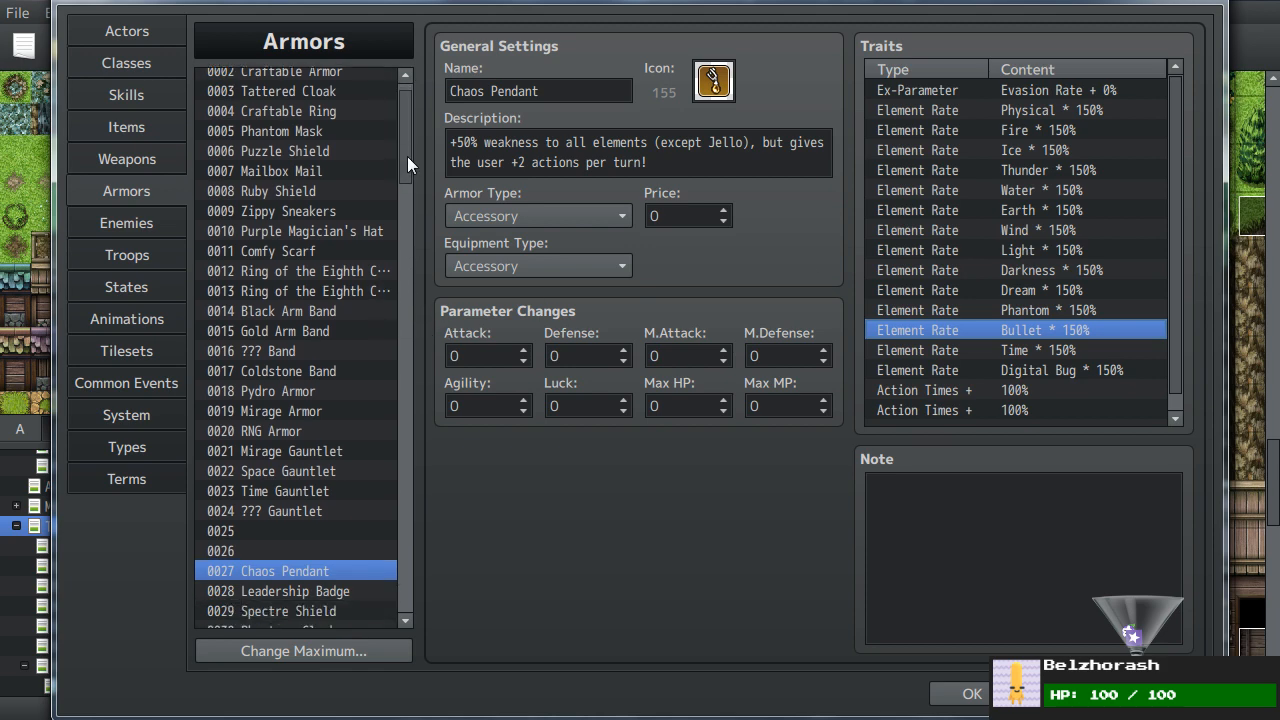
{"action": "left_click_drag", "start_coordinate": [407, 156], "coordinate": [402, 214]}
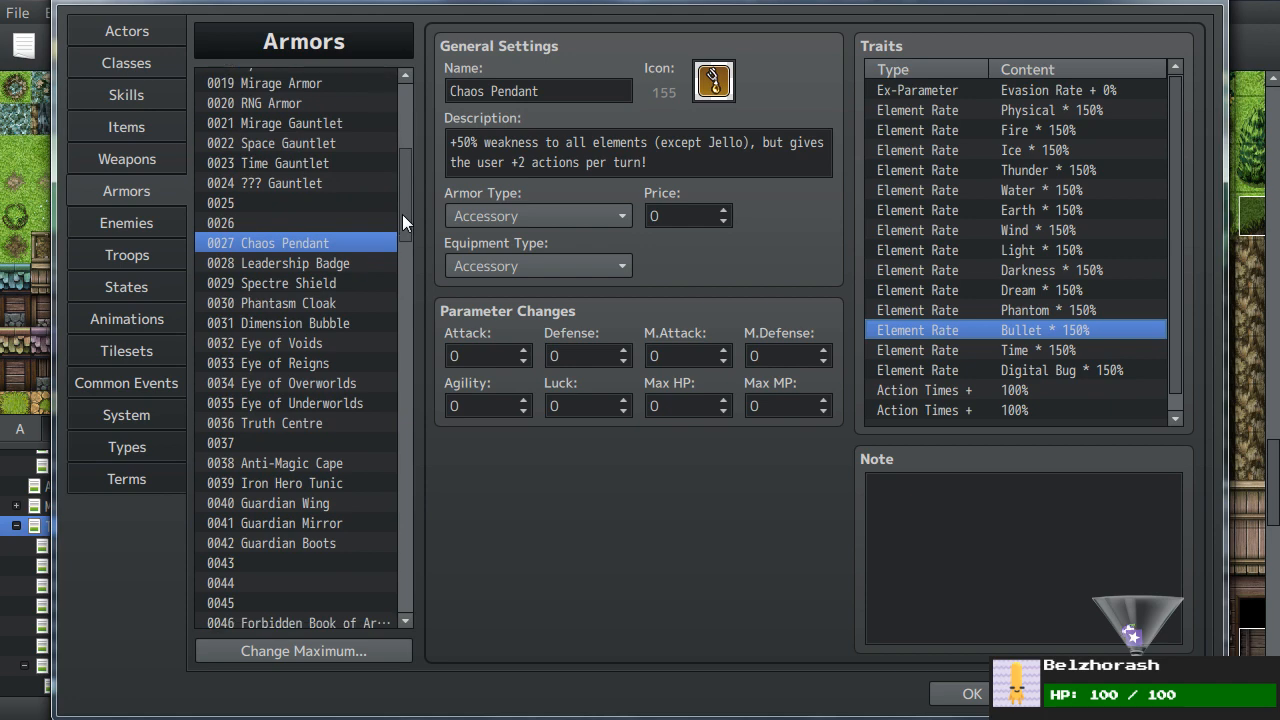
{"action": "left_click", "coordinate": [265, 464]}
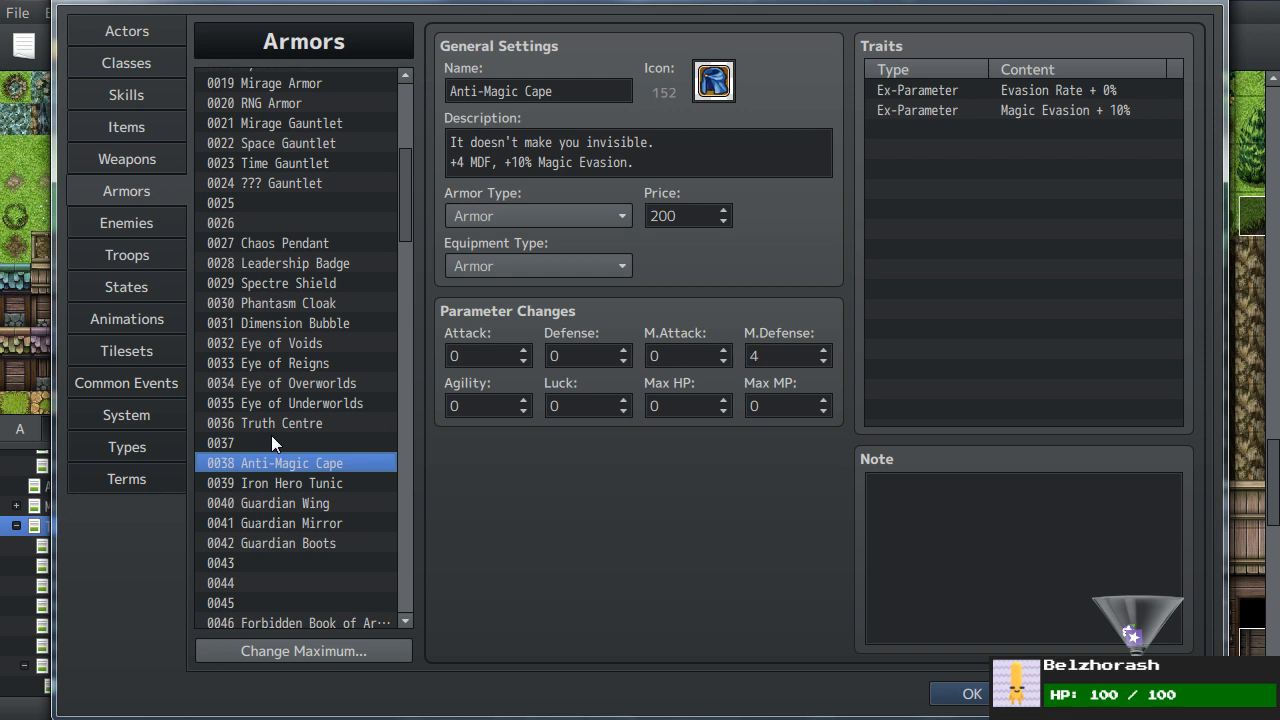
{"action": "left_click", "coordinate": [943, 322]}
{"action": "right_click", "coordinate": [951, 246]}
{"action": "left_click", "coordinate": [952, 228]}
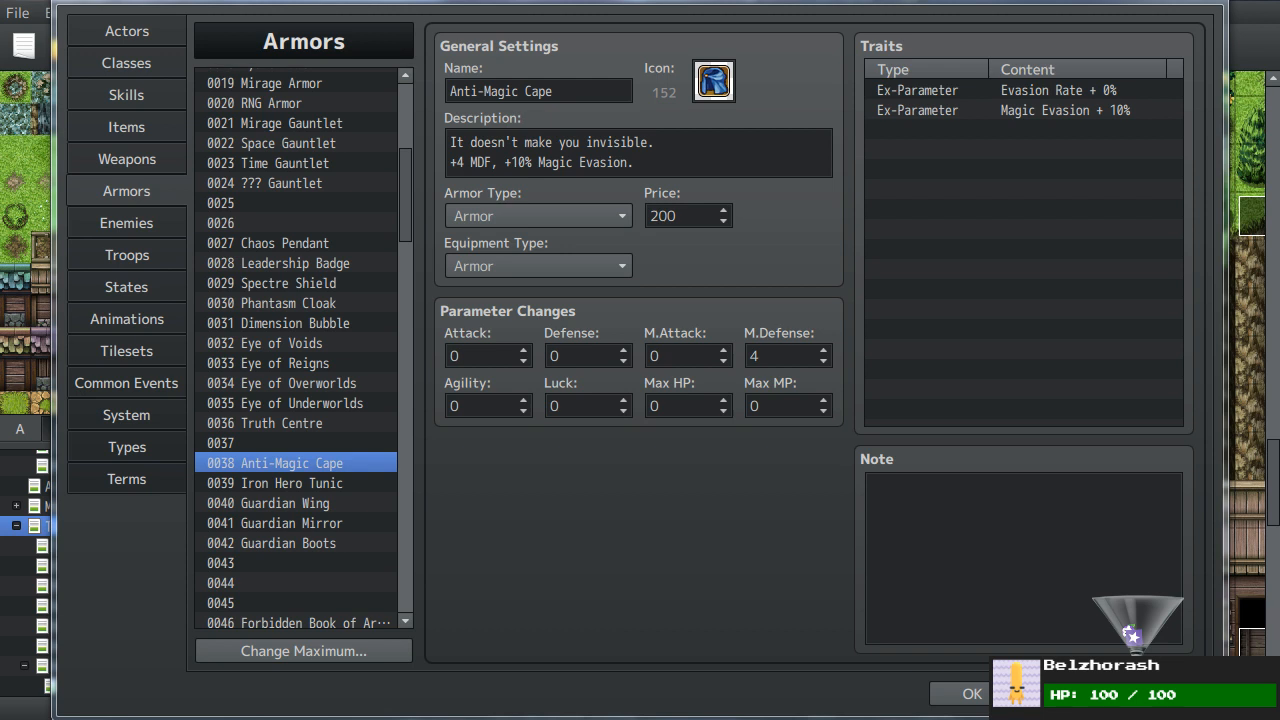
{"action": "left_click", "coordinate": [553, 597]}
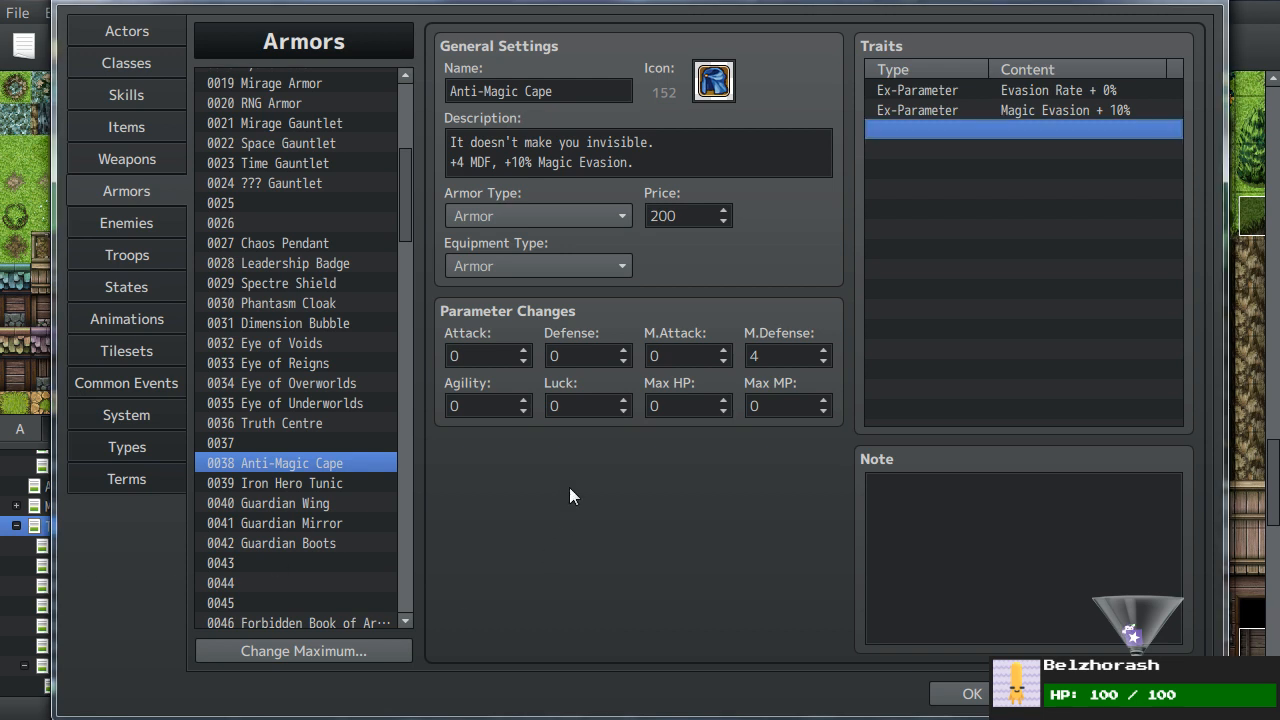
- Inspect the Iron Hero Tunic's description, parameter changes, traits and synthesis note
{"action": "left_click", "coordinate": [302, 481]}
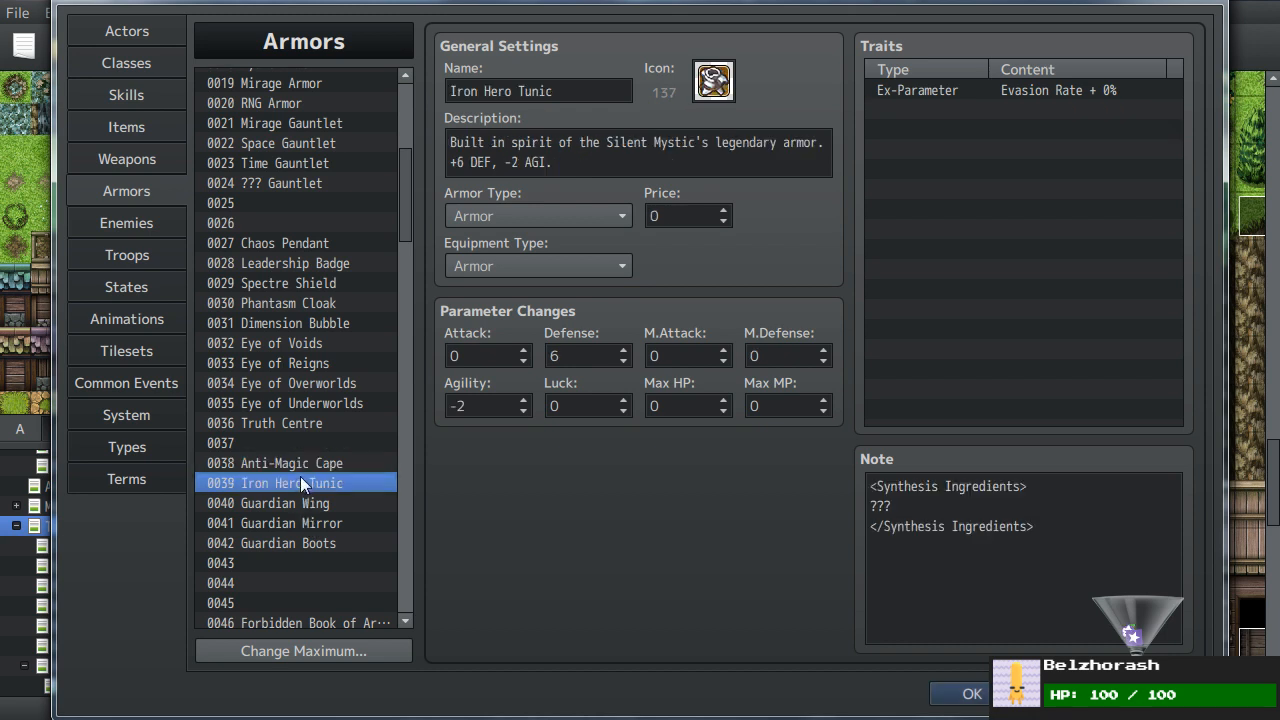
{"action": "left_click", "coordinate": [1024, 196]}
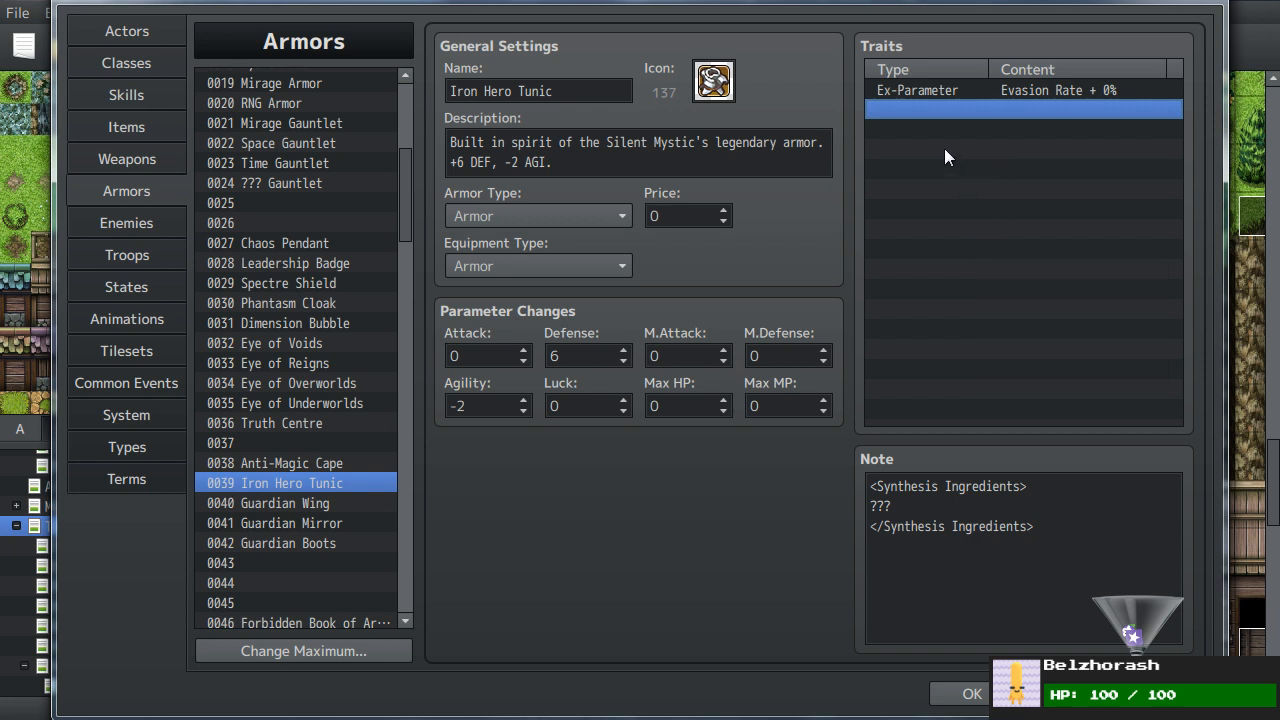
{"action": "double_click", "coordinate": [1024, 109]}
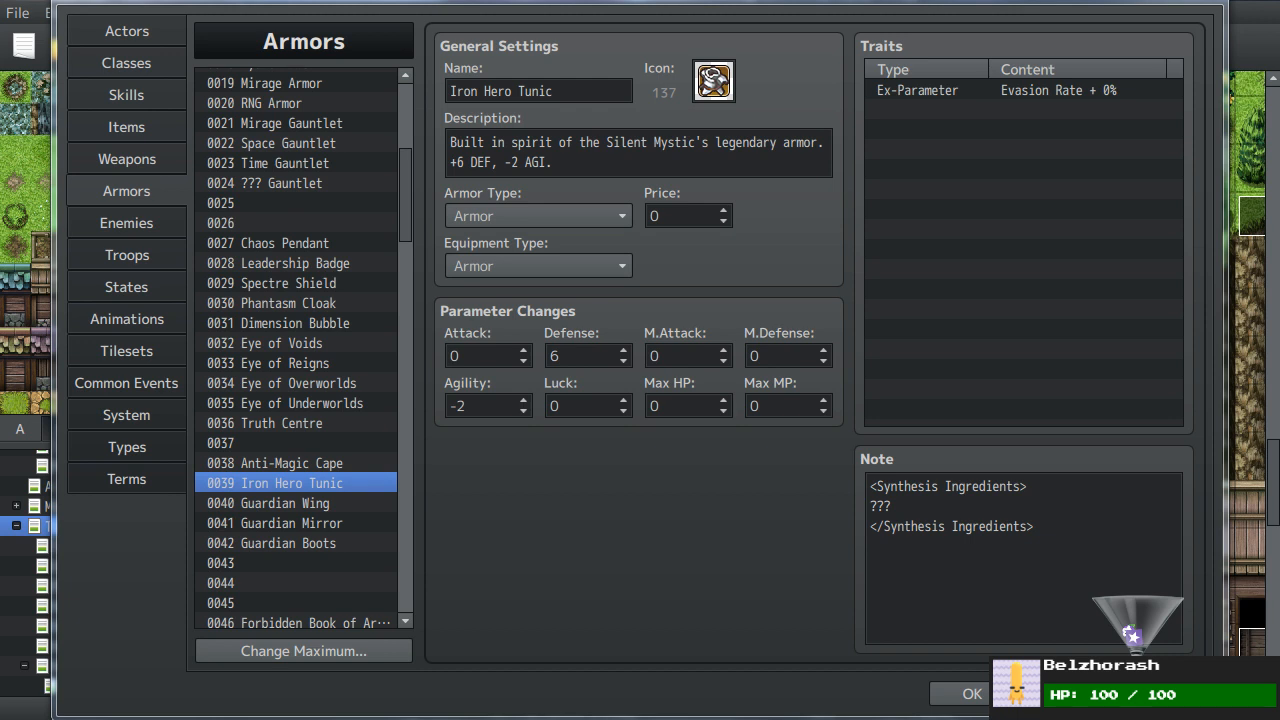
{"action": "double_click", "coordinate": [930, 110]}
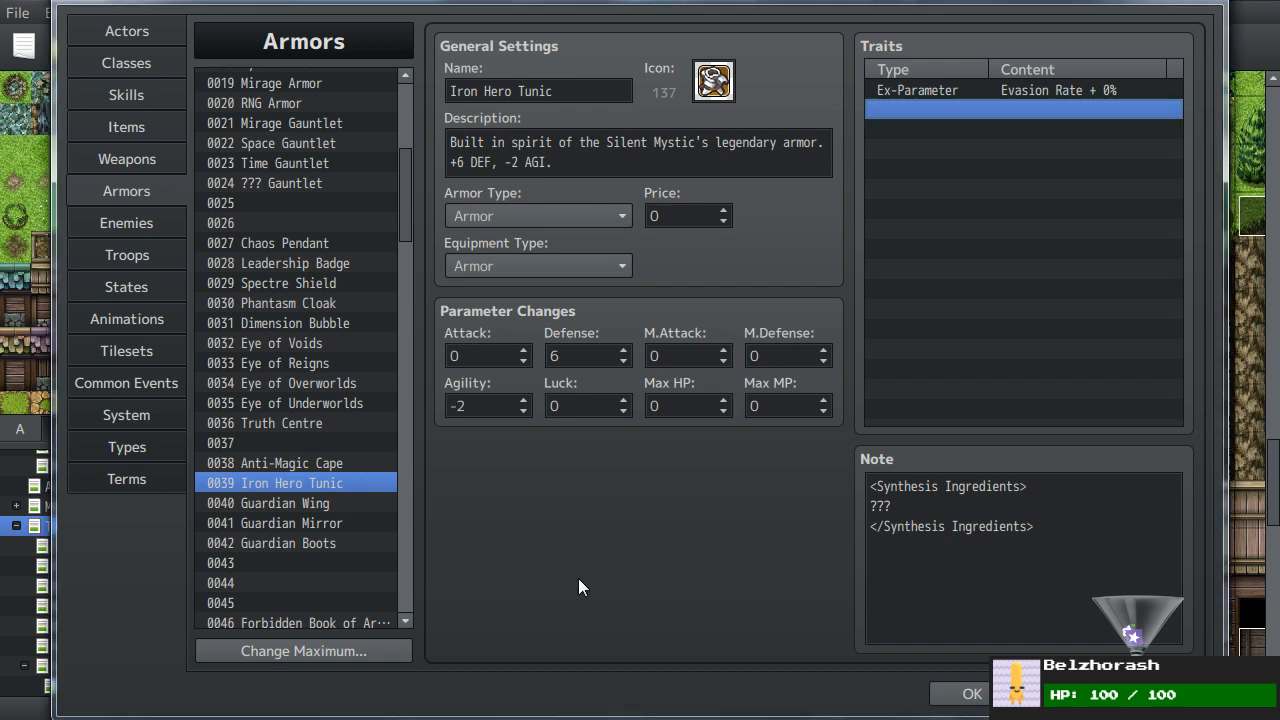
- Check the Ruby Shield's reflection trait and the Leadership Badge's description and custom parameter note
{"action": "scroll", "coordinate": [327, 303], "scroll_direction": "up", "scroll_amount": 4}
{"action": "scroll", "coordinate": [327, 303], "scroll_direction": "up", "scroll_amount": 3}
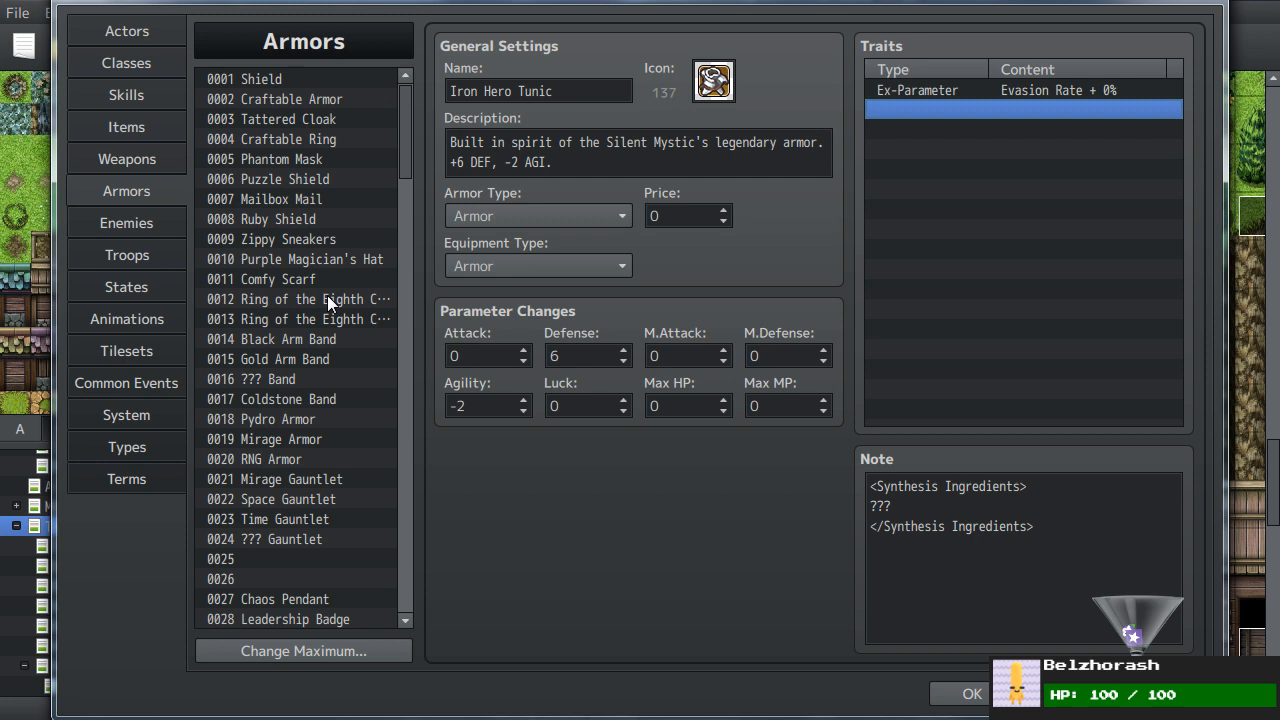
{"action": "left_click", "coordinate": [325, 219]}
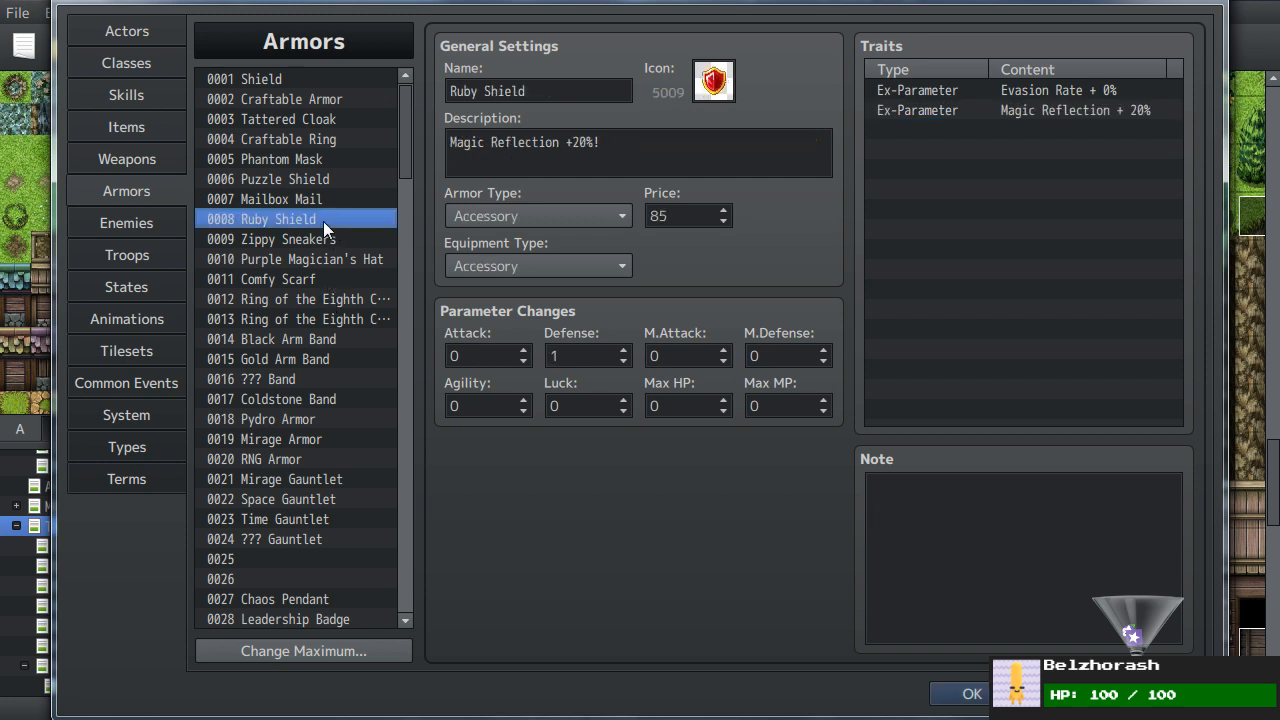
{"action": "scroll", "coordinate": [323, 221], "scroll_direction": "down", "scroll_amount": 2}
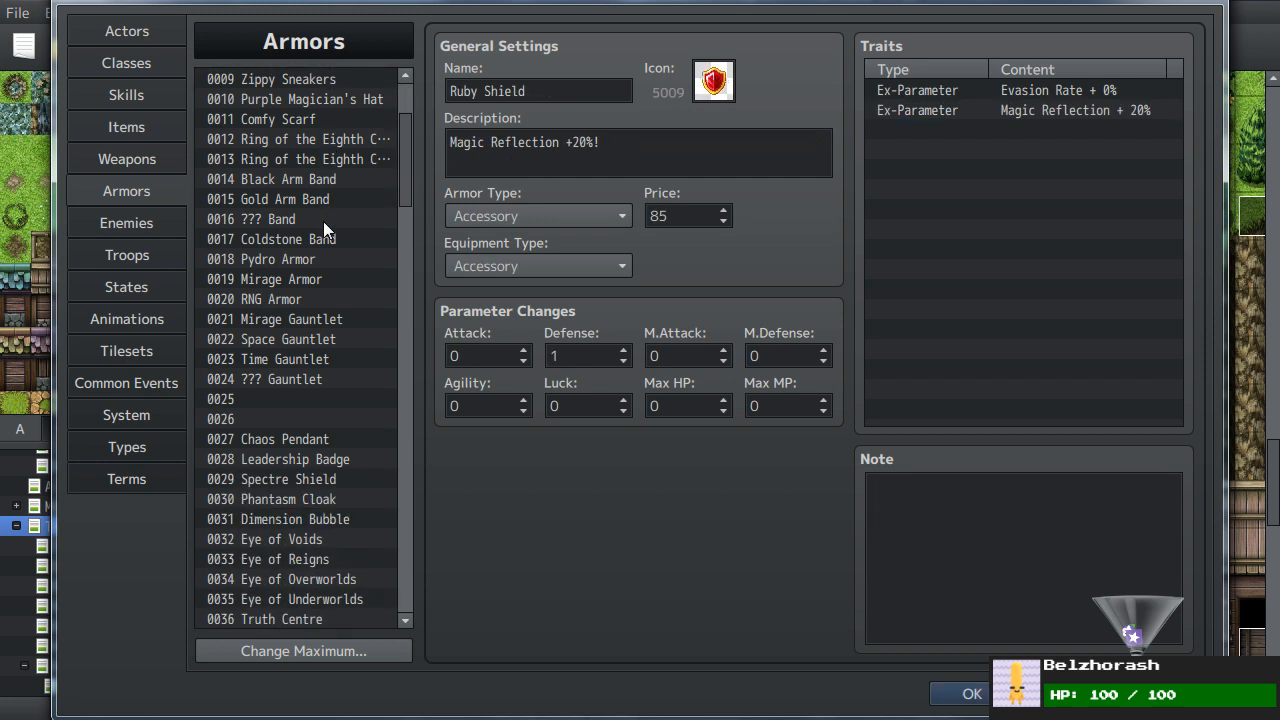
{"action": "scroll", "coordinate": [323, 221], "scroll_direction": "down", "scroll_amount": 2}
{"action": "left_click", "coordinate": [307, 379]}
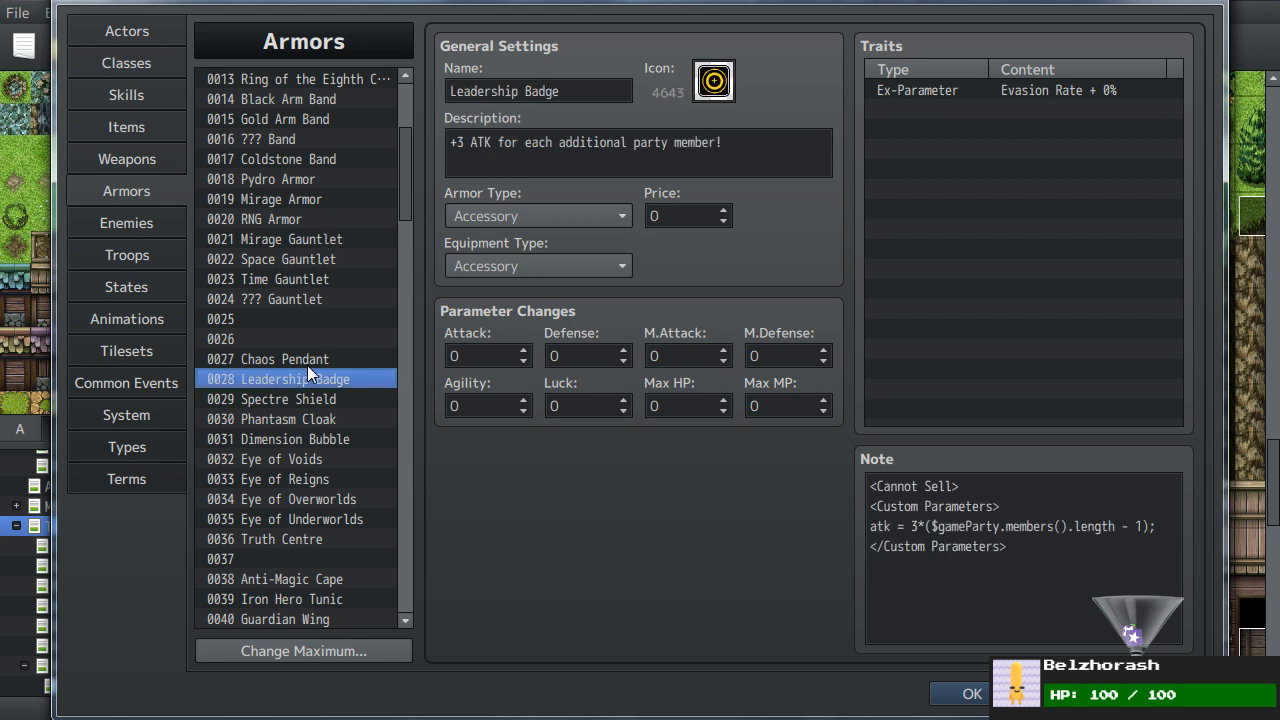
- Examine the Spectre Shield's note tags and the Phantasm Cloak's description and traits
{"action": "left_click", "coordinate": [246, 400]}
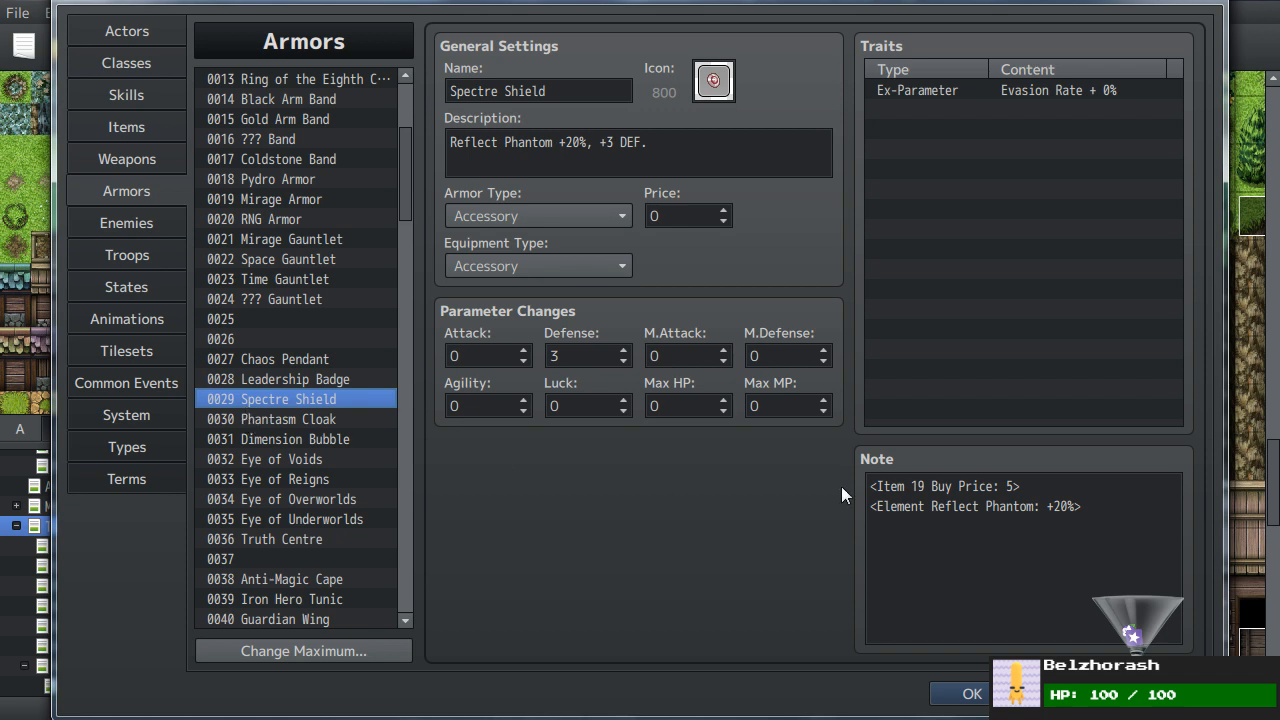
{"action": "left_click", "coordinate": [1021, 486]}
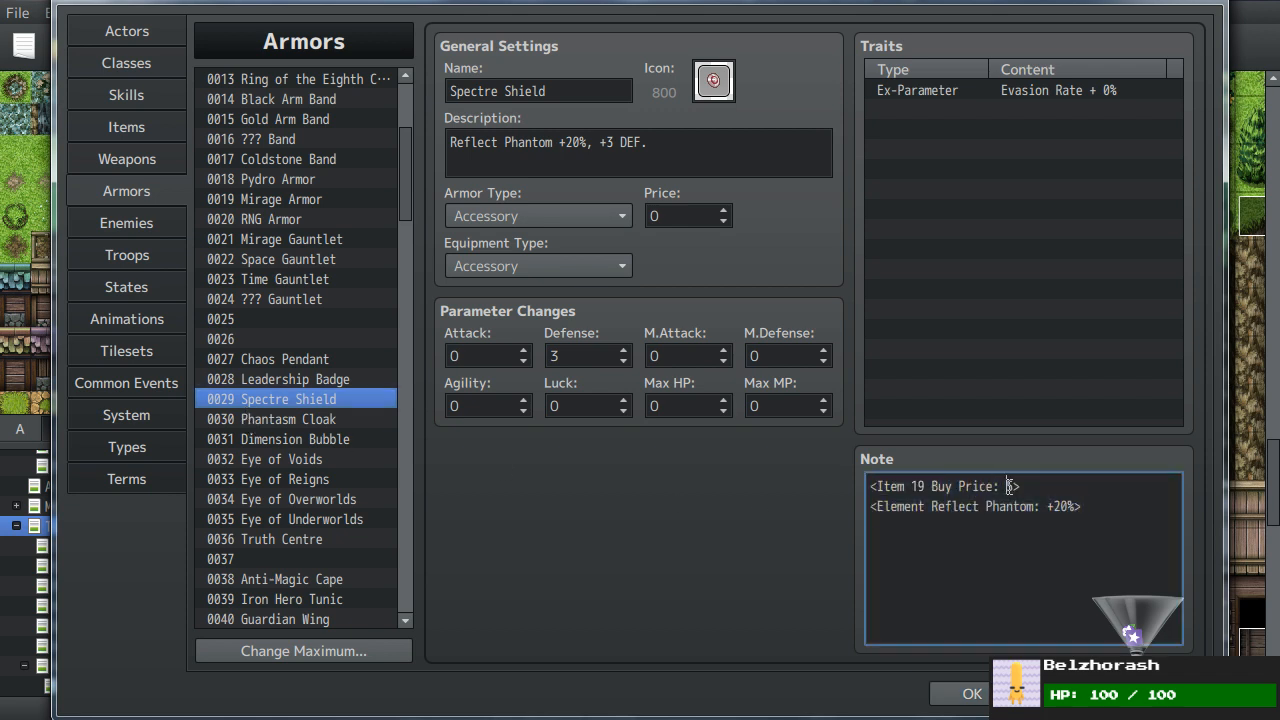
{"action": "left_click", "coordinate": [243, 425]}
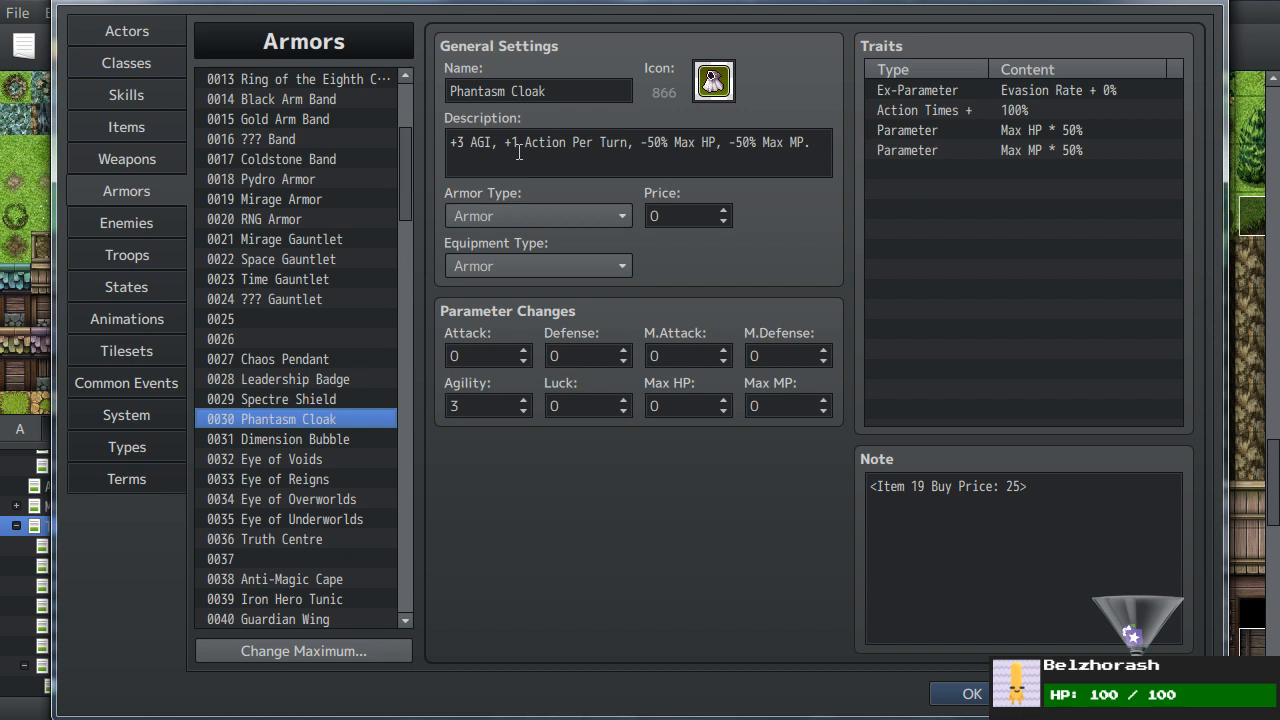
{"action": "left_click_drag", "start_coordinate": [641, 142], "coordinate": [851, 146]}
{"action": "left_click", "coordinate": [969, 327]}
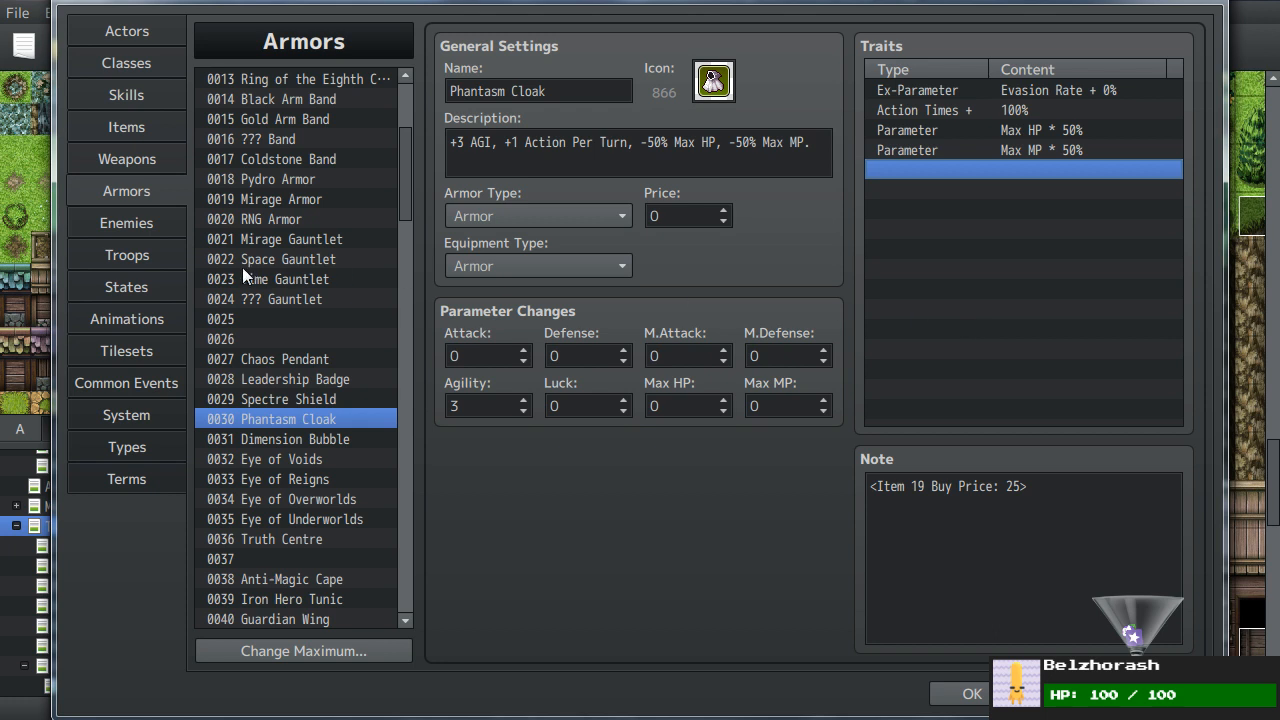
- Review the traits of the RNG Armor, the Mirage Gauntlet and the Space Gauntlet
{"action": "left_click", "coordinate": [271, 218]}
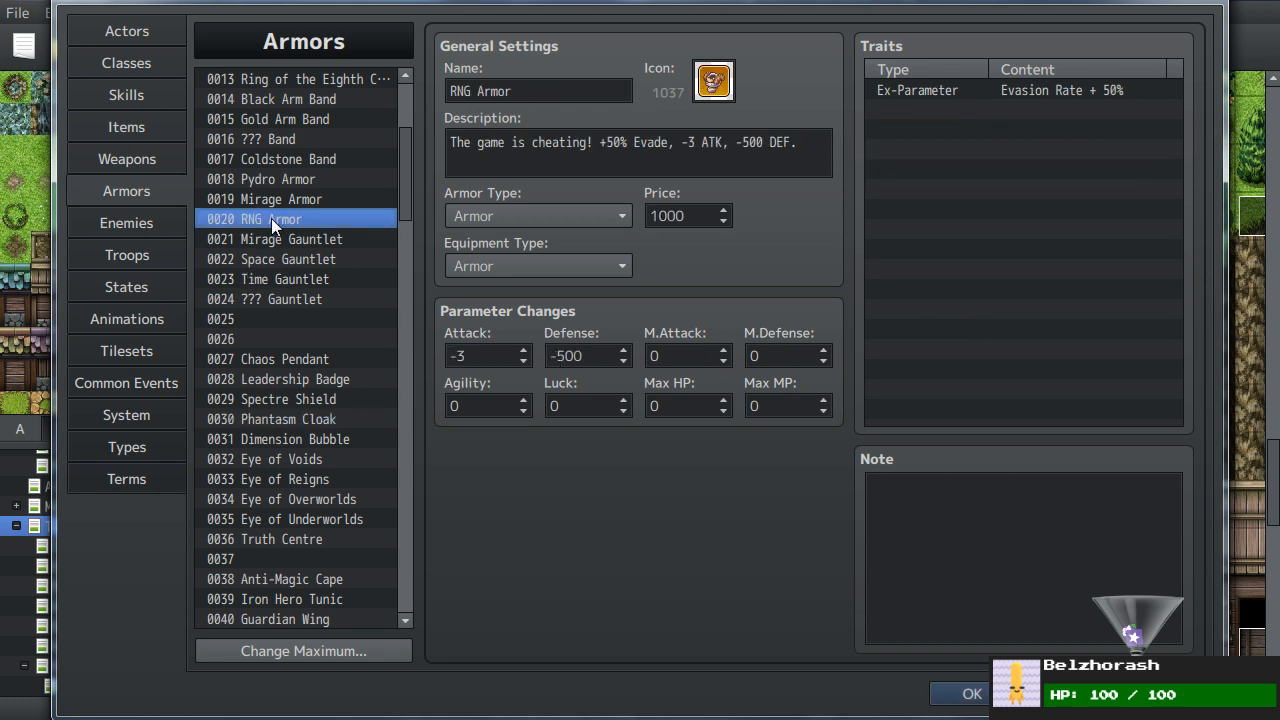
{"action": "left_click", "coordinate": [271, 230]}
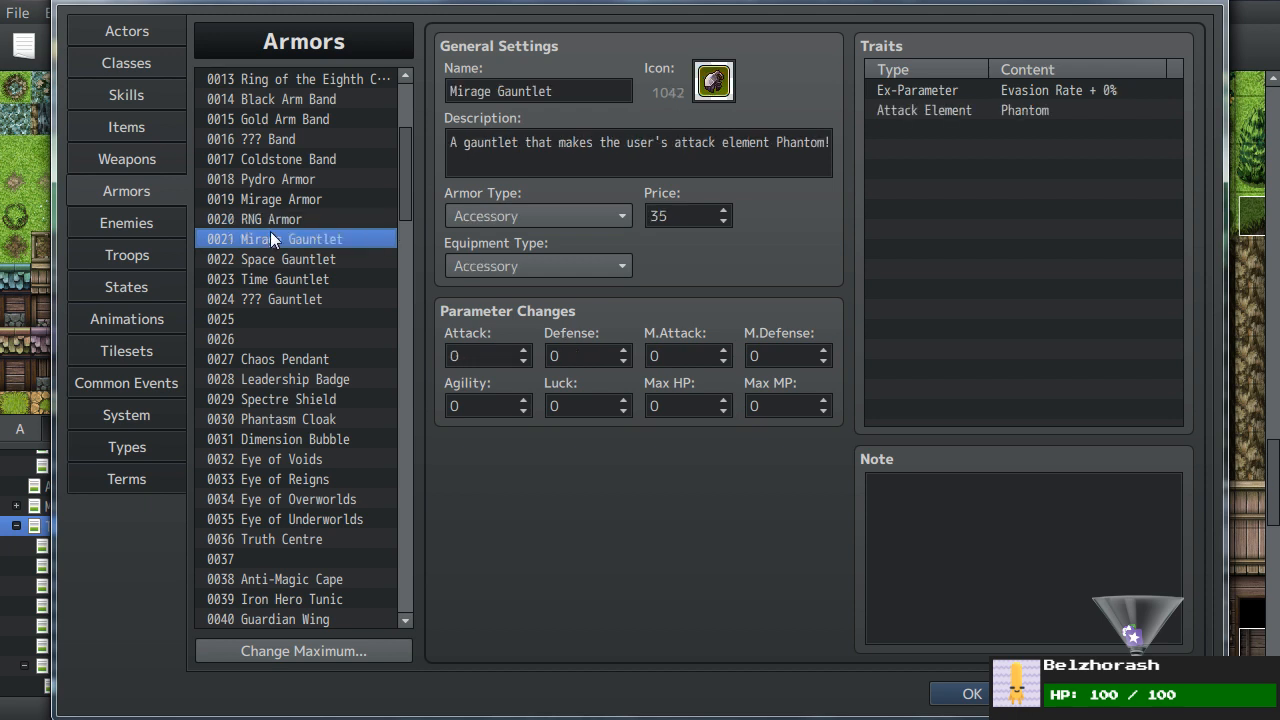
{"action": "left_click", "coordinate": [271, 257]}
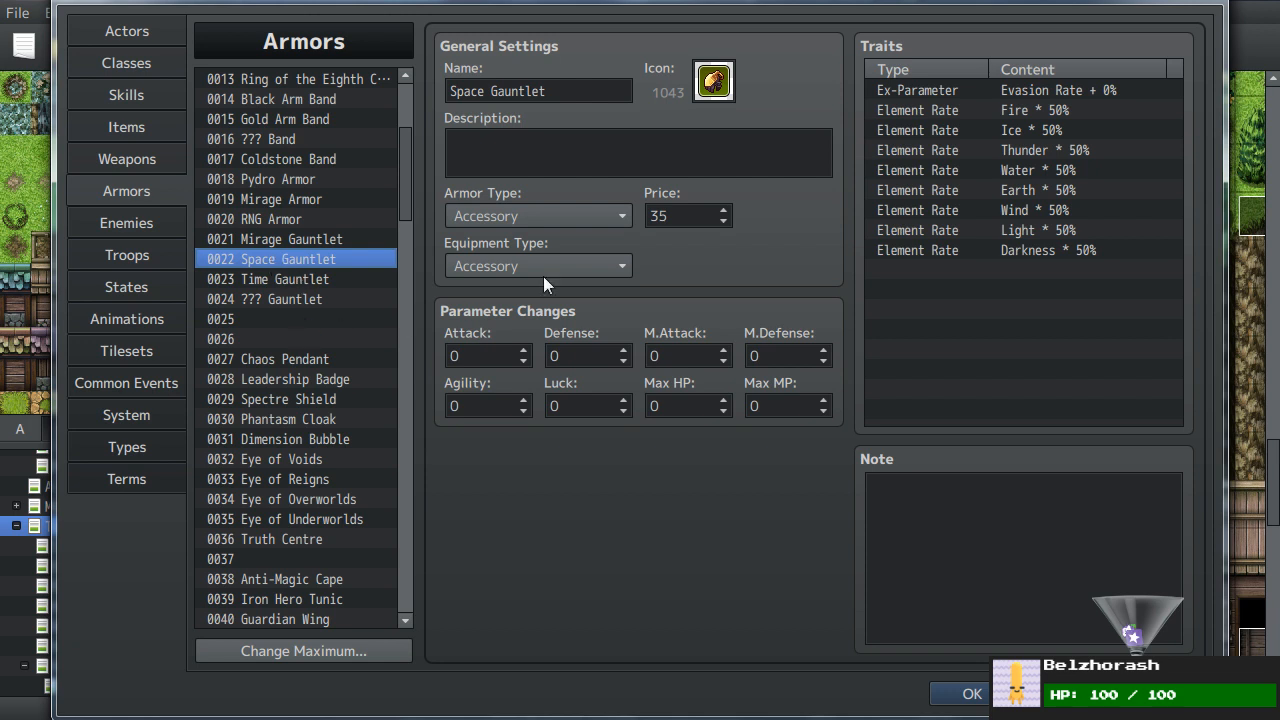
{"action": "left_click", "coordinate": [1083, 243]}
{"action": "left_click", "coordinate": [1073, 233]}
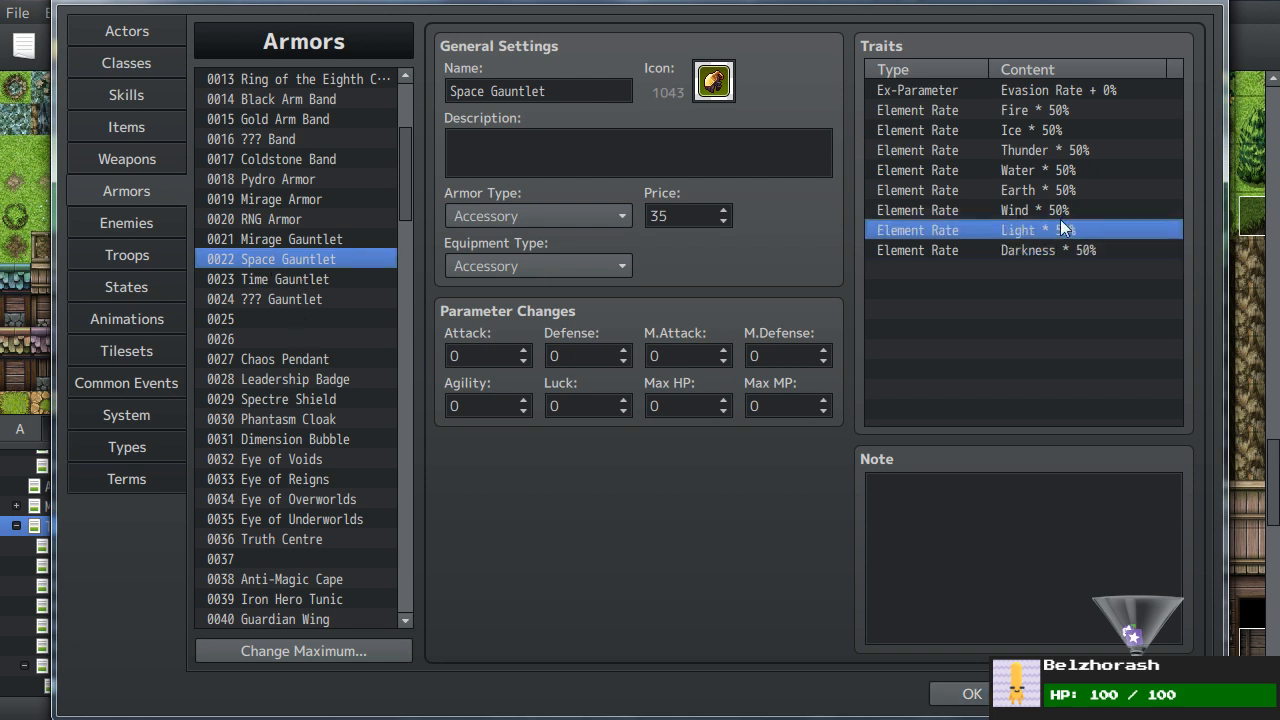
- Examine the Space Gauntlet's element rate traits and the Time Gauntlet's attack times trait
{"action": "left_click", "coordinate": [1053, 212]}
{"action": "left_click", "coordinate": [1051, 188]}
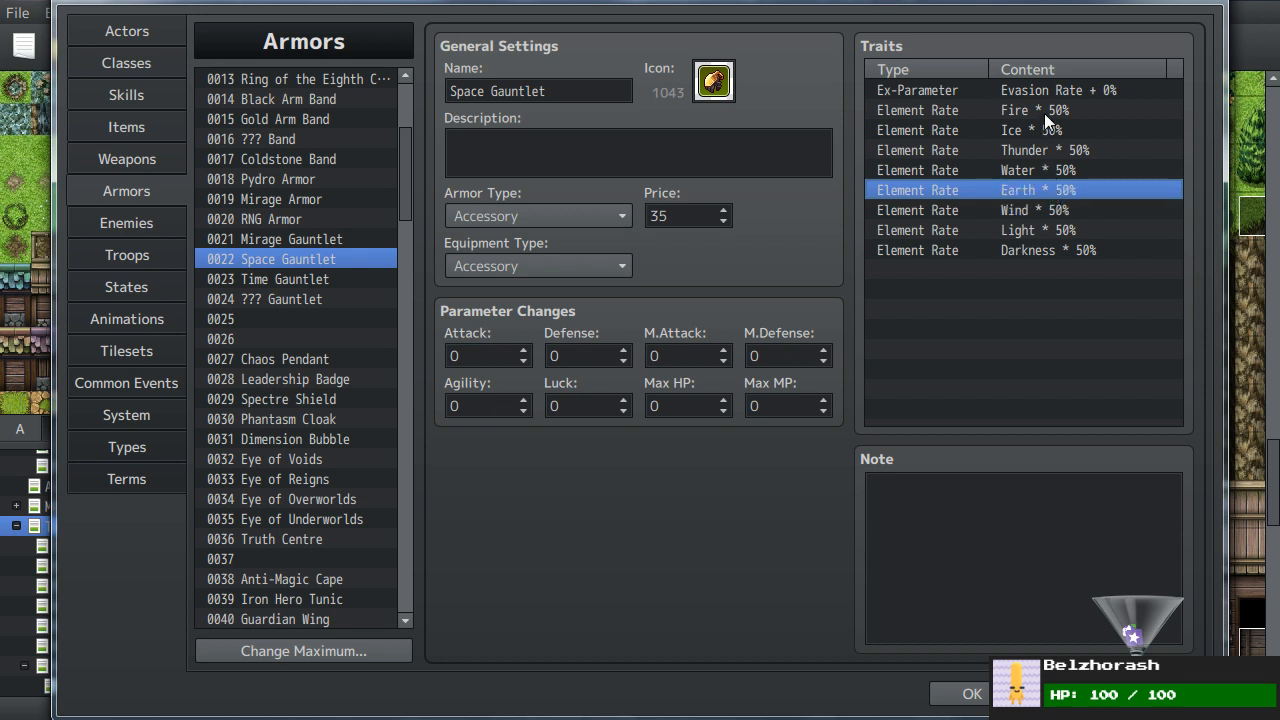
{"action": "left_click", "coordinate": [1044, 112]}
{"action": "left_click", "coordinate": [1053, 170]}
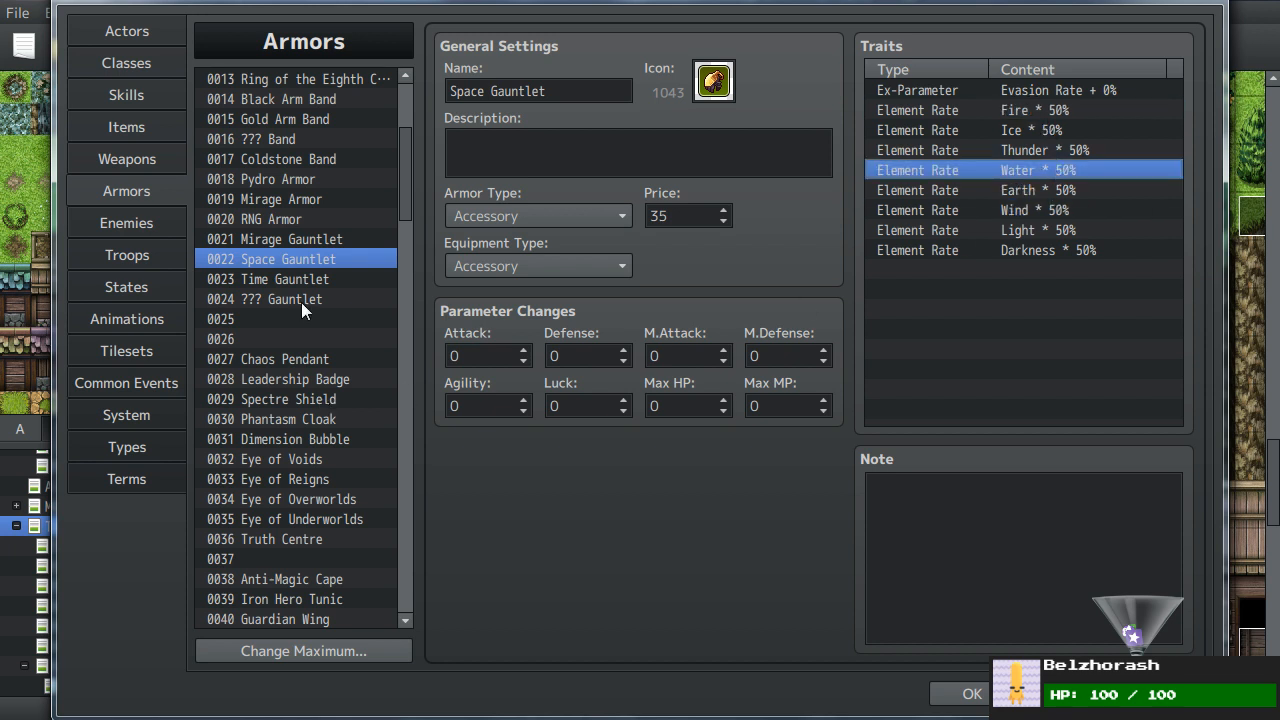
{"action": "left_click", "coordinate": [265, 280]}
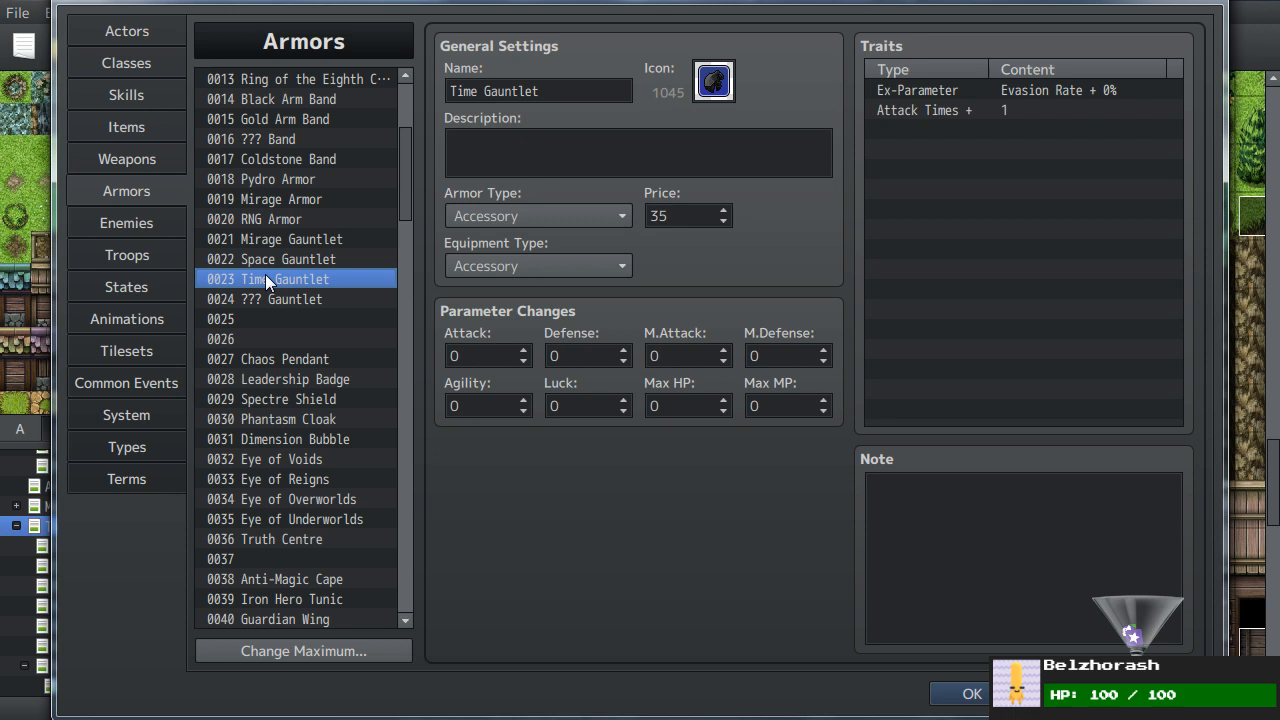
{"action": "scroll", "coordinate": [265, 285], "scroll_direction": "down", "scroll_amount": 1}
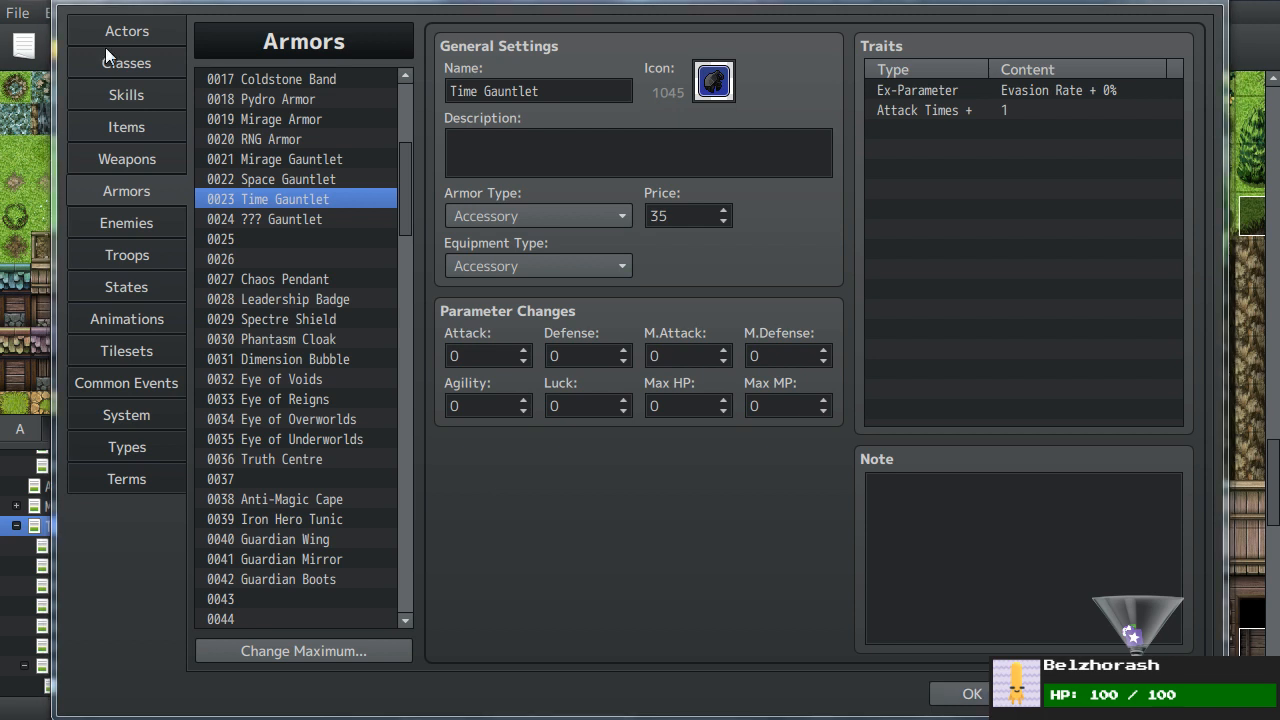
- Inspect the Twin Jokoto Hozumis weapon's description, parameter changes and traits, and close the database
{"action": "left_click", "coordinate": [110, 158]}
{"action": "scroll", "coordinate": [281, 311], "scroll_direction": "down", "scroll_amount": 8}
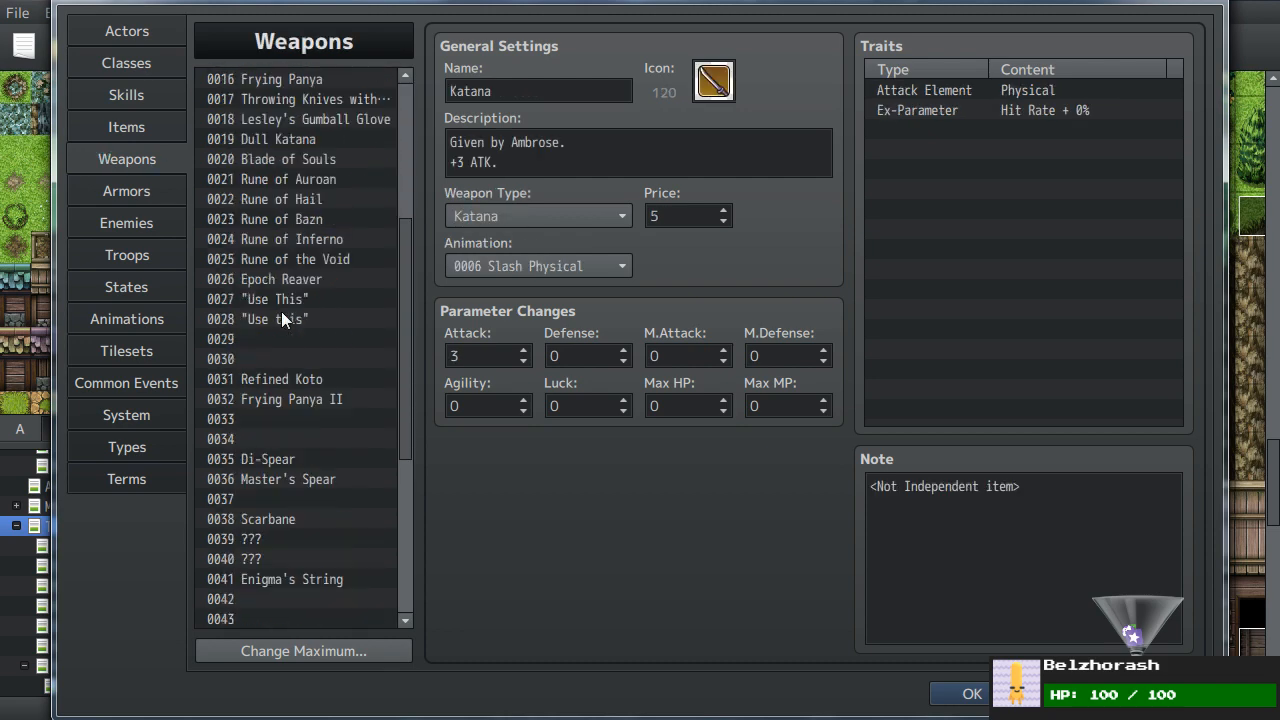
{"action": "scroll", "coordinate": [282, 312], "scroll_direction": "down", "scroll_amount": 1}
{"action": "left_click", "coordinate": [271, 460]}
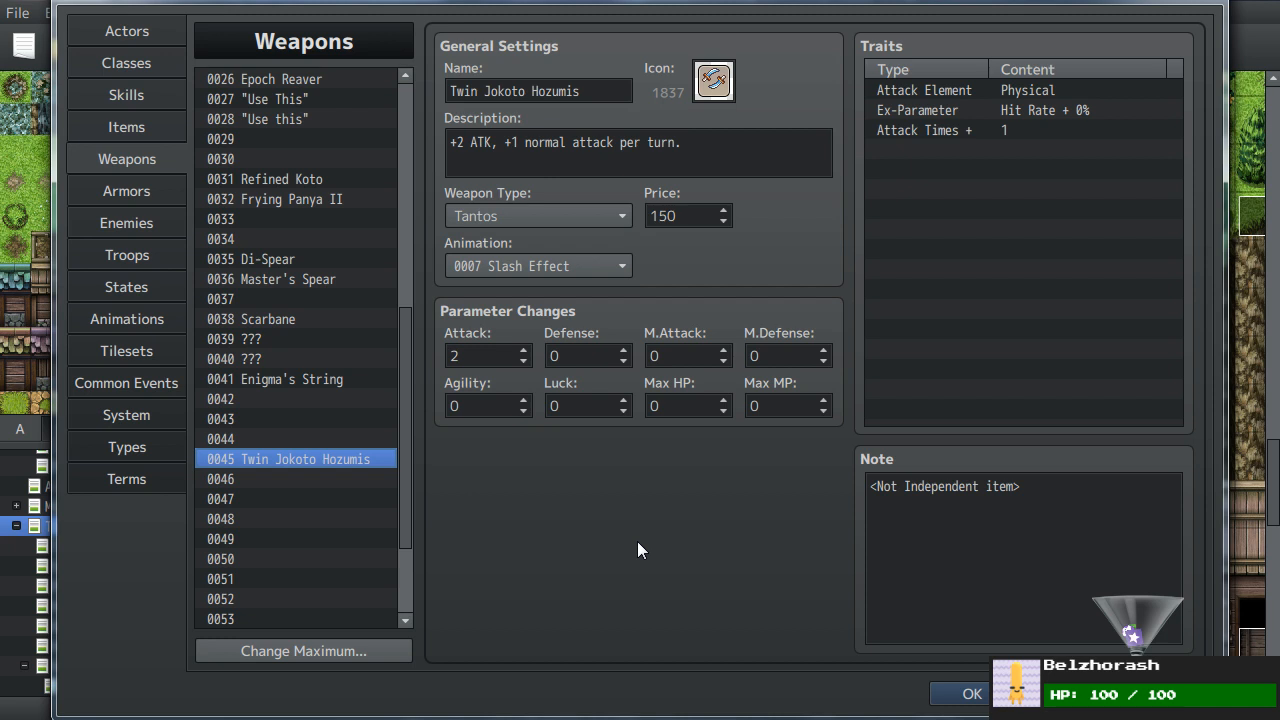
{"action": "left_click", "coordinate": [1070, 350]}
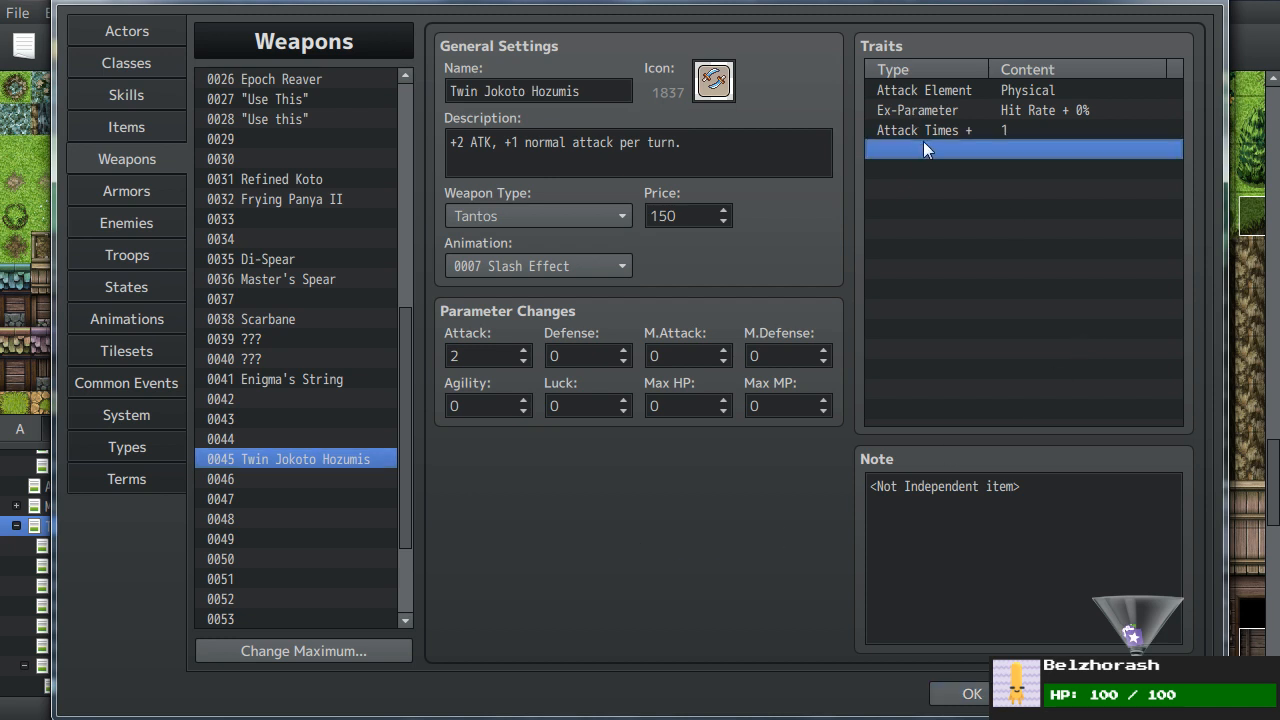
{"action": "left_click", "coordinate": [938, 136]}
{"action": "left_click", "coordinate": [940, 177]}
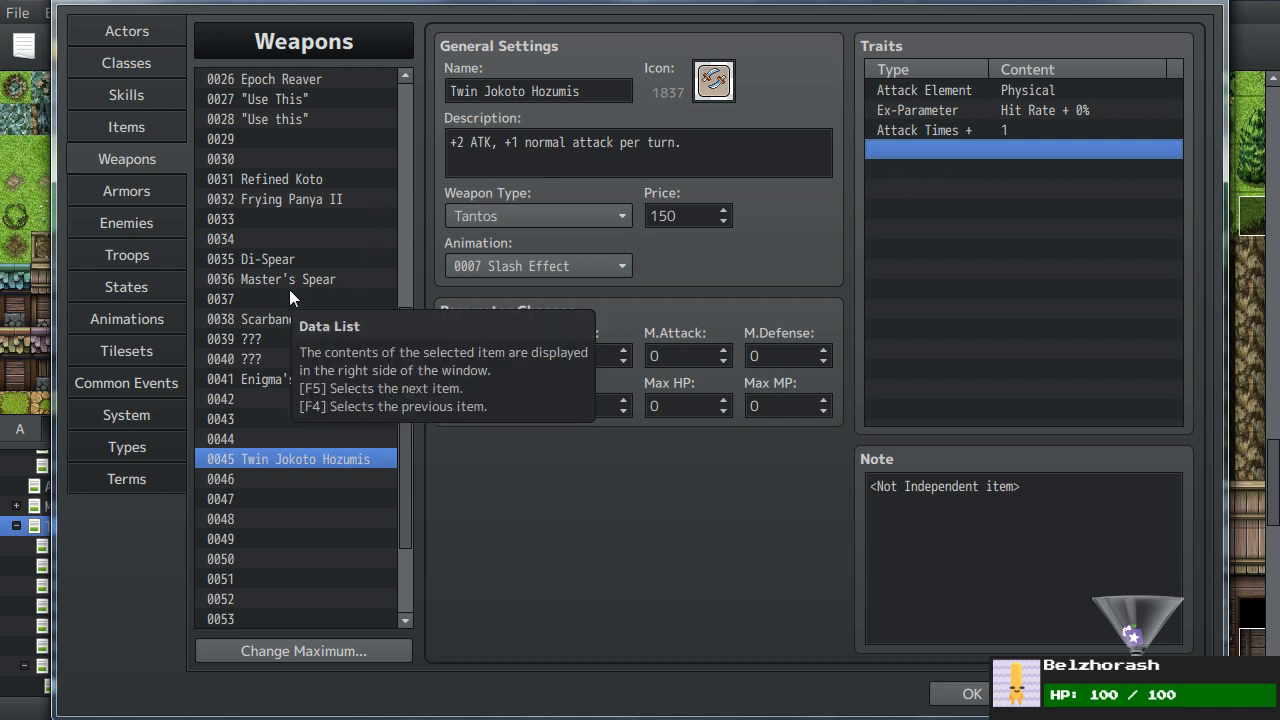
{"action": "scroll", "coordinate": [289, 289], "scroll_direction": "up", "scroll_amount": 6}
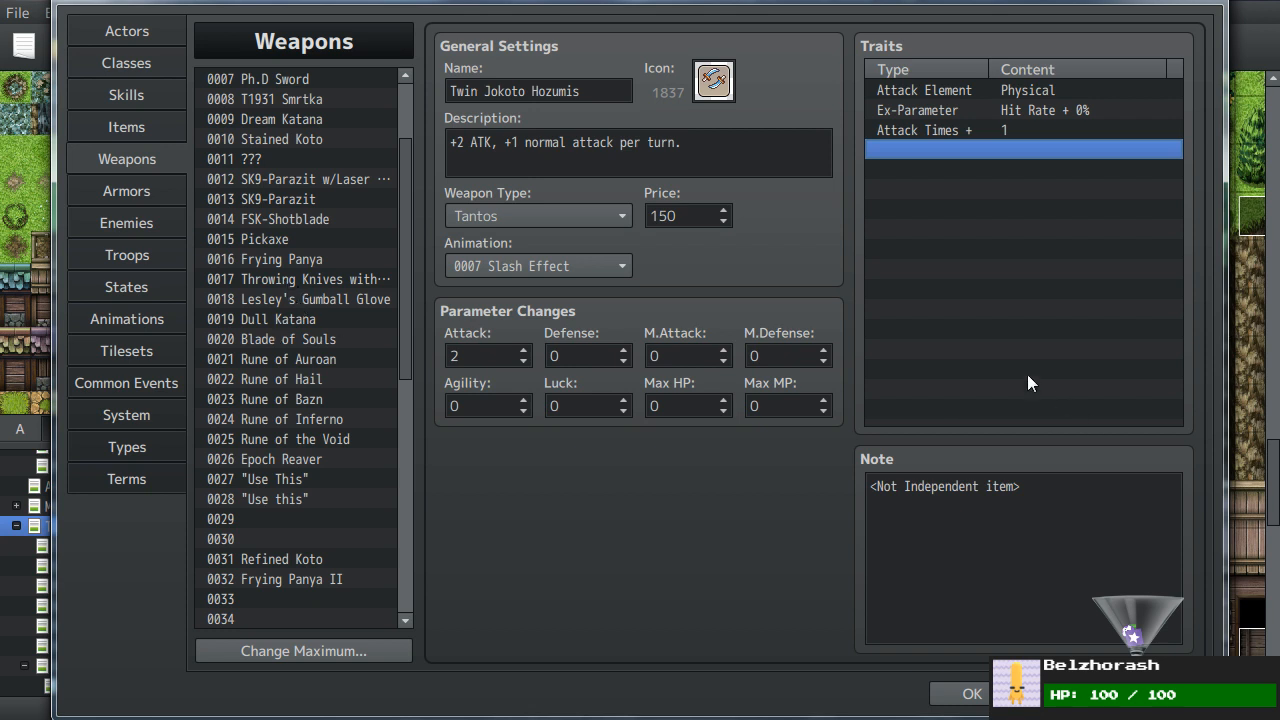
{"action": "double_click", "coordinate": [1056, 254]}
{"action": "left_click", "coordinate": [1173, 55]}
{"action": "left_click", "coordinate": [966, 691]}
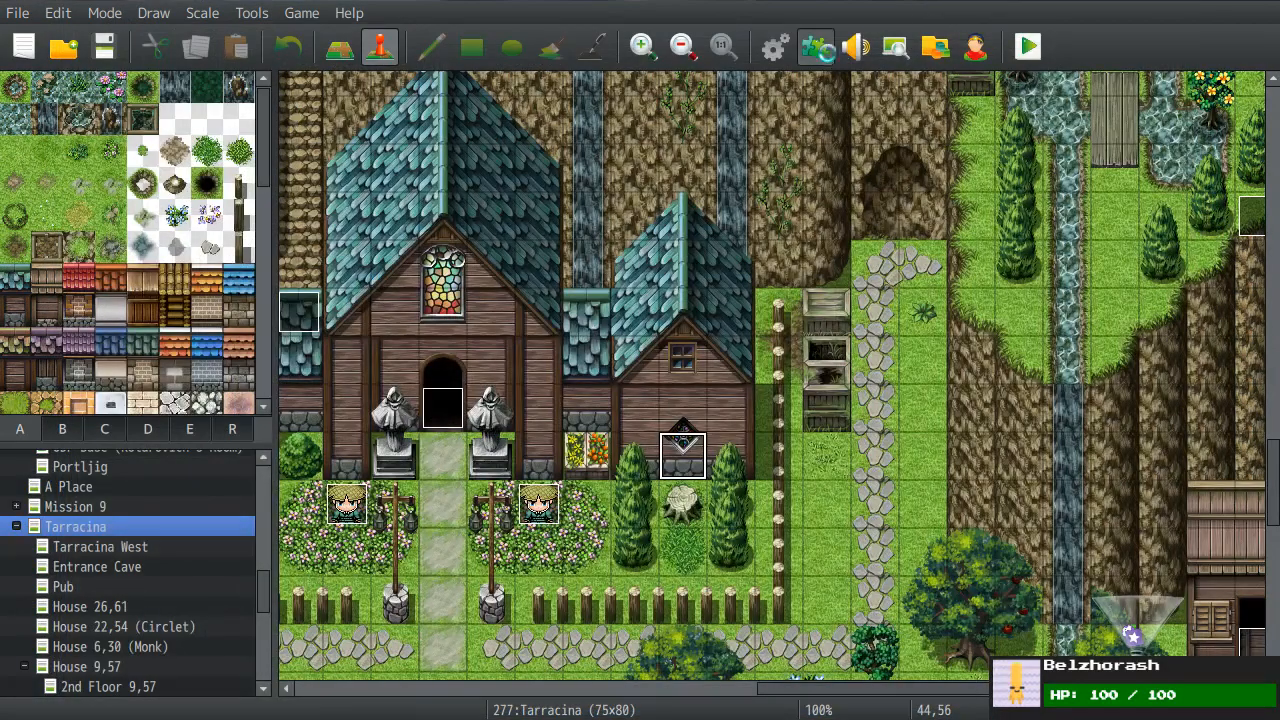
- Read the YEP_TargetCore plugin's help on targeting notetags, custom target text and custom target eval, and close the plugin manager
{"action": "left_click", "coordinate": [826, 50]}
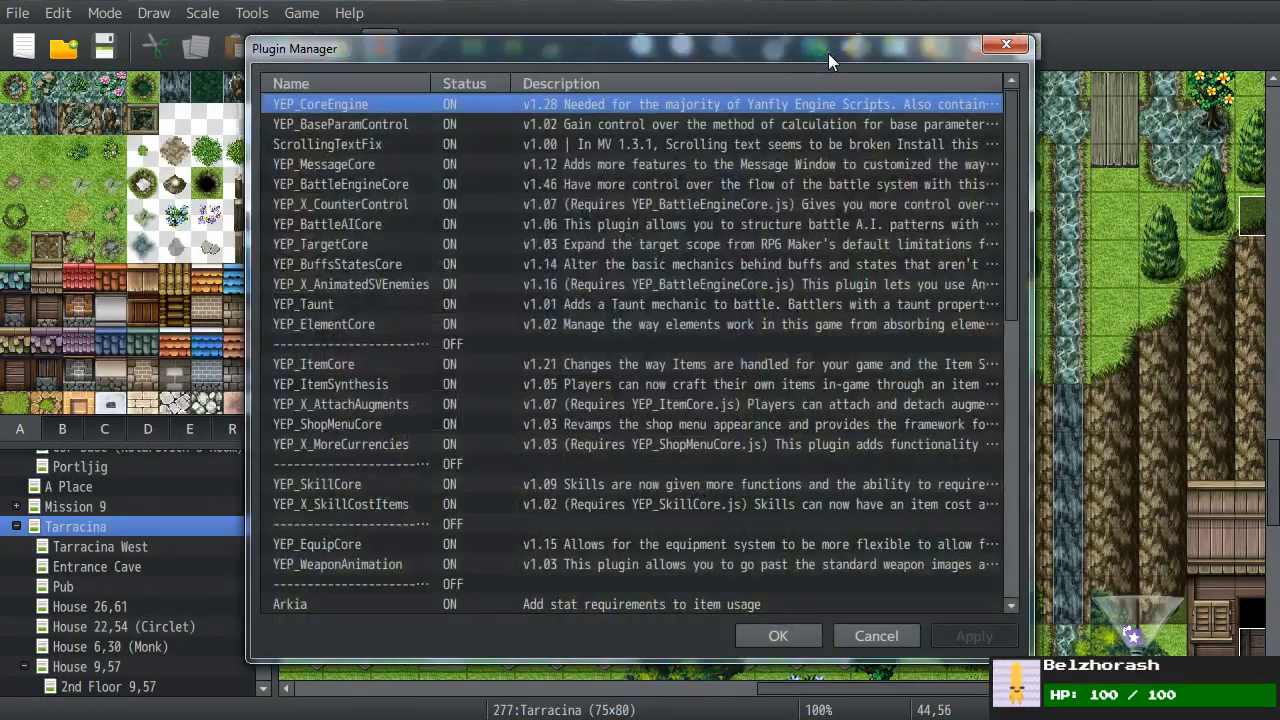
{"action": "double_click", "coordinate": [351, 250]}
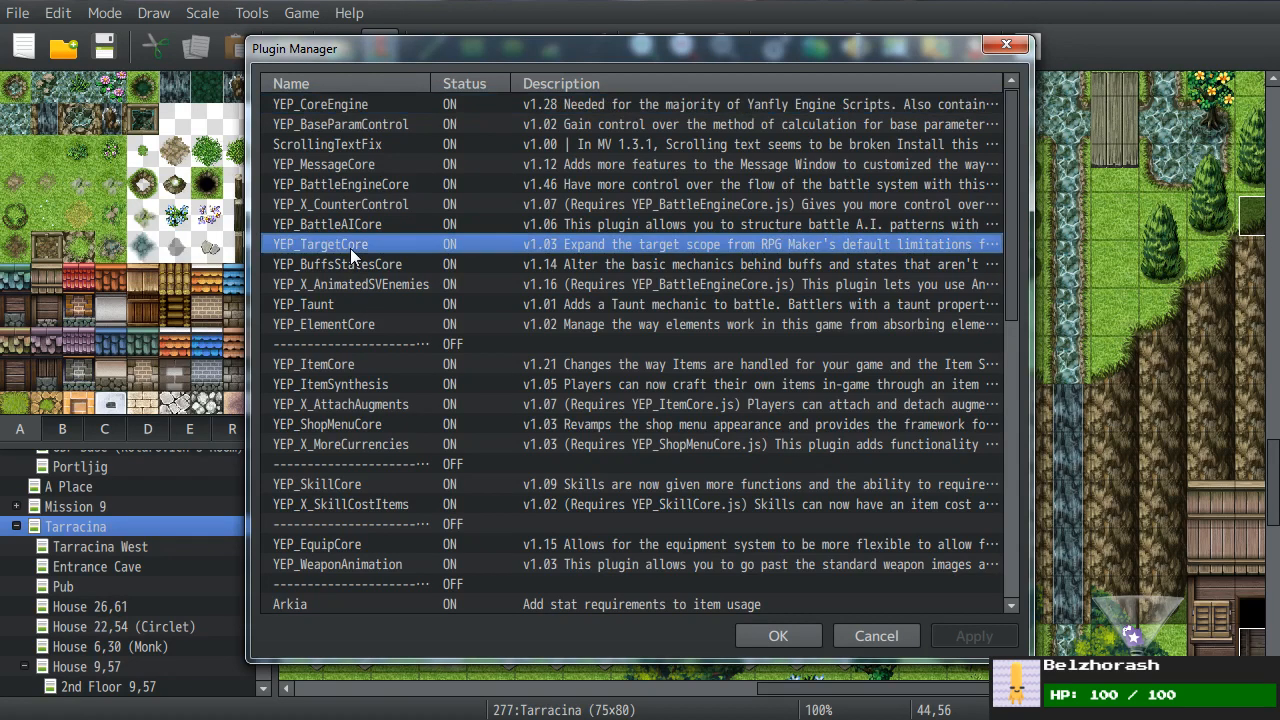
{"action": "scroll", "coordinate": [332, 437], "scroll_direction": "down", "scroll_amount": 3}
{"action": "scroll", "coordinate": [332, 437], "scroll_direction": "down", "scroll_amount": 3}
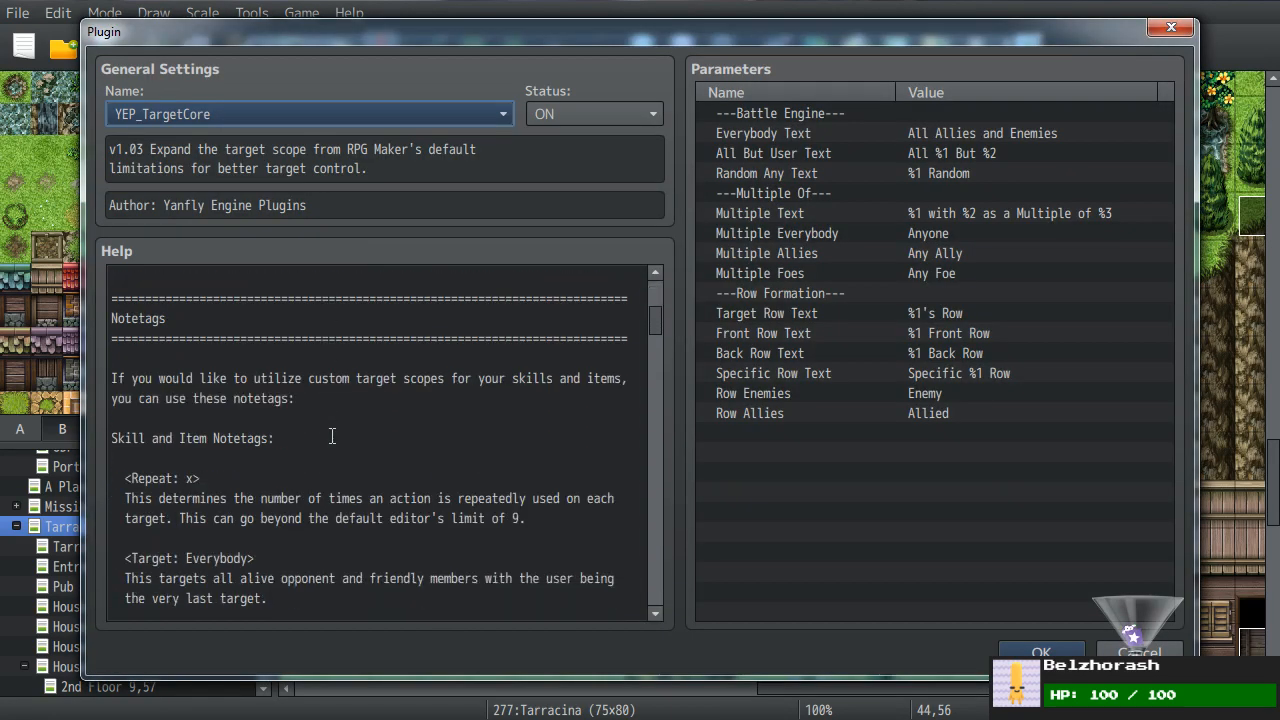
{"action": "scroll", "coordinate": [332, 437], "scroll_direction": "down", "scroll_amount": 11}
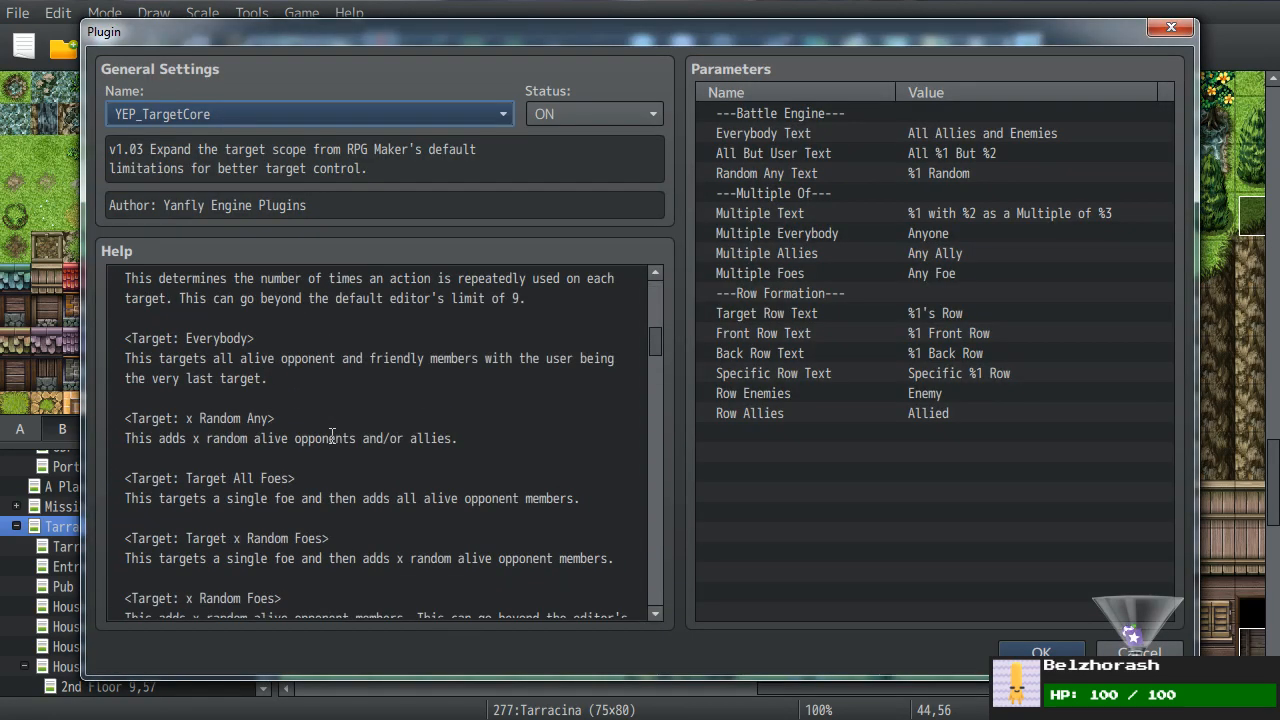
{"action": "scroll", "coordinate": [332, 437], "scroll_direction": "down", "scroll_amount": 8}
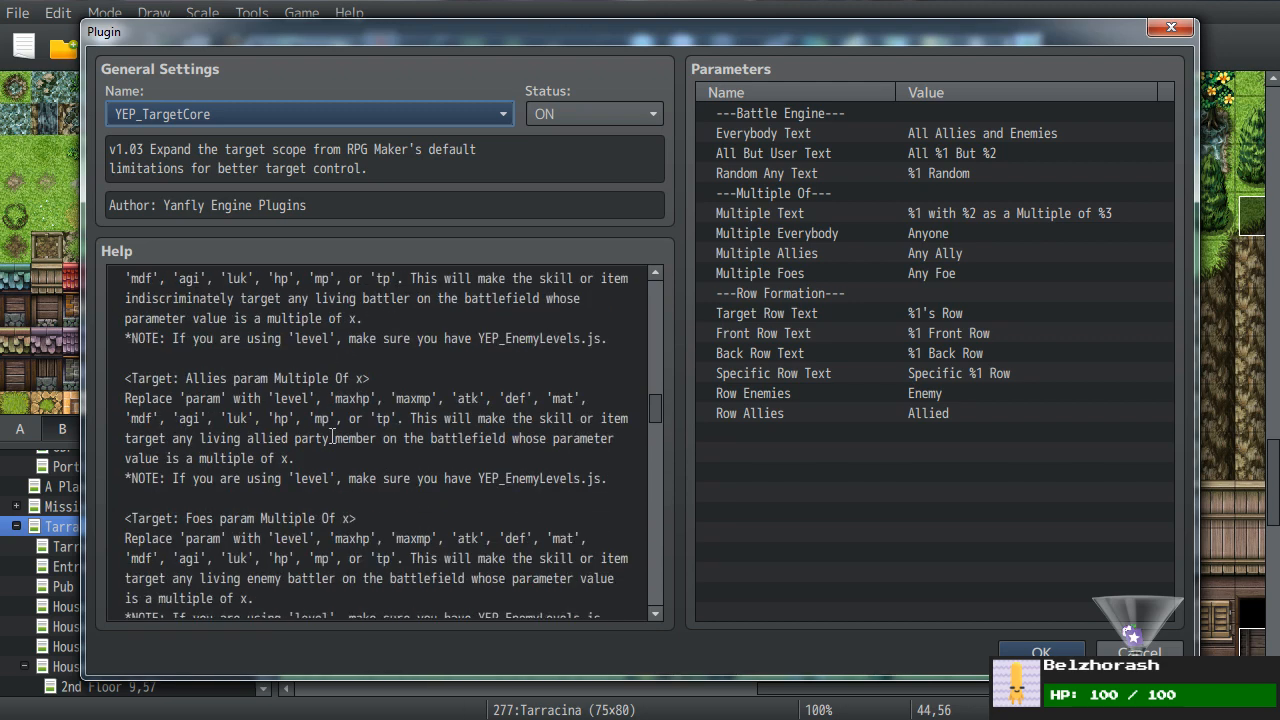
{"action": "scroll", "coordinate": [332, 437], "scroll_direction": "down", "scroll_amount": 11}
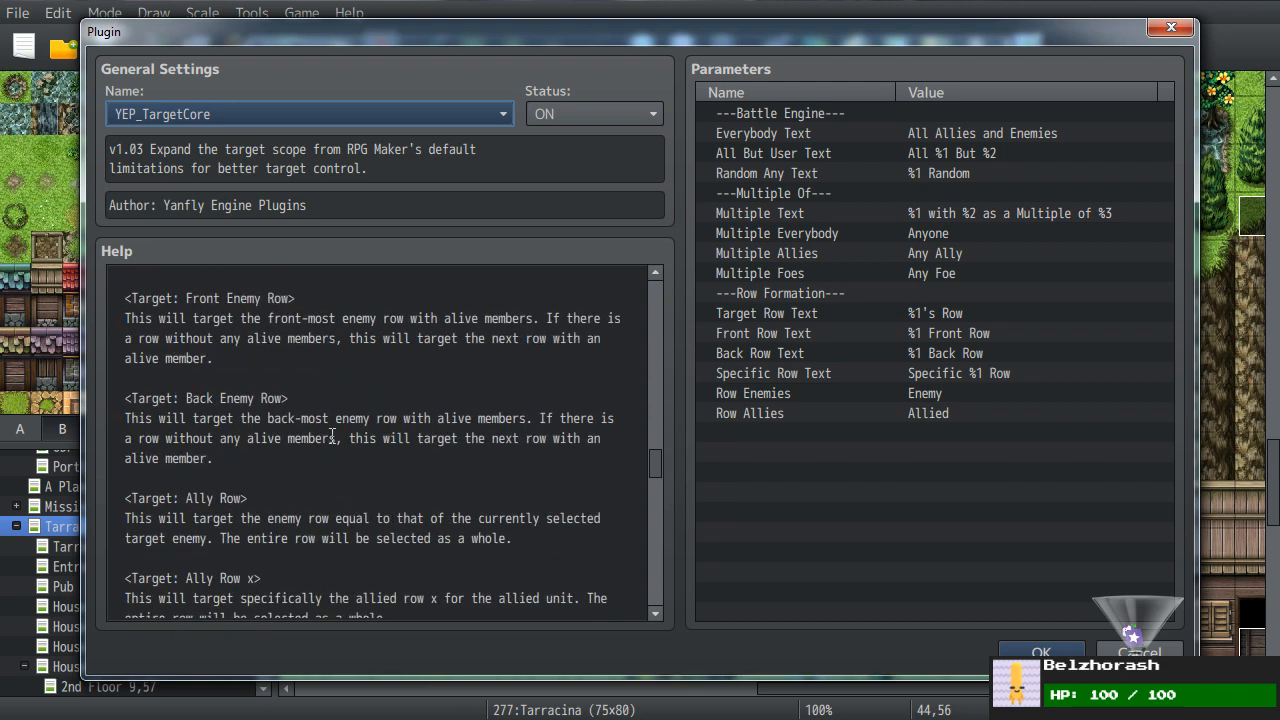
{"action": "scroll", "coordinate": [332, 437], "scroll_direction": "down", "scroll_amount": 6}
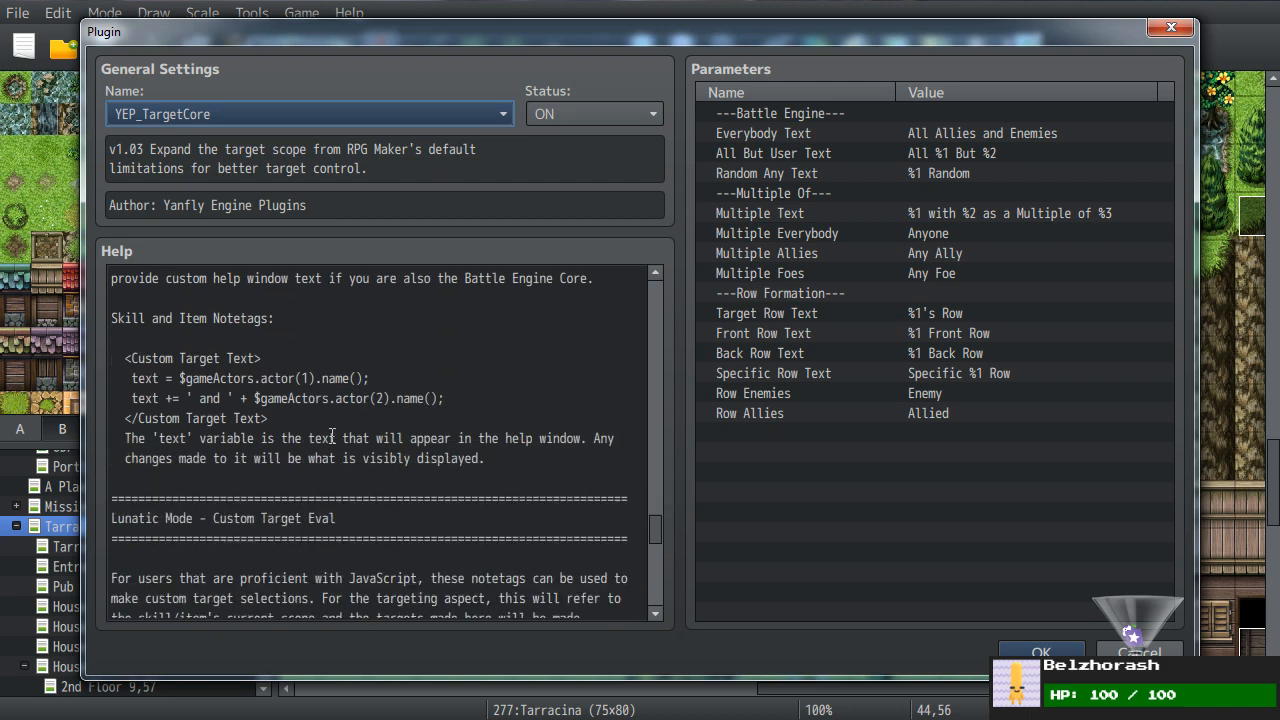
{"action": "scroll", "coordinate": [333, 442], "scroll_direction": "down", "scroll_amount": 3}
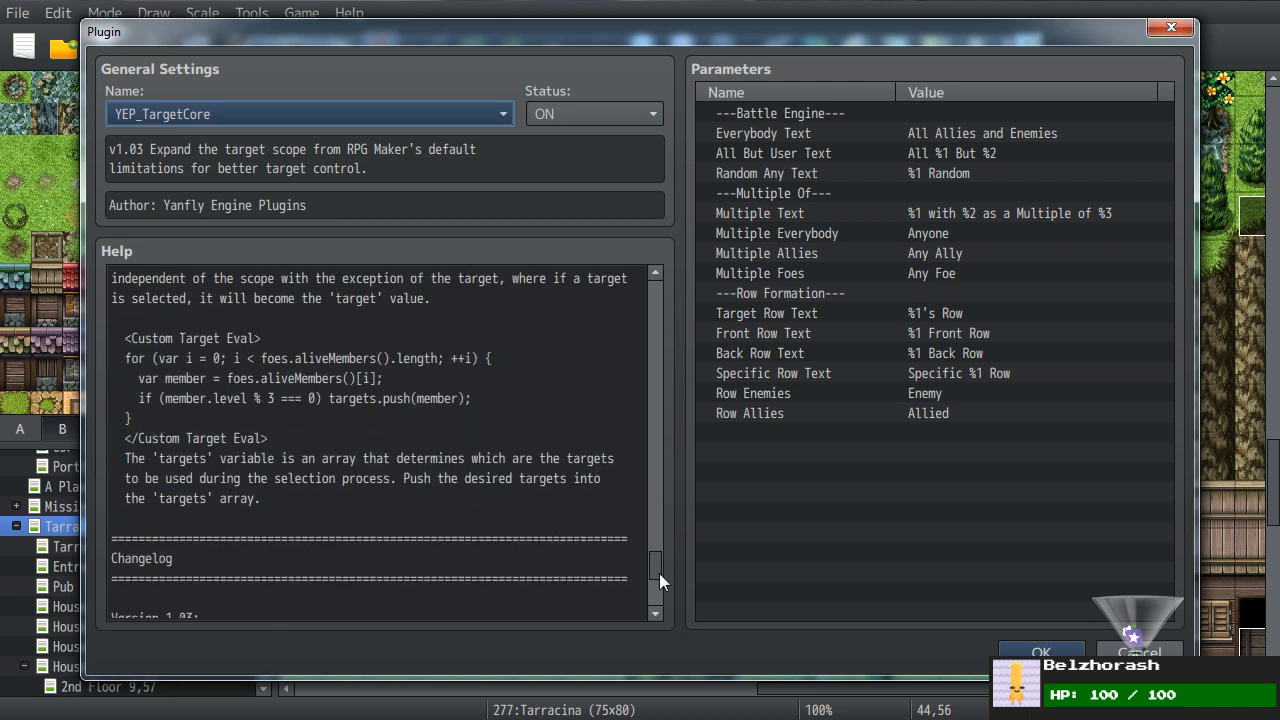
{"action": "left_click_drag", "start_coordinate": [659, 573], "coordinate": [654, 541]}
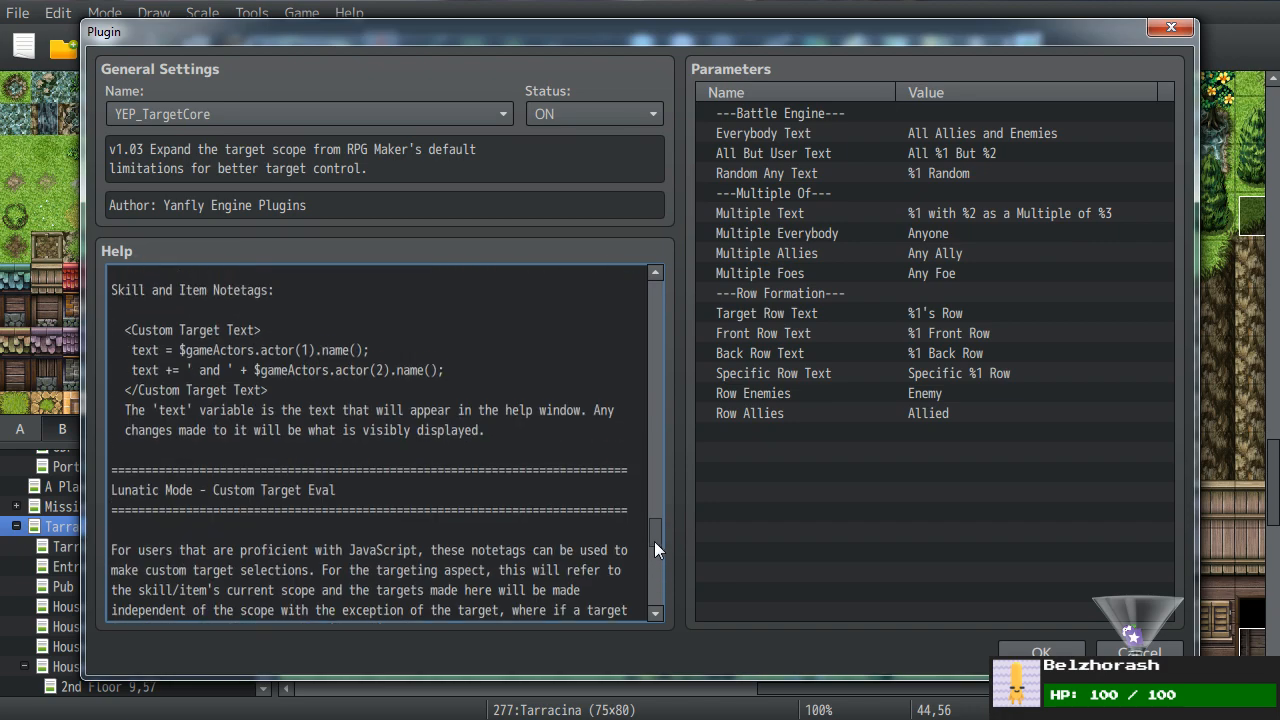
{"action": "left_click_drag", "start_coordinate": [654, 541], "coordinate": [646, 300]}
{"action": "left_click", "coordinate": [1139, 652]}
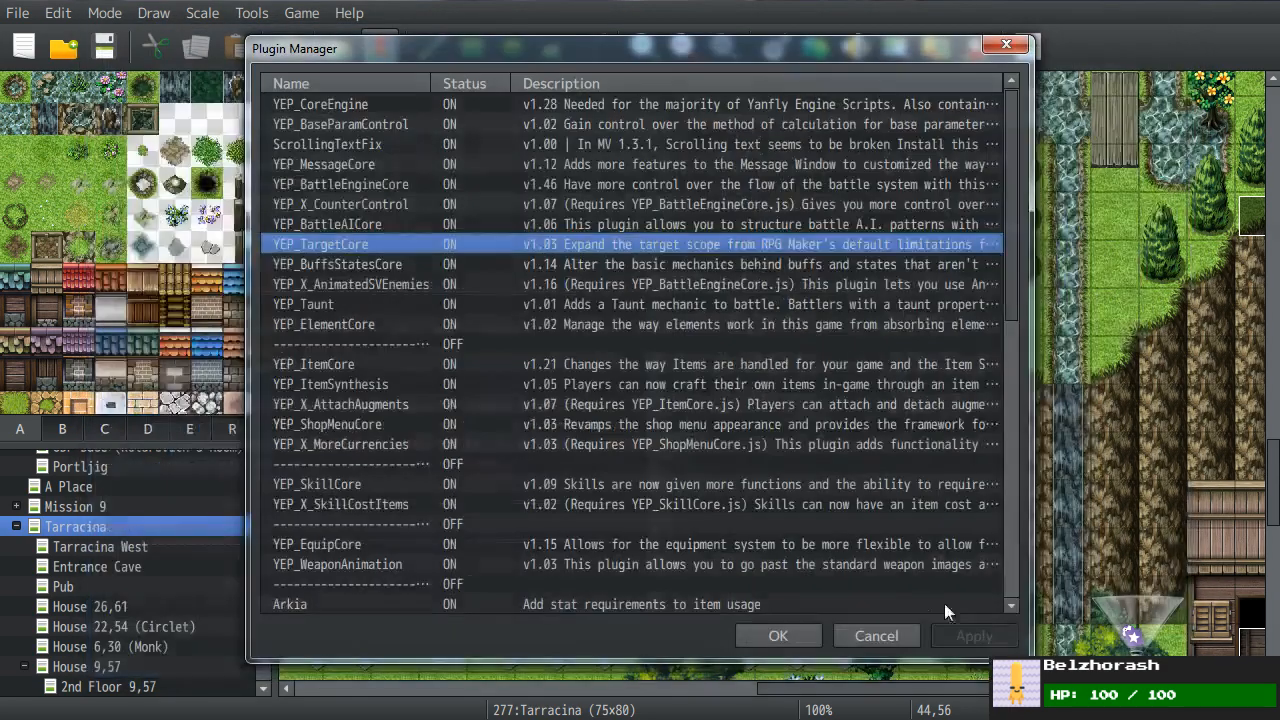
{"action": "left_click", "coordinate": [764, 635]}
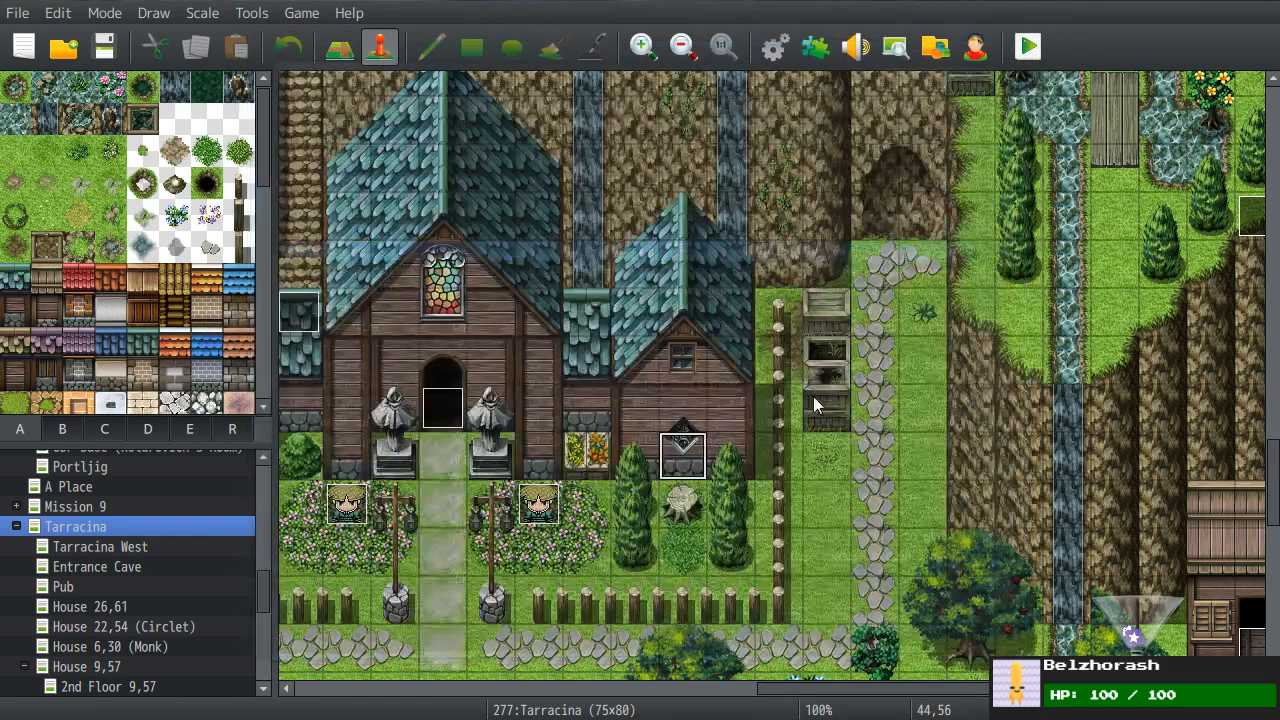
- Copy the T1931 Smrtka weapon into the empty weapon slot 0051 of the database
{"action": "left_click", "coordinate": [775, 46]}
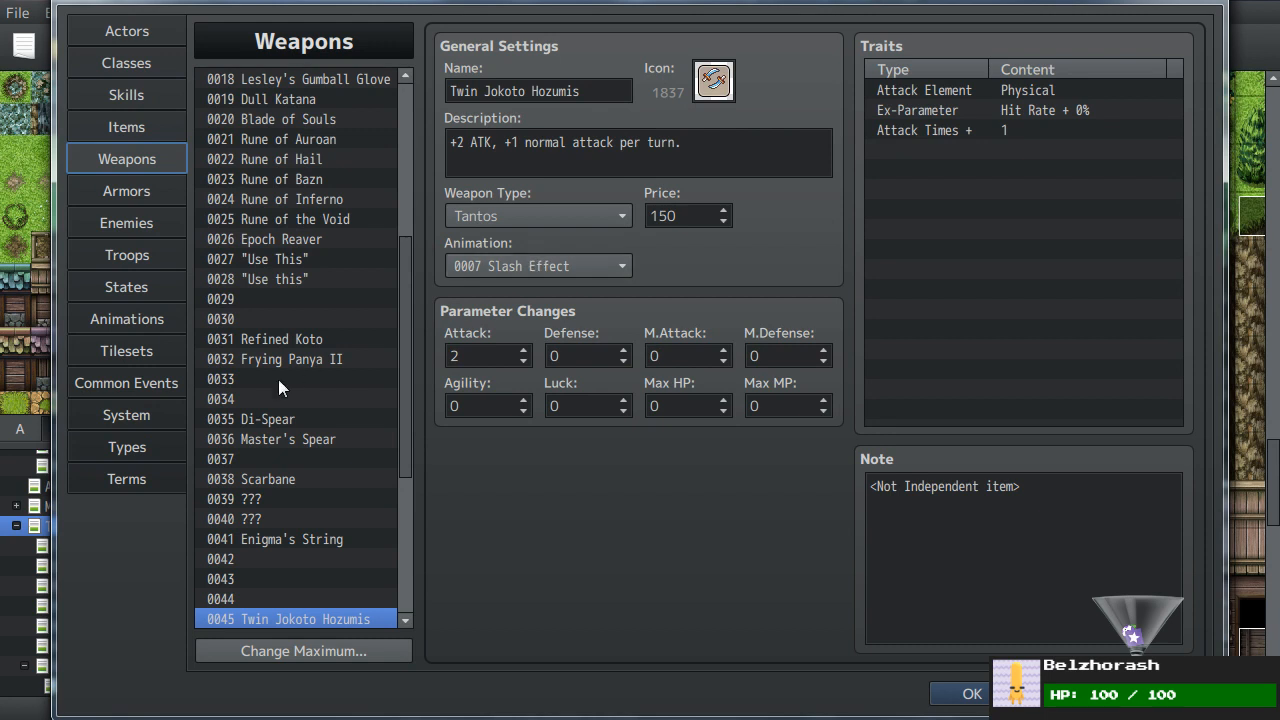
{"action": "scroll", "coordinate": [278, 379], "scroll_direction": "down", "scroll_amount": 1}
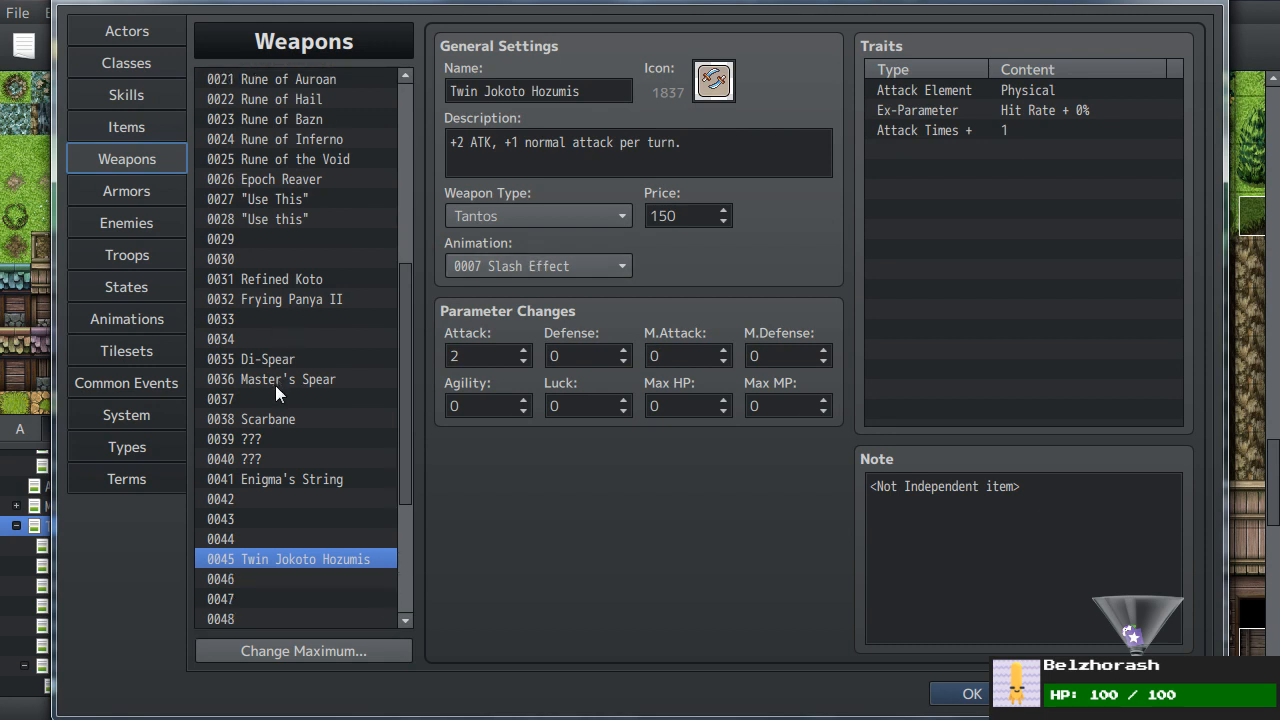
{"action": "scroll", "coordinate": [323, 325], "scroll_direction": "up", "scroll_amount": 7}
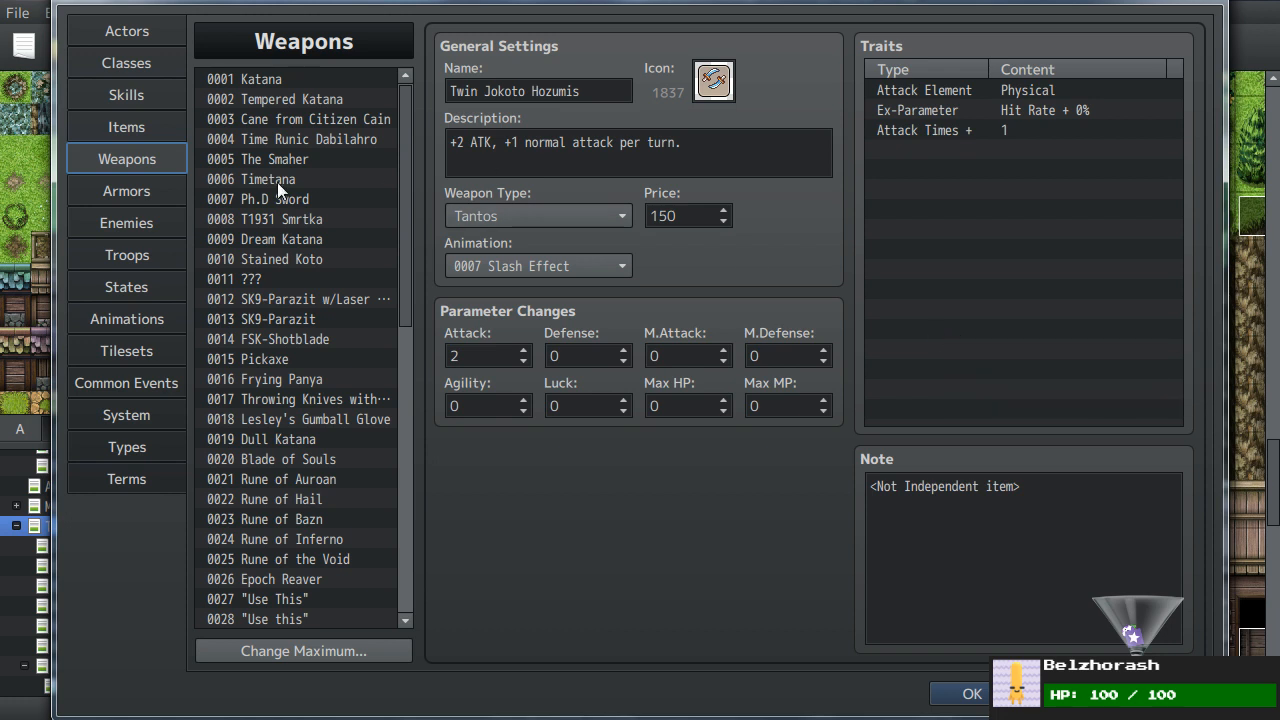
{"action": "left_click", "coordinate": [272, 219]}
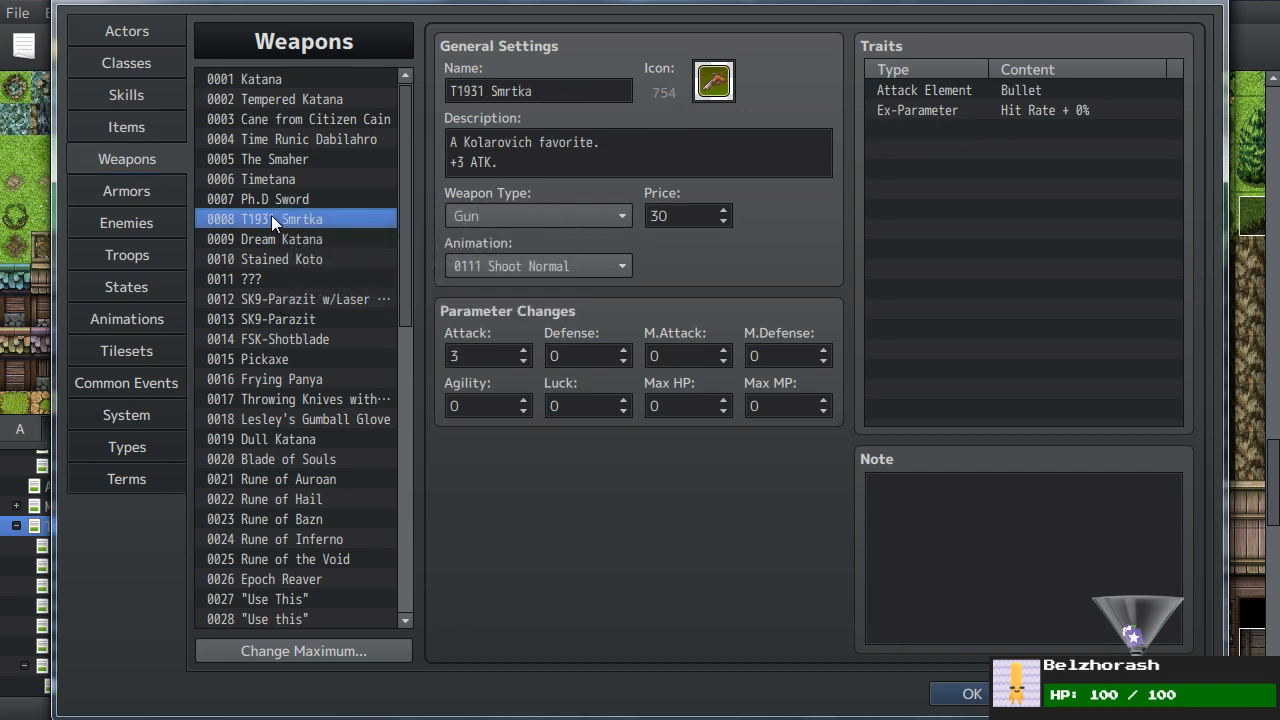
{"action": "scroll", "coordinate": [271, 215], "scroll_direction": "down", "scroll_amount": 11}
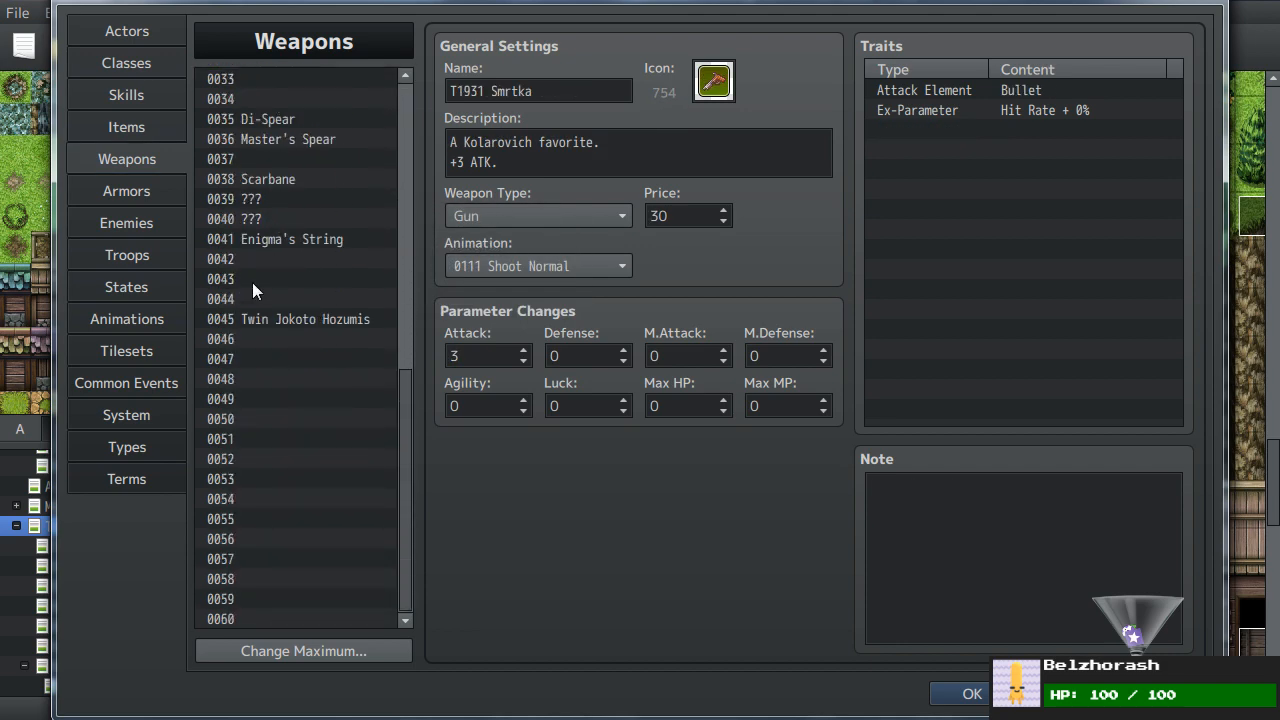
{"action": "left_click", "coordinate": [235, 422]}
{"action": "left_click", "coordinate": [235, 437]}
{"action": "key", "text": "ctrl+v"}
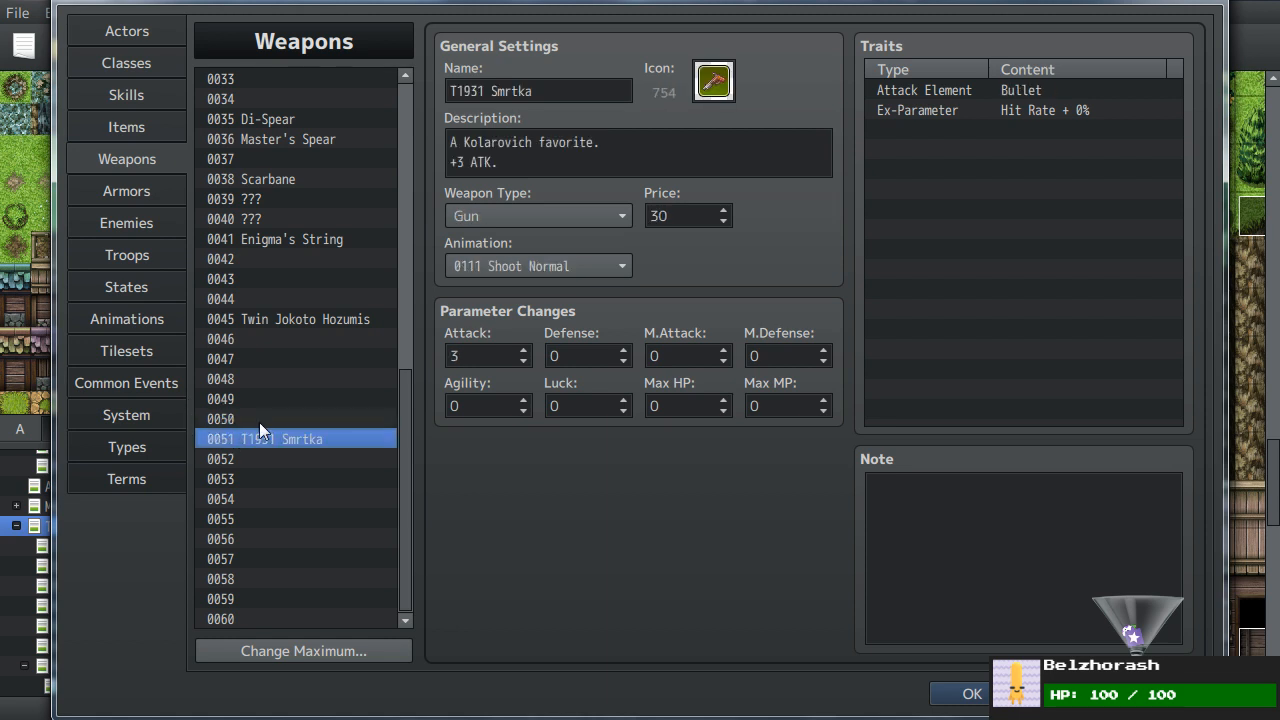
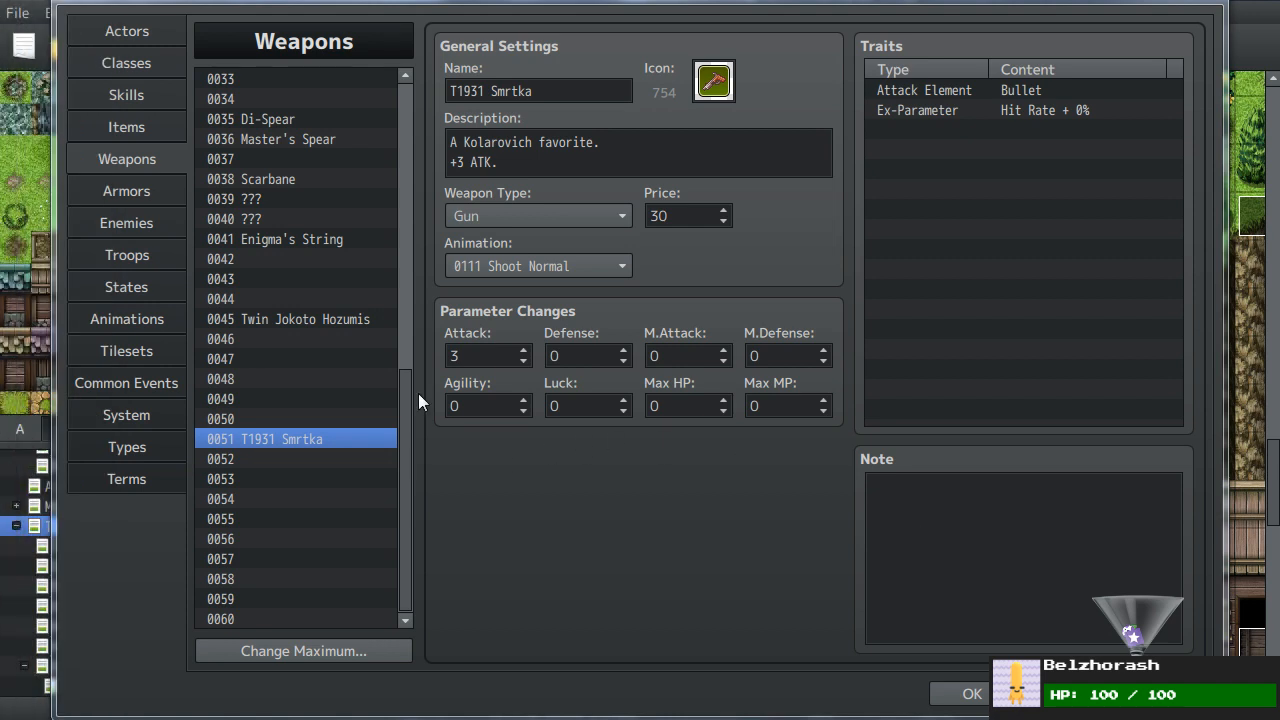
- Rename the weapon in slot 0051 as PTK-720 Chernobohom
{"action": "triple_click", "coordinate": [536, 91]}
{"action": "type", "text": "PT"}
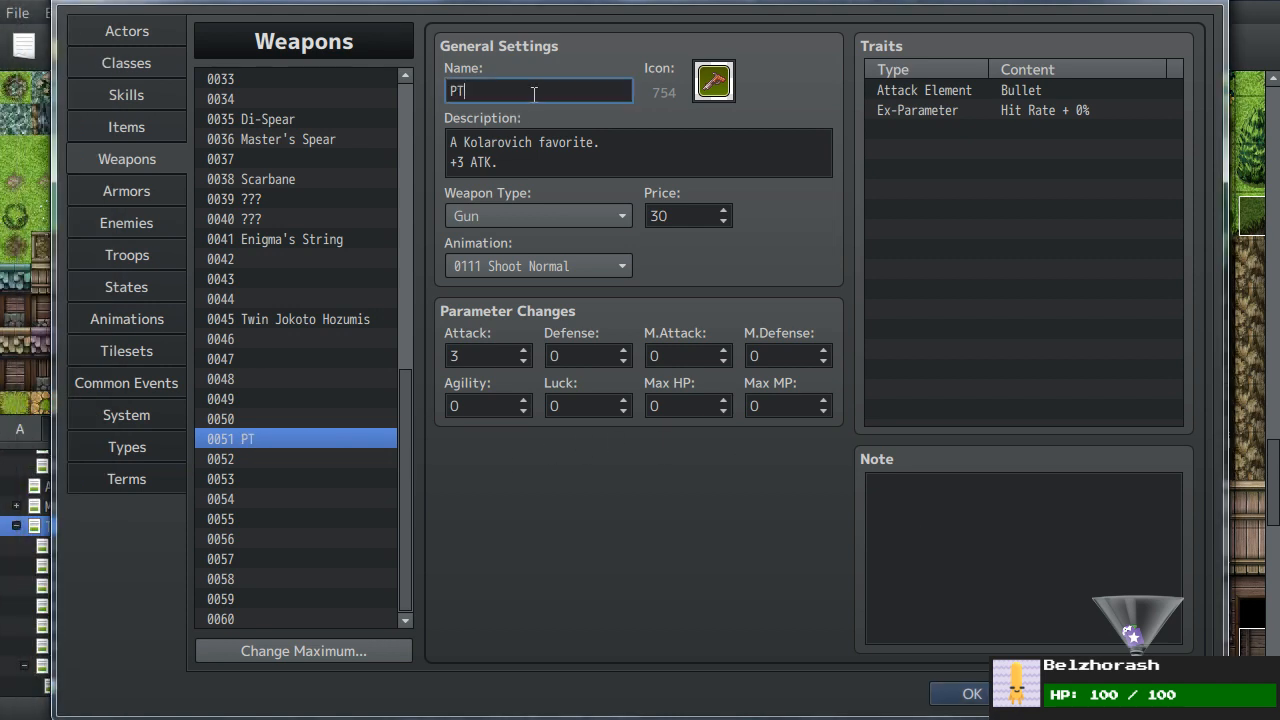
{"action": "type", "text": "K-720 Chernobohom"}
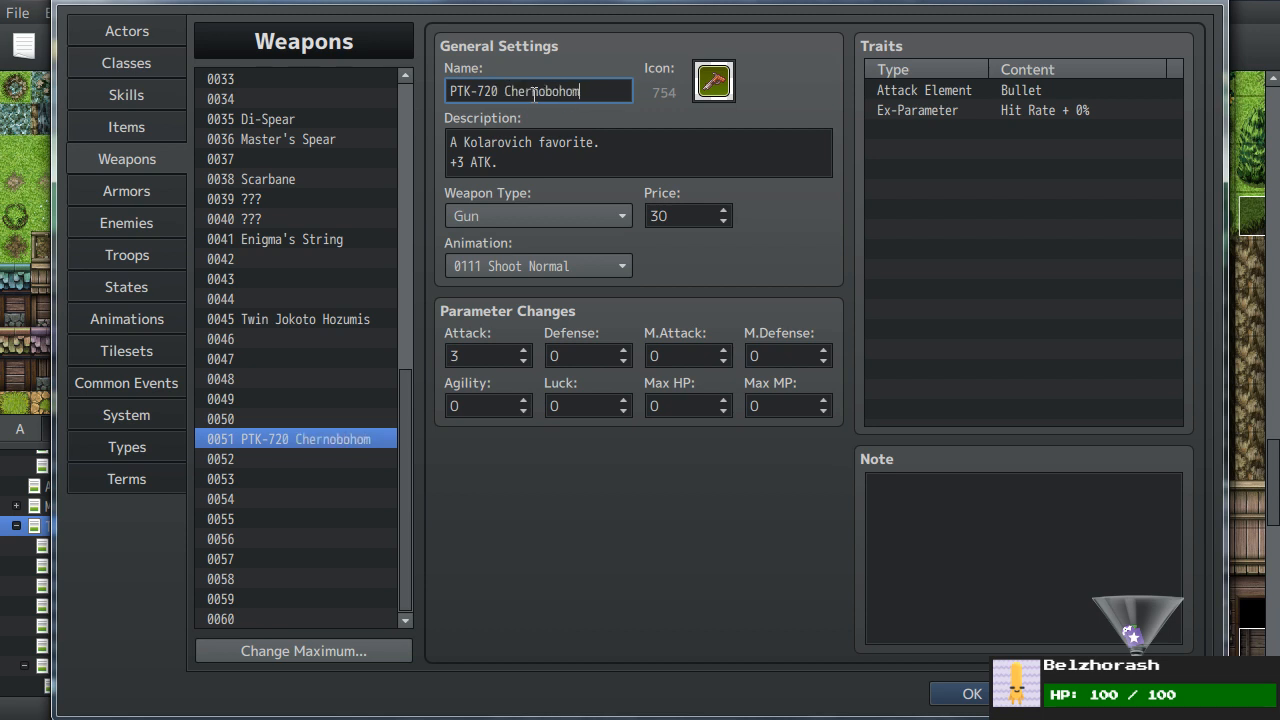
- Change the first line of the weapon's description to "A heavy battle rifle." and clear the bonus text after the plus sign
{"action": "left_click", "coordinate": [622, 142]}
{"action": "left_click_drag", "start_coordinate": [622, 142], "coordinate": [463, 145]}
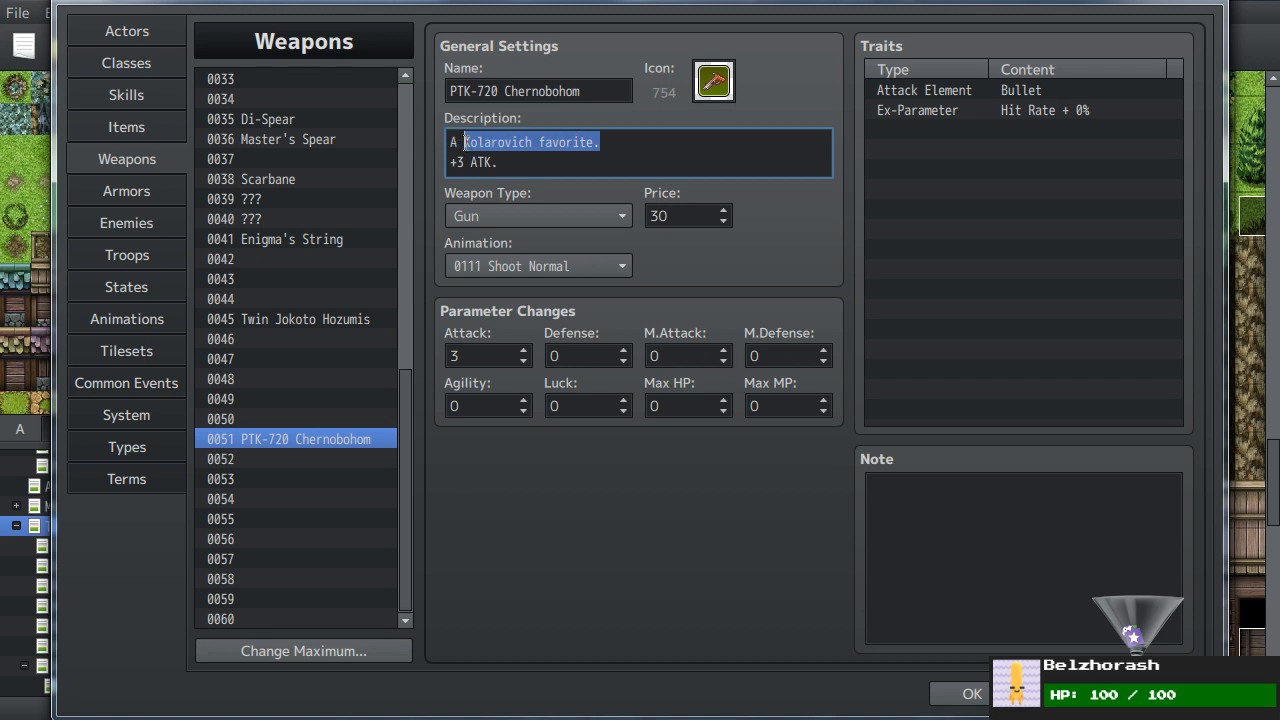
{"action": "type", "text": "heavy battle rifle."}
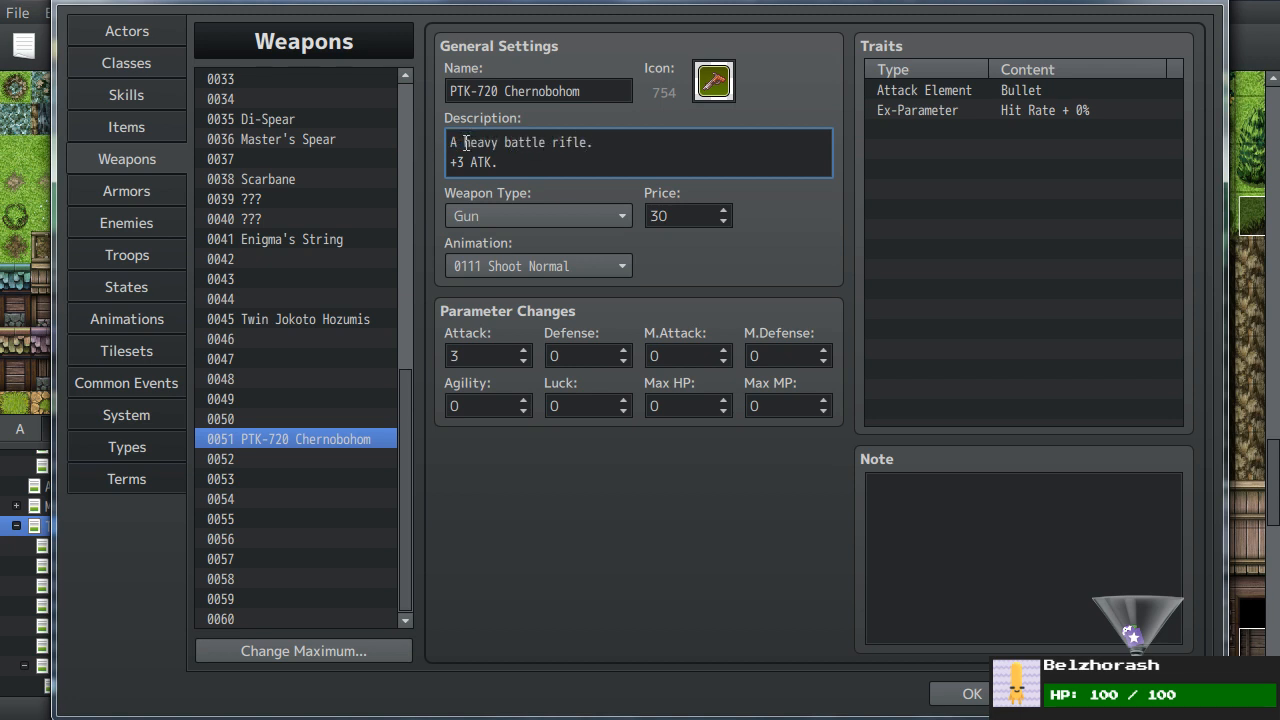
{"action": "key", "text": "BackSpace"}
{"action": "key", "text": "BackSpace"}
{"action": "key", "text": "BackSpace"}
{"action": "key", "text": "BackSpace"}
{"action": "key", "text": "BackSpace"}
{"action": "key", "text": "BackSpace"}
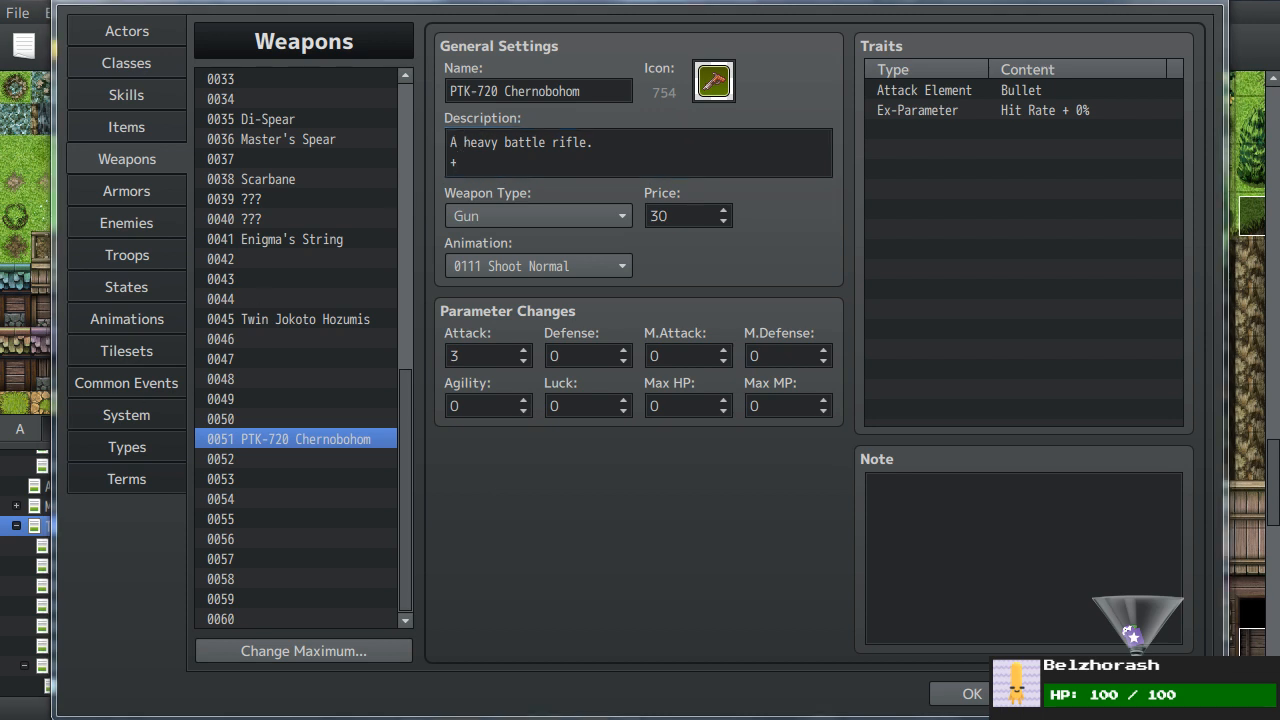
- Set the weapon's Attack parameter to 8 and complete the description's second line as "+8 ATK"
{"action": "double_click", "coordinate": [493, 358]}
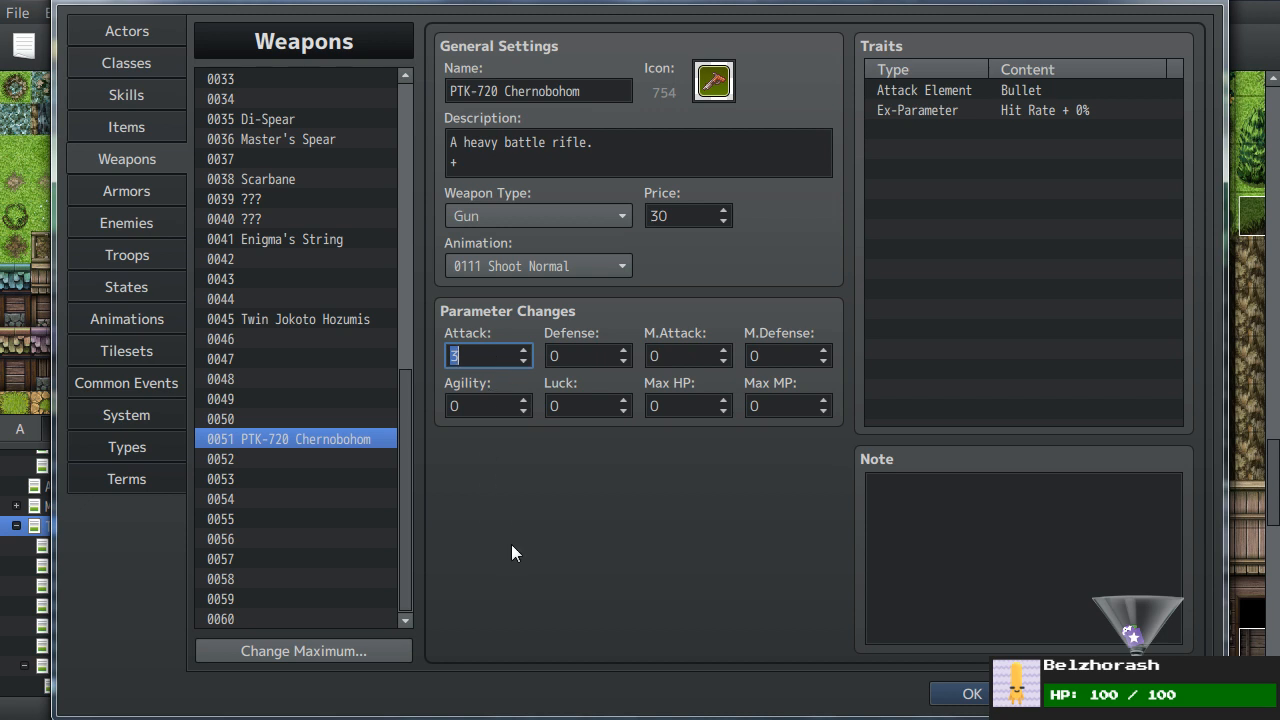
{"action": "type", "text": "8"}
{"action": "left_click", "coordinate": [569, 162]}
{"action": "left_click", "coordinate": [575, 162]}
{"action": "type", "text": "8 ATK"}
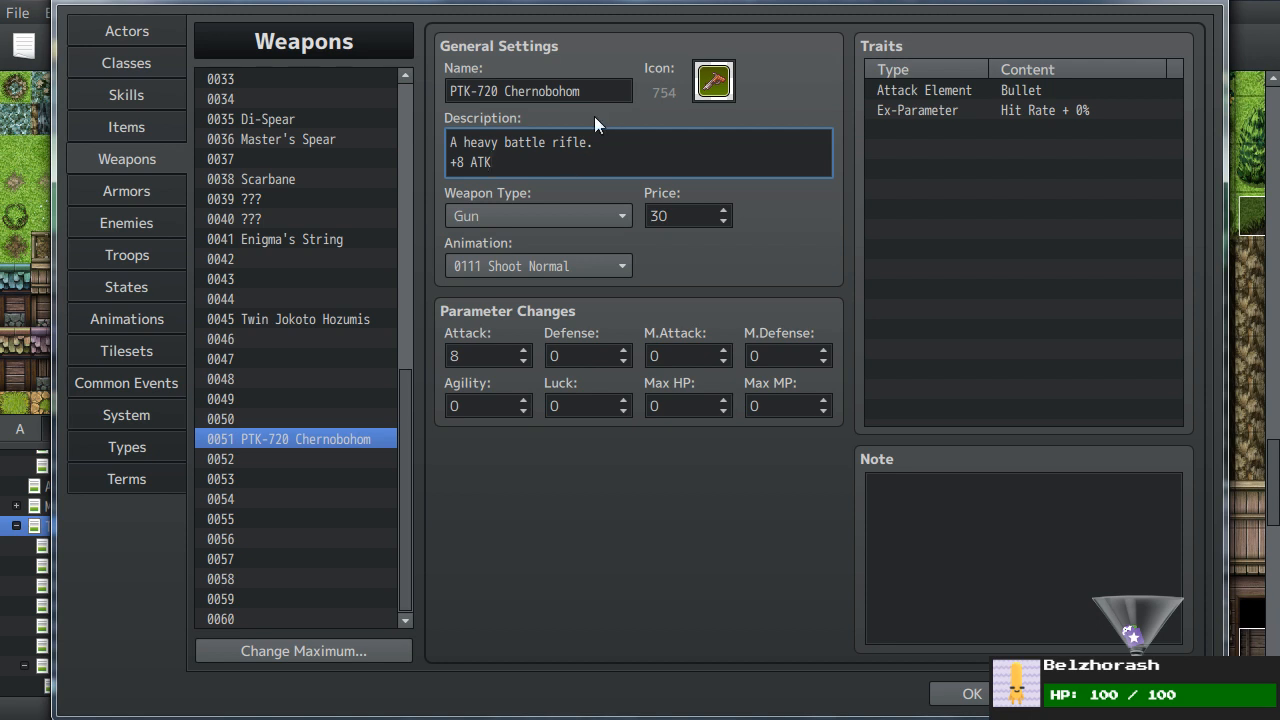
- Name the weapon in the empty slot 0052 PTK-960VK Roszudok
{"action": "left_click", "coordinate": [1161, 693]}
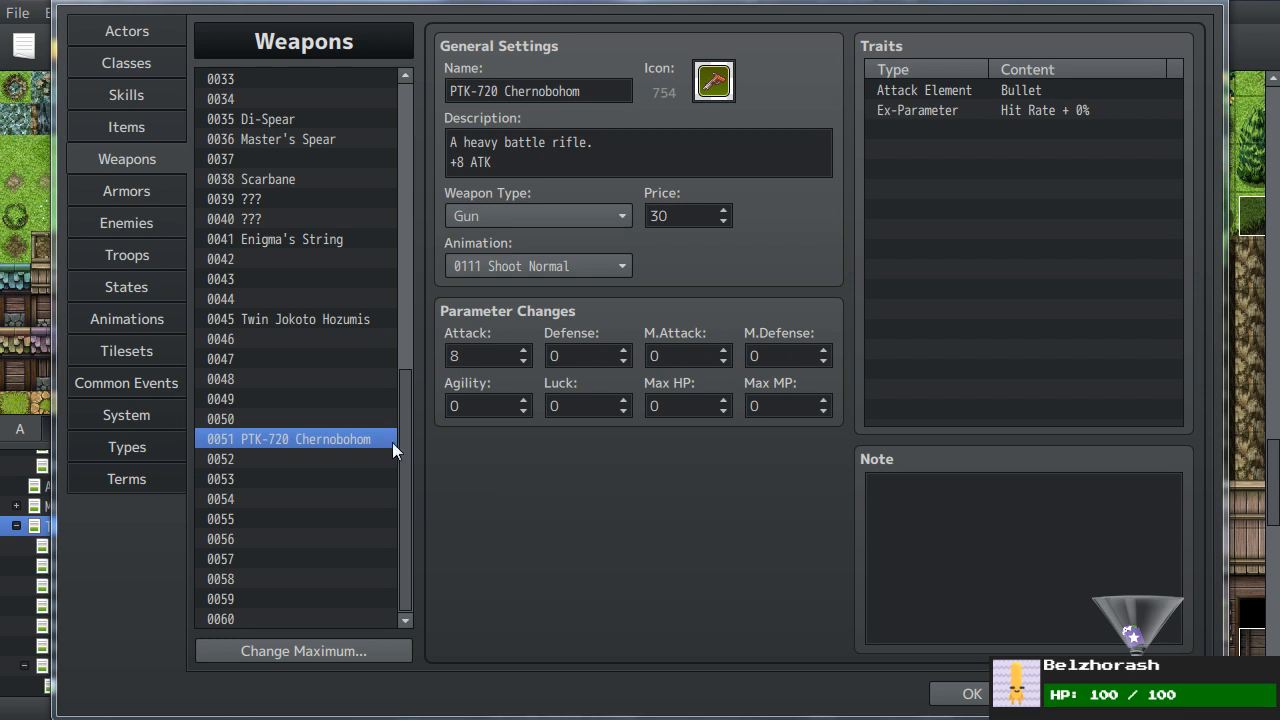
{"action": "left_click", "coordinate": [960, 381]}
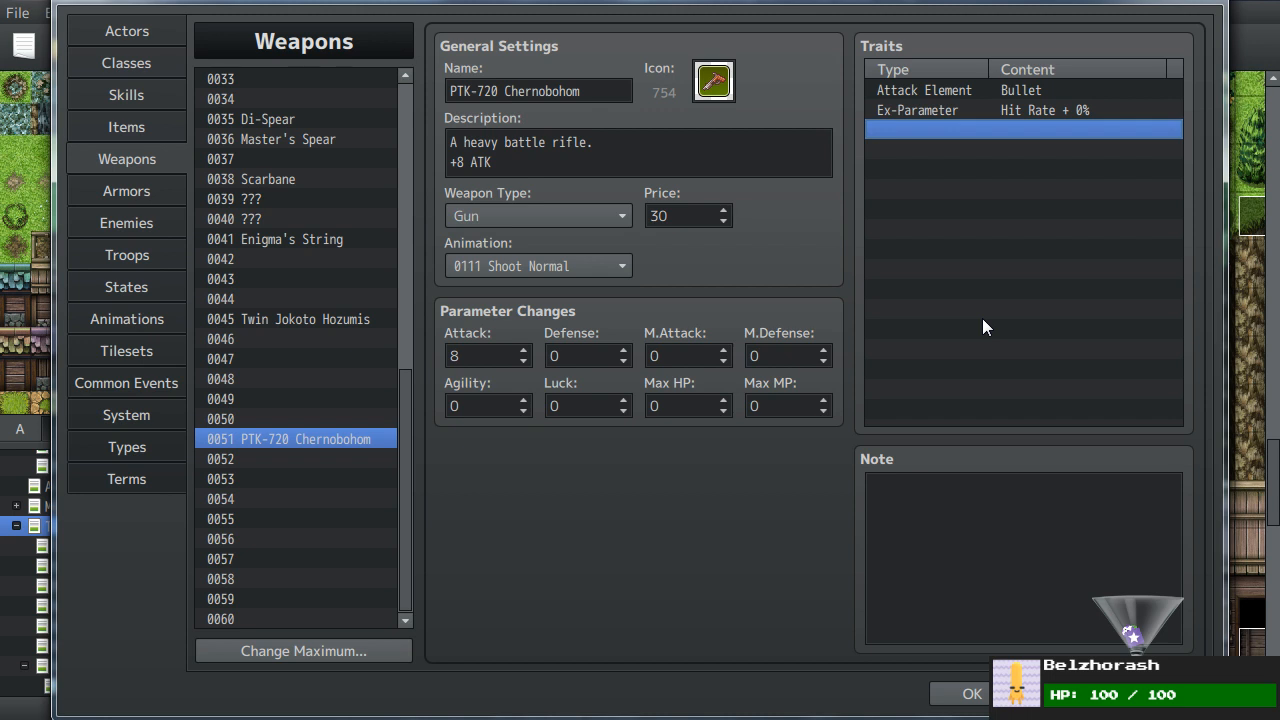
{"action": "left_click", "coordinate": [225, 459]}
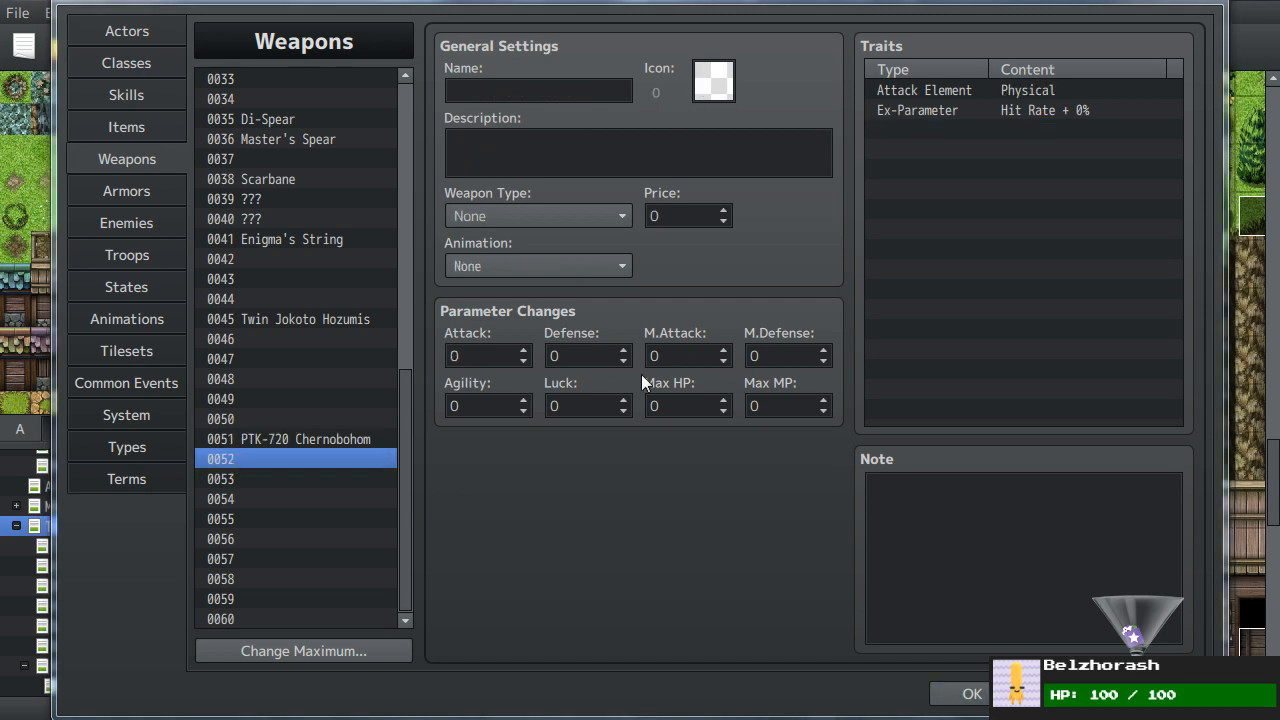
{"action": "left_click", "coordinate": [560, 90]}
{"action": "type", "text": "PTK-960VK Roszudok"}
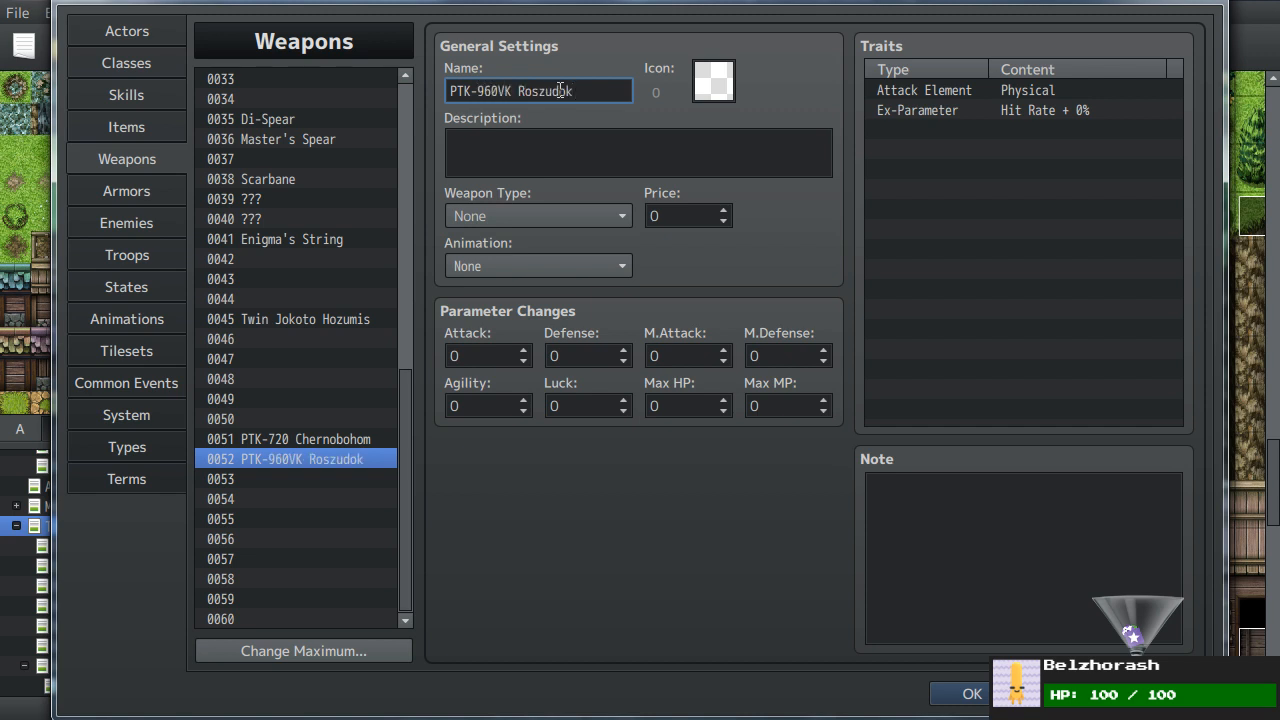
{"action": "key", "text": "Tab"}
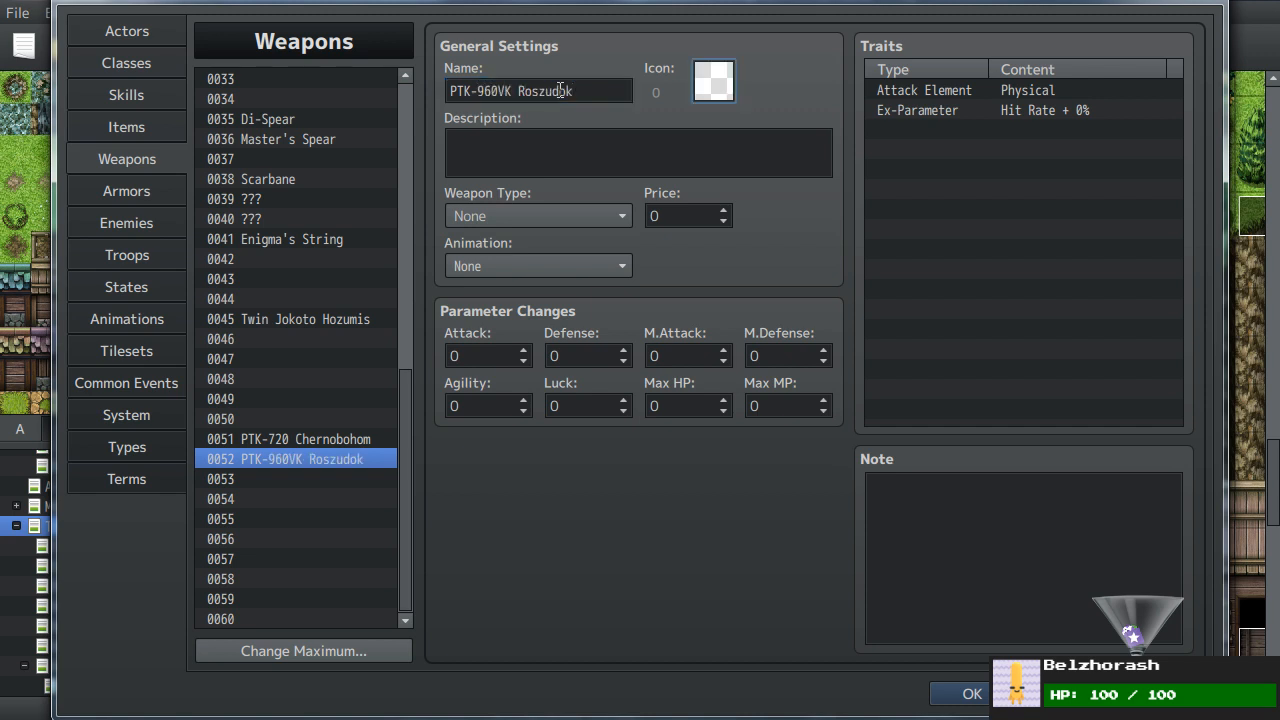
- Enter "A tank destroyer rifle." as the description of the PTK-960VK Roszudok
{"action": "left_click", "coordinate": [589, 152]}
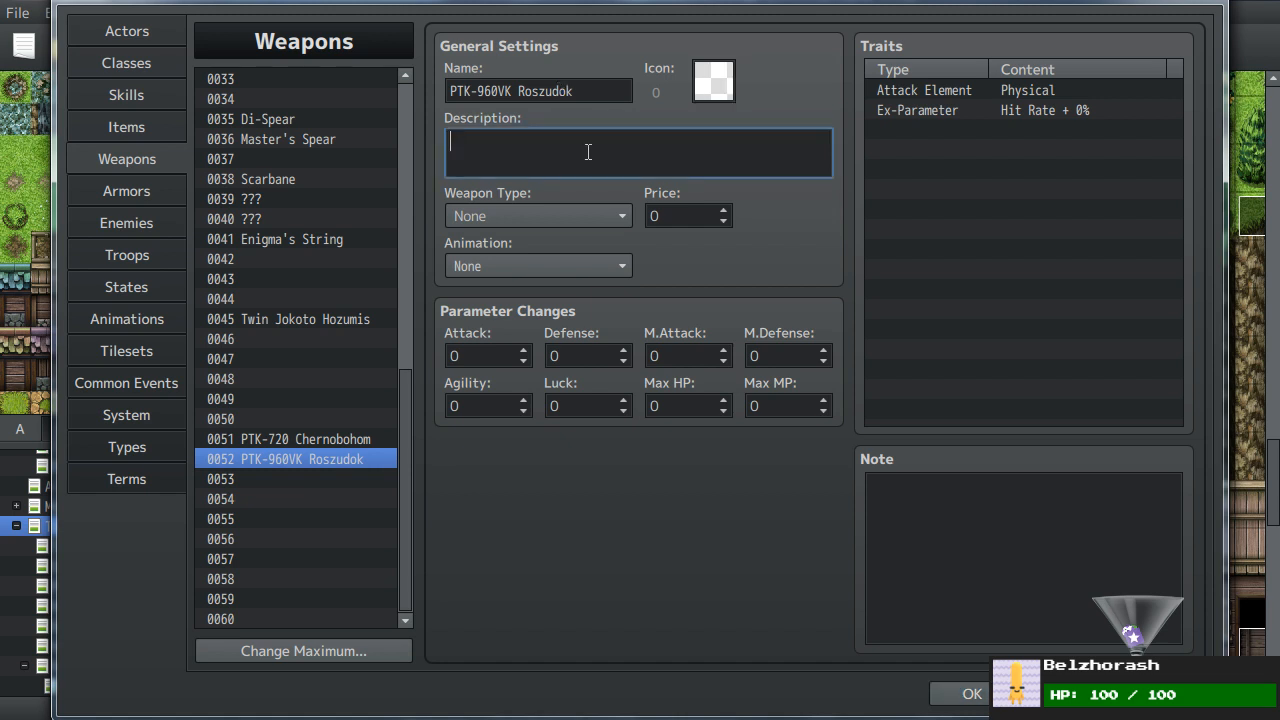
{"action": "type", "text": "A tank destroyer rifle."}
{"action": "left_click", "coordinate": [252, 439]}
{"action": "left_click", "coordinate": [300, 459]}
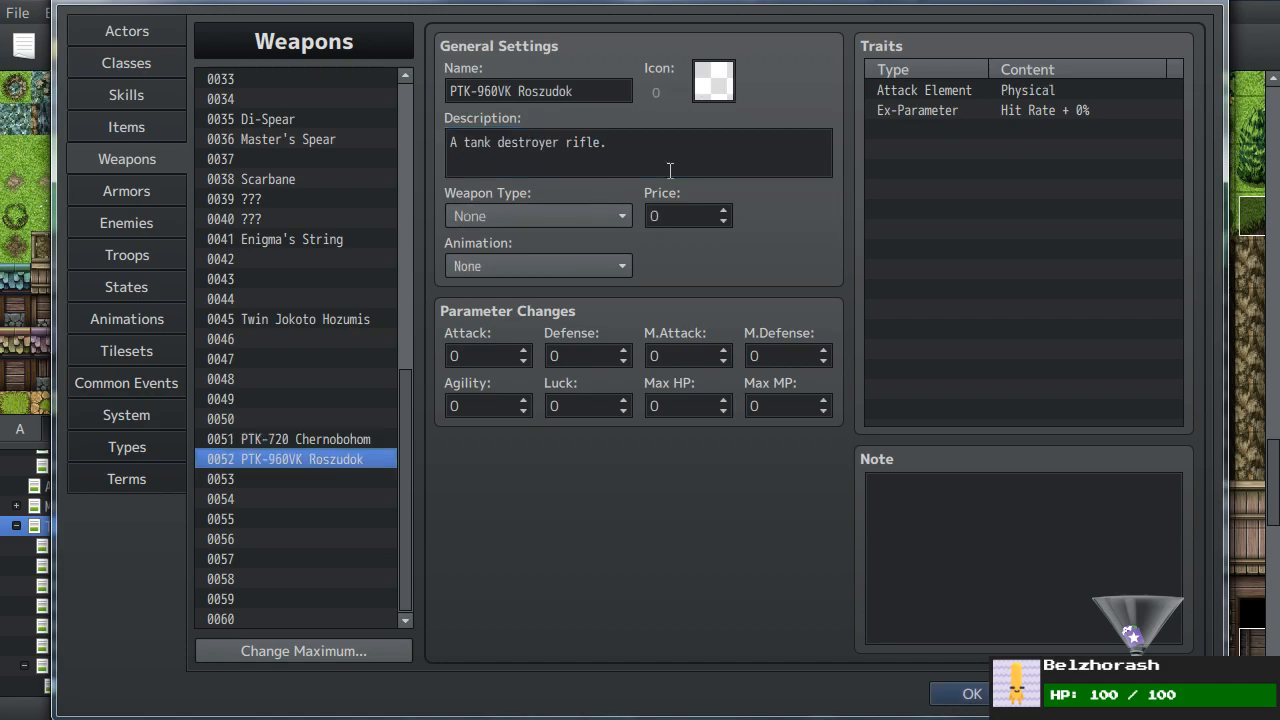
- Assign the purple-background gun icon 762 from the Weapons icon section to the PTK-960VK Roszudok
{"action": "double_click", "coordinate": [713, 82]}
{"action": "left_click_drag", "start_coordinate": [894, 172], "coordinate": [868, 394]}
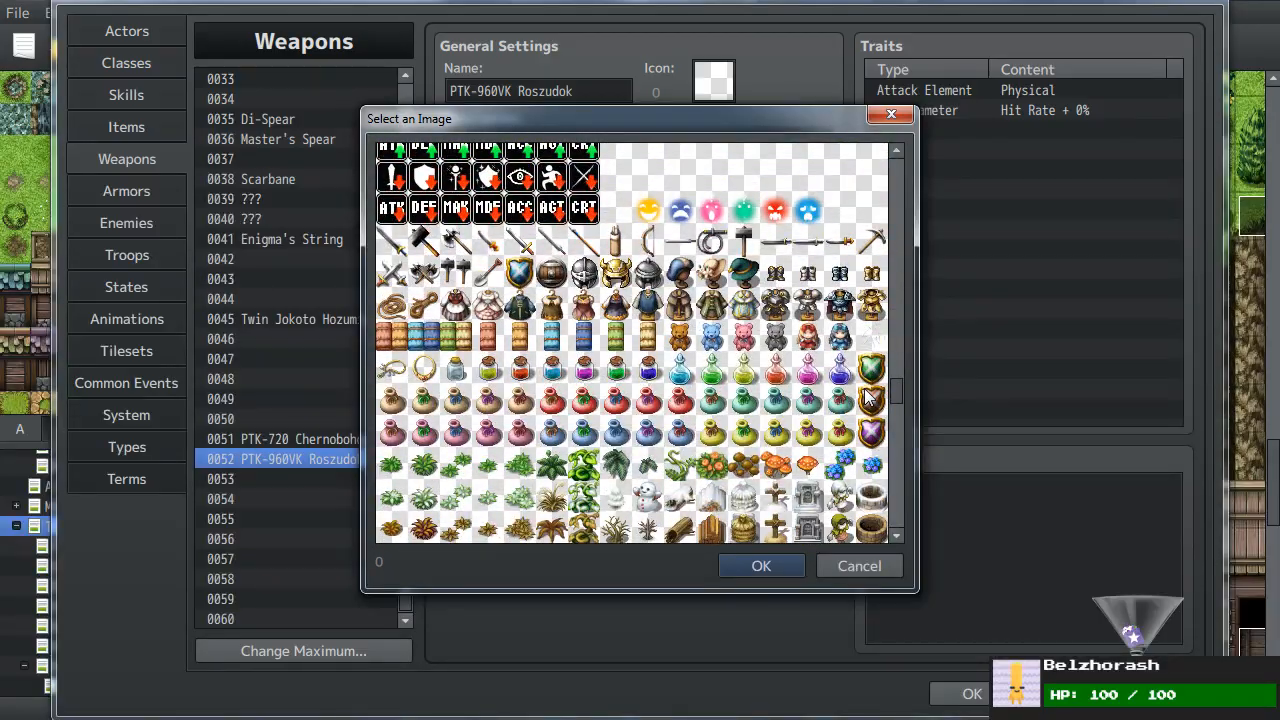
{"action": "left_click_drag", "start_coordinate": [894, 385], "coordinate": [900, 461]}
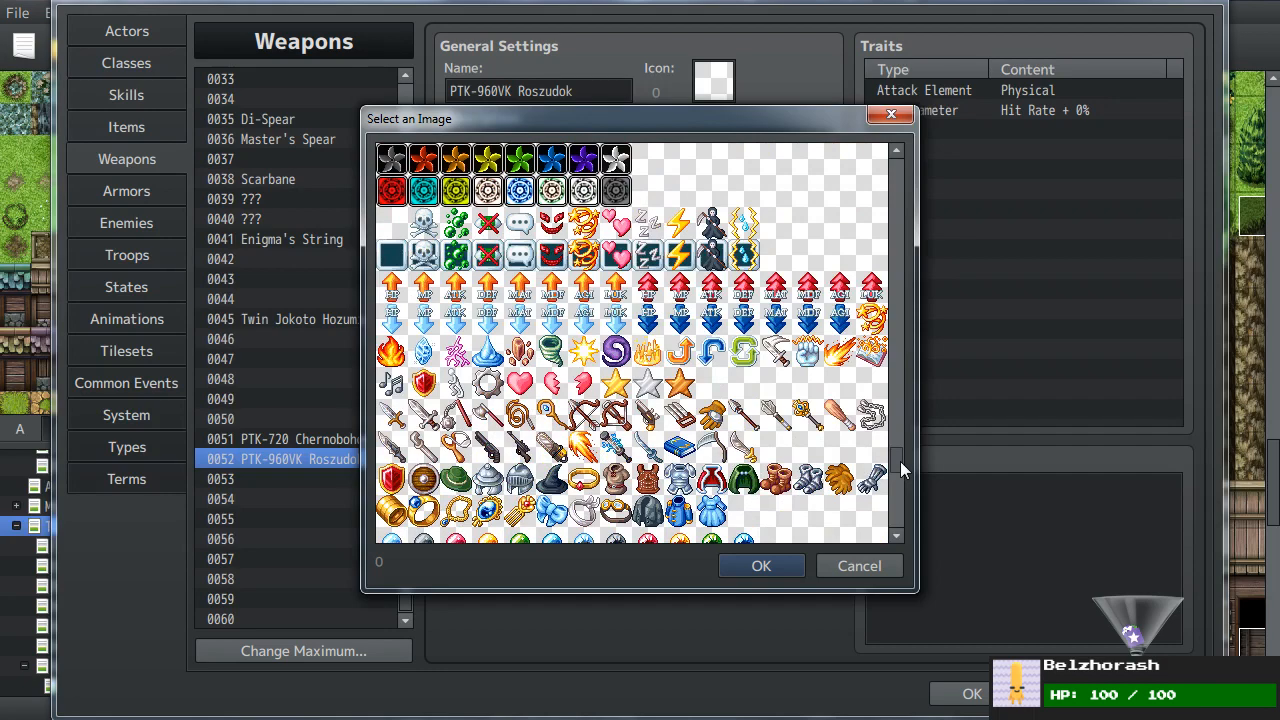
{"action": "left_click_drag", "start_coordinate": [901, 470], "coordinate": [909, 211]}
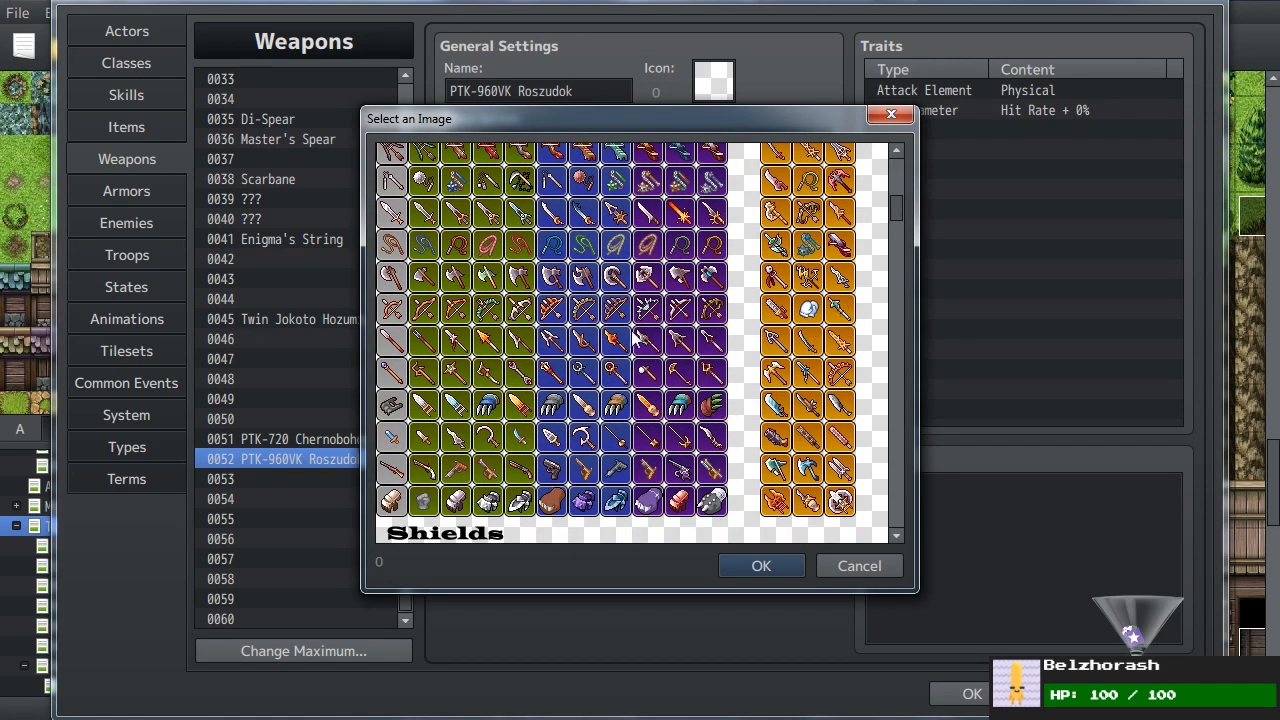
{"action": "scroll", "coordinate": [636, 338], "scroll_direction": "down", "scroll_amount": 2}
{"action": "double_click", "coordinate": [706, 427]}
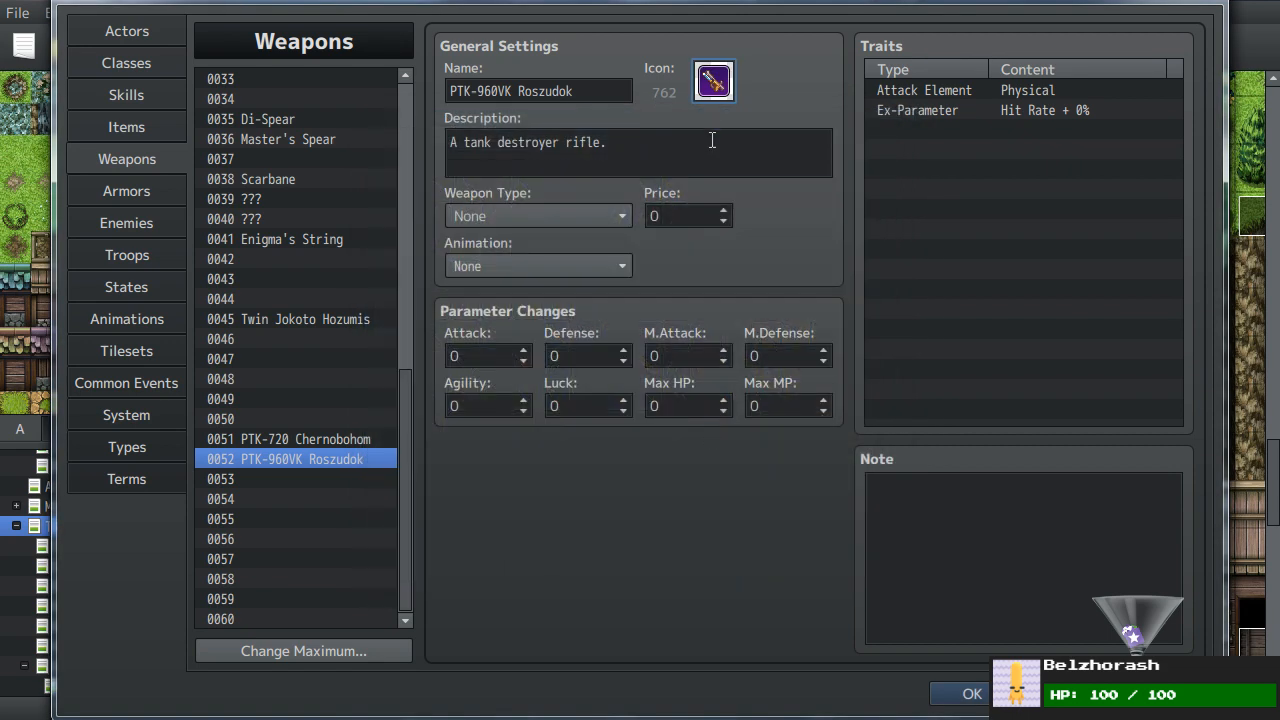
{"action": "left_click", "coordinate": [711, 141]}
- Change the icon of the PTK-720 Chernobohom to the green-background rifle icon 755
{"action": "left_click", "coordinate": [275, 439]}
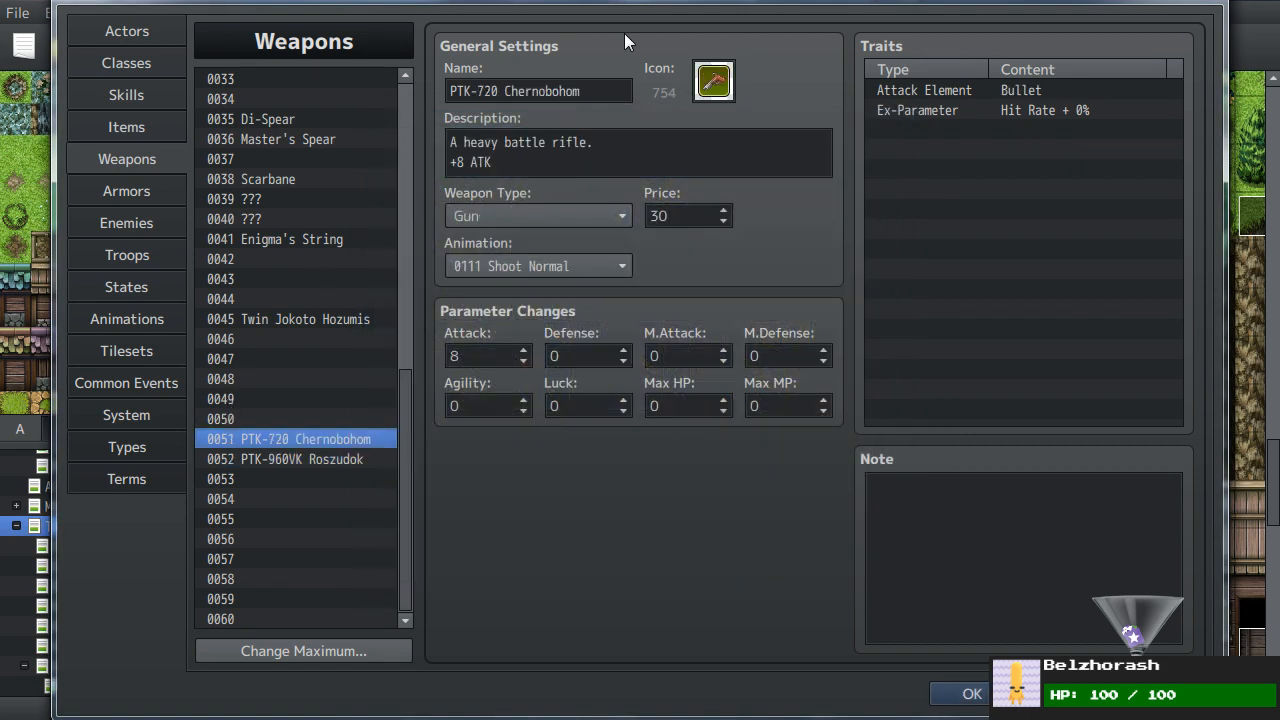
{"action": "double_click", "coordinate": [713, 80]}
{"action": "scroll", "coordinate": [727, 318], "scroll_direction": "down", "scroll_amount": 12}
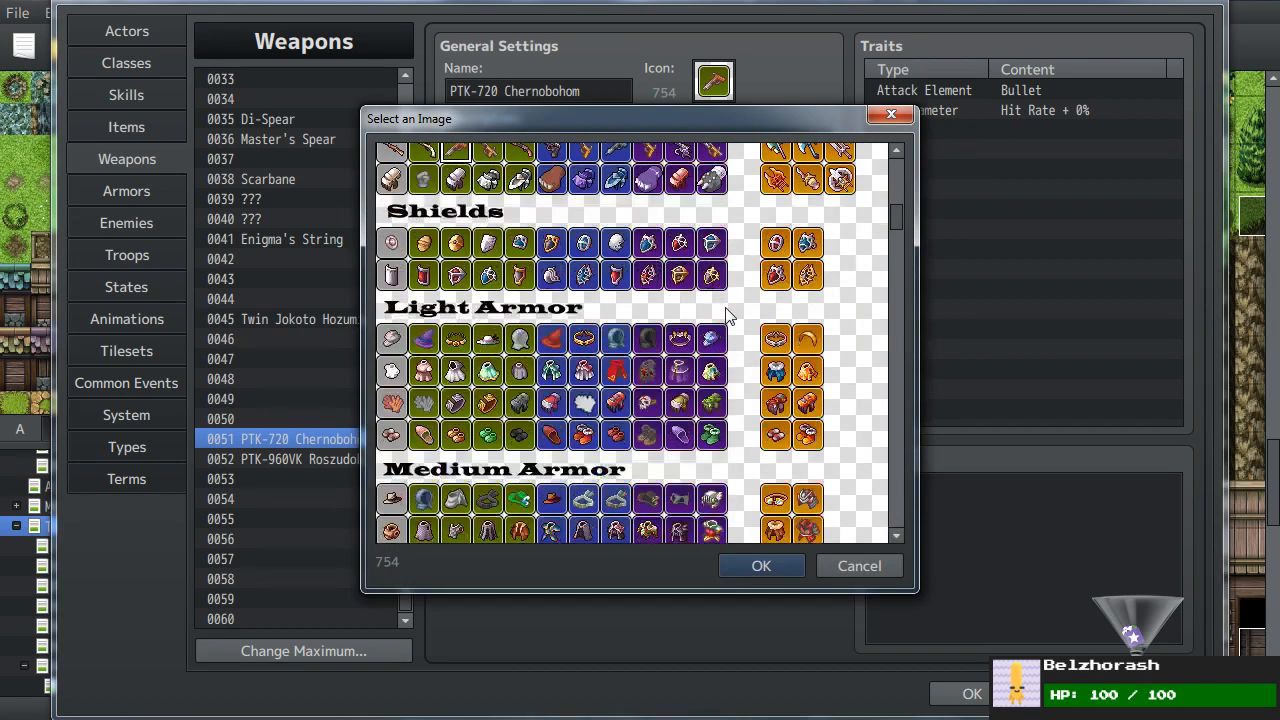
{"action": "scroll", "coordinate": [727, 318], "scroll_direction": "up", "scroll_amount": 10}
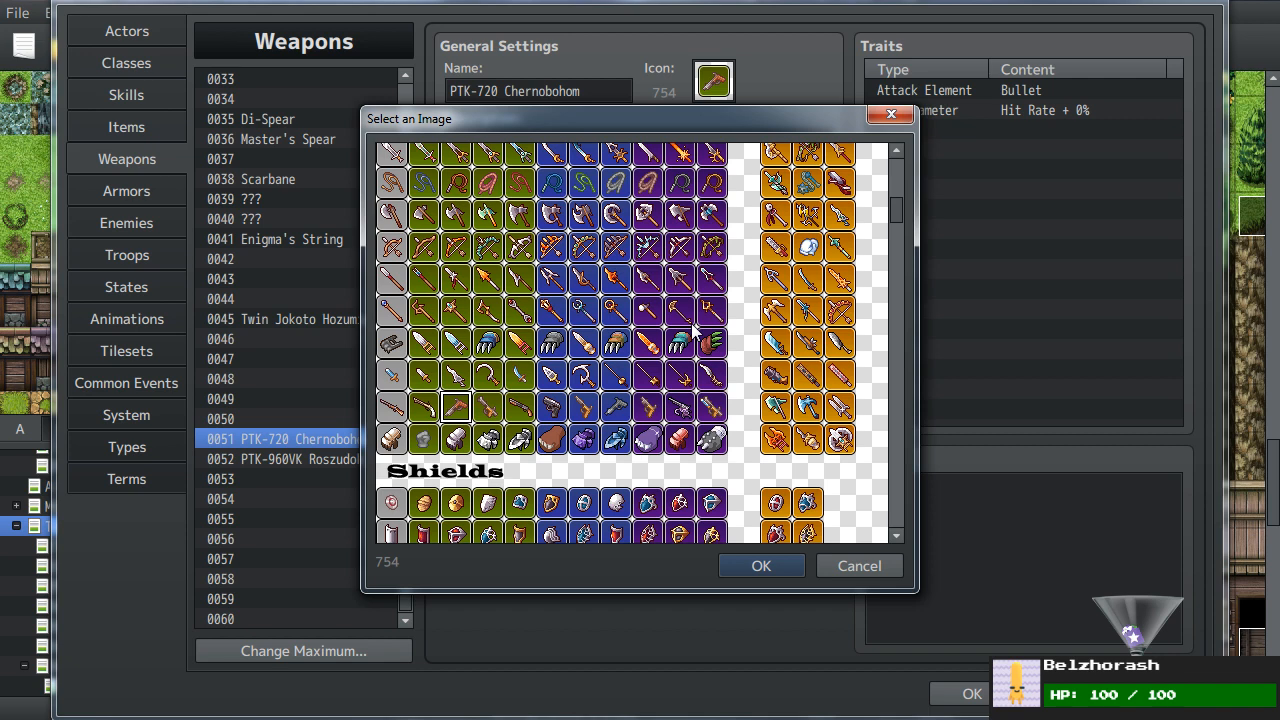
{"action": "double_click", "coordinate": [487, 410]}
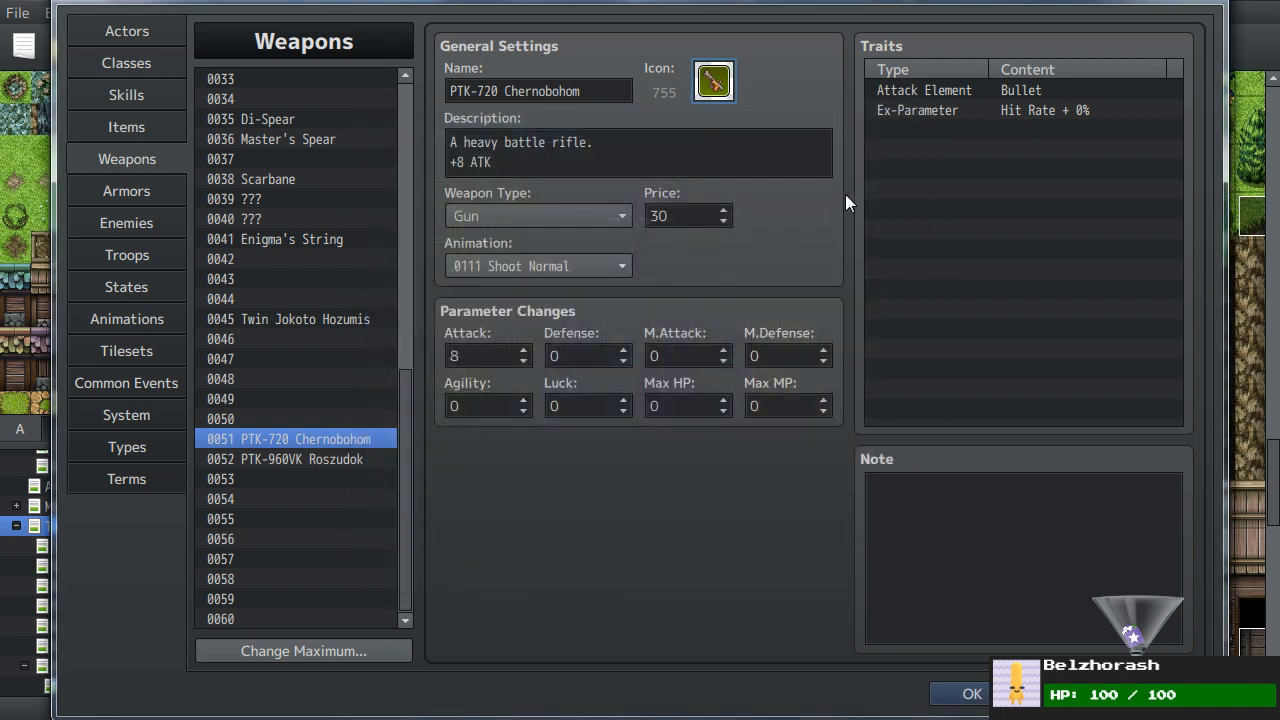
{"action": "double_click", "coordinate": [712, 85]}
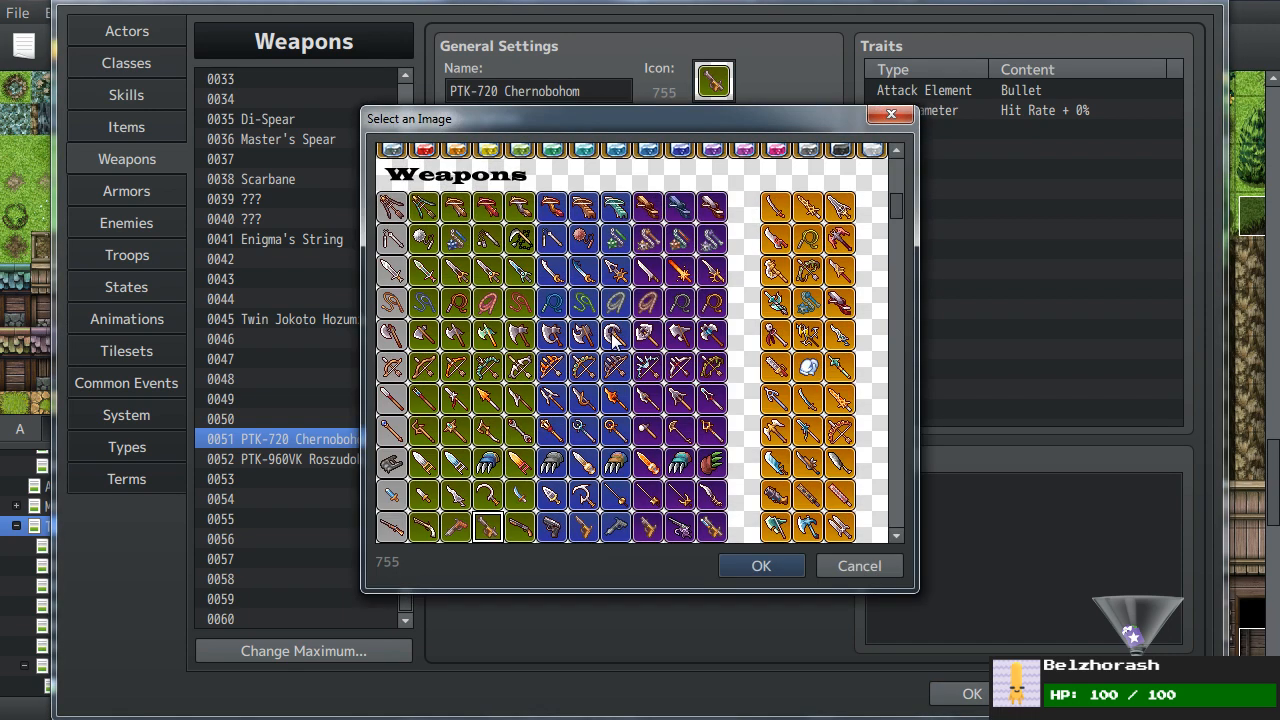
{"action": "scroll", "coordinate": [613, 338], "scroll_direction": "up", "scroll_amount": 3}
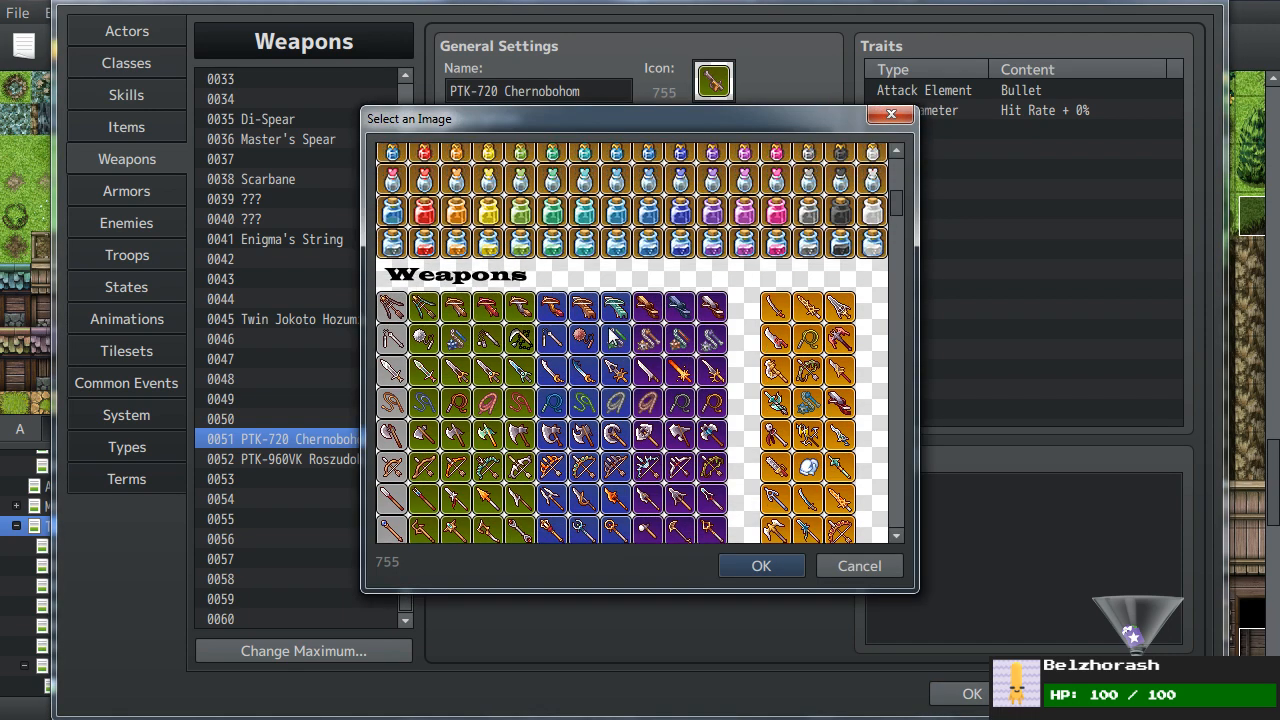
{"action": "scroll", "coordinate": [613, 338], "scroll_direction": "up", "scroll_amount": 7}
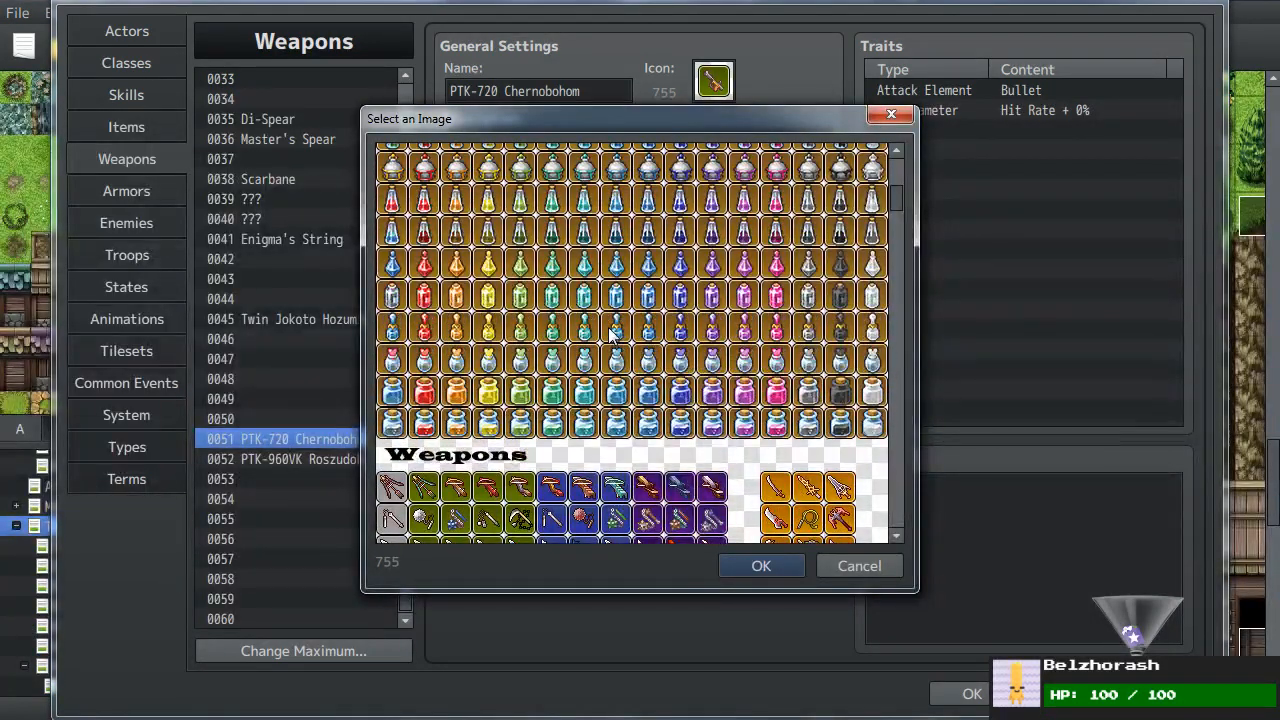
{"action": "left_click", "coordinate": [902, 121]}
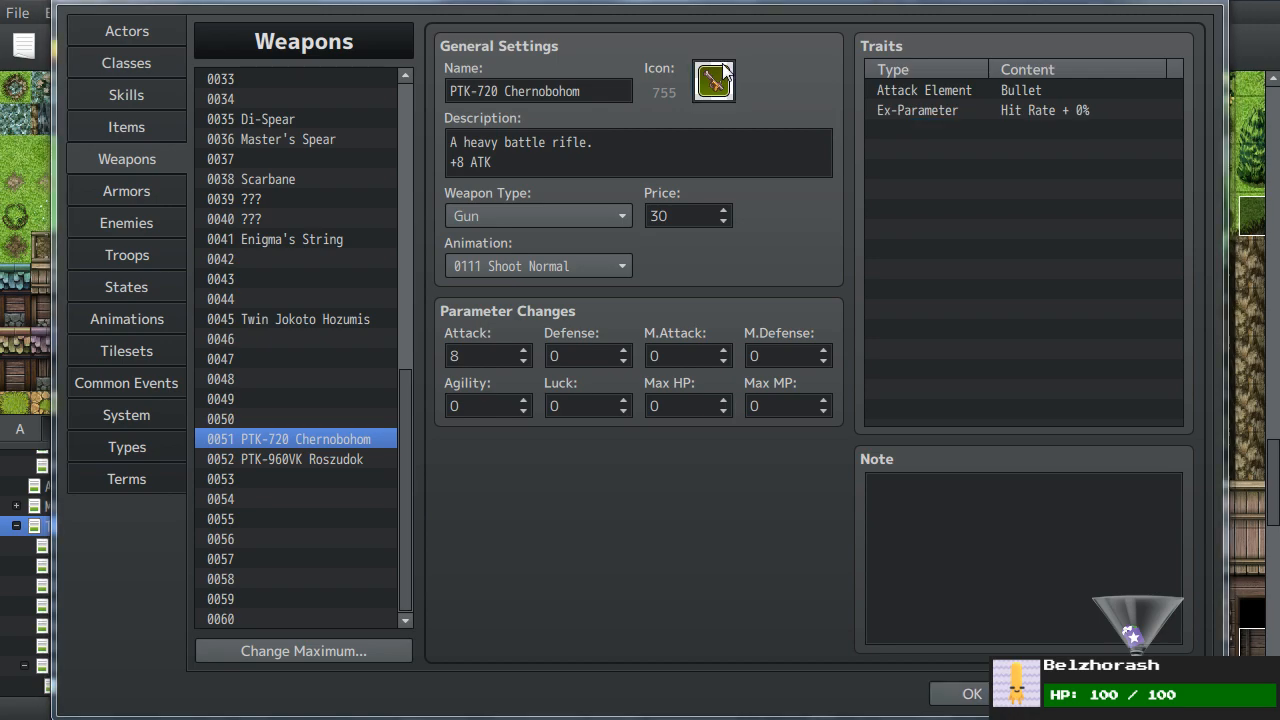
- Look through the icon set for an alternative gun icon for the PTK-720 Chernobohom, then leave the icon selection without applying one
{"action": "double_click", "coordinate": [700, 96]}
{"action": "scroll", "coordinate": [553, 340], "scroll_direction": "down", "scroll_amount": 5}
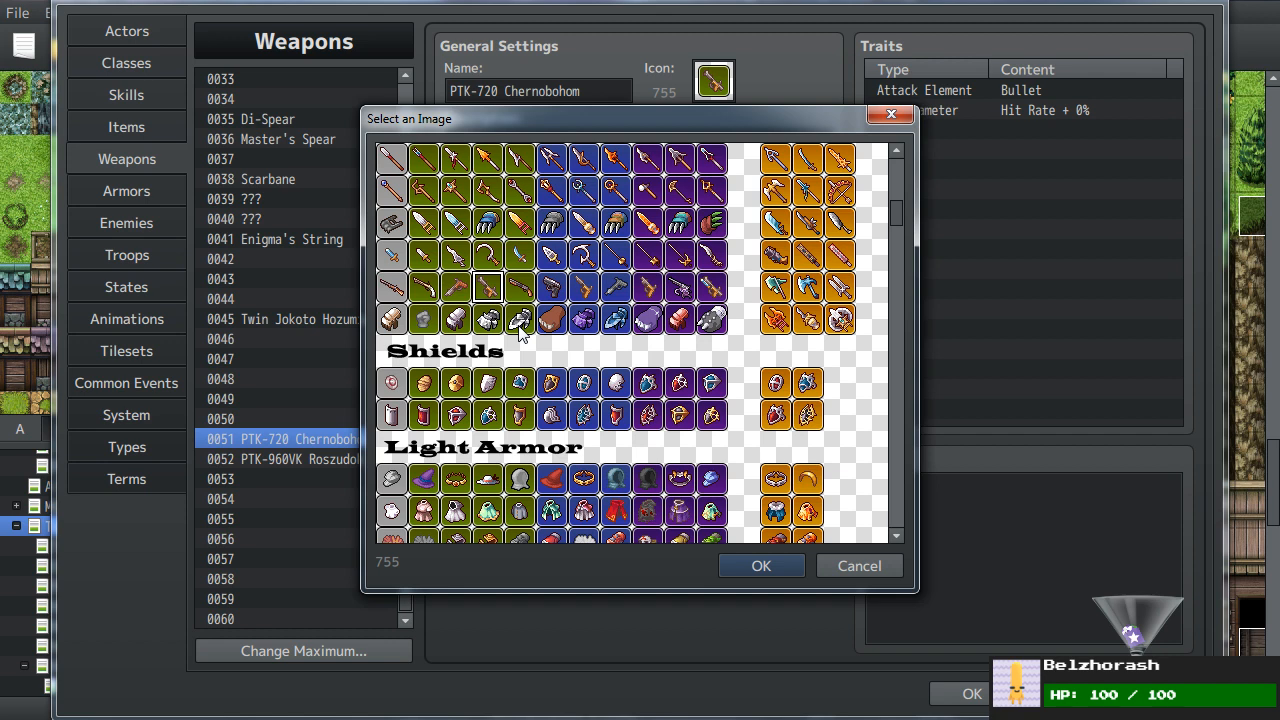
{"action": "scroll", "coordinate": [519, 334], "scroll_direction": "up", "scroll_amount": 5}
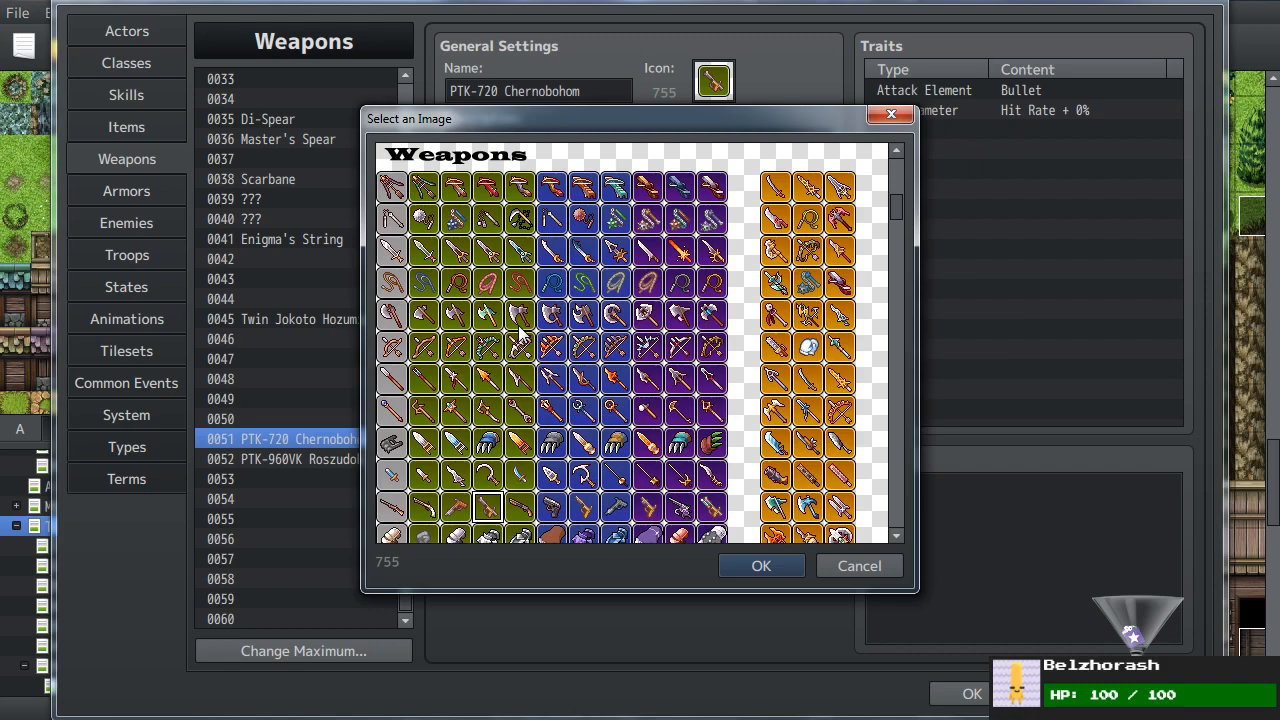
{"action": "scroll", "coordinate": [519, 334], "scroll_direction": "down", "scroll_amount": 7}
{"action": "scroll", "coordinate": [519, 334], "scroll_direction": "down", "scroll_amount": 18}
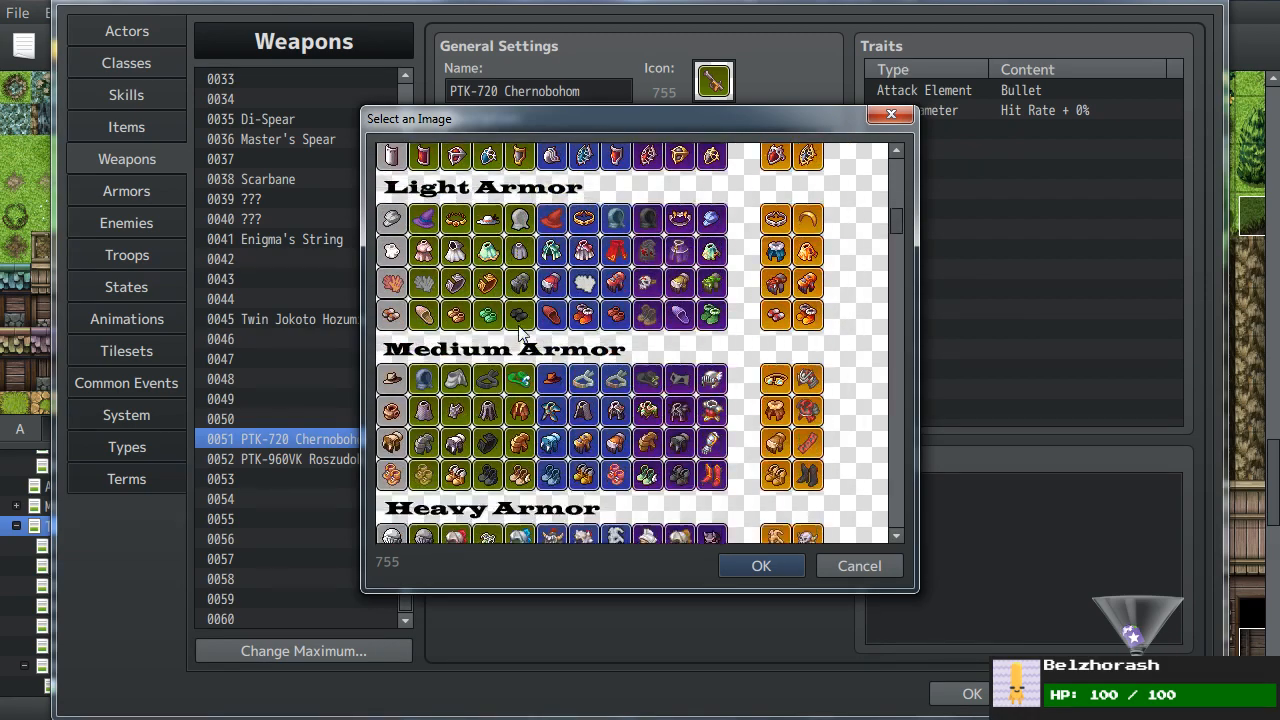
{"action": "scroll", "coordinate": [519, 334], "scroll_direction": "down", "scroll_amount": 16}
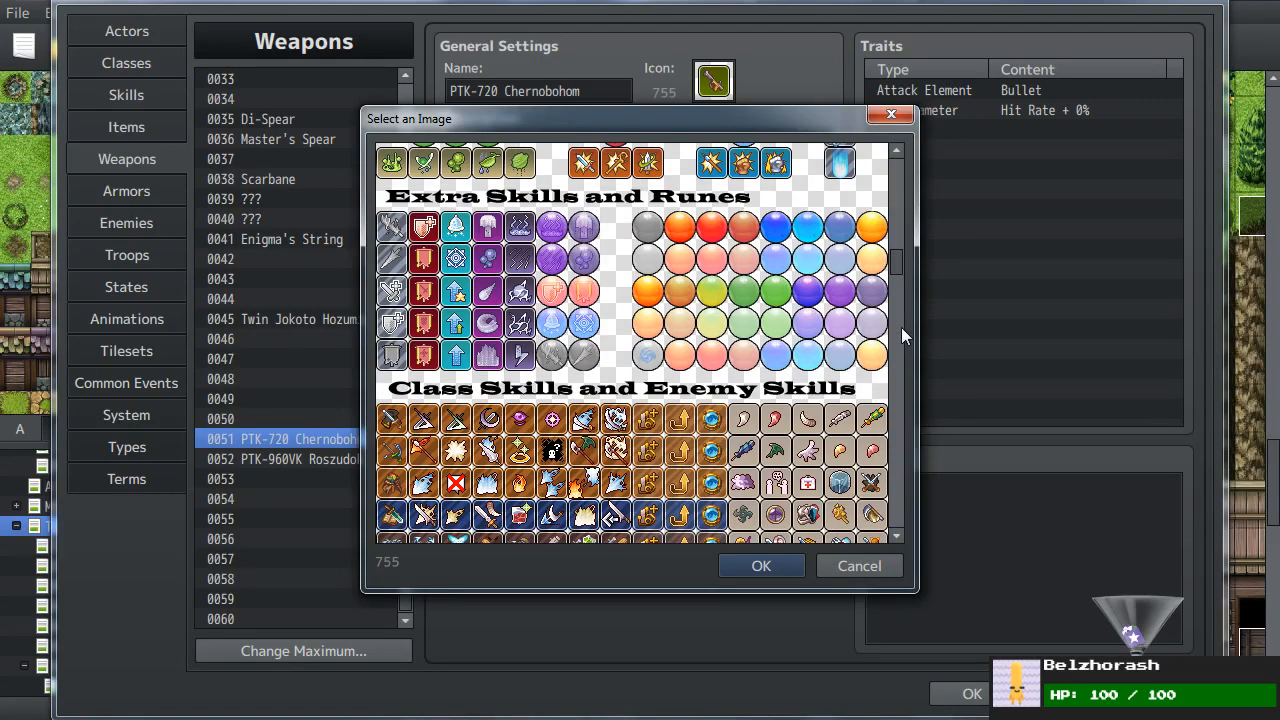
{"action": "left_click_drag", "start_coordinate": [897, 267], "coordinate": [894, 286]}
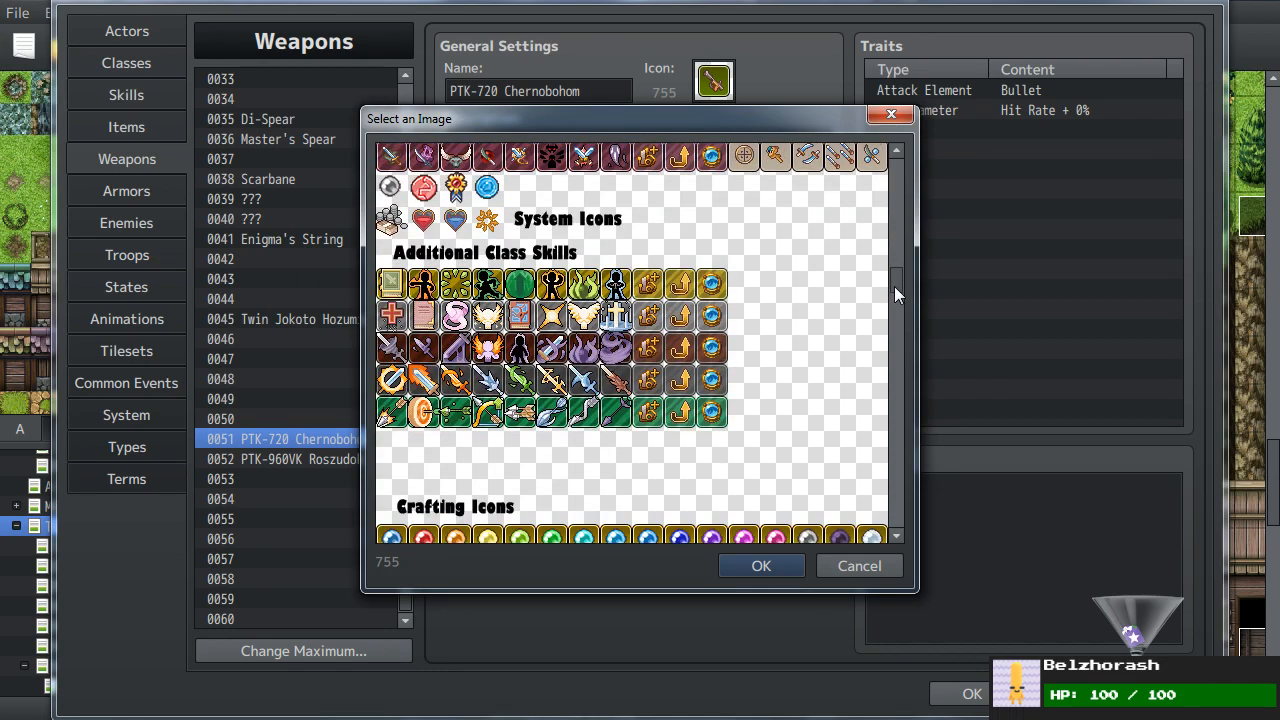
{"action": "left_click_drag", "start_coordinate": [894, 286], "coordinate": [875, 399]}
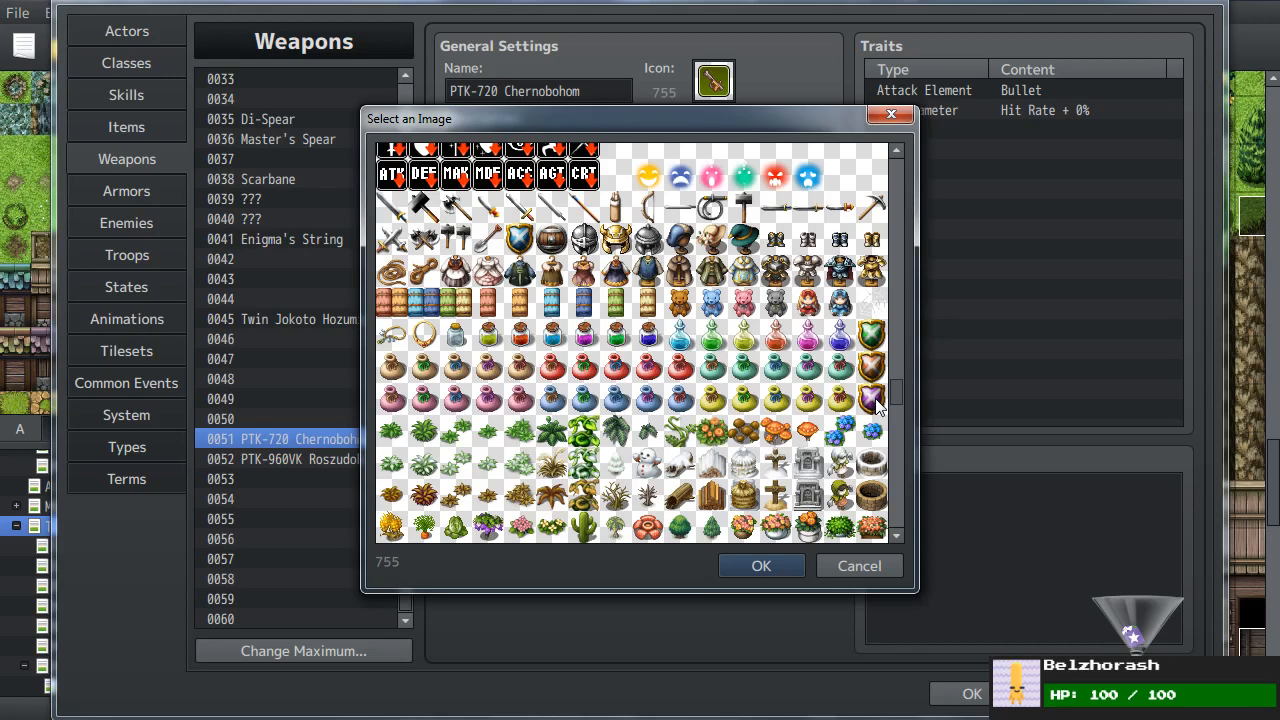
{"action": "left_click_drag", "start_coordinate": [896, 386], "coordinate": [893, 457]}
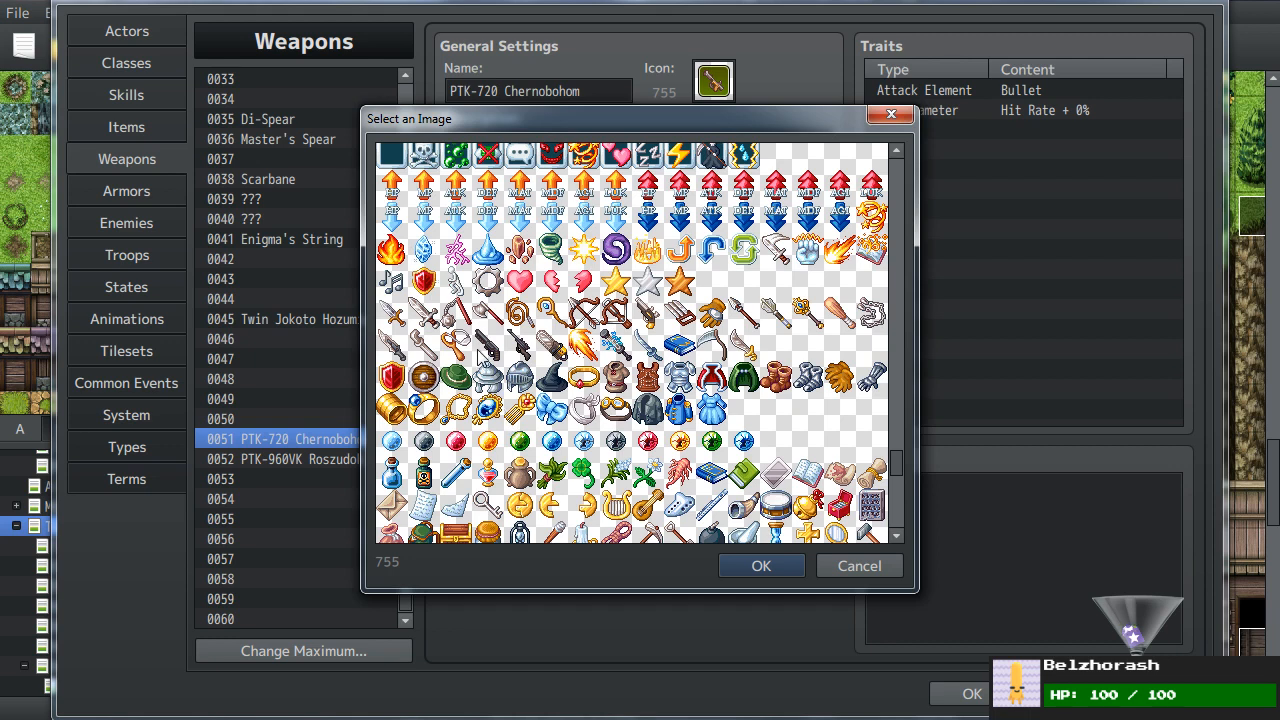
{"action": "left_click", "coordinate": [740, 377]}
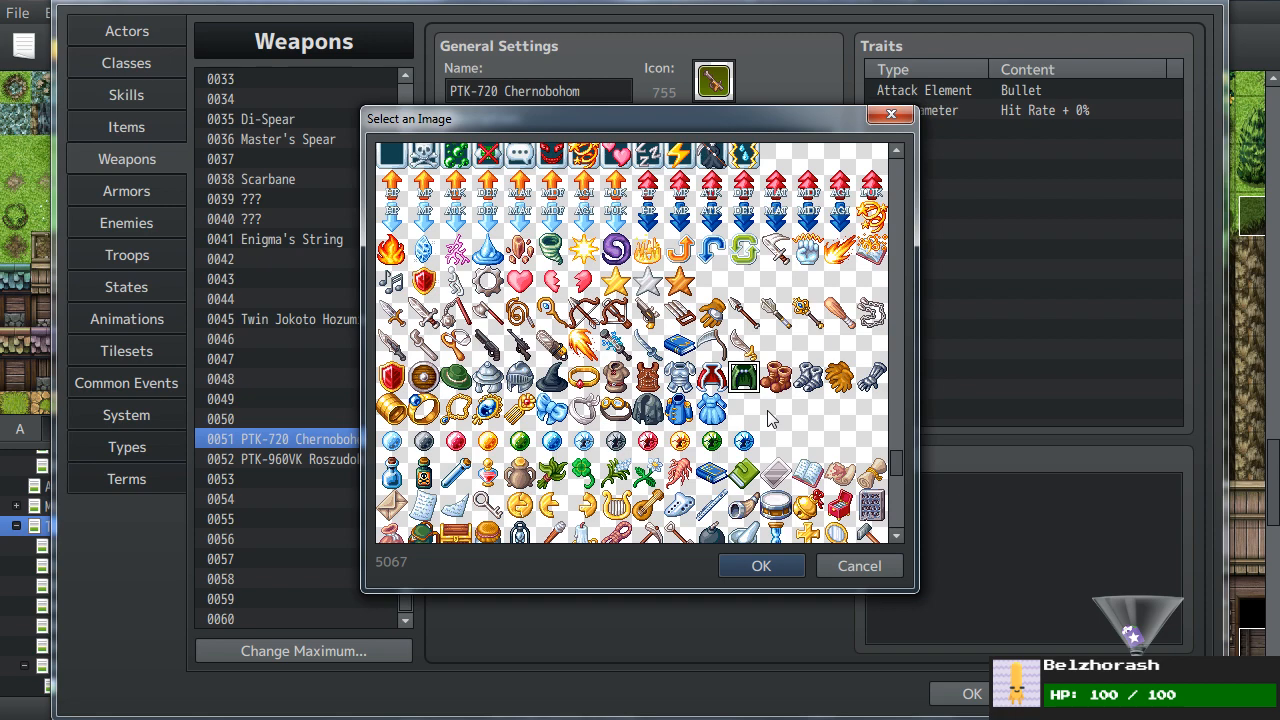
{"action": "scroll", "coordinate": [752, 456], "scroll_direction": "down", "scroll_amount": 5}
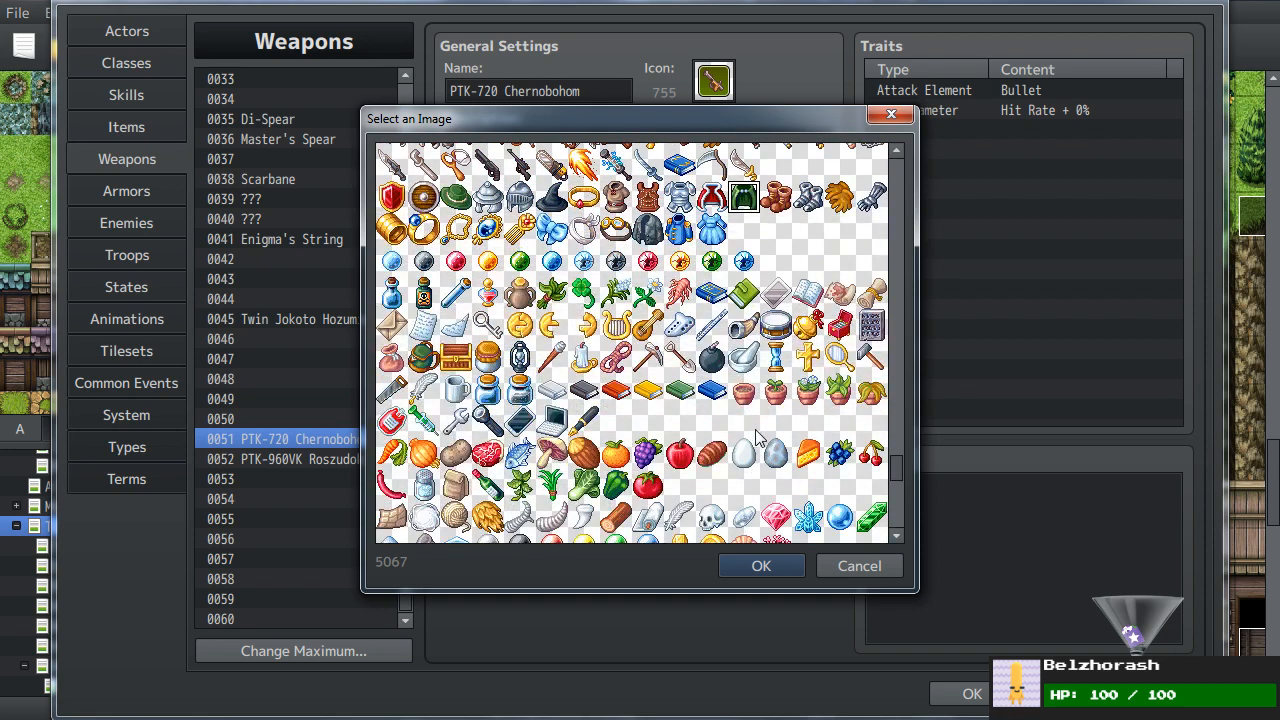
{"action": "scroll", "coordinate": [752, 456], "scroll_direction": "down", "scroll_amount": 3}
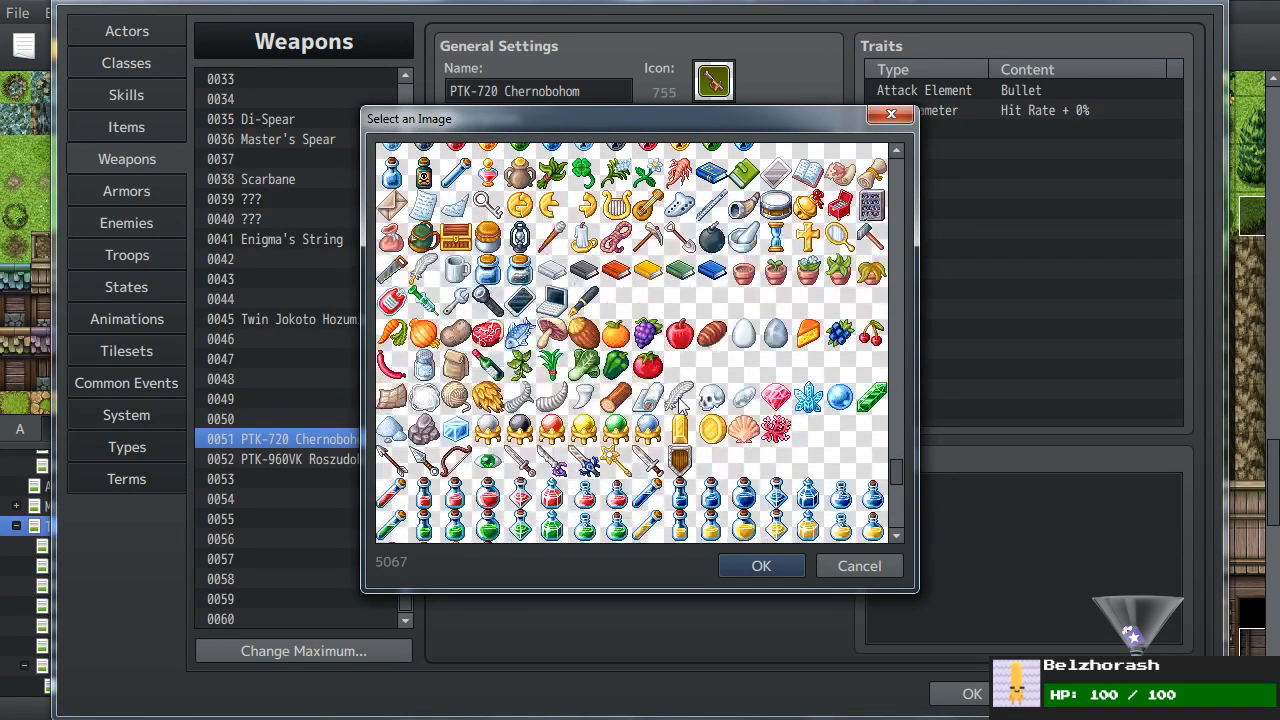
{"action": "scroll", "coordinate": [679, 400], "scroll_direction": "down", "scroll_amount": 2}
{"action": "left_click", "coordinate": [424, 300]}
{"action": "scroll", "coordinate": [587, 366], "scroll_direction": "down", "scroll_amount": 3}
{"action": "scroll", "coordinate": [587, 366], "scroll_direction": "up", "scroll_amount": 7}
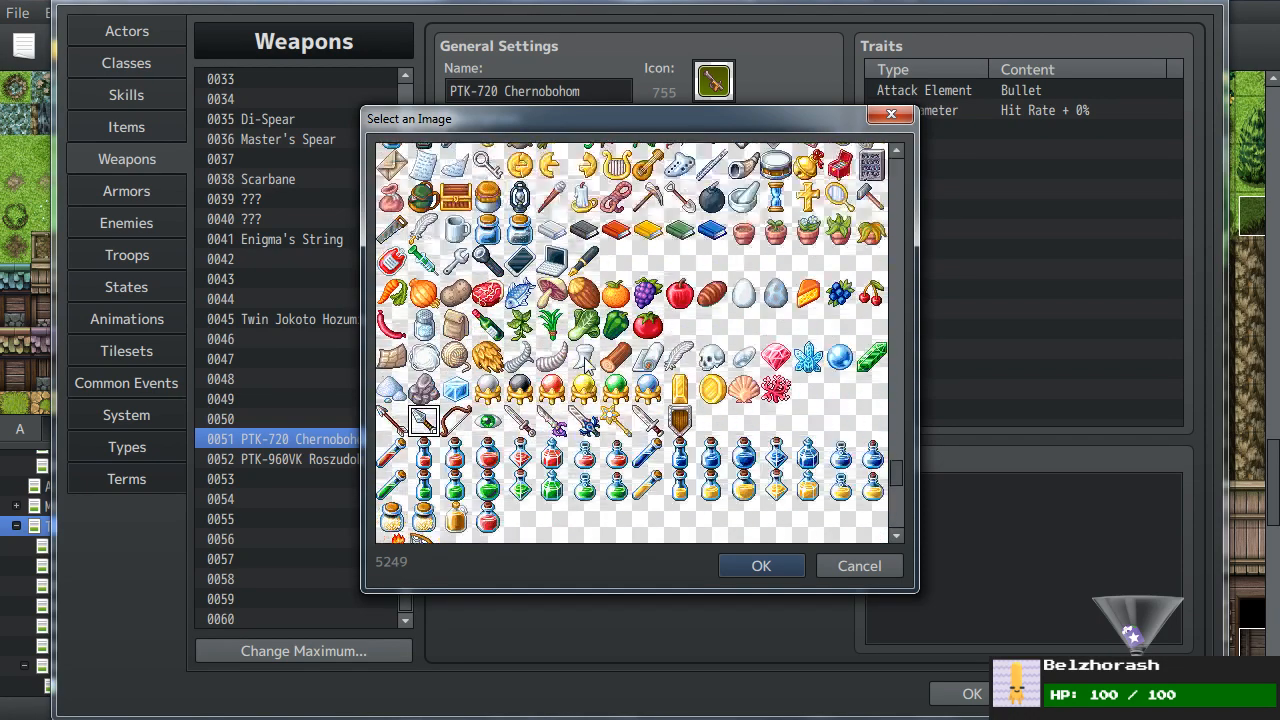
{"action": "scroll", "coordinate": [587, 366], "scroll_direction": "up", "scroll_amount": 10}
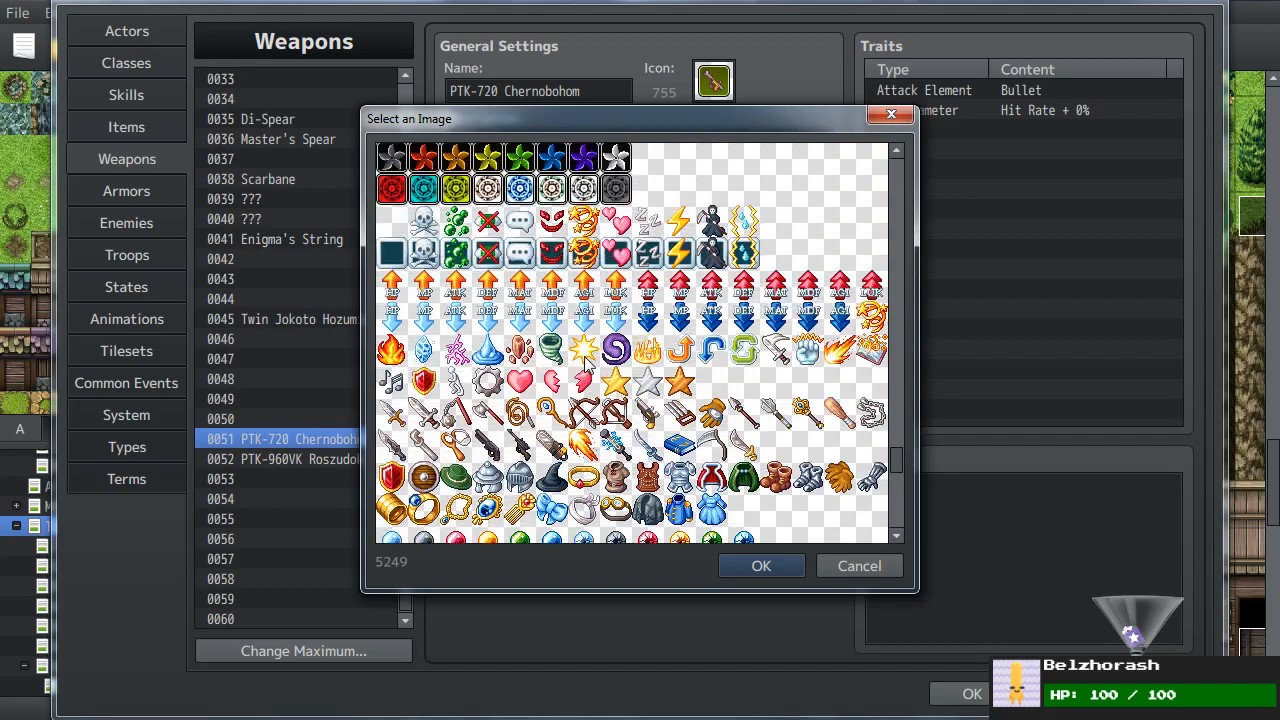
{"action": "scroll", "coordinate": [587, 366], "scroll_direction": "up", "scroll_amount": 10}
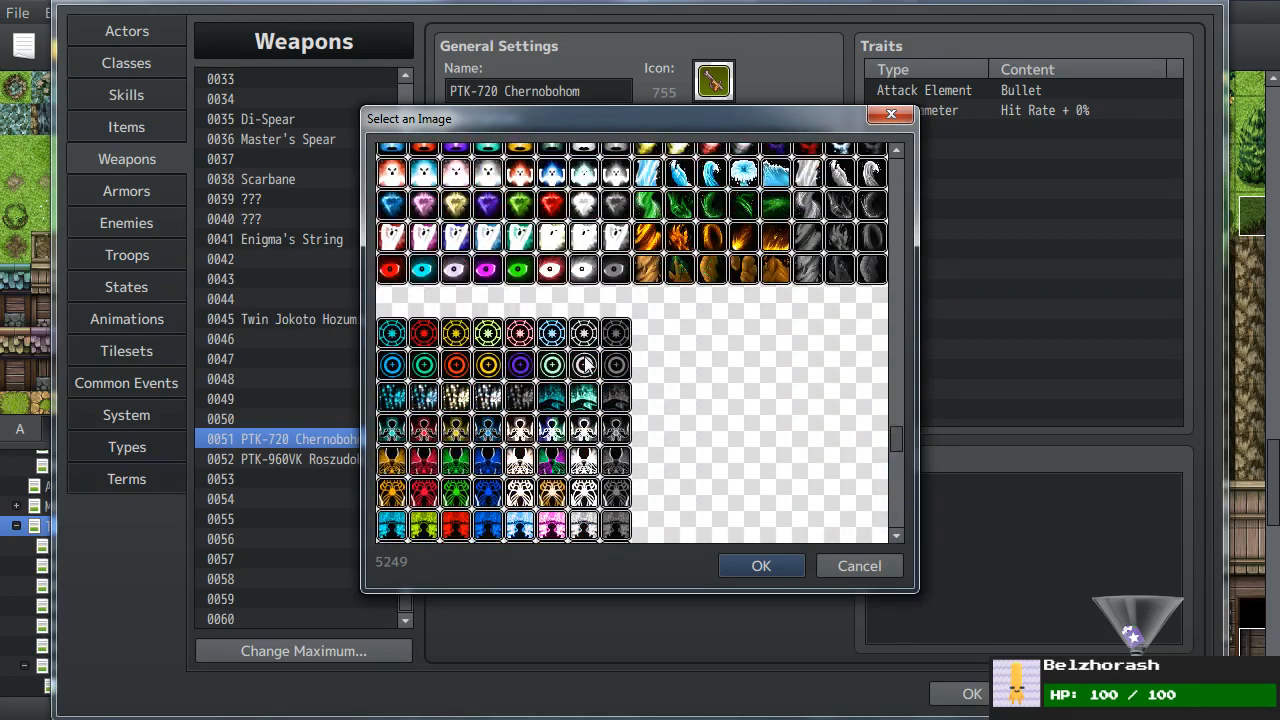
{"action": "scroll", "coordinate": [587, 356], "scroll_direction": "up", "scroll_amount": 10}
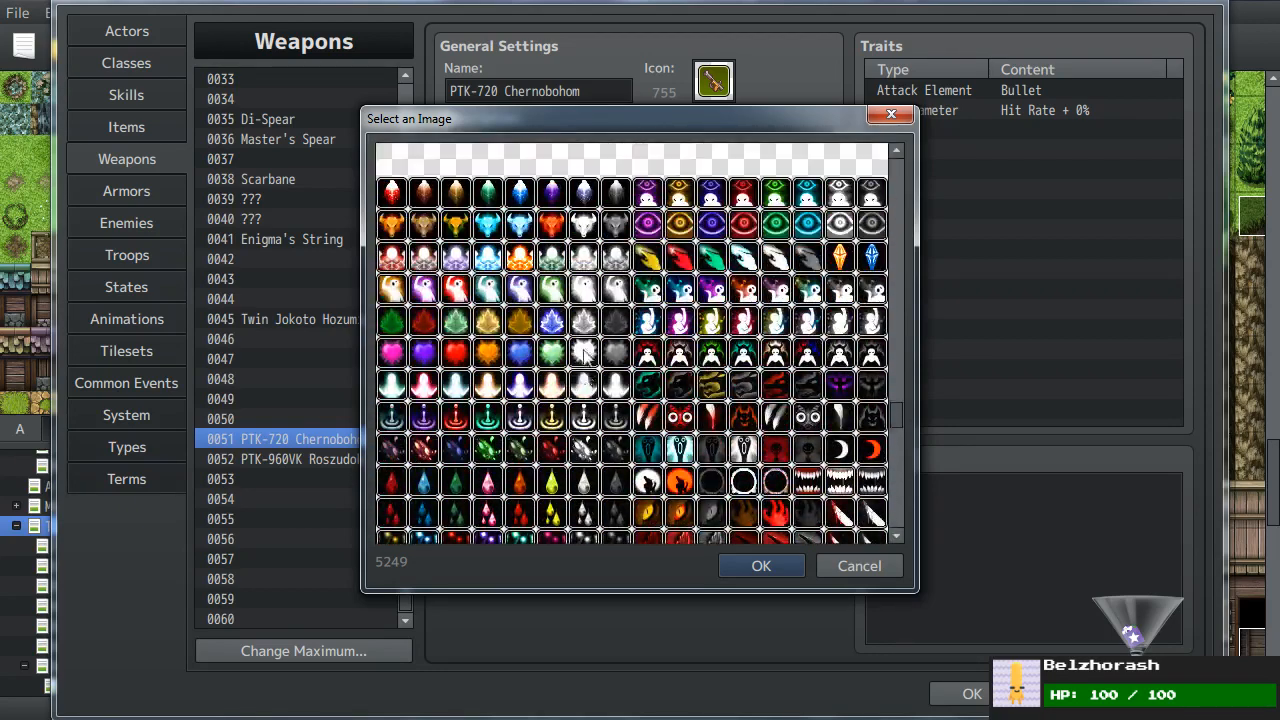
{"action": "scroll", "coordinate": [587, 357], "scroll_direction": "up", "scroll_amount": 10}
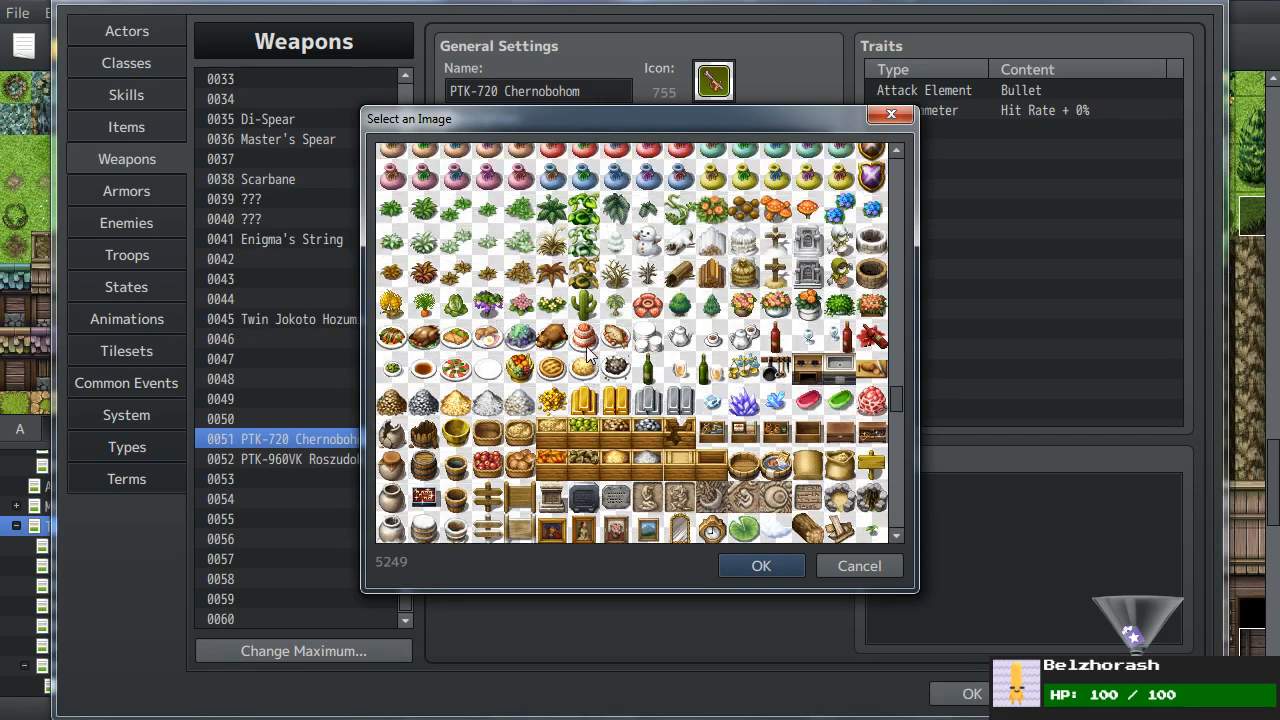
{"action": "scroll", "coordinate": [587, 356], "scroll_direction": "up", "scroll_amount": 4}
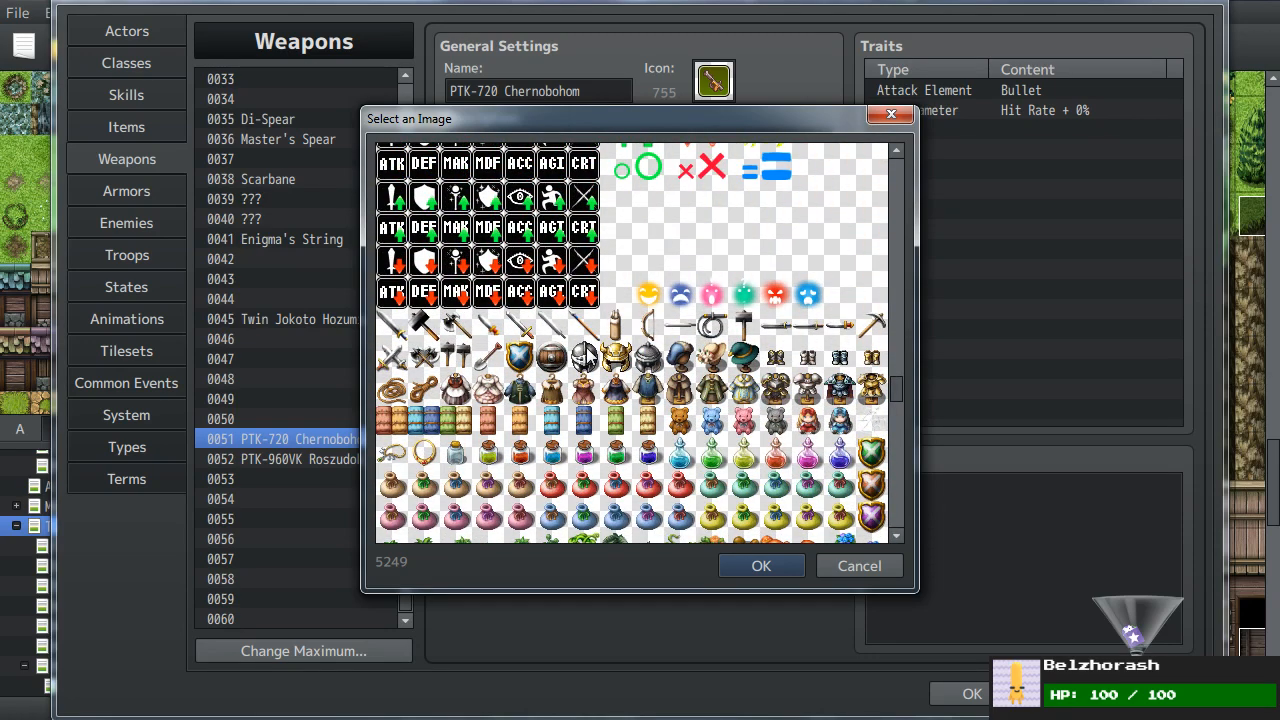
{"action": "left_click", "coordinate": [487, 356]}
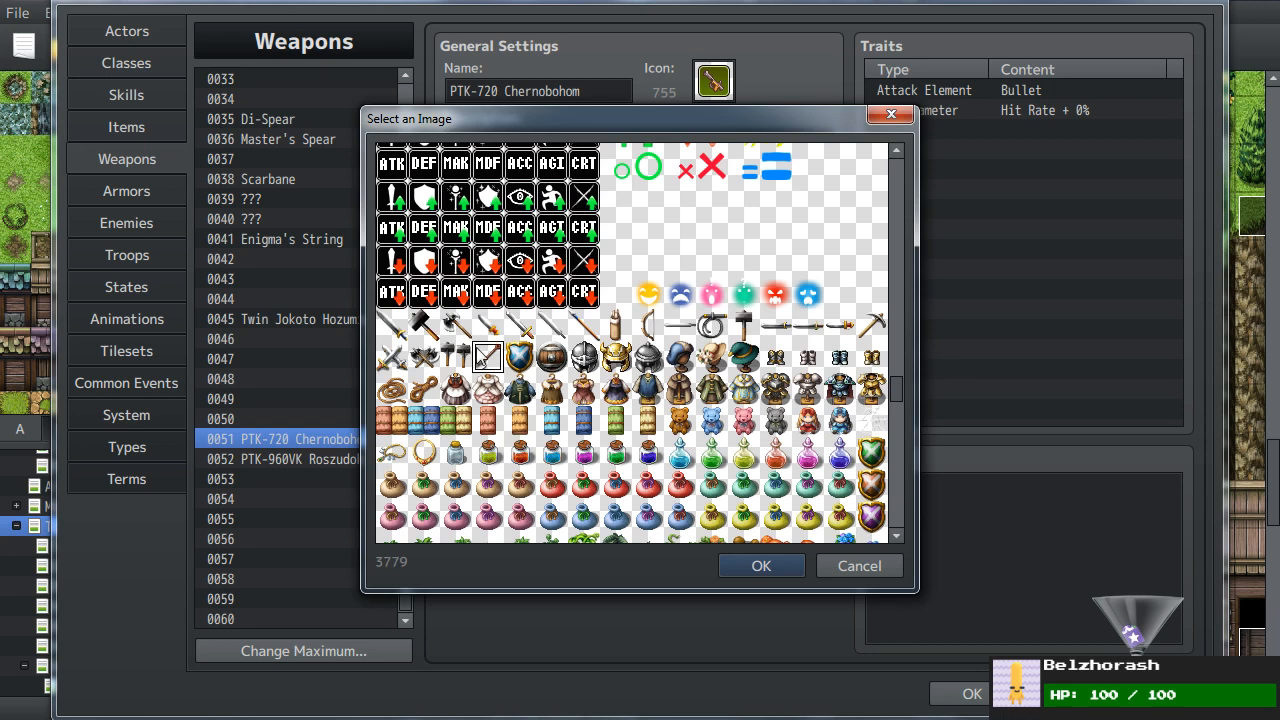
{"action": "left_click", "coordinate": [848, 567]}
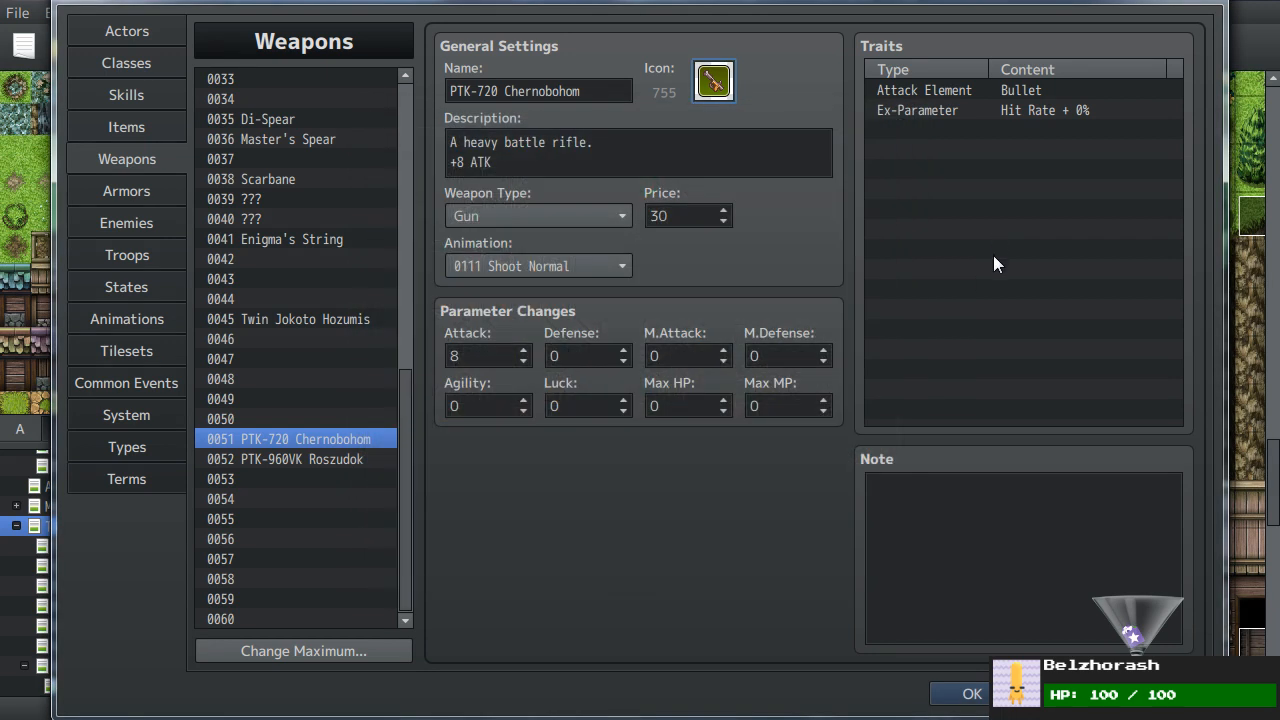
- Append "(Maybe change to shotgun.)" to the first line of the PTK-720 Chernobohom's description and apply the change
{"action": "left_click", "coordinate": [686, 140]}
{"action": "type", "text": "(May"}
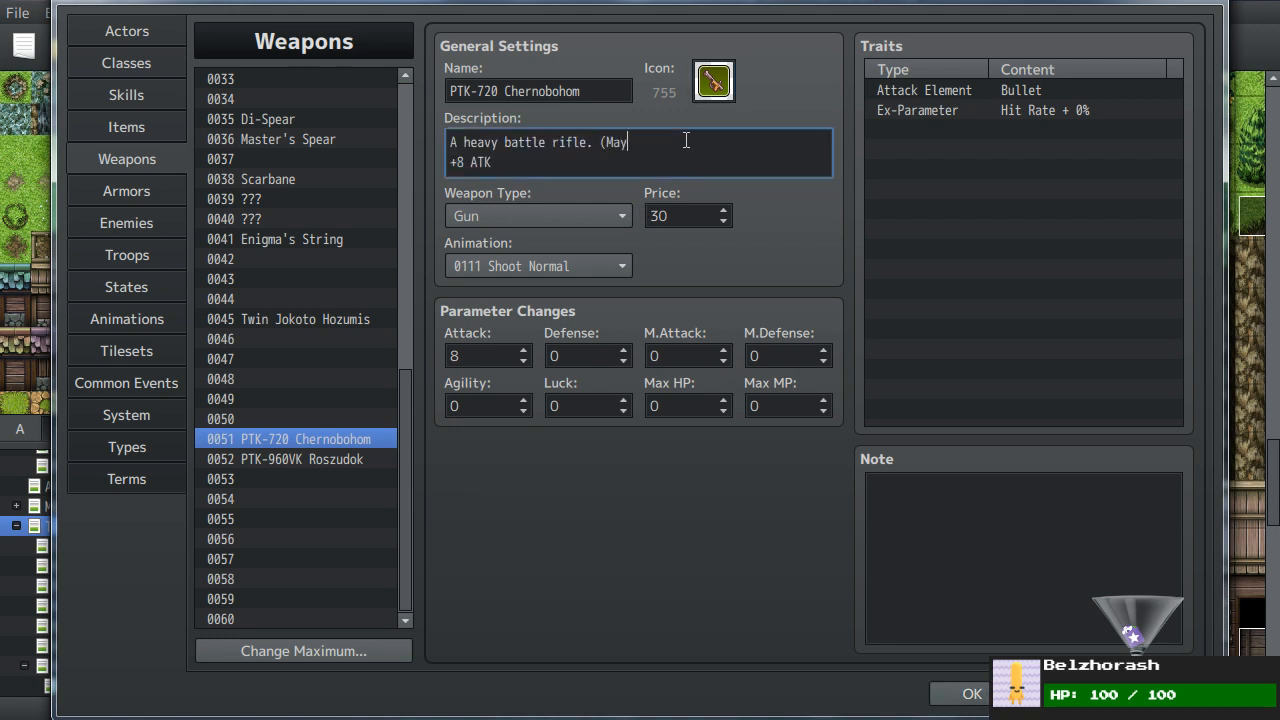
{"action": "type", "text": "be change to shotgun.)"}
{"action": "left_click", "coordinate": [1158, 693]}
{"action": "left_click", "coordinate": [998, 693]}
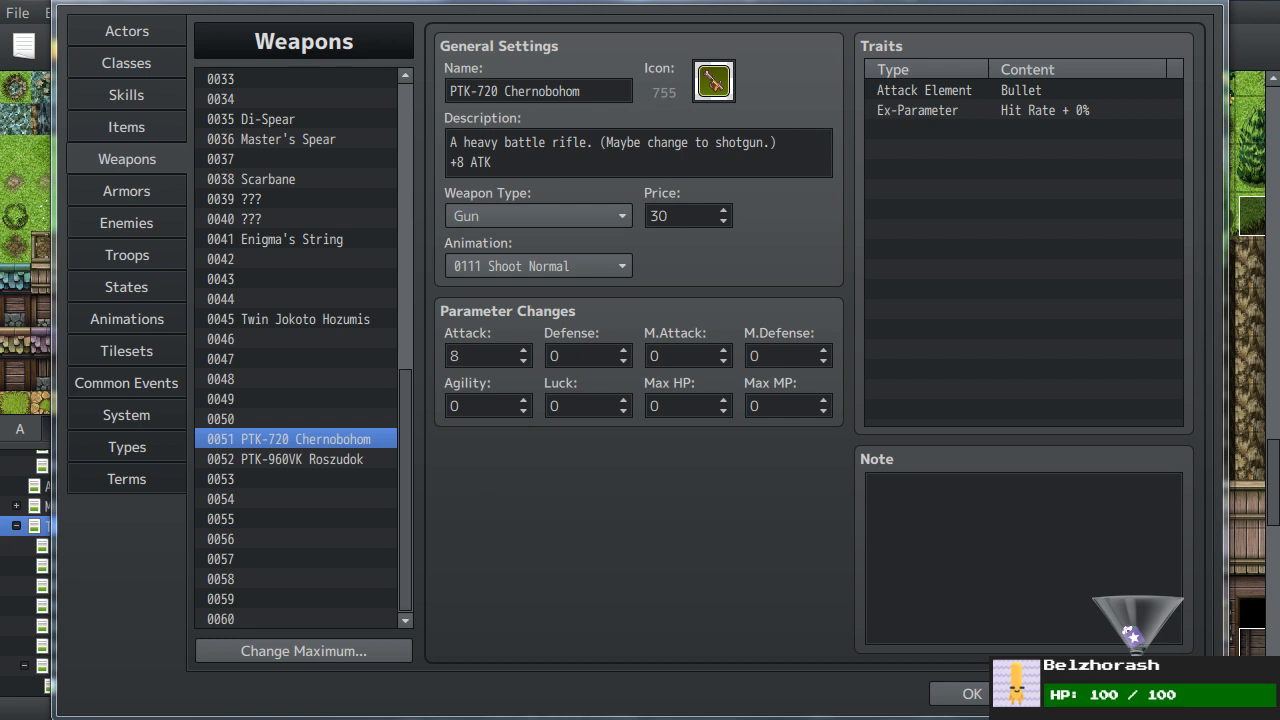
{"action": "left_click", "coordinate": [998, 328]}
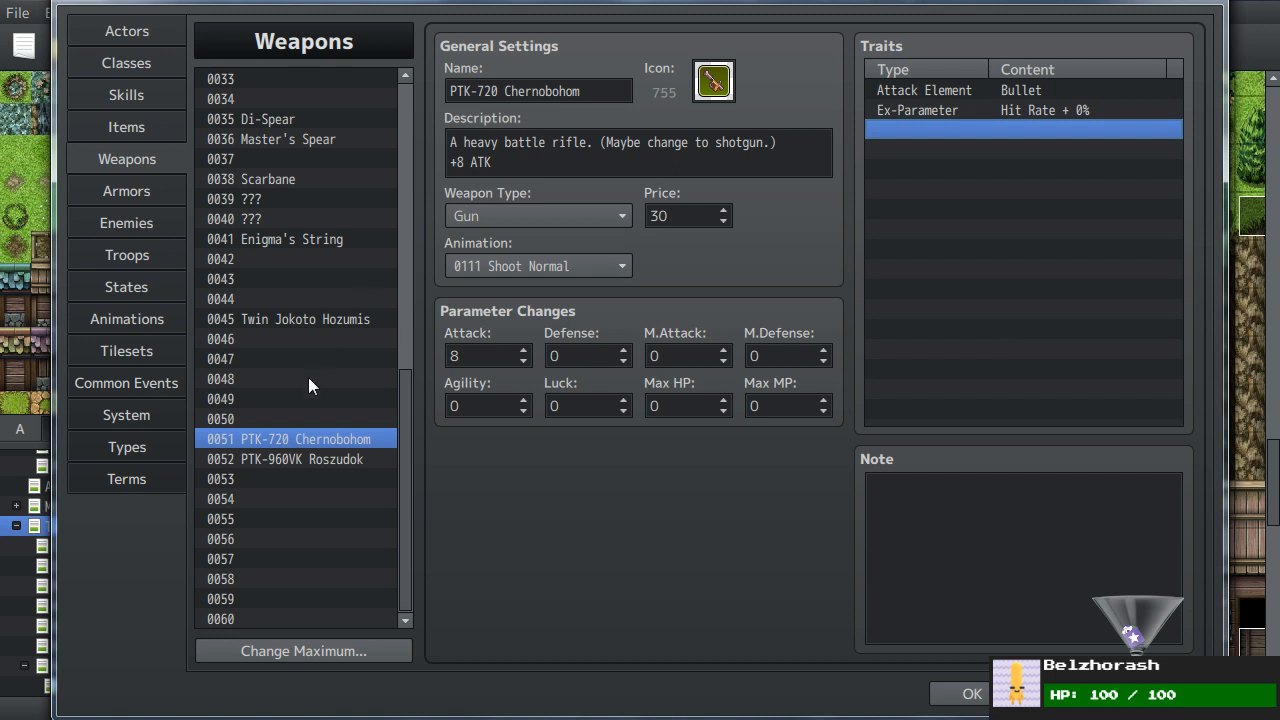
- Change the description of the PTK-960VK Roszudok to "A tank destroyer weapon." and apply it
{"action": "left_click", "coordinate": [306, 462]}
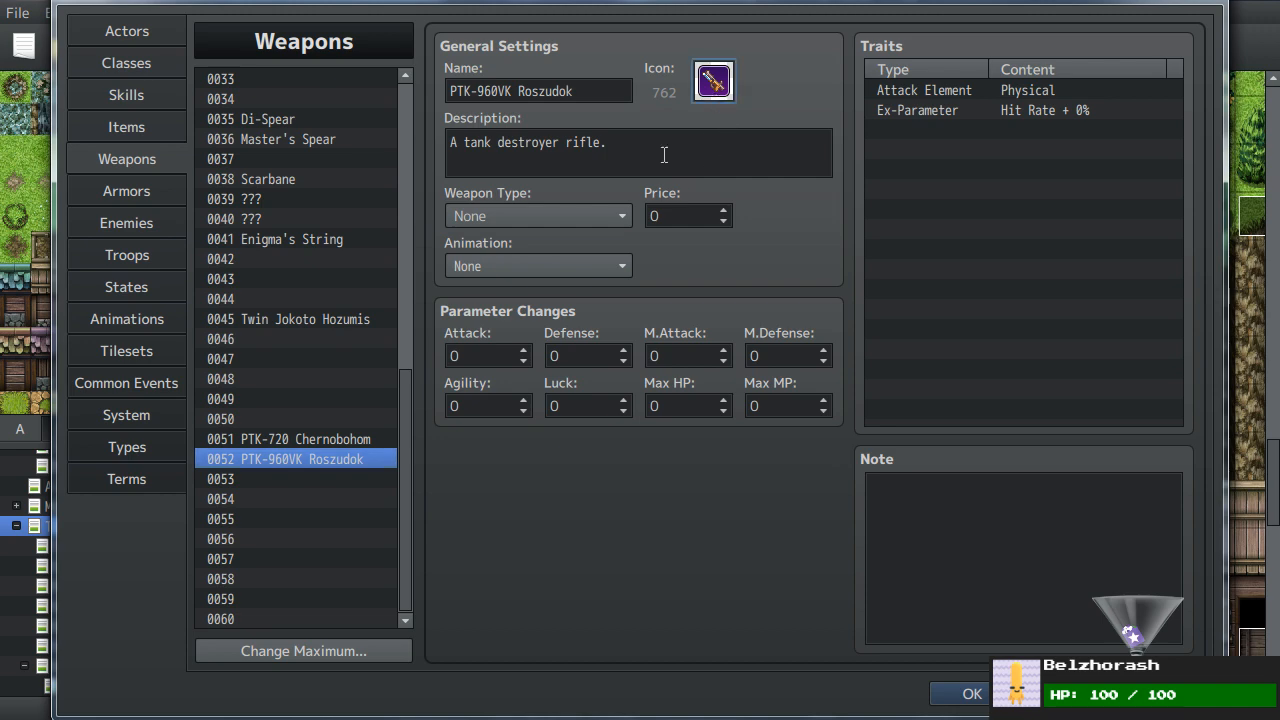
{"action": "left_click", "coordinate": [714, 90]}
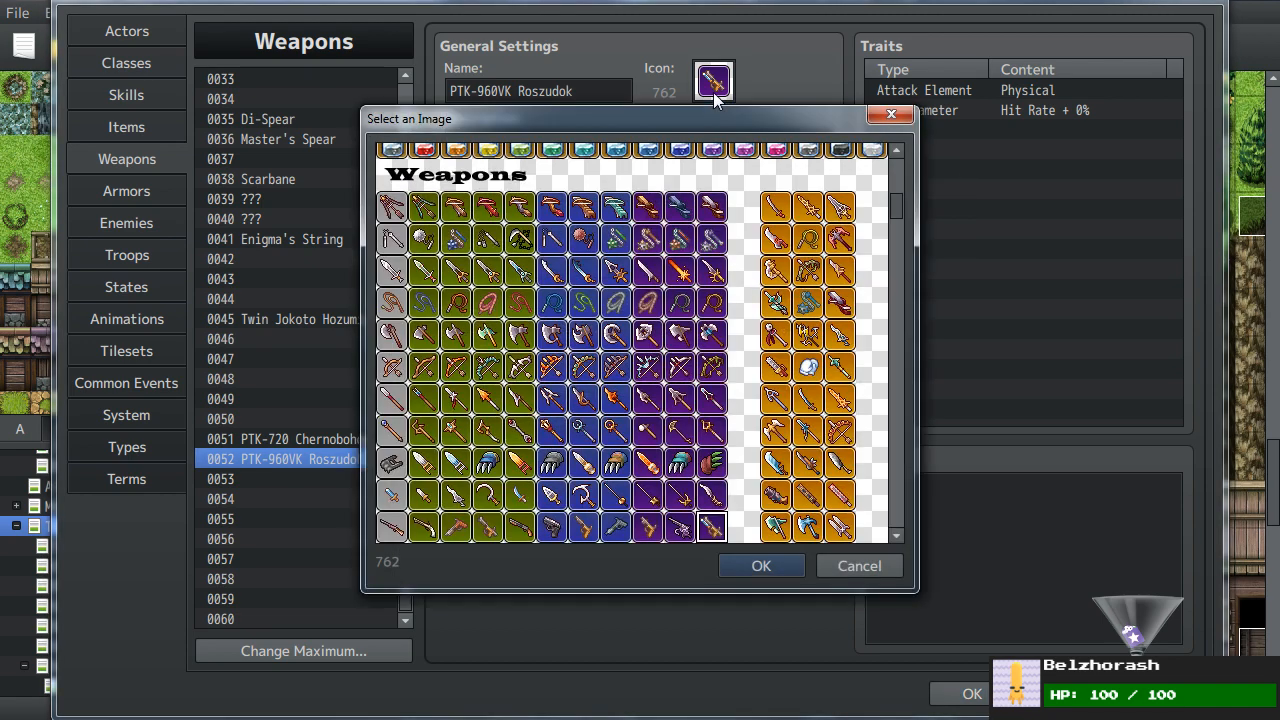
{"action": "left_click", "coordinate": [871, 563]}
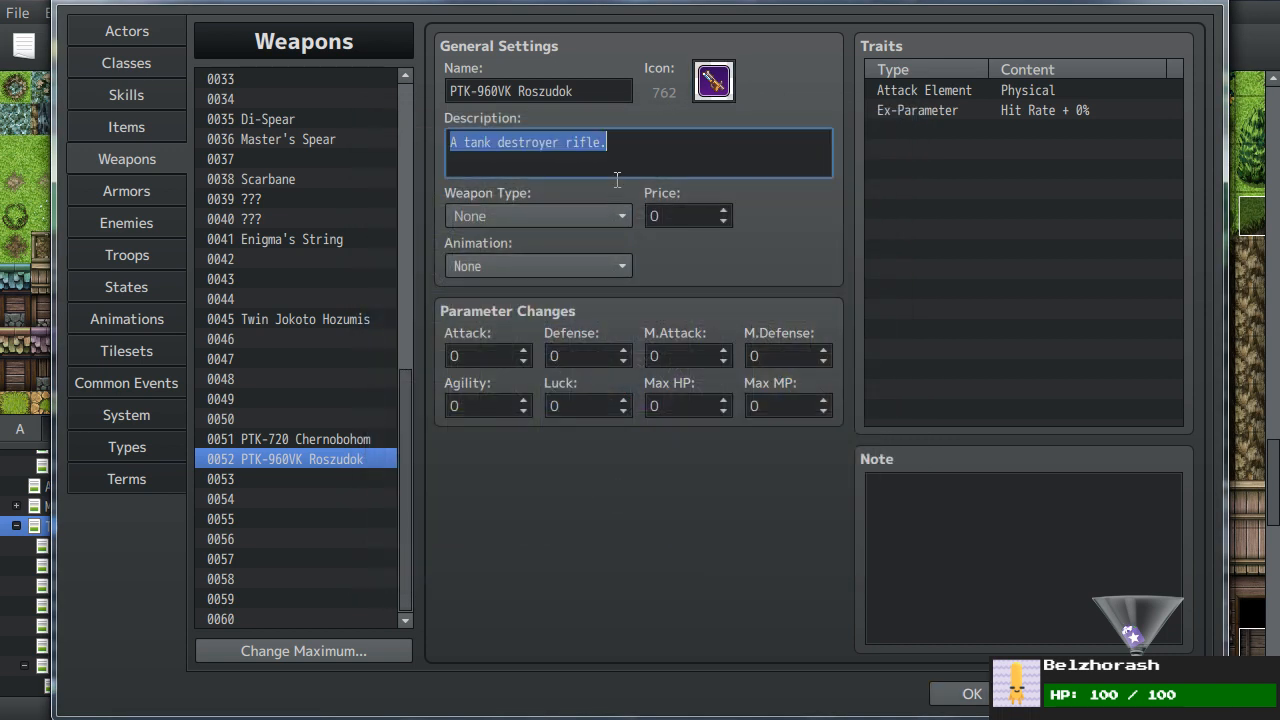
{"action": "left_click_drag", "start_coordinate": [607, 142], "coordinate": [565, 149]}
{"action": "type", "text": "weapon."}
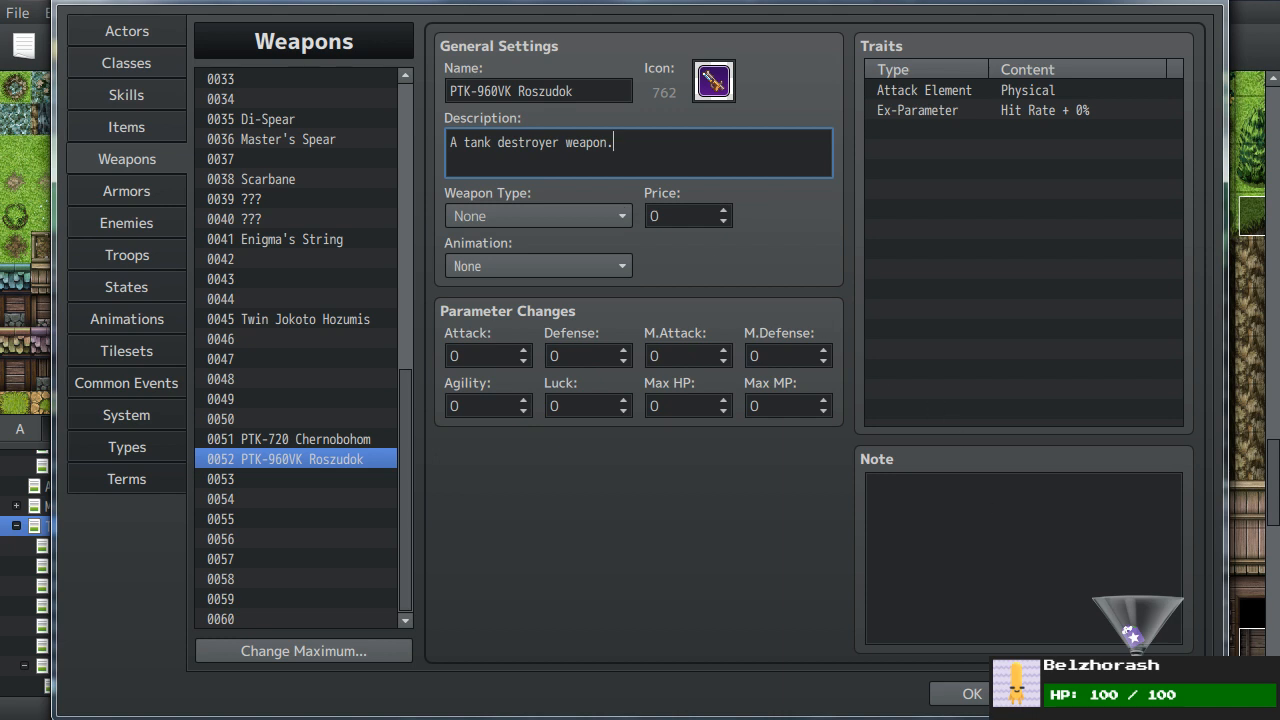
{"action": "left_click", "coordinate": [1167, 693]}
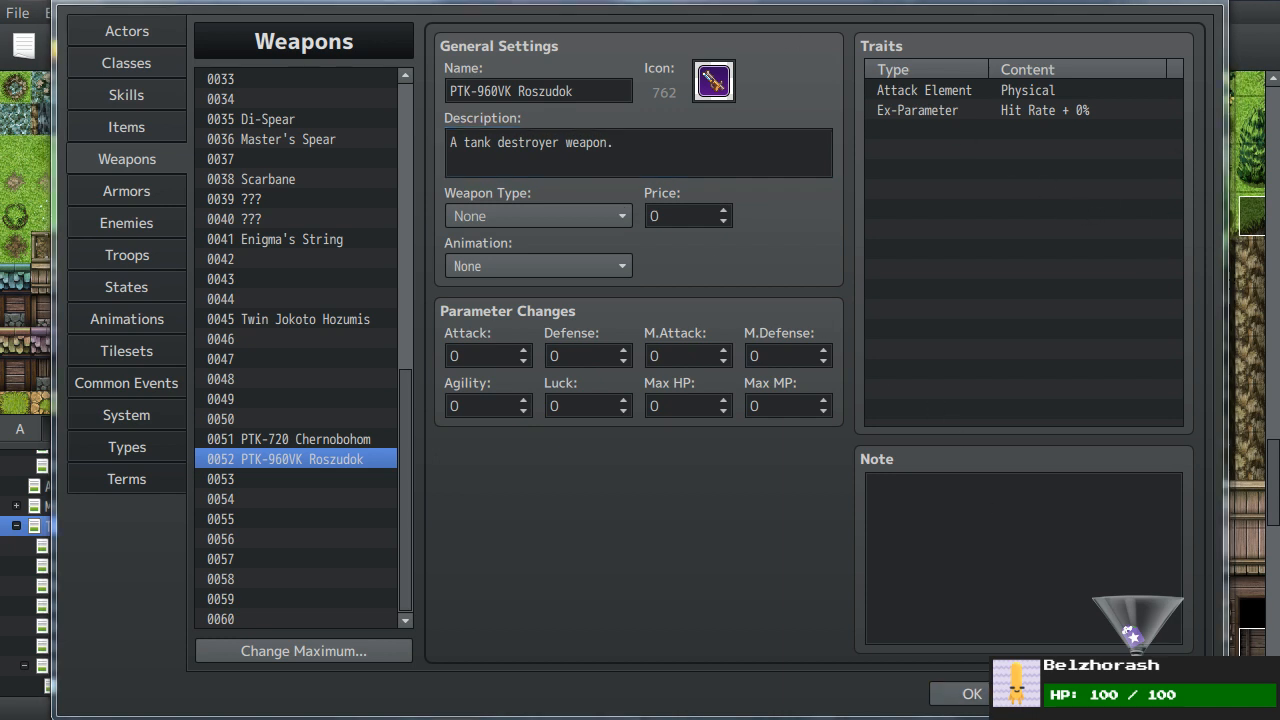
{"action": "left_click", "coordinate": [127, 128]}
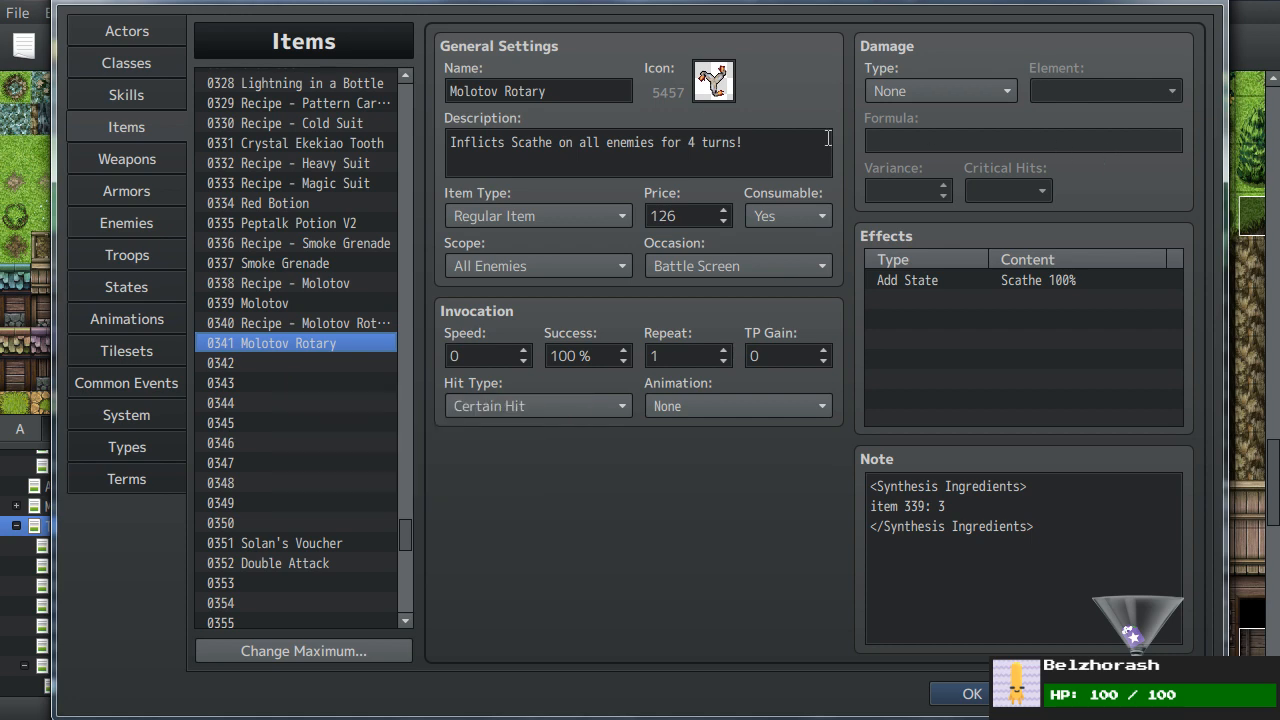
{"action": "left_click", "coordinate": [161, 161]}
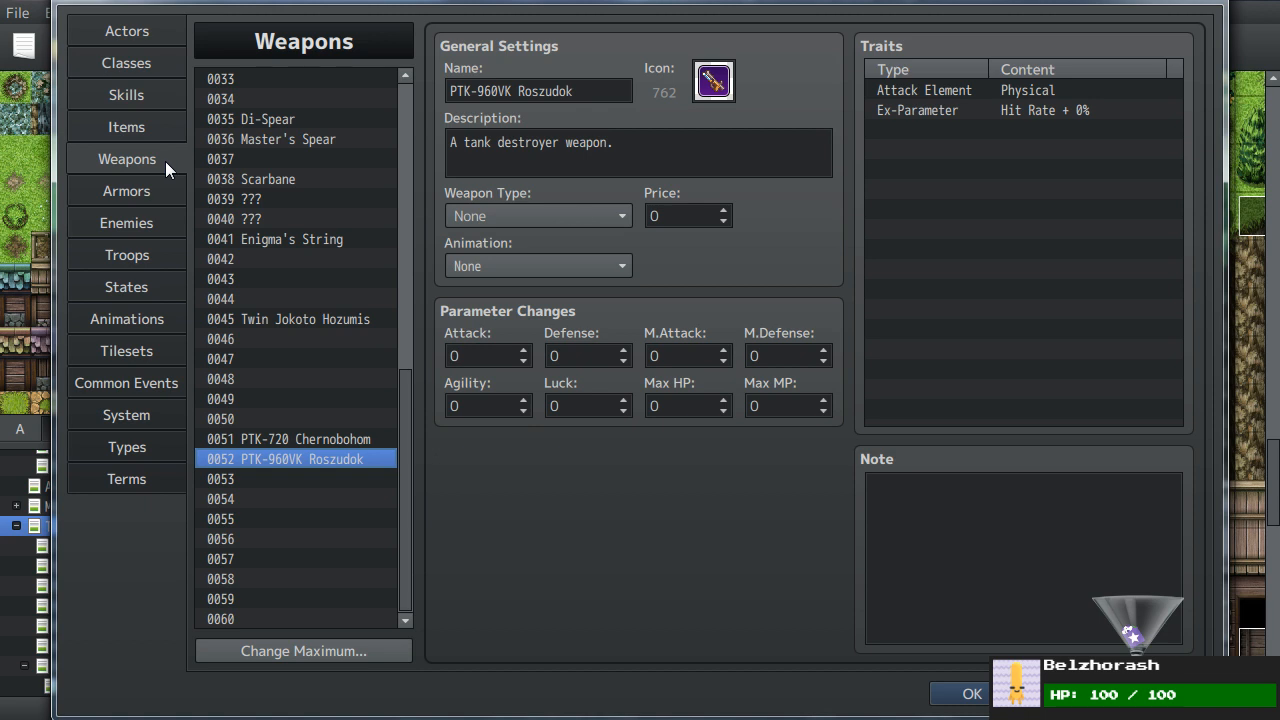
{"action": "double_click", "coordinate": [1061, 241]}
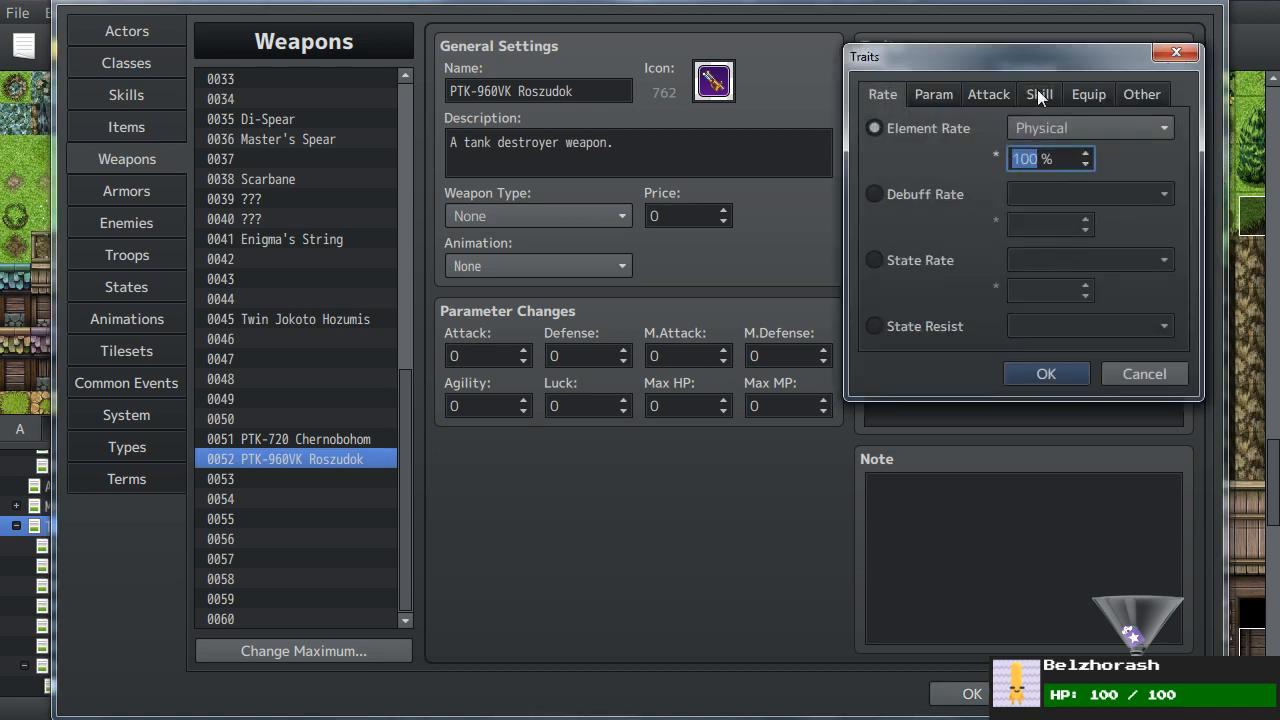
{"action": "left_click", "coordinate": [1037, 91]}
{"action": "left_click", "coordinate": [920, 166]}
{"action": "left_click", "coordinate": [1030, 167]}
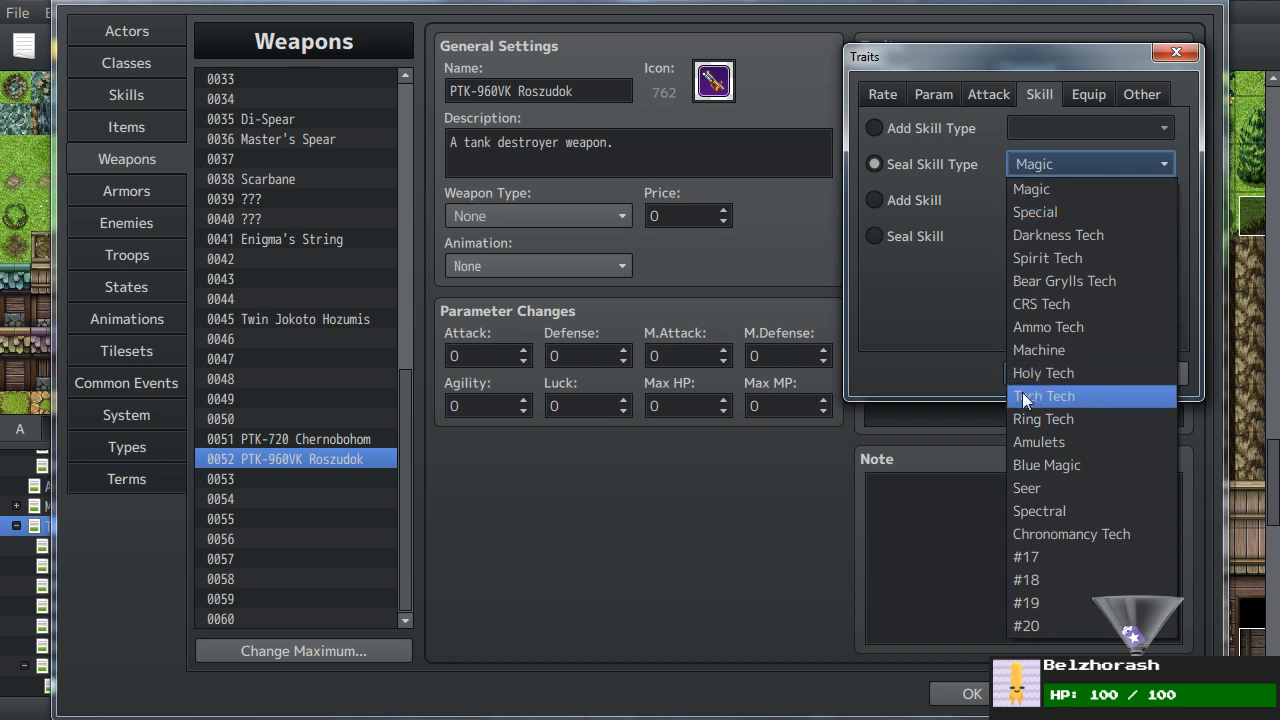
{"action": "left_click", "coordinate": [1065, 328]}
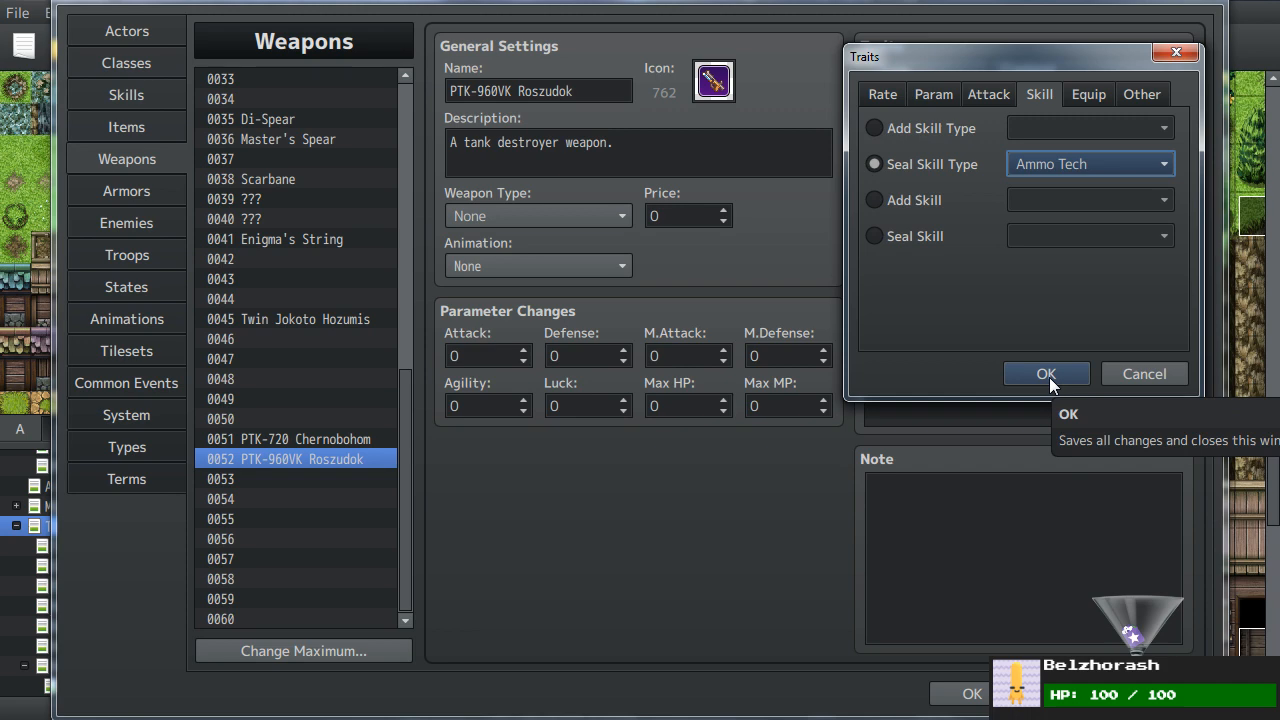
{"action": "left_click", "coordinate": [1116, 374]}
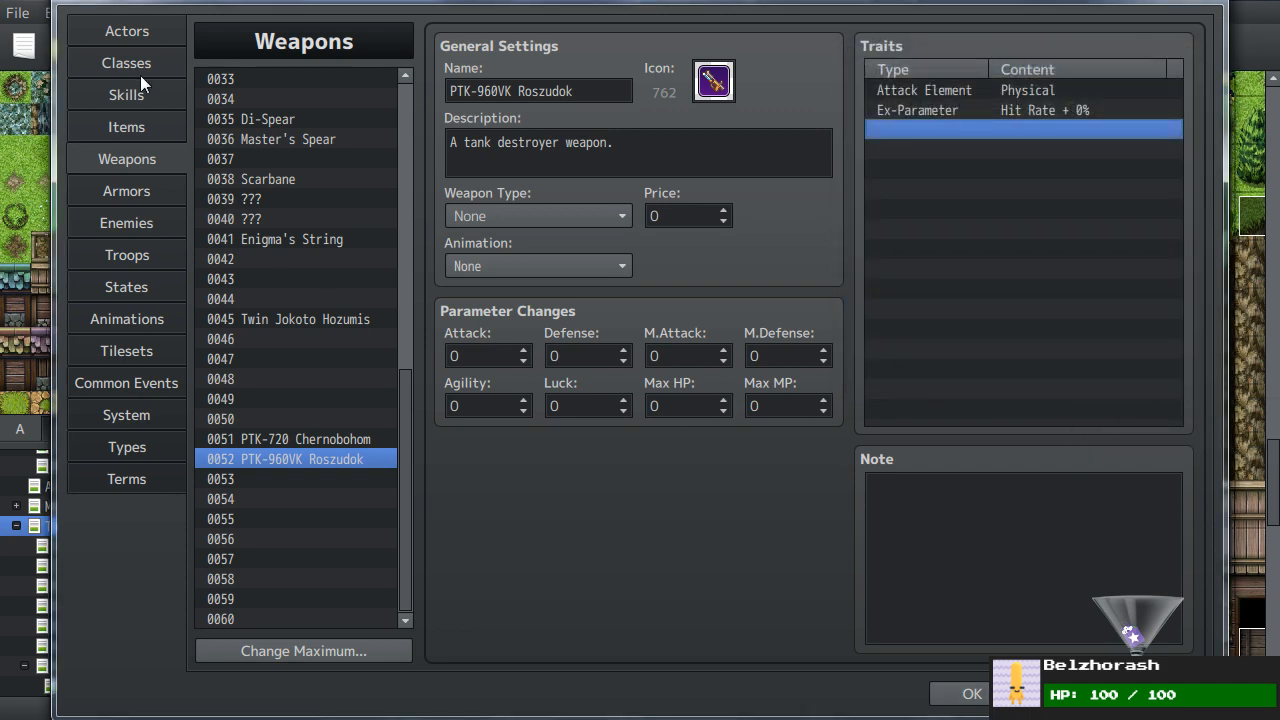
- Add Electro Shot as a level 1 skill to learn for the Incinerator class
{"action": "left_click", "coordinate": [137, 64]}
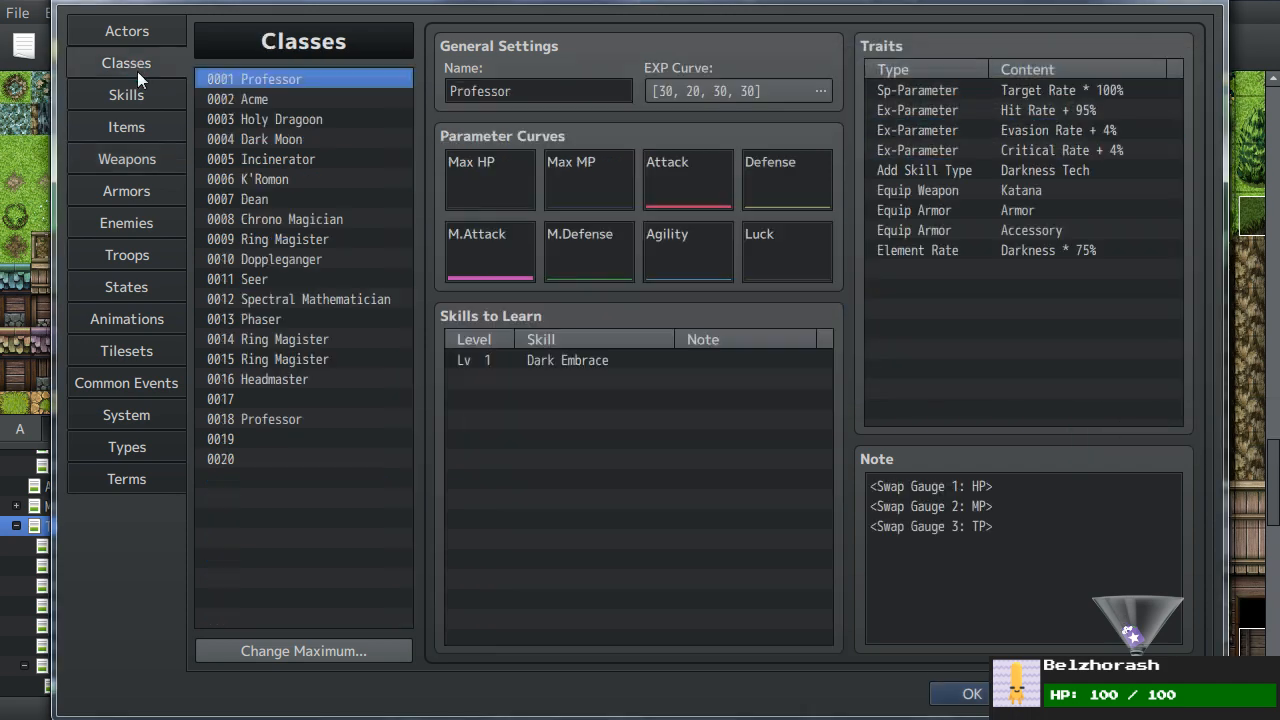
{"action": "left_click", "coordinate": [290, 157]}
{"action": "double_click", "coordinate": [592, 495]}
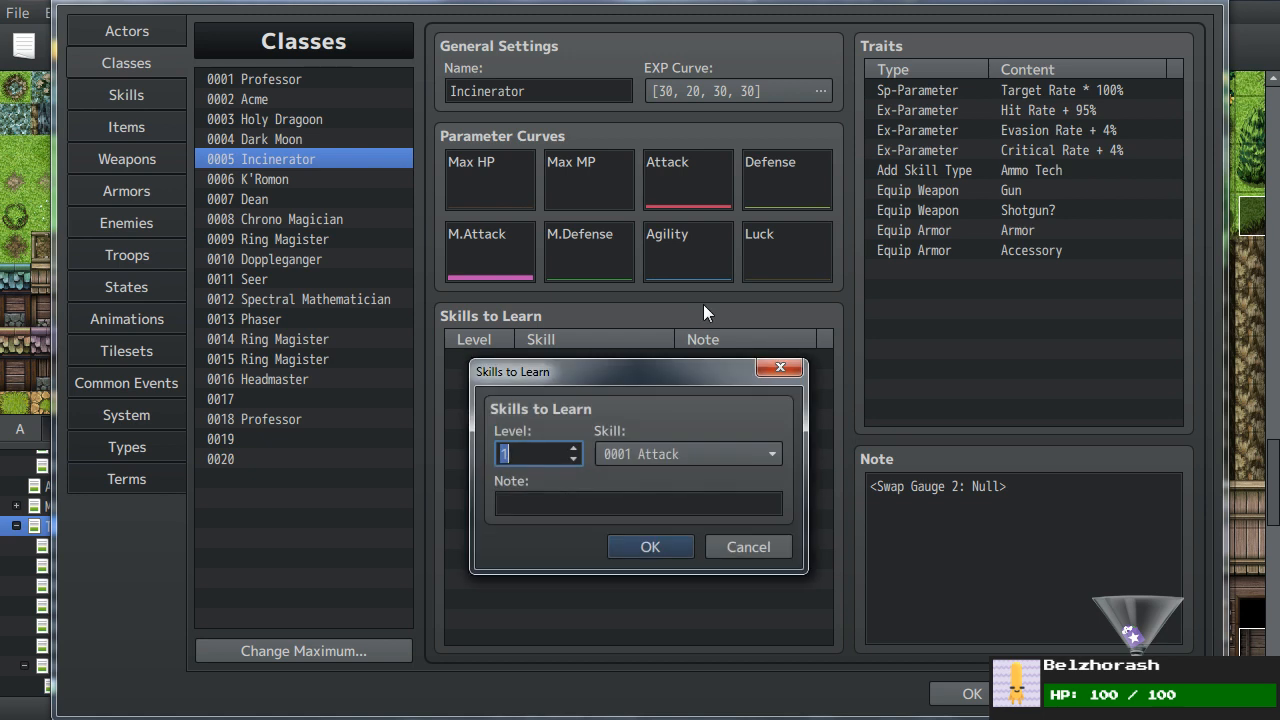
{"action": "left_click", "coordinate": [668, 454]}
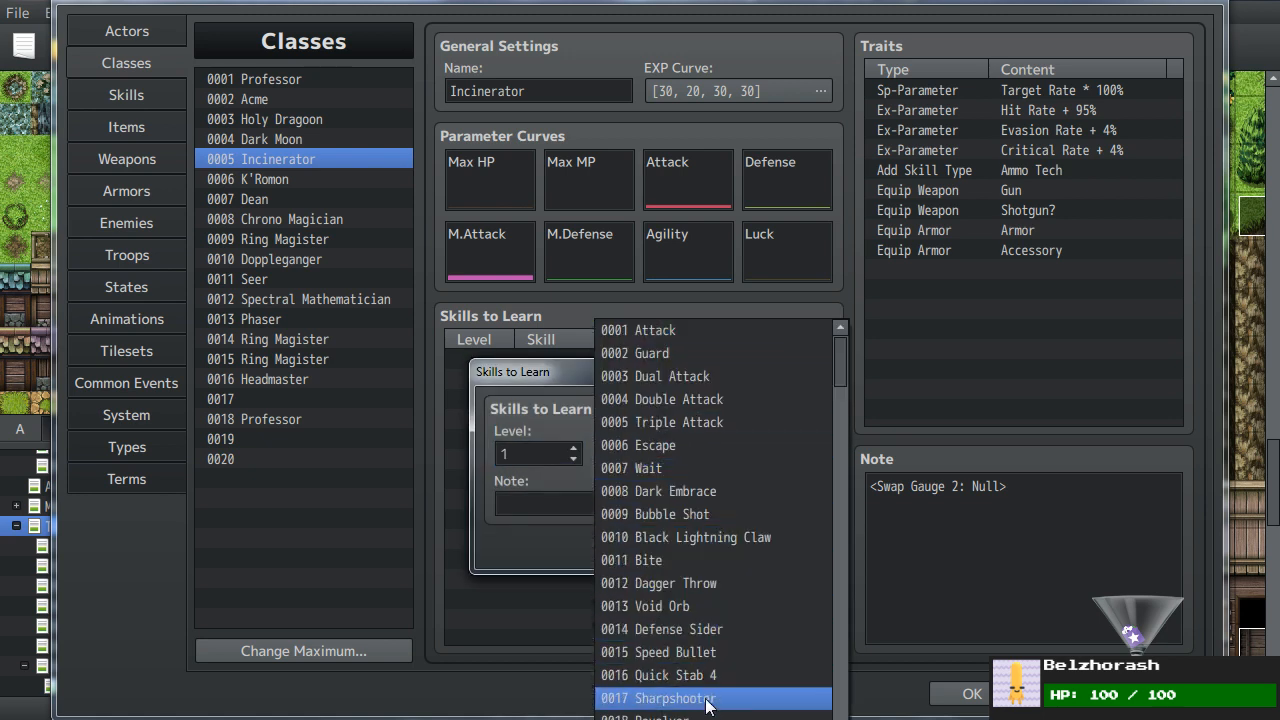
{"action": "left_click", "coordinate": [650, 719]}
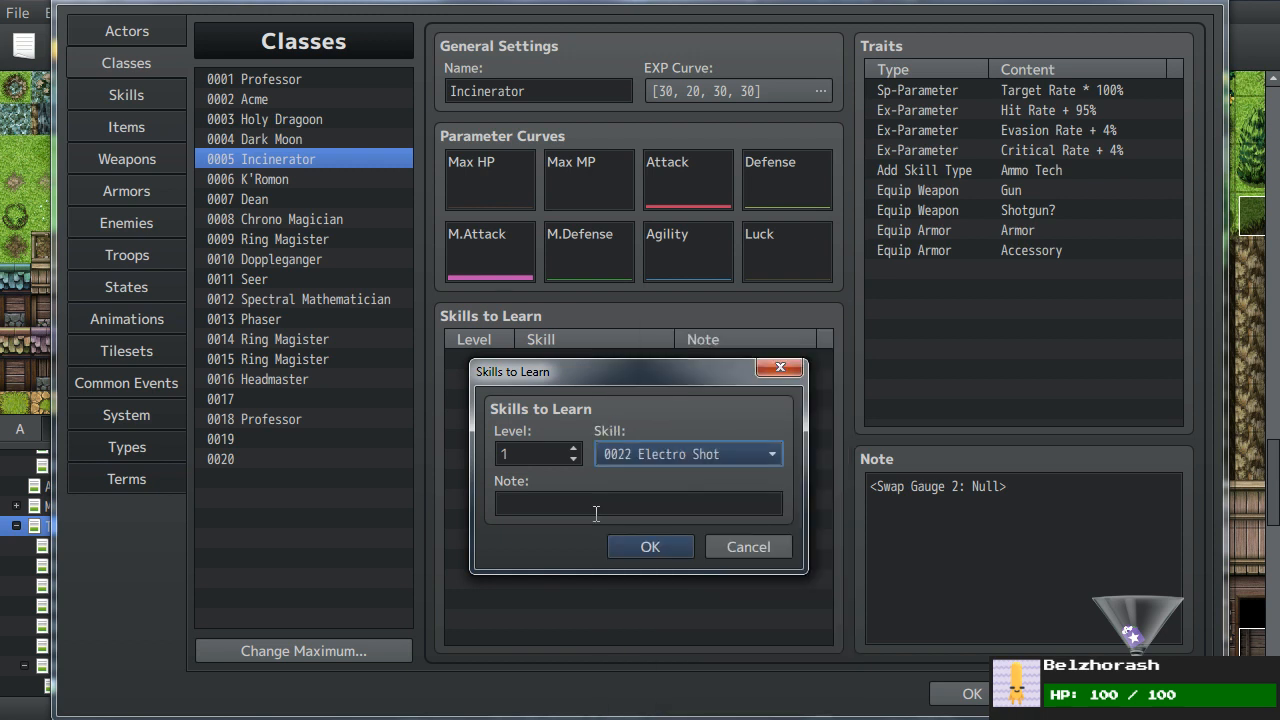
{"action": "left_click", "coordinate": [642, 547]}
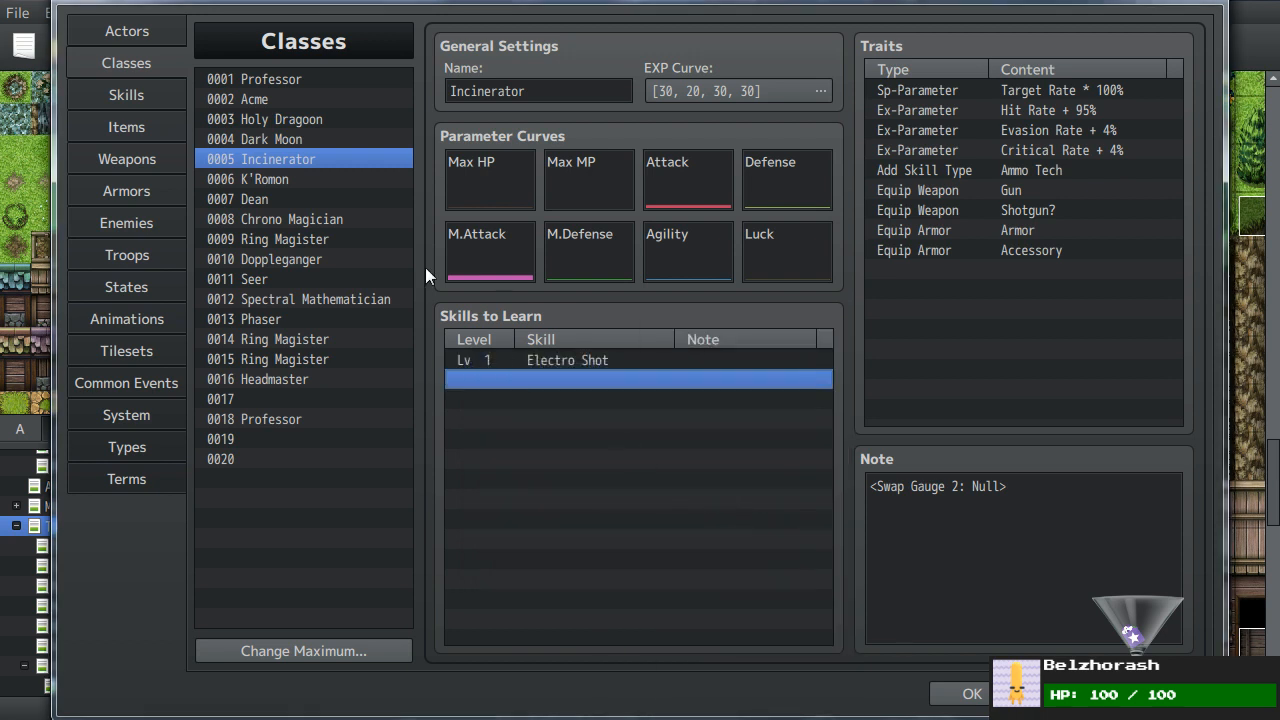
- Add a Seal Skill Type trait for Ammo Tech to the PTK-960VK Roszudok weapon
{"action": "left_click", "coordinate": [137, 167]}
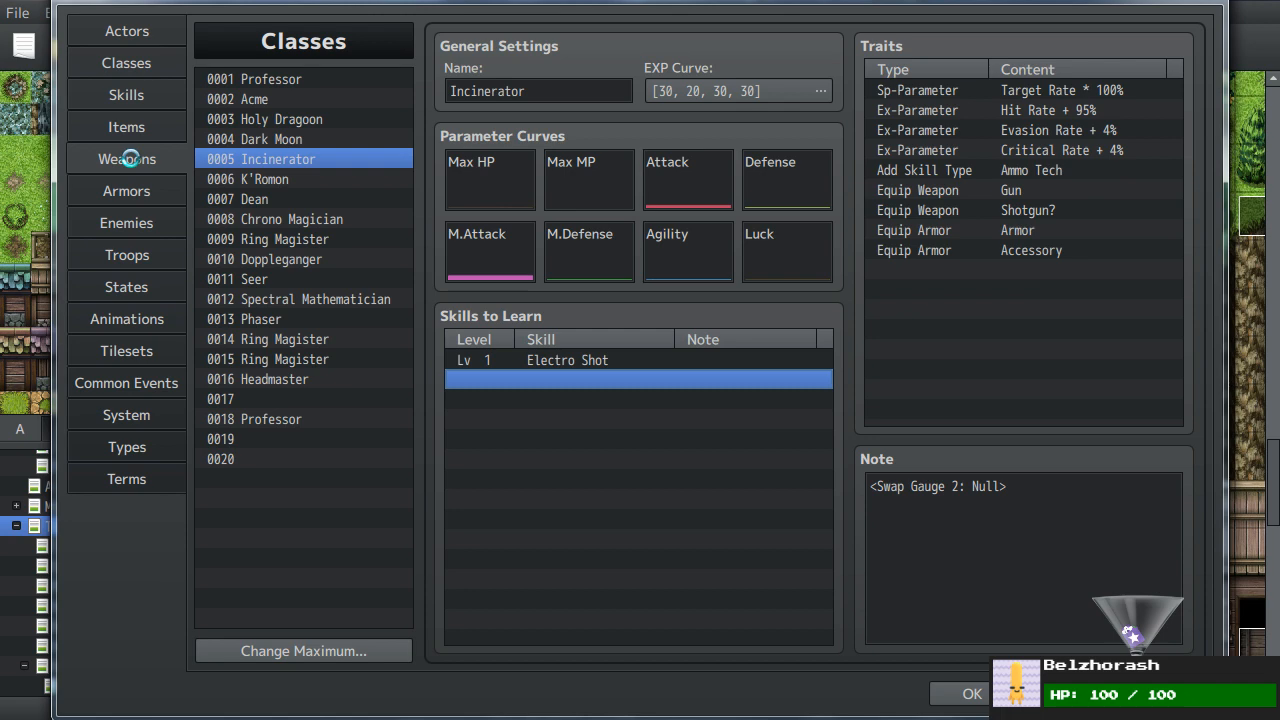
{"action": "double_click", "coordinate": [961, 258]}
{"action": "left_click", "coordinate": [1037, 93]}
{"action": "left_click", "coordinate": [917, 166]}
{"action": "left_click", "coordinate": [1029, 171]}
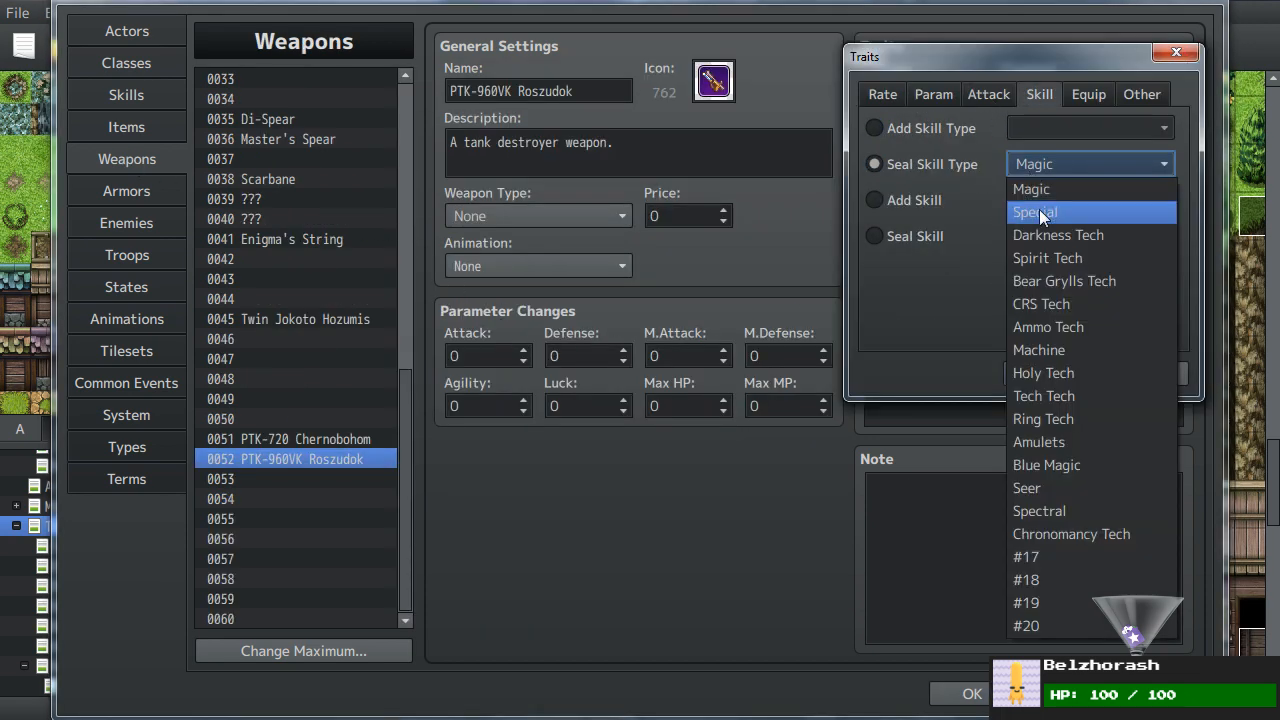
{"action": "left_click", "coordinate": [1075, 327]}
{"action": "left_click", "coordinate": [1045, 373]}
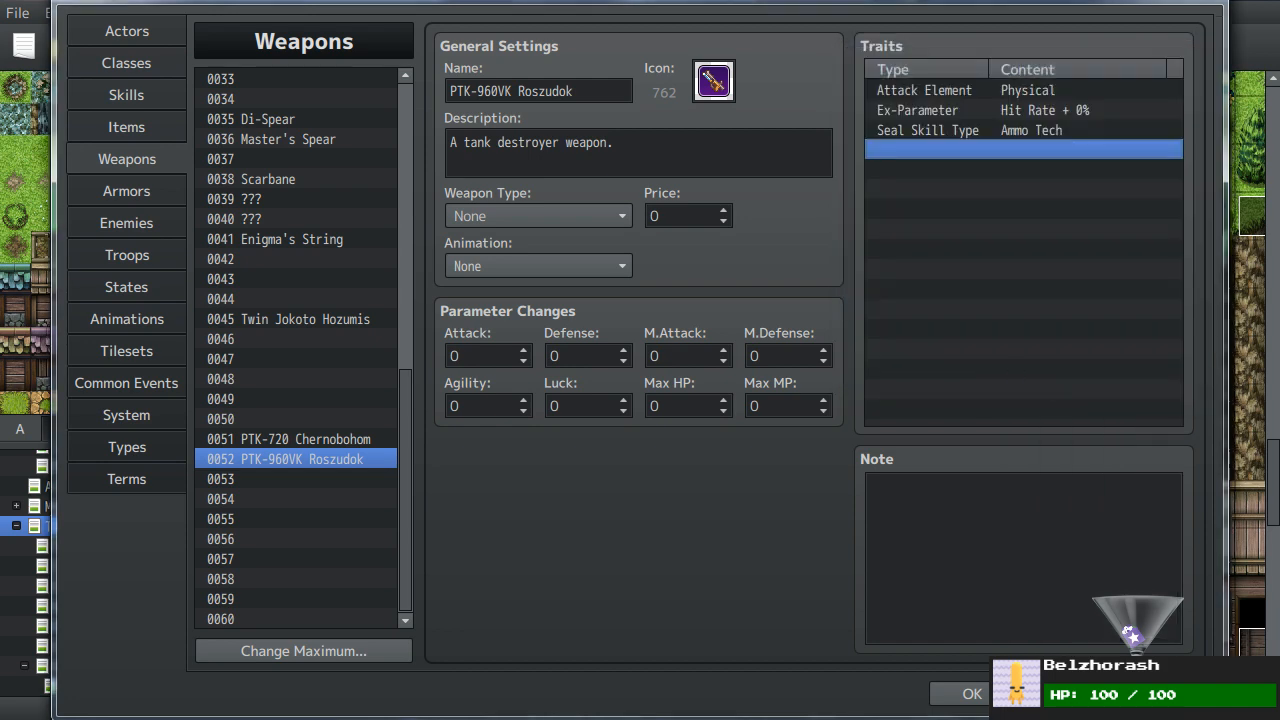
{"action": "left_click", "coordinate": [132, 255]}
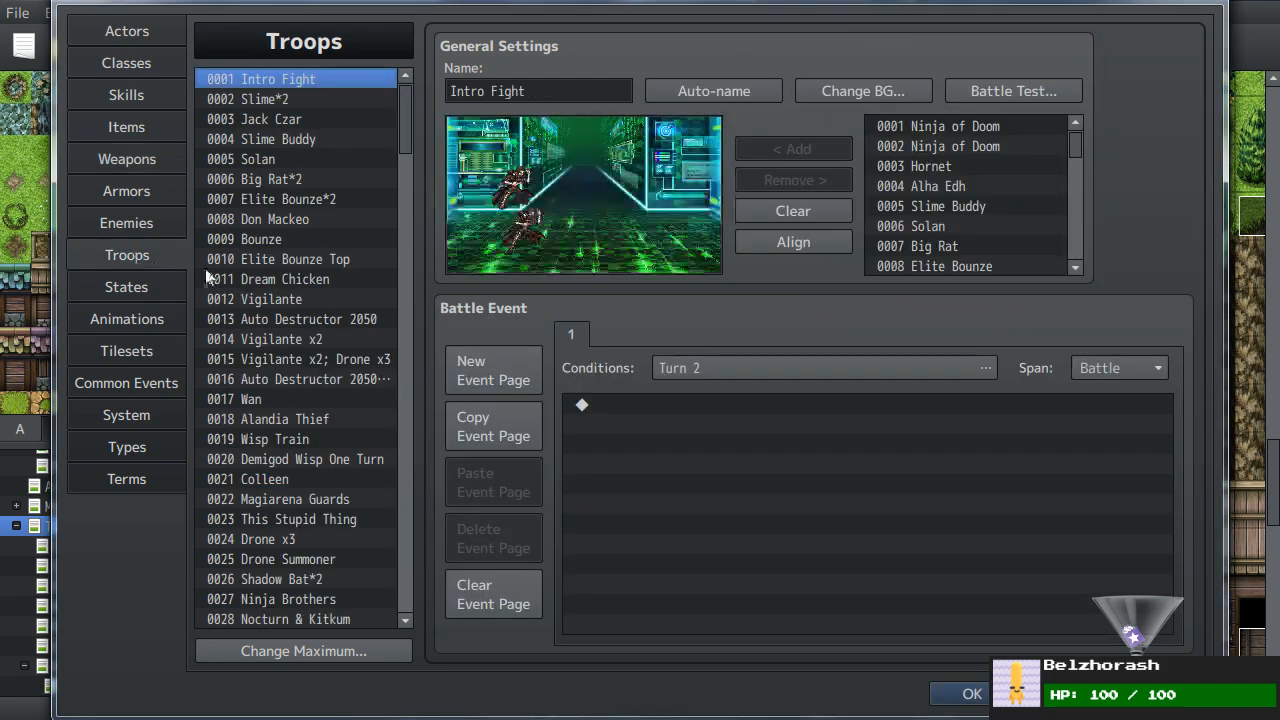
{"action": "left_click", "coordinate": [1050, 92]}
{"action": "left_click", "coordinate": [442, 205]}
{"action": "left_click", "coordinate": [512, 206]}
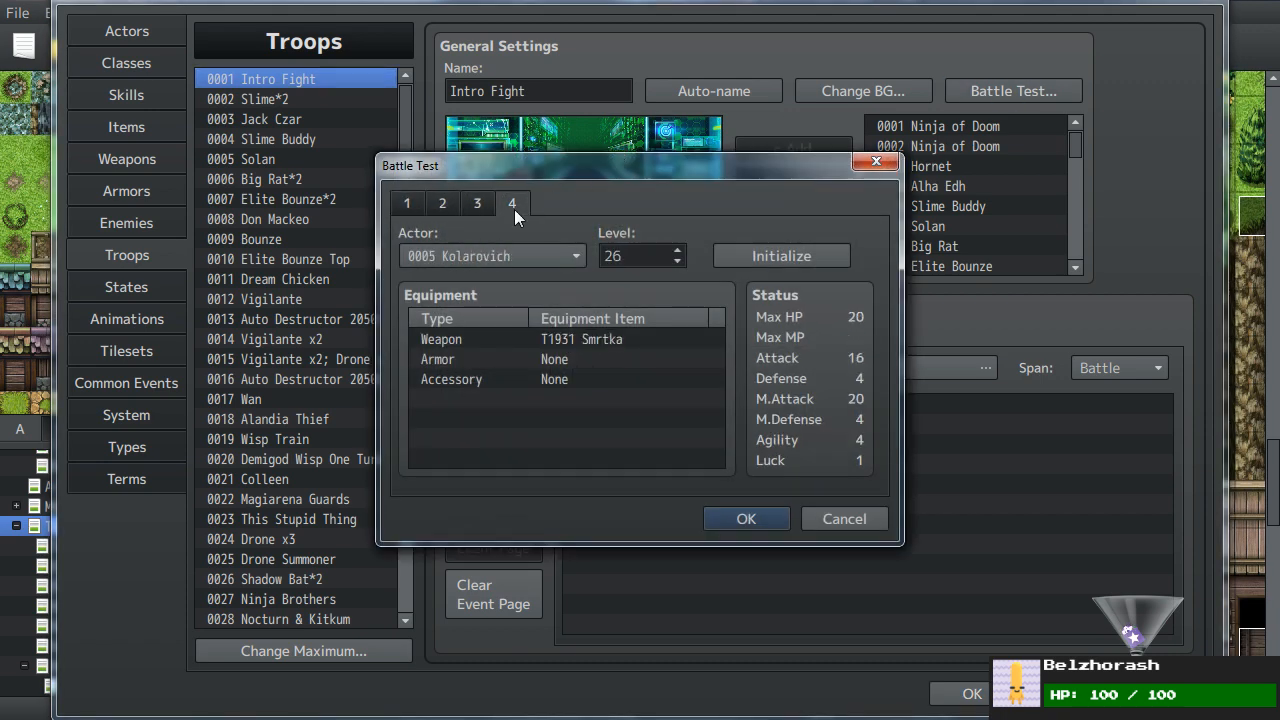
{"action": "double_click", "coordinate": [499, 338]}
{"action": "left_click", "coordinate": [561, 381]}
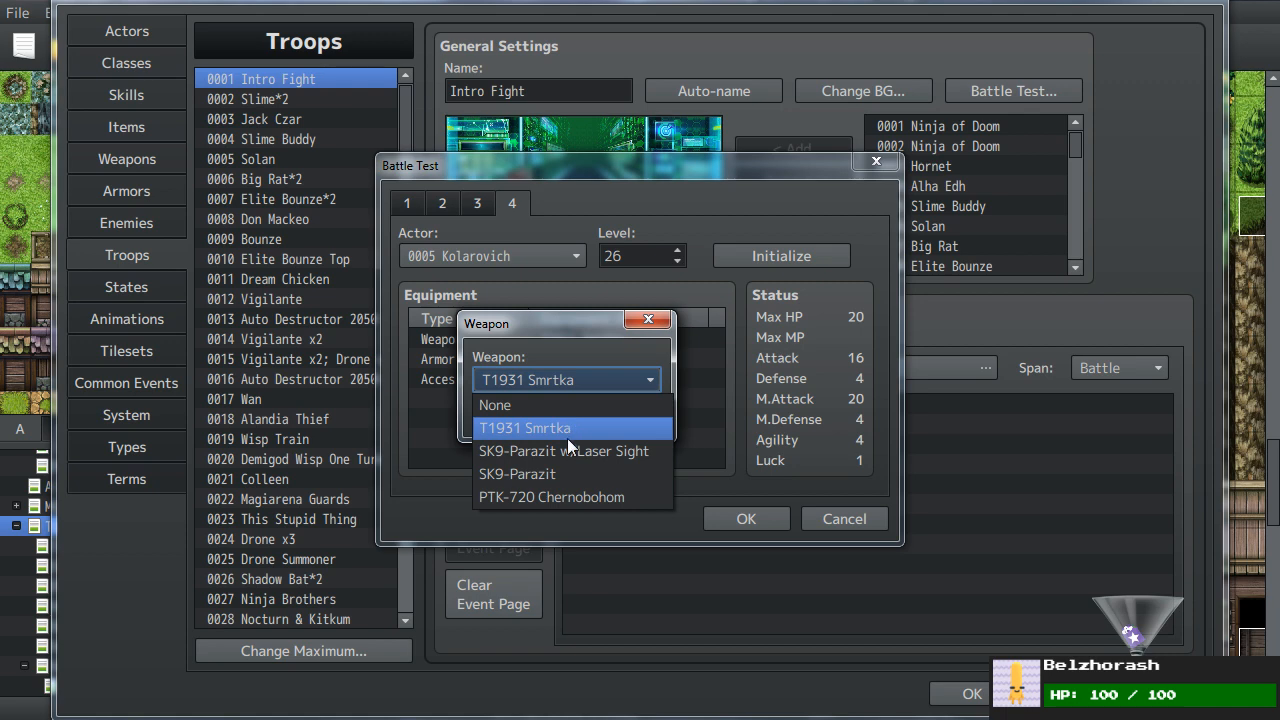
{"action": "left_click", "coordinate": [855, 514]}
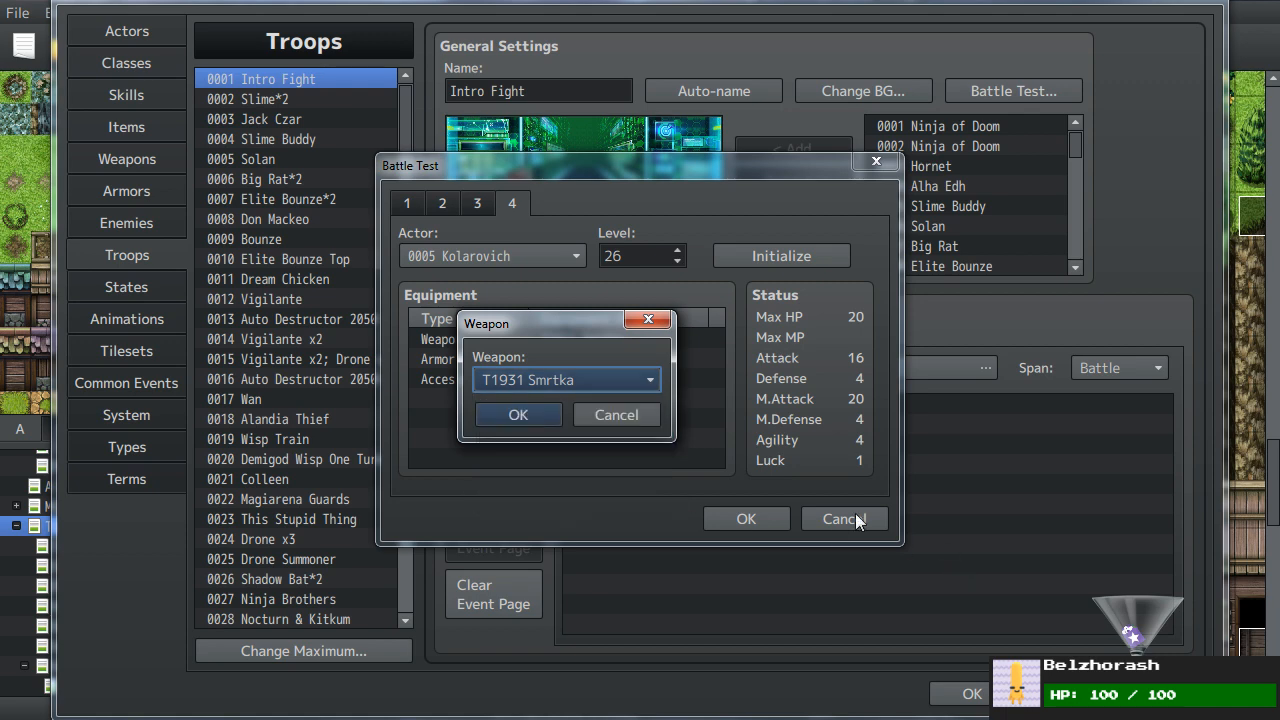
{"action": "left_click", "coordinate": [848, 512]}
{"action": "left_click", "coordinate": [618, 418]}
{"action": "left_click", "coordinate": [844, 518]}
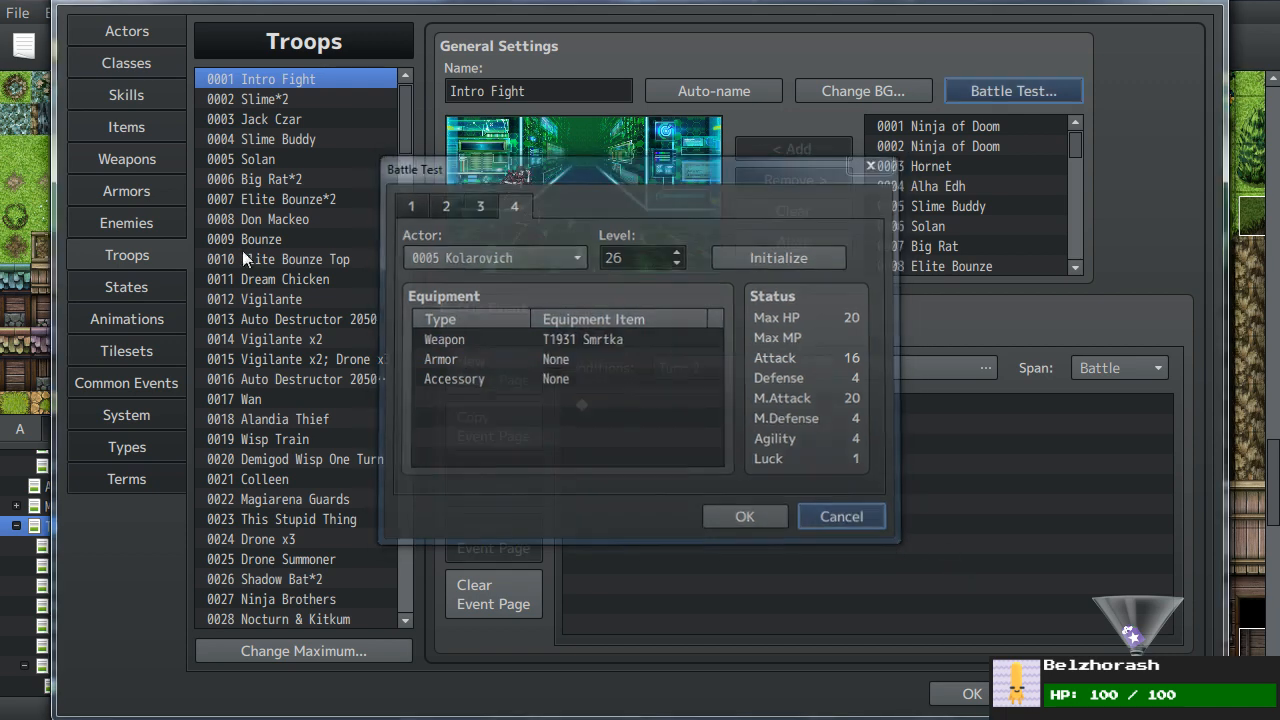
- Set the weapon type of the PTK-960VK Roszudok to Gun
{"action": "left_click", "coordinate": [121, 158]}
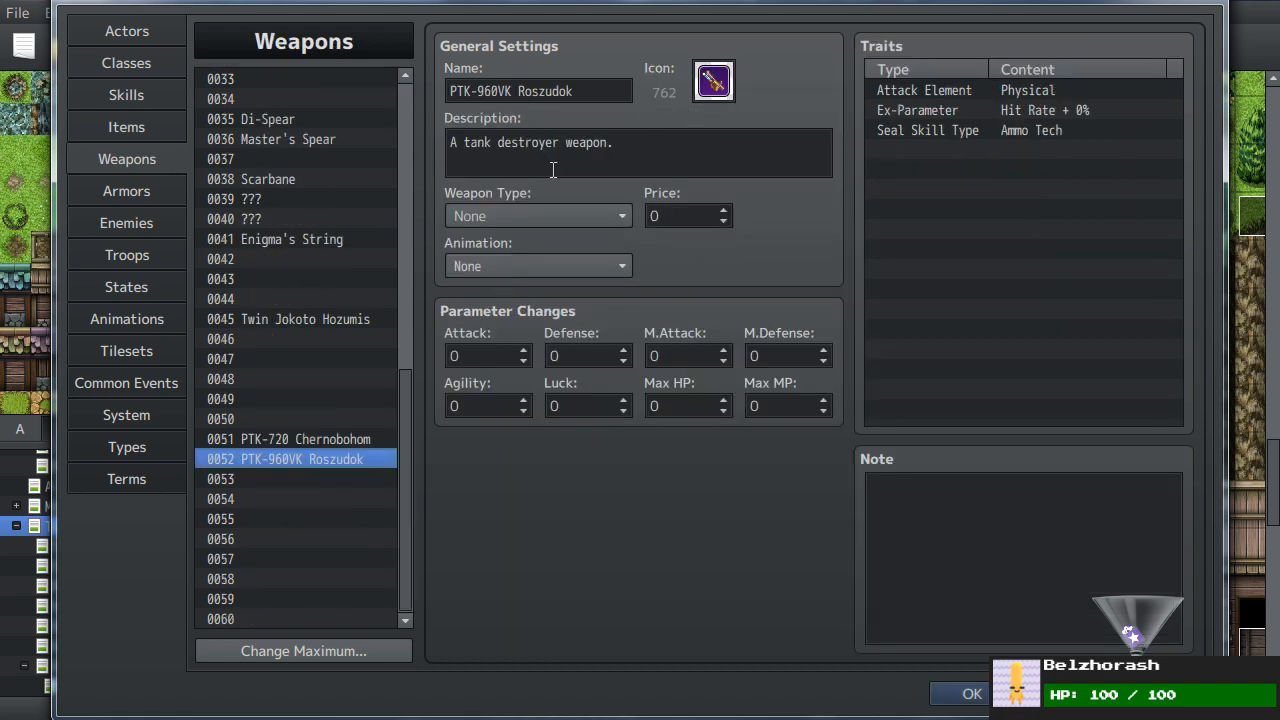
{"action": "left_click", "coordinate": [515, 214]}
{"action": "left_click", "coordinate": [492, 446]}
{"action": "left_click", "coordinate": [116, 164]}
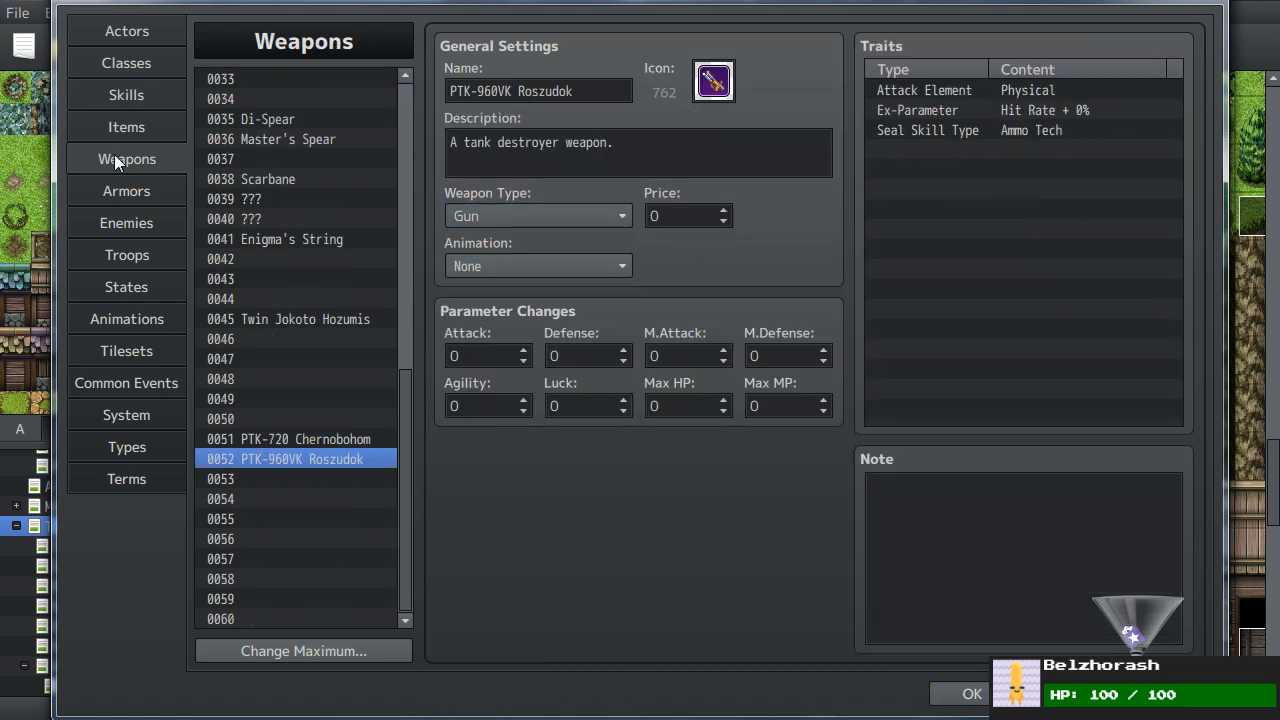
- Equip Kolarovich with the PTK-960VK Roszudok in the Intro Fight battle test and start the test
{"action": "left_click", "coordinate": [135, 255]}
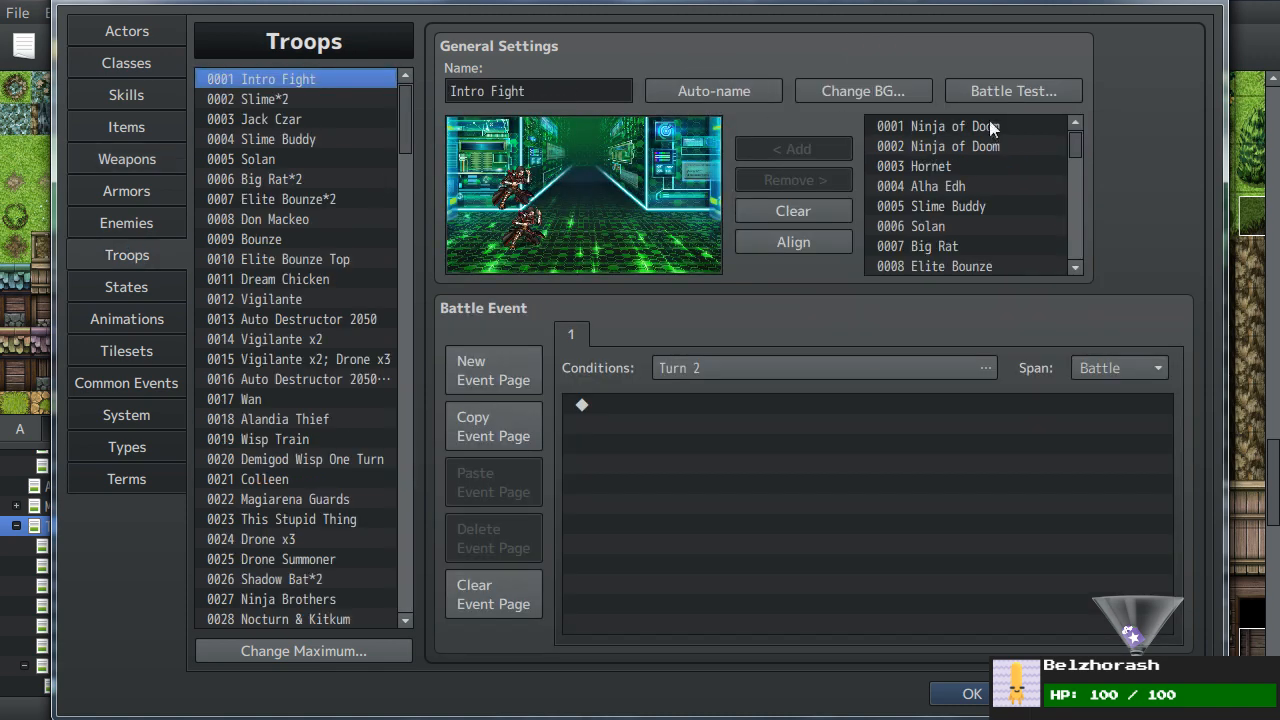
{"action": "left_click", "coordinate": [1005, 91]}
{"action": "left_click", "coordinate": [514, 206]}
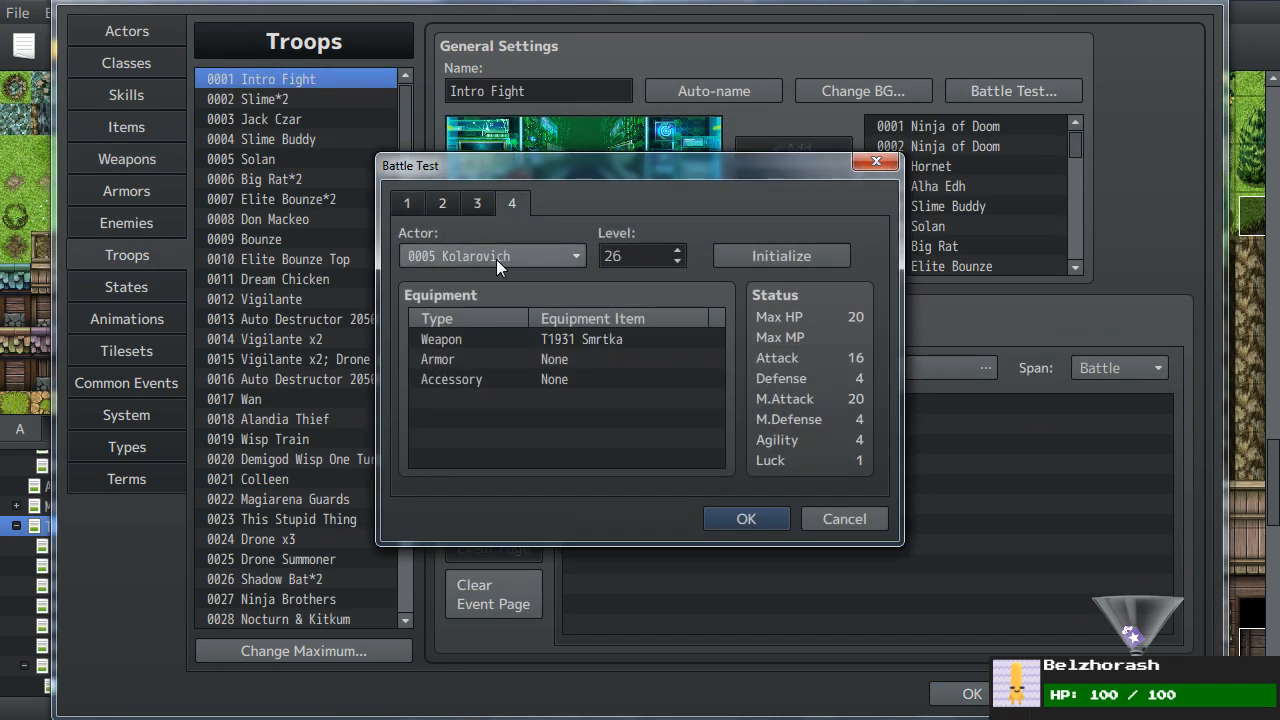
{"action": "double_click", "coordinate": [526, 320]}
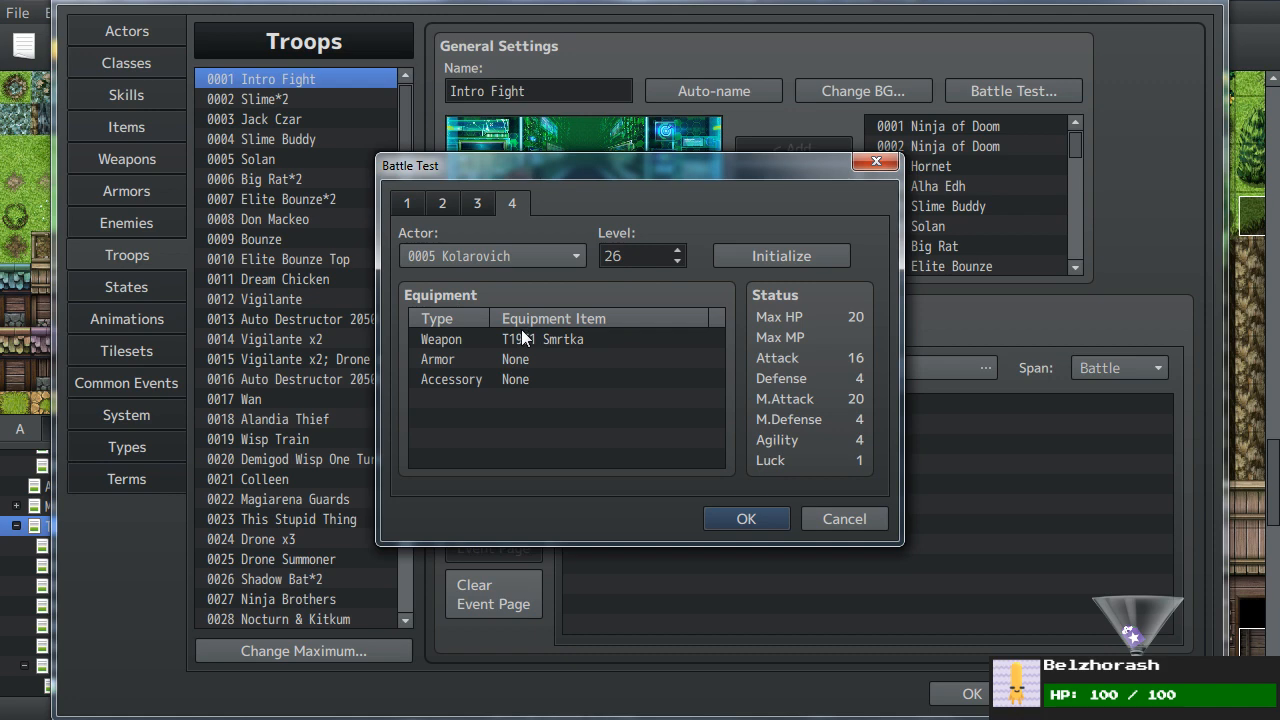
{"action": "double_click", "coordinate": [522, 338]}
{"action": "left_click", "coordinate": [549, 376]}
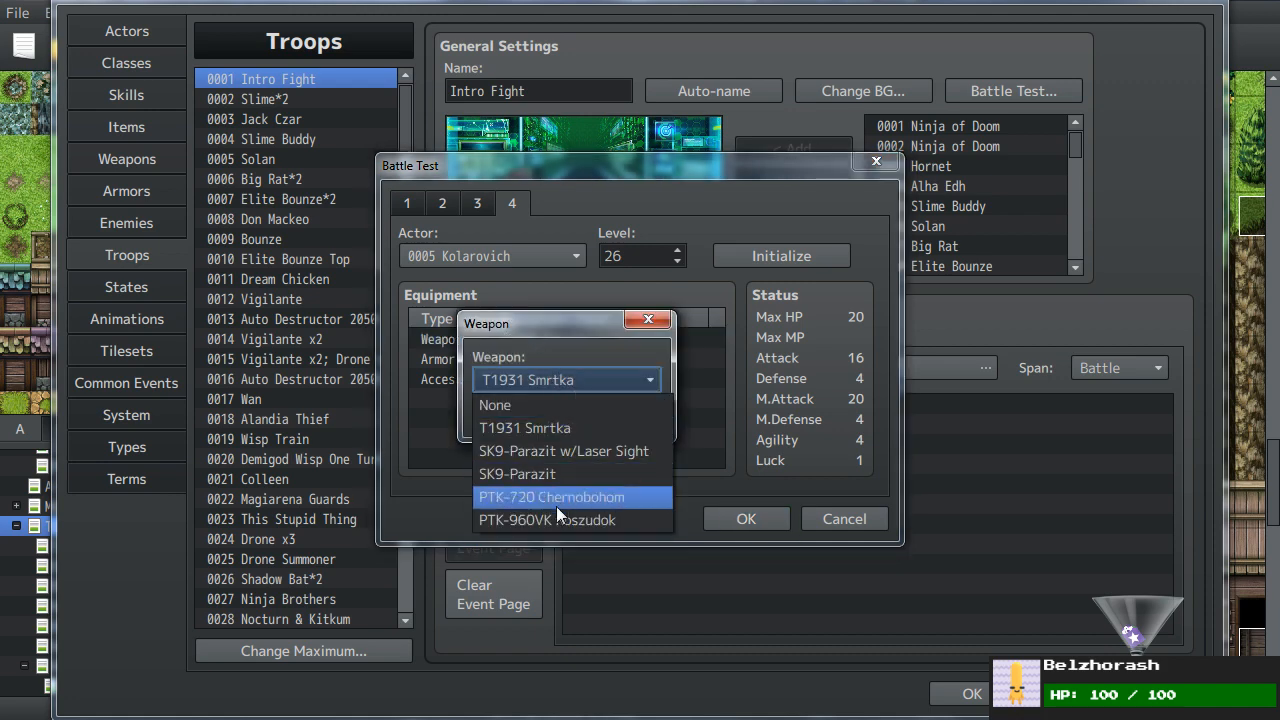
{"action": "left_click", "coordinate": [556, 519]}
{"action": "left_click", "coordinate": [519, 413]}
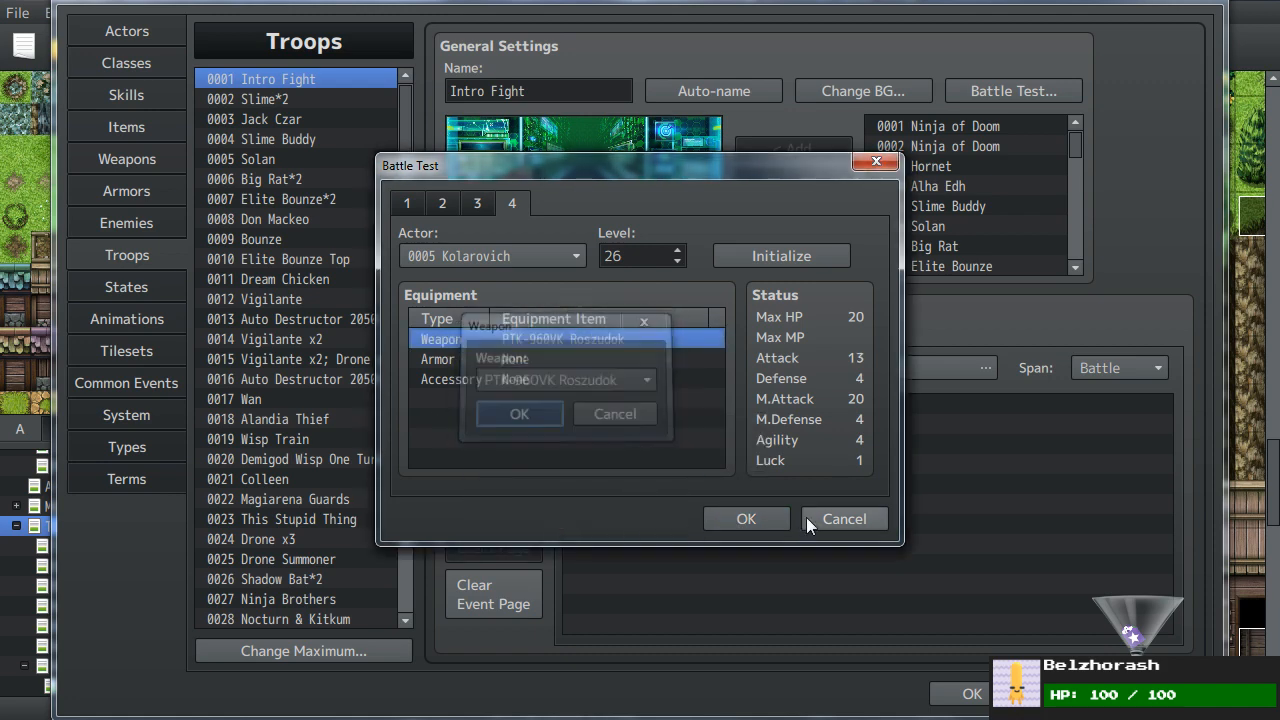
{"action": "left_click", "coordinate": [721, 520]}
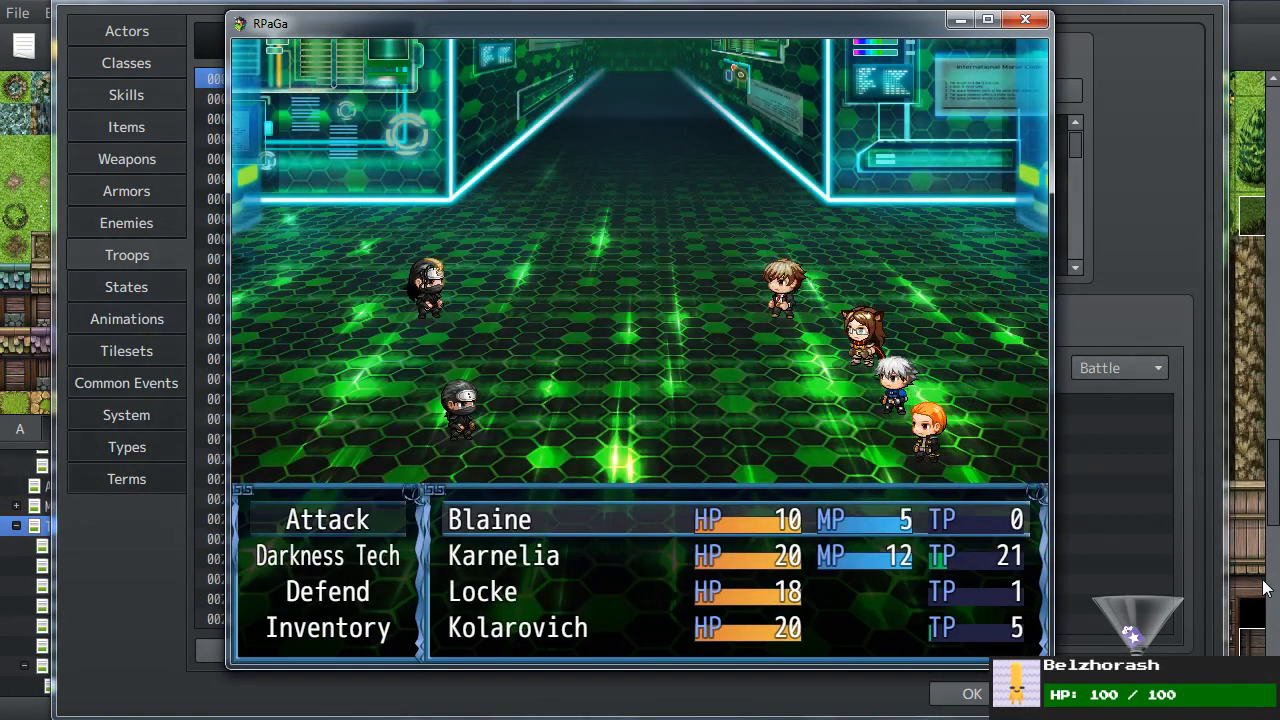
- Have Blaine, Karnelia and Locke defend, and open Kolarovich's Ammo Tech to check Electro Shot
{"action": "key", "text": "Down"}
{"action": "key", "text": "Down"}
{"action": "key", "text": "Return"}
{"action": "key", "text": "Down"}
{"action": "key", "text": "Down"}
{"action": "key", "text": "Return"}
{"action": "key", "text": "Down"}
{"action": "key", "text": "Down"}
{"action": "key", "text": "Return"}
{"action": "key", "text": "Down"}
{"action": "key", "text": "Return"}
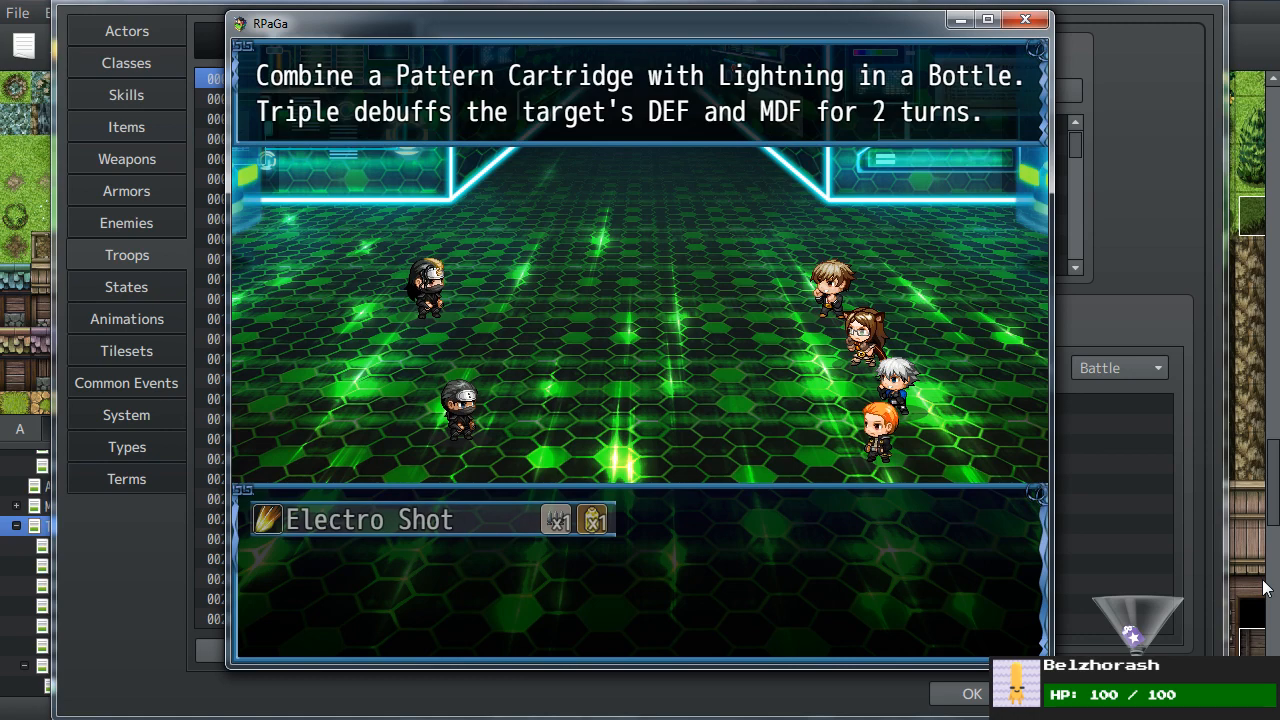
- Leave the Ammo Tech list and look through the first items in Kolarovich's battle inventory
{"action": "key", "text": "Escape"}
{"action": "key", "text": "Down"}
{"action": "key", "text": "Down"}
{"action": "key", "text": "Return"}
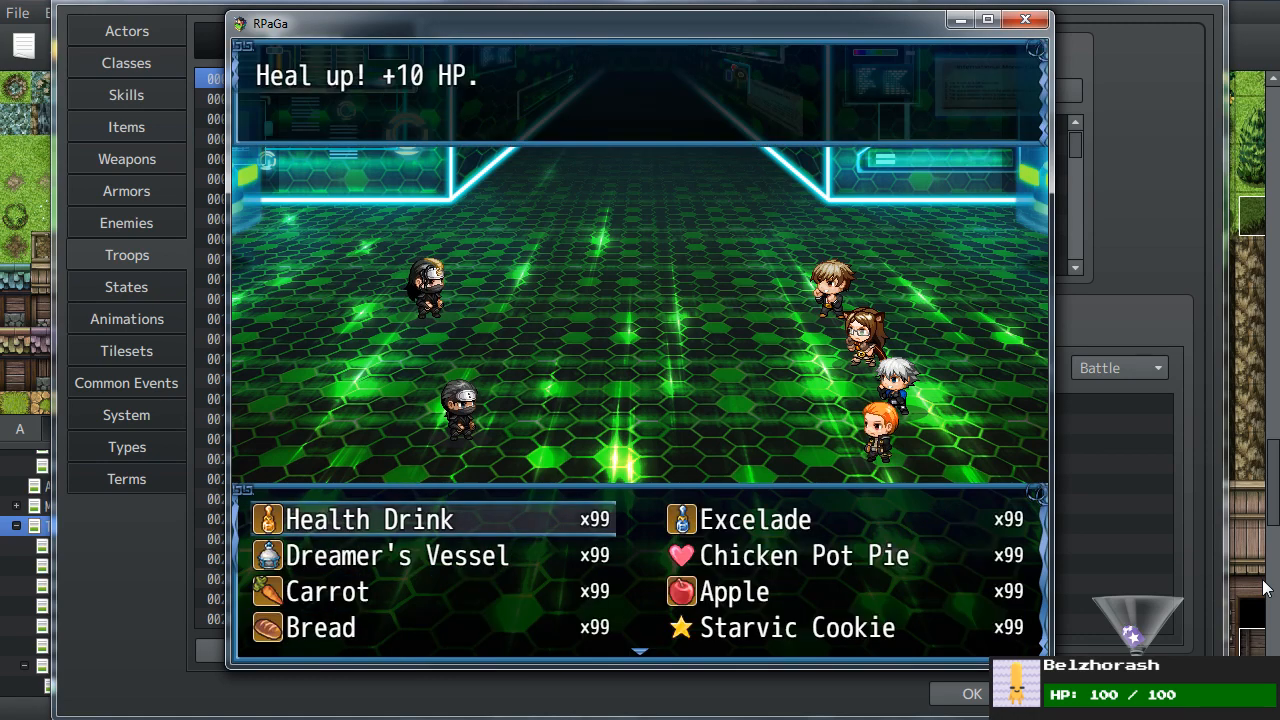
{"action": "key", "text": "Down"}
{"action": "key", "text": "Down"}
{"action": "key", "text": "Down"}
{"action": "key", "text": "Down"}
{"action": "key", "text": "Down"}
{"action": "key", "text": "Down"}
{"action": "key", "text": "Down"}
{"action": "key", "text": "Down"}
{"action": "key", "text": "Down"}
{"action": "key", "text": "Up"}
{"action": "key", "text": "Escape"}
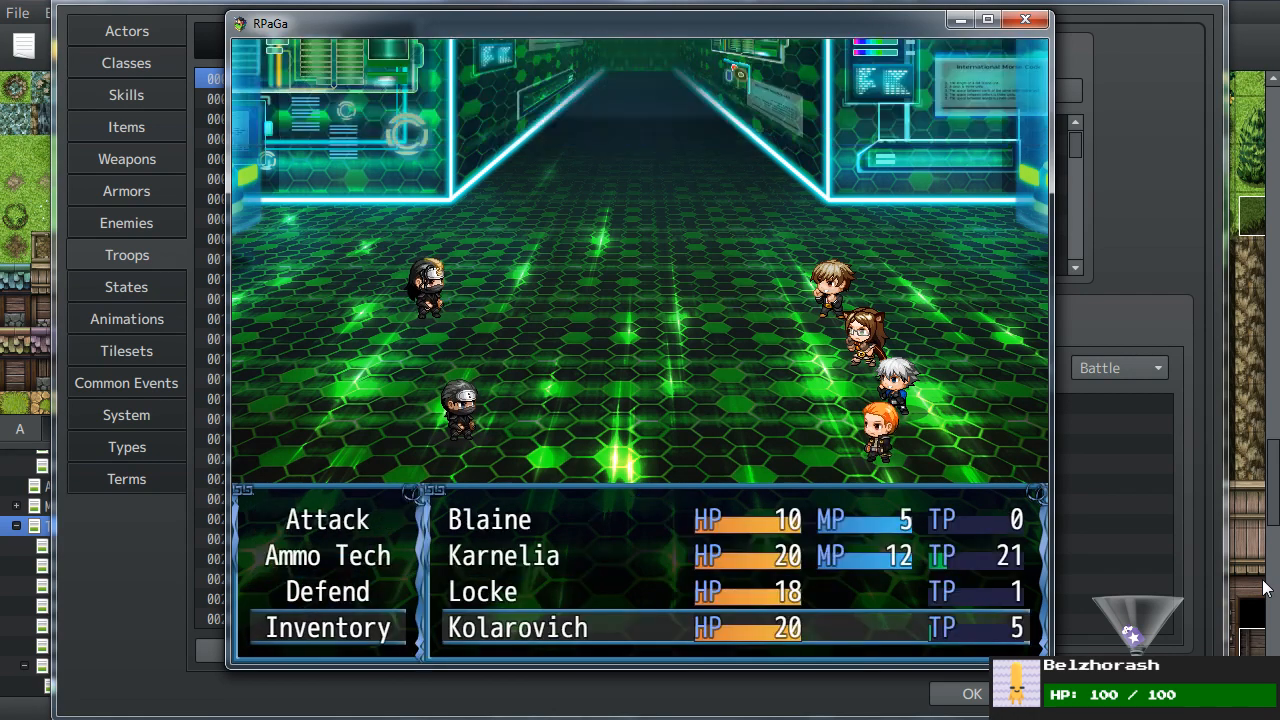
- Recheck Electro Shot's material requirements in Kolarovich's Ammo Tech and return to his battle commands
{"action": "key", "text": "Return"}
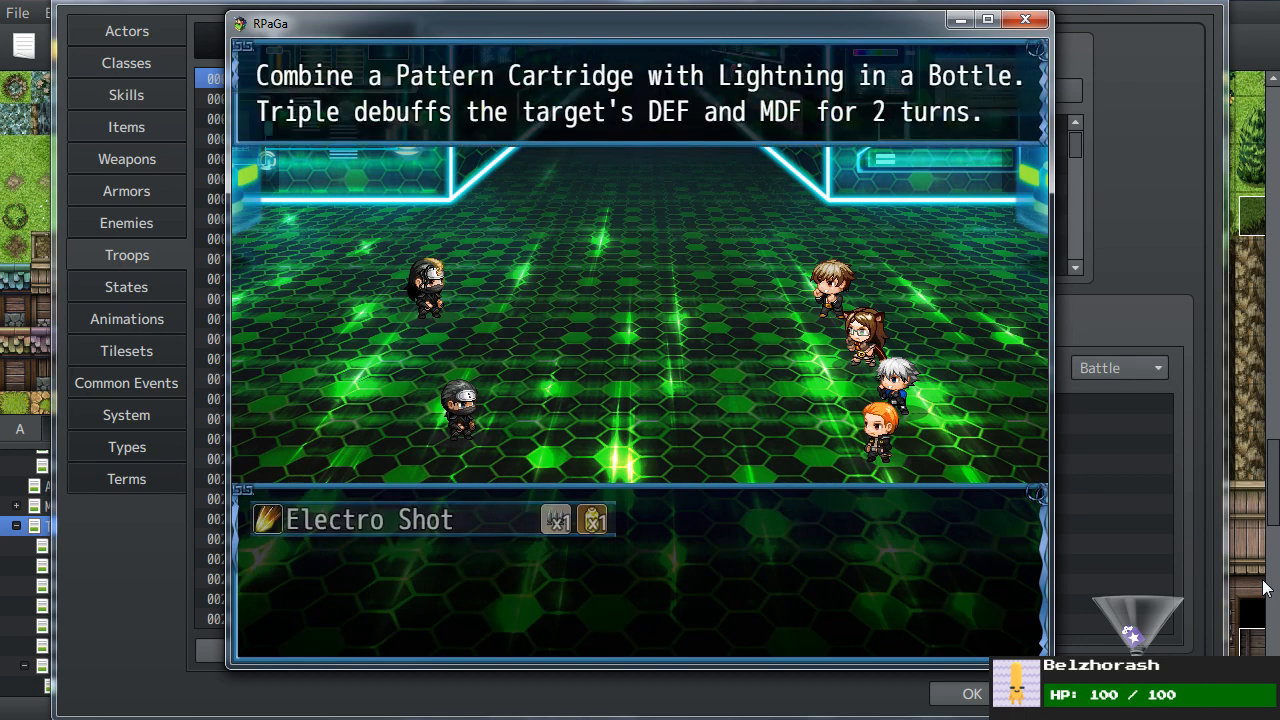
{"action": "key", "text": "Escape"}
{"action": "key", "text": "Up"}
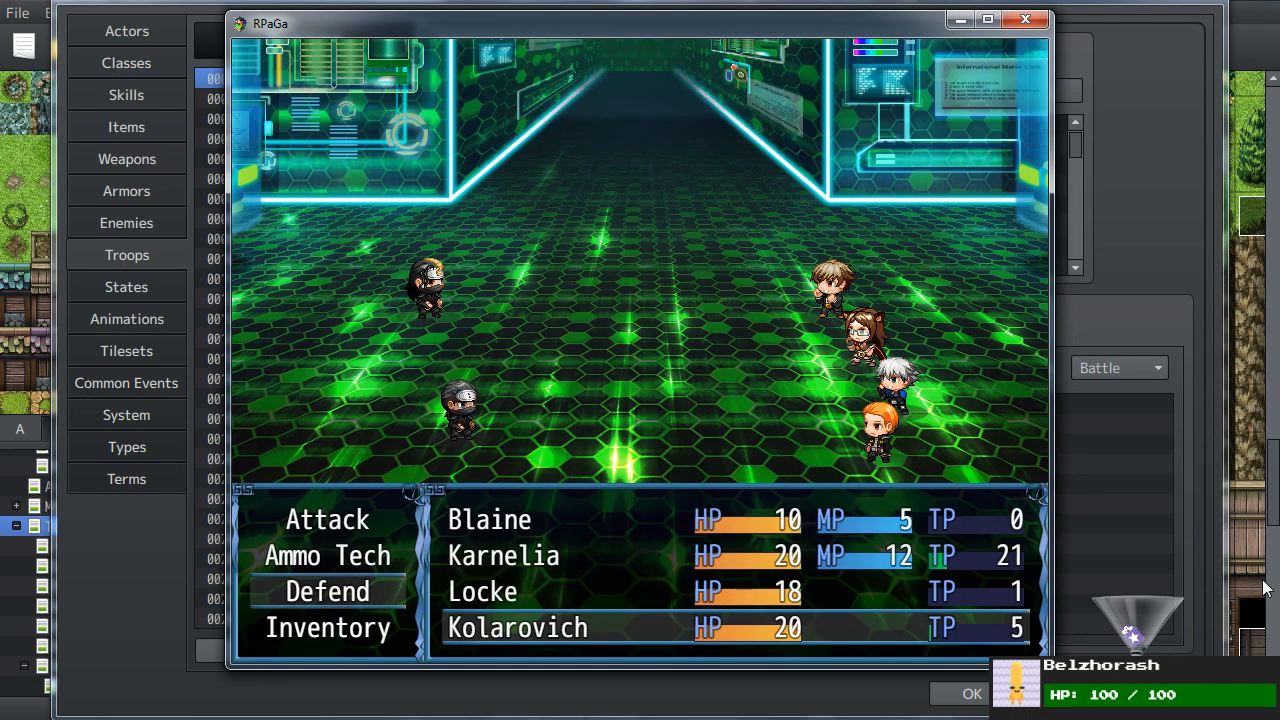
{"action": "key", "text": "Return"}
{"action": "key", "text": "Escape"}
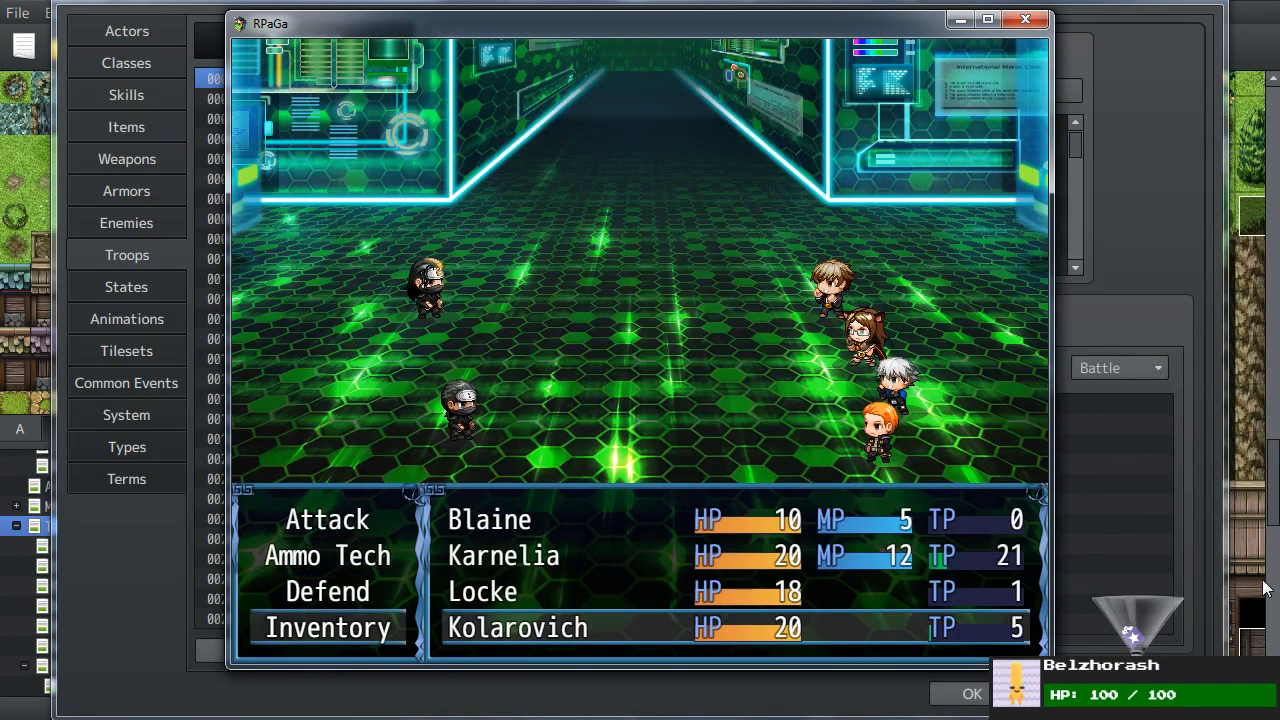
- Search the battle inventory for Lightning in a Bottle, a material of Electro Shot, and read its description
{"action": "key", "text": "Return"}
{"action": "key", "text": "Down"}
{"action": "key", "text": "Down"}
{"action": "key", "text": "Down"}
{"action": "key", "text": "Down"}
{"action": "key", "text": "Down"}
{"action": "key", "text": "Down"}
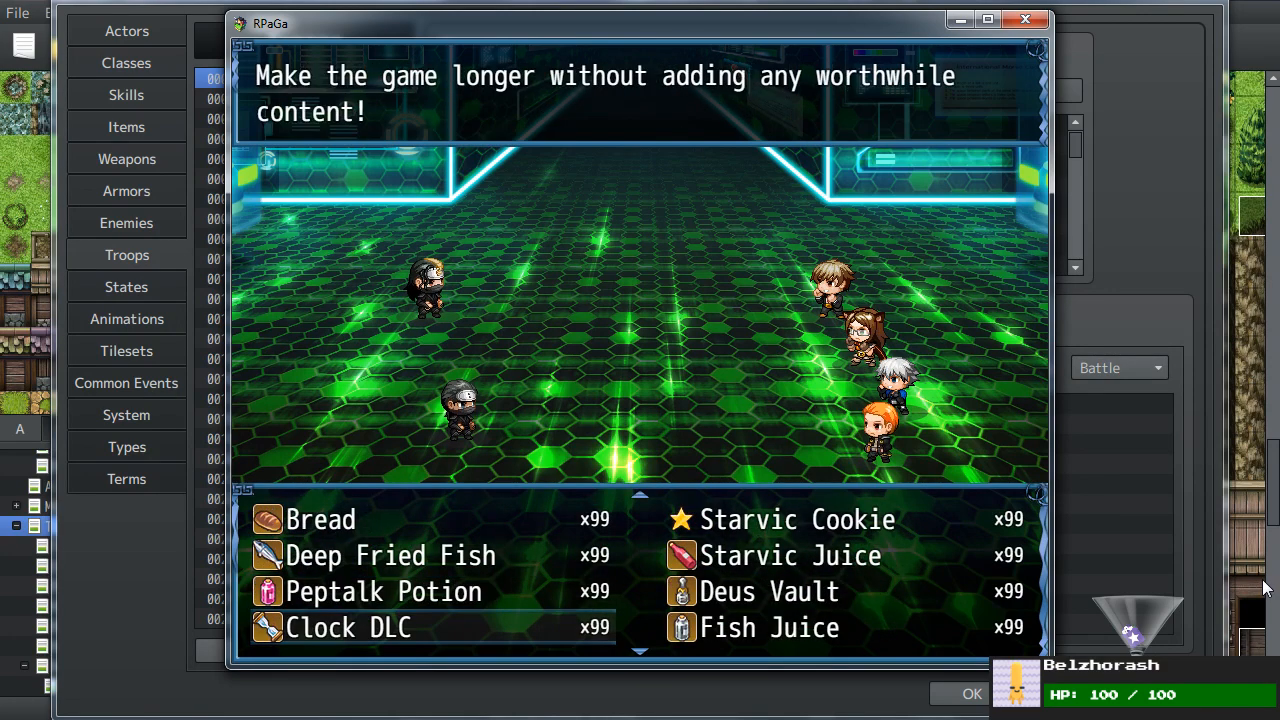
{"action": "key", "text": "Down"}
{"action": "key", "text": "Down"}
{"action": "key", "text": "Down"}
{"action": "key", "text": "Down"}
{"action": "key", "text": "Down"}
{"action": "key", "text": "Down"}
{"action": "key", "text": "Down"}
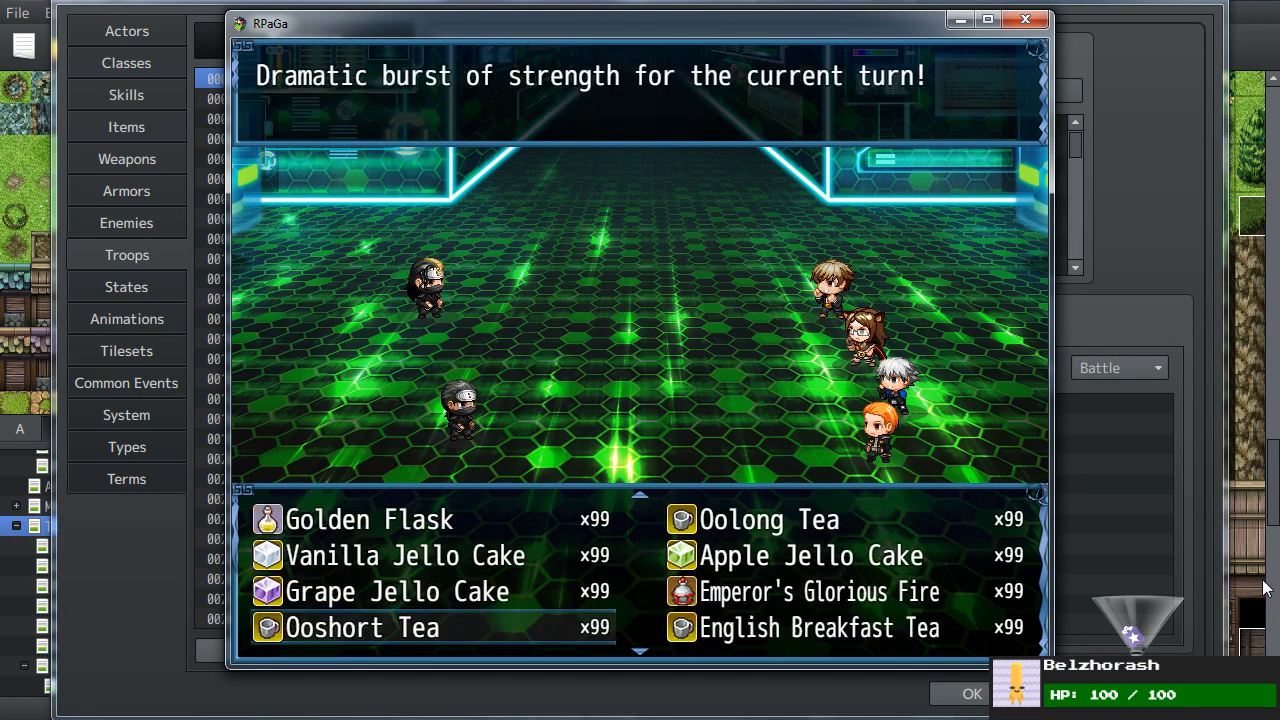
{"action": "key", "text": "Down"}
{"action": "key", "text": "Down"}
{"action": "key", "text": "Down"}
{"action": "key", "text": "Down"}
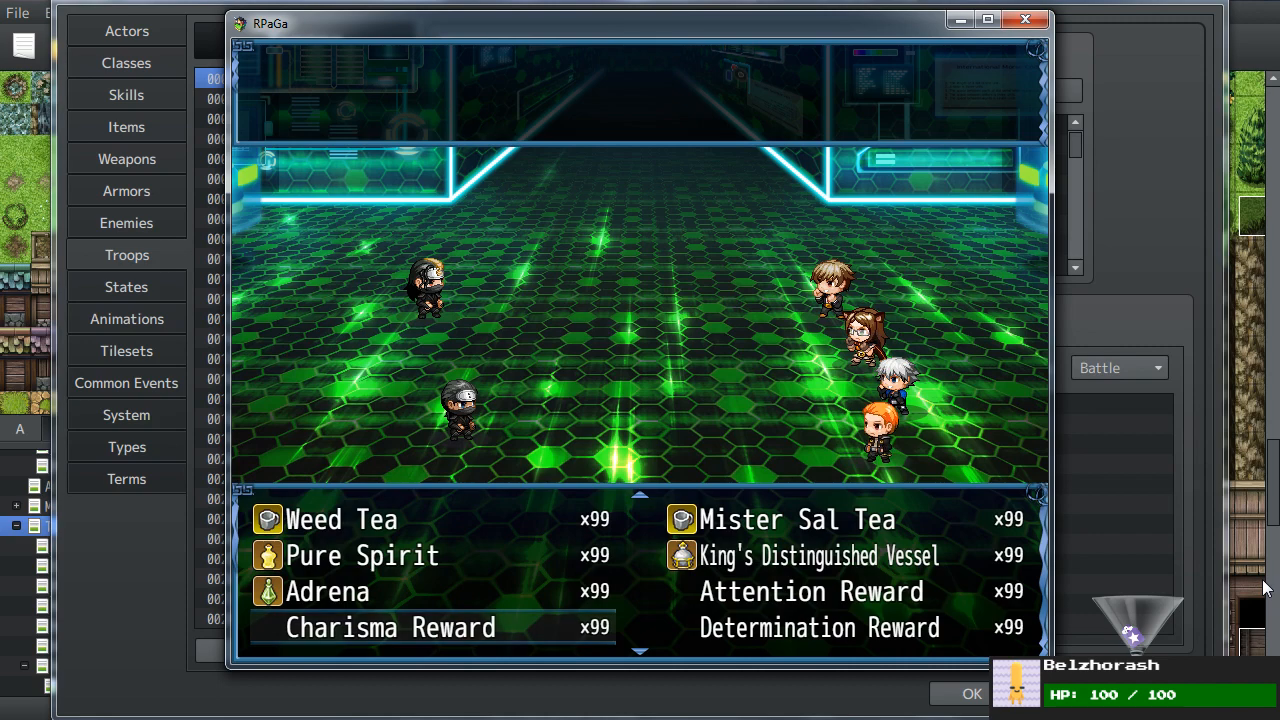
{"action": "key", "text": "Down"}
{"action": "key", "text": "Down"}
{"action": "key", "text": "Down"}
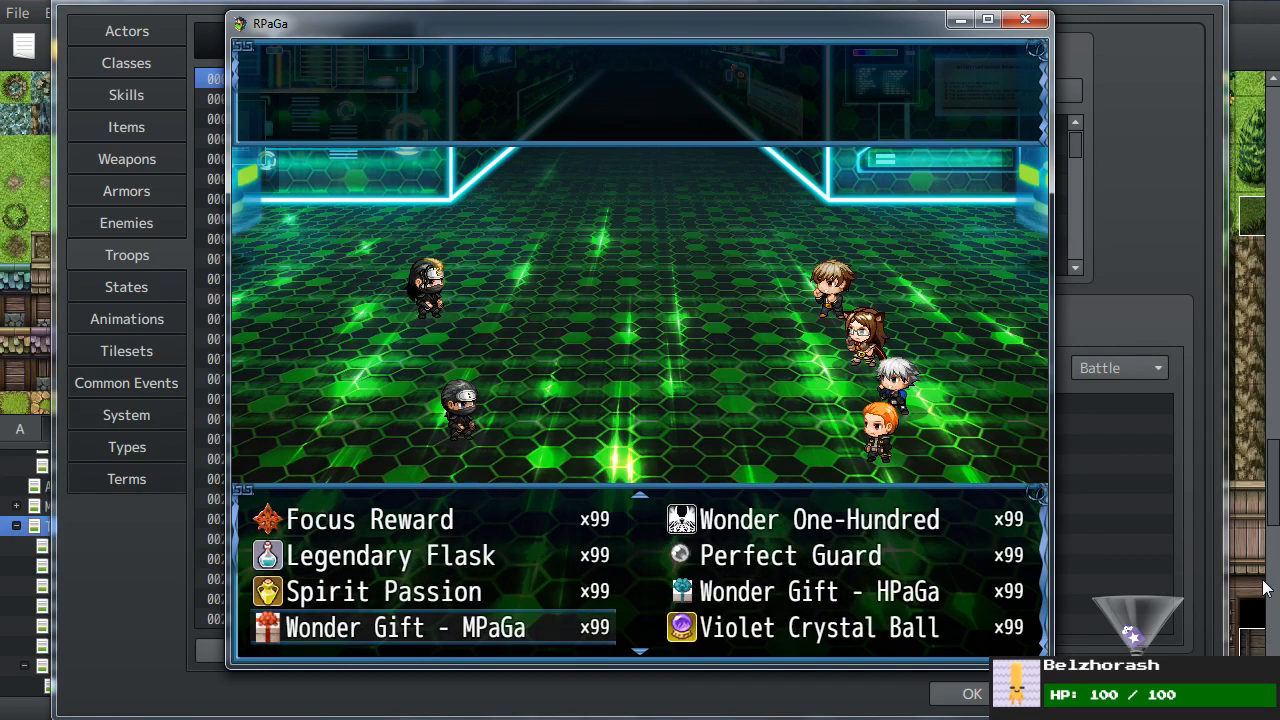
{"action": "key", "text": "Down"}
{"action": "key", "text": "Down"}
{"action": "key", "text": "Down"}
{"action": "key", "text": "Down"}
{"action": "key", "text": "Down"}
{"action": "key", "text": "Down"}
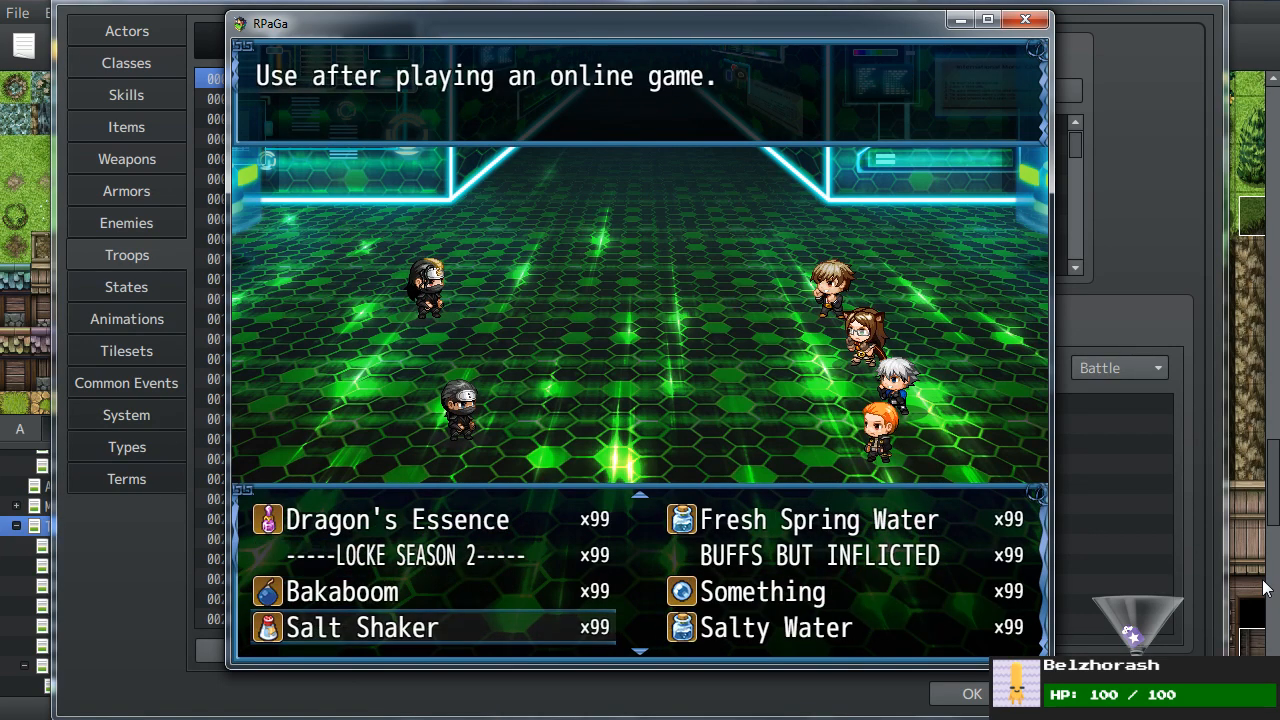
{"action": "key", "text": "Down"}
{"action": "key", "text": "Down"}
{"action": "key", "text": "Down"}
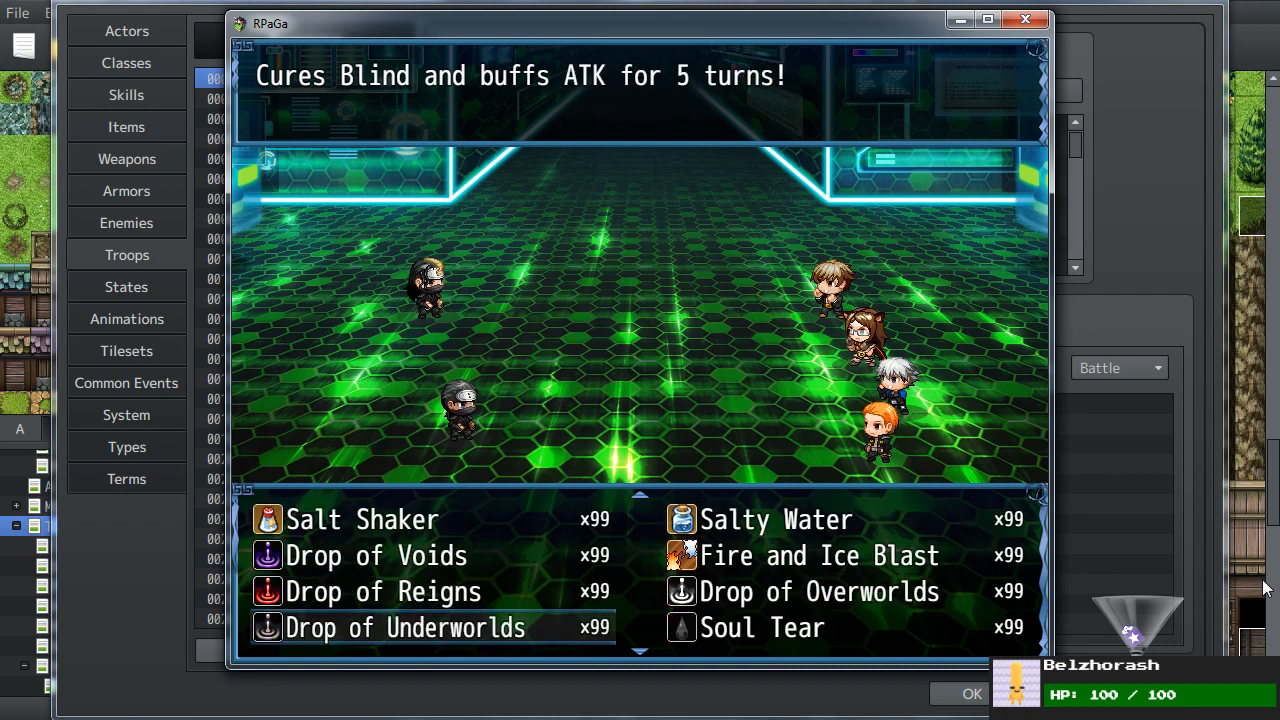
{"action": "key", "text": "Down"}
{"action": "key", "text": "Down"}
{"action": "key", "text": "Right"}
{"action": "key", "text": "Up"}
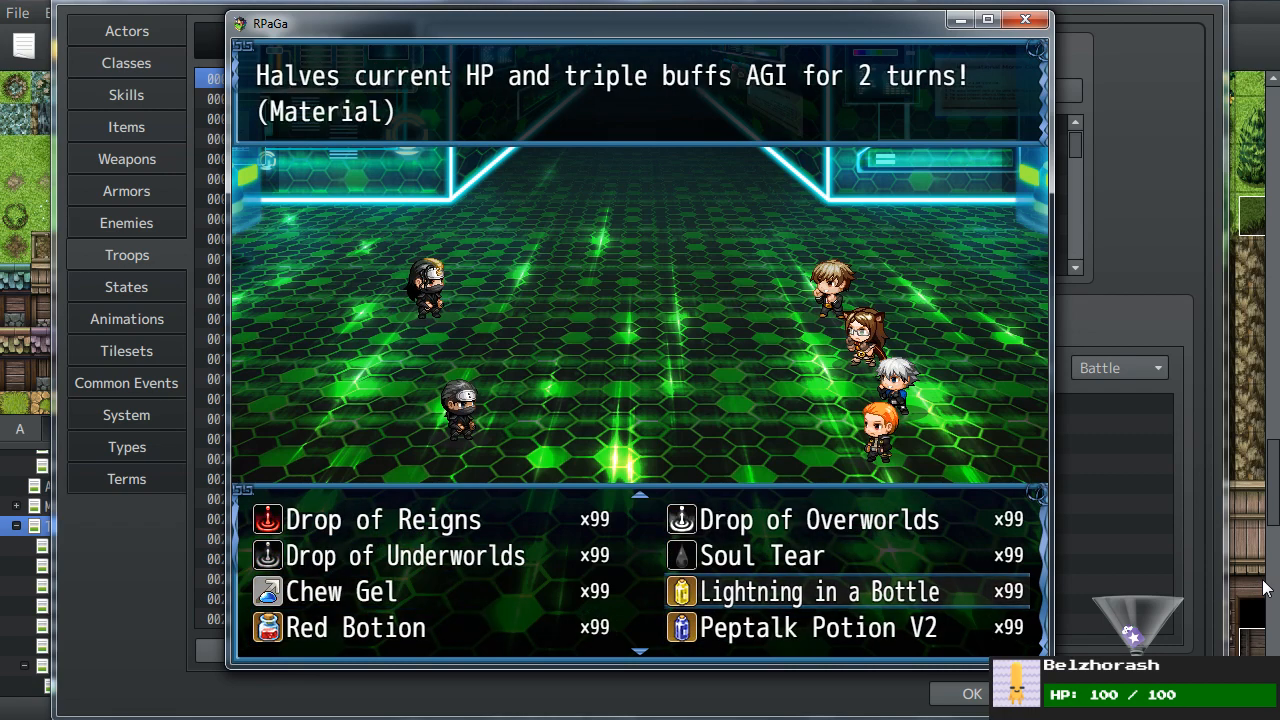
{"action": "key", "text": "Down"}
{"action": "key", "text": "Down"}
- Look back through the battle inventory up to its first items, and end the battle test to return to the weapon entries
{"action": "key", "text": "Up"}
{"action": "key", "text": "Up"}
{"action": "key", "text": "Up"}
{"action": "key", "text": "Up"}
{"action": "key", "text": "Up"}
{"action": "key", "text": "Up"}
{"action": "key", "text": "Up"}
{"action": "key", "text": "Up"}
{"action": "key", "text": "Up"}
{"action": "key", "text": "Up"}
{"action": "key", "text": "Up"}
{"action": "key", "text": "Up"}
{"action": "key", "text": "Up"}
{"action": "key", "text": "Up"}
{"action": "key", "text": "Up"}
{"action": "key", "text": "Up"}
{"action": "key", "text": "Up"}
{"action": "key", "text": "Up"}
{"action": "key", "text": "Up"}
{"action": "key", "text": "Up"}
{"action": "key", "text": "Up"}
{"action": "key", "text": "Up"}
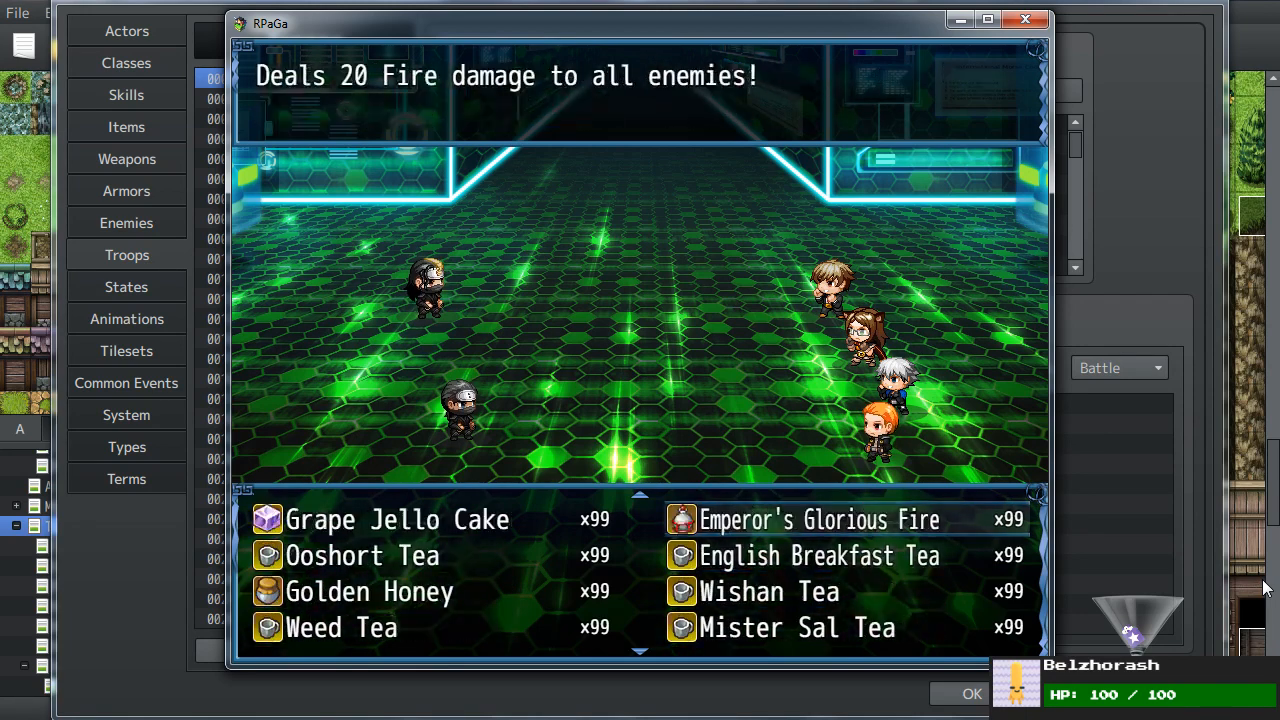
{"action": "key", "text": "Up"}
{"action": "key", "text": "Up"}
{"action": "key", "text": "Up"}
{"action": "key", "text": "Up"}
{"action": "key", "text": "Up"}
{"action": "key", "text": "Up"}
{"action": "key", "text": "Up"}
{"action": "key", "text": "Up"}
{"action": "key", "text": "Up"}
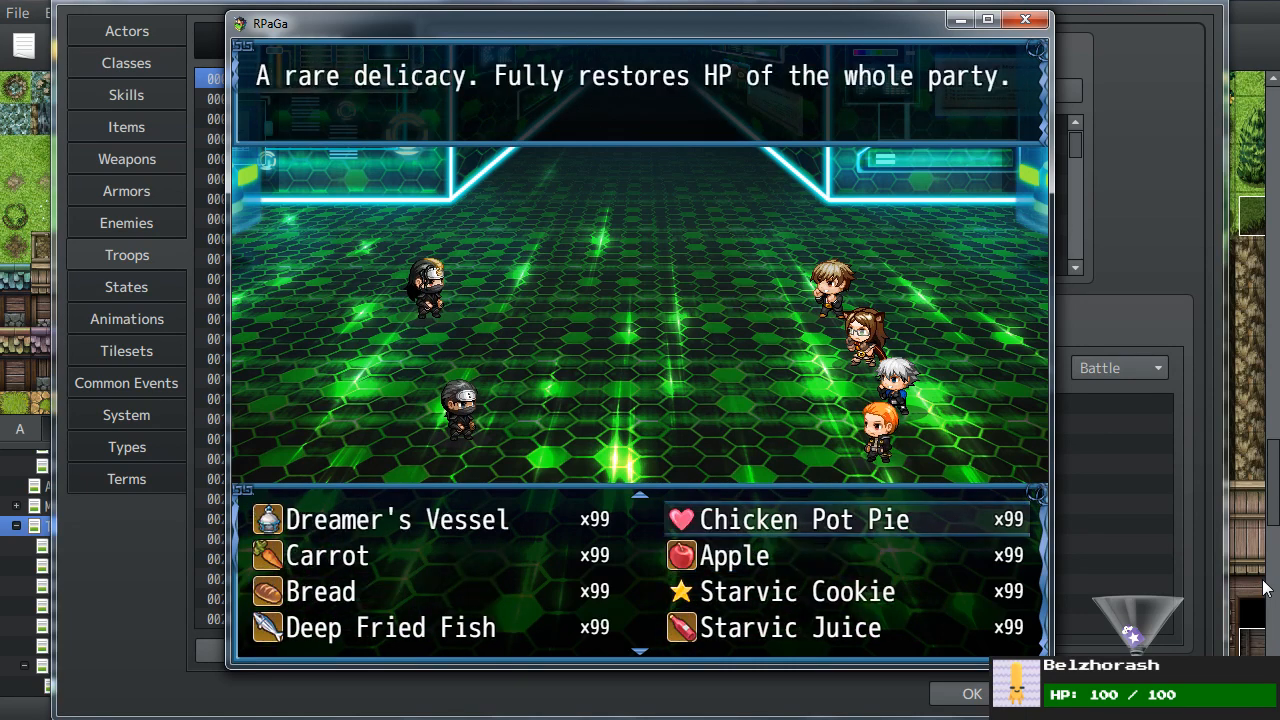
{"action": "key", "text": "Up"}
{"action": "key", "text": "Left"}
{"action": "key", "text": "Down"}
{"action": "key", "text": "Down"}
{"action": "key", "text": "Down"}
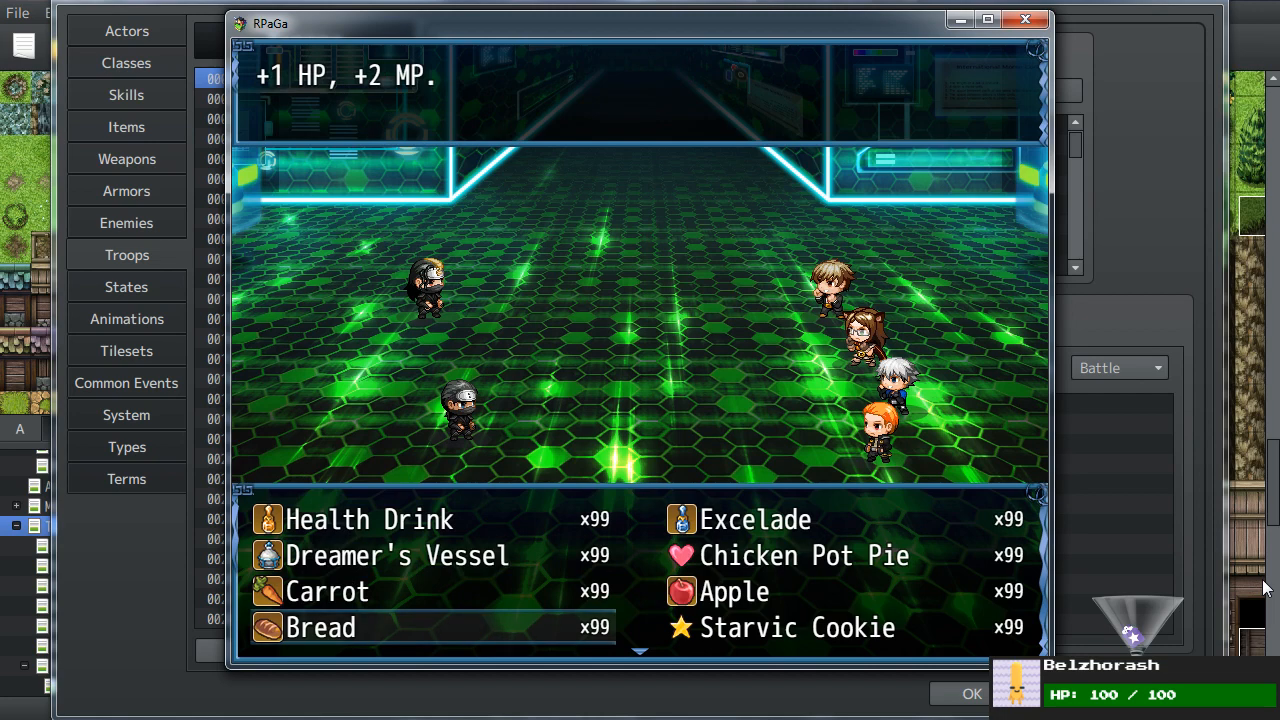
{"action": "key", "text": "Down"}
{"action": "key", "text": "Escape"}
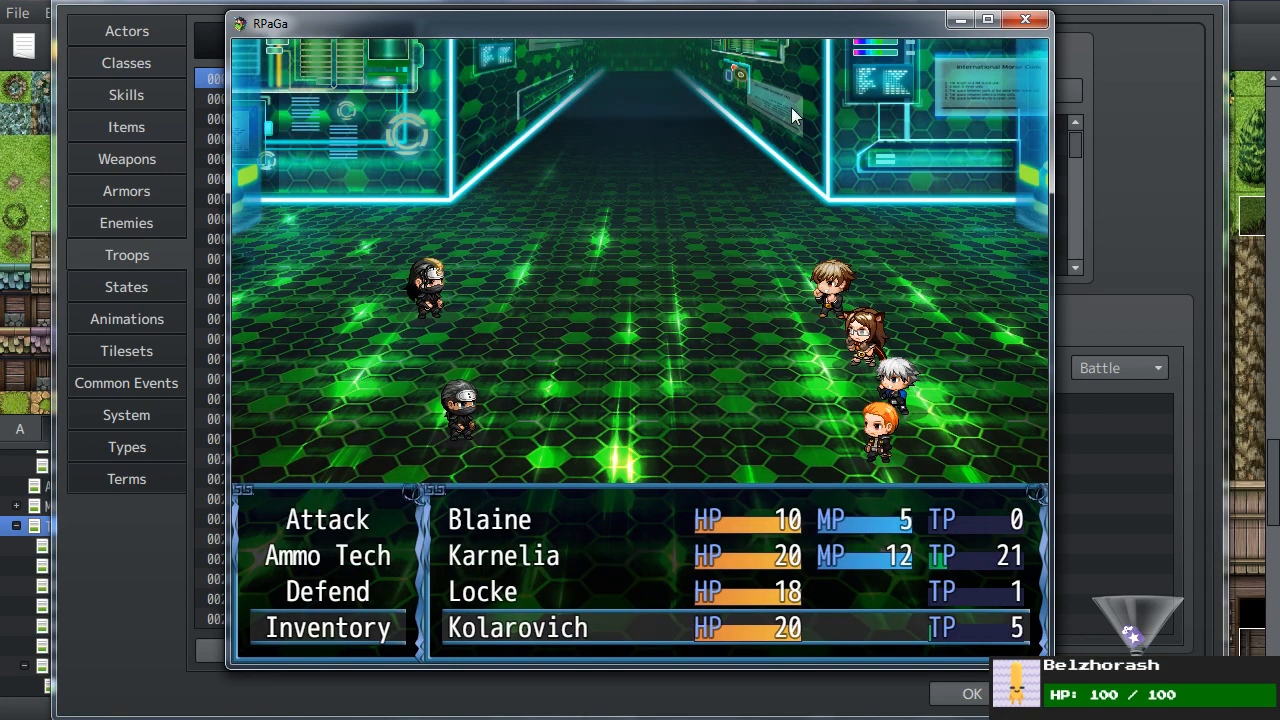
{"action": "left_click", "coordinate": [1025, 19]}
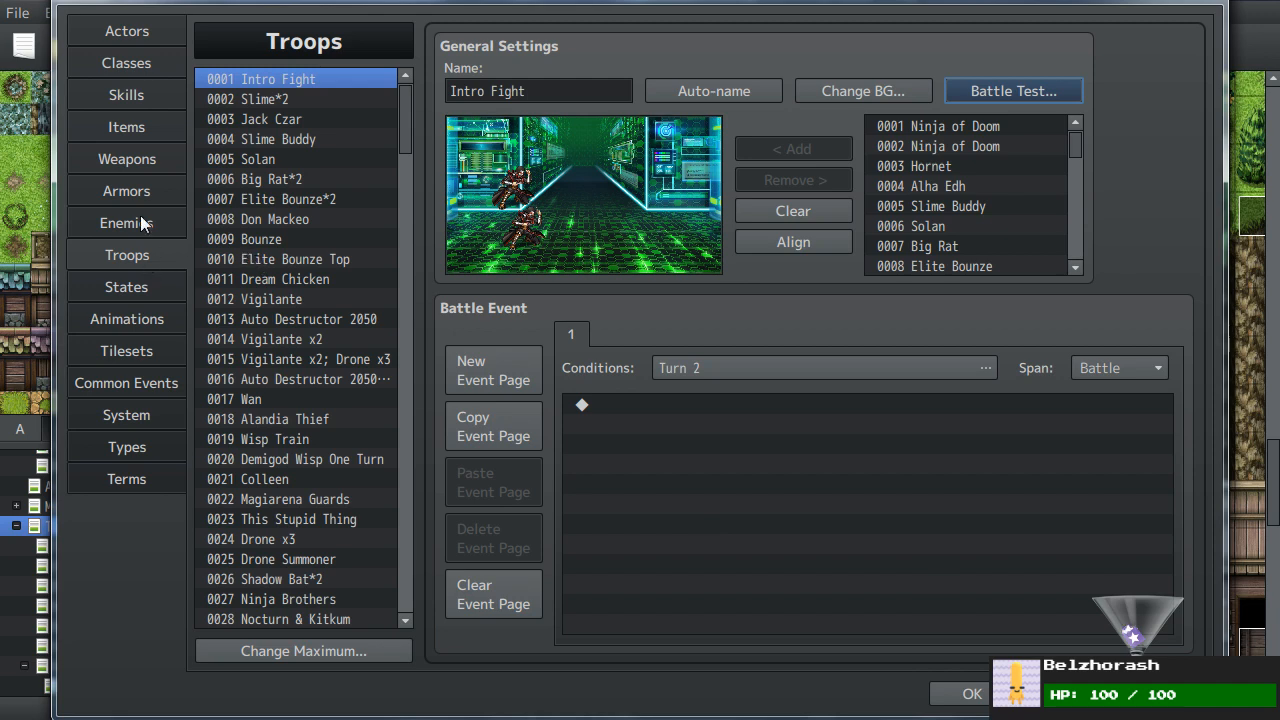
{"action": "left_click", "coordinate": [132, 159]}
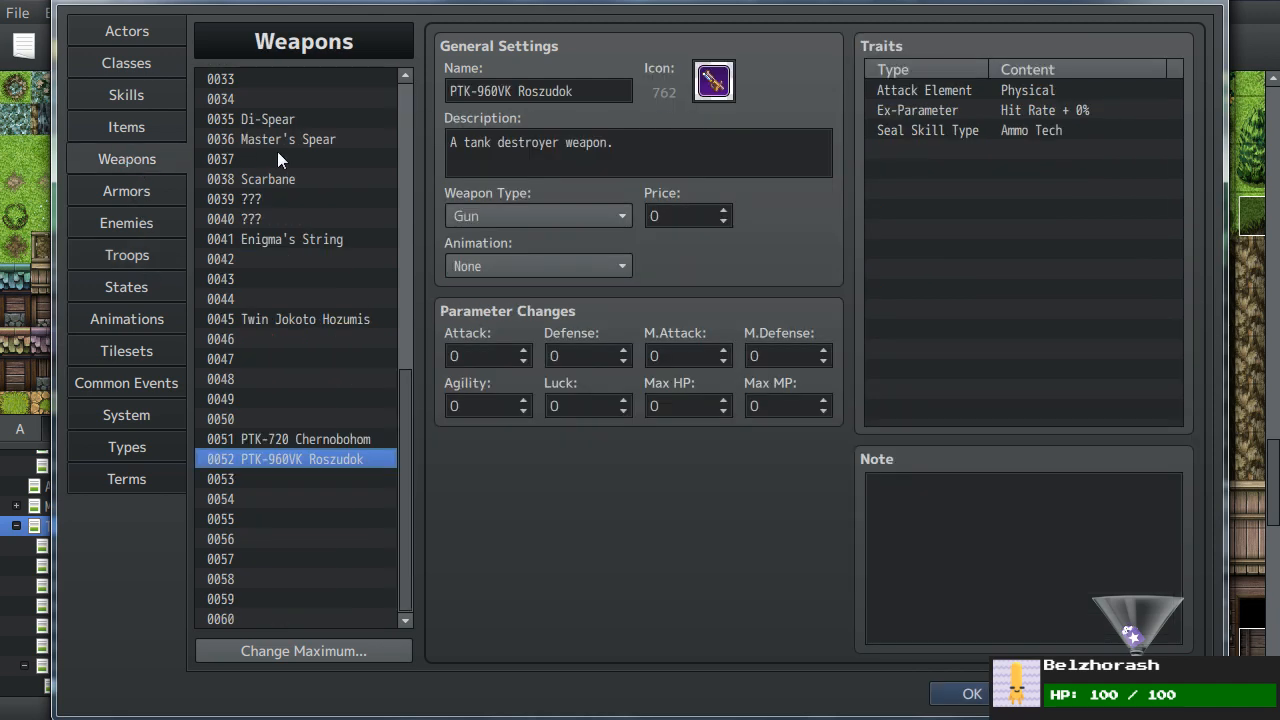
- Remove the Seal Skill Type trait for Ammo Tech from weapon PTK-960VK Roszudok and accept the database changes
{"action": "left_click", "coordinate": [970, 131]}
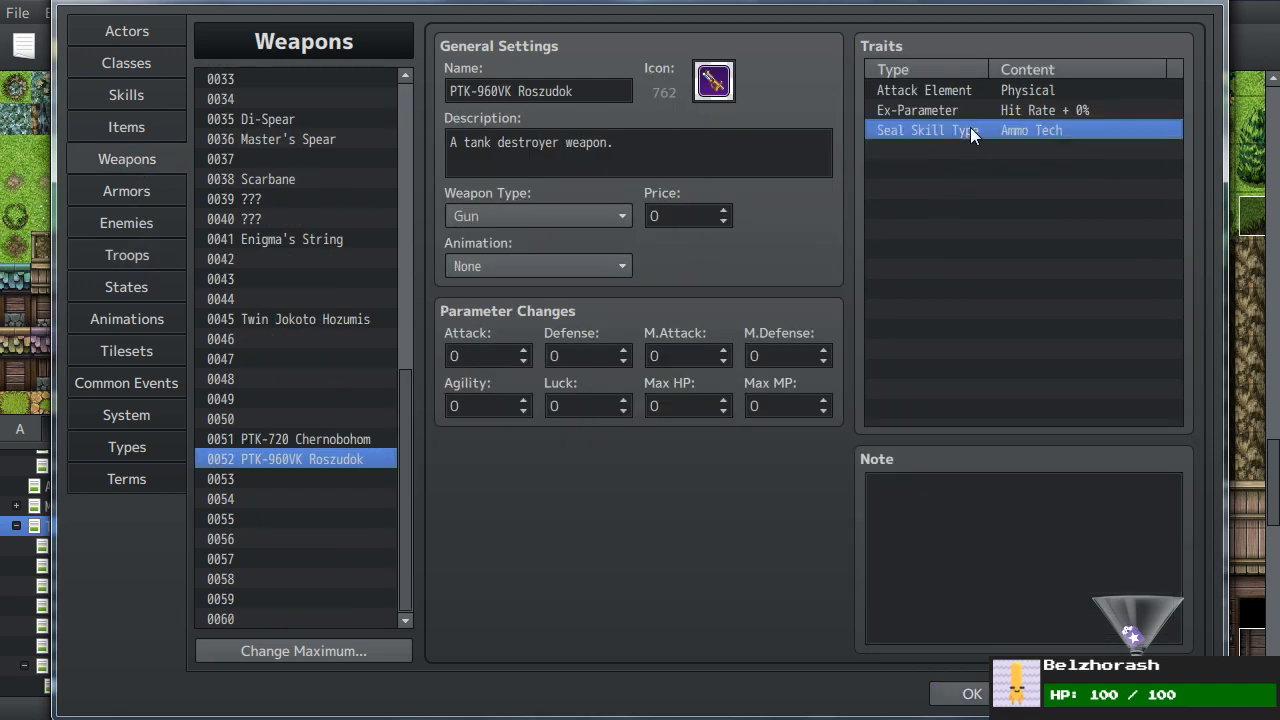
{"action": "key", "text": "Delete"}
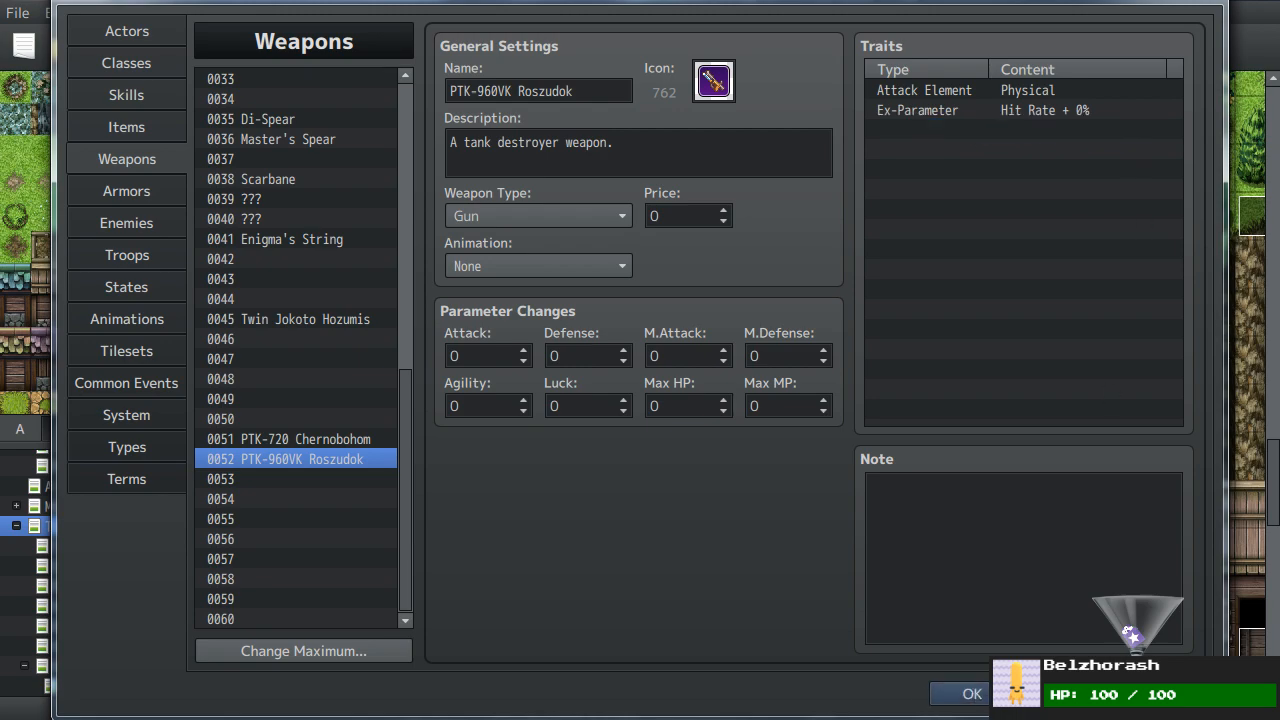
{"action": "left_click", "coordinate": [980, 690]}
{"action": "right_click", "coordinate": [834, 428]}
{"action": "left_click", "coordinate": [806, 372]}
{"action": "double_click", "coordinate": [757, 299]}
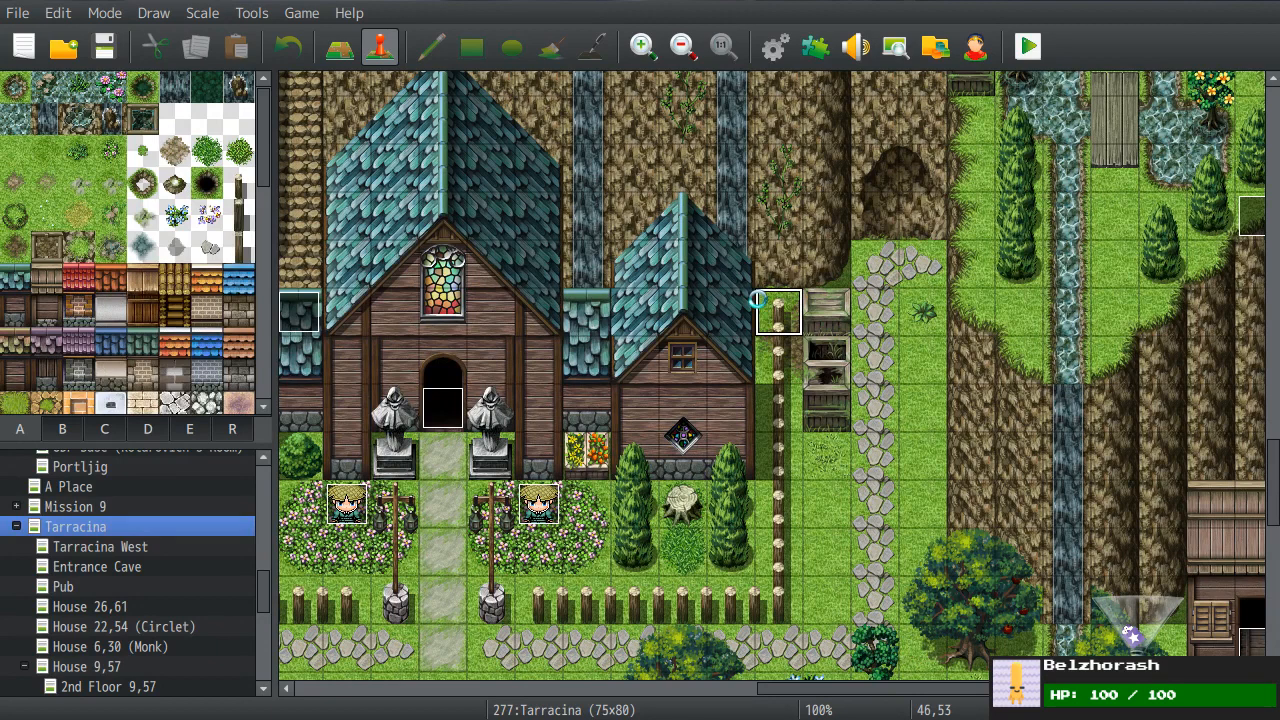
- Open the sound test, select the BGM track The Perfect Crime, and close the sound test
{"action": "left_click", "coordinate": [855, 47]}
{"action": "left_click", "coordinate": [567, 372]}
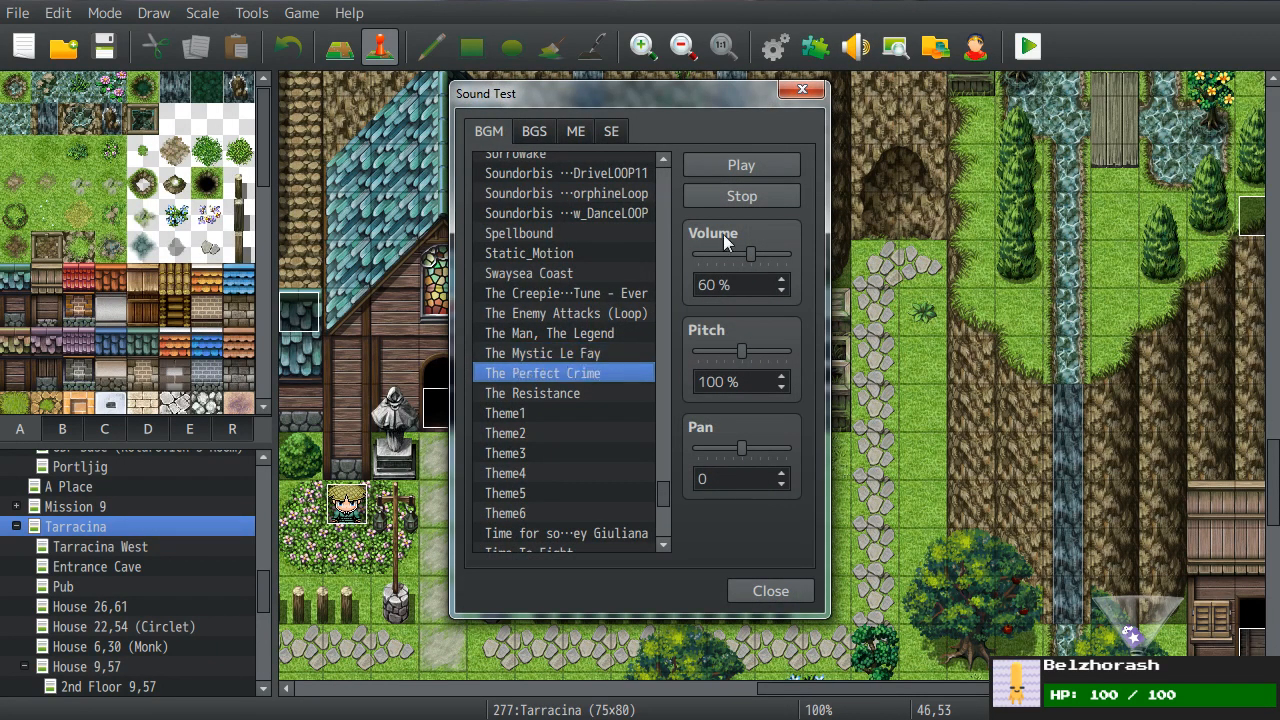
{"action": "left_click", "coordinate": [806, 91]}
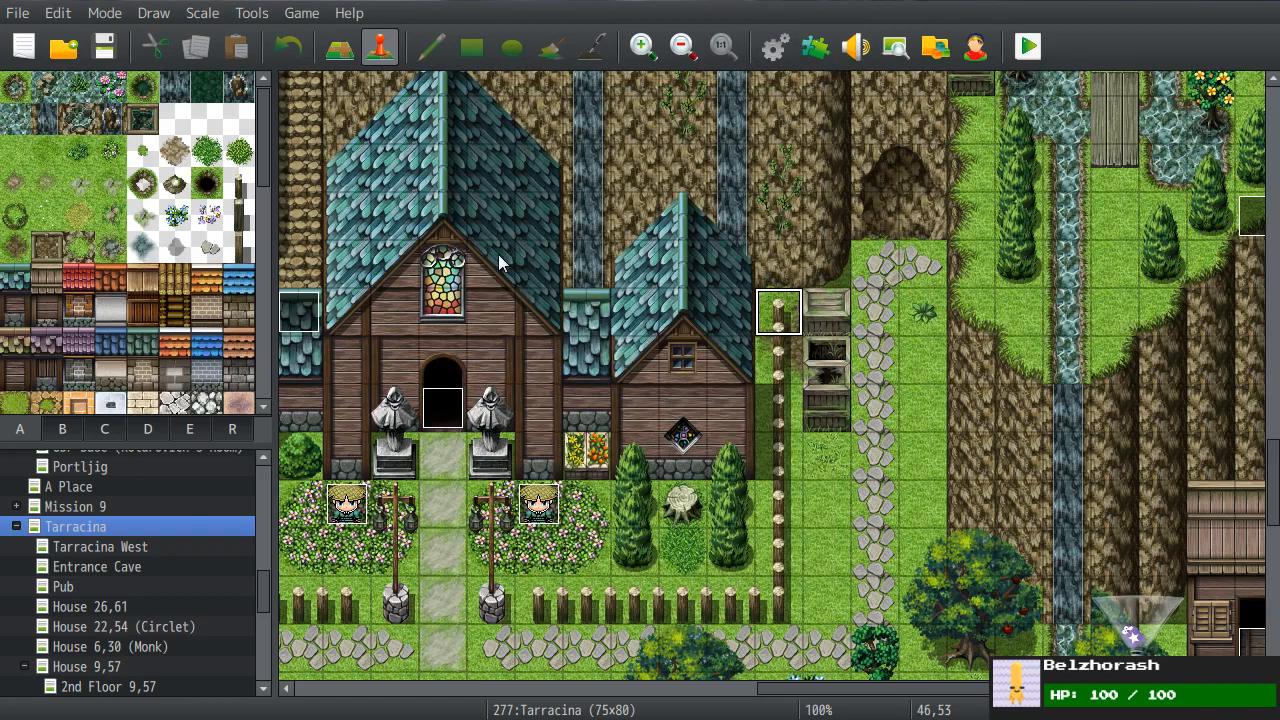
- Reopen the weapons database and copy PTK-720 Chernobohom and PTK-960VK Roszudok into slots 0052 and 0053
{"action": "key", "text": "F9"}
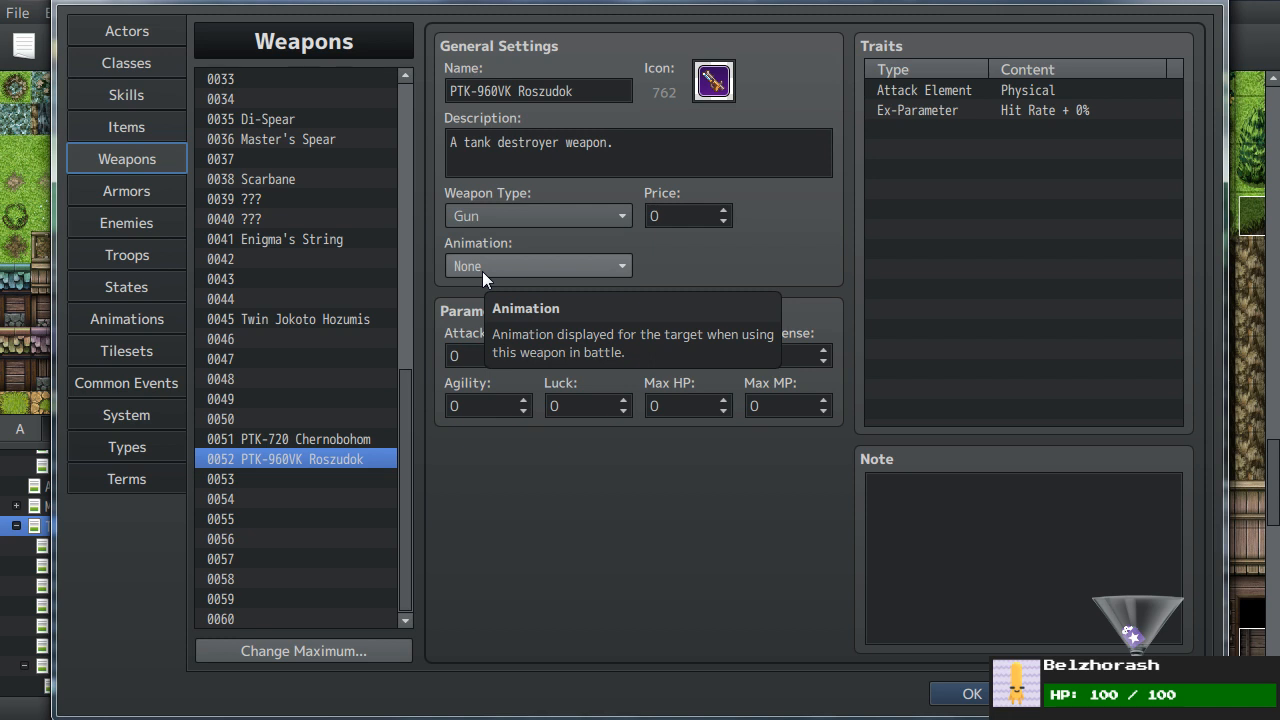
{"action": "left_click", "coordinate": [342, 439]}
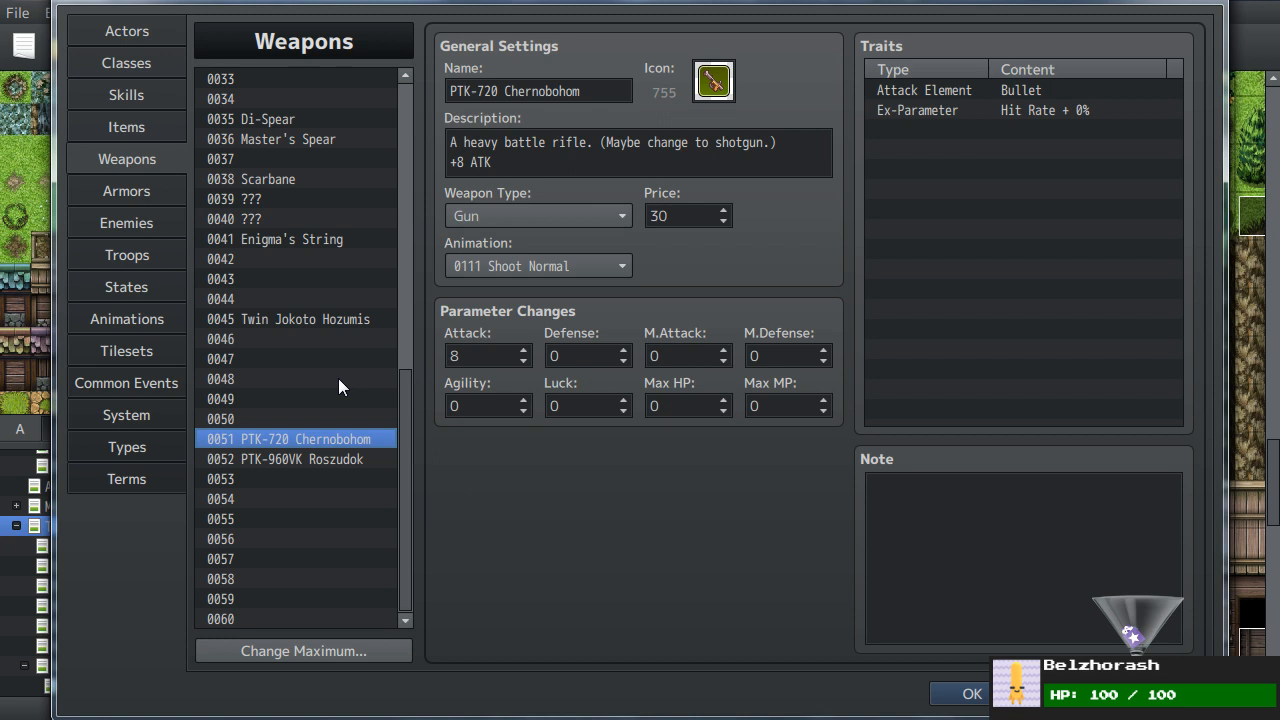
{"action": "left_click_drag", "start_coordinate": [405, 398], "coordinate": [398, 489]}
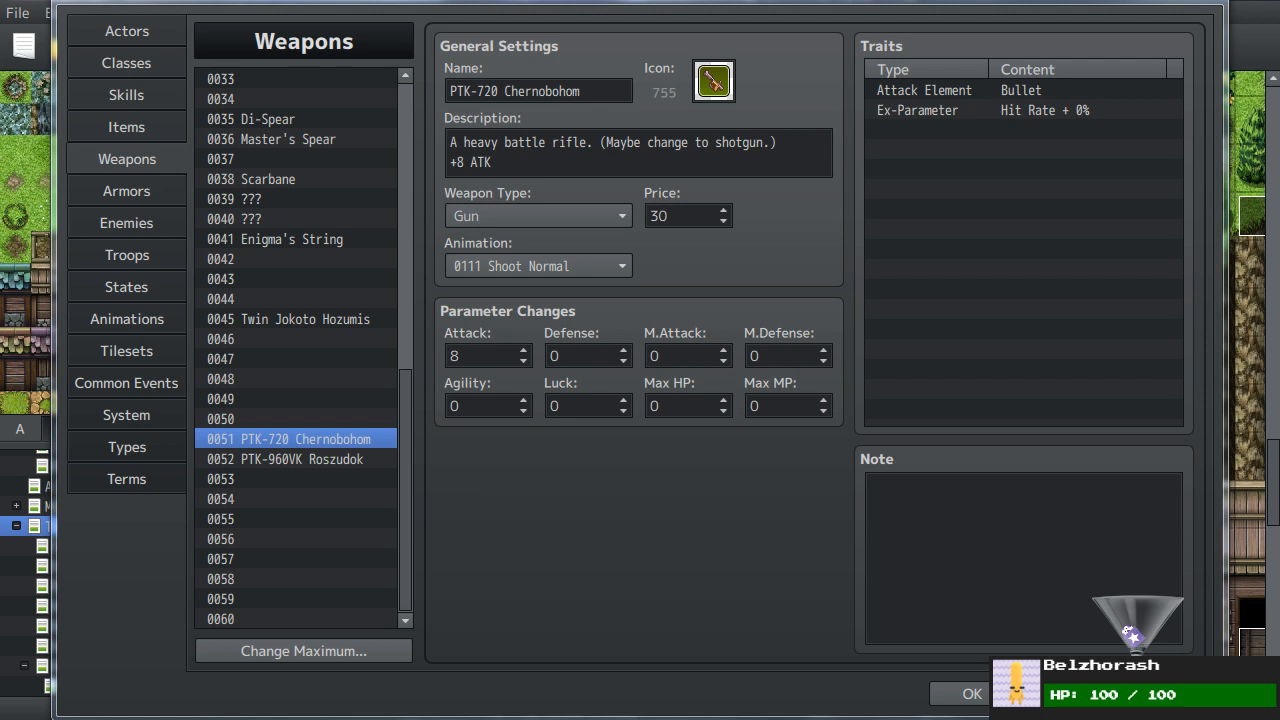
{"action": "left_click", "coordinate": [231, 418]}
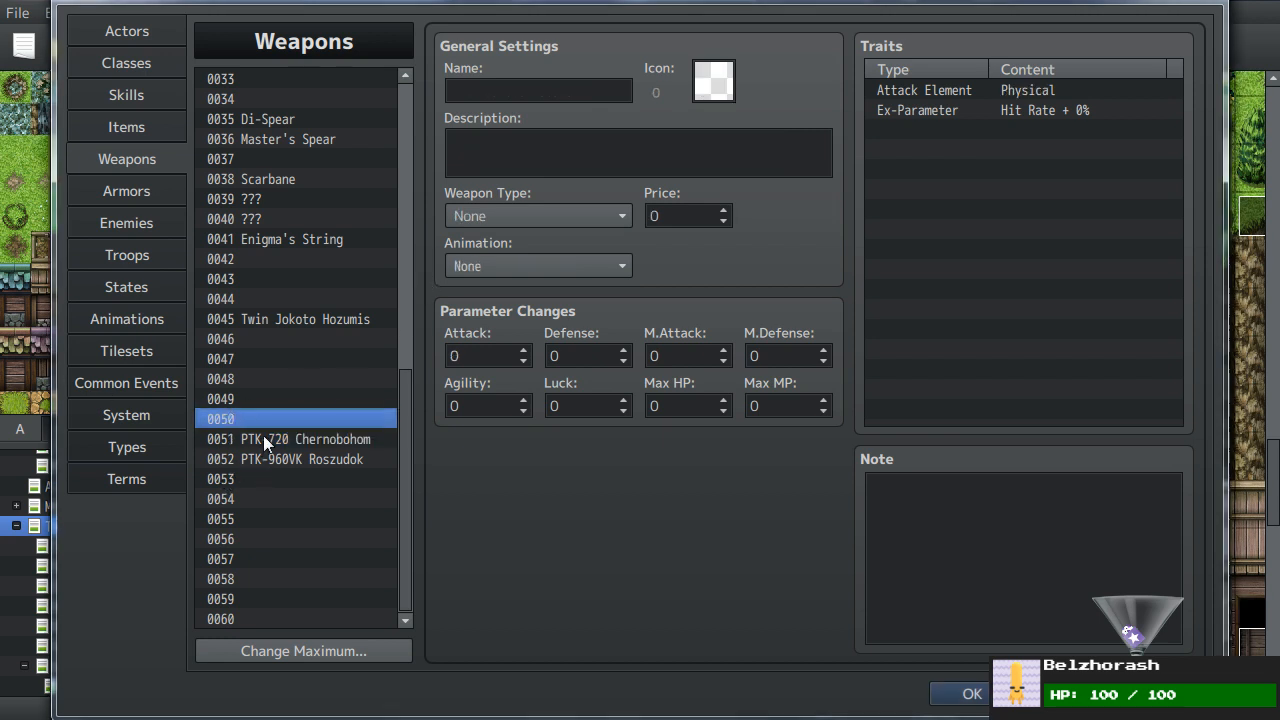
{"action": "left_click", "coordinate": [264, 439]}
{"action": "left_click", "coordinate": [264, 459], "text": "shift"}
{"action": "key", "text": "ctrl+c"}
{"action": "left_click", "coordinate": [254, 460]}
{"action": "key", "text": "ctrl+v"}
- Clear the duplicate weapon in slot 0051 and name the empty entry KS-23
{"action": "left_click", "coordinate": [268, 432]}
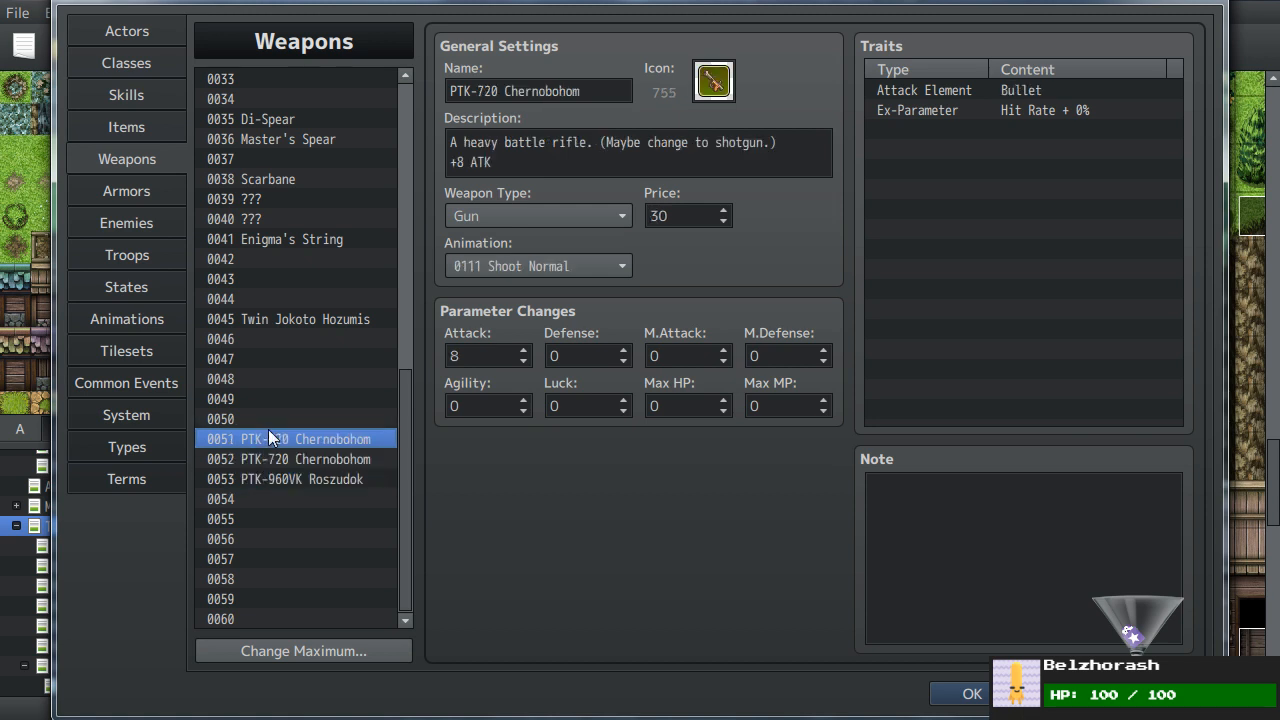
{"action": "key", "text": "Delete"}
{"action": "left_click", "coordinate": [530, 85]}
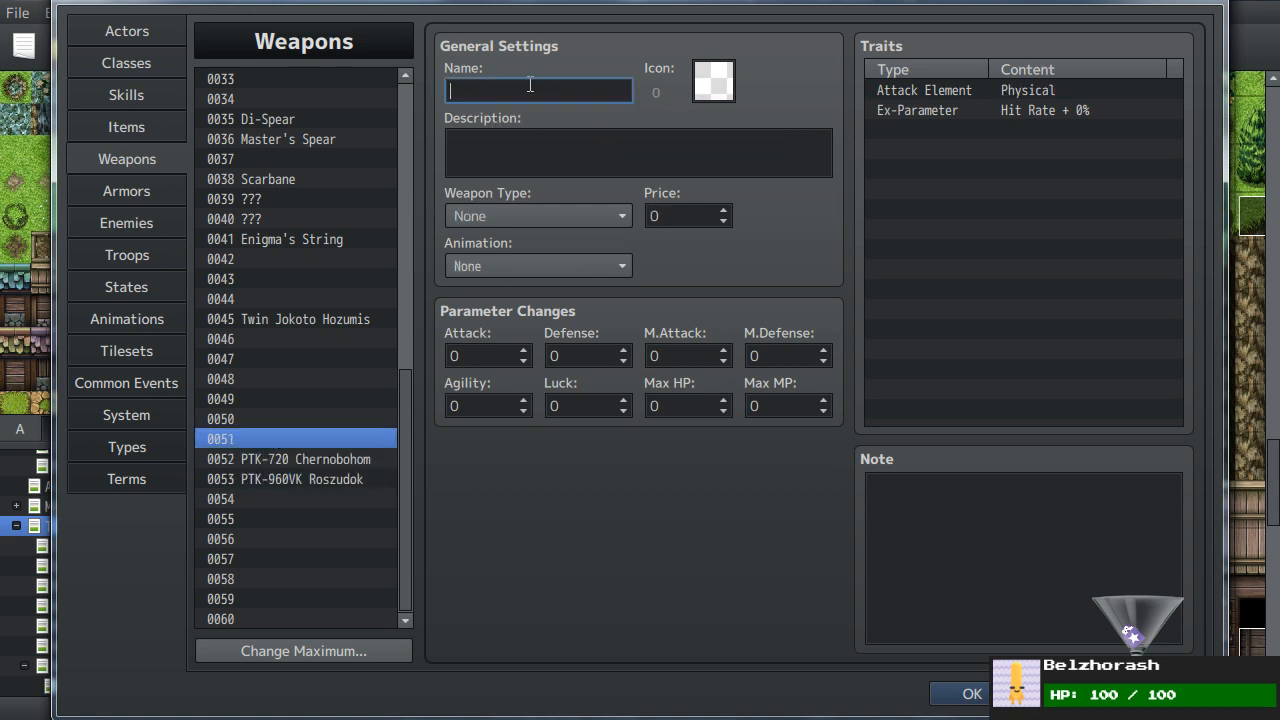
{"action": "type", "text": "KS-23"}
{"action": "left_click", "coordinate": [281, 459]}
{"action": "left_click", "coordinate": [281, 476]}
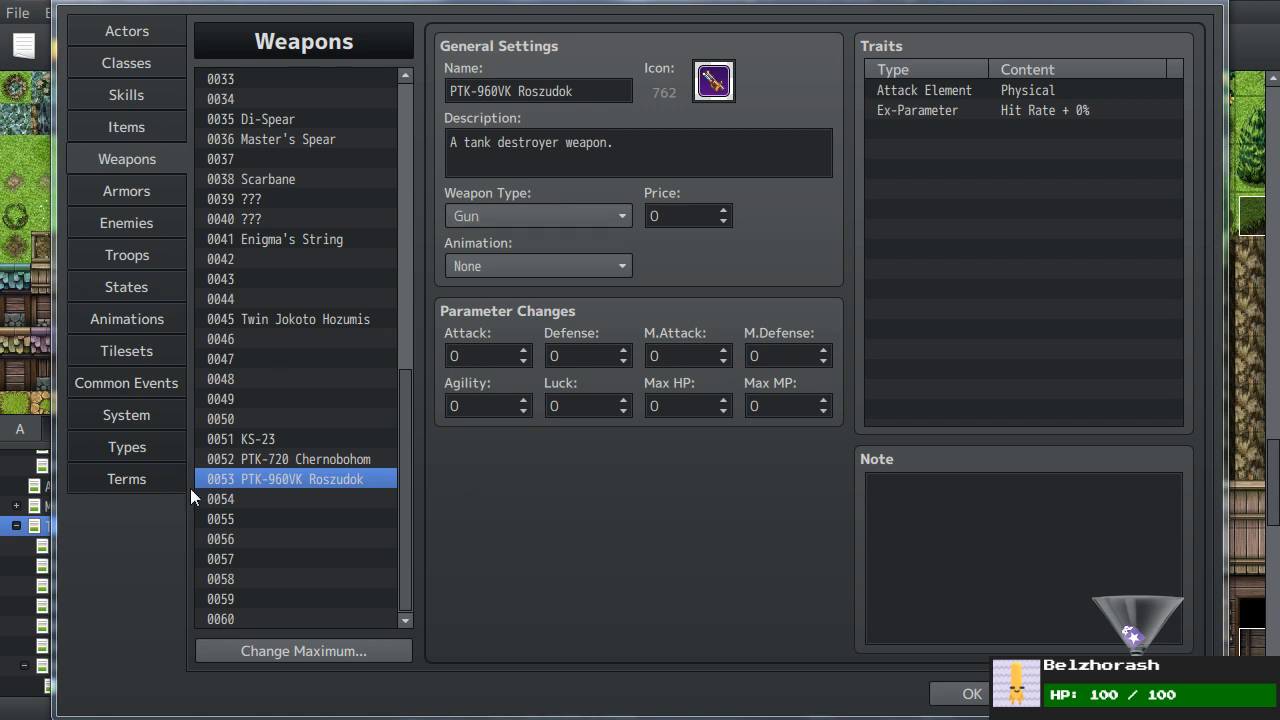
- Extend the name of weapon 0051 to KS-23 Oruzh
{"action": "left_click", "coordinate": [335, 440]}
{"action": "left_click", "coordinate": [580, 91]}
{"action": "left_click", "coordinate": [589, 96]}
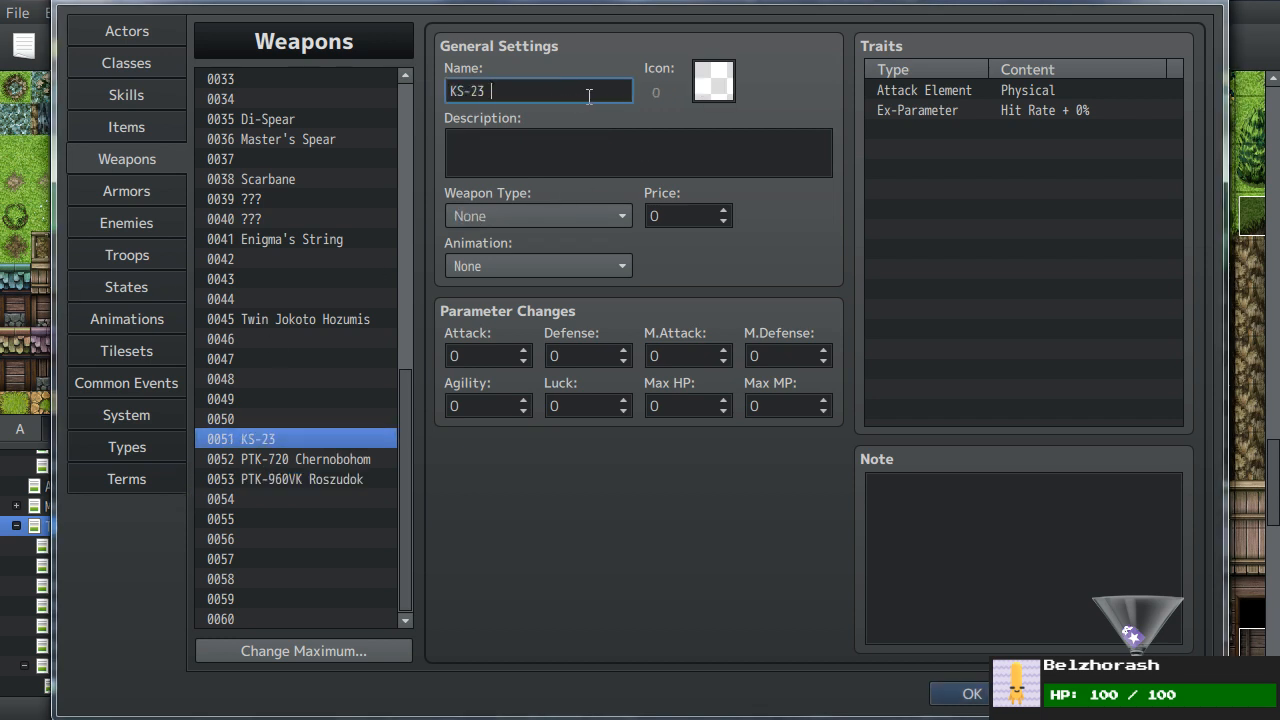
{"action": "type", "text": "Orzh"}
{"action": "key", "text": "BackSpace"}
{"action": "key", "text": "BackSpace"}
{"action": "type", "text": "uzh"}
{"action": "left_click", "coordinate": [355, 458]}
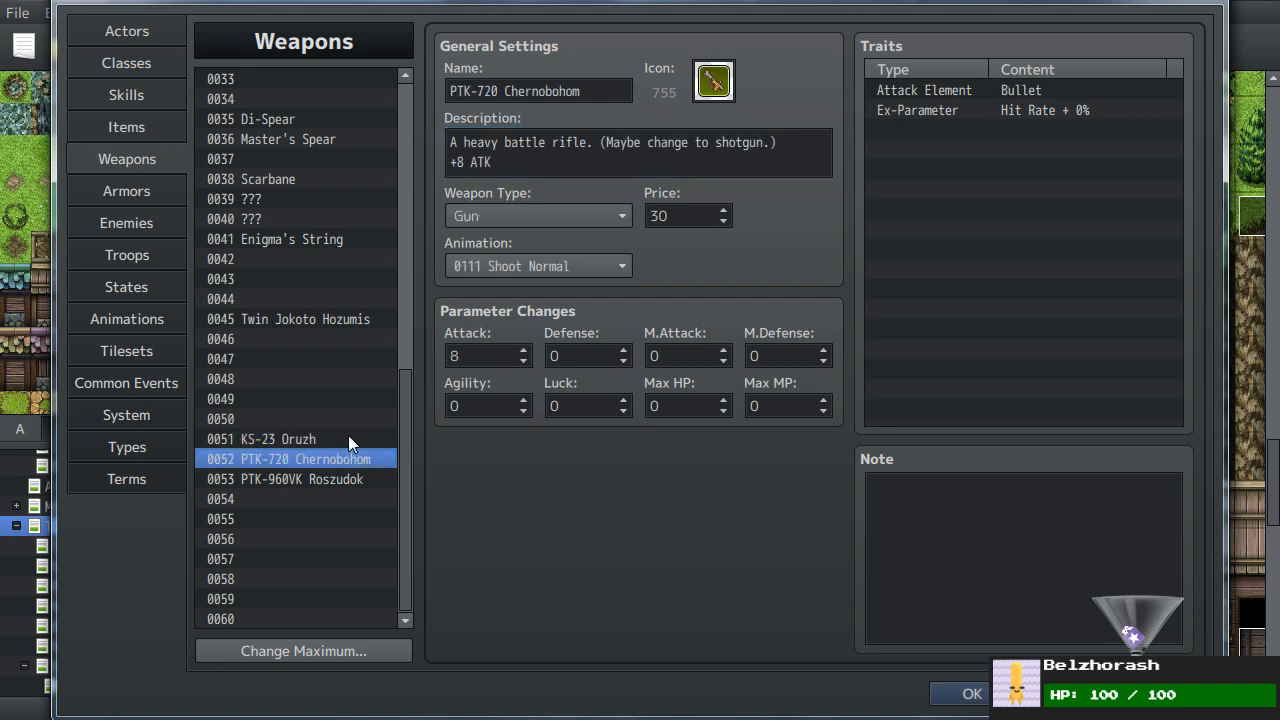
{"action": "left_click", "coordinate": [349, 440]}
{"action": "double_click", "coordinate": [703, 88]}
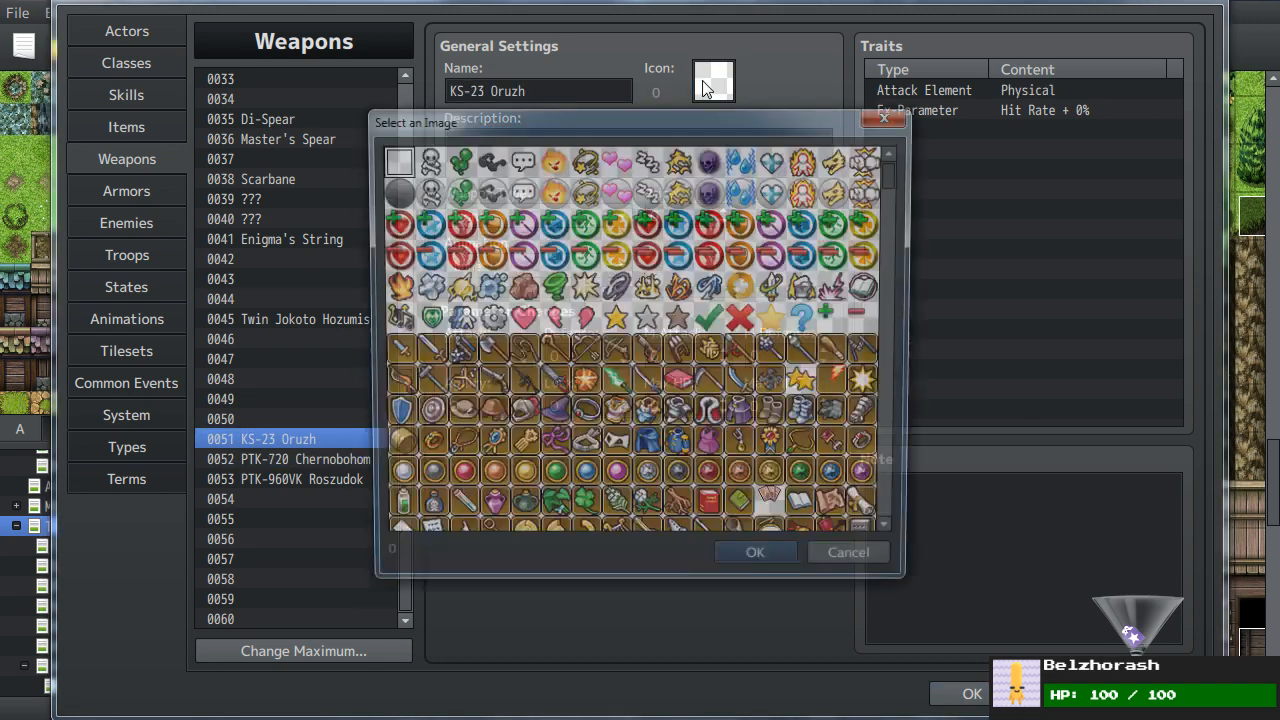
{"action": "scroll", "coordinate": [703, 257], "scroll_direction": "down", "scroll_amount": 1}
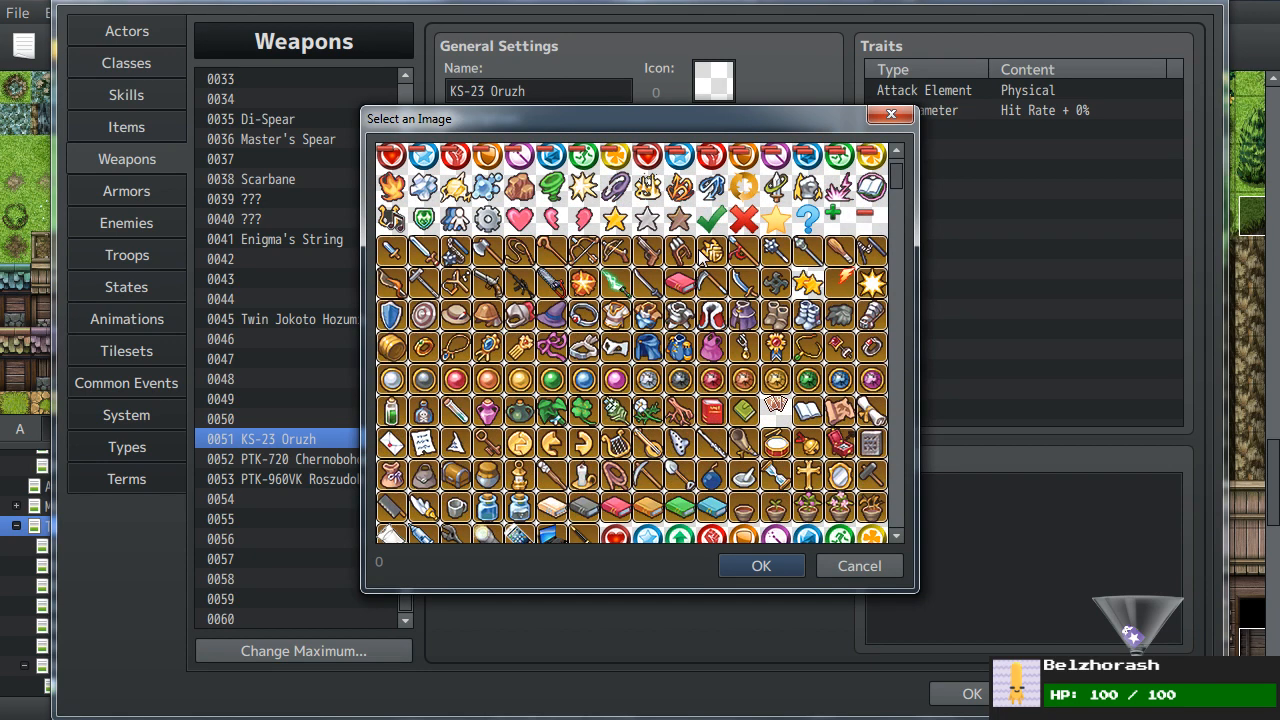
{"action": "scroll", "coordinate": [703, 257], "scroll_direction": "down", "scroll_amount": 1}
{"action": "scroll", "coordinate": [703, 257], "scroll_direction": "up", "scroll_amount": 2}
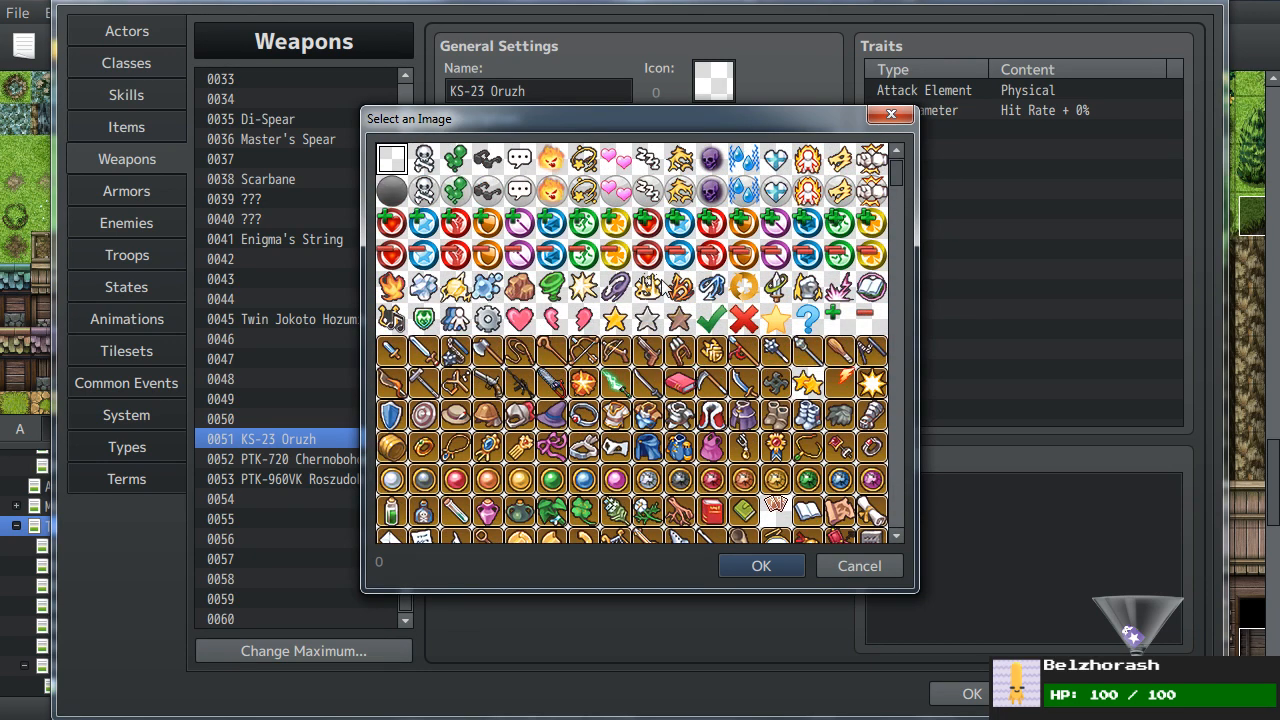
{"action": "left_click", "coordinate": [520, 381]}
{"action": "left_click", "coordinate": [893, 563]}
- Change the icon of PTK-720 Chernobohom to the rifle, icon 116
{"action": "left_click", "coordinate": [355, 459]}
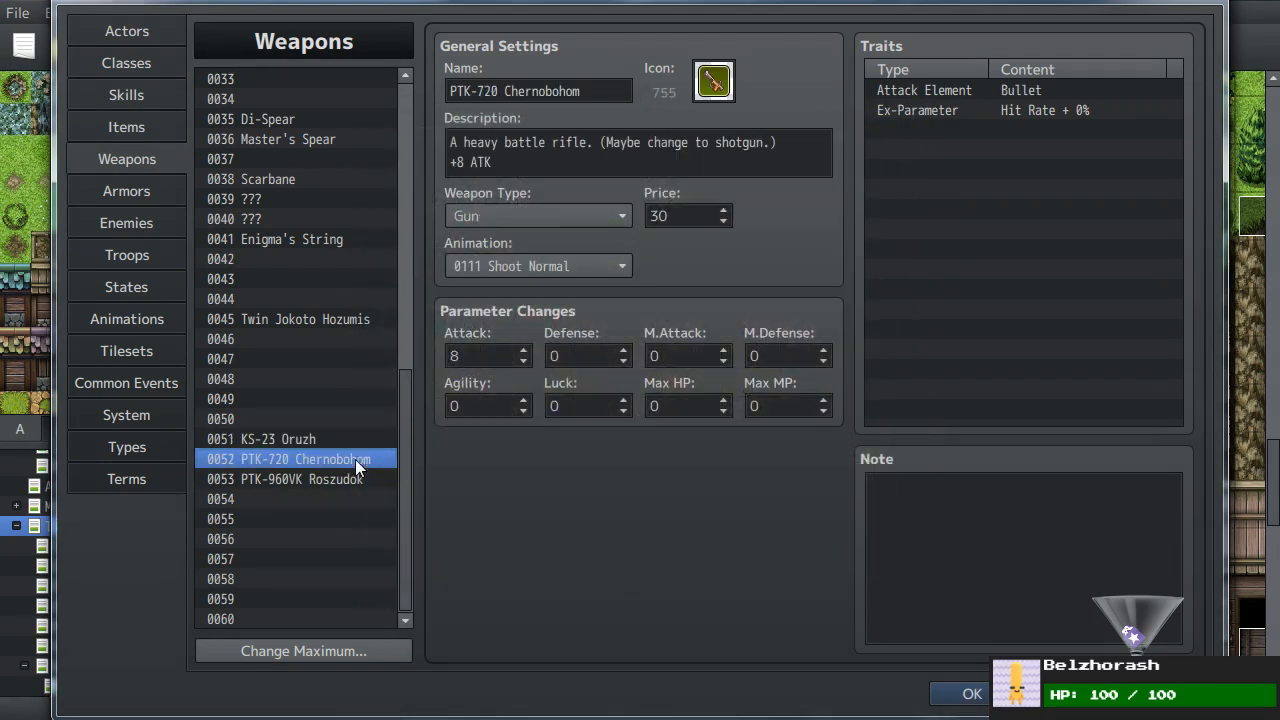
{"action": "double_click", "coordinate": [714, 81]}
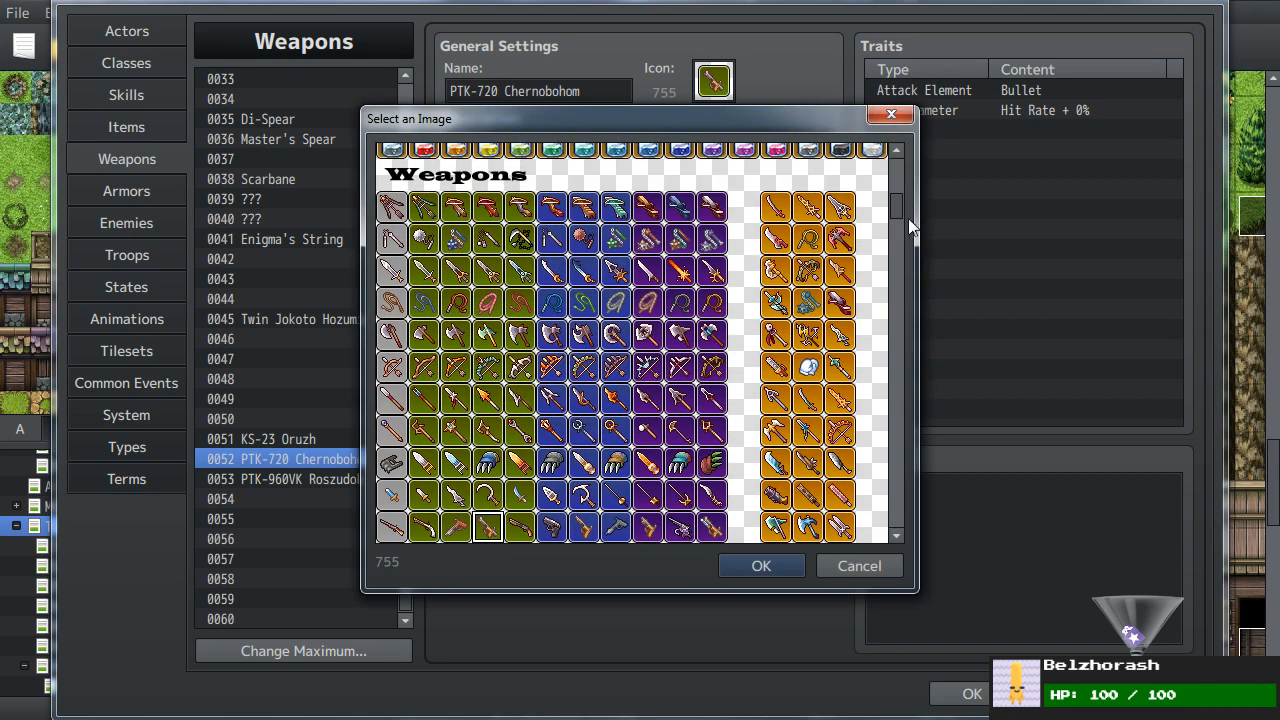
{"action": "left_click_drag", "start_coordinate": [900, 207], "coordinate": [900, 168]}
{"action": "double_click", "coordinate": [520, 382]}
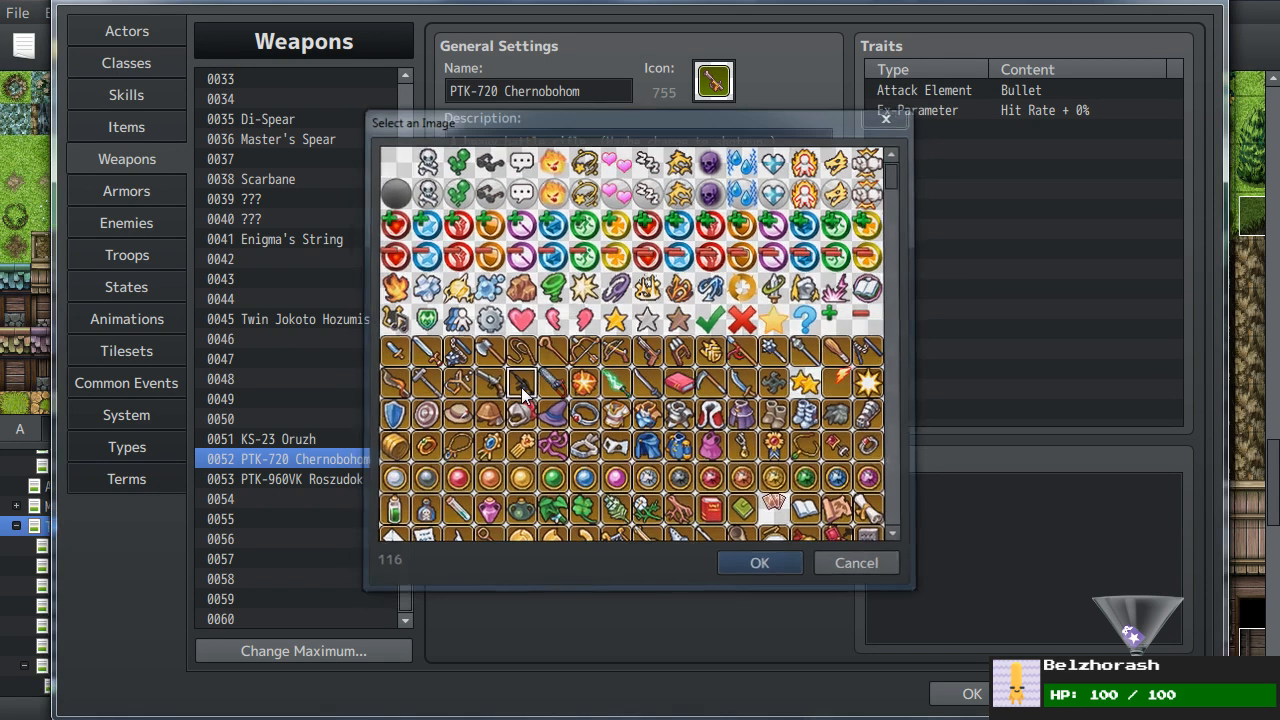
{"action": "left_click", "coordinate": [320, 479]}
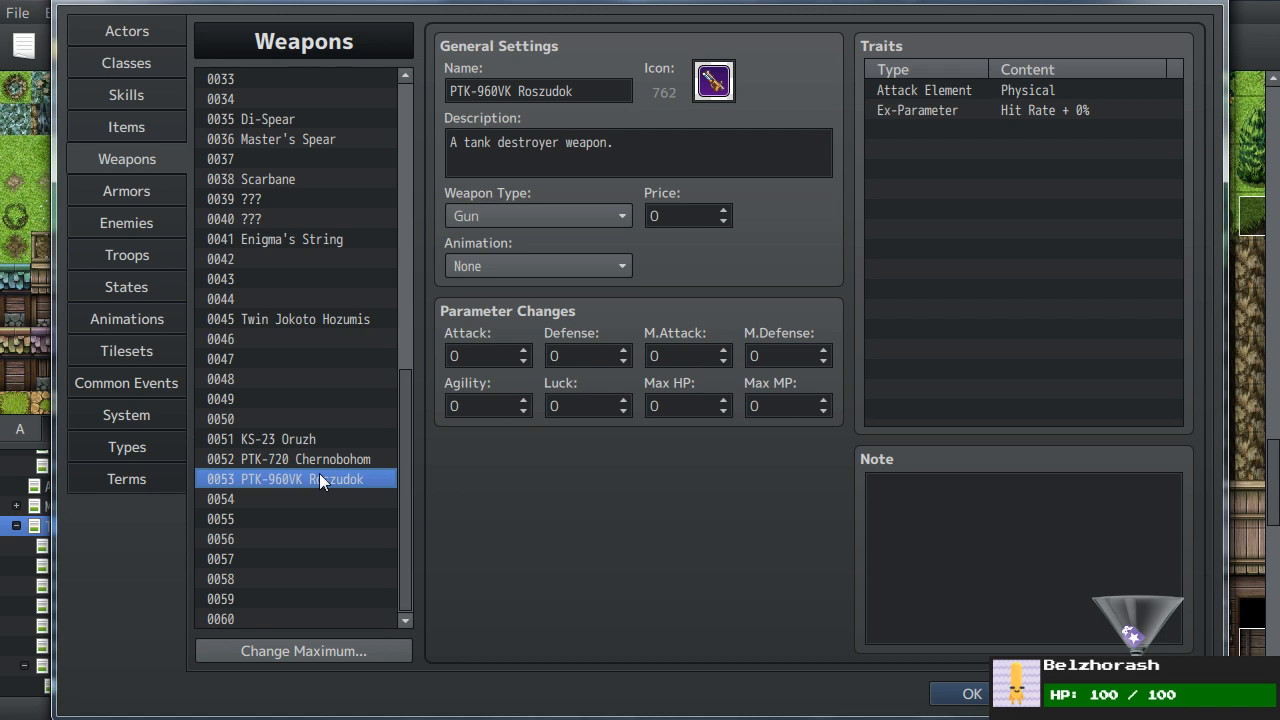
- Assign the green-background gun, icon 756, as the icon of KS-23 Oruzh
{"action": "left_click", "coordinate": [281, 438]}
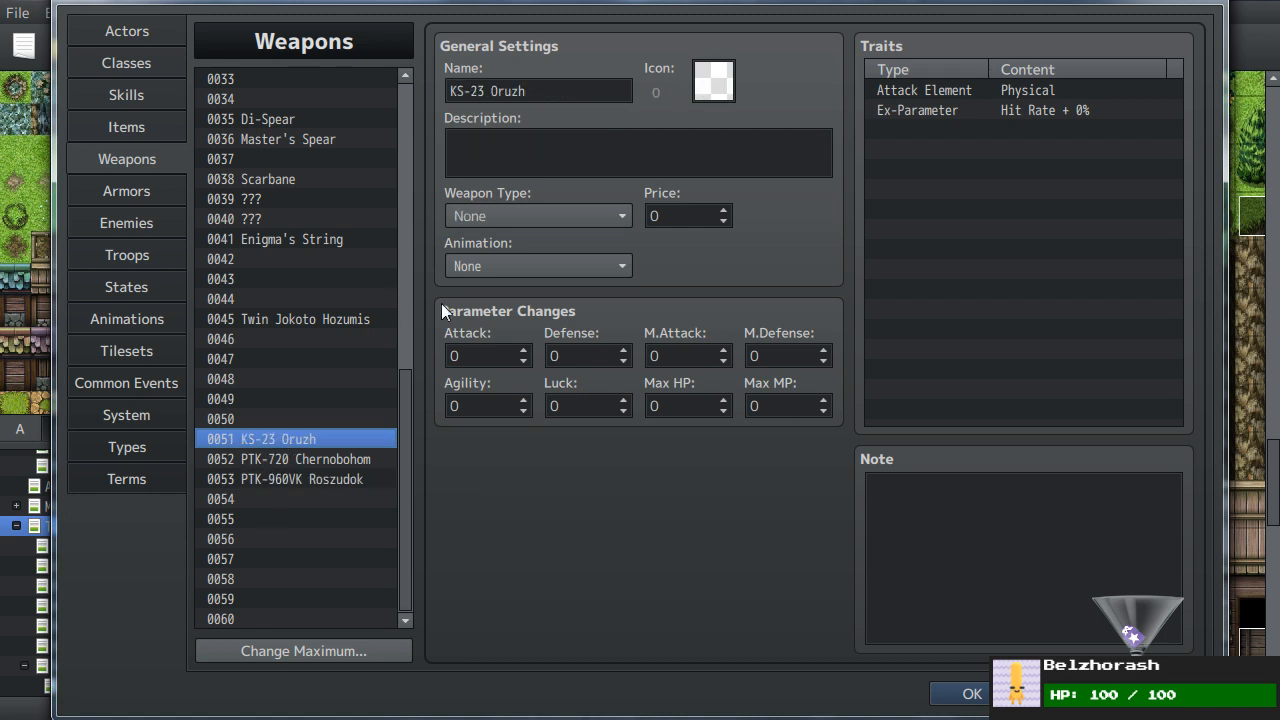
{"action": "double_click", "coordinate": [714, 80]}
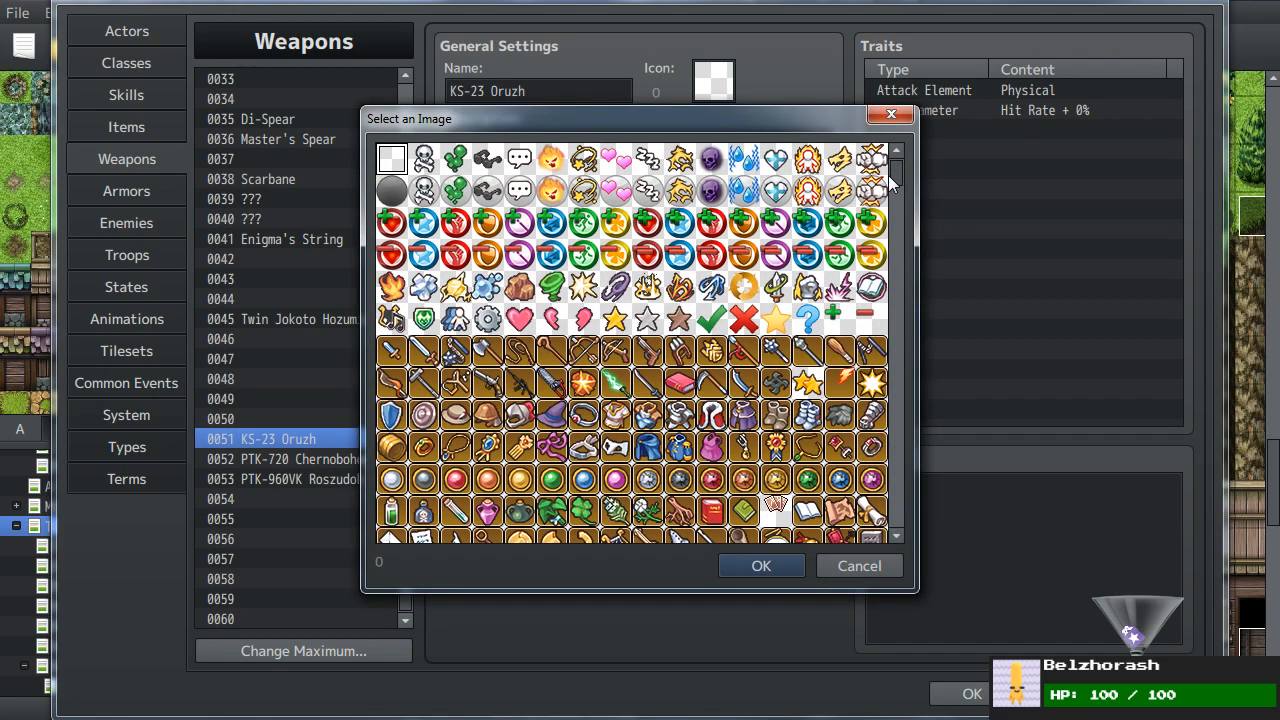
{"action": "left_click_drag", "start_coordinate": [889, 180], "coordinate": [893, 216]}
{"action": "scroll", "coordinate": [683, 297], "scroll_direction": "up", "scroll_amount": 1}
{"action": "scroll", "coordinate": [680, 294], "scroll_direction": "up", "scroll_amount": 1}
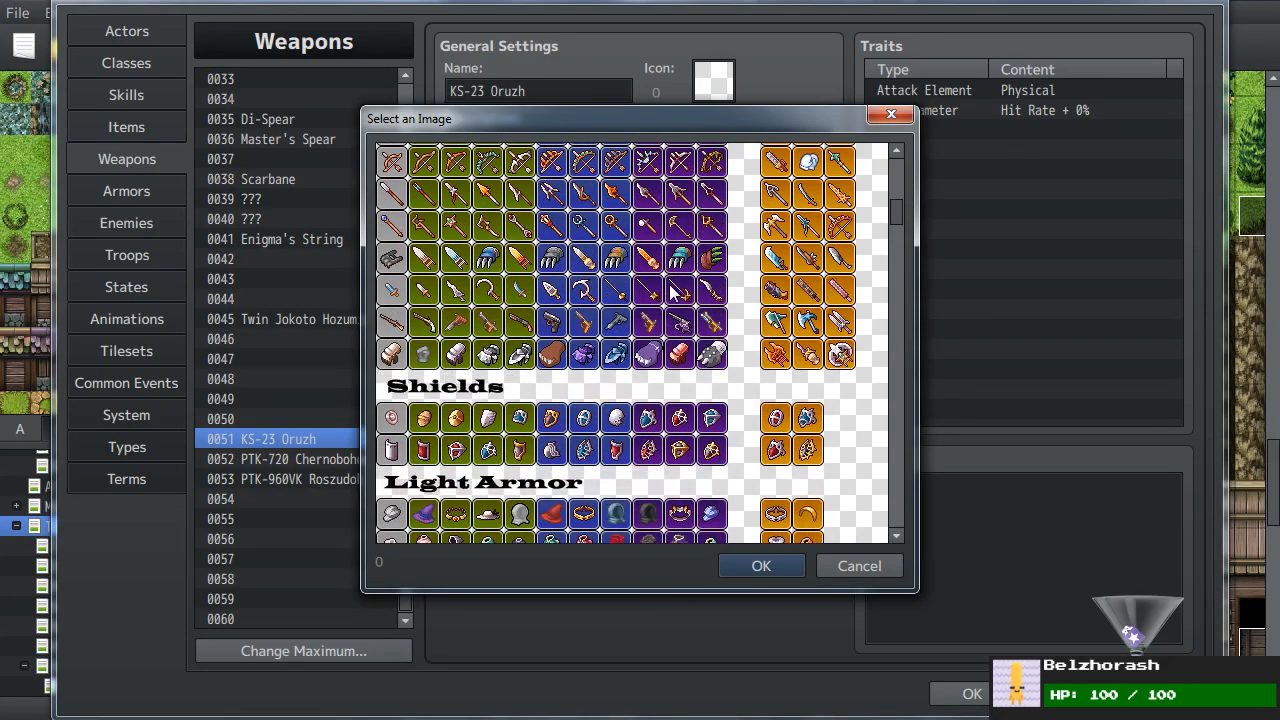
{"action": "double_click", "coordinate": [520, 325]}
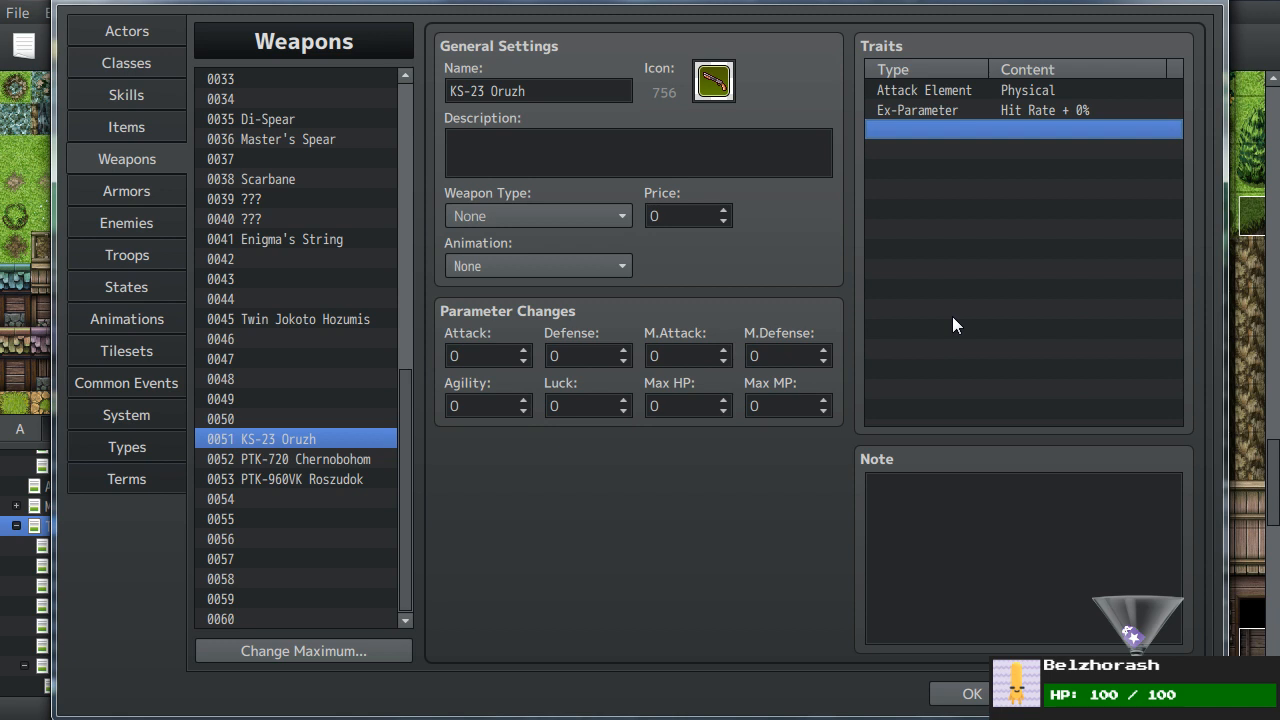
{"action": "left_click", "coordinate": [1064, 530]}
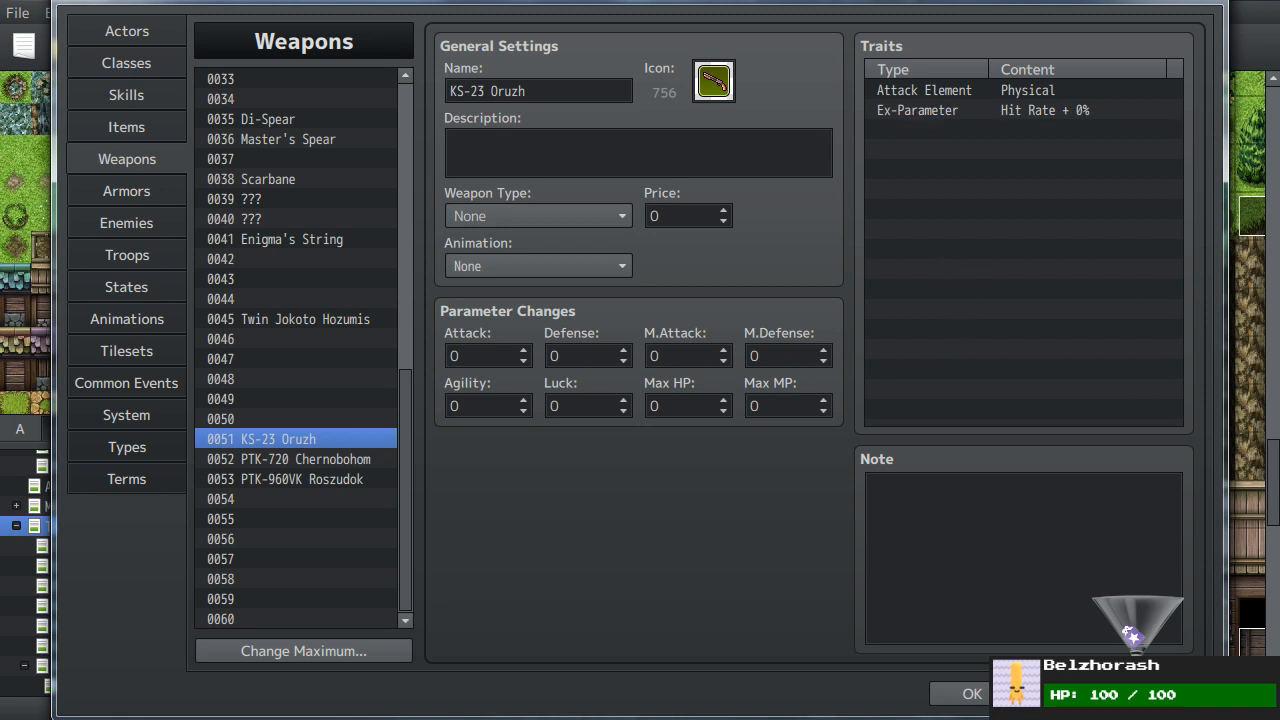
{"action": "left_click", "coordinate": [1033, 310]}
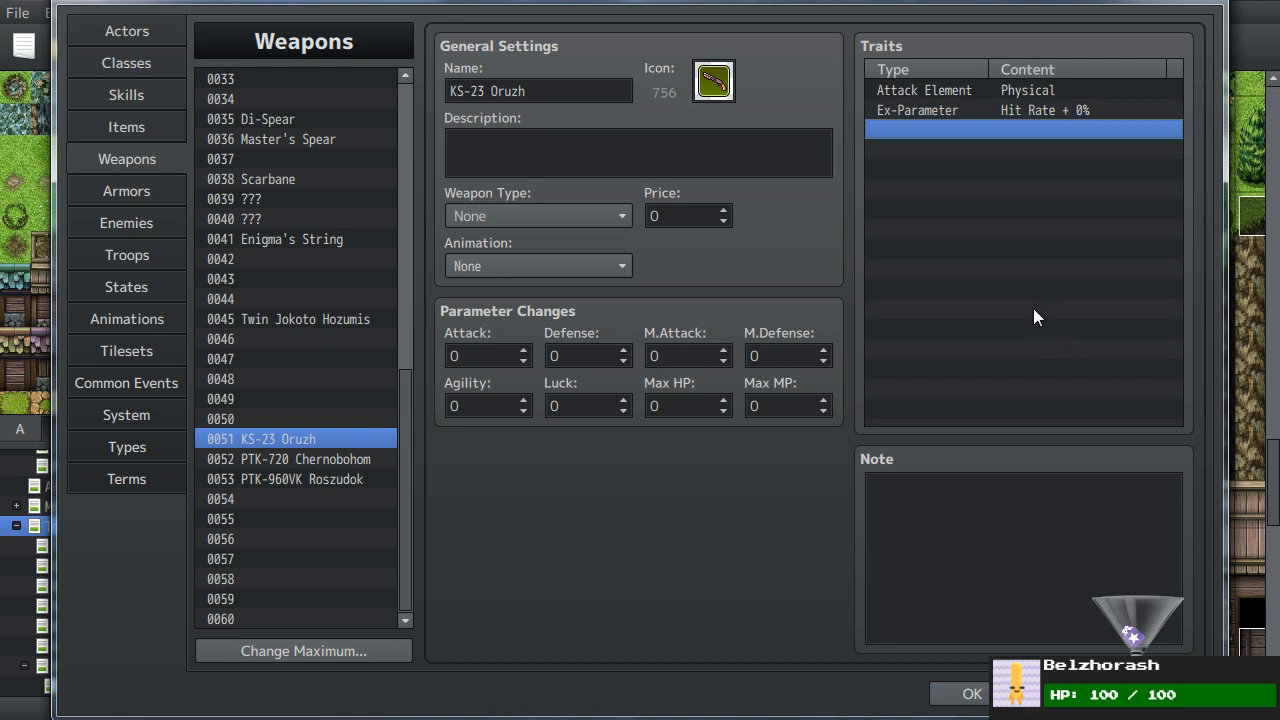
- Compare the settings and traits of KS-23 Oruzh, PTK-720 Chernobohom and PTK-960VK Roszudok
{"action": "left_click", "coordinate": [362, 483]}
{"action": "left_click", "coordinate": [352, 459]}
{"action": "left_click", "coordinate": [342, 480]}
{"action": "left_click", "coordinate": [322, 440]}
{"action": "left_click", "coordinate": [316, 474]}
{"action": "left_click", "coordinate": [316, 462]}
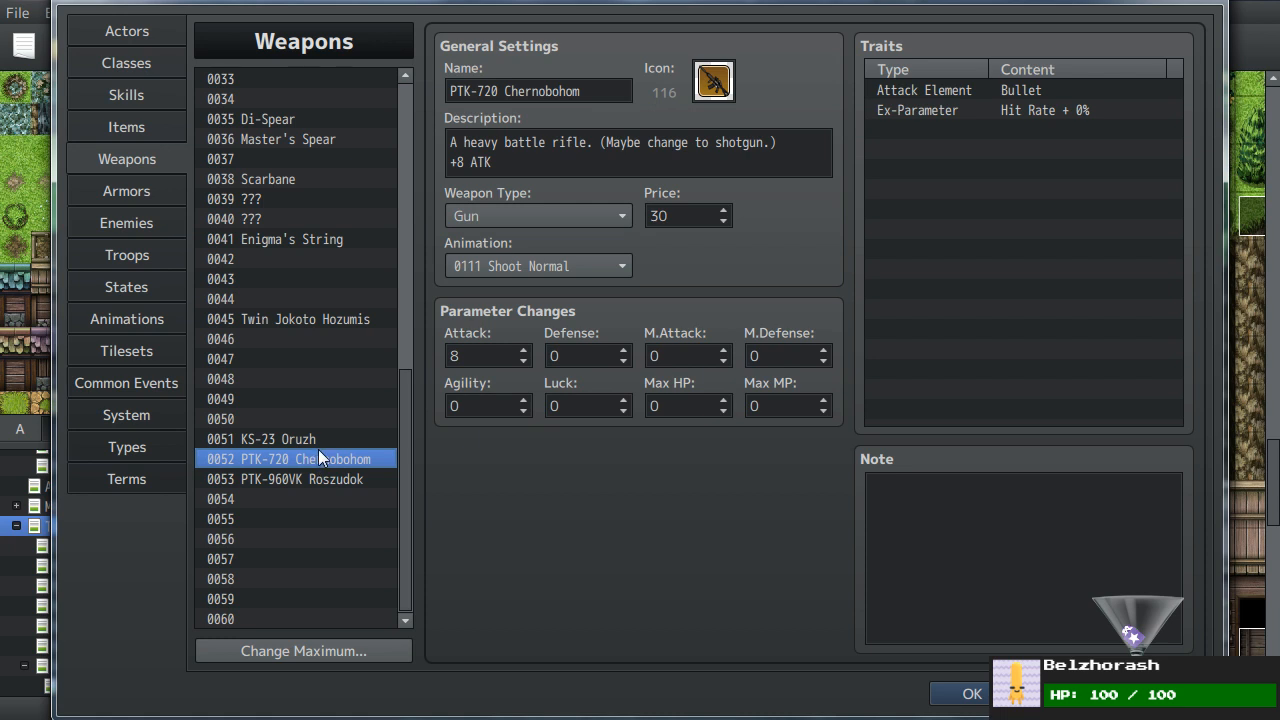
{"action": "left_click", "coordinate": [327, 480]}
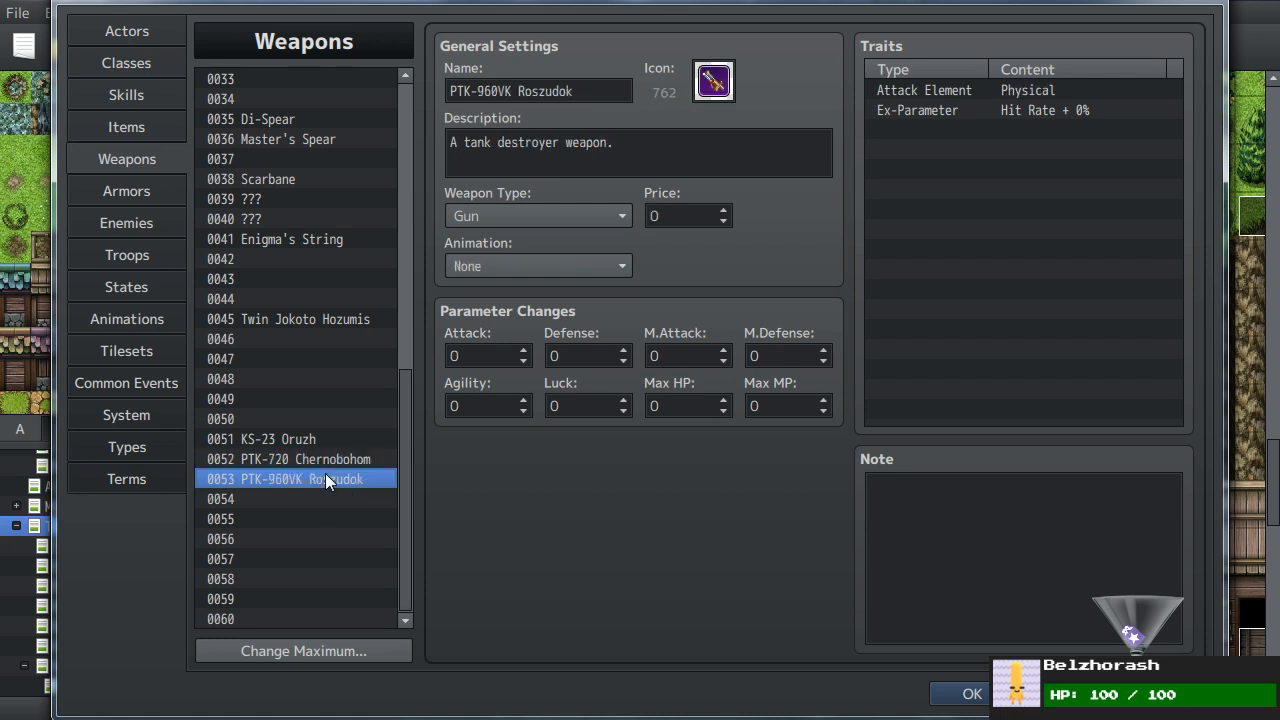
{"action": "left_click", "coordinate": [317, 441]}
{"action": "left_click", "coordinate": [317, 479]}
- Copy the Bullet attack element trait from PTK-720 Chernobohom over the Physical one in KS-23 Oruzh
{"action": "left_click", "coordinate": [313, 460]}
{"action": "left_click", "coordinate": [926, 92]}
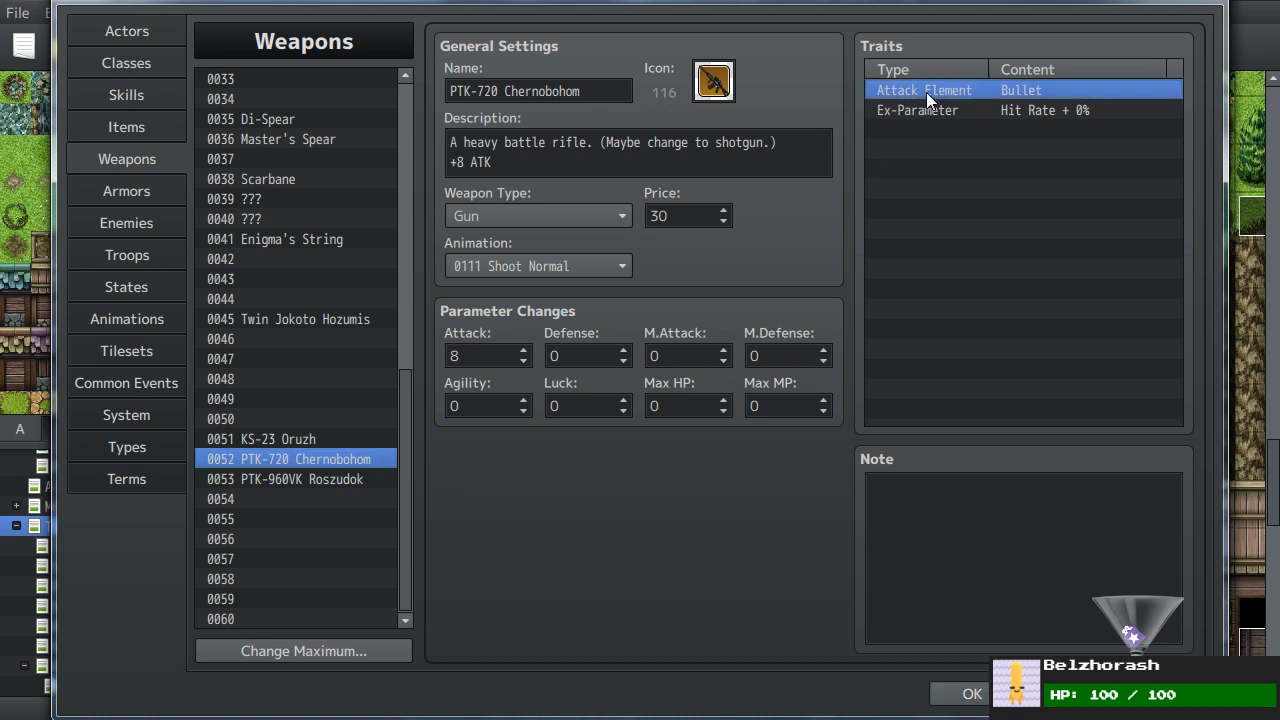
{"action": "left_click", "coordinate": [278, 439]}
{"action": "left_click", "coordinate": [960, 89]}
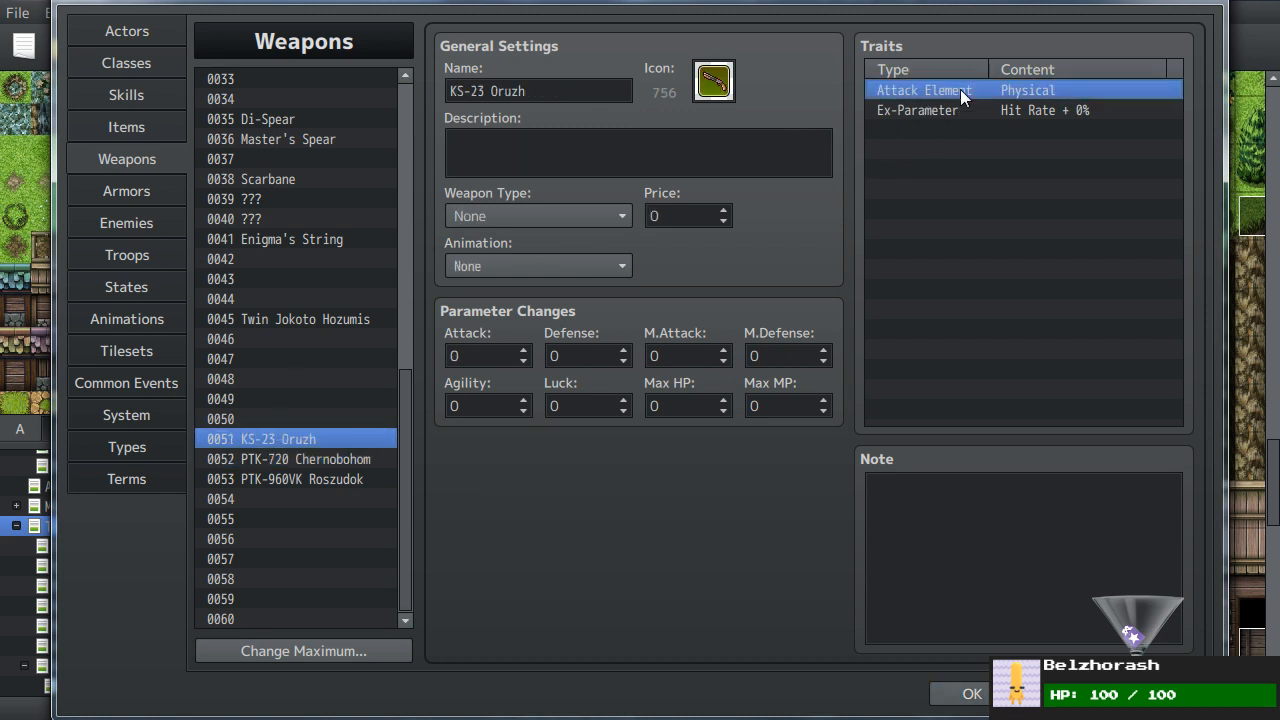
{"action": "key", "text": "ctrl+v"}
{"action": "left_click", "coordinate": [974, 110]}
{"action": "key", "text": "Delete"}
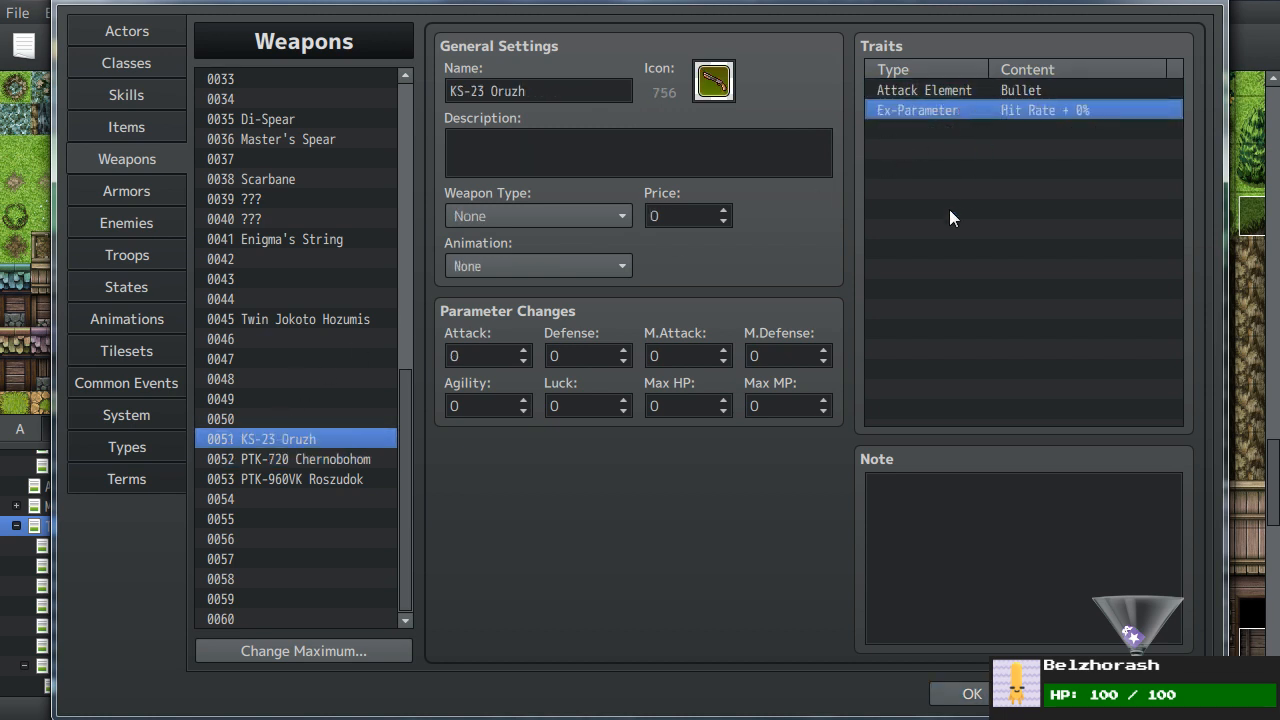
- Replace the Physical attack element trait of PTK-960VK Roszudok with the copied Bullet trait
{"action": "left_click", "coordinate": [336, 474]}
{"action": "left_click", "coordinate": [983, 95]}
{"action": "key", "text": "ctrl+v"}
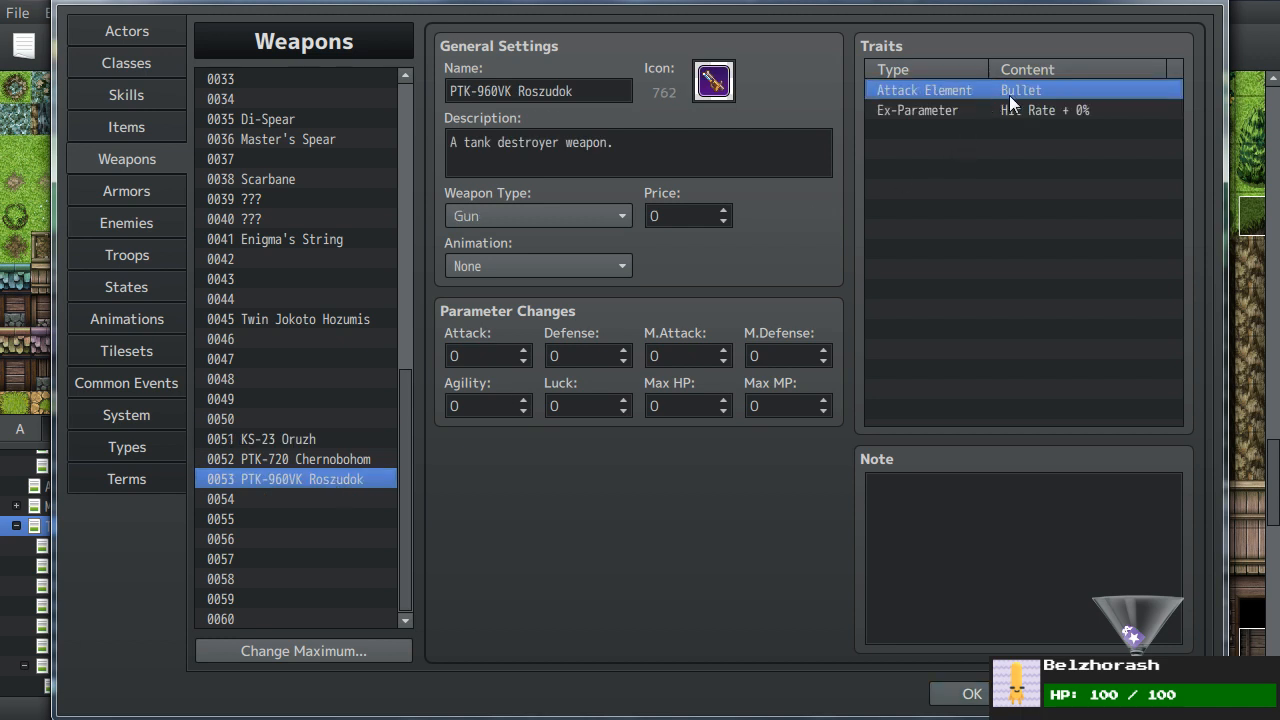
{"action": "key", "text": "Down"}
{"action": "key", "text": "Down"}
- Add a Seal Skill Type trait for Ammo Tech to KS-23 Oruzh and set its Attack to 16
{"action": "left_click", "coordinate": [320, 456]}
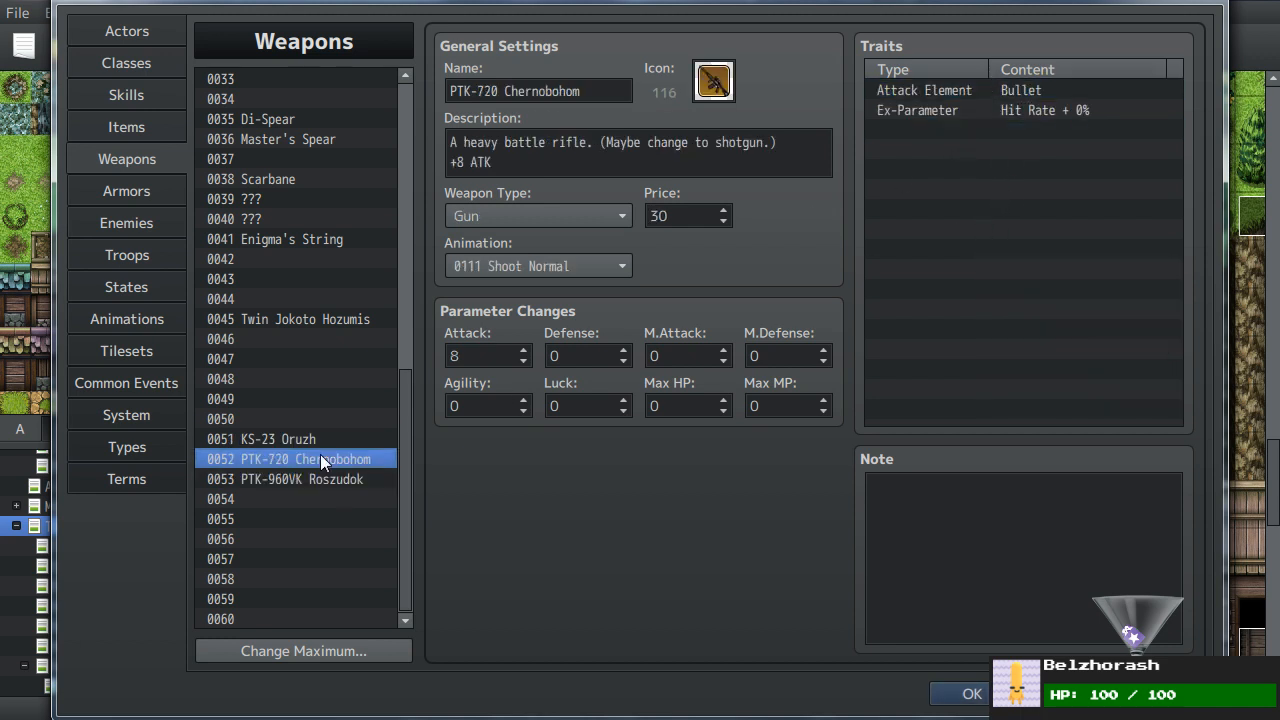
{"action": "left_click", "coordinate": [256, 439]}
{"action": "double_click", "coordinate": [922, 245]}
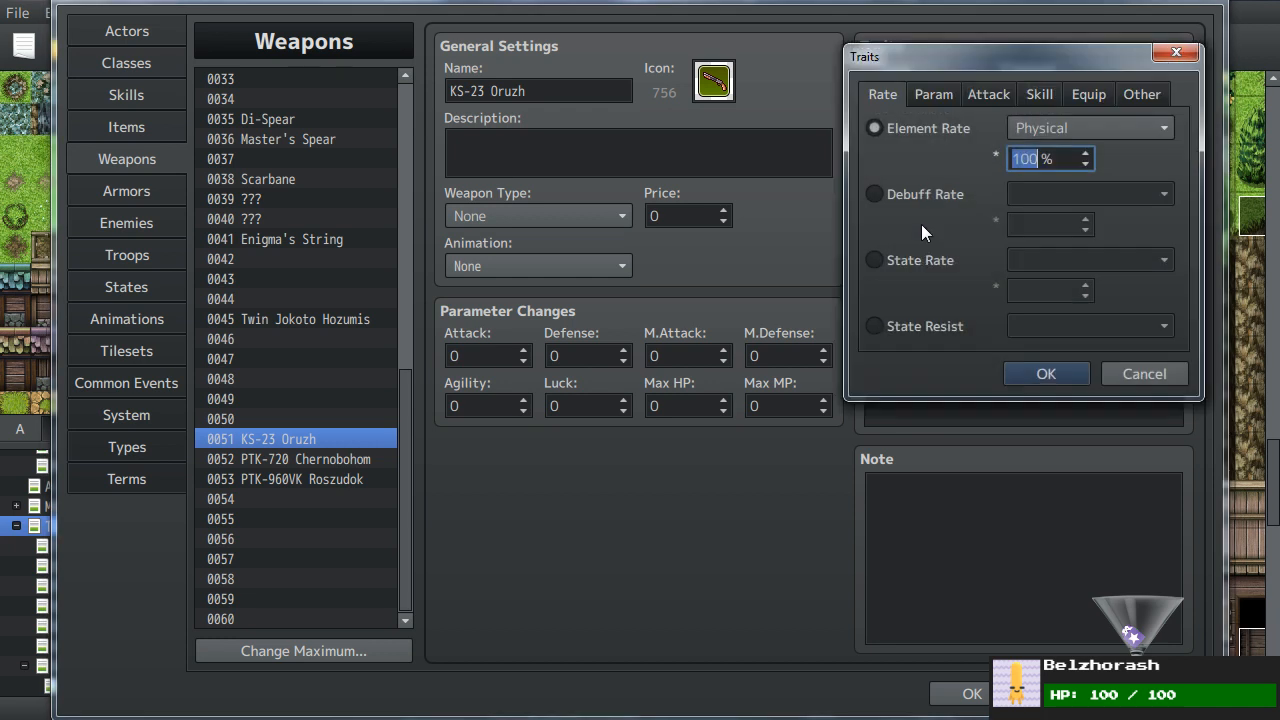
{"action": "left_click", "coordinate": [1078, 100]}
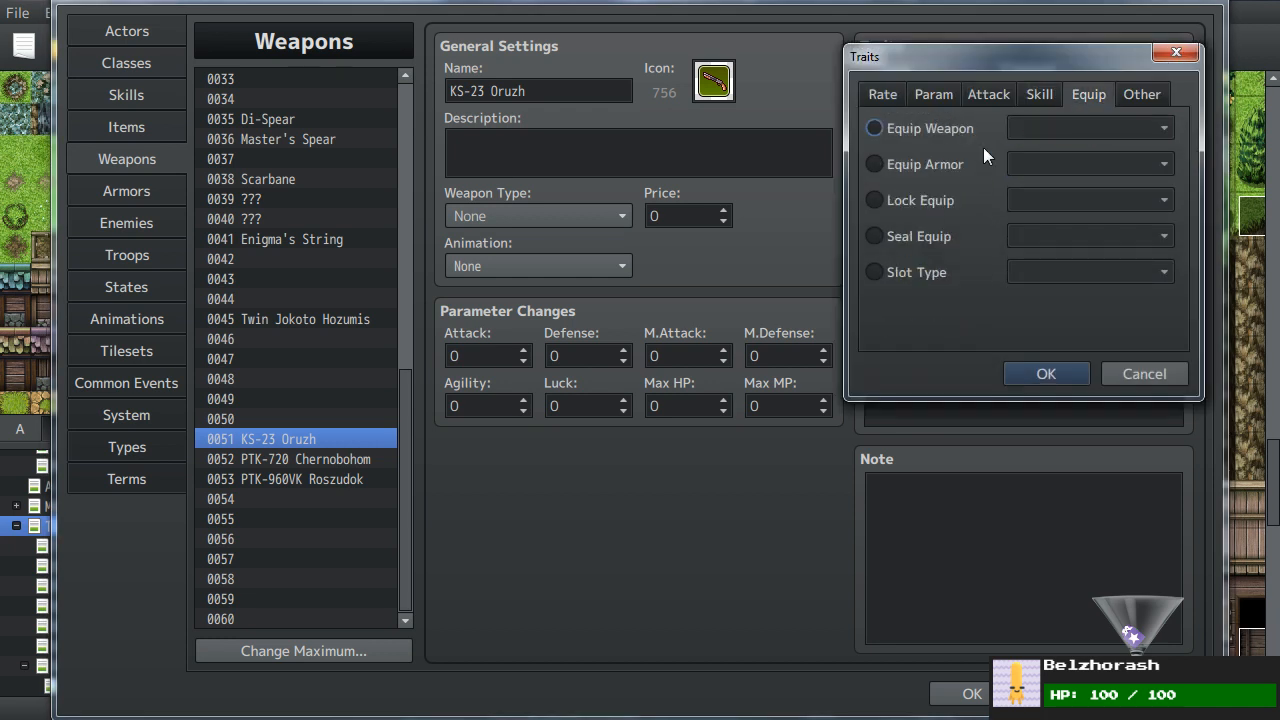
{"action": "left_click", "coordinate": [1039, 94]}
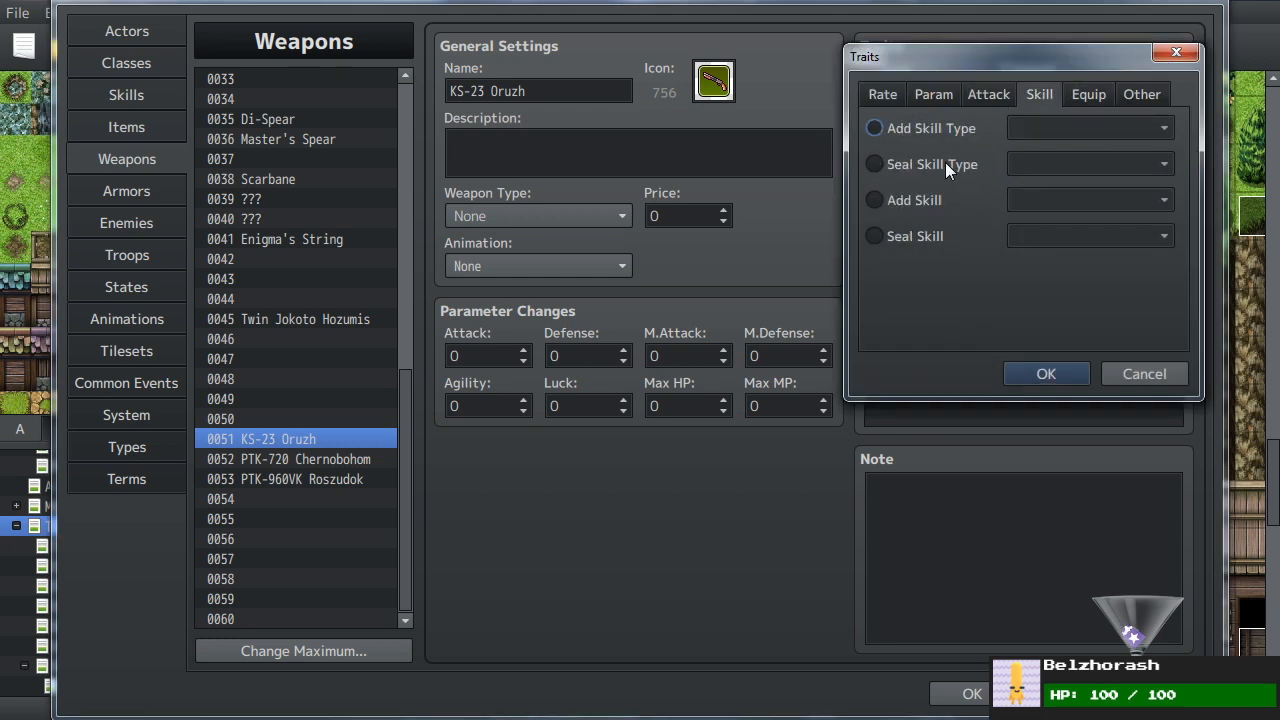
{"action": "left_click", "coordinate": [945, 164]}
{"action": "left_click", "coordinate": [1079, 170]}
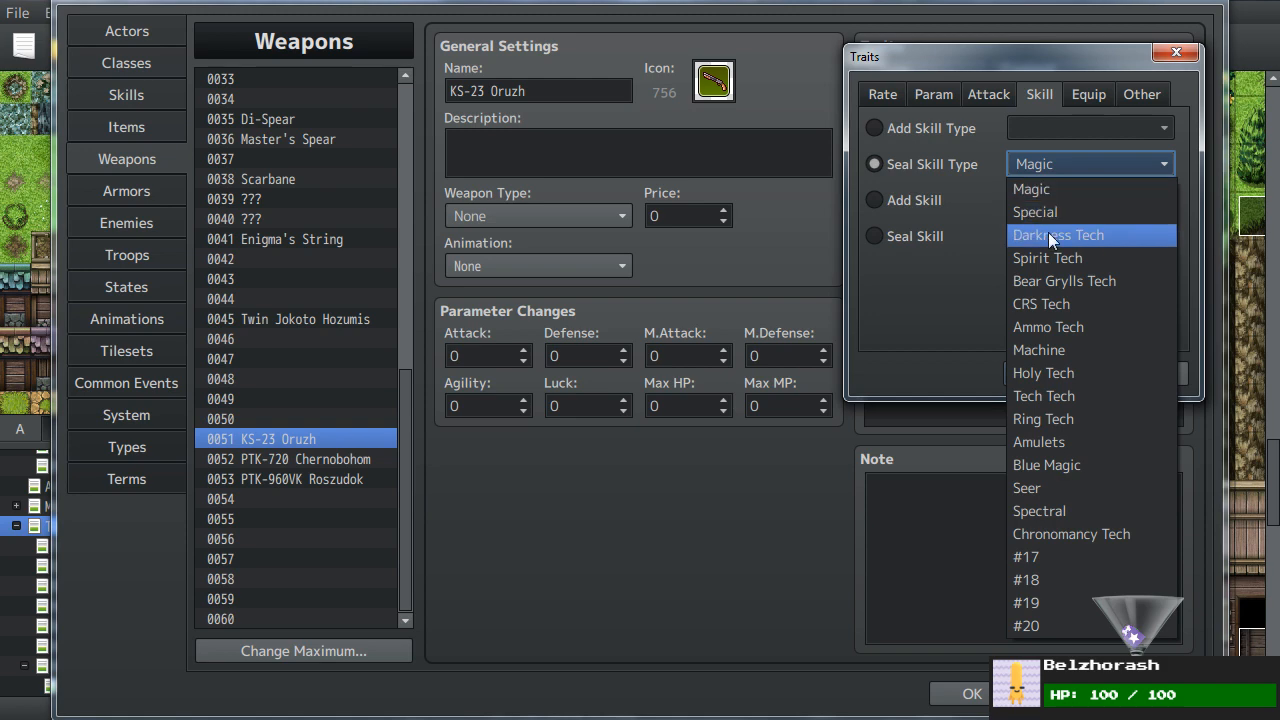
{"action": "left_click", "coordinate": [1037, 334]}
{"action": "left_click", "coordinate": [1035, 376]}
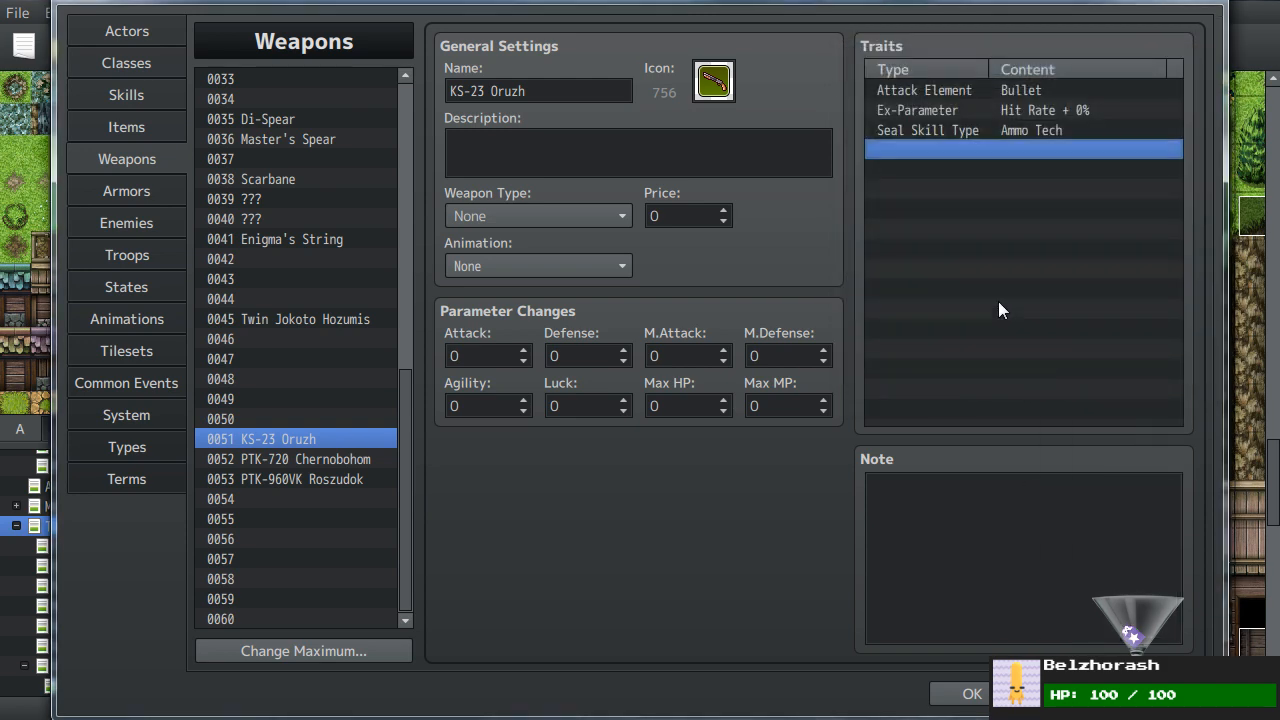
{"action": "double_click", "coordinate": [482, 356]}
{"action": "type", "text": "16"}
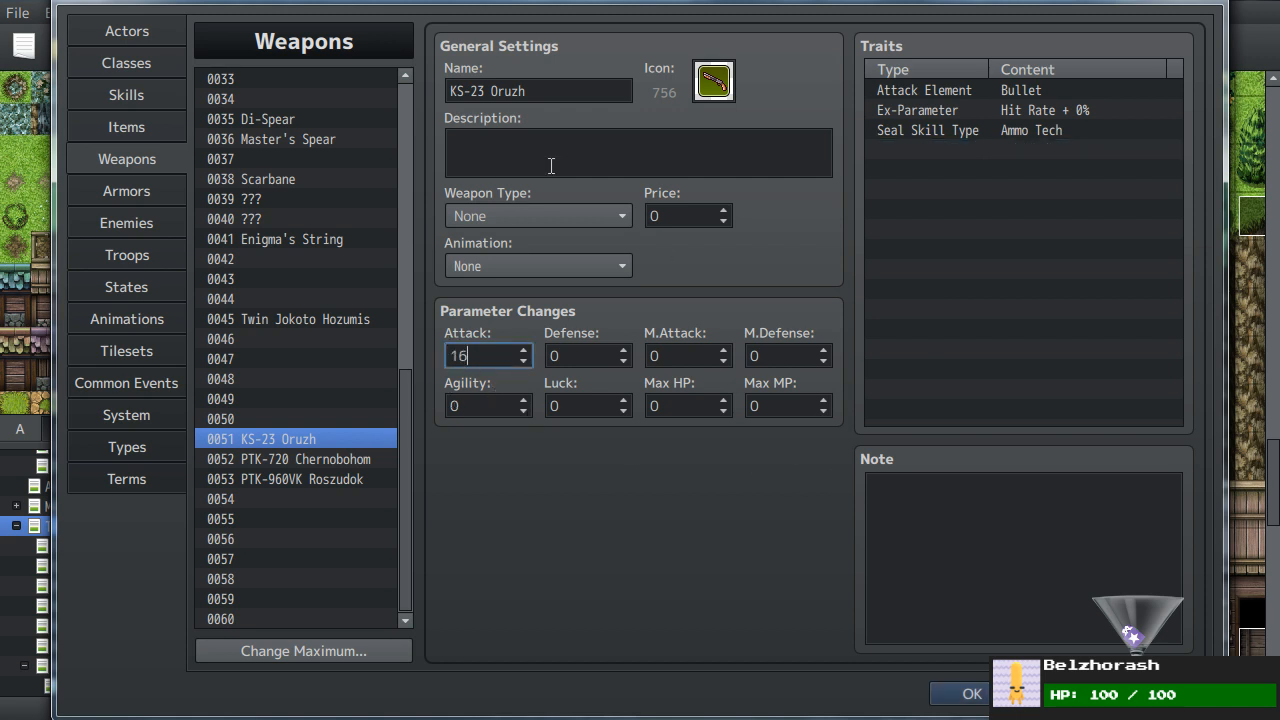
{"action": "left_click", "coordinate": [552, 165]}
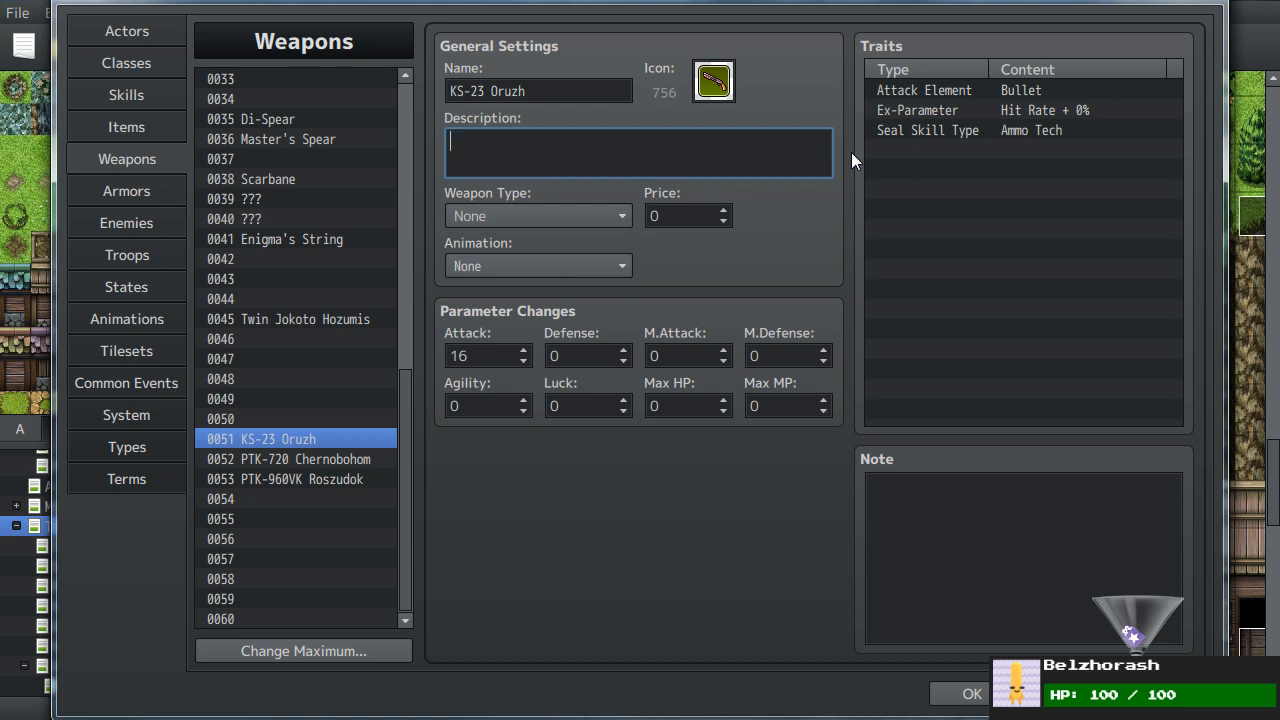
{"action": "type", "text": "A heavy shotgun that prevents"}
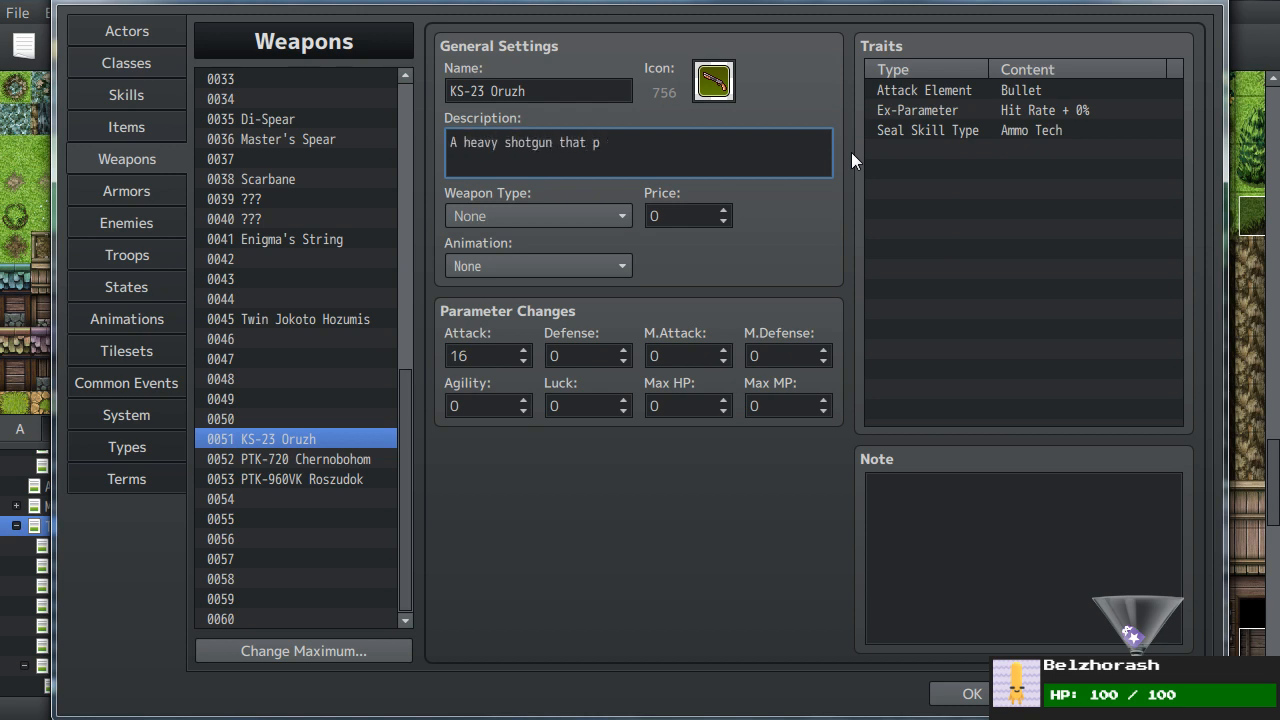
{"action": "key", "text": "BackSpace"}
{"action": "key", "text": "BackSpace"}
{"action": "key", "text": "BackSpace"}
{"action": "key", "text": "BackSpace"}
{"action": "key", "text": "BackSpace"}
{"action": "key", "text": "BackSpace"}
{"action": "key", "text": "BackSpace"}
{"action": "key", "text": "BackSpace"}
{"action": "key", "text": "BackSpace"}
{"action": "key", "text": "BackSpace"}
{"action": "key", "text": "BackSpace"}
{"action": "key", "text": "BackSpace"}
{"action": "key", "text": "BackSpace"}
{"action": "type", "text": ". Too heavy"}
{"action": "type", "text": " to"}
{"action": "key", "text": "BackSpace"}
{"action": "key", "text": "BackSpace"}
{"action": "key", "text": "BackSpace"}
{"action": "type", "text": "for the user to use"}
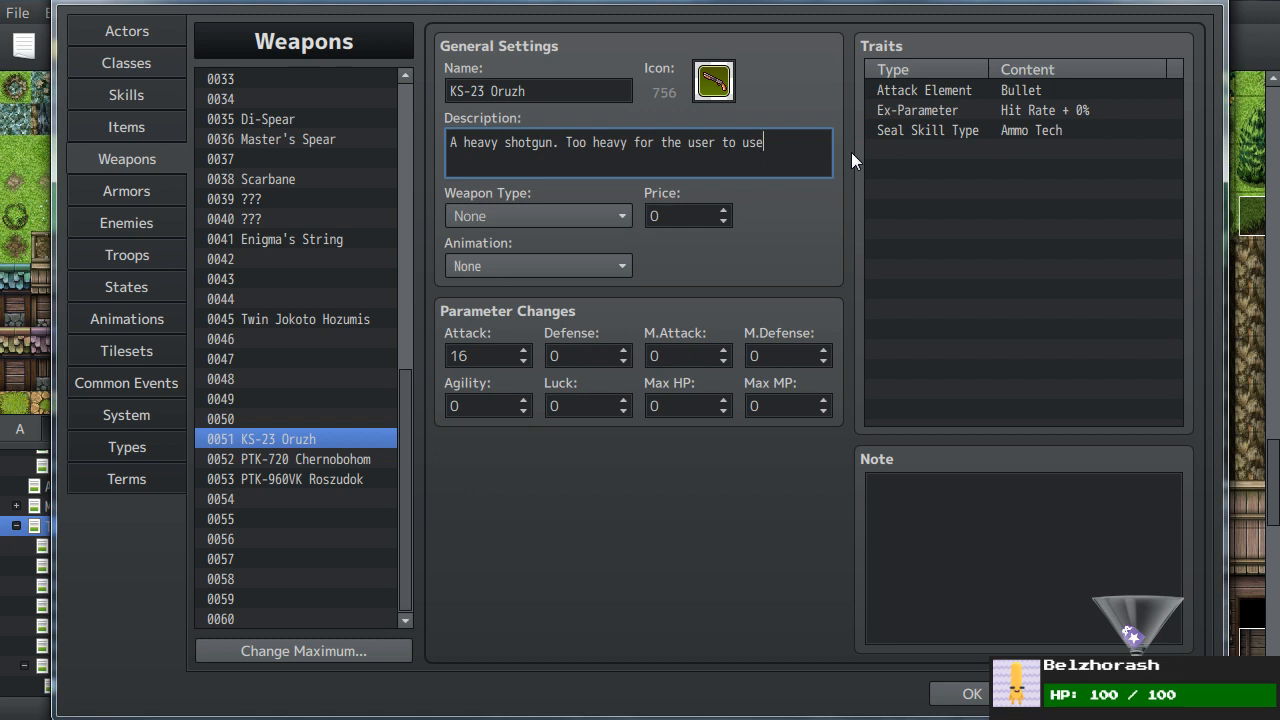
{"action": "type", "text": " Ammo Tech"}
{"action": "key", "text": "BackSpace"}
{"action": "key", "text": "BackSpace"}
{"action": "key", "text": "BackSpace"}
{"action": "key", "text": "BackSpace"}
{"action": "key", "text": "BackSpace"}
{"action": "key", "text": "BackSpace"}
{"action": "key", "text": "BackSpace"}
{"action": "key", "text": "BackSpace"}
{"action": "key", "text": "BackSpace"}
{"action": "key", "text": "BackSpace"}
{"action": "key", "text": "BackSpace"}
{"action": "key", "text": "BackSpace"}
{"action": "key", "text": "BackSpace"}
{"action": "key", "text": "BackSpace"}
{"action": "key", "text": "BackSpace"}
{"action": "key", "text": "BackSpace"}
{"action": "key", "text": "BackSpace"}
{"action": "key", "text": "BackSpace"}
{"action": "key", "text": "BackSpace"}
{"action": "key", "text": "BackSpace"}
{"action": "key", "text": "BackSpace"}
{"action": "key", "text": "BackSpace"}
{"action": "key", "text": "BackSpace"}
{"action": "key", "text": "BackSpace"}
{"action": "key", "text": "BackSpace"}
{"action": "key", "text": "BackSpace"}
{"action": "key", "text": "BackSpace"}
{"action": "key", "text": "BackSpace"}
{"action": "key", "text": "BackSpace"}
{"action": "key", "text": "BackSpace"}
{"action": "key", "text": "BackSpace"}
{"action": "key", "text": "BackSpace"}
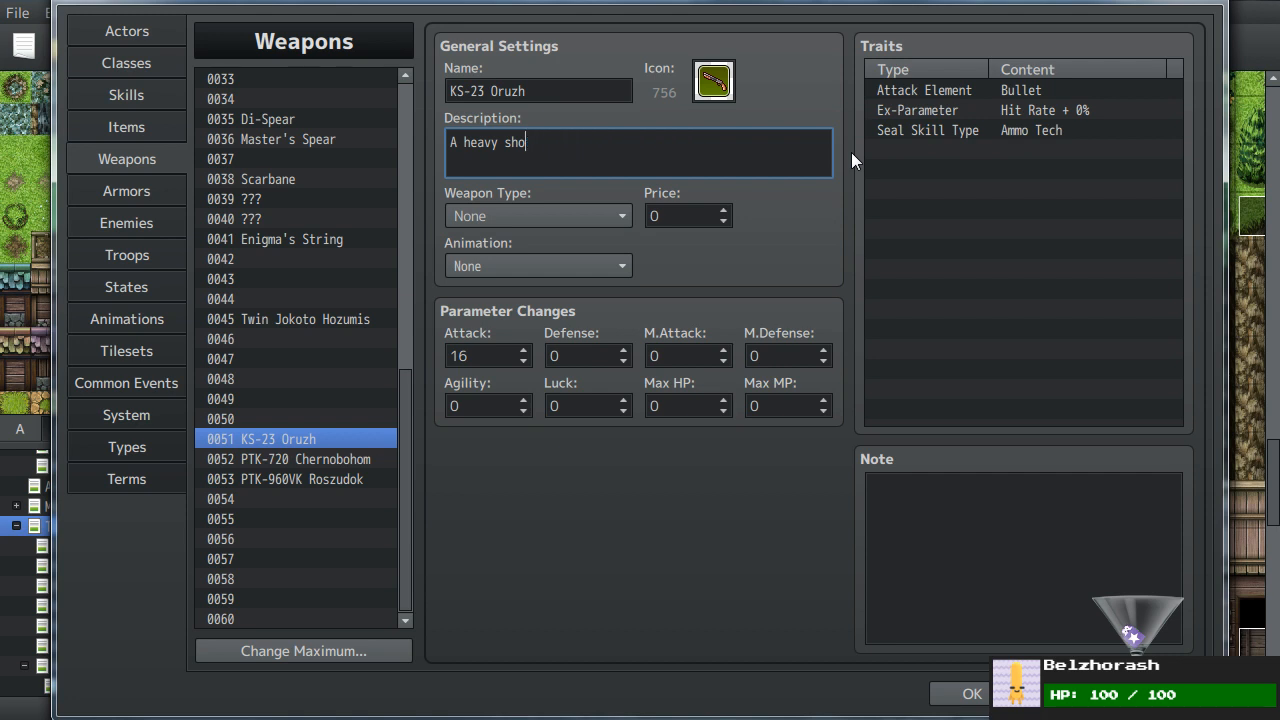
{"action": "type", "text": "shotgun too heavy to allow"}
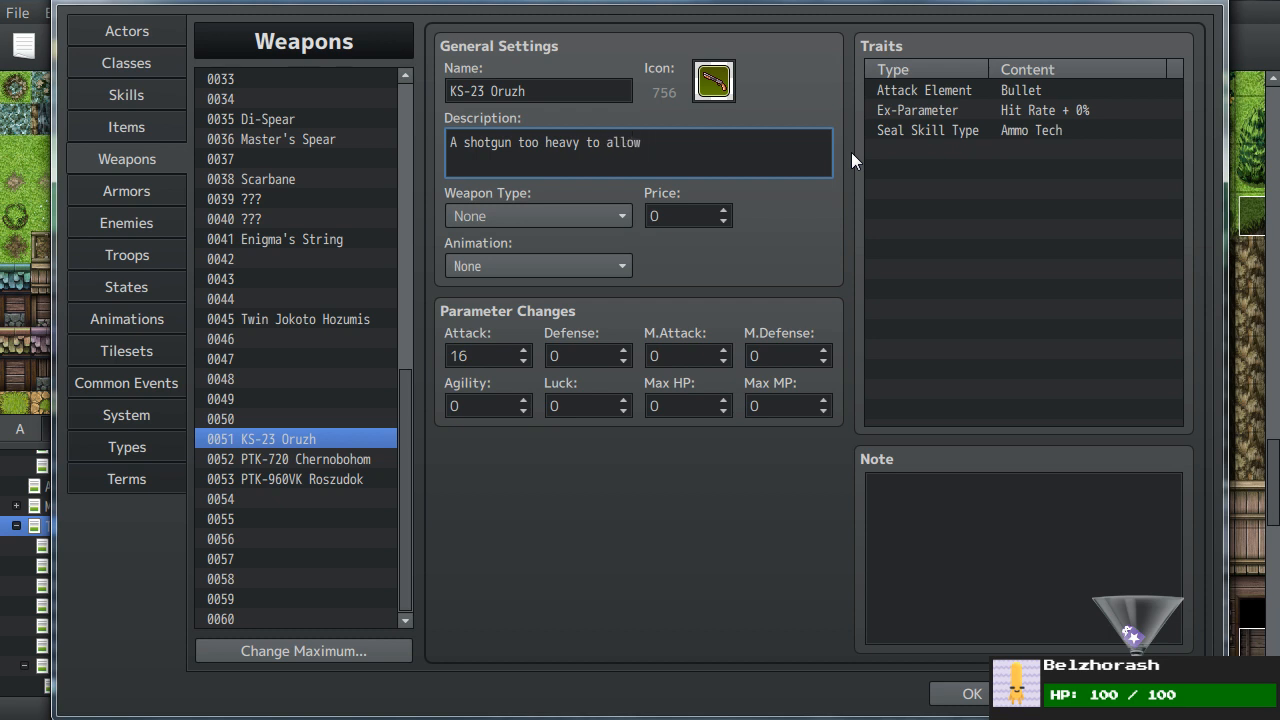
{"action": "type", "text": " Ammo Tech"}
{"action": "key", "text": "BackSpace"}
{"action": "key", "text": "BackSpace"}
{"action": "key", "text": "BackSpace"}
{"action": "key", "text": "BackSpace"}
{"action": "key", "text": "BackSpace"}
{"action": "key", "text": "BackSpace"}
{"action": "key", "text": "BackSpace"}
{"action": "key", "text": "BackSpace"}
{"action": "key", "text": "BackSpace"}
{"action": "key", "text": "BackSpace"}
{"action": "key", "text": "BackSpace"}
{"action": "key", "text": "BackSpace"}
{"action": "key", "text": "BackSpace"}
{"action": "key", "text": "BackSpace"}
{"action": "key", "text": "BackSpace"}
{"action": "key", "text": "BackSpace"}
{"action": "key", "text": "BackSpace"}
{"action": "key", "text": "BackSpace"}
{"action": "key", "text": "BackSpace"}
{"action": "key", "text": "BackSpace"}
{"action": "key", "text": "BackSpace"}
{"action": "key", "text": "BackSpace"}
{"action": "key", "text": "BackSpace"}
{"action": "key", "text": "BackSpace"}
{"action": "key", "text": "BackSpace"}
{"action": "key", "text": "BackSpace"}
{"action": "key", "text": "BackSpace"}
{"action": "key", "text": "BackSpace"}
{"action": "key", "text": "BackSpace"}
{"action": "key", "text": "BackSpace"}
{"action": "key", "text": "BackSpace"}
{"action": "key", "text": "BackSpace"}
{"action": "type", "text": "h"}
{"action": "key", "text": "BackSpace"}
{"action": "key", "text": "BackSpace"}
{"action": "type", "text": "d"}
{"action": "key", "text": "BackSpace"}
{"action": "key", "text": "BackSpace"}
- Describe KS-23 Oruzh as "A heavy shotgun that seals Ammo Tech due to its size." with "+16 ATK!" on a second line
{"action": "type", "text": "A shotgun."}
{"action": "key", "text": "BackSpace"}
{"action": "key", "text": "BackSpace"}
{"action": "key", "text": "BackSpace"}
{"action": "key", "text": "BackSpace"}
{"action": "key", "text": "BackSpace"}
{"action": "key", "text": "BackSpace"}
{"action": "key", "text": "BackSpace"}
{"action": "key", "text": "BackSpace"}
{"action": "type", "text": "heavy shotgun that seals Ammo Tech due to its size."}
{"action": "key", "text": "Return"}
{"action": "type", "text": "ATK"}
{"action": "key", "text": "BackSpace"}
{"action": "key", "text": "BackSpace"}
{"action": "key", "text": "BackSpace"}
{"action": "type", "text": "+16 ATK."}
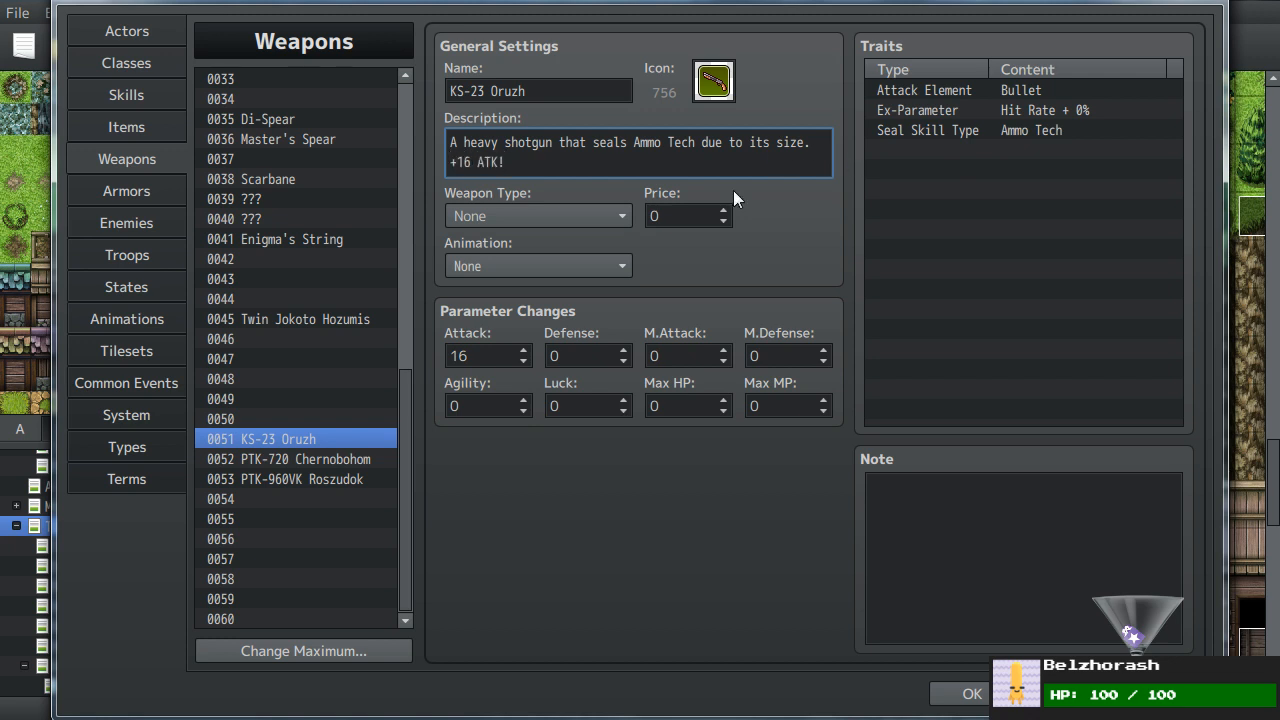
- Set the weapon type of KS-23 Oruzh to Gun
{"action": "left_click", "coordinate": [284, 460]}
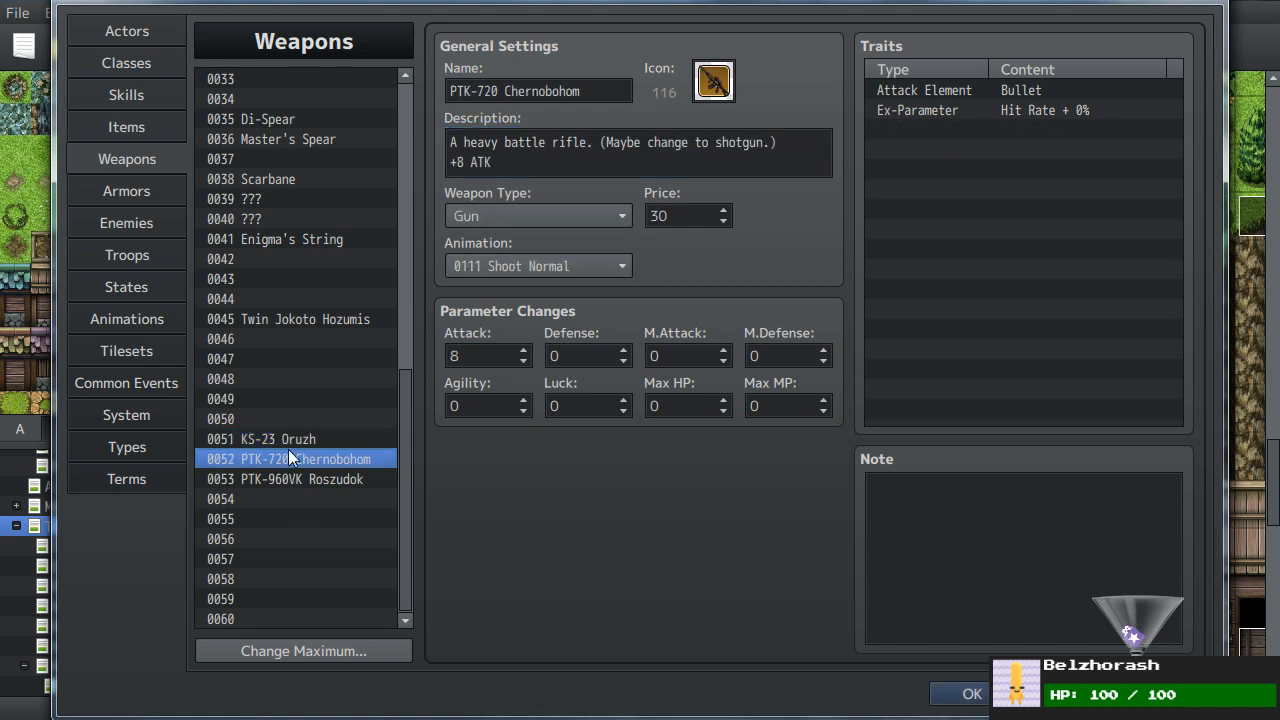
{"action": "left_click", "coordinate": [294, 435]}
{"action": "left_click", "coordinate": [502, 216]}
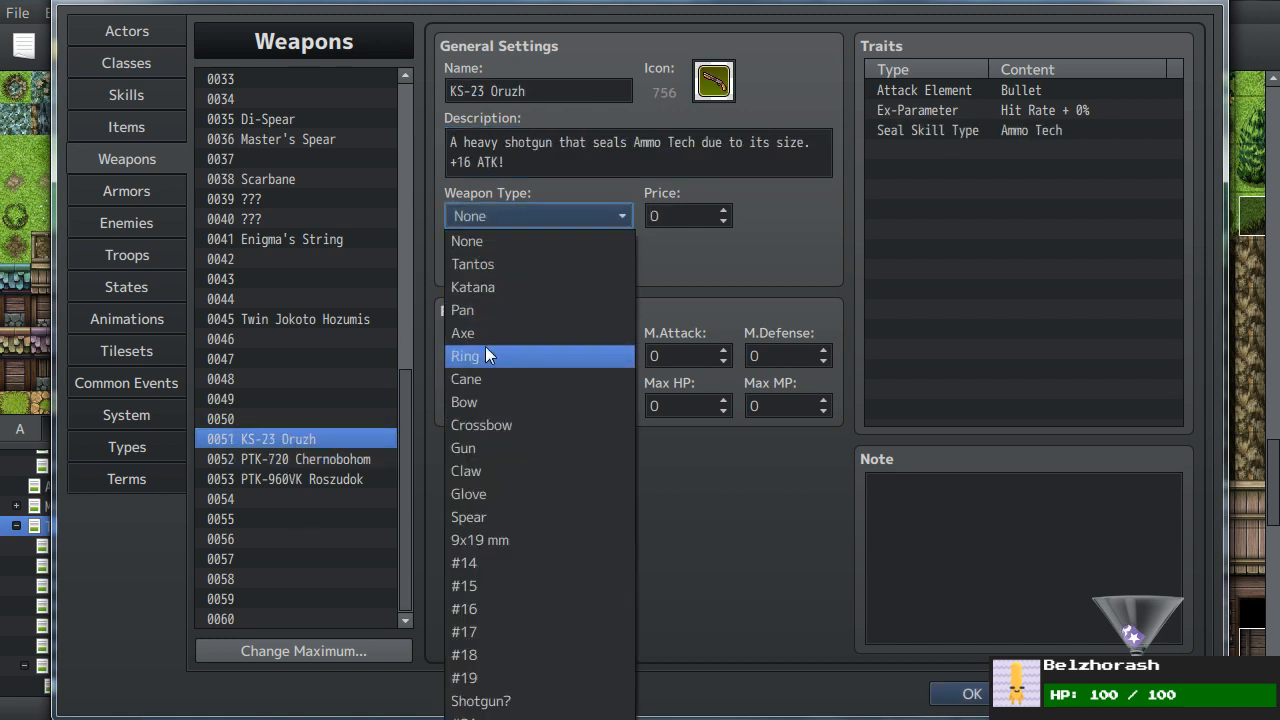
{"action": "left_click", "coordinate": [477, 450]}
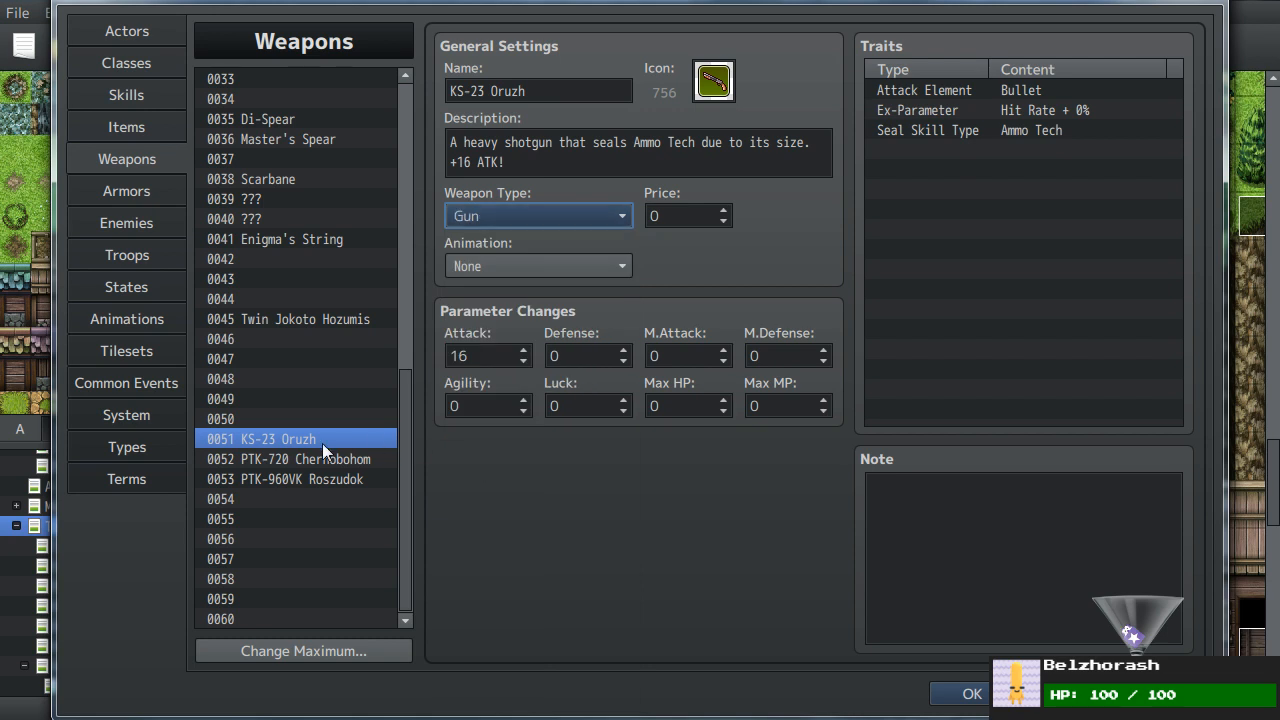
- Check the animation used by PTK-720 Chernobohom and assign the same one, 0111 Shoot Normal, to KS-23 Oruzh
{"action": "left_click", "coordinate": [288, 462]}
{"action": "left_click", "coordinate": [514, 268]}
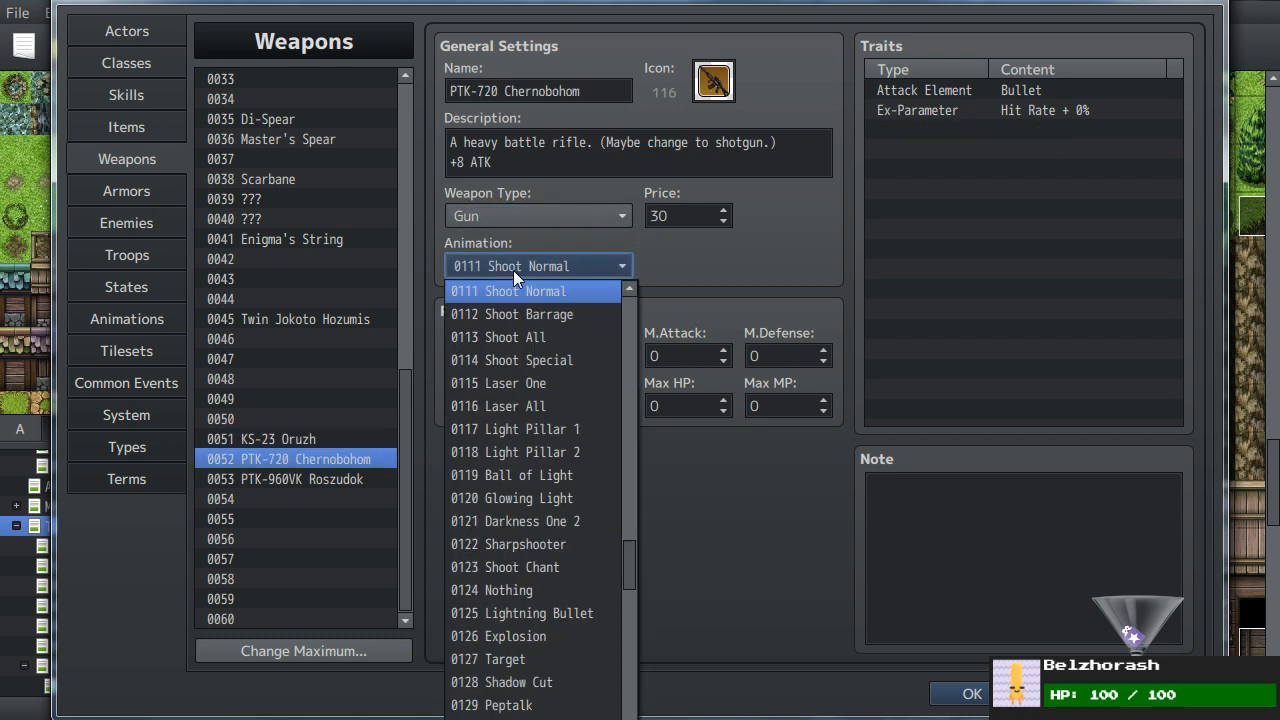
{"action": "left_click", "coordinate": [513, 270]}
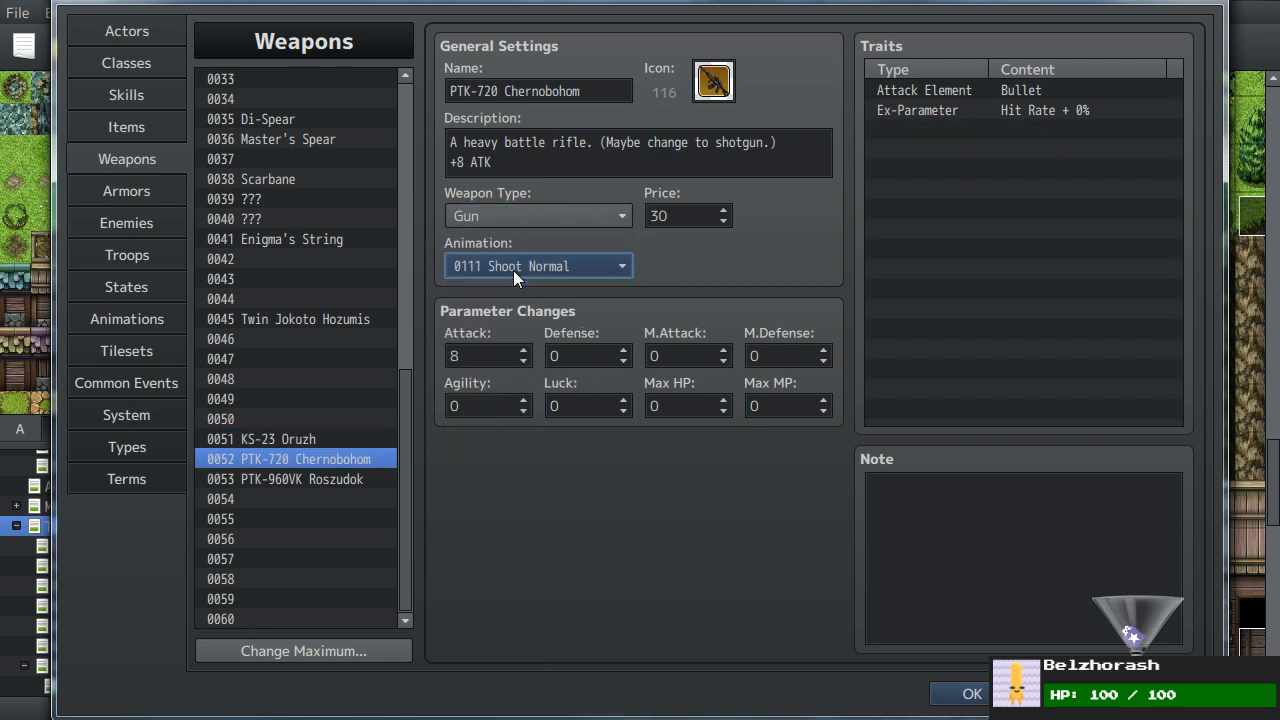
{"action": "left_click", "coordinate": [300, 437]}
{"action": "left_click", "coordinate": [994, 531]}
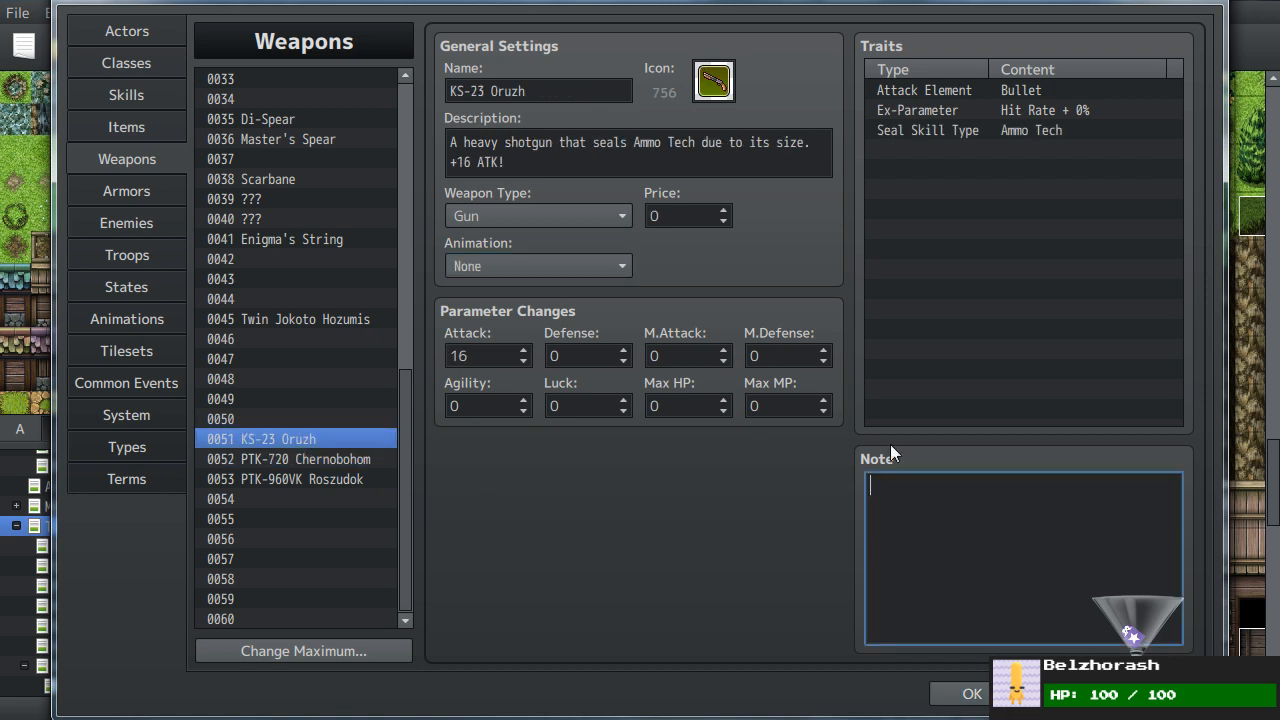
{"action": "left_click", "coordinate": [529, 269]}
{"action": "scroll", "coordinate": [511, 524], "scroll_direction": "up", "scroll_amount": 2}
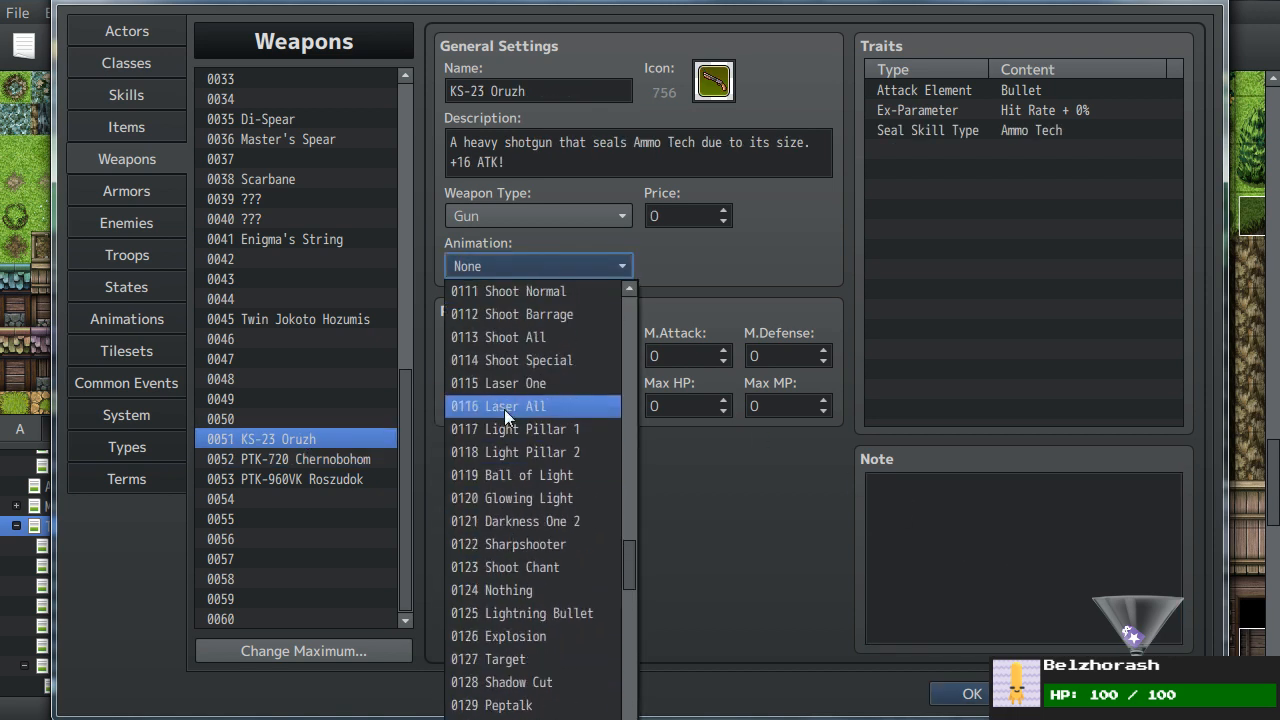
{"action": "left_click", "coordinate": [517, 295]}
- Add the note "Change sound effect at some point." to KS-23 Oruzh and apply the database changes
{"action": "left_click", "coordinate": [997, 571]}
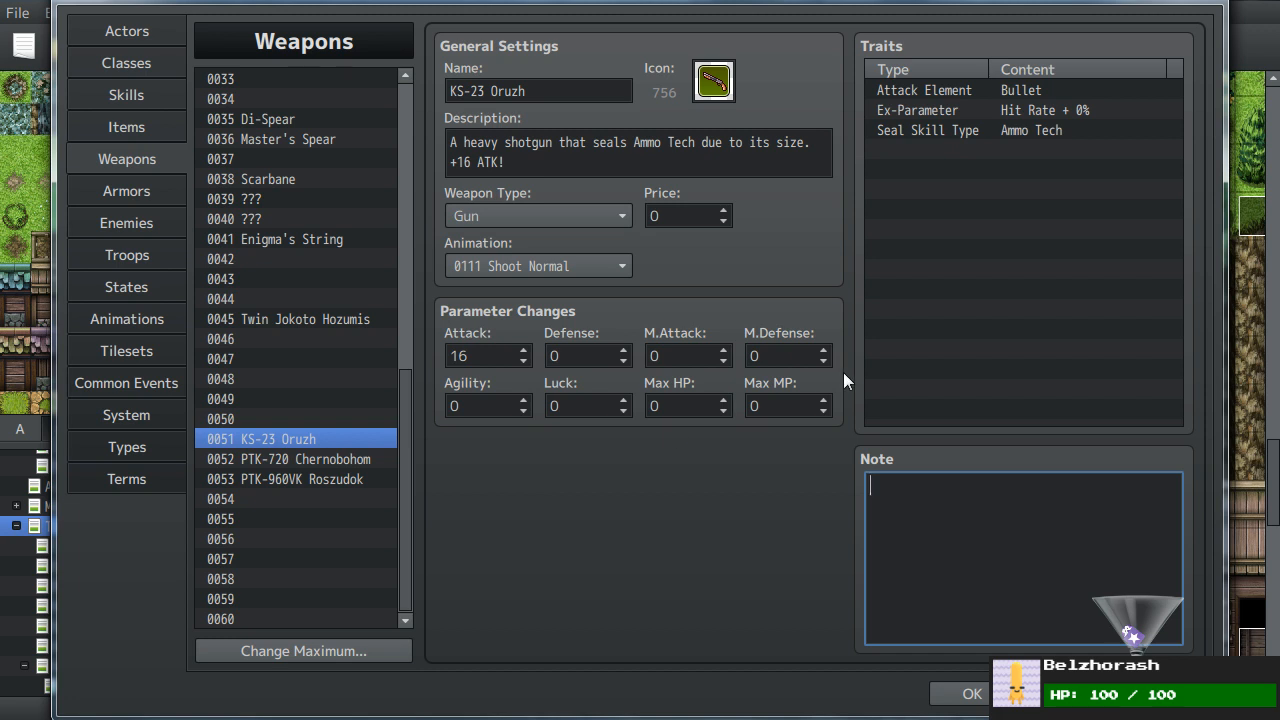
{"action": "type", "text": "Change sound effect at some point."}
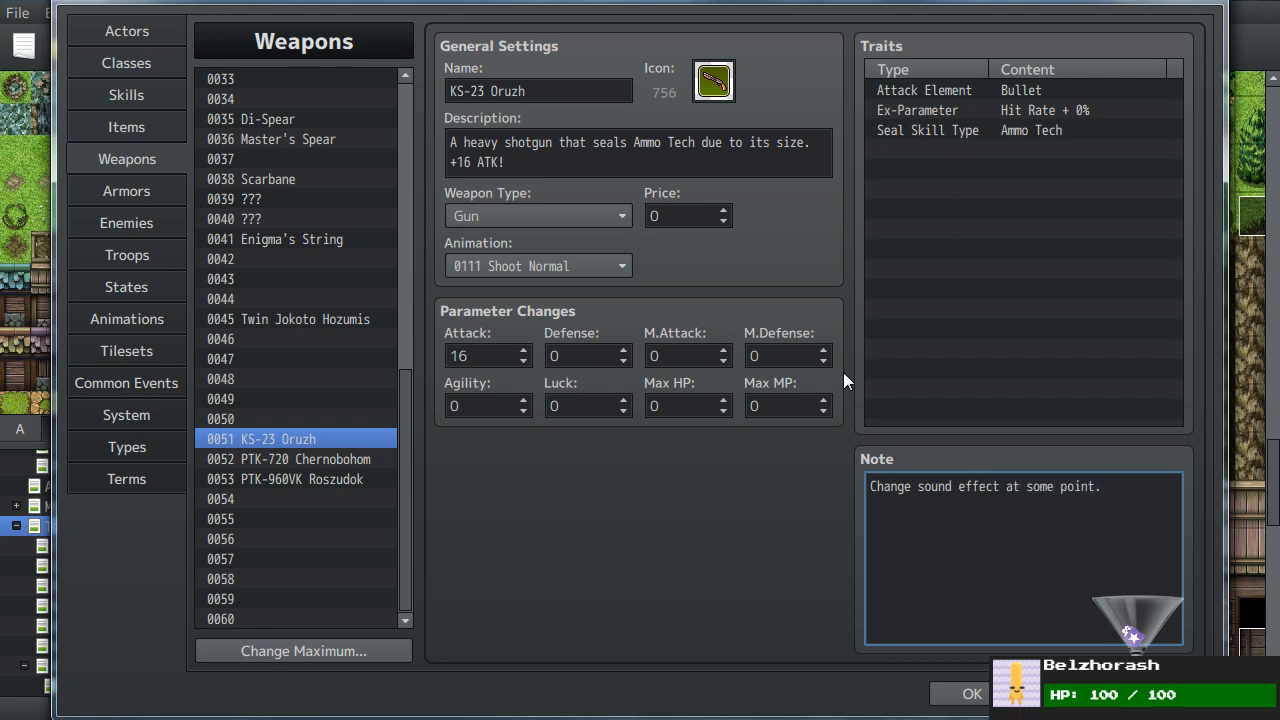
{"action": "left_click", "coordinate": [1161, 693]}
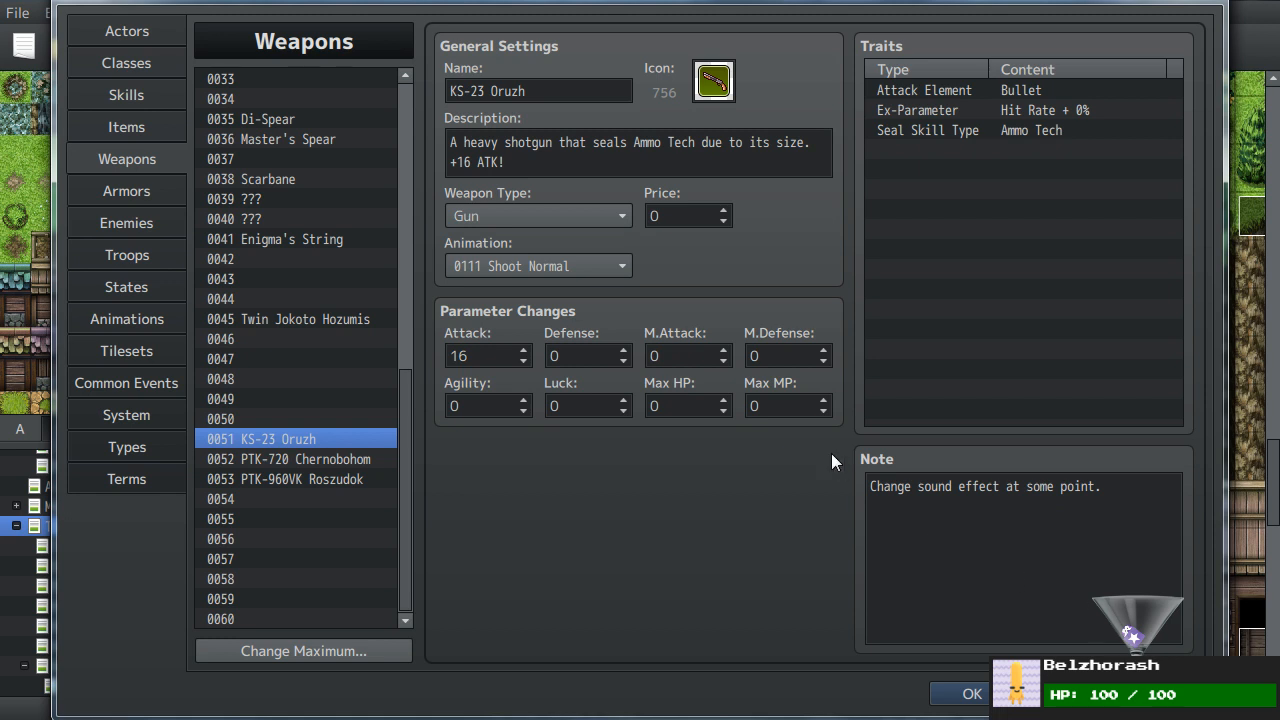
- Review the settings and traits of PTK-720 Chernobohom, PTK-960VK Roszudok and KS-23 Oruzh
{"action": "left_click", "coordinate": [268, 459]}
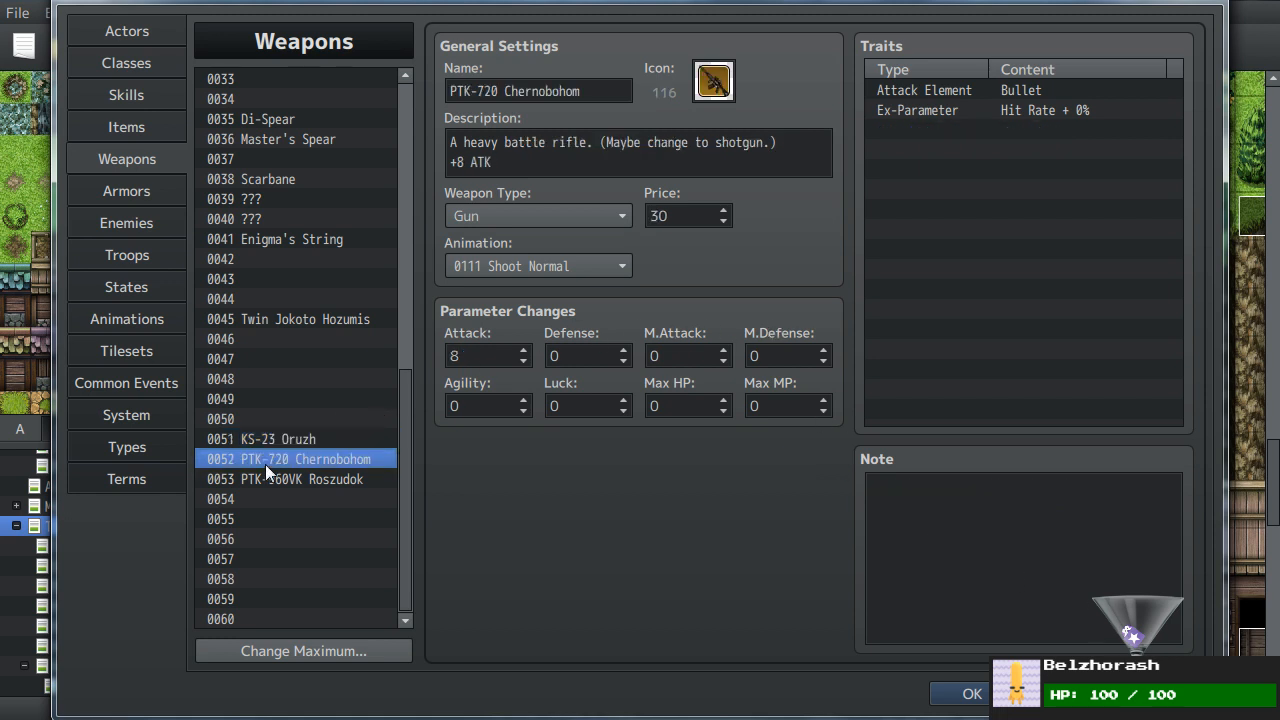
{"action": "left_click", "coordinate": [259, 477]}
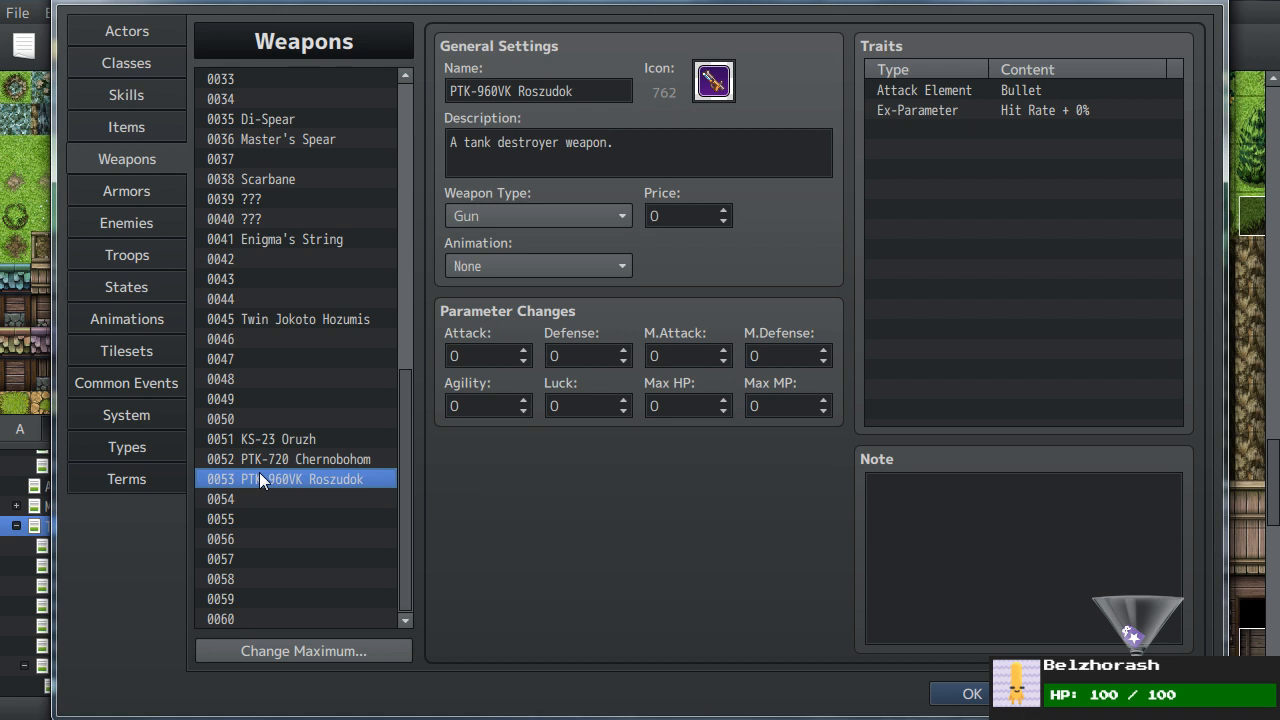
{"action": "left_click", "coordinate": [928, 265]}
{"action": "right_click", "coordinate": [927, 269]}
{"action": "right_click", "coordinate": [927, 249]}
{"action": "left_click", "coordinate": [927, 162]}
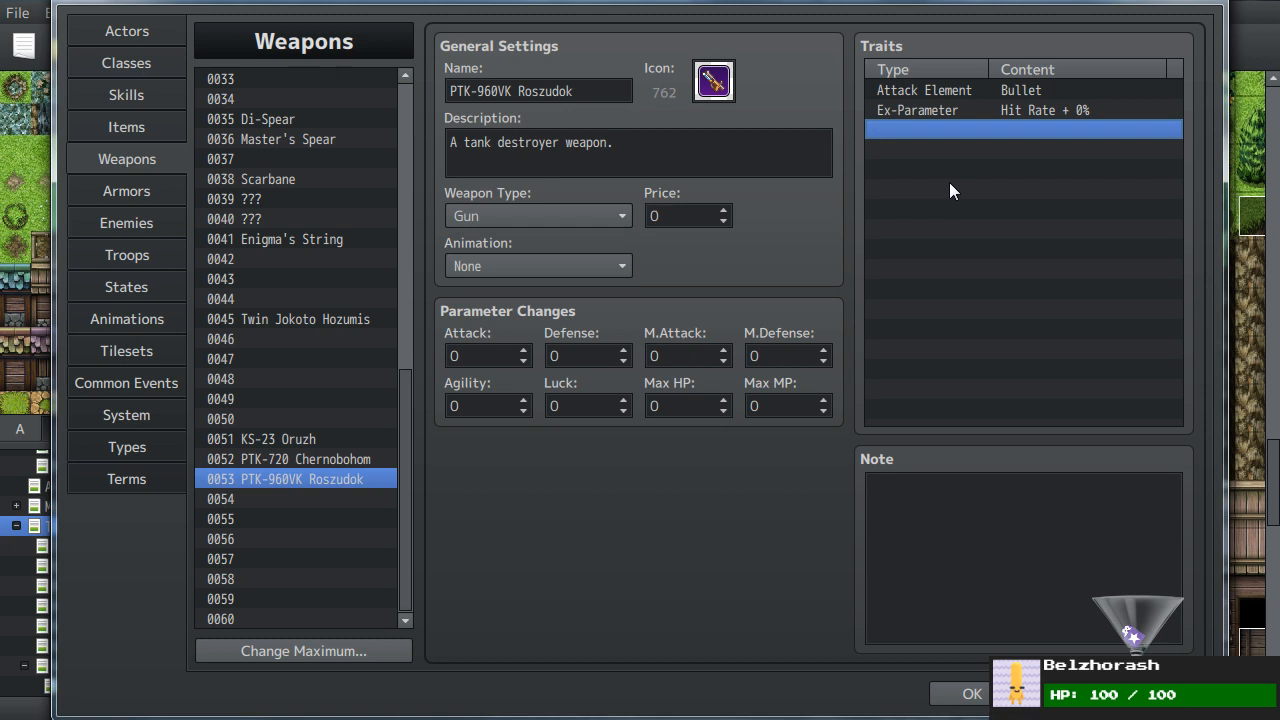
{"action": "left_click", "coordinate": [309, 440]}
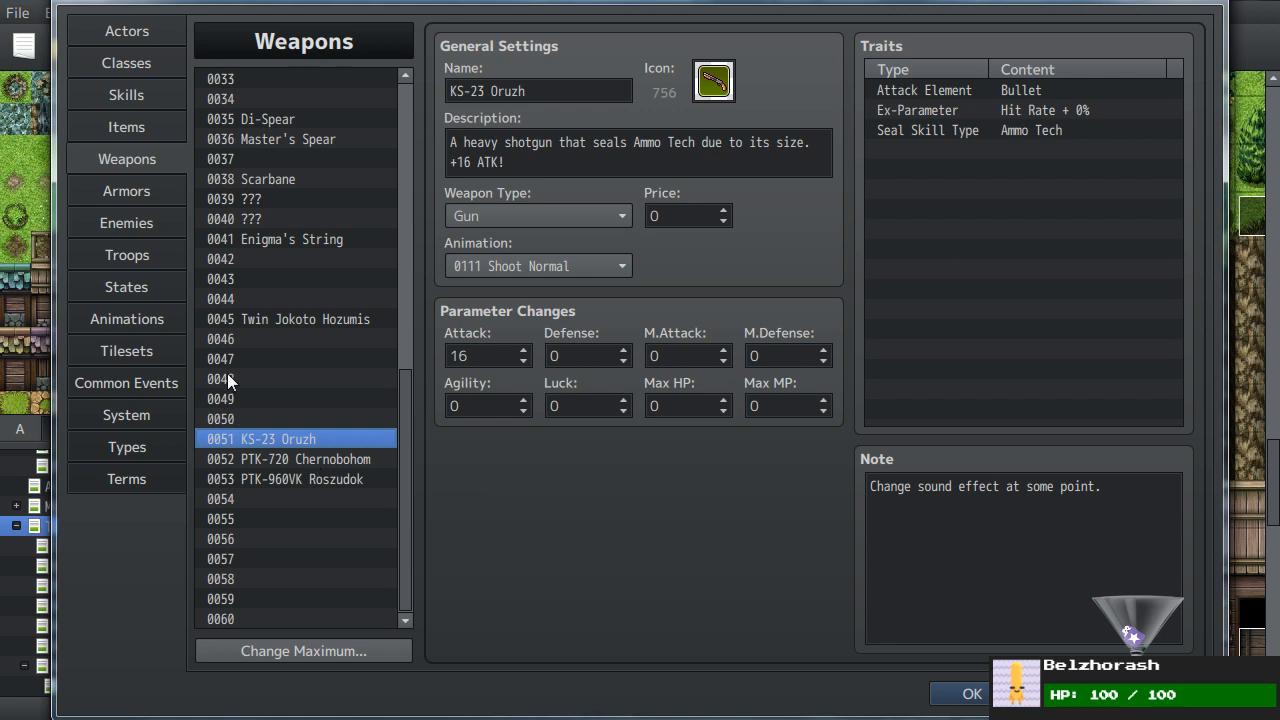
{"action": "right_click", "coordinate": [970, 379]}
{"action": "left_click", "coordinate": [958, 324]}
- Remove the remark "(Maybe change to shotgun.)" from the description of PTK-720 Chernobohom
{"action": "left_click", "coordinate": [312, 460]}
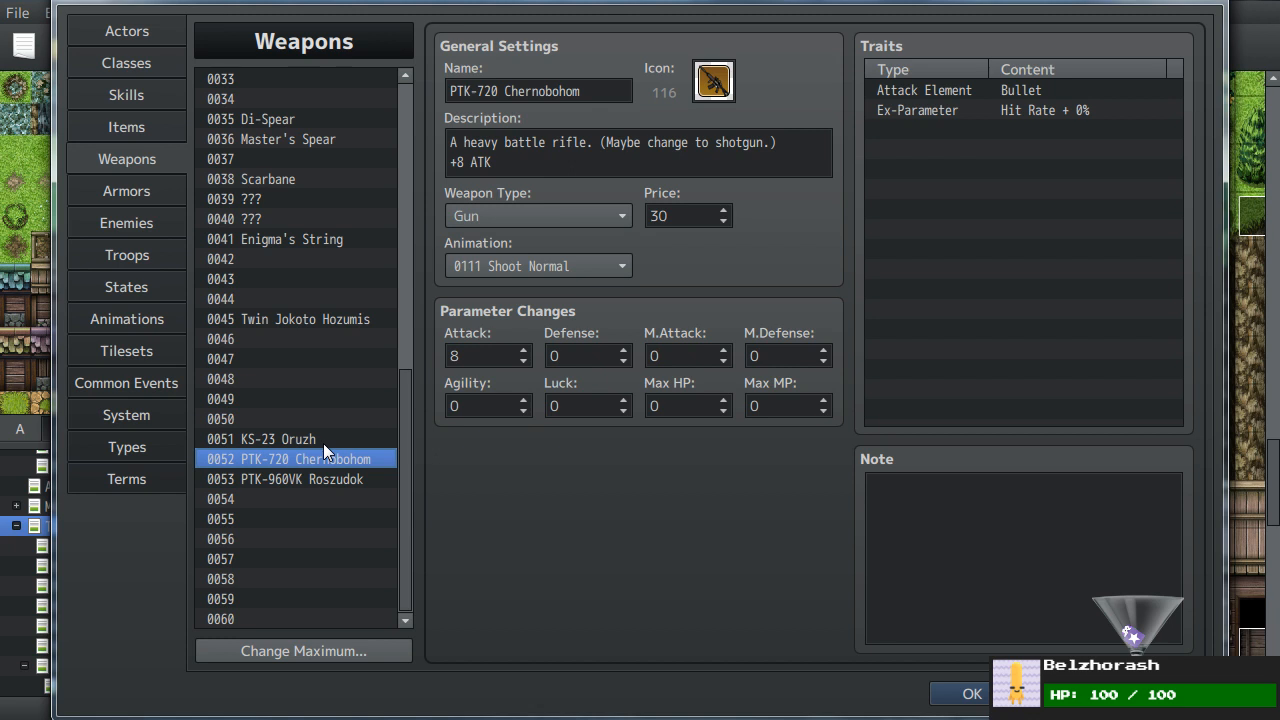
{"action": "left_click", "coordinate": [752, 140]}
{"action": "left_click_drag", "start_coordinate": [762, 152], "coordinate": [500, 145]}
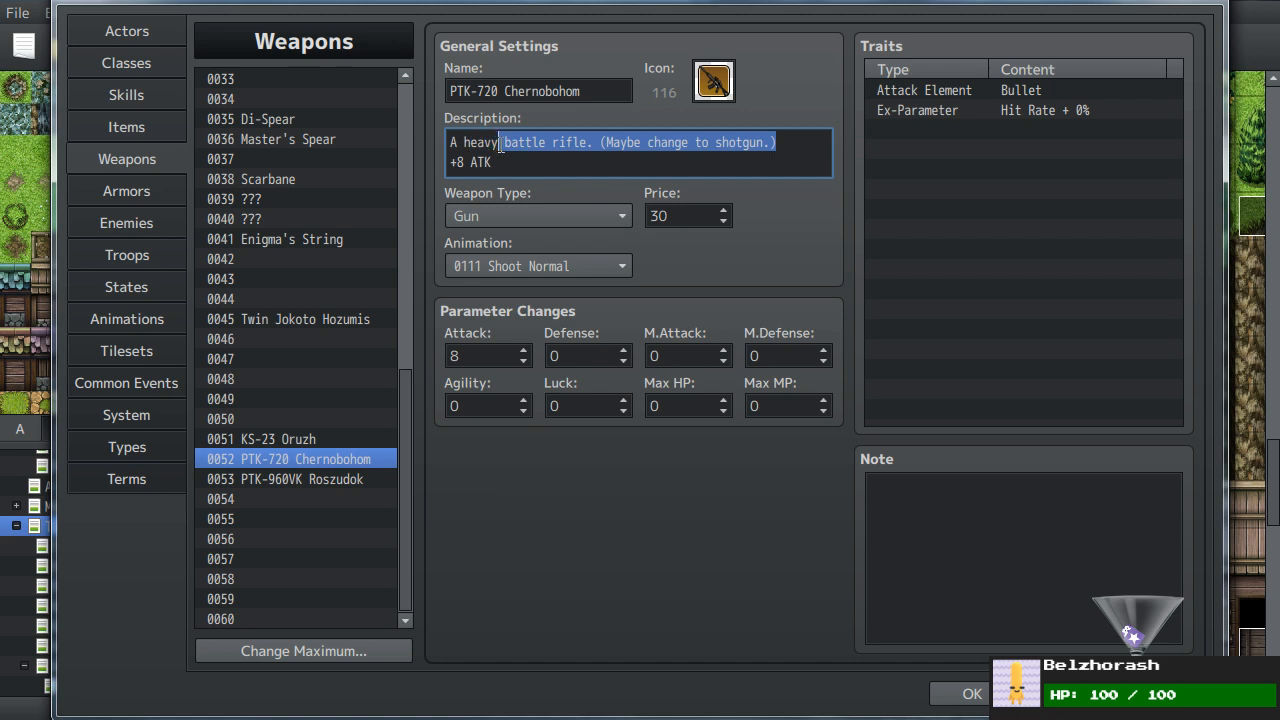
{"action": "left_click", "coordinate": [224, 437]}
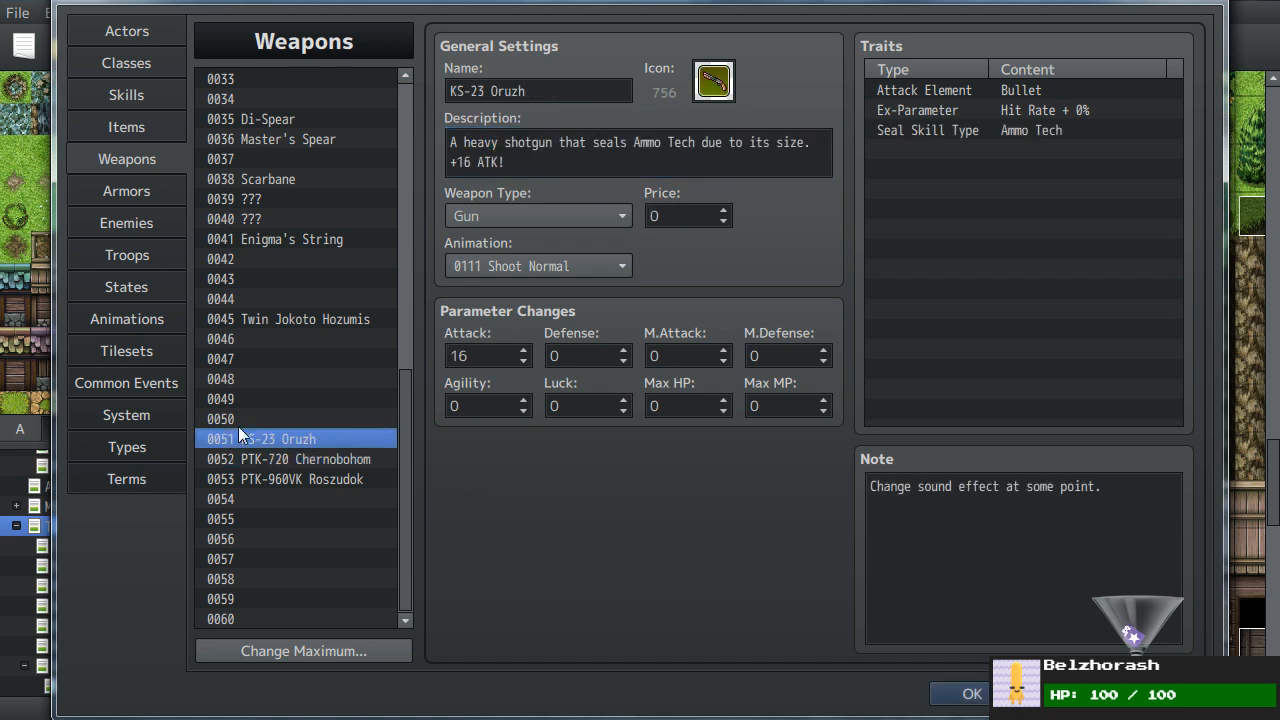
{"action": "left_click", "coordinate": [255, 461]}
{"action": "left_click", "coordinate": [580, 155]}
{"action": "key", "text": "ctrl+a"}
{"action": "left_click", "coordinate": [585, 155]}
{"action": "left_click_drag", "start_coordinate": [797, 142], "coordinate": [606, 142]}
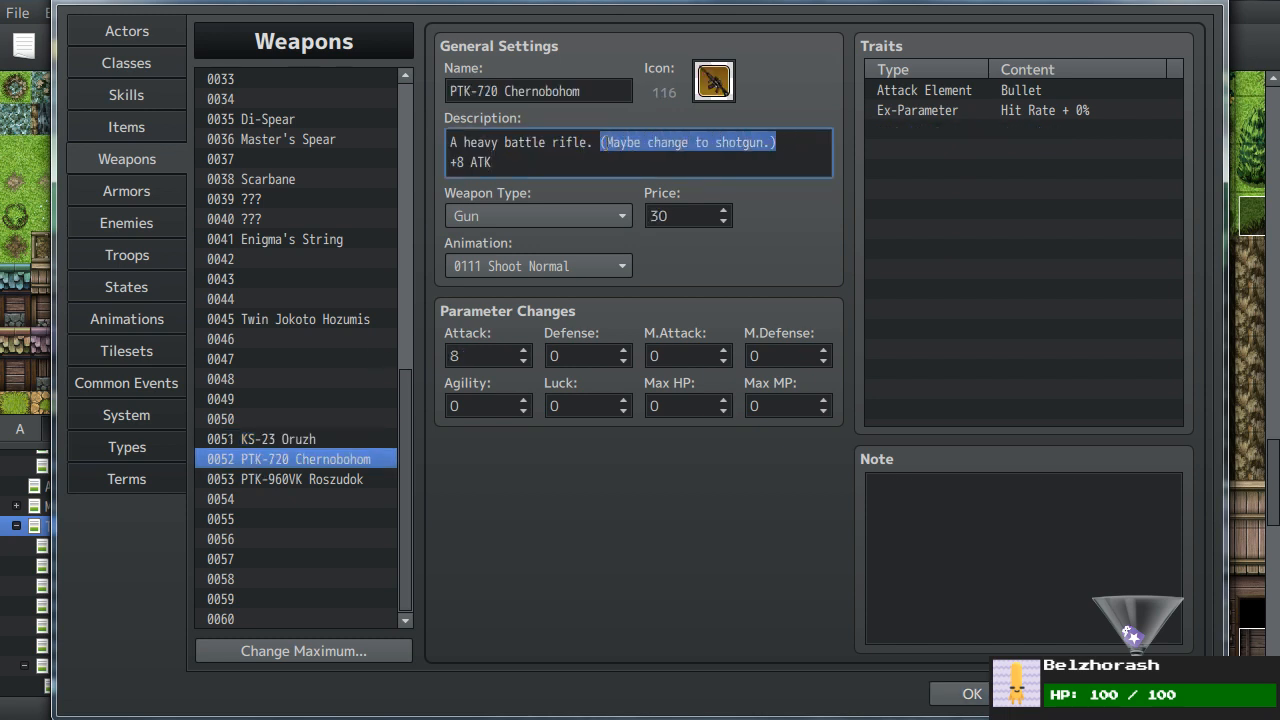
{"action": "key", "text": "BackSpace"}
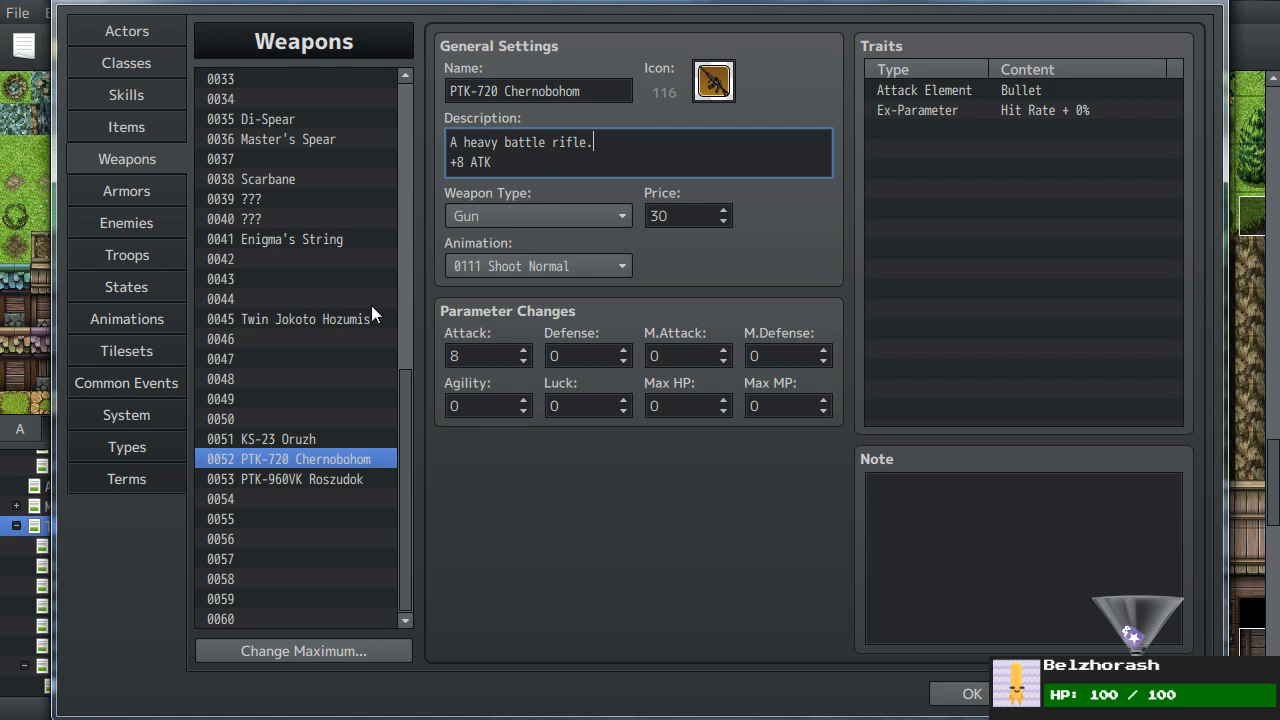
- Check the settings of the T1931 Smrtka gun and return to the three newer guns in the weapon list
{"action": "scroll", "coordinate": [300, 431], "scroll_direction": "up", "scroll_amount": 11}
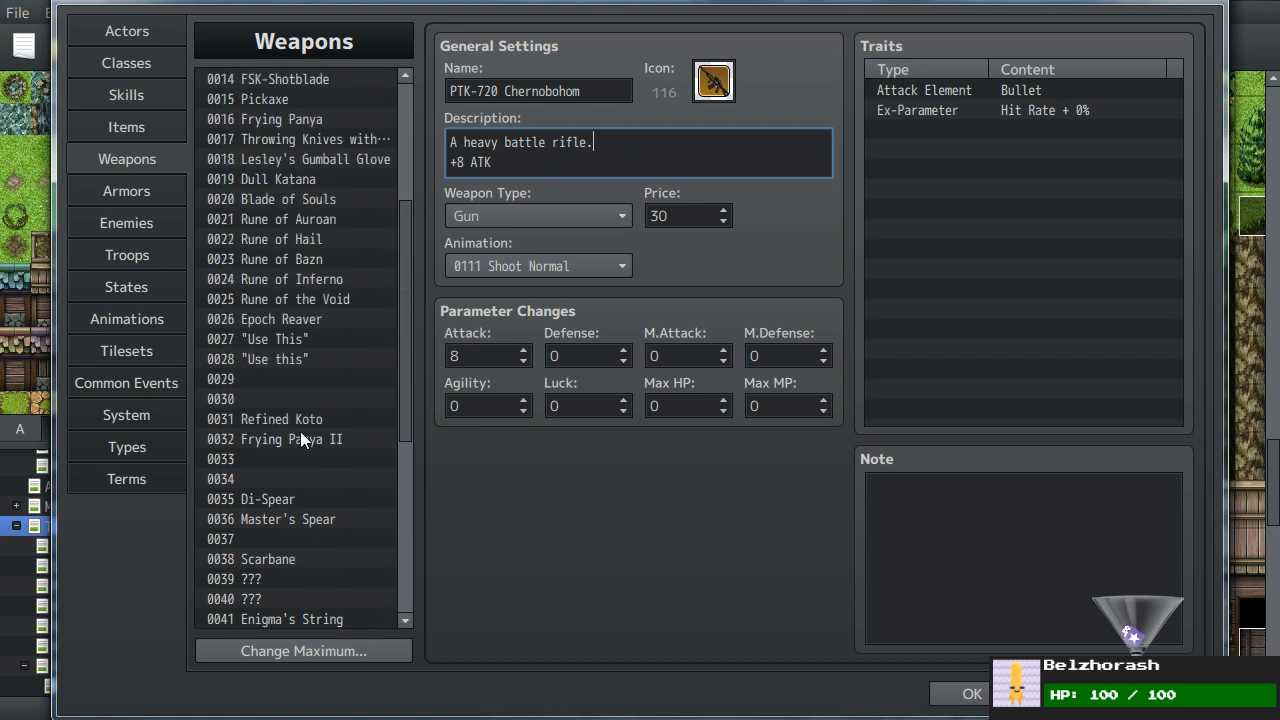
{"action": "left_click", "coordinate": [333, 220]}
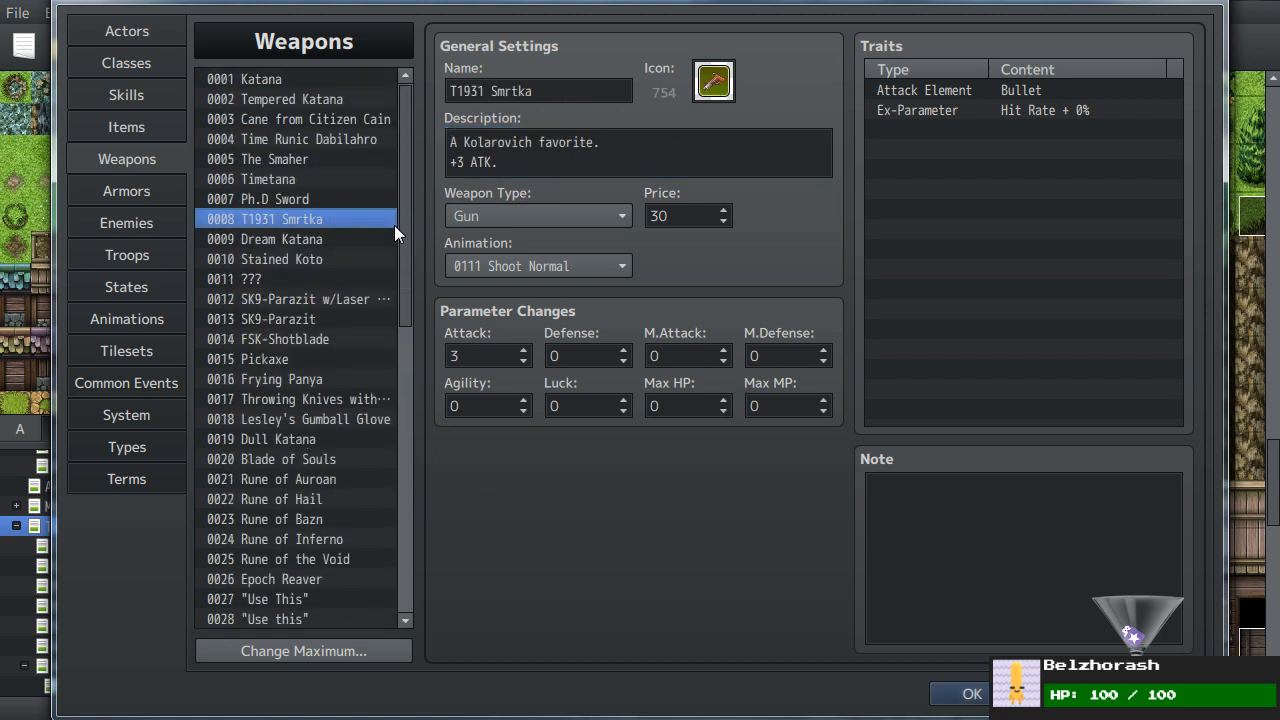
{"action": "left_click_drag", "start_coordinate": [408, 200], "coordinate": [399, 467]}
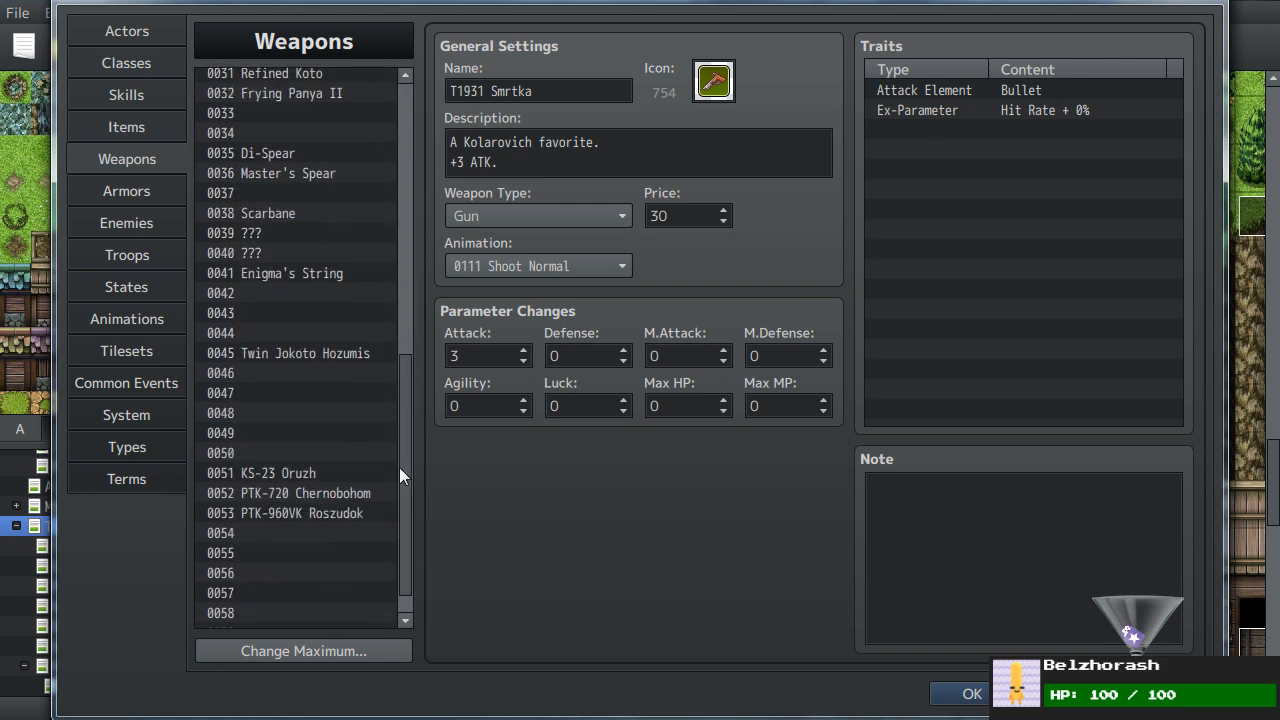
- End the description of PTK-720 Chernobohom with an exclamation mark so its bonus line reads "+8 ATK!"
{"action": "left_click", "coordinate": [308, 492]}
{"action": "left_click", "coordinate": [308, 474]}
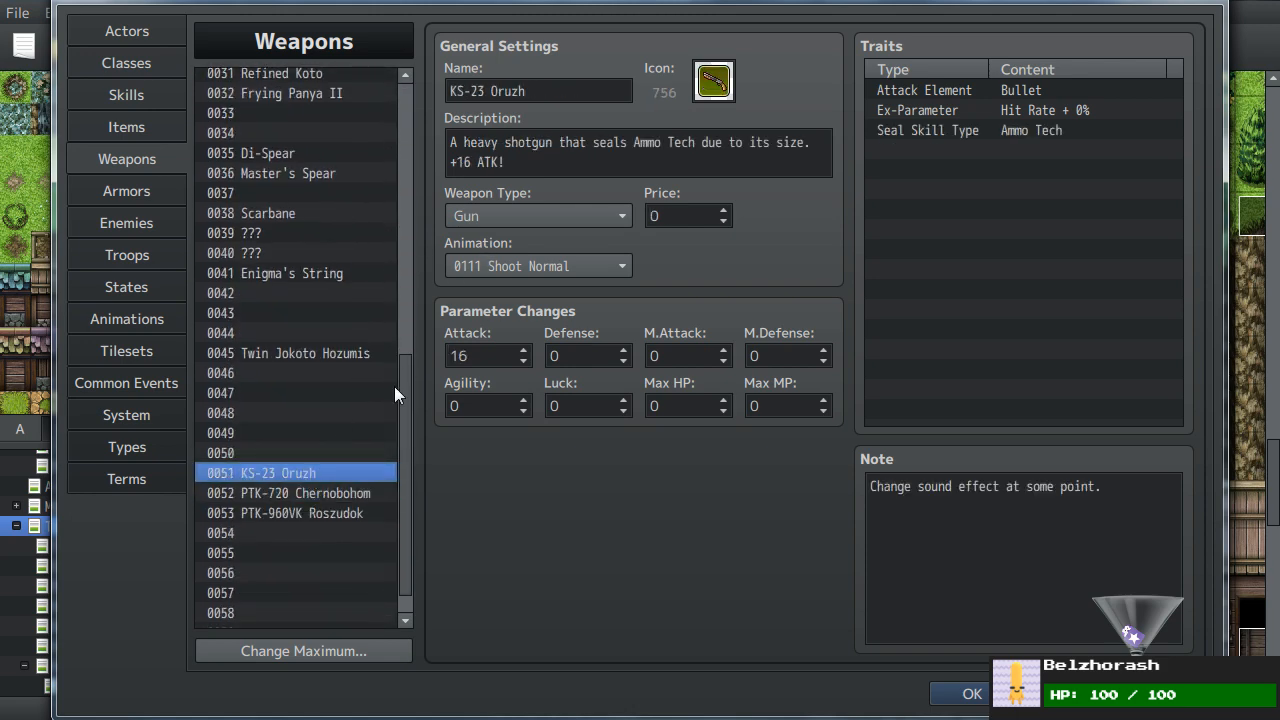
{"action": "left_click", "coordinate": [327, 491]}
{"action": "left_click", "coordinate": [591, 167]}
{"action": "type", "text": "!"}
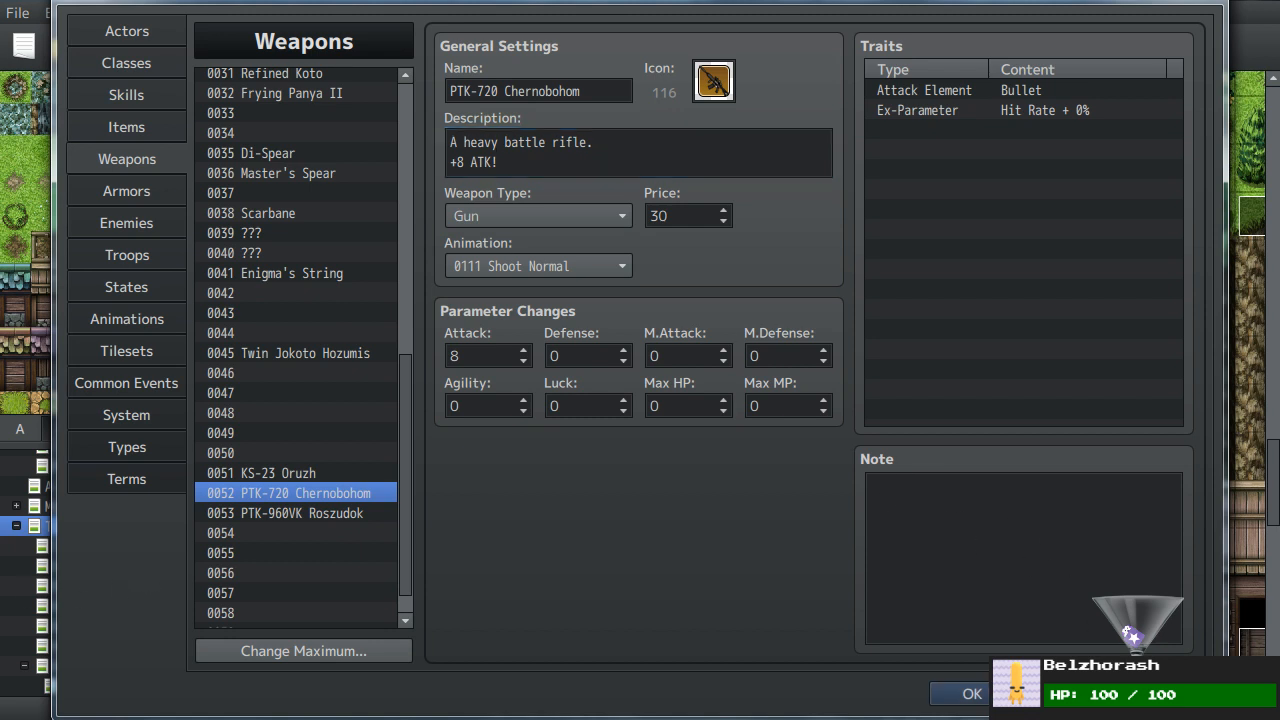
- Review the settings and traits of KS-23 Oruzh against the other two newer guns
{"action": "left_click", "coordinate": [250, 473]}
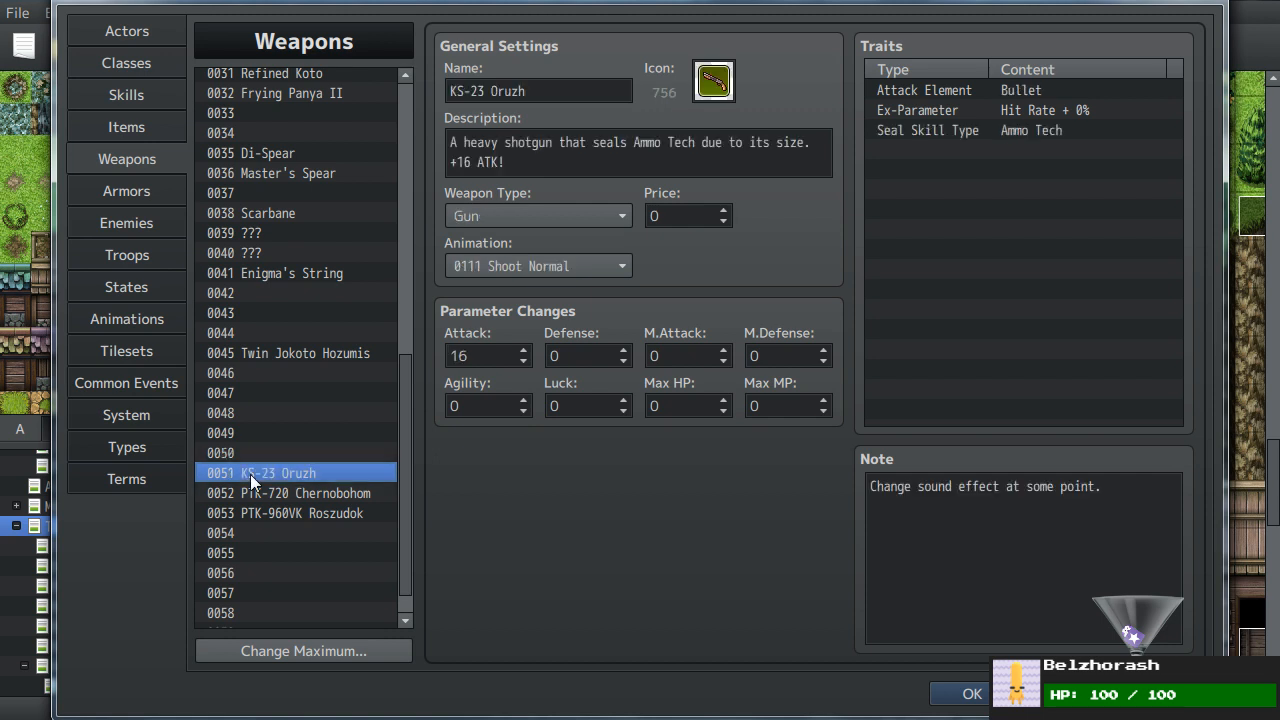
{"action": "left_click", "coordinate": [264, 507]}
{"action": "left_click", "coordinate": [274, 490]}
{"action": "left_click", "coordinate": [278, 475]}
{"action": "left_click", "coordinate": [980, 275]}
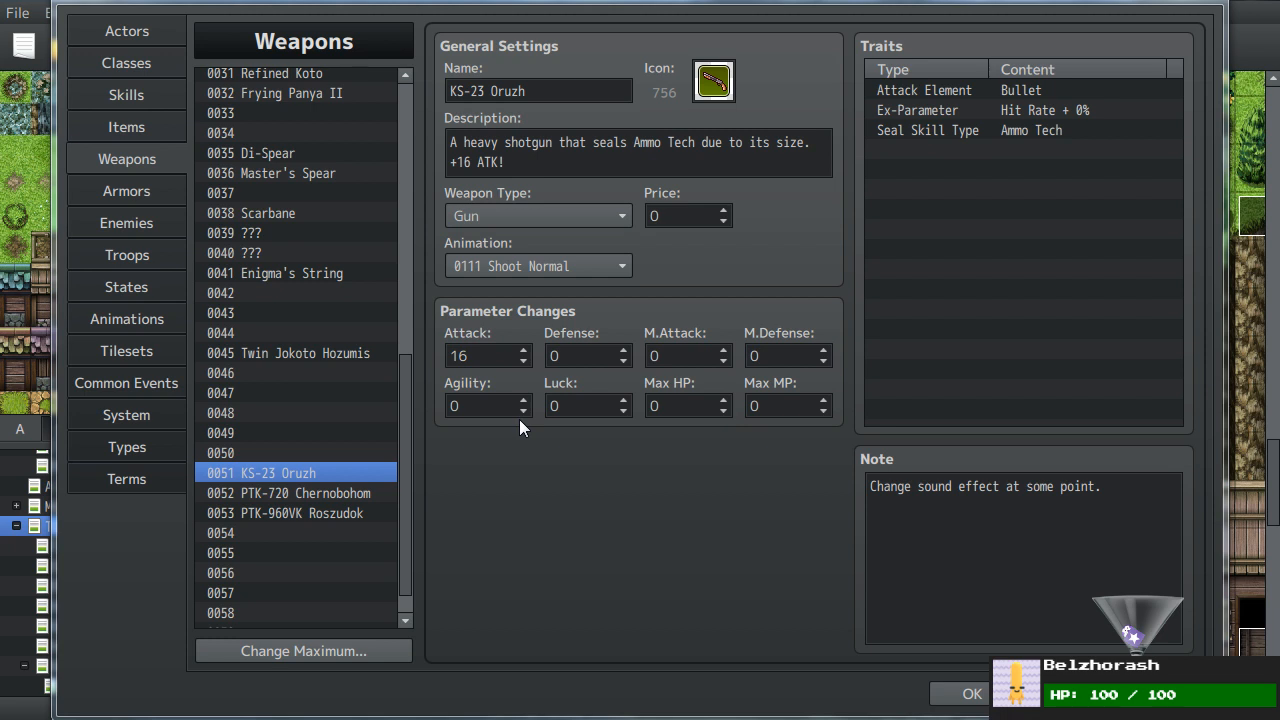
{"action": "key", "text": "Tab"}
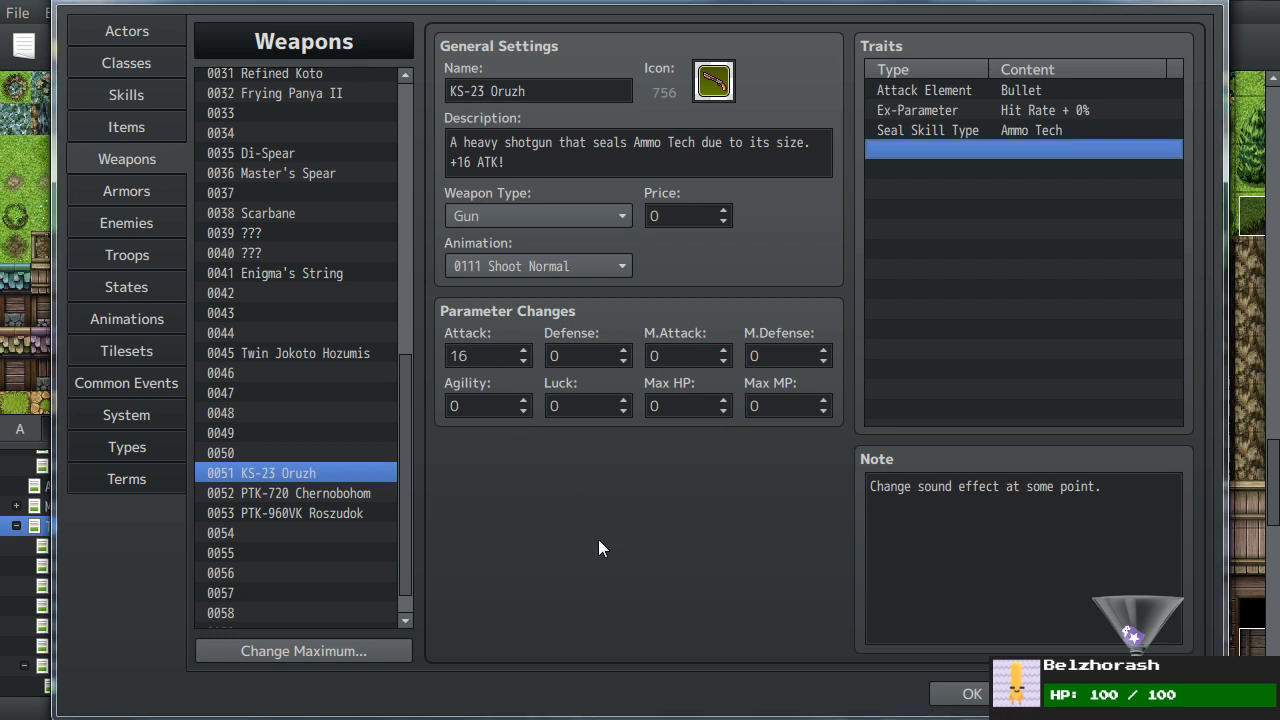
- Copy the items Recipe - Molotov Rotary and Molotov Rotary into the empty item slots 0342 and 0343
{"action": "left_click", "coordinate": [121, 129]}
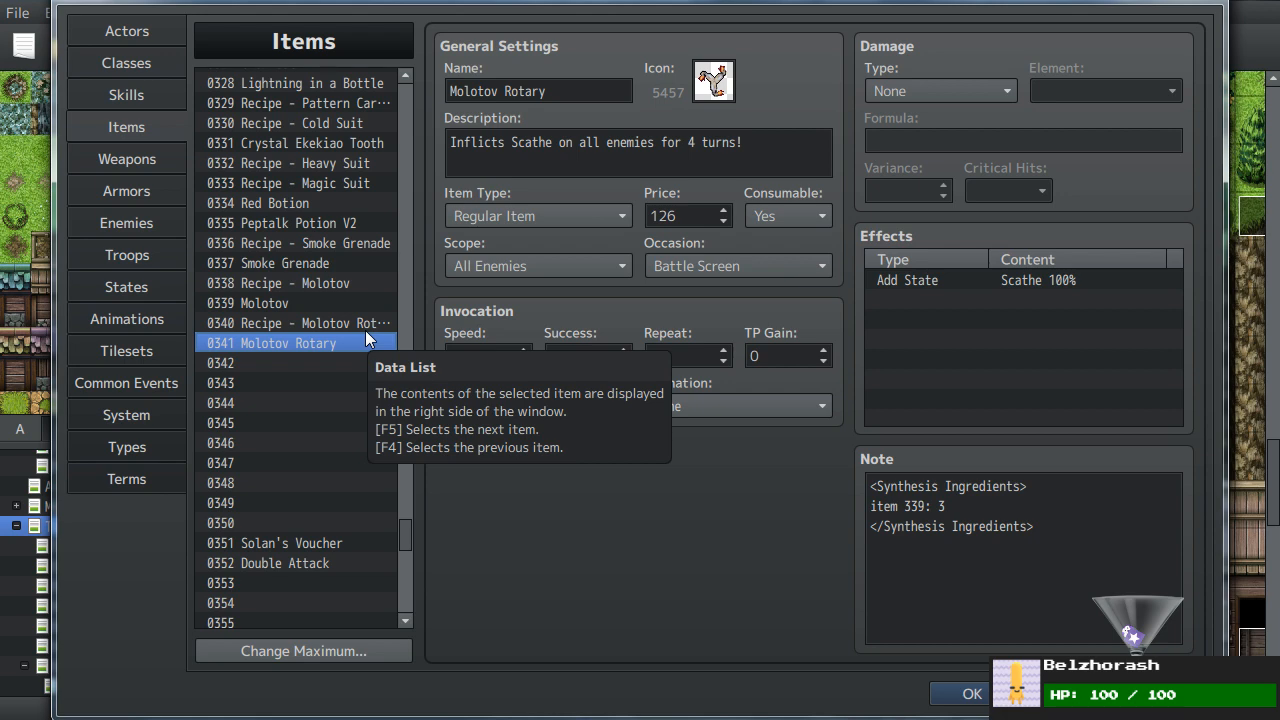
{"action": "scroll", "coordinate": [289, 384], "scroll_direction": "up", "scroll_amount": 3}
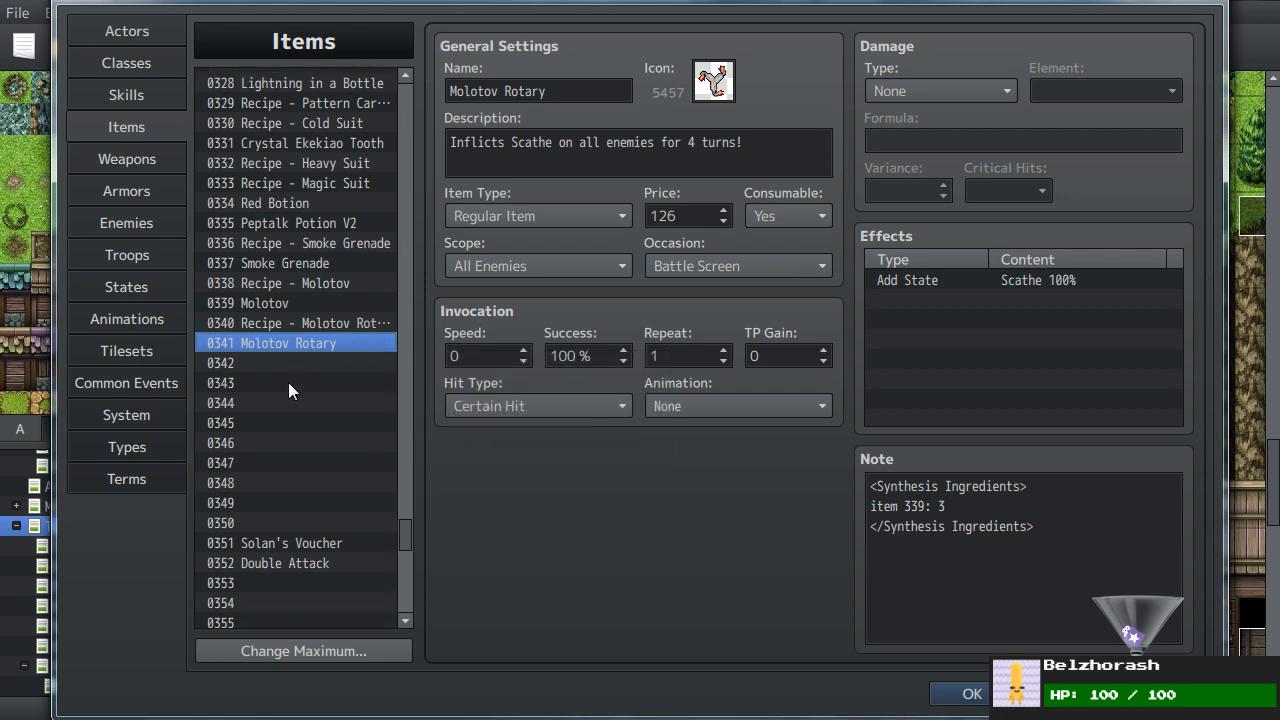
{"action": "scroll", "coordinate": [288, 390], "scroll_direction": "down", "scroll_amount": 2}
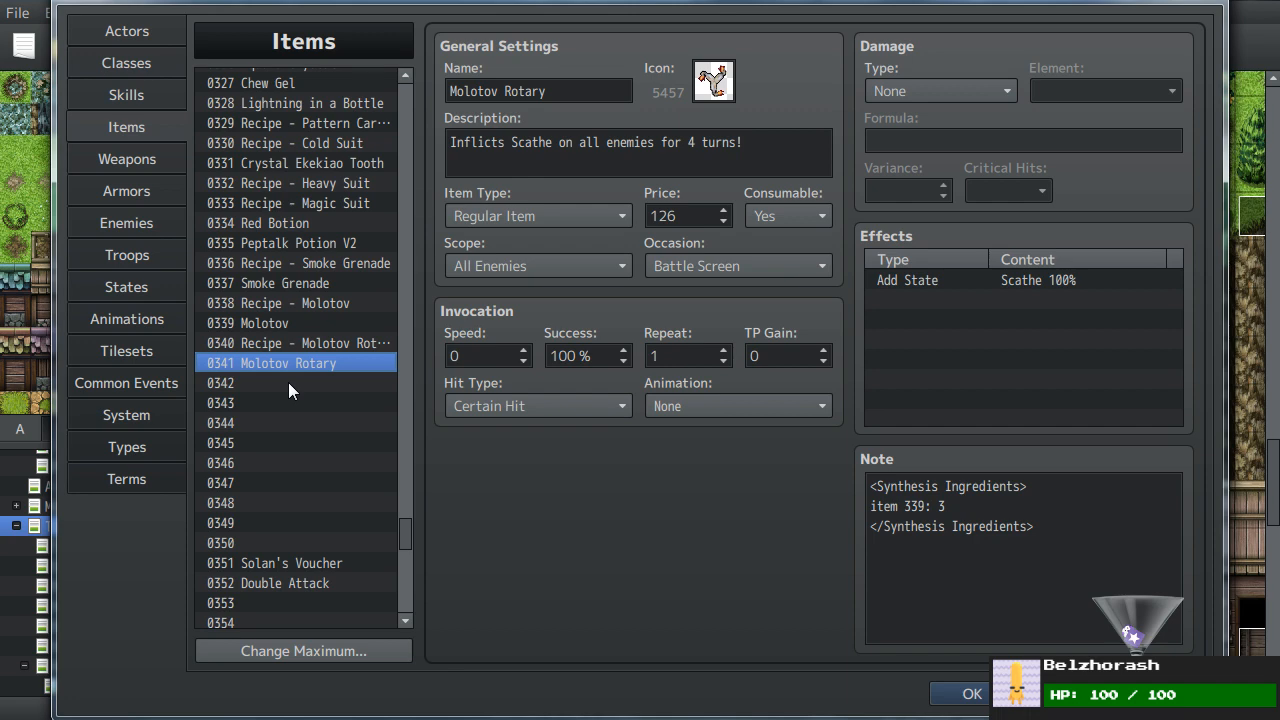
{"action": "left_click", "coordinate": [270, 380]}
{"action": "left_click", "coordinate": [295, 343]}
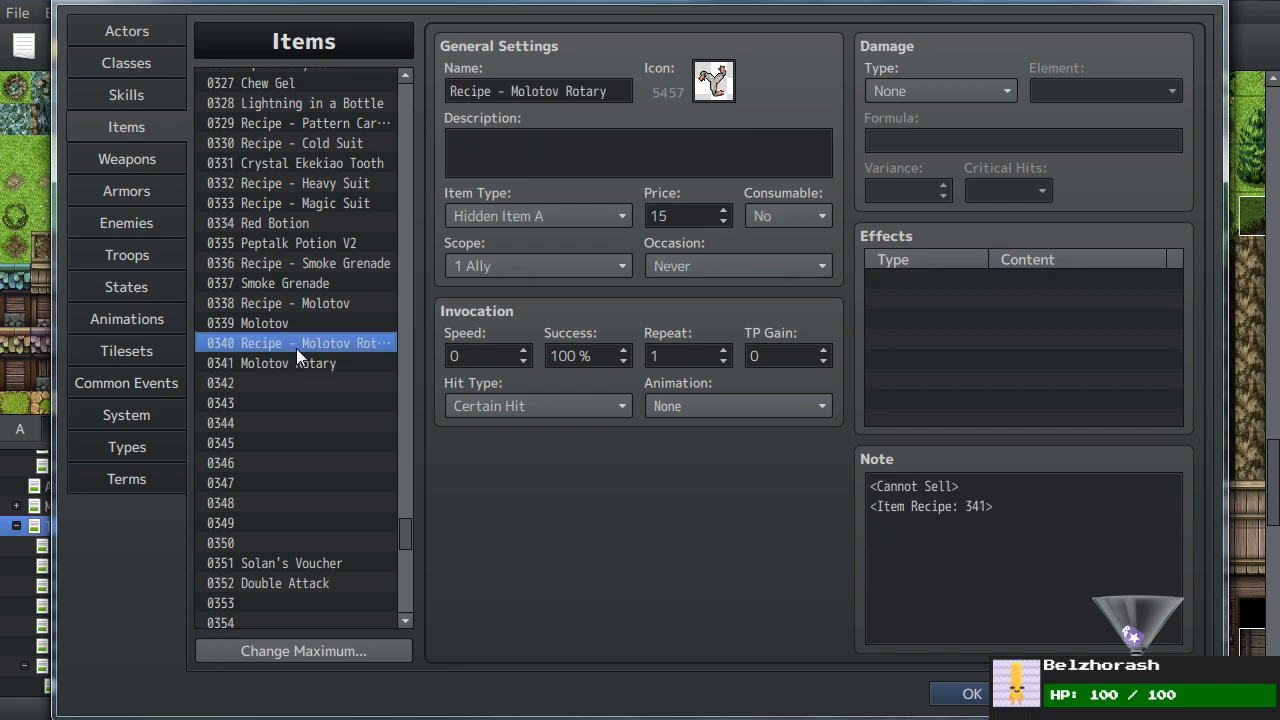
{"action": "left_click", "coordinate": [297, 359], "text": "shift"}
{"action": "left_click", "coordinate": [250, 383]}
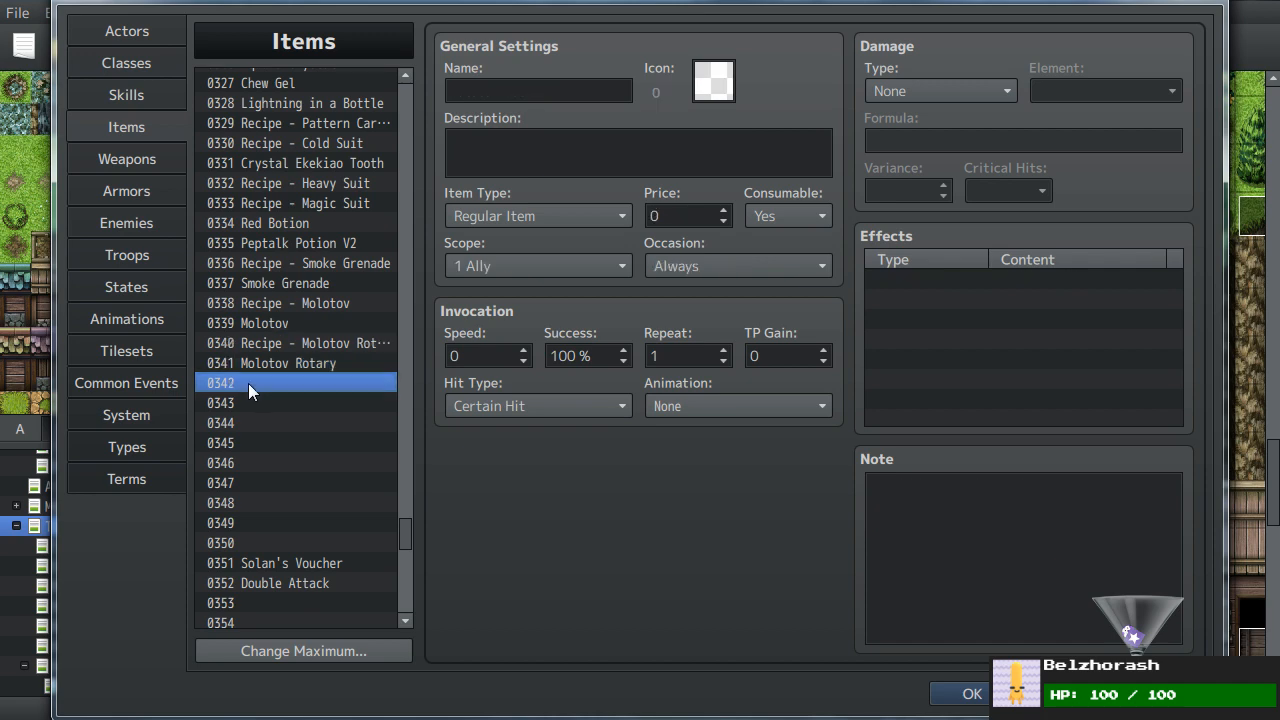
{"action": "key", "text": "ctrl+v"}
- Rename the copied recipe in item slot 0342 as "Recipe - E.M. Pour"
{"action": "left_click", "coordinate": [267, 447]}
{"action": "left_click", "coordinate": [317, 387]}
{"action": "left_click", "coordinate": [613, 93]}
{"action": "left_click", "coordinate": [550, 95]}
{"action": "left_click_drag", "start_coordinate": [610, 93], "coordinate": [512, 93]}
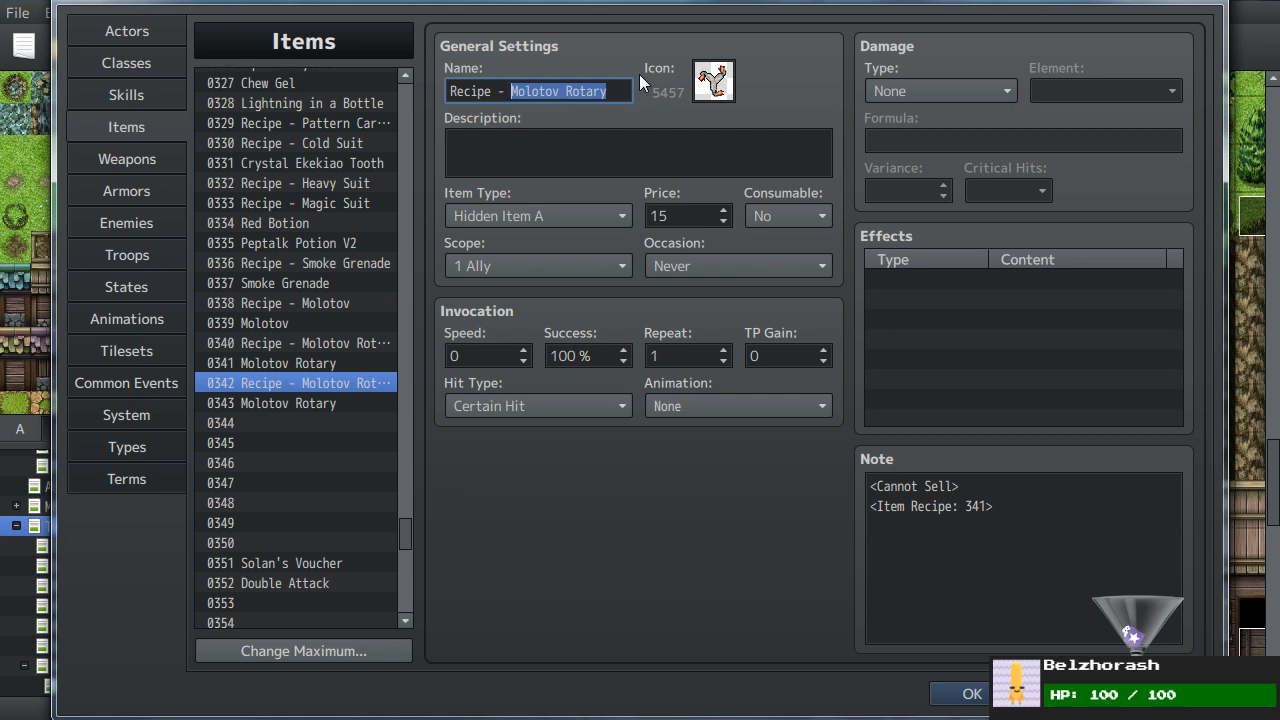
{"action": "type", "text": "E.M. Pour"}
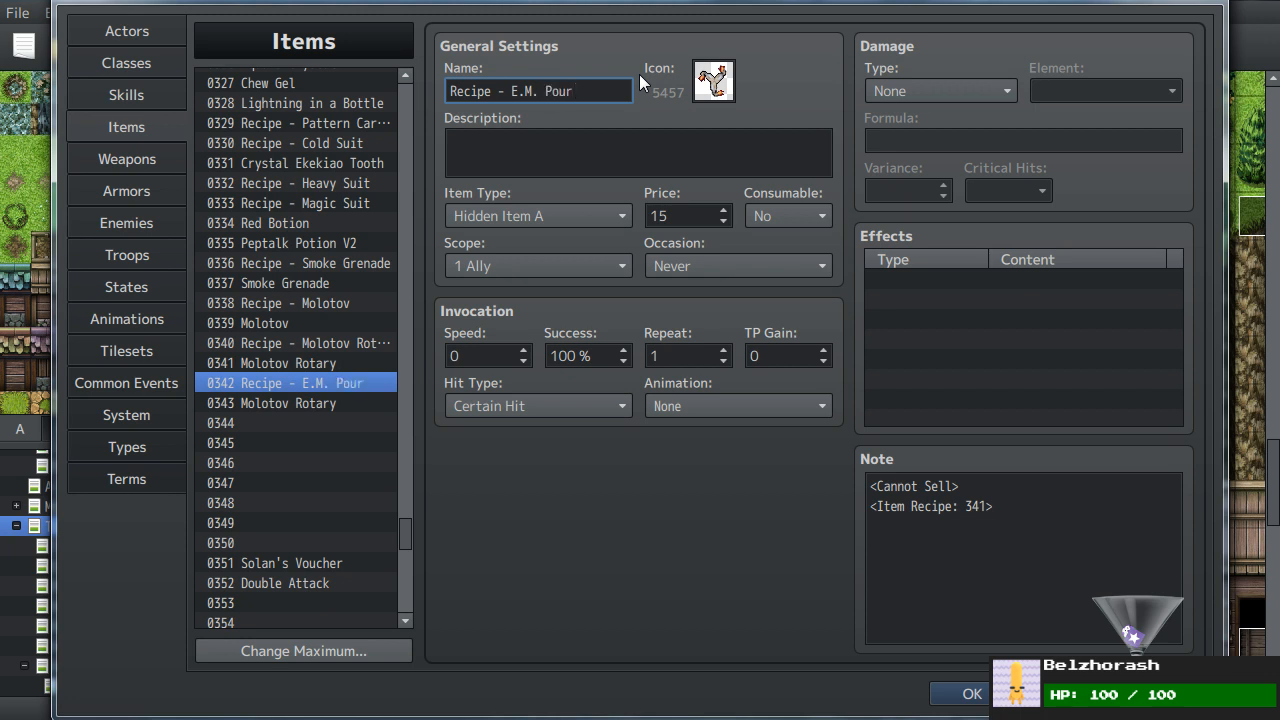
- Rename the copied item in slot 0343 as "E.M. Pour" and apply the database changes
{"action": "left_click", "coordinate": [288, 403]}
{"action": "triple_click", "coordinate": [630, 89]}
{"action": "type", "text": "E.M. Pour"}
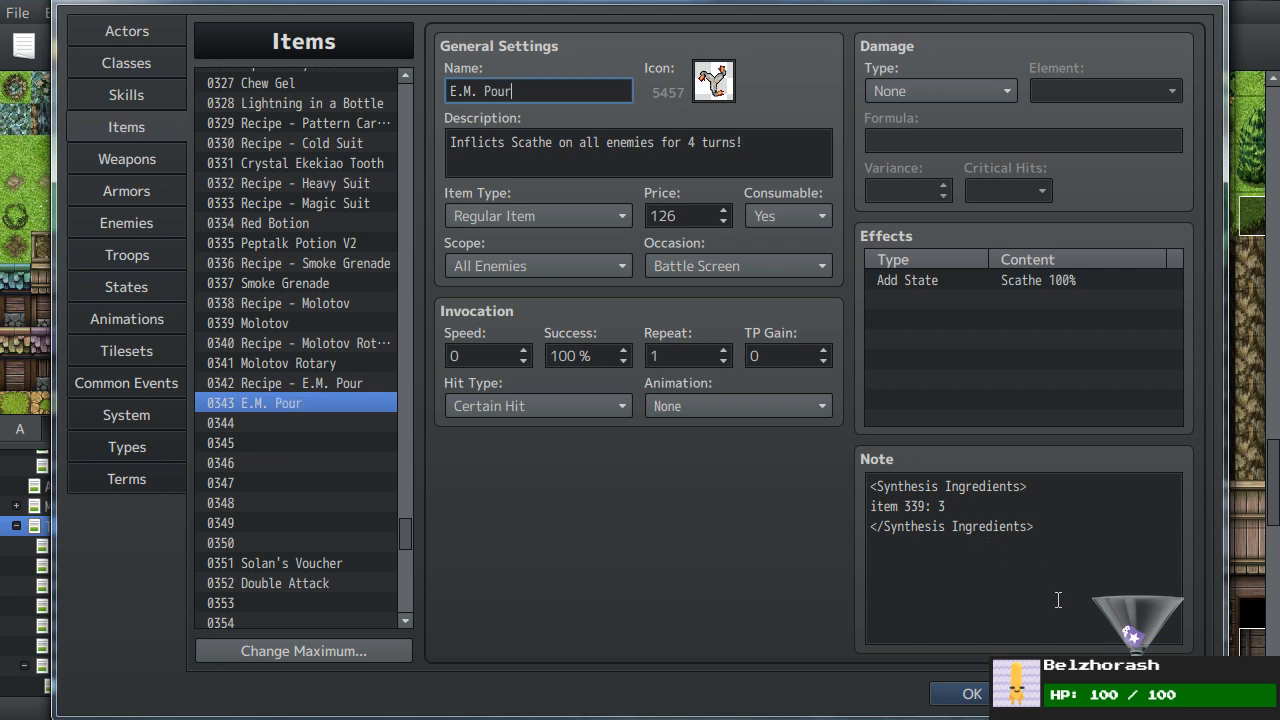
{"action": "left_click", "coordinate": [1160, 693]}
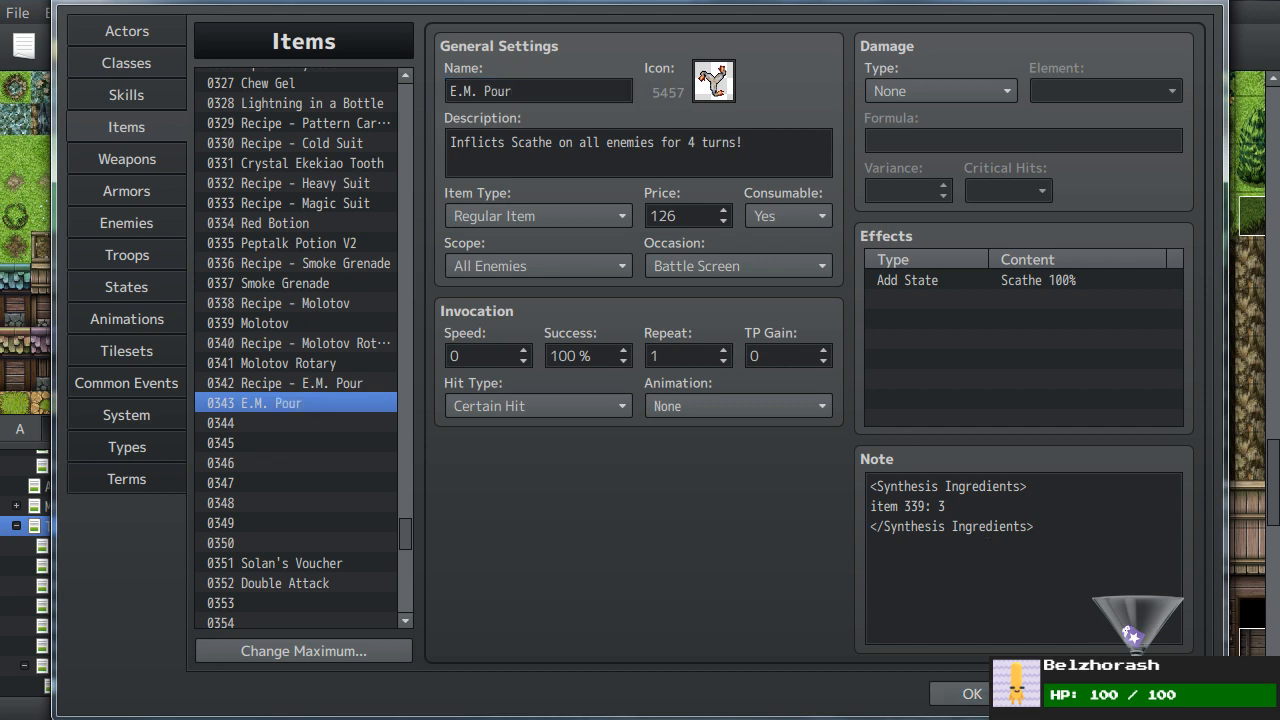
{"action": "left_click", "coordinate": [898, 496]}
{"action": "key", "text": "BackSpace"}
{"action": "key", "text": "BackSpace"}
{"action": "type", "text": "42"}
{"action": "key", "text": "BackSpace"}
{"action": "key", "text": "BackSpace"}
{"action": "type", "text": "39"}
{"action": "left_click", "coordinate": [959, 508]}
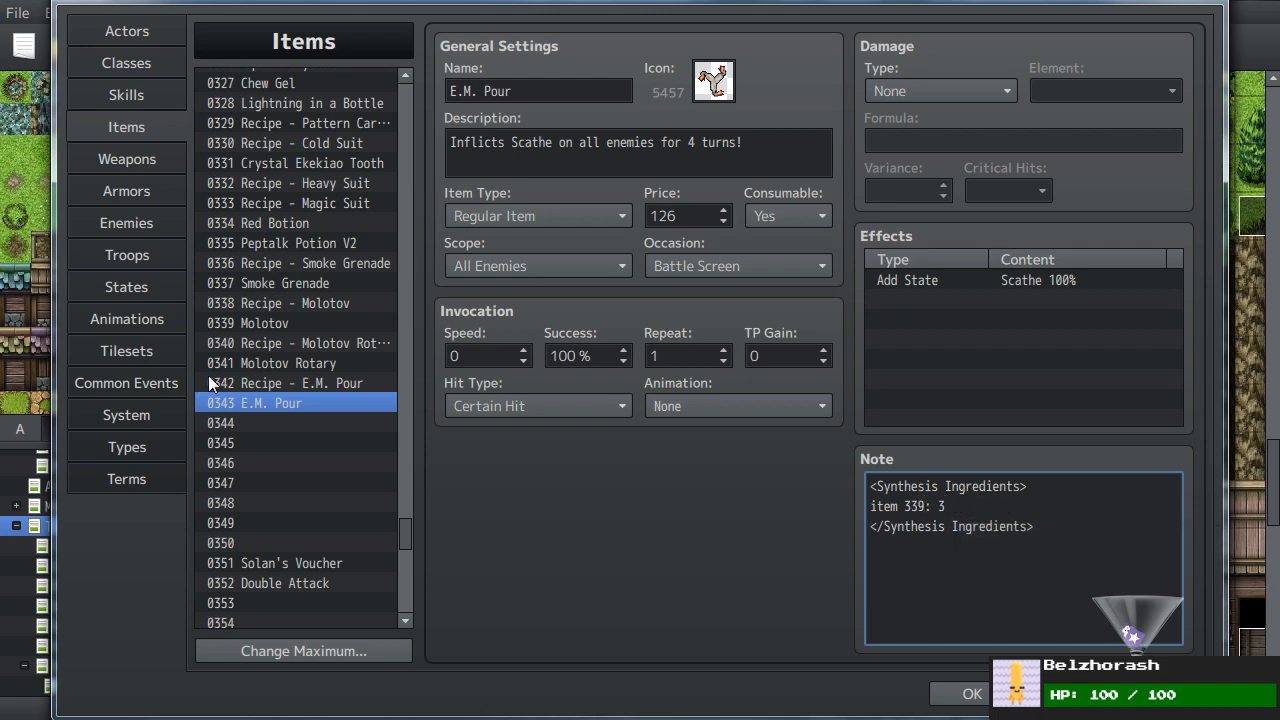
- Point the note of Recipe - E.M. Pour to the new item with the tag "<Item Recipe: 343>"
{"action": "left_click", "coordinate": [222, 380]}
{"action": "left_click", "coordinate": [287, 356]}
{"action": "left_click", "coordinate": [289, 382]}
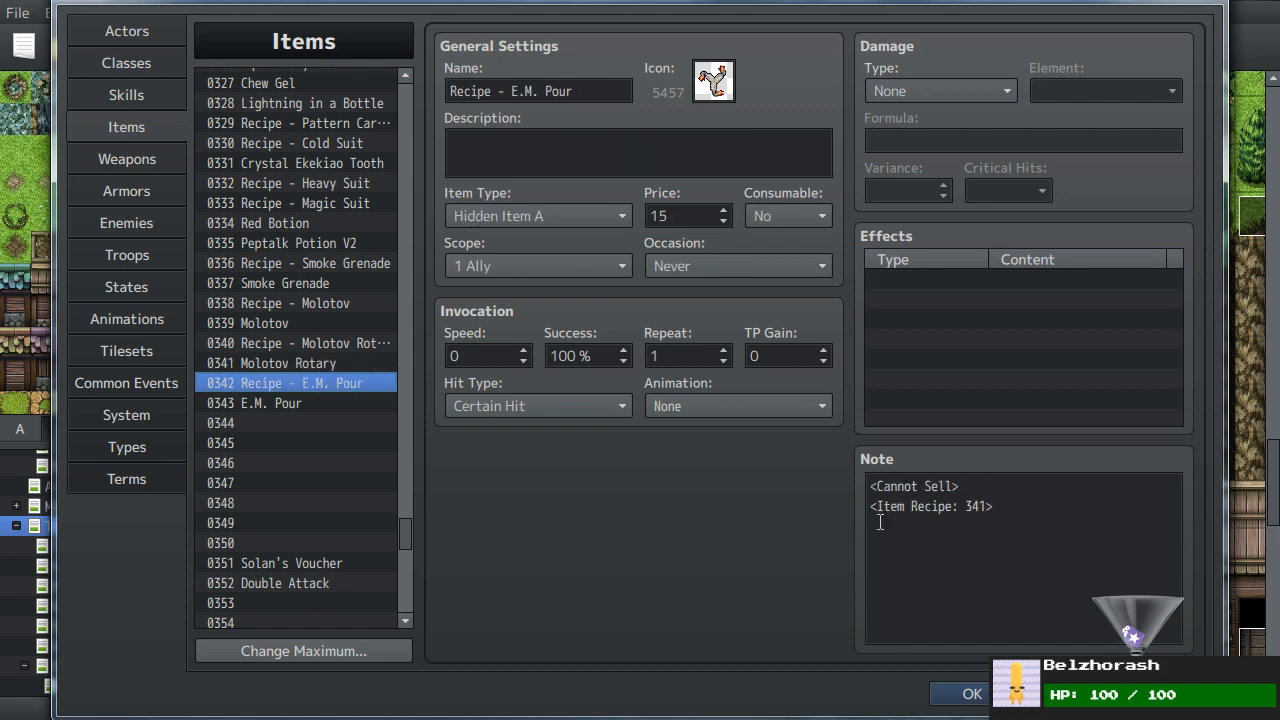
{"action": "left_click", "coordinate": [1006, 517]}
{"action": "left_click", "coordinate": [985, 507]}
{"action": "key", "text": "BackSpace"}
{"action": "type", "text": "3"}
{"action": "left_click", "coordinate": [306, 388]}
- Replace the synthesis ingredient in E.M. Pour's note with two placeholder lines reading "item ???: ?"
{"action": "left_click", "coordinate": [388, 403]}
{"action": "left_click", "coordinate": [928, 557]}
{"action": "double_click", "coordinate": [976, 524]}
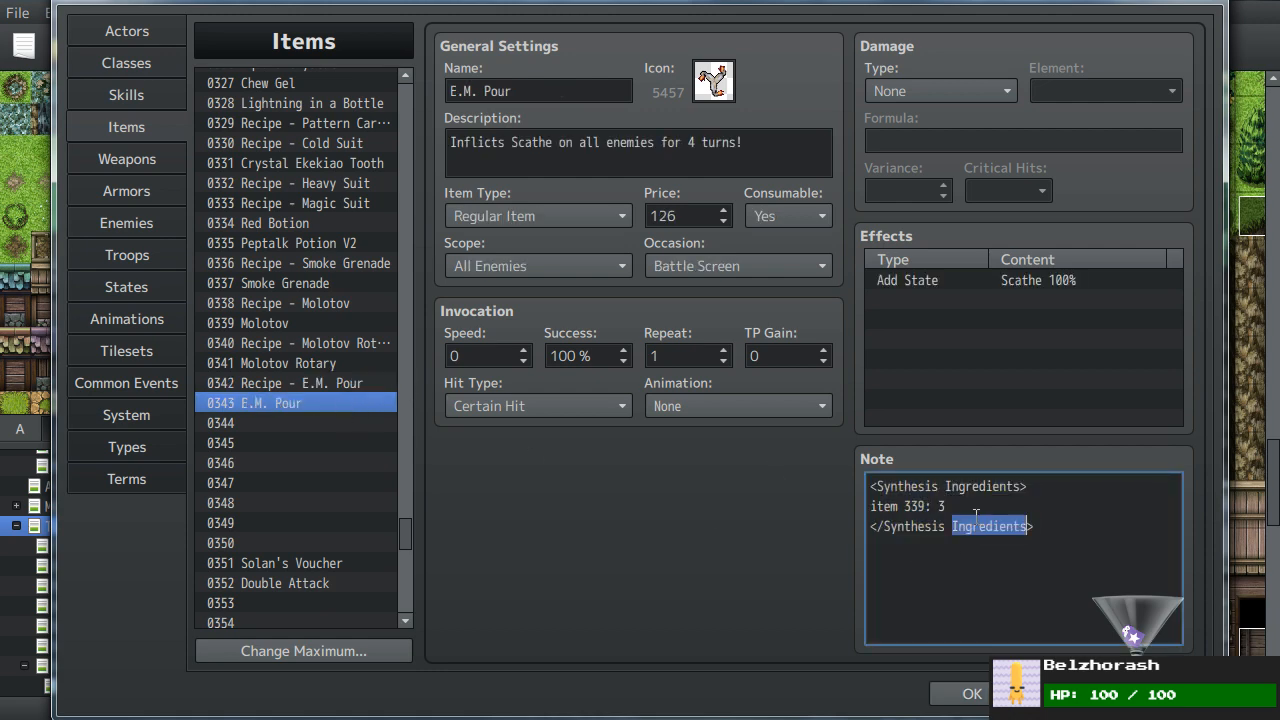
{"action": "left_click", "coordinate": [976, 510]}
{"action": "left_click_drag", "start_coordinate": [960, 509], "coordinate": [903, 508]}
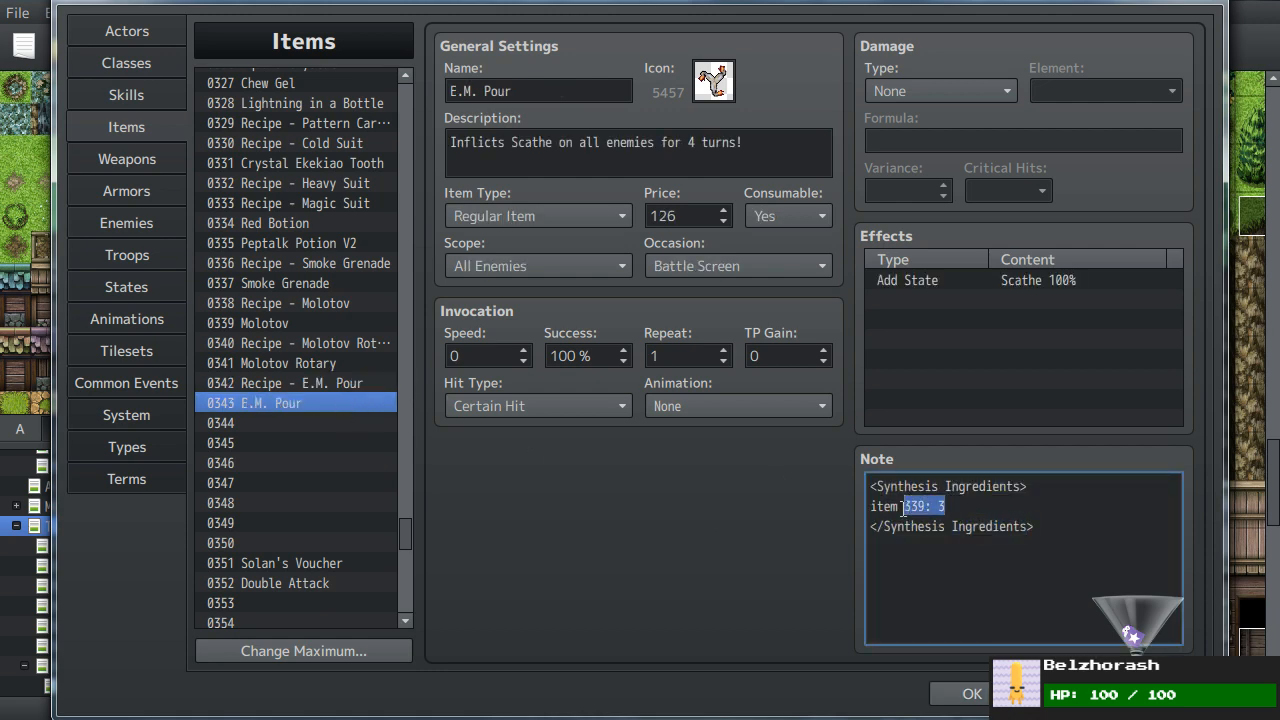
{"action": "type", "text": "???: ?"}
{"action": "key", "text": "Return"}
{"action": "type", "text": "item"}
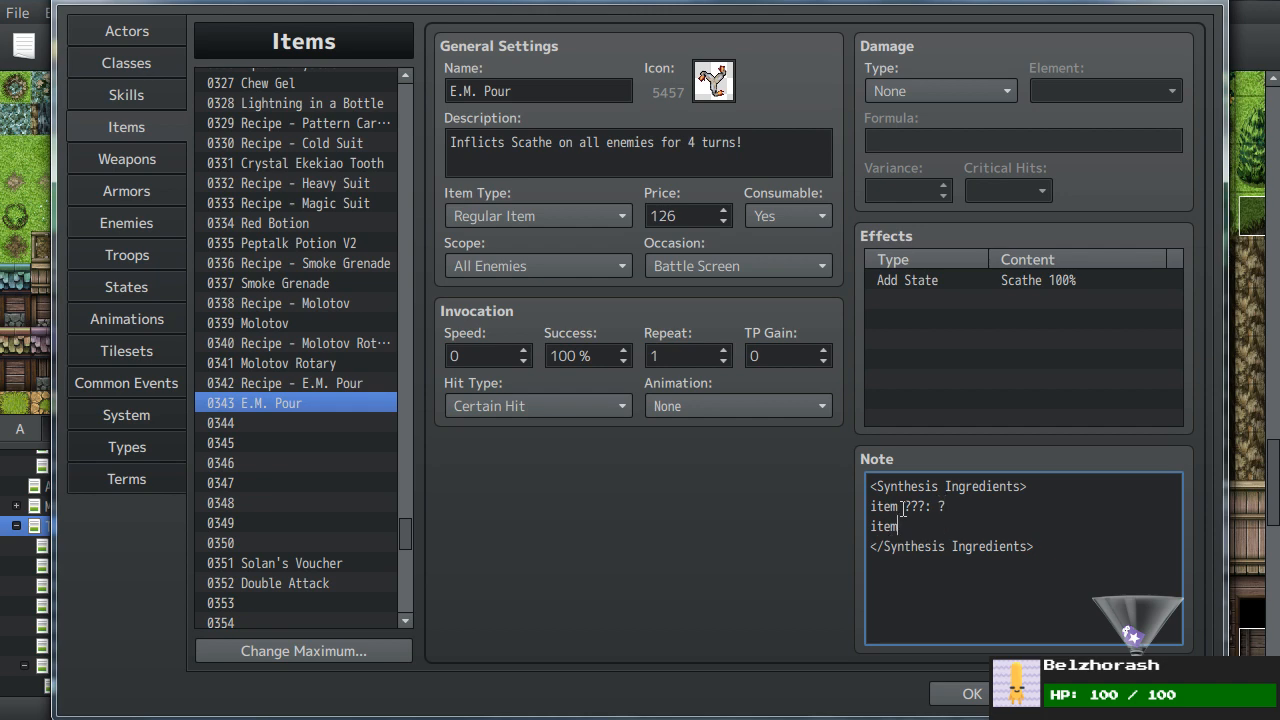
{"action": "type", "text": " ???: ?"}
- Remove the Scathe effect from E.M. Pour and set its icon to the Alt key image, number 5398
{"action": "left_click", "coordinate": [984, 282]}
{"action": "key", "text": "Delete"}
{"action": "double_click", "coordinate": [712, 82]}
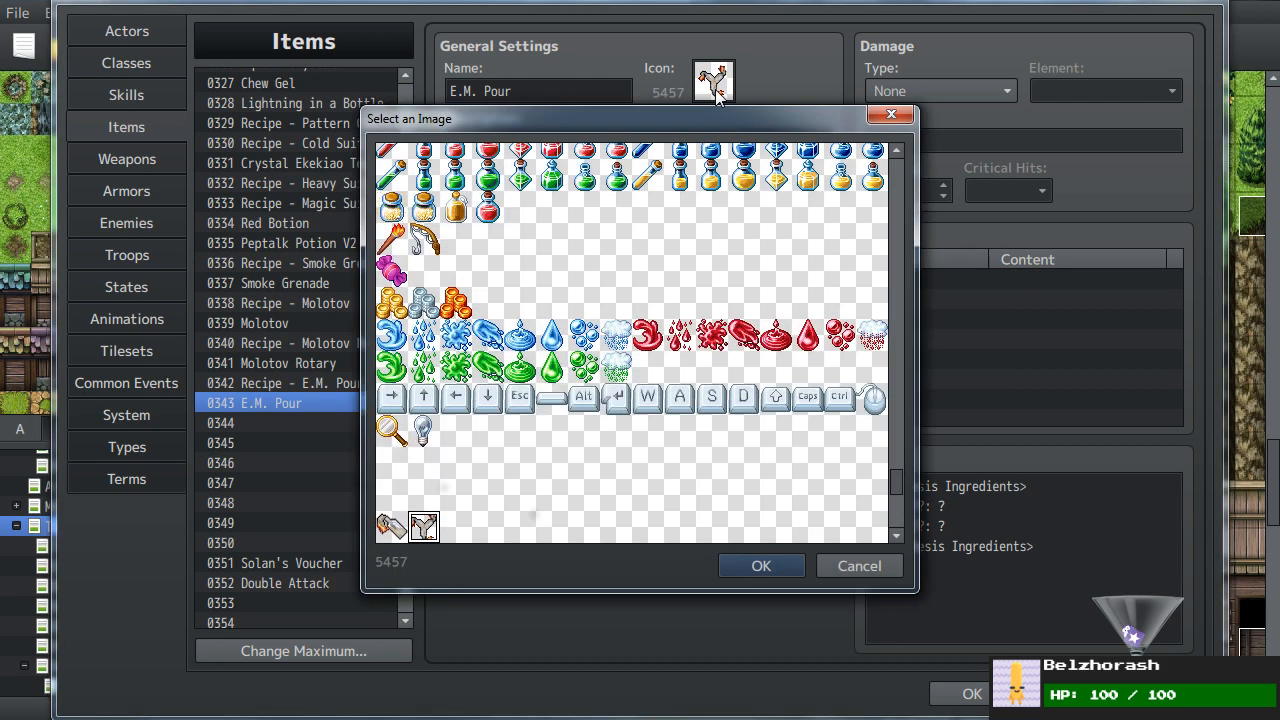
{"action": "double_click", "coordinate": [584, 398]}
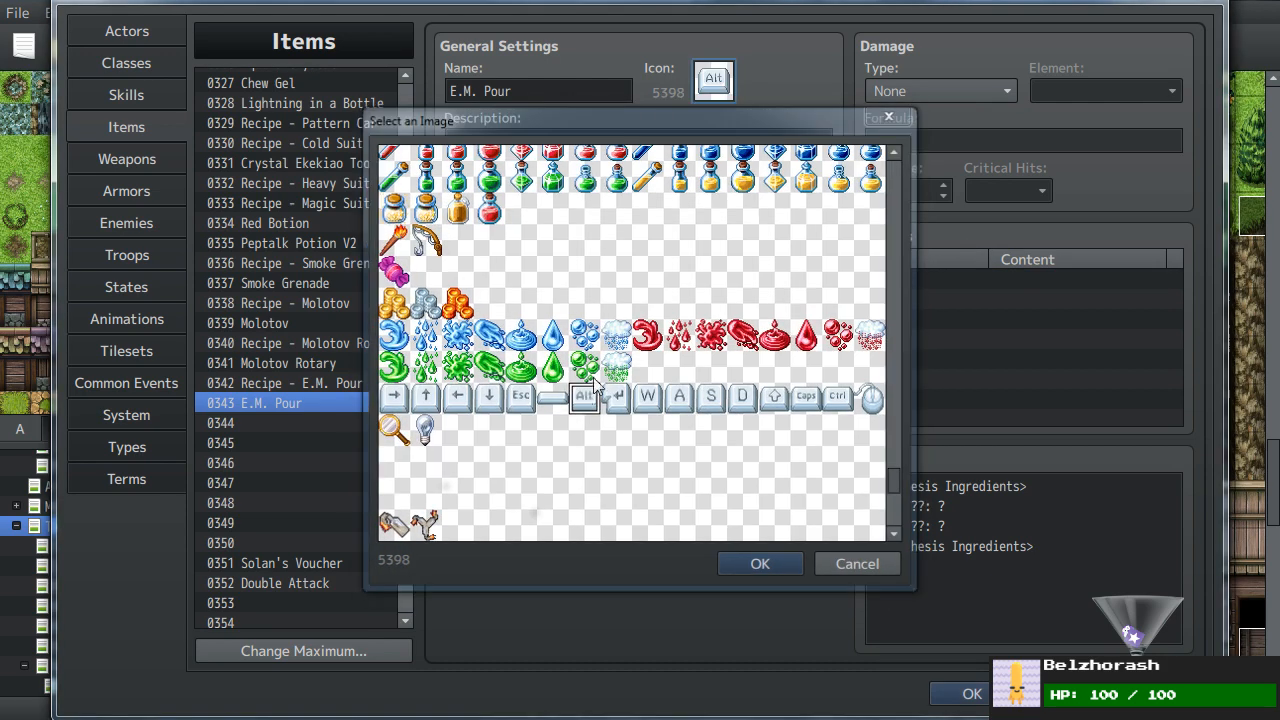
- Browse the icon set for a possible new icon for Recipe - E.M. Pour, from the item images up to the Crafting Icons
{"action": "left_click", "coordinate": [248, 381]}
{"action": "double_click", "coordinate": [721, 92]}
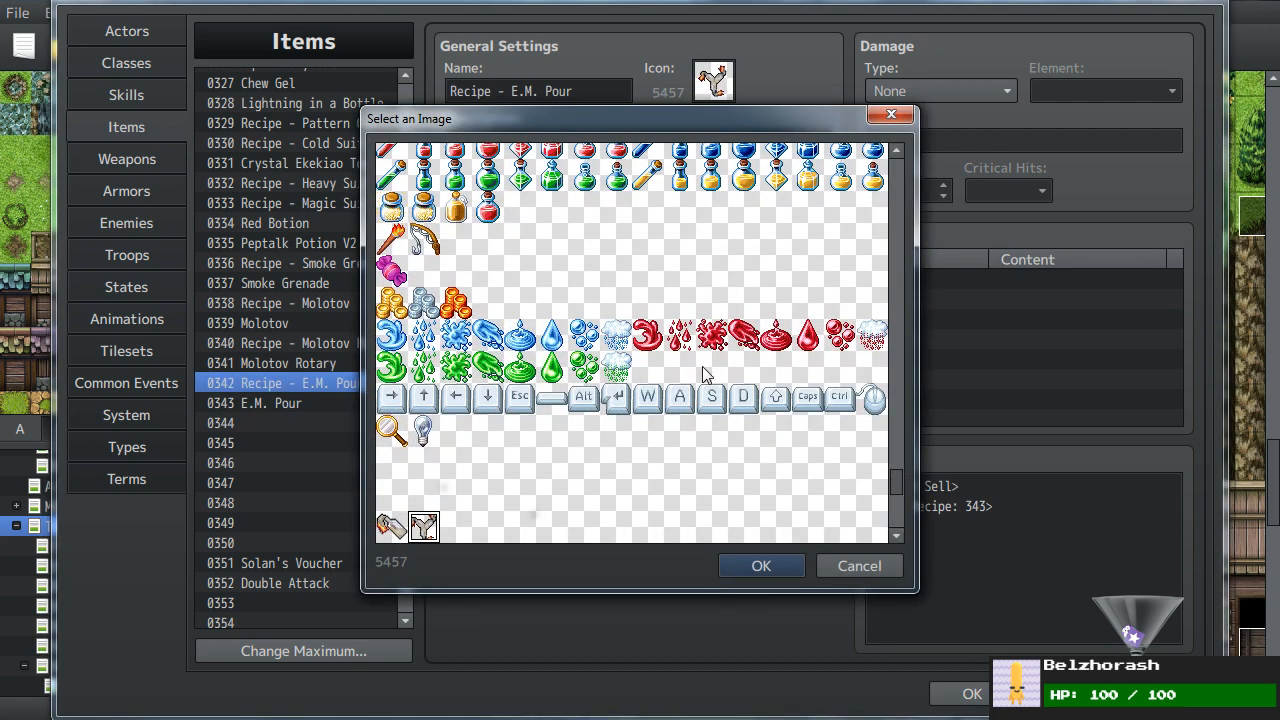
{"action": "scroll", "coordinate": [680, 376], "scroll_direction": "down", "scroll_amount": 3}
{"action": "scroll", "coordinate": [655, 403], "scroll_direction": "up", "scroll_amount": 4}
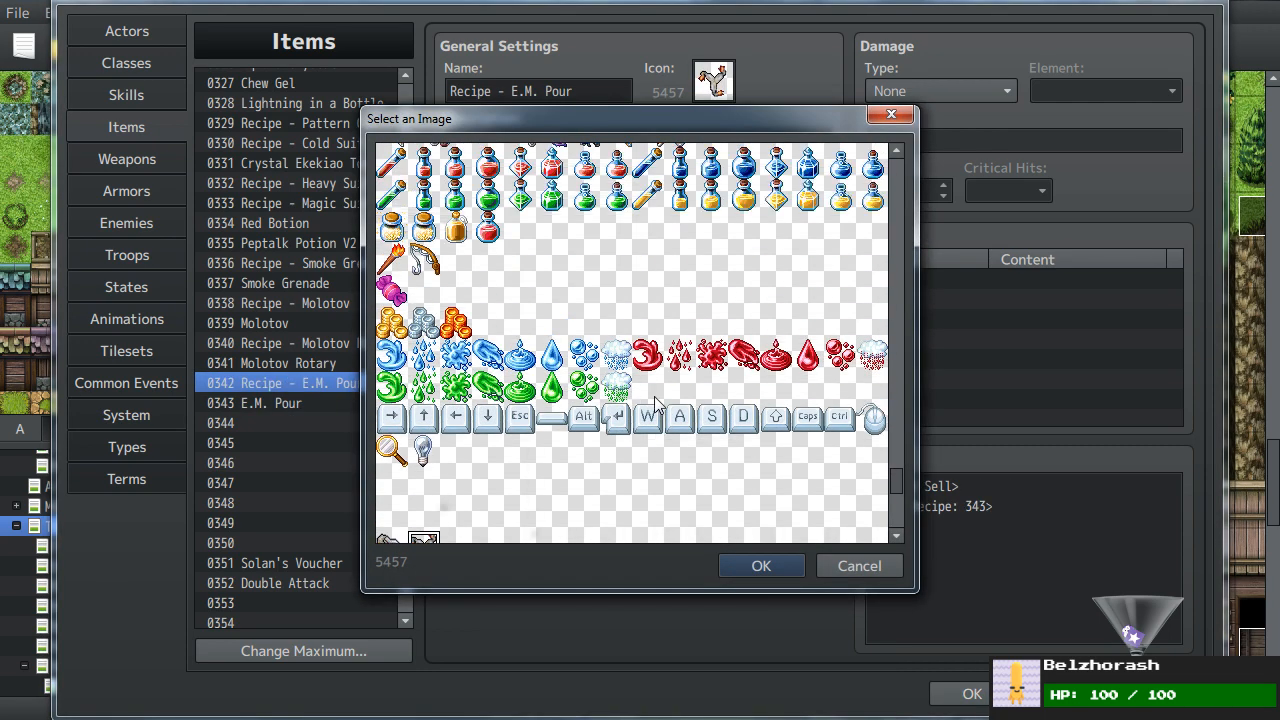
{"action": "scroll", "coordinate": [613, 358], "scroll_direction": "up", "scroll_amount": 3}
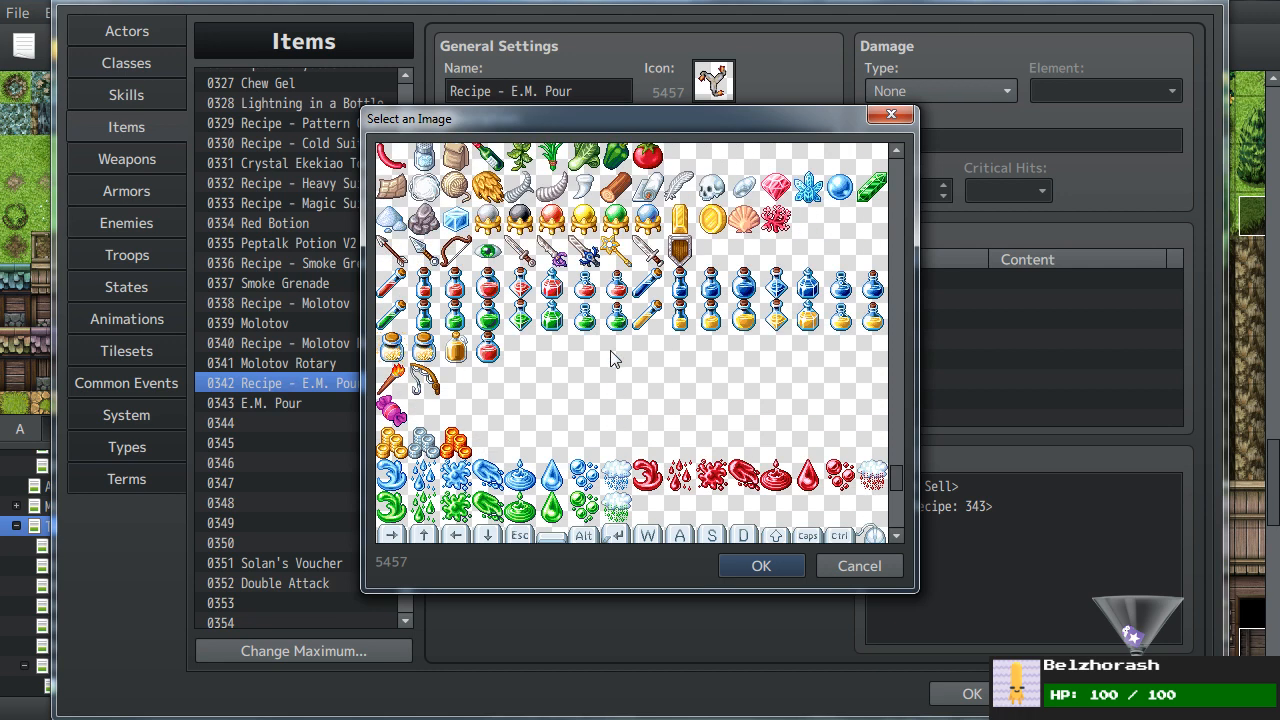
{"action": "scroll", "coordinate": [612, 350], "scroll_direction": "up", "scroll_amount": 4}
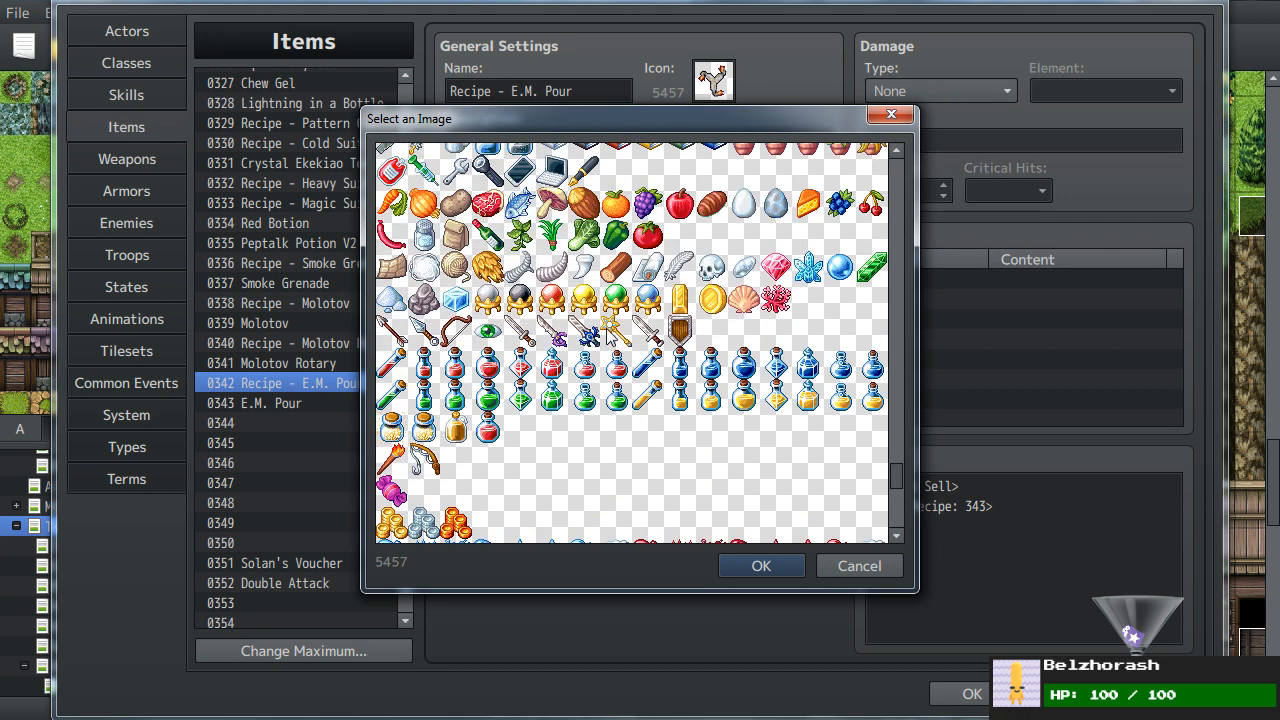
{"action": "scroll", "coordinate": [607, 328], "scroll_direction": "up", "scroll_amount": 1}
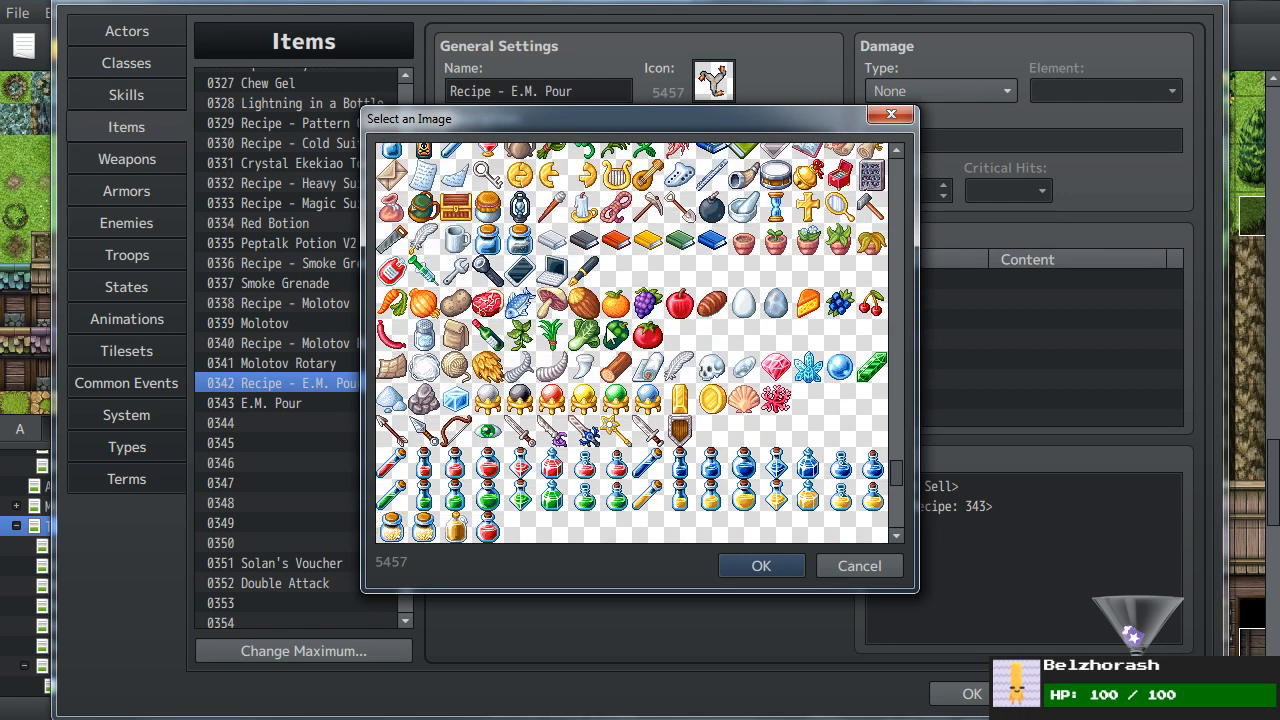
{"action": "scroll", "coordinate": [607, 328], "scroll_direction": "up", "scroll_amount": 1}
{"action": "left_click", "coordinate": [423, 420]}
{"action": "scroll", "coordinate": [630, 452], "scroll_direction": "up", "scroll_amount": 3}
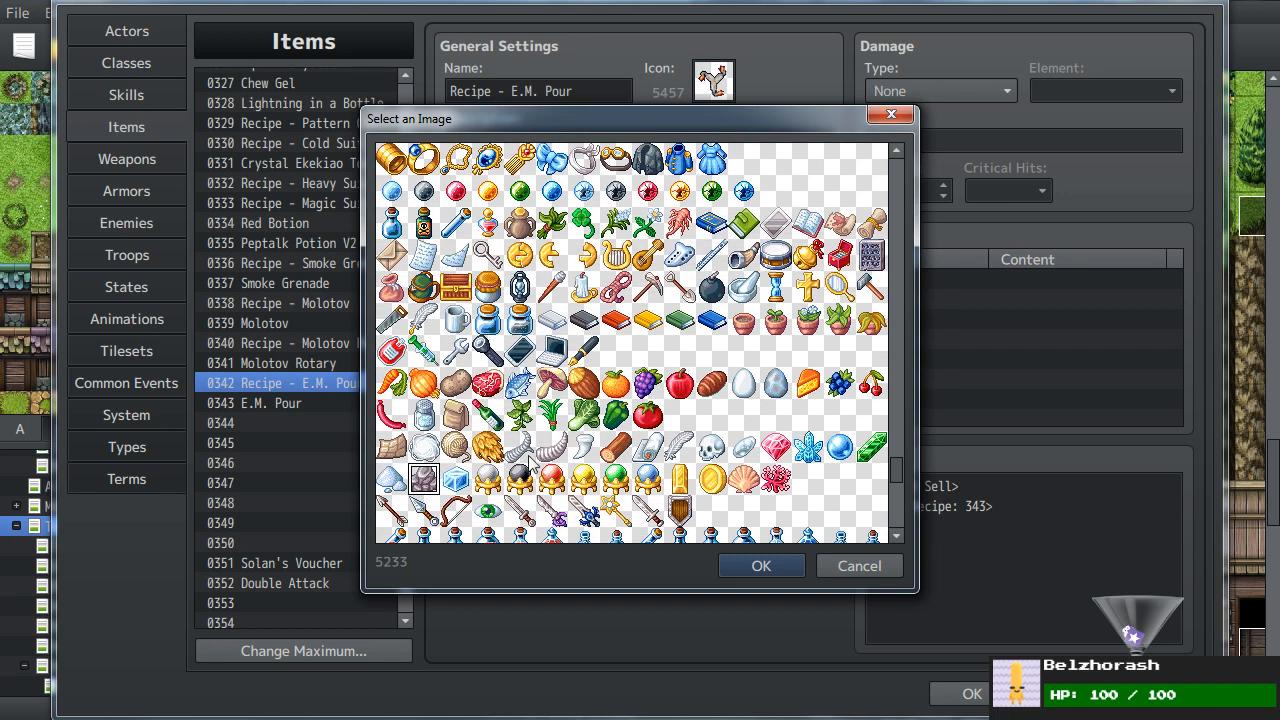
{"action": "left_click", "coordinate": [489, 452]}
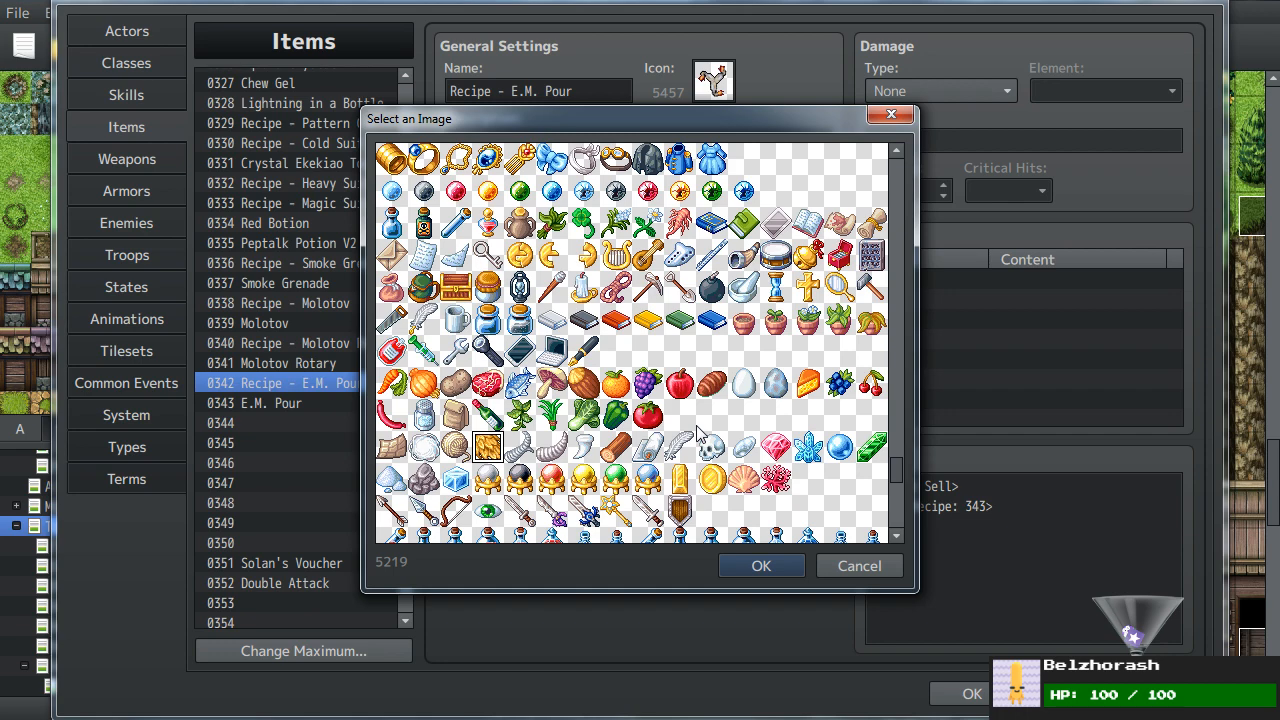
{"action": "scroll", "coordinate": [697, 432], "scroll_direction": "up", "scroll_amount": 1}
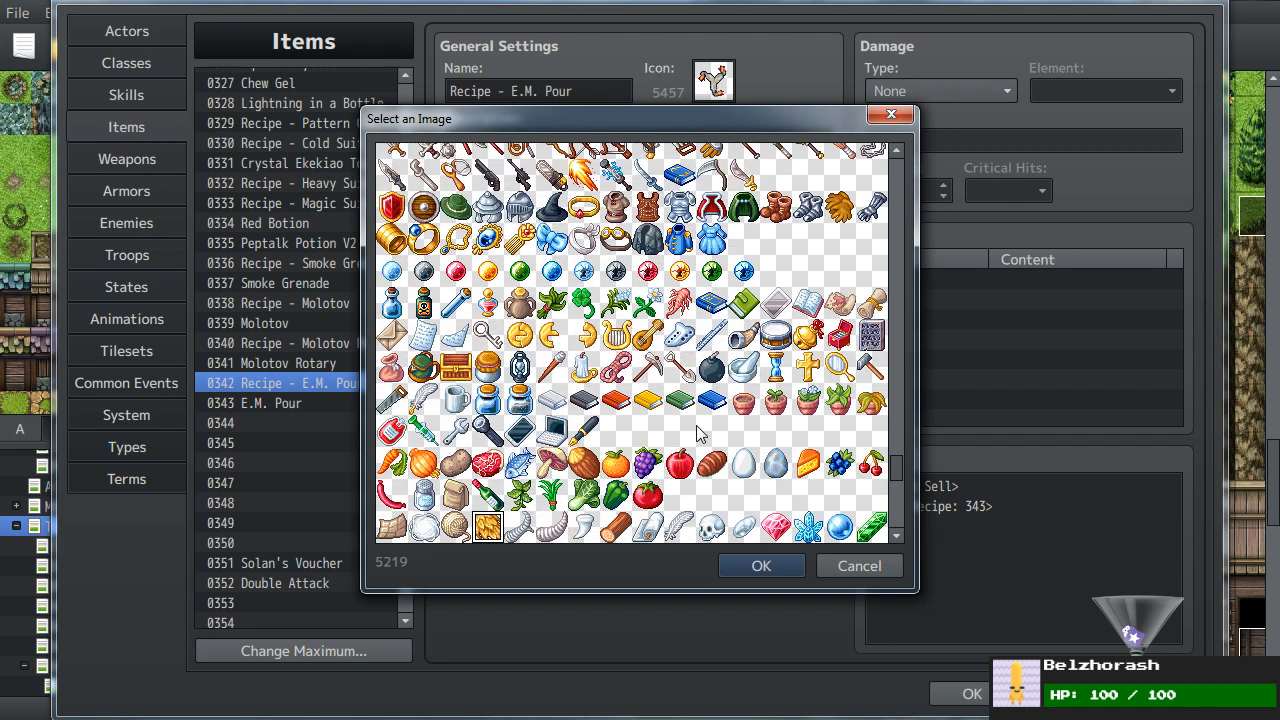
{"action": "scroll", "coordinate": [696, 425], "scroll_direction": "up", "scroll_amount": 1}
{"action": "scroll", "coordinate": [697, 432], "scroll_direction": "up", "scroll_amount": 3}
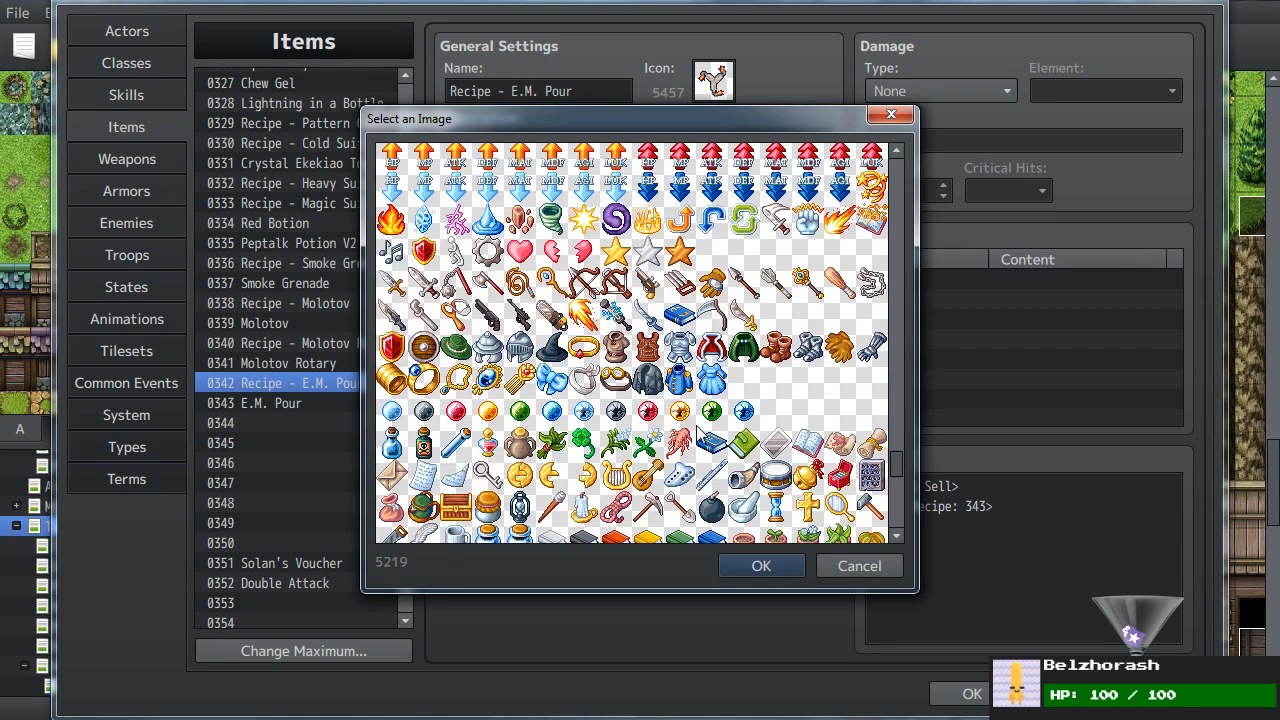
{"action": "scroll", "coordinate": [697, 425], "scroll_direction": "up", "scroll_amount": 3}
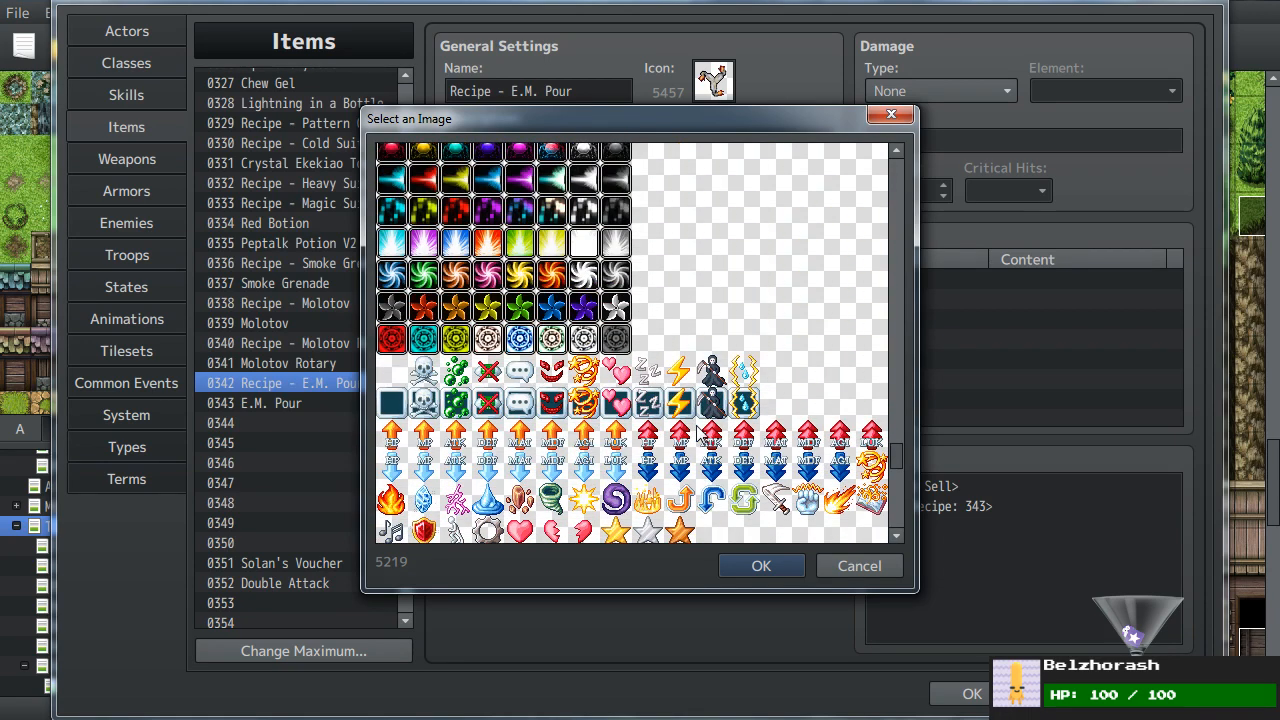
{"action": "scroll", "coordinate": [696, 425], "scroll_direction": "up", "scroll_amount": 3}
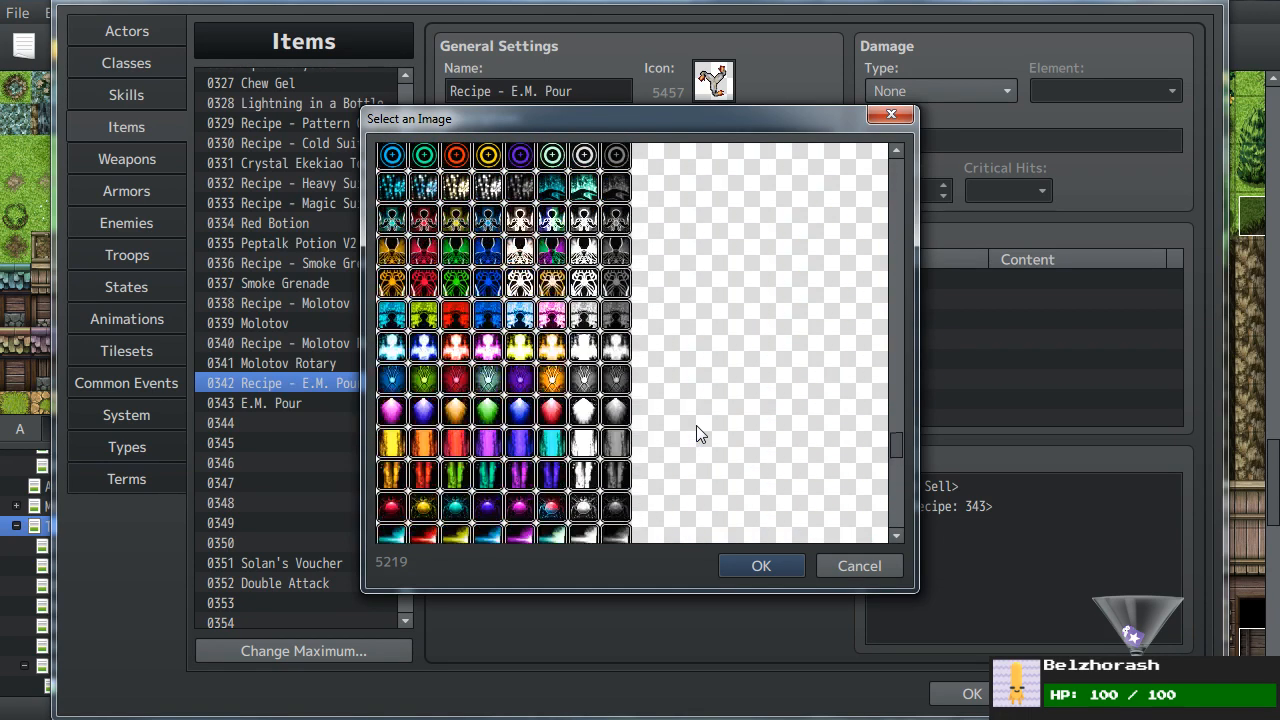
{"action": "scroll", "coordinate": [696, 425], "scroll_direction": "up", "scroll_amount": 4}
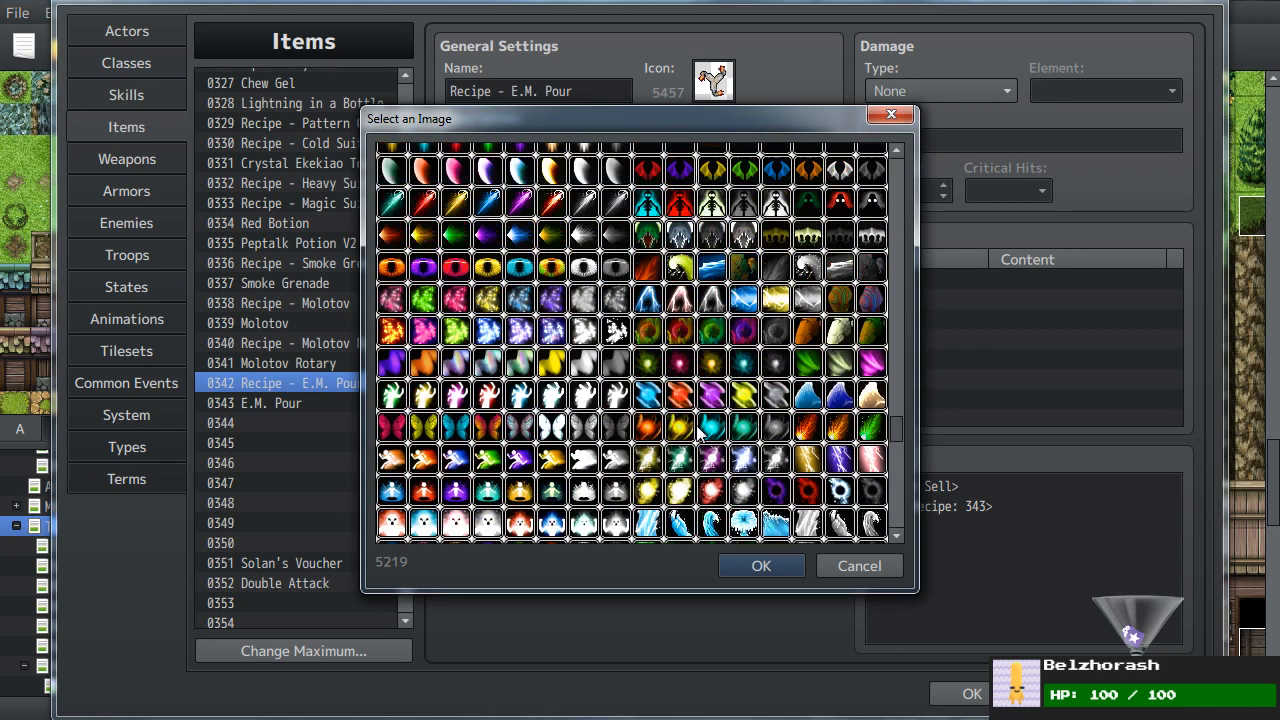
{"action": "scroll", "coordinate": [697, 425], "scroll_direction": "up", "scroll_amount": 5}
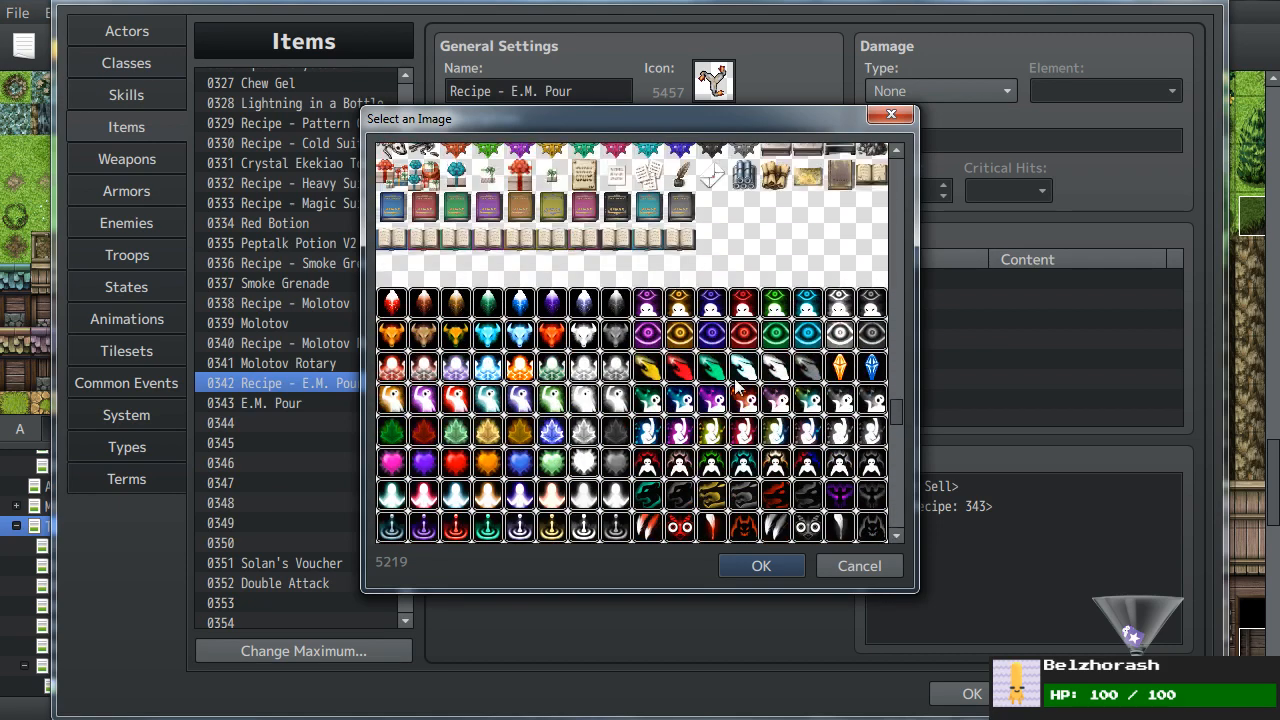
{"action": "scroll", "coordinate": [737, 390], "scroll_direction": "up", "scroll_amount": 5}
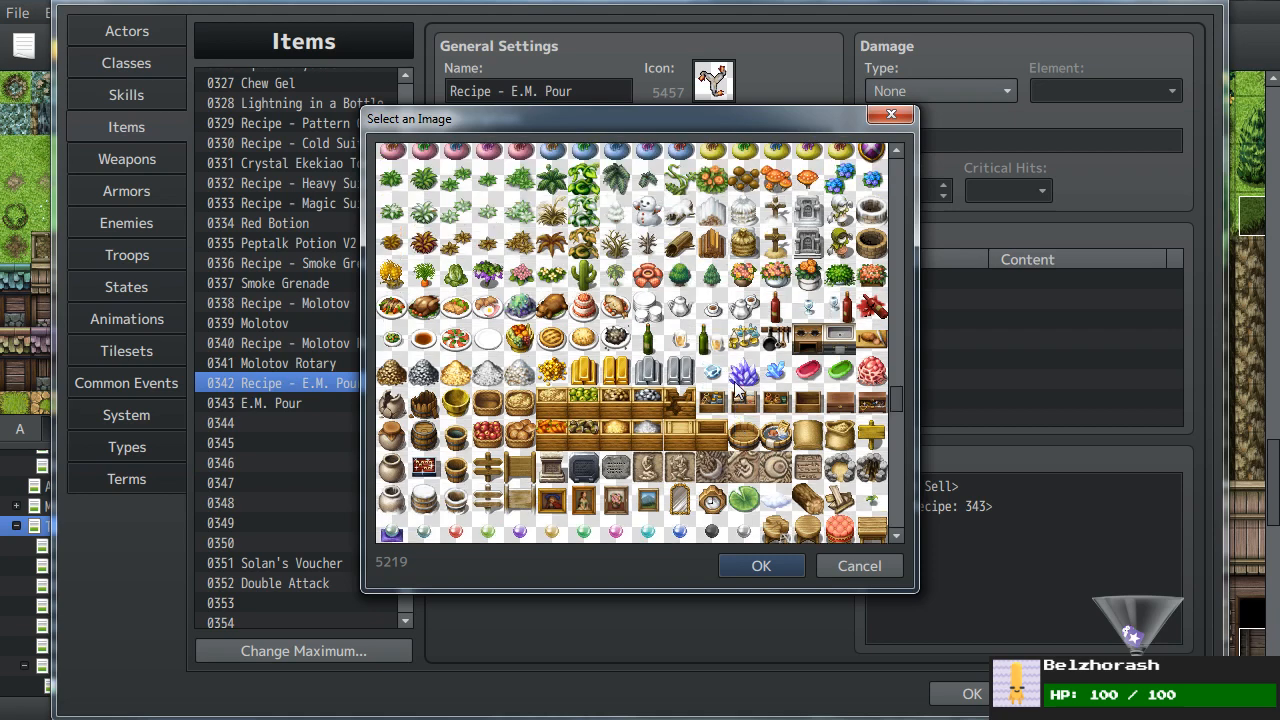
{"action": "scroll", "coordinate": [709, 368], "scroll_direction": "up", "scroll_amount": 5}
{"action": "scroll", "coordinate": [713, 368], "scroll_direction": "up", "scroll_amount": 4}
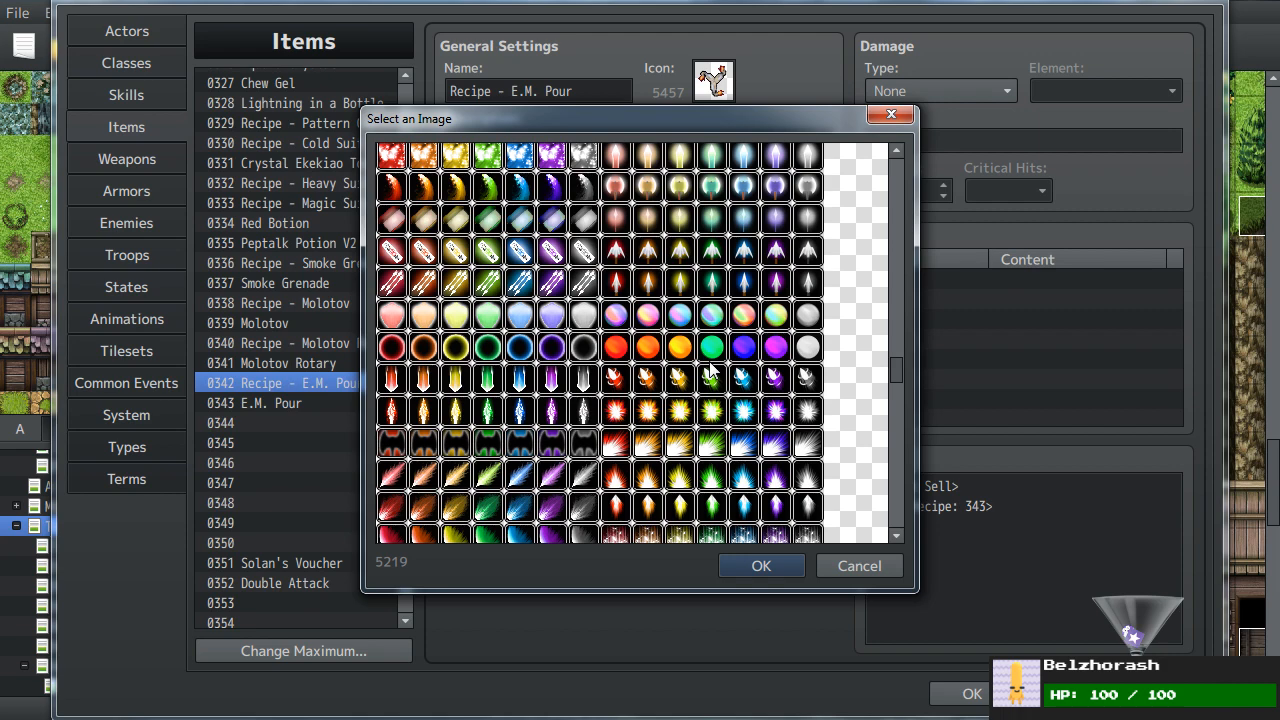
{"action": "scroll", "coordinate": [709, 368], "scroll_direction": "up", "scroll_amount": 7}
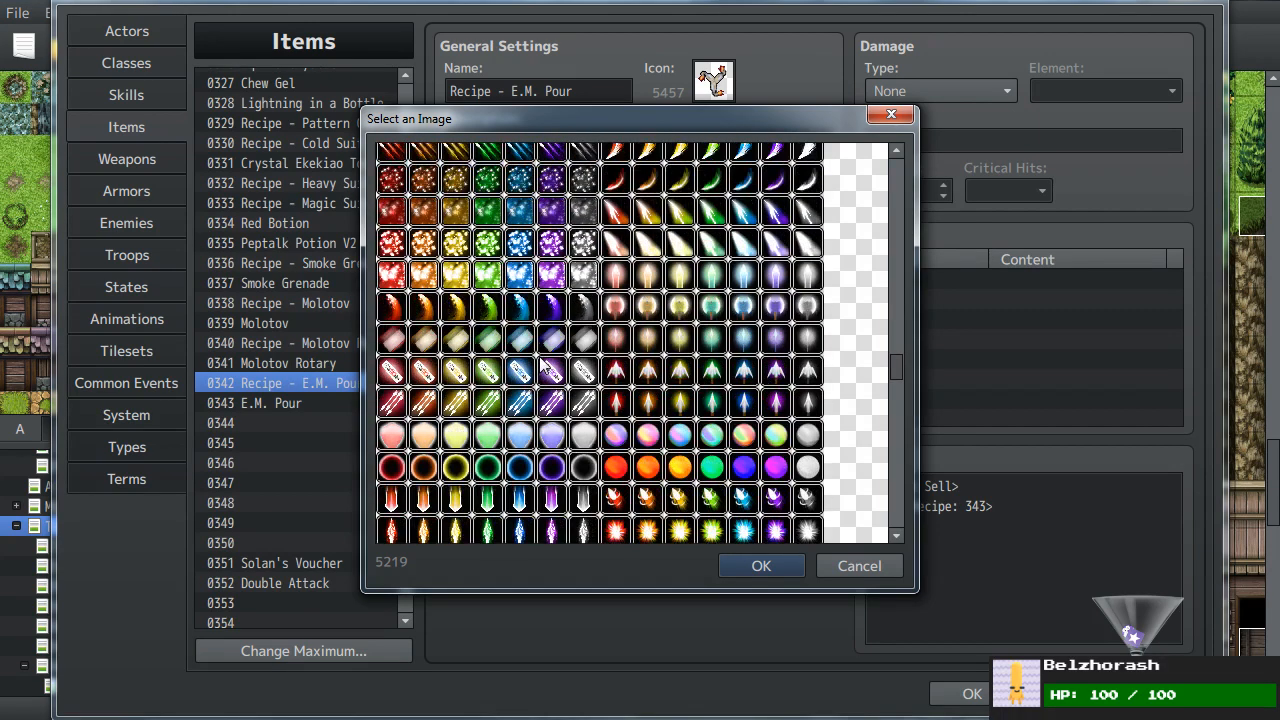
{"action": "scroll", "coordinate": [543, 366], "scroll_direction": "up", "scroll_amount": 10}
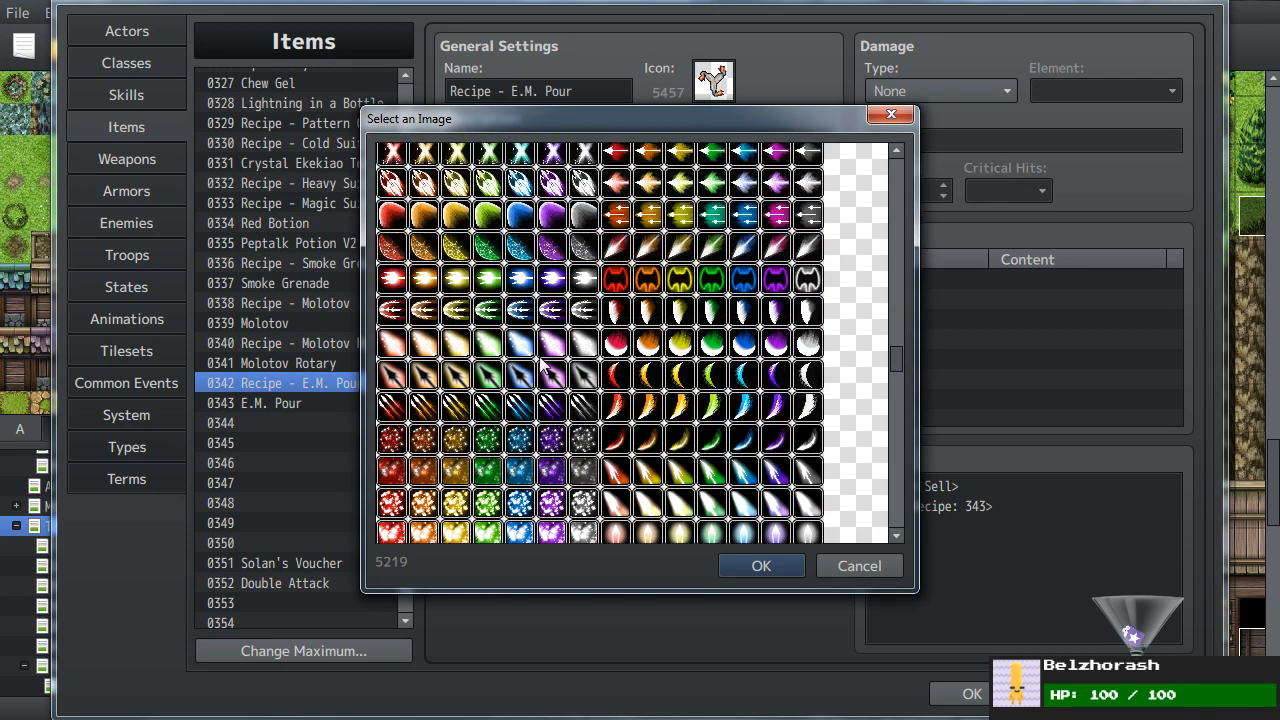
{"action": "scroll", "coordinate": [543, 366], "scroll_direction": "up", "scroll_amount": 10}
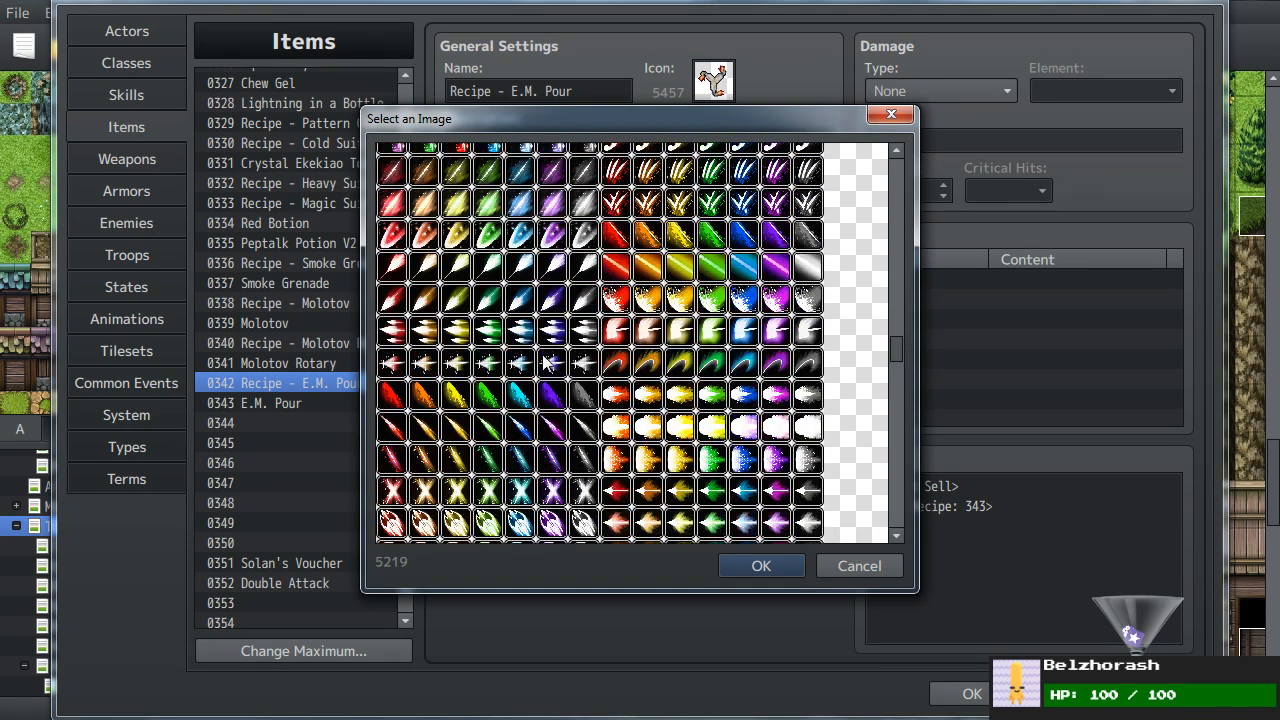
{"action": "scroll", "coordinate": [545, 361], "scroll_direction": "up", "scroll_amount": 10}
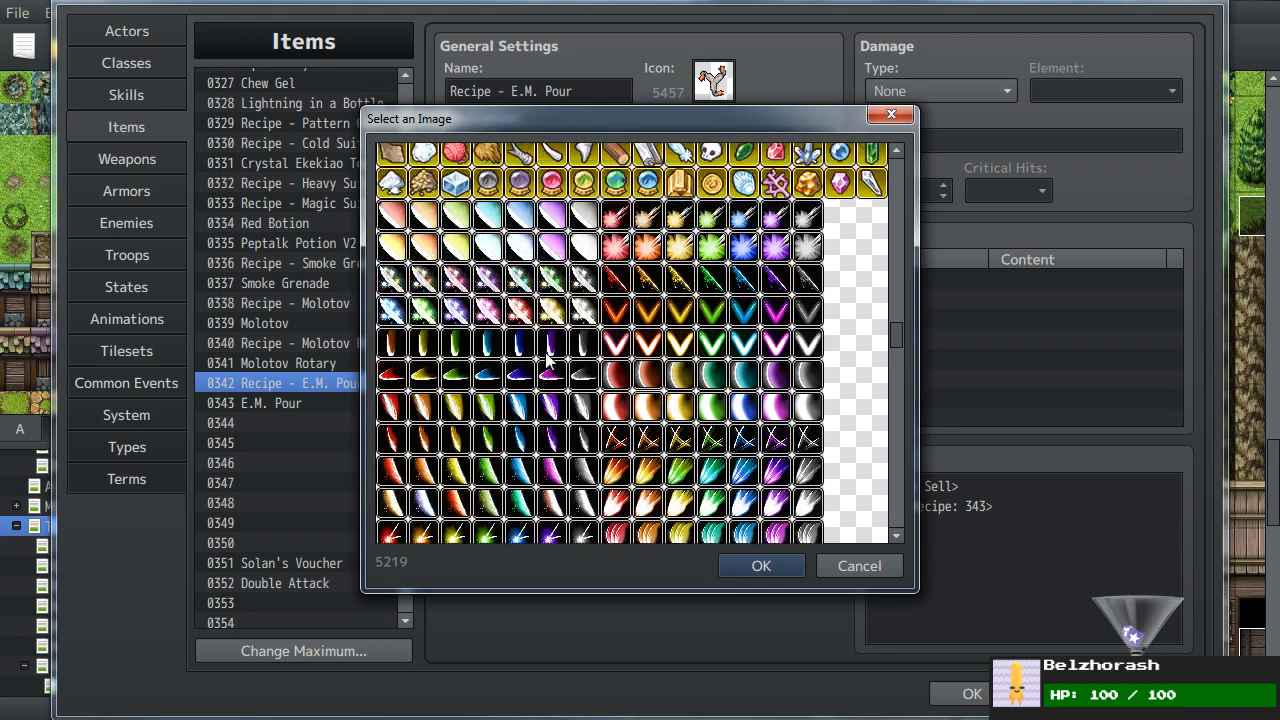
{"action": "scroll", "coordinate": [548, 362], "scroll_direction": "up", "scroll_amount": 8}
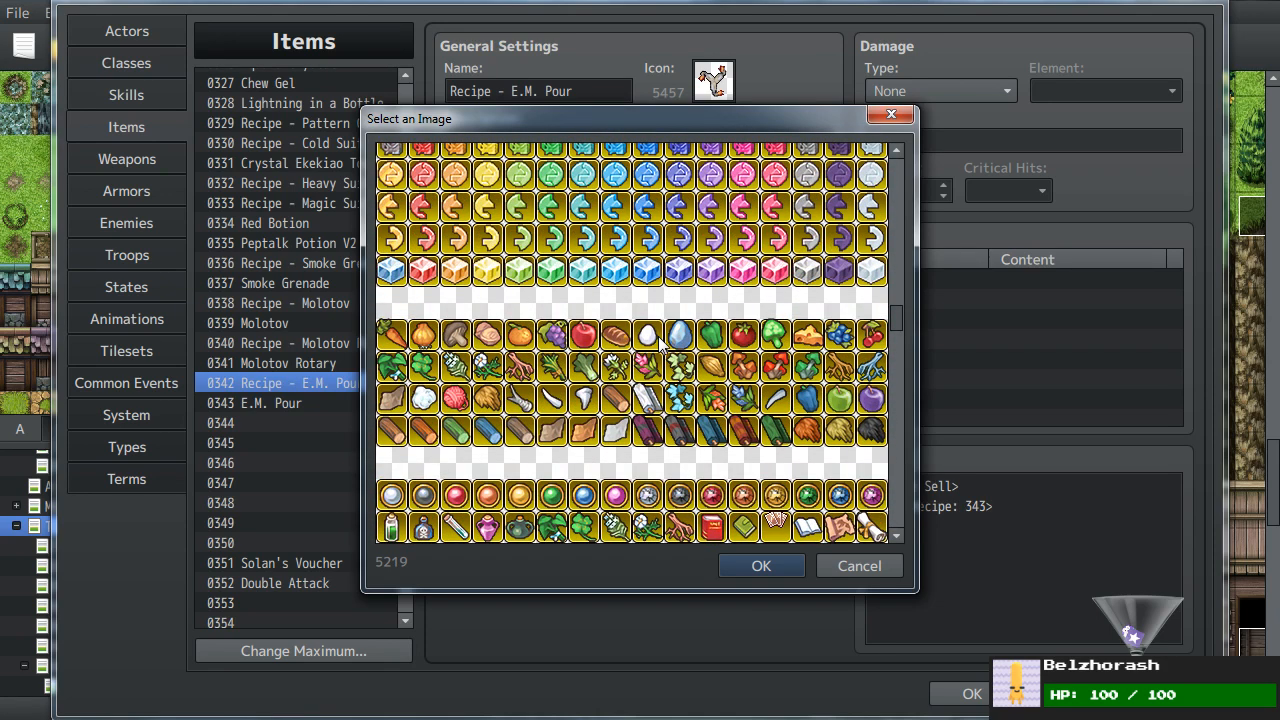
{"action": "scroll", "coordinate": [655, 360], "scroll_direction": "up", "scroll_amount": 6}
{"action": "scroll", "coordinate": [658, 341], "scroll_direction": "up", "scroll_amount": 1}
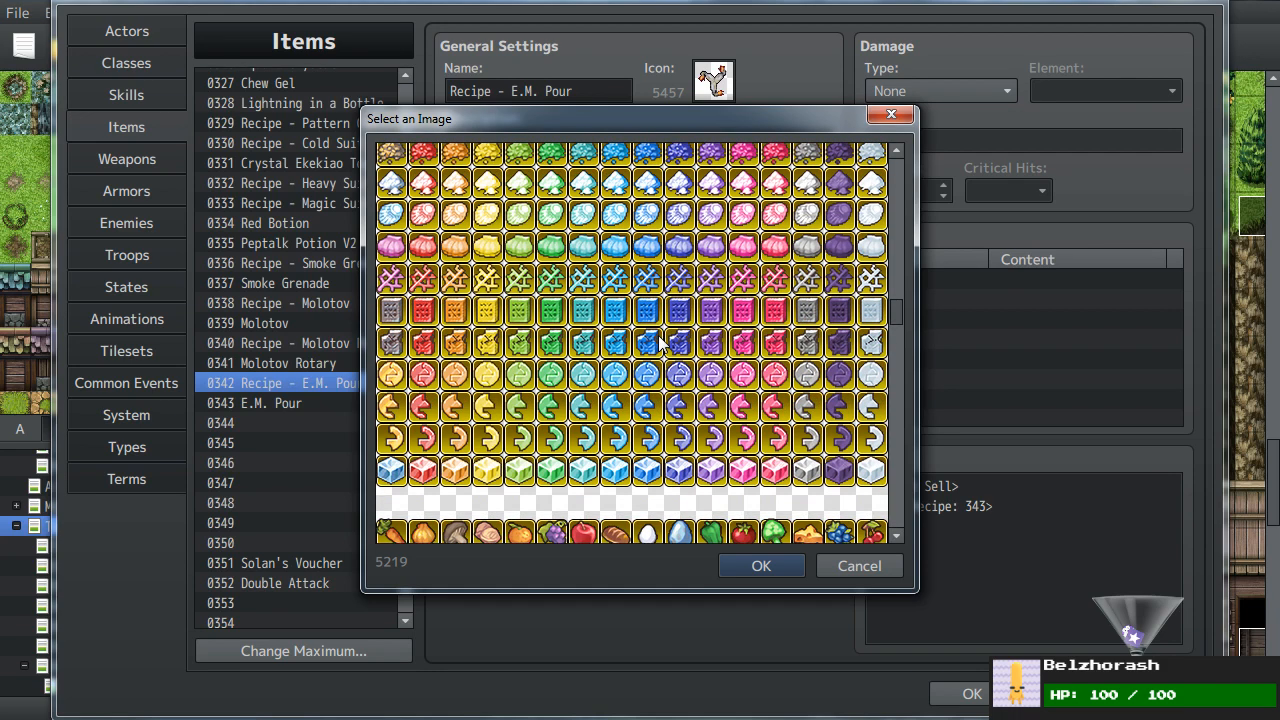
{"action": "scroll", "coordinate": [658, 341], "scroll_direction": "up", "scroll_amount": 4}
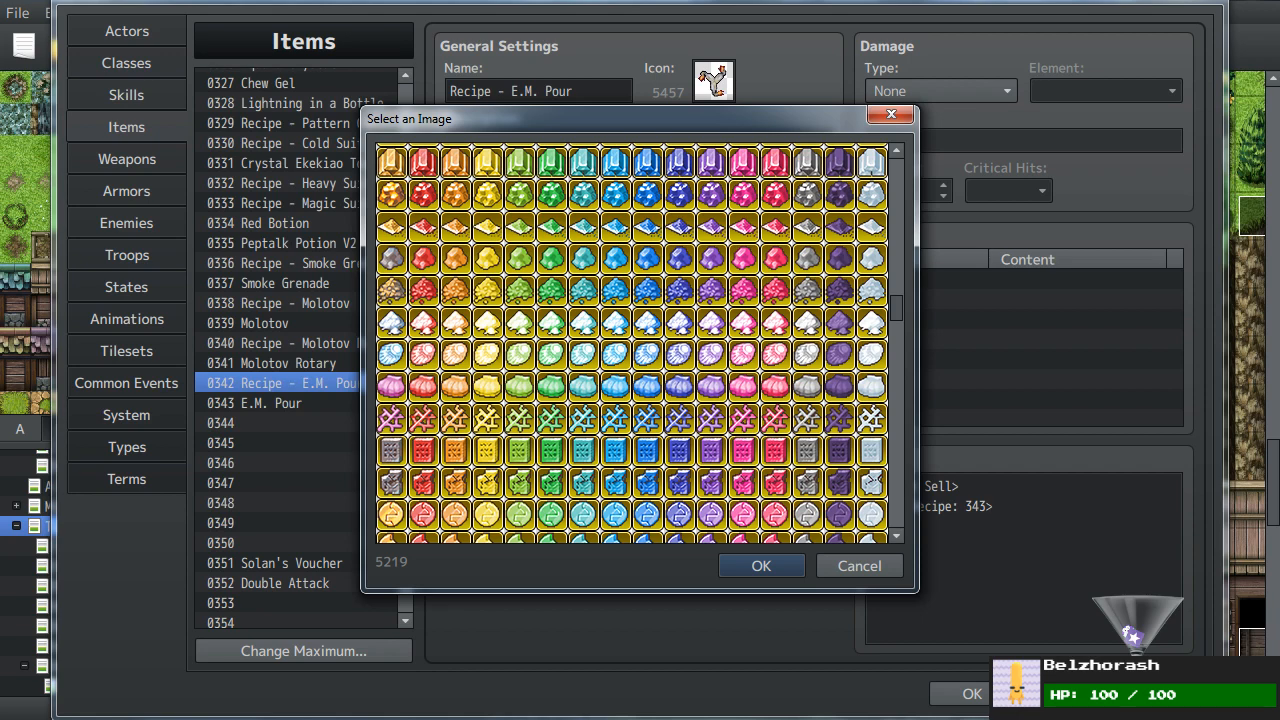
{"action": "scroll", "coordinate": [556, 332], "scroll_direction": "up", "scroll_amount": 5}
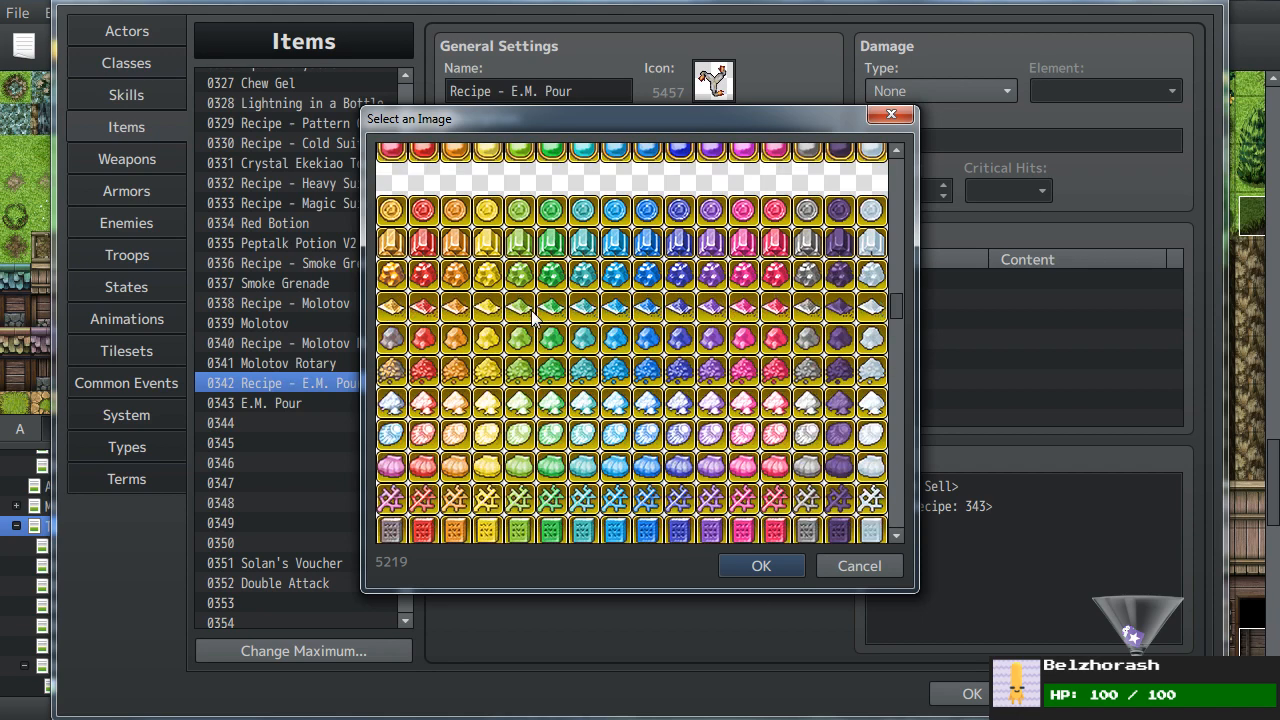
{"action": "scroll", "coordinate": [534, 322], "scroll_direction": "up", "scroll_amount": 10}
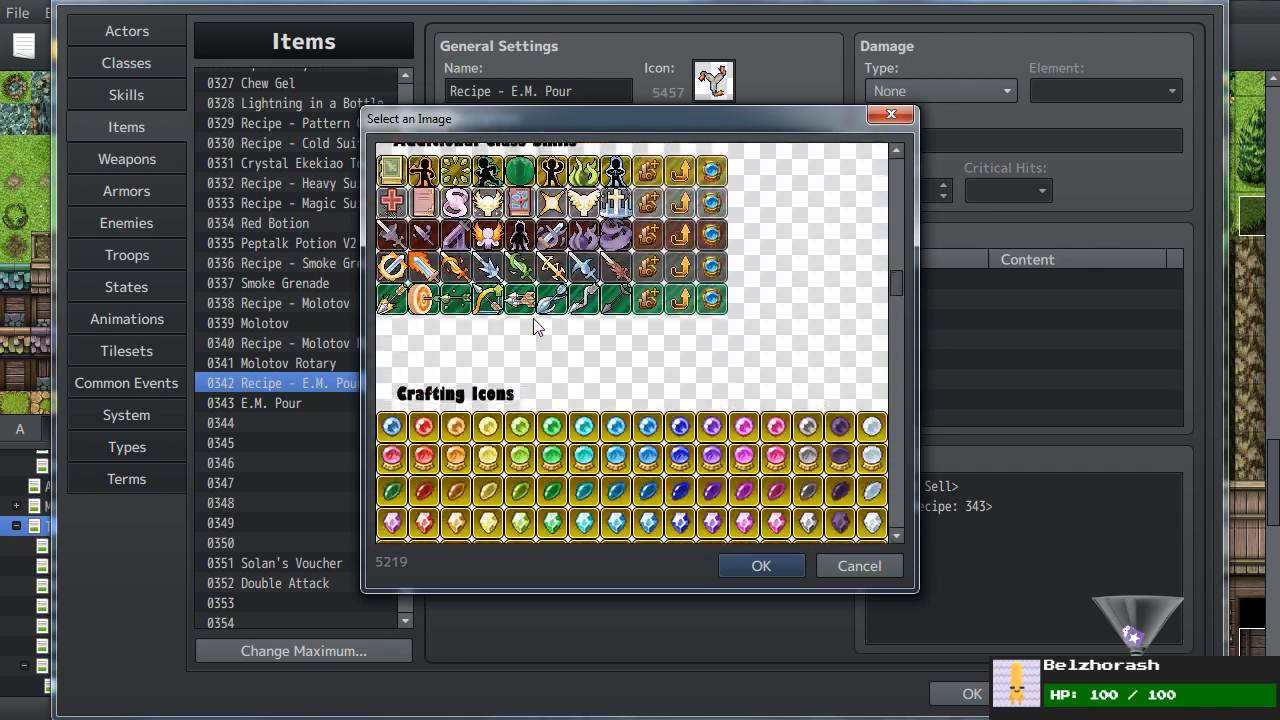
{"action": "scroll", "coordinate": [535, 327], "scroll_direction": "down", "scroll_amount": 5}
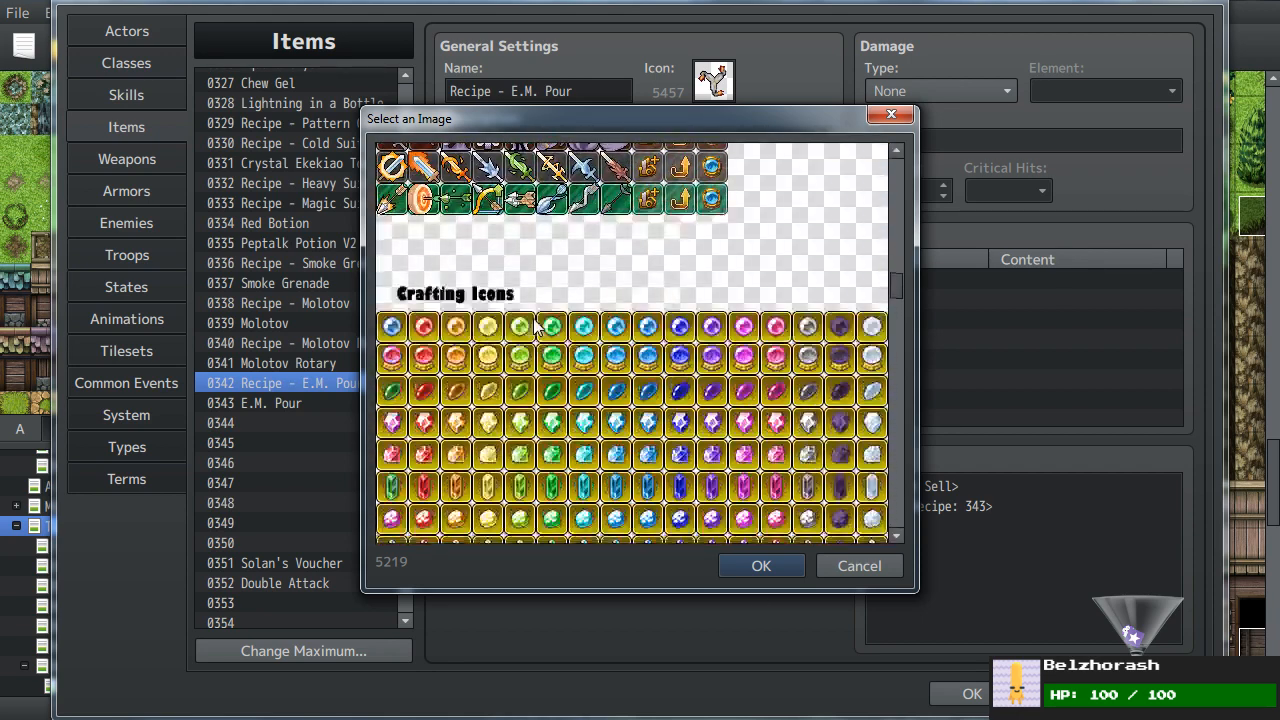
{"action": "left_click", "coordinate": [850, 564]}
- Examine the effect types available for Recipe - E.M. Pour and the traits of the Scathe state
{"action": "double_click", "coordinate": [993, 322]}
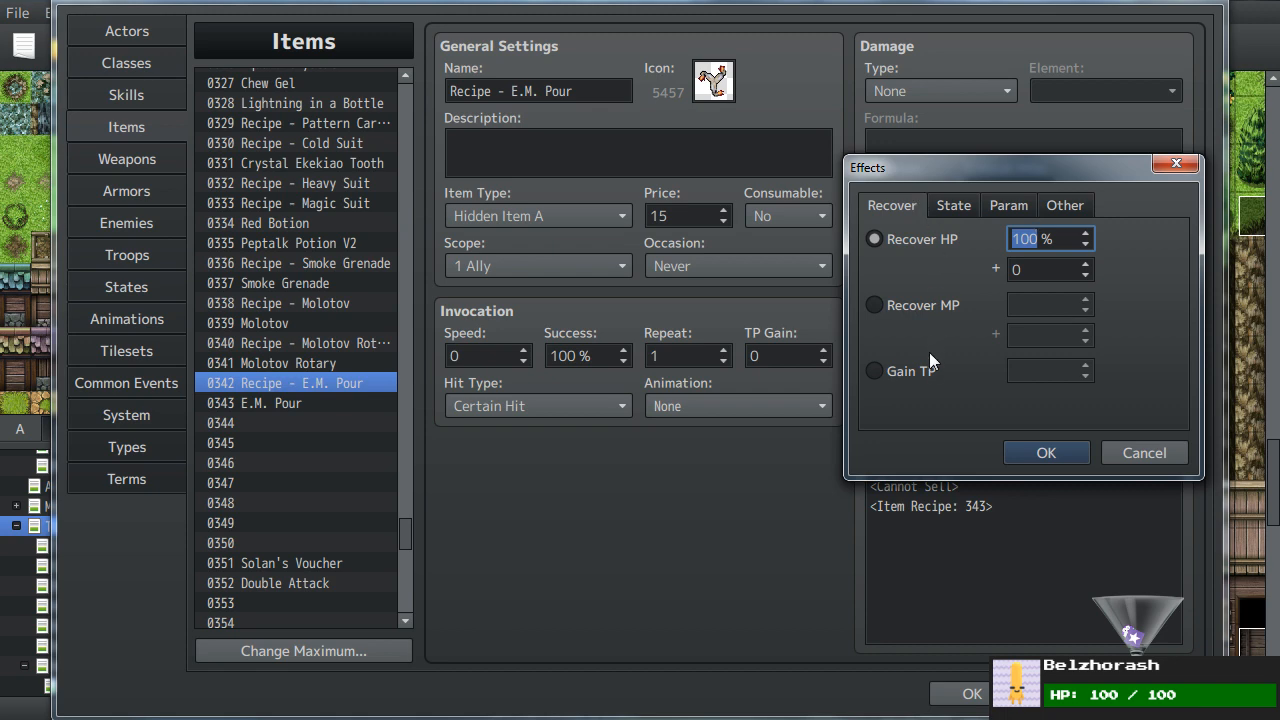
{"action": "left_click", "coordinate": [908, 368]}
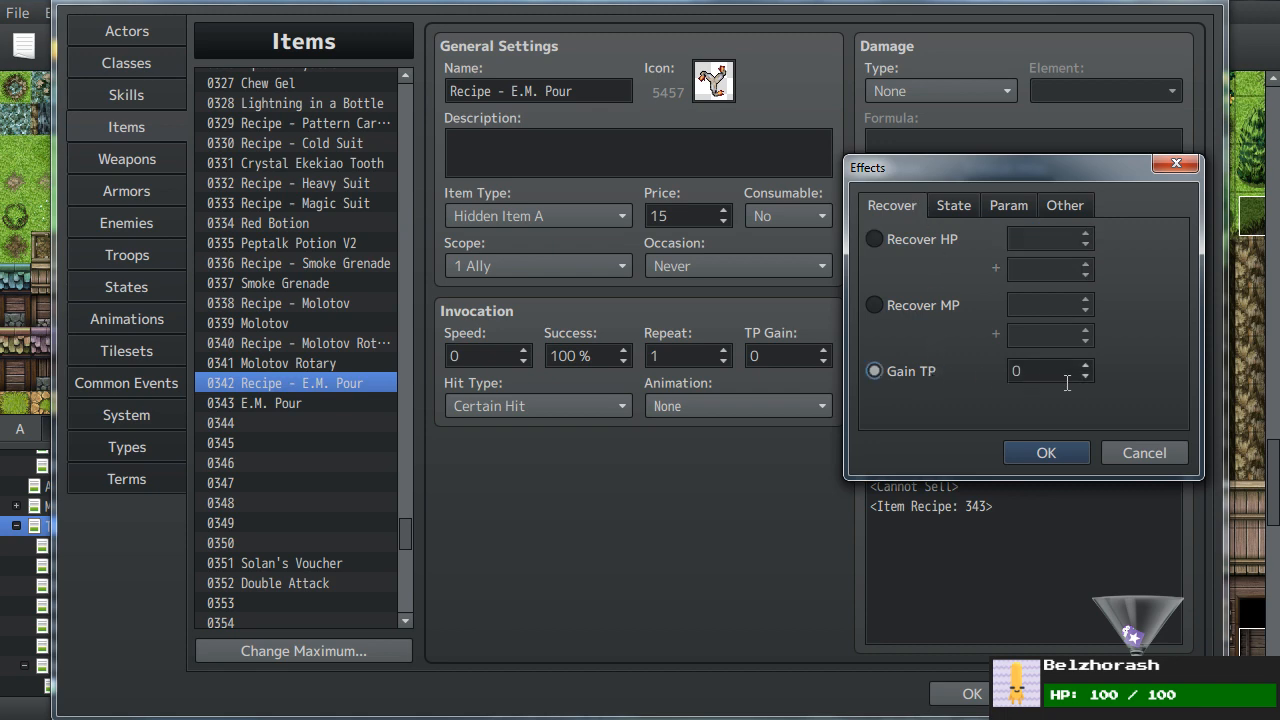
{"action": "left_click", "coordinate": [947, 205]}
{"action": "left_click", "coordinate": [999, 205]}
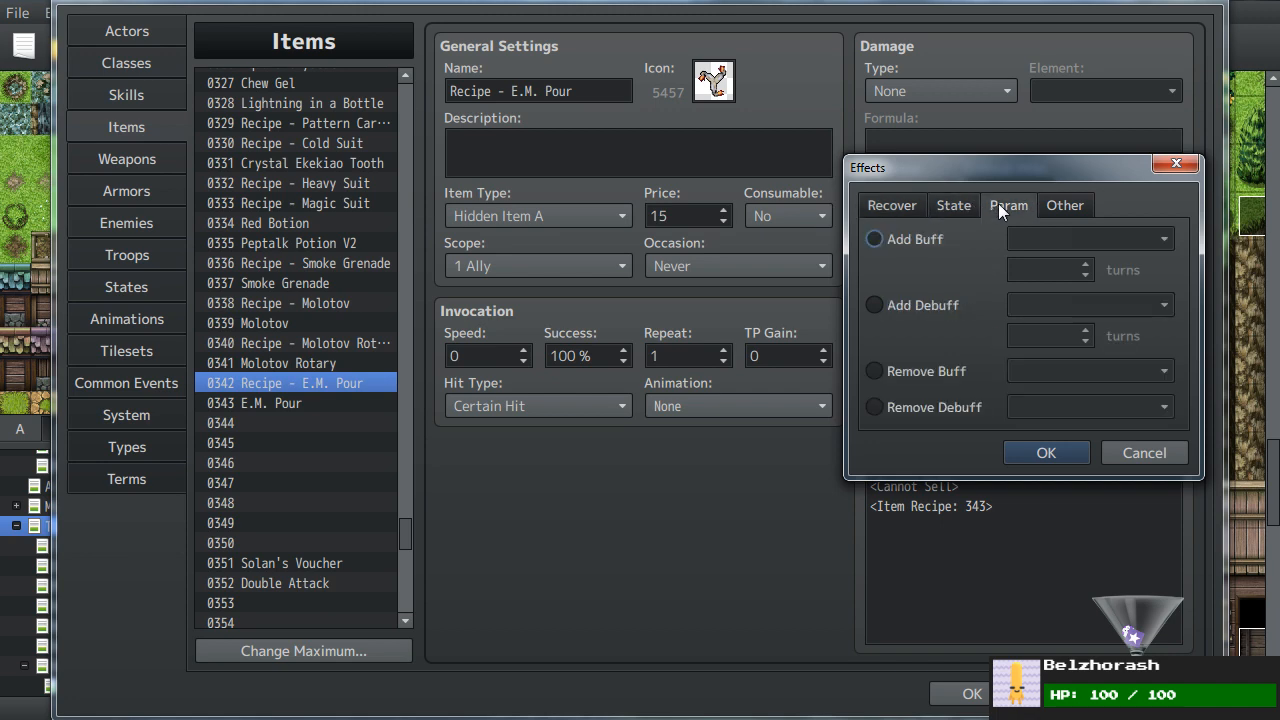
{"action": "left_click", "coordinate": [1113, 459]}
{"action": "left_click", "coordinate": [150, 285]}
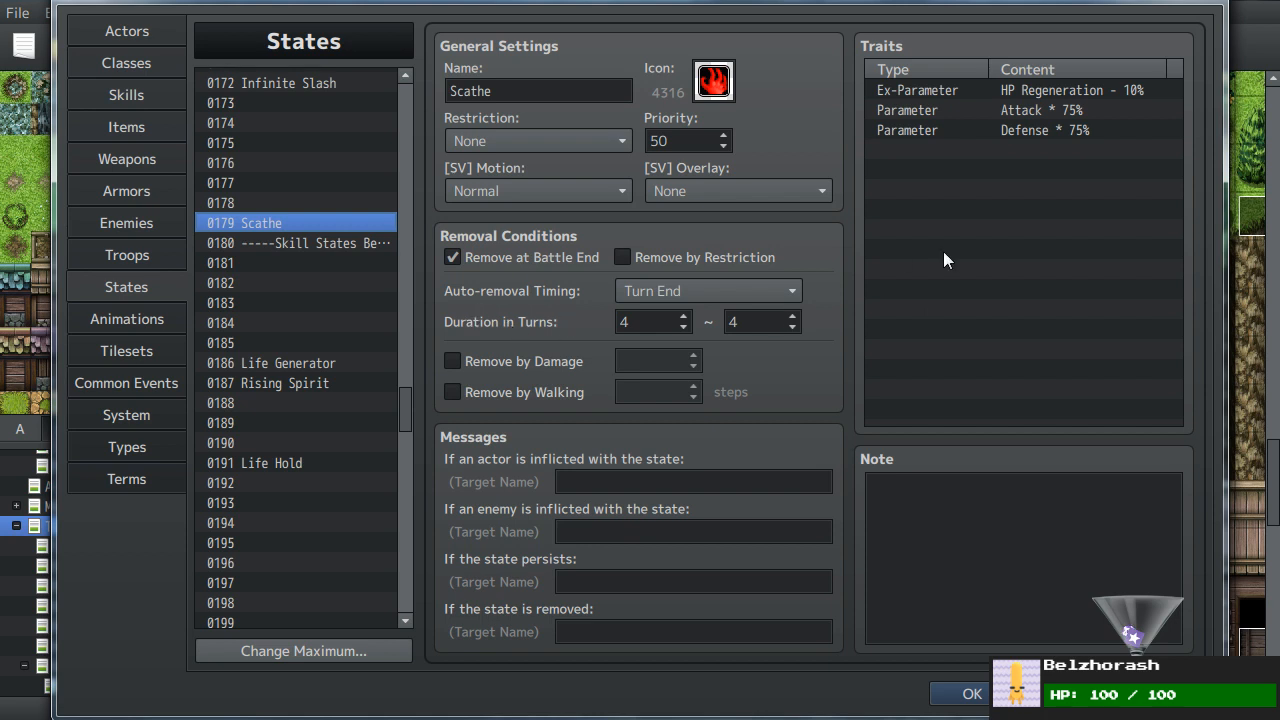
{"action": "double_click", "coordinate": [980, 261]}
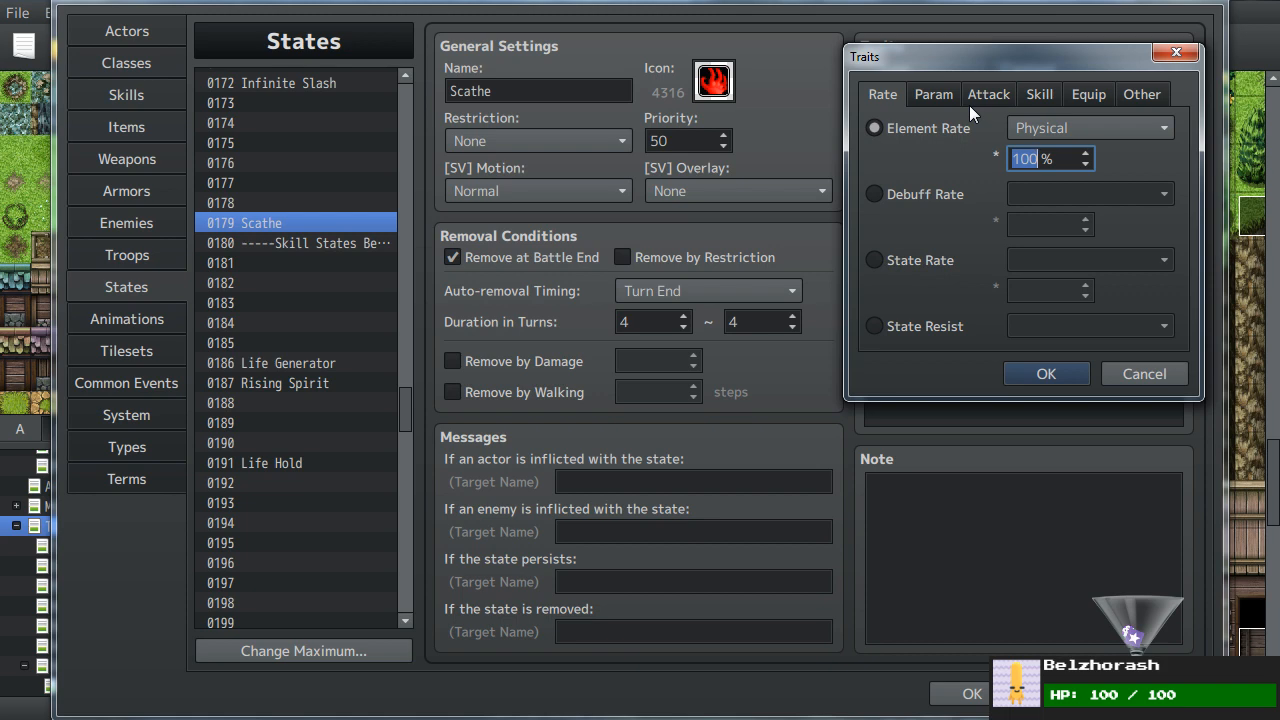
{"action": "left_click", "coordinate": [1136, 376]}
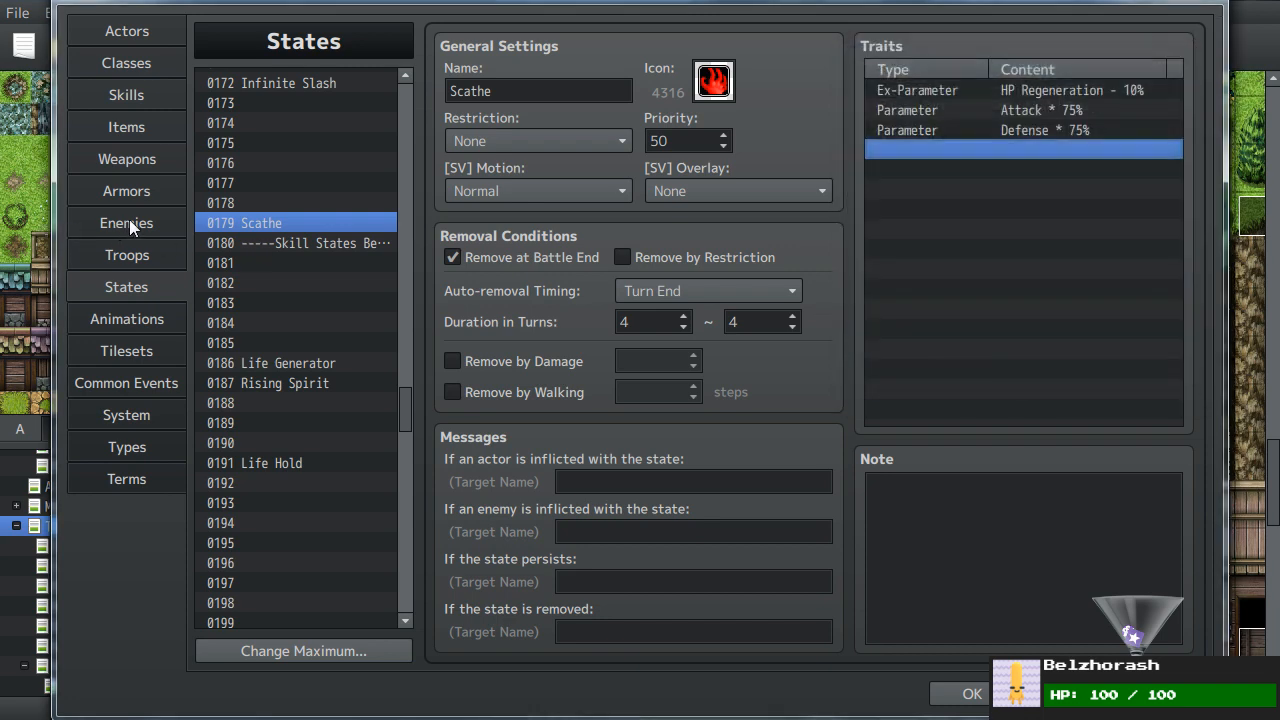
- Rename the recipe item in slot 0342 as "Recipe - E.M. Pulse"
{"action": "left_click", "coordinate": [133, 116]}
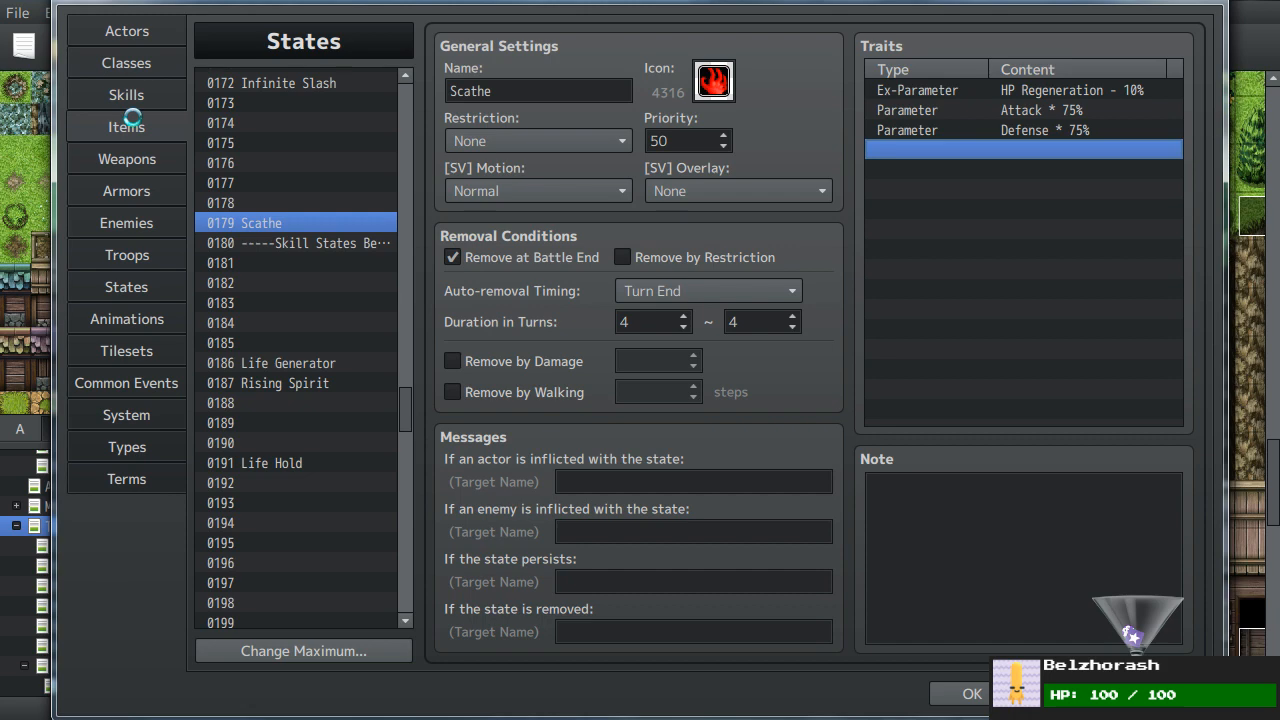
{"action": "left_click", "coordinate": [602, 89]}
{"action": "left_click", "coordinate": [605, 88]}
{"action": "key", "text": "BackSpace"}
{"action": "key", "text": "BackSpace"}
{"action": "key", "text": "BackSpace"}
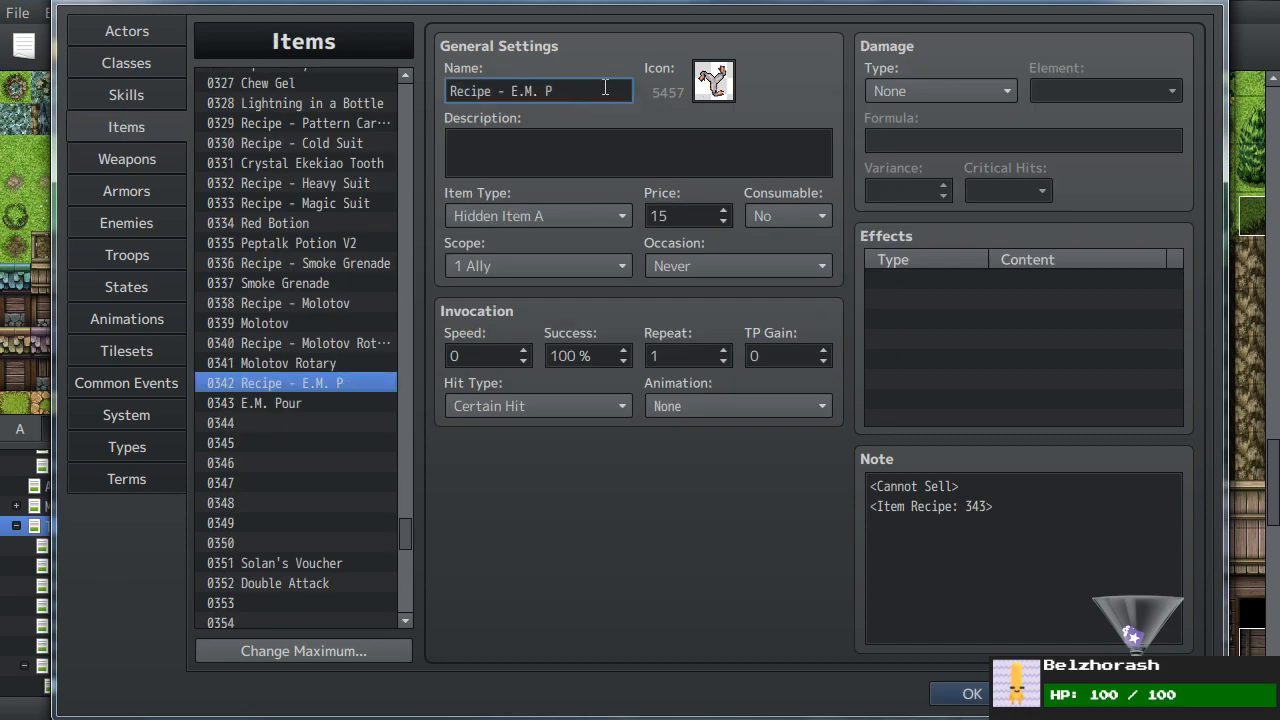
{"action": "type", "text": "ulse"}
- Rename the item in slot 0343 as "E.M. Pulse" and return to its recipe item
{"action": "left_click", "coordinate": [285, 403]}
{"action": "left_click", "coordinate": [582, 88]}
{"action": "left_click", "coordinate": [582, 88]}
{"action": "type", "text": "="}
{"action": "key", "text": "BackSpace"}
{"action": "key", "text": "BackSpace"}
{"action": "key", "text": "BackSpace"}
{"action": "key", "text": "BackSpace"}
{"action": "type", "text": "ulse"}
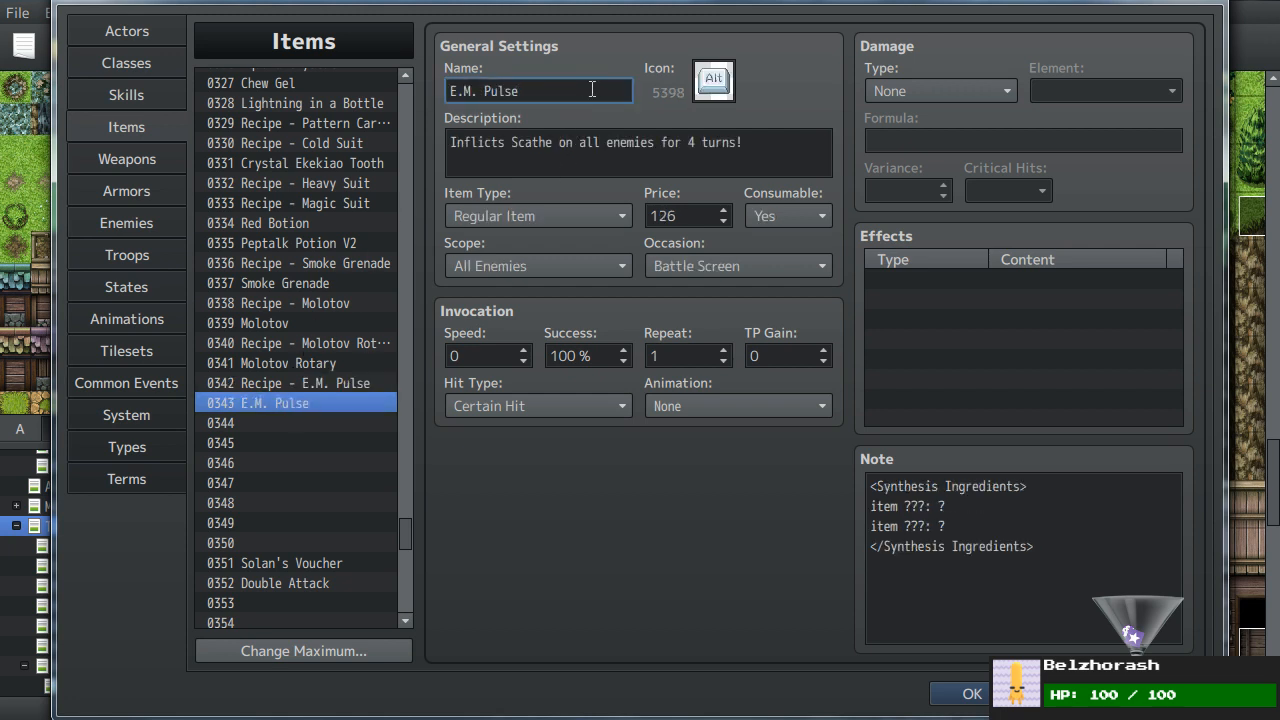
{"action": "left_click", "coordinate": [254, 384]}
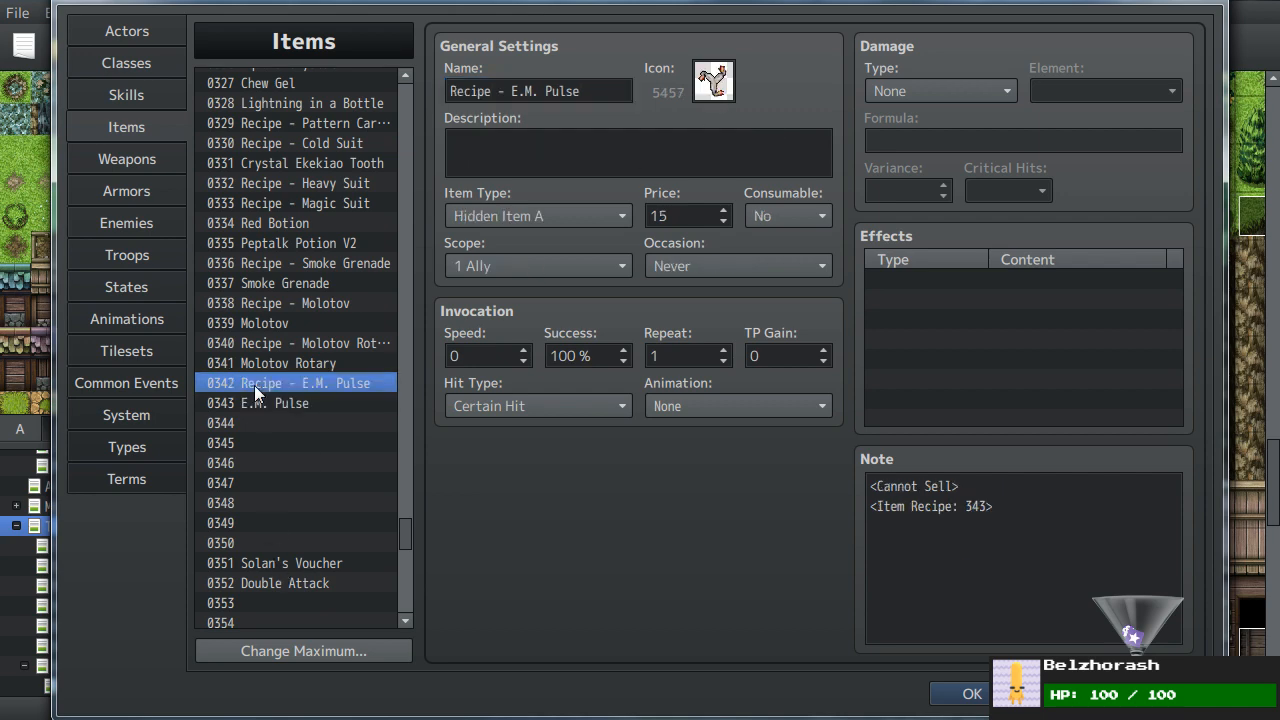
- Set the icon of Recipe - E.M. Pulse to number 4821, the red and blue orb
{"action": "double_click", "coordinate": [713, 81]}
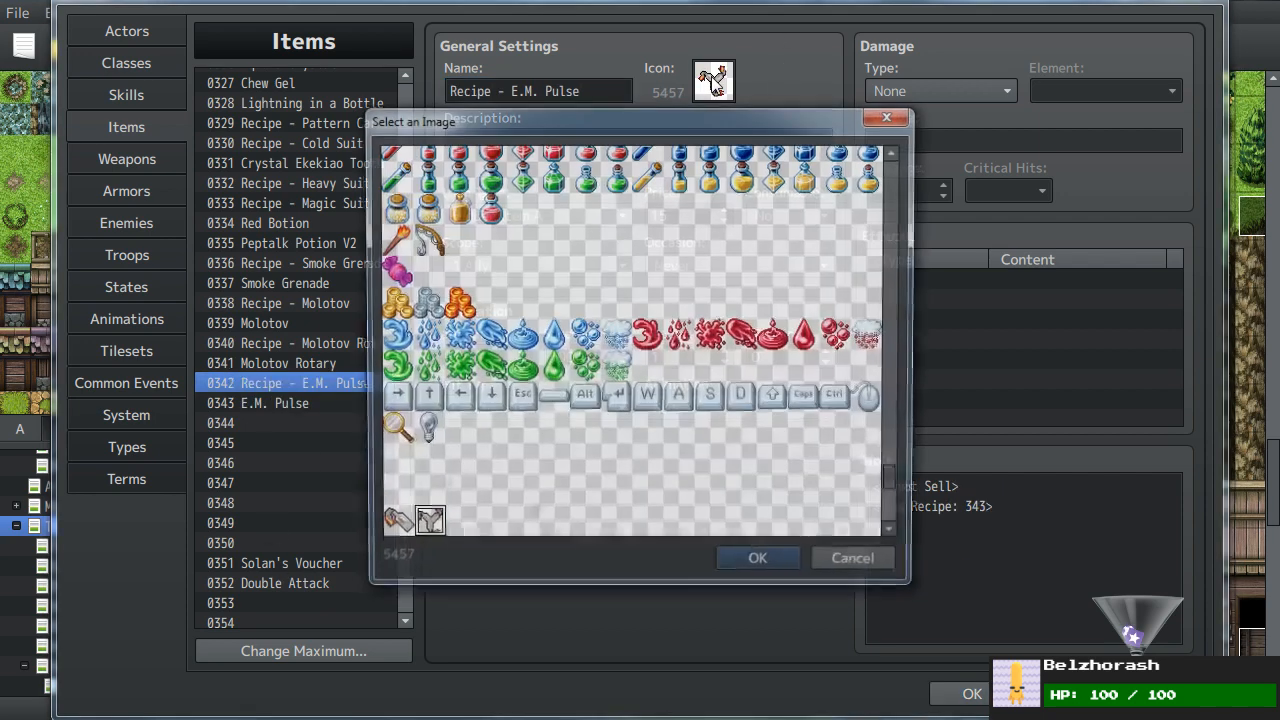
{"action": "scroll", "coordinate": [656, 450], "scroll_direction": "up", "scroll_amount": 10}
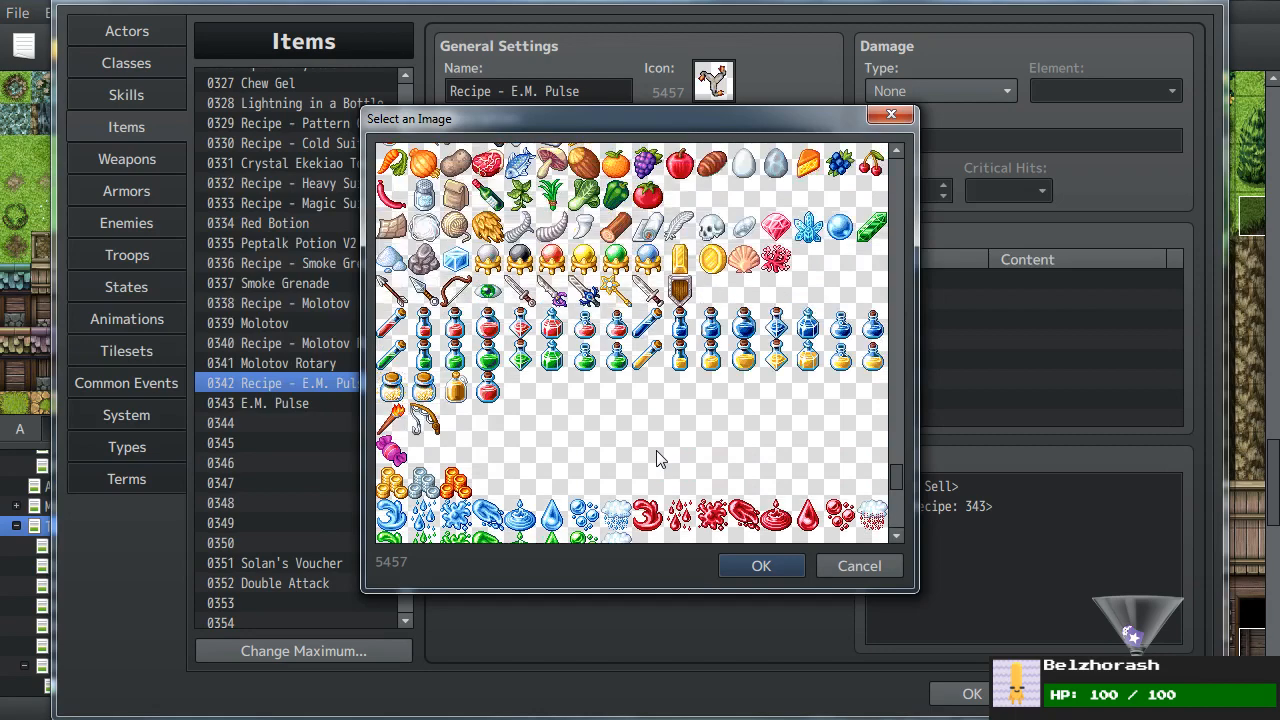
{"action": "scroll", "coordinate": [657, 452], "scroll_direction": "up", "scroll_amount": 1}
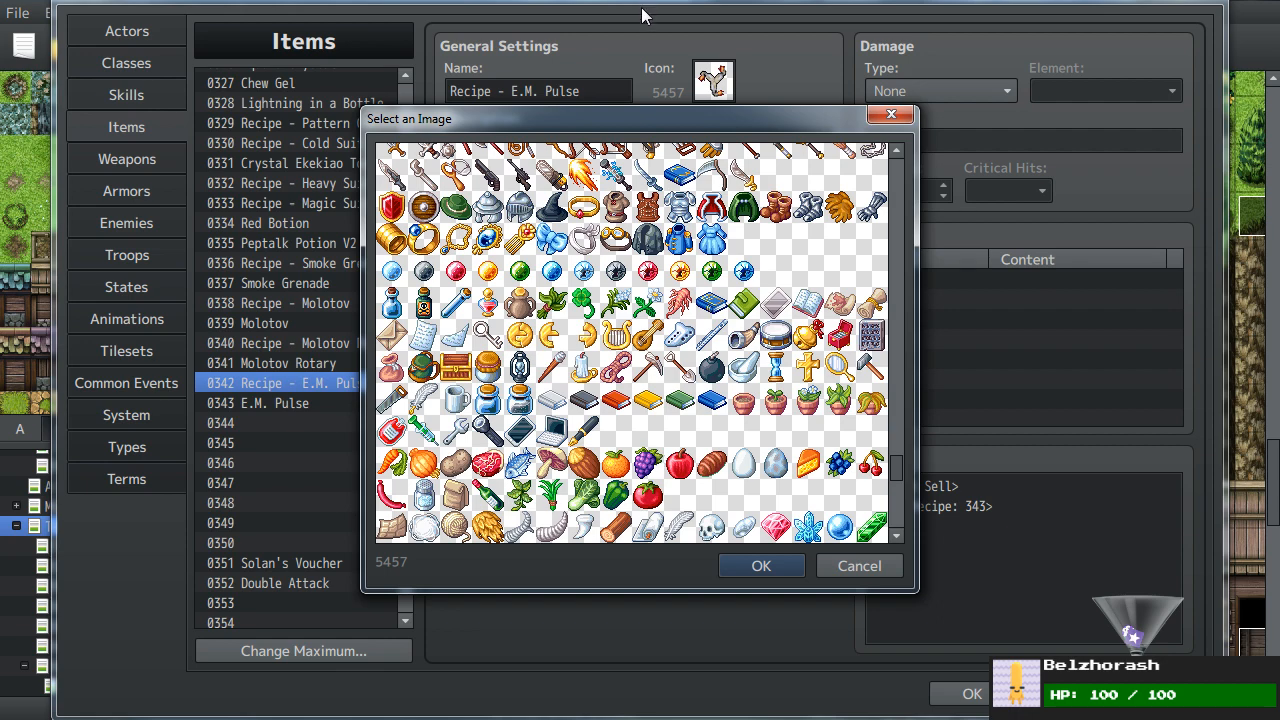
{"action": "scroll", "coordinate": [540, 340], "scroll_direction": "up", "scroll_amount": 3}
{"action": "scroll", "coordinate": [575, 268], "scroll_direction": "up", "scroll_amount": 15}
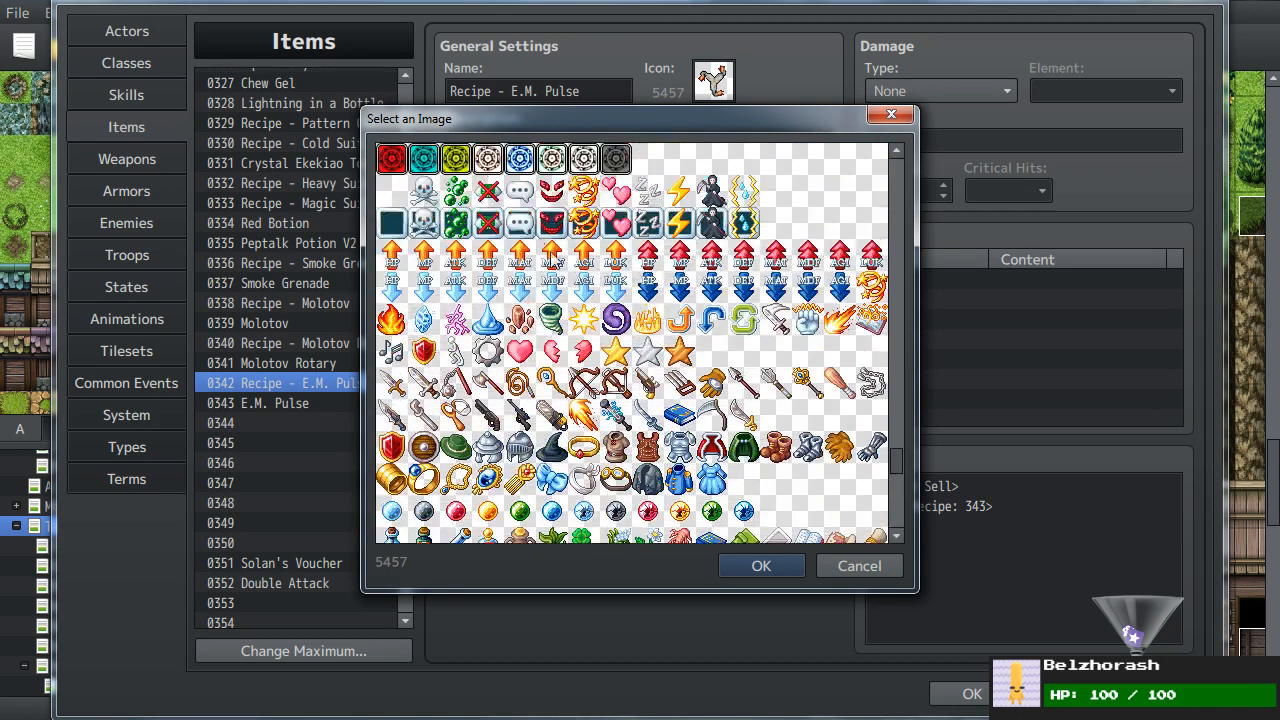
{"action": "scroll", "coordinate": [575, 268], "scroll_direction": "up", "scroll_amount": 3}
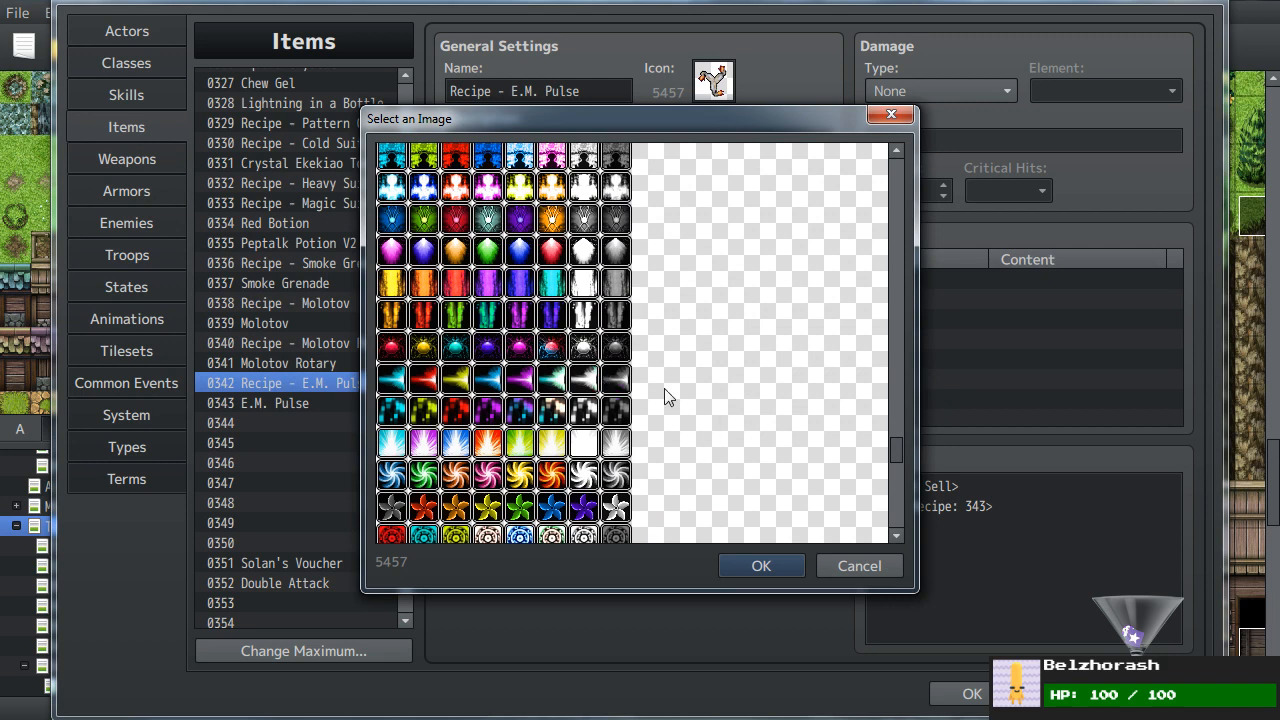
{"action": "double_click", "coordinate": [551, 347]}
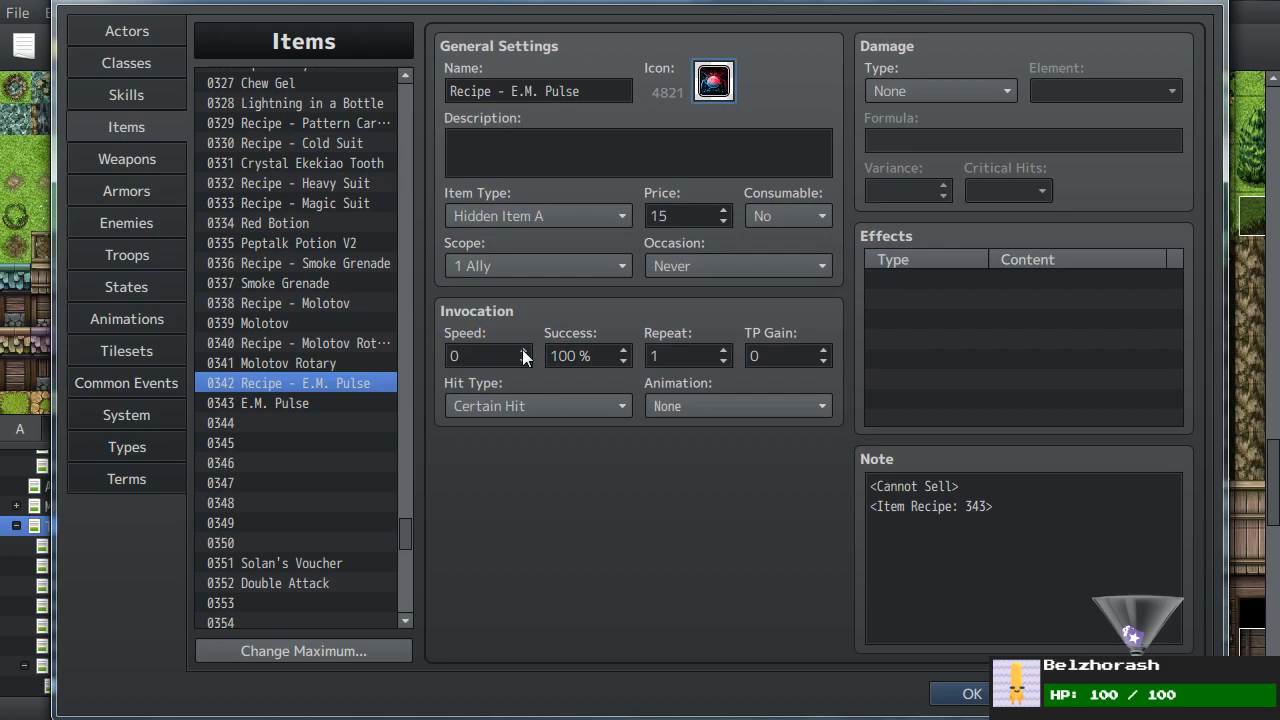
- Give the E.M. Pulse item the same red and blue orb icon, number 4821
{"action": "left_click", "coordinate": [315, 402]}
{"action": "left_click", "coordinate": [714, 82]}
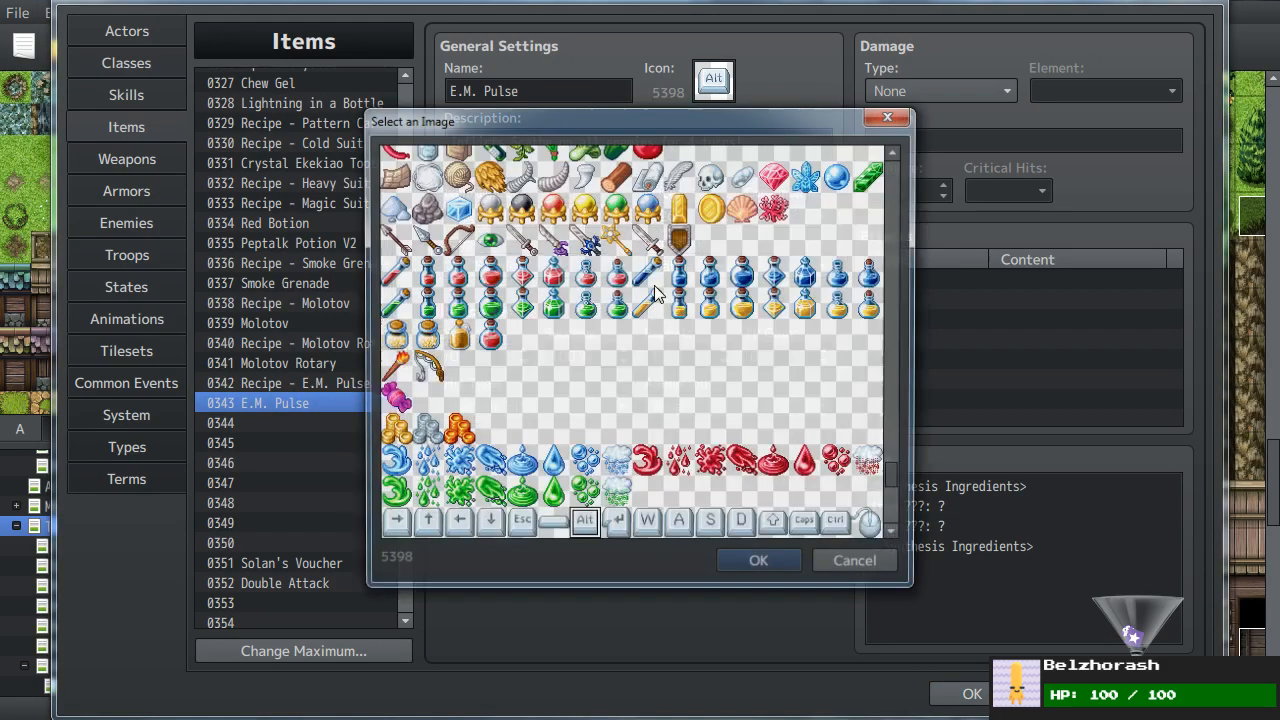
{"action": "scroll", "coordinate": [615, 363], "scroll_direction": "up", "scroll_amount": 15}
{"action": "scroll", "coordinate": [612, 340], "scroll_direction": "up", "scroll_amount": 10}
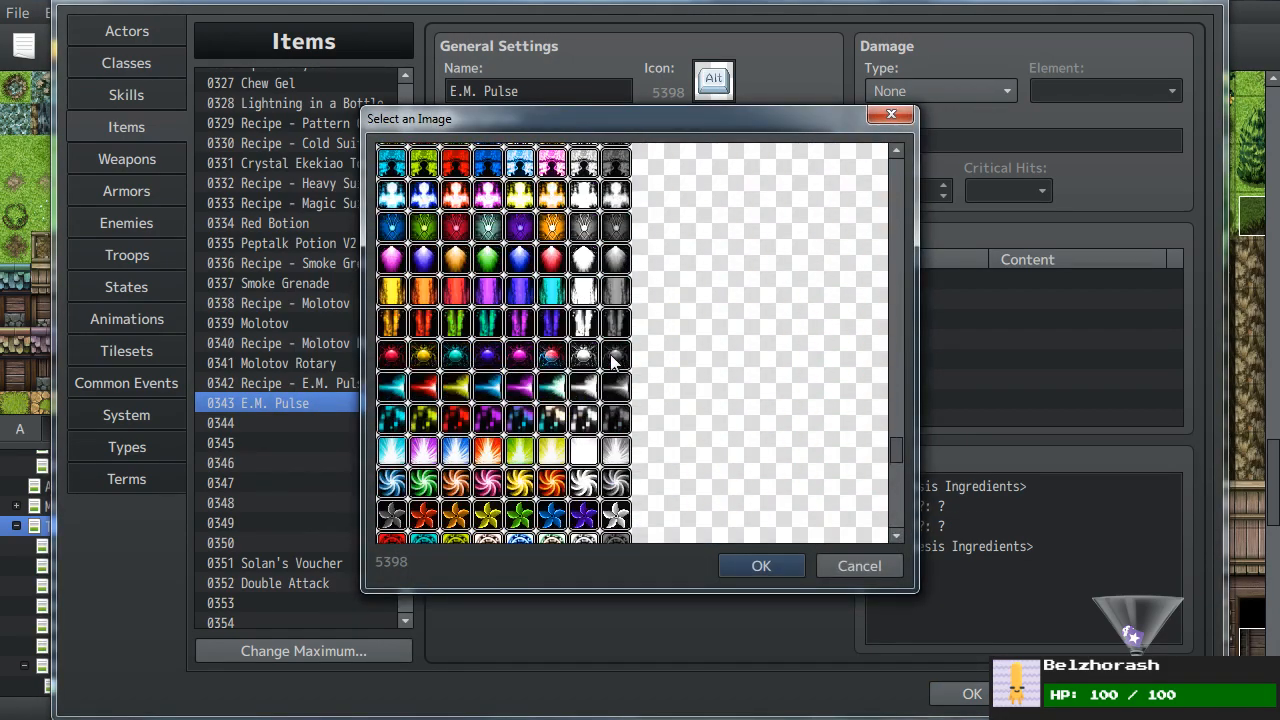
{"action": "left_click", "coordinate": [590, 256]}
{"action": "scroll", "coordinate": [597, 258], "scroll_direction": "up", "scroll_amount": 2}
{"action": "scroll", "coordinate": [597, 258], "scroll_direction": "up", "scroll_amount": 5}
{"action": "scroll", "coordinate": [591, 295], "scroll_direction": "down", "scroll_amount": 15}
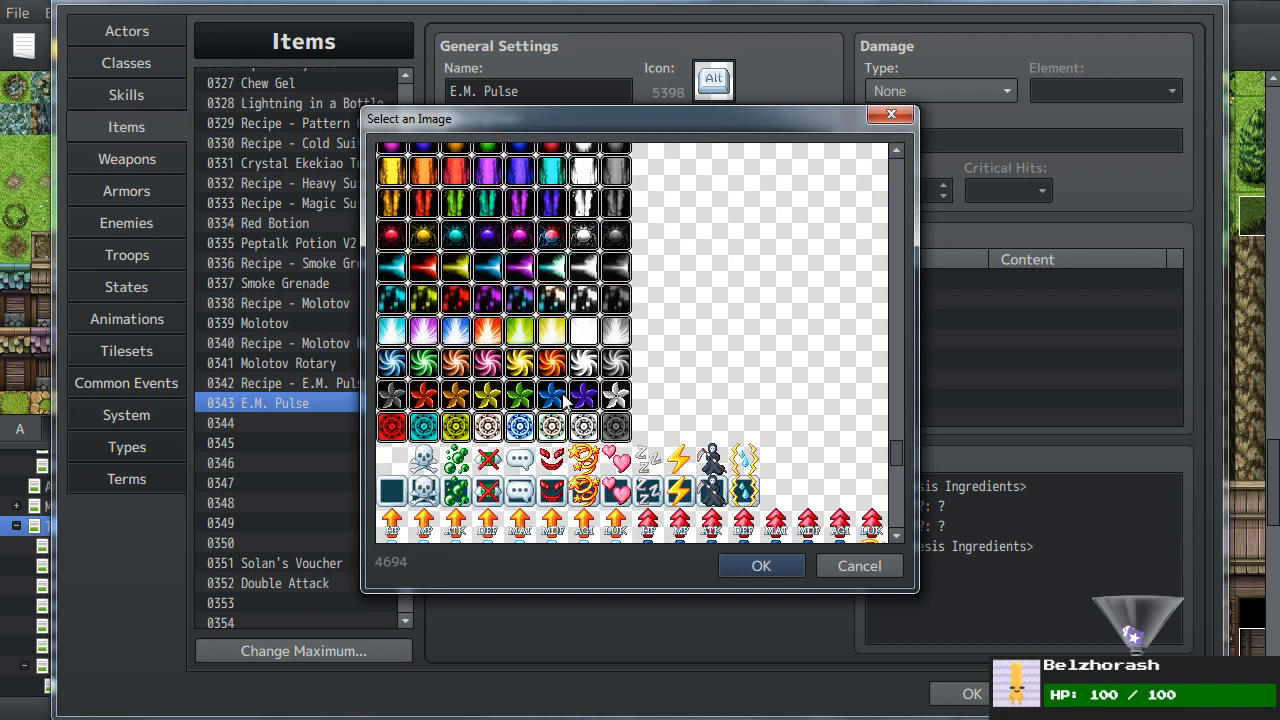
{"action": "double_click", "coordinate": [551, 238]}
- Change the icon of Recipe - E.M. Pulse to number 4526, the purple lightning bolt
{"action": "left_click", "coordinate": [300, 384]}
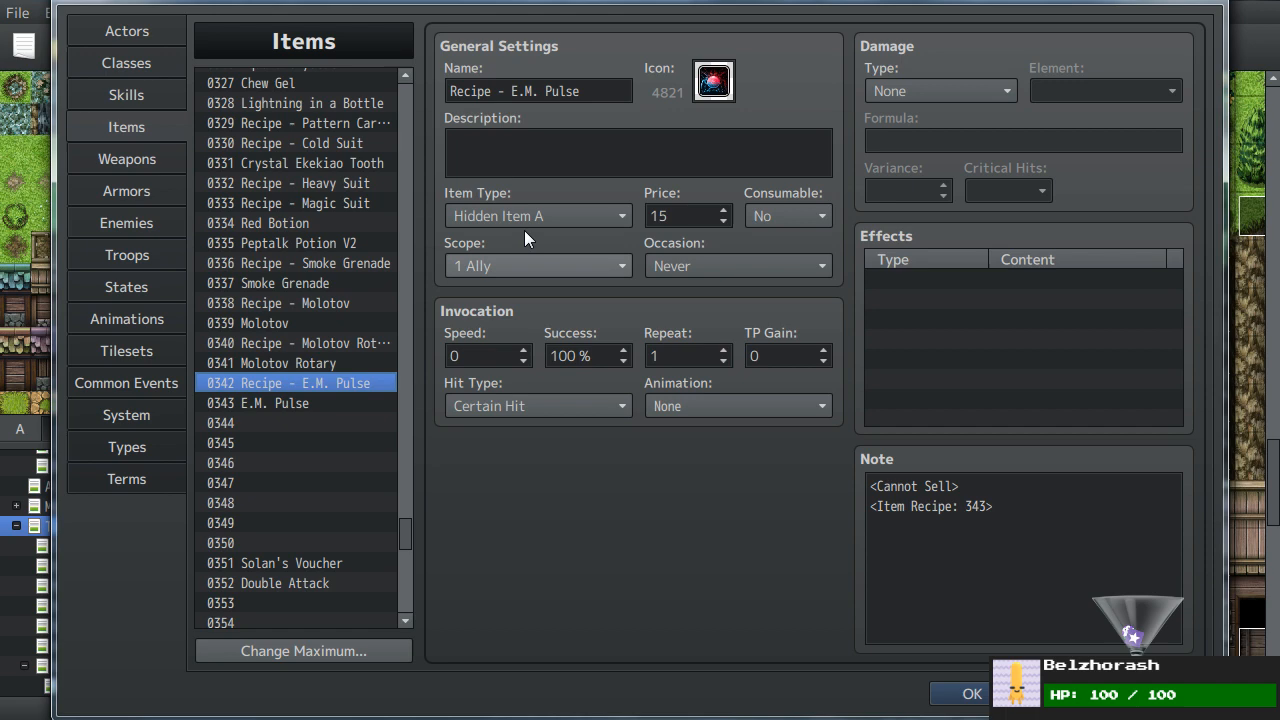
{"action": "double_click", "coordinate": [707, 94]}
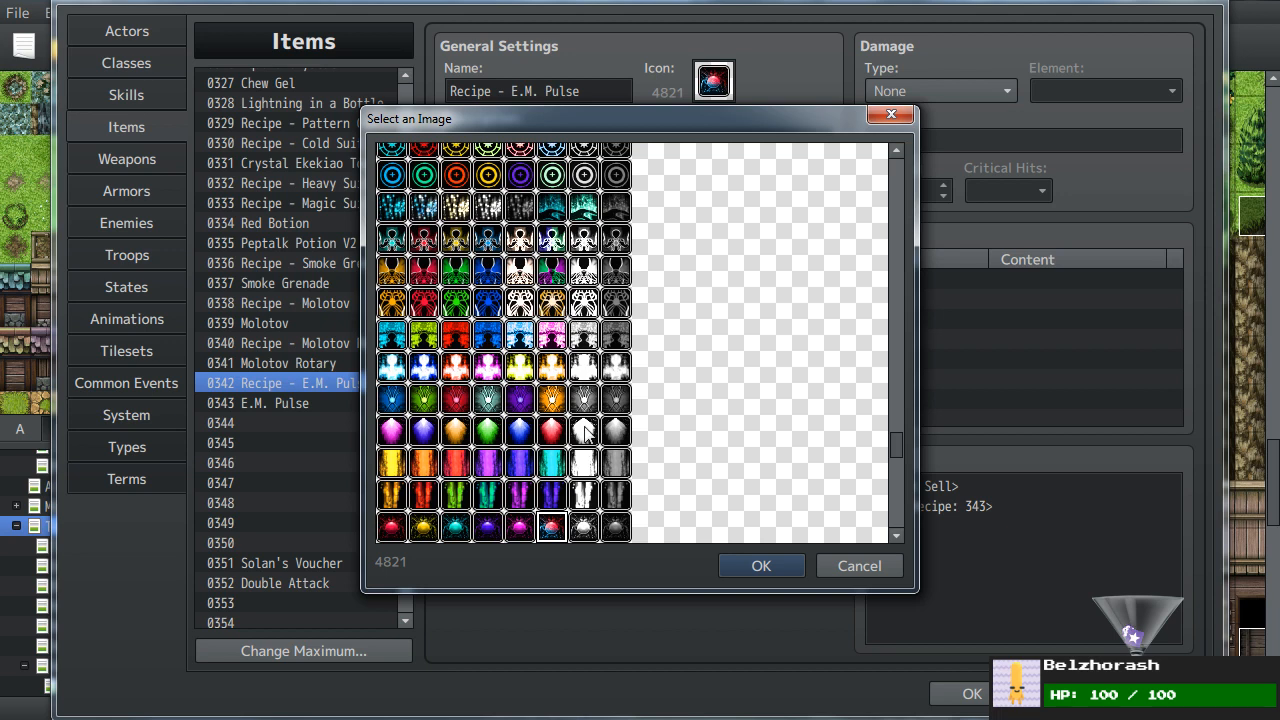
{"action": "scroll", "coordinate": [614, 408], "scroll_direction": "up", "scroll_amount": 5}
{"action": "scroll", "coordinate": [621, 395], "scroll_direction": "up", "scroll_amount": 3}
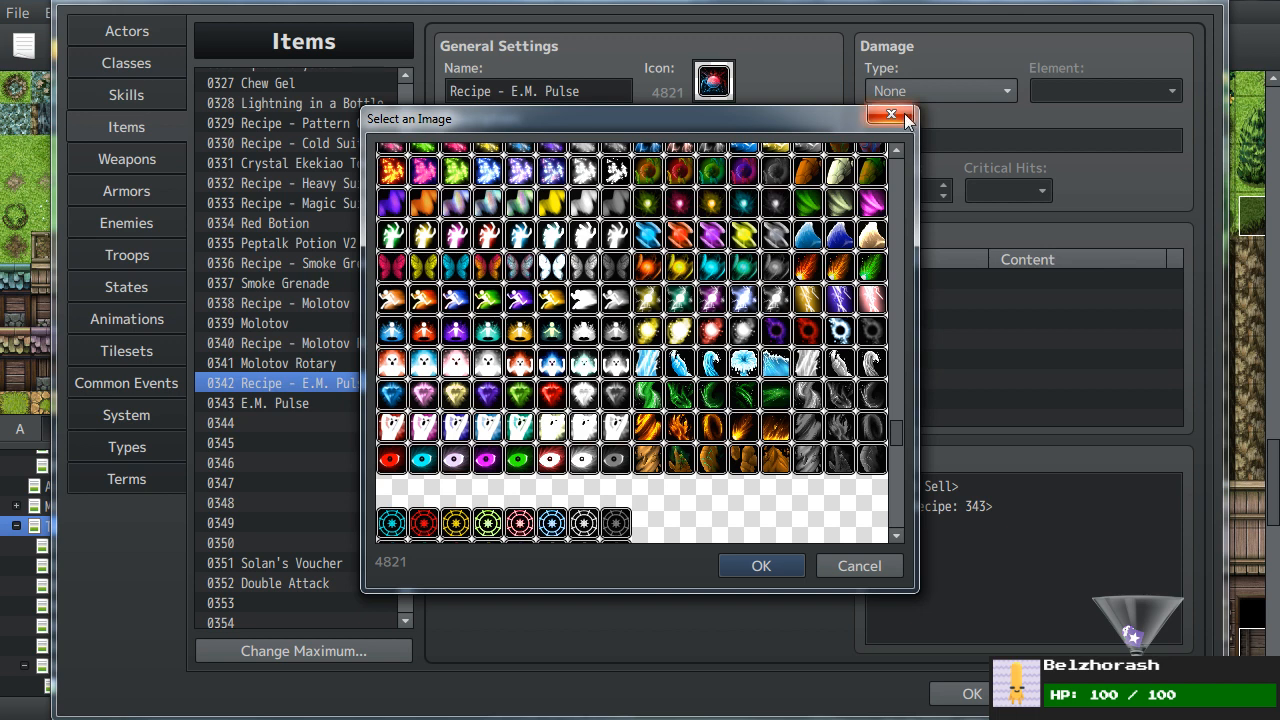
{"action": "double_click", "coordinate": [840, 297]}
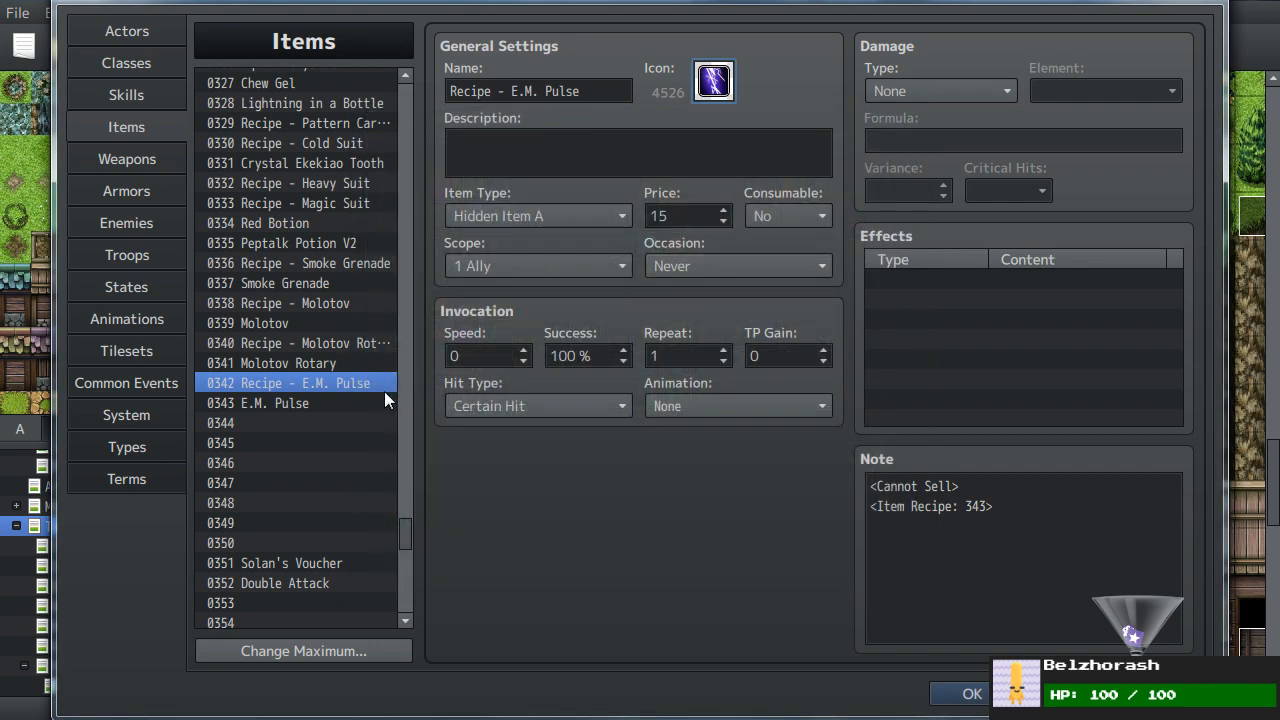
- Give the E.M. Pulse item the purple lightning icon 4526 and clear its description
{"action": "left_click", "coordinate": [327, 405]}
{"action": "left_click", "coordinate": [713, 82]}
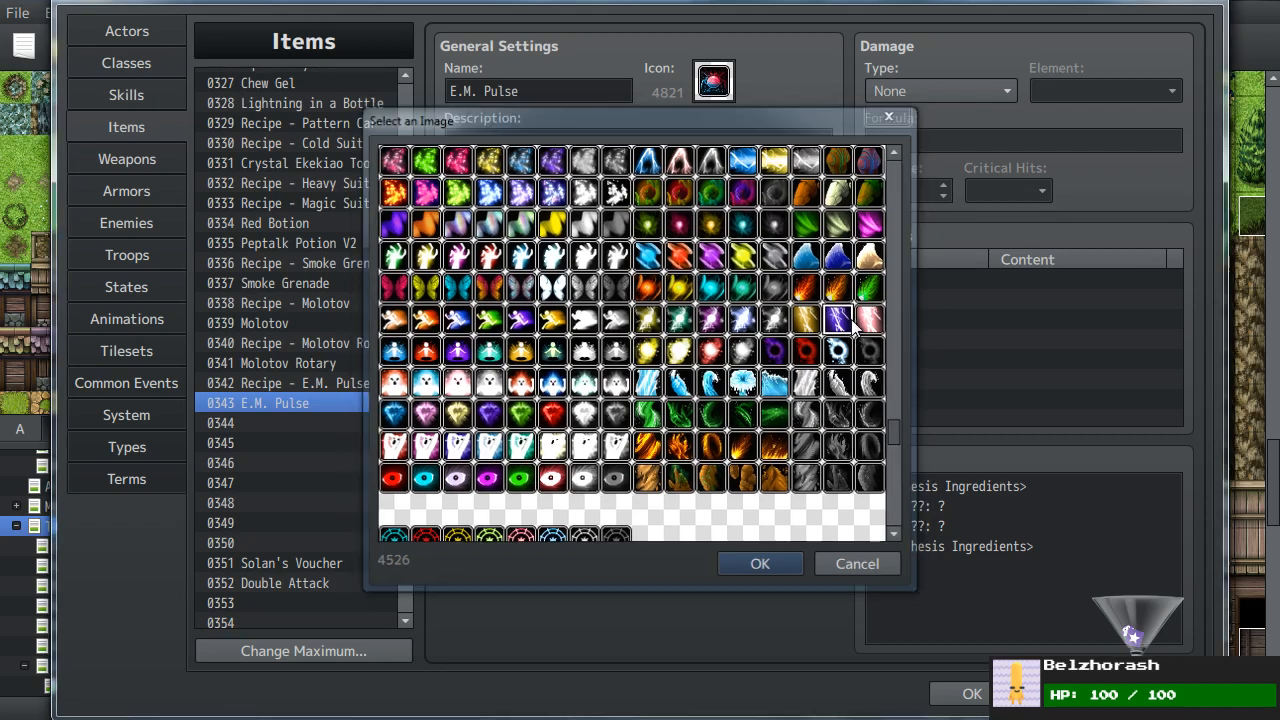
{"action": "double_click", "coordinate": [840, 318]}
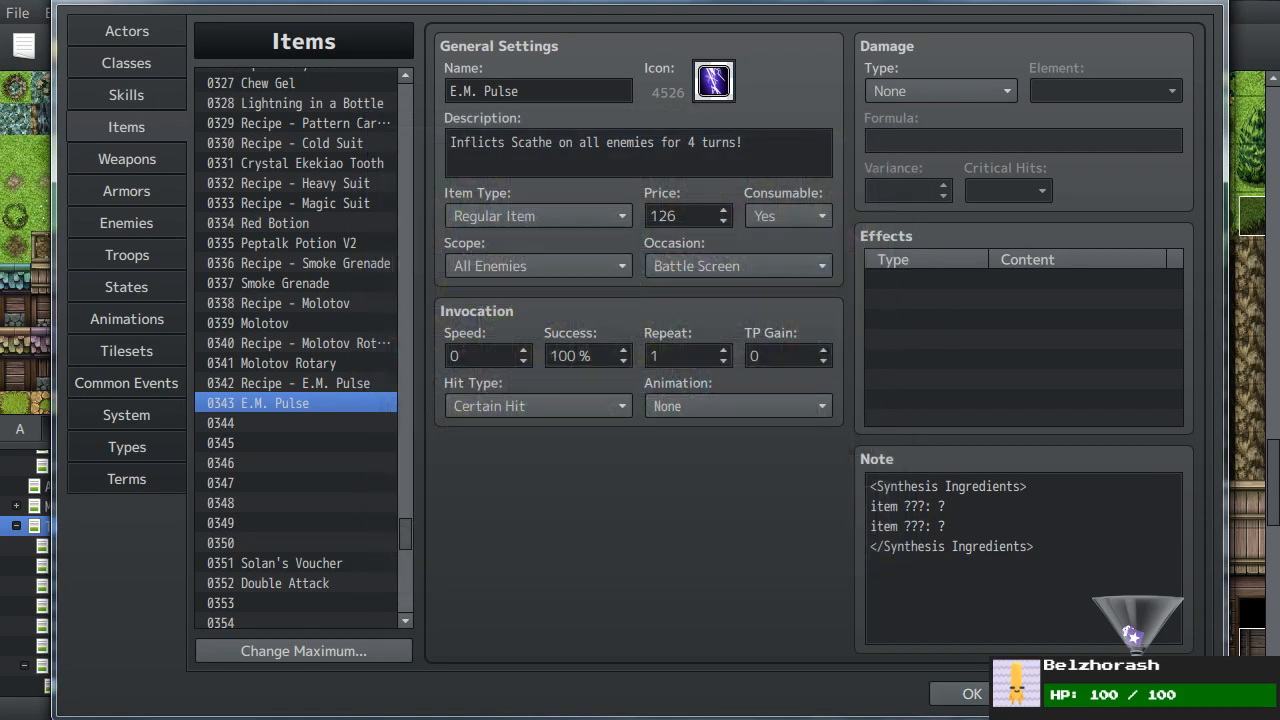
{"action": "left_click", "coordinate": [599, 125]}
{"action": "key", "text": "BackSpace"}
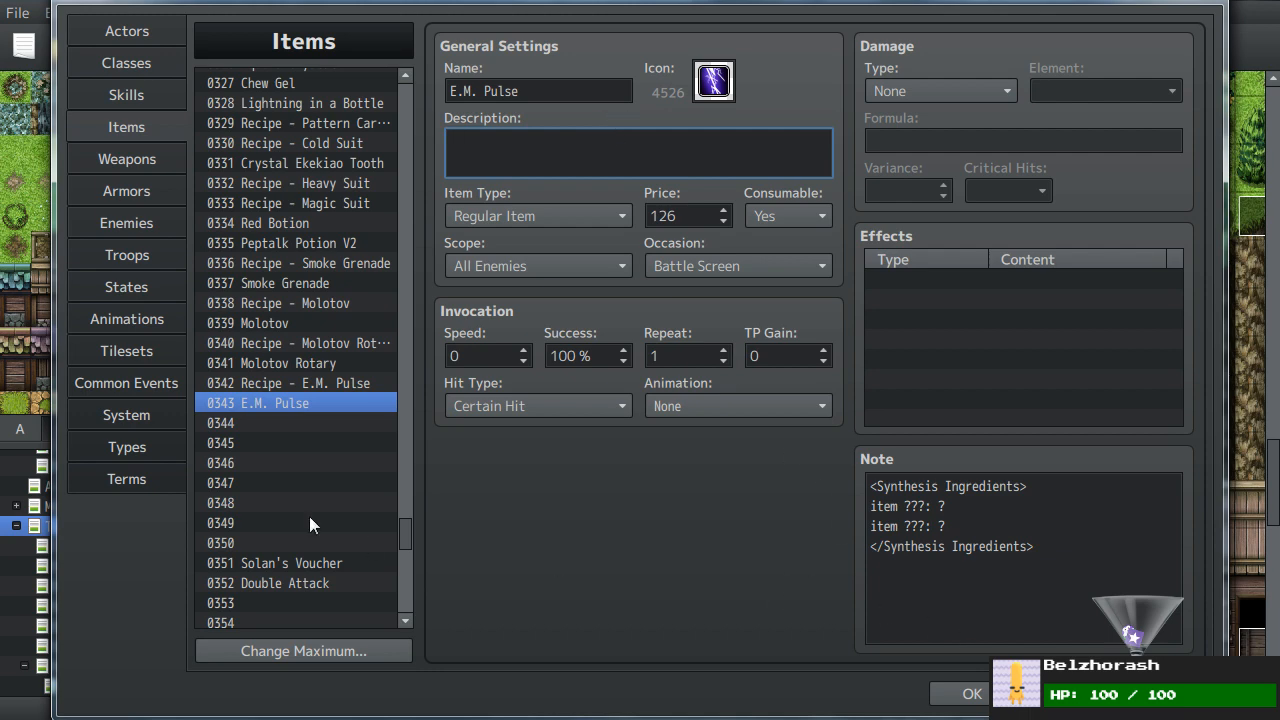
- Copy the <Target: Everybody> tag from the note of the skill Emperor's Glorious Fire
{"action": "scroll", "coordinate": [330, 490], "scroll_direction": "up", "scroll_amount": 2}
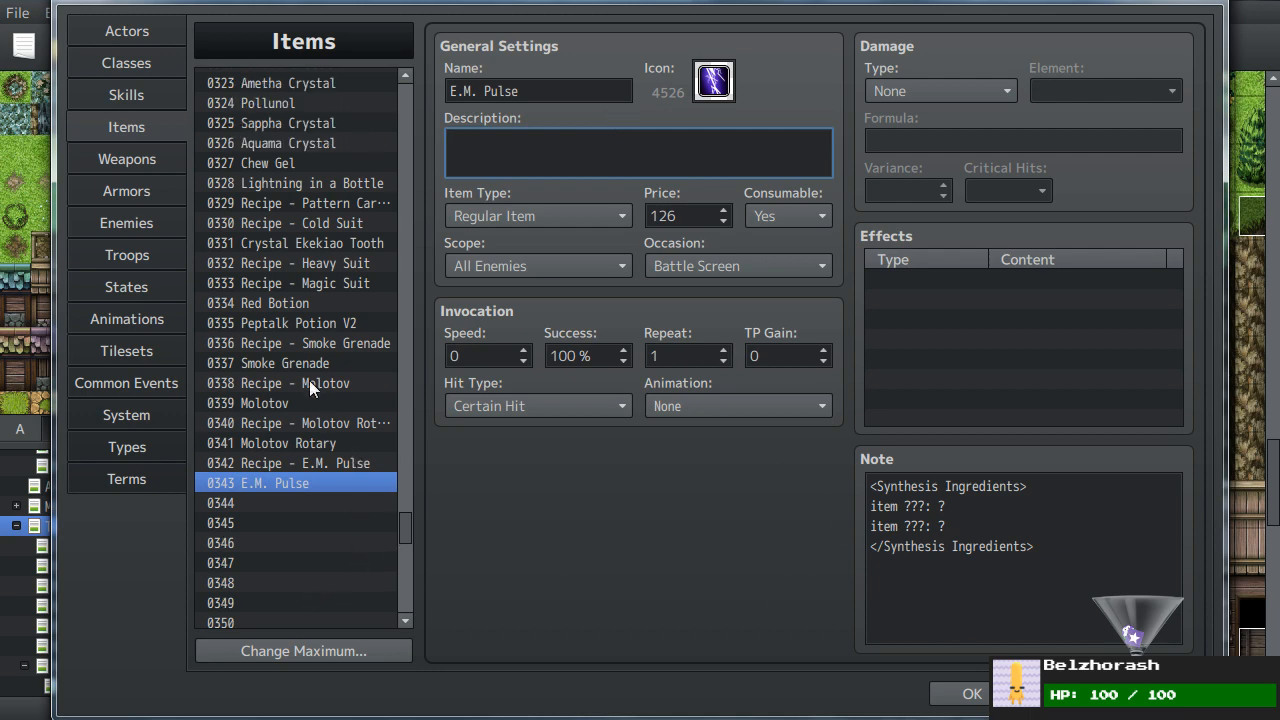
{"action": "left_click", "coordinate": [95, 100]}
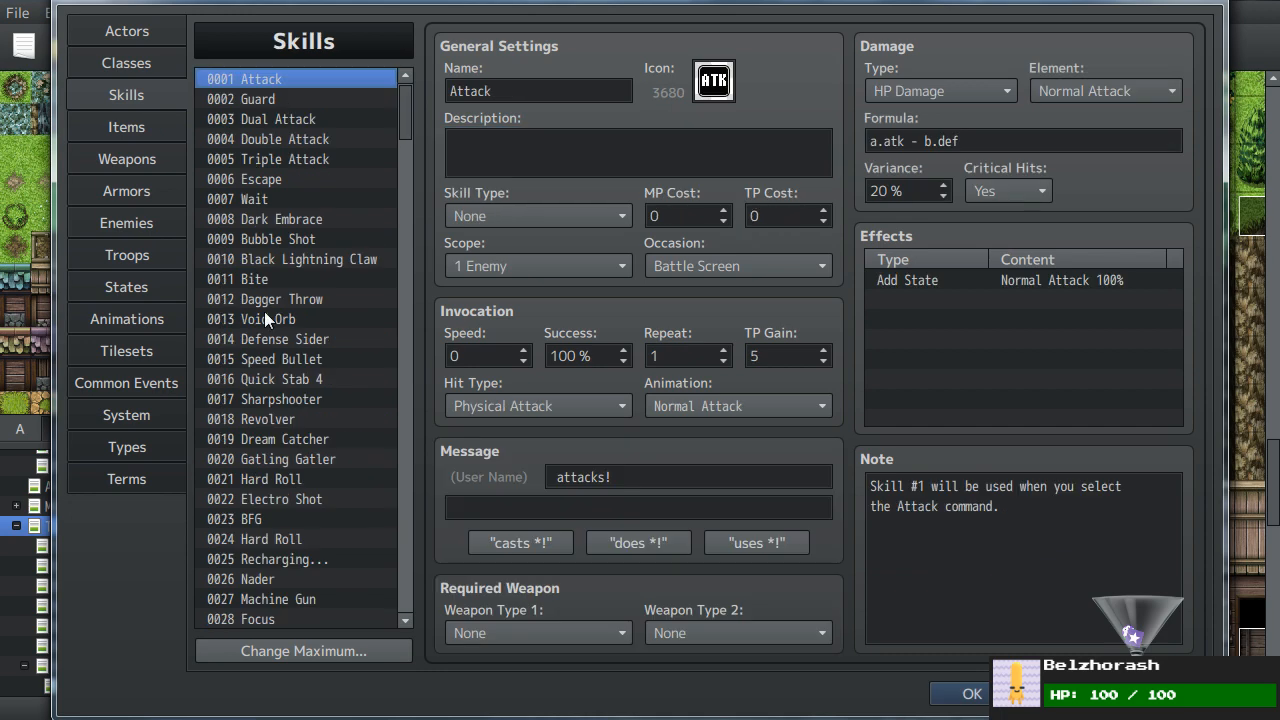
{"action": "scroll", "coordinate": [264, 311], "scroll_direction": "down", "scroll_amount": 5}
{"action": "scroll", "coordinate": [265, 312], "scroll_direction": "down", "scroll_amount": 14}
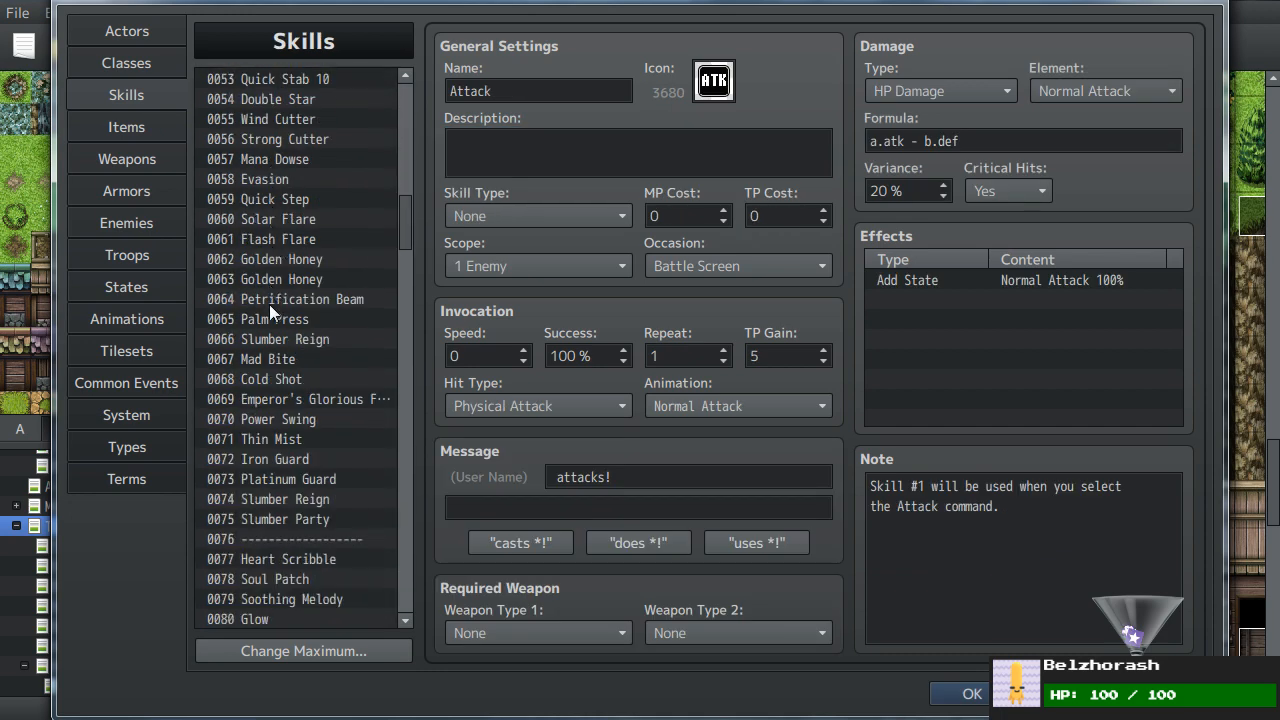
{"action": "left_click", "coordinate": [285, 341]}
{"action": "left_click", "coordinate": [951, 514]}
{"action": "left_click_drag", "start_coordinate": [1012, 511], "coordinate": [805, 513]}
{"action": "key", "text": "ctrl+c"}
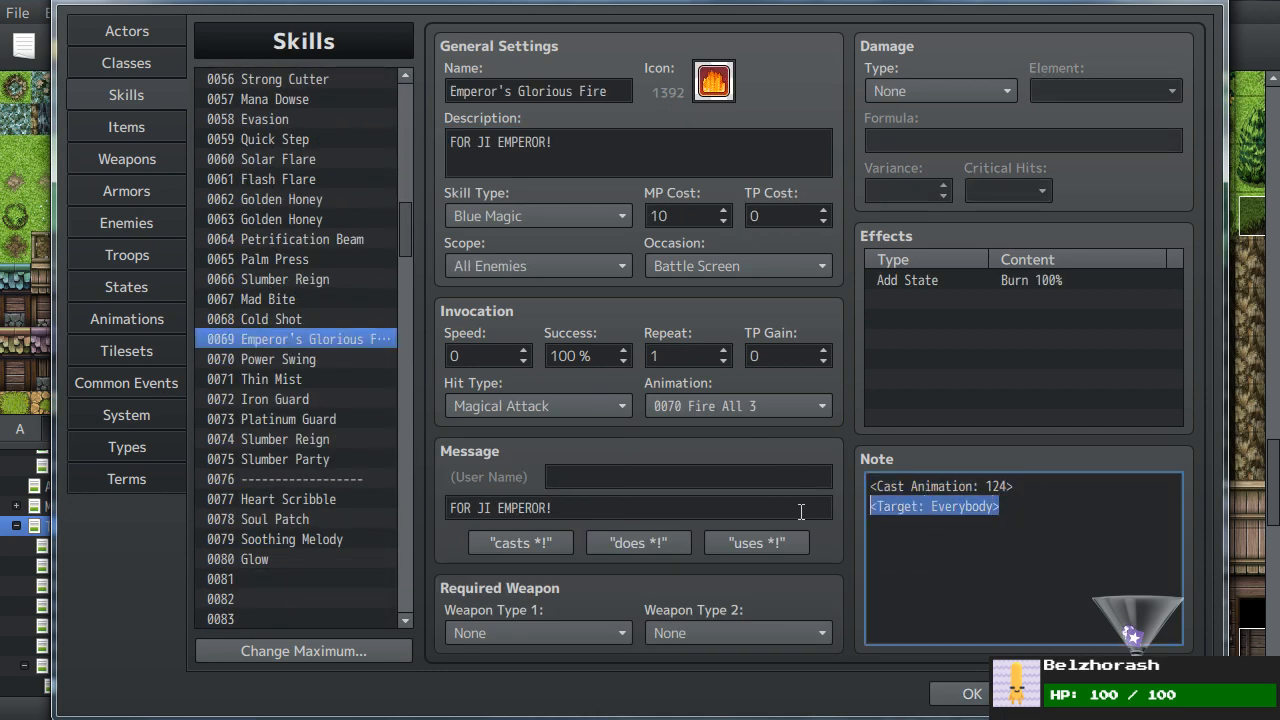
- Paste the <Target: Everybody> tag on a new first line of E.M. Pulse's note, above the synthesis ingredients
{"action": "left_click", "coordinate": [122, 126]}
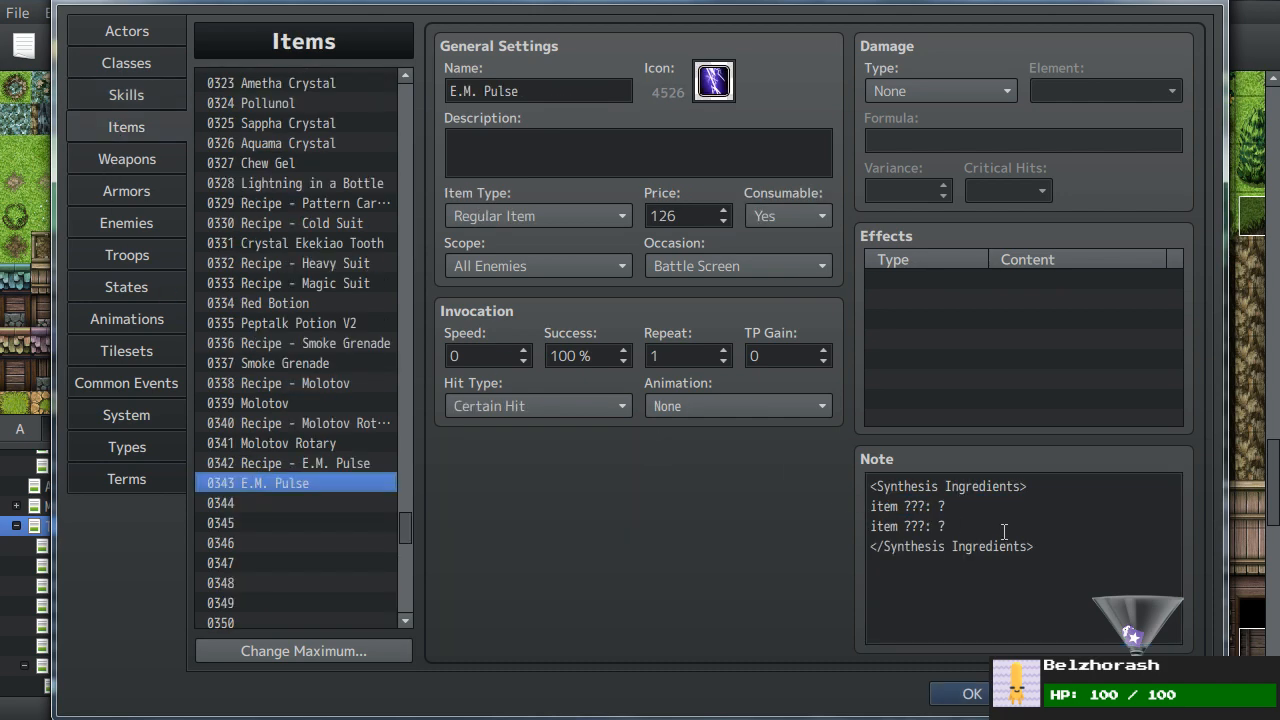
{"action": "left_click_drag", "start_coordinate": [950, 526], "coordinate": [870, 486]}
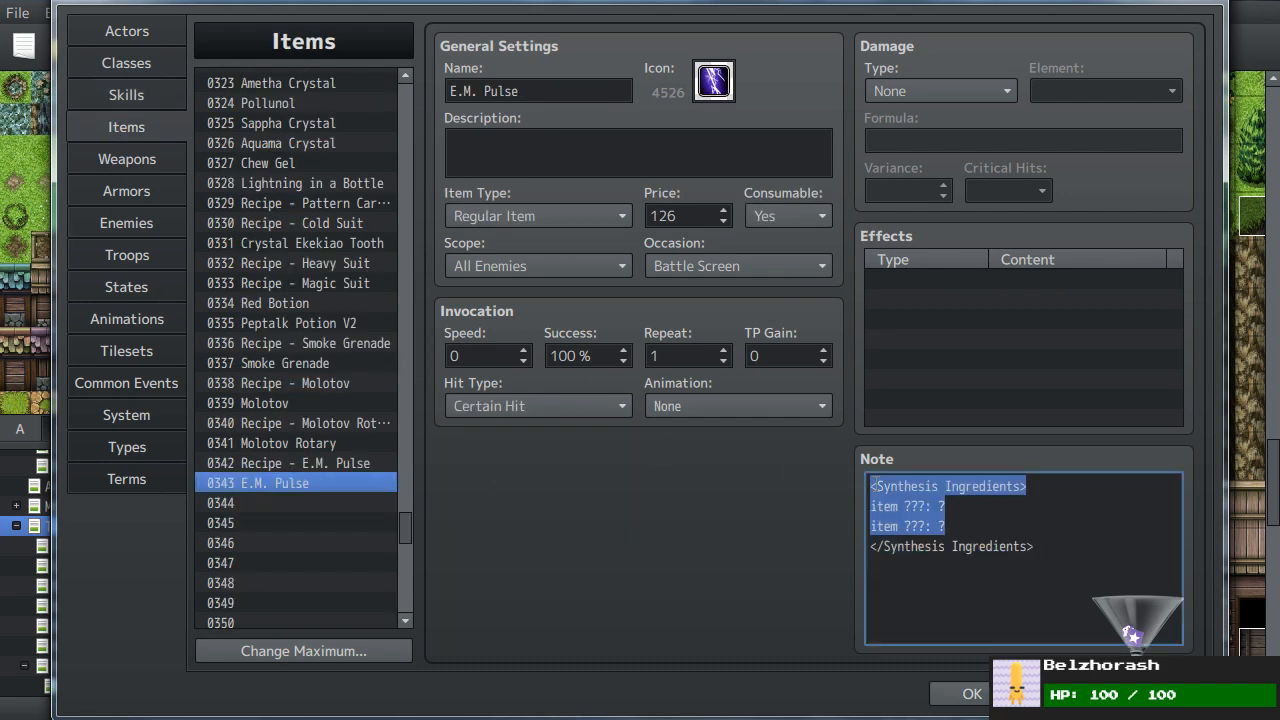
{"action": "left_click", "coordinate": [945, 498]}
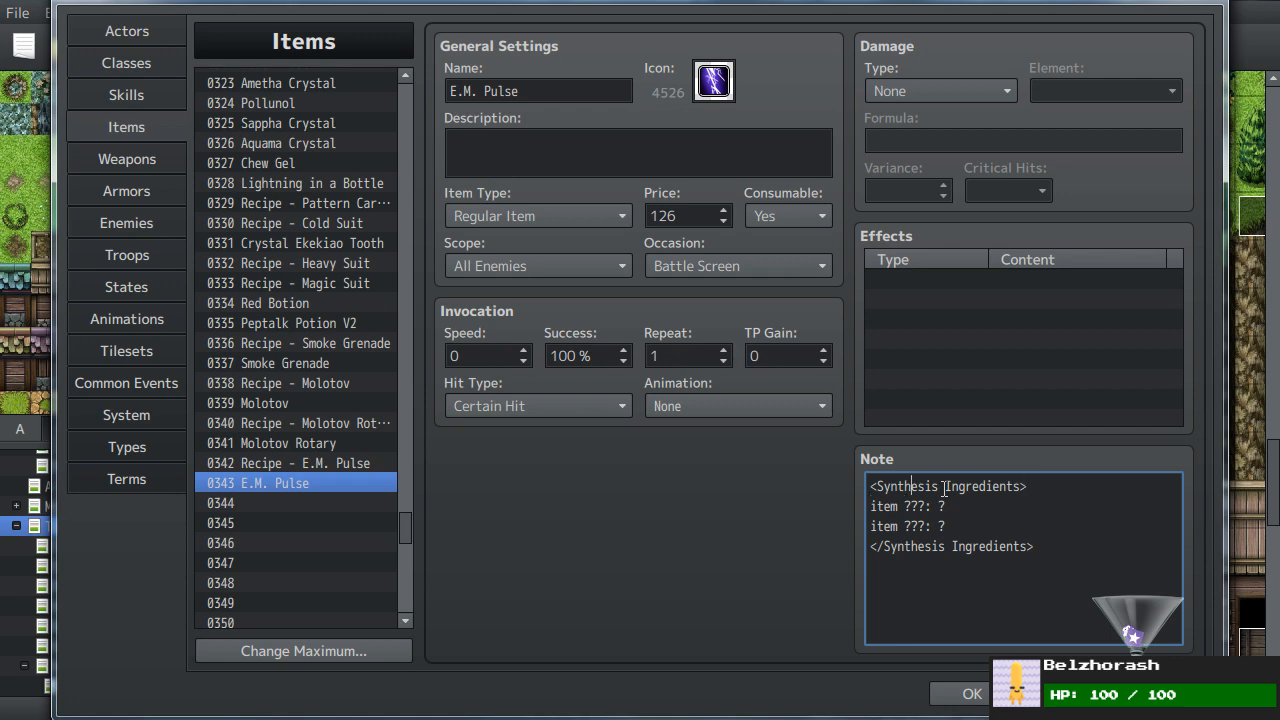
{"action": "key", "text": "Home"}
{"action": "key", "text": "Return"}
{"action": "key", "text": "Up"}
{"action": "key", "text": "ctrl+v"}
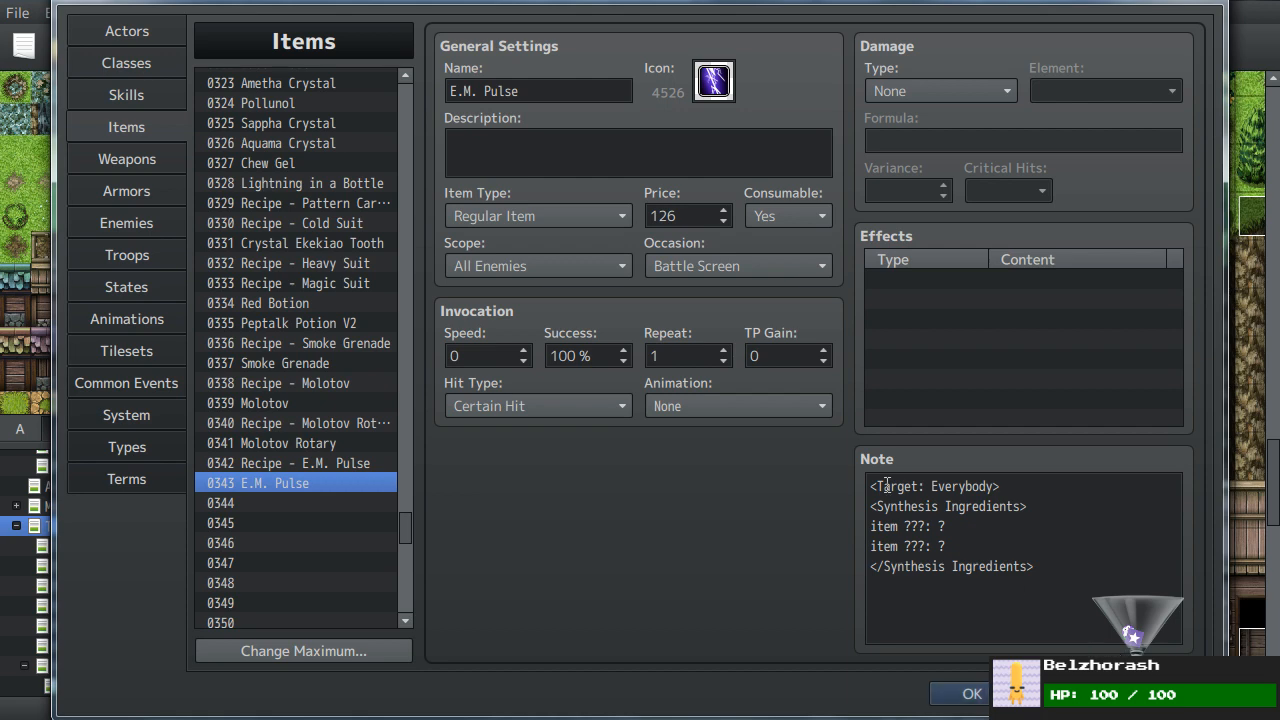
- Set the price of E.M. Pulse to 1
{"action": "double_click", "coordinate": [696, 213]}
{"action": "key", "text": "BackSpace"}
{"action": "left_click", "coordinate": [1135, 353]}
{"action": "double_click", "coordinate": [688, 218]}
{"action": "type", "text": "1"}
{"action": "left_click", "coordinate": [917, 308]}
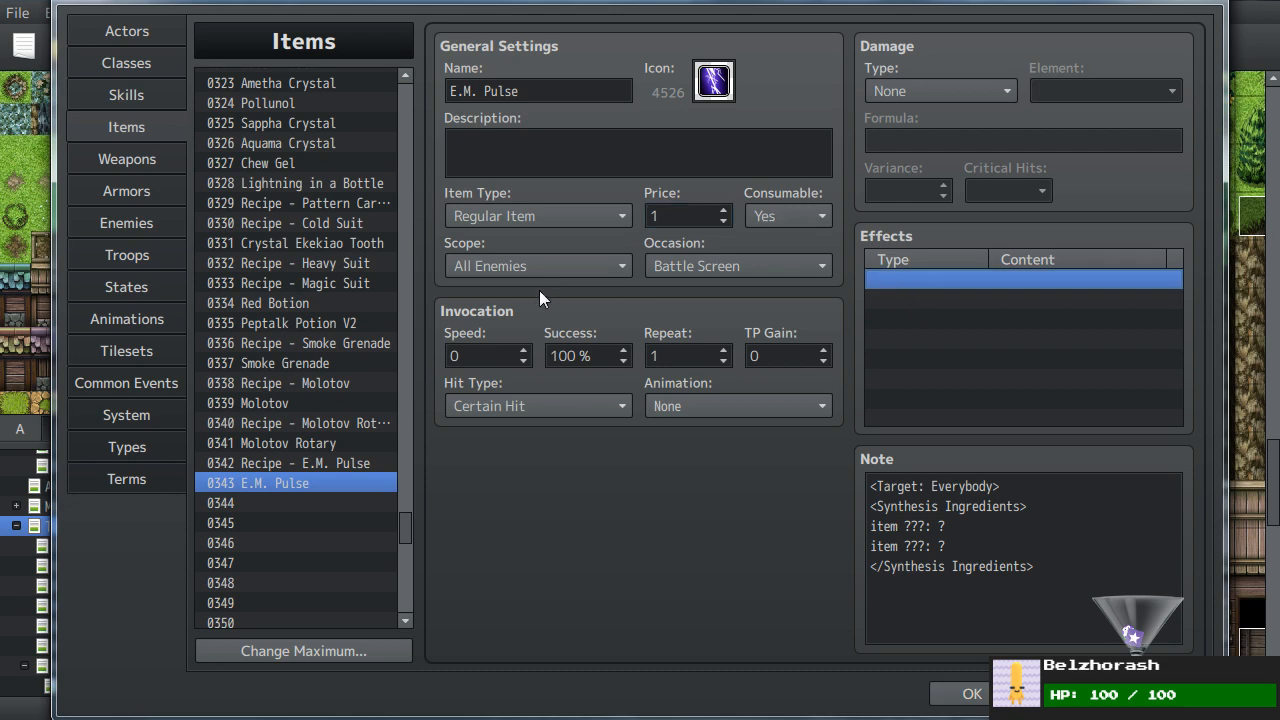
{"action": "left_click", "coordinate": [287, 463]}
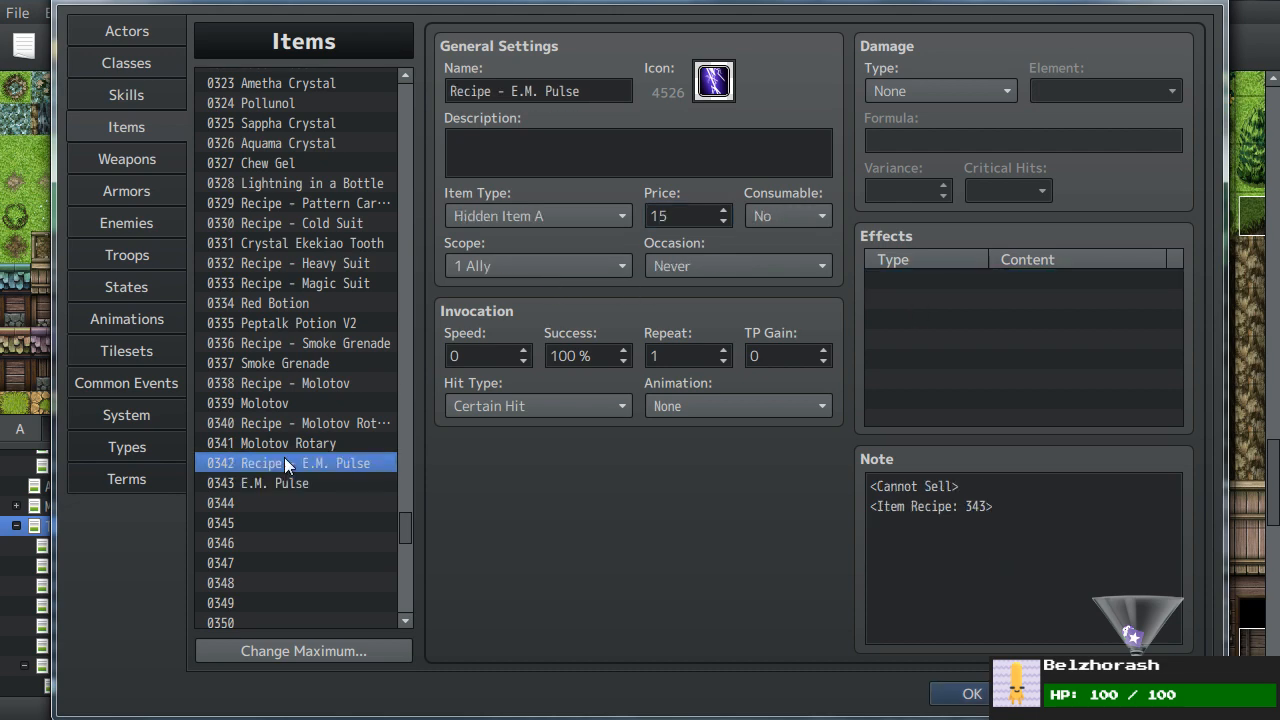
{"action": "left_click", "coordinate": [107, 109]}
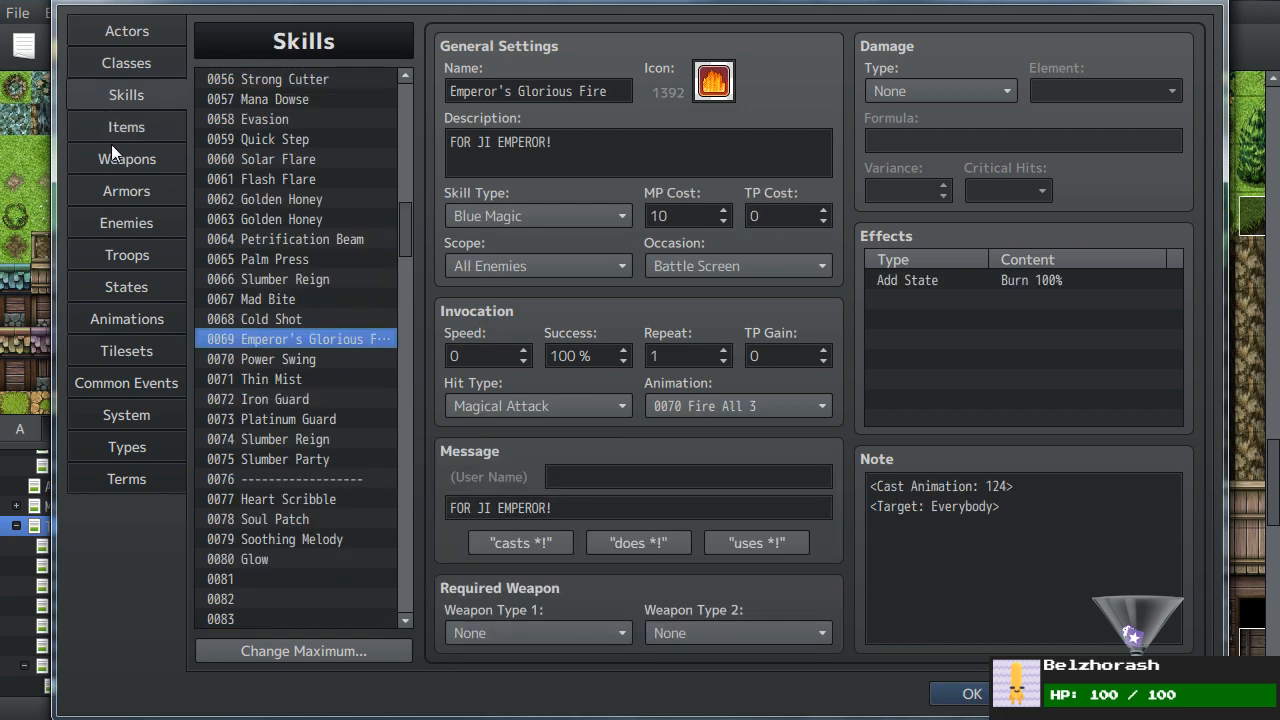
{"action": "left_click", "coordinate": [110, 134]}
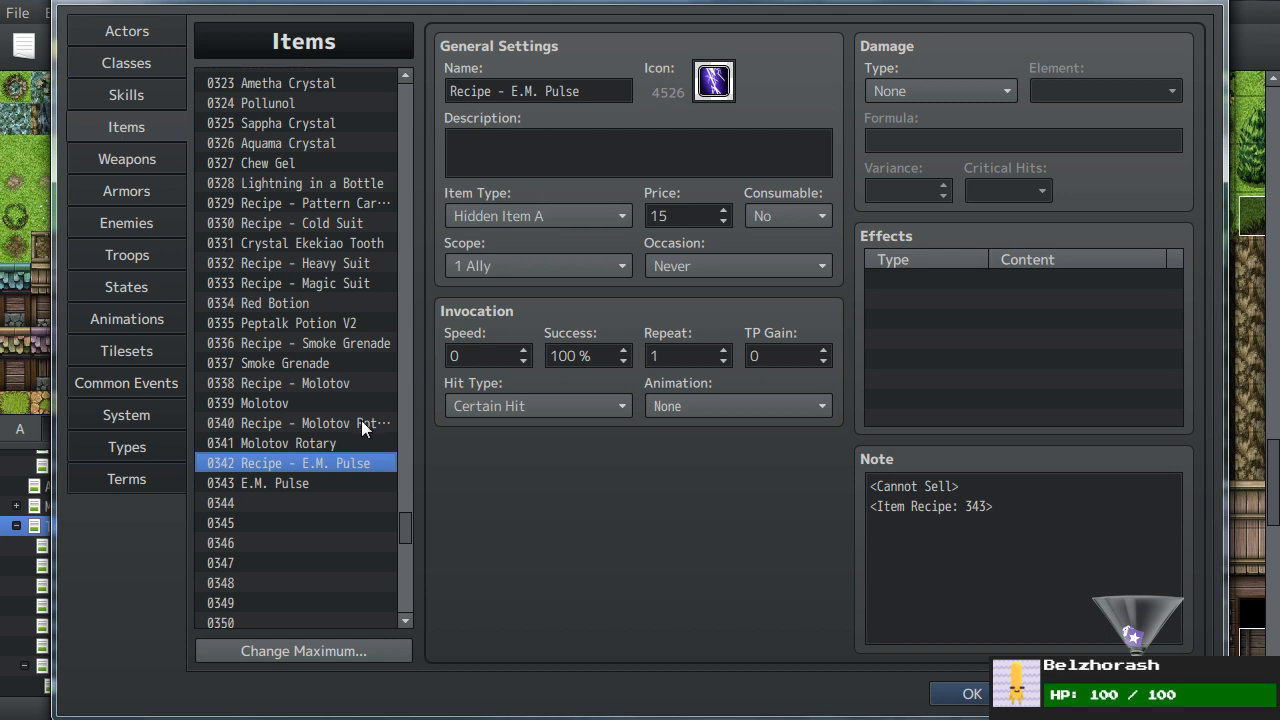
- Begin E.M. Pulse's description with "A shock that drives the magic ability out of all"
{"action": "left_click", "coordinate": [318, 484]}
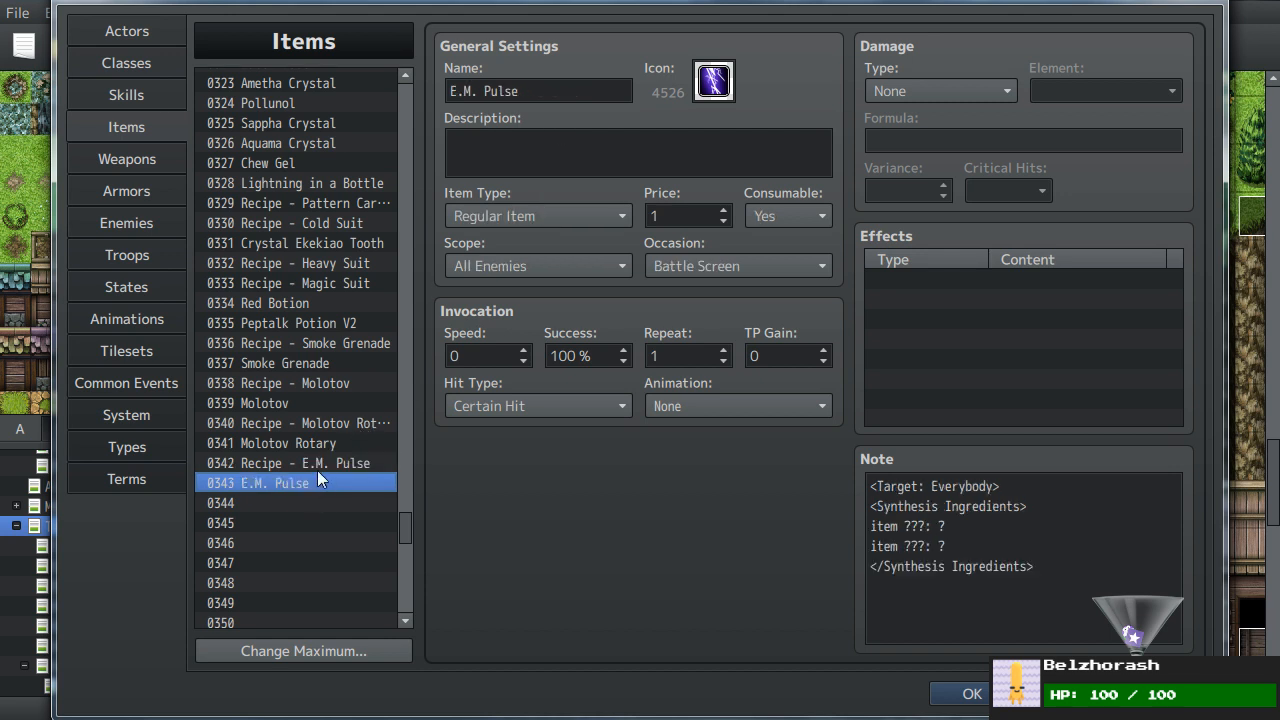
{"action": "left_click", "coordinate": [513, 140]}
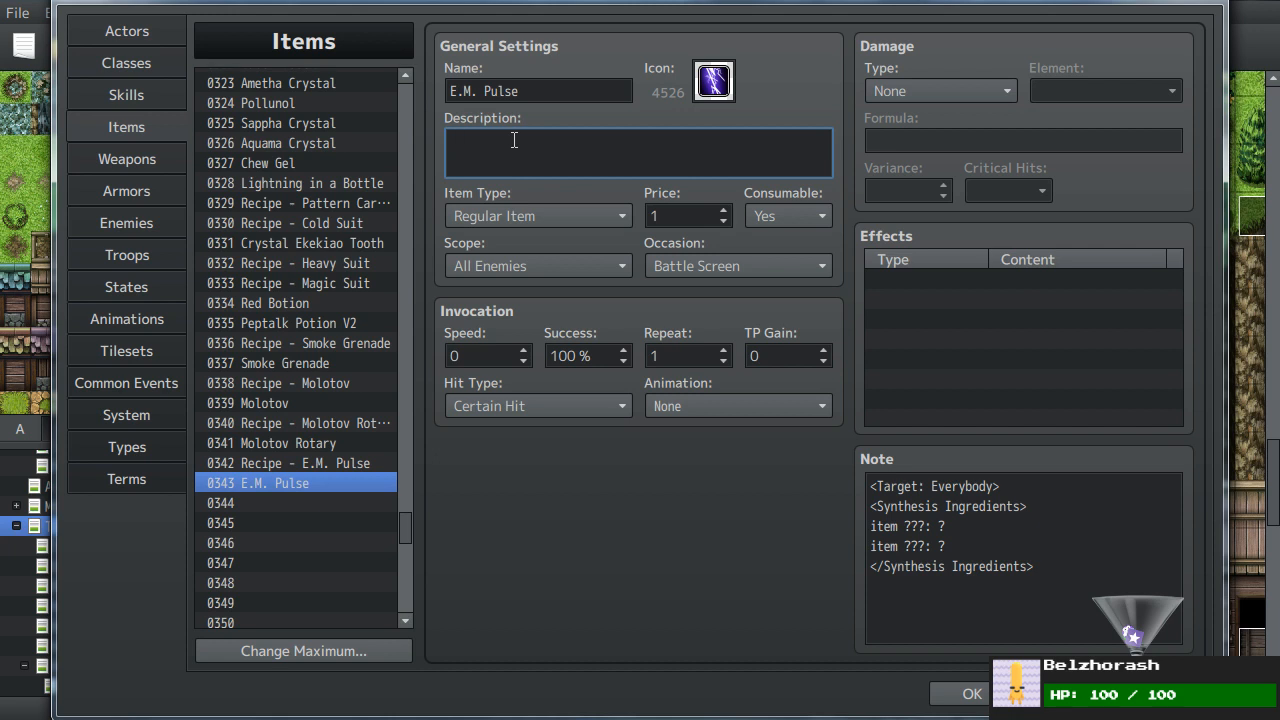
{"action": "type", "text": "A shock that drives the magic ability out of allk"}
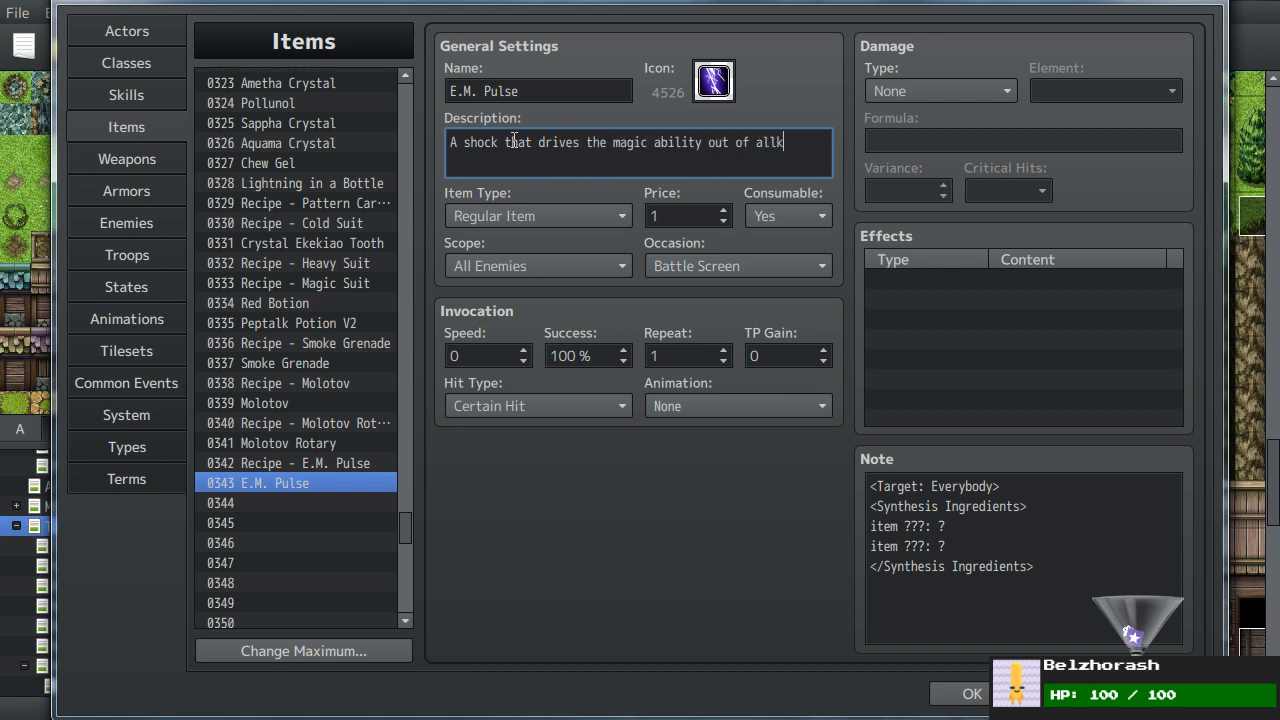
{"action": "key", "text": "BackSpace"}
{"action": "key", "text": "BackSpace"}
- Replace the word "all" ending E.M. Pulse's description with "the whole battlefield for X turns."
{"action": "left_click", "coordinate": [126, 98]}
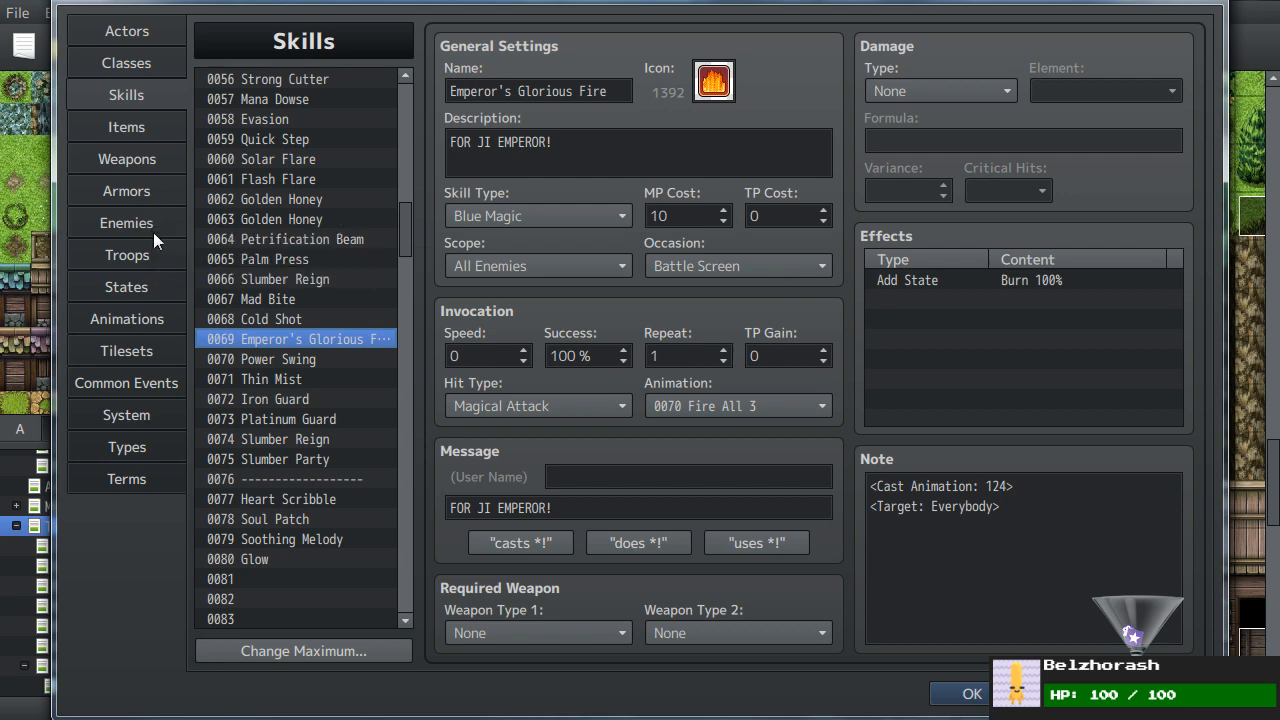
{"action": "left_click", "coordinate": [126, 127]}
{"action": "triple_click", "coordinate": [749, 145]}
{"action": "left_click", "coordinate": [789, 147]}
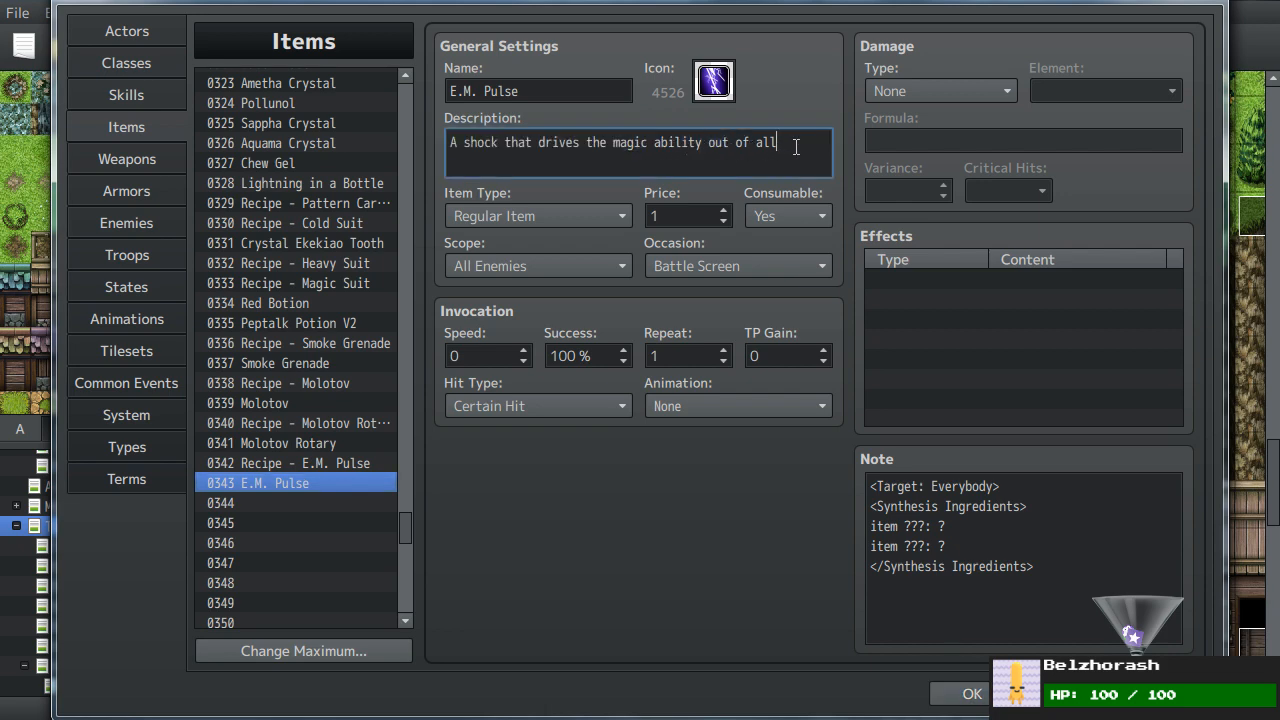
{"action": "key", "text": "BackSpace"}
{"action": "key", "text": "BackSpace"}
{"action": "key", "text": "BackSpace"}
{"action": "type", "text": "the whole battlefield for X turns.d"}
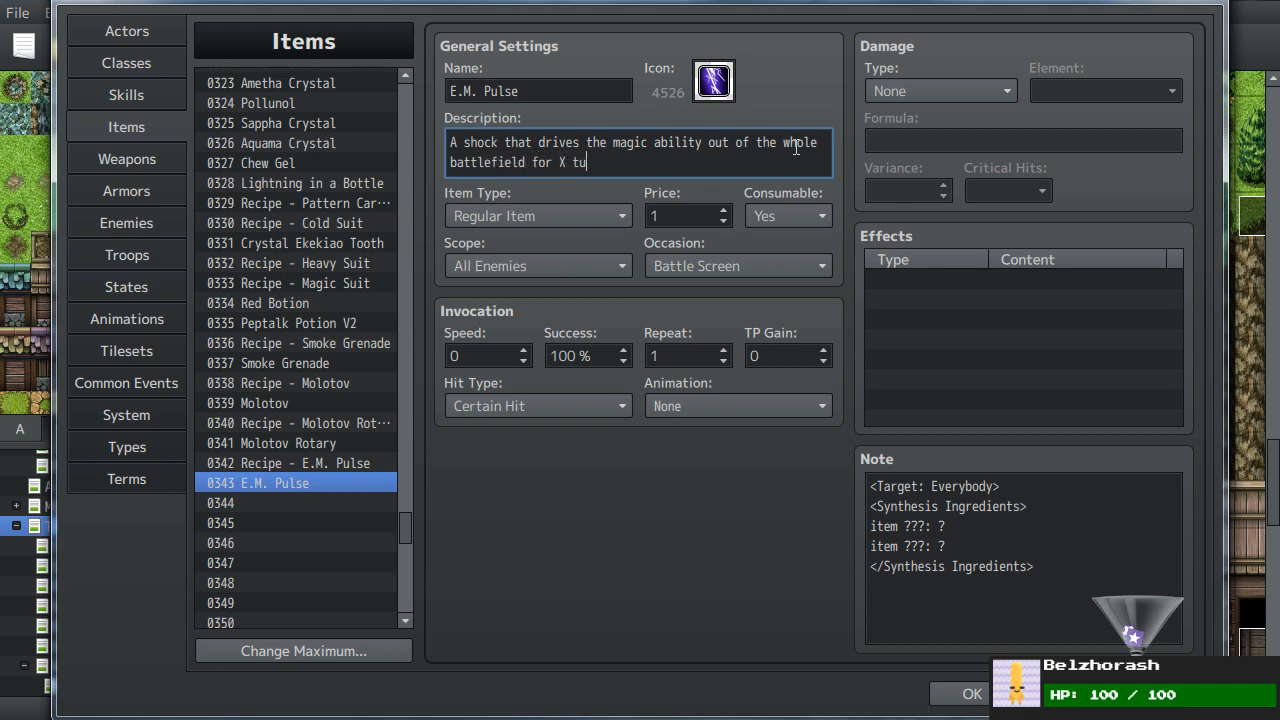
{"action": "key", "text": "BackSpace"}
- Name the empty state 0178 "E.M. Pulse"
{"action": "left_click", "coordinate": [115, 287]}
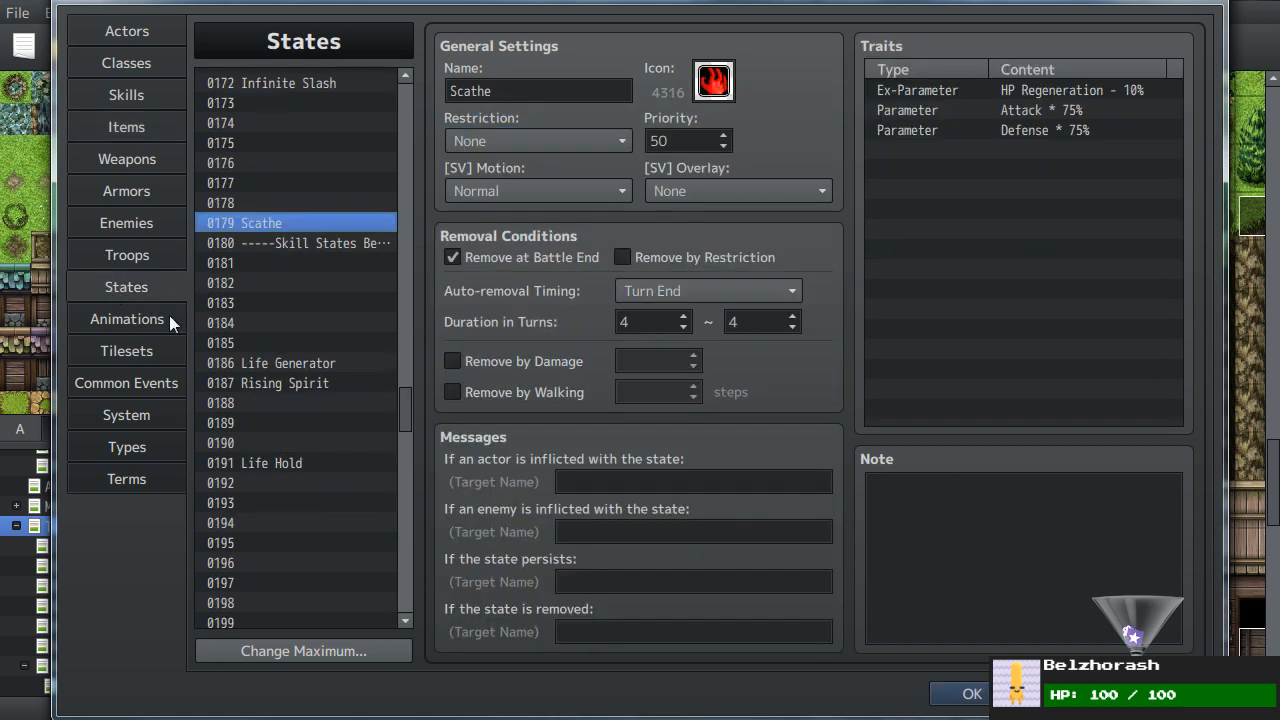
{"action": "left_click", "coordinate": [243, 204]}
{"action": "left_click", "coordinate": [498, 100]}
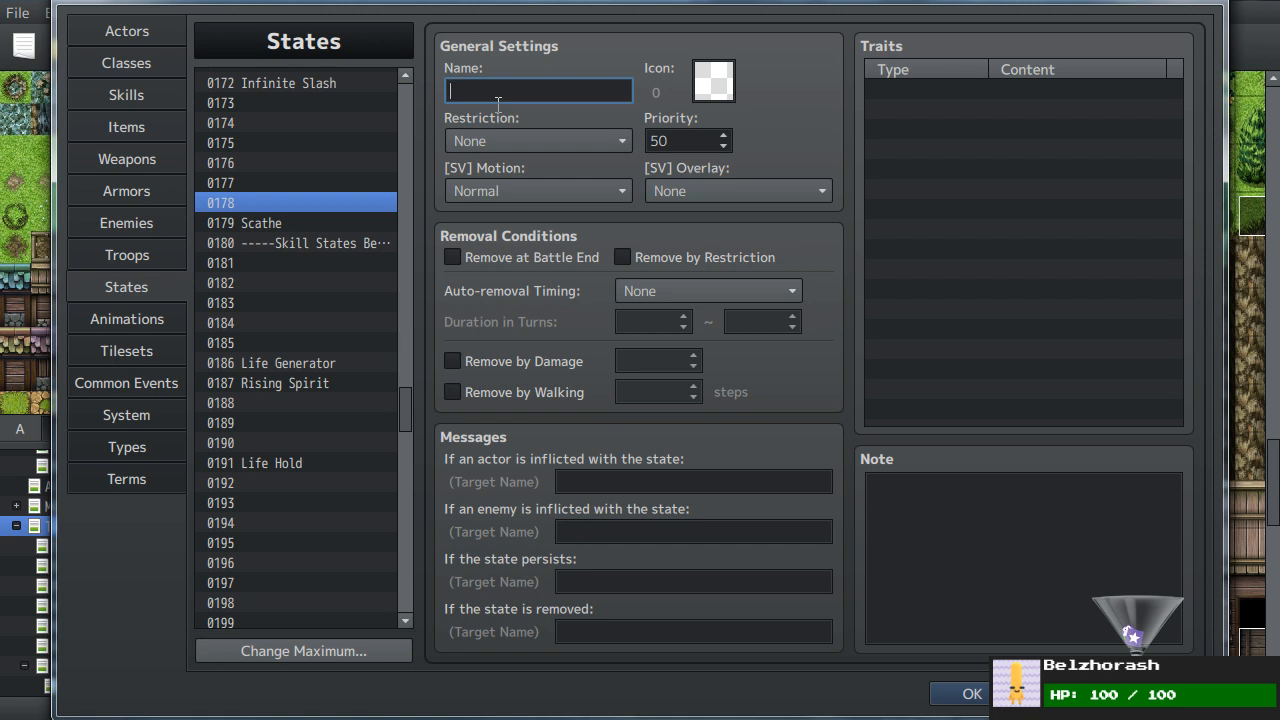
{"action": "left_click", "coordinate": [327, 243]}
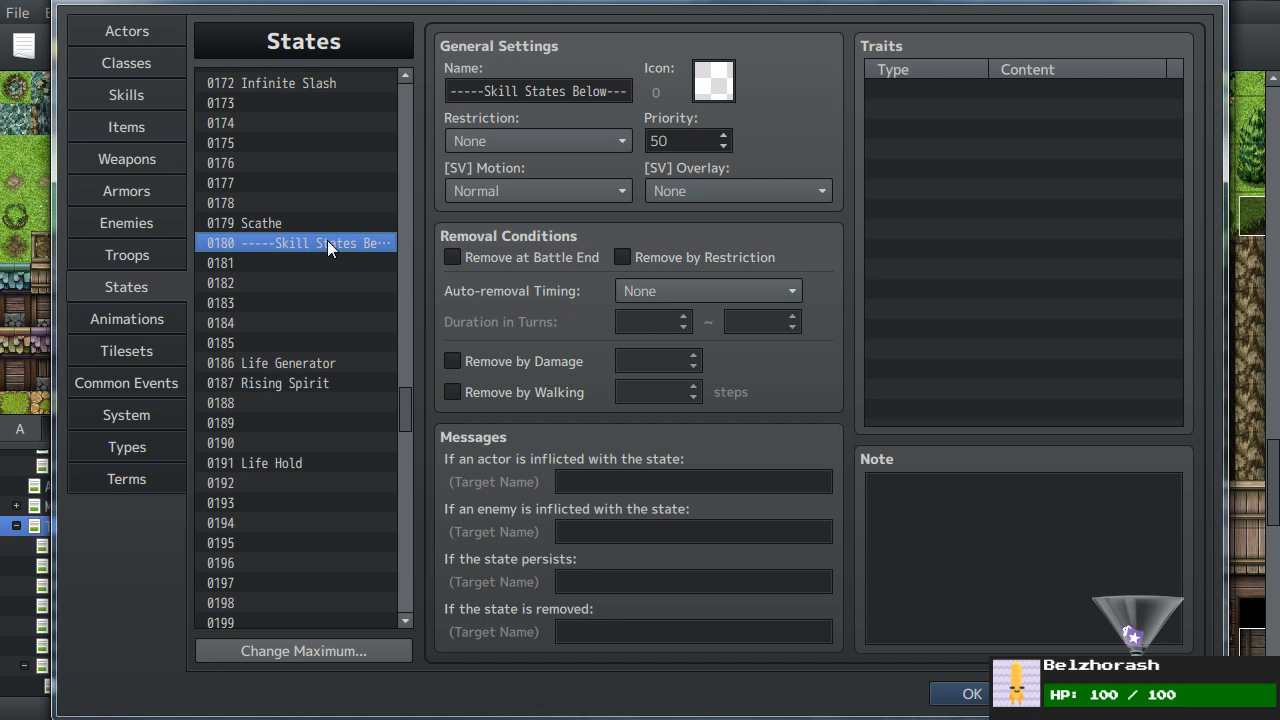
{"action": "left_click", "coordinate": [219, 203]}
{"action": "left_click", "coordinate": [484, 89]}
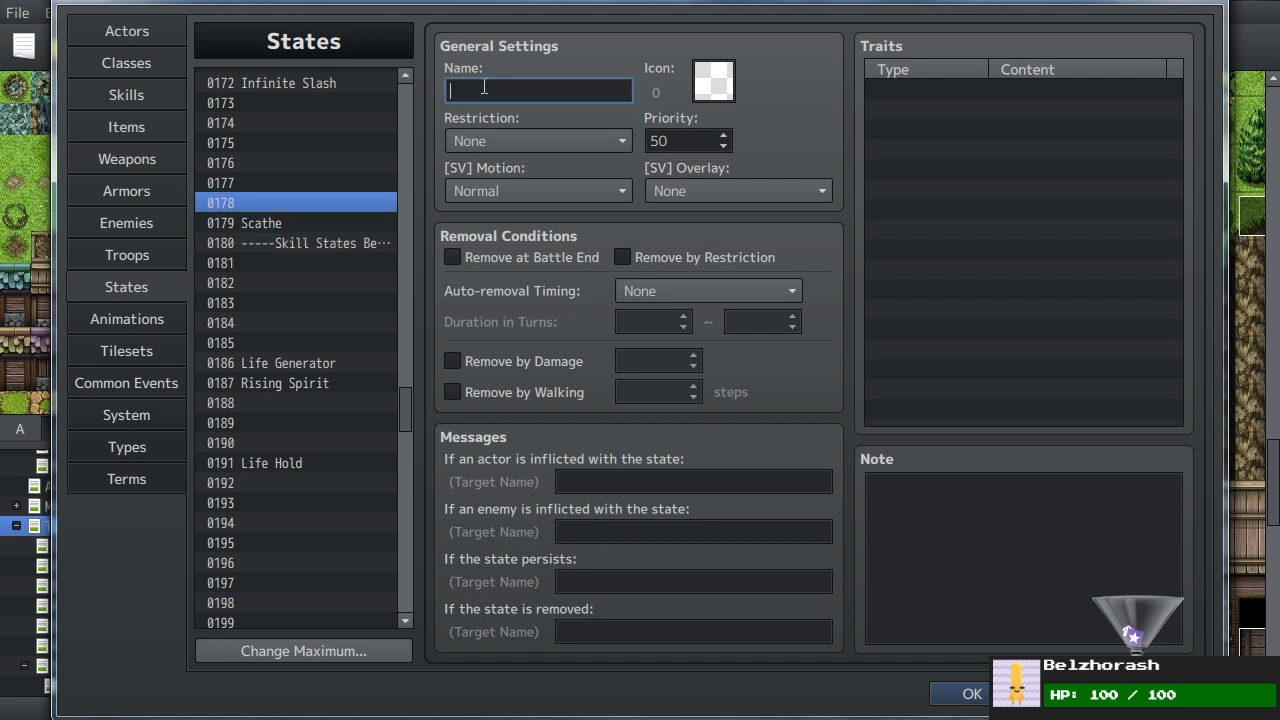
{"action": "type", "text": "E.M. Pulse"}
- Try "Deus Pulse" as the name of state 0178 and put back "E.M. Pulse"
{"action": "key", "text": "ctrl+a"}
{"action": "type", "text": "deu"}
{"action": "key", "text": "BackSpace"}
{"action": "key", "text": "BackSpace"}
{"action": "type", "text": "eus"}
{"action": "key", "text": "BackSpace"}
{"action": "key", "text": "BackSpace"}
{"action": "key", "text": "BackSpace"}
{"action": "key", "text": "BackSpace"}
{"action": "key", "text": "BackSpace"}
{"action": "type", "text": "Deus Puls"}
{"action": "key", "text": "BackSpace"}
{"action": "key", "text": "BackSpace"}
{"action": "key", "text": "BackSpace"}
{"action": "key", "text": "BackSpace"}
{"action": "key", "text": "BackSpace"}
{"action": "key", "text": "BackSpace"}
{"action": "key", "text": "BackSpace"}
{"action": "key", "text": "BackSpace"}
{"action": "key", "text": "BackSpace"}
{"action": "type", "text": "E.m. Pul"}
{"action": "key", "text": "BackSpace"}
{"action": "key", "text": "BackSpace"}
{"action": "key", "text": "BackSpace"}
{"action": "key", "text": "BackSpace"}
{"action": "key", "text": "BackSpace"}
{"action": "key", "text": "BackSpace"}
{"action": "type", "text": ". P"}
{"action": "key", "text": "BackSpace"}
{"action": "key", "text": "BackSpace"}
{"action": "key", "text": "BackSpace"}
{"action": "type", "text": "M. Pulse"}
- Check the name and settings of the existing Temporal Deus Pulse skill
{"action": "left_click", "coordinate": [121, 95]}
{"action": "scroll", "coordinate": [326, 304], "scroll_direction": "down", "scroll_amount": 8}
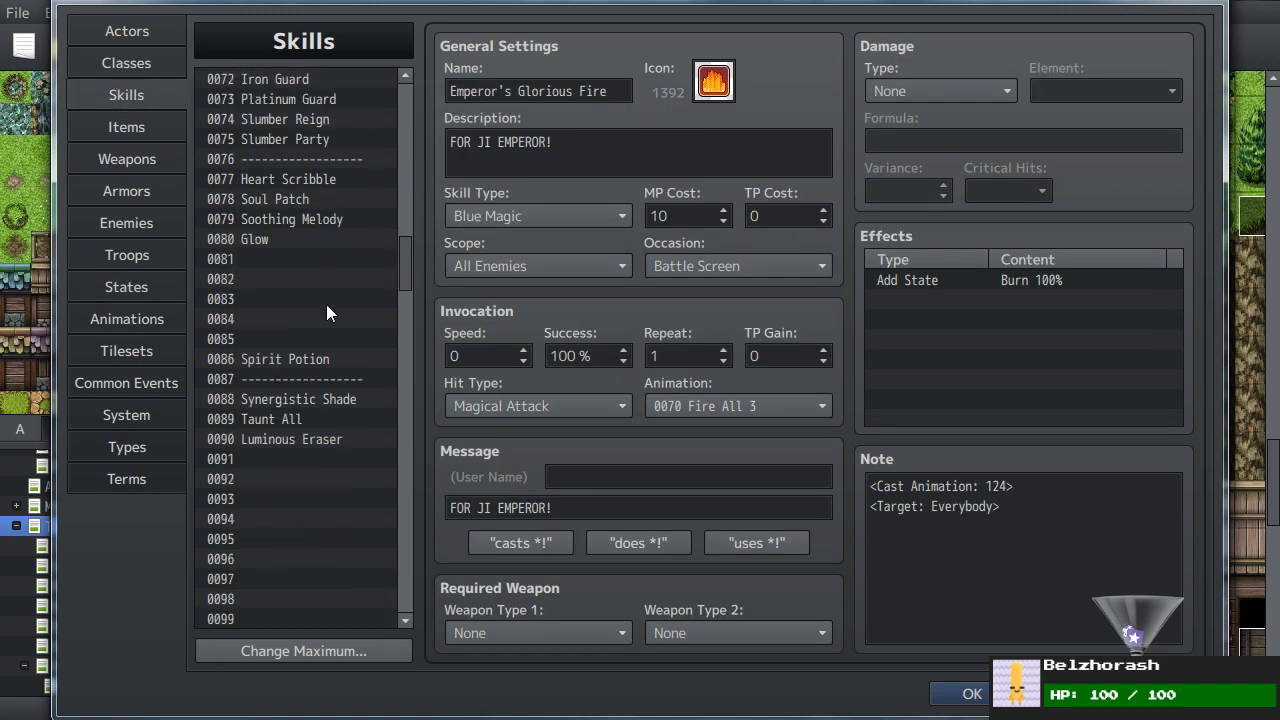
{"action": "scroll", "coordinate": [326, 304], "scroll_direction": "down", "scroll_amount": 15}
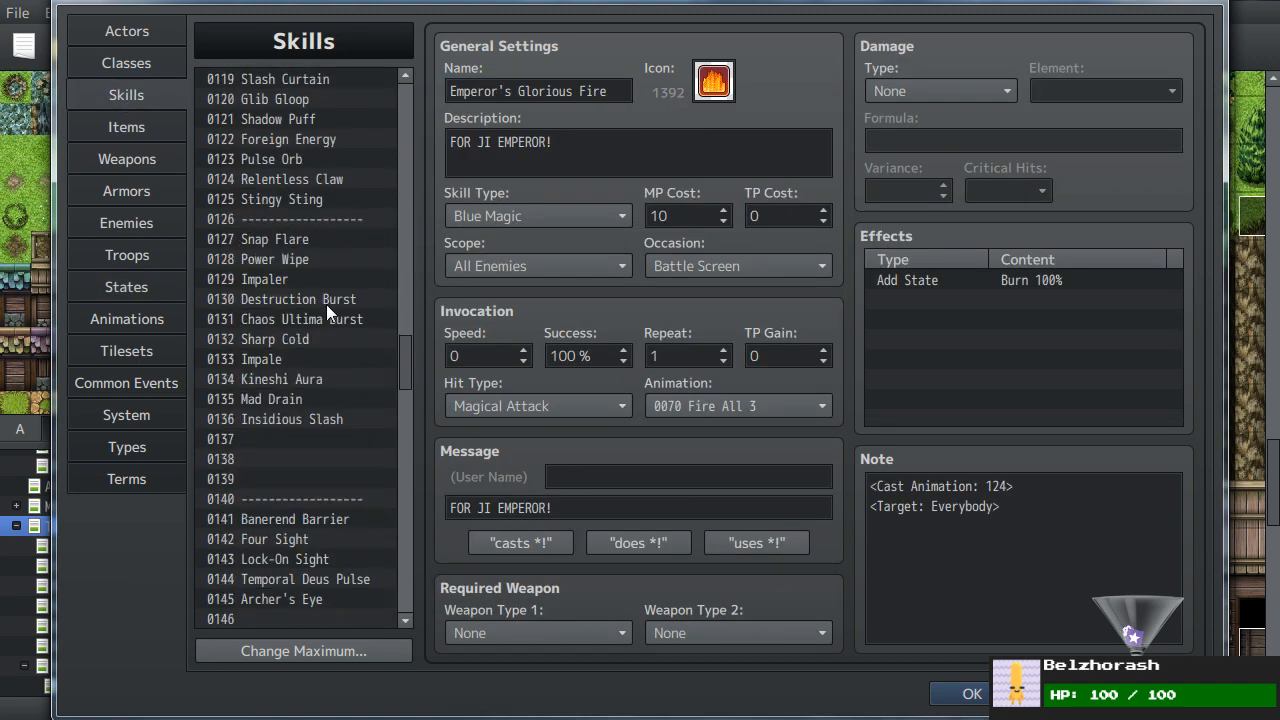
{"action": "scroll", "coordinate": [326, 304], "scroll_direction": "down", "scroll_amount": 1}
{"action": "left_click", "coordinate": [330, 399]}
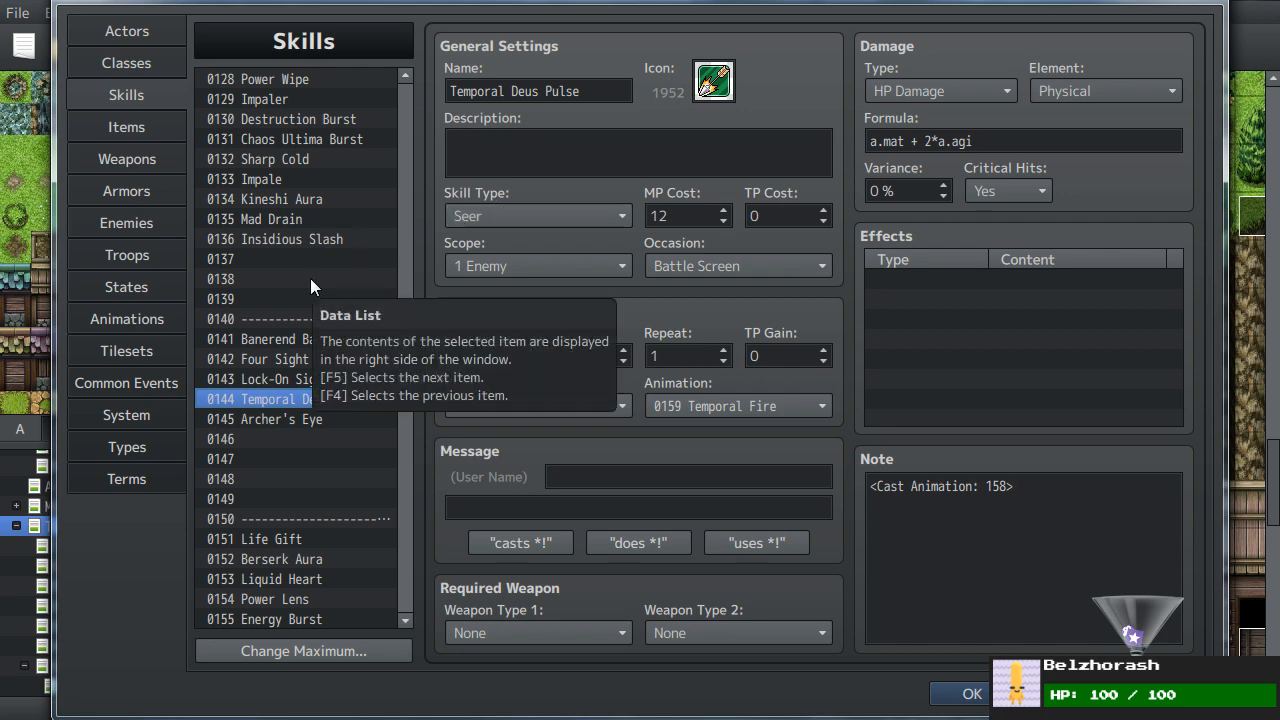
{"action": "double_click", "coordinate": [620, 88]}
{"action": "left_click", "coordinate": [566, 161]}
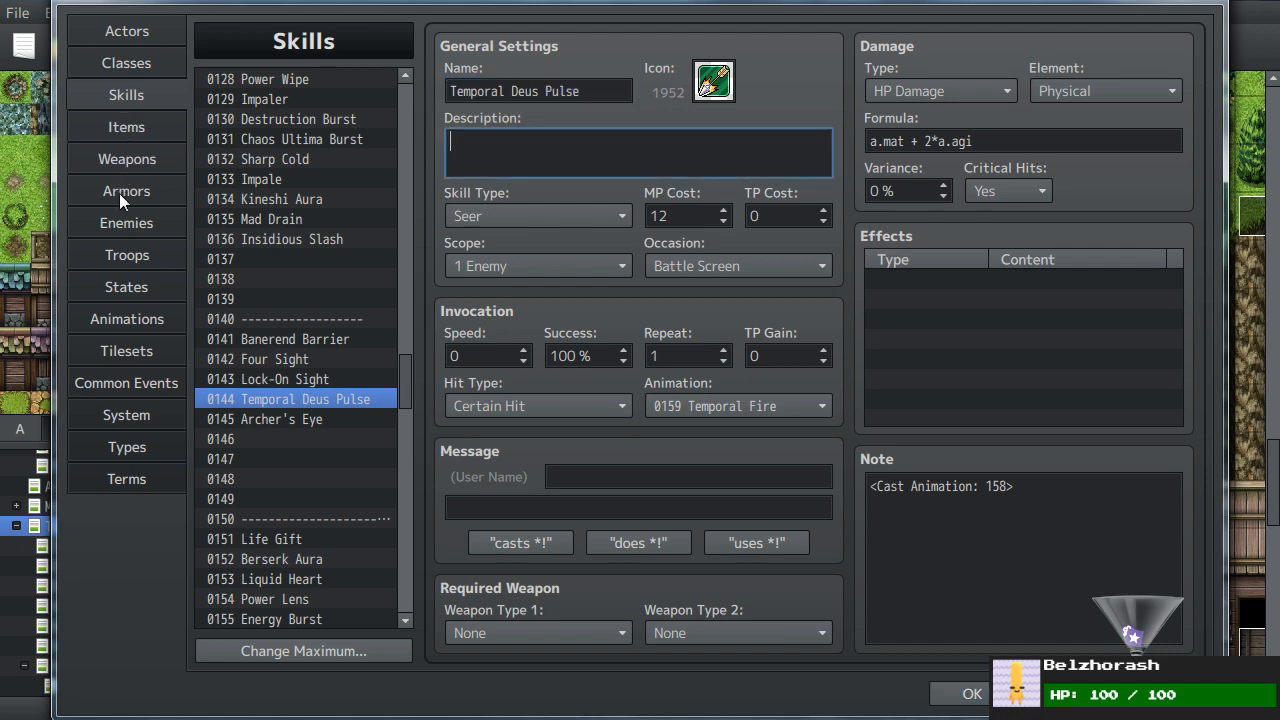
- Add an Add State effect for E.M. Pulse at 100% to the E.M. Pulse item
{"action": "left_click", "coordinate": [120, 128]}
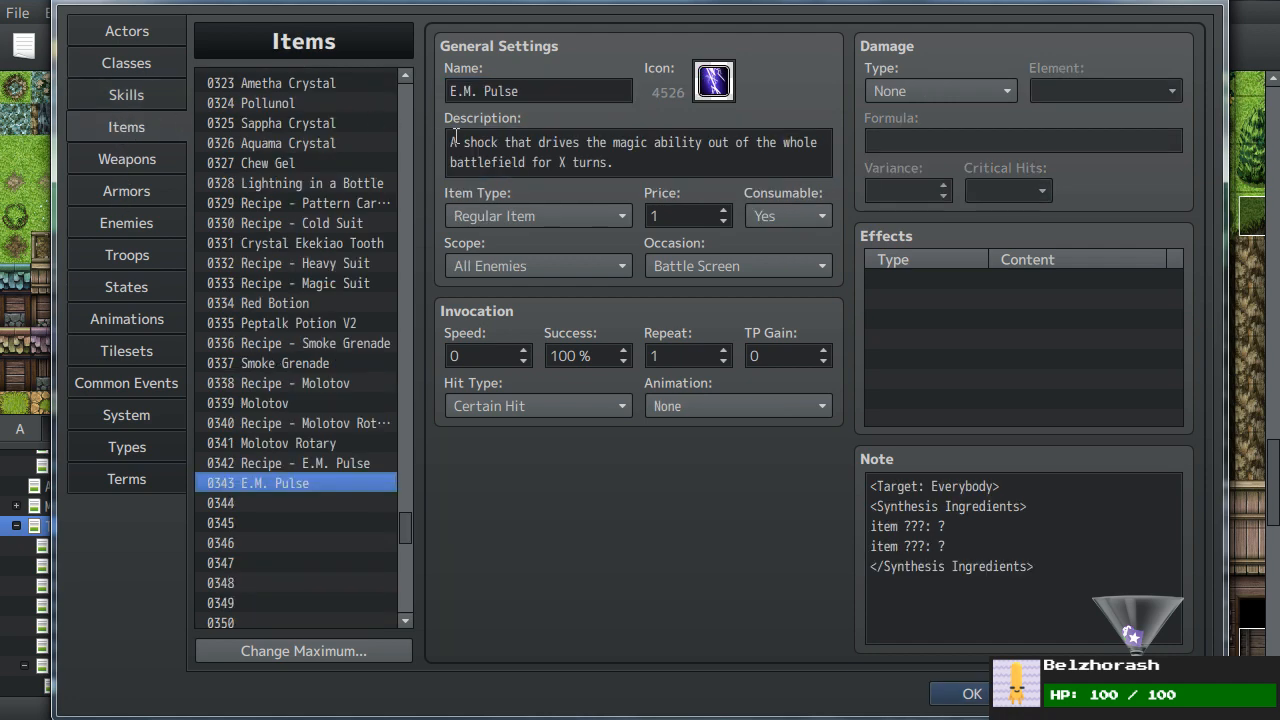
{"action": "double_click", "coordinate": [949, 351]}
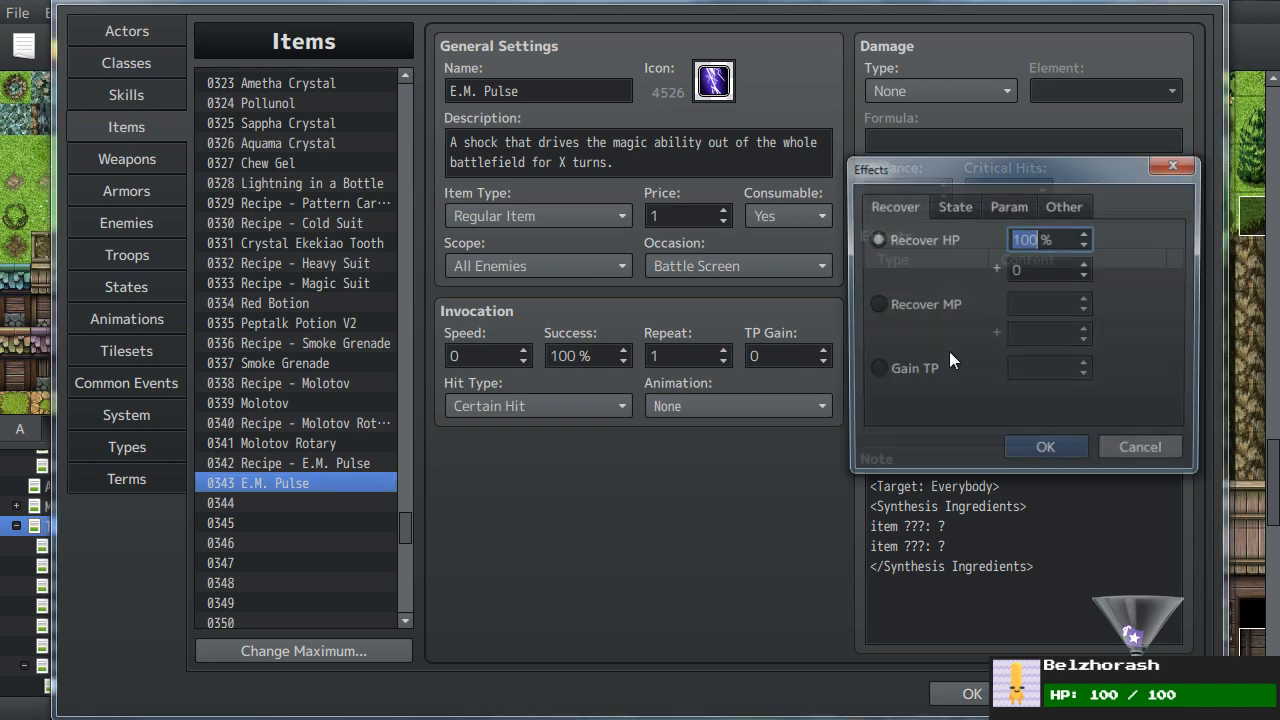
{"action": "left_click", "coordinate": [955, 207]}
{"action": "left_click", "coordinate": [876, 239]}
{"action": "left_click", "coordinate": [1059, 240]}
{"action": "scroll", "coordinate": [1110, 459], "scroll_direction": "down", "scroll_amount": 20}
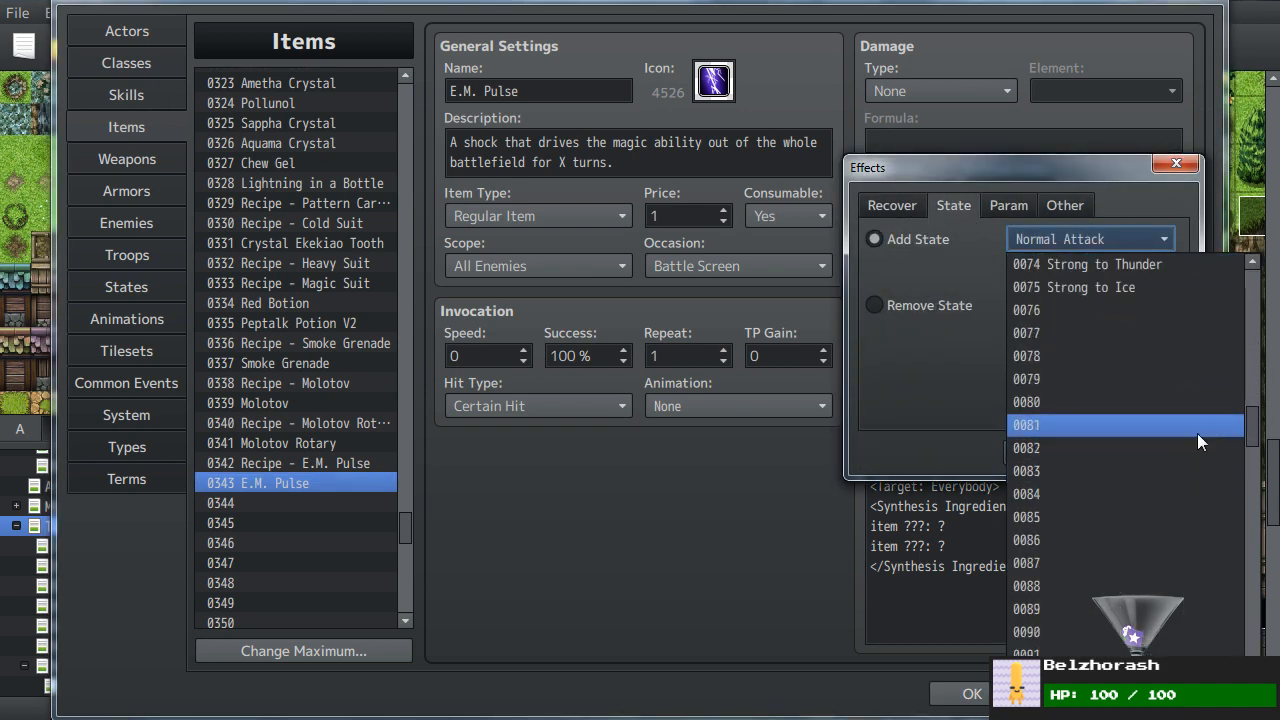
{"action": "left_click_drag", "start_coordinate": [1251, 425], "coordinate": [1250, 592]}
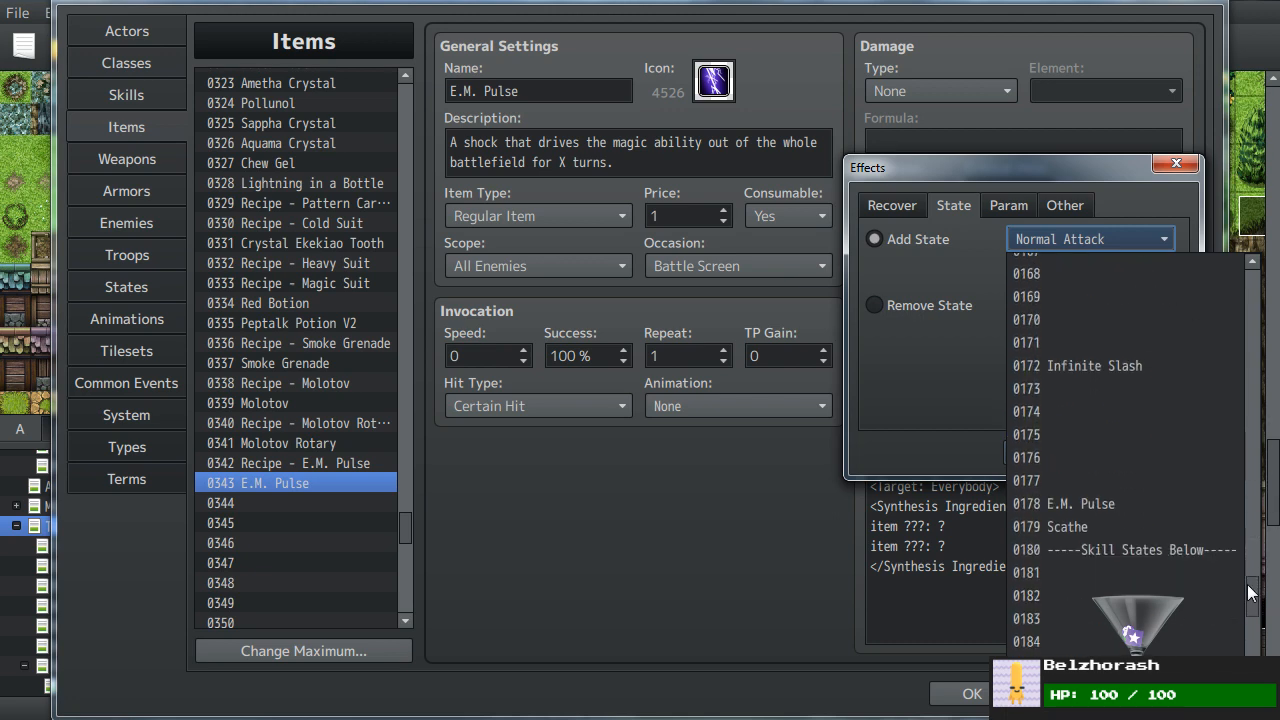
{"action": "left_click", "coordinate": [1120, 502]}
{"action": "left_click", "coordinate": [1024, 452]}
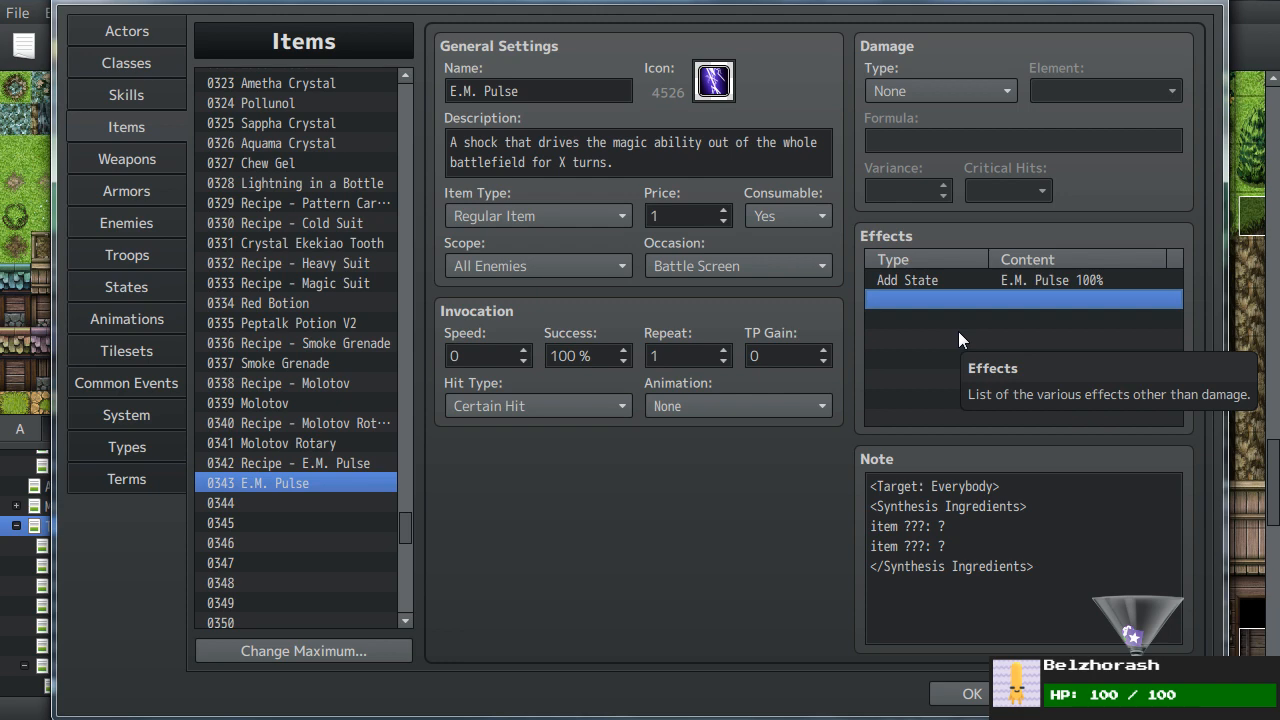
{"action": "right_click", "coordinate": [968, 362]}
{"action": "key", "text": "Escape"}
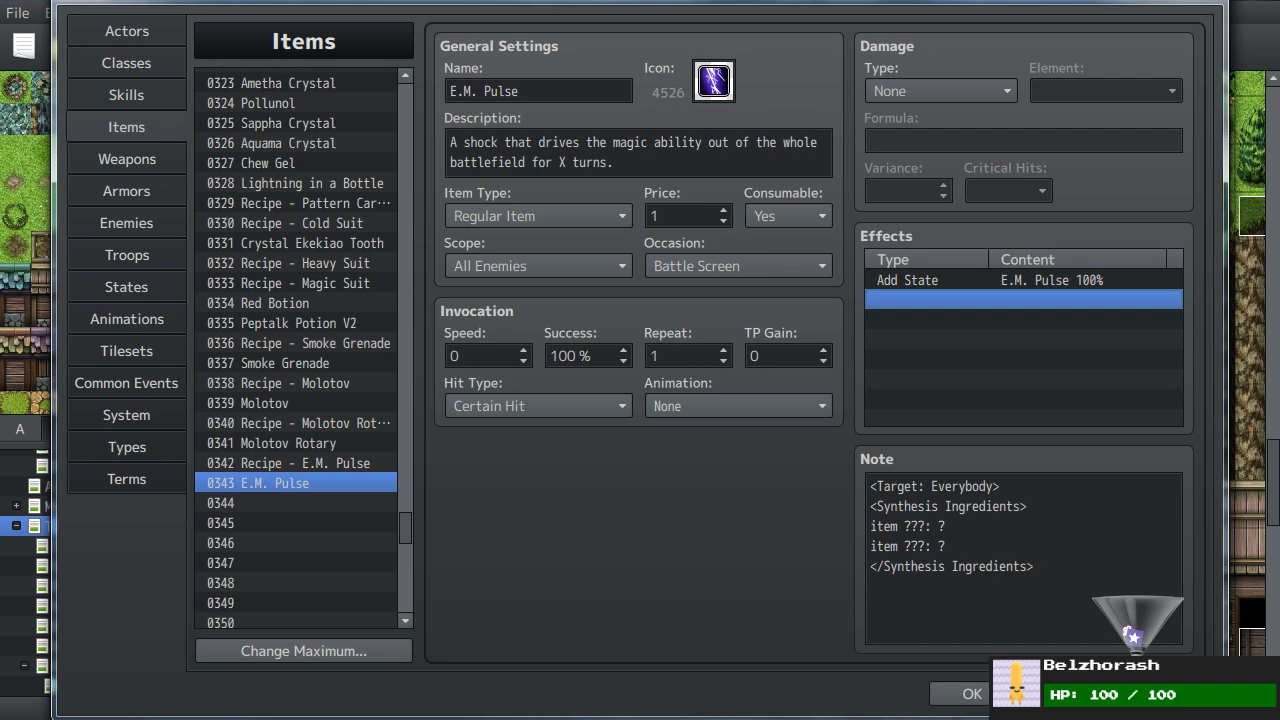
{"action": "right_click", "coordinate": [1020, 368]}
{"action": "key", "text": "Escape"}
- Give the E.M. Pulse state the purple lightning icon 4526
{"action": "left_click", "coordinate": [93, 284]}
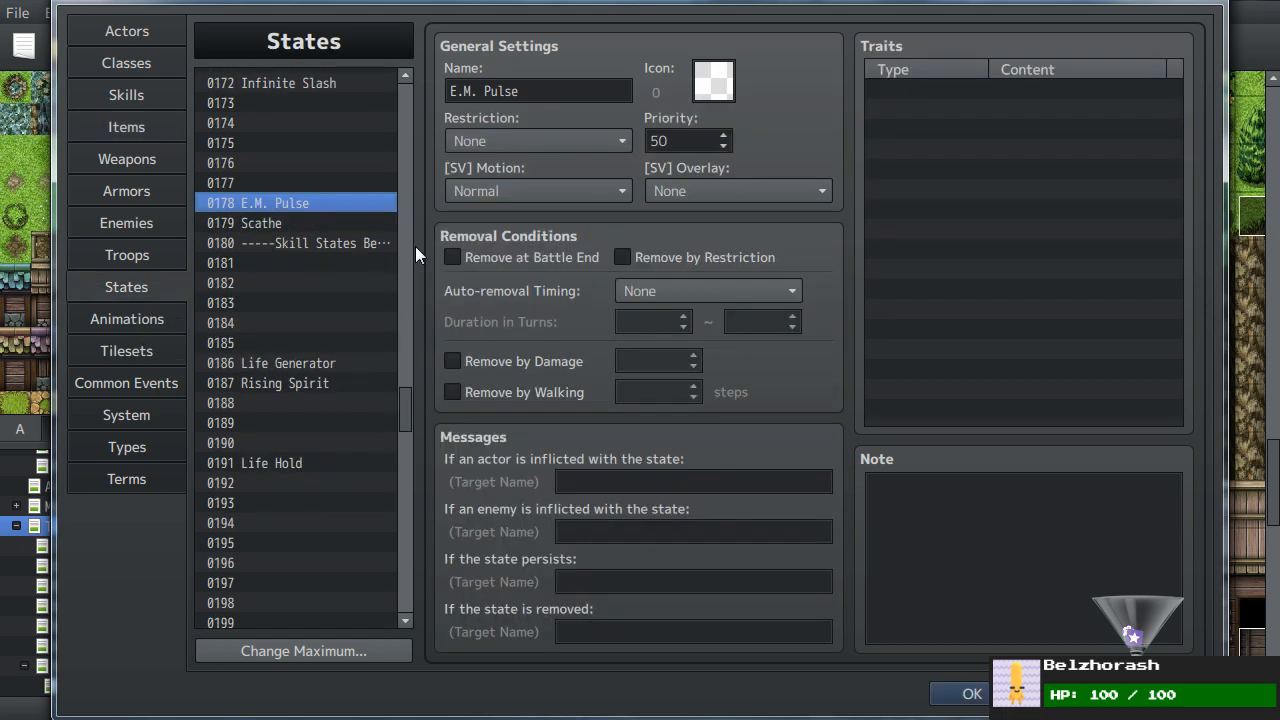
{"action": "double_click", "coordinate": [713, 81]}
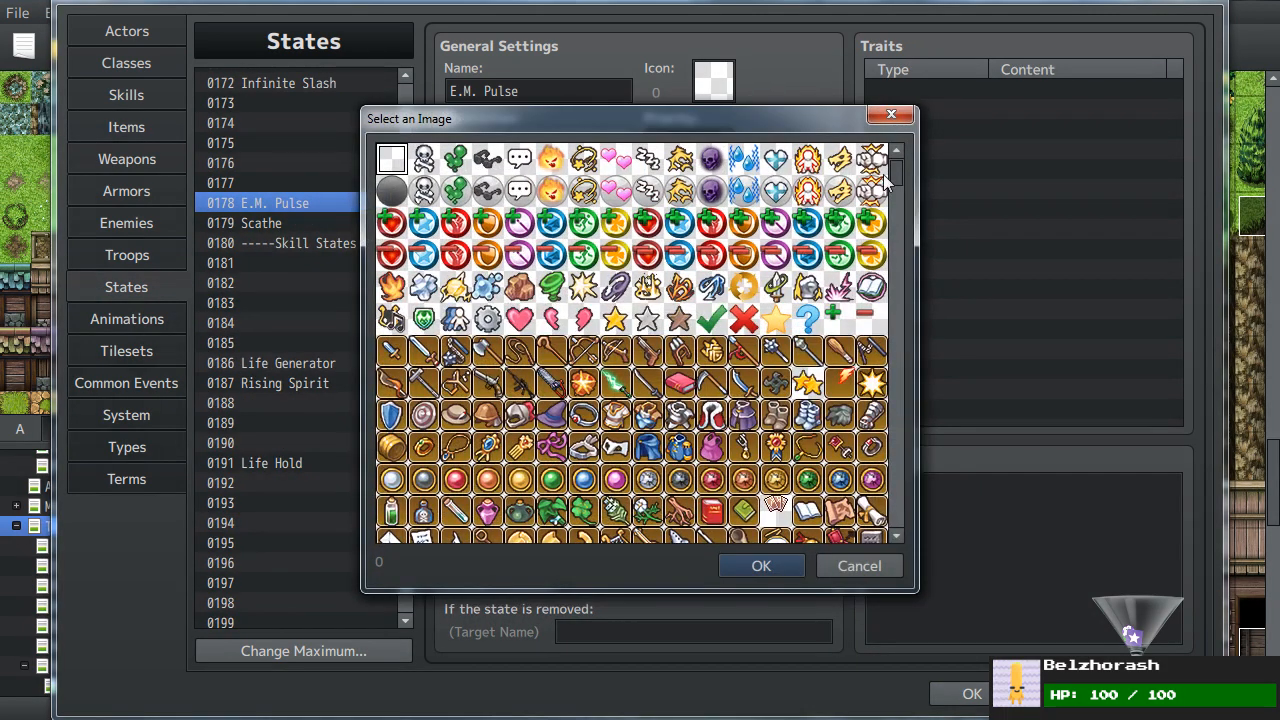
{"action": "left_click_drag", "start_coordinate": [897, 212], "coordinate": [896, 377]}
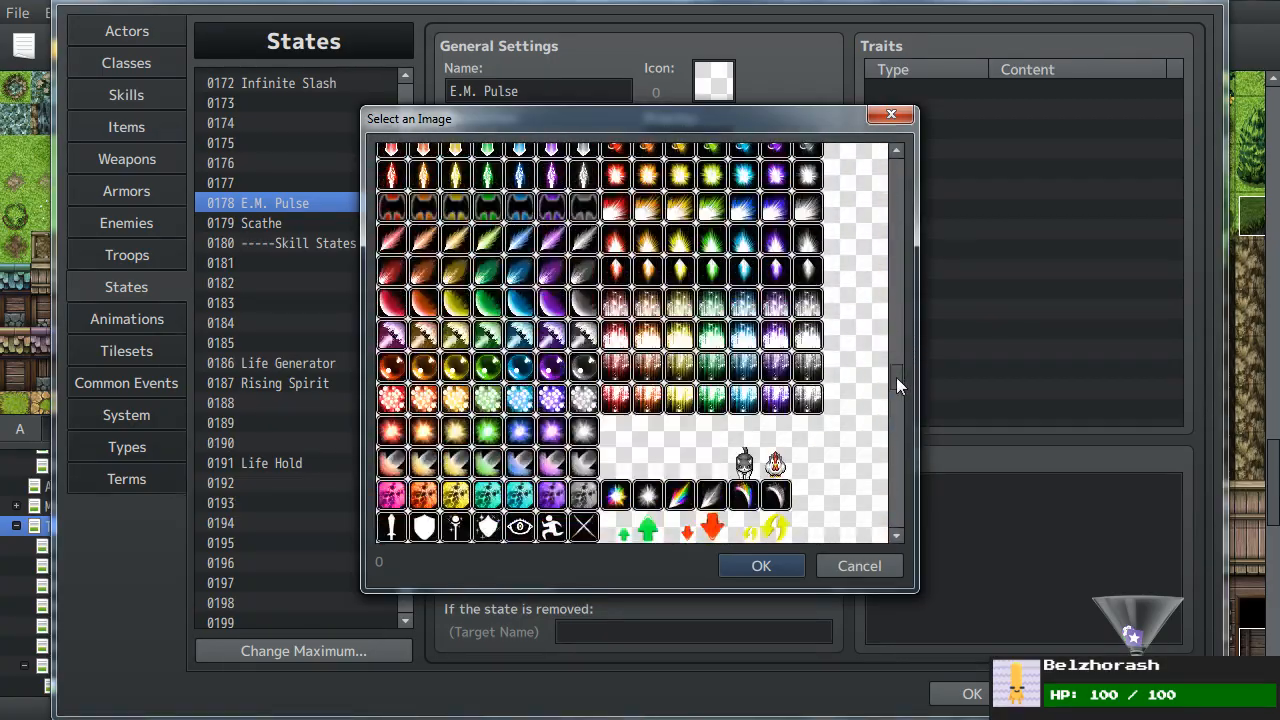
{"action": "scroll", "coordinate": [761, 297], "scroll_direction": "down", "scroll_amount": 1}
{"action": "left_click", "coordinate": [765, 295]}
{"action": "scroll", "coordinate": [763, 280], "scroll_direction": "down", "scroll_amount": 10}
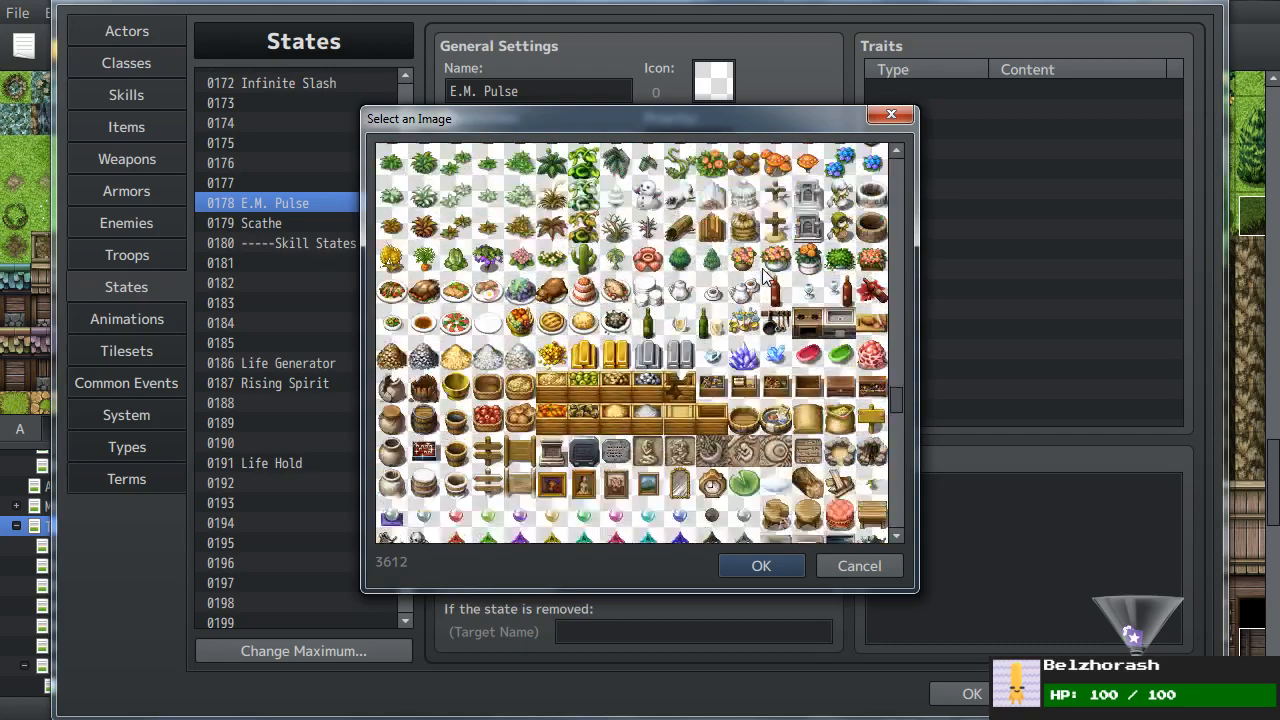
{"action": "scroll", "coordinate": [766, 280], "scroll_direction": "down", "scroll_amount": 10}
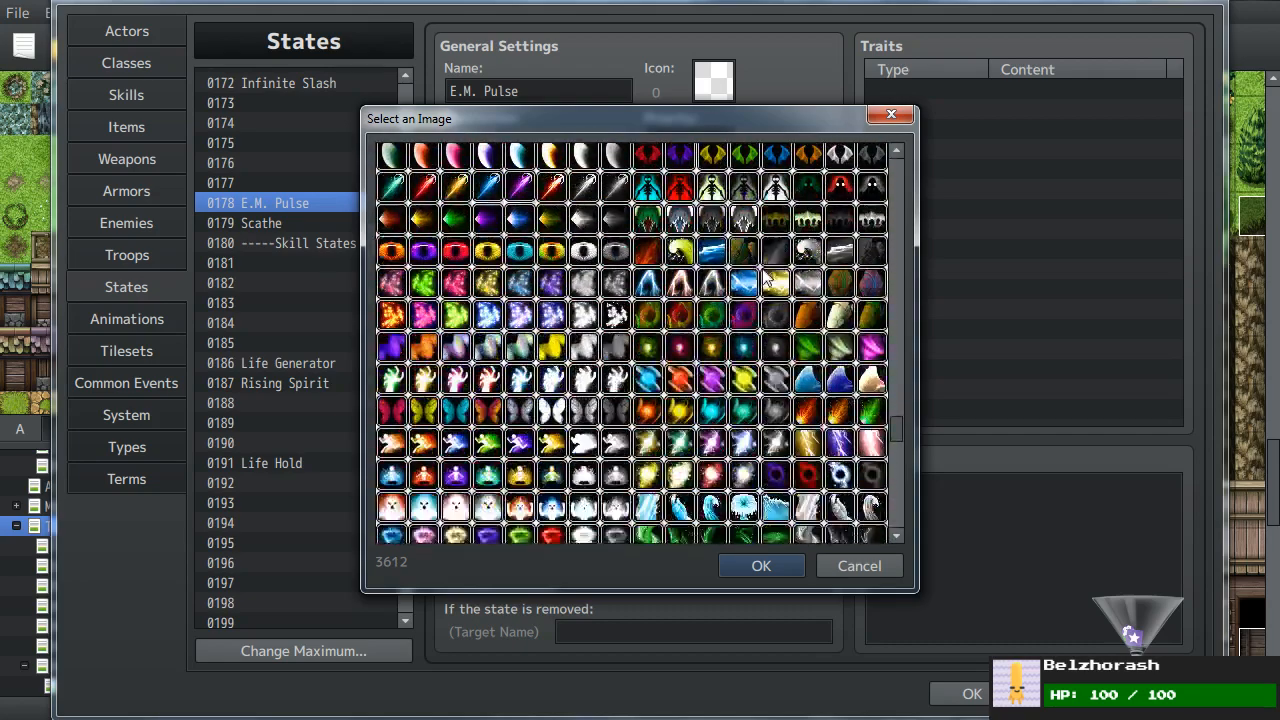
{"action": "double_click", "coordinate": [840, 285]}
- Start a new trait for the E.M. Pulse state and examine the attack, Ex-Parameter and Sp-Parameter options for one that blocks magic
{"action": "double_click", "coordinate": [997, 229]}
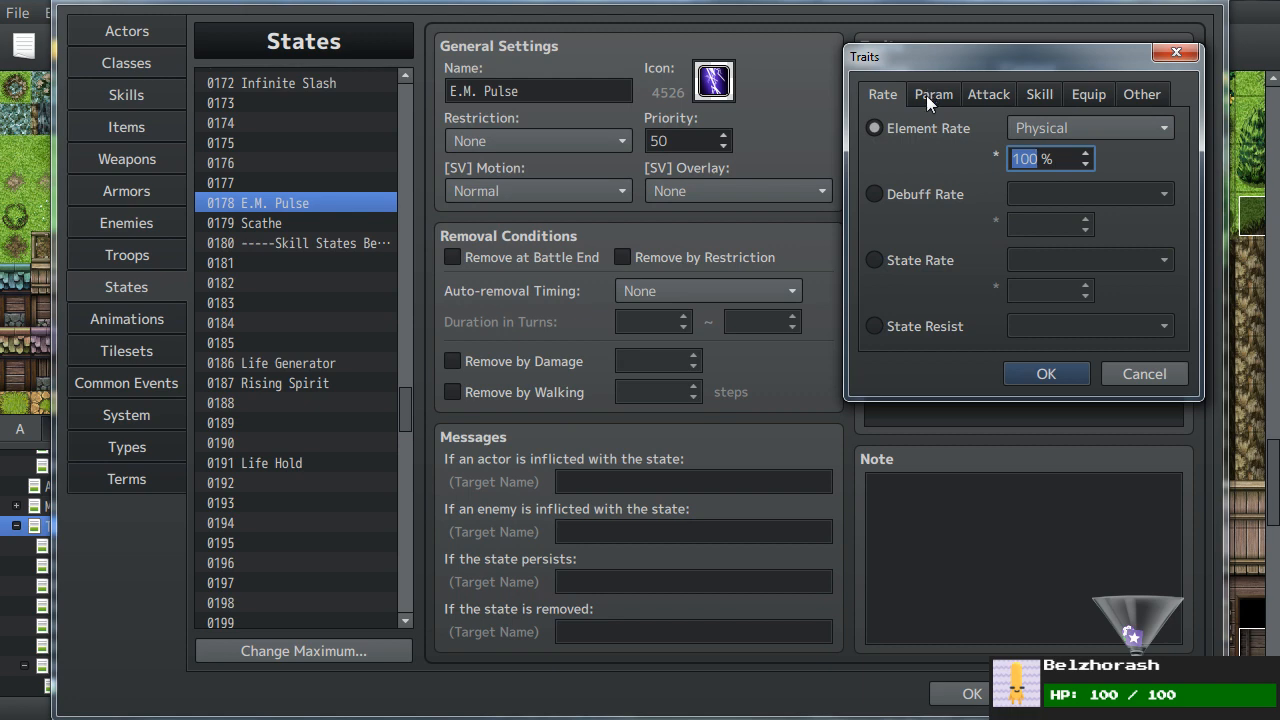
{"action": "left_click", "coordinate": [926, 95]}
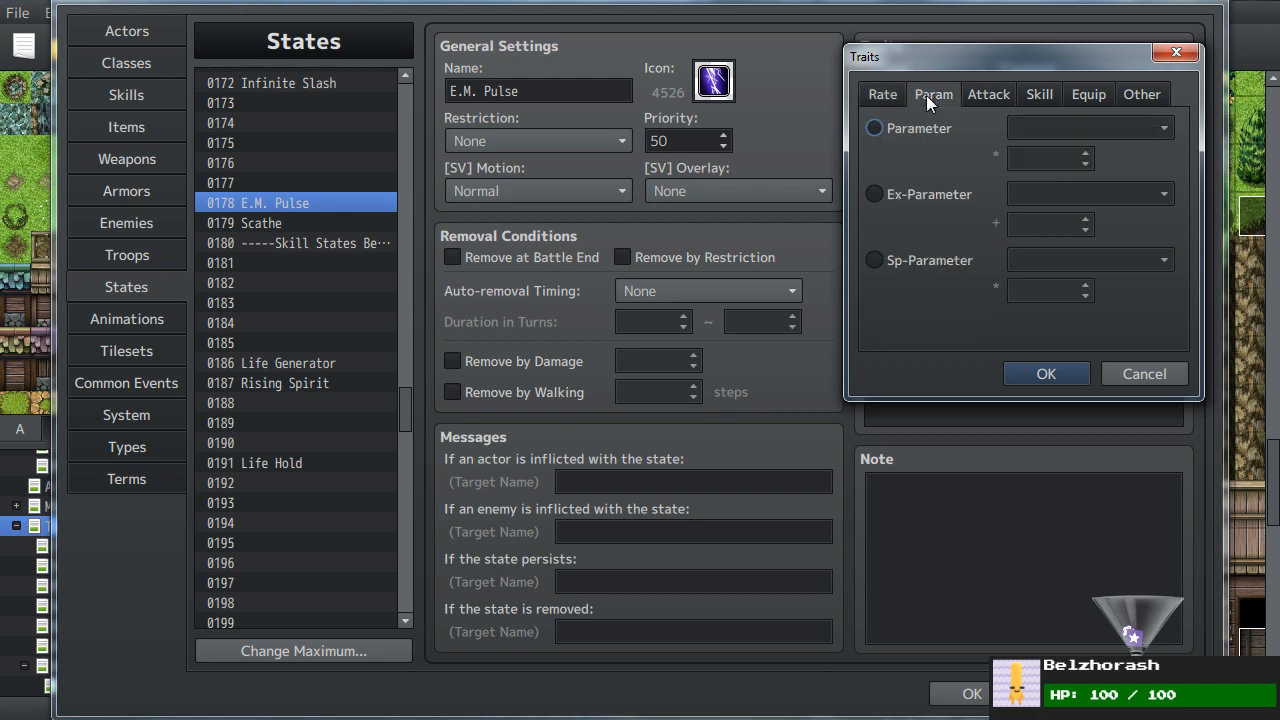
{"action": "left_click", "coordinate": [993, 91]}
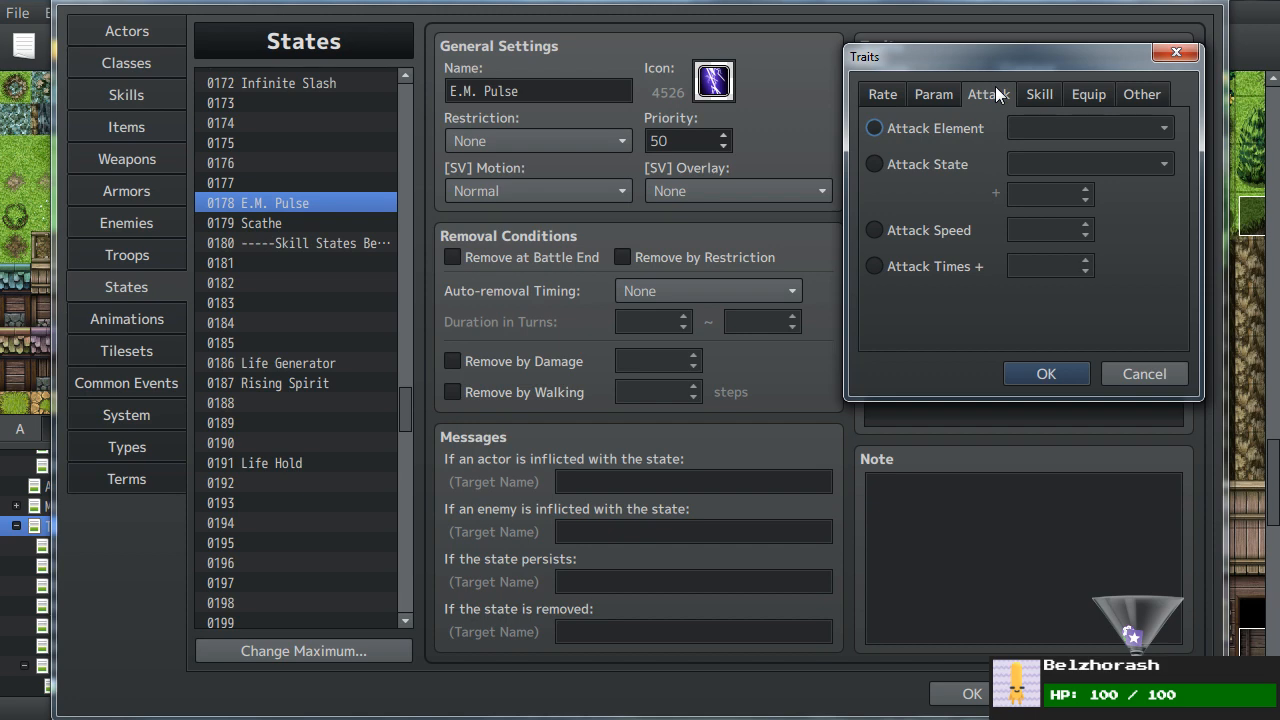
{"action": "left_click", "coordinate": [935, 94]}
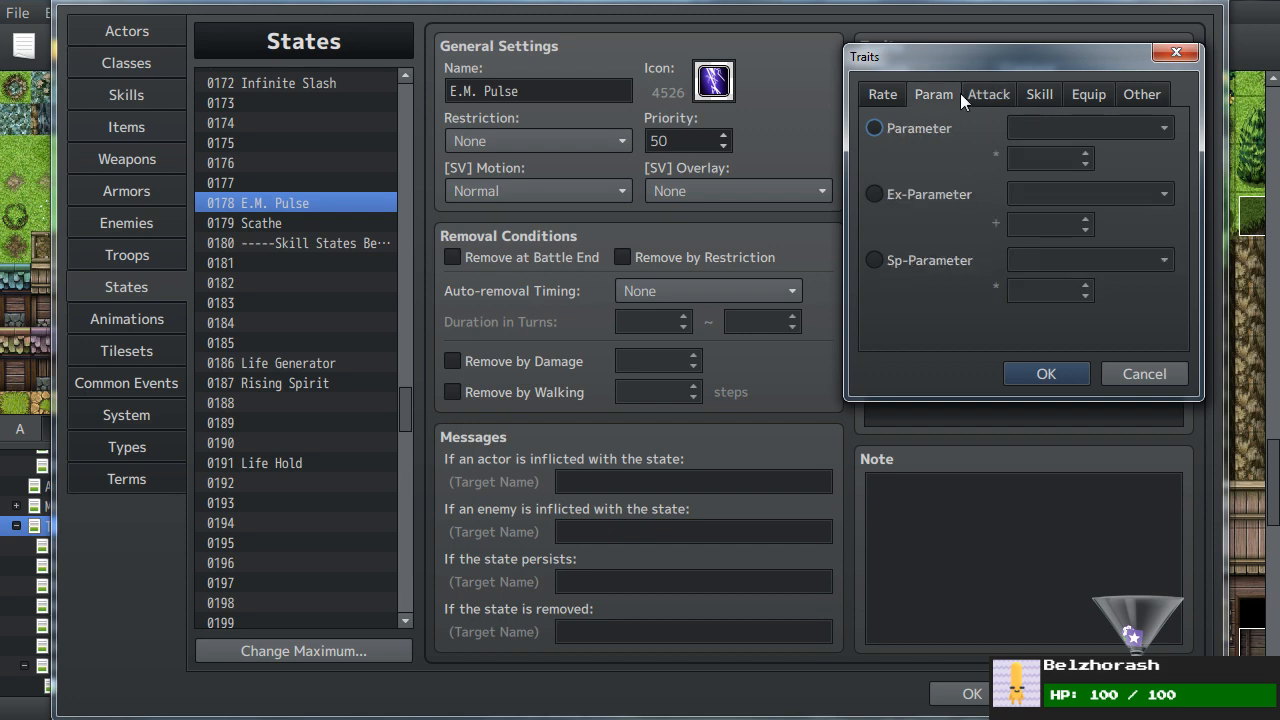
{"action": "left_click", "coordinate": [955, 195]}
{"action": "left_click", "coordinate": [1136, 197]}
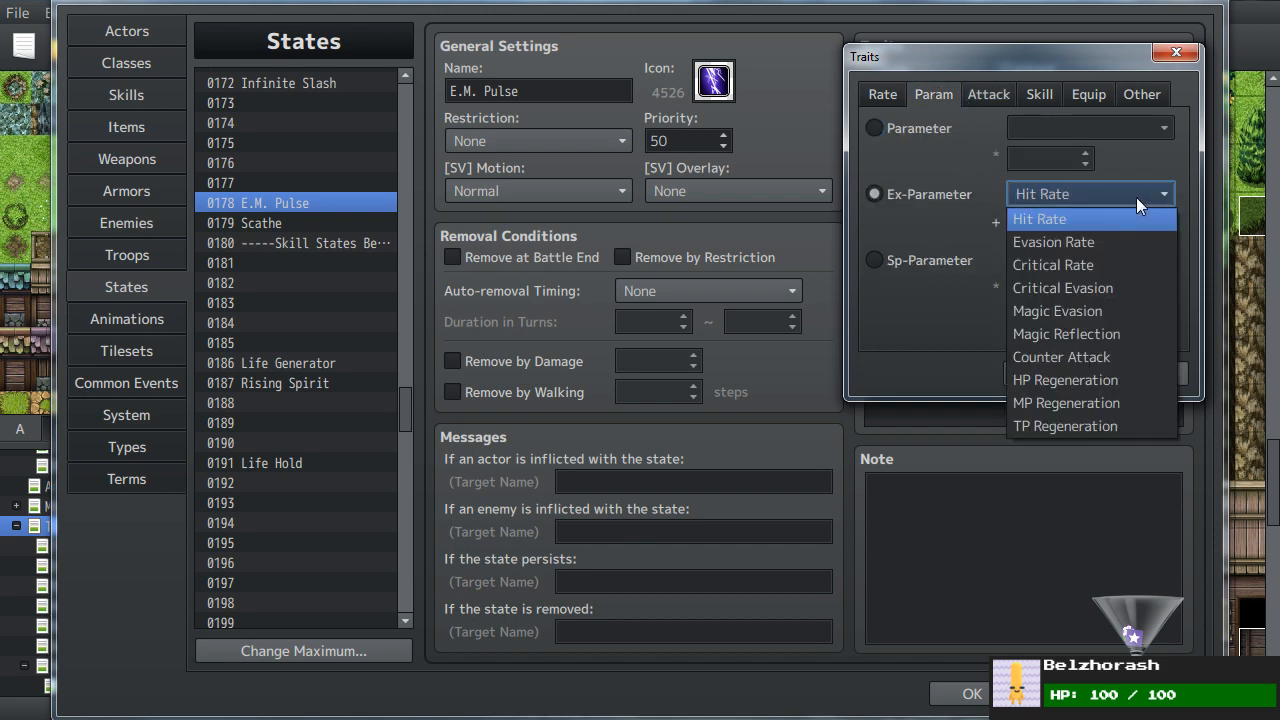
{"action": "left_click", "coordinate": [1136, 197]}
{"action": "left_click", "coordinate": [940, 262]}
{"action": "left_click", "coordinate": [1056, 262]}
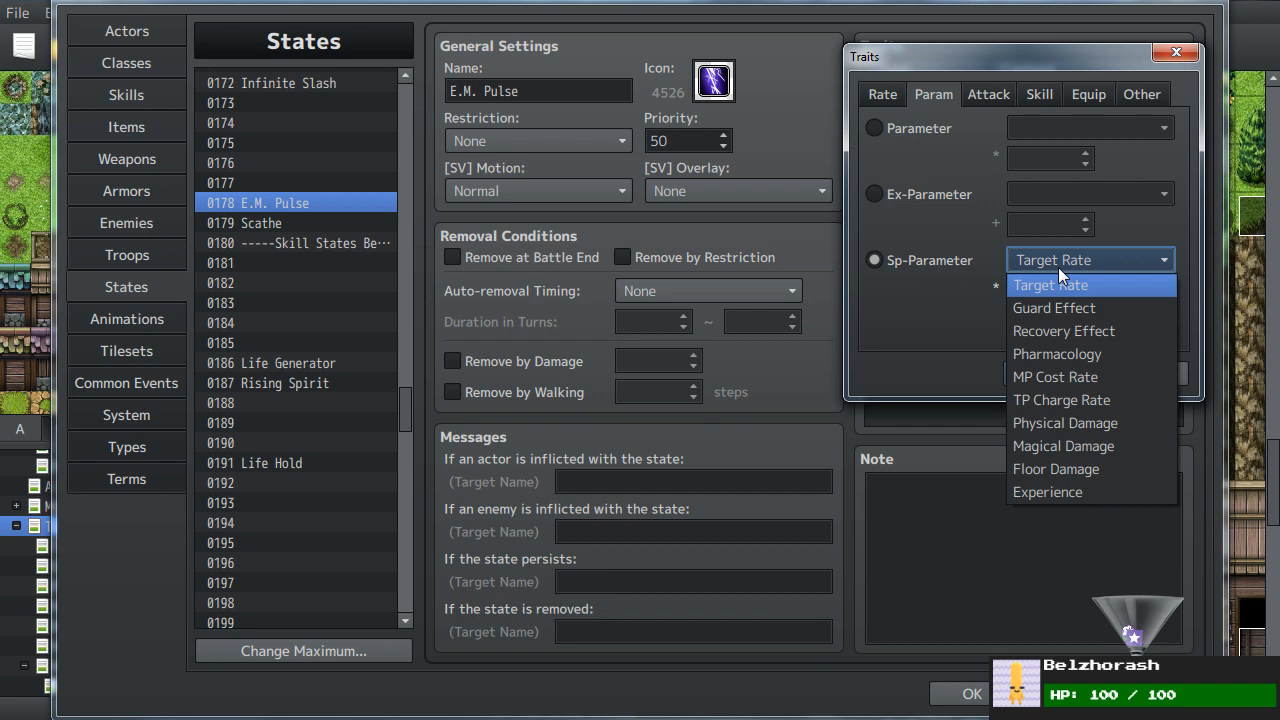
- Add a Seal Skill Type trait for Magic to the E.M. Pulse state
{"action": "left_click", "coordinate": [1039, 94]}
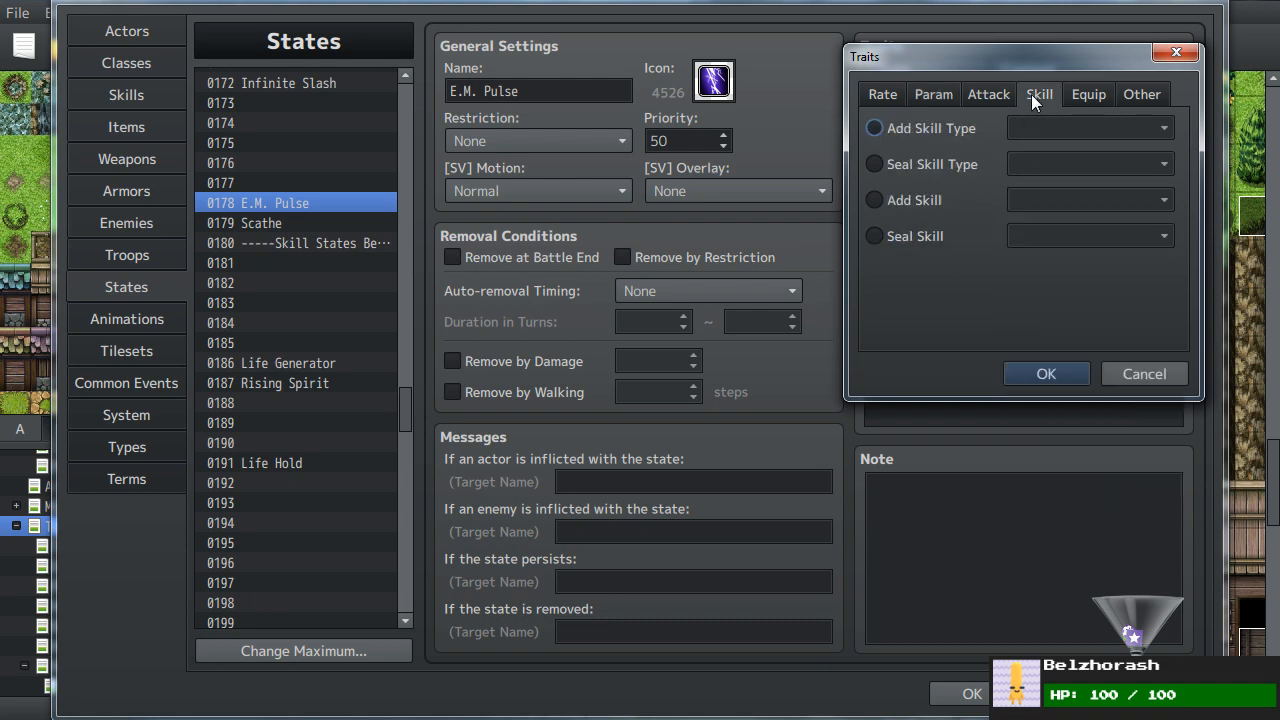
{"action": "left_click", "coordinate": [940, 164]}
{"action": "left_click", "coordinate": [1056, 165]}
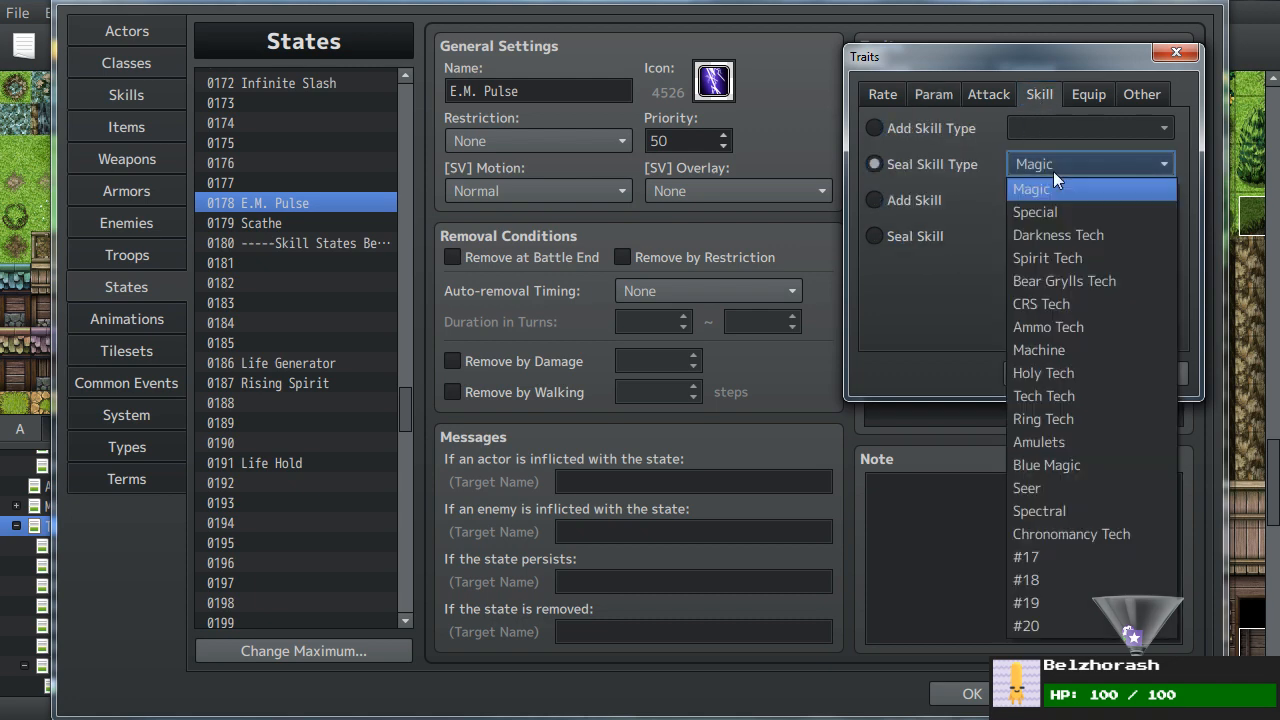
{"action": "left_click", "coordinate": [1053, 171]}
{"action": "left_click", "coordinate": [1037, 376]}
- Copy the Seal Skill Type Magic trait and paste seven duplicates into the E.M. Pulse state's trait list
{"action": "left_click", "coordinate": [968, 93]}
{"action": "key", "text": "ctrl+c"}
{"action": "key", "text": "ctrl+v"}
{"action": "key", "text": "ctrl+v"}
{"action": "key", "text": "ctrl+v"}
{"action": "key", "text": "ctrl+v"}
{"action": "key", "text": "ctrl+v"}
{"action": "key", "text": "ctrl+v"}
{"action": "key", "text": "ctrl+v"}
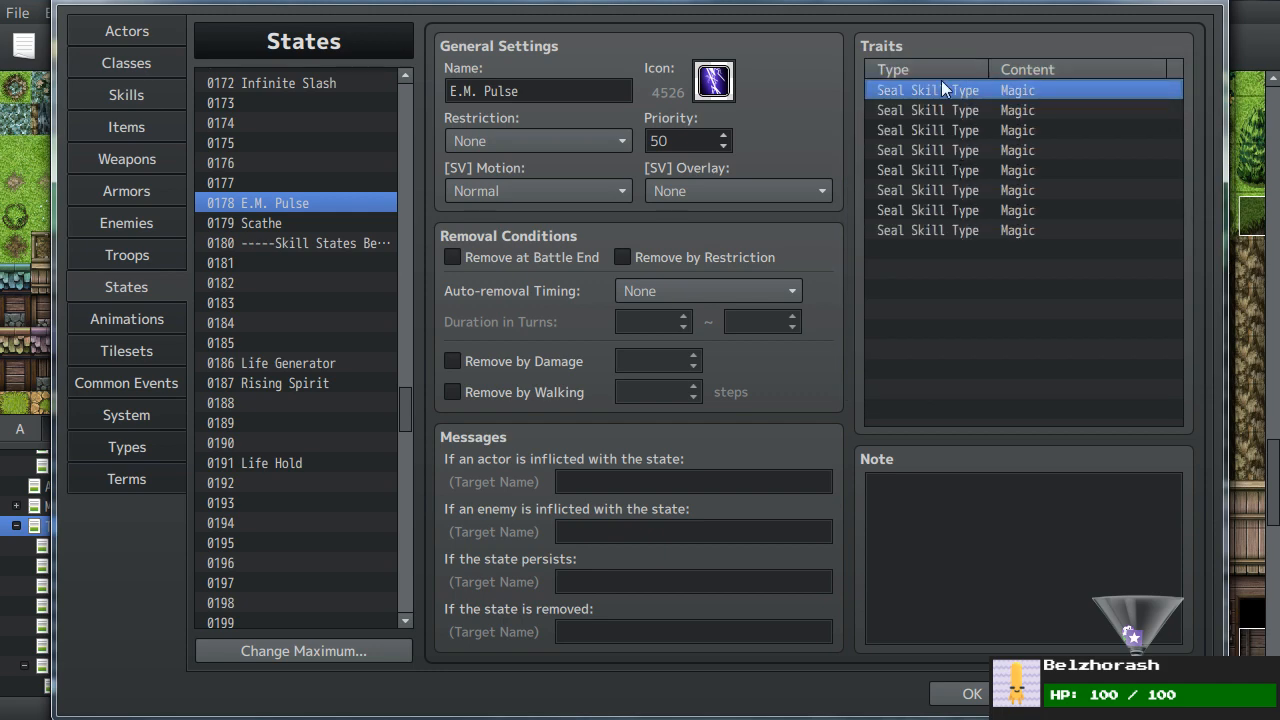
- Open the second Seal Skill Type trait and examine the skill type, parameter and rate options that could replace it
{"action": "left_click", "coordinate": [935, 108]}
{"action": "double_click", "coordinate": [935, 110]}
{"action": "left_click", "coordinate": [1029, 163]}
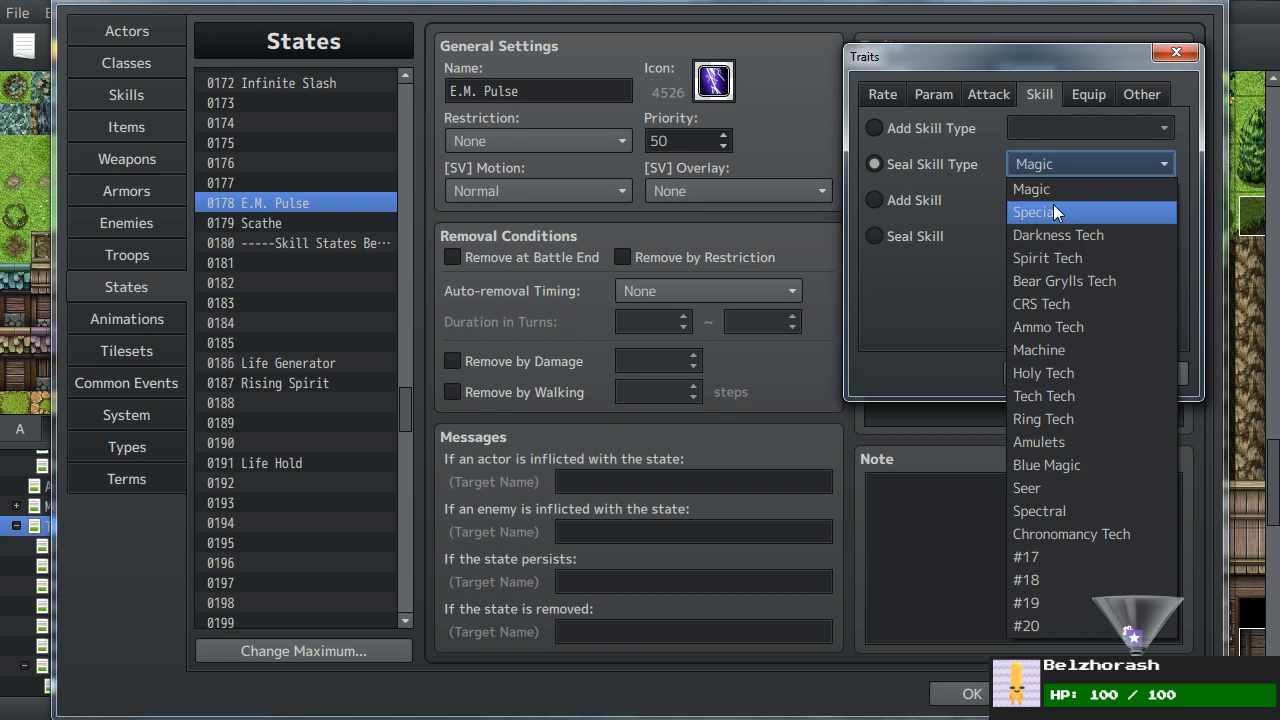
{"action": "left_click", "coordinate": [944, 94]}
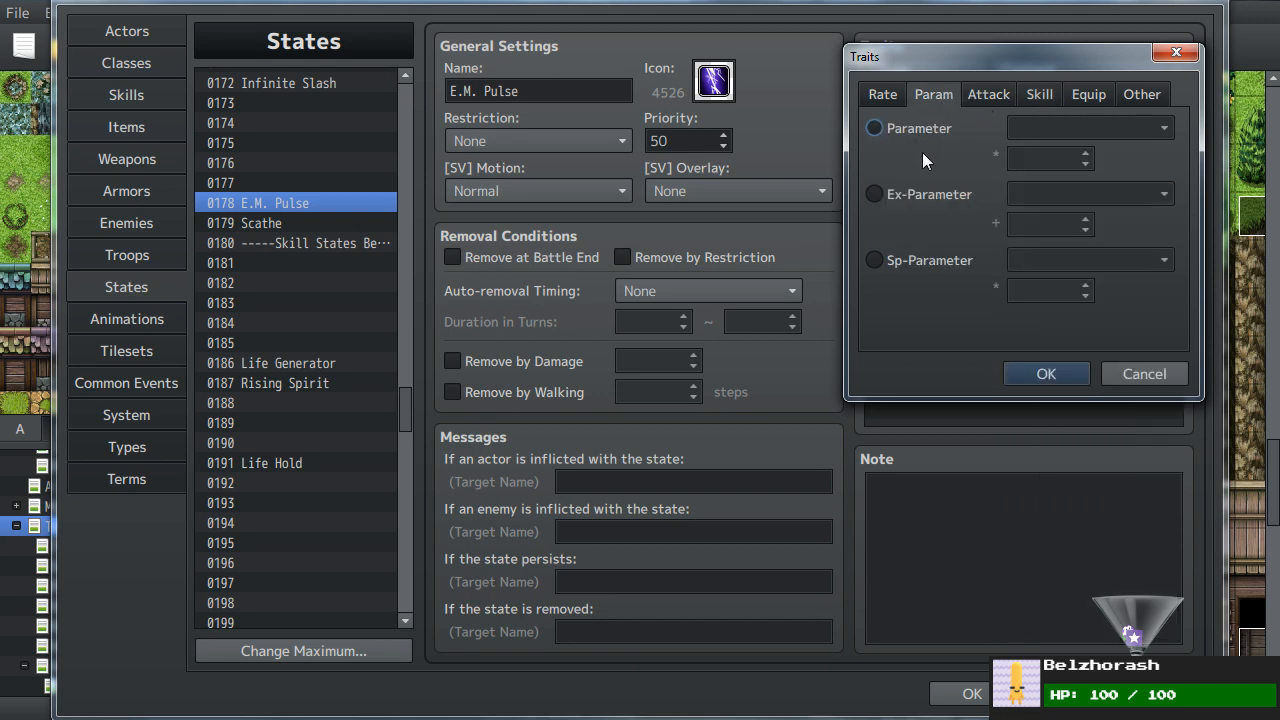
{"action": "left_click", "coordinate": [874, 194]}
{"action": "left_click", "coordinate": [1082, 187]}
{"action": "left_click", "coordinate": [1082, 187]}
{"action": "left_click", "coordinate": [899, 266]}
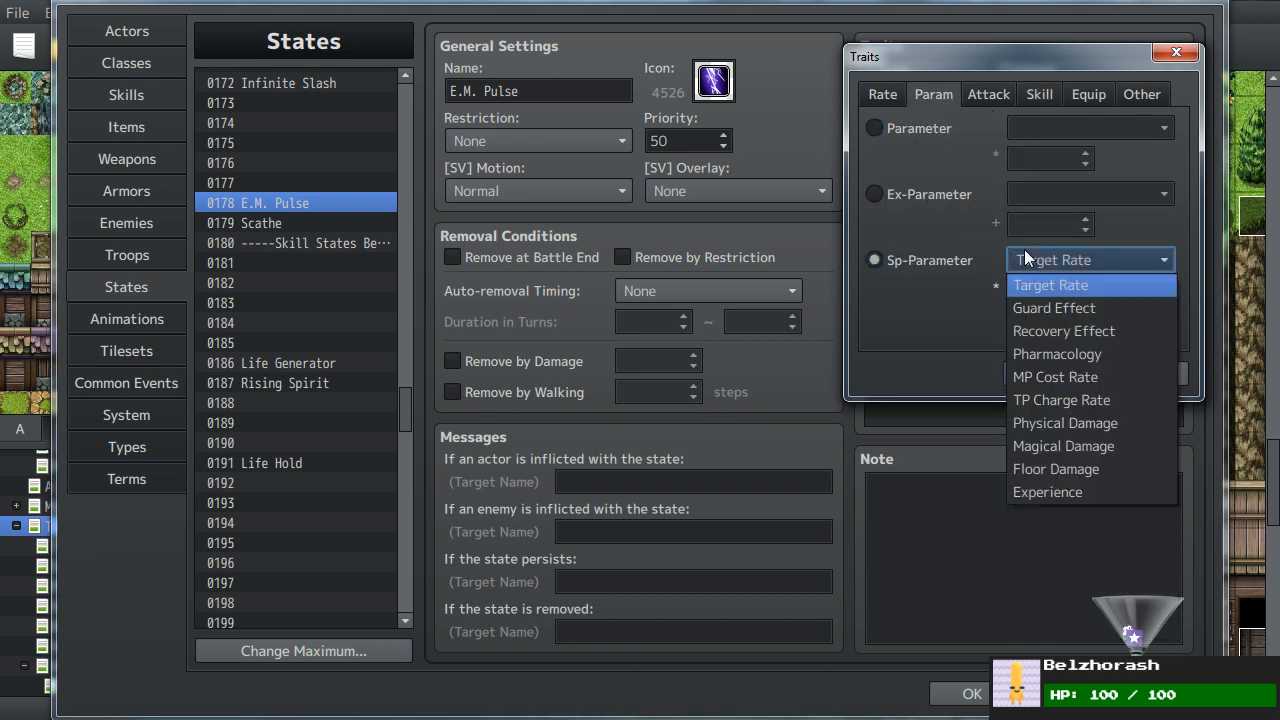
{"action": "left_click", "coordinate": [882, 94]}
{"action": "left_click", "coordinate": [896, 127]}
{"action": "left_click", "coordinate": [1067, 128]}
{"action": "left_click", "coordinate": [1043, 132]}
{"action": "left_click", "coordinate": [920, 192]}
- Change the second trait of the E.M. Pulse state to the parameter Max MP at 0%
{"action": "left_click", "coordinate": [944, 96]}
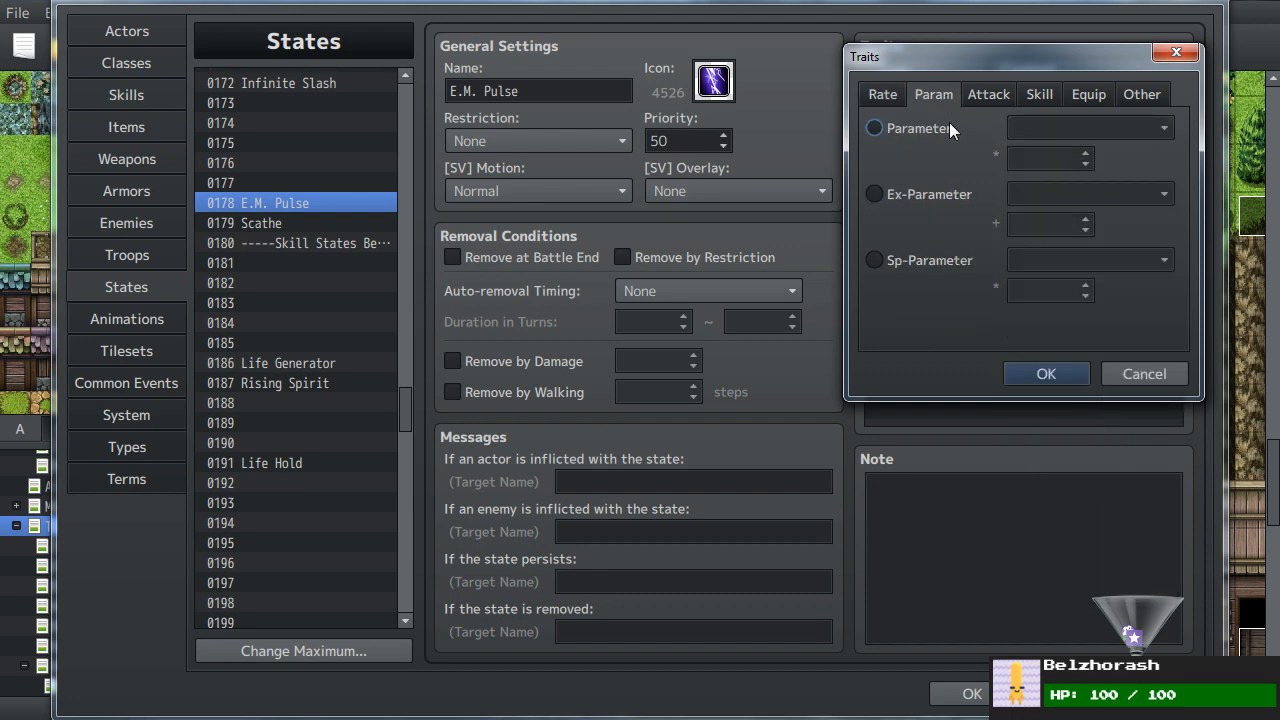
{"action": "left_click", "coordinate": [940, 128]}
{"action": "left_click", "coordinate": [1082, 130]}
{"action": "left_click", "coordinate": [1062, 174]}
{"action": "double_click", "coordinate": [1018, 159]}
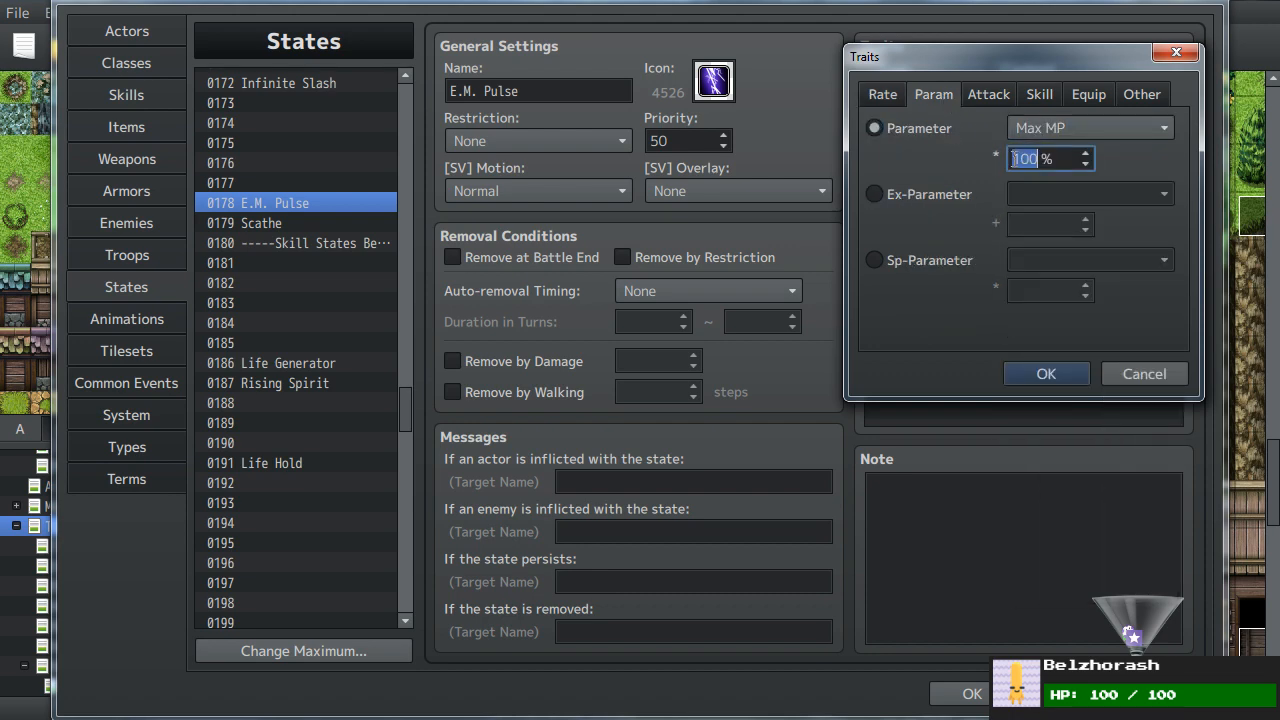
{"action": "type", "text": "0"}
{"action": "left_click", "coordinate": [1038, 373]}
{"action": "left_click", "coordinate": [1046, 319]}
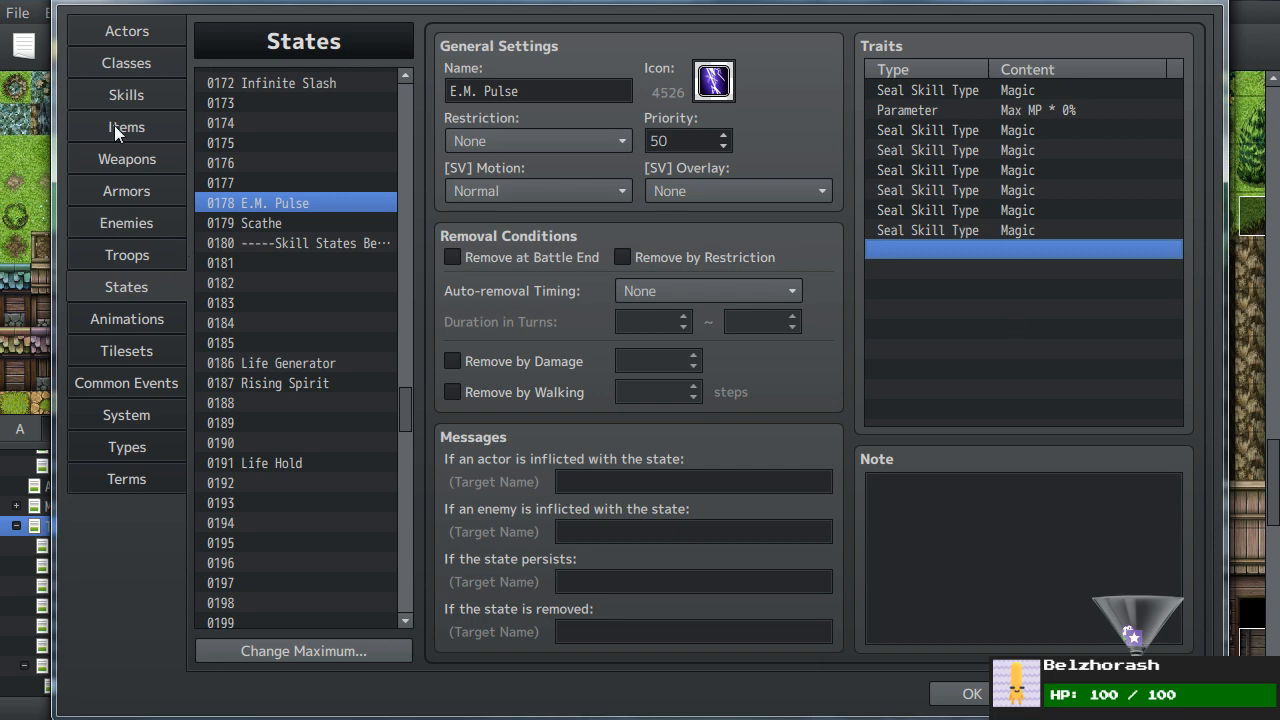
- Start a battle test of the Intro Fight troop and open the first party member's inventory
{"action": "left_click", "coordinate": [148, 256]}
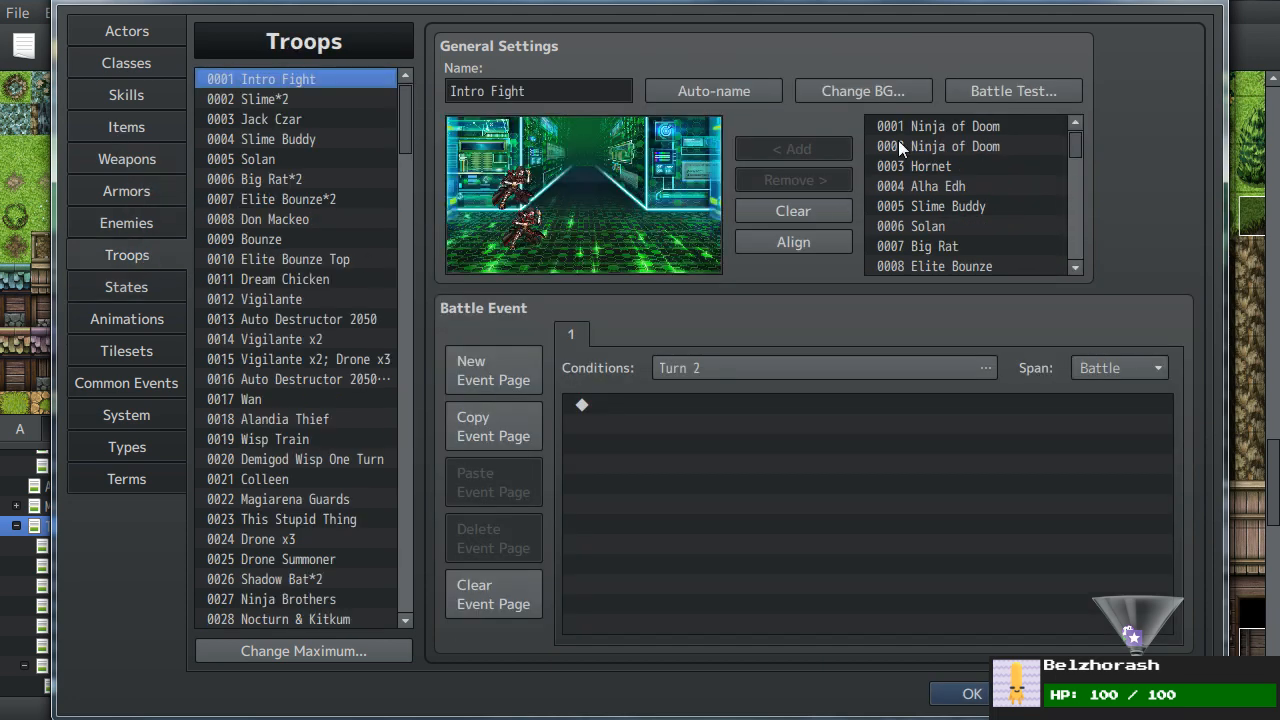
{"action": "left_click", "coordinate": [994, 88]}
{"action": "left_click", "coordinate": [748, 517]}
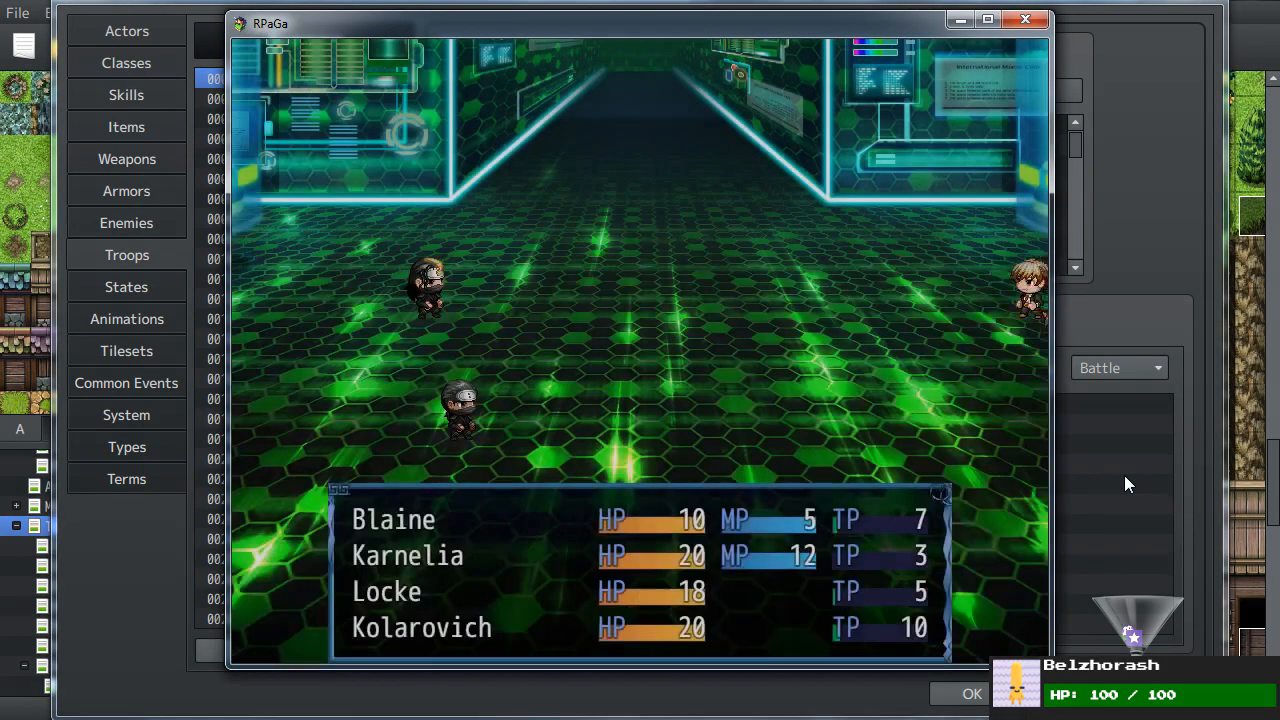
{"action": "key", "text": "Down"}
{"action": "key", "text": "Down"}
{"action": "key", "text": "Down"}
{"action": "key", "text": "Return"}
- Find the E.M. Pulse item in the battle inventory and use it on all allies and enemies
{"action": "key", "text": "Down"}
{"action": "key", "text": "Down"}
{"action": "key", "text": "Down"}
{"action": "key", "text": "Down"}
{"action": "key", "text": "Down"}
{"action": "key", "text": "Down"}
{"action": "key", "text": "Down"}
{"action": "key", "text": "Down"}
{"action": "key", "text": "Down"}
{"action": "key", "text": "Down"}
{"action": "key", "text": "Down"}
{"action": "key", "text": "Down"}
{"action": "key", "text": "Down"}
{"action": "key", "text": "Down"}
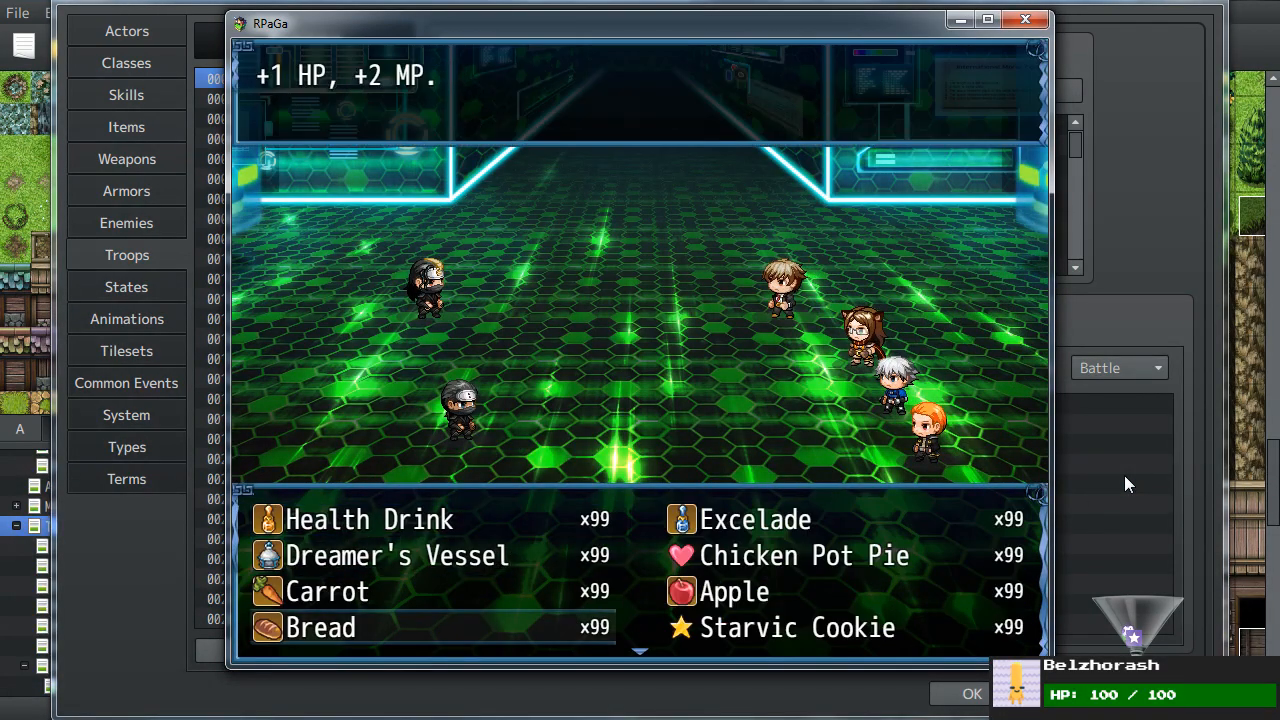
{"action": "key", "text": "Down"}
{"action": "key", "text": "Down"}
{"action": "key", "text": "Down"}
{"action": "key", "text": "Down"}
{"action": "key", "text": "Down"}
{"action": "key", "text": "Down"}
{"action": "key", "text": "Down"}
{"action": "key", "text": "Down"}
{"action": "key", "text": "Down"}
{"action": "key", "text": "Down"}
{"action": "key", "text": "Down"}
{"action": "key", "text": "Down"}
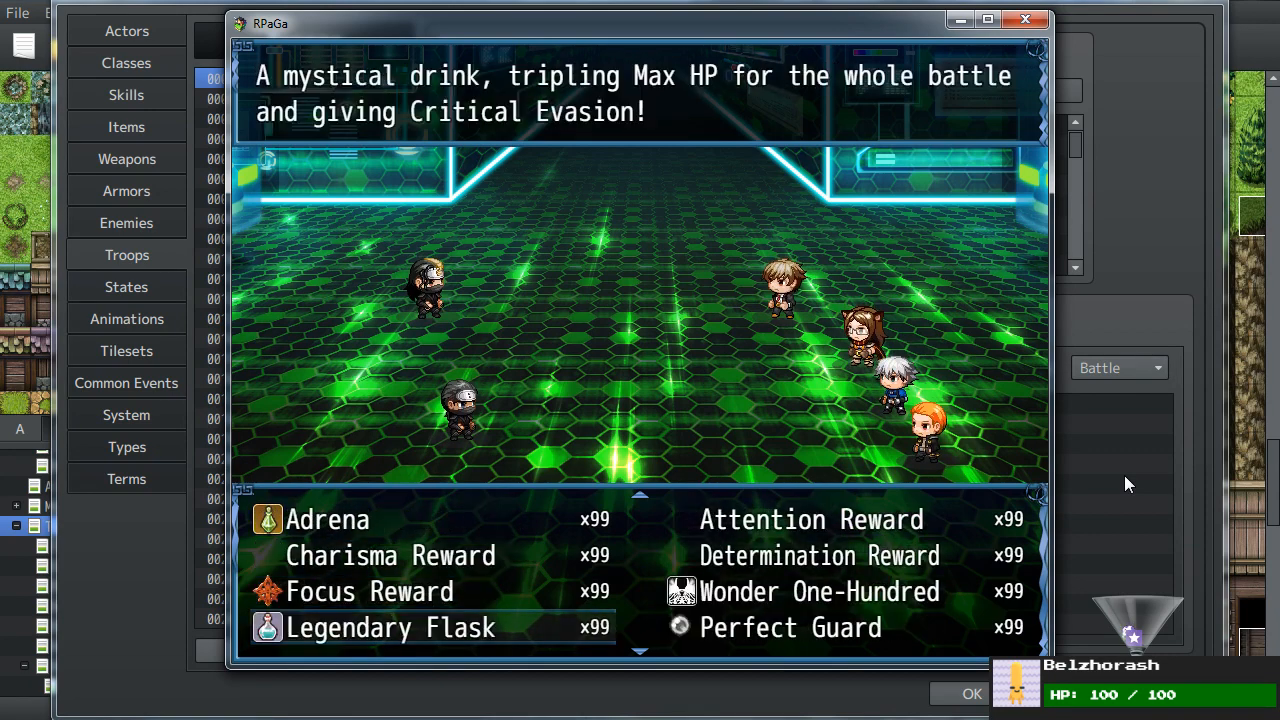
{"action": "key", "text": "Down"}
{"action": "key", "text": "Down"}
{"action": "key", "text": "Down"}
{"action": "key", "text": "Down"}
{"action": "key", "text": "Down"}
{"action": "key", "text": "Down"}
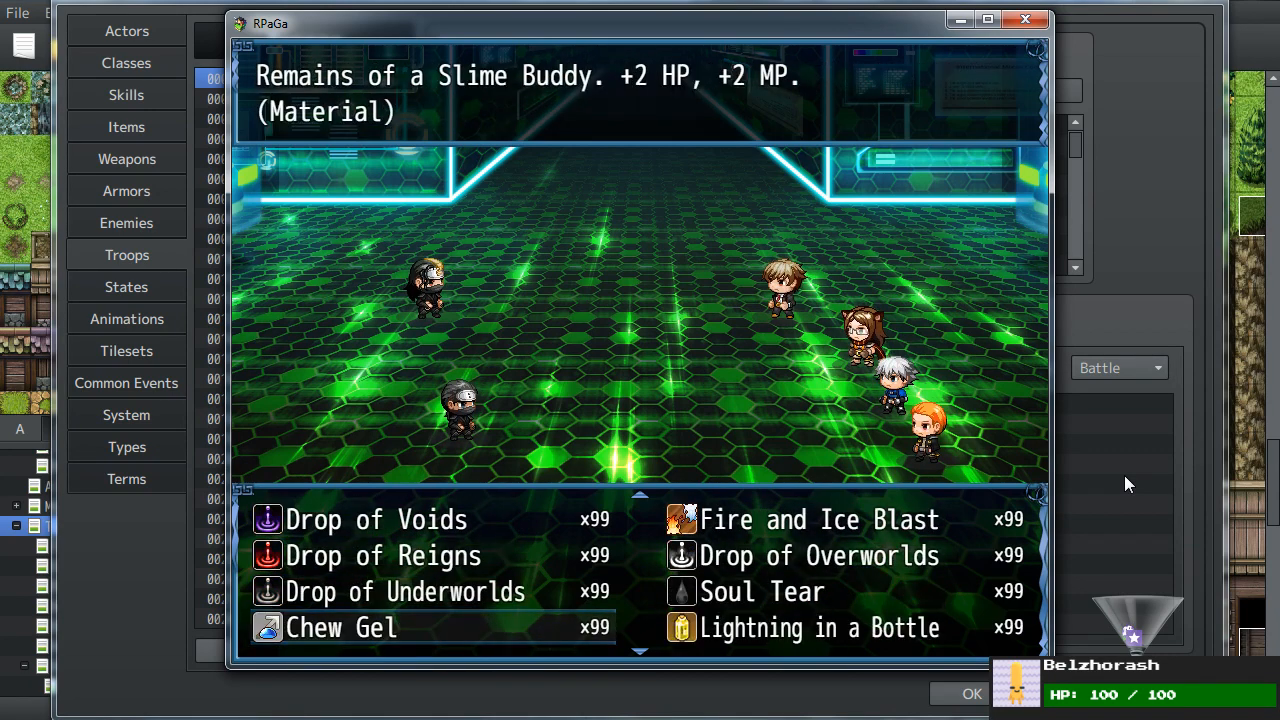
{"action": "key", "text": "Right"}
{"action": "key", "text": "Return"}
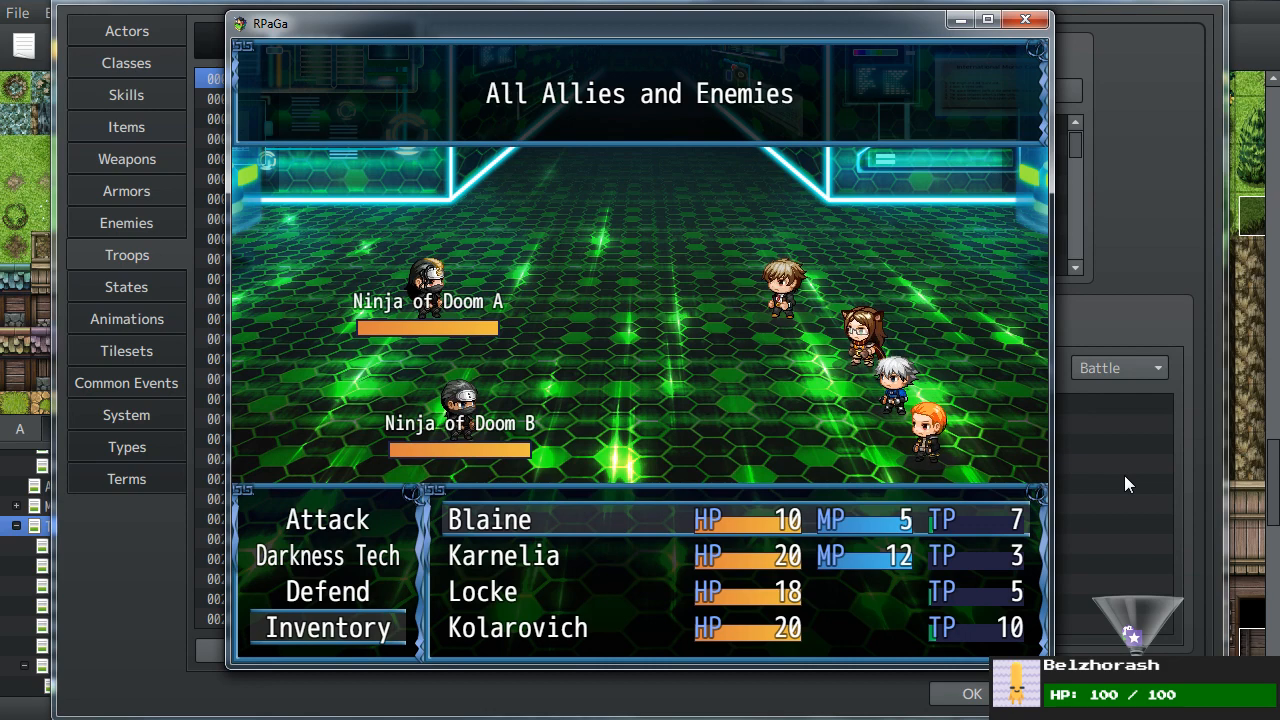
{"action": "key", "text": "Return"}
- Have the remaining party members defend, watch the E.M. Pulse turn play out and end the battle test
{"action": "key", "text": "Down"}
{"action": "key", "text": "Down"}
{"action": "key", "text": "Return"}
{"action": "key", "text": "Return"}
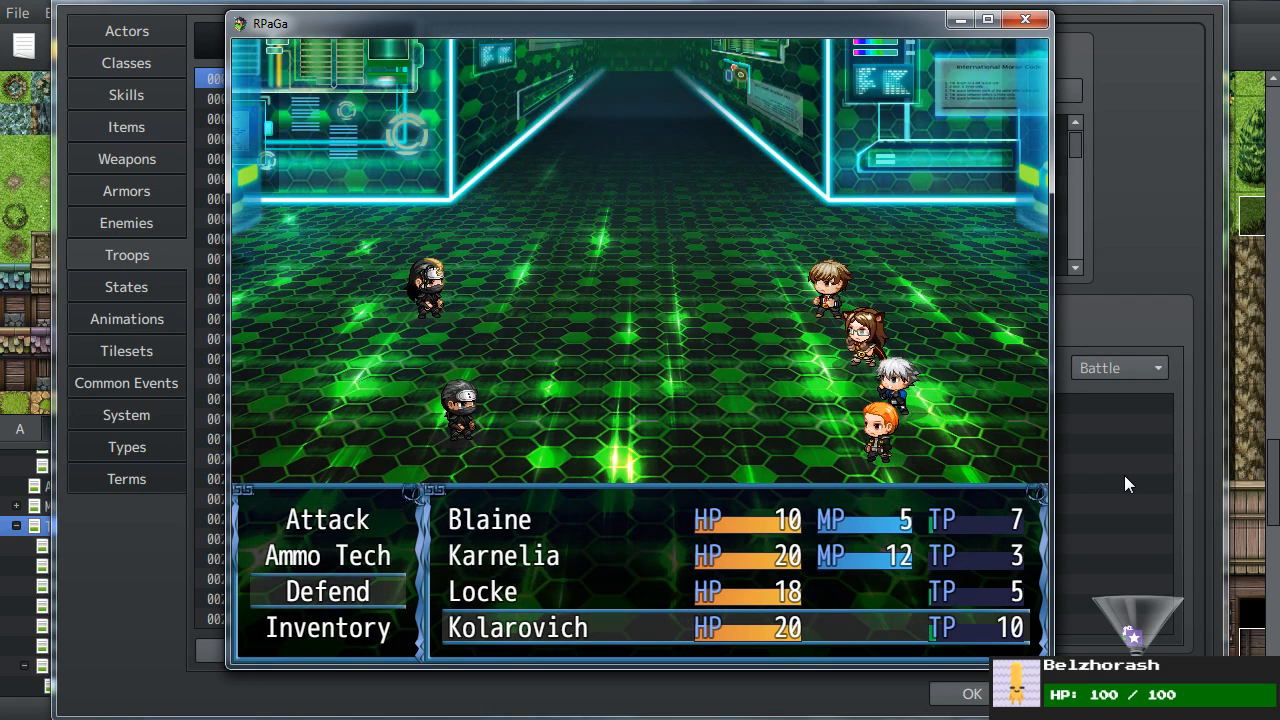
{"action": "key", "text": "Return"}
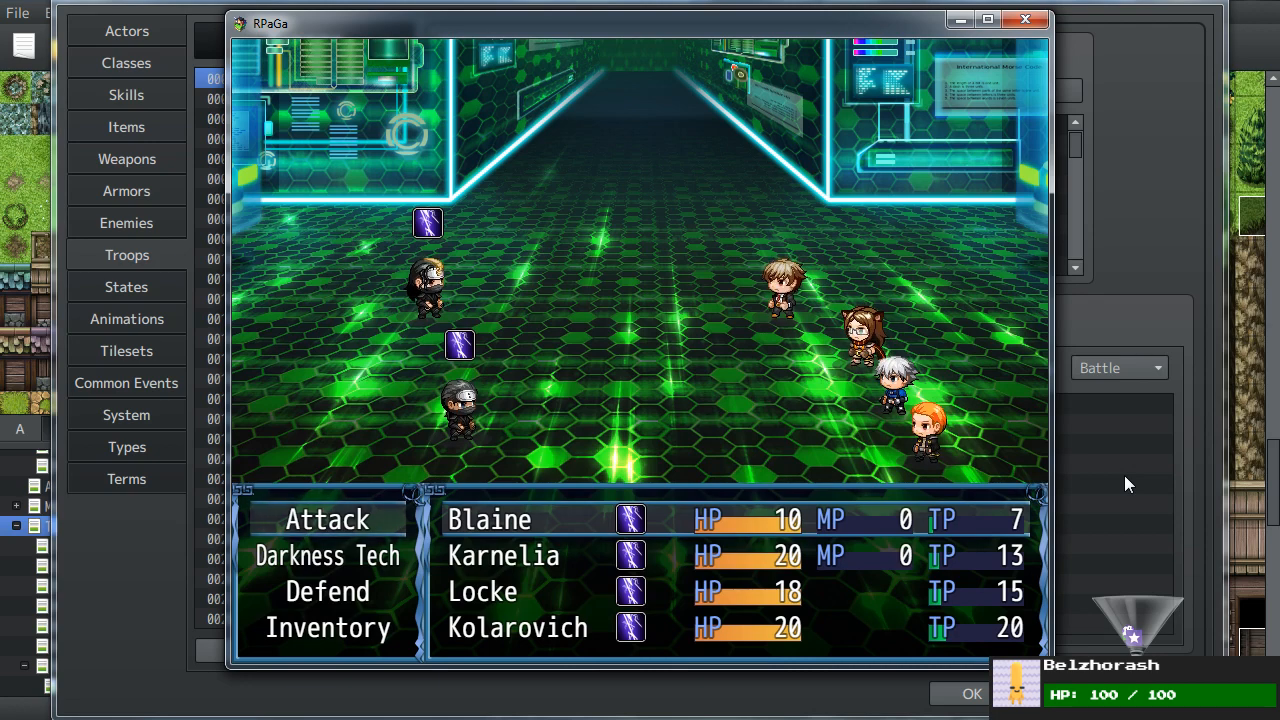
{"action": "left_click", "coordinate": [1025, 19]}
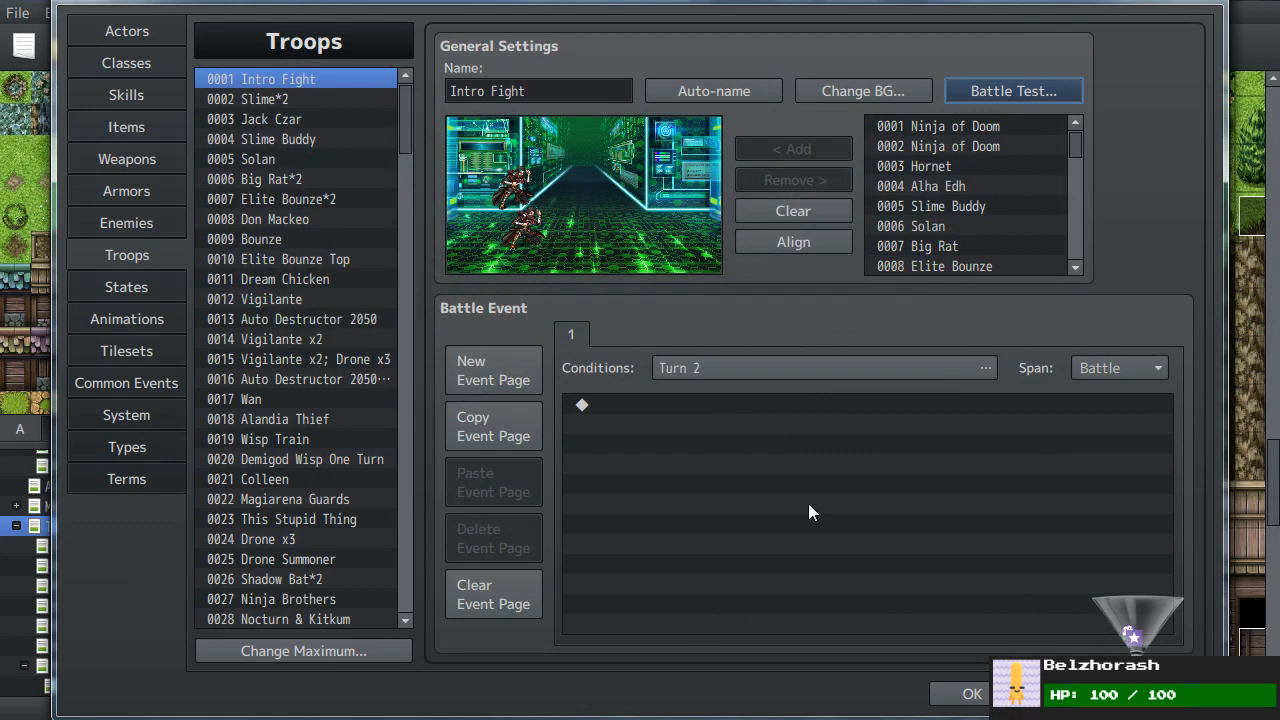
- Set the E.M. Pulse state to auto-remove at Turn End after 2 to 2 turns and apply the change
{"action": "left_click", "coordinate": [100, 292]}
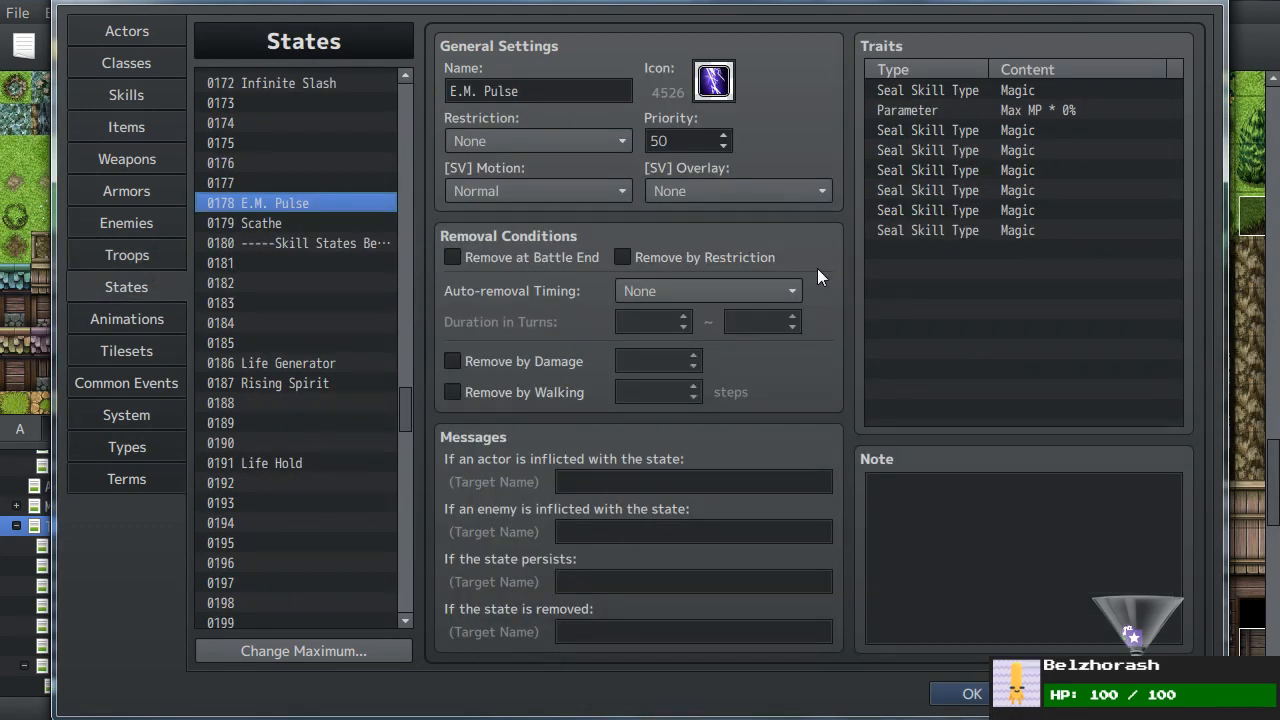
{"action": "left_click", "coordinate": [516, 360]}
{"action": "left_click", "coordinate": [517, 358]}
{"action": "left_click", "coordinate": [497, 259]}
{"action": "left_click", "coordinate": [533, 259]}
{"action": "left_click", "coordinate": [668, 289]}
{"action": "left_click", "coordinate": [652, 360]}
{"action": "left_click", "coordinate": [631, 322]}
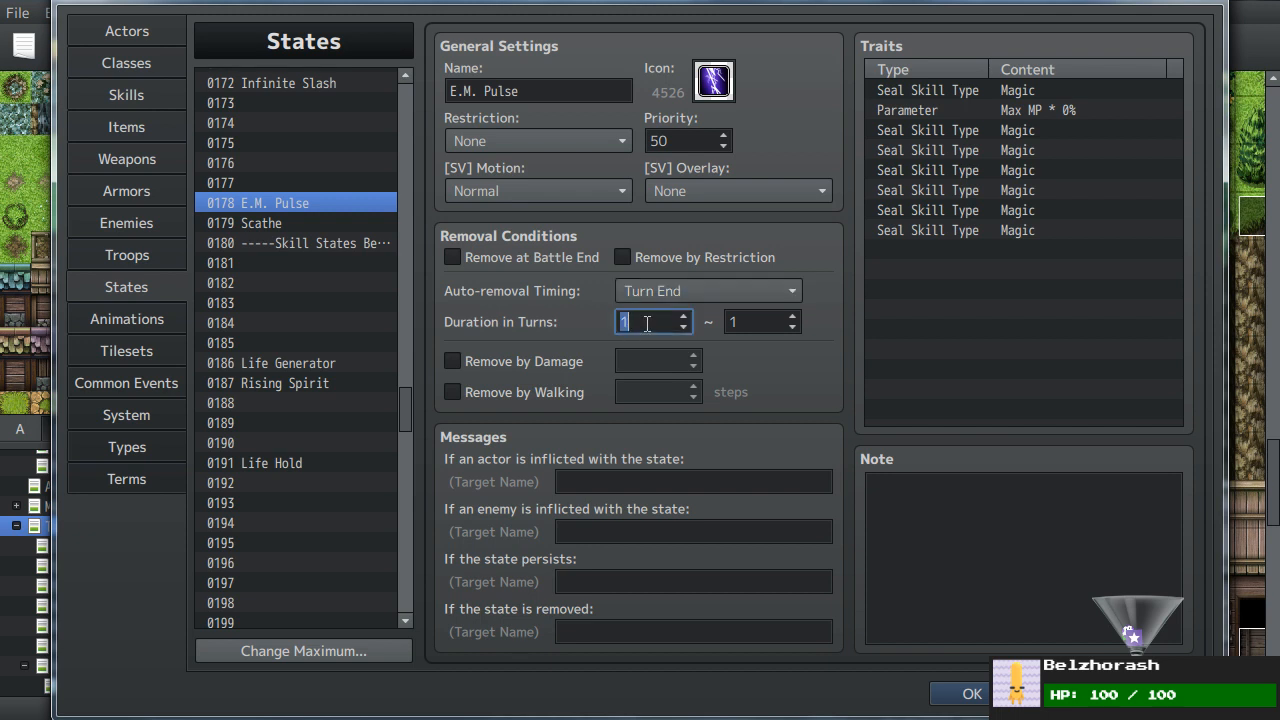
{"action": "type", "text": "2"}
{"action": "key", "text": "Tab"}
{"action": "type", "text": "2"}
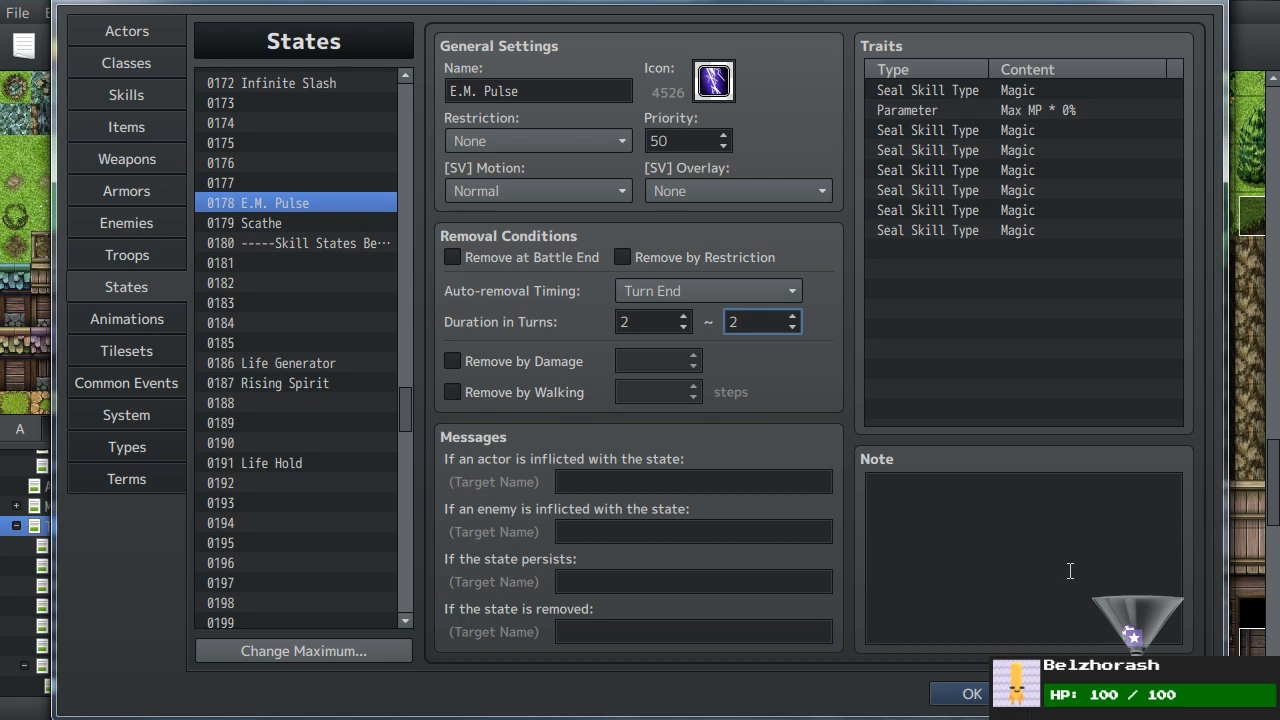
{"action": "left_click", "coordinate": [1165, 693]}
- Run the Intro Fight battle test again and bring up the first party member's inventory
{"action": "left_click", "coordinate": [128, 255]}
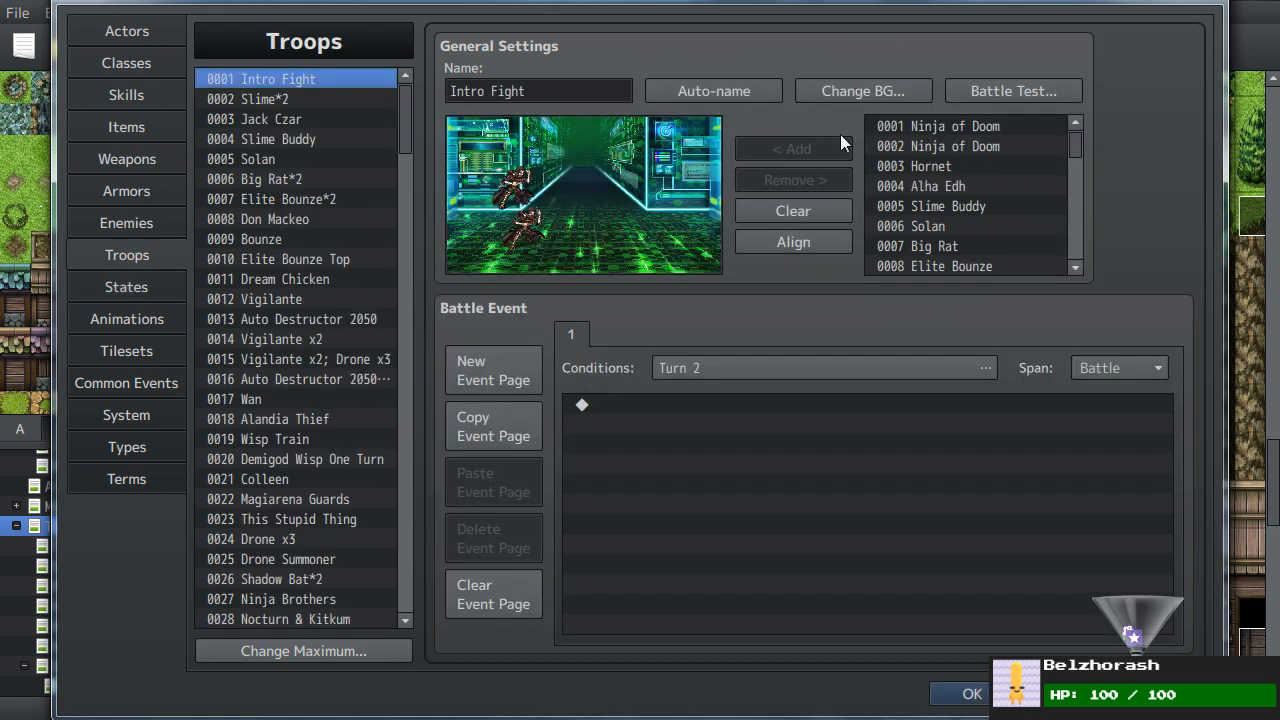
{"action": "left_click", "coordinate": [981, 98]}
{"action": "left_click", "coordinate": [745, 519]}
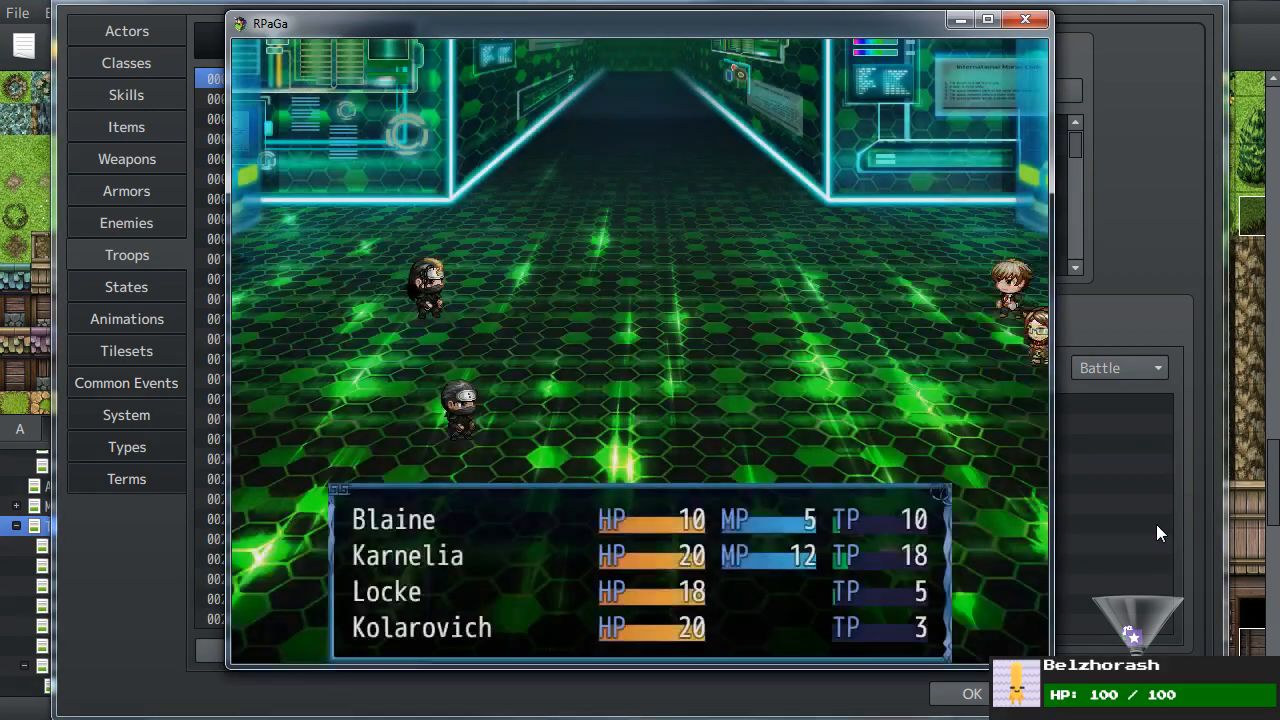
{"action": "key", "text": "Down"}
{"action": "key", "text": "Down"}
{"action": "key", "text": "Down"}
{"action": "key", "text": "Return"}
- Locate E.M. Pulse in the battle inventory and use it on all allies and enemies in the new test
{"action": "key", "text": "Down"}
{"action": "key", "text": "Down"}
{"action": "key", "text": "Down"}
{"action": "key", "text": "Down"}
{"action": "key", "text": "Down"}
{"action": "key", "text": "Down"}
{"action": "key", "text": "Down"}
{"action": "key", "text": "Down"}
{"action": "key", "text": "Down"}
{"action": "key", "text": "Down"}
{"action": "key", "text": "Down"}
{"action": "key", "text": "Down"}
{"action": "key", "text": "Down"}
{"action": "key", "text": "Down"}
{"action": "key", "text": "Down"}
{"action": "key", "text": "Down"}
{"action": "key", "text": "Down"}
{"action": "key", "text": "Down"}
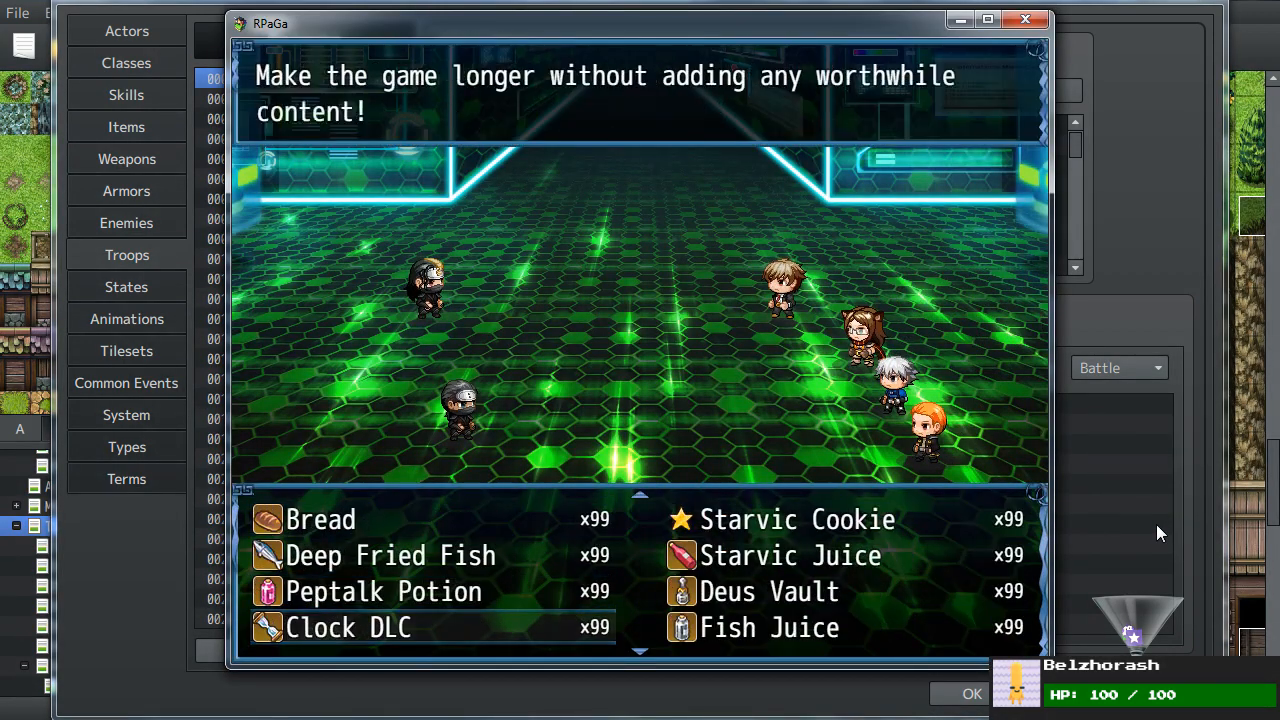
{"action": "key", "text": "Down"}
{"action": "key", "text": "Down"}
{"action": "key", "text": "Down"}
{"action": "key", "text": "Down"}
{"action": "key", "text": "Down"}
{"action": "key", "text": "Down"}
{"action": "key", "text": "Down"}
{"action": "key", "text": "Down"}
{"action": "key", "text": "Down"}
{"action": "key", "text": "Down"}
{"action": "key", "text": "Down"}
{"action": "key", "text": "Down"}
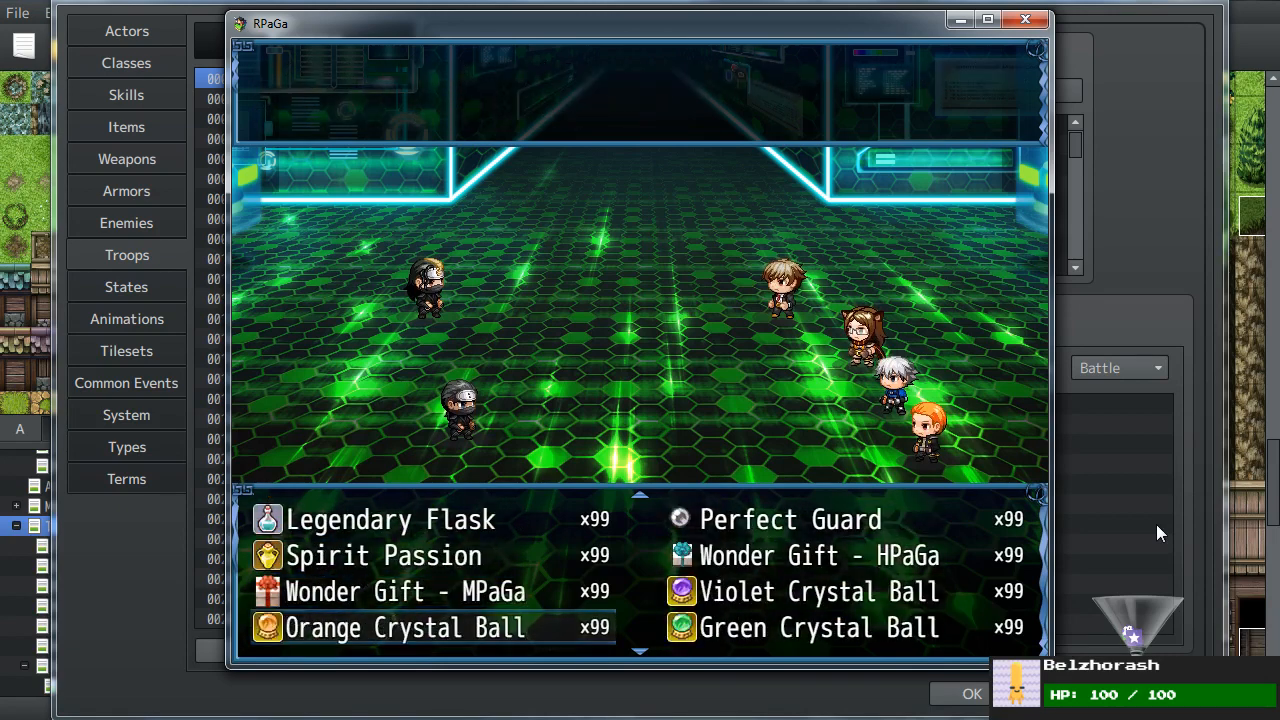
{"action": "key", "text": "Down"}
{"action": "key", "text": "Down"}
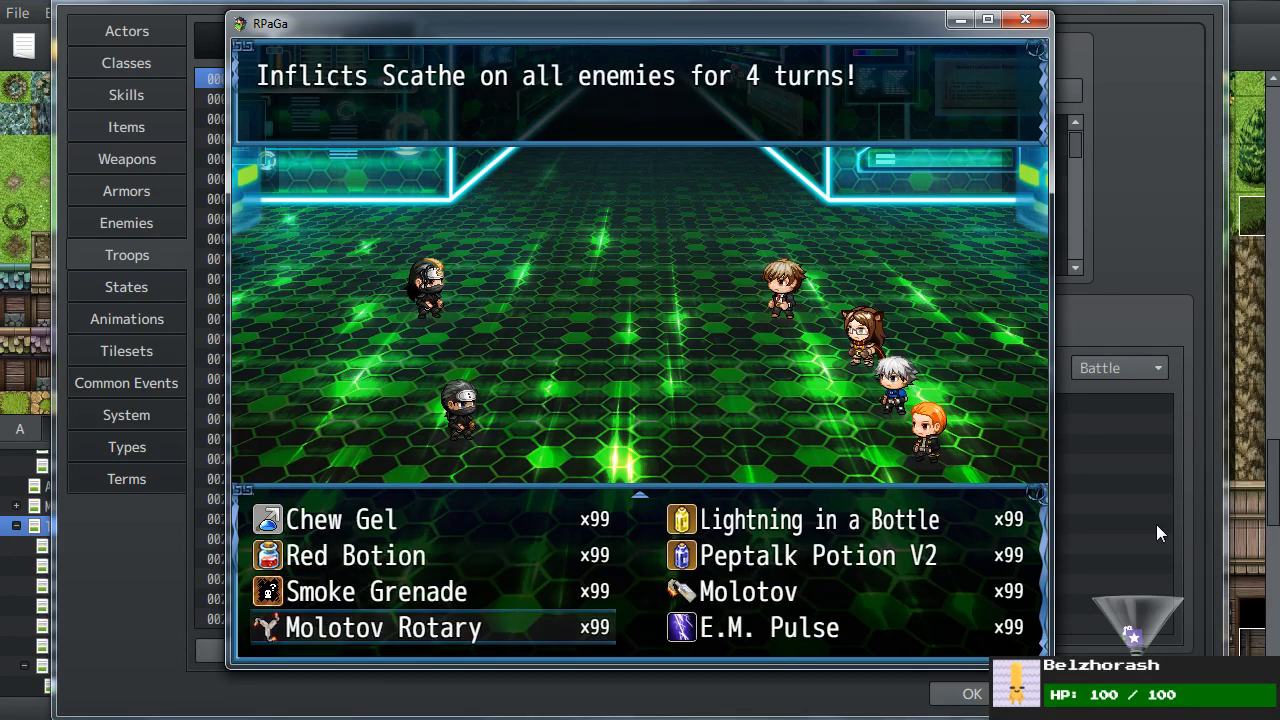
{"action": "key", "text": "Right"}
{"action": "key", "text": "Return"}
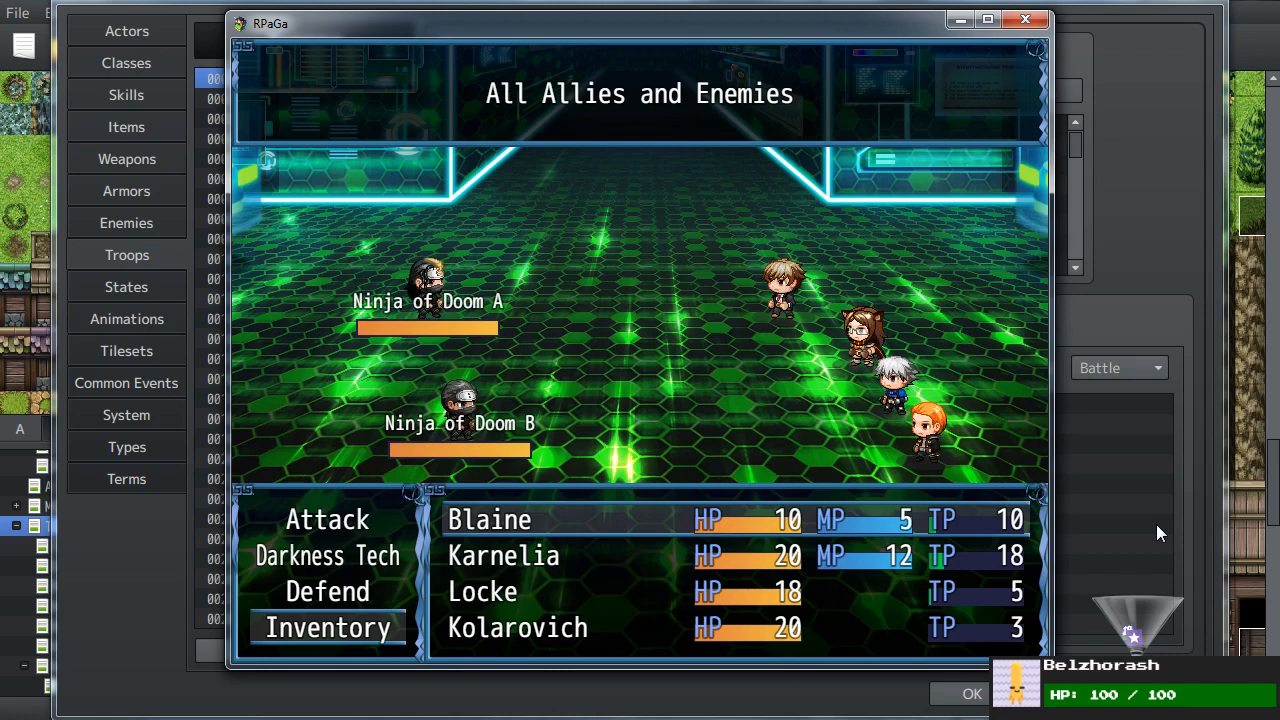
{"action": "key", "text": "Return"}
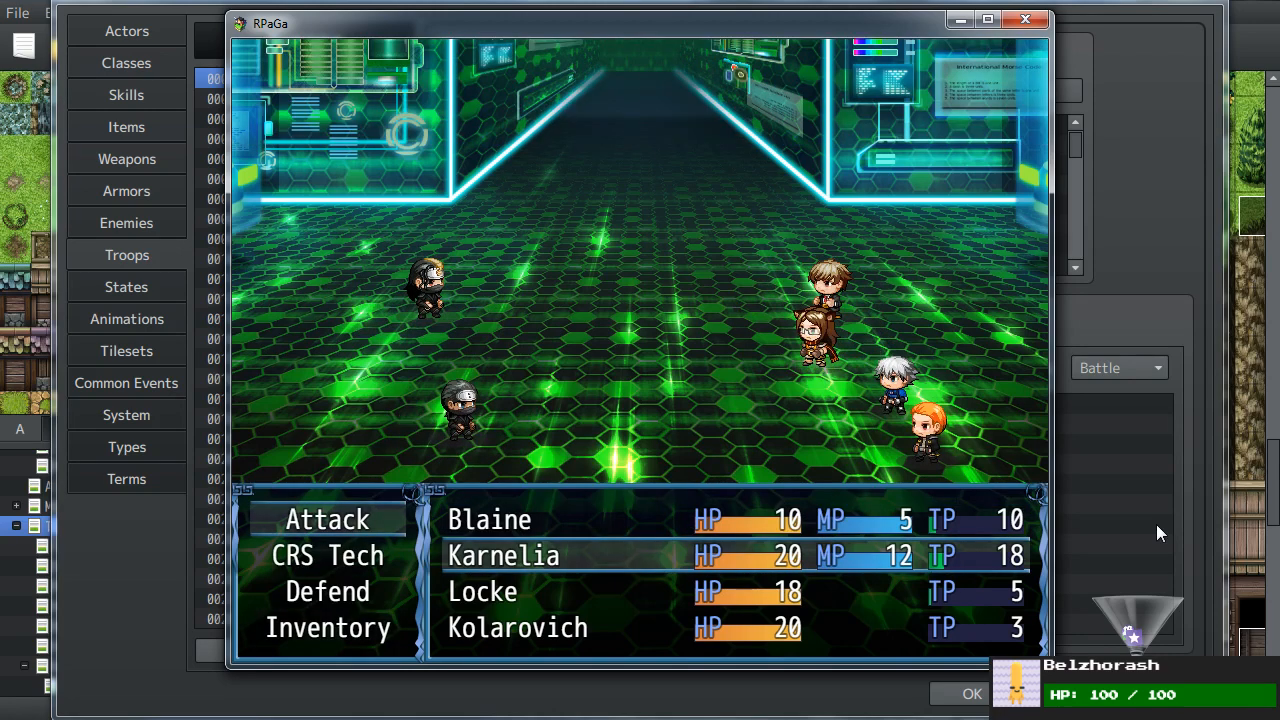
- Have the other three party members defend and check the E.M. Pulse turn counter on the party
{"action": "key", "text": "Down"}
{"action": "key", "text": "Down"}
{"action": "key", "text": "Return"}
{"action": "key", "text": "Down"}
{"action": "key", "text": "Down"}
{"action": "key", "text": "Return"}
{"action": "key", "text": "Return"}
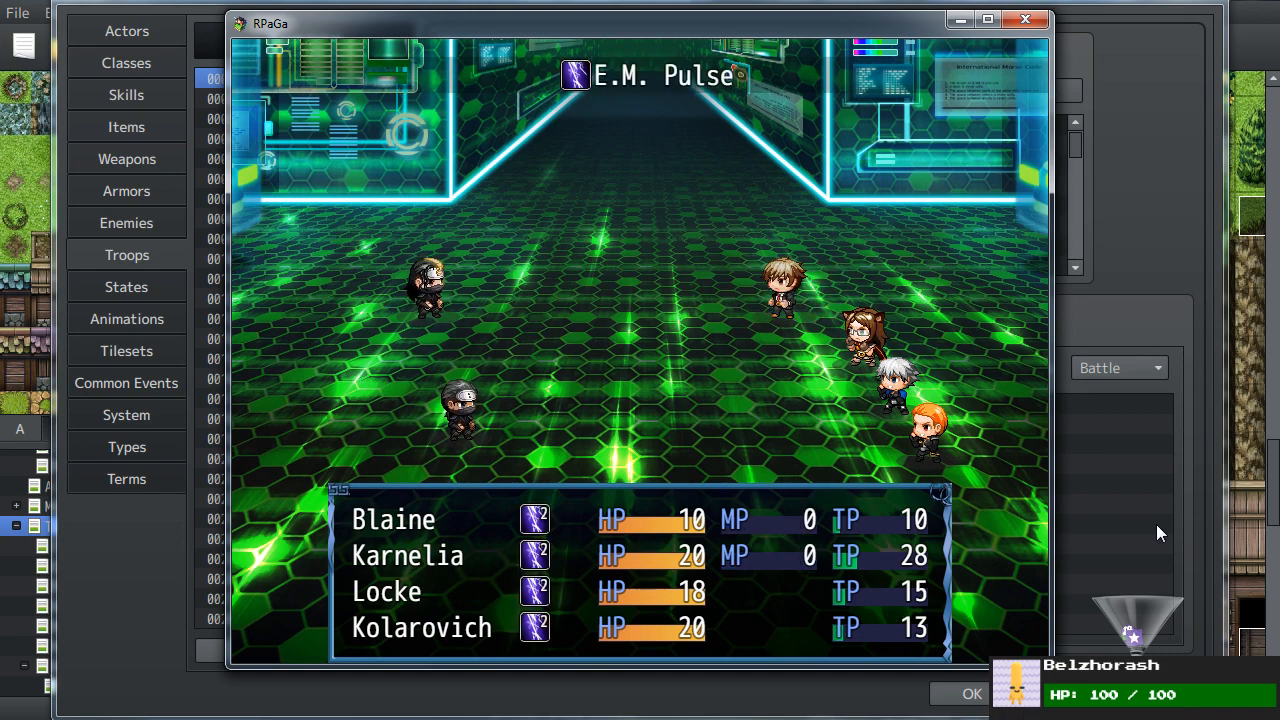
- Have all four party members defend for another turn to check the state's removal, and end the battle test
{"action": "key", "text": "Down"}
{"action": "key", "text": "Down"}
{"action": "key", "text": "Return"}
{"action": "key", "text": "Down"}
{"action": "key", "text": "Down"}
{"action": "key", "text": "Return"}
{"action": "key", "text": "Down"}
{"action": "key", "text": "Down"}
{"action": "key", "text": "Return"}
{"action": "key", "text": "Down"}
{"action": "key", "text": "Down"}
{"action": "key", "text": "Return"}
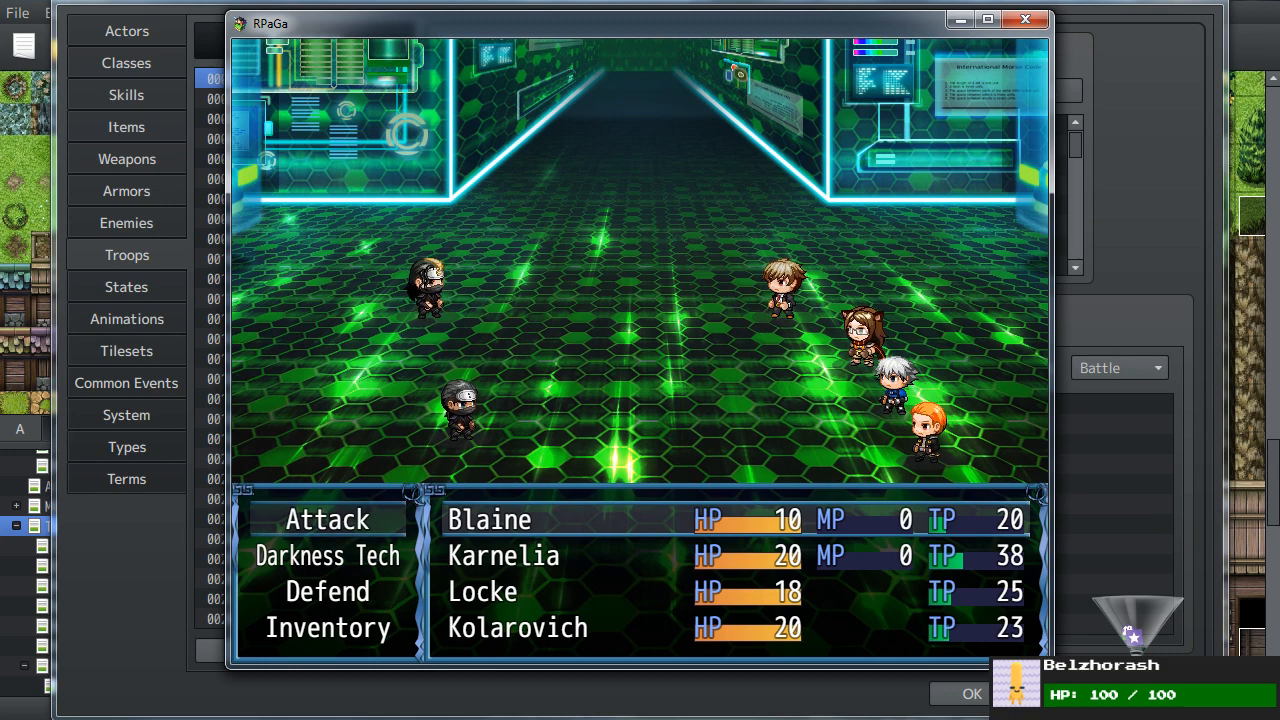
{"action": "left_click", "coordinate": [1025, 20]}
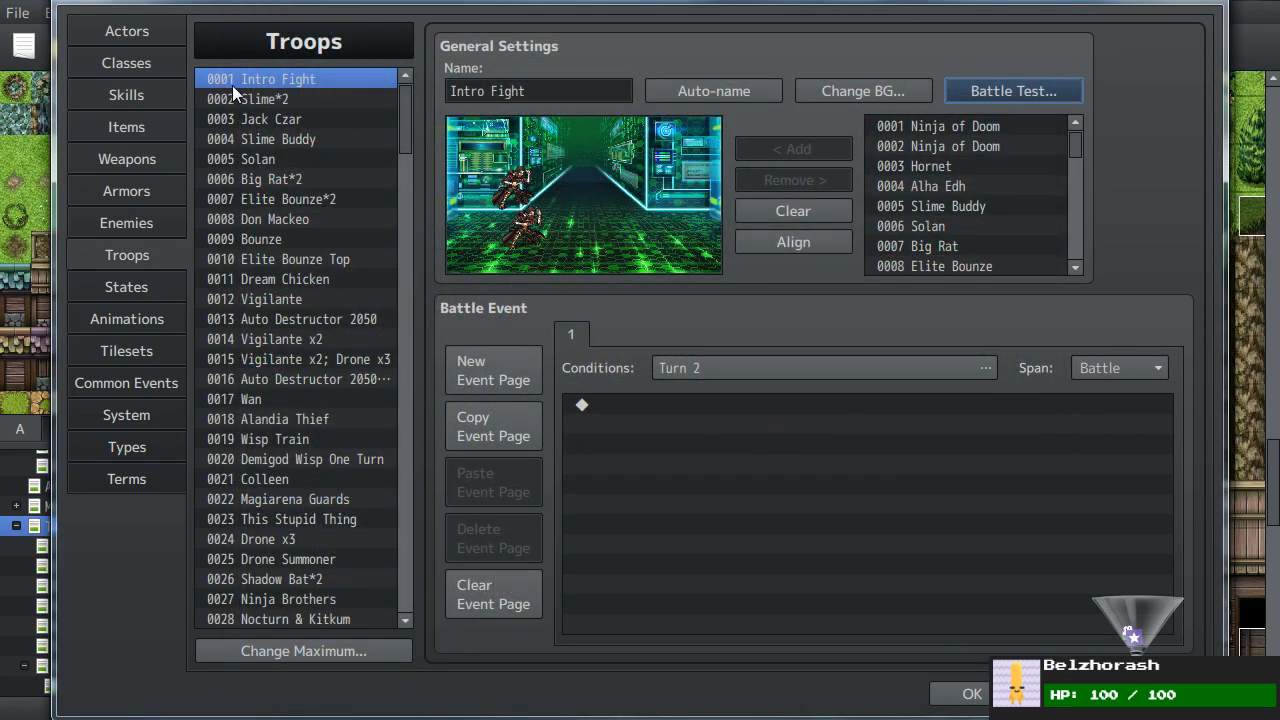
- Save the database changes and return to the Tarracina map
{"action": "left_click", "coordinate": [970, 693]}
{"action": "right_click", "coordinate": [749, 346]}
{"action": "key", "text": "Escape"}
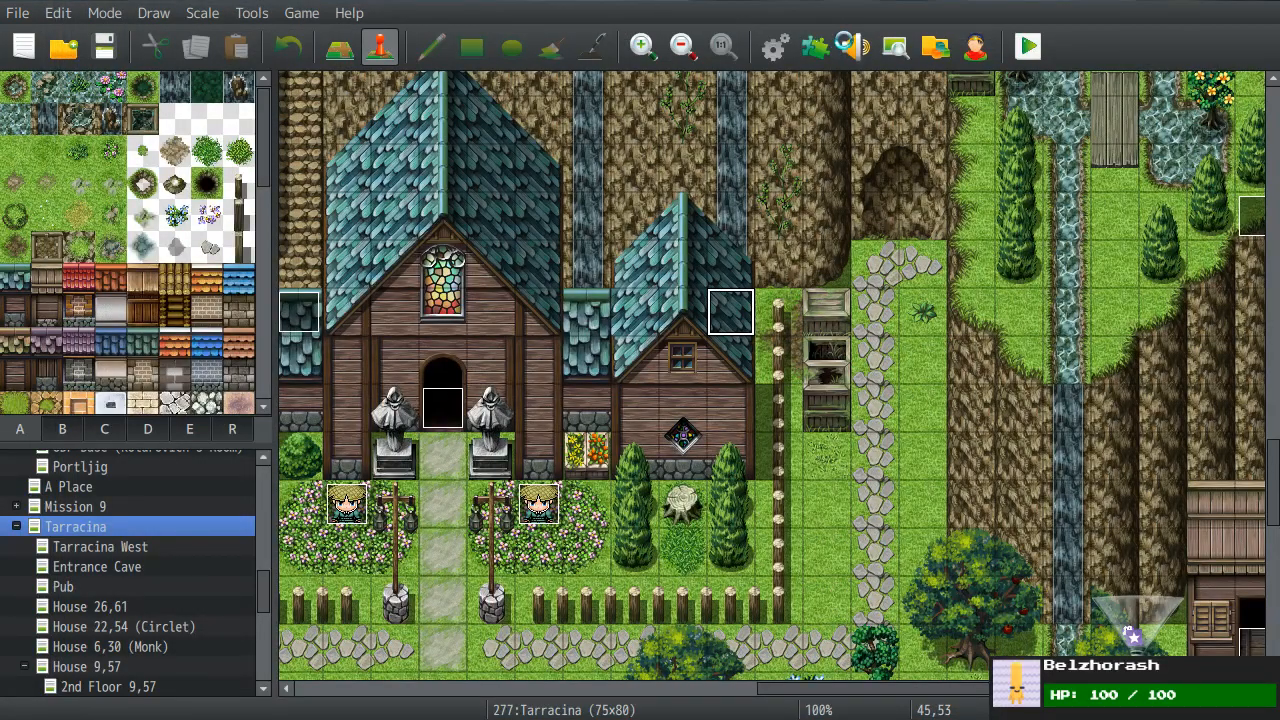
- Browse the background music in the Sound Test, select Dungeon6 and close the Sound Test
{"action": "left_click", "coordinate": [850, 46]}
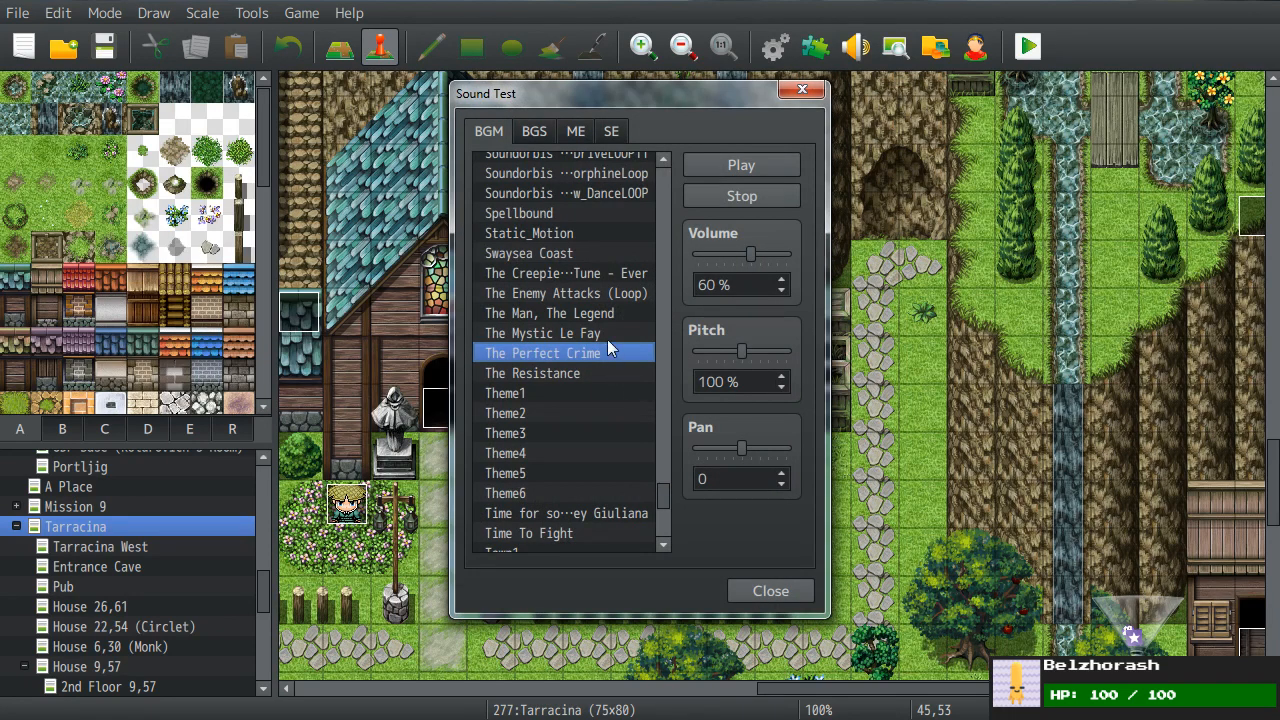
{"action": "scroll", "coordinate": [607, 337], "scroll_direction": "down", "scroll_amount": 2}
{"action": "scroll", "coordinate": [607, 337], "scroll_direction": "up", "scroll_amount": 3}
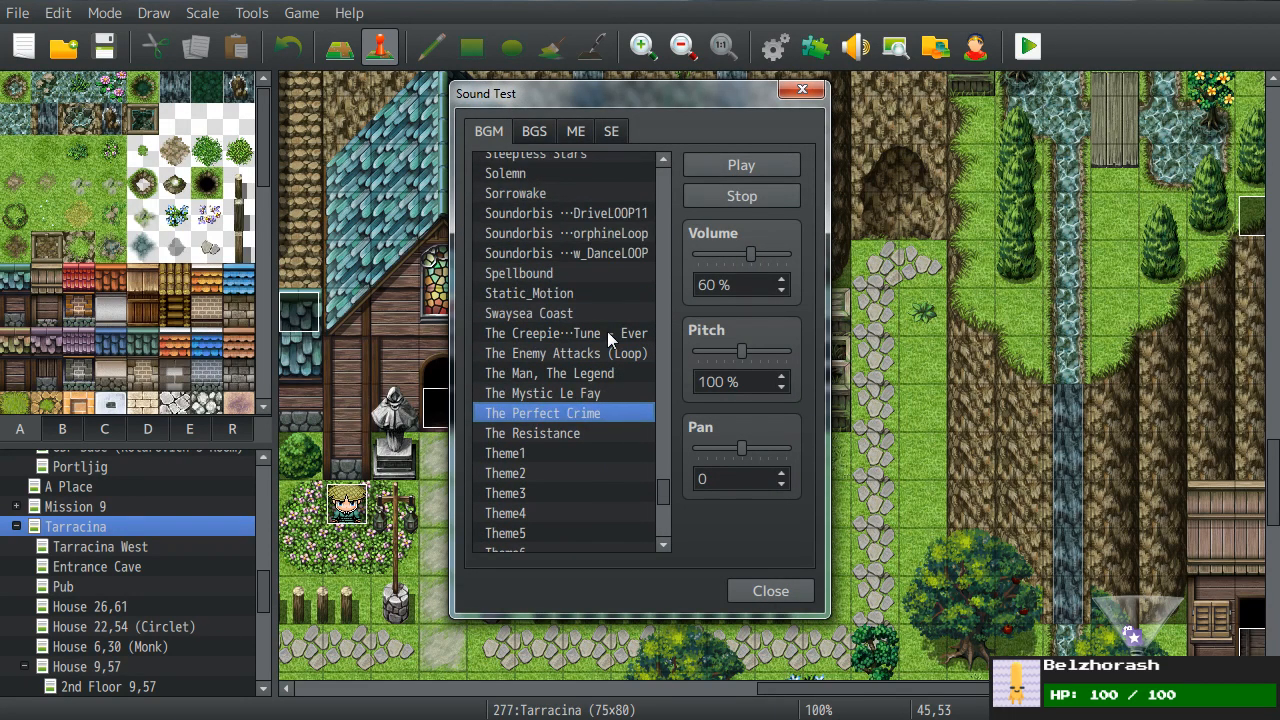
{"action": "scroll", "coordinate": [607, 331], "scroll_direction": "up", "scroll_amount": 1}
{"action": "scroll", "coordinate": [560, 335], "scroll_direction": "up", "scroll_amount": 9}
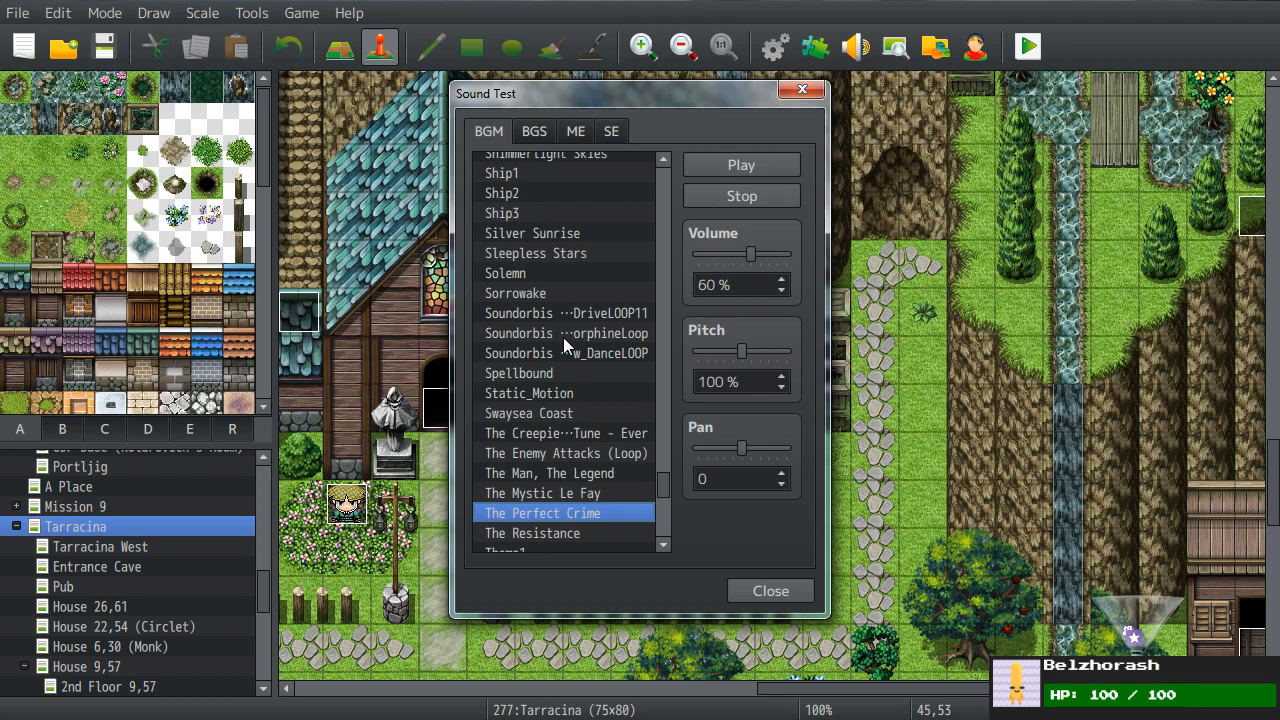
{"action": "scroll", "coordinate": [563, 337], "scroll_direction": "up", "scroll_amount": 4}
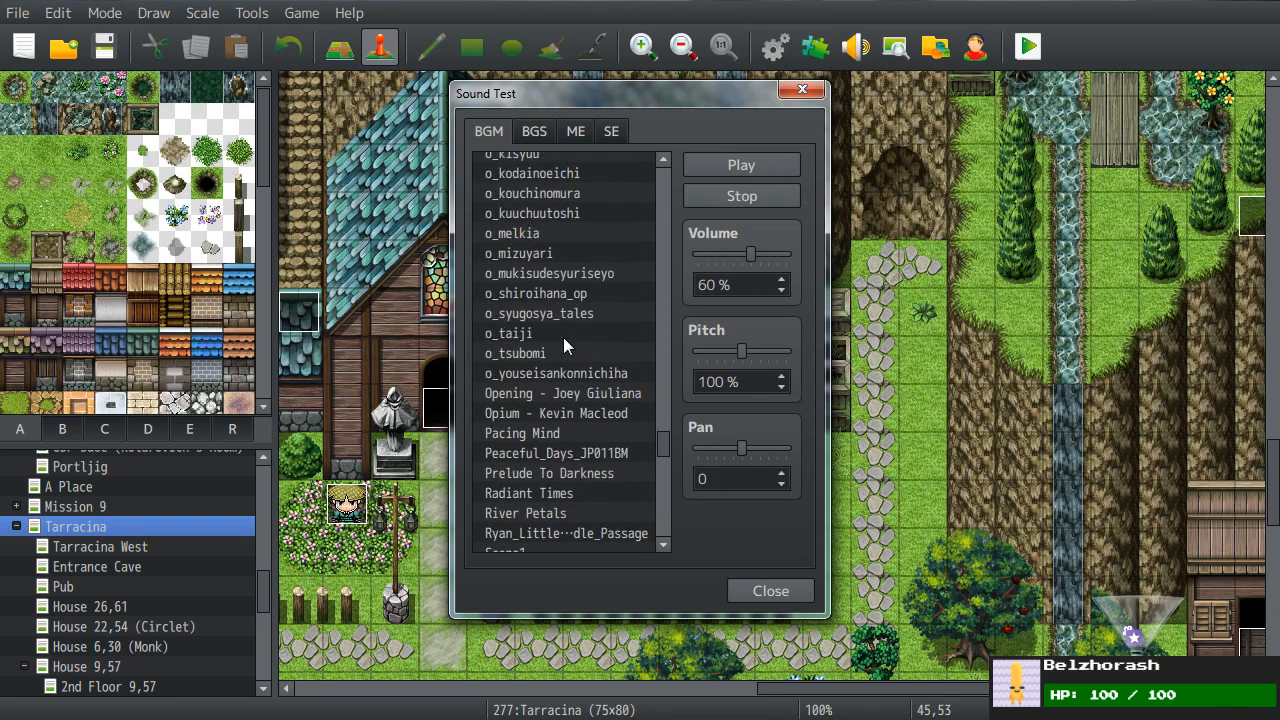
{"action": "scroll", "coordinate": [564, 331], "scroll_direction": "up", "scroll_amount": 9}
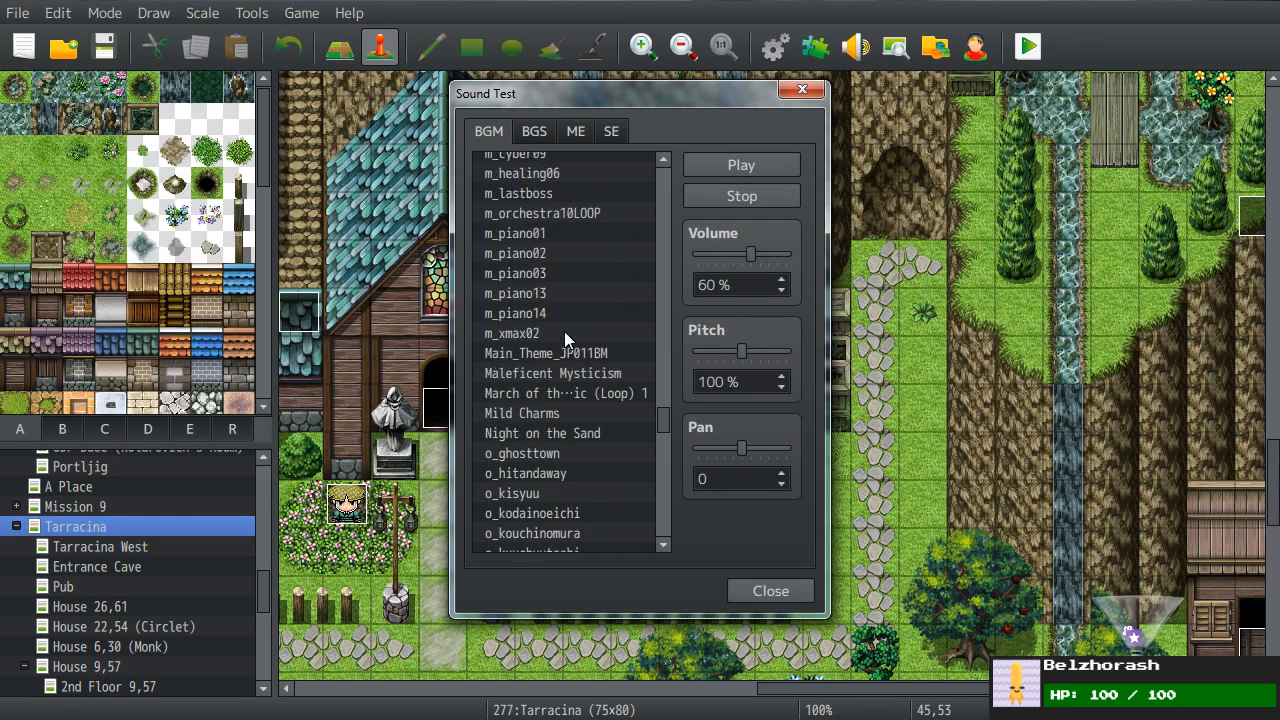
{"action": "scroll", "coordinate": [533, 440], "scroll_direction": "down", "scroll_amount": 1}
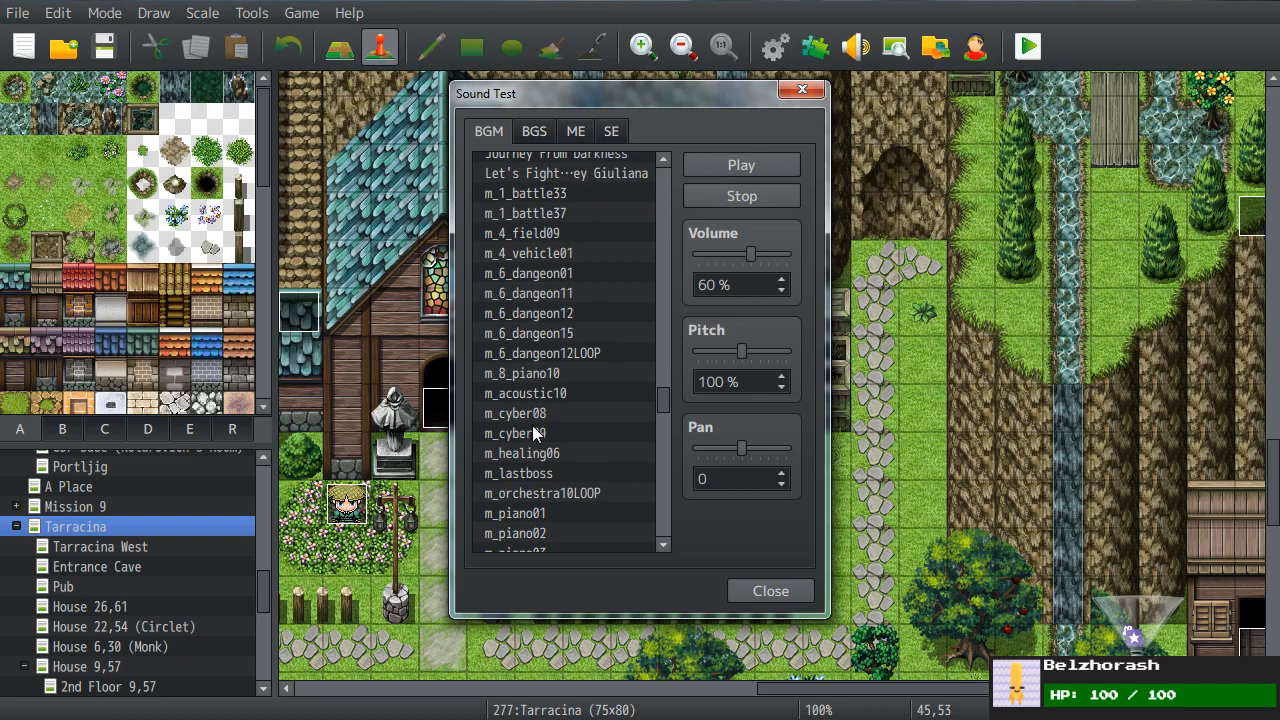
{"action": "scroll", "coordinate": [540, 410], "scroll_direction": "up", "scroll_amount": 5}
{"action": "scroll", "coordinate": [551, 364], "scroll_direction": "up", "scroll_amount": 10}
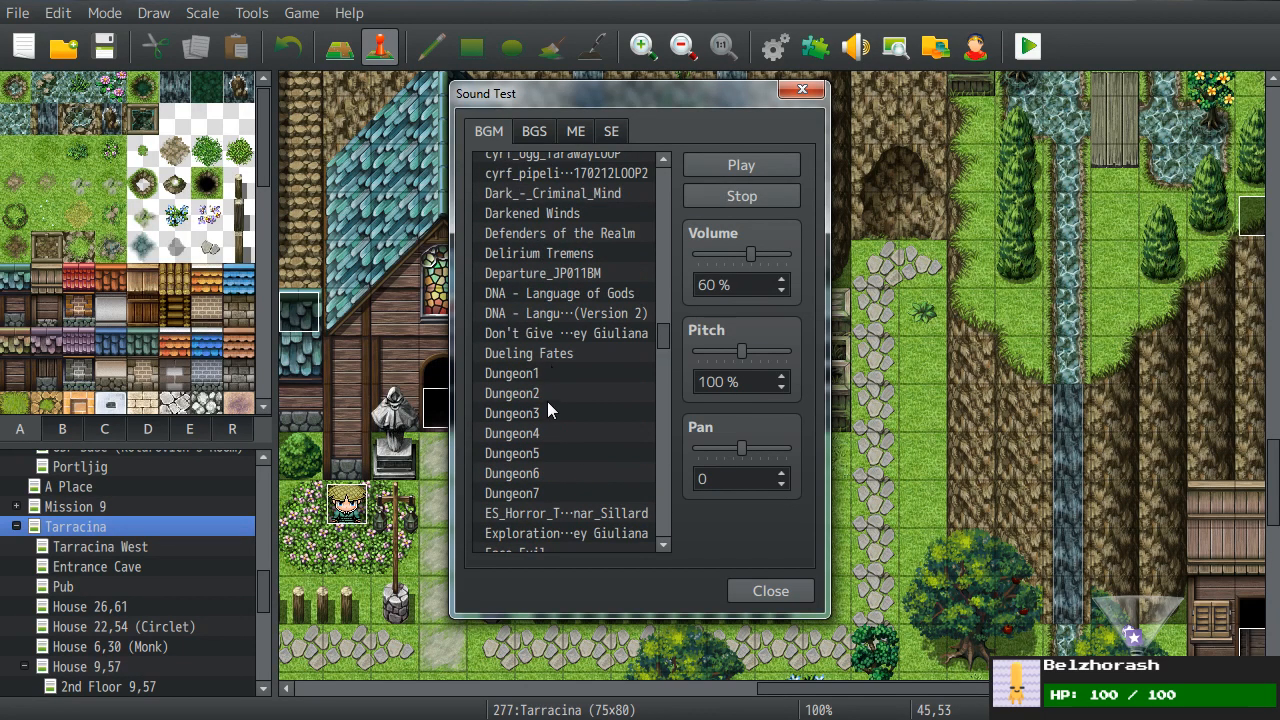
{"action": "left_click", "coordinate": [519, 474]}
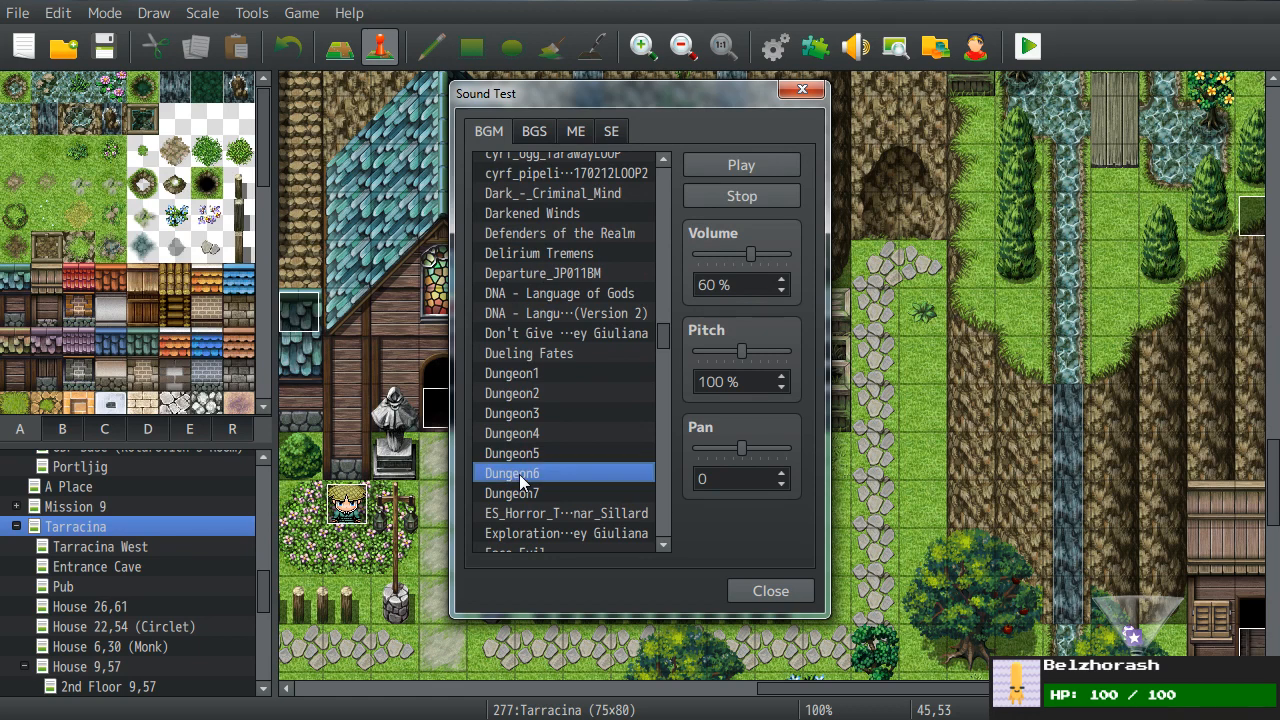
{"action": "left_click", "coordinate": [786, 93]}
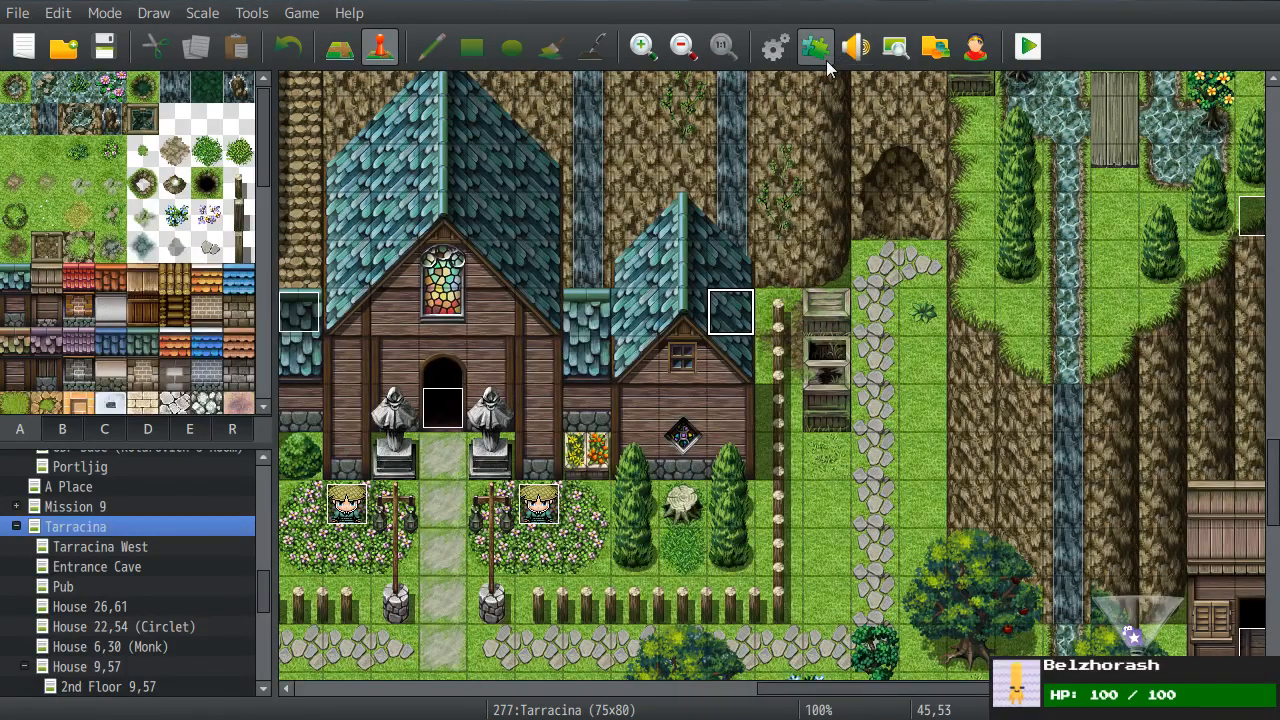
- Reopen the E.M. Pulse state in the database and examine its Max MP parameter trait
{"action": "left_click", "coordinate": [775, 47]}
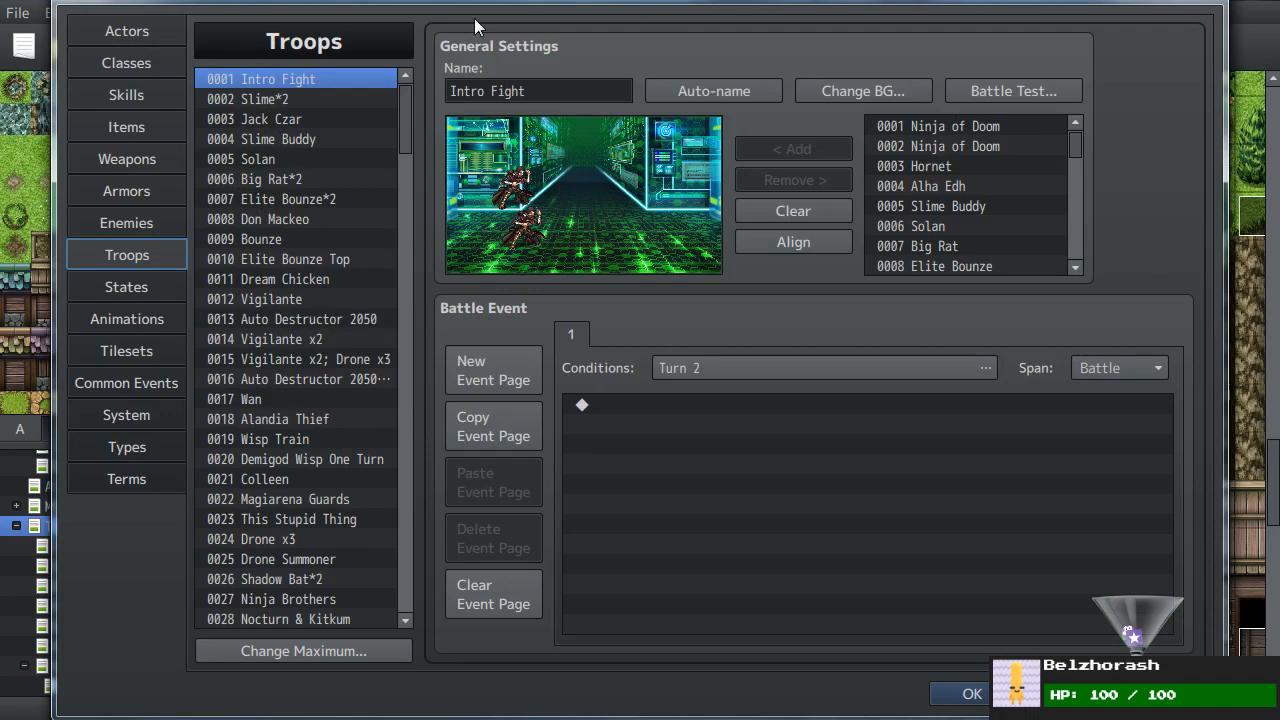
{"action": "left_click", "coordinate": [147, 292]}
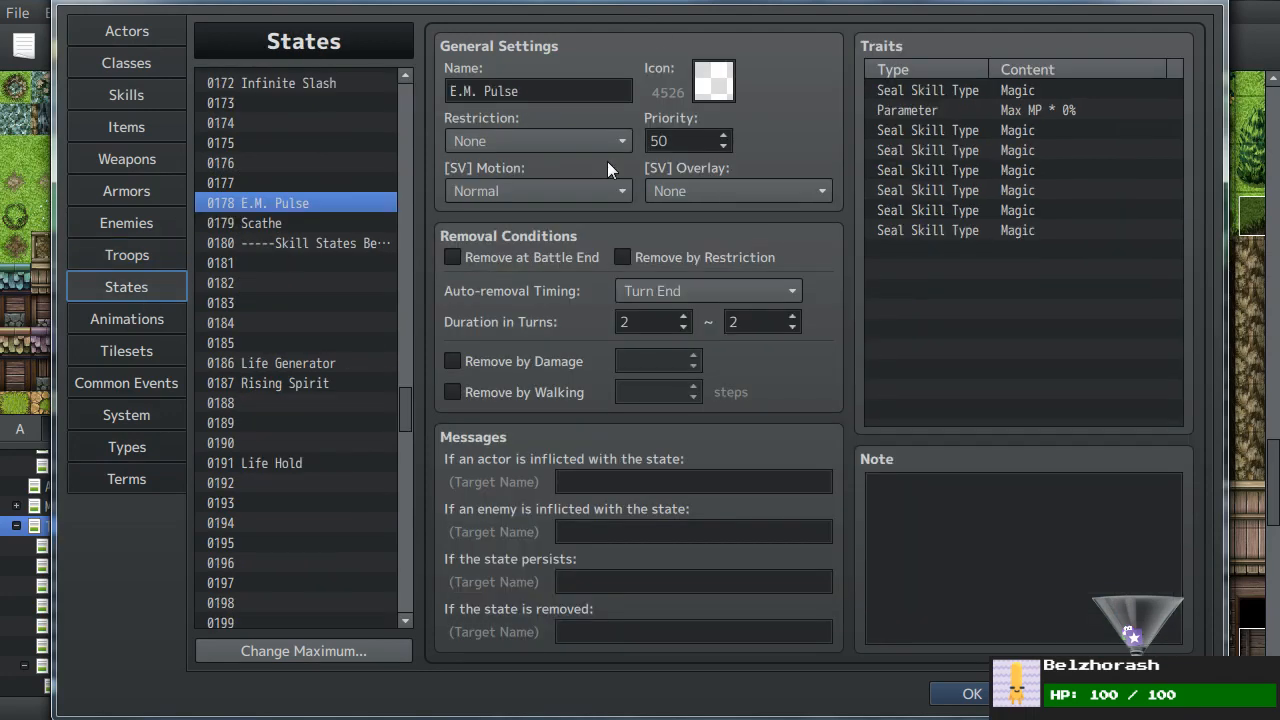
{"action": "left_click", "coordinate": [959, 127]}
{"action": "left_click", "coordinate": [959, 108]}
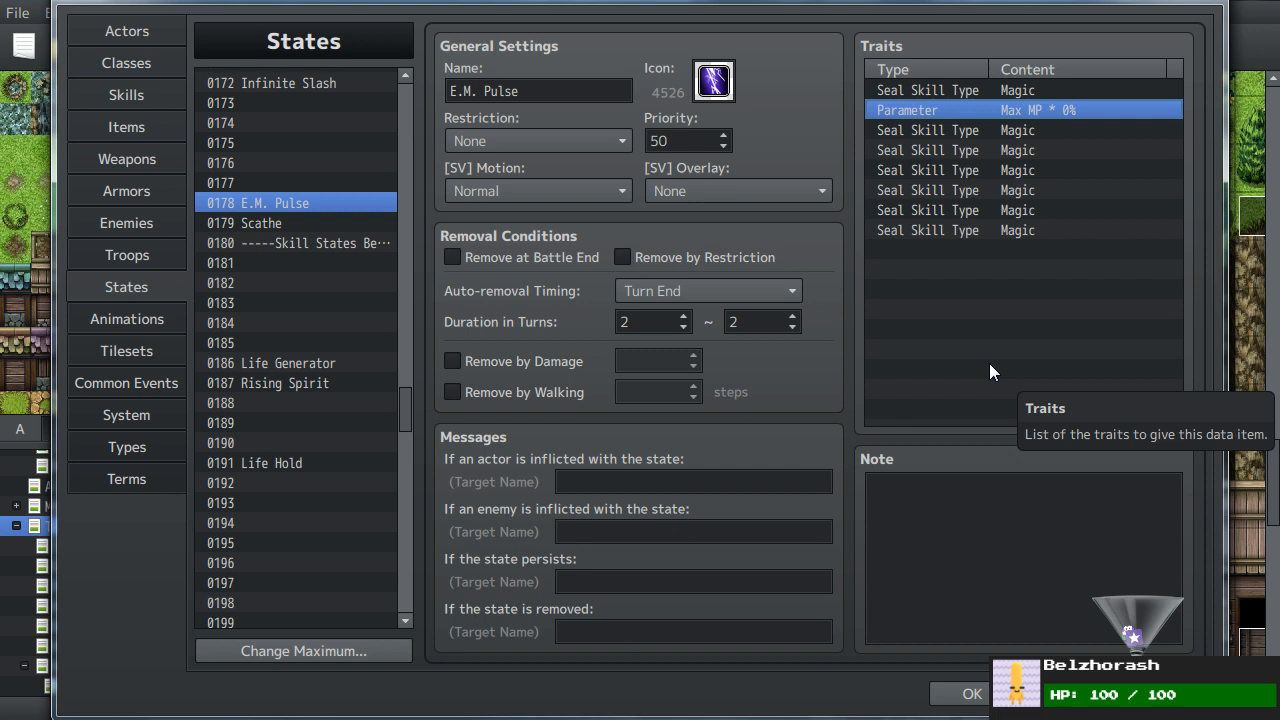
- Delete the Max MP parameter trait from the E.M. Pulse state and change its second skill-type seal to Darkness Tech
{"action": "key", "text": "Delete"}
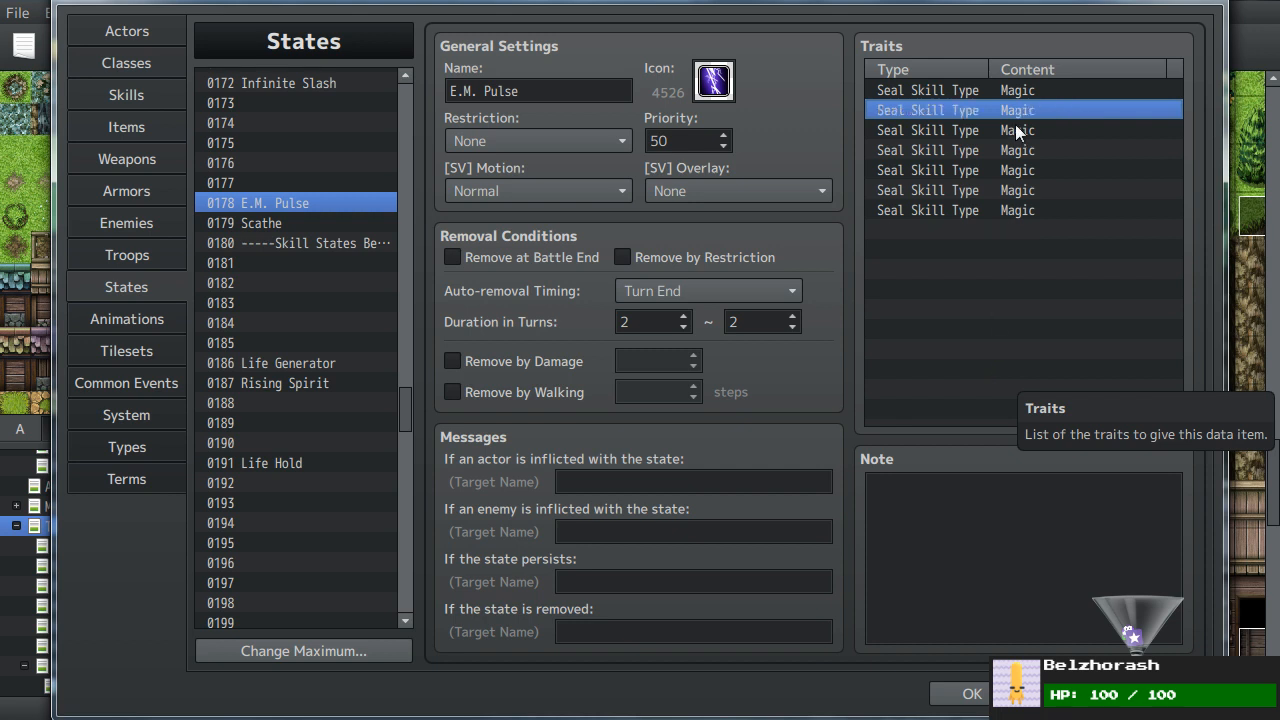
{"action": "double_click", "coordinate": [1016, 108]}
{"action": "left_click", "coordinate": [1036, 165]}
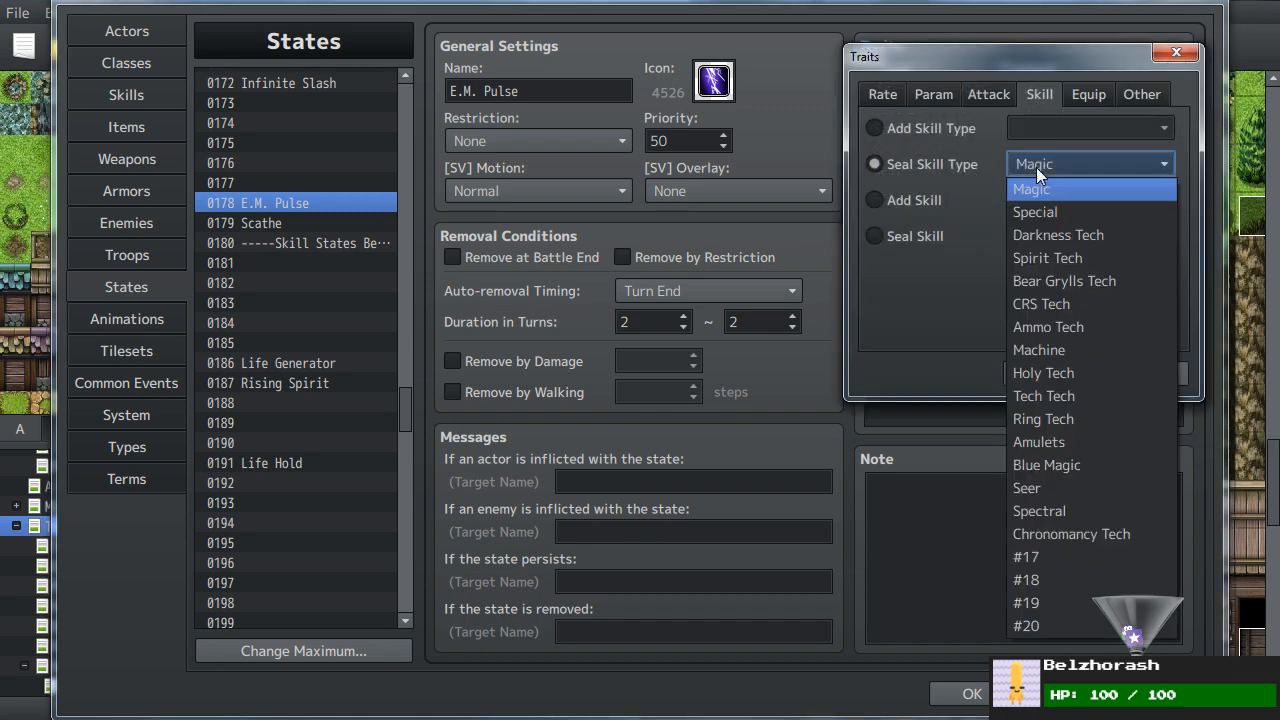
{"action": "left_click", "coordinate": [1059, 237]}
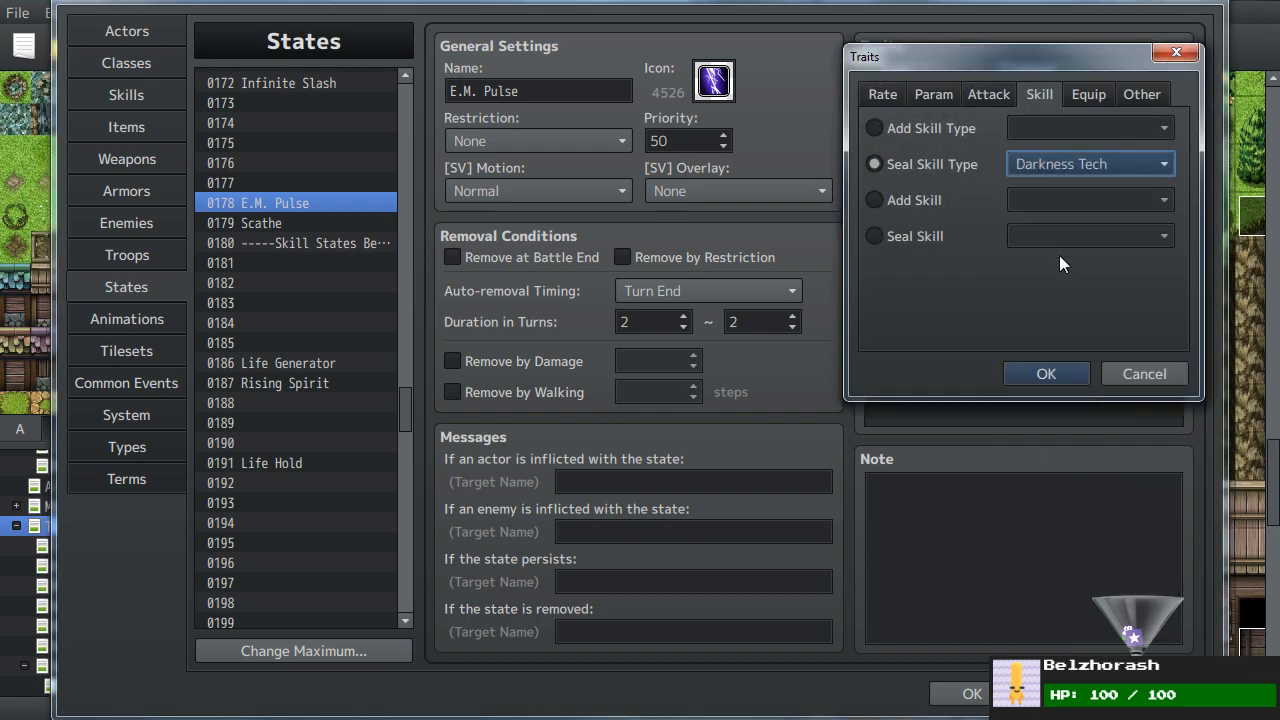
{"action": "left_click", "coordinate": [1039, 380]}
- Change the third and fourth Seal Skill Type traits of E.M. Pulse to Spirit Tech and Bear Grylls Tech
{"action": "double_click", "coordinate": [986, 130]}
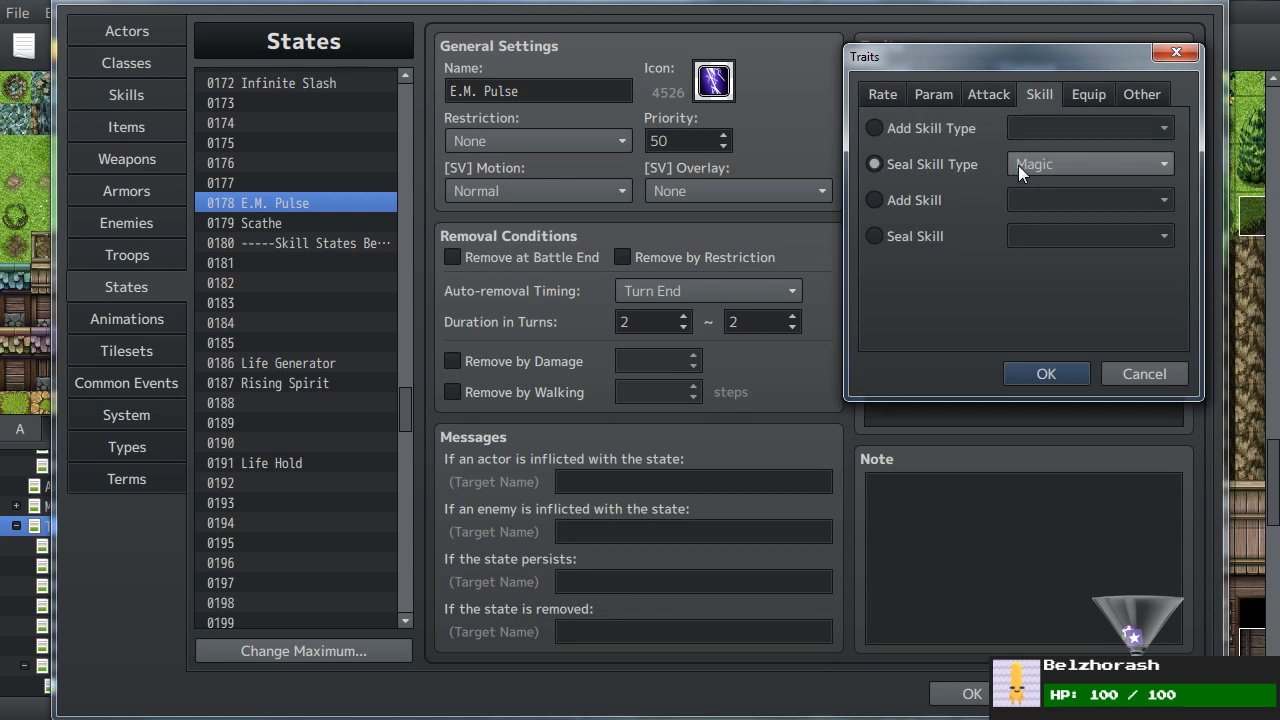
{"action": "left_click", "coordinate": [1014, 169]}
{"action": "left_click", "coordinate": [1060, 256]}
{"action": "left_click", "coordinate": [1037, 373]}
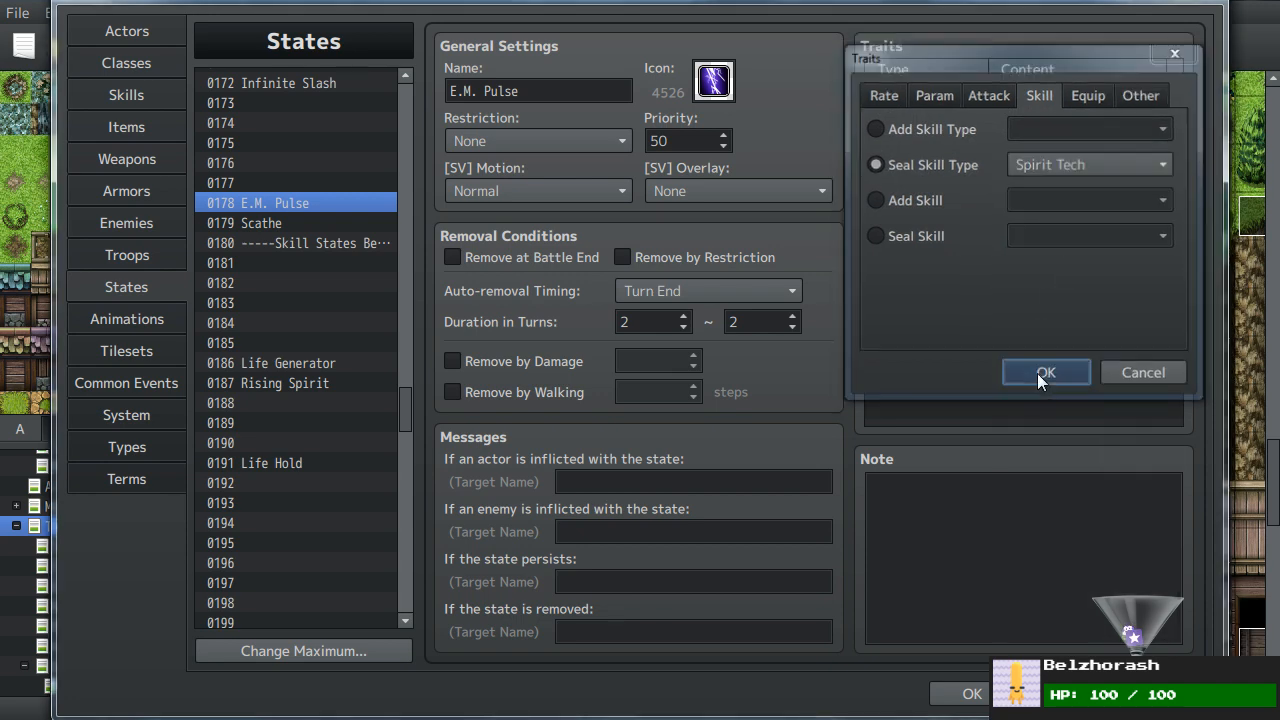
{"action": "double_click", "coordinate": [992, 156]}
{"action": "left_click", "coordinate": [1054, 167]}
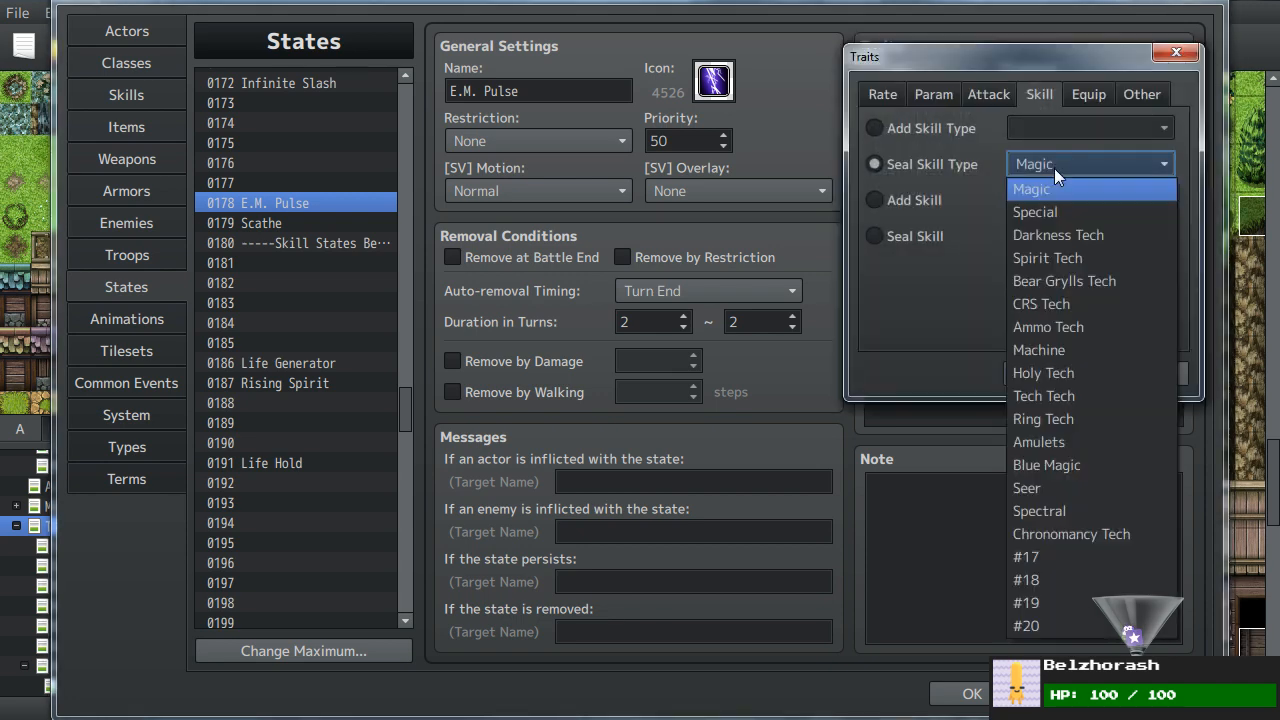
{"action": "left_click", "coordinate": [1070, 276]}
{"action": "left_click", "coordinate": [1046, 371]}
- Change the fifth and sixth Seal Skill Type traits to CRS Tech and Holy Tech
{"action": "double_click", "coordinate": [1027, 172]}
{"action": "left_click", "coordinate": [1045, 166]}
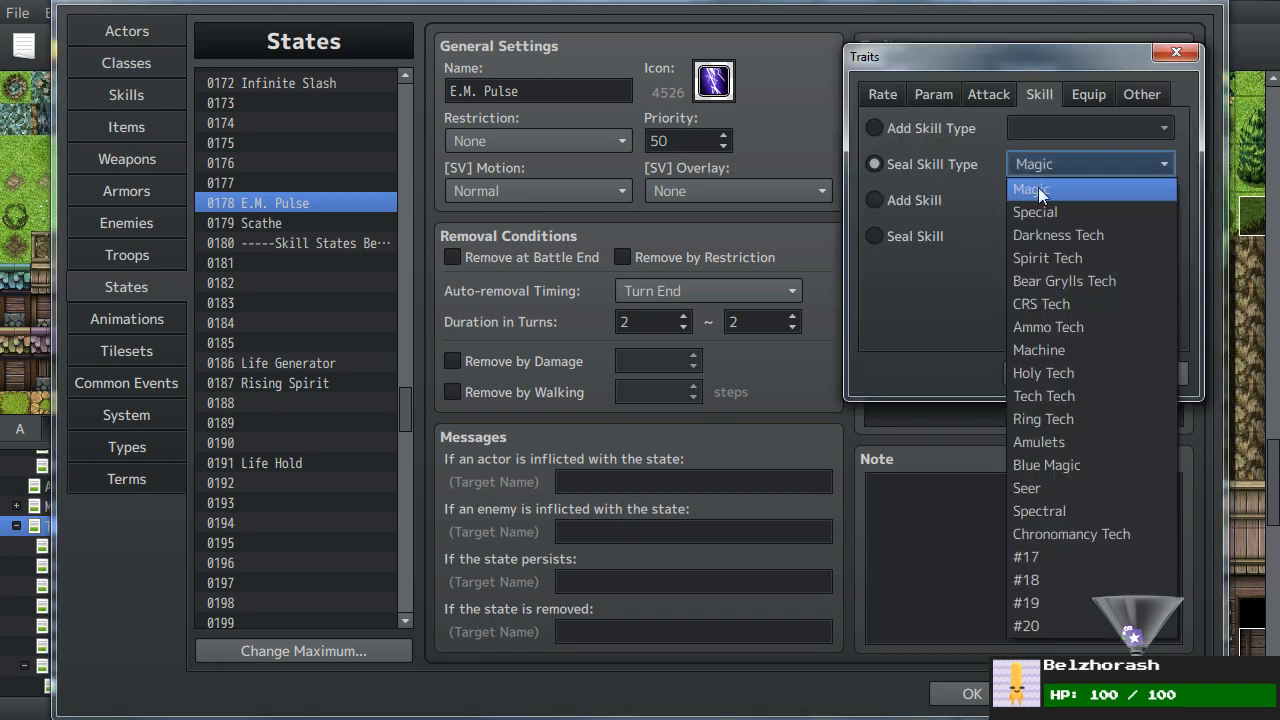
{"action": "left_click", "coordinate": [1064, 303]}
{"action": "left_click", "coordinate": [1050, 370]}
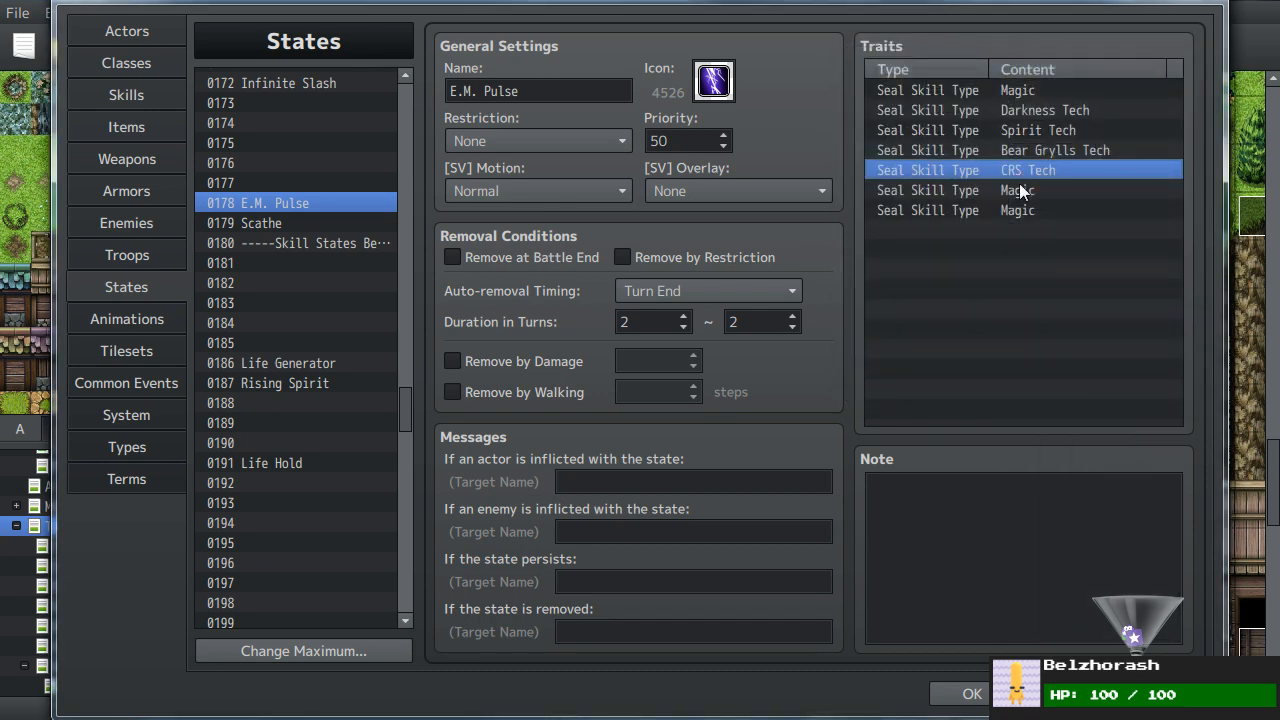
{"action": "left_click", "coordinate": [1020, 190]}
{"action": "double_click", "coordinate": [1020, 190]}
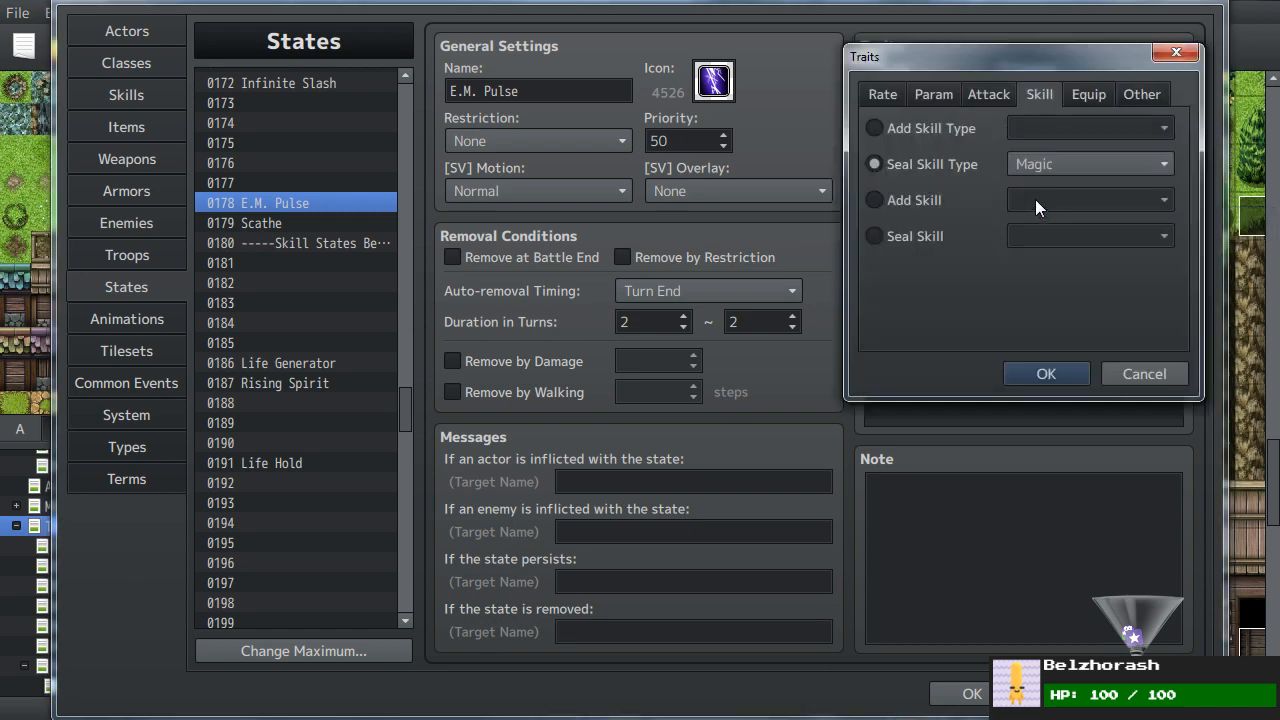
{"action": "left_click", "coordinate": [1053, 163]}
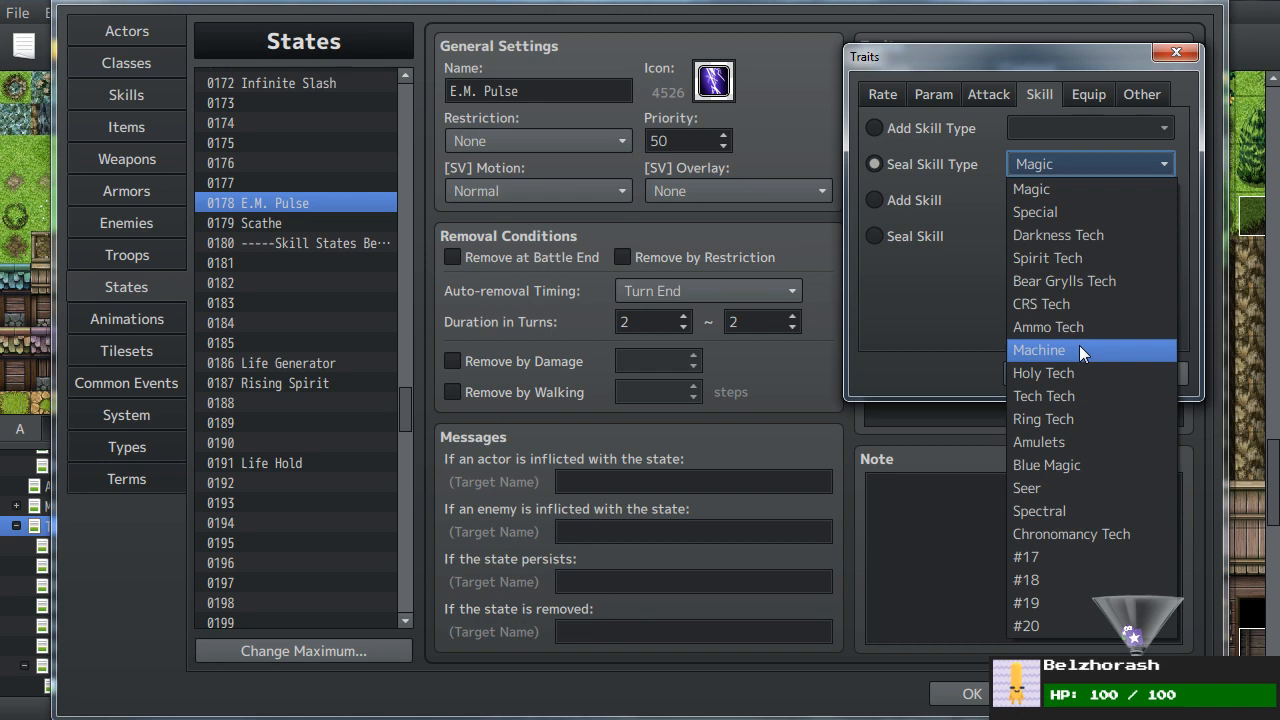
{"action": "left_click", "coordinate": [1050, 372]}
{"action": "left_click", "coordinate": [1056, 370]}
- Change the last remaining duplicate Magic seal trait to Ring Tech
{"action": "left_click", "coordinate": [1048, 212]}
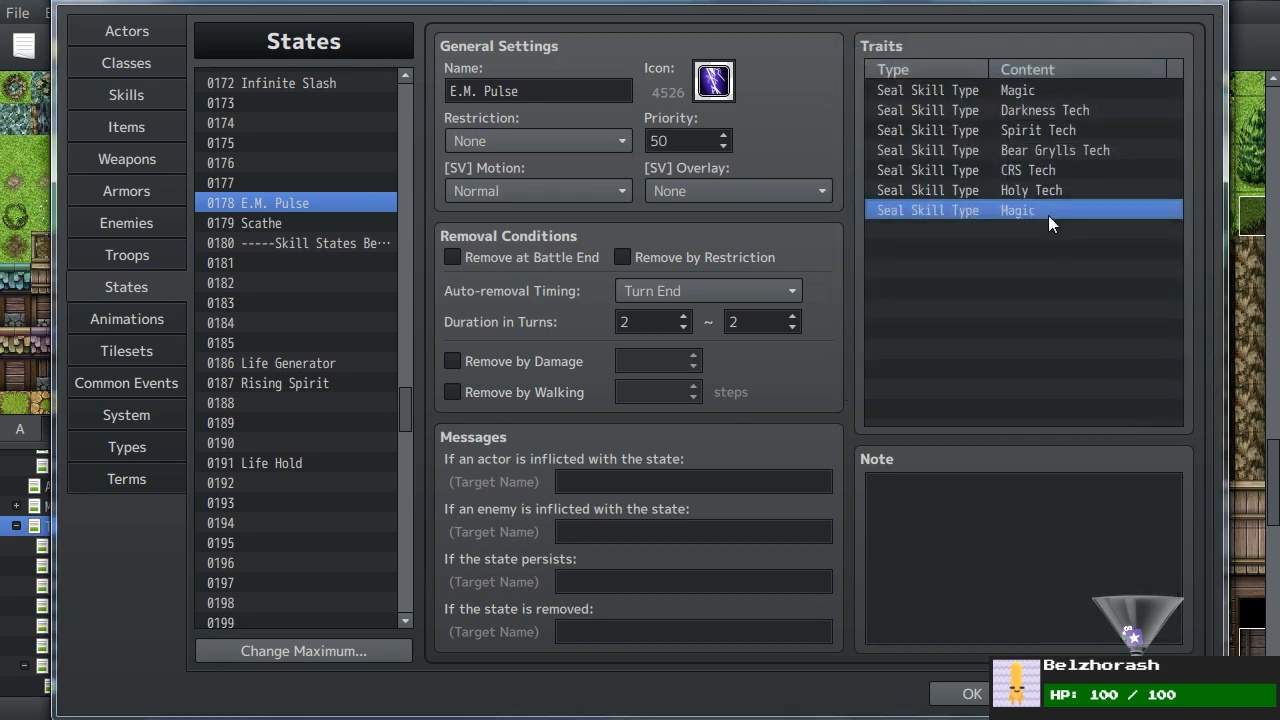
{"action": "double_click", "coordinate": [1048, 215]}
{"action": "left_click", "coordinate": [1054, 160]}
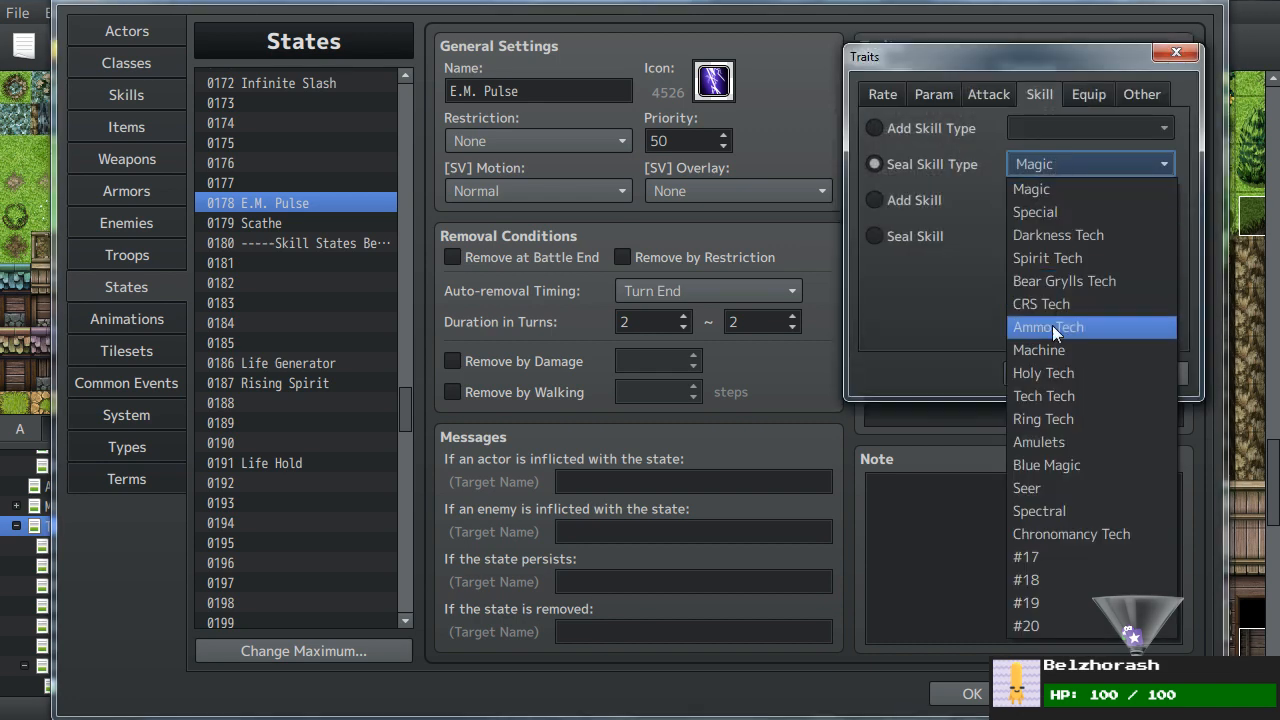
{"action": "left_click", "coordinate": [1061, 417]}
{"action": "left_click", "coordinate": [1052, 387]}
{"action": "double_click", "coordinate": [1052, 387]}
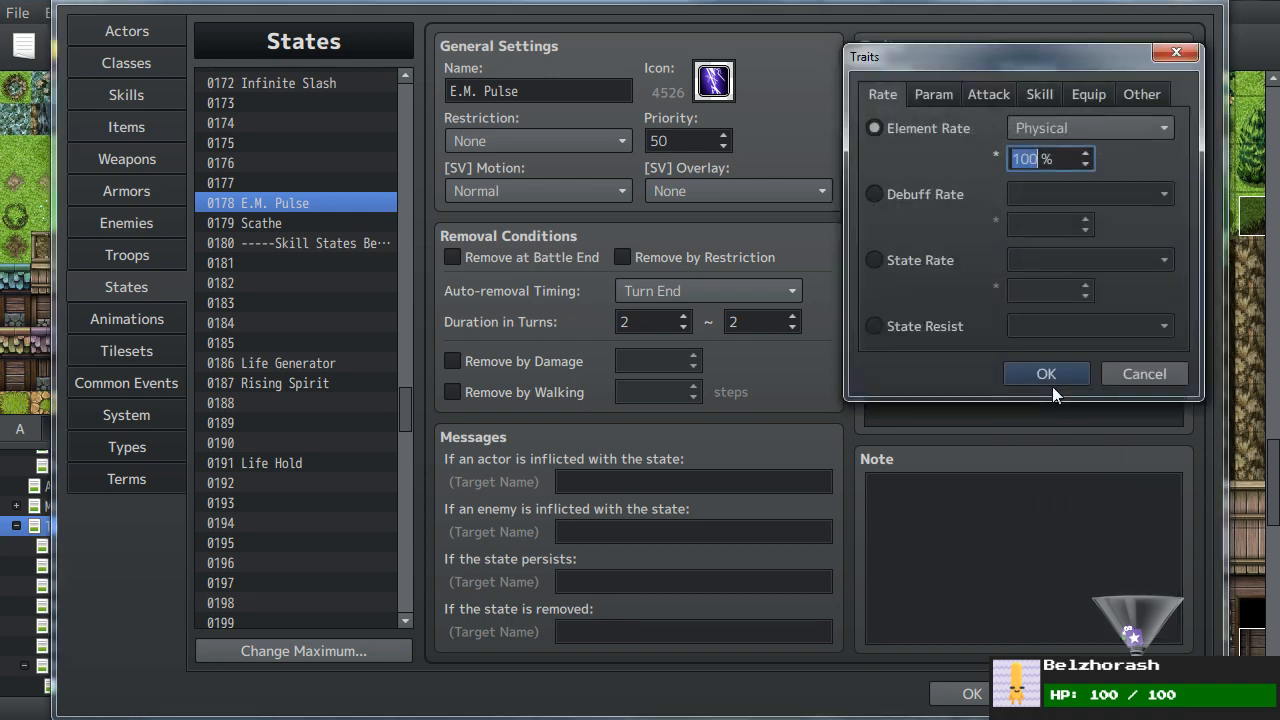
{"action": "left_click", "coordinate": [1110, 375]}
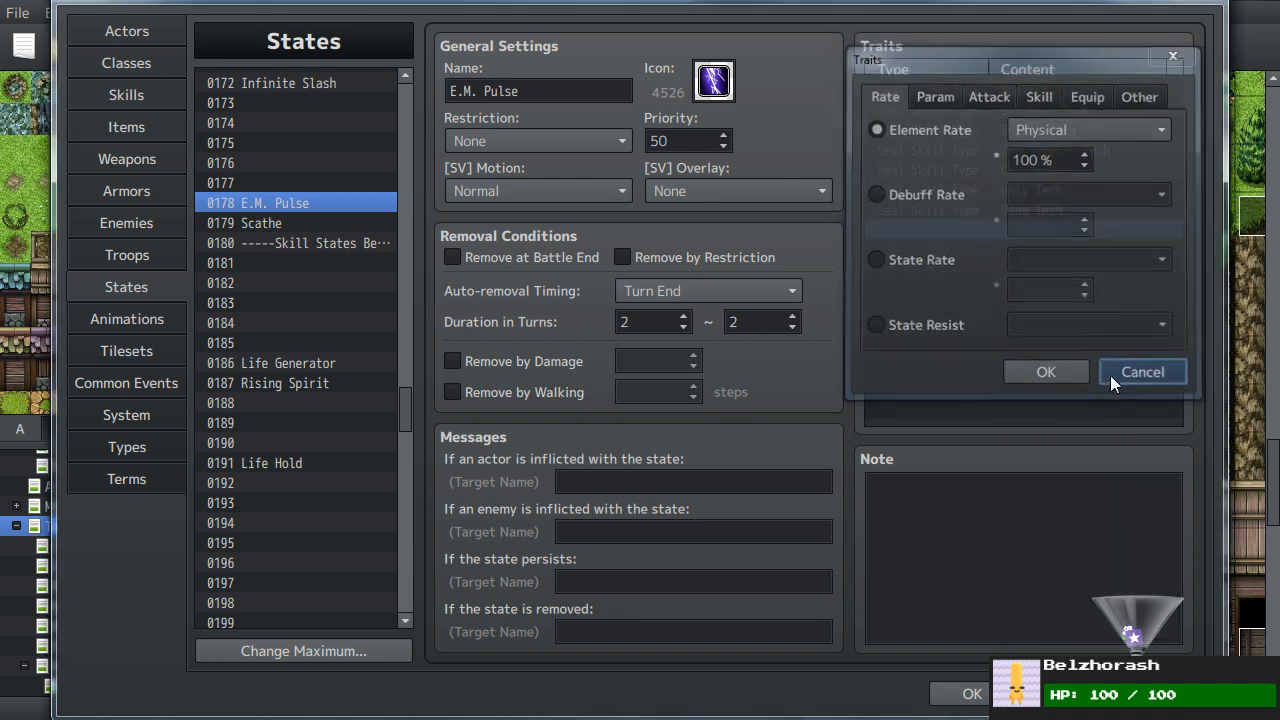
- Make two copies of the Ring Tech seal trait and change the first copy to Amulets
{"action": "left_click", "coordinate": [1025, 212]}
{"action": "key", "text": "ctrl+c"}
{"action": "key", "text": "ctrl+v"}
{"action": "key", "text": "ctrl+v"}
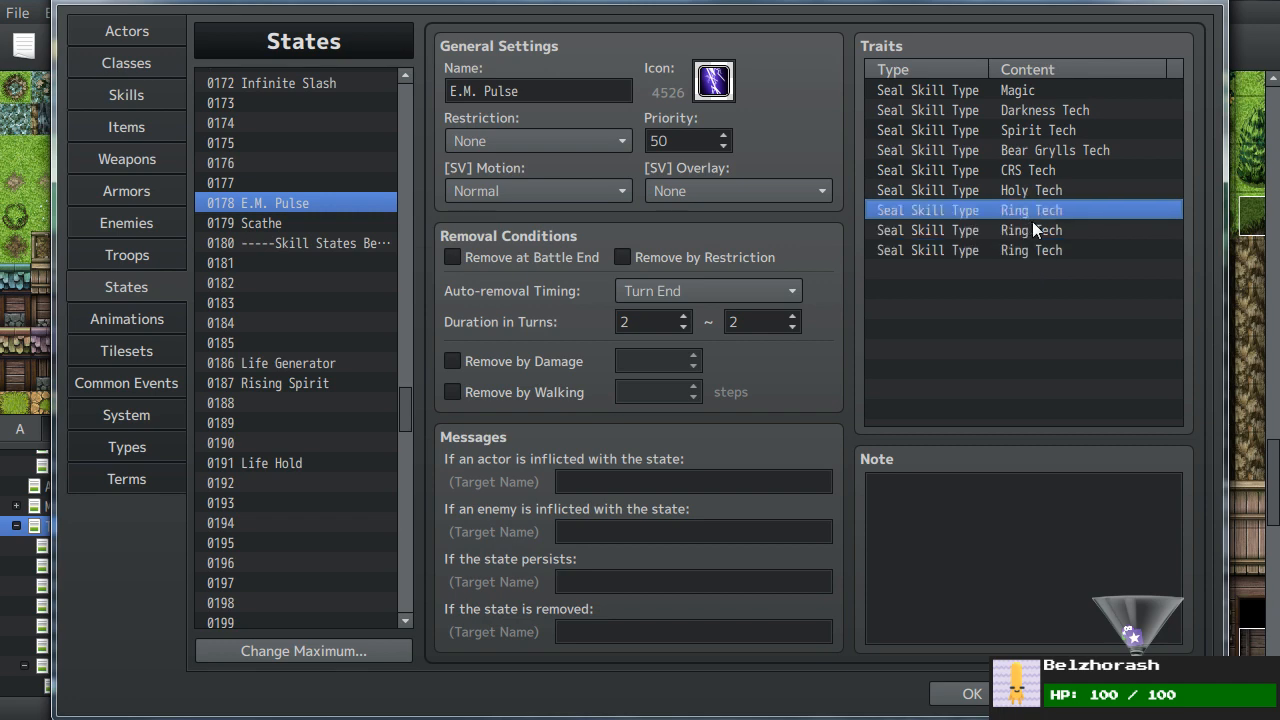
{"action": "left_click", "coordinate": [1034, 226]}
{"action": "double_click", "coordinate": [1038, 229]}
{"action": "left_click", "coordinate": [1075, 165]}
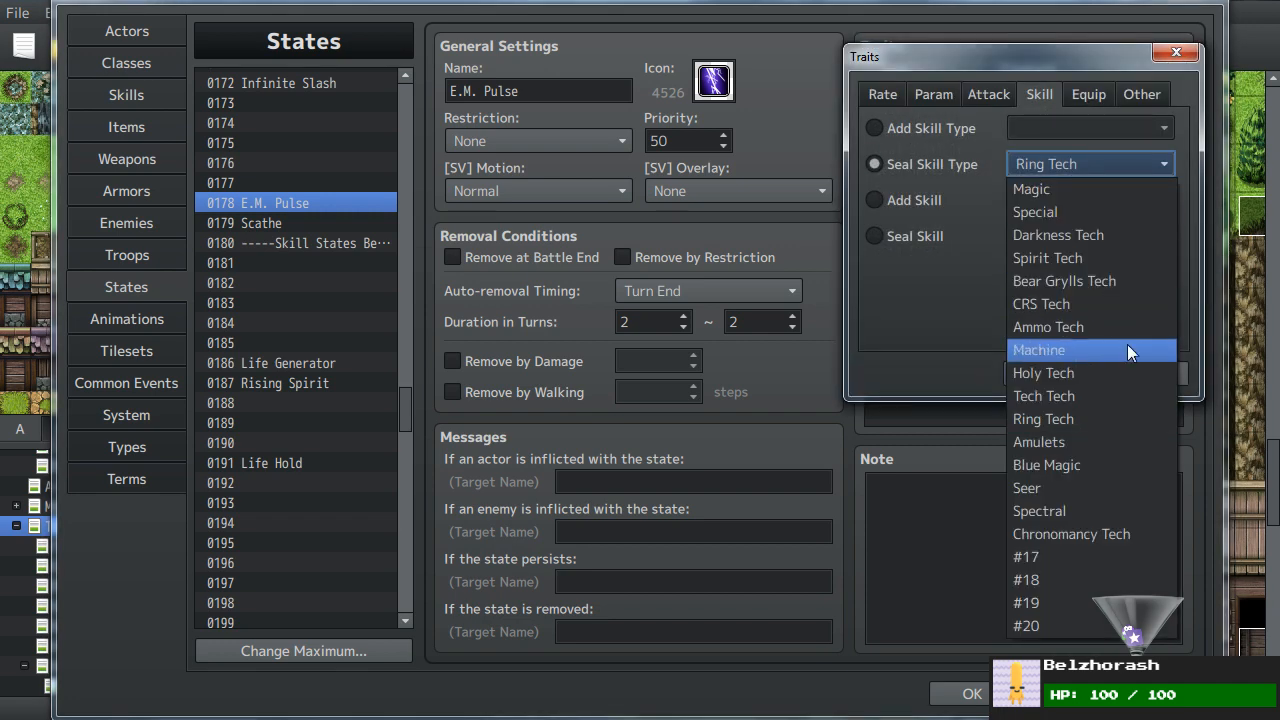
{"action": "left_click", "coordinate": [1111, 451]}
{"action": "left_click", "coordinate": [1045, 373]}
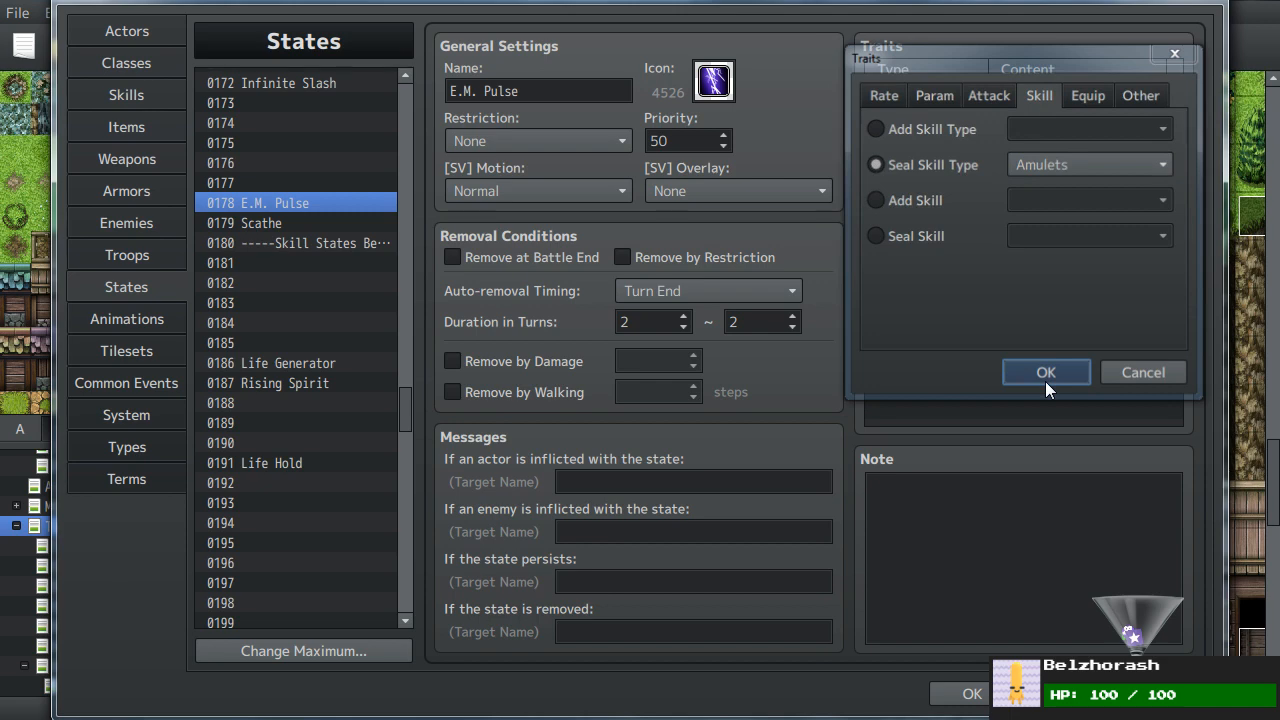
- Change the duplicate Ring Tech seal trait at the end of the list to Blue Magic
{"action": "double_click", "coordinate": [1030, 250]}
{"action": "left_click", "coordinate": [1060, 165]}
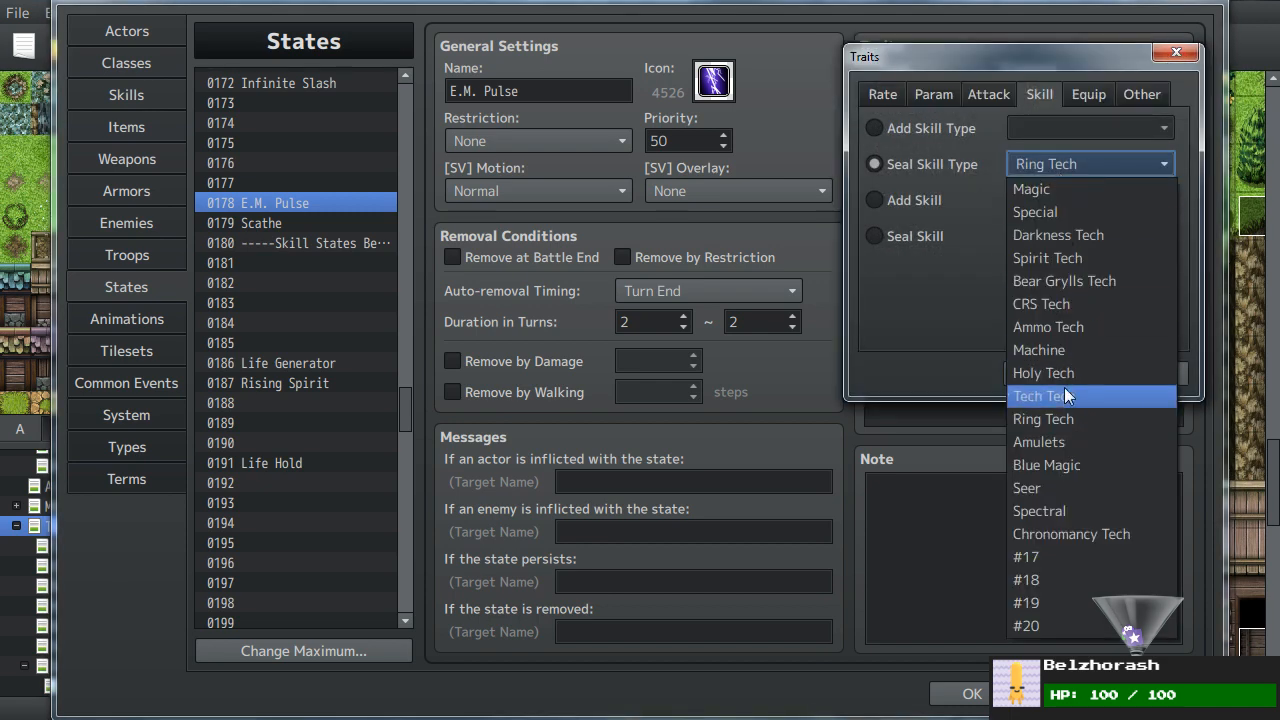
{"action": "left_click", "coordinate": [1064, 463]}
{"action": "left_click", "coordinate": [1047, 374]}
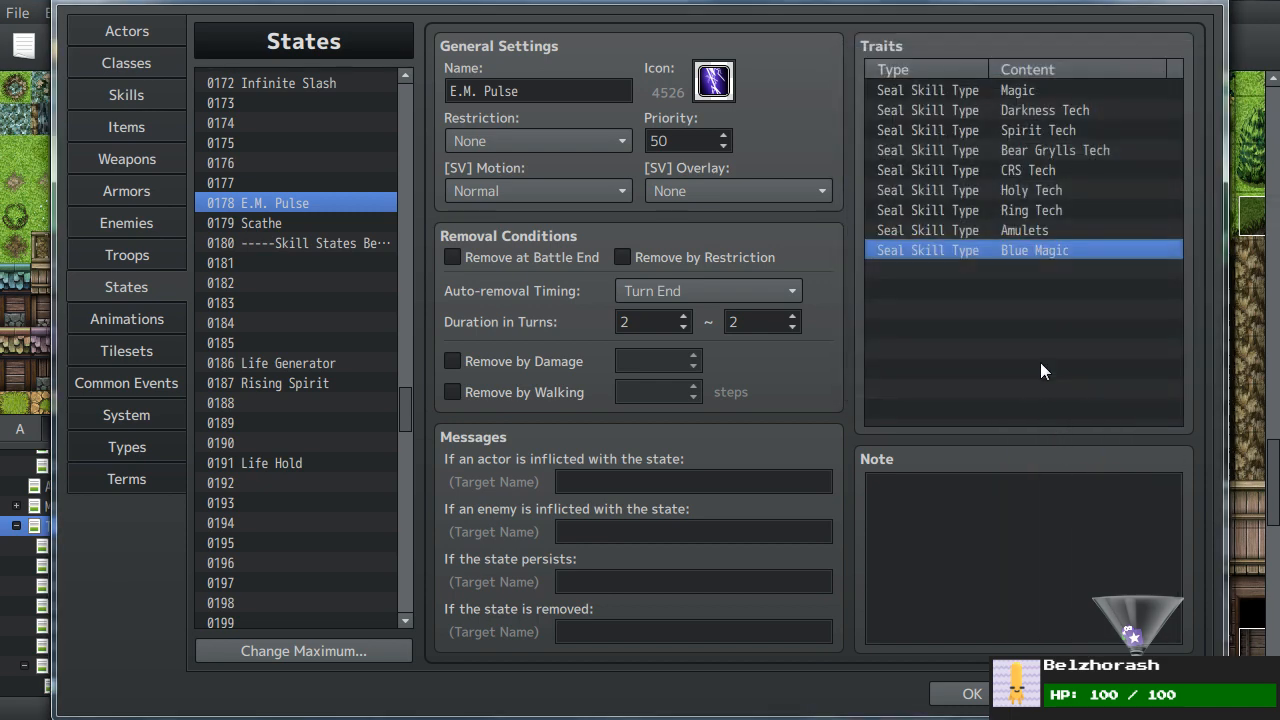
- Make two copies of the Blue Magic seal trait and change the first copy to Seer
{"action": "left_click", "coordinate": [1012, 250]}
{"action": "key", "text": "ctrl+c"}
{"action": "key", "text": "ctrl+v"}
{"action": "key", "text": "ctrl+v"}
{"action": "left_click", "coordinate": [1015, 270]}
{"action": "double_click", "coordinate": [1015, 268]}
{"action": "left_click", "coordinate": [1031, 166]}
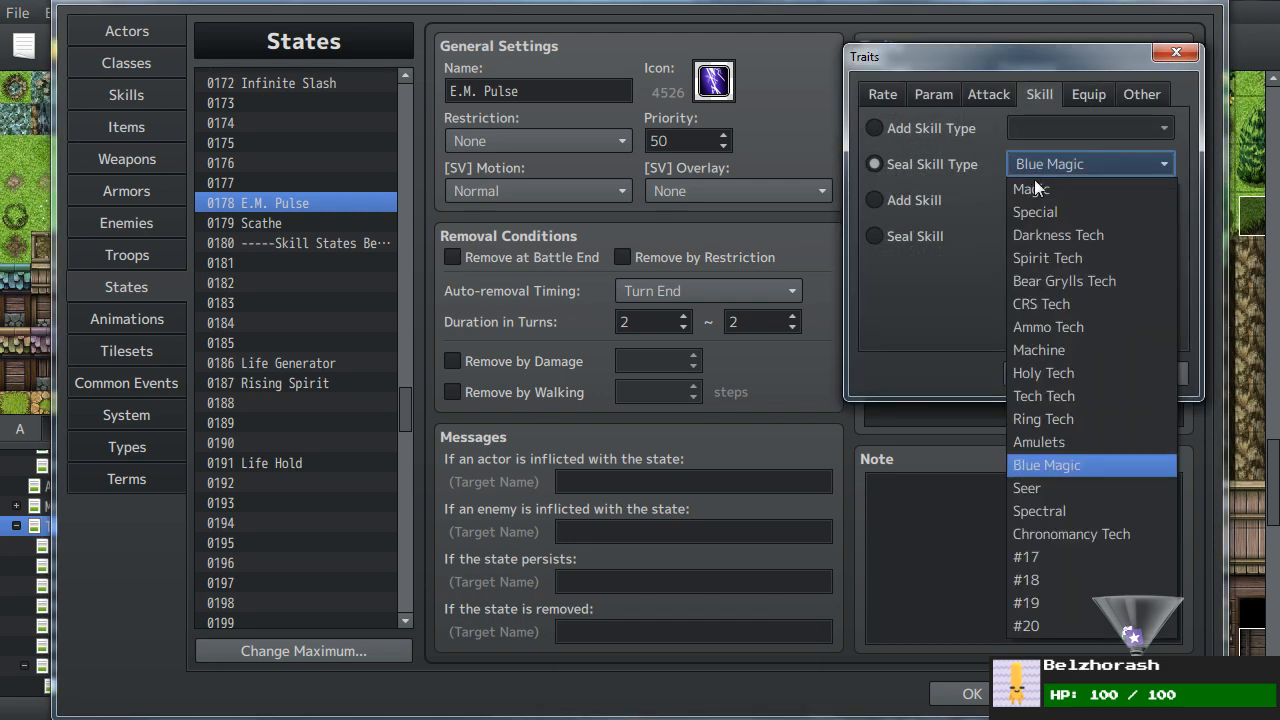
{"action": "left_click", "coordinate": [1071, 497]}
{"action": "left_click", "coordinate": [1047, 374]}
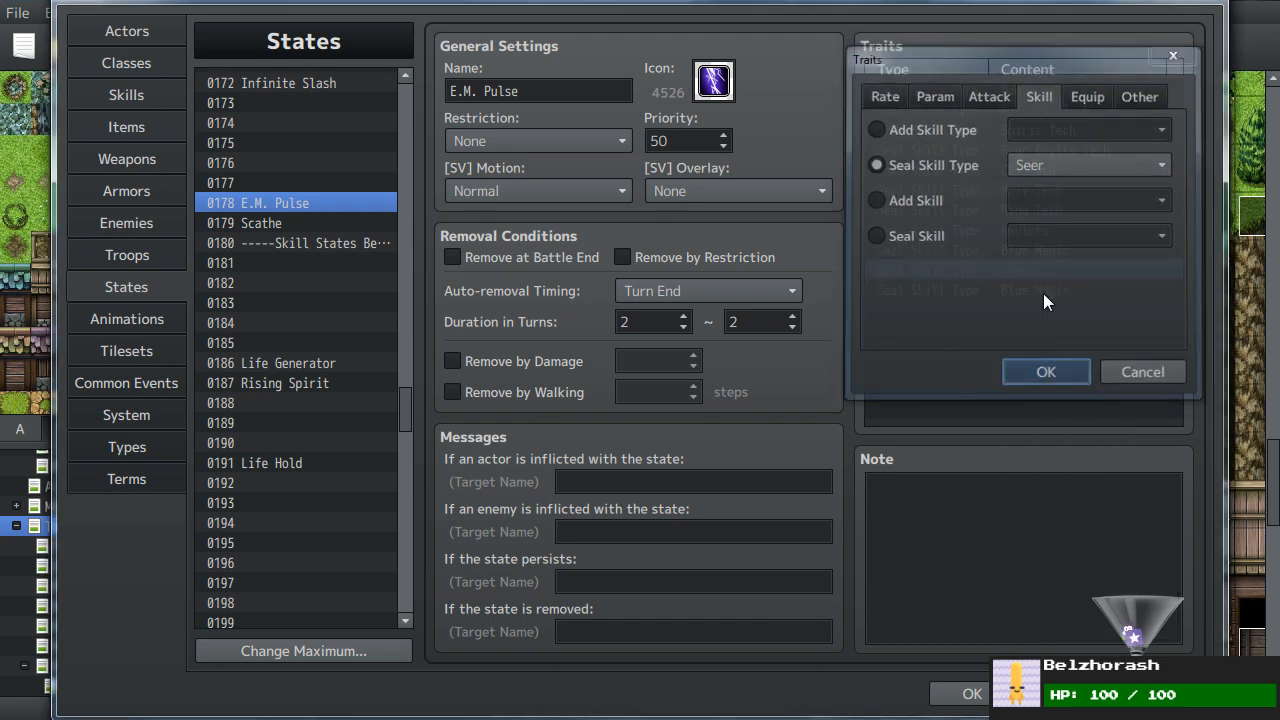
- Change the duplicate Blue Magic seal trait at the end of the list to Spectral
{"action": "left_click", "coordinate": [1029, 288]}
{"action": "double_click", "coordinate": [1029, 286]}
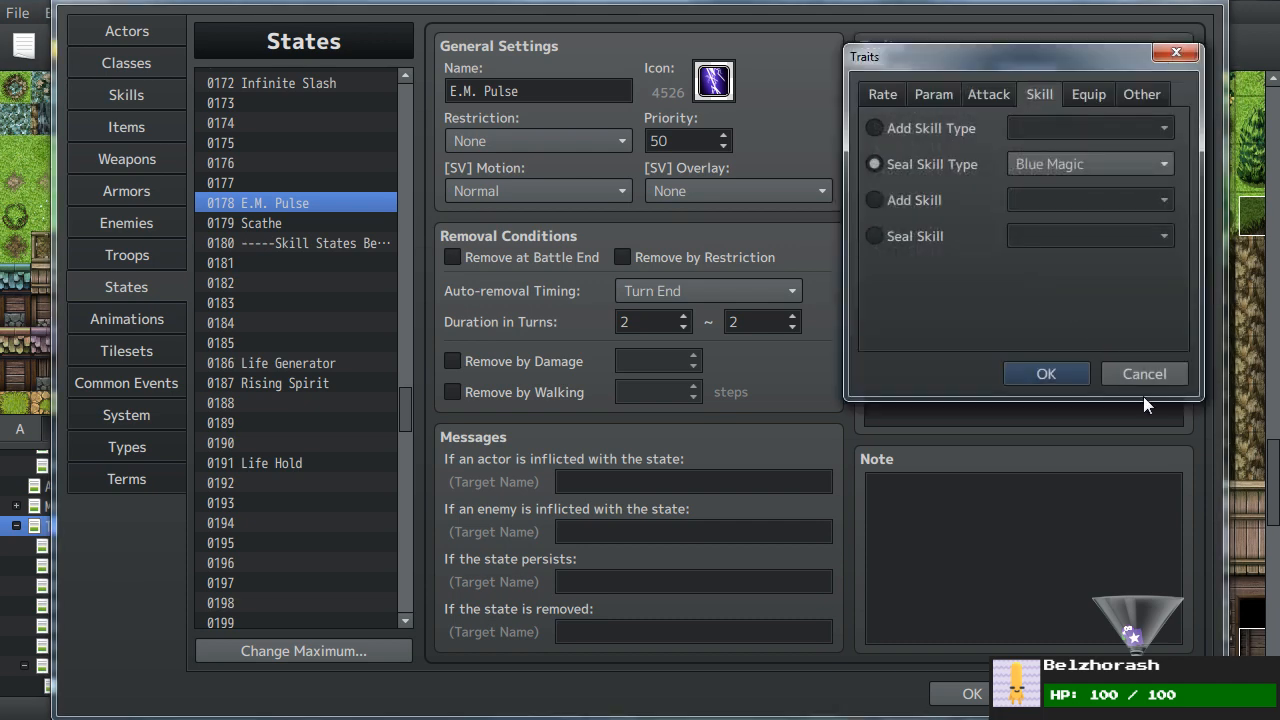
{"action": "left_click", "coordinate": [1145, 369]}
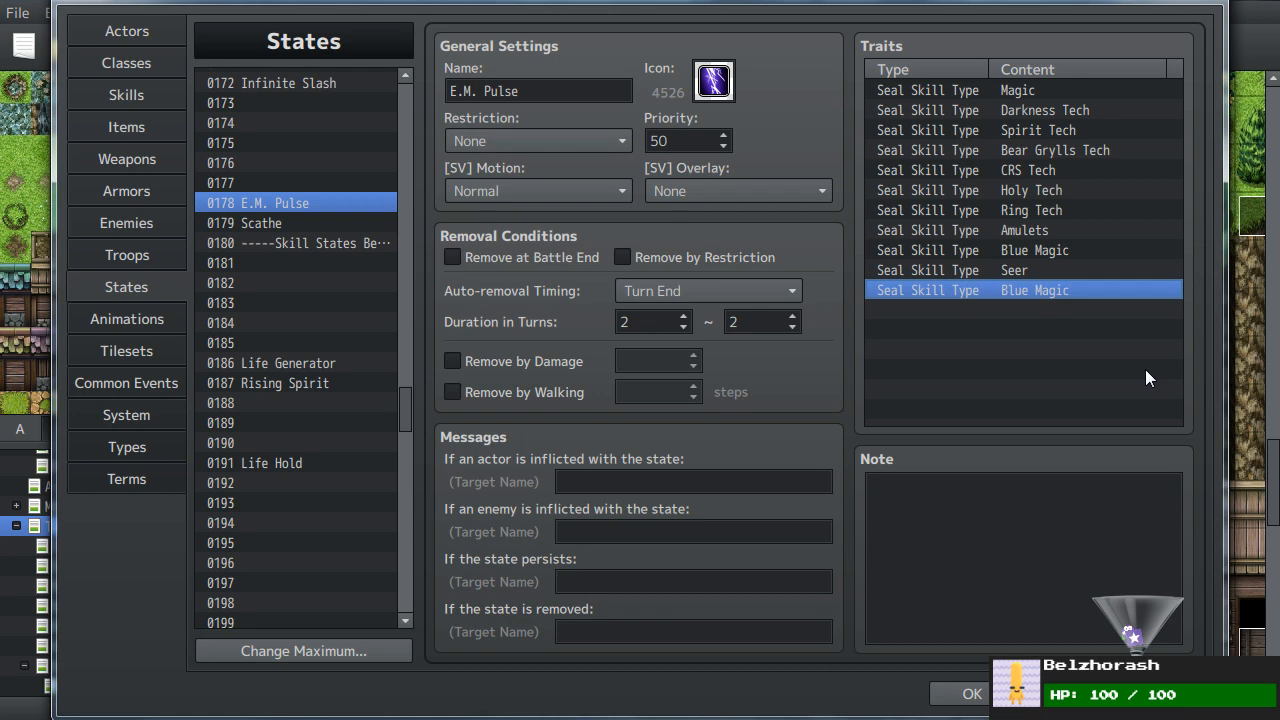
{"action": "double_click", "coordinate": [1072, 291]}
{"action": "left_click", "coordinate": [1050, 166]}
{"action": "left_click", "coordinate": [1069, 511]}
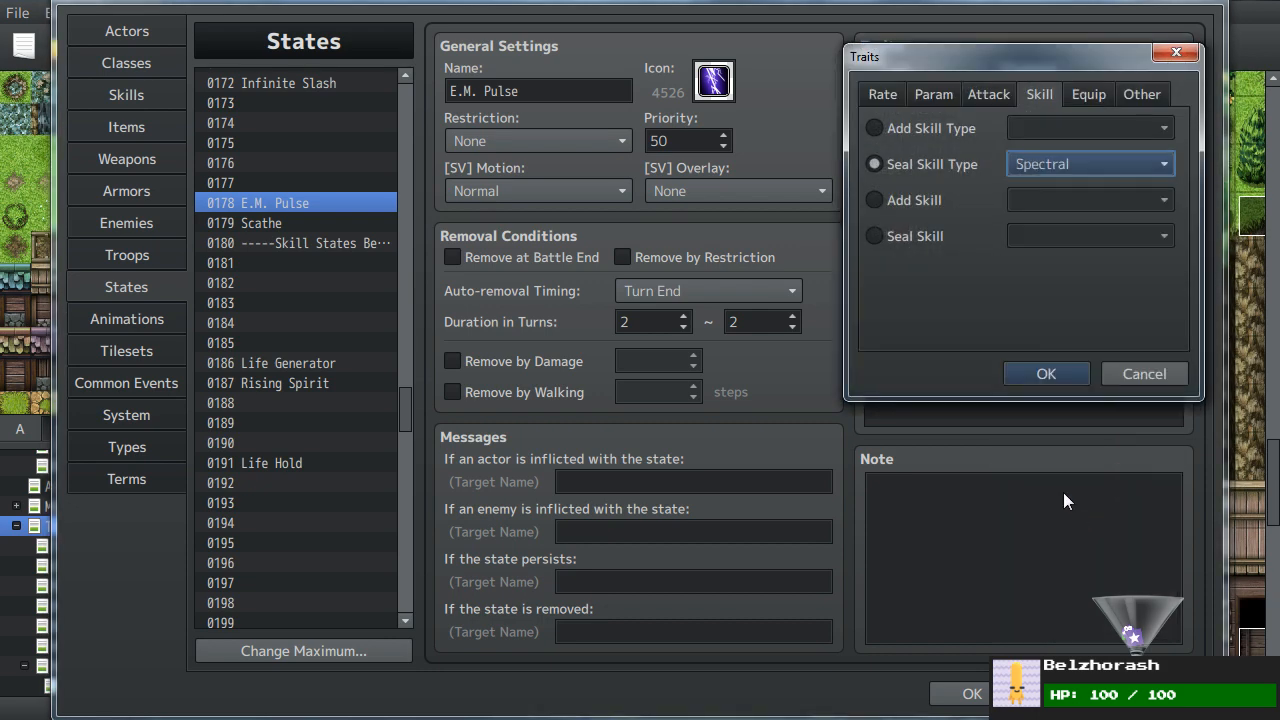
{"action": "left_click", "coordinate": [1037, 378]}
- Duplicate the Spectral seal trait and change the copy to Chronomancy Tech
{"action": "double_click", "coordinate": [1016, 307]}
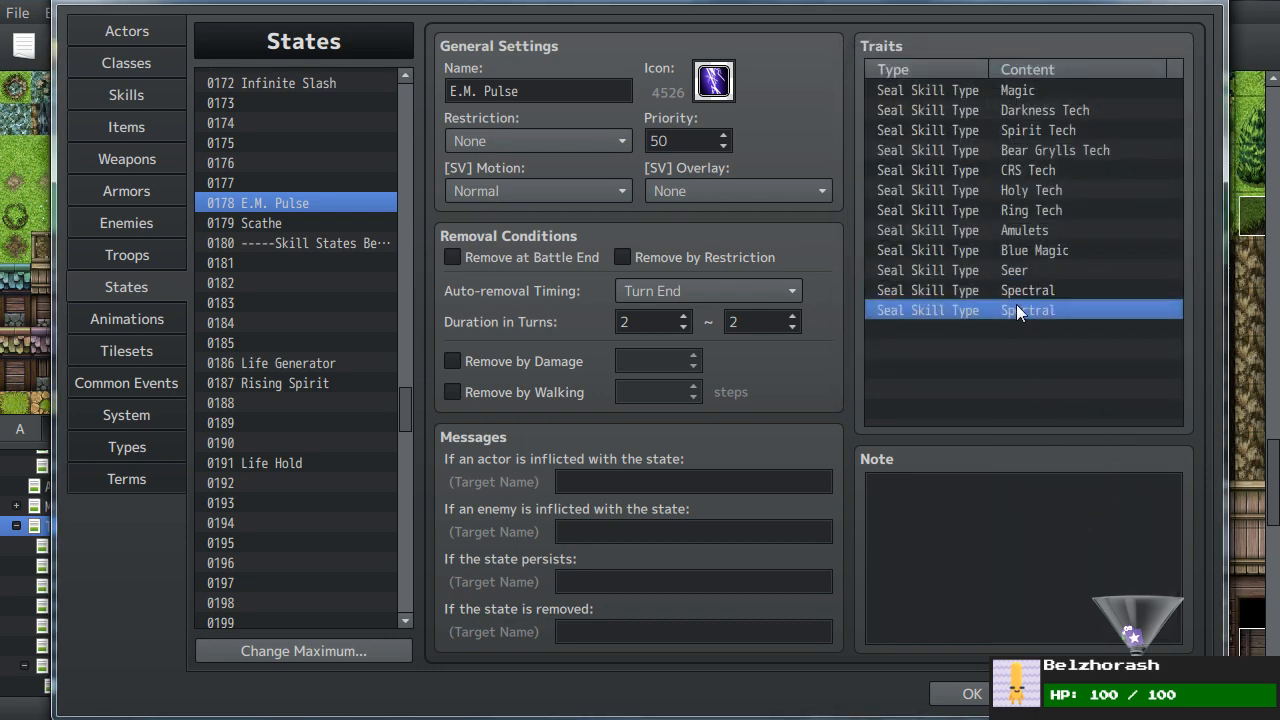
{"action": "left_click", "coordinate": [1126, 534]}
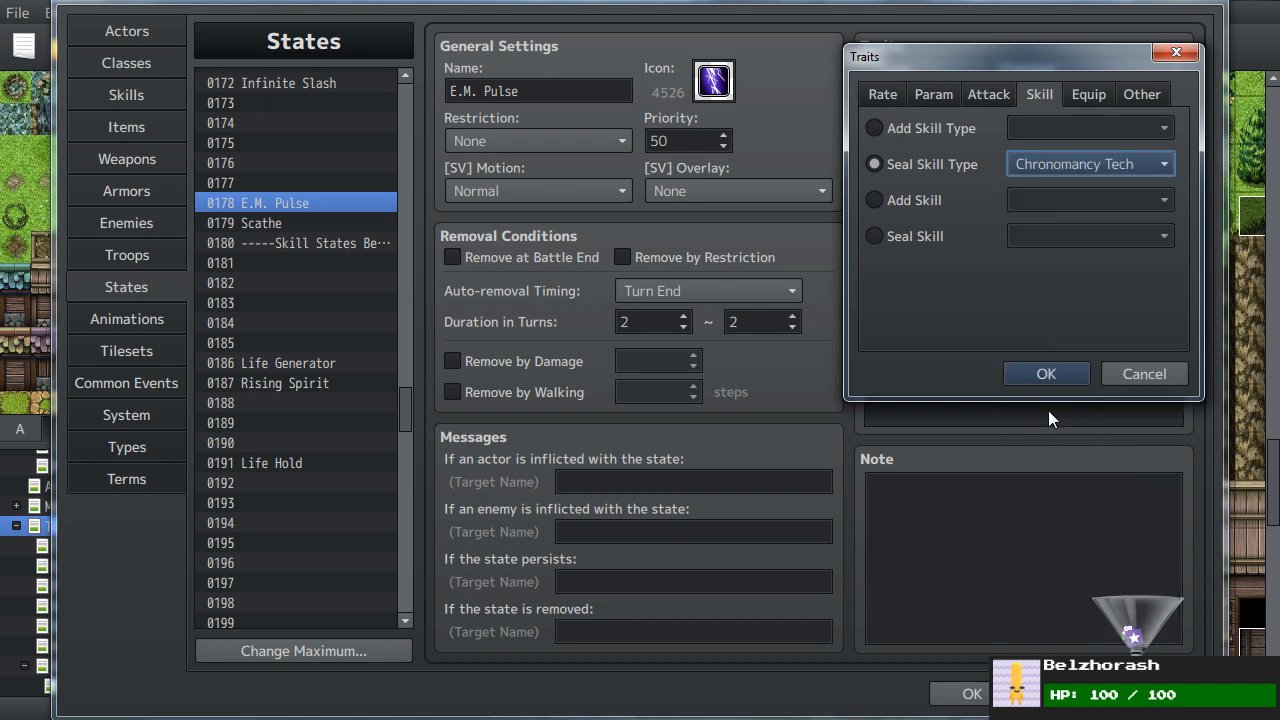
{"action": "left_click", "coordinate": [1037, 377]}
{"action": "key", "text": "Down"}
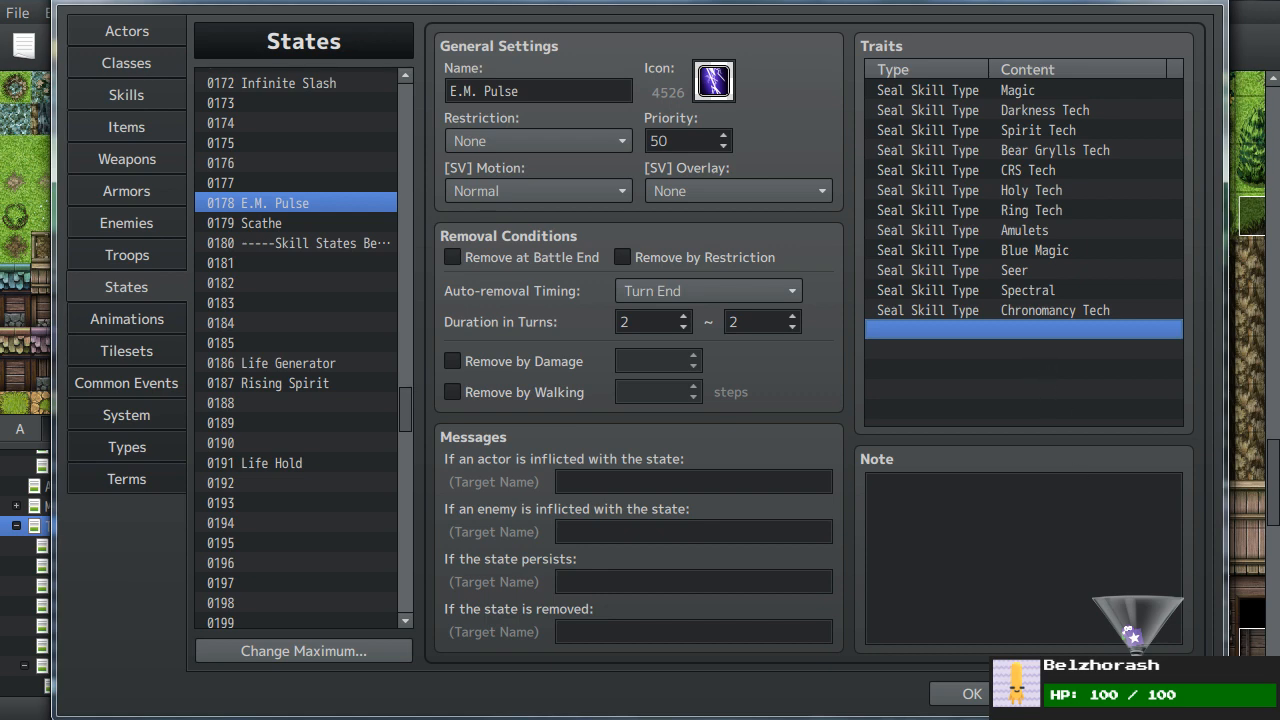
{"action": "left_click", "coordinate": [302, 203]}
{"action": "left_click", "coordinate": [962, 693]}
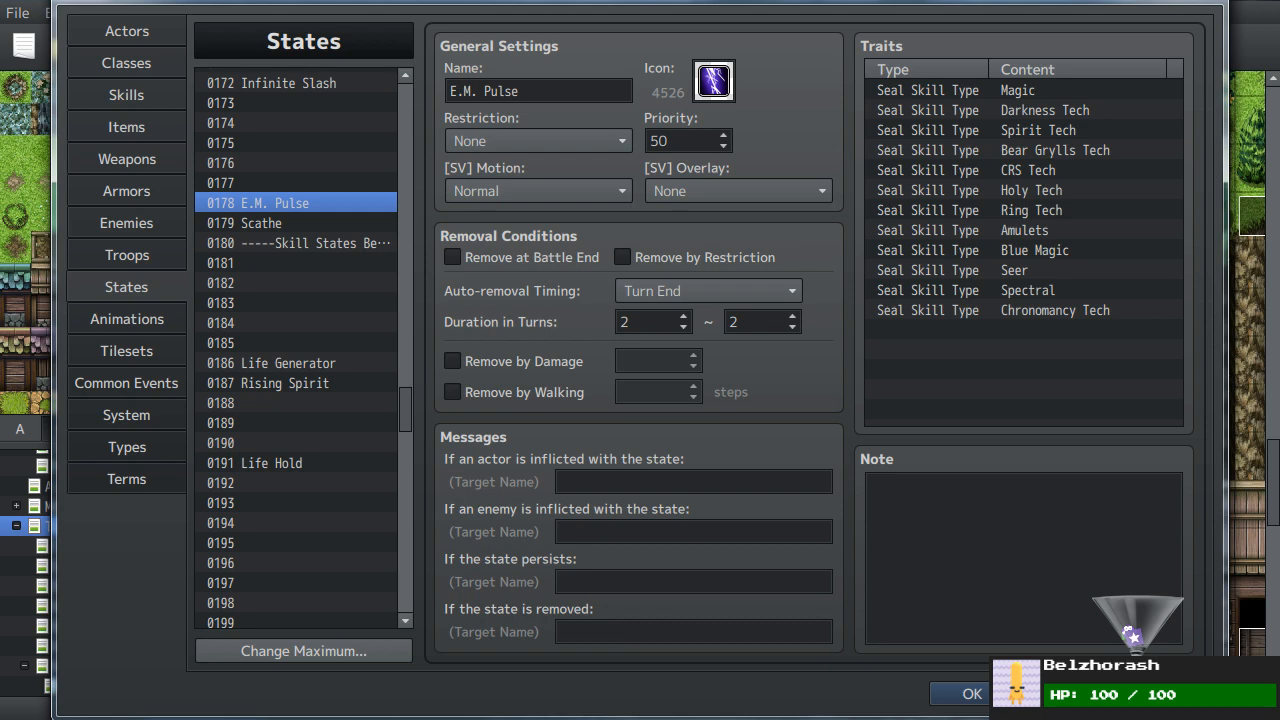
{"action": "left_click", "coordinate": [1058, 380]}
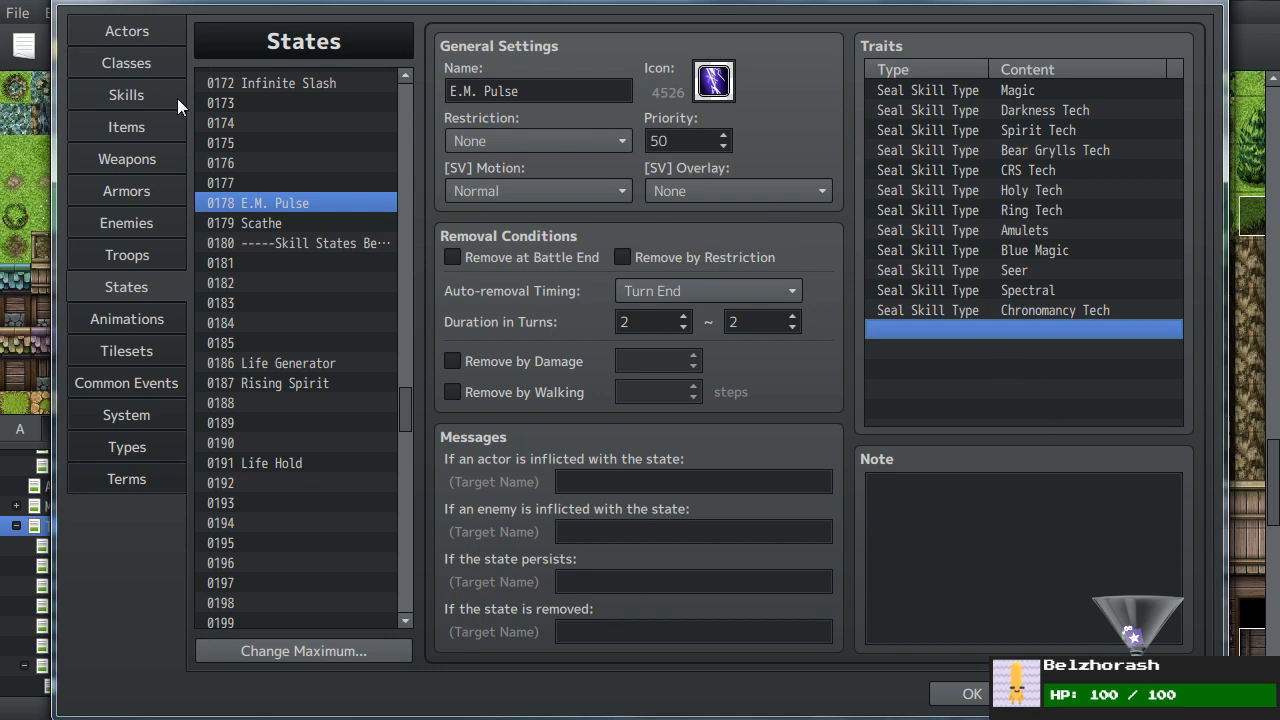
- Remove the Electro Shot skill from the Incinerator class and save the database changes
{"action": "left_click", "coordinate": [135, 66]}
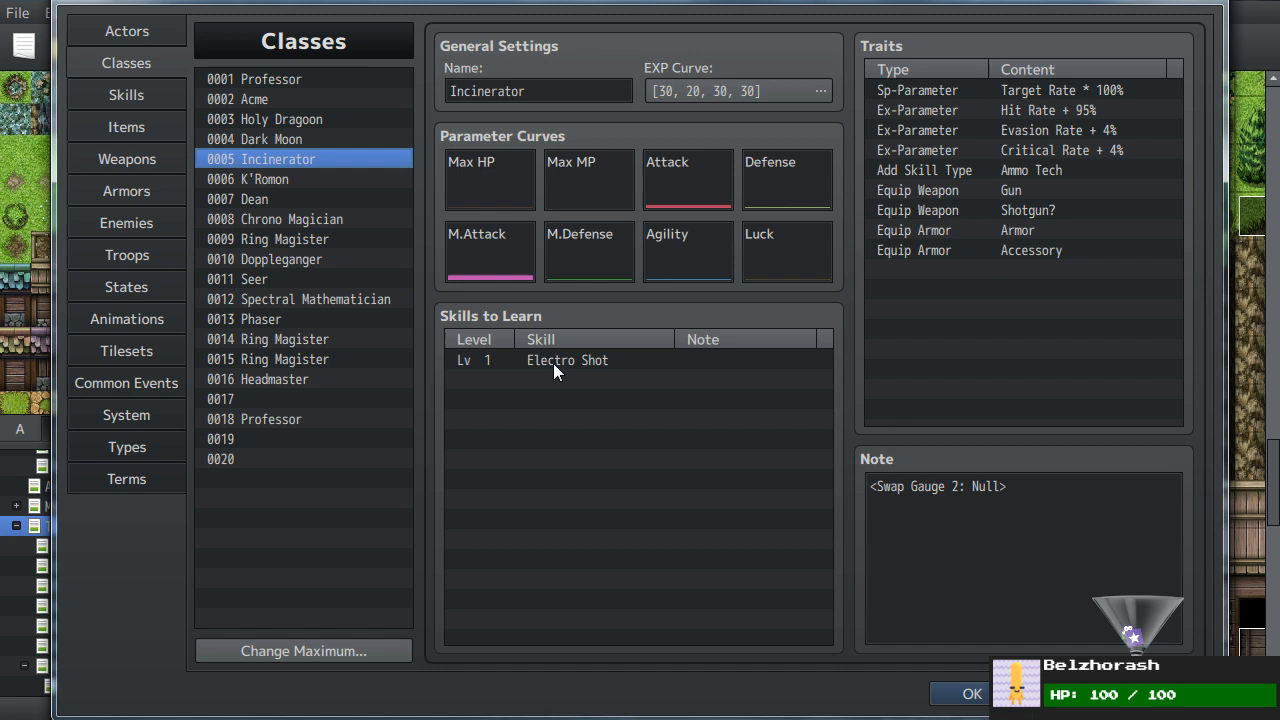
{"action": "left_click", "coordinate": [553, 363]}
{"action": "key", "text": "Delete"}
{"action": "left_click", "coordinate": [946, 693]}
- View the Character Generator's face parts and preview, and close it
{"action": "left_click", "coordinate": [753, 498]}
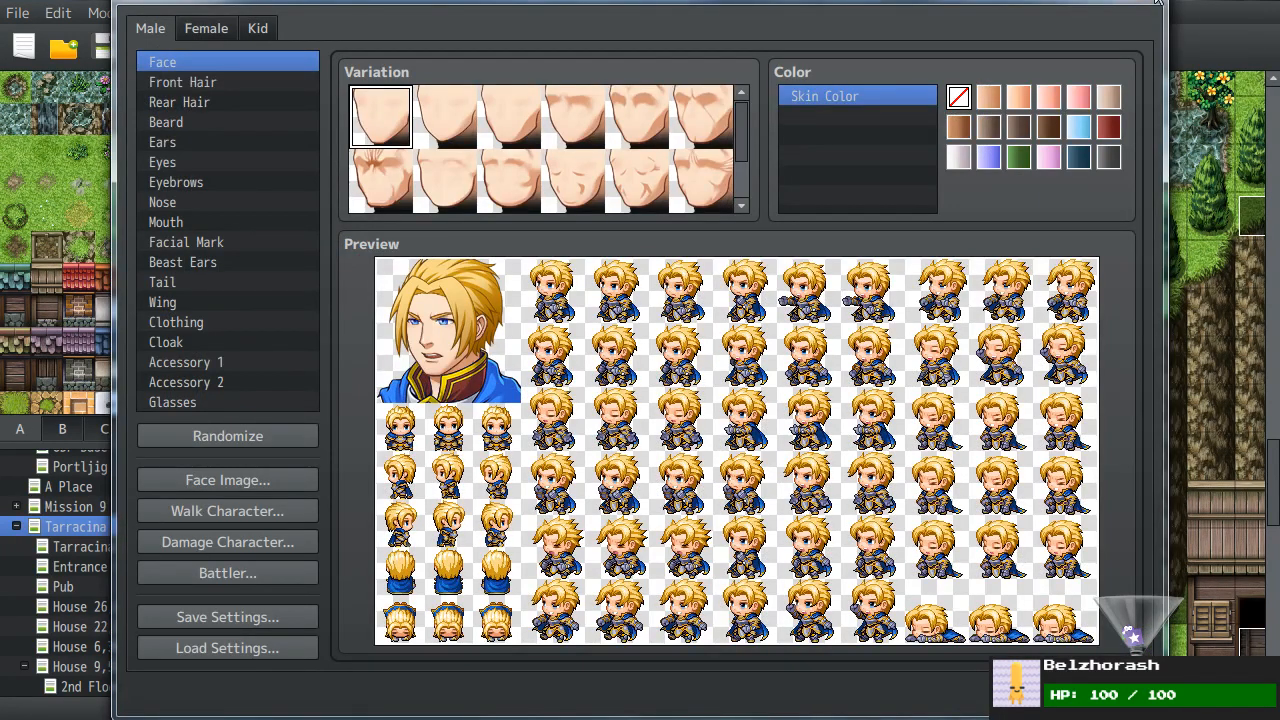
{"action": "left_click", "coordinate": [1158, 3]}
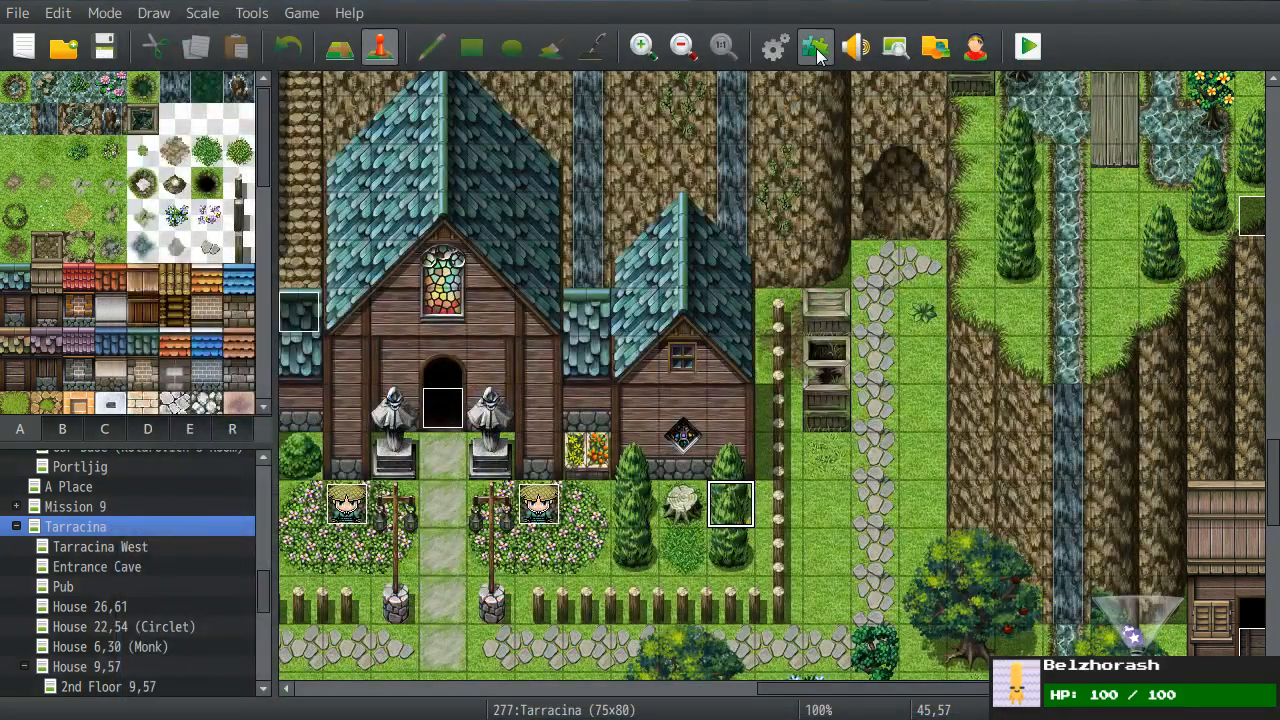
- Open the Plugin Manager and review the whole list of installed plugins
{"action": "left_click", "coordinate": [818, 57]}
{"action": "left_click", "coordinate": [439, 144]}
{"action": "left_click", "coordinate": [428, 184]}
{"action": "left_click", "coordinate": [440, 244]}
{"action": "left_click", "coordinate": [442, 322]}
{"action": "left_click", "coordinate": [438, 384]}
{"action": "left_click", "coordinate": [435, 444]}
{"action": "left_click", "coordinate": [425, 503]}
{"action": "left_click", "coordinate": [418, 545]}
{"action": "scroll", "coordinate": [418, 543], "scroll_direction": "down", "scroll_amount": 5}
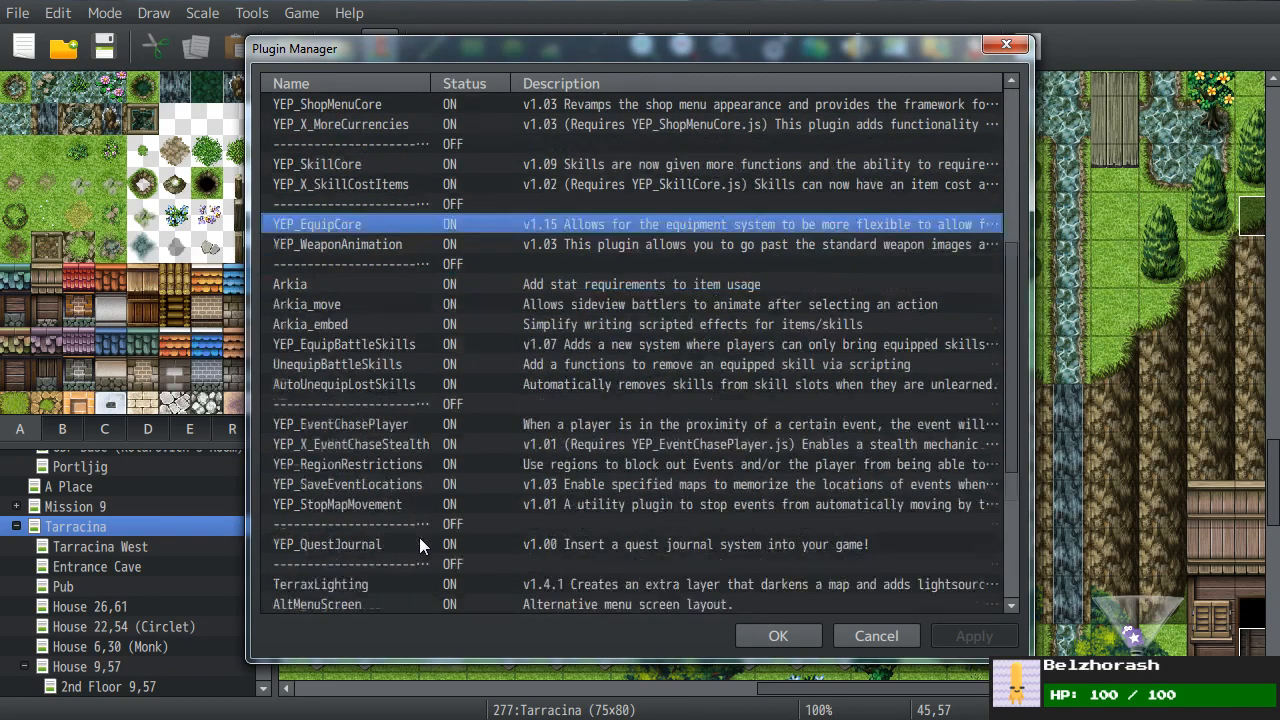
{"action": "scroll", "coordinate": [419, 537], "scroll_direction": "down", "scroll_amount": 5}
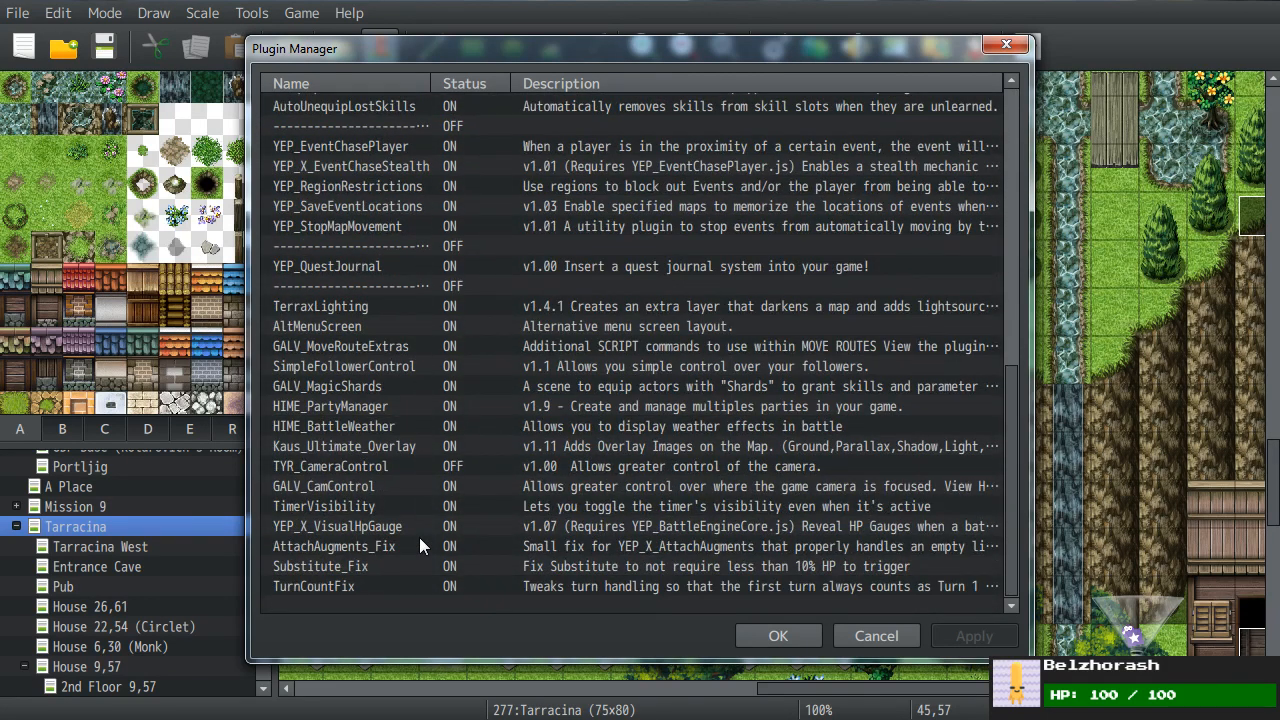
{"action": "scroll", "coordinate": [419, 537], "scroll_direction": "up", "scroll_amount": 9}
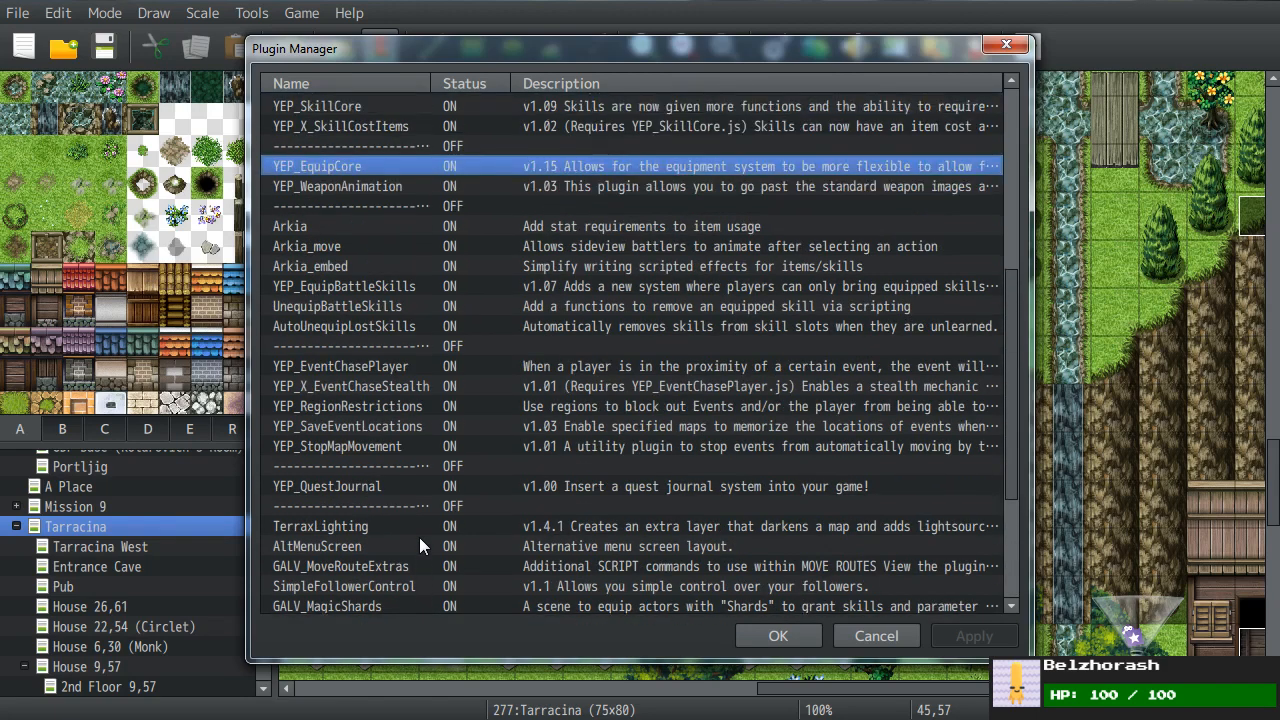
{"action": "scroll", "coordinate": [419, 546], "scroll_direction": "up", "scroll_amount": 1}
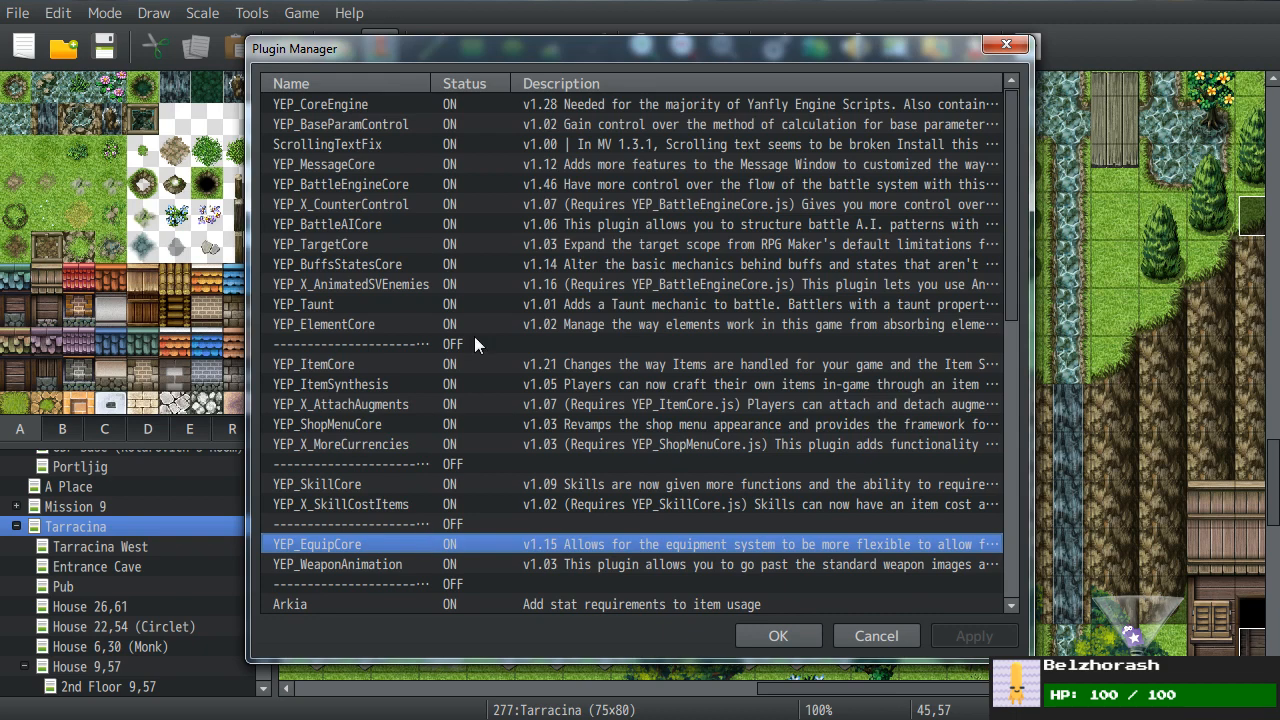
- Open the YEP_CoreEngine plugin and examine its help text and its screen, parameter, font and window settings
{"action": "double_click", "coordinate": [370, 101]}
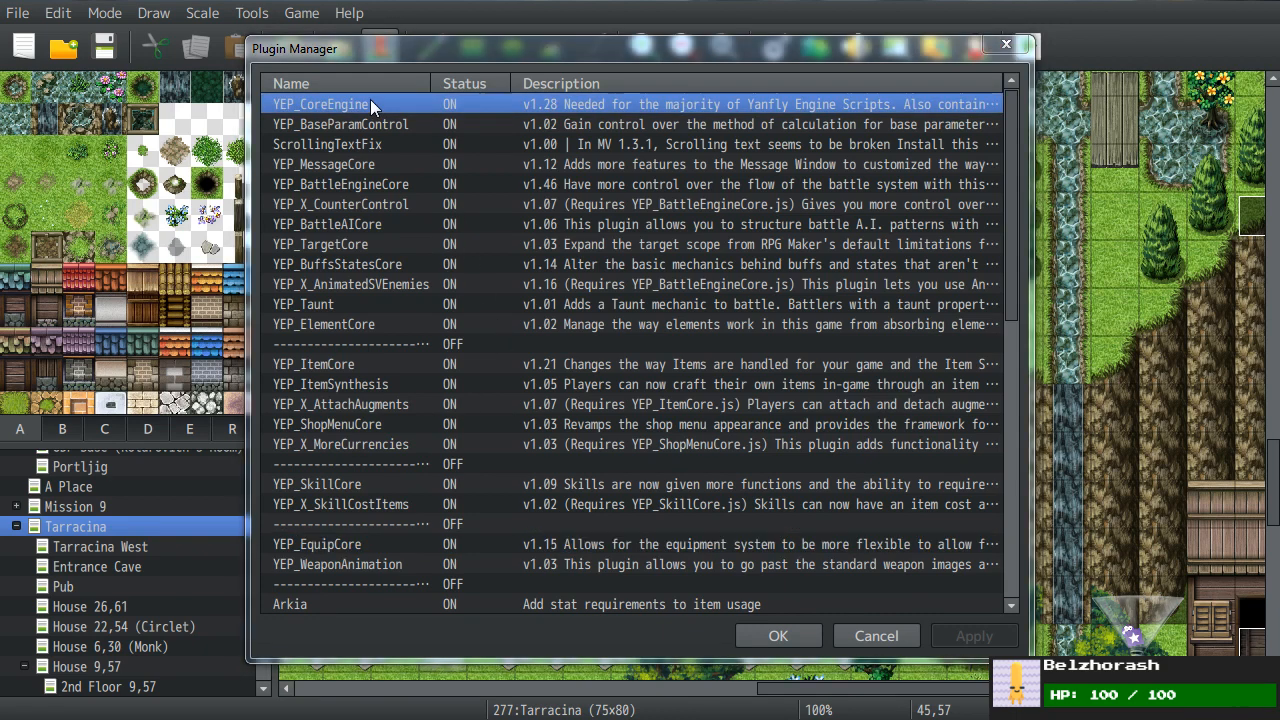
{"action": "left_click", "coordinate": [831, 153]}
{"action": "left_click", "coordinate": [822, 253]}
{"action": "left_click", "coordinate": [820, 393]}
{"action": "left_click", "coordinate": [829, 493]}
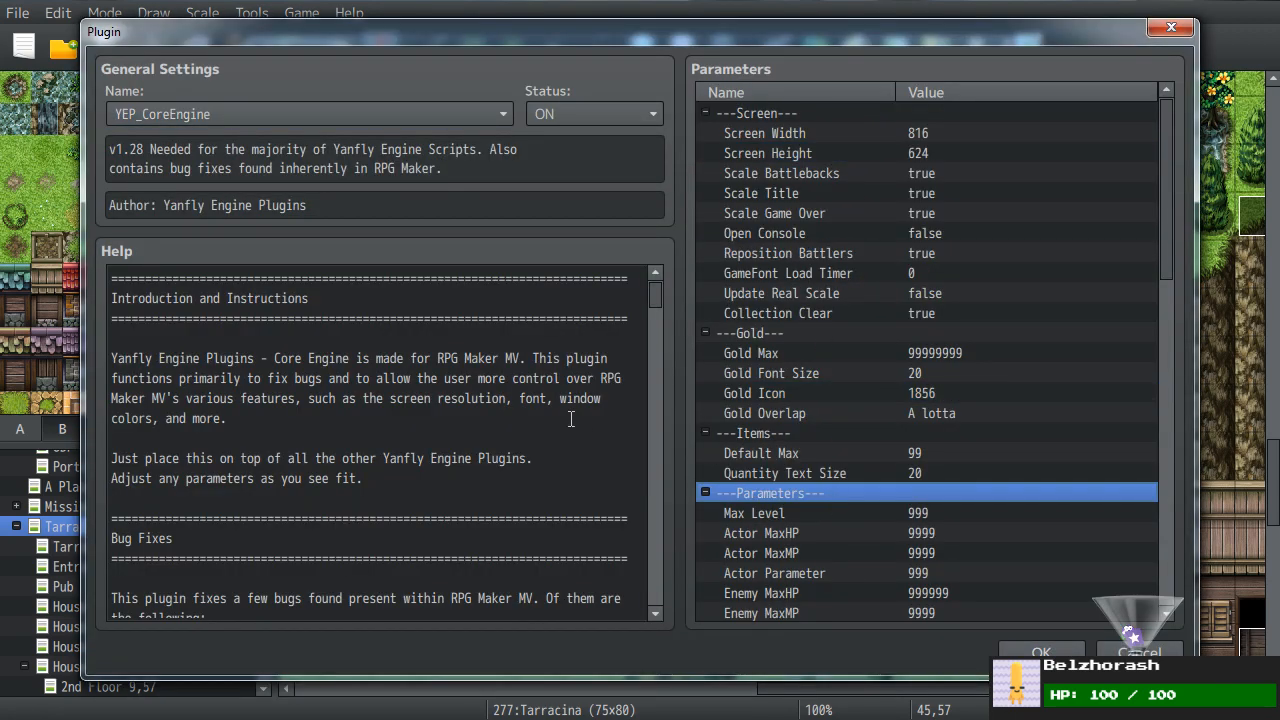
{"action": "scroll", "coordinate": [557, 415], "scroll_direction": "down", "scroll_amount": 11}
{"action": "left_click_drag", "start_coordinate": [655, 328], "coordinate": [660, 232]}
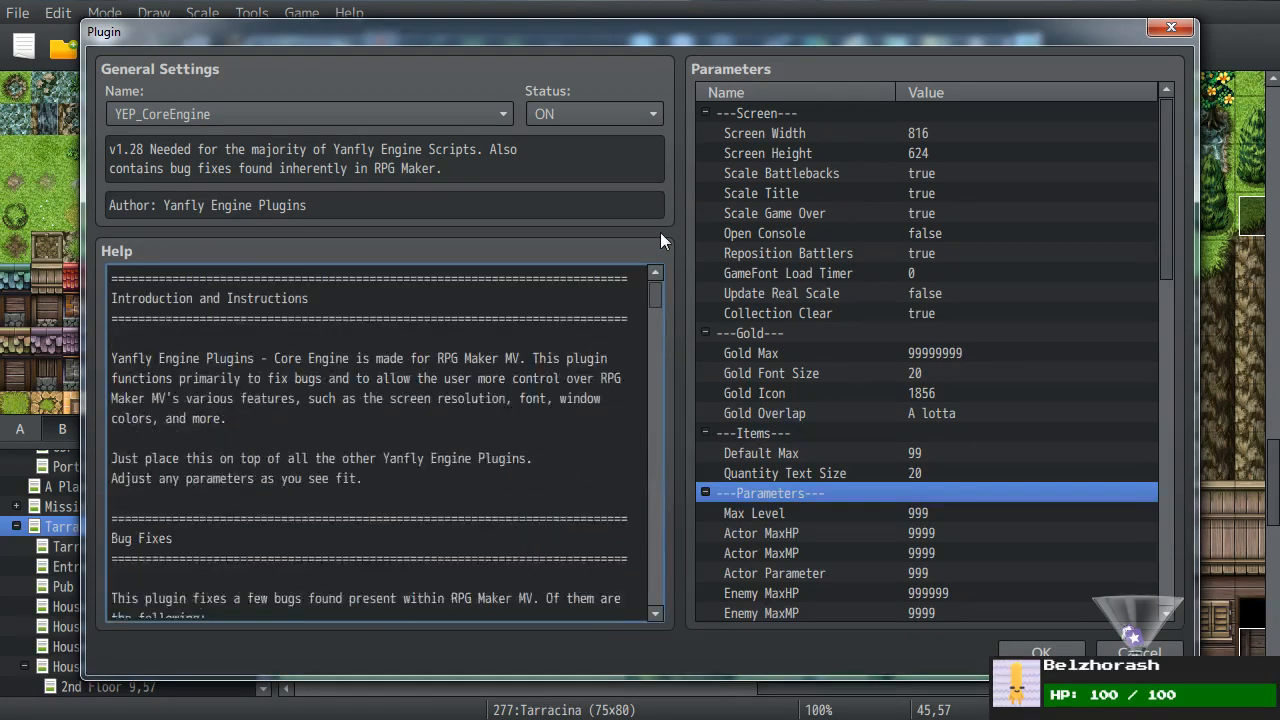
{"action": "scroll", "coordinate": [912, 258], "scroll_direction": "down", "scroll_amount": 8}
{"action": "scroll", "coordinate": [912, 258], "scroll_direction": "down", "scroll_amount": 5}
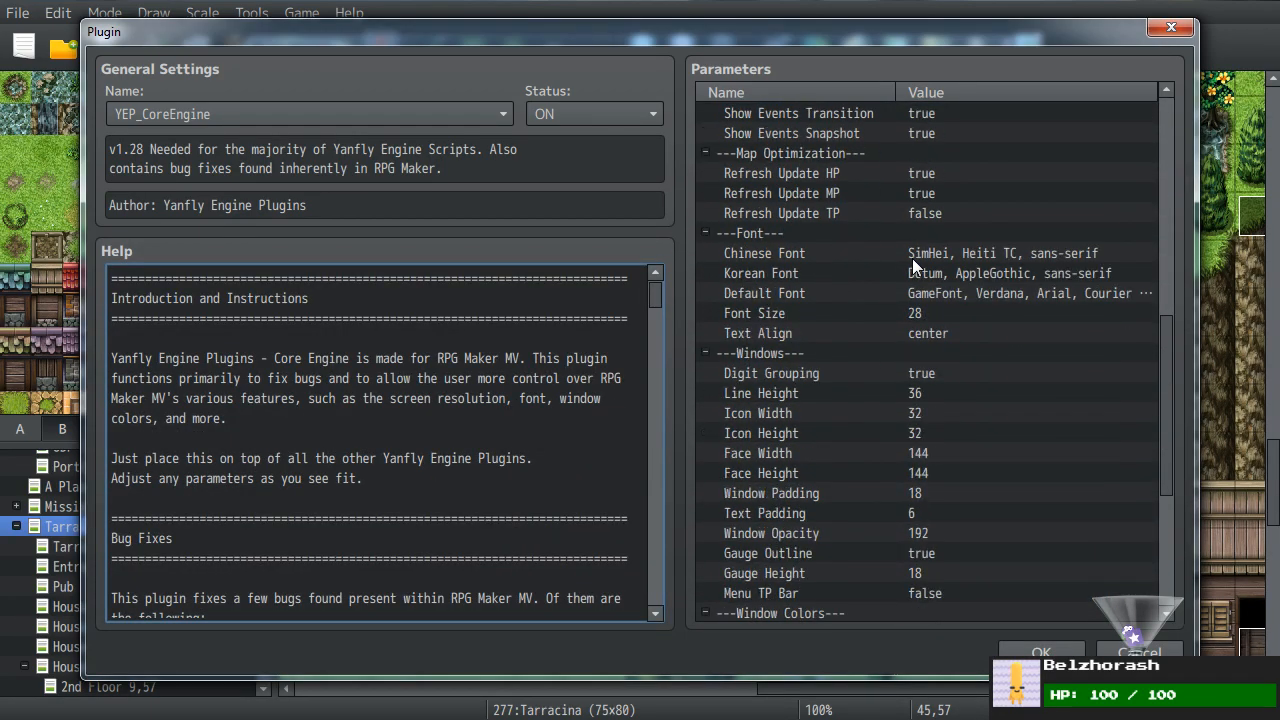
{"action": "scroll", "coordinate": [871, 441], "scroll_direction": "up", "scroll_amount": 5}
{"action": "scroll", "coordinate": [871, 441], "scroll_direction": "up", "scroll_amount": 8}
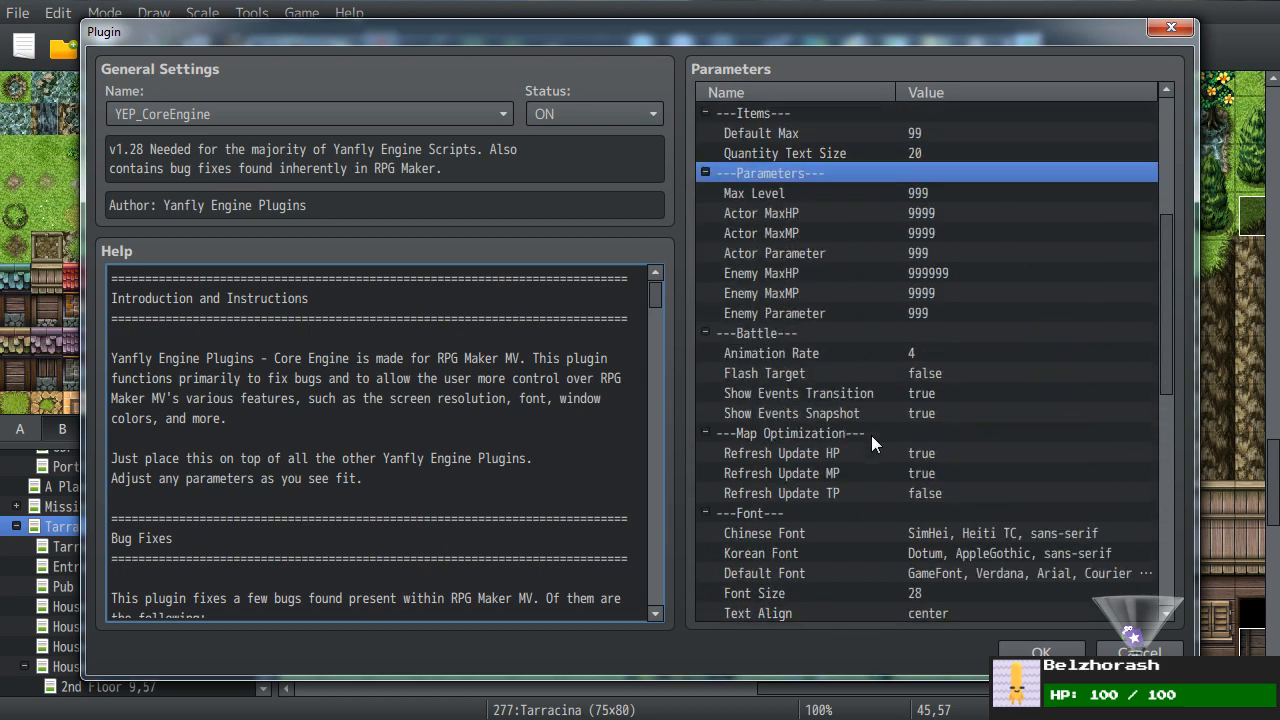
- Try 1080 as YEP_CoreEngine's Screen Height, cancel the edit and close the plugin windows
{"action": "double_click", "coordinate": [847, 154]}
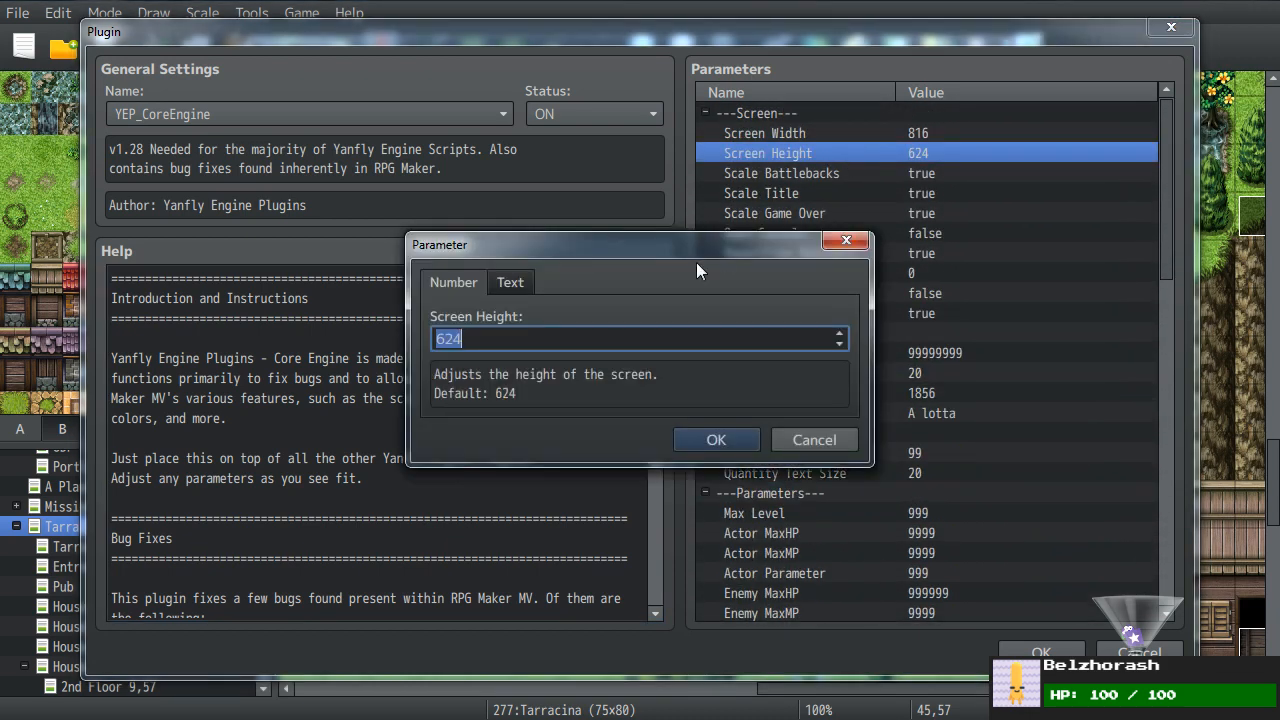
{"action": "type", "text": "1080"}
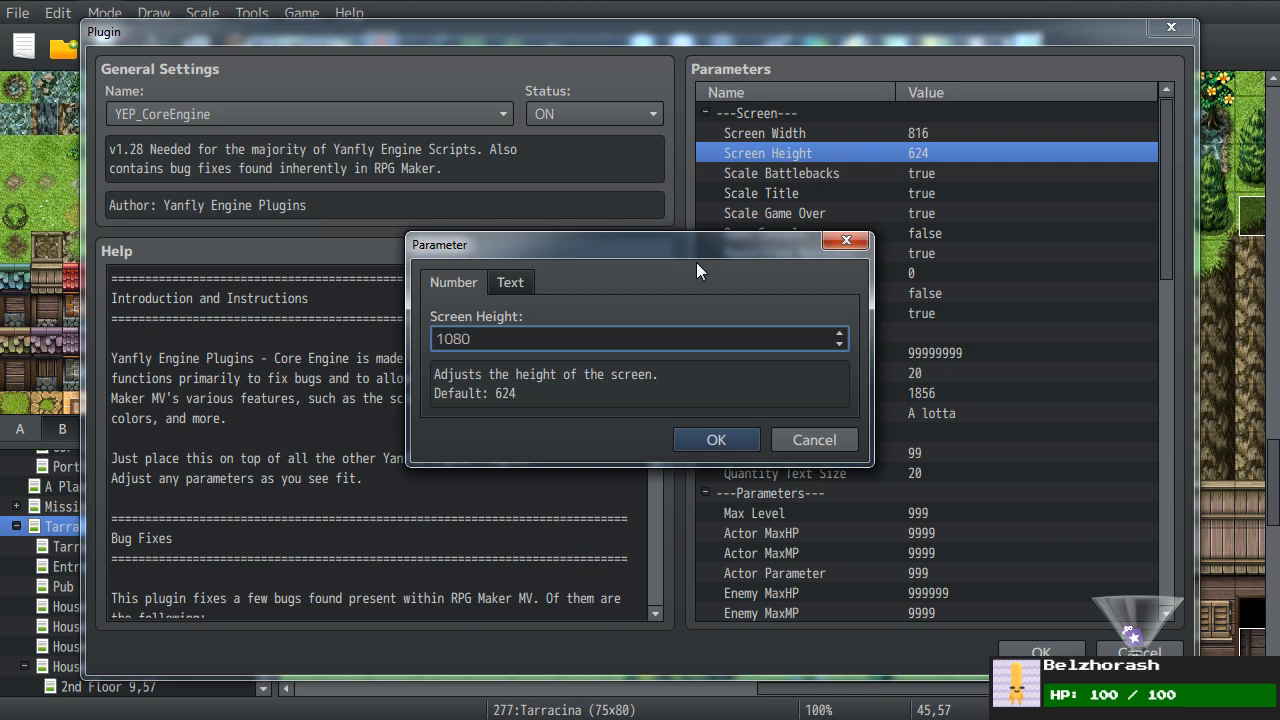
{"action": "left_click", "coordinate": [796, 442]}
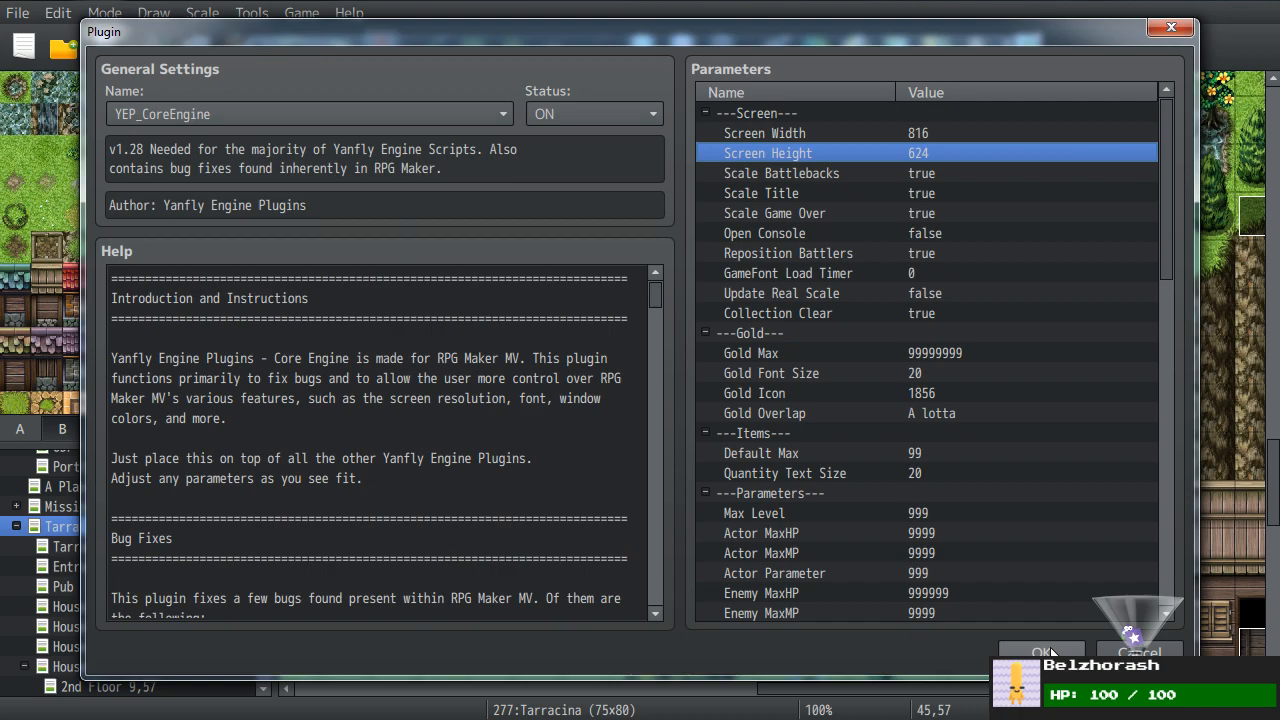
{"action": "left_click", "coordinate": [1045, 652]}
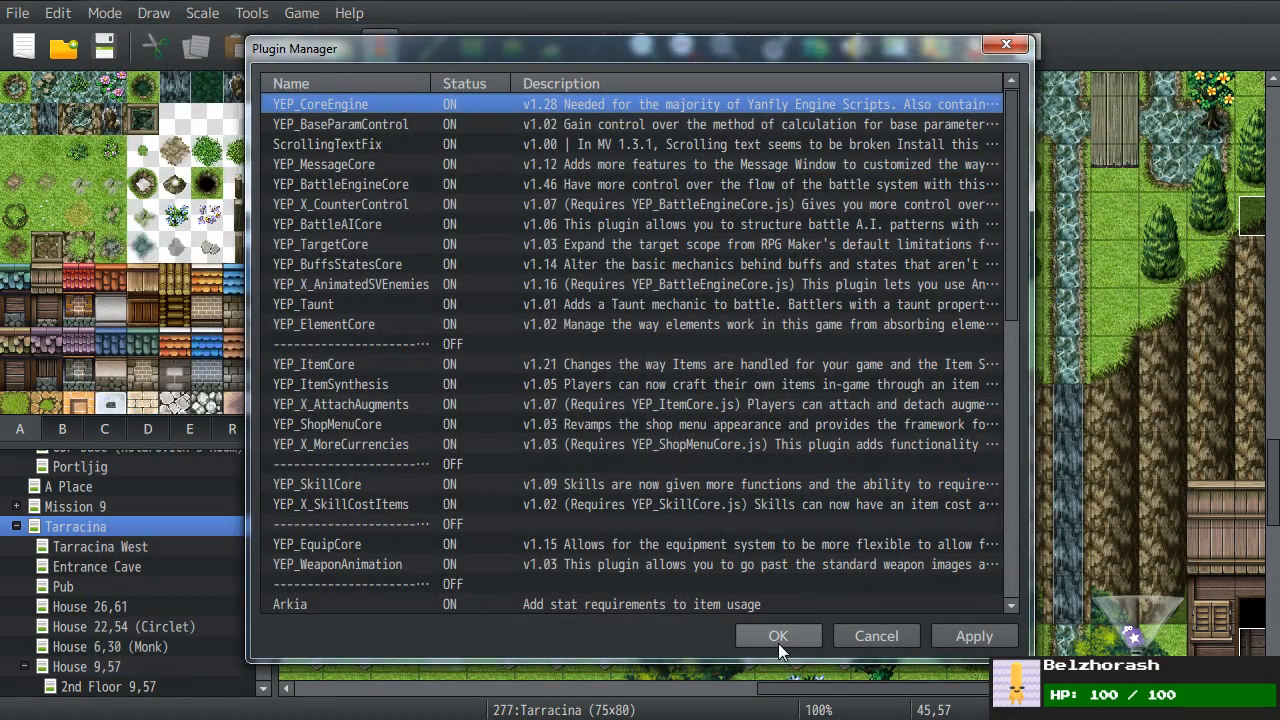
{"action": "left_click", "coordinate": [778, 638]}
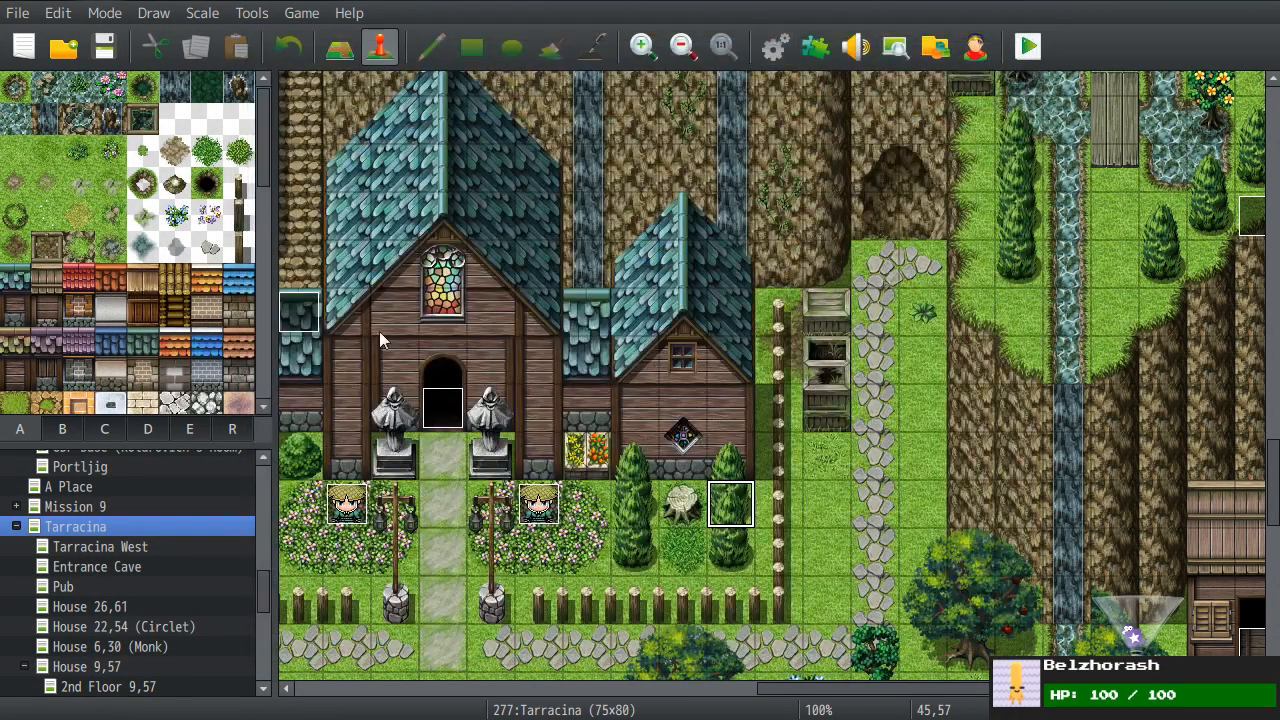
- Examine the Tarracina Bath House tileset and its tile sheets in the database, and close the database
{"action": "key", "text": "F9"}
{"action": "left_click", "coordinate": [118, 34]}
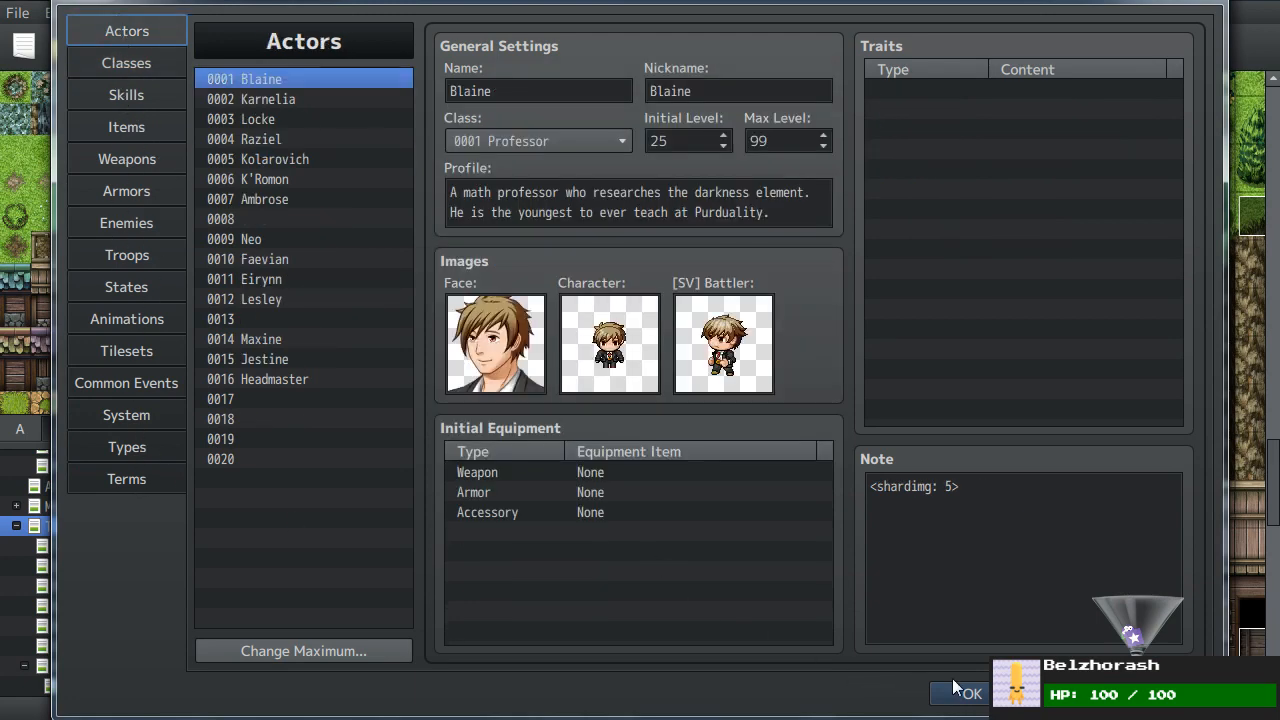
{"action": "left_click", "coordinate": [126, 350]}
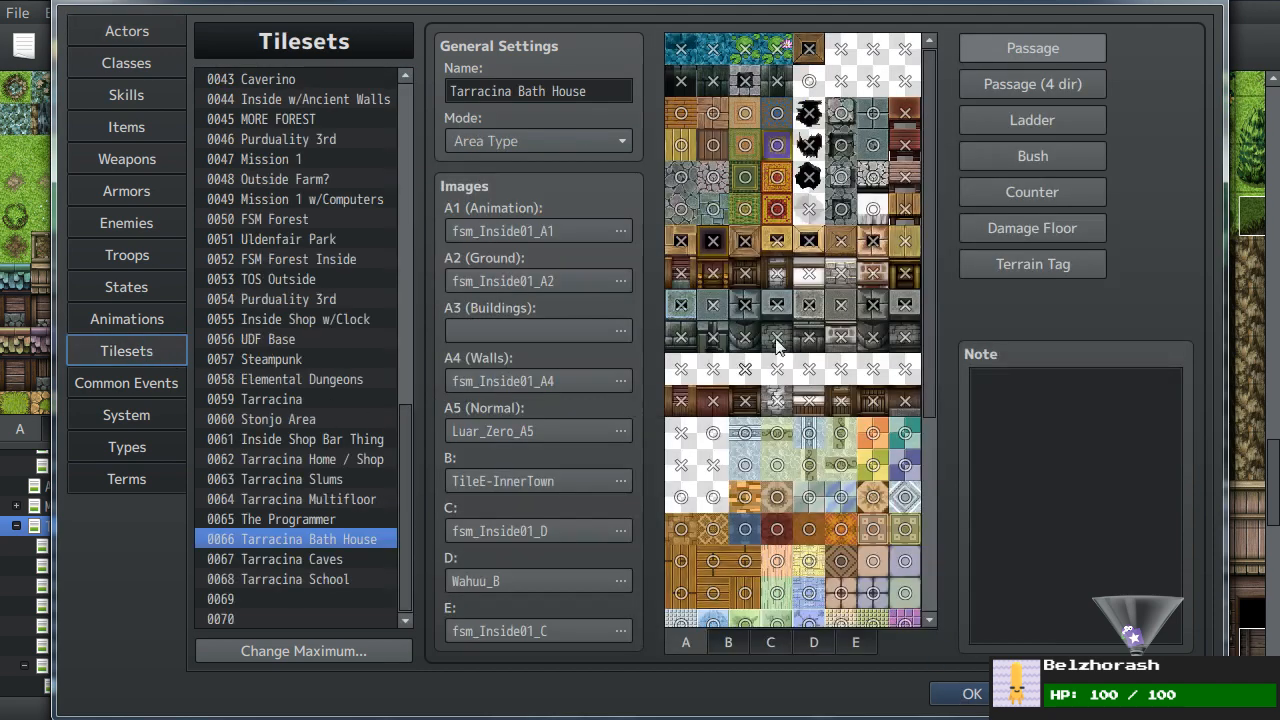
{"action": "scroll", "coordinate": [833, 463], "scroll_direction": "down", "scroll_amount": 5}
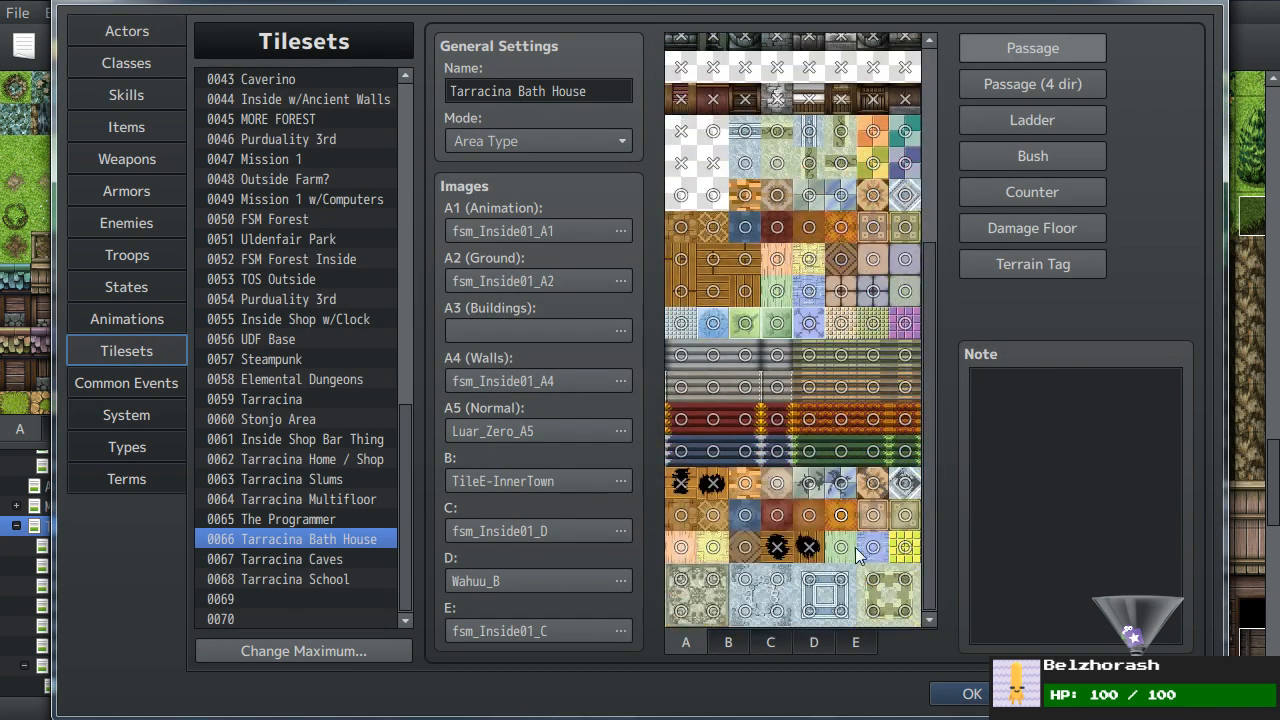
{"action": "left_click", "coordinate": [814, 642]}
{"action": "left_click", "coordinate": [857, 642]}
{"action": "left_click", "coordinate": [970, 693]}
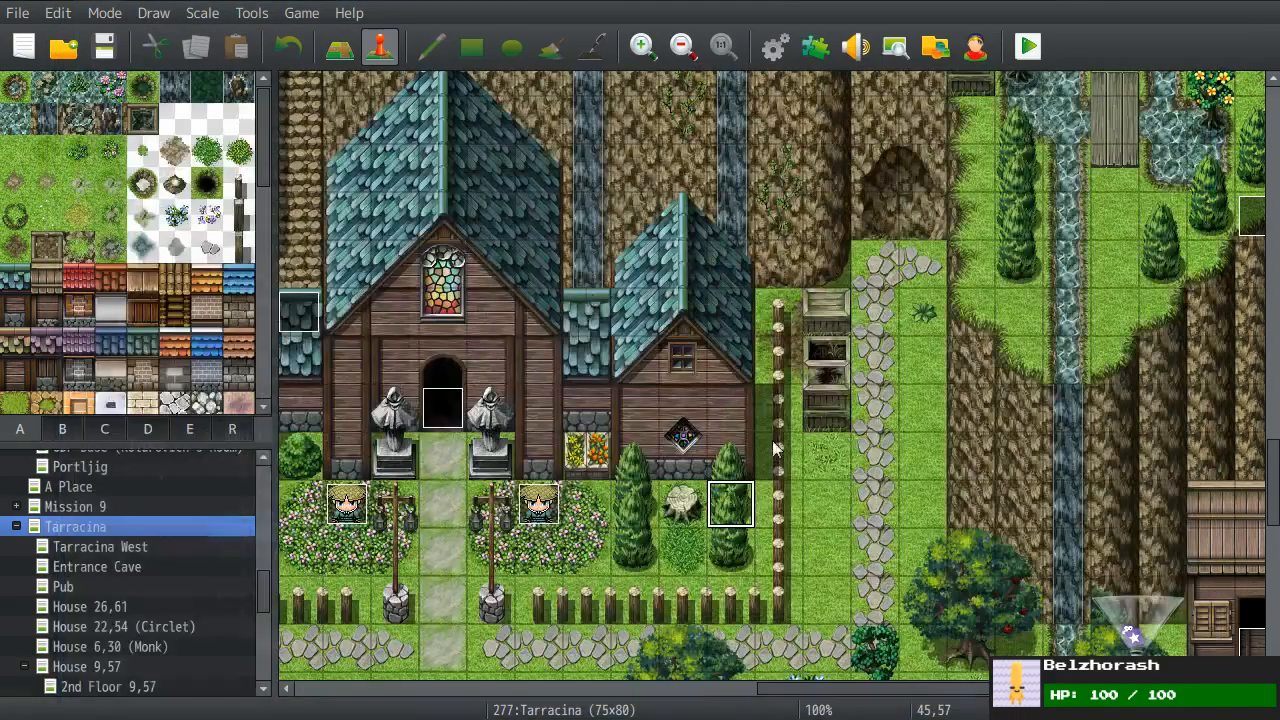
- View the Character Generator again and look over the other tools the editor offers
{"action": "left_click", "coordinate": [972, 47]}
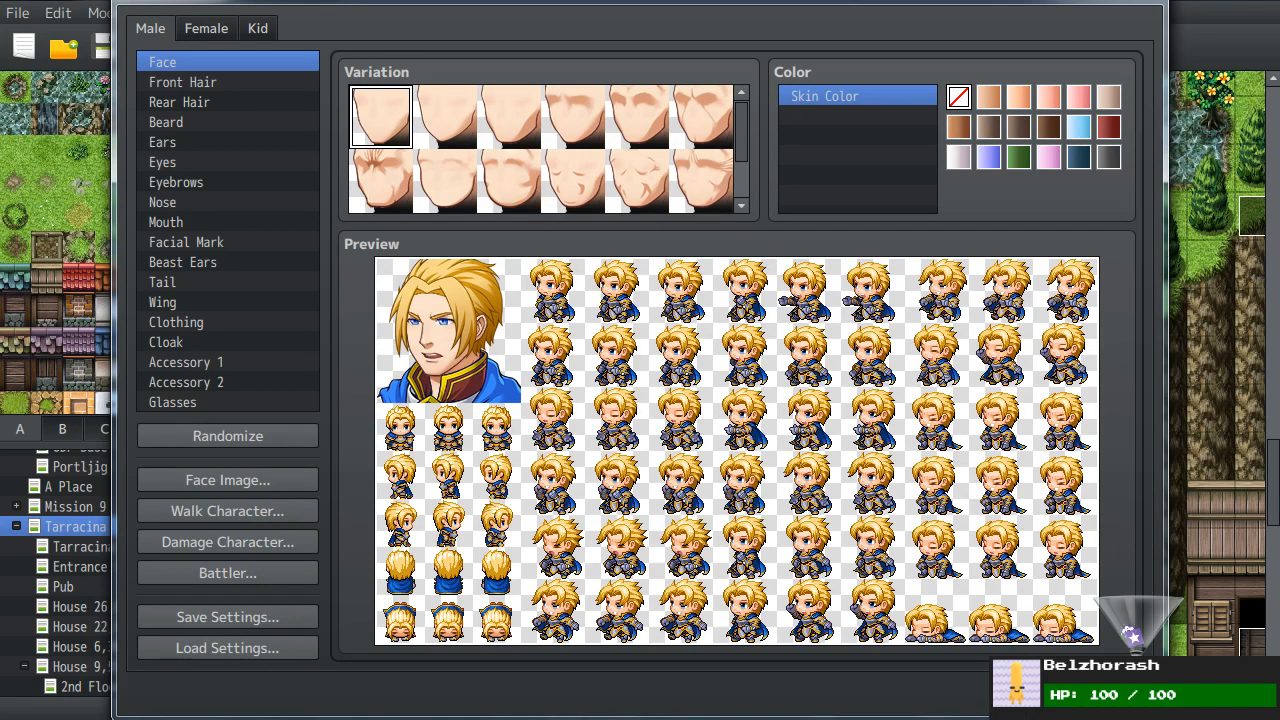
{"action": "left_click", "coordinate": [1092, 692]}
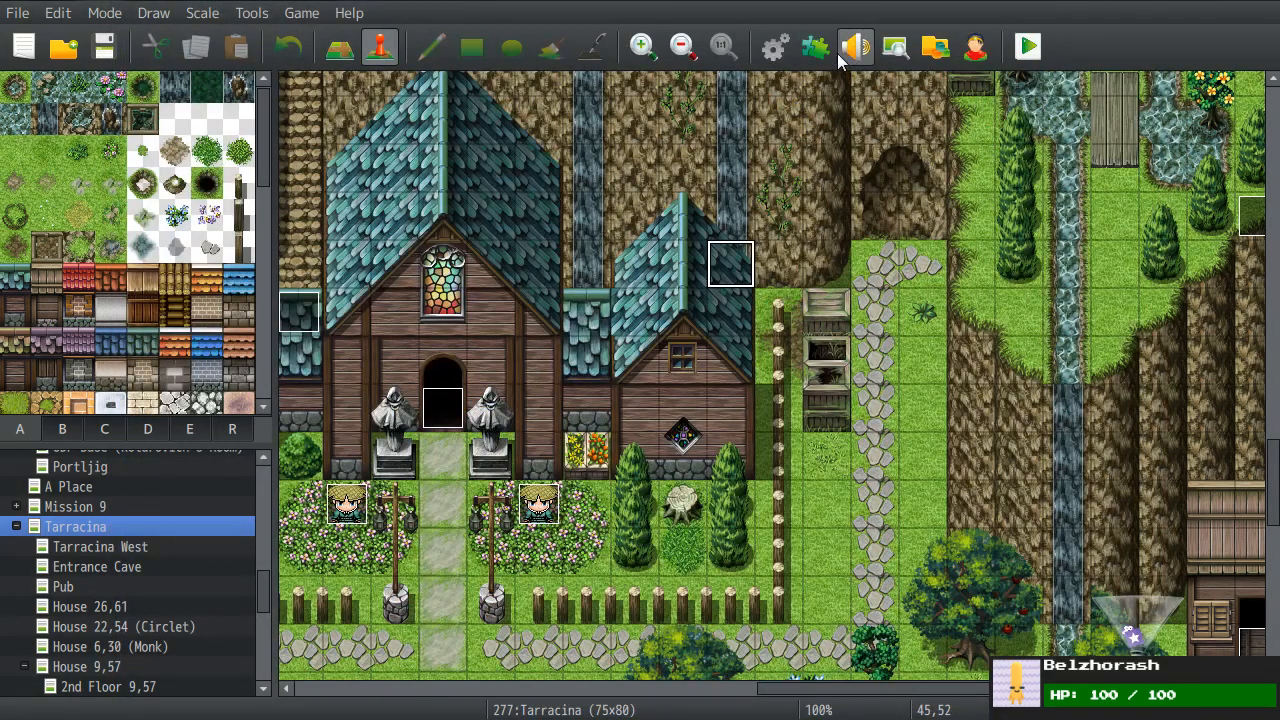
{"action": "left_click", "coordinate": [899, 52]}
{"action": "left_click", "coordinate": [911, 36]}
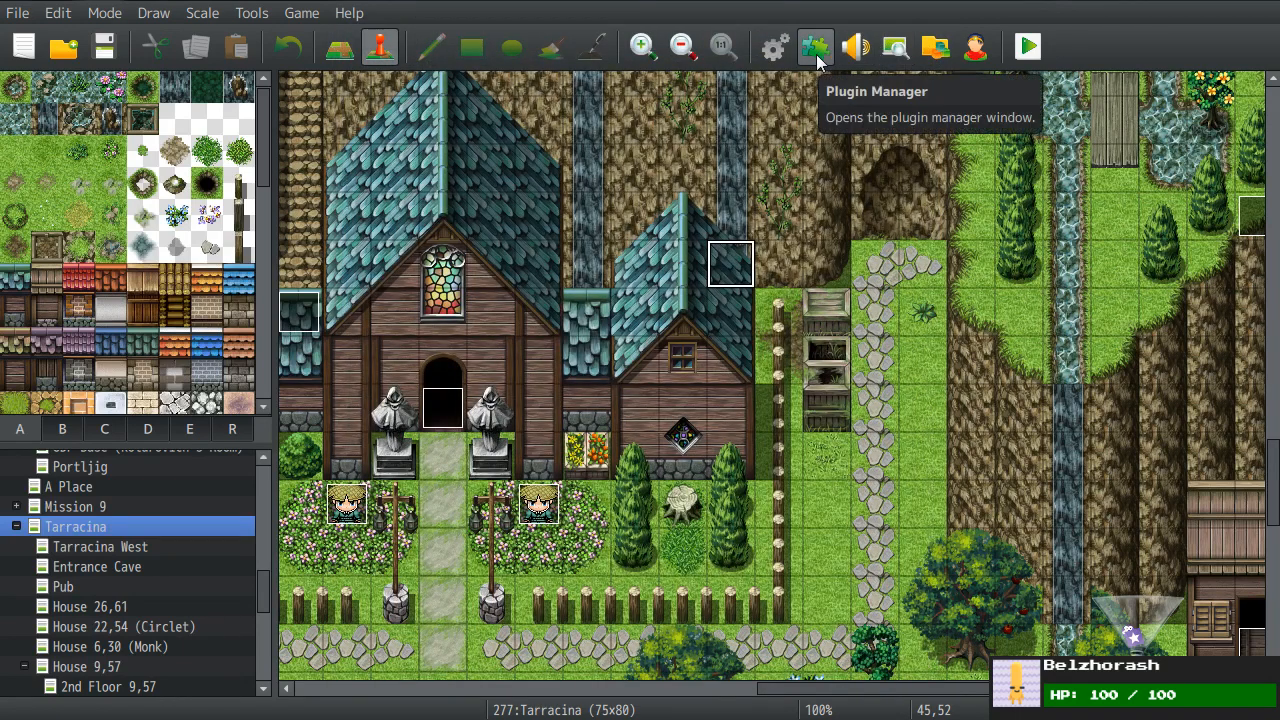
{"action": "left_click", "coordinate": [300, 14]}
{"action": "mouse_move", "coordinate": [232, 16]}
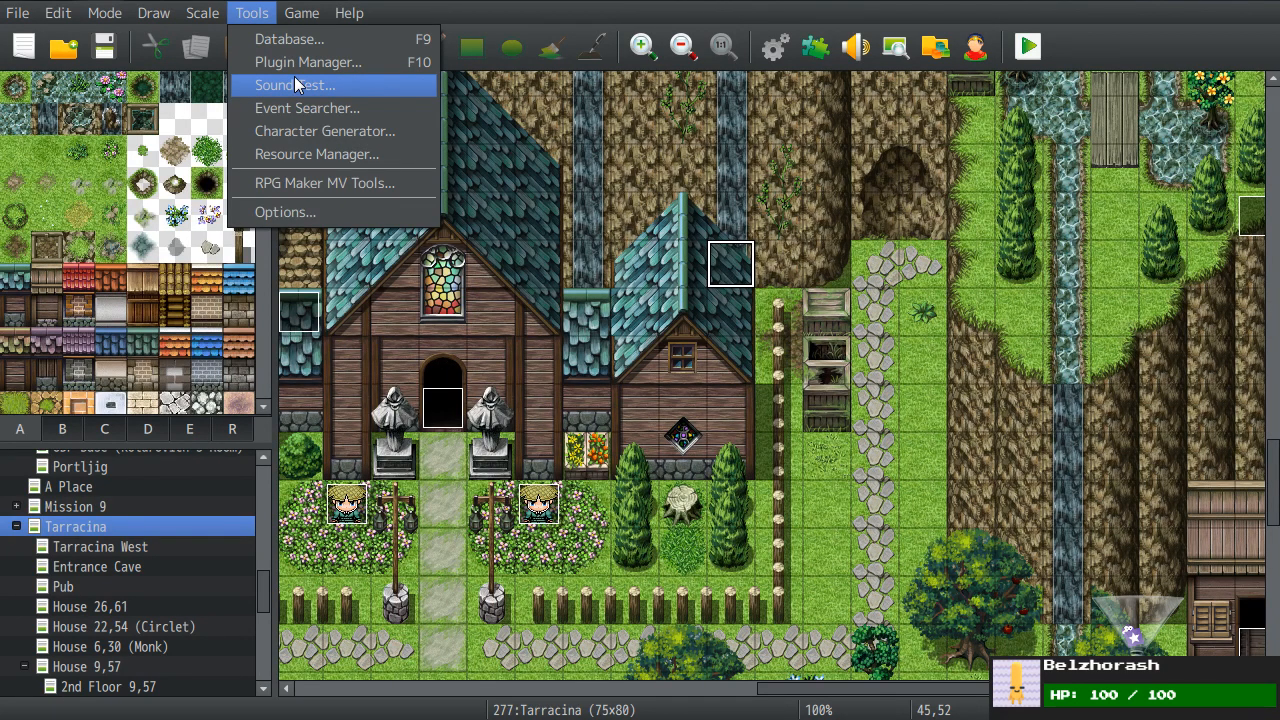
{"action": "left_click", "coordinate": [632, 326]}
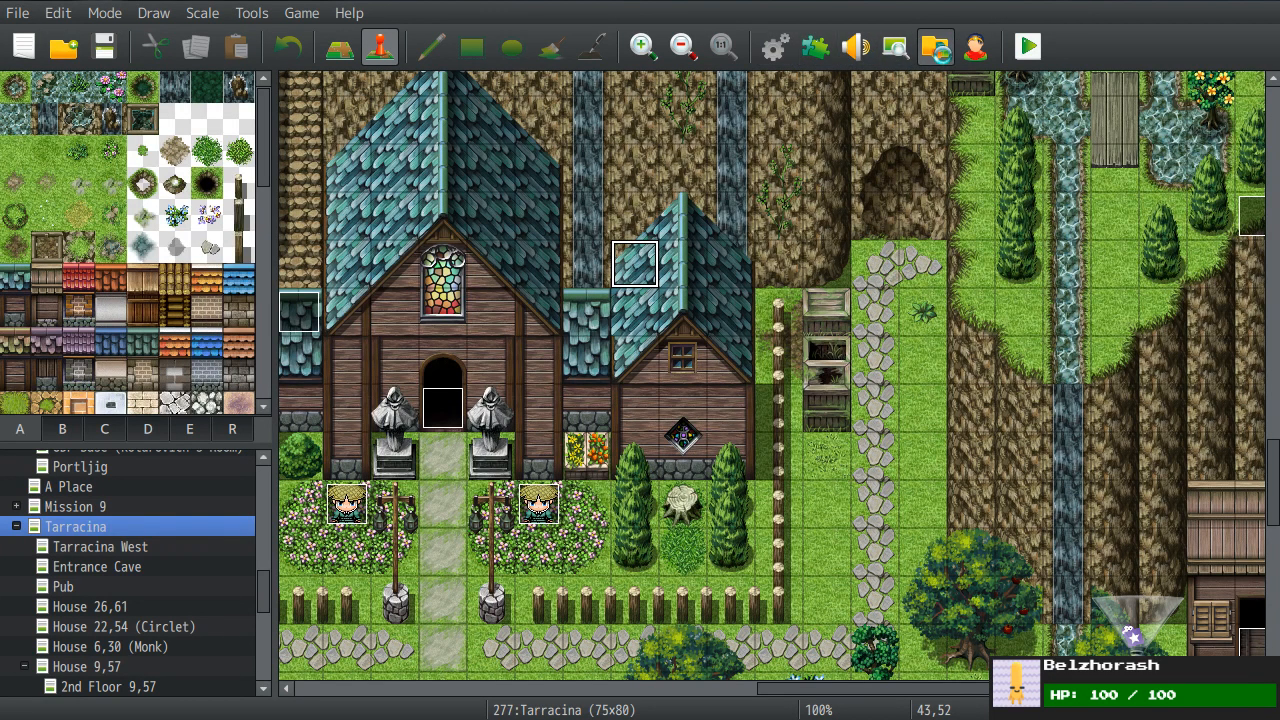
- View the resource folders in the Resource Manager and close it
{"action": "left_click", "coordinate": [940, 52]}
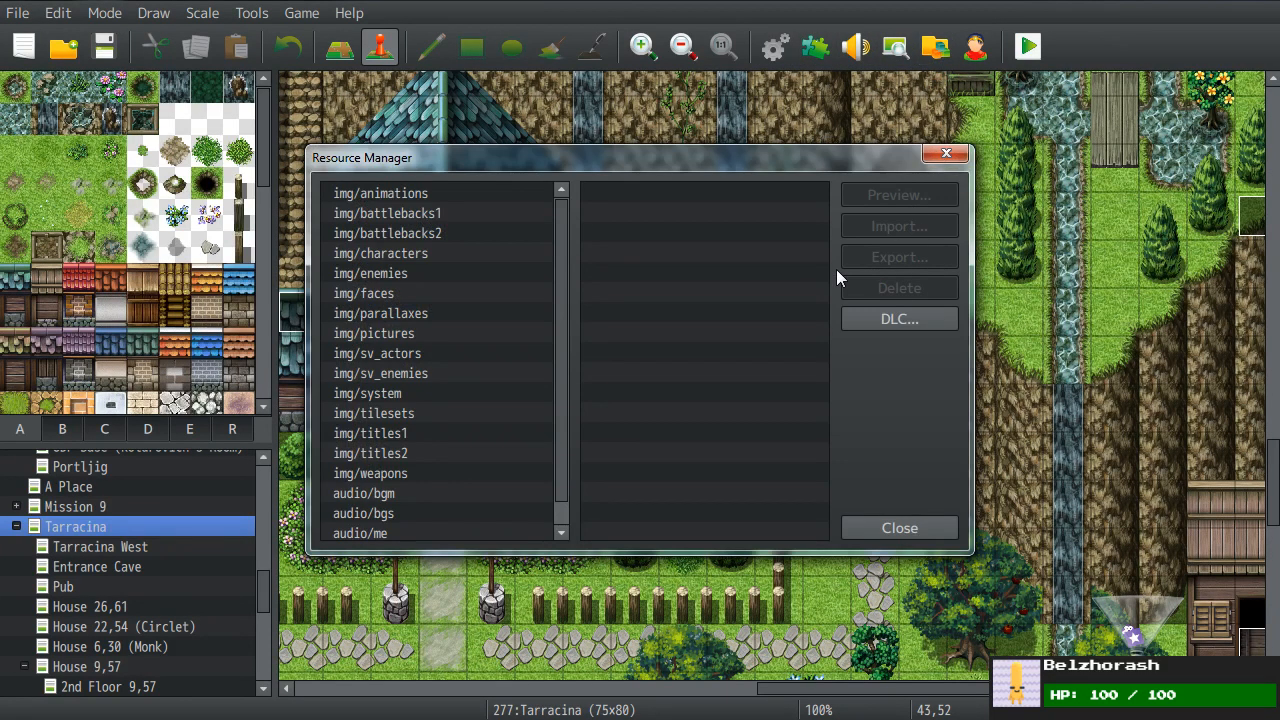
{"action": "left_click", "coordinate": [946, 155]}
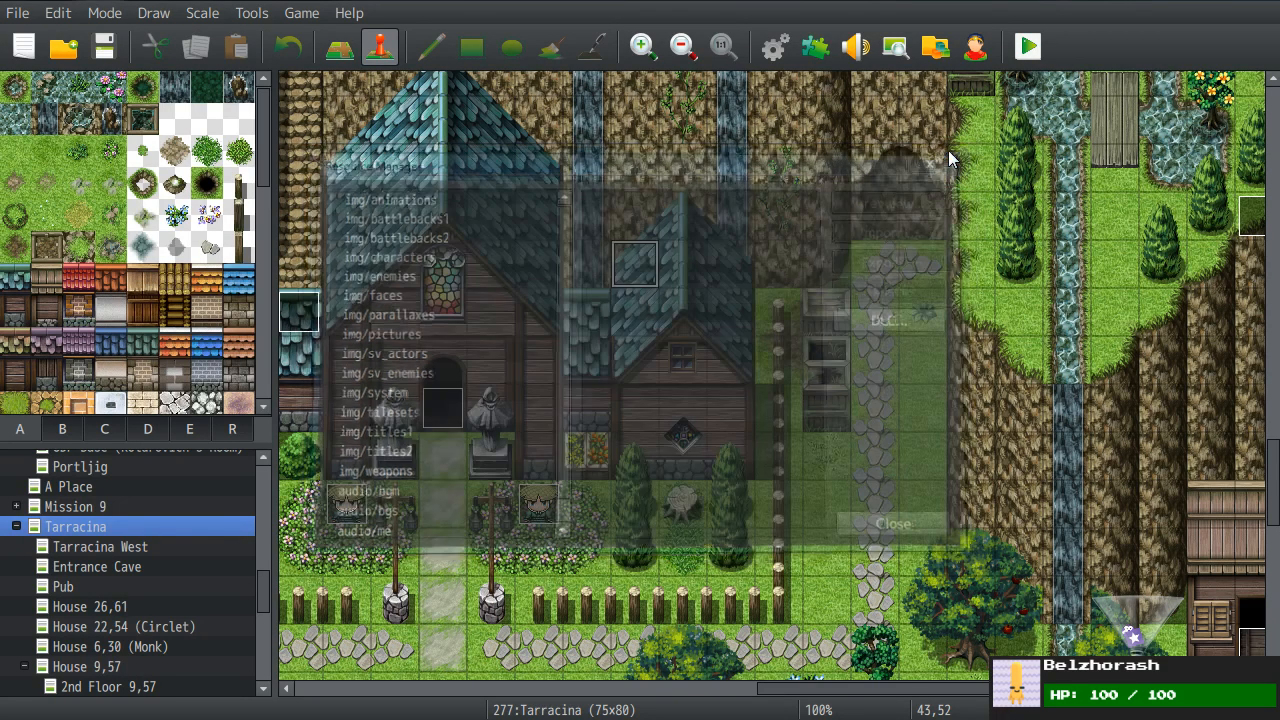
{"action": "mouse_move", "coordinate": [525, 454]}
{"action": "middle_mouse_down"}
{"action": "mouse_move", "coordinate": [583, 392]}
{"action": "mouse_move", "coordinate": [564, 397]}
{"action": "mouse_move", "coordinate": [747, 281]}
{"action": "middle_mouse_up"}
{"action": "middle_click_drag", "start_coordinate": [728, 358], "coordinate": [744, 257]}
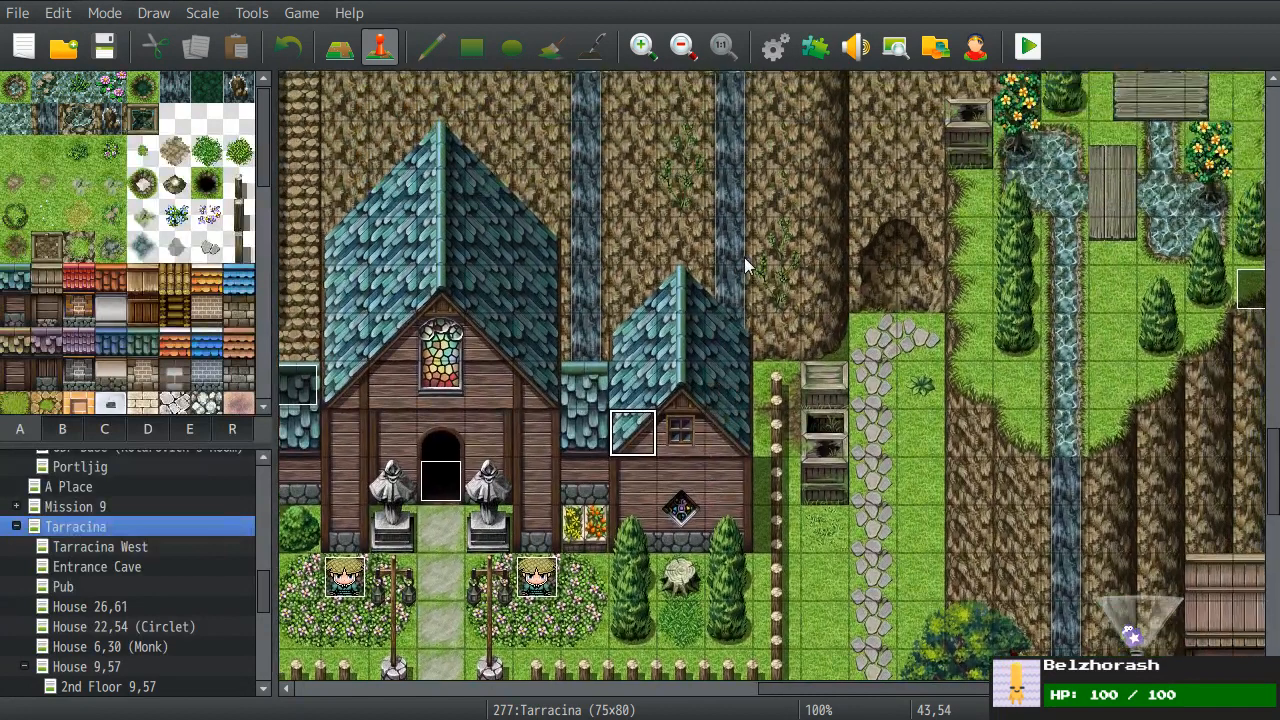
- Browse the database's tilesets, actors, classes, skills, items and weapons, and close the database
{"action": "left_click", "coordinate": [769, 55]}
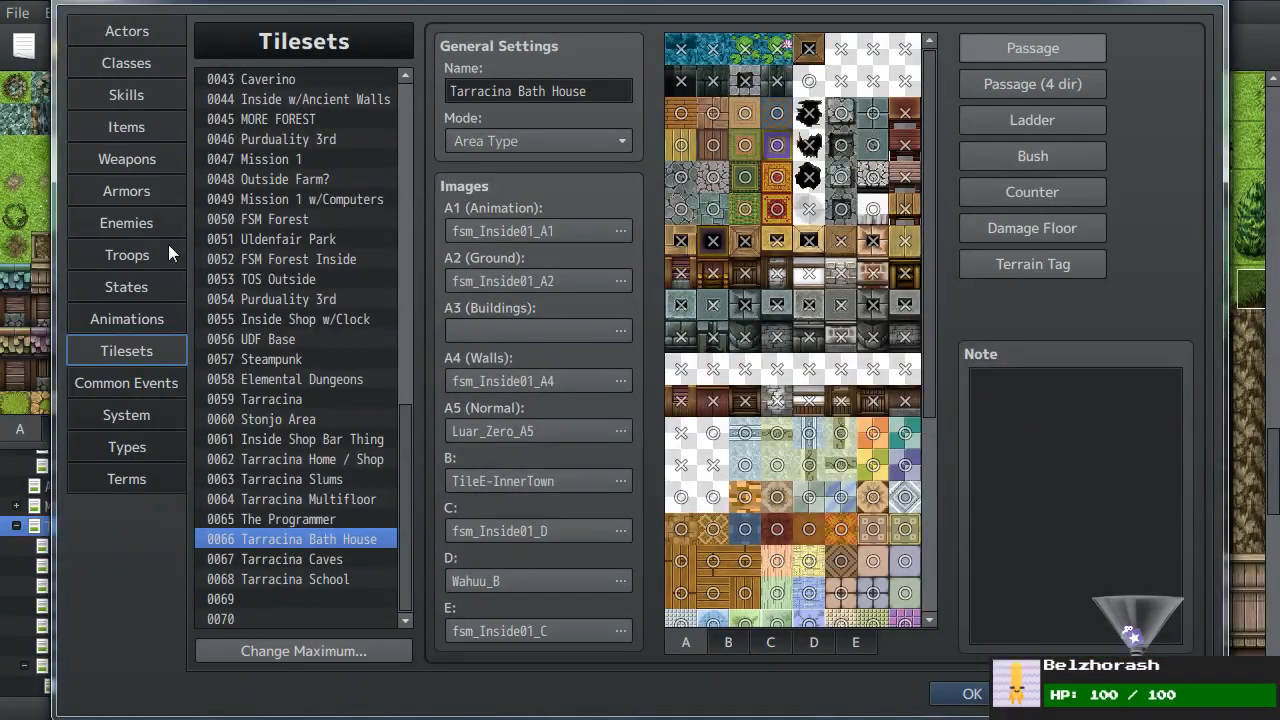
{"action": "scroll", "coordinate": [299, 319], "scroll_direction": "up", "scroll_amount": 12}
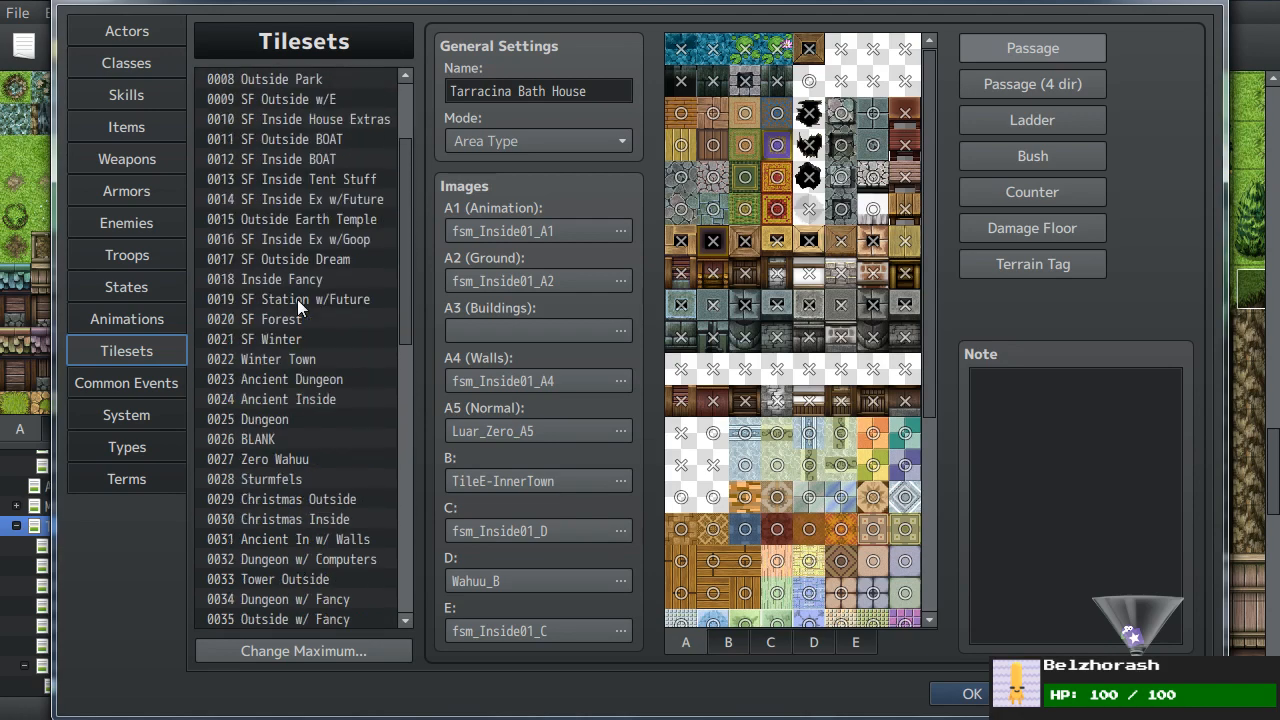
{"action": "left_click", "coordinate": [118, 36]}
{"action": "left_click", "coordinate": [125, 63]}
{"action": "left_click", "coordinate": [127, 97]}
{"action": "left_click", "coordinate": [127, 127]}
{"action": "left_click", "coordinate": [127, 159]}
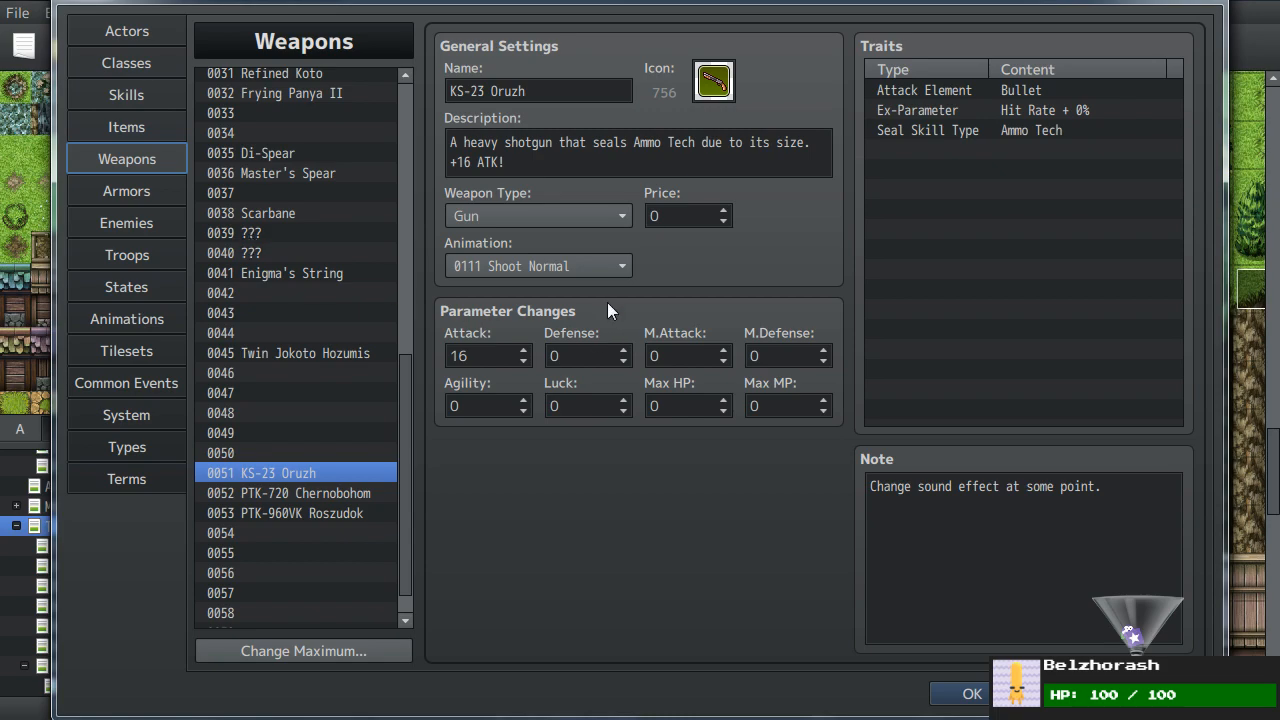
{"action": "left_click", "coordinate": [955, 700]}
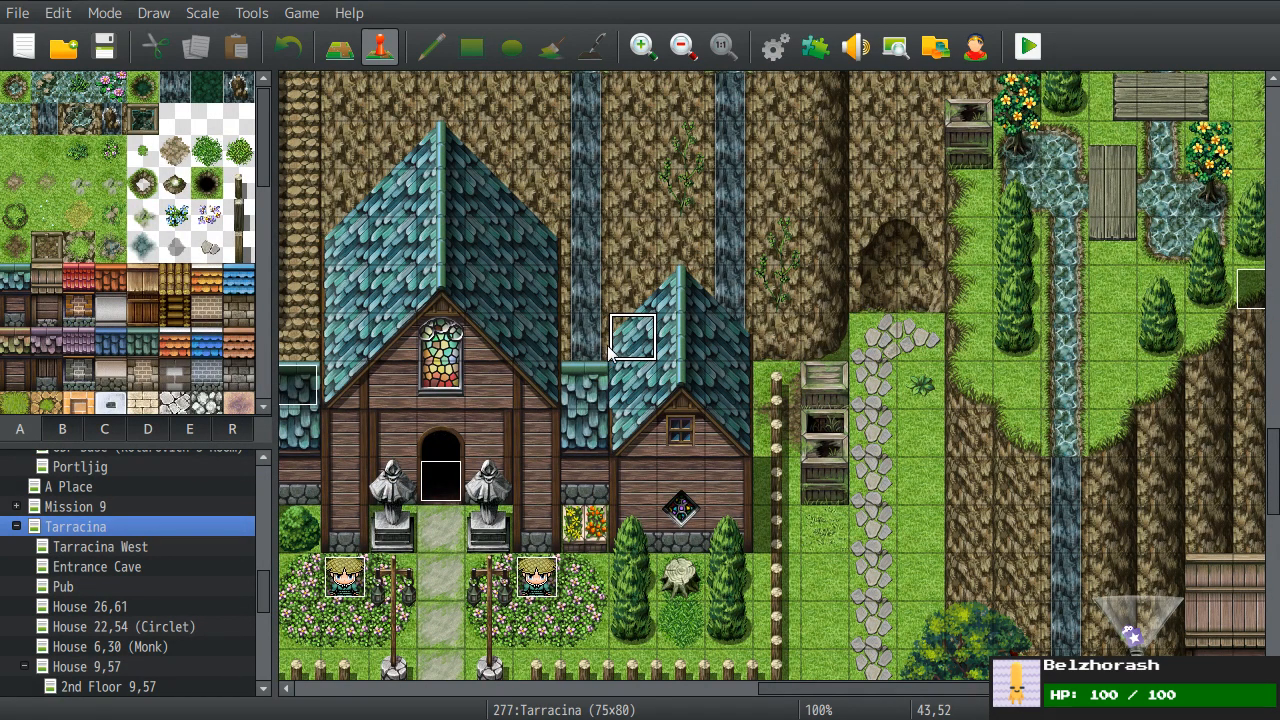
- Browse the pages of available event commands from a new event on the Tarracina map, and discard the event
{"action": "double_click", "coordinate": [827, 343]}
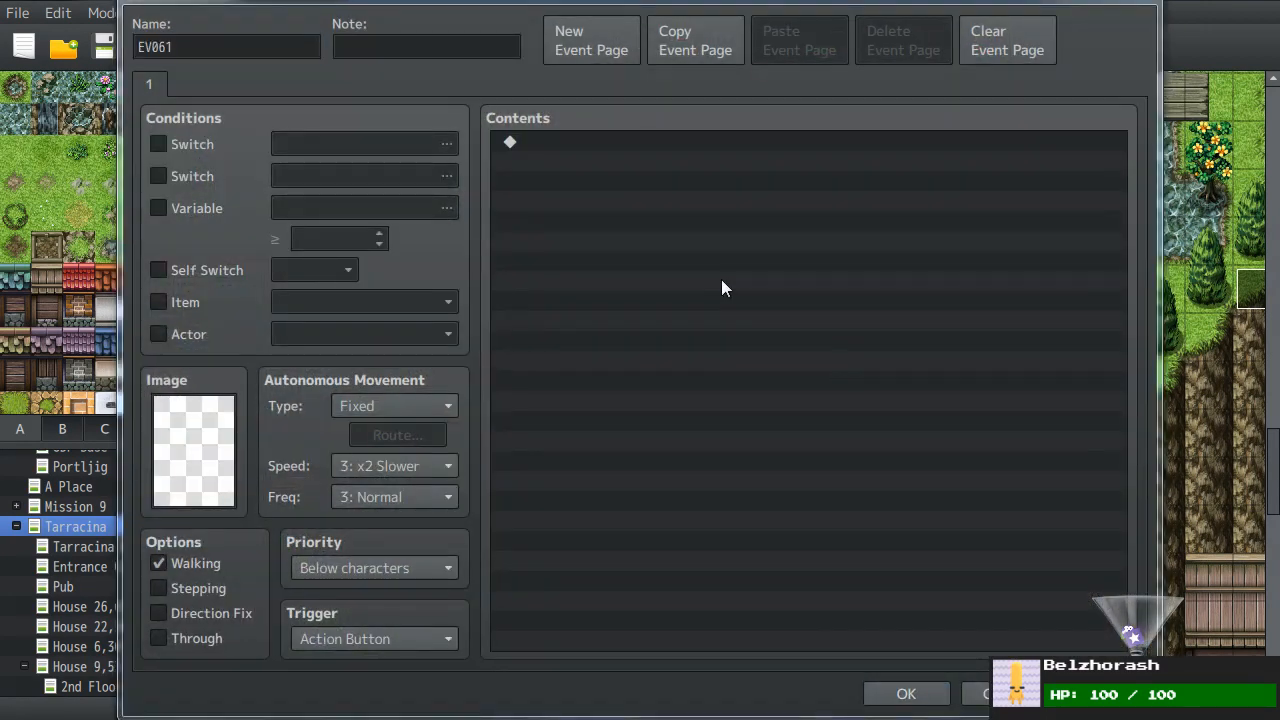
{"action": "double_click", "coordinate": [722, 283]}
{"action": "left_click", "coordinate": [574, 89]}
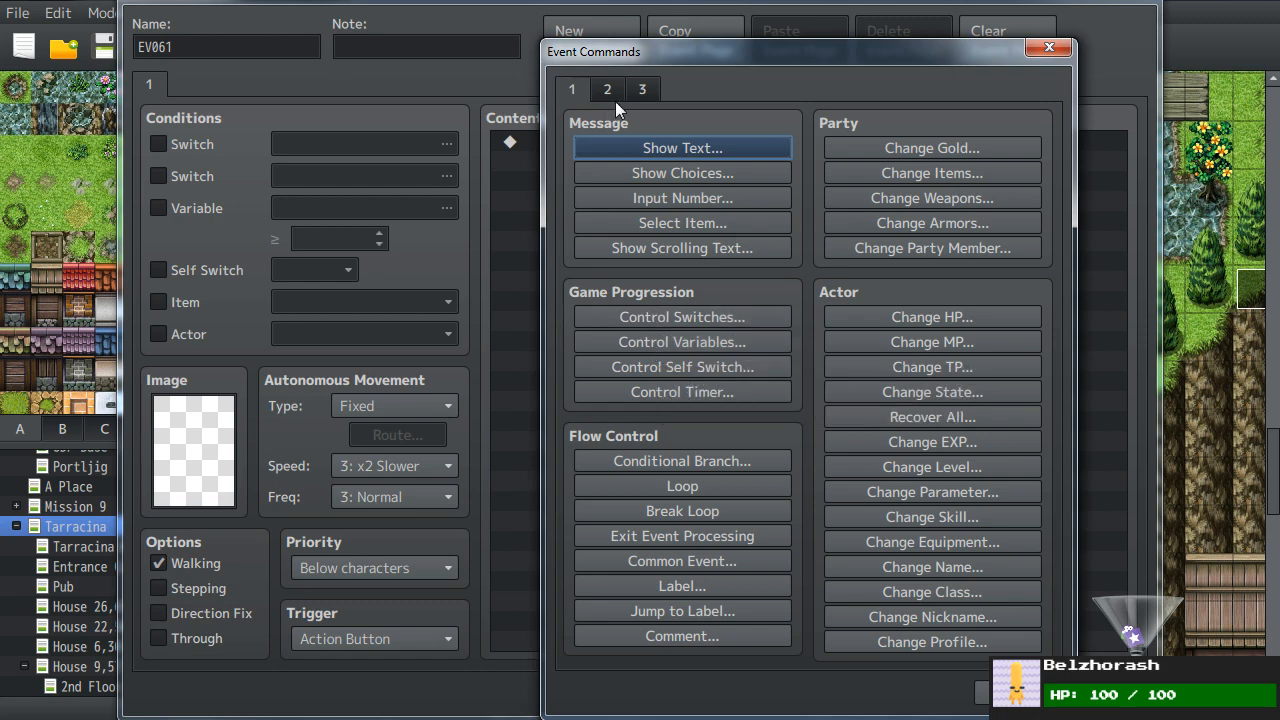
{"action": "left_click", "coordinate": [645, 92]}
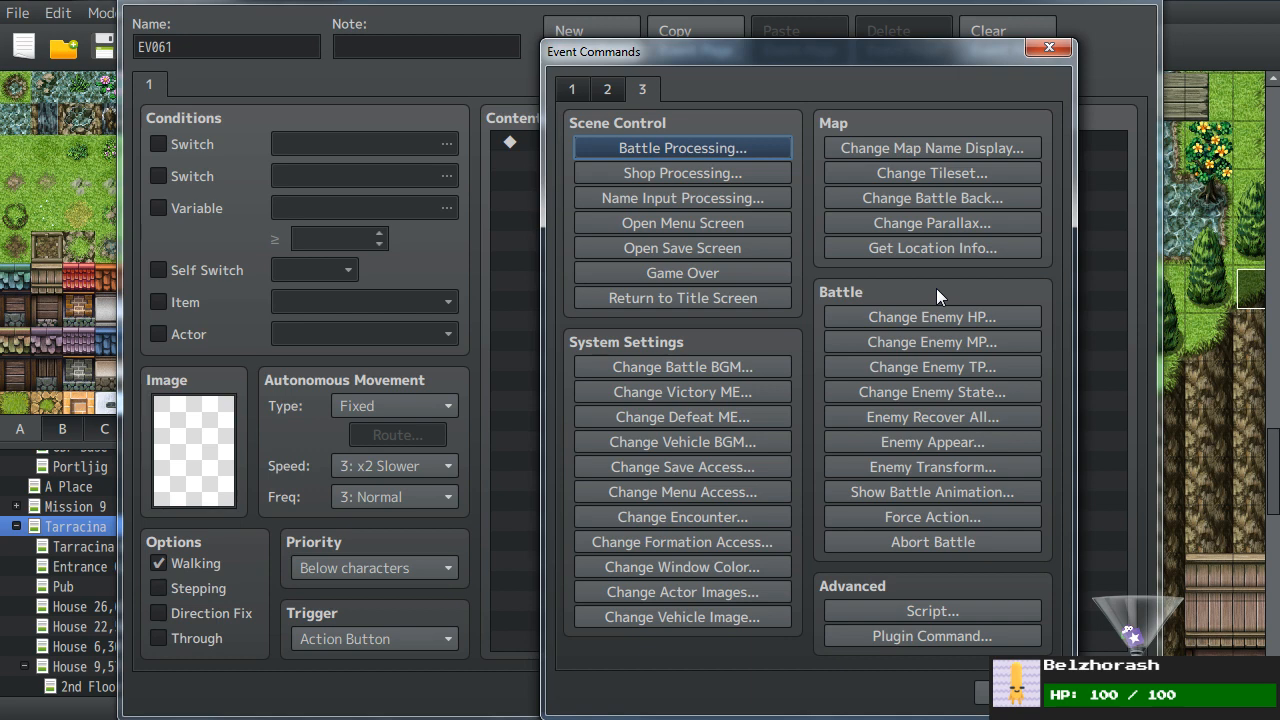
{"action": "left_click", "coordinate": [1049, 47]}
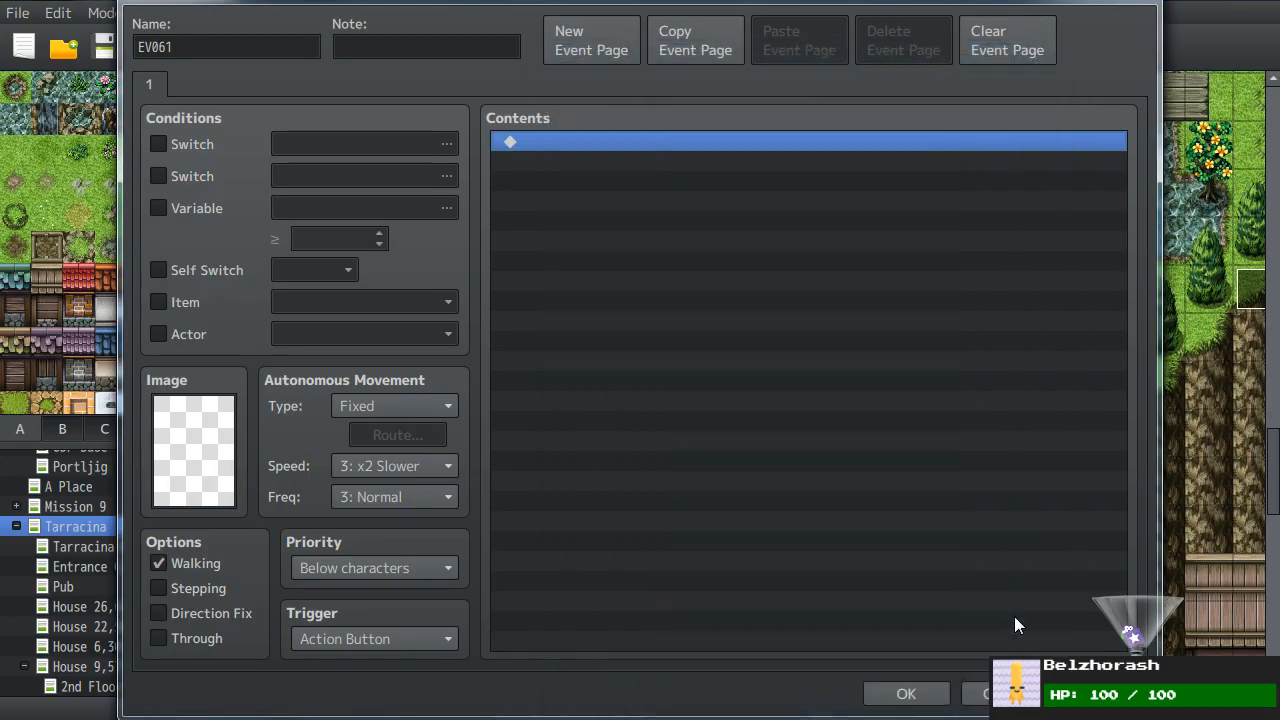
{"action": "left_click", "coordinate": [988, 695]}
- Set the player's starting position on the path tile 39,56 in front of the large building's doorway in Tarracina
{"action": "mouse_move", "coordinate": [754, 411]}
{"action": "middle_mouse_down"}
{"action": "mouse_move", "coordinate": [986, 112]}
{"action": "mouse_move", "coordinate": [786, 458]}
{"action": "mouse_move", "coordinate": [858, 244]}
{"action": "mouse_move", "coordinate": [700, 395]}
{"action": "mouse_move", "coordinate": [619, 408]}
{"action": "middle_mouse_up"}
{"action": "middle_click_drag", "start_coordinate": [857, 377], "coordinate": [720, 640]}
{"action": "middle_click_drag", "start_coordinate": [838, 286], "coordinate": [720, 665]}
{"action": "middle_click_drag", "start_coordinate": [534, 349], "coordinate": [570, 520]}
{"action": "middle_click_drag", "start_coordinate": [600, 532], "coordinate": [308, 406]}
{"action": "left_click_drag", "start_coordinate": [308, 406], "coordinate": [310, 406]}
{"action": "left_click", "coordinate": [665, 347]}
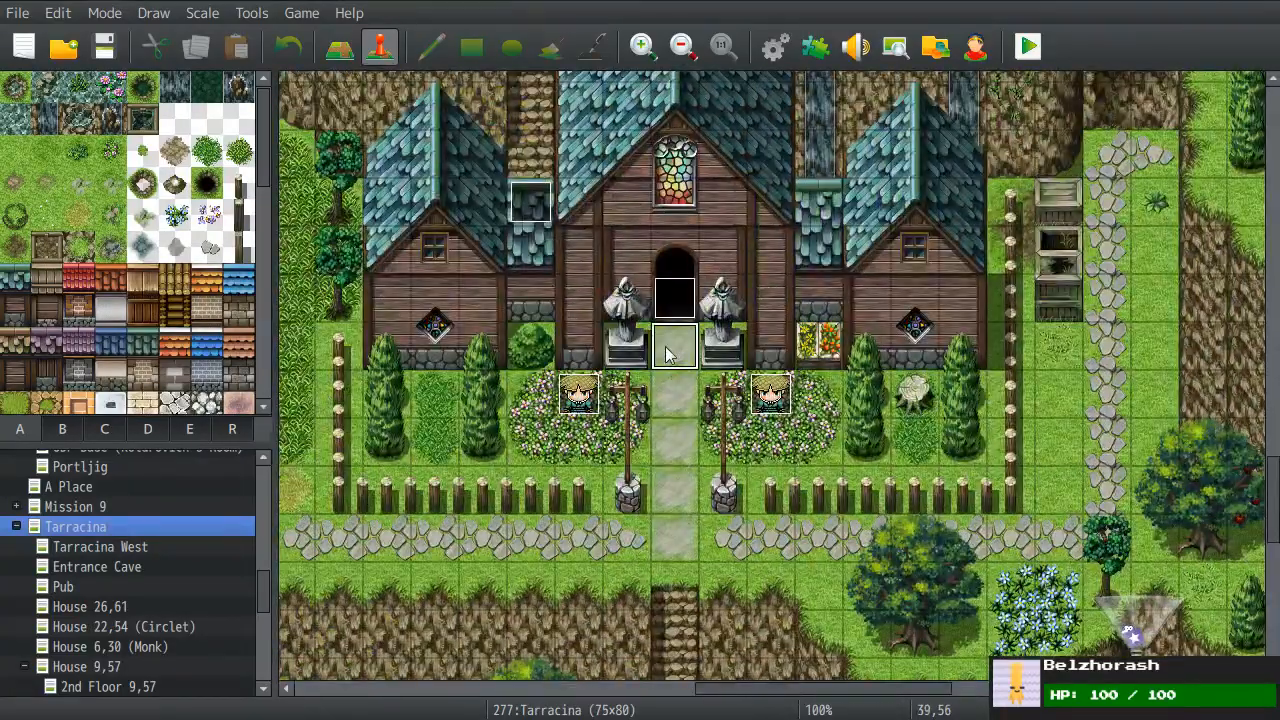
{"action": "right_click", "coordinate": [668, 352]}
{"action": "mouse_move", "coordinate": [785, 616]}
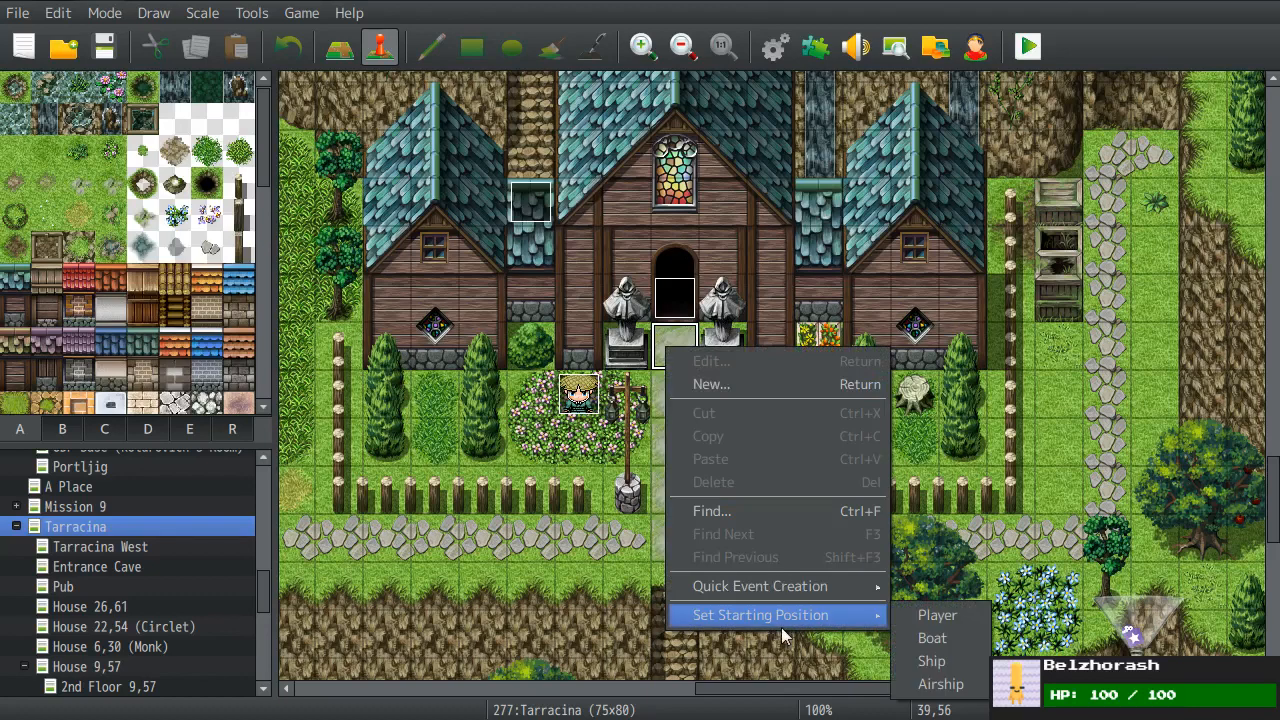
{"action": "left_click", "coordinate": [960, 615]}
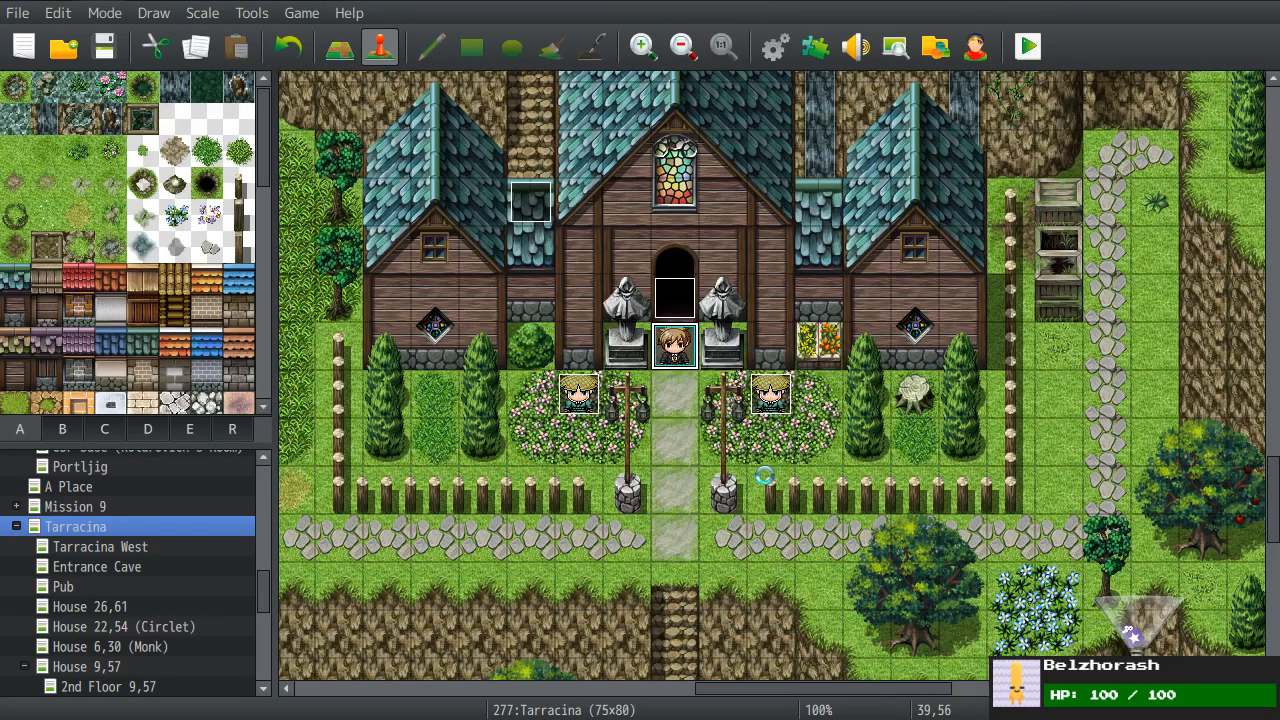
- Playtest a new game from the doorway starting position, and close the playtest
{"action": "left_click", "coordinate": [1028, 46]}
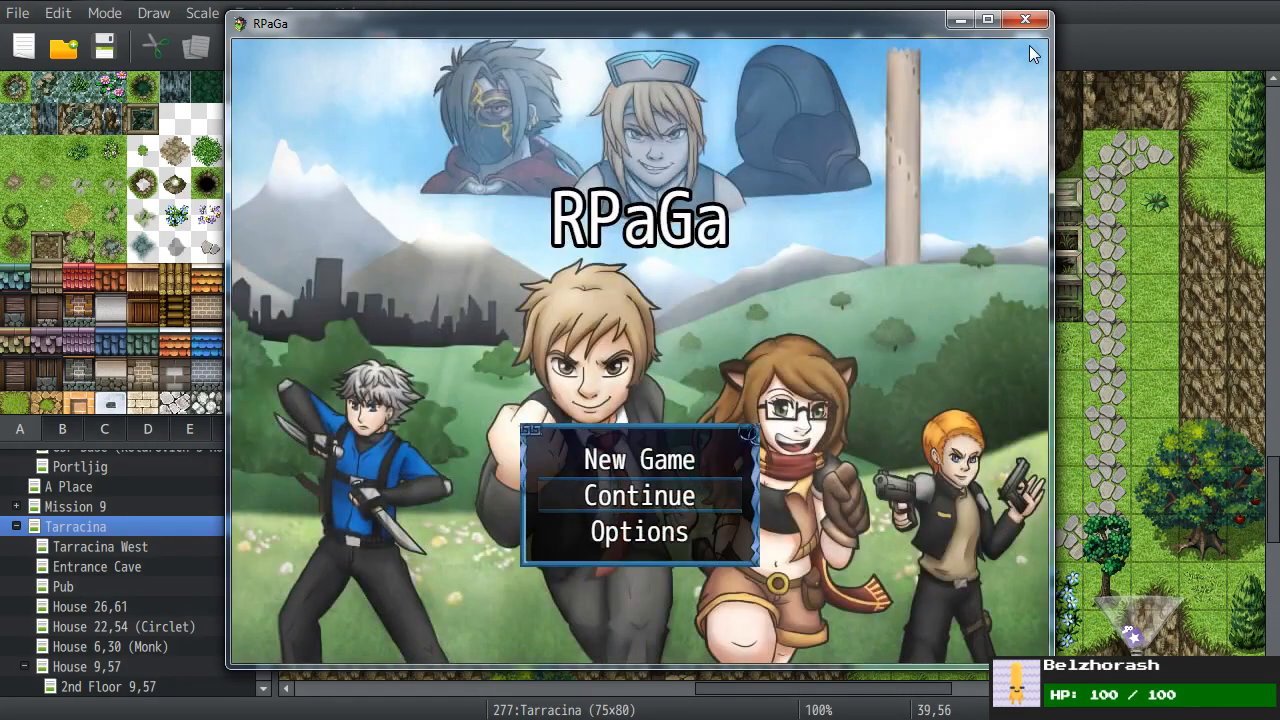
{"action": "key", "text": "Return"}
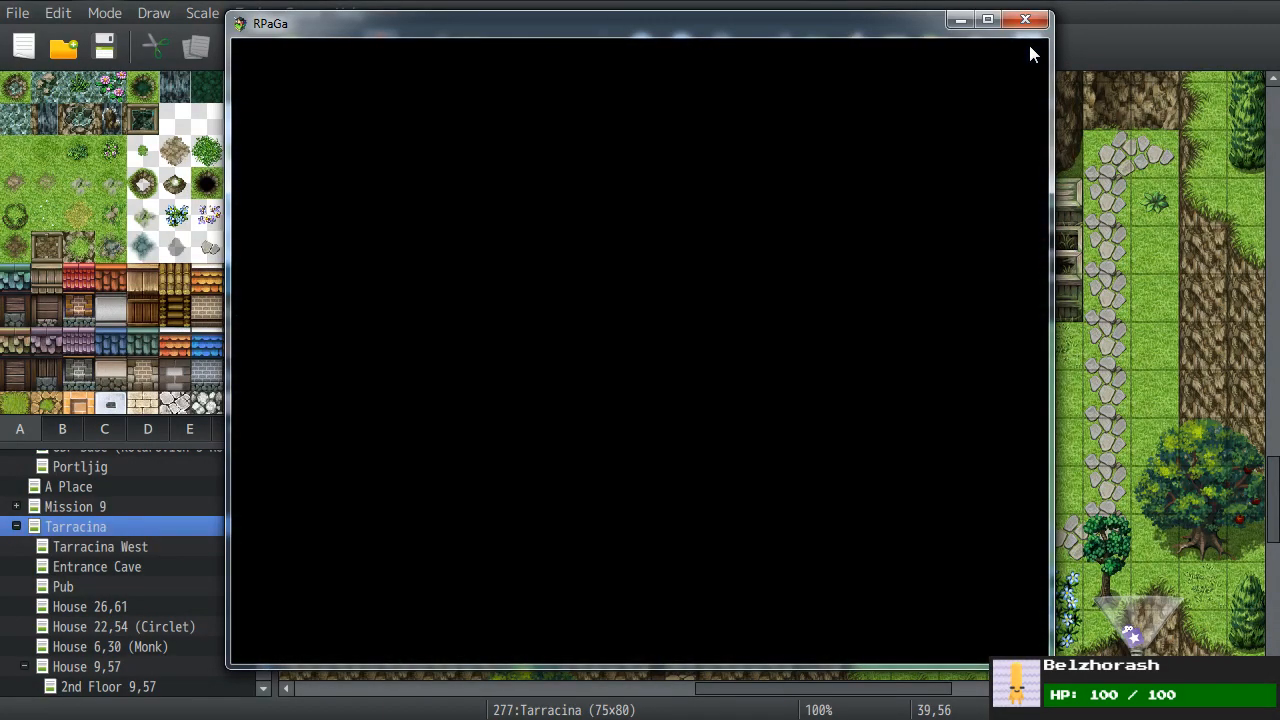
{"action": "key", "text": "Up"}
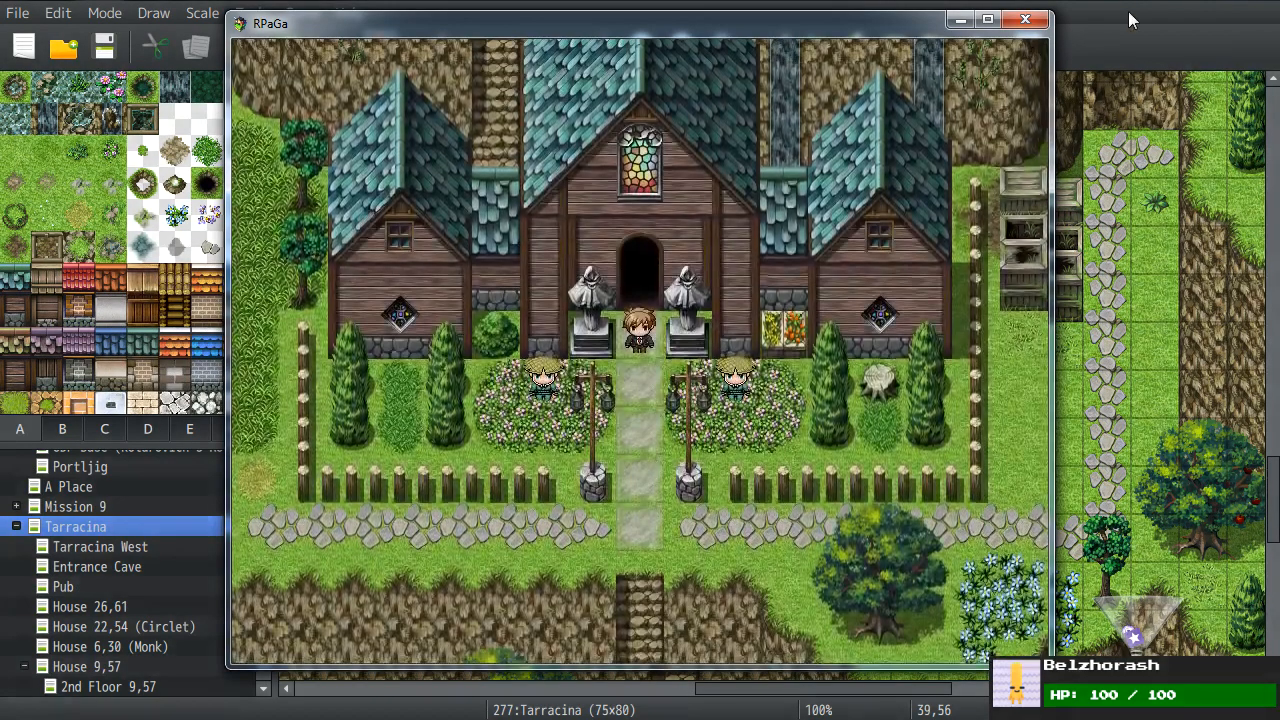
{"action": "left_click", "coordinate": [1025, 19]}
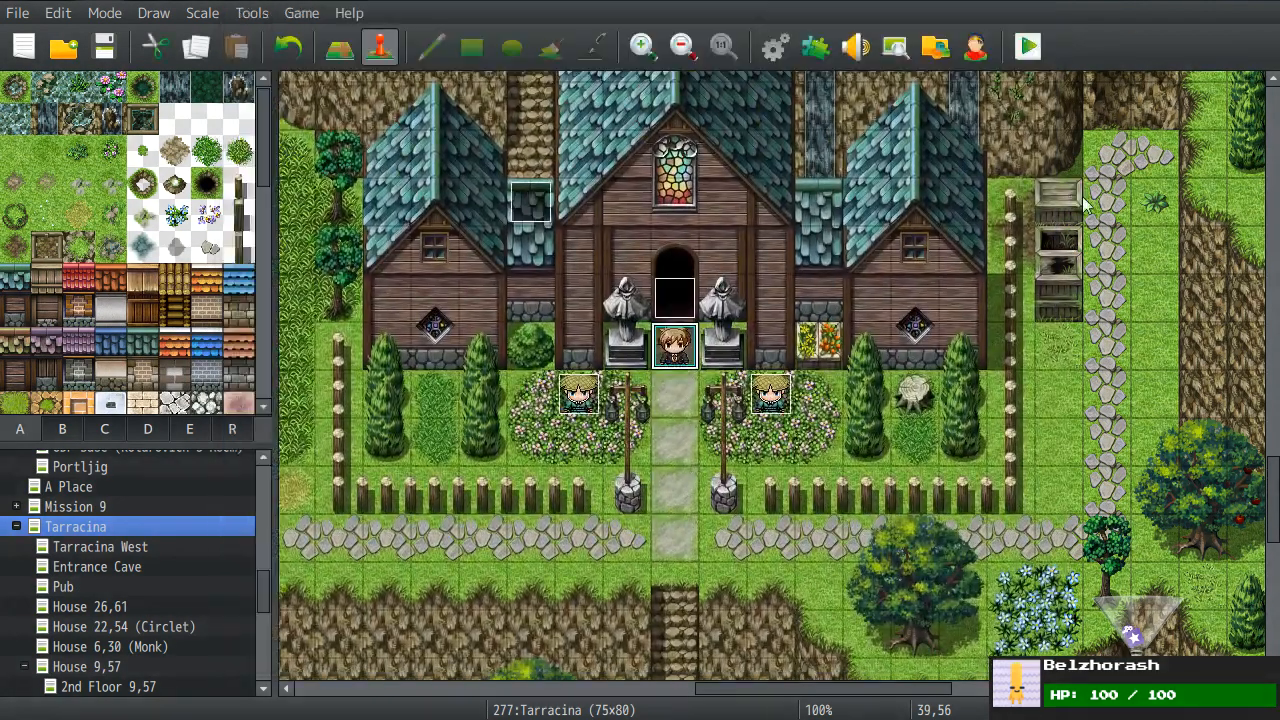
- Create an event on path tile 39,58 using the back-facing sprite from the Ambrose character sheet
{"action": "left_click", "coordinate": [664, 449]}
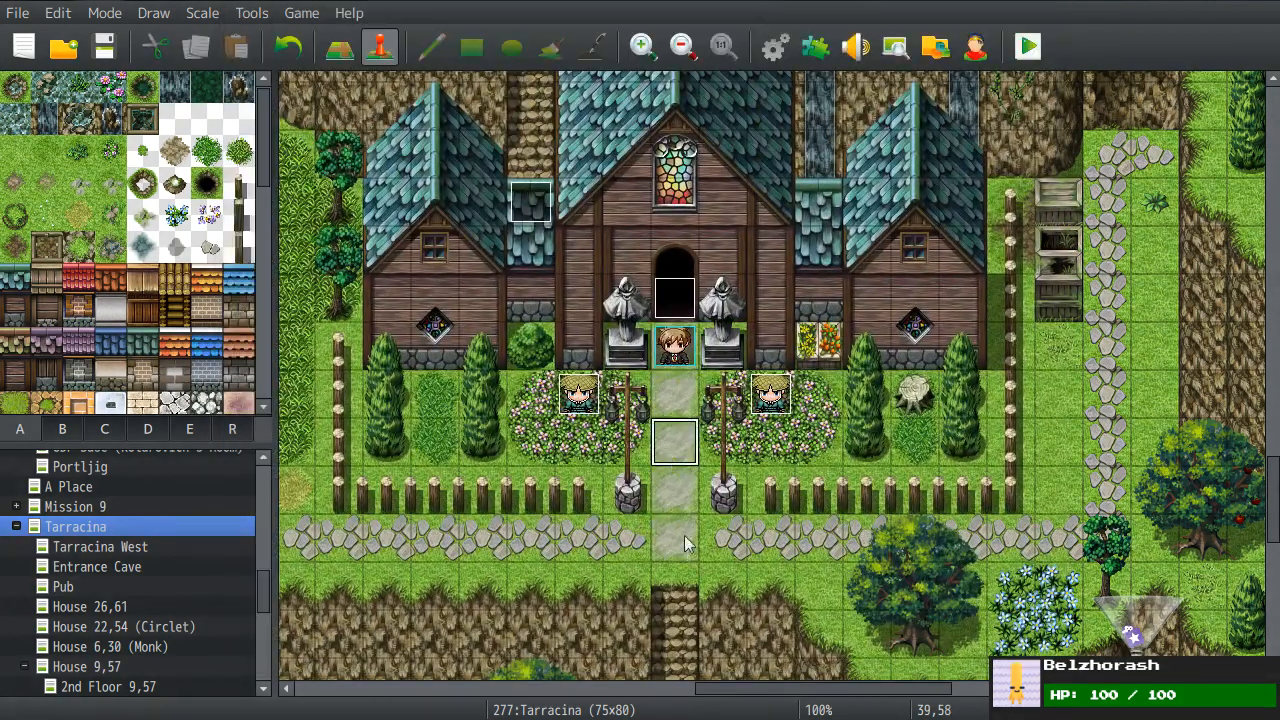
{"action": "double_click", "coordinate": [675, 452]}
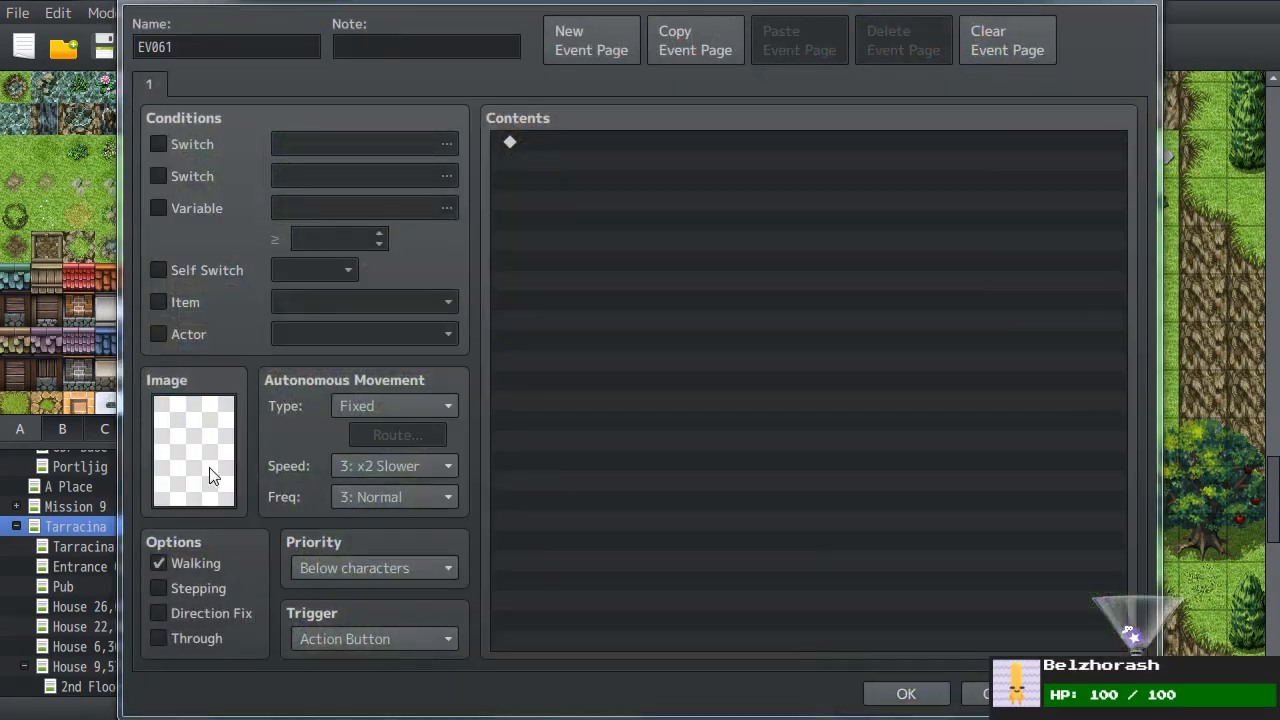
{"action": "double_click", "coordinate": [195, 450]}
{"action": "left_click", "coordinate": [358, 331]}
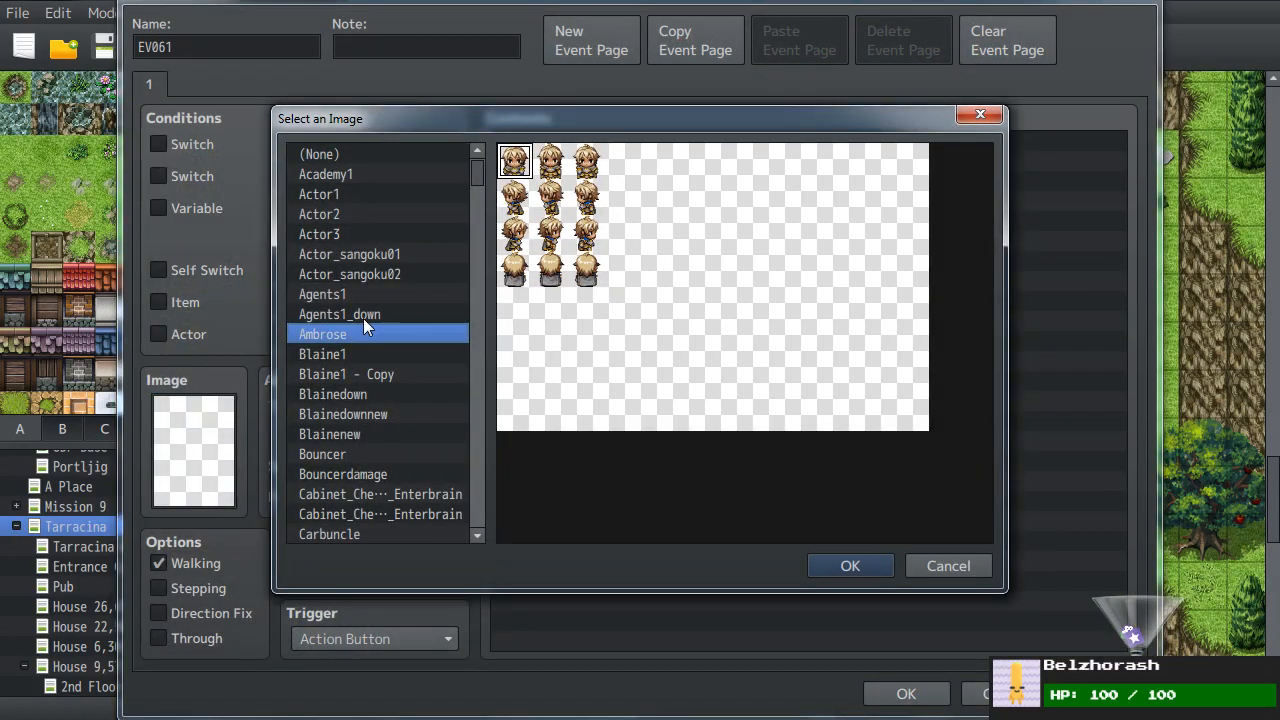
{"action": "left_click", "coordinate": [551, 270]}
{"action": "left_click", "coordinate": [860, 566]}
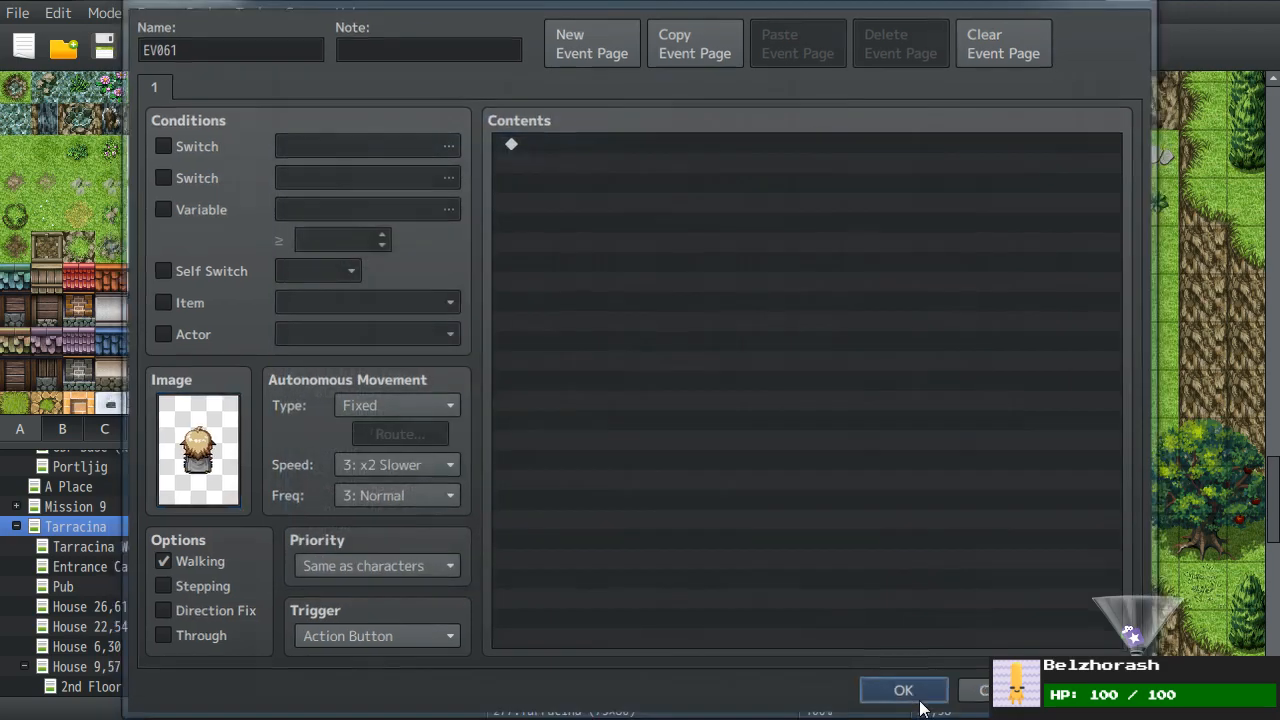
{"action": "left_click", "coordinate": [905, 693]}
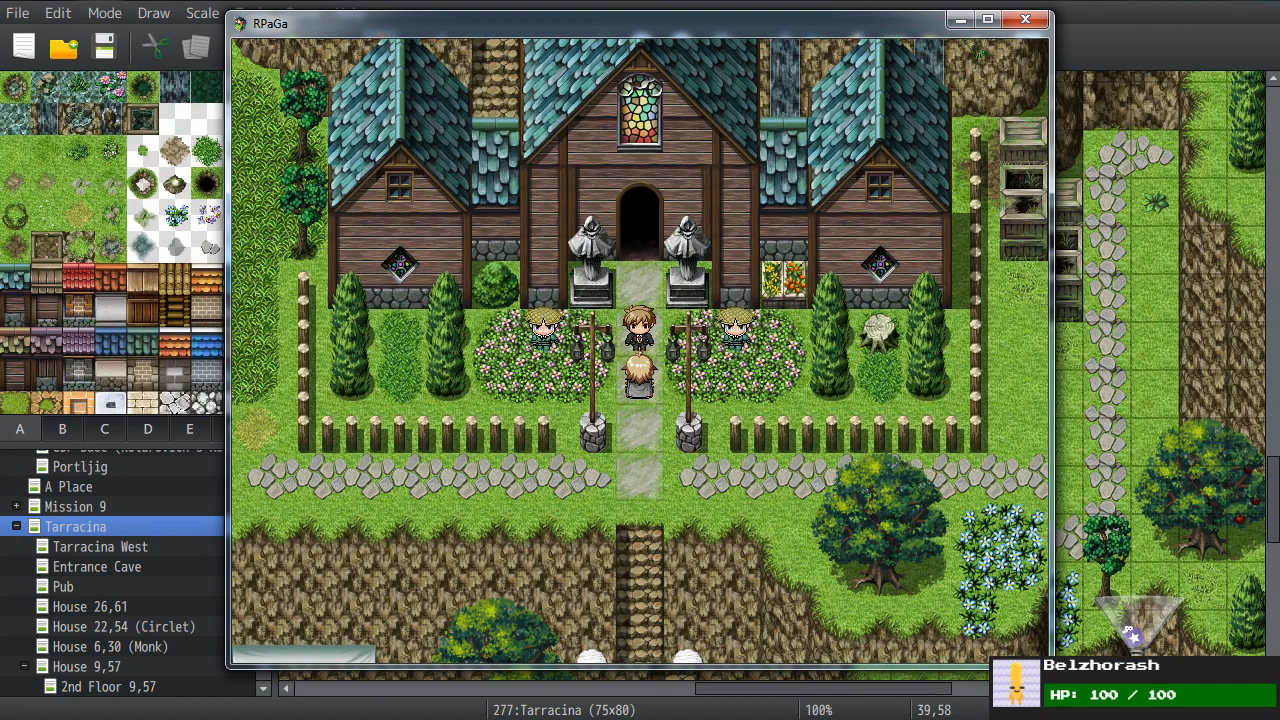
- Playtest the map, walking the player down past the character event and along the stone path, and close the playtest
{"action": "key", "text": "Down"}
{"action": "key", "text": "Left"}
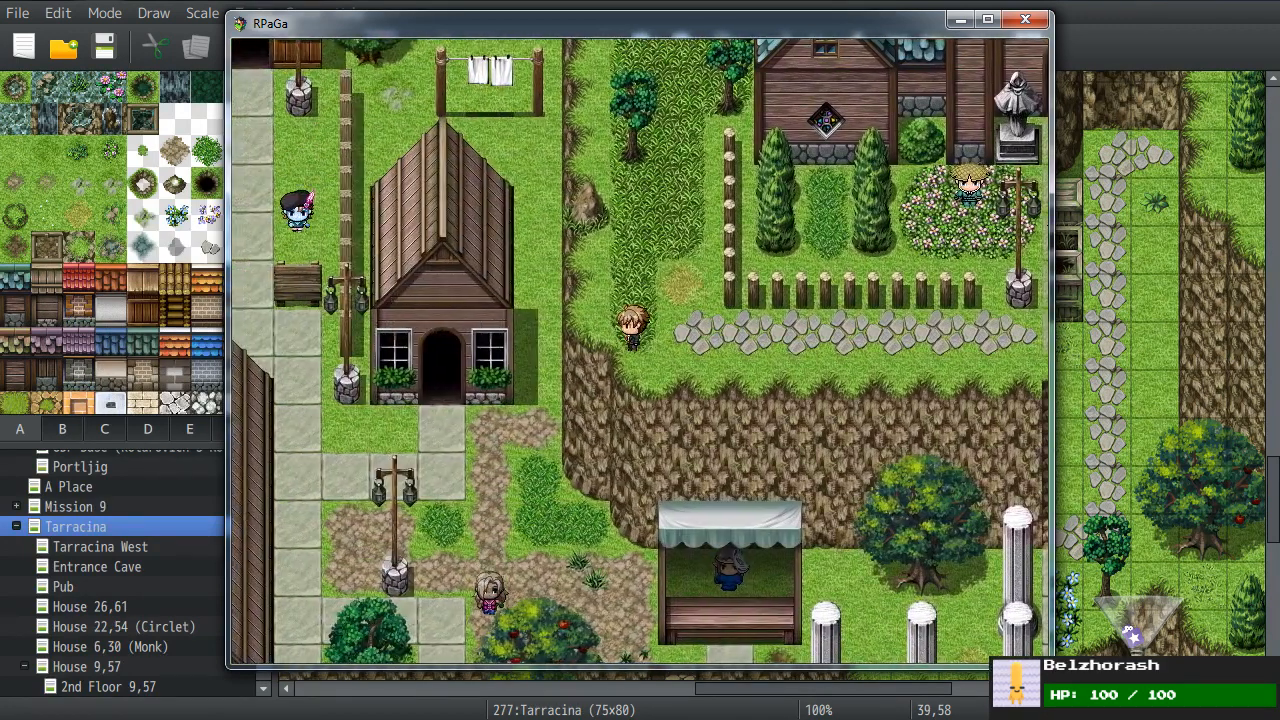
{"action": "key", "text": "Right"}
{"action": "key", "text": "Right"}
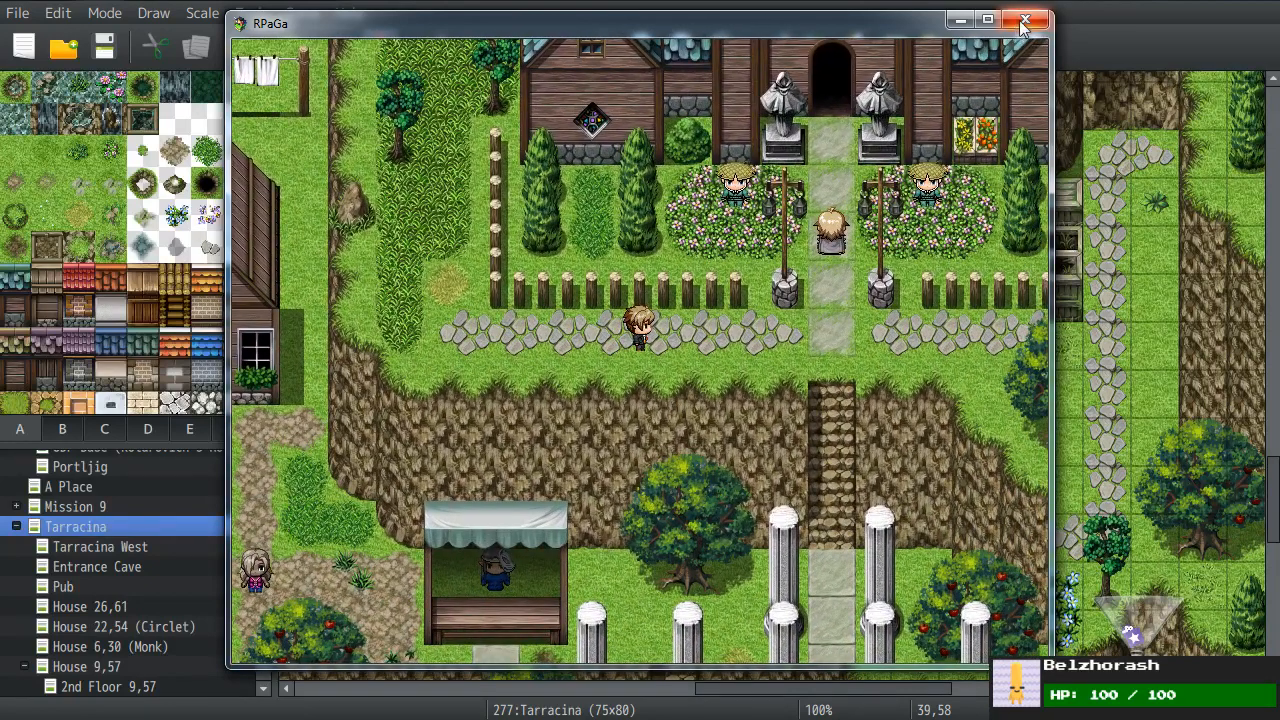
{"action": "key", "text": "Escape"}
- Delete the test character event from path tile 39,58
{"action": "key", "text": "Delete"}
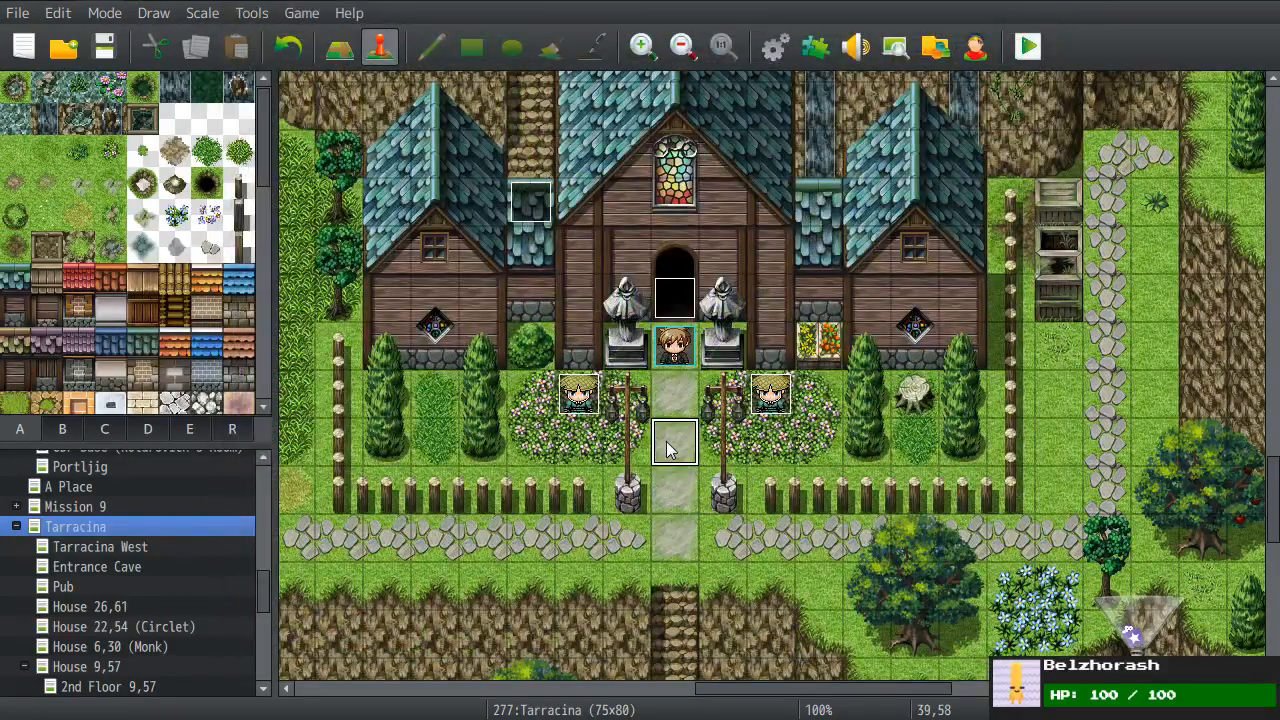
{"action": "right_click", "coordinate": [676, 474]}
{"action": "double_click", "coordinate": [675, 380]}
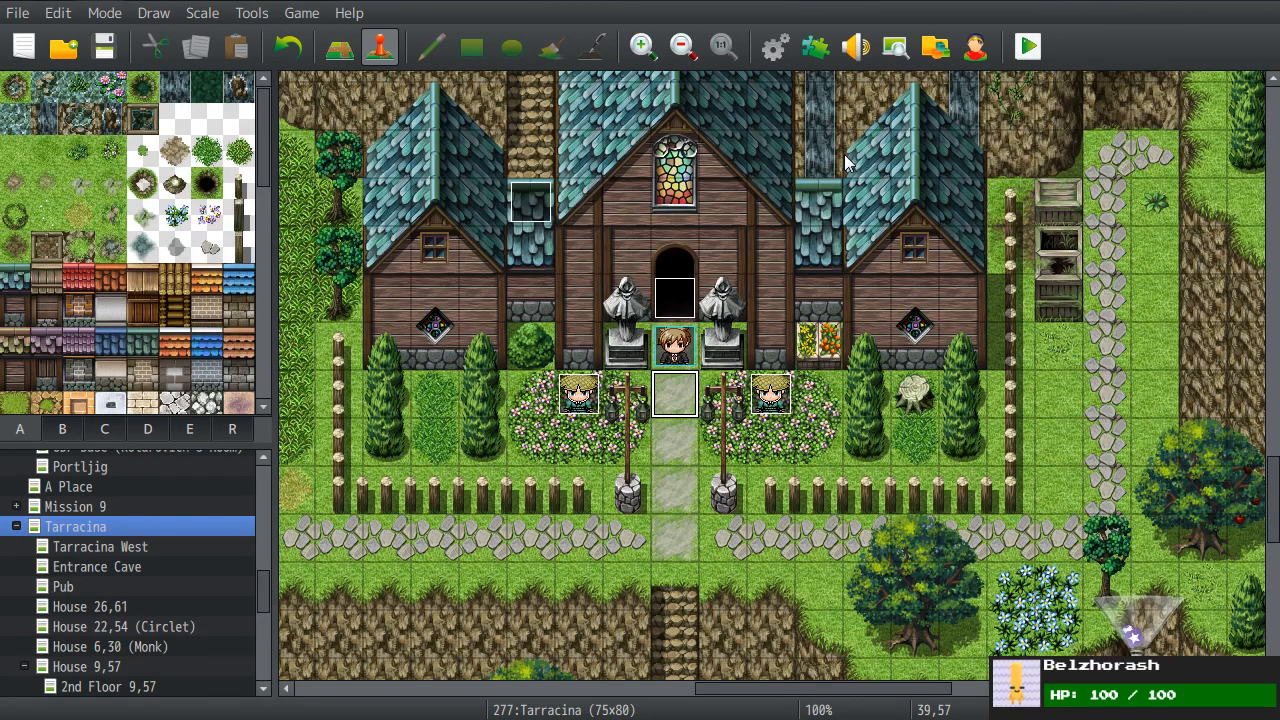
- Look through the background music list in the Sound Test and close it
{"action": "left_click", "coordinate": [856, 46]}
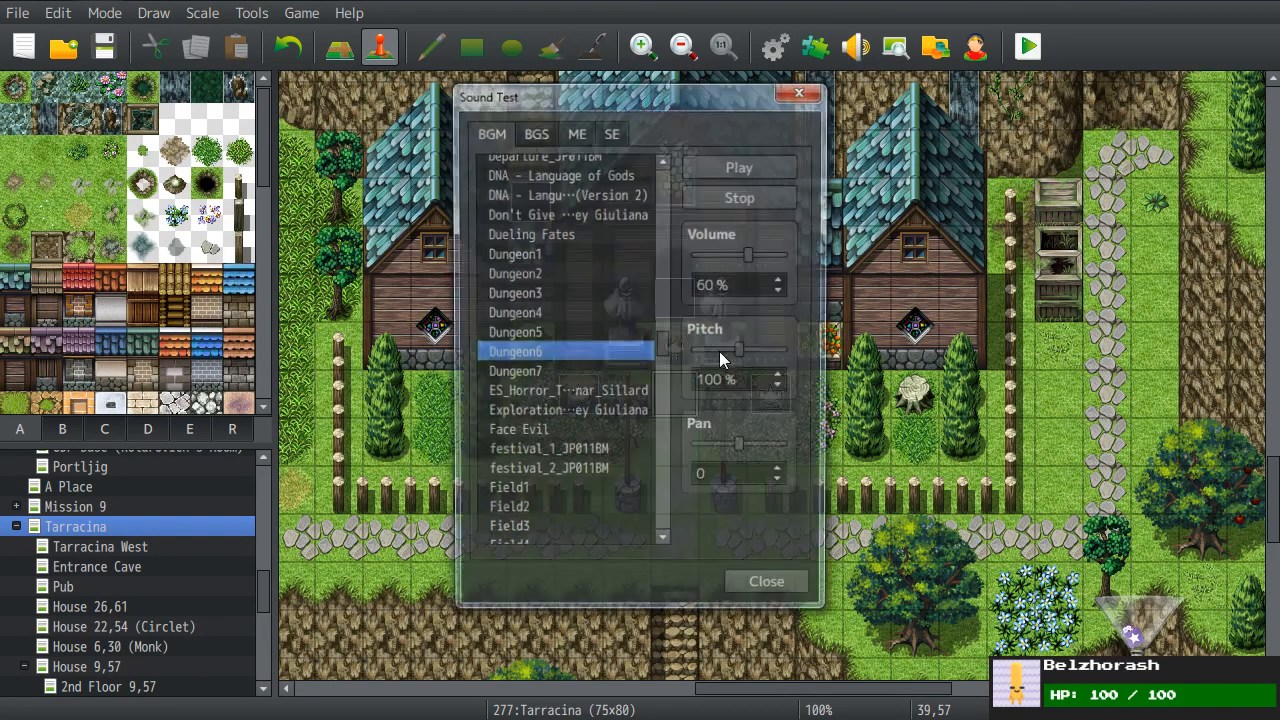
{"action": "left_click_drag", "start_coordinate": [666, 352], "coordinate": [666, 342]}
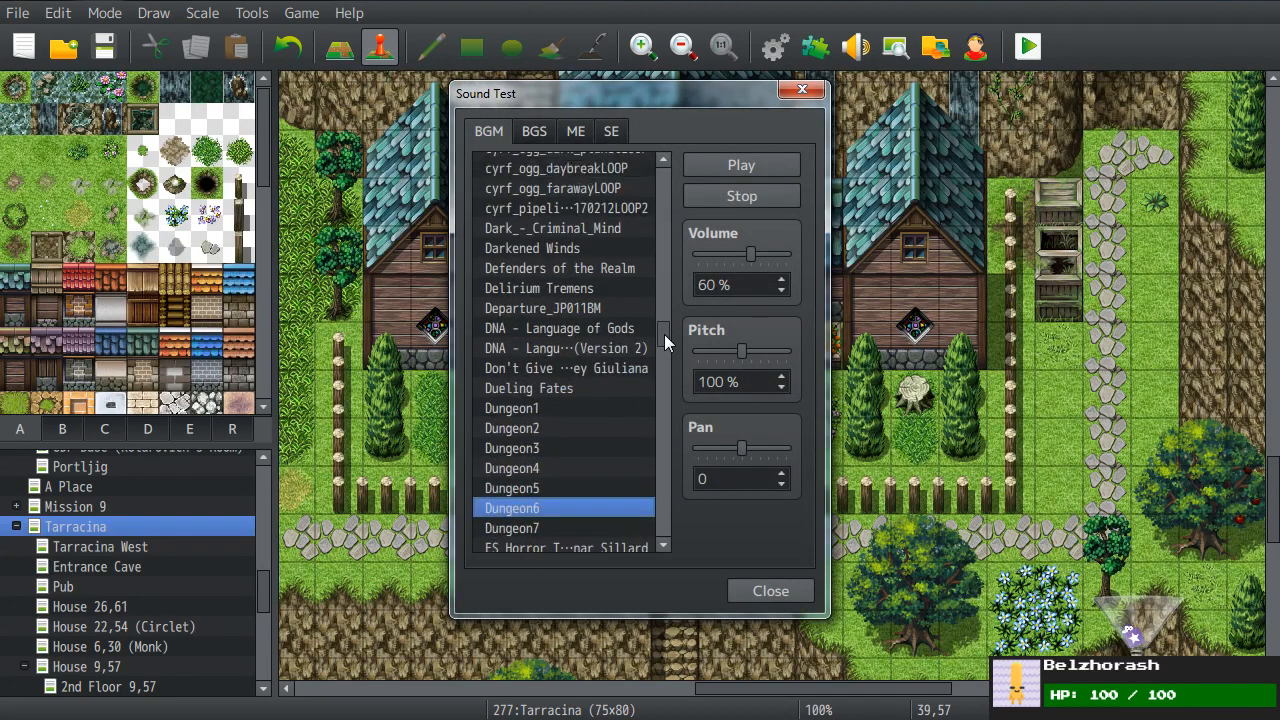
{"action": "left_click", "coordinate": [803, 91]}
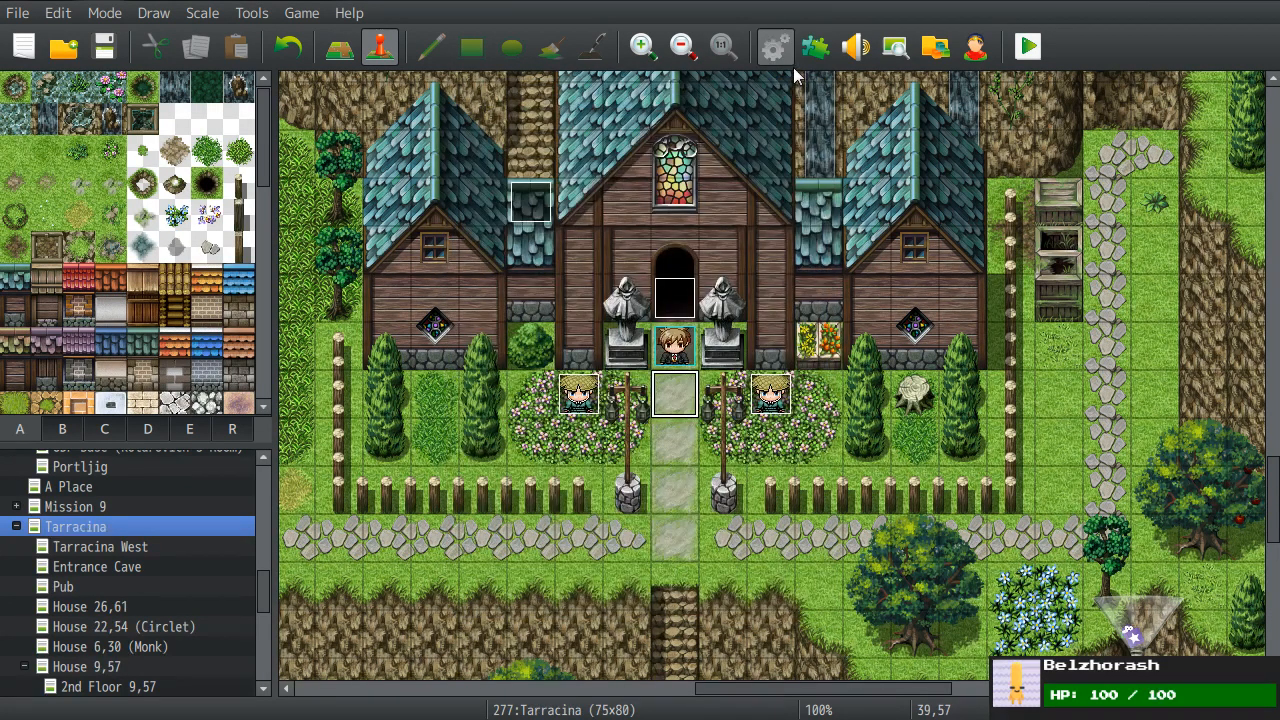
- View the System settings in the database, including the attack motions, and close the database
{"action": "left_click", "coordinate": [775, 50]}
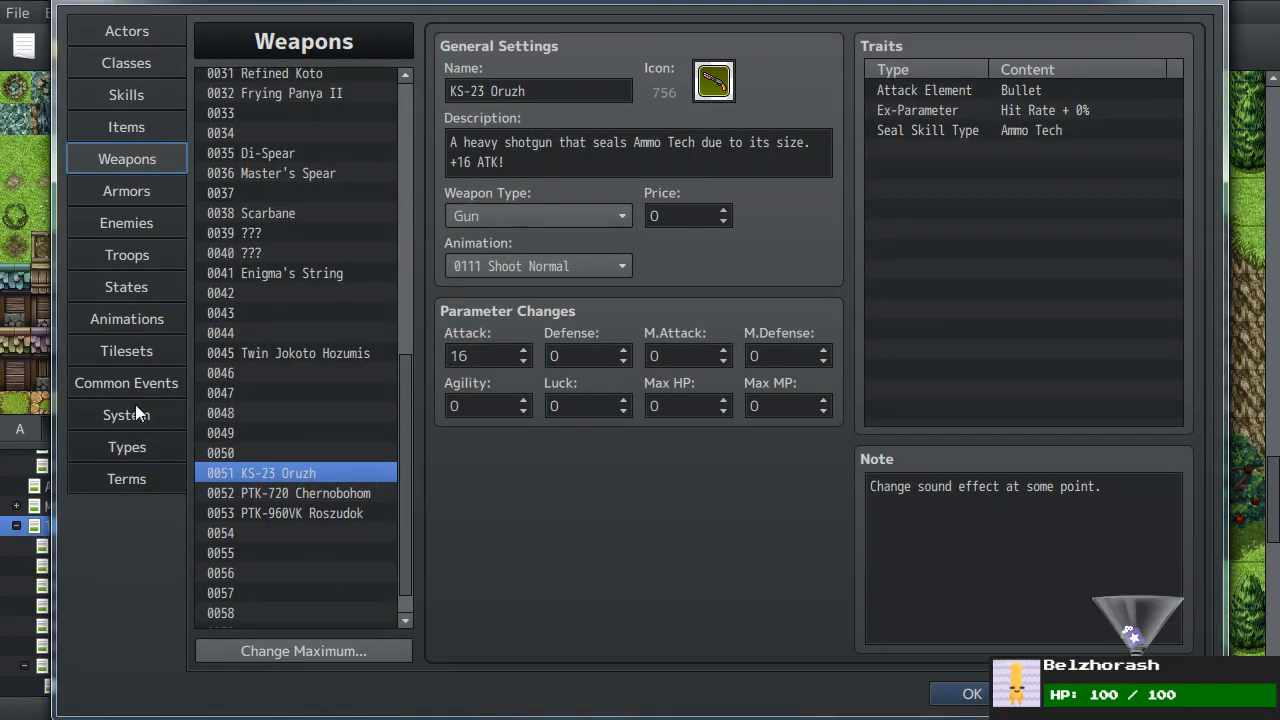
{"action": "left_click", "coordinate": [136, 407]}
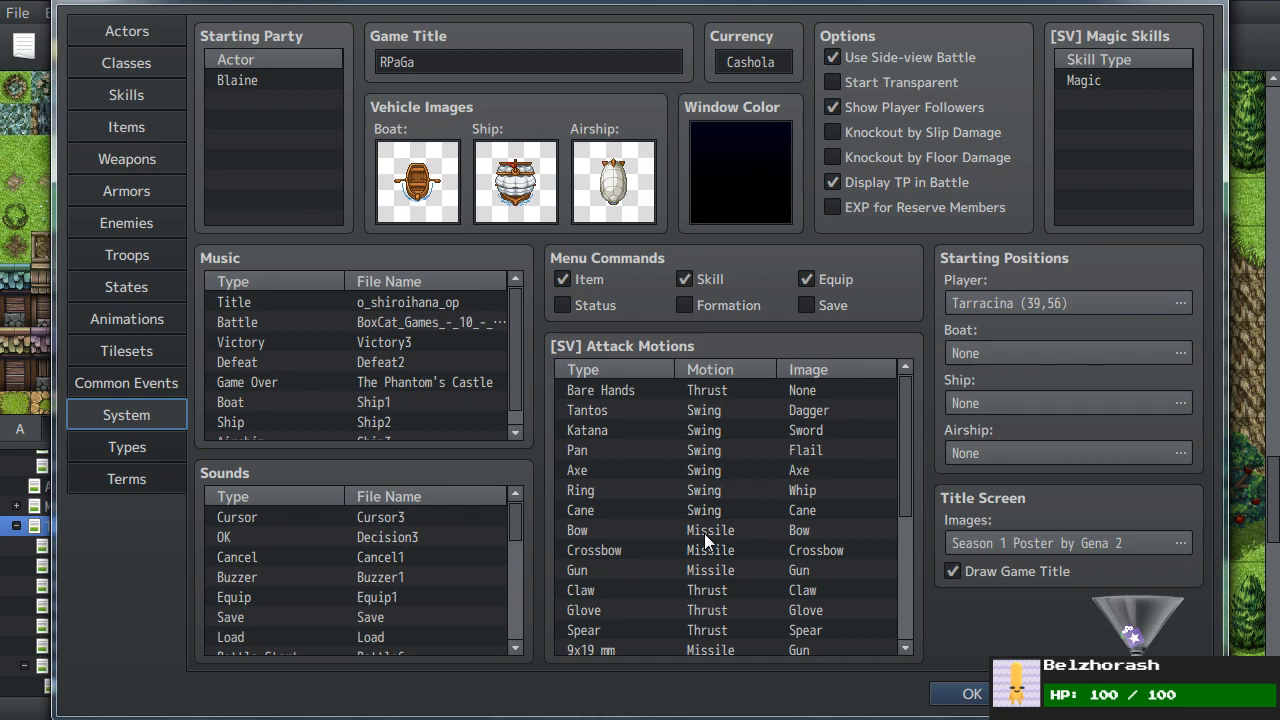
{"action": "scroll", "coordinate": [702, 529], "scroll_direction": "down", "scroll_amount": 2}
{"action": "left_click", "coordinate": [970, 693]}
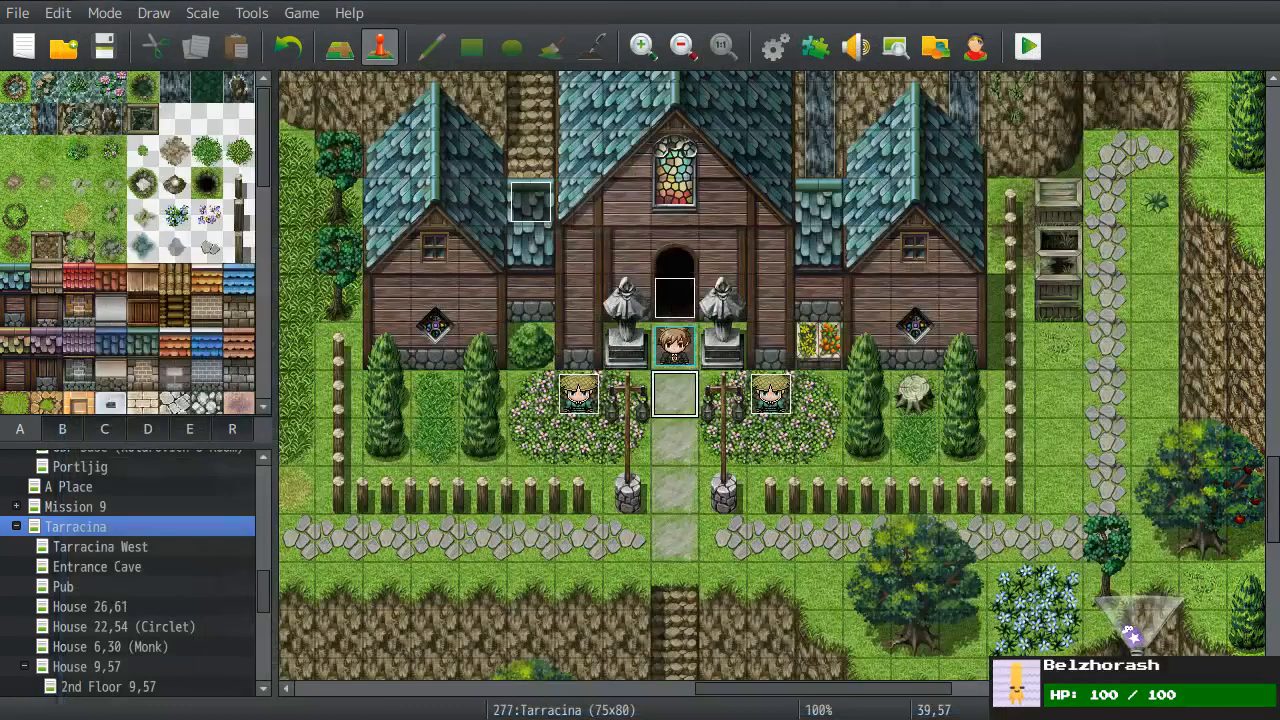
- Start a Set Movement Route command for the player in a new event and view the Change Speed options
{"action": "double_click", "coordinate": [677, 442]}
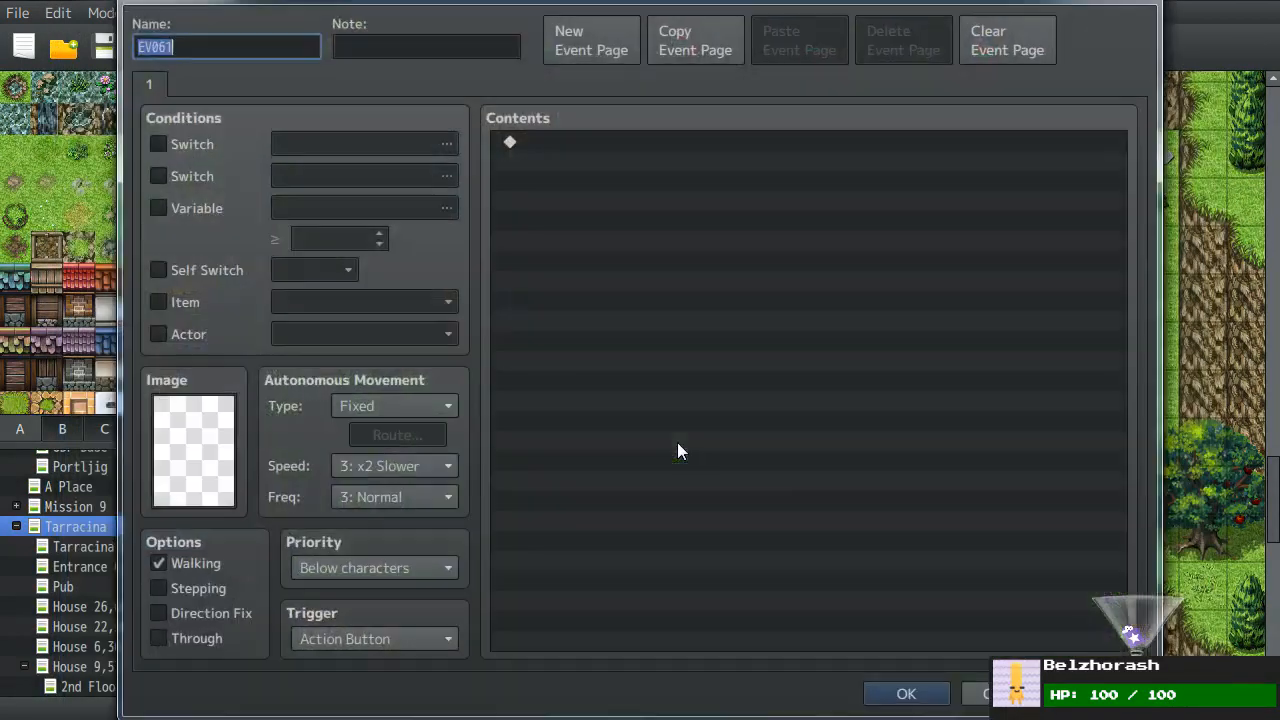
{"action": "double_click", "coordinate": [649, 343]}
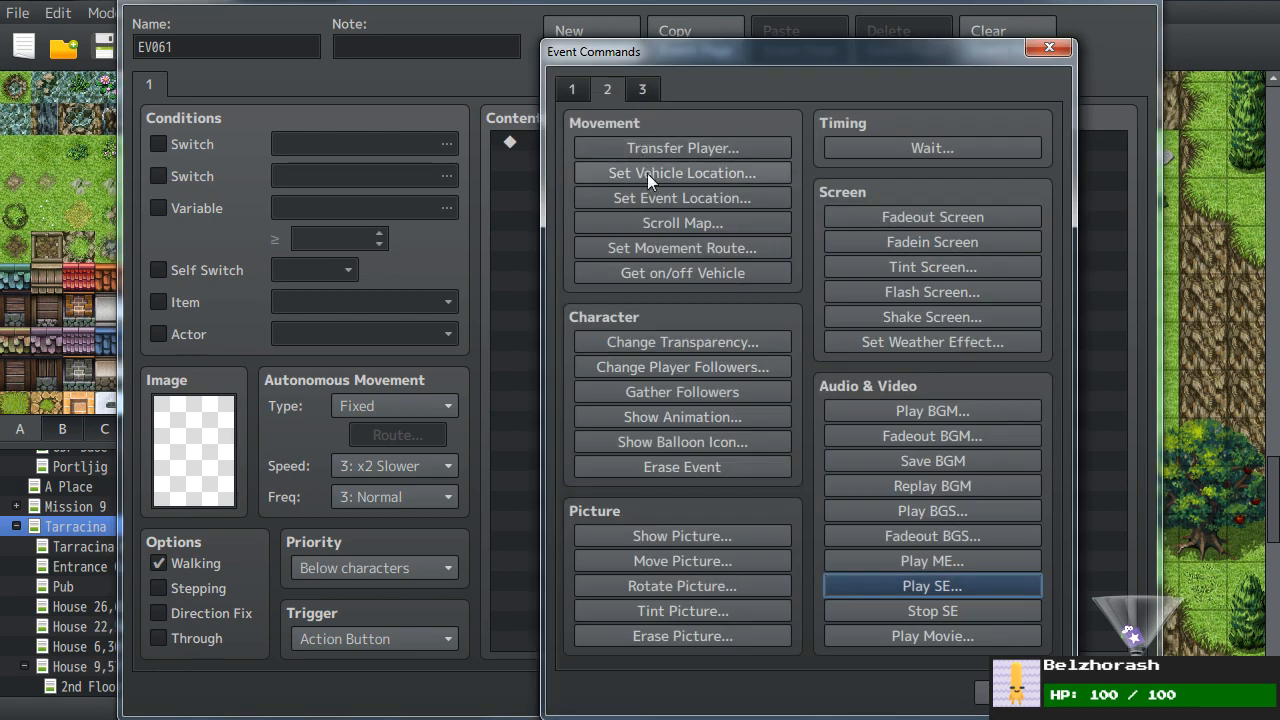
{"action": "left_click", "coordinate": [653, 246]}
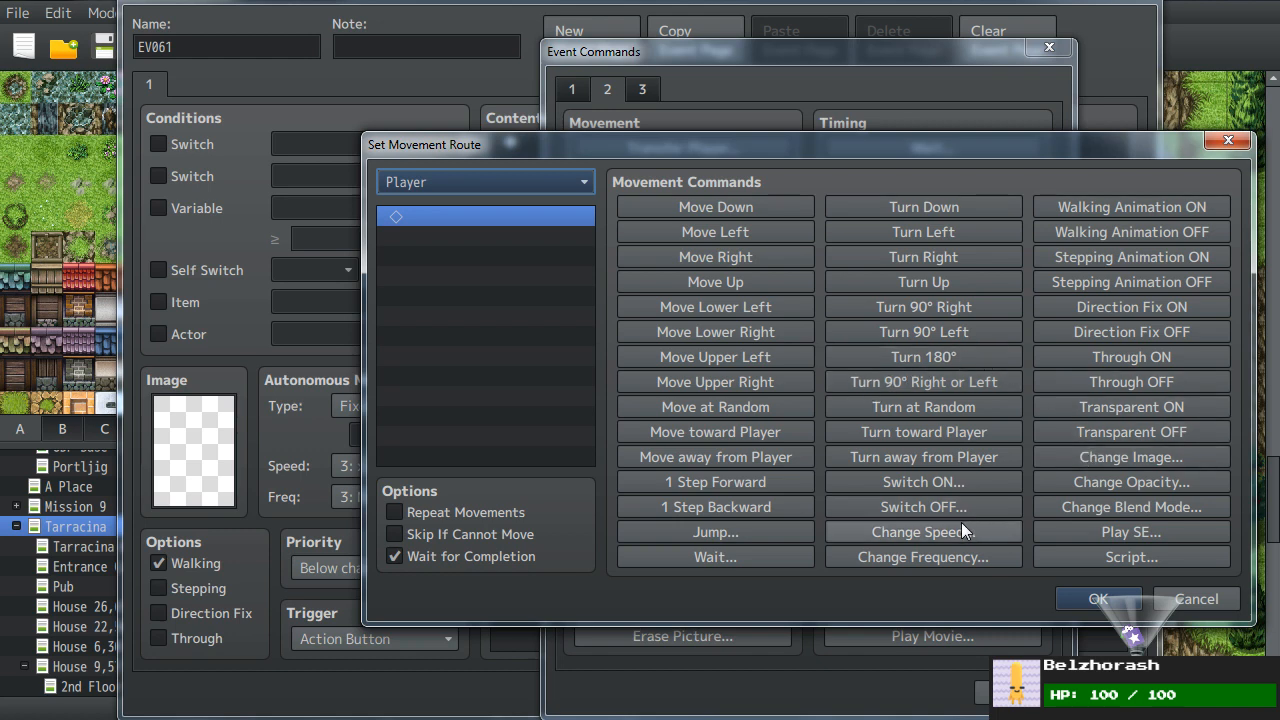
{"action": "left_click", "coordinate": [907, 532]}
{"action": "left_click", "coordinate": [757, 383]}
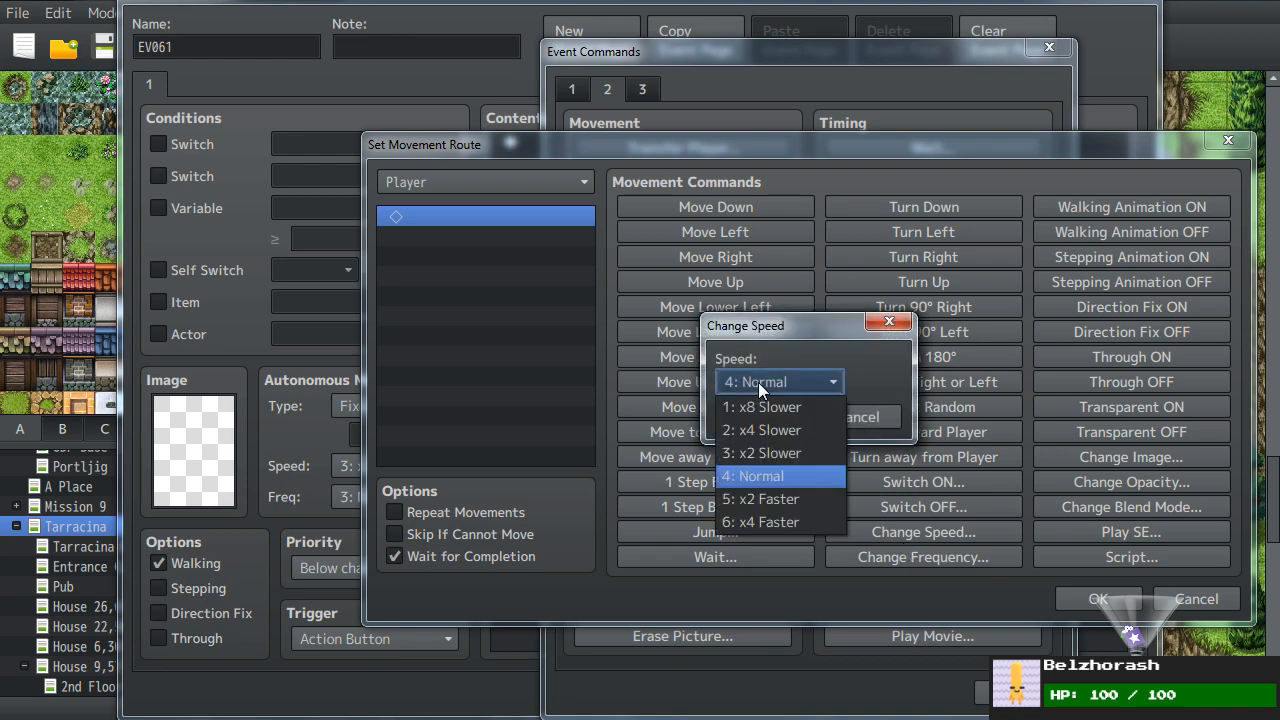
{"action": "left_click", "coordinate": [758, 382]}
{"action": "left_click", "coordinate": [884, 422]}
- View the Change Frequency options for the movement route, and discard the route and the new event
{"action": "left_click", "coordinate": [887, 557]}
{"action": "left_click", "coordinate": [819, 385]}
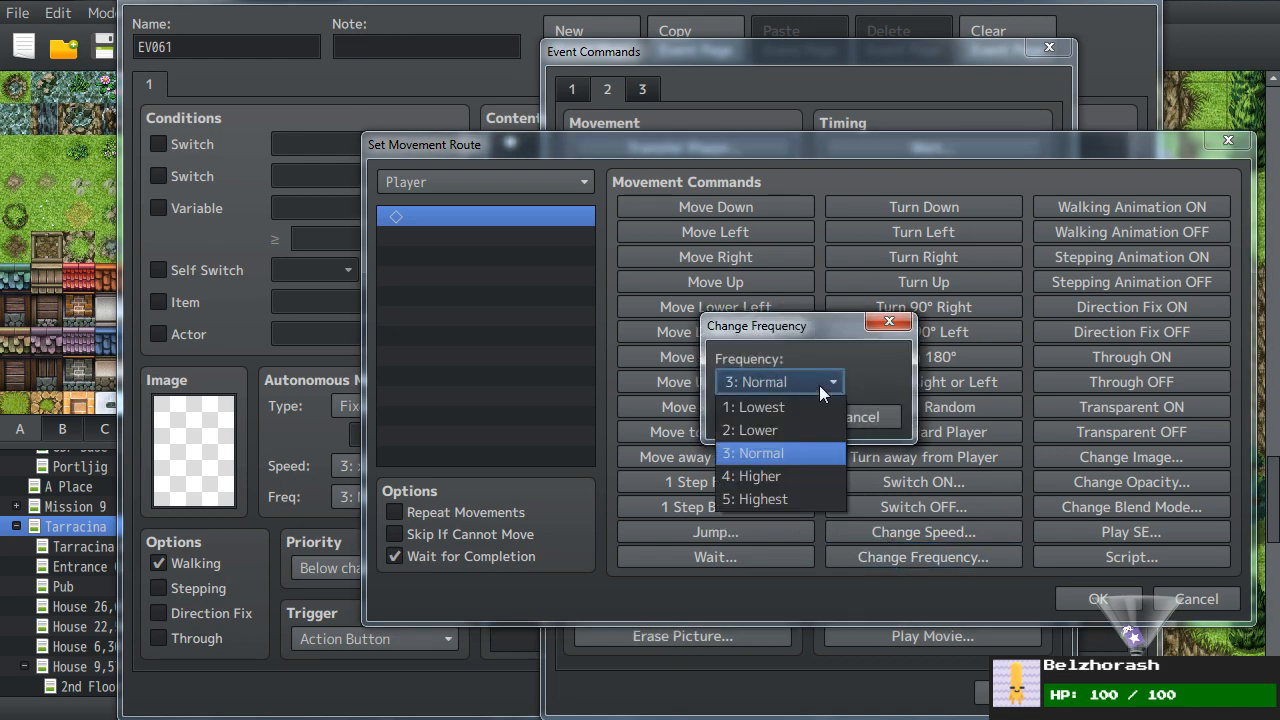
{"action": "left_click", "coordinate": [864, 424]}
{"action": "left_click", "coordinate": [864, 424]}
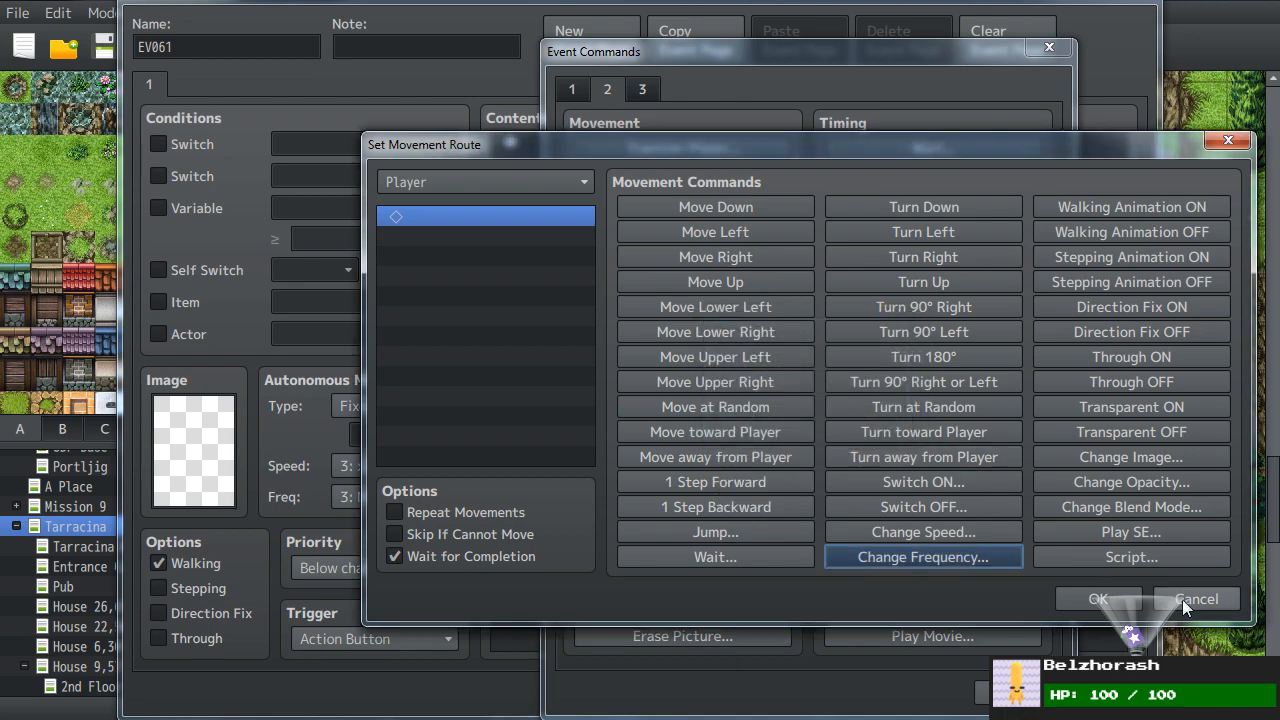
{"action": "left_click", "coordinate": [1182, 597]}
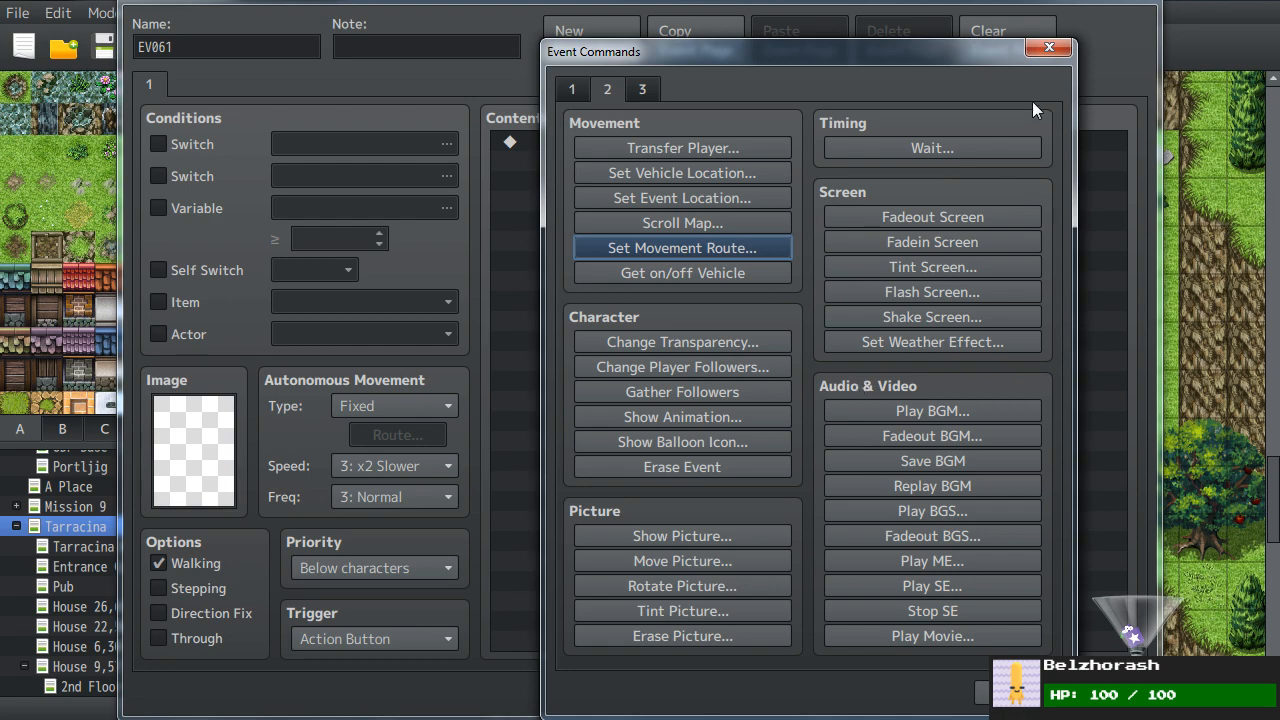
{"action": "left_click", "coordinate": [1048, 48]}
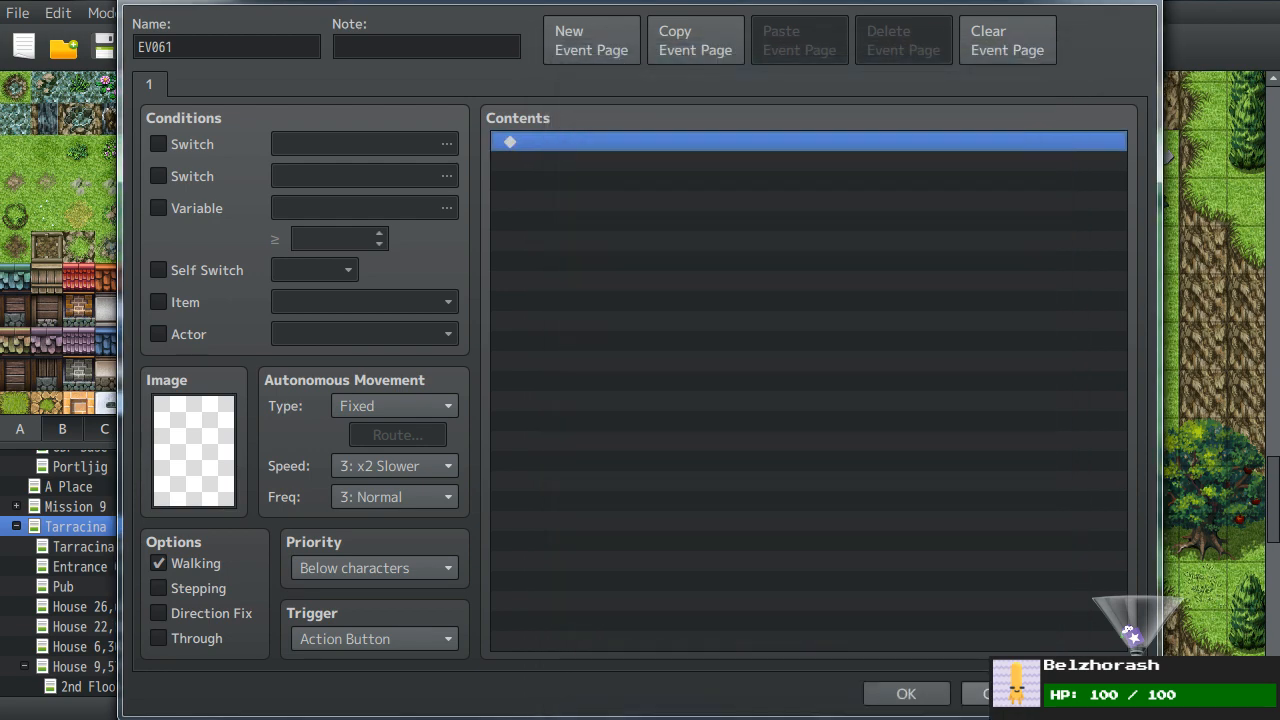
{"action": "left_click", "coordinate": [1000, 690]}
{"action": "right_click", "coordinate": [772, 480]}
{"action": "left_click", "coordinate": [680, 441]}
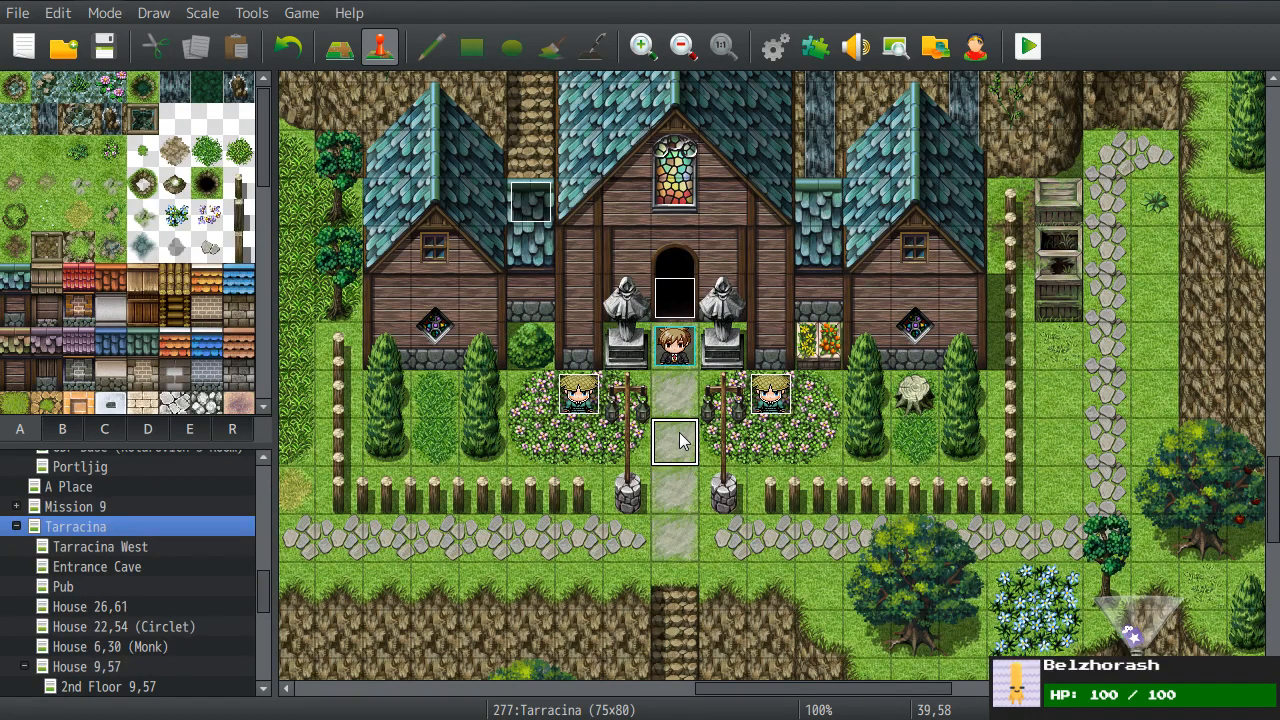
{"action": "right_click", "coordinate": [671, 419]}
{"action": "left_click", "coordinate": [664, 387]}
{"action": "middle_click_drag", "start_coordinate": [664, 385], "coordinate": [580, 480]}
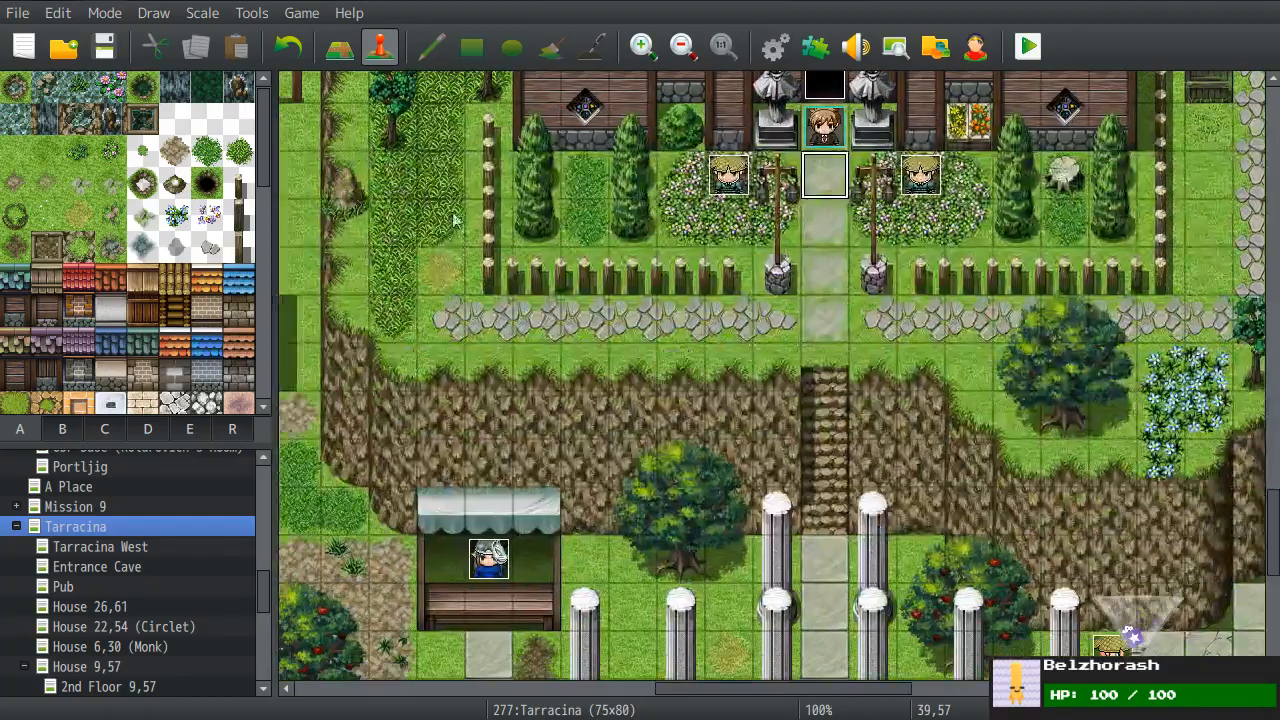
{"action": "middle_click_drag", "start_coordinate": [515, 241], "coordinate": [506, 200]}
{"action": "middle_click_drag", "start_coordinate": [749, 449], "coordinate": [877, 321]}
{"action": "middle_click_drag", "start_coordinate": [800, 443], "coordinate": [755, 265]}
{"action": "middle_click_drag", "start_coordinate": [755, 265], "coordinate": [777, 222]}
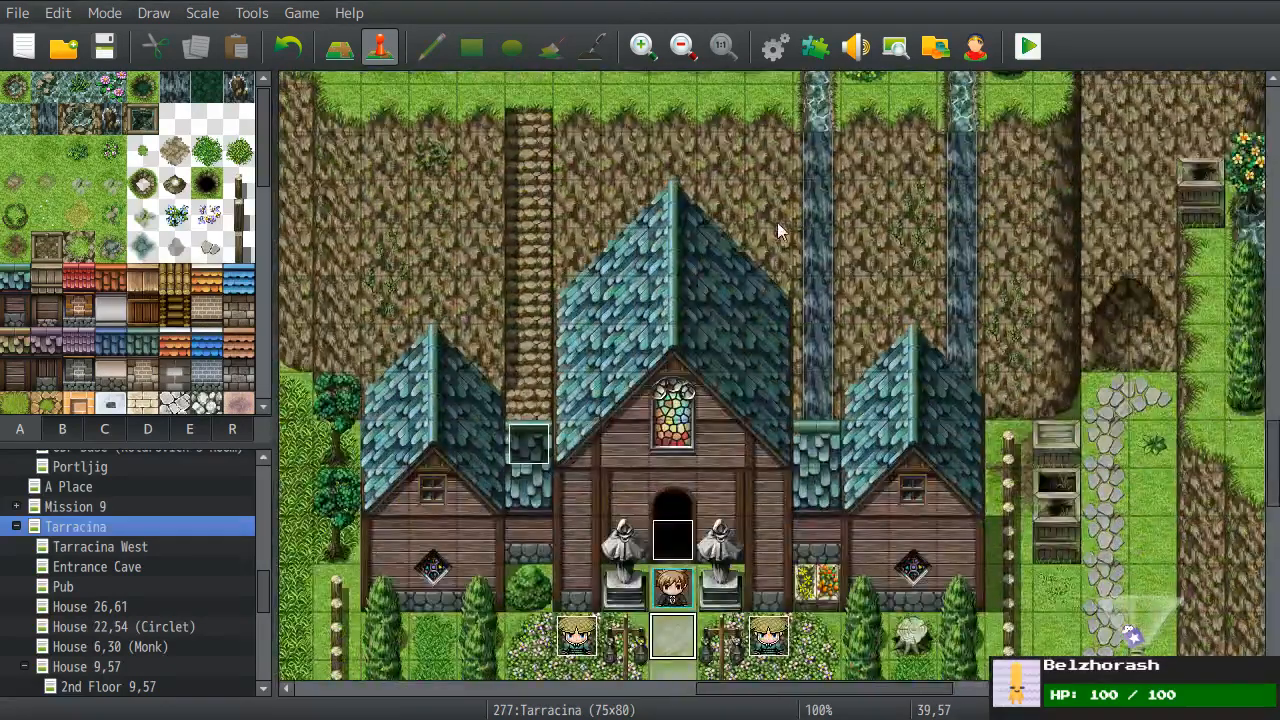
- Browse the BGM tracks in the Sound Test around the Dungeon, Field and Castle themes, and close it
{"action": "left_click", "coordinate": [856, 46]}
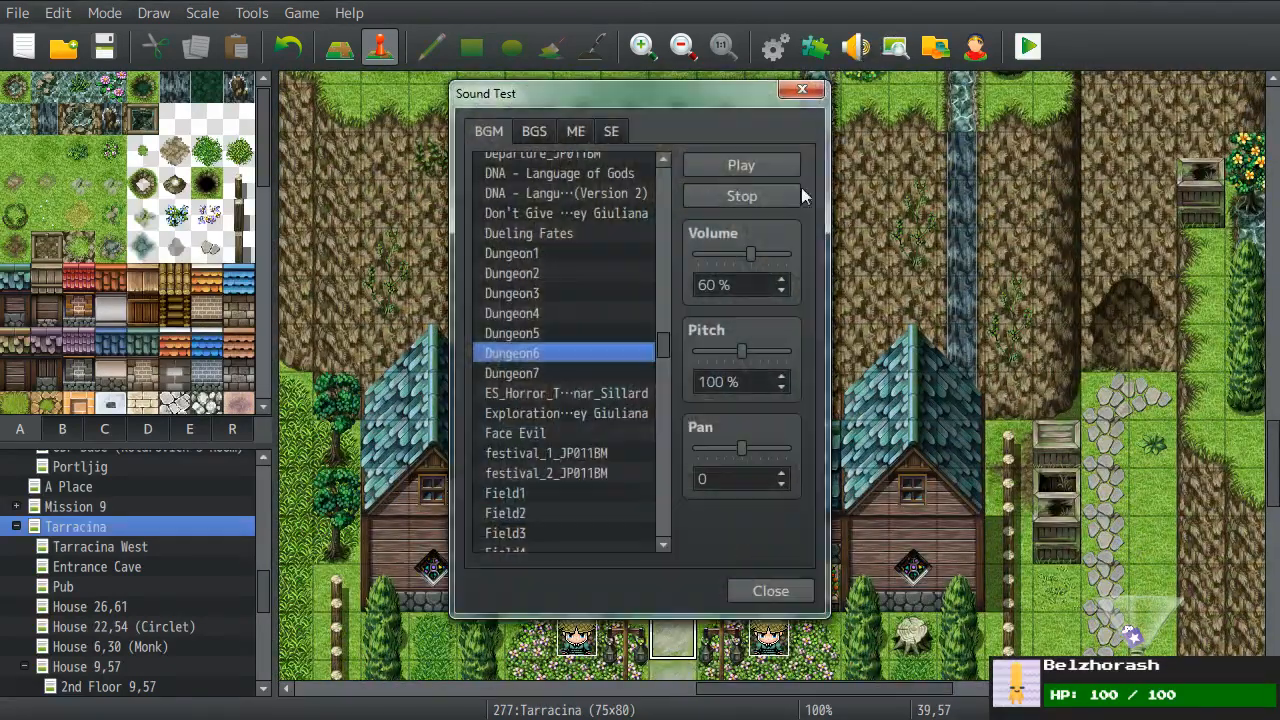
{"action": "scroll", "coordinate": [591, 381], "scroll_direction": "down", "scroll_amount": 5}
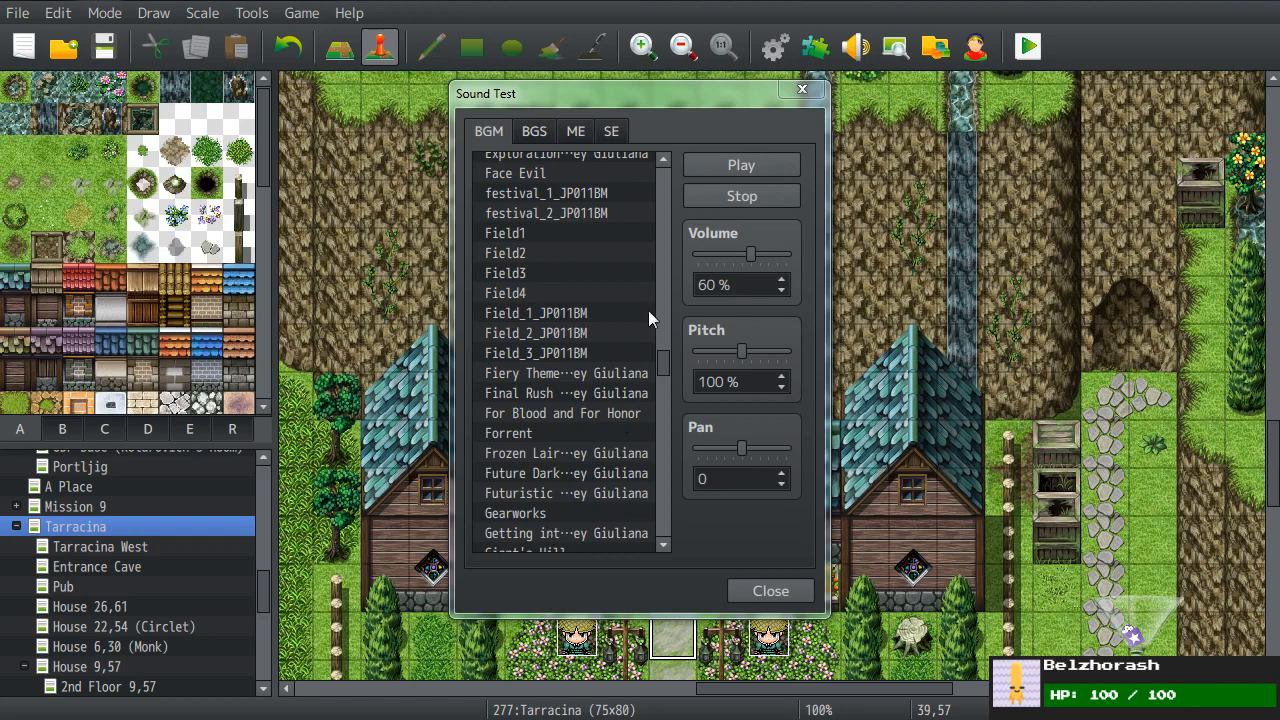
{"action": "scroll", "coordinate": [646, 332], "scroll_direction": "up", "scroll_amount": 1}
{"action": "scroll", "coordinate": [642, 324], "scroll_direction": "up", "scroll_amount": 10}
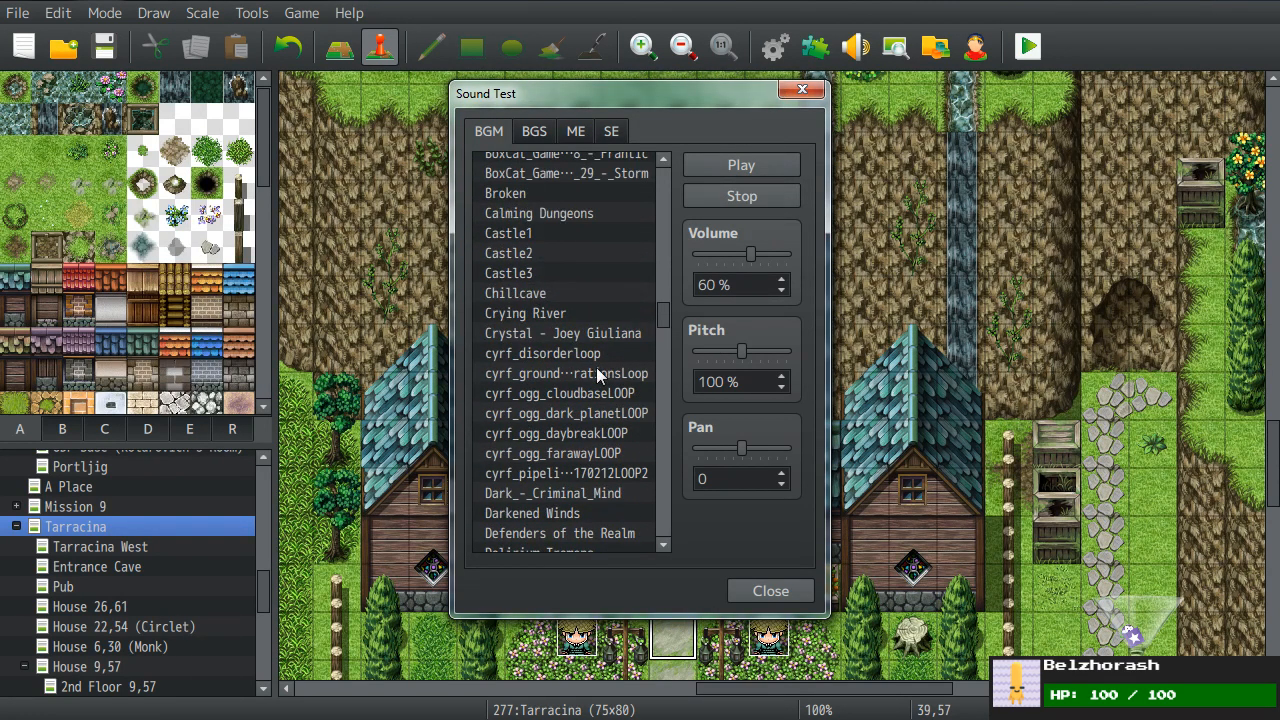
{"action": "left_click", "coordinate": [802, 89]}
- Open the database and view the E.M. Pulse item and the Temporal Deus Pulse skill
{"action": "key", "text": "F9"}
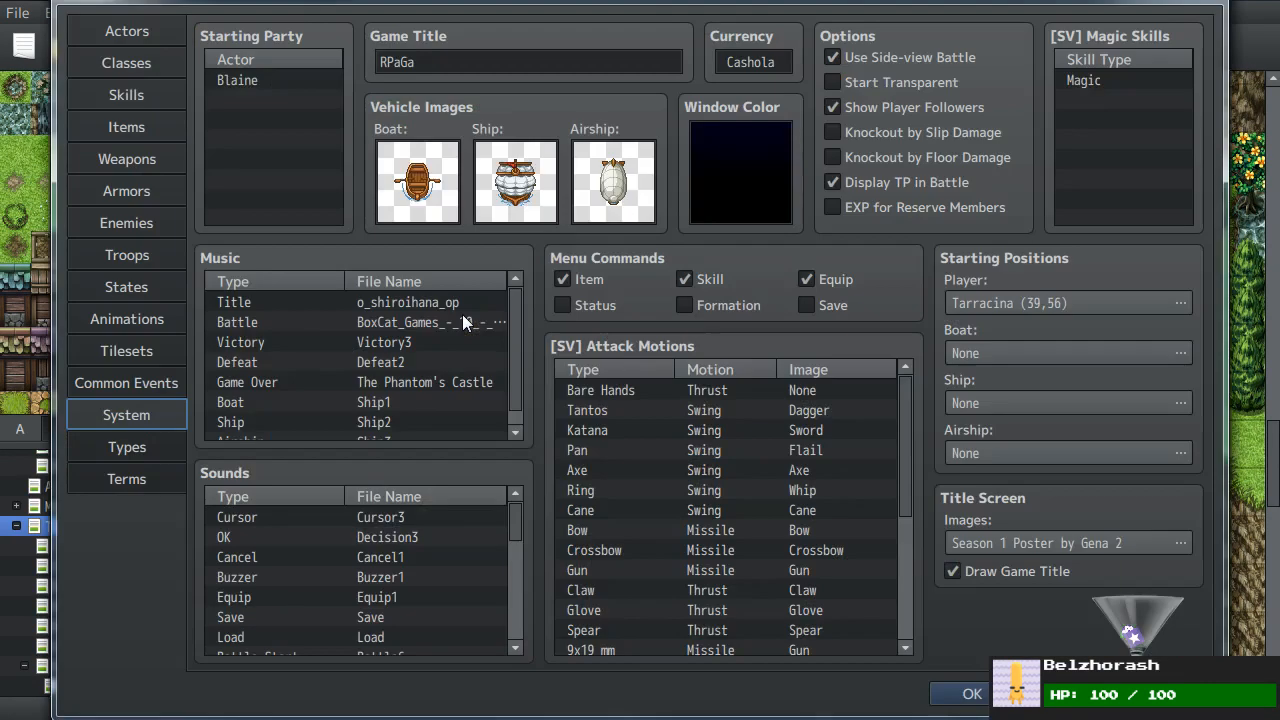
{"action": "left_click", "coordinate": [145, 120]}
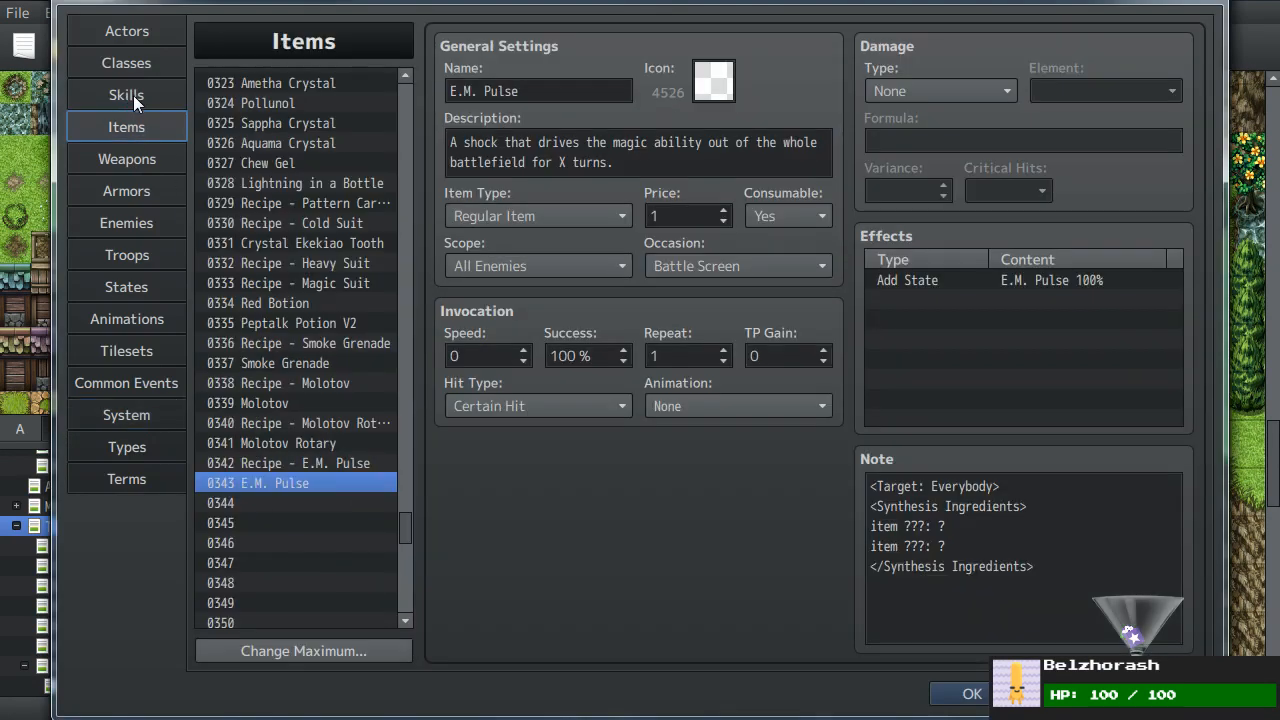
{"action": "left_click", "coordinate": [133, 96]}
{"action": "left_click", "coordinate": [133, 120]}
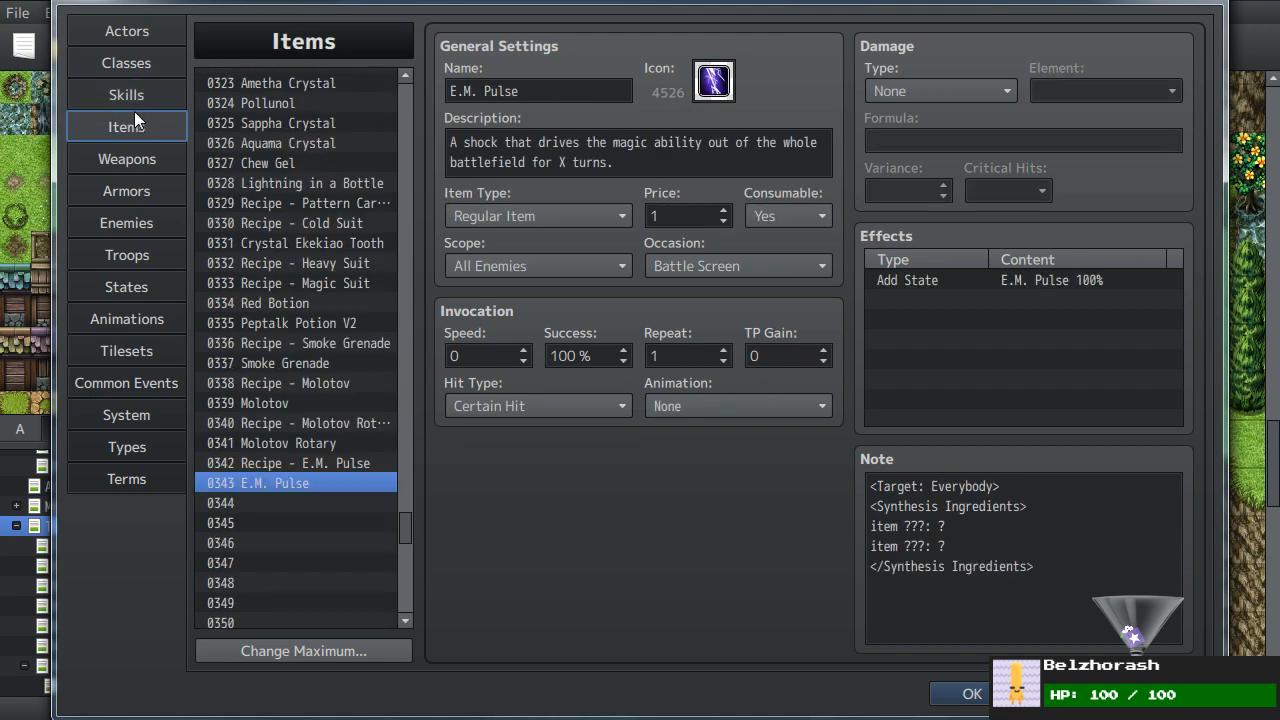
{"action": "left_click", "coordinate": [135, 95]}
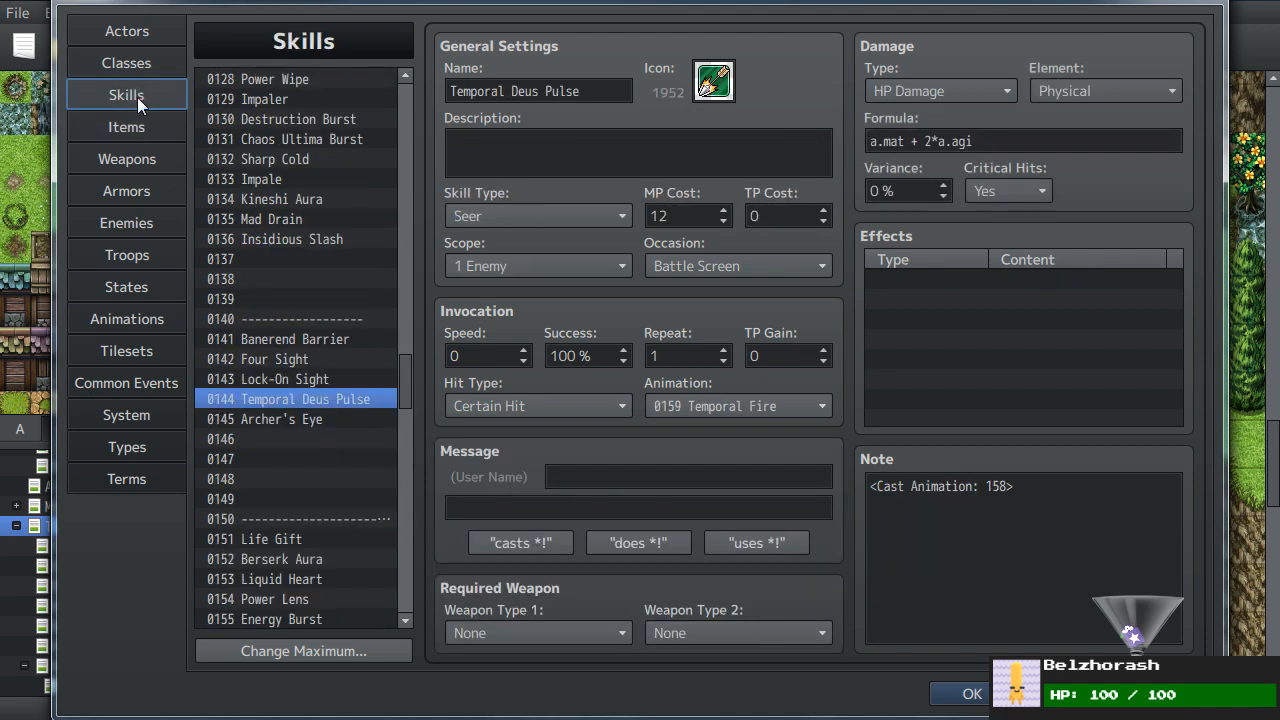